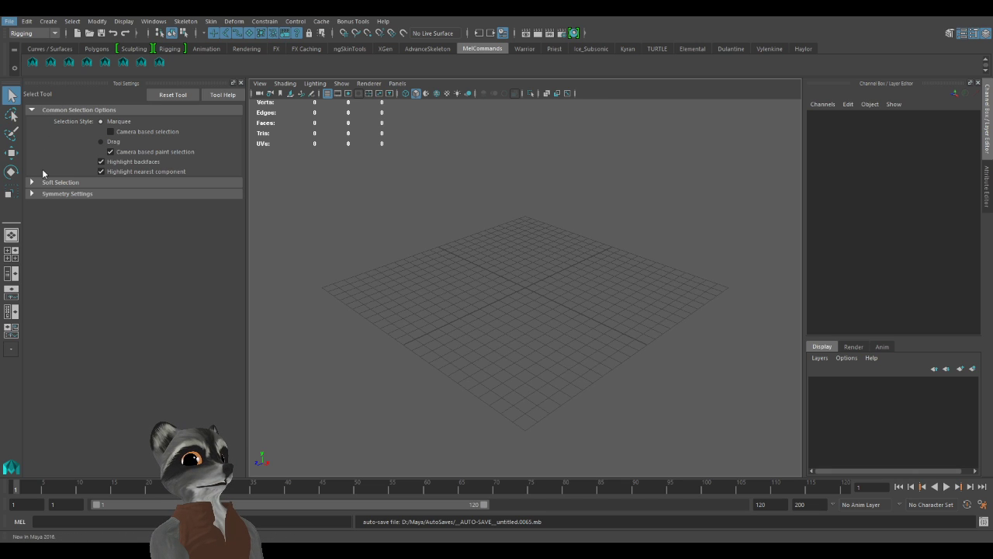
Open the V003_SceneSetup scene and close the tool settings to give the two views of the creature and its rider more room.
{"action": "left_click", "coordinate": [62, 51]}
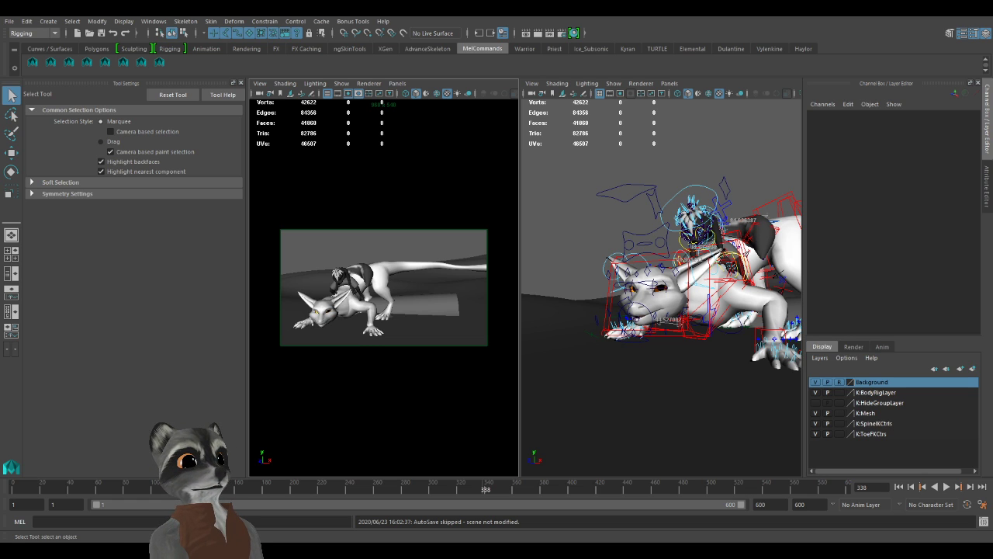
{"action": "left_click", "coordinate": [241, 82]}
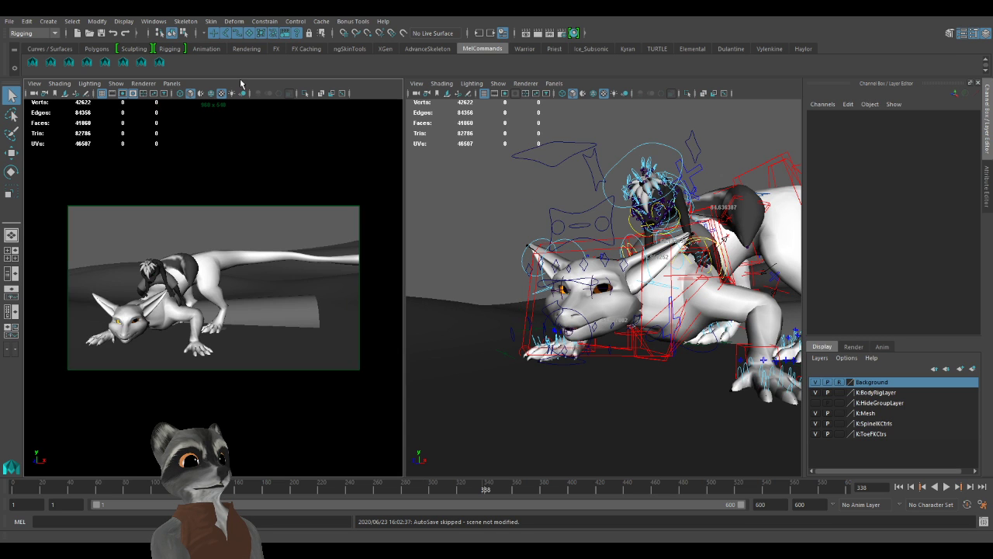
{"action": "left_click", "coordinate": [455, 267]}
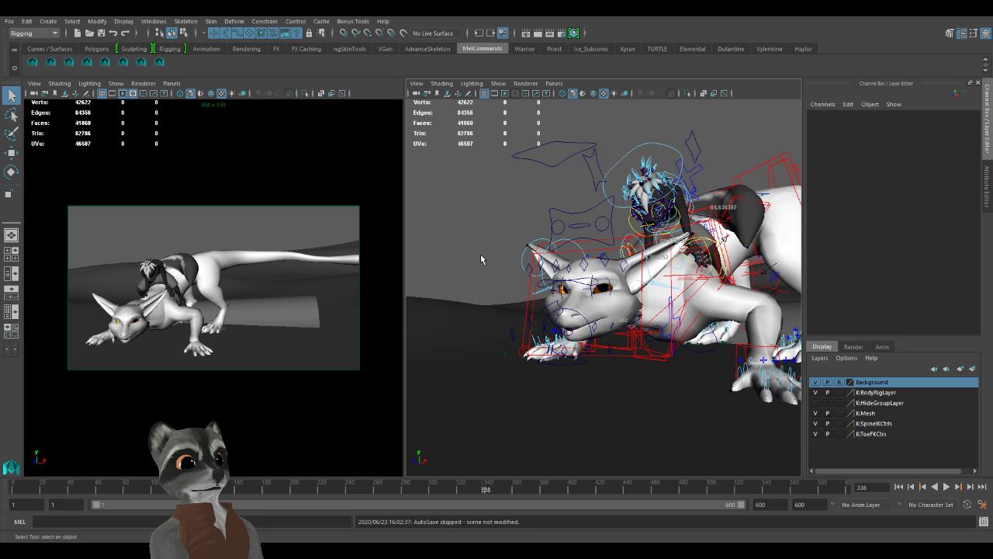
{"action": "right_click_drag", "start_coordinate": [621, 260], "coordinate": [568, 267], "text": "alt"}
{"action": "middle_click_drag", "start_coordinate": [568, 267], "coordinate": [548, 277], "text": "alt"}
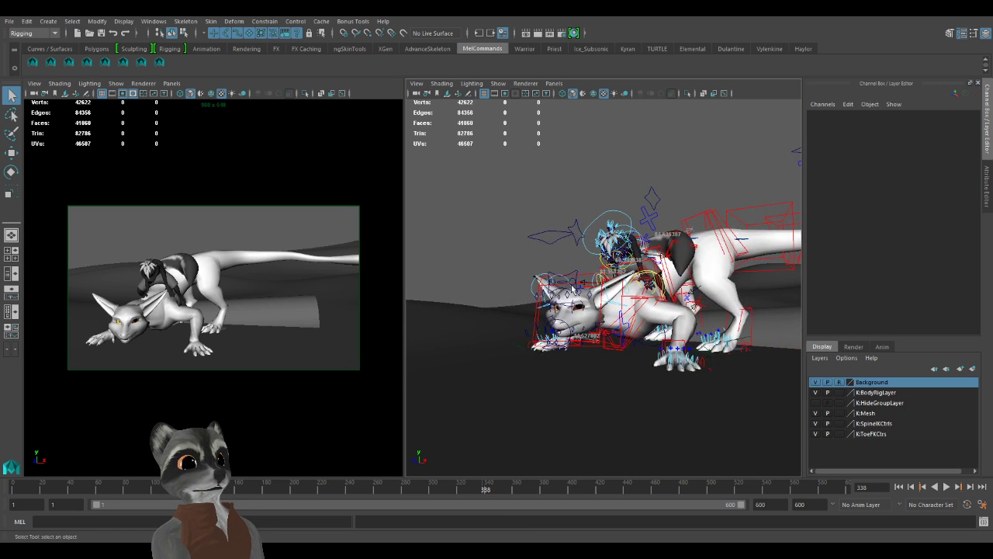
{"action": "scroll", "coordinate": [574, 285], "scroll_direction": "up", "scroll_amount": 3}
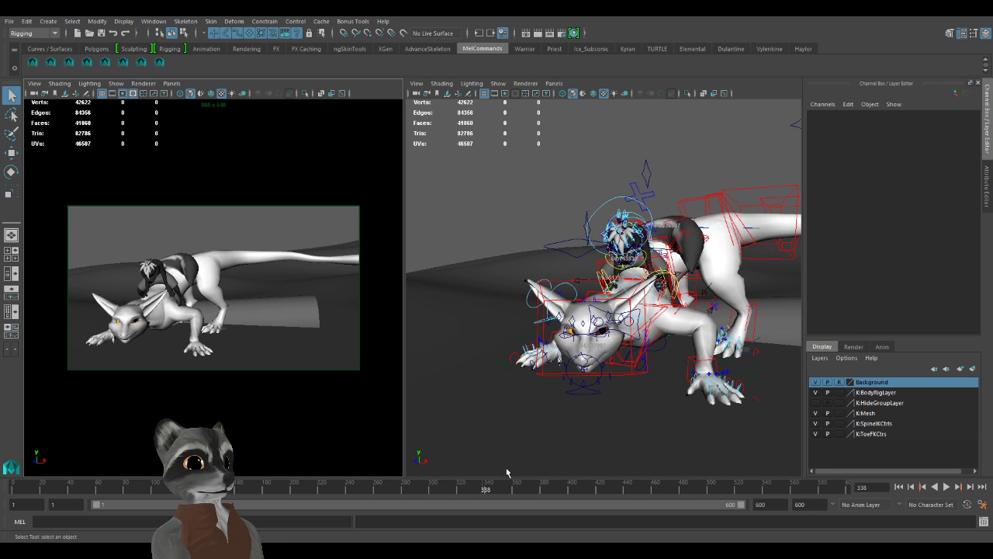
Play the animation from near its start and stop playback at frame 316.
{"action": "mouse_move", "coordinate": [486, 484]}
{"action": "left_mouse_down"}
{"action": "mouse_move", "coordinate": [359, 496]}
{"action": "mouse_move", "coordinate": [363, 482]}
{"action": "mouse_move", "coordinate": [432, 490]}
{"action": "mouse_move", "coordinate": [261, 497]}
{"action": "mouse_move", "coordinate": [45, 481]}
{"action": "left_mouse_up"}
{"action": "key", "text": "alt+v"}
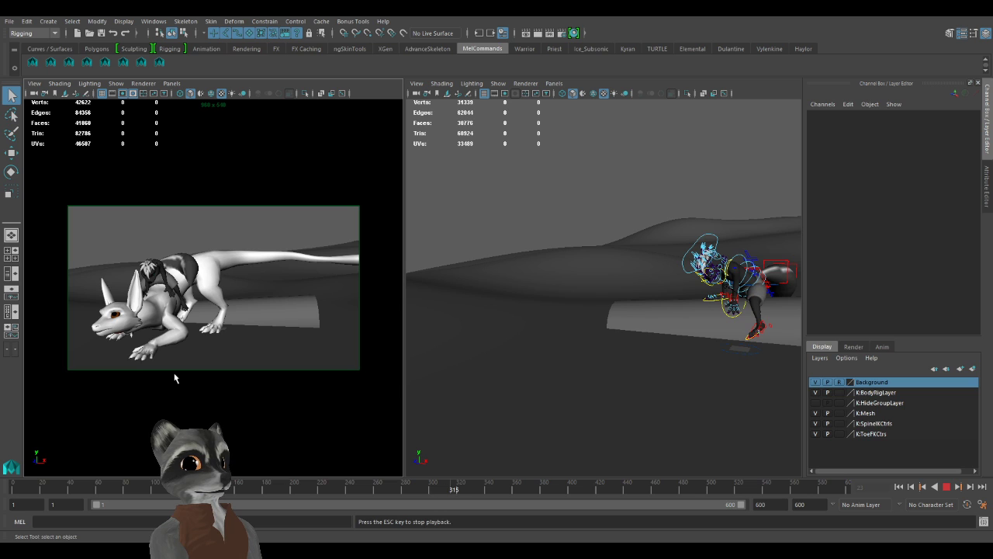
{"action": "key", "text": "Escape"}
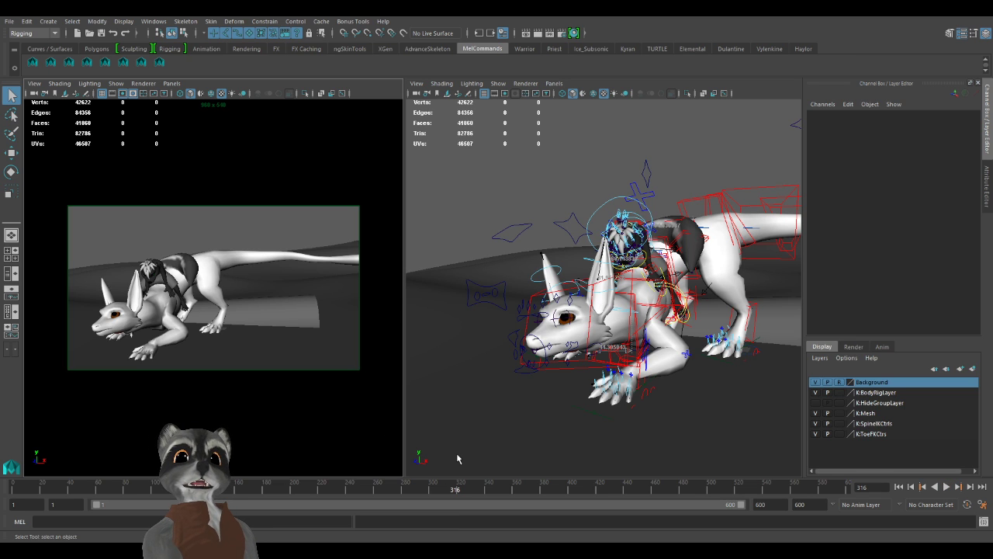
Go to frame 266 and save the scene.
{"action": "mouse_move", "coordinate": [440, 498]}
{"action": "left_mouse_down"}
{"action": "mouse_move", "coordinate": [187, 492]}
{"action": "mouse_move", "coordinate": [2, 469]}
{"action": "mouse_move", "coordinate": [167, 501]}
{"action": "mouse_move", "coordinate": [502, 526]}
{"action": "mouse_move", "coordinate": [683, 527]}
{"action": "mouse_move", "coordinate": [786, 512]}
{"action": "mouse_move", "coordinate": [318, 500]}
{"action": "mouse_move", "coordinate": [749, 503]}
{"action": "mouse_move", "coordinate": [348, 507]}
{"action": "mouse_move", "coordinate": [350, 492]}
{"action": "mouse_move", "coordinate": [495, 501]}
{"action": "mouse_move", "coordinate": [534, 489]}
{"action": "mouse_move", "coordinate": [878, 494]}
{"action": "mouse_move", "coordinate": [793, 503]}
{"action": "mouse_move", "coordinate": [853, 509]}
{"action": "mouse_move", "coordinate": [91, 512]}
{"action": "mouse_move", "coordinate": [344, 510]}
{"action": "mouse_move", "coordinate": [591, 489]}
{"action": "mouse_move", "coordinate": [444, 504]}
{"action": "mouse_move", "coordinate": [331, 497]}
{"action": "mouse_move", "coordinate": [475, 501]}
{"action": "mouse_move", "coordinate": [163, 501]}
{"action": "mouse_move", "coordinate": [443, 490]}
{"action": "mouse_move", "coordinate": [165, 499]}
{"action": "mouse_move", "coordinate": [27, 487]}
{"action": "mouse_move", "coordinate": [443, 487]}
{"action": "mouse_move", "coordinate": [314, 491]}
{"action": "mouse_move", "coordinate": [383, 490]}
{"action": "left_mouse_up"}
{"action": "key", "text": "ctrl+s"}
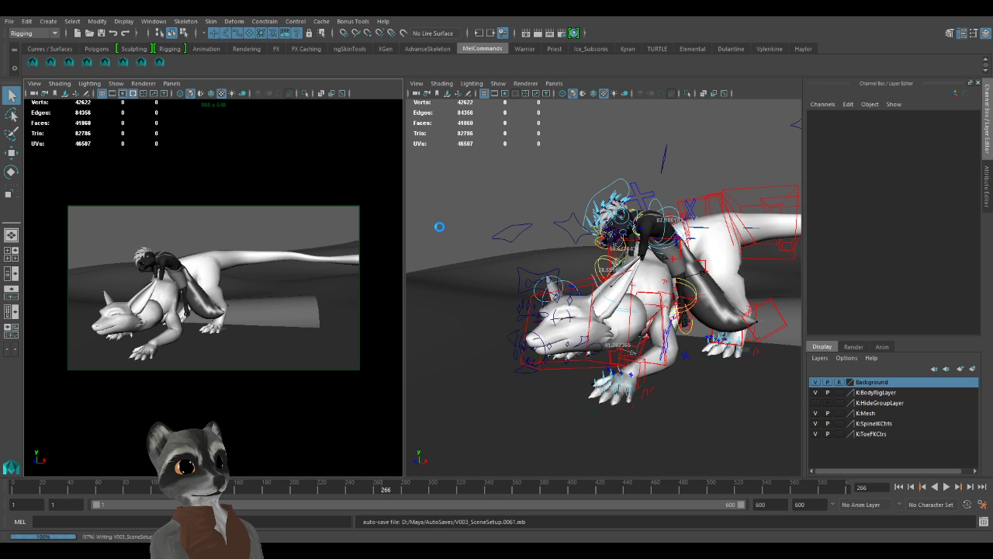
Examine how the rider's arms and hands rest on the creature's back at frame 266 from several angles.
{"action": "right_click_drag", "start_coordinate": [590, 269], "coordinate": [574, 267], "text": "alt"}
{"action": "left_click_drag", "start_coordinate": [574, 268], "coordinate": [509, 303], "text": "alt"}
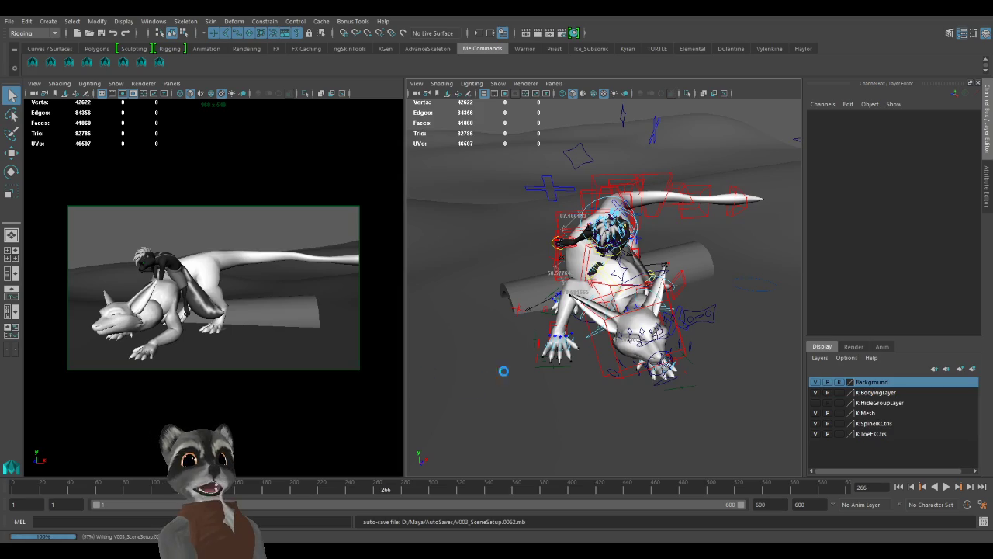
{"action": "left_click_drag", "start_coordinate": [512, 380], "coordinate": [530, 363], "text": "alt"}
{"action": "right_click_drag", "start_coordinate": [531, 364], "coordinate": [626, 388], "text": "alt"}
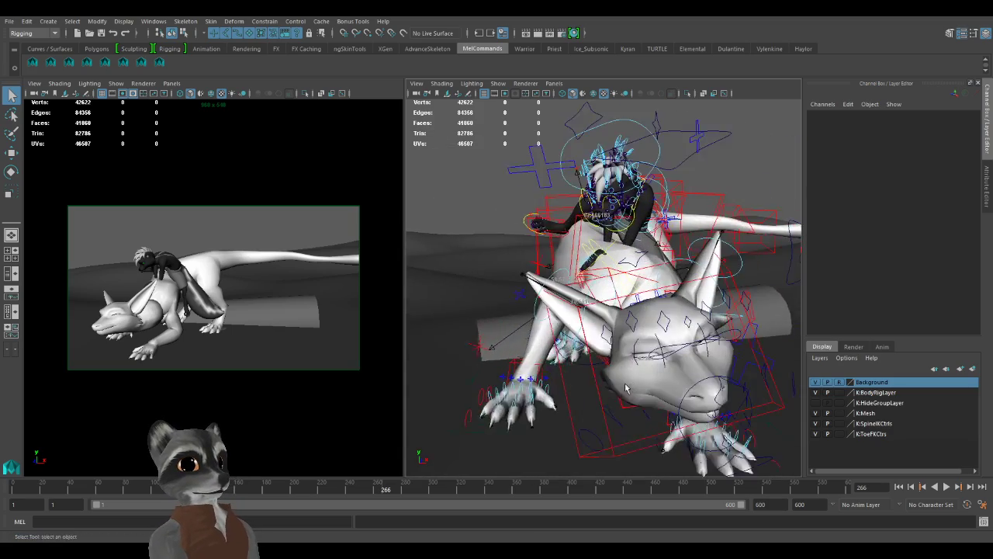
{"action": "left_click_drag", "start_coordinate": [501, 365], "coordinate": [566, 370], "text": "alt"}
{"action": "middle_click_drag", "start_coordinate": [566, 371], "coordinate": [652, 380], "text": "alt"}
{"action": "right_click_drag", "start_coordinate": [621, 376], "coordinate": [675, 377], "text": "alt"}
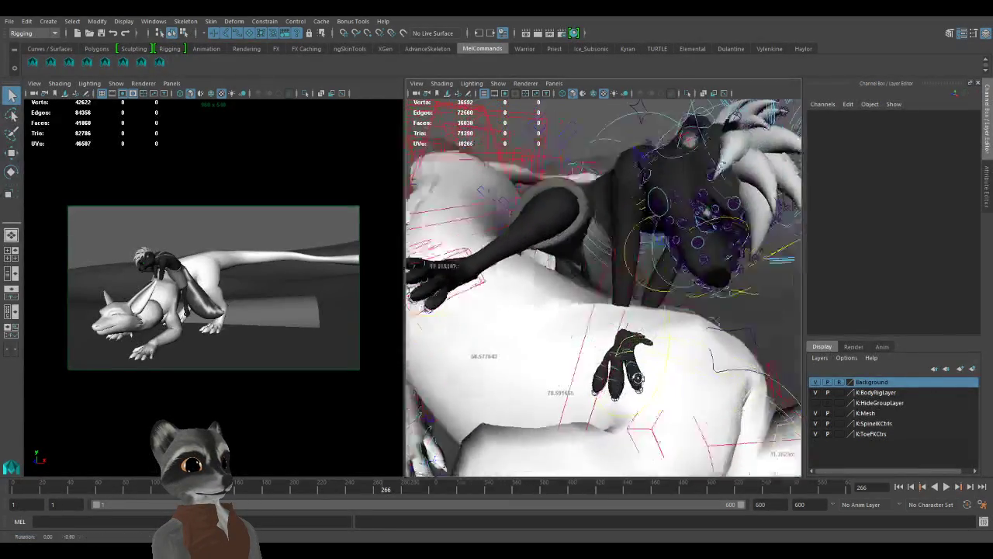
{"action": "left_click_drag", "start_coordinate": [675, 376], "coordinate": [629, 404], "text": "alt"}
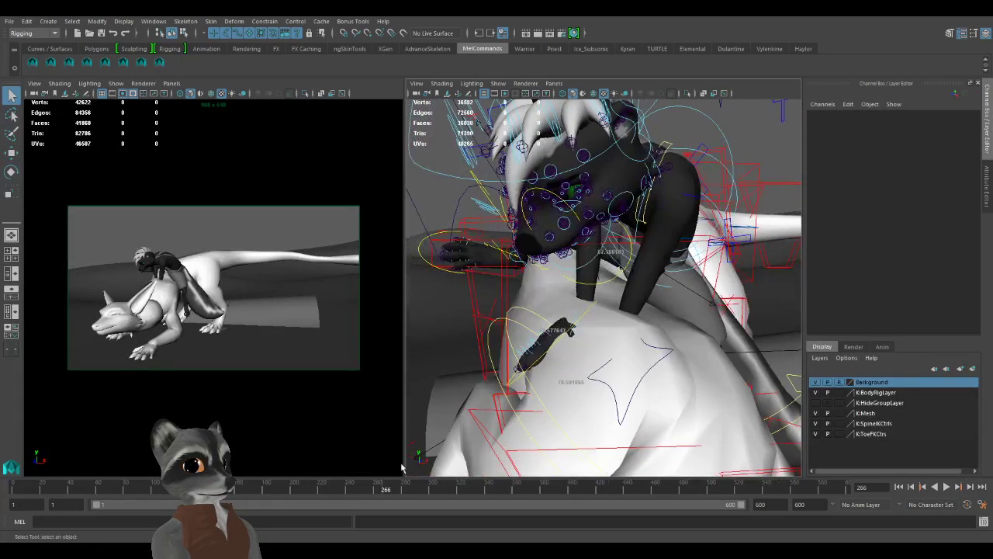
Select the rider's two hand IK controls at frame 270 with the help of wireframe display, and return to shaded display.
{"action": "mouse_move", "coordinate": [372, 489]}
{"action": "left_mouse_down"}
{"action": "mouse_move", "coordinate": [344, 489]}
{"action": "mouse_move", "coordinate": [474, 497]}
{"action": "mouse_move", "coordinate": [390, 497]}
{"action": "left_mouse_up"}
{"action": "left_click_drag", "start_coordinate": [583, 382], "coordinate": [705, 384], "text": "alt"}
{"action": "mouse_move", "coordinate": [705, 383]}
{"action": "right_mouse_down", "text": "alt"}
{"action": "mouse_move", "coordinate": [588, 377]}
{"action": "mouse_move", "coordinate": [703, 392]}
{"action": "right_mouse_up", "text": "alt"}
{"action": "key", "text": "4"}
{"action": "middle_click_drag", "start_coordinate": [703, 392], "coordinate": [691, 323], "text": "alt"}
{"action": "left_click_drag", "start_coordinate": [692, 324], "coordinate": [724, 335], "text": "alt"}
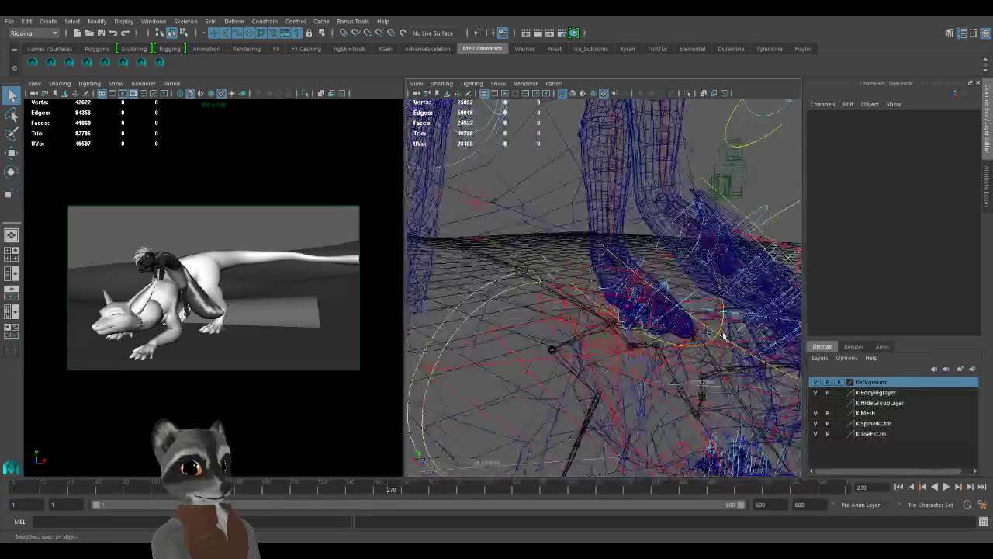
{"action": "left_click", "coordinate": [658, 266]}
{"action": "key", "text": "w"}
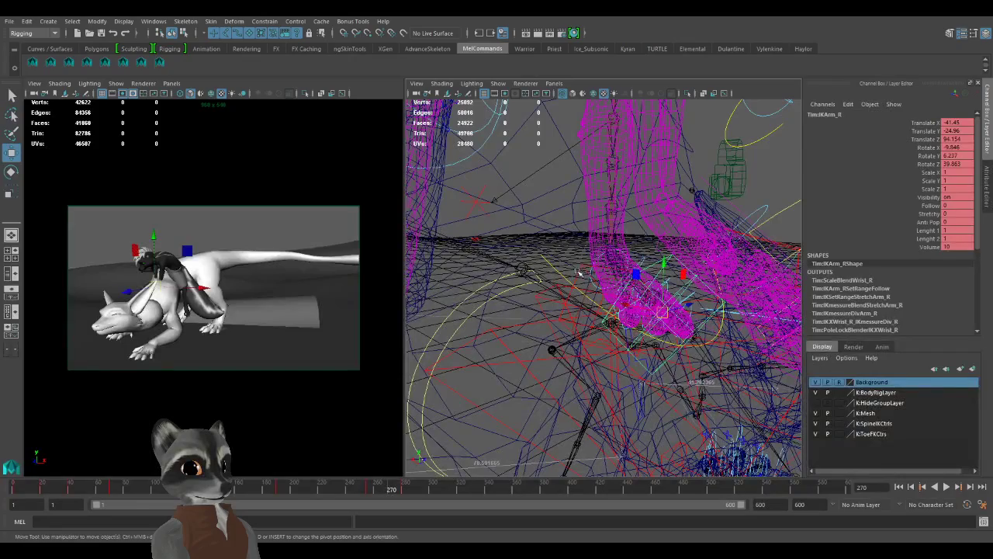
{"action": "key", "text": "5"}
{"action": "right_click_drag", "start_coordinate": [665, 324], "coordinate": [409, 297], "text": "alt"}
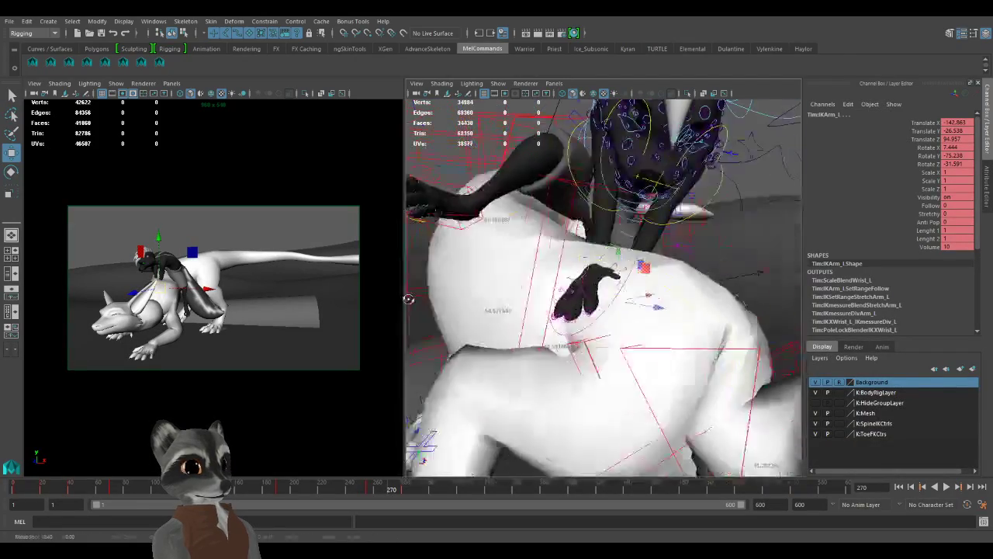
Raise both of the rider's hands against the creature's back at the frame 255 key, left control at about X -130.8, Y -5.3, Z 95.9.
{"action": "mouse_move", "coordinate": [408, 297]}
{"action": "left_mouse_down", "text": "alt"}
{"action": "mouse_move", "coordinate": [643, 339]}
{"action": "mouse_move", "coordinate": [541, 329]}
{"action": "left_mouse_up", "text": "alt"}
{"action": "mouse_move", "coordinate": [594, 301]}
{"action": "left_mouse_down"}
{"action": "mouse_move", "coordinate": [582, 239]}
{"action": "mouse_move", "coordinate": [693, 298]}
{"action": "mouse_move", "coordinate": [683, 299]}
{"action": "mouse_move", "coordinate": [649, 359]}
{"action": "mouse_move", "coordinate": [604, 354]}
{"action": "mouse_move", "coordinate": [613, 299]}
{"action": "left_mouse_up"}
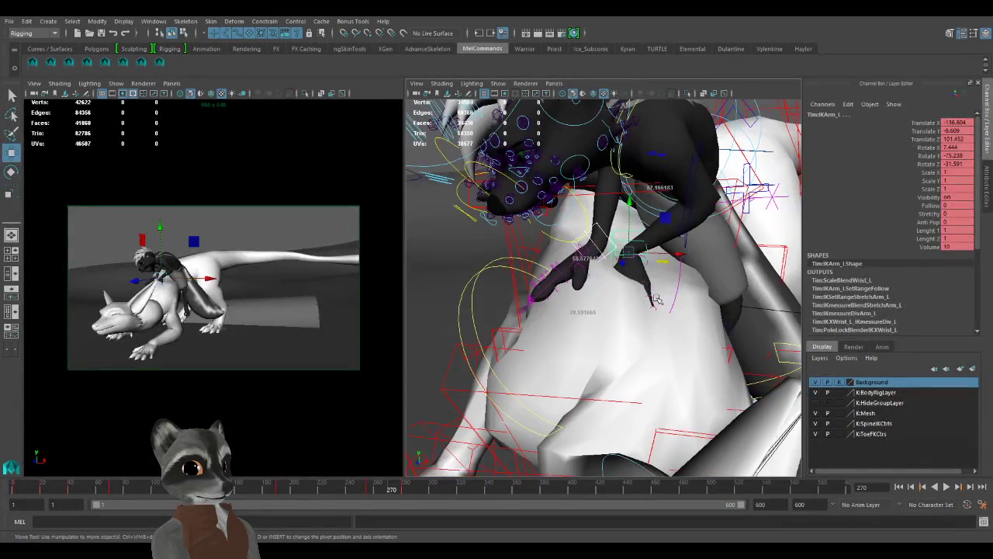
{"action": "key", "text": "comma"}
{"action": "left_click_drag", "start_coordinate": [647, 270], "coordinate": [656, 197]}
{"action": "left_click_drag", "start_coordinate": [654, 225], "coordinate": [578, 330], "text": "alt"}
{"action": "left_click_drag", "start_coordinate": [618, 265], "coordinate": [693, 239]}
{"action": "left_click_drag", "start_coordinate": [691, 200], "coordinate": [688, 210]}
{"action": "right_click_drag", "start_coordinate": [687, 211], "coordinate": [575, 289], "text": "alt"}
{"action": "middle_click_drag", "start_coordinate": [575, 289], "coordinate": [576, 327], "text": "alt"}
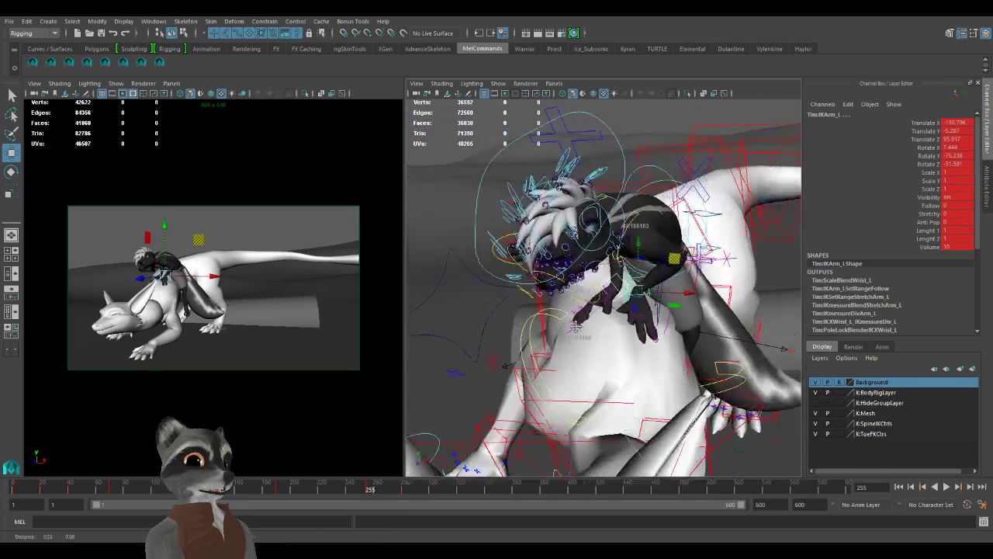
Step back and forth through the keyed poses between frames 137 and 255 to check how they lead into the adjusted hands.
{"action": "left_click_drag", "start_coordinate": [576, 327], "coordinate": [692, 339], "text": "alt"}
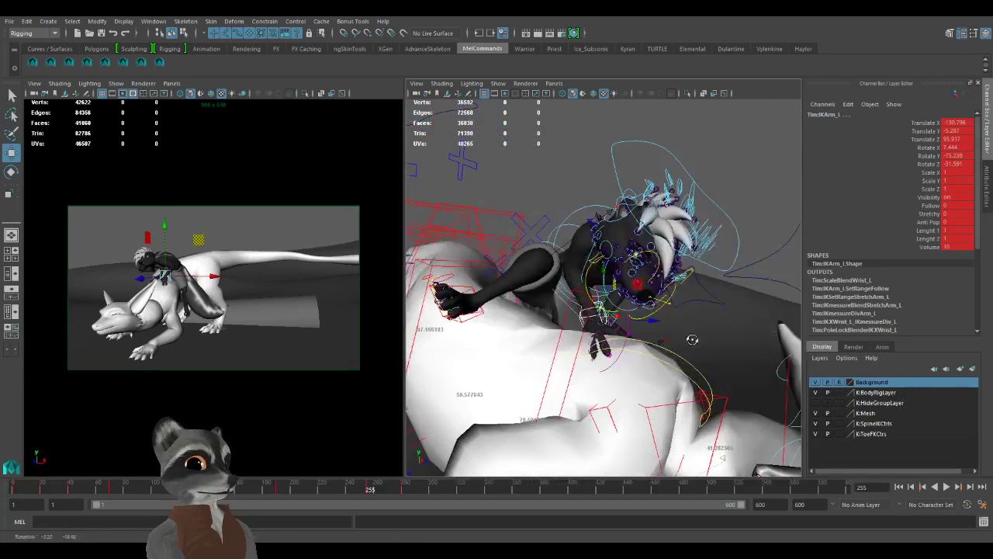
{"action": "right_click_drag", "start_coordinate": [692, 339], "coordinate": [504, 328], "text": "alt"}
{"action": "middle_click_drag", "start_coordinate": [343, 314], "coordinate": [340, 313]}
{"action": "key", "text": "comma"}
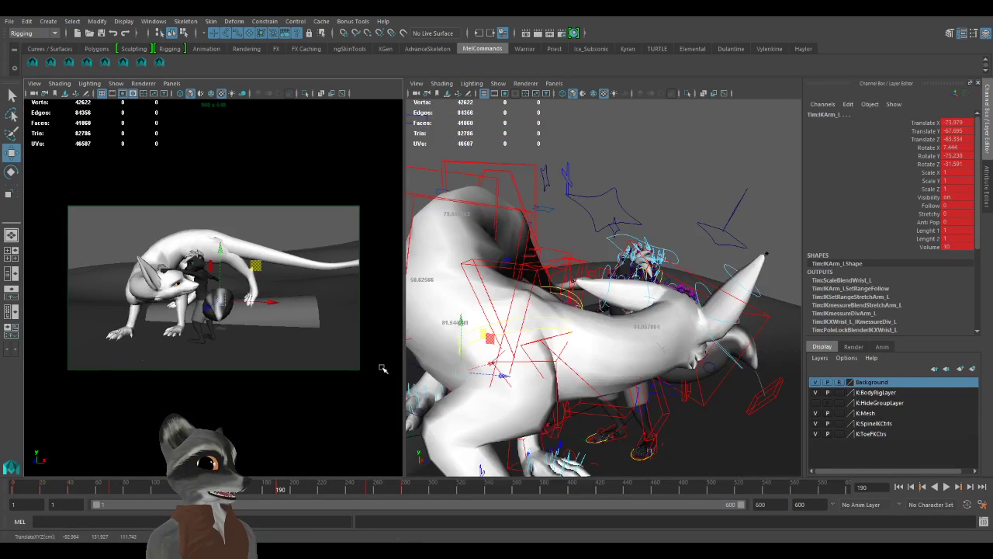
{"action": "key", "text": "period"}
{"action": "key", "text": "period"}
{"action": "key", "text": "period"}
{"action": "key", "text": "period"}
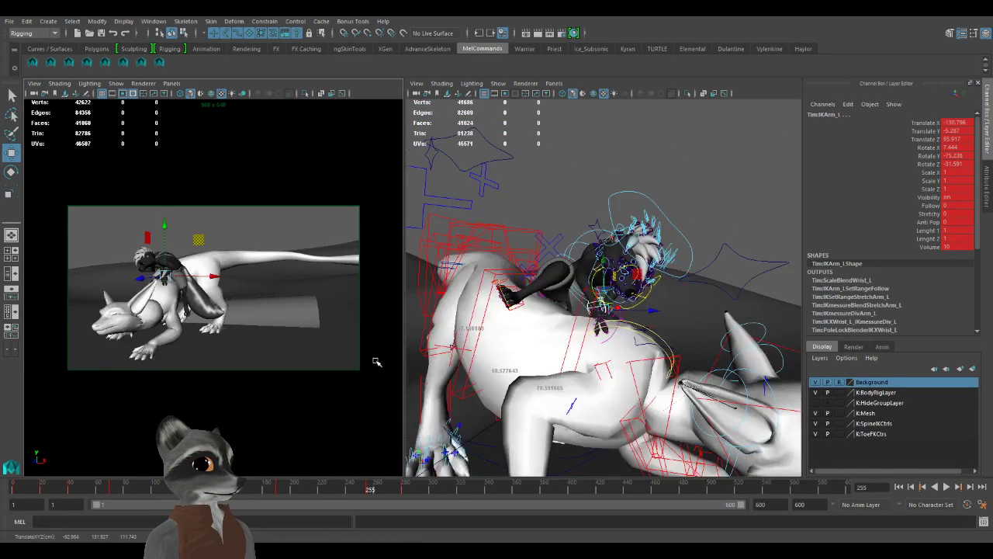
{"action": "key", "text": "comma"}
{"action": "key", "text": "comma"}
{"action": "key", "text": "comma"}
{"action": "key", "text": "comma"}
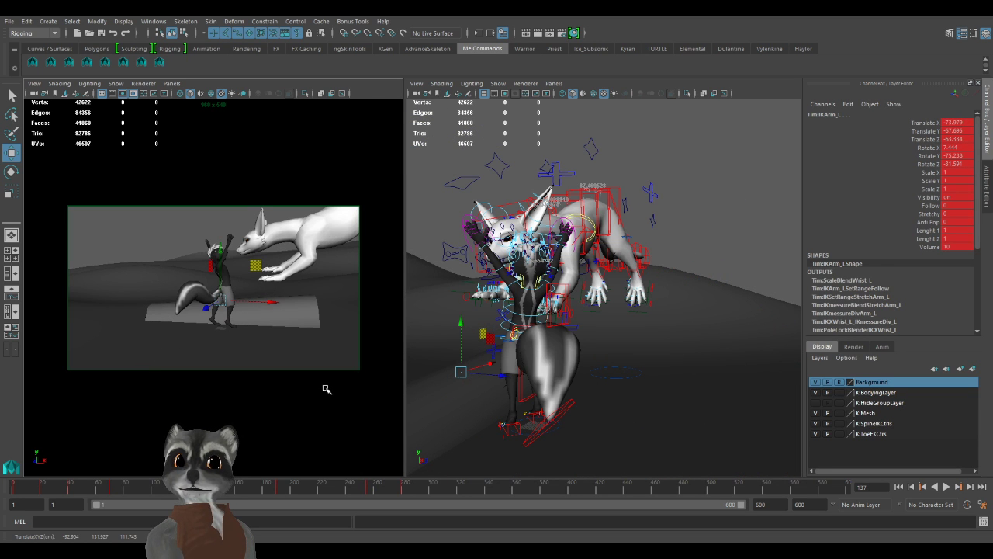
{"action": "key", "text": "period"}
{"action": "key", "text": "period"}
{"action": "key", "text": "period"}
{"action": "key", "text": "period"}
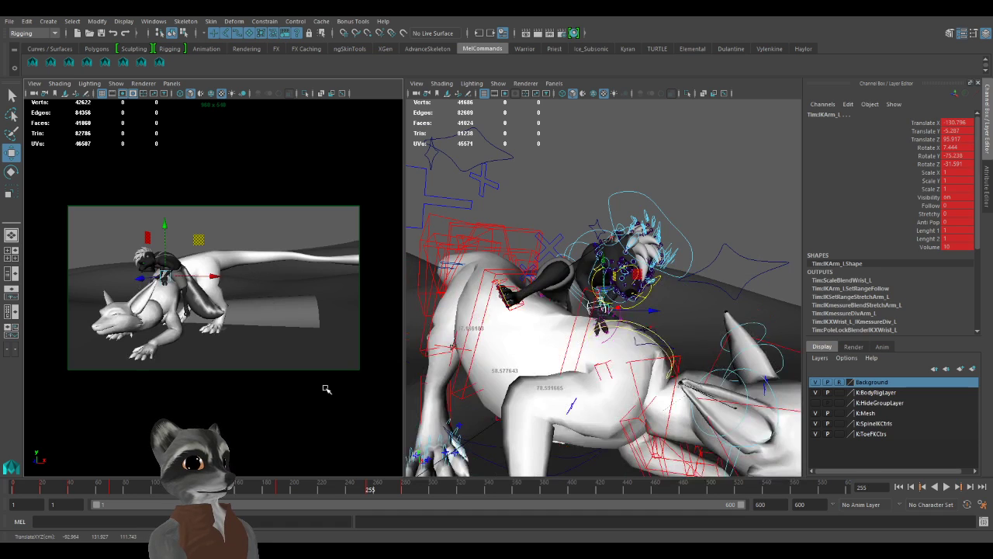
Step forward to the keyed pose at frame 280 and examine the rider's contact with the creature.
{"action": "key", "text": "period"}
{"action": "key", "text": "period"}
{"action": "key", "text": "period"}
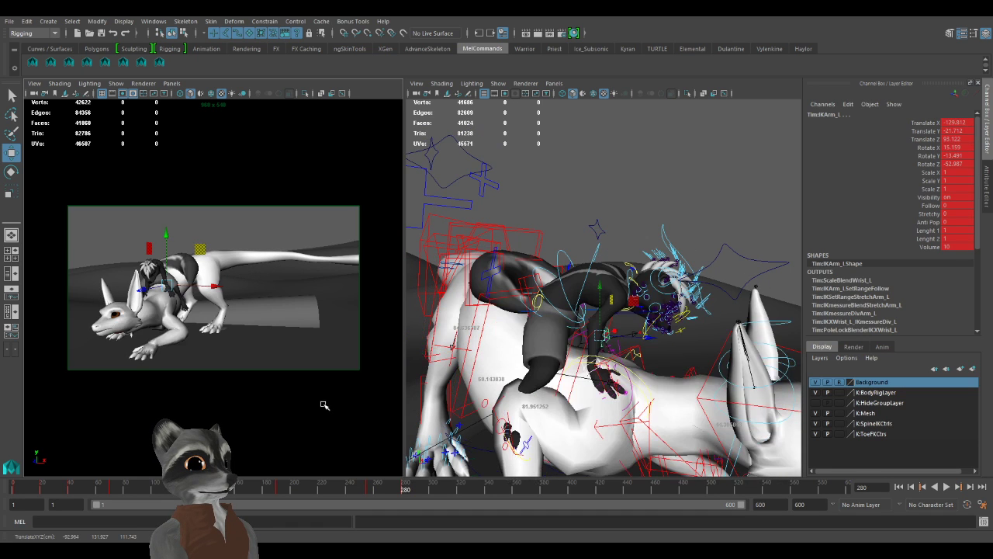
{"action": "key", "text": "period"}
{"action": "key", "text": "comma"}
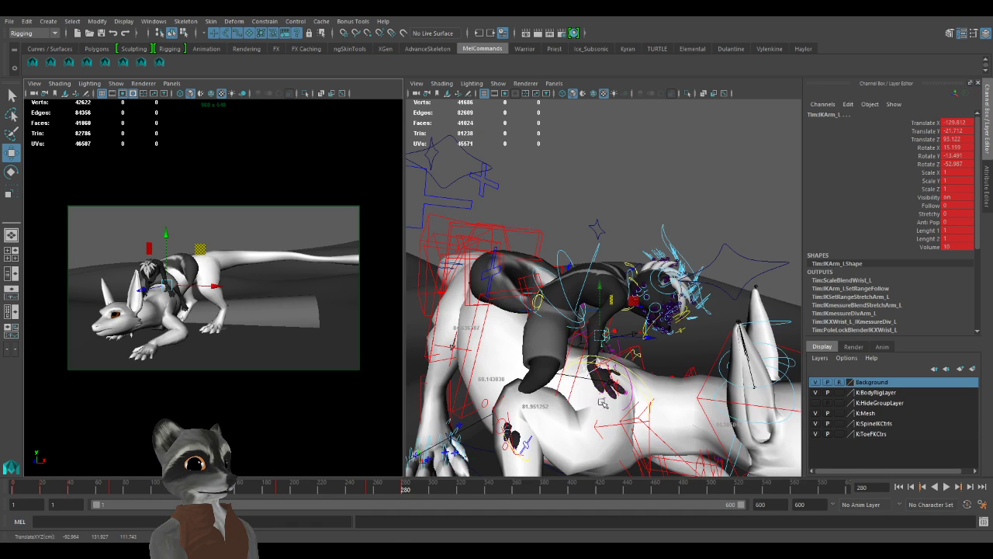
{"action": "scroll", "coordinate": [623, 399], "scroll_direction": "down", "scroll_amount": 6}
{"action": "scroll", "coordinate": [623, 399], "scroll_direction": "up", "scroll_amount": 4}
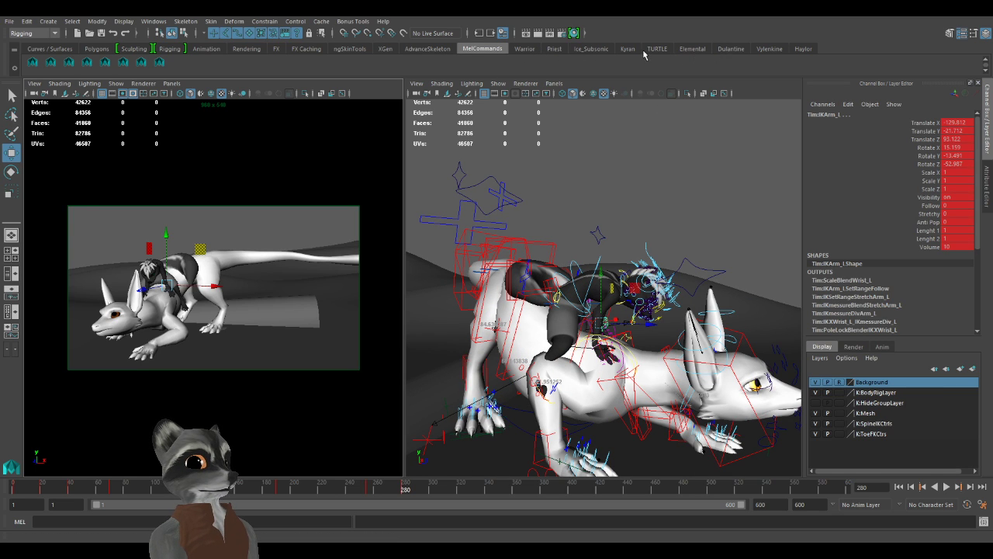
Select all of the creature's rig controls with the AdvancedSkeleton tools and advance to its key at frame 319.
{"action": "left_click", "coordinate": [427, 48]}
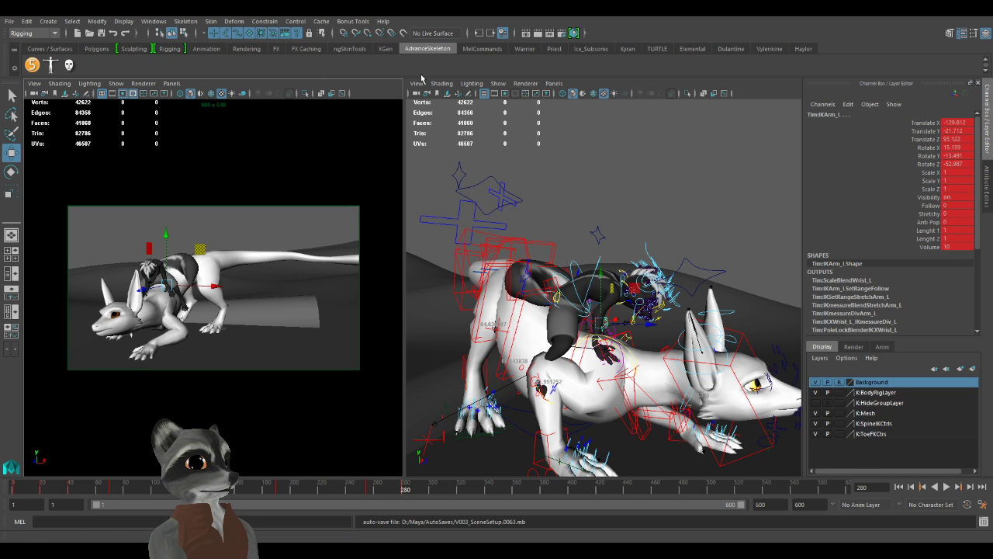
{"action": "key", "text": "ctrl+z"}
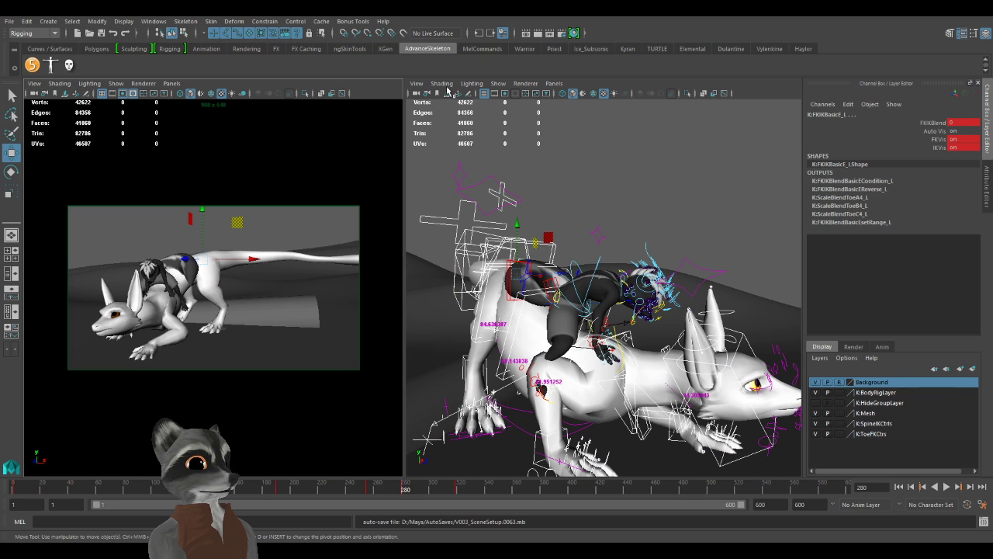
{"action": "key", "text": "period"}
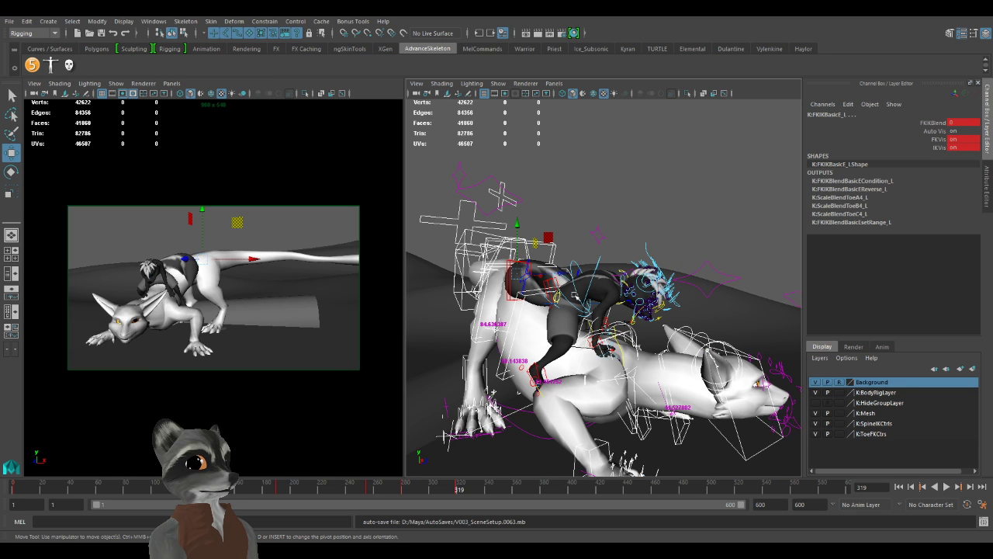
{"action": "key", "text": "period"}
{"action": "key", "text": "comma"}
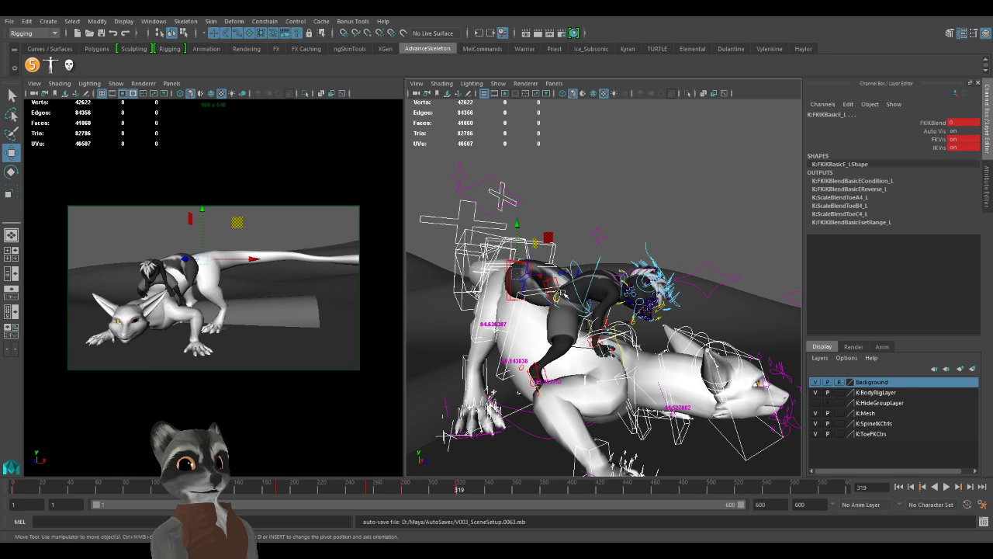
Compare the creature's keyed poses at frames 319, 280 and 255 from the front.
{"action": "left_click_drag", "start_coordinate": [575, 334], "coordinate": [446, 329], "text": "alt"}
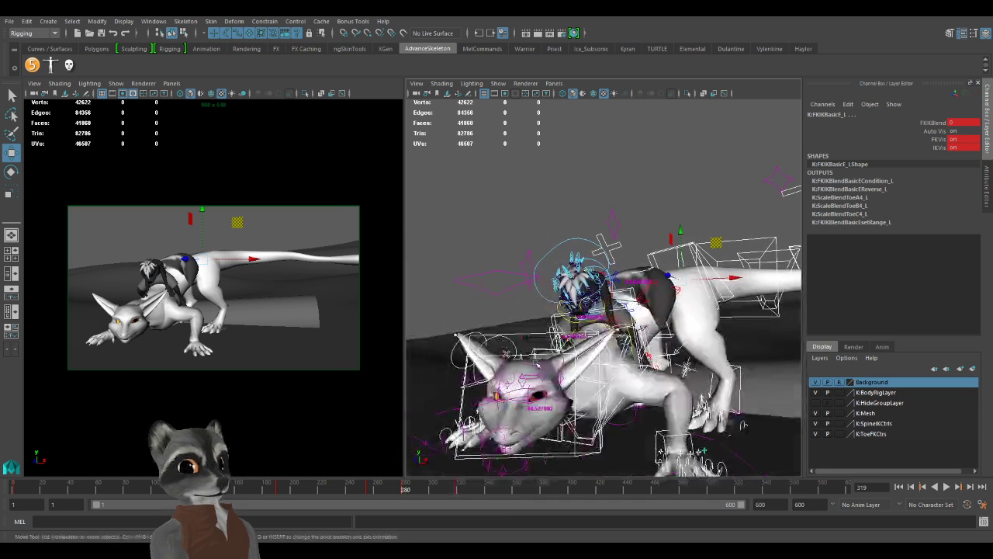
{"action": "key", "text": "comma"}
{"action": "key", "text": "comma"}
{"action": "key", "text": "period"}
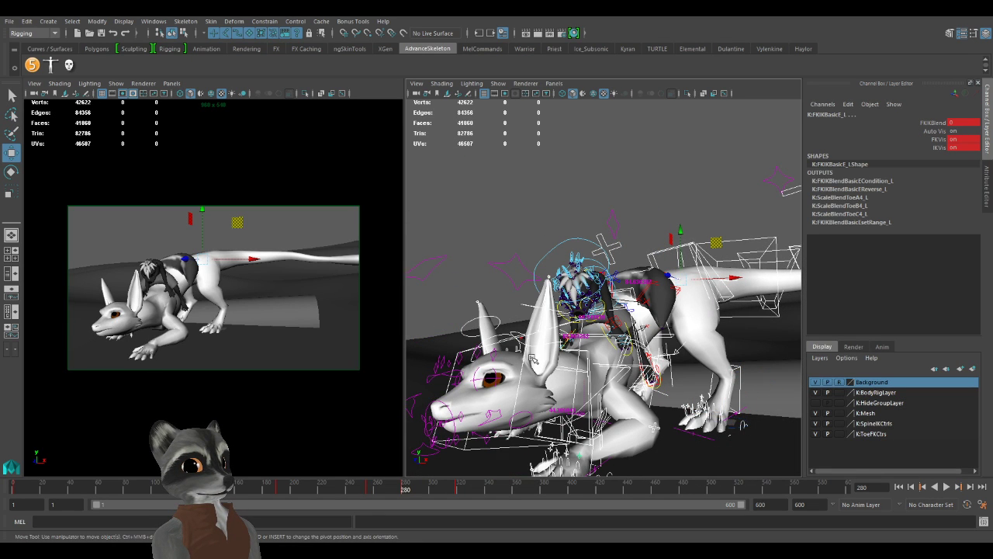
{"action": "key", "text": "comma"}
{"action": "key", "text": "period"}
{"action": "key", "text": "comma"}
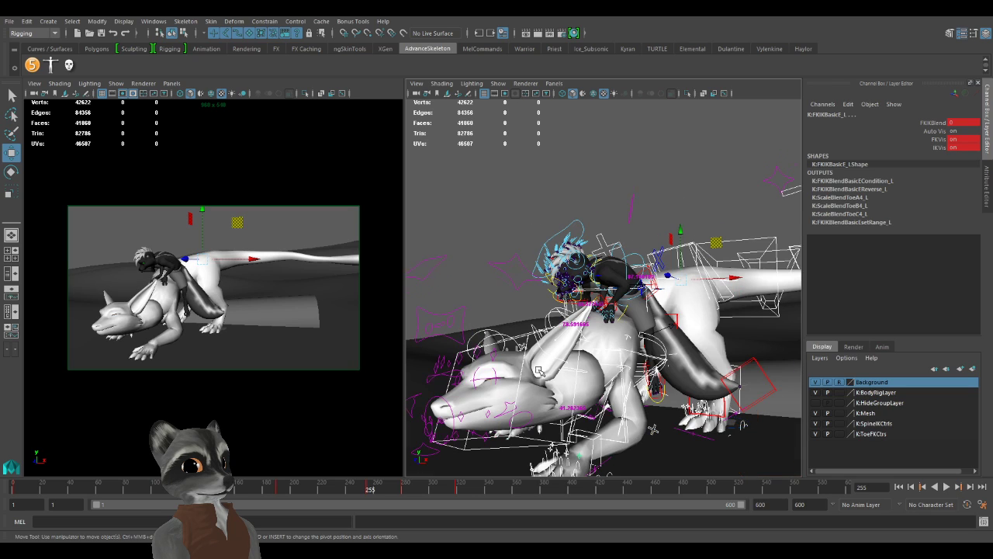
Move the creature's spine IK control at the neck to about X -403.6, Z 27.0 at frame 255, comparing it with the frame 280 pose.
{"action": "left_click_drag", "start_coordinate": [538, 366], "coordinate": [553, 433], "text": "alt"}
{"action": "left_click", "coordinate": [630, 380]}
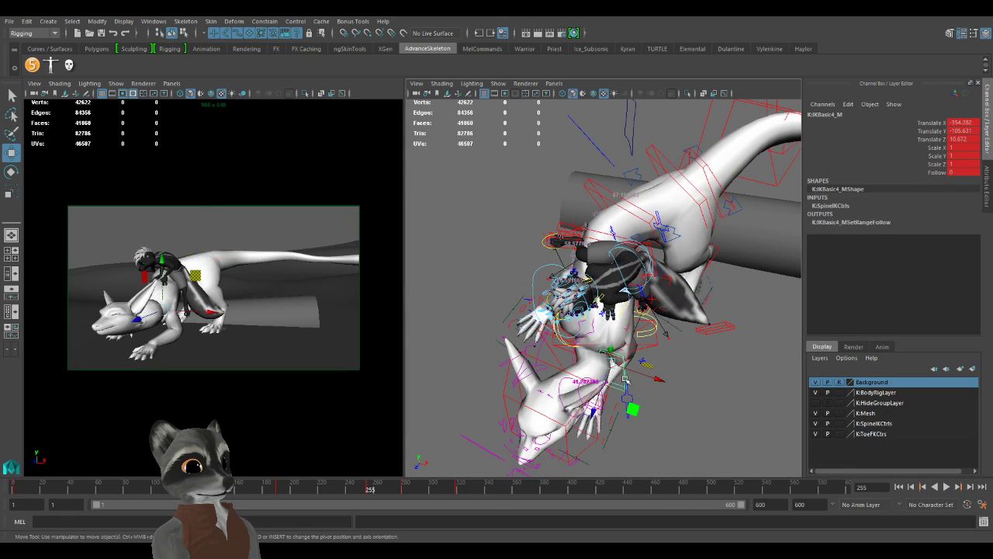
{"action": "left_click_drag", "start_coordinate": [597, 409], "coordinate": [573, 343]}
{"action": "key", "text": "period"}
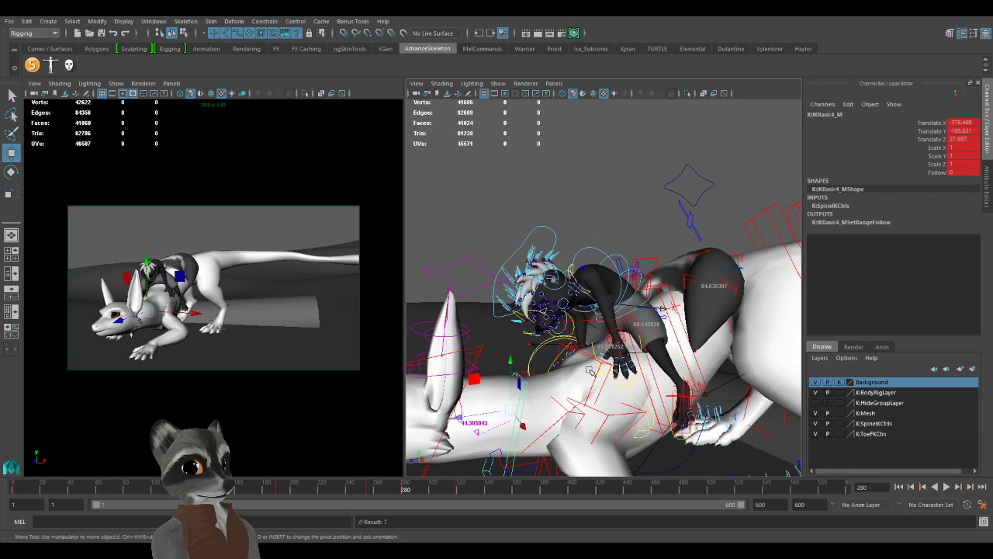
{"action": "key", "text": "comma"}
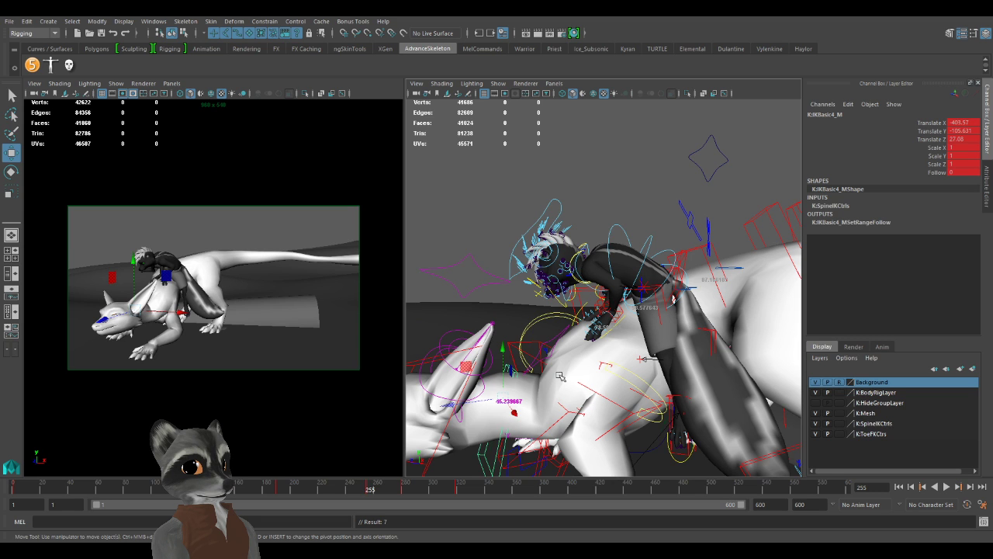
Compare the creature's neck and shoulder shape between the keyed poses at frames 255 and 280.
{"action": "key", "text": "period"}
{"action": "key", "text": "comma"}
{"action": "key", "text": "comma"}
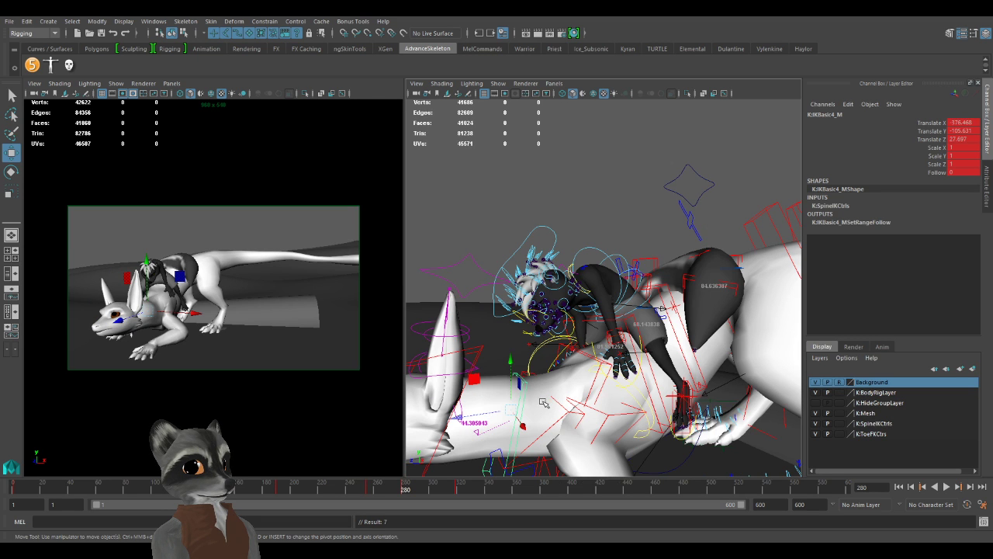
{"action": "key", "text": "comma"}
{"action": "key", "text": "period"}
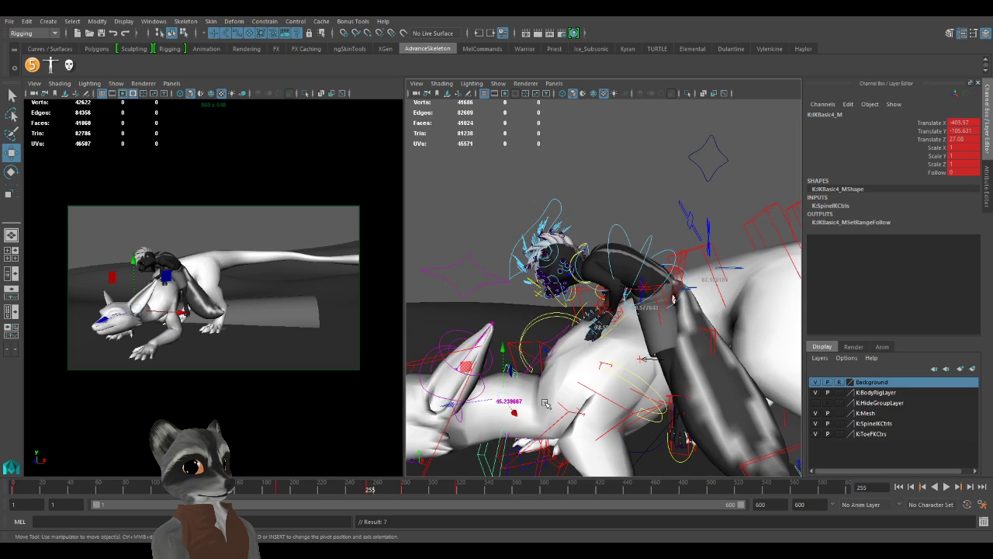
{"action": "key", "text": "comma"}
{"action": "key", "text": "period"}
Move the creature's IKBasic3 spine control at the base of the neck to about X -382.6, Y -90.4, Z 37.3 at frame 255.
{"action": "right_click_drag", "start_coordinate": [545, 404], "coordinate": [518, 381], "text": "alt"}
{"action": "mouse_move", "coordinate": [518, 381]}
{"action": "left_mouse_down", "text": "alt"}
{"action": "mouse_move", "coordinate": [573, 394]}
{"action": "mouse_move", "coordinate": [535, 386]}
{"action": "left_mouse_up", "text": "alt"}
{"action": "right_click_drag", "start_coordinate": [535, 386], "coordinate": [595, 408], "text": "alt"}
{"action": "left_click_drag", "start_coordinate": [594, 409], "coordinate": [576, 396], "text": "alt"}
{"action": "middle_click_drag", "start_coordinate": [575, 396], "coordinate": [590, 297], "text": "alt"}
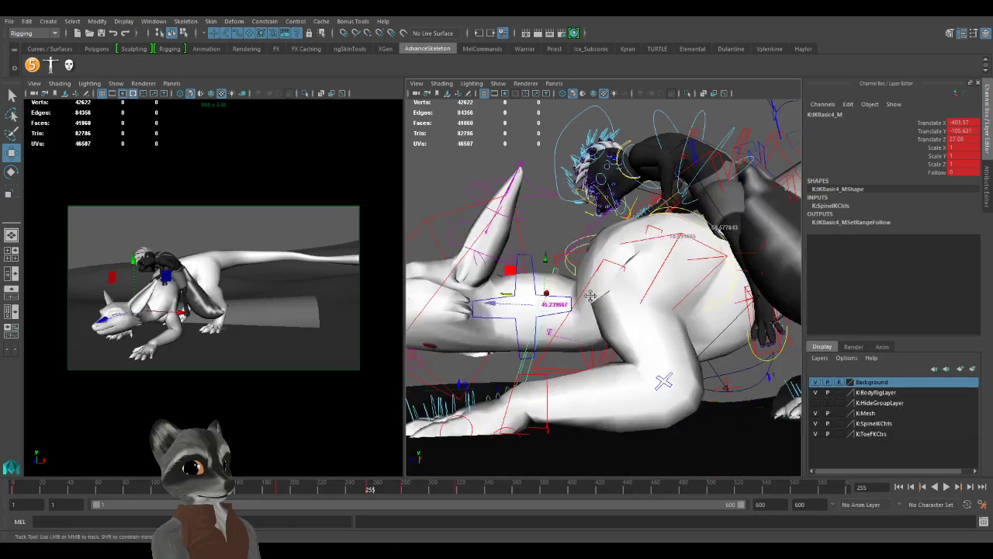
{"action": "right_click_drag", "start_coordinate": [590, 296], "coordinate": [586, 340], "text": "alt"}
{"action": "left_click", "coordinate": [543, 356]}
{"action": "left_click", "coordinate": [538, 357]}
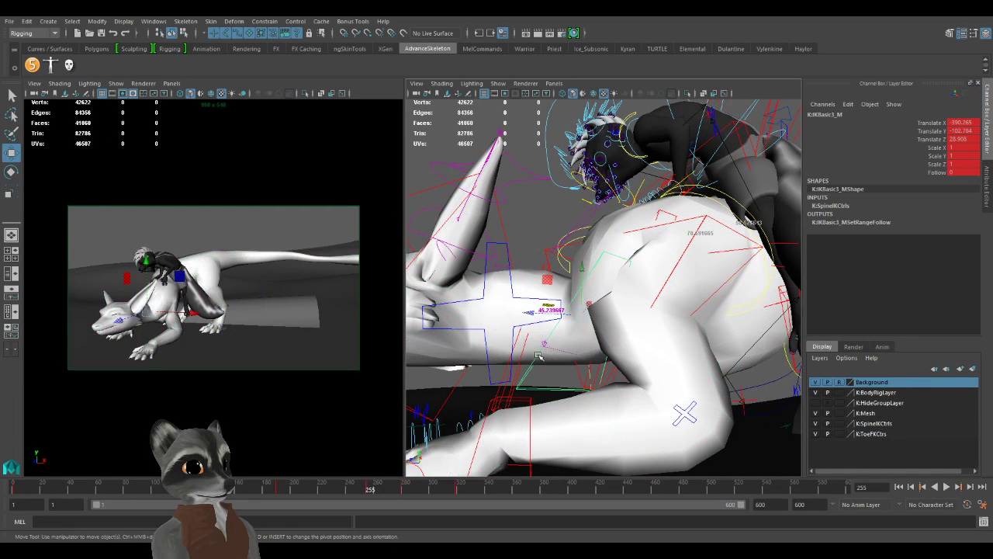
{"action": "left_click_drag", "start_coordinate": [547, 284], "coordinate": [524, 356]}
{"action": "left_click", "coordinate": [528, 406]}
{"action": "key", "text": "ctrl+z"}
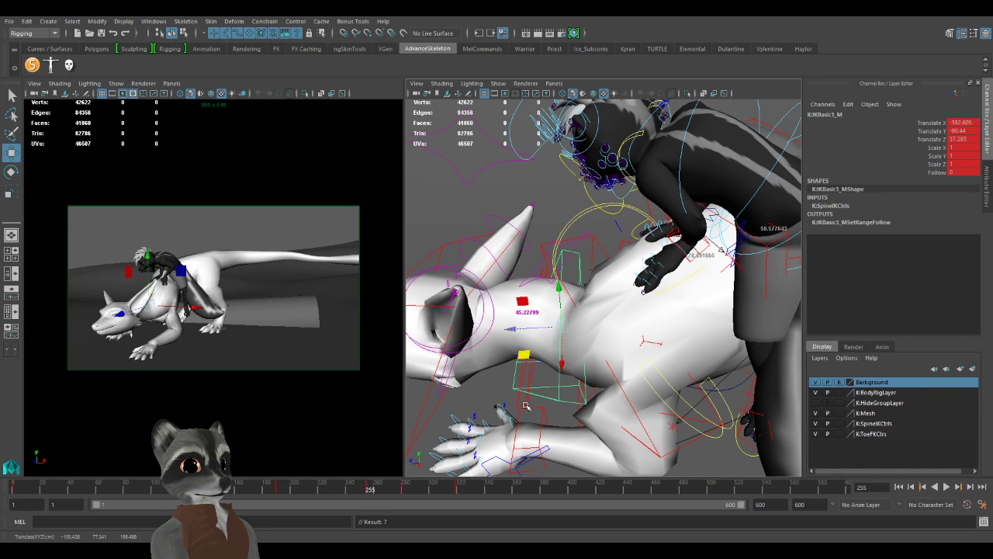
Refine the IKBasic3 control's placement to about X -383.9, Y -90.6, Z 45.6, checking the neck curve from several sides.
{"action": "left_click", "coordinate": [527, 404]}
{"action": "left_click_drag", "start_coordinate": [527, 405], "coordinate": [547, 311], "text": "alt"}
{"action": "left_click", "coordinate": [569, 297]}
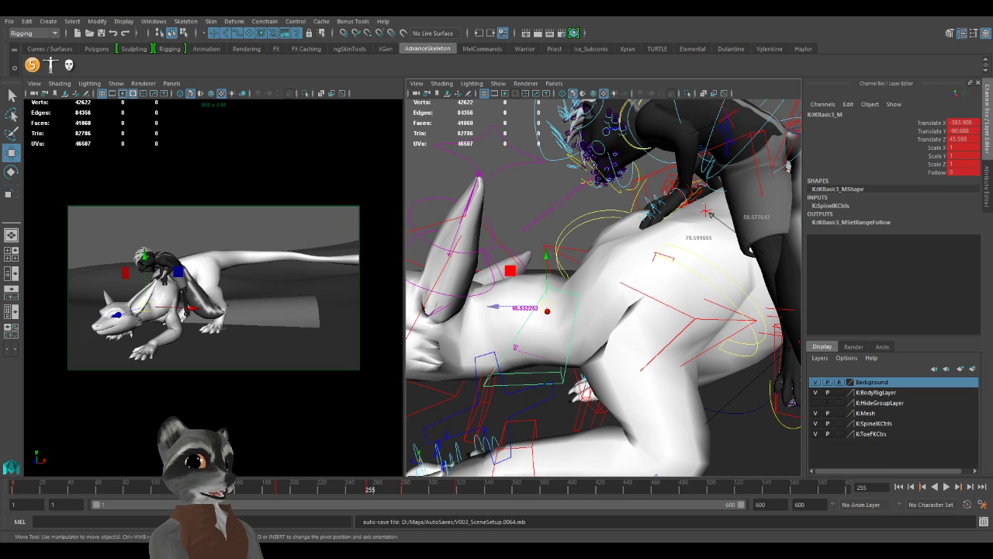
{"action": "left_click_drag", "start_coordinate": [526, 346], "coordinate": [511, 331], "text": "alt"}
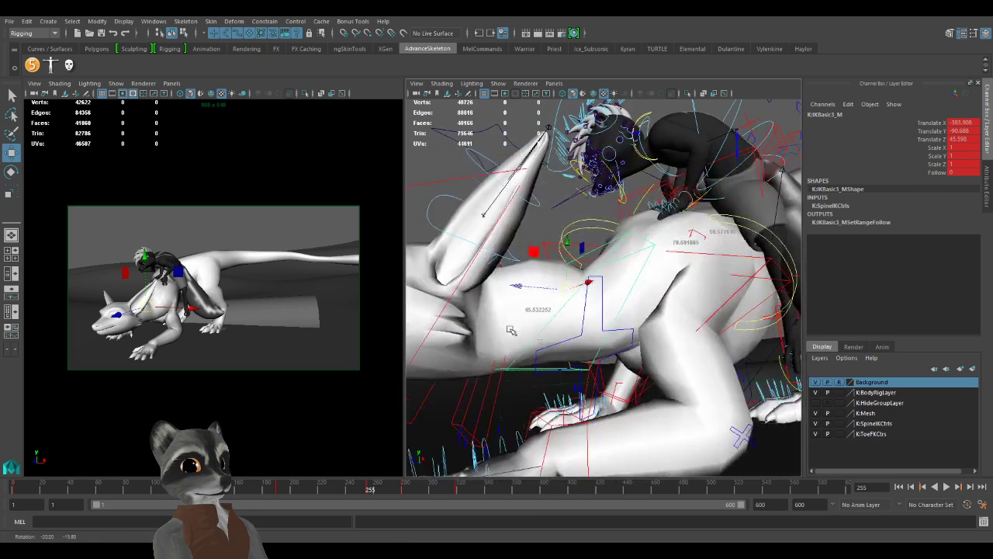
{"action": "mouse_move", "coordinate": [565, 290]}
{"action": "left_mouse_down"}
{"action": "mouse_move", "coordinate": [558, 329]}
{"action": "mouse_move", "coordinate": [560, 295]}
{"action": "mouse_move", "coordinate": [554, 305]}
{"action": "left_mouse_up"}
{"action": "left_click_drag", "start_coordinate": [554, 305], "coordinate": [556, 351], "text": "alt"}
Move the creature's IKBasic2 spine control to about X -388.4, Y -83.2, Z 52.9 and key it at frame 255.
{"action": "left_click", "coordinate": [644, 295]}
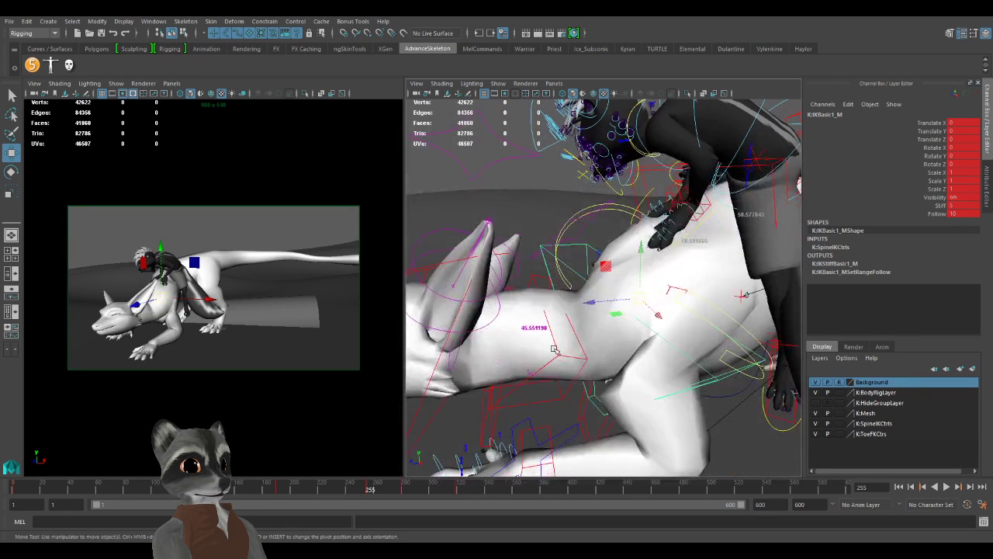
{"action": "left_click", "coordinate": [604, 419]}
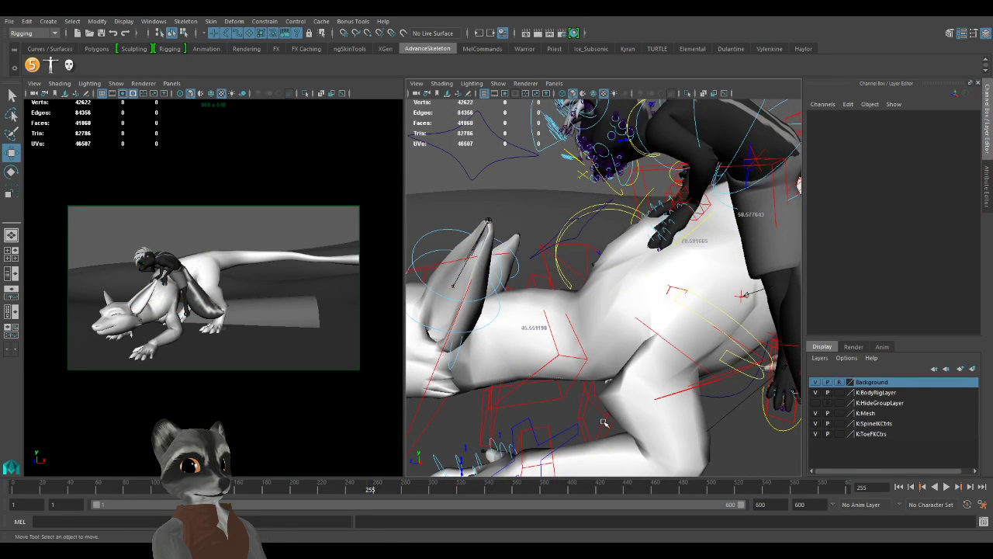
{"action": "left_click", "coordinate": [605, 422]}
{"action": "right_click_drag", "start_coordinate": [625, 404], "coordinate": [533, 359], "text": "alt"}
{"action": "left_click_drag", "start_coordinate": [533, 359], "coordinate": [548, 332], "text": "alt"}
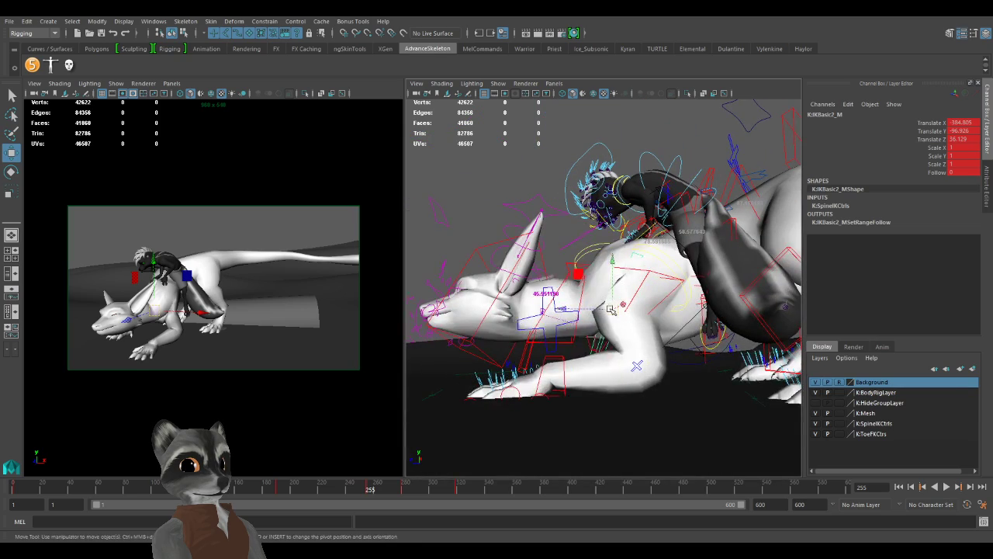
{"action": "left_click_drag", "start_coordinate": [611, 310], "coordinate": [573, 281]}
{"action": "left_click_drag", "start_coordinate": [573, 281], "coordinate": [592, 301], "text": "alt"}
{"action": "left_click_drag", "start_coordinate": [658, 354], "coordinate": [791, 319], "text": "alt"}
{"action": "key", "text": "s"}
Select the creature's IKSpine4 control together with its neck IK controls, including IKBasic2, IKBasic4 and IKBasic5.
{"action": "left_click", "coordinate": [549, 221]}
{"action": "left_click_drag", "start_coordinate": [548, 221], "coordinate": [640, 242], "text": "alt"}
{"action": "key", "text": "e"}
{"action": "key", "text": "w"}
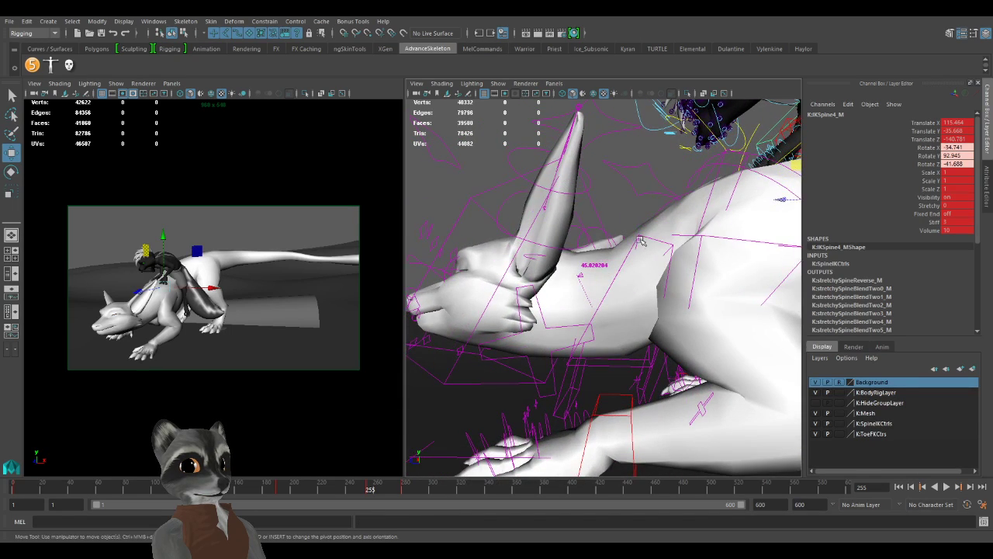
{"action": "left_click", "coordinate": [637, 355]}
{"action": "left_click", "coordinate": [645, 380], "text": "shift"}
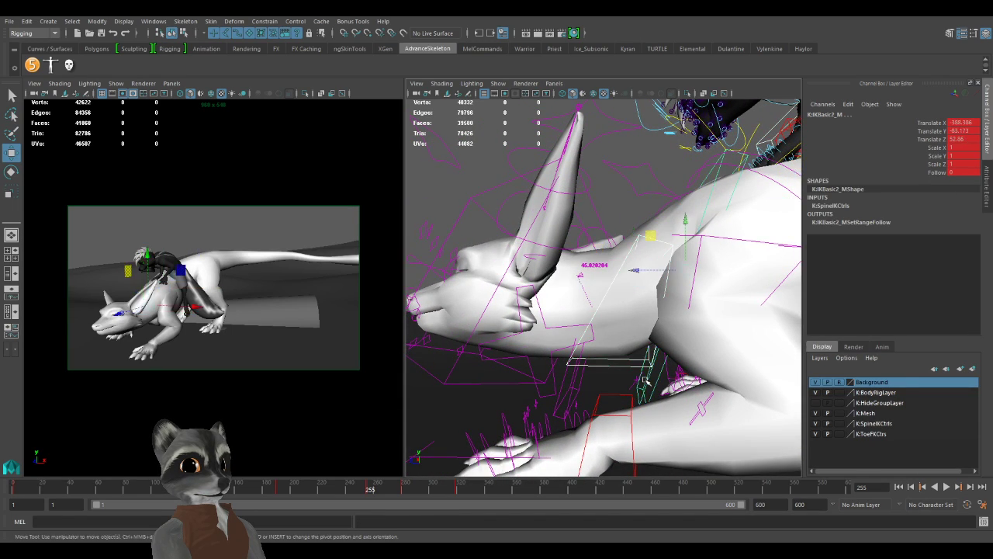
{"action": "left_click", "coordinate": [574, 385]}
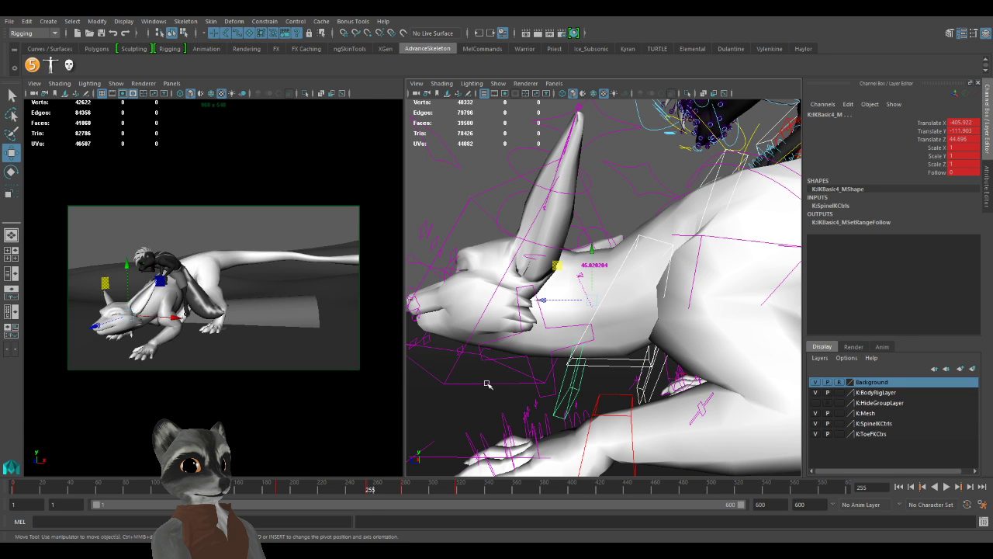
{"action": "left_click", "coordinate": [488, 384], "text": "shift"}
Add the rider's body controls, including the left leg IK control, to the selection with the biped picker.
{"action": "right_click_drag", "start_coordinate": [683, 350], "coordinate": [505, 299], "text": "alt"}
{"action": "left_click_drag", "start_coordinate": [504, 299], "coordinate": [512, 326], "text": "alt"}
{"action": "right_click_drag", "start_coordinate": [512, 326], "coordinate": [760, 349], "text": "alt"}
{"action": "middle_click_drag", "start_coordinate": [760, 350], "coordinate": [651, 360], "text": "alt"}
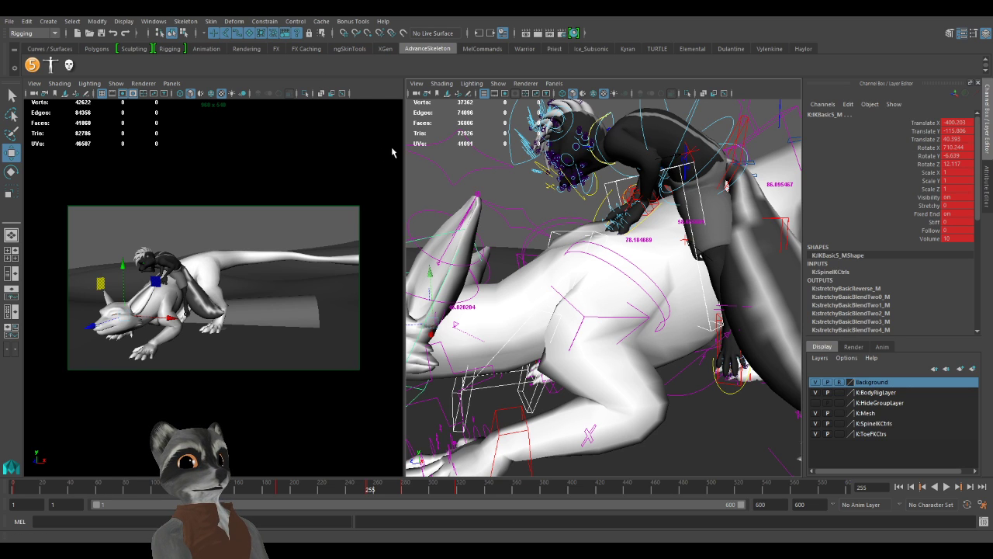
{"action": "left_click", "coordinate": [361, 179], "text": "shift"}
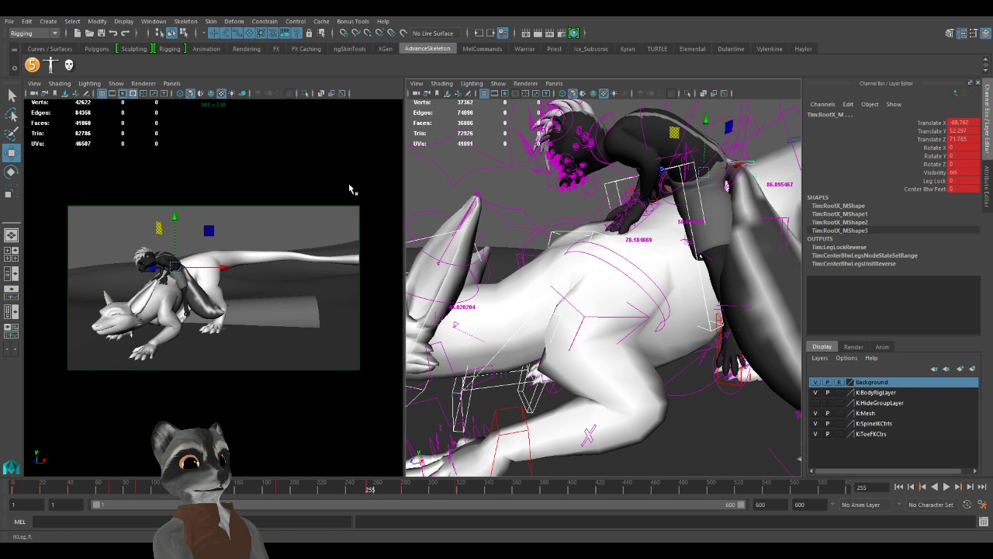
{"action": "key", "text": "ctrl+z"}
{"action": "key", "text": "ctrl+z"}
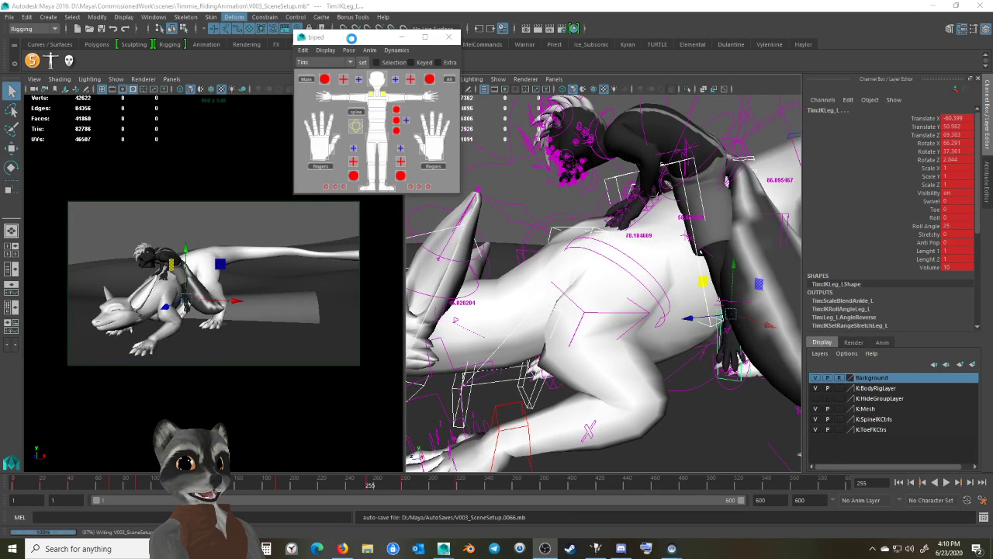
{"action": "left_click_drag", "start_coordinate": [362, 41], "coordinate": [310, 26]}
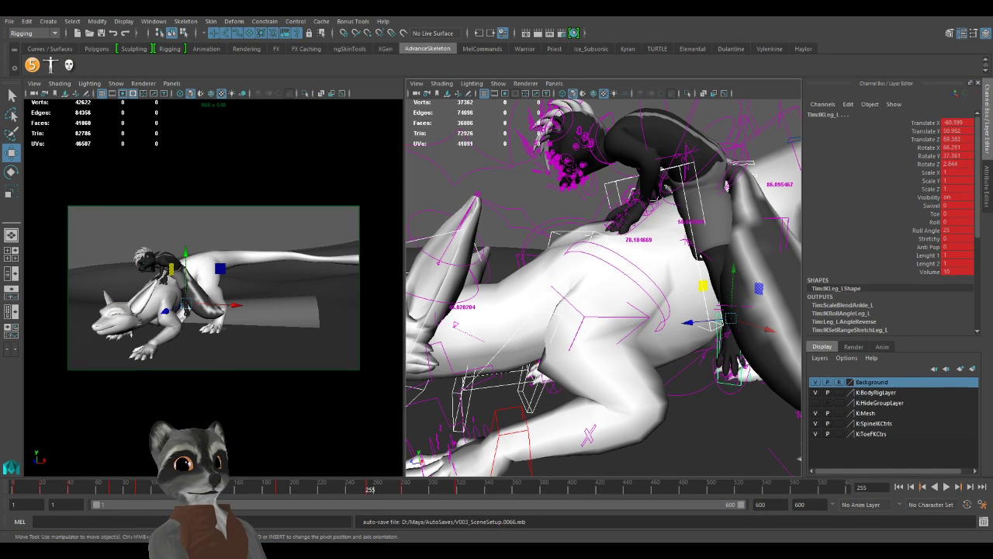
Examine the rider's hands, legs and seat against the creature's back at frame 255 from several angles.
{"action": "left_click_drag", "start_coordinate": [604, 311], "coordinate": [597, 308], "text": "alt"}
{"action": "right_click_drag", "start_coordinate": [574, 306], "coordinate": [535, 322], "text": "alt"}
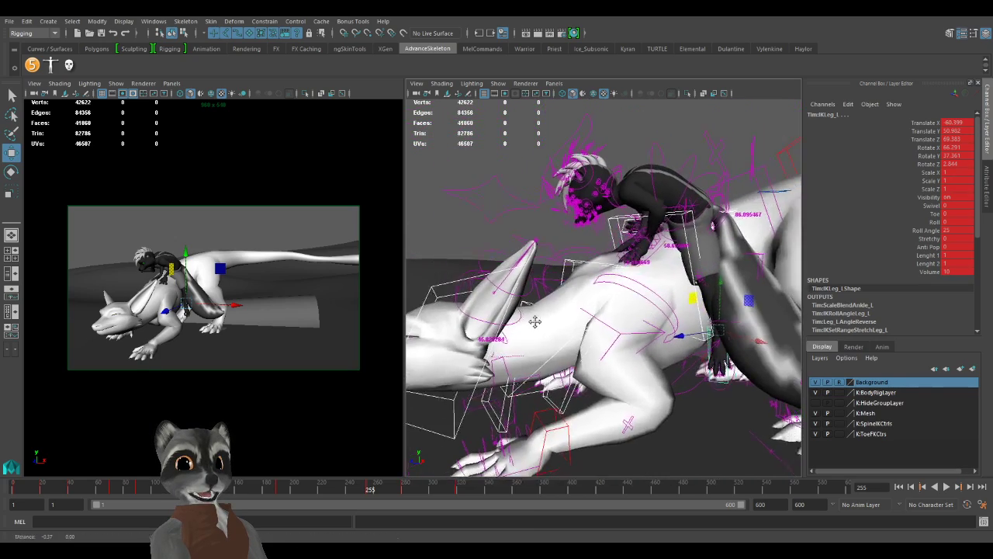
{"action": "left_click_drag", "start_coordinate": [535, 322], "coordinate": [561, 326], "text": "alt"}
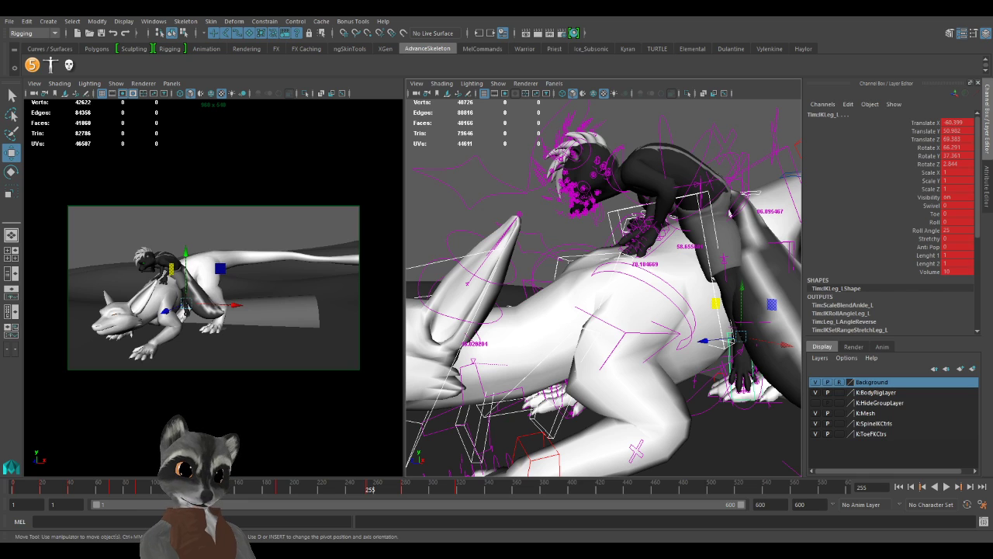
{"action": "key", "text": "w"}
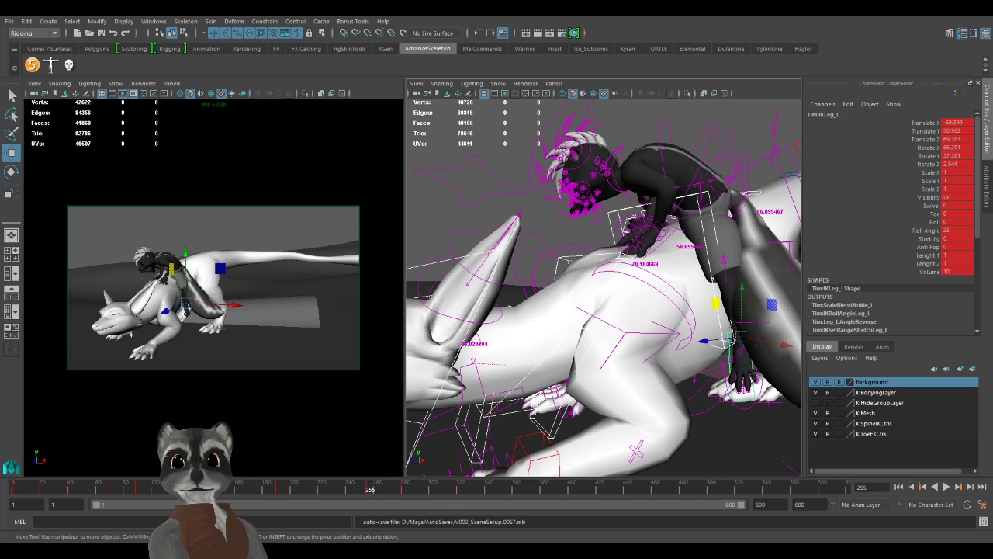
{"action": "right_click_drag", "start_coordinate": [625, 319], "coordinate": [577, 315], "text": "alt"}
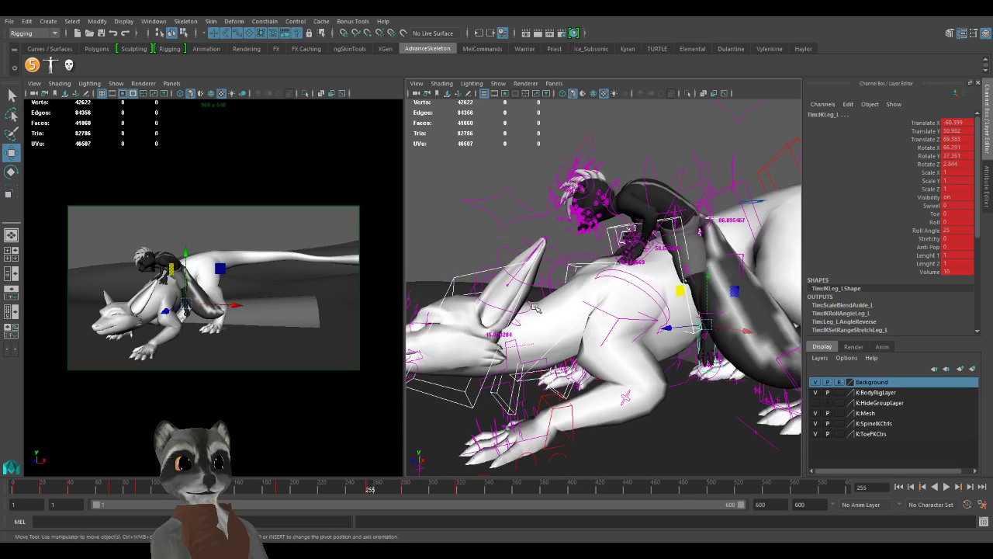
{"action": "left_click_drag", "start_coordinate": [535, 308], "coordinate": [587, 321], "text": "alt"}
{"action": "right_click_drag", "start_coordinate": [587, 322], "coordinate": [607, 332], "text": "alt"}
{"action": "middle_click_drag", "start_coordinate": [607, 332], "coordinate": [607, 334], "text": "alt"}
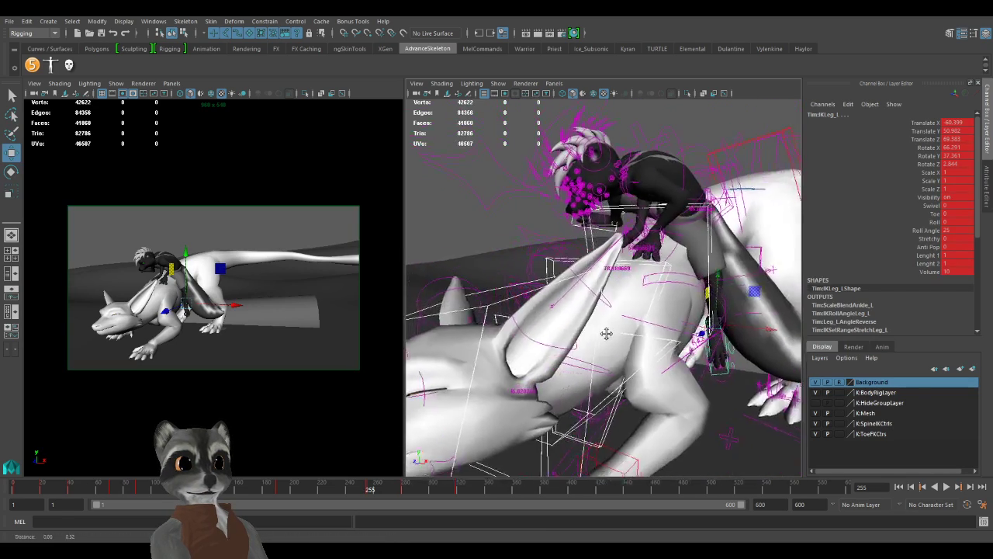
{"action": "left_click_drag", "start_coordinate": [606, 333], "coordinate": [646, 355], "text": "alt"}
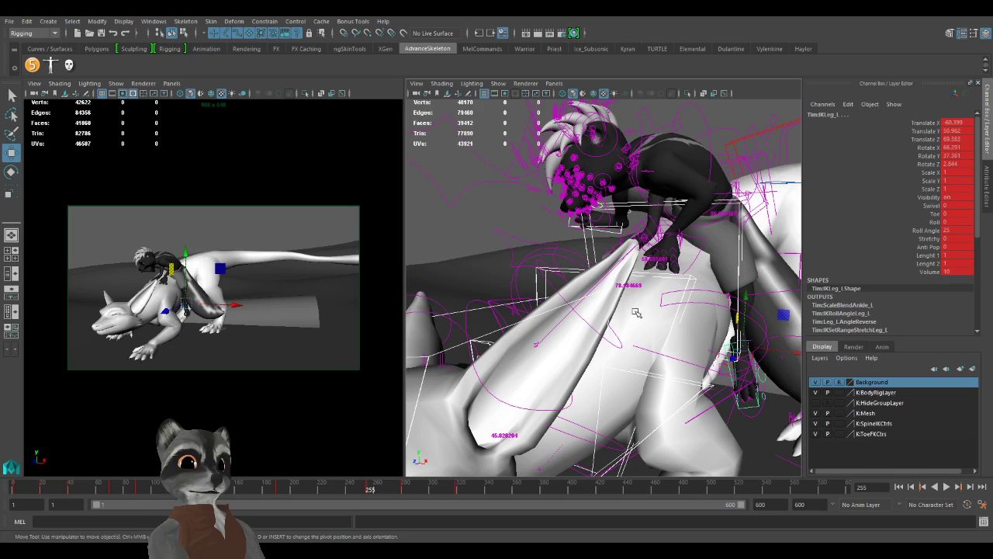
{"action": "left_click_drag", "start_coordinate": [635, 313], "coordinate": [512, 368], "text": "alt"}
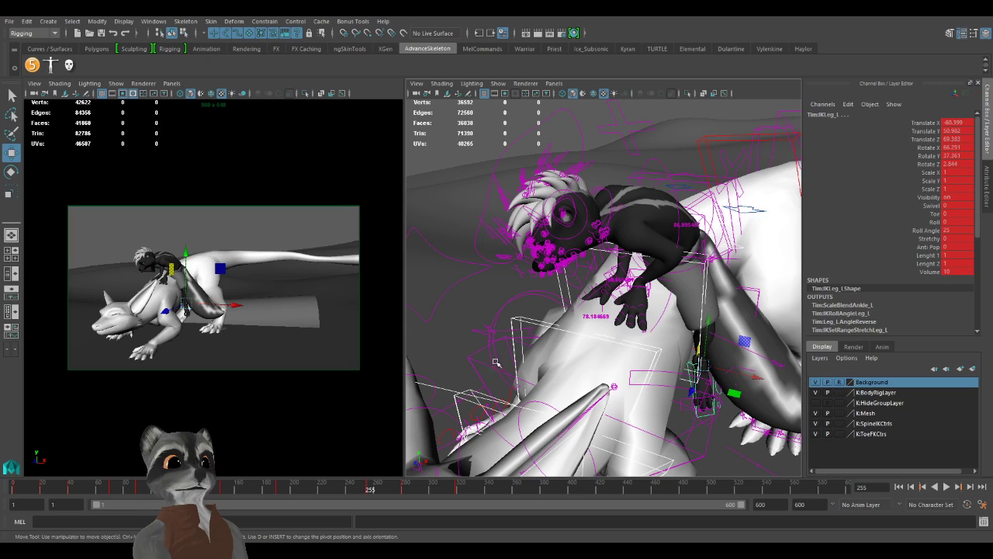
{"action": "left_click_drag", "start_coordinate": [568, 369], "coordinate": [520, 368], "text": "alt"}
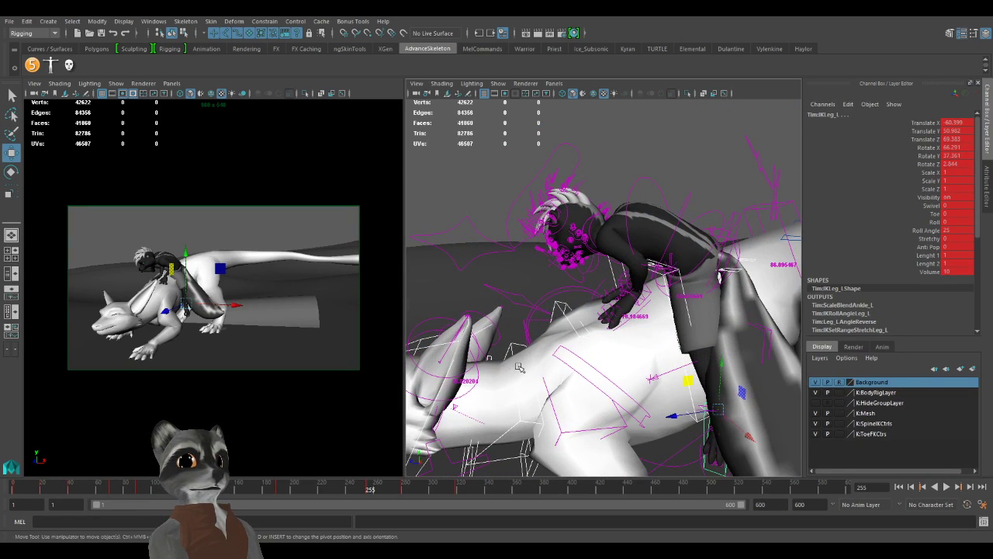
{"action": "mouse_move", "coordinate": [581, 357]}
{"action": "right_mouse_down", "text": "alt"}
{"action": "mouse_move", "coordinate": [572, 360]}
{"action": "mouse_move", "coordinate": [593, 358]}
{"action": "right_mouse_up", "text": "alt"}
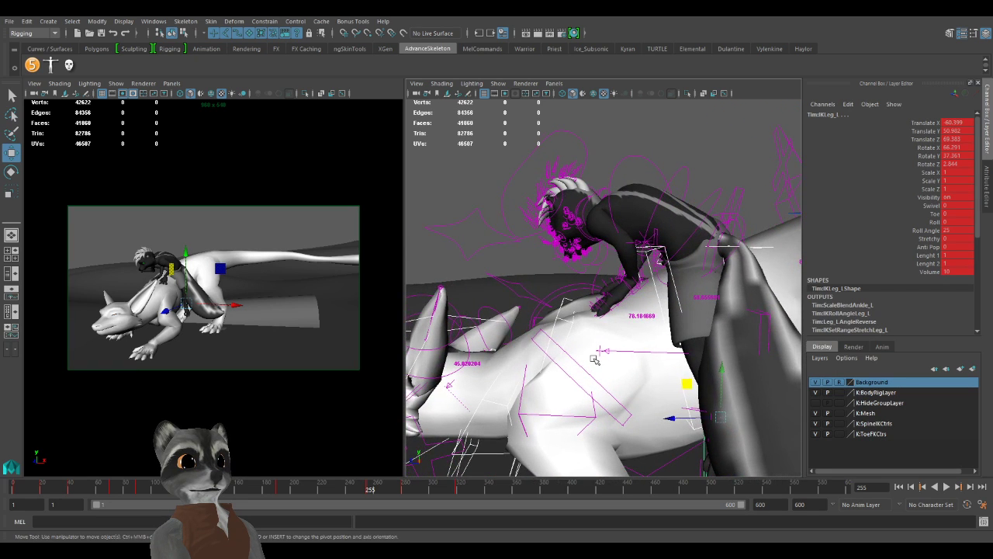
{"action": "middle_click_drag", "start_coordinate": [588, 365], "coordinate": [537, 336], "text": "alt"}
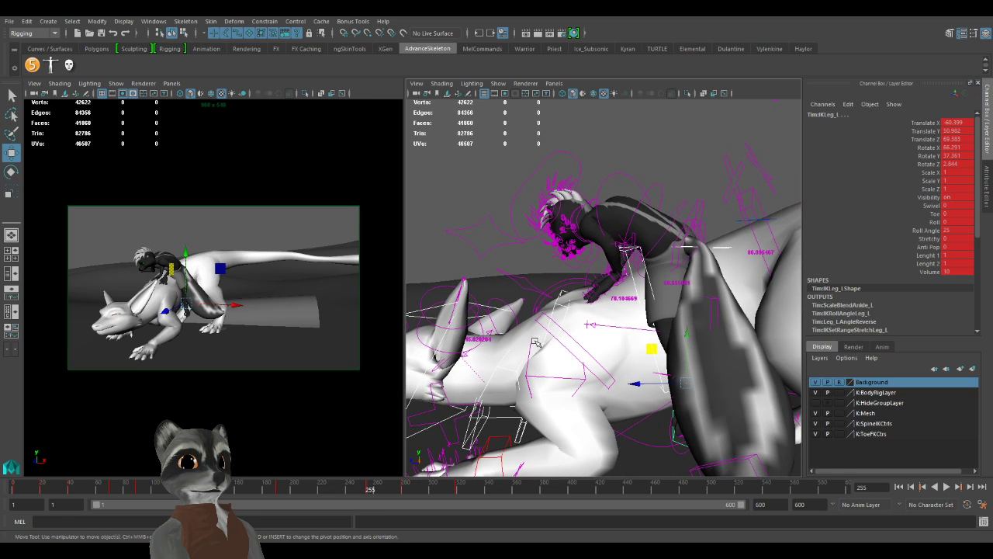
{"action": "right_click_drag", "start_coordinate": [537, 338], "coordinate": [598, 352], "text": "alt"}
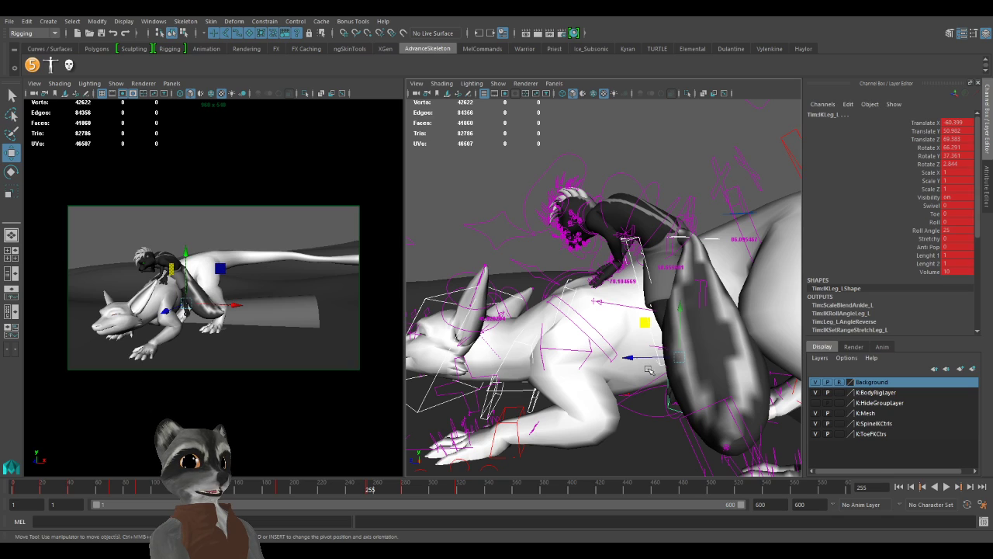
{"action": "right_click_drag", "start_coordinate": [619, 357], "coordinate": [588, 365], "text": "alt"}
{"action": "left_click_drag", "start_coordinate": [588, 363], "coordinate": [692, 345], "text": "alt"}
Add the rider's left and right arm IK controls at the hands to the selection.
{"action": "key", "text": "ctrl+z"}
{"action": "right_click_drag", "start_coordinate": [625, 330], "coordinate": [684, 302], "text": "alt"}
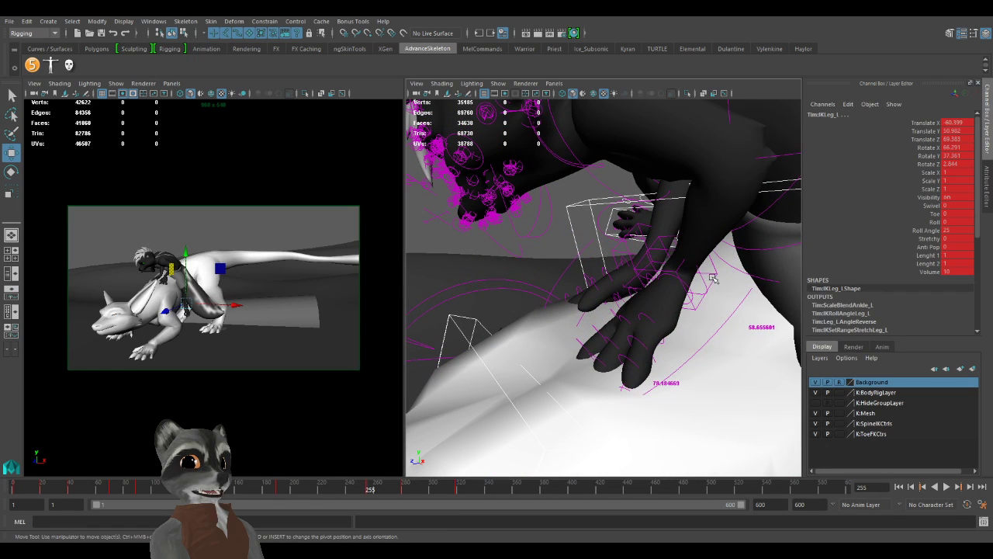
{"action": "left_click", "coordinate": [622, 242]}
{"action": "left_click", "coordinate": [622, 264]}
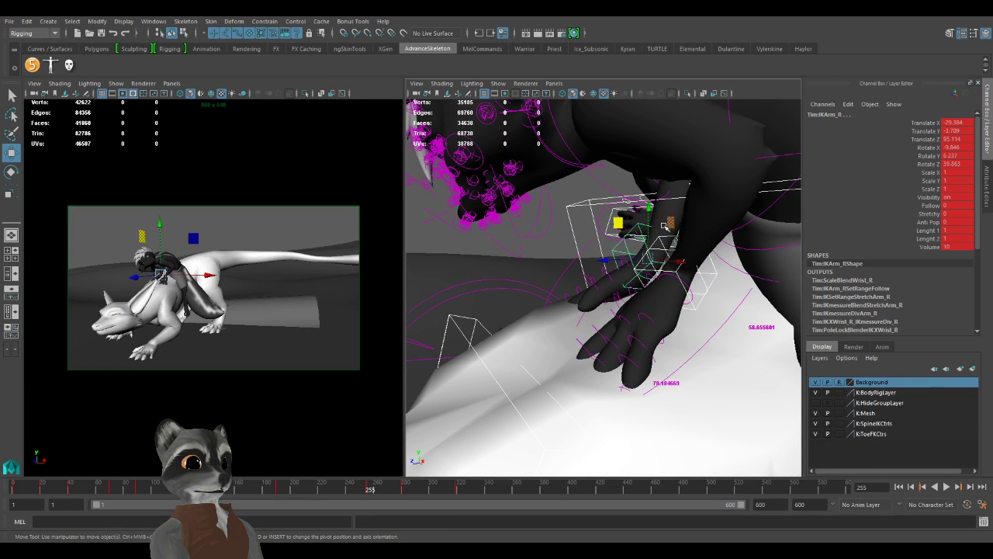
{"action": "right_click_drag", "start_coordinate": [736, 327], "coordinate": [630, 323], "text": "alt"}
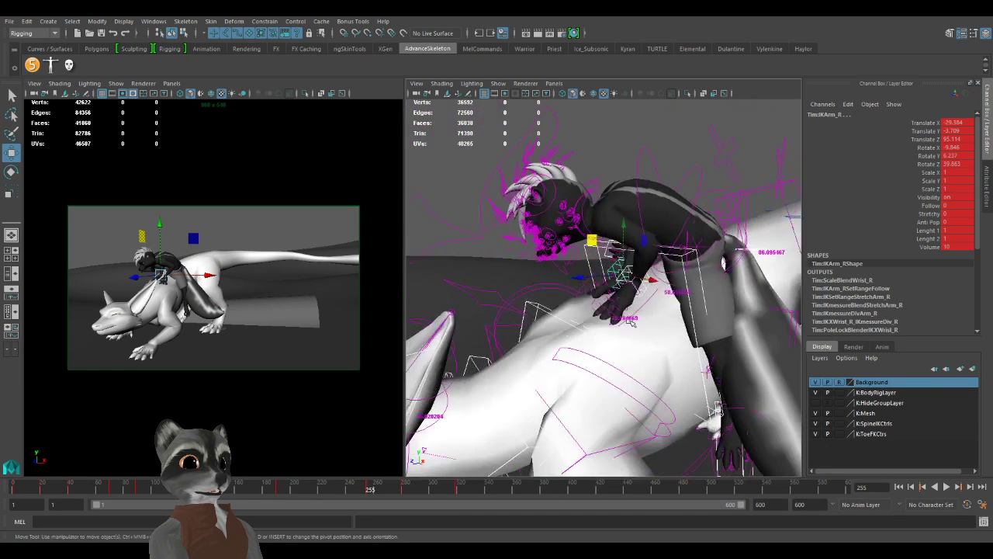
{"action": "mouse_move", "coordinate": [686, 333]}
{"action": "left_mouse_down", "text": "alt"}
{"action": "mouse_move", "coordinate": [678, 355]}
{"action": "mouse_move", "coordinate": [679, 325]}
{"action": "left_mouse_up", "text": "alt"}
{"action": "key", "text": "w"}
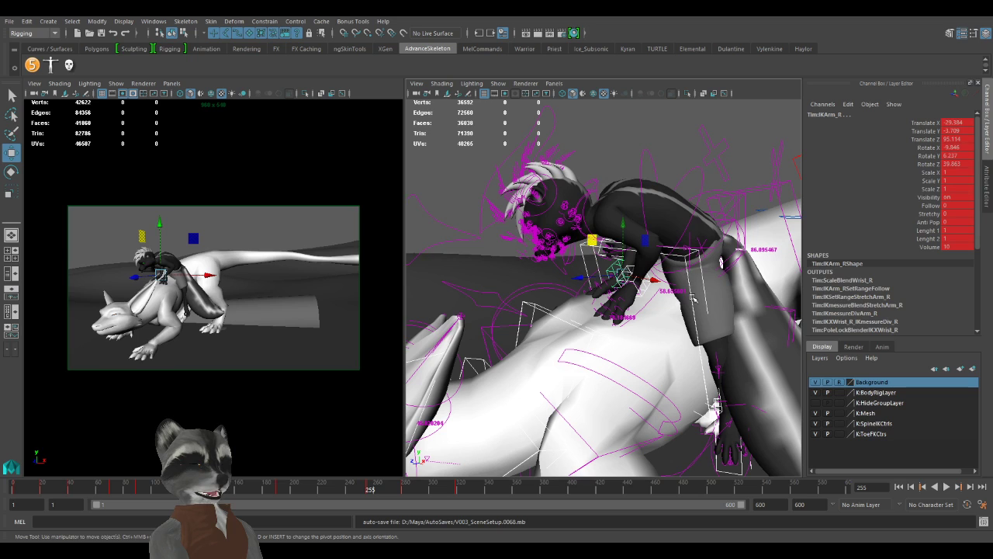
Raise the selected creature and rider controls together, with the right arm IK at about Y 11.7, key them at frame 255 and advance to frame 280.
{"action": "left_click_drag", "start_coordinate": [696, 364], "coordinate": [594, 299], "text": "alt"}
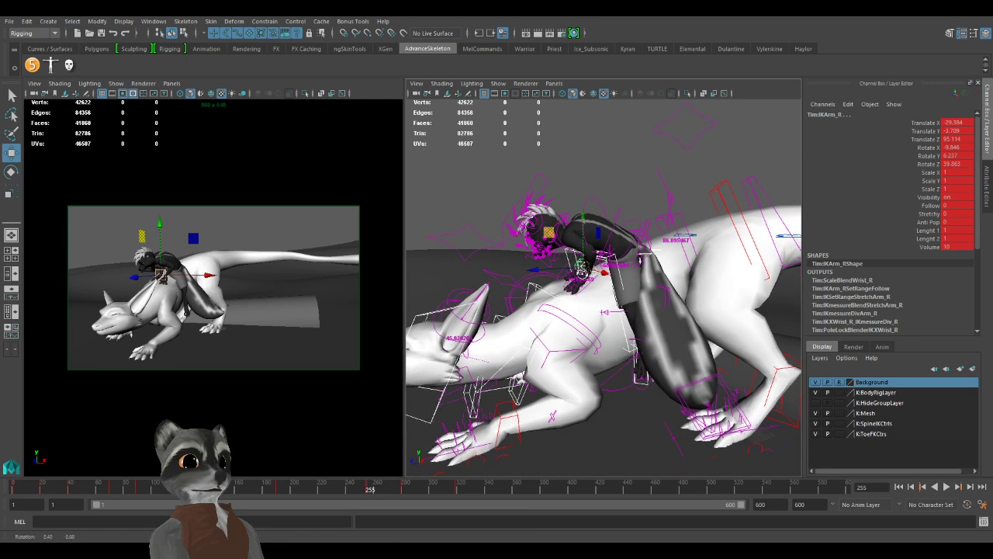
{"action": "middle_click_drag", "start_coordinate": [589, 272], "coordinate": [600, 290], "text": "alt"}
{"action": "mouse_move", "coordinate": [609, 278]}
{"action": "left_mouse_down"}
{"action": "mouse_move", "coordinate": [607, 250]}
{"action": "mouse_move", "coordinate": [606, 259]}
{"action": "left_mouse_up"}
{"action": "key", "text": "s"}
{"action": "middle_click", "coordinate": [347, 341]}
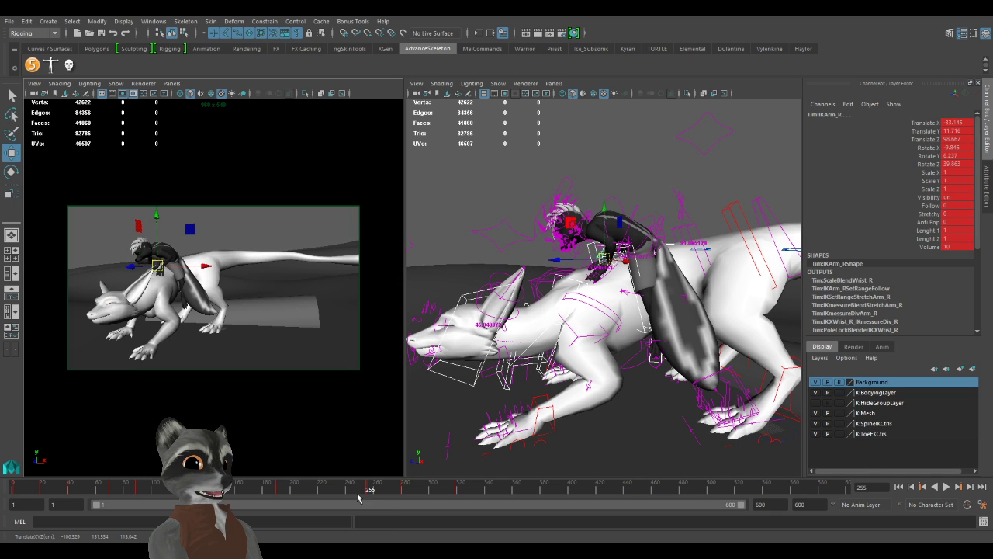
{"action": "mouse_move", "coordinate": [359, 497]}
{"action": "left_mouse_down"}
{"action": "mouse_move", "coordinate": [468, 497]}
{"action": "mouse_move", "coordinate": [395, 496]}
{"action": "left_mouse_up"}
{"action": "key", "text": "period"}
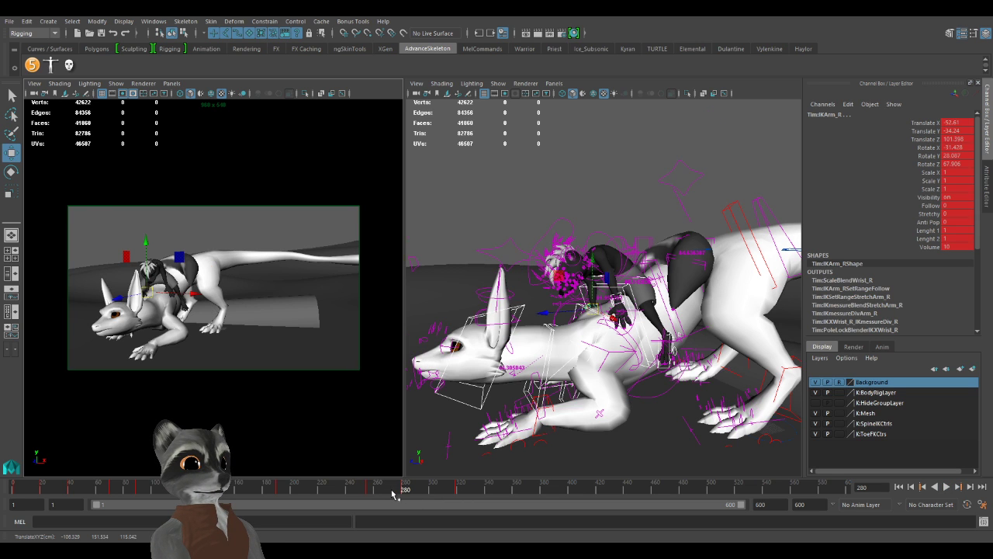
Raise the selected creature and rider controls at frame 280, right arm IK at about Y -13, and key the controls at frame 319.
{"action": "left_click_drag", "start_coordinate": [616, 313], "coordinate": [589, 293], "text": "alt"}
{"action": "middle_click", "coordinate": [378, 326]}
{"action": "key", "text": "alt+v"}
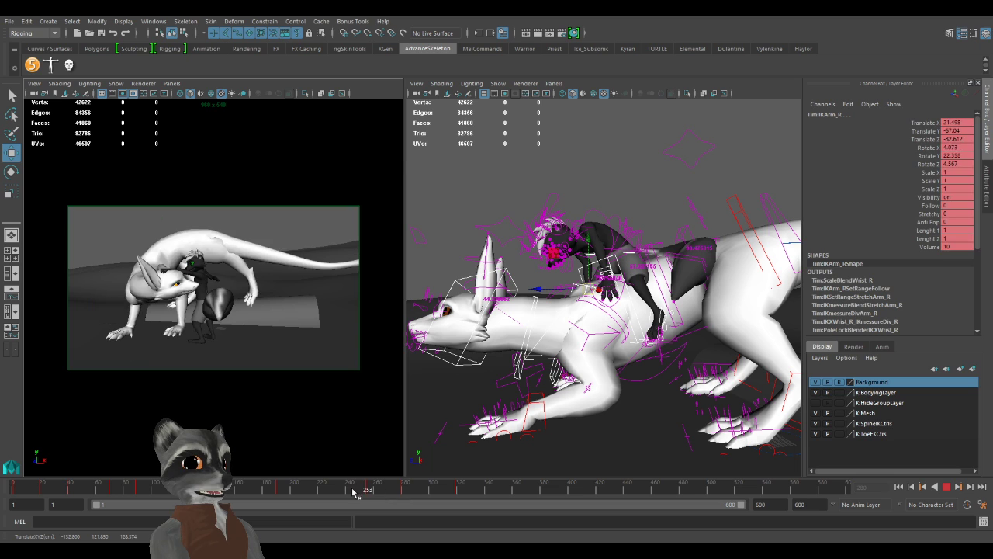
{"action": "mouse_move", "coordinate": [479, 491]}
{"action": "left_mouse_down"}
{"action": "mouse_move", "coordinate": [492, 493]}
{"action": "mouse_move", "coordinate": [454, 492]}
{"action": "mouse_move", "coordinate": [463, 491]}
{"action": "left_mouse_up"}
{"action": "key", "text": "comma"}
{"action": "left_click_drag", "start_coordinate": [536, 357], "coordinate": [562, 370], "text": "alt"}
{"action": "key", "text": "s"}
Try lowering and raising the combined creature and rider selection at frame 319.
{"action": "right_click_drag", "start_coordinate": [562, 371], "coordinate": [612, 366], "text": "alt"}
{"action": "left_click", "coordinate": [642, 352]}
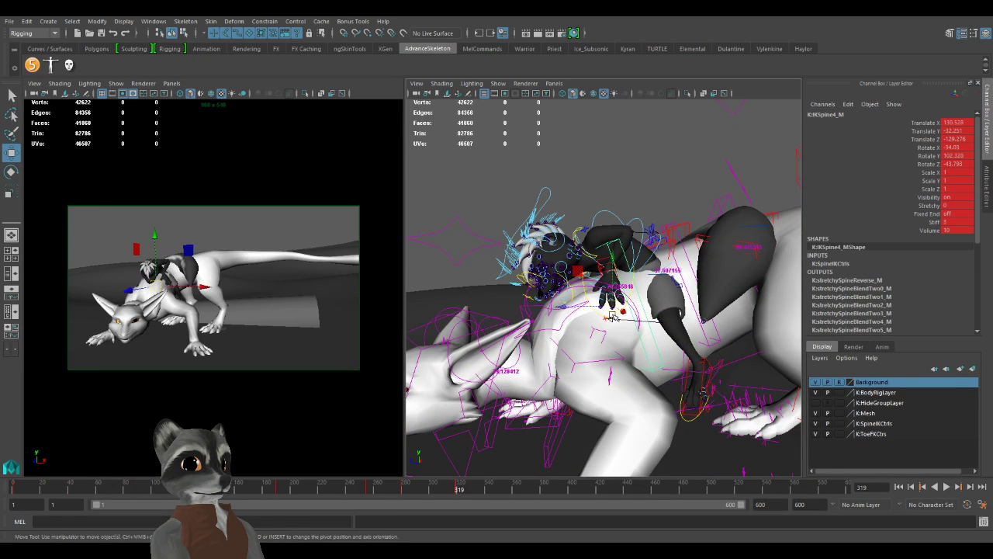
{"action": "left_click_drag", "start_coordinate": [612, 315], "coordinate": [548, 348], "text": "alt"}
{"action": "key", "text": "ctrl+z"}
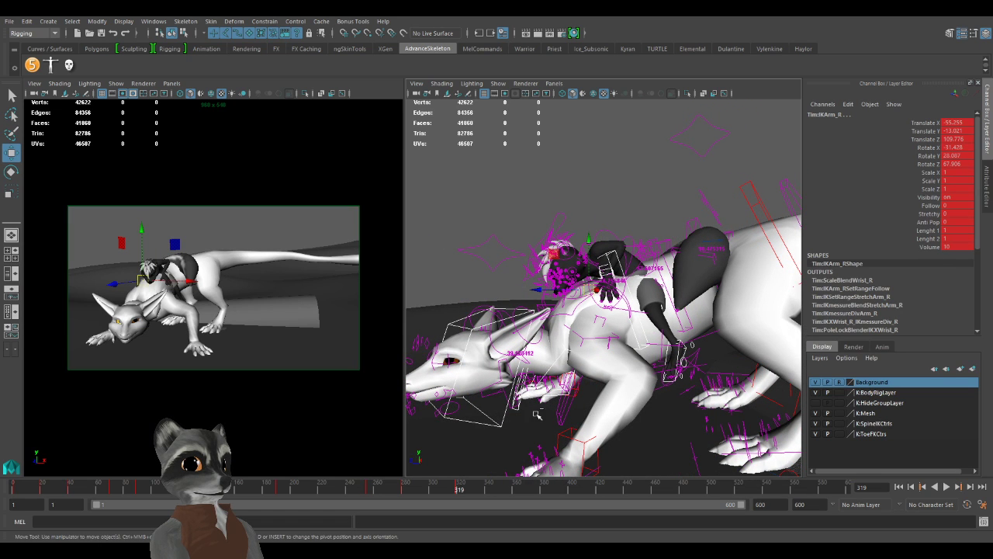
{"action": "mouse_move", "coordinate": [587, 294]}
{"action": "left_mouse_down"}
{"action": "mouse_move", "coordinate": [615, 323]}
{"action": "mouse_move", "coordinate": [582, 295]}
{"action": "left_mouse_up"}
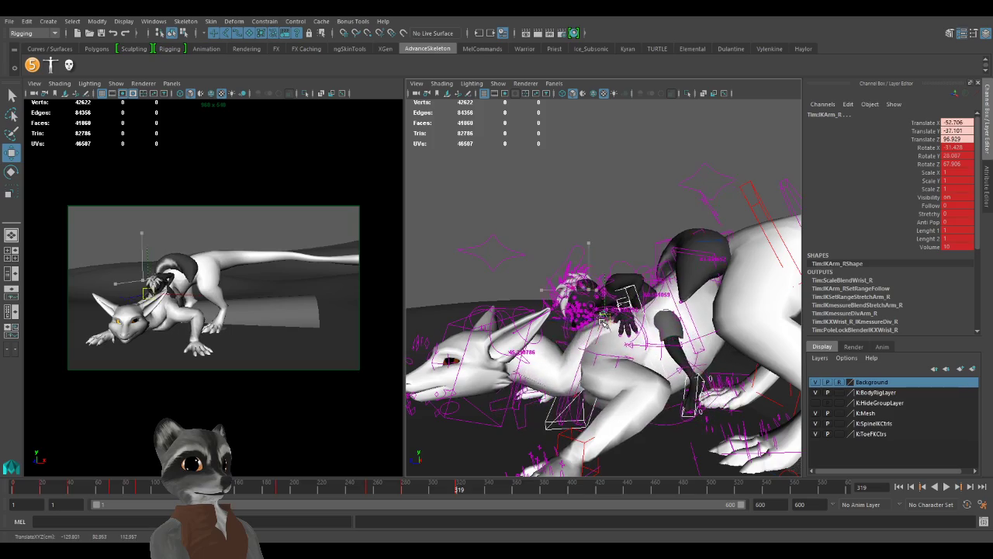
{"action": "left_click_drag", "start_coordinate": [591, 338], "coordinate": [603, 317], "text": "alt"}
{"action": "right_click_drag", "start_coordinate": [603, 317], "coordinate": [640, 334], "text": "alt"}
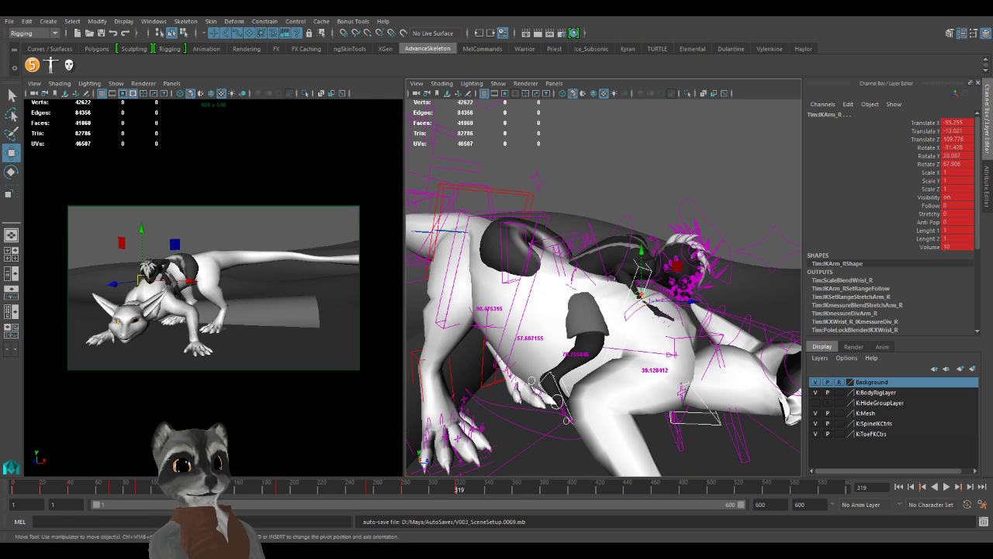
{"action": "left_click_drag", "start_coordinate": [738, 310], "coordinate": [574, 314], "text": "alt"}
{"action": "left_click_drag", "start_coordinate": [568, 274], "coordinate": [569, 252]}
{"action": "key", "text": "ctrl+z"}
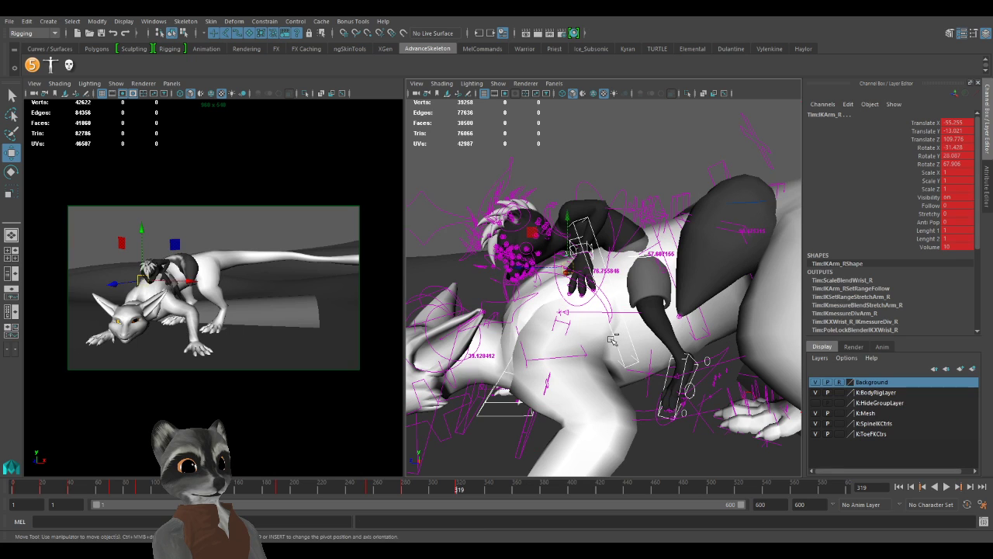
Raise only the rider's controls at frame 319, right arm IK at about Y 7.2, and key them, with selection limited to curves.
{"action": "left_click_drag", "start_coordinate": [589, 369], "coordinate": [605, 372], "text": "alt"}
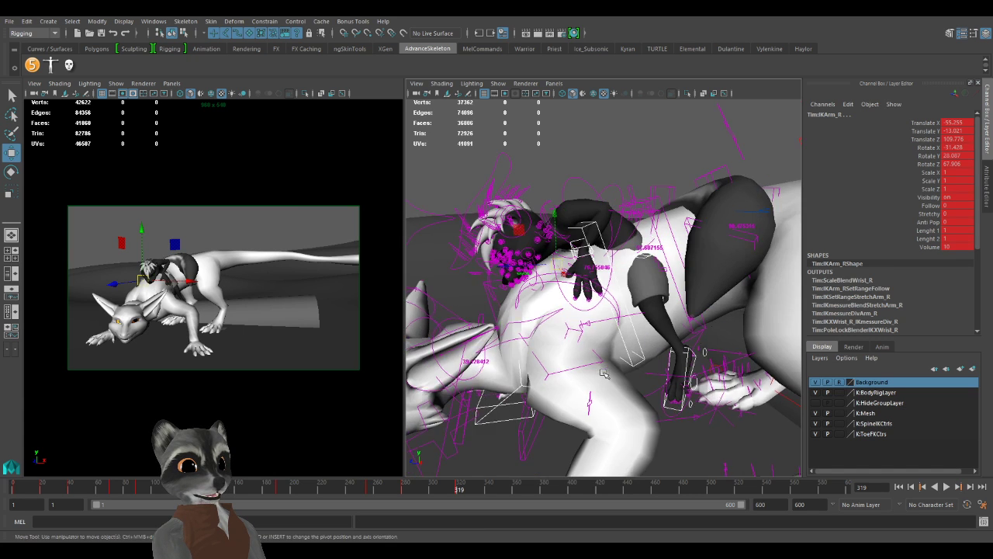
{"action": "key", "text": "4"}
{"action": "left_click", "coordinate": [627, 350], "text": "shift"}
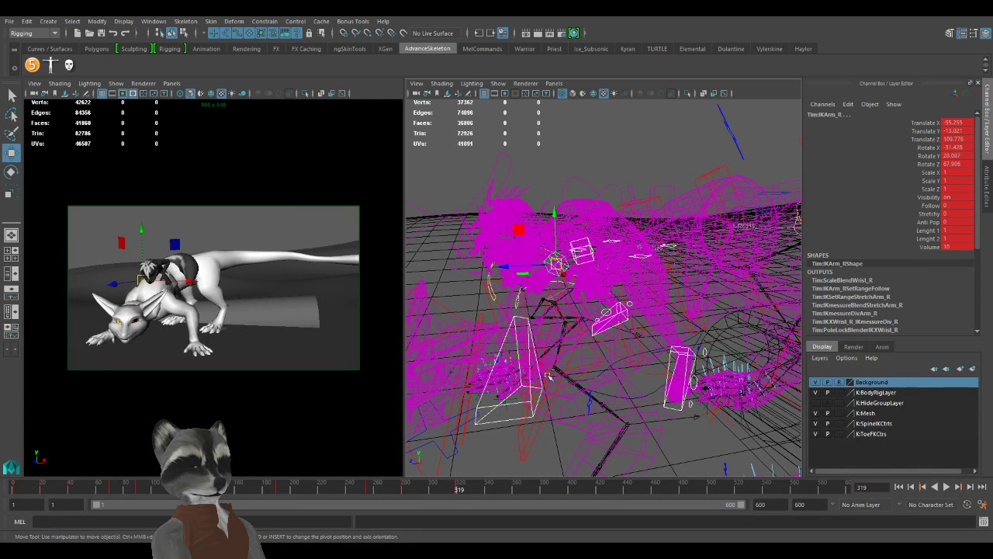
{"action": "left_click", "coordinate": [491, 422], "text": "shift"}
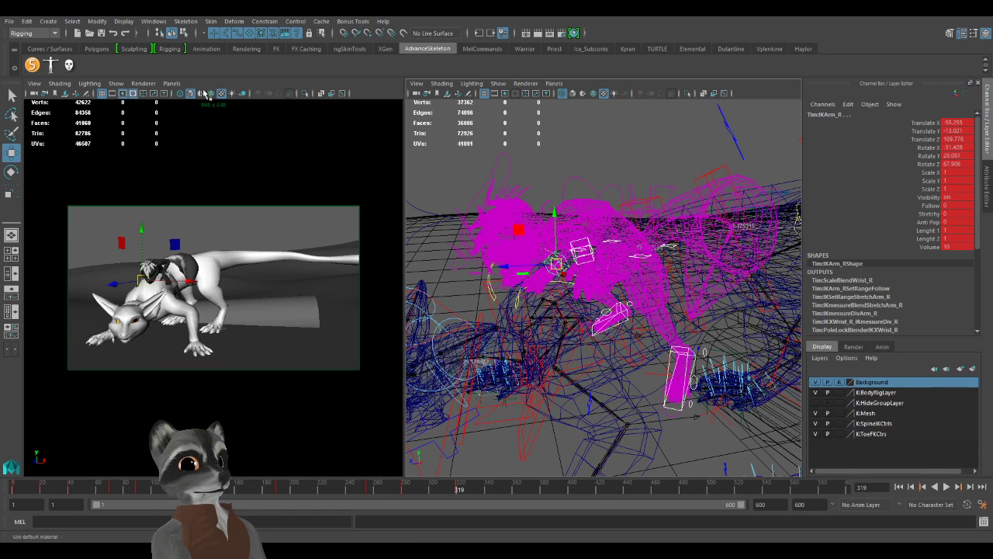
{"action": "left_click", "coordinate": [238, 34]}
{"action": "middle_click_drag", "start_coordinate": [620, 307], "coordinate": [633, 322], "text": "alt"}
{"action": "key", "text": "5"}
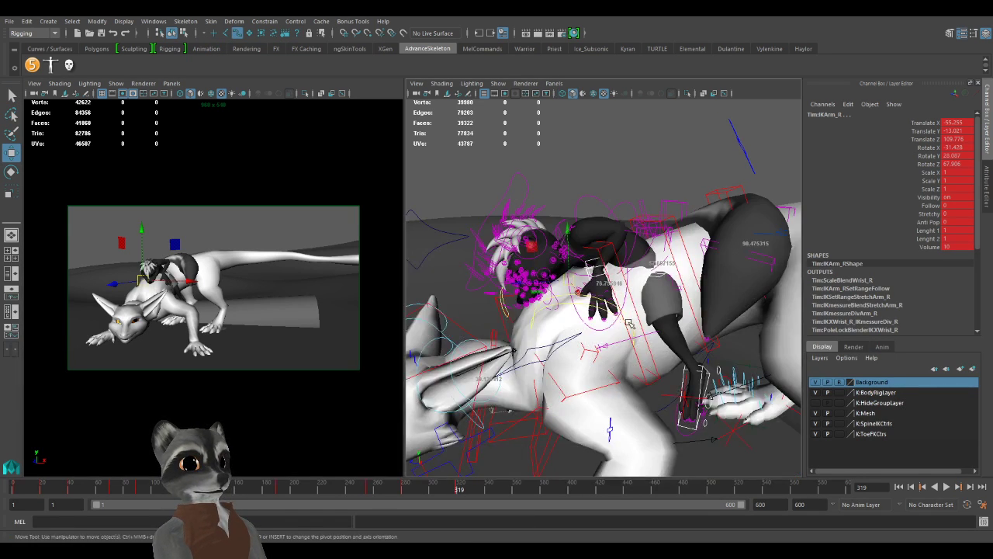
{"action": "mouse_move", "coordinate": [632, 322]}
{"action": "left_mouse_down", "text": "alt"}
{"action": "mouse_move", "coordinate": [619, 284]}
{"action": "mouse_move", "coordinate": [578, 276]}
{"action": "mouse_move", "coordinate": [575, 261]}
{"action": "left_mouse_up", "text": "alt"}
{"action": "key", "text": "s"}
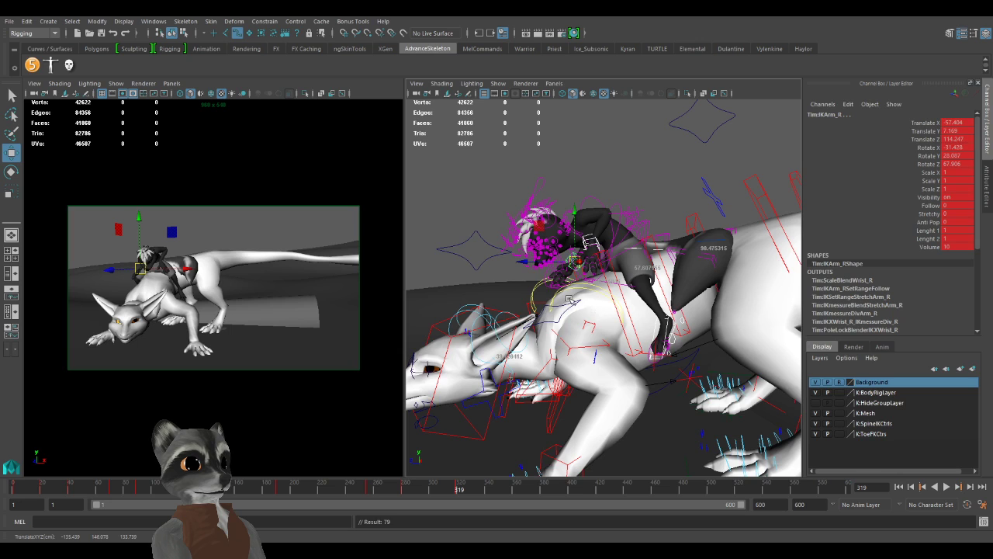
Lower the rider's left arm IK control onto the creature's shoulders, at about X -140.8, Y -1.2, Z 111.2.
{"action": "left_click_drag", "start_coordinate": [594, 307], "coordinate": [665, 314], "text": "alt"}
{"action": "right_click_drag", "start_coordinate": [664, 315], "coordinate": [759, 315], "text": "alt"}
{"action": "left_click", "coordinate": [617, 148]}
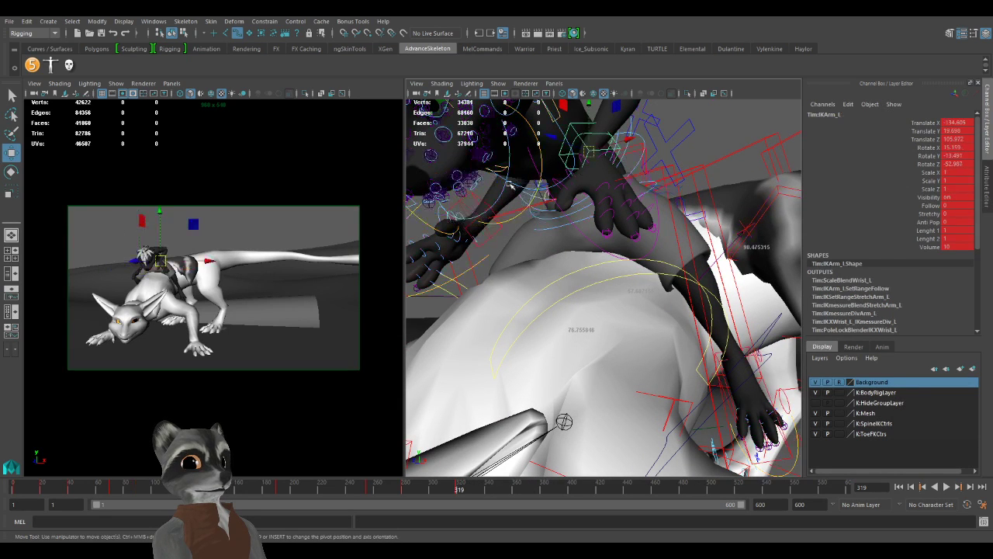
{"action": "left_click_drag", "start_coordinate": [590, 151], "coordinate": [554, 242]}
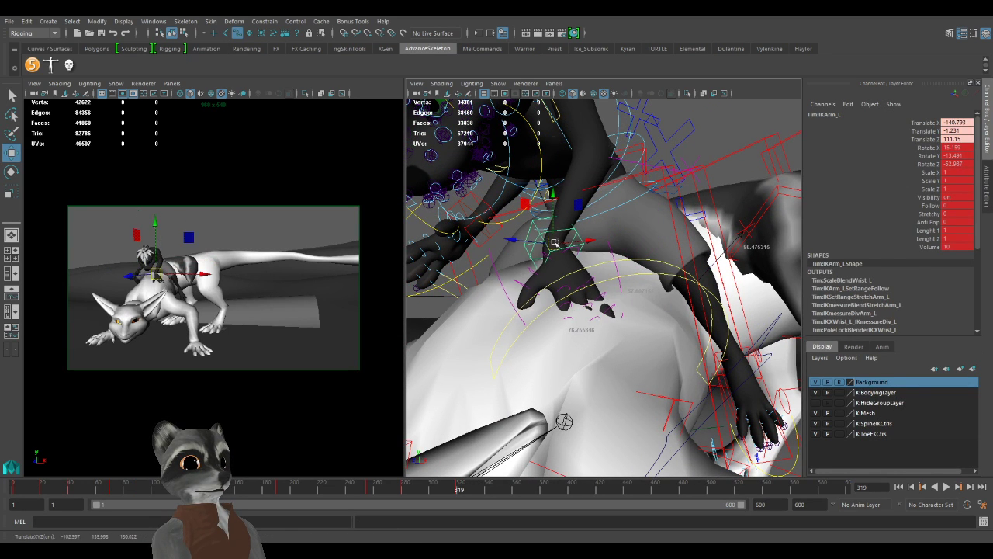
Place the rider's right arm IK control on the creature's shoulders at about X -51.3, Y -2.2, Z 108.9 and key it at frame 319.
{"action": "left_click", "coordinate": [479, 205]}
{"action": "left_click", "coordinate": [557, 245]}
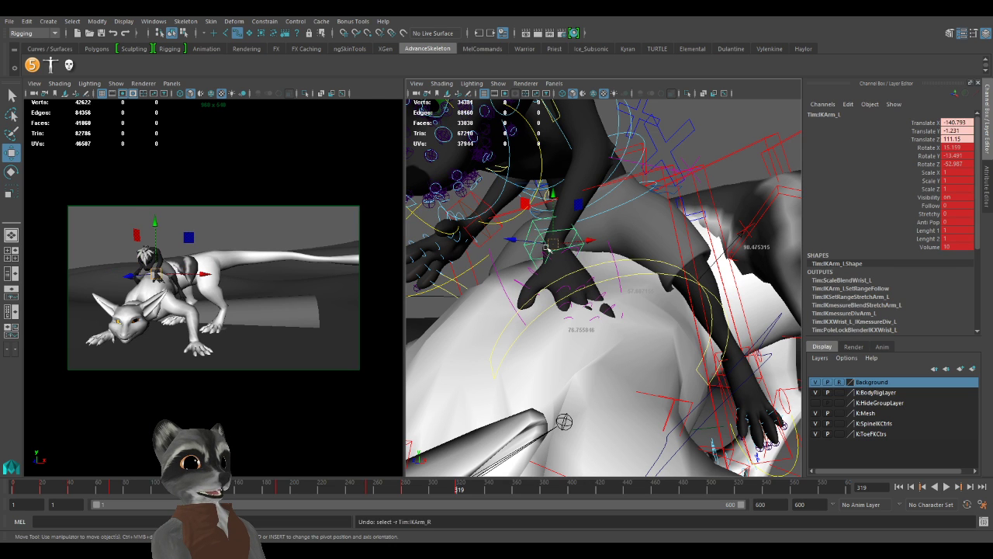
{"action": "left_click", "coordinate": [476, 200]}
{"action": "left_click_drag", "start_coordinate": [476, 219], "coordinate": [506, 256]}
{"action": "key", "text": "s"}
Examine the rider's hand placement against the creature's back at frame 319 and compare the neighbouring poses in the shot camera.
{"action": "right_click_drag", "start_coordinate": [736, 298], "coordinate": [515, 277], "text": "alt"}
{"action": "left_click_drag", "start_coordinate": [514, 277], "coordinate": [537, 298], "text": "alt"}
{"action": "middle_click", "coordinate": [304, 276]}
{"action": "left_click_drag", "start_coordinate": [436, 487], "coordinate": [459, 492]}
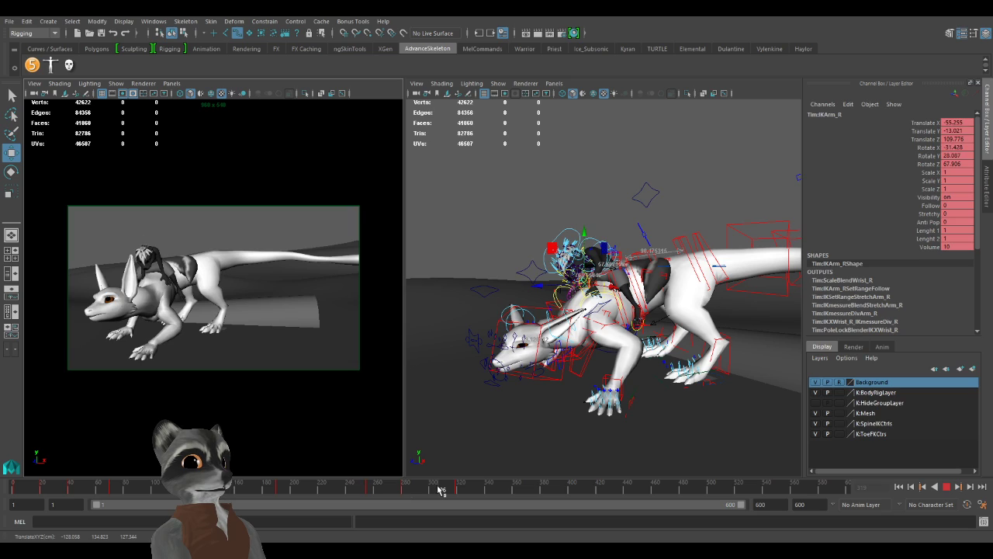
{"action": "left_click_drag", "start_coordinate": [486, 397], "coordinate": [463, 396], "text": "alt"}
{"action": "right_click_drag", "start_coordinate": [463, 396], "coordinate": [556, 372], "text": "alt"}
{"action": "middle_click_drag", "start_coordinate": [556, 372], "coordinate": [534, 382], "text": "alt"}
{"action": "right_click_drag", "start_coordinate": [534, 382], "coordinate": [582, 388], "text": "alt"}
{"action": "left_click_drag", "start_coordinate": [582, 388], "coordinate": [631, 401], "text": "alt"}
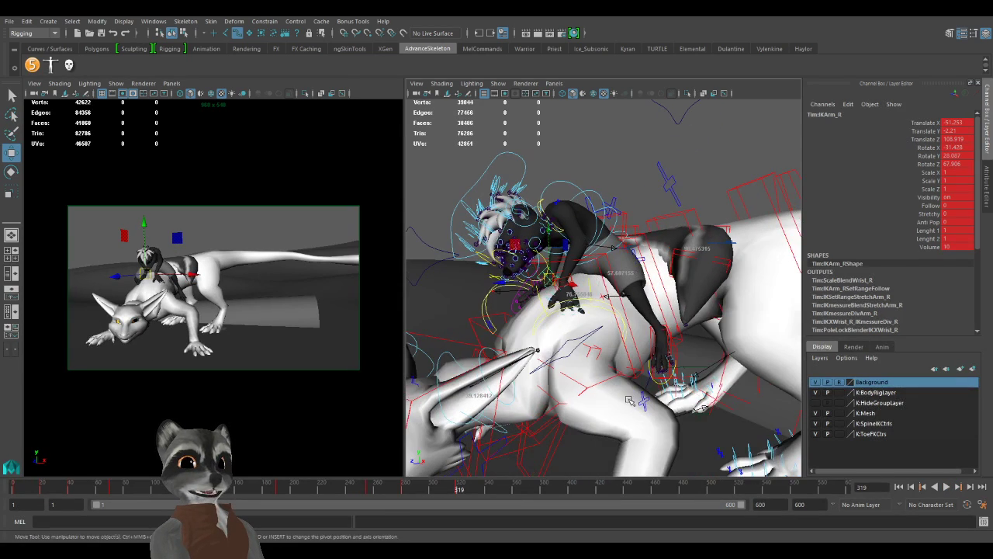
{"action": "right_click_drag", "start_coordinate": [569, 362], "coordinate": [522, 342], "text": "alt"}
{"action": "left_click_drag", "start_coordinate": [522, 341], "coordinate": [622, 320], "text": "alt"}
{"action": "right_click_drag", "start_coordinate": [623, 320], "coordinate": [669, 331], "text": "alt"}
{"action": "left_click_drag", "start_coordinate": [669, 331], "coordinate": [617, 309], "text": "alt"}
Select the creature's upper spine control together with the rider's arm IK and root controls, trying a lower position at frame 319.
{"action": "left_click", "coordinate": [601, 278], "text": "shift"}
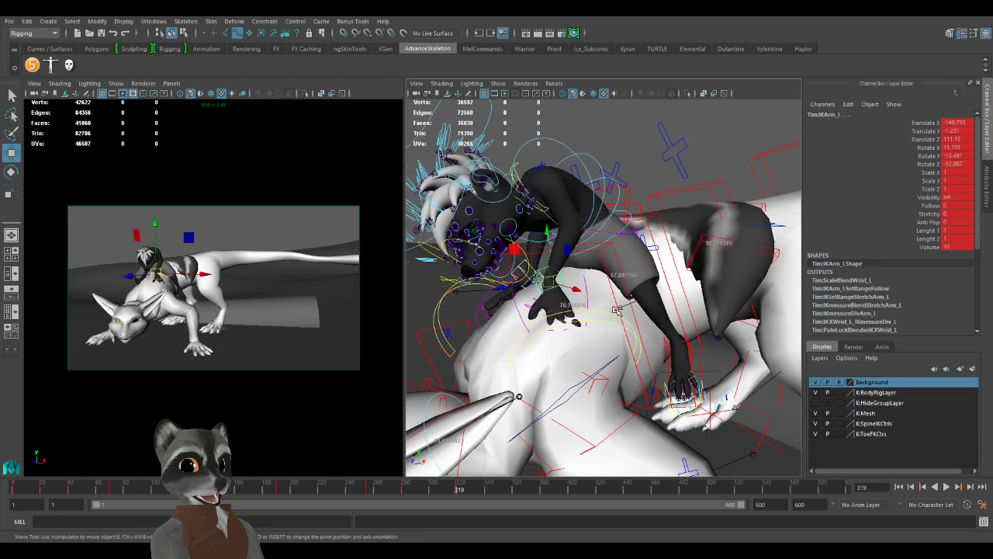
{"action": "left_click", "coordinate": [520, 396]}
{"action": "key", "text": "f"}
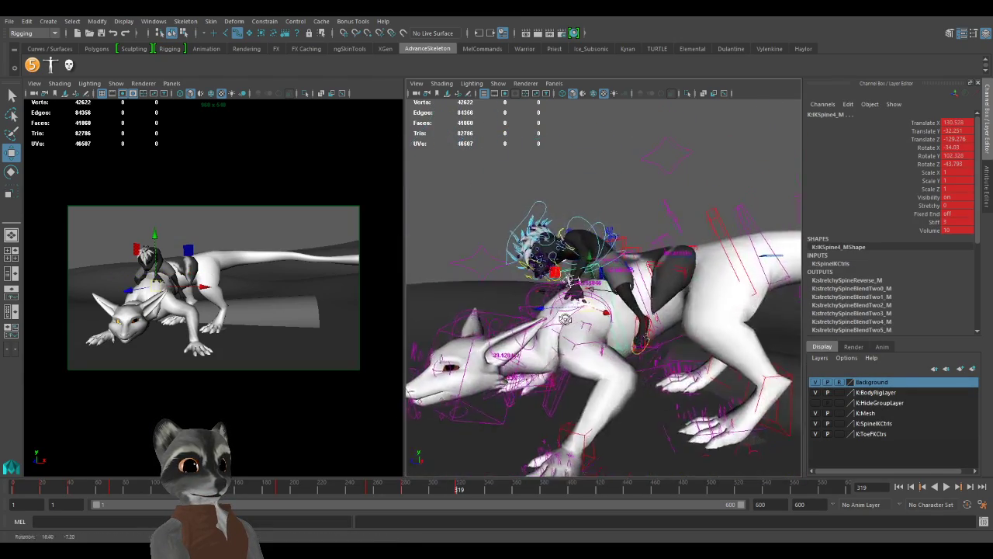
{"action": "left_click_drag", "start_coordinate": [590, 309], "coordinate": [602, 330]}
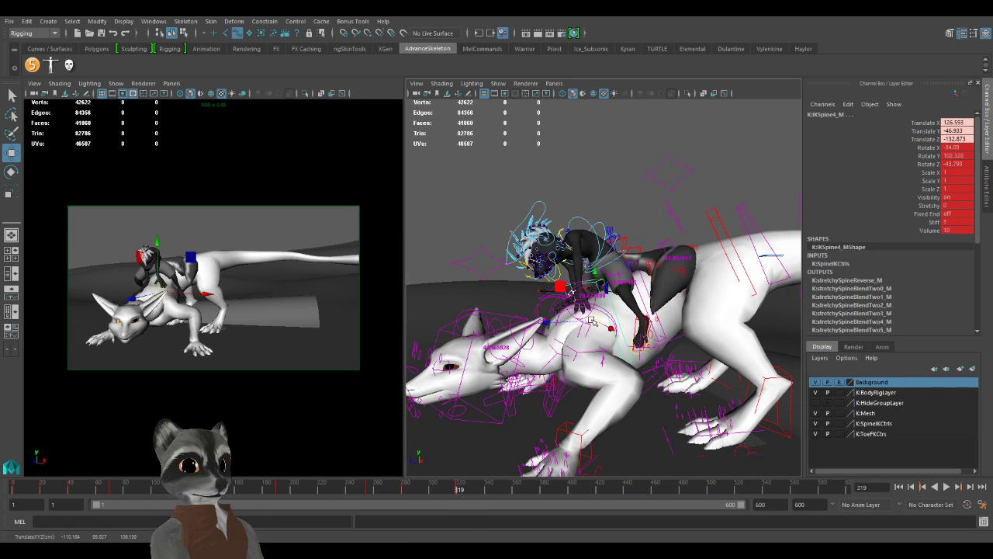
{"action": "key", "text": "ctrl+z"}
{"action": "middle_click", "coordinate": [368, 144]}
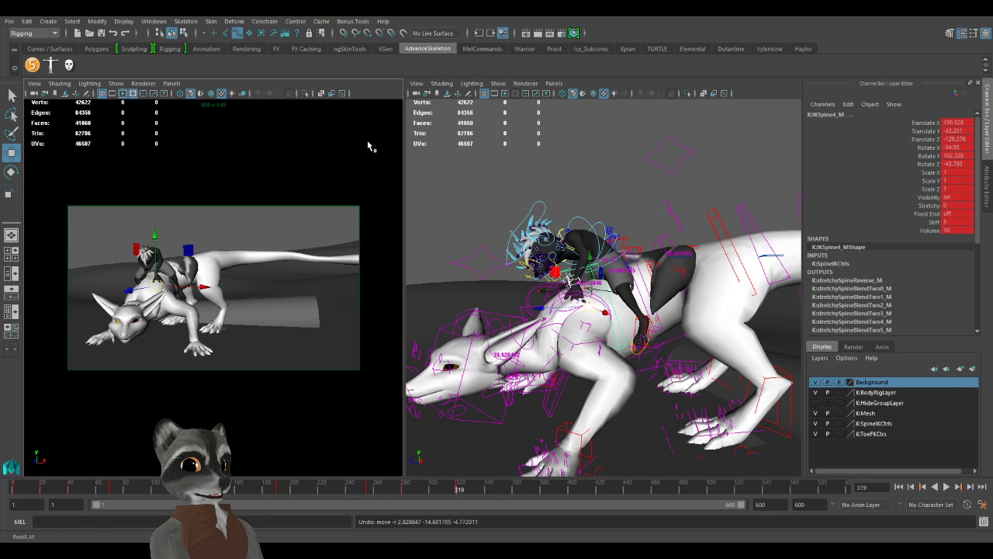
{"action": "left_click", "coordinate": [368, 143], "text": "shift"}
Try to lower the creature's upper spine together with the rider's root and arms.
{"action": "left_click_drag", "start_coordinate": [606, 261], "coordinate": [612, 278]}
{"action": "left_click_drag", "start_coordinate": [144, 269], "coordinate": [156, 273]}
{"action": "key", "text": "ctrl+z"}
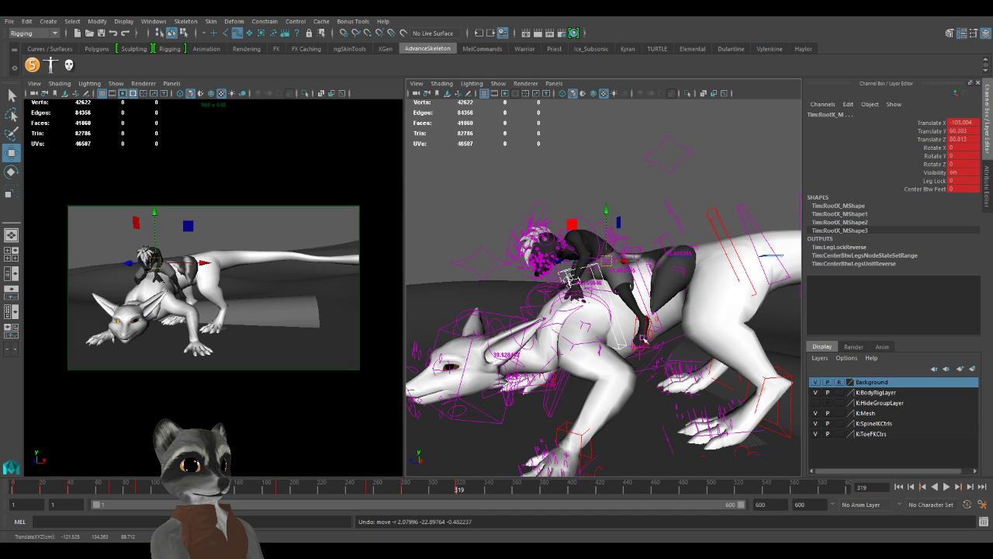
Lower the creature's spine and rider controls together, including the leg IKs with the right leg at about Y 59.8, and key them at frame 319.
{"action": "key", "text": "ctrl+z"}
{"action": "key", "text": "ctrl+z"}
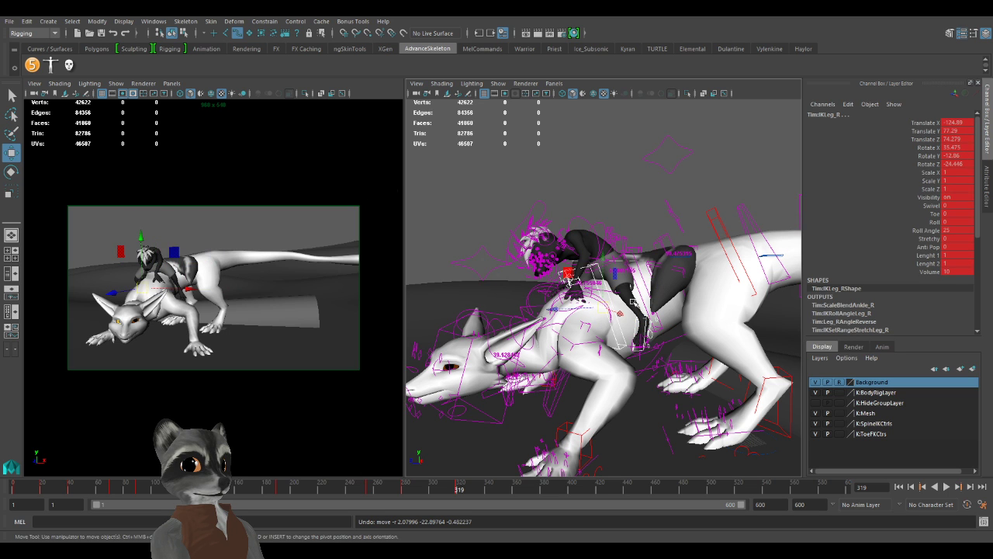
{"action": "left_click_drag", "start_coordinate": [604, 306], "coordinate": [609, 326]}
{"action": "key", "text": "s"}
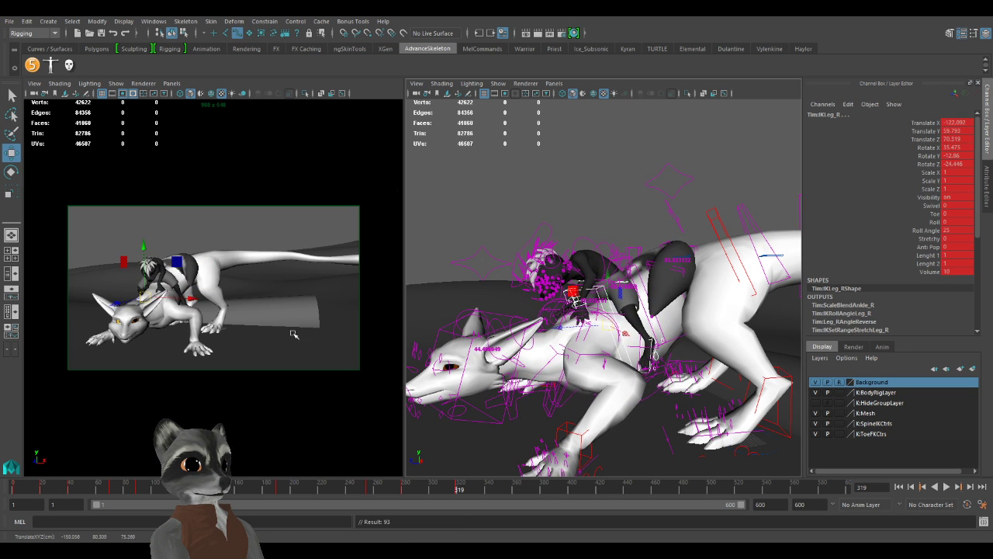
{"action": "middle_click_drag", "start_coordinate": [295, 334], "coordinate": [304, 345]}
{"action": "key", "text": "comma"}
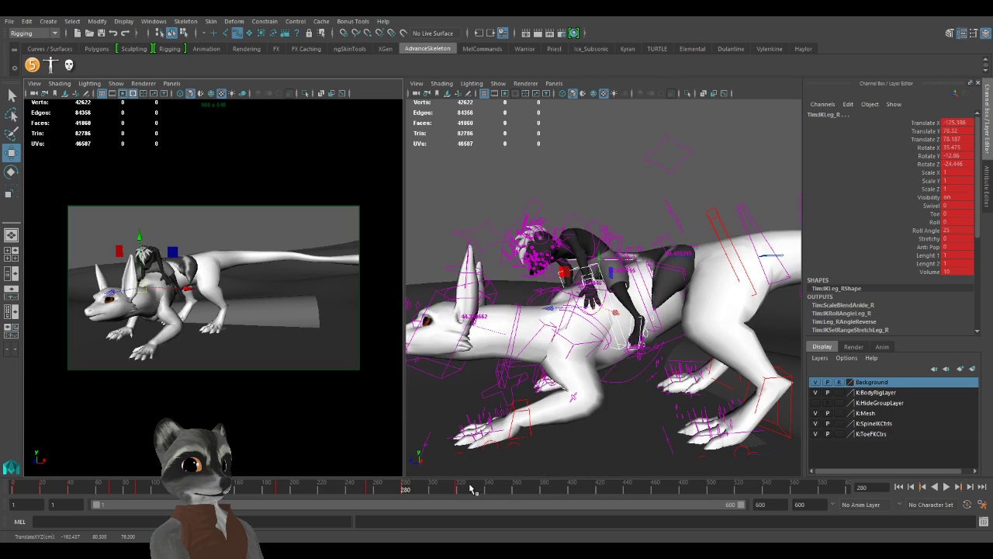
{"action": "key", "text": "period"}
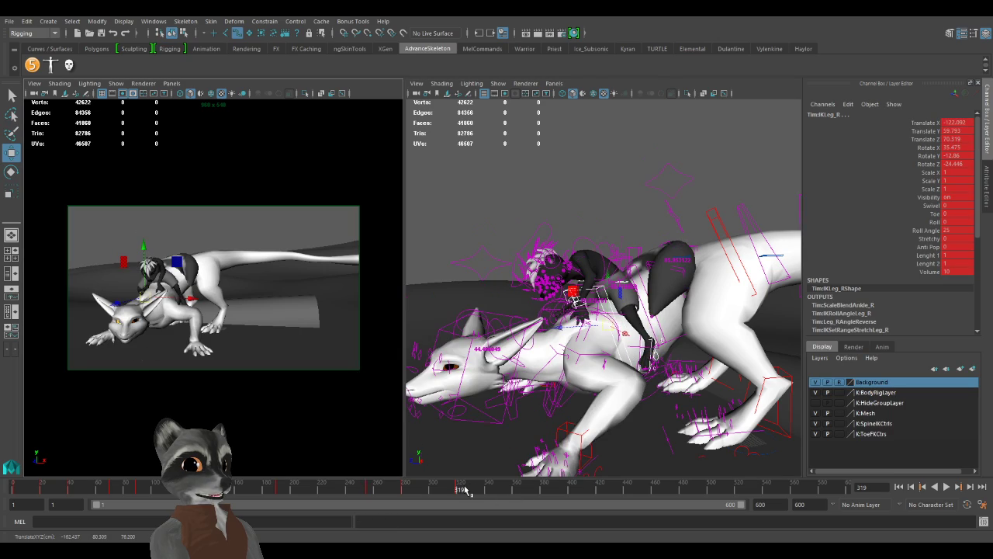
Play back the shot to review the lowered frame 319 pose and scrub to frame 295.
{"action": "left_click_drag", "start_coordinate": [463, 465], "coordinate": [617, 342], "text": "alt"}
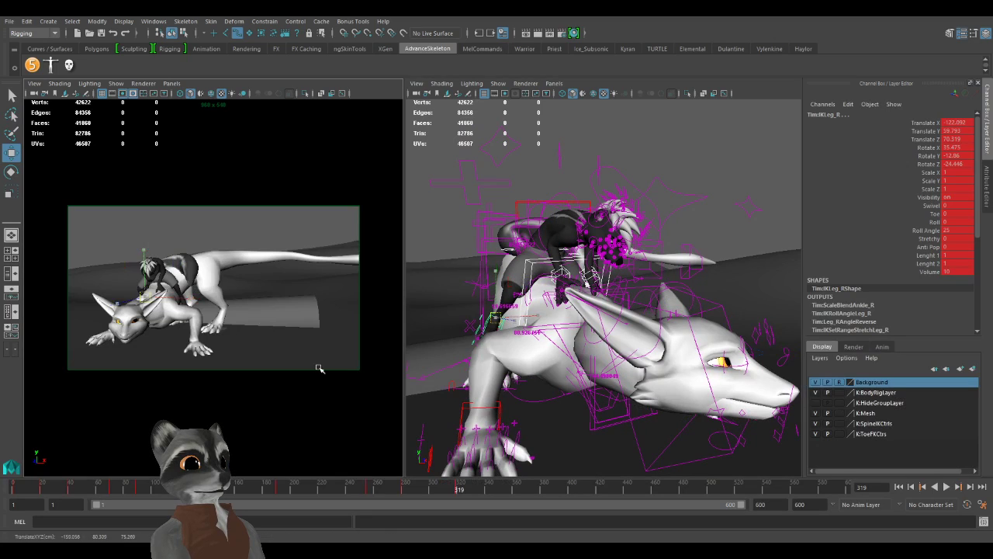
{"action": "key", "text": "alt+v"}
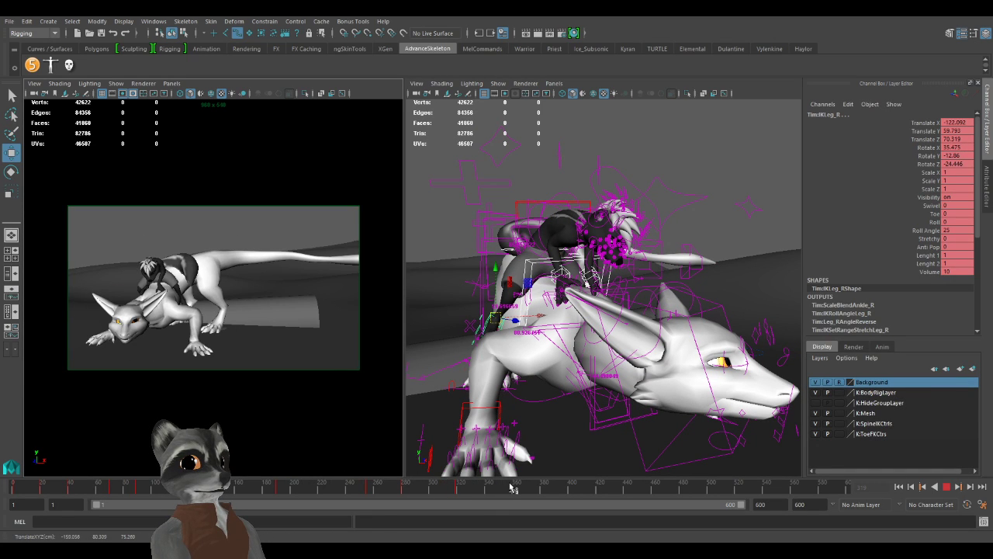
{"action": "left_click_drag", "start_coordinate": [510, 484], "coordinate": [421, 484]}
{"action": "key", "text": "q"}
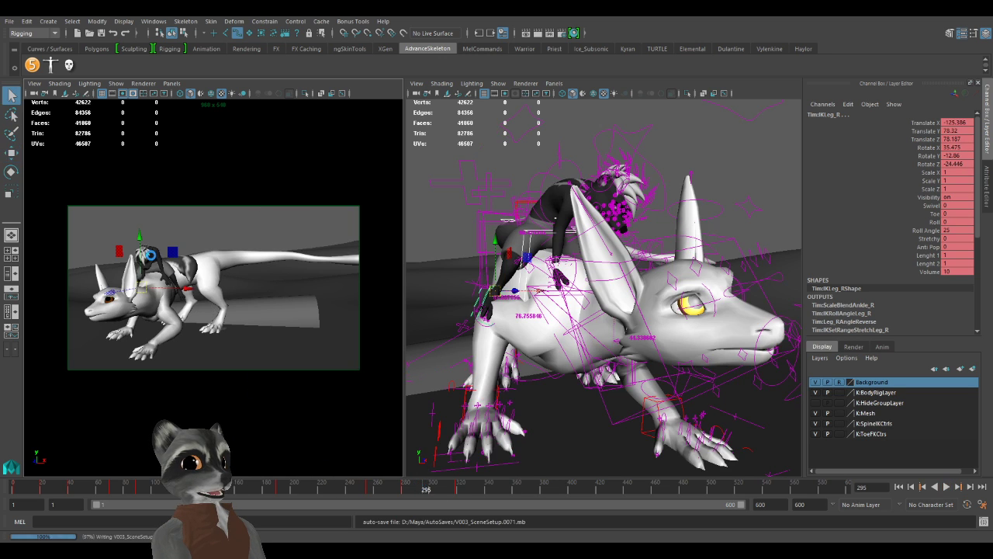
{"action": "key", "text": "w"}
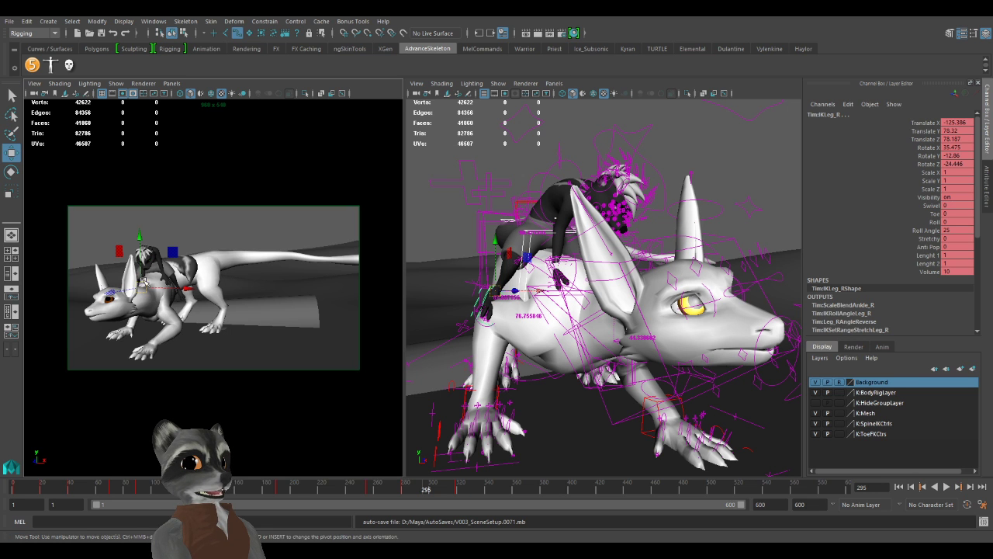
Examine the creature's crouch and the rider's seat, hands and legs at frame 295 from several angles.
{"action": "left_click_drag", "start_coordinate": [602, 379], "coordinate": [570, 382], "text": "alt"}
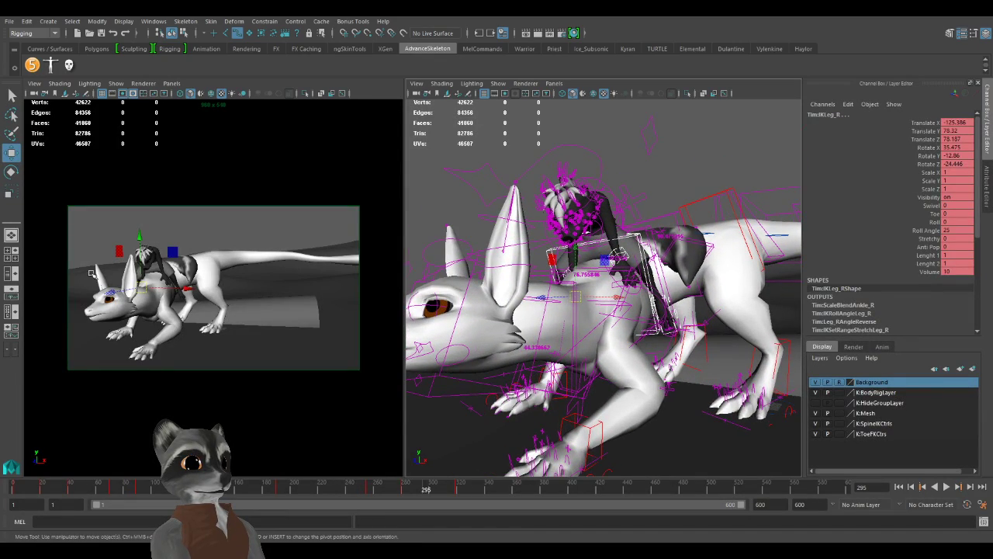
{"action": "mouse_move", "coordinate": [514, 349]}
{"action": "left_mouse_down", "text": "alt"}
{"action": "mouse_move", "coordinate": [537, 352]}
{"action": "mouse_move", "coordinate": [525, 360]}
{"action": "left_mouse_up", "text": "alt"}
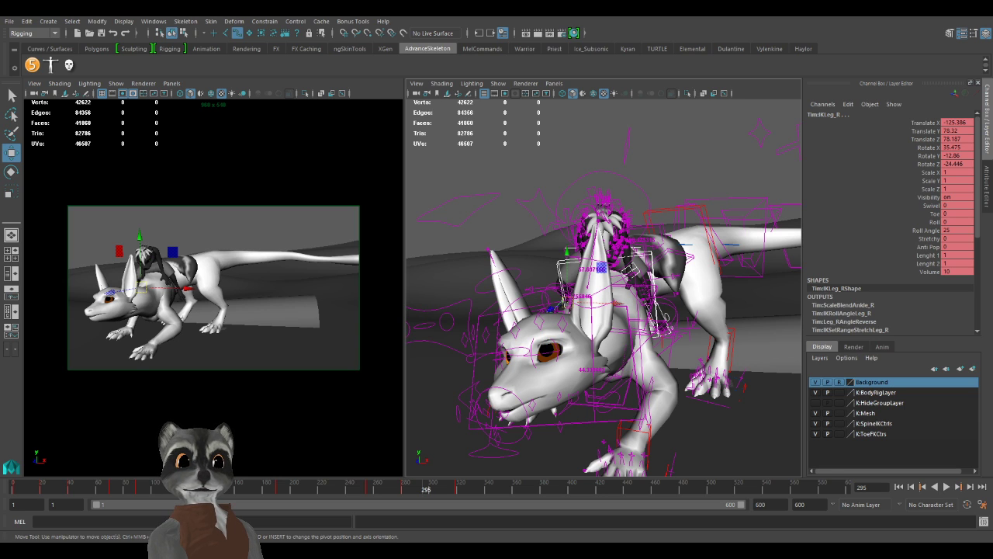
{"action": "right_click_drag", "start_coordinate": [645, 310], "coordinate": [486, 315], "text": "alt"}
{"action": "left_click_drag", "start_coordinate": [486, 315], "coordinate": [691, 345], "text": "alt"}
{"action": "right_click_drag", "start_coordinate": [691, 345], "coordinate": [975, 302], "text": "alt"}
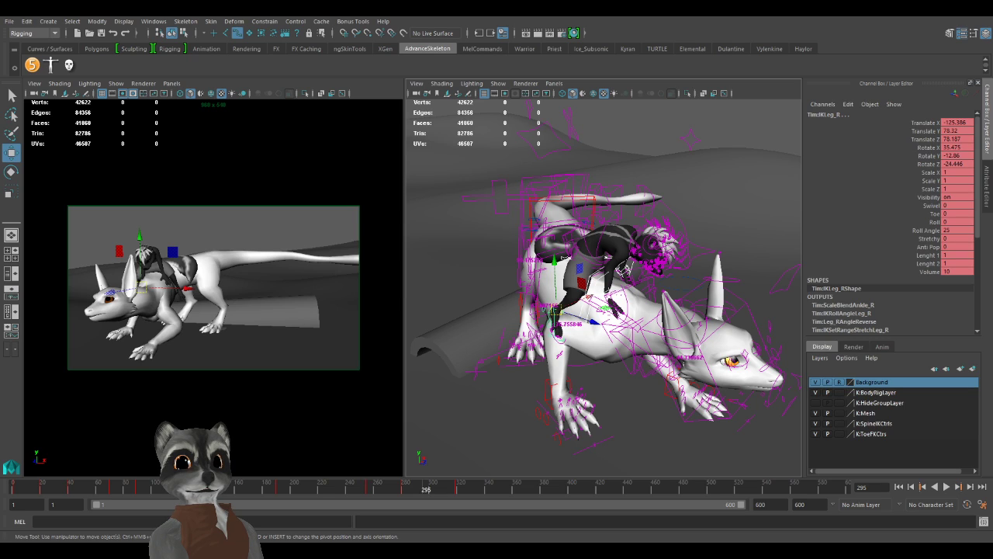
{"action": "left_click_drag", "start_coordinate": [607, 375], "coordinate": [570, 378], "text": "alt"}
{"action": "right_click_drag", "start_coordinate": [571, 379], "coordinate": [614, 390], "text": "alt"}
{"action": "left_click_drag", "start_coordinate": [615, 390], "coordinate": [592, 386], "text": "alt"}
Play and scrub through the blocked poses in the shot camera and return to the key at frame 280.
{"action": "middle_click_drag", "start_coordinate": [284, 350], "coordinate": [289, 353]}
{"action": "left_click_drag", "start_coordinate": [420, 491], "coordinate": [468, 485]}
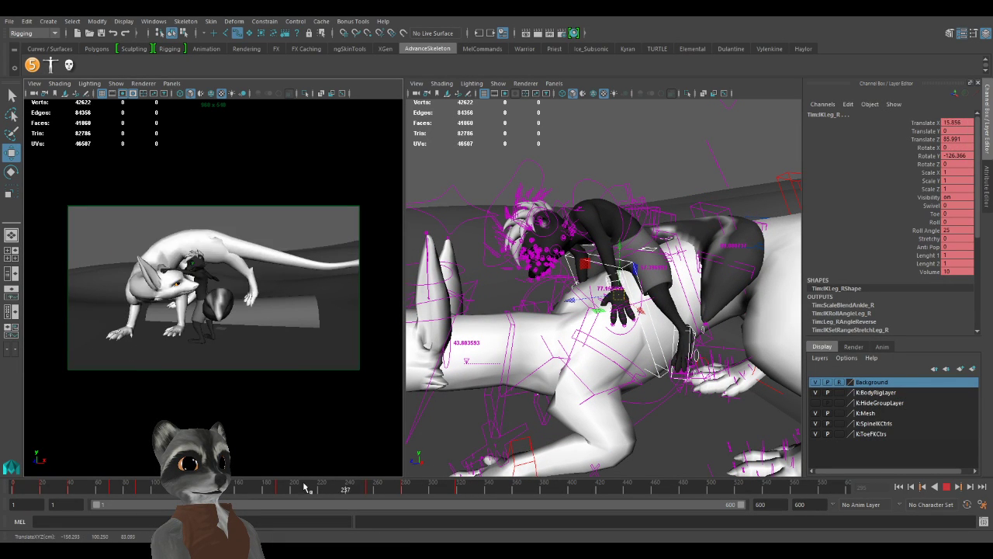
{"action": "mouse_move", "coordinate": [518, 492]}
{"action": "left_mouse_down"}
{"action": "mouse_move", "coordinate": [544, 490]}
{"action": "mouse_move", "coordinate": [514, 489]}
{"action": "left_mouse_up"}
{"action": "key", "text": "q"}
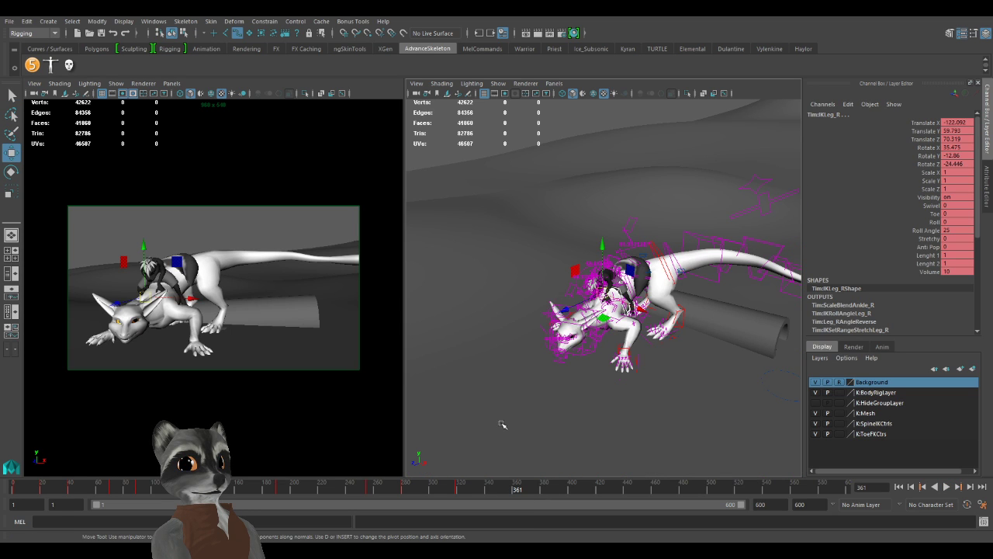
{"action": "key", "text": "comma"}
{"action": "key", "text": "comma"}
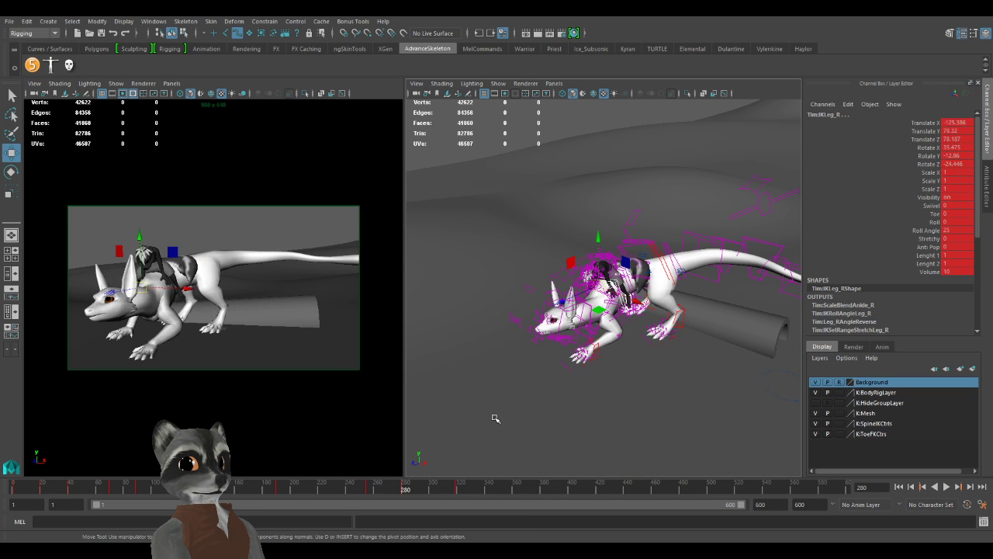
Move the rider's selected controls together at frame 280, bringing the right leg IK to about X -126.2, Y 80.5, Z 74.1.
{"action": "scroll", "coordinate": [497, 388], "scroll_direction": "up", "scroll_amount": 5}
{"action": "left_click_drag", "start_coordinate": [660, 337], "coordinate": [552, 372], "text": "alt"}
{"action": "left_click", "coordinate": [611, 339], "text": "ctrl"}
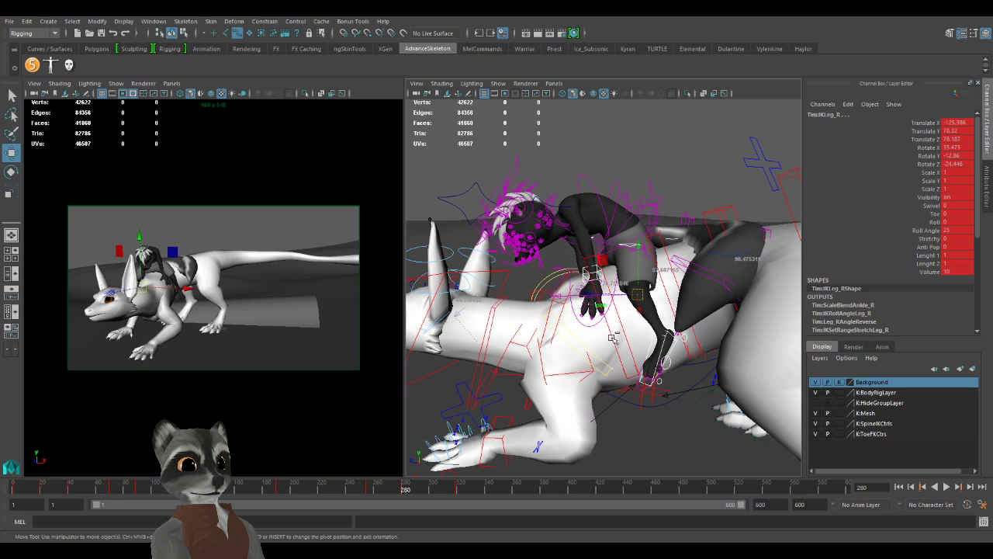
{"action": "mouse_move", "coordinate": [637, 295]}
{"action": "left_mouse_down"}
{"action": "mouse_move", "coordinate": [653, 285]}
{"action": "mouse_move", "coordinate": [638, 295]}
{"action": "left_mouse_up"}
{"action": "key", "text": "ctrl+z"}
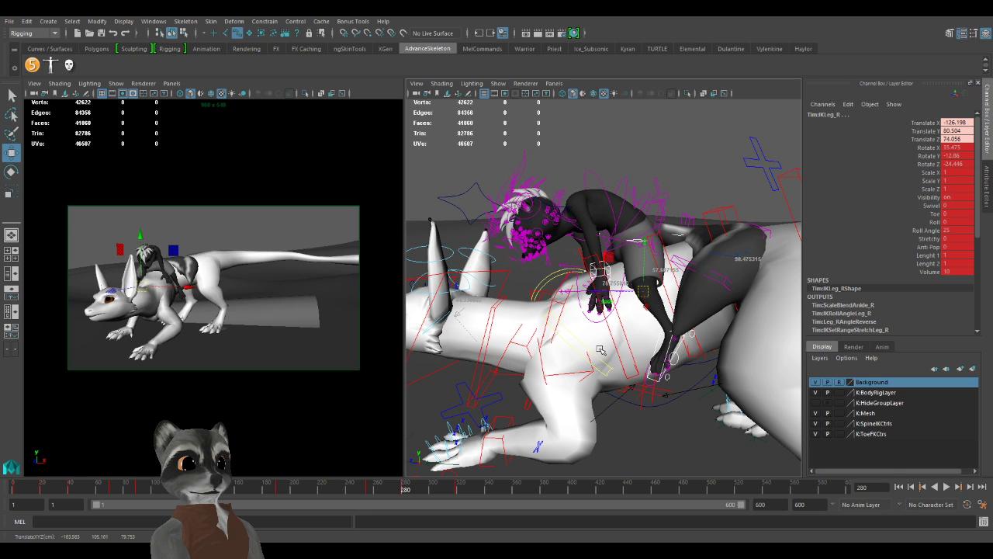
{"action": "left_click_drag", "start_coordinate": [599, 350], "coordinate": [649, 272], "text": "alt"}
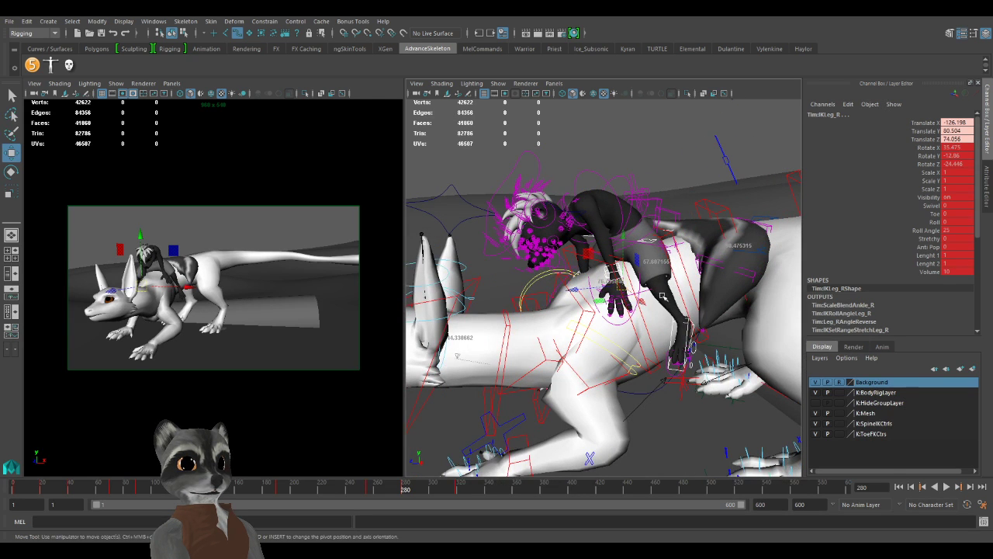
{"action": "mouse_move", "coordinate": [635, 361]}
{"action": "left_mouse_down", "text": "alt"}
{"action": "mouse_move", "coordinate": [860, 366]}
{"action": "mouse_move", "coordinate": [810, 372]}
{"action": "mouse_move", "coordinate": [617, 356]}
{"action": "left_mouse_up", "text": "alt"}
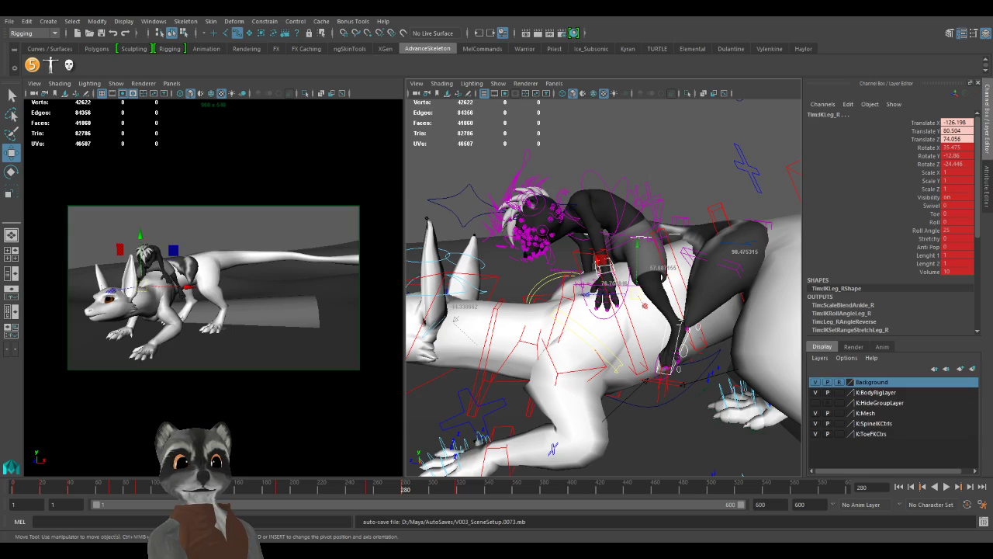
Examine the contact of the rider's hips, hands and legs with the creature's back at frame 280 from several angles.
{"action": "right_click_drag", "start_coordinate": [641, 326], "coordinate": [583, 365], "text": "alt"}
{"action": "mouse_move", "coordinate": [583, 365]}
{"action": "left_mouse_down", "text": "alt"}
{"action": "mouse_move", "coordinate": [747, 408]}
{"action": "mouse_move", "coordinate": [580, 375]}
{"action": "left_mouse_up", "text": "alt"}
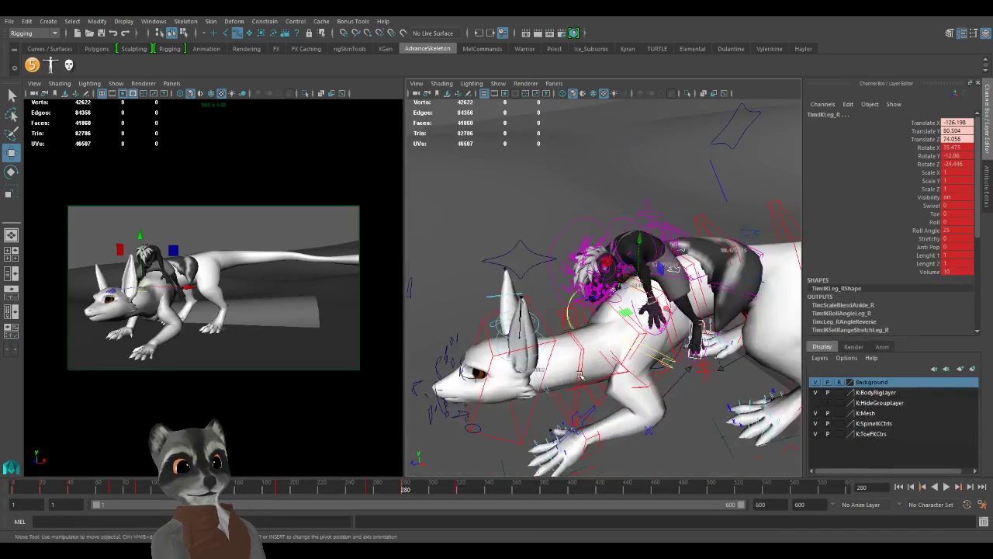
{"action": "right_click_drag", "start_coordinate": [580, 375], "coordinate": [769, 422], "text": "alt"}
{"action": "left_click_drag", "start_coordinate": [769, 422], "coordinate": [738, 406], "text": "alt"}
{"action": "middle_click_drag", "start_coordinate": [738, 406], "coordinate": [599, 385], "text": "alt"}
{"action": "left_click_drag", "start_coordinate": [598, 386], "coordinate": [562, 371], "text": "alt"}
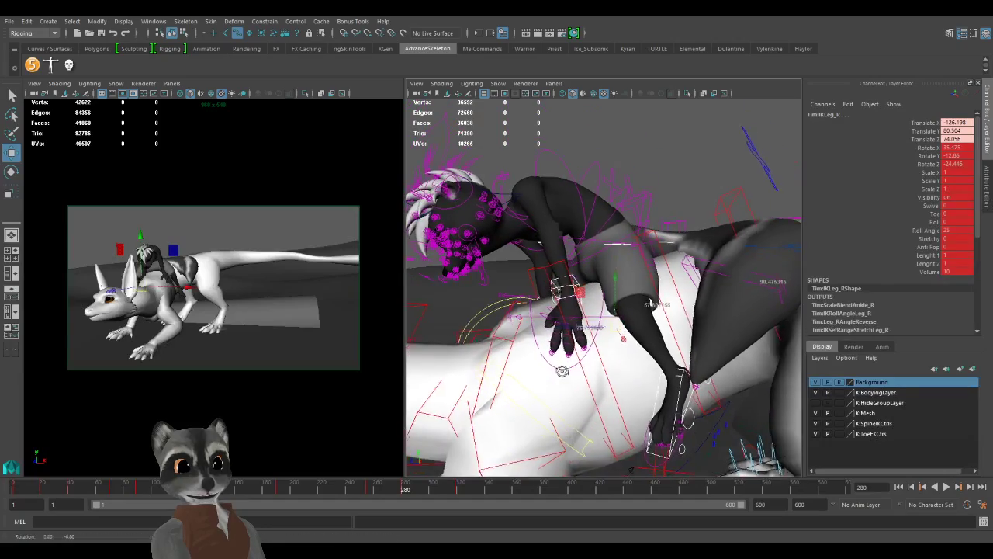
{"action": "right_click_drag", "start_coordinate": [562, 371], "coordinate": [611, 384], "text": "alt"}
{"action": "left_click_drag", "start_coordinate": [612, 383], "coordinate": [583, 384], "text": "alt"}
{"action": "right_click_drag", "start_coordinate": [583, 384], "coordinate": [517, 373], "text": "alt"}
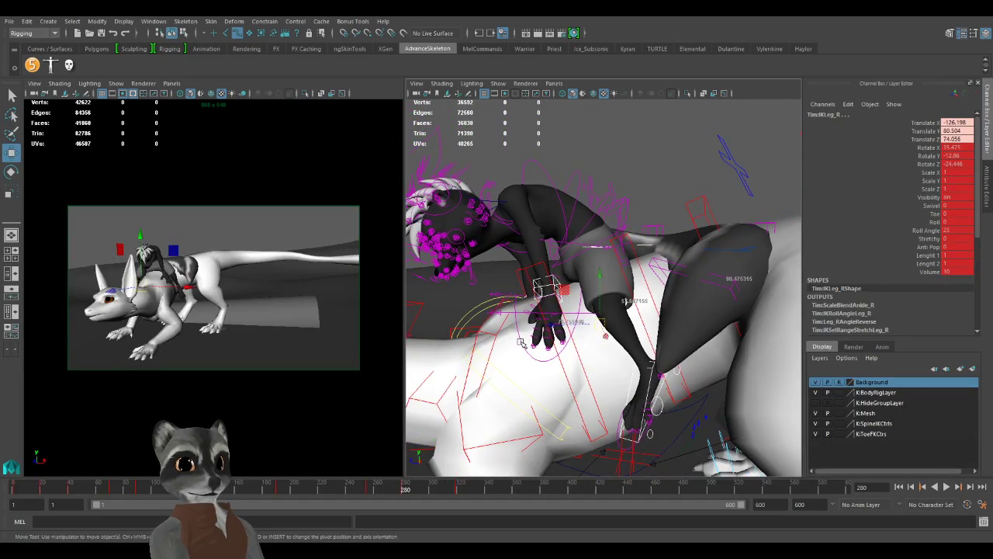
{"action": "left_click_drag", "start_coordinate": [522, 344], "coordinate": [537, 331], "text": "alt"}
{"action": "right_click_drag", "start_coordinate": [680, 369], "coordinate": [534, 348], "text": "alt"}
{"action": "left_click_drag", "start_coordinate": [534, 348], "coordinate": [507, 354], "text": "alt"}
{"action": "right_click_drag", "start_coordinate": [507, 354], "coordinate": [601, 342], "text": "alt"}
{"action": "left_click_drag", "start_coordinate": [601, 341], "coordinate": [609, 345], "text": "alt"}
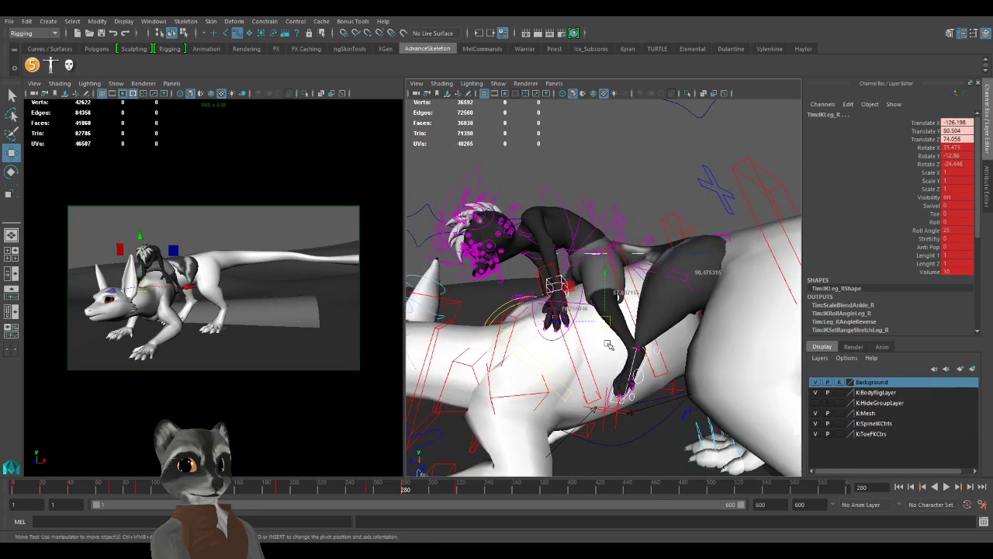
Shift the rider's controls further, with the right leg IK at Y 79.063 and Z 66.612, and key them at frame 280.
{"action": "left_click_drag", "start_coordinate": [554, 284], "coordinate": [600, 318], "text": "alt"}
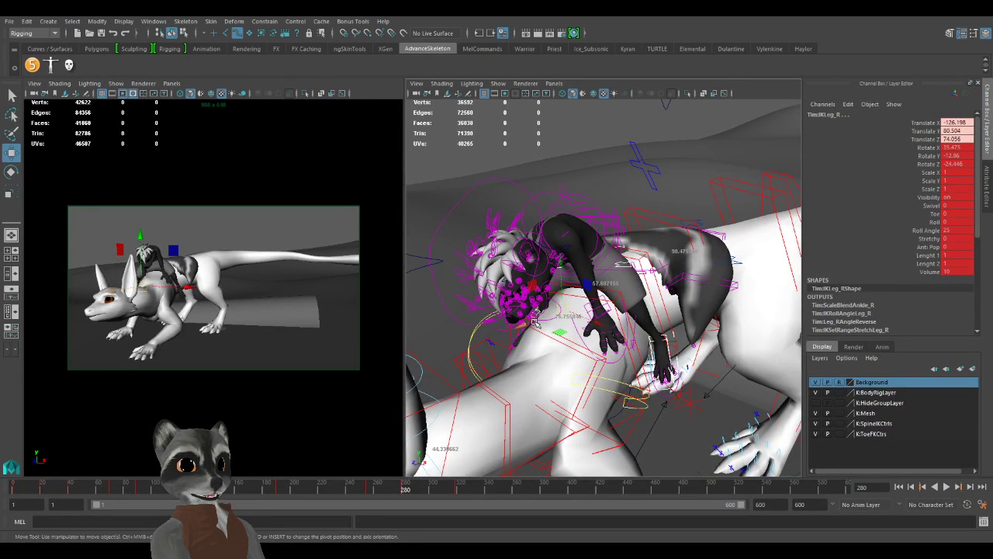
{"action": "left_click_drag", "start_coordinate": [535, 310], "coordinate": [674, 316], "text": "alt"}
{"action": "right_click_drag", "start_coordinate": [579, 322], "coordinate": [660, 321], "text": "alt"}
{"action": "left_click_drag", "start_coordinate": [660, 321], "coordinate": [627, 321], "text": "alt"}
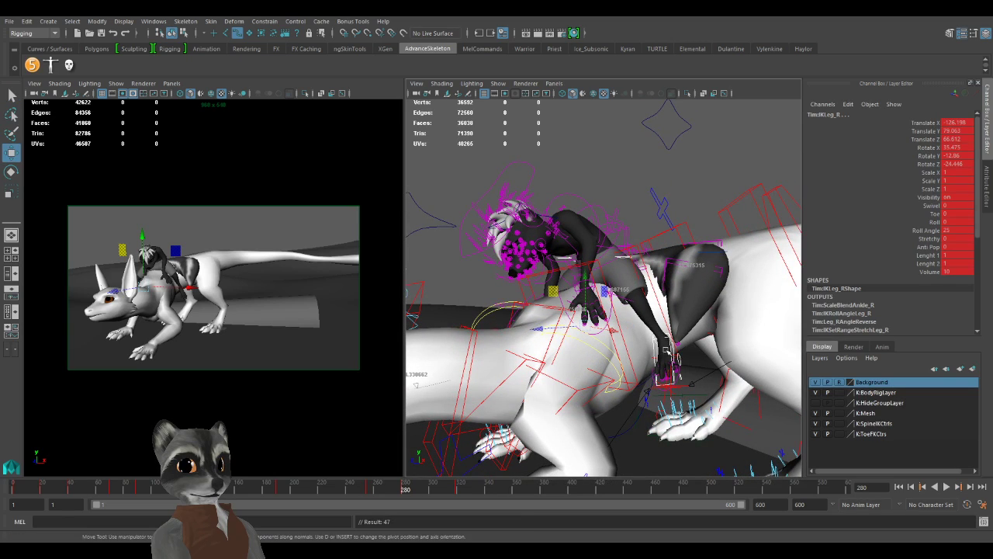
{"action": "right_click_drag", "start_coordinate": [626, 321], "coordinate": [546, 333], "text": "alt"}
{"action": "left_click_drag", "start_coordinate": [547, 334], "coordinate": [542, 337], "text": "alt"}
{"action": "right_click_drag", "start_coordinate": [542, 337], "coordinate": [602, 343], "text": "alt"}
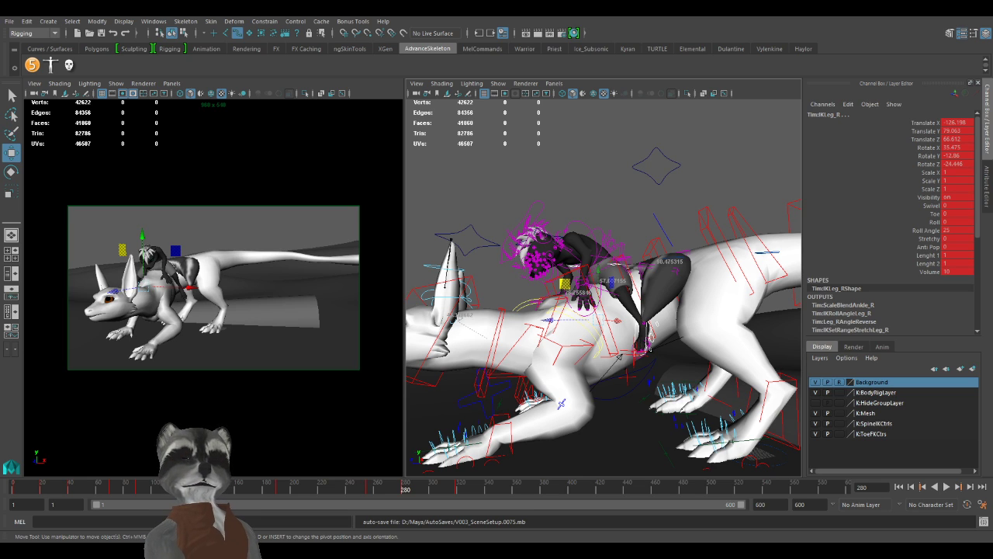
{"action": "left_click_drag", "start_coordinate": [618, 356], "coordinate": [623, 384], "text": "alt"}
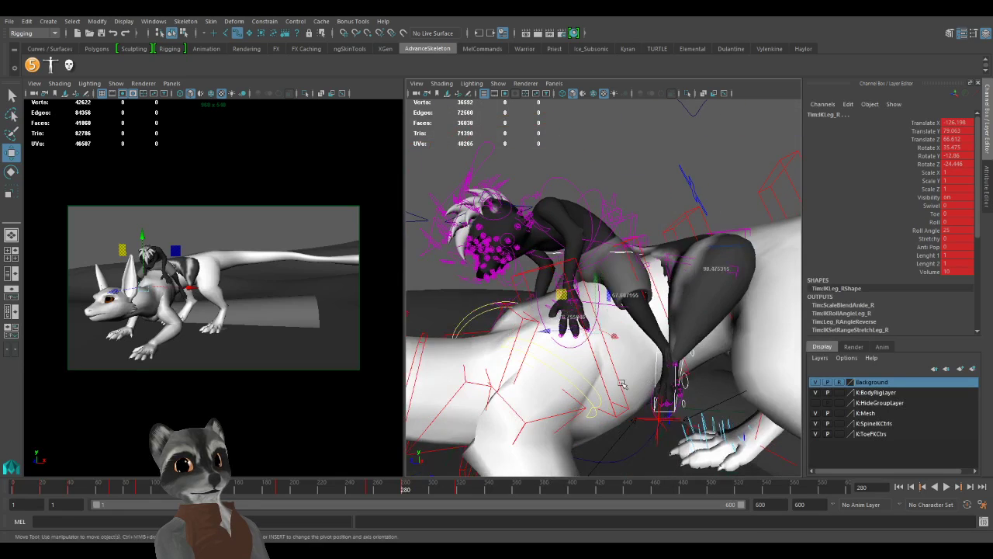
{"action": "left_click", "coordinate": [664, 155]}
{"action": "right_click_drag", "start_coordinate": [674, 215], "coordinate": [520, 195], "text": "alt"}
{"action": "scroll", "coordinate": [520, 195], "scroll_direction": "up", "scroll_amount": 3}
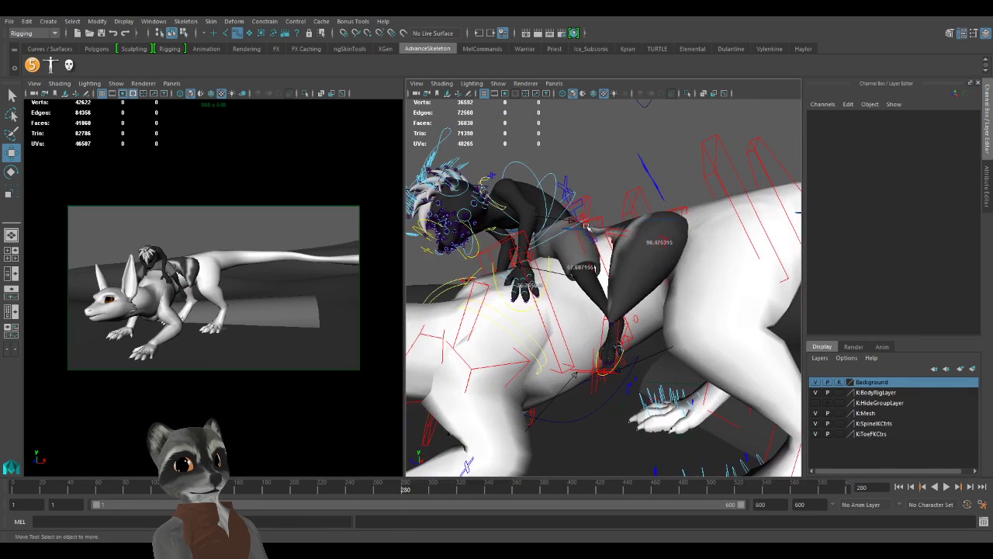
{"action": "key", "text": "ctrl+z"}
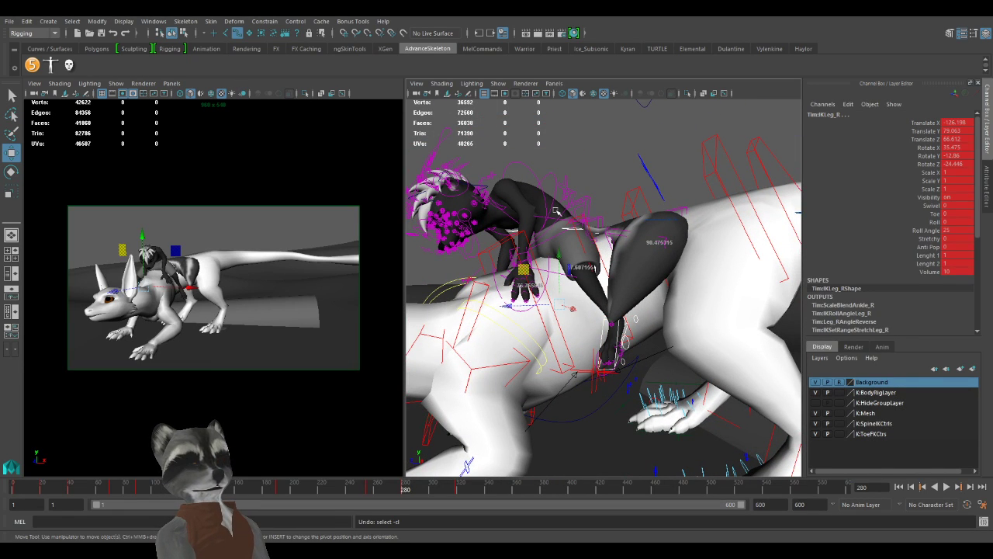
Clear the selection and create an empty group in the scene.
{"action": "left_click", "coordinate": [592, 157]}
{"action": "left_click_drag", "start_coordinate": [592, 157], "coordinate": [558, 232], "text": "alt"}
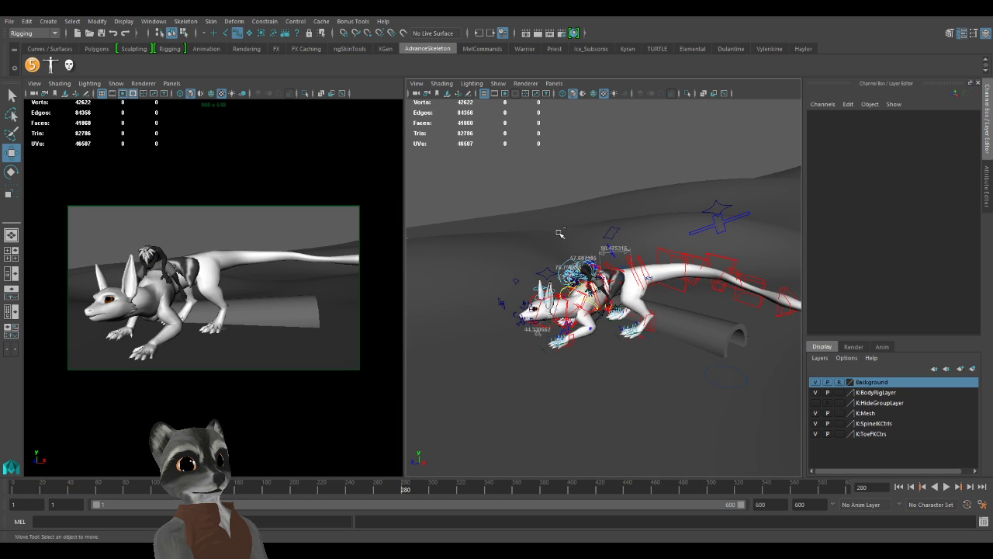
{"action": "left_click", "coordinate": [560, 233]}
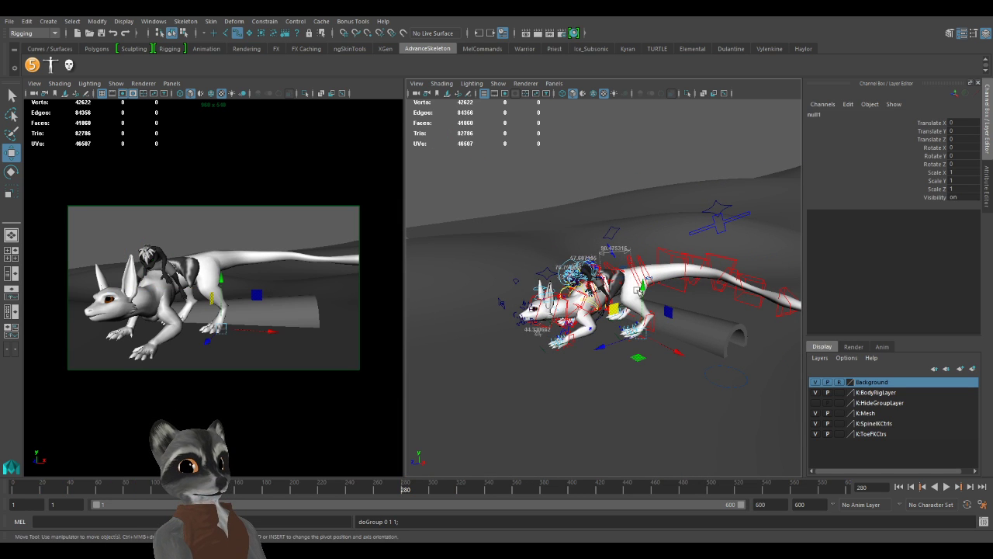
{"action": "right_click_drag", "start_coordinate": [638, 291], "coordinate": [683, 324], "text": "alt"}
{"action": "left_click_drag", "start_coordinate": [683, 324], "coordinate": [683, 314], "text": "alt"}
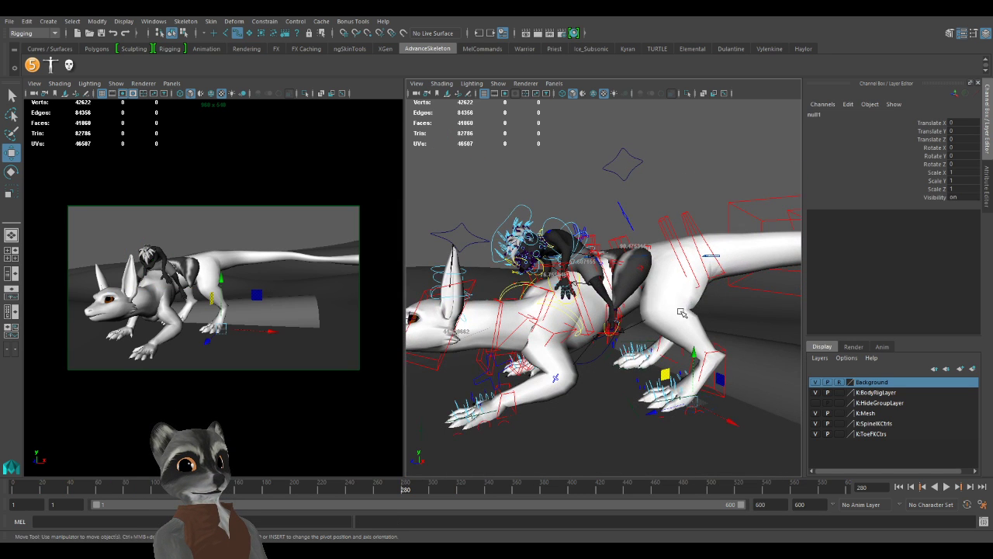
Rename the empty group as null1_HipFollow.
{"action": "left_click", "coordinate": [823, 116]}
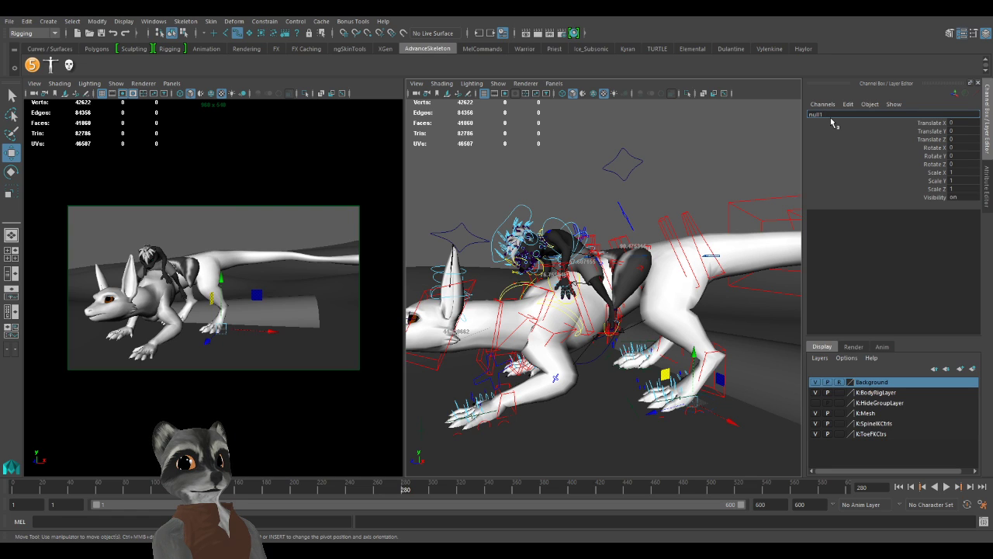
{"action": "type", "text": "HipF"}
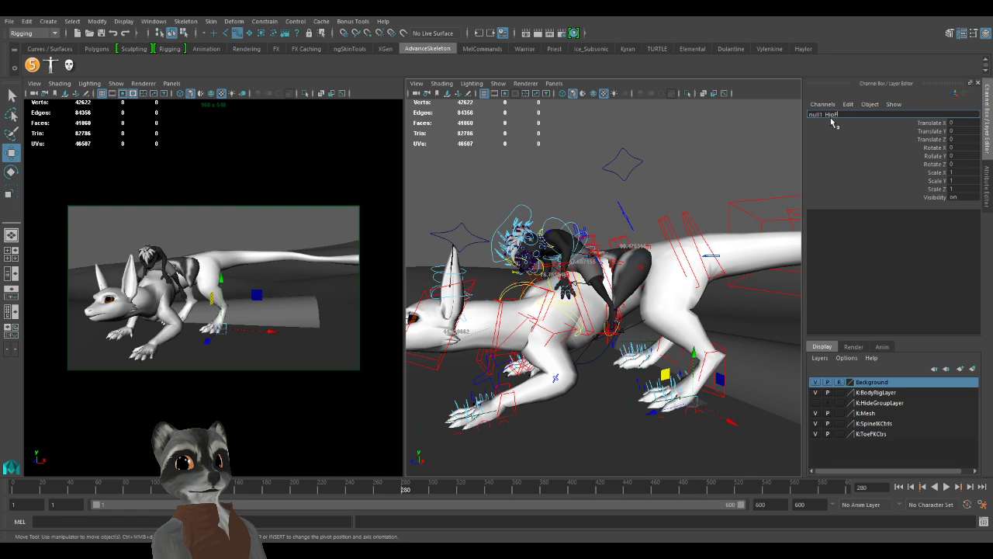
{"action": "type", "text": "ollow"}
{"action": "key", "text": "Return"}
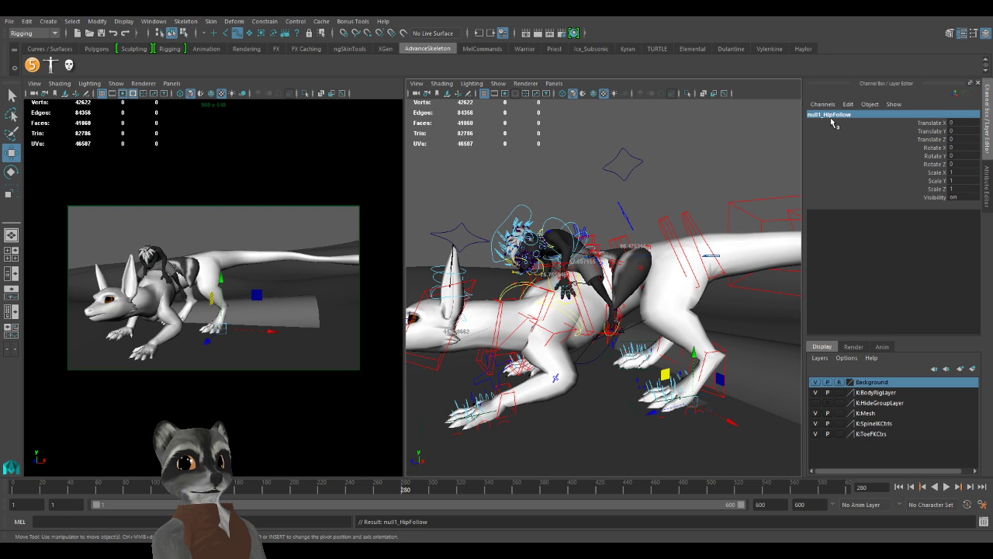
Examine the rider's hips and legs against the creature's back from several angles at frame 280.
{"action": "left_click_drag", "start_coordinate": [586, 334], "coordinate": [539, 336], "text": "alt"}
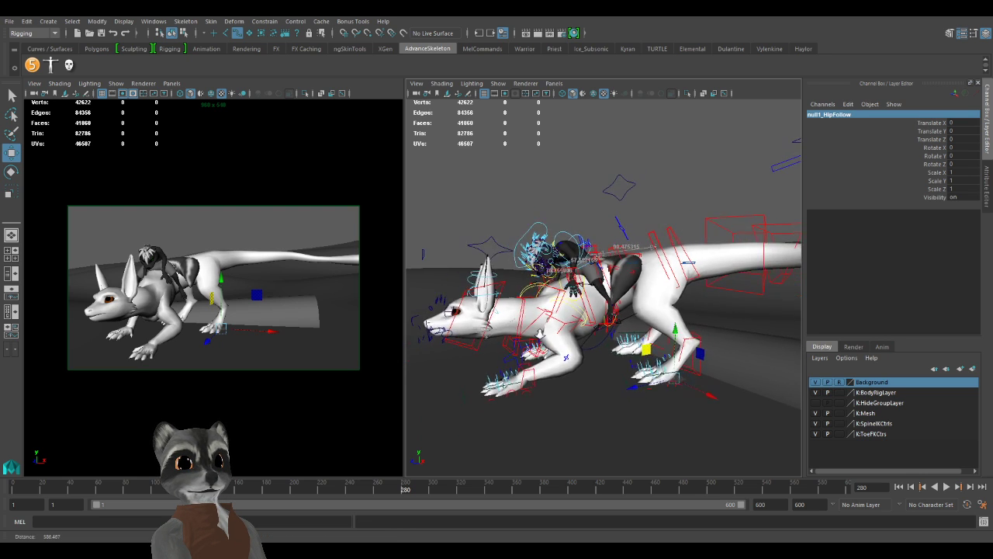
{"action": "right_click_drag", "start_coordinate": [541, 335], "coordinate": [624, 344], "text": "alt"}
{"action": "middle_click_drag", "start_coordinate": [574, 339], "coordinate": [565, 322], "text": "alt"}
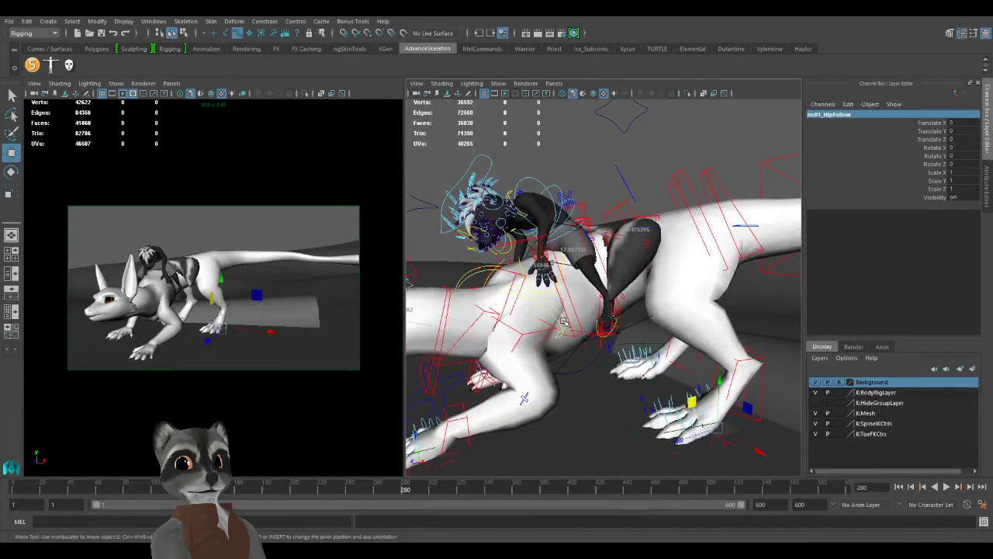
{"action": "left_click_drag", "start_coordinate": [564, 322], "coordinate": [623, 337], "text": "alt"}
{"action": "right_click_drag", "start_coordinate": [623, 337], "coordinate": [534, 323], "text": "alt"}
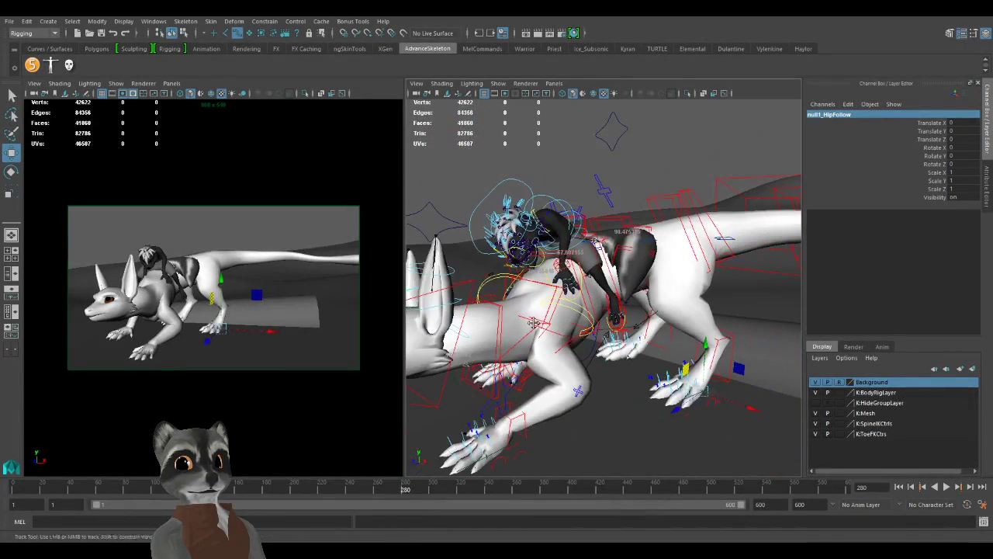
{"action": "scroll", "coordinate": [536, 323], "scroll_direction": "up", "scroll_amount": 4}
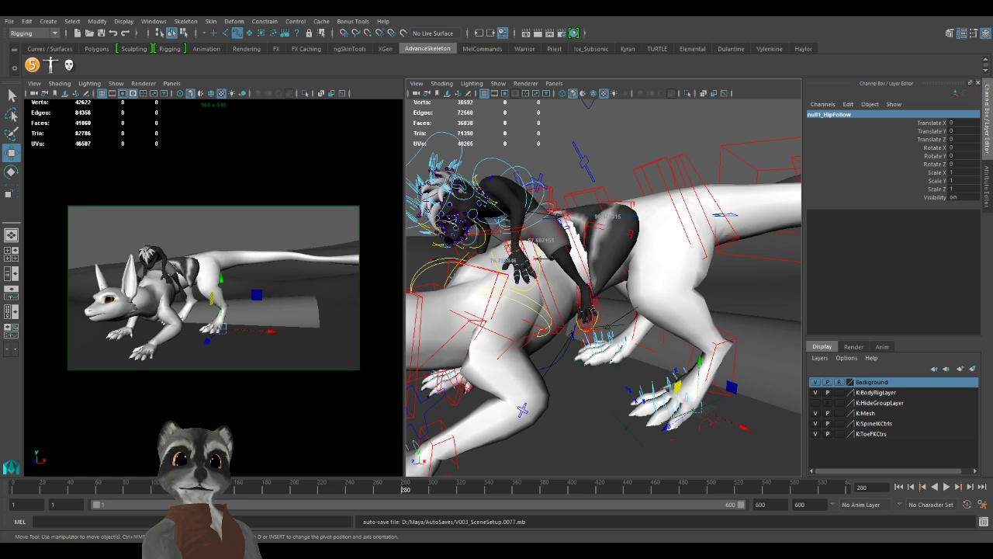
{"action": "scroll", "coordinate": [620, 357], "scroll_direction": "down", "scroll_amount": 4}
{"action": "left_click_drag", "start_coordinate": [621, 357], "coordinate": [605, 412], "text": "alt"}
{"action": "scroll", "coordinate": [643, 363], "scroll_direction": "up", "scroll_amount": 5}
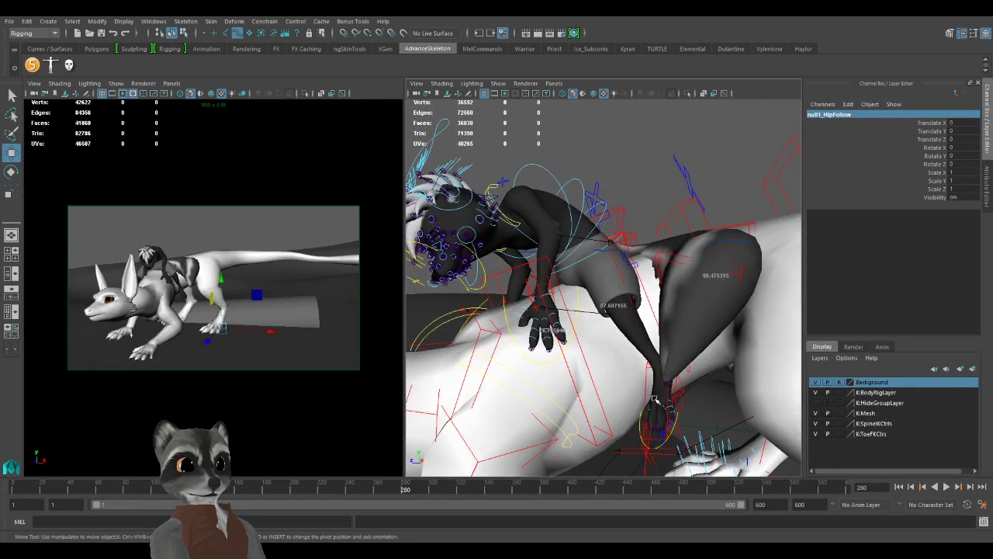
Select the rider's left leg IK, then undo back past the group's rename and redo the empty group's creation.
{"action": "left_click", "coordinate": [655, 398]}
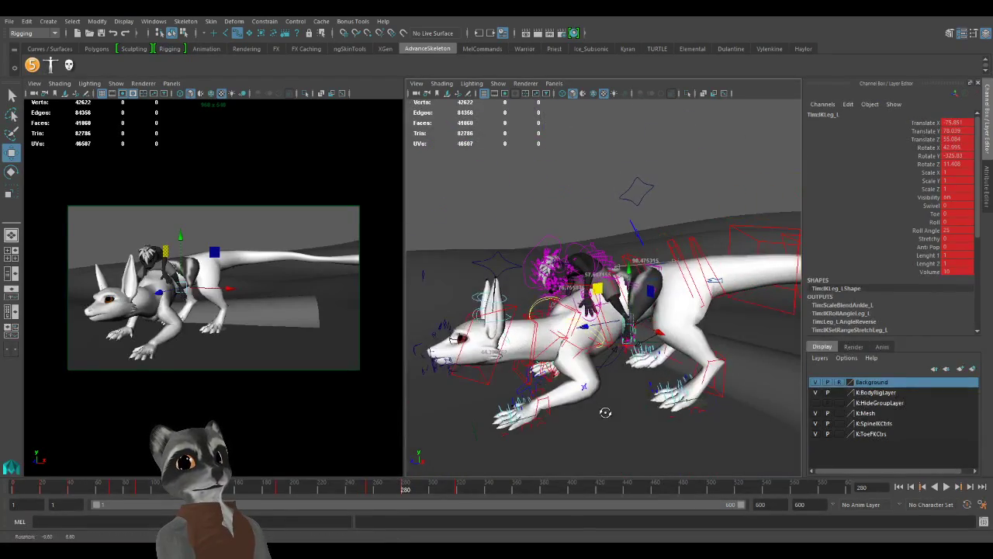
{"action": "key", "text": "ctrl+z"}
{"action": "key", "text": "ctrl+z"}
{"action": "key", "text": "shift+z"}
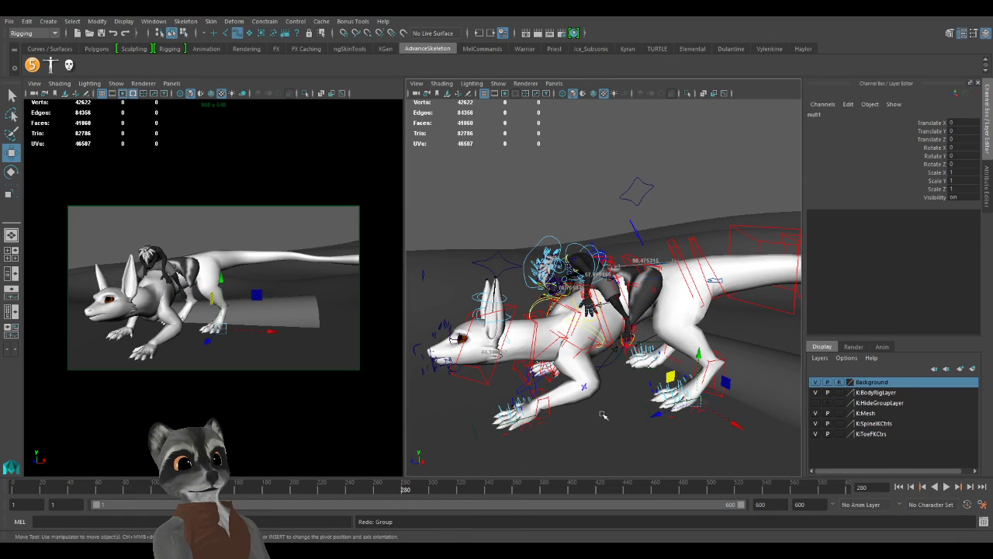
Move the empty group null1 from the origin up towards the rider, to Y 106.269 and Z 93.095.
{"action": "right_click_drag", "start_coordinate": [642, 415], "coordinate": [610, 400], "text": "alt"}
{"action": "left_click_drag", "start_coordinate": [610, 400], "coordinate": [616, 390], "text": "alt"}
{"action": "left_click_drag", "start_coordinate": [671, 369], "coordinate": [648, 347]}
{"action": "key", "text": "ctrl+z"}
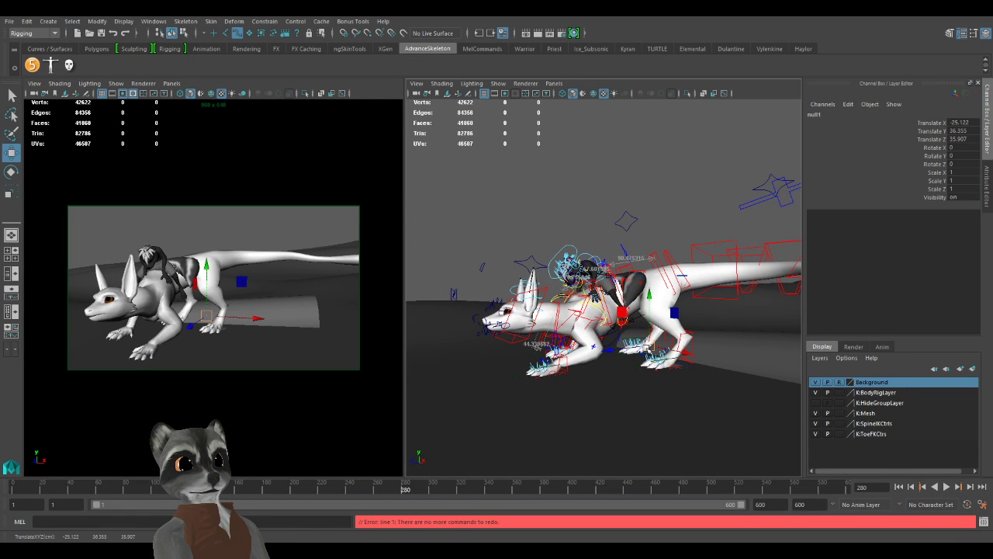
{"action": "left_click_drag", "start_coordinate": [673, 368], "coordinate": [611, 308]}
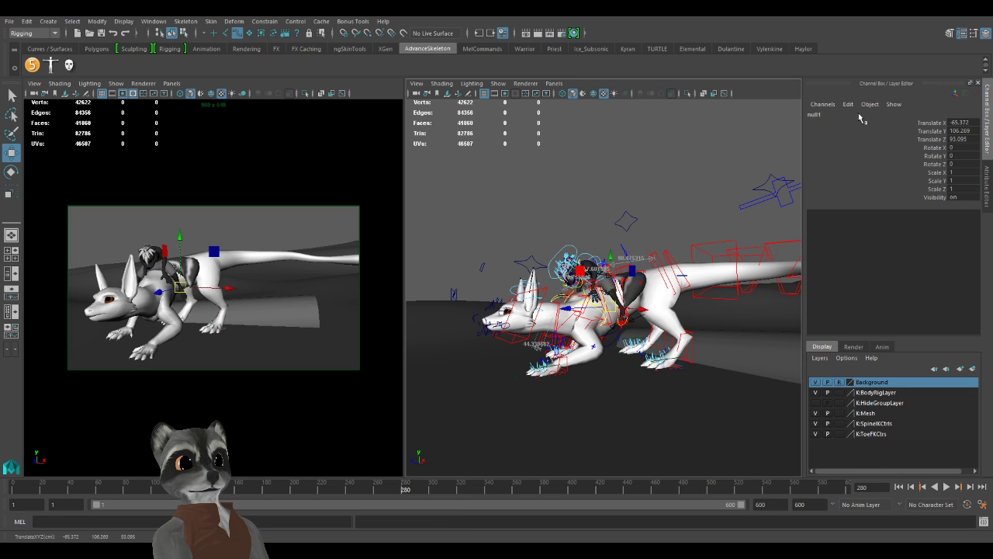
Rename the moved empty group null1 as null1_HipFollow.
{"action": "left_click", "coordinate": [837, 114]}
{"action": "left_click", "coordinate": [839, 114]}
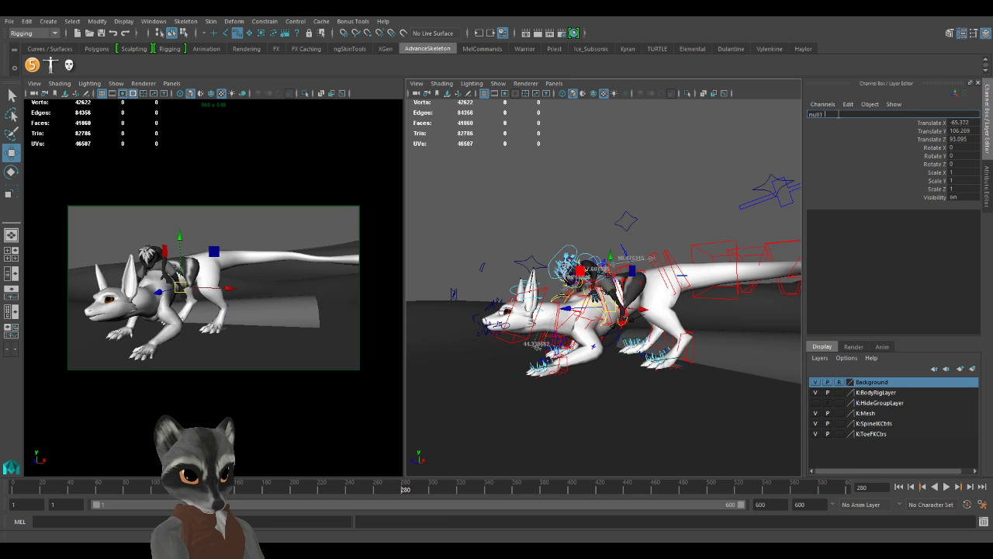
{"action": "type", "text": "_HipFollow"}
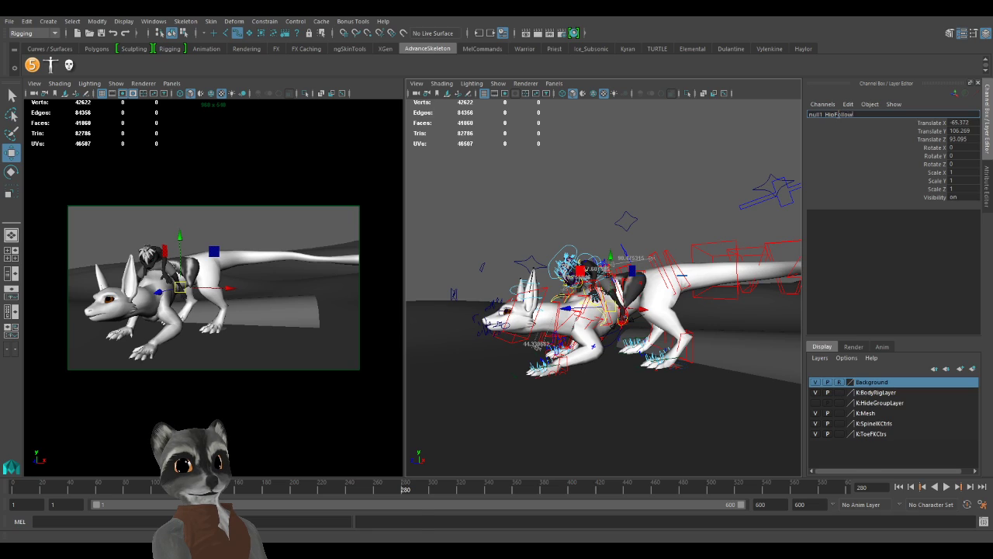
{"action": "key", "text": "Return"}
Move null1_HipFollow horizontally beside the rider, to X -123.049 and Z 74.299.
{"action": "right_click_drag", "start_coordinate": [600, 306], "coordinate": [763, 361], "text": "alt"}
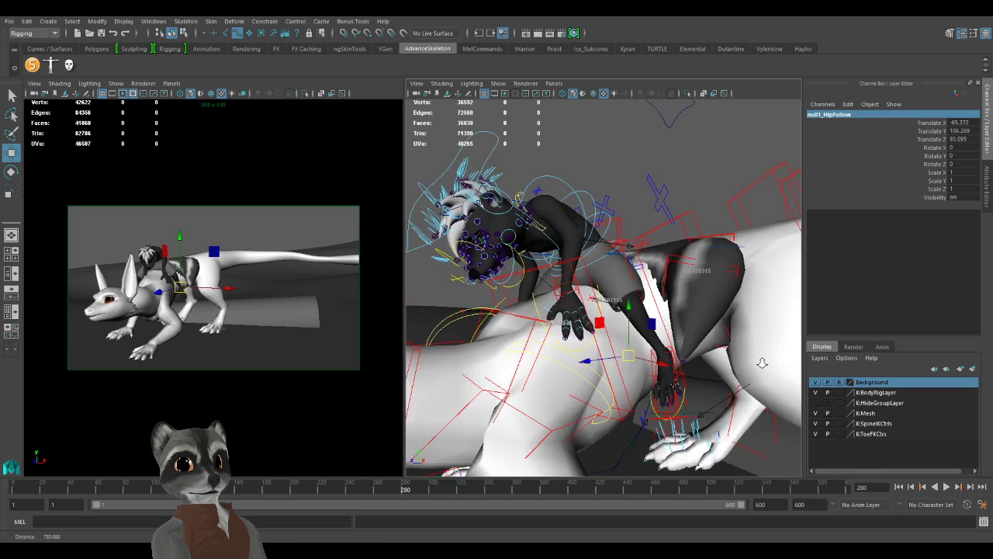
{"action": "left_click_drag", "start_coordinate": [598, 311], "coordinate": [675, 431], "text": "alt"}
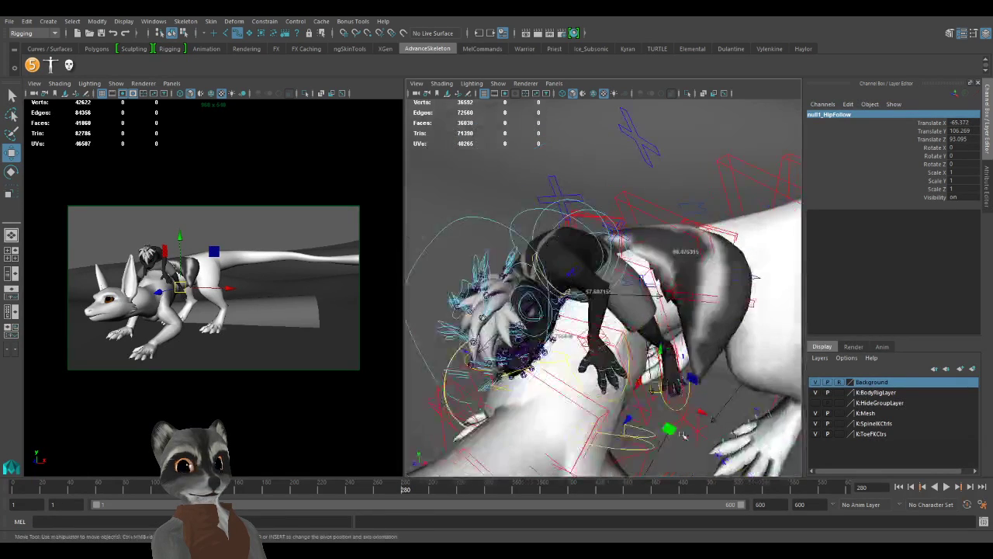
{"action": "left_click_drag", "start_coordinate": [611, 366], "coordinate": [604, 364]}
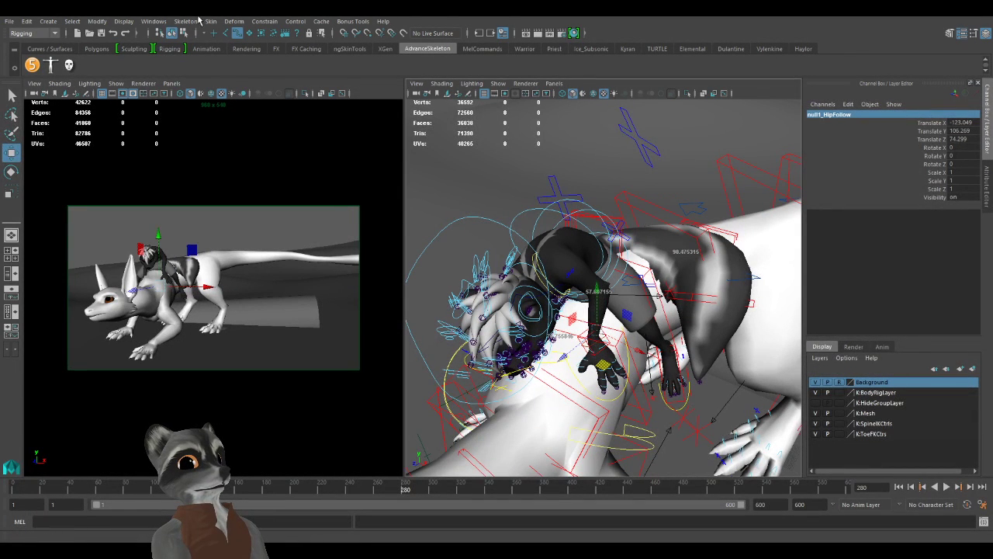
{"action": "left_click", "coordinate": [167, 22]}
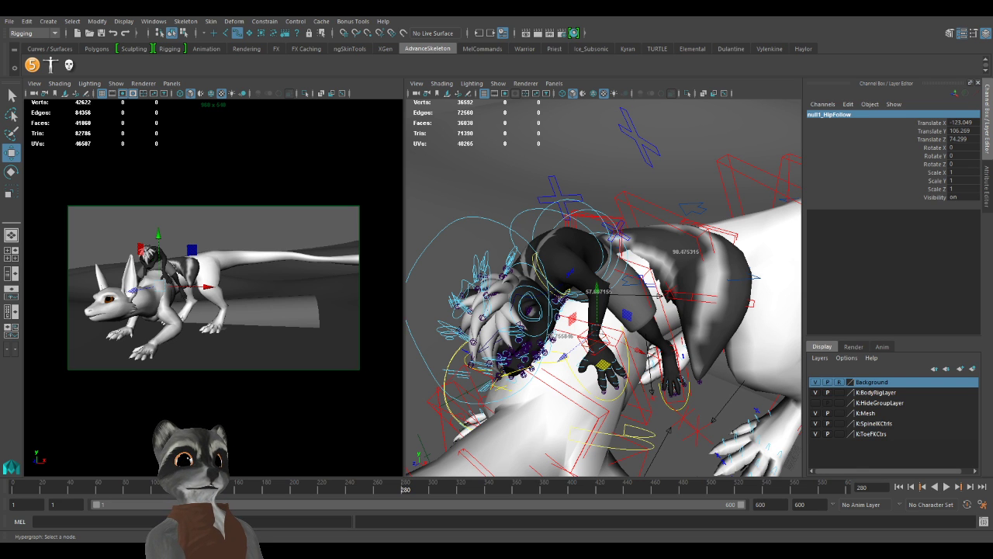
Select the rider's left leg IK control Tim:IKLeg_L and walk up the hierarchy to its parent Tim:IKExtraLeg_L.
{"action": "left_click_drag", "start_coordinate": [667, 388], "coordinate": [605, 328], "text": "alt"}
{"action": "scroll", "coordinate": [605, 328], "scroll_direction": "down", "scroll_amount": 3}
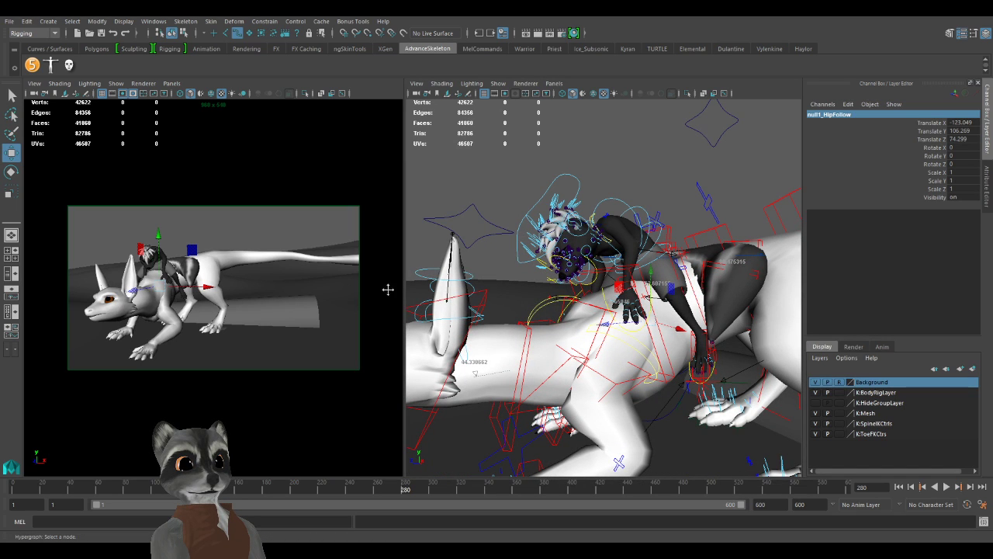
{"action": "left_click", "coordinate": [693, 348]}
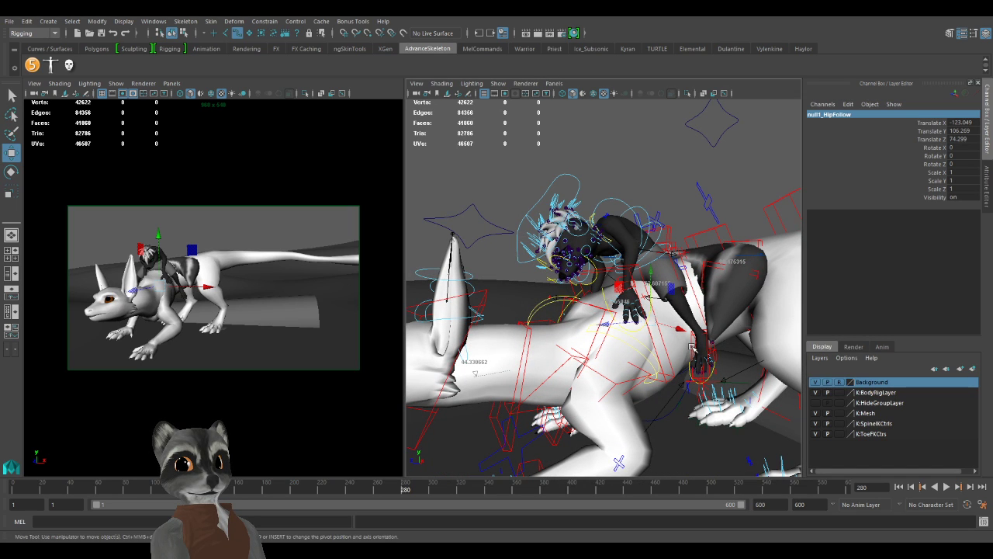
{"action": "left_click", "coordinate": [690, 347]}
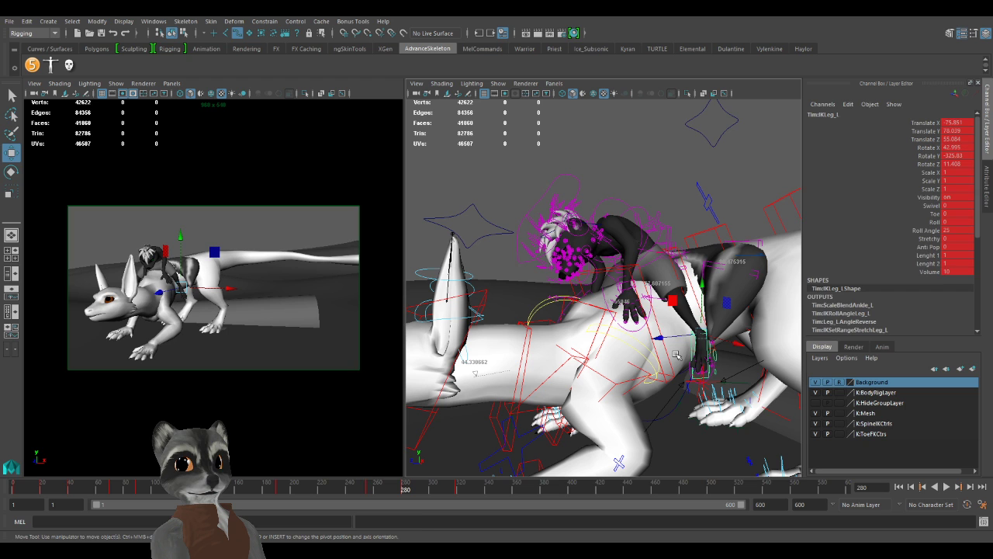
{"action": "left_click", "coordinate": [676, 355]}
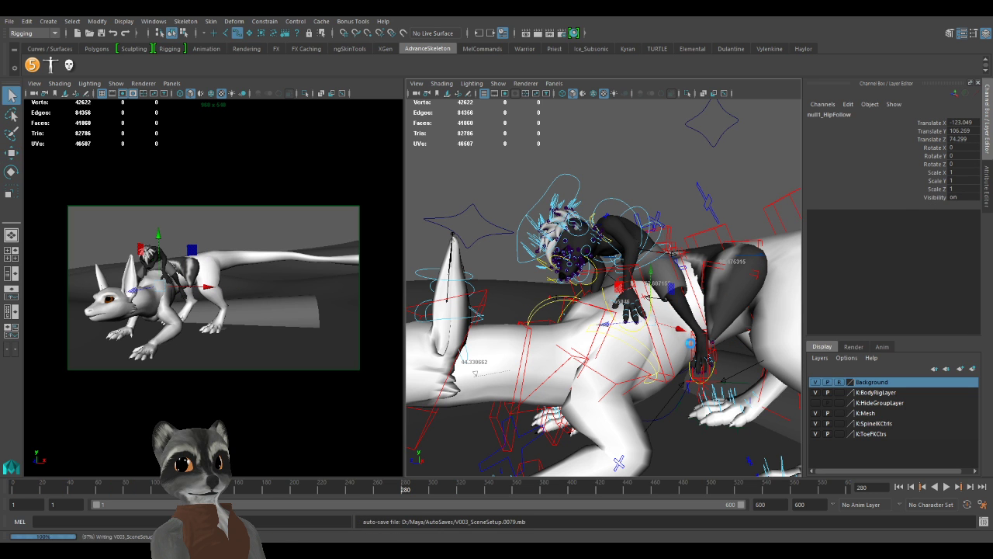
{"action": "key", "text": "f"}
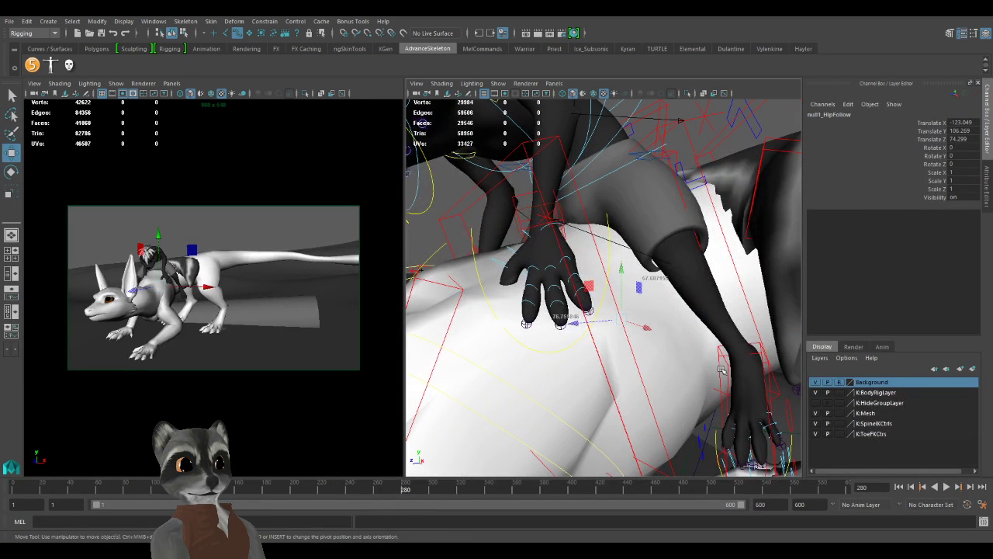
{"action": "left_click", "coordinate": [721, 373]}
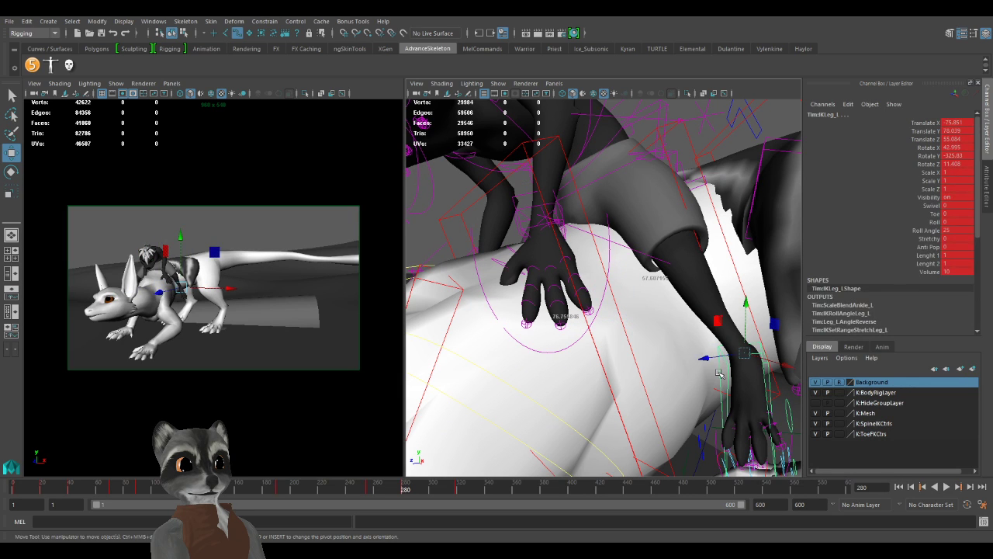
{"action": "key", "text": "ctrl+z"}
{"action": "left_click", "coordinate": [719, 374]}
{"action": "key", "text": "Up"}
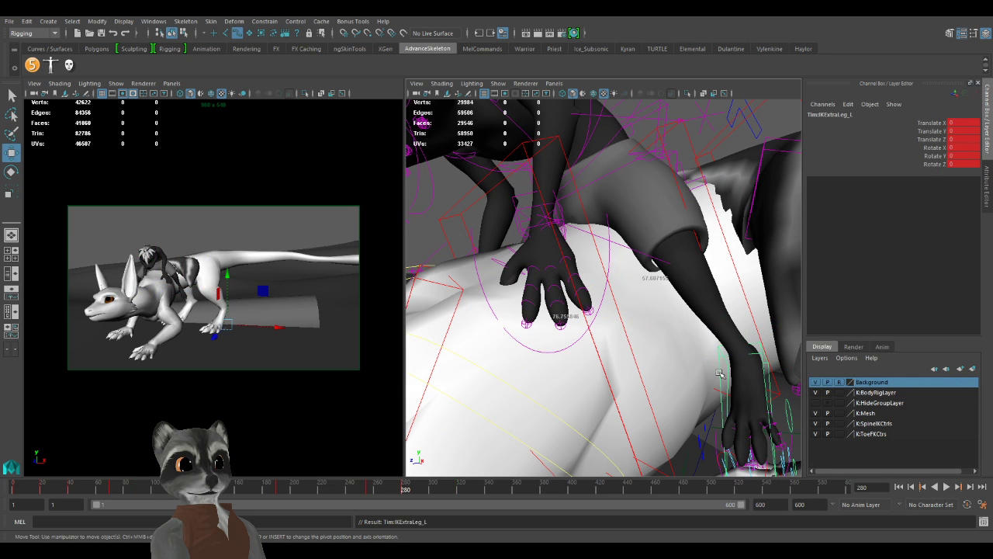
Inspect the Tim:IKOffsetLeg_L group above the extra leg control and return the selection to Tim:IKLeg_L.
{"action": "left_click", "coordinate": [720, 373]}
{"action": "left_click", "coordinate": [720, 373]}
{"action": "left_click", "coordinate": [721, 372]}
{"action": "left_click", "coordinate": [720, 372]}
{"action": "left_click", "coordinate": [720, 372]}
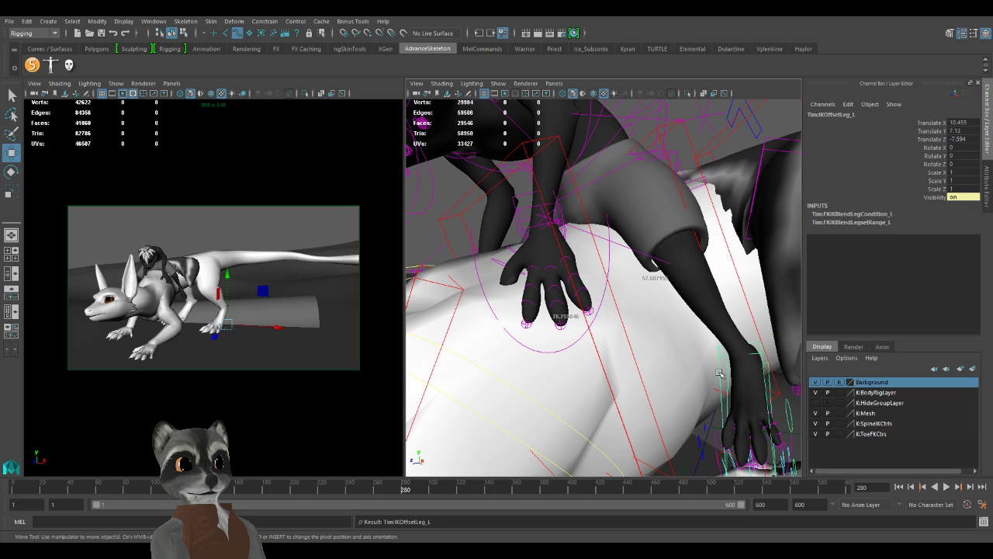
{"action": "key", "text": "ctrl+z"}
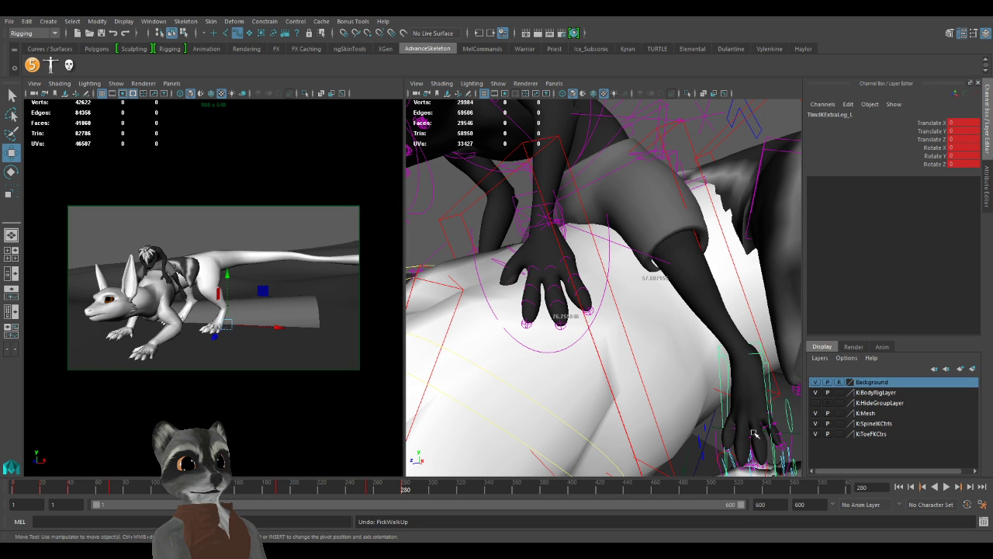
{"action": "left_click", "coordinate": [719, 381]}
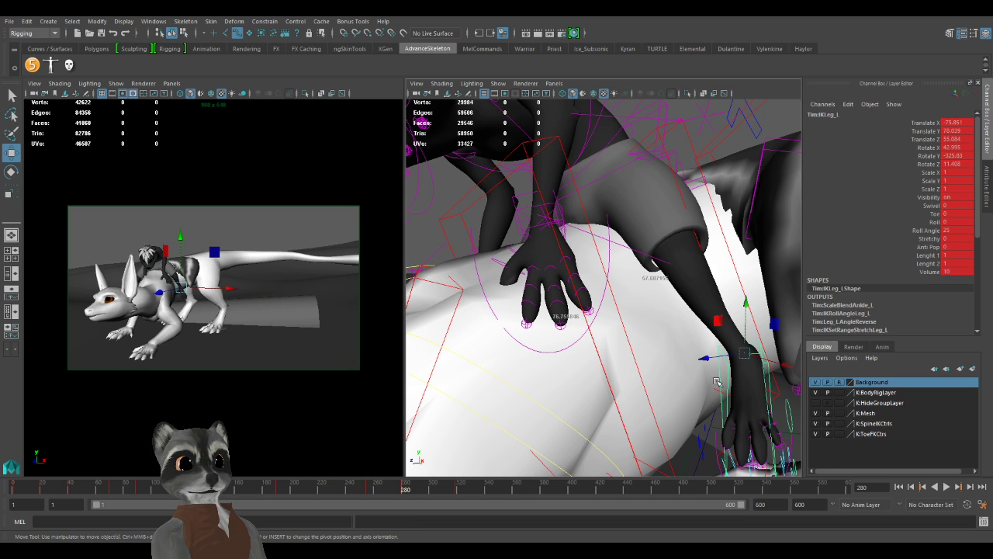
Walk up from the leg IK control to Tim:IKOffsetLeg_L again and undo the last pick-walk to Tim:IKExtraLeg_L.
{"action": "left_click_drag", "start_coordinate": [717, 384], "coordinate": [636, 376], "text": "alt"}
{"action": "left_click", "coordinate": [638, 375]}
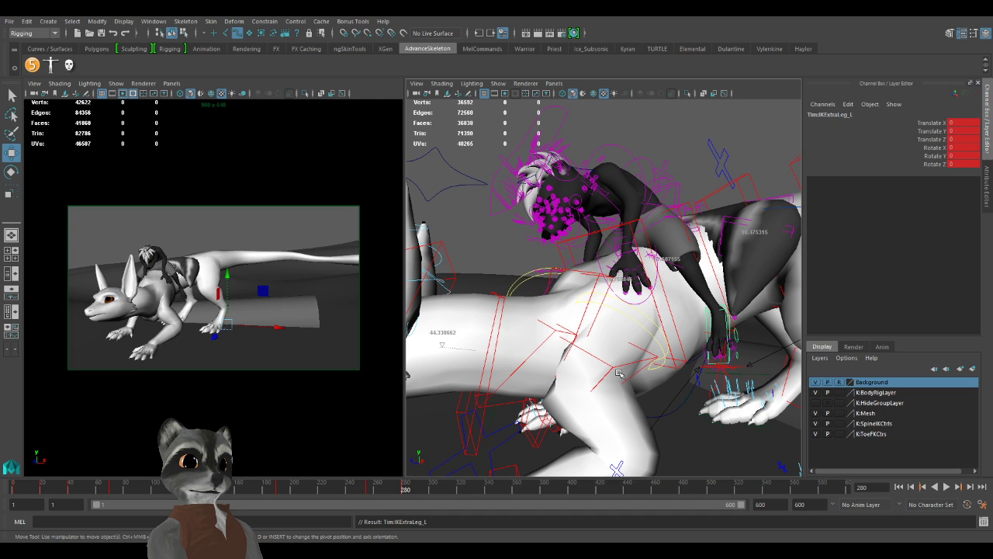
{"action": "key", "text": "Up"}
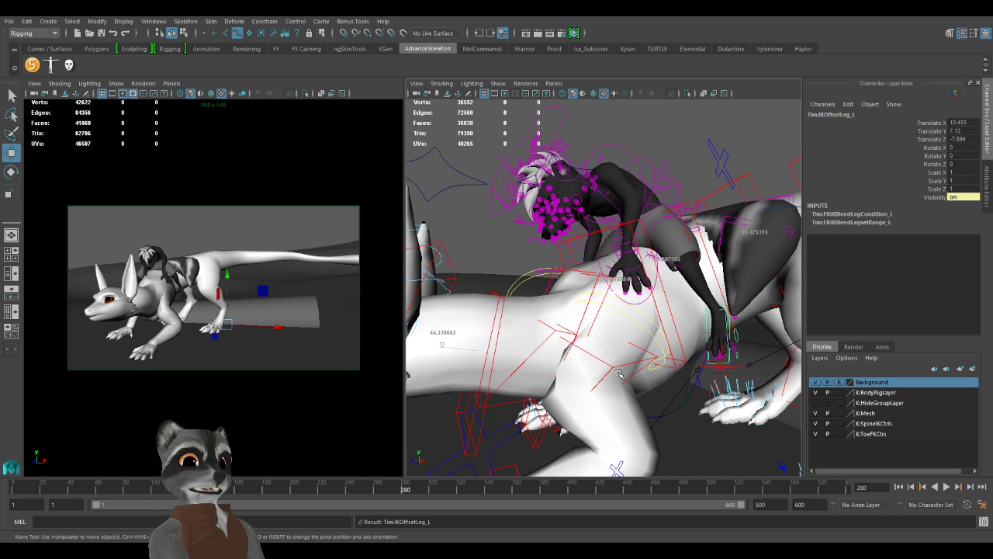
{"action": "key", "text": "ctrl+z"}
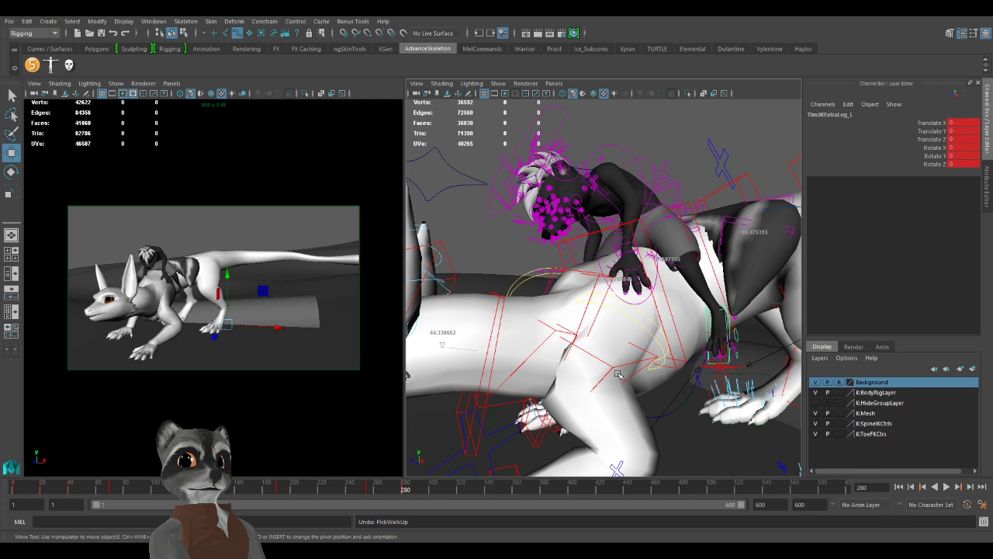
Recheck Tim:IKLeg_L and its parent Tim:IKExtraLeg_L, and undo the selections back to null1_HipFollow.
{"action": "left_click", "coordinate": [705, 326]}
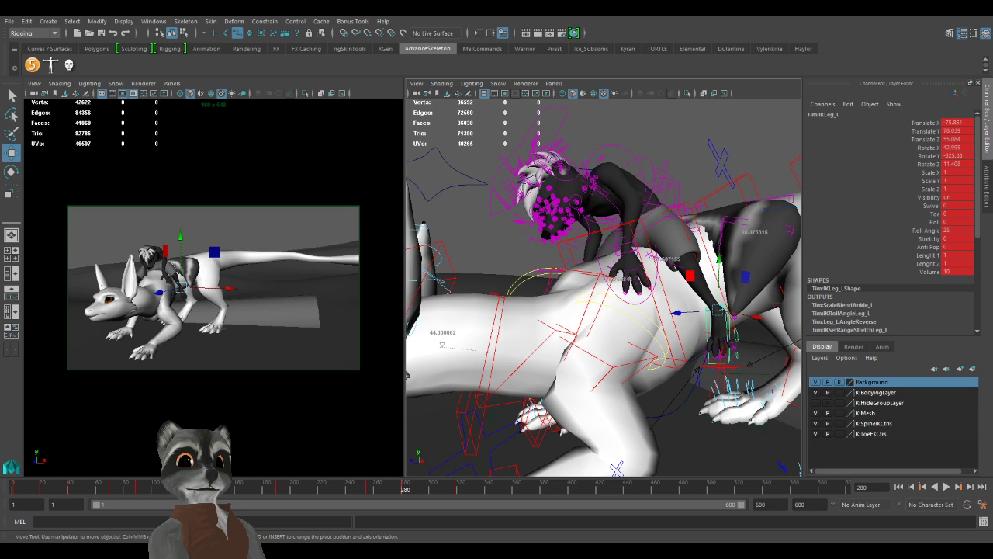
{"action": "key", "text": "w"}
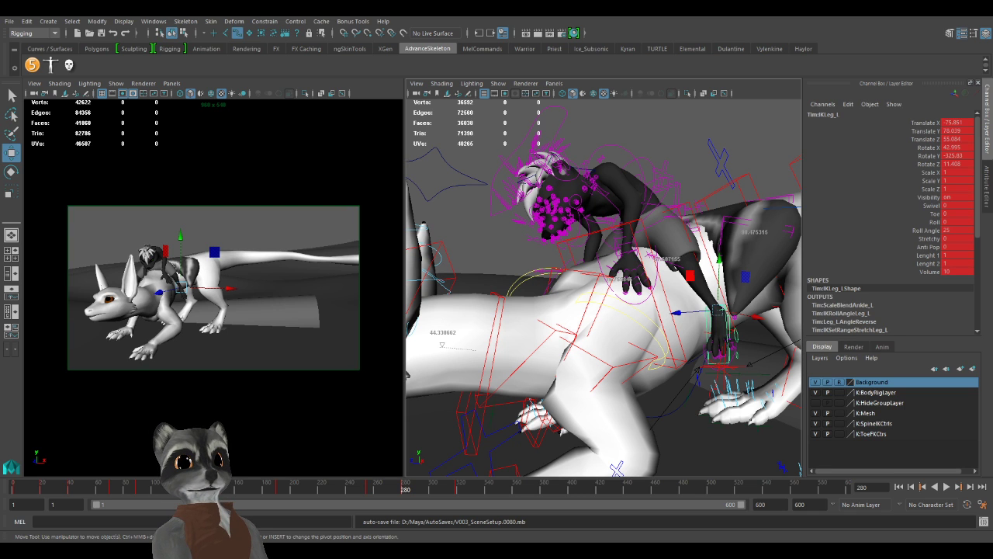
{"action": "mouse_move", "coordinate": [659, 349]}
{"action": "left_mouse_down", "text": "alt"}
{"action": "mouse_move", "coordinate": [681, 357]}
{"action": "mouse_move", "coordinate": [667, 355]}
{"action": "left_mouse_up", "text": "alt"}
{"action": "left_click", "coordinate": [667, 355]}
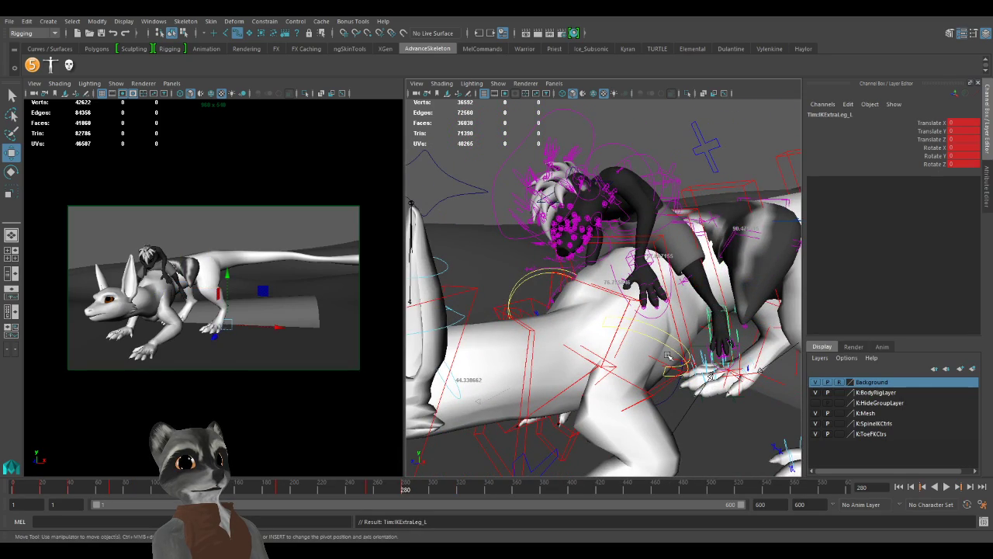
{"action": "right_click_drag", "start_coordinate": [676, 379], "coordinate": [495, 332], "text": "alt"}
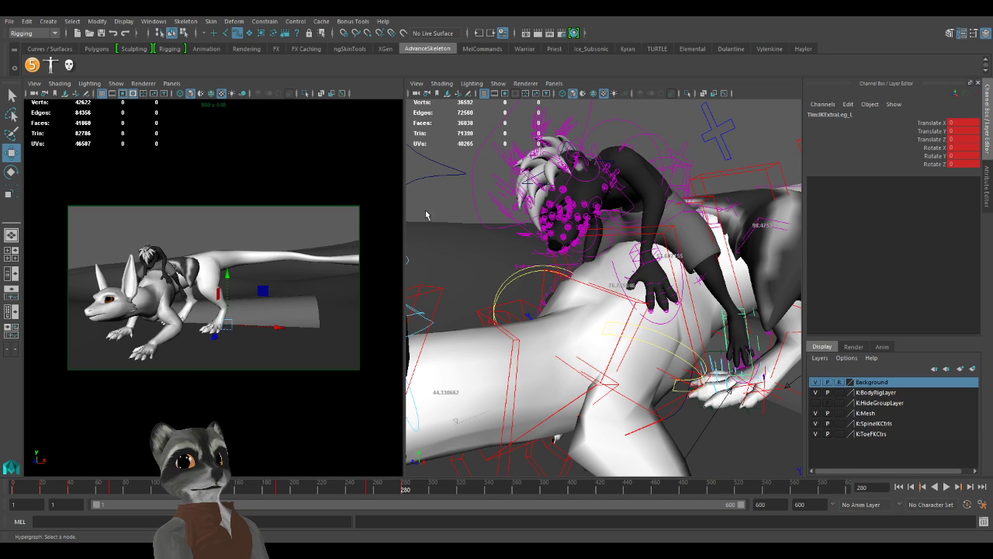
{"action": "key", "text": "ctrl+z"}
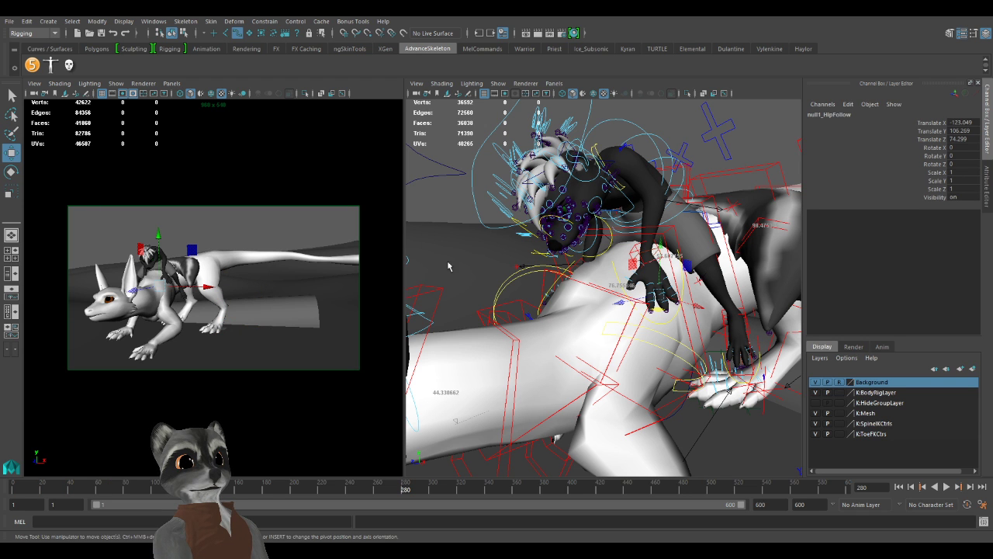
Parent-constrain null1_HipFollow to the creature's spine control K:IKSpine3_M.
{"action": "left_click_drag", "start_coordinate": [633, 324], "coordinate": [608, 325], "text": "alt"}
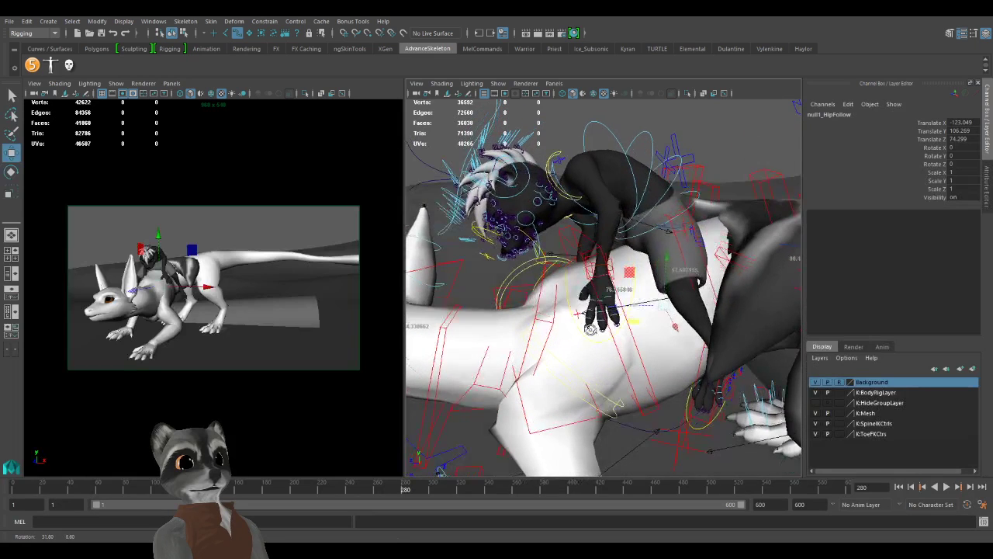
{"action": "left_click", "coordinate": [714, 287]}
{"action": "right_click_drag", "start_coordinate": [644, 286], "coordinate": [669, 305], "text": "alt"}
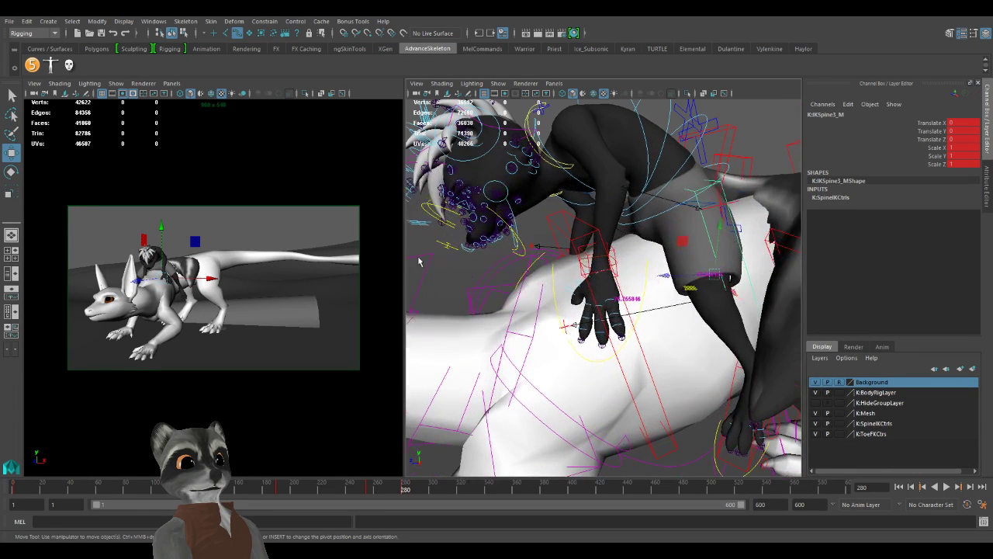
{"action": "key", "text": "ctrl+z"}
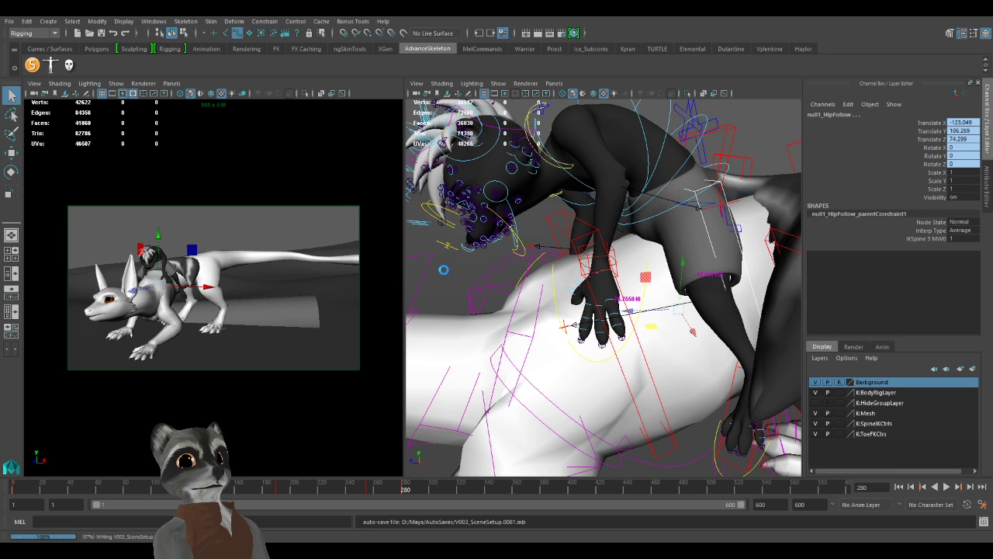
{"action": "key", "text": "w"}
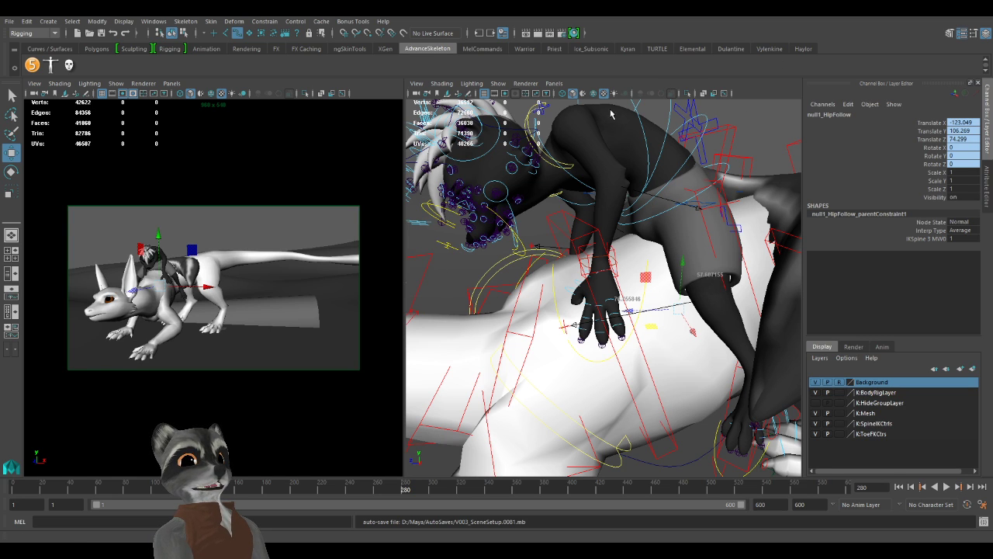
Select the rider's Tim:IKExtraLeg_L control and show the Outliner beside the perspective view.
{"action": "left_click", "coordinate": [645, 365]}
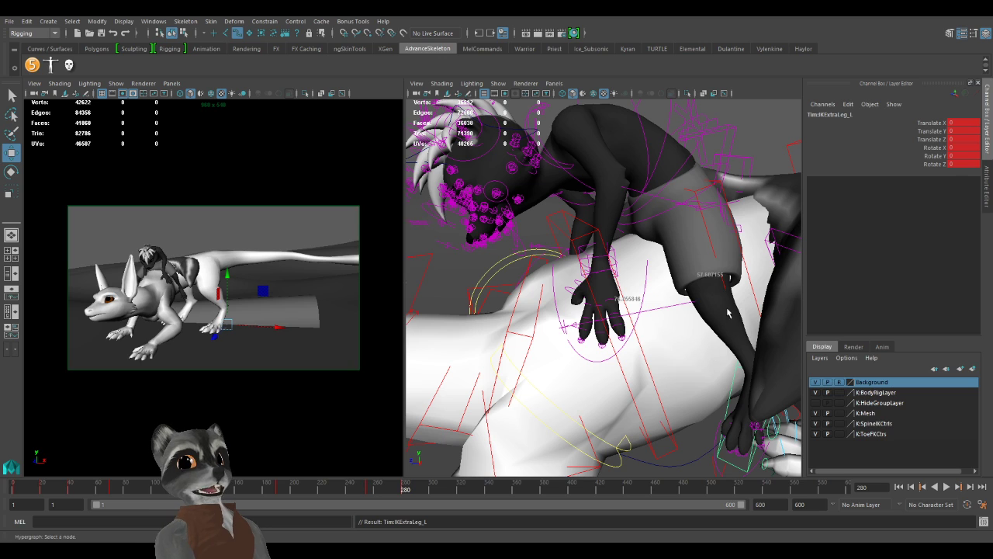
{"action": "left_click", "coordinate": [154, 21]}
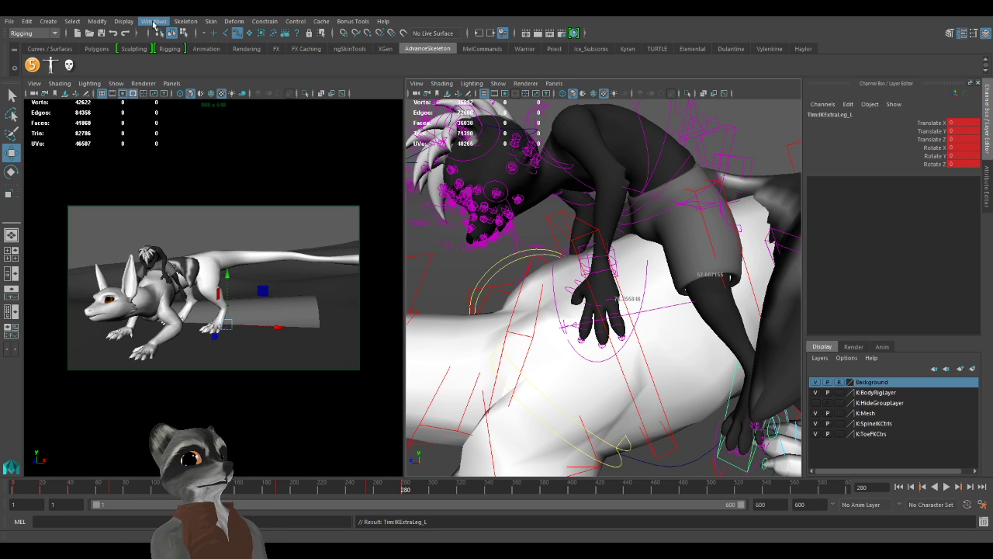
{"action": "left_click", "coordinate": [207, 133]}
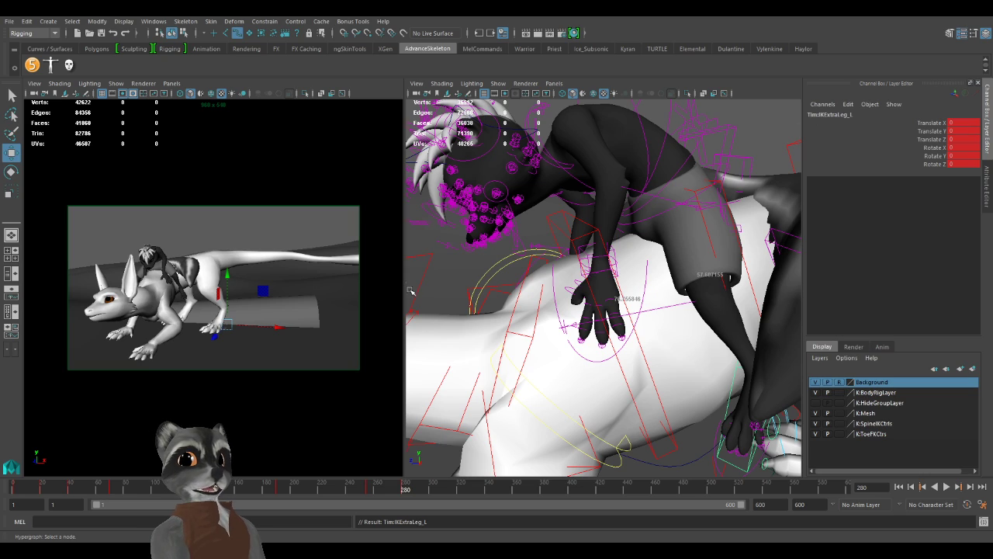
{"action": "left_click_drag", "start_coordinate": [409, 293], "coordinate": [639, 360], "text": "alt"}
{"action": "right_click_drag", "start_coordinate": [638, 359], "coordinate": [630, 368], "text": "alt"}
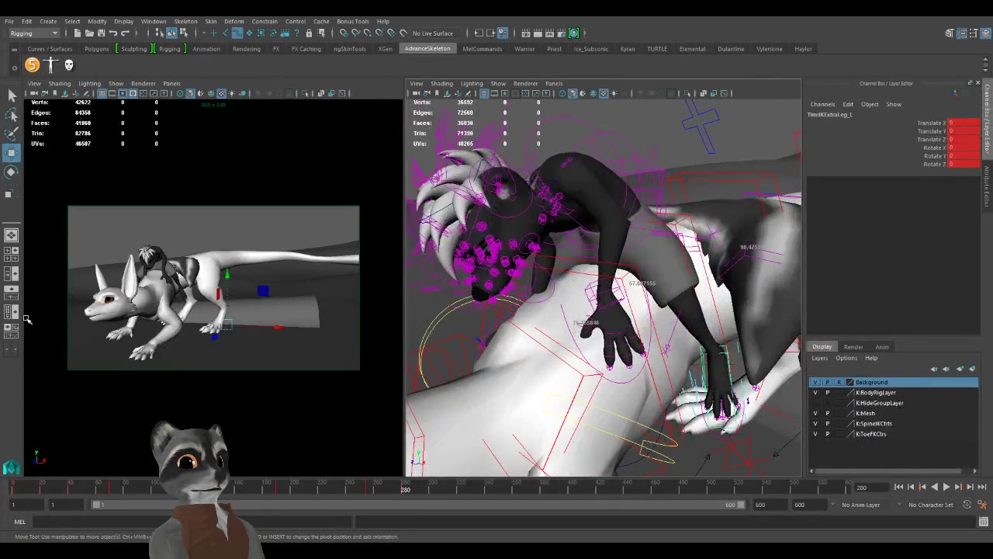
{"action": "left_click", "coordinate": [12, 276]}
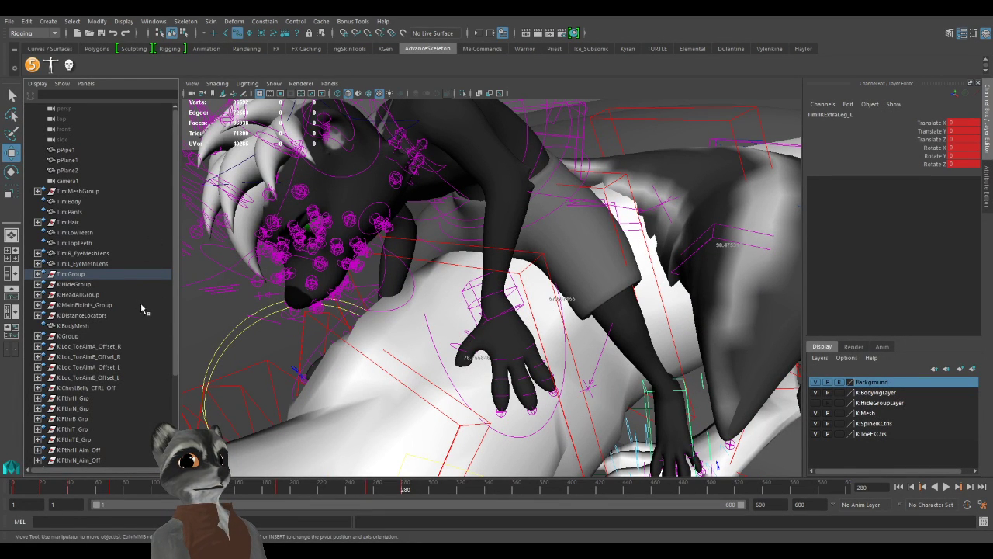
Look through the Outliner for null1_HipFollow, select it, and undo the selection back to Tim:IKExtraLeg_L.
{"action": "scroll", "coordinate": [111, 284], "scroll_direction": "down", "scroll_amount": 4}
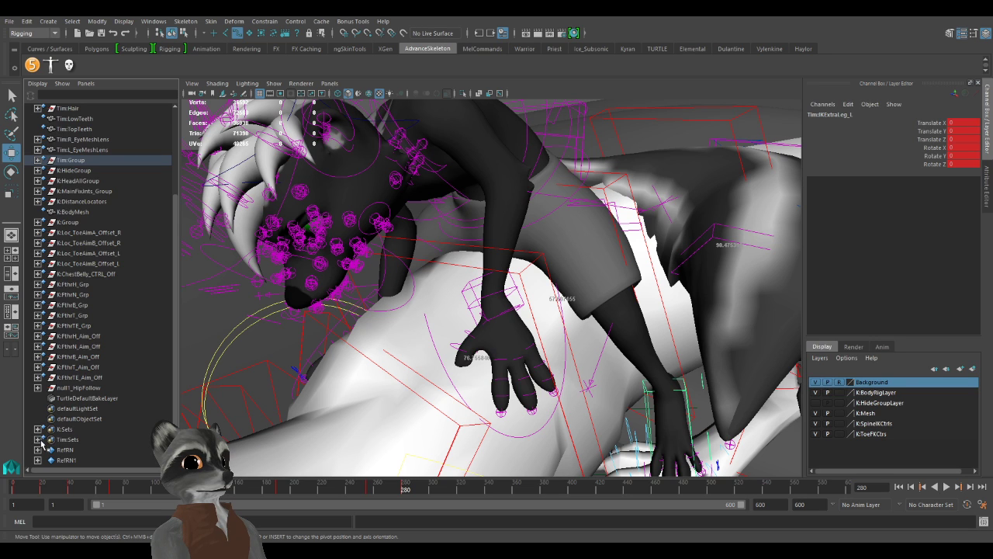
{"action": "scroll", "coordinate": [88, 404], "scroll_direction": "up", "scroll_amount": 4}
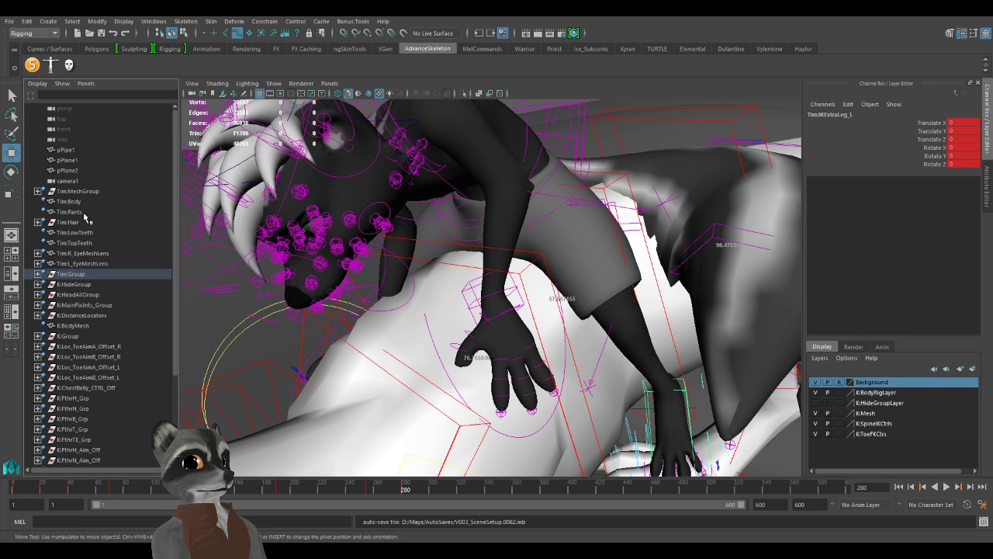
{"action": "scroll", "coordinate": [78, 253], "scroll_direction": "down", "scroll_amount": 4}
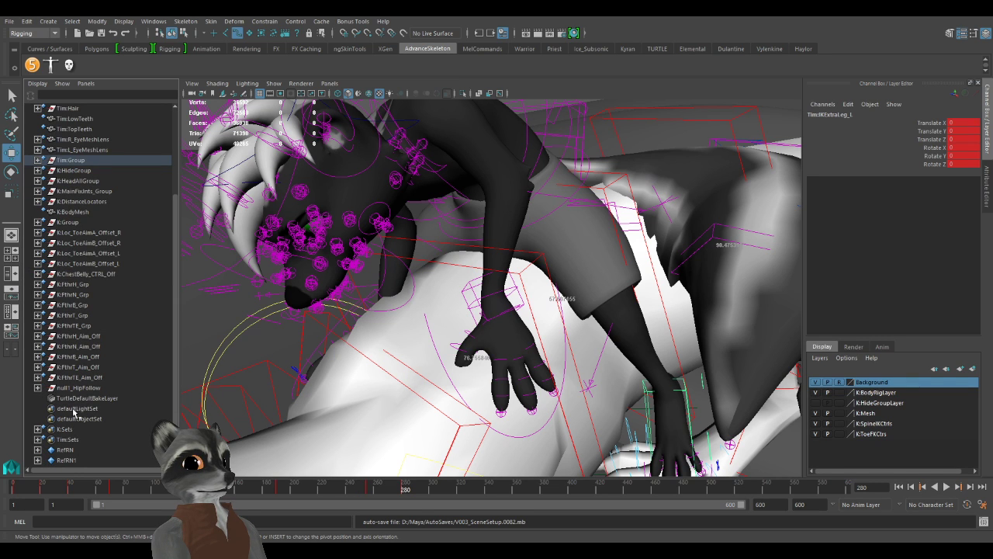
{"action": "scroll", "coordinate": [74, 413], "scroll_direction": "up", "scroll_amount": 4}
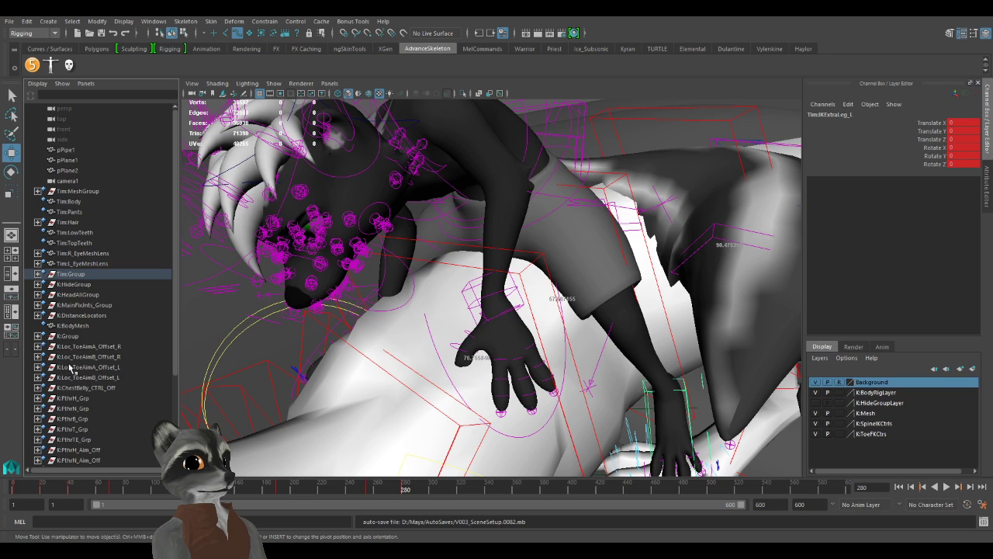
{"action": "scroll", "coordinate": [70, 367], "scroll_direction": "down", "scroll_amount": 4}
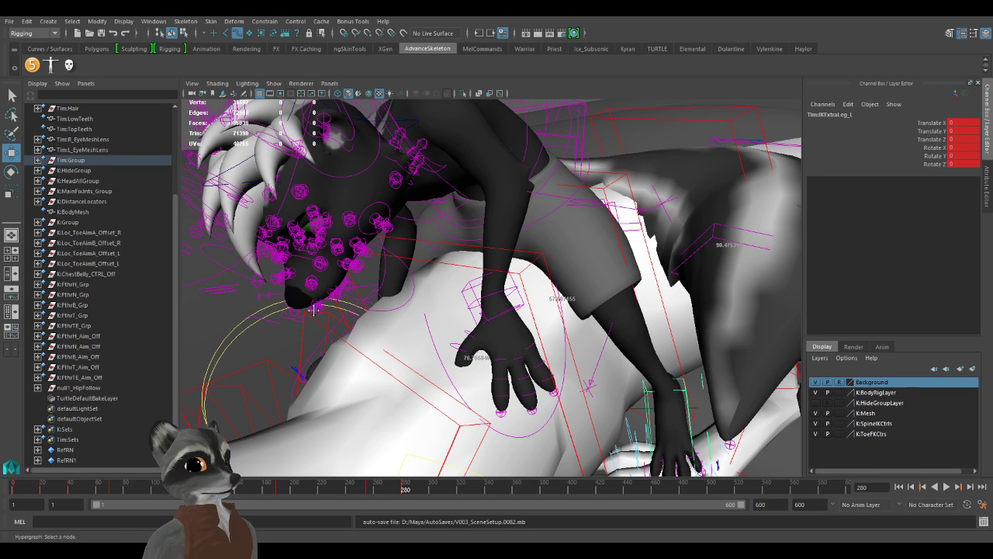
{"action": "left_click", "coordinate": [232, 354]}
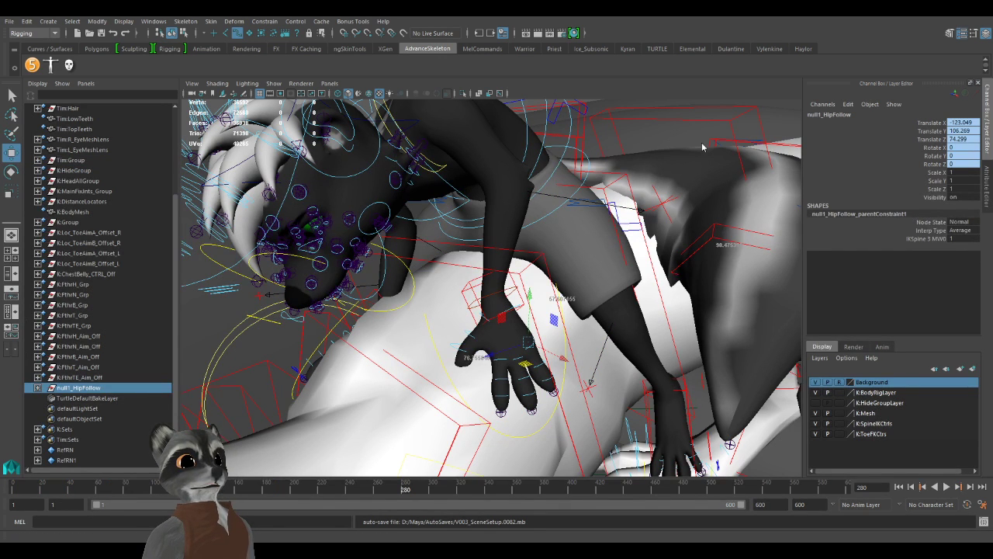
{"action": "key", "text": "ctrl+z"}
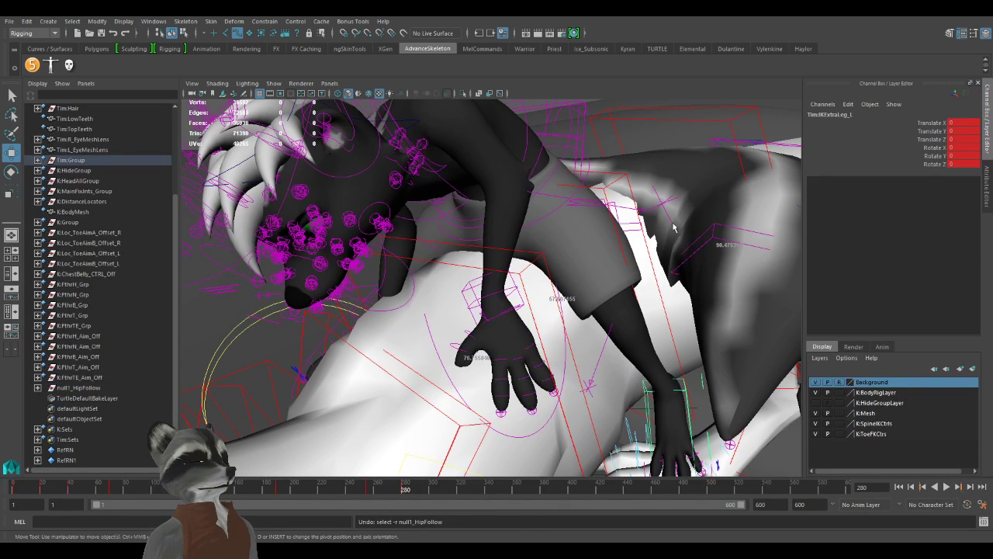
{"action": "left_click", "coordinate": [73, 388]}
{"action": "key", "text": "ctrl+z"}
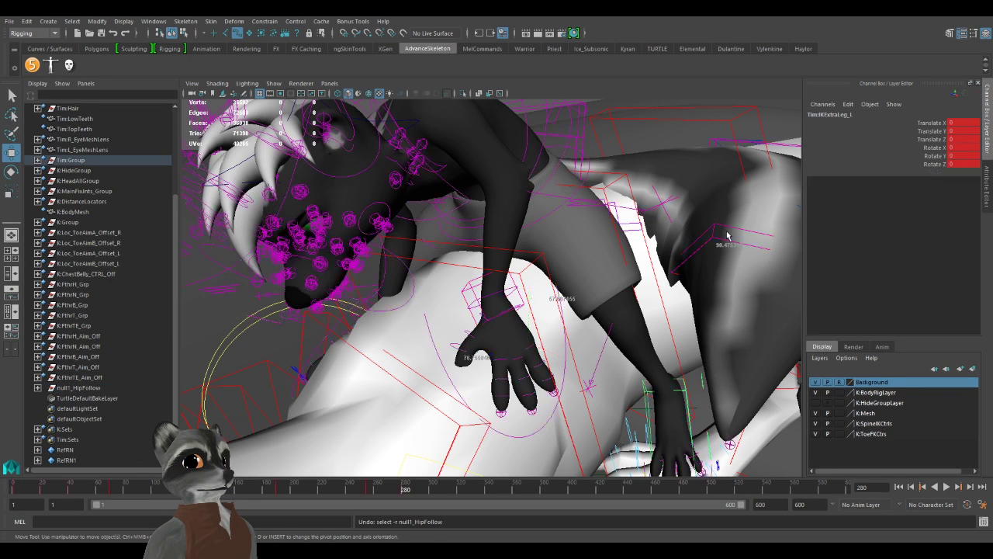
Try to parent-constrain the rider's Tim:IKExtraLeg_L control to null1_HipFollow.
{"action": "left_click", "coordinate": [96, 388]}
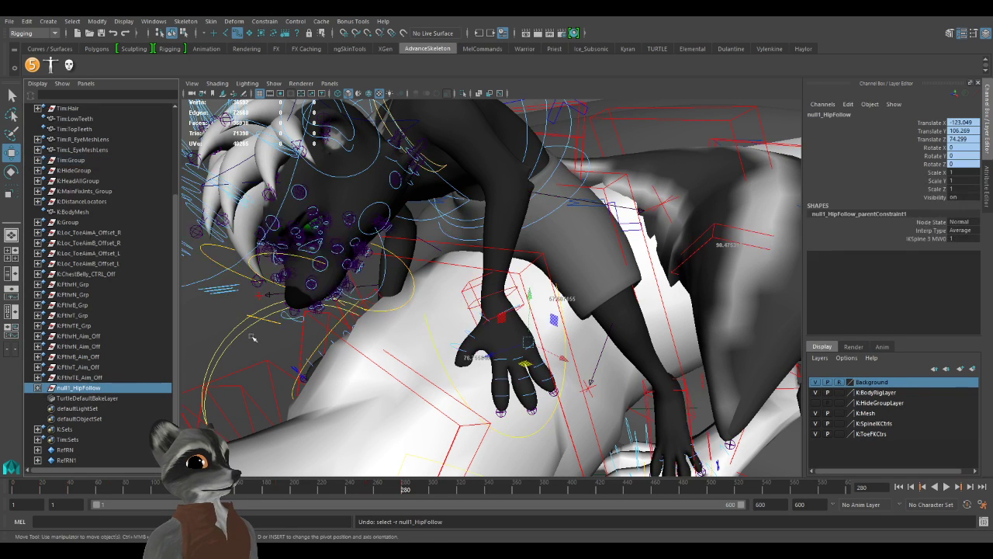
{"action": "key", "text": "ctrl+z"}
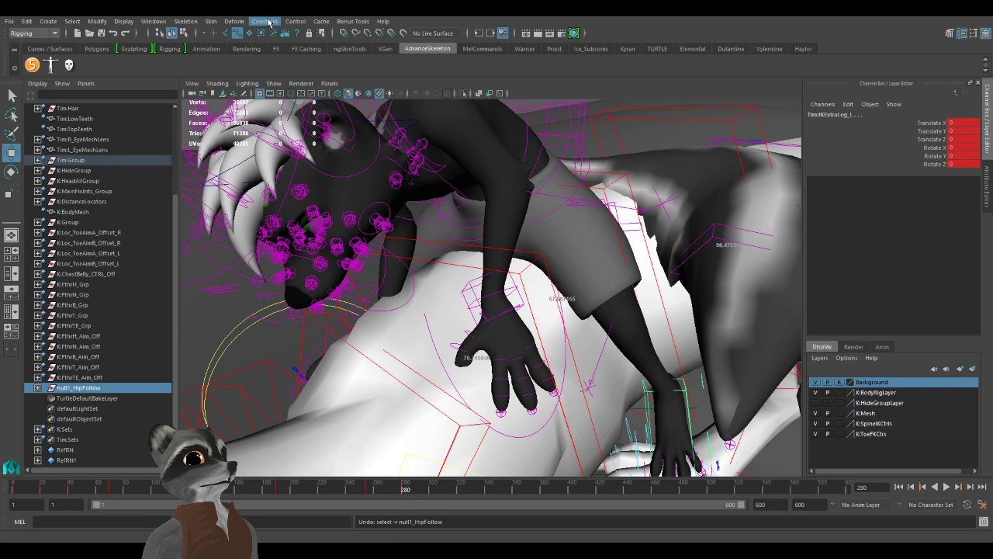
{"action": "left_click", "coordinate": [298, 53]}
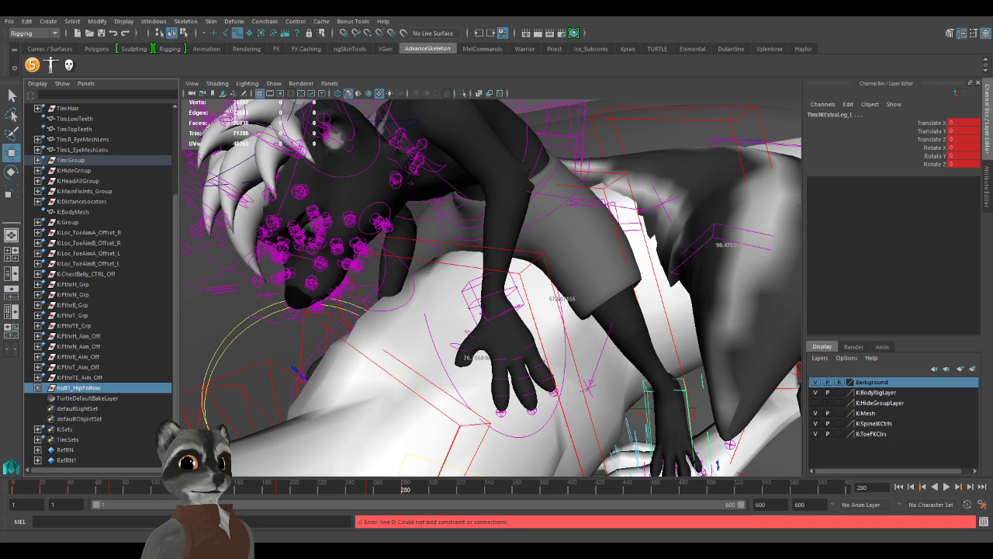
Delete the existing keys on Tim:IKExtraLeg_L and parent-constrain the control to null1_HipFollow.
{"action": "left_click_drag", "start_coordinate": [423, 488], "coordinate": [12, 487], "text": "shift"}
{"action": "right_click", "coordinate": [290, 492]}
{"action": "left_click", "coordinate": [342, 380]}
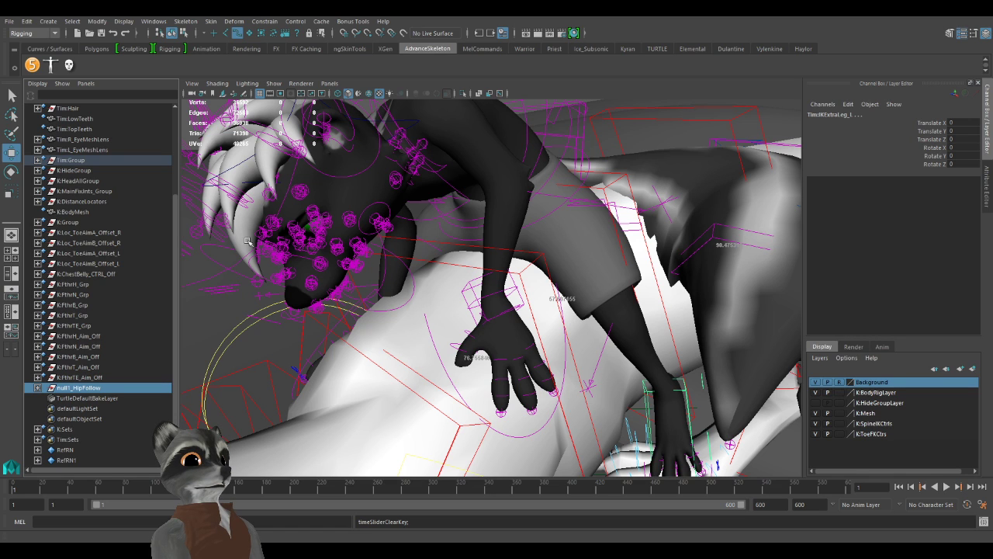
{"action": "left_click", "coordinate": [258, 22]}
{"action": "left_click", "coordinate": [277, 51]}
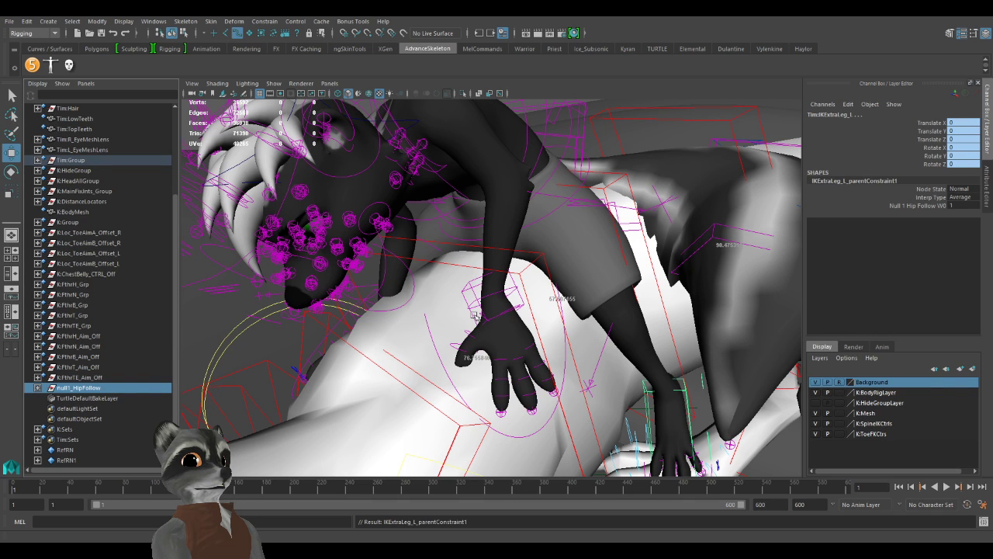
Compare the left leg pose of Tim:IKLeg_L at keyframes 255 and 280, and save the scene at frame 280.
{"action": "left_click", "coordinate": [641, 399]}
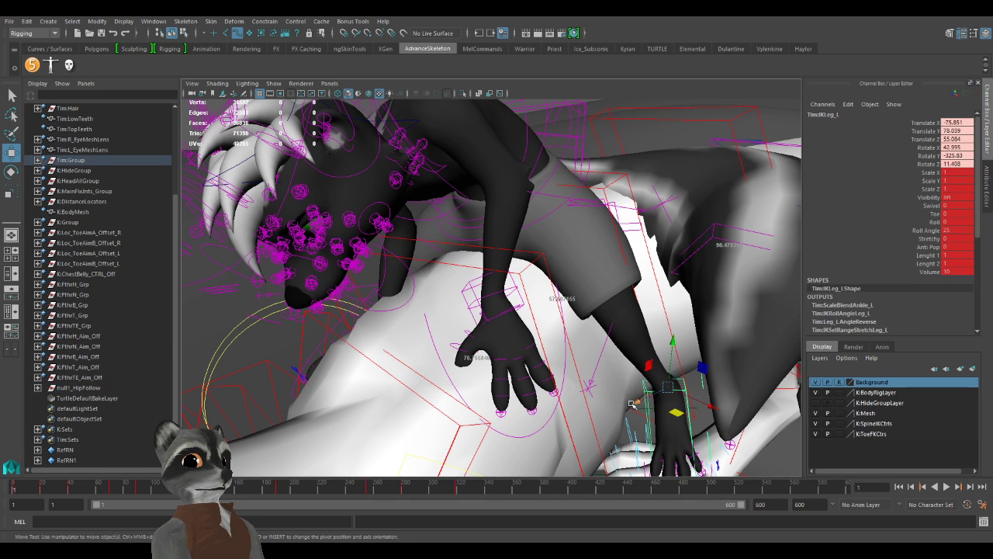
{"action": "left_click", "coordinate": [471, 490]}
{"action": "key", "text": "comma"}
{"action": "key", "text": "comma"}
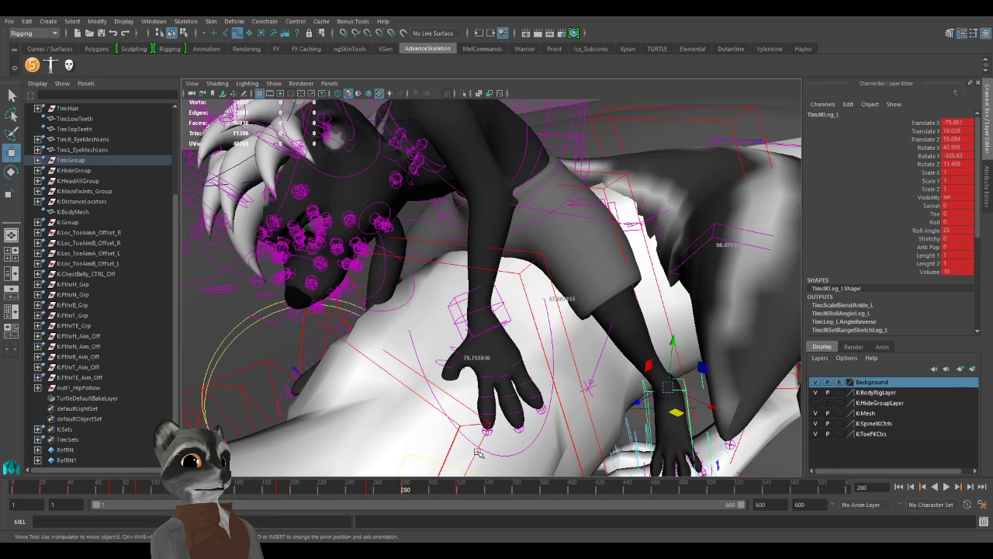
{"action": "key", "text": "comma"}
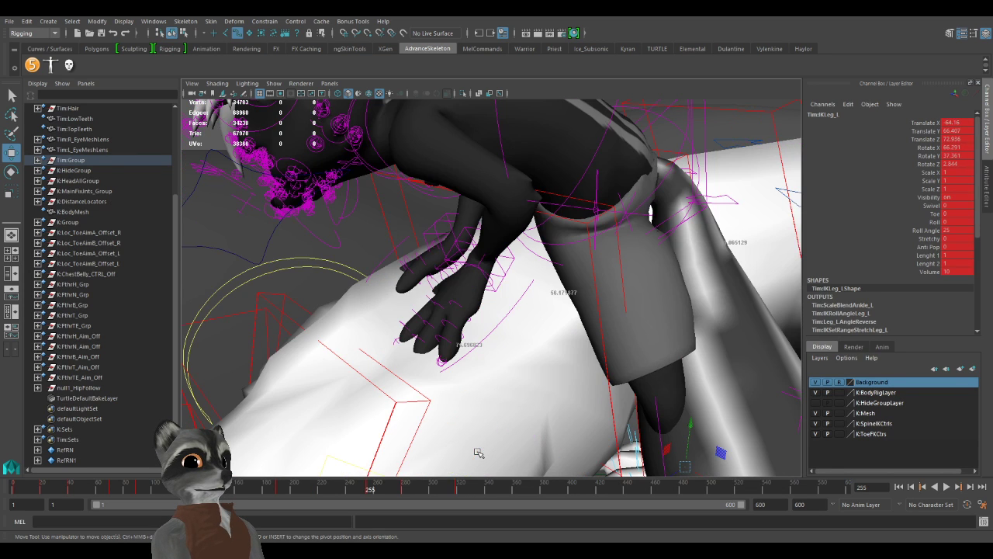
{"action": "key", "text": "period"}
{"action": "key", "text": "ctrl+s"}
{"action": "scroll", "coordinate": [469, 394], "scroll_direction": "down", "scroll_amount": 3}
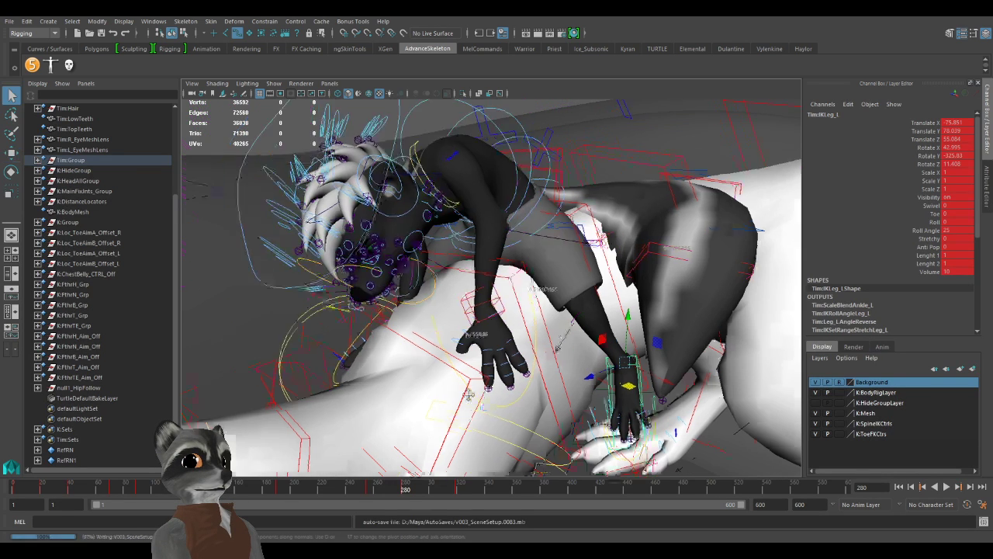
Select Tim:IKExtraLeg_L and key its Null 1 Hip Follow W0 weight at 1 on frame 280.
{"action": "middle_click_drag", "start_coordinate": [461, 391], "coordinate": [436, 381], "text": "alt"}
{"action": "left_click", "coordinate": [439, 382]}
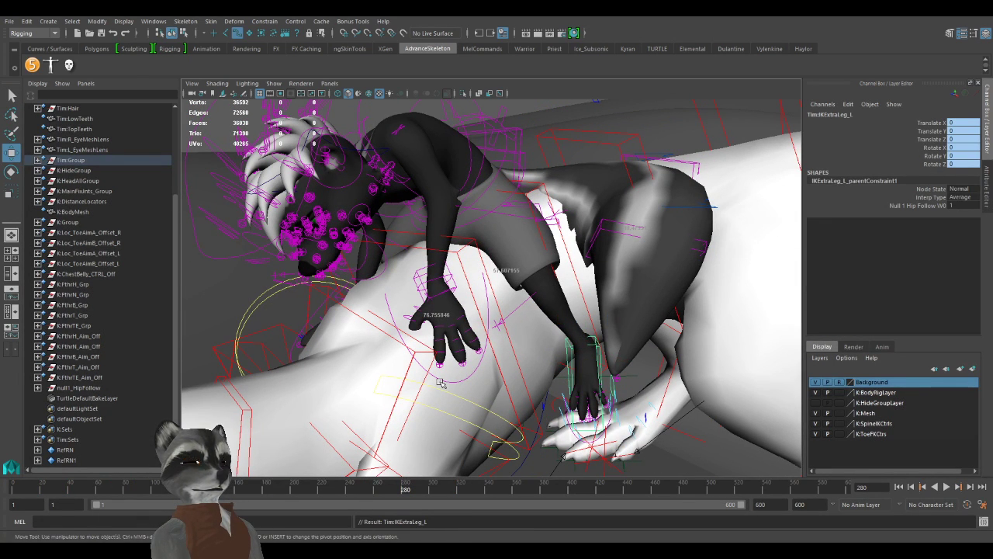
{"action": "right_click_drag", "start_coordinate": [532, 405], "coordinate": [466, 394], "text": "alt"}
{"action": "middle_click_drag", "start_coordinate": [466, 394], "coordinate": [437, 365], "text": "alt"}
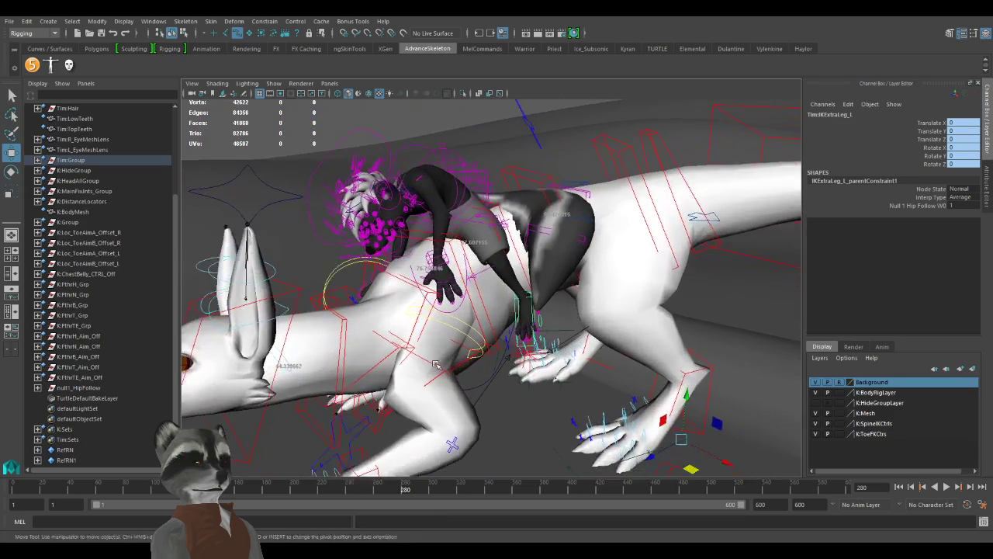
{"action": "right_click_drag", "start_coordinate": [437, 365], "coordinate": [481, 377], "text": "alt"}
{"action": "left_click_drag", "start_coordinate": [481, 377], "coordinate": [527, 404], "text": "alt"}
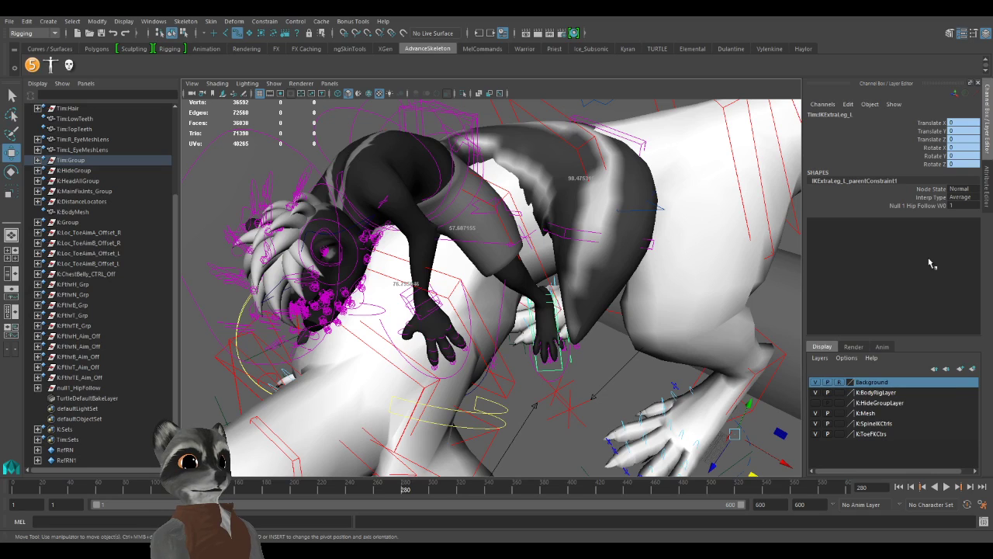
{"action": "left_click", "coordinate": [920, 206]}
{"action": "key", "text": "s"}
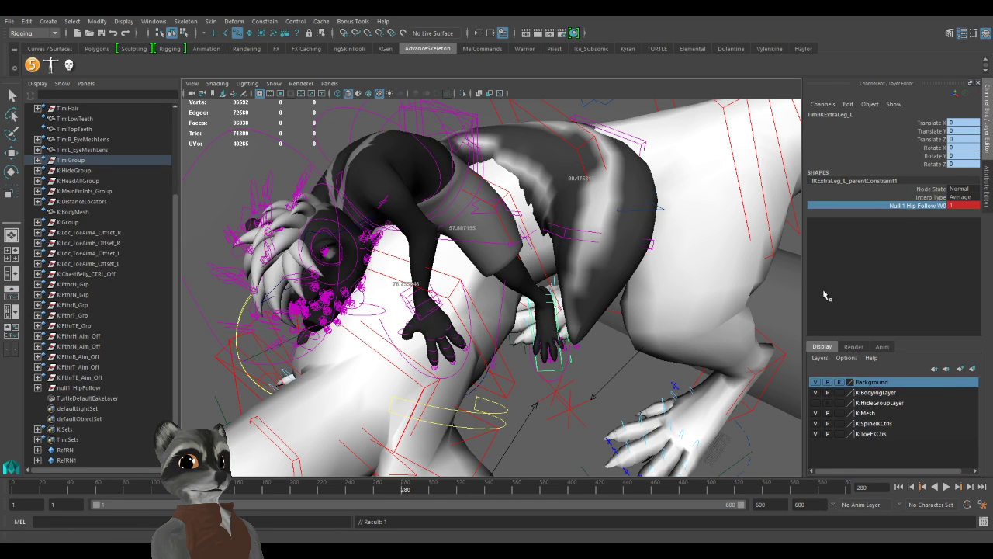
Set the Null 1 Hip Follow W0 weight of Tim:IKExtraLeg_L to 0 on frame 255 and key it.
{"action": "left_click", "coordinate": [555, 371]}
{"action": "key", "text": "w"}
{"action": "key", "text": "comma"}
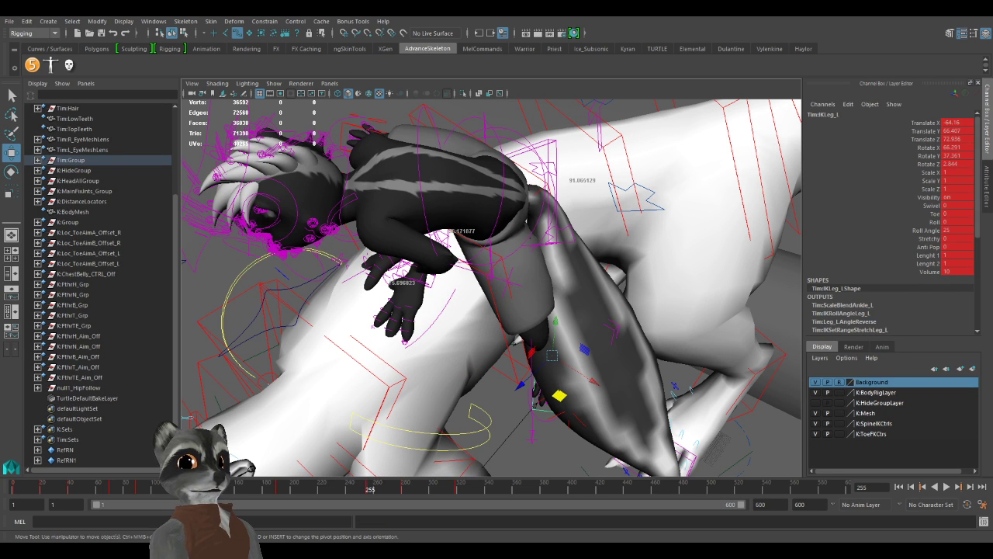
{"action": "key", "text": "Up"}
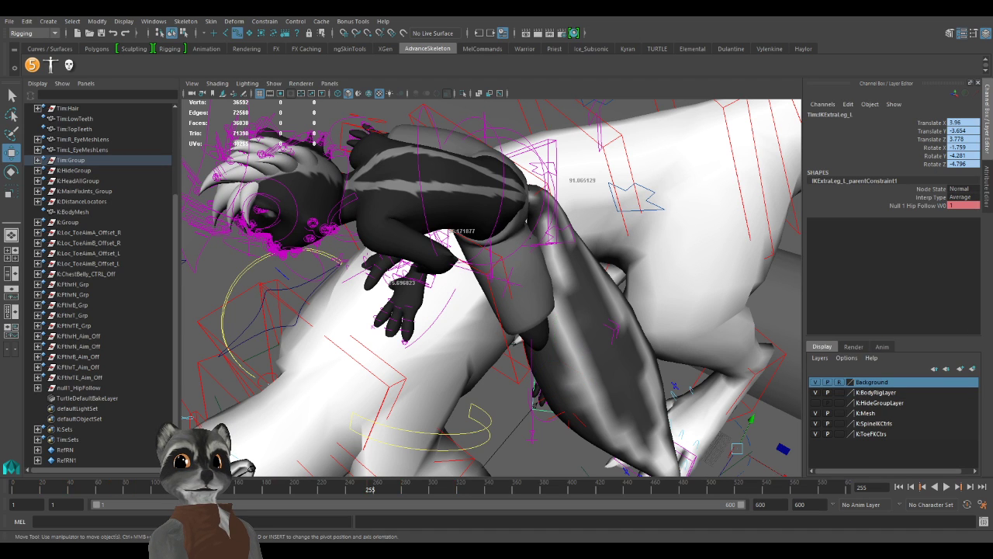
{"action": "type", "text": "0"}
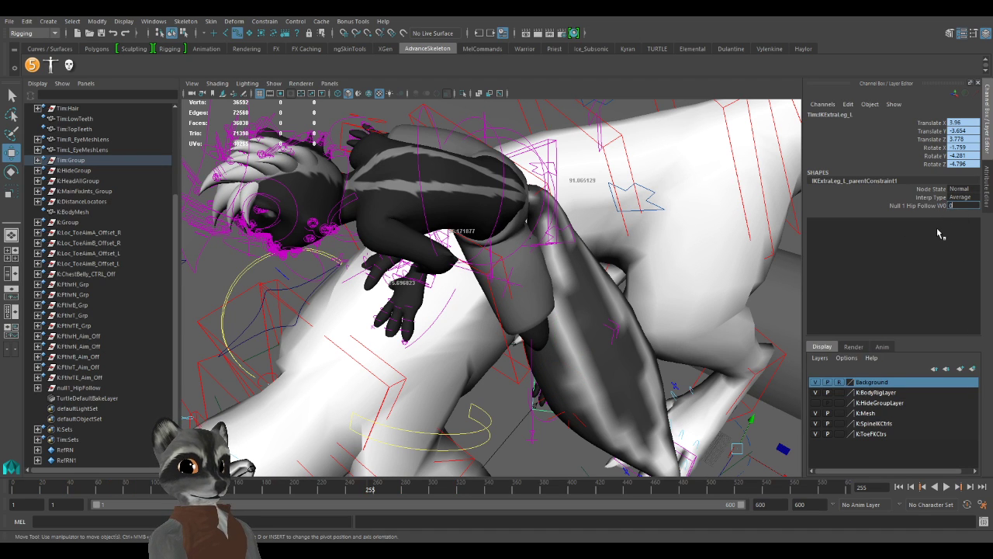
{"action": "key", "text": "Return"}
{"action": "middle_click_drag", "start_coordinate": [578, 362], "coordinate": [566, 339], "text": "alt"}
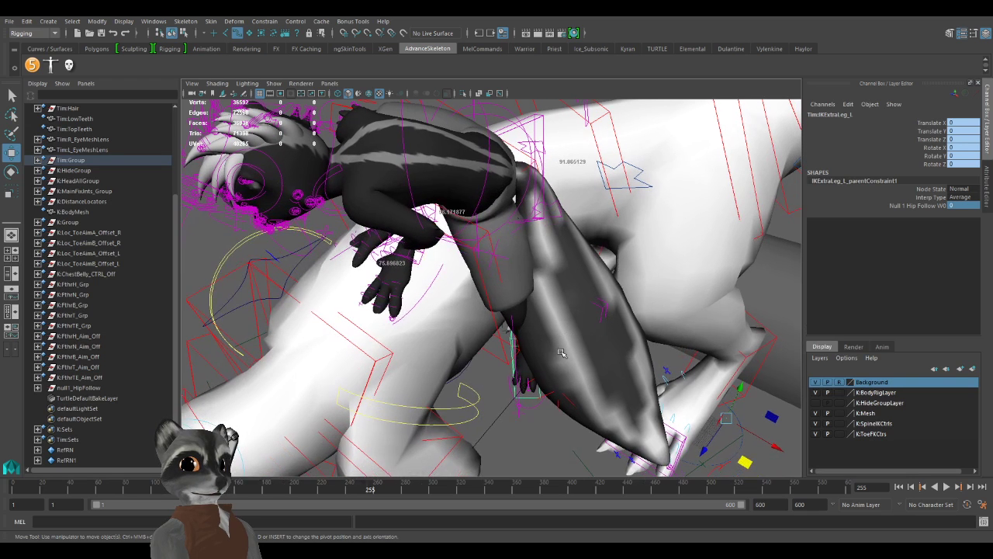
{"action": "left_click", "coordinate": [929, 206]}
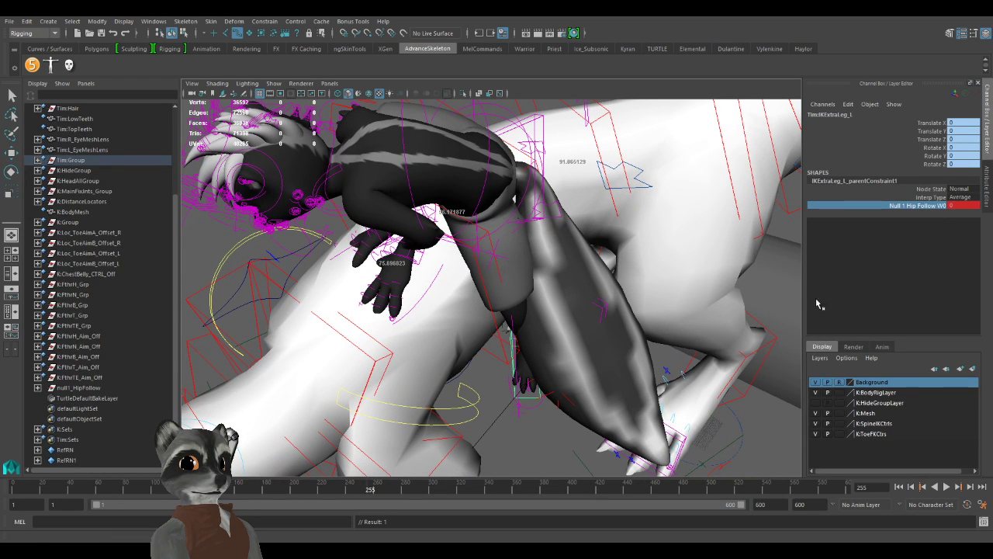
Scrub the animation from frame 255 to 285 to check how the rider's left leg follows the creature.
{"action": "left_click_drag", "start_coordinate": [543, 349], "coordinate": [553, 292], "text": "alt"}
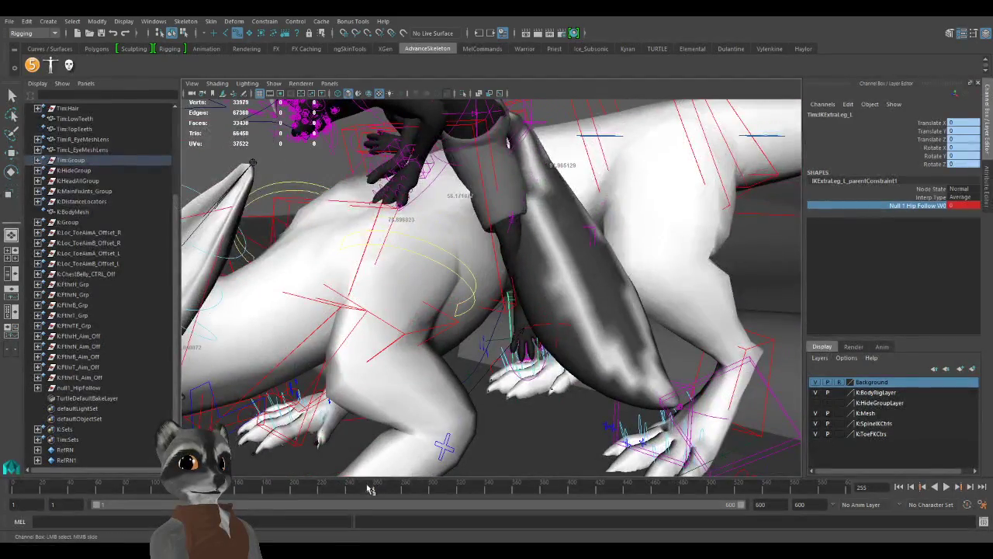
{"action": "left_click", "coordinate": [417, 492]}
{"action": "left_click_drag", "start_coordinate": [417, 494], "coordinate": [412, 493]}
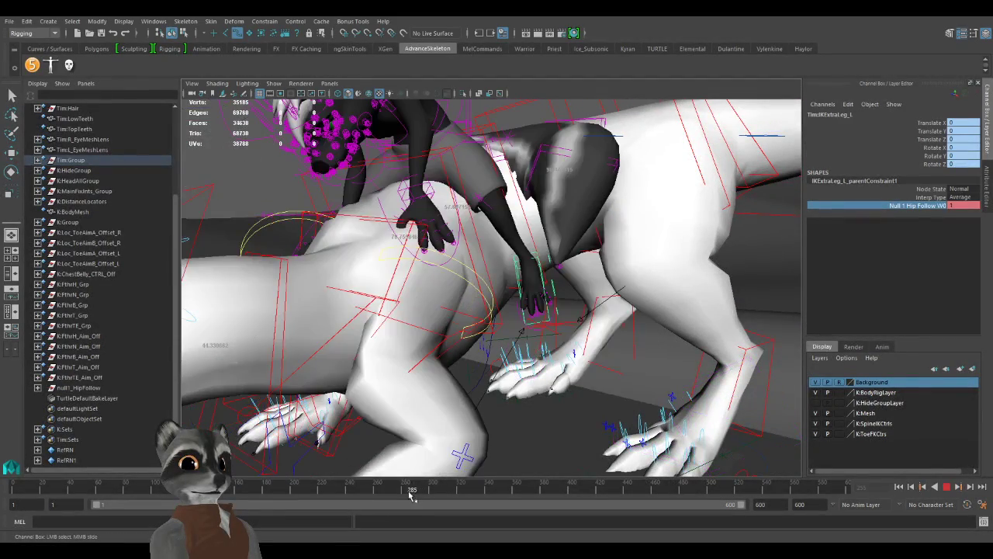
Test-move the creature's K:IKSpine3_M and K:RootX_M controls at frame 285, undoing each move.
{"action": "left_click", "coordinate": [529, 239]}
{"action": "left_click_drag", "start_coordinate": [530, 240], "coordinate": [484, 155]}
{"action": "key", "text": "ctrl+z"}
{"action": "right_click_drag", "start_coordinate": [579, 267], "coordinate": [526, 274], "text": "alt"}
{"action": "middle_click_drag", "start_coordinate": [526, 273], "coordinate": [534, 327], "text": "alt"}
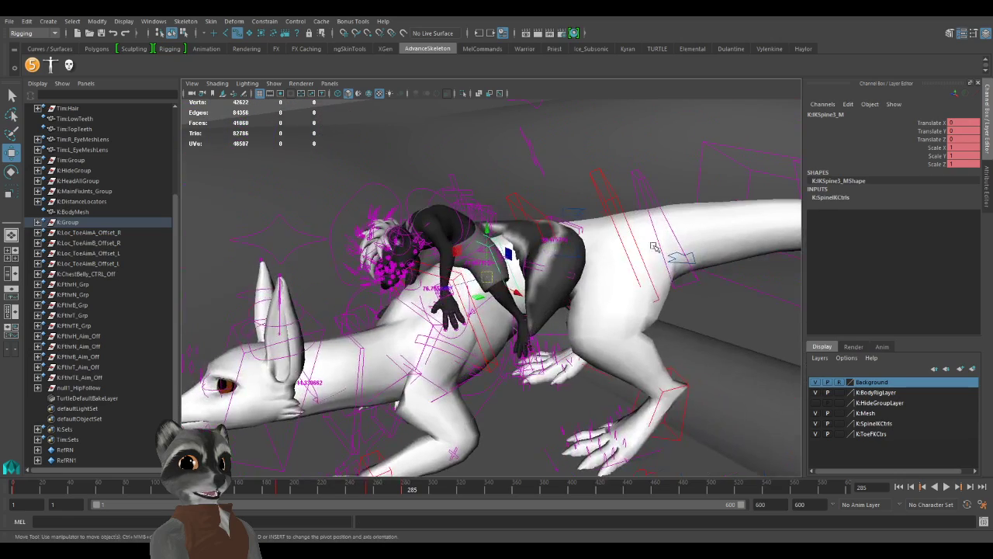
{"action": "left_click", "coordinate": [679, 259]}
{"action": "left_click_drag", "start_coordinate": [626, 252], "coordinate": [631, 255]}
{"action": "key", "text": "ctrl+z"}
{"action": "right_click_drag", "start_coordinate": [476, 278], "coordinate": [546, 319], "text": "alt"}
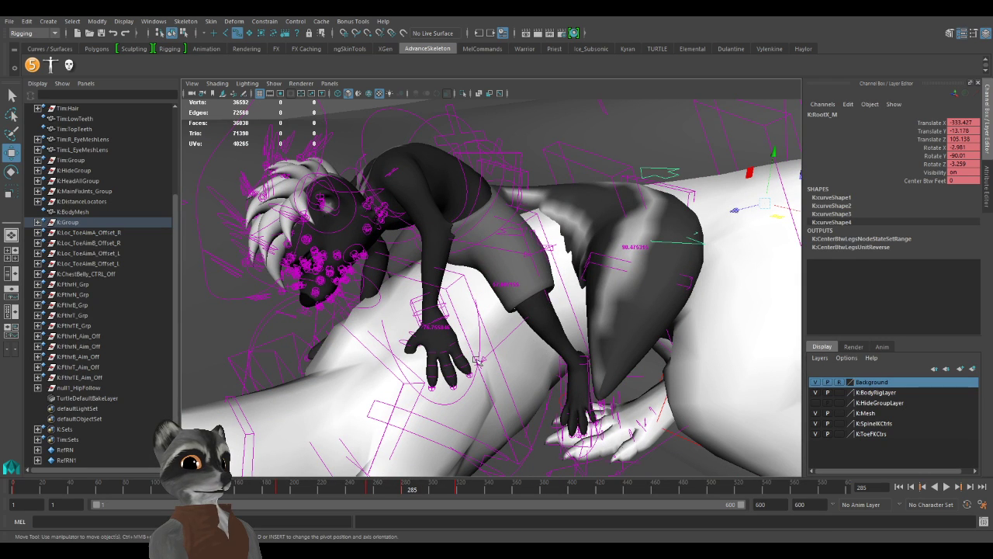
Check null1_HipFollow, then select the rider's Tim:RootExtraX_M control and delete its existing keys.
{"action": "left_click", "coordinate": [93, 388]}
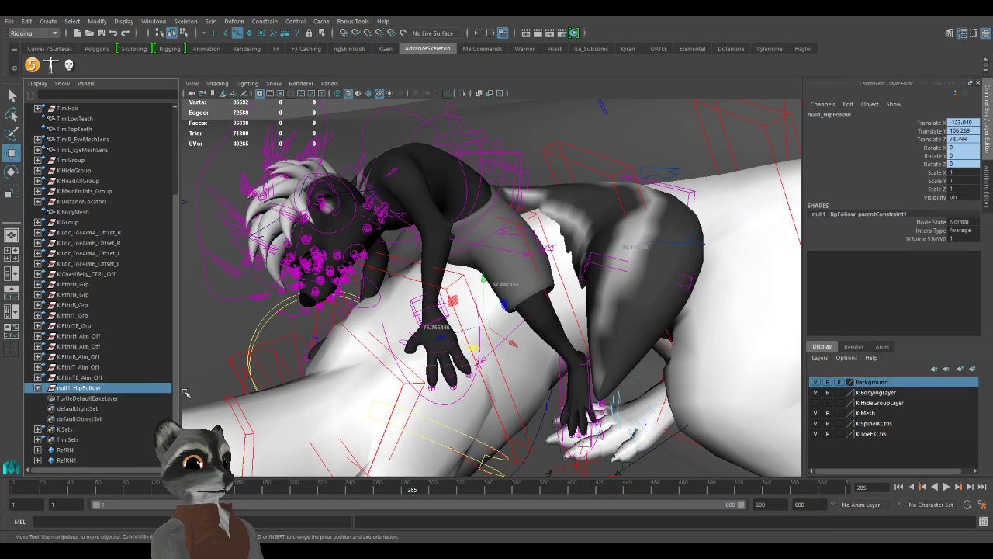
{"action": "left_click", "coordinate": [514, 236]}
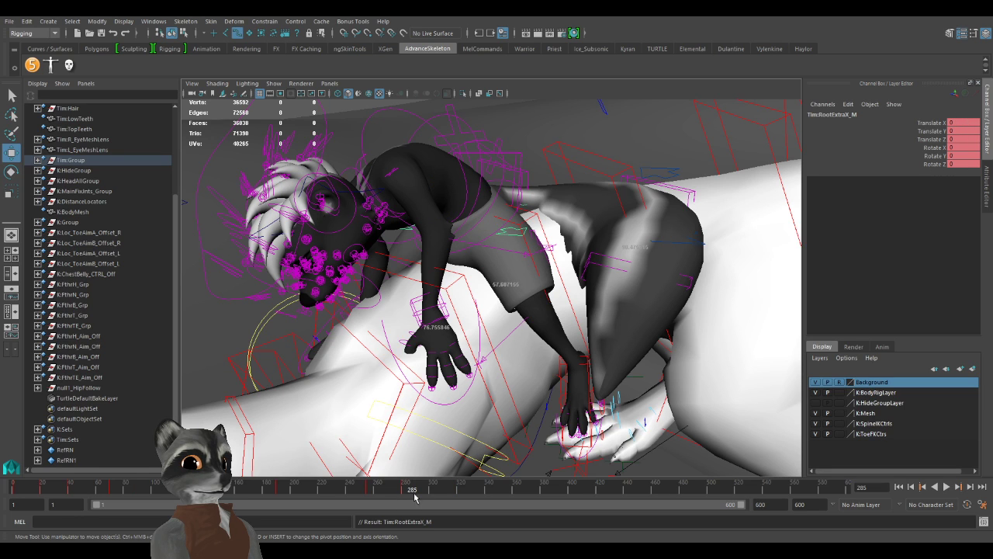
{"action": "left_click_drag", "start_coordinate": [432, 492], "coordinate": [6, 487], "text": "shift"}
{"action": "right_click", "coordinate": [201, 488]}
{"action": "left_click", "coordinate": [242, 365]}
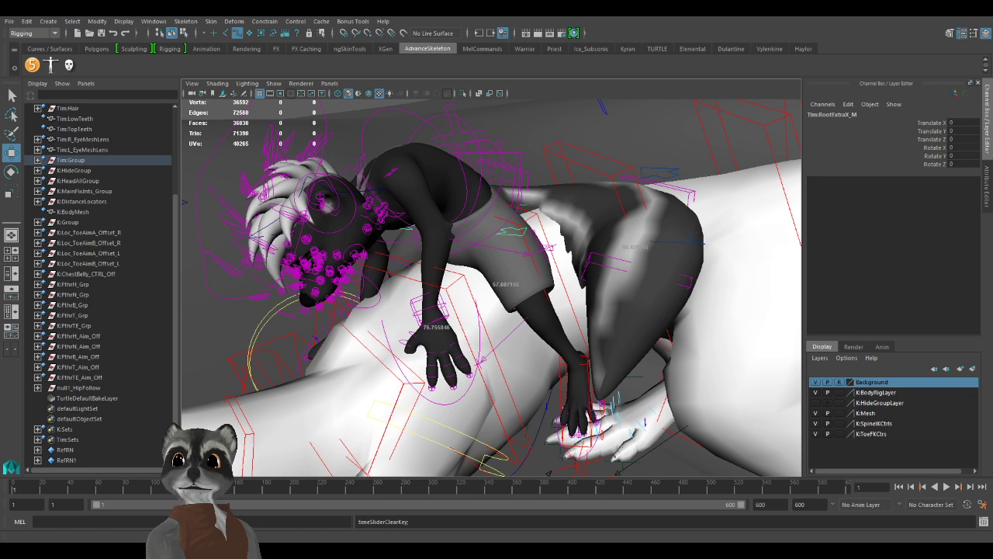
Parent-constrain Tim:RootExtraX_M to null1_HipFollow.
{"action": "key", "text": "w"}
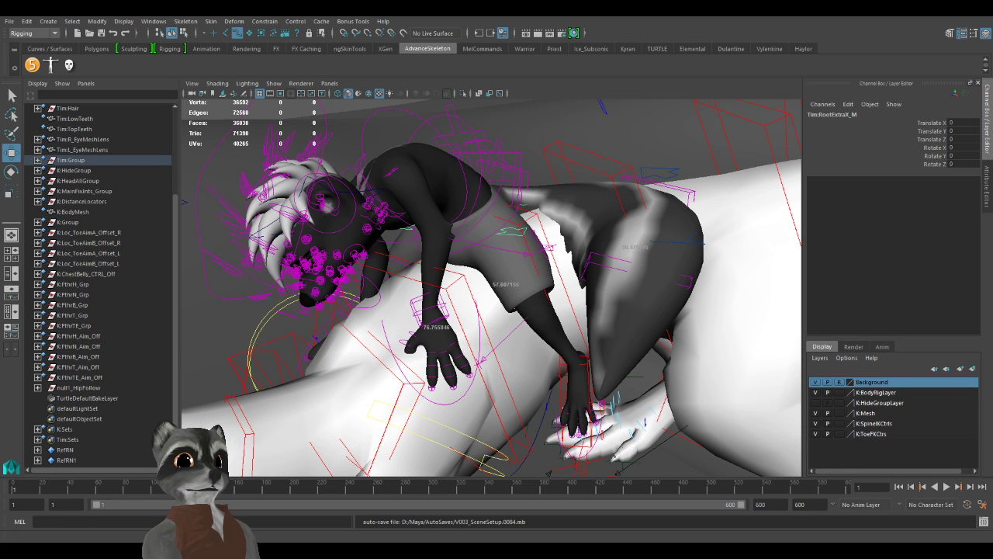
{"action": "right_click_drag", "start_coordinate": [535, 366], "coordinate": [277, 395], "text": "alt"}
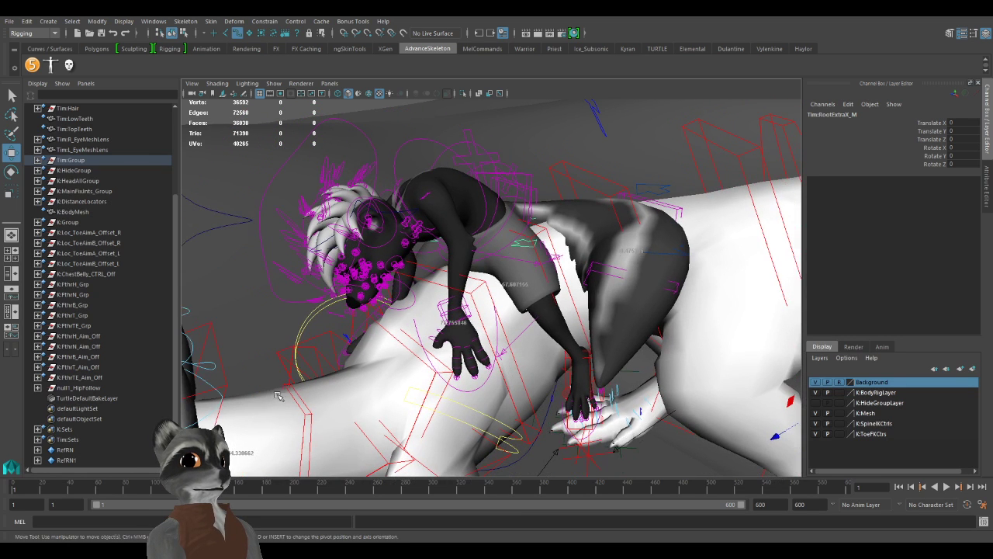
{"action": "left_click", "coordinate": [95, 390]}
{"action": "left_click", "coordinate": [522, 243], "text": "shift"}
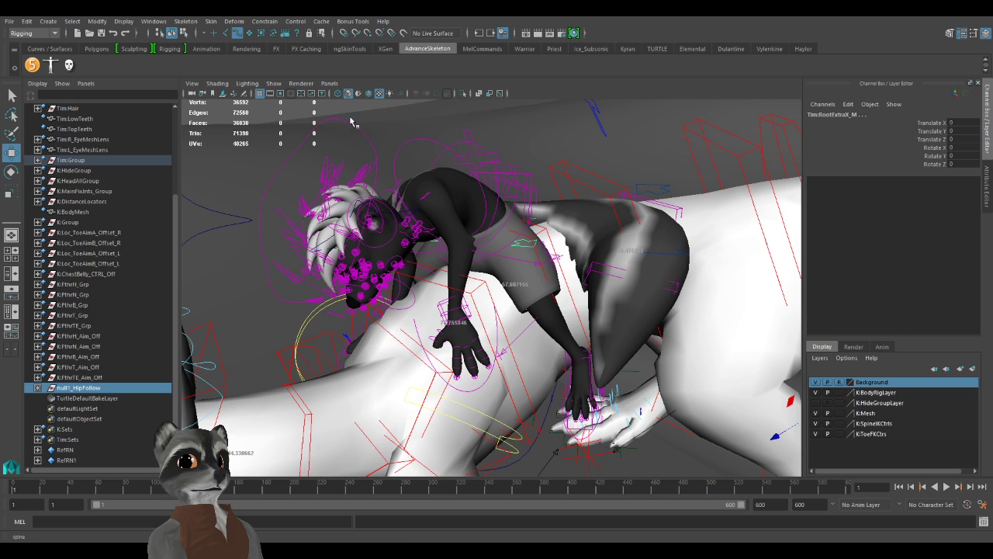
{"action": "left_click", "coordinate": [275, 23]}
{"action": "left_click", "coordinate": [273, 53]}
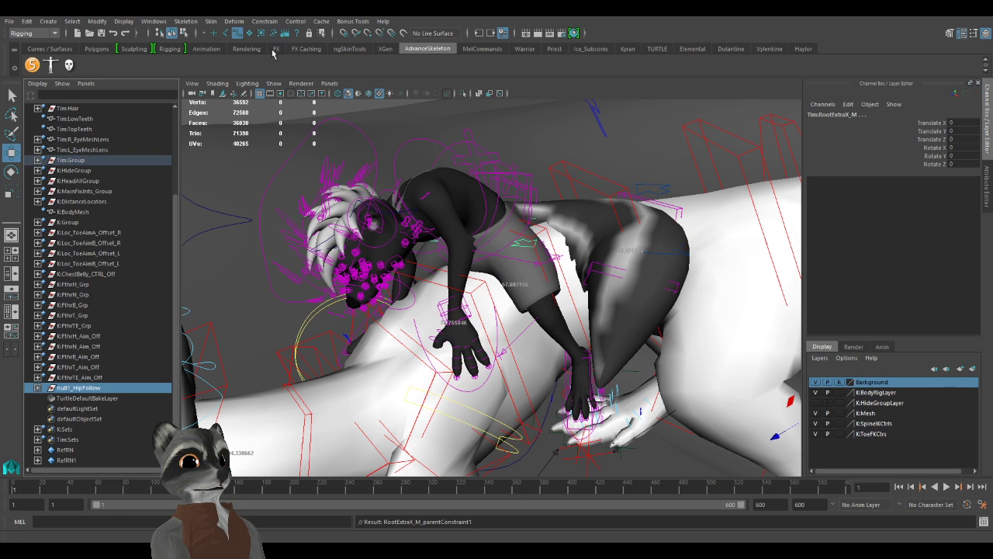
Key the Null 1 Hip Follow W0 weight of Tim:RootExtraX_M at 1 on frame 1.
{"action": "left_click_drag", "start_coordinate": [599, 307], "coordinate": [551, 319], "text": "alt"}
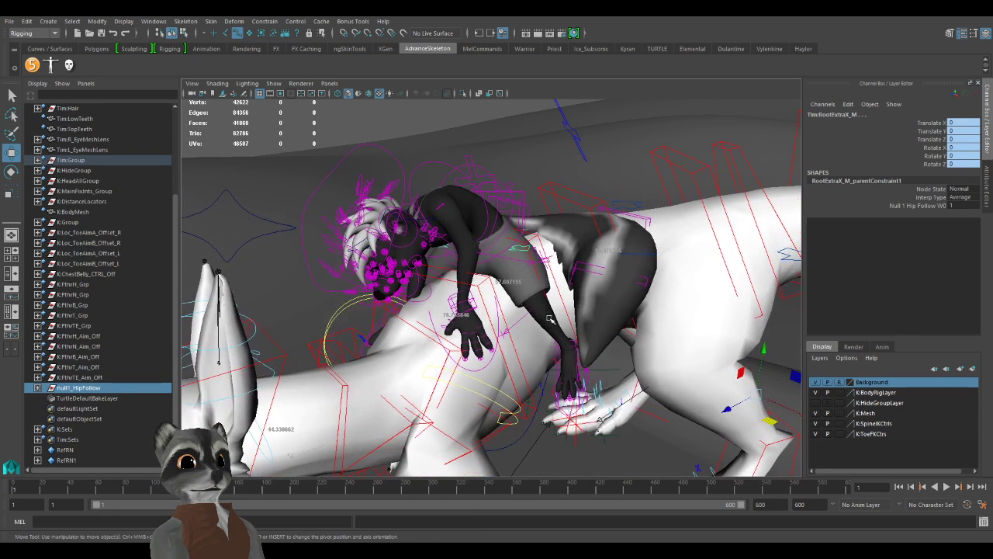
{"action": "left_click", "coordinate": [918, 206]}
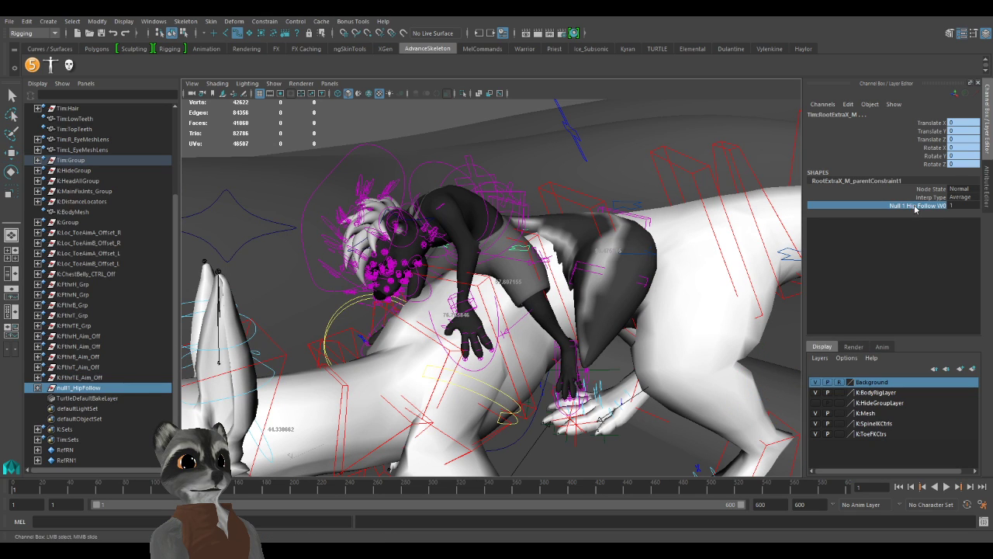
{"action": "key", "text": "s"}
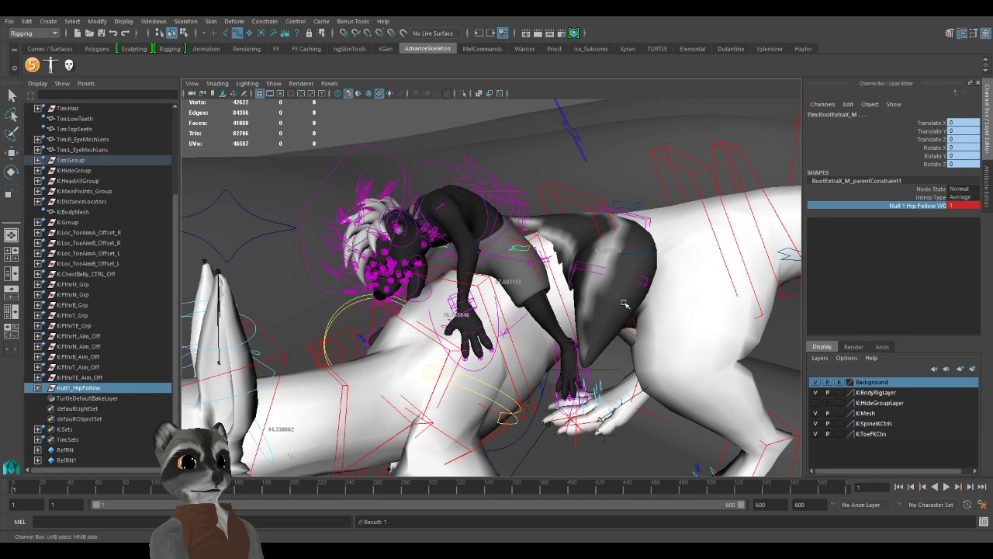
Select the rider's Tim:IKExtraLeg_R control and delete its existing keys from frame 323 back to frame 1.
{"action": "right_click_drag", "start_coordinate": [590, 306], "coordinate": [534, 306], "text": "alt"}
{"action": "left_click_drag", "start_coordinate": [534, 306], "coordinate": [437, 359], "text": "alt"}
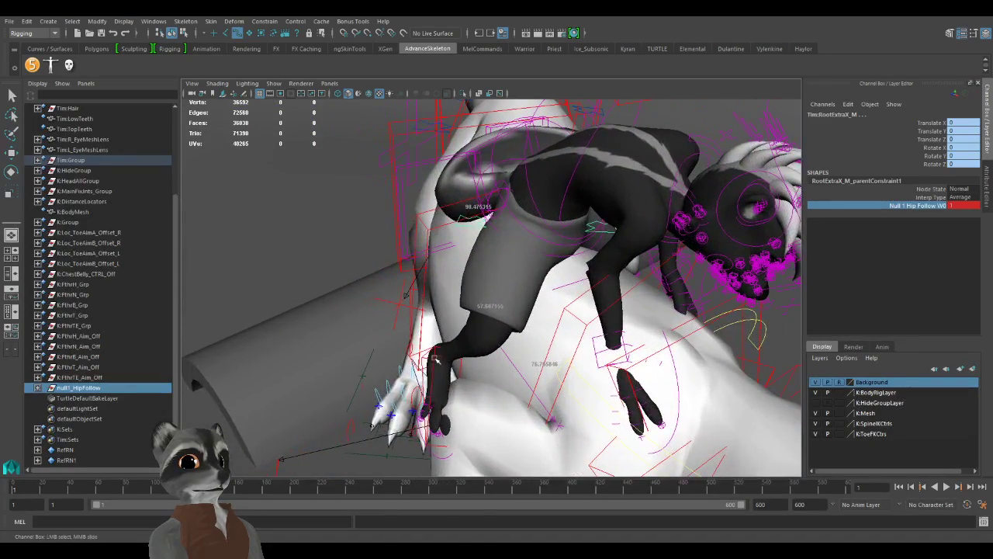
{"action": "left_click", "coordinate": [432, 355]}
{"action": "key", "text": "w"}
{"action": "key", "text": "Up"}
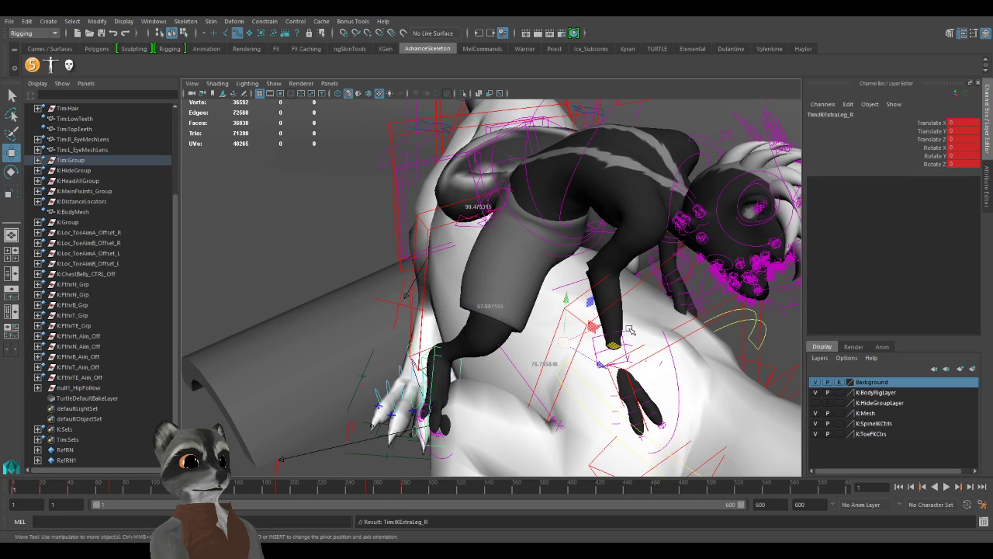
{"action": "left_click_drag", "start_coordinate": [459, 486], "coordinate": [13, 487], "text": "shift"}
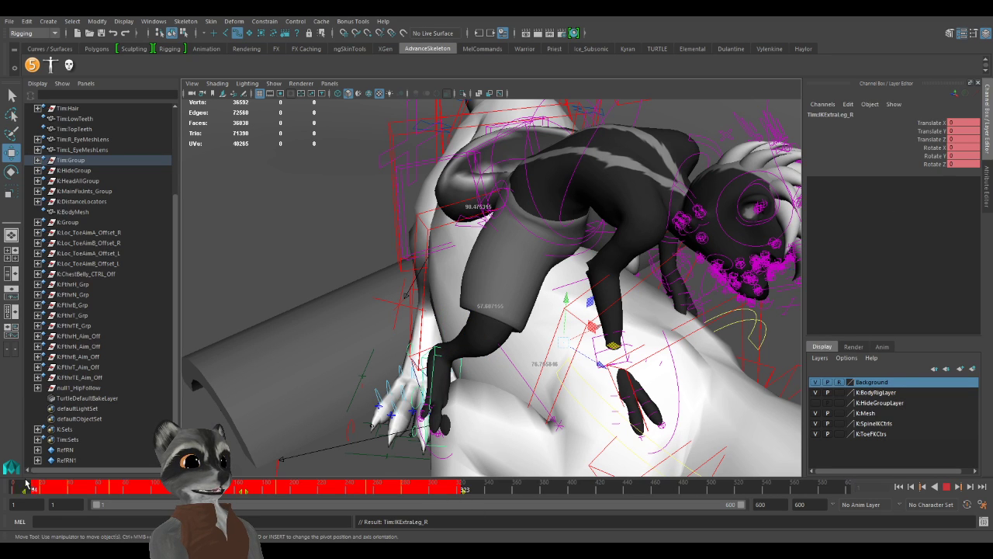
{"action": "right_click", "coordinate": [262, 483]}
{"action": "left_click", "coordinate": [304, 361]}
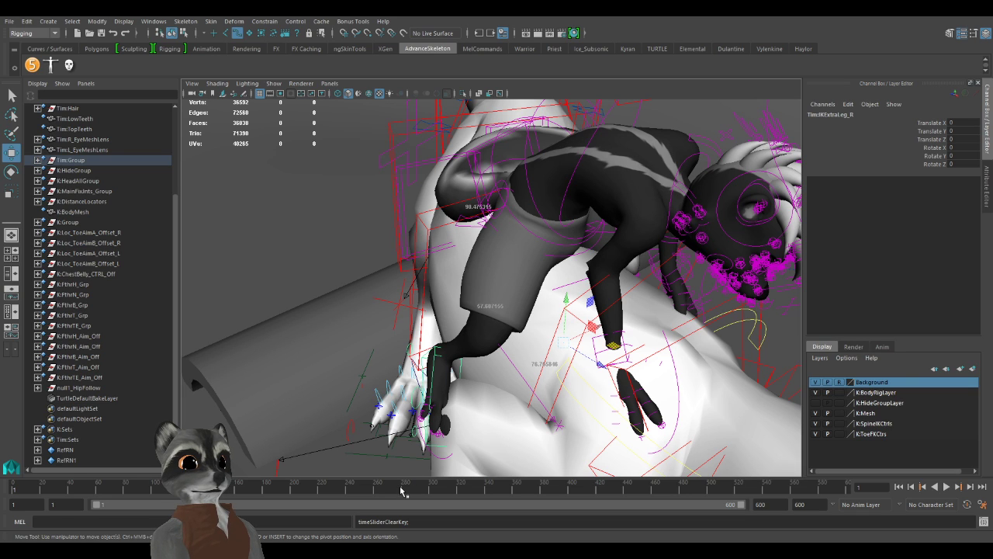
At frame 280, parent-constrain the rider's Tim:IKExtraLeg_R control to null1_HipFollow.
{"action": "left_click", "coordinate": [436, 372]}
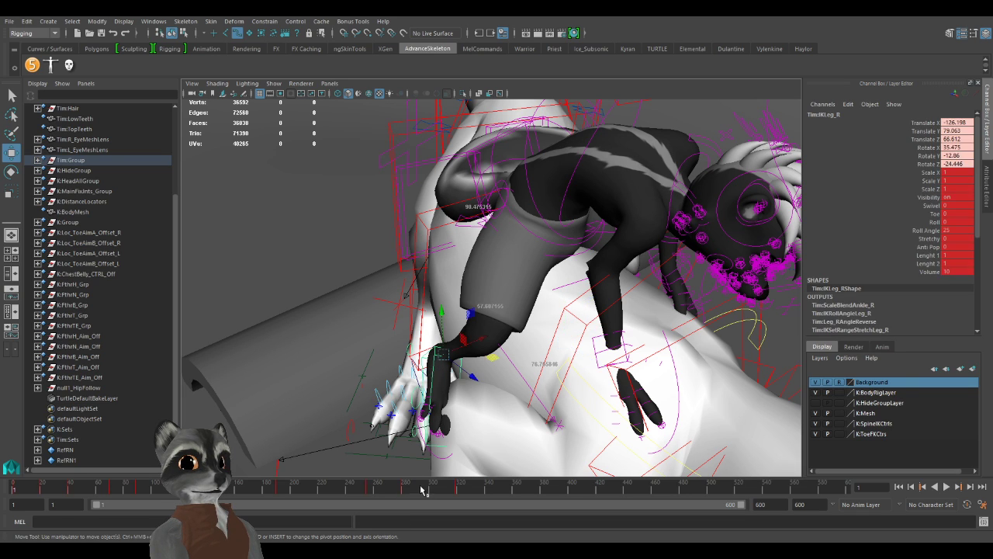
{"action": "left_click", "coordinate": [421, 489]}
{"action": "left_click", "coordinate": [427, 386]}
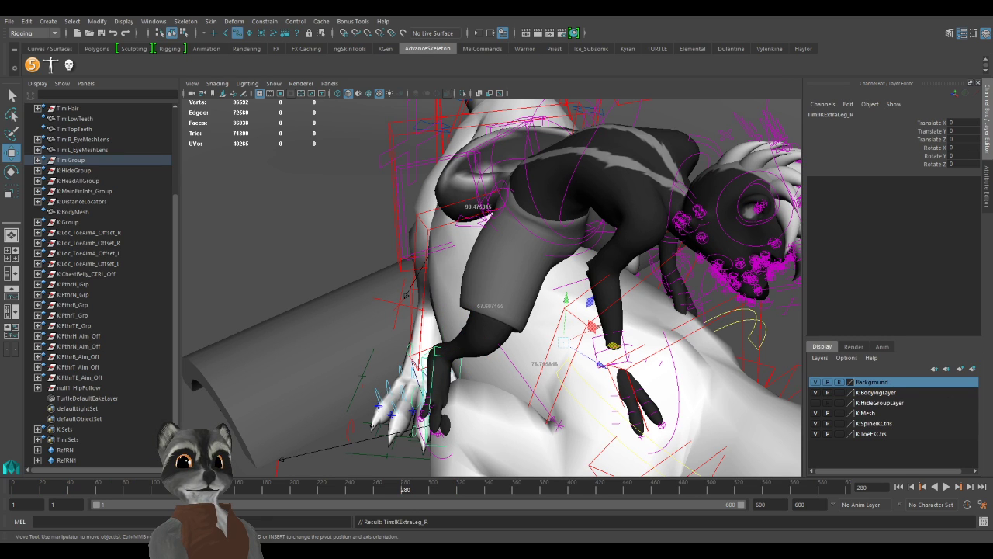
{"action": "left_click", "coordinate": [106, 160]}
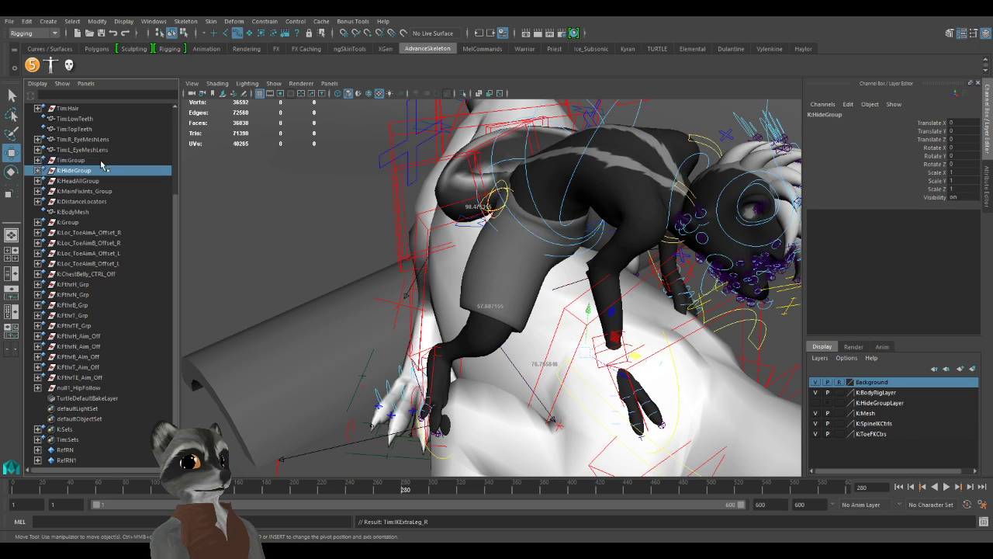
{"action": "left_click", "coordinate": [87, 388]}
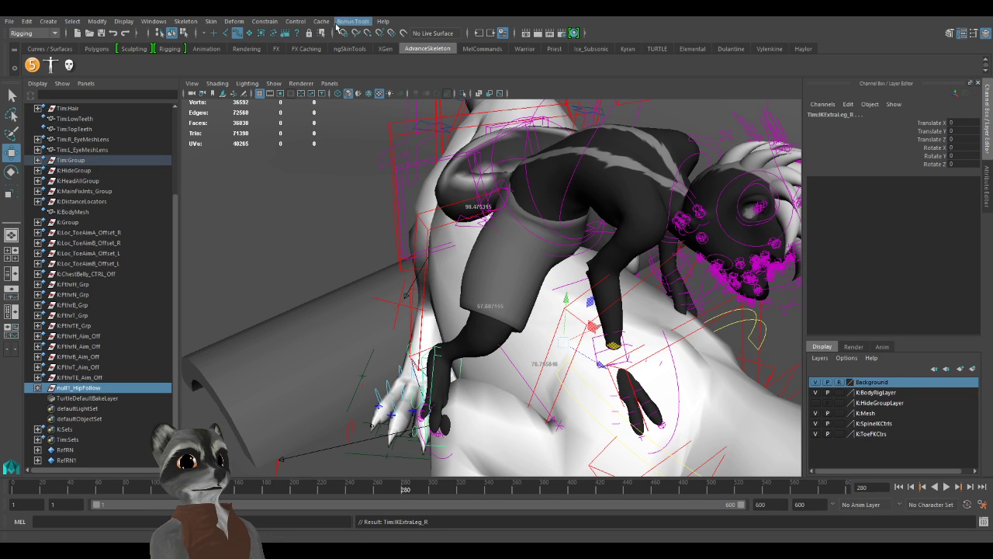
{"action": "left_click", "coordinate": [278, 22]}
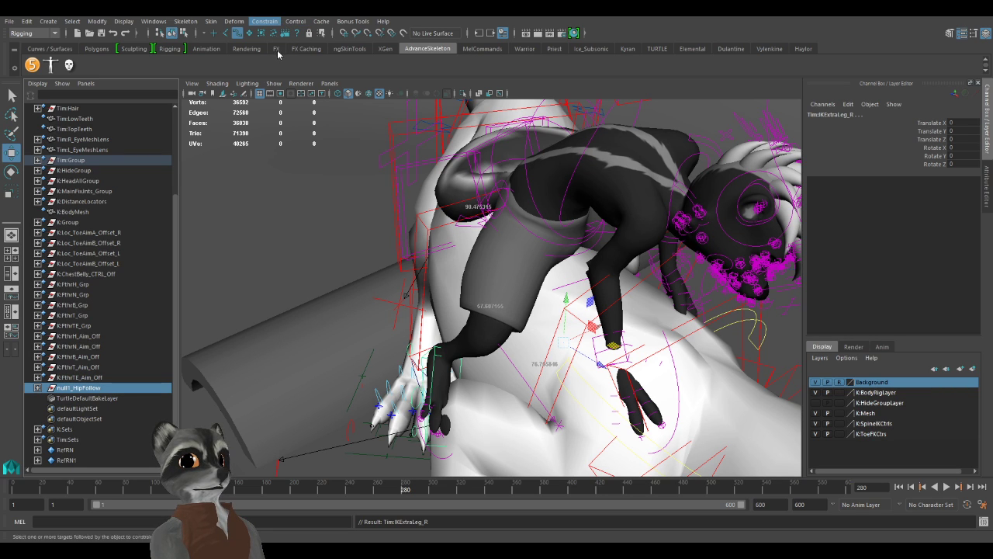
{"action": "left_click", "coordinate": [277, 51]}
Key the Null 1 Hip Follow W0 weight of Tim:IKExtraLeg_R at 1 on frame 280.
{"action": "left_click", "coordinate": [912, 207]}
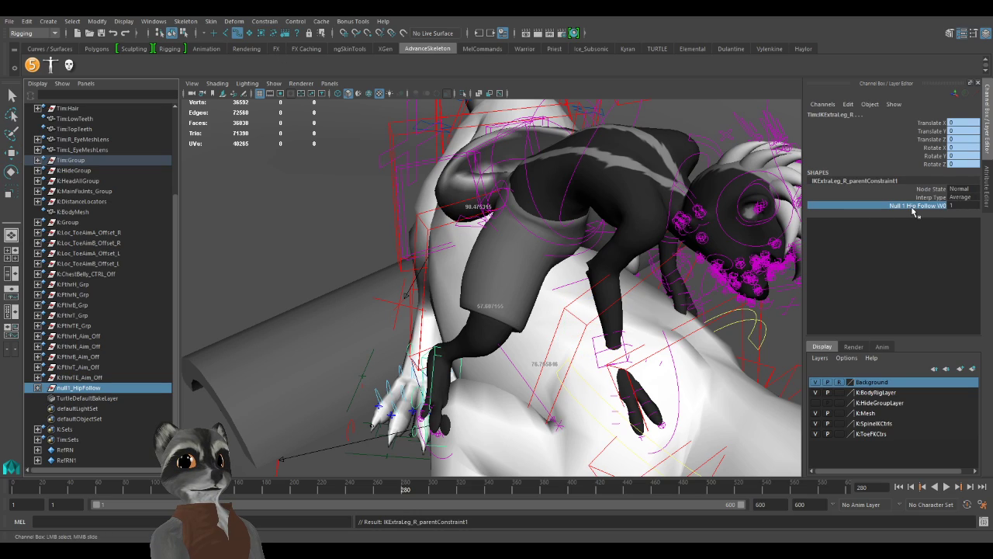
{"action": "key", "text": "s"}
{"action": "left_click_drag", "start_coordinate": [621, 315], "coordinate": [503, 305], "text": "alt"}
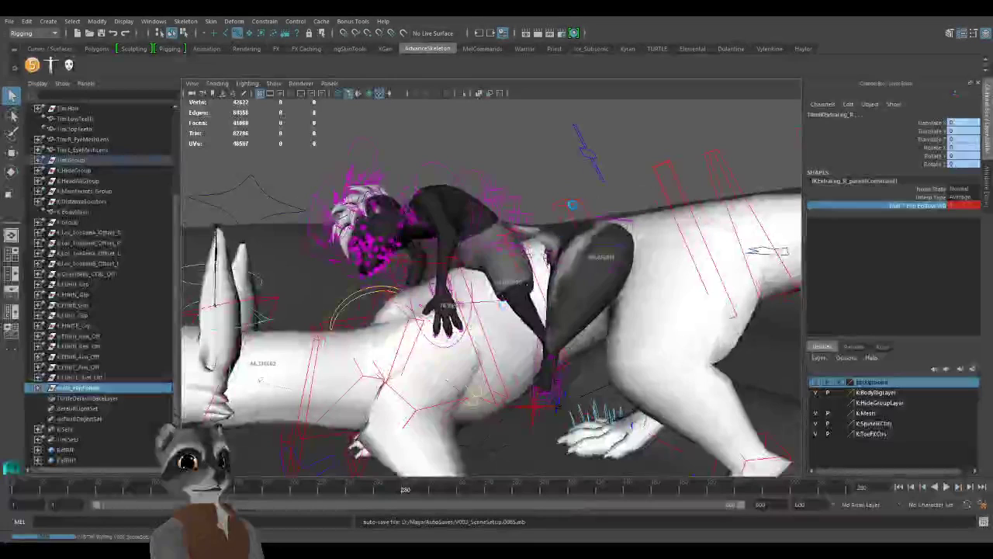
{"action": "left_click", "coordinate": [539, 179]}
{"action": "key", "text": "w"}
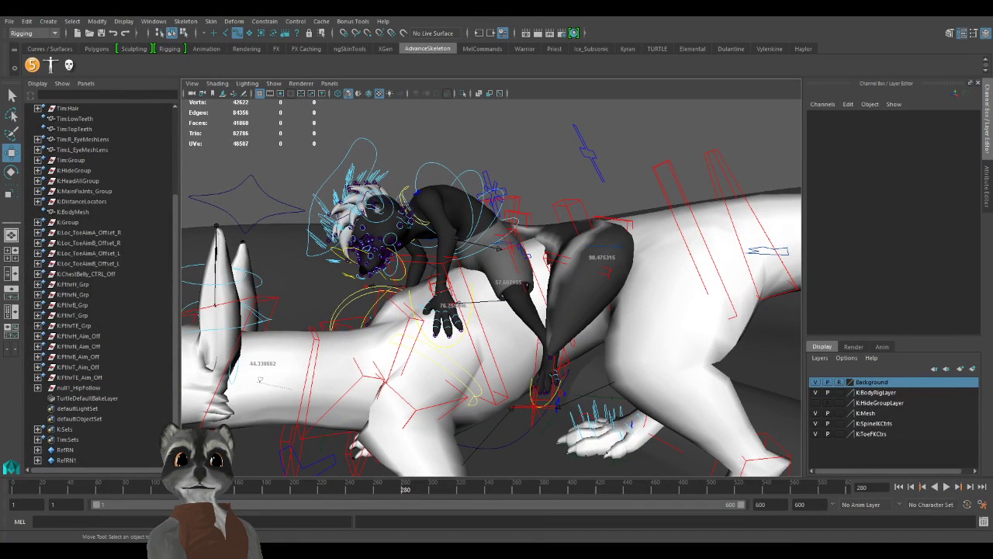
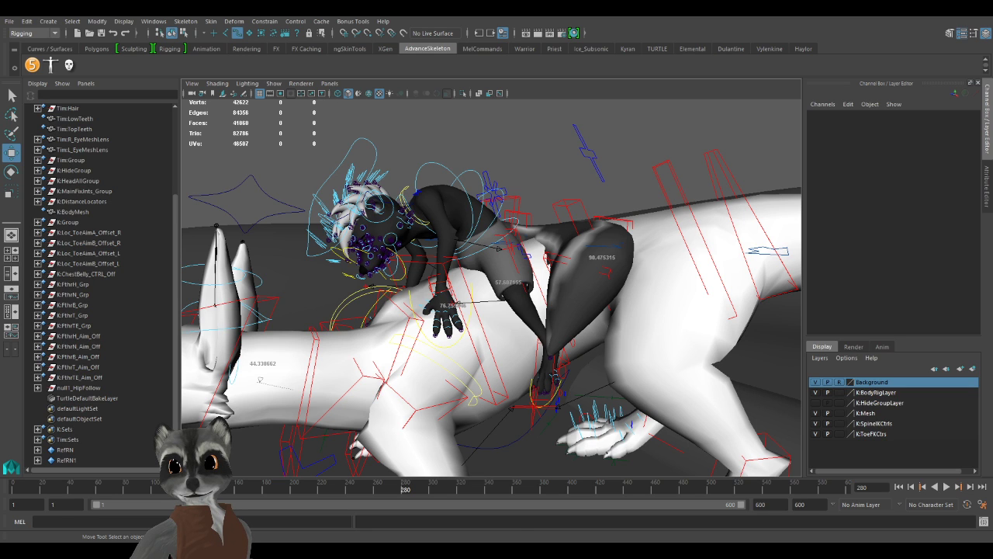
{"action": "key", "text": "w"}
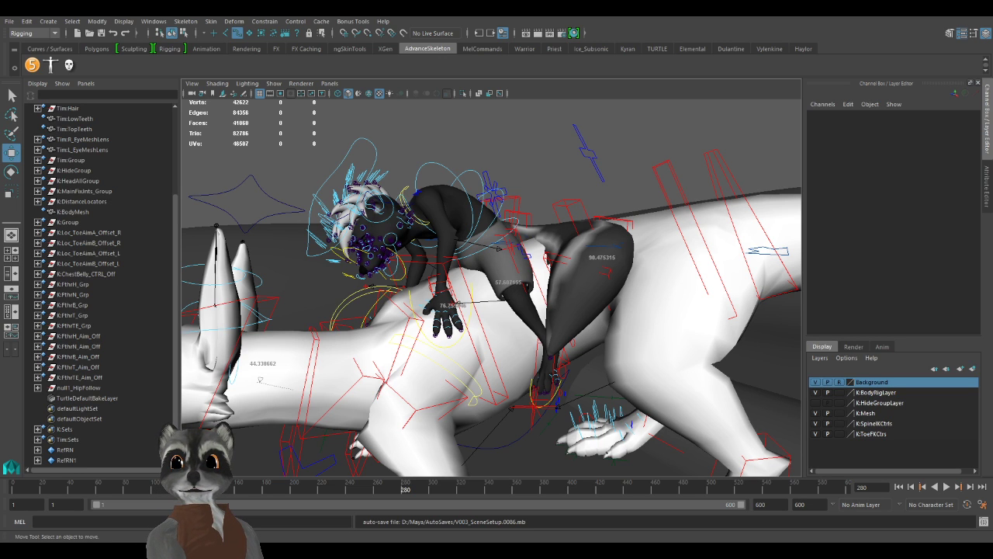
Set the Null 1 Hip Follow W0 weight of Tim:IKExtraLeg_R to 0 at frame 255 and key it.
{"action": "scroll", "coordinate": [467, 335], "scroll_direction": "down", "scroll_amount": 4}
{"action": "scroll", "coordinate": [467, 334], "scroll_direction": "up", "scroll_amount": 2}
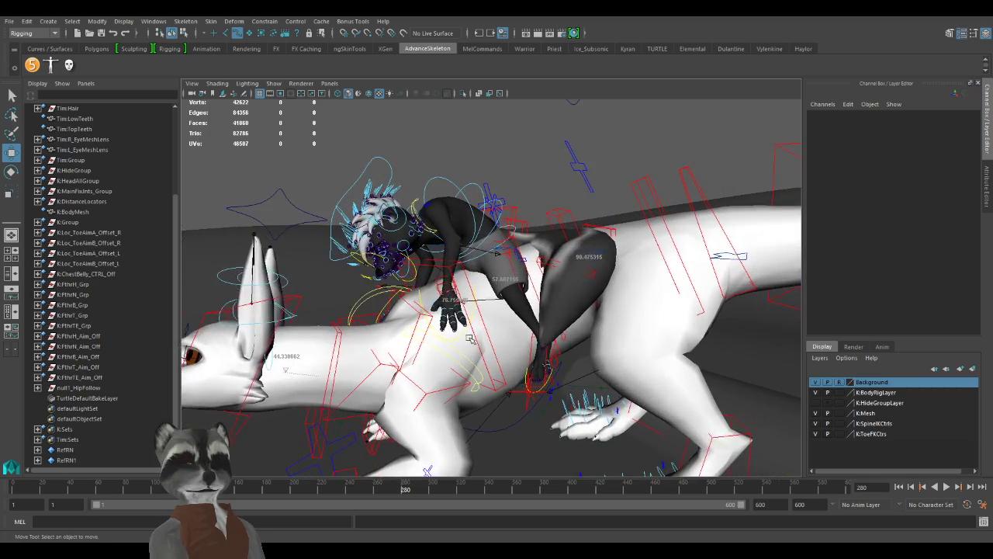
{"action": "left_click_drag", "start_coordinate": [496, 334], "coordinate": [525, 347], "text": "alt"}
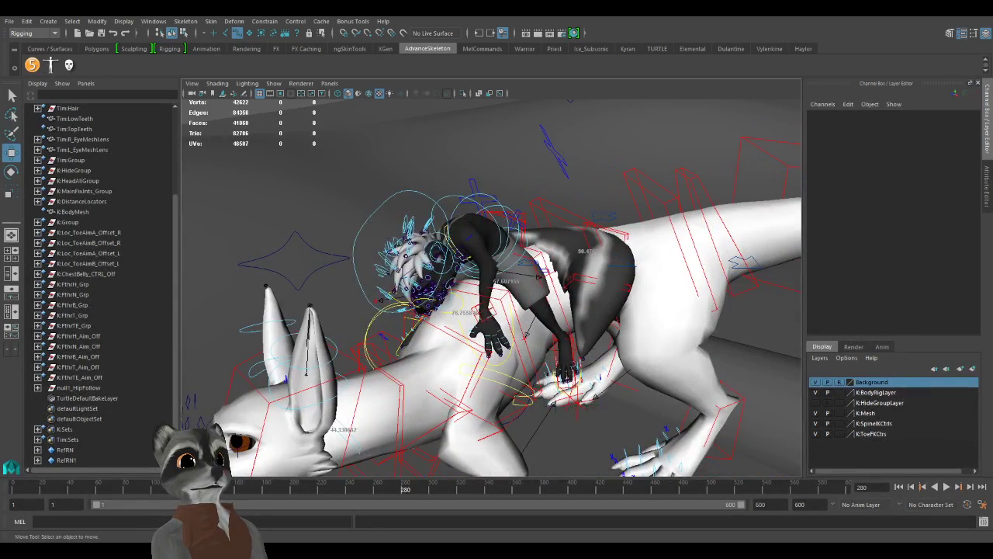
{"action": "left_click", "coordinate": [768, 301]}
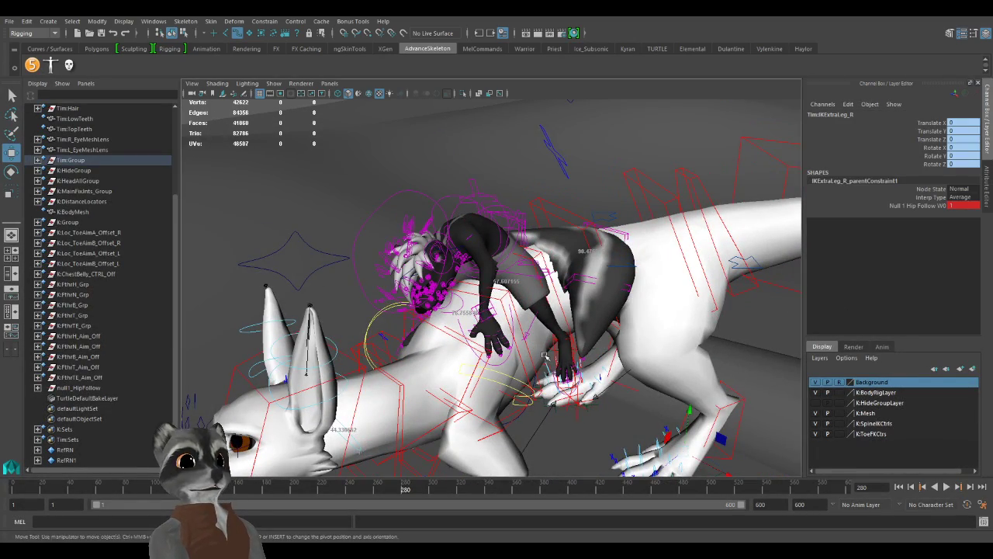
{"action": "left_click_drag", "start_coordinate": [570, 352], "coordinate": [514, 393], "text": "alt"}
{"action": "left_click_drag", "start_coordinate": [546, 362], "coordinate": [464, 359], "text": "alt"}
{"action": "left_click", "coordinate": [466, 360]}
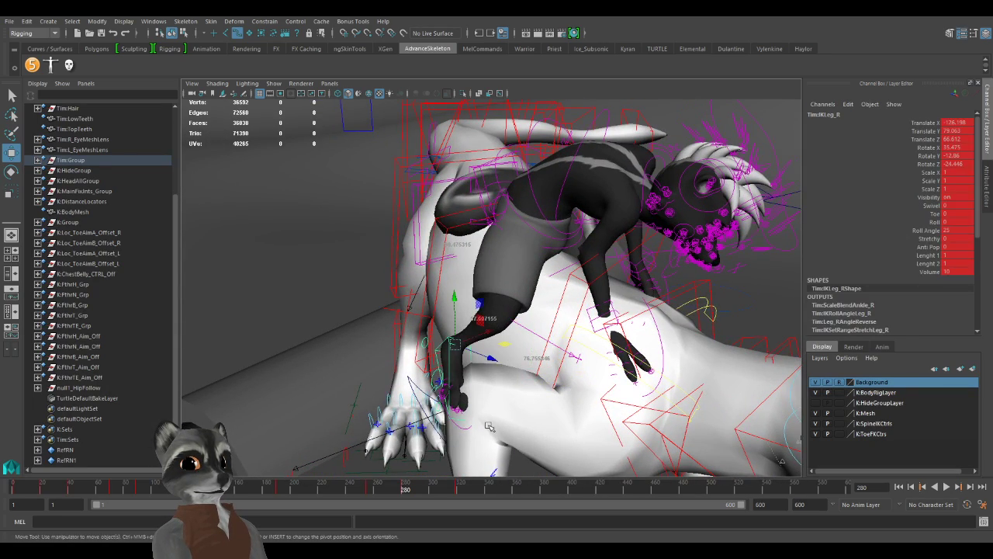
{"action": "left_click_drag", "start_coordinate": [491, 425], "coordinate": [491, 419], "text": "alt"}
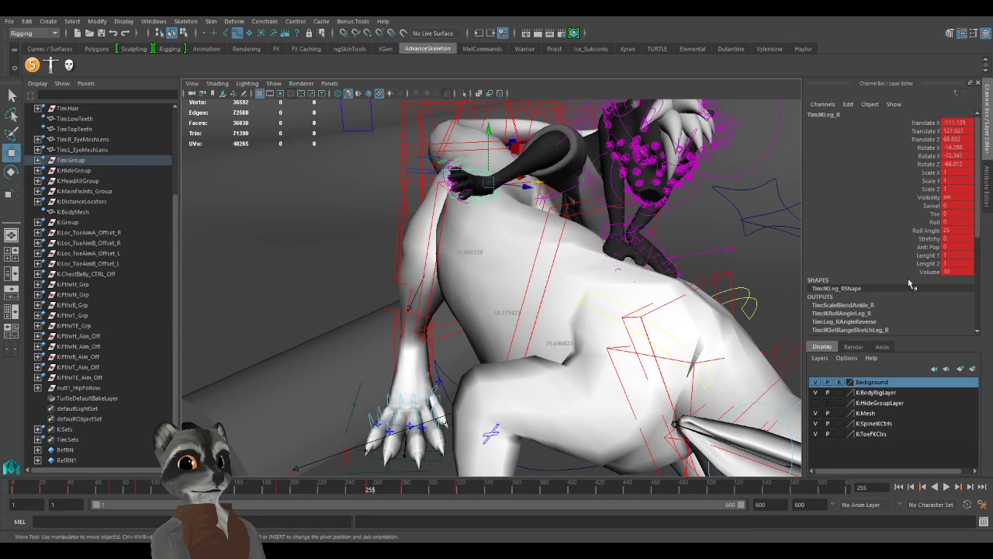
{"action": "key", "text": "Up"}
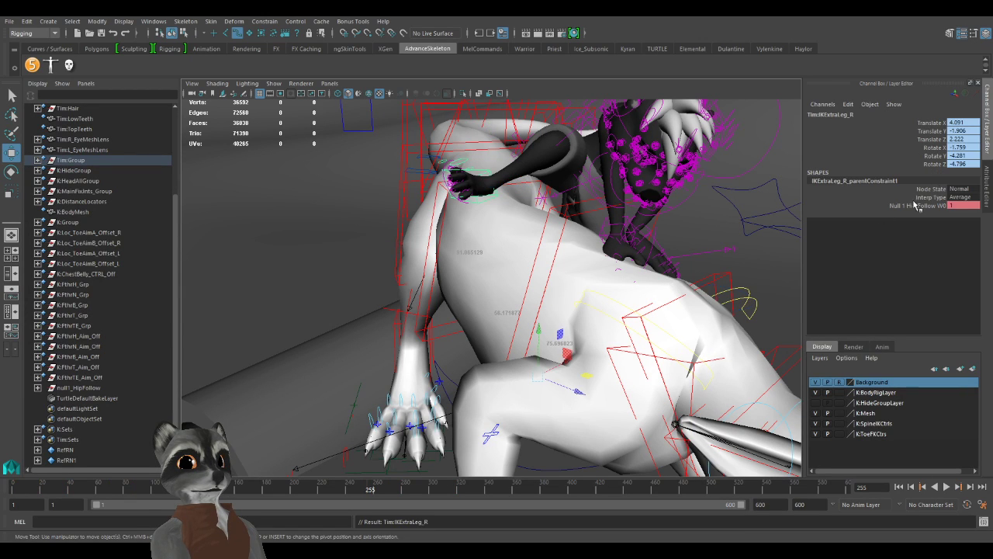
{"action": "left_click", "coordinate": [958, 206]}
{"action": "type", "text": "0"}
{"action": "key", "text": "Return"}
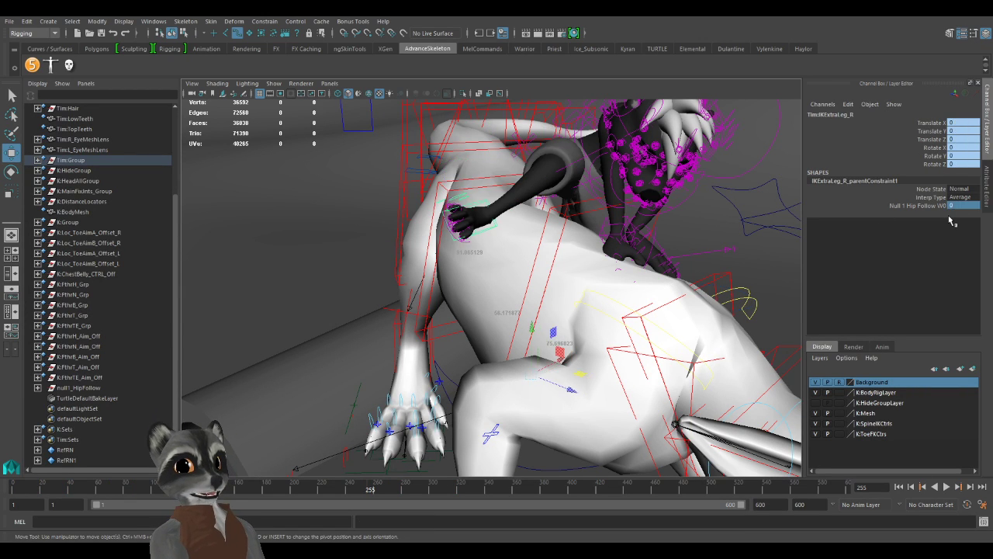
{"action": "middle_click_drag", "start_coordinate": [596, 287], "coordinate": [599, 289], "text": "alt"}
{"action": "key", "text": "s"}
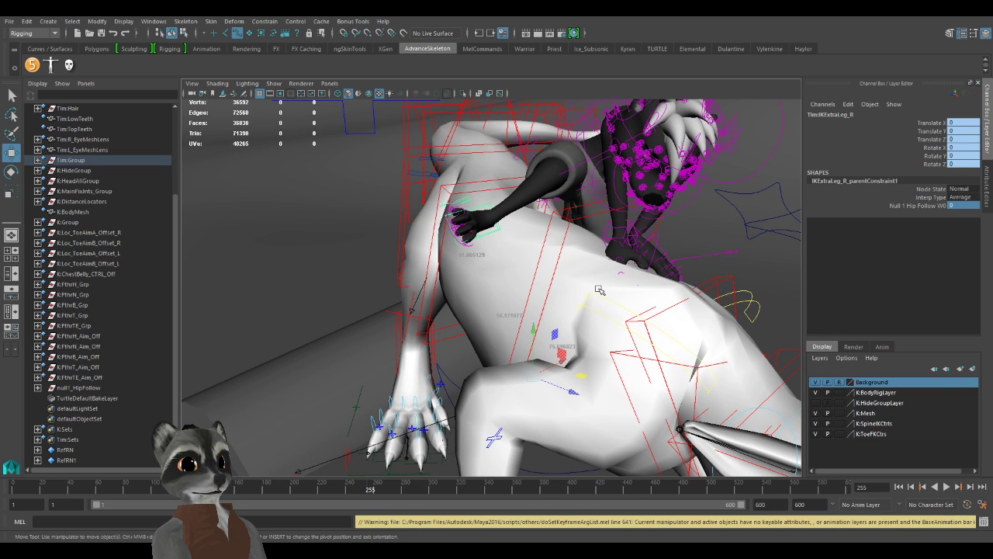
{"action": "left_click", "coordinate": [912, 206]}
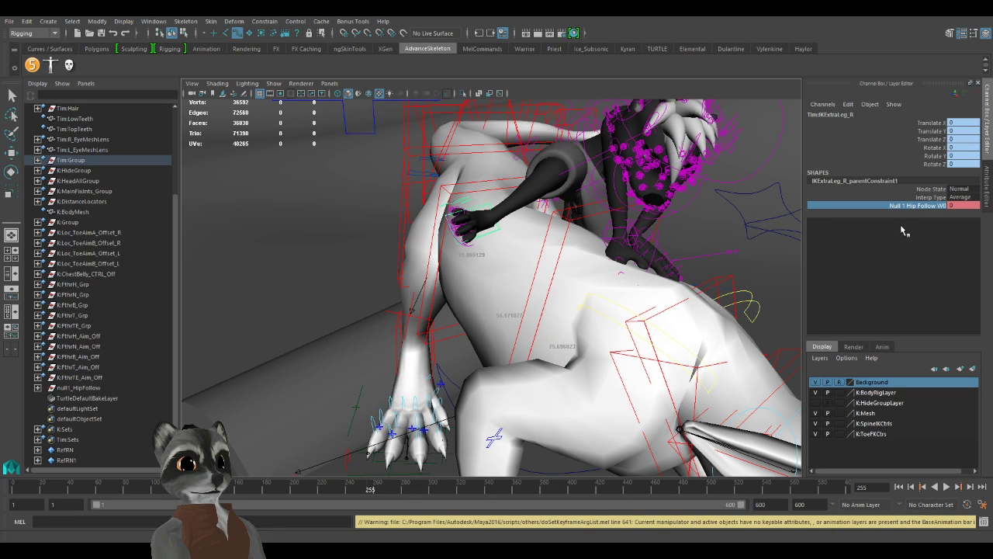
{"action": "key", "text": "q"}
Check the rider's right leg at frame 280 and the Tim:IKExtraLeg_L constraint weight at frames 280 and 255.
{"action": "left_click_drag", "start_coordinate": [680, 279], "coordinate": [645, 287], "text": "alt"}
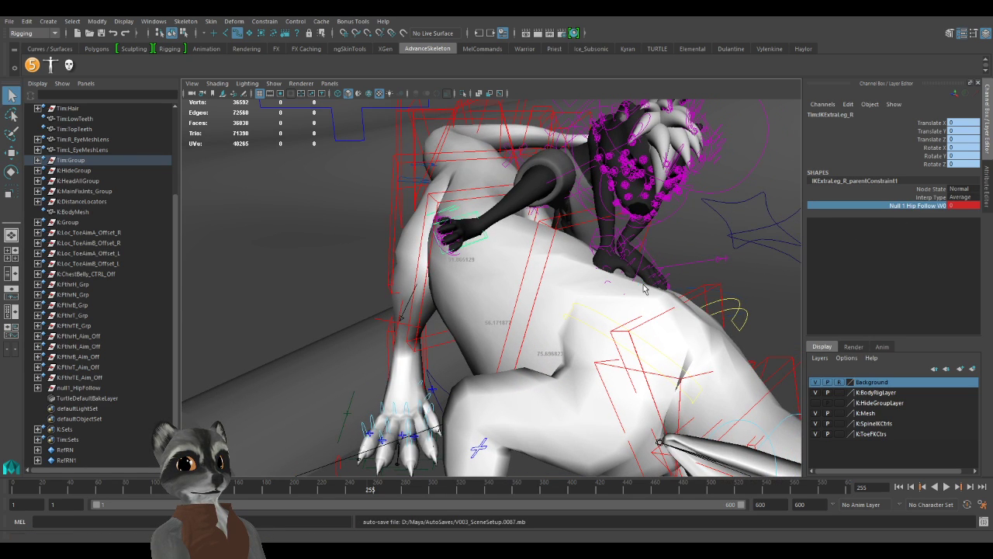
{"action": "left_click_drag", "start_coordinate": [553, 267], "coordinate": [489, 239], "text": "alt"}
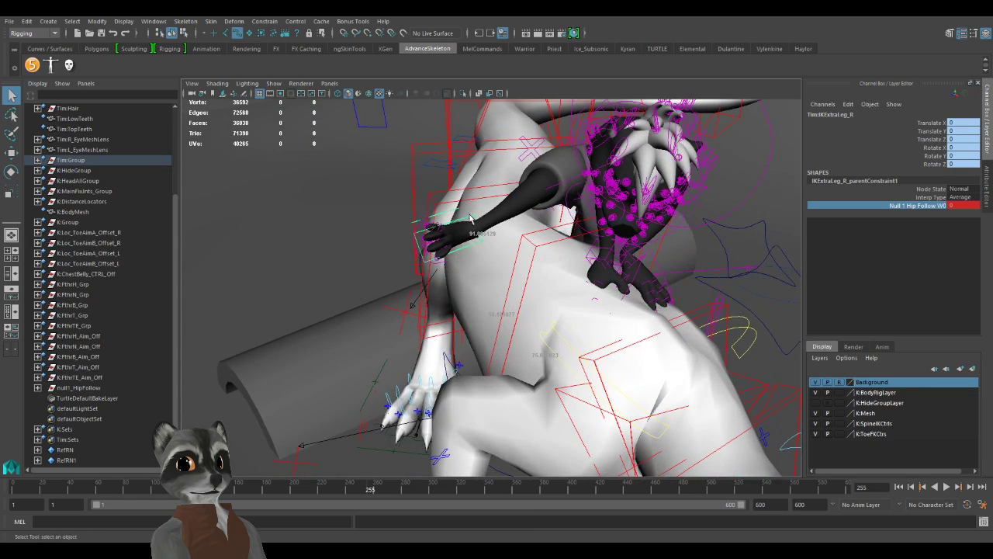
{"action": "left_click", "coordinate": [524, 249]}
{"action": "key", "text": "period"}
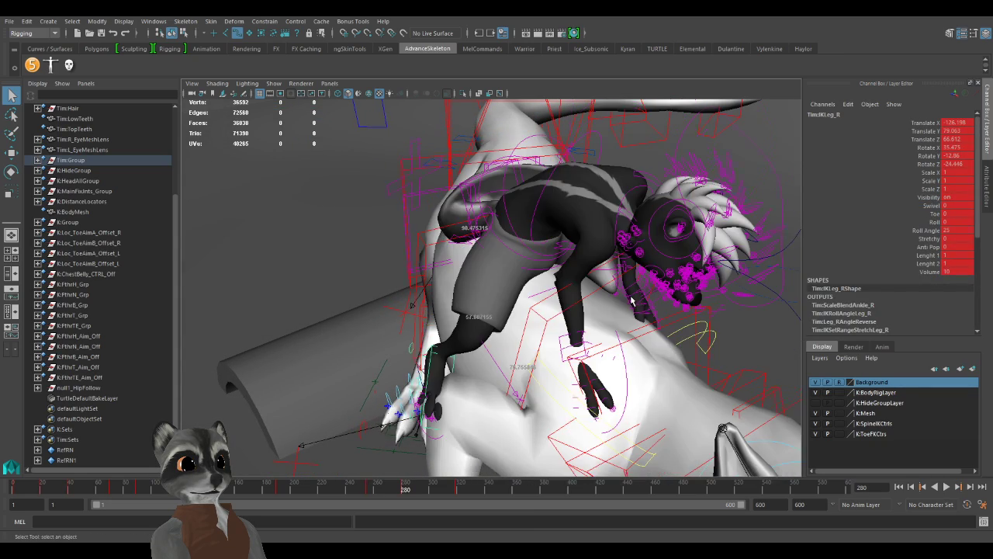
{"action": "left_click_drag", "start_coordinate": [654, 308], "coordinate": [541, 297], "text": "alt"}
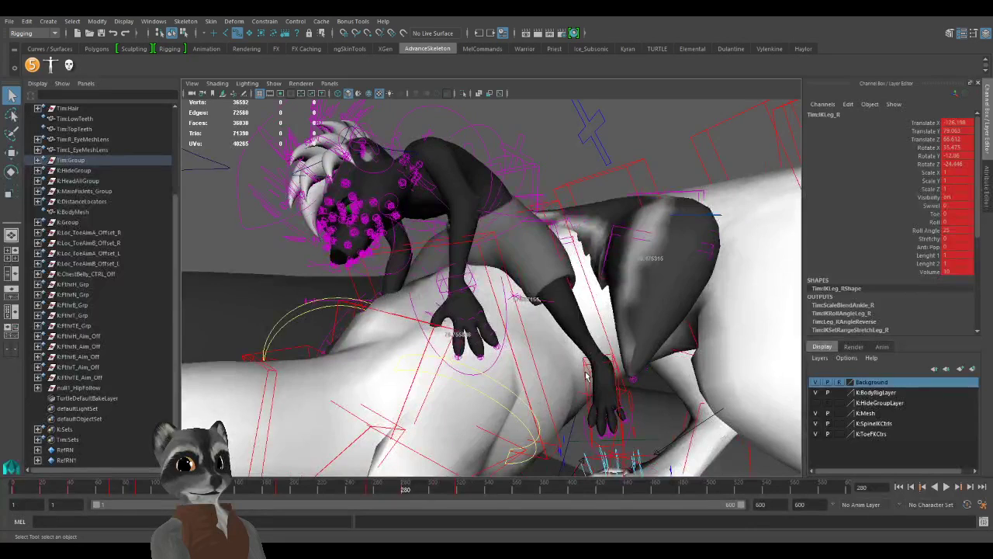
{"action": "left_click", "coordinate": [586, 376]}
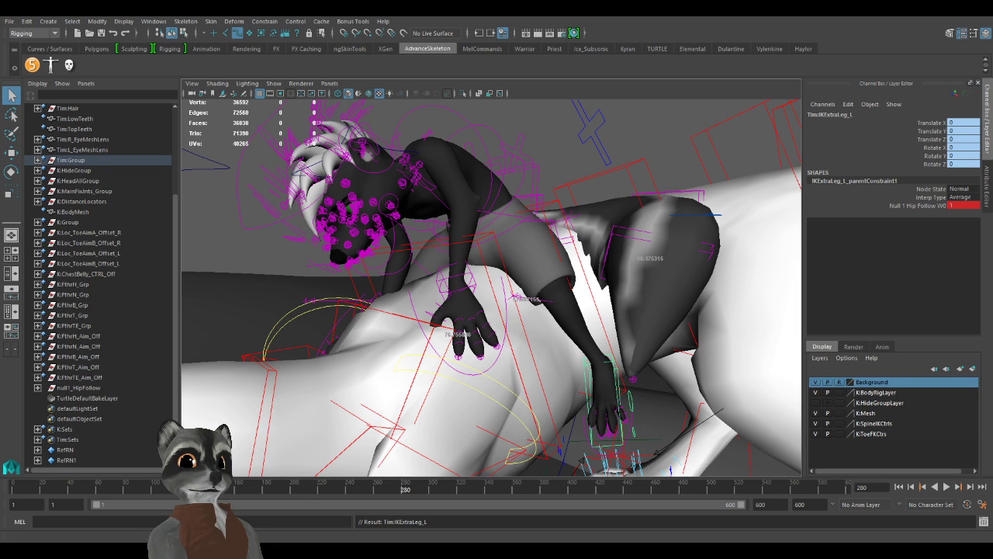
{"action": "right_click_drag", "start_coordinate": [597, 341], "coordinate": [554, 336], "text": "alt"}
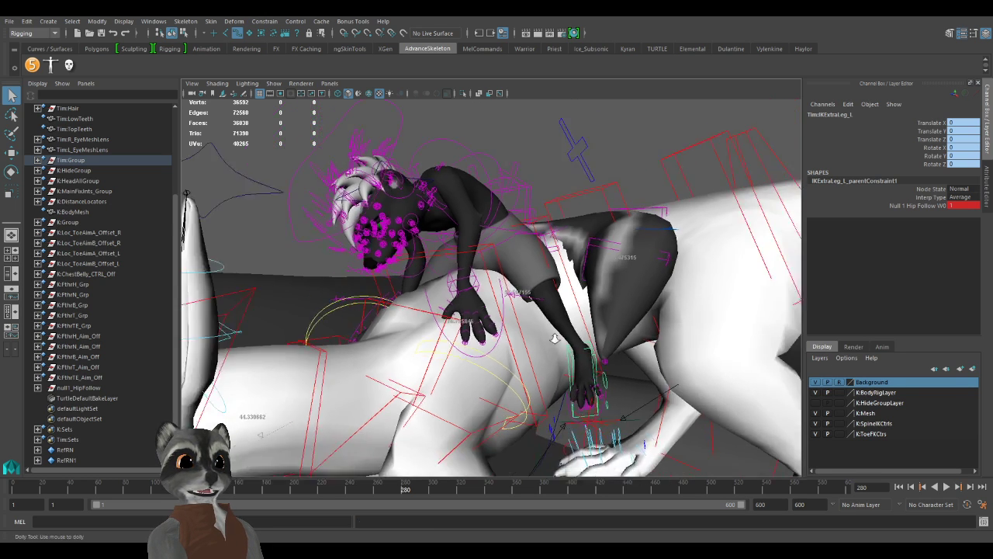
{"action": "left_click_drag", "start_coordinate": [554, 336], "coordinate": [601, 351], "text": "alt"}
{"action": "right_click_drag", "start_coordinate": [602, 351], "coordinate": [636, 371], "text": "alt"}
{"action": "left_click_drag", "start_coordinate": [636, 371], "coordinate": [610, 364], "text": "alt"}
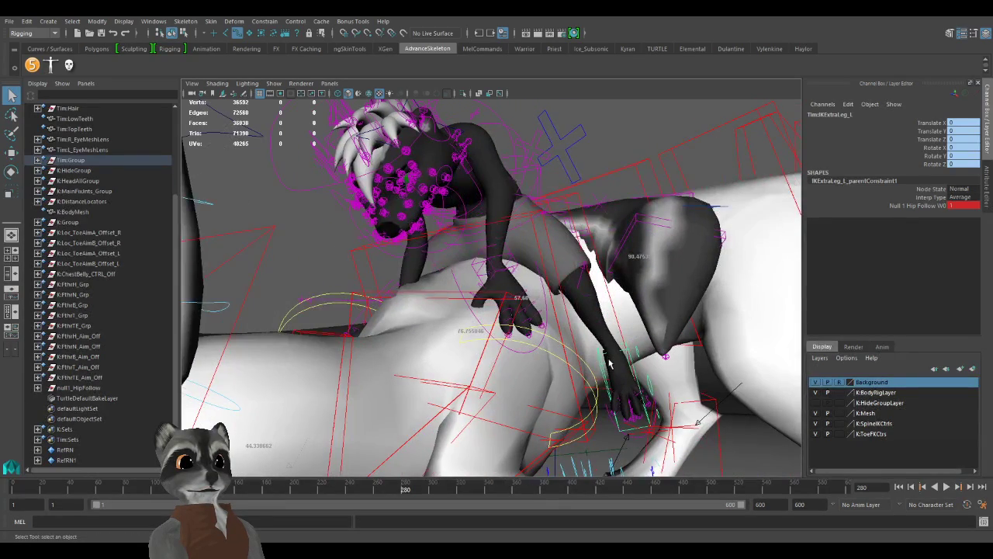
{"action": "left_click", "coordinate": [610, 379]}
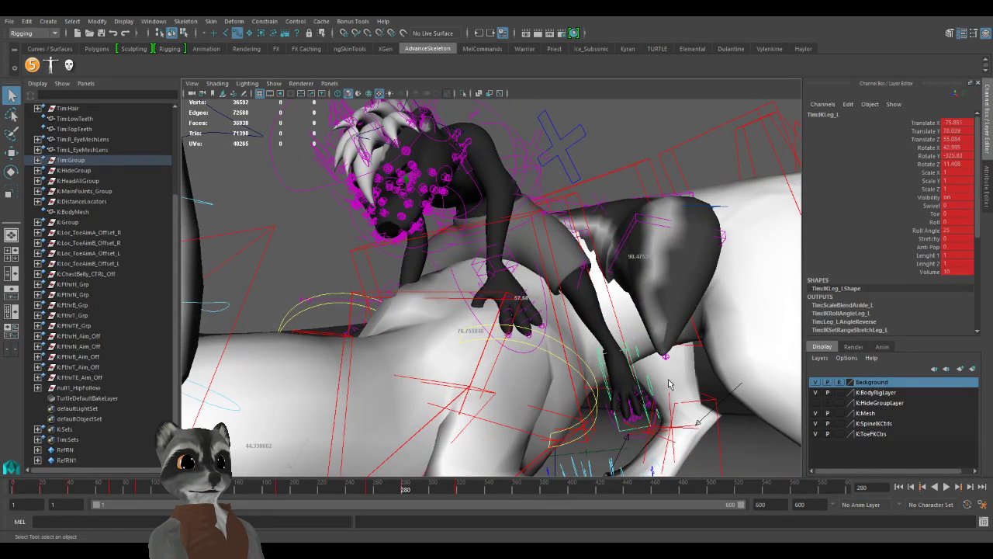
{"action": "key", "text": "Up"}
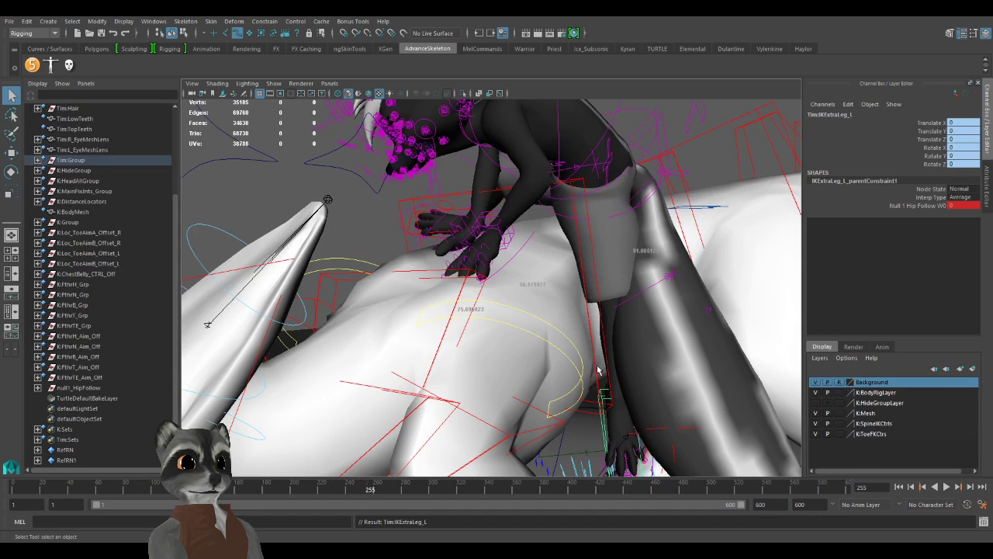
{"action": "left_click_drag", "start_coordinate": [598, 365], "coordinate": [600, 370], "text": "alt"}
Examine the rider's hips, legs and hand placement on the creature's back at frame 255, with Tim:RootX_M selected.
{"action": "left_click", "coordinate": [698, 273]}
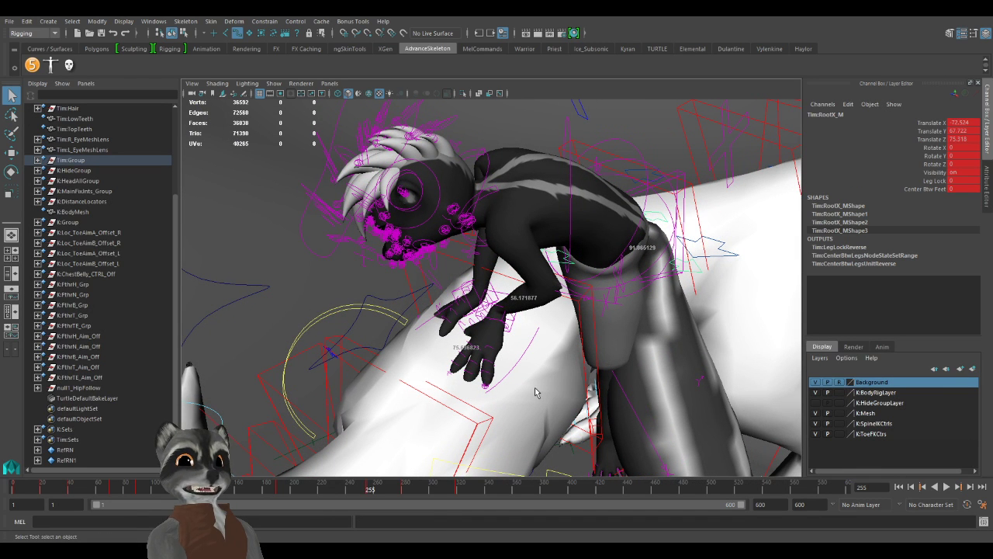
{"action": "scroll", "coordinate": [581, 370], "scroll_direction": "down", "scroll_amount": 5}
{"action": "left_click_drag", "start_coordinate": [581, 371], "coordinate": [522, 329], "text": "alt"}
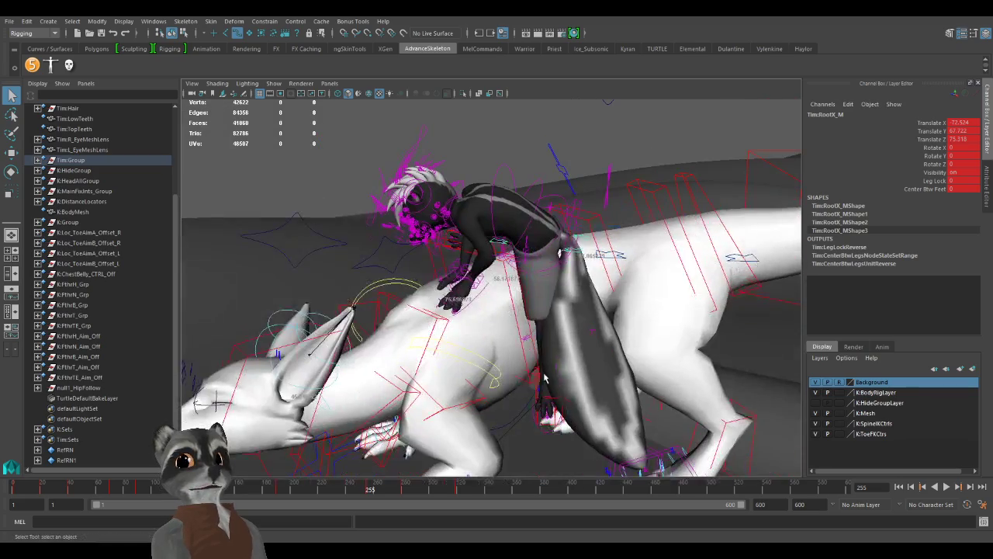
{"action": "left_click_drag", "start_coordinate": [549, 385], "coordinate": [600, 393], "text": "alt"}
{"action": "left_click_drag", "start_coordinate": [392, 405], "coordinate": [574, 388], "text": "alt"}
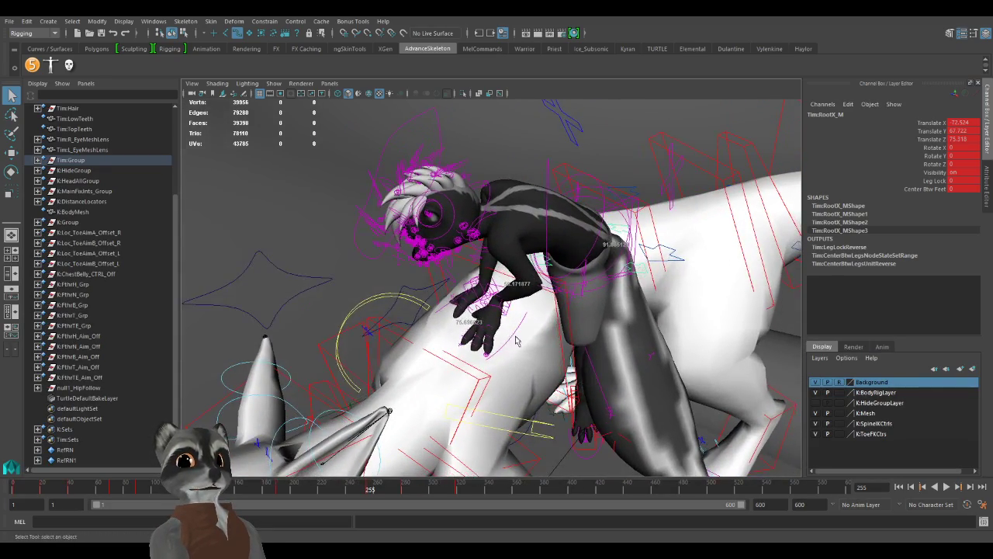
{"action": "key", "text": "f"}
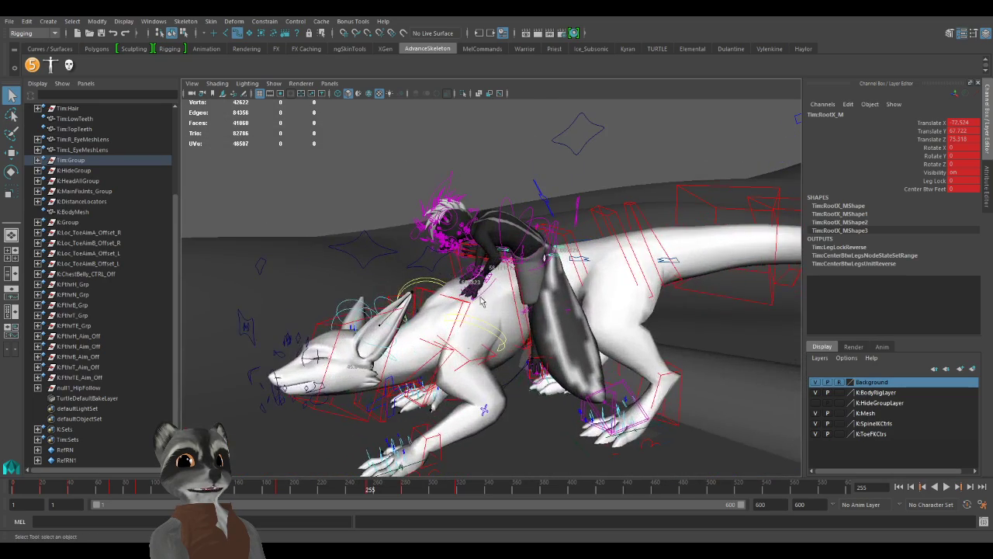
{"action": "left_click_drag", "start_coordinate": [499, 353], "coordinate": [502, 395], "text": "alt"}
{"action": "right_click_drag", "start_coordinate": [502, 395], "coordinate": [581, 395], "text": "alt"}
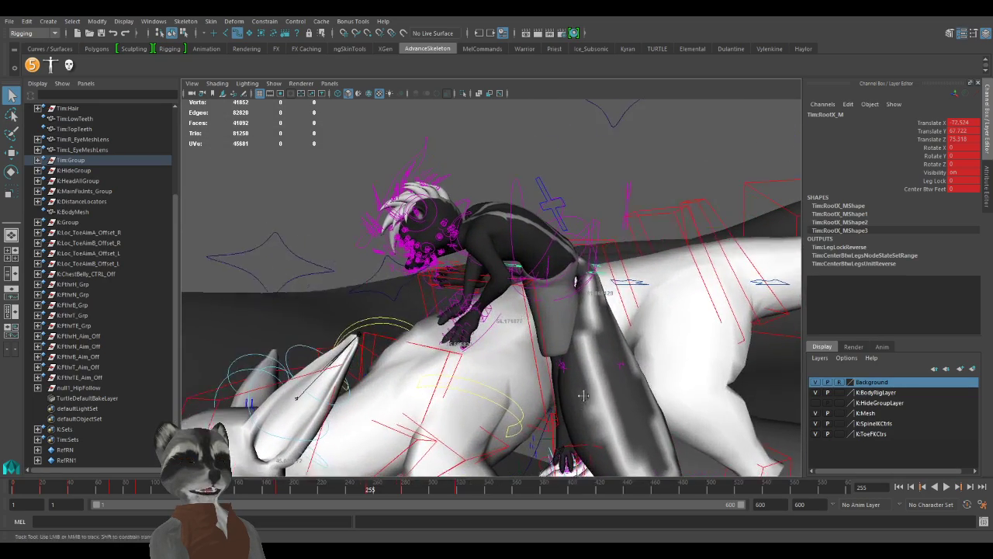
{"action": "middle_click_drag", "start_coordinate": [581, 395], "coordinate": [580, 381], "text": "alt"}
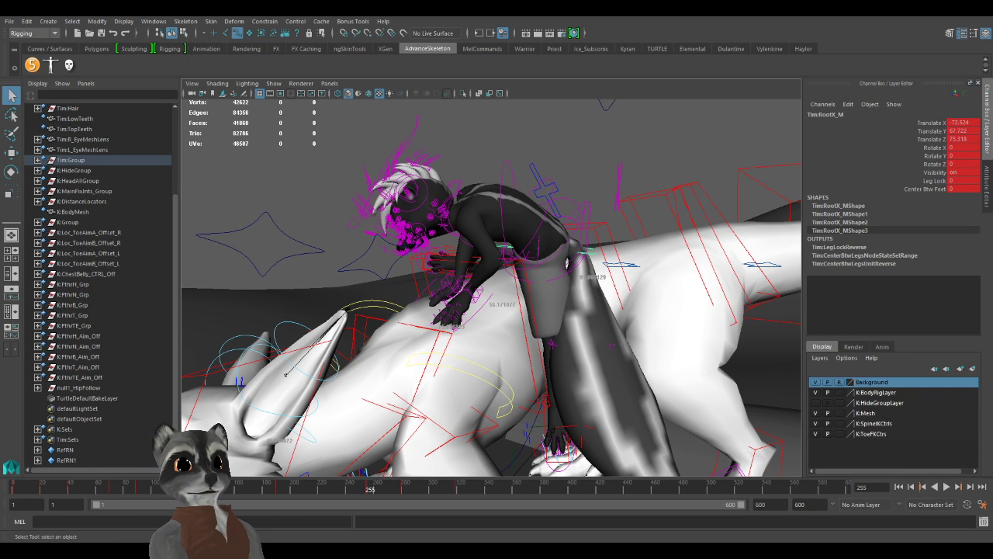
{"action": "right_click_drag", "start_coordinate": [578, 364], "coordinate": [562, 327], "text": "alt"}
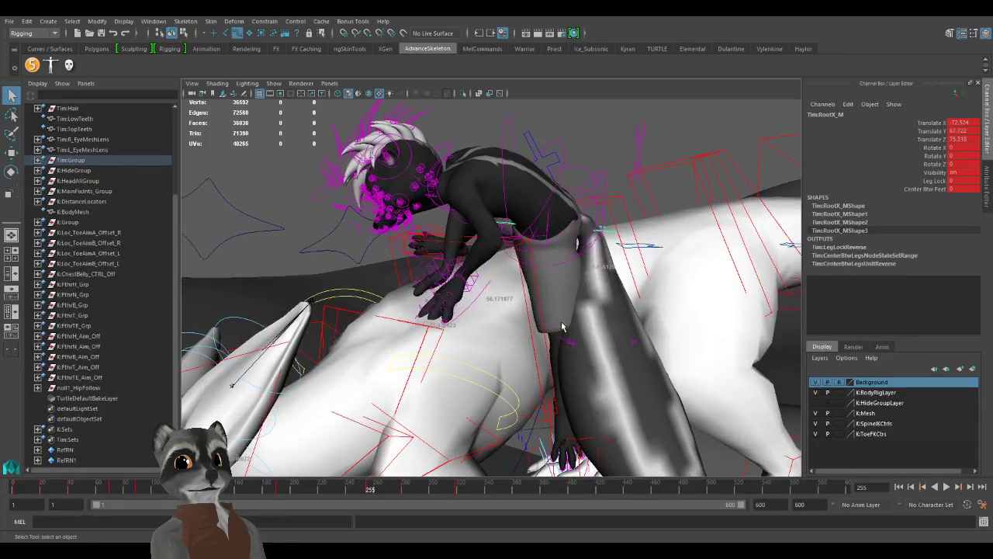
{"action": "left_click_drag", "start_coordinate": [572, 319], "coordinate": [553, 319], "text": "alt"}
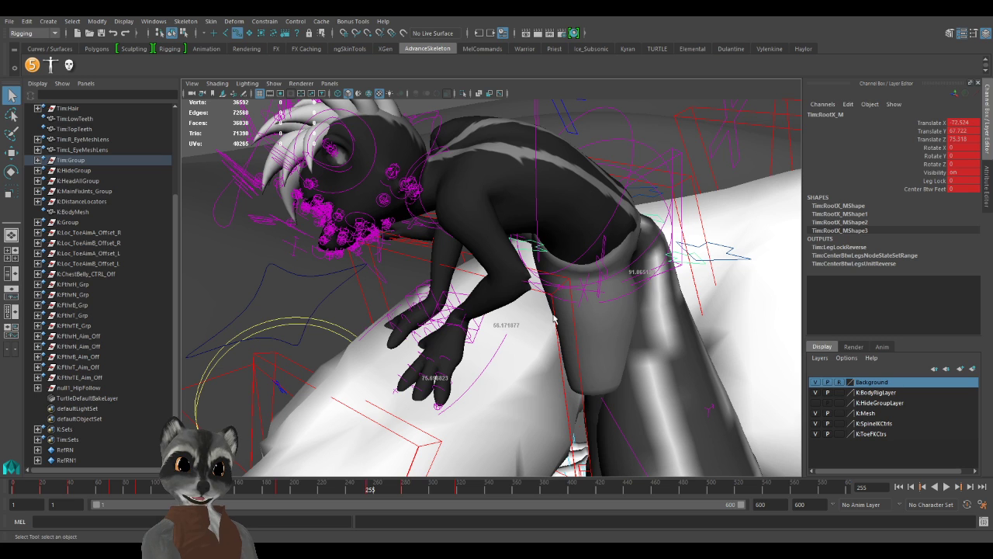
{"action": "left_click_drag", "start_coordinate": [530, 342], "coordinate": [476, 343], "text": "alt"}
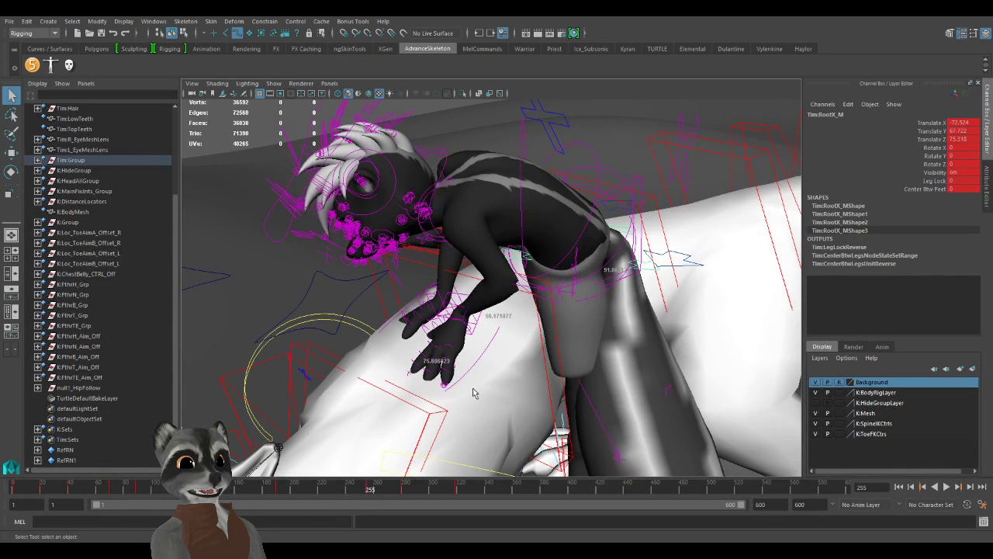
Set the Null 1 Hip Follow W0 weight of Tim:RootExtraX_M to 0 at frame 255 and key it.
{"action": "key", "text": "Up"}
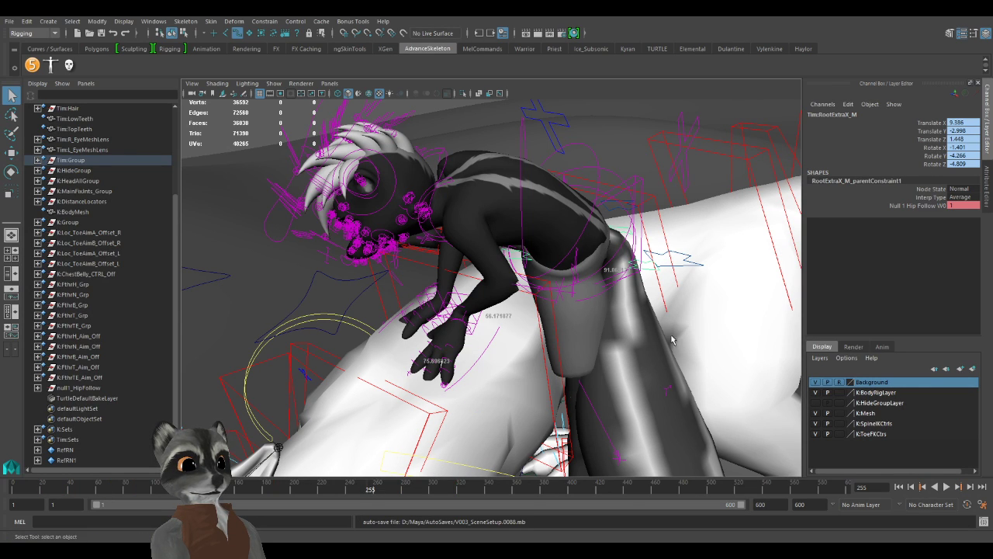
{"action": "left_click", "coordinate": [970, 205]}
{"action": "type", "text": "0"}
{"action": "key", "text": "Return"}
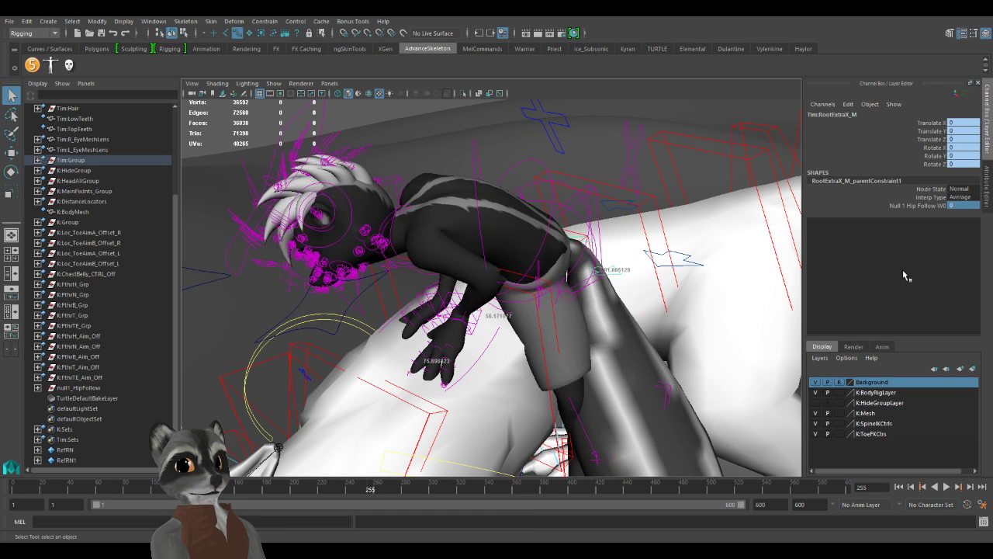
{"action": "left_click", "coordinate": [931, 206]}
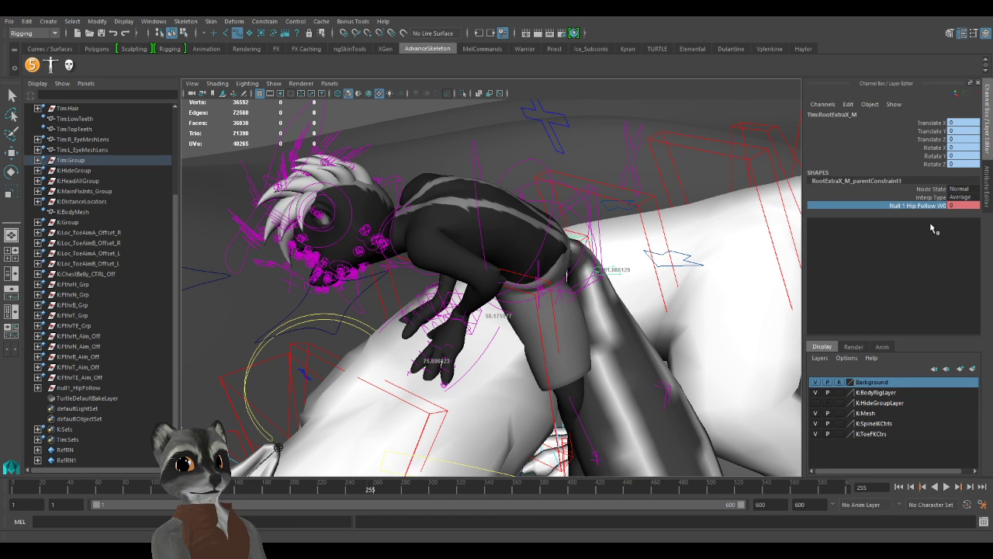
{"action": "key", "text": "s"}
Go to frame 287 and examine the rider's pose and hand contact on the creature's back from several angles.
{"action": "mouse_move", "coordinate": [373, 488]}
{"action": "left_mouse_down"}
{"action": "mouse_move", "coordinate": [411, 491]}
{"action": "mouse_move", "coordinate": [392, 502]}
{"action": "mouse_move", "coordinate": [412, 507]}
{"action": "left_mouse_up"}
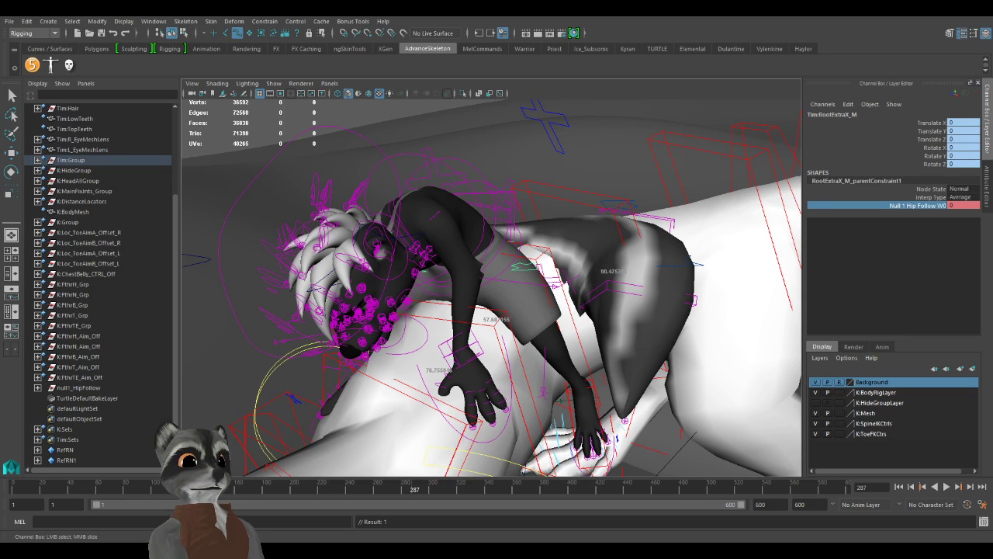
{"action": "right_click_drag", "start_coordinate": [570, 404], "coordinate": [516, 408], "text": "alt"}
{"action": "left_click_drag", "start_coordinate": [516, 408], "coordinate": [561, 372], "text": "alt"}
{"action": "right_click_drag", "start_coordinate": [561, 373], "coordinate": [540, 369], "text": "alt"}
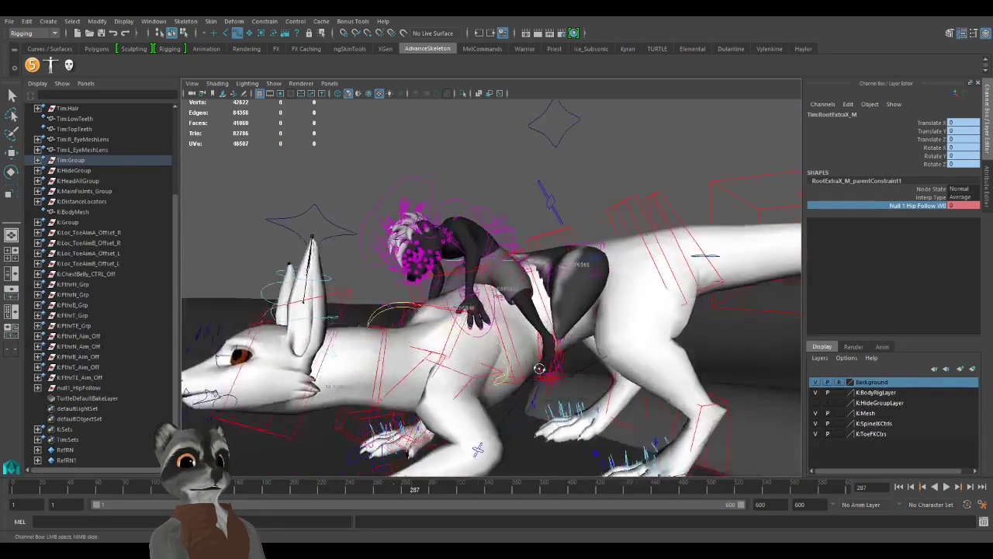
{"action": "left_click_drag", "start_coordinate": [540, 368], "coordinate": [570, 388], "text": "alt"}
{"action": "right_click_drag", "start_coordinate": [571, 388], "coordinate": [685, 399], "text": "alt"}
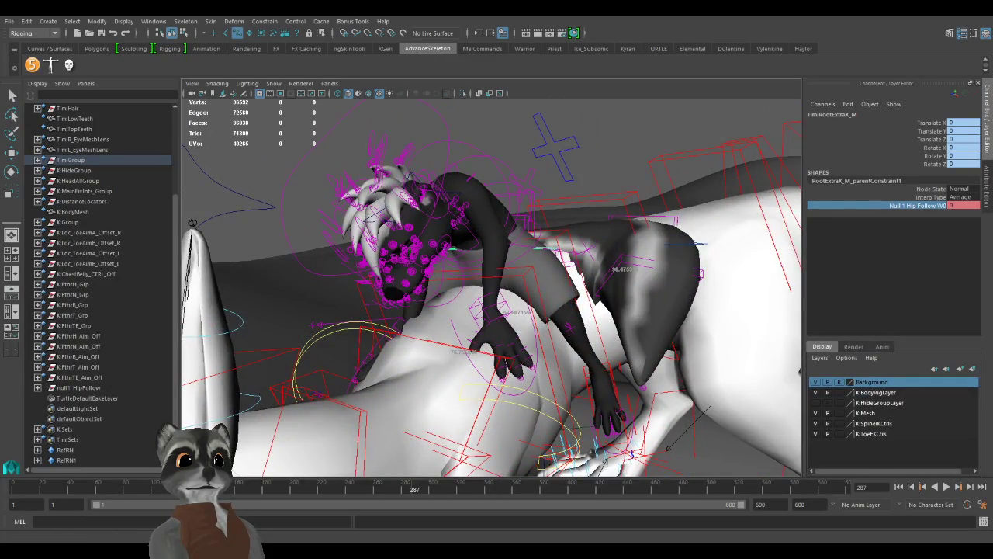
{"action": "right_click_drag", "start_coordinate": [465, 369], "coordinate": [314, 355], "text": "alt"}
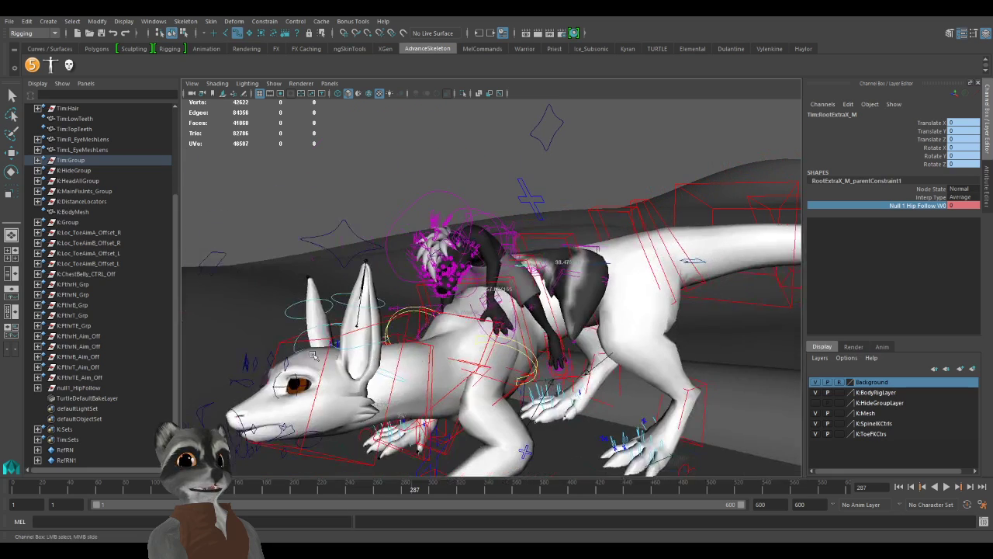
{"action": "left_click_drag", "start_coordinate": [553, 306], "coordinate": [495, 311], "text": "alt"}
{"action": "left_click_drag", "start_coordinate": [502, 247], "coordinate": [487, 275], "text": "alt"}
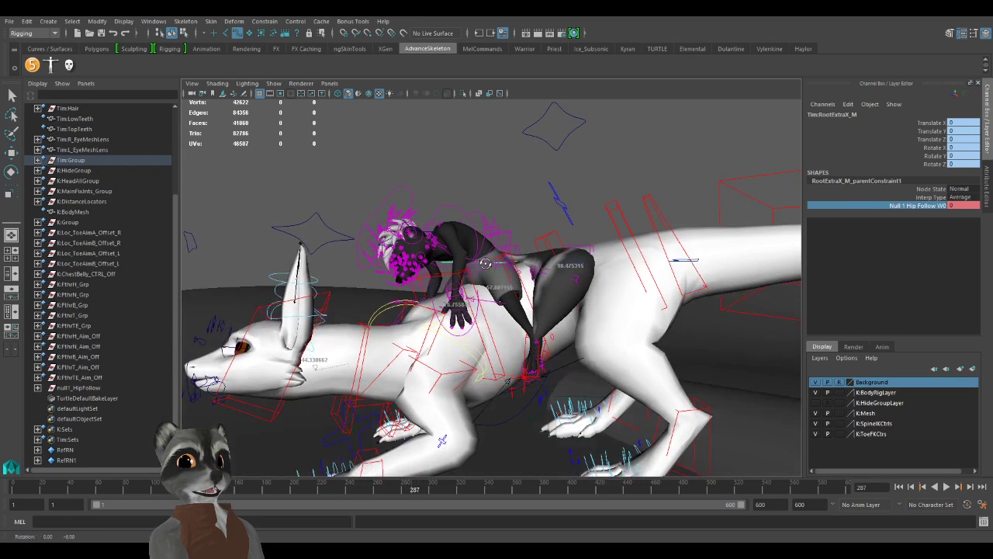
{"action": "left_click_drag", "start_coordinate": [531, 343], "coordinate": [604, 298], "text": "alt"}
{"action": "scroll", "coordinate": [510, 308], "scroll_direction": "up", "scroll_amount": 3}
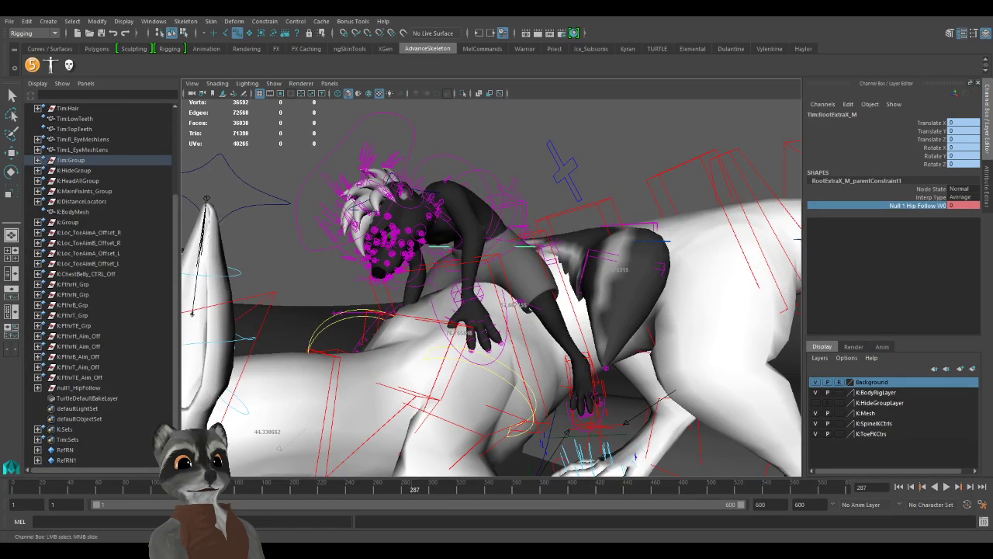
{"action": "scroll", "coordinate": [466, 334], "scroll_direction": "down", "scroll_amount": 5}
{"action": "left_click_drag", "start_coordinate": [435, 335], "coordinate": [598, 347], "text": "alt"}
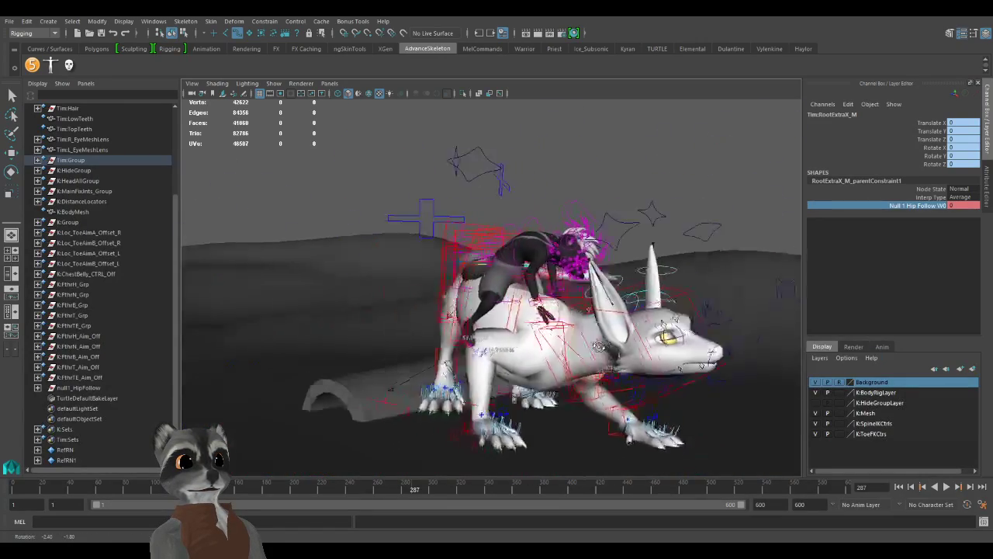
{"action": "left_click_drag", "start_coordinate": [381, 299], "coordinate": [271, 305], "text": "alt"}
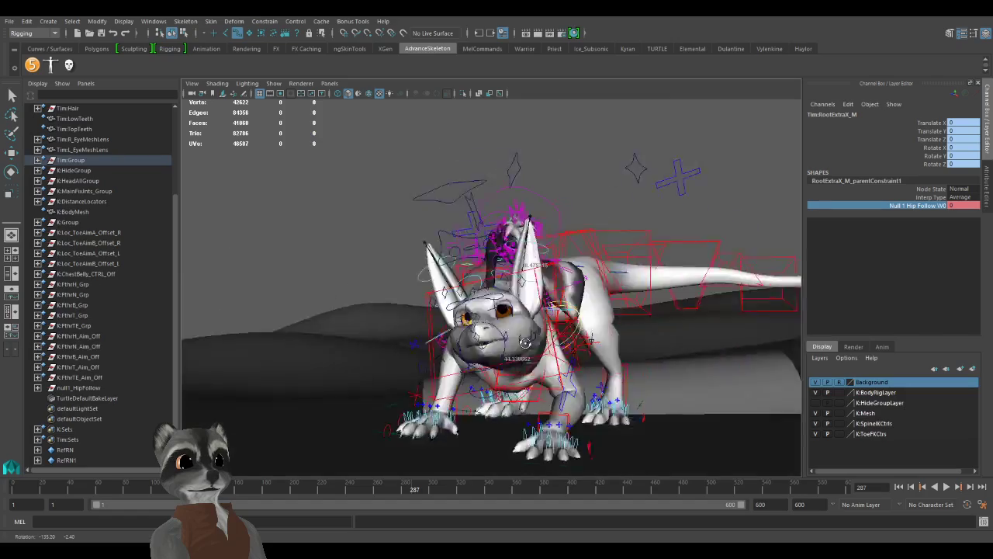
{"action": "left_click_drag", "start_coordinate": [525, 342], "coordinate": [432, 360], "text": "alt"}
{"action": "left_click_drag", "start_coordinate": [503, 353], "coordinate": [493, 336], "text": "alt"}
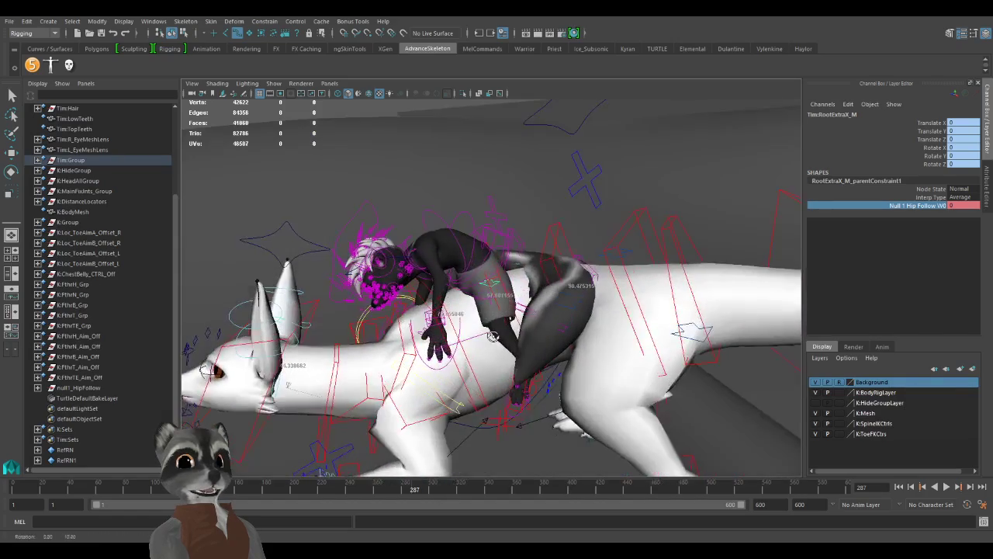
{"action": "scroll", "coordinate": [492, 335], "scroll_direction": "up", "scroll_amount": 3}
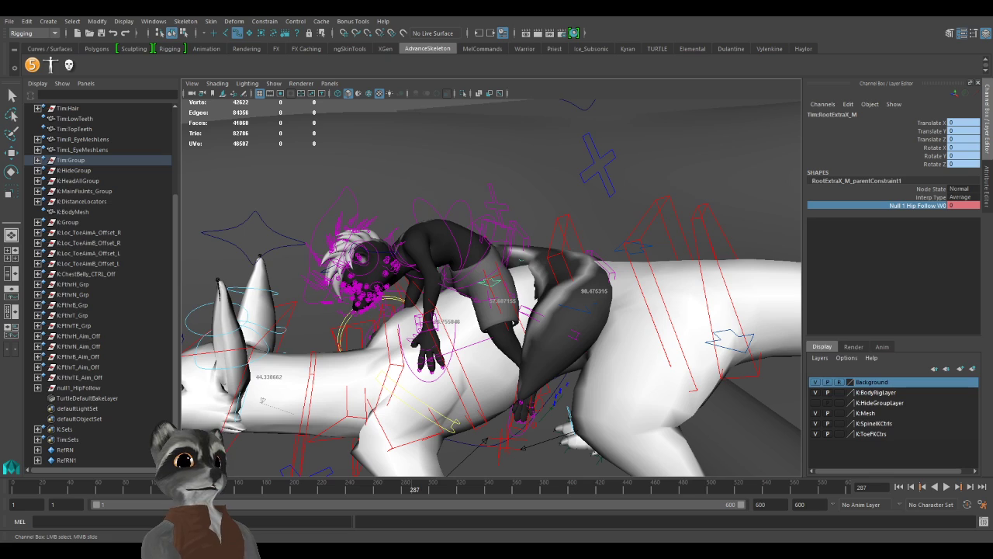
{"action": "scroll", "coordinate": [492, 286], "scroll_direction": "down", "scroll_amount": 2}
{"action": "left_click_drag", "start_coordinate": [464, 224], "coordinate": [517, 235], "text": "alt"}
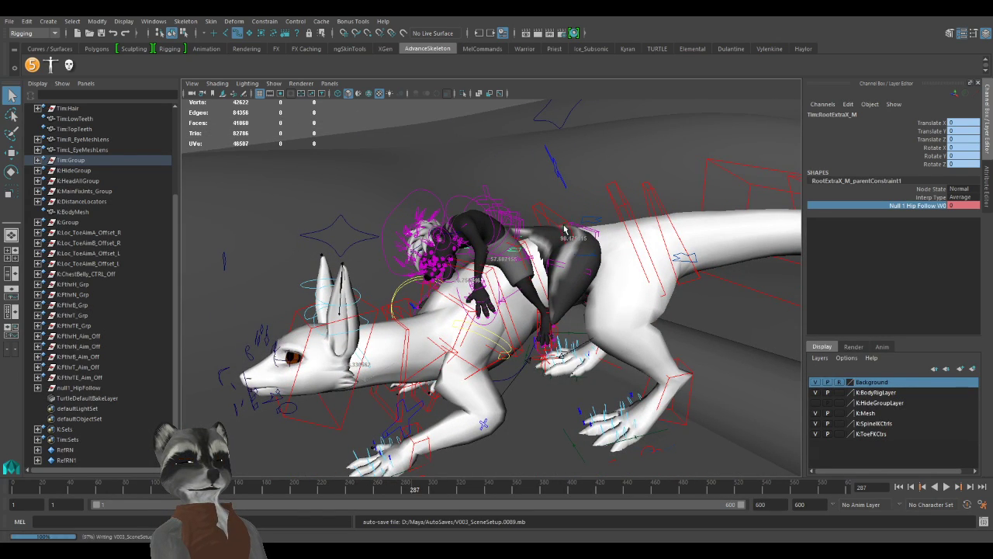
{"action": "left_click_drag", "start_coordinate": [564, 229], "coordinate": [565, 206], "text": "alt"}
{"action": "right_click_drag", "start_coordinate": [565, 206], "coordinate": [609, 234], "text": "alt"}
{"action": "left_click_drag", "start_coordinate": [609, 235], "coordinate": [609, 261], "text": "alt"}
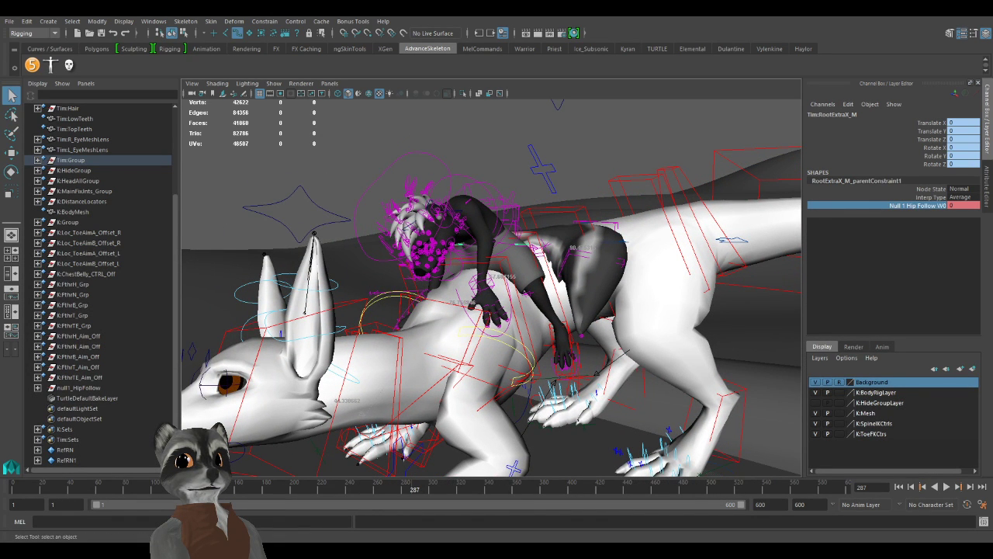
At frame 280, move the rider's Tim:IKArm_R control to translate values -55.63, -3.439 and 107.94.
{"action": "left_click_drag", "start_coordinate": [304, 262], "coordinate": [437, 272], "text": "alt"}
{"action": "right_click_drag", "start_coordinate": [437, 272], "coordinate": [606, 294], "text": "alt"}
{"action": "left_click_drag", "start_coordinate": [606, 295], "coordinate": [519, 320], "text": "alt"}
{"action": "key", "text": "w"}
{"action": "right_click_drag", "start_coordinate": [518, 320], "coordinate": [459, 345], "text": "alt"}
{"action": "left_click", "coordinate": [447, 350]}
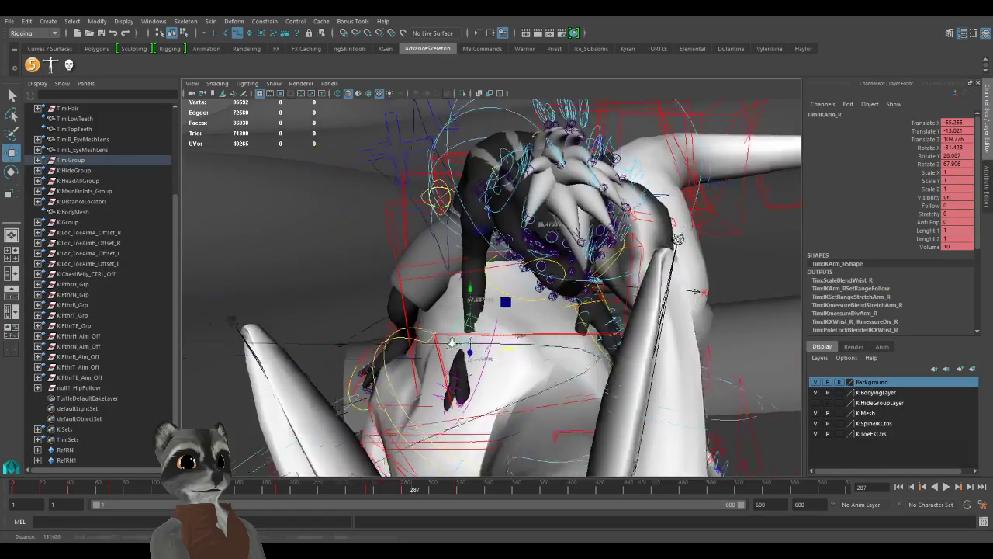
{"action": "left_click_drag", "start_coordinate": [459, 345], "coordinate": [399, 337], "text": "alt"}
{"action": "key", "text": "comma"}
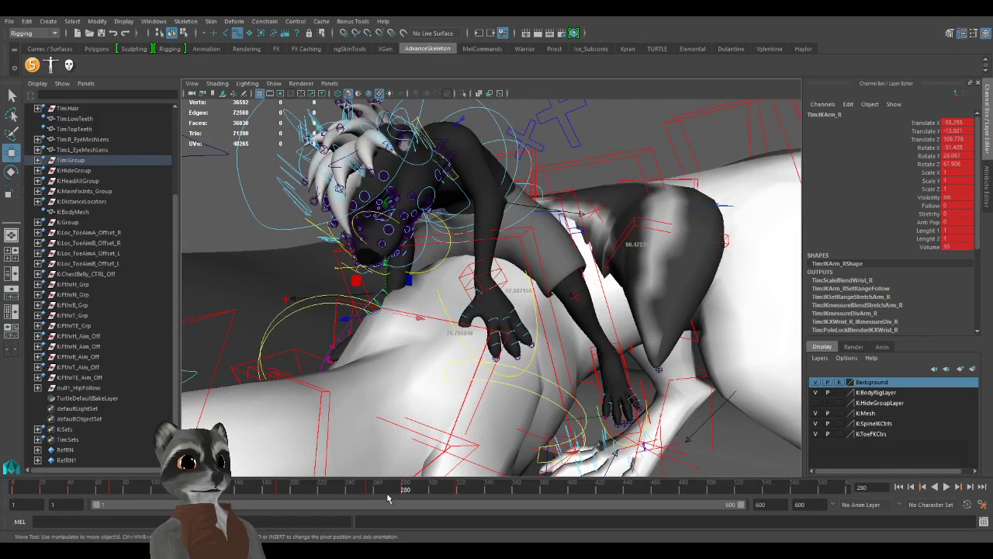
{"action": "left_click_drag", "start_coordinate": [399, 489], "coordinate": [404, 487]}
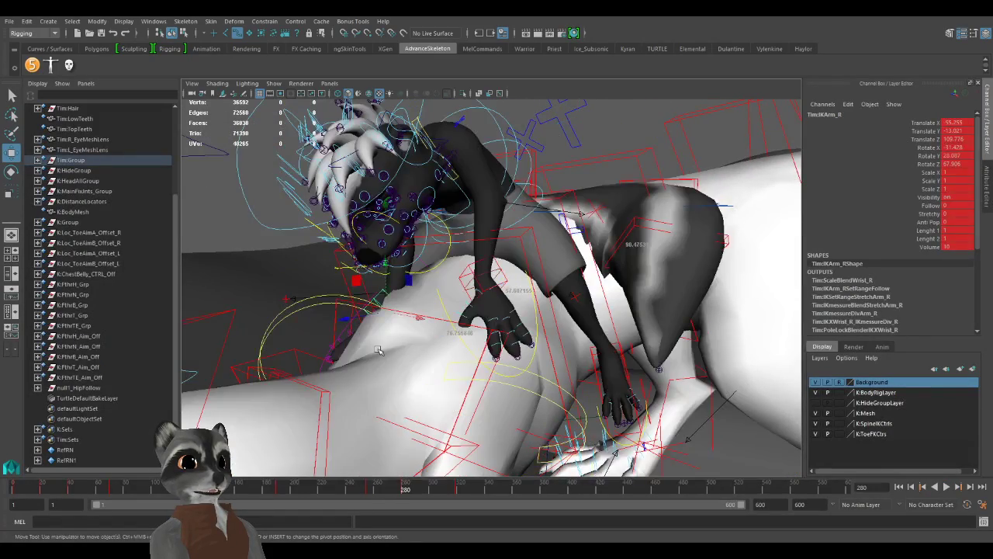
{"action": "left_click_drag", "start_coordinate": [377, 348], "coordinate": [367, 273], "text": "alt"}
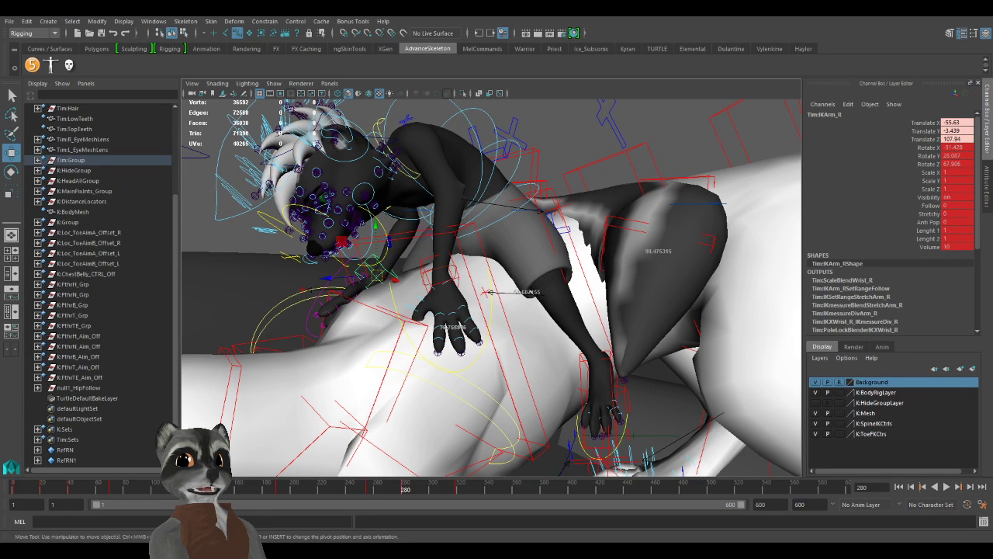
{"action": "right_click_drag", "start_coordinate": [530, 291], "coordinate": [423, 299], "text": "alt"}
{"action": "left_click_drag", "start_coordinate": [423, 299], "coordinate": [404, 283], "text": "alt"}
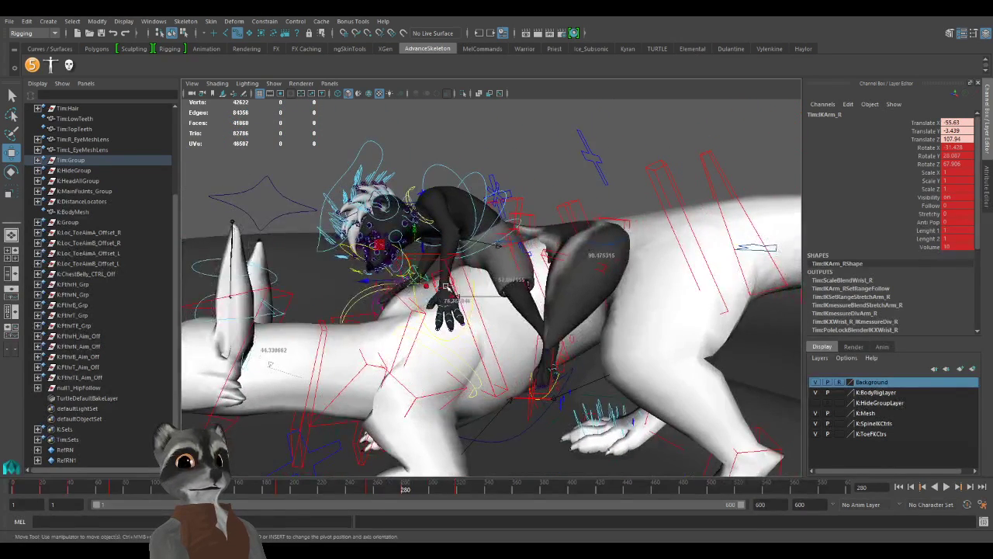
Remove the animation from all Translate and Rotate channels of Tim:IKExtraArm_R.
{"action": "key", "text": "Up"}
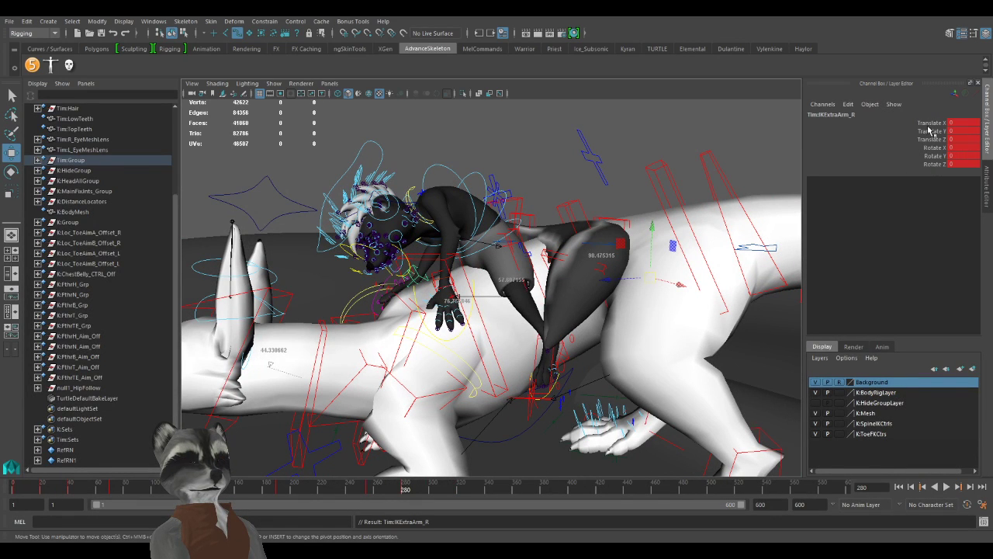
{"action": "left_click_drag", "start_coordinate": [929, 125], "coordinate": [931, 163]}
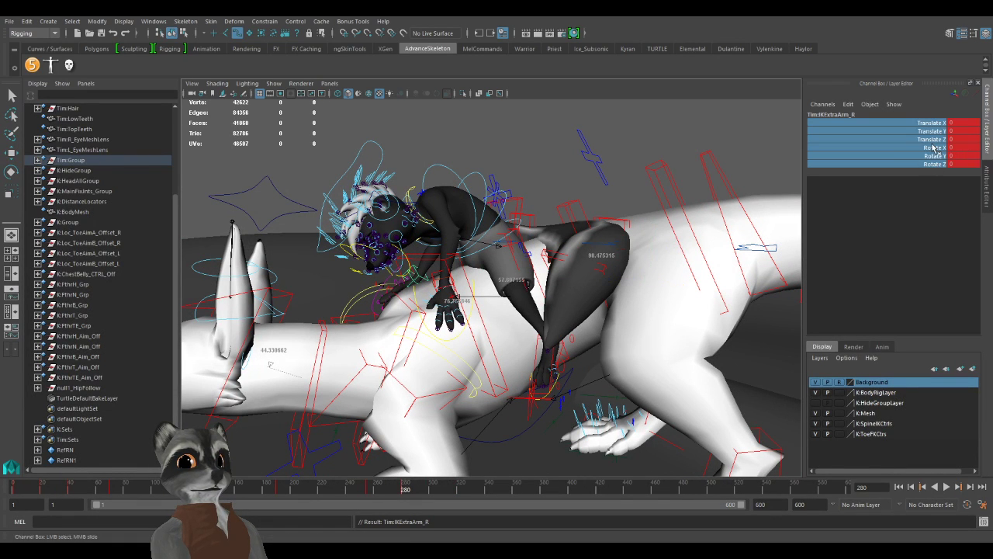
{"action": "left_click", "coordinate": [919, 298]}
{"action": "left_click_drag", "start_coordinate": [508, 288], "coordinate": [506, 438], "text": "alt"}
{"action": "key", "text": "w"}
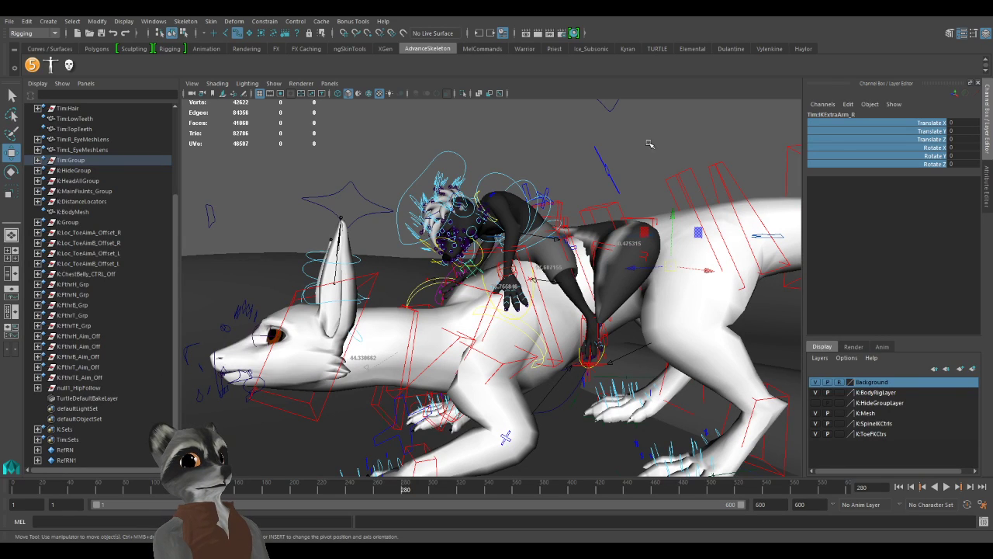
Create an empty group with nothing selected and name it null2_HandFollow.
{"action": "left_click", "coordinate": [659, 171]}
{"action": "right_click_drag", "start_coordinate": [659, 170], "coordinate": [598, 183], "text": "alt"}
{"action": "left_click_drag", "start_coordinate": [597, 183], "coordinate": [528, 148], "text": "alt"}
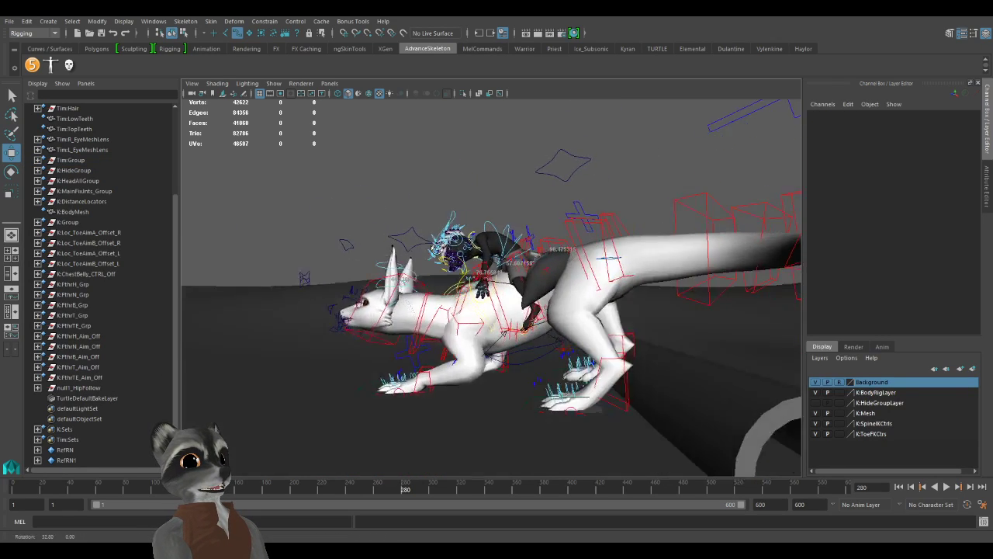
{"action": "left_click_drag", "start_coordinate": [589, 217], "coordinate": [508, 288], "text": "alt"}
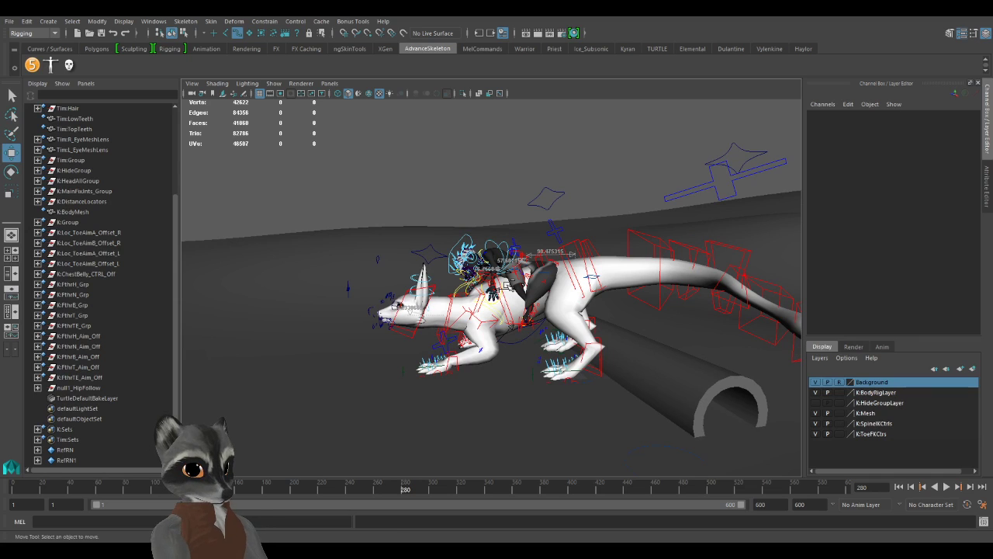
{"action": "key", "text": "ctrl+g"}
{"action": "left_click", "coordinate": [835, 116]}
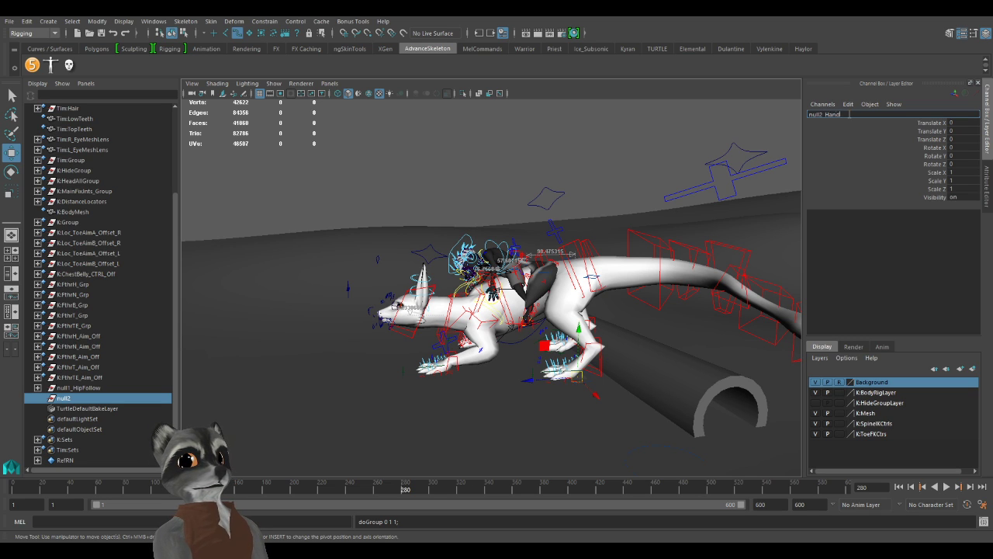
{"action": "key", "text": "Return"}
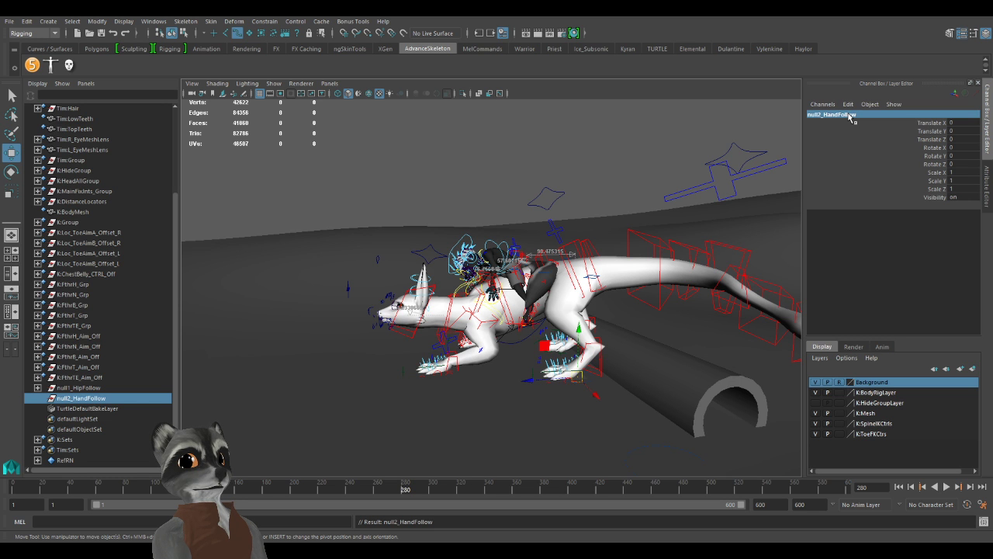
Parent-constrain null2_HandFollow to the creature's K:IKSpine4_M control.
{"action": "left_click_drag", "start_coordinate": [432, 379], "coordinate": [531, 374], "text": "alt"}
{"action": "right_click_drag", "start_coordinate": [531, 374], "coordinate": [584, 374], "text": "alt"}
{"action": "left_click_drag", "start_coordinate": [584, 374], "coordinate": [551, 378], "text": "alt"}
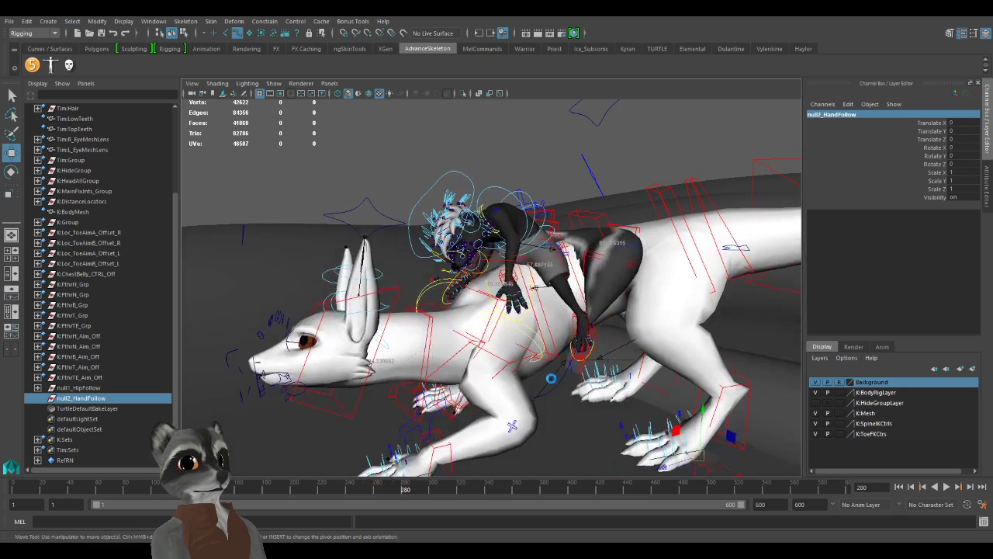
{"action": "left_click", "coordinate": [541, 308]}
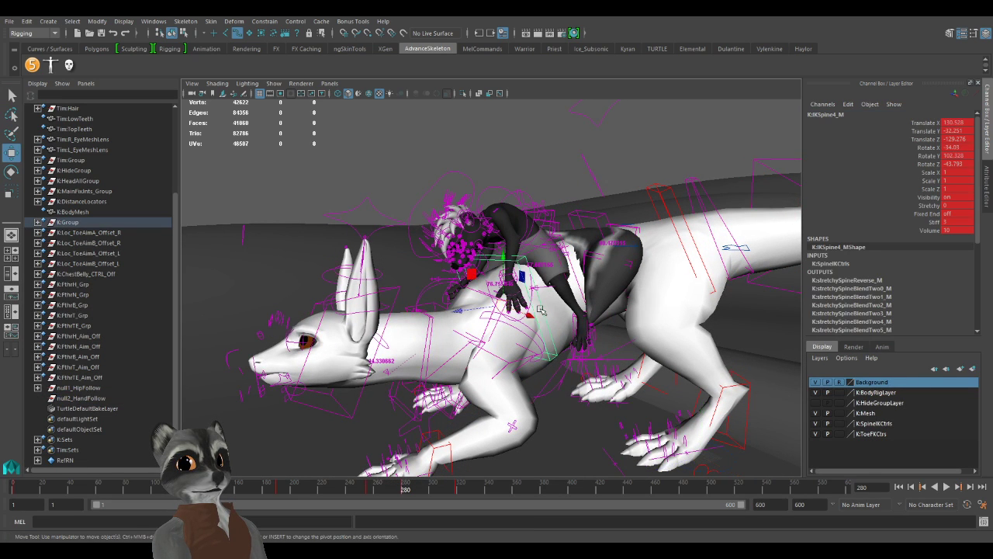
{"action": "left_click", "coordinate": [87, 398]}
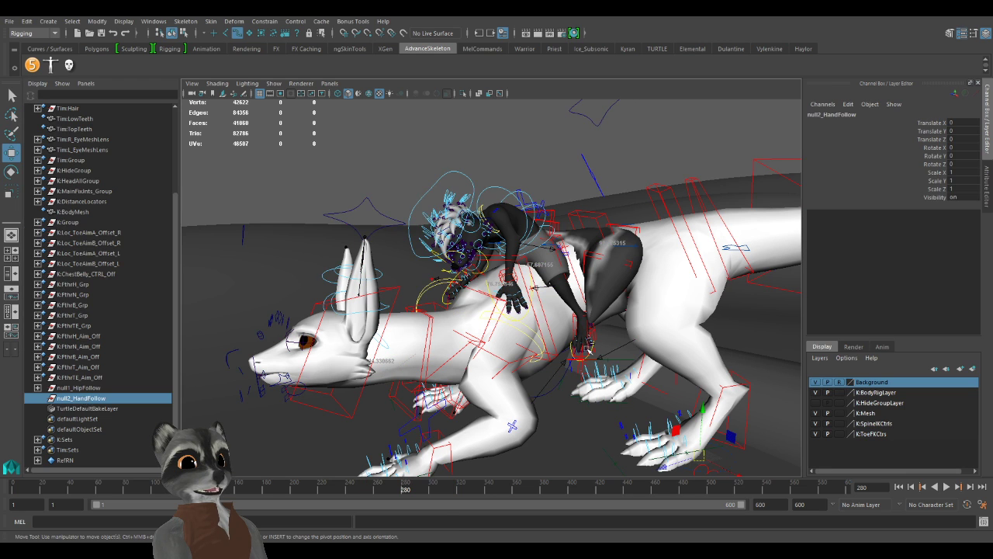
{"action": "key", "text": "ctrl+z"}
{"action": "left_click", "coordinate": [103, 399], "text": "ctrl"}
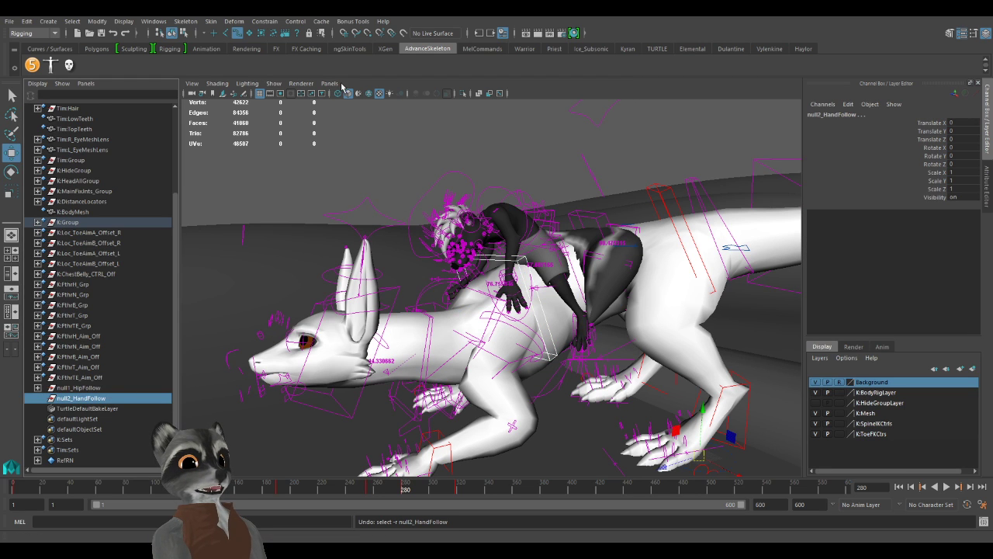
{"action": "left_click", "coordinate": [265, 21]}
{"action": "left_click", "coordinate": [279, 32]}
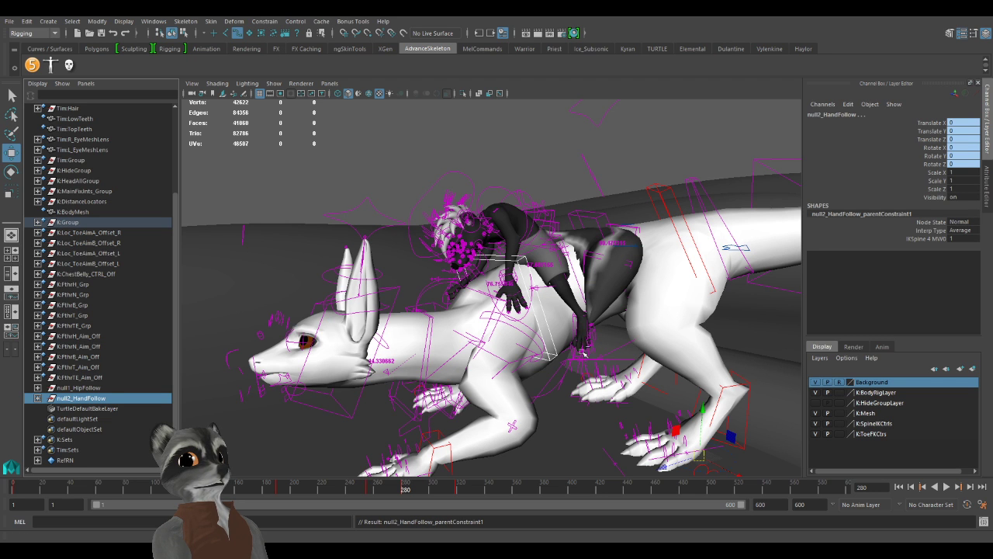
Examine null2_HandFollow, K:IKSpine4_M and Tim:IKArm_L around the rider's hand contact on the creature's back.
{"action": "left_click", "coordinate": [98, 401]}
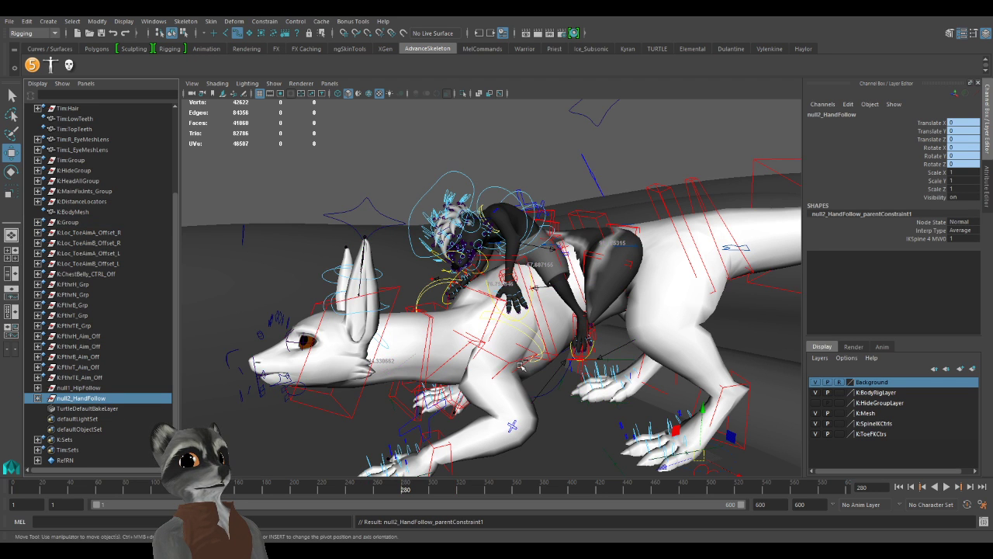
{"action": "key", "text": "f"}
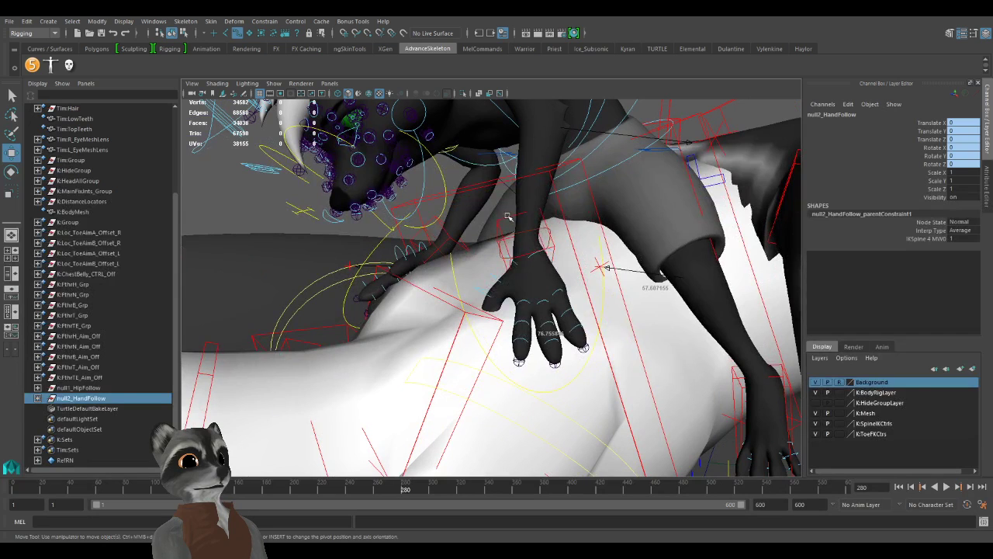
{"action": "left_click", "coordinate": [505, 219]}
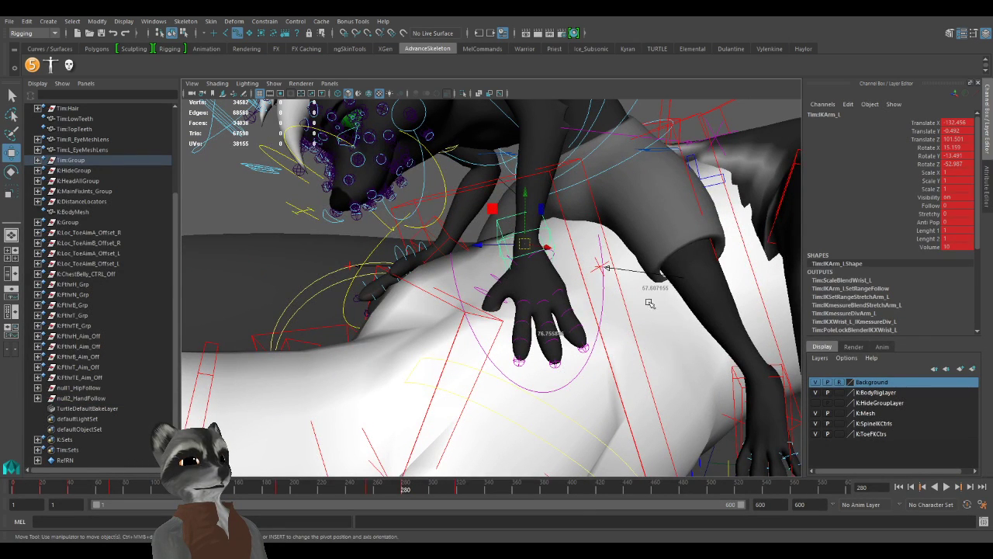
{"action": "right_click_drag", "start_coordinate": [649, 300], "coordinate": [571, 301], "text": "alt"}
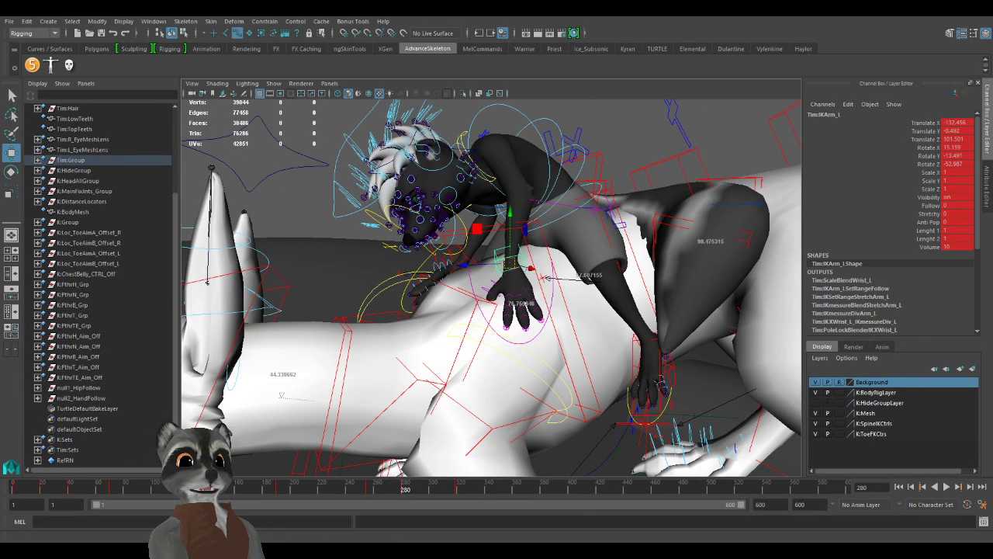
{"action": "right_click_drag", "start_coordinate": [570, 303], "coordinate": [492, 303], "text": "alt"}
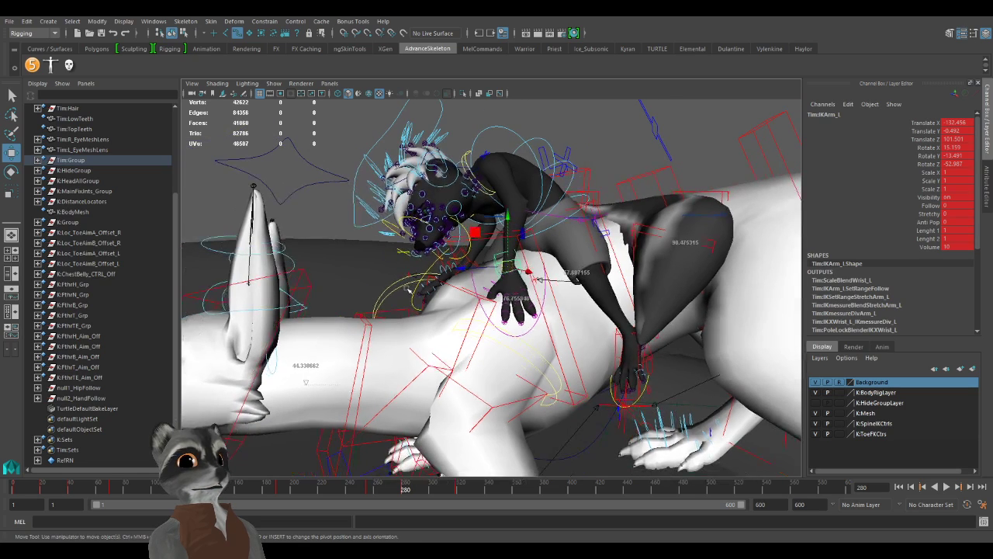
{"action": "left_click", "coordinate": [553, 298]}
{"action": "right_click_drag", "start_coordinate": [702, 411], "coordinate": [674, 413], "text": "alt"}
{"action": "left_click_drag", "start_coordinate": [674, 415], "coordinate": [109, 391], "text": "alt"}
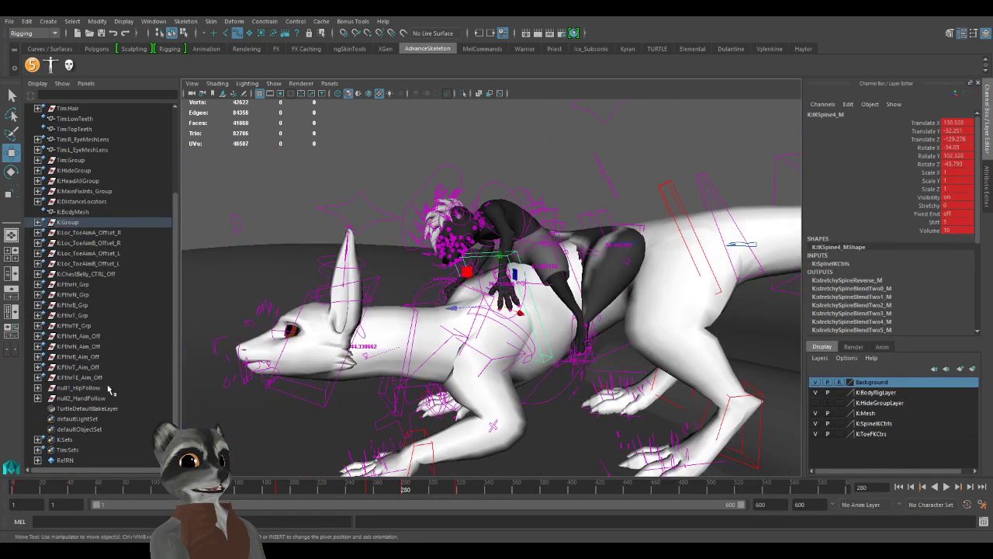
{"action": "left_click", "coordinate": [105, 398]}
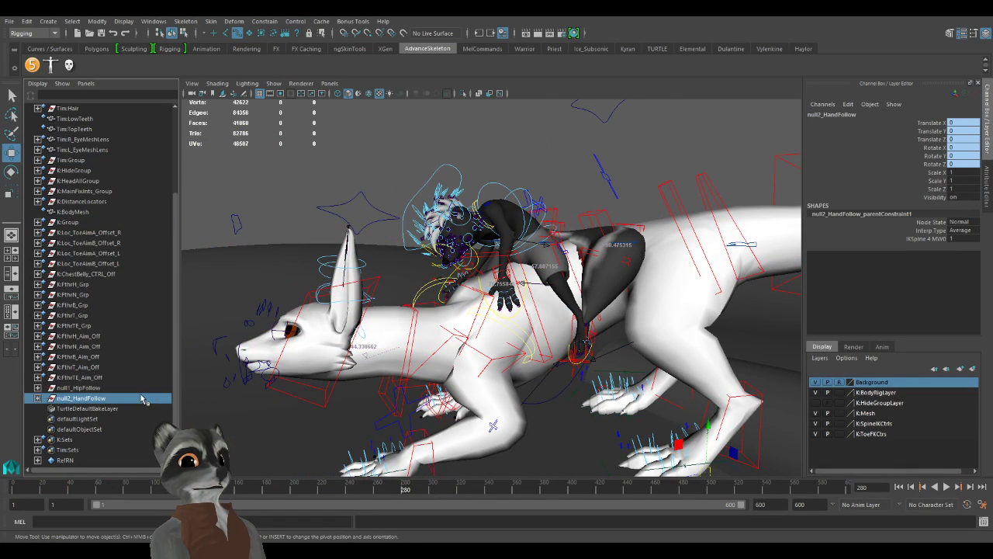
{"action": "key", "text": "f"}
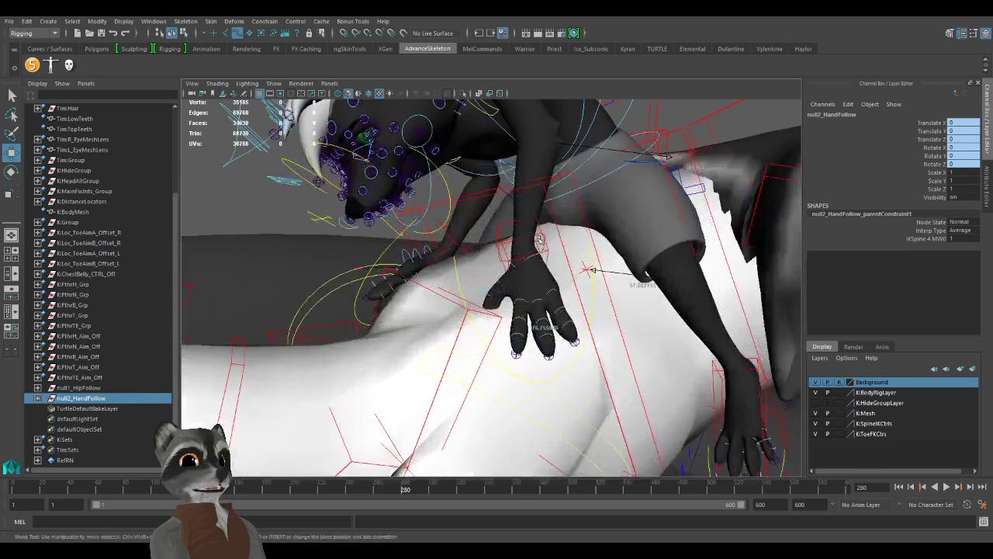
{"action": "left_click", "coordinate": [512, 223]}
{"action": "right_click_drag", "start_coordinate": [554, 322], "coordinate": [527, 269], "text": "alt"}
{"action": "left_click_drag", "start_coordinate": [528, 269], "coordinate": [521, 351], "text": "alt"}
{"action": "right_click_drag", "start_coordinate": [522, 351], "coordinate": [509, 356], "text": "alt"}
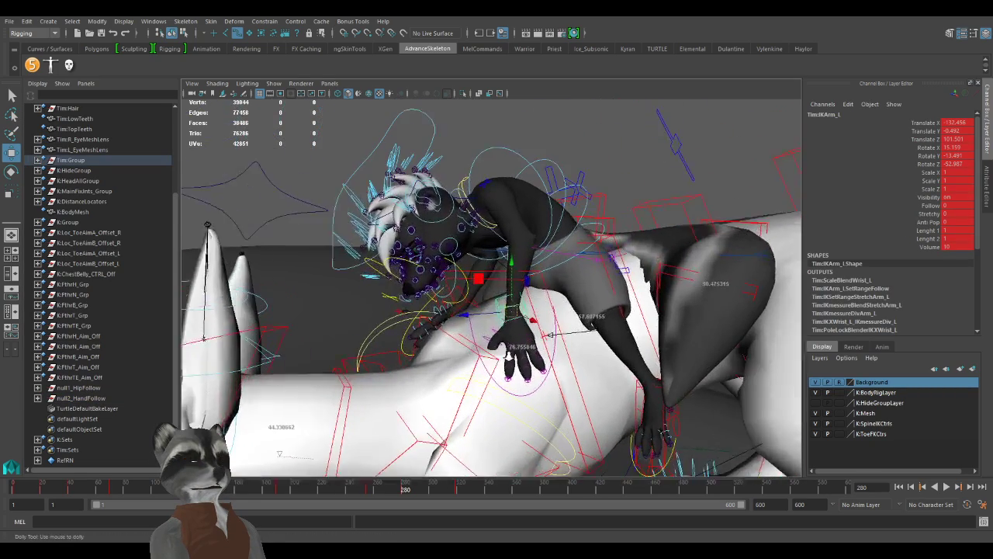
{"action": "left_click_drag", "start_coordinate": [620, 330], "coordinate": [541, 327], "text": "alt"}
Try moving the creature's K:IKSpine3_M control downward at frame 280, and undo the move.
{"action": "left_click", "coordinate": [590, 300]}
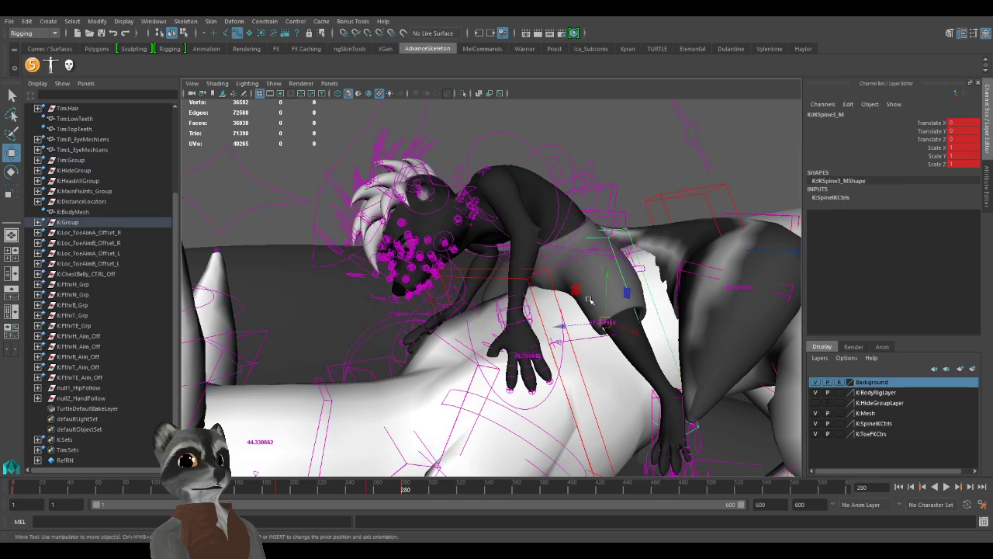
{"action": "left_click_drag", "start_coordinate": [605, 323], "coordinate": [614, 373]}
{"action": "key", "text": "ctrl+z"}
{"action": "key", "text": "ctrl+z"}
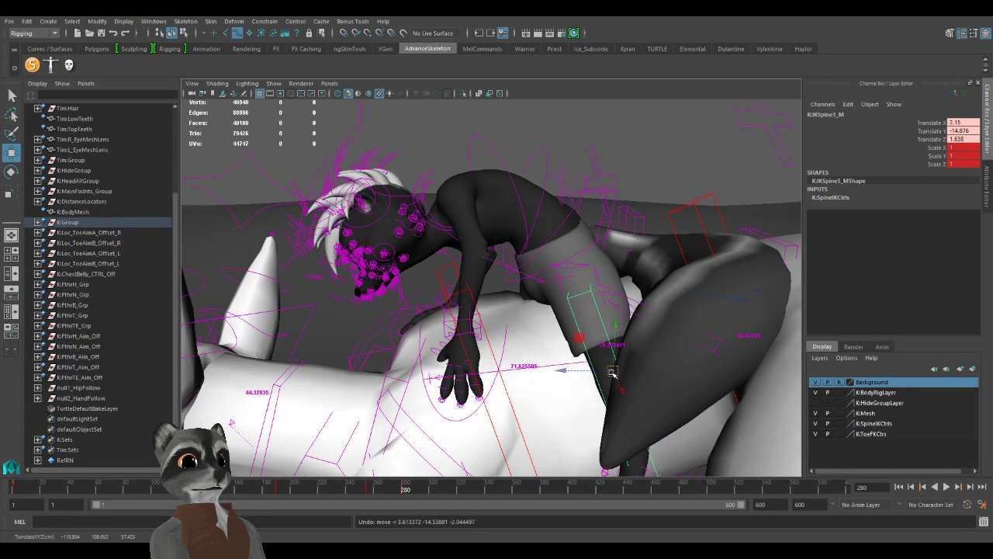
Go to the key at frame 255 and key Tim:RootExtraX_M's Null 1 Hip Follow W0 weight at 0.
{"action": "left_click", "coordinate": [578, 266]}
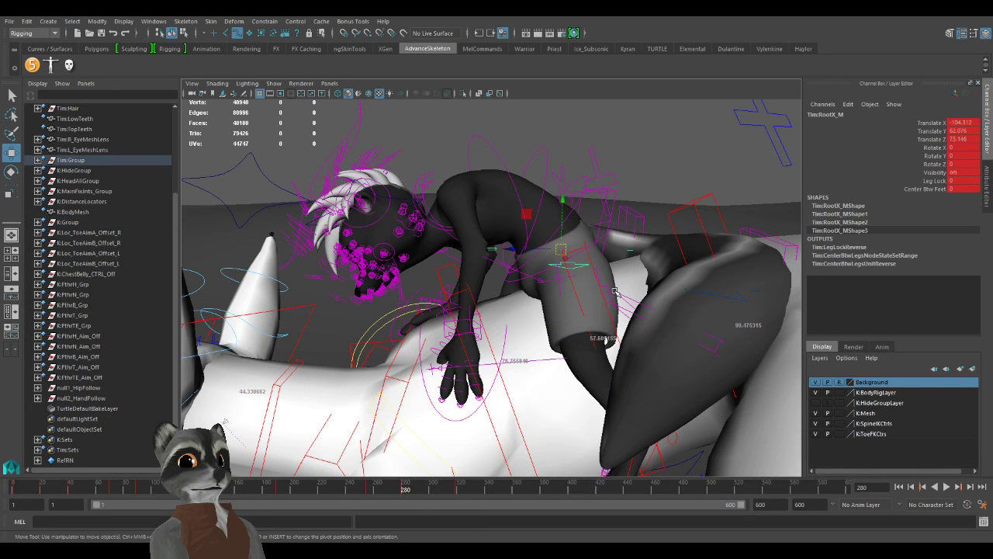
{"action": "key", "text": "Up"}
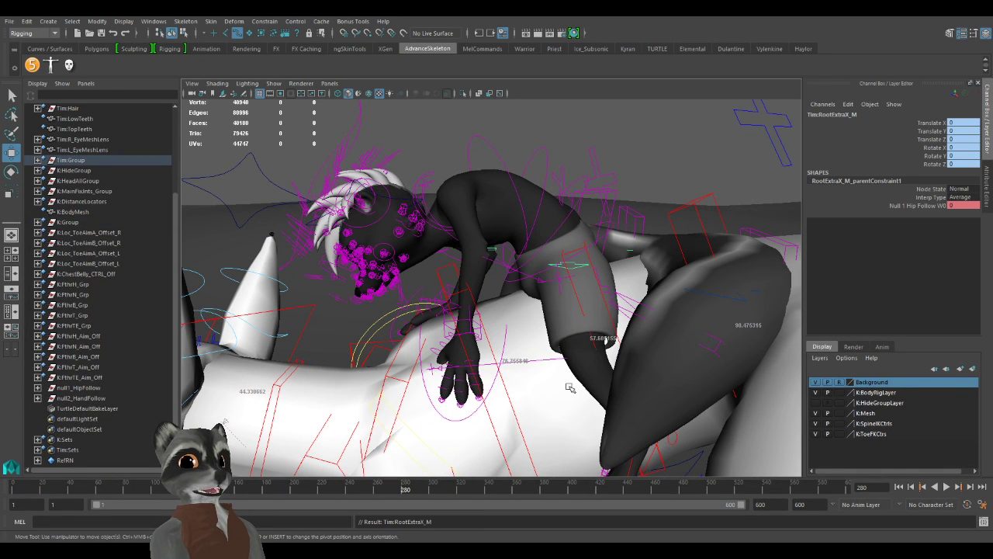
{"action": "left_click", "coordinate": [585, 266]}
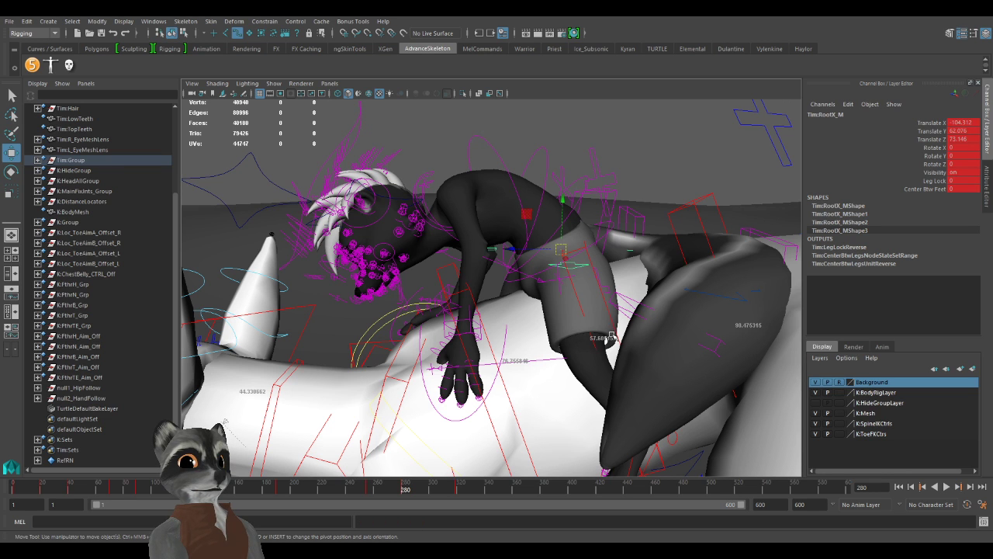
{"action": "key", "text": "comma"}
{"action": "key", "text": "period"}
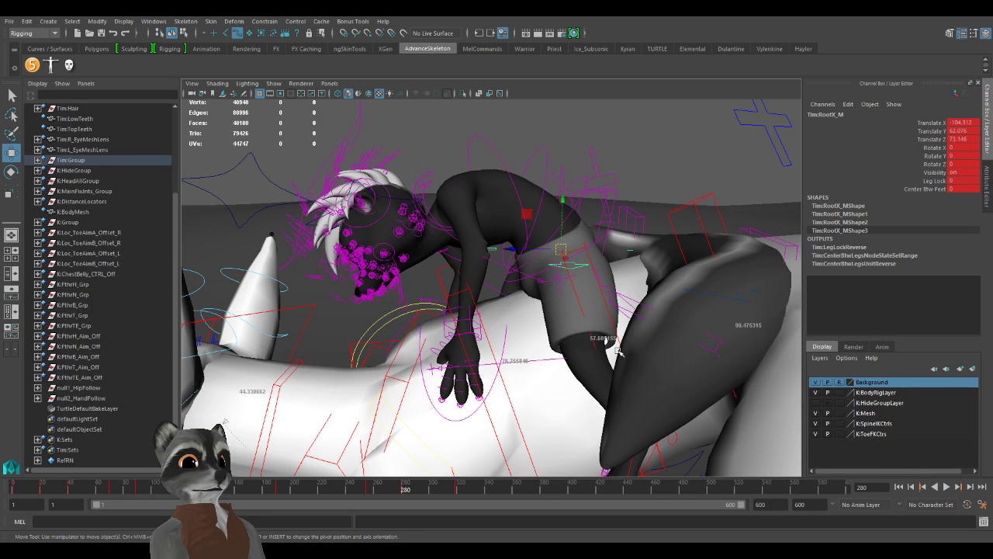
{"action": "key", "text": "comma"}
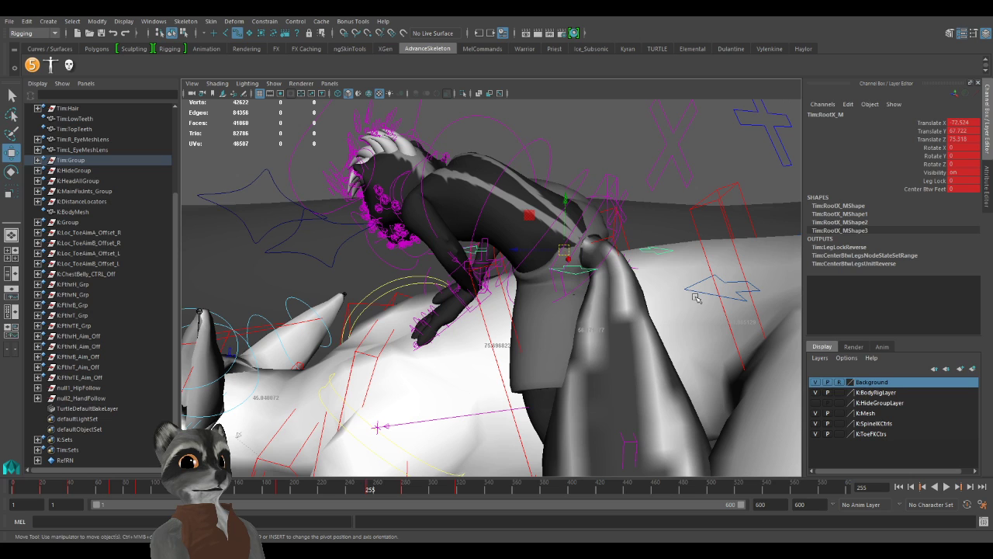
{"action": "left_click", "coordinate": [582, 274]}
{"action": "left_click", "coordinate": [902, 207]}
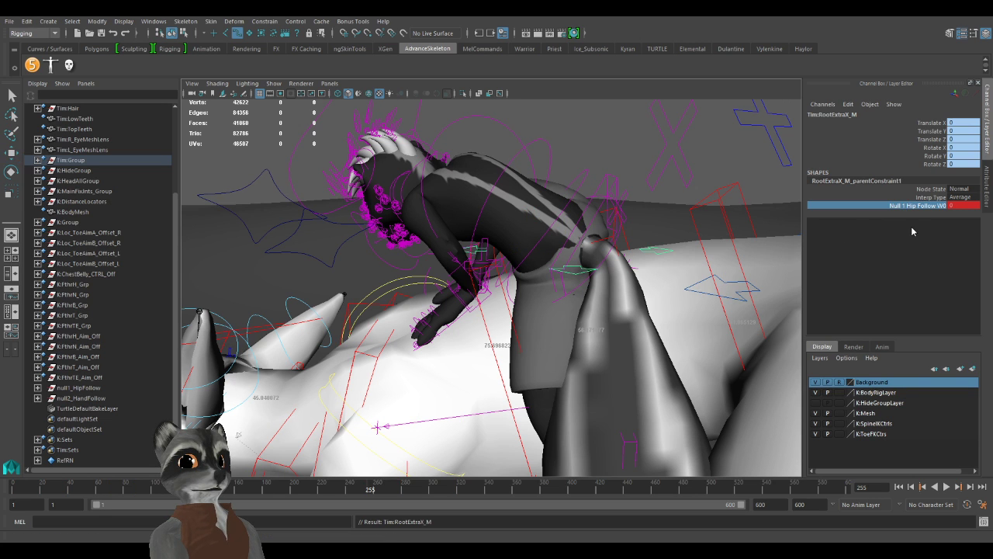
{"action": "key", "text": "s"}
At frame 280, set Tim:RootExtraX_M's Null 1 Hip Follow W0 weight to 1 and key it.
{"action": "left_click_drag", "start_coordinate": [534, 329], "coordinate": [593, 288], "text": "alt"}
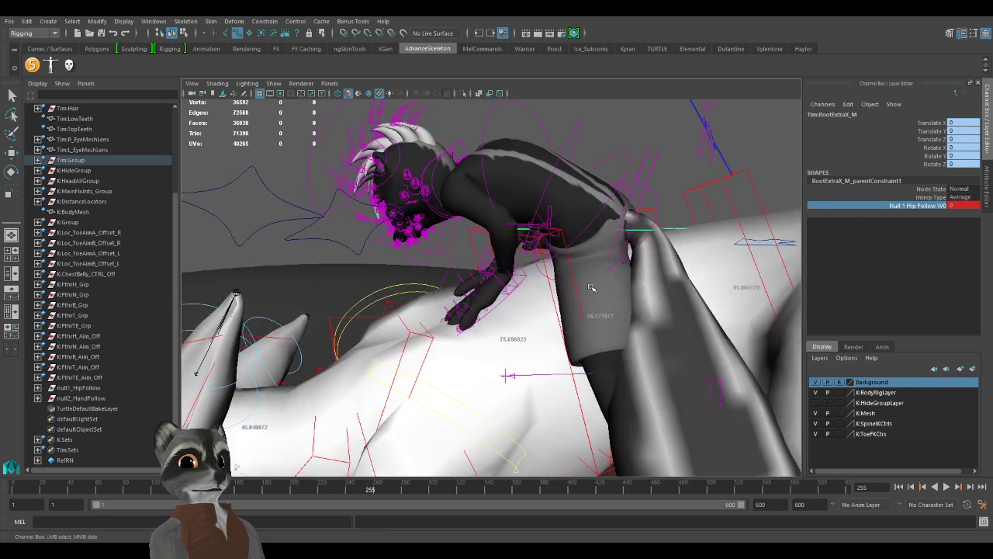
{"action": "left_click", "coordinate": [666, 228]}
{"action": "key", "text": "w"}
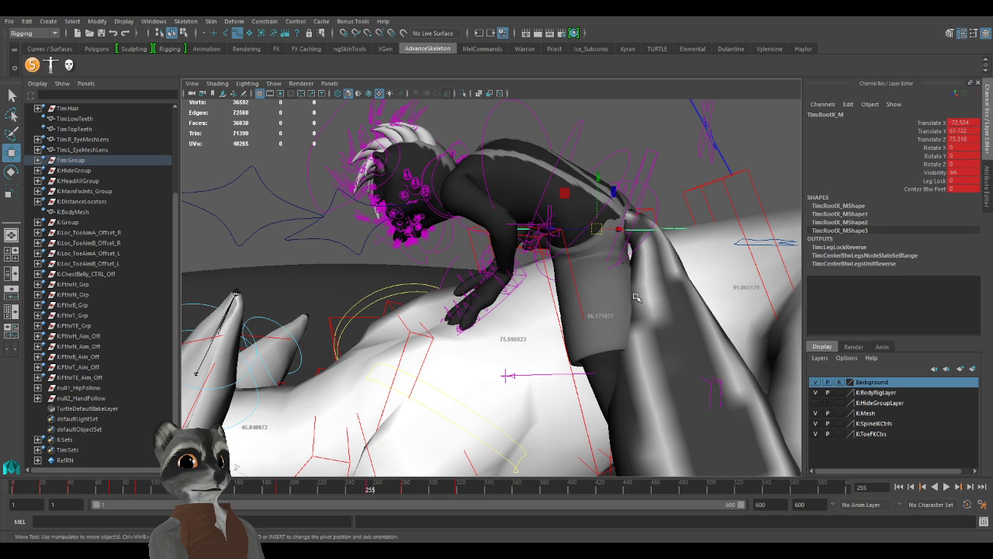
{"action": "key", "text": "period"}
{"action": "key", "text": "Up"}
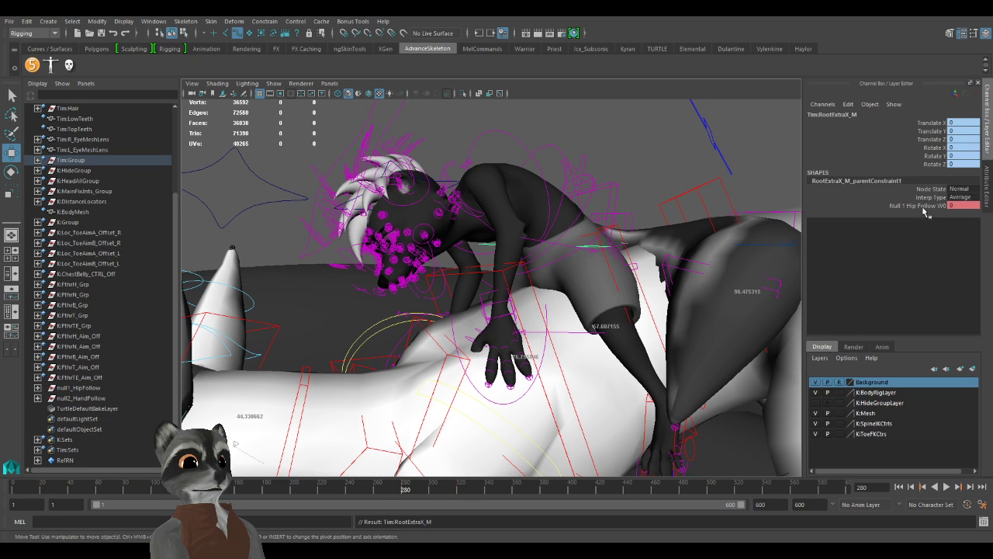
{"action": "left_click", "coordinate": [962, 206]}
{"action": "type", "text": "1"}
{"action": "key", "text": "Return"}
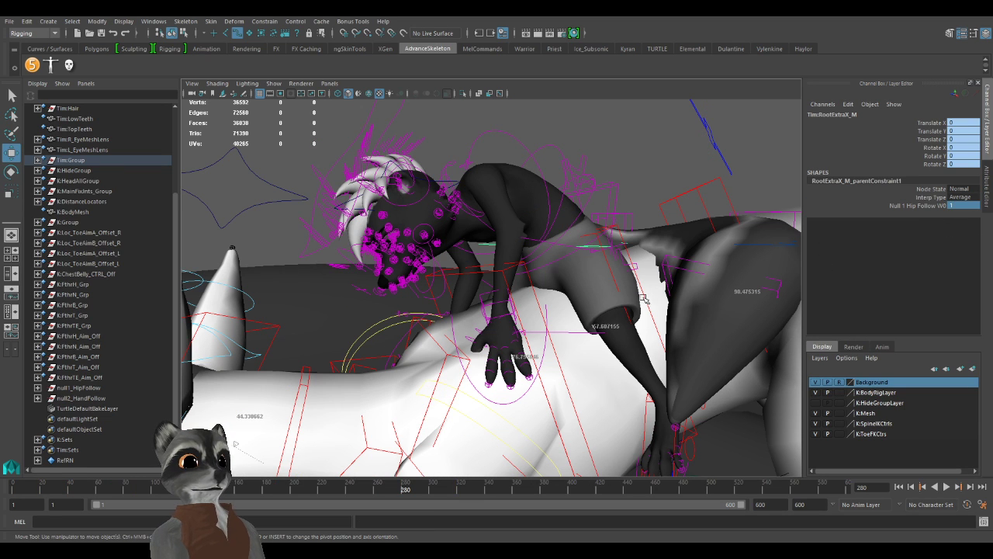
{"action": "middle_click_drag", "start_coordinate": [643, 299], "coordinate": [641, 308], "text": "alt"}
{"action": "left_click", "coordinate": [920, 207]}
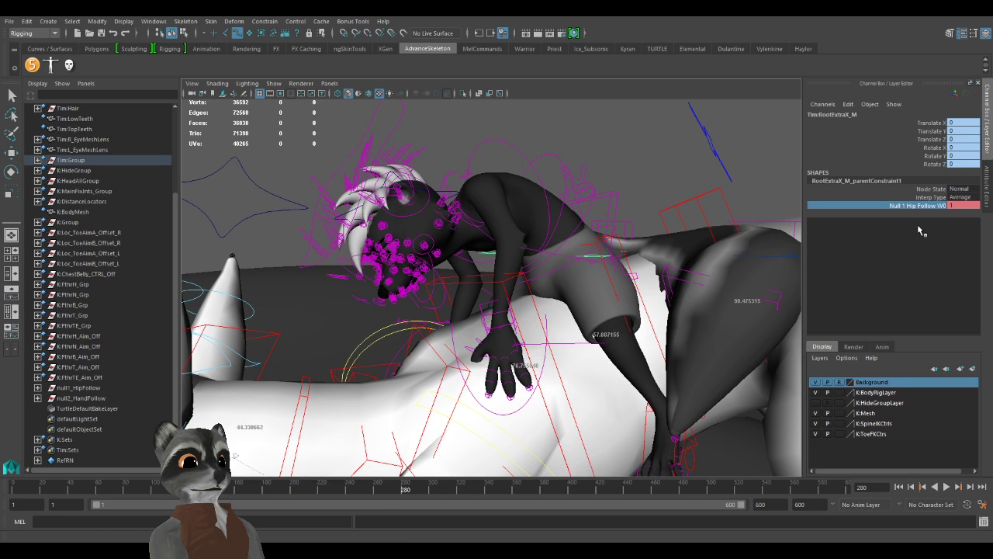
{"action": "key", "text": "s"}
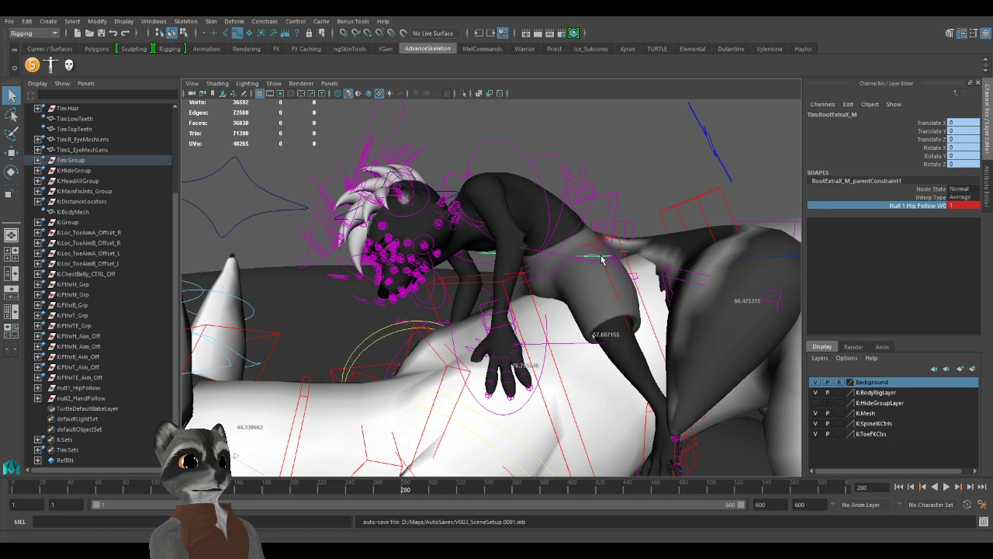
Step through Tim:RootX_M's keys from frame 280, checking the rider's hips at frames 319 and 255.
{"action": "left_click", "coordinate": [596, 258]}
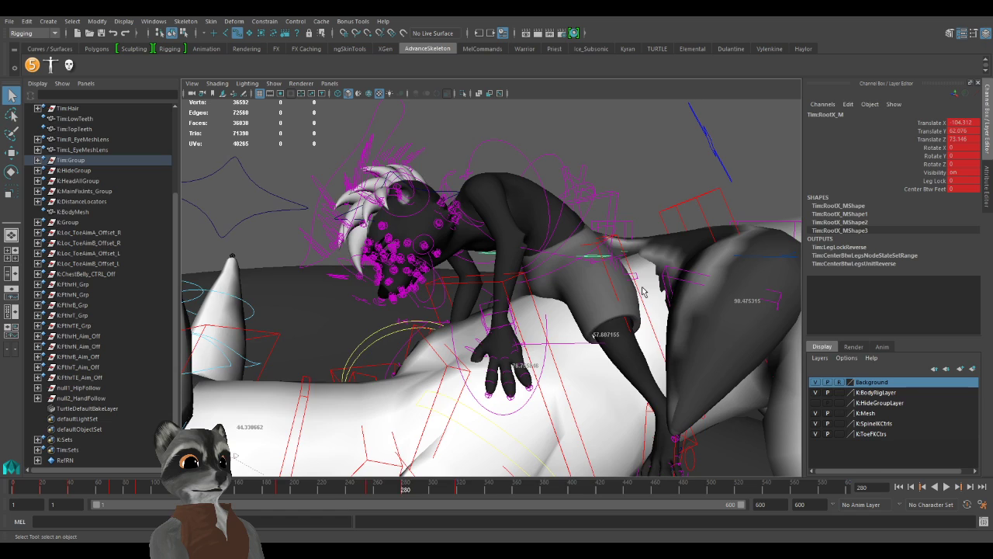
{"action": "key", "text": "period"}
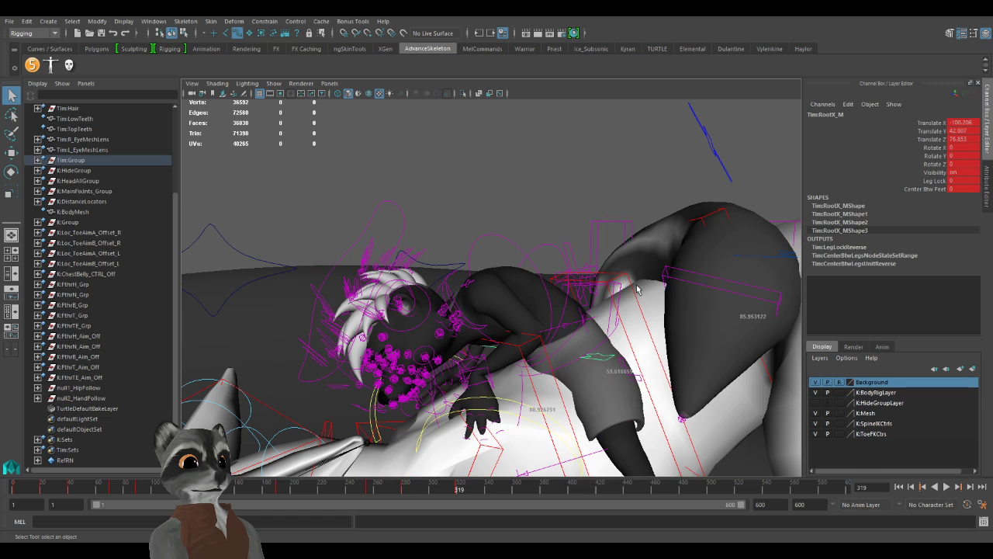
{"action": "key", "text": "Up"}
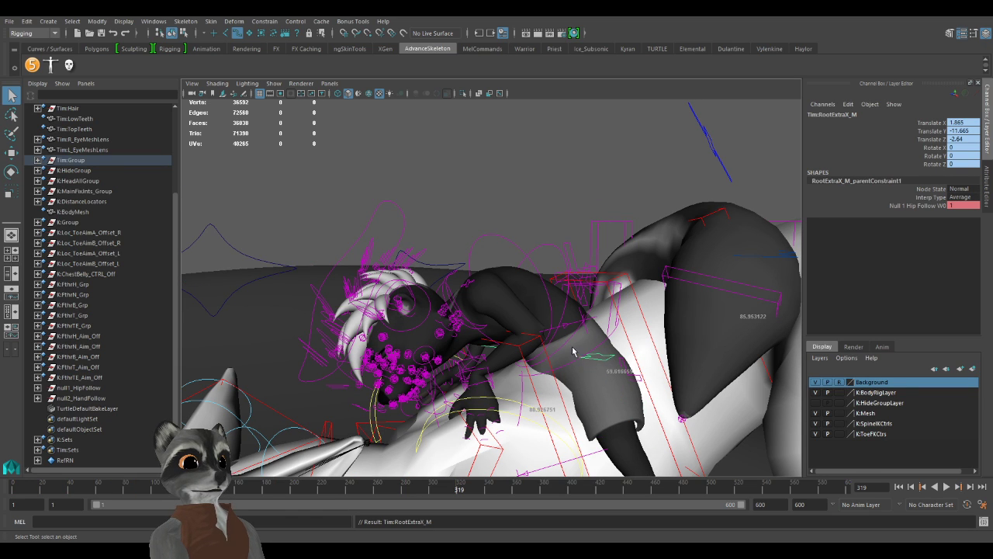
{"action": "left_click", "coordinate": [610, 362]}
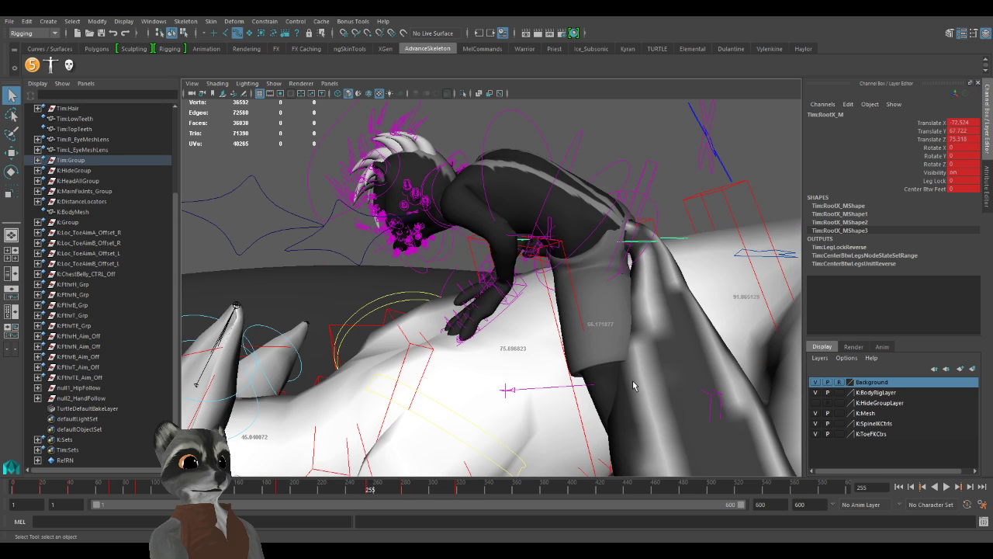
Try moving the creature's K:IKSpine3_M control twice at frame 280 to test the rider's follow, undoing each move.
{"action": "key", "text": "w"}
{"action": "left_click", "coordinate": [647, 319]}
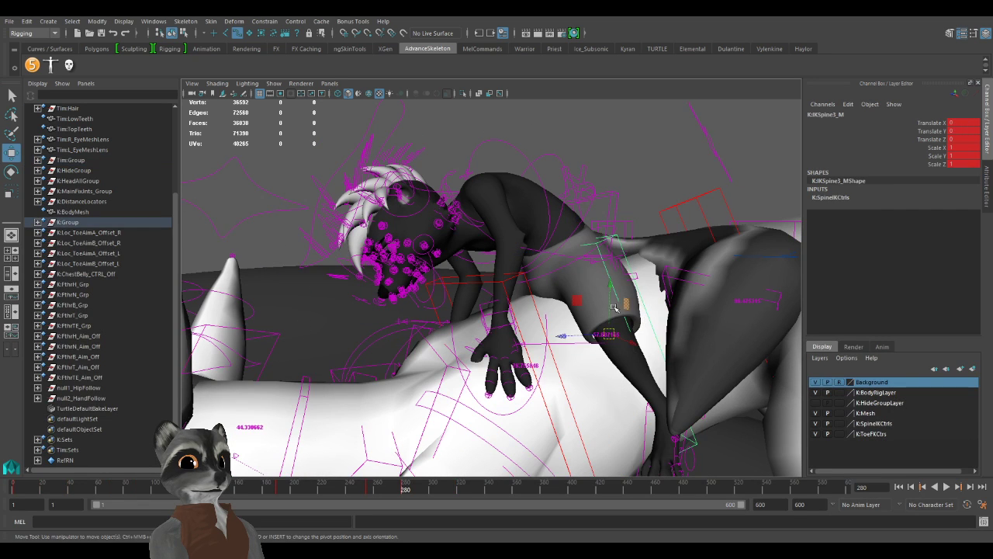
{"action": "mouse_move", "coordinate": [608, 331]}
{"action": "left_mouse_down"}
{"action": "mouse_move", "coordinate": [638, 313]}
{"action": "mouse_move", "coordinate": [614, 310]}
{"action": "mouse_move", "coordinate": [609, 349]}
{"action": "left_mouse_up"}
{"action": "right_click_drag", "start_coordinate": [608, 349], "coordinate": [543, 333], "text": "alt"}
{"action": "left_click_drag", "start_coordinate": [543, 334], "coordinate": [506, 345], "text": "alt"}
{"action": "key", "text": "ctrl+z"}
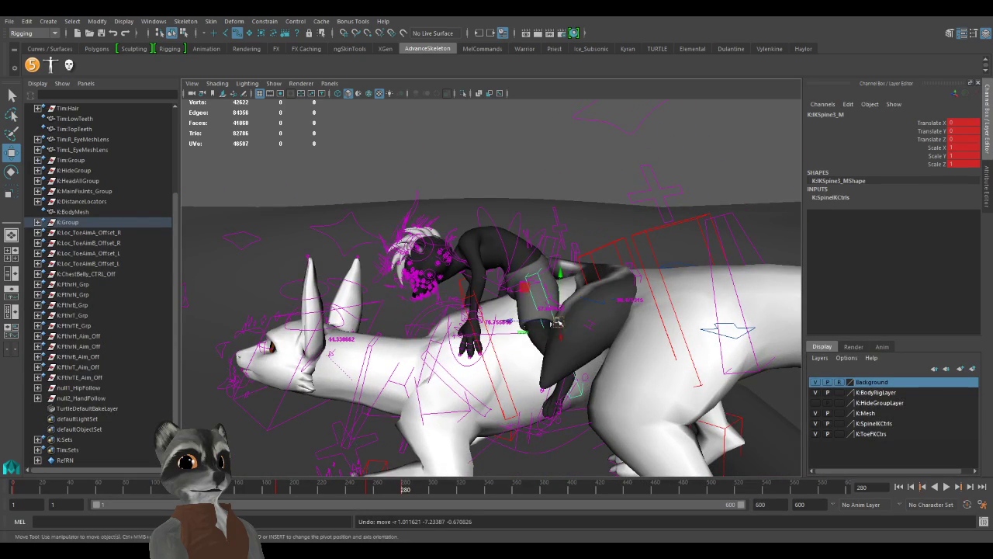
{"action": "left_click_drag", "start_coordinate": [555, 326], "coordinate": [446, 397]}
{"action": "key", "text": "ctrl+z"}
{"action": "right_click_drag", "start_coordinate": [447, 397], "coordinate": [399, 370], "text": "alt"}
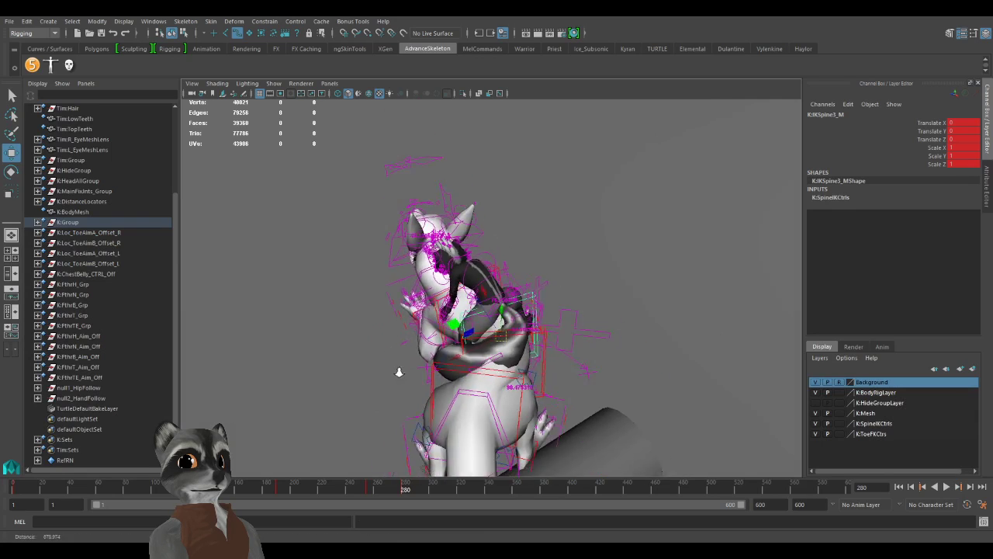
{"action": "left_click_drag", "start_coordinate": [399, 370], "coordinate": [501, 350], "text": "alt"}
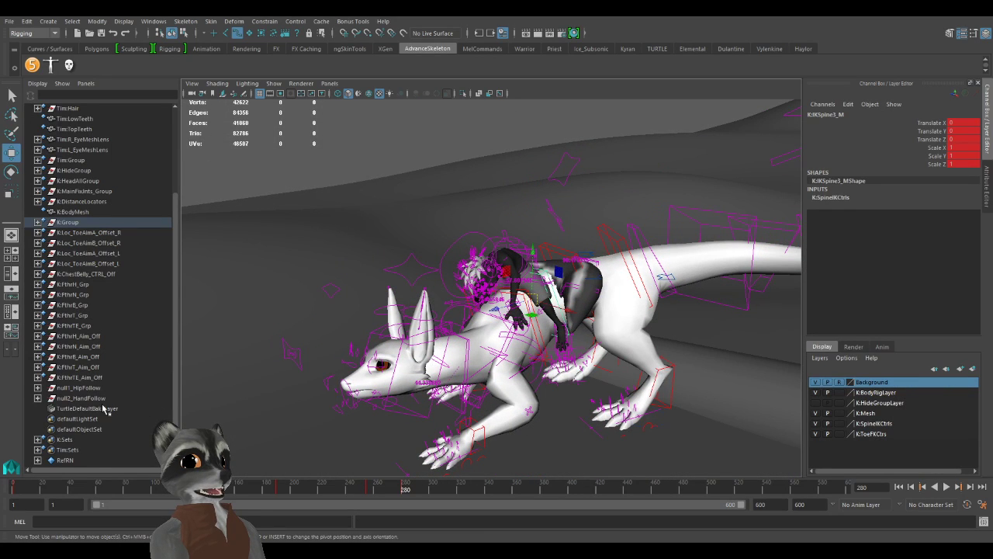
Try grouping null1_HipFollow and moving the new group, and undo both changes.
{"action": "left_click", "coordinate": [79, 387]}
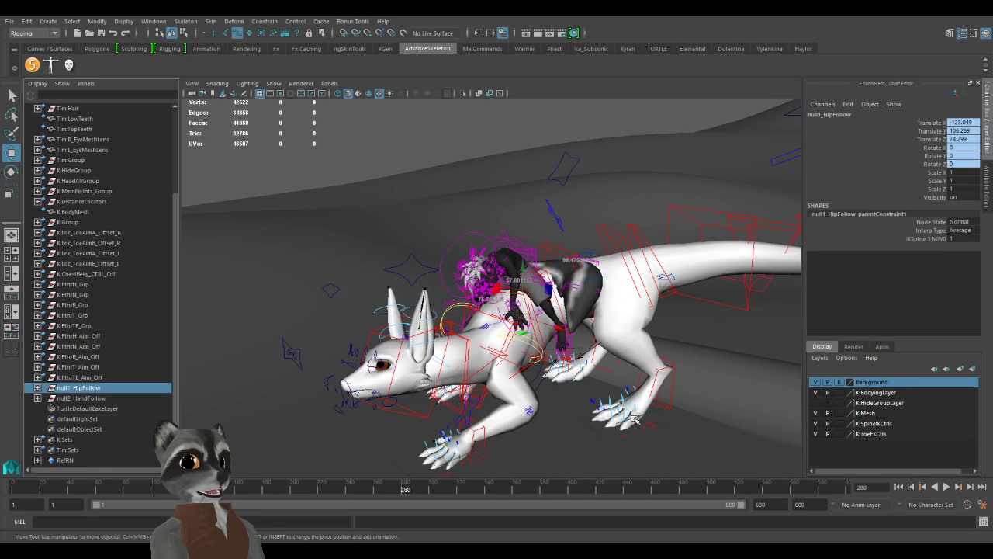
{"action": "left_click_drag", "start_coordinate": [465, 364], "coordinate": [505, 367], "text": "alt"}
{"action": "right_click_drag", "start_coordinate": [505, 367], "coordinate": [675, 404], "text": "alt"}
{"action": "left_click_drag", "start_coordinate": [674, 404], "coordinate": [621, 394], "text": "alt"}
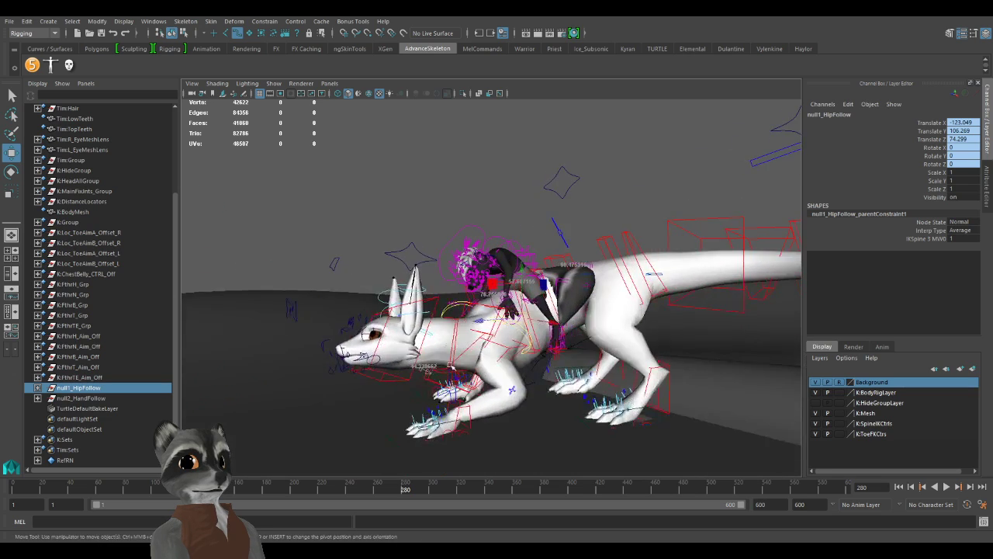
{"action": "right_click_drag", "start_coordinate": [559, 388], "coordinate": [644, 404], "text": "alt"}
{"action": "left_click_drag", "start_coordinate": [644, 404], "coordinate": [614, 399], "text": "alt"}
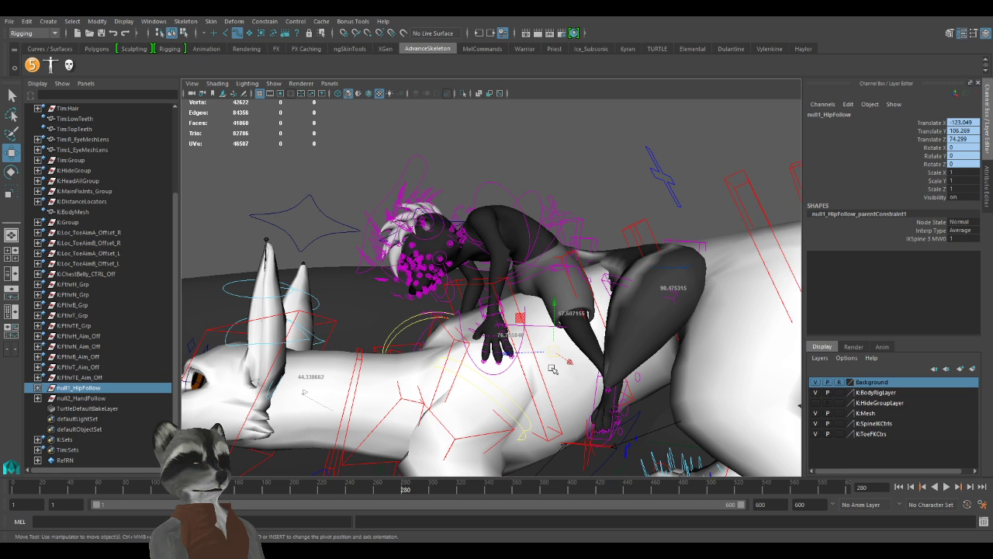
{"action": "key", "text": "ctrl+g"}
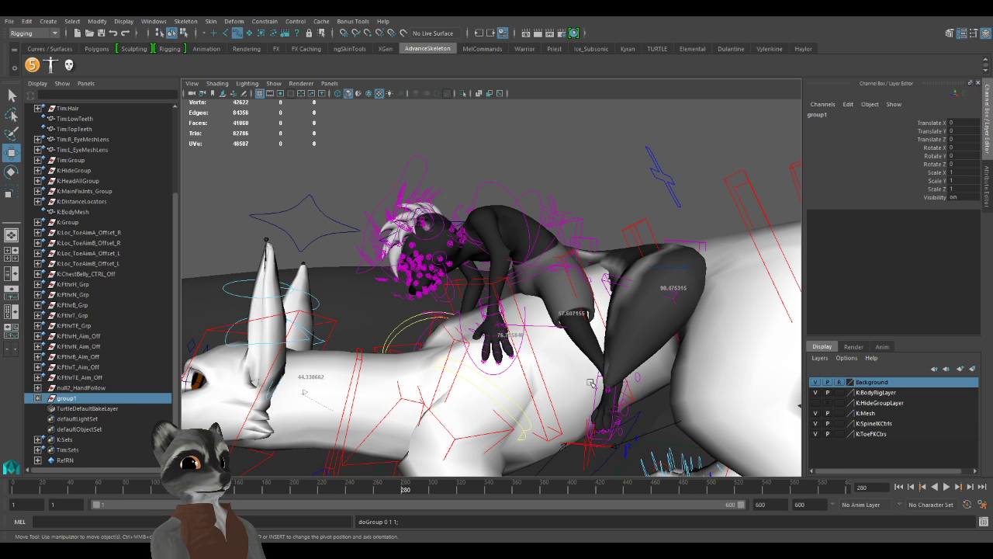
{"action": "scroll", "coordinate": [591, 384], "scroll_direction": "down", "scroll_amount": 5}
{"action": "left_click_drag", "start_coordinate": [591, 385], "coordinate": [615, 402], "text": "alt"}
{"action": "key", "text": "ctrl+z"}
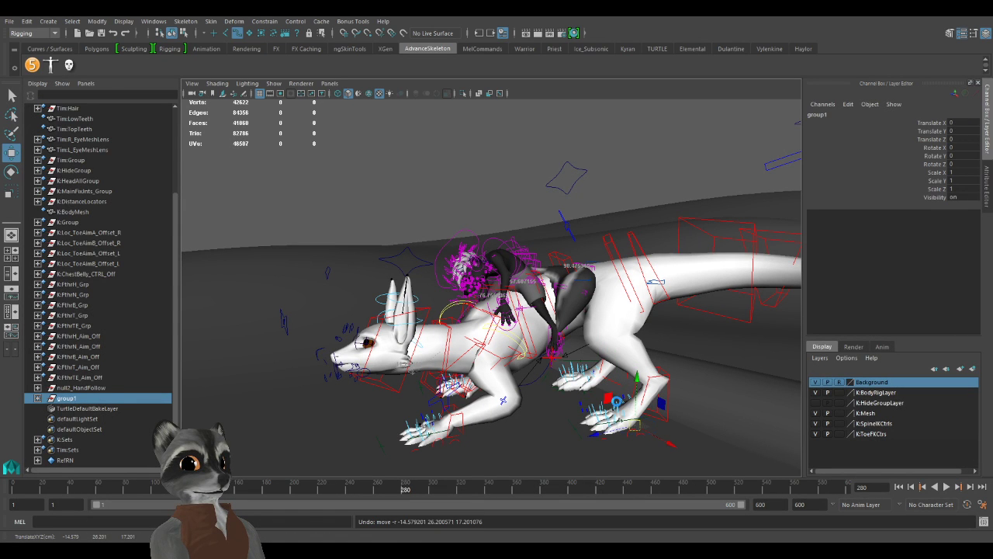
{"action": "key", "text": "ctrl+z"}
Try moving null1_HipFollow directly and keying it at frame 280, and undo the moves and the key.
{"action": "scroll", "coordinate": [478, 357], "scroll_direction": "up", "scroll_amount": 6}
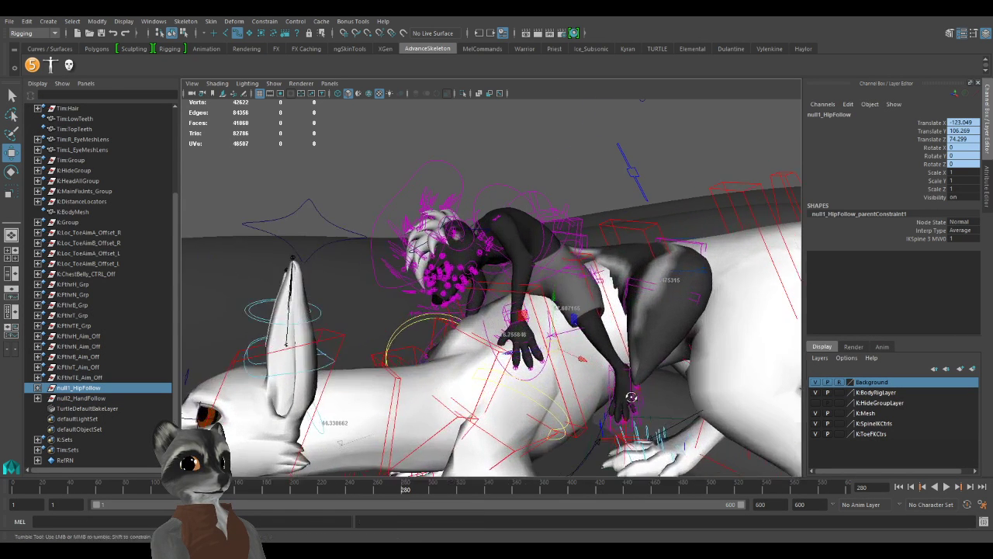
{"action": "left_click_drag", "start_coordinate": [478, 357], "coordinate": [556, 359], "text": "alt"}
{"action": "middle_click_drag", "start_coordinate": [556, 358], "coordinate": [559, 329]}
{"action": "key", "text": "ctrl+z"}
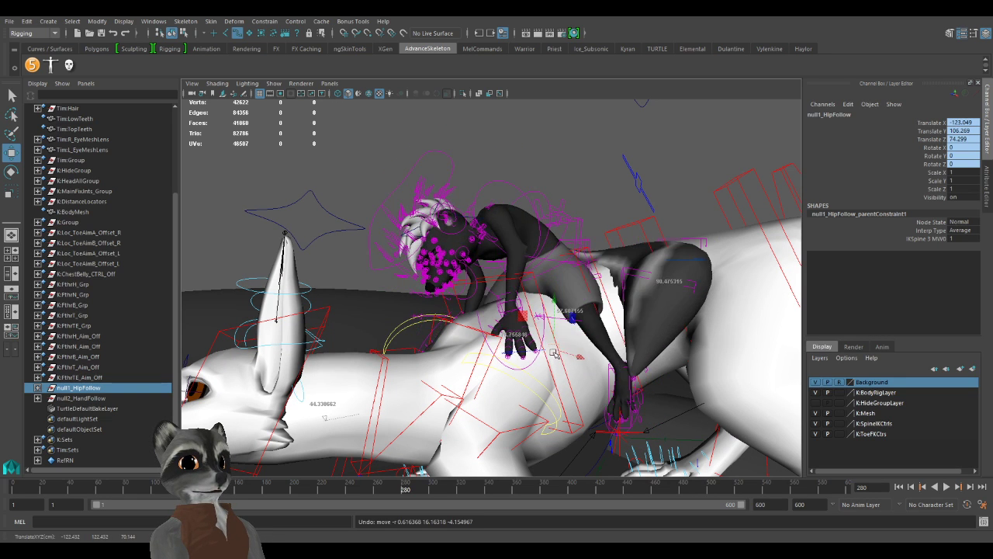
{"action": "key", "text": "ctrl+z"}
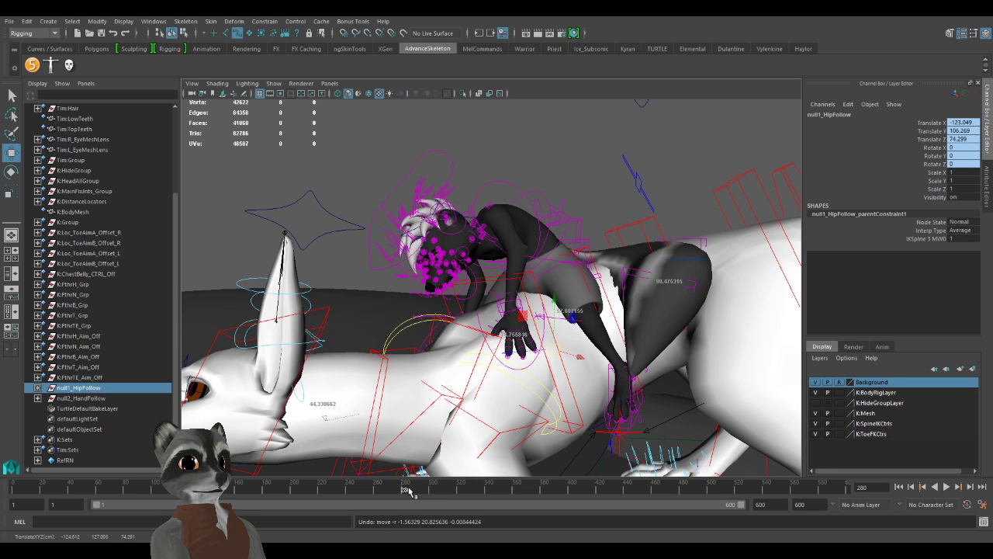
{"action": "key", "text": "s"}
{"action": "key", "text": "ctrl+z"}
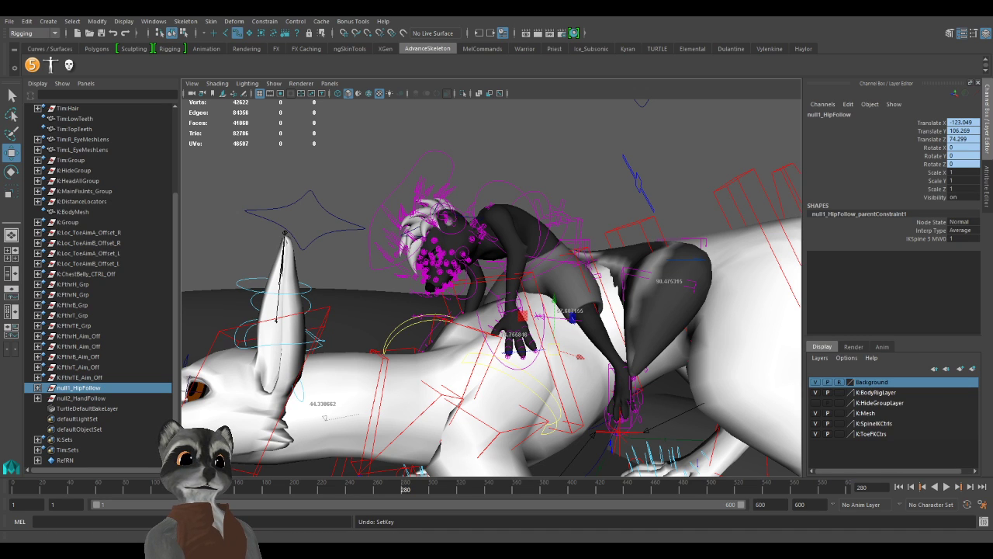
{"action": "key", "text": "w"}
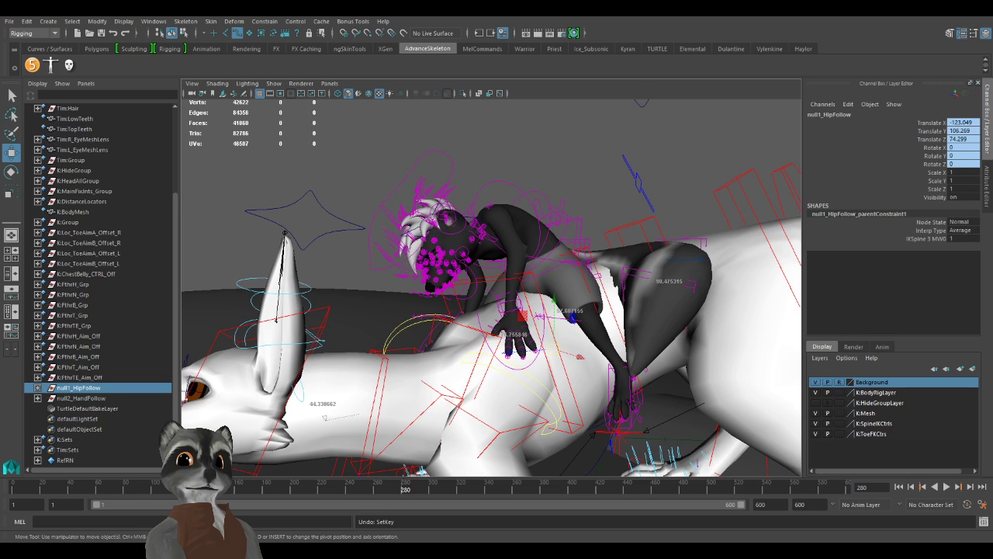
{"action": "scroll", "coordinate": [491, 277], "scroll_direction": "down", "scroll_amount": 5}
{"action": "scroll", "coordinate": [492, 277], "scroll_direction": "up", "scroll_amount": 5}
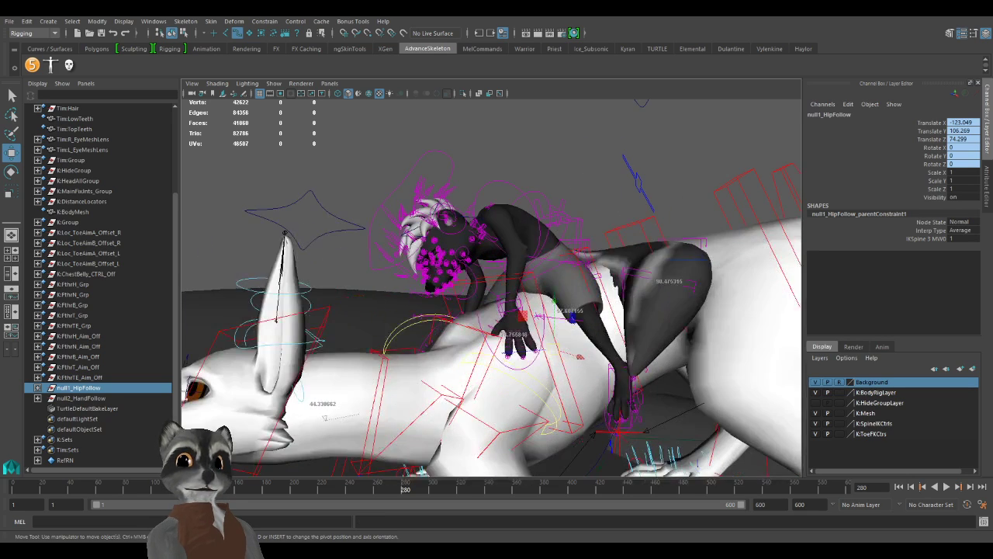
{"action": "scroll", "coordinate": [492, 277], "scroll_direction": "down", "scroll_amount": 3}
{"action": "scroll", "coordinate": [491, 277], "scroll_direction": "up", "scroll_amount": 1}
{"action": "left_click_drag", "start_coordinate": [494, 377], "coordinate": [544, 386], "text": "alt"}
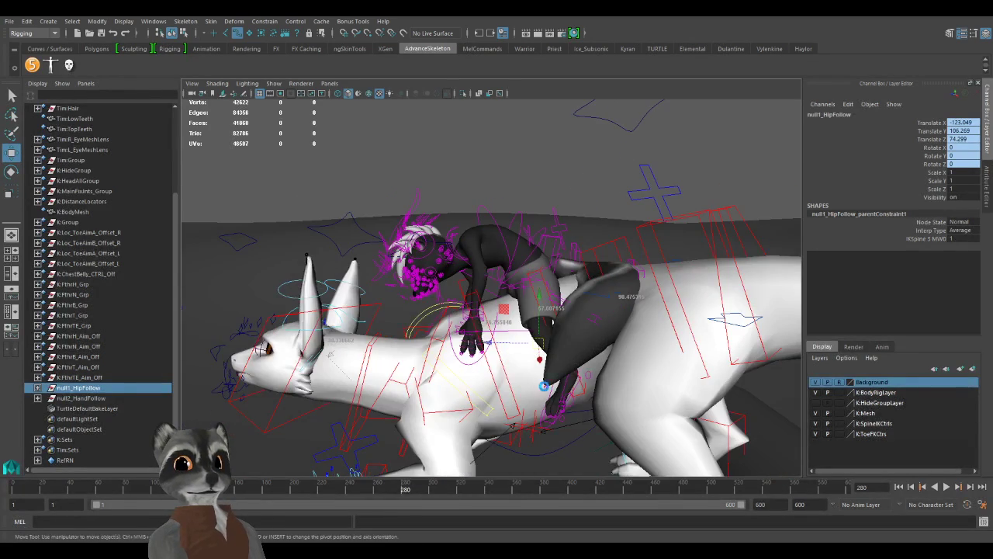
Select K:IKSpine4_M and review the creature's motion by scrubbing back to frame 195 and playing the animation.
{"action": "scroll", "coordinate": [482, 380], "scroll_direction": "down", "scroll_amount": 5}
{"action": "mouse_move", "coordinate": [479, 381]}
{"action": "left_mouse_down", "text": "alt"}
{"action": "mouse_move", "coordinate": [567, 368]}
{"action": "mouse_move", "coordinate": [555, 394]}
{"action": "mouse_move", "coordinate": [489, 384]}
{"action": "mouse_move", "coordinate": [509, 380]}
{"action": "mouse_move", "coordinate": [482, 372]}
{"action": "left_mouse_up", "text": "alt"}
{"action": "scroll", "coordinate": [590, 393], "scroll_direction": "up", "scroll_amount": 3}
{"action": "scroll", "coordinate": [497, 383], "scroll_direction": "up", "scroll_amount": 4}
{"action": "left_click", "coordinate": [480, 272]}
{"action": "scroll", "coordinate": [423, 302], "scroll_direction": "down", "scroll_amount": 5}
{"action": "left_click_drag", "start_coordinate": [400, 304], "coordinate": [425, 362], "text": "alt"}
{"action": "scroll", "coordinate": [437, 334], "scroll_direction": "up", "scroll_amount": 3}
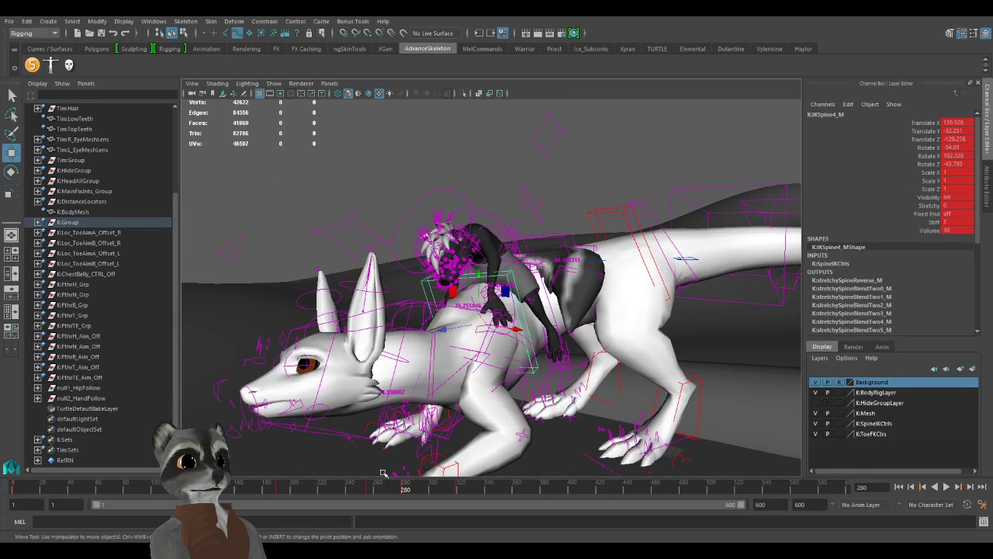
{"action": "left_click_drag", "start_coordinate": [356, 486], "coordinate": [284, 476]}
{"action": "scroll", "coordinate": [388, 392], "scroll_direction": "down", "scroll_amount": 5}
{"action": "left_click_drag", "start_coordinate": [393, 390], "coordinate": [435, 395], "text": "alt"}
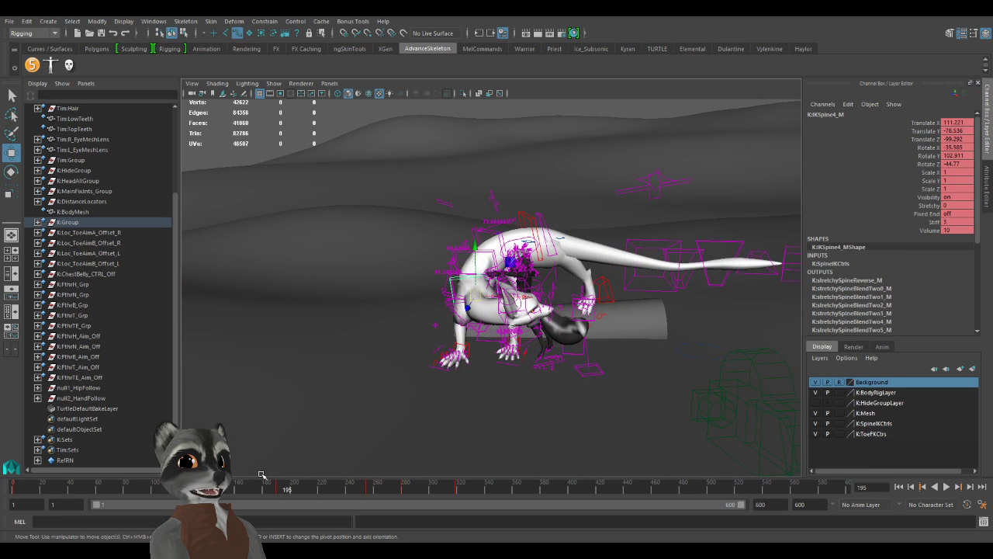
{"action": "key", "text": "alt+v"}
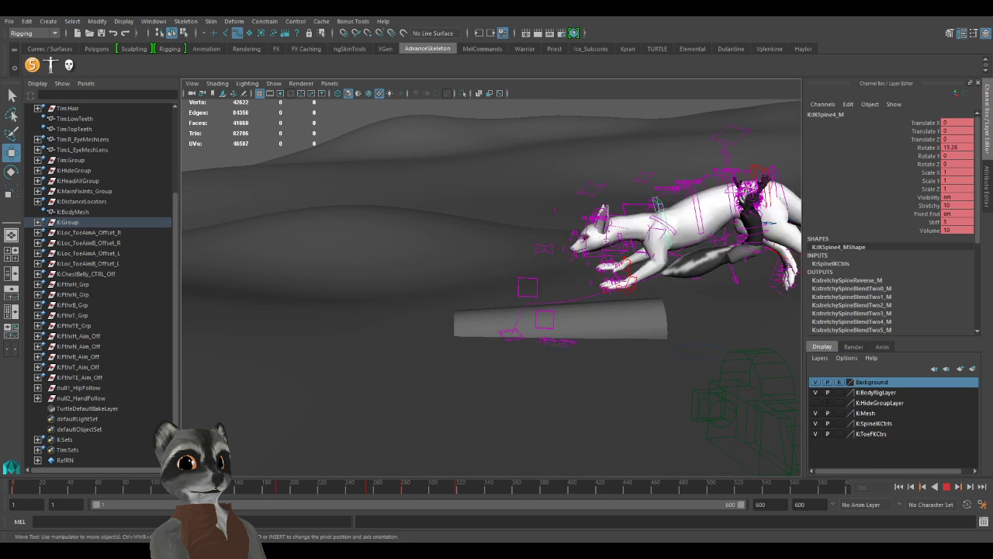
Go to frame 164 and correct Tim:RootExtraX_M's Null 1 Hip Follow W0 weight there to 0.
{"action": "mouse_move", "coordinate": [198, 478]}
{"action": "left_mouse_down"}
{"action": "mouse_move", "coordinate": [382, 478]}
{"action": "mouse_move", "coordinate": [363, 490]}
{"action": "mouse_move", "coordinate": [203, 489]}
{"action": "mouse_move", "coordinate": [288, 489]}
{"action": "mouse_move", "coordinate": [243, 488]}
{"action": "left_mouse_up"}
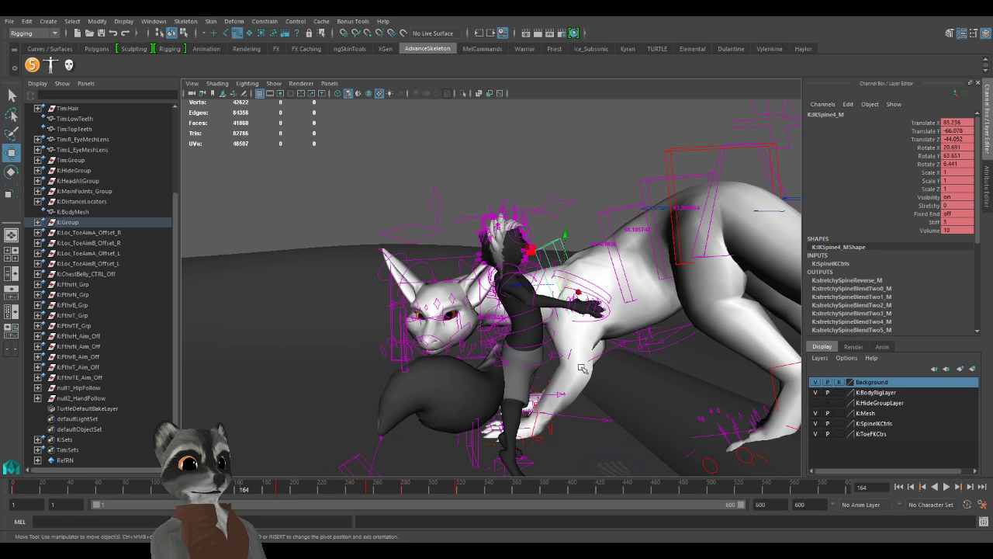
{"action": "left_click", "coordinate": [554, 355]}
{"action": "left_click", "coordinate": [556, 401]}
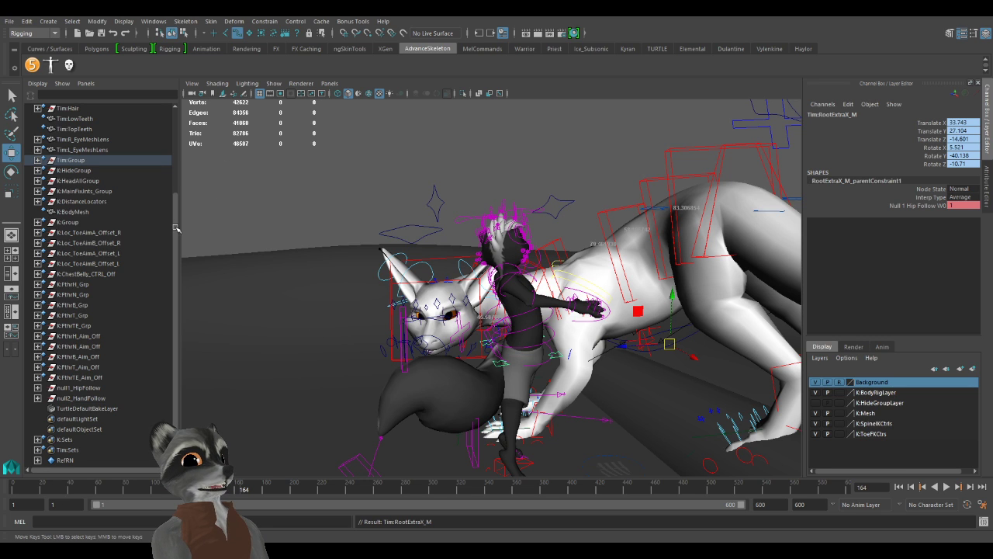
{"action": "type", "text": "0"}
{"action": "key", "text": "Return"}
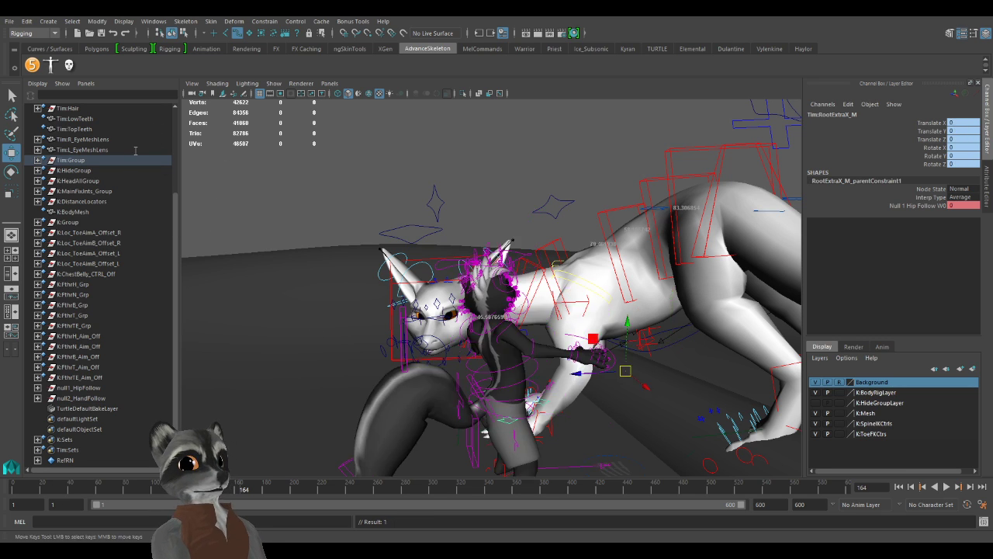
{"action": "left_click_drag", "start_coordinate": [193, 193], "coordinate": [466, 120], "text": "alt"}
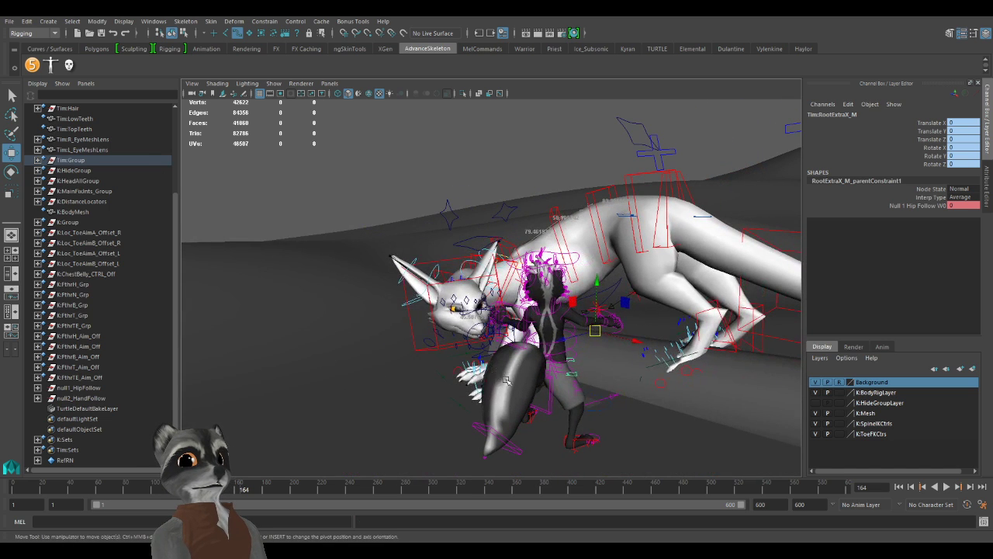
Play and scrub the animation between frames 85 and 330 to check the rider before and after the hip follow takes over.
{"action": "key", "text": "alt+v"}
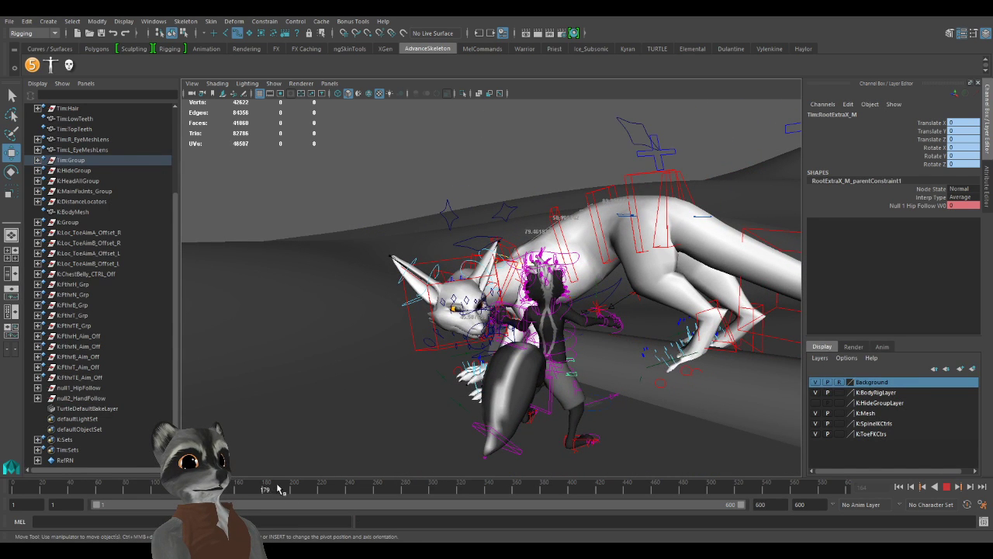
{"action": "left_click_drag", "start_coordinate": [334, 490], "coordinate": [211, 487]}
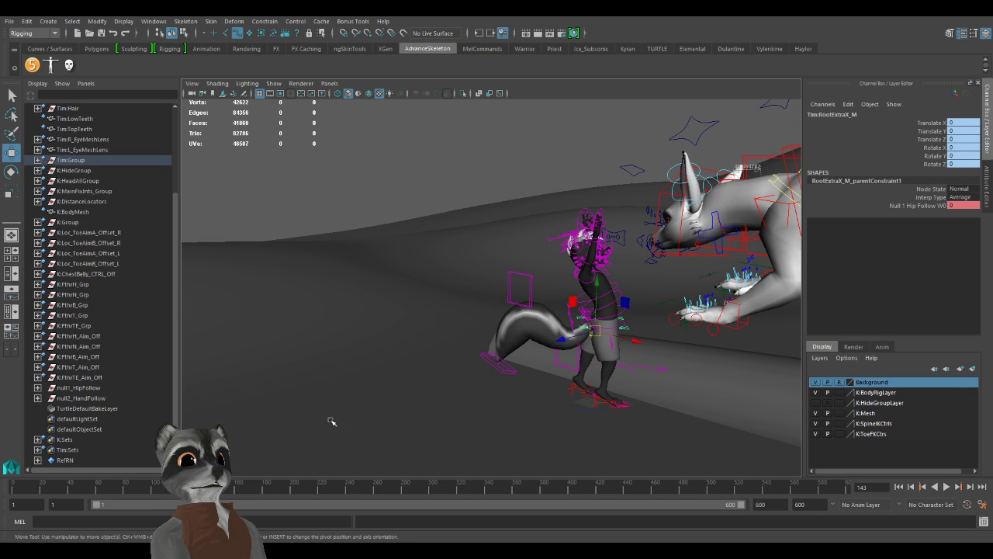
{"action": "key", "text": "alt+v"}
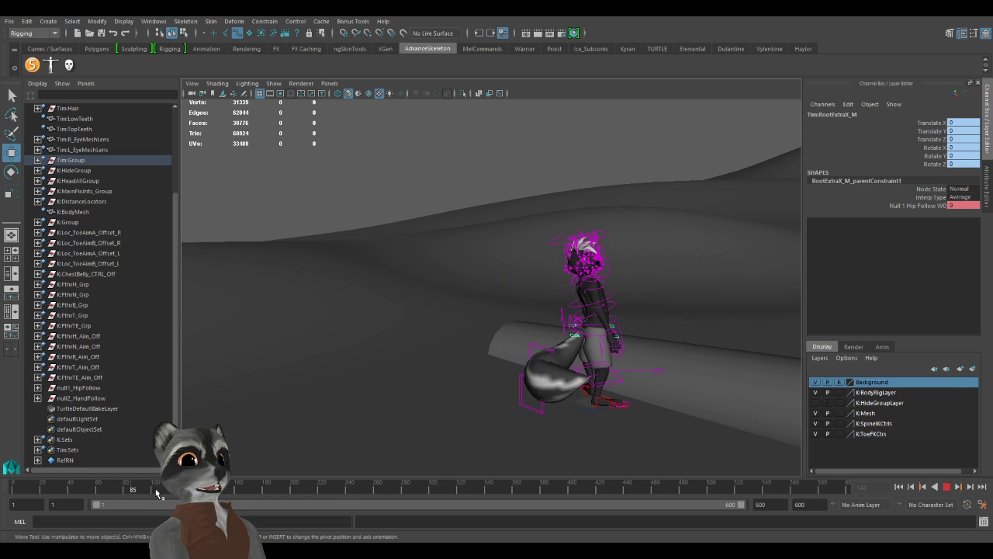
{"action": "key", "text": "alt+v"}
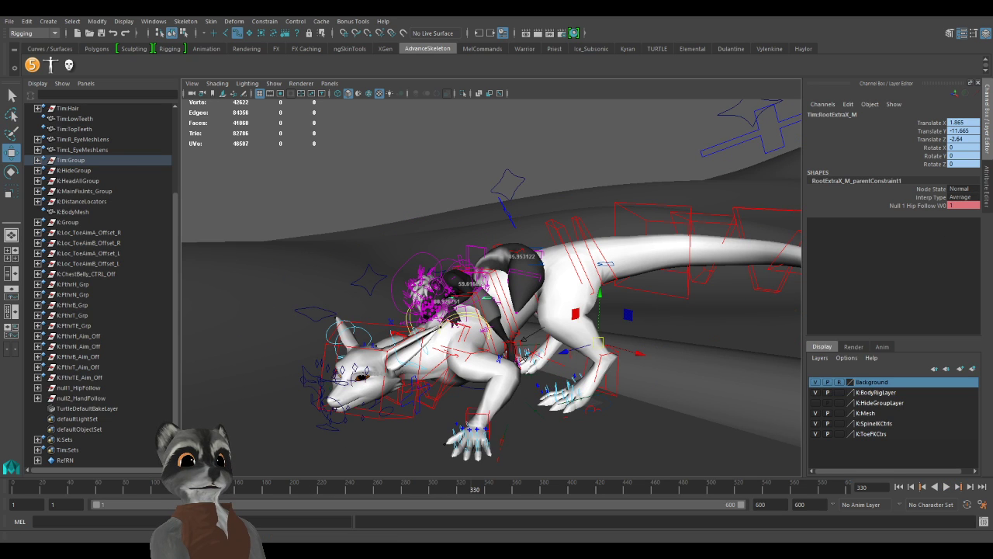
Examine the rider's hips, legs and hand contact on the creature's back at frame 330.
{"action": "key", "text": "q"}
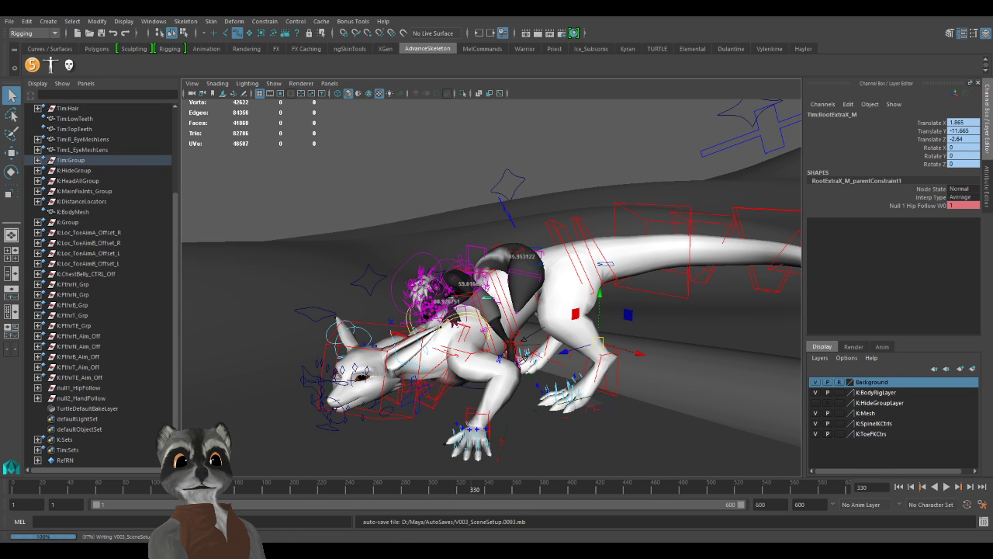
{"action": "key", "text": "w"}
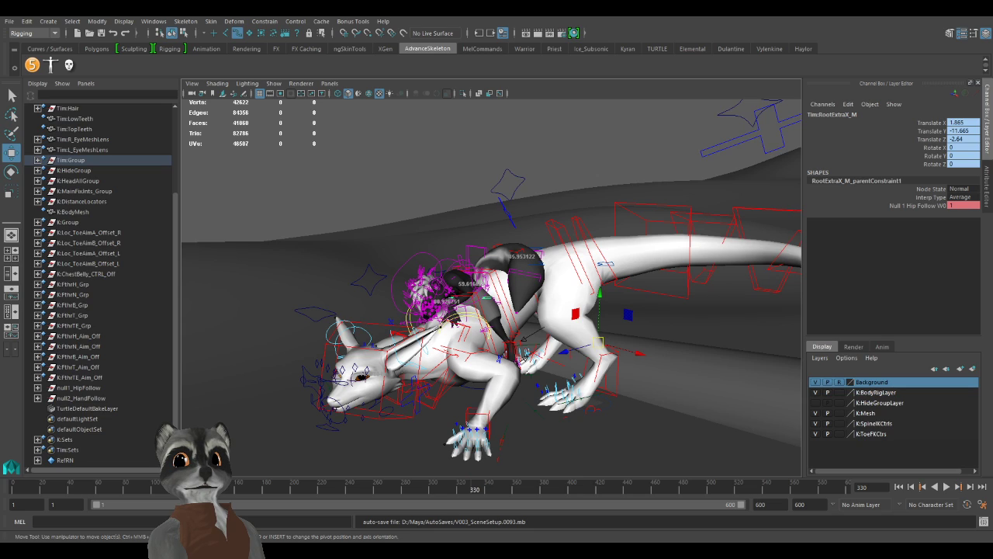
{"action": "middle_click_drag", "start_coordinate": [522, 339], "coordinate": [493, 341], "text": "alt"}
{"action": "scroll", "coordinate": [491, 341], "scroll_direction": "up", "scroll_amount": 3}
{"action": "left_click_drag", "start_coordinate": [472, 341], "coordinate": [396, 312], "text": "alt"}
{"action": "scroll", "coordinate": [476, 358], "scroll_direction": "up", "scroll_amount": 3}
{"action": "scroll", "coordinate": [475, 358], "scroll_direction": "up", "scroll_amount": 3}
{"action": "middle_click_drag", "start_coordinate": [476, 324], "coordinate": [569, 348], "text": "alt"}
{"action": "scroll", "coordinate": [569, 348], "scroll_direction": "up", "scroll_amount": 3}
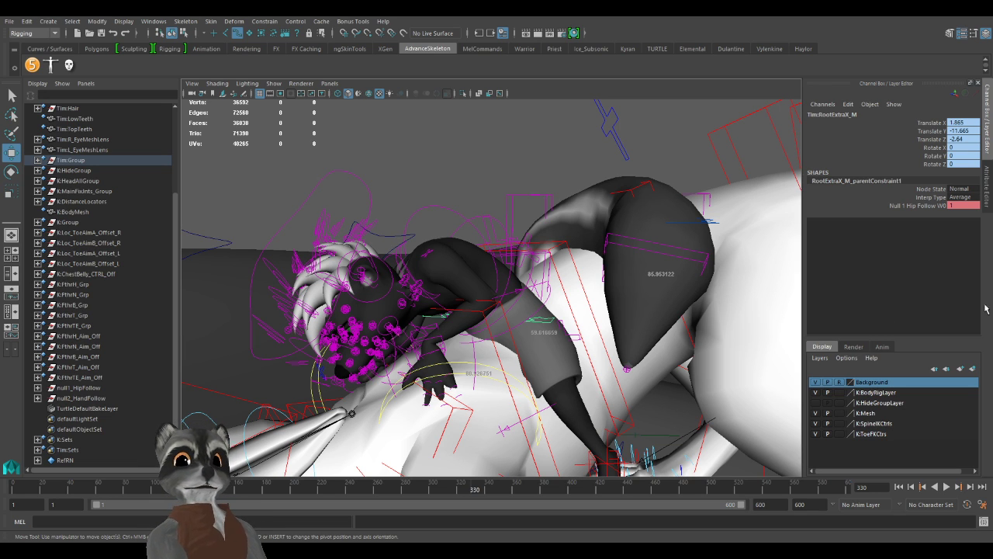
{"action": "key", "text": "bracketleft"}
{"action": "key", "text": "bracketright"}
{"action": "key", "text": "bracketleft"}
{"action": "key", "text": "bracketright"}
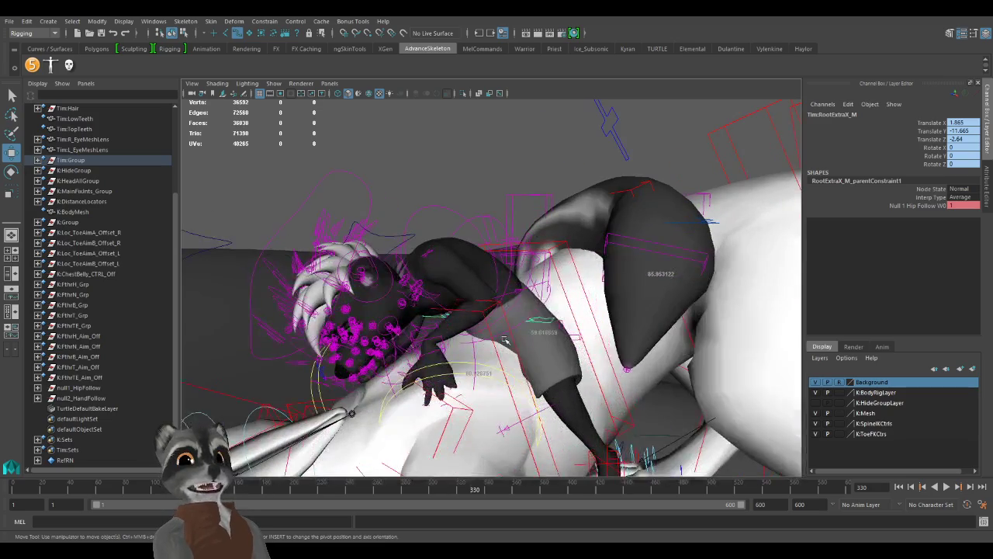
Select Tim:IKLeg_L and step between its keys at frames 280 and 319 to compare the rider's pose on the creature.
{"action": "left_click_drag", "start_coordinate": [574, 340], "coordinate": [567, 321], "text": "alt"}
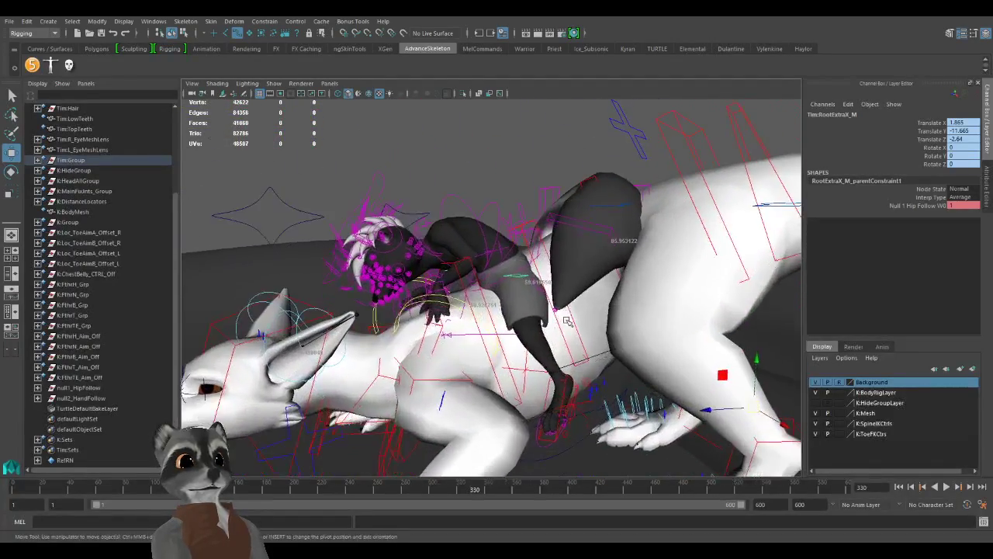
{"action": "left_click", "coordinate": [549, 393]}
{"action": "left_click_drag", "start_coordinate": [548, 393], "coordinate": [515, 392], "text": "alt"}
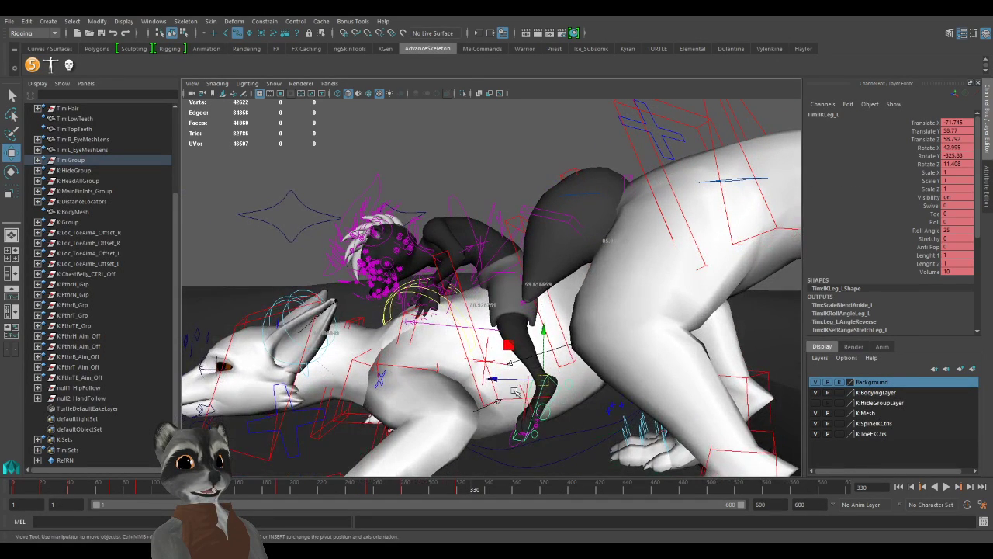
{"action": "key", "text": "comma"}
{"action": "key", "text": "comma"}
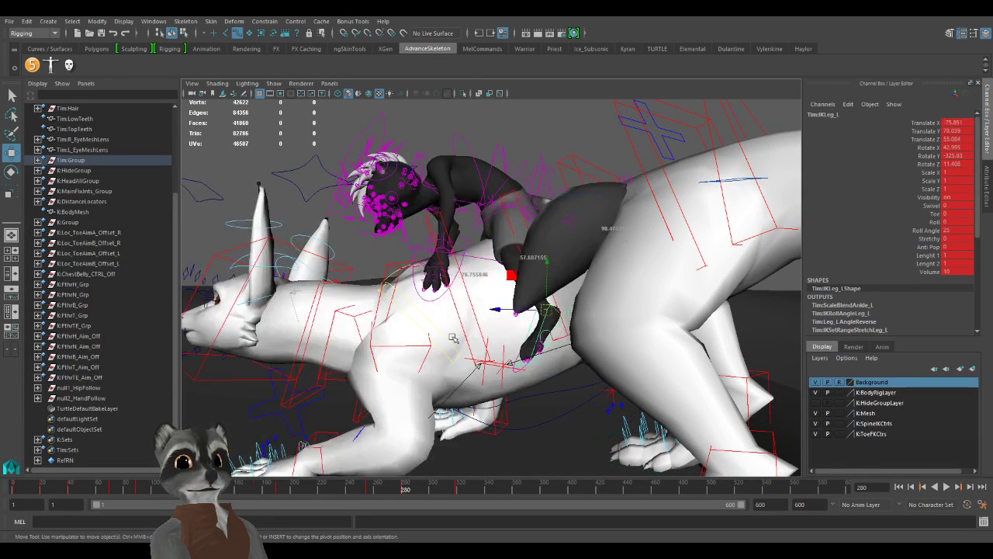
{"action": "key", "text": "period"}
{"action": "scroll", "coordinate": [453, 338], "scroll_direction": "down", "scroll_amount": 5}
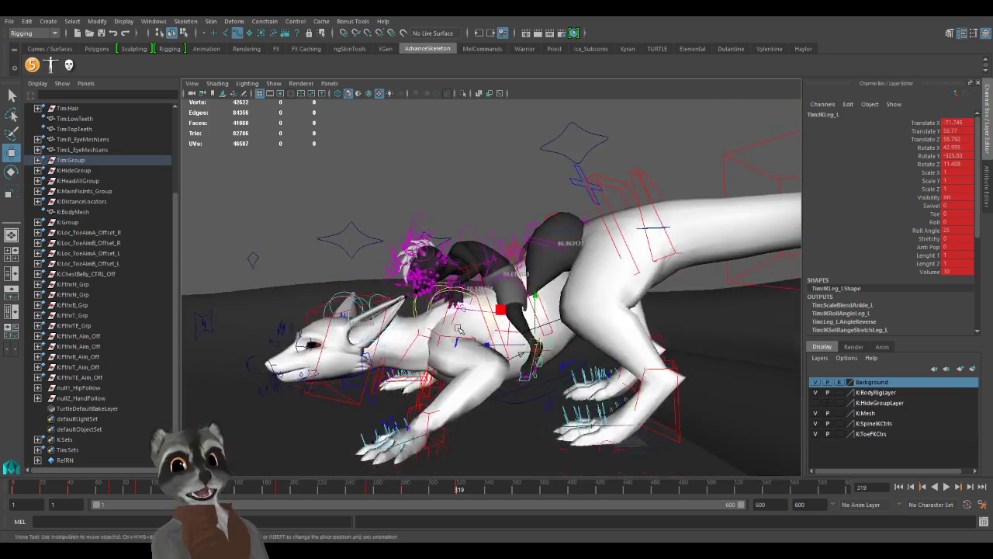
{"action": "scroll", "coordinate": [483, 314], "scroll_direction": "up", "scroll_amount": 3}
{"action": "left_click_drag", "start_coordinate": [482, 313], "coordinate": [573, 348], "text": "alt"}
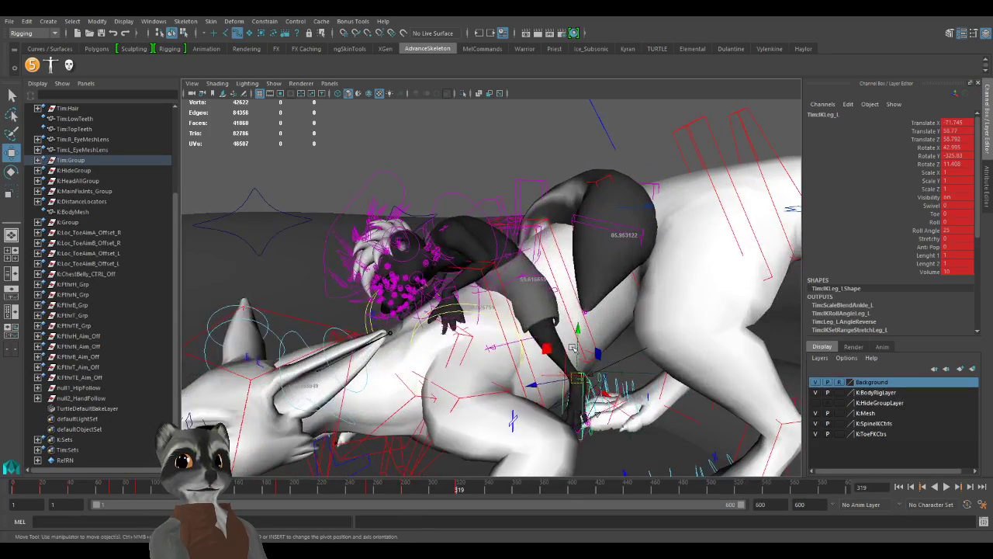
Check the rider's hand and leg contact on Tim:IKLeg_L's keyed frames 319, 280 and 255, stopping at frame 280.
{"action": "key", "text": "comma"}
{"action": "key", "text": "period"}
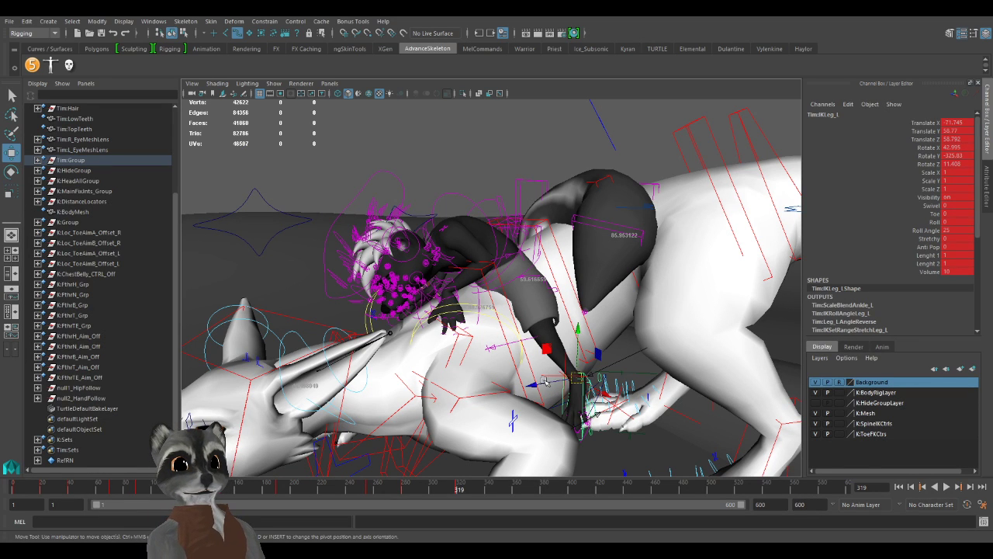
{"action": "left_click_drag", "start_coordinate": [549, 384], "coordinate": [624, 405], "text": "alt"}
{"action": "key", "text": "comma"}
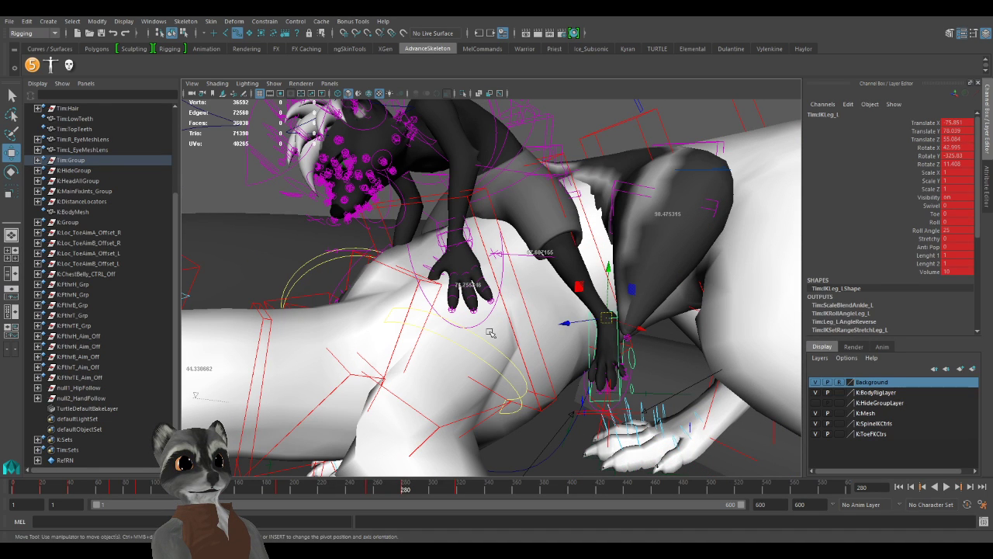
{"action": "key", "text": "comma"}
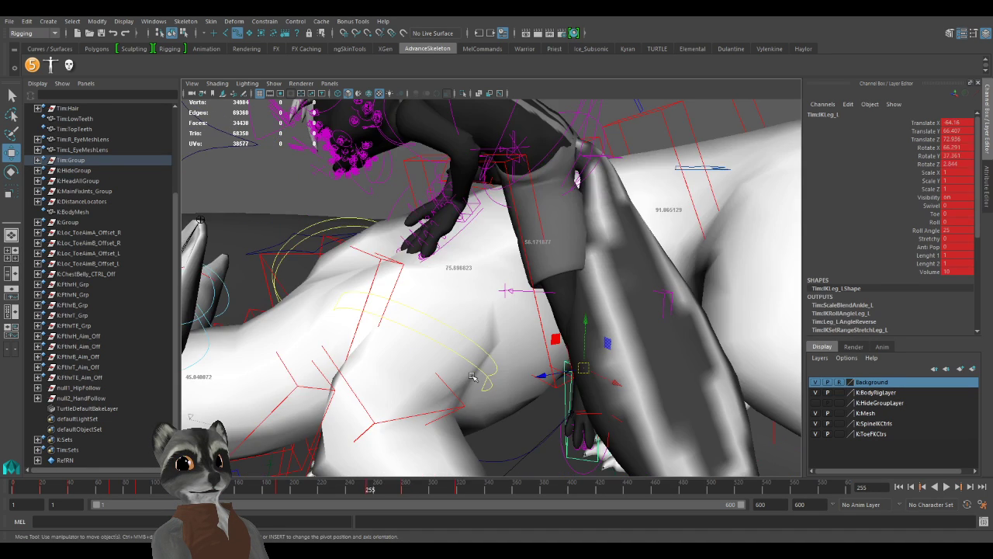
{"action": "key", "text": "period"}
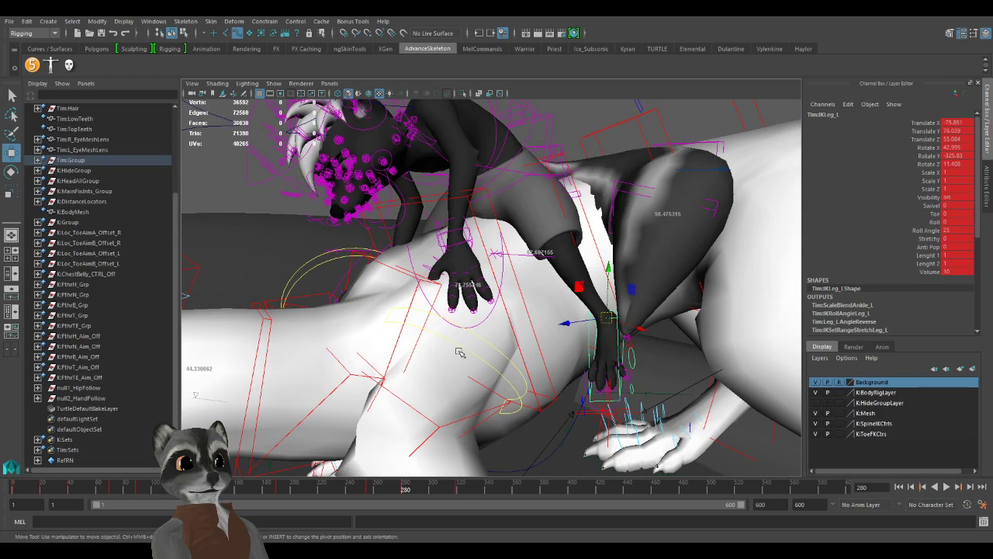
Remove the keys from the translate and rotate channels of the hand controls Tim:IKExtraArm_L and Tim:IKExtraArm_R.
{"action": "left_click_drag", "start_coordinate": [461, 354], "coordinate": [568, 360], "text": "alt"}
{"action": "left_click", "coordinate": [554, 342]}
{"action": "left_click", "coordinate": [581, 345]}
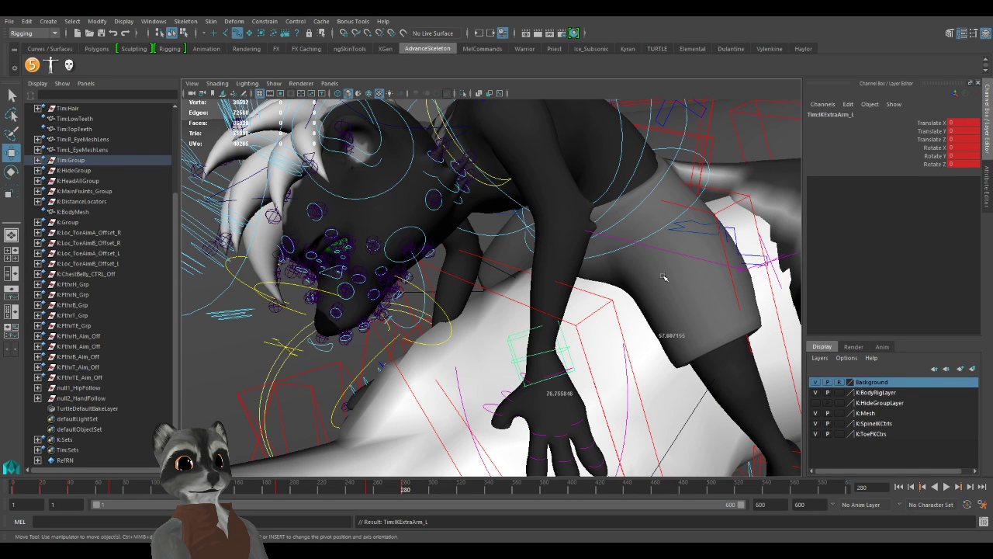
{"action": "left_click_drag", "start_coordinate": [935, 123], "coordinate": [938, 164]}
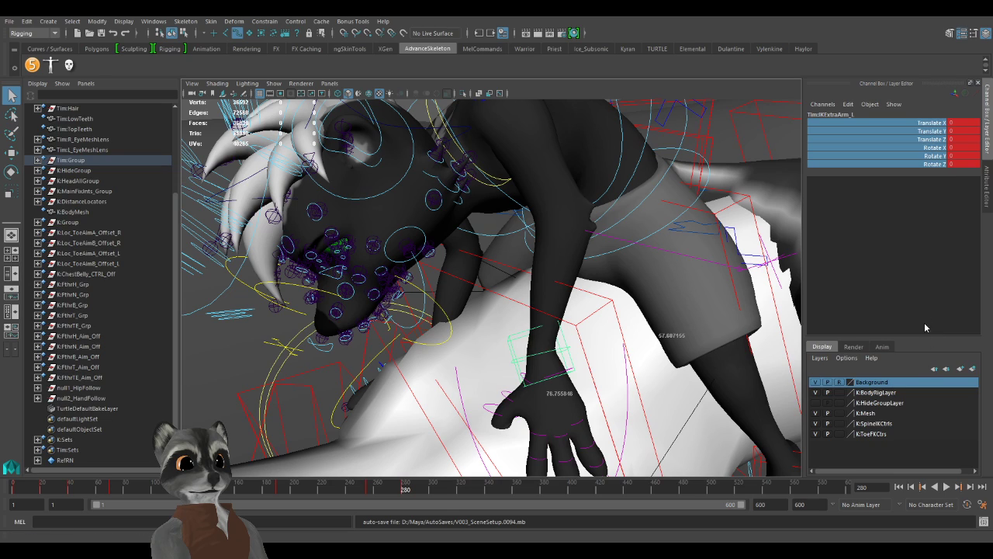
{"action": "left_click", "coordinate": [928, 292]}
{"action": "right_click_drag", "start_coordinate": [694, 339], "coordinate": [484, 380], "text": "alt"}
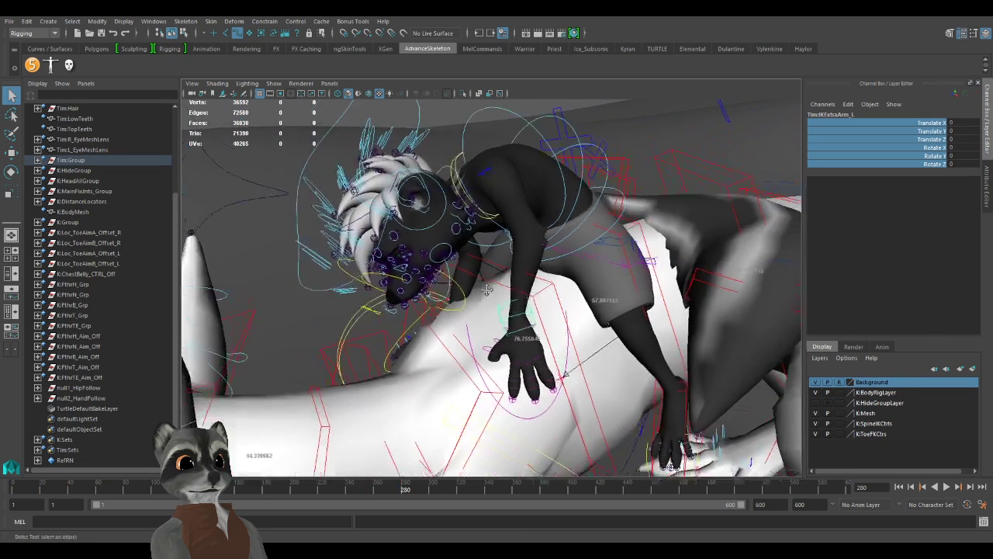
{"action": "middle_click_drag", "start_coordinate": [484, 380], "coordinate": [468, 341], "text": "alt"}
{"action": "right_click_drag", "start_coordinate": [578, 351], "coordinate": [434, 338], "text": "alt"}
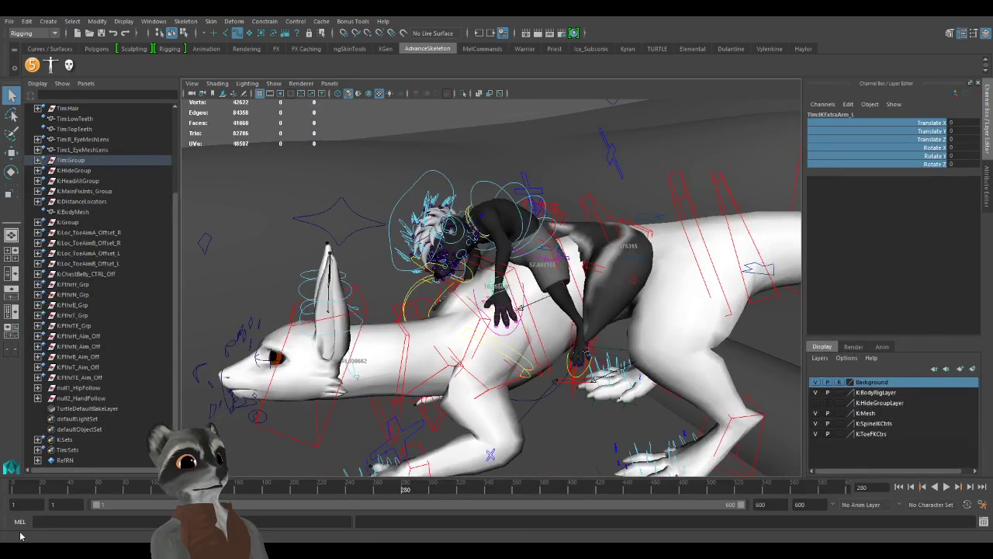
{"action": "left_click", "coordinate": [443, 293]}
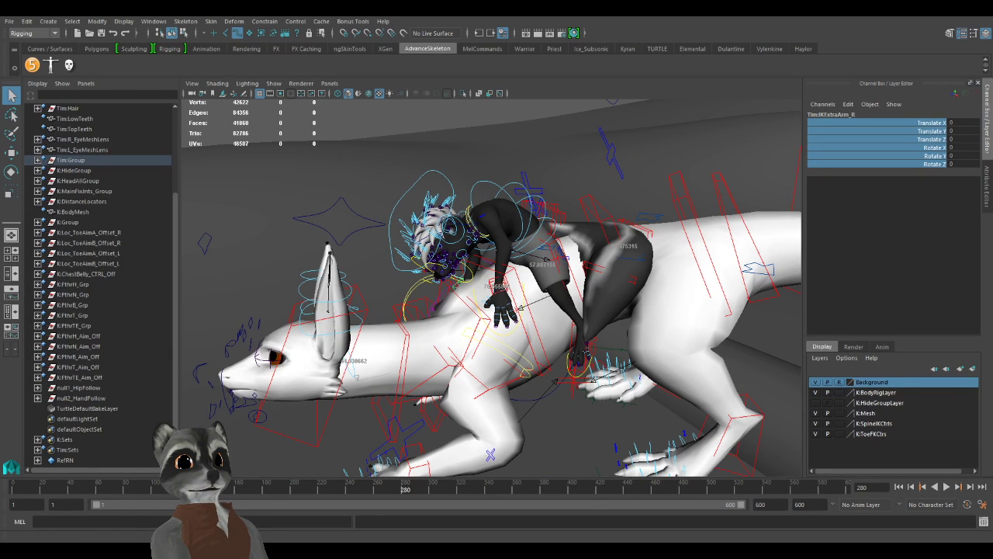
{"action": "right_click_drag", "start_coordinate": [691, 318], "coordinate": [596, 248], "text": "alt"}
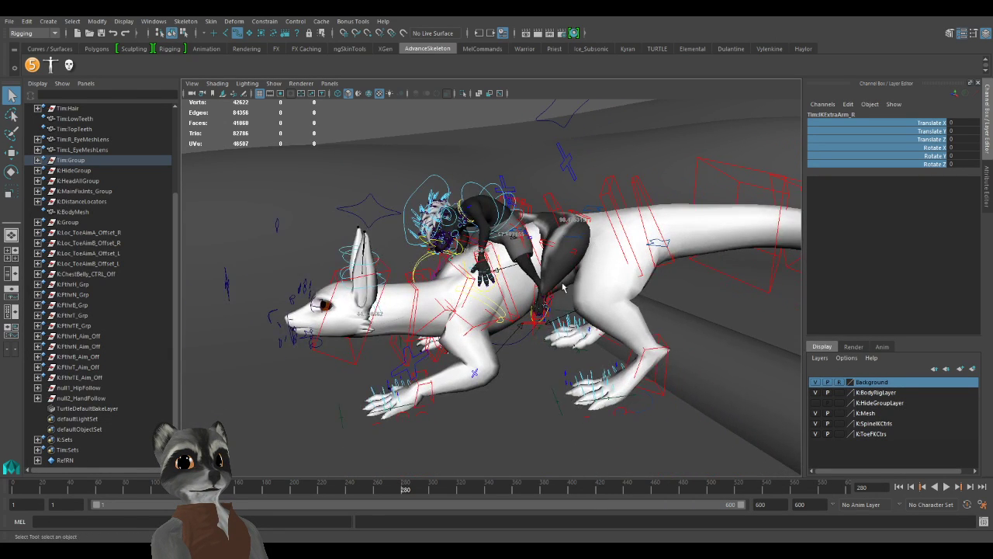
Select null2_HandFollow and examine its pivot location relative to the rider and the creature.
{"action": "left_click_drag", "start_coordinate": [564, 288], "coordinate": [543, 306], "text": "alt"}
{"action": "left_click", "coordinate": [97, 400]}
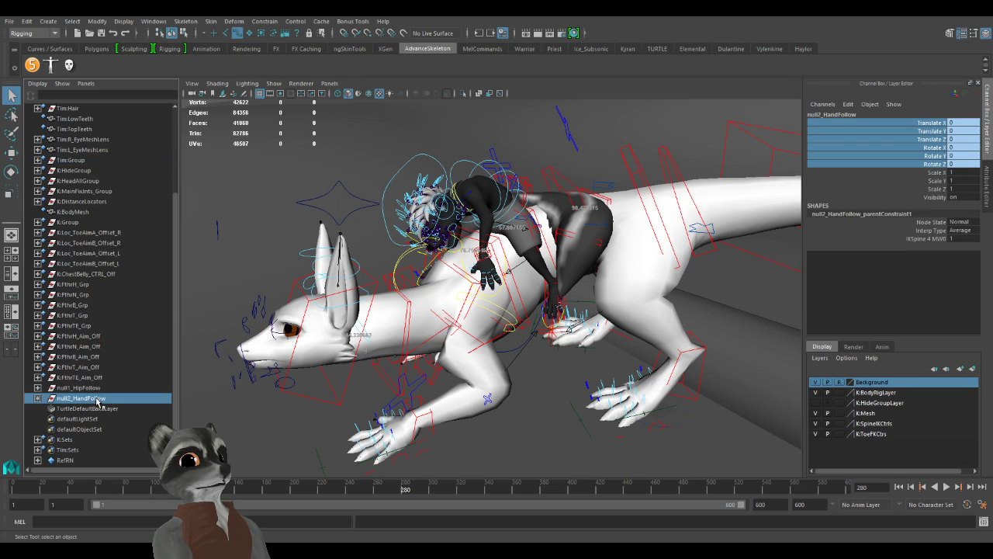
{"action": "left_click_drag", "start_coordinate": [420, 353], "coordinate": [503, 314], "text": "alt"}
{"action": "key", "text": "w"}
{"action": "right_click_drag", "start_coordinate": [503, 314], "coordinate": [555, 323], "text": "alt"}
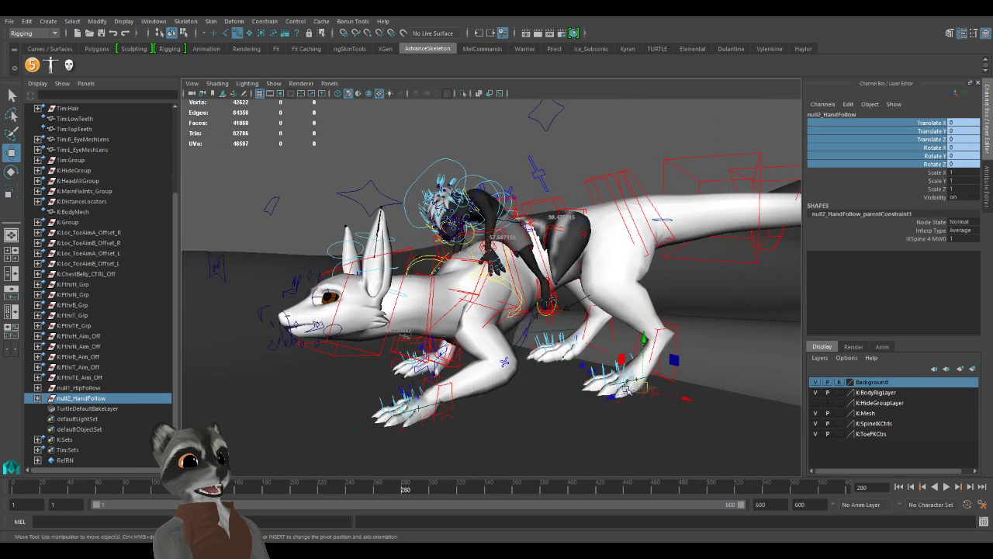
{"action": "middle_click_drag", "start_coordinate": [566, 367], "coordinate": [565, 378], "text": "alt"}
{"action": "right_click_drag", "start_coordinate": [565, 378], "coordinate": [595, 390], "text": "alt"}
{"action": "left_click_drag", "start_coordinate": [595, 390], "coordinate": [606, 386], "text": "alt"}
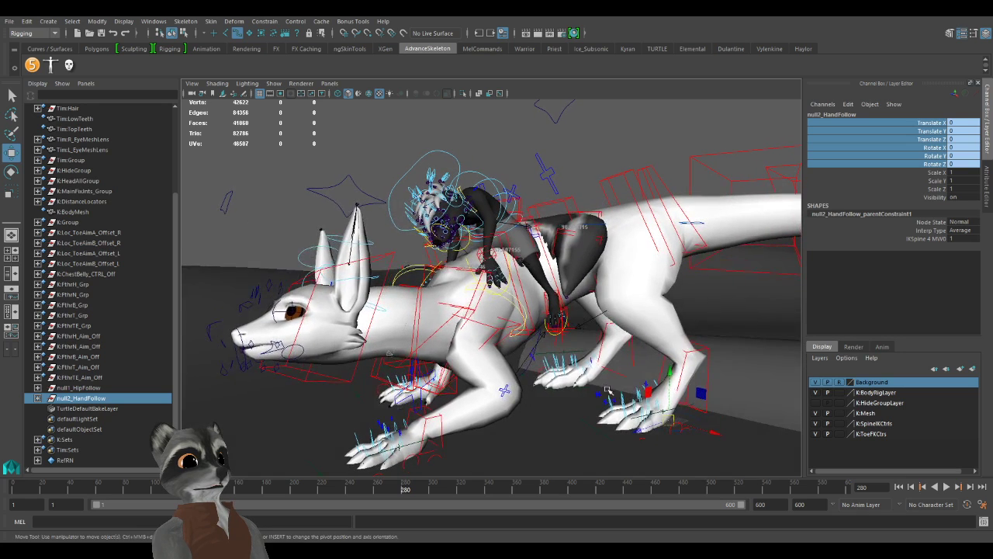
Select null1_HipFollow and null2_HandFollow alternately to compare their positions and what each one drives.
{"action": "left_click", "coordinate": [73, 389]}
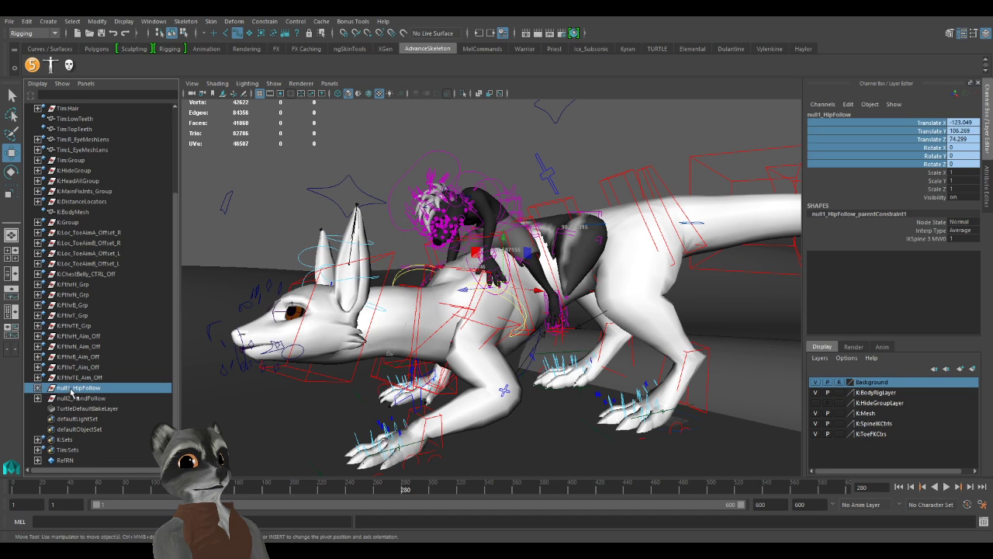
{"action": "left_click", "coordinate": [70, 398]}
{"action": "left_click", "coordinate": [68, 388]}
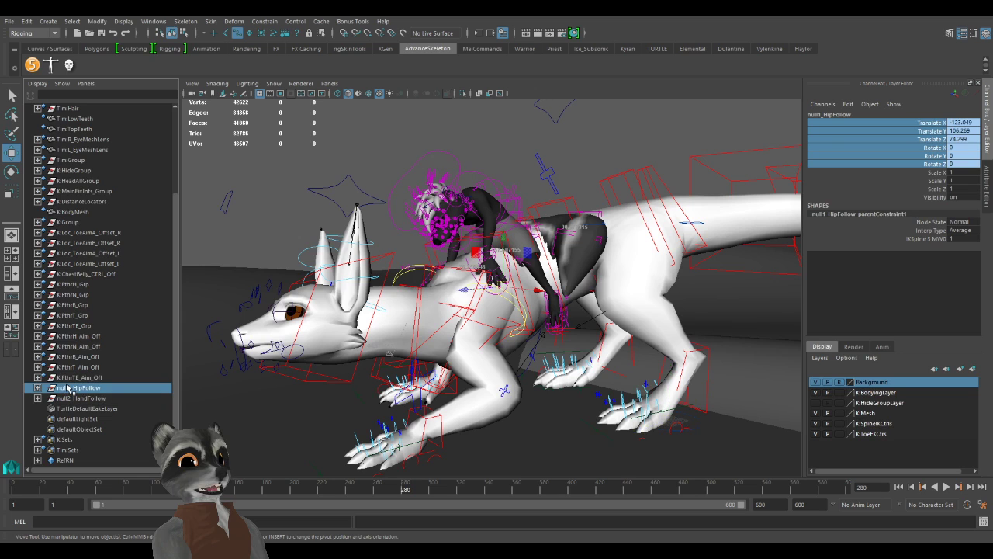
{"action": "left_click", "coordinate": [66, 397]}
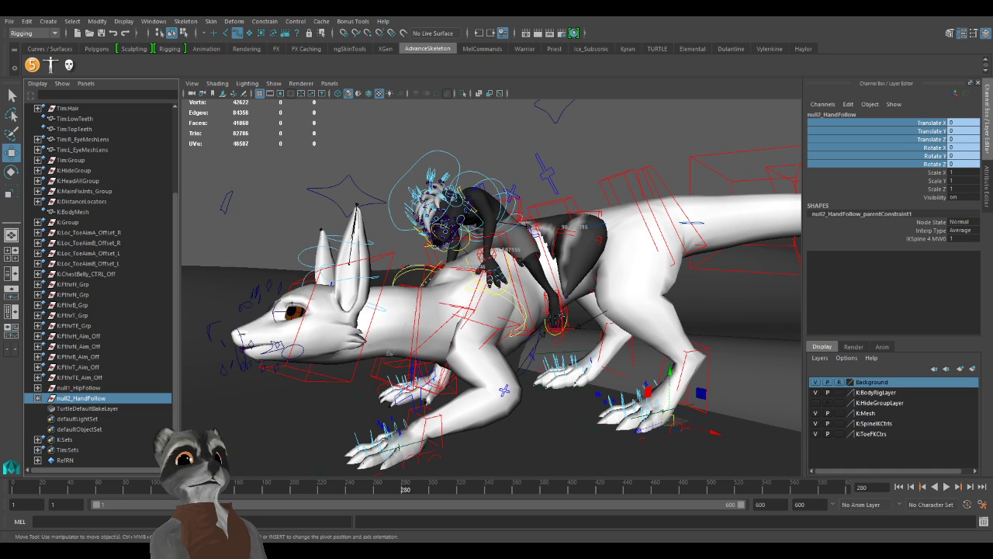
{"action": "scroll", "coordinate": [492, 287], "scroll_direction": "down", "scroll_amount": 2}
{"action": "scroll", "coordinate": [491, 287], "scroll_direction": "up", "scroll_amount": 3}
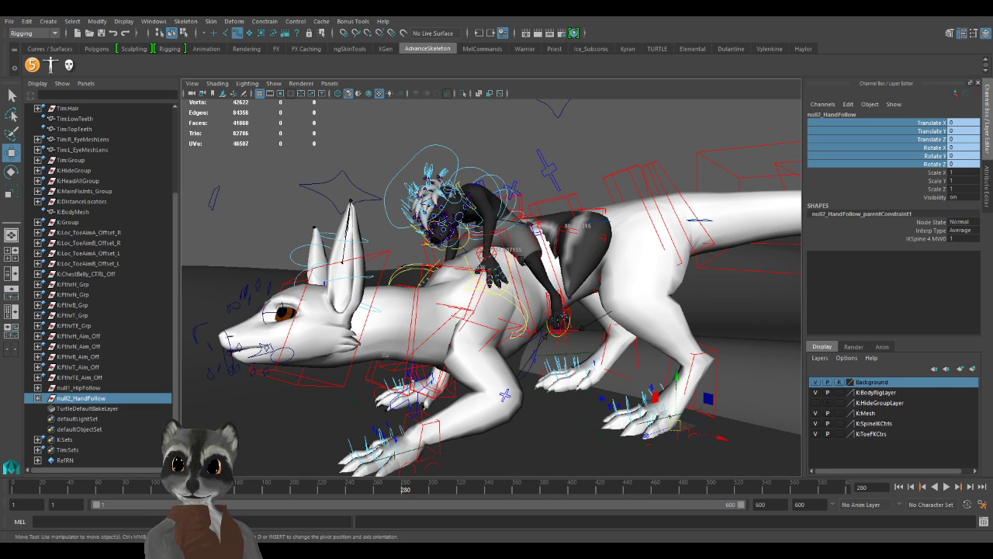
Inspect the rider on the creature's back from several angles and review null1_HipFollow's placement at the hips.
{"action": "right_click_drag", "start_coordinate": [562, 318], "coordinate": [639, 339], "text": "alt"}
{"action": "left_click_drag", "start_coordinate": [638, 339], "coordinate": [605, 340], "text": "alt"}
{"action": "right_click_drag", "start_coordinate": [606, 340], "coordinate": [546, 346], "text": "alt"}
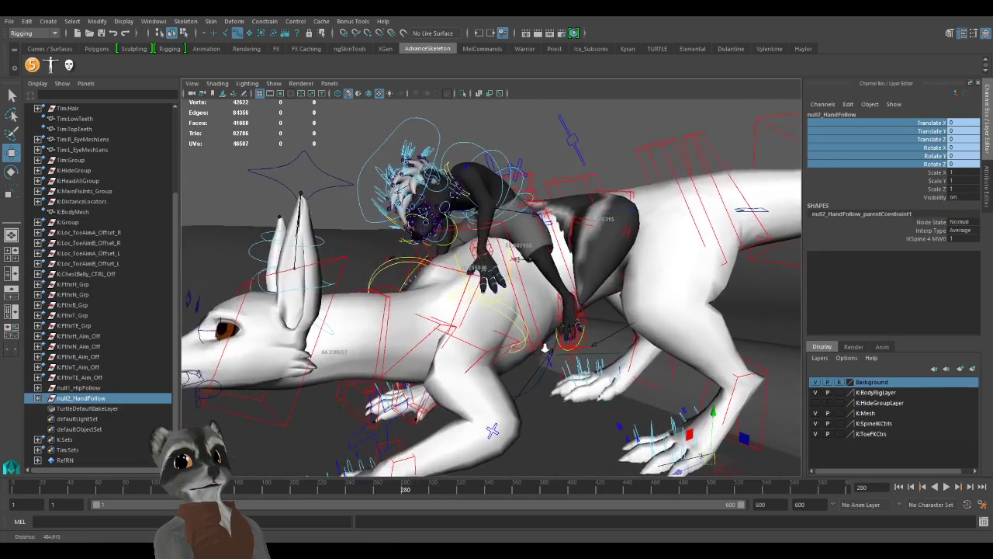
{"action": "left_click_drag", "start_coordinate": [545, 346], "coordinate": [581, 348], "text": "alt"}
{"action": "left_click", "coordinate": [78, 387]}
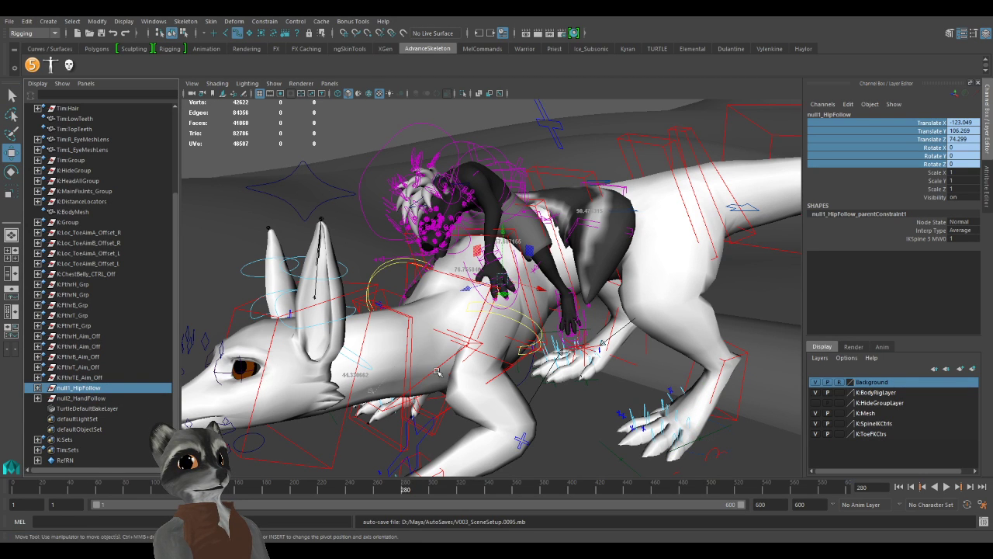
{"action": "left_click_drag", "start_coordinate": [437, 372], "coordinate": [470, 363], "text": "alt"}
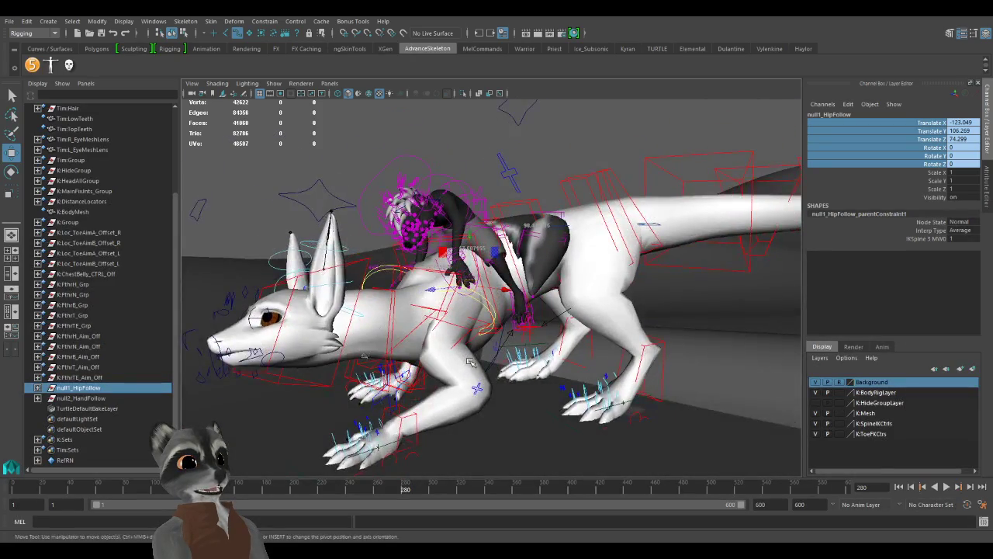
{"action": "scroll", "coordinate": [469, 362], "scroll_direction": "up", "scroll_amount": 4}
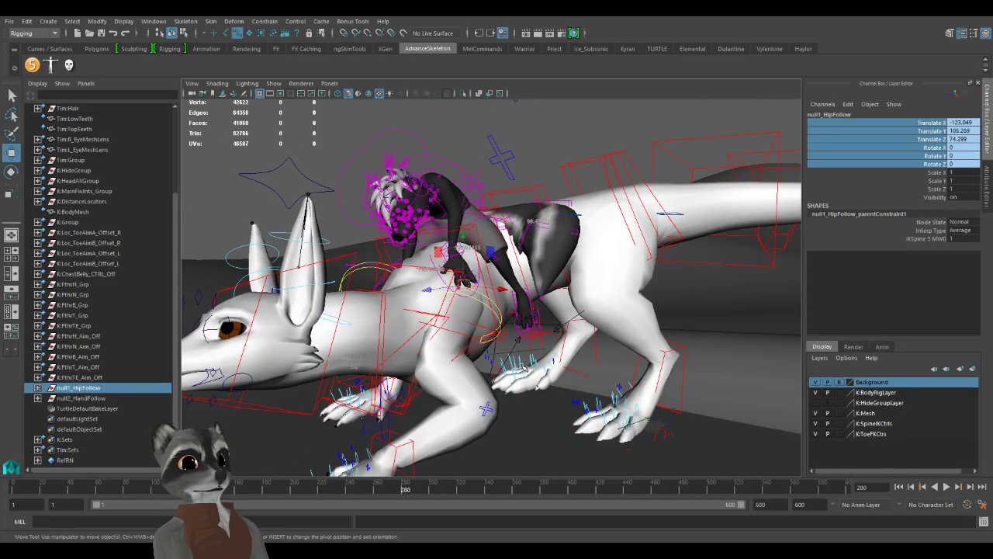
{"action": "right_click_drag", "start_coordinate": [523, 367], "coordinate": [540, 368], "text": "alt"}
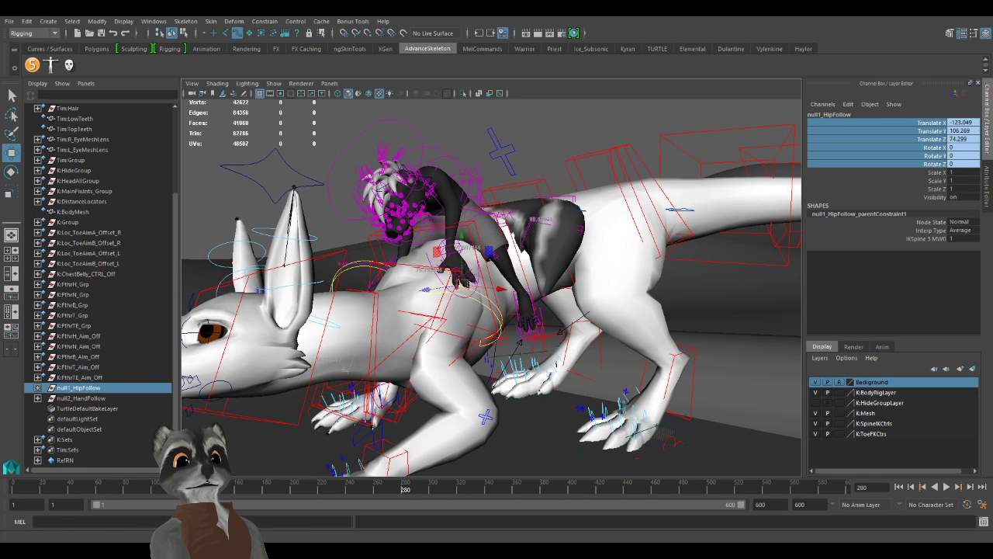
Parent-constrain the rider's left hand control Tim:IKExtraArm_L to null2_HandFollow.
{"action": "left_click", "coordinate": [97, 399]}
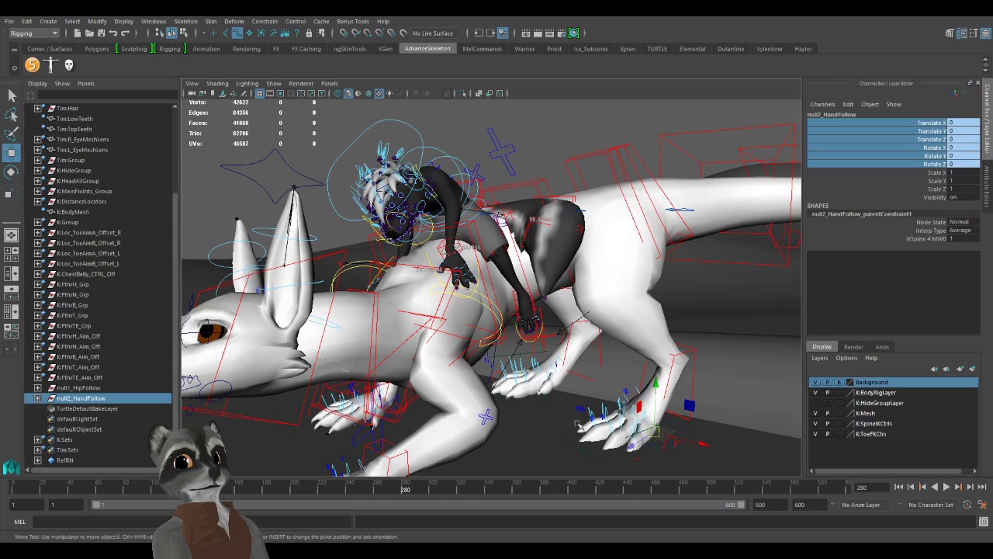
{"action": "left_click_drag", "start_coordinate": [512, 365], "coordinate": [465, 370], "text": "alt"}
{"action": "right_click_drag", "start_coordinate": [466, 370], "coordinate": [464, 334], "text": "alt"}
{"action": "middle_click_drag", "start_coordinate": [464, 334], "coordinate": [485, 364], "text": "alt"}
{"action": "right_click_drag", "start_coordinate": [486, 365], "coordinate": [520, 322], "text": "alt"}
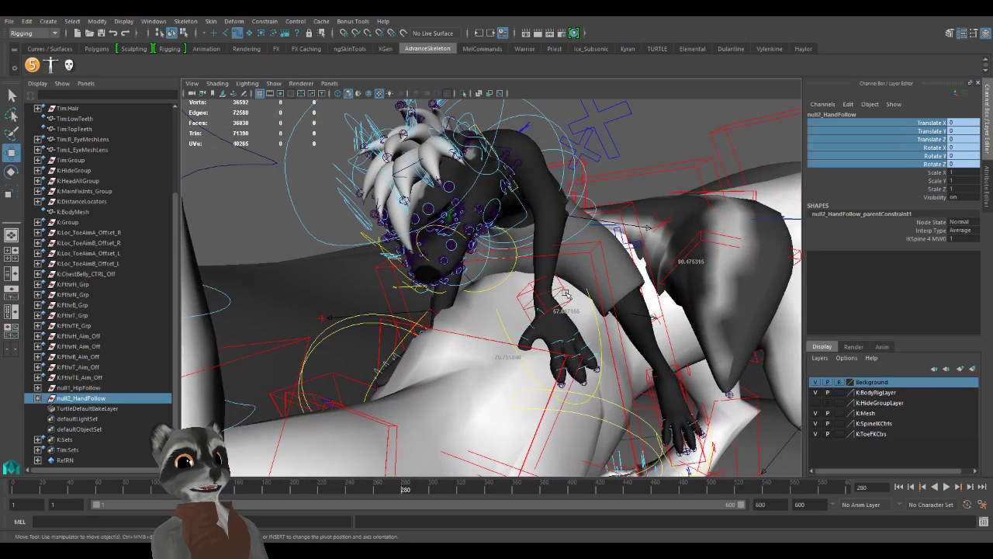
{"action": "left_click", "coordinate": [586, 321]}
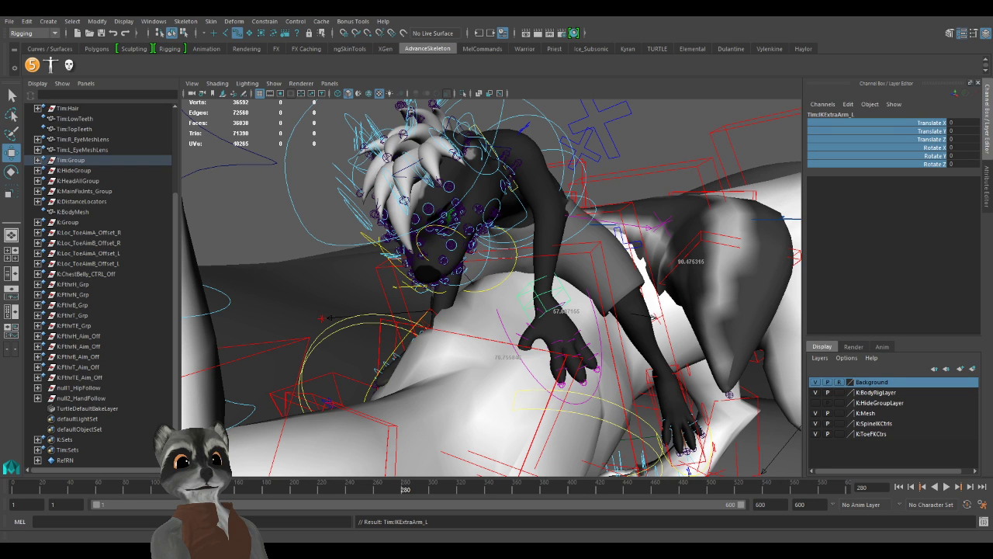
{"action": "left_click", "coordinate": [80, 398]}
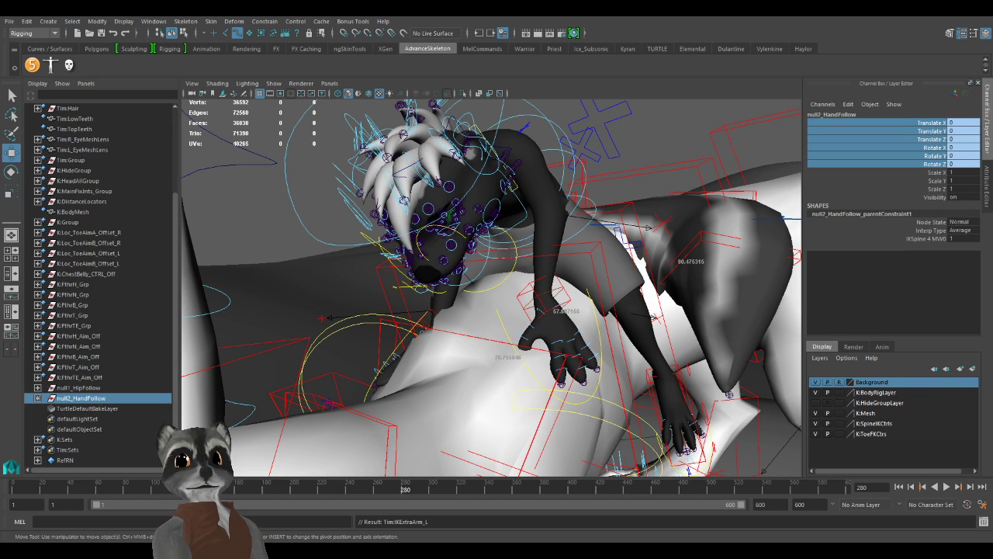
{"action": "left_click", "coordinate": [545, 295], "text": "shift"}
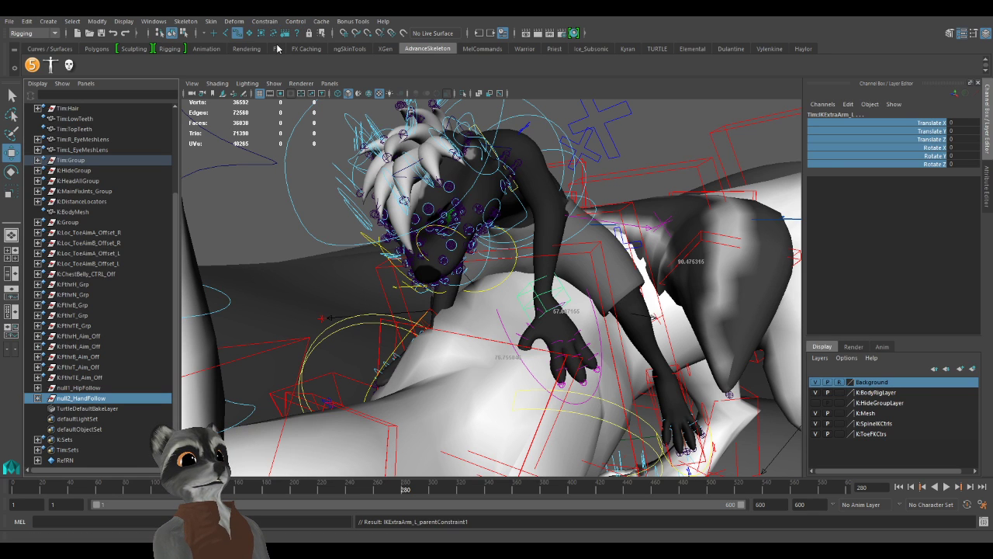
Key Tim:IKExtraArm_L's Null 2 Hand Follow W0 weight at 1 on frame 280.
{"action": "left_click", "coordinate": [918, 207]}
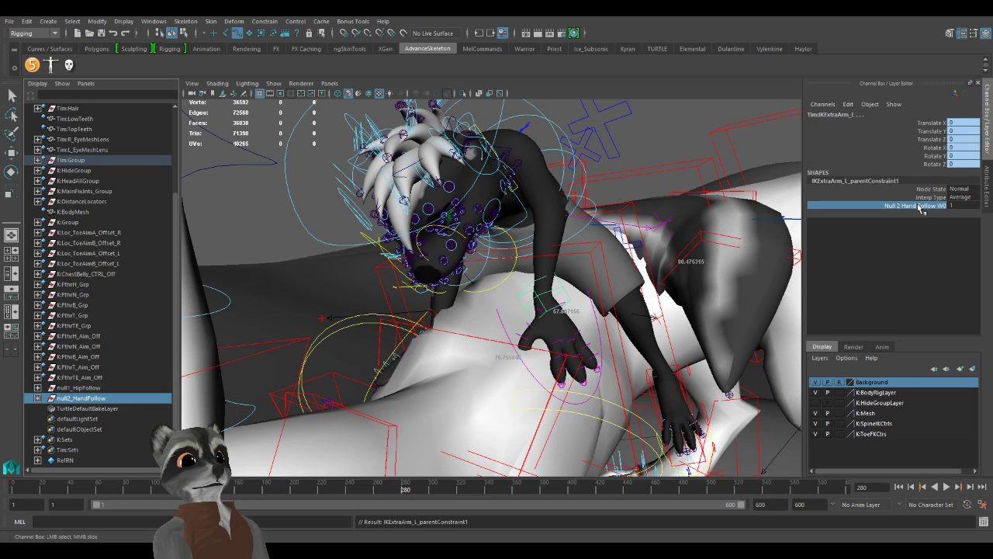
{"action": "right_click", "coordinate": [919, 207]}
{"action": "left_click", "coordinate": [918, 222]}
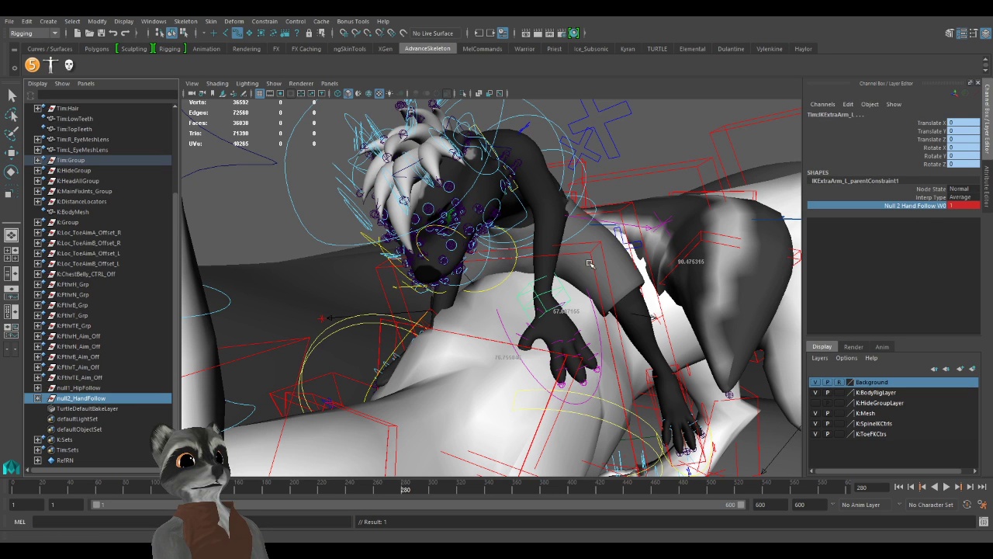
Parent-constrain the rider's right hand control Tim:IKExtraArm_R to null2_HandFollow and key its Null 2 Hand Follow W0 weight at 1 on frame 280.
{"action": "key", "text": "w"}
{"action": "left_click", "coordinate": [433, 311]}
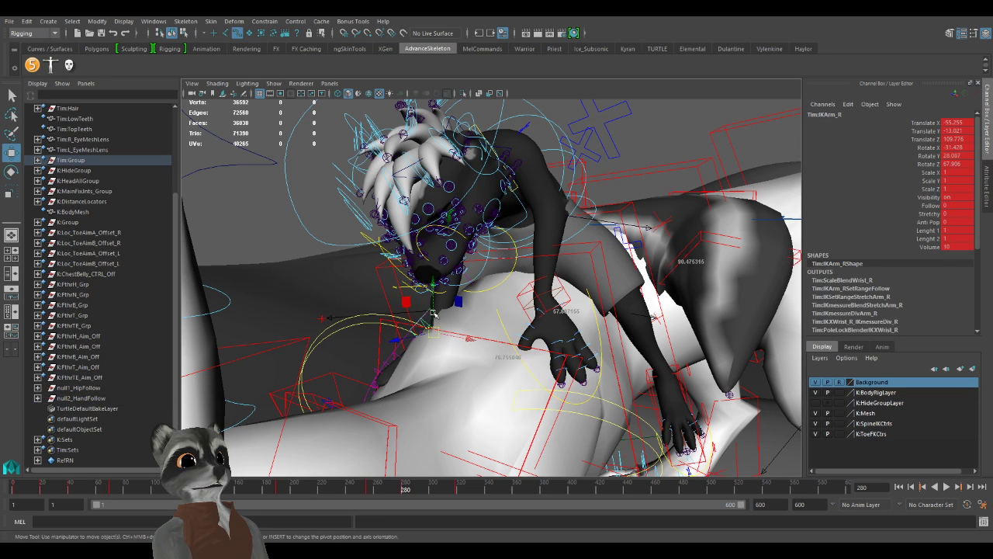
{"action": "key", "text": "Up"}
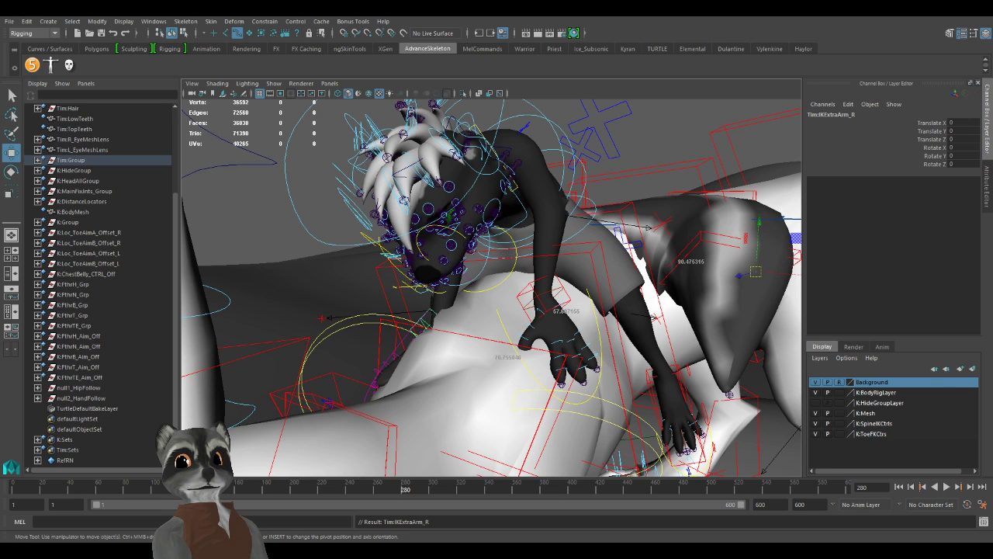
{"action": "left_click", "coordinate": [96, 398]}
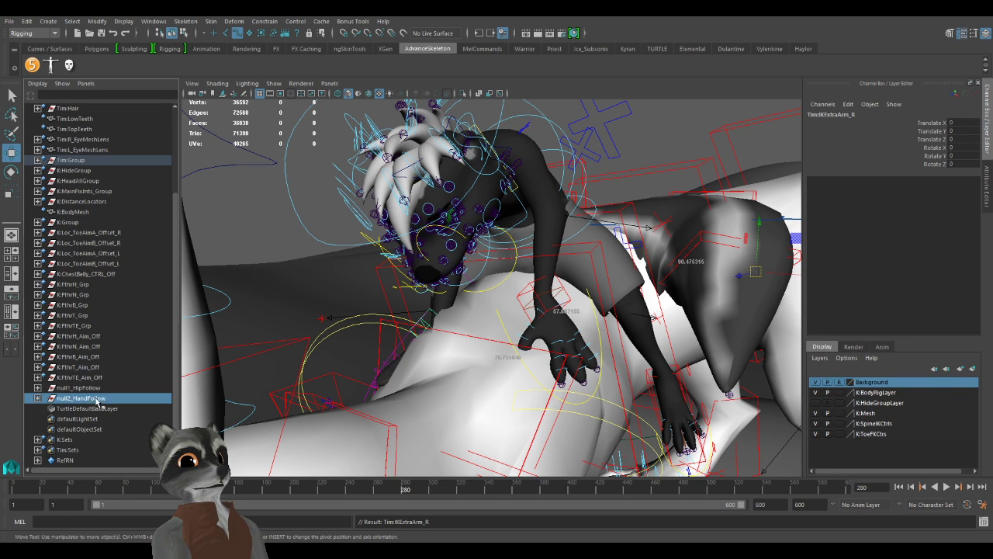
{"action": "left_click", "coordinate": [433, 312], "text": "shift"}
{"action": "key", "text": "Up"}
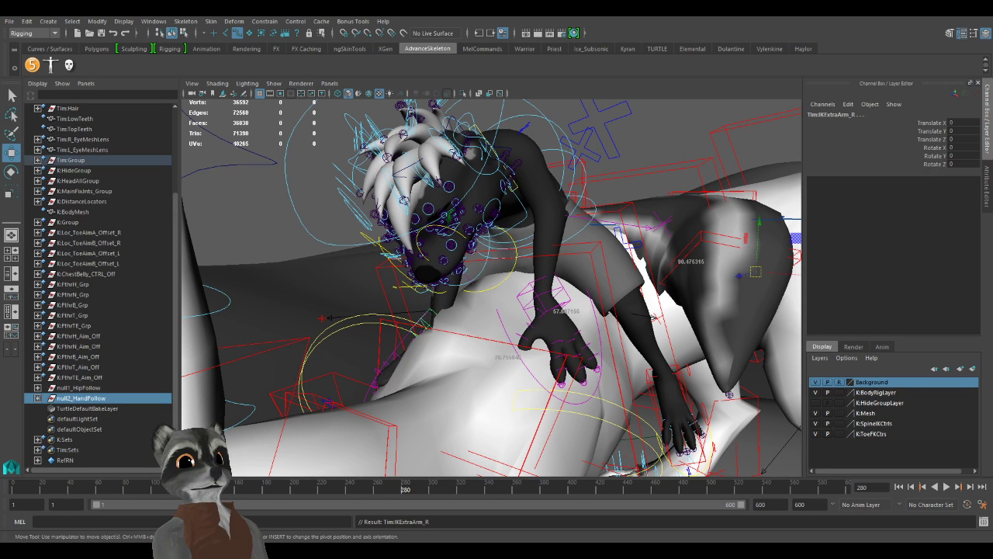
{"action": "left_click", "coordinate": [276, 48]}
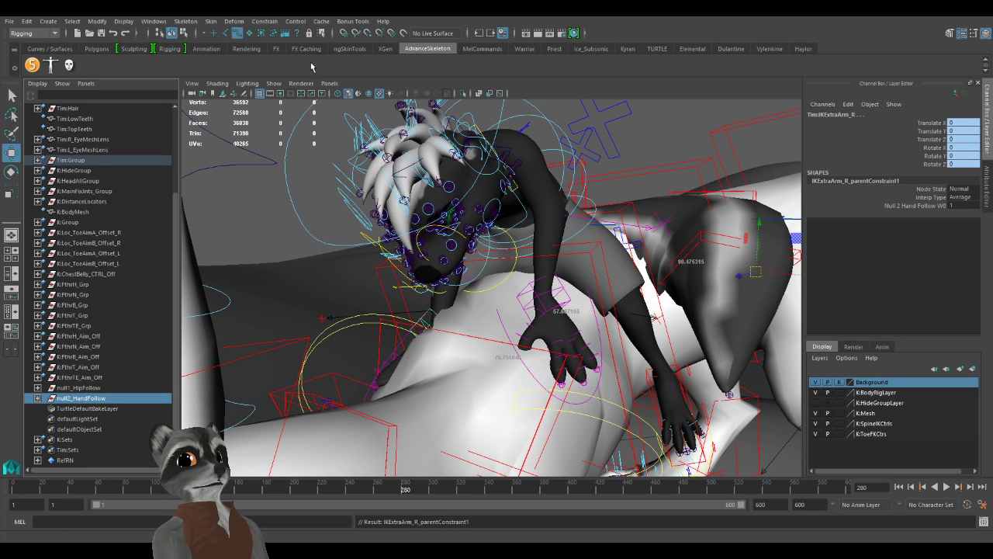
{"action": "left_click", "coordinate": [900, 207]}
{"action": "key", "text": "s"}
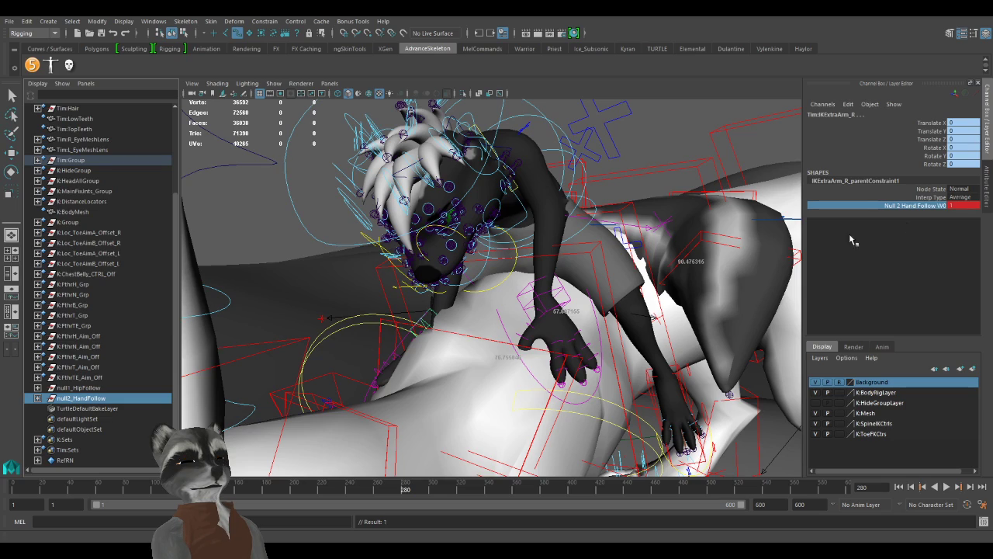
Test the hand constraints by moving and rotating the creature's spine control K:IKSpine4_M, undoing each change.
{"action": "scroll", "coordinate": [497, 311], "scroll_direction": "down", "scroll_amount": 5}
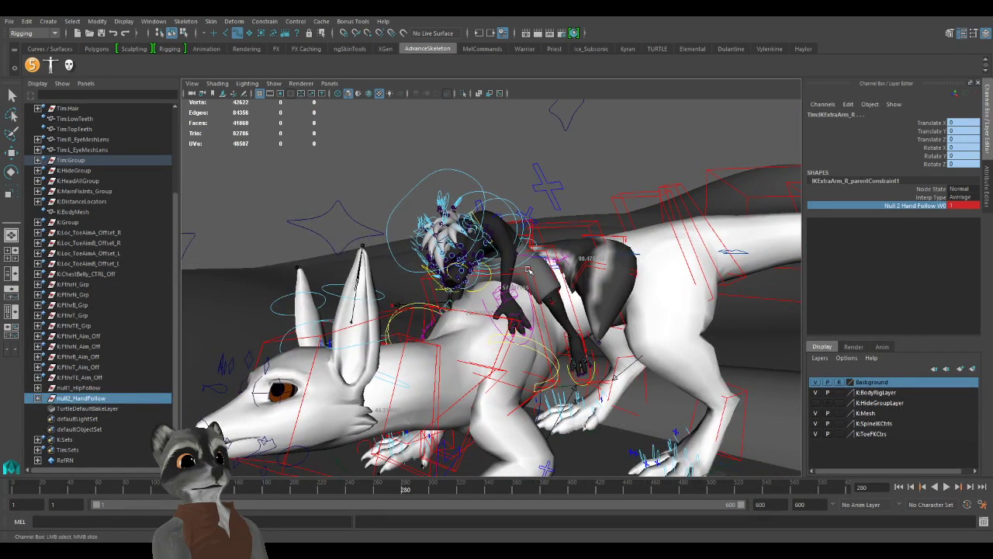
{"action": "left_click", "coordinate": [526, 275]}
{"action": "key", "text": "w"}
{"action": "left_click_drag", "start_coordinate": [489, 328], "coordinate": [644, 369]}
{"action": "key", "text": "ctrl+z"}
{"action": "key", "text": "e"}
{"action": "left_click_drag", "start_coordinate": [521, 346], "coordinate": [435, 299]}
{"action": "key", "text": "ctrl+z"}
{"action": "key", "text": "ctrl+z"}
{"action": "key", "text": "e"}
{"action": "key", "text": "w"}
Raise the rider's right hand control Tim:IKArm_R to about Translate Y -5.065 at frame 280, above the creature's shoulder.
{"action": "scroll", "coordinate": [527, 334], "scroll_direction": "up", "scroll_amount": 5}
{"action": "left_click_drag", "start_coordinate": [527, 332], "coordinate": [420, 318], "text": "alt"}
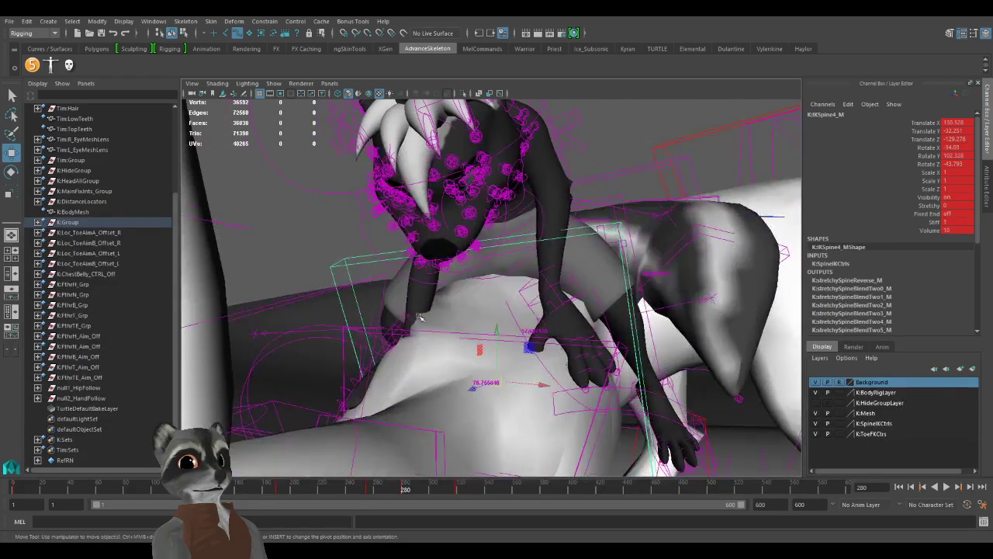
{"action": "left_click", "coordinate": [402, 317]}
{"action": "middle_click_drag", "start_coordinate": [436, 345], "coordinate": [432, 312]}
{"action": "left_click_drag", "start_coordinate": [516, 309], "coordinate": [419, 303], "text": "alt"}
{"action": "key", "text": "ctrl+z"}
{"action": "left_click_drag", "start_coordinate": [398, 335], "coordinate": [398, 304]}
{"action": "left_click_drag", "start_coordinate": [544, 316], "coordinate": [483, 313], "text": "alt"}
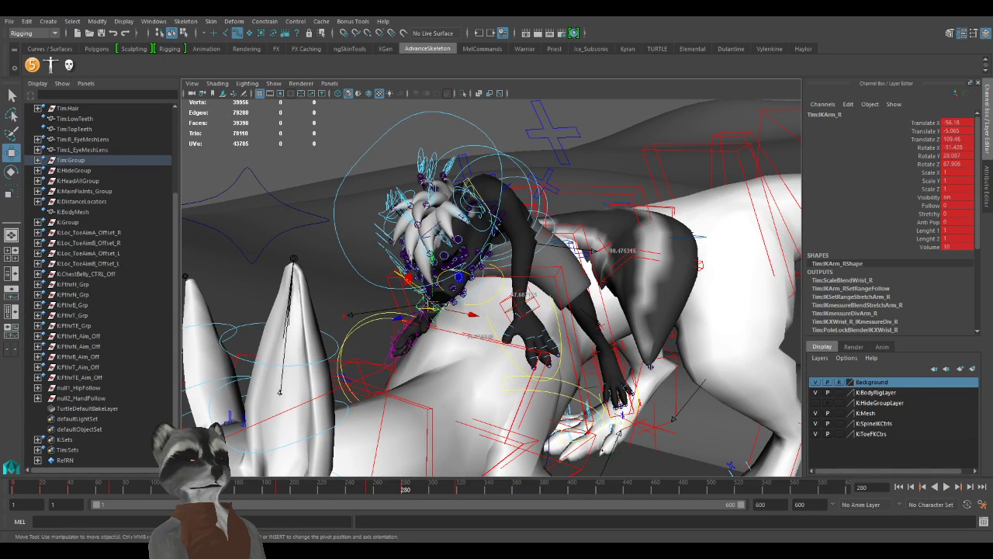
Key Tim:IKExtraArm_R's Null 2 Hand Follow W0 weight at 0 on frame 255.
{"action": "right_click_drag", "start_coordinate": [481, 315], "coordinate": [337, 321], "text": "alt"}
{"action": "left_click_drag", "start_coordinate": [368, 321], "coordinate": [328, 311], "text": "alt"}
{"action": "right_click_drag", "start_coordinate": [328, 310], "coordinate": [465, 325], "text": "alt"}
{"action": "left_click_drag", "start_coordinate": [466, 325], "coordinate": [475, 335], "text": "alt"}
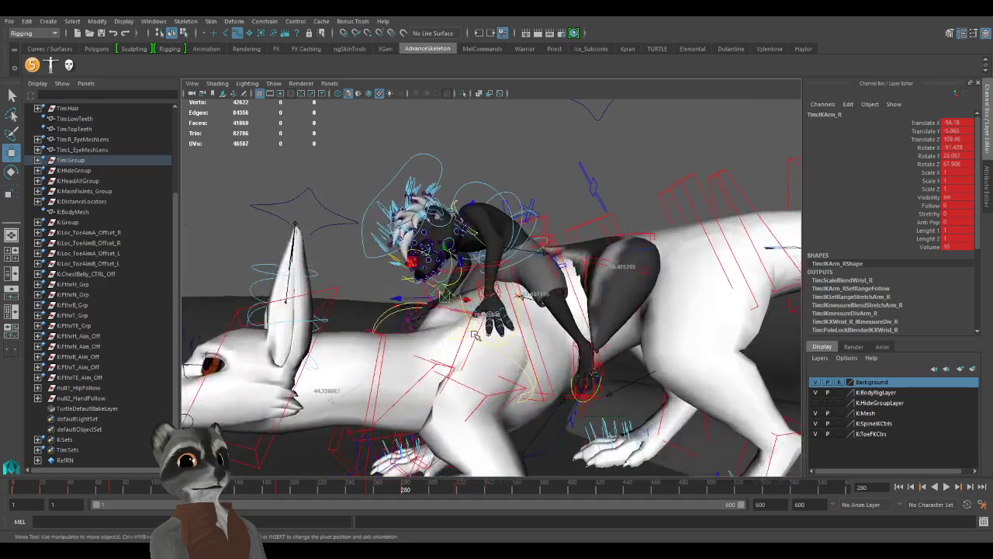
{"action": "key", "text": "comma"}
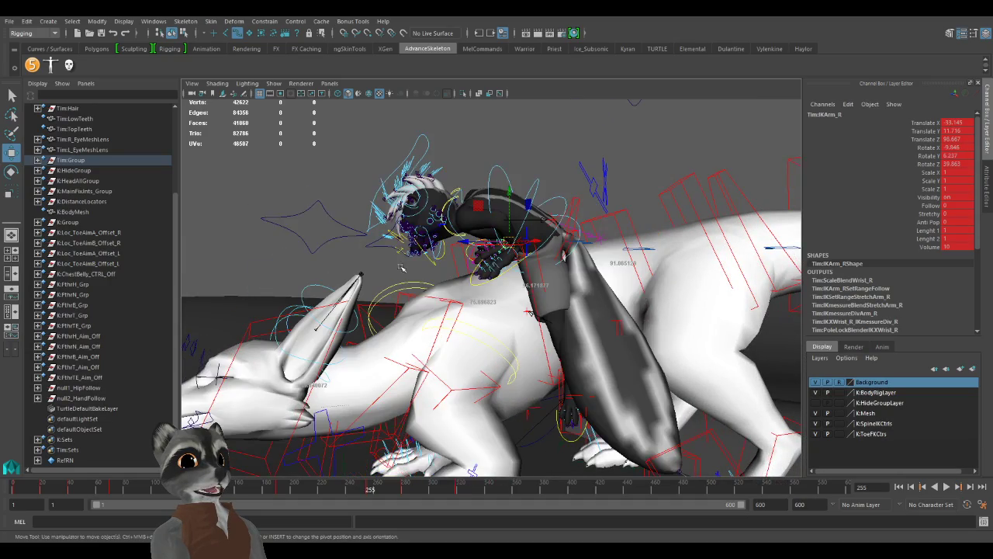
{"action": "right_click_drag", "start_coordinate": [402, 268], "coordinate": [474, 278], "text": "alt"}
{"action": "left_click_drag", "start_coordinate": [473, 278], "coordinate": [528, 270], "text": "alt"}
{"action": "right_click_drag", "start_coordinate": [527, 271], "coordinate": [628, 285], "text": "alt"}
{"action": "left_click", "coordinate": [629, 286]}
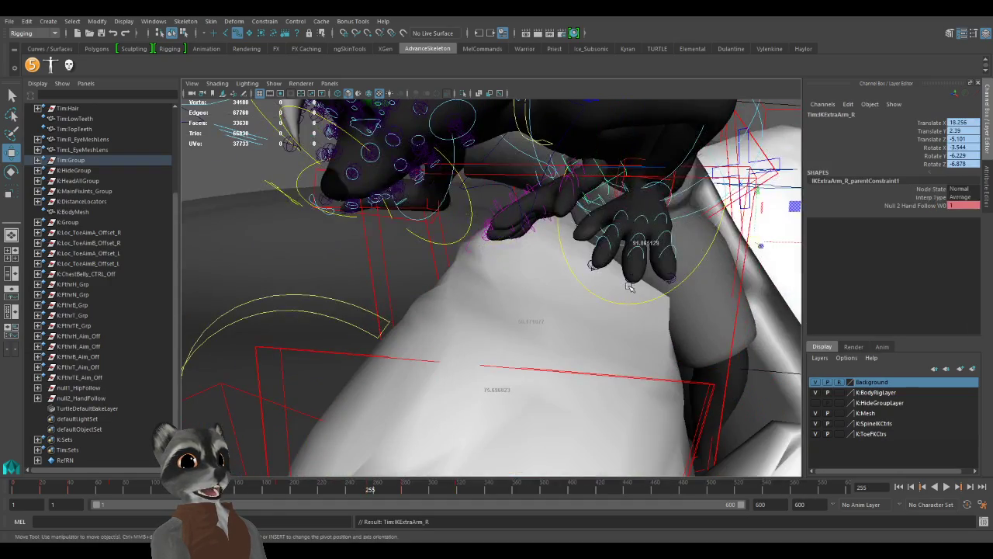
{"action": "left_click", "coordinate": [957, 206]}
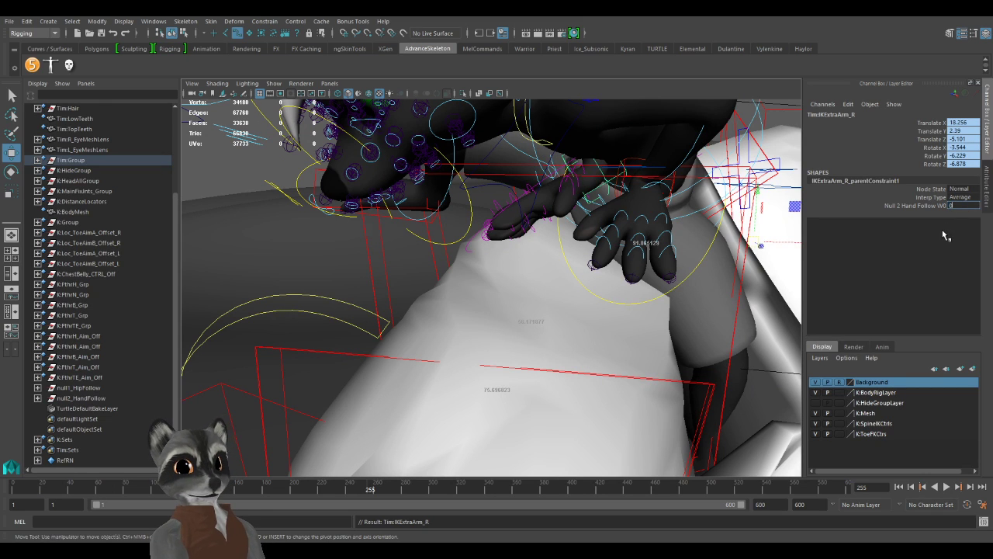
{"action": "key", "text": "Return"}
{"action": "left_click", "coordinate": [916, 206]}
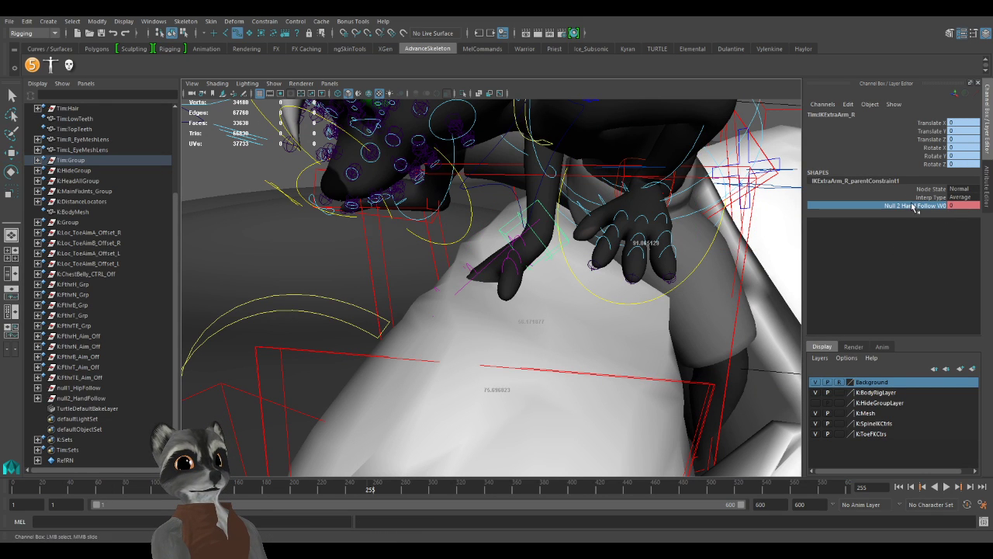
Key the right extra arm's Null 2 Hand Follow W0 at frame 255, then set the left extra arm's weight to 0 and key it.
{"action": "left_click", "coordinate": [910, 220]}
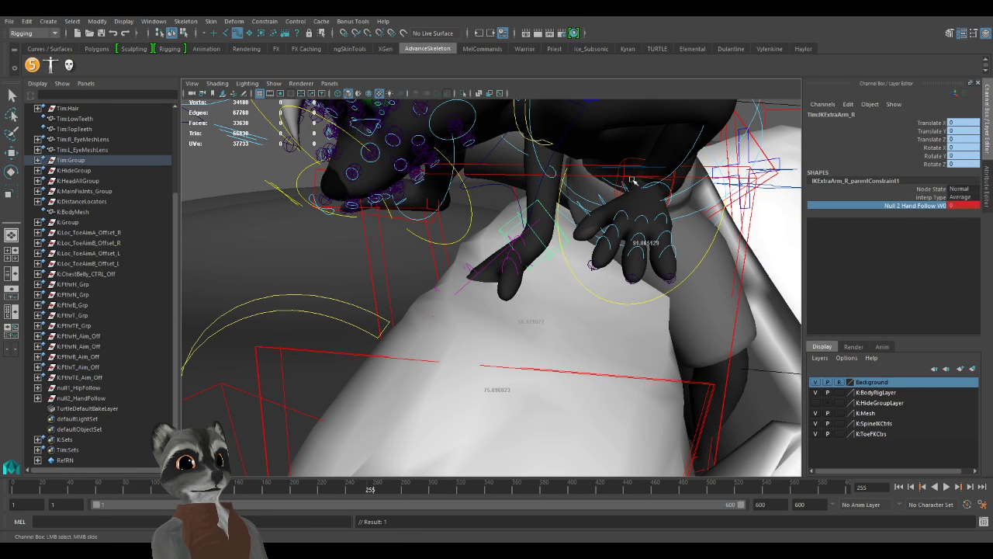
{"action": "left_click_drag", "start_coordinate": [633, 180], "coordinate": [633, 194], "text": "alt"}
{"action": "left_click", "coordinate": [631, 201]}
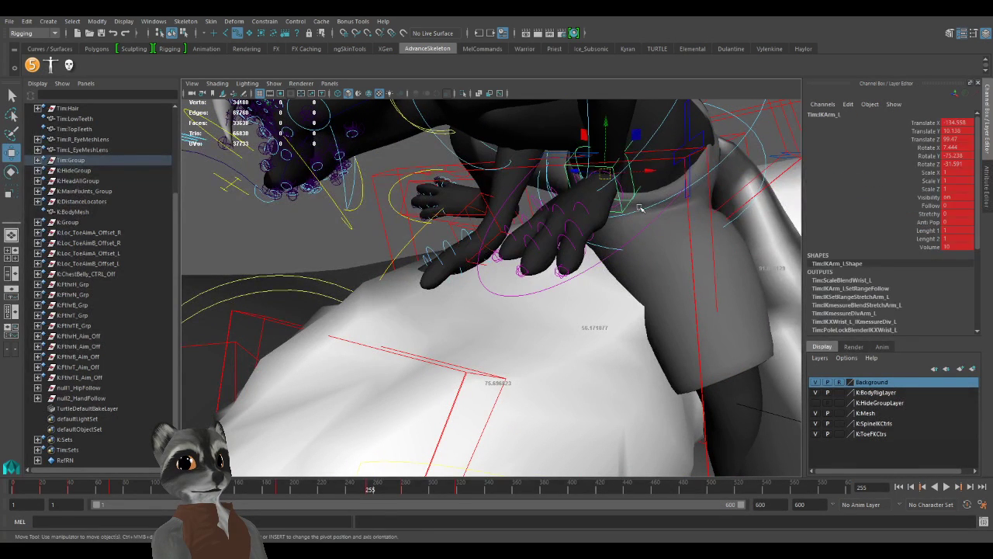
{"action": "key", "text": "Up"}
{"action": "left_click", "coordinate": [957, 206]}
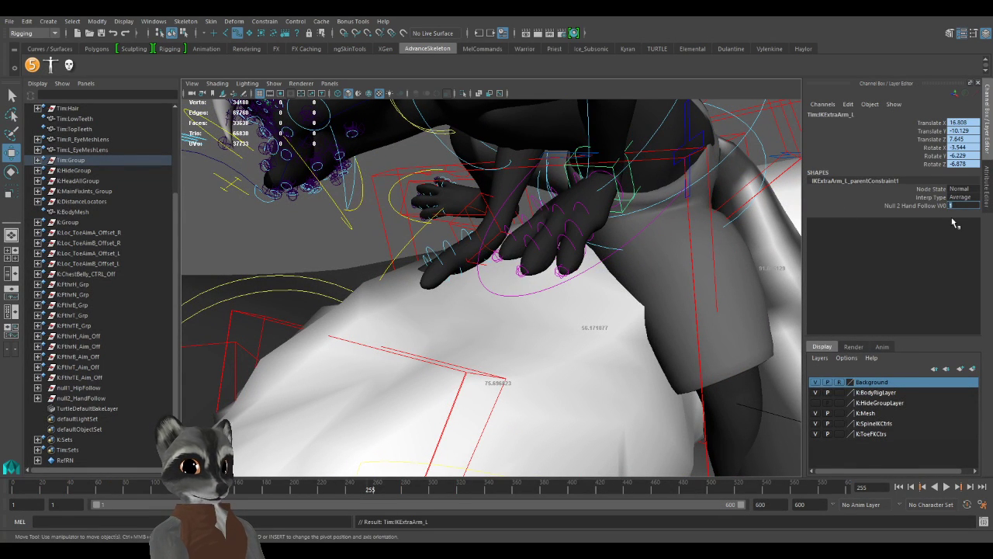
{"action": "type", "text": "0"}
{"action": "key", "text": "Return"}
{"action": "left_click", "coordinate": [929, 206]}
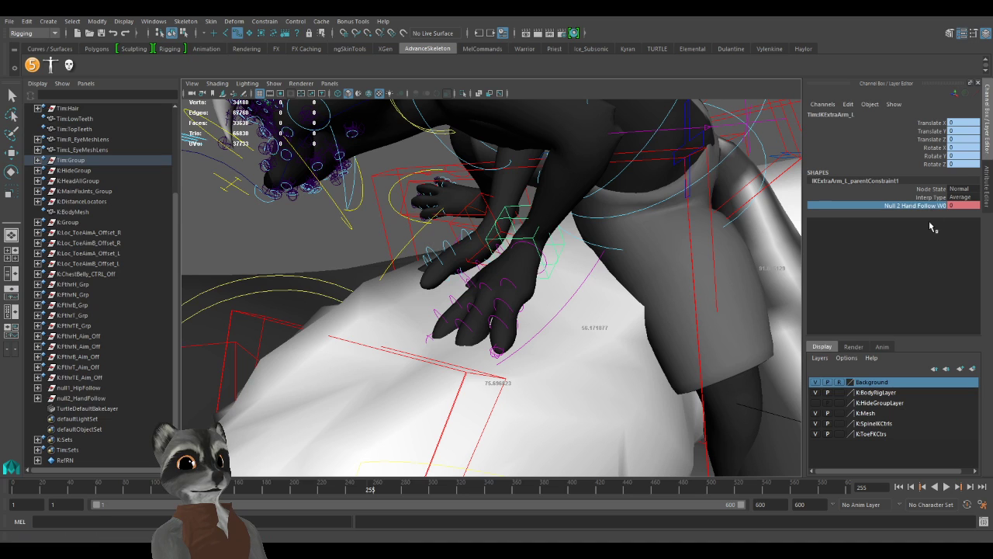
{"action": "key", "text": "s"}
Scrub through the animation to review the hand-follow change, ending at frame 319.
{"action": "right_click_drag", "start_coordinate": [536, 252], "coordinate": [299, 272], "text": "alt"}
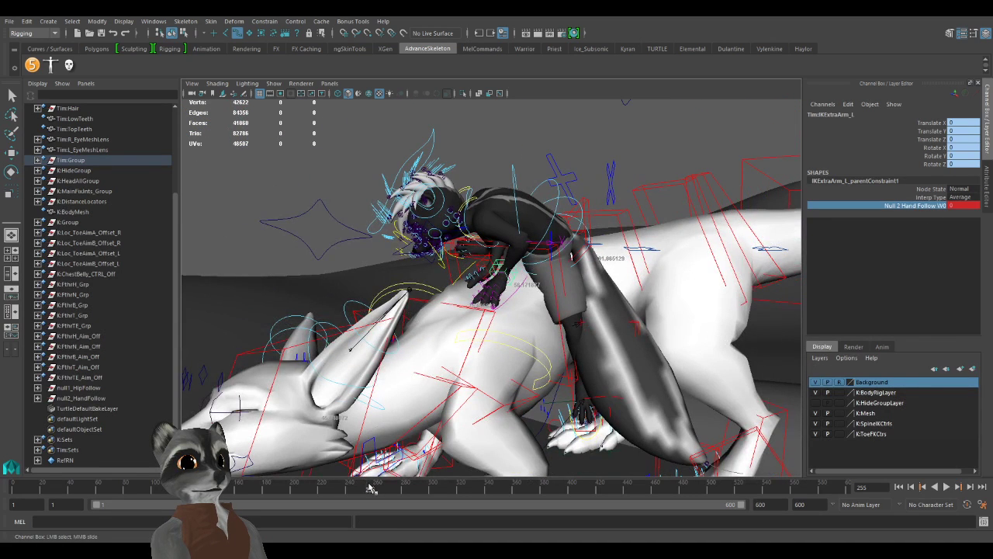
{"action": "left_click_drag", "start_coordinate": [348, 488], "coordinate": [260, 483]}
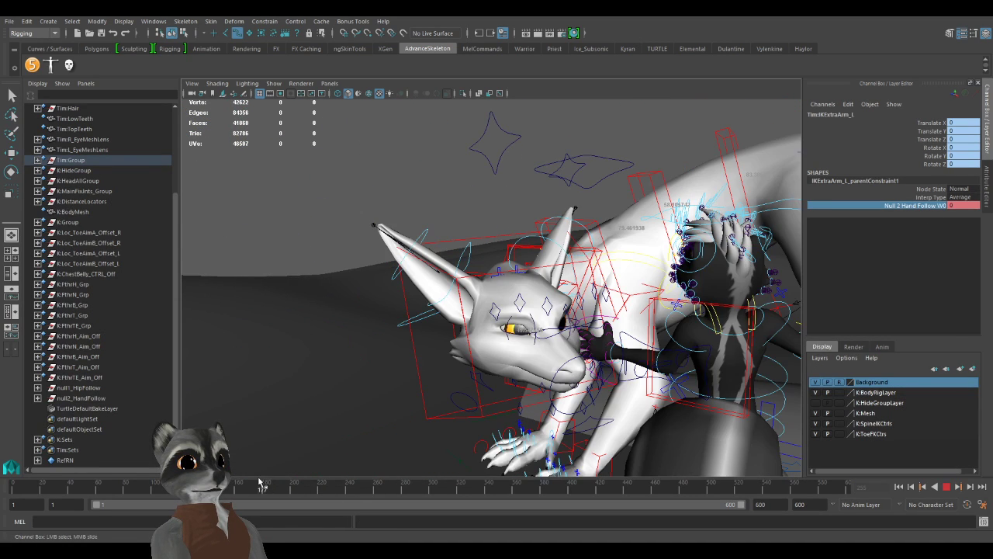
{"action": "left_click", "coordinate": [155, 484]}
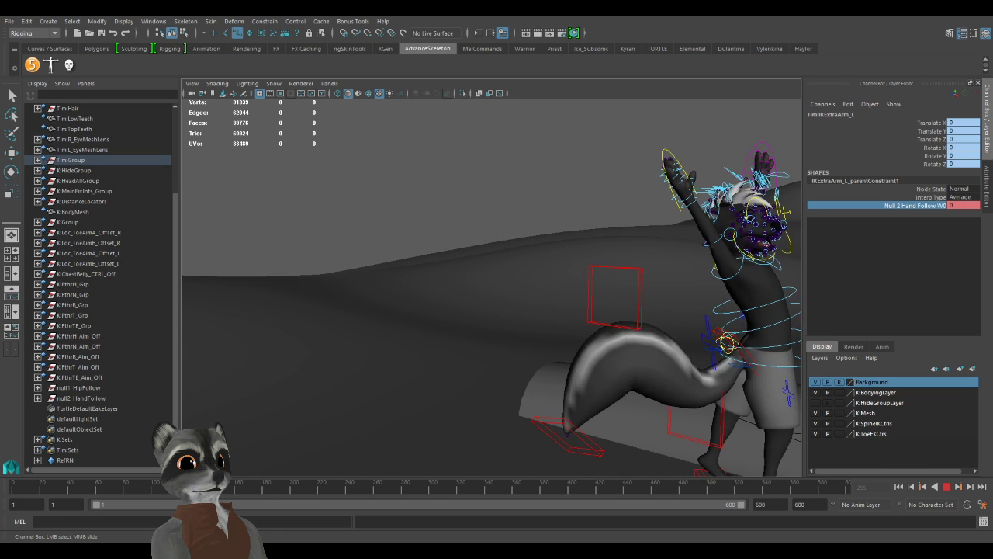
{"action": "left_click_drag", "start_coordinate": [155, 473], "coordinate": [459, 504]}
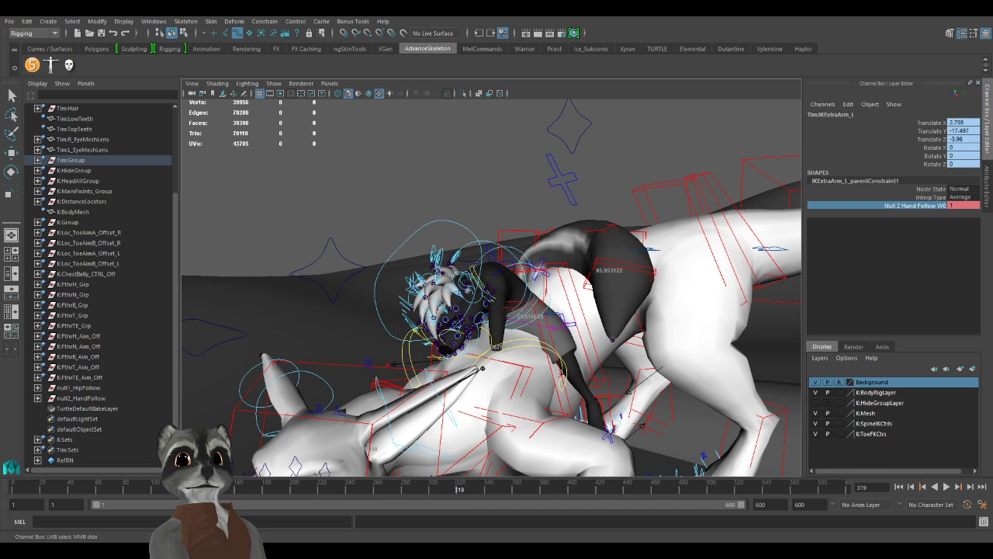
Select both of the rider's arm IK controls at frame 319, replacing the previous selection.
{"action": "left_click", "coordinate": [481, 166]}
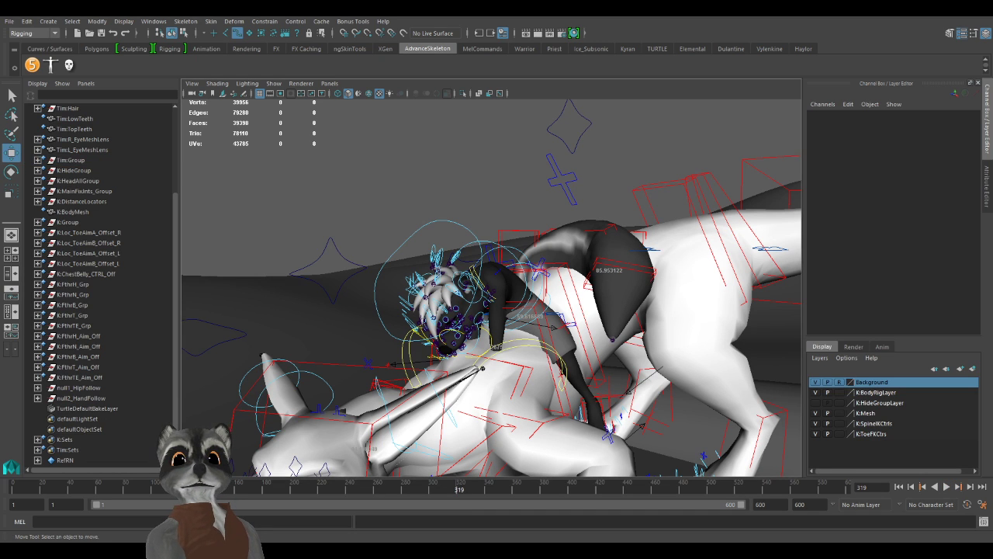
{"action": "right_click_drag", "start_coordinate": [541, 325], "coordinate": [326, 305], "text": "alt"}
{"action": "left_click_drag", "start_coordinate": [326, 306], "coordinate": [291, 301], "text": "alt"}
{"action": "right_click_drag", "start_coordinate": [291, 301], "coordinate": [686, 382], "text": "alt"}
{"action": "middle_click_drag", "start_coordinate": [686, 382], "coordinate": [726, 369], "text": "alt"}
{"action": "left_click", "coordinate": [315, 85]}
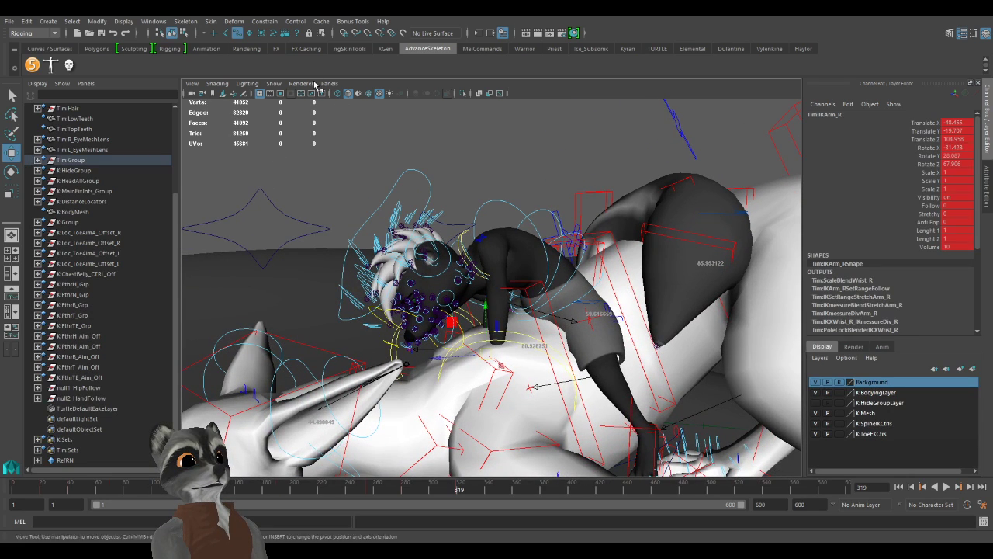
{"action": "left_click", "coordinate": [413, 85], "text": "shift"}
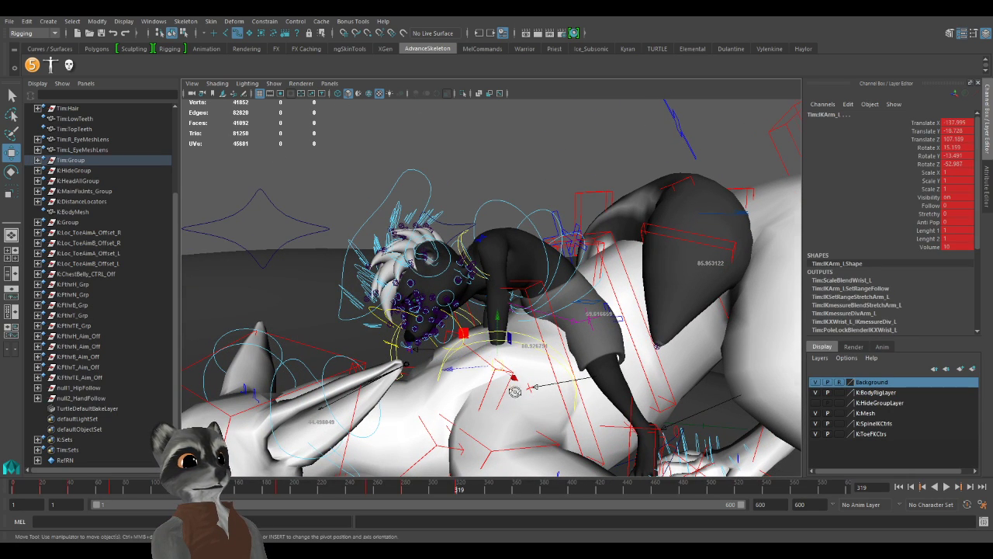
{"action": "left_click_drag", "start_coordinate": [515, 392], "coordinate": [509, 396], "text": "alt"}
{"action": "key", "text": "comma"}
{"action": "key", "text": "period"}
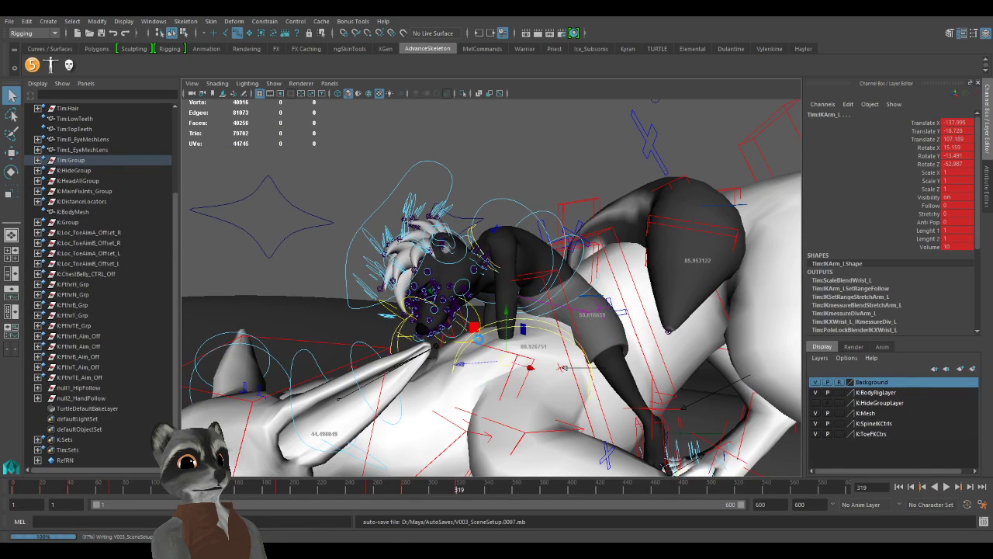
Try to reposition both of the rider's hands on the creature's back at frame 319.
{"action": "key", "text": "w"}
{"action": "left_click_drag", "start_coordinate": [475, 330], "coordinate": [674, 347]}
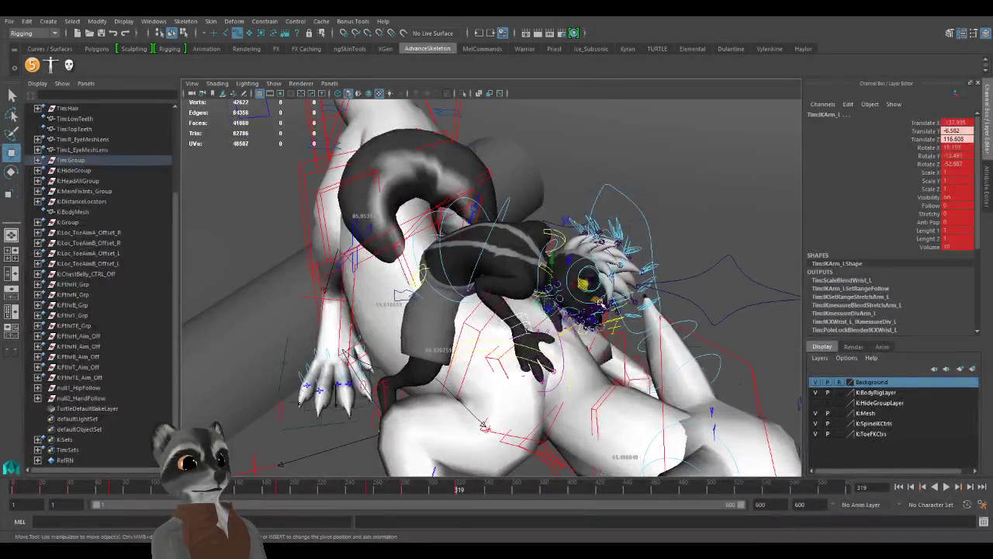
{"action": "left_click_drag", "start_coordinate": [602, 304], "coordinate": [600, 304]}
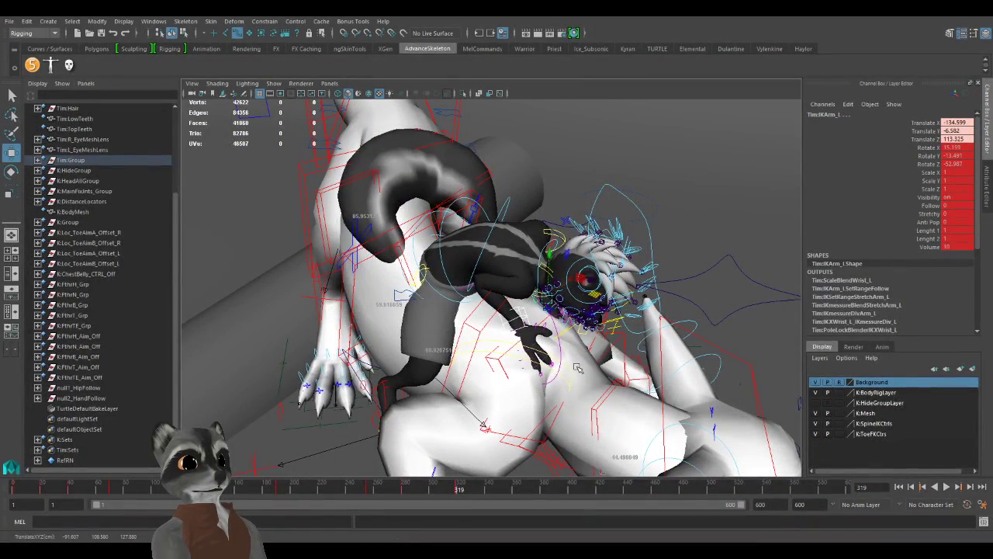
Copy the pose of both arm IK controls from frame 280 to frame 319 and key it there.
{"action": "left_click", "coordinate": [402, 487]}
{"action": "left_click", "coordinate": [456, 488]}
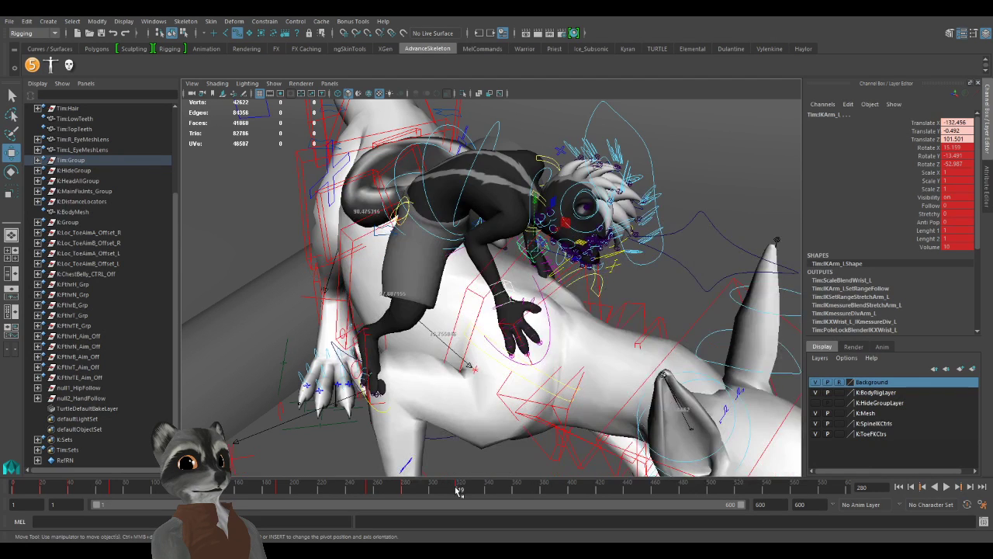
{"action": "key", "text": "s"}
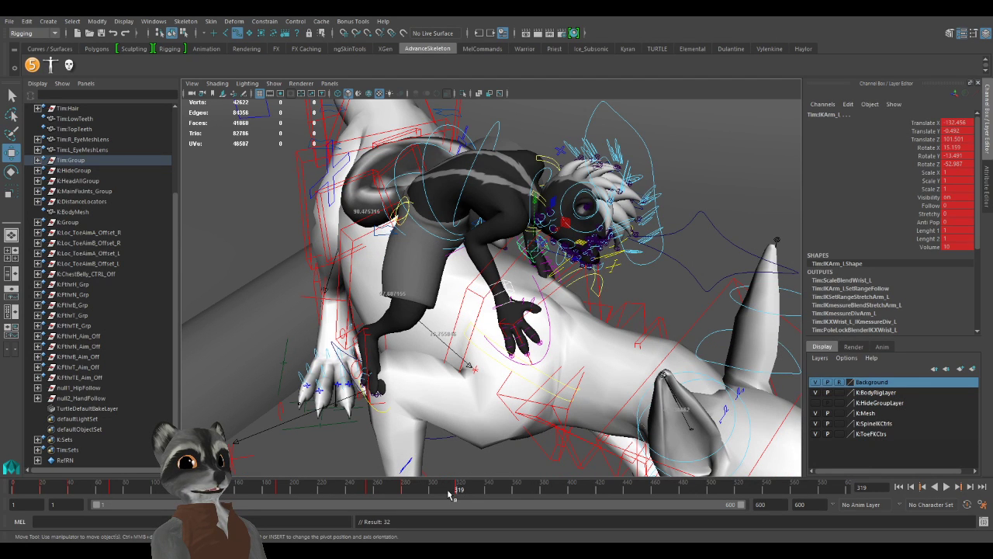
{"action": "key", "text": "alt+v"}
{"action": "left_click", "coordinate": [456, 490]}
{"action": "left_click_drag", "start_coordinate": [563, 342], "coordinate": [633, 387], "text": "alt"}
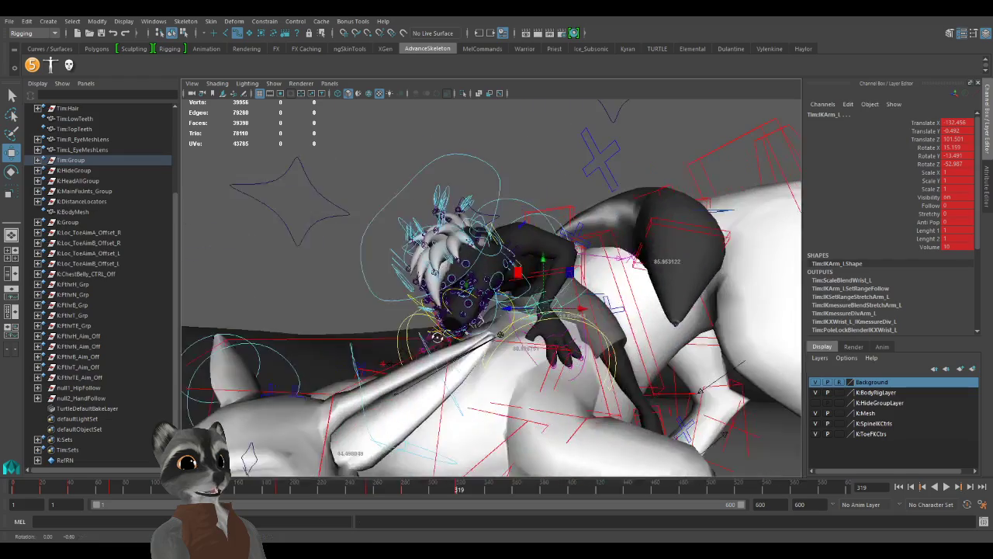
{"action": "key", "text": "comma"}
{"action": "key", "text": "alt+v"}
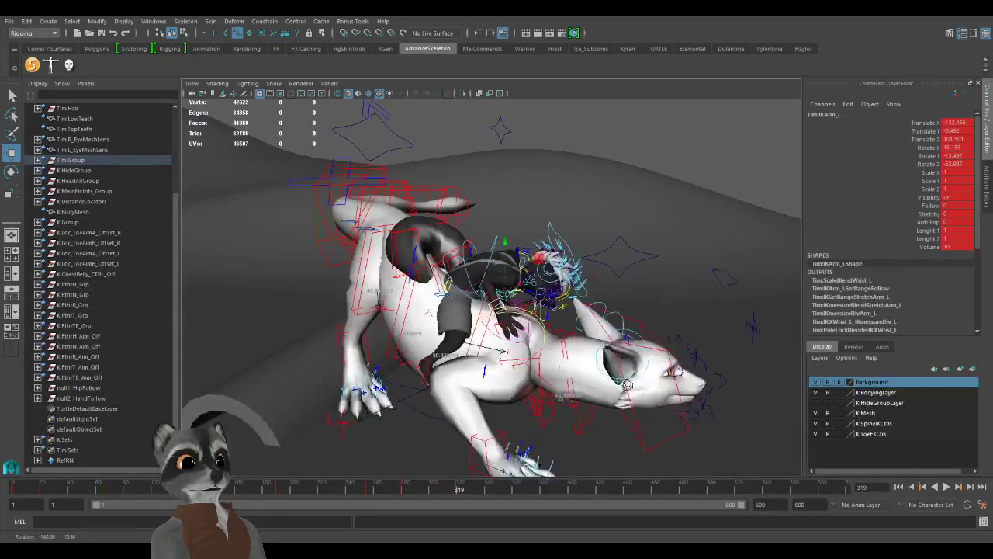
Copy the rider's root control (RootX_M) pose from frame 280 to frame 319 and key it there.
{"action": "scroll", "coordinate": [509, 354], "scroll_direction": "up", "scroll_amount": 4}
{"action": "left_click_drag", "start_coordinate": [509, 353], "coordinate": [432, 319], "text": "alt"}
{"action": "left_click", "coordinate": [423, 311]}
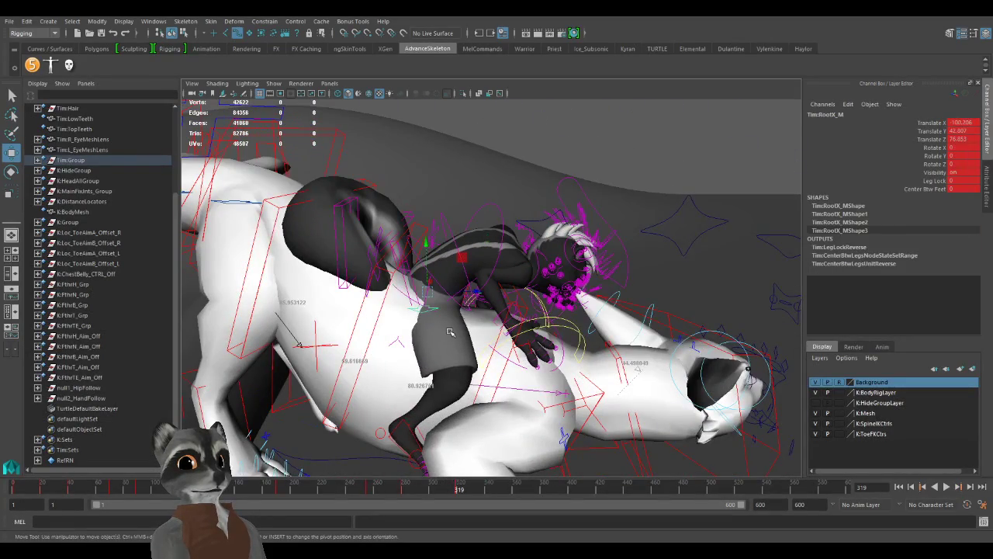
{"action": "key", "text": "comma"}
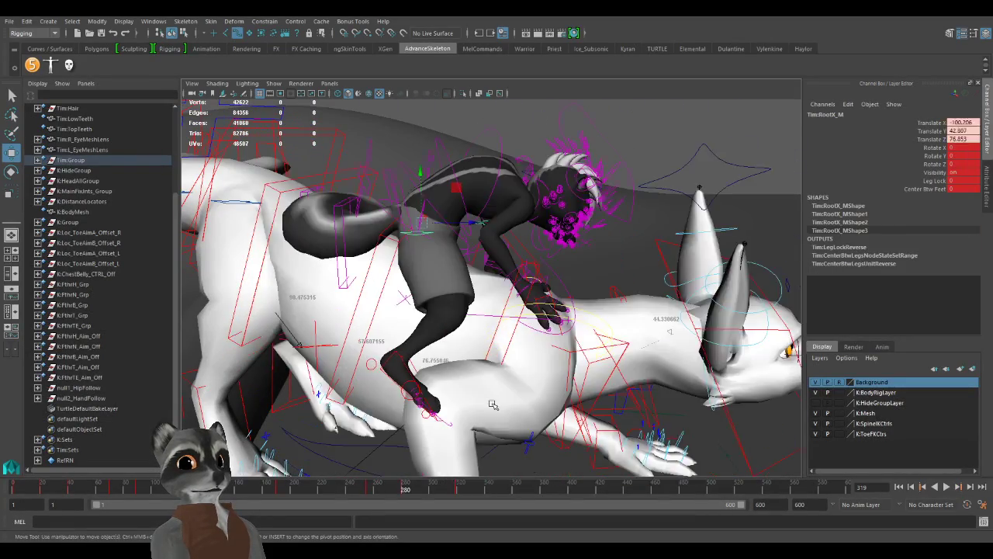
{"action": "key", "text": "s"}
{"action": "middle_click", "coordinate": [457, 494]}
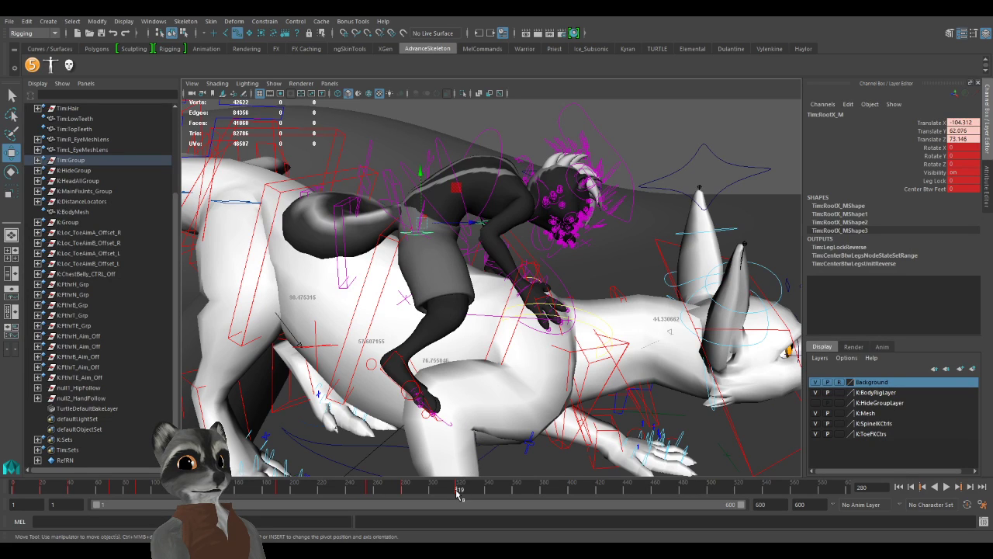
{"action": "key", "text": "s"}
{"action": "left_click_drag", "start_coordinate": [501, 410], "coordinate": [546, 373], "text": "alt"}
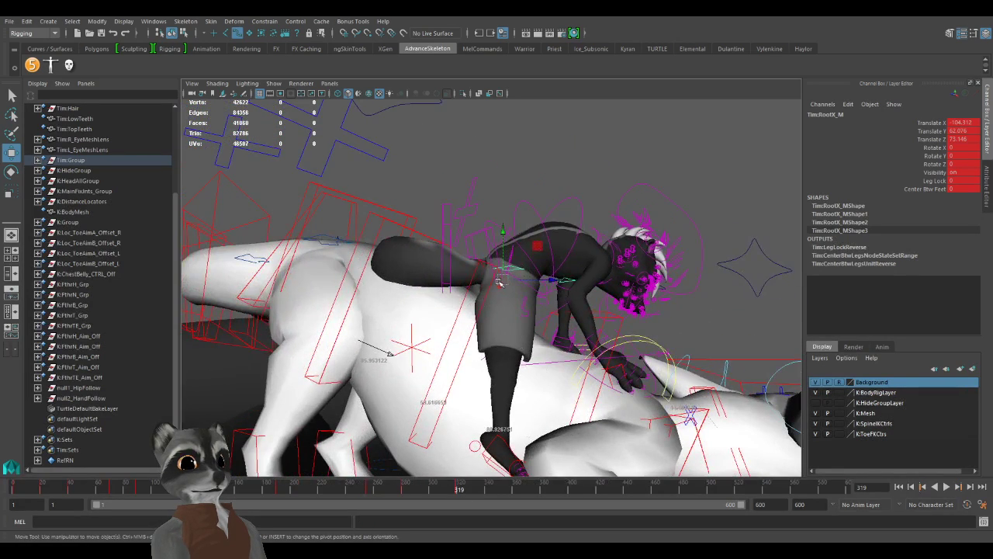
{"action": "left_click_drag", "start_coordinate": [505, 282], "coordinate": [453, 396]}
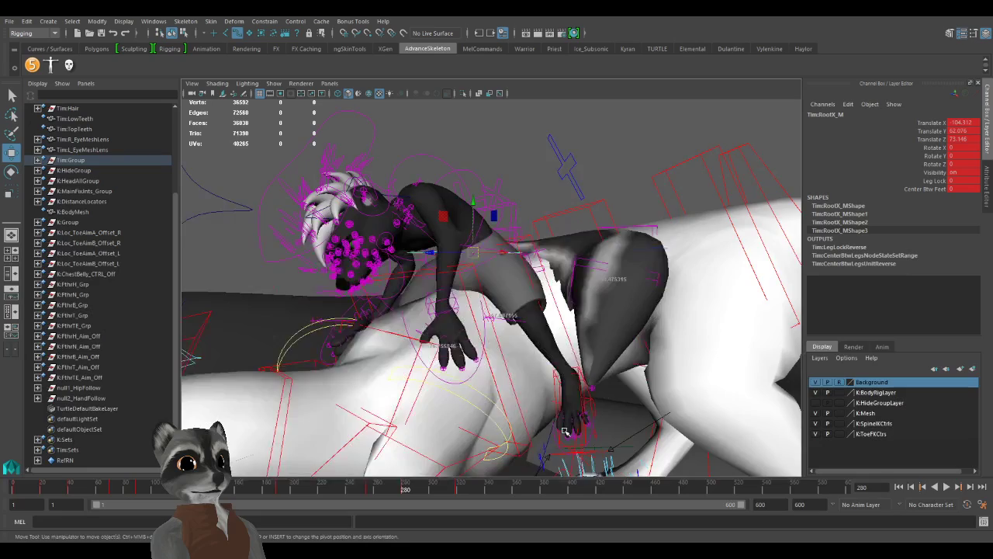
Select both leg IK controls, copy their pose from frame 280 to frame 319, and key it there.
{"action": "left_click_drag", "start_coordinate": [563, 431], "coordinate": [518, 418], "text": "alt"}
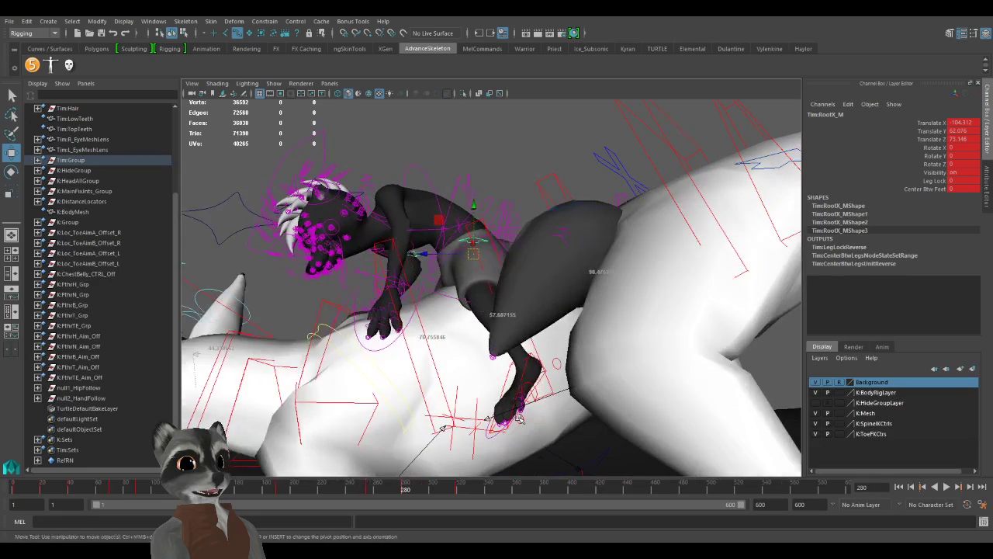
{"action": "key", "text": "."}
{"action": "left_click", "coordinate": [541, 454]}
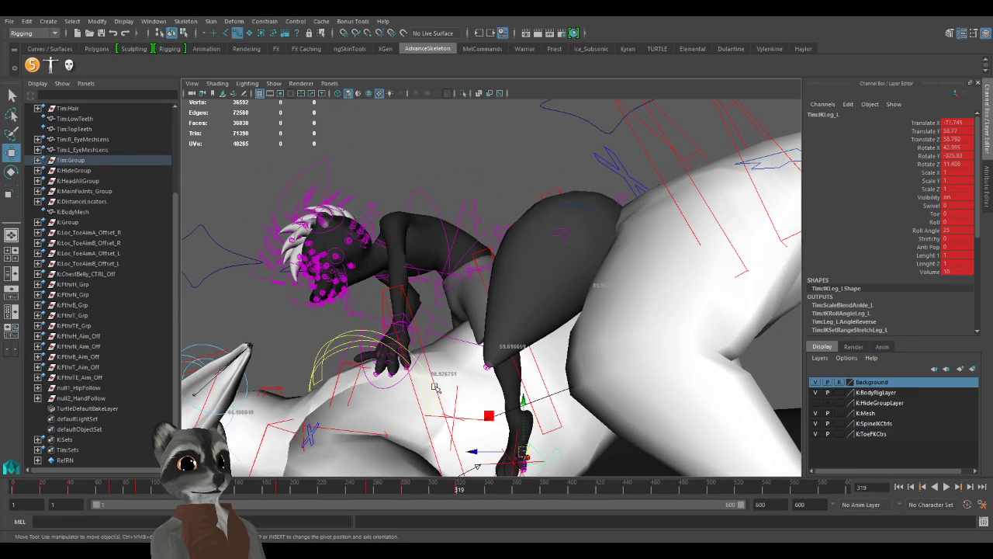
{"action": "left_click_drag", "start_coordinate": [541, 454], "coordinate": [403, 463], "text": "alt"}
{"action": "left_click", "coordinate": [434, 463], "text": "shift"}
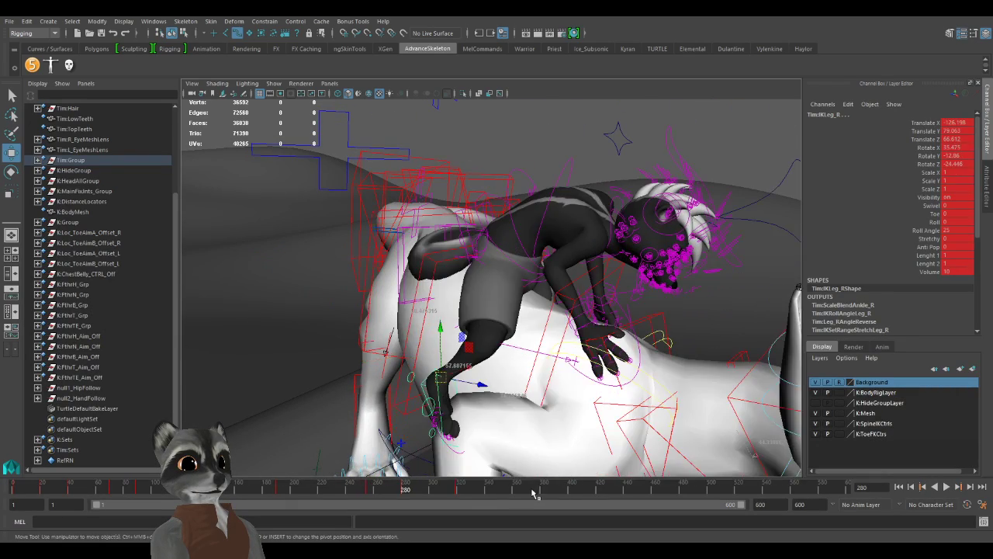
{"action": "middle_click_drag", "start_coordinate": [456, 492], "coordinate": [456, 495]}
{"action": "left_click_drag", "start_coordinate": [457, 494], "coordinate": [458, 494]}
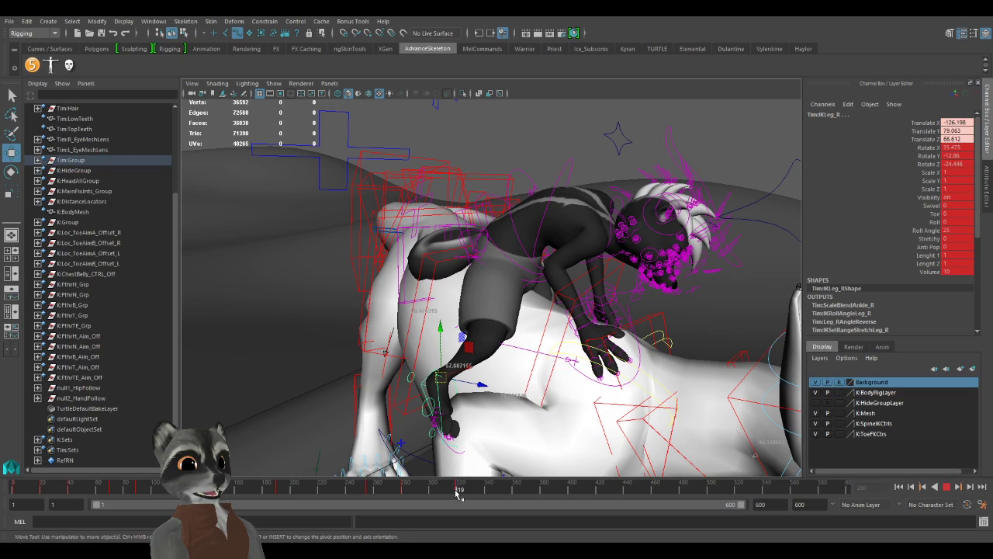
{"action": "key", "text": "s"}
{"action": "key", "text": "."}
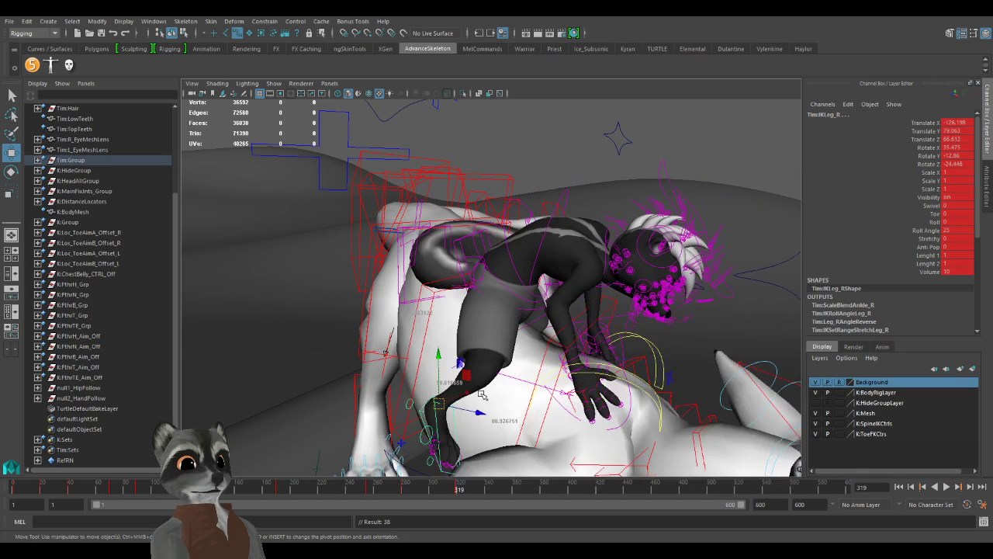
Move and rotate the selected leg IK controls at frame 319, placing the right foot at about -140.7, 80.1, 56.6, and key the pose.
{"action": "mouse_move", "coordinate": [598, 405]}
{"action": "left_mouse_down", "text": "alt"}
{"action": "mouse_move", "coordinate": [475, 423]}
{"action": "mouse_move", "coordinate": [451, 410]}
{"action": "mouse_move", "coordinate": [602, 430]}
{"action": "mouse_move", "coordinate": [417, 336]}
{"action": "mouse_move", "coordinate": [552, 384]}
{"action": "mouse_move", "coordinate": [579, 416]}
{"action": "mouse_move", "coordinate": [608, 414]}
{"action": "left_mouse_up", "text": "alt"}
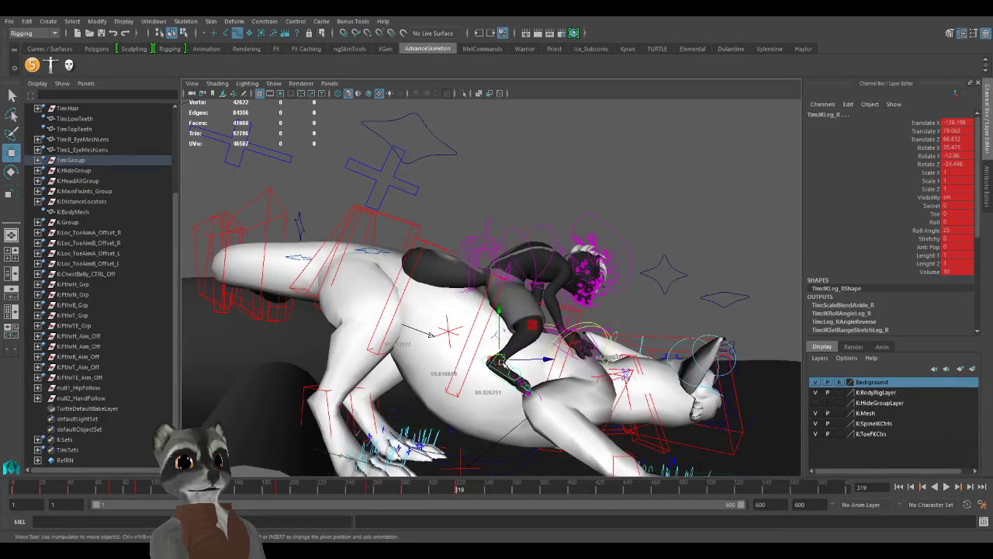
{"action": "left_click_drag", "start_coordinate": [501, 361], "coordinate": [485, 376]}
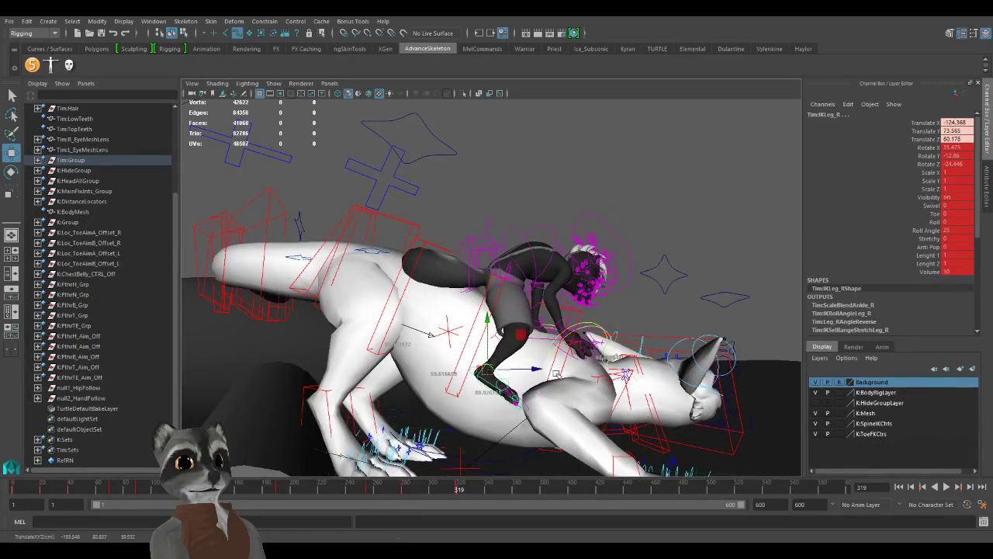
{"action": "left_click_drag", "start_coordinate": [557, 373], "coordinate": [405, 359], "text": "alt"}
{"action": "key", "text": "e"}
{"action": "left_click_drag", "start_coordinate": [416, 374], "coordinate": [419, 375]}
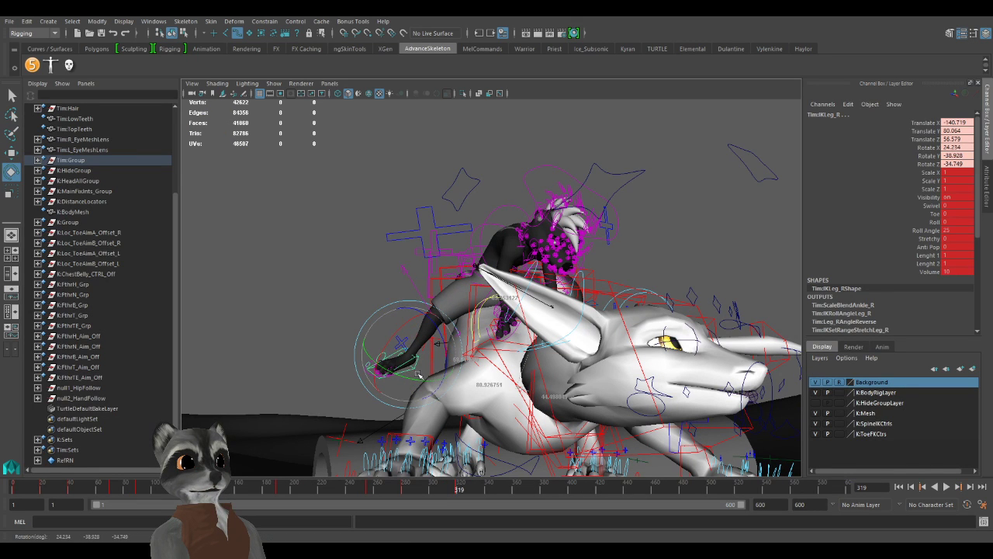
{"action": "key", "text": "ctrl+s"}
{"action": "key", "text": "w"}
{"action": "left_click_drag", "start_coordinate": [613, 392], "coordinate": [472, 432], "text": "alt"}
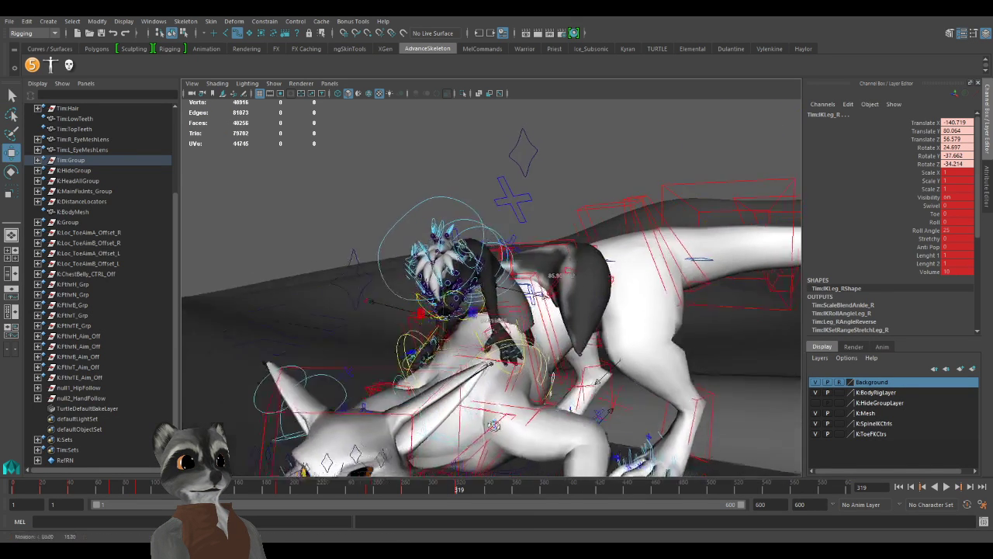
{"action": "key", "text": "s"}
Move and rotate the left leg IK control to about translate -62.8, 85.5, 62.1 and rotate -10.1, -301.5, 33.6 at frame 319.
{"action": "mouse_move", "coordinate": [593, 411]}
{"action": "left_mouse_down", "text": "alt"}
{"action": "mouse_move", "coordinate": [543, 394]}
{"action": "mouse_move", "coordinate": [594, 408]}
{"action": "mouse_move", "coordinate": [556, 412]}
{"action": "mouse_move", "coordinate": [537, 402]}
{"action": "mouse_move", "coordinate": [564, 353]}
{"action": "mouse_move", "coordinate": [549, 357]}
{"action": "mouse_move", "coordinate": [581, 345]}
{"action": "mouse_move", "coordinate": [600, 394]}
{"action": "left_mouse_up", "text": "alt"}
{"action": "left_click", "coordinate": [544, 396]}
{"action": "key", "text": "ctrl+z"}
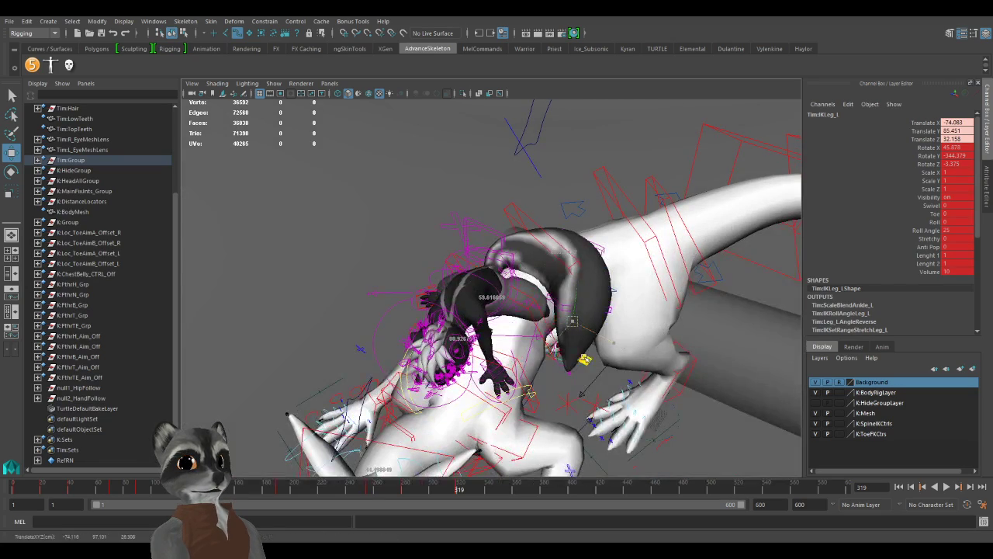
{"action": "mouse_move", "coordinate": [586, 359]}
{"action": "left_mouse_down"}
{"action": "mouse_move", "coordinate": [587, 408]}
{"action": "mouse_move", "coordinate": [574, 397]}
{"action": "mouse_move", "coordinate": [594, 326]}
{"action": "mouse_move", "coordinate": [588, 365]}
{"action": "left_mouse_up"}
{"action": "key", "text": "e"}
{"action": "left_click_drag", "start_coordinate": [587, 318], "coordinate": [481, 365]}
{"action": "scroll", "coordinate": [536, 368], "scroll_direction": "up", "scroll_amount": 5}
{"action": "key", "text": "w"}
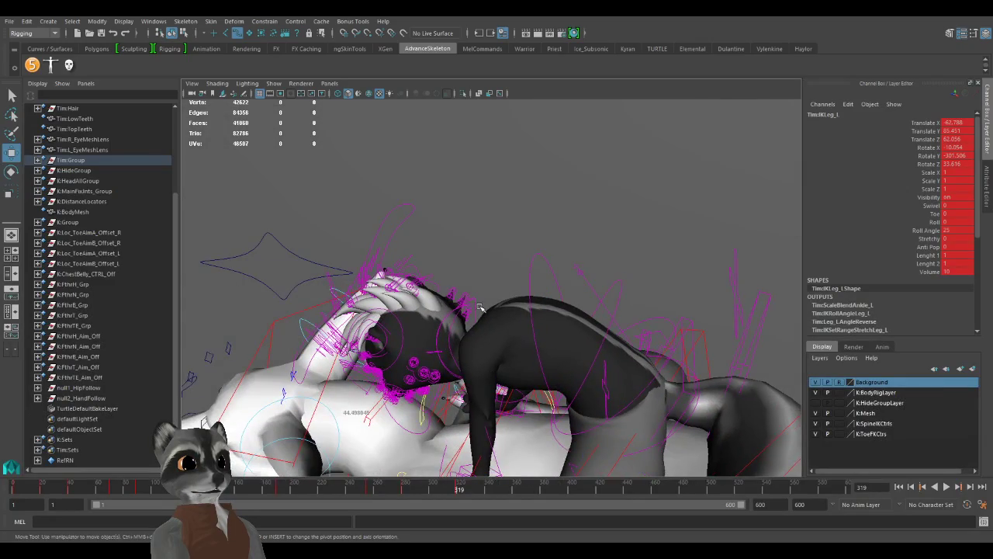
Select the rider's neck control (FKNeck_M) and key its rotation at frame 319.
{"action": "left_click", "coordinate": [475, 305]}
{"action": "left_click_drag", "start_coordinate": [475, 305], "coordinate": [457, 346], "text": "alt"}
{"action": "key", "text": "e"}
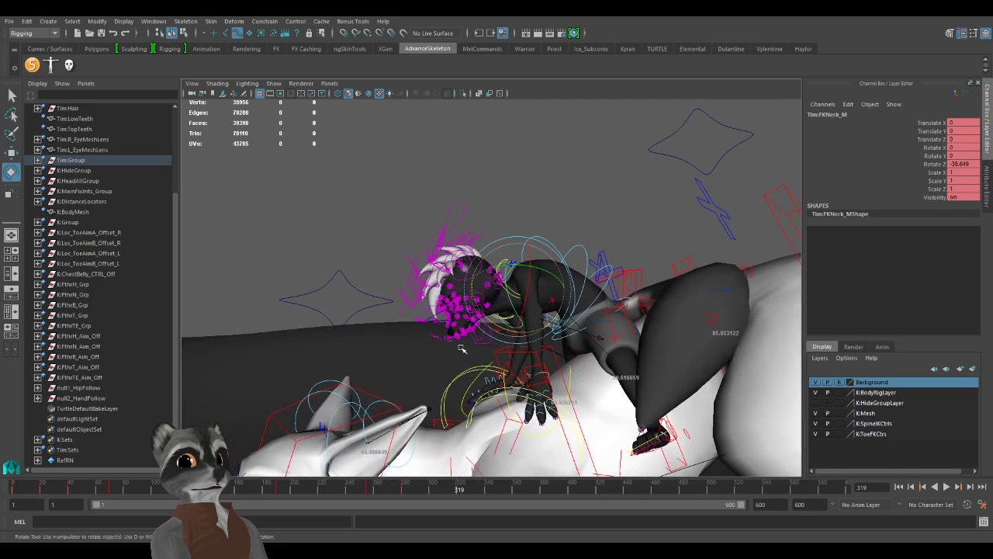
{"action": "key", "text": "s"}
{"action": "key", "text": "comma"}
{"action": "key", "text": "period"}
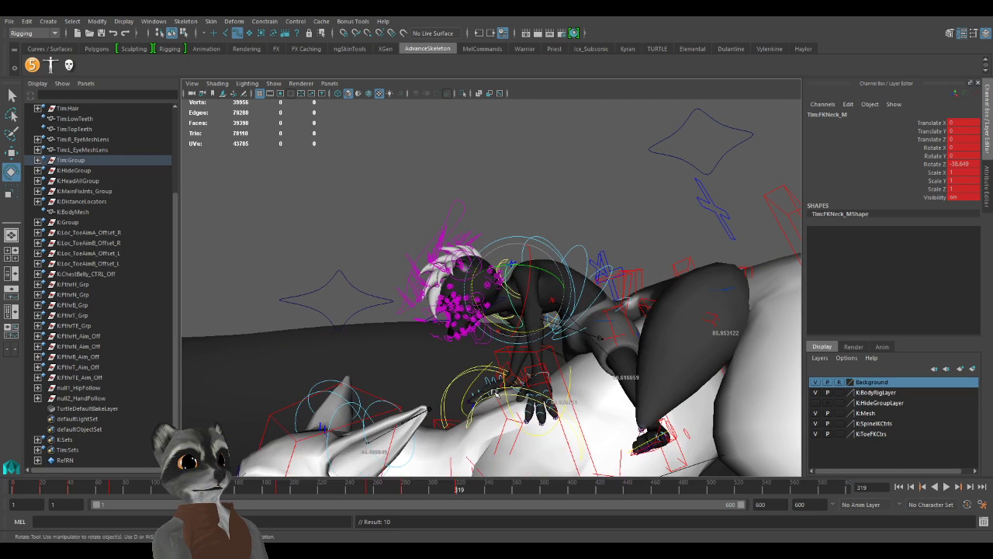
Select all of the rider's controls, key the whole pose at frame 319, and play the animation back from an earlier key.
{"action": "left_click", "coordinate": [437, 80]}
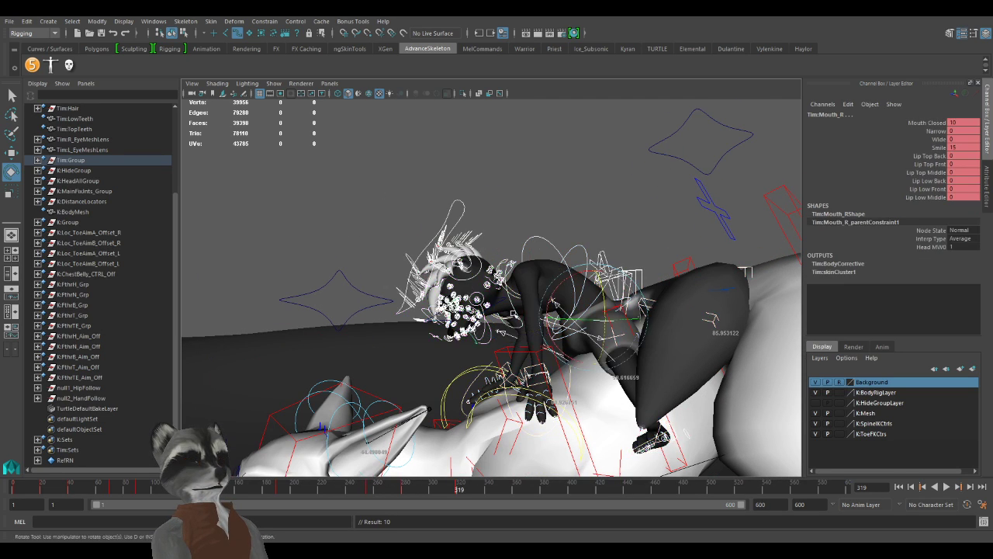
{"action": "key", "text": "s"}
{"action": "left_click_drag", "start_coordinate": [653, 398], "coordinate": [492, 363], "text": "alt"}
{"action": "key", "text": "comma"}
{"action": "key", "text": "comma"}
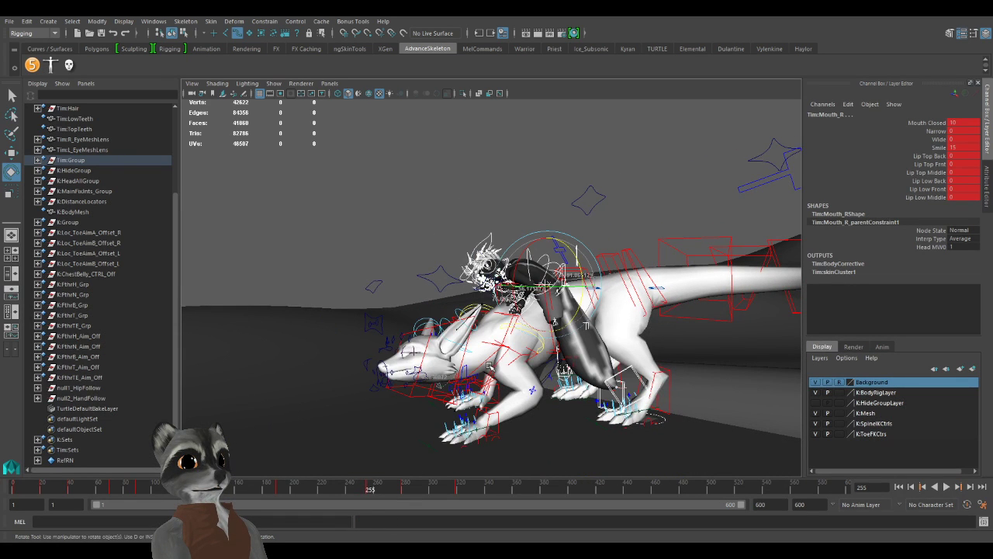
{"action": "key", "text": "comma"}
{"action": "key", "text": "alt+v"}
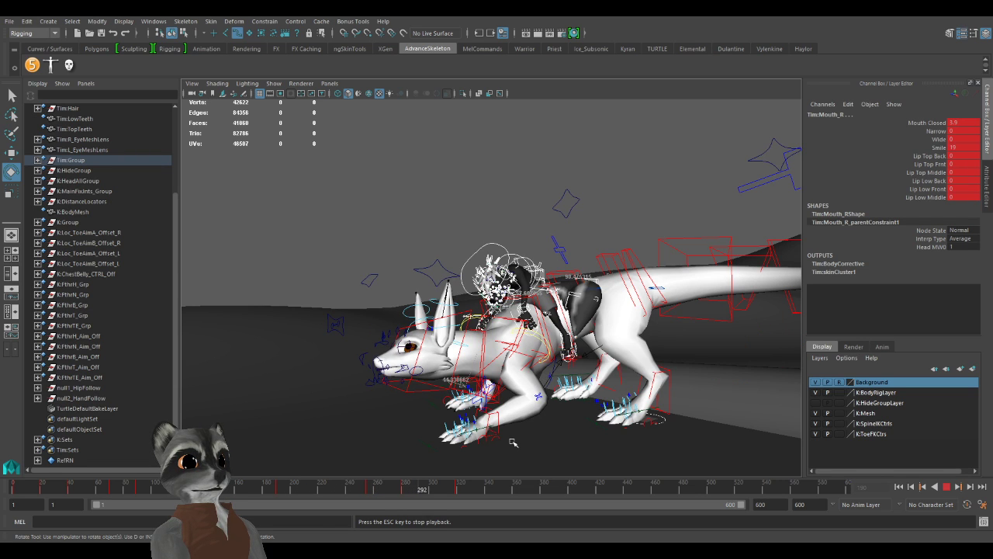
{"action": "key", "text": "Escape"}
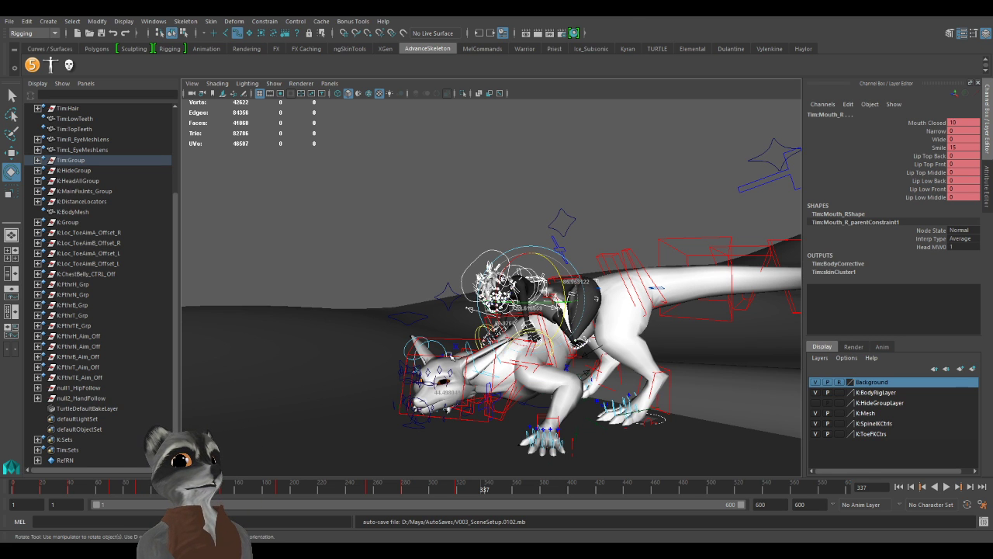
Step back and forth through the rider's keyed frames, including 255, 280 and 319, to compare the riding poses.
{"action": "right_click_drag", "start_coordinate": [506, 377], "coordinate": [493, 387], "text": "alt"}
{"action": "middle_click_drag", "start_coordinate": [494, 388], "coordinate": [461, 340], "text": "alt"}
{"action": "key", "text": "comma"}
{"action": "key", "text": "comma"}
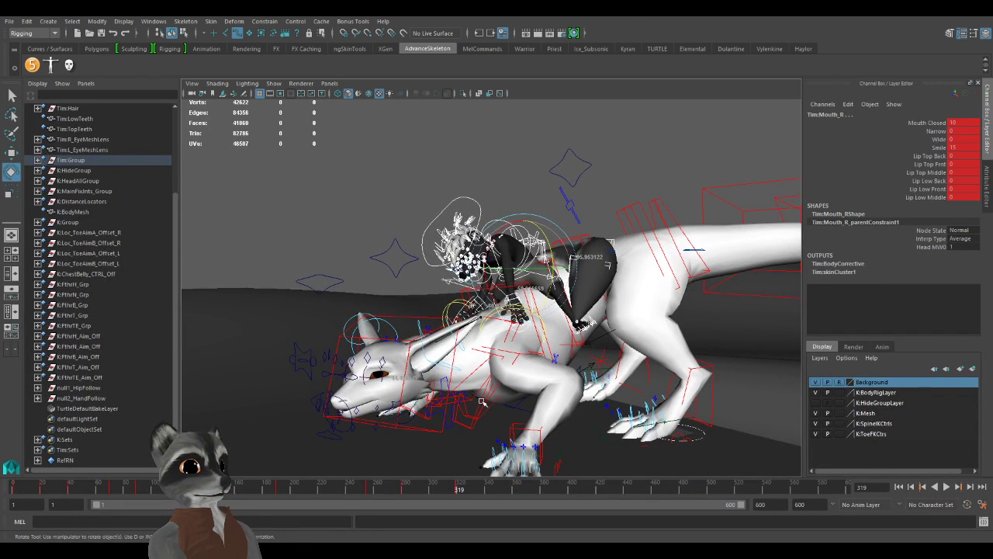
{"action": "key", "text": "period"}
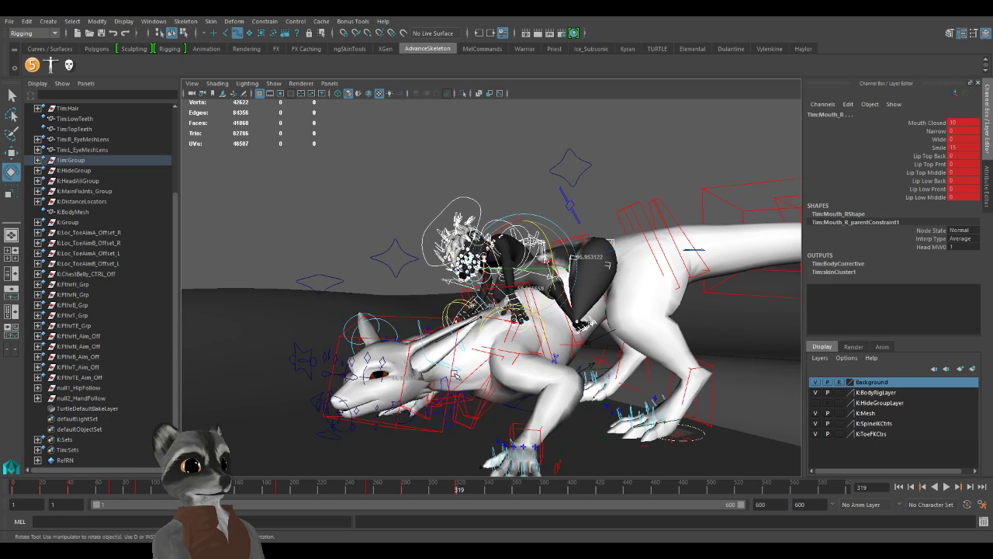
{"action": "key", "text": "comma"}
{"action": "key", "text": "comma"}
{"action": "key", "text": "comma"}
{"action": "key", "text": "period"}
{"action": "key", "text": "period"}
{"action": "key", "text": "period"}
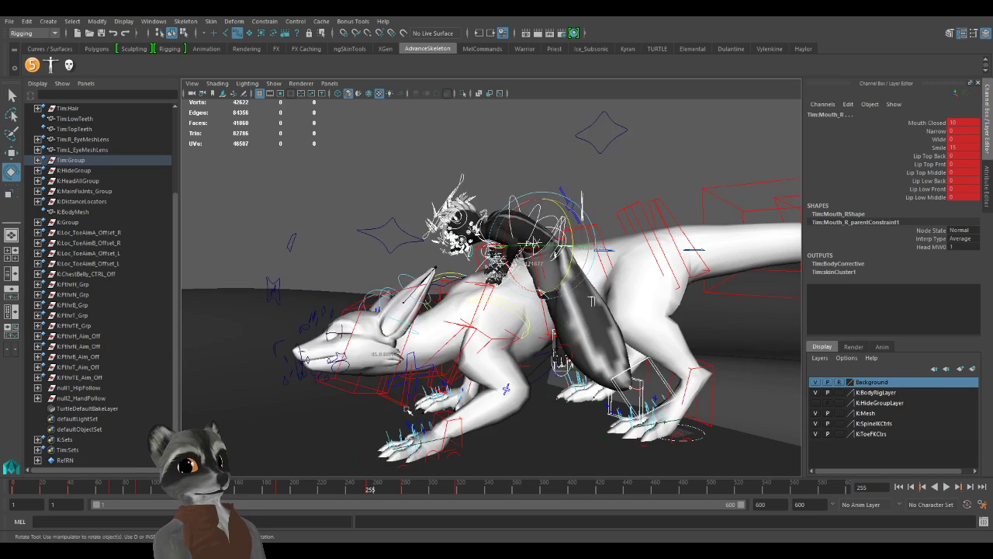
{"action": "left_click_drag", "start_coordinate": [421, 380], "coordinate": [401, 397], "text": "alt"}
{"action": "key", "text": "comma"}
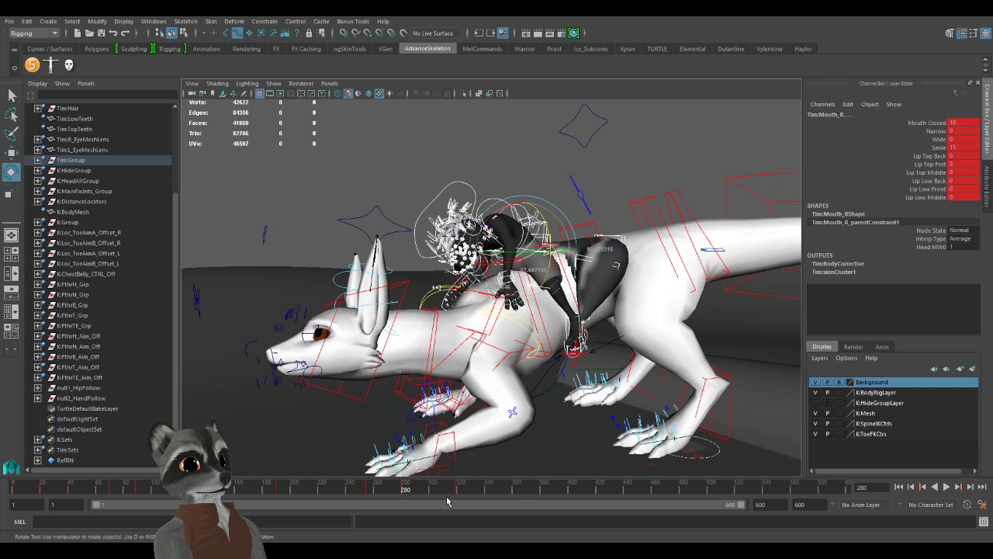
Play and scrub the animation from frame 280 to around frame 360, examining the rider and creature from the front and above.
{"action": "left_click_drag", "start_coordinate": [511, 425], "coordinate": [557, 429], "text": "alt"}
{"action": "scroll", "coordinate": [556, 429], "scroll_direction": "down", "scroll_amount": 3}
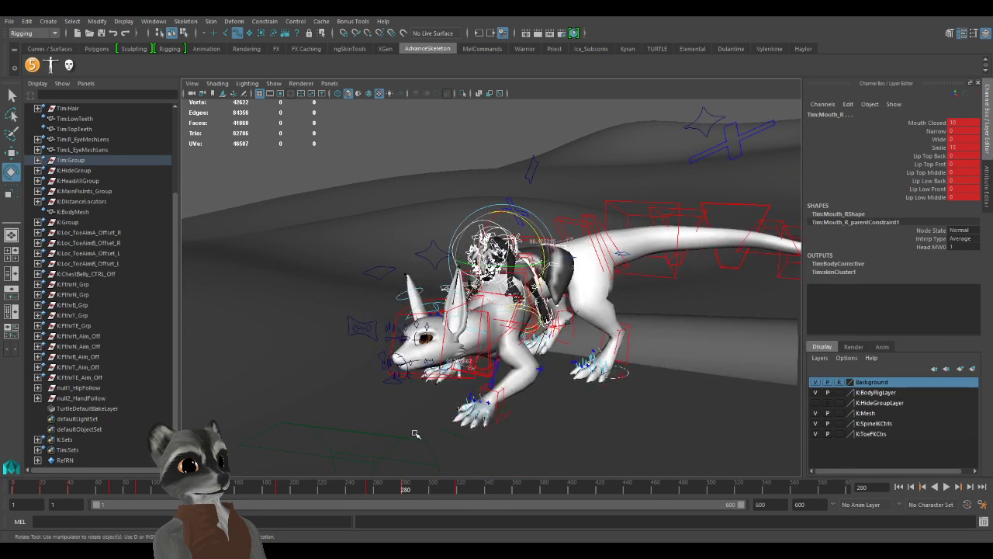
{"action": "key", "text": "period"}
{"action": "key", "text": "alt+v"}
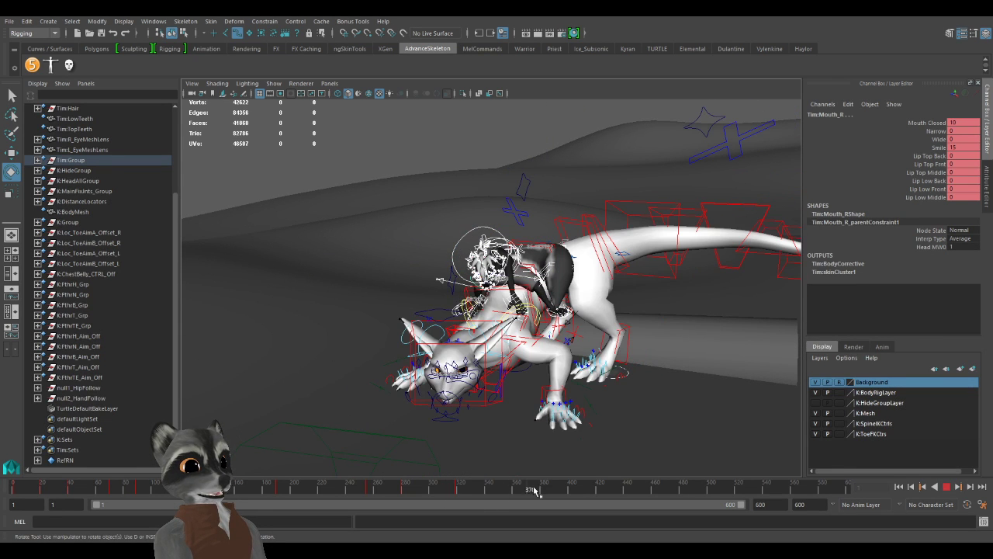
{"action": "left_click_drag", "start_coordinate": [536, 490], "coordinate": [520, 487]}
{"action": "left_click_drag", "start_coordinate": [462, 394], "coordinate": [497, 415], "text": "alt"}
{"action": "middle_click_drag", "start_coordinate": [497, 416], "coordinate": [480, 418], "text": "alt"}
{"action": "right_click_drag", "start_coordinate": [479, 417], "coordinate": [568, 432], "text": "alt"}
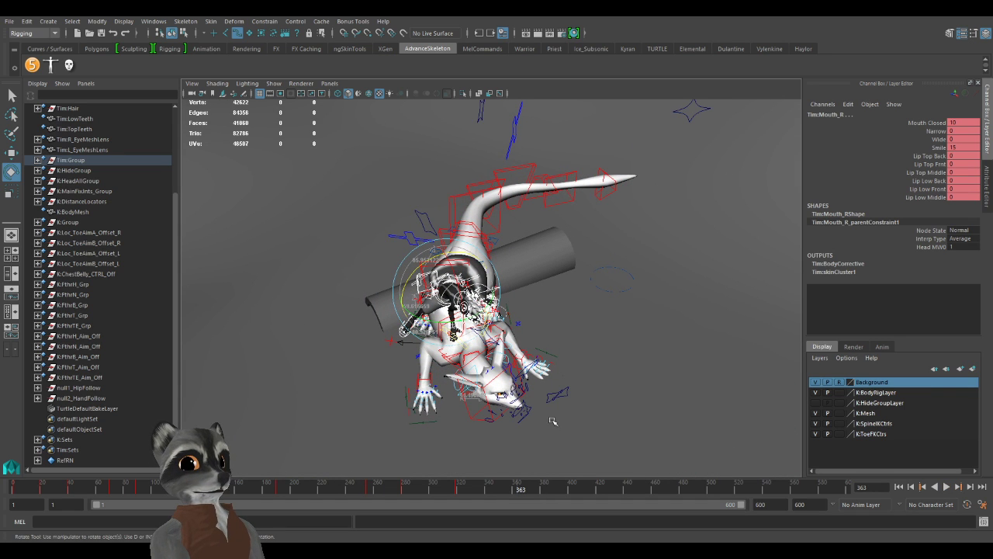
{"action": "scroll", "coordinate": [490, 423], "scroll_direction": "down", "scroll_amount": 3}
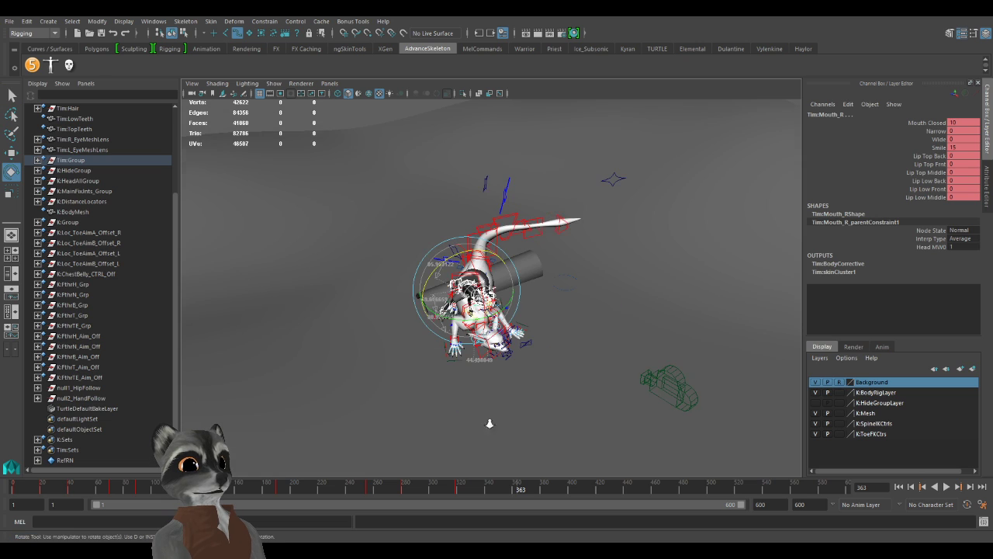
{"action": "scroll", "coordinate": [490, 423], "scroll_direction": "up", "scroll_amount": 2}
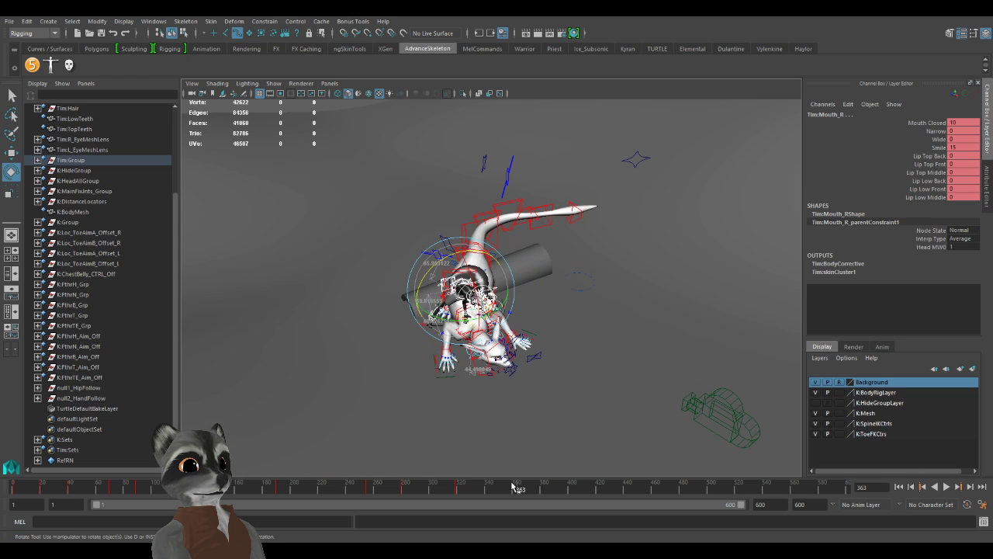
{"action": "mouse_move", "coordinate": [512, 489]}
{"action": "left_mouse_down"}
{"action": "mouse_move", "coordinate": [25, 489]}
{"action": "mouse_move", "coordinate": [497, 491]}
{"action": "mouse_move", "coordinate": [287, 490]}
{"action": "mouse_move", "coordinate": [413, 495]}
{"action": "mouse_move", "coordinate": [497, 491]}
{"action": "mouse_move", "coordinate": [210, 491]}
{"action": "mouse_move", "coordinate": [517, 484]}
{"action": "left_mouse_up"}
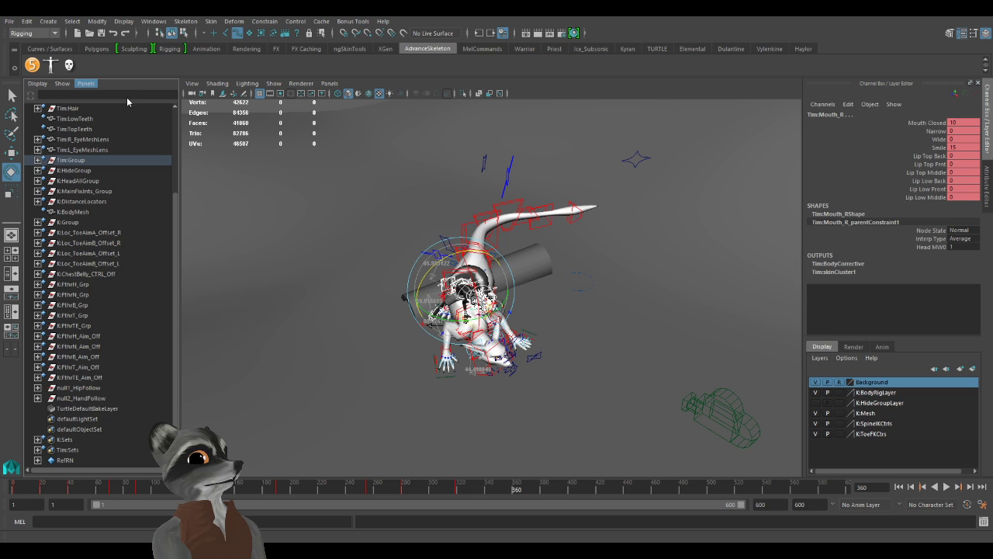
Replace the outliner with a second viewport looking through the shot camera, size the two views side by side, and clear the selection.
{"action": "left_click", "coordinate": [234, 107]}
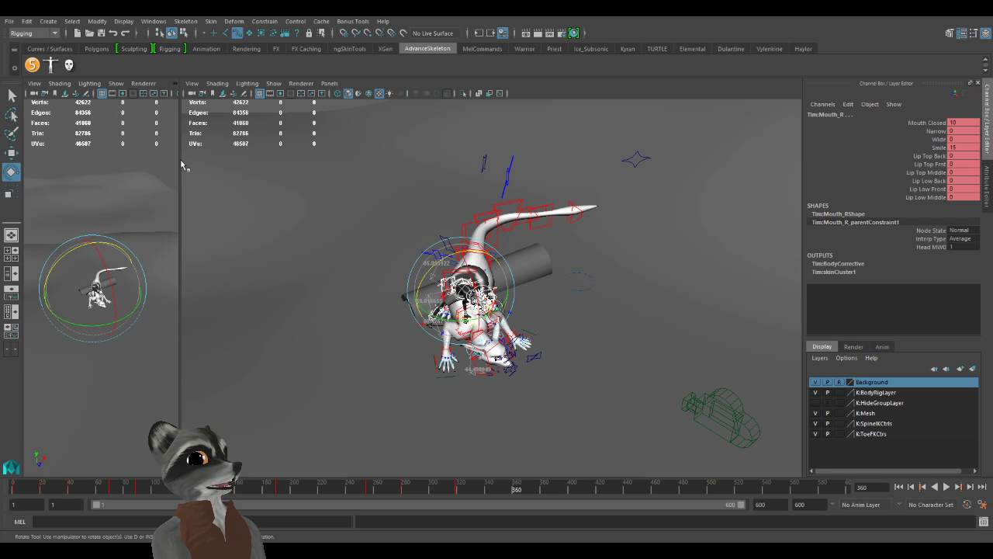
{"action": "left_click_drag", "start_coordinate": [180, 166], "coordinate": [378, 176]}
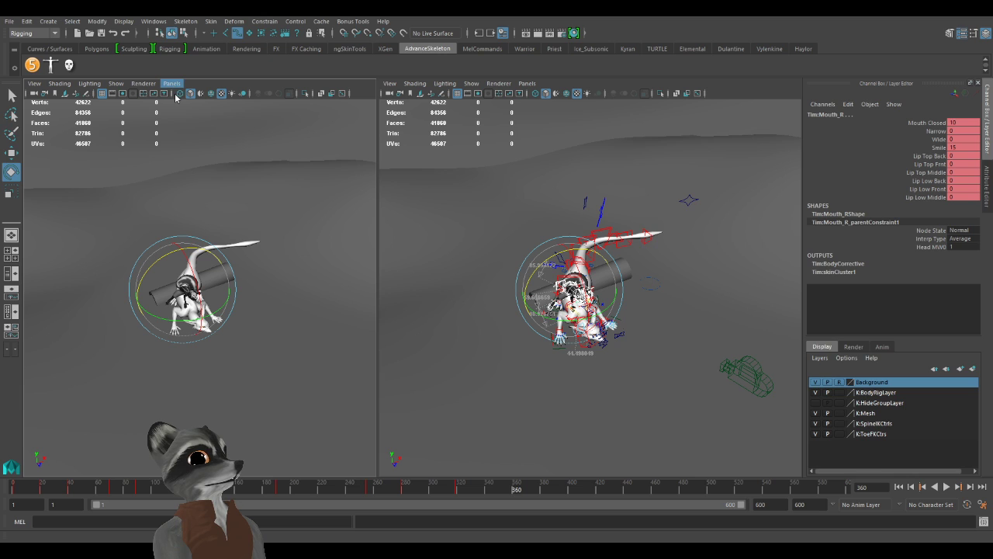
{"action": "left_click", "coordinate": [298, 97]}
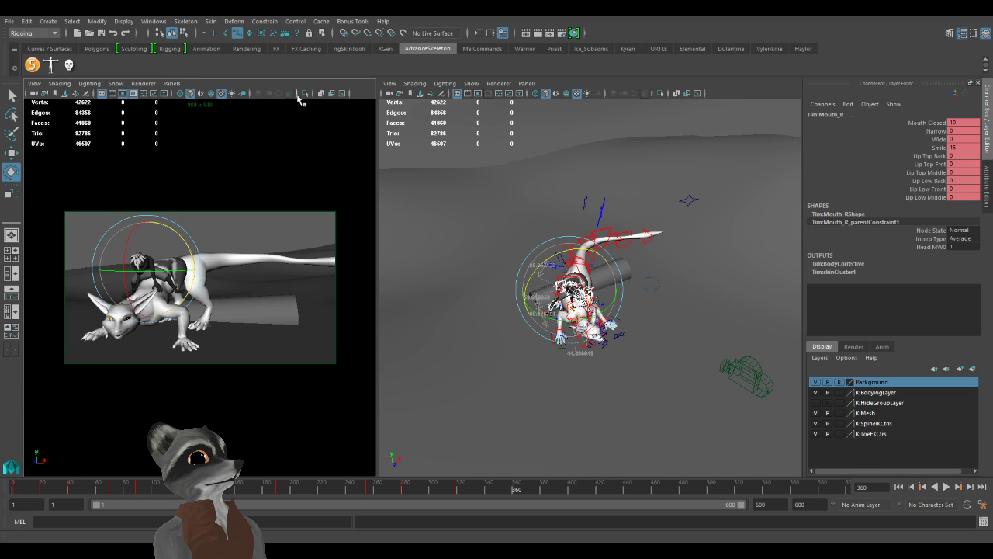
{"action": "left_click", "coordinate": [230, 188]}
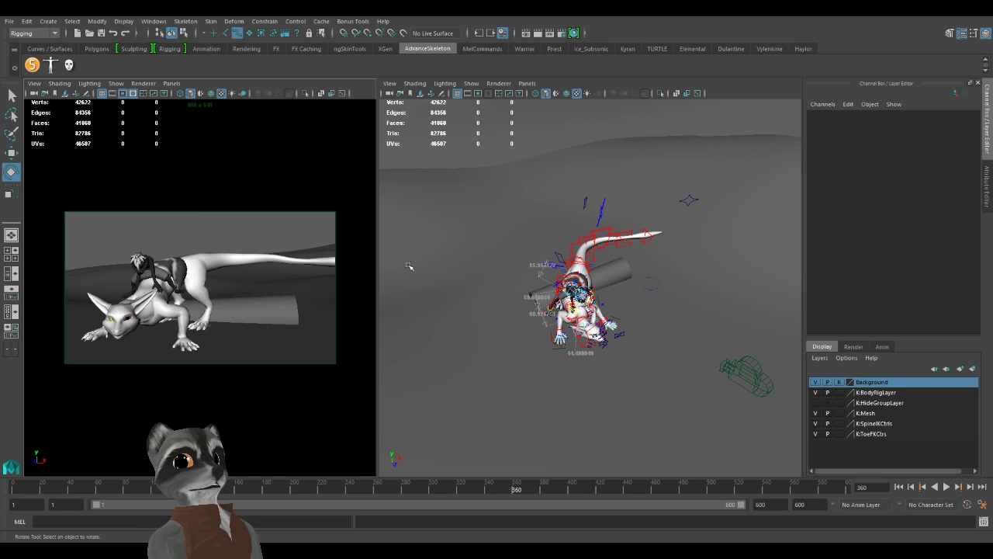
{"action": "mouse_move", "coordinate": [378, 256]}
{"action": "left_mouse_down"}
{"action": "mouse_move", "coordinate": [333, 255]}
{"action": "mouse_move", "coordinate": [361, 252]}
{"action": "left_mouse_up"}
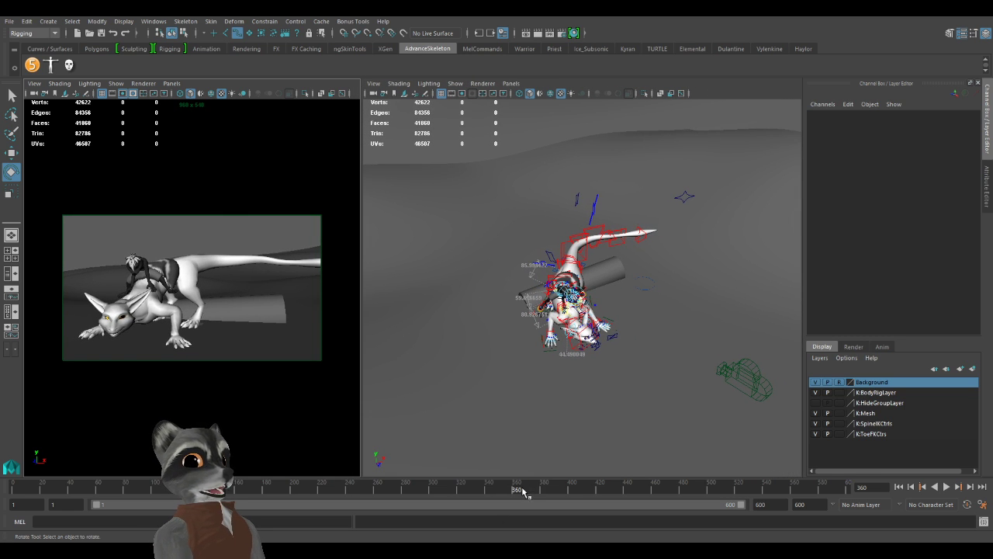
Scrub the timeline around frames 350 to 384 to examine the creature's turn in the shot camera and from the front.
{"action": "mouse_move", "coordinate": [528, 491]}
{"action": "left_mouse_down"}
{"action": "mouse_move", "coordinate": [433, 501]}
{"action": "mouse_move", "coordinate": [132, 492]}
{"action": "mouse_move", "coordinate": [647, 504]}
{"action": "mouse_move", "coordinate": [183, 494]}
{"action": "mouse_move", "coordinate": [484, 512]}
{"action": "left_mouse_up"}
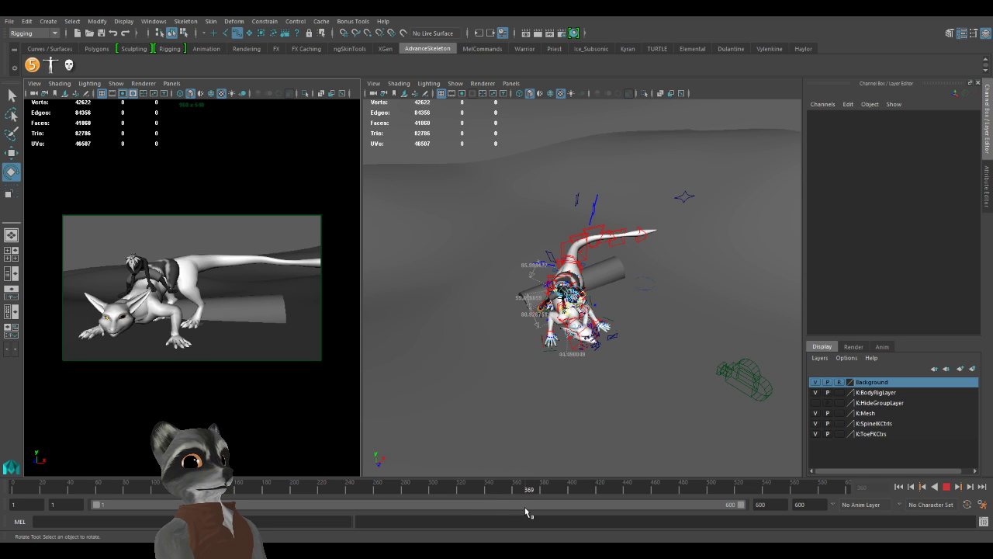
{"action": "left_click_drag", "start_coordinate": [526, 513], "coordinate": [502, 500]}
{"action": "scroll", "coordinate": [662, 406], "scroll_direction": "up", "scroll_amount": 5}
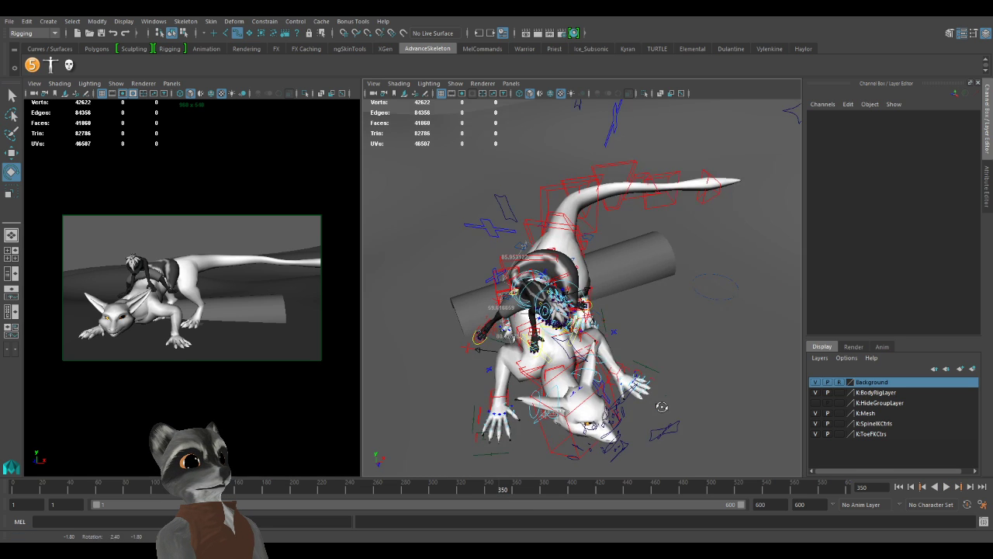
{"action": "left_click_drag", "start_coordinate": [660, 406], "coordinate": [596, 394], "text": "alt"}
{"action": "scroll", "coordinate": [622, 394], "scroll_direction": "down", "scroll_amount": 3}
{"action": "scroll", "coordinate": [595, 394], "scroll_direction": "up", "scroll_amount": 1}
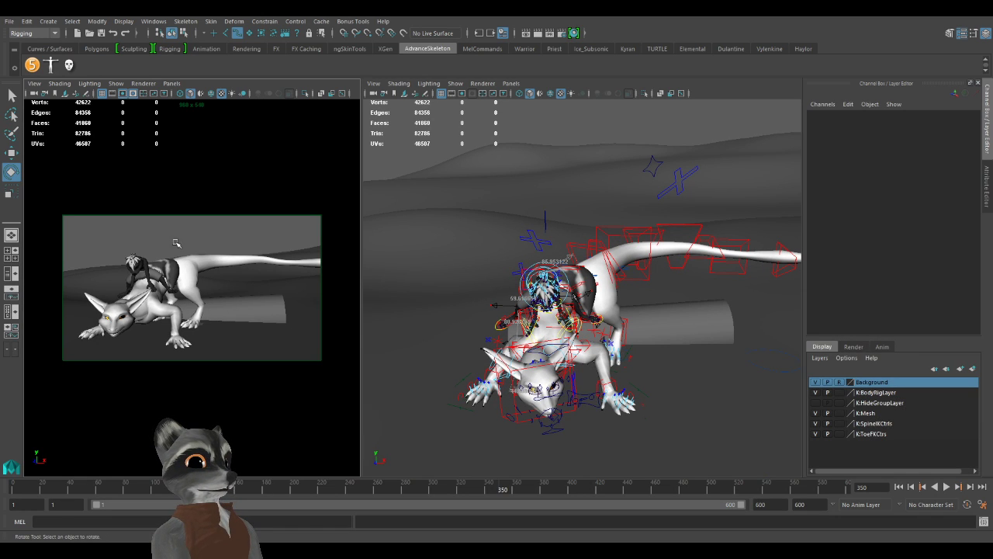
{"action": "left_click", "coordinate": [513, 488]}
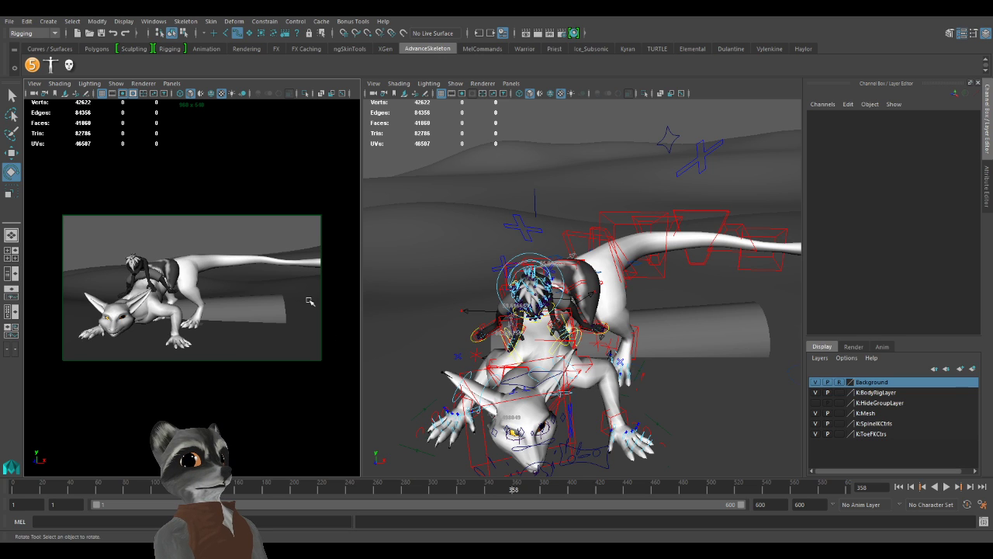
{"action": "mouse_move", "coordinate": [502, 493]}
{"action": "left_mouse_down"}
{"action": "mouse_move", "coordinate": [315, 486]}
{"action": "mouse_move", "coordinate": [505, 484]}
{"action": "mouse_move", "coordinate": [75, 469]}
{"action": "mouse_move", "coordinate": [249, 488]}
{"action": "mouse_move", "coordinate": [559, 489]}
{"action": "mouse_move", "coordinate": [296, 491]}
{"action": "mouse_move", "coordinate": [326, 491]}
{"action": "left_mouse_up"}
{"action": "left_click_drag", "start_coordinate": [388, 493], "coordinate": [548, 506]}
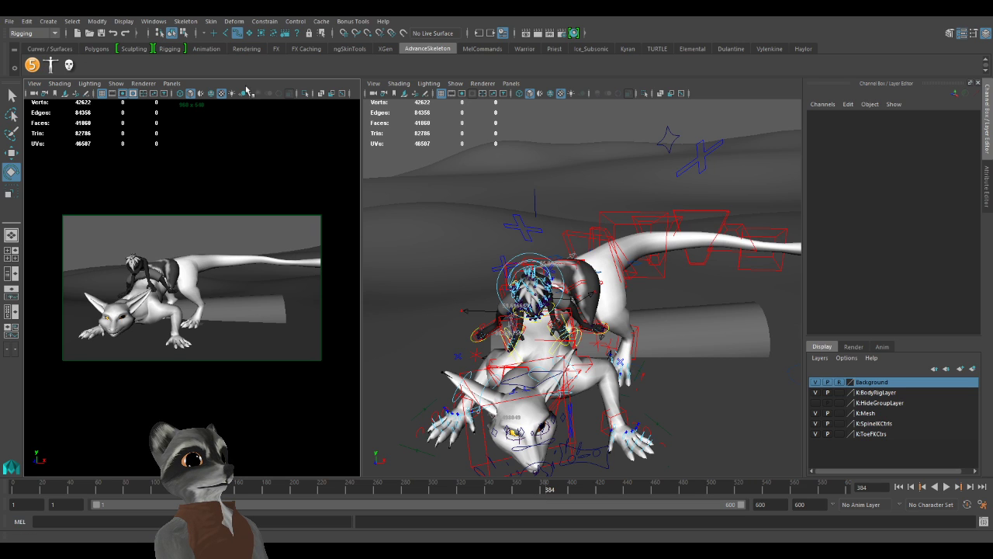
Select all of the creature's controls and key the pose at frame 373.
{"action": "left_click", "coordinate": [433, 86]}
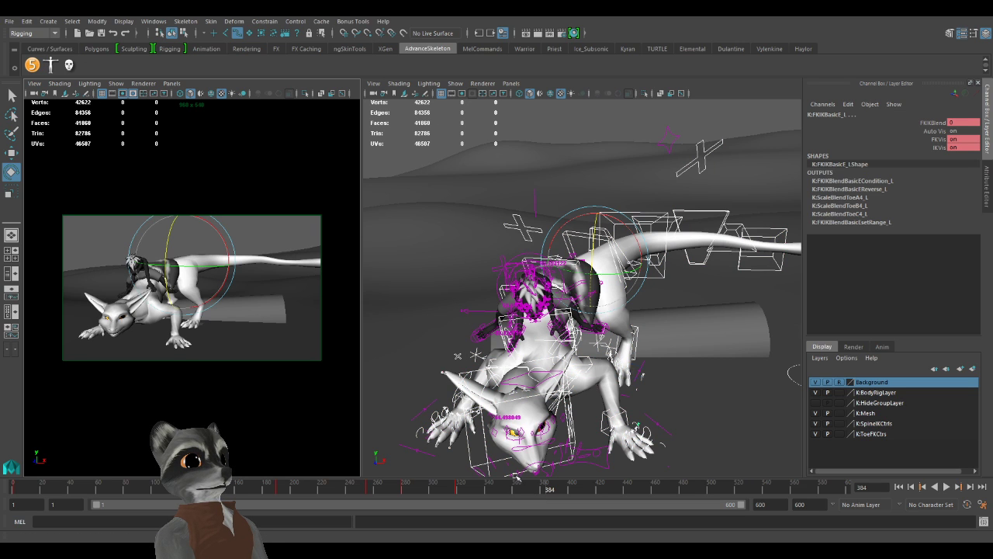
{"action": "left_click_drag", "start_coordinate": [498, 492], "coordinate": [475, 493]}
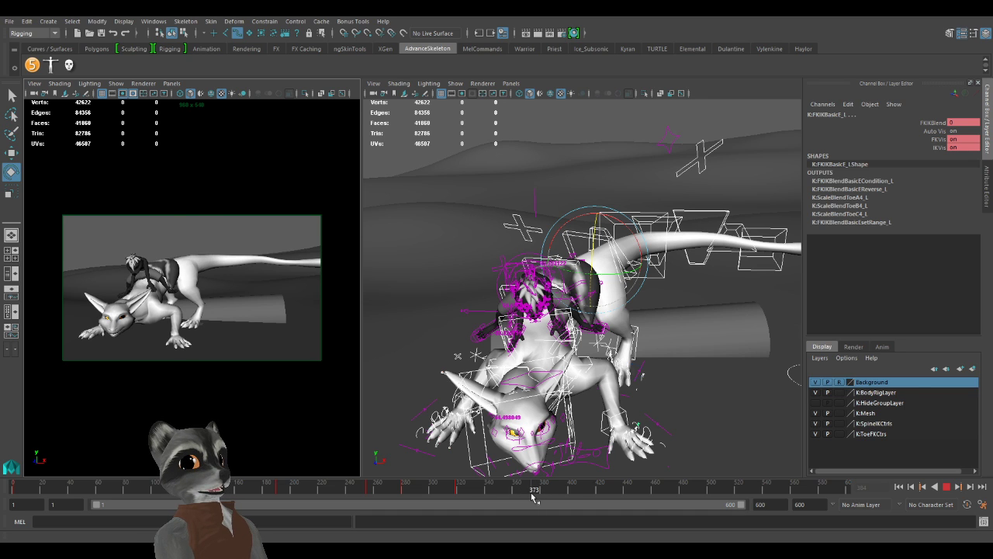
{"action": "key", "text": "Escape"}
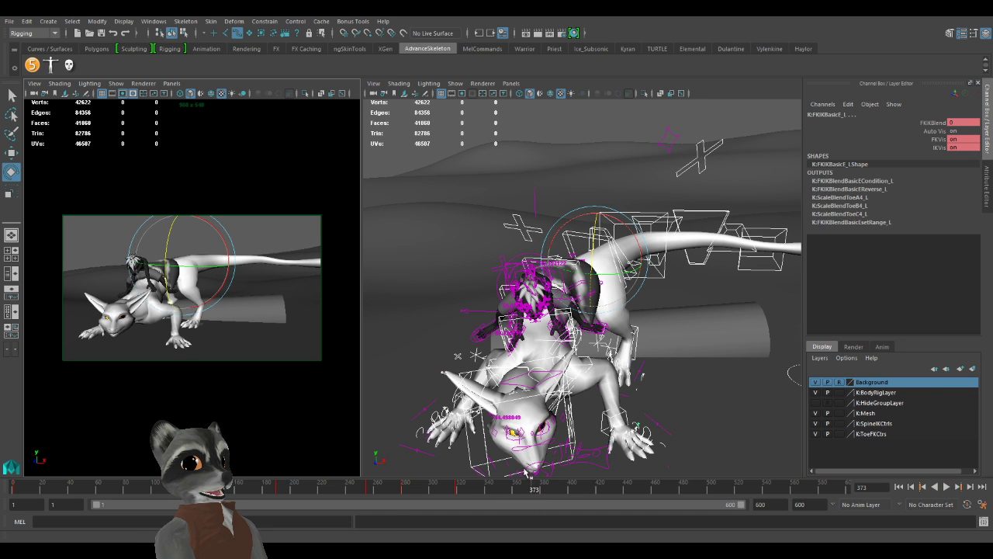
{"action": "key", "text": "s"}
Play and scrub from frame 310 past frame 373 to check the timing of the creature's turn in the shot camera.
{"action": "left_click_drag", "start_coordinate": [526, 471], "coordinate": [496, 403], "text": "alt"}
{"action": "left_click", "coordinate": [445, 490]}
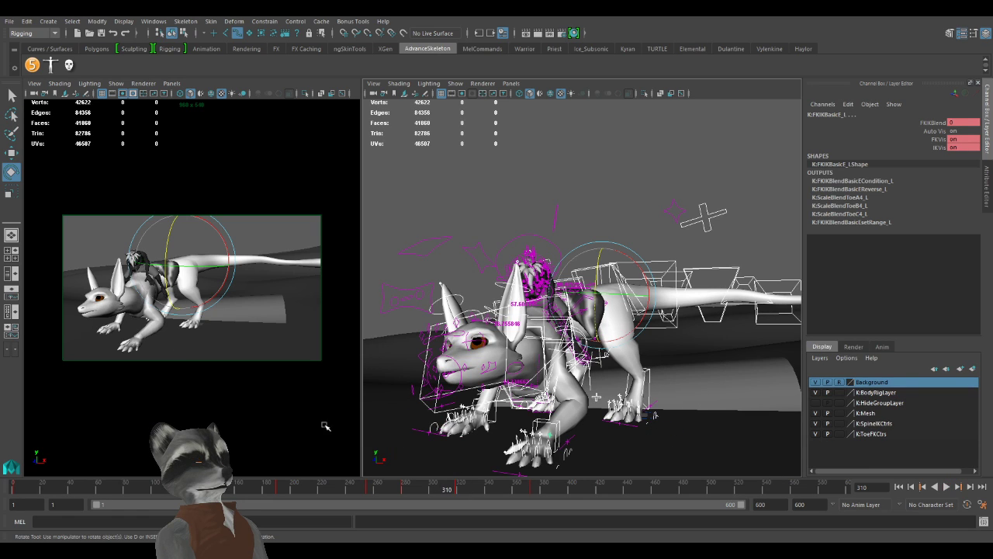
{"action": "middle_click", "coordinate": [272, 391]}
{"action": "key", "text": "alt+v"}
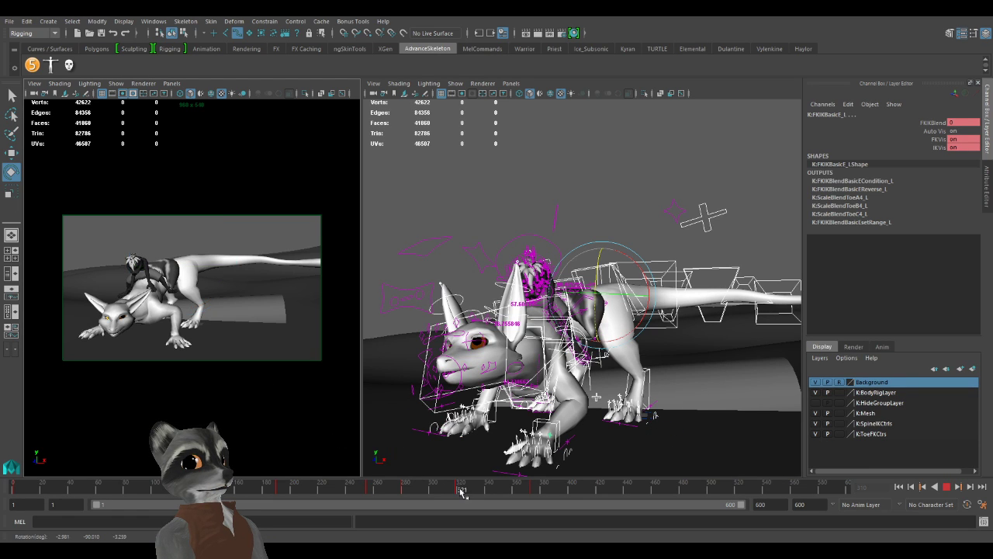
{"action": "left_click_drag", "start_coordinate": [525, 494], "coordinate": [482, 495]}
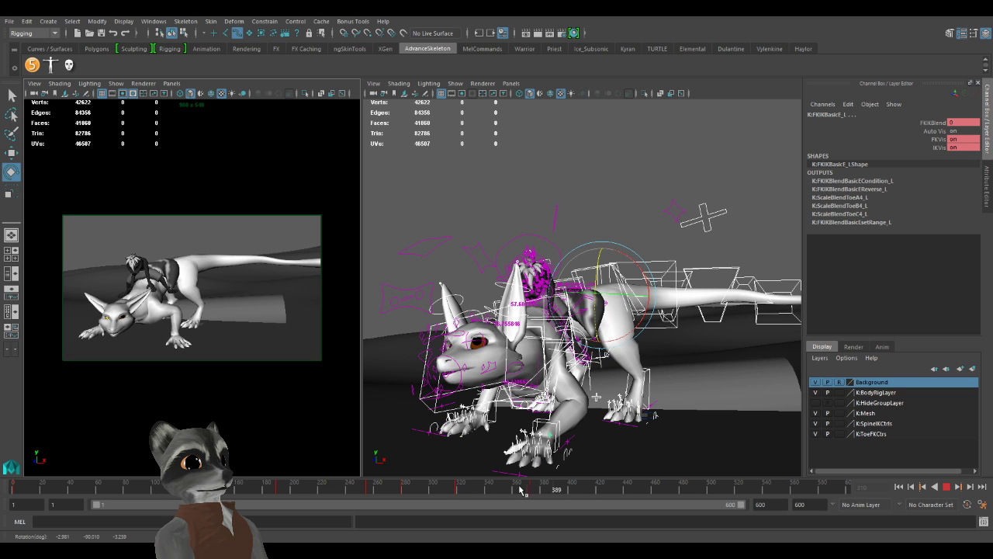
{"action": "key", "text": "alt+v"}
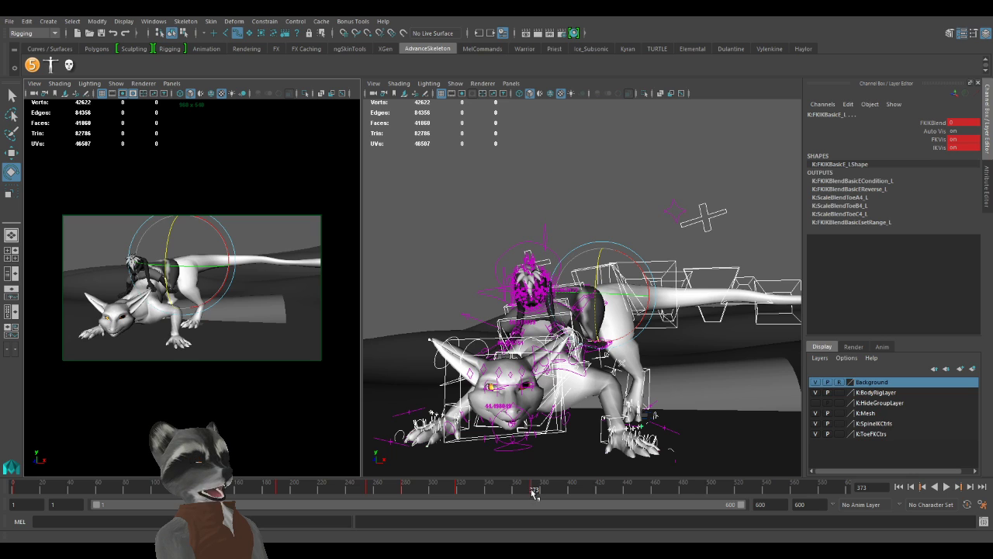
Select all of the rider's controls at frame 358 and key the full pose, keeping the rider's controls selected.
{"action": "mouse_move", "coordinate": [531, 493]}
{"action": "left_mouse_down"}
{"action": "mouse_move", "coordinate": [136, 482]}
{"action": "mouse_move", "coordinate": [550, 489]}
{"action": "left_mouse_up"}
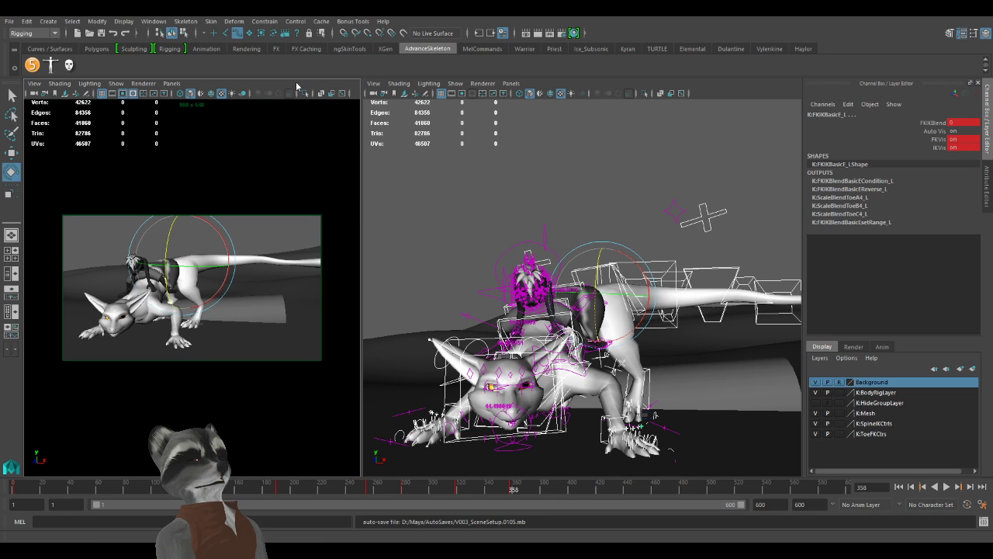
{"action": "left_click", "coordinate": [434, 84]}
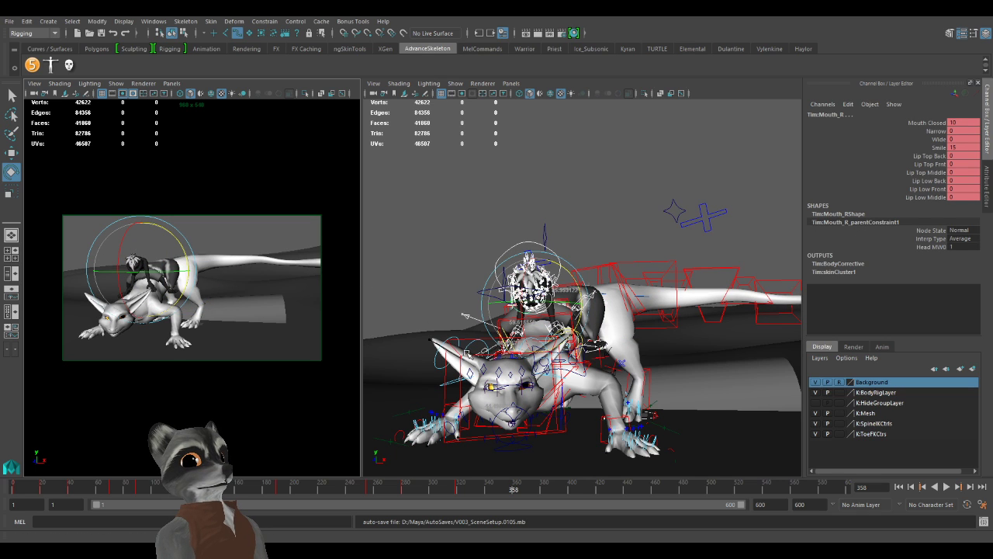
{"action": "key", "text": "s"}
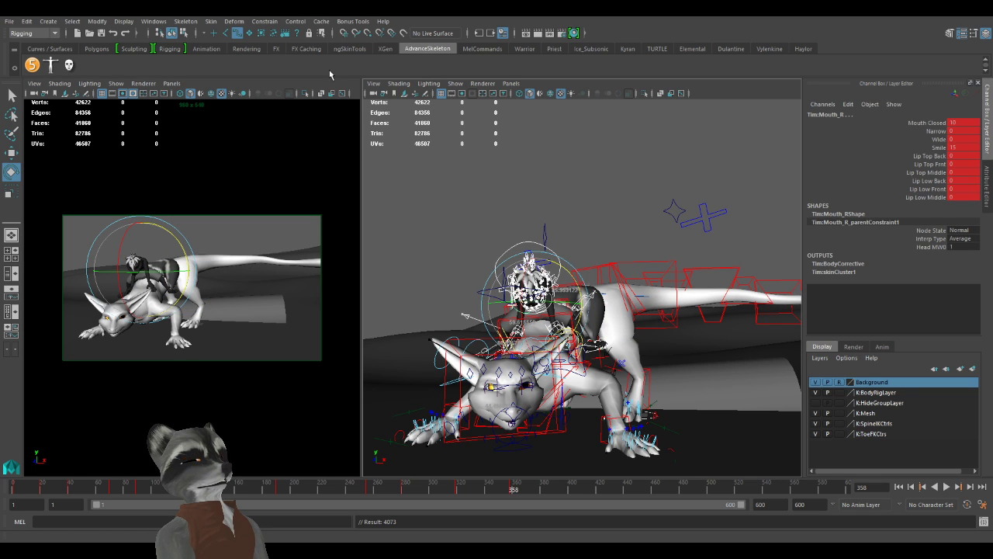
{"action": "left_click", "coordinate": [435, 84]}
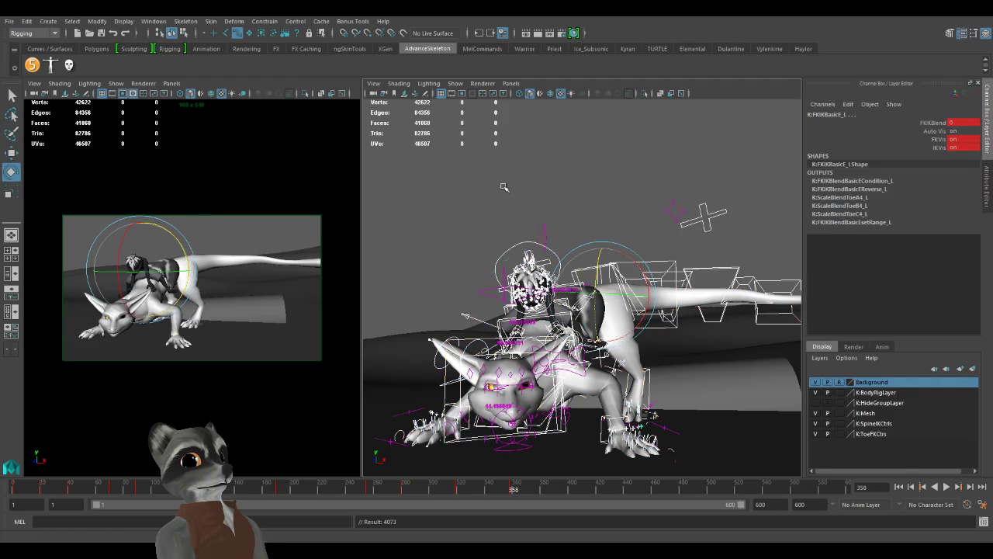
{"action": "key", "text": "e"}
{"action": "left_click_drag", "start_coordinate": [464, 315], "coordinate": [486, 309], "text": "alt"}
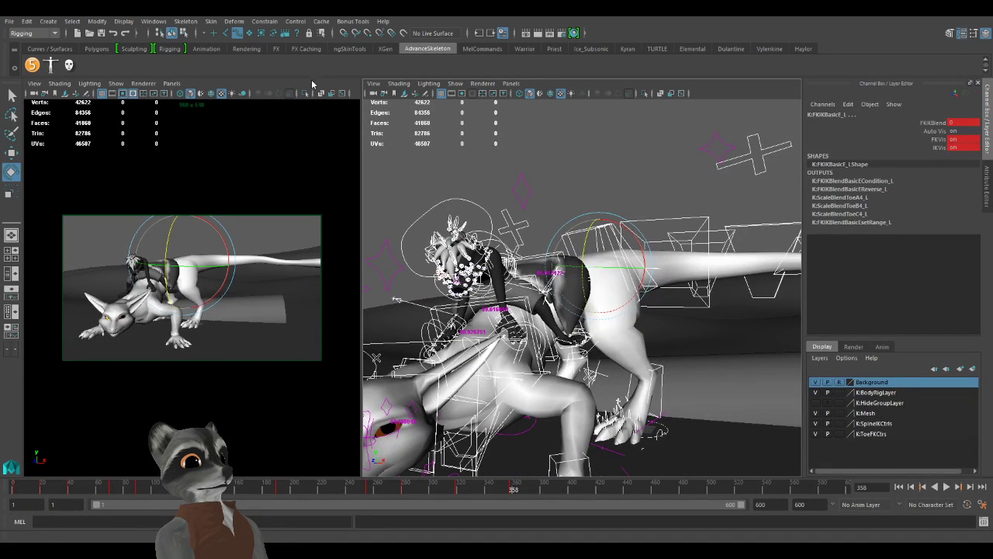
{"action": "key", "text": "ctrl+z"}
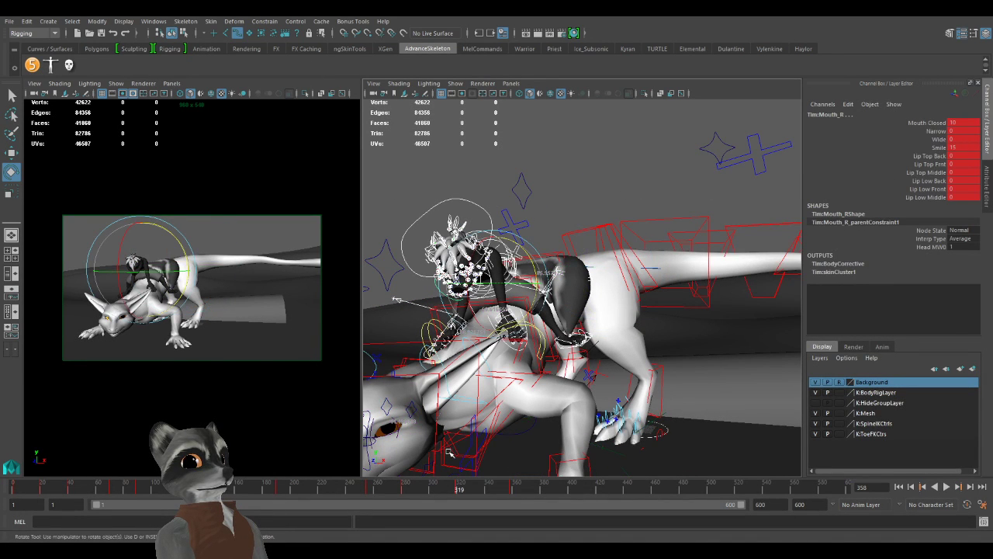
Play from the frame 280 key up to frame 358 and examine the rider's pose on the creature's back from the side.
{"action": "key", "text": "comma"}
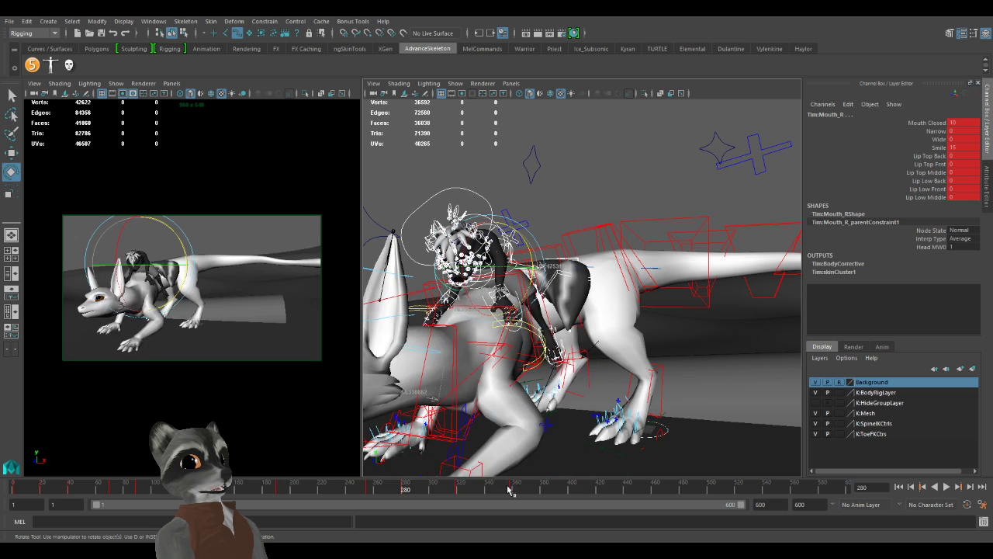
{"action": "key", "text": "alt+v"}
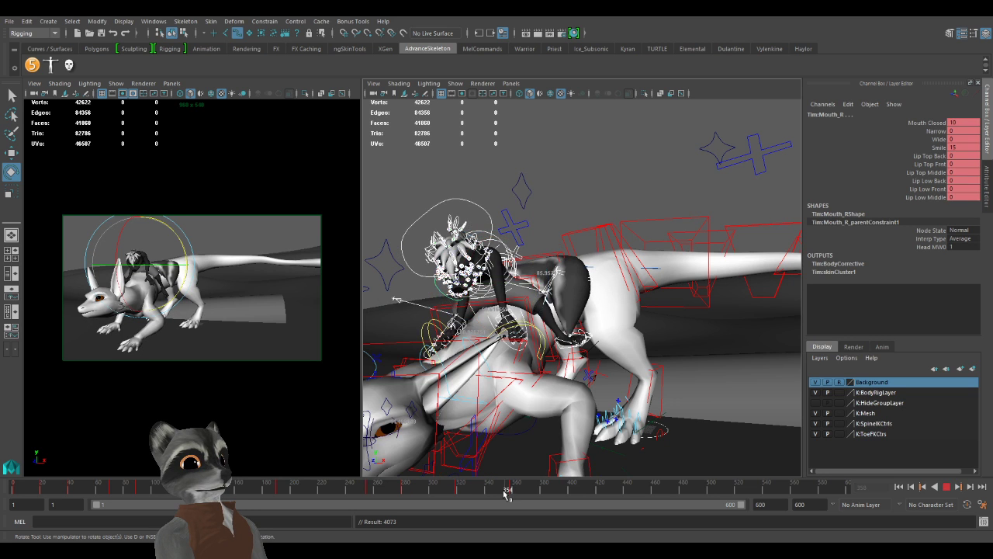
{"action": "key", "text": "alt+v"}
{"action": "left_click_drag", "start_coordinate": [480, 377], "coordinate": [471, 386], "text": "alt"}
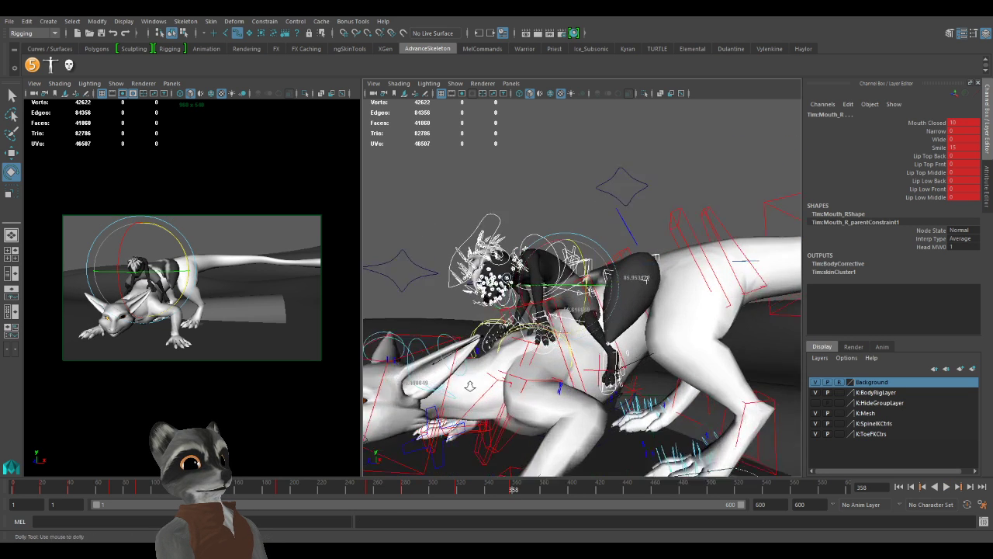
{"action": "right_click_drag", "start_coordinate": [470, 386], "coordinate": [509, 395], "text": "alt"}
{"action": "left_click_drag", "start_coordinate": [478, 392], "coordinate": [459, 388], "text": "alt"}
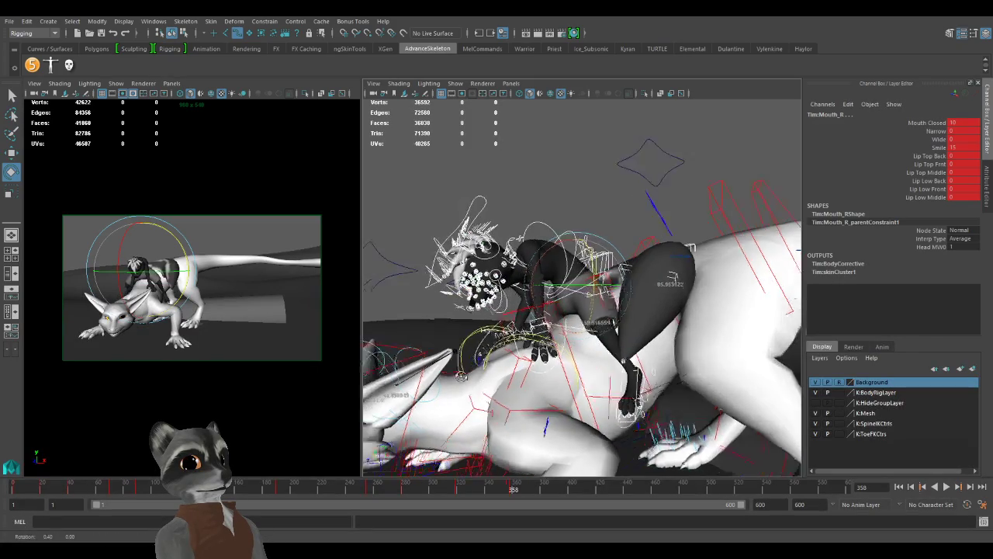
{"action": "right_click_drag", "start_coordinate": [459, 388], "coordinate": [500, 396], "text": "alt"}
Rotate the rider's root control to bend the torso down toward the creature's back, and key it at frame 358.
{"action": "key", "text": "w"}
{"action": "left_click_drag", "start_coordinate": [466, 365], "coordinate": [485, 380], "text": "alt"}
{"action": "middle_click_drag", "start_coordinate": [485, 380], "coordinate": [576, 308], "text": "alt"}
{"action": "left_click_drag", "start_coordinate": [559, 450], "coordinate": [609, 313], "text": "alt"}
{"action": "left_click", "coordinate": [653, 258]}
{"action": "left_click_drag", "start_coordinate": [652, 257], "coordinate": [563, 292], "text": "alt"}
{"action": "key", "text": "e"}
{"action": "right_click_drag", "start_coordinate": [563, 293], "coordinate": [477, 302], "text": "alt"}
{"action": "middle_click_drag", "start_coordinate": [477, 303], "coordinate": [549, 272], "text": "alt"}
{"action": "left_click_drag", "start_coordinate": [549, 273], "coordinate": [572, 314]}
{"action": "key", "text": "s"}
Fine-tune the rider's root rotation to about 9.5, -10.9, 47.3 and key it at frame 358.
{"action": "key", "text": "w"}
{"action": "key", "text": "e"}
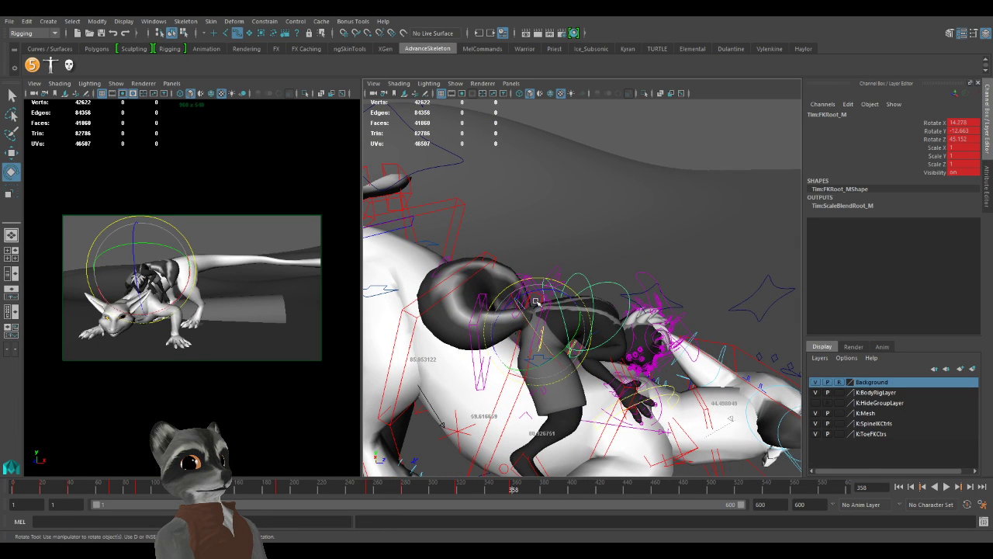
{"action": "mouse_move", "coordinate": [501, 325]}
{"action": "left_mouse_down"}
{"action": "mouse_move", "coordinate": [530, 341]}
{"action": "mouse_move", "coordinate": [464, 329]}
{"action": "mouse_move", "coordinate": [498, 335]}
{"action": "left_mouse_up"}
{"action": "key", "text": "w"}
{"action": "key", "text": "s"}
{"action": "right_click_drag", "start_coordinate": [499, 335], "coordinate": [592, 356], "text": "alt"}
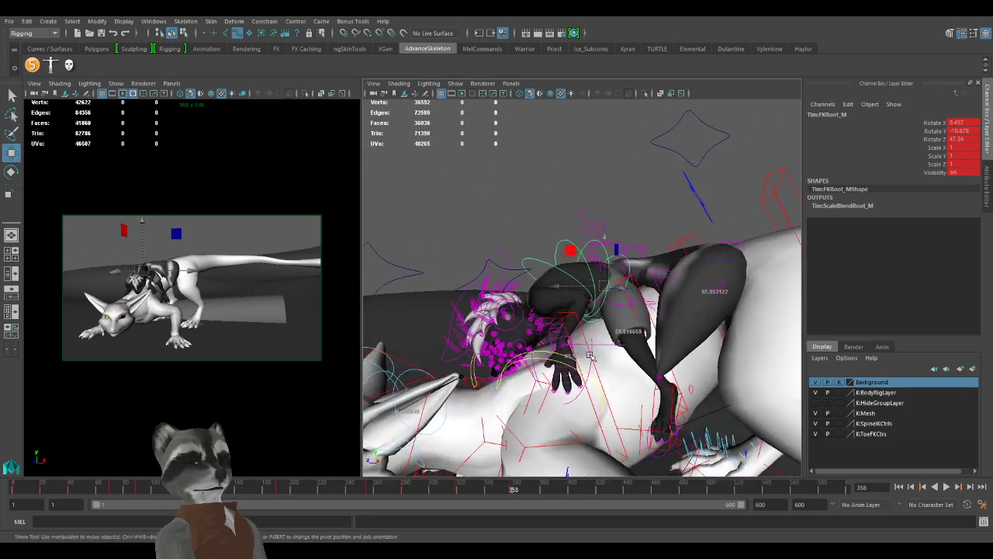
Rotate the rider's upper-body control to refine the crouched pose, and key the upper-body controls at frame 358.
{"action": "left_click", "coordinate": [555, 336]}
{"action": "left_click_drag", "start_coordinate": [555, 336], "coordinate": [474, 380], "text": "alt"}
{"action": "key", "text": "e"}
{"action": "left_click_drag", "start_coordinate": [576, 404], "coordinate": [601, 420]}
{"action": "key", "text": "w"}
{"action": "key", "text": "s"}
{"action": "left_click_drag", "start_coordinate": [559, 379], "coordinate": [665, 381], "text": "alt"}
{"action": "right_click_drag", "start_coordinate": [664, 380], "coordinate": [527, 359], "text": "alt"}
{"action": "left_click_drag", "start_coordinate": [527, 359], "coordinate": [619, 271], "text": "alt"}
{"action": "left_click", "coordinate": [537, 302]}
{"action": "key", "text": "s"}
Rotate the rider's root to about 1.7, -17.1, 53.3, and rotate and key the chest control to about -0.2, 0.2, 11.4.
{"action": "left_click", "coordinate": [669, 221]}
{"action": "key", "text": "e"}
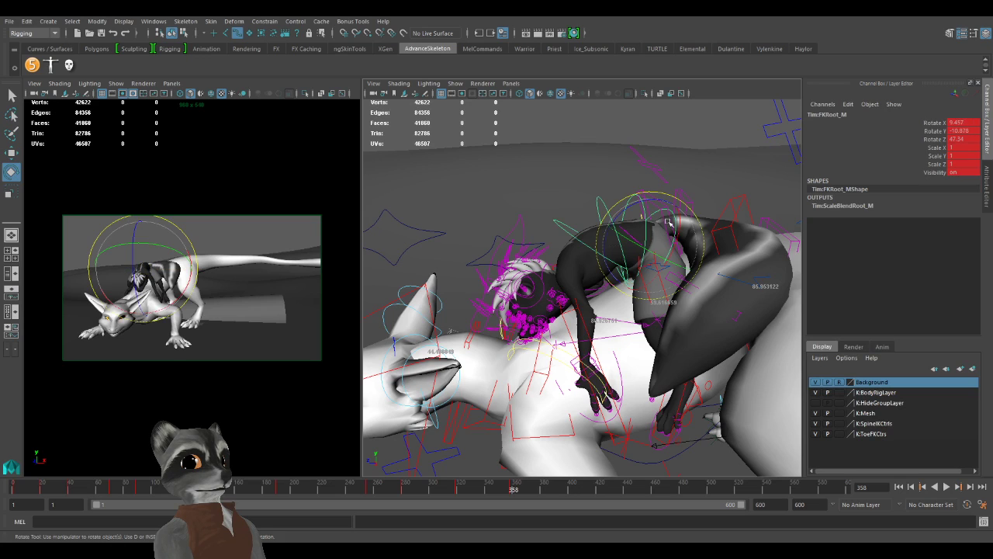
{"action": "left_click_drag", "start_coordinate": [648, 211], "coordinate": [645, 218]}
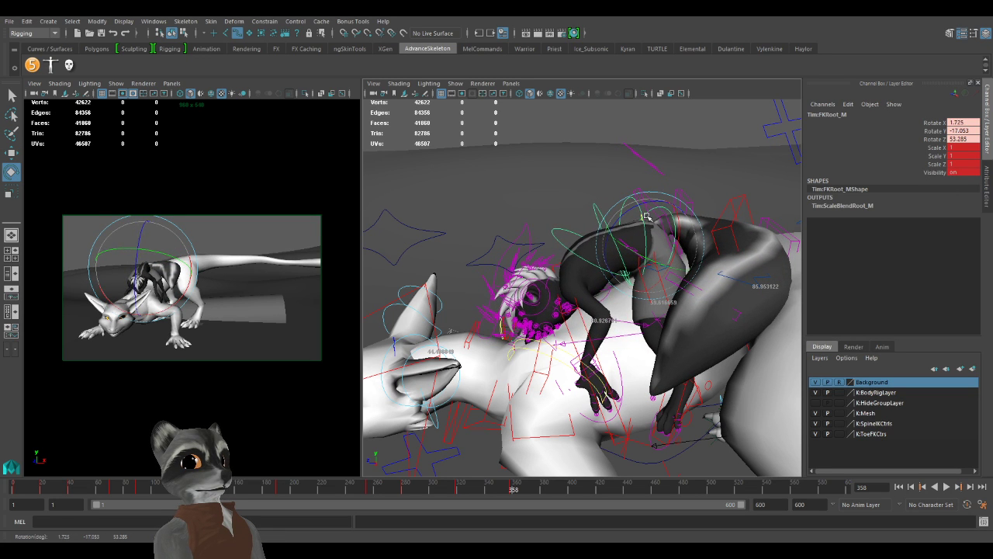
{"action": "key", "text": "w"}
{"action": "left_click", "coordinate": [573, 210]}
{"action": "key", "text": "e"}
{"action": "left_click_drag", "start_coordinate": [571, 208], "coordinate": [607, 261]}
Rotate the rider's head control to about 3.8 on Y and -95.4 on Z, key it, and compare with the previous key.
{"action": "left_click", "coordinate": [489, 266]}
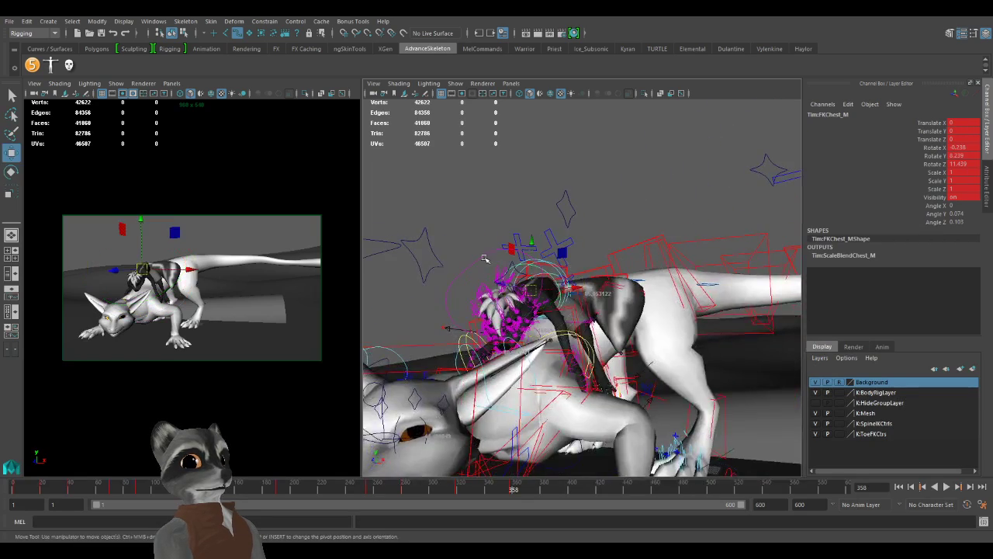
{"action": "left_click_drag", "start_coordinate": [530, 308], "coordinate": [535, 336]}
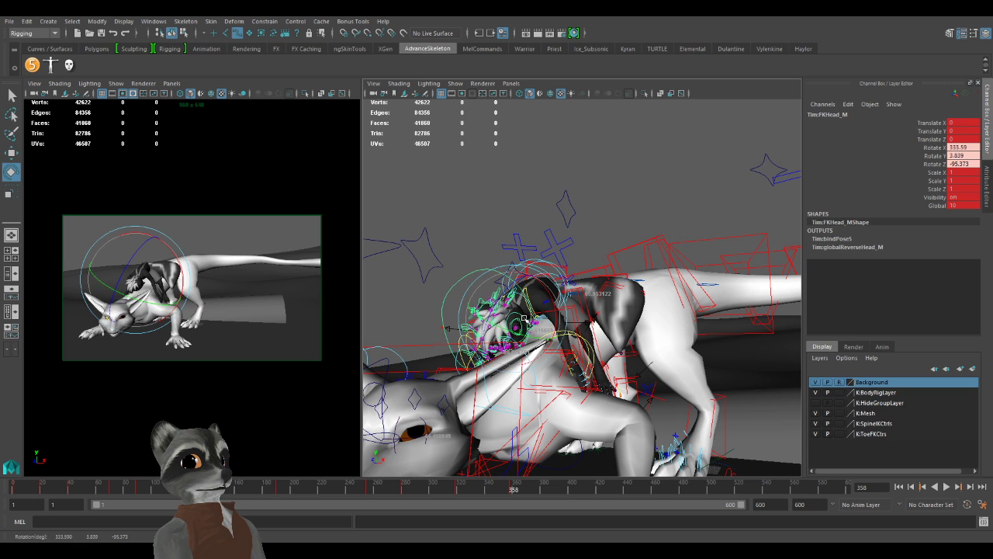
{"action": "key", "text": "w"}
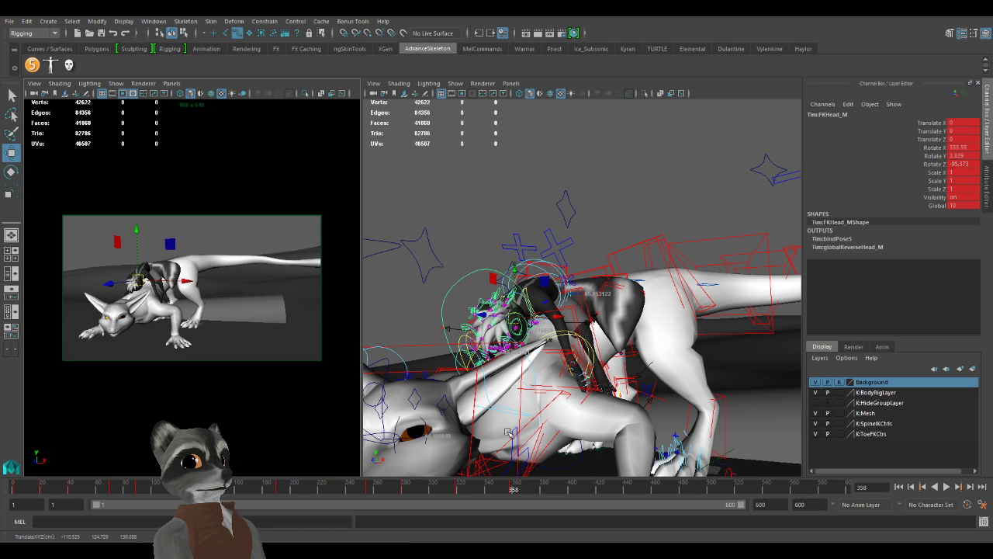
{"action": "key", "text": "comma"}
{"action": "key", "text": "period"}
Select the creature's root together with all of its other controls and key them at frame 358.
{"action": "right_click_drag", "start_coordinate": [507, 421], "coordinate": [442, 381], "text": "alt"}
{"action": "left_click_drag", "start_coordinate": [442, 381], "coordinate": [473, 361], "text": "alt"}
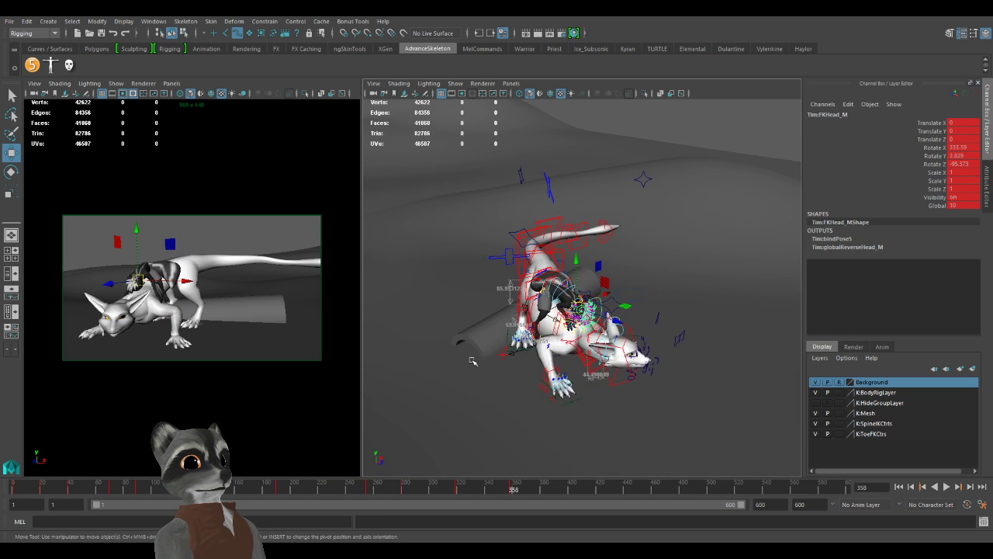
{"action": "right_click_drag", "start_coordinate": [473, 361], "coordinate": [563, 353], "text": "alt"}
{"action": "left_click_drag", "start_coordinate": [562, 354], "coordinate": [609, 390], "text": "alt"}
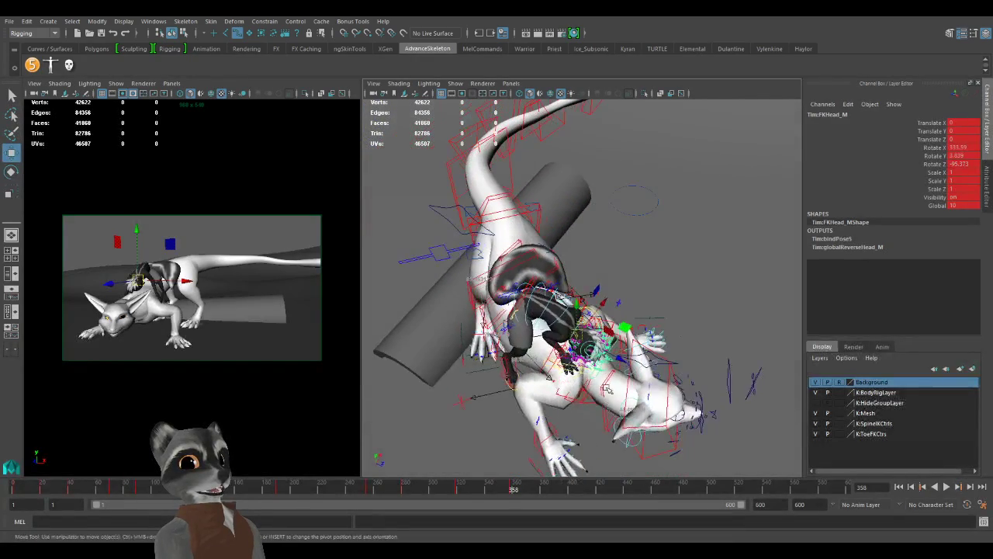
{"action": "left_click_drag", "start_coordinate": [480, 257], "coordinate": [489, 353], "text": "alt"}
{"action": "left_click", "coordinate": [678, 216]}
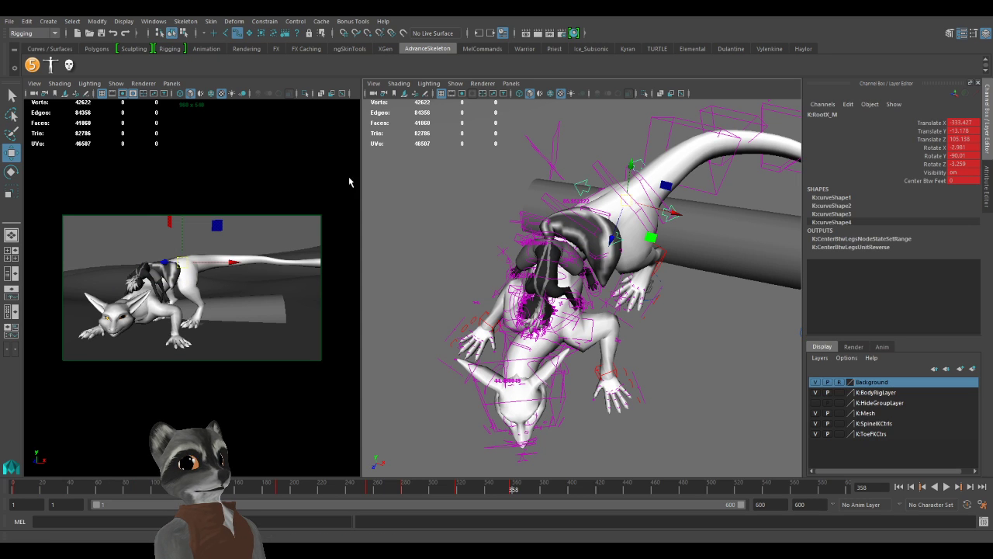
{"action": "left_click", "coordinate": [631, 48]}
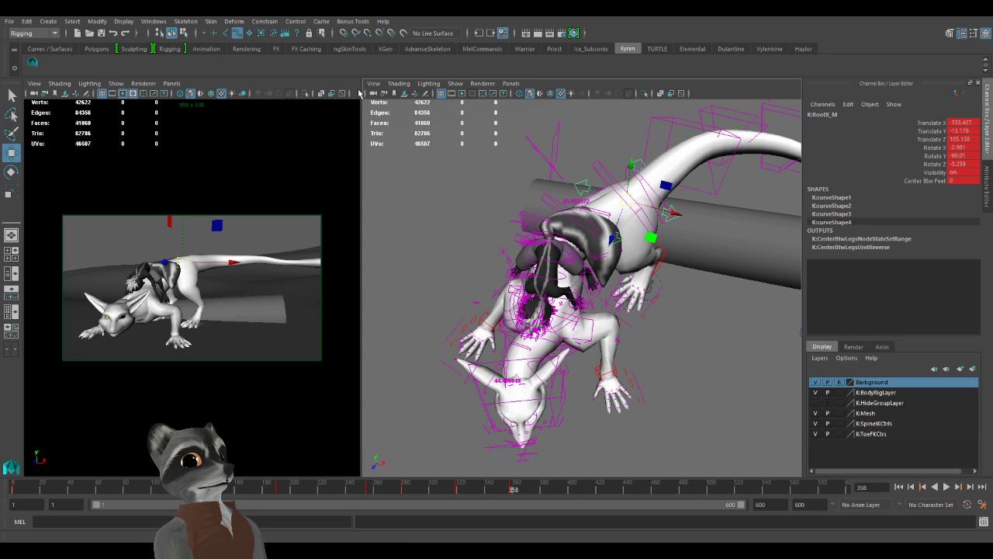
{"action": "left_click", "coordinate": [34, 68]}
{"action": "right_click_drag", "start_coordinate": [582, 268], "coordinate": [519, 280], "text": "alt"}
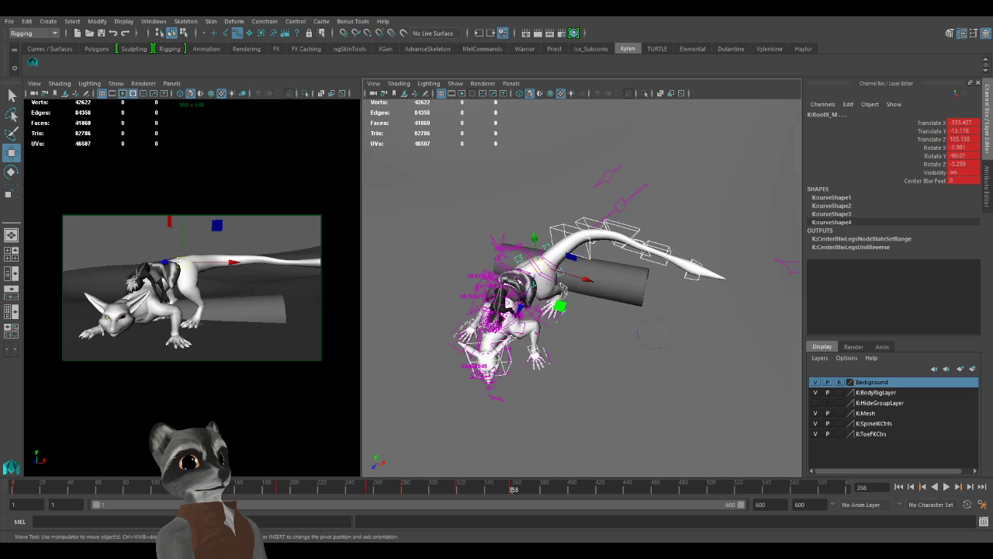
{"action": "mouse_move", "coordinate": [560, 309]}
{"action": "left_mouse_down"}
{"action": "mouse_move", "coordinate": [552, 312]}
{"action": "mouse_move", "coordinate": [583, 320]}
{"action": "mouse_move", "coordinate": [555, 315]}
{"action": "left_mouse_up"}
{"action": "key", "text": "s"}
Try moving the creature's selected controls at the hips at frame 358, and undo the move.
{"action": "right_click_drag", "start_coordinate": [566, 318], "coordinate": [697, 349], "text": "alt"}
{"action": "left_click_drag", "start_coordinate": [696, 348], "coordinate": [598, 314], "text": "alt"}
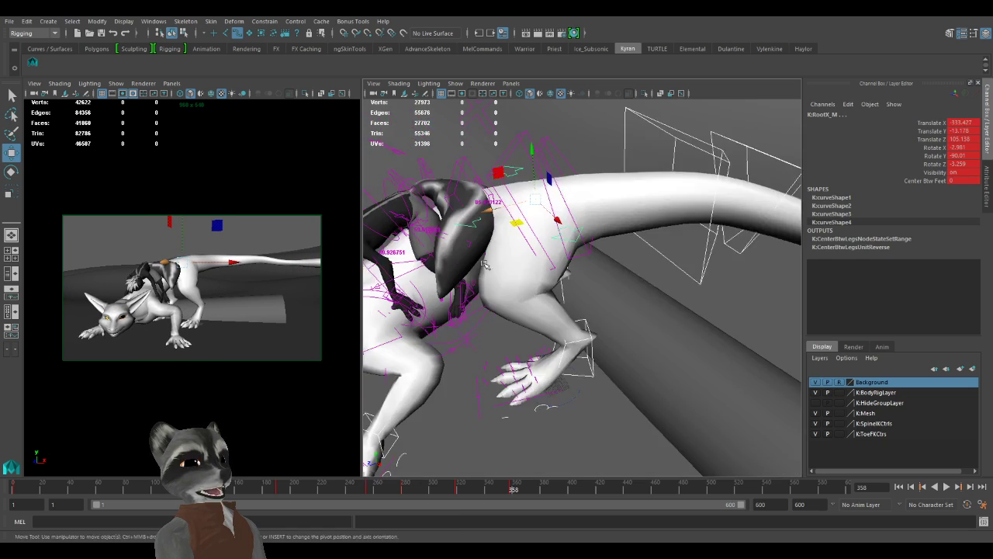
{"action": "middle_click_drag", "start_coordinate": [536, 299], "coordinate": [664, 359], "text": "alt"}
{"action": "right_click_drag", "start_coordinate": [664, 359], "coordinate": [621, 364], "text": "alt"}
{"action": "left_click_drag", "start_coordinate": [621, 363], "coordinate": [608, 376], "text": "alt"}
{"action": "right_click_drag", "start_coordinate": [609, 376], "coordinate": [672, 343], "text": "alt"}
{"action": "middle_click_drag", "start_coordinate": [672, 343], "coordinate": [659, 330], "text": "alt"}
{"action": "left_click_drag", "start_coordinate": [660, 306], "coordinate": [617, 335]}
{"action": "key", "text": "ctrl+z"}
Examine how the rider's hips and tail sit on the creature's back at frame 358.
{"action": "right_click_drag", "start_coordinate": [618, 334], "coordinate": [690, 365], "text": "alt"}
{"action": "left_click_drag", "start_coordinate": [690, 365], "coordinate": [668, 322], "text": "alt"}
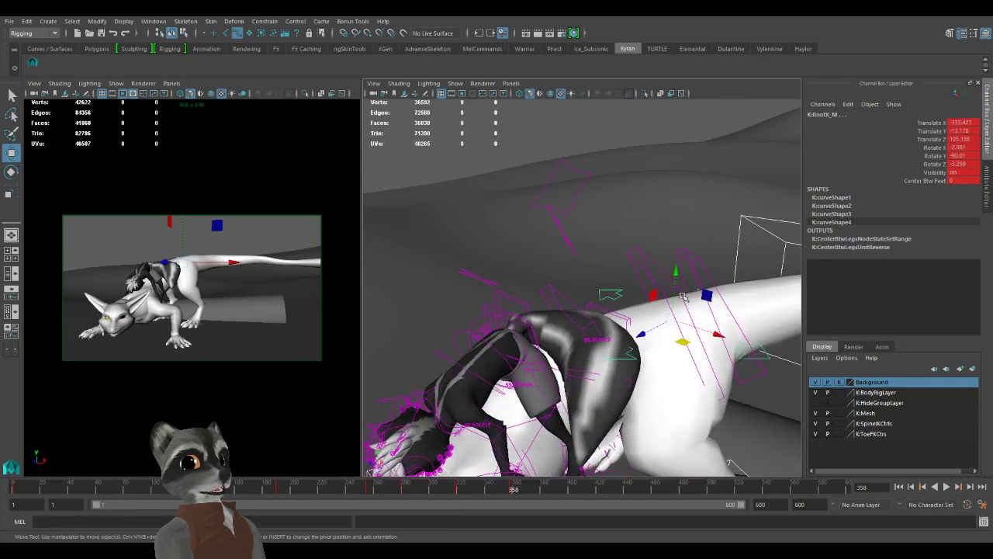
{"action": "right_click_drag", "start_coordinate": [685, 299], "coordinate": [523, 322], "text": "alt"}
{"action": "middle_click_drag", "start_coordinate": [523, 322], "coordinate": [532, 233], "text": "alt"}
{"action": "right_click_drag", "start_coordinate": [533, 233], "coordinate": [595, 272], "text": "alt"}
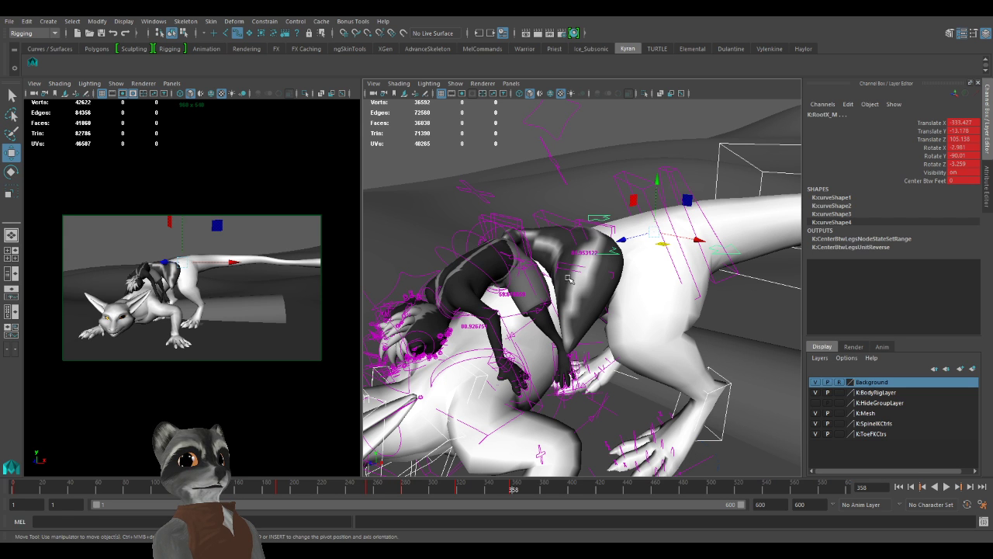
{"action": "left_click_drag", "start_coordinate": [574, 227], "coordinate": [489, 213], "text": "alt"}
{"action": "middle_click_drag", "start_coordinate": [490, 213], "coordinate": [487, 357], "text": "alt"}
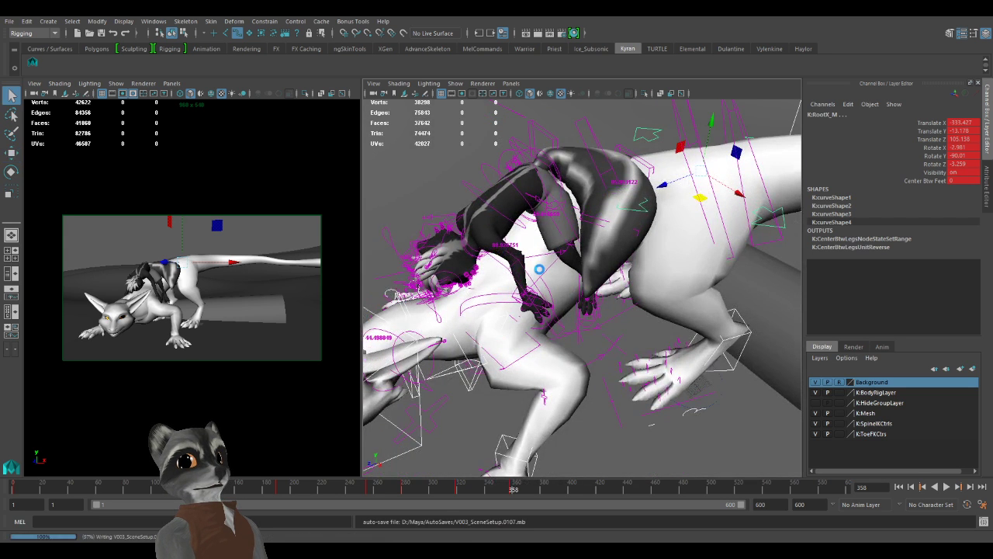
{"action": "right_click_drag", "start_coordinate": [539, 269], "coordinate": [632, 354], "text": "alt"}
Try setting Follow to 10 on the rider's IKSplineTail2_M tail control at frame 358.
{"action": "left_click", "coordinate": [516, 255]}
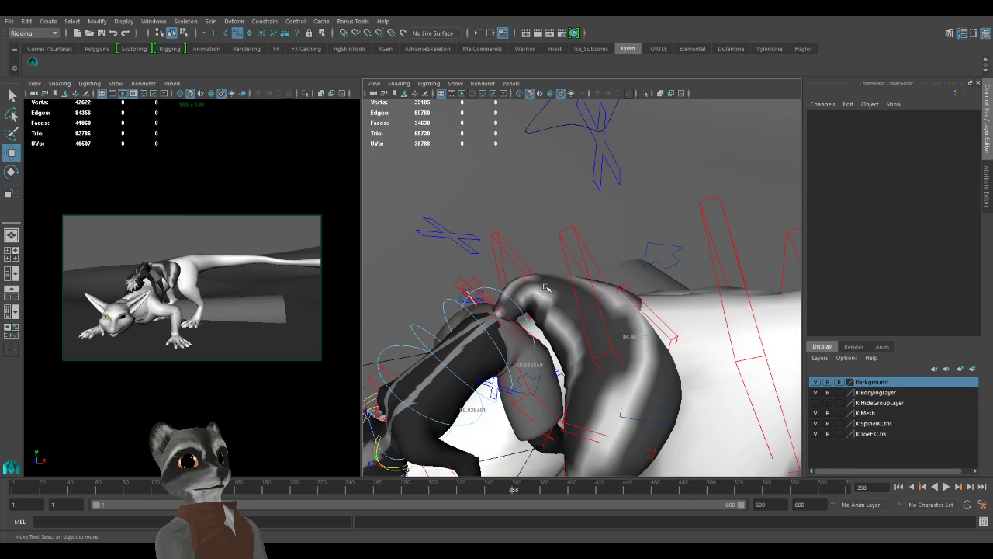
{"action": "left_click_drag", "start_coordinate": [516, 255], "coordinate": [590, 279], "text": "alt"}
{"action": "left_click", "coordinate": [514, 259]}
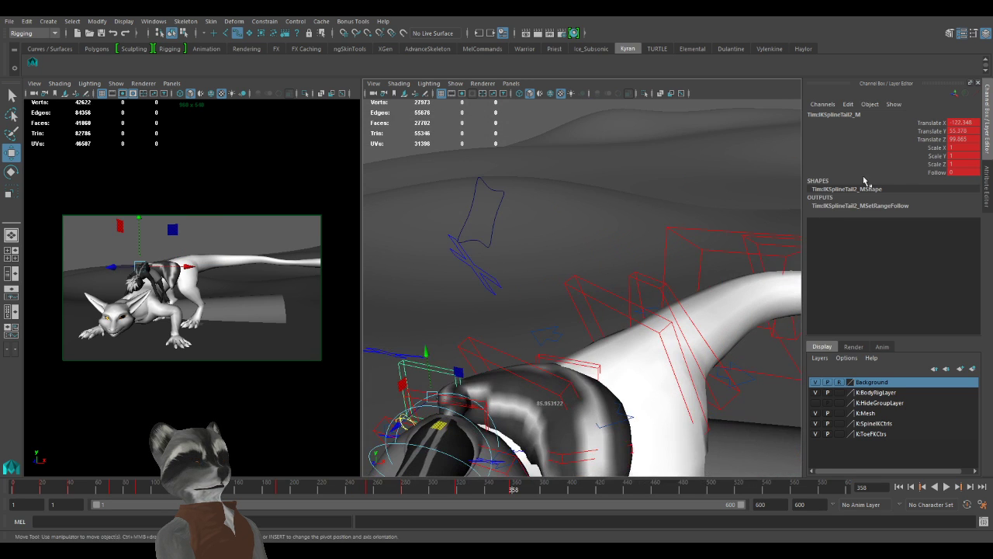
{"action": "left_click", "coordinate": [932, 173]}
{"action": "middle_click_drag", "start_coordinate": [474, 275], "coordinate": [652, 275]}
{"action": "right_click_drag", "start_coordinate": [653, 287], "coordinate": [400, 315], "text": "alt"}
{"action": "middle_click_drag", "start_coordinate": [400, 314], "coordinate": [584, 262], "text": "alt"}
{"action": "key", "text": "w"}
{"action": "left_click_drag", "start_coordinate": [584, 260], "coordinate": [583, 341], "text": "alt"}
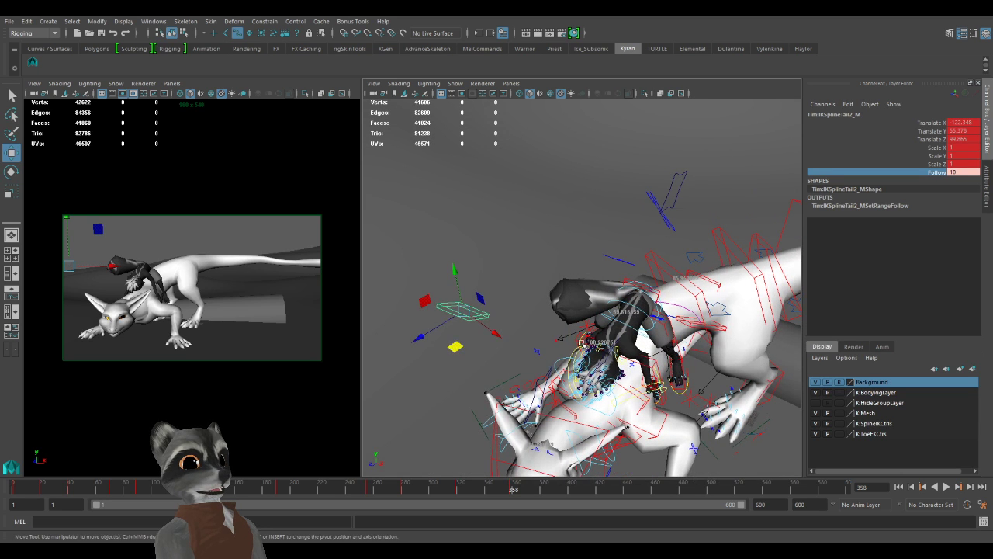
Go back to the key at frame 280 and set Follow to 10 on the rider's IKSplineTail2_M control.
{"action": "key", "text": "comma"}
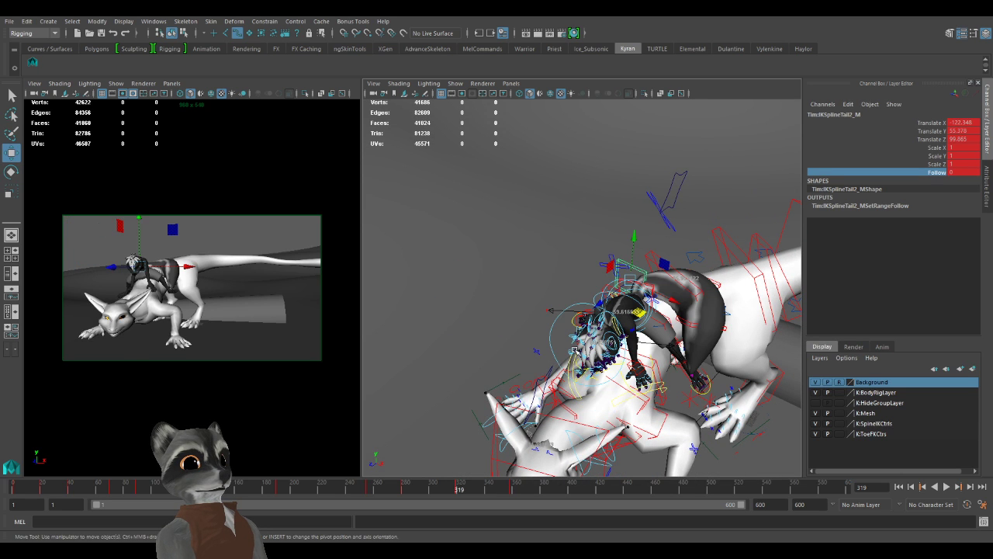
{"action": "key", "text": "comma"}
{"action": "key", "text": "comma"}
{"action": "key", "text": "comma"}
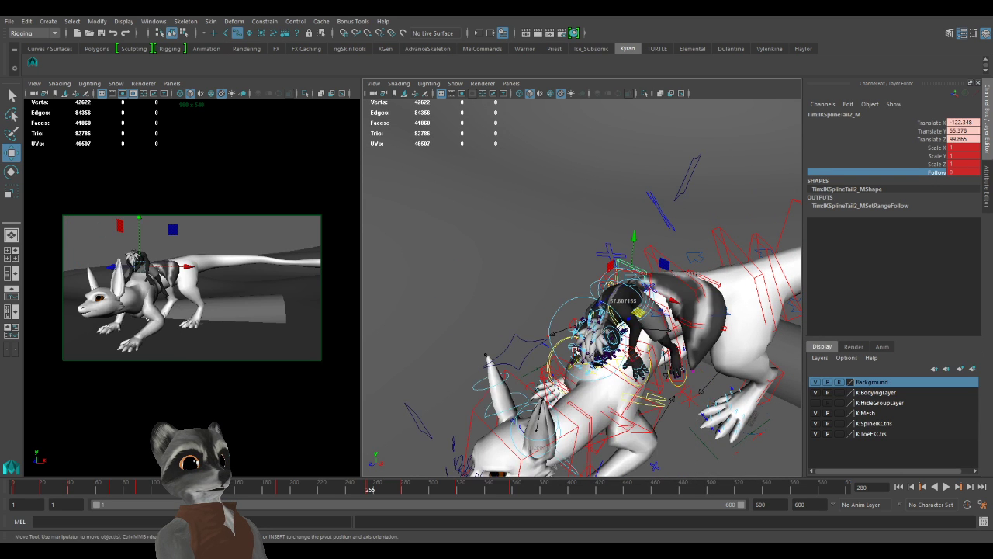
{"action": "middle_click_drag", "start_coordinate": [599, 348], "coordinate": [503, 368], "text": "alt"}
{"action": "right_click_drag", "start_coordinate": [502, 368], "coordinate": [614, 362], "text": "alt"}
{"action": "left_click", "coordinate": [929, 165]}
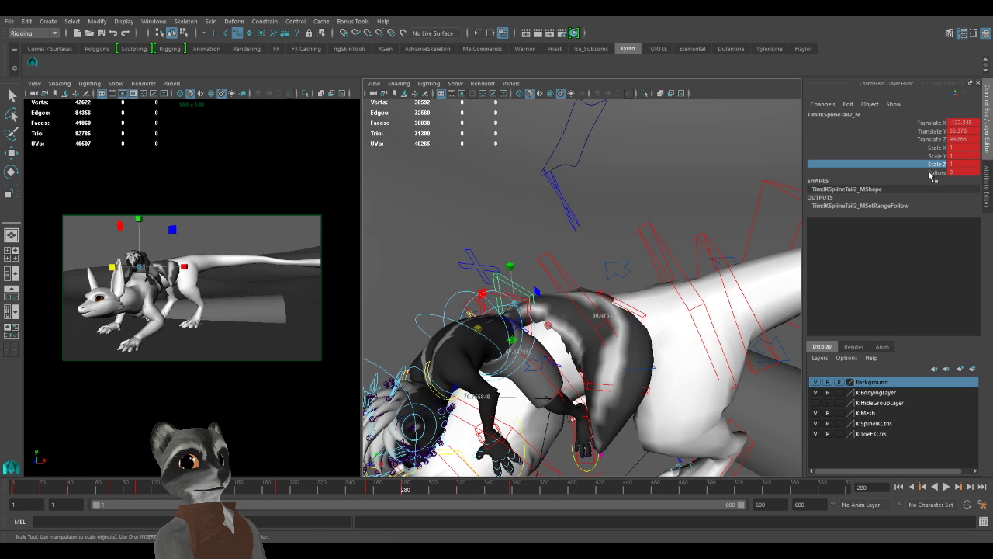
{"action": "left_click", "coordinate": [930, 173]}
{"action": "middle_click_drag", "start_coordinate": [565, 228], "coordinate": [684, 256]}
Move the rider's IKSplineTail2_M control back over the hips to about 17.8, 1.2, 25.8 and key it at frame 280.
{"action": "right_click_drag", "start_coordinate": [683, 257], "coordinate": [439, 262], "text": "alt"}
{"action": "key", "text": "w"}
{"action": "left_click_drag", "start_coordinate": [440, 261], "coordinate": [577, 295], "text": "alt"}
{"action": "left_click_drag", "start_coordinate": [576, 297], "coordinate": [508, 268], "text": "alt"}
{"action": "right_click_drag", "start_coordinate": [509, 267], "coordinate": [640, 305], "text": "alt"}
{"action": "left_click_drag", "start_coordinate": [569, 291], "coordinate": [608, 287], "text": "alt"}
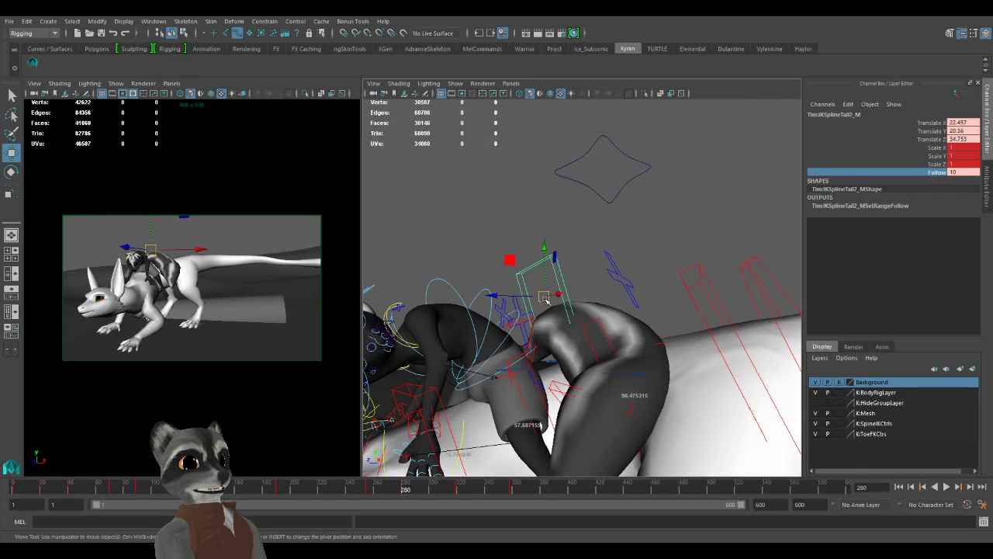
{"action": "left_click_drag", "start_coordinate": [545, 299], "coordinate": [686, 355]}
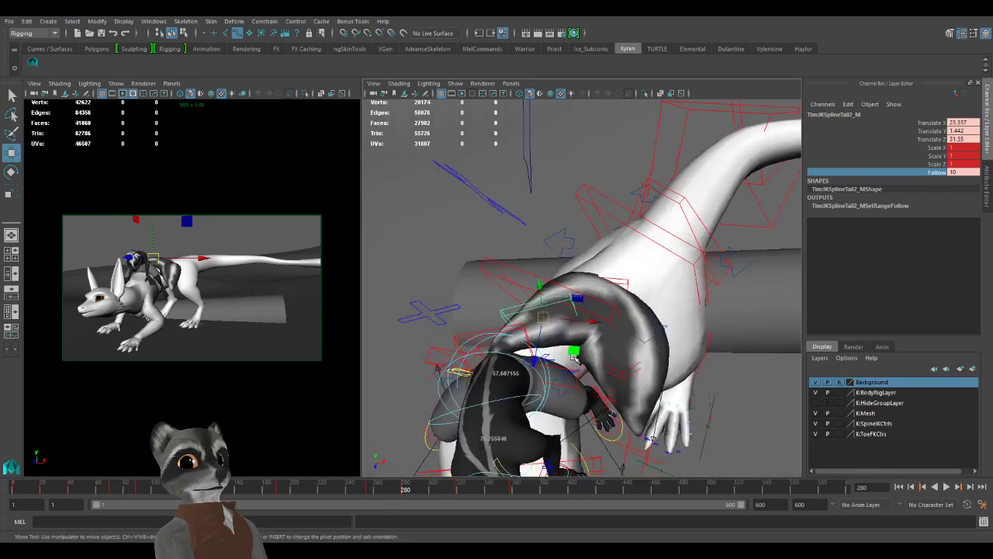
{"action": "left_click_drag", "start_coordinate": [574, 354], "coordinate": [559, 346]}
{"action": "key", "text": "s"}
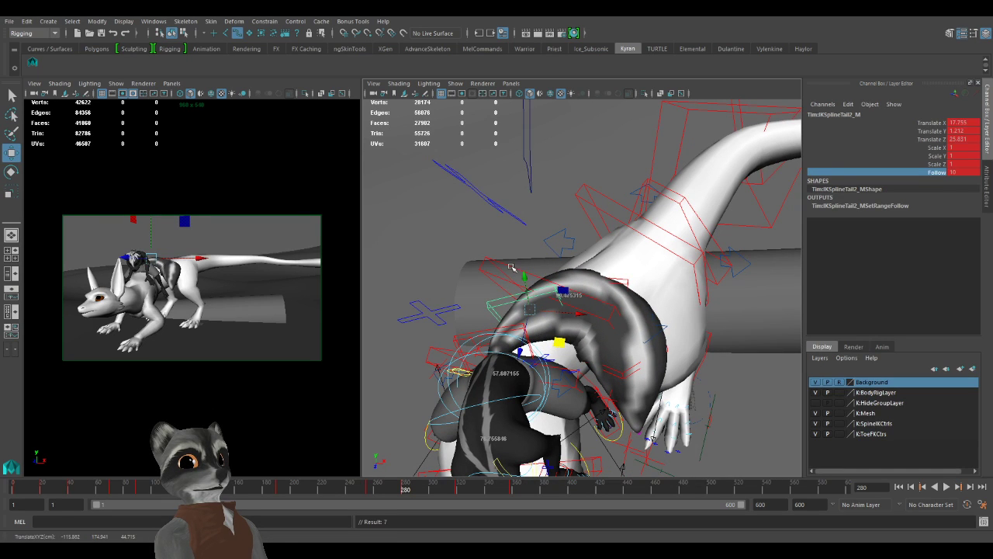
Set Follow to 10 on the rider's IKSplineTail3_M tail control at frame 280.
{"action": "left_click", "coordinate": [512, 267]}
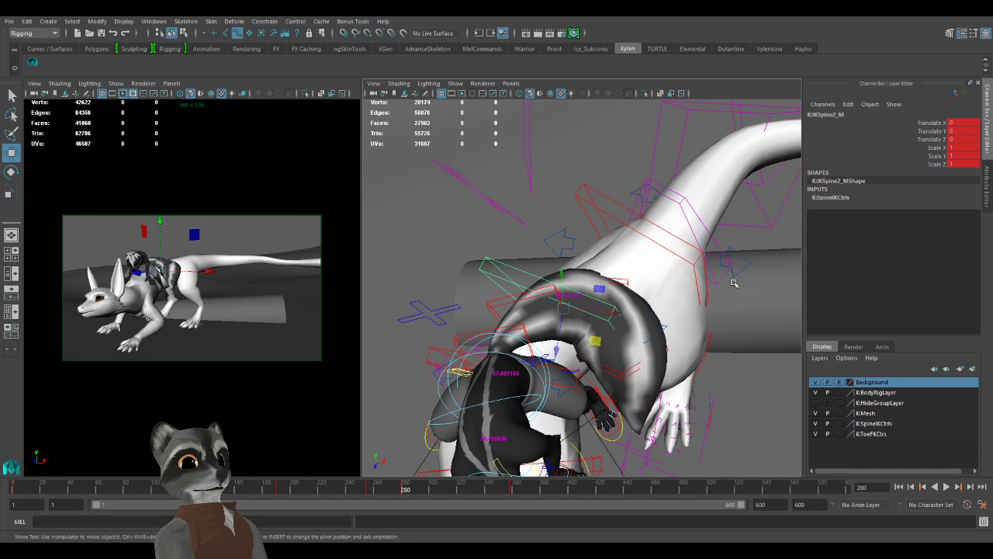
{"action": "left_click_drag", "start_coordinate": [658, 339], "coordinate": [749, 371], "text": "alt"}
{"action": "left_click", "coordinate": [656, 340]}
{"action": "left_click", "coordinate": [934, 173]}
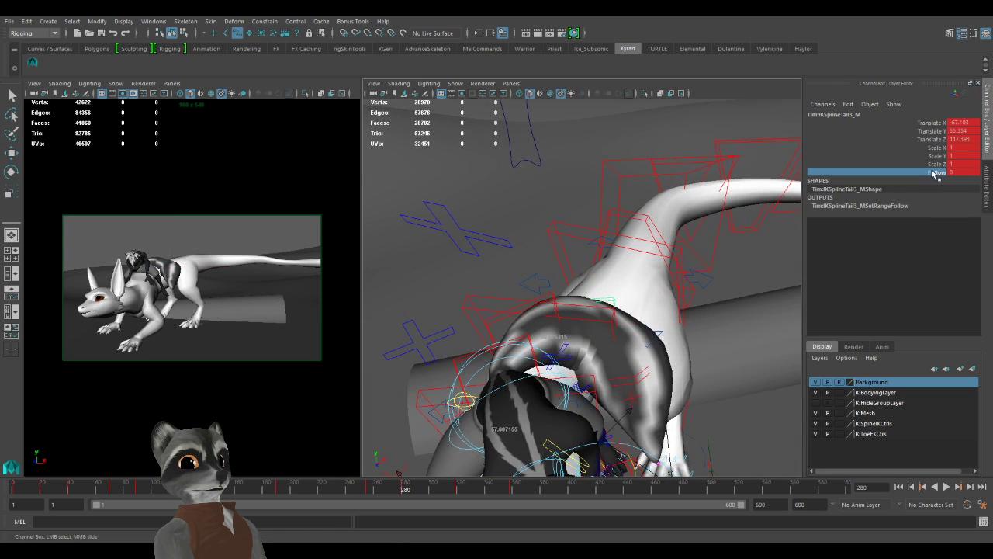
{"action": "middle_click_drag", "start_coordinate": [514, 269], "coordinate": [662, 273]}
Move the rider's IKSplineTail3_M control back over the tail to about 45.6, 2.7, 63.8 and key it at frame 280.
{"action": "right_click_drag", "start_coordinate": [673, 291], "coordinate": [497, 282], "text": "alt"}
{"action": "left_click_drag", "start_coordinate": [501, 291], "coordinate": [691, 368], "text": "alt"}
{"action": "key", "text": "w"}
{"action": "right_click_drag", "start_coordinate": [683, 367], "coordinate": [737, 380], "text": "alt"}
{"action": "left_click_drag", "start_coordinate": [722, 379], "coordinate": [568, 286], "text": "alt"}
{"action": "left_click_drag", "start_coordinate": [753, 330], "coordinate": [637, 312], "text": "alt"}
{"action": "right_click_drag", "start_coordinate": [637, 312], "coordinate": [658, 339], "text": "alt"}
{"action": "left_click_drag", "start_coordinate": [658, 339], "coordinate": [528, 326], "text": "alt"}
{"action": "right_click_drag", "start_coordinate": [527, 326], "coordinate": [561, 346], "text": "alt"}
{"action": "left_click_drag", "start_coordinate": [561, 346], "coordinate": [589, 343], "text": "alt"}
{"action": "right_click_drag", "start_coordinate": [589, 342], "coordinate": [642, 363], "text": "alt"}
{"action": "left_click_drag", "start_coordinate": [643, 362], "coordinate": [585, 313], "text": "alt"}
{"action": "left_click_drag", "start_coordinate": [625, 287], "coordinate": [616, 268]}
{"action": "left_click_drag", "start_coordinate": [615, 283], "coordinate": [580, 284], "text": "alt"}
{"action": "left_click_drag", "start_coordinate": [580, 284], "coordinate": [592, 335], "text": "alt"}
{"action": "scroll", "coordinate": [623, 328], "scroll_direction": "down", "scroll_amount": 5}
{"action": "key", "text": "s"}
{"action": "right_click_drag", "start_coordinate": [592, 334], "coordinate": [543, 340], "text": "alt"}
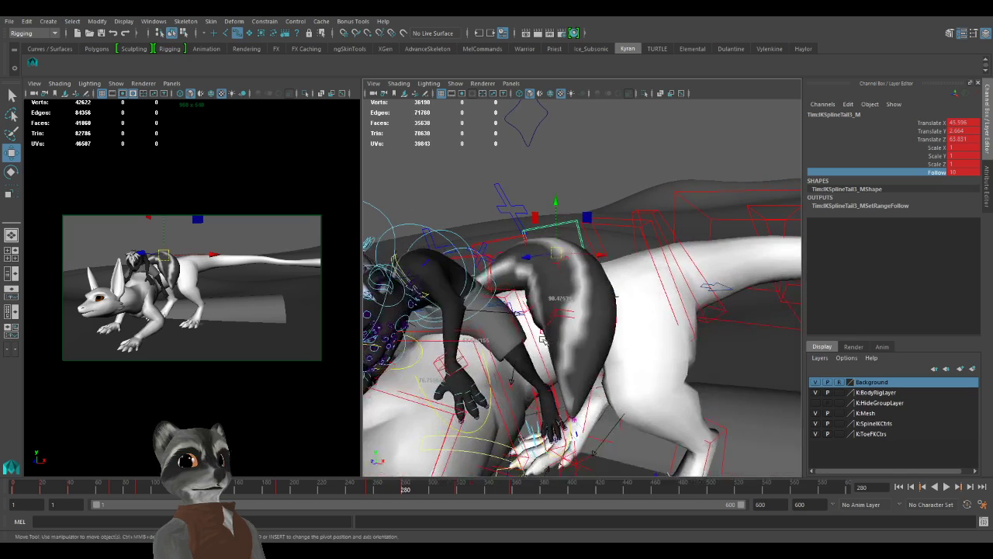
Set Follow to 10 on the rider's IKSplineTail4_M tail tip control at frame 280.
{"action": "left_click", "coordinate": [557, 316]}
{"action": "right_click_drag", "start_coordinate": [621, 348], "coordinate": [488, 337], "text": "alt"}
{"action": "middle_click_drag", "start_coordinate": [489, 337], "coordinate": [509, 324], "text": "alt"}
{"action": "right_click_drag", "start_coordinate": [510, 323], "coordinate": [667, 310], "text": "alt"}
{"action": "left_click", "coordinate": [921, 222]}
{"action": "middle_click_drag", "start_coordinate": [620, 332], "coordinate": [662, 335]}
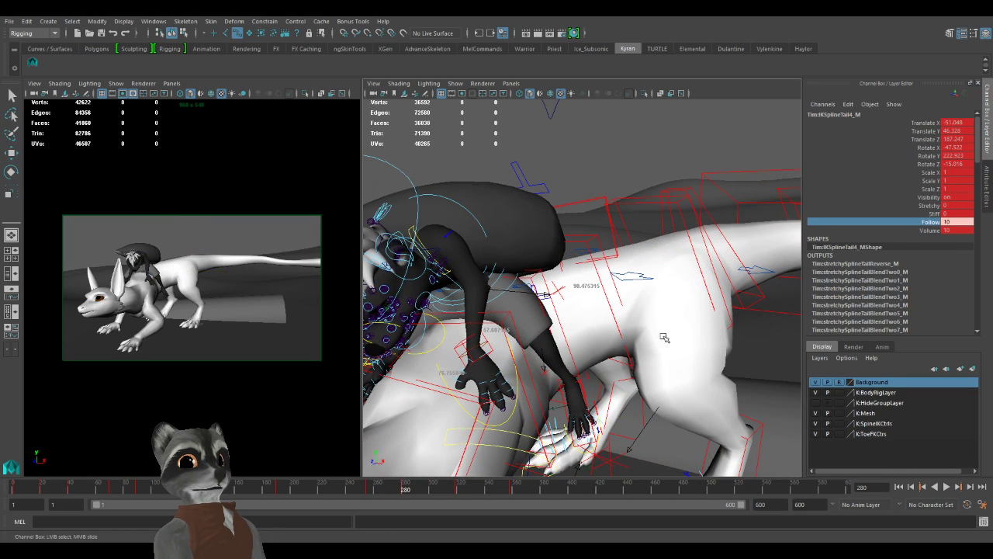
Move the rider's IKSplineTail4_M control to about 56.9, -45.7, 142.2 so the tail hangs beside the creature's body, and key it at frame 280.
{"action": "right_click_drag", "start_coordinate": [433, 426], "coordinate": [459, 309], "text": "alt"}
{"action": "key", "text": "w"}
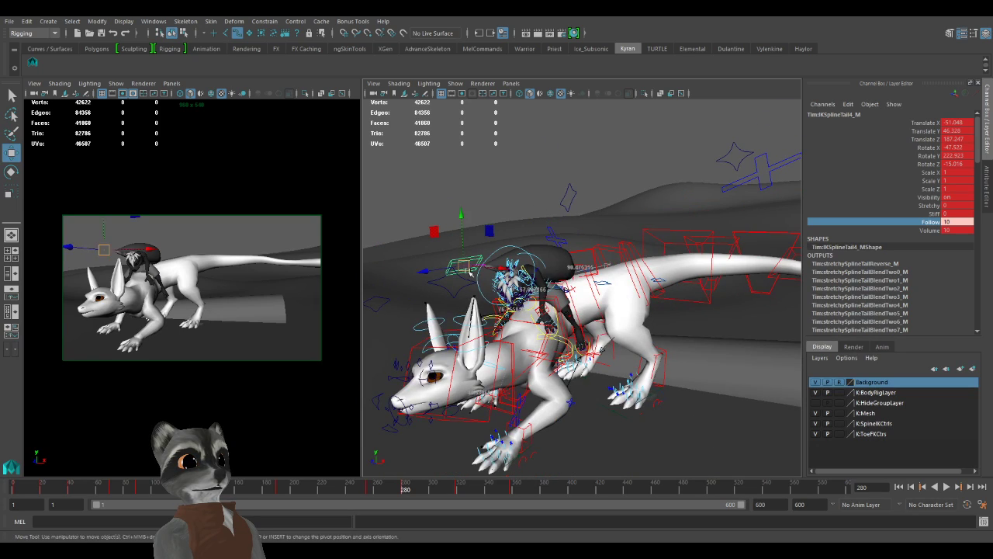
{"action": "left_click_drag", "start_coordinate": [465, 268], "coordinate": [597, 310]}
{"action": "right_click_drag", "start_coordinate": [552, 298], "coordinate": [613, 341], "text": "alt"}
{"action": "left_click_drag", "start_coordinate": [613, 342], "coordinate": [525, 328], "text": "alt"}
{"action": "left_click_drag", "start_coordinate": [438, 298], "coordinate": [626, 326]}
{"action": "right_click_drag", "start_coordinate": [625, 326], "coordinate": [669, 346], "text": "alt"}
{"action": "left_click_drag", "start_coordinate": [669, 345], "coordinate": [635, 351], "text": "alt"}
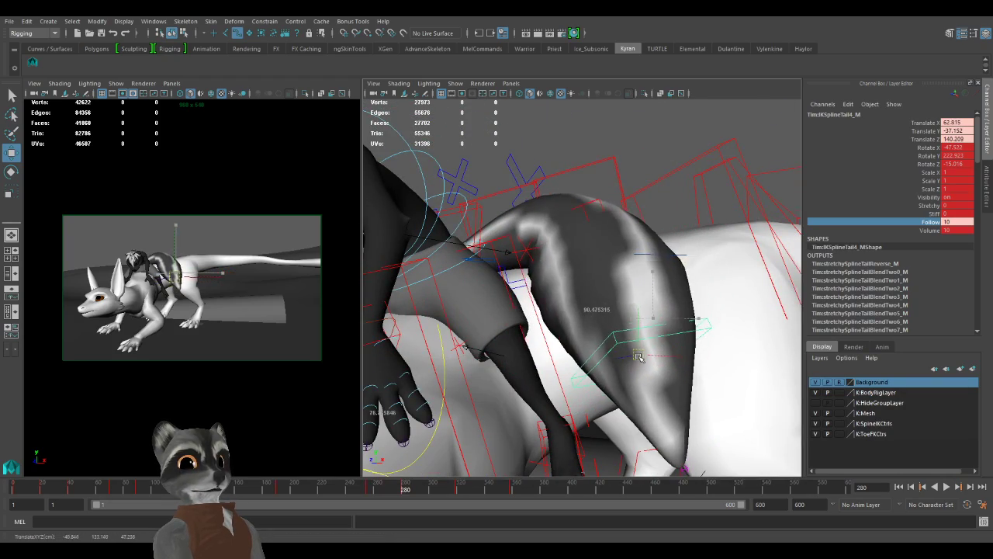
{"action": "right_click_drag", "start_coordinate": [634, 351], "coordinate": [581, 367], "text": "alt"}
{"action": "left_click_drag", "start_coordinate": [581, 368], "coordinate": [578, 326], "text": "alt"}
{"action": "key", "text": "s"}
{"action": "right_click_drag", "start_coordinate": [578, 326], "coordinate": [631, 393], "text": "alt"}
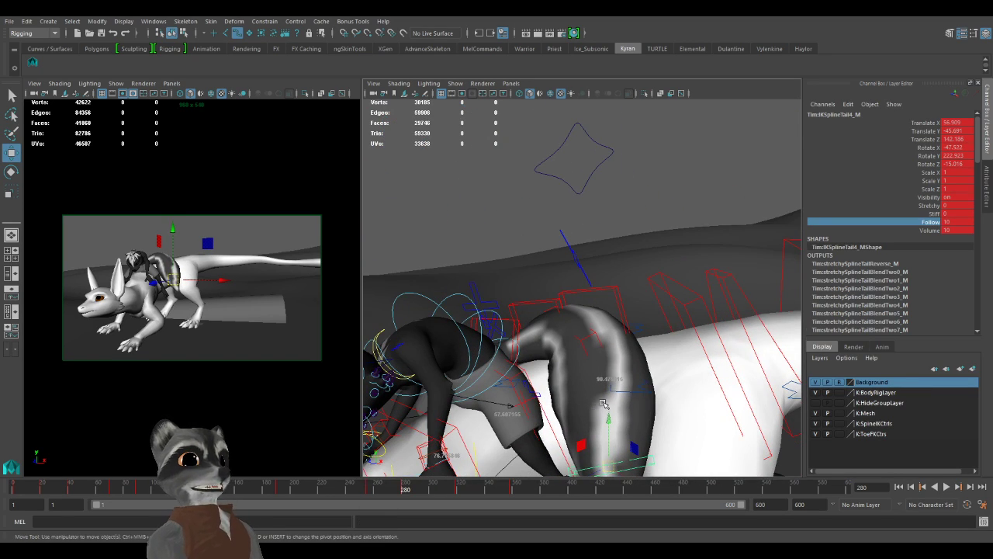
Copy the frame 280 pose of the rider's IKSplineTail2_M, IKSplineTail3_M and IKSplineTail4_M controls to frame 358 and check the motion between them.
{"action": "left_click_drag", "start_coordinate": [603, 403], "coordinate": [592, 359], "text": "alt"}
{"action": "left_click", "coordinate": [592, 359]}
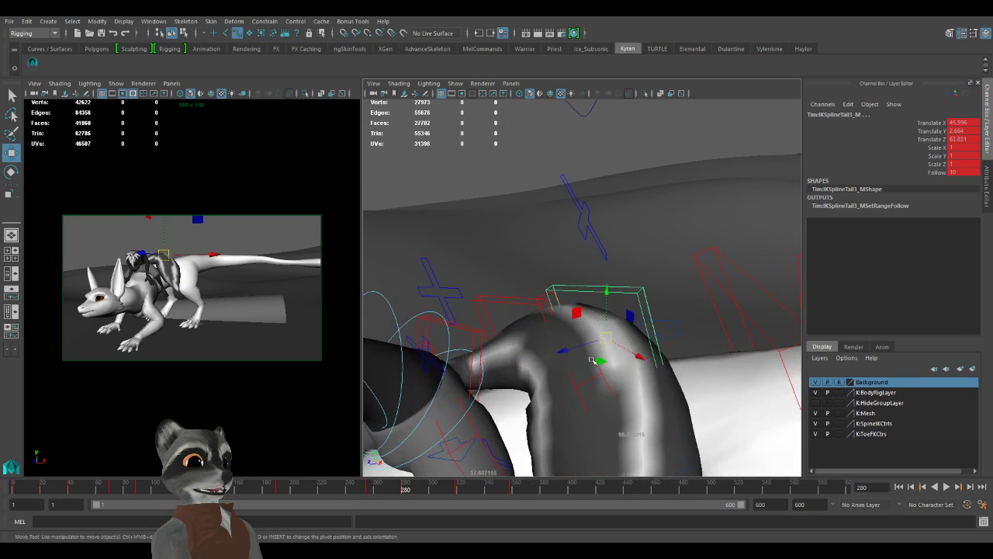
{"action": "left_click", "coordinate": [519, 303], "text": "shift"}
{"action": "right_click_drag", "start_coordinate": [658, 379], "coordinate": [613, 377], "text": "alt"}
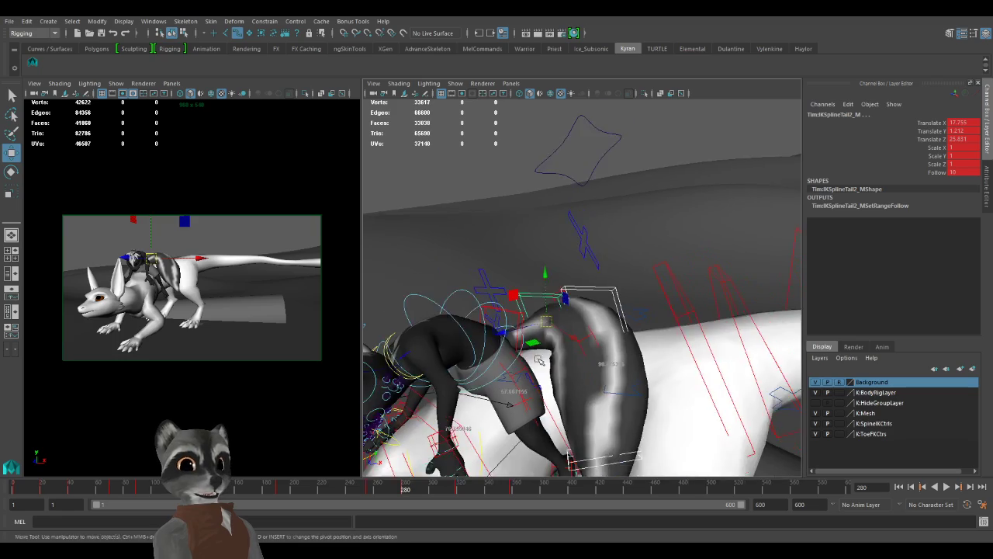
{"action": "middle_click_drag", "start_coordinate": [613, 376], "coordinate": [617, 363], "text": "alt"}
{"action": "left_click_drag", "start_coordinate": [547, 340], "coordinate": [618, 367], "text": "alt"}
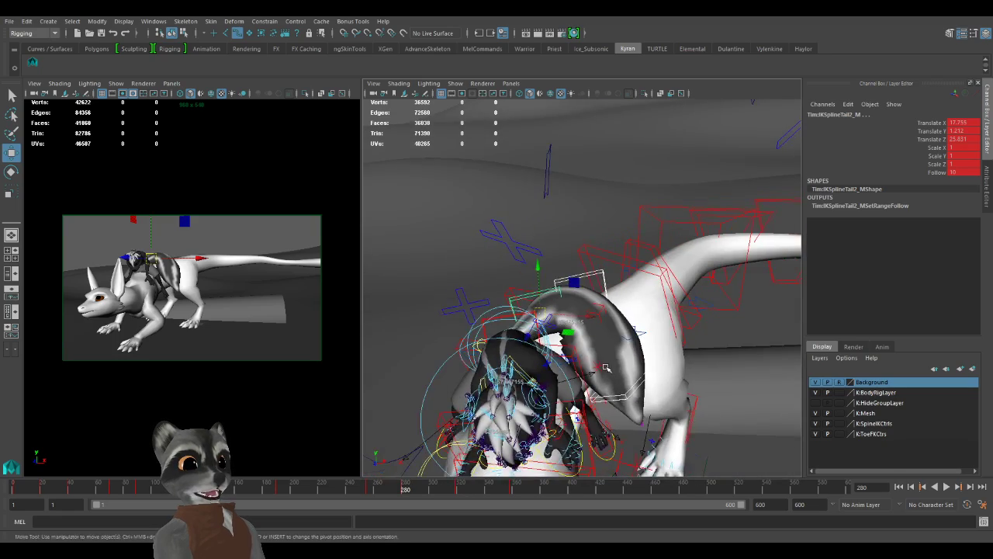
{"action": "right_click_drag", "start_coordinate": [608, 368], "coordinate": [633, 371], "text": "alt"}
{"action": "left_click_drag", "start_coordinate": [621, 371], "coordinate": [587, 363], "text": "alt"}
{"action": "middle_click_drag", "start_coordinate": [588, 364], "coordinate": [572, 376], "text": "alt"}
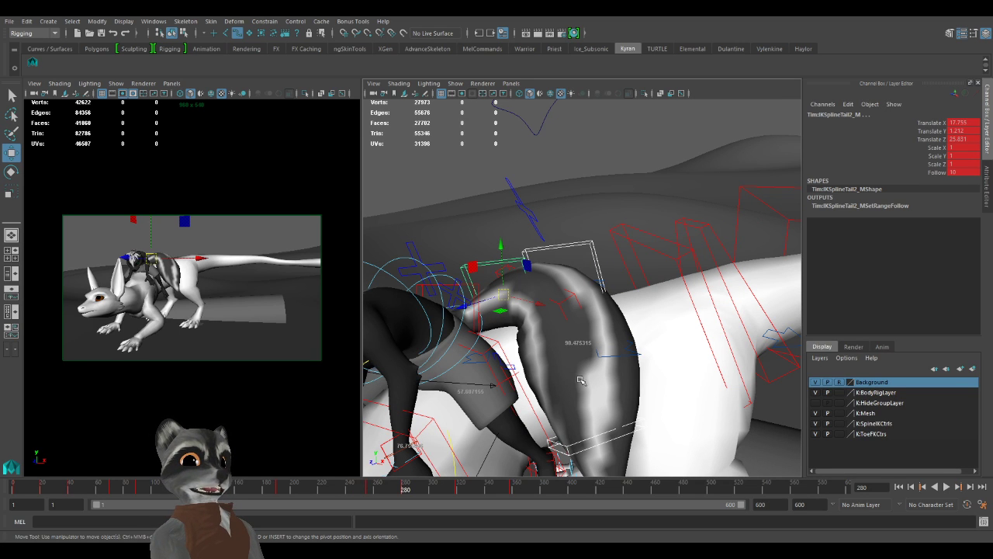
{"action": "left_click_drag", "start_coordinate": [580, 380], "coordinate": [509, 351], "text": "alt"}
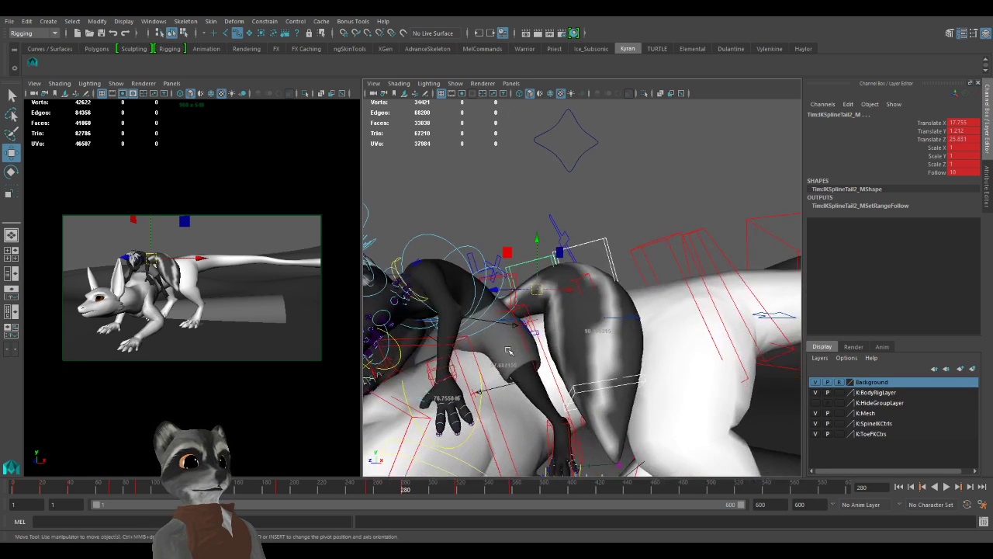
{"action": "left_click", "coordinate": [459, 492]}
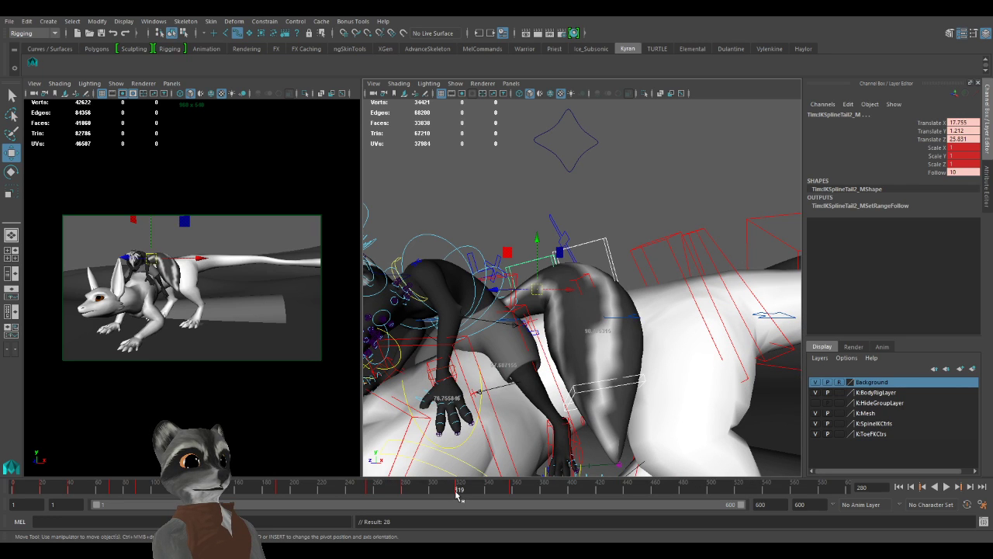
{"action": "left_click_drag", "start_coordinate": [459, 496], "coordinate": [511, 491]}
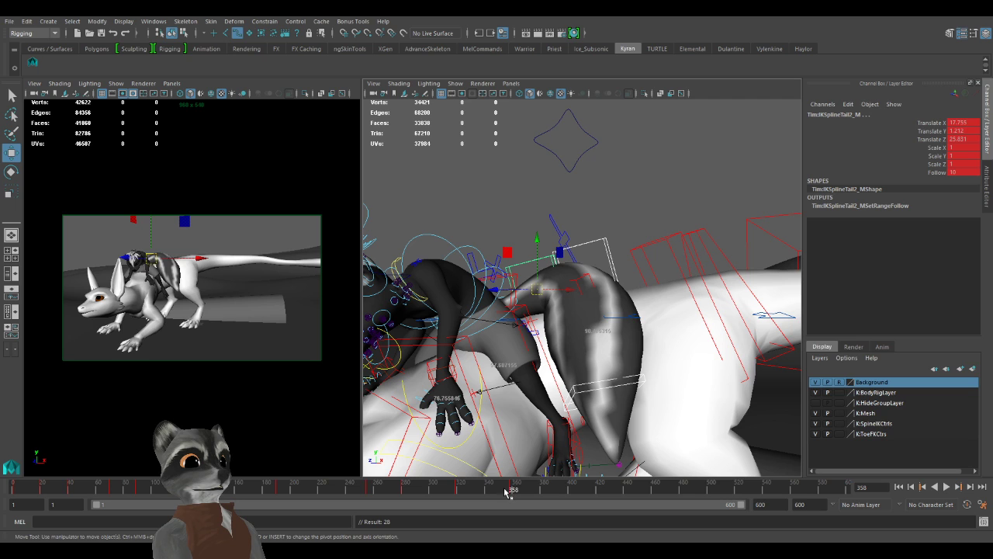
{"action": "left_click_drag", "start_coordinate": [451, 489], "coordinate": [508, 501]}
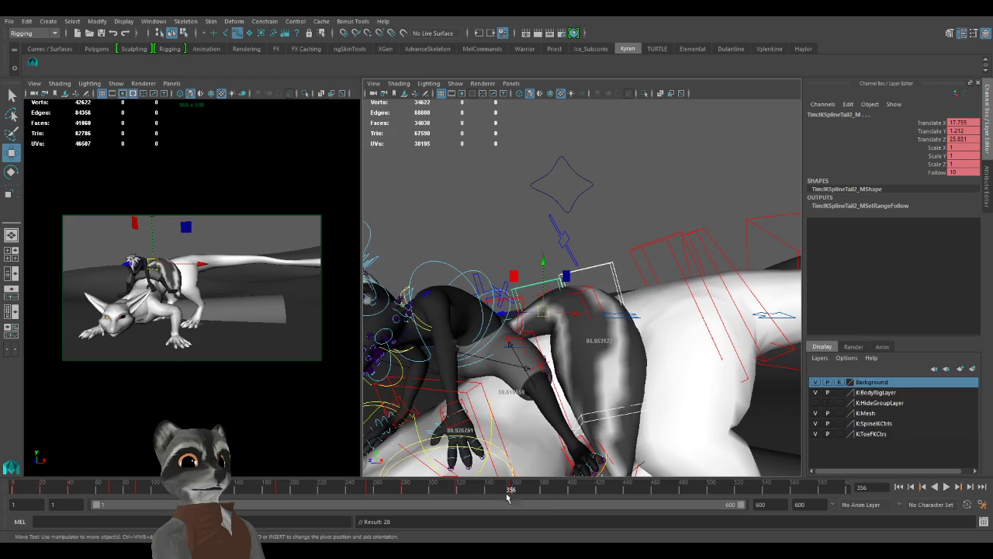
{"action": "key", "text": "."}
Examine the rider's head up close at frame 358, including the FKHairK1_R and FKHairK3_R hair controls.
{"action": "left_click_drag", "start_coordinate": [500, 423], "coordinate": [519, 418], "text": "alt"}
{"action": "right_click_drag", "start_coordinate": [519, 418], "coordinate": [447, 404], "text": "alt"}
{"action": "left_click_drag", "start_coordinate": [446, 400], "coordinate": [499, 382], "text": "alt"}
{"action": "right_click_drag", "start_coordinate": [499, 381], "coordinate": [601, 306], "text": "alt"}
{"action": "left_click_drag", "start_coordinate": [601, 307], "coordinate": [650, 308], "text": "alt"}
{"action": "left_click", "coordinate": [718, 276]}
{"action": "left_click", "coordinate": [718, 272]}
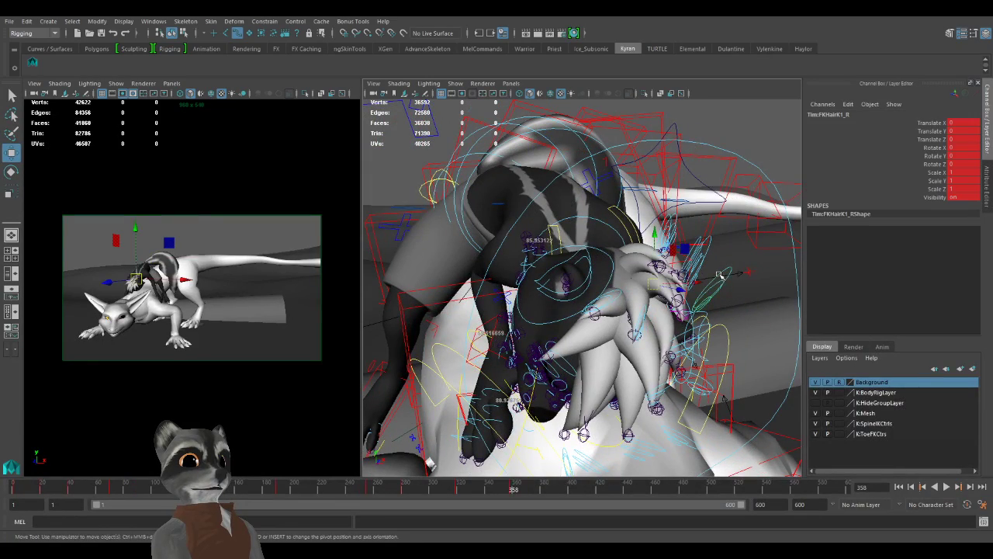
{"action": "left_click_drag", "start_coordinate": [715, 290], "coordinate": [739, 301], "text": "alt"}
{"action": "middle_click_drag", "start_coordinate": [739, 301], "coordinate": [683, 304], "text": "alt"}
{"action": "right_click_drag", "start_coordinate": [683, 304], "coordinate": [709, 313], "text": "alt"}
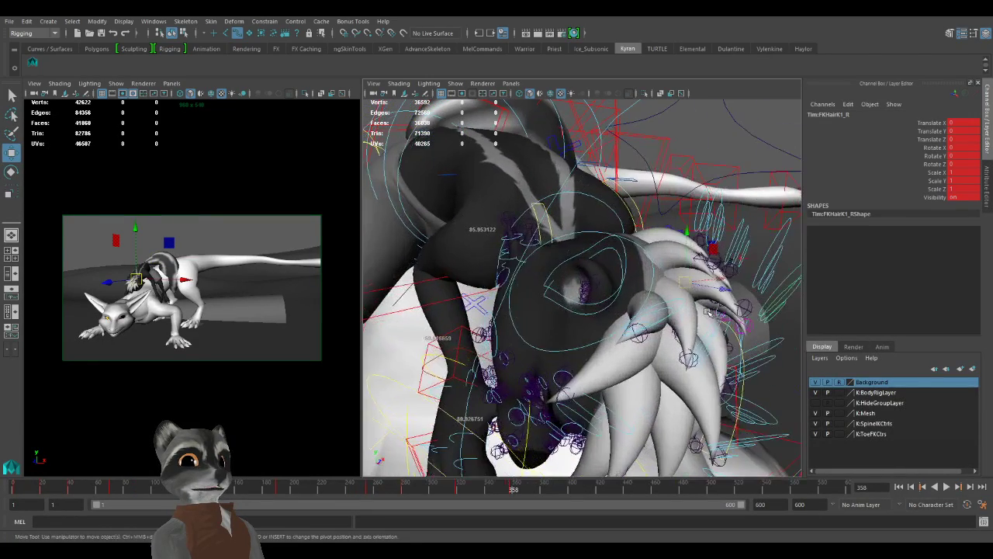
{"action": "left_click", "coordinate": [786, 290]}
{"action": "key", "text": "Down"}
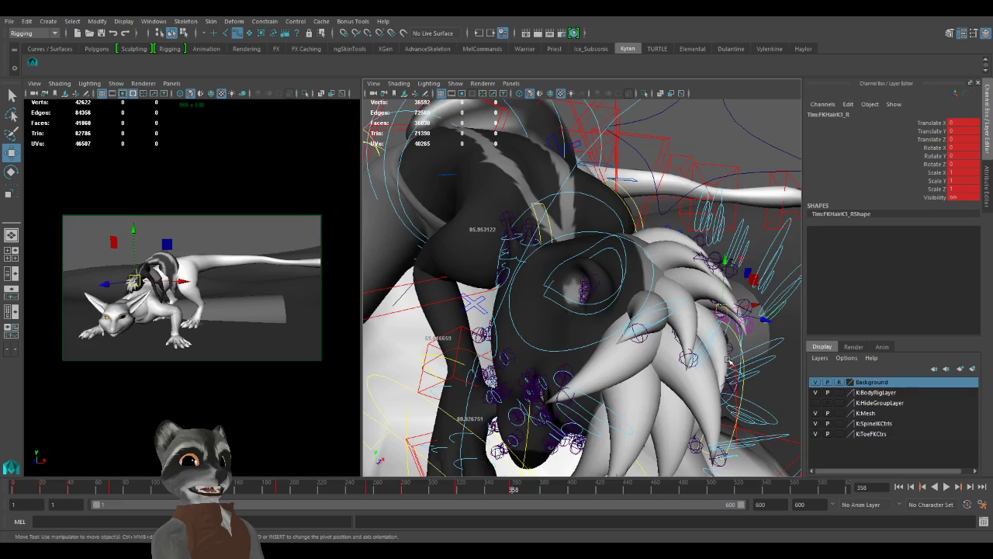
Examine the rider's riding pose from both sides and the FKHairO3_R hair control at frame 358.
{"action": "left_click_drag", "start_coordinate": [729, 362], "coordinate": [434, 324], "text": "alt"}
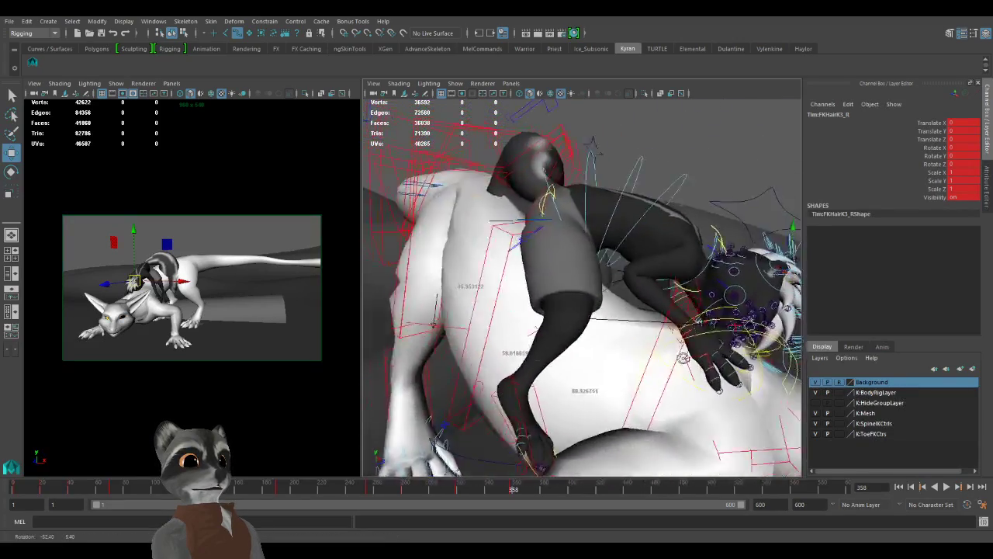
{"action": "left_click_drag", "start_coordinate": [684, 358], "coordinate": [514, 337], "text": "alt"}
{"action": "middle_click_drag", "start_coordinate": [514, 337], "coordinate": [619, 363], "text": "alt"}
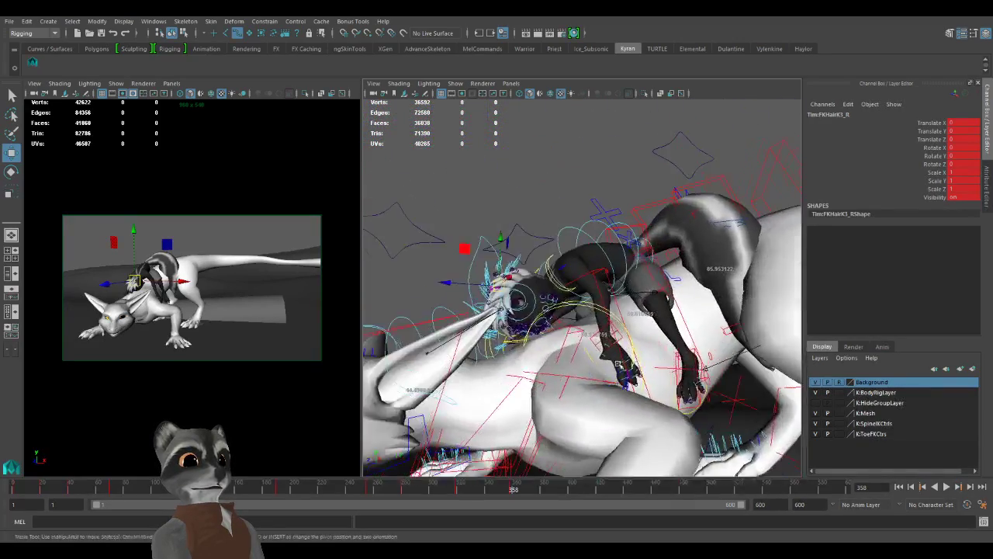
{"action": "right_click_drag", "start_coordinate": [618, 364], "coordinate": [683, 380], "text": "alt"}
{"action": "left_click_drag", "start_coordinate": [621, 341], "coordinate": [543, 318], "text": "alt"}
{"action": "right_click_drag", "start_coordinate": [543, 318], "coordinate": [605, 334], "text": "alt"}
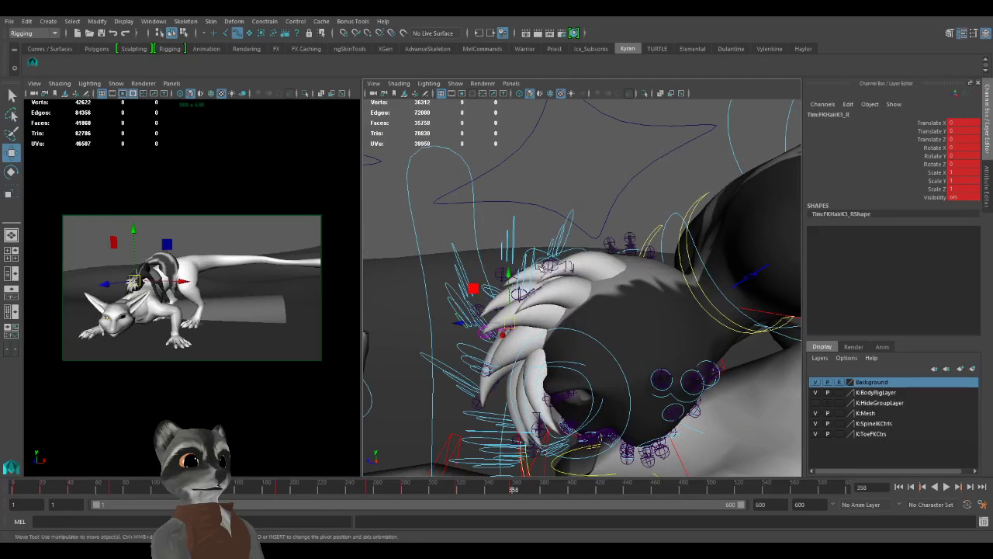
{"action": "left_click", "coordinate": [561, 242]}
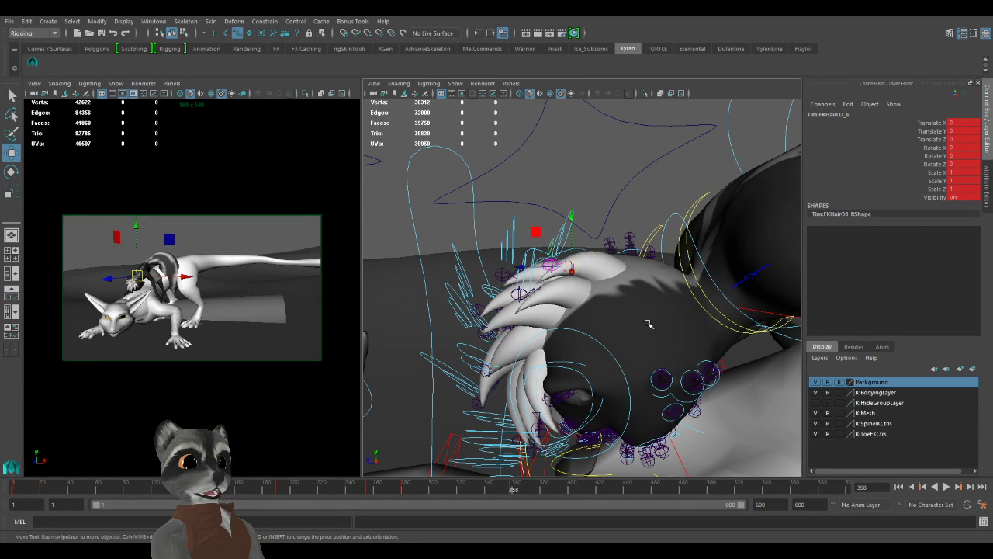
{"action": "right_click_drag", "start_coordinate": [649, 324], "coordinate": [579, 433], "text": "alt"}
{"action": "middle_click_drag", "start_coordinate": [579, 432], "coordinate": [535, 447], "text": "alt"}
{"action": "right_click_drag", "start_coordinate": [534, 448], "coordinate": [2, 211], "text": "alt"}
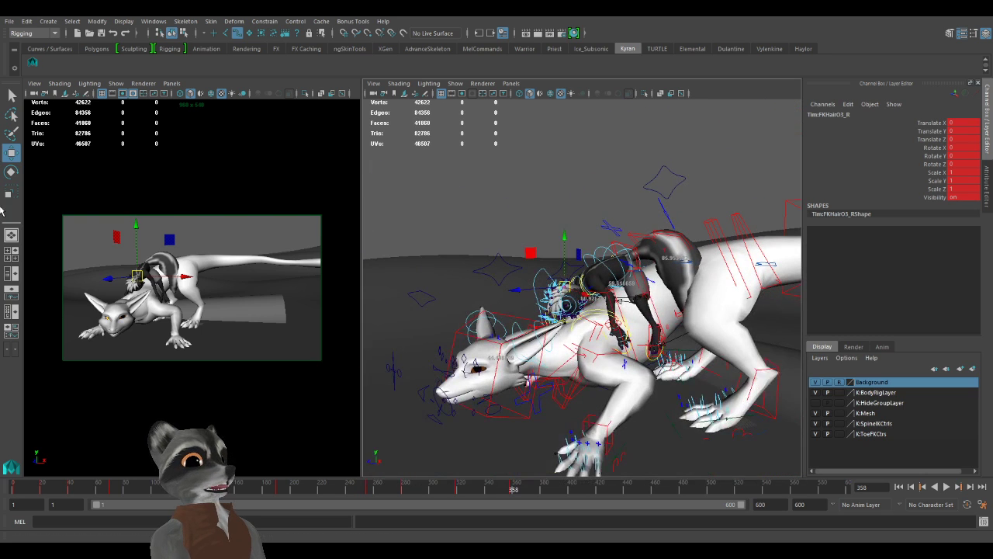
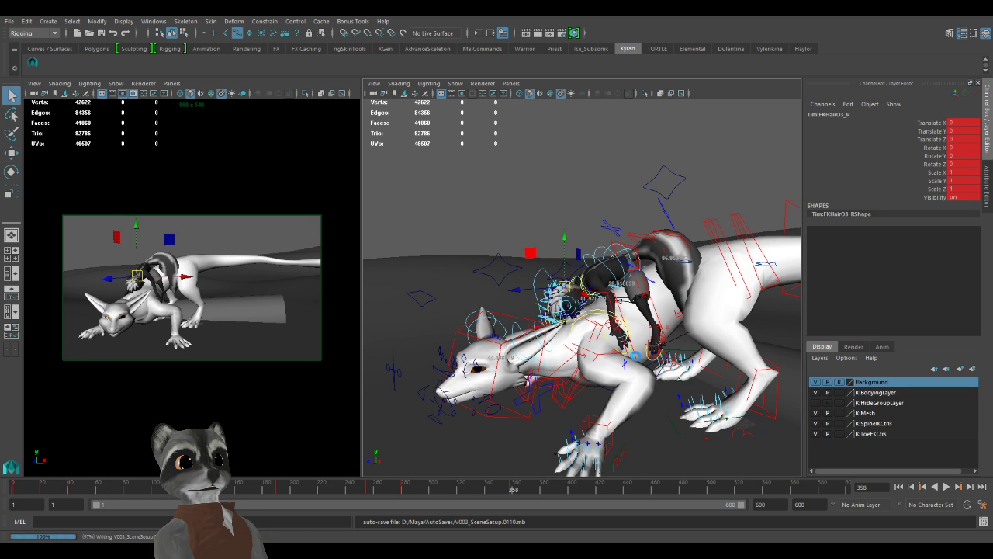
{"action": "scroll", "coordinate": [642, 356], "scroll_direction": "up", "scroll_amount": 3}
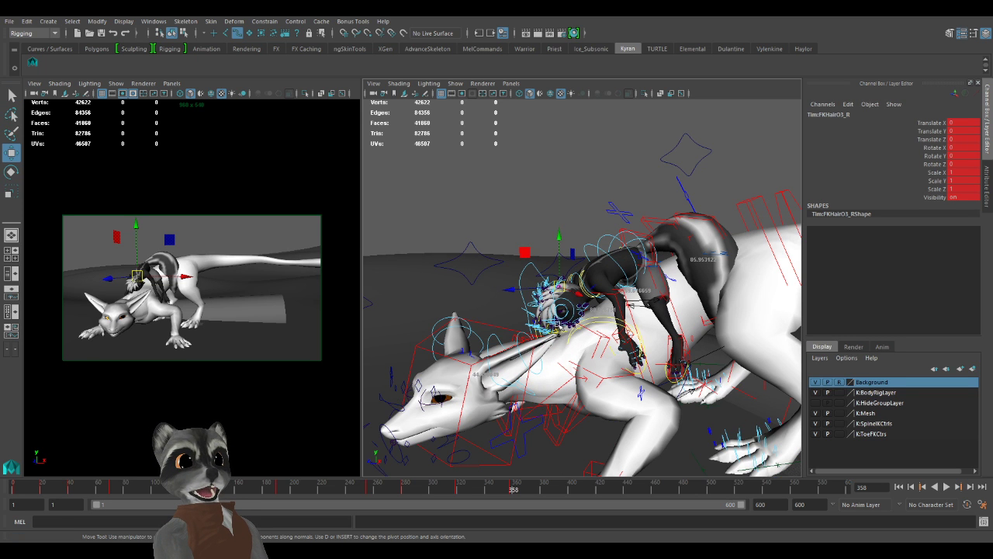
{"action": "left_click_drag", "start_coordinate": [560, 325], "coordinate": [596, 364], "text": "alt"}
{"action": "scroll", "coordinate": [596, 364], "scroll_direction": "up", "scroll_amount": 2}
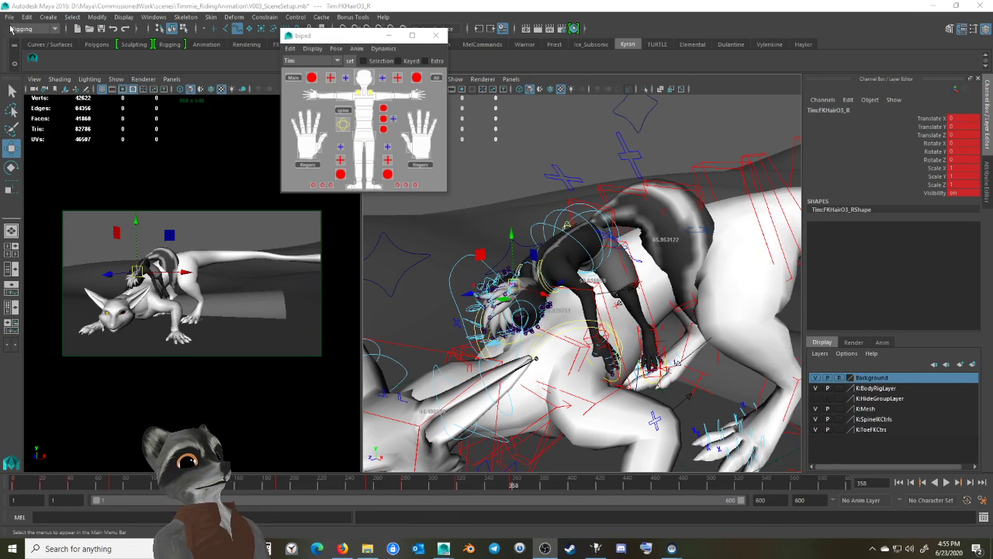
Review the file paths and namespaces of the Timmie_Rig.ma and KyranDragon_Rig_Optimized.ma references in the Reference Editor.
{"action": "left_click", "coordinate": [10, 17]}
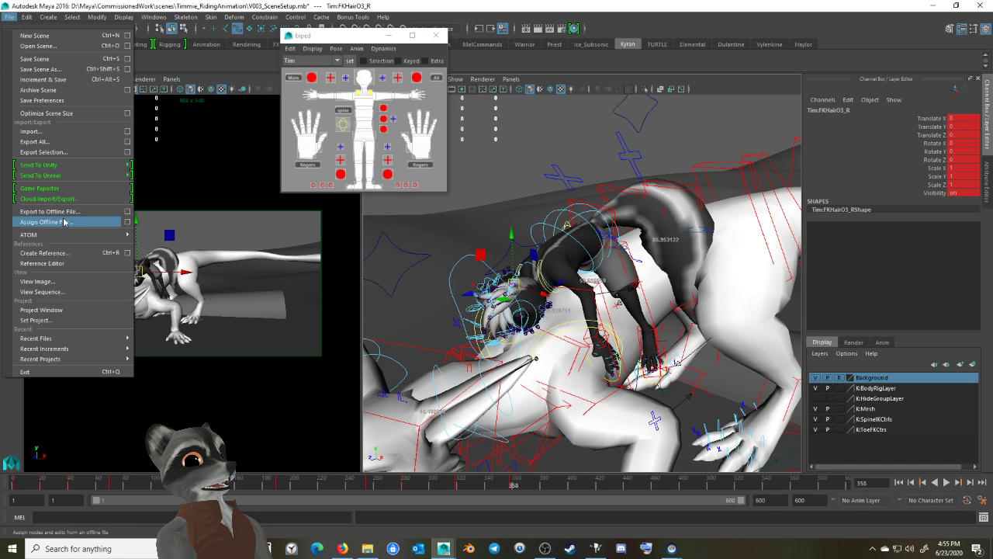
{"action": "left_click", "coordinate": [62, 264]}
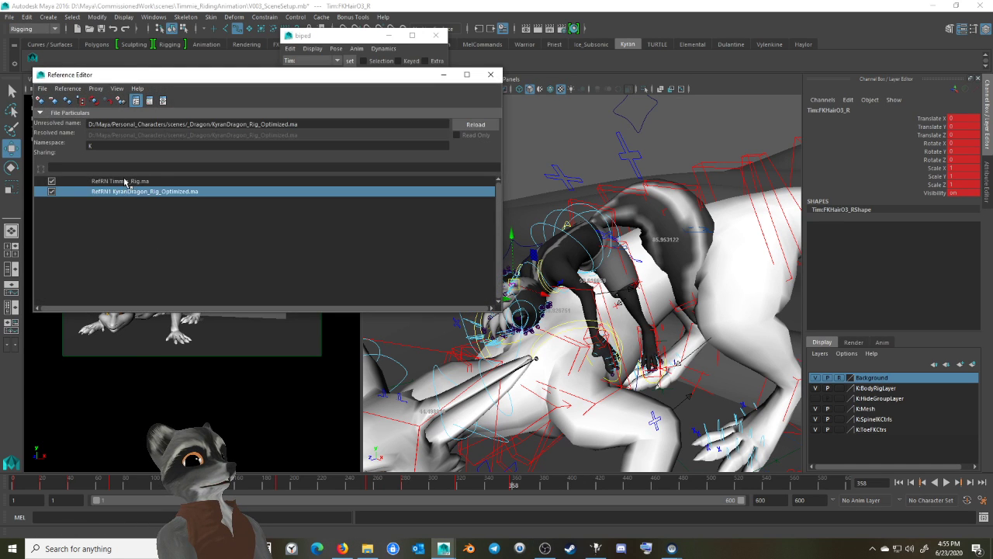
{"action": "left_click", "coordinate": [128, 192]}
{"action": "left_click", "coordinate": [128, 182]}
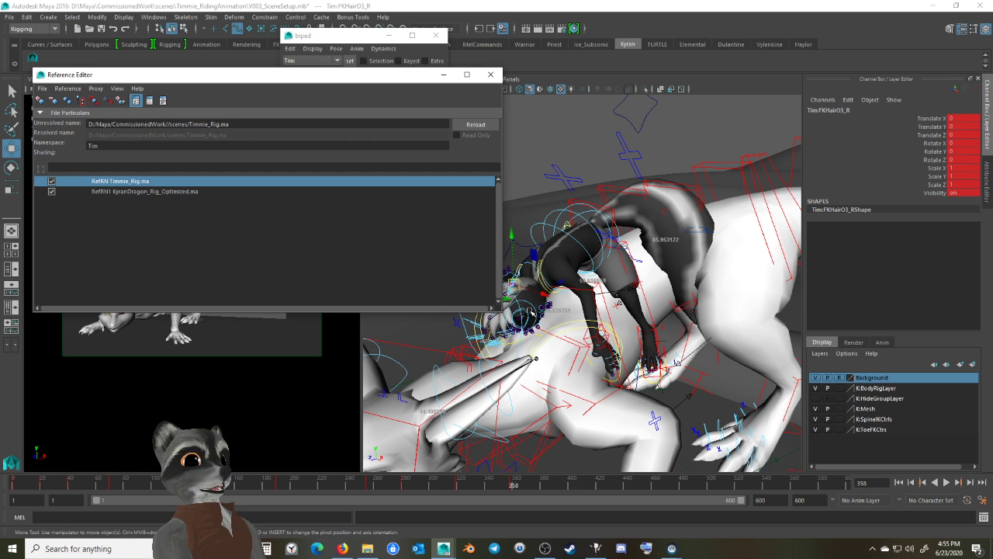
{"action": "left_click", "coordinate": [101, 192]}
{"action": "left_click", "coordinate": [99, 180]}
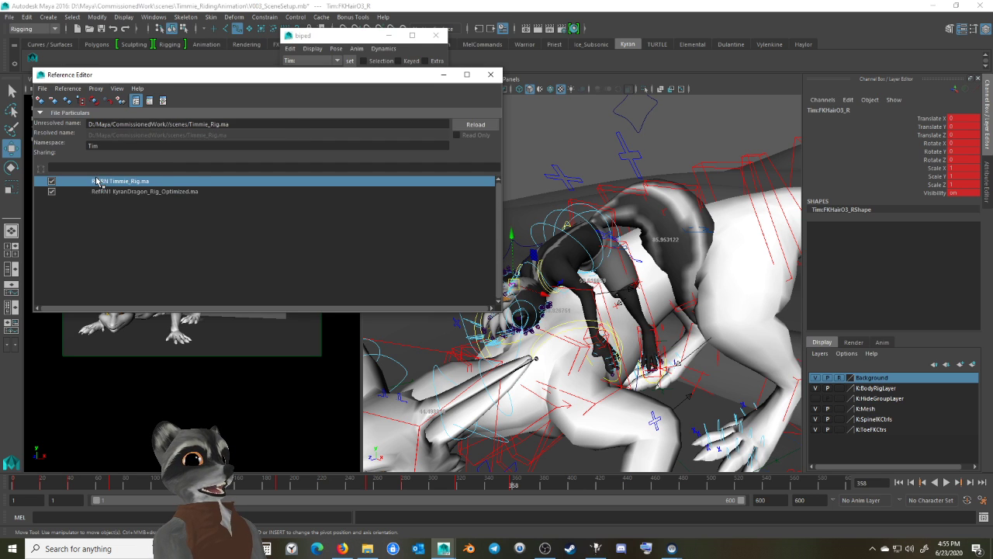
{"action": "left_click", "coordinate": [101, 190]}
{"action": "left_click", "coordinate": [490, 75]}
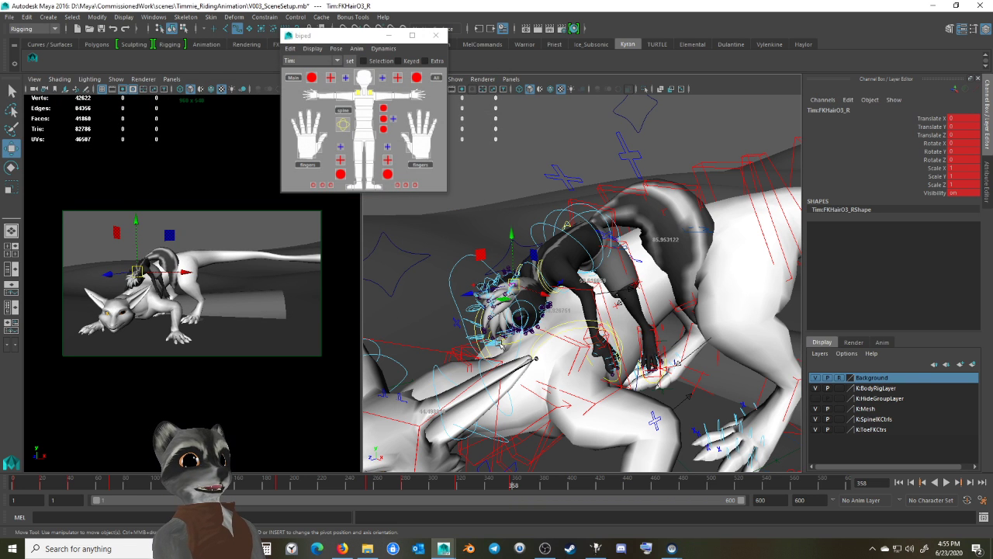
{"action": "scroll", "coordinate": [499, 340], "scroll_direction": "down", "scroll_amount": 5}
{"action": "scroll", "coordinate": [501, 343], "scroll_direction": "up", "scroll_amount": 3}
{"action": "scroll", "coordinate": [611, 337], "scroll_direction": "up", "scroll_amount": 2}
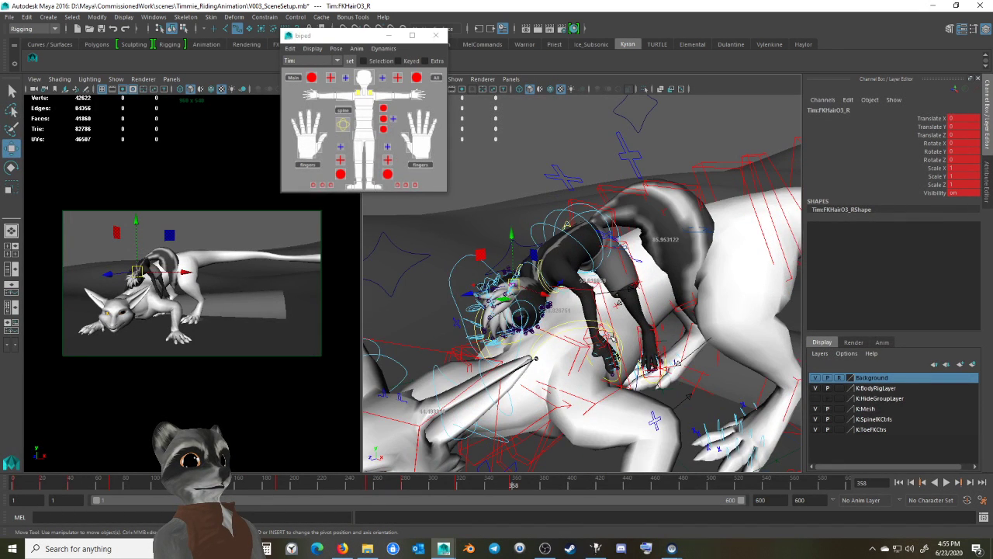
{"action": "scroll", "coordinate": [571, 288], "scroll_direction": "up", "scroll_amount": 2}
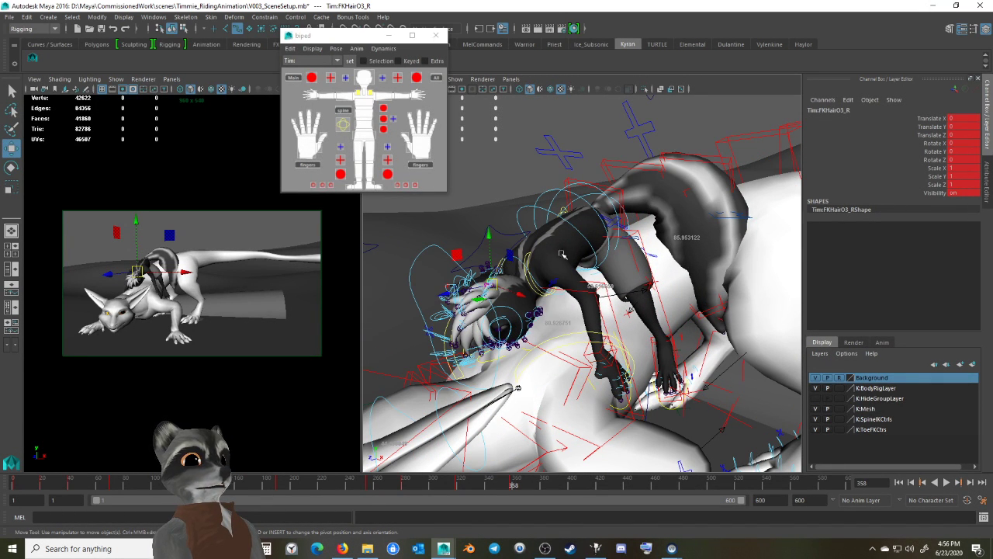
{"action": "scroll", "coordinate": [572, 308], "scroll_direction": "down", "scroll_amount": 4}
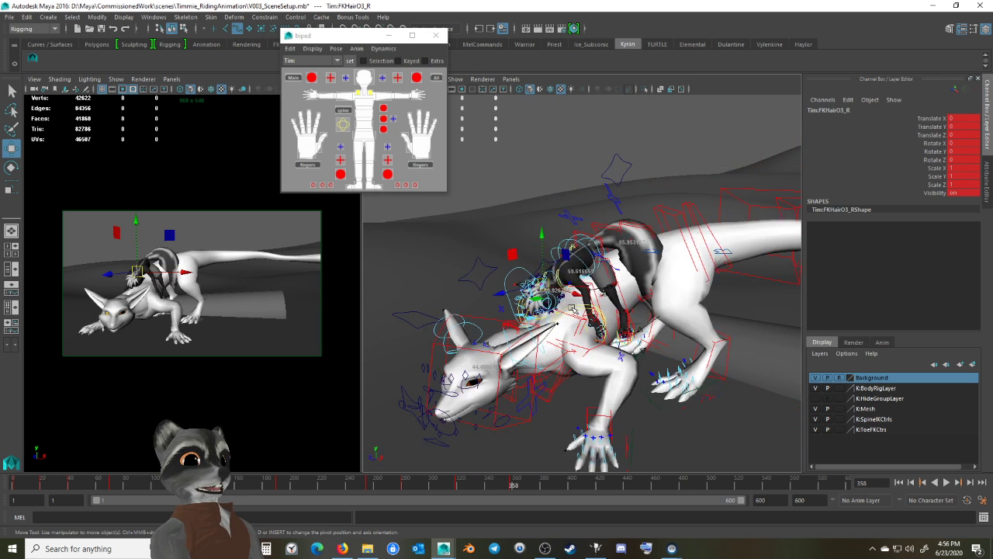
{"action": "scroll", "coordinate": [572, 308], "scroll_direction": "up", "scroll_amount": 2}
{"action": "scroll", "coordinate": [494, 291], "scroll_direction": "down", "scroll_amount": 4}
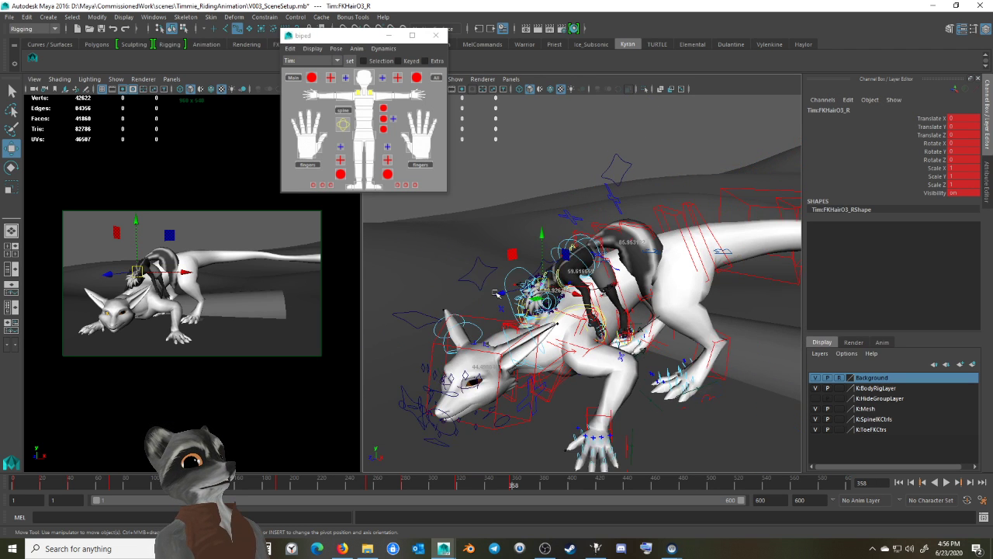
{"action": "scroll", "coordinate": [494, 292], "scroll_direction": "up", "scroll_amount": 2}
{"action": "left_click", "coordinate": [5, 17]}
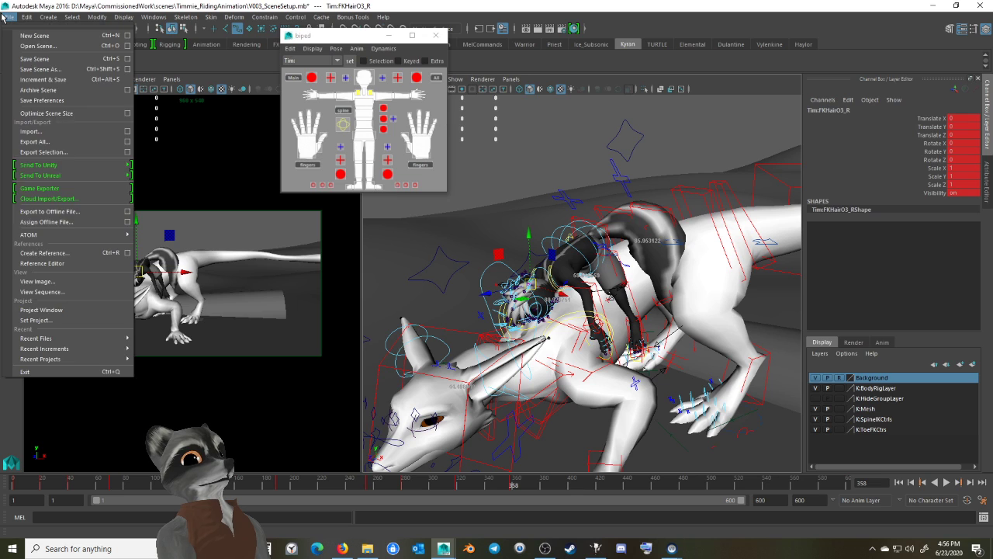
{"action": "left_click", "coordinate": [6, 16]}
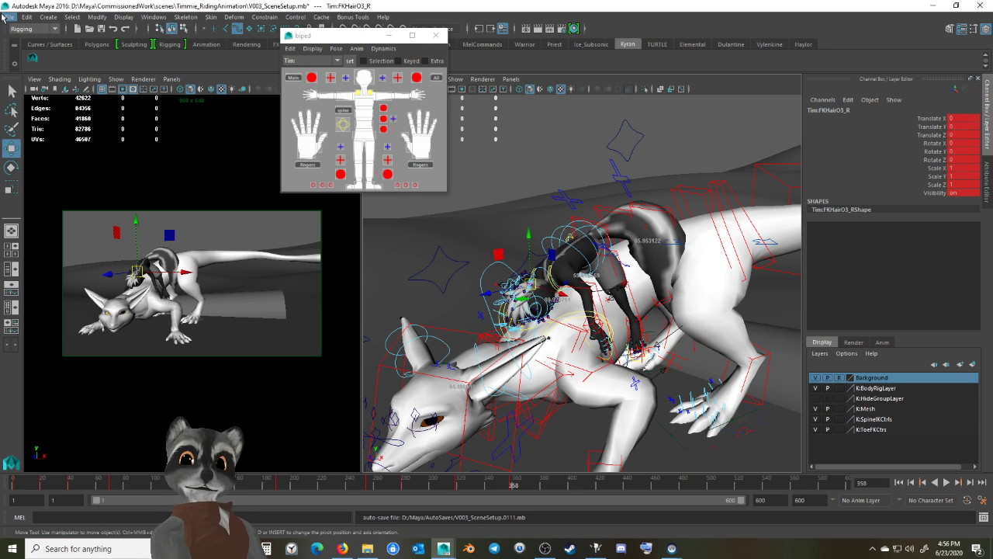
{"action": "left_click", "coordinate": [7, 16]}
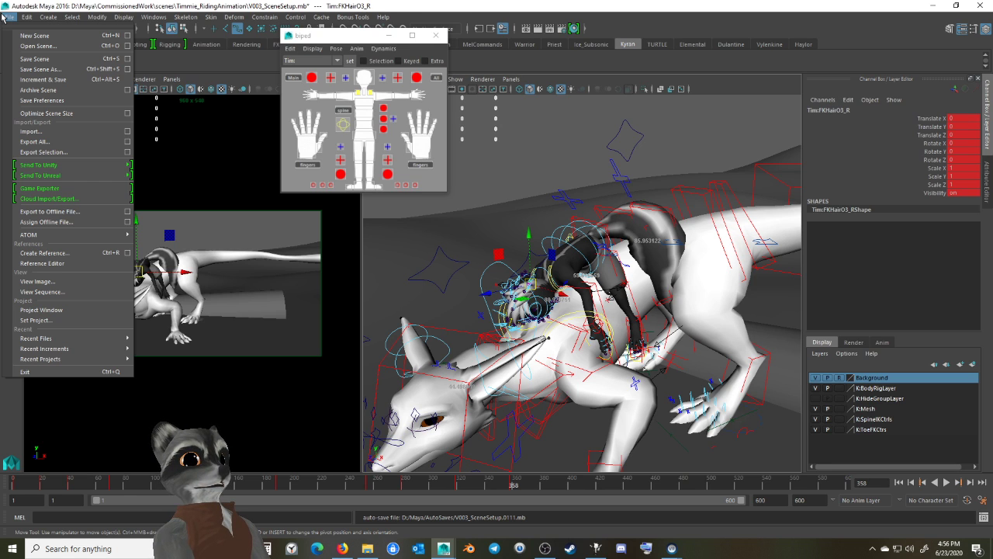
{"action": "left_click", "coordinate": [5, 16]}
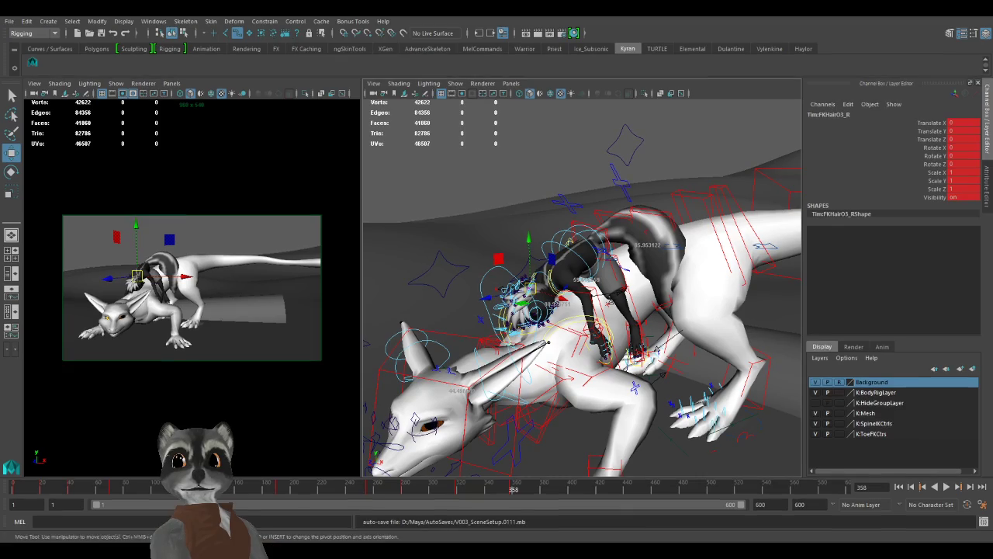
Examine the rider's pose from both sides of the creature and up close around the head and right hand at frame 358.
{"action": "right_click_drag", "start_coordinate": [516, 326], "coordinate": [570, 326], "text": "alt"}
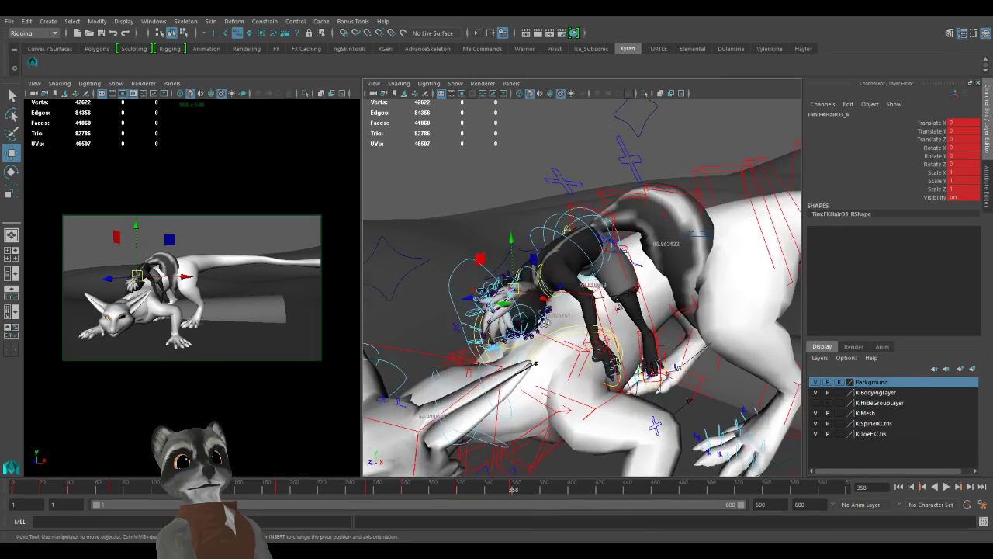
{"action": "left_click_drag", "start_coordinate": [497, 326], "coordinate": [593, 334], "text": "alt"}
{"action": "right_click_drag", "start_coordinate": [590, 334], "coordinate": [615, 323], "text": "alt"}
{"action": "mouse_move", "coordinate": [615, 322]}
{"action": "left_mouse_down", "text": "alt"}
{"action": "mouse_move", "coordinate": [516, 326]}
{"action": "mouse_move", "coordinate": [602, 320]}
{"action": "left_mouse_up", "text": "alt"}
{"action": "right_click_drag", "start_coordinate": [601, 320], "coordinate": [538, 312], "text": "alt"}
{"action": "left_click_drag", "start_coordinate": [539, 312], "coordinate": [648, 334], "text": "alt"}
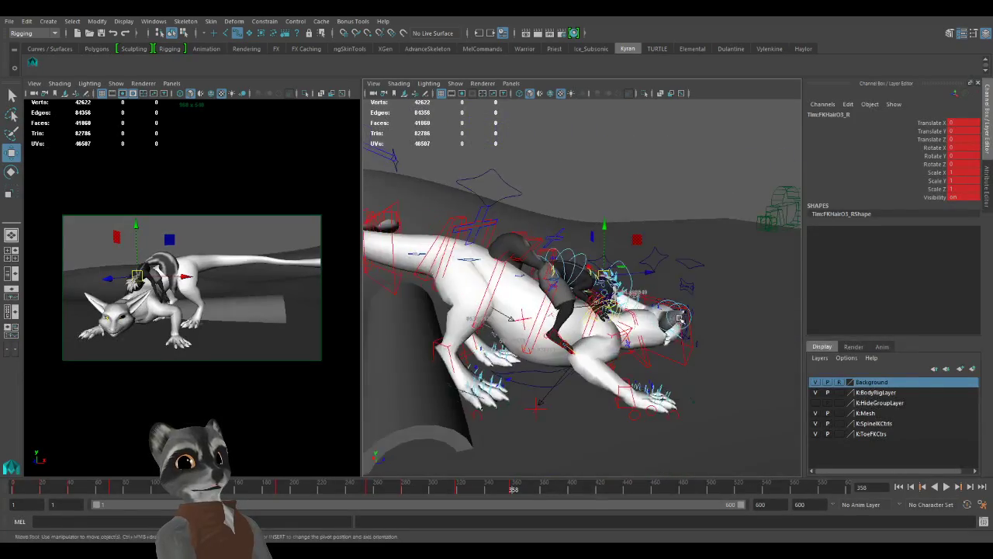
{"action": "right_click_drag", "start_coordinate": [559, 334], "coordinate": [699, 346], "text": "alt"}
{"action": "left_click_drag", "start_coordinate": [698, 345], "coordinate": [682, 335], "text": "alt"}
{"action": "right_click_drag", "start_coordinate": [577, 317], "coordinate": [646, 339], "text": "alt"}
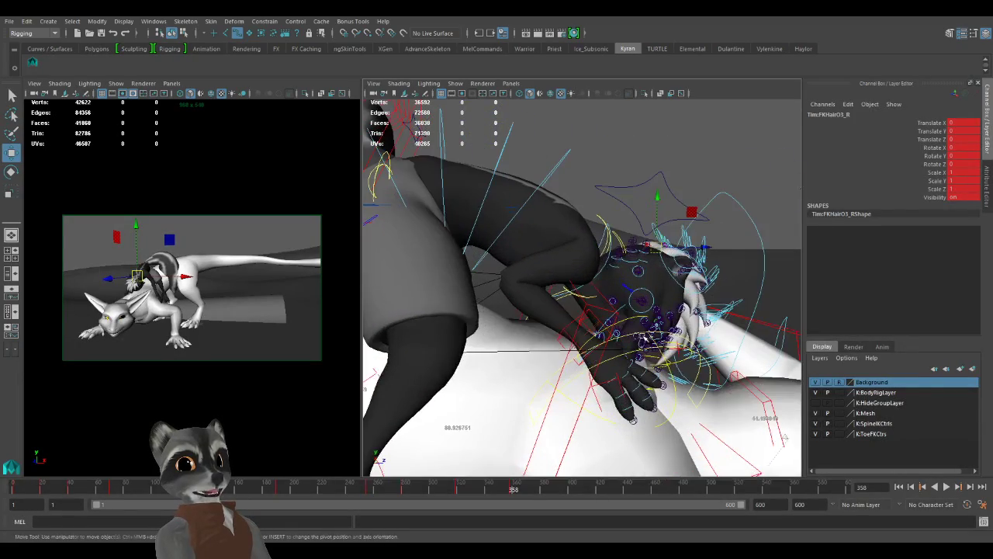
Move and rotate the rider's IKArm_R control at frame 358 to bring the right hand back and down the creature's side.
{"action": "left_click", "coordinate": [568, 333]}
{"action": "mouse_move", "coordinate": [637, 361]}
{"action": "left_mouse_down", "text": "alt"}
{"action": "mouse_move", "coordinate": [526, 366]}
{"action": "mouse_move", "coordinate": [590, 379]}
{"action": "mouse_move", "coordinate": [637, 358]}
{"action": "left_mouse_up", "text": "alt"}
{"action": "key", "text": "comma"}
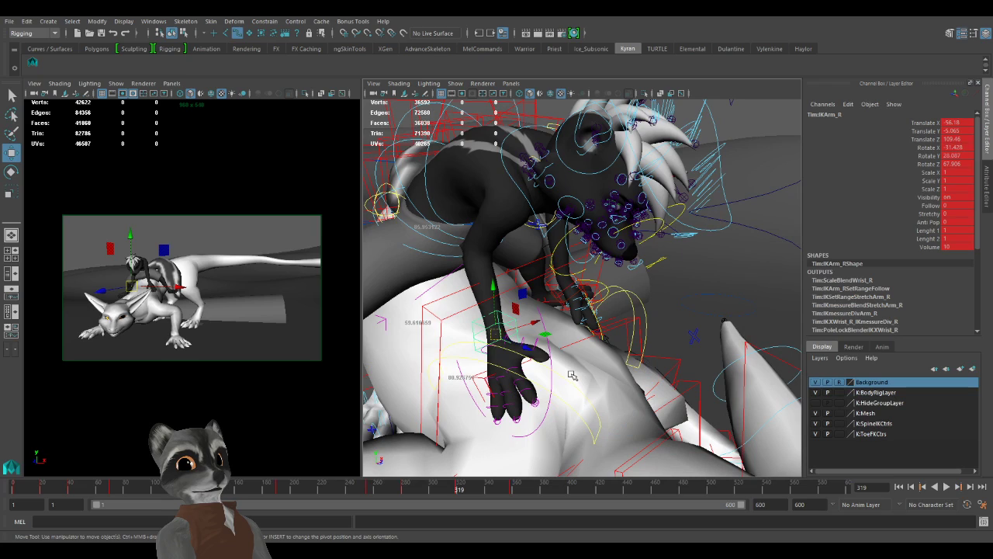
{"action": "key", "text": "period"}
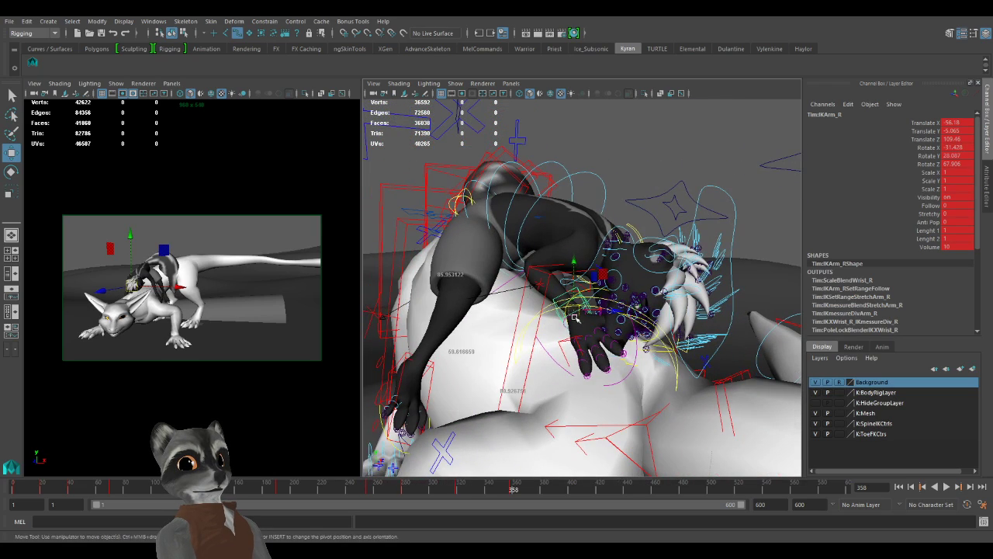
{"action": "left_click_drag", "start_coordinate": [577, 309], "coordinate": [493, 363]}
{"action": "key", "text": "e"}
{"action": "key", "text": "w"}
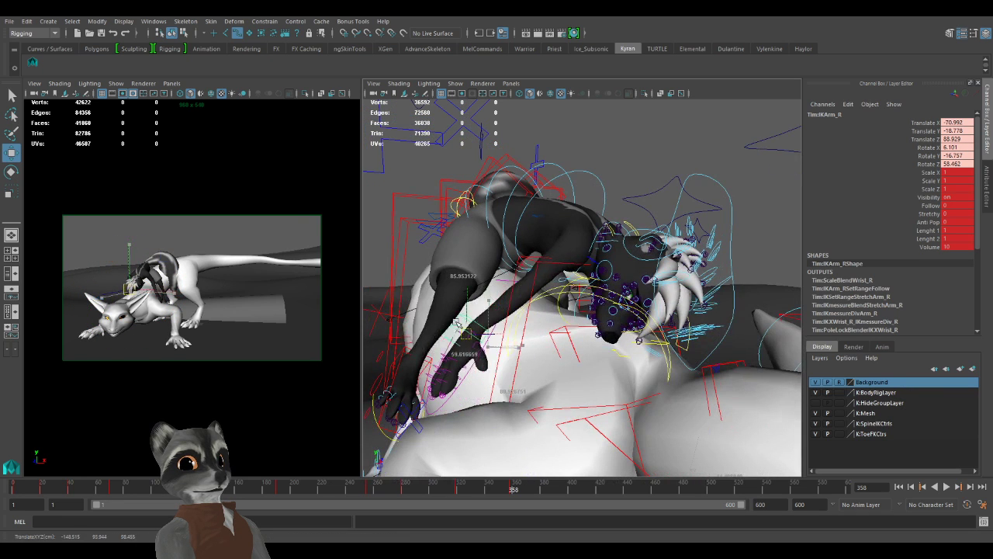
{"action": "left_click", "coordinate": [463, 344]}
{"action": "key", "text": "ctrl+z"}
{"action": "key", "text": "ctrl+z"}
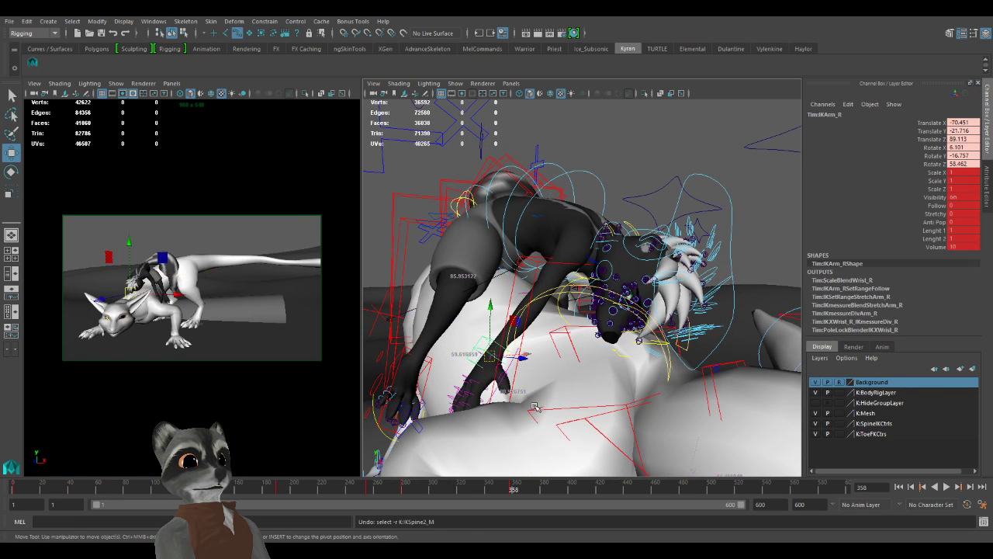
Fine-tune the position of the rider's right hand on the creature's side and key IKArm_R at frame 358.
{"action": "left_click_drag", "start_coordinate": [464, 344], "coordinate": [549, 436], "text": "alt"}
{"action": "left_click_drag", "start_coordinate": [491, 339], "coordinate": [489, 331]}
{"action": "key", "text": "s"}
Clear the selection and examine the creature's belly and legs from the side at frame 358.
{"action": "left_click_drag", "start_coordinate": [693, 360], "coordinate": [598, 415], "text": "alt"}
{"action": "left_click", "coordinate": [635, 417]}
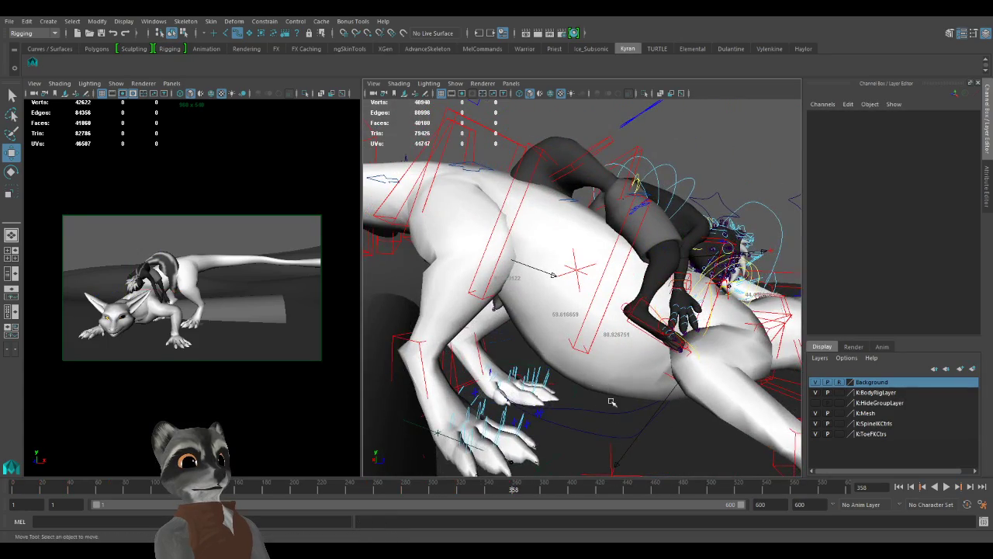
{"action": "right_click_drag", "start_coordinate": [650, 383], "coordinate": [533, 386], "text": "alt"}
{"action": "middle_click_drag", "start_coordinate": [532, 385], "coordinate": [538, 349], "text": "alt"}
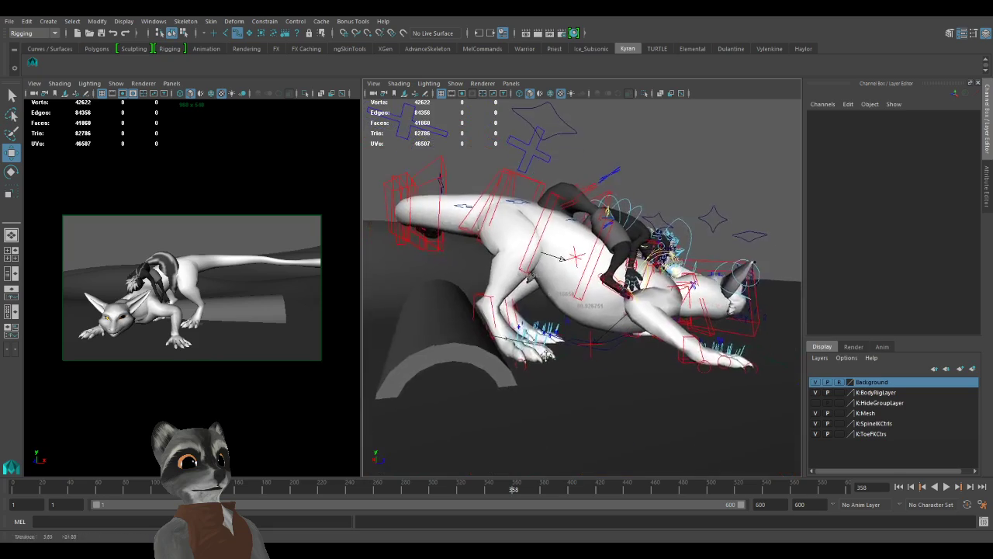
{"action": "right_click_drag", "start_coordinate": [538, 349], "coordinate": [623, 391], "text": "alt"}
{"action": "left_click_drag", "start_coordinate": [623, 390], "coordinate": [599, 397], "text": "alt"}
{"action": "right_click_drag", "start_coordinate": [599, 396], "coordinate": [638, 420], "text": "alt"}
{"action": "middle_click_drag", "start_coordinate": [638, 420], "coordinate": [618, 397], "text": "alt"}
{"action": "scroll", "coordinate": [613, 388], "scroll_direction": "down", "scroll_amount": 3}
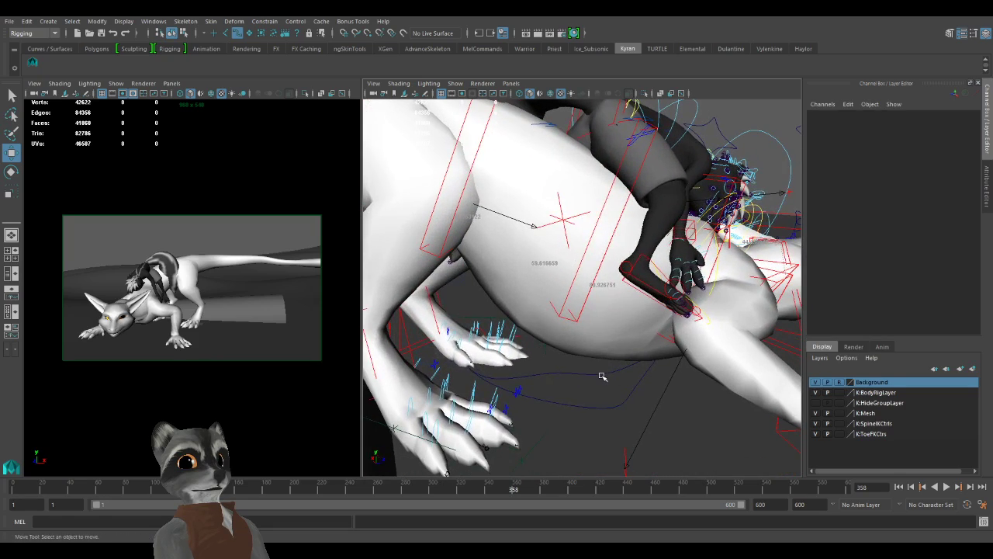
Try a Chest In Out value of 4 on the creature's ChestBelly_CTRL and check the chest from both sides.
{"action": "left_click", "coordinate": [602, 375]}
{"action": "scroll", "coordinate": [521, 383], "scroll_direction": "down", "scroll_amount": 3}
{"action": "scroll", "coordinate": [522, 384], "scroll_direction": "up", "scroll_amount": 4}
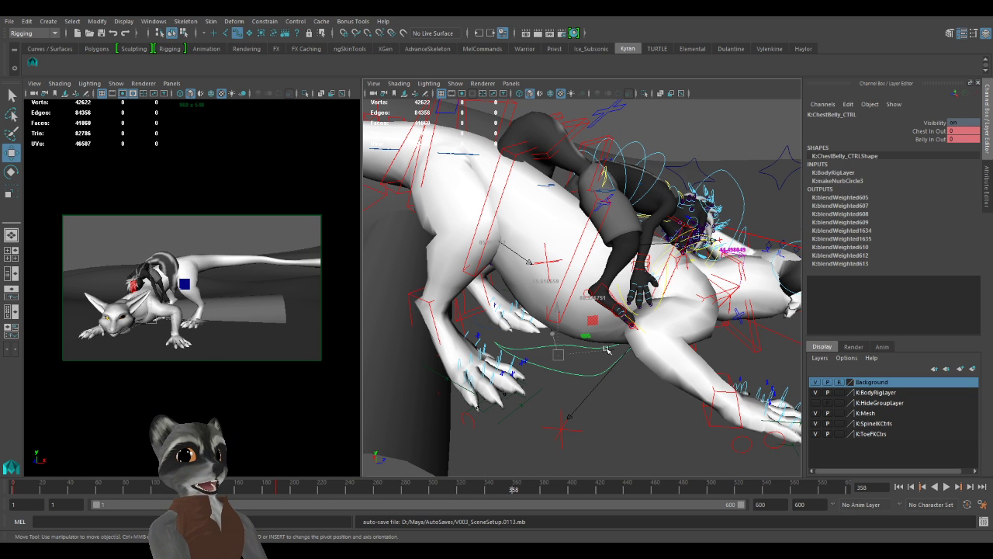
{"action": "left_click_drag", "start_coordinate": [677, 311], "coordinate": [527, 340], "text": "alt"}
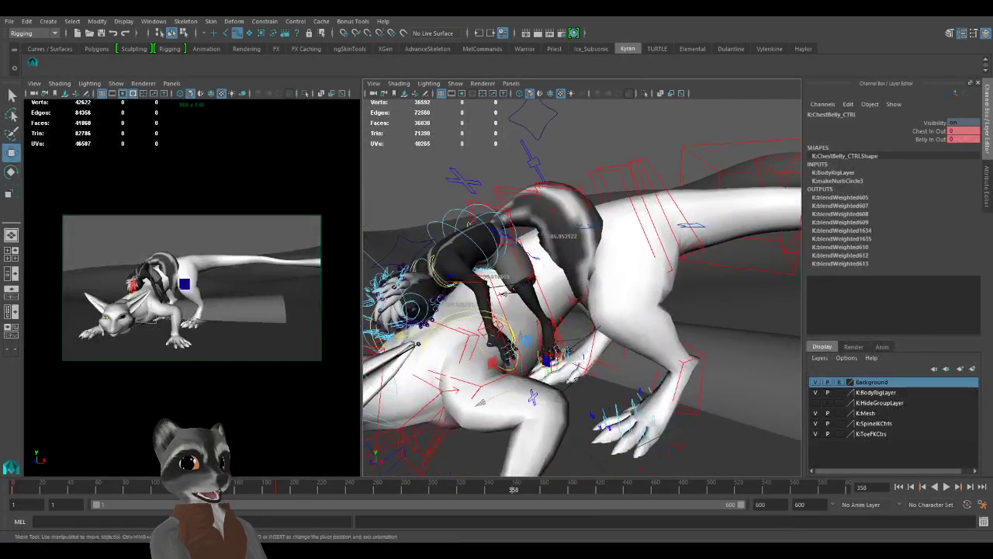
{"action": "left_click_drag", "start_coordinate": [482, 403], "coordinate": [652, 288], "text": "alt"}
{"action": "left_click", "coordinate": [931, 132]}
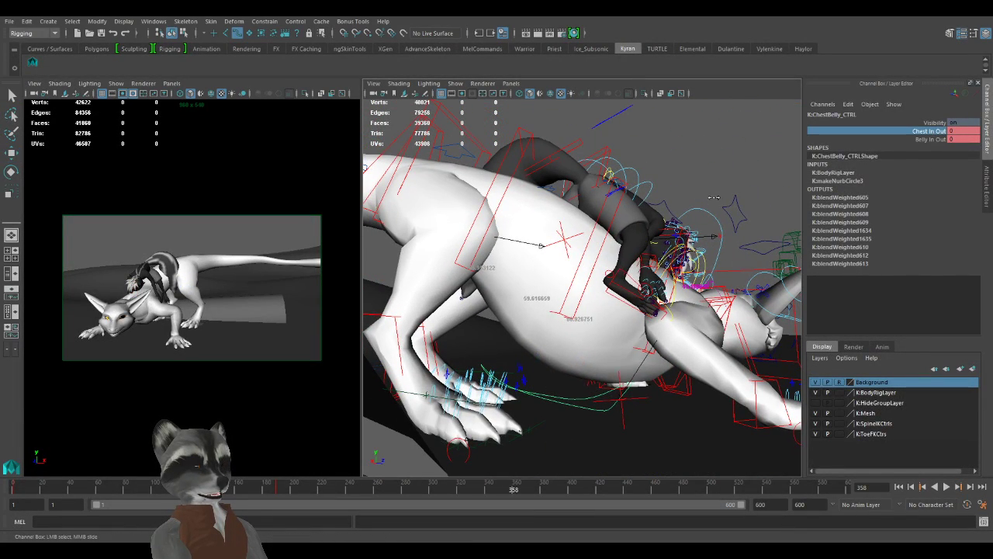
{"action": "mouse_move", "coordinate": [714, 197]}
{"action": "middle_mouse_down"}
{"action": "mouse_move", "coordinate": [749, 199]}
{"action": "mouse_move", "coordinate": [730, 201]}
{"action": "middle_mouse_up"}
{"action": "left_click_drag", "start_coordinate": [761, 206], "coordinate": [609, 238], "text": "alt"}
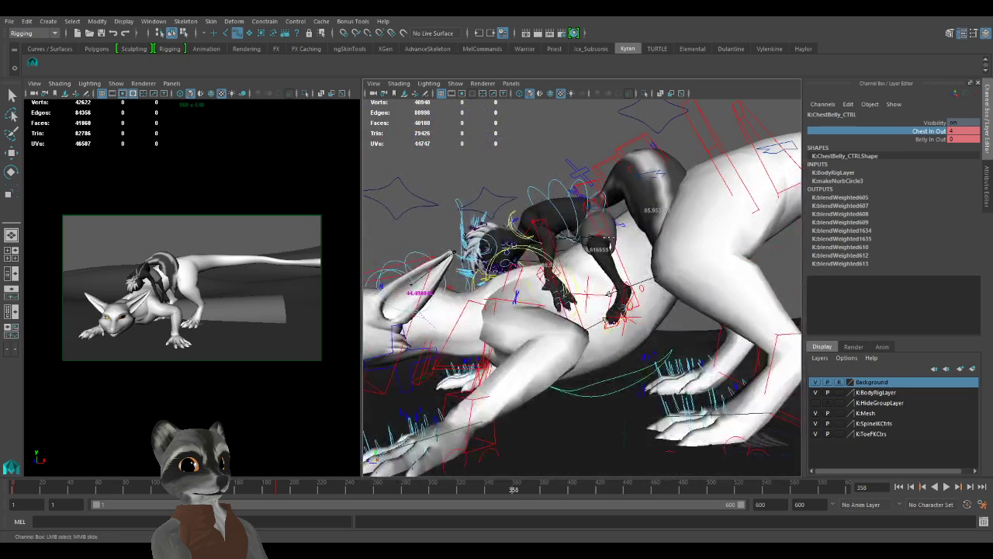
{"action": "mouse_move", "coordinate": [609, 238]}
{"action": "middle_mouse_down"}
{"action": "mouse_move", "coordinate": [636, 242]}
{"action": "mouse_move", "coordinate": [619, 247]}
{"action": "middle_mouse_up"}
{"action": "left_click_drag", "start_coordinate": [619, 247], "coordinate": [629, 276], "text": "alt"}
{"action": "key", "text": "ctrl+z"}
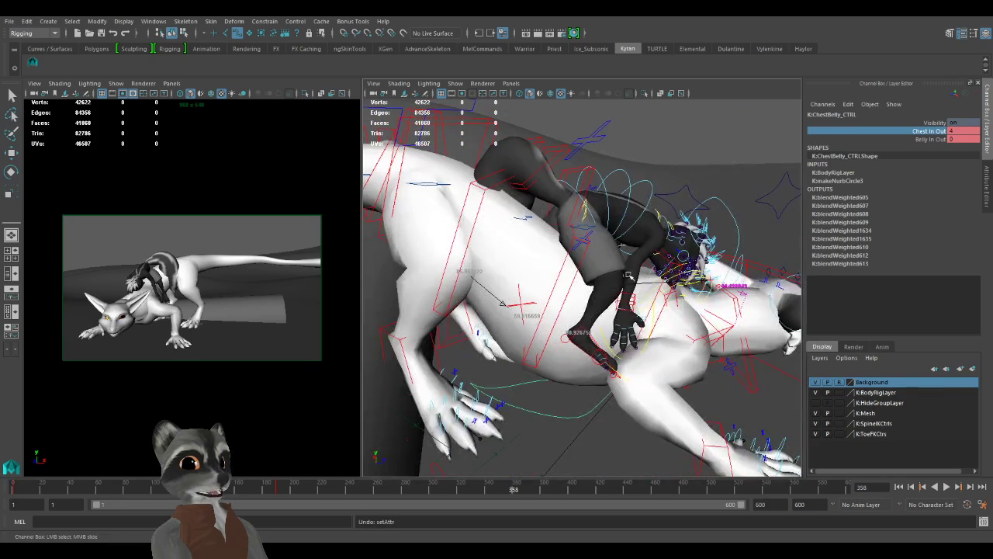
Try a Belly In Out value of 5.1 on ChestBelly_CTRL, and reset both Chest In Out and Belly In Out to 0.
{"action": "left_click", "coordinate": [937, 140]}
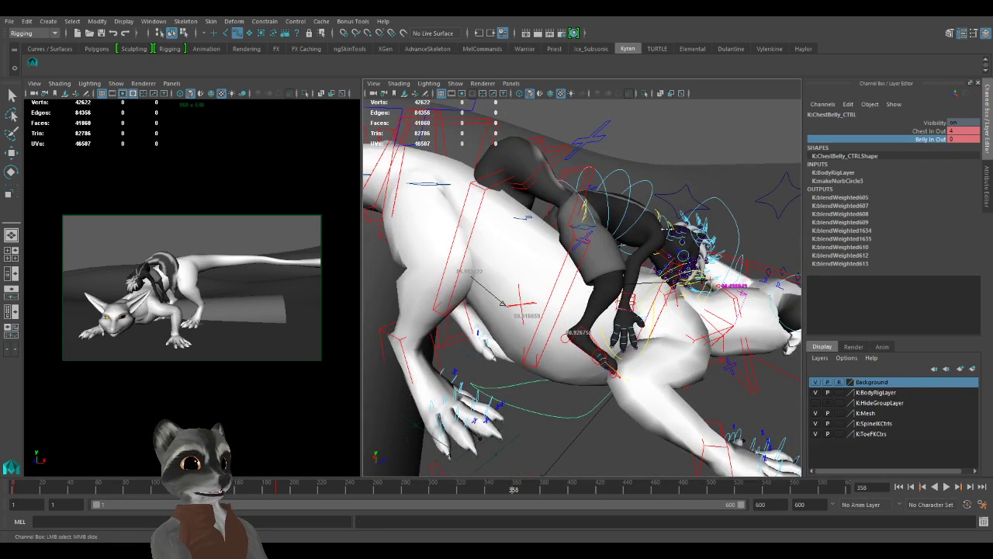
{"action": "middle_click_drag", "start_coordinate": [667, 229], "coordinate": [694, 231]}
{"action": "left_click", "coordinate": [933, 132]}
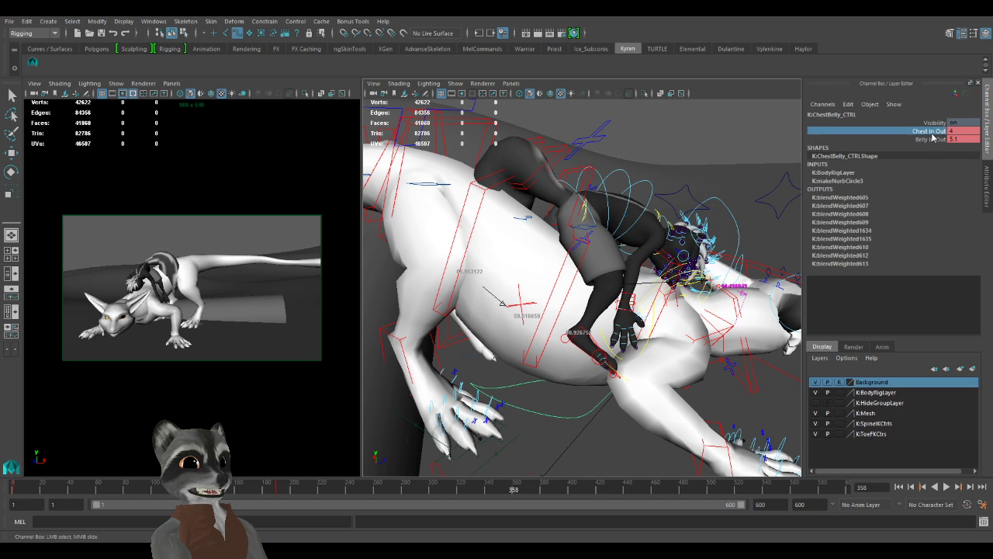
{"action": "left_click", "coordinate": [933, 139]}
{"action": "key", "text": "ctrl+z"}
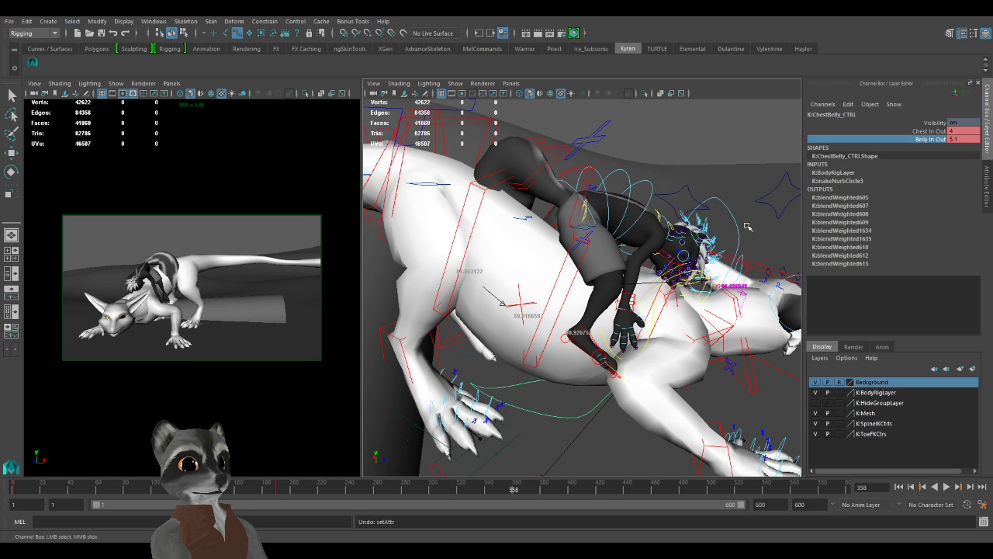
{"action": "left_click_drag", "start_coordinate": [967, 132], "coordinate": [967, 141]}
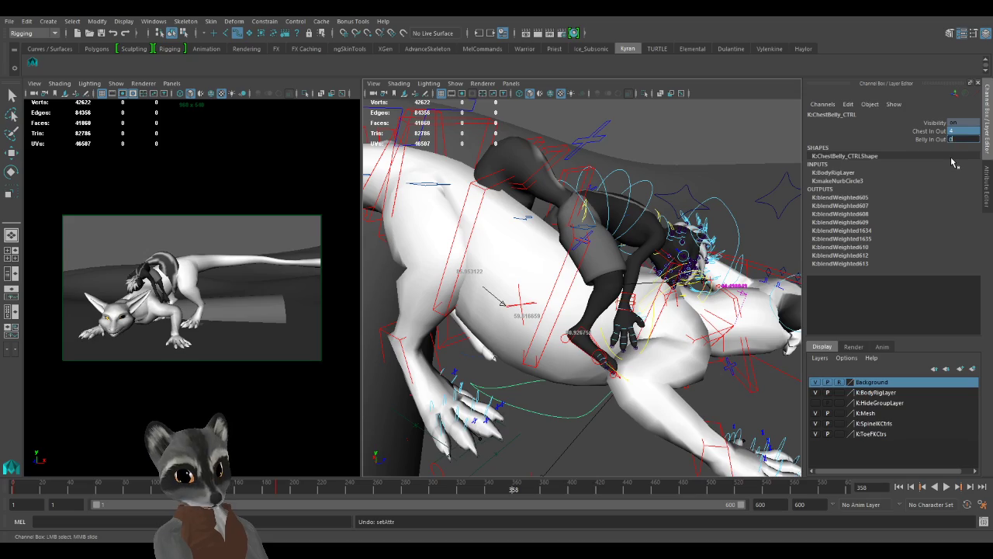
{"action": "key", "text": "Return"}
Examine the creature's belly and the full crouching pose from both sides and the front at frame 358.
{"action": "left_click_drag", "start_coordinate": [690, 253], "coordinate": [440, 262], "text": "alt"}
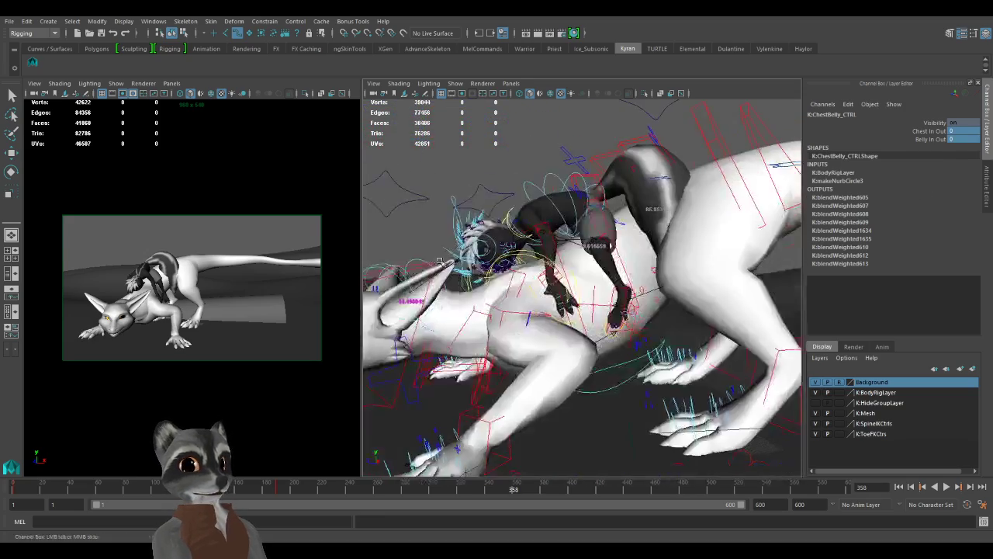
{"action": "right_click_drag", "start_coordinate": [440, 261], "coordinate": [580, 288], "text": "alt"}
{"action": "left_click_drag", "start_coordinate": [580, 288], "coordinate": [864, 321], "text": "alt"}
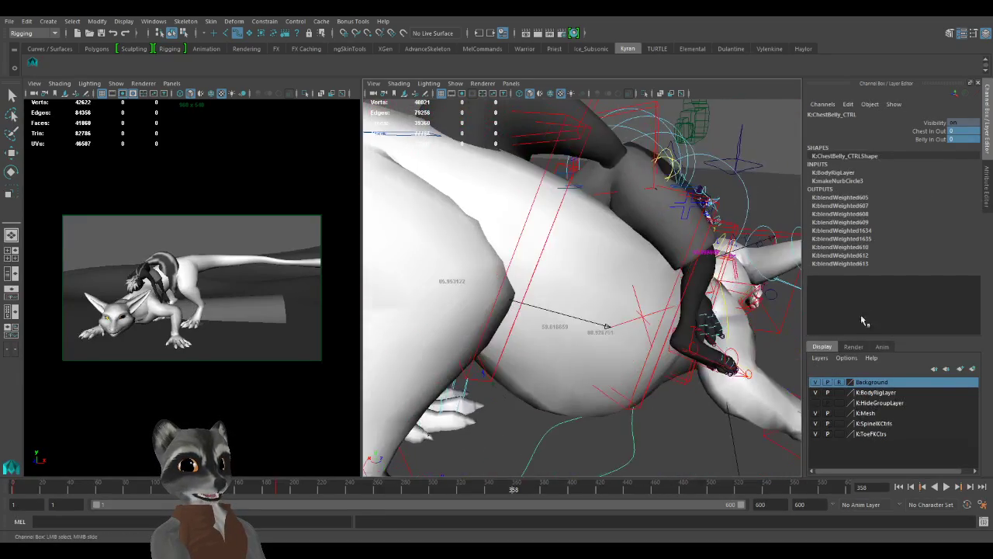
{"action": "right_click_drag", "start_coordinate": [765, 311], "coordinate": [691, 311], "text": "alt"}
{"action": "left_click_drag", "start_coordinate": [691, 311], "coordinate": [620, 318], "text": "alt"}
{"action": "right_click_drag", "start_coordinate": [620, 318], "coordinate": [559, 318], "text": "alt"}
{"action": "left_click_drag", "start_coordinate": [668, 326], "coordinate": [559, 330], "text": "alt"}
{"action": "right_click_drag", "start_coordinate": [558, 329], "coordinate": [590, 334], "text": "alt"}
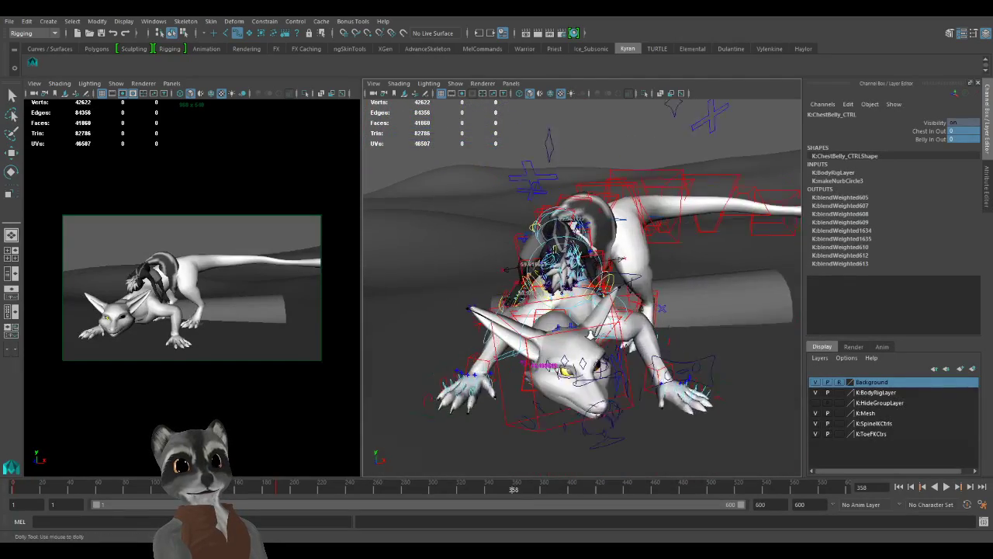
{"action": "left_click_drag", "start_coordinate": [592, 335], "coordinate": [559, 356], "text": "alt"}
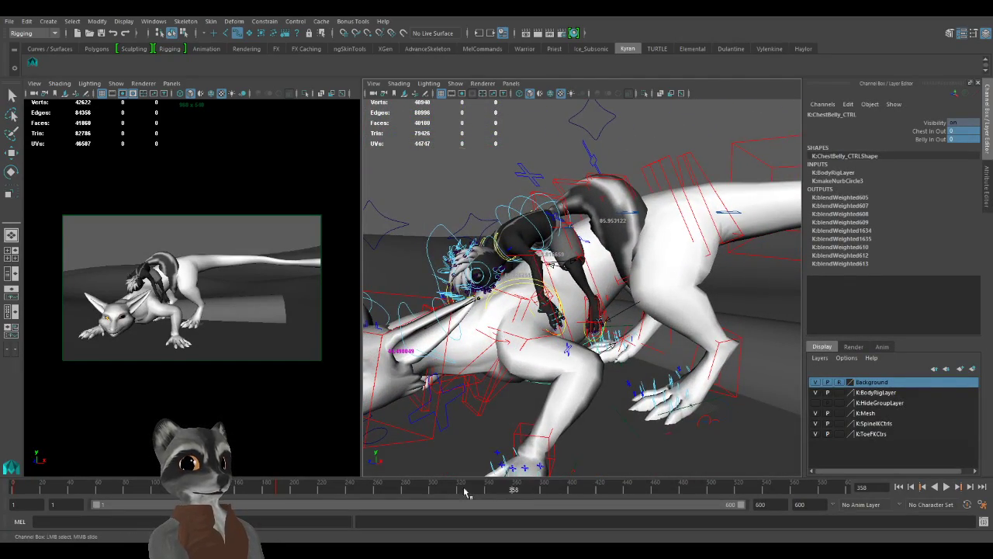
Scrub back to frame 307 and examine the rider and creature from both sides and near the creature's head.
{"action": "mouse_move", "coordinate": [458, 493]}
{"action": "left_mouse_down"}
{"action": "mouse_move", "coordinate": [330, 482]}
{"action": "mouse_move", "coordinate": [448, 469]}
{"action": "left_mouse_up"}
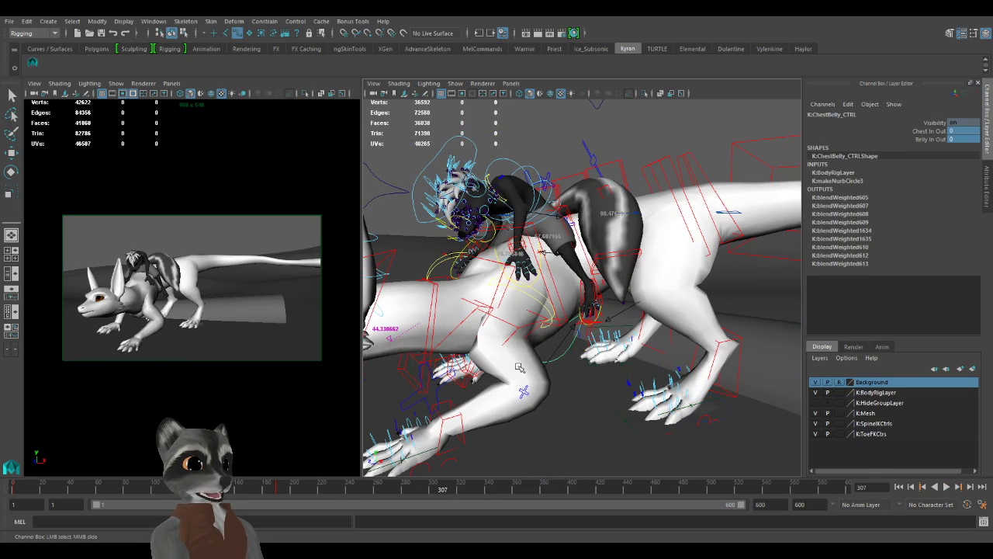
{"action": "left_click_drag", "start_coordinate": [520, 368], "coordinate": [479, 342], "text": "alt"}
{"action": "left_click_drag", "start_coordinate": [564, 348], "coordinate": [461, 343], "text": "alt"}
{"action": "right_click_drag", "start_coordinate": [461, 343], "coordinate": [531, 383], "text": "alt"}
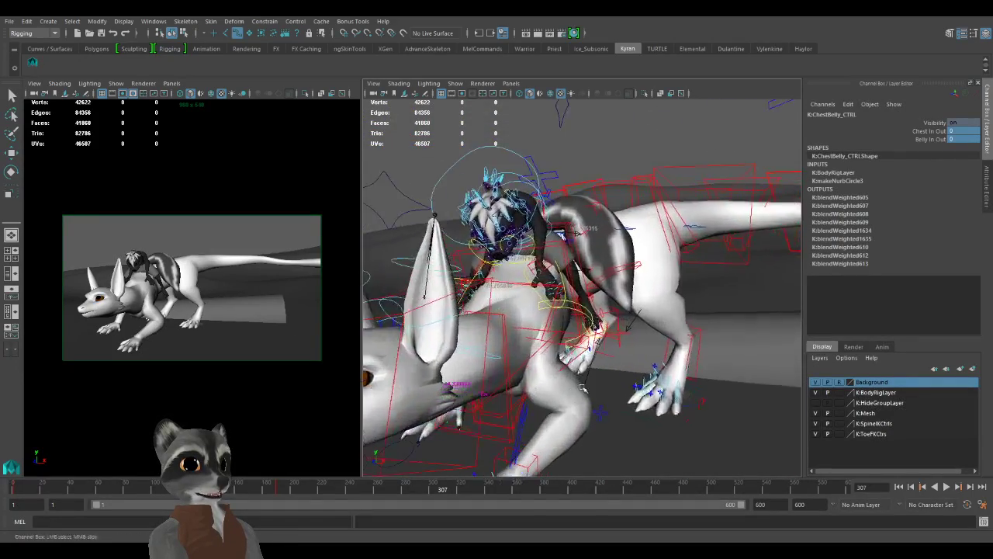
{"action": "left_click_drag", "start_coordinate": [530, 383], "coordinate": [612, 382], "text": "alt"}
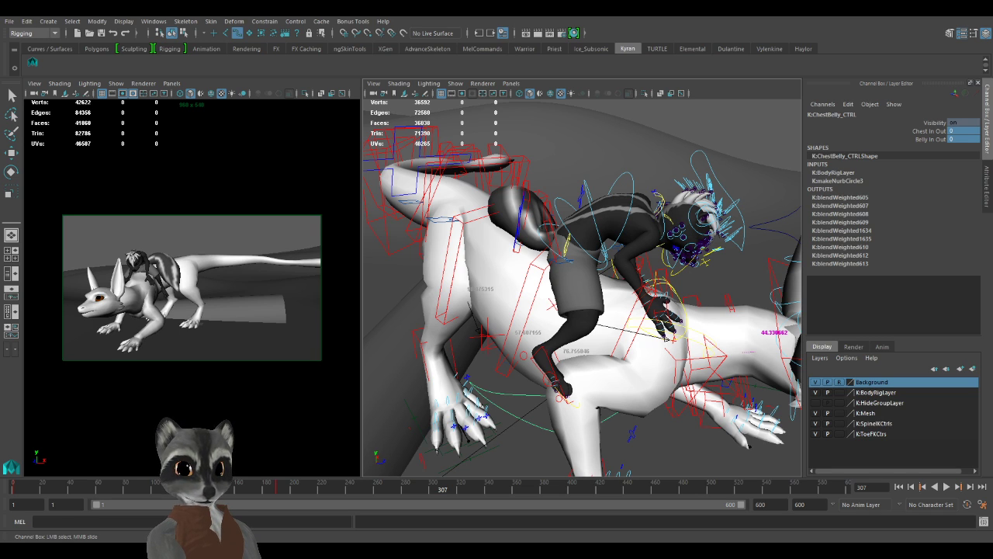
{"action": "scroll", "coordinate": [582, 287], "scroll_direction": "down", "scroll_amount": 5}
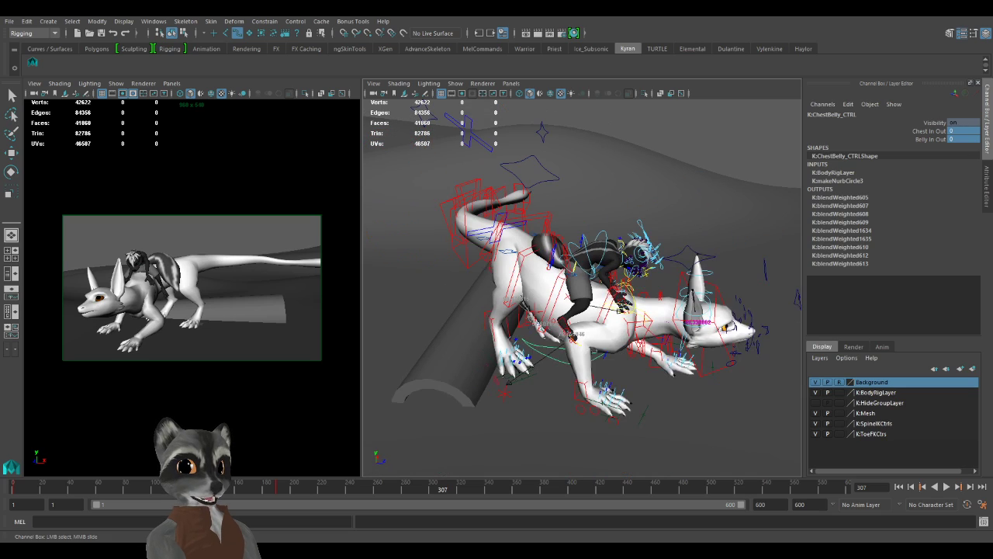
{"action": "key", "text": "q"}
{"action": "scroll", "coordinate": [582, 287], "scroll_direction": "up", "scroll_amount": 4}
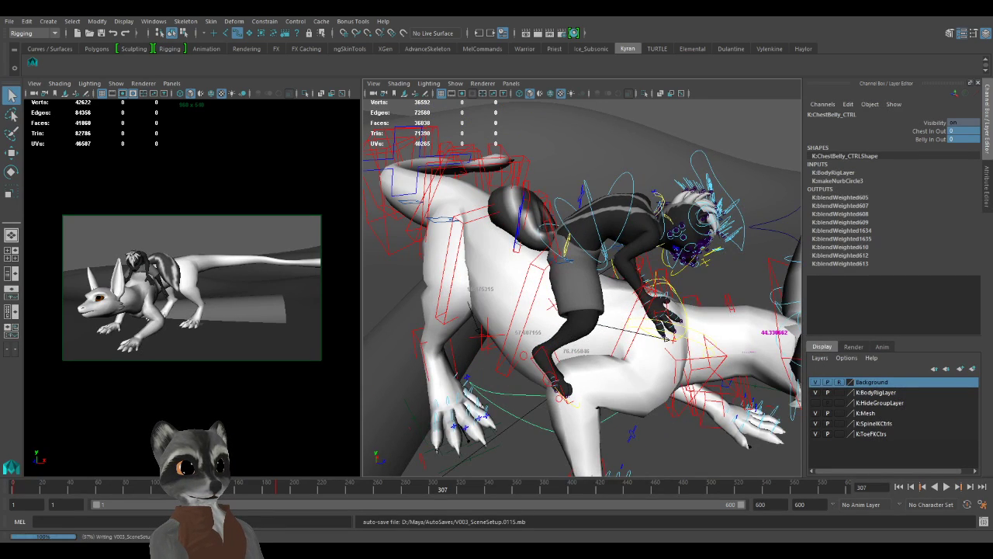
{"action": "left_click_drag", "start_coordinate": [665, 338], "coordinate": [536, 304], "text": "alt"}
{"action": "scroll", "coordinate": [609, 301], "scroll_direction": "down", "scroll_amount": 4}
{"action": "scroll", "coordinate": [606, 296], "scroll_direction": "up", "scroll_amount": 3}
{"action": "right_click_drag", "start_coordinate": [536, 303], "coordinate": [673, 260], "text": "alt"}
{"action": "middle_click_drag", "start_coordinate": [572, 316], "coordinate": [609, 303], "text": "alt"}
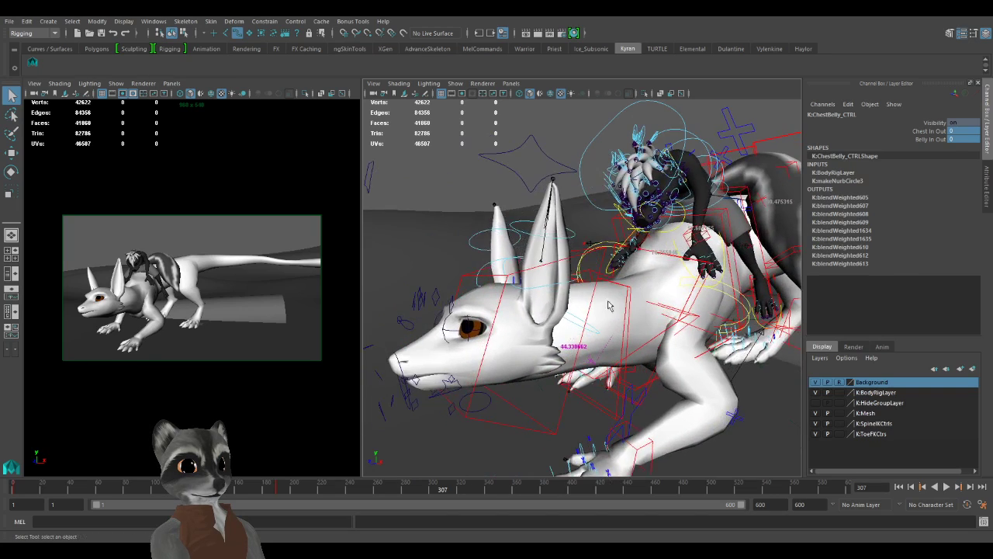
Select the creature's IKBasic5_M control, examine the head from the front, and scrub the animation from frame 307 to frame 319.
{"action": "left_click", "coordinate": [464, 279]}
{"action": "key", "text": "w"}
{"action": "mouse_move", "coordinate": [526, 318]}
{"action": "left_mouse_down", "text": "alt"}
{"action": "mouse_move", "coordinate": [535, 317]}
{"action": "mouse_move", "coordinate": [517, 308]}
{"action": "left_mouse_up", "text": "alt"}
{"action": "scroll", "coordinate": [536, 316], "scroll_direction": "down", "scroll_amount": 5}
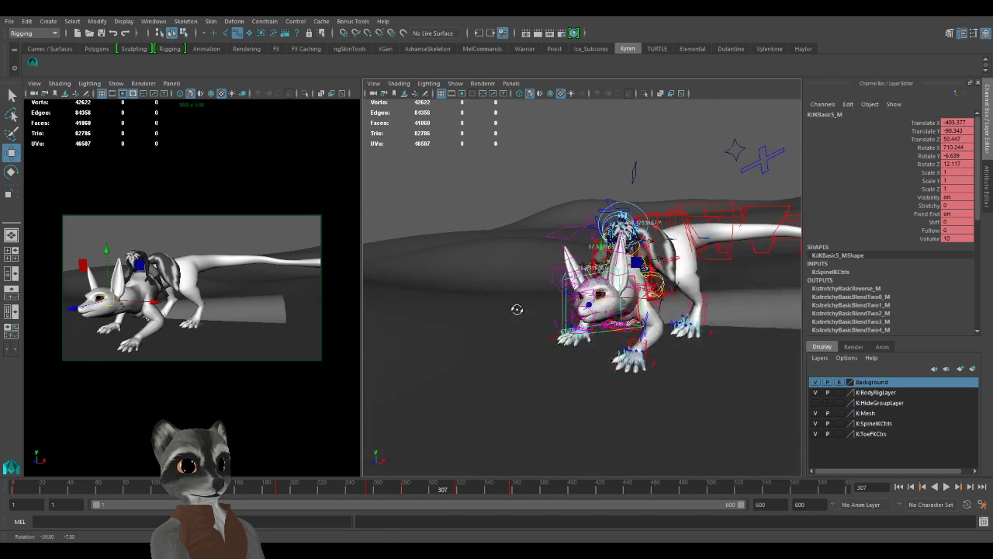
{"action": "scroll", "coordinate": [543, 330], "scroll_direction": "up", "scroll_amount": 3}
{"action": "middle_click_drag", "start_coordinate": [547, 338], "coordinate": [571, 340], "text": "alt"}
{"action": "left_click_drag", "start_coordinate": [570, 341], "coordinate": [571, 336], "text": "alt"}
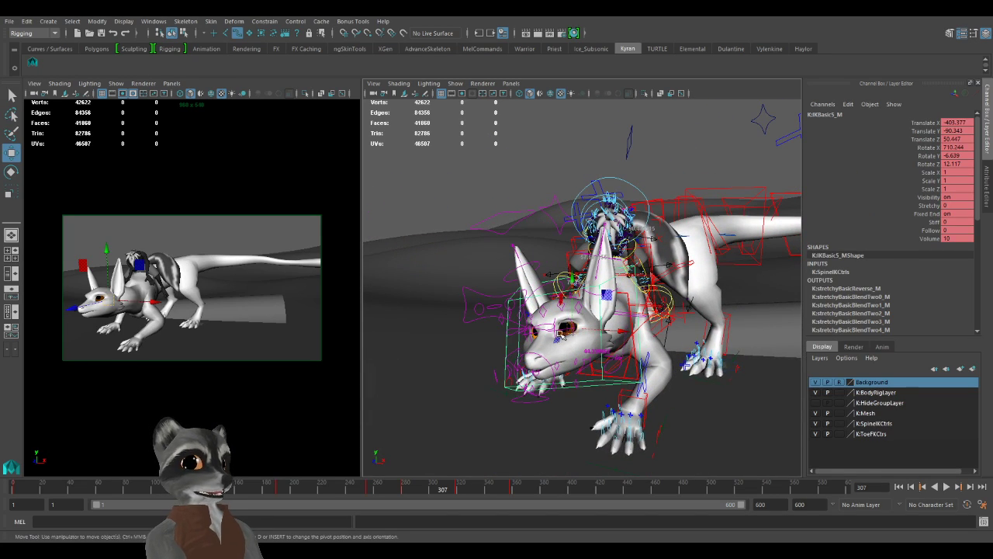
{"action": "middle_click", "coordinate": [193, 258]}
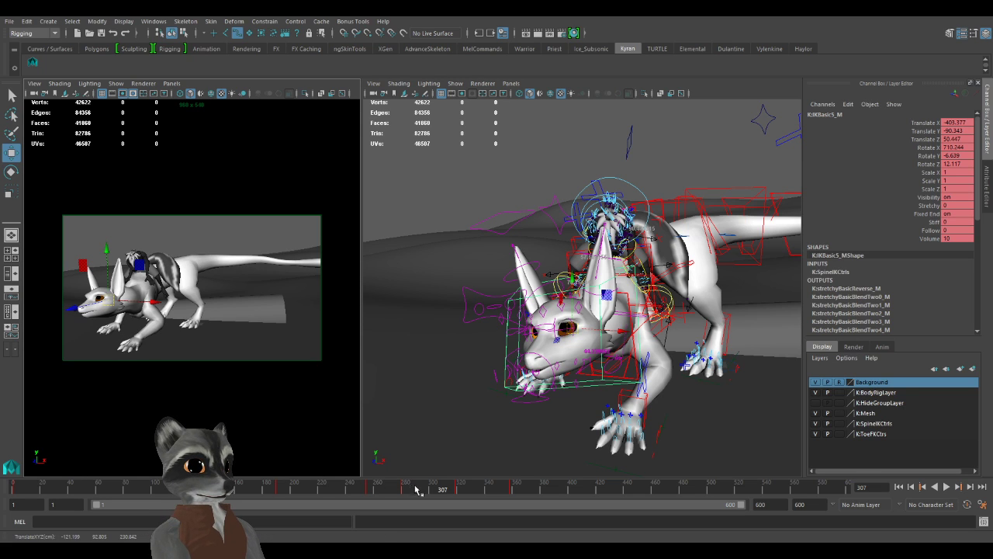
{"action": "key", "text": "alt+v"}
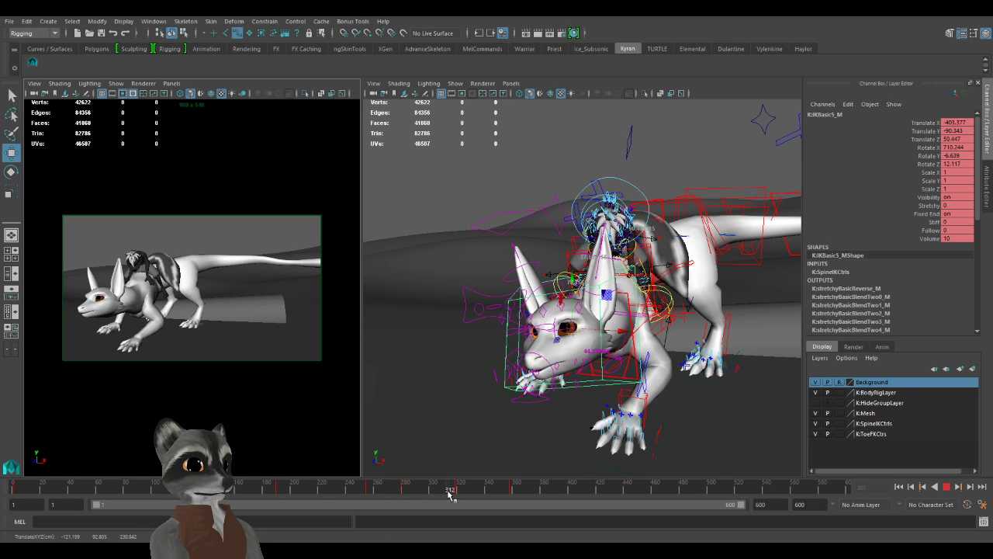
{"action": "mouse_move", "coordinate": [460, 494]}
{"action": "left_mouse_down"}
{"action": "mouse_move", "coordinate": [425, 489]}
{"action": "mouse_move", "coordinate": [458, 473]}
{"action": "left_mouse_up"}
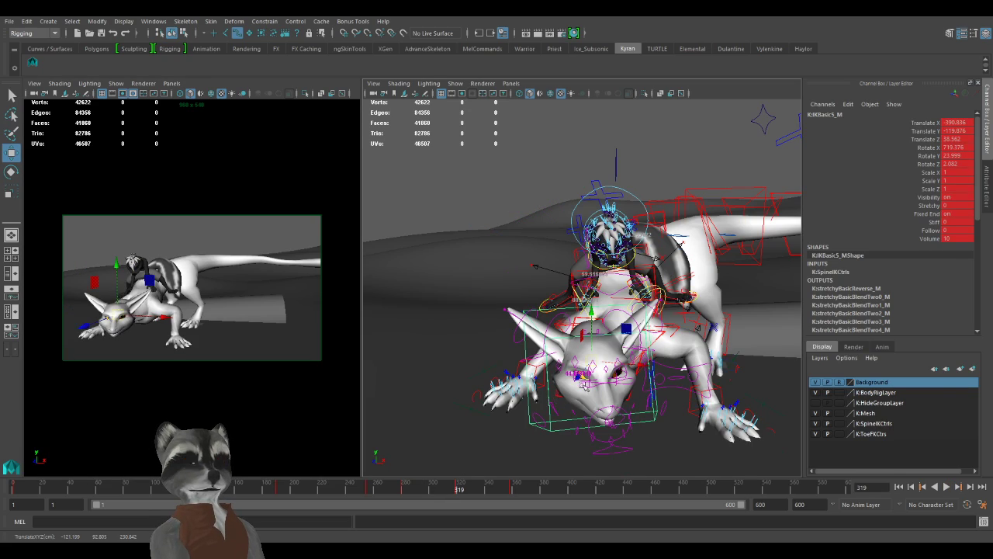
Try a Belly In Out value of 3.4 on ChestBelly_CTRL at frame 319, check the belly from both sides, and undo it.
{"action": "left_click_drag", "start_coordinate": [584, 385], "coordinate": [655, 331], "text": "alt"}
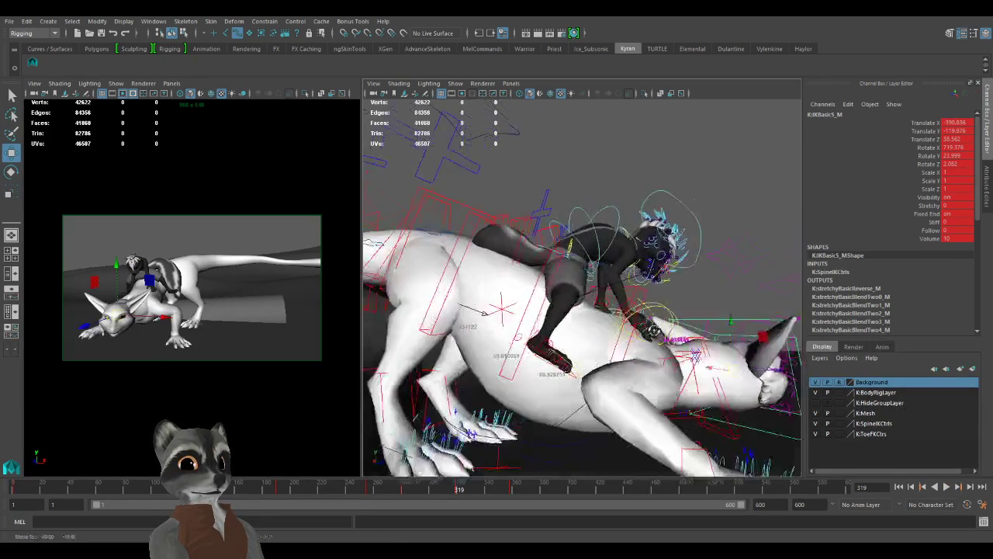
{"action": "middle_click_drag", "start_coordinate": [514, 432], "coordinate": [527, 386], "text": "alt"}
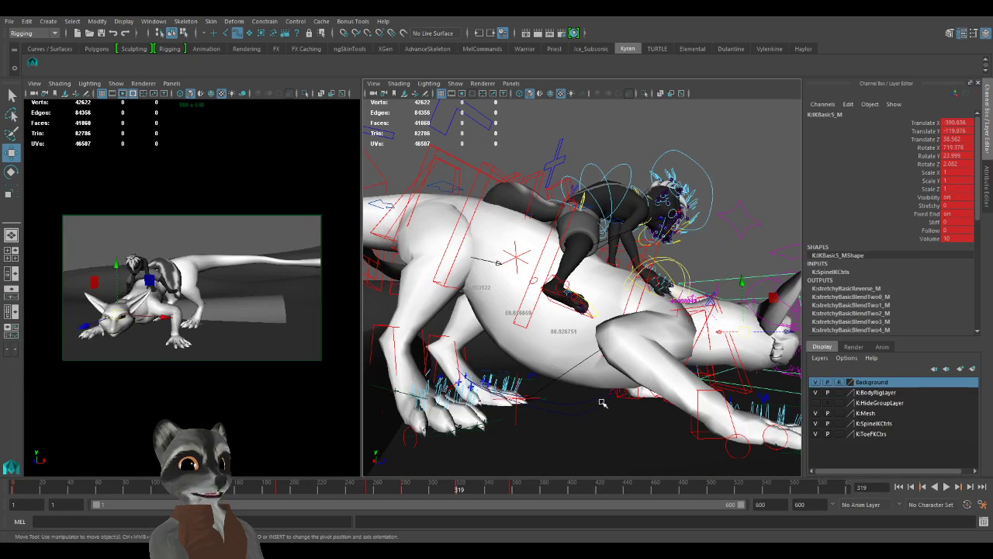
{"action": "left_click", "coordinate": [602, 403]}
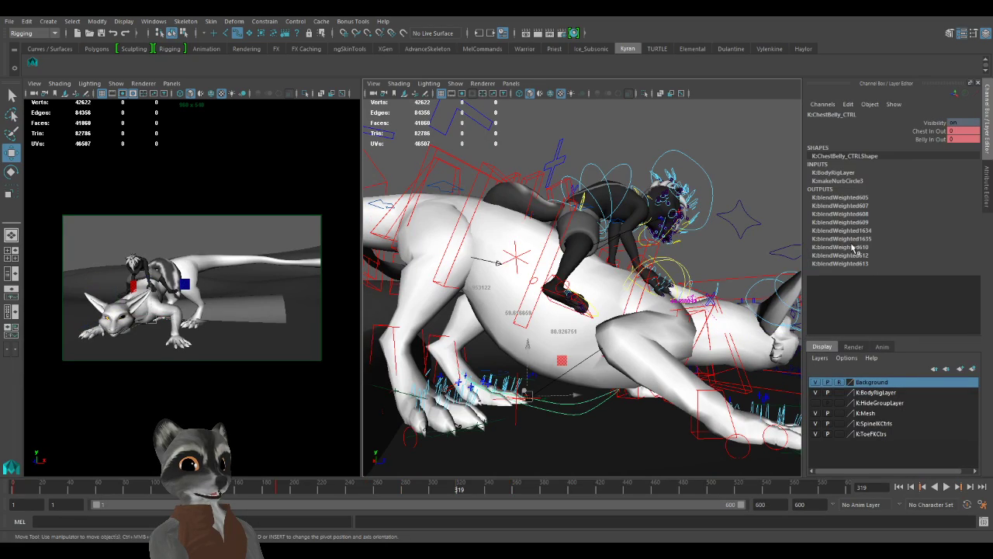
{"action": "left_click_drag", "start_coordinate": [935, 132], "coordinate": [935, 140]}
{"action": "middle_click_drag", "start_coordinate": [662, 189], "coordinate": [798, 200]}
{"action": "left_click_drag", "start_coordinate": [674, 225], "coordinate": [388, 259], "text": "alt"}
{"action": "left_click_drag", "start_coordinate": [569, 267], "coordinate": [595, 280], "text": "alt"}
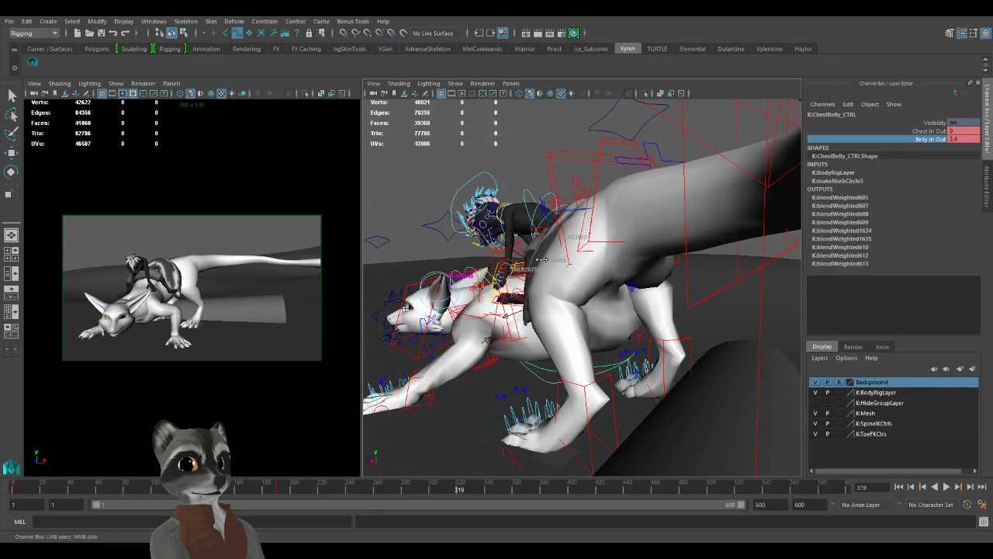
{"action": "left_click_drag", "start_coordinate": [592, 276], "coordinate": [569, 301], "text": "alt"}
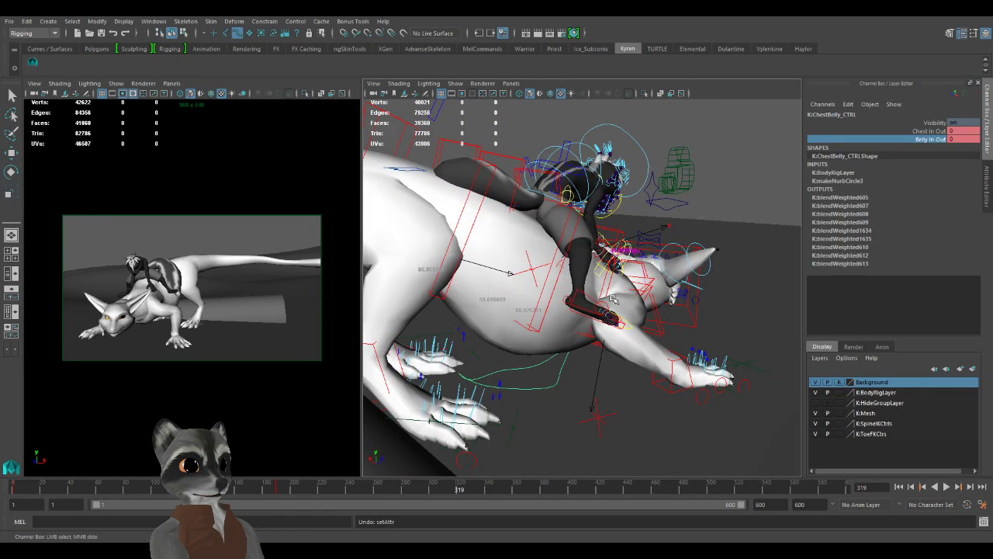
Try a Belly In Out value of 7.9 on ChestBelly_CTRL and check the belly from the side and above.
{"action": "left_click_drag", "start_coordinate": [613, 299], "coordinate": [860, 298], "text": "alt"}
{"action": "right_click_drag", "start_coordinate": [683, 303], "coordinate": [578, 301], "text": "alt"}
{"action": "left_click_drag", "start_coordinate": [578, 301], "coordinate": [621, 322], "text": "alt"}
{"action": "key", "text": "w"}
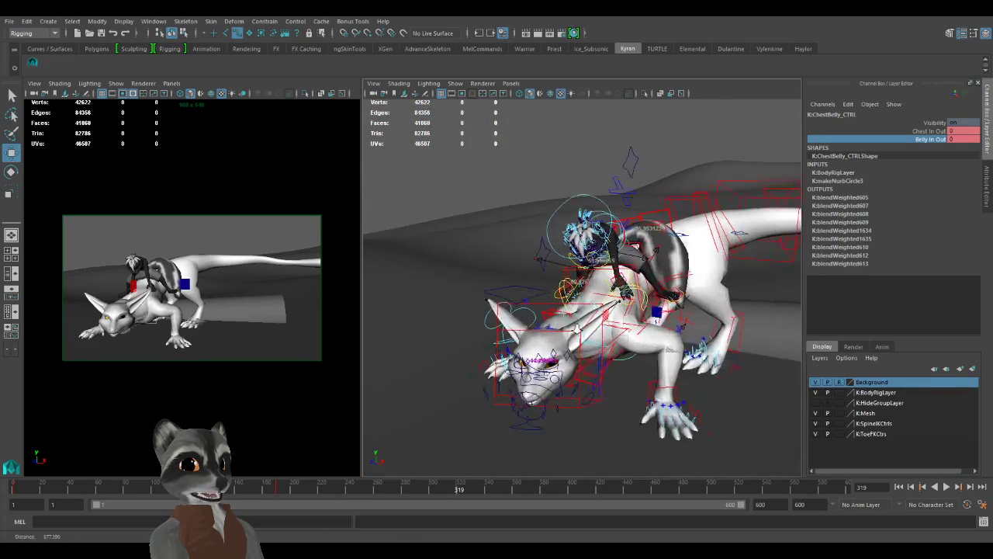
{"action": "left_click_drag", "start_coordinate": [593, 361], "coordinate": [525, 320], "text": "alt"}
{"action": "left_click", "coordinate": [931, 132]}
{"action": "left_click", "coordinate": [929, 139]}
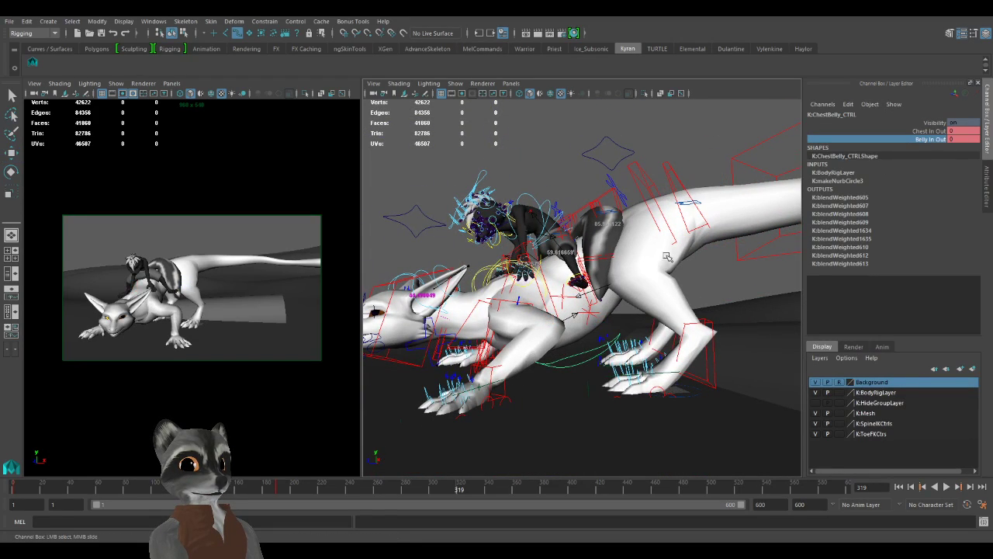
{"action": "left_click_drag", "start_coordinate": [711, 254], "coordinate": [549, 309], "text": "alt"}
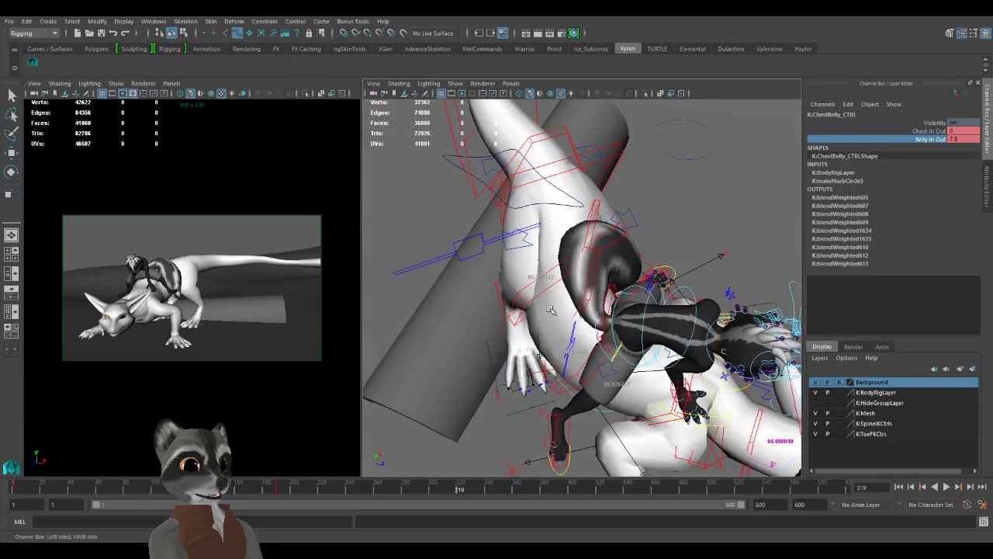
Try rotating the creature's IKSpine1_M control at frame 319, and undo the rotation.
{"action": "left_click", "coordinate": [530, 296]}
{"action": "left_click", "coordinate": [536, 301]}
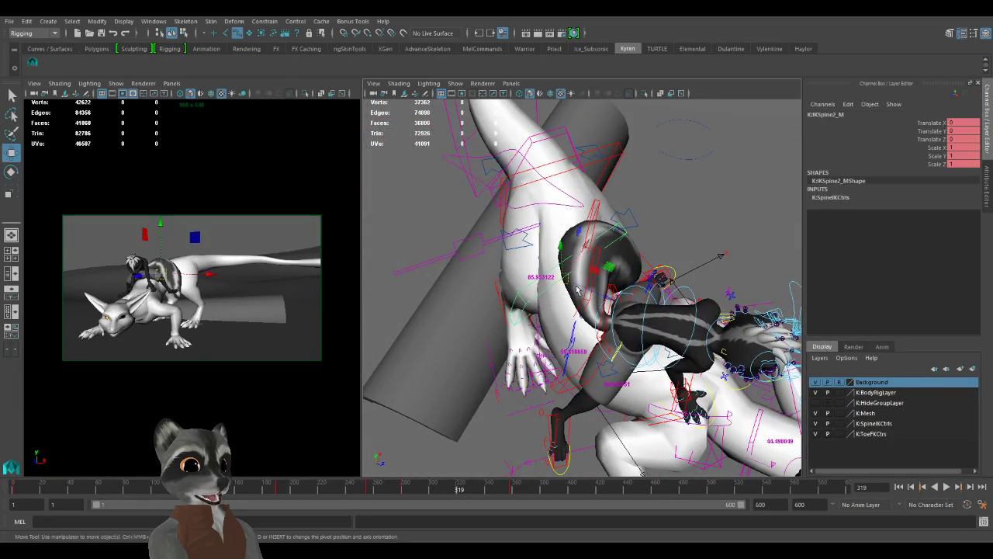
{"action": "key", "text": "w"}
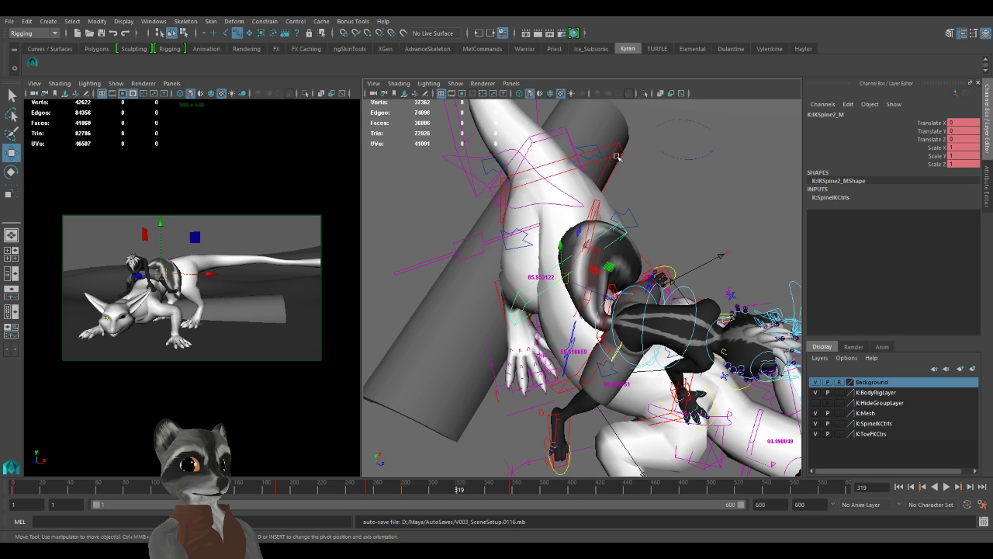
{"action": "left_click", "coordinate": [567, 253]}
{"action": "key", "text": "e"}
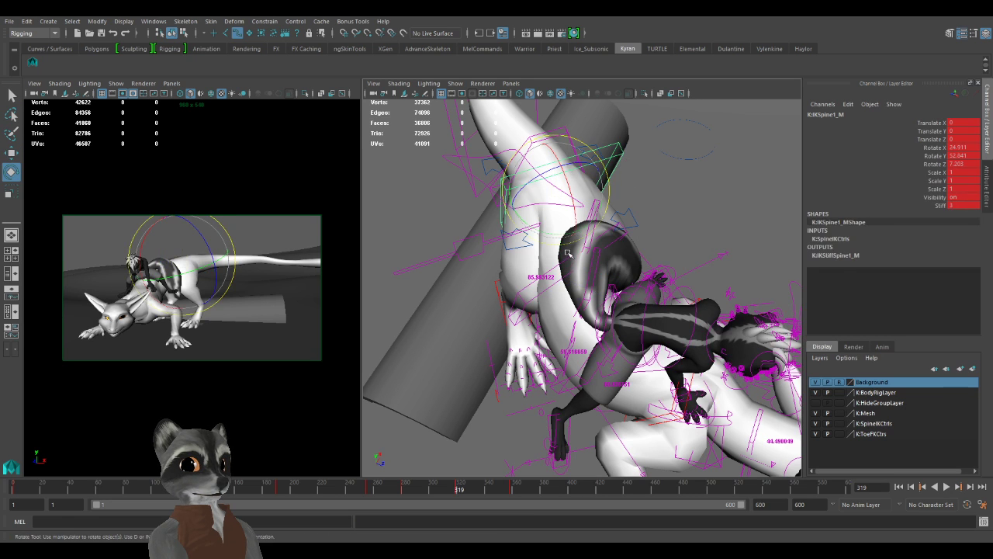
{"action": "mouse_move", "coordinate": [564, 236]}
{"action": "left_mouse_down"}
{"action": "mouse_move", "coordinate": [575, 235]}
{"action": "mouse_move", "coordinate": [566, 233]}
{"action": "left_mouse_up"}
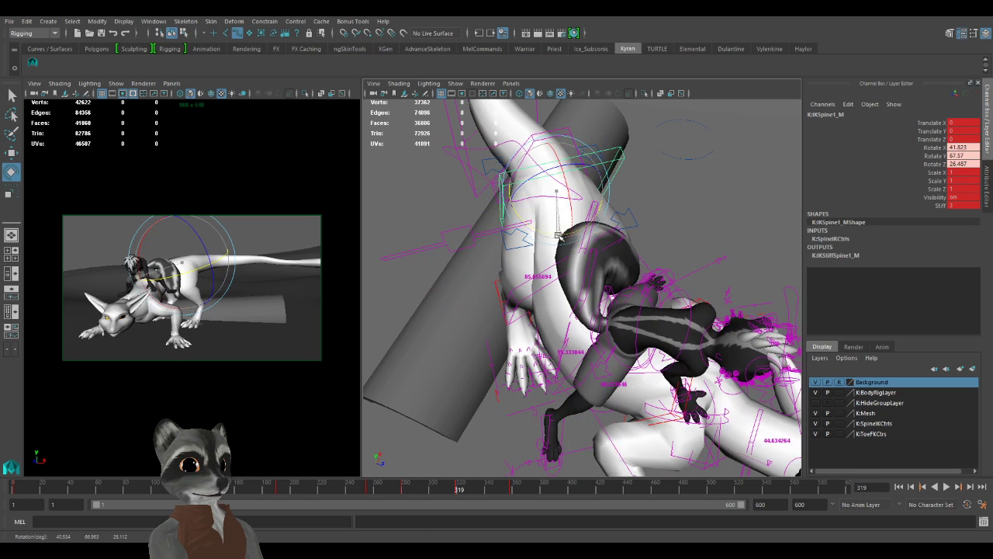
{"action": "key", "text": "ctrl+z"}
Try rotating IKSpine4_M to about -163, 114 and -175 degrees and check the torso from the side.
{"action": "left_click", "coordinate": [656, 419]}
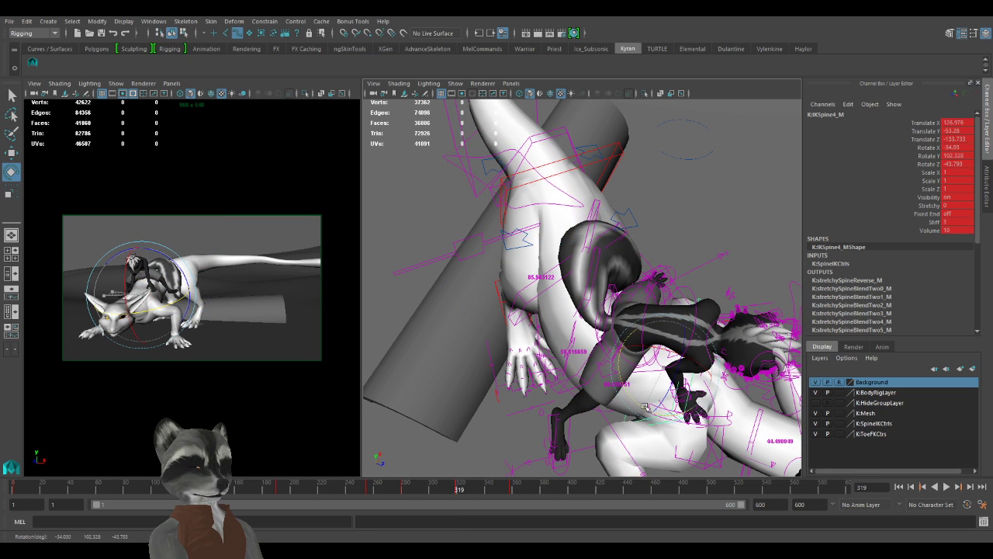
{"action": "left_click_drag", "start_coordinate": [645, 407], "coordinate": [634, 378]}
{"action": "left_click_drag", "start_coordinate": [633, 378], "coordinate": [669, 309], "text": "alt"}
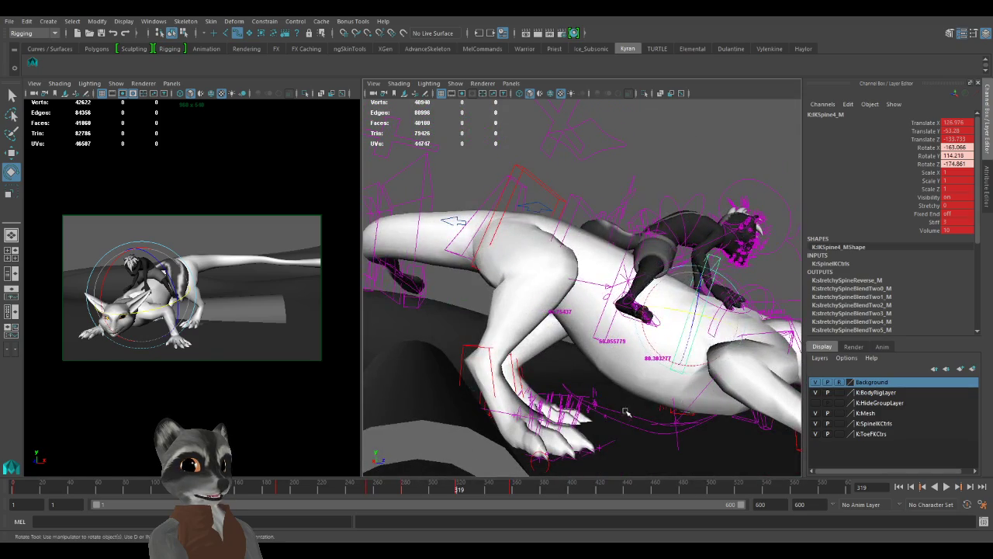
Try changing Belly In Out on ChestBelly_CTRL with the spine rotated, check both sides, and undo the trial changes.
{"action": "left_click", "coordinate": [718, 312]}
{"action": "left_click", "coordinate": [924, 141]}
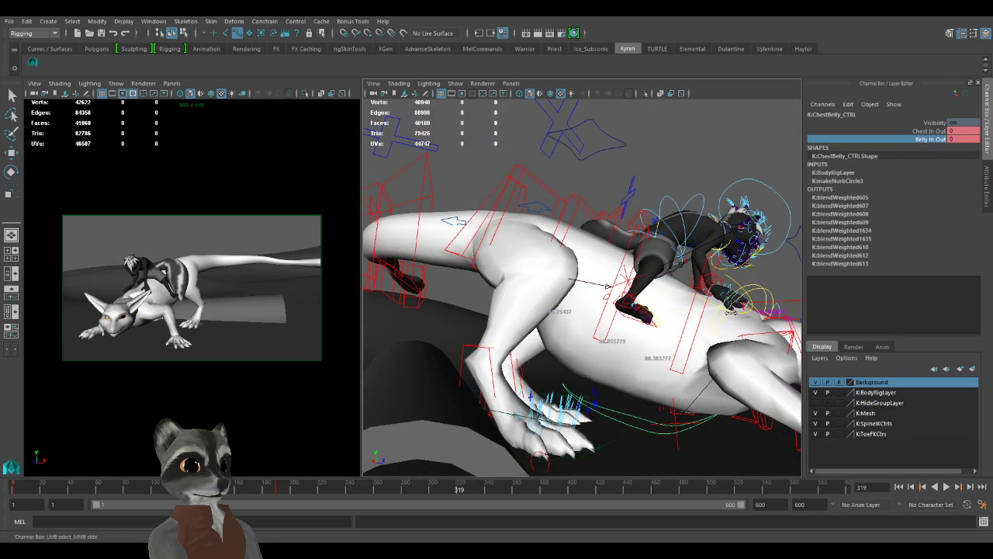
{"action": "left_click_drag", "start_coordinate": [590, 336], "coordinate": [374, 340], "text": "alt"}
{"action": "left_click_drag", "start_coordinate": [510, 357], "coordinate": [633, 328], "text": "alt"}
{"action": "key", "text": "ctrl+z"}
Select IKSpine1_M for rotation and compare the creature's pose with the frames around frame 319.
{"action": "left_click", "coordinate": [638, 191]}
{"action": "key", "text": "e"}
{"action": "left_click_drag", "start_coordinate": [633, 257], "coordinate": [508, 414], "text": "alt"}
{"action": "left_click", "coordinate": [440, 487]}
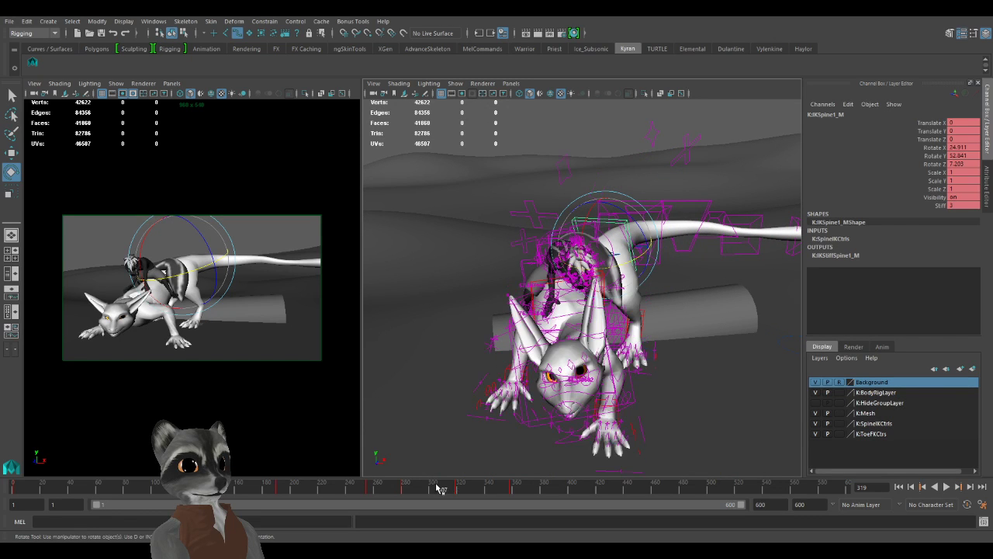
{"action": "left_click", "coordinate": [483, 488]}
Rotate the creature's IKSpine4_M control at frame 319 to about -102, 97 and -113 degrees.
{"action": "left_click_drag", "start_coordinate": [490, 394], "coordinate": [532, 392], "text": "alt"}
{"action": "key", "text": "w"}
{"action": "left_click", "coordinate": [528, 385]}
{"action": "key", "text": "e"}
{"action": "key", "text": "w"}
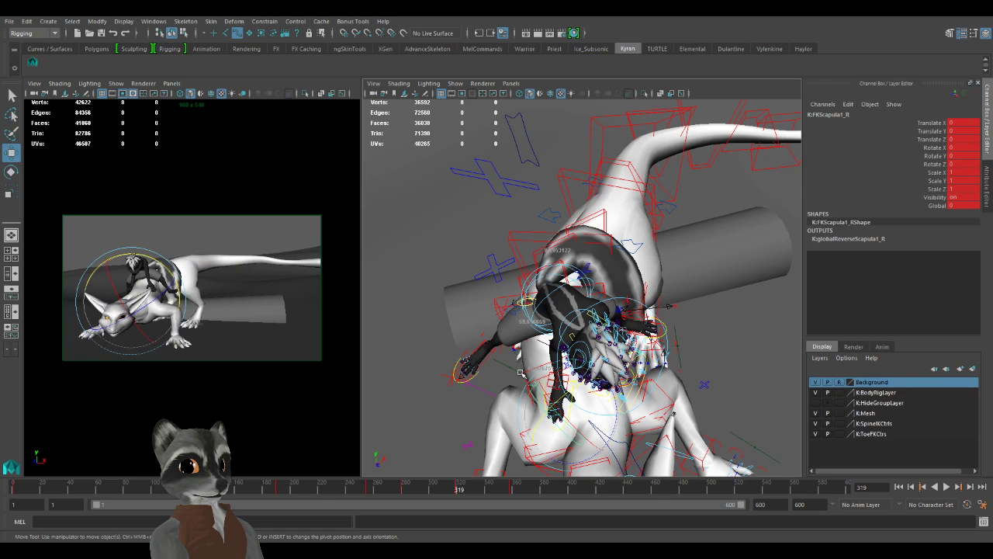
{"action": "left_click", "coordinate": [529, 388]}
{"action": "key", "text": "e"}
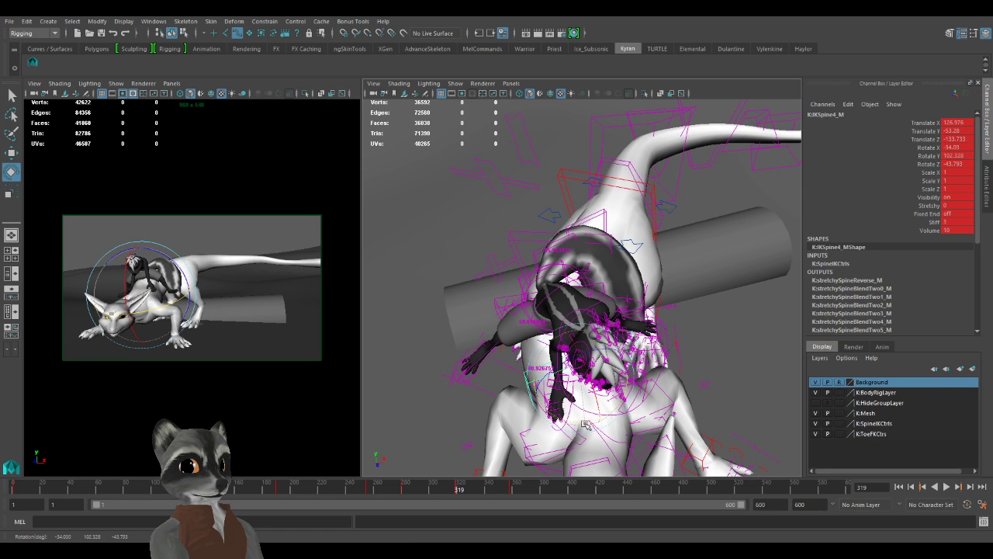
{"action": "left_click_drag", "start_coordinate": [586, 425], "coordinate": [529, 421]}
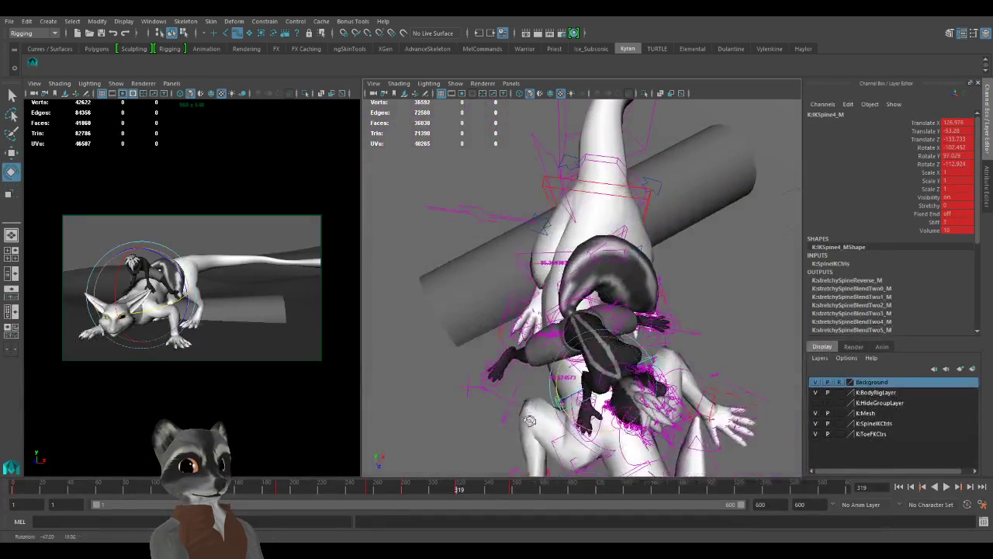
Move IKSpine1_M up to Translate values 5.311, 18.86 and 4.037, and key the pose at frame 319.
{"action": "left_click", "coordinate": [614, 195]}
{"action": "left_click_drag", "start_coordinate": [625, 247], "coordinate": [559, 194], "text": "alt"}
{"action": "key", "text": "w"}
{"action": "left_click_drag", "start_coordinate": [645, 226], "coordinate": [639, 313]}
{"action": "key", "text": "s"}
Compare the raised hips with the neighbouring keyed poses by stepping between frames 280, 319 and 358.
{"action": "scroll", "coordinate": [639, 318], "scroll_direction": "down", "scroll_amount": 4}
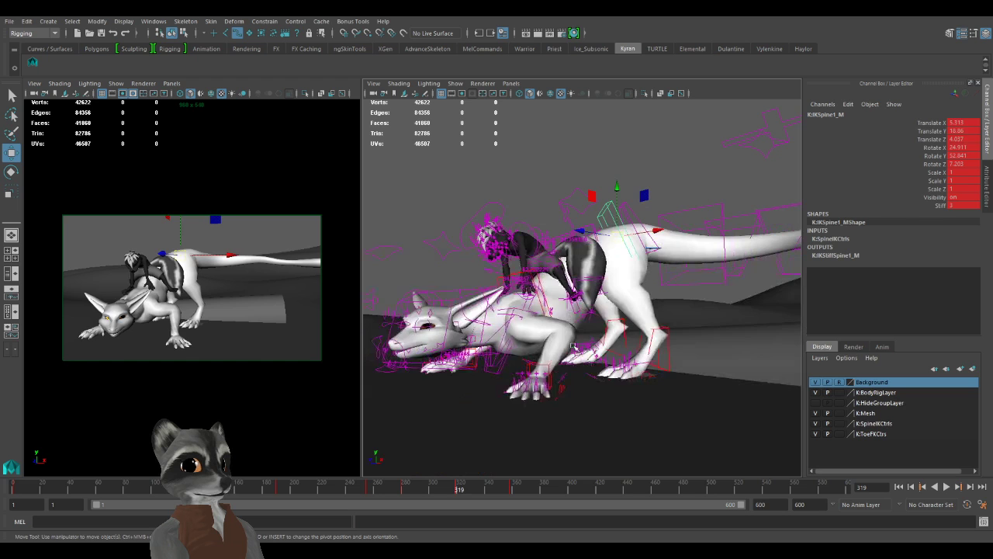
{"action": "key", "text": "comma"}
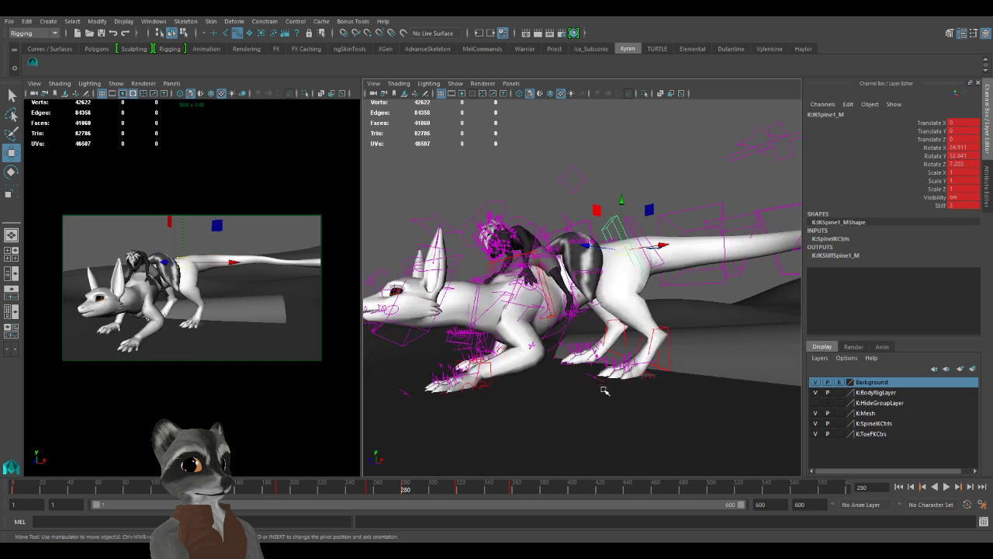
{"action": "key", "text": "period"}
{"action": "key", "text": "comma"}
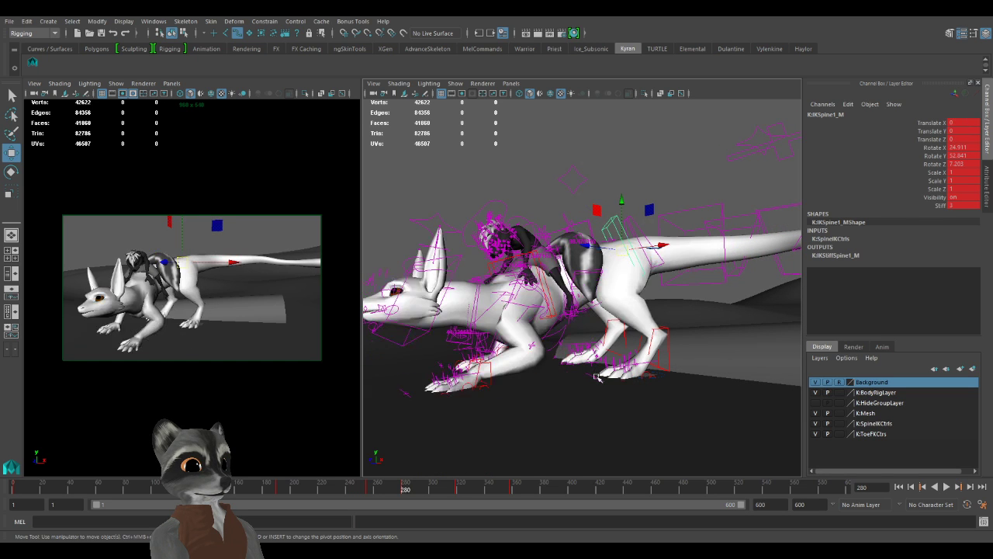
{"action": "key", "text": "period"}
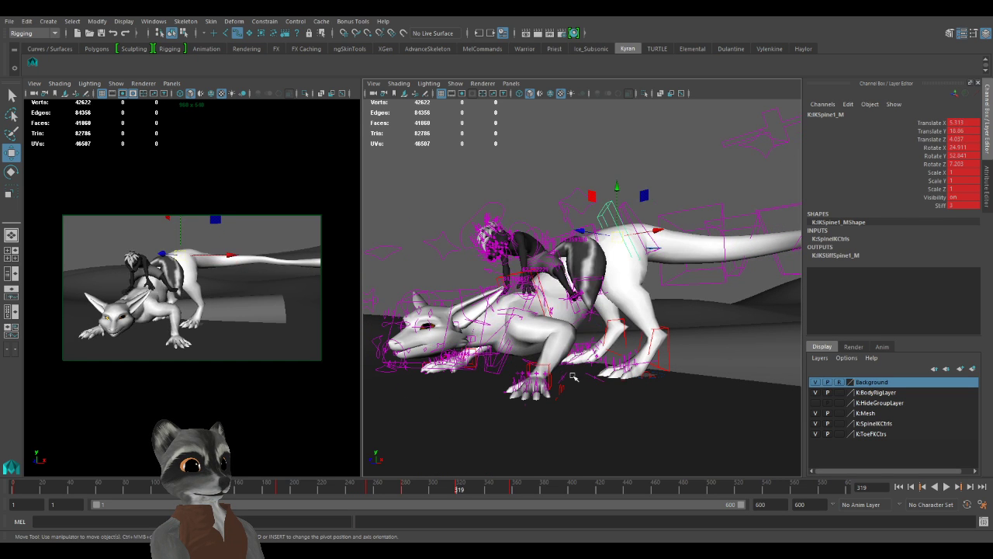
{"action": "key", "text": "period"}
Examine the rider and the creature's twisted spine from the front and above at frame 358, with IKSpine4_M selected.
{"action": "left_click_drag", "start_coordinate": [505, 377], "coordinate": [548, 395], "text": "alt"}
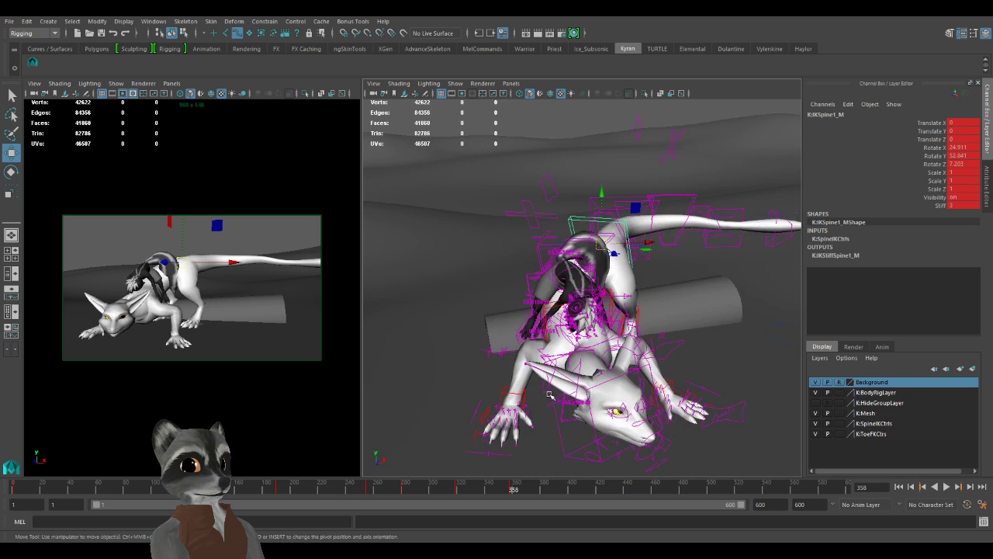
{"action": "scroll", "coordinate": [487, 408], "scroll_direction": "down", "scroll_amount": 3}
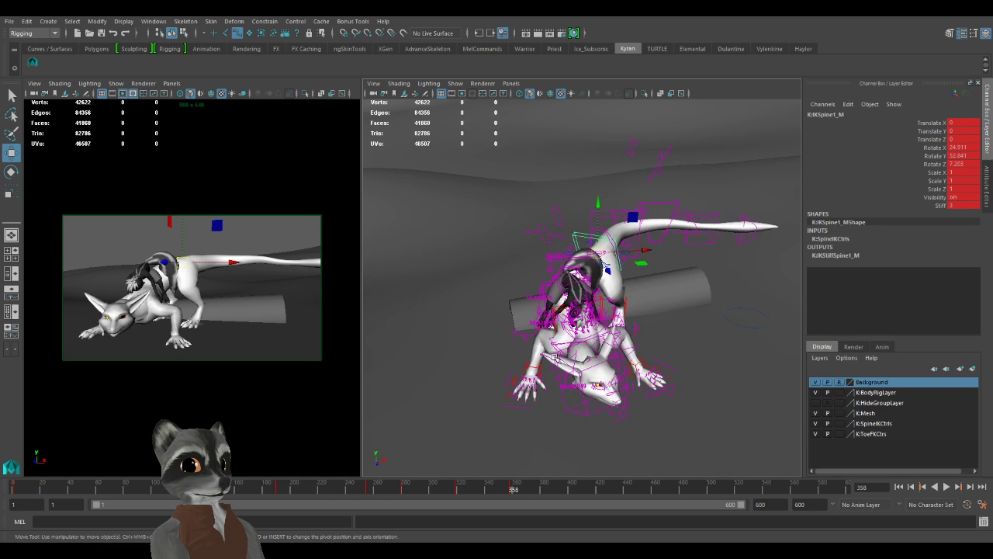
{"action": "left_click_drag", "start_coordinate": [556, 358], "coordinate": [555, 390], "text": "alt"}
{"action": "scroll", "coordinate": [556, 390], "scroll_direction": "up", "scroll_amount": 3}
{"action": "middle_click_drag", "start_coordinate": [556, 390], "coordinate": [529, 325], "text": "alt"}
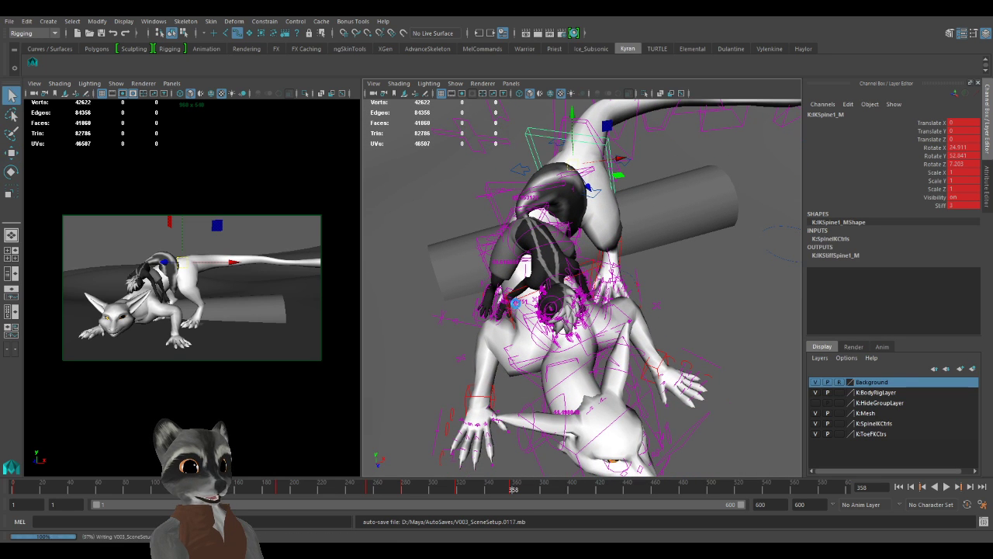
{"action": "left_click", "coordinate": [598, 270]}
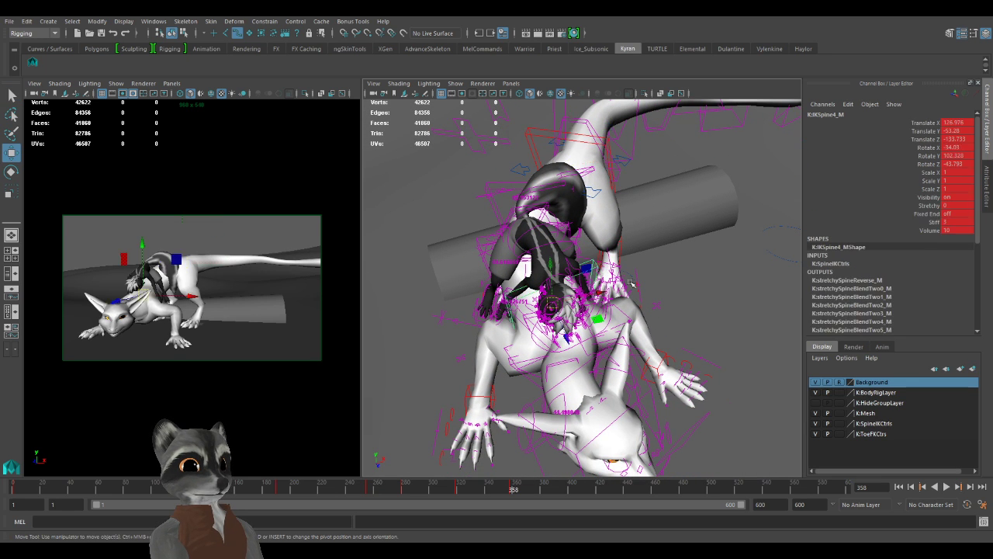
{"action": "left_click_drag", "start_coordinate": [596, 320], "coordinate": [578, 356], "text": "alt"}
{"action": "scroll", "coordinate": [578, 357], "scroll_direction": "down", "scroll_amount": 4}
{"action": "scroll", "coordinate": [578, 356], "scroll_direction": "up", "scroll_amount": 3}
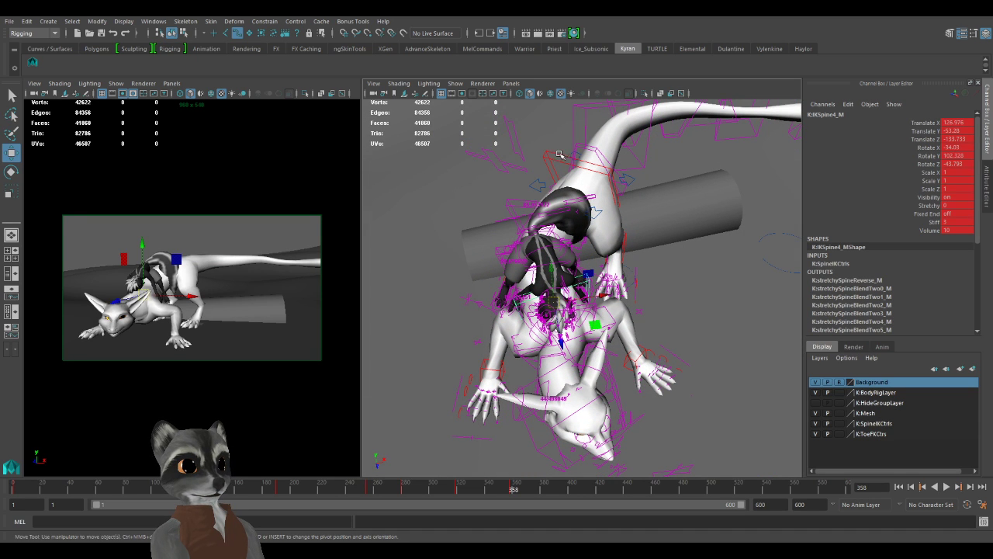
Try moving the creature's RootX_M control at frame 358, undo the move, and deselect the control.
{"action": "left_click", "coordinate": [539, 181]}
{"action": "left_click_drag", "start_coordinate": [641, 211], "coordinate": [629, 312], "text": "alt"}
{"action": "scroll", "coordinate": [628, 241], "scroll_direction": "down", "scroll_amount": 2}
{"action": "key", "text": "ctrl+z"}
{"action": "right_click_drag", "start_coordinate": [629, 312], "coordinate": [634, 331], "text": "alt"}
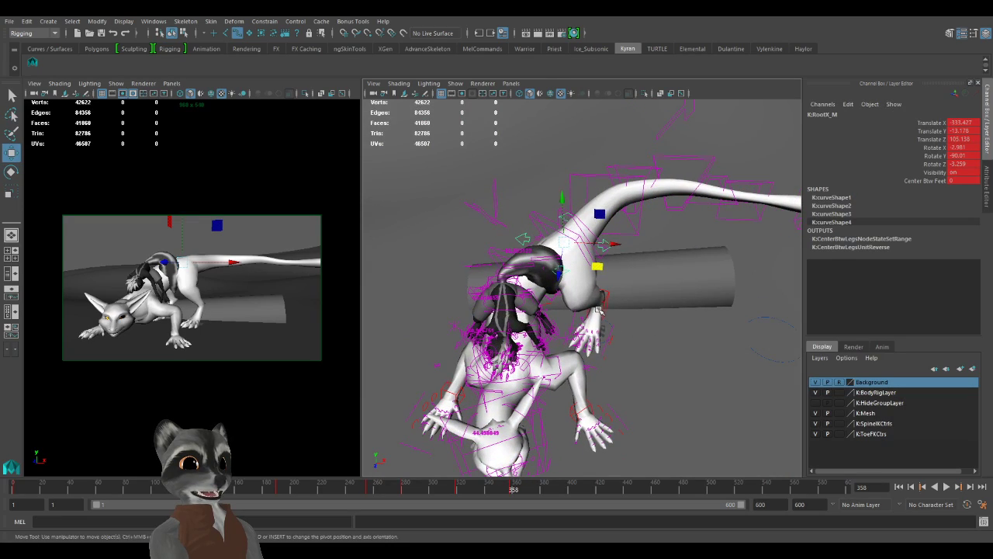
{"action": "left_click_drag", "start_coordinate": [577, 329], "coordinate": [603, 347], "text": "alt"}
{"action": "left_click", "coordinate": [660, 366]}
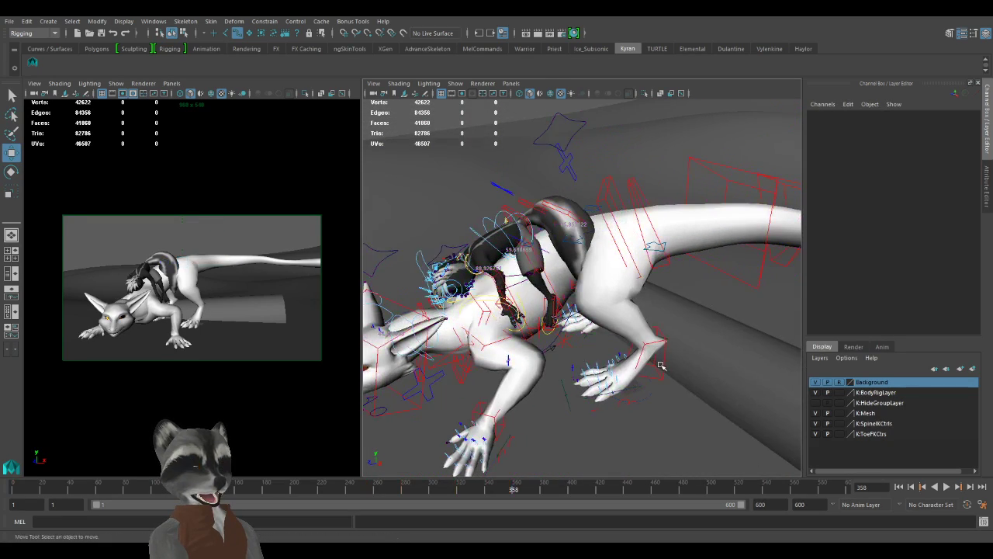
Select the creature's hind foot controls IKLeg_L and IKLeg_R together at frame 358.
{"action": "left_click", "coordinate": [664, 372]}
{"action": "left_click_drag", "start_coordinate": [665, 373], "coordinate": [618, 377], "text": "alt"}
{"action": "right_click_drag", "start_coordinate": [618, 376], "coordinate": [637, 344], "text": "alt"}
{"action": "left_click_drag", "start_coordinate": [636, 344], "coordinate": [666, 338], "text": "alt"}
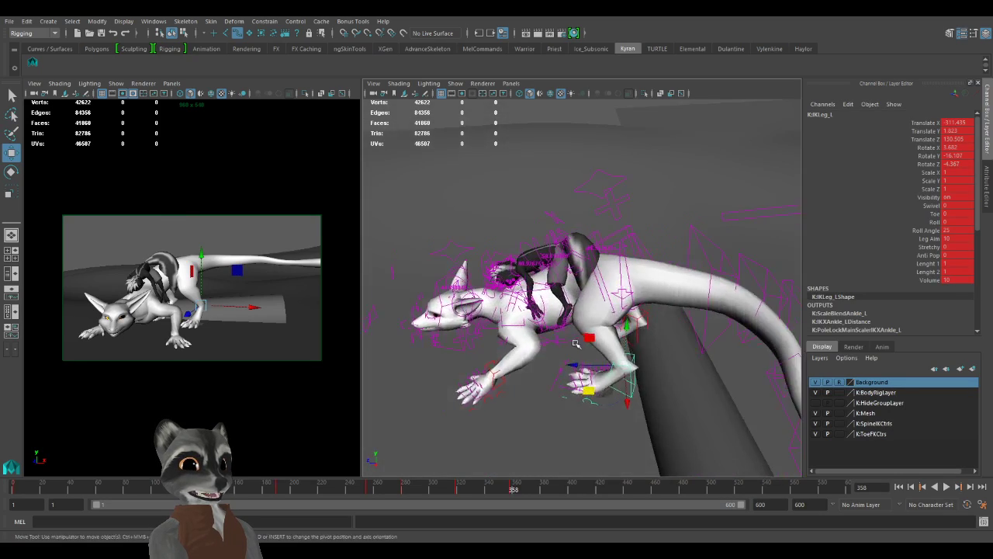
{"action": "right_click_drag", "start_coordinate": [621, 360], "coordinate": [645, 369], "text": "alt"}
{"action": "left_click_drag", "start_coordinate": [645, 368], "coordinate": [661, 368], "text": "alt"}
{"action": "left_click", "coordinate": [661, 370], "text": "shift"}
{"action": "right_click_drag", "start_coordinate": [661, 371], "coordinate": [618, 347], "text": "alt"}
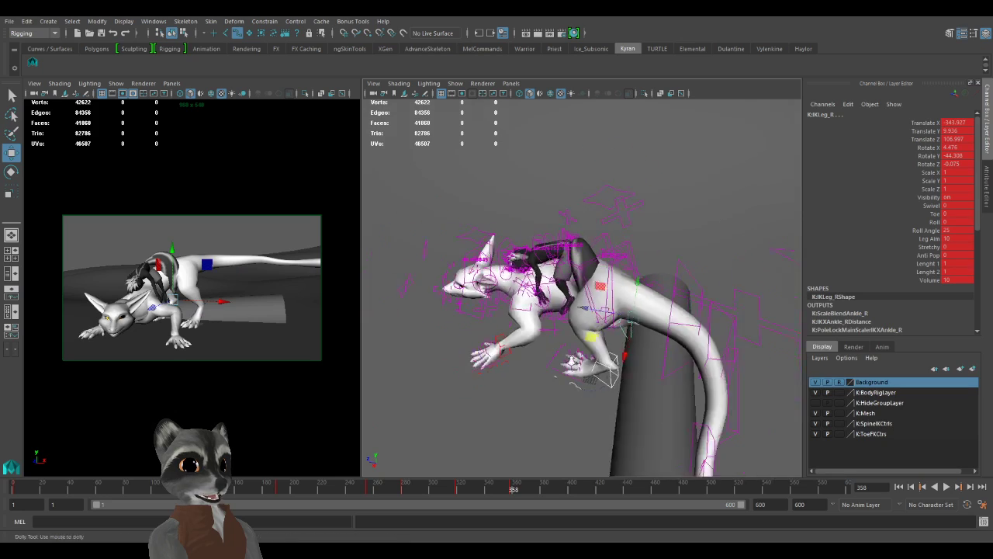
Examine the creature's hips, hind legs and rider from the front and side at frame 358.
{"action": "left_click_drag", "start_coordinate": [618, 347], "coordinate": [549, 357], "text": "alt"}
{"action": "left_click_drag", "start_coordinate": [602, 326], "coordinate": [576, 419], "text": "alt"}
{"action": "left_click_drag", "start_coordinate": [553, 333], "coordinate": [547, 333], "text": "alt"}
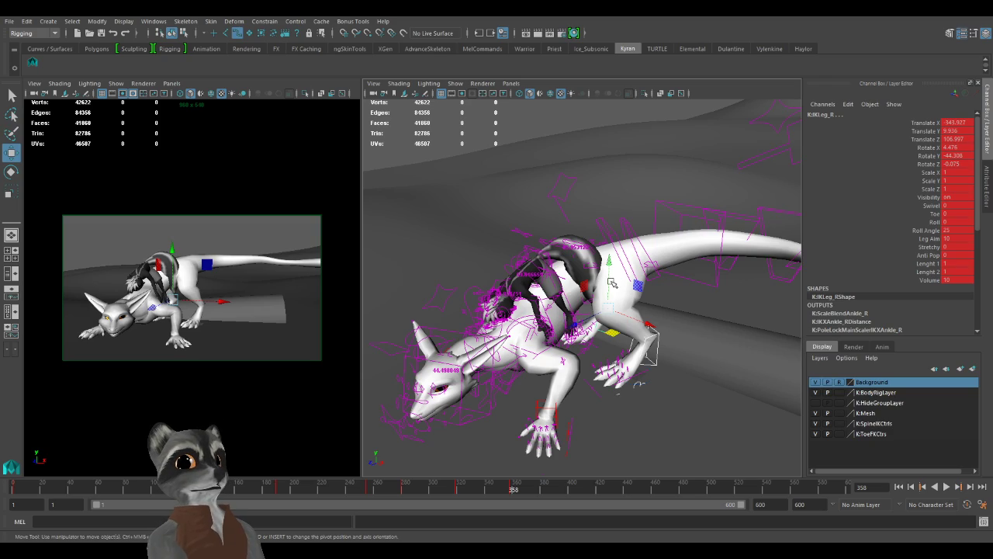
{"action": "left_click_drag", "start_coordinate": [576, 277], "coordinate": [545, 299], "text": "alt"}
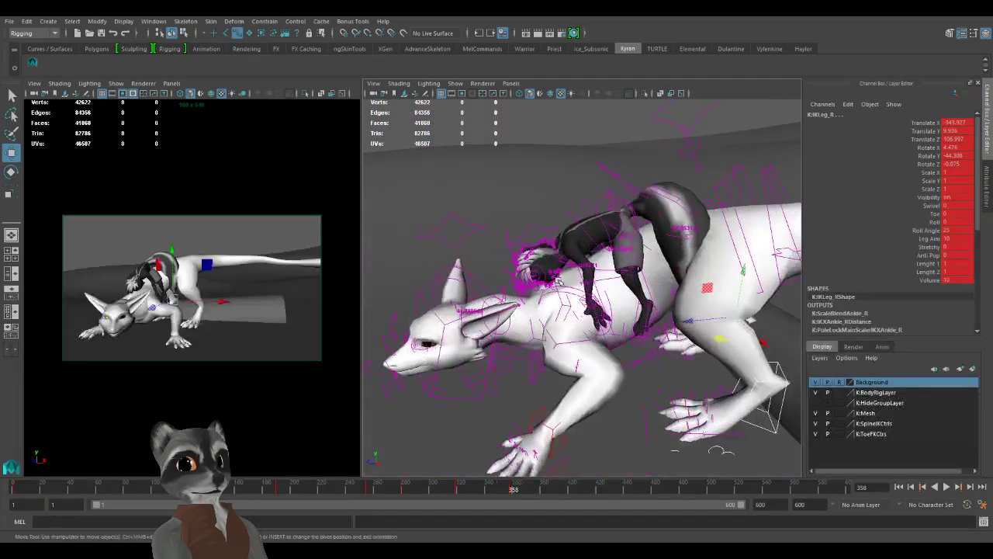
{"action": "scroll", "coordinate": [544, 299], "scroll_direction": "down", "scroll_amount": 4}
{"action": "middle_click_drag", "start_coordinate": [544, 299], "coordinate": [490, 329], "text": "alt"}
{"action": "scroll", "coordinate": [491, 330], "scroll_direction": "up", "scroll_amount": 2}
{"action": "left_click_drag", "start_coordinate": [559, 303], "coordinate": [625, 322], "text": "alt"}
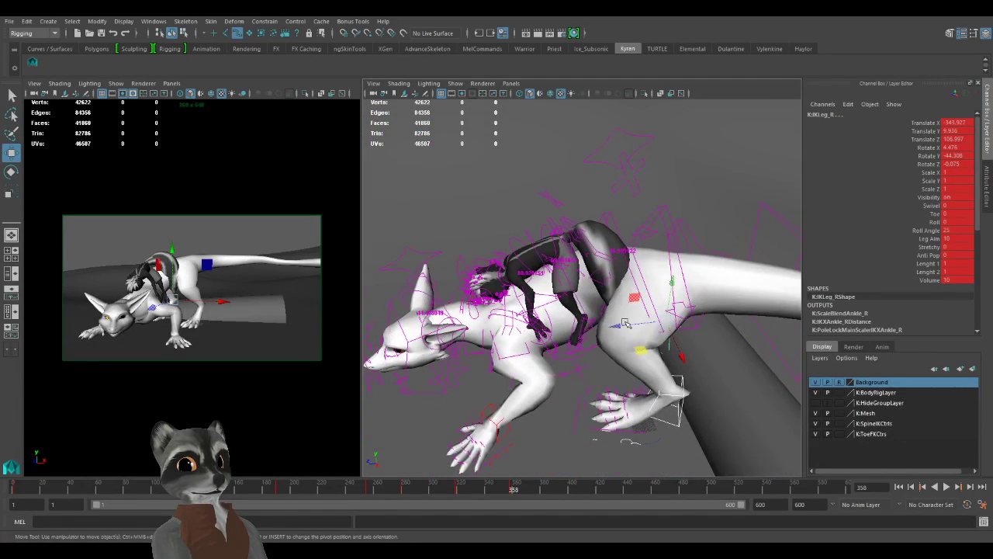
Try moving and rotating the creature's RootX_M together with the foot controls at frame 358, undo both changes, and clear the selection.
{"action": "left_click", "coordinate": [679, 319]}
{"action": "left_click_drag", "start_coordinate": [646, 280], "coordinate": [718, 357]}
{"action": "scroll", "coordinate": [591, 287], "scroll_direction": "down", "scroll_amount": 3}
{"action": "key", "text": "e"}
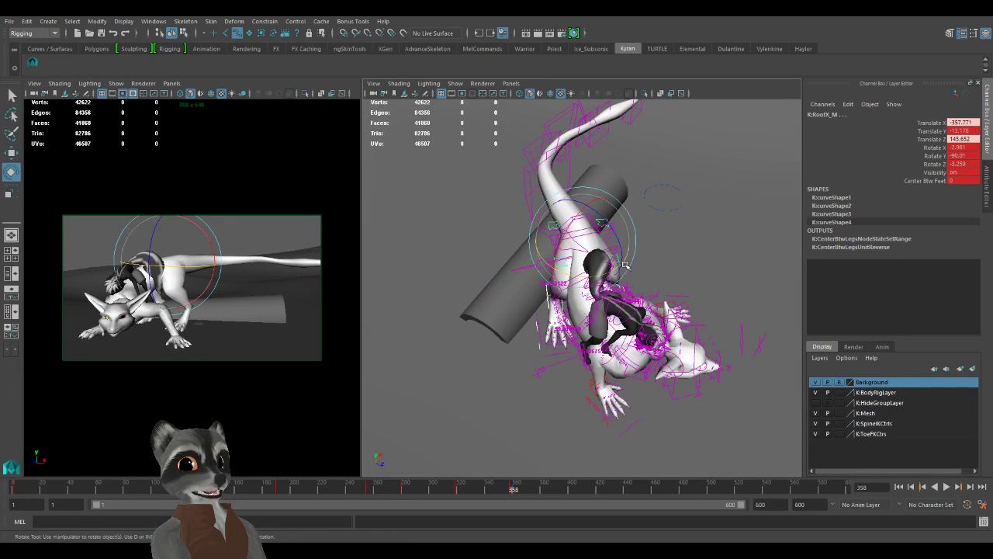
{"action": "left_click_drag", "start_coordinate": [609, 271], "coordinate": [548, 329]}
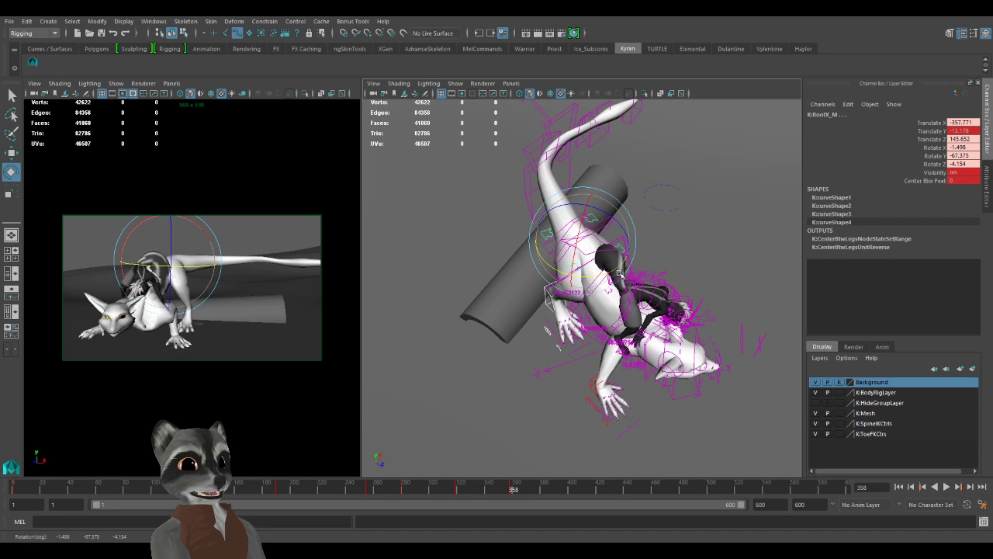
{"action": "key", "text": "ctrl+z"}
{"action": "key", "text": "ctrl+z"}
{"action": "scroll", "coordinate": [619, 273], "scroll_direction": "up", "scroll_amount": 3}
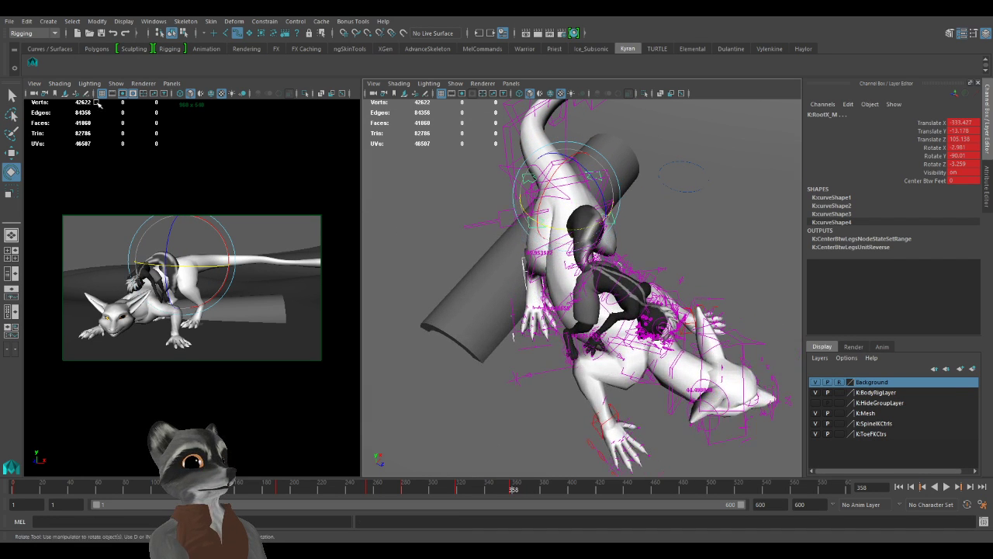
{"action": "left_click", "coordinate": [676, 142]}
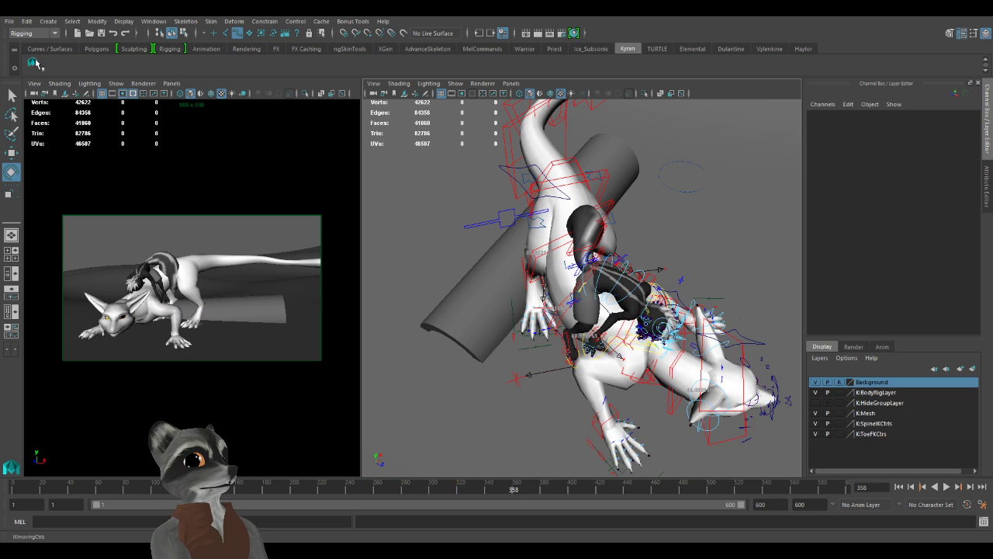
Select all of the creature's movable controls and shift the whole body to RootX_M Translate Z 272.184 at frame 358.
{"action": "left_click", "coordinate": [35, 62]}
{"action": "scroll", "coordinate": [530, 347], "scroll_direction": "down", "scroll_amount": 3}
{"action": "left_click_drag", "start_coordinate": [518, 335], "coordinate": [483, 334], "text": "alt"}
{"action": "key", "text": "w"}
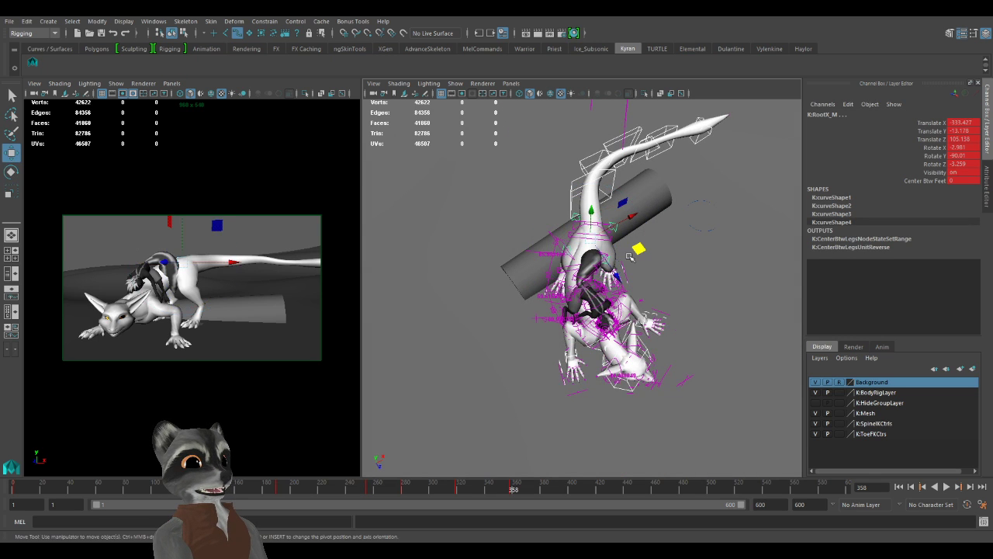
{"action": "middle_click_drag", "start_coordinate": [631, 257], "coordinate": [683, 314]}
{"action": "left_click_drag", "start_coordinate": [585, 329], "coordinate": [659, 371], "text": "alt"}
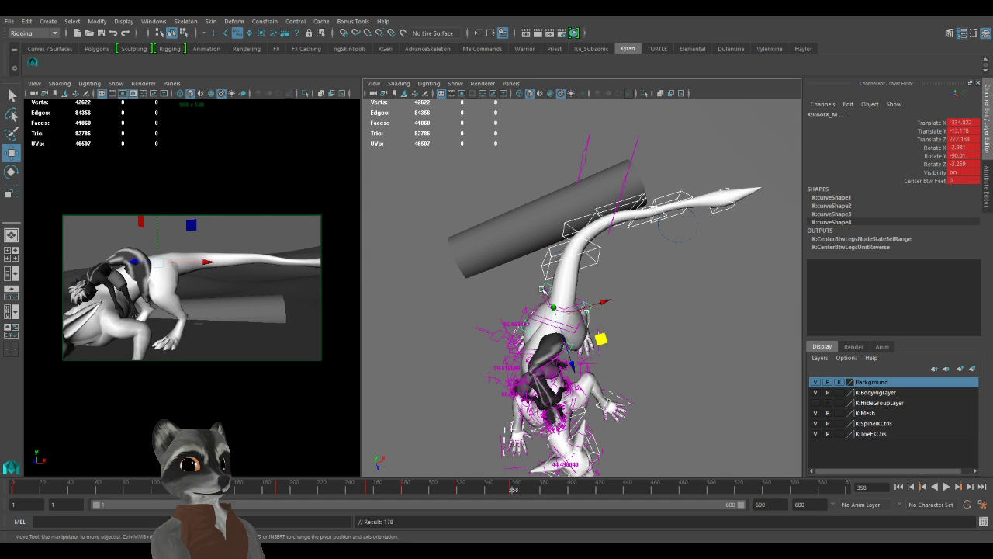
Remove RootX_M from the selection and rotate the remaining creature controls at frame 358.
{"action": "left_click", "coordinate": [542, 288], "text": "shift"}
{"action": "key", "text": "e"}
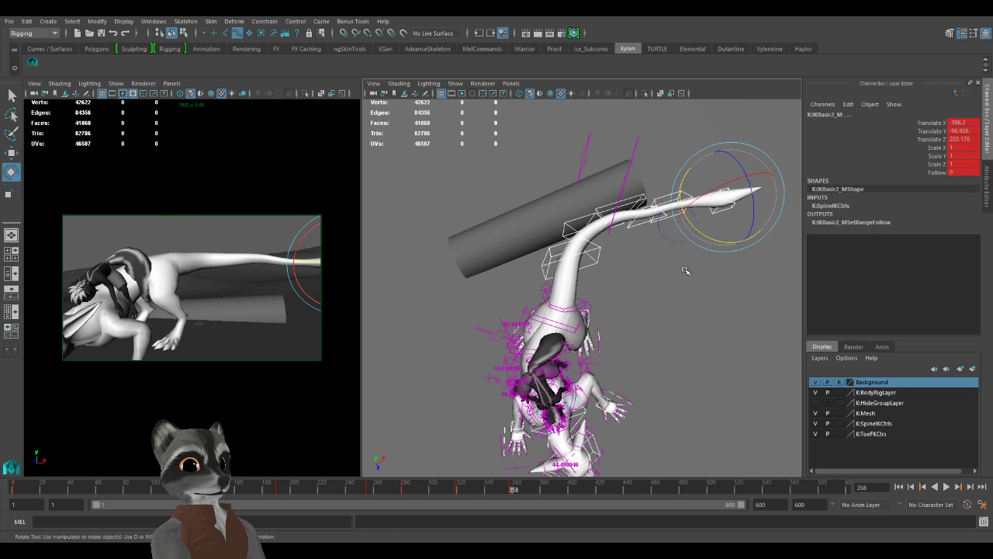
{"action": "left_click_drag", "start_coordinate": [707, 242], "coordinate": [686, 253], "text": "alt"}
{"action": "right_click_drag", "start_coordinate": [686, 253], "coordinate": [608, 301], "text": "alt"}
{"action": "middle_click_drag", "start_coordinate": [607, 301], "coordinate": [582, 308], "text": "alt"}
{"action": "left_click_drag", "start_coordinate": [608, 312], "coordinate": [715, 295]}
{"action": "key", "text": "w"}
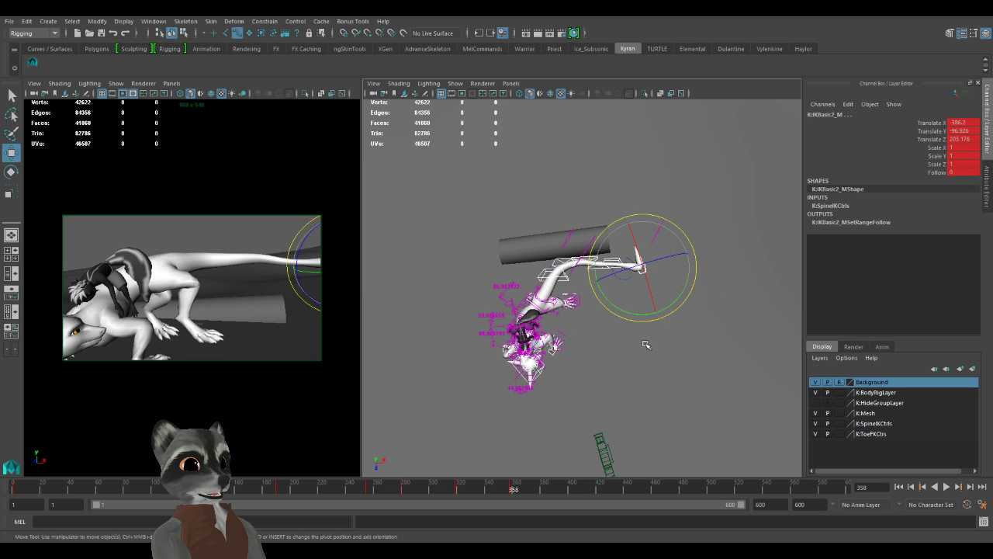
Rotate the hip spine control IKSpine1_M to about 24.911, 52.841 and 7.203 at frame 358.
{"action": "right_click_drag", "start_coordinate": [602, 363], "coordinate": [641, 381], "text": "alt"}
{"action": "middle_click_drag", "start_coordinate": [475, 373], "coordinate": [565, 302], "text": "alt"}
{"action": "right_click_drag", "start_coordinate": [565, 303], "coordinate": [626, 314], "text": "alt"}
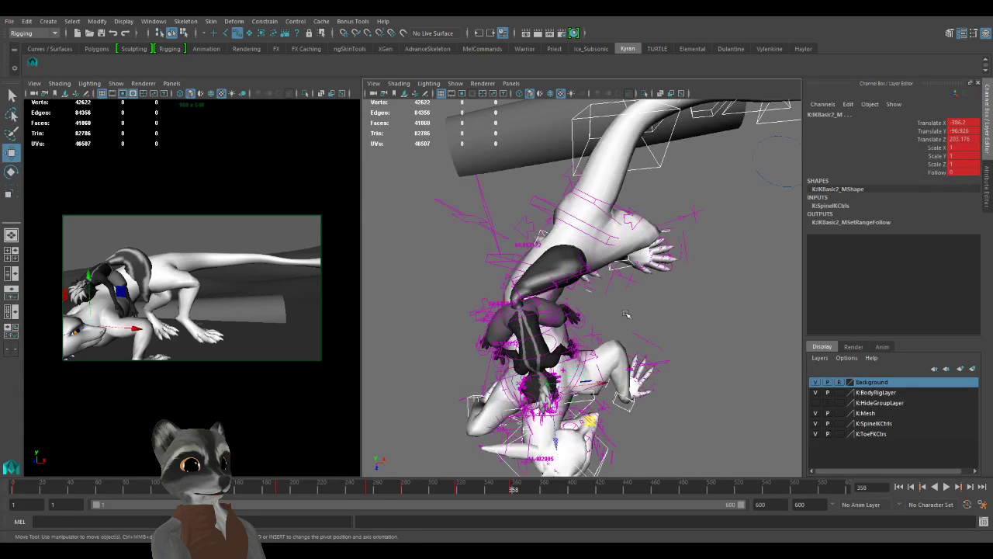
{"action": "left_click", "coordinate": [604, 242]}
{"action": "key", "text": "e"}
{"action": "left_click_drag", "start_coordinate": [610, 264], "coordinate": [641, 212]}
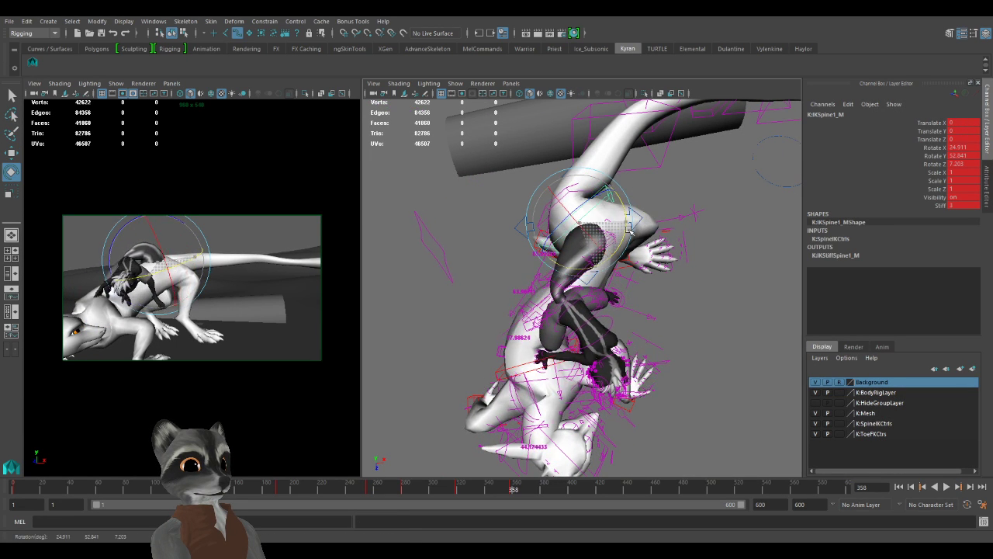
Reposition the creature's front-body controls, bringing IKLegA_L to Translate X -218.199 and Z 196.497 with rotations -10.446, 172.762 and -3.244.
{"action": "key", "text": "w"}
{"action": "left_click", "coordinate": [498, 374]}
{"action": "left_click_drag", "start_coordinate": [499, 374], "coordinate": [529, 344], "text": "alt"}
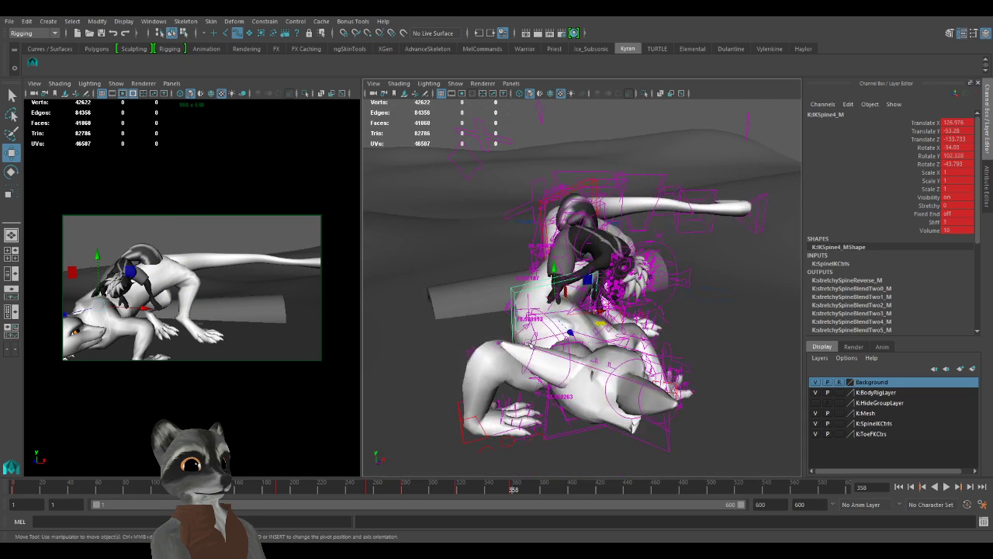
{"action": "left_click", "coordinate": [464, 422]}
{"action": "left_click_drag", "start_coordinate": [464, 422], "coordinate": [612, 438], "text": "alt"}
{"action": "left_click", "coordinate": [499, 405]}
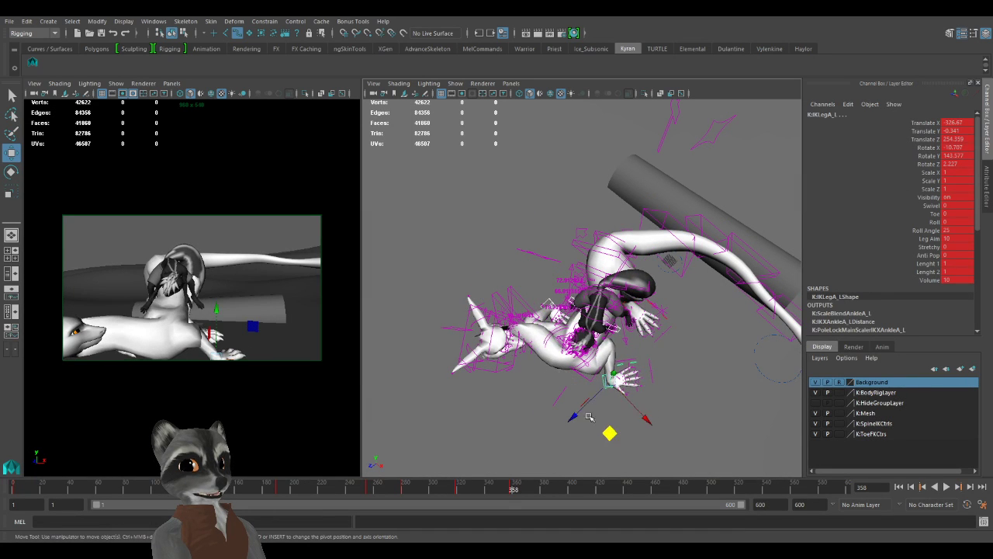
{"action": "key", "text": "e"}
{"action": "left_click_drag", "start_coordinate": [654, 386], "coordinate": [603, 398]}
{"action": "key", "text": "w"}
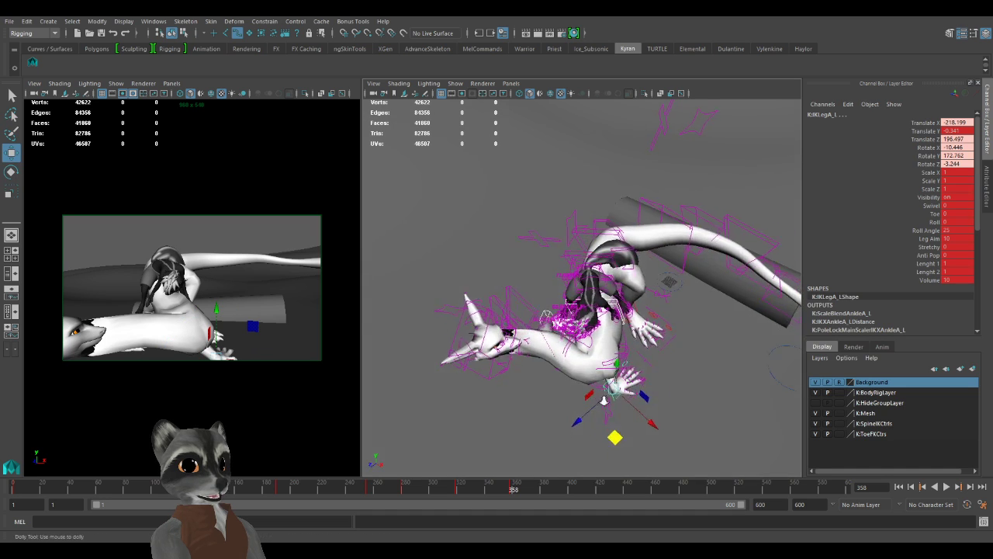
Select the head-end control IKBasic5_M and move the creature's head across to the opposite side of the front legs at frame 358.
{"action": "middle_click_drag", "start_coordinate": [603, 399], "coordinate": [562, 342], "text": "alt"}
{"action": "scroll", "coordinate": [562, 341], "scroll_direction": "up", "scroll_amount": 3}
{"action": "left_click_drag", "start_coordinate": [548, 409], "coordinate": [503, 380]}
{"action": "middle_click_drag", "start_coordinate": [502, 380], "coordinate": [547, 371], "text": "alt"}
{"action": "left_click", "coordinate": [550, 383]}
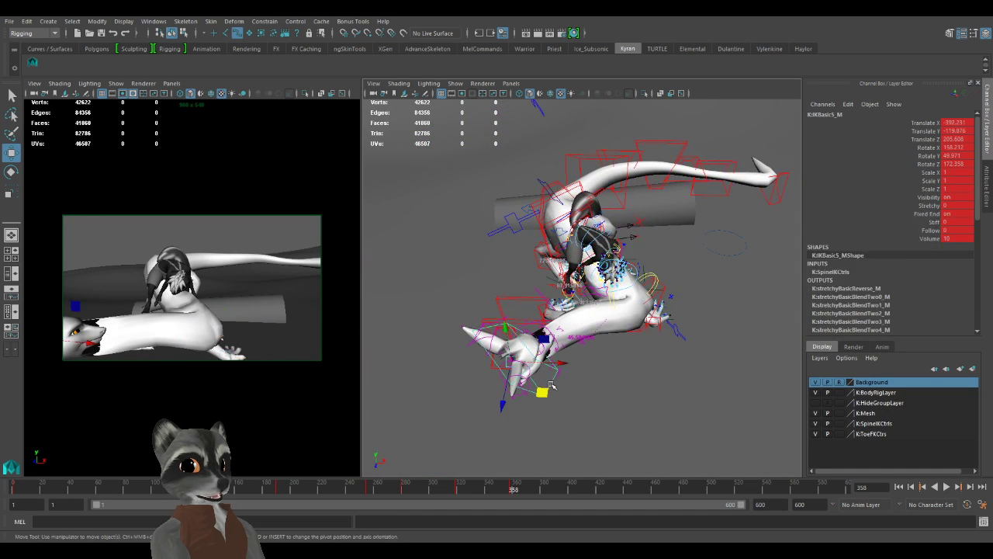
{"action": "left_click_drag", "start_coordinate": [551, 382], "coordinate": [763, 326], "text": "alt"}
Move IKBasic4_M to Translate X -125.433 and Z 111.772, and bring the adjacent neck control in line with the relocated head.
{"action": "left_click", "coordinate": [520, 394]}
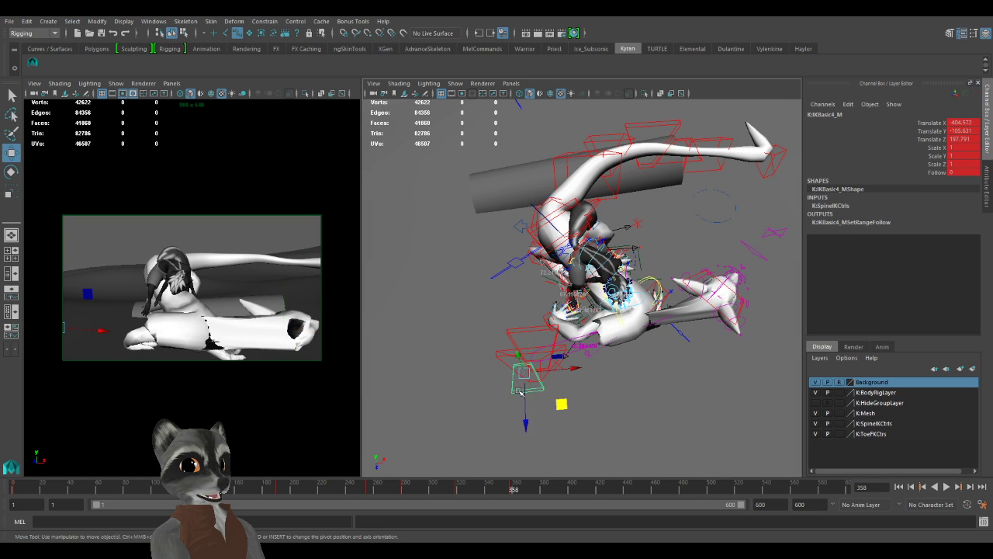
{"action": "left_click_drag", "start_coordinate": [520, 395], "coordinate": [560, 447], "text": "alt"}
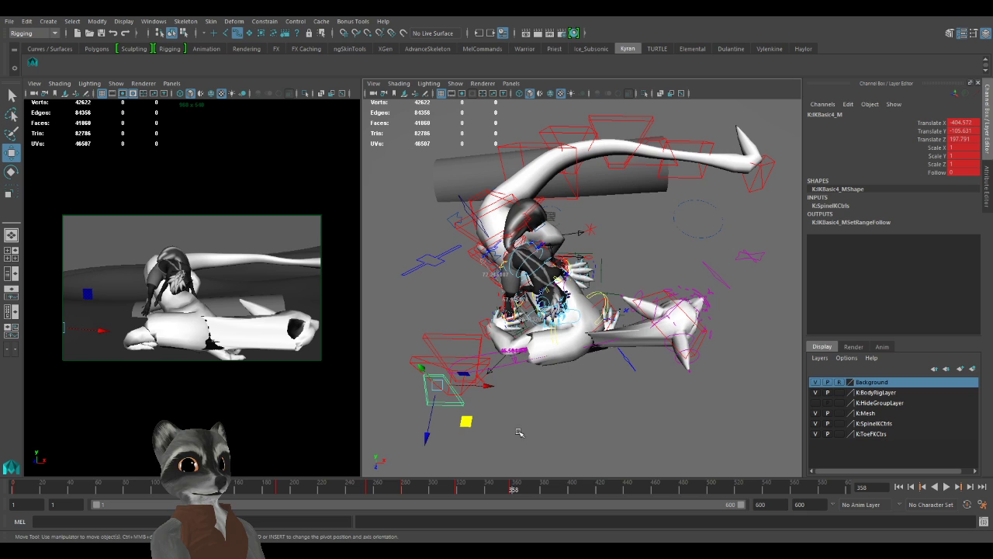
{"action": "left_click_drag", "start_coordinate": [466, 422], "coordinate": [672, 362]}
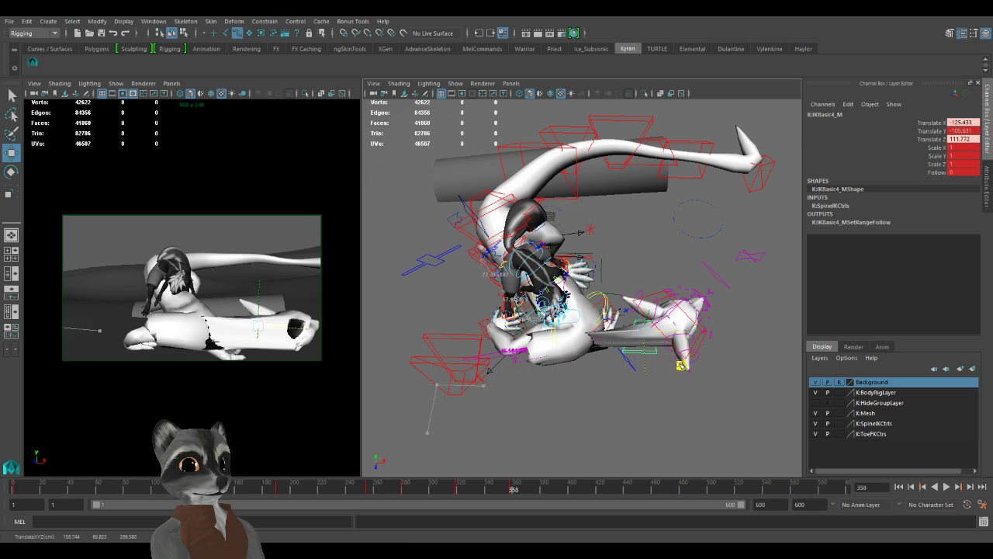
{"action": "left_click", "coordinate": [425, 365]}
{"action": "left_click_drag", "start_coordinate": [481, 401], "coordinate": [659, 367]}
Move the neck-base control IKBasic2_M to Translate X -165.295 and Z 167.367 at frame 358.
{"action": "left_click", "coordinate": [439, 338]}
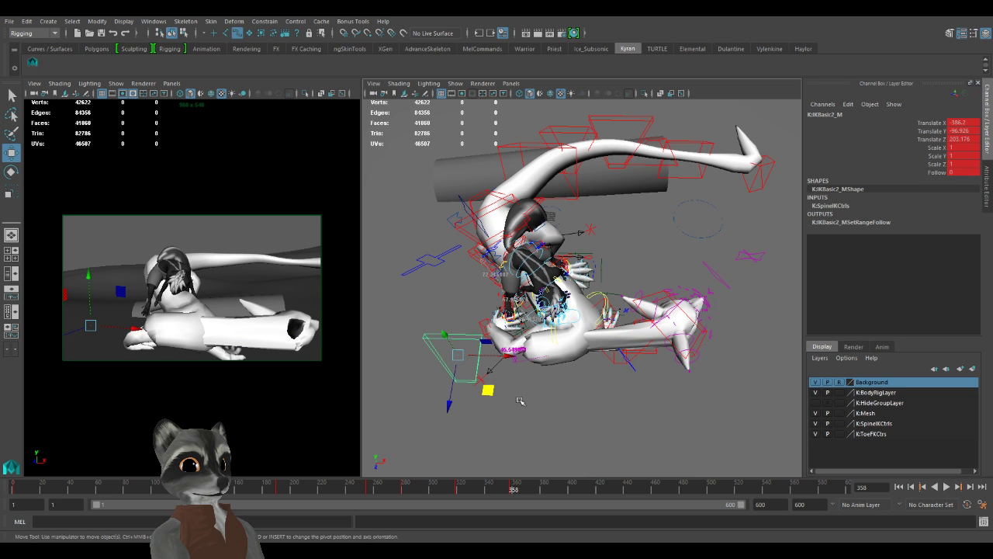
{"action": "left_click_drag", "start_coordinate": [484, 391], "coordinate": [598, 341]}
{"action": "right_click_drag", "start_coordinate": [598, 341], "coordinate": [638, 381], "text": "alt"}
{"action": "scroll", "coordinate": [639, 380], "scroll_direction": "down", "scroll_amount": 5}
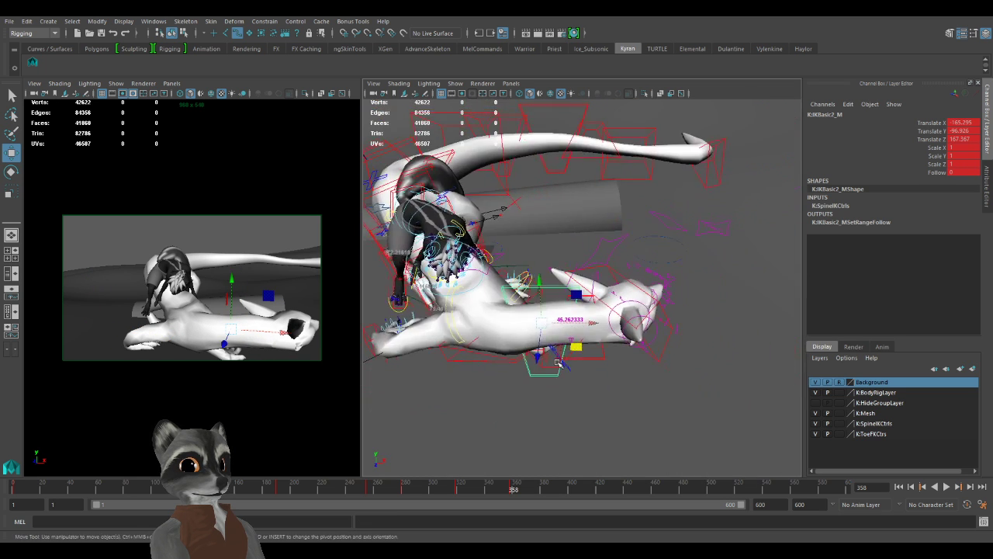
Move the head control IKBasic5_M to Translate values -116.156, -109.103 and 75.956, and key the pose at frame 358.
{"action": "left_click", "coordinate": [658, 334]}
{"action": "left_click_drag", "start_coordinate": [657, 334], "coordinate": [627, 344], "text": "alt"}
{"action": "left_click_drag", "start_coordinate": [611, 281], "coordinate": [623, 331]}
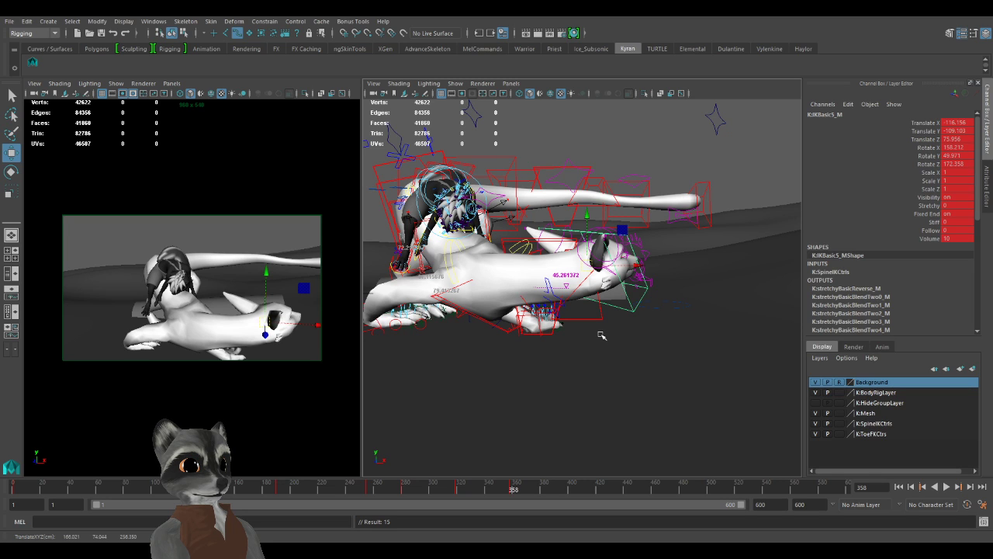
{"action": "key", "text": "q"}
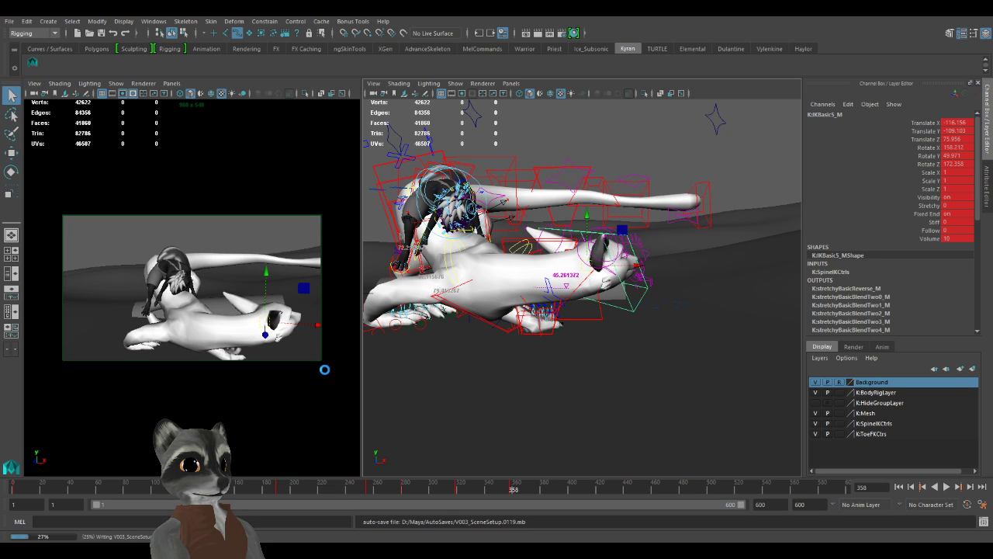
Compare the turned body pose at frame 358 with the keyed poses at frames 319 and 280.
{"action": "middle_click", "coordinate": [325, 369]}
{"action": "key", "text": "comma"}
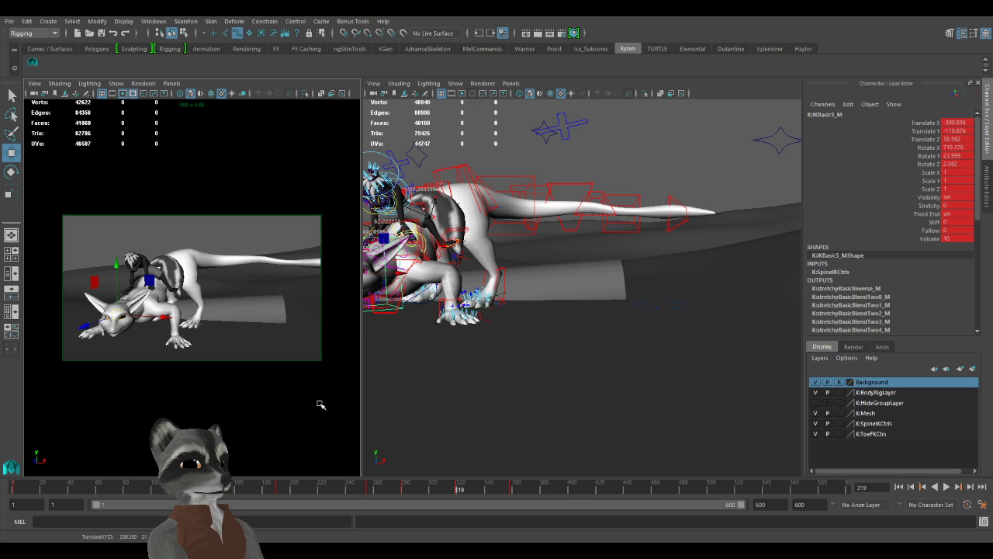
{"action": "key", "text": "period"}
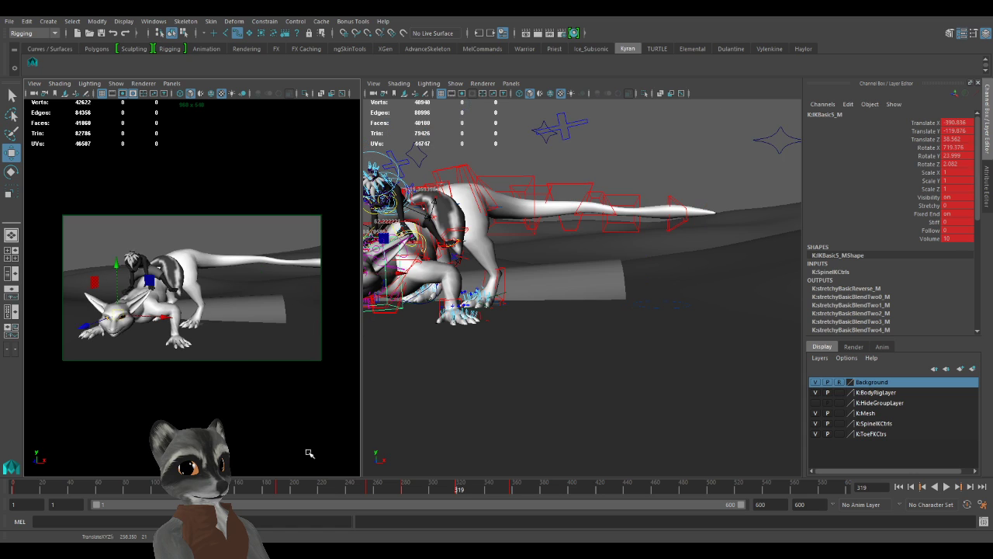
{"action": "key", "text": "."}
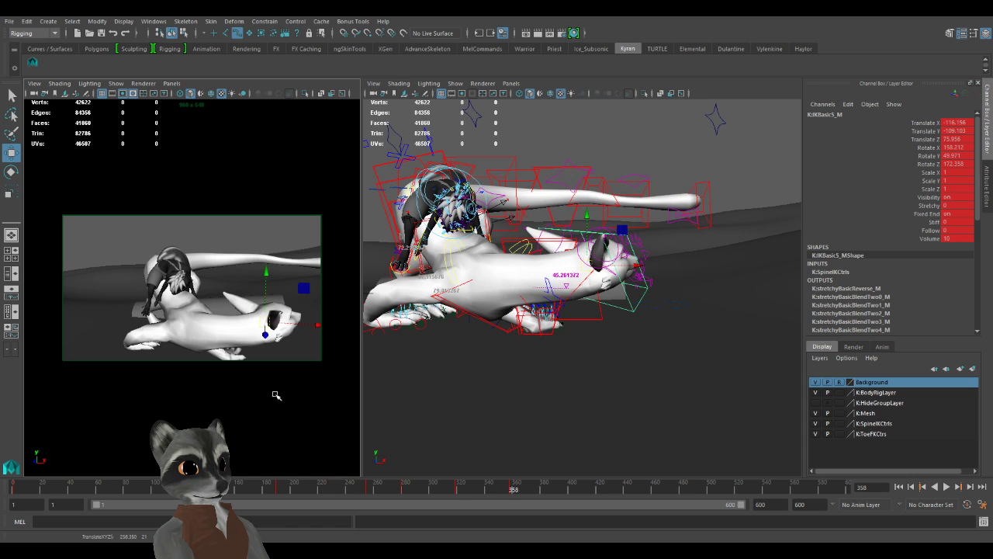
{"action": "key", "text": "."}
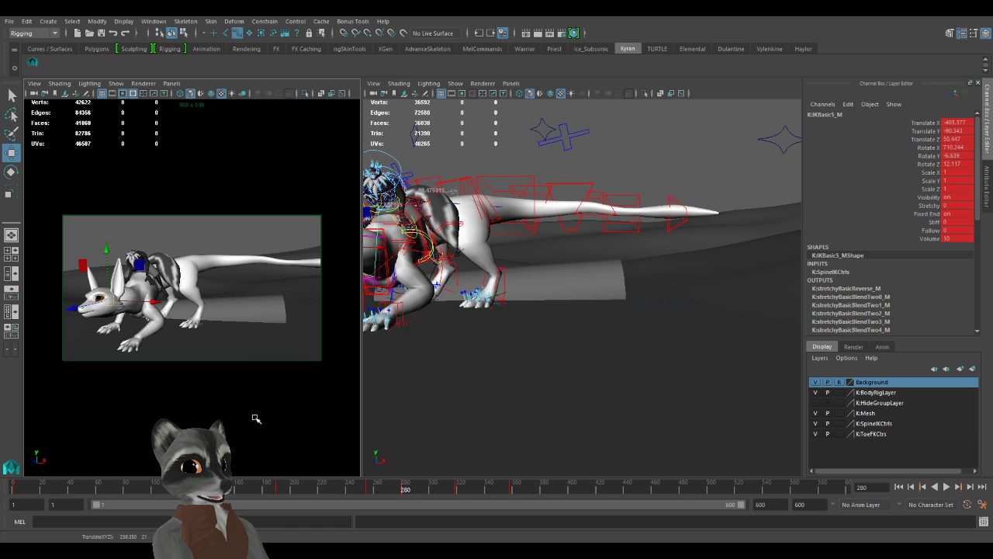
{"action": "key", "text": "."}
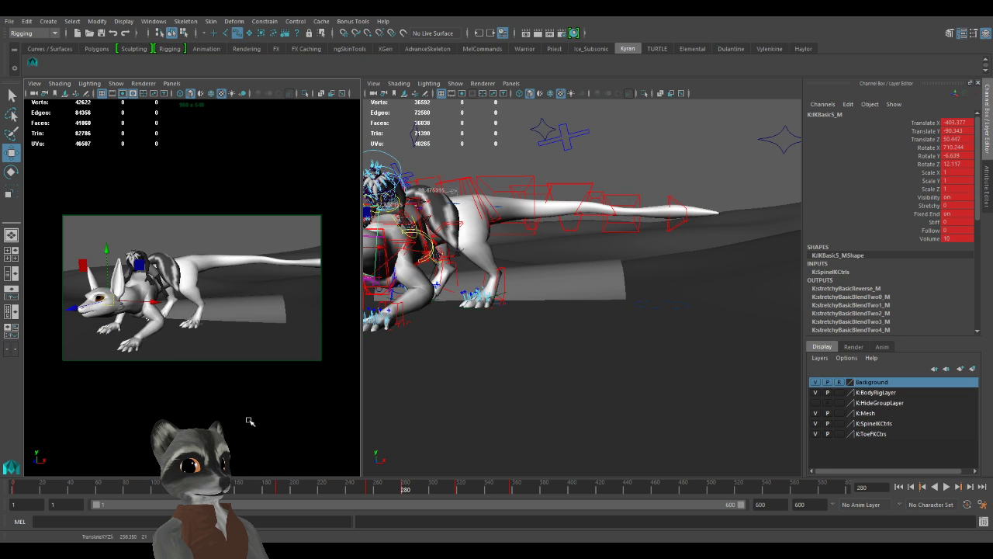
{"action": "key", "text": "."}
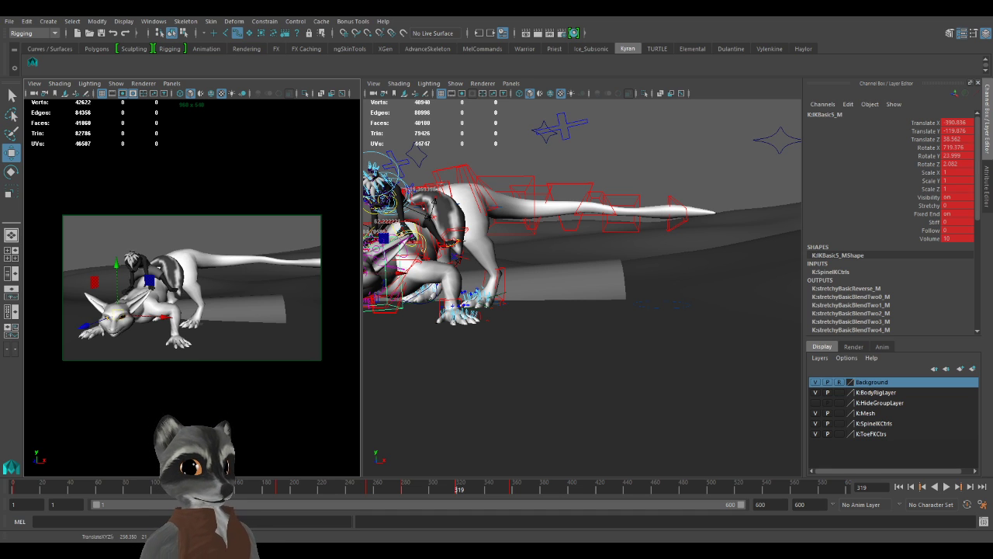
Rotate the head control IKBasic5_M to 193.028, 72.33 and 162.597 at frame 358 so the head sits upright.
{"action": "key", "text": "."}
{"action": "left_click_drag", "start_coordinate": [483, 378], "coordinate": [594, 414], "text": "alt"}
{"action": "key", "text": "e"}
{"action": "left_click_drag", "start_coordinate": [648, 298], "coordinate": [624, 345]}
{"action": "key", "text": "w"}
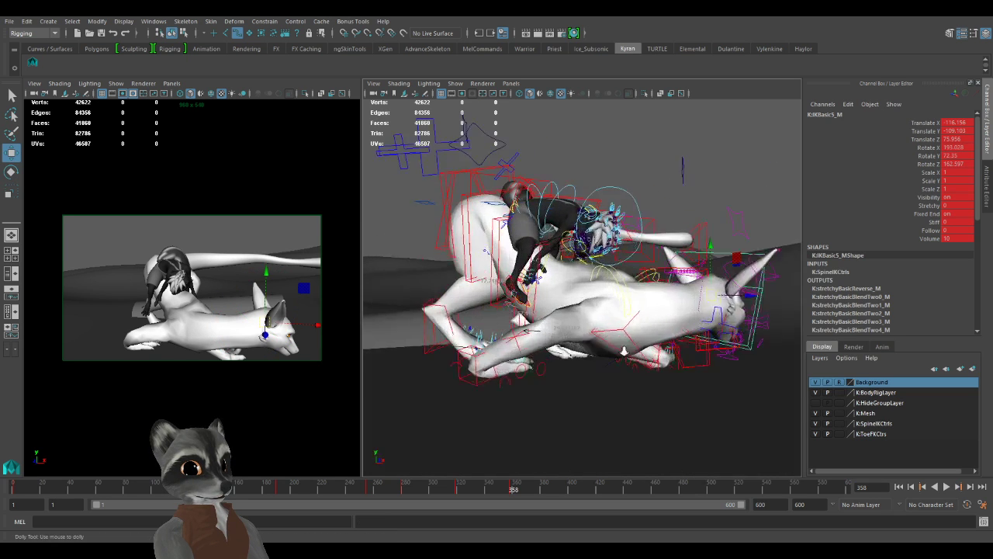
{"action": "scroll", "coordinate": [623, 344], "scroll_direction": "up", "scroll_amount": 4}
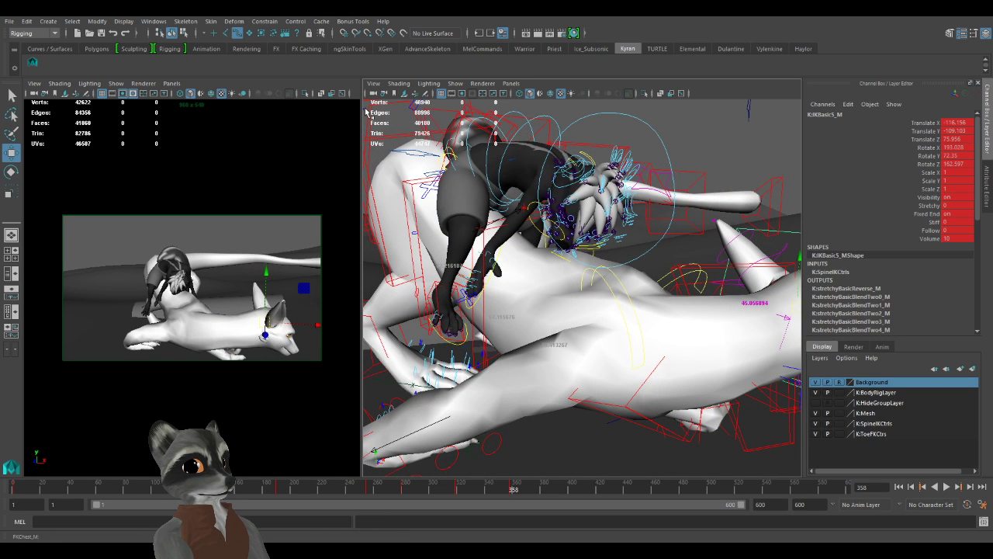
{"action": "left_click", "coordinate": [366, 111]}
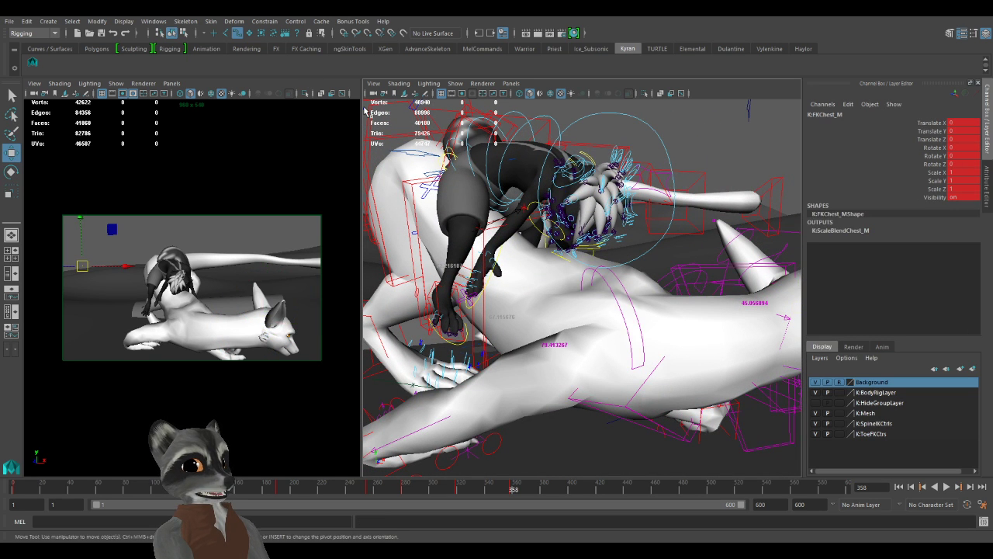
{"action": "scroll", "coordinate": [644, 305], "scroll_direction": "down", "scroll_amount": 5}
{"action": "left_click_drag", "start_coordinate": [644, 304], "coordinate": [592, 318], "text": "alt"}
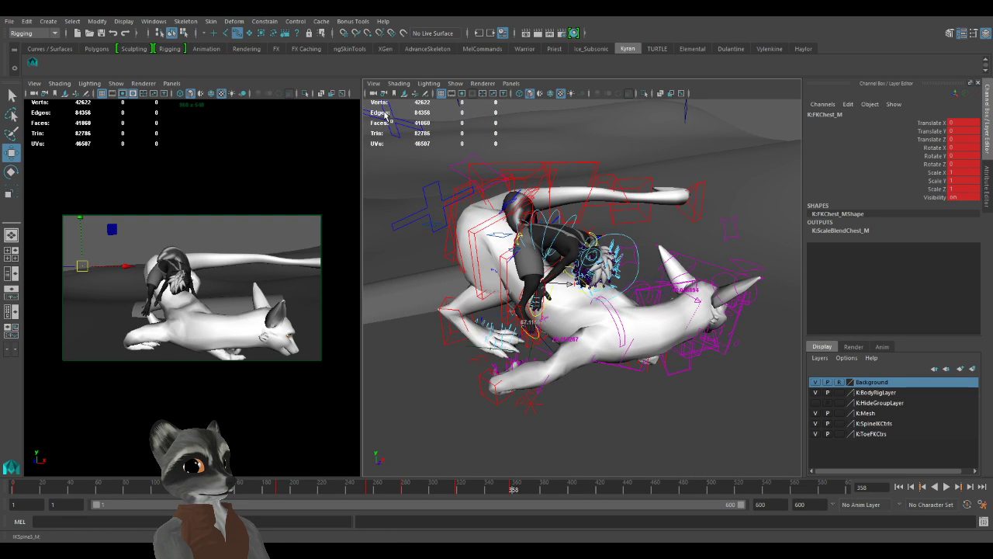
{"action": "left_click", "coordinate": [386, 116]}
{"action": "left_click_drag", "start_coordinate": [531, 274], "coordinate": [534, 321], "text": "alt"}
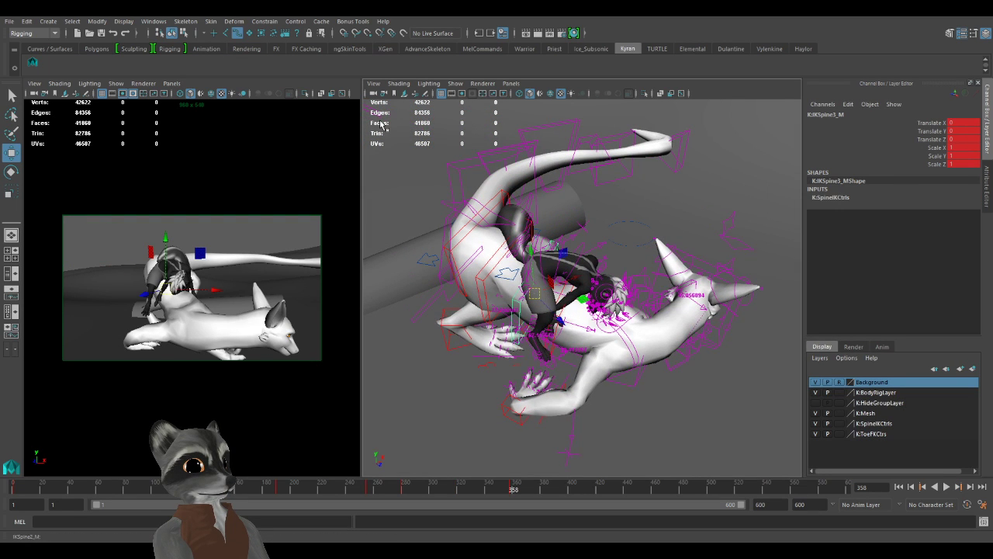
{"action": "key", "text": "Up"}
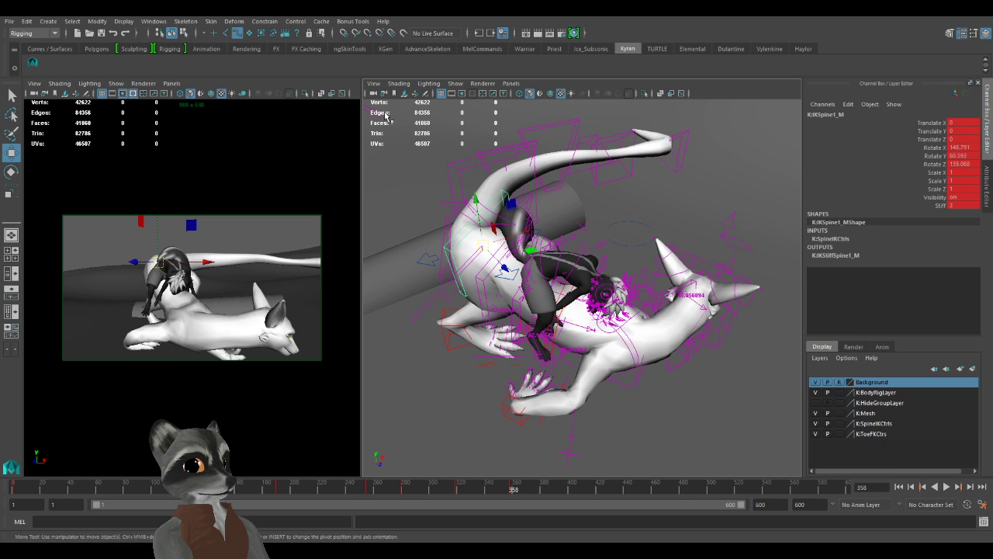
{"action": "key", "text": "ctrl+z"}
{"action": "left_click_drag", "start_coordinate": [531, 374], "coordinate": [553, 321], "text": "alt"}
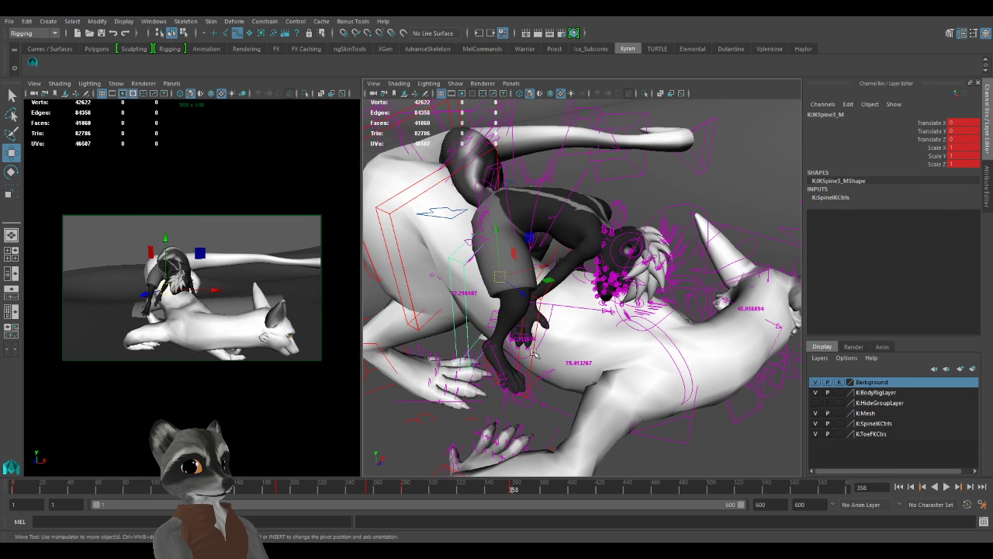
Move the chest control IKSpine4_M to Translate 103.527, 4.265, -356.978 and rotate it to -6.908, 173.408, -11.177 at frame 358.
{"action": "left_click", "coordinate": [534, 353]}
{"action": "left_click", "coordinate": [682, 371]}
{"action": "left_click_drag", "start_coordinate": [682, 371], "coordinate": [660, 338], "text": "alt"}
{"action": "right_click_drag", "start_coordinate": [660, 338], "coordinate": [568, 314], "text": "alt"}
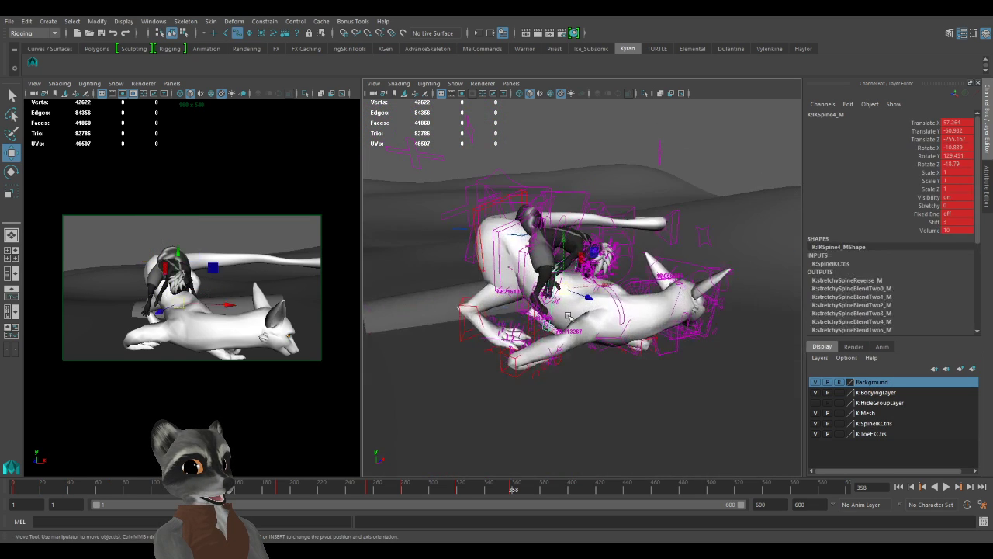
{"action": "left_click_drag", "start_coordinate": [563, 289], "coordinate": [641, 250]}
{"action": "left_click_drag", "start_coordinate": [641, 250], "coordinate": [644, 369], "text": "alt"}
{"action": "key", "text": "e"}
{"action": "mouse_move", "coordinate": [636, 326]}
{"action": "left_mouse_down"}
{"action": "mouse_move", "coordinate": [624, 334]}
{"action": "mouse_move", "coordinate": [648, 310]}
{"action": "left_mouse_up"}
{"action": "key", "text": "w"}
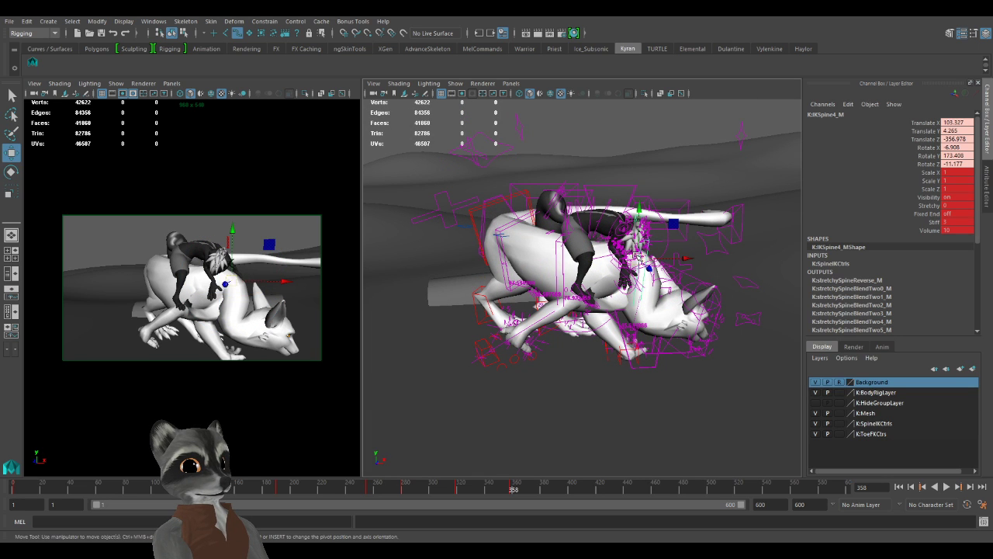
Shift the chest control IKSpine4_M back to Translate 98.483, 3.5, -311.661 and key it at frame 358.
{"action": "left_click_drag", "start_coordinate": [635, 255], "coordinate": [602, 221]}
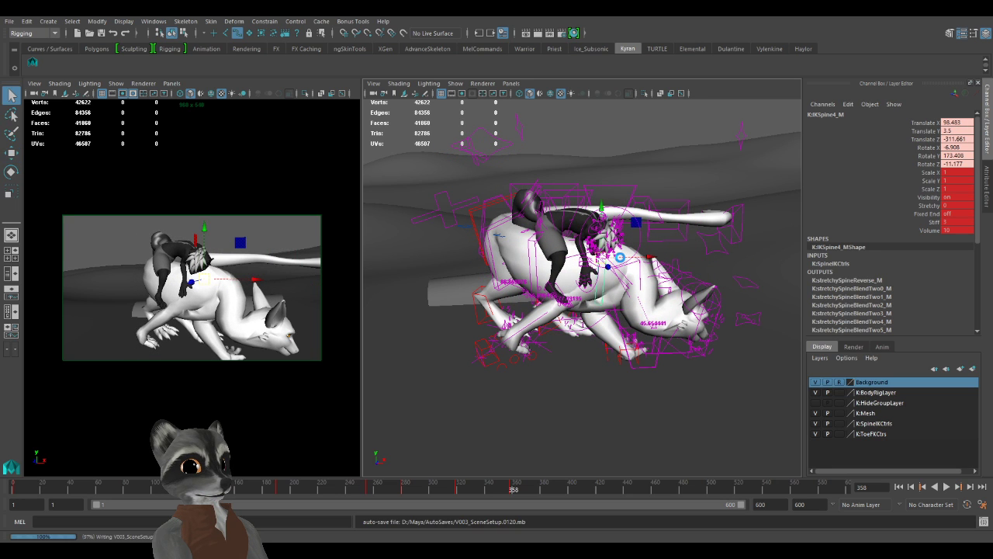
{"action": "left_click_drag", "start_coordinate": [423, 434], "coordinate": [466, 400], "text": "alt"}
{"action": "right_click_drag", "start_coordinate": [404, 396], "coordinate": [435, 393], "text": "alt"}
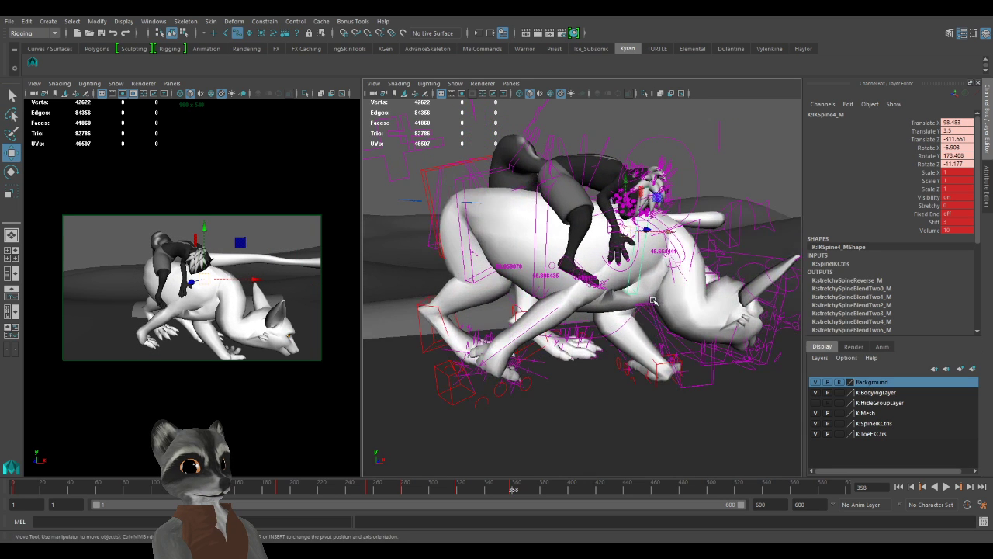
{"action": "key", "text": "s"}
Pose the right front leg control IKLegA_R at Translate -181.965, 59.372, 214.156 and Rotate -3.578, 82.921, 10.42, and key it.
{"action": "left_click", "coordinate": [448, 394]}
{"action": "left_click_drag", "start_coordinate": [449, 395], "coordinate": [428, 365], "text": "alt"}
{"action": "left_click", "coordinate": [441, 389]}
{"action": "key", "text": "e"}
{"action": "key", "text": "w"}
{"action": "key", "text": "s"}
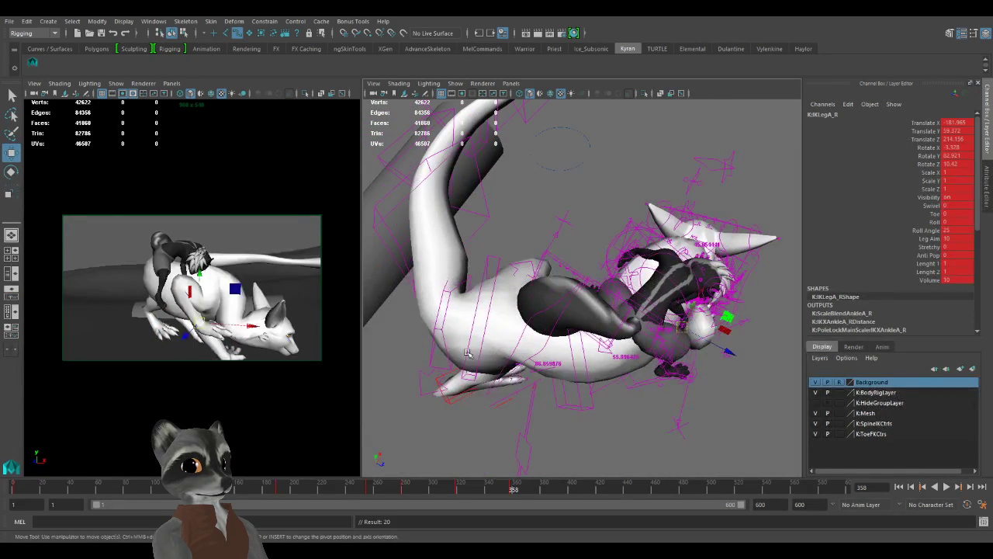
Try rotating the creature's root control RootX_M at frame 358, then undo the rotations.
{"action": "middle_click_drag", "start_coordinate": [464, 349], "coordinate": [514, 384], "text": "alt"}
{"action": "left_click", "coordinate": [563, 390]}
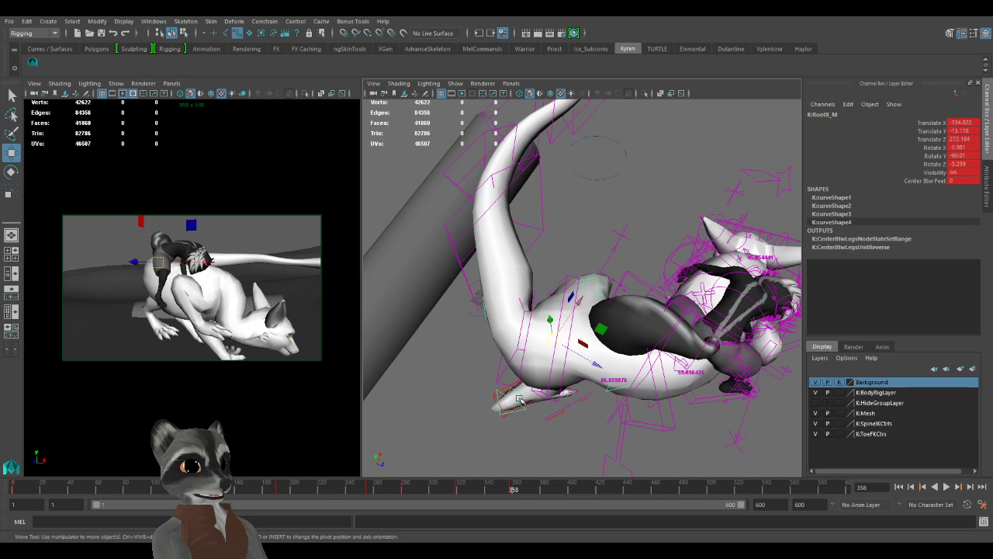
{"action": "key", "text": "e"}
{"action": "left_click_drag", "start_coordinate": [581, 379], "coordinate": [621, 380]}
{"action": "key", "text": "ctrl+z"}
{"action": "right_click_drag", "start_coordinate": [620, 381], "coordinate": [524, 385], "text": "alt"}
{"action": "left_click_drag", "start_coordinate": [525, 385], "coordinate": [474, 362], "text": "alt"}
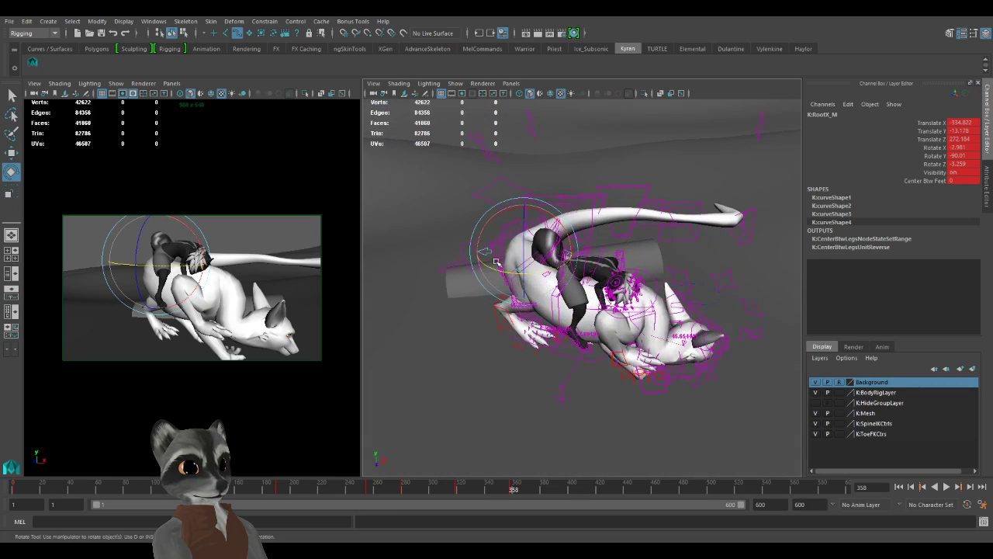
{"action": "left_click_drag", "start_coordinate": [494, 261], "coordinate": [496, 281]}
{"action": "key", "text": "ctrl+z"}
Move the root control RootX_M to Translate X -353.928 and Z 324.958 at frame 358, and compare the pose with frame 319.
{"action": "key", "text": "w"}
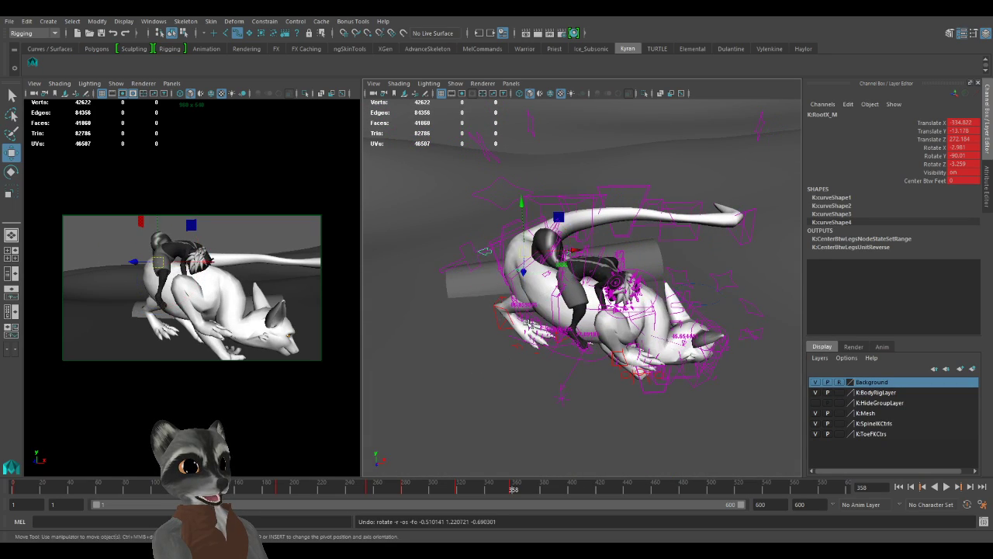
{"action": "right_click_drag", "start_coordinate": [507, 378], "coordinate": [589, 379], "text": "alt"}
{"action": "left_click_drag", "start_coordinate": [589, 379], "coordinate": [605, 397], "text": "alt"}
{"action": "right_click_drag", "start_coordinate": [606, 397], "coordinate": [510, 377], "text": "alt"}
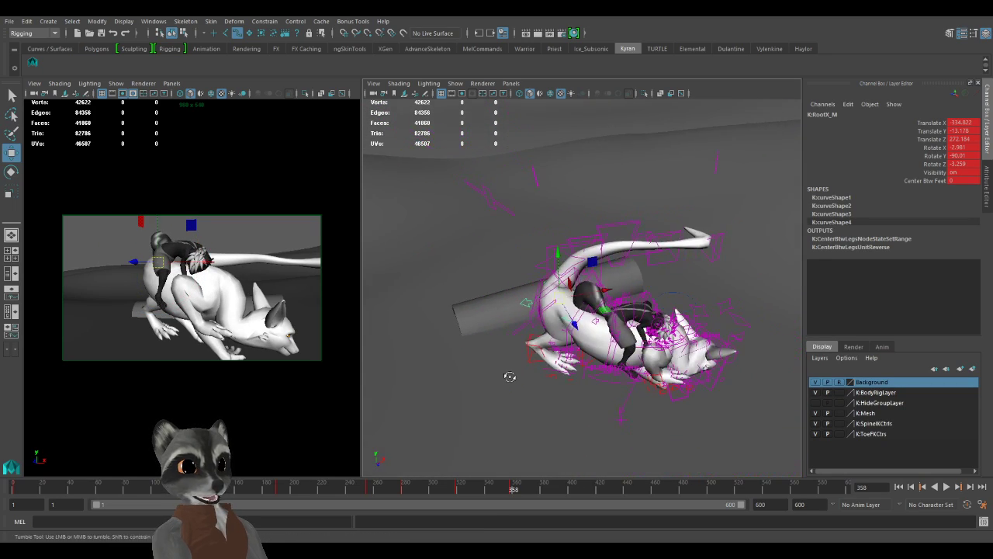
{"action": "left_click_drag", "start_coordinate": [510, 377], "coordinate": [544, 417], "text": "alt"}
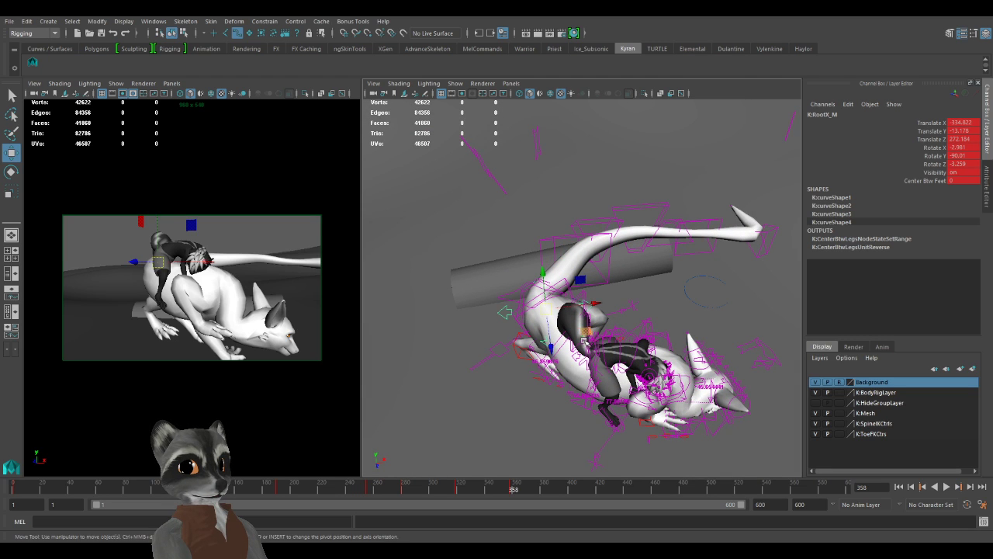
{"action": "left_click_drag", "start_coordinate": [583, 340], "coordinate": [568, 396]}
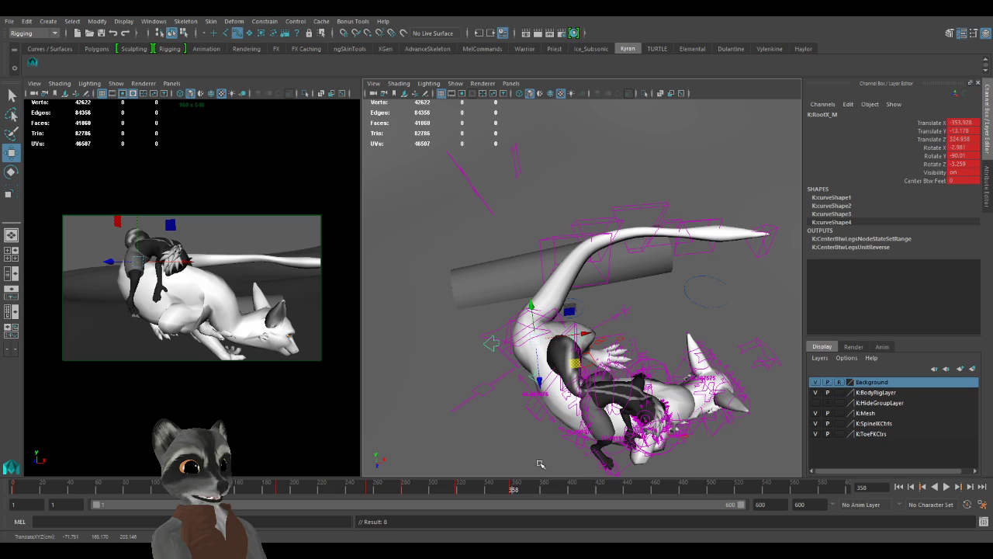
{"action": "key", "text": "comma"}
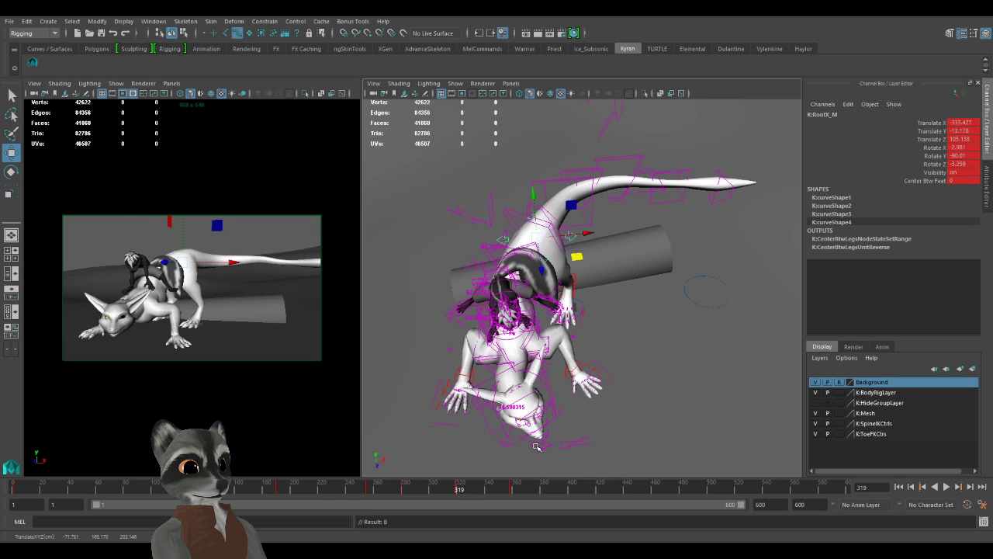
{"action": "key", "text": "period"}
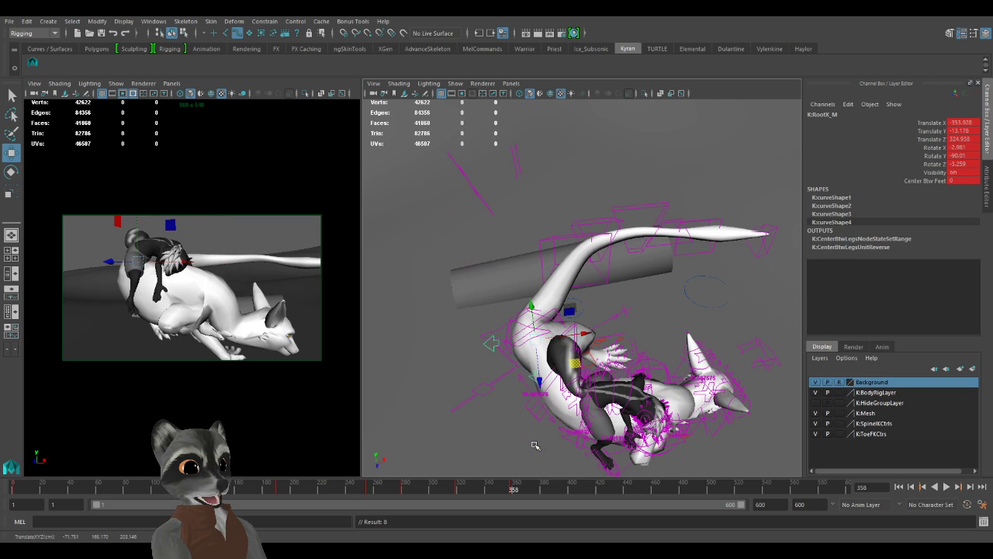
Move the chest control IKSpine4_M to Translate 51.06, 1.939 and -333.601 at frame 358.
{"action": "left_click_drag", "start_coordinate": [598, 467], "coordinate": [567, 419], "text": "alt"}
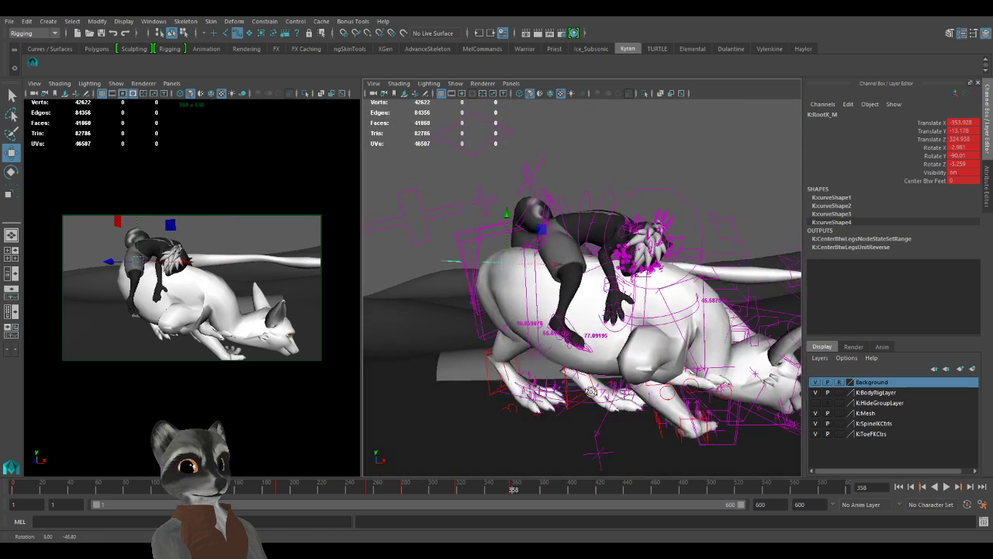
{"action": "right_click_drag", "start_coordinate": [568, 418], "coordinate": [524, 390], "text": "alt"}
{"action": "middle_click_drag", "start_coordinate": [483, 377], "coordinate": [467, 401], "text": "alt"}
{"action": "right_click_drag", "start_coordinate": [467, 400], "coordinate": [489, 402], "text": "alt"}
{"action": "left_click_drag", "start_coordinate": [489, 403], "coordinate": [473, 403], "text": "alt"}
{"action": "right_click_drag", "start_coordinate": [471, 408], "coordinate": [518, 415], "text": "alt"}
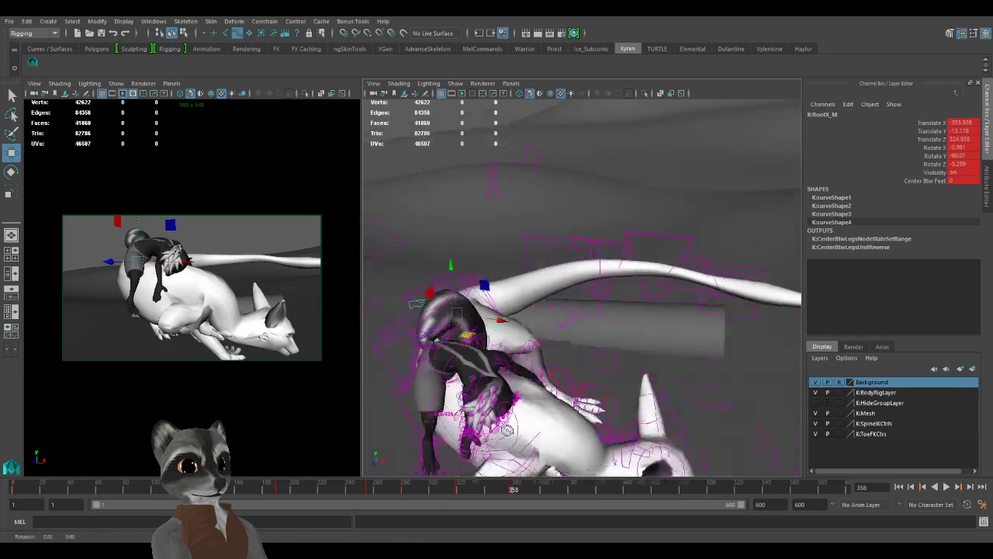
{"action": "mouse_move", "coordinate": [518, 415]}
{"action": "left_mouse_down", "text": "alt"}
{"action": "mouse_move", "coordinate": [450, 444]}
{"action": "mouse_move", "coordinate": [458, 421]}
{"action": "mouse_move", "coordinate": [506, 430]}
{"action": "left_mouse_up", "text": "alt"}
{"action": "left_click", "coordinate": [537, 380]}
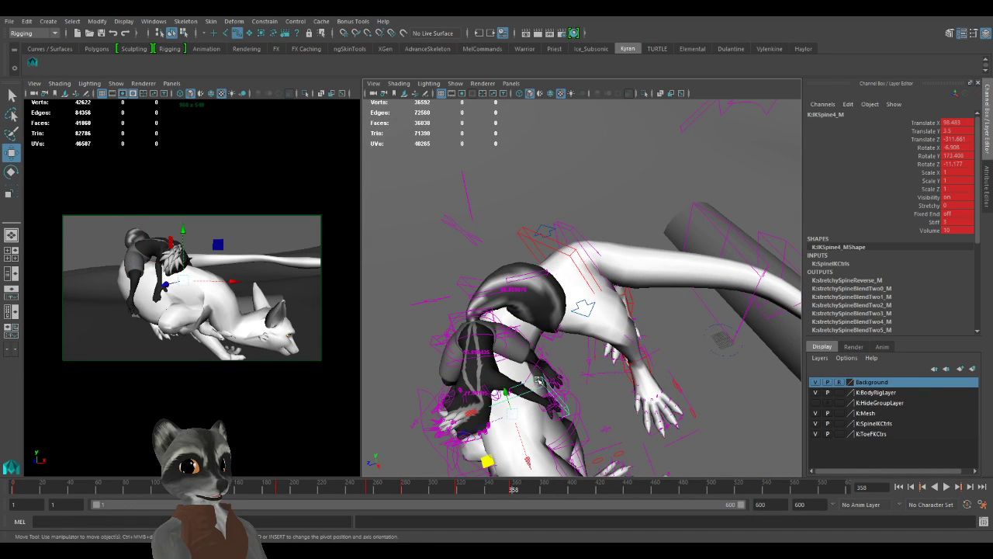
{"action": "right_click_drag", "start_coordinate": [535, 382], "coordinate": [471, 402], "text": "alt"}
{"action": "left_click_drag", "start_coordinate": [470, 402], "coordinate": [559, 410], "text": "alt"}
{"action": "left_click_drag", "start_coordinate": [553, 414], "coordinate": [669, 388]}
{"action": "middle_click_drag", "start_coordinate": [669, 412], "coordinate": [612, 414], "text": "alt"}
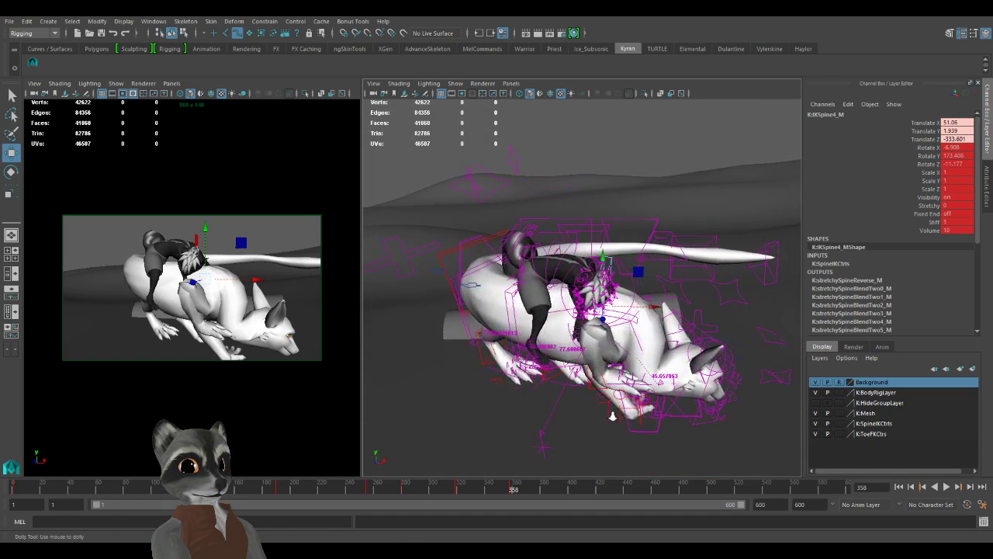
Rotate the chest control IKSpine4_M to Rotate X -0.313 at frame 358.
{"action": "left_click_drag", "start_coordinate": [611, 415], "coordinate": [635, 415], "text": "alt"}
{"action": "key", "text": "e"}
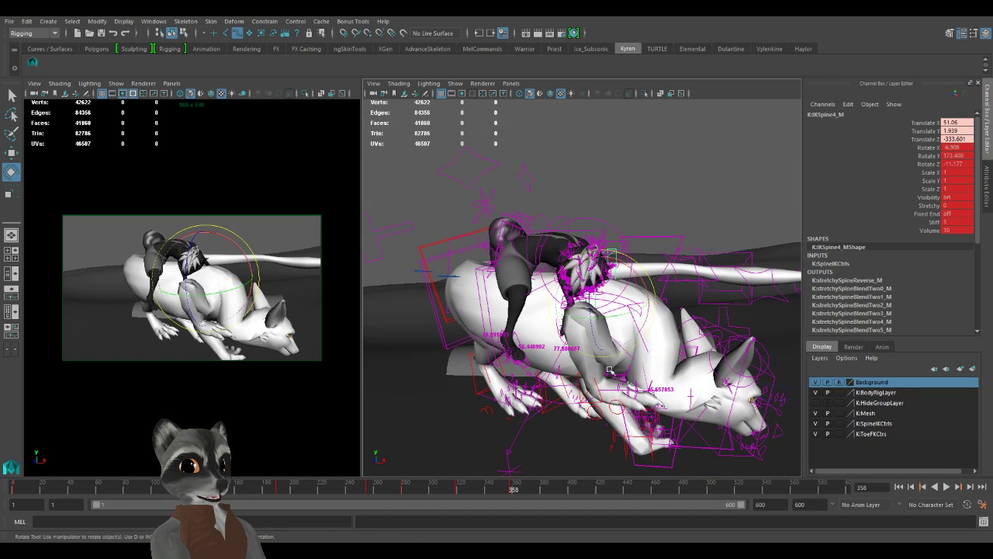
{"action": "mouse_move", "coordinate": [643, 284]}
{"action": "left_mouse_down"}
{"action": "mouse_move", "coordinate": [651, 309]}
{"action": "mouse_move", "coordinate": [647, 298]}
{"action": "left_mouse_up"}
{"action": "key", "text": "w"}
Raise the chest control IKSpine4_M to Translate 54.454, 31.629 and -351.812, and key it at frame 358.
{"action": "left_click_drag", "start_coordinate": [650, 356], "coordinate": [635, 345], "text": "alt"}
{"action": "right_click_drag", "start_coordinate": [635, 345], "coordinate": [578, 311], "text": "alt"}
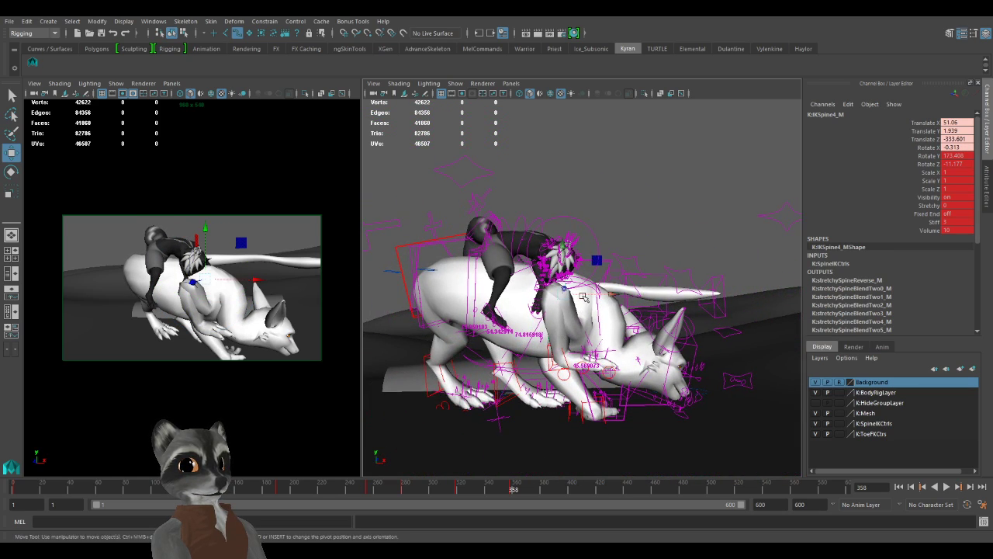
{"action": "left_click_drag", "start_coordinate": [569, 288], "coordinate": [586, 245]}
{"action": "left_click_drag", "start_coordinate": [433, 287], "coordinate": [499, 310], "text": "alt"}
{"action": "right_click_drag", "start_coordinate": [499, 310], "coordinate": [512, 334], "text": "alt"}
{"action": "left_click_drag", "start_coordinate": [512, 335], "coordinate": [499, 326], "text": "alt"}
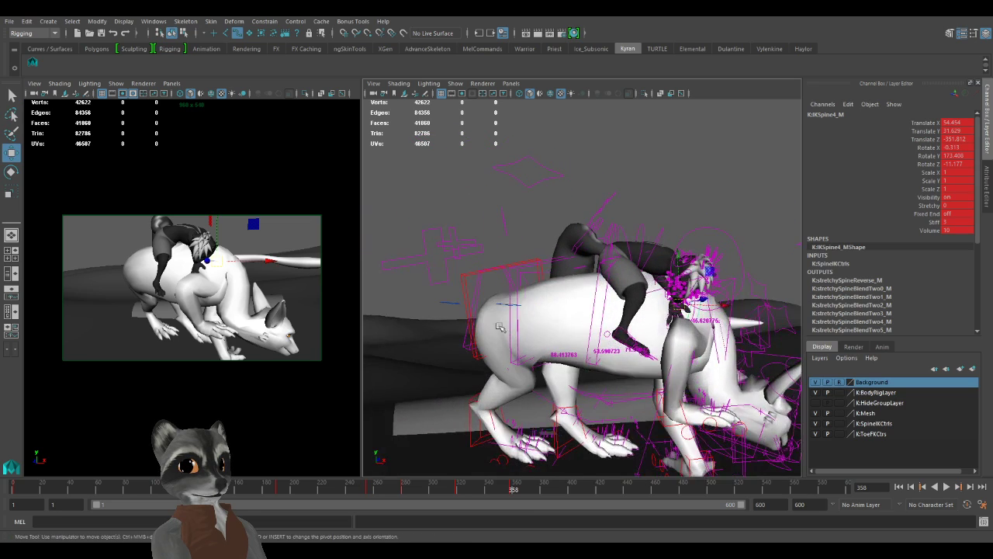
Rotate the hip-end spine control IKSpine1_M to 149.326, 30.471 and 174.874, and key it at frame 358.
{"action": "left_click", "coordinate": [462, 286]}
{"action": "left_click_drag", "start_coordinate": [577, 331], "coordinate": [613, 385], "text": "alt"}
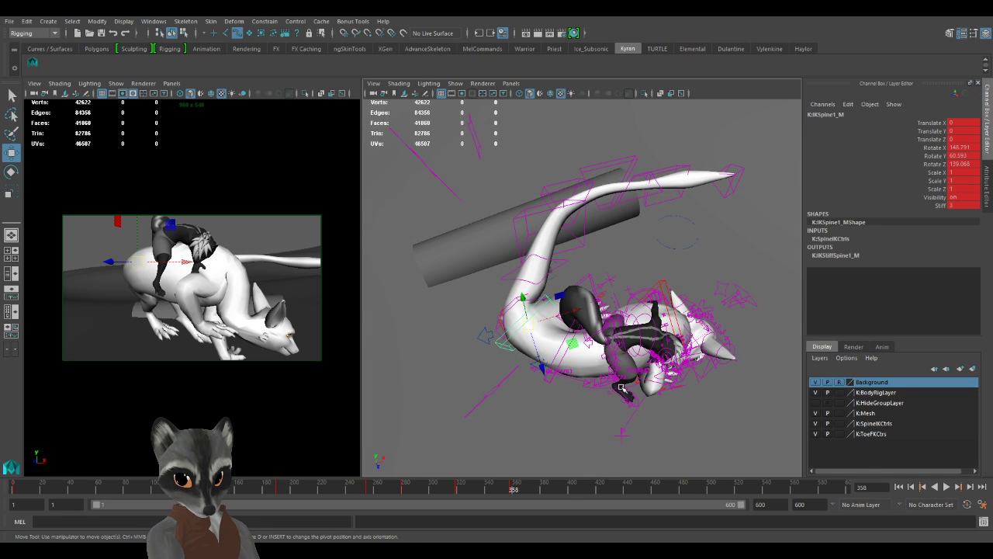
{"action": "key", "text": "w"}
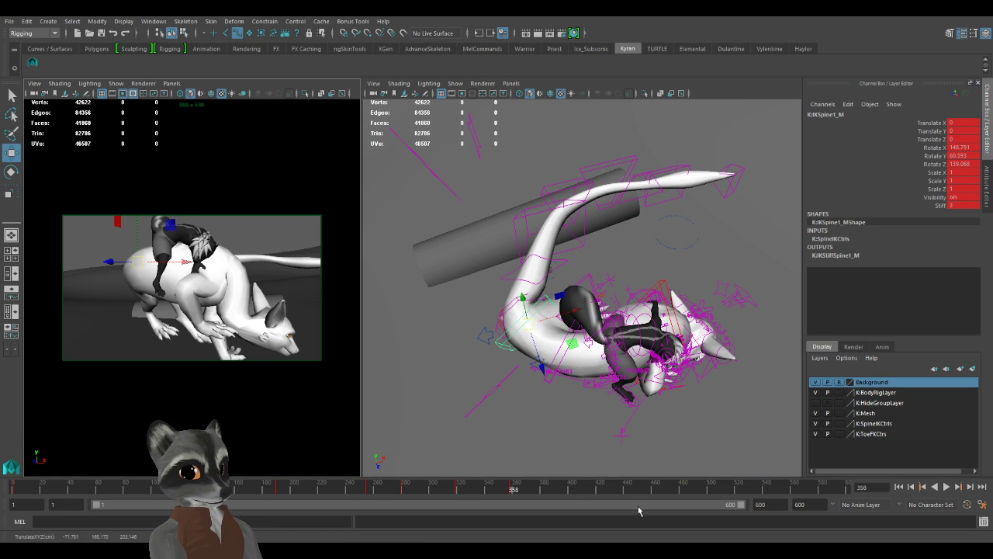
{"action": "key", "text": "comma"}
{"action": "key", "text": "period"}
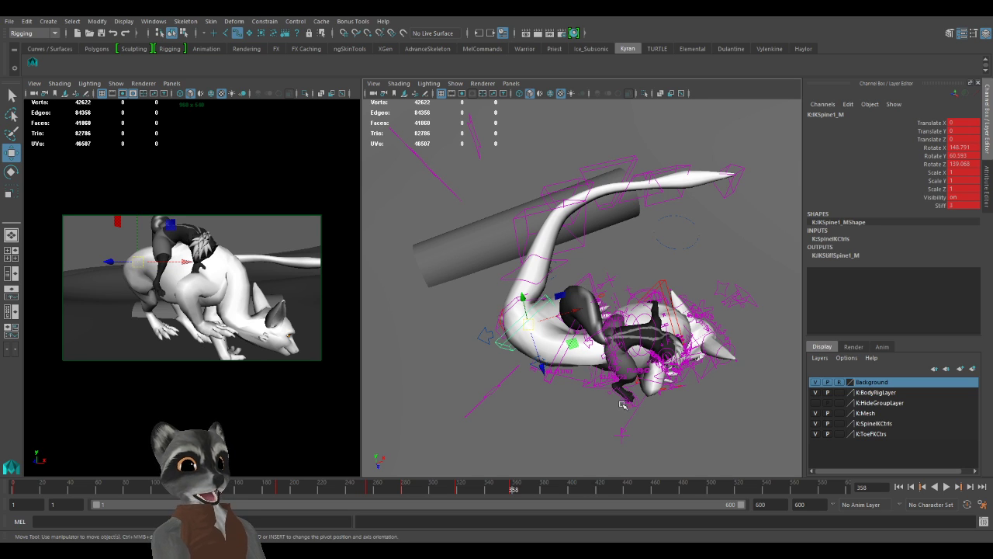
{"action": "left_click_drag", "start_coordinate": [622, 404], "coordinate": [592, 384], "text": "alt"}
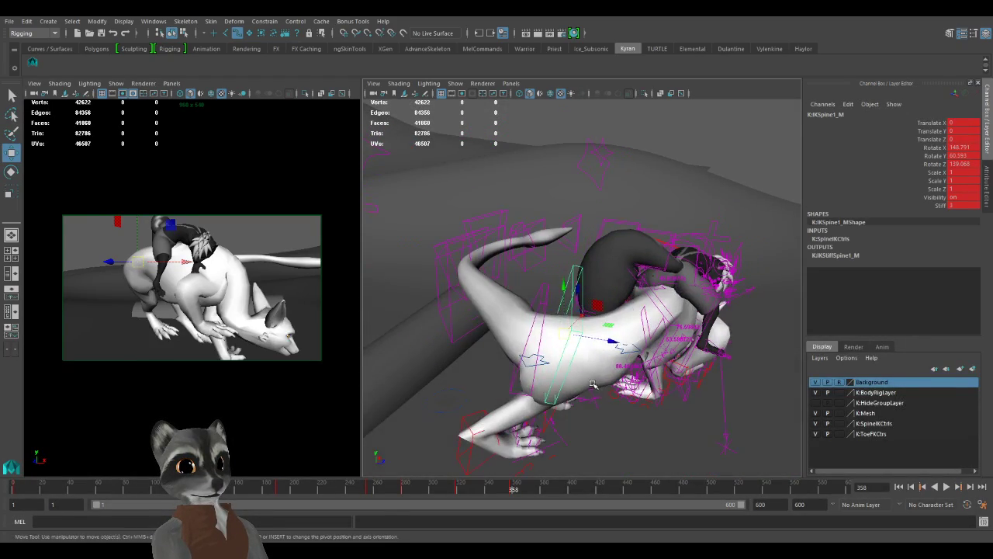
{"action": "key", "text": "e"}
{"action": "left_click_drag", "start_coordinate": [610, 350], "coordinate": [507, 330]}
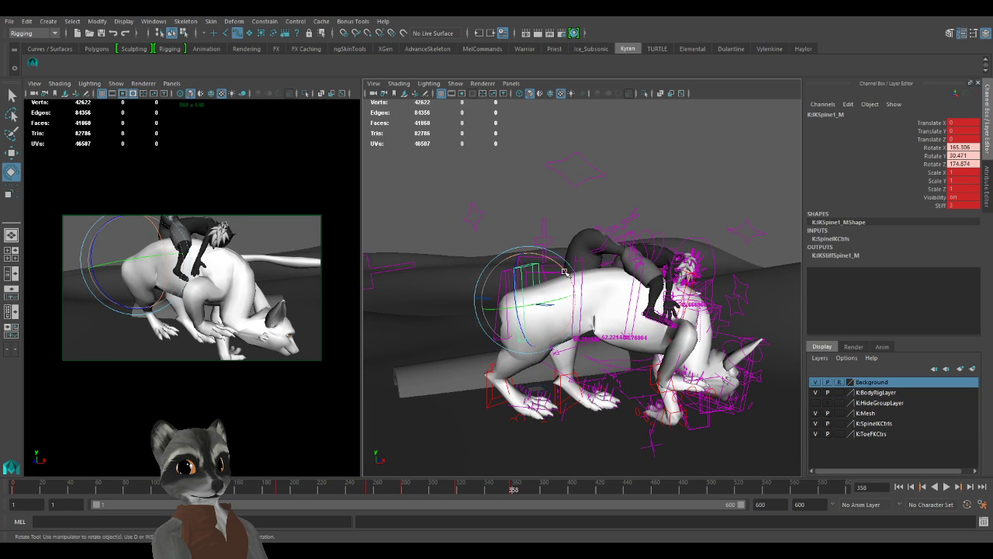
{"action": "mouse_move", "coordinate": [564, 271]}
{"action": "left_mouse_down"}
{"action": "mouse_move", "coordinate": [568, 286]}
{"action": "mouse_move", "coordinate": [559, 260]}
{"action": "left_mouse_up"}
{"action": "left_click_drag", "start_coordinate": [603, 300], "coordinate": [601, 297], "text": "alt"}
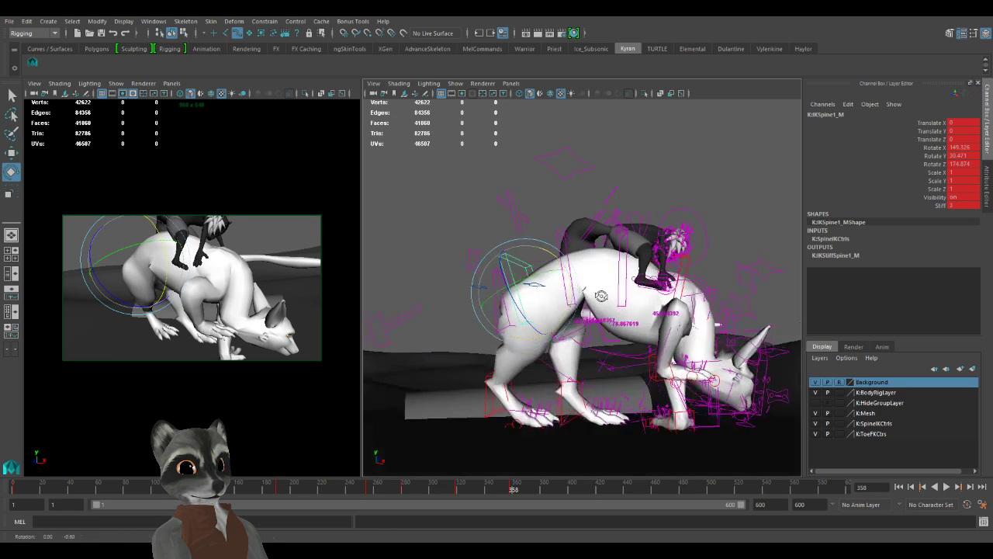
Move the right hind leg control IKLeg_R to Translate X -365.137 and Z 374.608 at frame 358.
{"action": "right_click_drag", "start_coordinate": [601, 297], "coordinate": [650, 315], "text": "alt"}
{"action": "left_click_drag", "start_coordinate": [640, 313], "coordinate": [554, 383], "text": "alt"}
{"action": "key", "text": "w"}
{"action": "left_click", "coordinate": [509, 390]}
{"action": "right_click_drag", "start_coordinate": [554, 383], "coordinate": [626, 401], "text": "alt"}
{"action": "left_click_drag", "start_coordinate": [626, 401], "coordinate": [621, 386], "text": "alt"}
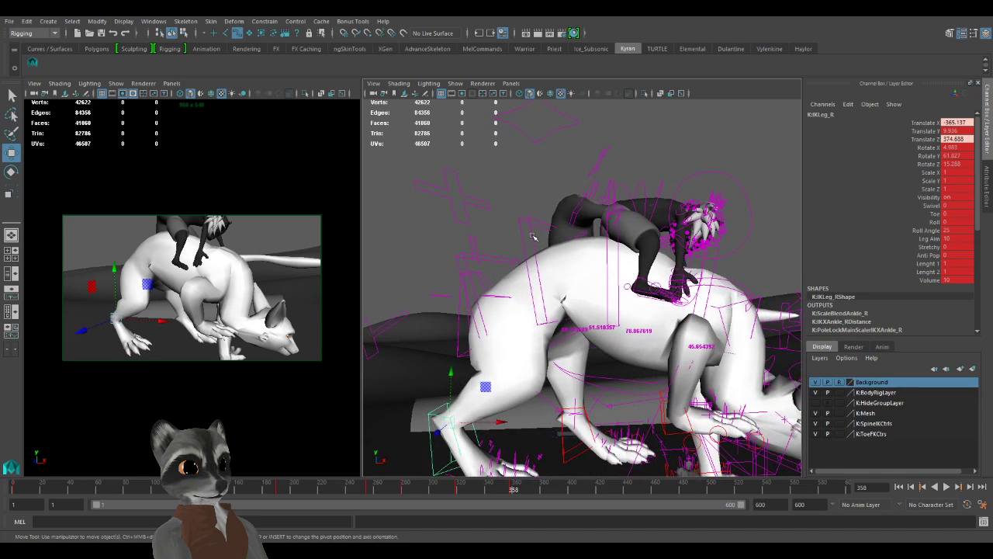
Try moving the mid-spine control IKSpine2_M at frame 358, then undo the moves.
{"action": "left_click", "coordinate": [533, 237]}
{"action": "key", "text": "e"}
{"action": "key", "text": "w"}
{"action": "left_click_drag", "start_coordinate": [557, 277], "coordinate": [576, 324]}
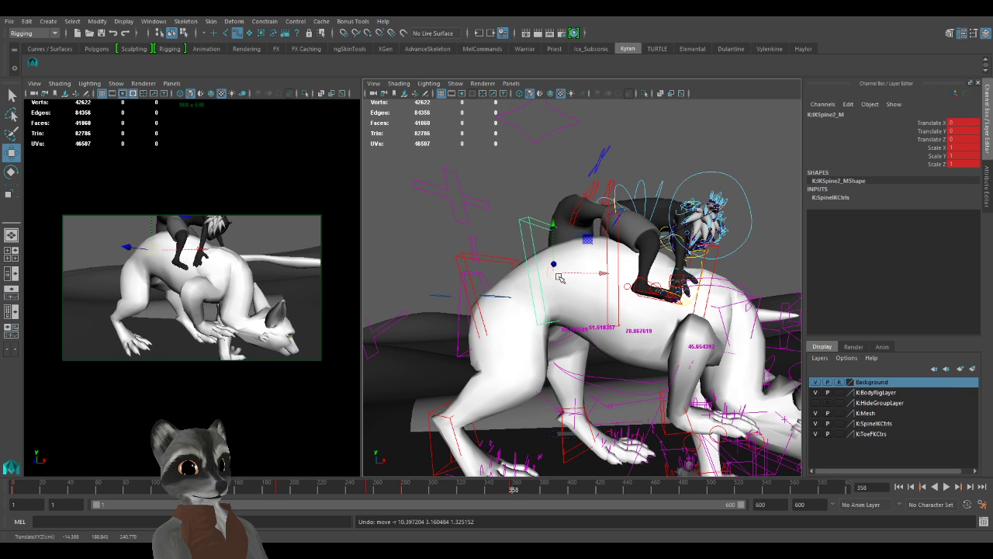
{"action": "left_click_drag", "start_coordinate": [554, 274], "coordinate": [497, 297]}
{"action": "key", "text": "ctrl+z"}
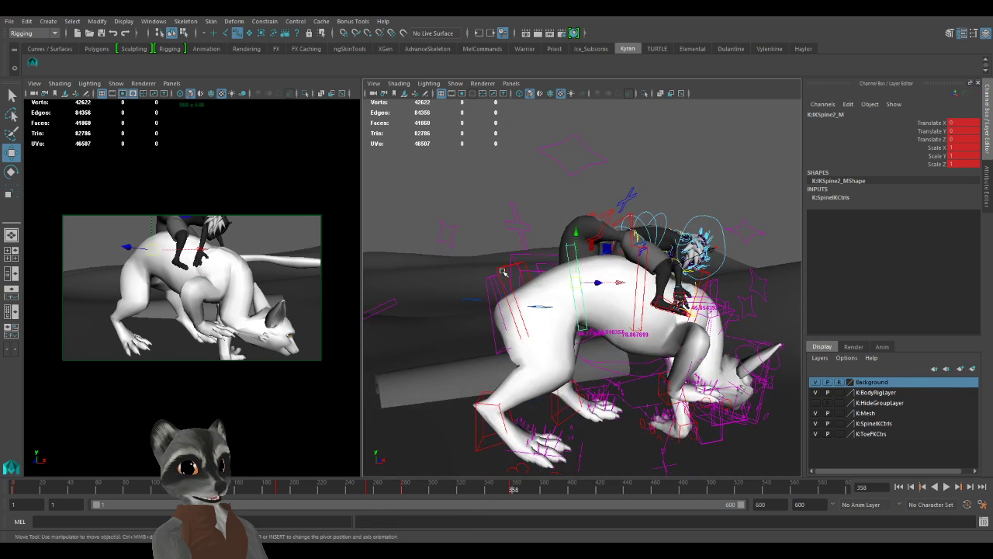
Rotate the hip-end spine control IKSpine1_M to 153.475, 19.133 and 174.175, and key it at frame 358.
{"action": "left_click", "coordinate": [503, 271]}
{"action": "key", "text": "e"}
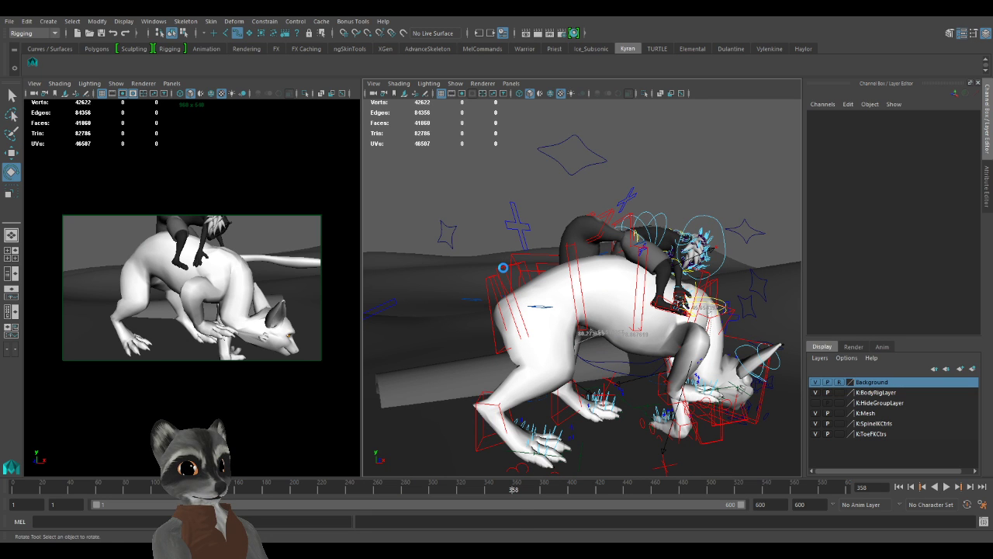
{"action": "left_click", "coordinate": [503, 268]}
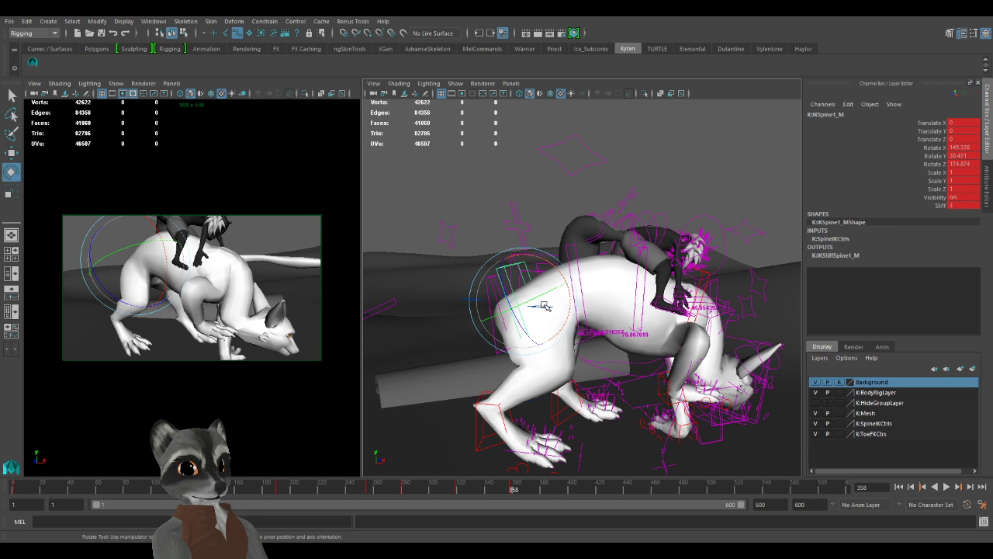
{"action": "left_click_drag", "start_coordinate": [546, 306], "coordinate": [551, 309]}
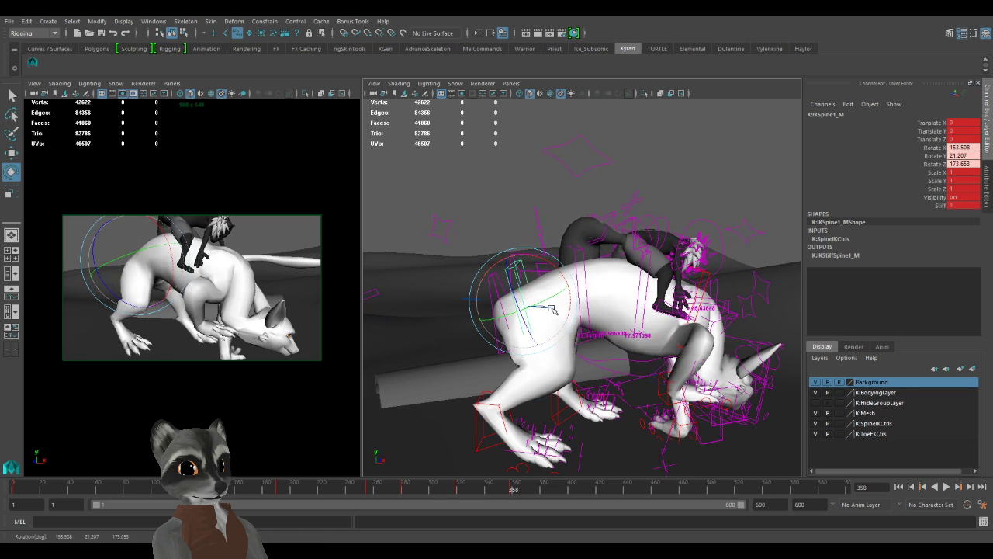
{"action": "left_click_drag", "start_coordinate": [596, 370], "coordinate": [590, 359], "text": "alt"}
{"action": "right_click_drag", "start_coordinate": [590, 359], "coordinate": [626, 368], "text": "alt"}
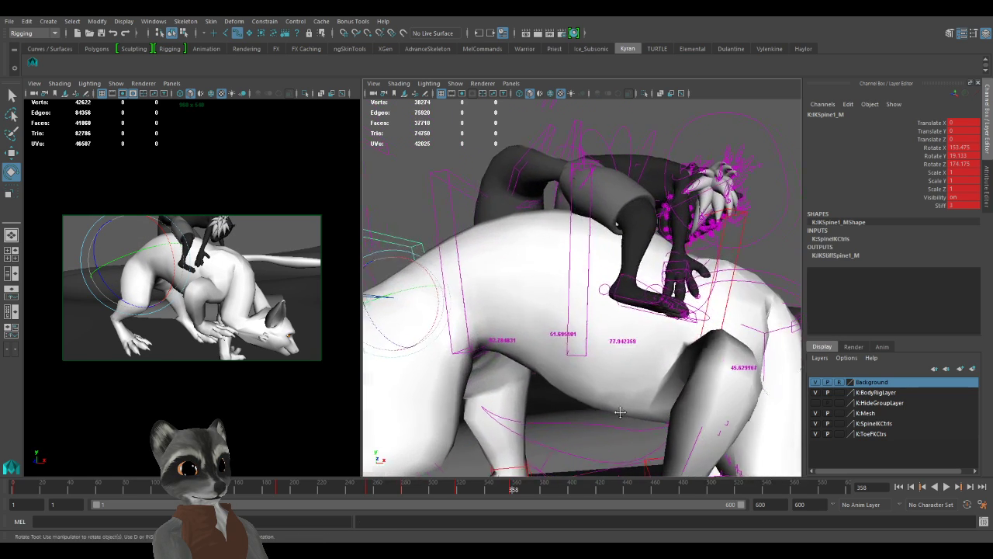
{"action": "left_click_drag", "start_coordinate": [605, 373], "coordinate": [579, 395], "text": "alt"}
Try moving the mid-spine control IKSpine3_M at frame 358, then undo the move.
{"action": "left_click", "coordinate": [596, 282]}
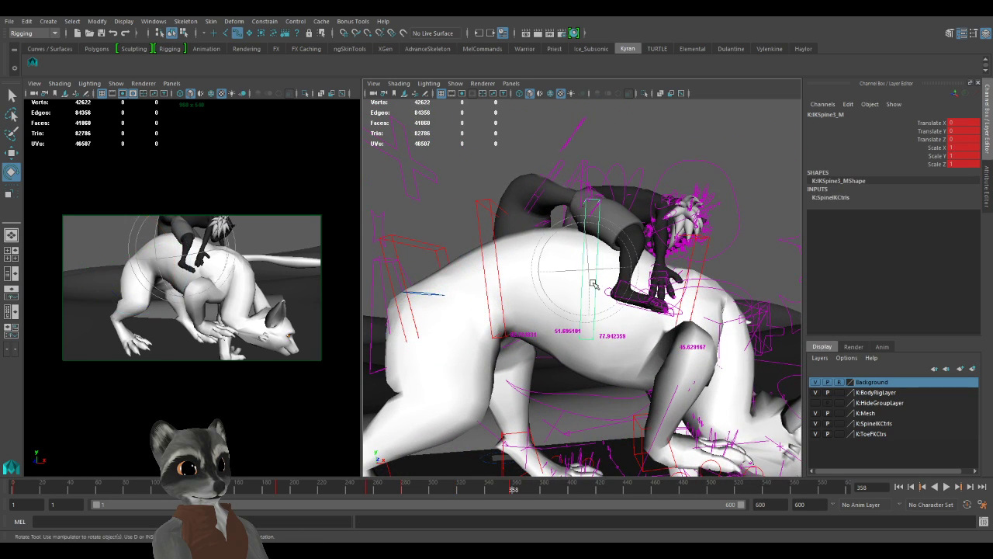
{"action": "key", "text": "w"}
{"action": "left_click_drag", "start_coordinate": [593, 289], "coordinate": [614, 318]}
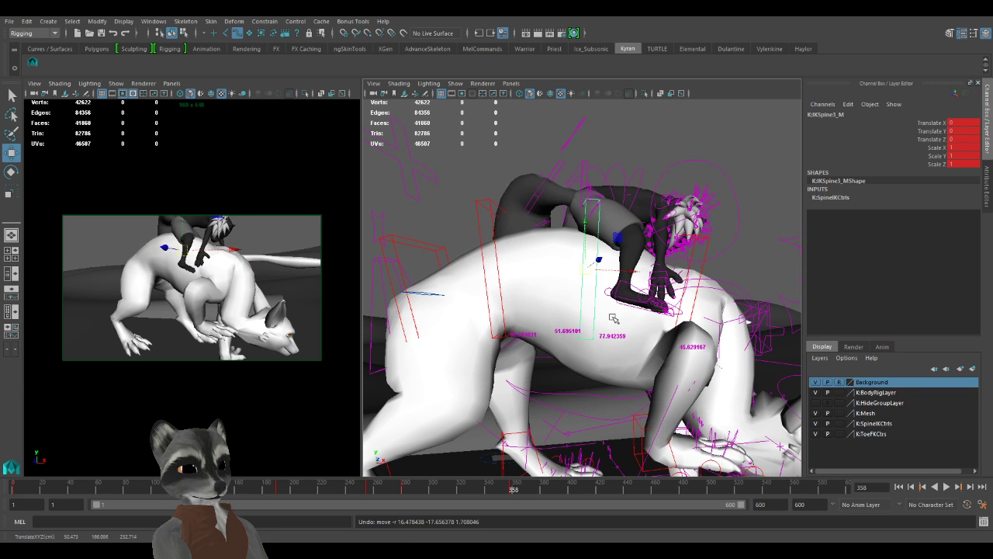
{"action": "left_click", "coordinate": [493, 210]}
{"action": "right_click_drag", "start_coordinate": [592, 363], "coordinate": [570, 359], "text": "alt"}
{"action": "left_click_drag", "start_coordinate": [570, 358], "coordinate": [578, 349], "text": "alt"}
{"action": "right_click_drag", "start_coordinate": [578, 349], "coordinate": [616, 375], "text": "alt"}
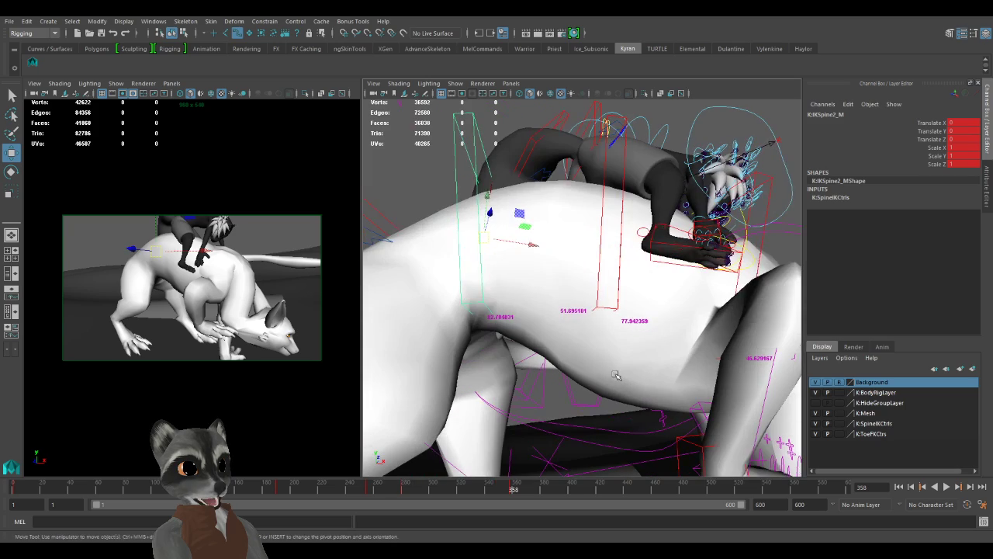
Move the tail control IKTail2_M to Translate X -477.78 and Y -49.613, and key it at frame 358.
{"action": "left_click_drag", "start_coordinate": [493, 388], "coordinate": [472, 320], "text": "alt"}
{"action": "left_click", "coordinate": [479, 296]}
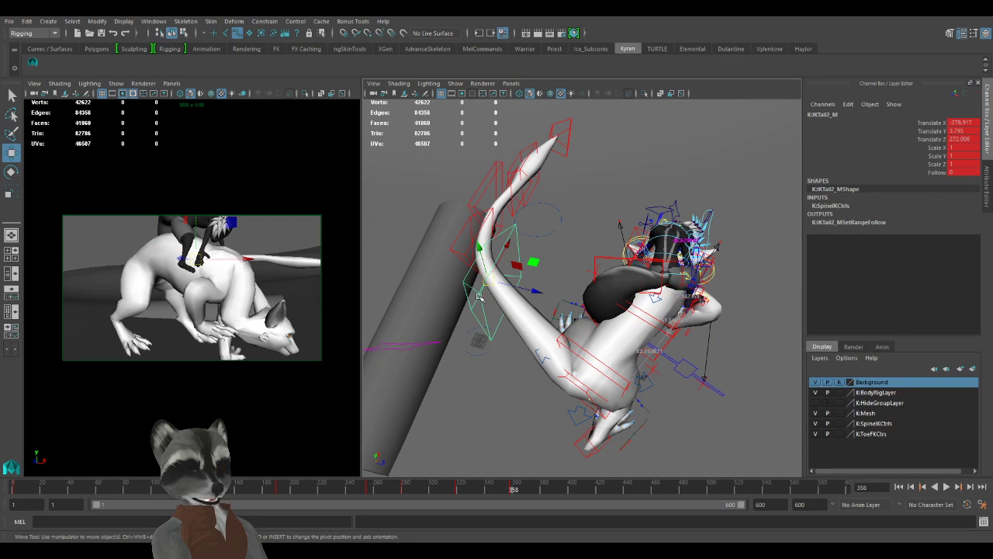
{"action": "left_click_drag", "start_coordinate": [540, 260], "coordinate": [489, 293]}
{"action": "key", "text": "s"}
{"action": "left_click_drag", "start_coordinate": [515, 233], "coordinate": [531, 265], "text": "alt"}
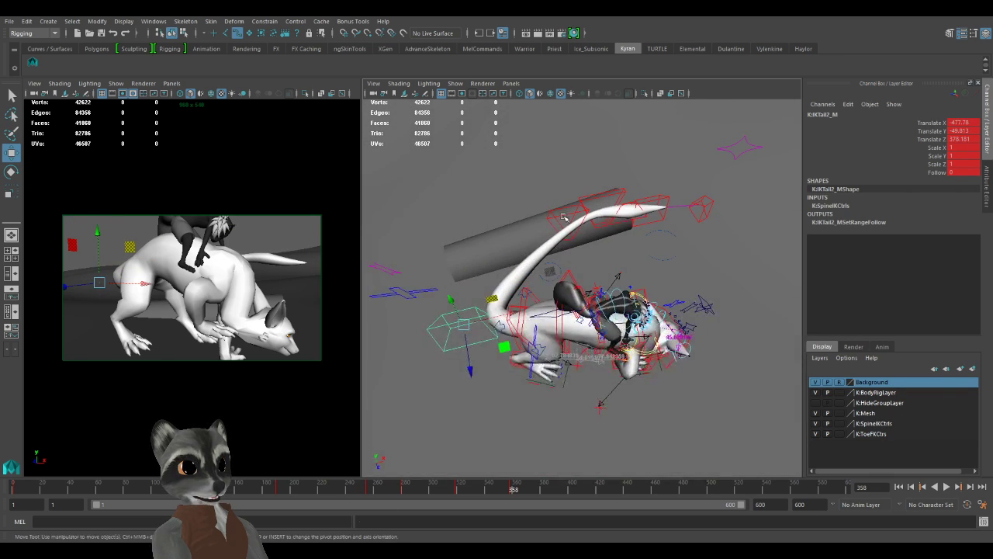
Swing the tail controls IKTail3_M to Translate X -422.787, Z 421.923 and IKTail4_M to X -373.272, Z 454.171.
{"action": "left_click", "coordinate": [573, 218]}
{"action": "left_click", "coordinate": [571, 216]}
{"action": "left_click_drag", "start_coordinate": [598, 235], "coordinate": [522, 298], "text": "alt"}
{"action": "key", "text": "s"}
{"action": "left_click", "coordinate": [631, 198]}
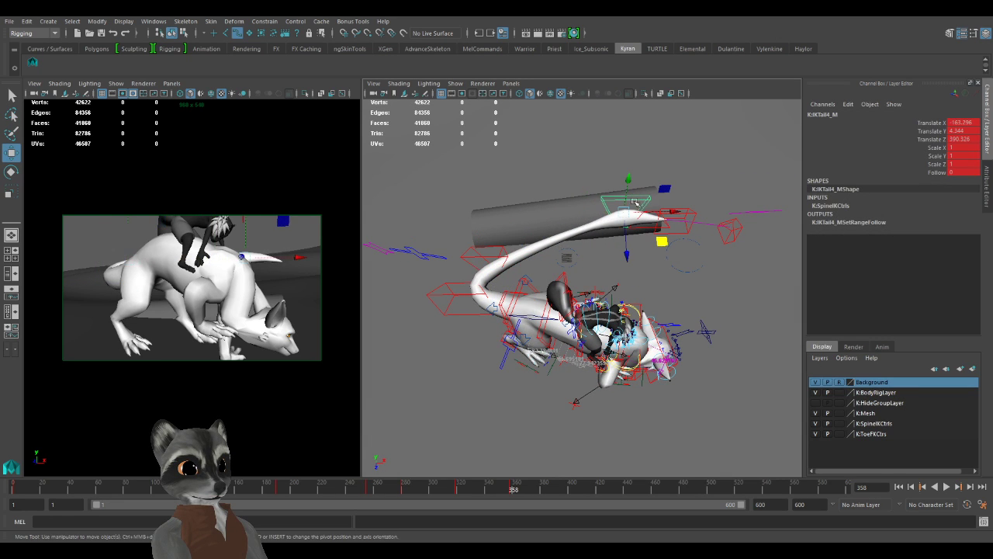
{"action": "left_click_drag", "start_coordinate": [661, 241], "coordinate": [551, 270]}
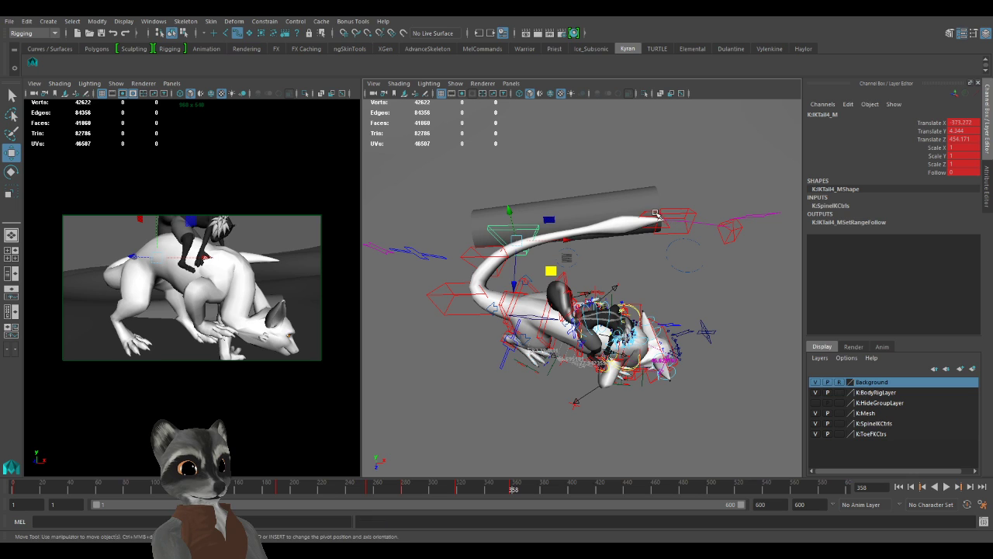
Move the tail controls IKTail5_M to Translate X -343.871, Z 520.474 and IKTail6_M to X -337.165, Z 576.63.
{"action": "left_click", "coordinate": [656, 214]}
{"action": "left_click_drag", "start_coordinate": [656, 217], "coordinate": [567, 266]}
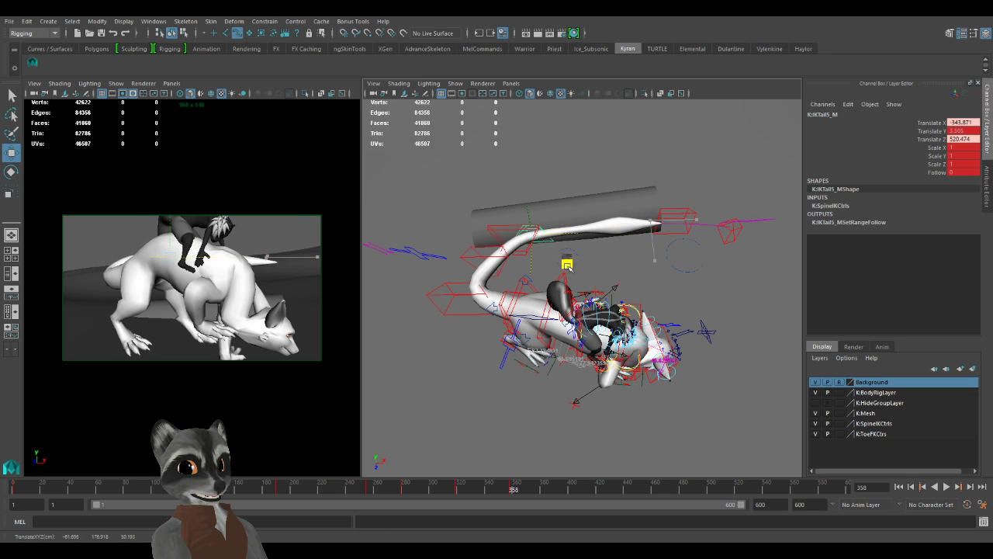
{"action": "key", "text": "s"}
{"action": "left_click", "coordinate": [682, 210]}
{"action": "left_click_drag", "start_coordinate": [713, 248], "coordinate": [578, 255]}
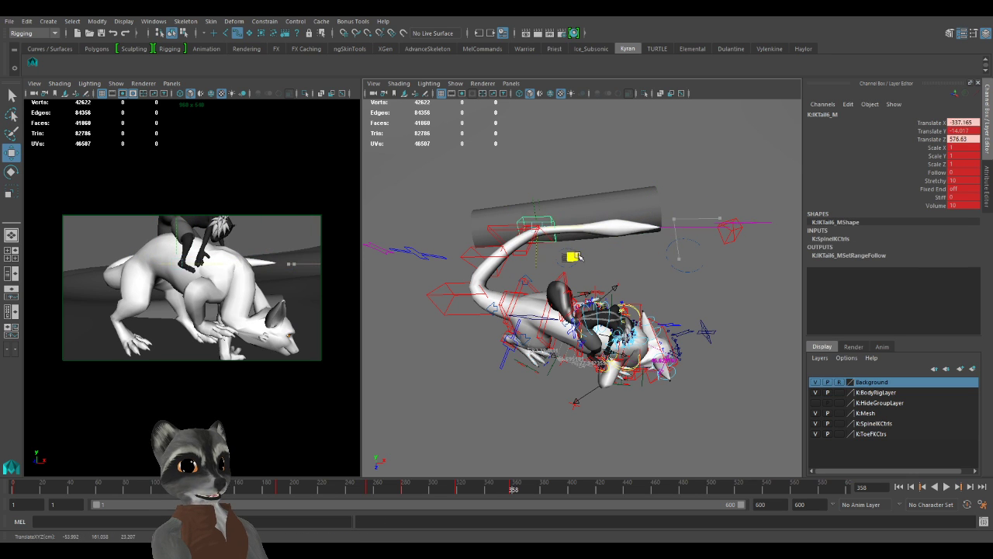
Widen the tail's bend by moving IKTail3_M, IKTail4_M and IKTail5_M to Translate X -453.459, -407.029 and -373.015 at frame 358.
{"action": "left_click", "coordinate": [477, 257]}
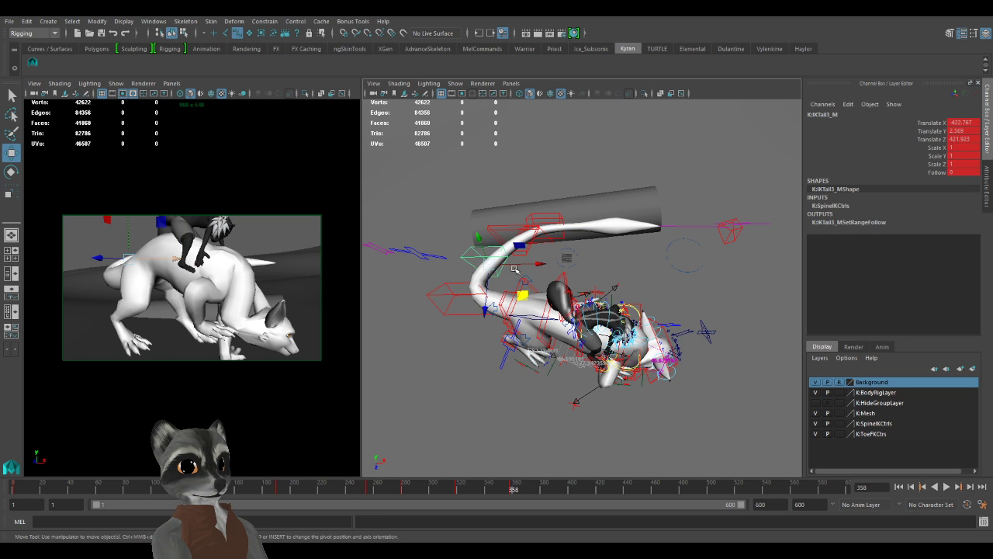
{"action": "mouse_move", "coordinate": [523, 294]}
{"action": "left_mouse_down"}
{"action": "mouse_move", "coordinate": [497, 300]}
{"action": "mouse_move", "coordinate": [505, 296]}
{"action": "left_mouse_up"}
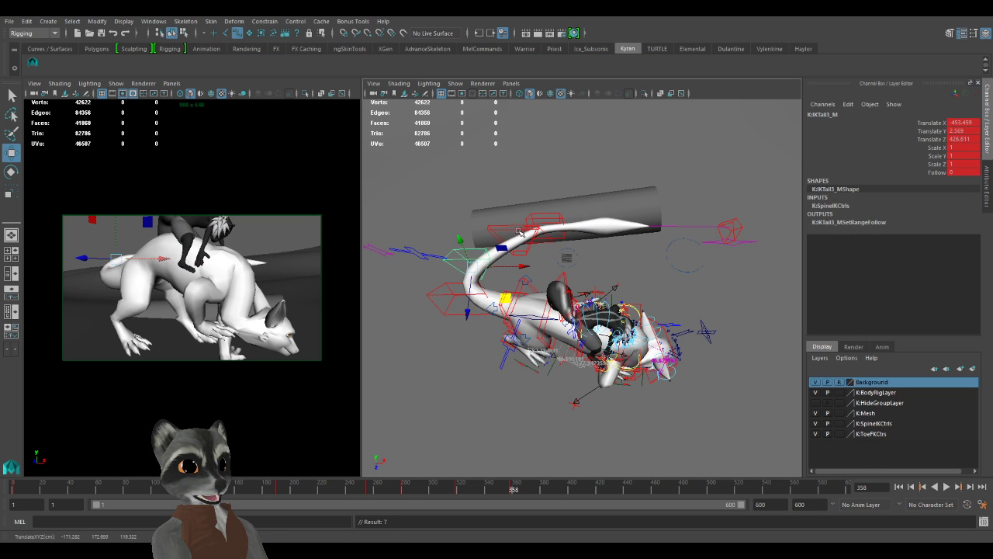
{"action": "middle_click_drag", "start_coordinate": [547, 269], "coordinate": [530, 267]}
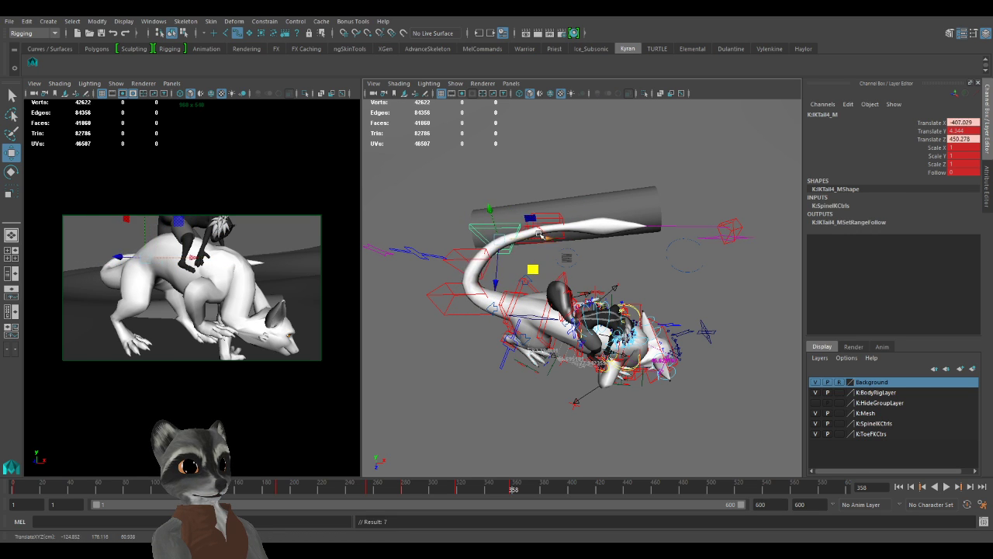
{"action": "left_click", "coordinate": [547, 234]}
{"action": "left_click_drag", "start_coordinate": [567, 268], "coordinate": [551, 261]}
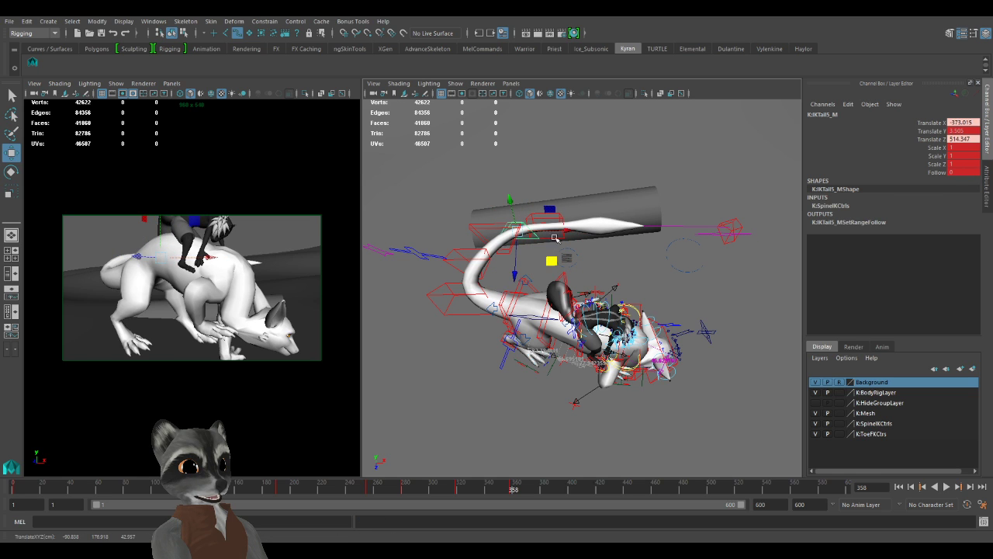
Move the tail tip control IKTail7_M to Translate X -236.068, Z 641.096 and rotate it to 122.544, -81.493 and -115.275.
{"action": "left_click", "coordinate": [735, 230]}
{"action": "middle_click_drag", "start_coordinate": [773, 257], "coordinate": [625, 249]}
{"action": "key", "text": "e"}
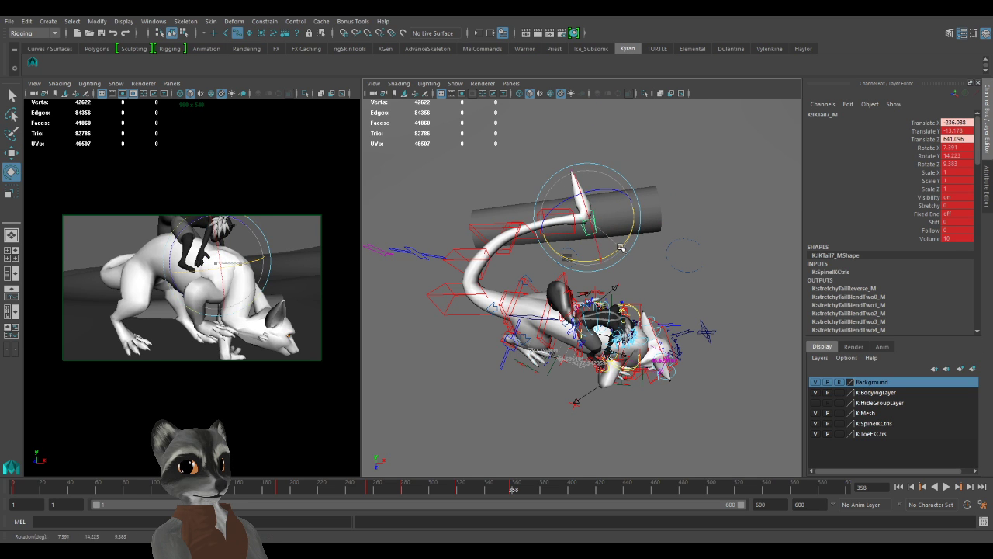
{"action": "left_click_drag", "start_coordinate": [621, 248], "coordinate": [559, 211]}
{"action": "key", "text": "w"}
Lower the tail tip control IKTail7_M to Translate -174.433, -59.11 and 633.55 at frame 358.
{"action": "right_click_drag", "start_coordinate": [559, 211], "coordinate": [625, 257], "text": "alt"}
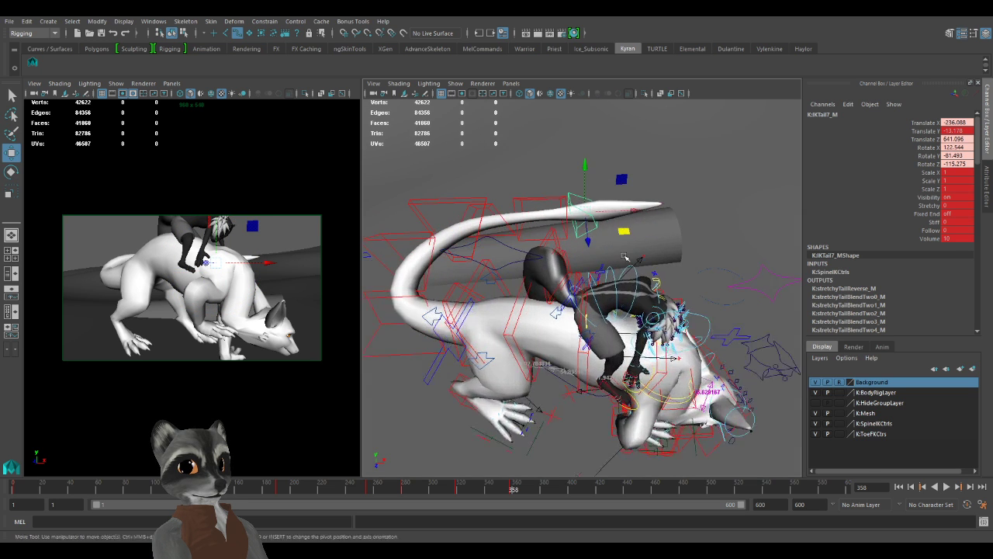
{"action": "middle_click_drag", "start_coordinate": [625, 257], "coordinate": [624, 291], "text": "alt"}
{"action": "left_click_drag", "start_coordinate": [624, 291], "coordinate": [629, 294], "text": "alt"}
{"action": "left_click_drag", "start_coordinate": [623, 235], "coordinate": [564, 262]}
{"action": "right_click_drag", "start_coordinate": [692, 303], "coordinate": [690, 326], "text": "alt"}
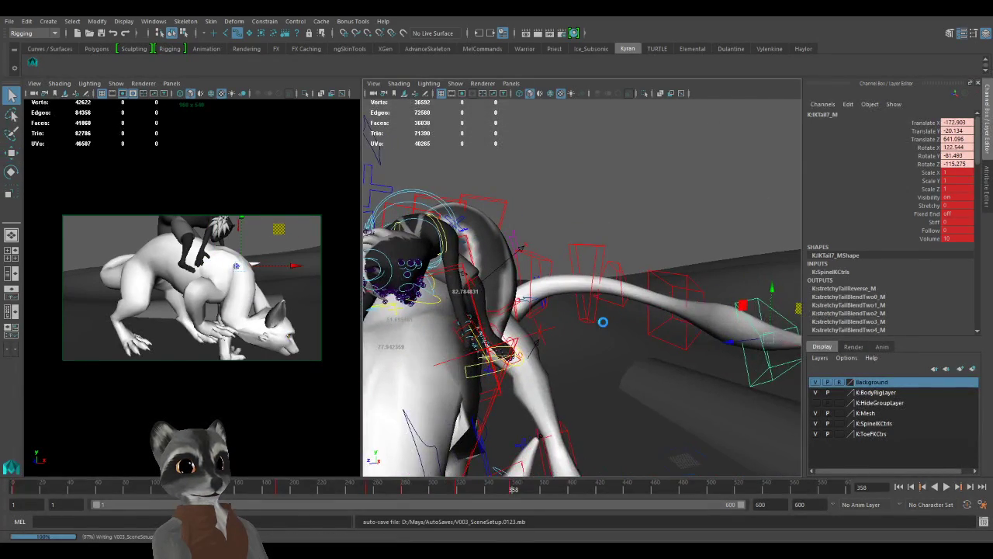
{"action": "left_click_drag", "start_coordinate": [600, 321], "coordinate": [686, 373], "text": "alt"}
{"action": "right_click_drag", "start_coordinate": [683, 371], "coordinate": [442, 351], "text": "alt"}
{"action": "left_click_drag", "start_coordinate": [443, 351], "coordinate": [412, 355], "text": "alt"}
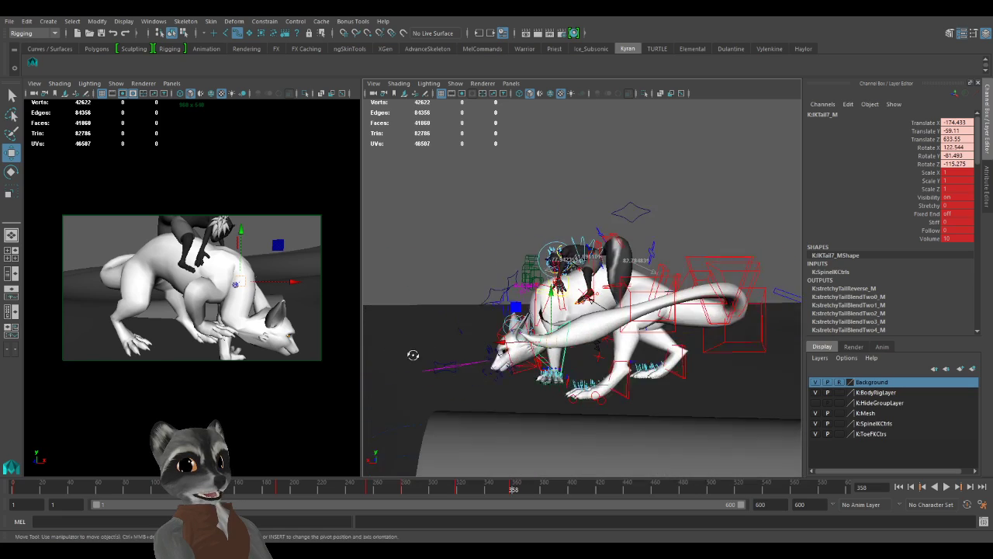
Set the tail tip control IKTail7_M to Rotate X 77.62, and key it at frame 358.
{"action": "right_click_drag", "start_coordinate": [412, 354], "coordinate": [533, 378], "text": "alt"}
{"action": "key", "text": "e"}
{"action": "left_click_drag", "start_coordinate": [527, 339], "coordinate": [721, 352]}
{"action": "key", "text": "w"}
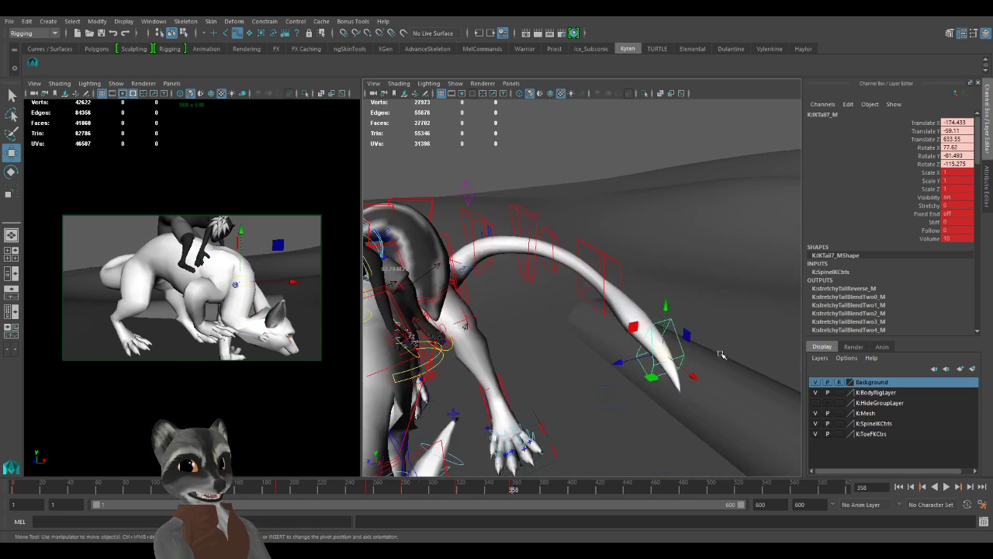
{"action": "key", "text": "s"}
Smooth the tail's arc by moving IKTail5_M to Translate X -355.783 and Z 494.795, and key it.
{"action": "left_click", "coordinate": [601, 252]}
{"action": "left_click_drag", "start_coordinate": [585, 288], "coordinate": [613, 302], "text": "alt"}
{"action": "left_click", "coordinate": [538, 266]}
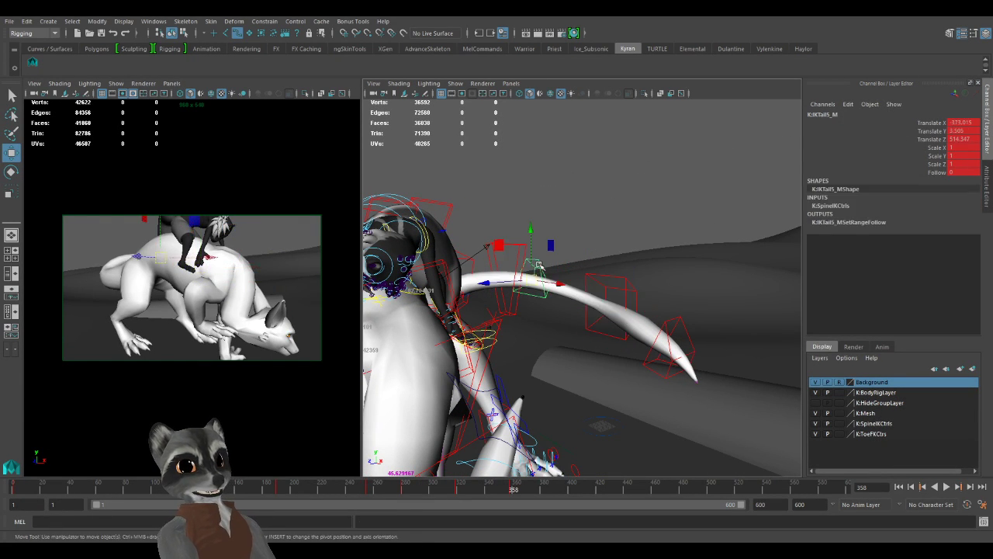
{"action": "left_click_drag", "start_coordinate": [537, 280], "coordinate": [557, 290]}
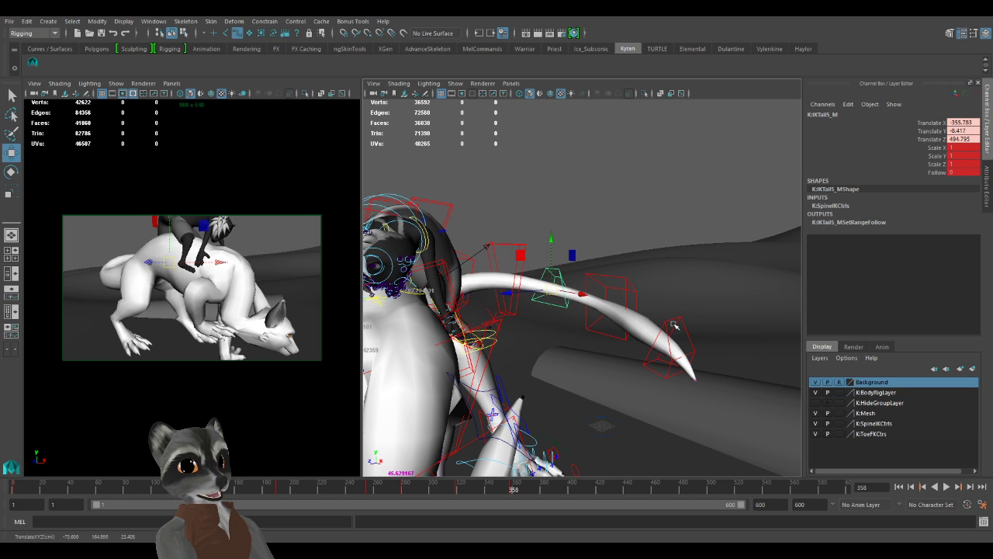
{"action": "left_click_drag", "start_coordinate": [673, 325], "coordinate": [599, 341], "text": "alt"}
Adjust the tail base controls IKTail2_M, IKTail3_M and IKTail4_M, bringing IKTail4_M to Translate -406.144, -3.73 and 439.377, and key them.
{"action": "left_click_drag", "start_coordinate": [550, 304], "coordinate": [565, 344], "text": "alt"}
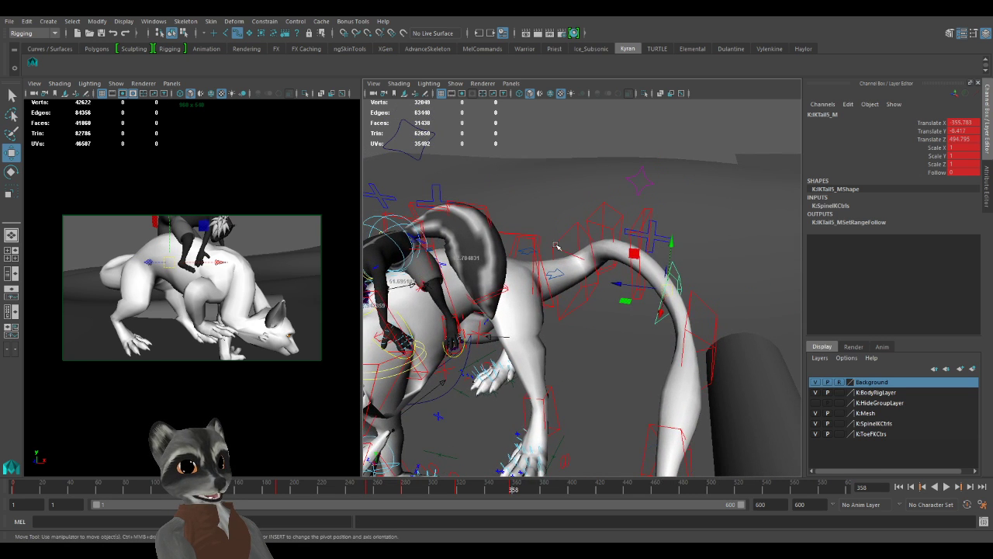
{"action": "left_click", "coordinate": [560, 259]}
{"action": "left_click_drag", "start_coordinate": [583, 276], "coordinate": [594, 255]}
{"action": "left_click", "coordinate": [604, 224]}
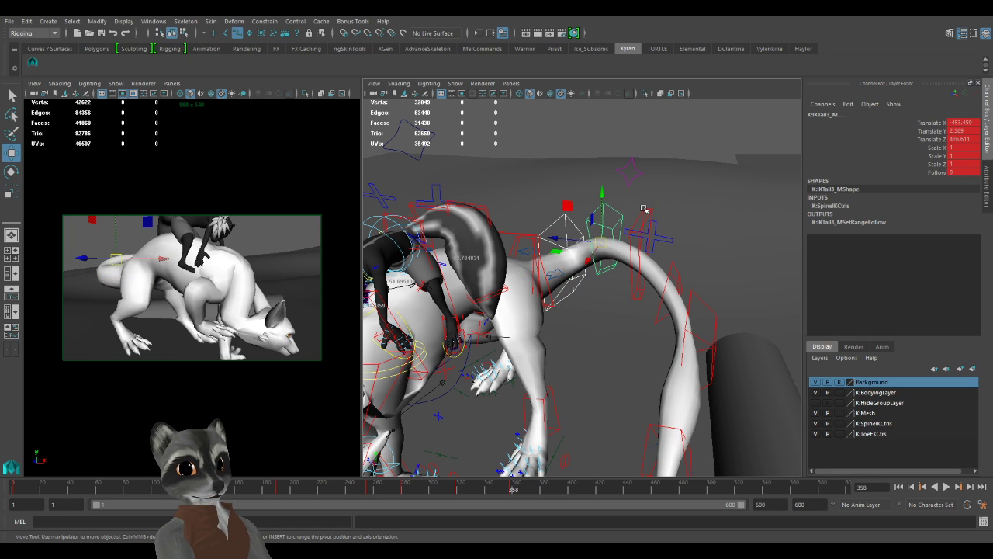
{"action": "left_click", "coordinate": [638, 235]}
{"action": "left_click_drag", "start_coordinate": [641, 258], "coordinate": [649, 266]}
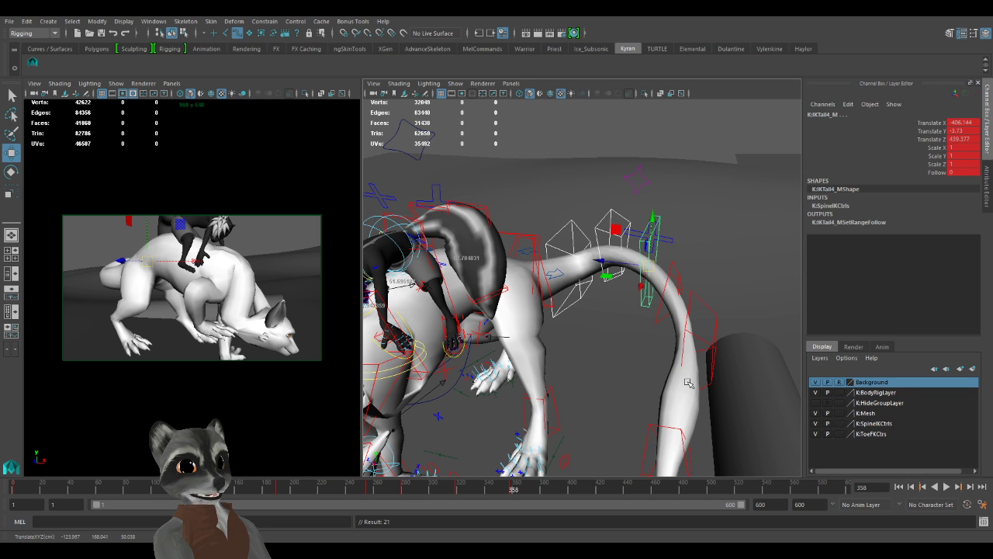
Move the tail tip control IKTail7_M to Translate -172.019, -76.552, 631.407, rotate it to 120.896, -79.05, -148.561, and key it.
{"action": "right_click_drag", "start_coordinate": [686, 392], "coordinate": [610, 327], "text": "alt"}
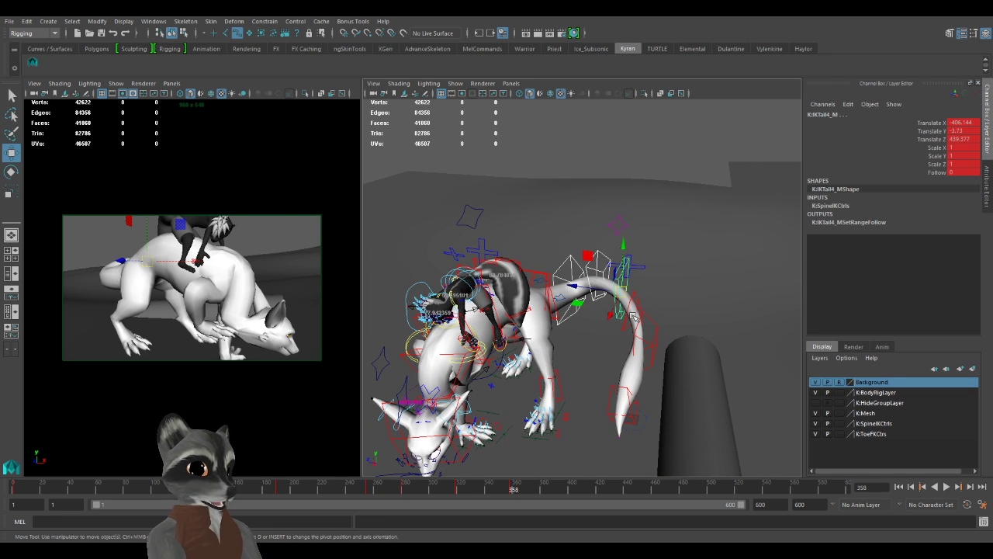
{"action": "right_click_drag", "start_coordinate": [619, 323], "coordinate": [613, 333], "text": "alt"}
{"action": "left_click_drag", "start_coordinate": [642, 345], "coordinate": [583, 334], "text": "alt"}
{"action": "right_click_drag", "start_coordinate": [584, 334], "coordinate": [458, 347], "text": "alt"}
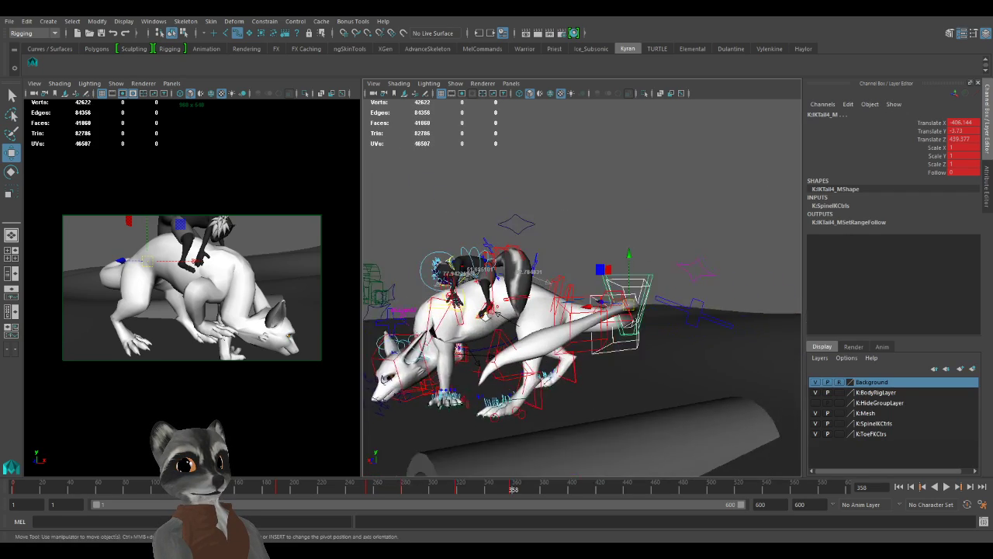
{"action": "left_click_drag", "start_coordinate": [536, 341], "coordinate": [659, 382], "text": "alt"}
{"action": "left_click", "coordinate": [464, 329]}
{"action": "key", "text": "e"}
{"action": "key", "text": "w"}
{"action": "right_click_drag", "start_coordinate": [659, 381], "coordinate": [643, 378], "text": "alt"}
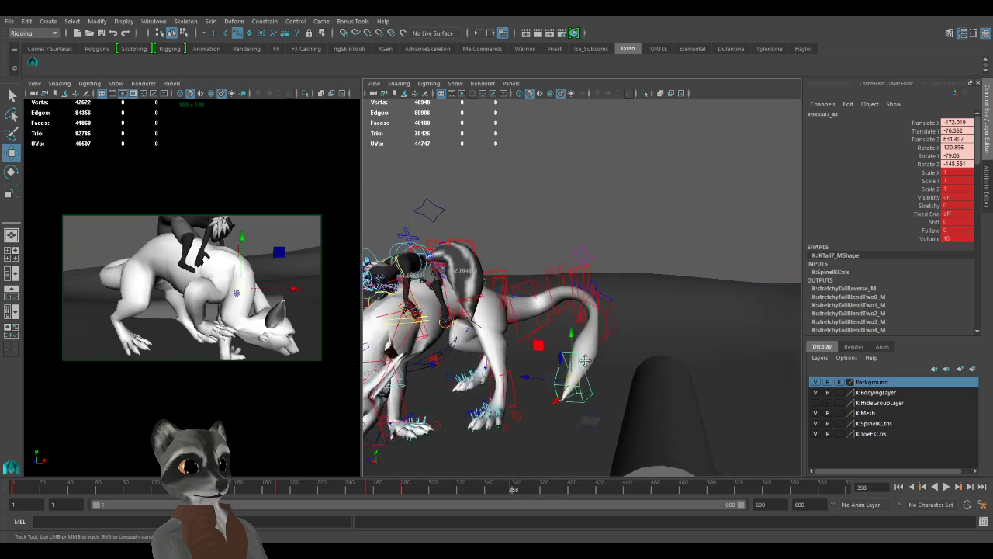
{"action": "middle_click_drag", "start_coordinate": [643, 378], "coordinate": [621, 360], "text": "alt"}
{"action": "left_click_drag", "start_coordinate": [621, 360], "coordinate": [592, 401], "text": "alt"}
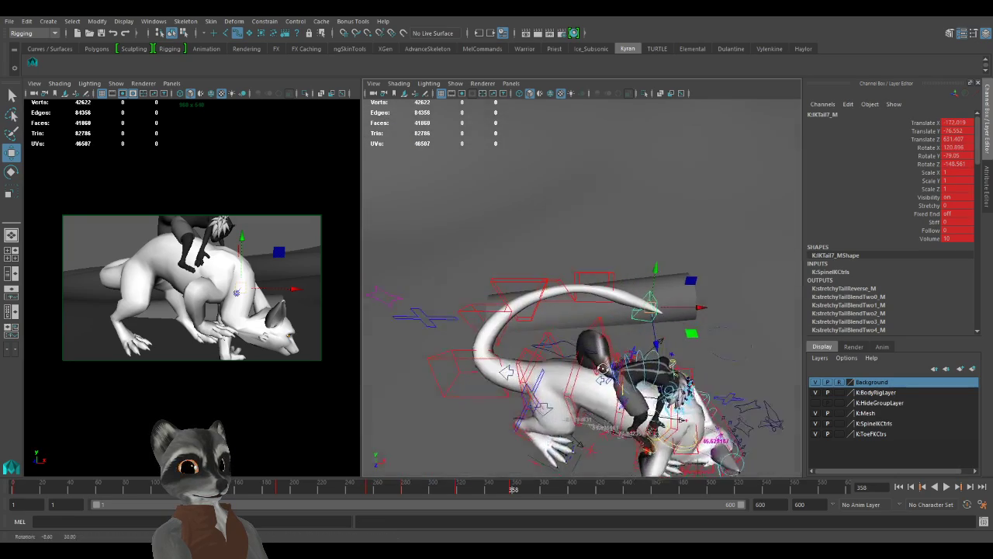
Move the tail base controls IKTail2_M and IKTail3_M together, bringing IKTail3_M to Translate X -437.055 and Z 408.065, and deselect them.
{"action": "left_click", "coordinate": [453, 355]}
{"action": "left_click_drag", "start_coordinate": [494, 372], "coordinate": [530, 332], "text": "alt"}
{"action": "right_click_drag", "start_coordinate": [529, 331], "coordinate": [627, 350], "text": "alt"}
{"action": "left_click_drag", "start_coordinate": [628, 350], "coordinate": [522, 329], "text": "alt"}
{"action": "right_click_drag", "start_coordinate": [521, 329], "coordinate": [496, 320], "text": "alt"}
{"action": "left_click_drag", "start_coordinate": [496, 320], "coordinate": [541, 334], "text": "alt"}
{"action": "left_click", "coordinate": [543, 342]}
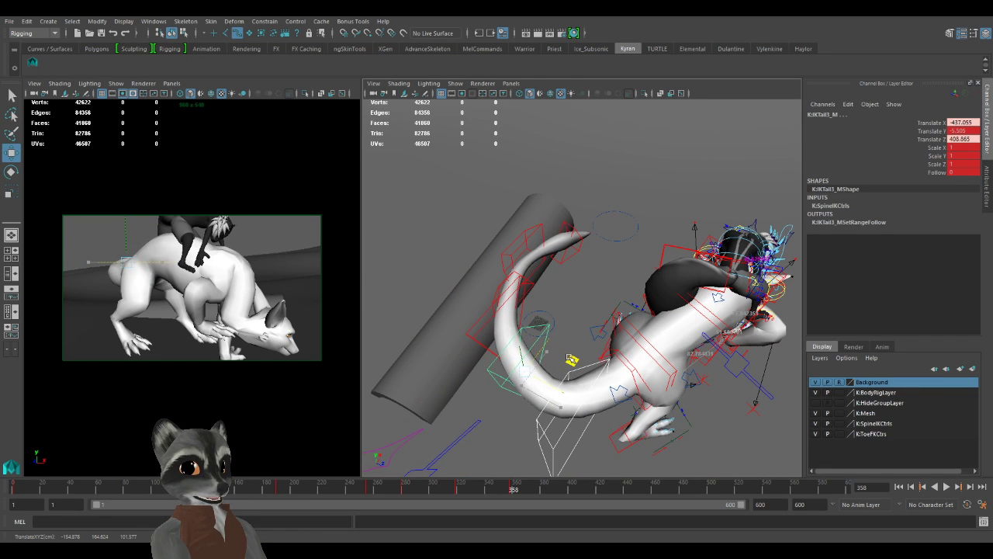
{"action": "left_click", "coordinate": [580, 324]}
Examine the creature's tail and overall crouching pose at frame 358 in the perspective view and the shot camera view.
{"action": "left_click_drag", "start_coordinate": [611, 329], "coordinate": [529, 285], "text": "alt"}
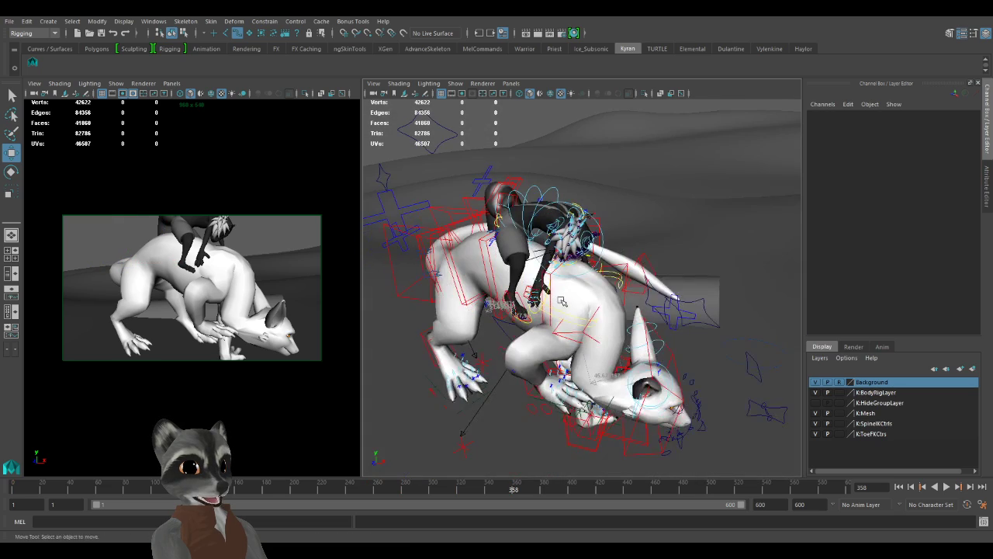
{"action": "right_click_drag", "start_coordinate": [562, 302], "coordinate": [644, 351], "text": "alt"}
{"action": "key", "text": "q"}
{"action": "key", "text": "w"}
{"action": "scroll", "coordinate": [607, 339], "scroll_direction": "down", "scroll_amount": 5}
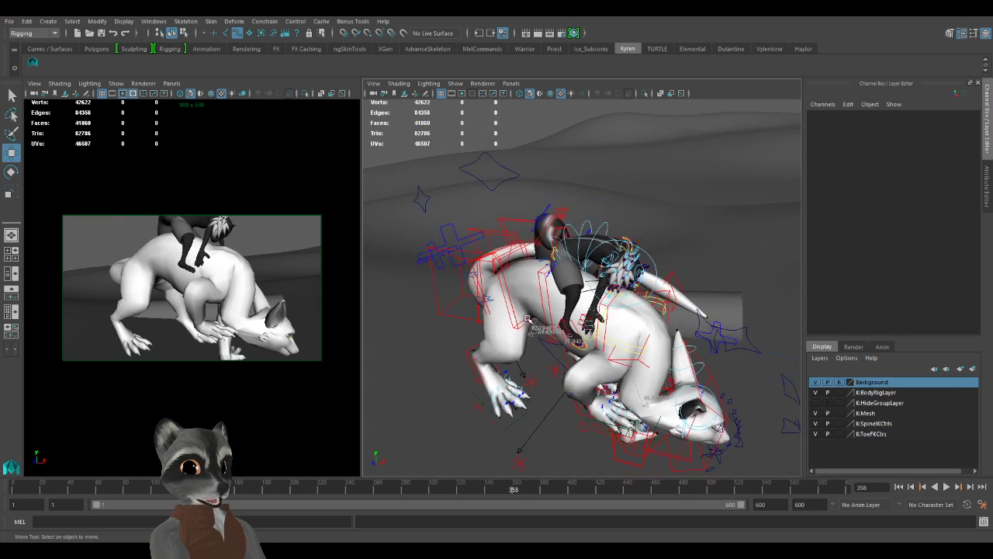
{"action": "scroll", "coordinate": [601, 341], "scroll_direction": "up", "scroll_amount": 3}
{"action": "left_click_drag", "start_coordinate": [574, 350], "coordinate": [593, 362], "text": "alt"}
{"action": "left_click", "coordinate": [332, 351]}
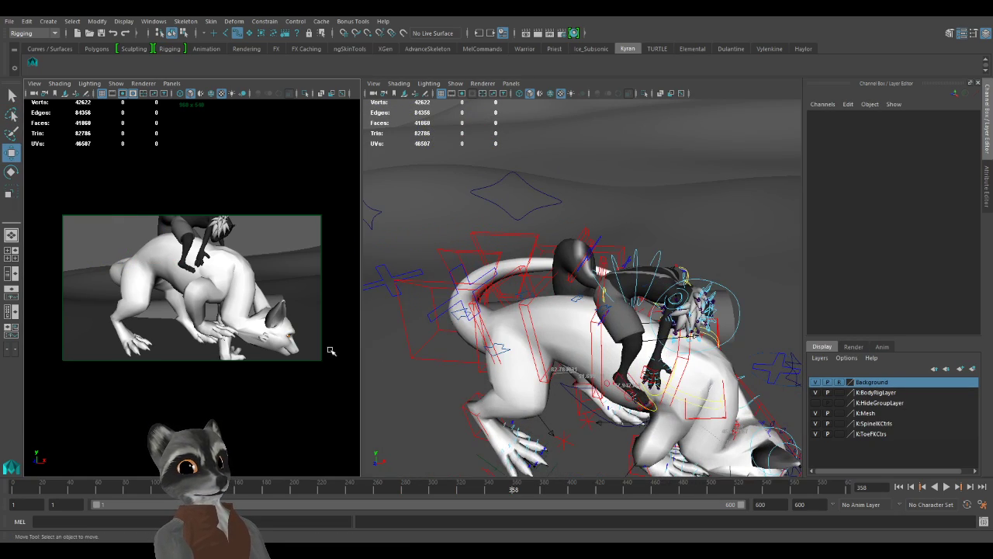
Move the spine control IKBasic2_M at the base of the creature's neck to Translate -128.829, -23.447, 152.839.
{"action": "left_click_drag", "start_coordinate": [556, 333], "coordinate": [628, 294], "text": "alt"}
{"action": "middle_click_drag", "start_coordinate": [644, 295], "coordinate": [554, 286], "text": "alt"}
{"action": "scroll", "coordinate": [554, 286], "scroll_direction": "down", "scroll_amount": 4}
{"action": "scroll", "coordinate": [554, 286], "scroll_direction": "up", "scroll_amount": 4}
{"action": "left_click_drag", "start_coordinate": [556, 288], "coordinate": [585, 266], "text": "alt"}
{"action": "left_click", "coordinate": [523, 283]}
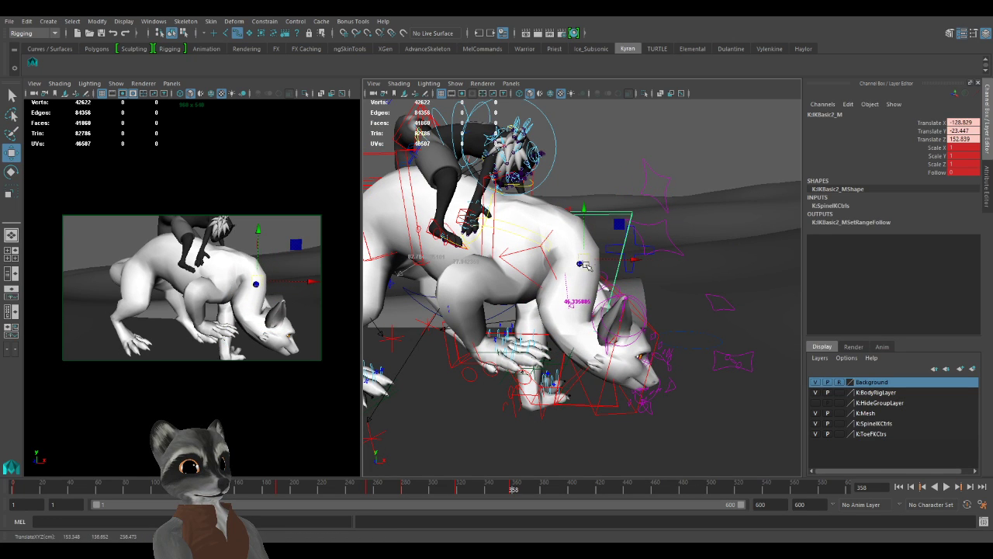
{"action": "left_click", "coordinate": [580, 396]}
{"action": "left_click", "coordinate": [579, 397]}
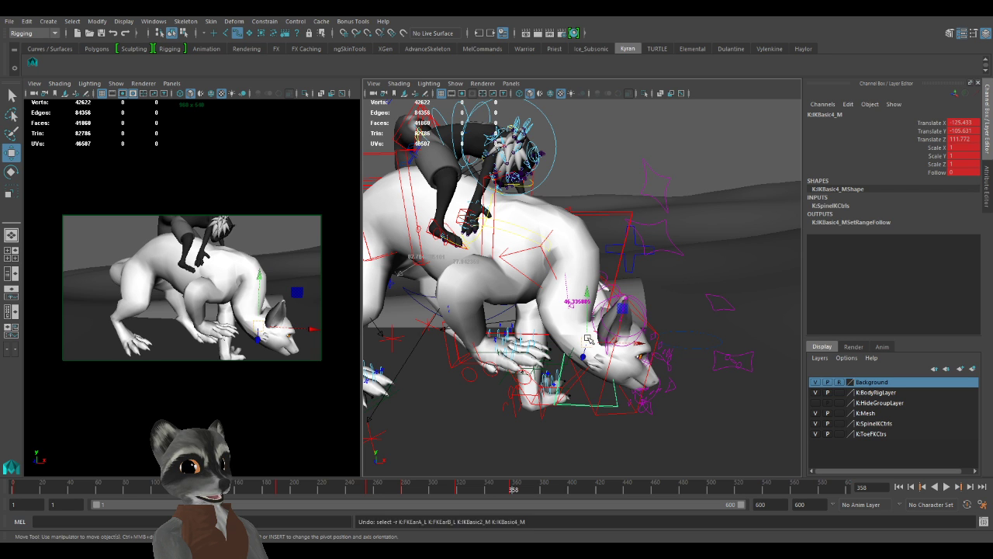
{"action": "left_click_drag", "start_coordinate": [589, 339], "coordinate": [592, 309]}
{"action": "key", "text": "ctrl+z"}
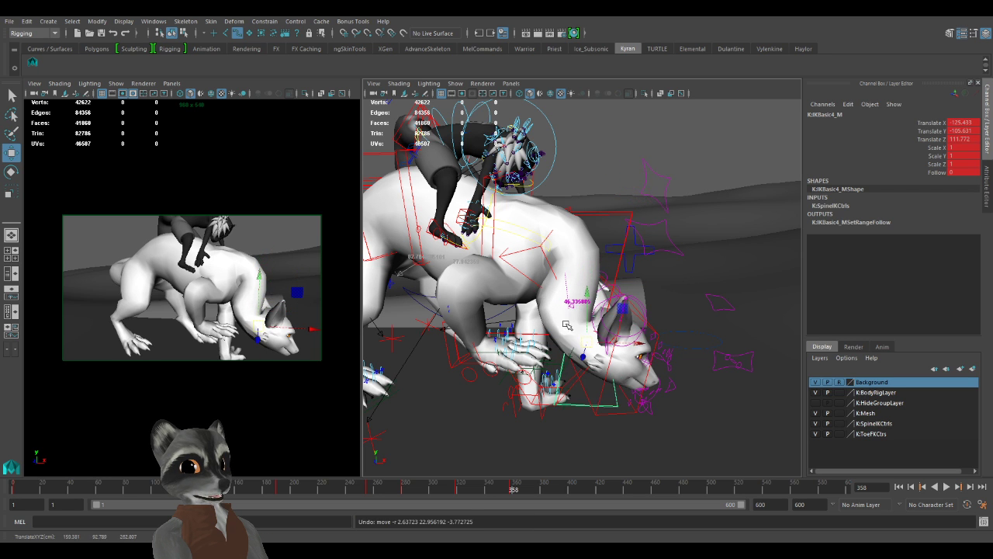
Rotate the creature's head control IKBasic5_M so the muzzle points more steeply towards the ground.
{"action": "scroll", "coordinate": [626, 455], "scroll_direction": "up", "scroll_amount": 3}
{"action": "left_click", "coordinate": [642, 471]}
{"action": "left_click_drag", "start_coordinate": [635, 458], "coordinate": [644, 385], "text": "alt"}
{"action": "left_click", "coordinate": [681, 369]}
{"action": "key", "text": "e"}
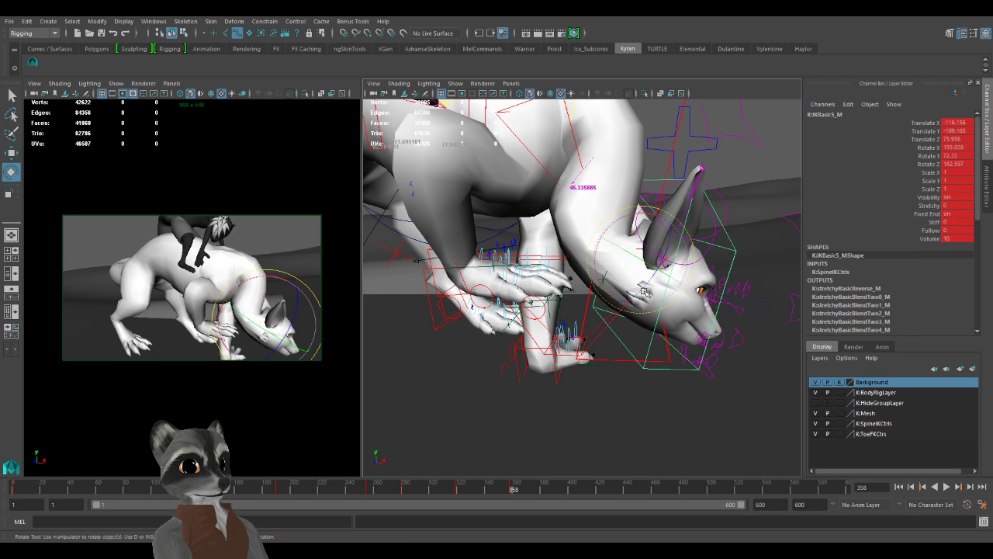
{"action": "left_click_drag", "start_coordinate": [651, 329], "coordinate": [652, 182]}
{"action": "key", "text": "w"}
Move the neck control IKBasic3_M to Translate -112.196, -51.303, 131.667.
{"action": "left_click", "coordinate": [602, 331]}
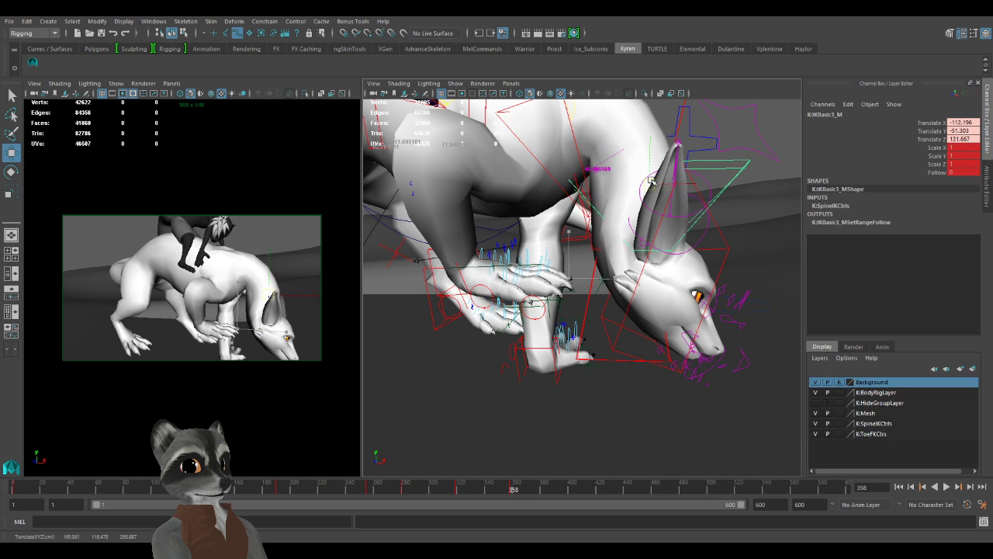
{"action": "right_click_drag", "start_coordinate": [681, 337], "coordinate": [587, 315], "text": "alt"}
{"action": "middle_click_drag", "start_coordinate": [587, 315], "coordinate": [611, 339], "text": "alt"}
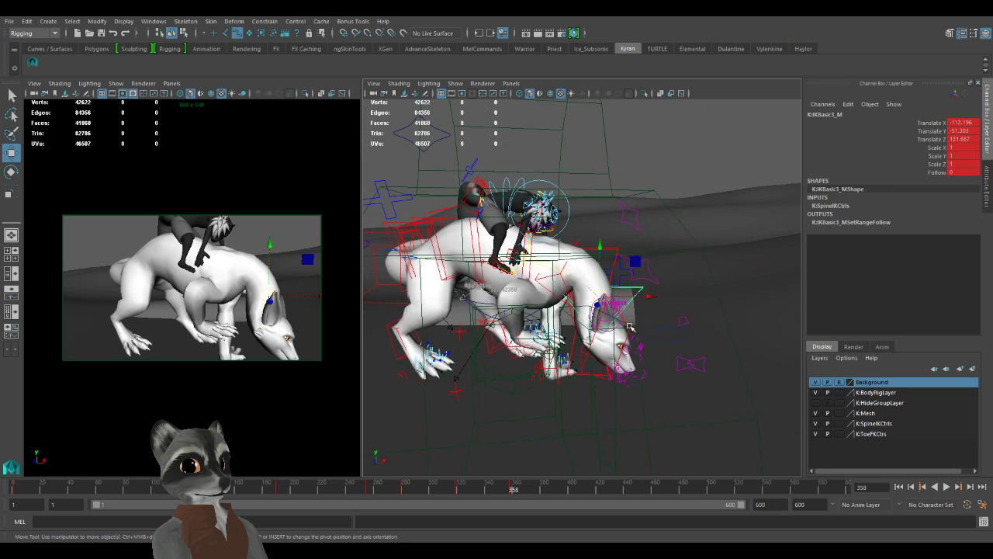
Pose the head control IKBasic5_M at Translate -95.569, -96.679, 75.956 and Rotate 278.244, 83.2, 218.906.
{"action": "left_click", "coordinate": [630, 329]}
{"action": "left_click_drag", "start_coordinate": [630, 328], "coordinate": [617, 277], "text": "alt"}
{"action": "key", "text": "e"}
{"action": "key", "text": "w"}
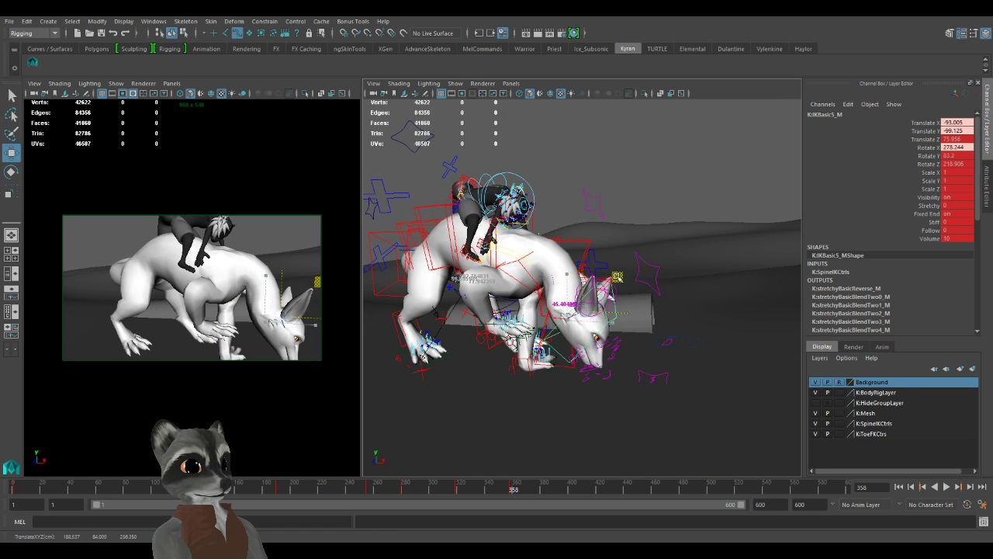
{"action": "left_click_drag", "start_coordinate": [499, 283], "coordinate": [553, 300], "text": "alt"}
{"action": "right_click_drag", "start_coordinate": [553, 300], "coordinate": [683, 365], "text": "alt"}
{"action": "middle_click_drag", "start_coordinate": [683, 365], "coordinate": [626, 304], "text": "alt"}
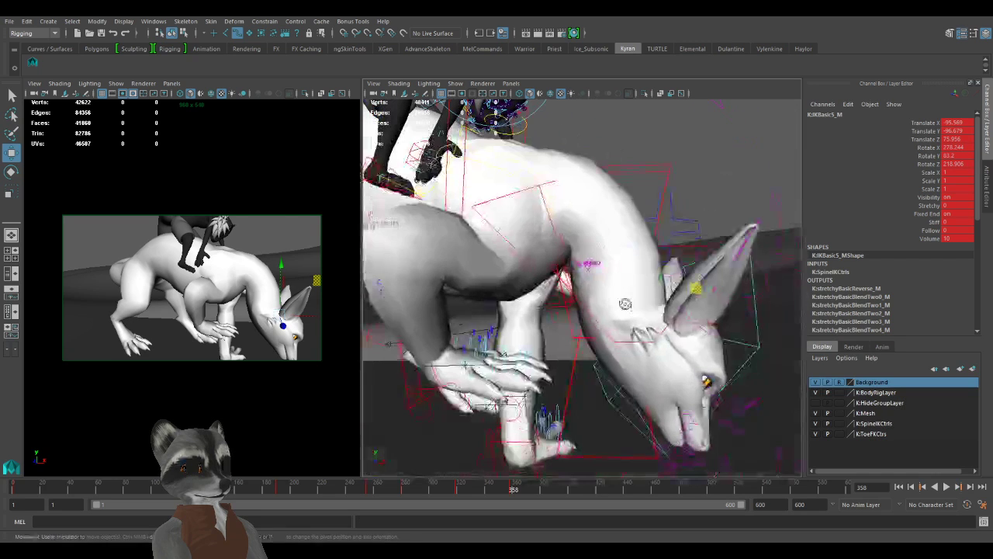
Move the neck control IKBasic4_M up and forward to Translate -103.853, -77.576, 111.772.
{"action": "left_click", "coordinate": [579, 341]}
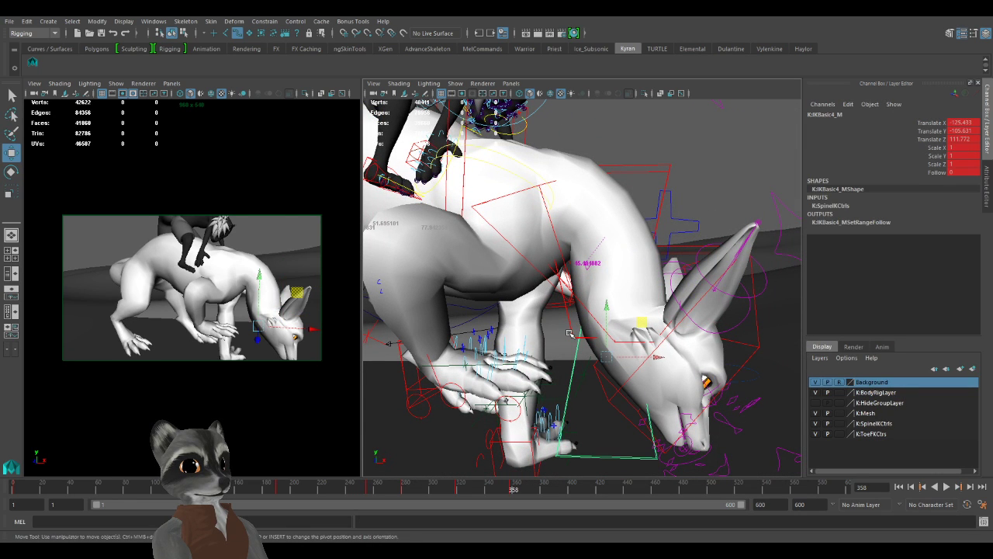
{"action": "left_click", "coordinate": [570, 334]}
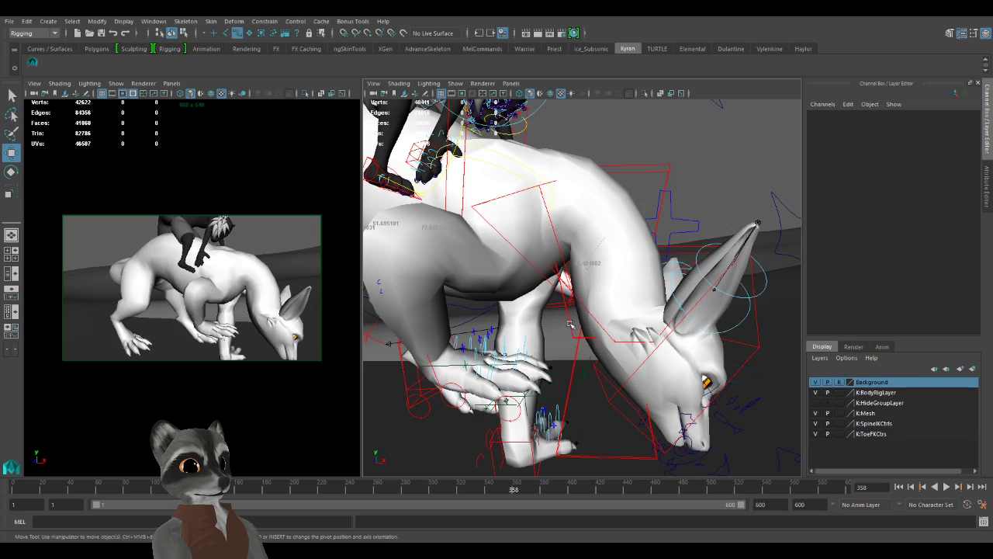
{"action": "left_click", "coordinate": [571, 326]}
{"action": "left_click_drag", "start_coordinate": [588, 352], "coordinate": [624, 355], "text": "alt"}
{"action": "left_click", "coordinate": [637, 319]}
{"action": "left_click_drag", "start_coordinate": [637, 319], "coordinate": [649, 325], "text": "alt"}
{"action": "mouse_move", "coordinate": [650, 279]}
{"action": "left_mouse_down"}
{"action": "mouse_move", "coordinate": [624, 291]}
{"action": "mouse_move", "coordinate": [662, 260]}
{"action": "mouse_move", "coordinate": [650, 273]}
{"action": "left_mouse_up"}
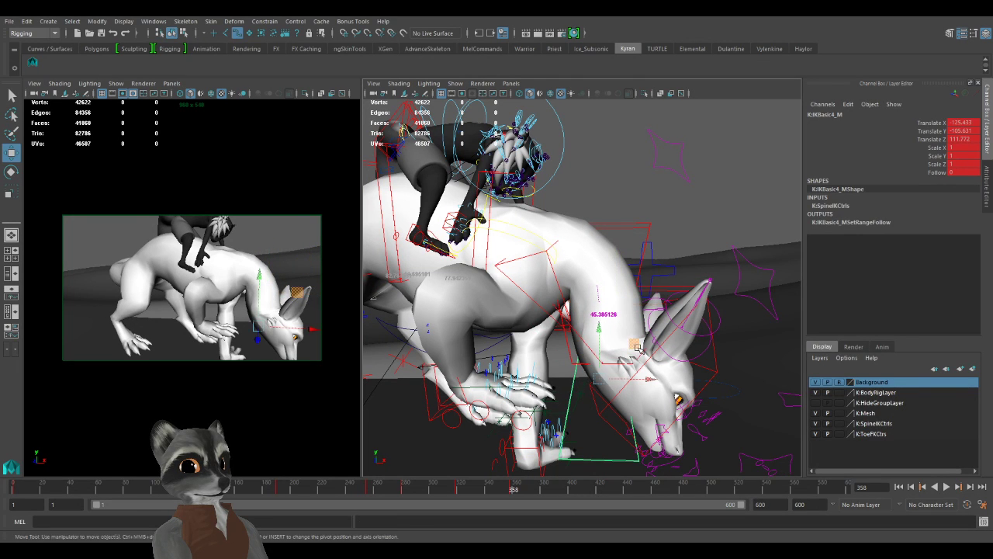
{"action": "left_click_drag", "start_coordinate": [637, 347], "coordinate": [672, 307]}
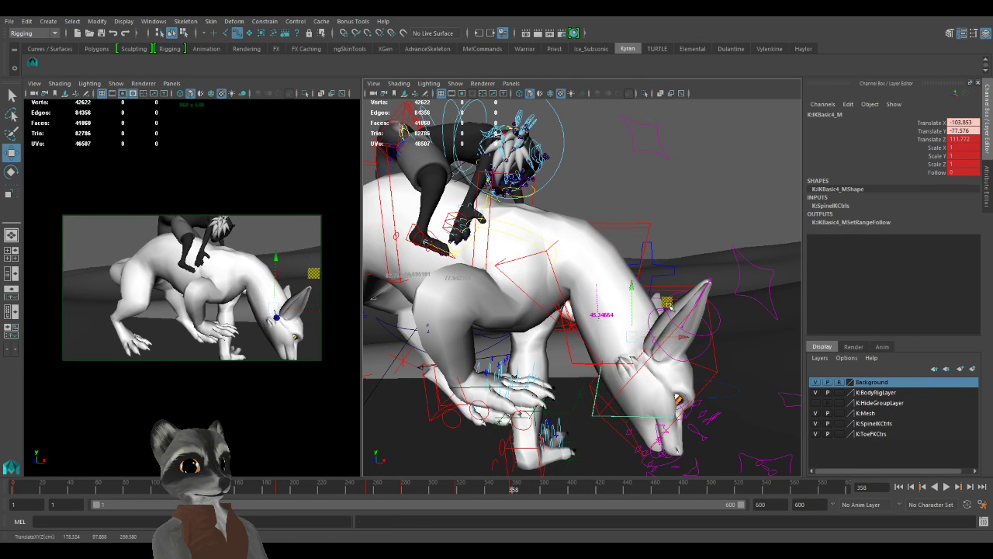
Raise the control IKBasic2_M at the base of the neck to Translate -128.842, -17.481, 152.839.
{"action": "left_click", "coordinate": [544, 252]}
{"action": "left_click_drag", "start_coordinate": [543, 252], "coordinate": [653, 294], "text": "alt"}
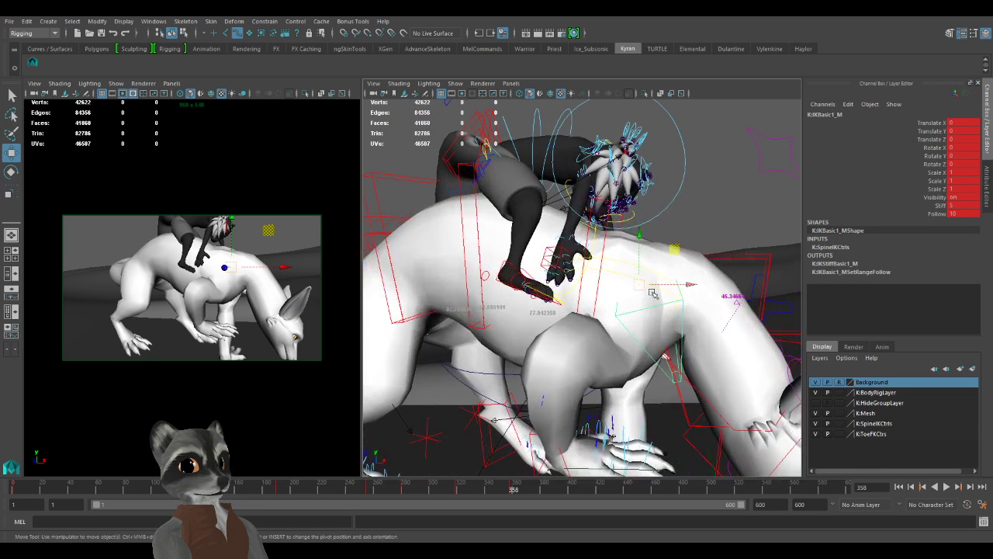
{"action": "left_click", "coordinate": [743, 285]}
{"action": "left_click_drag", "start_coordinate": [743, 285], "coordinate": [743, 274]}
{"action": "right_click_drag", "start_coordinate": [743, 274], "coordinate": [679, 325], "text": "alt"}
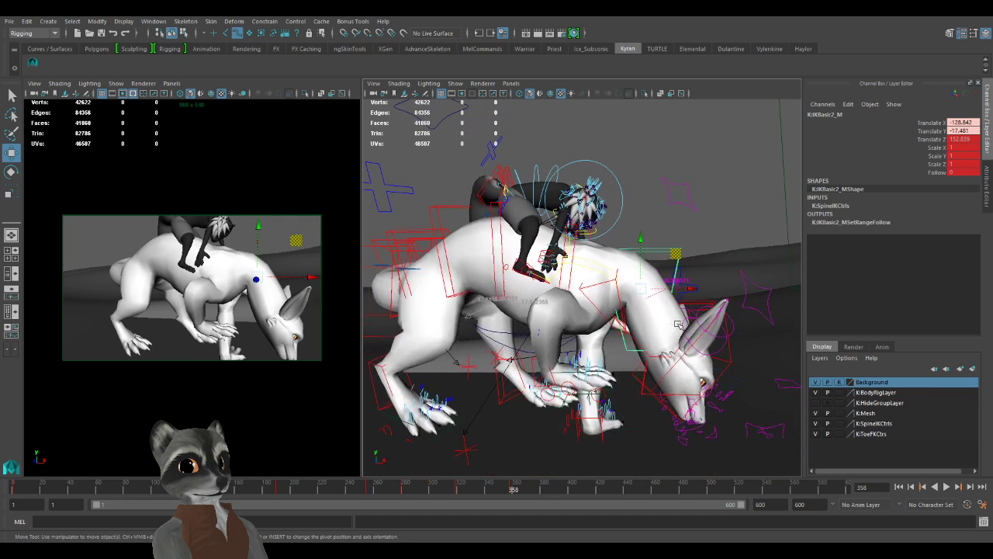
{"action": "left_click", "coordinate": [732, 361]}
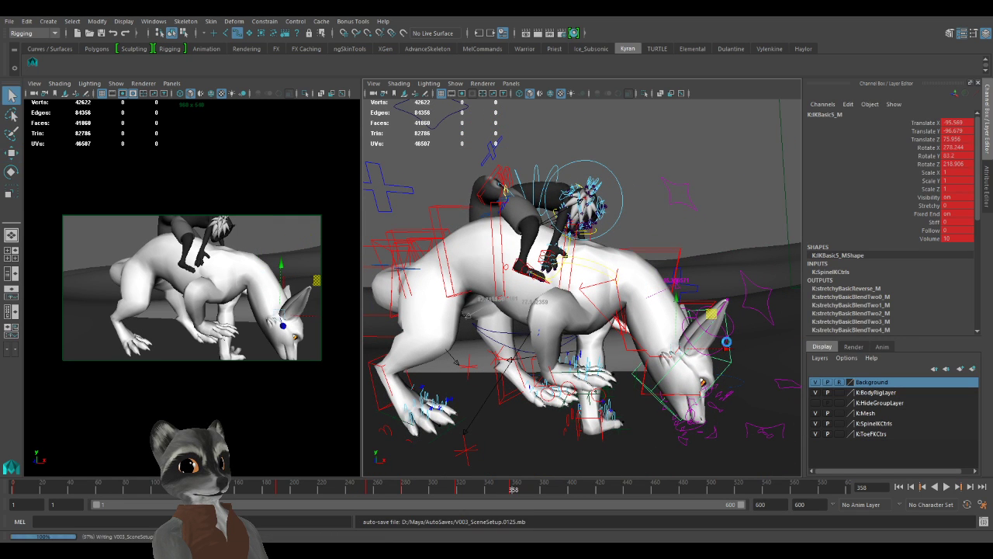
{"action": "mouse_move", "coordinate": [714, 315]}
{"action": "left_mouse_down"}
{"action": "mouse_move", "coordinate": [714, 301]}
{"action": "mouse_move", "coordinate": [751, 329]}
{"action": "mouse_move", "coordinate": [725, 315]}
{"action": "left_mouse_up"}
{"action": "key", "text": "ctrl+z"}
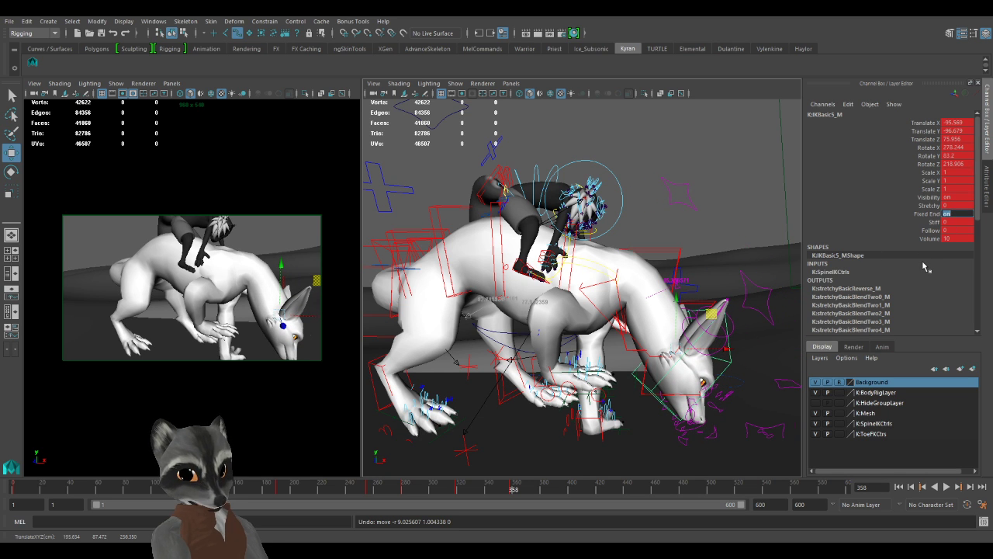
Switch Fixed End off on IKBasic5_M, move it to Translate -97.998, -96.145, 85.004, and switch Fixed End back on.
{"action": "type", "text": "0"}
{"action": "key", "text": "Return"}
{"action": "left_click_drag", "start_coordinate": [714, 371], "coordinate": [682, 310], "text": "alt"}
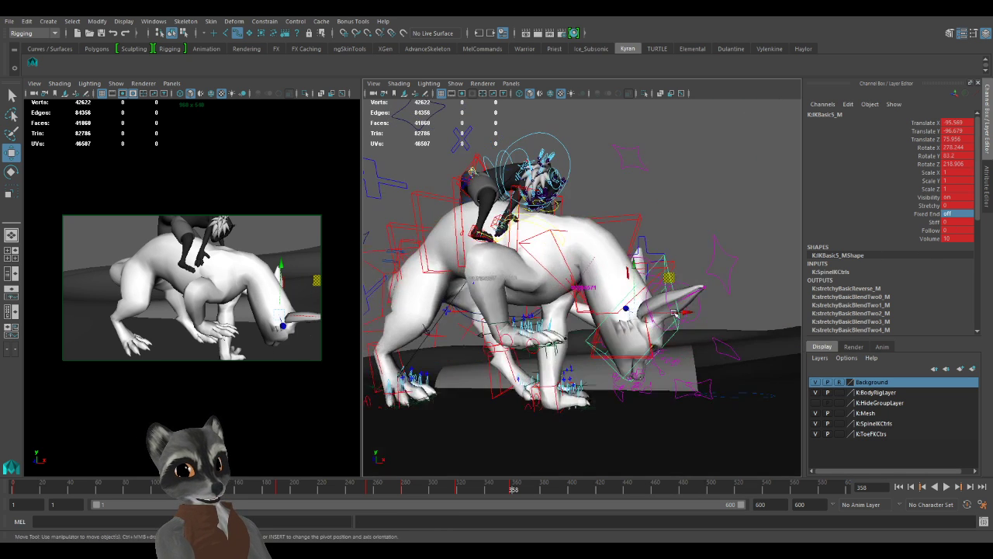
{"action": "left_click_drag", "start_coordinate": [669, 277], "coordinate": [660, 247]}
{"action": "key", "text": "ctrl+z"}
{"action": "left_click_drag", "start_coordinate": [765, 316], "coordinate": [446, 382], "text": "alt"}
{"action": "left_click_drag", "start_coordinate": [559, 299], "coordinate": [861, 233], "text": "alt"}
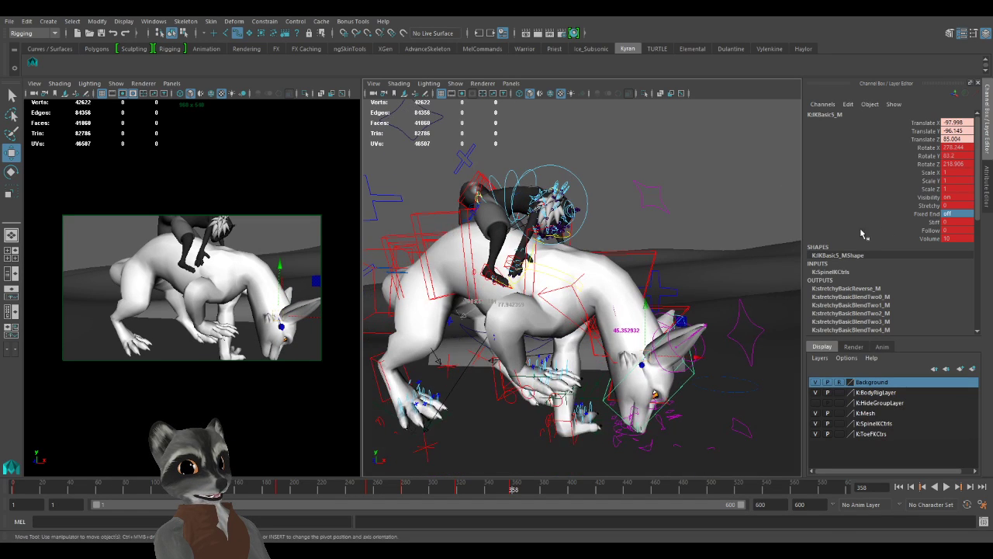
{"action": "key", "text": "Return"}
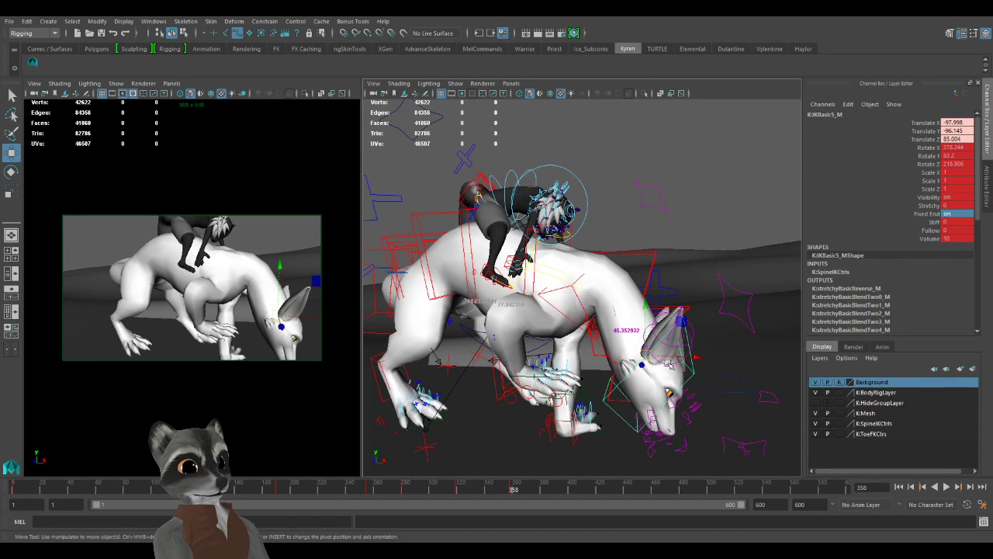
Refine the position and rotation of the head control IKBasic5_M and key it at frame 358.
{"action": "left_click_drag", "start_coordinate": [669, 365], "coordinate": [497, 374], "text": "alt"}
{"action": "key", "text": "ctrl+z"}
{"action": "key", "text": "w"}
{"action": "key", "text": "e"}
{"action": "key", "text": "w"}
{"action": "key", "text": "s"}
Move the control IKBasic2_M at the base of the neck to Translate -141.913, -17.33, 158.863.
{"action": "right_click_drag", "start_coordinate": [496, 374], "coordinate": [593, 370], "text": "alt"}
{"action": "left_click_drag", "start_coordinate": [594, 369], "coordinate": [550, 360], "text": "alt"}
{"action": "left_click", "coordinate": [619, 334]}
{"action": "left_click_drag", "start_coordinate": [549, 360], "coordinate": [704, 337], "text": "alt"}
{"action": "middle_click_drag", "start_coordinate": [704, 337], "coordinate": [641, 358], "text": "alt"}
{"action": "scroll", "coordinate": [639, 311], "scroll_direction": "up", "scroll_amount": 3}
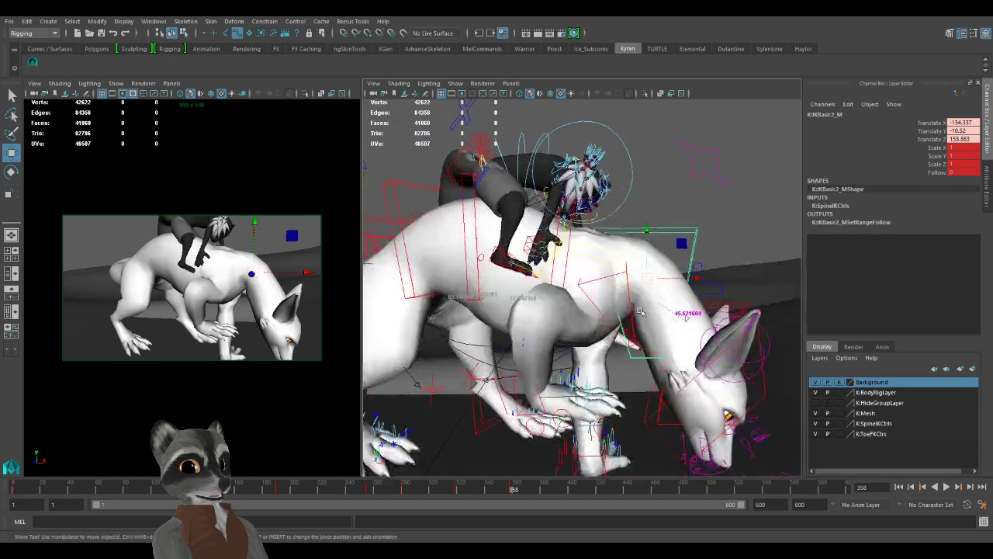
{"action": "left_click_drag", "start_coordinate": [690, 246], "coordinate": [681, 248]}
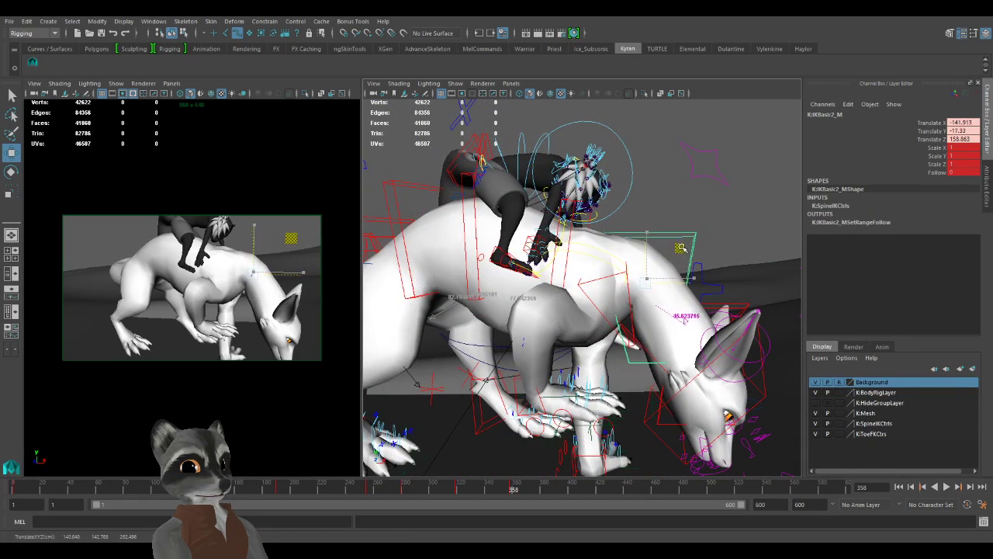
Raise the neck control IKBasic3_M to Translate -111.949, -37.256, 131.667 and key it.
{"action": "left_click", "coordinate": [733, 306]}
{"action": "middle_click_drag", "start_coordinate": [699, 310], "coordinate": [566, 330], "text": "alt"}
{"action": "scroll", "coordinate": [566, 331], "scroll_direction": "up", "scroll_amount": 3}
{"action": "left_click_drag", "start_coordinate": [574, 328], "coordinate": [630, 316], "text": "alt"}
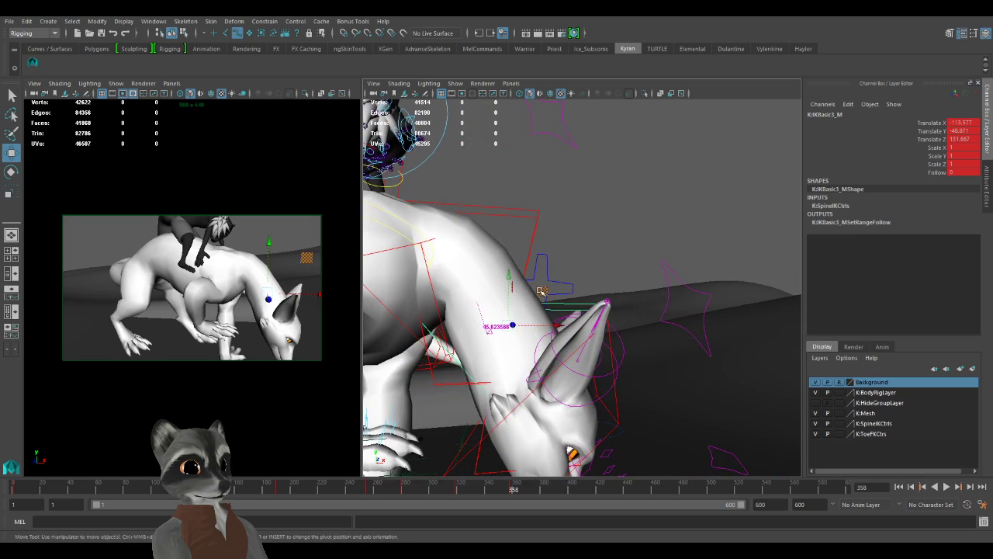
{"action": "left_click_drag", "start_coordinate": [541, 292], "coordinate": [548, 269]}
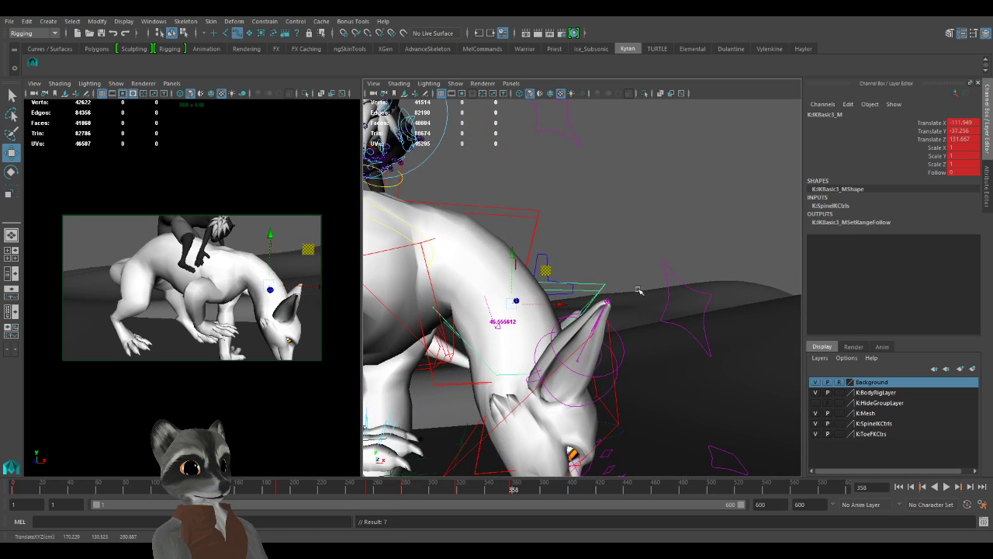
{"action": "scroll", "coordinate": [638, 290], "scroll_direction": "down", "scroll_amount": 5}
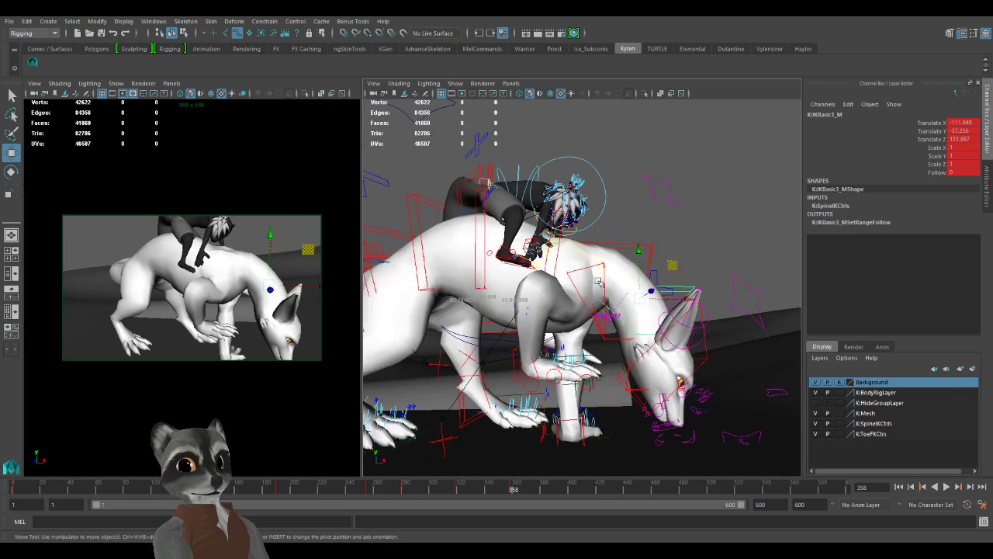
{"action": "scroll", "coordinate": [471, 286], "scroll_direction": "up", "scroll_amount": 3}
{"action": "scroll", "coordinate": [471, 287], "scroll_direction": "down", "scroll_amount": 3}
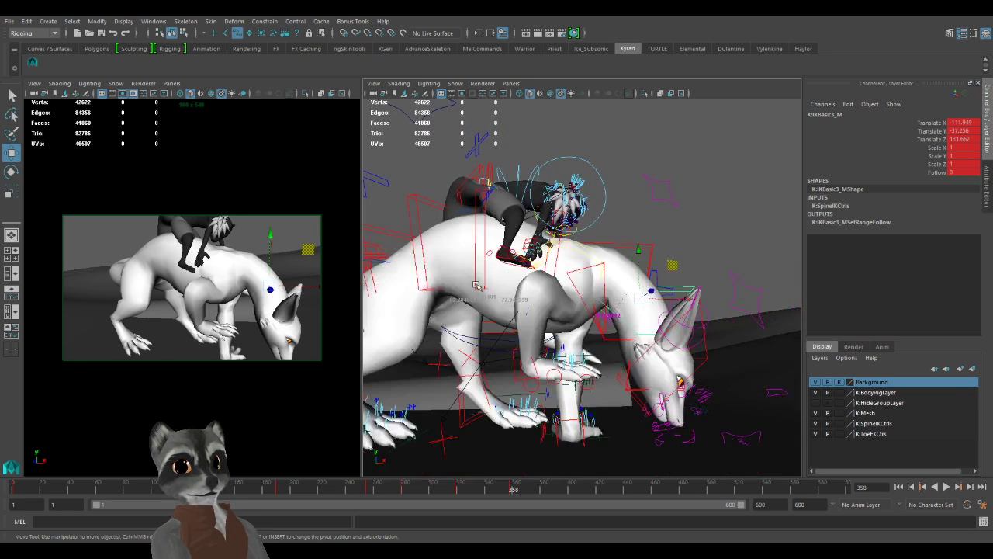
{"action": "scroll", "coordinate": [477, 287], "scroll_direction": "down", "scroll_amount": 2}
{"action": "scroll", "coordinate": [482, 291], "scroll_direction": "up", "scroll_amount": 2}
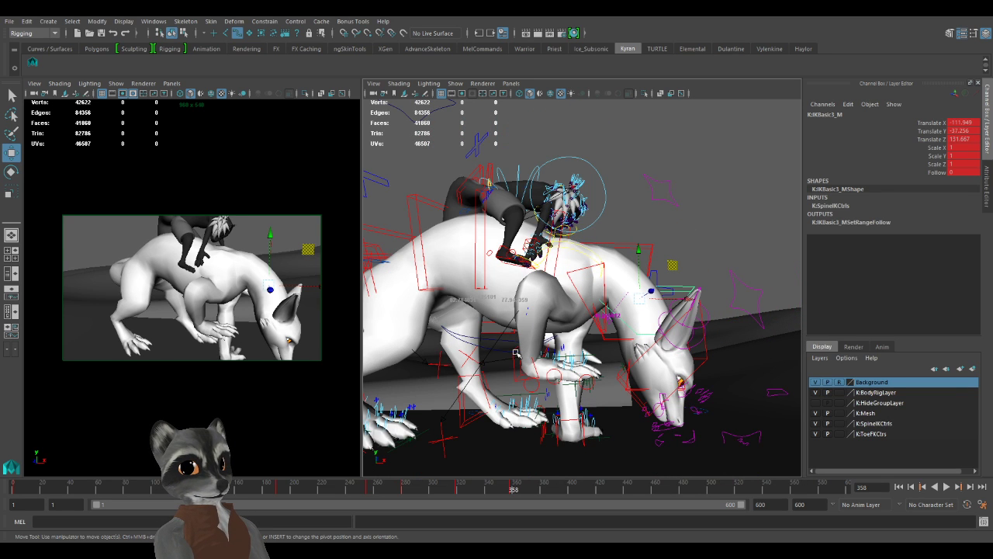
Pose the front leg control IKLegA_R at Translate -196.117, 72.243, 206.889 and Rotate 61.79, 103.545, 22.456, and key it.
{"action": "left_click", "coordinate": [516, 353]}
{"action": "left_click", "coordinate": [546, 357]}
{"action": "key", "text": "e"}
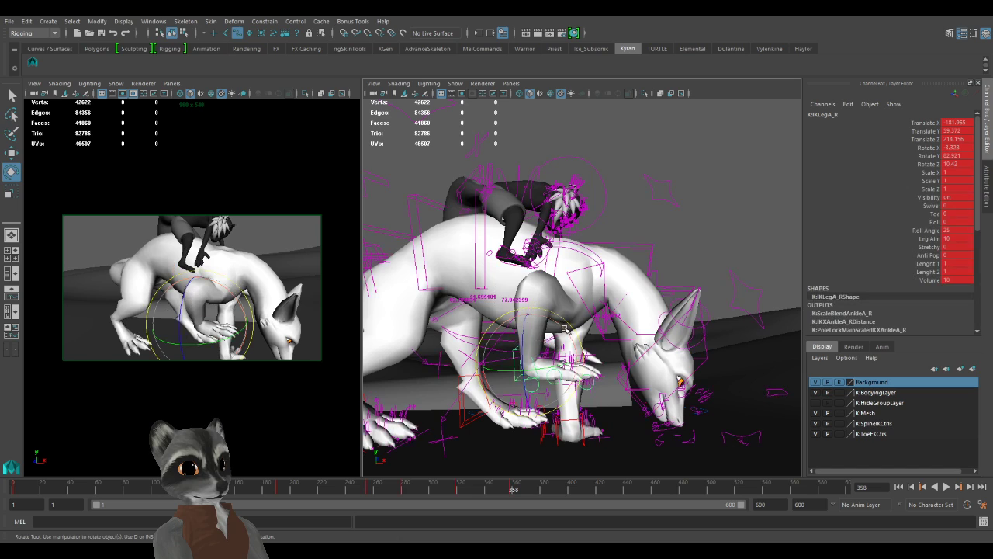
{"action": "mouse_move", "coordinate": [577, 355]}
{"action": "left_mouse_down"}
{"action": "mouse_move", "coordinate": [477, 351]}
{"action": "mouse_move", "coordinate": [620, 345]}
{"action": "mouse_move", "coordinate": [593, 336]}
{"action": "mouse_move", "coordinate": [536, 366]}
{"action": "mouse_move", "coordinate": [588, 361]}
{"action": "left_mouse_up"}
{"action": "key", "text": "w"}
{"action": "key", "text": "s"}
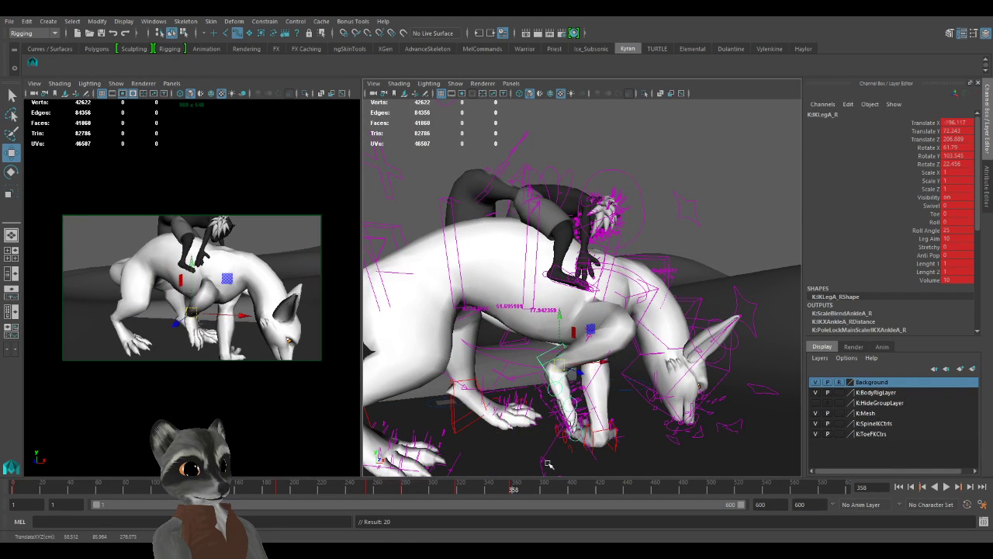
Reset Translate X, Y and Z of the leg's pole control PoleLegA_R to 0.
{"action": "scroll", "coordinate": [549, 464], "scroll_direction": "down", "scroll_amount": 1}
{"action": "left_click", "coordinate": [550, 459]}
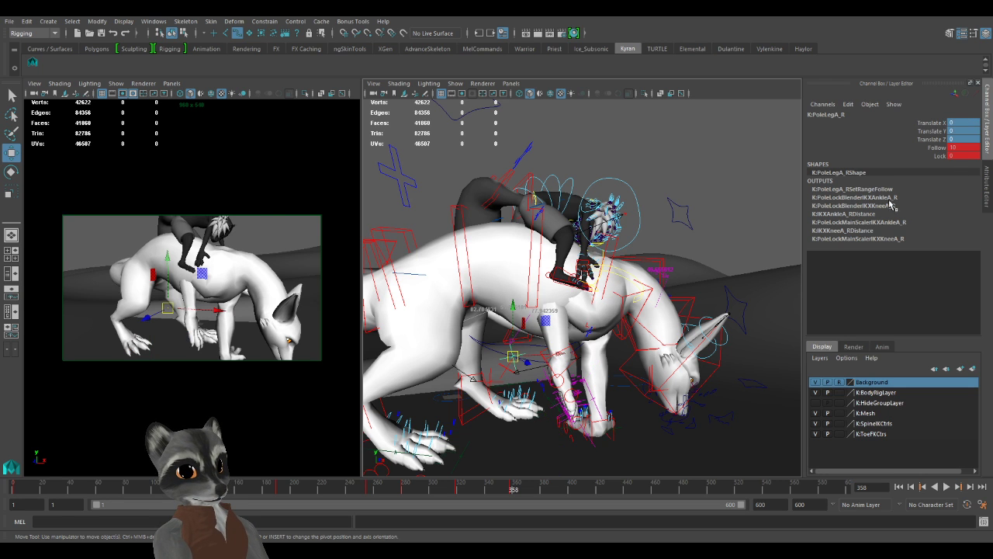
{"action": "key", "text": "Return"}
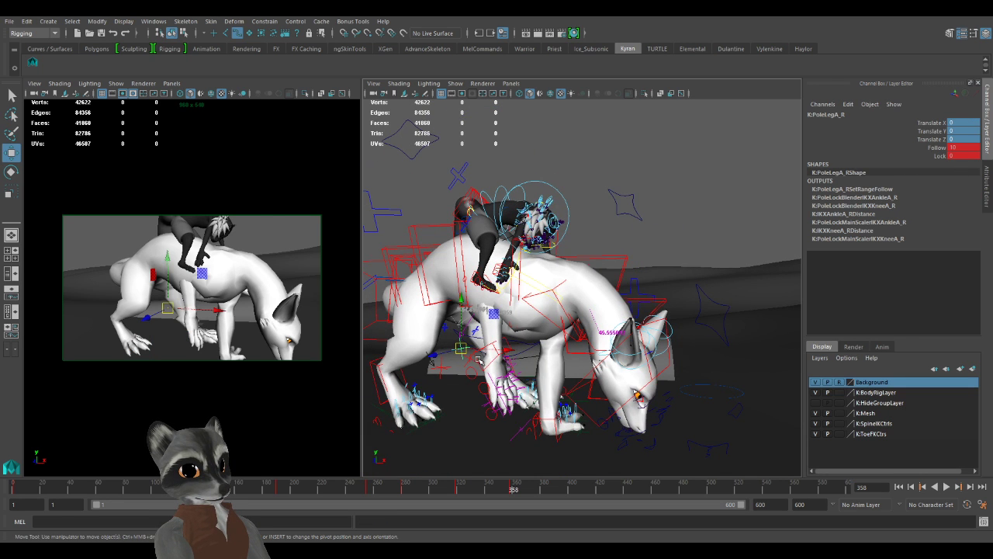
Move the front leg control IKLegA_R to Translate -204.309, 72.243, 216.447.
{"action": "left_click", "coordinate": [476, 363]}
{"action": "left_click_drag", "start_coordinate": [475, 363], "coordinate": [554, 343], "text": "alt"}
{"action": "key", "text": "e"}
{"action": "key", "text": "ctrl+z"}
{"action": "right_click_drag", "start_coordinate": [554, 344], "coordinate": [653, 344], "text": "alt"}
{"action": "left_click_drag", "start_coordinate": [578, 314], "coordinate": [710, 312], "text": "alt"}
{"action": "key", "text": "w"}
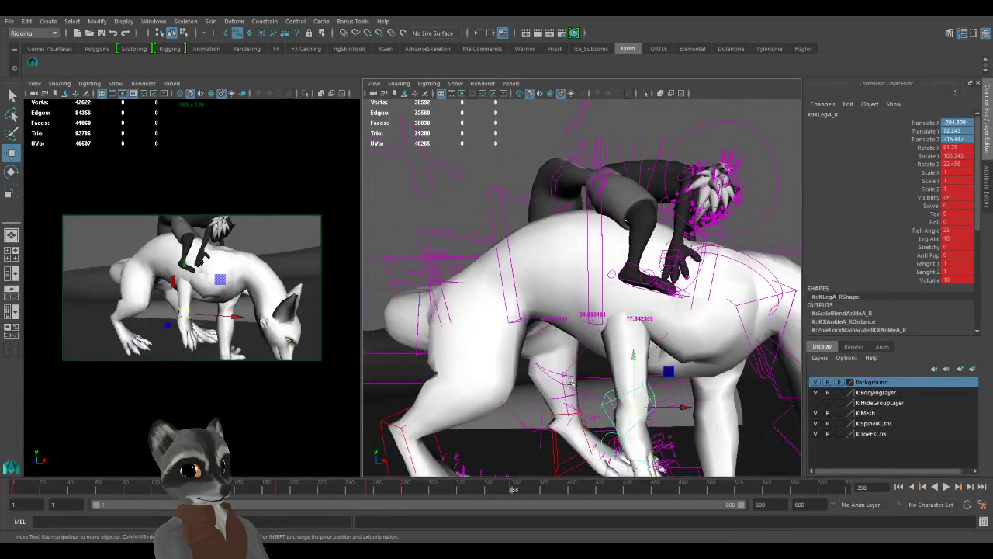
Move the pole control PoleLegA_R to Translate -63.505, 35.639, 6.484 to redirect the bent front leg.
{"action": "left_click", "coordinate": [565, 397]}
{"action": "left_click_drag", "start_coordinate": [564, 397], "coordinate": [470, 396], "text": "alt"}
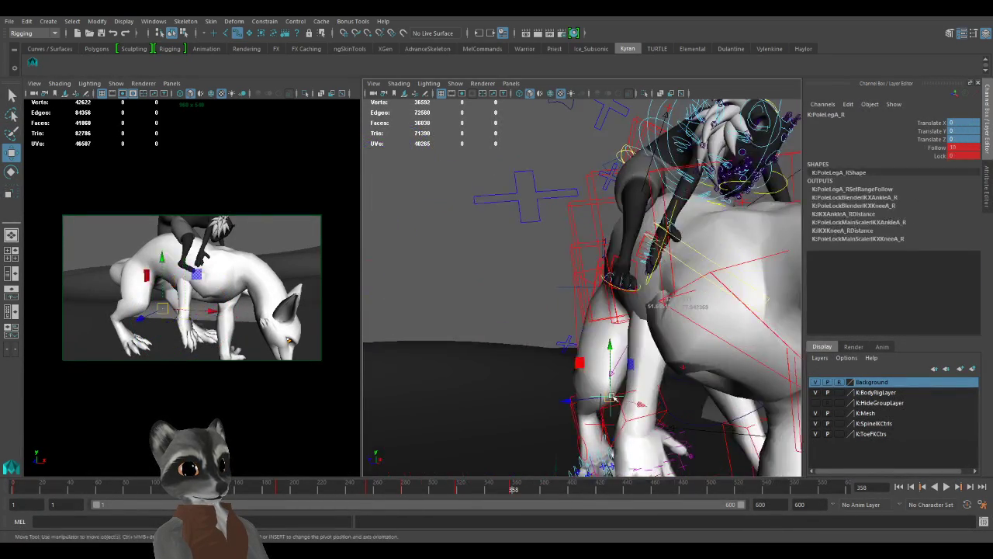
{"action": "left_click_drag", "start_coordinate": [611, 394], "coordinate": [508, 337]}
{"action": "right_click_drag", "start_coordinate": [532, 345], "coordinate": [506, 346], "text": "alt"}
{"action": "left_click_drag", "start_coordinate": [506, 347], "coordinate": [586, 346], "text": "alt"}
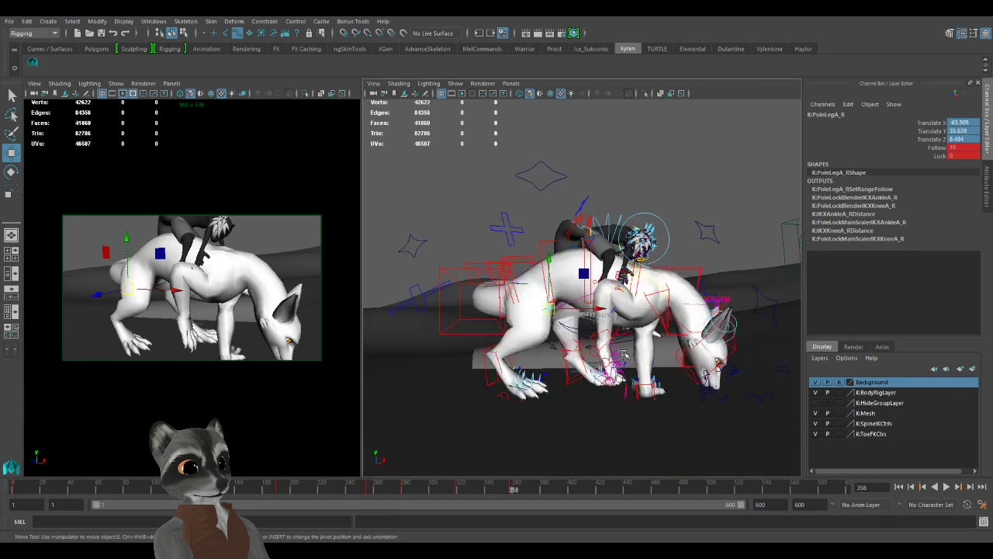
Lift and turn the far front leg control IKLegA_L to Translate -189.824, 50, 186.52 and Rotate 15.41, 86.3, 15.03, and key it.
{"action": "right_click_drag", "start_coordinate": [585, 346], "coordinate": [573, 347], "text": "alt"}
{"action": "middle_click_drag", "start_coordinate": [573, 346], "coordinate": [534, 298], "text": "alt"}
{"action": "scroll", "coordinate": [642, 383], "scroll_direction": "up", "scroll_amount": 4}
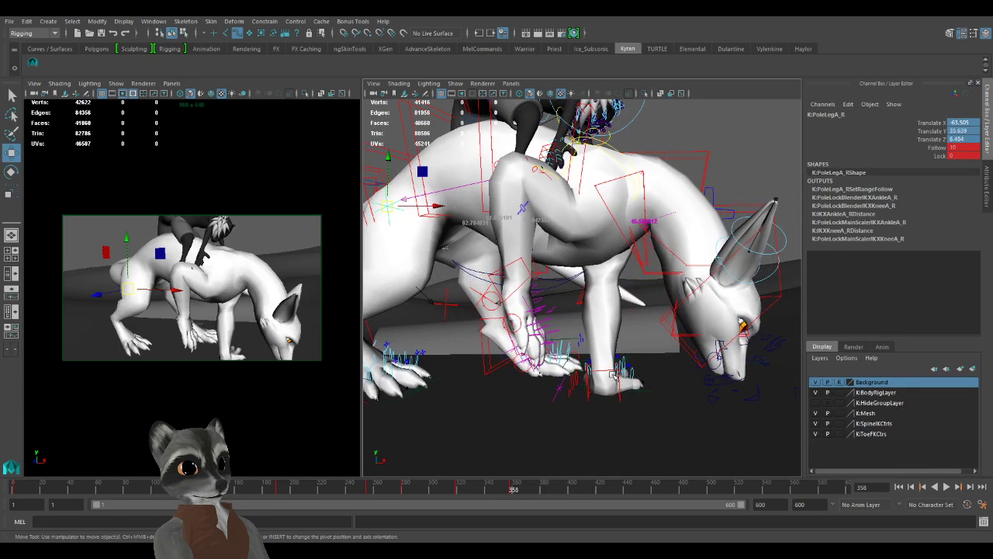
{"action": "left_click", "coordinate": [614, 376]}
{"action": "key", "text": "e"}
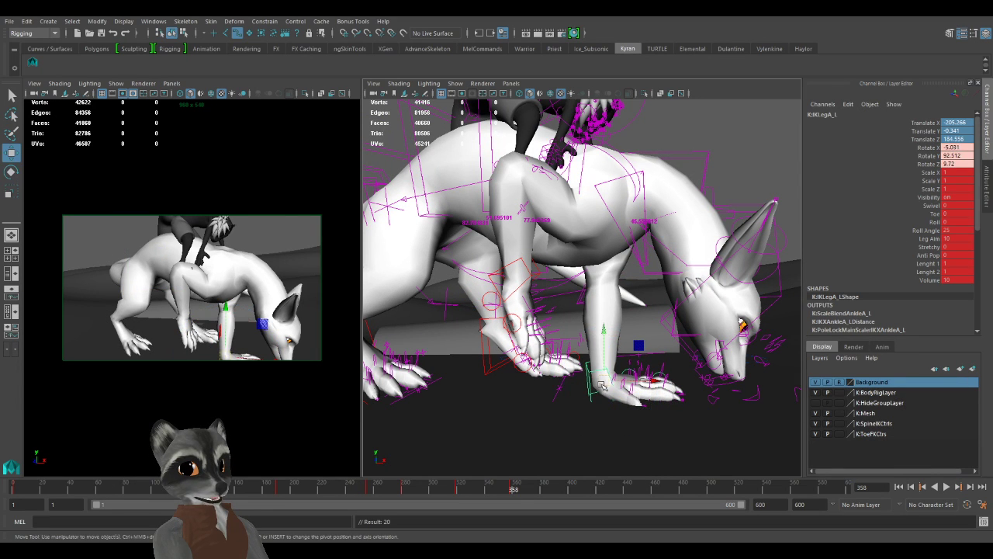
{"action": "left_click_drag", "start_coordinate": [603, 351], "coordinate": [600, 277]}
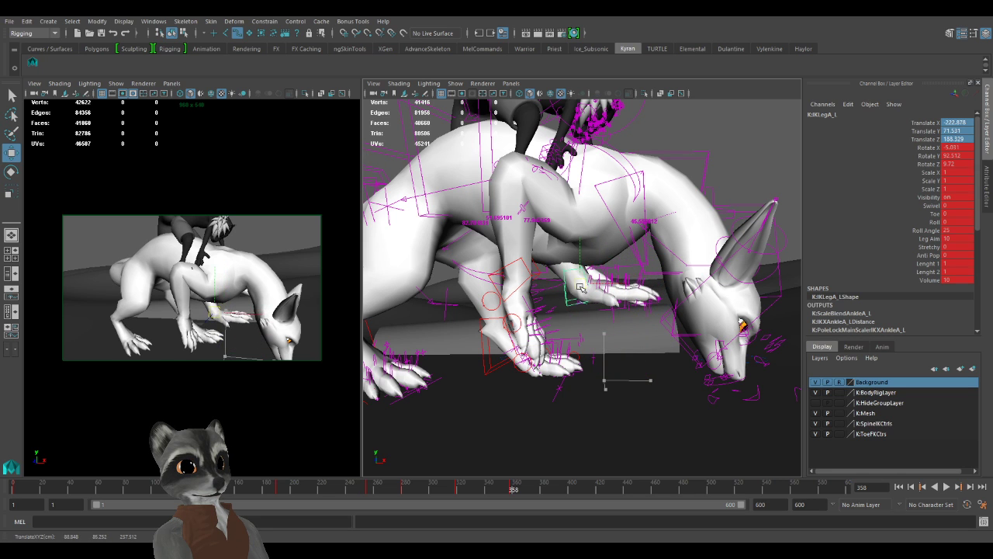
{"action": "key", "text": "w"}
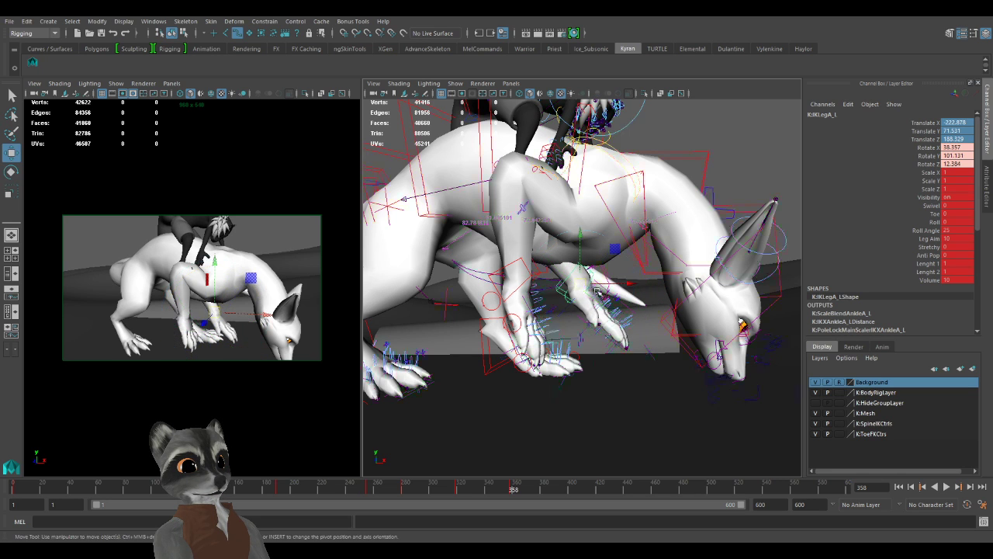
{"action": "key", "text": "e"}
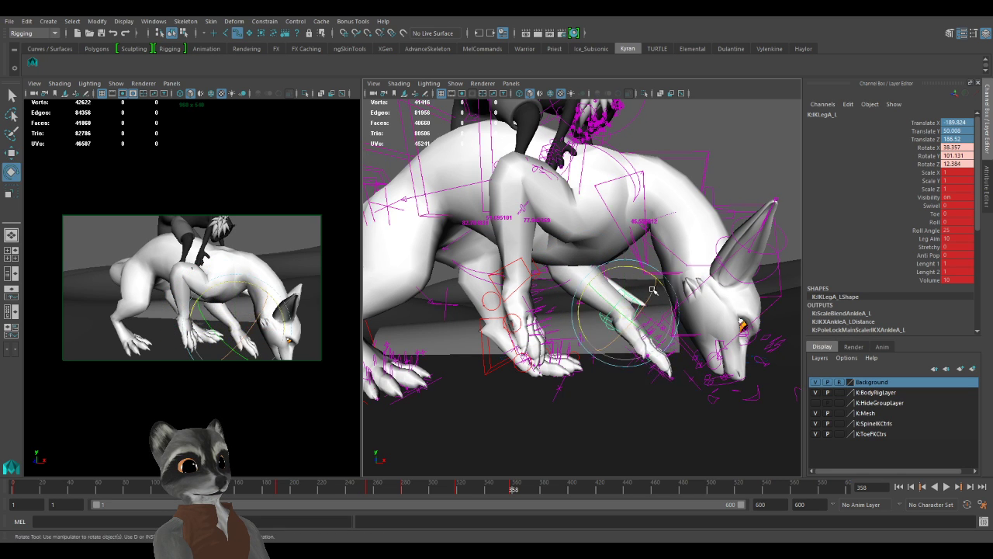
{"action": "key", "text": "w"}
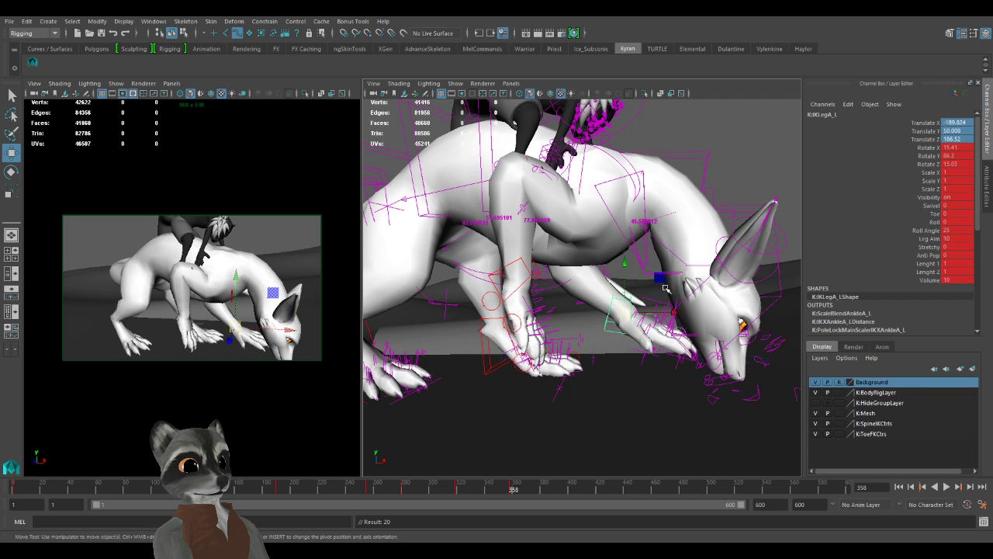
Raise the creature's spine control IKSpine4_M to Translate 54.256, 53.942, -349.212 with Rotate X 5.582, and key it.
{"action": "scroll", "coordinate": [621, 276], "scroll_direction": "down", "scroll_amount": 4}
{"action": "middle_click_drag", "start_coordinate": [604, 216], "coordinate": [630, 273], "text": "alt"}
{"action": "scroll", "coordinate": [629, 273], "scroll_direction": "up", "scroll_amount": 3}
{"action": "left_click", "coordinate": [621, 262]}
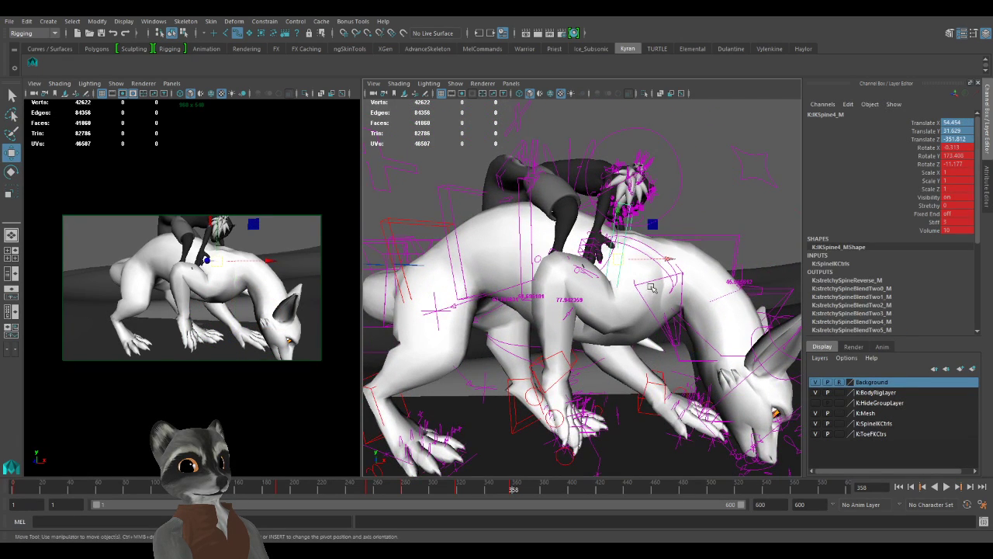
{"action": "mouse_move", "coordinate": [621, 261]}
{"action": "left_mouse_down", "text": "alt"}
{"action": "mouse_move", "coordinate": [607, 268]}
{"action": "mouse_move", "coordinate": [609, 219]}
{"action": "mouse_move", "coordinate": [612, 249]}
{"action": "left_mouse_up", "text": "alt"}
{"action": "key", "text": "e"}
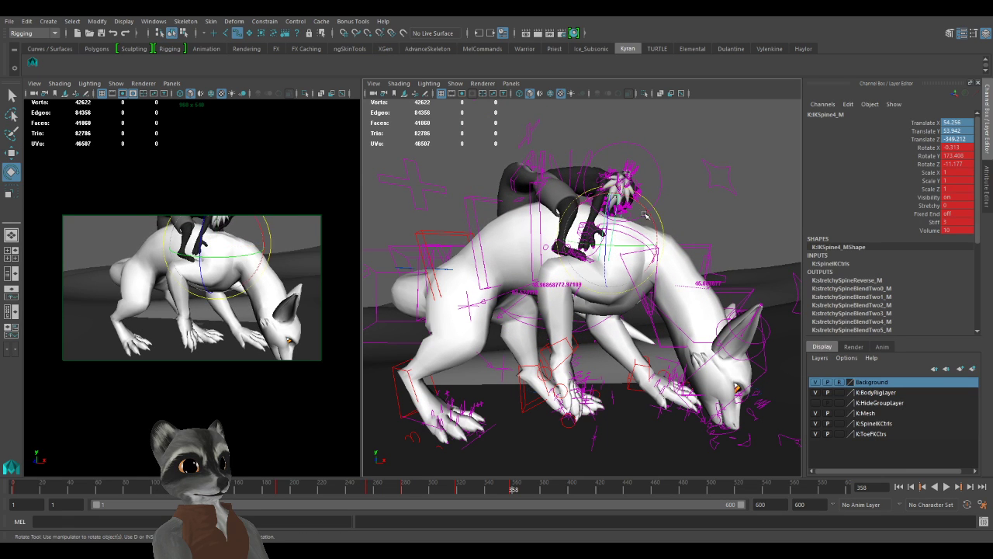
{"action": "left_click_drag", "start_coordinate": [649, 219], "coordinate": [652, 225]}
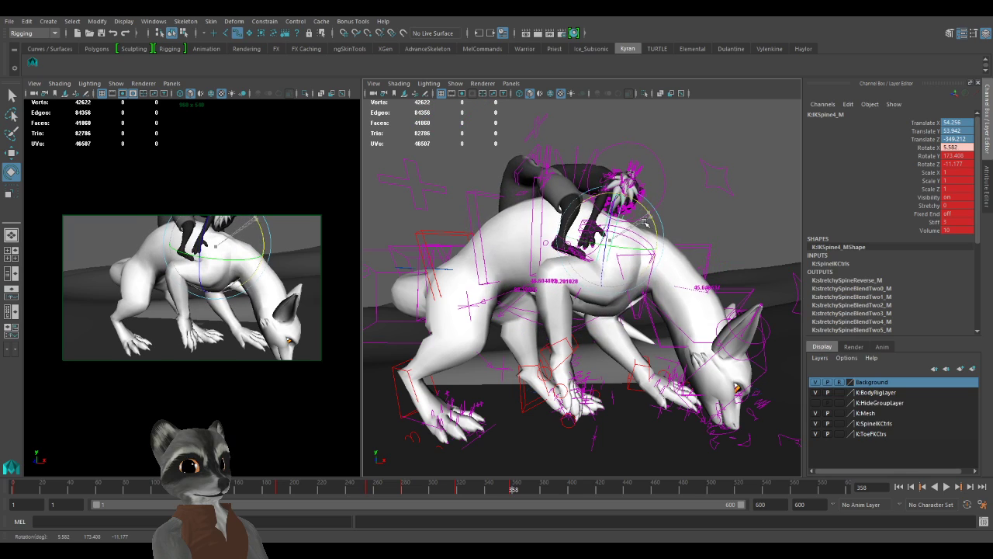
{"action": "left_click_drag", "start_coordinate": [726, 252], "coordinate": [636, 277], "text": "alt"}
{"action": "key", "text": "s"}
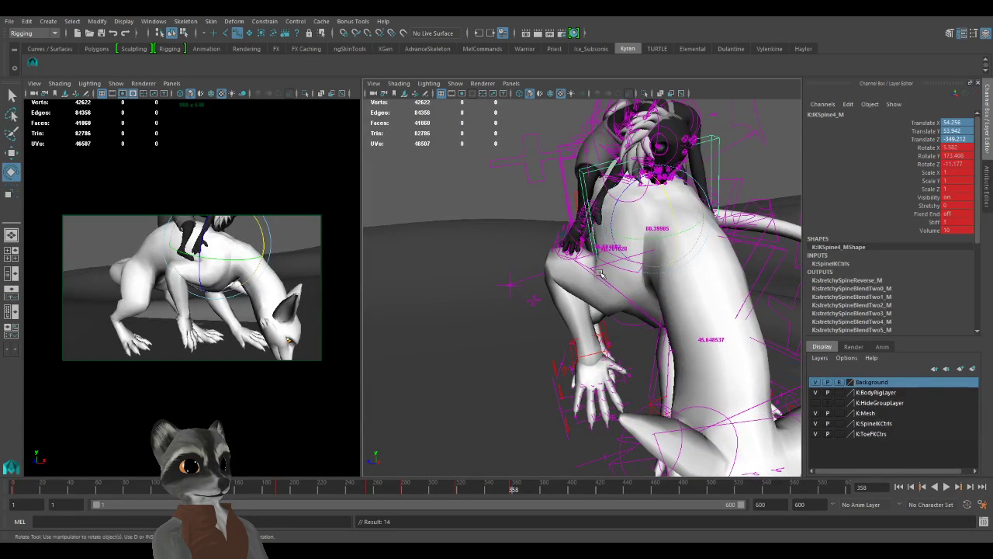
Rotate the spine control IKBasic1_M to Rotate X 40.09 and Rotate Z 3.157, and key it.
{"action": "left_click", "coordinate": [631, 256]}
{"action": "left_click_drag", "start_coordinate": [691, 242], "coordinate": [686, 267]}
{"action": "key", "text": "w"}
{"action": "key", "text": "s"}
{"action": "left_click_drag", "start_coordinate": [601, 272], "coordinate": [681, 278], "text": "alt"}
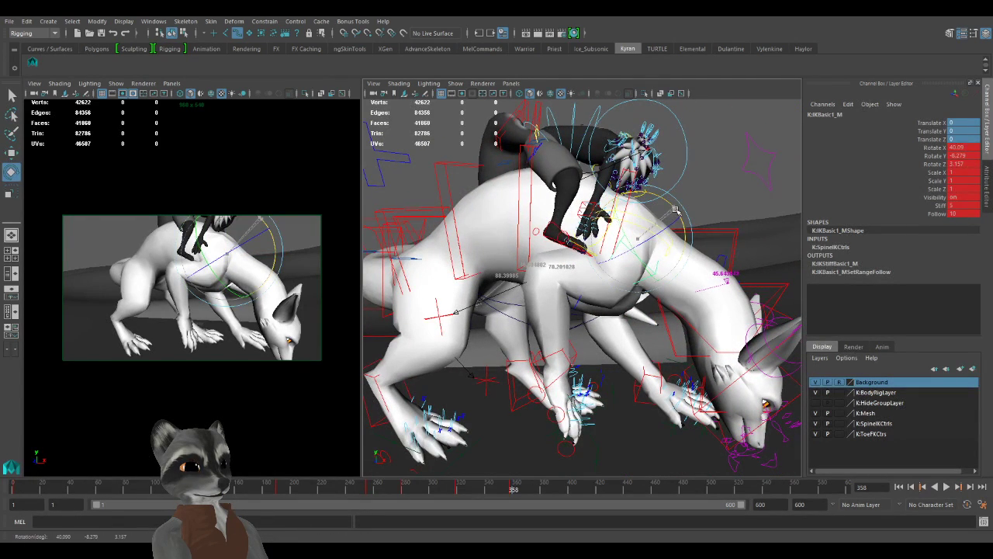
Refine the spine control IKSpine4_M to Translate 44.966, 60.738, -345.457 and Rotate -1.941, 169.222, -15.619, and key it.
{"action": "key", "text": "w"}
{"action": "left_click", "coordinate": [623, 224]}
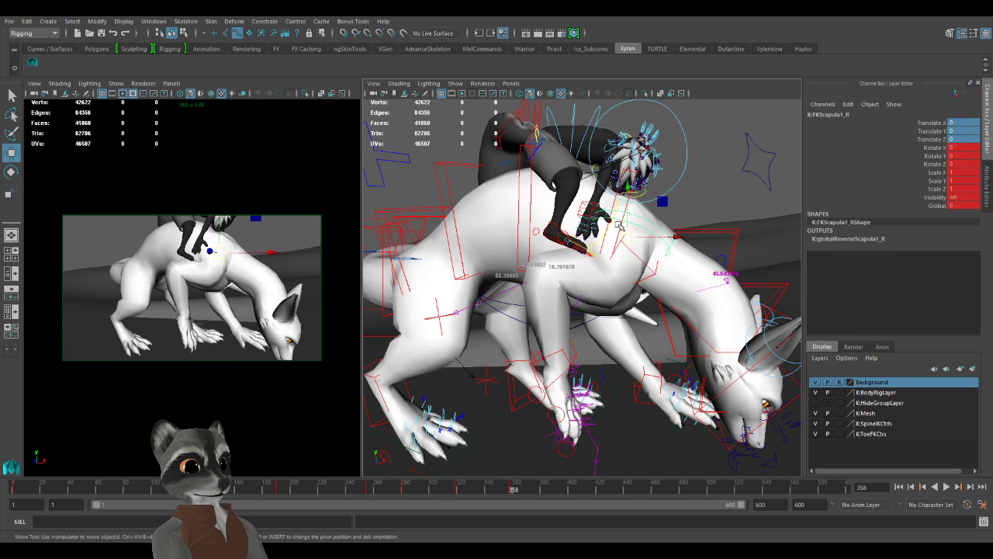
{"action": "left_click", "coordinate": [617, 233]}
{"action": "left_click", "coordinate": [634, 215]}
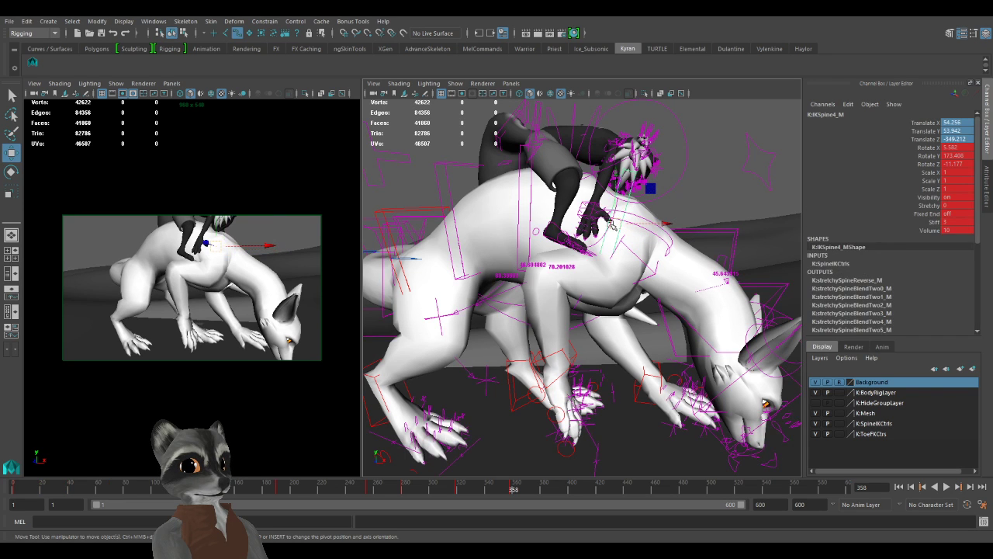
{"action": "left_click_drag", "start_coordinate": [617, 224], "coordinate": [550, 287]}
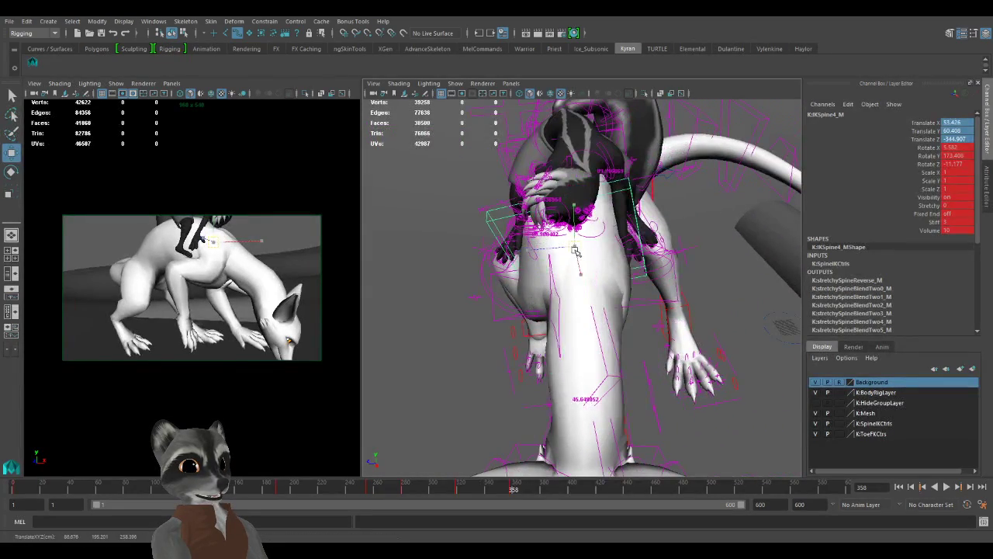
{"action": "left_click_drag", "start_coordinate": [575, 251], "coordinate": [629, 305]}
{"action": "key", "text": "e"}
{"action": "key", "text": "w"}
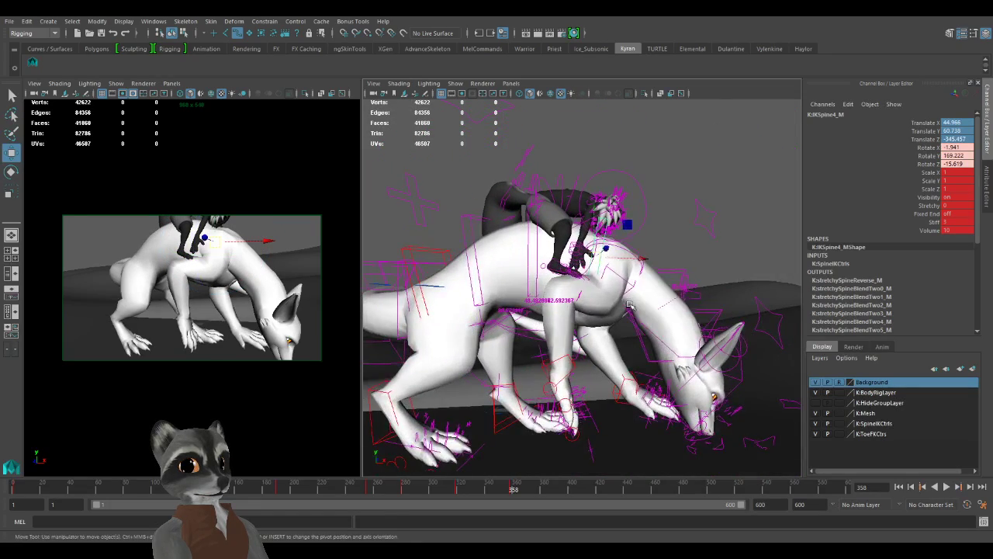
{"action": "middle_click_drag", "start_coordinate": [615, 335], "coordinate": [637, 319], "text": "alt"}
{"action": "scroll", "coordinate": [621, 332], "scroll_direction": "down", "scroll_amount": 3}
{"action": "key", "text": "s"}
{"action": "scroll", "coordinate": [613, 336], "scroll_direction": "up", "scroll_amount": 3}
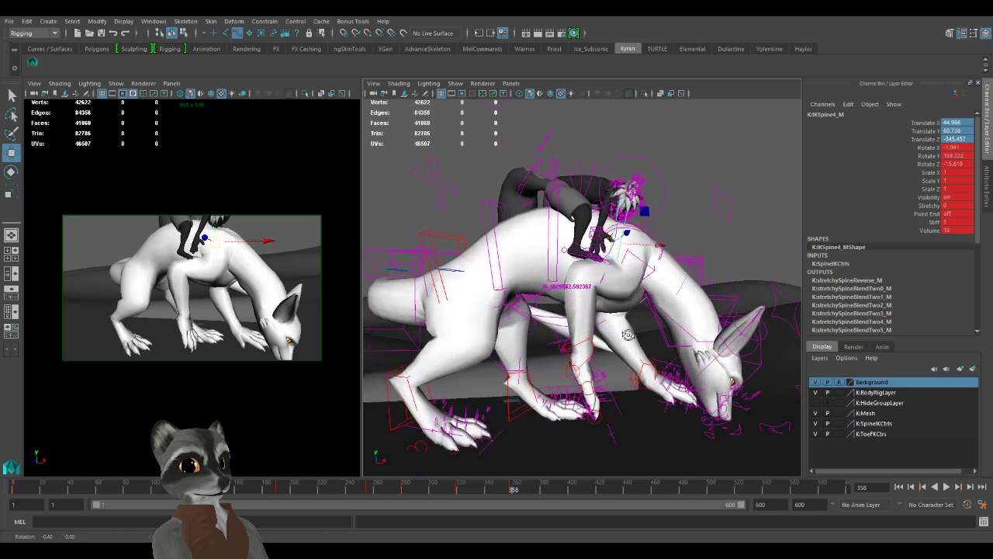
Raise the front leg control IKLegA_R to Translate -209.582, 82.488, 216.346, adjust its rotation slightly, and key it.
{"action": "left_click", "coordinate": [595, 346]}
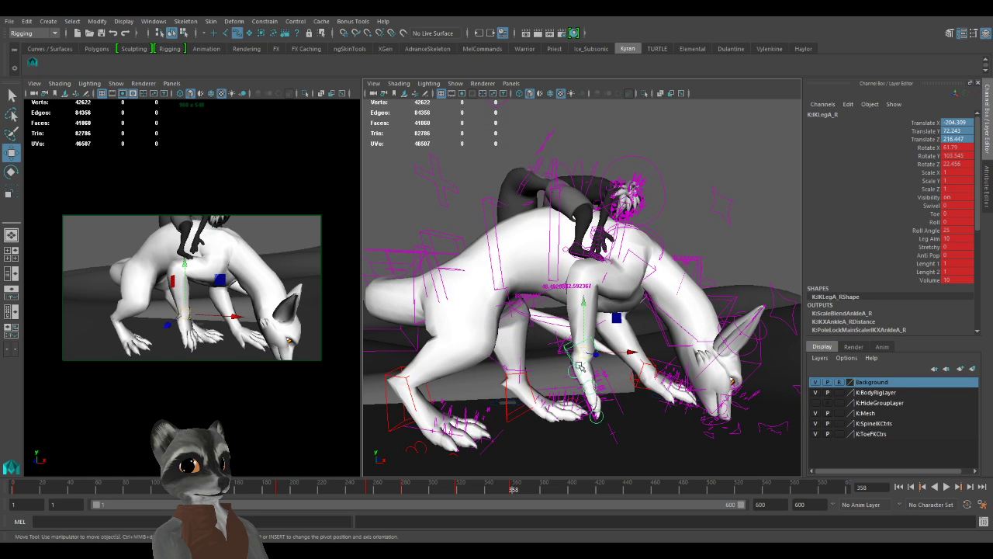
{"action": "left_click_drag", "start_coordinate": [597, 355], "coordinate": [582, 342]}
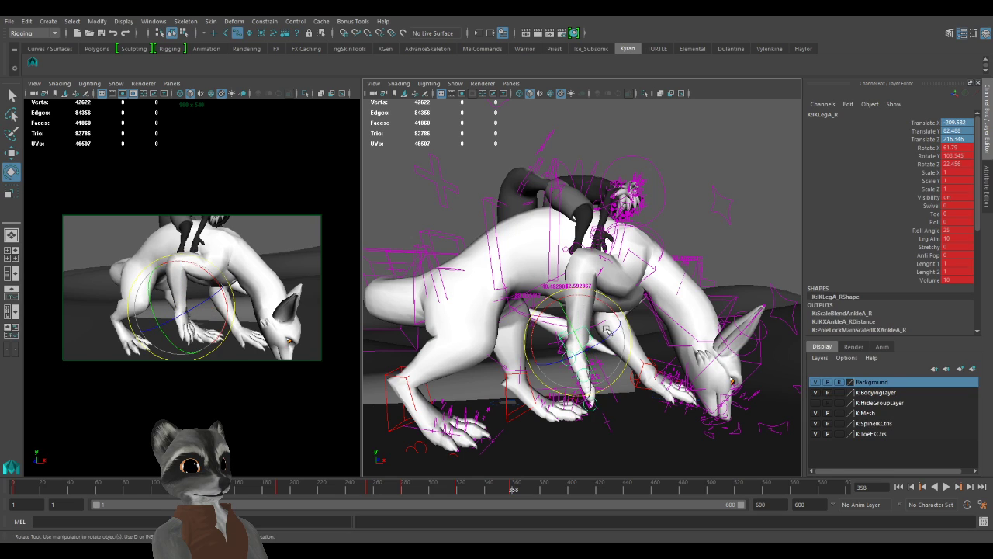
{"action": "left_click_drag", "start_coordinate": [590, 307], "coordinate": [594, 310]}
{"action": "key", "text": "w"}
{"action": "key", "text": "s"}
Pose the hind leg control IKLeg_L at Translate -437.277, 12.609, 283.907 and Rotate 57.666, 104.517, 17.805, and key it.
{"action": "left_click_drag", "start_coordinate": [613, 353], "coordinate": [586, 407], "text": "alt"}
{"action": "middle_click_drag", "start_coordinate": [611, 431], "coordinate": [668, 346], "text": "alt"}
{"action": "right_click_drag", "start_coordinate": [667, 346], "coordinate": [751, 374], "text": "alt"}
{"action": "left_click_drag", "start_coordinate": [751, 375], "coordinate": [713, 382], "text": "alt"}
{"action": "left_click_drag", "start_coordinate": [515, 380], "coordinate": [659, 393], "text": "alt"}
{"action": "right_click_drag", "start_coordinate": [659, 393], "coordinate": [541, 368], "text": "alt"}
{"action": "middle_click_drag", "start_coordinate": [541, 368], "coordinate": [546, 374], "text": "alt"}
{"action": "left_click", "coordinate": [547, 329]}
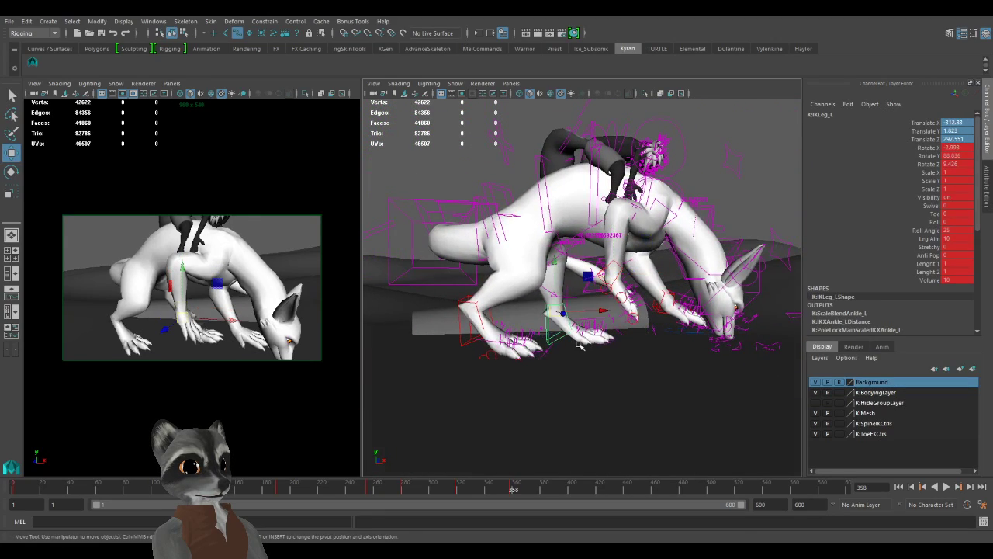
{"action": "left_click_drag", "start_coordinate": [548, 330], "coordinate": [554, 354], "text": "alt"}
{"action": "left_click_drag", "start_coordinate": [592, 257], "coordinate": [585, 288]}
{"action": "key", "text": "e"}
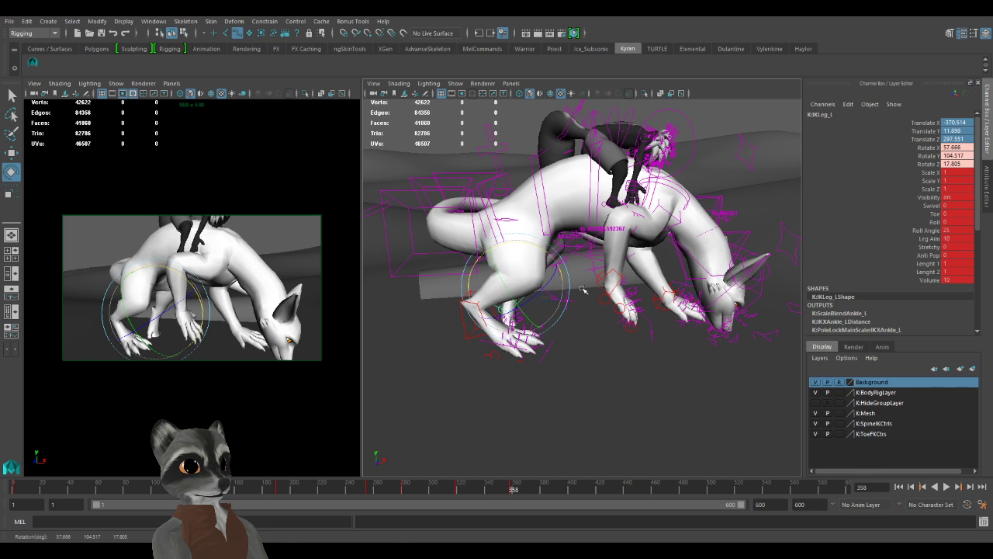
{"action": "key", "text": "w"}
{"action": "left_click_drag", "start_coordinate": [519, 288], "coordinate": [467, 300]}
{"action": "key", "text": "s"}
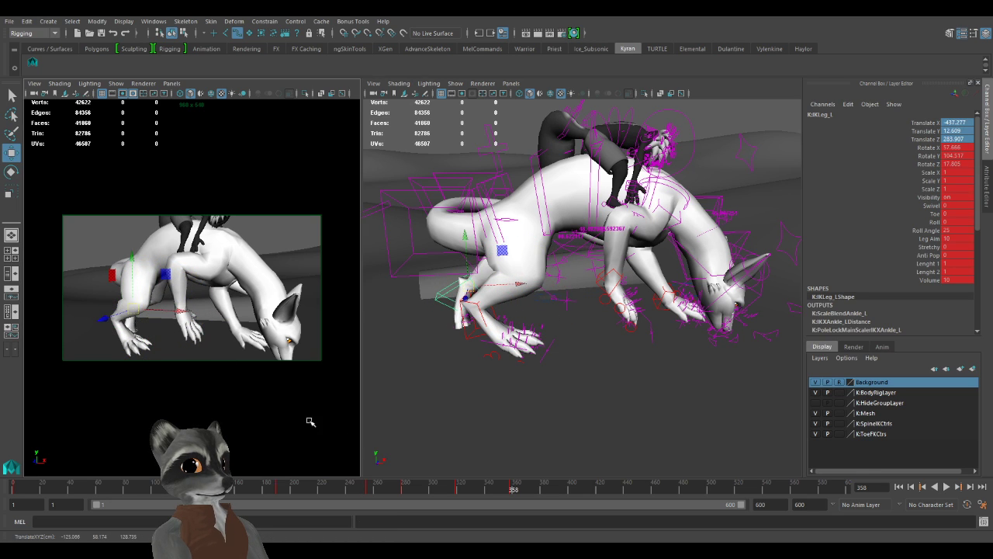
Compare the key poses at frames 319 and 358, select the shot camera camera1, and return to frame 1.
{"action": "key", "text": "comma"}
{"action": "key", "text": "period"}
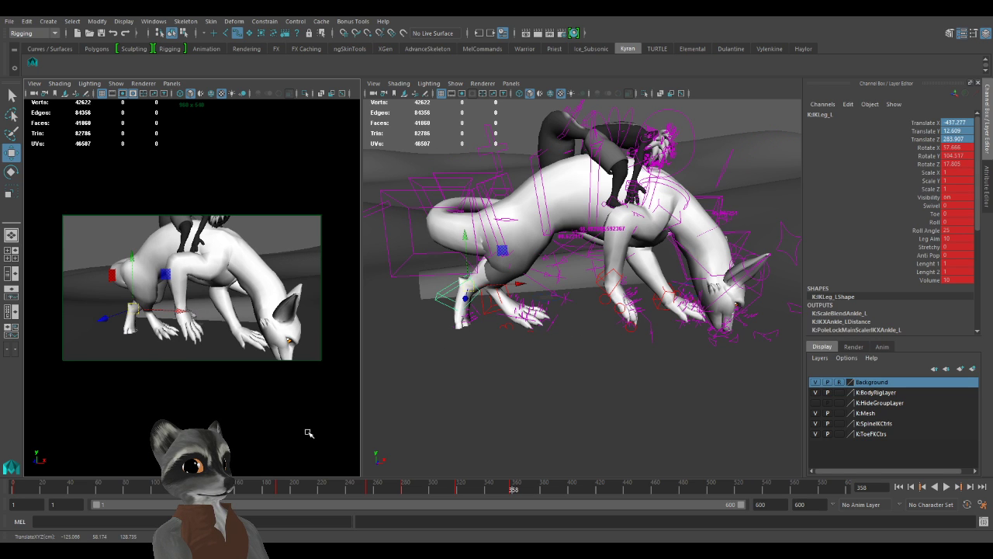
{"action": "key", "text": "comma"}
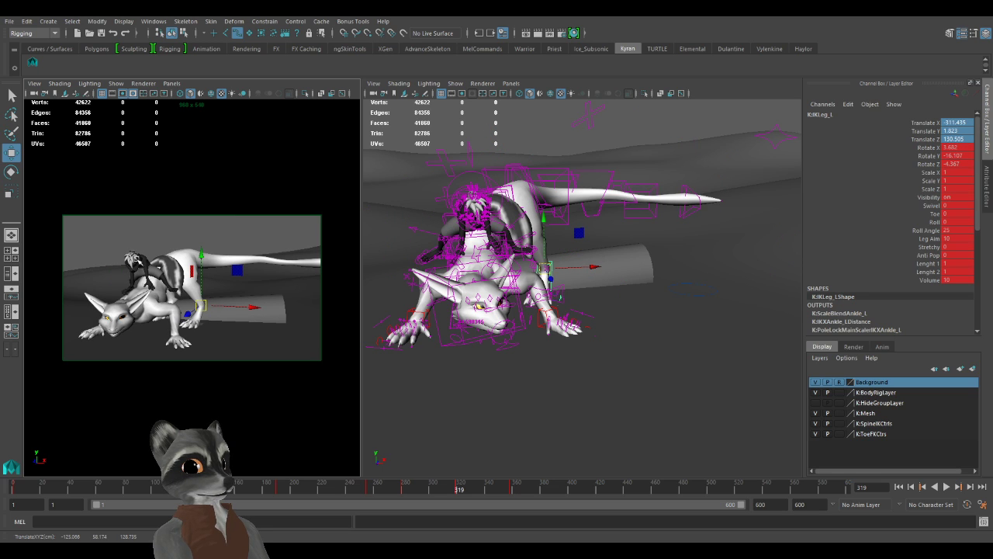
{"action": "left_click", "coordinate": [33, 92]}
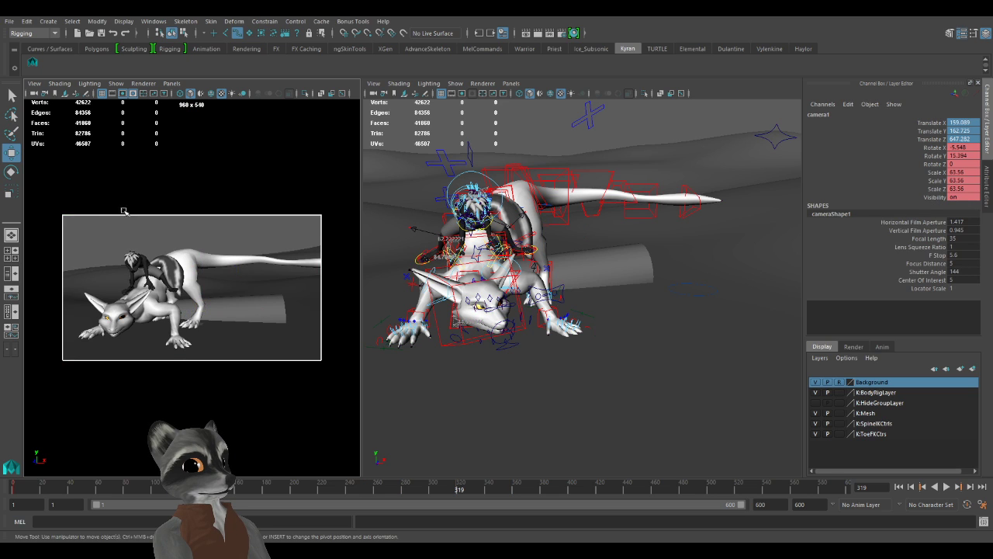
{"action": "key", "text": "alt+shift+v"}
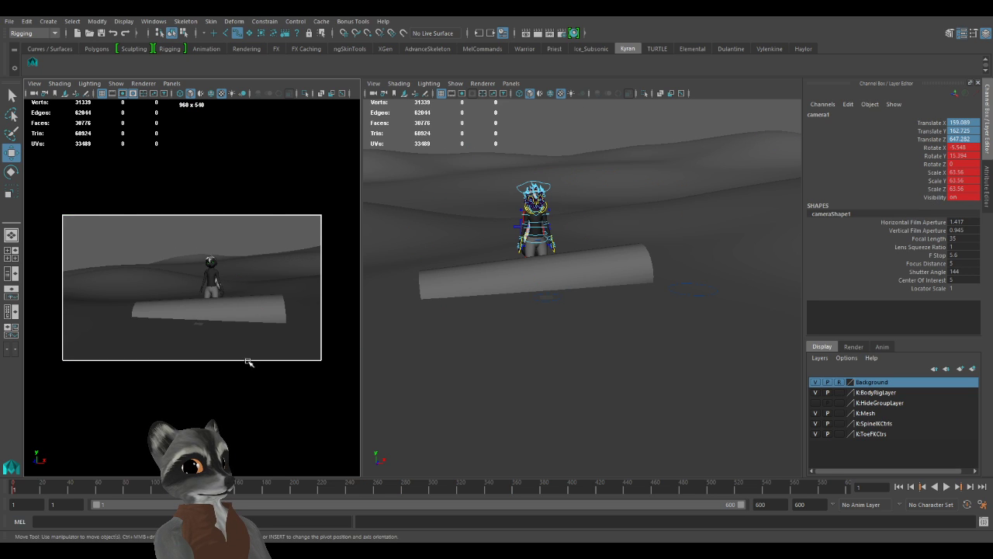
Examine the rider's RootX_M keys and the rider's tail control IKSplineTail3_M on the creature's back at frame 358.
{"action": "left_click", "coordinate": [537, 243]}
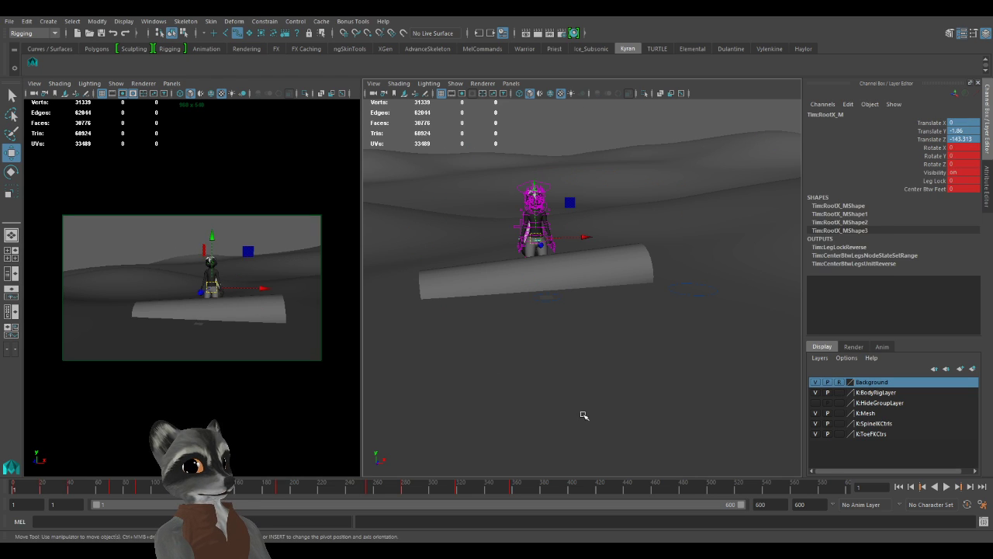
{"action": "left_click", "coordinate": [531, 486]}
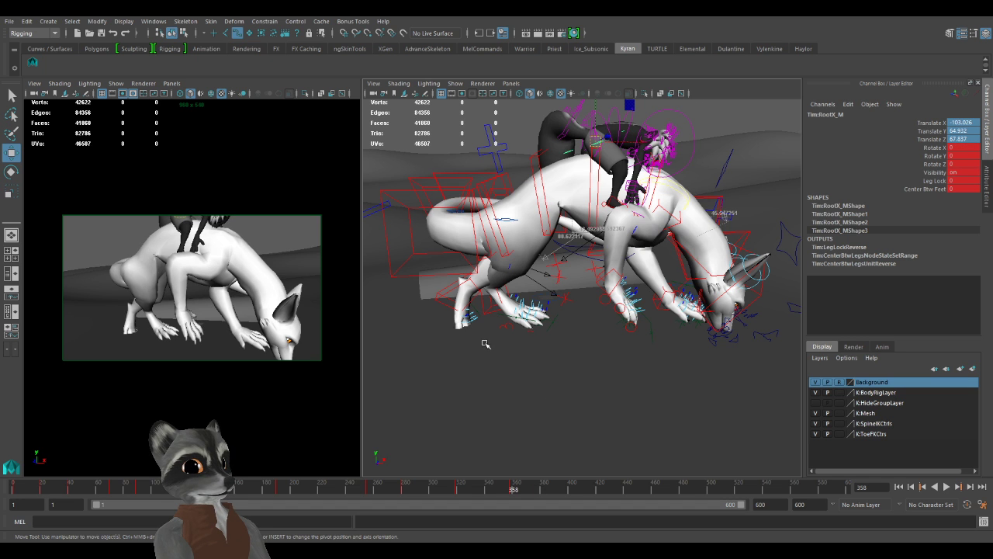
{"action": "key", "text": "comma"}
{"action": "key", "text": "period"}
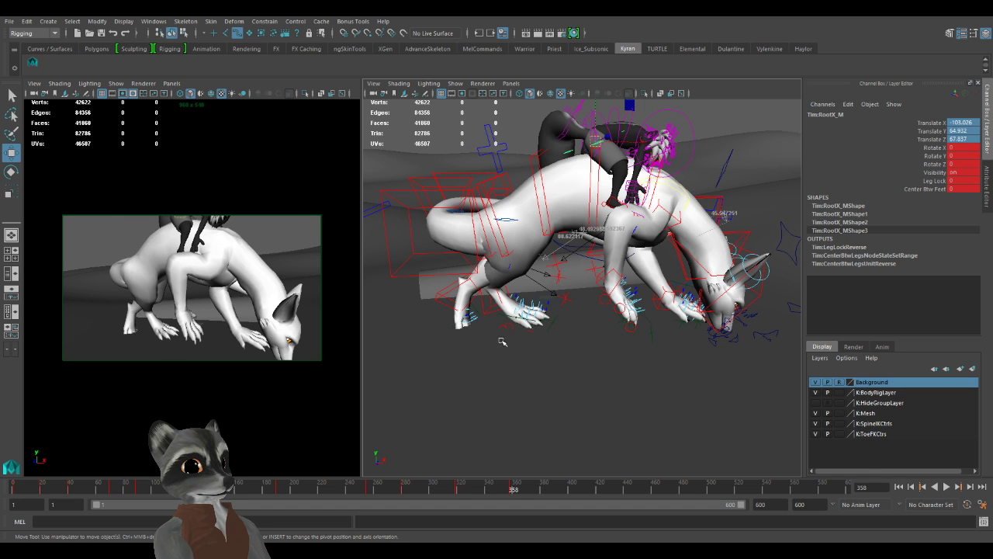
{"action": "right_click_drag", "start_coordinate": [502, 341], "coordinate": [526, 230], "text": "alt"}
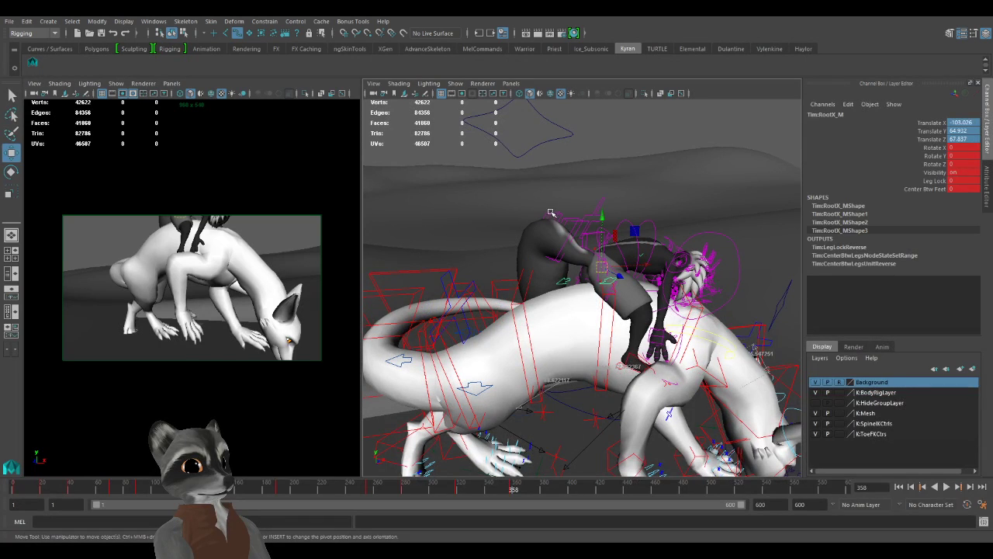
{"action": "left_click", "coordinate": [550, 212]}
{"action": "left_click_drag", "start_coordinate": [544, 232], "coordinate": [581, 269]}
{"action": "right_click_drag", "start_coordinate": [581, 270], "coordinate": [622, 354], "text": "alt"}
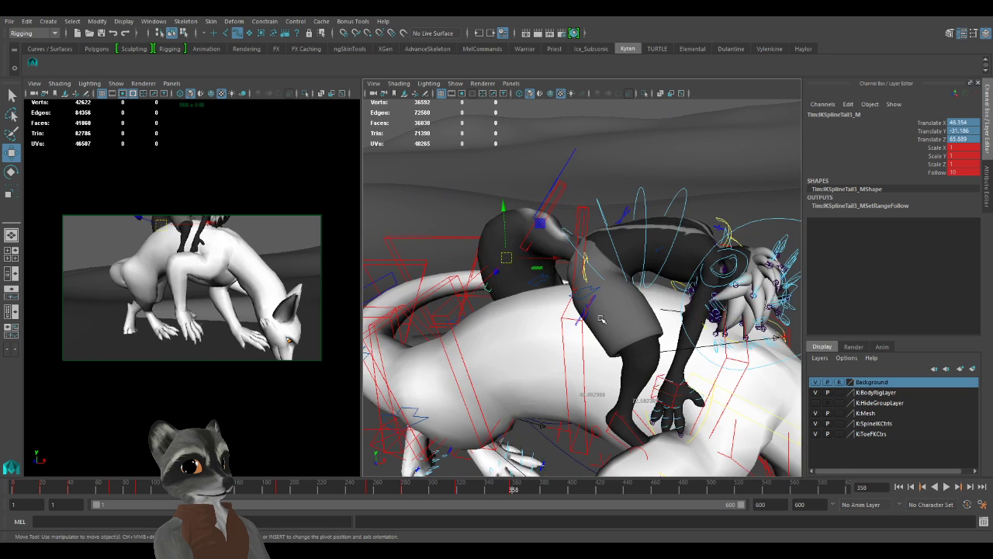
{"action": "left_click_drag", "start_coordinate": [590, 279], "coordinate": [538, 277], "text": "alt"}
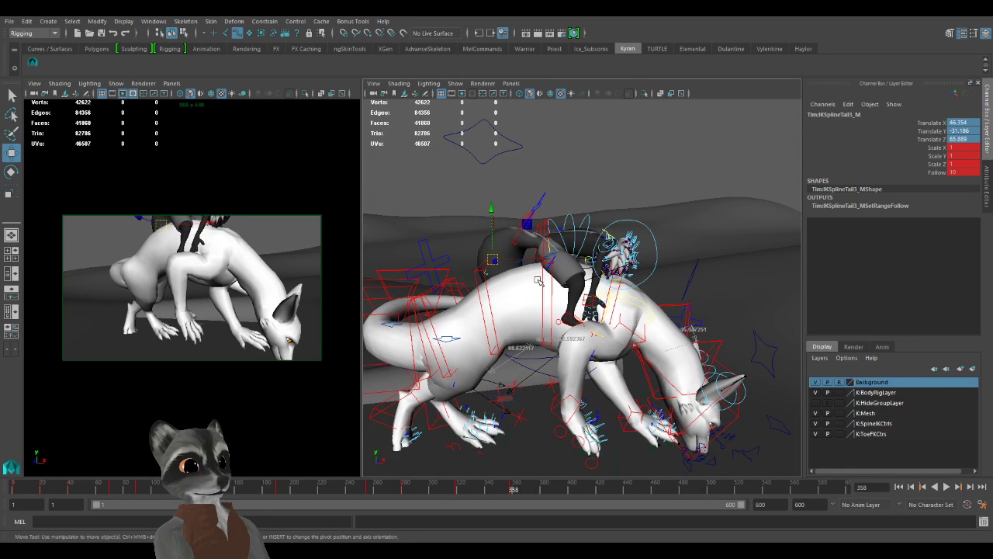
Pull camera1 back to Translate 236.404, 202.3, 827.138 at frame 358, key it, and review the camera animation.
{"action": "left_click_drag", "start_coordinate": [534, 283], "coordinate": [465, 280], "text": "alt"}
{"action": "right_click_drag", "start_coordinate": [465, 279], "coordinate": [401, 255], "text": "alt"}
{"action": "left_click", "coordinate": [36, 94]}
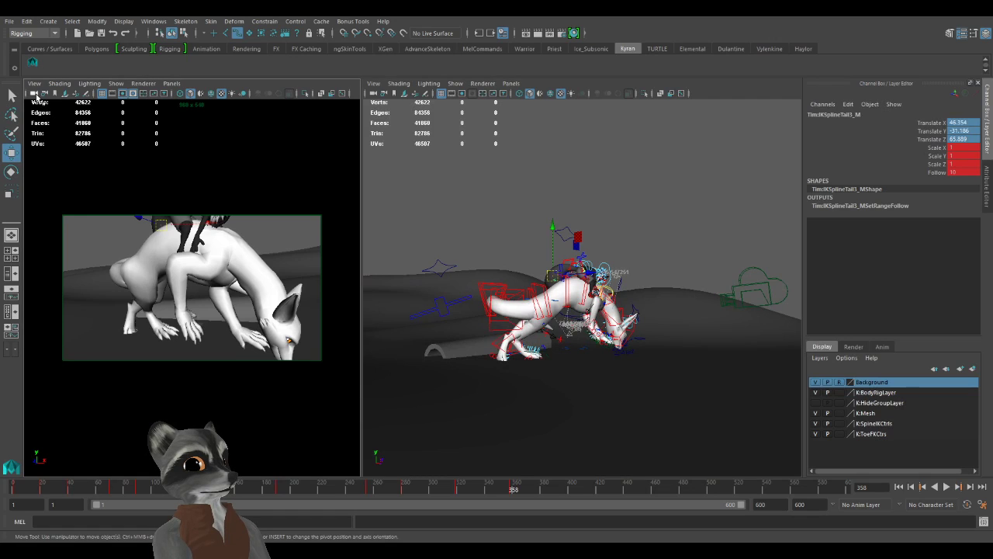
{"action": "right_click_drag", "start_coordinate": [629, 307], "coordinate": [523, 371], "text": "alt"}
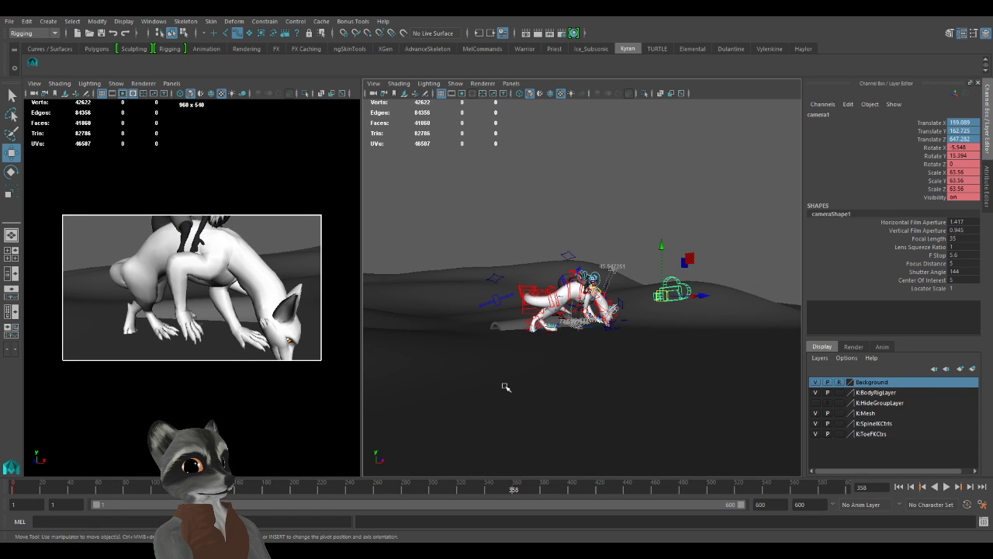
{"action": "left_click_drag", "start_coordinate": [634, 327], "coordinate": [727, 286], "text": "alt"}
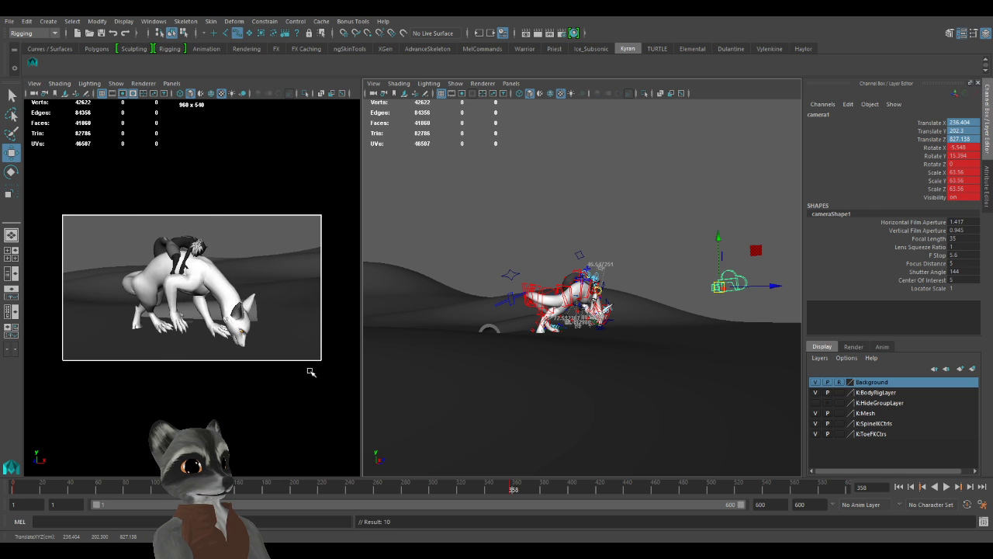
{"action": "key", "text": "alt+v"}
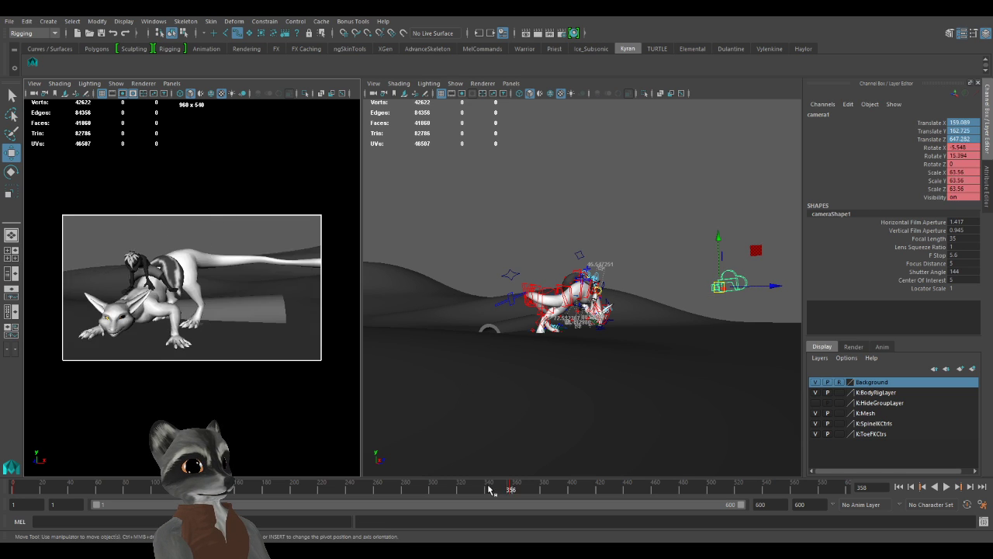
Try to set the tangents of camera1's keys between frames 330 and 369 to plateau.
{"action": "mouse_move", "coordinate": [515, 483]}
{"action": "left_mouse_down"}
{"action": "mouse_move", "coordinate": [361, 483]}
{"action": "mouse_move", "coordinate": [518, 482]}
{"action": "mouse_move", "coordinate": [405, 488]}
{"action": "mouse_move", "coordinate": [510, 489]}
{"action": "mouse_move", "coordinate": [472, 489]}
{"action": "left_mouse_up"}
{"action": "left_click", "coordinate": [496, 489]}
{"action": "right_click", "coordinate": [498, 489]}
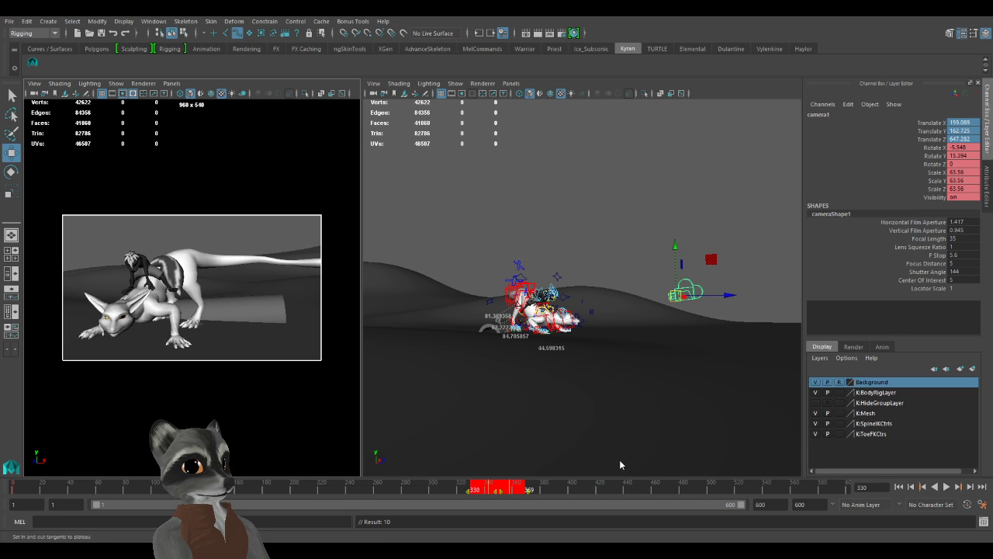
{"action": "key", "text": "ctrl+z"}
Play back the camera move from frame 330 and examine the rider and creature from several angles at frame 375.
{"action": "key", "text": "alt+v"}
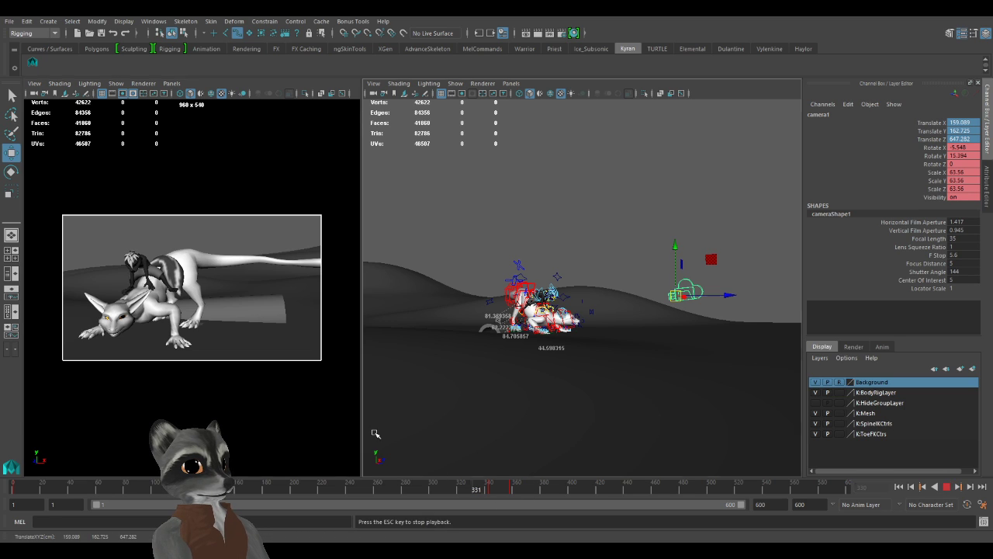
{"action": "key", "text": "alt+v"}
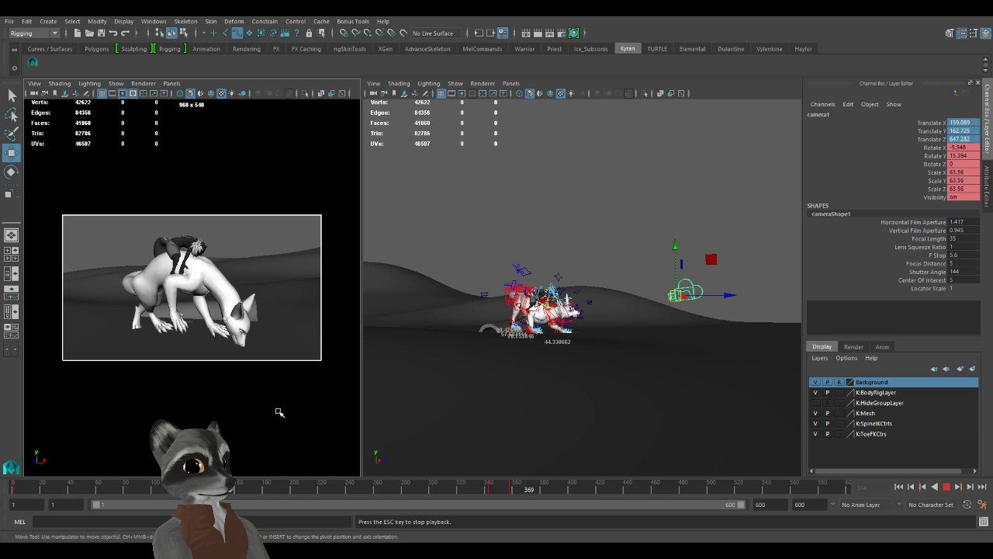
{"action": "key", "text": "Escape"}
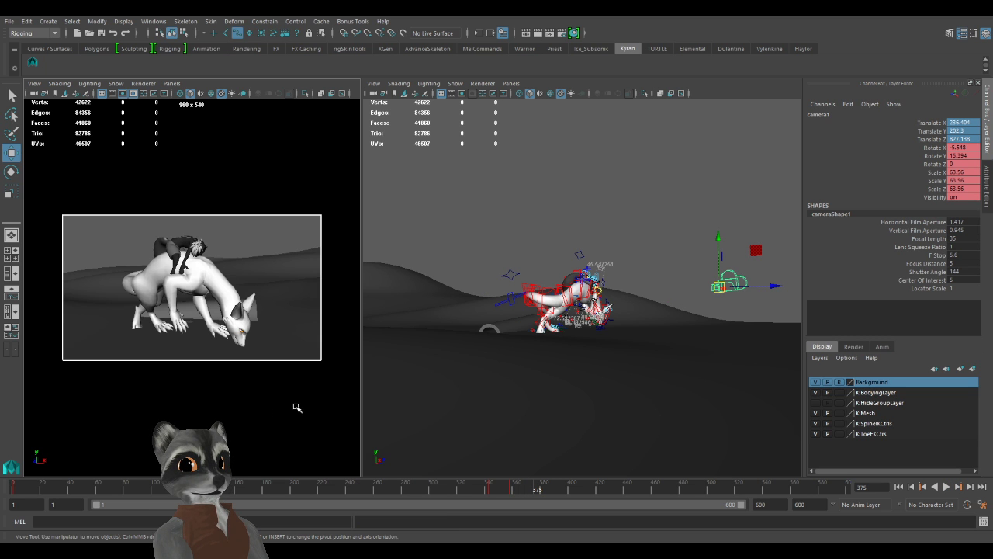
{"action": "right_click_drag", "start_coordinate": [555, 400], "coordinate": [594, 404], "text": "alt"}
{"action": "left_click_drag", "start_coordinate": [593, 404], "coordinate": [563, 430], "text": "alt"}
{"action": "right_click_drag", "start_coordinate": [563, 430], "coordinate": [512, 403], "text": "alt"}
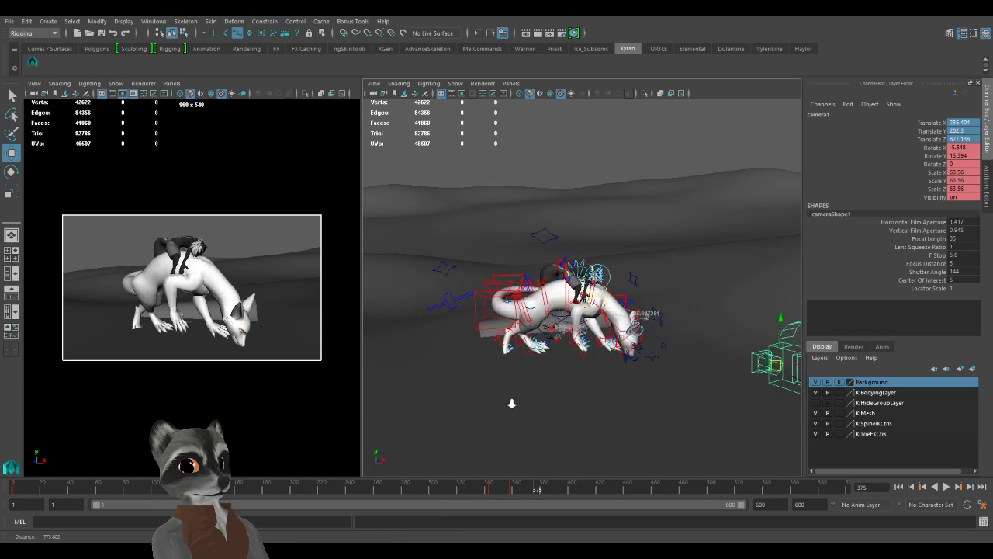
{"action": "left_click_drag", "start_coordinate": [513, 404], "coordinate": [502, 408], "text": "alt"}
{"action": "right_click_drag", "start_coordinate": [501, 408], "coordinate": [530, 397], "text": "alt"}
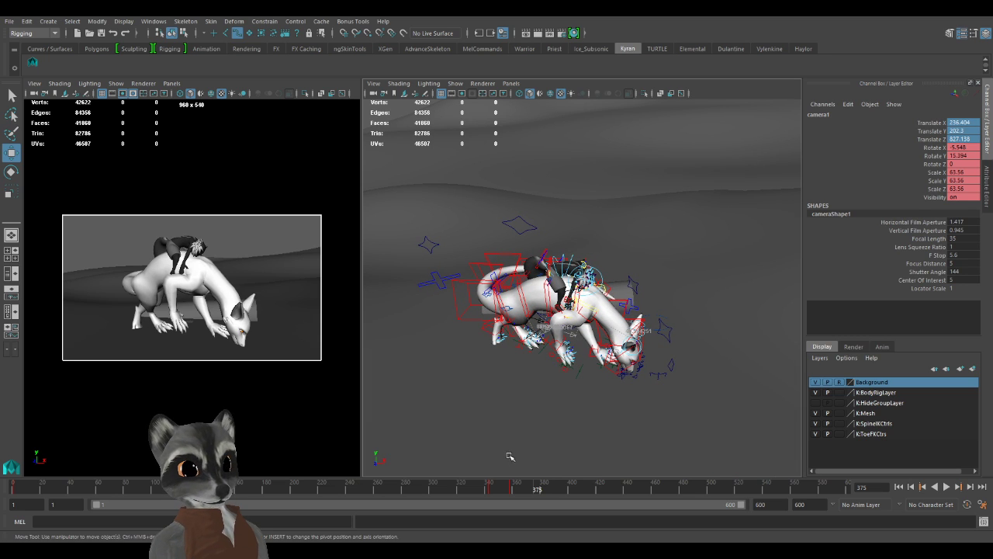
Review the transition around the camera1 key at frame 358 and compare it with the pose at frame 346.
{"action": "left_click", "coordinate": [513, 479]}
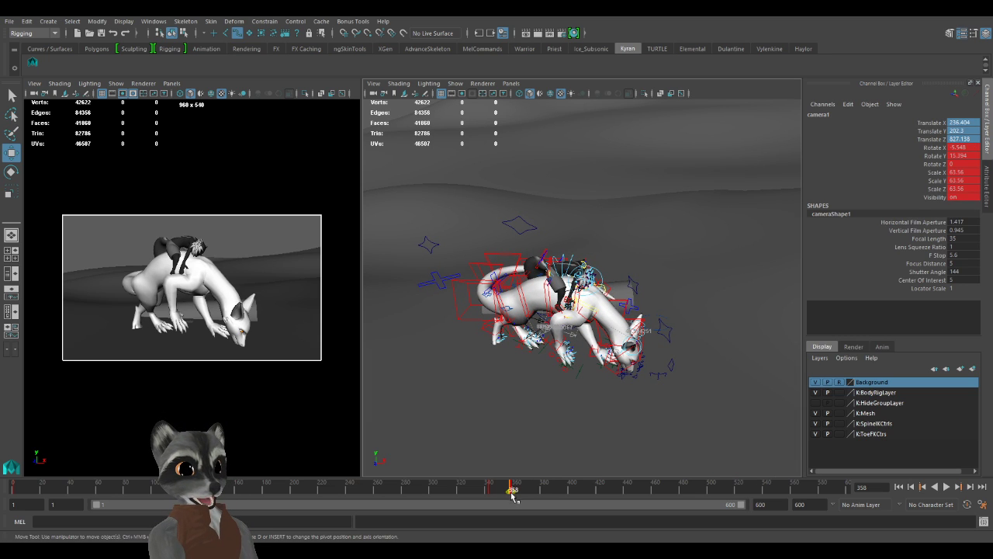
{"action": "key", "text": "alt+v"}
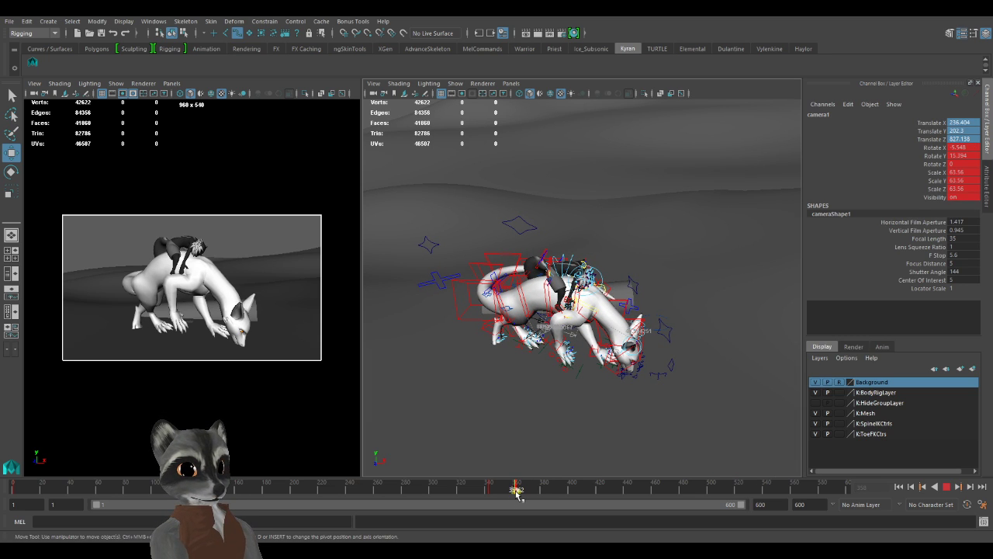
{"action": "middle_click_drag", "start_coordinate": [516, 492], "coordinate": [516, 492]}
{"action": "left_click", "coordinate": [492, 490]}
{"action": "middle_click", "coordinate": [302, 406]}
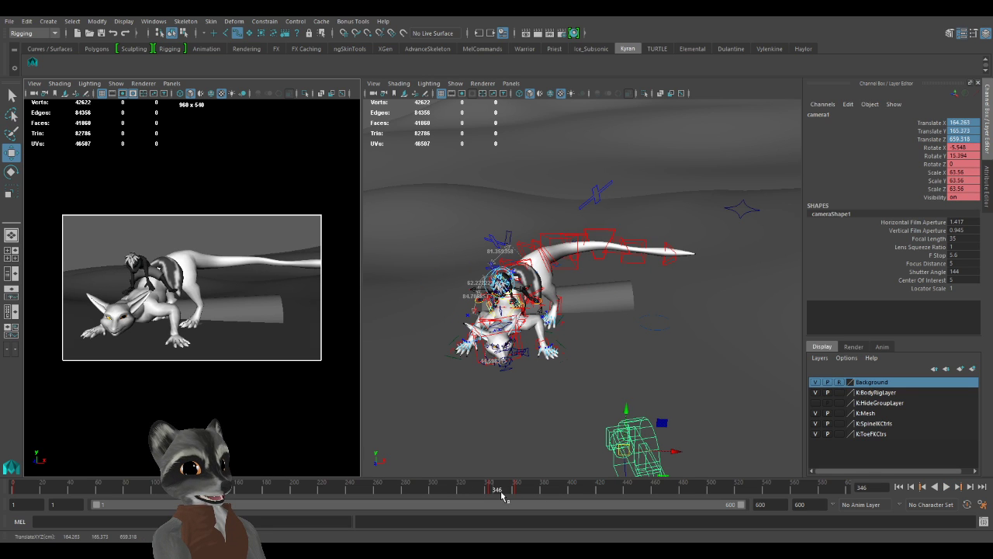
Go to the camera's keyframe at frame 362 and select all of Kyran's rig controls.
{"action": "left_click_drag", "start_coordinate": [502, 497], "coordinate": [523, 499]}
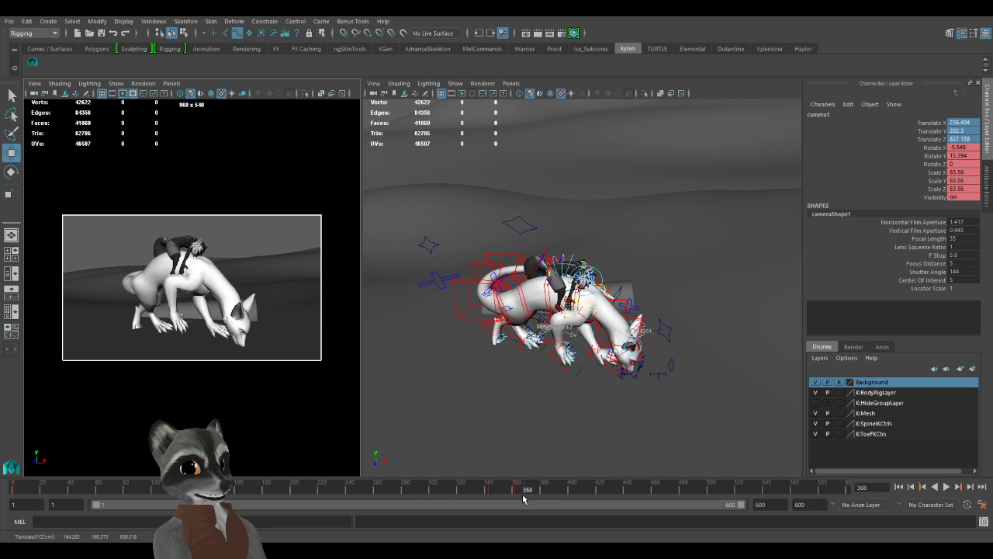
{"action": "key", "text": "comma"}
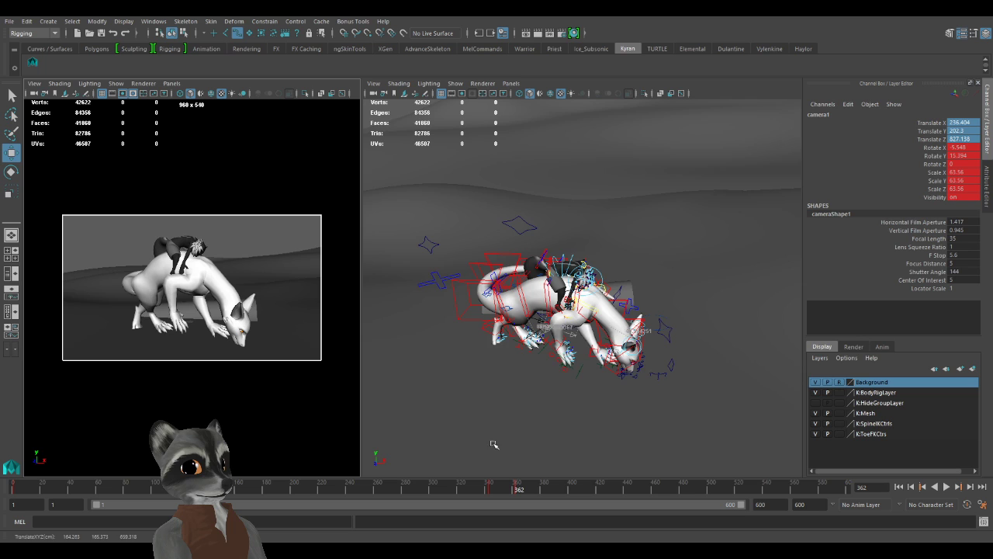
{"action": "right_click_drag", "start_coordinate": [493, 444], "coordinate": [555, 431], "text": "alt"}
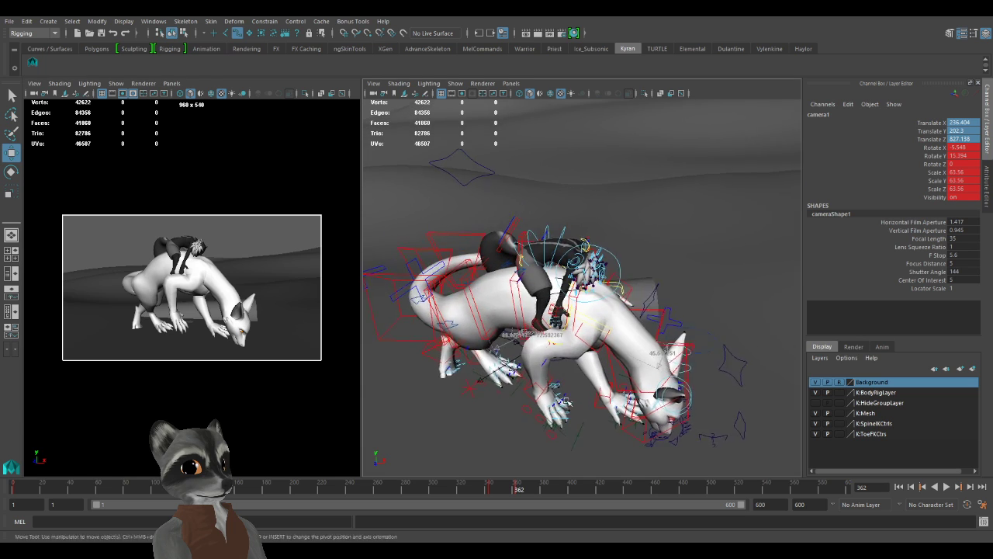
{"action": "left_click_drag", "start_coordinate": [556, 431], "coordinate": [572, 378], "text": "alt"}
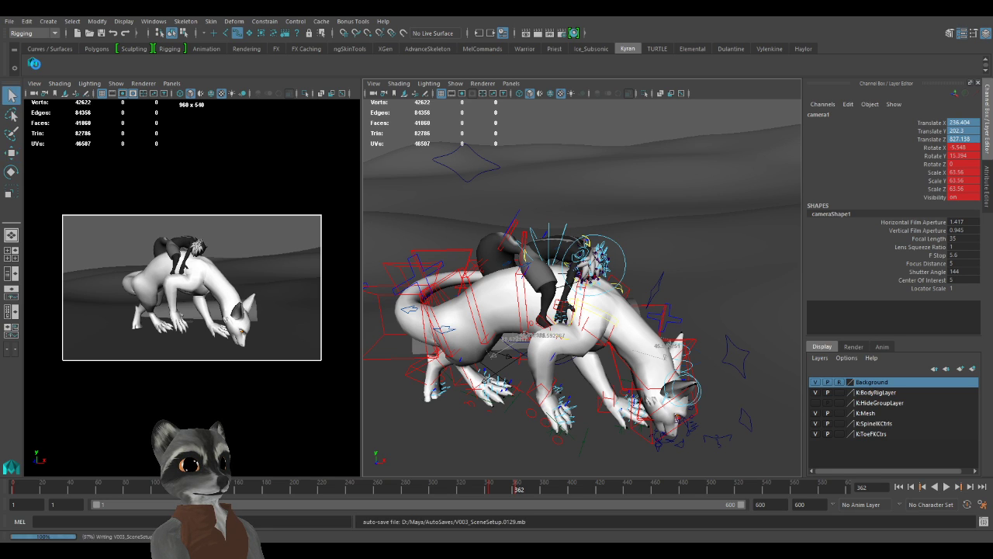
{"action": "left_click", "coordinate": [33, 64]}
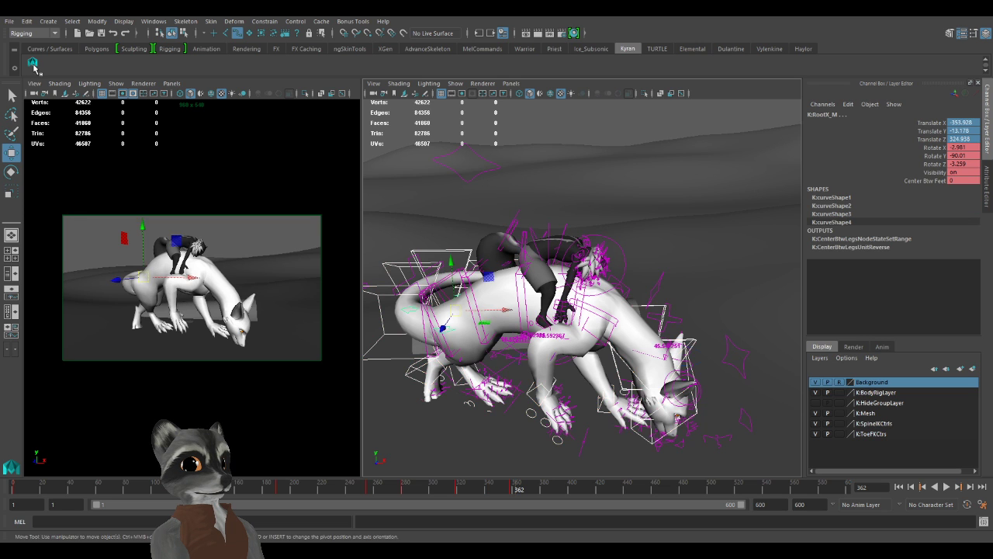
At the rig's key on frame 358, raise Kyran's controls so RootX_M reaches Translate X -362.267, Y 40.377 and Z 324.021.
{"action": "scroll", "coordinate": [521, 292], "scroll_direction": "down", "scroll_amount": 3}
{"action": "scroll", "coordinate": [463, 290], "scroll_direction": "down", "scroll_amount": 2}
{"action": "middle_click_drag", "start_coordinate": [488, 312], "coordinate": [477, 322], "text": "alt"}
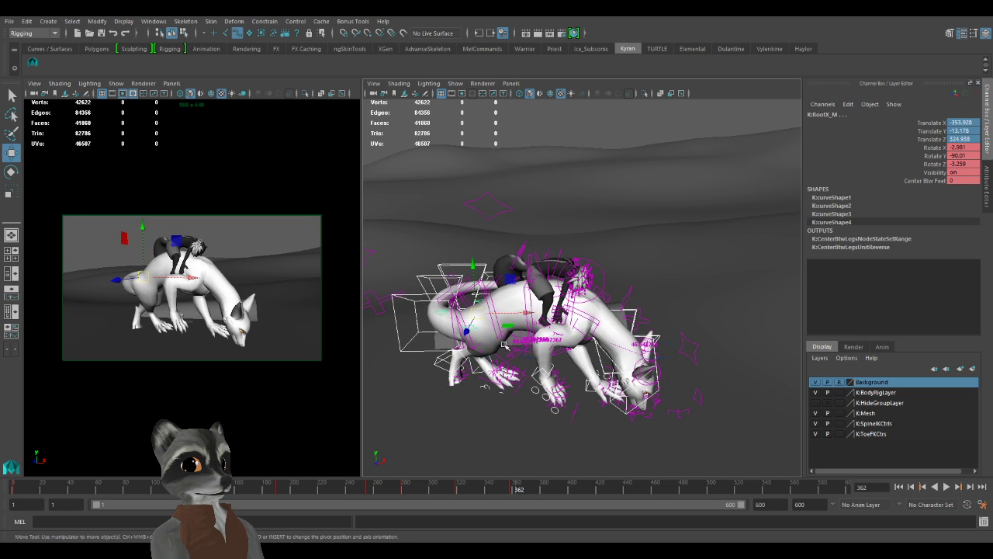
{"action": "key", "text": "comma"}
{"action": "left_click_drag", "start_coordinate": [511, 347], "coordinate": [531, 280], "text": "alt"}
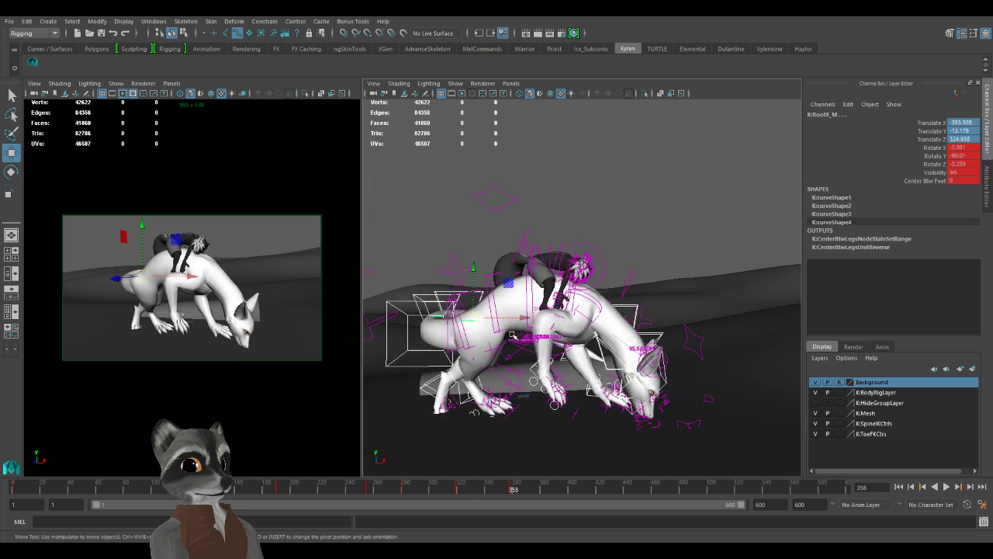
{"action": "scroll", "coordinate": [500, 329], "scroll_direction": "up", "scroll_amount": 2}
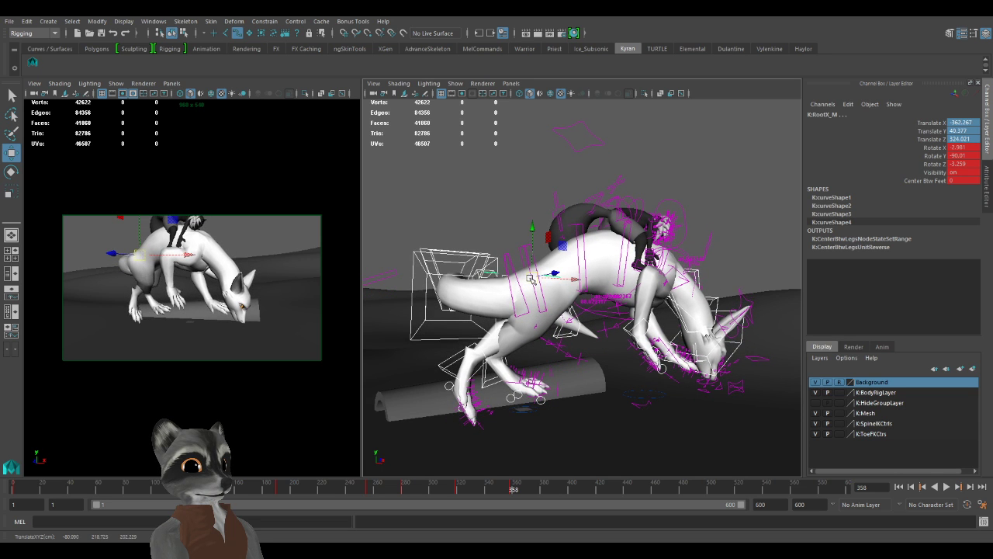
Compare with the pose at frame 319, and at frame 358 shift Kyran's controls until RootX_M is at Translate X -316.719, Z 312.435.
{"action": "key", "text": "comma"}
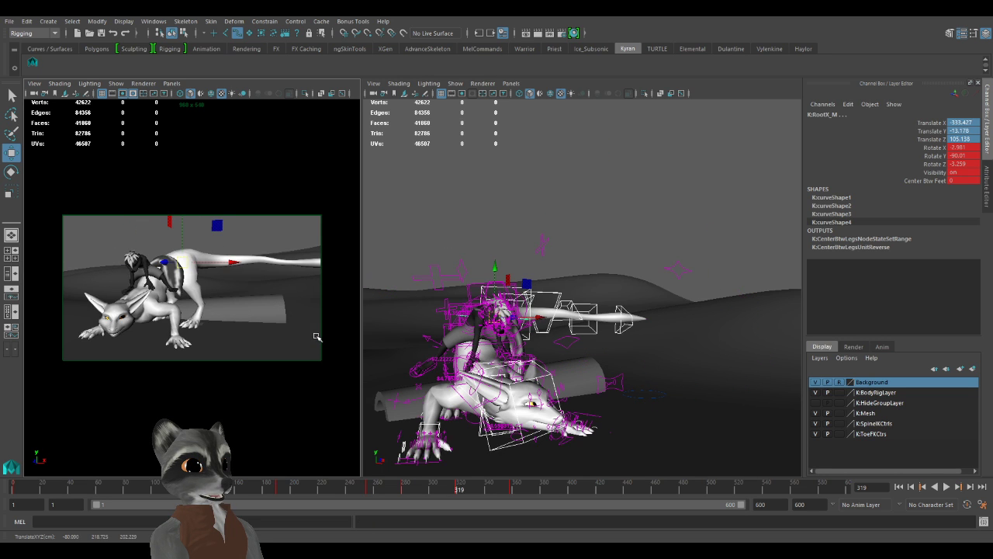
{"action": "key", "text": "period"}
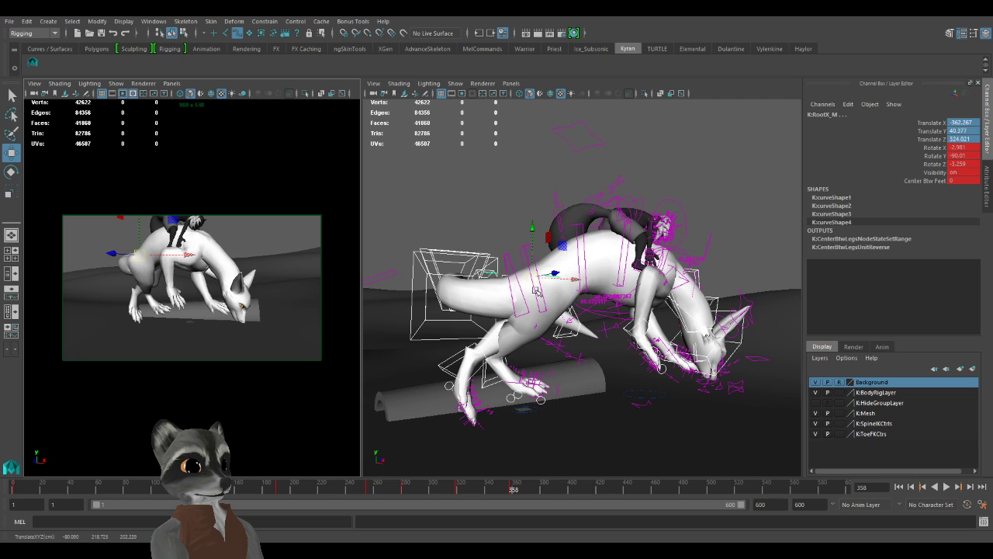
{"action": "left_click_drag", "start_coordinate": [537, 291], "coordinate": [628, 279], "text": "alt"}
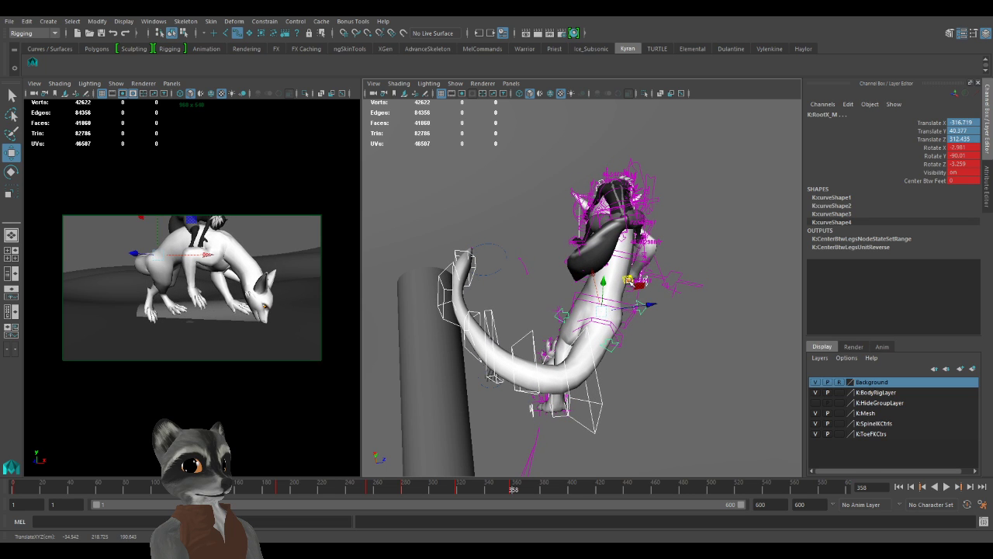
{"action": "left_click_drag", "start_coordinate": [599, 384], "coordinate": [547, 361], "text": "alt"}
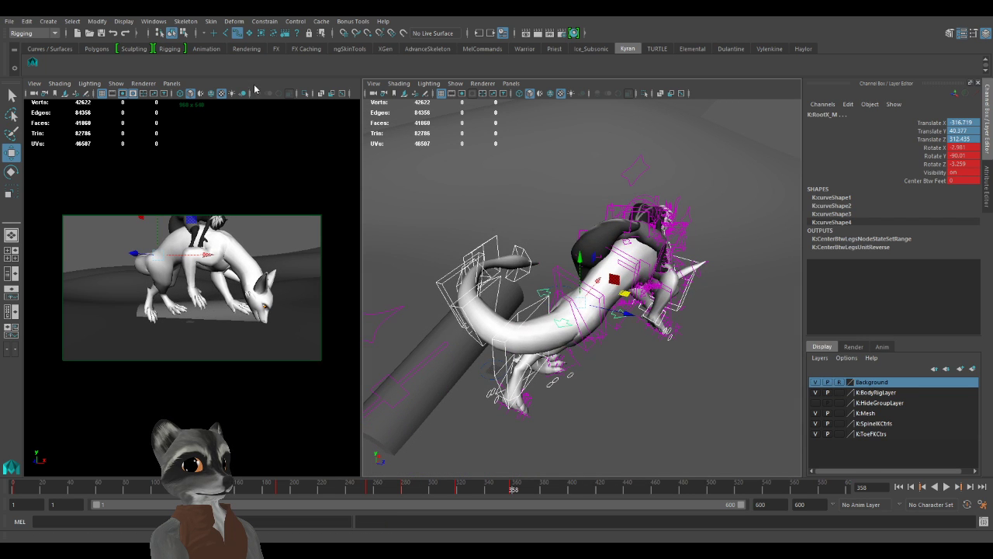
Flip between the keys at frames 319 and 358 to compare Kyran's placement in the camera view.
{"action": "key", "text": "comma"}
{"action": "key", "text": "period"}
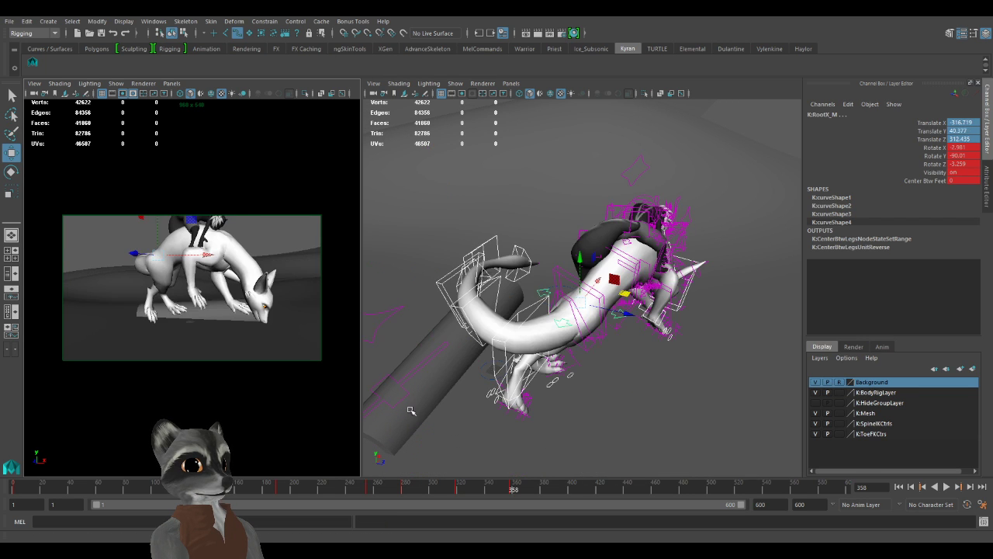
{"action": "left_click_drag", "start_coordinate": [503, 489], "coordinate": [532, 490]}
{"action": "key", "text": "comma"}
{"action": "key", "text": "comma"}
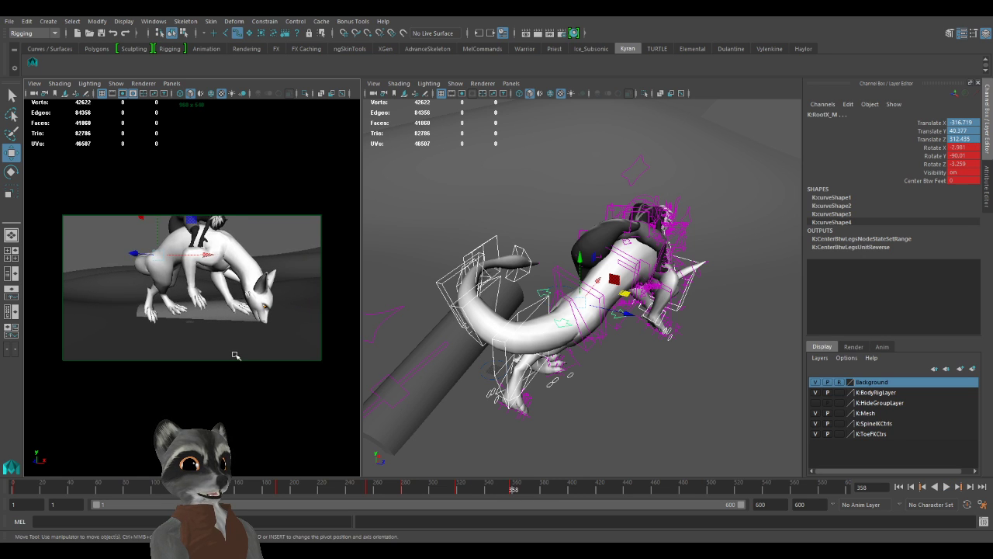
{"action": "key", "text": "period"}
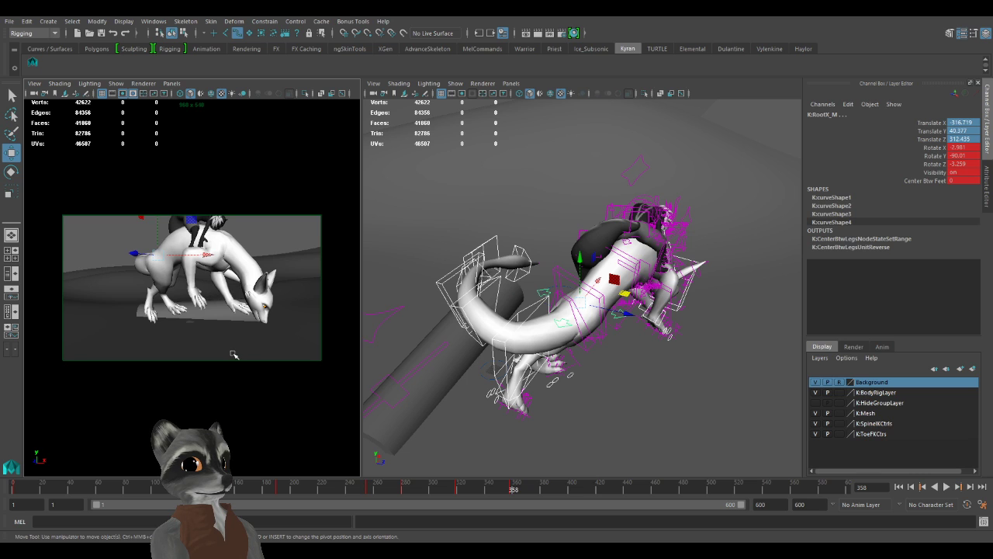
{"action": "key", "text": "comma"}
{"action": "key", "text": "period"}
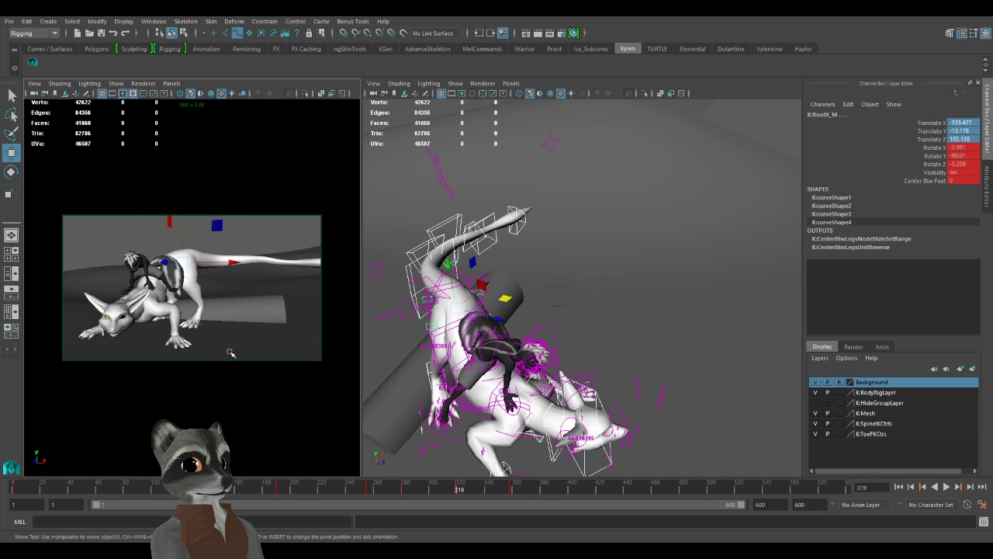
{"action": "key", "text": "period"}
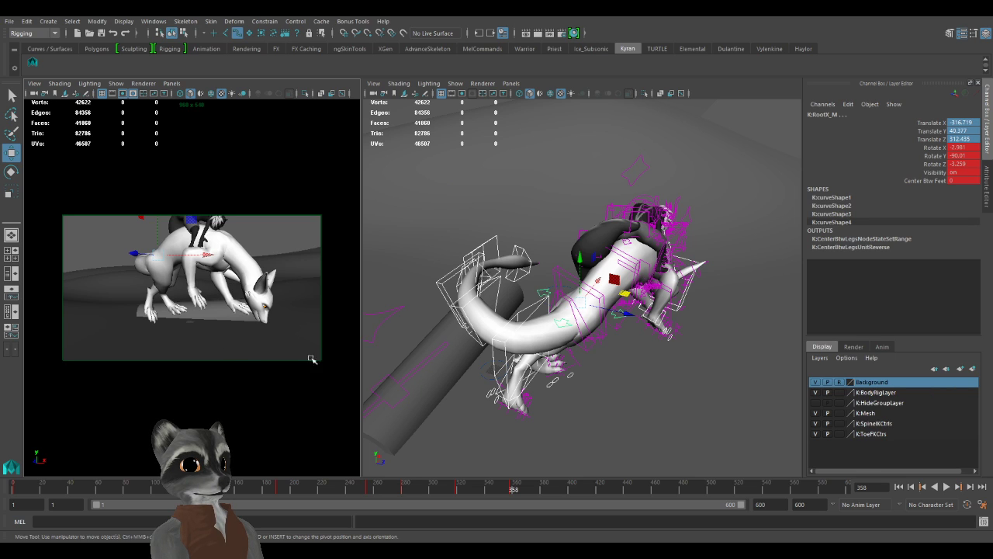
Select the shot camera and, at frame 378, move it back and up to about Translate X 267.7, Y 219.1, Z 862.5.
{"action": "right_click_drag", "start_coordinate": [630, 369], "coordinate": [427, 351], "text": "alt"}
{"action": "left_click_drag", "start_coordinate": [428, 352], "coordinate": [518, 386], "text": "alt"}
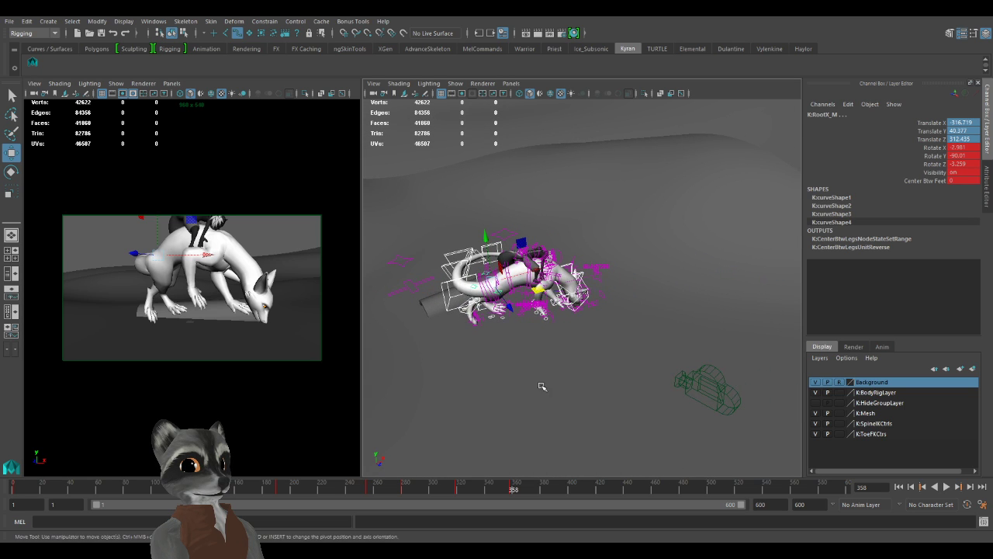
{"action": "left_click", "coordinate": [697, 383]}
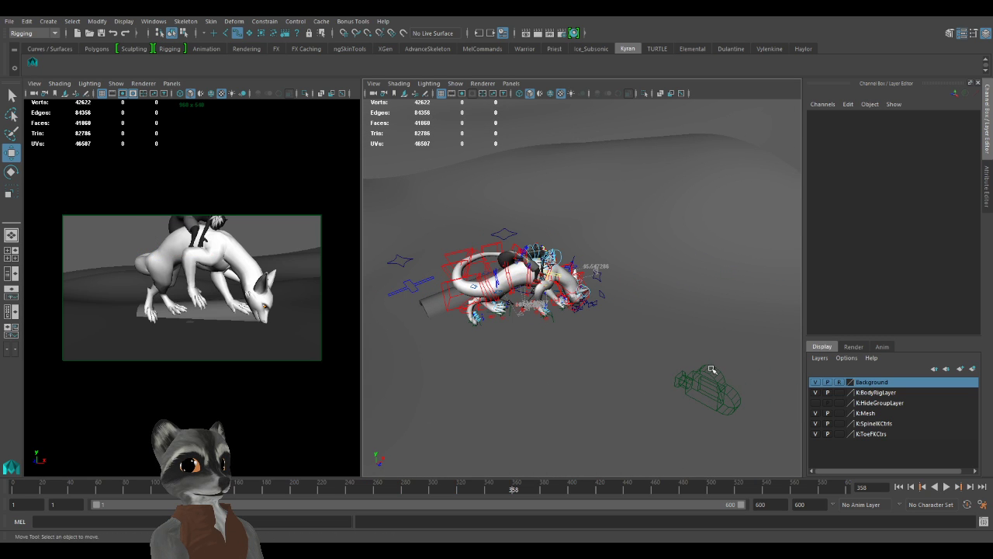
{"action": "left_click", "coordinate": [33, 94]}
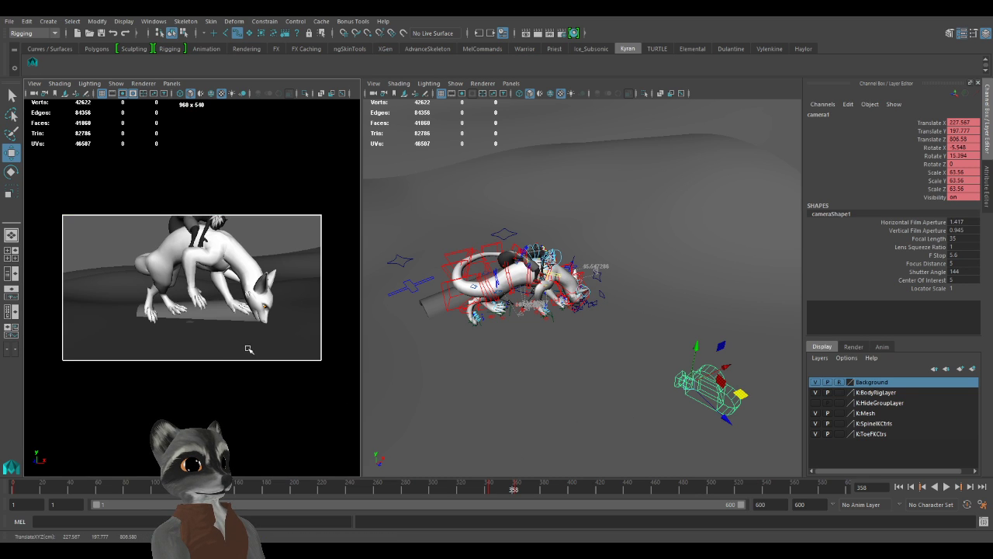
{"action": "left_click", "coordinate": [518, 491]}
{"action": "left_click_drag", "start_coordinate": [520, 491], "coordinate": [541, 490]}
{"action": "middle_click_drag", "start_coordinate": [702, 431], "coordinate": [654, 416], "text": "alt"}
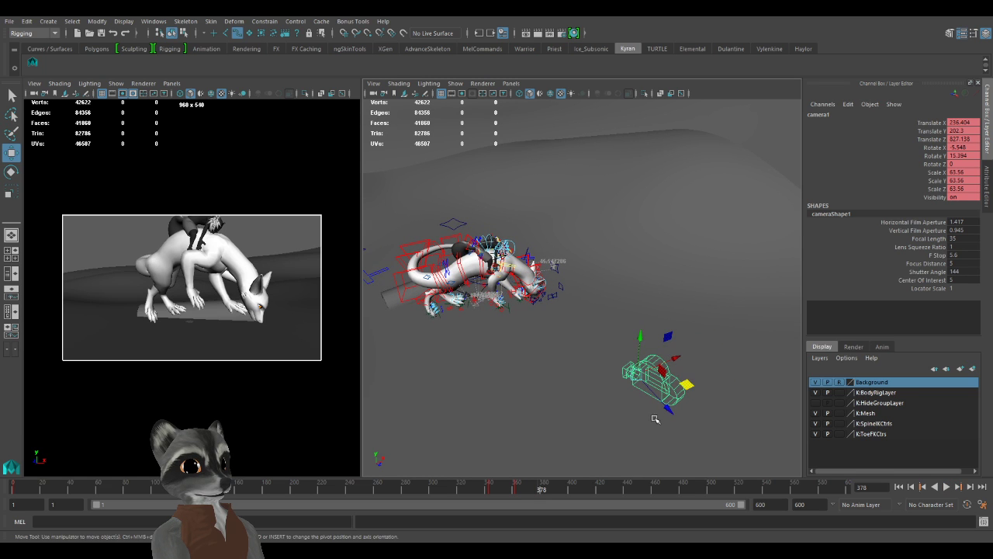
{"action": "left_click_drag", "start_coordinate": [678, 371], "coordinate": [656, 366], "text": "alt"}
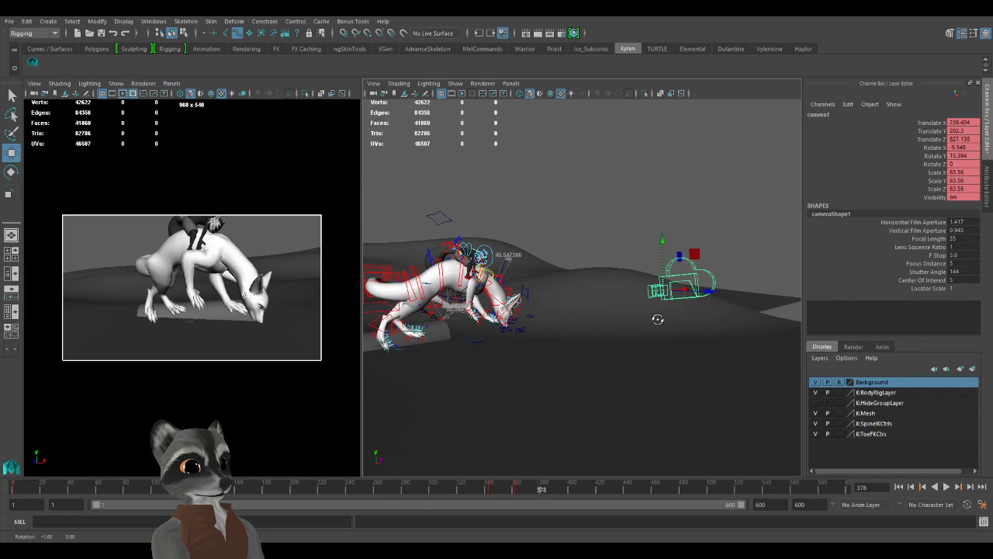
{"action": "left_click_drag", "start_coordinate": [664, 299], "coordinate": [666, 383]}
Turn the camera to Rotate Y 10.714 and shift it to Translate X 276.893, Z 864.384.
{"action": "key", "text": "e"}
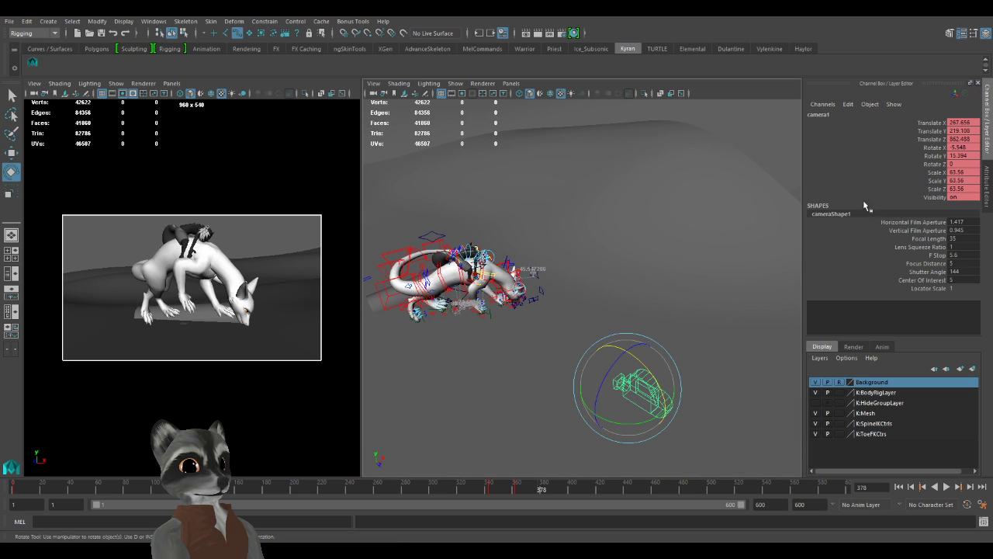
{"action": "left_click", "coordinate": [923, 156]}
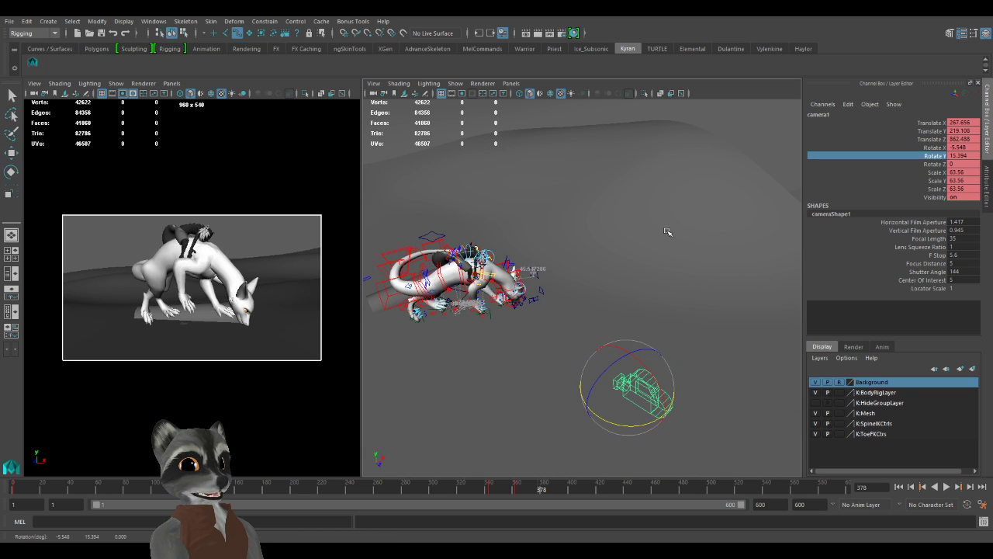
{"action": "middle_click_drag", "start_coordinate": [665, 231], "coordinate": [672, 222]}
{"action": "key", "text": "w"}
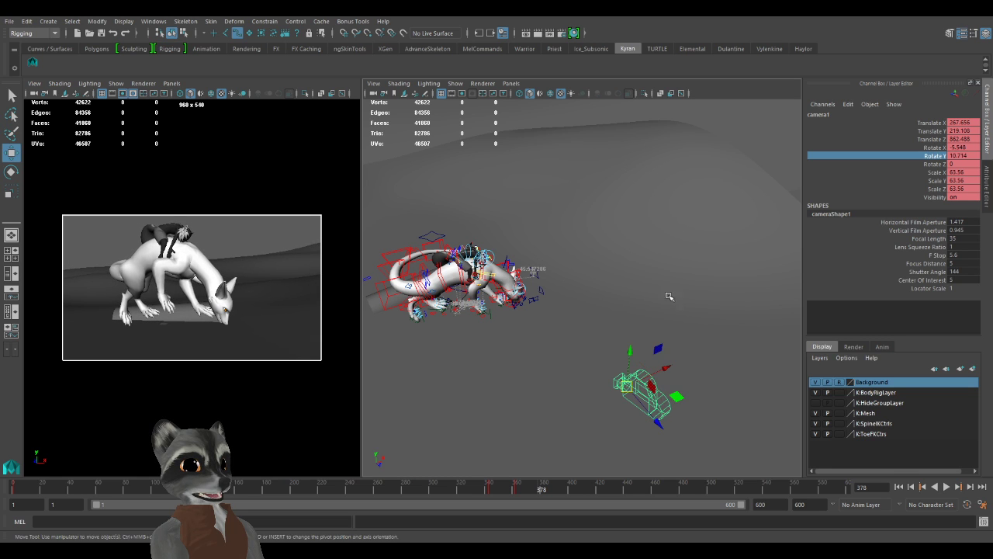
{"action": "left_click_drag", "start_coordinate": [667, 399], "coordinate": [680, 396]}
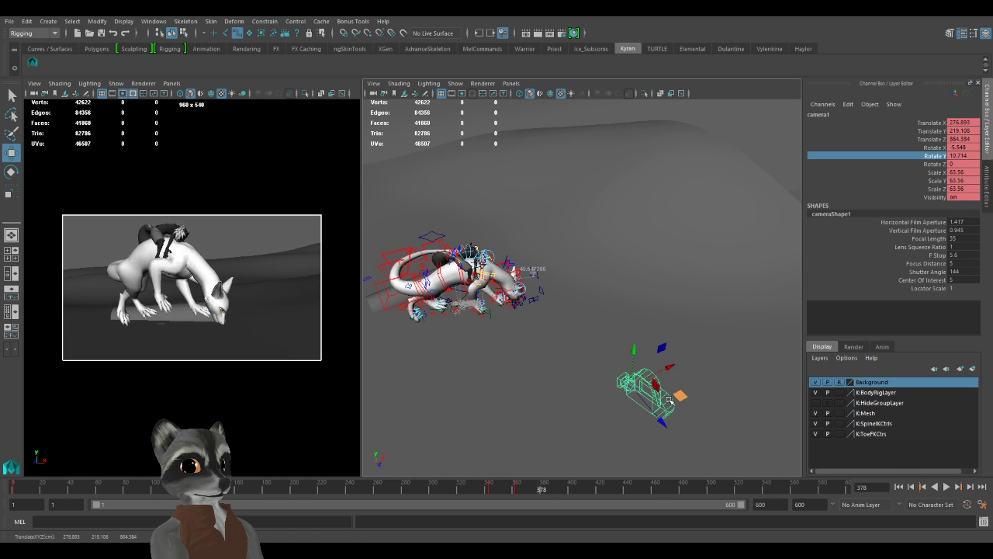
Set the tangents of the camera's keys between frames 305 and 383 to Auto.
{"action": "left_click_drag", "start_coordinate": [542, 487], "coordinate": [530, 487]}
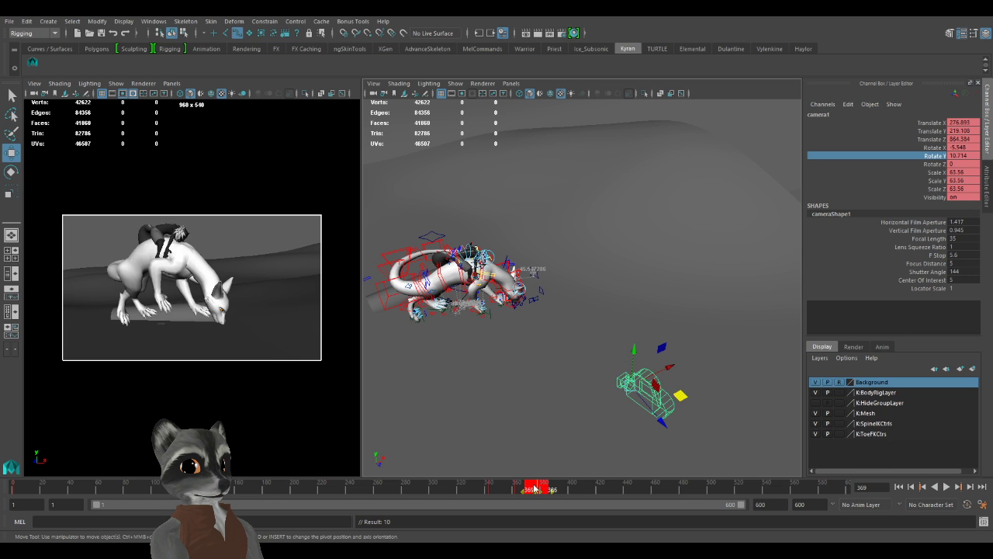
{"action": "left_click", "coordinate": [657, 466]}
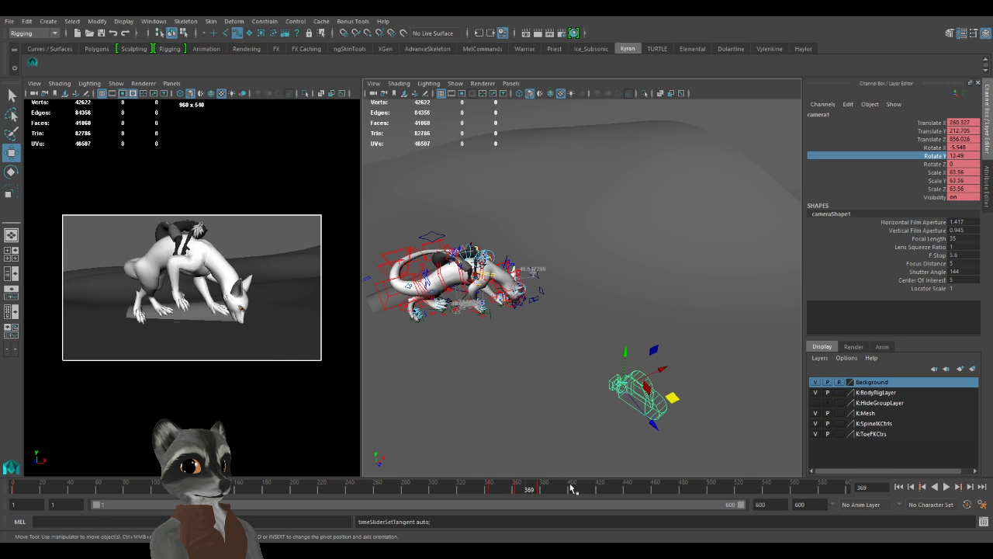
{"action": "left_click_drag", "start_coordinate": [560, 488], "coordinate": [438, 488], "text": "shift"}
{"action": "right_click", "coordinate": [527, 485]}
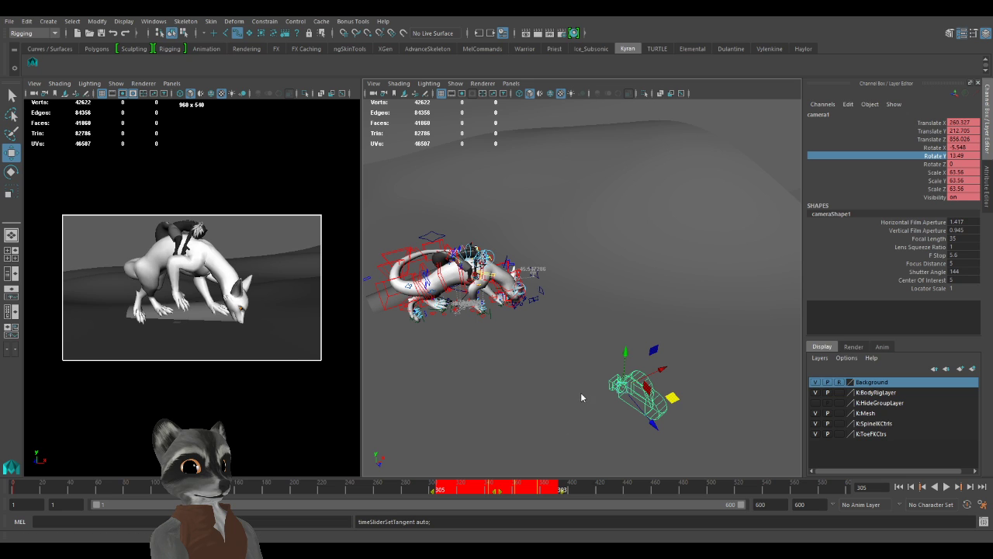
{"action": "left_click", "coordinate": [649, 464]}
Play the camera move from frame 354 to check the framing of the transition.
{"action": "left_click", "coordinate": [506, 491]}
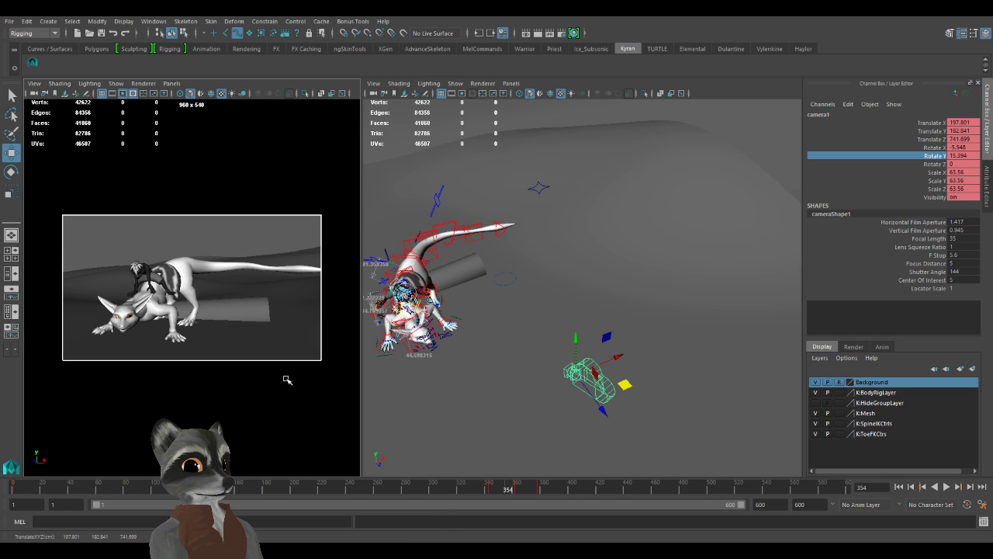
{"action": "key", "text": "alt+v"}
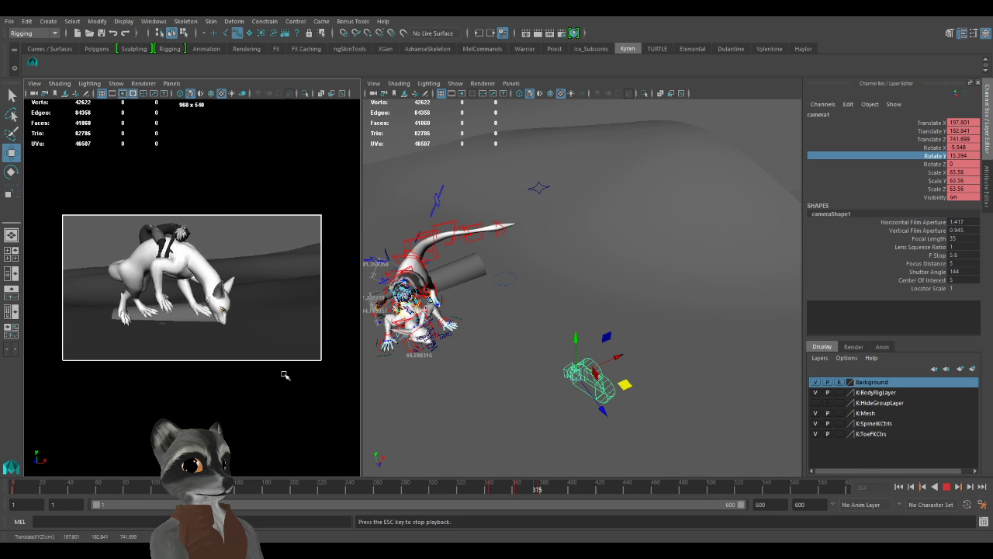
{"action": "key", "text": "alt+v"}
Delete the camera's keyframe at frame 362.
{"action": "left_click_drag", "start_coordinate": [527, 487], "coordinate": [515, 492]}
{"action": "key", "text": "alt+v"}
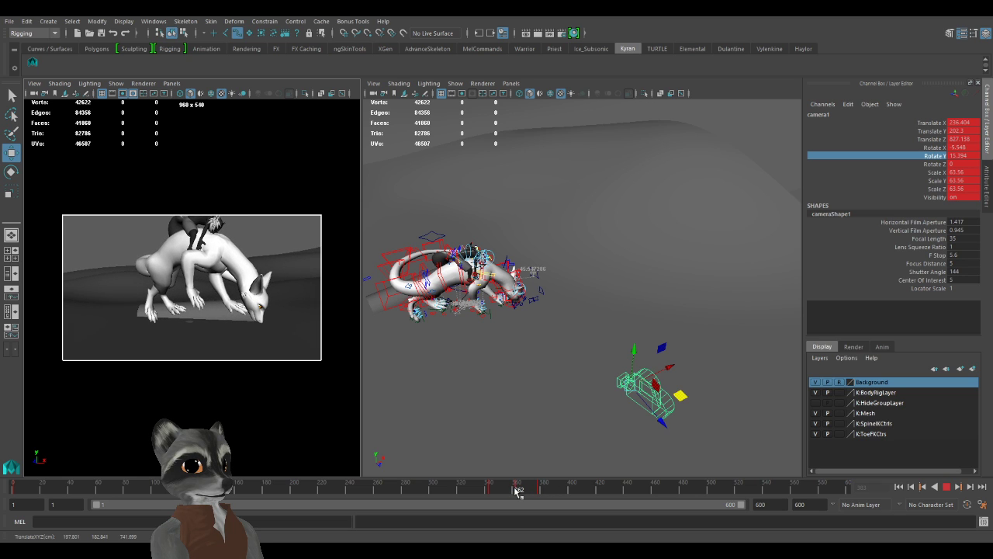
{"action": "left_click", "coordinate": [517, 491]}
{"action": "right_click", "coordinate": [516, 491]}
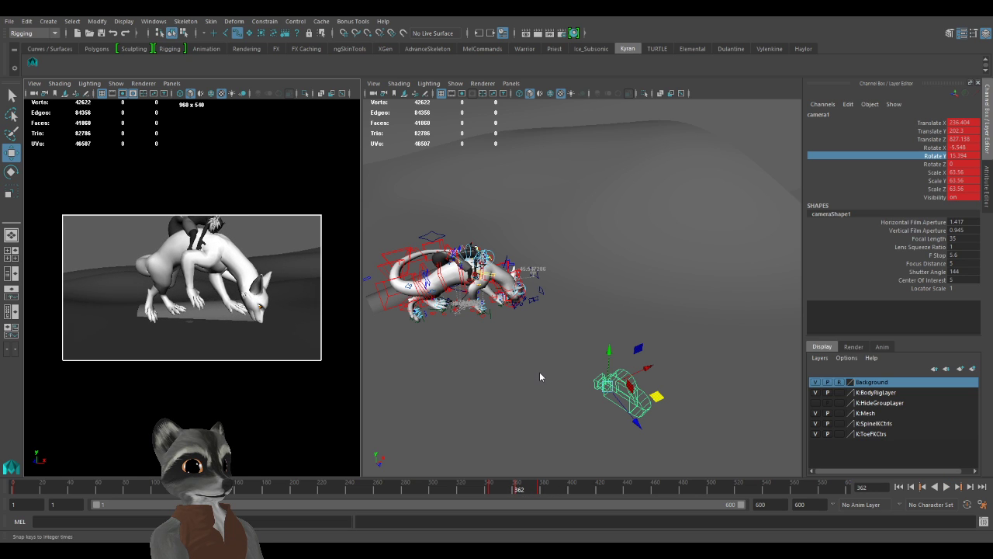
{"action": "left_click", "coordinate": [542, 366]}
Scrub back before the camera move and play it through to about frame 375 to review its motion.
{"action": "middle_click", "coordinate": [275, 364]}
{"action": "left_click_drag", "start_coordinate": [494, 490], "coordinate": [469, 487]}
{"action": "key", "text": "alt+v"}
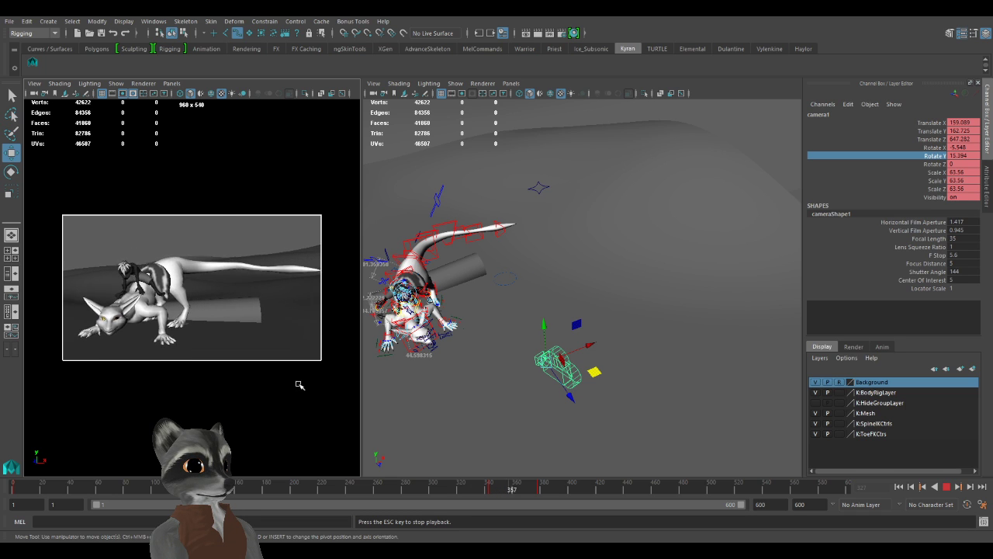
{"action": "key", "text": "Escape"}
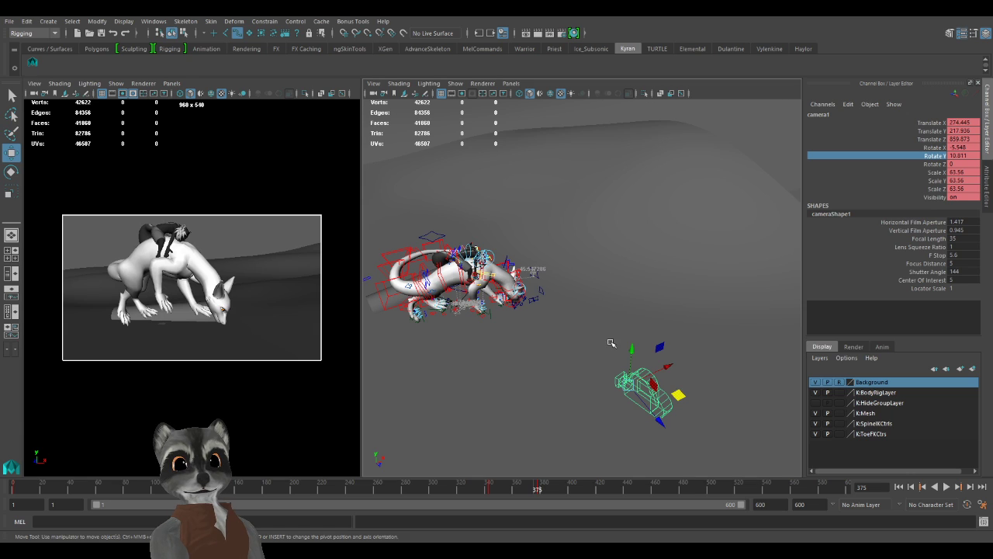
Scrub through the camera move near frame 368 and go to the camera's key at frame 378.
{"action": "scroll", "coordinate": [657, 346], "scroll_direction": "up", "scroll_amount": 3}
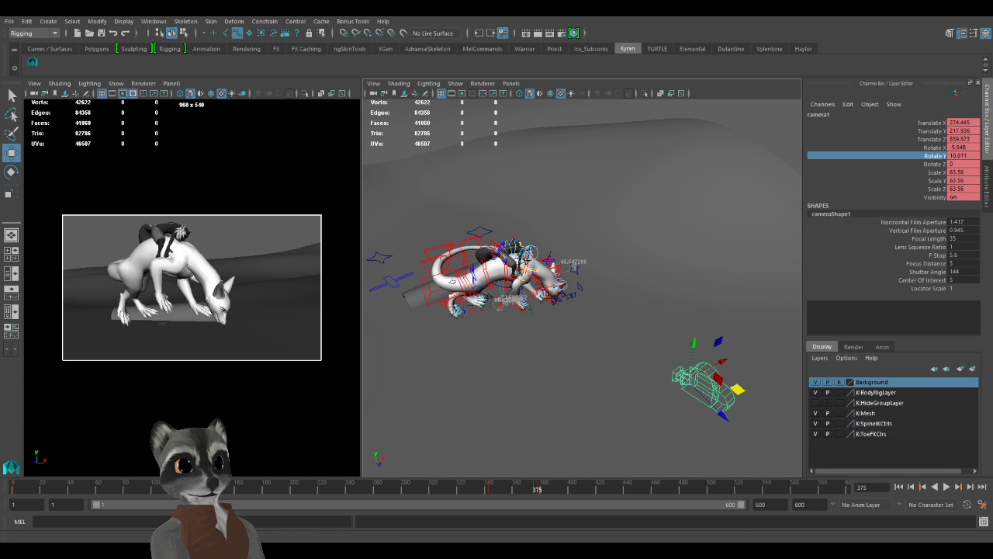
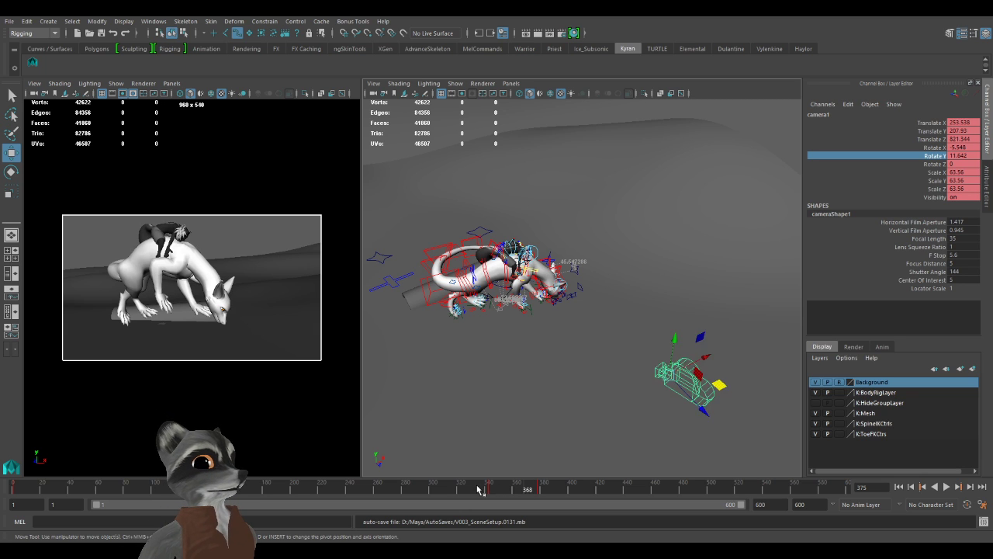
{"action": "mouse_move", "coordinate": [523, 490]}
{"action": "left_mouse_down"}
{"action": "mouse_move", "coordinate": [479, 490]}
{"action": "mouse_move", "coordinate": [554, 494]}
{"action": "mouse_move", "coordinate": [481, 494]}
{"action": "mouse_move", "coordinate": [527, 497]}
{"action": "left_mouse_up"}
{"action": "key", "text": "period"}
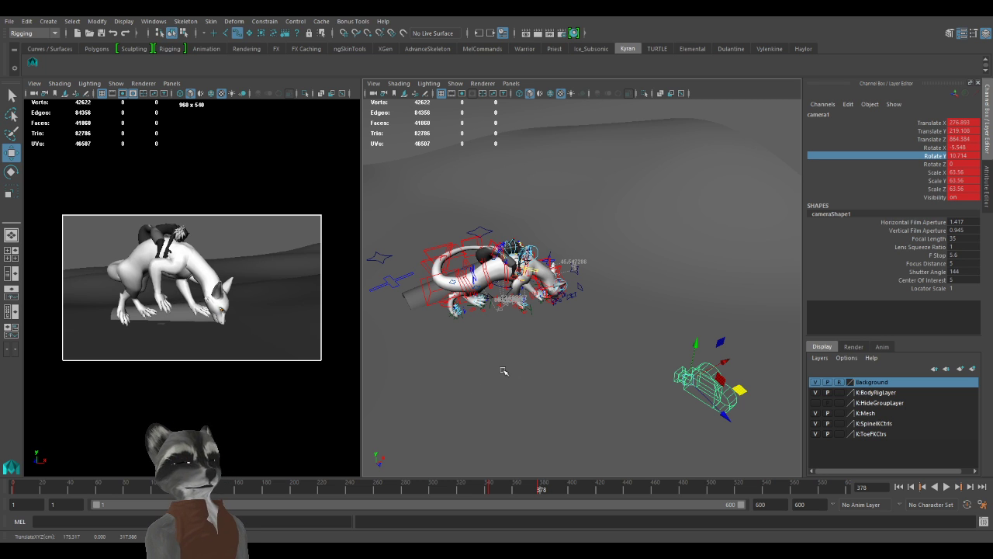
Select the creature's right hind leg IK control and go to its pose key at frame 358.
{"action": "middle_click_drag", "start_coordinate": [503, 370], "coordinate": [536, 373], "text": "alt"}
{"action": "right_click_drag", "start_coordinate": [536, 373], "coordinate": [616, 362], "text": "alt"}
{"action": "left_click_drag", "start_coordinate": [529, 337], "coordinate": [570, 336], "text": "alt"}
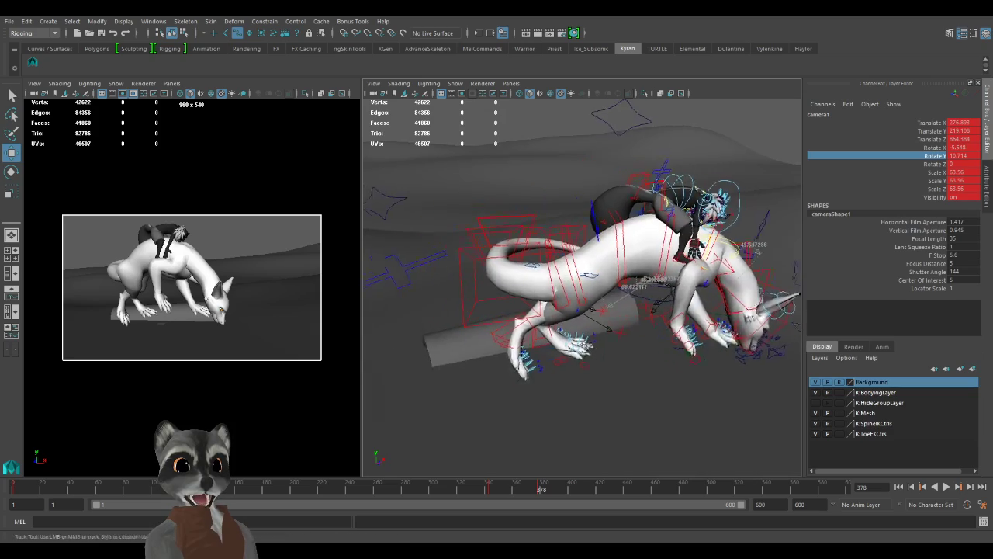
{"action": "right_click_drag", "start_coordinate": [574, 335], "coordinate": [669, 328], "text": "alt"}
{"action": "middle_click_drag", "start_coordinate": [669, 328], "coordinate": [649, 352], "text": "alt"}
{"action": "left_click_drag", "start_coordinate": [543, 371], "coordinate": [605, 421], "text": "alt"}
{"action": "key", "text": "w"}
{"action": "left_click", "coordinate": [546, 395]}
{"action": "key", "text": "comma"}
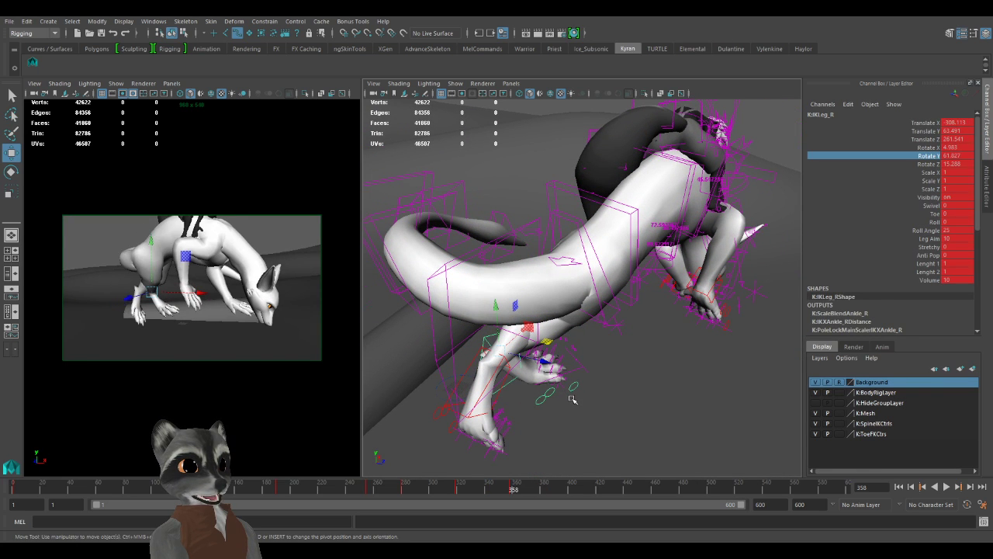
{"action": "key", "text": "comma"}
{"action": "key", "text": "period"}
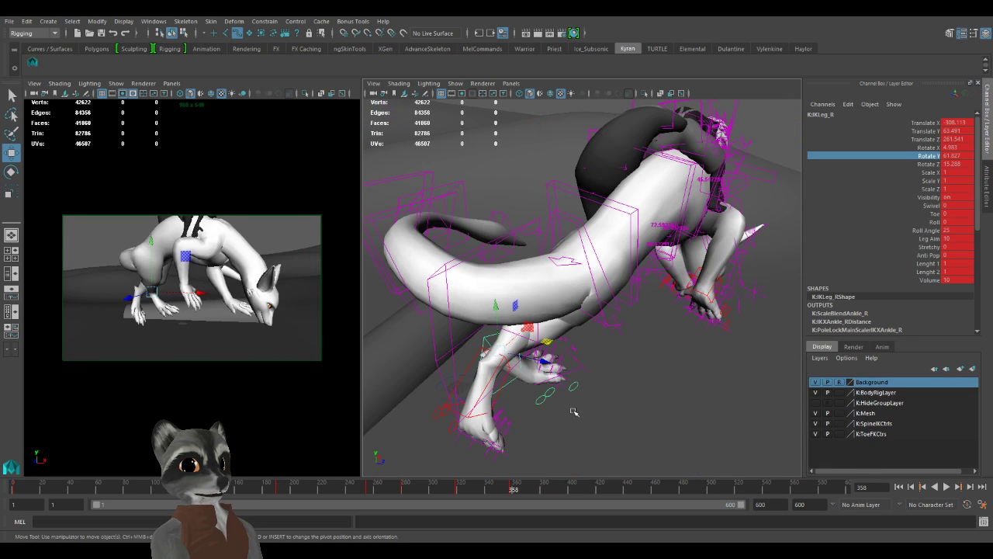
Move the right hind foot backward and outward beside the log, and key it at frame 358.
{"action": "left_click_drag", "start_coordinate": [573, 409], "coordinate": [521, 367], "text": "alt"}
{"action": "right_click_drag", "start_coordinate": [522, 367], "coordinate": [608, 375], "text": "alt"}
{"action": "left_click_drag", "start_coordinate": [540, 344], "coordinate": [554, 365]}
{"action": "right_click_drag", "start_coordinate": [555, 365], "coordinate": [485, 355], "text": "alt"}
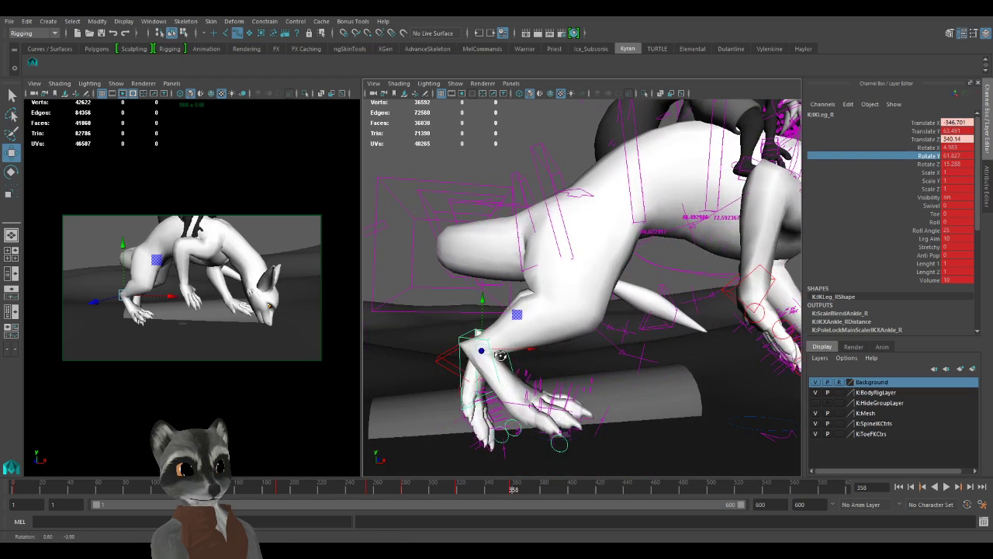
{"action": "left_click_drag", "start_coordinate": [485, 355], "coordinate": [533, 379]}
{"action": "key", "text": "e"}
{"action": "key", "text": "w"}
{"action": "key", "text": "s"}
Lower the creature's middle spine IK control to Translate Y -13.4 and key it at frame 358.
{"action": "left_click_drag", "start_coordinate": [589, 342], "coordinate": [598, 287], "text": "alt"}
{"action": "left_click", "coordinate": [532, 282]}
{"action": "key", "text": "e"}
{"action": "key", "text": "ctrl+z"}
{"action": "key", "text": "w"}
{"action": "left_click", "coordinate": [589, 271]}
{"action": "key", "text": "s"}
Play the shot from about frame 318 to 384 to check the adjusted leg and spine pose in the camera.
{"action": "right_click_drag", "start_coordinate": [598, 287], "coordinate": [555, 287], "text": "alt"}
{"action": "left_click_drag", "start_coordinate": [567, 357], "coordinate": [644, 260], "text": "alt"}
{"action": "right_click_drag", "start_coordinate": [644, 260], "coordinate": [616, 381], "text": "alt"}
{"action": "left_click_drag", "start_coordinate": [615, 381], "coordinate": [613, 373], "text": "alt"}
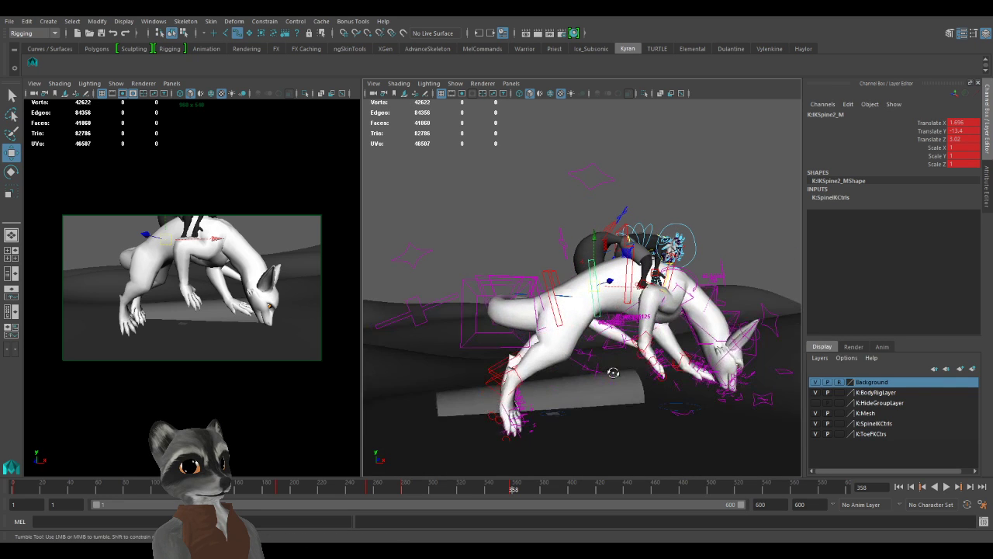
{"action": "left_click_drag", "start_coordinate": [509, 489], "coordinate": [456, 494]}
{"action": "key", "text": "alt+v"}
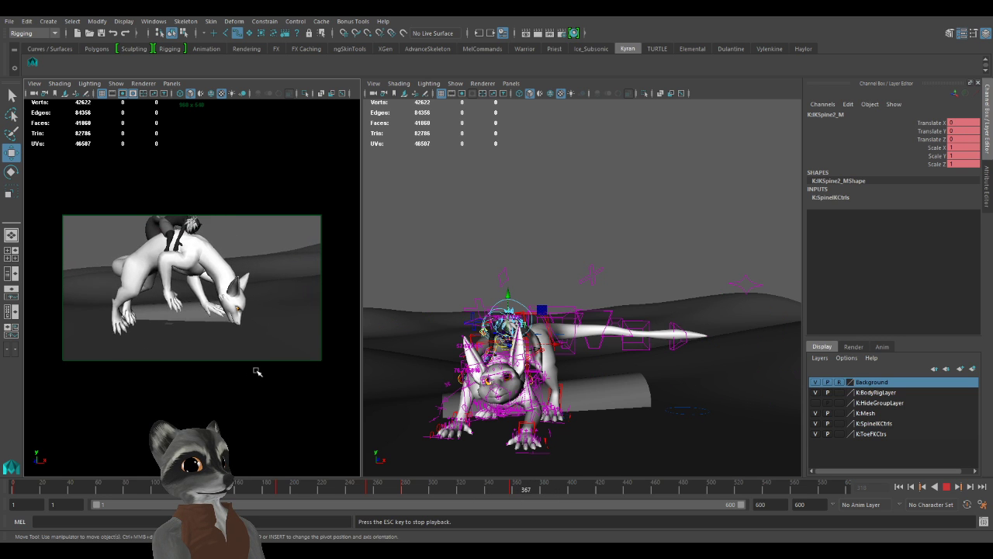
{"action": "key", "text": "Escape"}
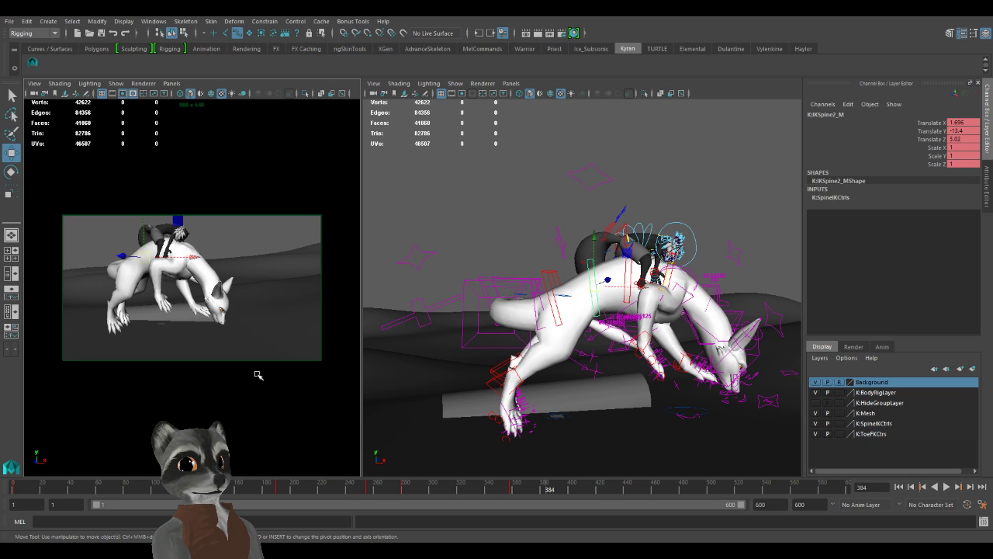
Scrub to frame 385 and examine the creature and rider pose from several angles.
{"action": "mouse_move", "coordinate": [538, 490]}
{"action": "left_mouse_down"}
{"action": "mouse_move", "coordinate": [483, 489]}
{"action": "mouse_move", "coordinate": [541, 492]}
{"action": "left_mouse_up"}
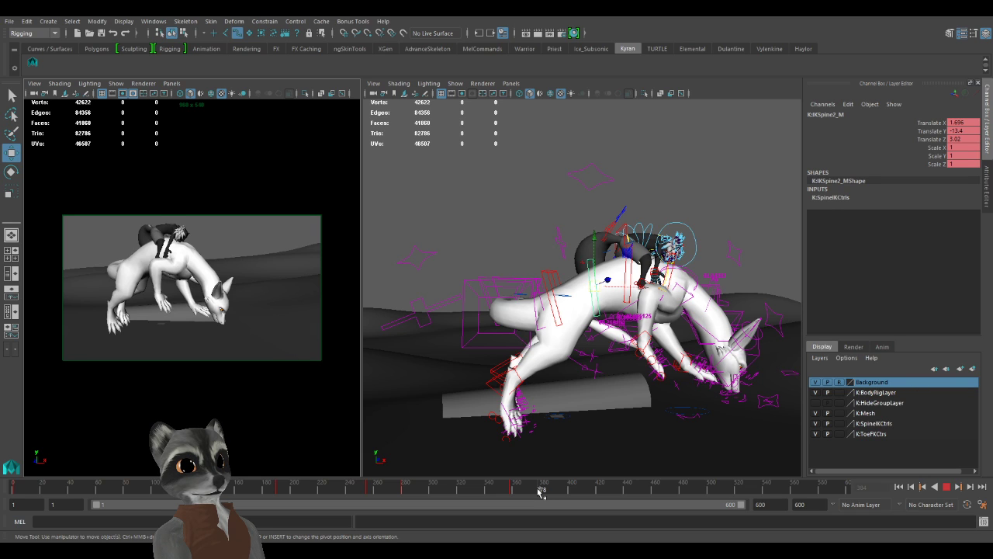
{"action": "left_click_drag", "start_coordinate": [541, 492], "coordinate": [551, 489]}
{"action": "left_click_drag", "start_coordinate": [554, 411], "coordinate": [553, 388], "text": "alt"}
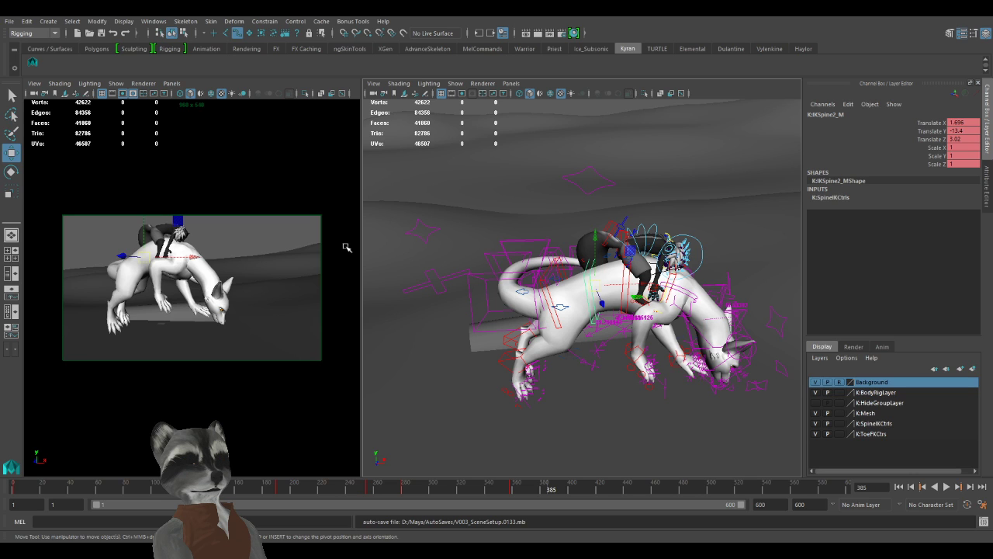
{"action": "left_click_drag", "start_coordinate": [718, 225], "coordinate": [734, 285], "text": "alt"}
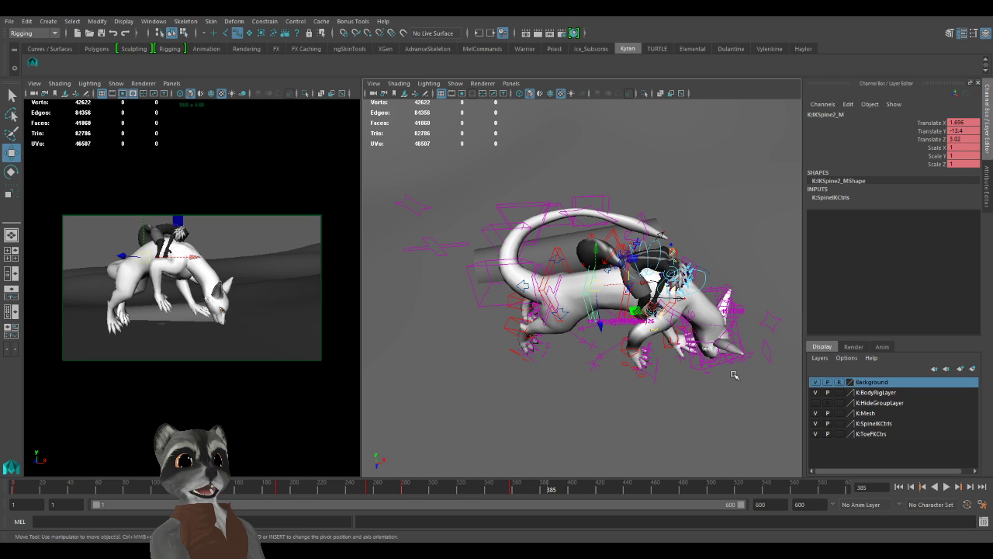
{"action": "left_click_drag", "start_coordinate": [734, 375], "coordinate": [665, 368], "text": "alt"}
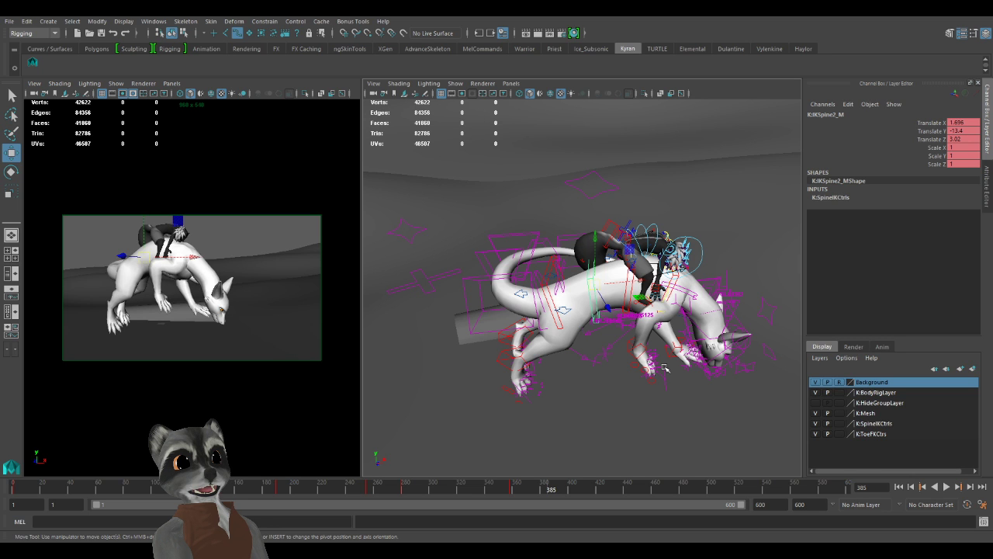
Return to the pose key at frame 358 and select all of Kyran's controls.
{"action": "key", "text": "comma"}
{"action": "key", "text": "comma"}
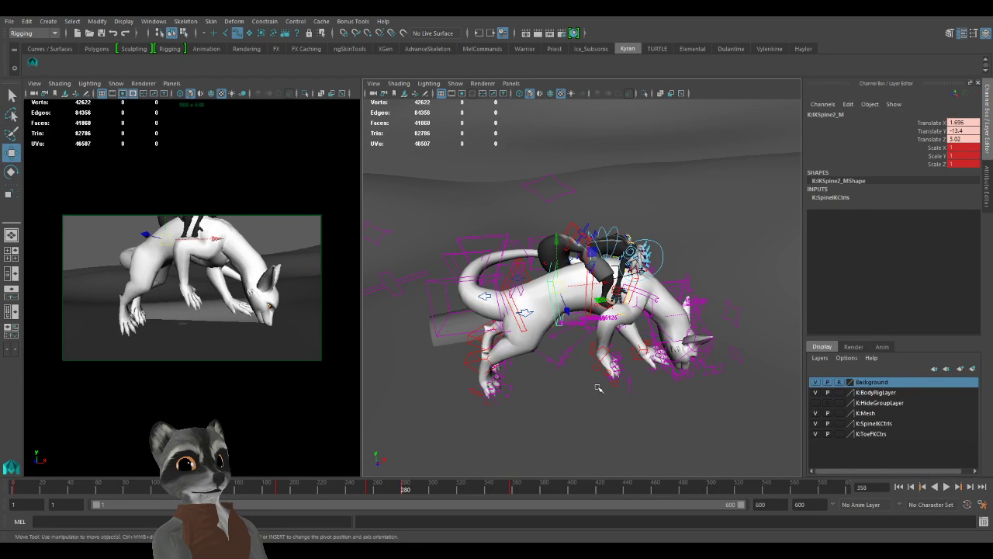
{"action": "key", "text": "period"}
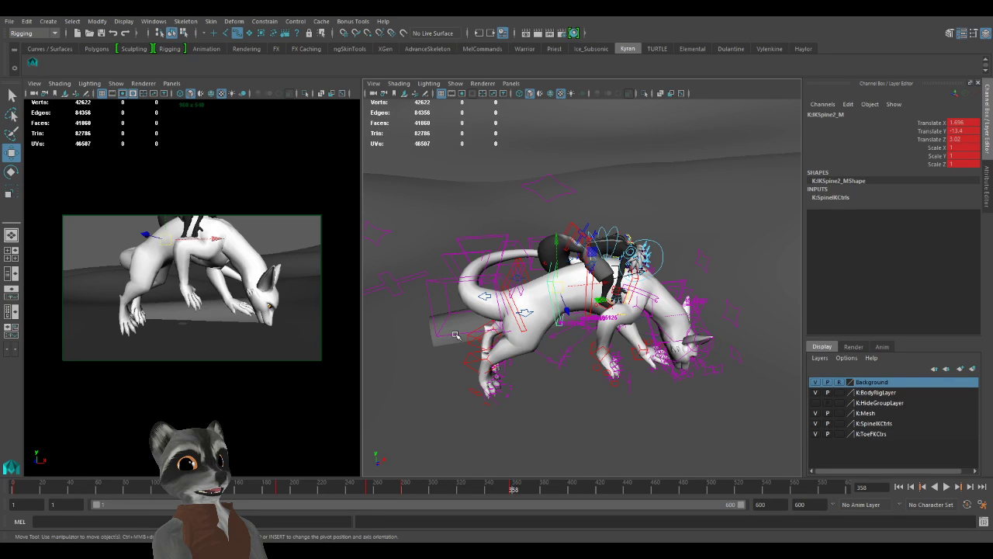
{"action": "left_click", "coordinate": [32, 62]}
{"action": "key", "text": "comma"}
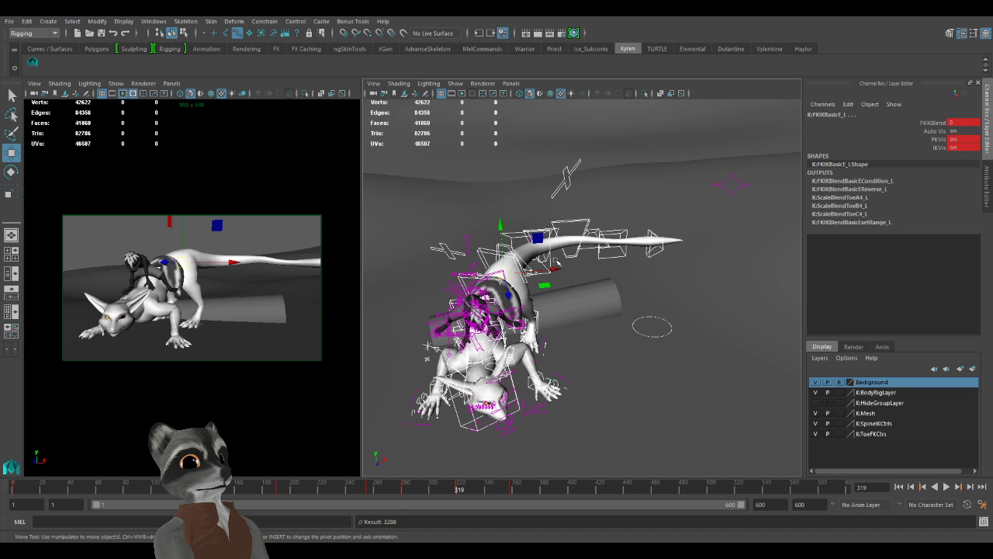
{"action": "key", "text": "period"}
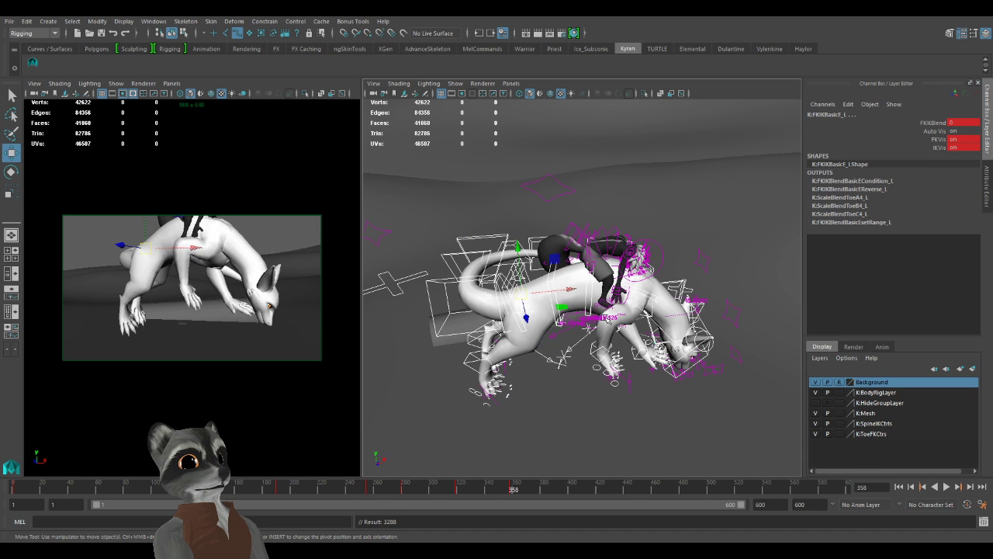
{"action": "scroll", "coordinate": [568, 321], "scroll_direction": "down", "scroll_amount": 1}
{"action": "middle_click_drag", "start_coordinate": [568, 321], "coordinate": [599, 333], "text": "alt"}
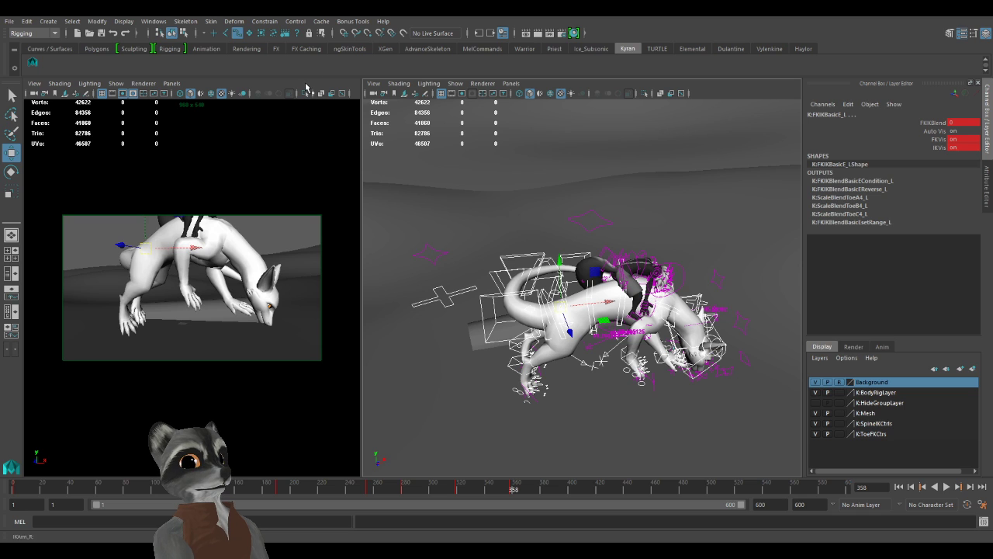
Step through the rider's keys back to frame 358 and select the rider's controls together with Kyran's.
{"action": "left_click", "coordinate": [439, 81]}
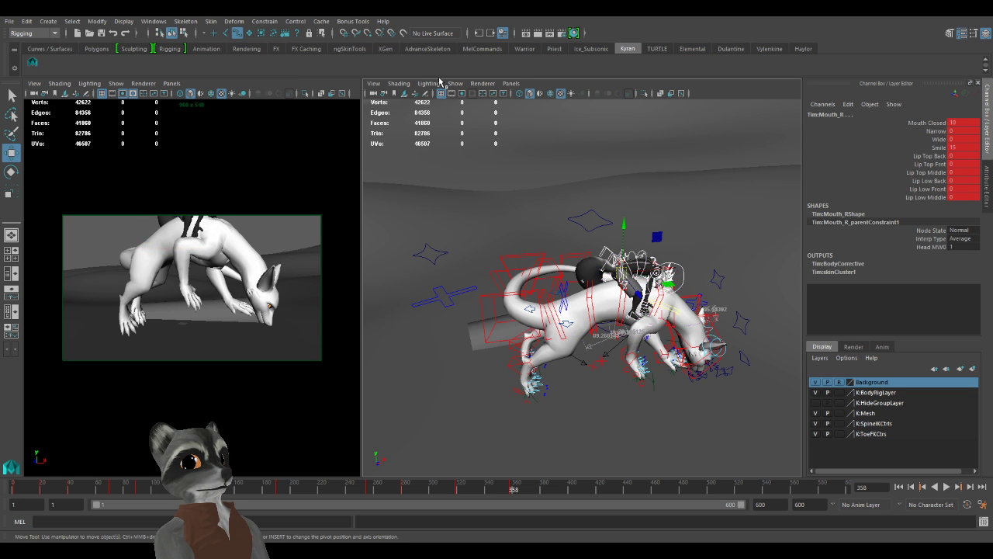
{"action": "key", "text": "comma"}
{"action": "key", "text": "period"}
{"action": "key", "text": "period"}
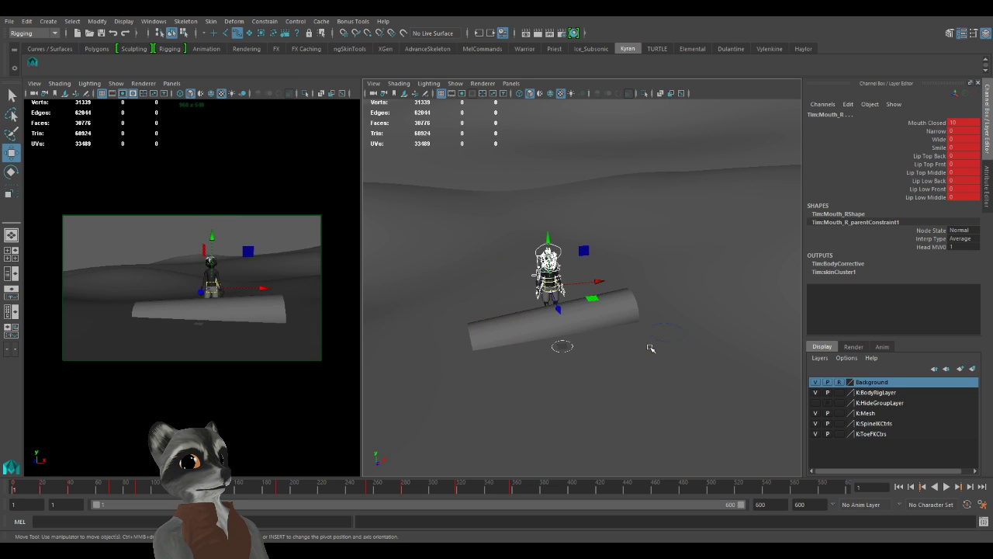
{"action": "key", "text": "comma"}
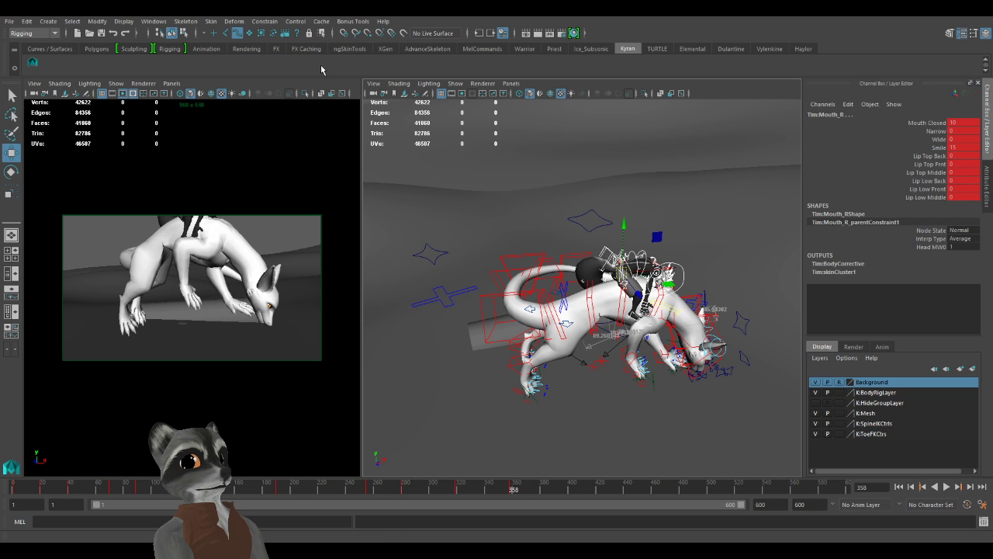
{"action": "left_click", "coordinate": [434, 82]}
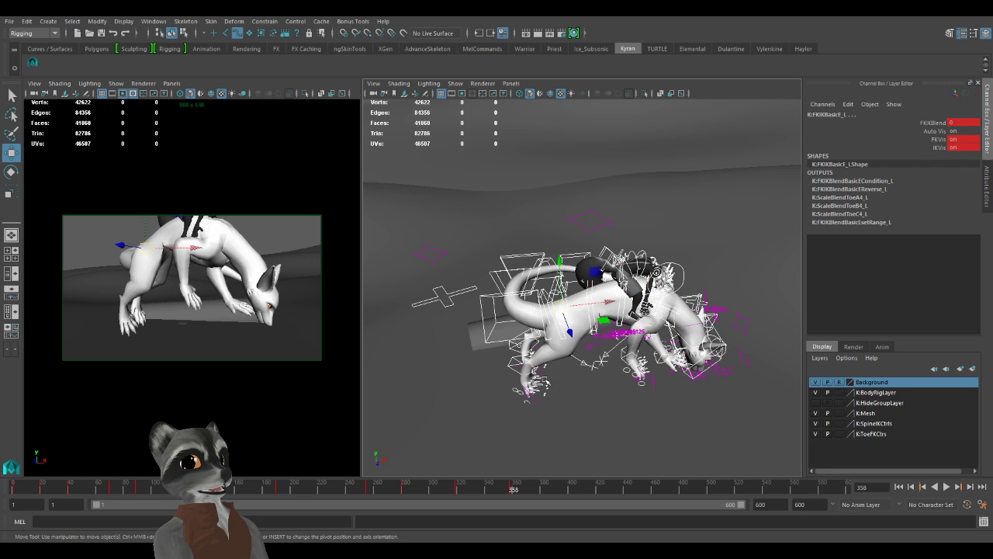
Key the held pose on all selected controls at frame 375 and shift that key to frame 379.
{"action": "key", "text": "alt+v"}
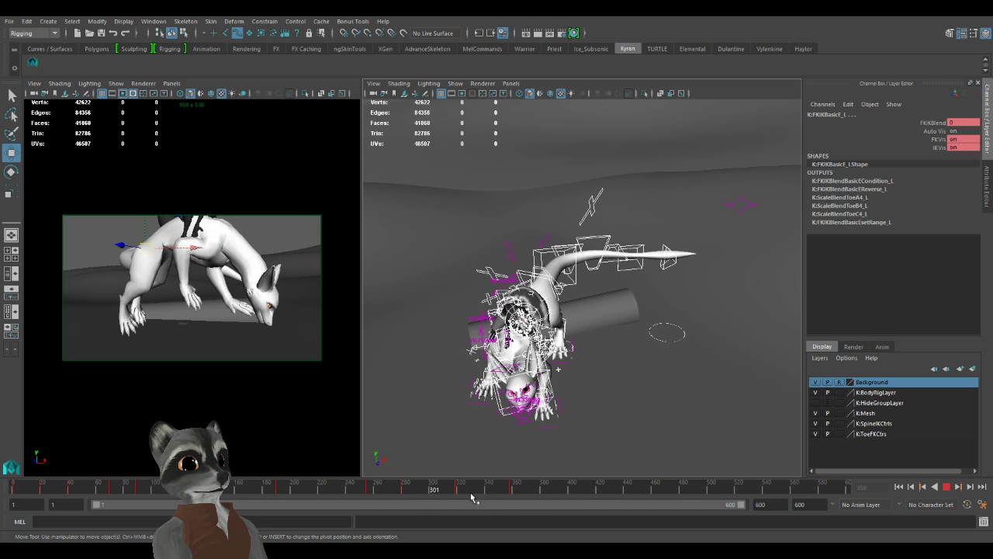
{"action": "left_click", "coordinate": [535, 493]}
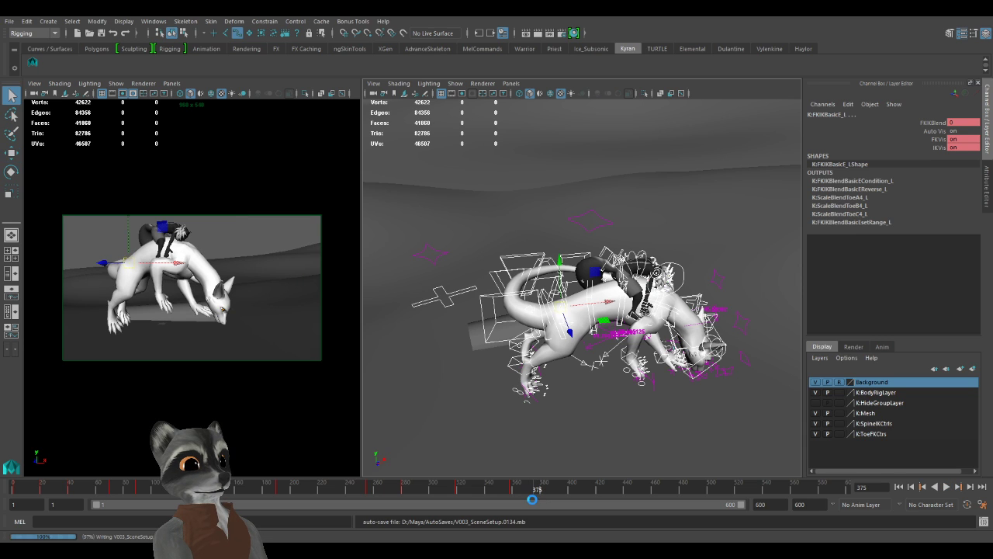
{"action": "key", "text": "w"}
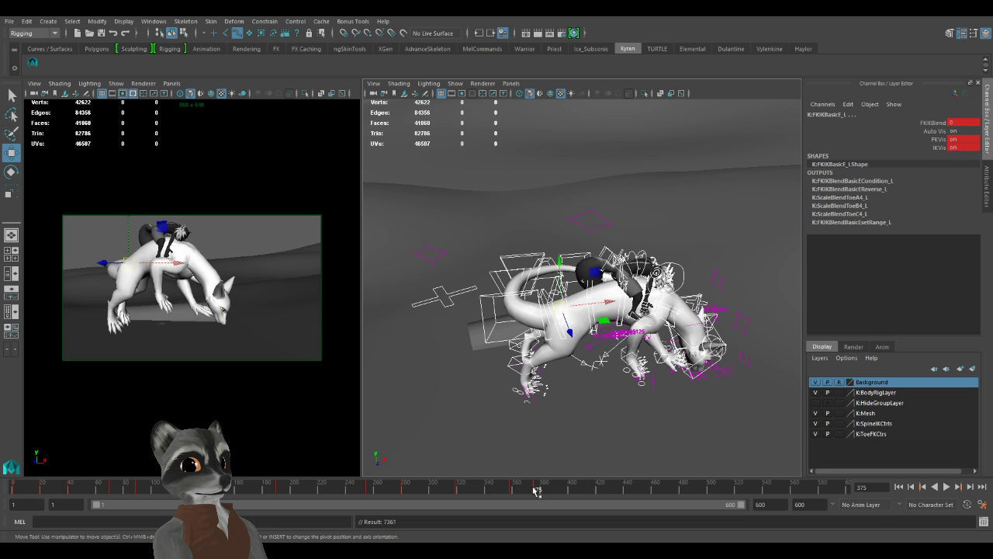
{"action": "left_click", "coordinate": [540, 492]}
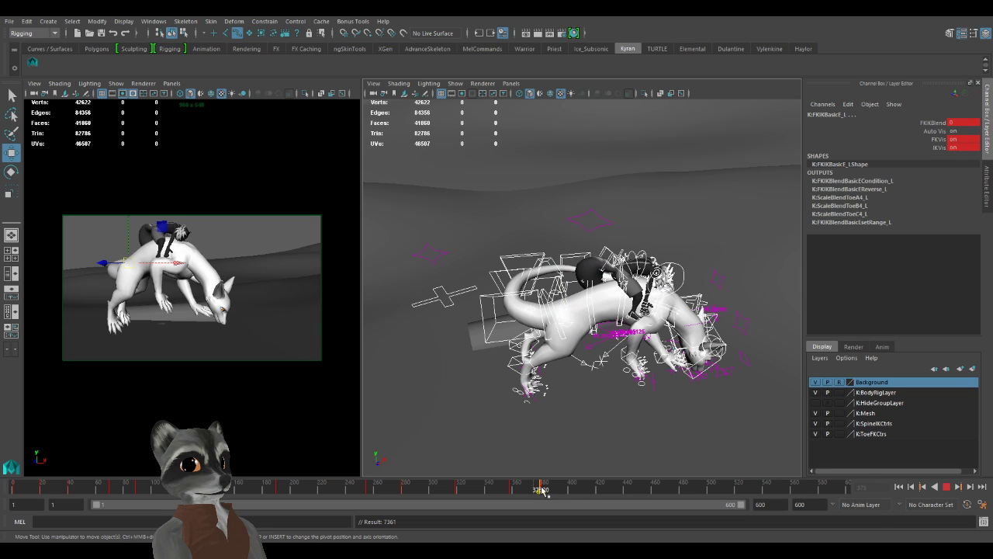
{"action": "mouse_move", "coordinate": [540, 491]}
{"action": "left_mouse_down"}
{"action": "mouse_move", "coordinate": [505, 491]}
{"action": "mouse_move", "coordinate": [537, 491]}
{"action": "left_mouse_up"}
{"action": "left_click", "coordinate": [499, 492]}
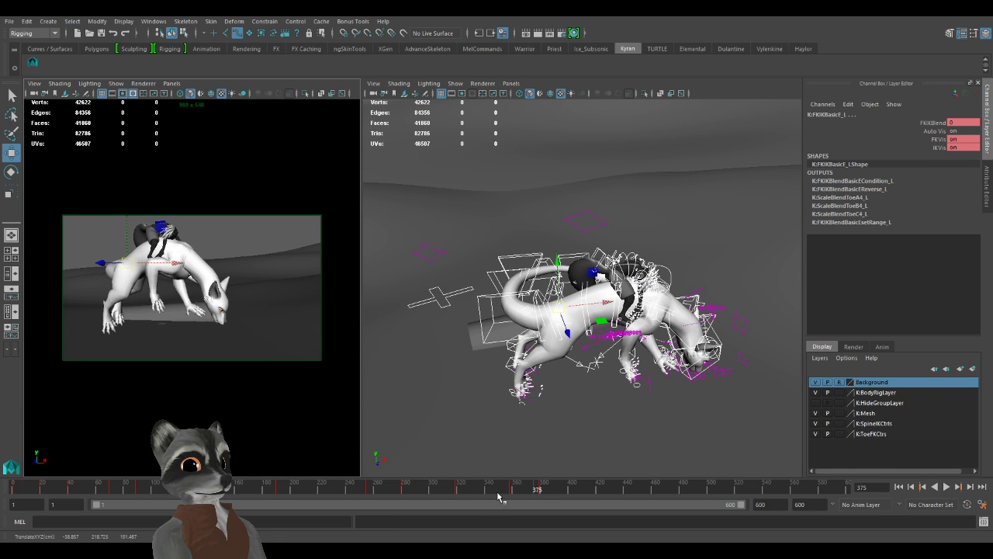
{"action": "left_click", "coordinate": [540, 491]}
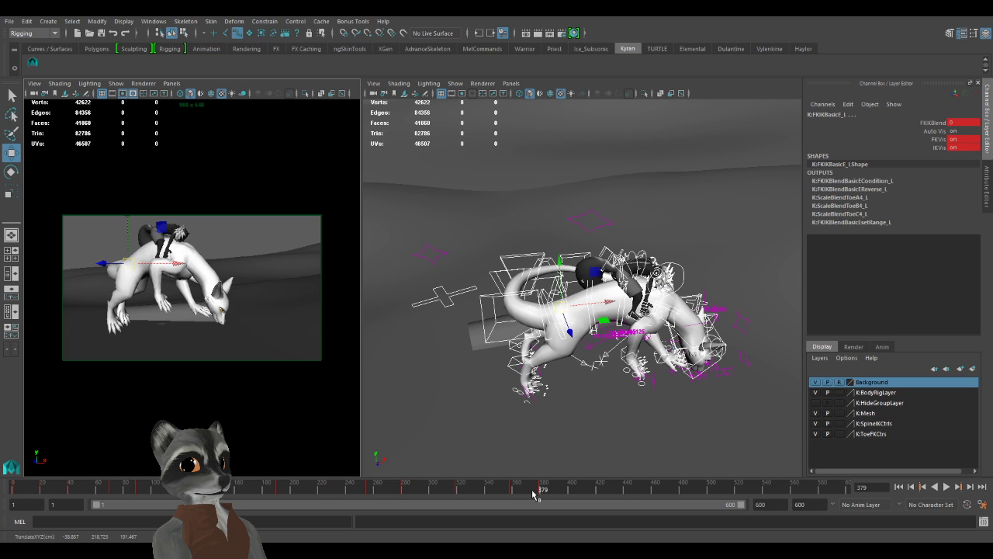
Move Kyran's root and limb controls forward past the log at frame 379, with the root at Translate X -66.879, Y 47.009, Z 222.165.
{"action": "left_click_drag", "start_coordinate": [510, 400], "coordinate": [423, 349], "text": "alt"}
{"action": "mouse_move", "coordinate": [423, 349]}
{"action": "right_mouse_down", "text": "alt"}
{"action": "mouse_move", "coordinate": [481, 351]}
{"action": "mouse_move", "coordinate": [415, 350]}
{"action": "mouse_move", "coordinate": [428, 351]}
{"action": "right_mouse_up", "text": "alt"}
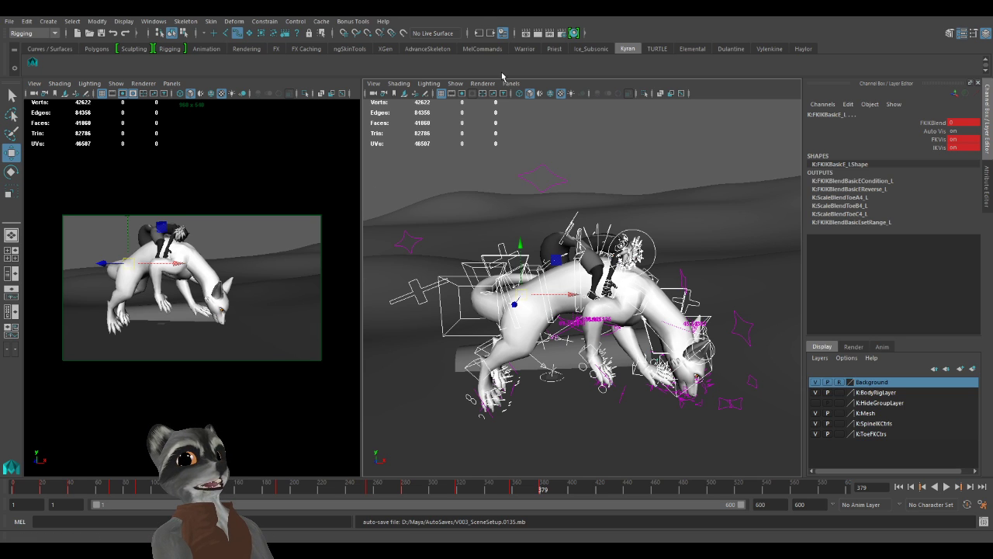
{"action": "left_click", "coordinate": [510, 241]}
{"action": "scroll", "coordinate": [575, 291], "scroll_direction": "down", "scroll_amount": 2}
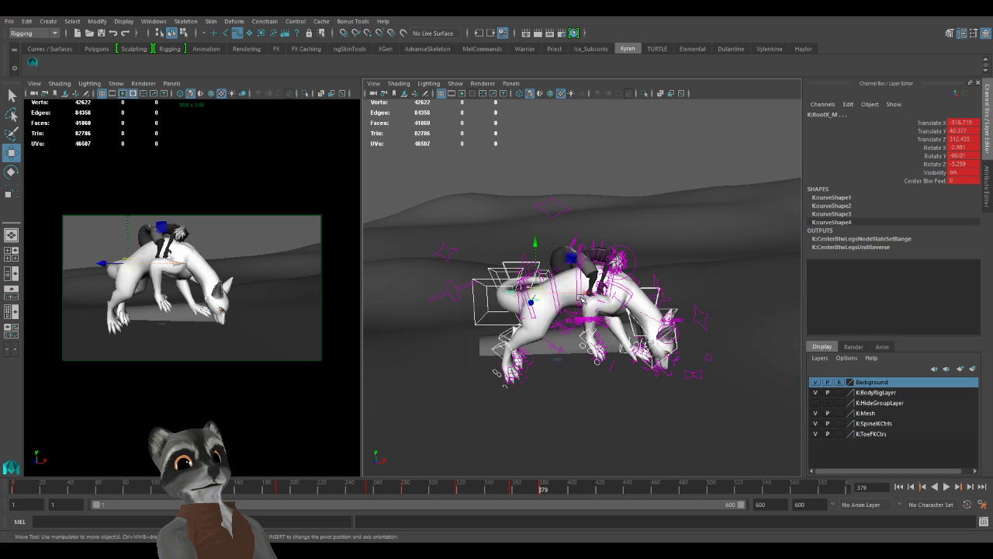
{"action": "left_click_drag", "start_coordinate": [537, 295], "coordinate": [633, 294]}
{"action": "left_click_drag", "start_coordinate": [635, 297], "coordinate": [650, 360], "text": "alt"}
{"action": "left_click_drag", "start_coordinate": [675, 309], "coordinate": [686, 276]}
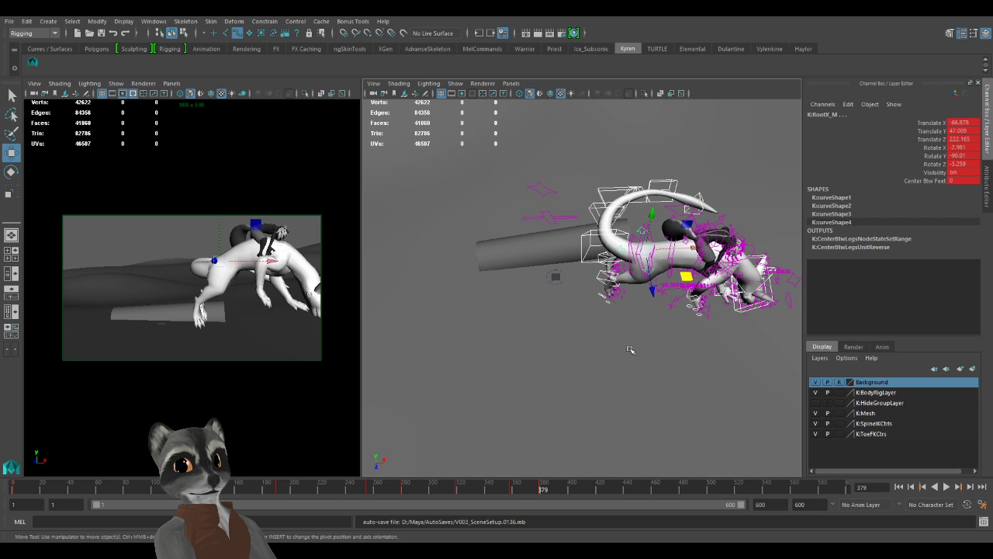
Scrub forward to frame 395 and back to frame 137 to review the creature's poses in the camera.
{"action": "middle_click", "coordinate": [202, 342]}
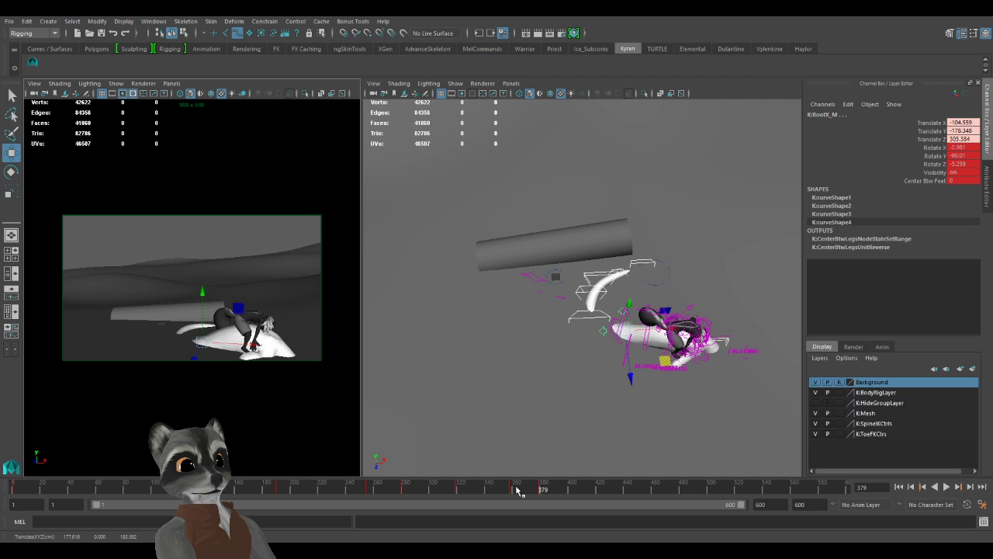
{"action": "mouse_move", "coordinate": [518, 491]}
{"action": "left_mouse_down"}
{"action": "mouse_move", "coordinate": [554, 492]}
{"action": "mouse_move", "coordinate": [501, 492]}
{"action": "mouse_move", "coordinate": [554, 494]}
{"action": "mouse_move", "coordinate": [543, 502]}
{"action": "mouse_move", "coordinate": [565, 491]}
{"action": "left_mouse_up"}
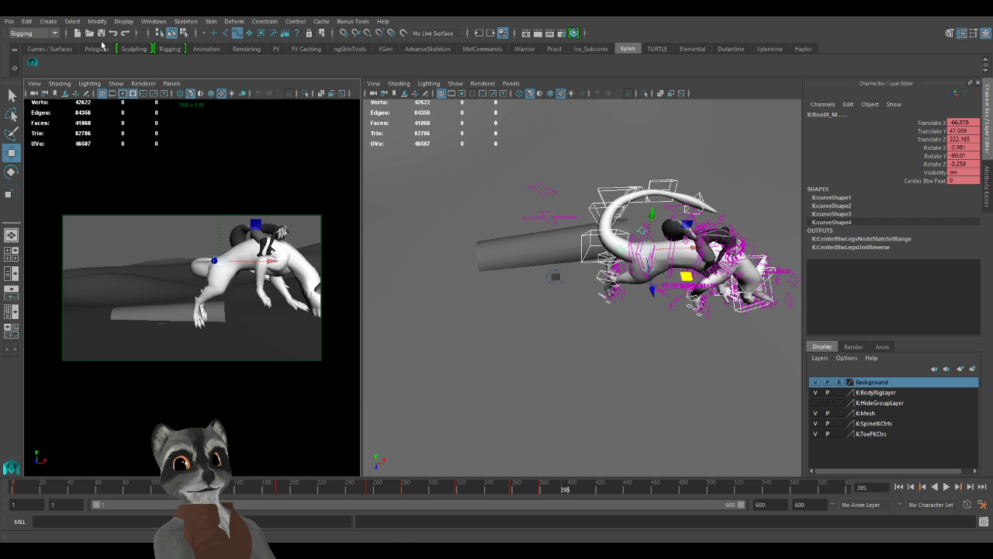
{"action": "left_click_drag", "start_coordinate": [537, 479], "coordinate": [205, 489]}
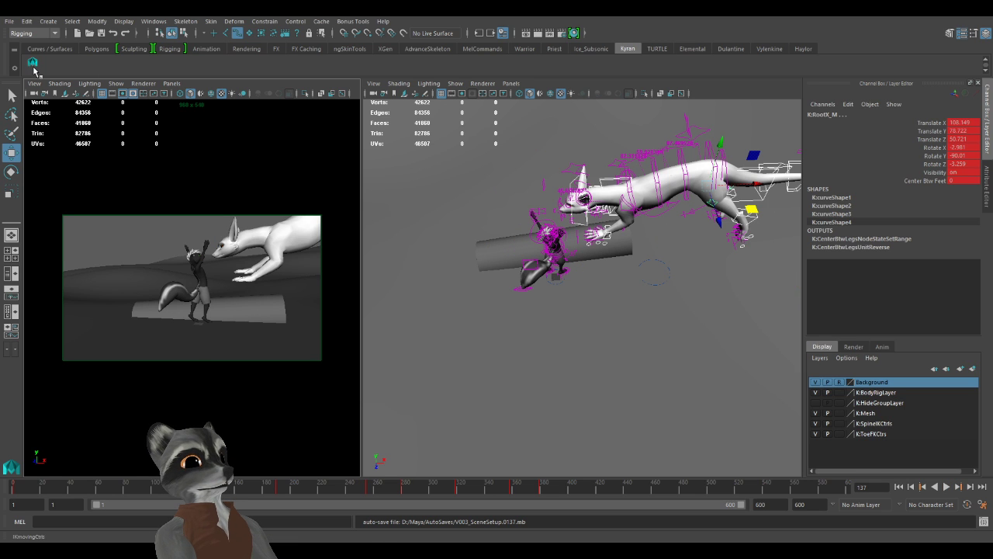
Move Kyran's root and limb controls back from the rider at frame 137, with the root at Translate X 222.211, Y 69.319, Z 16.771.
{"action": "left_click", "coordinate": [752, 216]}
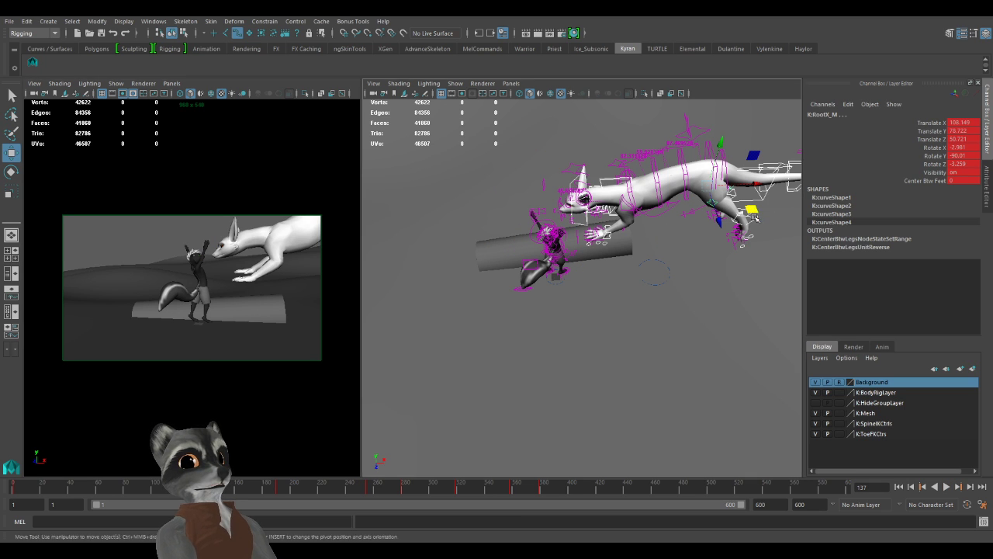
{"action": "left_click", "coordinate": [781, 216]}
{"action": "key", "text": "ctrl+z"}
{"action": "middle_click_drag", "start_coordinate": [782, 216], "coordinate": [627, 312], "text": "alt"}
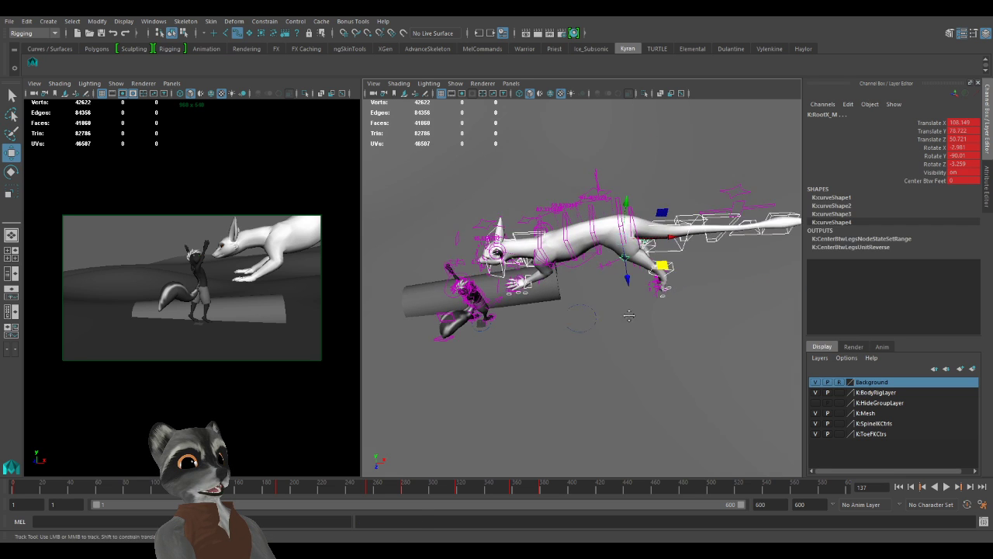
{"action": "left_click_drag", "start_coordinate": [627, 313], "coordinate": [680, 304], "text": "alt"}
{"action": "left_click_drag", "start_coordinate": [659, 268], "coordinate": [713, 254]}
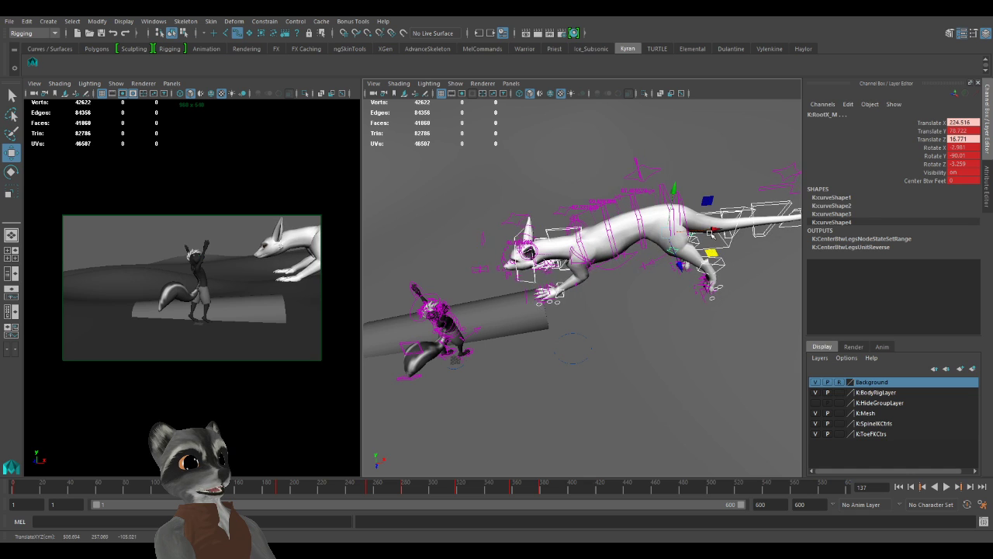
{"action": "left_click_drag", "start_coordinate": [707, 213], "coordinate": [700, 149], "text": "alt"}
{"action": "mouse_move", "coordinate": [707, 277]}
{"action": "left_mouse_down"}
{"action": "mouse_move", "coordinate": [705, 291]}
{"action": "mouse_move", "coordinate": [708, 266]}
{"action": "mouse_move", "coordinate": [706, 279]}
{"action": "left_mouse_up"}
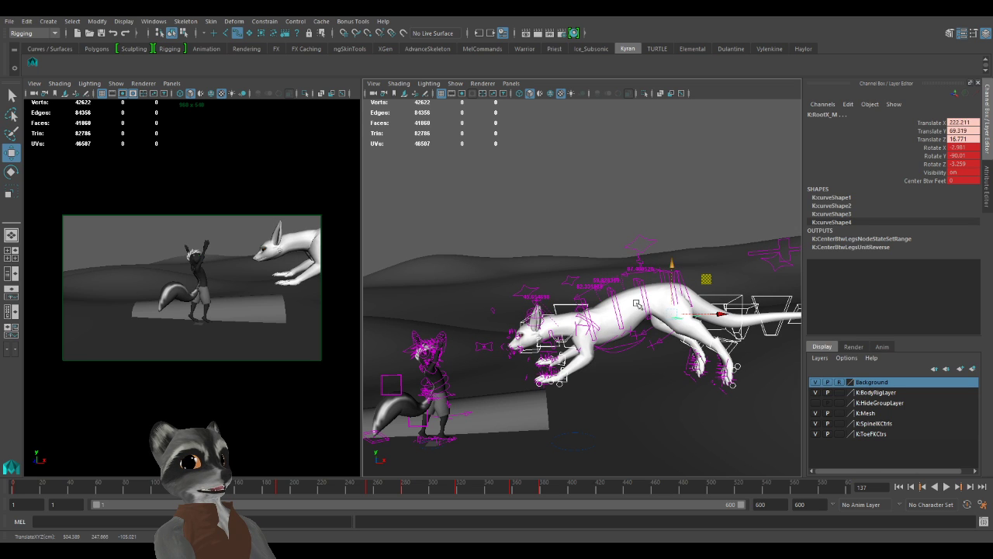
Play the shot from frame 137 and scrub from frame 193 to 257 to review the poses in the camera.
{"action": "middle_click", "coordinate": [260, 271]}
{"action": "key", "text": "alt+v"}
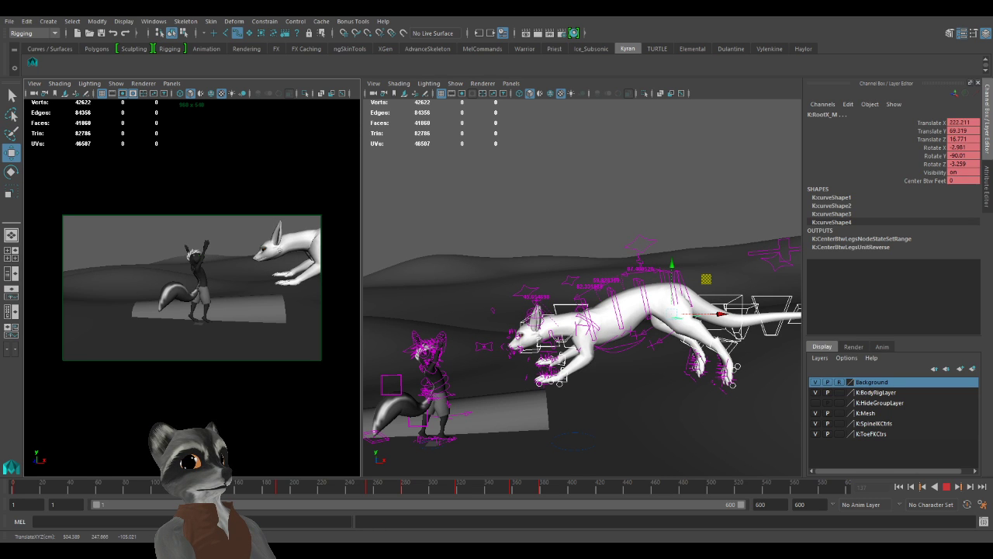
{"action": "key", "text": "alt+v"}
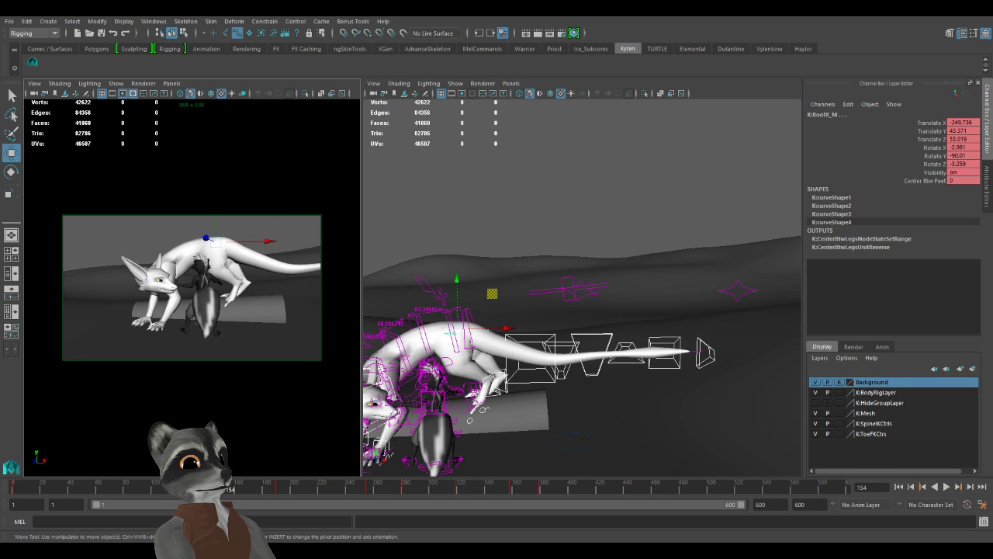
{"action": "key", "text": "alt+v"}
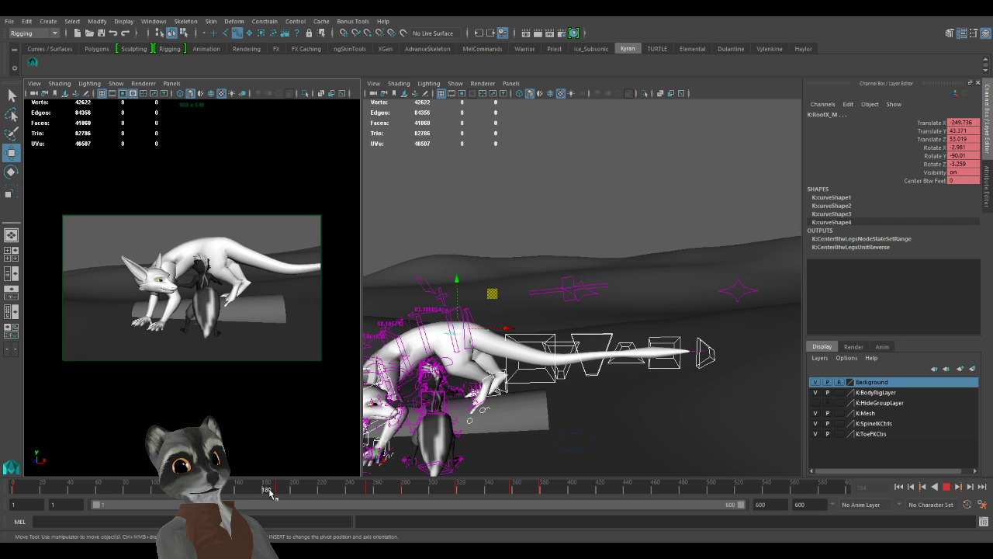
{"action": "mouse_move", "coordinate": [371, 487]}
{"action": "left_mouse_down"}
{"action": "mouse_move", "coordinate": [399, 487]}
{"action": "mouse_move", "coordinate": [284, 489]}
{"action": "left_mouse_up"}
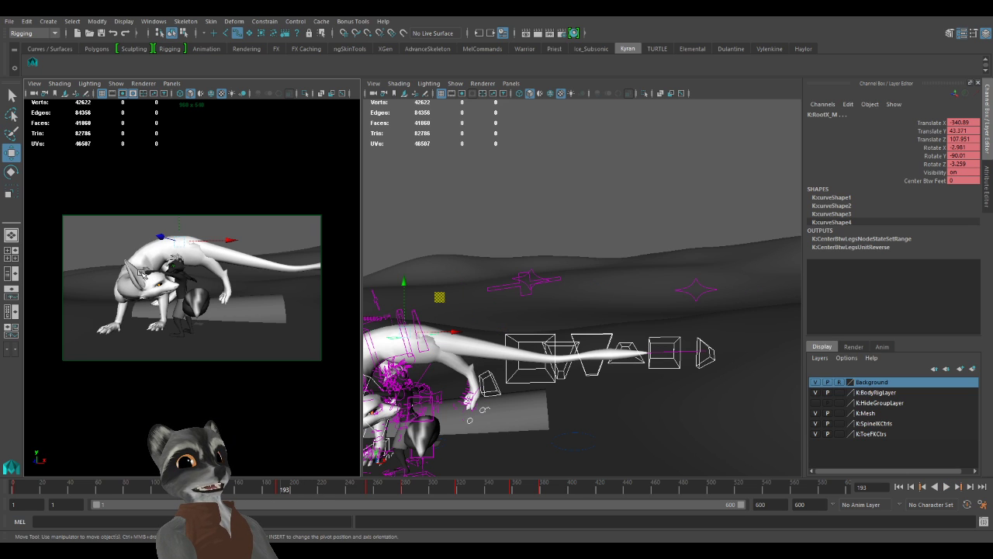
{"action": "left_click_drag", "start_coordinate": [278, 484], "coordinate": [369, 497]}
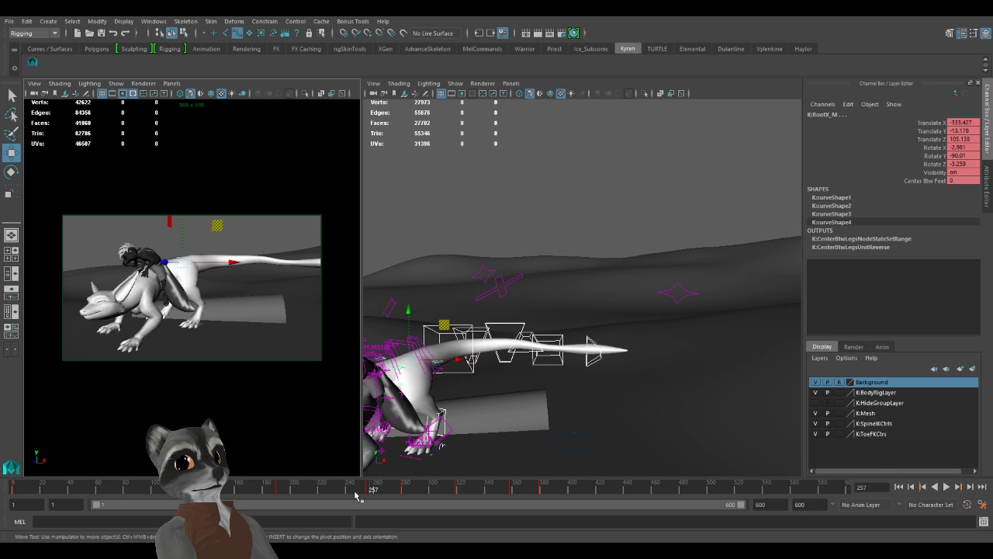
{"action": "key", "text": "alt+v"}
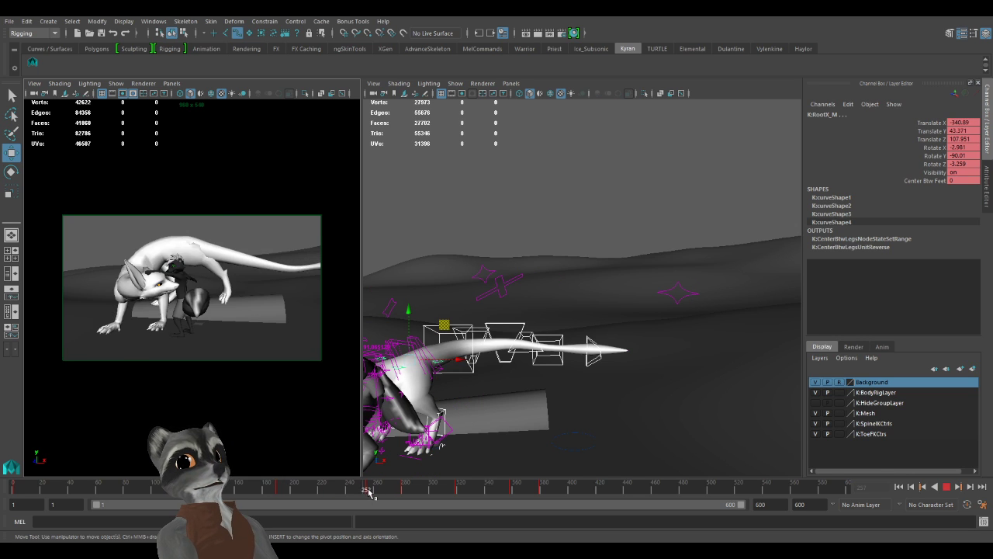
Review the mounted poses from frame 255 through the key at 280 and frame 370 to the key at 379.
{"action": "left_click", "coordinate": [374, 490]}
{"action": "left_click", "coordinate": [358, 491]}
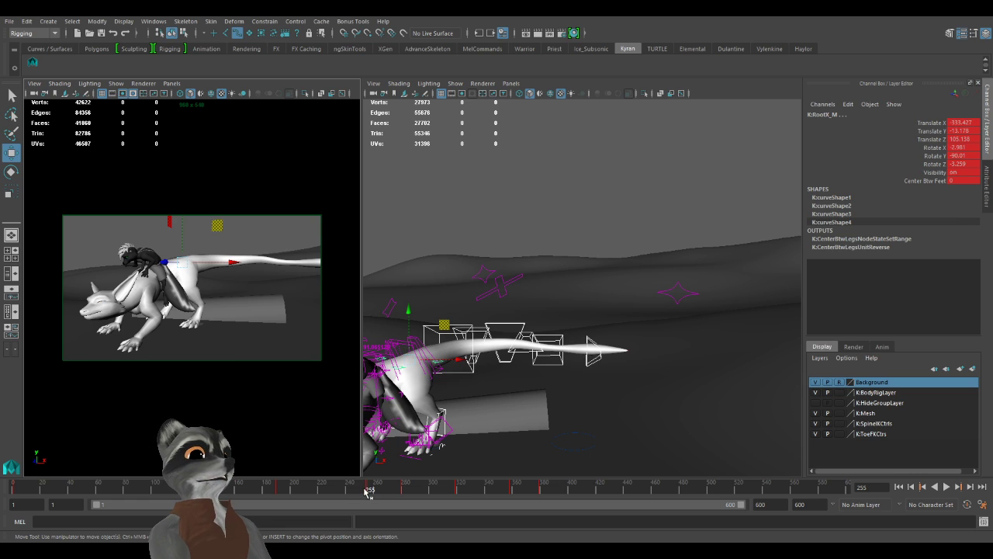
{"action": "key", "text": "period"}
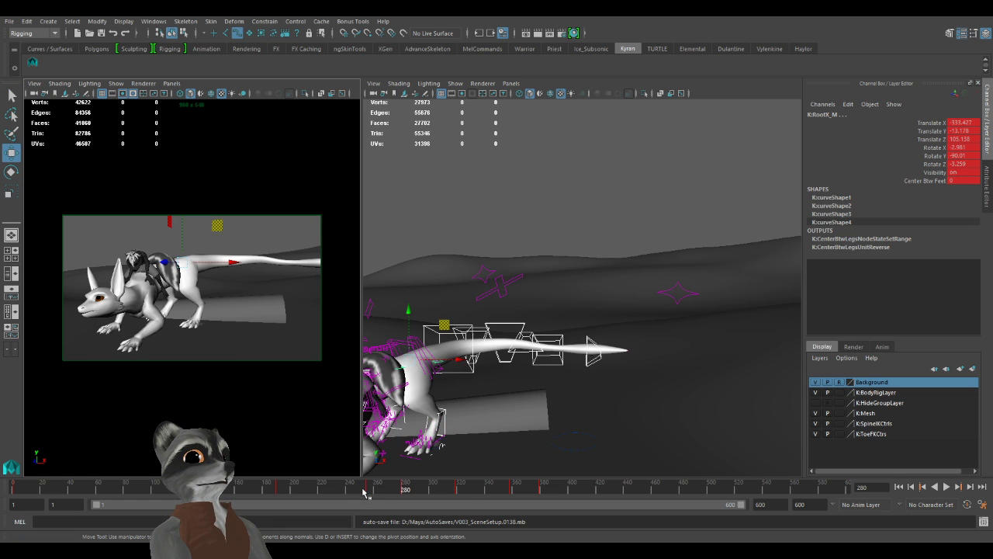
{"action": "left_click_drag", "start_coordinate": [418, 496], "coordinate": [528, 494]}
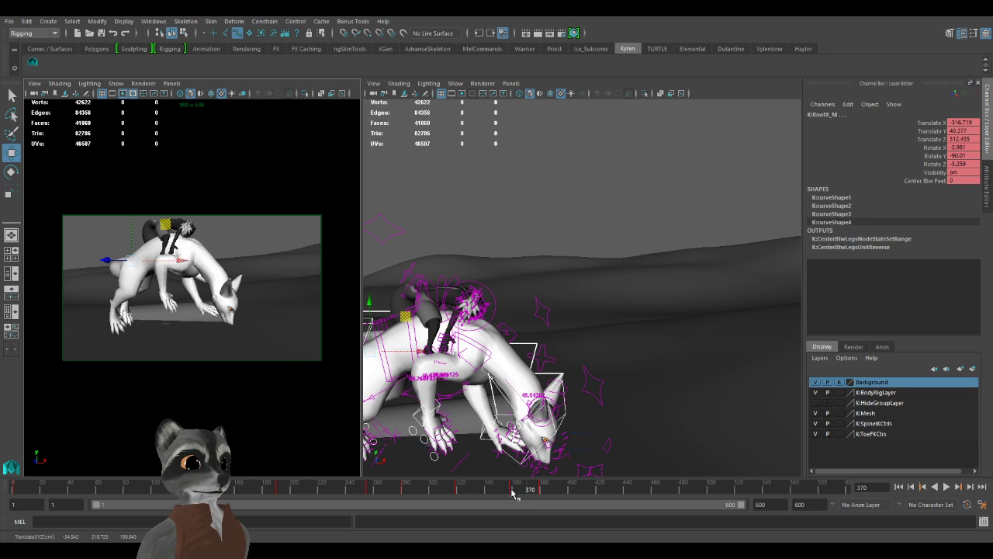
{"action": "key", "text": "alt+v"}
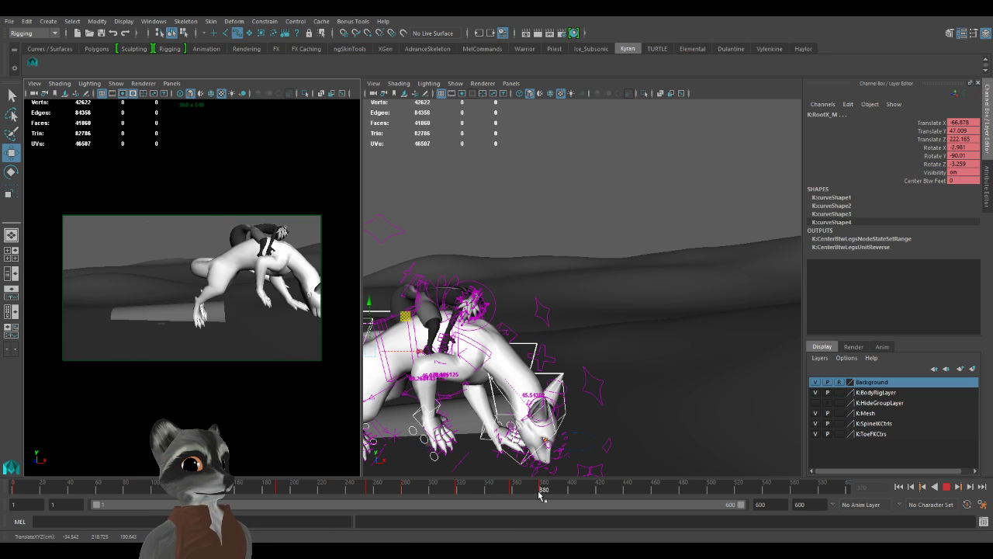
{"action": "mouse_move", "coordinate": [541, 490]}
{"action": "left_mouse_down"}
{"action": "mouse_move", "coordinate": [492, 490]}
{"action": "mouse_move", "coordinate": [529, 489]}
{"action": "left_mouse_up"}
{"action": "key", "text": "period"}
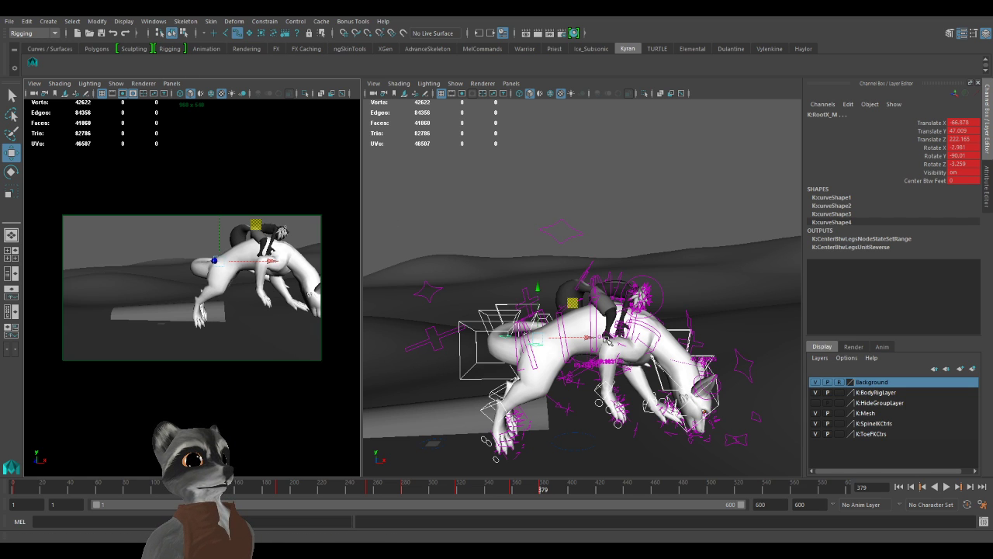
Lower and key the creature's and rider's controls at frame 379, with the root at Translate X -70.677, Y -72.853, Z 200.918, and scrub the move.
{"action": "left_click_drag", "start_coordinate": [608, 339], "coordinate": [555, 324], "text": "alt"}
{"action": "right_click_drag", "start_coordinate": [555, 324], "coordinate": [459, 306], "text": "alt"}
{"action": "left_click_drag", "start_coordinate": [458, 306], "coordinate": [541, 378], "text": "alt"}
{"action": "left_click_drag", "start_coordinate": [542, 378], "coordinate": [560, 389], "text": "alt"}
{"action": "right_click_drag", "start_coordinate": [560, 389], "coordinate": [649, 377], "text": "alt"}
{"action": "mouse_move", "coordinate": [649, 377]}
{"action": "left_mouse_down", "text": "alt"}
{"action": "mouse_move", "coordinate": [631, 349]}
{"action": "mouse_move", "coordinate": [613, 366]}
{"action": "mouse_move", "coordinate": [621, 394]}
{"action": "mouse_move", "coordinate": [645, 373]}
{"action": "left_mouse_up", "text": "alt"}
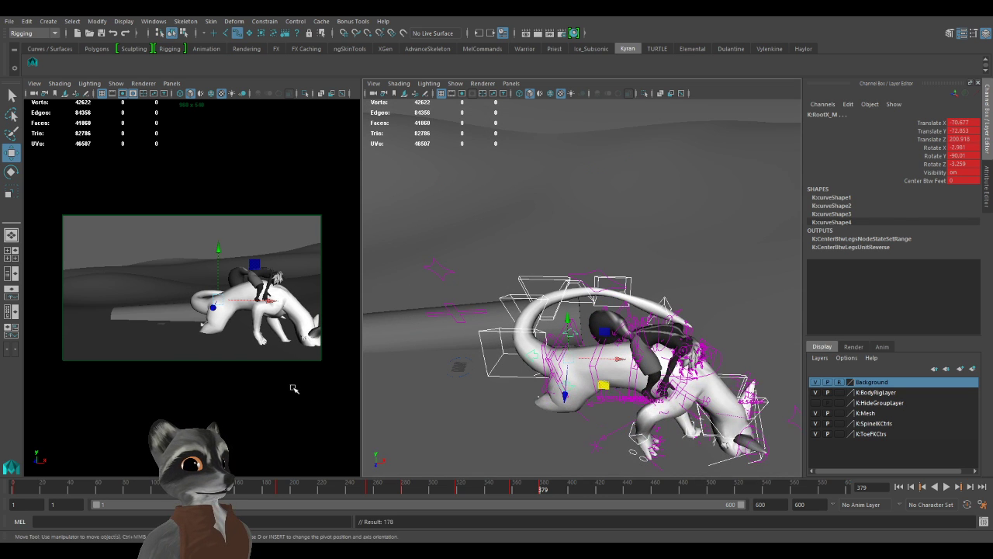
{"action": "left_click_drag", "start_coordinate": [543, 488], "coordinate": [517, 485]}
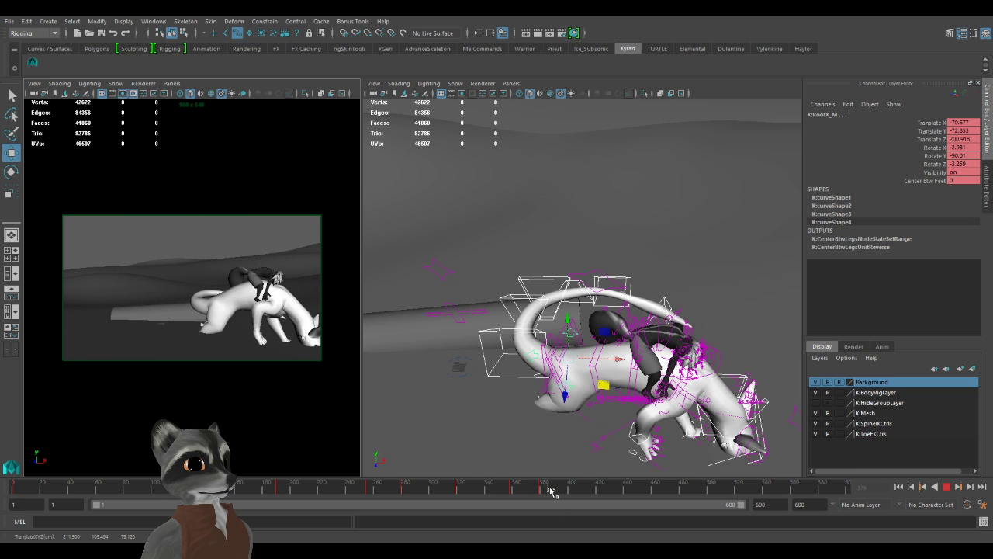
{"action": "mouse_move", "coordinate": [546, 495]}
{"action": "left_mouse_down"}
{"action": "mouse_move", "coordinate": [444, 494]}
{"action": "mouse_move", "coordinate": [542, 495]}
{"action": "left_mouse_up"}
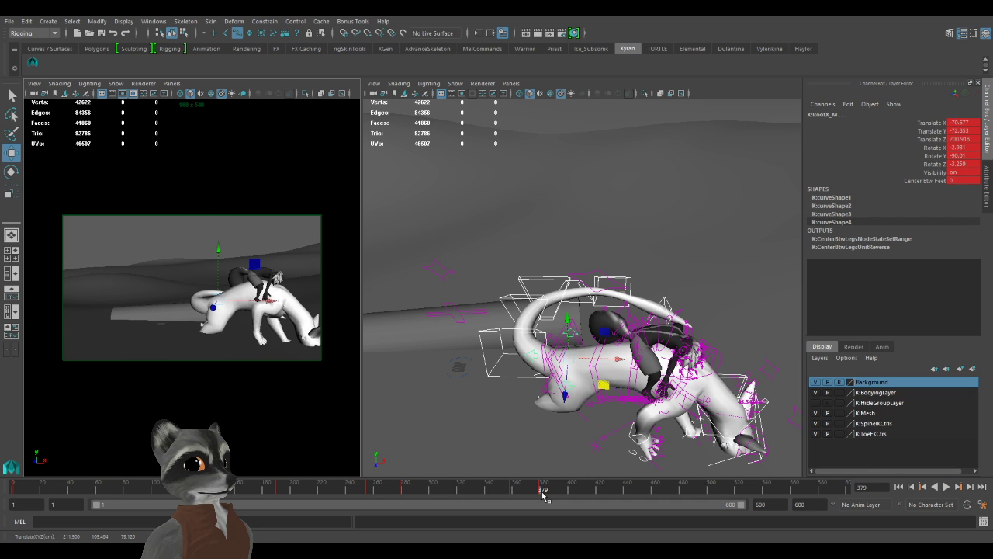
Lower the selected controls further at frame 379, bringing the root to Translate X -65.304 and Y -89.905.
{"action": "left_click_drag", "start_coordinate": [561, 448], "coordinate": [573, 399], "text": "alt"}
{"action": "middle_click_drag", "start_coordinate": [586, 399], "coordinate": [603, 323], "text": "alt"}
{"action": "right_click_drag", "start_coordinate": [603, 323], "coordinate": [529, 306], "text": "alt"}
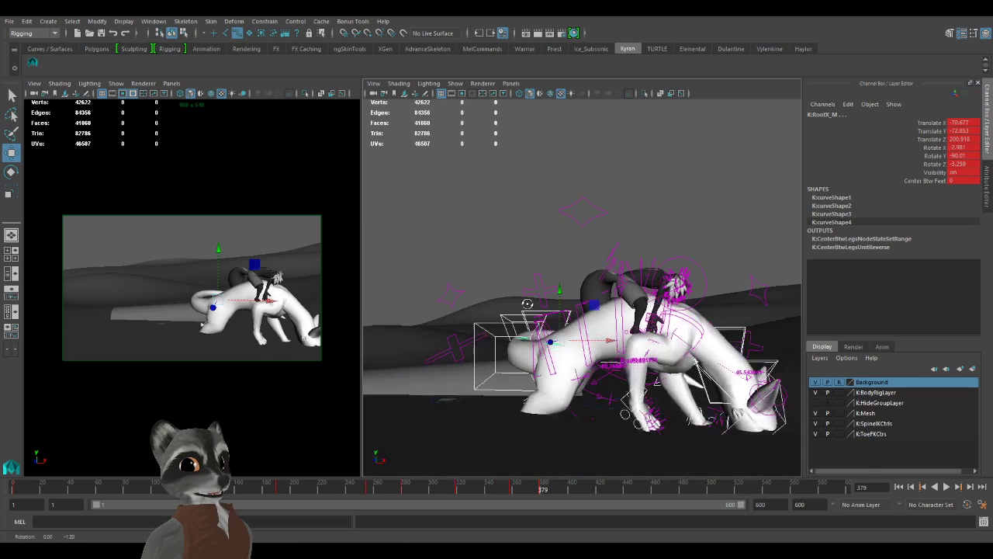
{"action": "left_click_drag", "start_coordinate": [596, 312], "coordinate": [655, 423]}
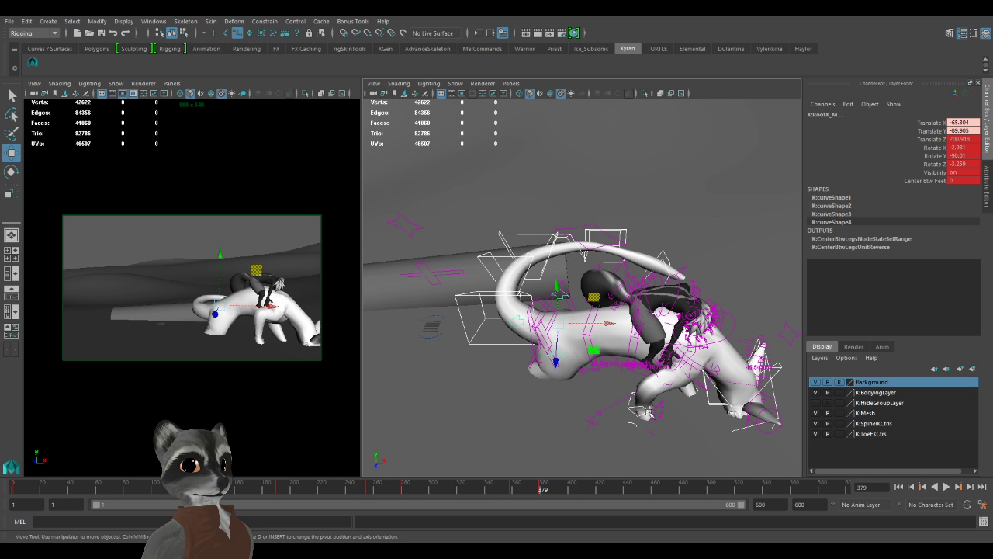
Adjust the selection of Kyran's body controls so that the spine control IKSpine4_M is the active one.
{"action": "left_click_drag", "start_coordinate": [648, 411], "coordinate": [640, 392], "text": "alt"}
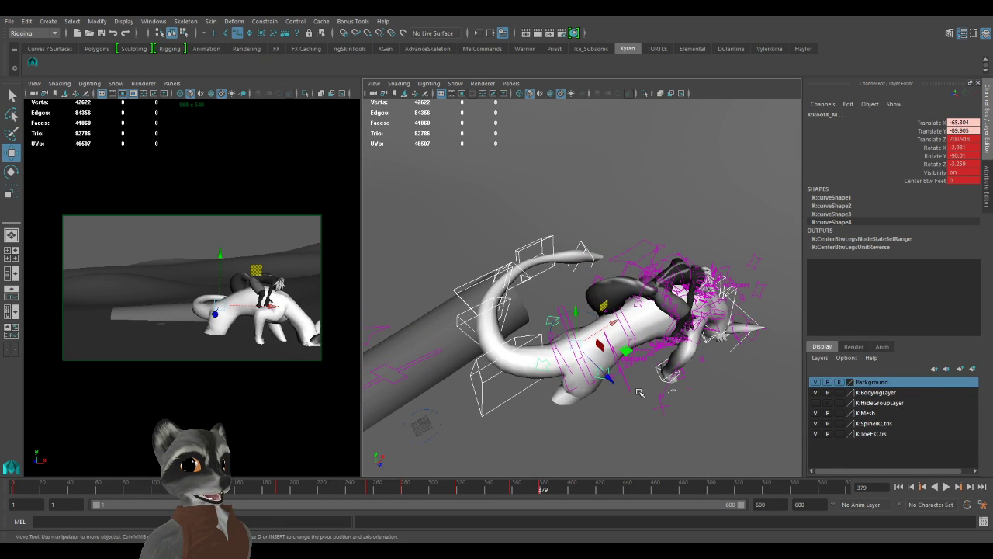
{"action": "left_click", "coordinate": [599, 378], "text": "shift"}
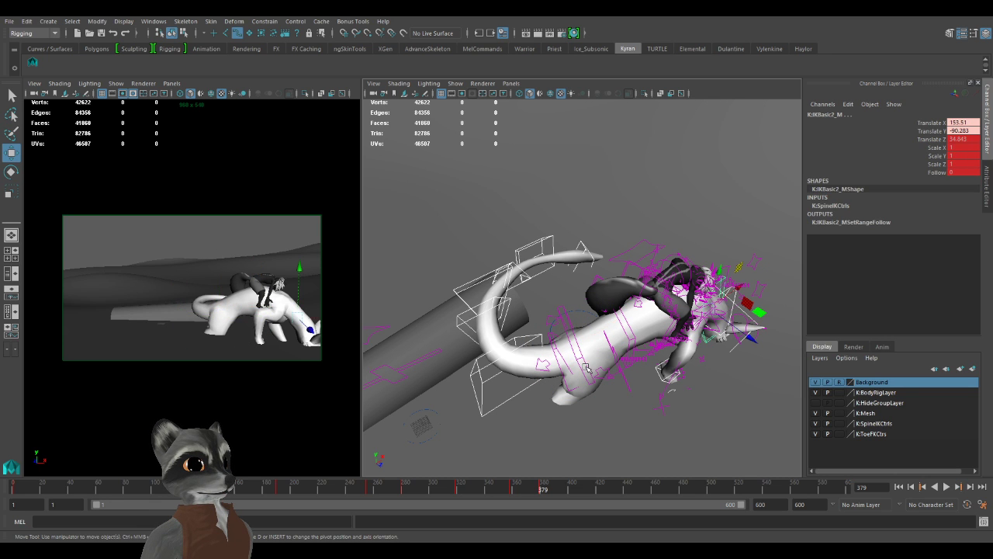
{"action": "left_click", "coordinate": [587, 364], "text": "shift"}
{"action": "left_click_drag", "start_coordinate": [695, 337], "coordinate": [690, 353], "text": "alt"}
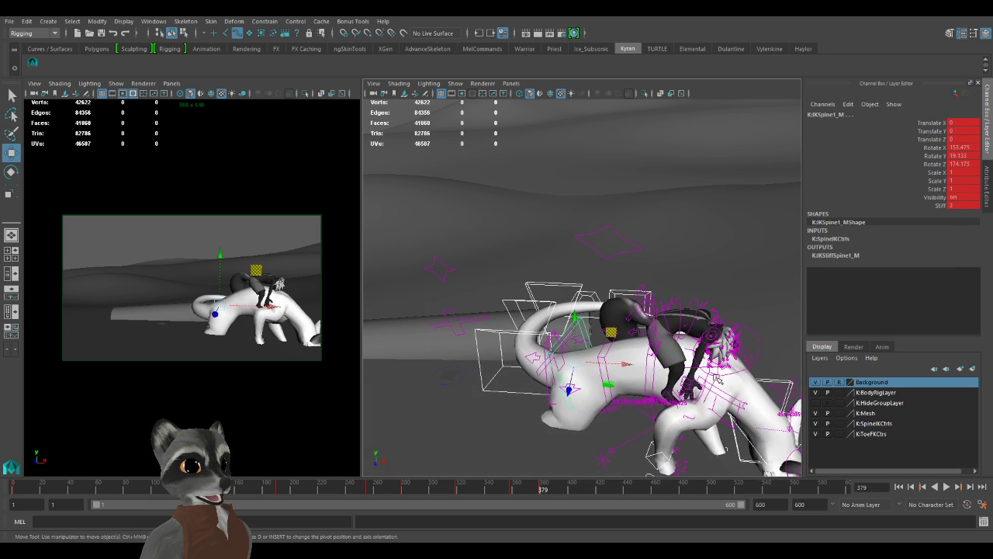
{"action": "left_click", "coordinate": [719, 379]}
Try rotating all selected controls with the Rotate tool at frame 379 and undo the rotation.
{"action": "key", "text": "["}
{"action": "key", "text": "e"}
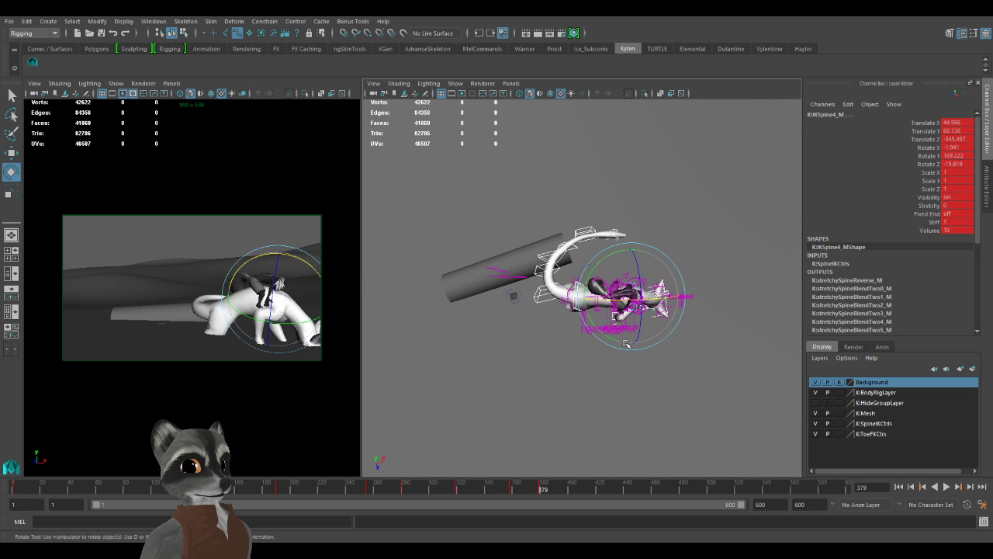
{"action": "left_click_drag", "start_coordinate": [613, 338], "coordinate": [639, 340]}
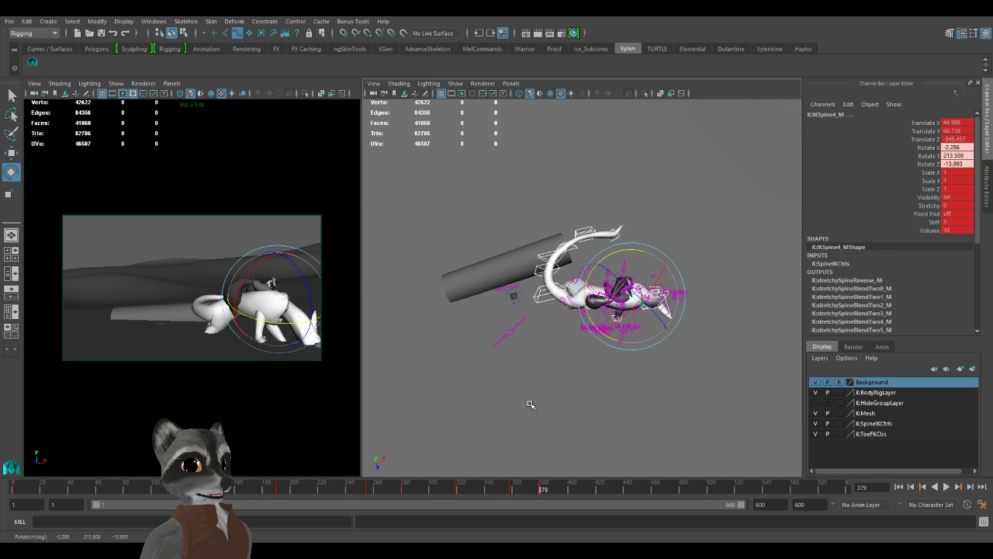
{"action": "key", "text": "ctrl+z"}
Set the Rotate tool's Rotate Center to Selection.
{"action": "left_click_drag", "start_coordinate": [566, 388], "coordinate": [552, 370], "text": "alt"}
{"action": "middle_click_drag", "start_coordinate": [551, 370], "coordinate": [554, 396], "text": "alt"}
{"action": "right_click_drag", "start_coordinate": [554, 397], "coordinate": [591, 407], "text": "alt"}
{"action": "left_click_drag", "start_coordinate": [591, 407], "coordinate": [593, 412], "text": "alt"}
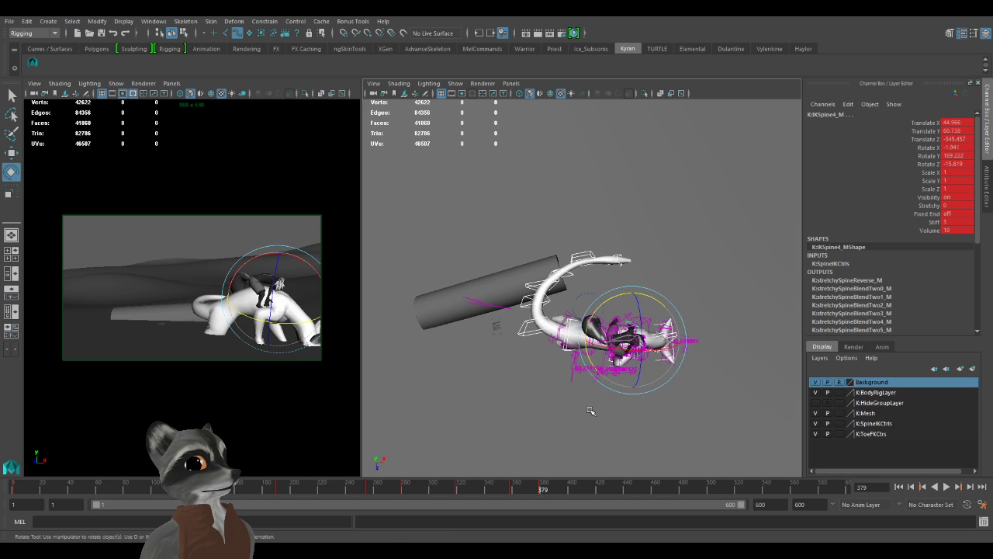
{"action": "key", "text": "w"}
{"action": "key", "text": "e"}
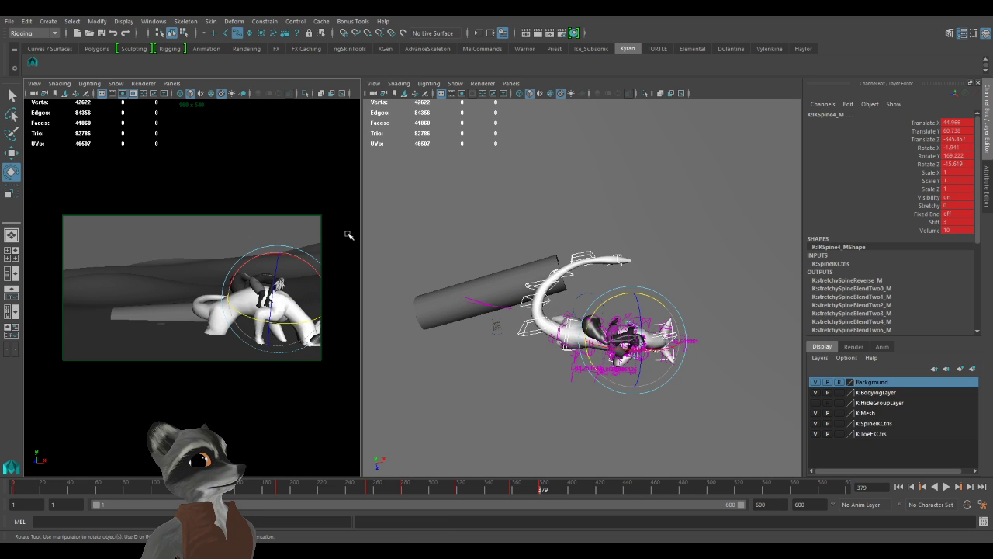
{"action": "left_click", "coordinate": [975, 33]}
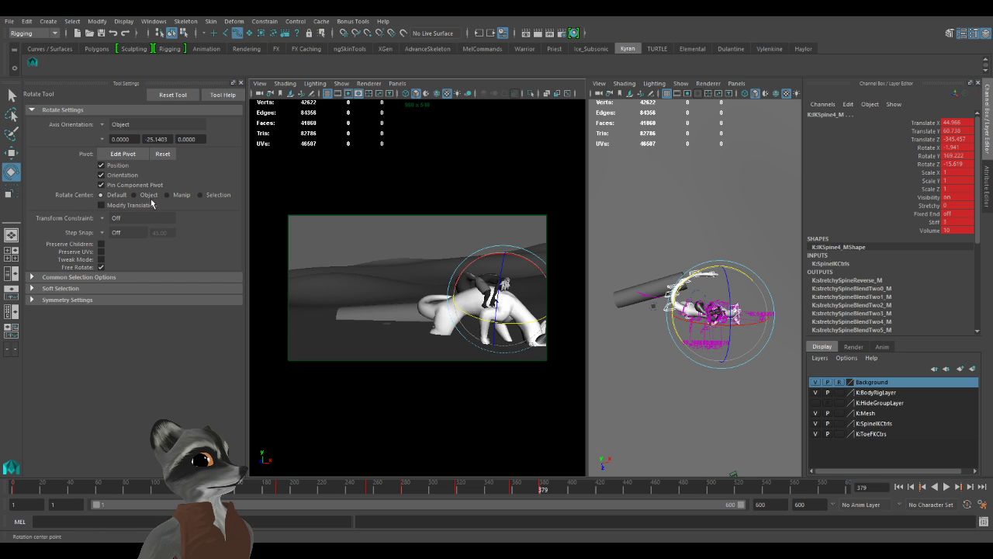
{"action": "left_click", "coordinate": [208, 195]}
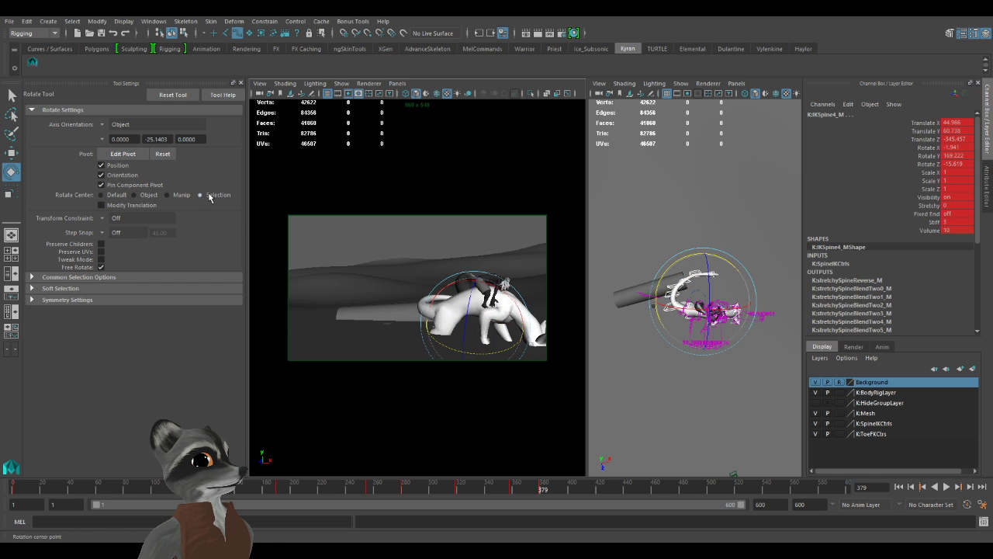
Try rotating the selected controls about the selection's centre to turn the creature and rider, and undo the rotations.
{"action": "left_click_drag", "start_coordinate": [731, 251], "coordinate": [665, 248]}
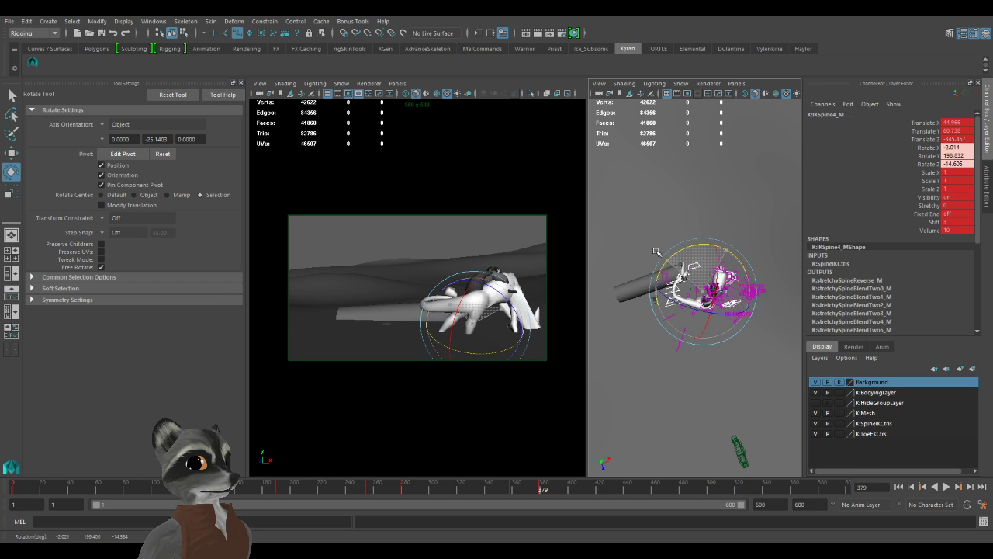
{"action": "key", "text": "ctrl+z"}
{"action": "scroll", "coordinate": [790, 372], "scroll_direction": "up", "scroll_amount": 5}
{"action": "scroll", "coordinate": [790, 373], "scroll_direction": "down", "scroll_amount": 5}
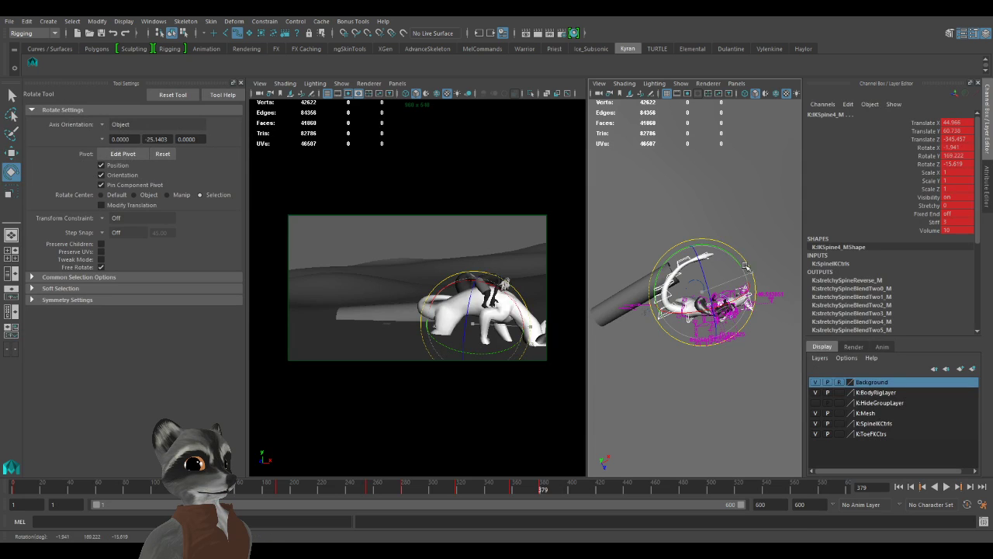
{"action": "left_click_drag", "start_coordinate": [751, 274], "coordinate": [737, 299]}
{"action": "left_click_drag", "start_coordinate": [700, 242], "coordinate": [762, 308]}
{"action": "key", "text": "ctrl+z"}
Try further rotations of the selected controls at frame 379 from other viewing angles and undo them.
{"action": "left_click_drag", "start_coordinate": [747, 344], "coordinate": [710, 347], "text": "alt"}
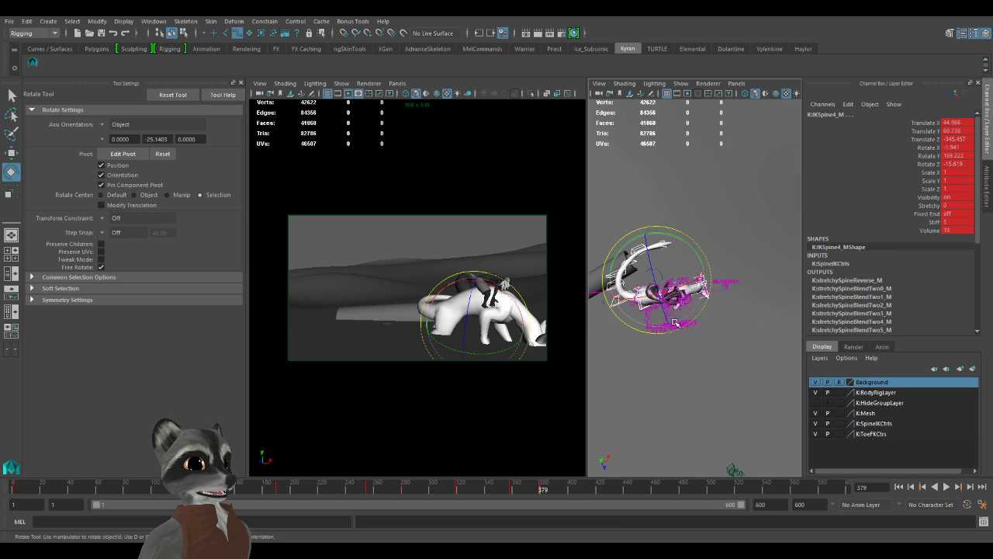
{"action": "right_click_drag", "start_coordinate": [710, 347], "coordinate": [737, 366], "text": "alt"}
{"action": "left_click_drag", "start_coordinate": [737, 366], "coordinate": [722, 199], "text": "alt"}
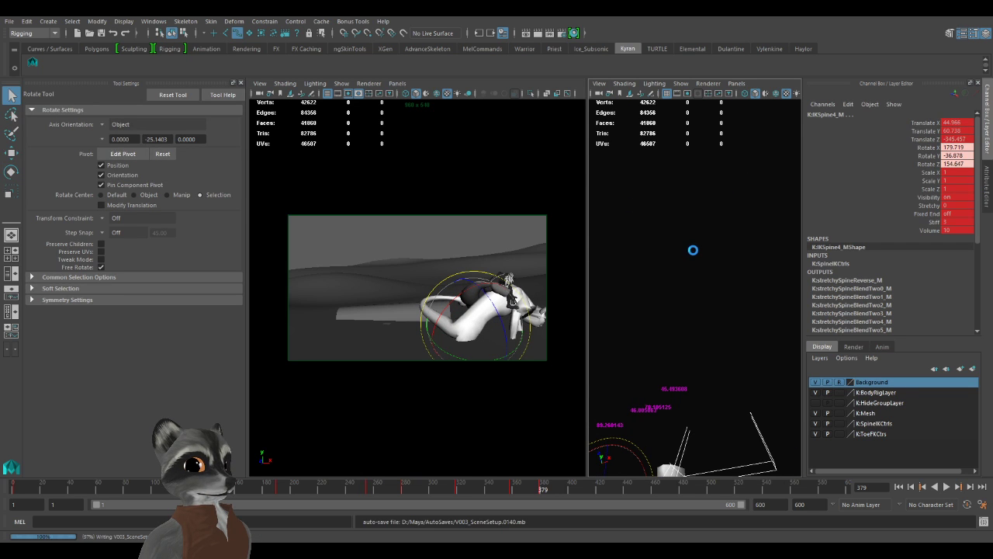
{"action": "key", "text": "ctrl+z"}
{"action": "key", "text": "ctrl+z"}
{"action": "key", "text": "ctrl+z"}
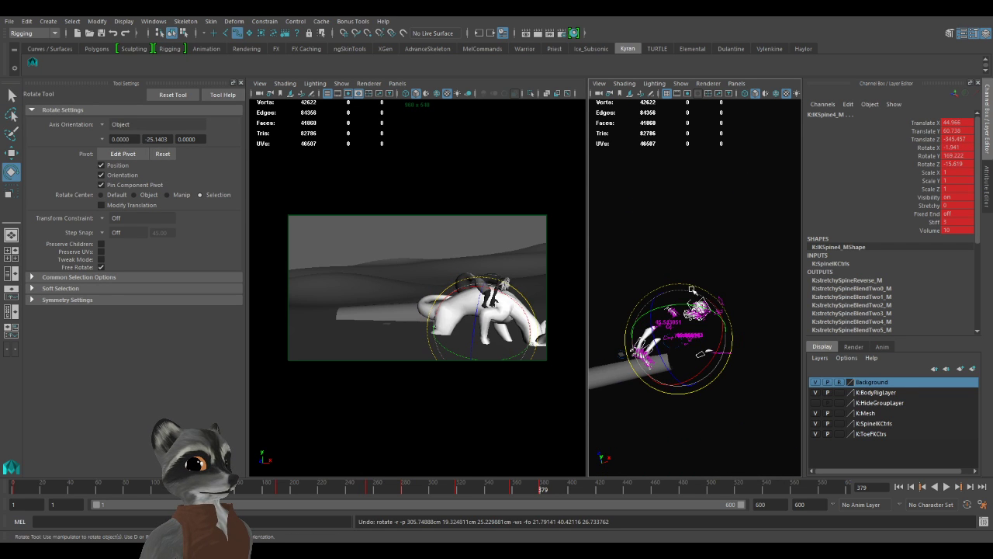
{"action": "left_click_drag", "start_coordinate": [669, 306], "coordinate": [717, 270]}
{"action": "key", "text": "ctrl+z"}
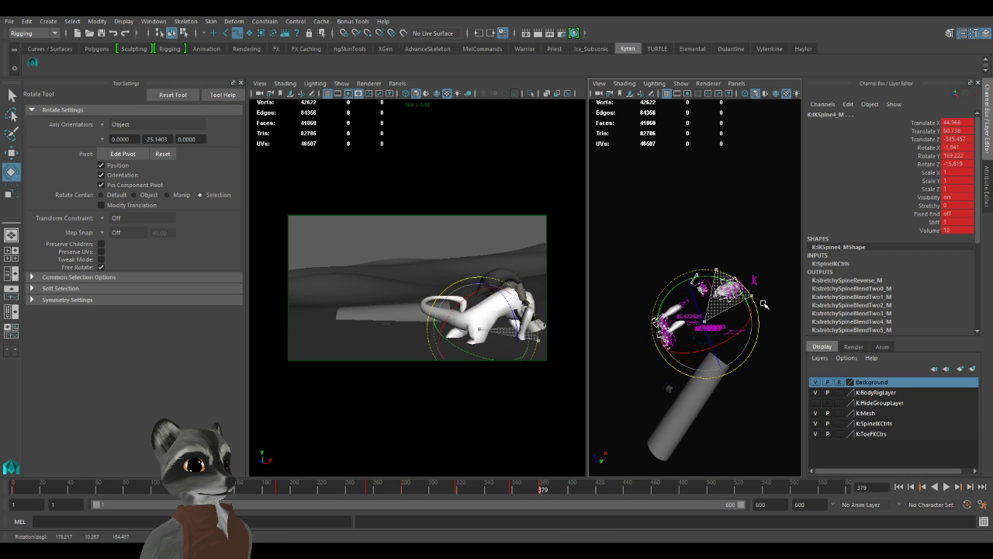
Undo the last rotation, and try rotating the selected controls with Rotate Center set to Object, undoing that as well.
{"action": "key", "text": "ctrl+z"}
{"action": "left_click_drag", "start_coordinate": [754, 299], "coordinate": [587, 301]}
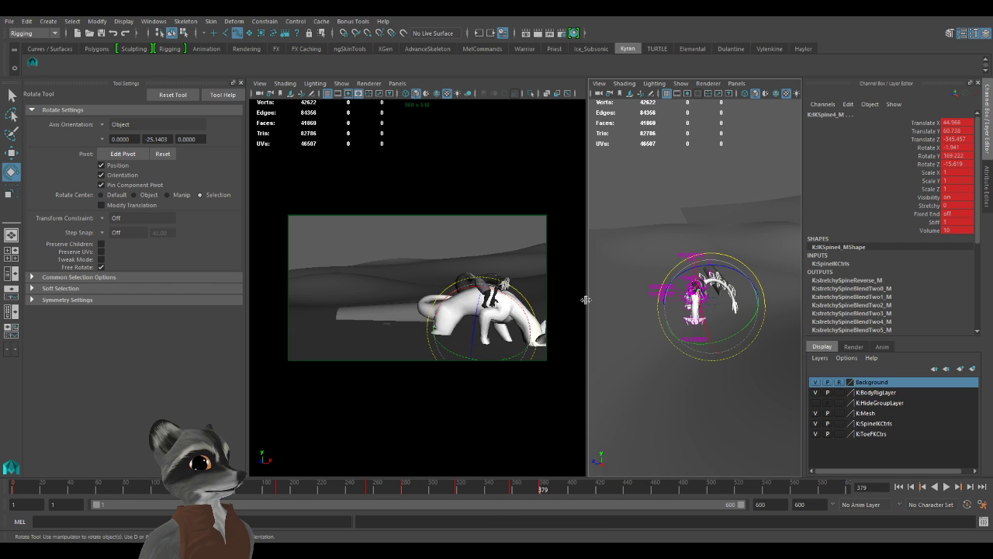
{"action": "left_click", "coordinate": [168, 195]}
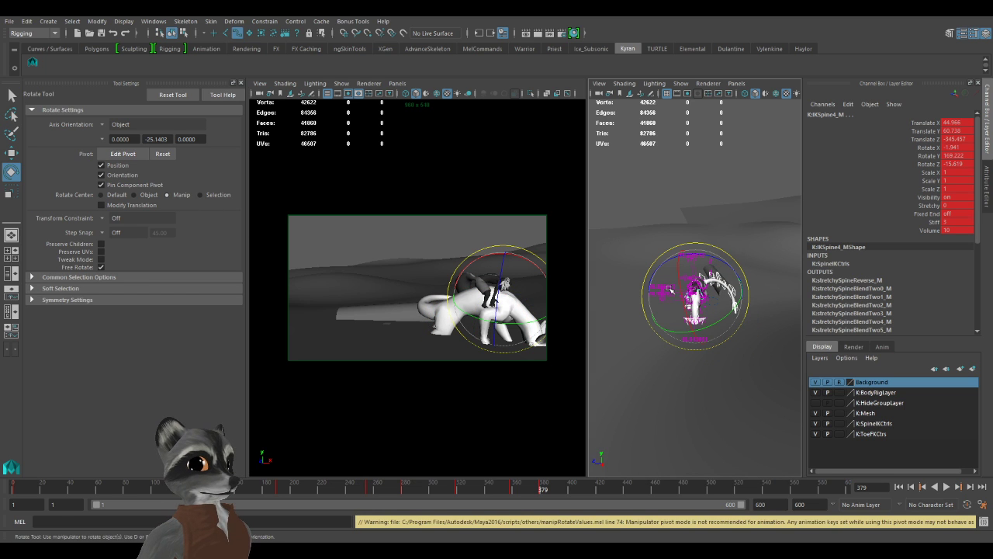
{"action": "left_click_drag", "start_coordinate": [643, 309], "coordinate": [712, 267], "text": "alt"}
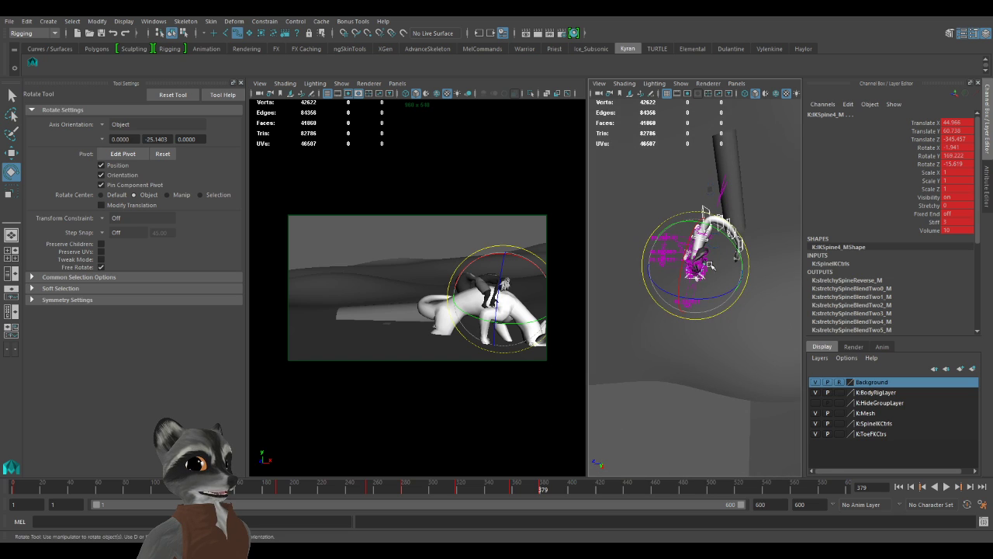
{"action": "mouse_move", "coordinate": [727, 226]}
{"action": "left_mouse_down"}
{"action": "mouse_move", "coordinate": [738, 267]}
{"action": "mouse_move", "coordinate": [659, 288]}
{"action": "mouse_move", "coordinate": [658, 312]}
{"action": "left_mouse_up"}
{"action": "scroll", "coordinate": [657, 312], "scroll_direction": "up", "scroll_amount": 5}
{"action": "key", "text": "ctrl+z"}
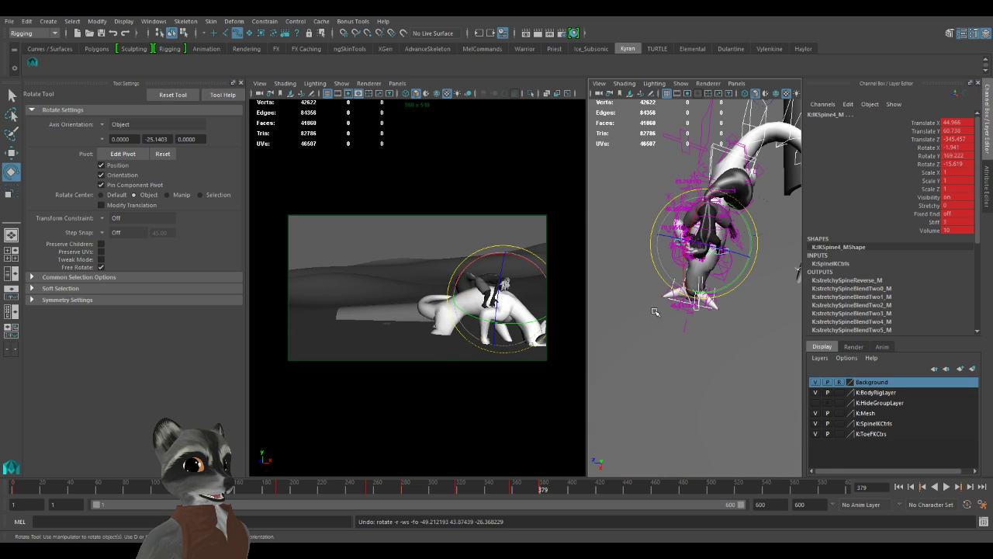
Try rotating the selected controls with Rotate Center set to Manip and undo the rotation.
{"action": "left_click", "coordinate": [182, 195]}
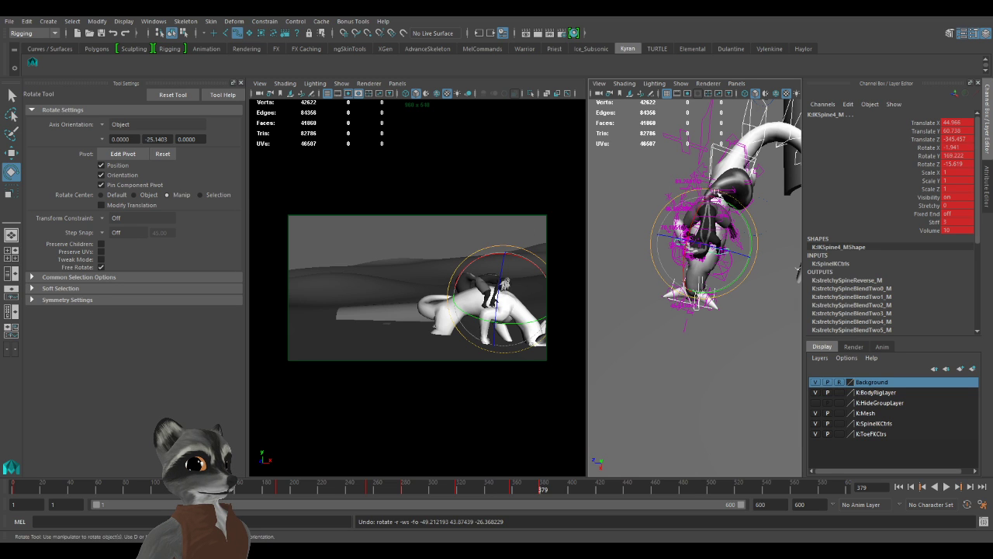
{"action": "left_click_drag", "start_coordinate": [721, 195], "coordinate": [624, 222]}
{"action": "key", "text": "ctrl+z"}
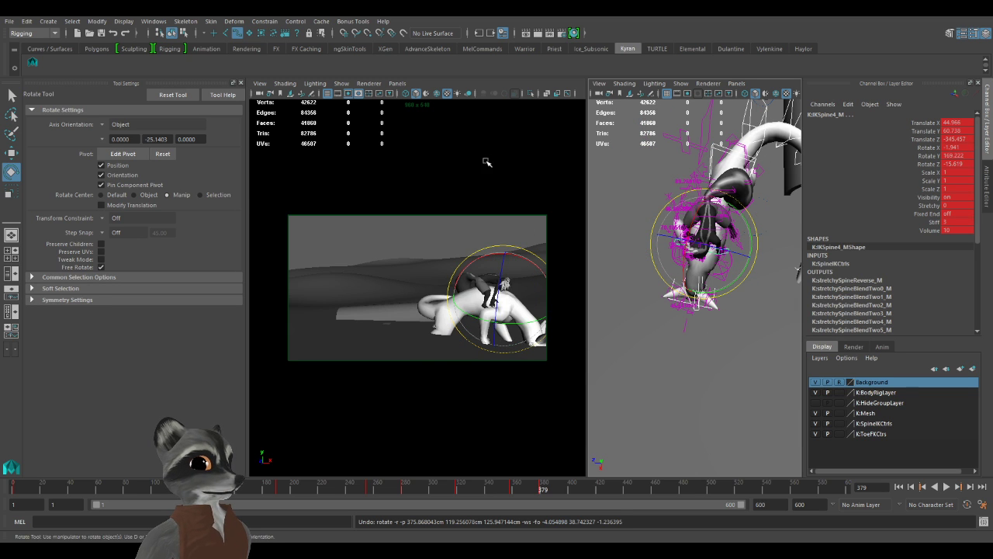
Try rotating the selected controls with Rotate Center set to Selection and Modify Translation enabled, then undo the rotation and disable Modify Translation.
{"action": "left_click", "coordinate": [210, 196]}
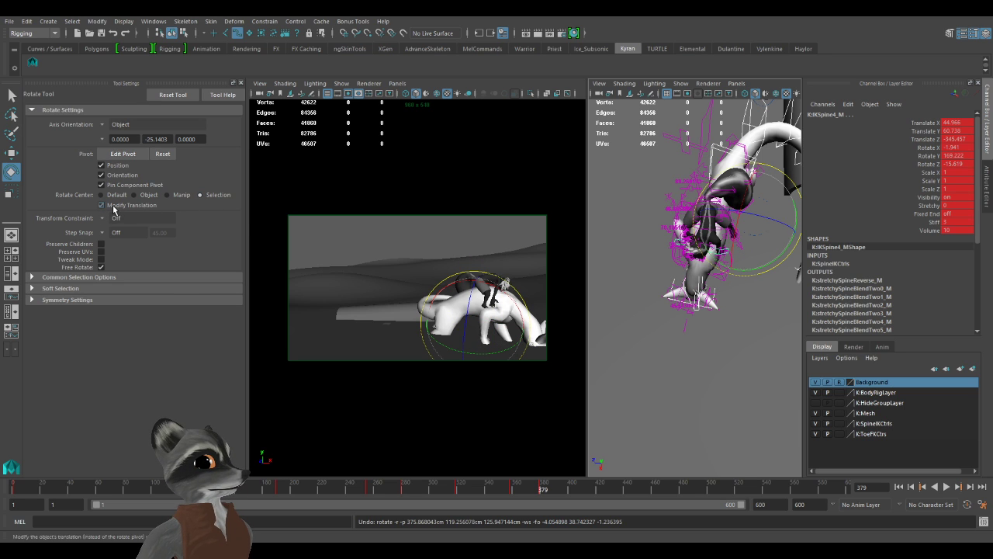
{"action": "left_click", "coordinate": [115, 206]}
{"action": "left_click_drag", "start_coordinate": [779, 170], "coordinate": [698, 290]}
{"action": "key", "text": "ctrl+z"}
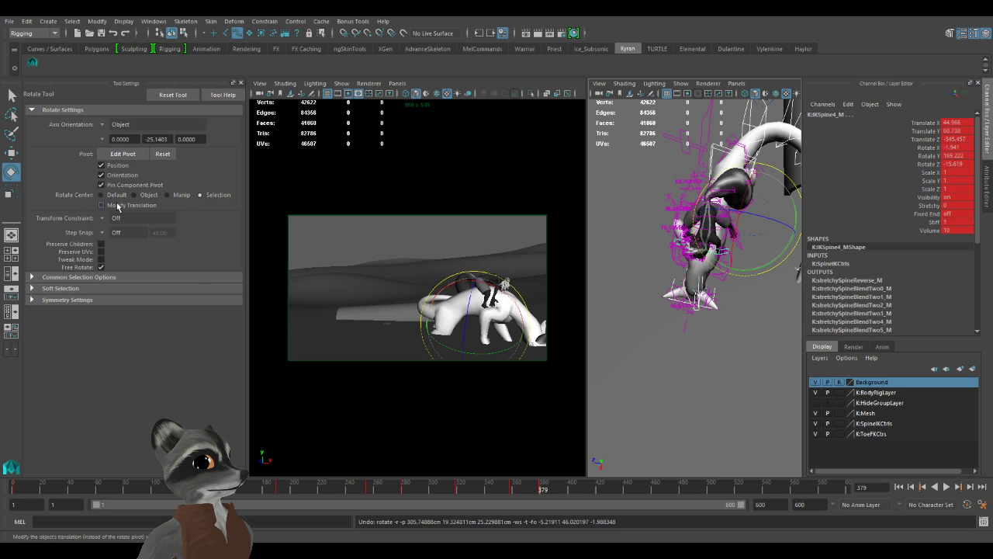
{"action": "left_click", "coordinate": [101, 205]}
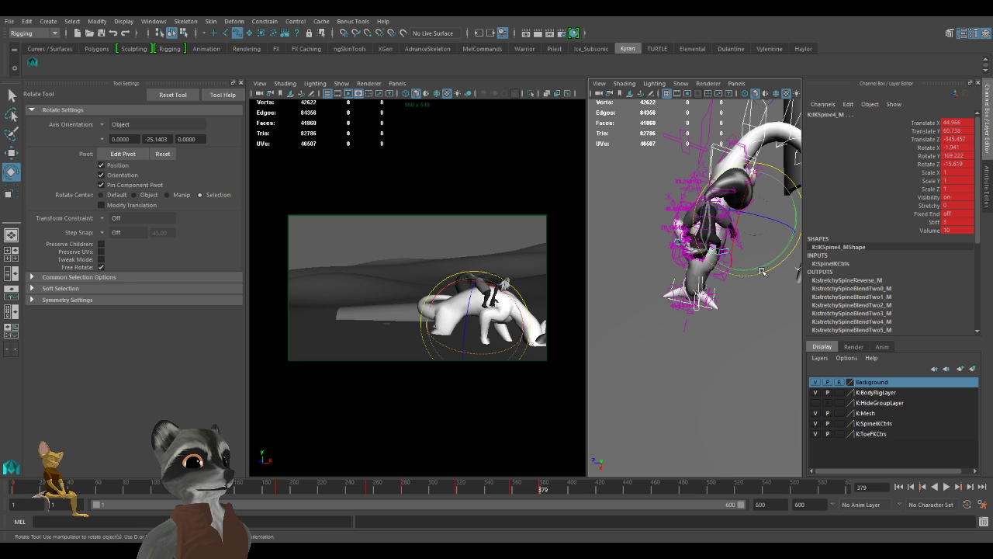
Rotate all selected controls at frame 379 about the selection's centre, turning Kyran and the rider until IKSpine4_M's rotation is about -150, -68, 160.
{"action": "left_click_drag", "start_coordinate": [760, 272], "coordinate": [832, 187]}
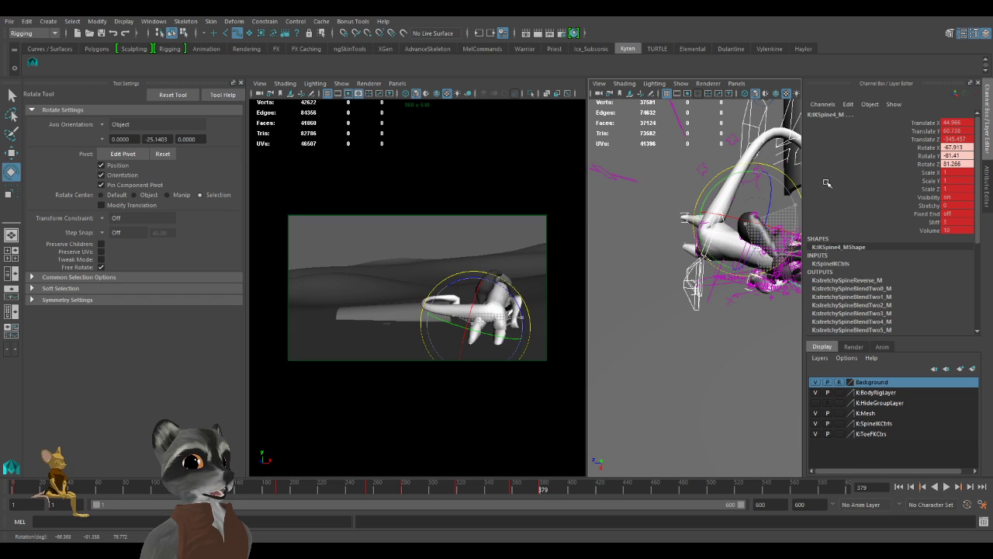
{"action": "middle_click_drag", "start_coordinate": [757, 233], "coordinate": [687, 214], "text": "alt"}
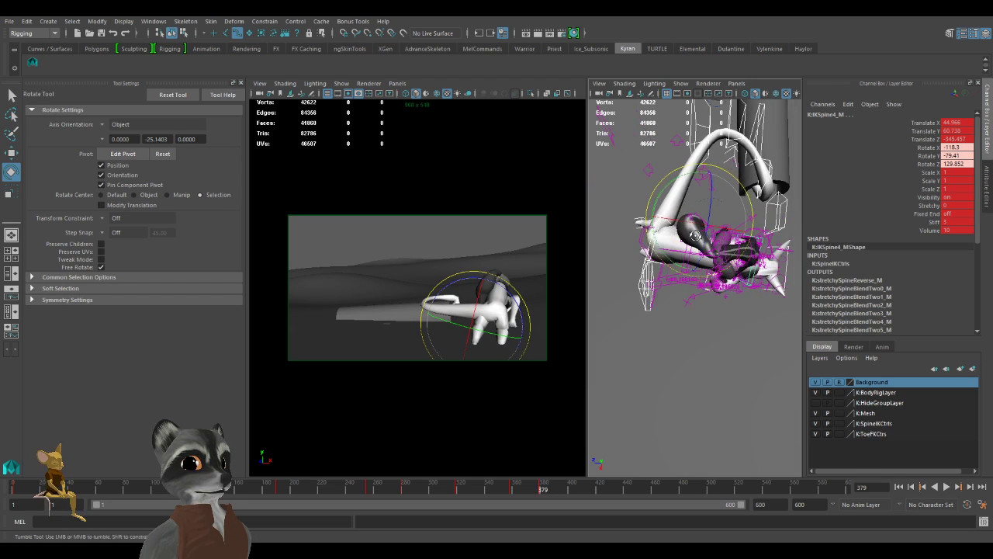
{"action": "left_click_drag", "start_coordinate": [687, 214], "coordinate": [695, 348], "text": "alt"}
{"action": "key", "text": "w"}
{"action": "key", "text": "e"}
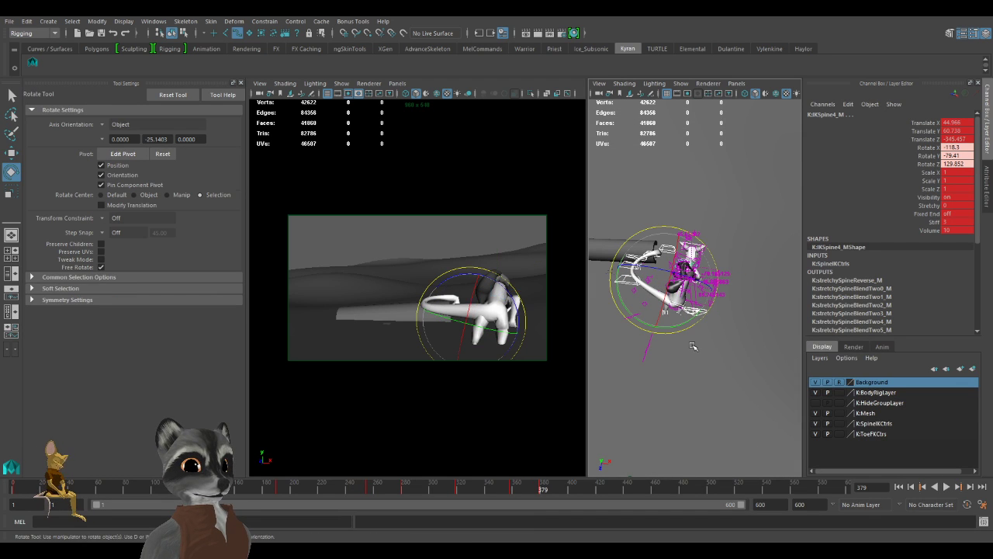
{"action": "right_click_drag", "start_coordinate": [696, 342], "coordinate": [766, 377], "text": "alt"}
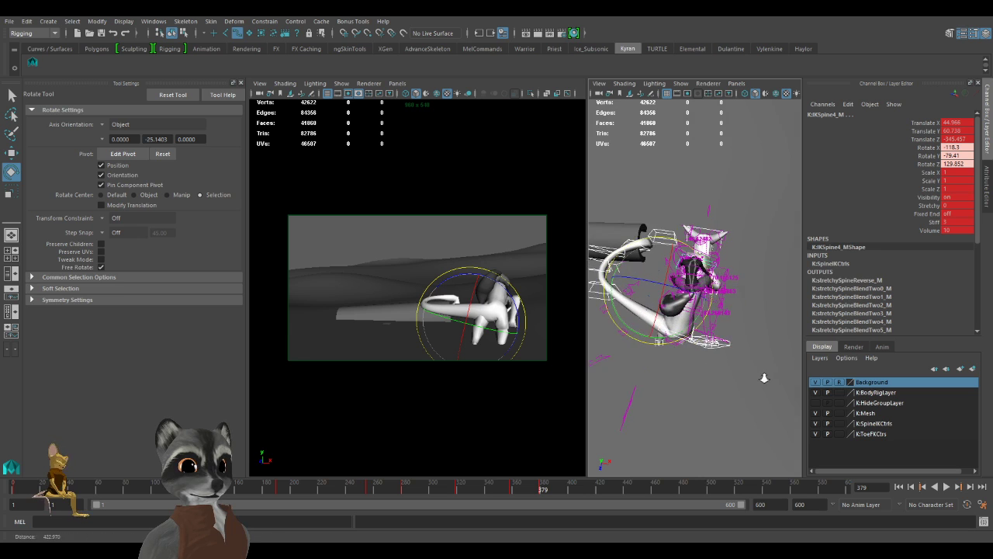
{"action": "middle_click_drag", "start_coordinate": [723, 367], "coordinate": [744, 373], "text": "alt"}
{"action": "right_click_drag", "start_coordinate": [744, 373], "coordinate": [681, 365], "text": "alt"}
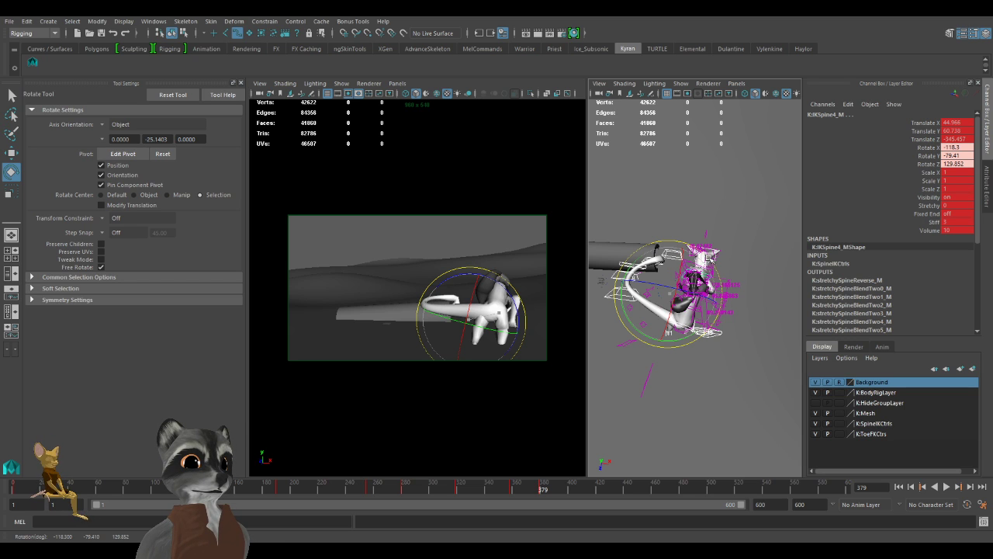
{"action": "left_click_drag", "start_coordinate": [709, 259], "coordinate": [712, 275]}
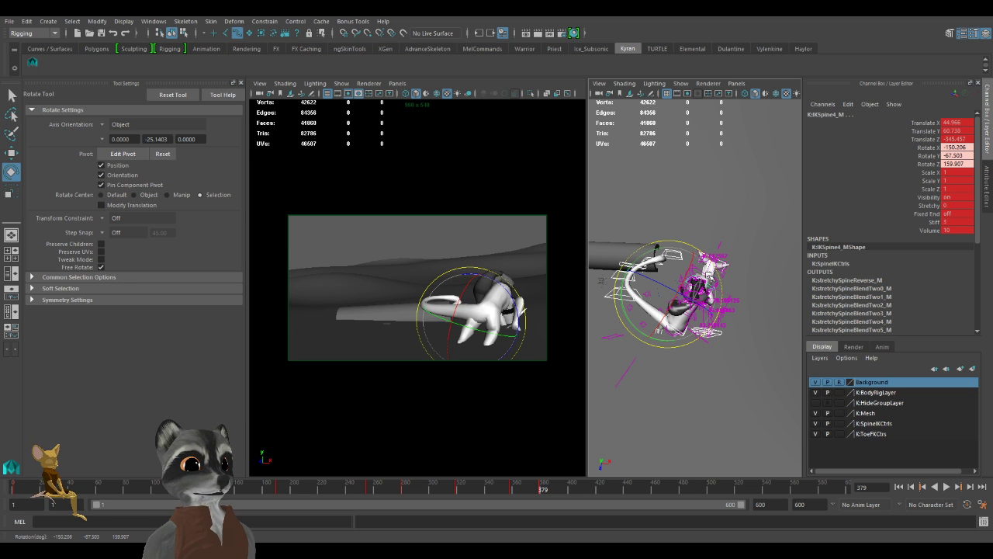
Inspect the rotated pose of Kyran and the rider from several sides, checking the limbs, spine and head.
{"action": "right_click_drag", "start_coordinate": [678, 344], "coordinate": [712, 334], "text": "alt"}
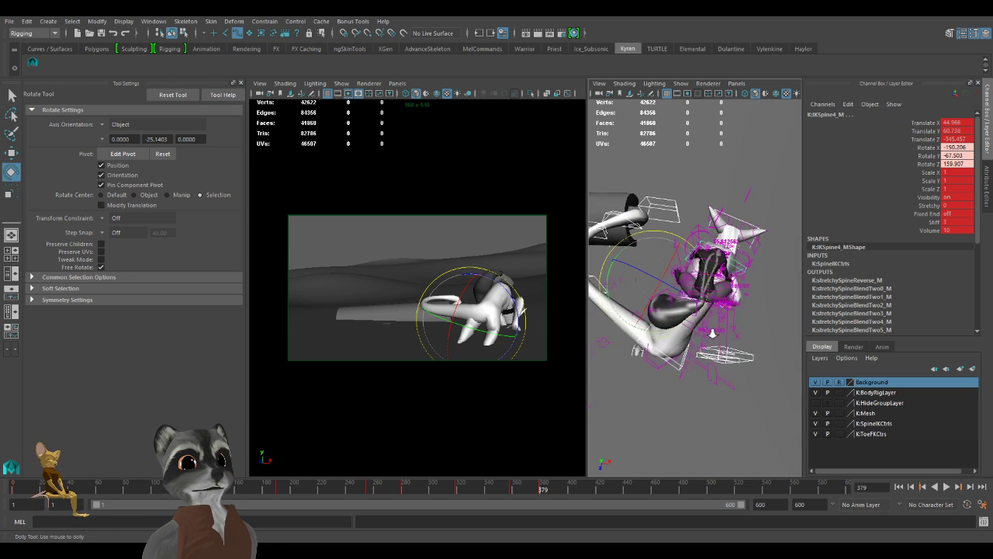
{"action": "left_click_drag", "start_coordinate": [712, 334], "coordinate": [642, 260], "text": "alt"}
{"action": "right_click_drag", "start_coordinate": [721, 322], "coordinate": [719, 279], "text": "alt"}
{"action": "left_click_drag", "start_coordinate": [718, 279], "coordinate": [708, 319], "text": "alt"}
{"action": "right_click_drag", "start_coordinate": [727, 316], "coordinate": [698, 302], "text": "alt"}
{"action": "left_click_drag", "start_coordinate": [699, 303], "coordinate": [699, 336], "text": "alt"}
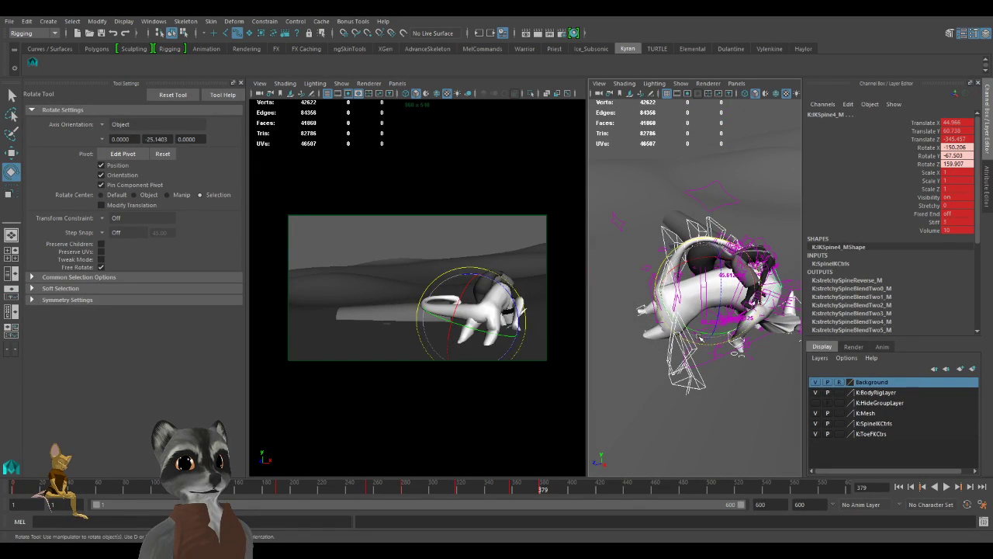
{"action": "key", "text": "w"}
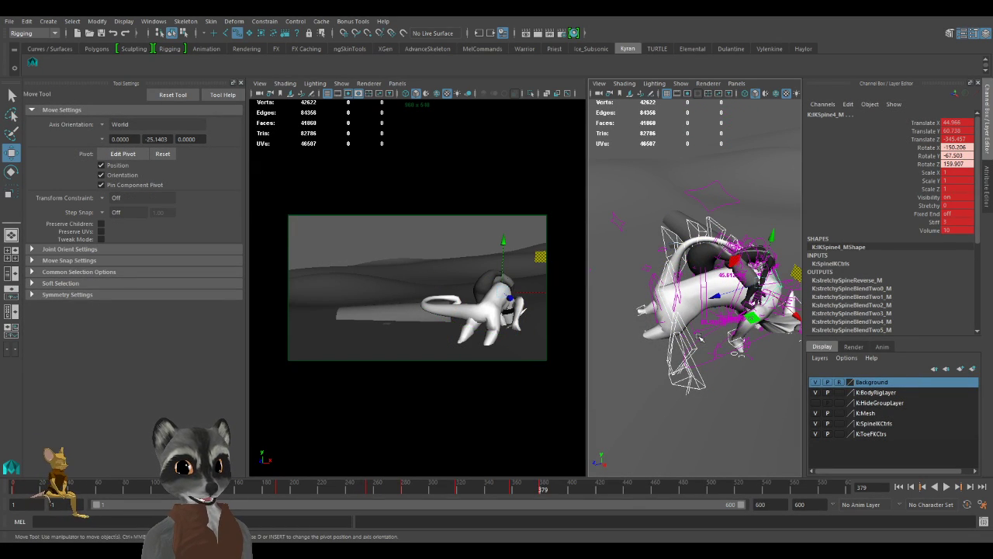
{"action": "left_click_drag", "start_coordinate": [671, 295], "coordinate": [656, 346], "text": "alt"}
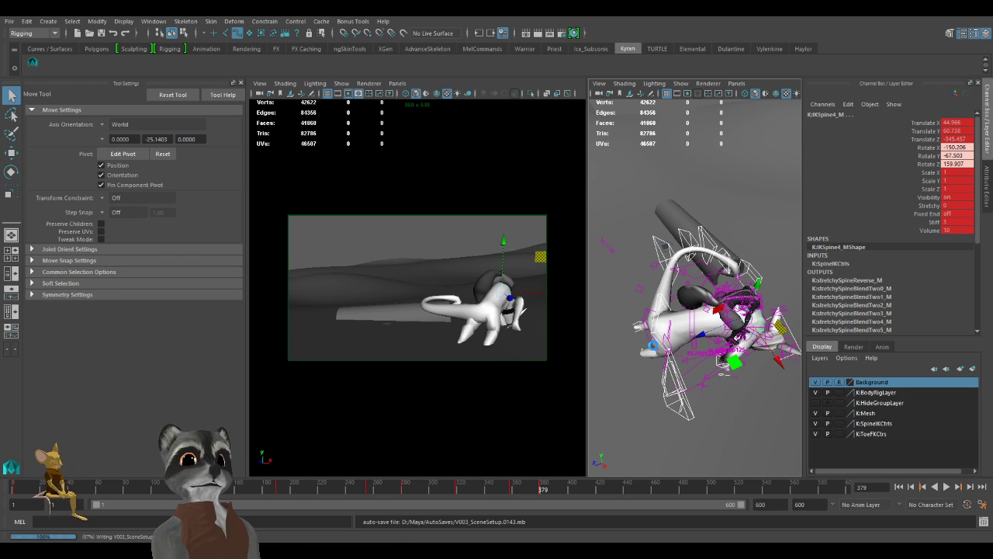
{"action": "left_click_drag", "start_coordinate": [711, 334], "coordinate": [663, 301], "text": "alt"}
{"action": "key", "text": "f"}
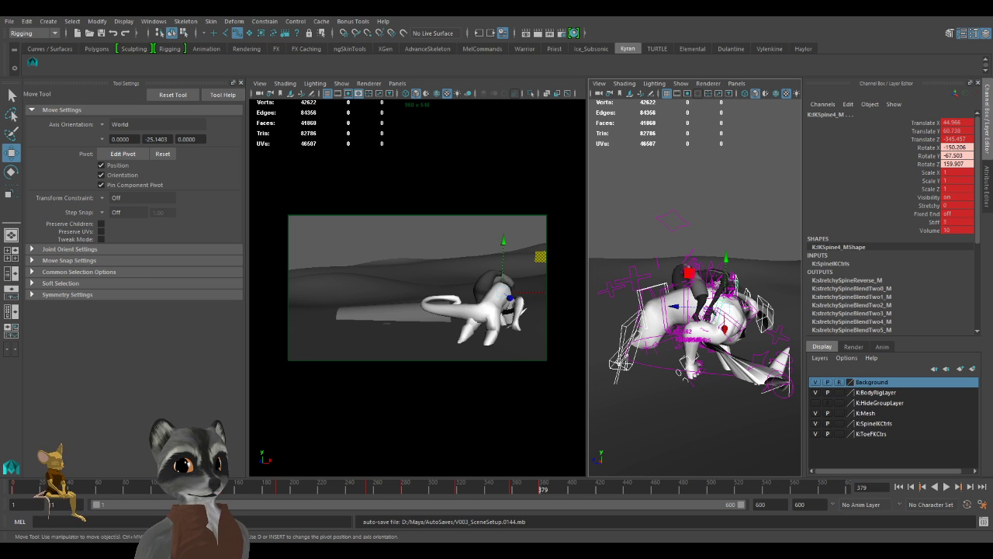
{"action": "mouse_move", "coordinate": [740, 338]}
{"action": "left_mouse_down", "text": "alt"}
{"action": "mouse_move", "coordinate": [693, 341]}
{"action": "mouse_move", "coordinate": [723, 337]}
{"action": "left_mouse_up", "text": "alt"}
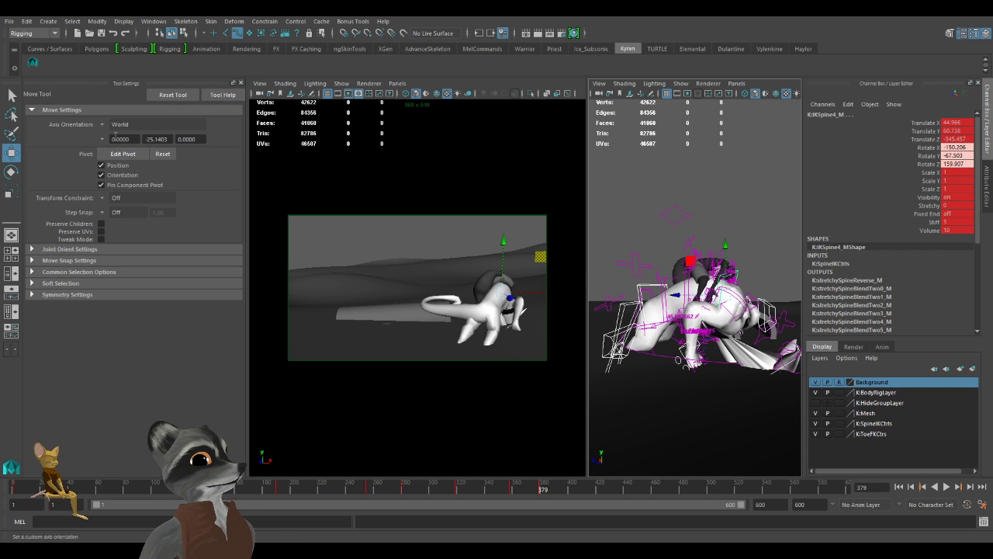
Reset the pivot of the selected controls, comparing the pose by undoing and redoing the reset.
{"action": "left_click", "coordinate": [159, 154]}
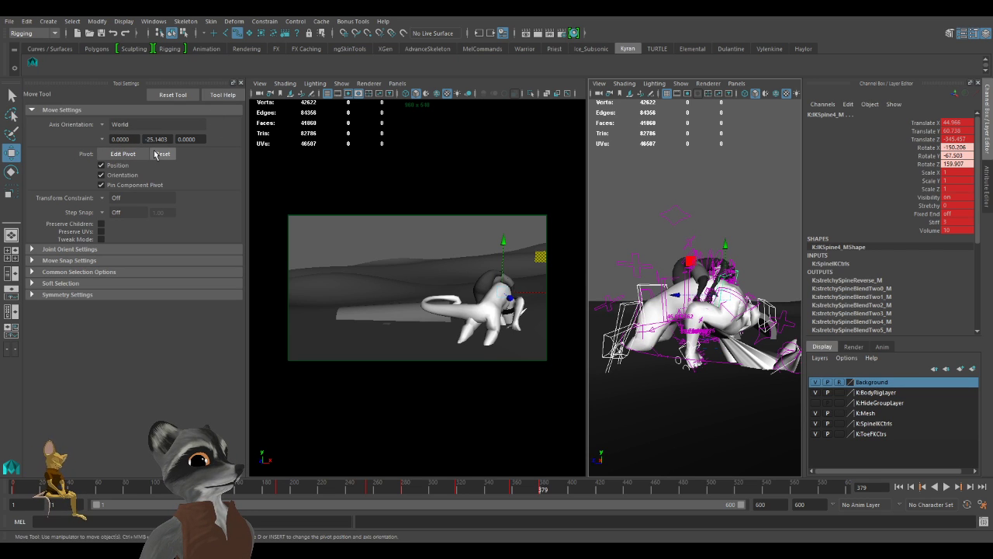
{"action": "key", "text": "ctrl+z"}
{"action": "key", "text": "shift+z"}
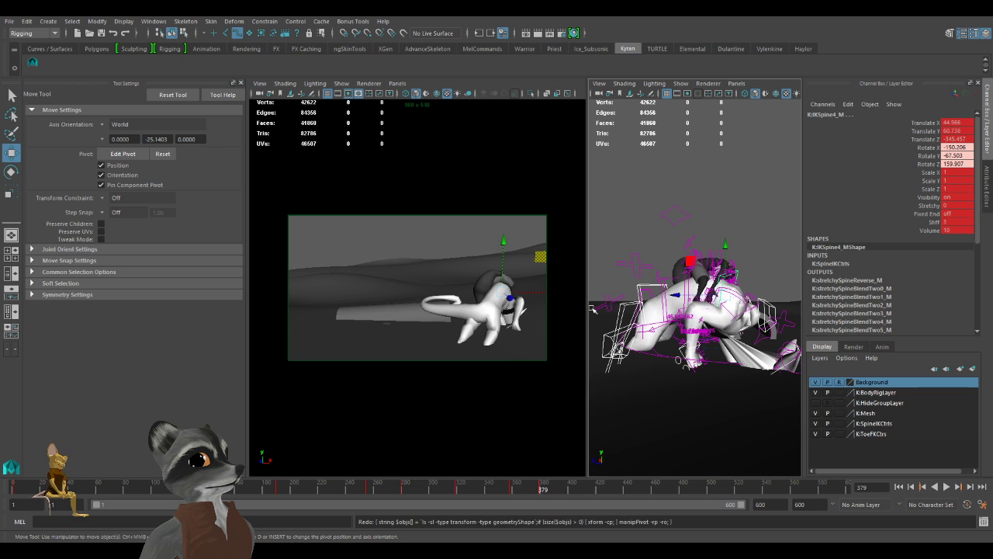
{"action": "left_click_drag", "start_coordinate": [592, 308], "coordinate": [619, 350], "text": "alt"}
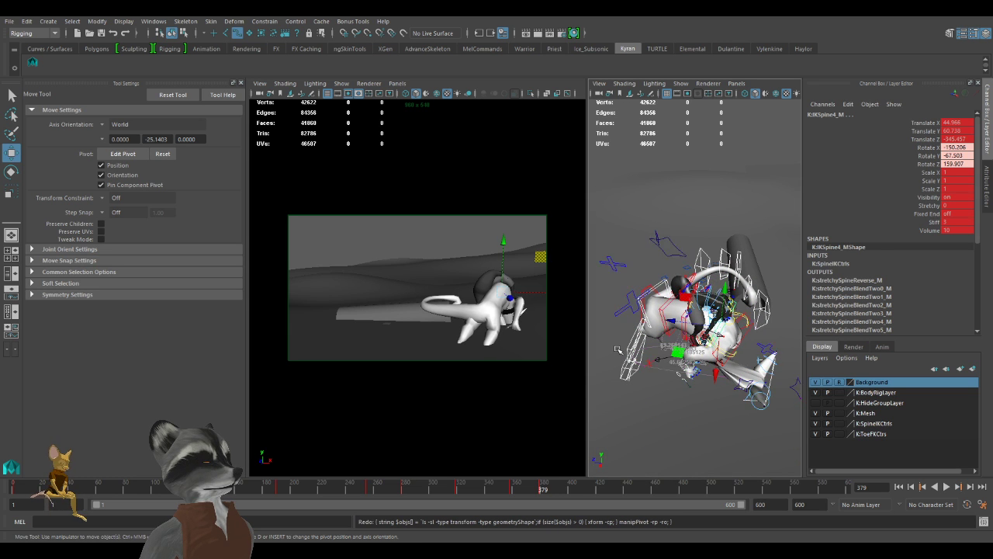
{"action": "key", "text": "ctrl+z"}
{"action": "key", "text": "shift+z"}
{"action": "left_click_drag", "start_coordinate": [618, 350], "coordinate": [669, 346], "text": "alt"}
{"action": "right_click_drag", "start_coordinate": [669, 347], "coordinate": [685, 385], "text": "alt"}
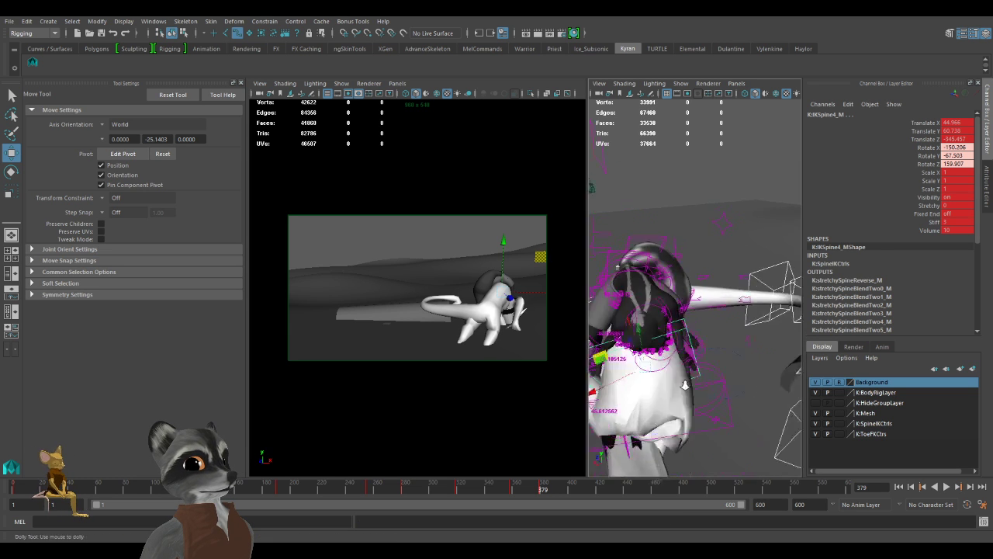
{"action": "left_click_drag", "start_coordinate": [685, 384], "coordinate": [687, 335], "text": "alt"}
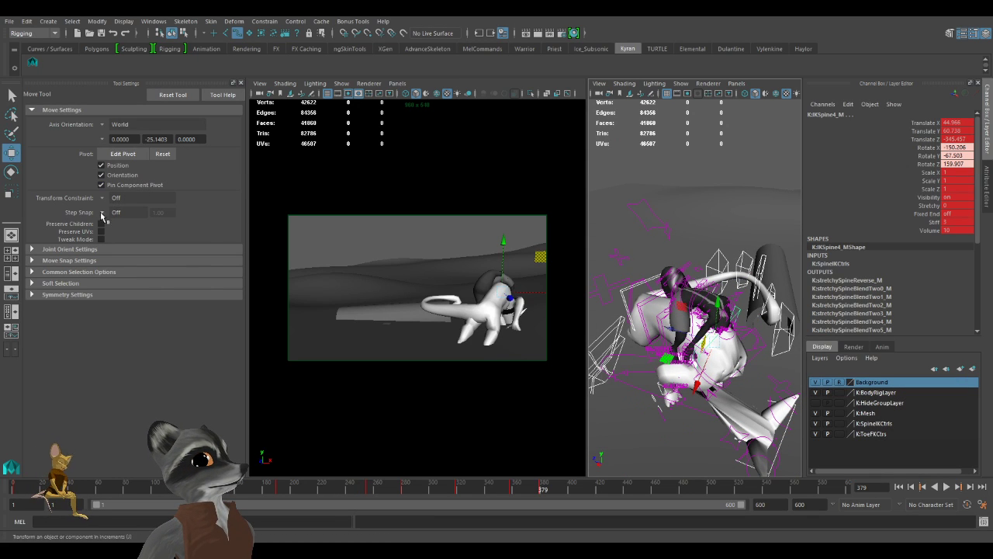
Set the Rotate tool's Rotate Center to Default and close the tool settings.
{"action": "key", "text": "e"}
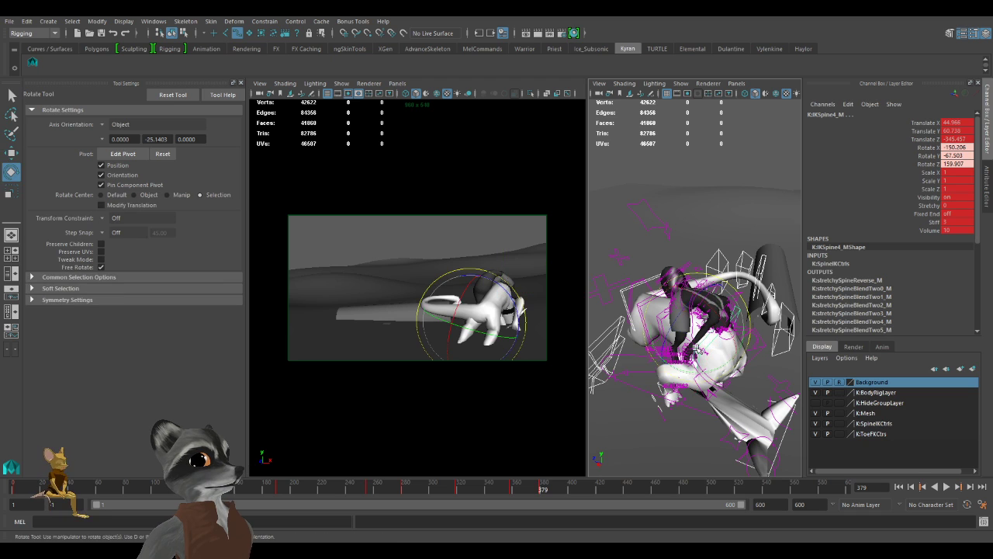
{"action": "left_click", "coordinate": [101, 195]}
{"action": "left_click_drag", "start_coordinate": [618, 389], "coordinate": [643, 386]}
{"action": "key", "text": "w"}
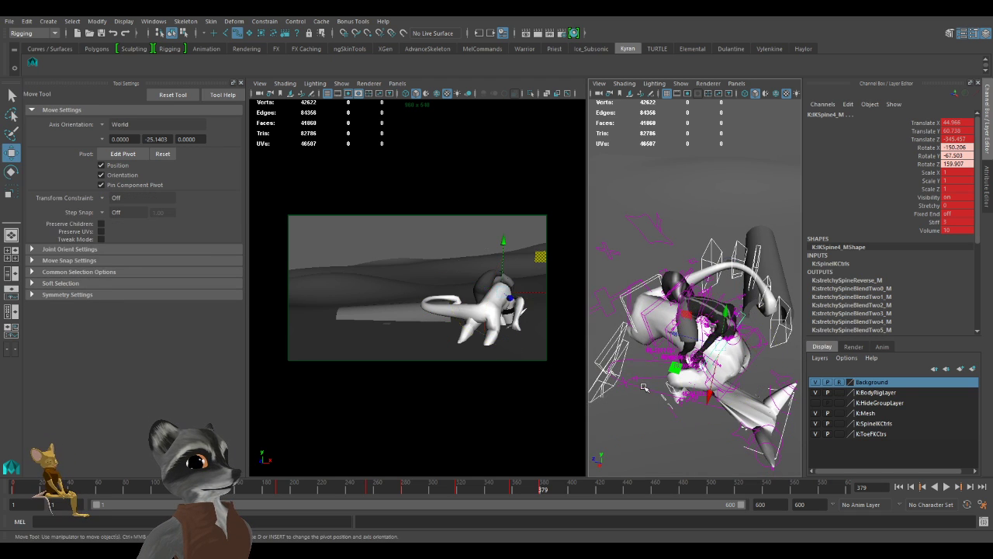
{"action": "left_click", "coordinate": [241, 83]}
Examine up close how the rider sits on Kyran's back and how Kyran's head, neck and front limbs deform at frame 379.
{"action": "left_click_drag", "start_coordinate": [488, 293], "coordinate": [541, 348], "text": "alt"}
{"action": "scroll", "coordinate": [541, 349], "scroll_direction": "up", "scroll_amount": 3}
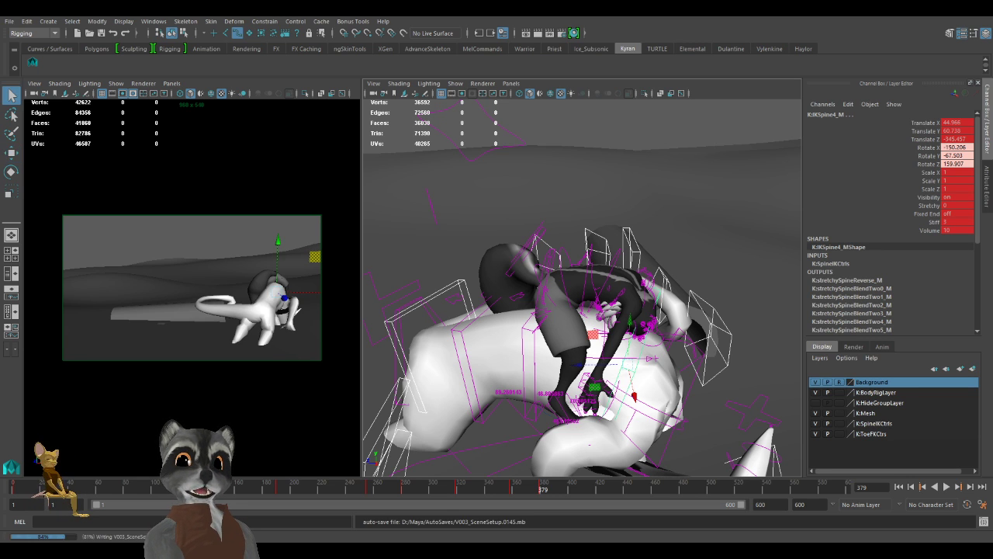
{"action": "key", "text": "w"}
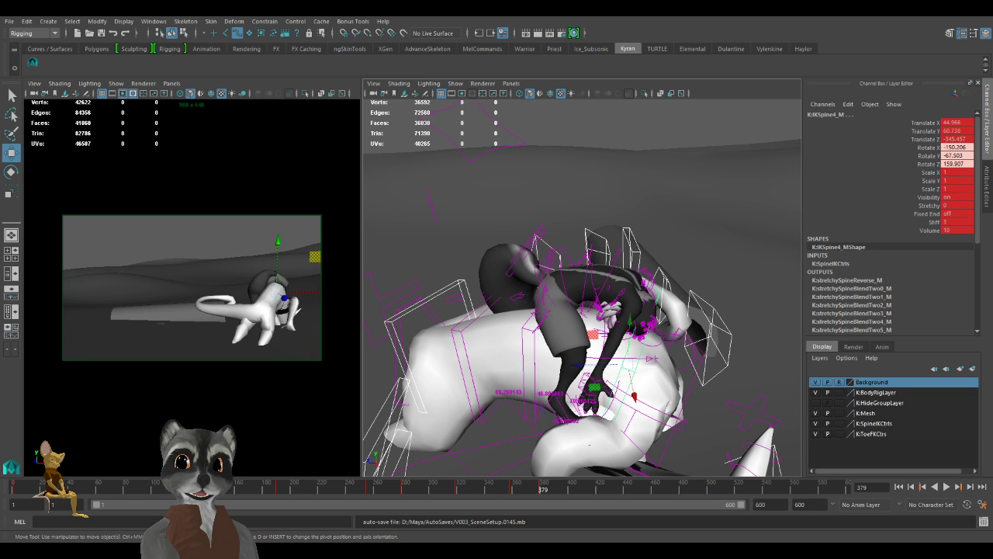
{"action": "left_click_drag", "start_coordinate": [594, 342], "coordinate": [617, 334], "text": "alt"}
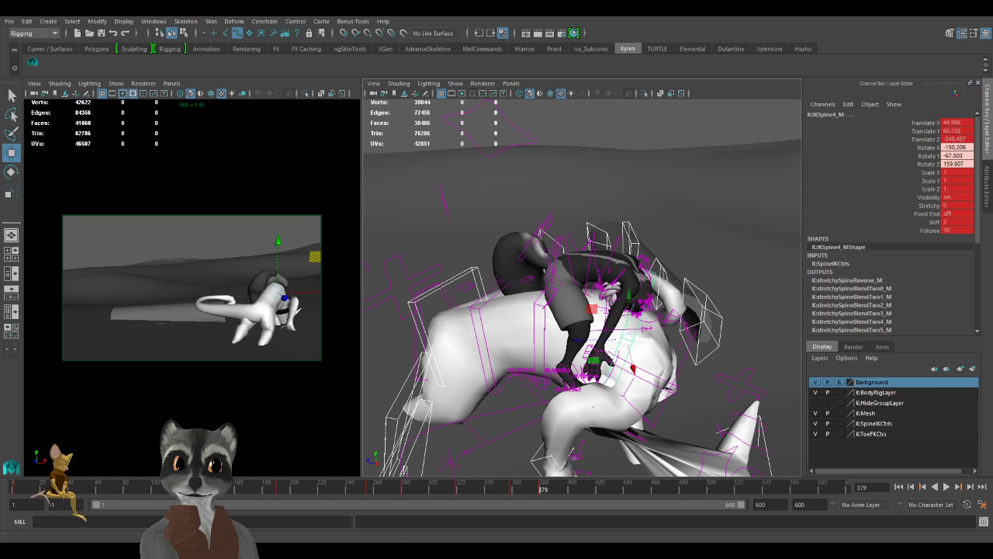
{"action": "left_click_drag", "start_coordinate": [660, 295], "coordinate": [607, 332], "text": "alt"}
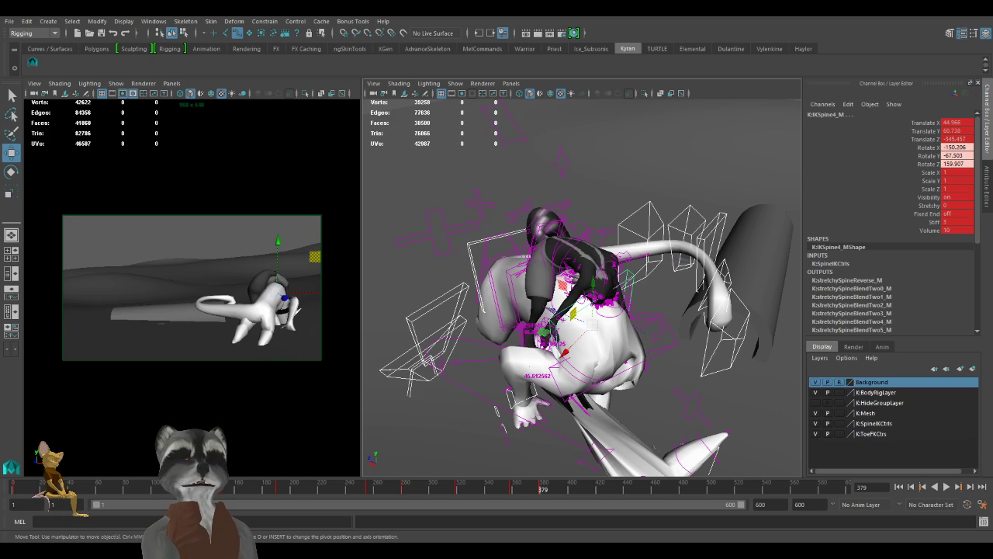
{"action": "left_click_drag", "start_coordinate": [601, 378], "coordinate": [607, 354], "text": "alt"}
{"action": "right_click_drag", "start_coordinate": [608, 354], "coordinate": [618, 348], "text": "alt"}
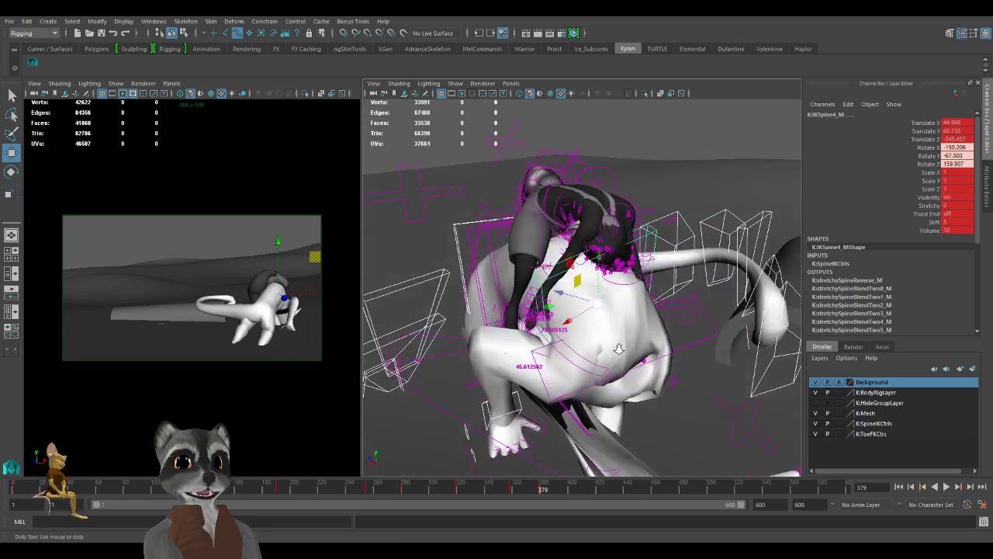
{"action": "left_click_drag", "start_coordinate": [618, 349], "coordinate": [676, 334], "text": "alt"}
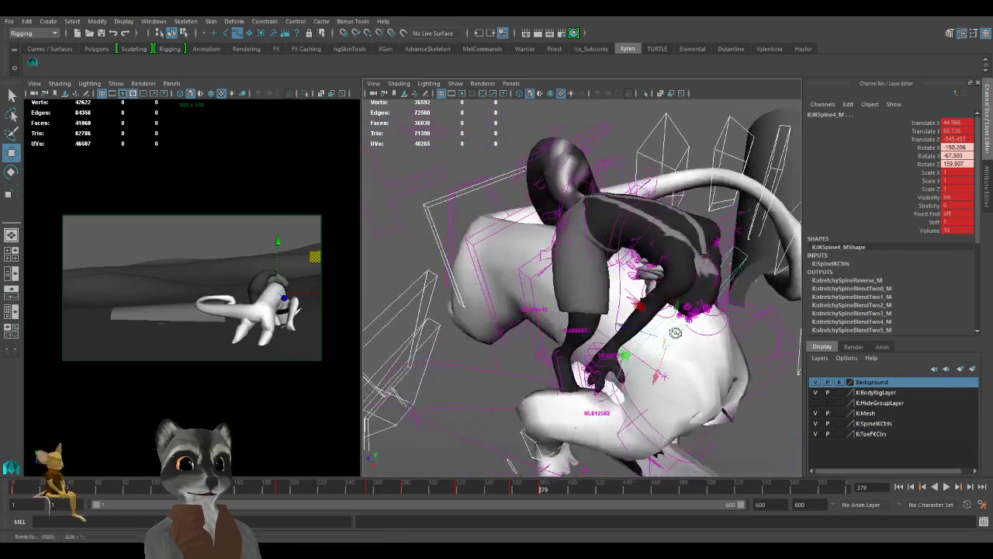
{"action": "right_click_drag", "start_coordinate": [676, 334], "coordinate": [699, 349], "text": "alt"}
{"action": "middle_click_drag", "start_coordinate": [698, 349], "coordinate": [673, 348], "text": "alt"}
{"action": "right_click_drag", "start_coordinate": [674, 348], "coordinate": [685, 348], "text": "alt"}
{"action": "left_click_drag", "start_coordinate": [684, 348], "coordinate": [626, 336], "text": "alt"}
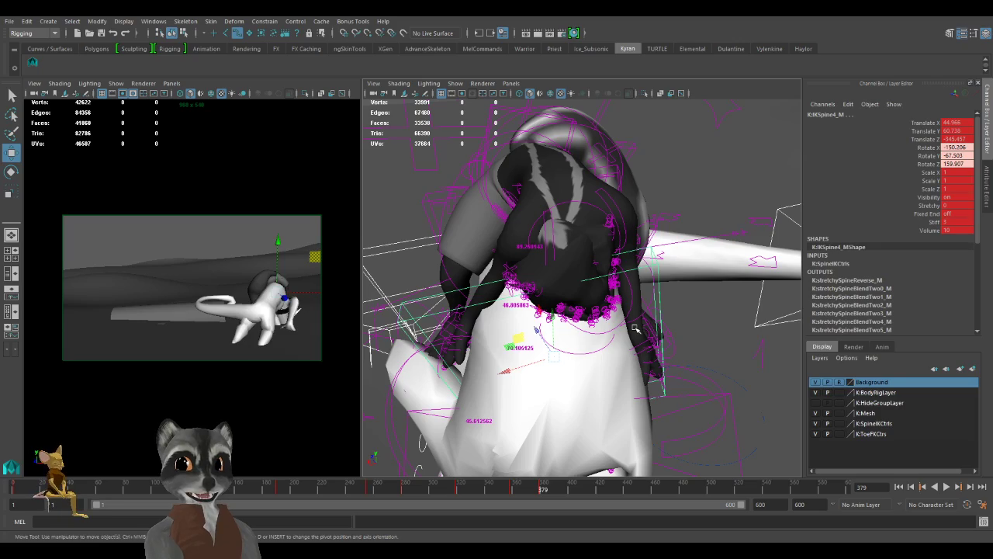
Rotate the rider's head control to about X 548.6, Y 10.3, Z 78.6 so the head lifts and faces forward.
{"action": "mouse_move", "coordinate": [627, 332]}
{"action": "left_mouse_down", "text": "alt"}
{"action": "mouse_move", "coordinate": [627, 361]}
{"action": "mouse_move", "coordinate": [649, 366]}
{"action": "mouse_move", "coordinate": [613, 334]}
{"action": "mouse_move", "coordinate": [624, 350]}
{"action": "mouse_move", "coordinate": [655, 341]}
{"action": "mouse_move", "coordinate": [596, 340]}
{"action": "mouse_move", "coordinate": [623, 351]}
{"action": "left_mouse_up", "text": "alt"}
{"action": "right_click_drag", "start_coordinate": [622, 350], "coordinate": [701, 378], "text": "alt"}
{"action": "mouse_move", "coordinate": [701, 378]}
{"action": "left_mouse_down", "text": "alt"}
{"action": "mouse_move", "coordinate": [660, 383]}
{"action": "mouse_move", "coordinate": [703, 380]}
{"action": "left_mouse_up", "text": "alt"}
{"action": "left_click", "coordinate": [674, 385]}
{"action": "right_click_drag", "start_coordinate": [704, 379], "coordinate": [653, 377], "text": "alt"}
{"action": "left_click_drag", "start_coordinate": [653, 377], "coordinate": [587, 323], "text": "alt"}
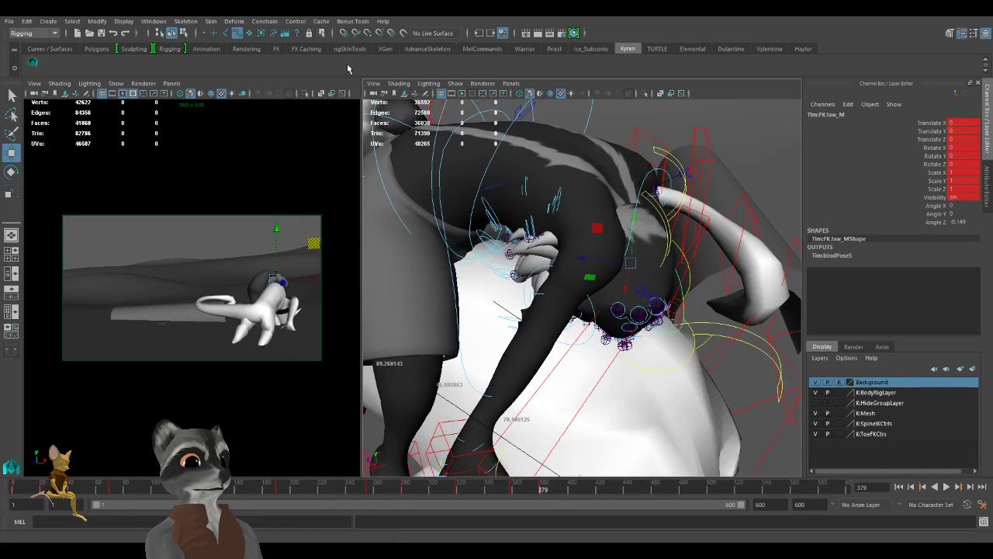
{"action": "key", "text": "Up"}
{"action": "scroll", "coordinate": [606, 288], "scroll_direction": "down", "scroll_amount": 2}
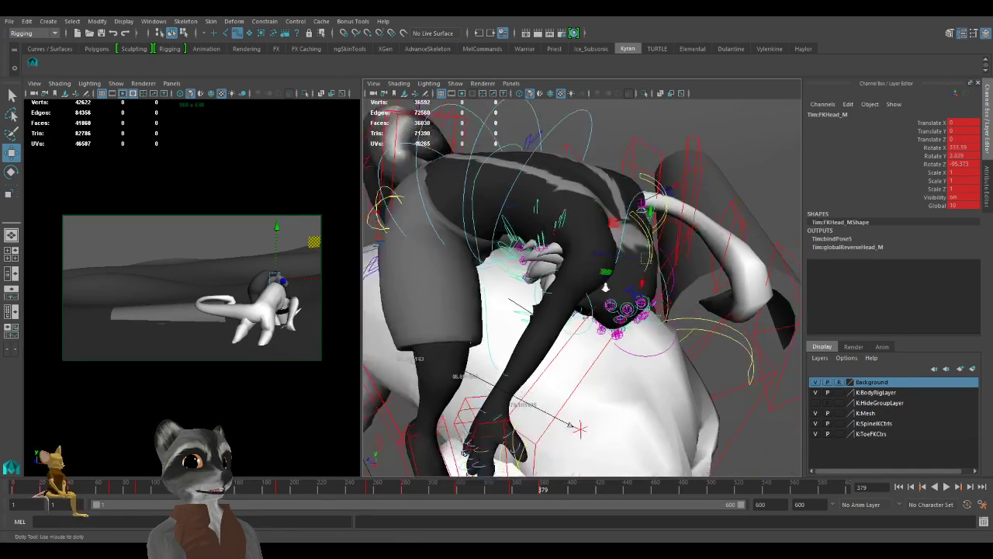
{"action": "scroll", "coordinate": [606, 287], "scroll_direction": "down", "scroll_amount": 3}
{"action": "key", "text": "e"}
{"action": "left_click_drag", "start_coordinate": [608, 288], "coordinate": [367, 181]}
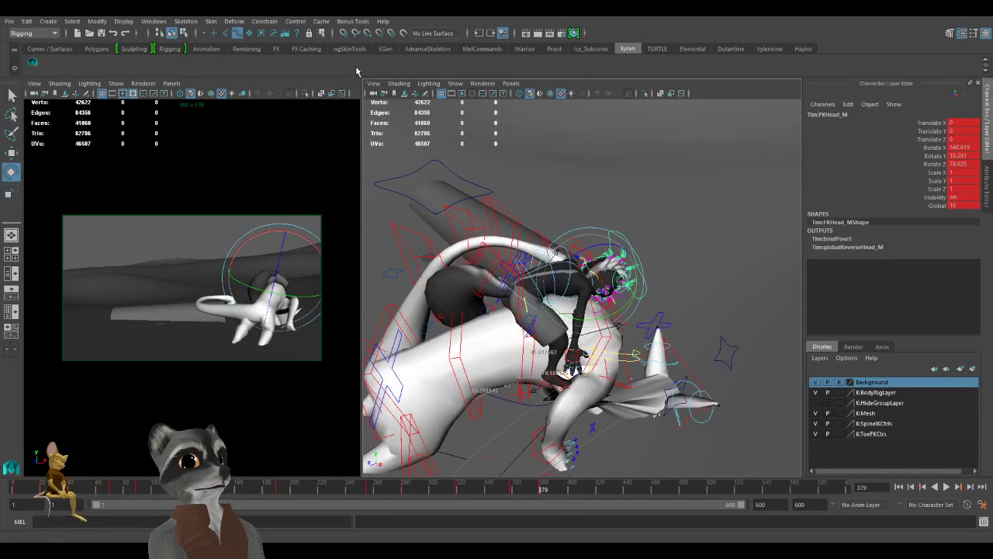
Select all controls of Kyran and the rider and inspect the pose from the side, above and front.
{"action": "left_click", "coordinate": [468, 87]}
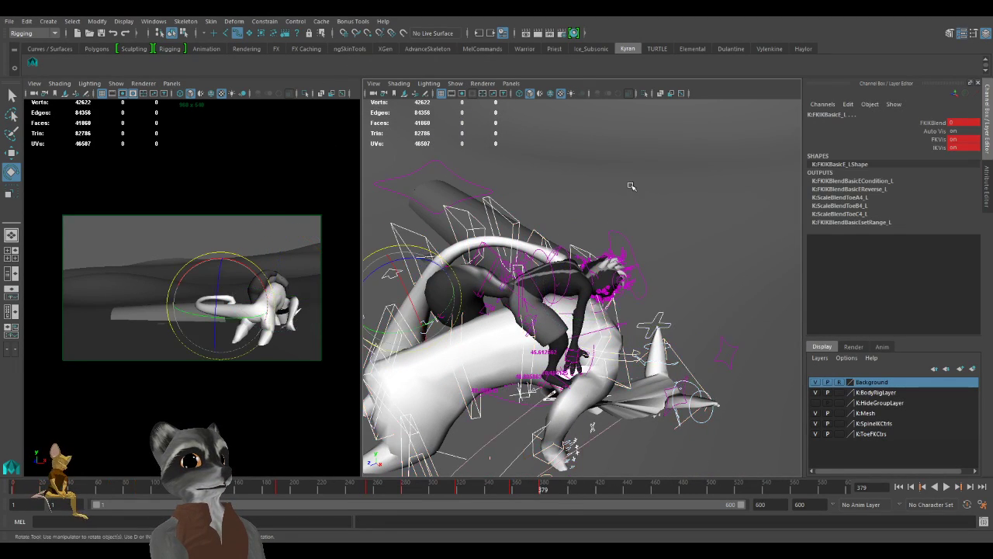
{"action": "left_click_drag", "start_coordinate": [643, 256], "coordinate": [547, 266], "text": "alt"}
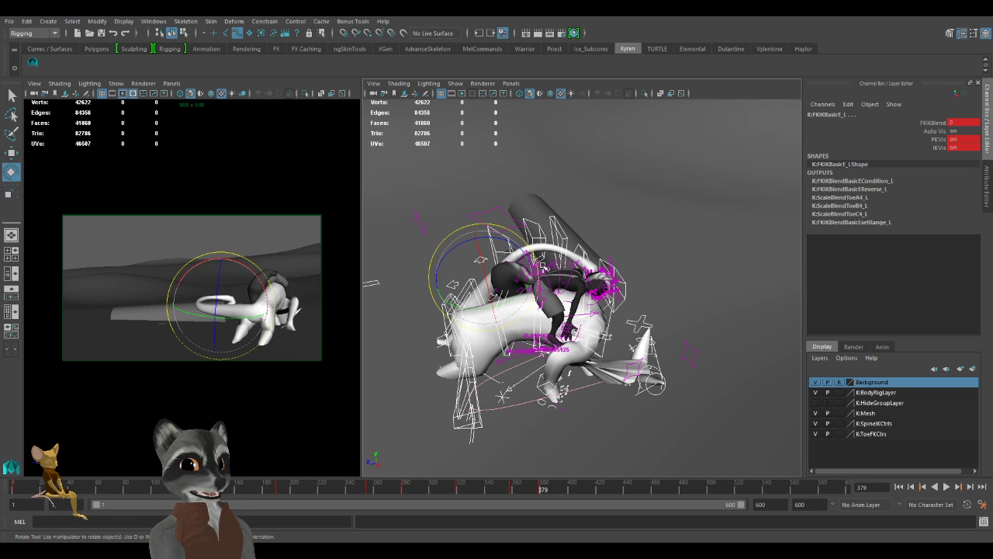
{"action": "right_click_drag", "start_coordinate": [584, 370], "coordinate": [626, 423], "text": "alt"}
{"action": "left_click_drag", "start_coordinate": [626, 423], "coordinate": [549, 331], "text": "alt"}
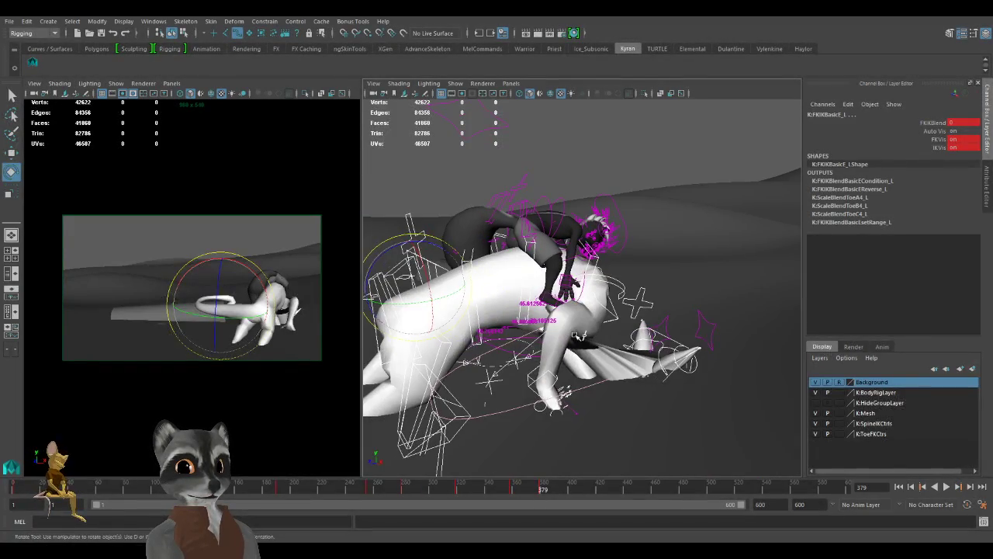
{"action": "key", "text": "w"}
{"action": "right_click_drag", "start_coordinate": [578, 339], "coordinate": [618, 338], "text": "alt"}
{"action": "left_click_drag", "start_coordinate": [618, 338], "coordinate": [436, 342], "text": "alt"}
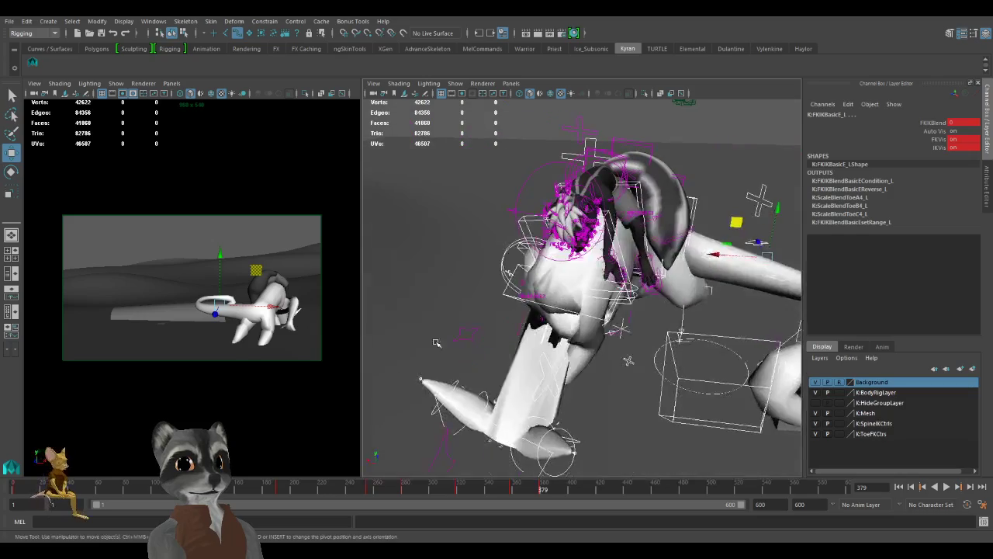
{"action": "left_click_drag", "start_coordinate": [628, 361], "coordinate": [547, 326], "text": "alt"}
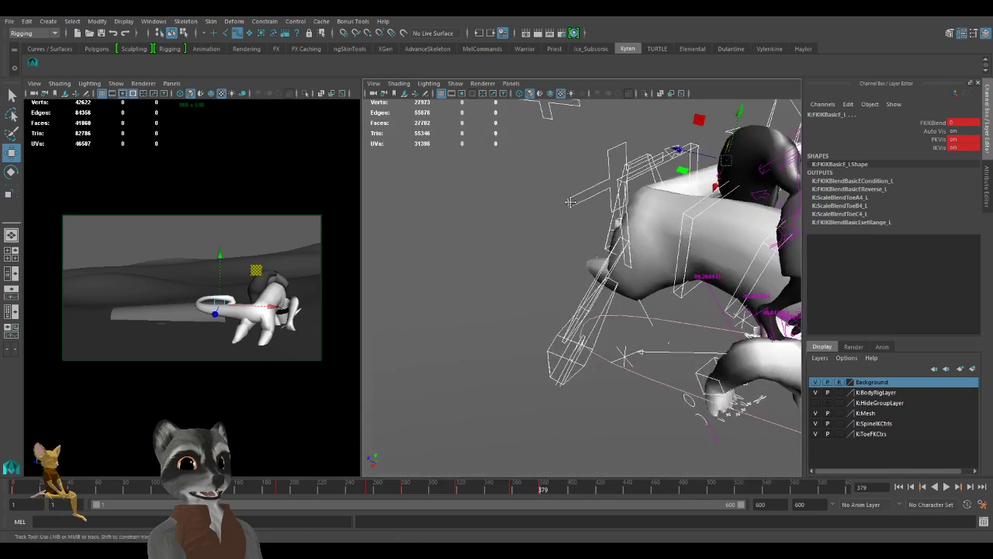
{"action": "scroll", "coordinate": [536, 341], "scroll_direction": "up", "scroll_amount": 4}
{"action": "left_click", "coordinate": [525, 346]}
{"action": "left_click", "coordinate": [554, 390]}
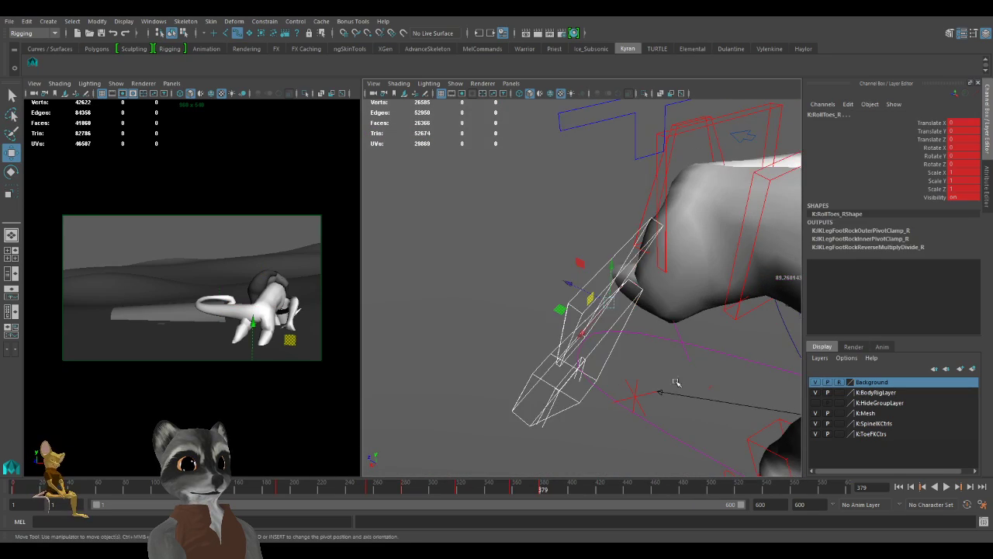
{"action": "left_click_drag", "start_coordinate": [554, 391], "coordinate": [615, 359], "text": "alt"}
{"action": "key", "text": "ctrl+z"}
Shift Kyran's neck spine controls horizontally at frame 379, bringing IKBasic4 to about X 159.3, Z -240.9.
{"action": "left_click_drag", "start_coordinate": [576, 283], "coordinate": [525, 390], "text": "alt"}
{"action": "left_click", "coordinate": [502, 423]}
{"action": "left_click_drag", "start_coordinate": [524, 320], "coordinate": [643, 281]}
{"action": "key", "text": "f"}
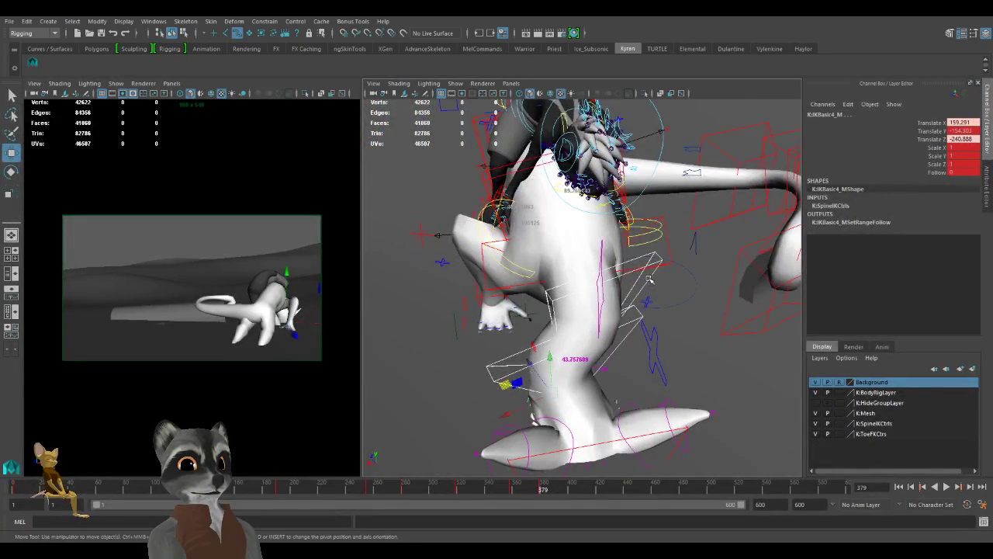
Raise Kyran's head control IKBasic5 from beneath the chest and rotate it so the head looks forward.
{"action": "left_click", "coordinate": [649, 279]}
{"action": "left_click_drag", "start_coordinate": [597, 365], "coordinate": [638, 327], "text": "alt"}
{"action": "left_click", "coordinate": [675, 413]}
{"action": "scroll", "coordinate": [674, 414], "scroll_direction": "down", "scroll_amount": 5}
{"action": "key", "text": "e"}
{"action": "left_click_drag", "start_coordinate": [645, 280], "coordinate": [581, 303]}
{"action": "left_click_drag", "start_coordinate": [672, 341], "coordinate": [599, 281], "text": "alt"}
{"action": "key", "text": "w"}
{"action": "left_click_drag", "start_coordinate": [599, 281], "coordinate": [644, 304], "text": "alt"}
{"action": "right_click_drag", "start_coordinate": [644, 304], "coordinate": [598, 332], "text": "alt"}
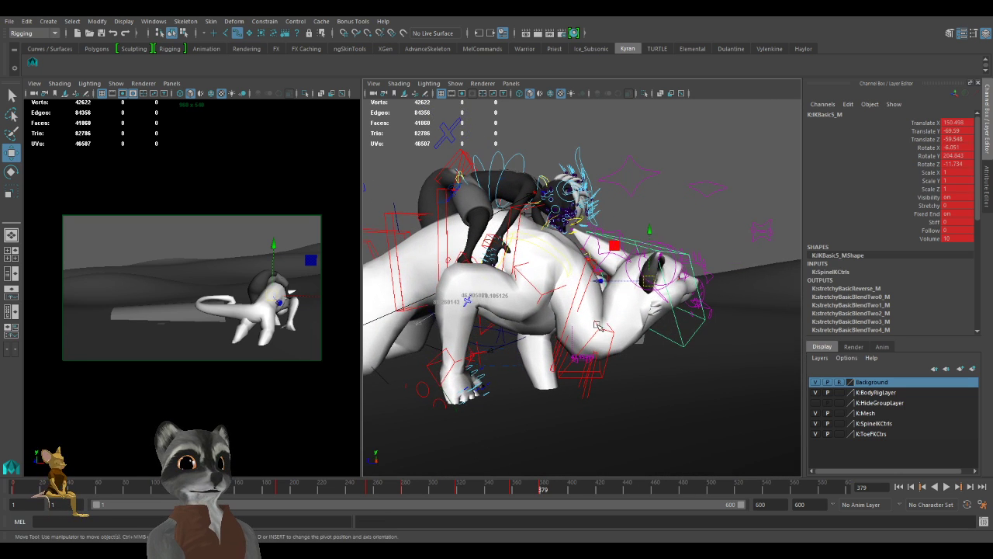
Move the neck control IKBasic4 upward to lift the sagging neck closer to Kyran's head.
{"action": "left_click", "coordinate": [596, 329]}
{"action": "left_click_drag", "start_coordinate": [584, 347], "coordinate": [588, 355]}
{"action": "left_click", "coordinate": [592, 359]}
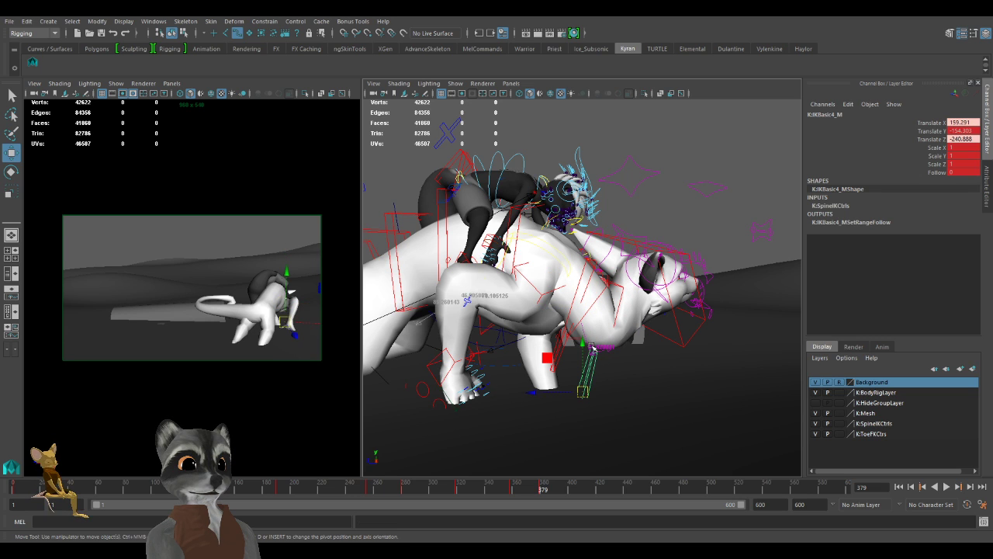
{"action": "key", "text": "ctrl+z"}
{"action": "left_click", "coordinate": [592, 370]}
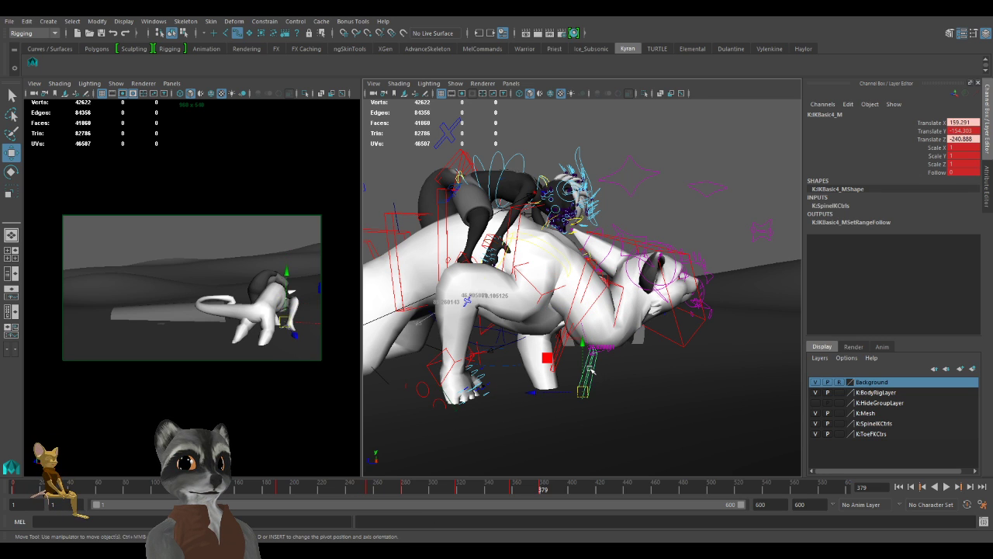
{"action": "left_click_drag", "start_coordinate": [587, 391], "coordinate": [617, 343]}
{"action": "left_click_drag", "start_coordinate": [617, 344], "coordinate": [558, 388], "text": "alt"}
Raise the neck-base control IKBasic2 to smooth the curve between Kyran's chest and neck.
{"action": "left_click_drag", "start_coordinate": [553, 349], "coordinate": [566, 328]}
{"action": "left_click_drag", "start_coordinate": [533, 363], "coordinate": [566, 353], "text": "alt"}
{"action": "left_click", "coordinate": [560, 358]}
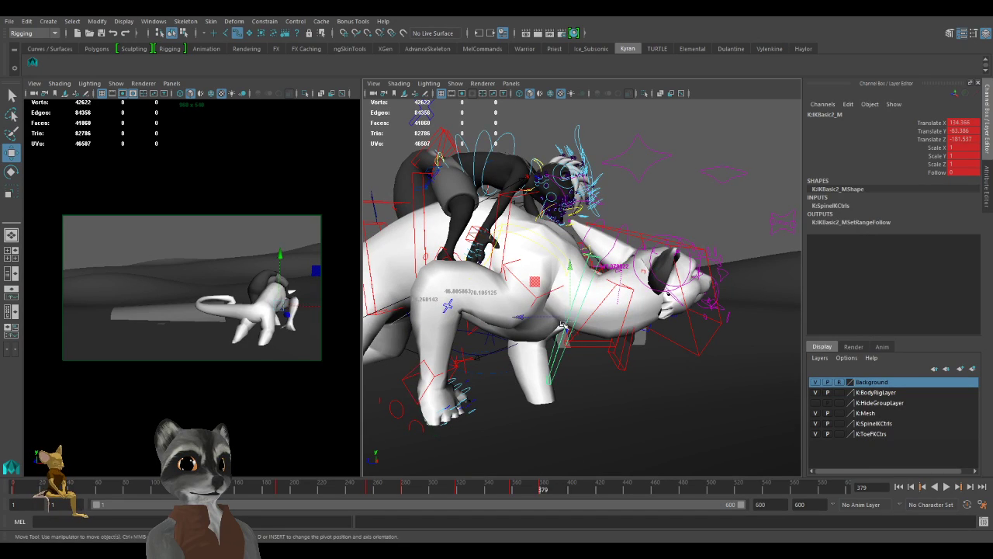
{"action": "left_click_drag", "start_coordinate": [571, 267], "coordinate": [571, 245]}
Move the neck control IKBasic3 sideways to about X 133.6, Z -229.1 and key it.
{"action": "left_click_drag", "start_coordinate": [581, 307], "coordinate": [527, 401], "text": "alt"}
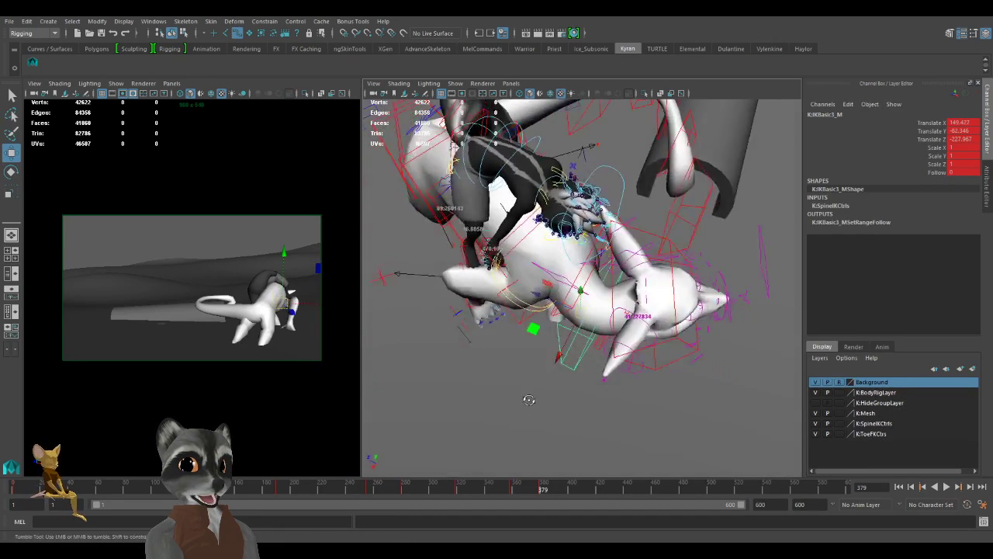
{"action": "left_click", "coordinate": [527, 340]}
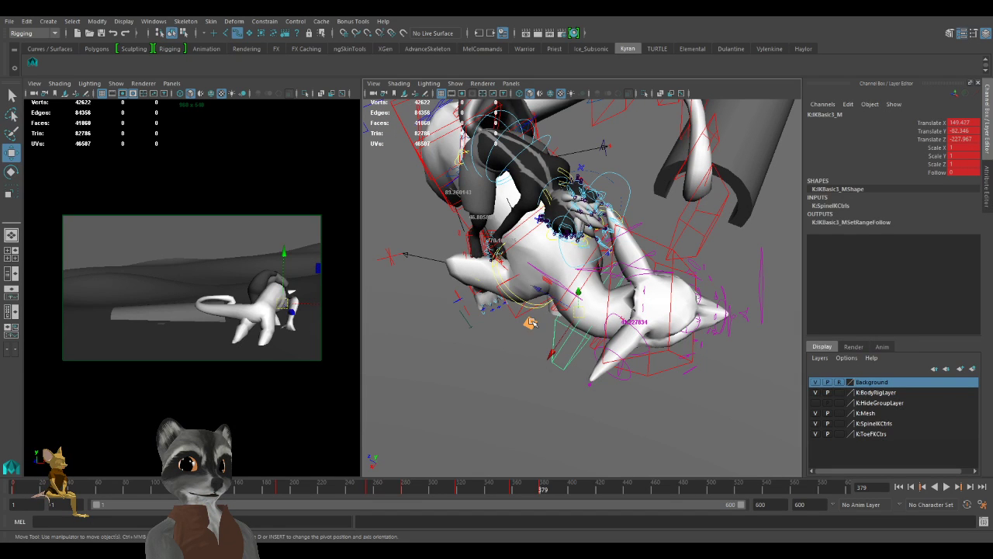
{"action": "left_click_drag", "start_coordinate": [532, 323], "coordinate": [543, 308]}
{"action": "left_click_drag", "start_coordinate": [590, 307], "coordinate": [702, 267], "text": "alt"}
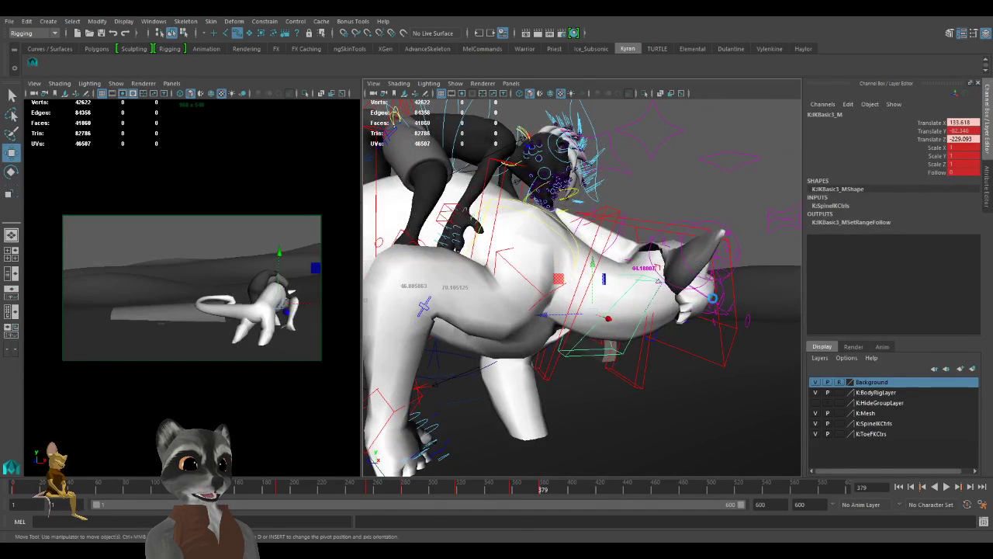
{"action": "key", "text": "s"}
Rotate Kyran's head control to about X -11.1, Y 215.1, Z 10.7 and move it to about X 134, Y -64.4, Z -76.5.
{"action": "left_click", "coordinate": [726, 356]}
{"action": "left_click_drag", "start_coordinate": [723, 351], "coordinate": [593, 309], "text": "alt"}
{"action": "left_click_drag", "start_coordinate": [594, 309], "coordinate": [503, 385], "text": "alt"}
{"action": "key", "text": "e"}
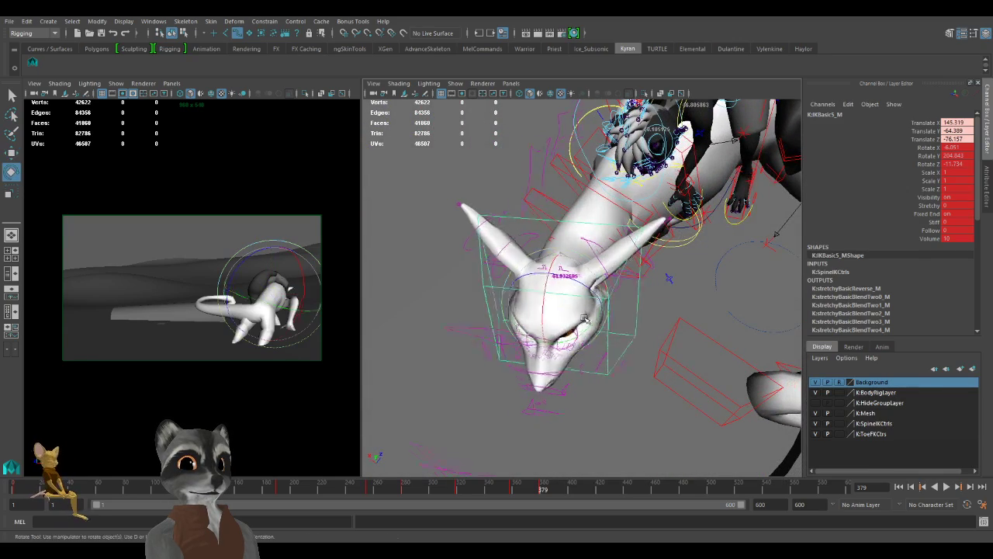
{"action": "left_click_drag", "start_coordinate": [584, 319], "coordinate": [602, 321]}
{"action": "key", "text": "w"}
{"action": "right_click_drag", "start_coordinate": [572, 332], "coordinate": [529, 345], "text": "alt"}
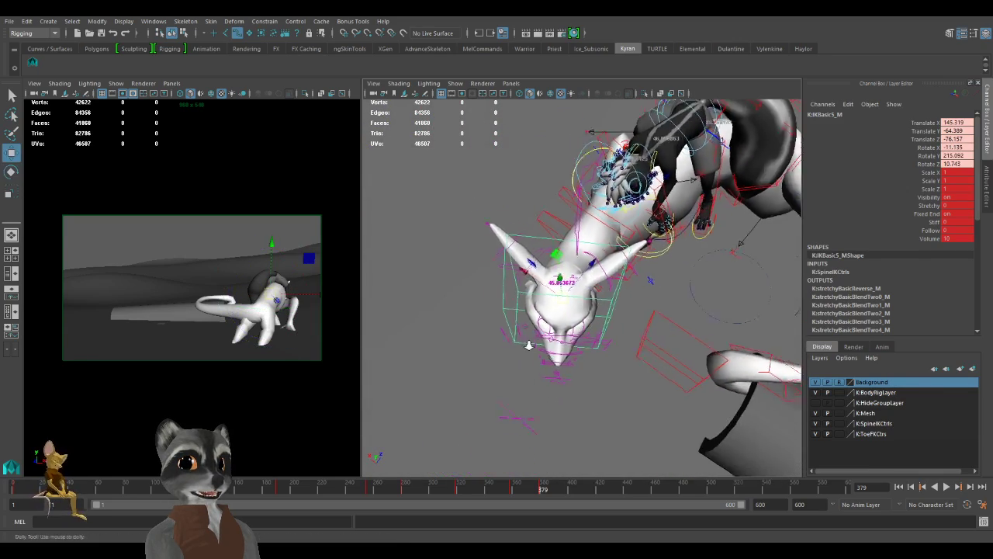
{"action": "left_click_drag", "start_coordinate": [529, 345], "coordinate": [561, 343], "text": "alt"}
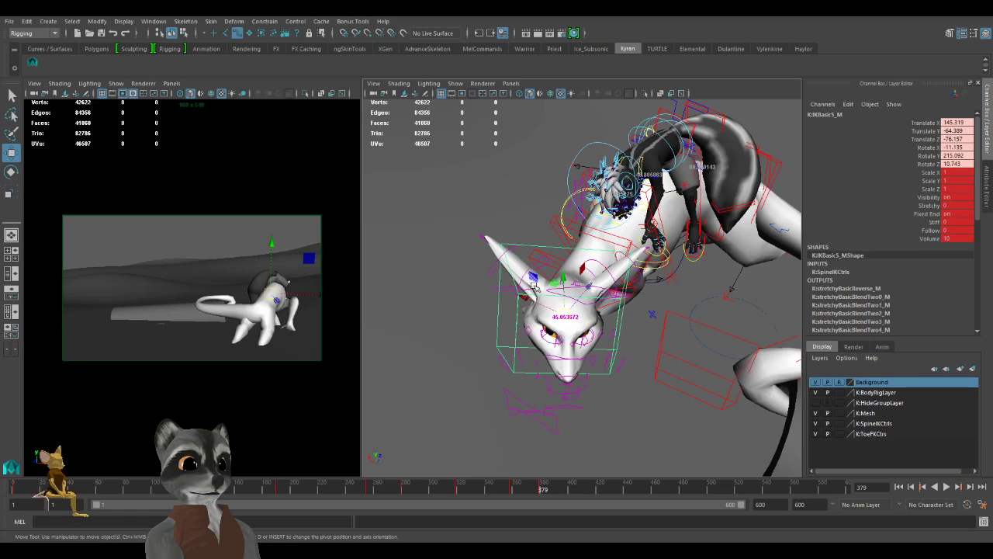
{"action": "mouse_move", "coordinate": [552, 287]}
{"action": "left_mouse_down"}
{"action": "mouse_move", "coordinate": [578, 299]}
{"action": "mouse_move", "coordinate": [564, 292]}
{"action": "left_mouse_up"}
{"action": "key", "text": "e"}
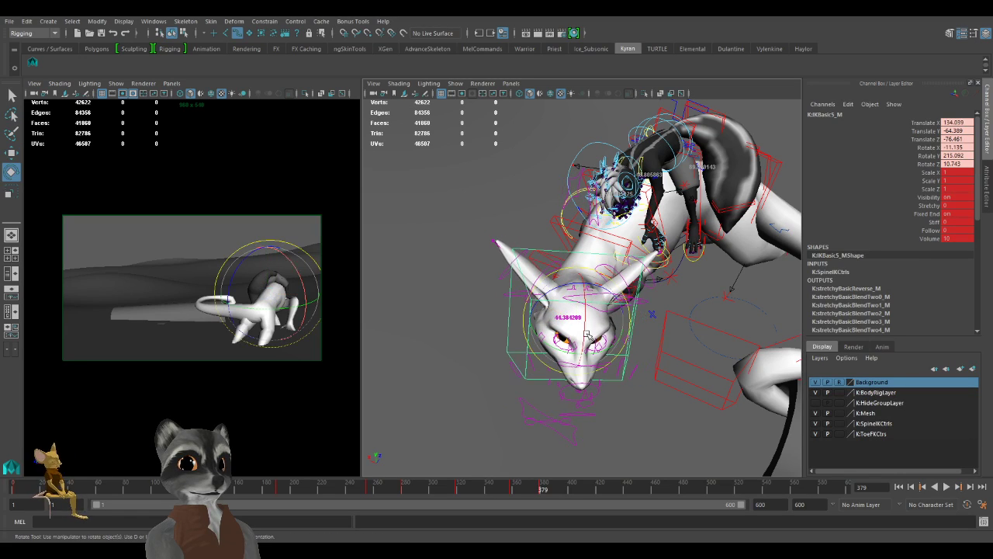
Examine the bend of Kyran's neck and the direction of the head relative to the log from several angles.
{"action": "left_click_drag", "start_coordinate": [590, 336], "coordinate": [606, 368], "text": "alt"}
{"action": "key", "text": "w"}
{"action": "right_click_drag", "start_coordinate": [607, 368], "coordinate": [586, 365], "text": "alt"}
{"action": "left_click_drag", "start_coordinate": [586, 365], "coordinate": [565, 332], "text": "alt"}
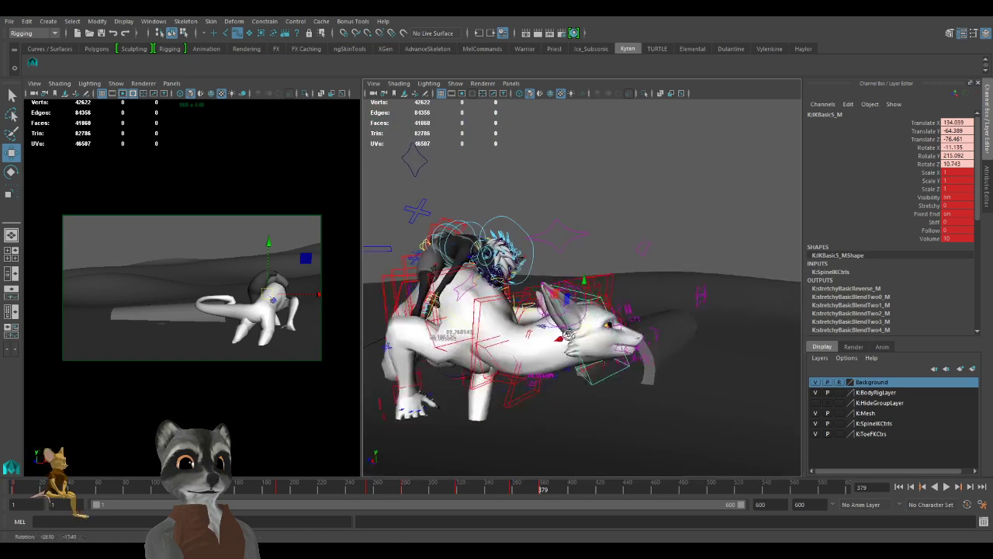
{"action": "right_click_drag", "start_coordinate": [565, 332], "coordinate": [620, 355], "text": "alt"}
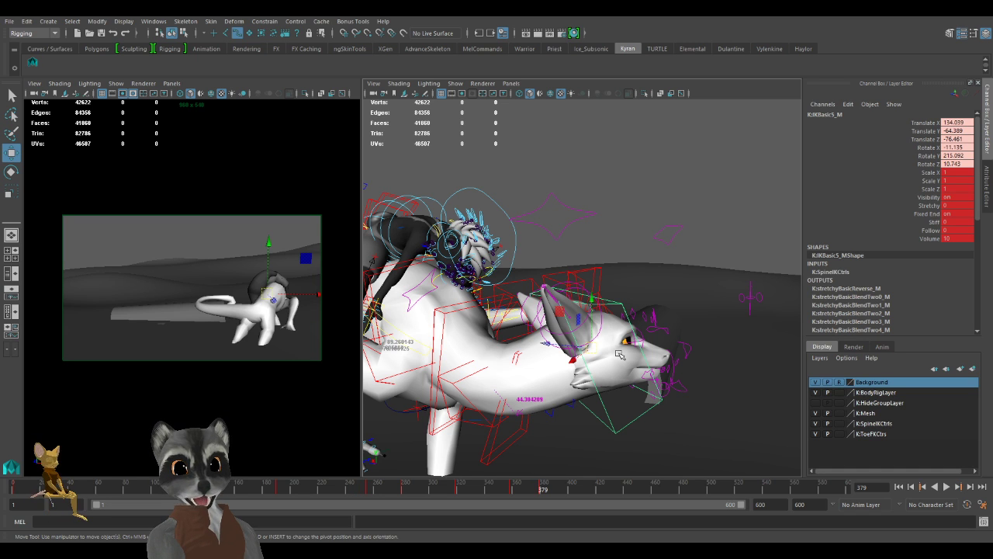
{"action": "right_click_drag", "start_coordinate": [620, 354], "coordinate": [461, 381], "text": "alt"}
{"action": "right_click_drag", "start_coordinate": [554, 355], "coordinate": [630, 389], "text": "alt"}
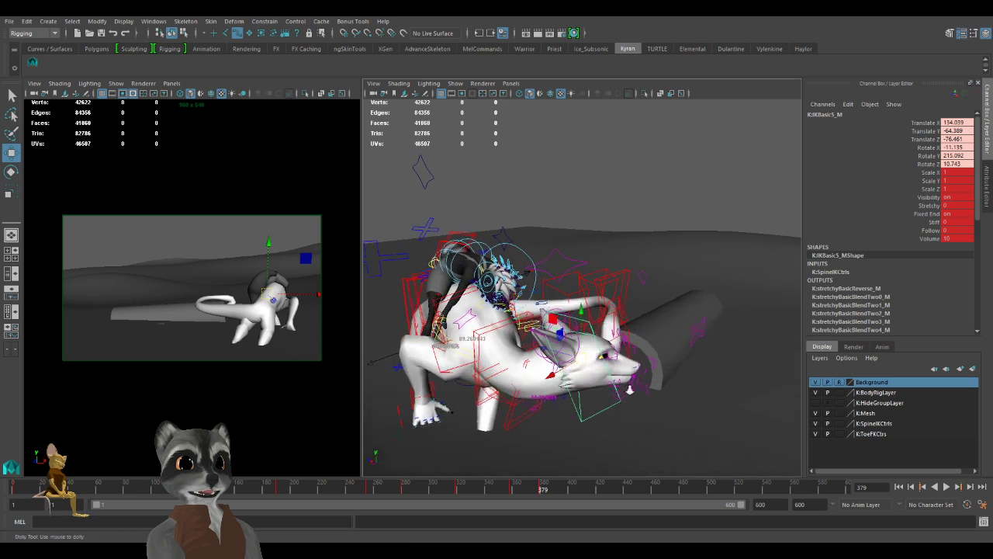
{"action": "left_click_drag", "start_coordinate": [629, 389], "coordinate": [520, 350], "text": "alt"}
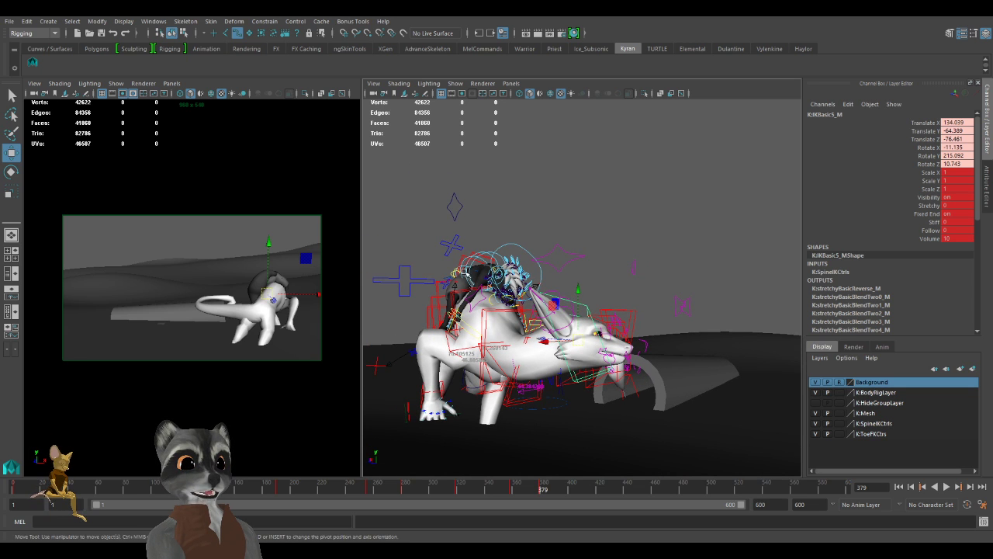
{"action": "left_click_drag", "start_coordinate": [392, 264], "coordinate": [461, 268], "text": "alt"}
{"action": "left_click_drag", "start_coordinate": [557, 332], "coordinate": [631, 342], "text": "alt"}
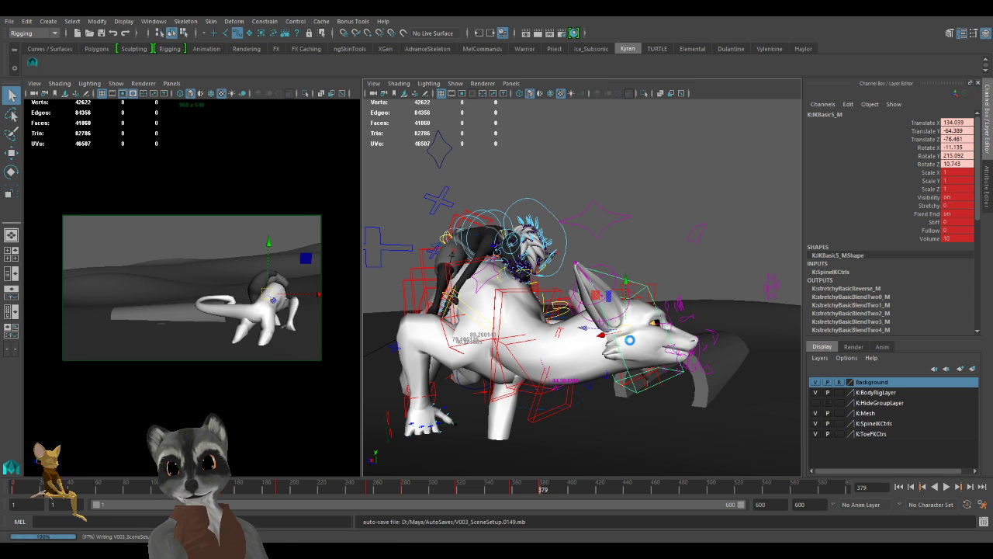
Turn Kyran's head control to about X -21.8, Y 231.9, Z 17 and move it to about X 121, Y -75.9, Z -74.3.
{"action": "key", "text": "w"}
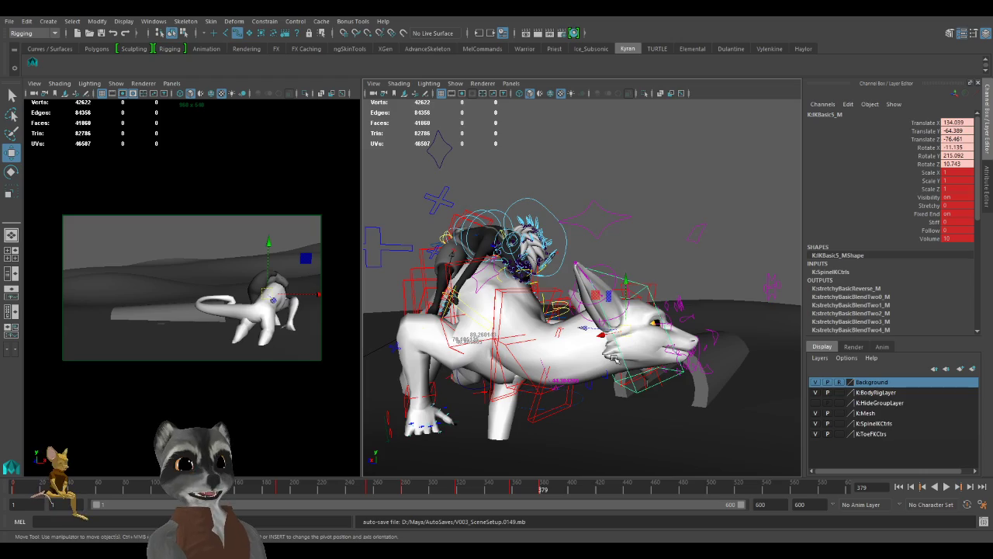
{"action": "left_click_drag", "start_coordinate": [631, 342], "coordinate": [576, 346], "text": "alt"}
{"action": "right_click_drag", "start_coordinate": [576, 346], "coordinate": [538, 354], "text": "alt"}
{"action": "left_click_drag", "start_coordinate": [537, 353], "coordinate": [426, 377], "text": "alt"}
{"action": "right_click_drag", "start_coordinate": [426, 377], "coordinate": [548, 419], "text": "alt"}
{"action": "left_click_drag", "start_coordinate": [508, 355], "coordinate": [680, 298]}
{"action": "key", "text": "e"}
{"action": "key", "text": "w"}
{"action": "left_click_drag", "start_coordinate": [624, 278], "coordinate": [624, 287]}
{"action": "left_click_drag", "start_coordinate": [646, 338], "coordinate": [547, 363], "text": "alt"}
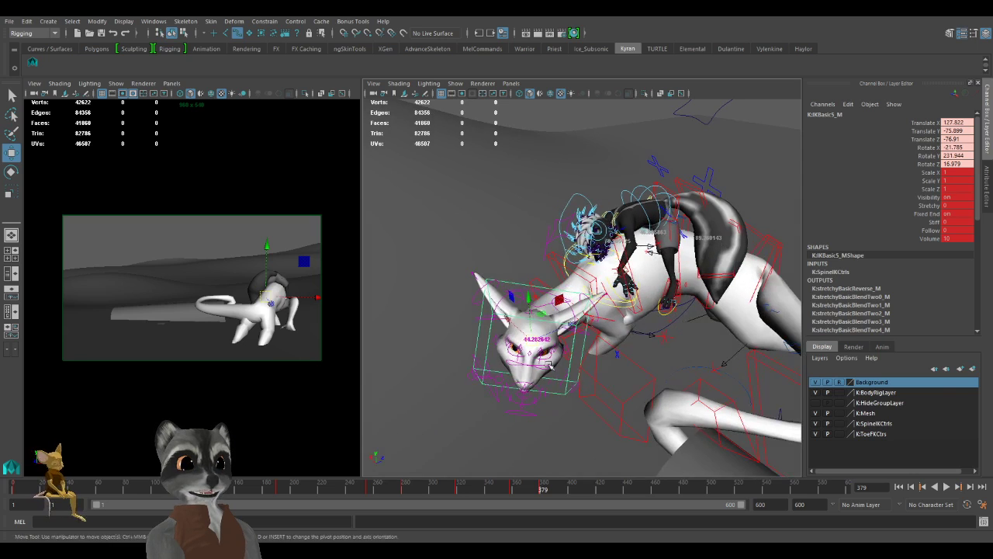
{"action": "left_click_drag", "start_coordinate": [539, 318], "coordinate": [548, 323]}
{"action": "left_click_drag", "start_coordinate": [675, 350], "coordinate": [672, 330], "text": "alt"}
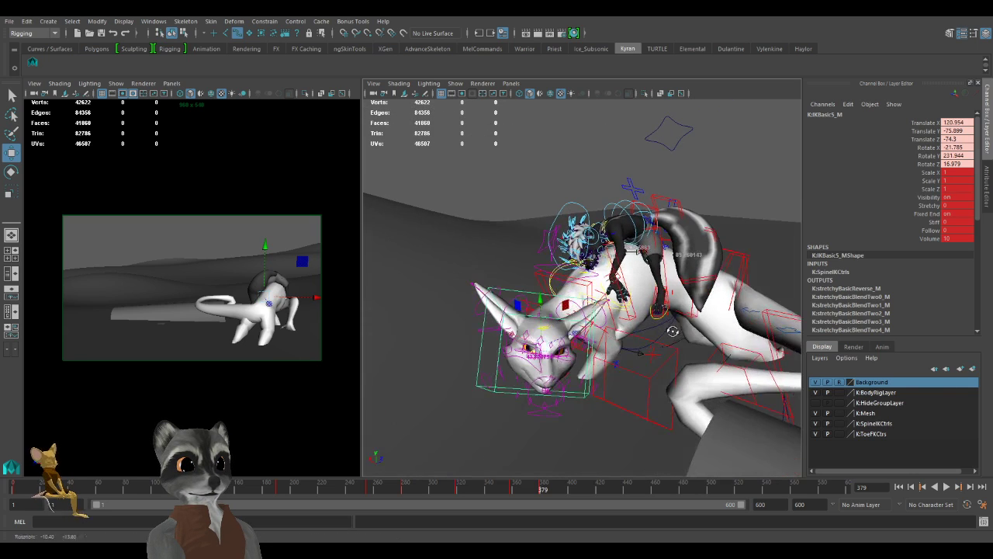
Review Kyran's turned head, neck and ears from low front and side views beside the log.
{"action": "left_click_drag", "start_coordinate": [549, 325], "coordinate": [645, 348], "text": "alt"}
{"action": "left_click_drag", "start_coordinate": [595, 299], "coordinate": [592, 344], "text": "alt"}
{"action": "scroll", "coordinate": [706, 377], "scroll_direction": "up", "scroll_amount": 3}
{"action": "left_click_drag", "start_coordinate": [540, 316], "coordinate": [517, 344], "text": "alt"}
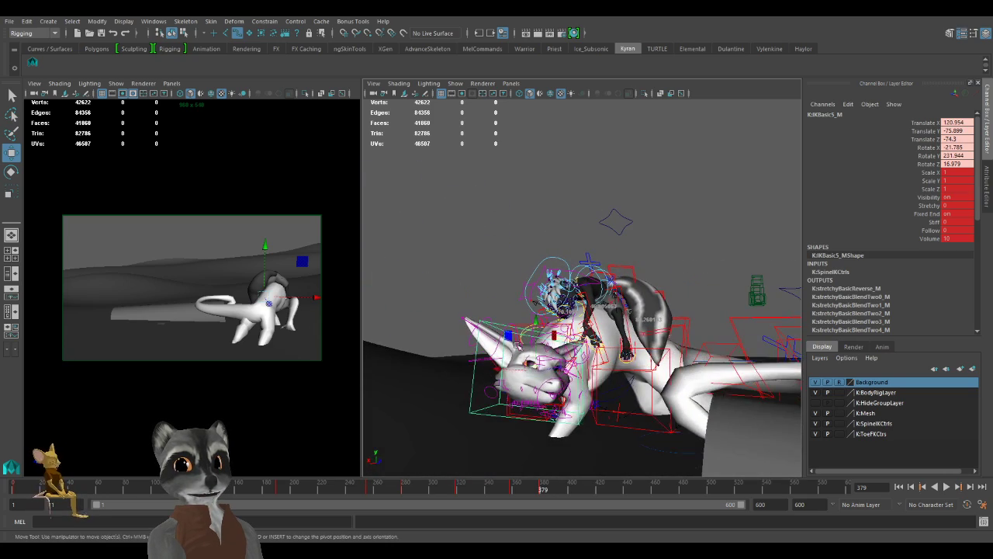
{"action": "left_click", "coordinate": [540, 369]}
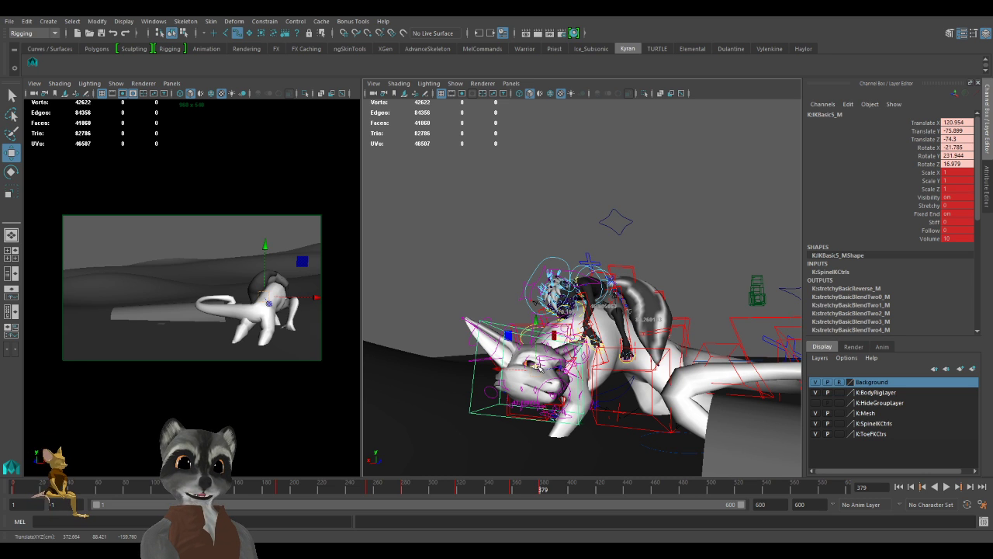
{"action": "key", "text": "ctrl+z"}
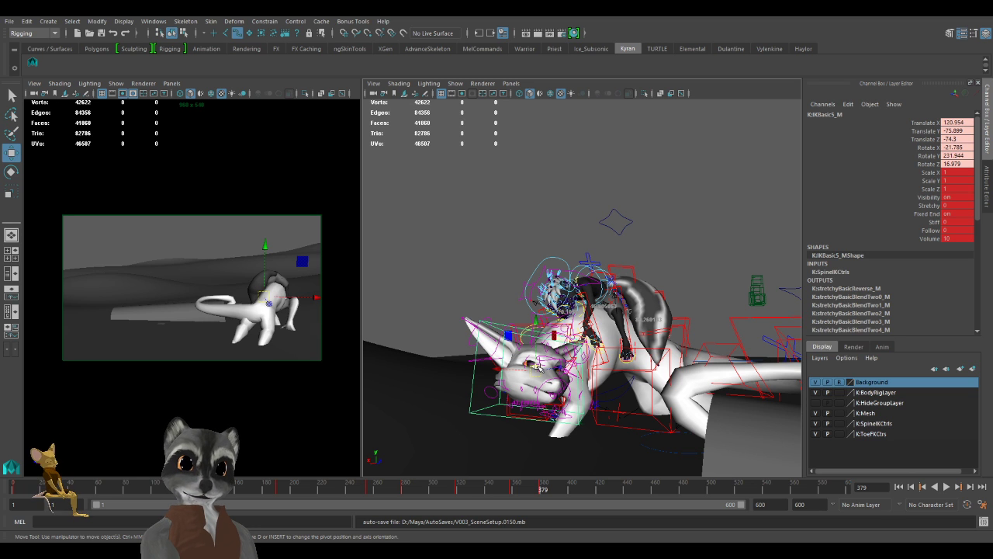
{"action": "left_click_drag", "start_coordinate": [619, 351], "coordinate": [563, 354], "text": "alt"}
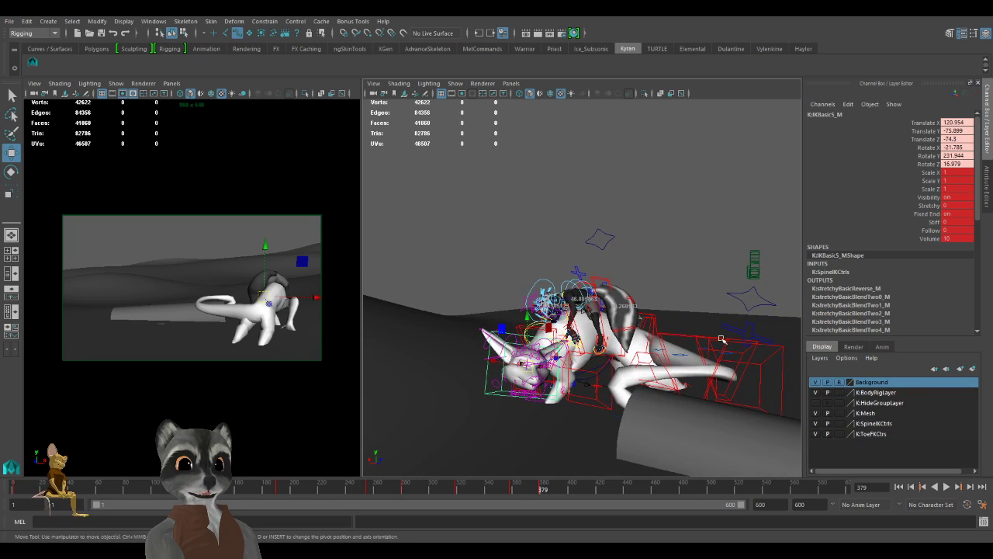
{"action": "left_click_drag", "start_coordinate": [668, 371], "coordinate": [634, 342], "text": "alt"}
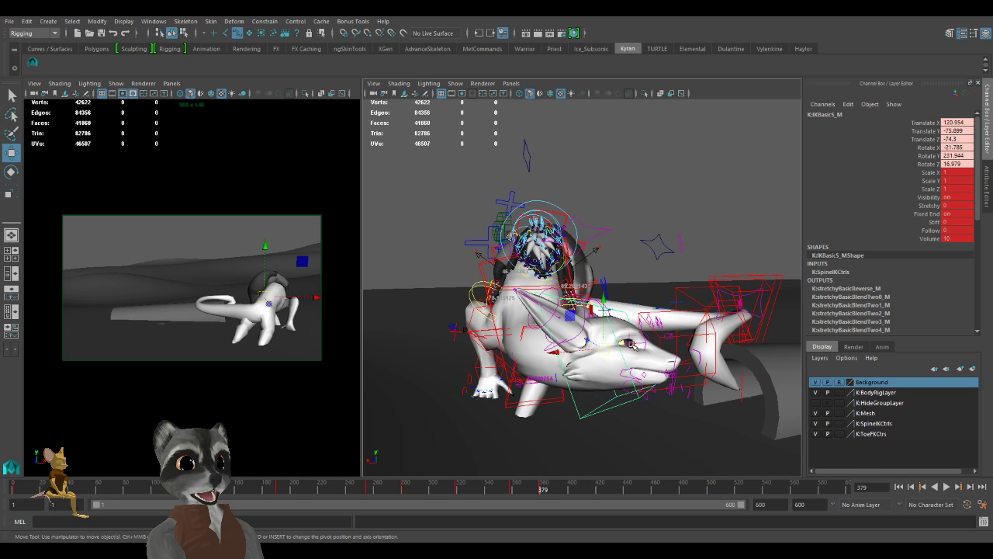
{"action": "mouse_move", "coordinate": [630, 344]}
{"action": "left_mouse_down", "text": "alt"}
{"action": "mouse_move", "coordinate": [555, 314]}
{"action": "mouse_move", "coordinate": [597, 322]}
{"action": "mouse_move", "coordinate": [623, 342]}
{"action": "left_mouse_up", "text": "alt"}
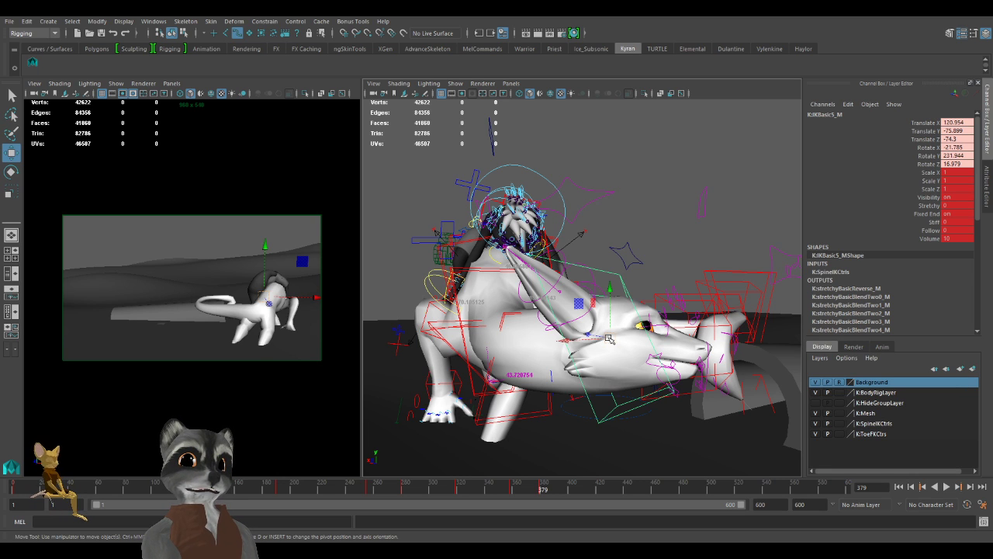
Try to reposition Kyran's head control beside the log.
{"action": "left_click_drag", "start_coordinate": [610, 339], "coordinate": [584, 335], "text": "alt"}
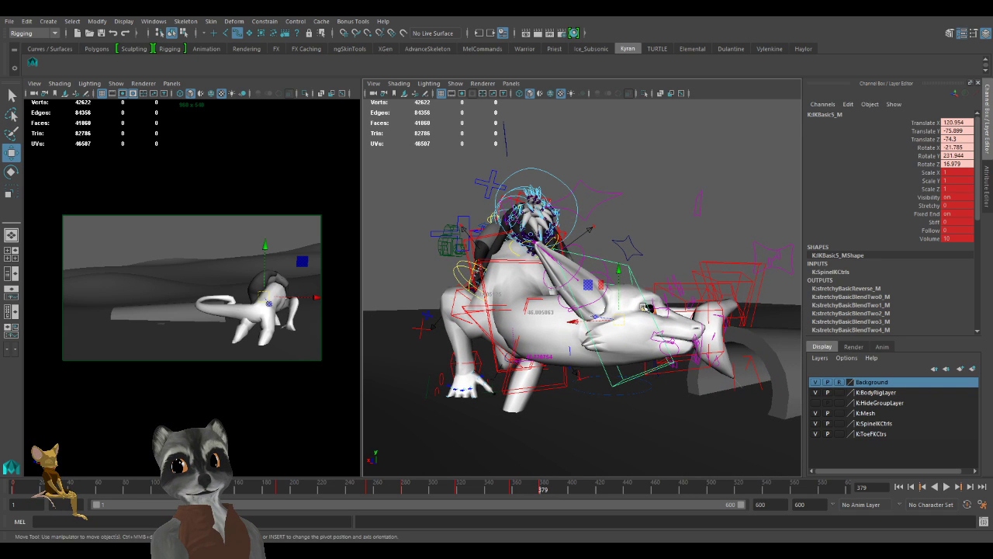
{"action": "left_click_drag", "start_coordinate": [634, 324], "coordinate": [494, 386], "text": "alt"}
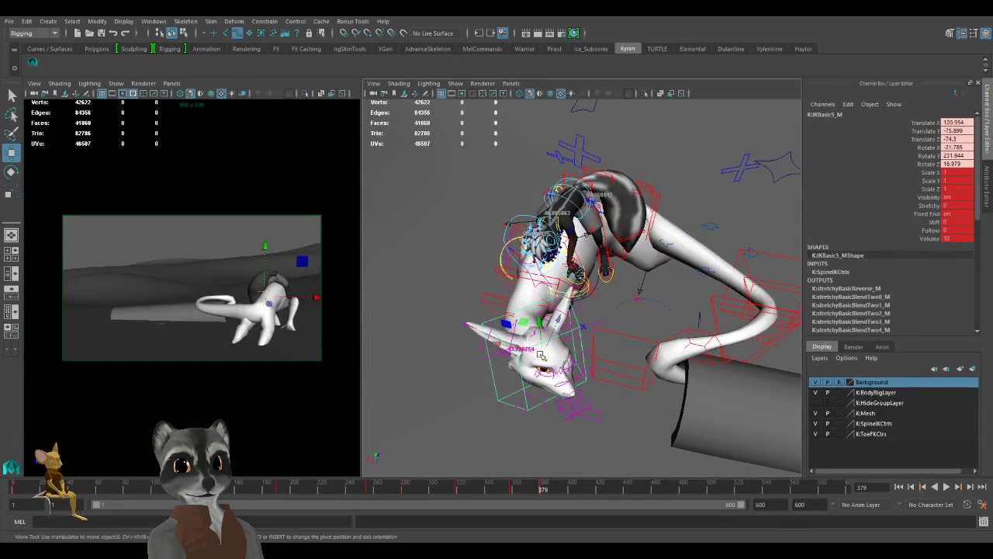
{"action": "left_click_drag", "start_coordinate": [524, 321], "coordinate": [621, 363]}
{"action": "key", "text": "ctrl+z"}
Raise Kyran's lowest spine control at the hips to about X -0.7, Y 19.8, Z -0.5 and key it at frame 379.
{"action": "left_click_drag", "start_coordinate": [519, 322], "coordinate": [571, 322], "text": "alt"}
{"action": "left_click", "coordinate": [599, 336]}
{"action": "key", "text": "e"}
{"action": "key", "text": "w"}
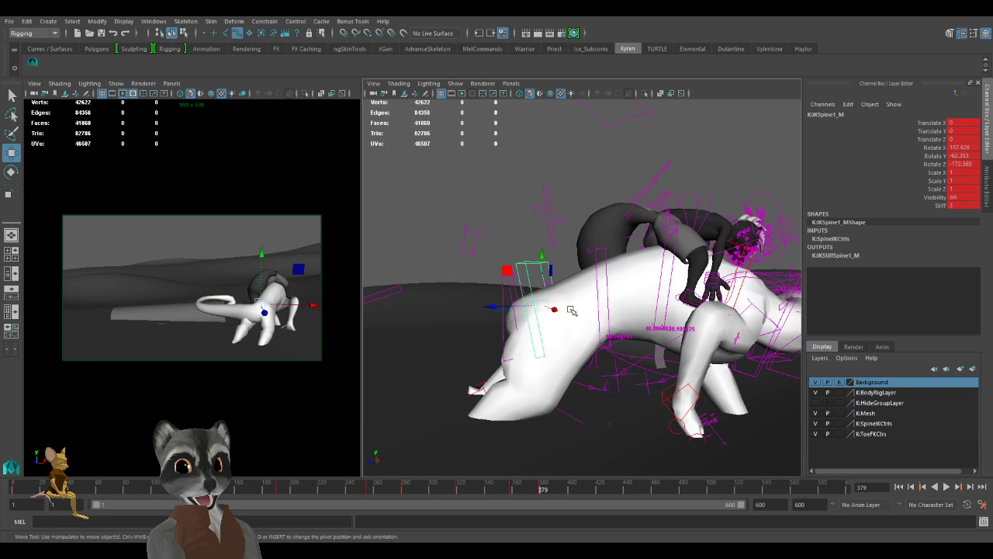
{"action": "key", "text": "e"}
{"action": "key", "text": "w"}
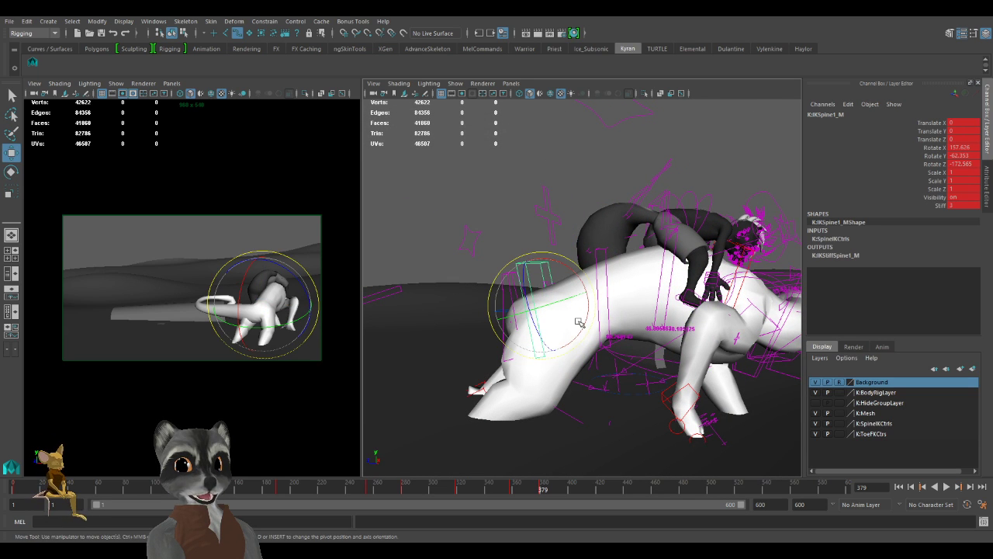
{"action": "left_click_drag", "start_coordinate": [554, 305], "coordinate": [569, 261], "text": "alt"}
{"action": "key", "text": "ctrl+z"}
{"action": "middle_click_drag", "start_coordinate": [622, 295], "coordinate": [591, 309], "text": "alt"}
{"action": "left_click_drag", "start_coordinate": [592, 311], "coordinate": [561, 276], "text": "alt"}
{"action": "key", "text": "q"}
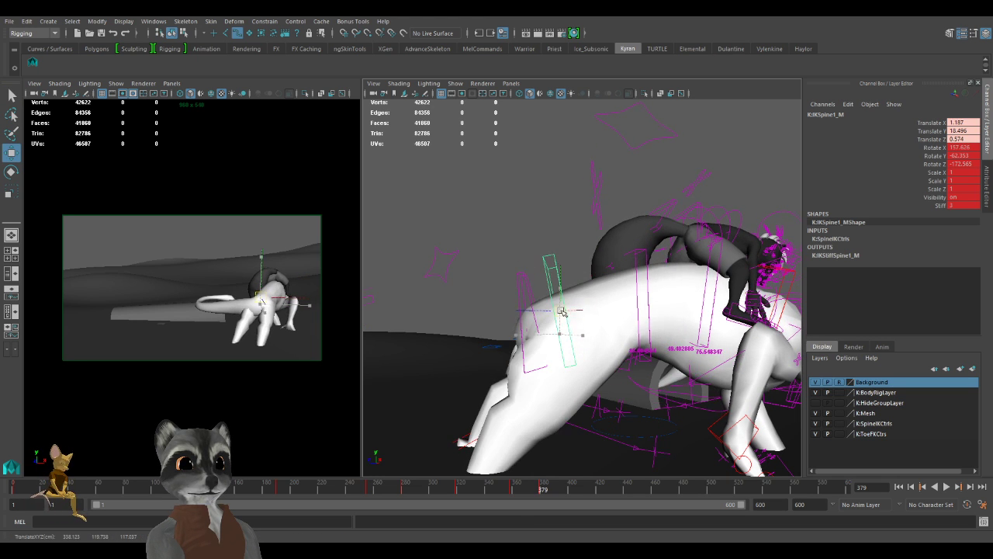
{"action": "right_click_drag", "start_coordinate": [558, 318], "coordinate": [531, 349], "text": "alt"}
{"action": "middle_click_drag", "start_coordinate": [532, 349], "coordinate": [562, 333], "text": "alt"}
{"action": "left_click_drag", "start_coordinate": [562, 333], "coordinate": [579, 344], "text": "alt"}
{"action": "key", "text": "s"}
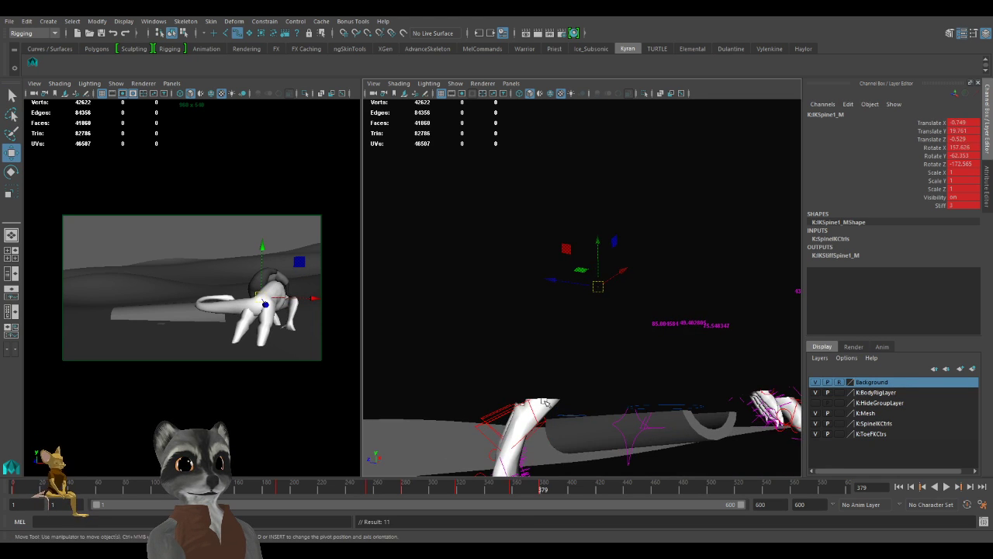
Raise both of Kyran's hind foot controls together, placing the left one at about X -144, Y 22, Z 177.
{"action": "left_click_drag", "start_coordinate": [527, 404], "coordinate": [512, 425], "text": "alt"}
{"action": "scroll", "coordinate": [513, 425], "scroll_direction": "up", "scroll_amount": 3}
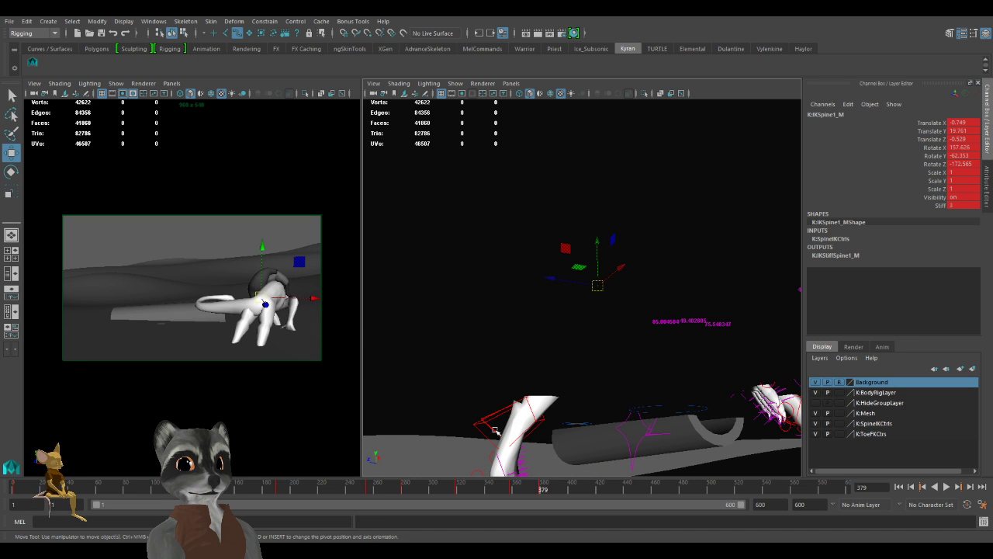
{"action": "left_click", "coordinate": [492, 429]}
{"action": "left_click_drag", "start_coordinate": [502, 434], "coordinate": [560, 423], "text": "alt"}
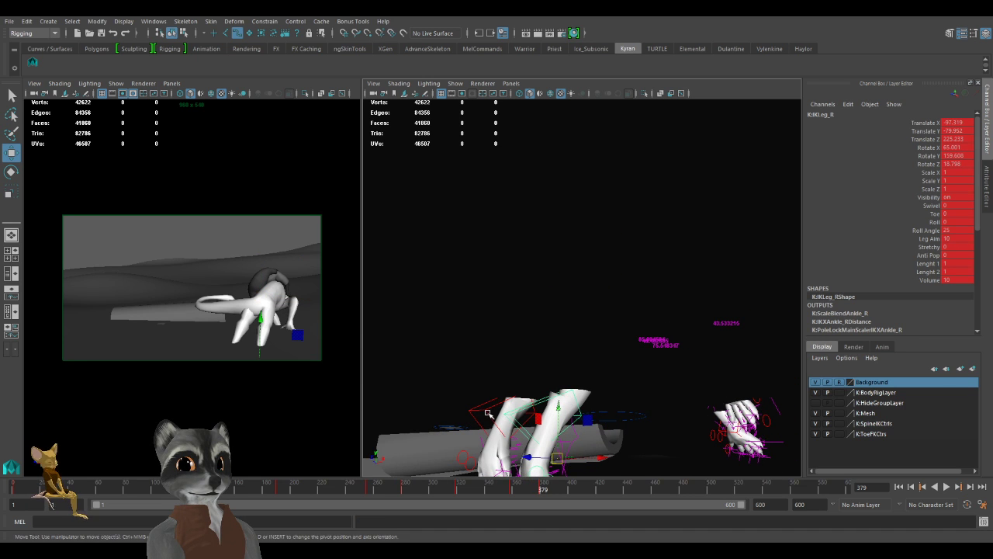
{"action": "left_click", "coordinate": [580, 400], "text": "shift"}
{"action": "right_click_drag", "start_coordinate": [610, 379], "coordinate": [559, 391], "text": "alt"}
{"action": "left_click_drag", "start_coordinate": [558, 390], "coordinate": [534, 342], "text": "alt"}
{"action": "middle_click_drag", "start_coordinate": [570, 342], "coordinate": [560, 373], "text": "alt"}
{"action": "left_click_drag", "start_coordinate": [560, 374], "coordinate": [652, 359], "text": "alt"}
{"action": "left_click_drag", "start_coordinate": [517, 346], "coordinate": [588, 322], "text": "alt"}
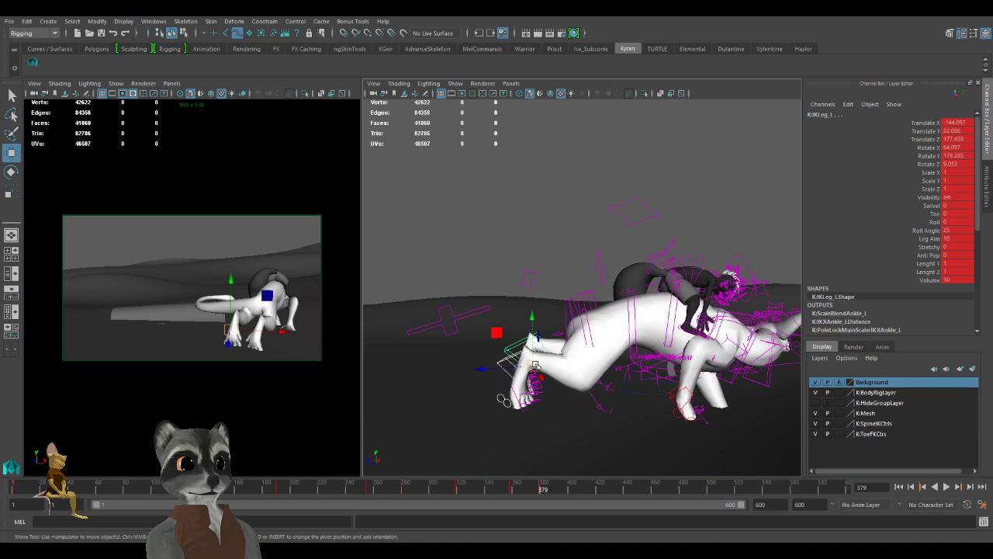
Move both hind feet forward and rotate them, left control at about X -110, Y 16.5, Z 96.8, rotation -1.1, 171.1, 3.9, and key them.
{"action": "left_click_drag", "start_coordinate": [533, 368], "coordinate": [565, 360], "text": "alt"}
{"action": "key", "text": "e"}
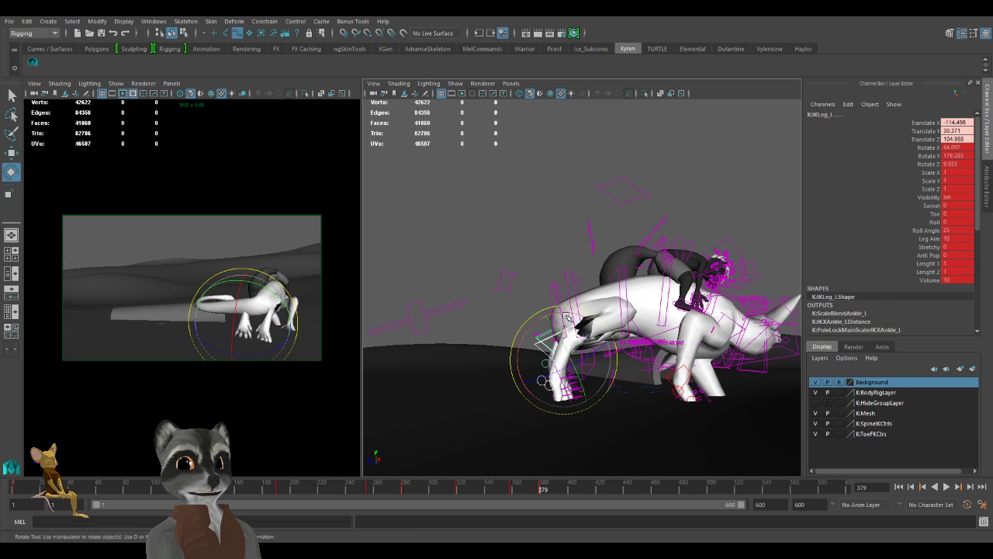
{"action": "left_click_drag", "start_coordinate": [567, 317], "coordinate": [522, 330]}
{"action": "key", "text": "w"}
{"action": "left_click_drag", "start_coordinate": [562, 376], "coordinate": [576, 376], "text": "alt"}
{"action": "right_click_drag", "start_coordinate": [579, 378], "coordinate": [610, 385], "text": "alt"}
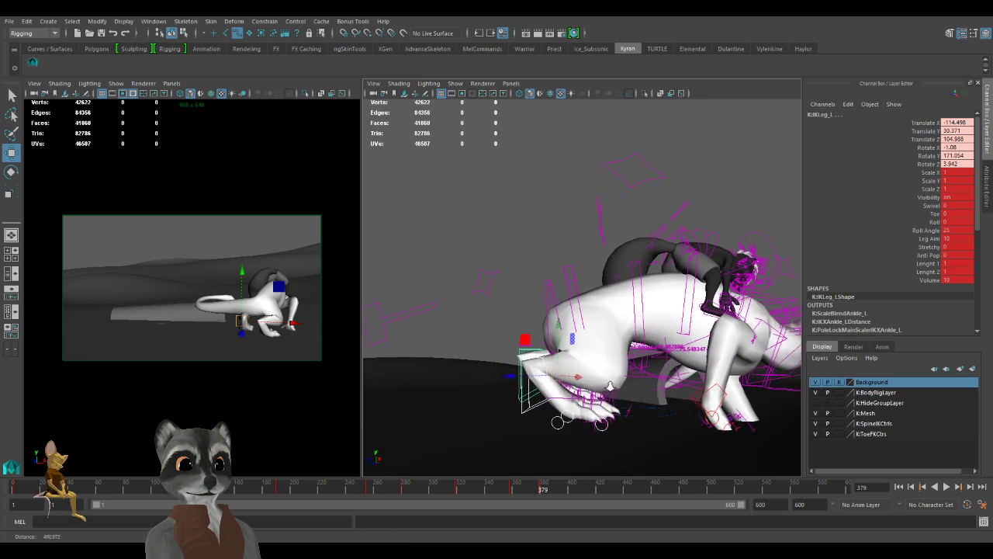
{"action": "left_click_drag", "start_coordinate": [610, 386], "coordinate": [573, 390], "text": "alt"}
{"action": "left_click_drag", "start_coordinate": [551, 343], "coordinate": [619, 367]}
{"action": "key", "text": "s"}
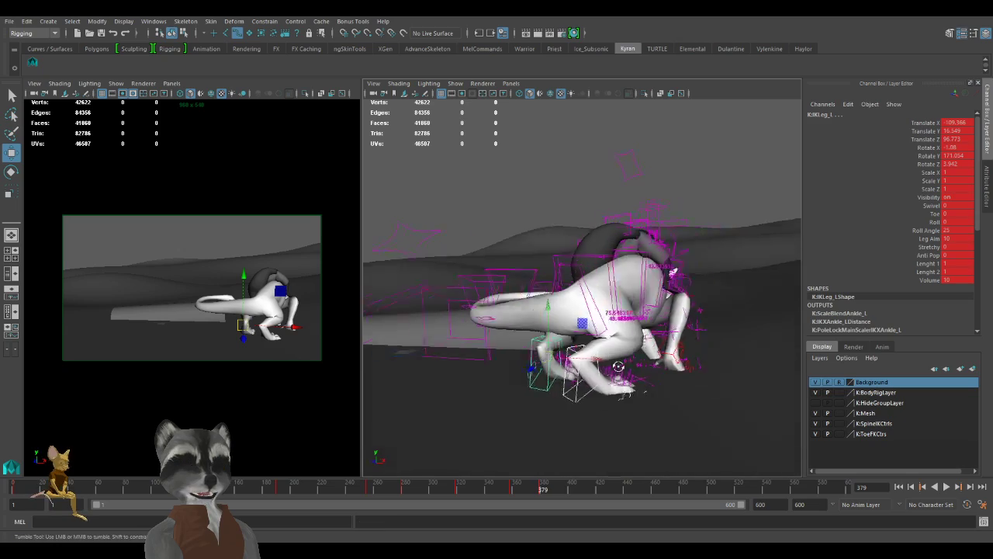
Bring both of Kyran's hind feet further forward, with the left foot control at about X -98.5, Z 72.7.
{"action": "right_click_drag", "start_coordinate": [619, 367], "coordinate": [653, 376], "text": "alt"}
{"action": "left_click_drag", "start_coordinate": [653, 375], "coordinate": [680, 388], "text": "alt"}
{"action": "right_click_drag", "start_coordinate": [680, 388], "coordinate": [643, 381], "text": "alt"}
{"action": "left_click_drag", "start_coordinate": [642, 381], "coordinate": [504, 365], "text": "alt"}
{"action": "right_click_drag", "start_coordinate": [505, 365], "coordinate": [526, 370], "text": "alt"}
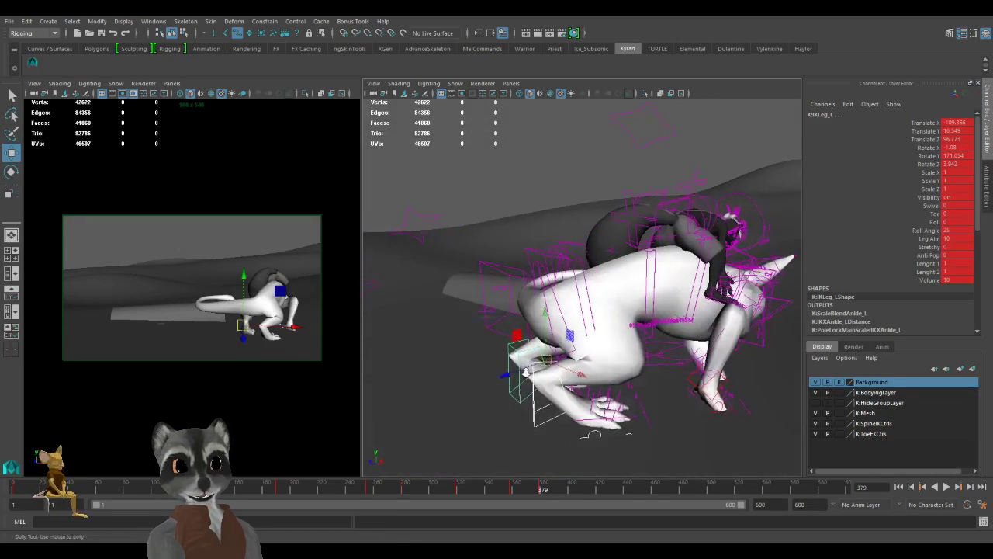
{"action": "right_click_drag", "start_coordinate": [592, 433], "coordinate": [537, 396], "text": "alt"}
{"action": "left_click_drag", "start_coordinate": [532, 391], "coordinate": [609, 420]}
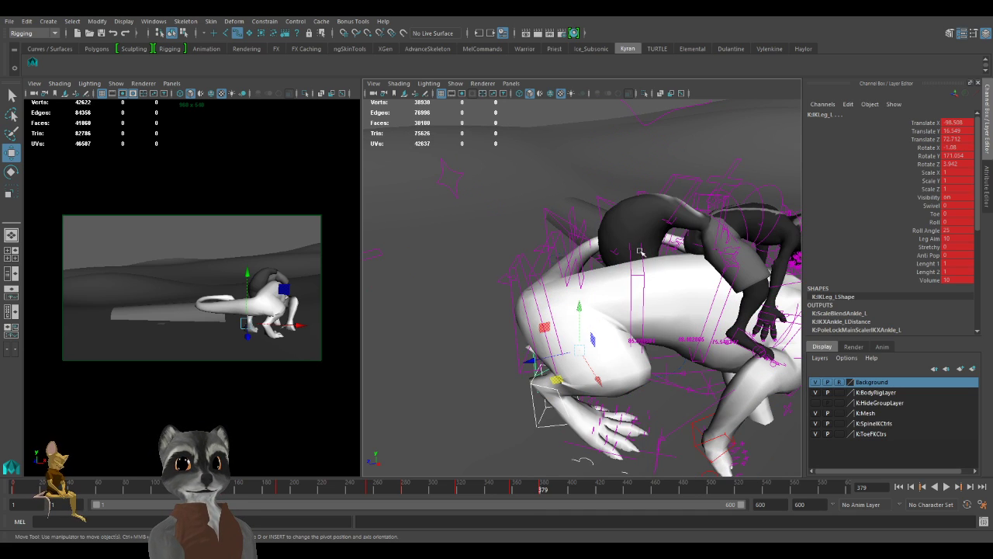
Examine Kyran's crouched hind legs and foot placement from side, close-up and higher views.
{"action": "left_click_drag", "start_coordinate": [641, 252], "coordinate": [611, 251], "text": "alt"}
{"action": "left_click_drag", "start_coordinate": [650, 336], "coordinate": [611, 312], "text": "alt"}
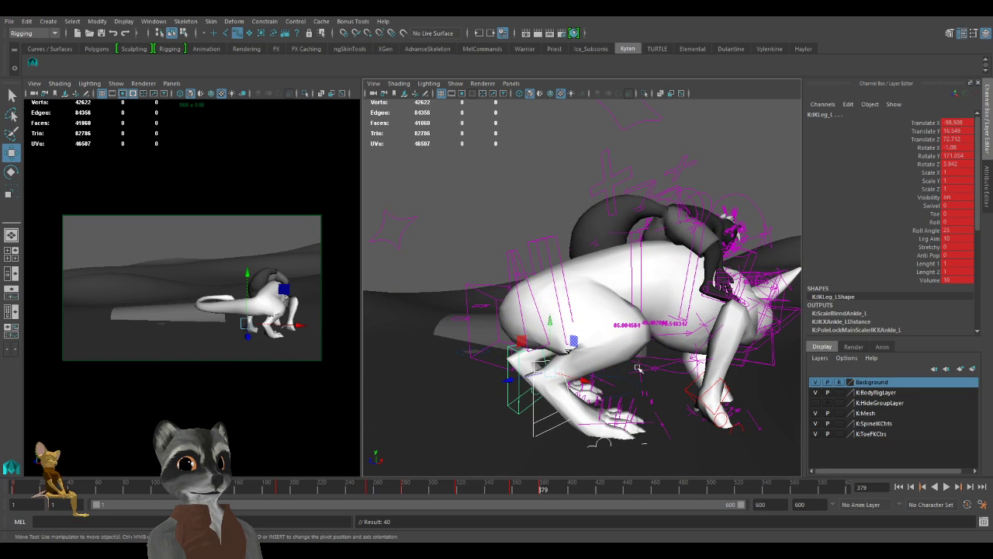
{"action": "middle_click_drag", "start_coordinate": [638, 368], "coordinate": [589, 313], "text": "alt"}
{"action": "scroll", "coordinate": [587, 312], "scroll_direction": "up", "scroll_amount": 3}
{"action": "left_click_drag", "start_coordinate": [588, 313], "coordinate": [571, 304], "text": "alt"}
{"action": "scroll", "coordinate": [559, 304], "scroll_direction": "up", "scroll_amount": 3}
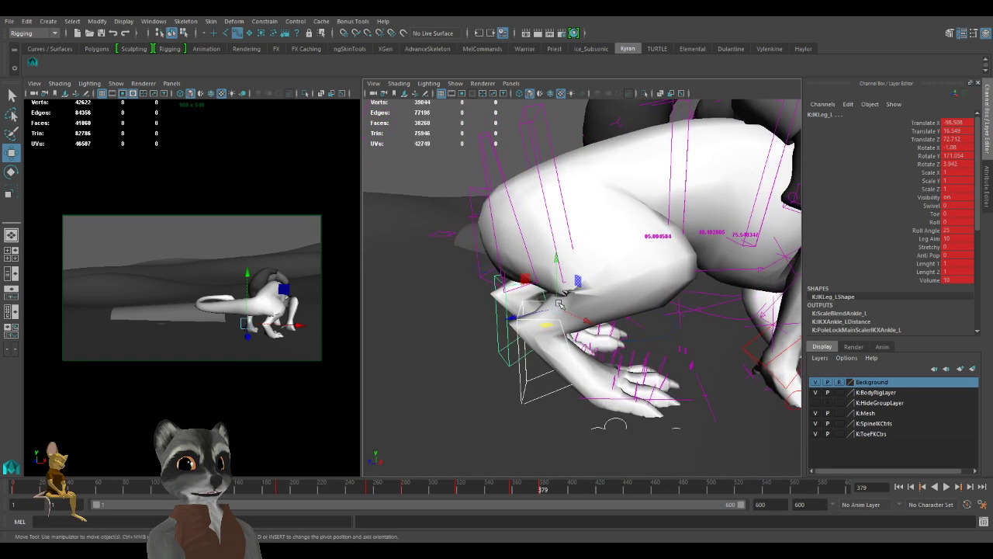
{"action": "right_click_drag", "start_coordinate": [559, 305], "coordinate": [554, 304], "text": "alt"}
{"action": "left_click_drag", "start_coordinate": [564, 296], "coordinate": [561, 354], "text": "alt"}
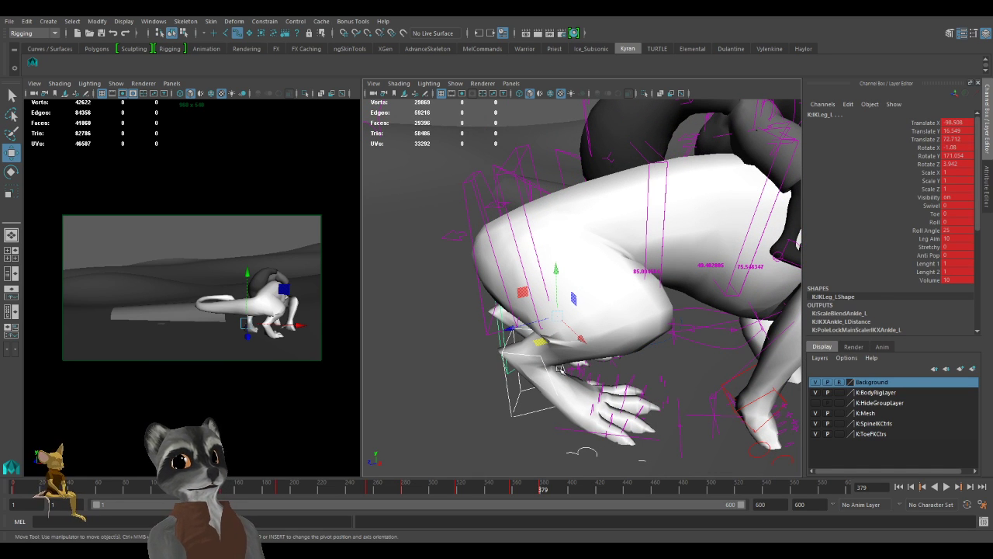
Place Kyran's right hind foot control at about X -45.5, Y 3, Z 143.7 with rotation of about X 2.6, Y 150, Z 0.9.
{"action": "left_click", "coordinate": [658, 376]}
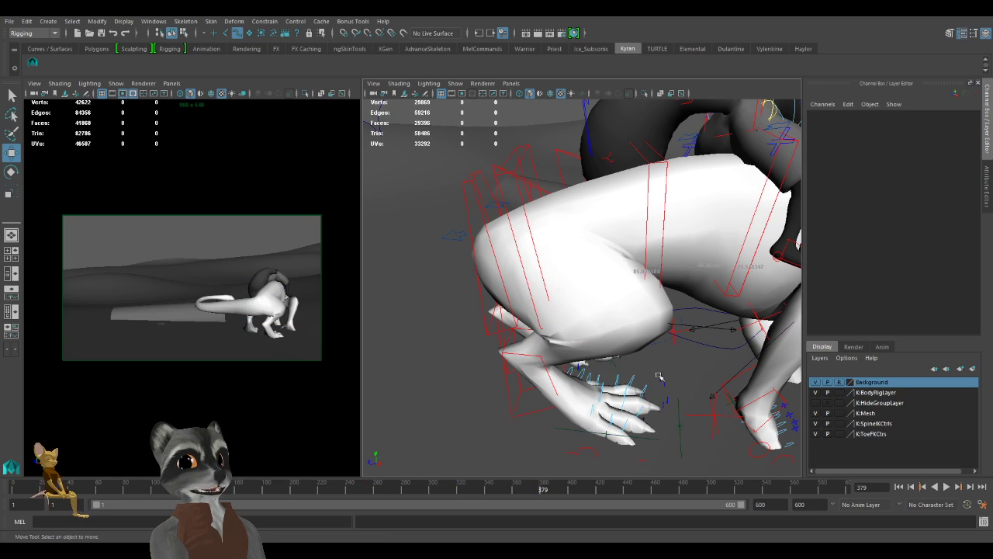
{"action": "left_click", "coordinate": [507, 394]}
{"action": "left_click_drag", "start_coordinate": [506, 394], "coordinate": [586, 382], "text": "alt"}
{"action": "key", "text": "e"}
{"action": "key", "text": "w"}
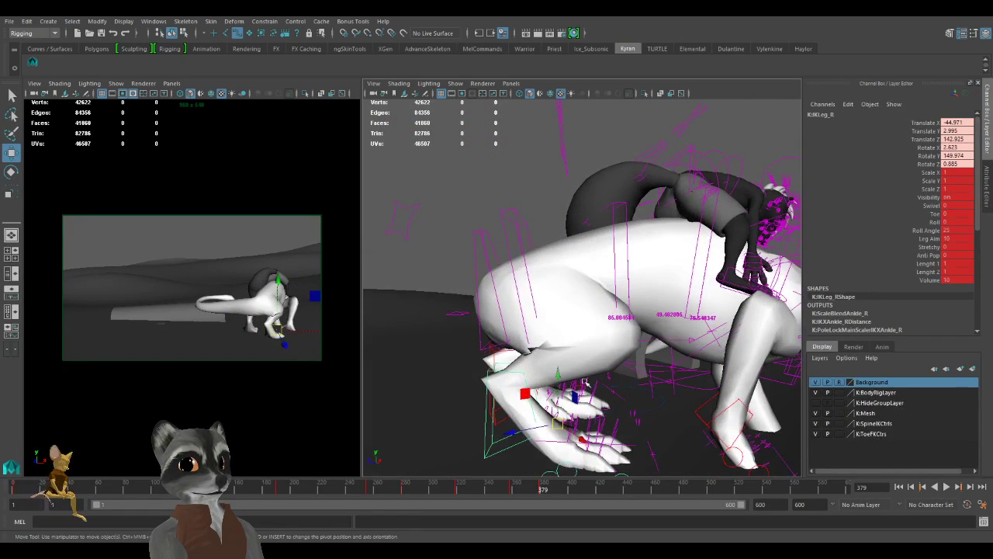
{"action": "left_click_drag", "start_coordinate": [557, 426], "coordinate": [572, 375], "text": "alt"}
{"action": "right_click_drag", "start_coordinate": [630, 378], "coordinate": [594, 353], "text": "alt"}
{"action": "middle_click_drag", "start_coordinate": [594, 353], "coordinate": [585, 392], "text": "alt"}
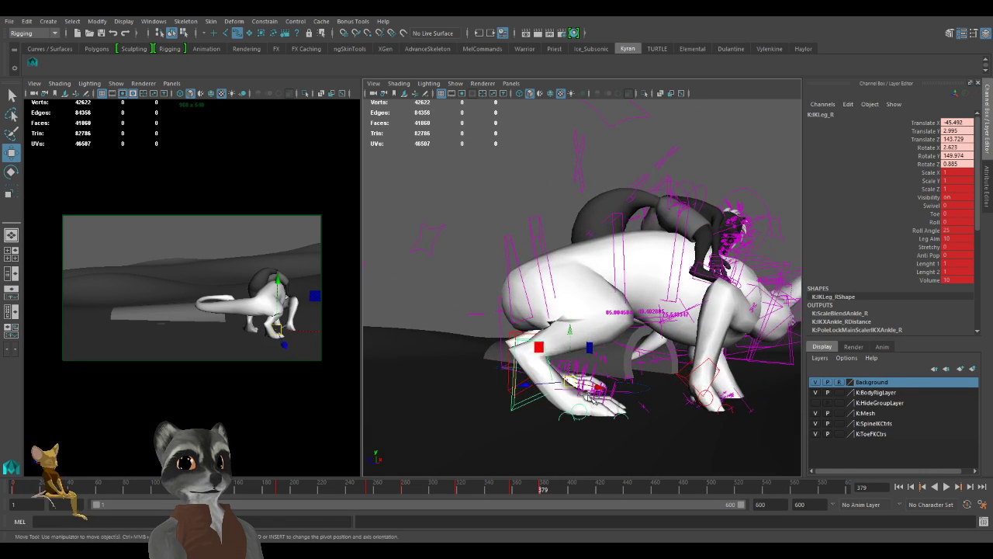
Set the right hind foot control's Translate Y, Rotate X and Rotate Z to 0 and key it.
{"action": "left_click", "coordinate": [961, 131]}
{"action": "type", "text": "0"}
{"action": "key", "text": "Return"}
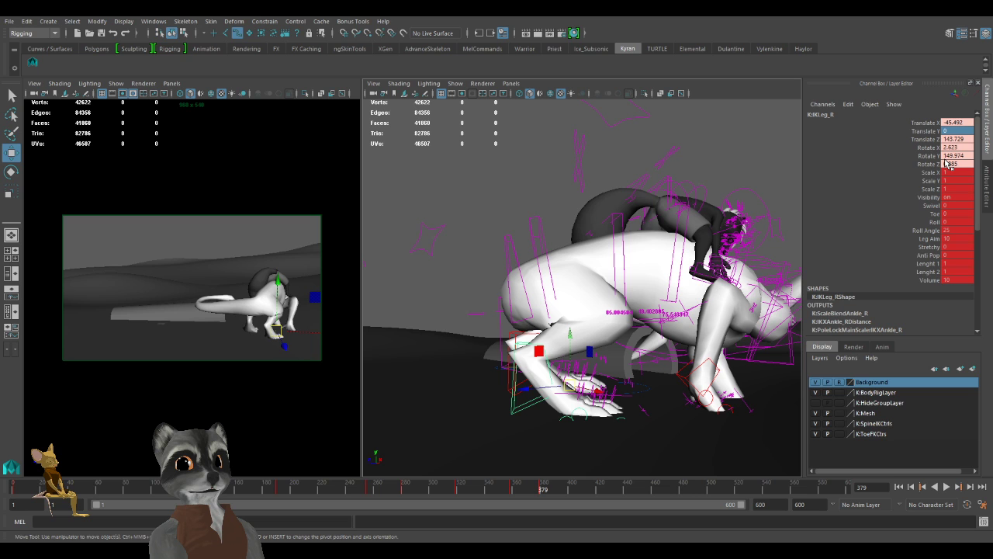
{"action": "left_click", "coordinate": [952, 148]}
{"action": "left_click", "coordinate": [956, 165], "text": "ctrl"}
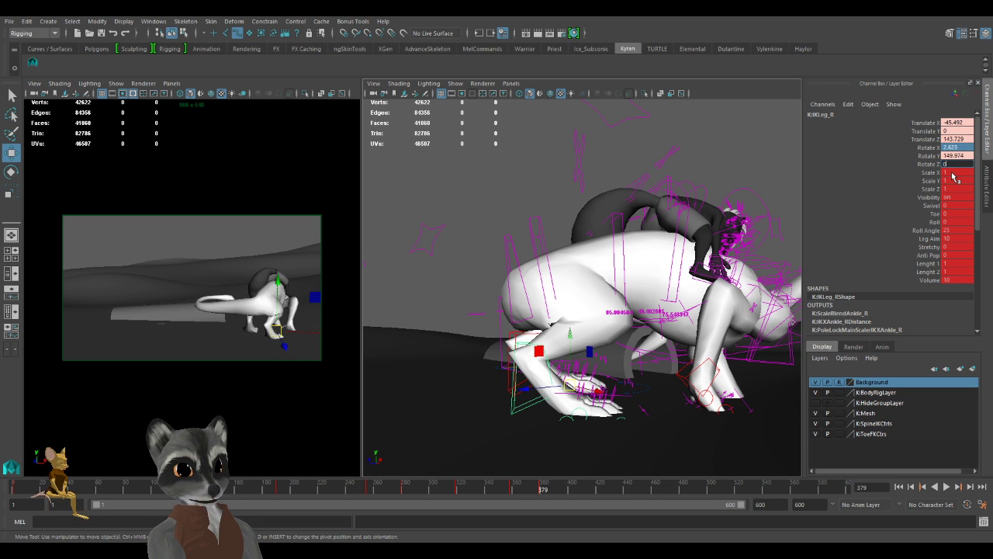
{"action": "key", "text": "Return"}
{"action": "left_click_drag", "start_coordinate": [475, 376], "coordinate": [648, 375], "text": "alt"}
{"action": "key", "text": "s"}
Set the left hind foot control's Translate Y, Rotate X and Rotate Z to 0.
{"action": "left_click", "coordinate": [566, 399]}
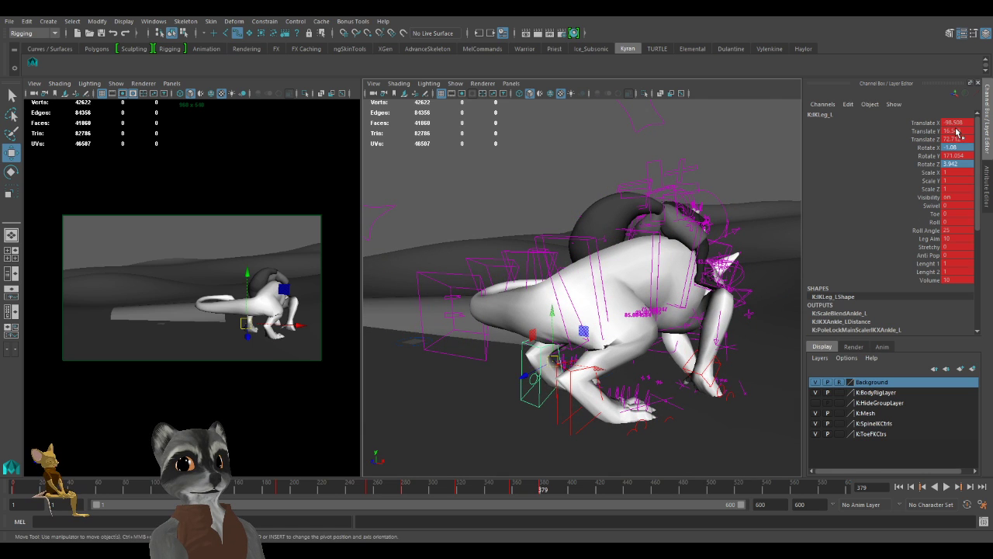
{"action": "left_click", "coordinate": [957, 132]}
{"action": "key", "text": "Return"}
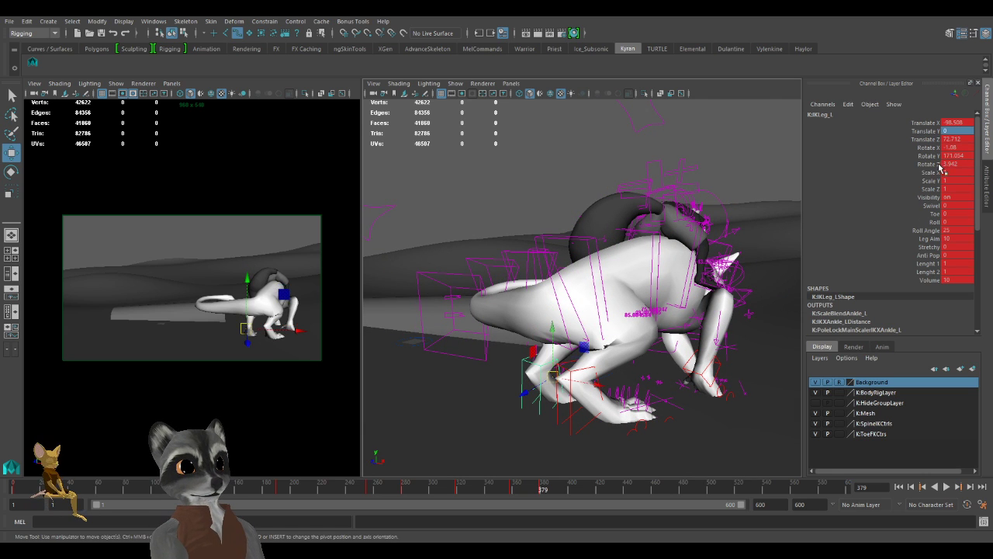
{"action": "left_click", "coordinate": [958, 148]}
{"action": "left_click", "coordinate": [959, 164]}
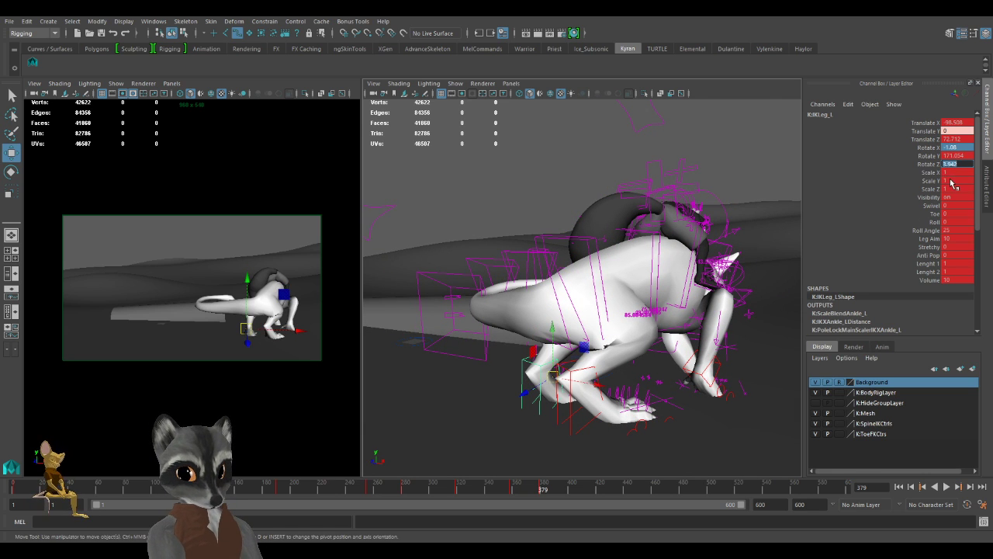
{"action": "key", "text": "Return"}
Adjust the position of Kyran's left hind foot control along the ground beside the right foot.
{"action": "left_click_drag", "start_coordinate": [539, 376], "coordinate": [614, 349], "text": "alt"}
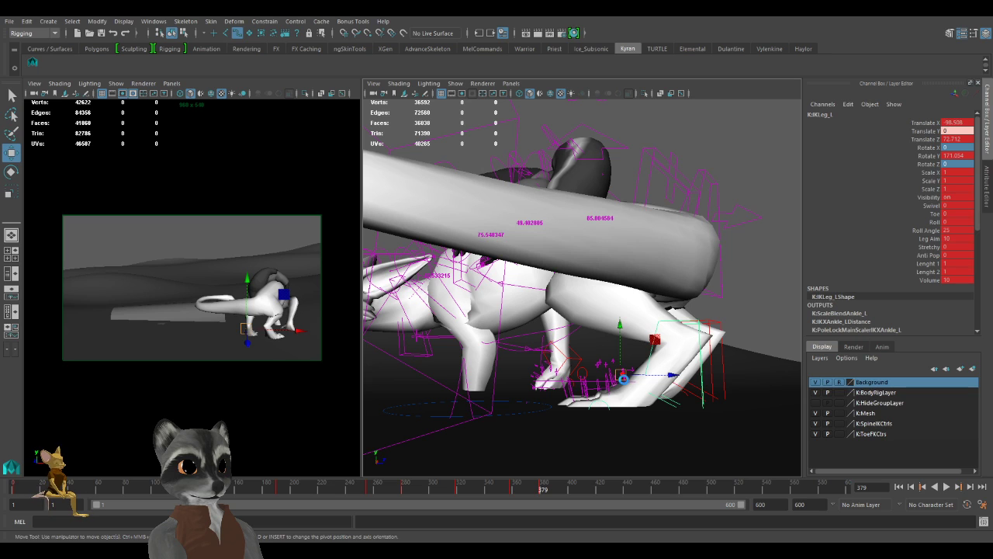
{"action": "left_click_drag", "start_coordinate": [617, 375], "coordinate": [619, 373]}
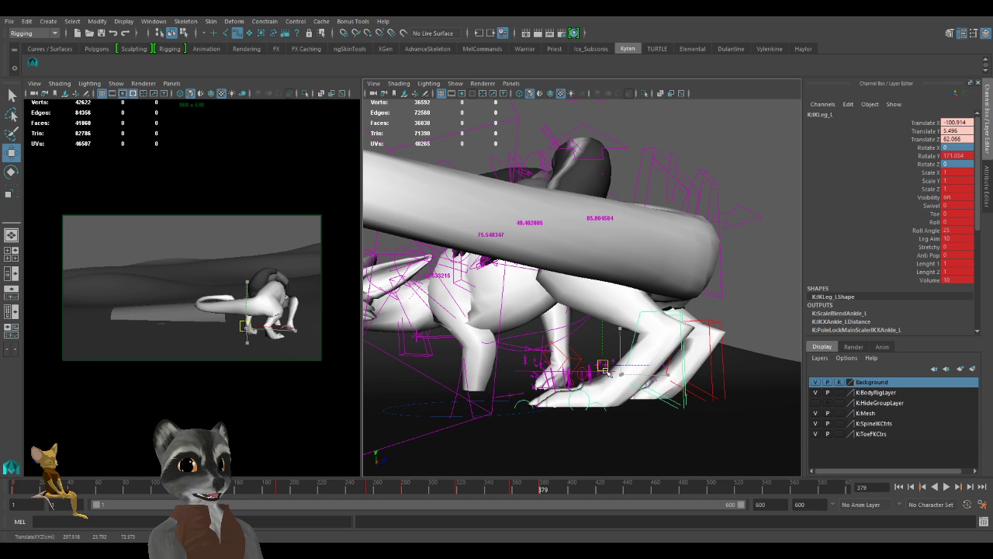
{"action": "key", "text": "ctrl+z"}
{"action": "left_click_drag", "start_coordinate": [620, 378], "coordinate": [483, 381]}
{"action": "left_click_drag", "start_coordinate": [505, 350], "coordinate": [601, 354], "text": "alt"}
Move Kyran's second tail control behind the hips to about X -33.7, Y -106.9, Z 403.1 and key it.
{"action": "left_click", "coordinate": [545, 325]}
{"action": "right_click_drag", "start_coordinate": [600, 355], "coordinate": [634, 380], "text": "alt"}
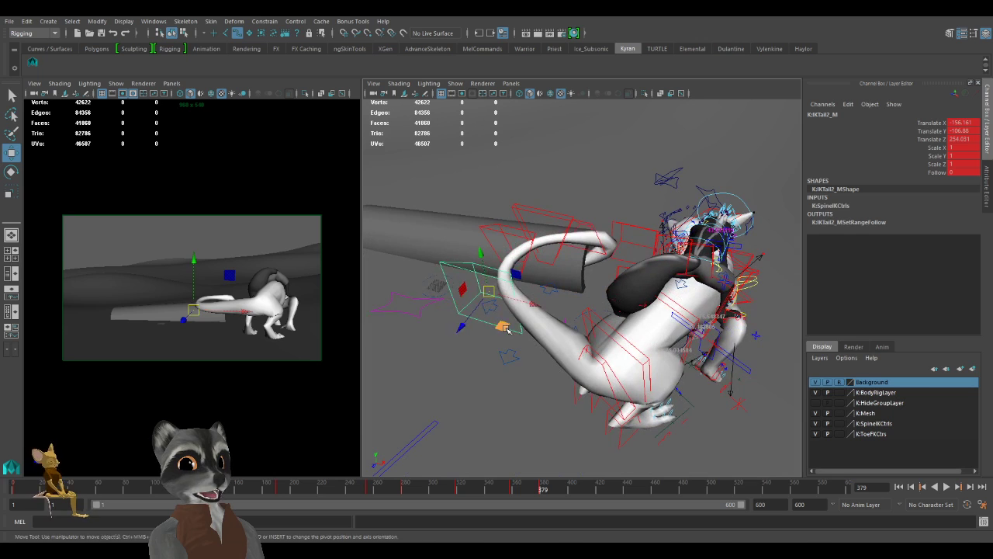
{"action": "left_click_drag", "start_coordinate": [505, 329], "coordinate": [545, 474]}
{"action": "key", "text": "s"}
{"action": "left_click_drag", "start_coordinate": [500, 316], "coordinate": [527, 336], "text": "alt"}
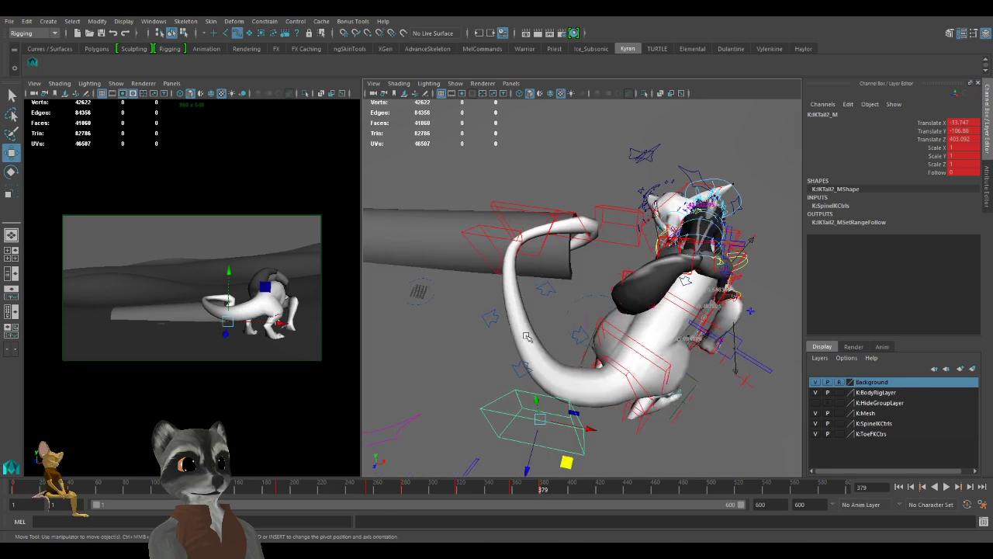
Move Kyran's third tail control to about X -90.7, Y -62.2, Z 450.3 to continue the tail's curve.
{"action": "left_click", "coordinate": [475, 232]}
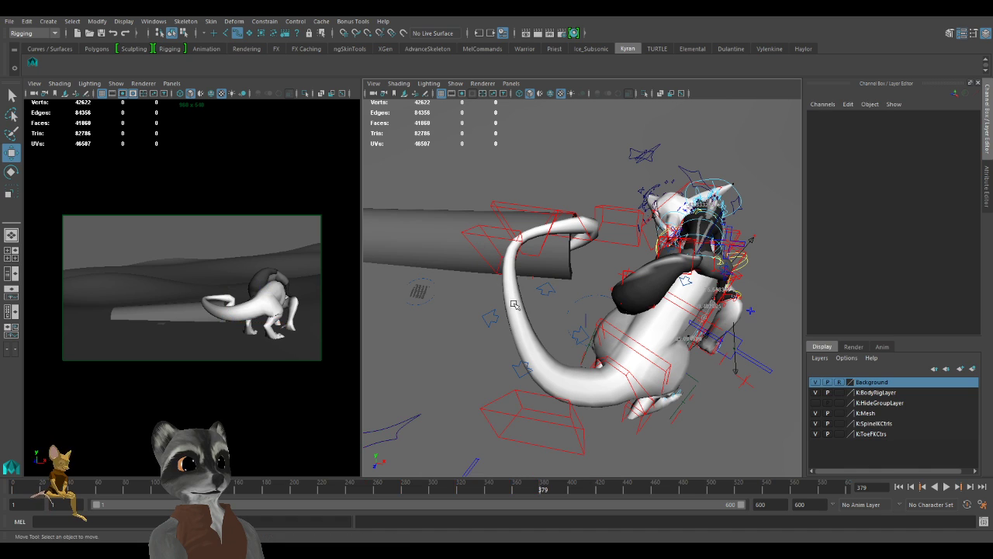
{"action": "left_click", "coordinate": [488, 237]}
{"action": "left_click_drag", "start_coordinate": [524, 288], "coordinate": [555, 417]}
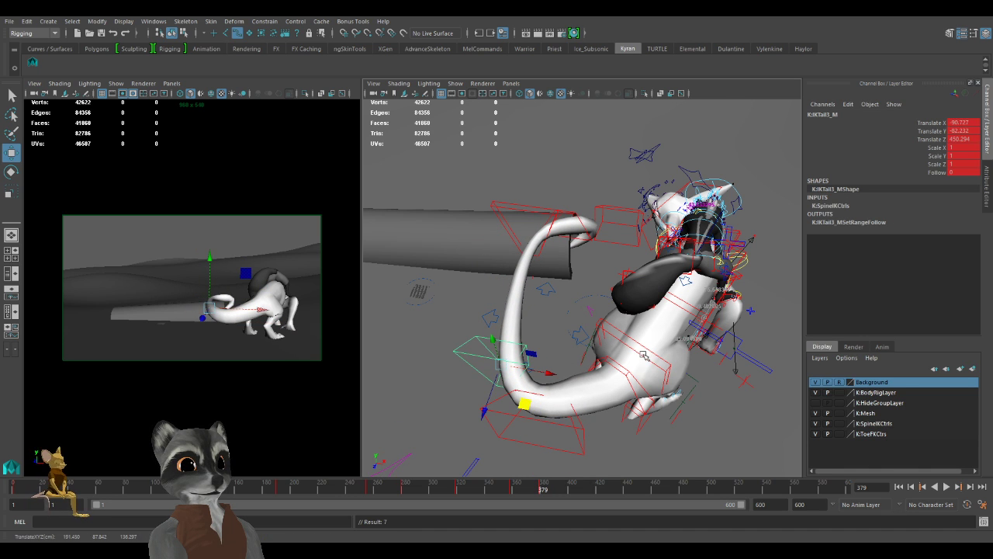
{"action": "left_click_drag", "start_coordinate": [644, 355], "coordinate": [588, 325], "text": "alt"}
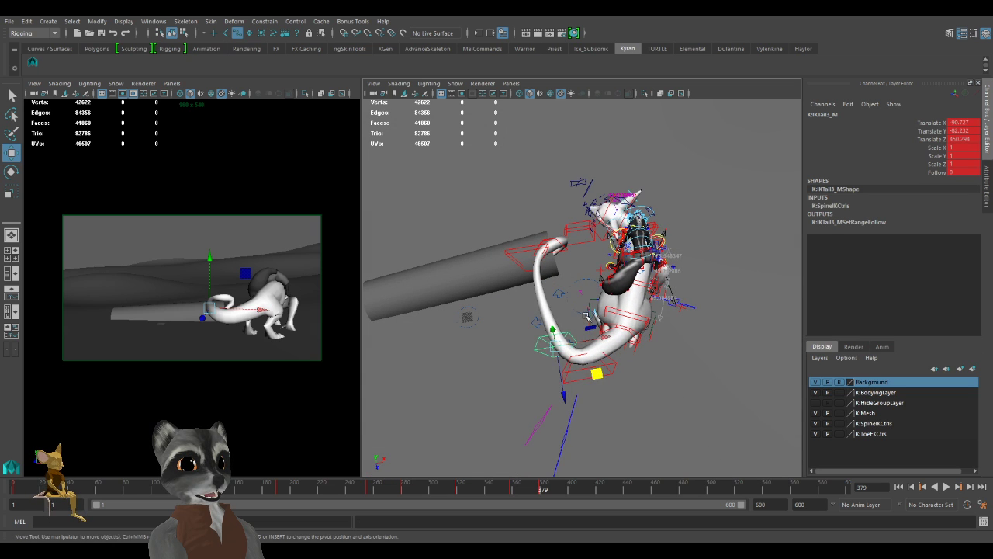
{"action": "left_click", "coordinate": [590, 318]}
{"action": "left_click", "coordinate": [635, 332]}
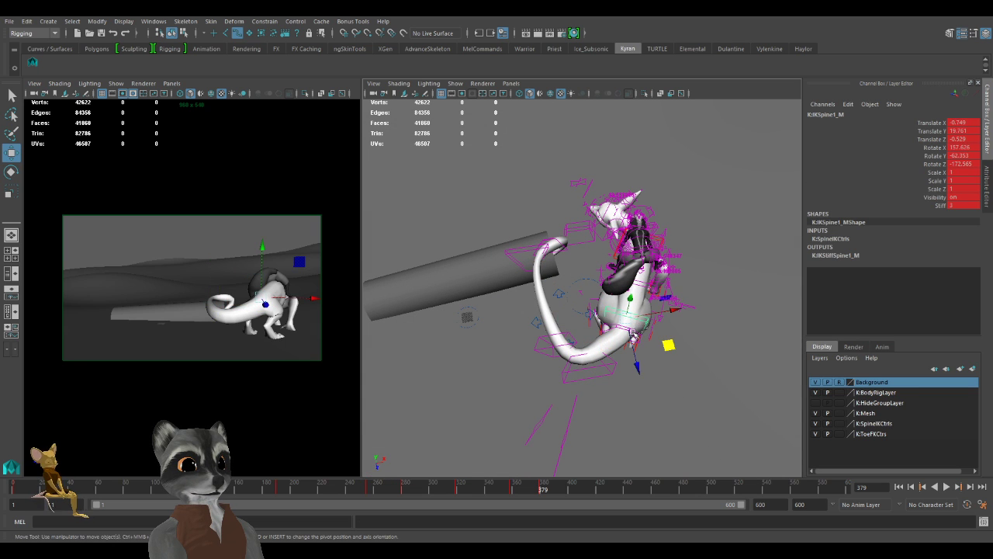
{"action": "left_click", "coordinate": [649, 351]}
{"action": "key", "text": "ctrl+z"}
{"action": "left_click", "coordinate": [650, 352]}
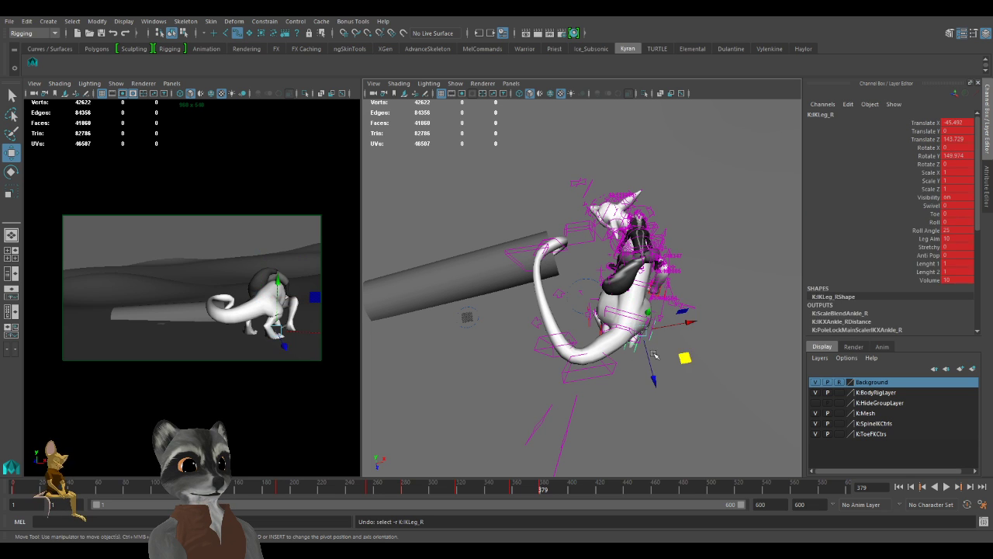
{"action": "key", "text": "ctrl+z"}
{"action": "key", "text": "alt+v"}
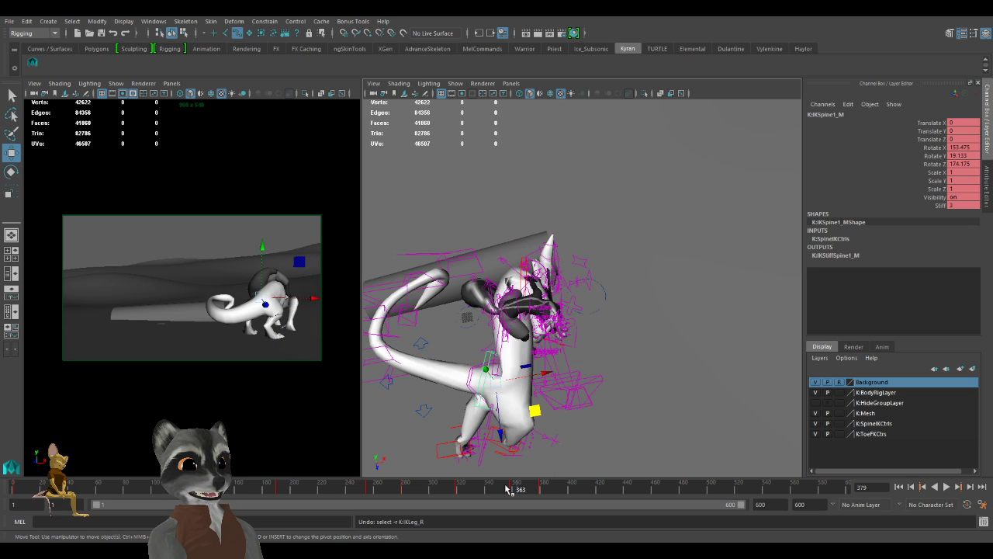
Step back through the keyed poses from frame 358 to frame 137 to check Kyran's body in each pose.
{"action": "left_click", "coordinate": [521, 489]}
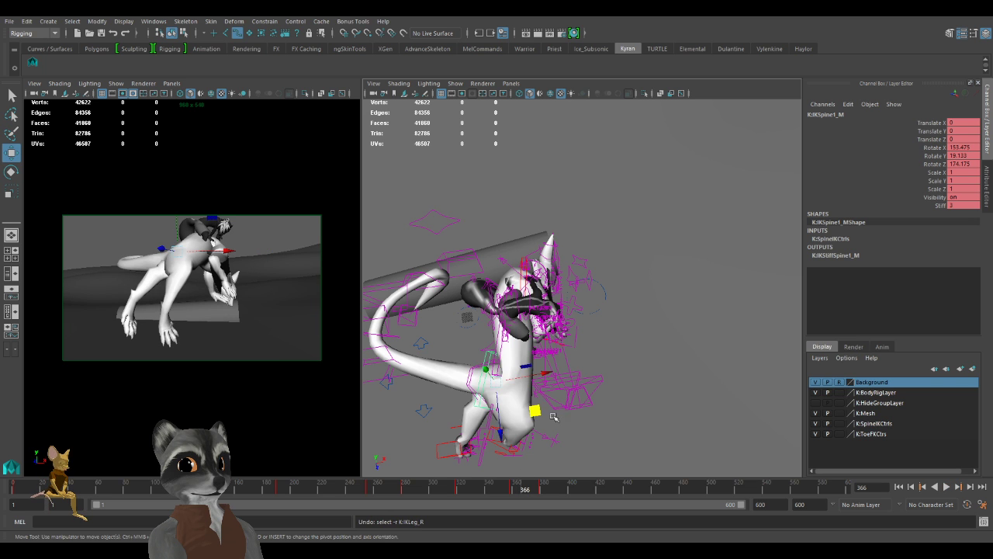
{"action": "key", "text": "comma"}
{"action": "key", "text": "comma"}
{"action": "key", "text": "comma"}
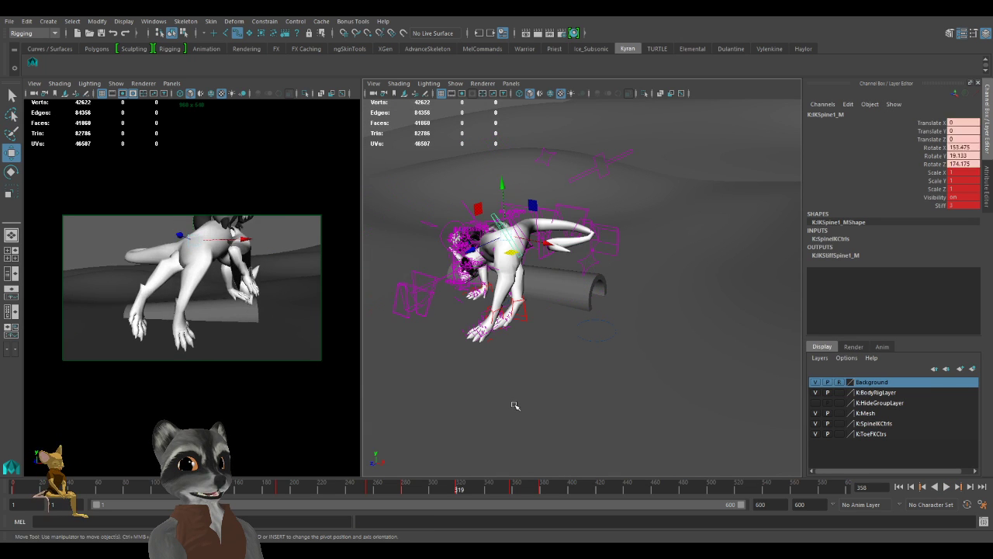
{"action": "key", "text": "comma"}
{"action": "key", "text": "comma"}
{"action": "key", "text": "comma"}
{"action": "key", "text": "comma"}
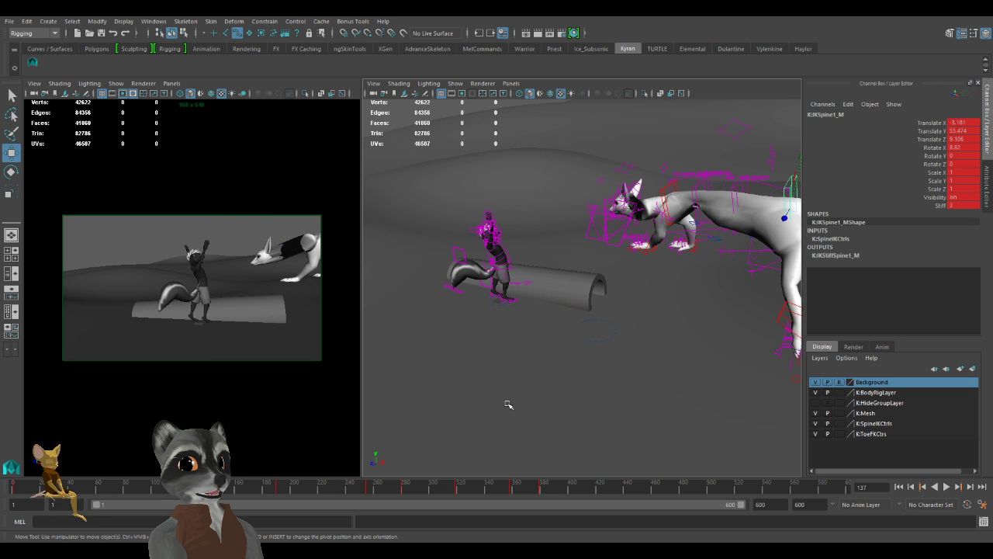
{"action": "key", "text": "comma"}
{"action": "key", "text": "period"}
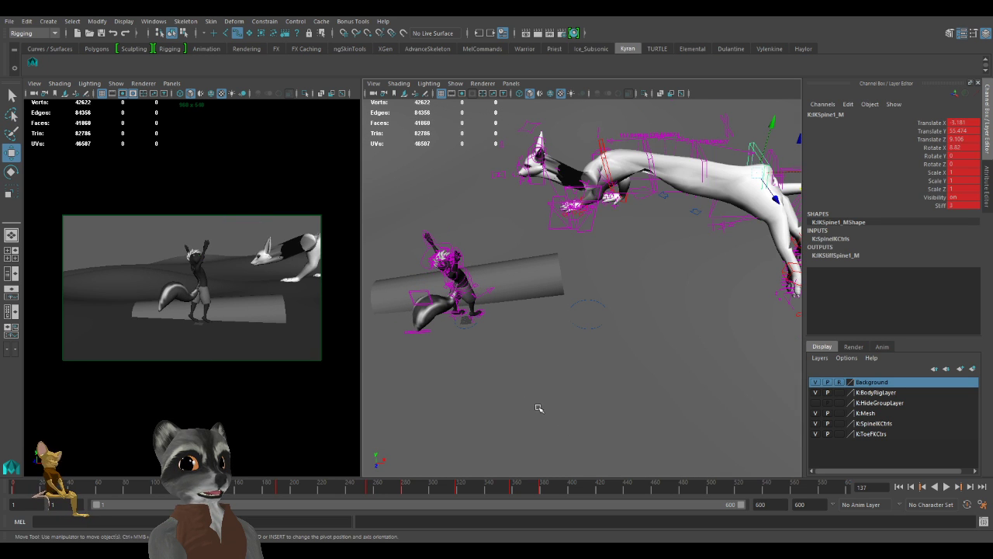
Undo the recent tail, hind foot and hip changes made to Kyran's crouched landing pose.
{"action": "key", "text": "ctrl+z"}
{"action": "key", "text": "ctrl+z"}
{"action": "key", "text": "ctrl+z"}
{"action": "key", "text": "ctrl+z"}
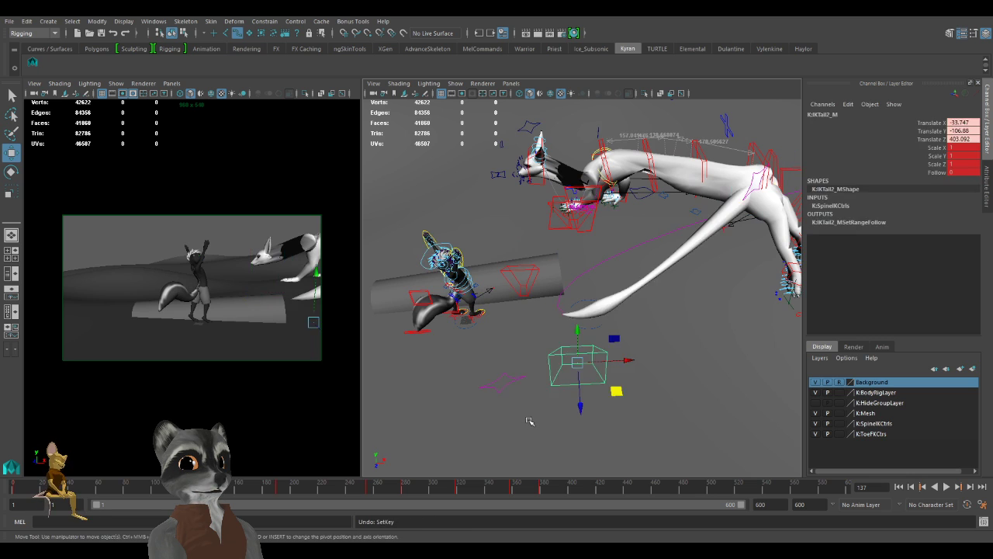
{"action": "key", "text": "ctrl+z"}
{"action": "key", "text": "ctrl+z"}
{"action": "key", "text": "ctrl+z"}
{"action": "key", "text": "ctrl+z"}
{"action": "key", "text": "ctrl+z"}
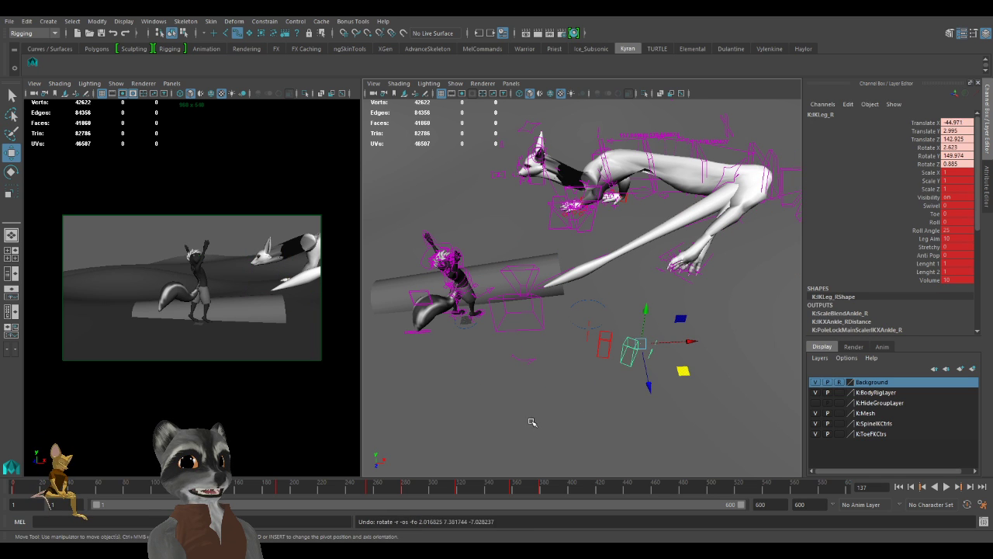
{"action": "key", "text": "ctrl+z"}
{"action": "key", "text": "ctrl+z"}
{"action": "key", "text": "ctrl+z"}
{"action": "key", "text": "ctrl+z"}
{"action": "key", "text": "ctrl+z"}
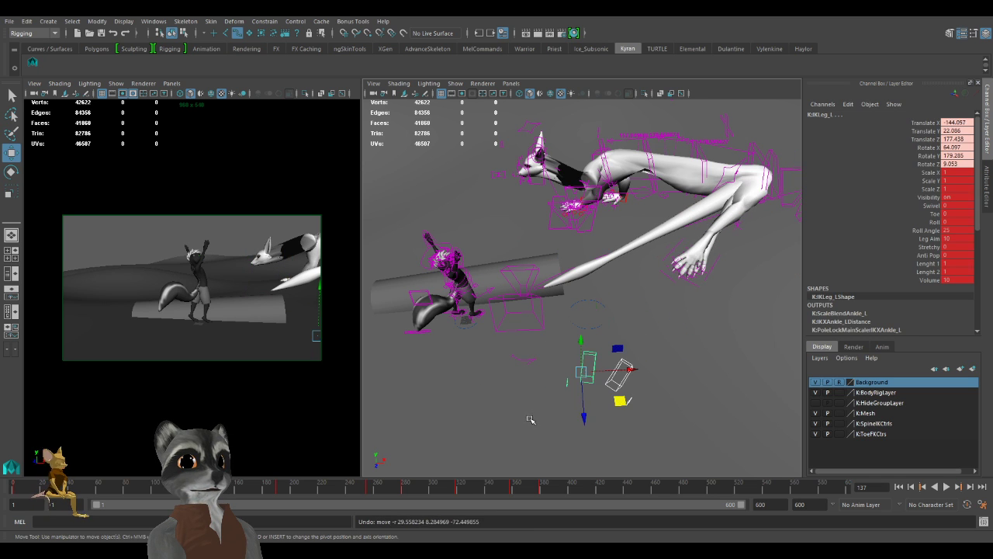
{"action": "key", "text": "ctrl+z"}
{"action": "key", "text": "ctrl+z"}
{"action": "key", "text": "ctrl+z"}
{"action": "key", "text": "ctrl+z"}
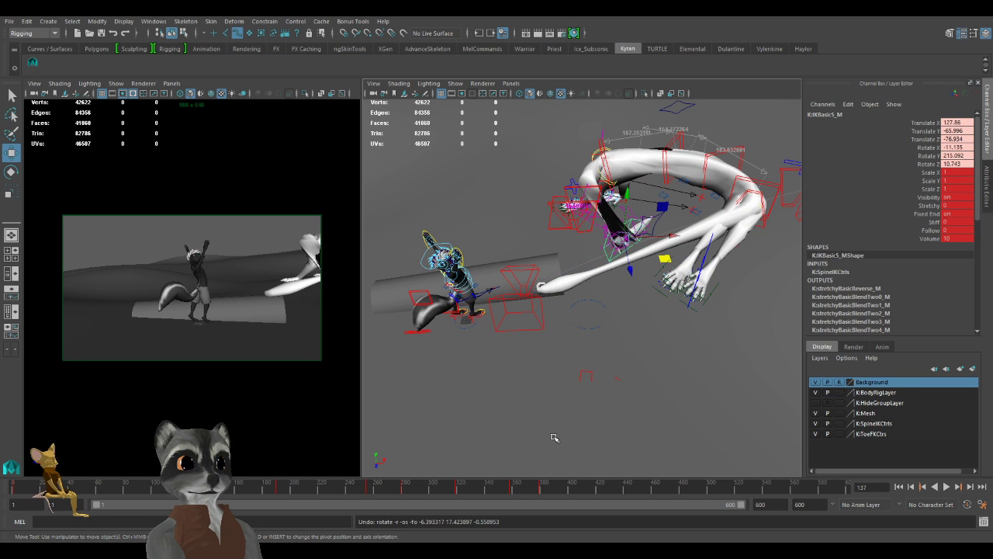
Undo the earlier position and rotation changes of Kyran's head and neck controls.
{"action": "key", "text": "ctrl+z"}
{"action": "key", "text": "ctrl+z"}
{"action": "key", "text": "ctrl+z"}
{"action": "key", "text": "ctrl+z"}
{"action": "key", "text": "ctrl+z"}
{"action": "key", "text": "ctrl+z"}
{"action": "key", "text": "ctrl+z"}
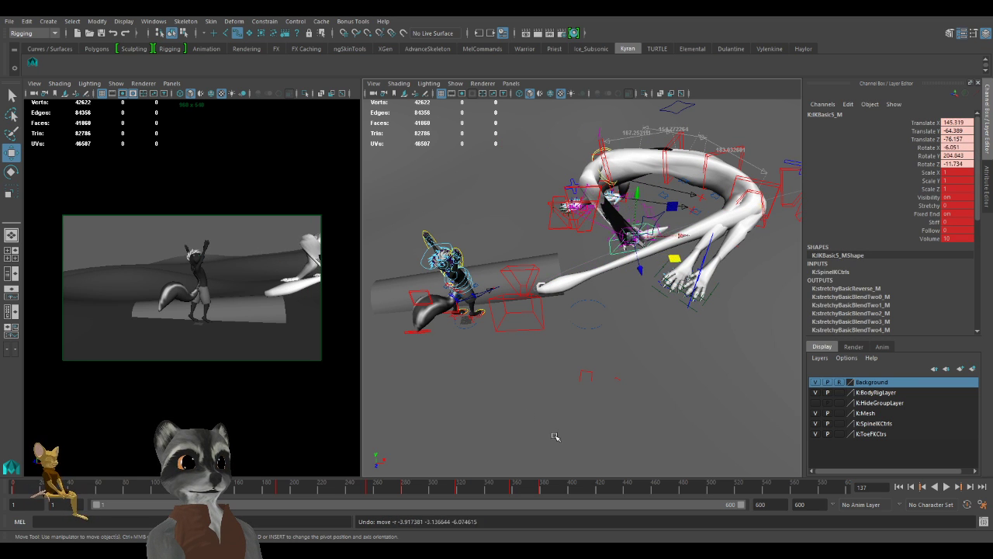
{"action": "key", "text": "ctrl+z"}
{"action": "key", "text": "ctrl+z"}
{"action": "key", "text": "ctrl+z"}
{"action": "key", "text": "ctrl+z"}
{"action": "key", "text": "ctrl+z"}
{"action": "key", "text": "ctrl+z"}
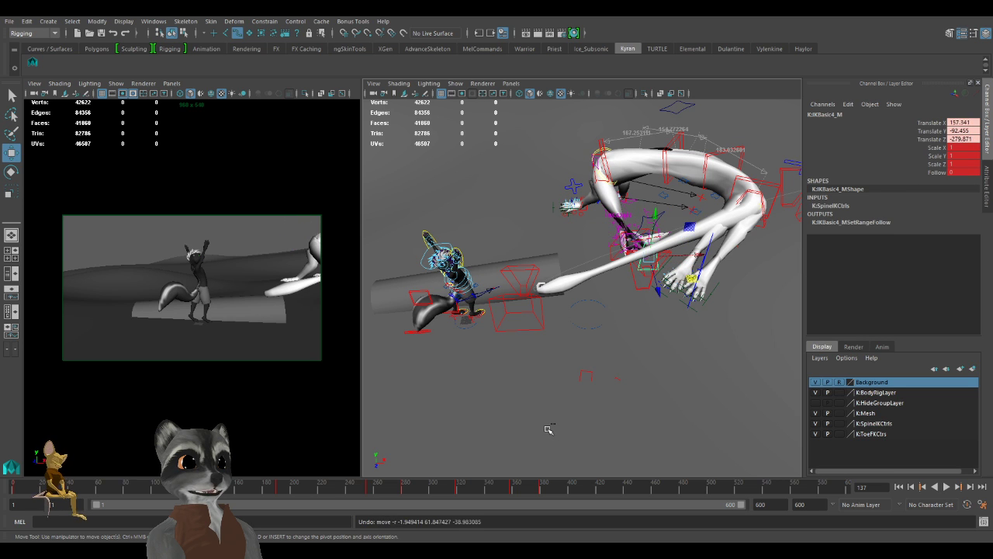
{"action": "key", "text": "ctrl+z"}
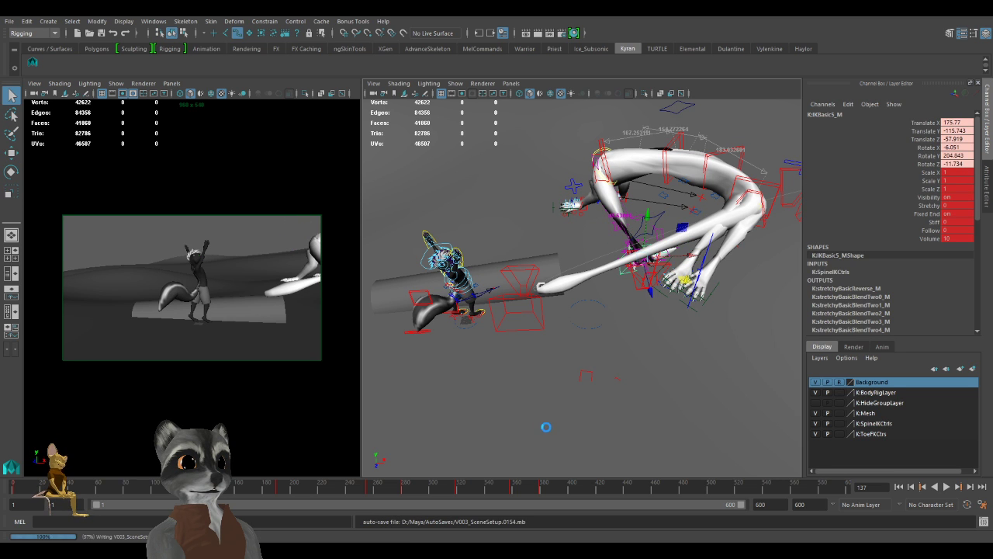
{"action": "key", "text": "ctrl+z"}
Undo the remaining spine and body changes back to moving Kyran's whole set of controls, and restore the last key set on it.
{"action": "left_click_drag", "start_coordinate": [507, 489], "coordinate": [528, 490]}
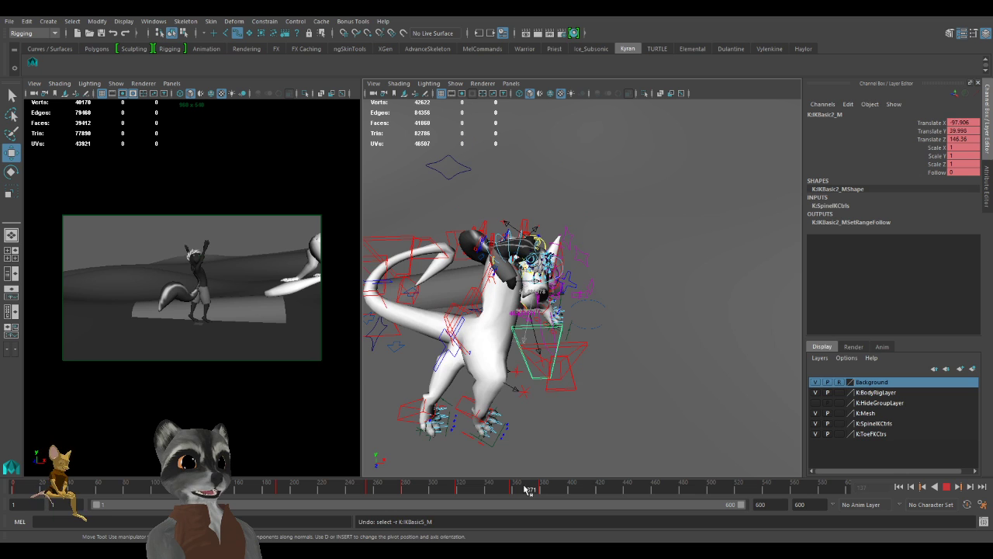
{"action": "key", "text": "ctrl+z"}
{"action": "key", "text": "ctrl+z"}
{"action": "key", "text": "ctrl+z"}
{"action": "key", "text": "ctrl+z"}
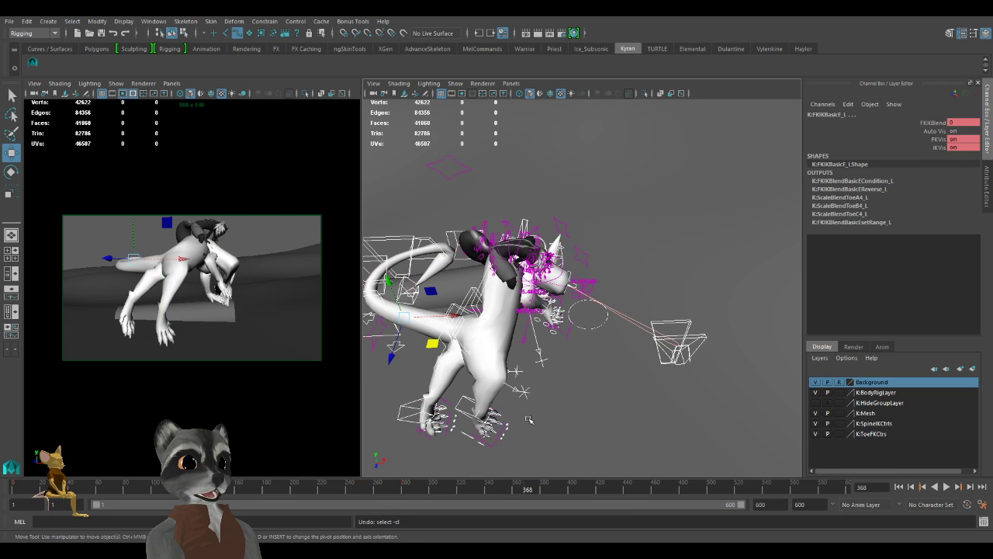
{"action": "key", "text": "ctrl+z"}
{"action": "key", "text": "ctrl+z"}
{"action": "key", "text": "ctrl+z"}
{"action": "key", "text": "ctrl+z"}
{"action": "key", "text": "ctrl+z"}
{"action": "key", "text": "ctrl+z"}
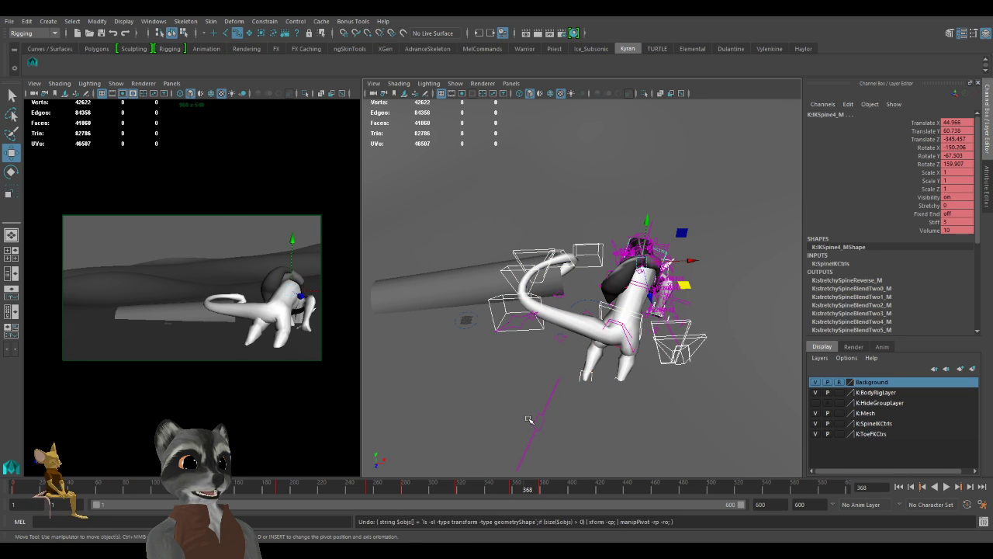
{"action": "key", "text": "ctrl+z"}
{"action": "key", "text": "ctrl+z"}
{"action": "key", "text": "ctrl+z"}
{"action": "key", "text": "ctrl+z"}
{"action": "key", "text": "ctrl+z"}
{"action": "key", "text": "ctrl+z"}
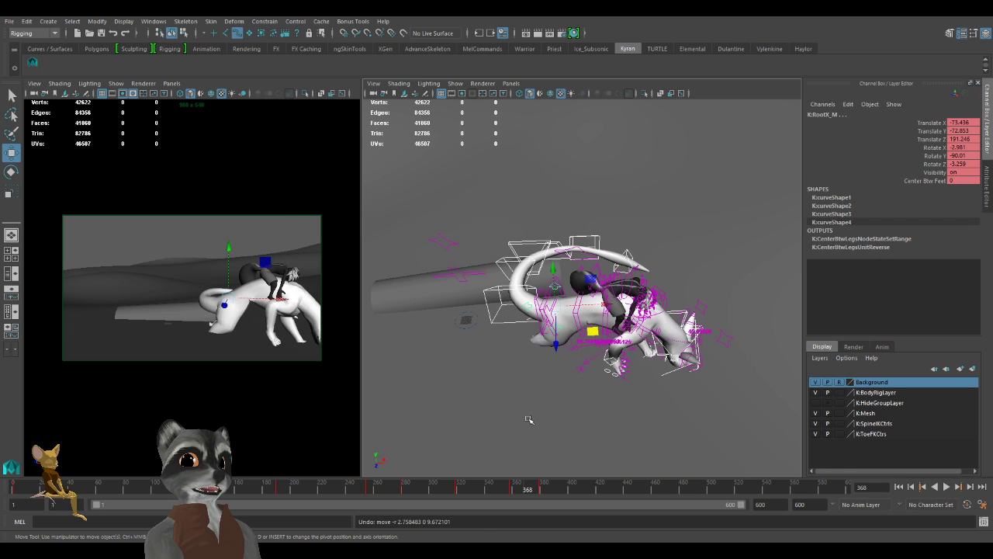
{"action": "key", "text": "ctrl+z"}
{"action": "key", "text": "ctrl+z"}
{"action": "key", "text": "ctrl+z"}
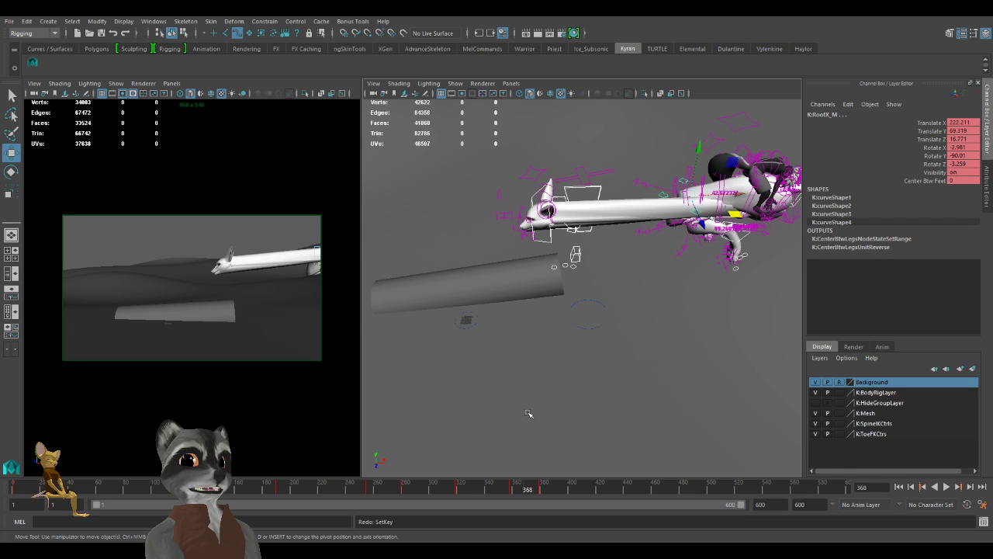
{"action": "key", "text": "ctrl+y"}
Compare the poses at frames 358 and 379 to examine how Kyran moves and lands between them.
{"action": "key", "text": "alt+v"}
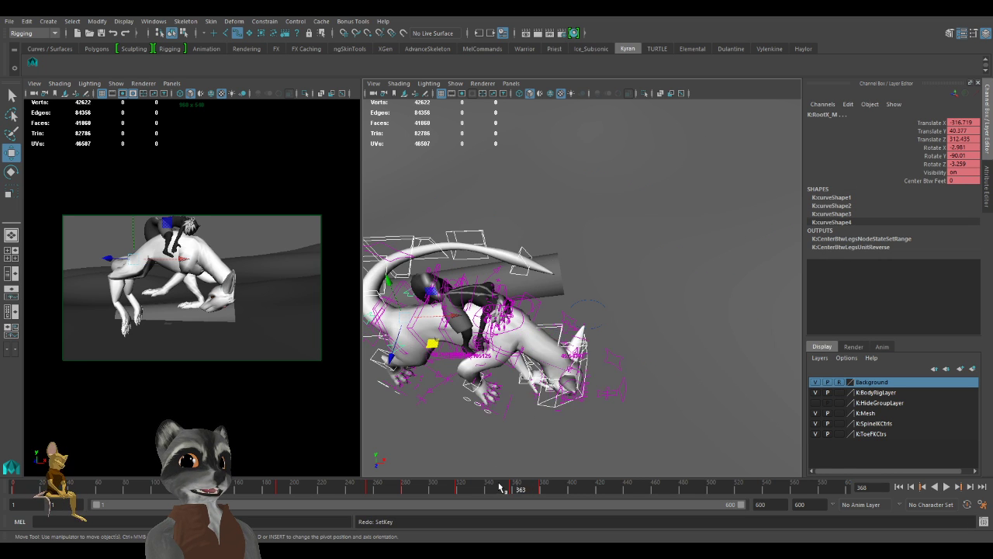
{"action": "left_click_drag", "start_coordinate": [547, 488], "coordinate": [539, 382]}
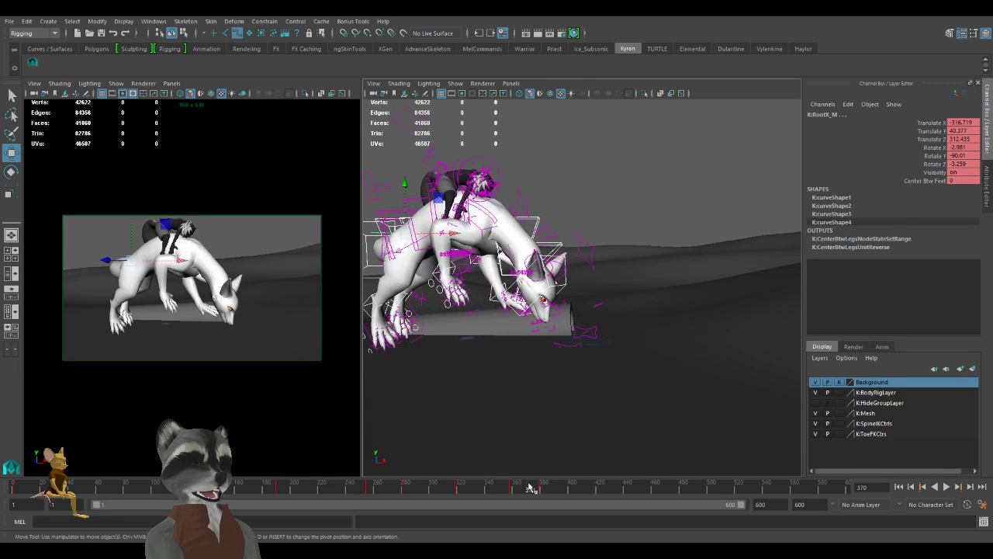
{"action": "left_click_drag", "start_coordinate": [530, 487], "coordinate": [540, 485]}
{"action": "key", "text": "comma"}
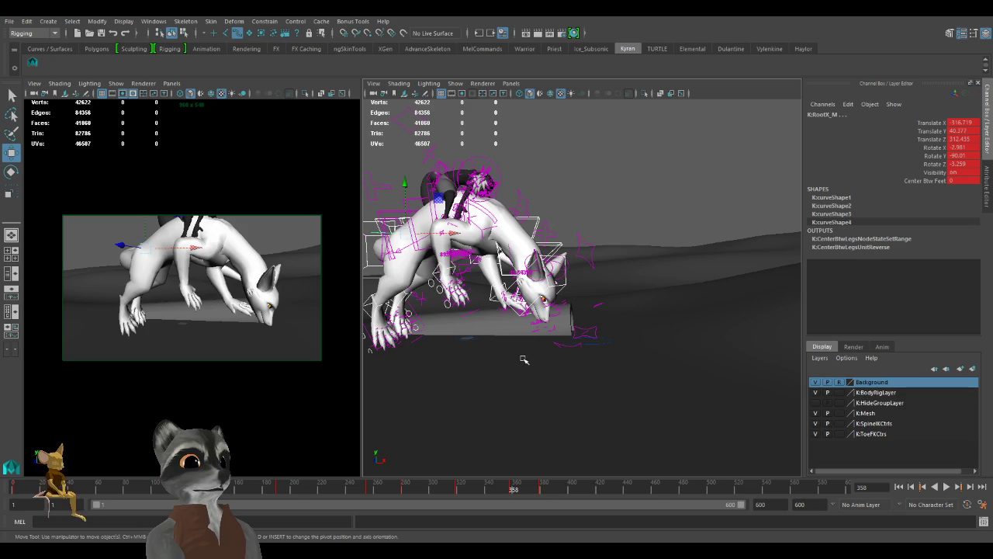
{"action": "key", "text": "period"}
{"action": "left_click_drag", "start_coordinate": [517, 381], "coordinate": [595, 411], "text": "alt"}
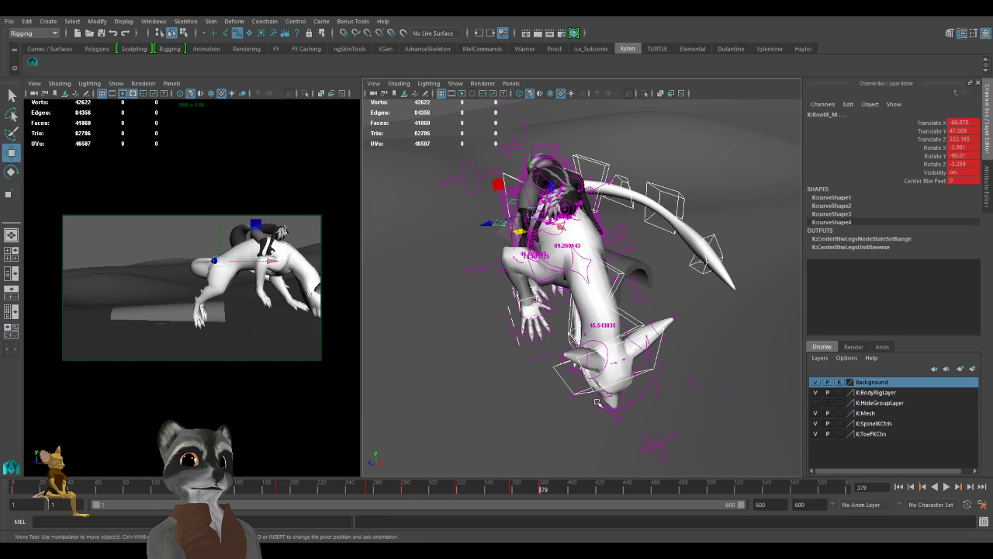
{"action": "key", "text": "comma"}
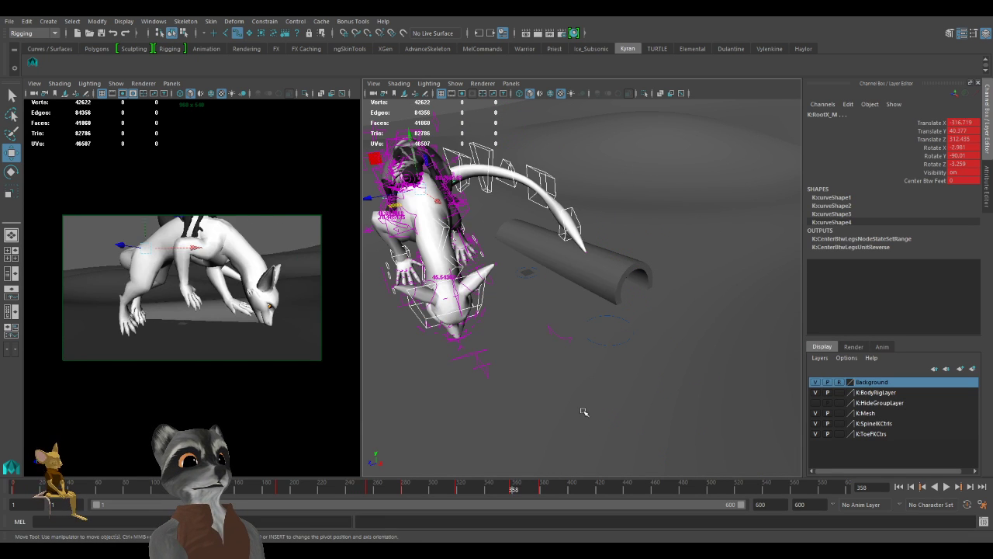
{"action": "key", "text": "period"}
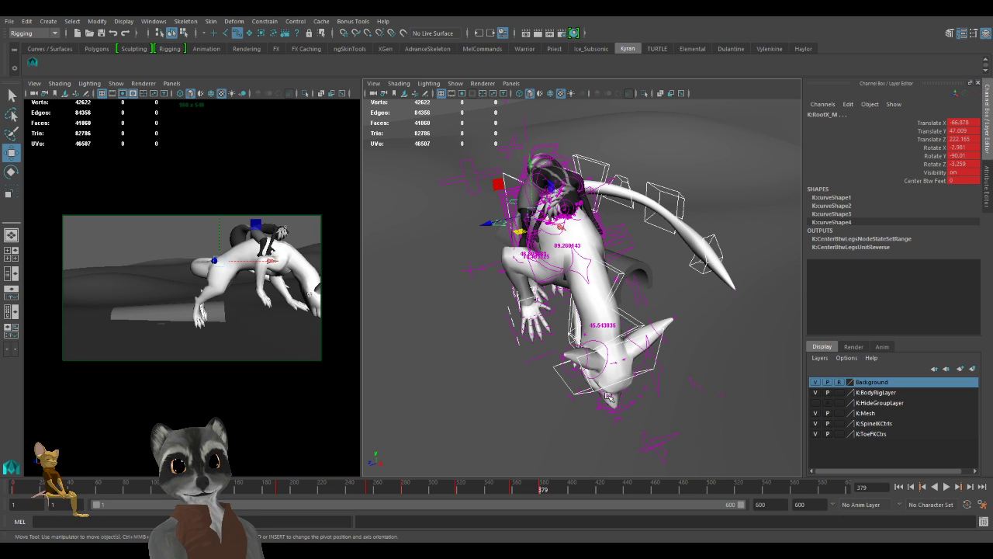
{"action": "right_click_drag", "start_coordinate": [681, 339], "coordinate": [616, 344], "text": "alt"}
{"action": "scroll", "coordinate": [576, 340], "scroll_direction": "up", "scroll_amount": 4}
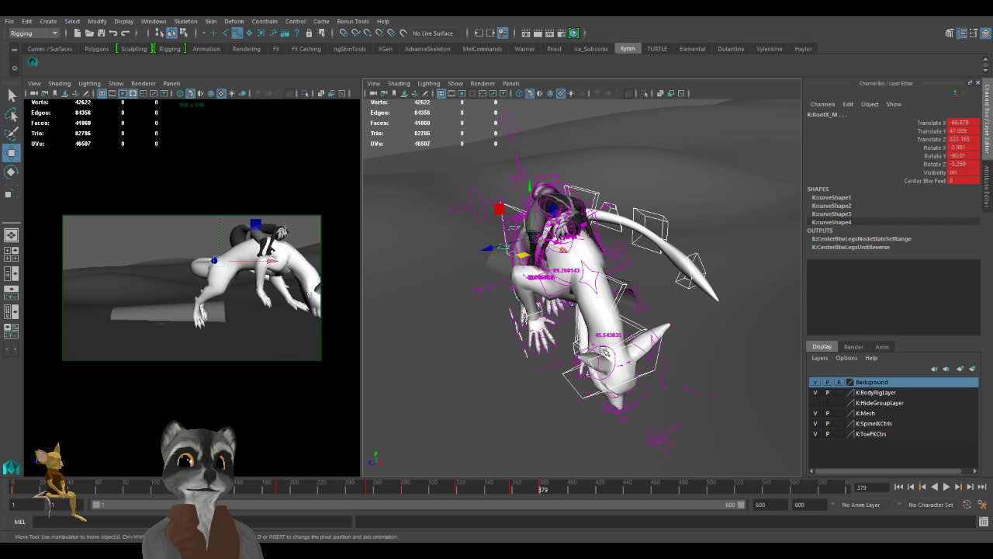
Rotate Kyran's head control to about X 305.8, Y 101.2, Z 243.1, shift it slightly and key it at frame 379.
{"action": "left_click_drag", "start_coordinate": [458, 350], "coordinate": [555, 381], "text": "alt"}
{"action": "mouse_move", "coordinate": [543, 388]}
{"action": "right_mouse_down", "text": "alt"}
{"action": "mouse_move", "coordinate": [570, 400]}
{"action": "mouse_move", "coordinate": [540, 394]}
{"action": "right_mouse_up", "text": "alt"}
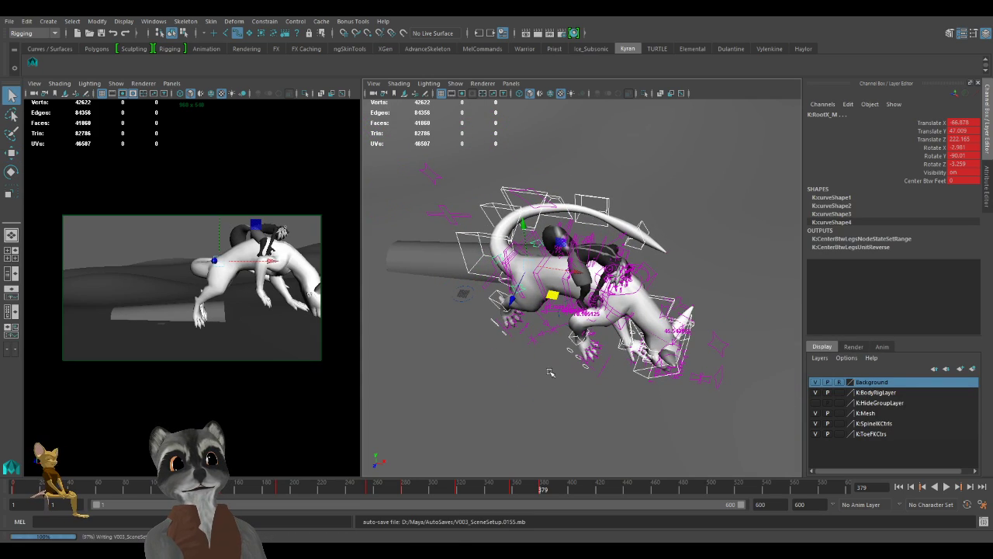
{"action": "left_click_drag", "start_coordinate": [549, 373], "coordinate": [619, 342], "text": "alt"}
{"action": "left_click", "coordinate": [609, 403]}
{"action": "middle_click_drag", "start_coordinate": [619, 341], "coordinate": [675, 359], "text": "alt"}
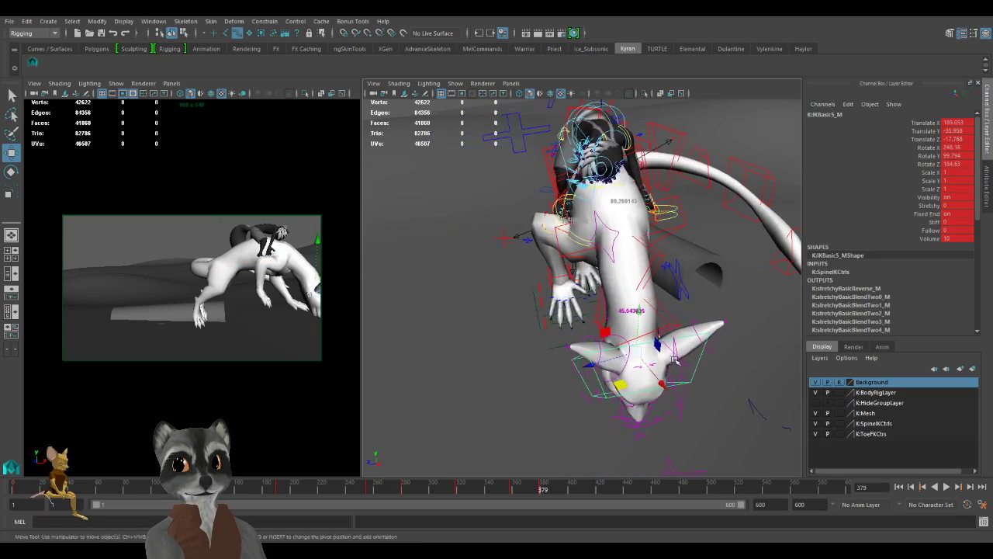
{"action": "left_click_drag", "start_coordinate": [676, 358], "coordinate": [600, 359], "text": "alt"}
{"action": "key", "text": "e"}
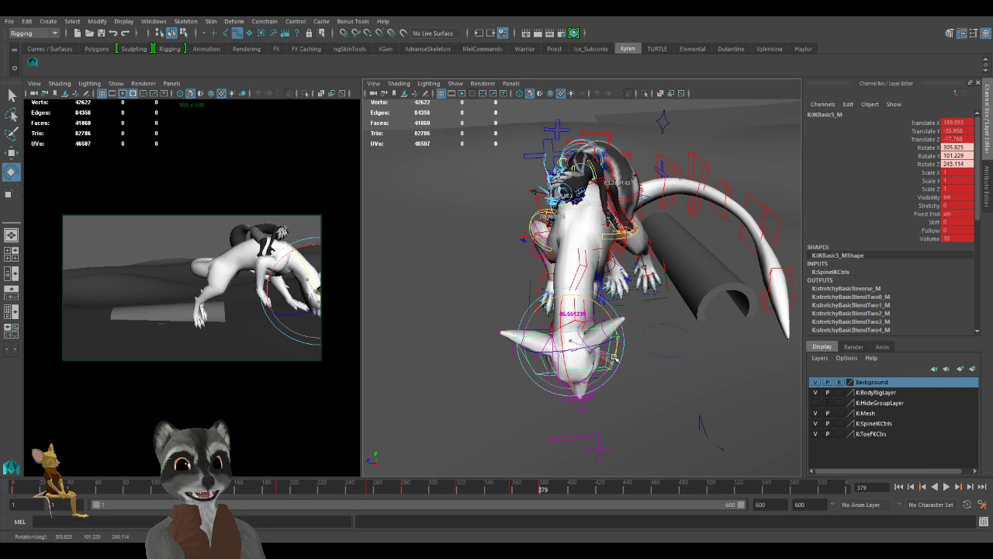
{"action": "left_click_drag", "start_coordinate": [612, 366], "coordinate": [596, 353]}
{"action": "key", "text": "w"}
{"action": "key", "text": "e"}
{"action": "key", "text": "ctrl+z"}
{"action": "key", "text": "s"}
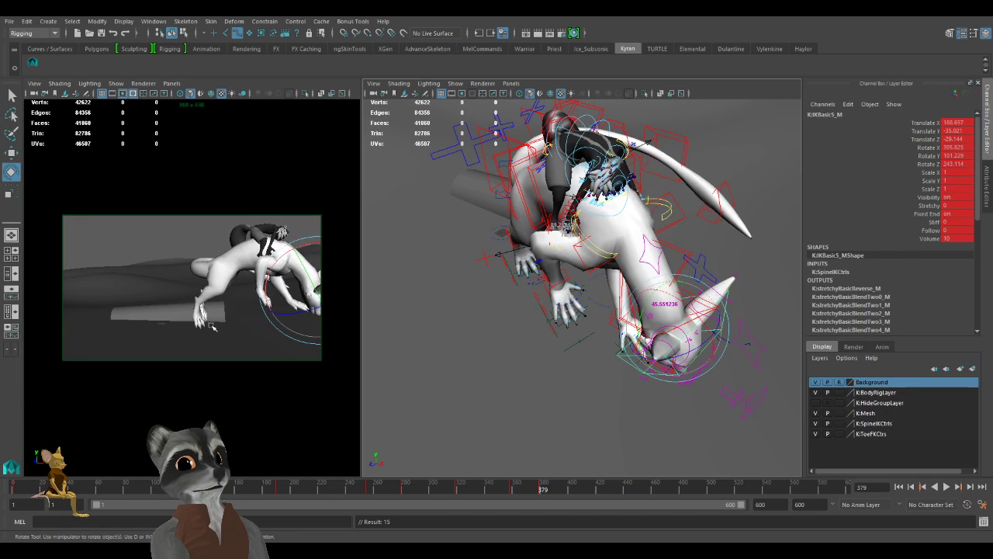
Check the head pose against frame 358 and save the scene as V004_SceneSetup.mb.
{"action": "key", "text": "."}
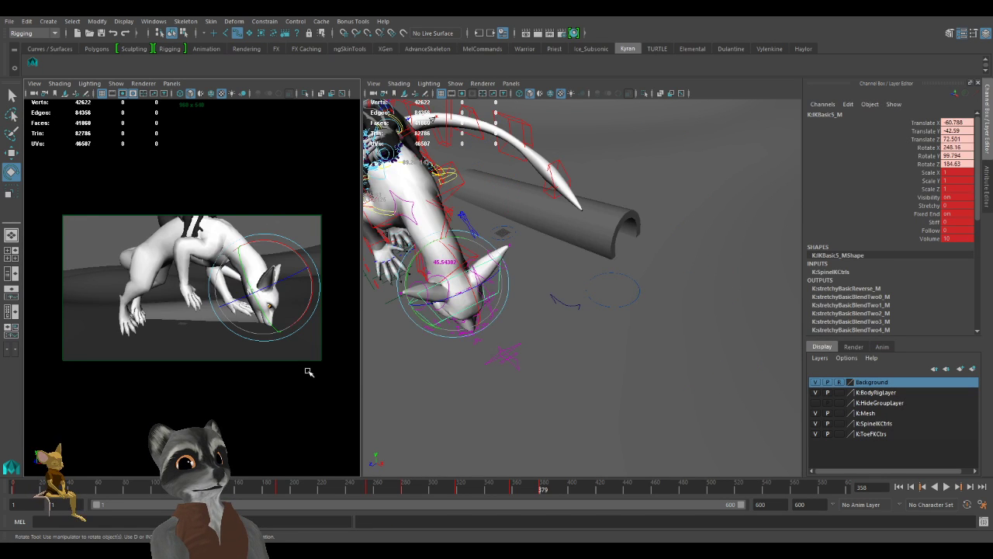
{"action": "left_click_drag", "start_coordinate": [559, 372], "coordinate": [601, 371], "text": "alt"}
{"action": "key", "text": "q"}
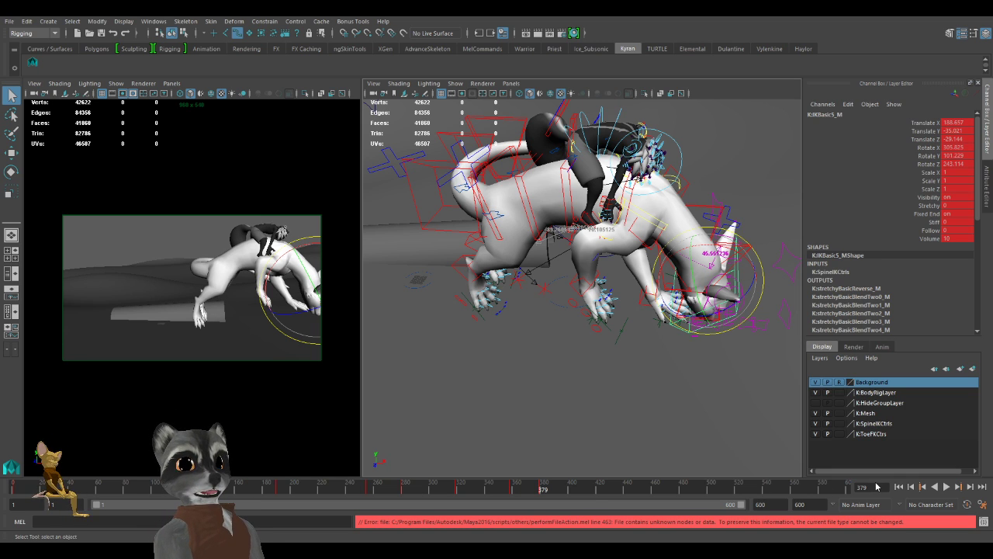
{"action": "key", "text": "e"}
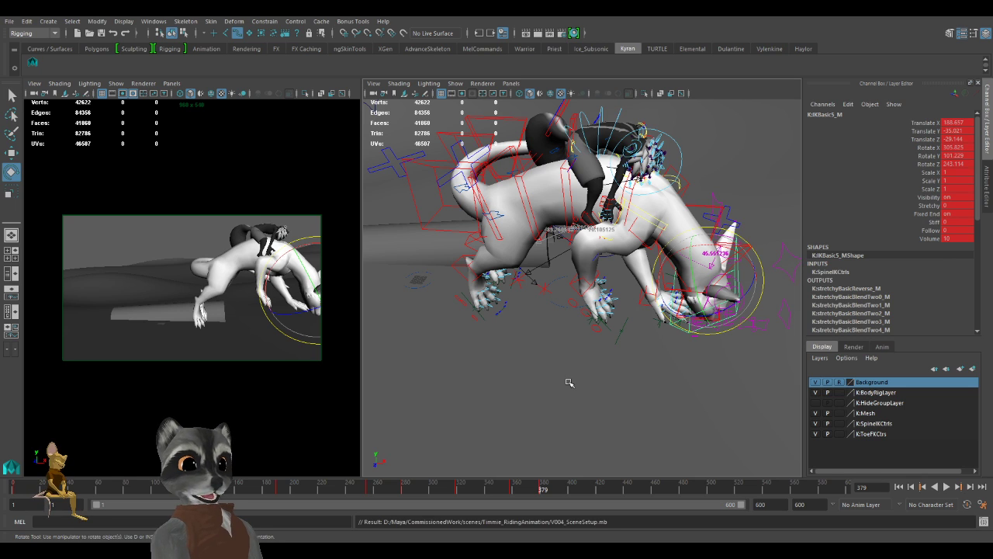
{"action": "key", "text": "ctrl+s"}
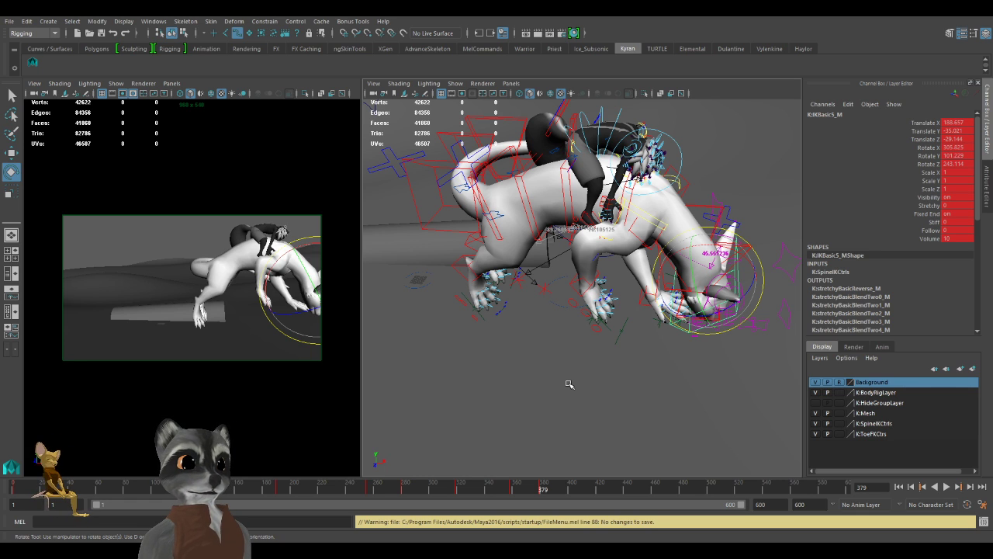
Swing Kyran's head control around beside the body, rotate it to about X -153.3, Y -2.7, Z 135.2, and key it at frame 379.
{"action": "left_click_drag", "start_coordinate": [573, 383], "coordinate": [579, 419], "text": "alt"}
{"action": "right_click_drag", "start_coordinate": [596, 418], "coordinate": [543, 398], "text": "alt"}
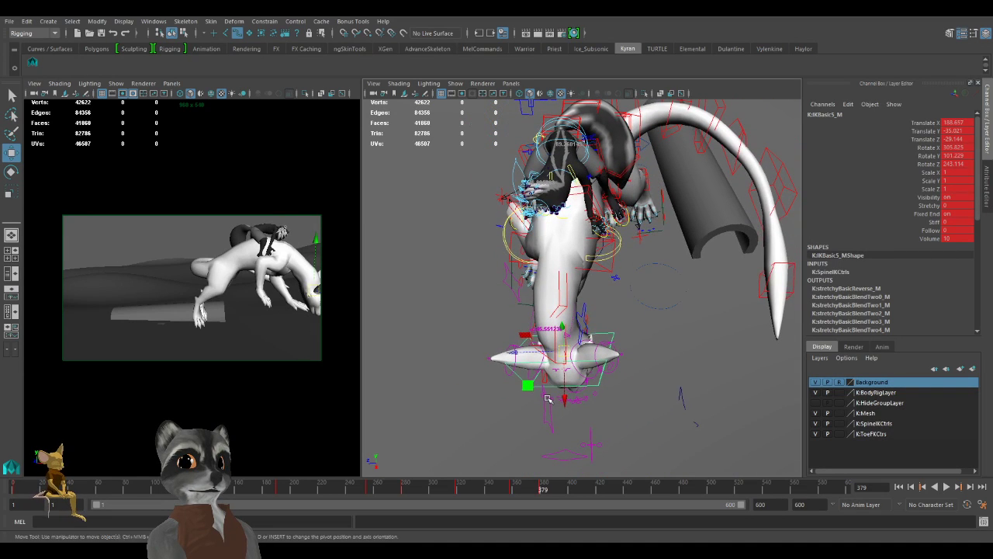
{"action": "left_click_drag", "start_coordinate": [530, 388], "coordinate": [641, 375]}
{"action": "key", "text": "e"}
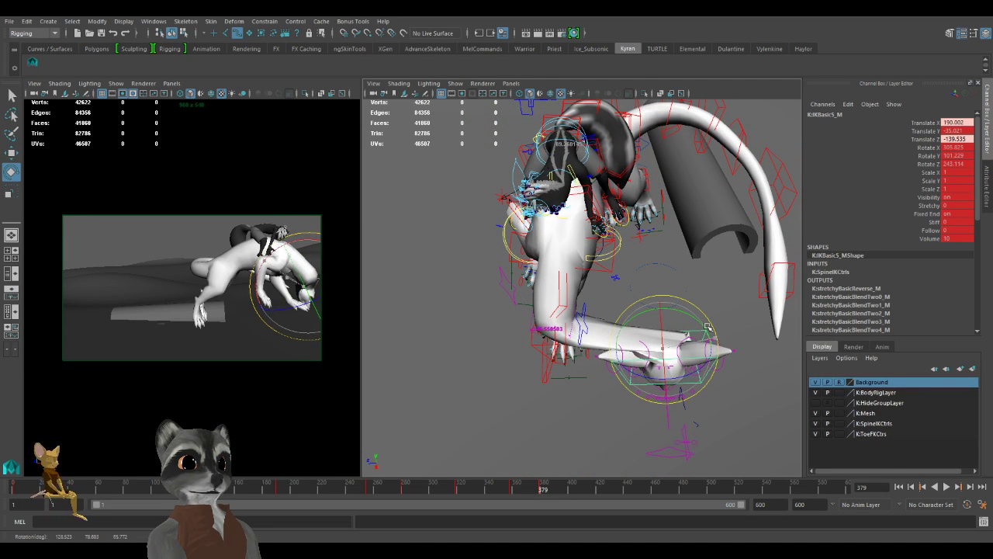
{"action": "left_click_drag", "start_coordinate": [707, 328], "coordinate": [633, 341]}
{"action": "key", "text": "w"}
{"action": "left_click_drag", "start_coordinate": [627, 392], "coordinate": [526, 273]}
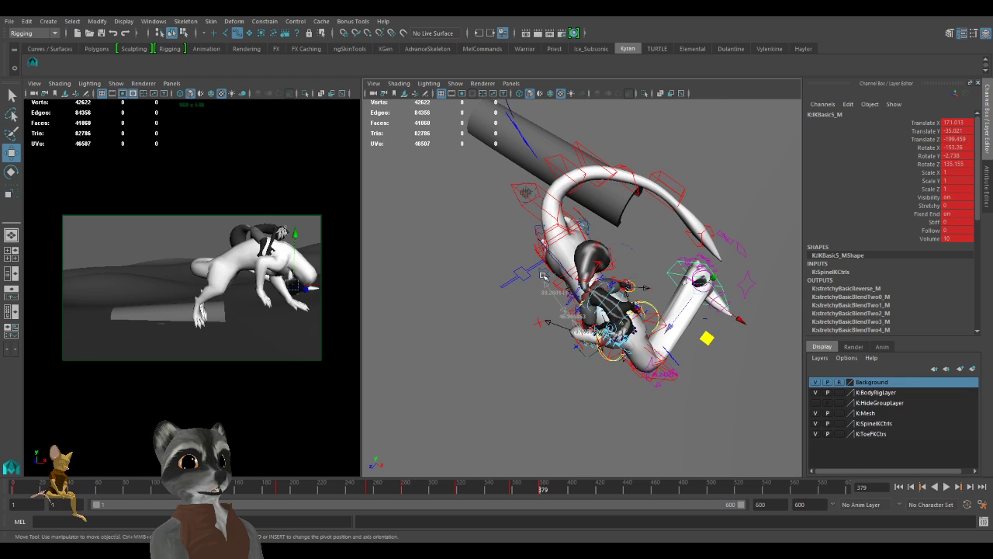
Select Kyran's root, leg and tail controls together and move them so the body sits lower at frame 379.
{"action": "left_click", "coordinate": [32, 63]}
{"action": "left_click_drag", "start_coordinate": [578, 381], "coordinate": [590, 287], "text": "alt"}
{"action": "left_click_drag", "start_coordinate": [522, 339], "coordinate": [607, 364], "text": "alt"}
{"action": "right_click_drag", "start_coordinate": [607, 364], "coordinate": [636, 369], "text": "alt"}
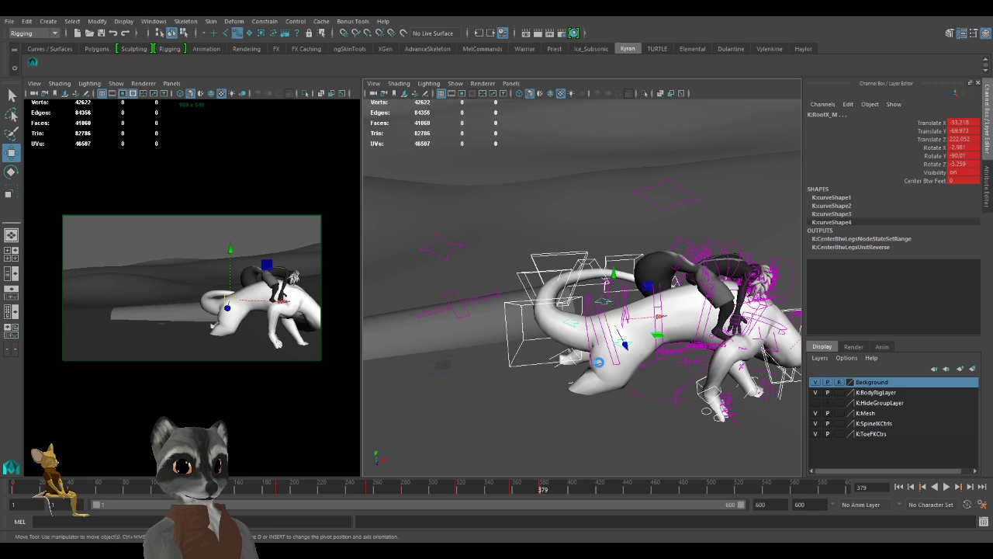
{"action": "key", "text": "w"}
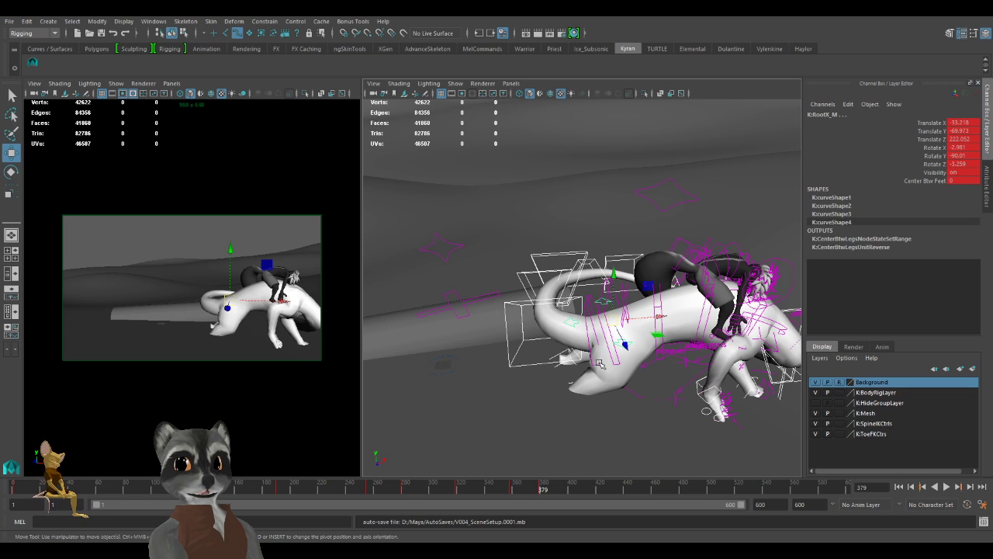
Examine how Kyran's spine and neck bend from behind and from the front, selecting the hip and chest spine controls.
{"action": "left_click_drag", "start_coordinate": [679, 316], "coordinate": [623, 338], "text": "alt"}
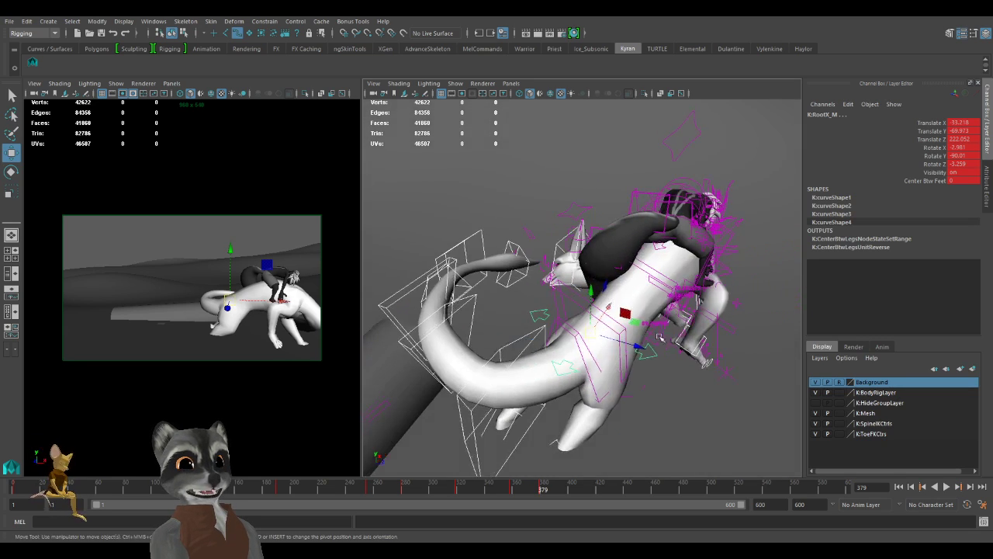
{"action": "left_click", "coordinate": [625, 337]}
{"action": "right_click_drag", "start_coordinate": [629, 338], "coordinate": [650, 347], "text": "alt"}
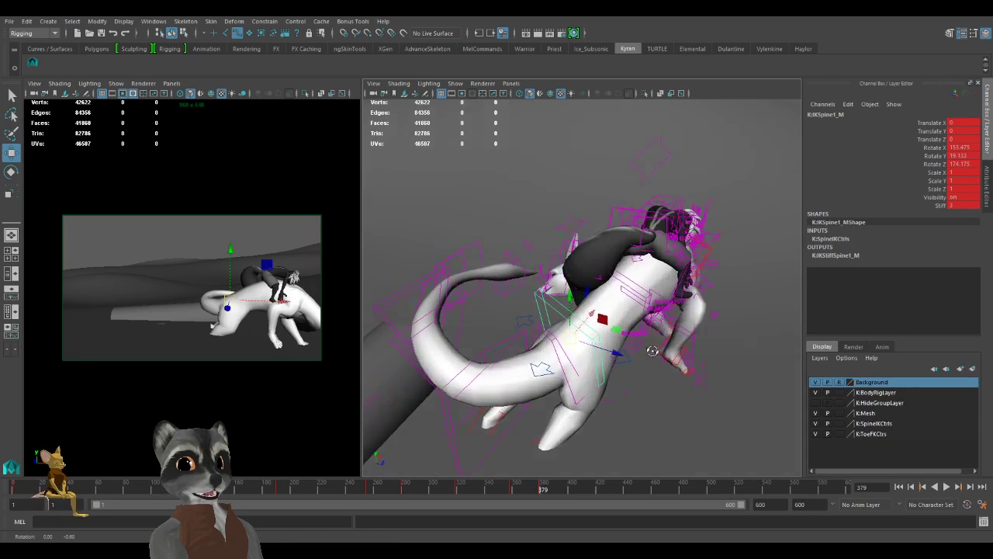
{"action": "left_click_drag", "start_coordinate": [652, 348], "coordinate": [580, 366], "text": "alt"}
{"action": "left_click", "coordinate": [565, 362]}
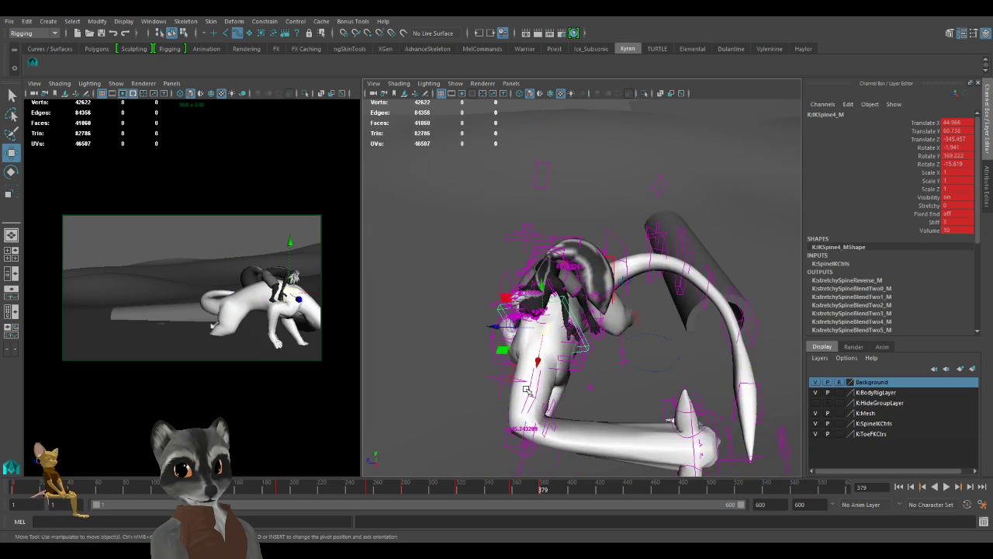
{"action": "right_click_drag", "start_coordinate": [528, 392], "coordinate": [641, 355], "text": "alt"}
{"action": "left_click_drag", "start_coordinate": [640, 355], "coordinate": [568, 354], "text": "alt"}
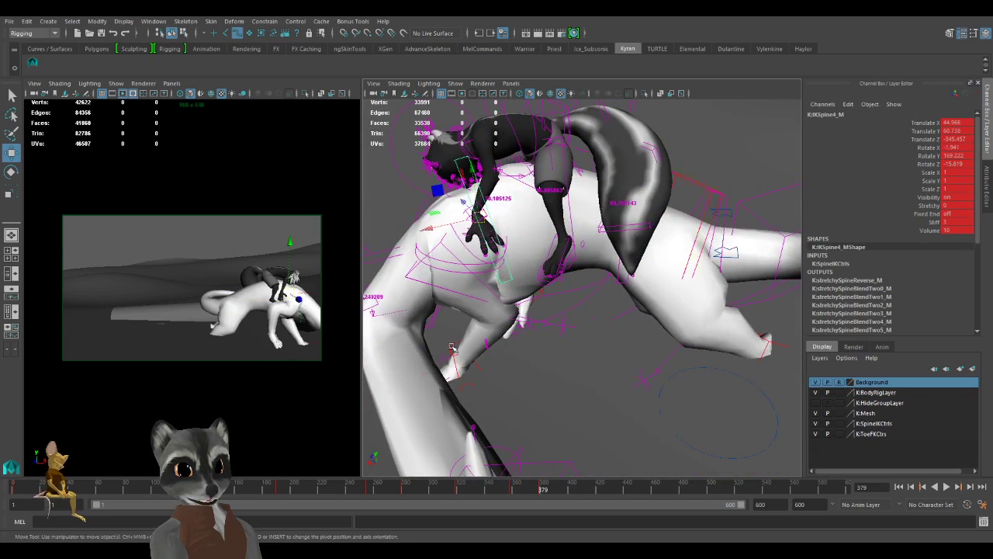
Move Kyran's left front leg control K:IKLegA_L back under the chest to about X 98.8, Z -3.2.
{"action": "left_click", "coordinate": [452, 345]}
{"action": "right_click_drag", "start_coordinate": [563, 365], "coordinate": [499, 369], "text": "alt"}
{"action": "left_click_drag", "start_coordinate": [499, 369], "coordinate": [507, 373], "text": "alt"}
{"action": "left_click_drag", "start_coordinate": [458, 340], "coordinate": [515, 363]}
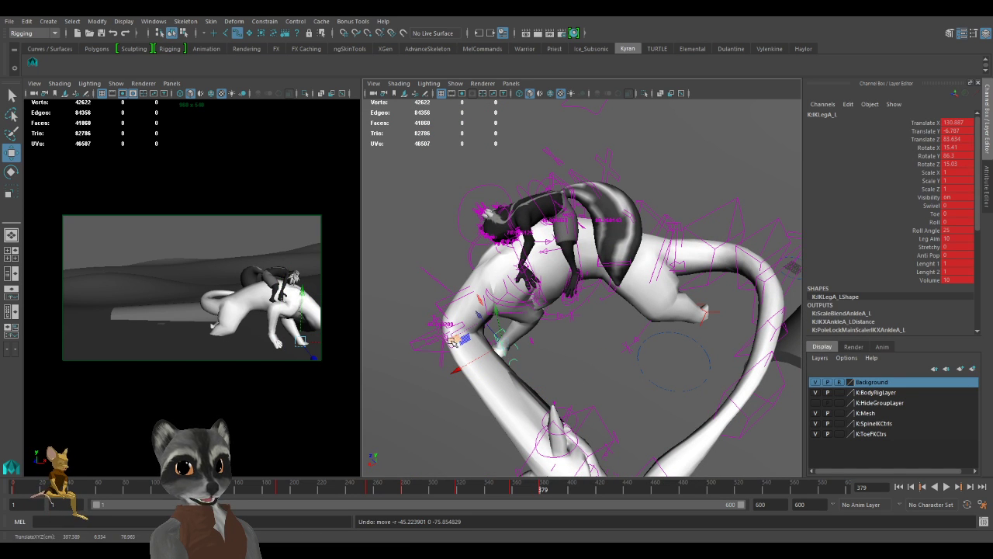
{"action": "left_click_drag", "start_coordinate": [453, 343], "coordinate": [504, 446], "text": "alt"}
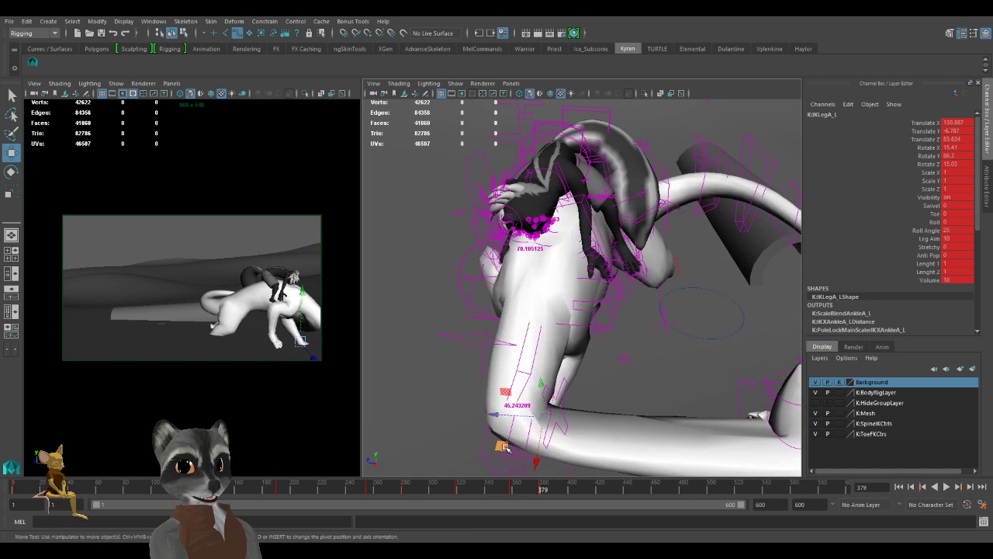
{"action": "left_click_drag", "start_coordinate": [588, 437], "coordinate": [614, 420]}
{"action": "left_click_drag", "start_coordinate": [650, 416], "coordinate": [543, 371], "text": "alt"}
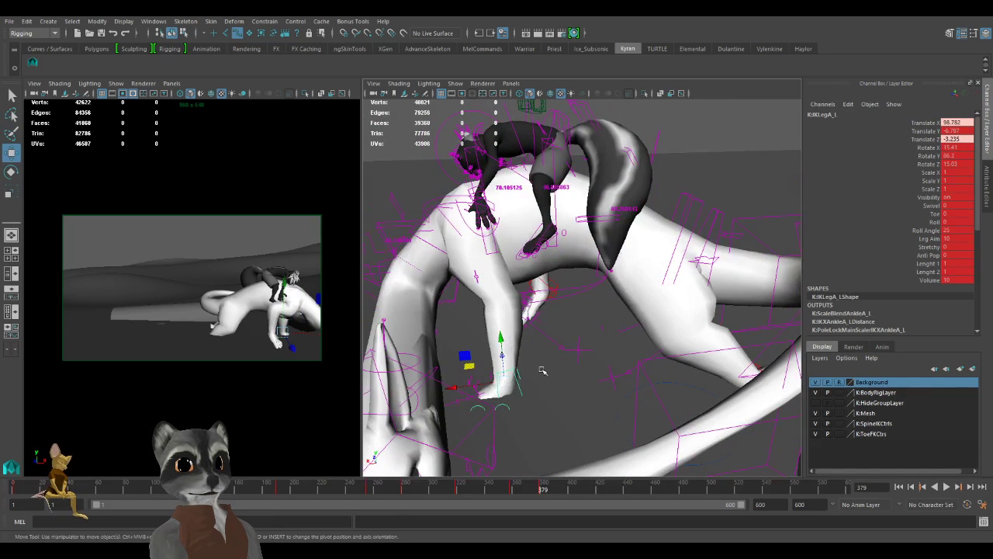
Set the left front leg control's Translate Y to 0 and its Rotate X and Rotate Z to 0.
{"action": "left_click", "coordinate": [955, 131]}
{"action": "type", "text": "0"}
{"action": "key", "text": "Return"}
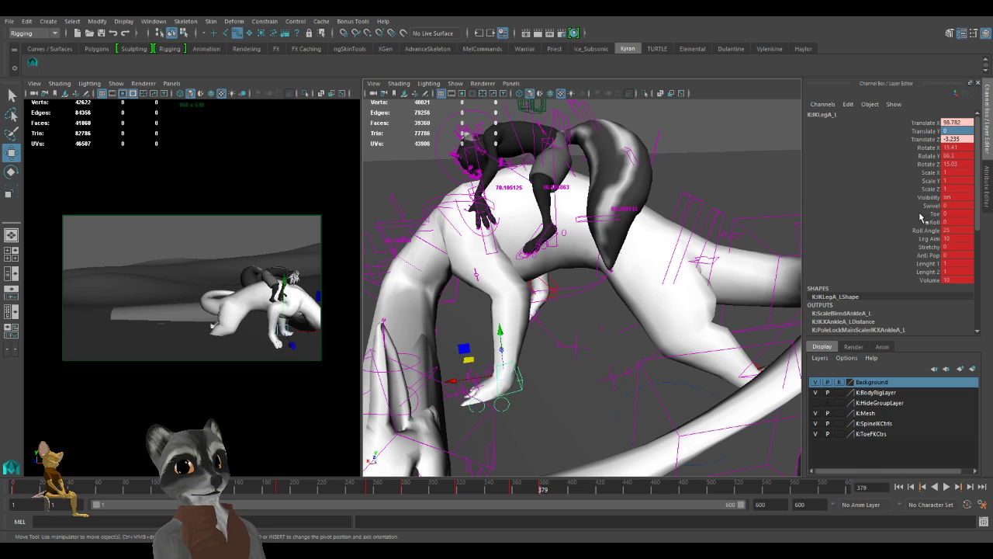
{"action": "left_click", "coordinate": [954, 163]}
{"action": "left_click", "coordinate": [957, 148], "text": "ctrl"}
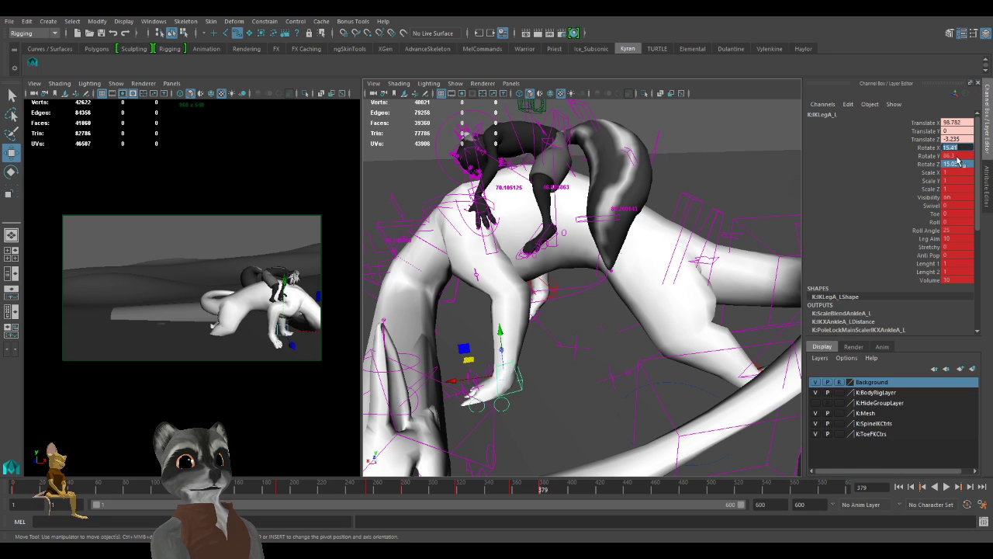
{"action": "type", "text": "0"}
{"action": "key", "text": "Return"}
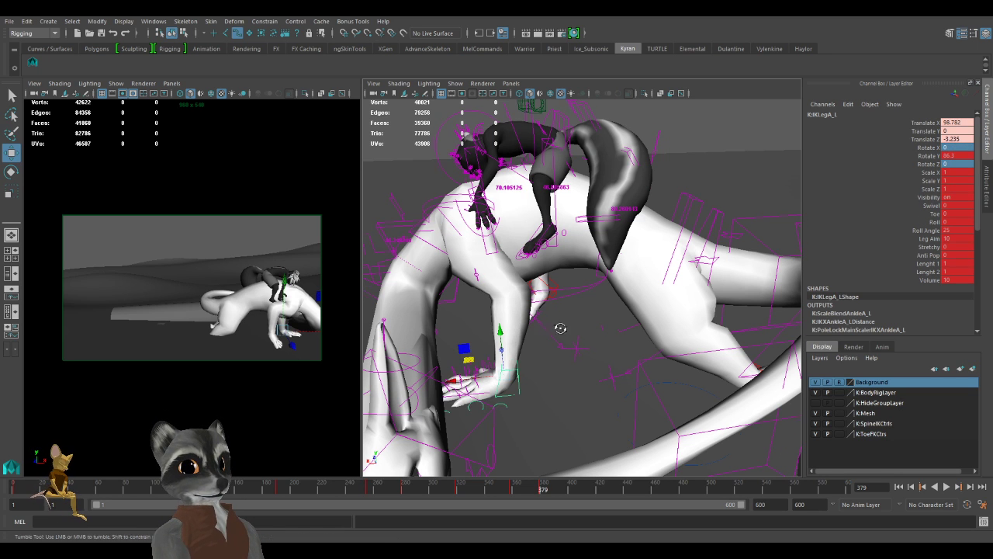
Turn the left front paw to about 139.5 in Rotate Y and key the leg control.
{"action": "left_click_drag", "start_coordinate": [561, 328], "coordinate": [672, 337], "text": "alt"}
{"action": "key", "text": "e"}
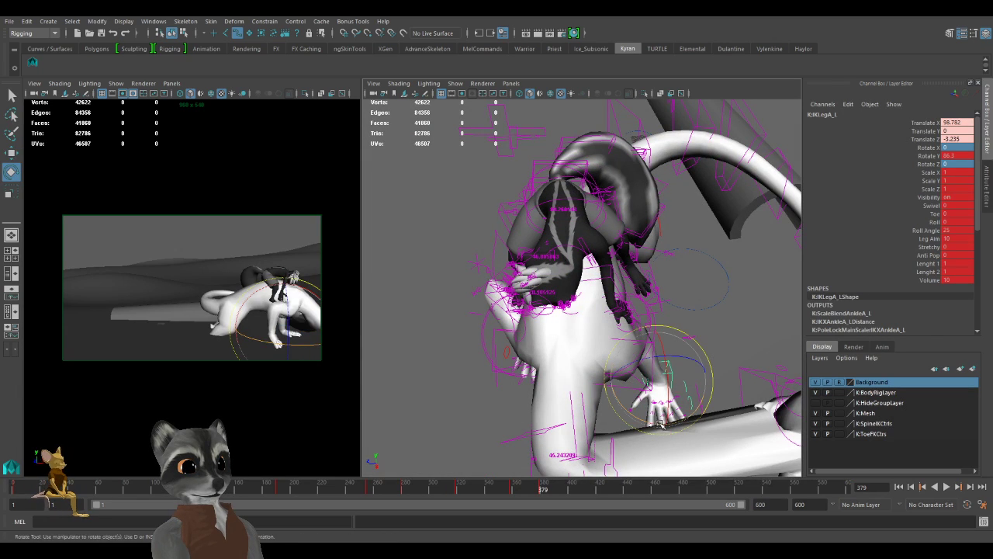
{"action": "left_click_drag", "start_coordinate": [667, 425], "coordinate": [707, 405]}
{"action": "key", "text": "w"}
{"action": "key", "text": "s"}
{"action": "right_click_drag", "start_coordinate": [543, 349], "coordinate": [478, 344], "text": "alt"}
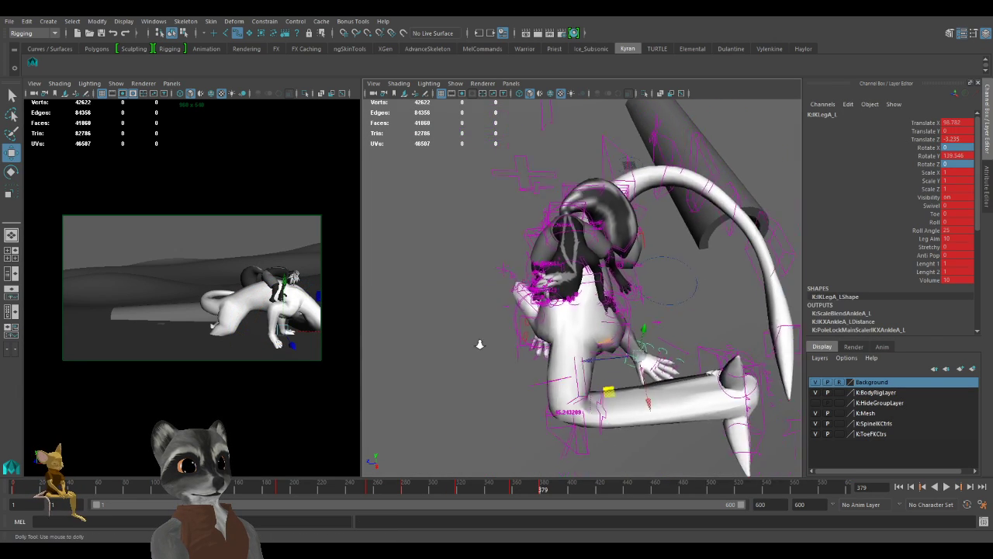
Rotate Kyran's chest spine control K:IKSpine4_M together with a second body control to turn the torso, and key the change.
{"action": "left_click_drag", "start_coordinate": [479, 344], "coordinate": [519, 320], "text": "alt"}
{"action": "left_click", "coordinate": [503, 291]}
{"action": "left_click", "coordinate": [641, 259], "text": "shift"}
{"action": "key", "text": "e"}
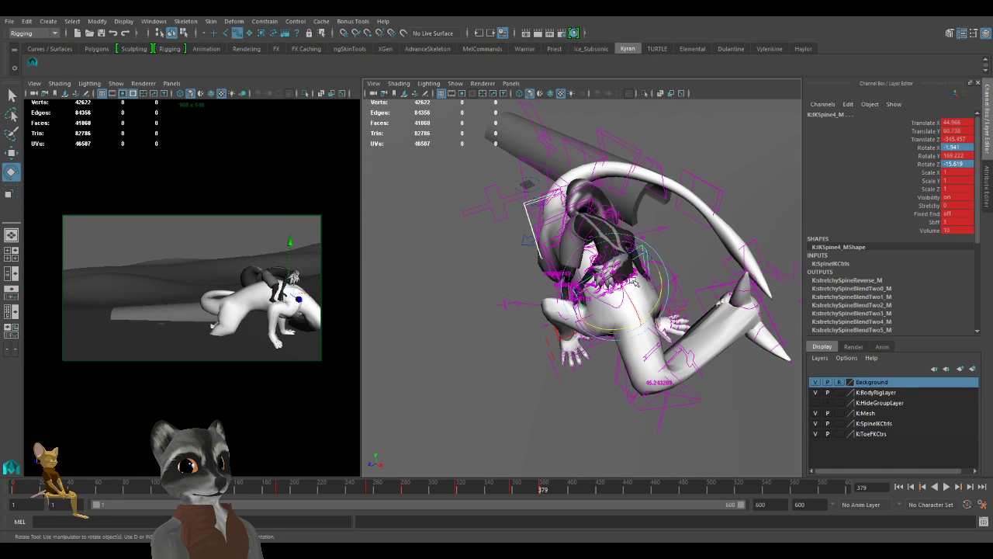
{"action": "left_click_drag", "start_coordinate": [610, 329], "coordinate": [668, 324]}
{"action": "key", "text": "w"}
{"action": "left_click_drag", "start_coordinate": [621, 350], "coordinate": [651, 355], "text": "alt"}
{"action": "left_click", "coordinate": [737, 381]}
{"action": "left_click_drag", "start_coordinate": [546, 357], "coordinate": [717, 347], "text": "alt"}
{"action": "left_click", "coordinate": [549, 373]}
{"action": "key", "text": "s"}
Move the neck control K:IKBasic2_M to about X 211.4, Y -61.4, Z -23.4 and select the next neck controls toward the head.
{"action": "left_click_drag", "start_coordinate": [550, 332], "coordinate": [679, 392], "text": "alt"}
{"action": "left_click", "coordinate": [603, 377]}
{"action": "left_click", "coordinate": [617, 380]}
{"action": "left_click_drag", "start_coordinate": [656, 431], "coordinate": [659, 415]}
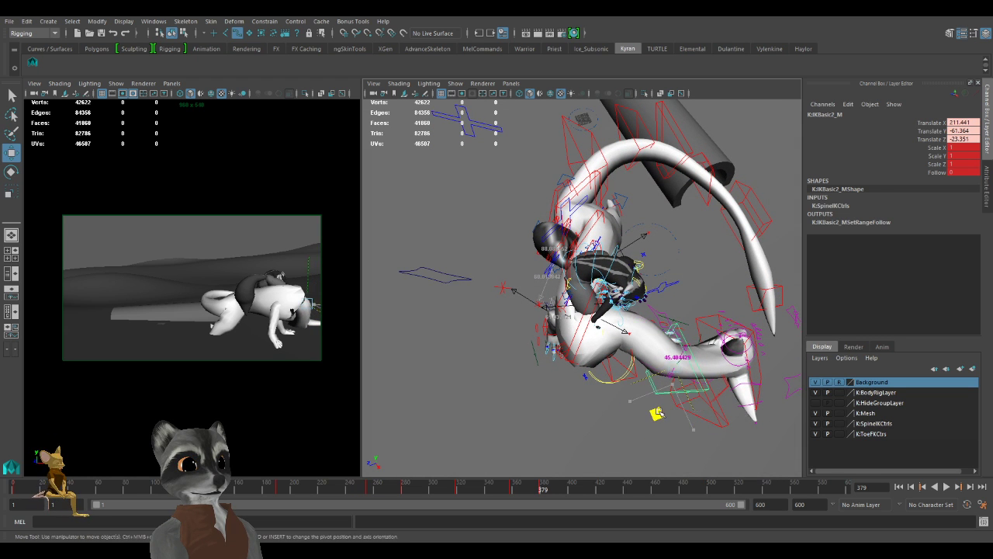
{"action": "left_click", "coordinate": [717, 417]}
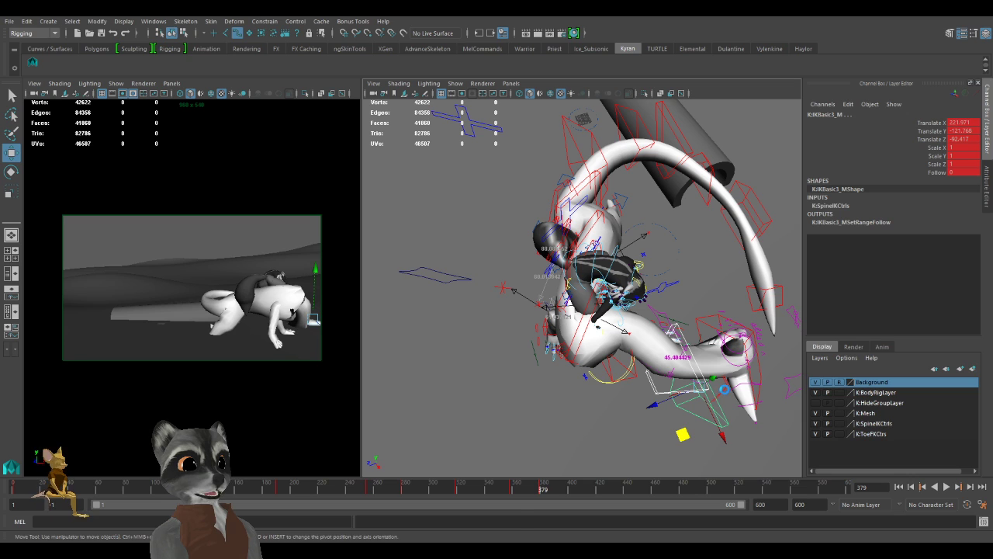
{"action": "key", "text": "q"}
{"action": "left_click", "coordinate": [723, 394]}
{"action": "key", "text": "w"}
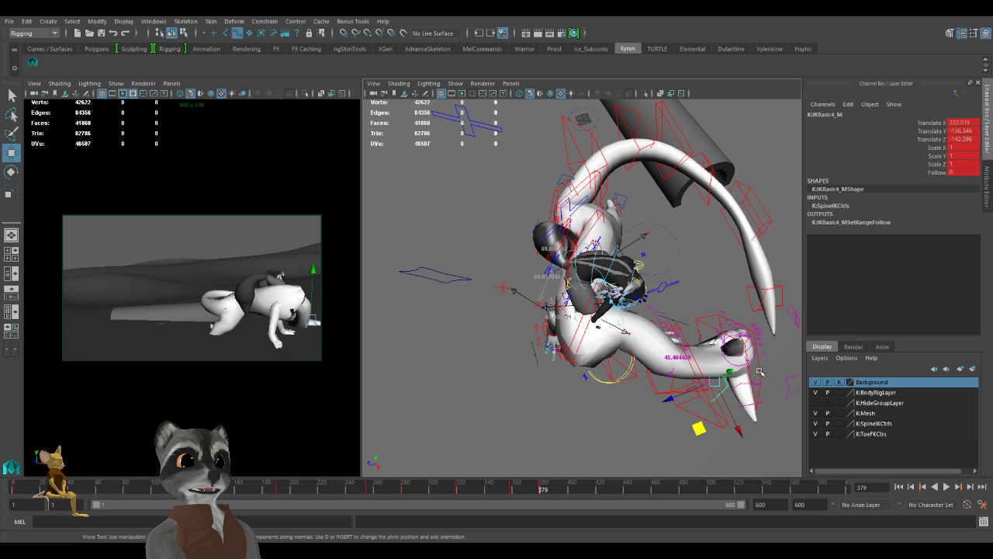
Rotate Kyran's head control to about X -182.1, Y -16.6, Z 175.8 and shift it to about X 201.1, Y -131.6, Z -201.6.
{"action": "left_click", "coordinate": [730, 414]}
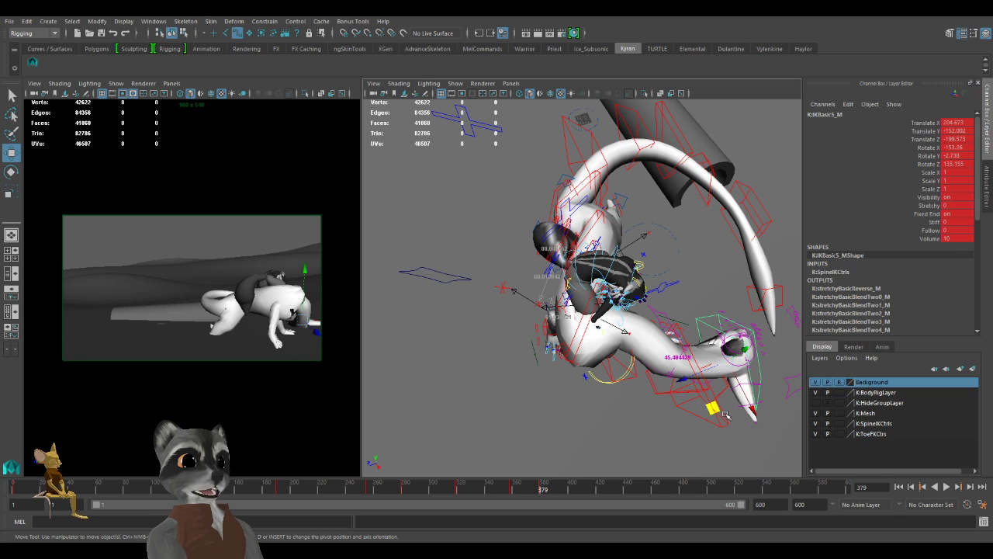
{"action": "left_click_drag", "start_coordinate": [721, 412], "coordinate": [588, 365], "text": "alt"}
{"action": "key", "text": "e"}
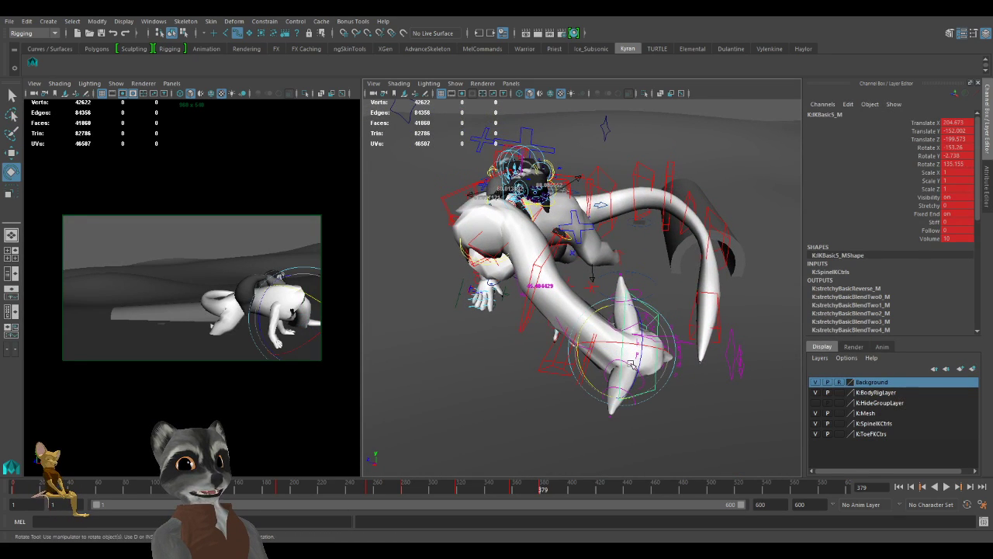
{"action": "left_click_drag", "start_coordinate": [649, 363], "coordinate": [525, 340]}
{"action": "key", "text": "w"}
{"action": "right_click_drag", "start_coordinate": [525, 339], "coordinate": [610, 397], "text": "alt"}
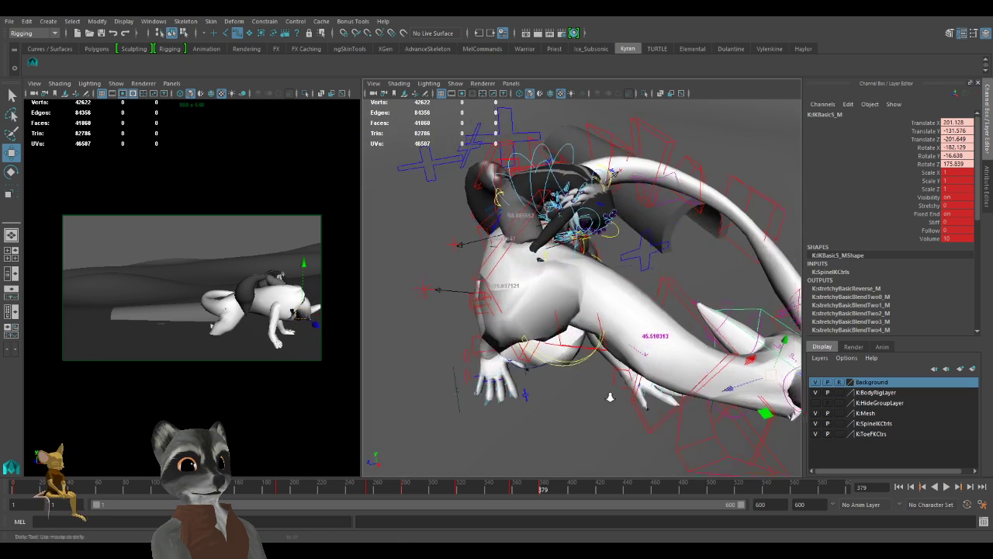
Set Rotate X, Y and Z of the neck base control K:IKBasic1_M to 0.
{"action": "mouse_move", "coordinate": [610, 396]}
{"action": "left_mouse_down", "text": "alt"}
{"action": "mouse_move", "coordinate": [641, 376]}
{"action": "mouse_move", "coordinate": [562, 360]}
{"action": "mouse_move", "coordinate": [587, 393]}
{"action": "mouse_move", "coordinate": [579, 392]}
{"action": "mouse_move", "coordinate": [597, 397]}
{"action": "mouse_move", "coordinate": [601, 379]}
{"action": "left_mouse_up", "text": "alt"}
{"action": "left_click", "coordinate": [638, 362]}
{"action": "key", "text": "ctrl+z"}
{"action": "right_click_drag", "start_coordinate": [601, 380], "coordinate": [662, 396], "text": "alt"}
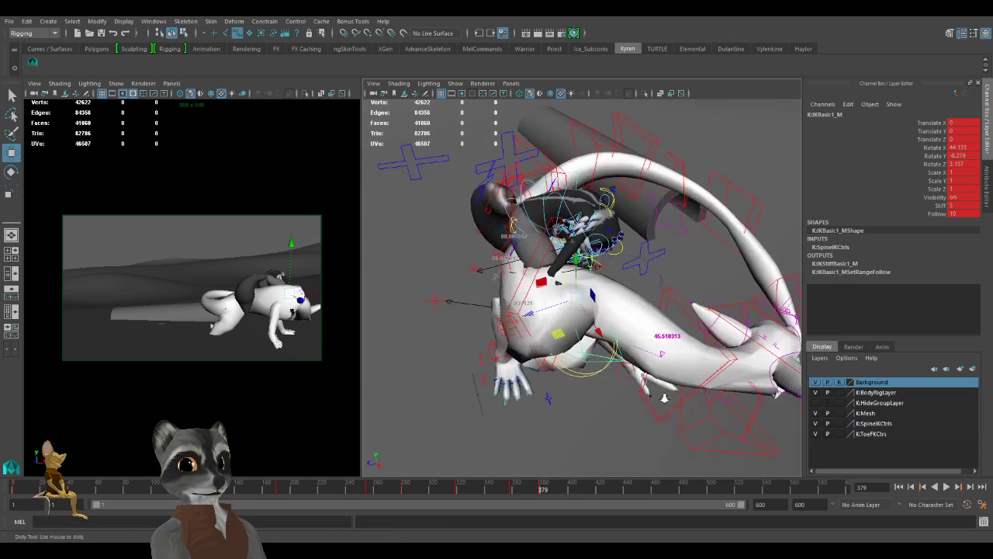
{"action": "left_click_drag", "start_coordinate": [662, 396], "coordinate": [624, 416], "text": "alt"}
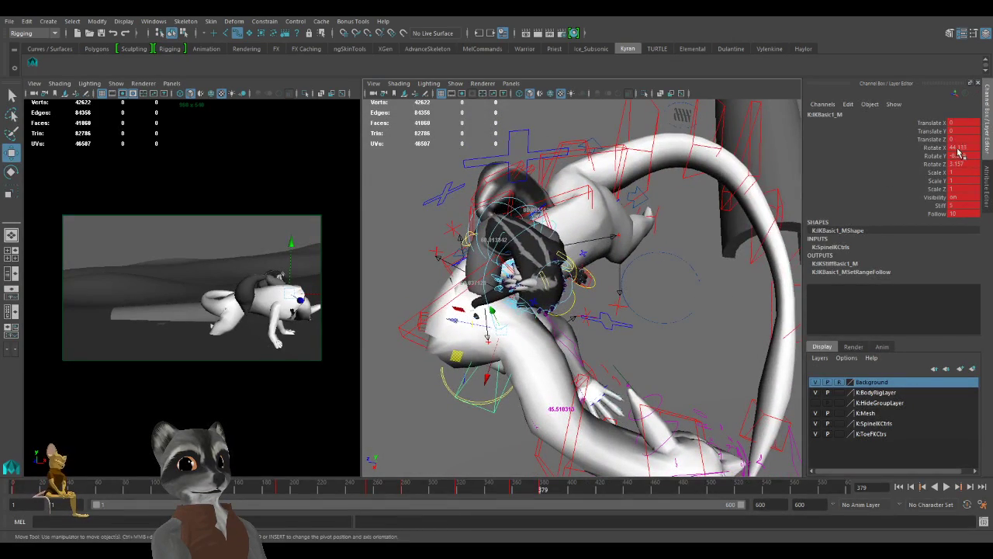
{"action": "left_click_drag", "start_coordinate": [961, 147], "coordinate": [959, 164]}
{"action": "type", "text": "0"}
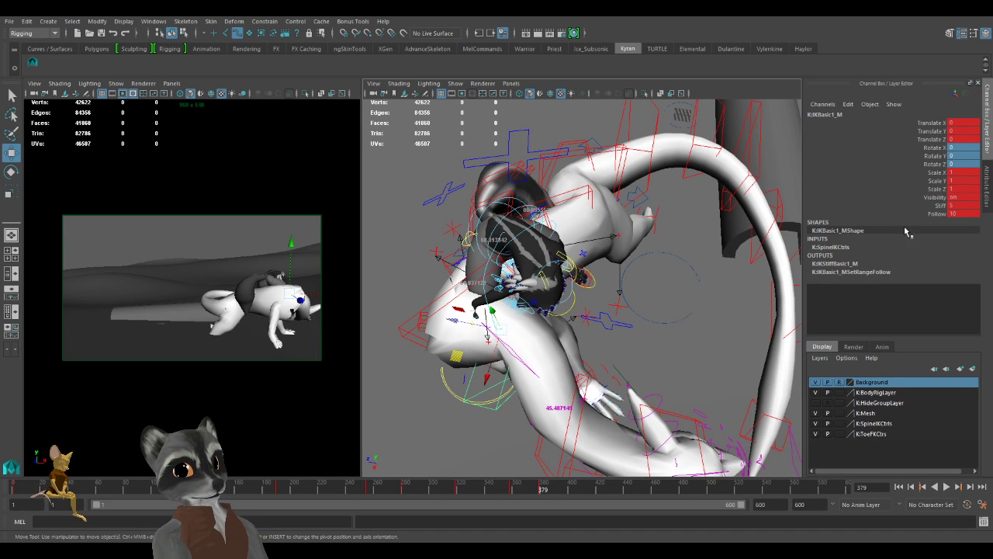
{"action": "key", "text": "Return"}
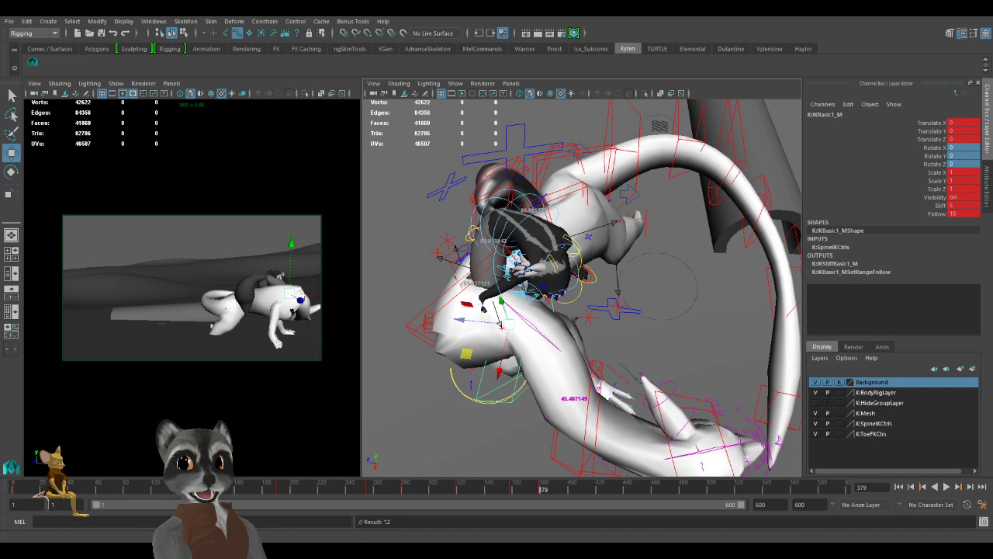
{"action": "key", "text": "w"}
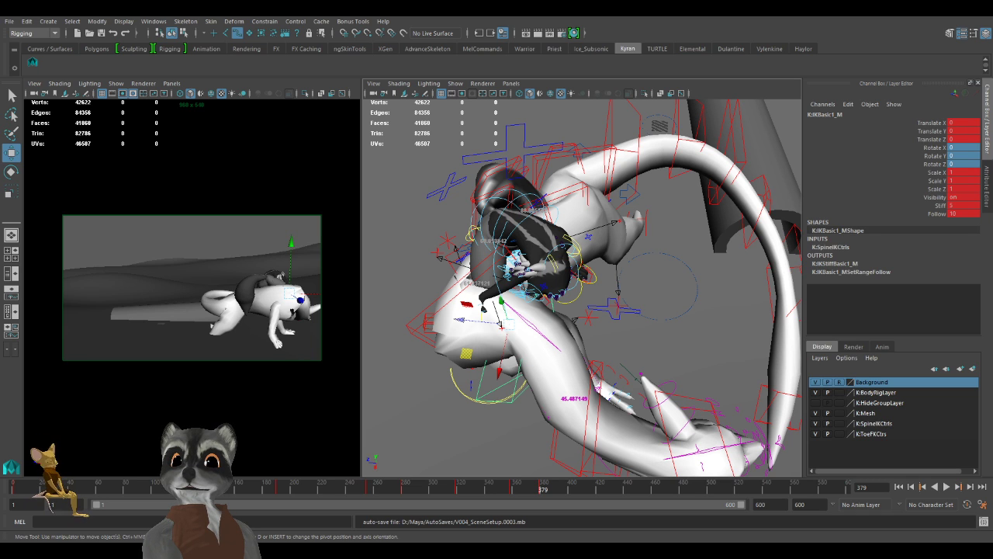
{"action": "key", "text": "w"}
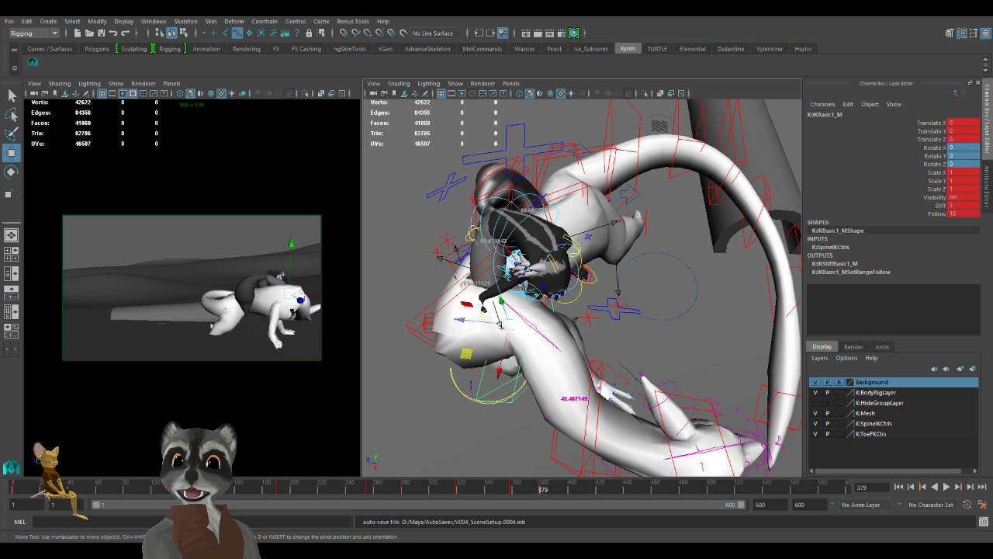
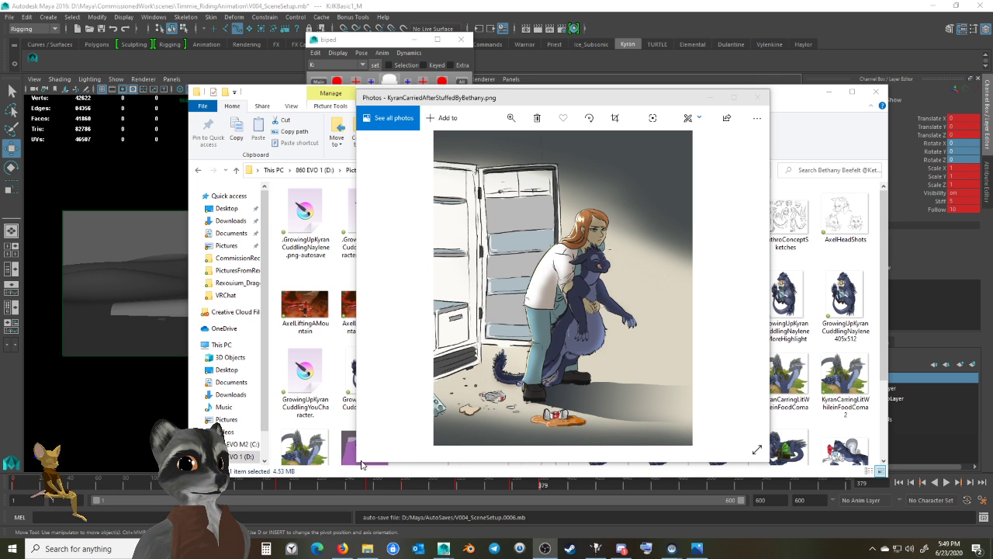
Enlarge the reference picture of Kyran being carried, zoom in to examine the character, and close the picture.
{"action": "left_click_drag", "start_coordinate": [360, 461], "coordinate": [92, 504]}
{"action": "scroll", "coordinate": [559, 324], "scroll_direction": "up", "scroll_amount": 3}
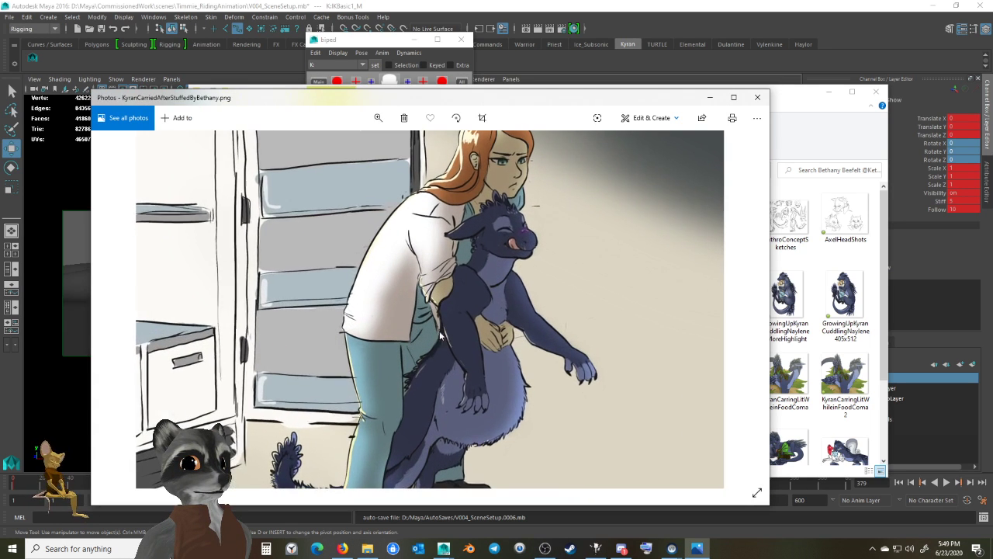
{"action": "scroll", "coordinate": [592, 274], "scroll_direction": "down", "scroll_amount": 3}
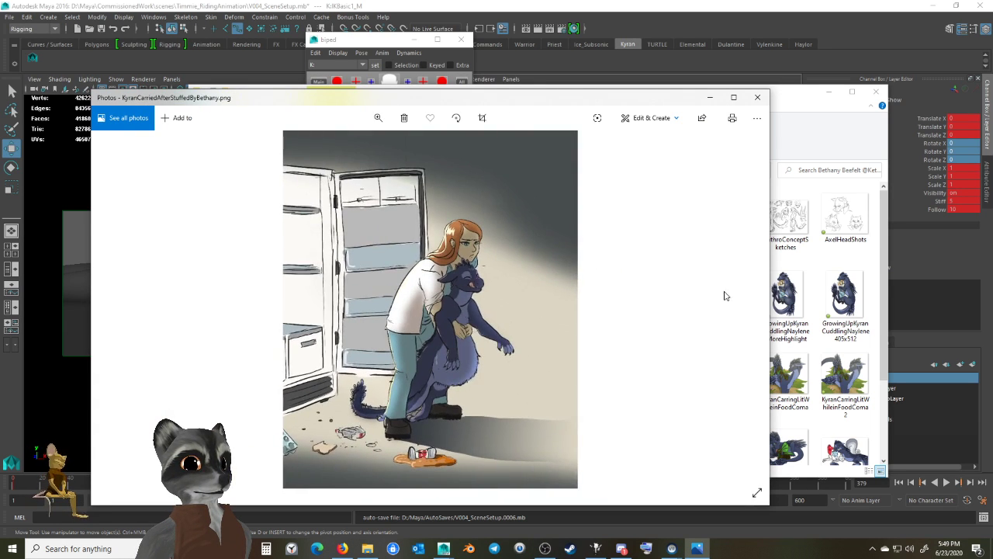
{"action": "left_click_drag", "start_coordinate": [590, 99], "coordinate": [622, 62]}
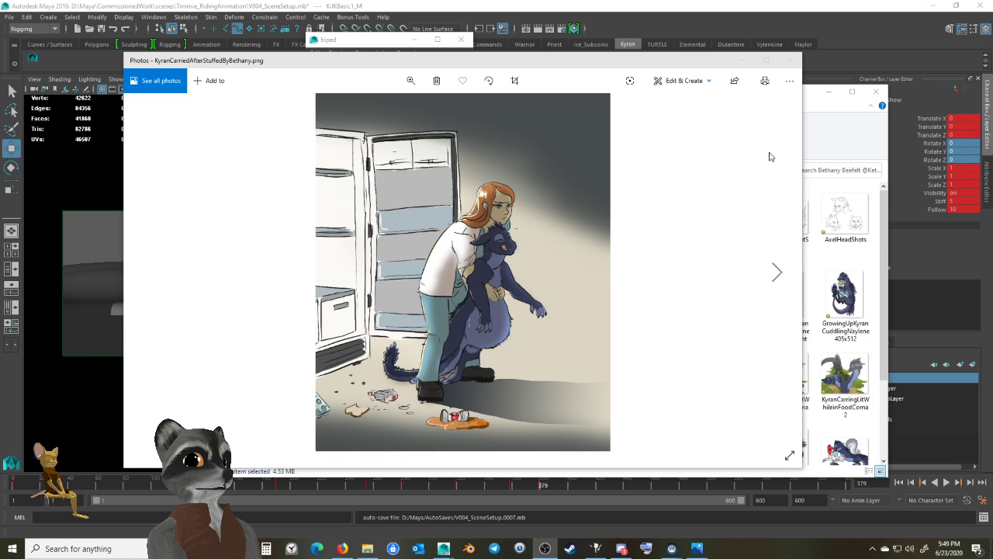
{"action": "left_click", "coordinate": [790, 62]}
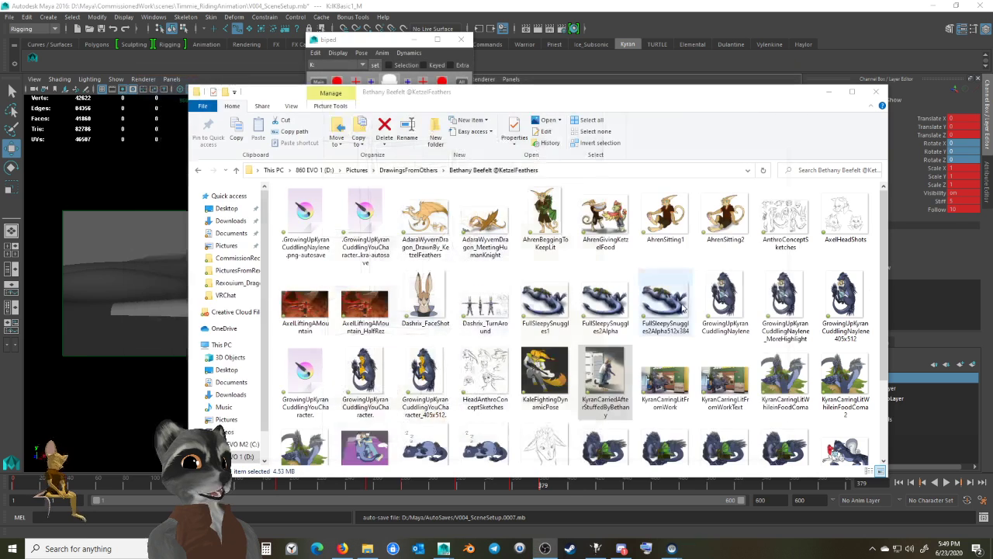
View the reference picture KyranHavingFoodComa512x512 and close it.
{"action": "scroll", "coordinate": [683, 309], "scroll_direction": "down", "scroll_amount": 3}
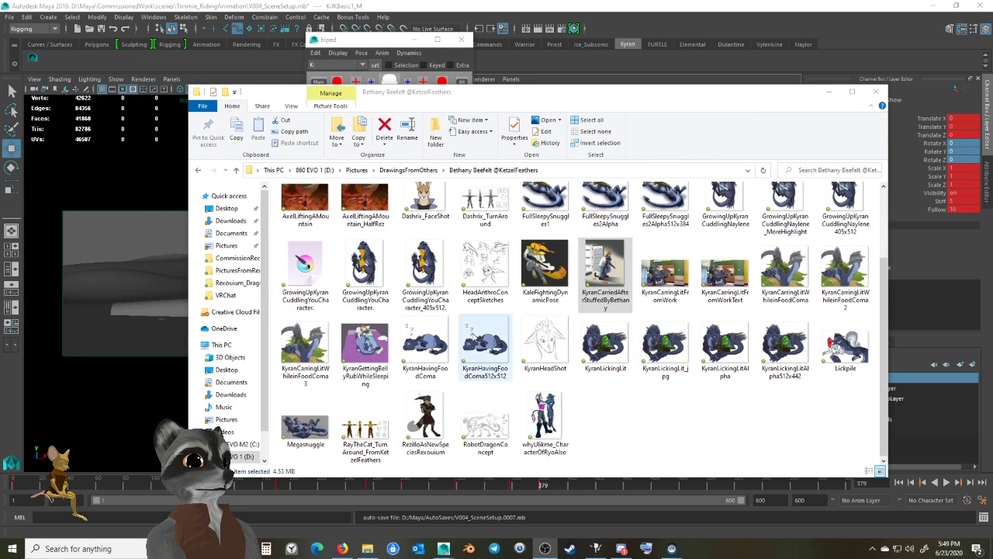
{"action": "double_click", "coordinate": [472, 332]}
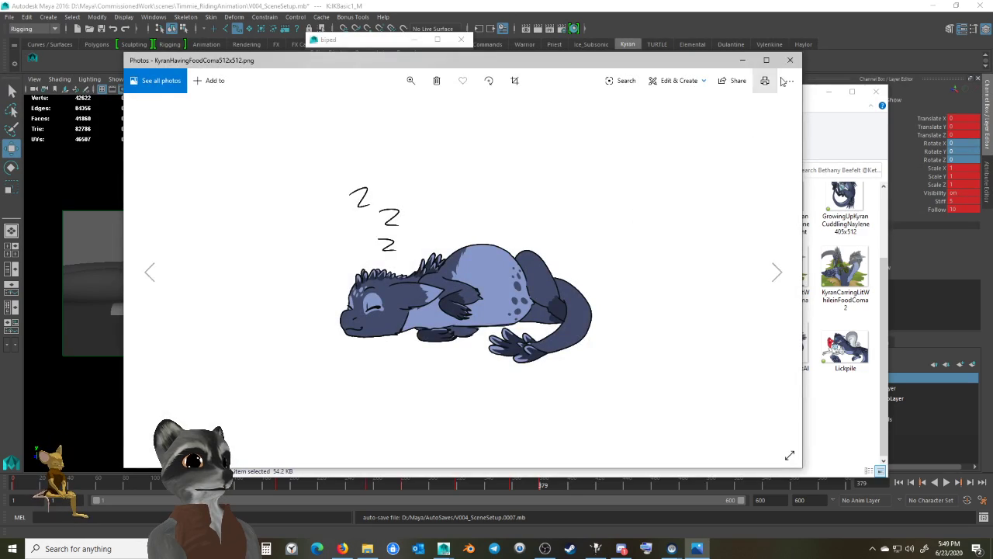
{"action": "left_click", "coordinate": [790, 59]}
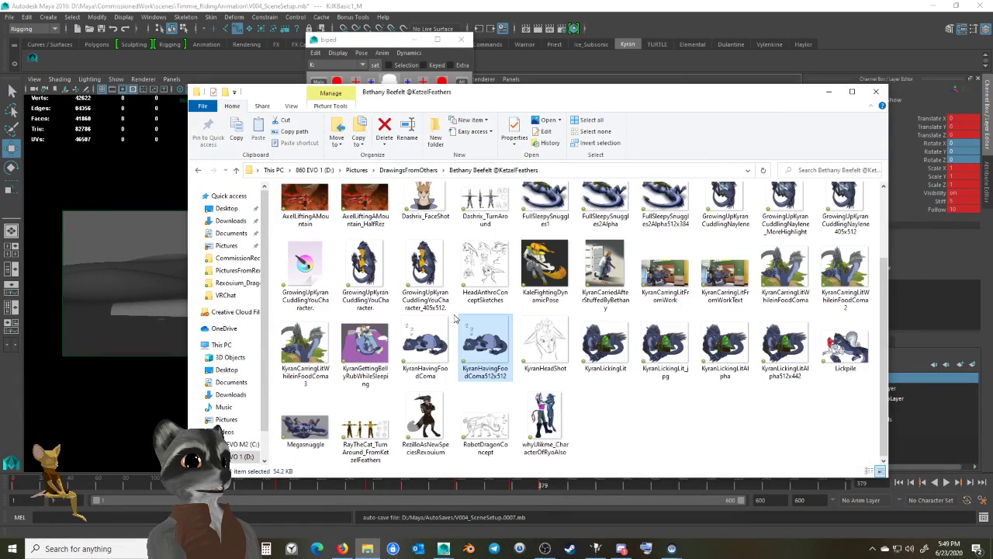
View the reference picture AxelLiftingAMountain in an enlarged window and close it.
{"action": "scroll", "coordinate": [587, 416], "scroll_direction": "up", "scroll_amount": 2}
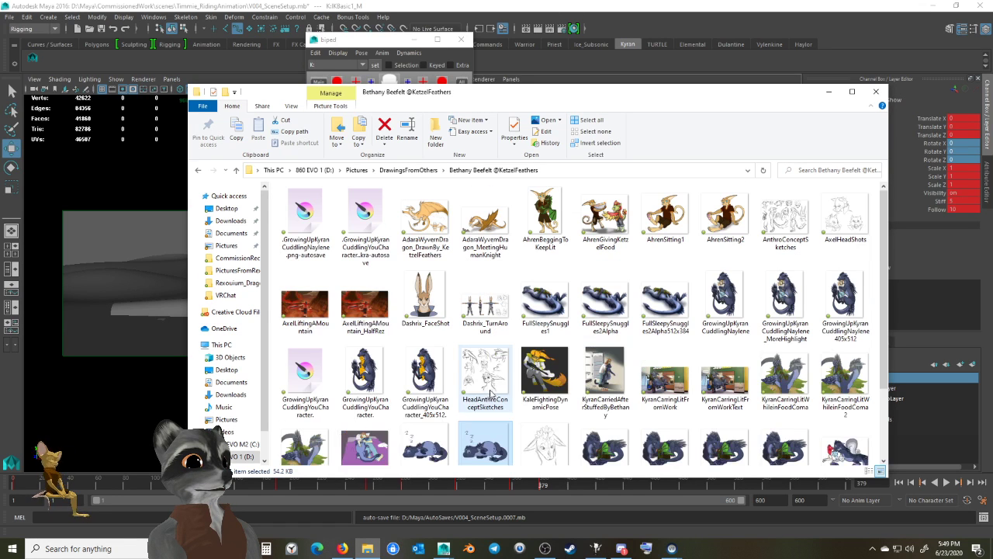
{"action": "double_click", "coordinate": [303, 305]}
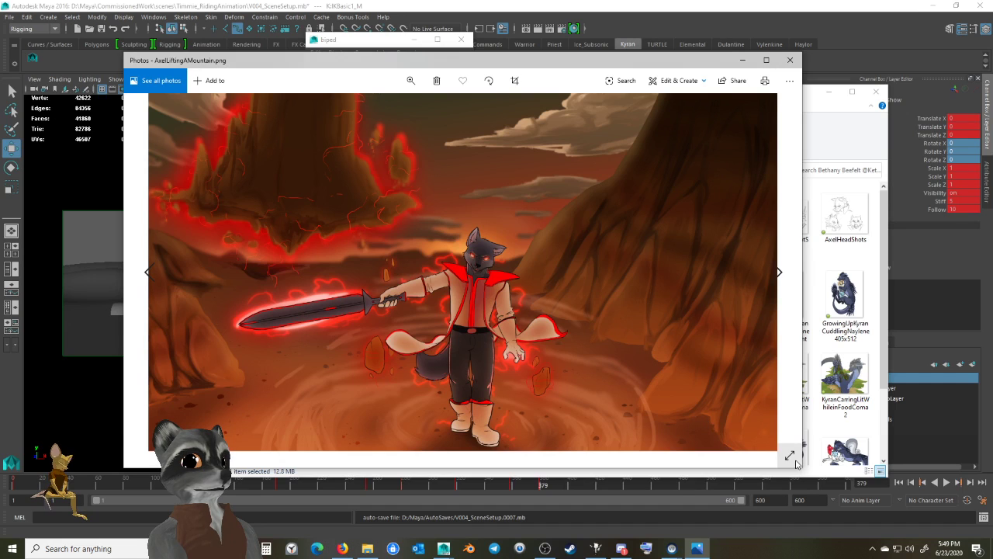
{"action": "left_click_drag", "start_coordinate": [801, 470], "coordinate": [860, 504]}
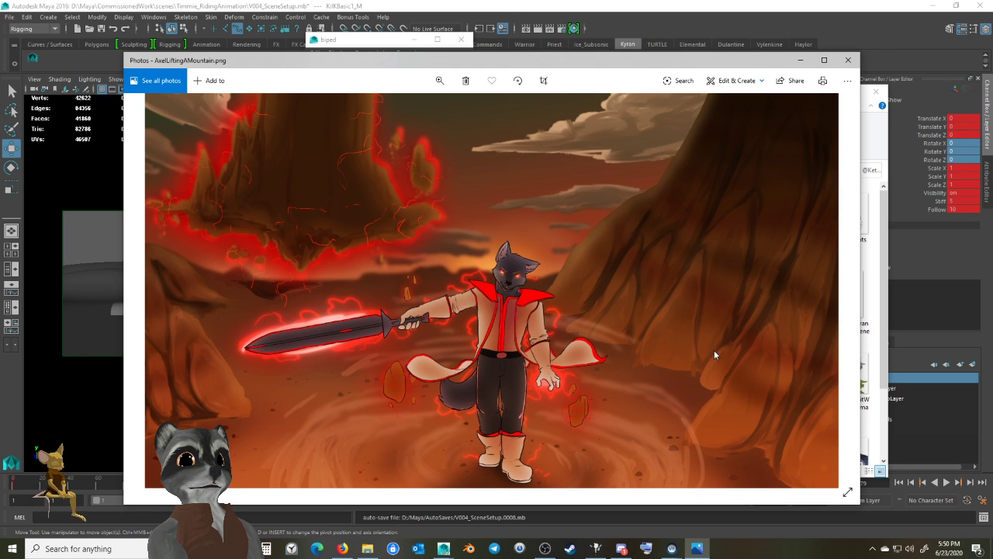
{"action": "left_click", "coordinate": [849, 60]}
{"action": "scroll", "coordinate": [626, 339], "scroll_direction": "down", "scroll_amount": 1}
{"action": "scroll", "coordinate": [627, 339], "scroll_direction": "up", "scroll_amount": 1}
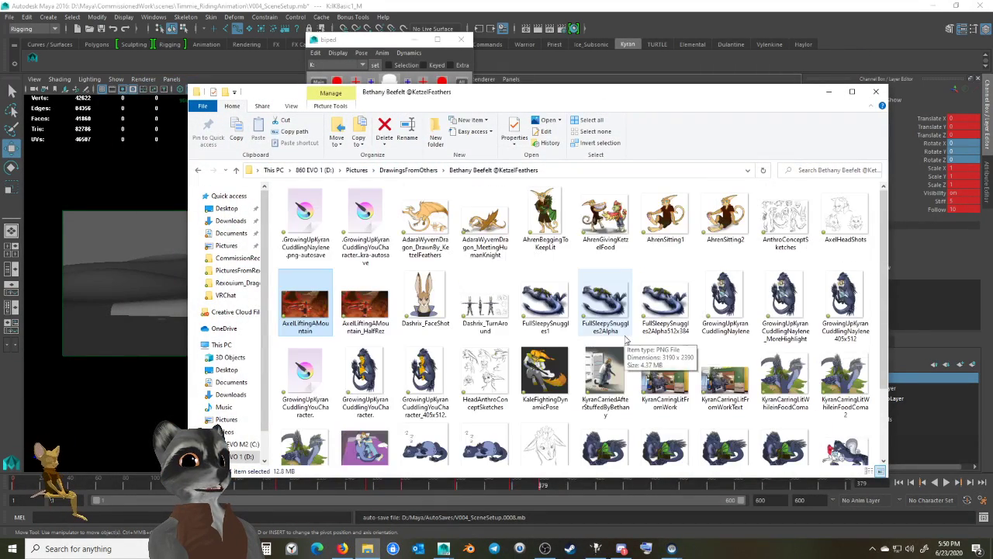
View the reference picture KyranCarringLitWhileinFoodComa3 to study the dragon's turned neck and its rider, and close it.
{"action": "scroll", "coordinate": [626, 339], "scroll_direction": "down", "scroll_amount": 2}
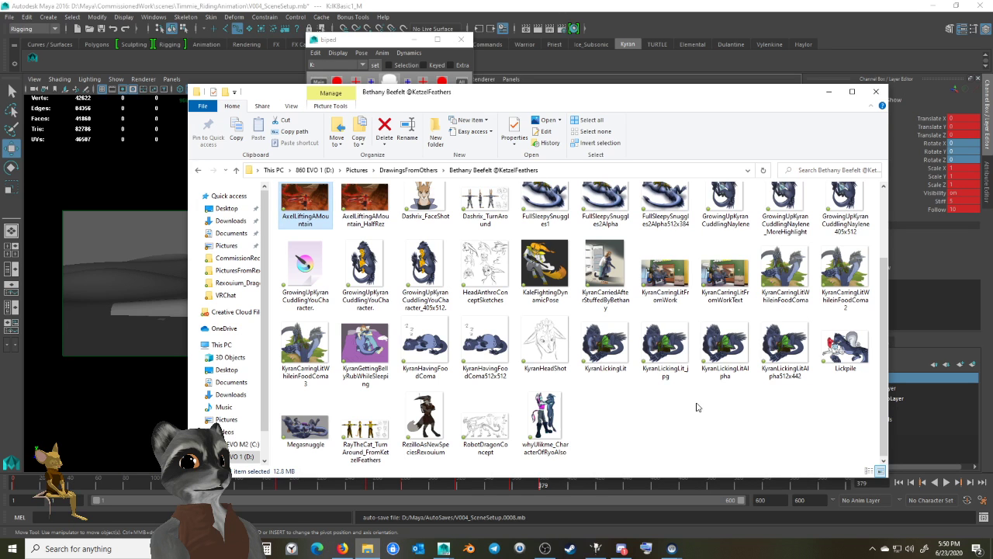
{"action": "double_click", "coordinate": [305, 343]}
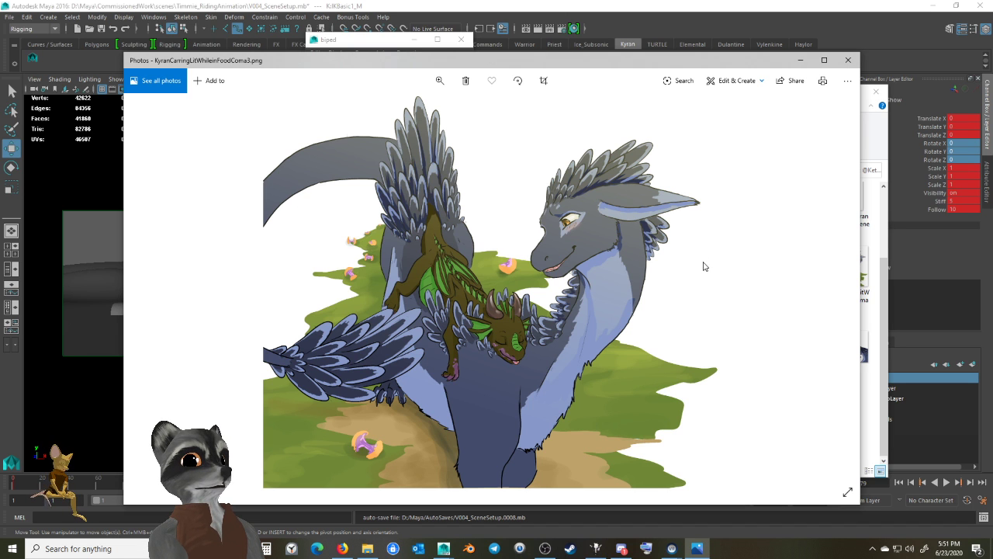
{"action": "left_click", "coordinate": [848, 60]}
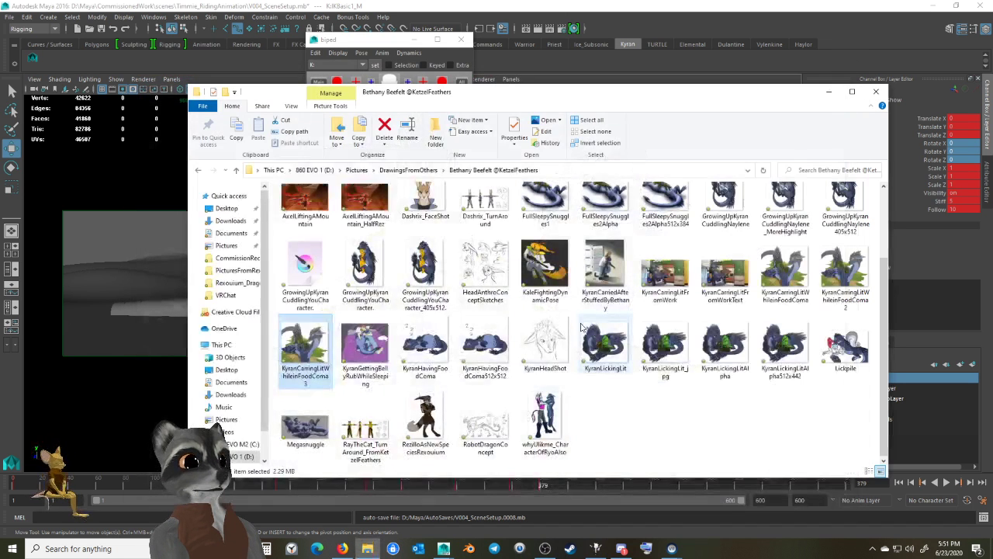
View the picture of Kyran being carried beside the refrigerator twice more, closing it each time.
{"action": "scroll", "coordinate": [610, 337], "scroll_direction": "up", "scroll_amount": 3}
{"action": "left_click", "coordinate": [608, 349]}
{"action": "double_click", "coordinate": [608, 351]}
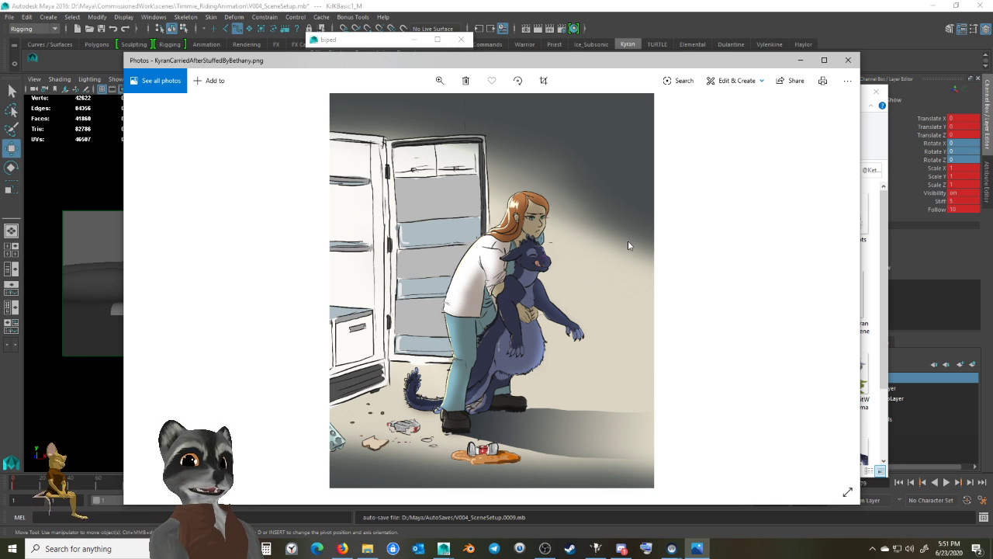
{"action": "left_click", "coordinate": [849, 60]}
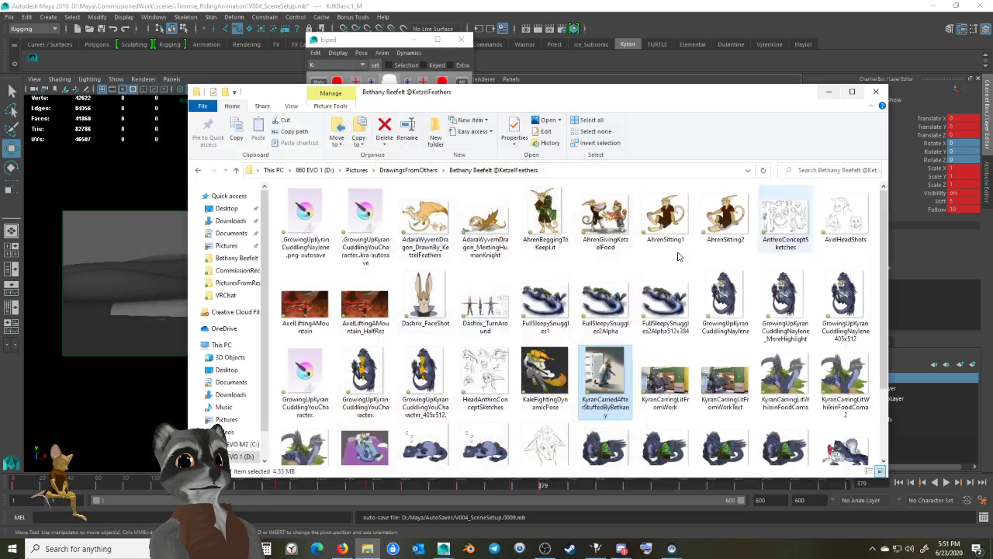
{"action": "scroll", "coordinate": [575, 287], "scroll_direction": "down", "scroll_amount": 1}
{"action": "scroll", "coordinate": [545, 291], "scroll_direction": "up", "scroll_amount": 1}
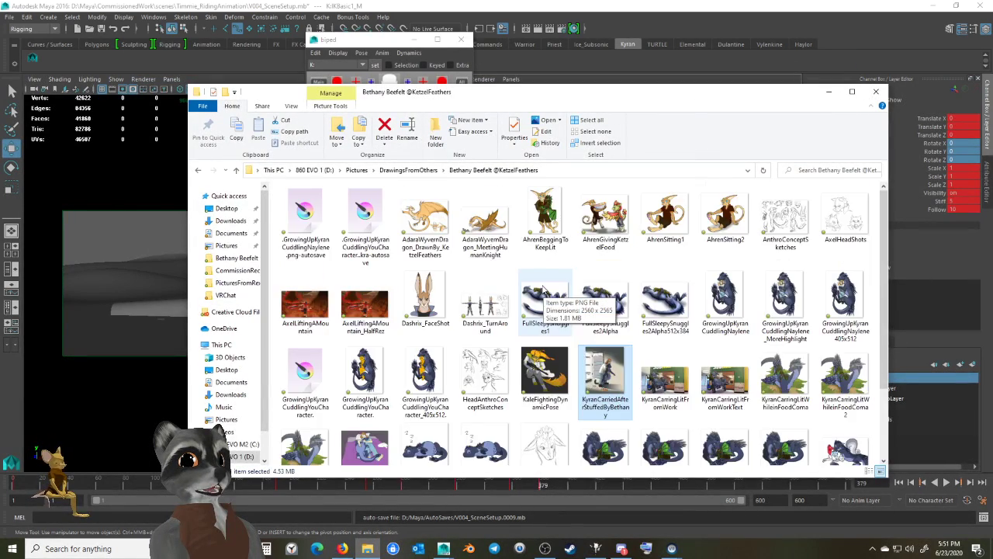
{"action": "scroll", "coordinate": [545, 291], "scroll_direction": "down", "scroll_amount": 2}
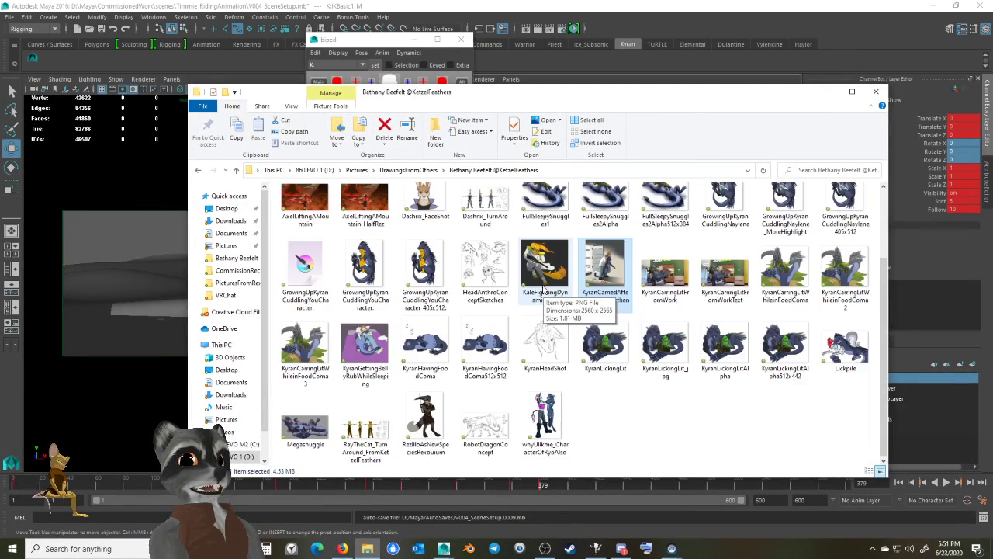
{"action": "double_click", "coordinate": [628, 272]}
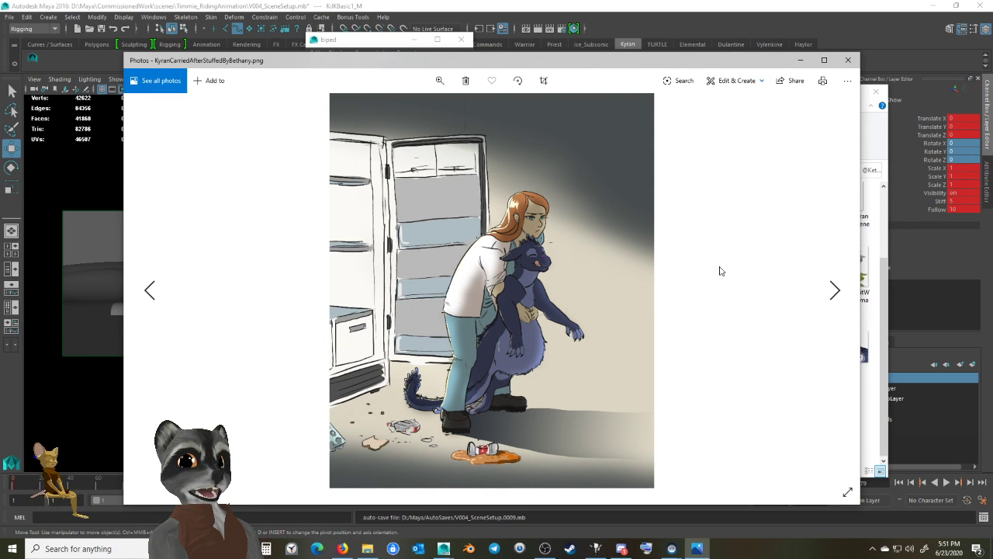
{"action": "left_click", "coordinate": [849, 60]}
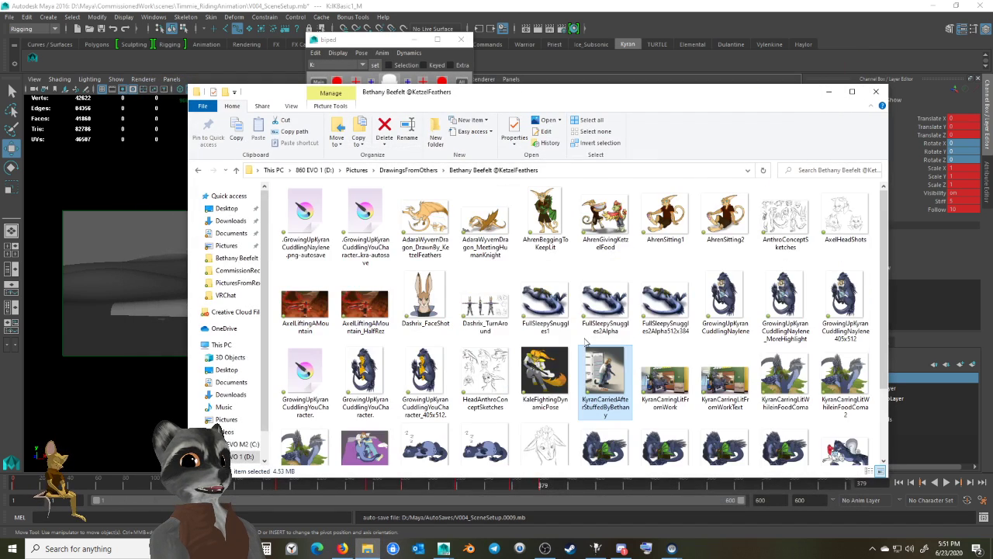
Browse the remaining reference thumbnails and close the picture folder to return to the Maya scene.
{"action": "scroll", "coordinate": [586, 342], "scroll_direction": "down", "scroll_amount": 2}
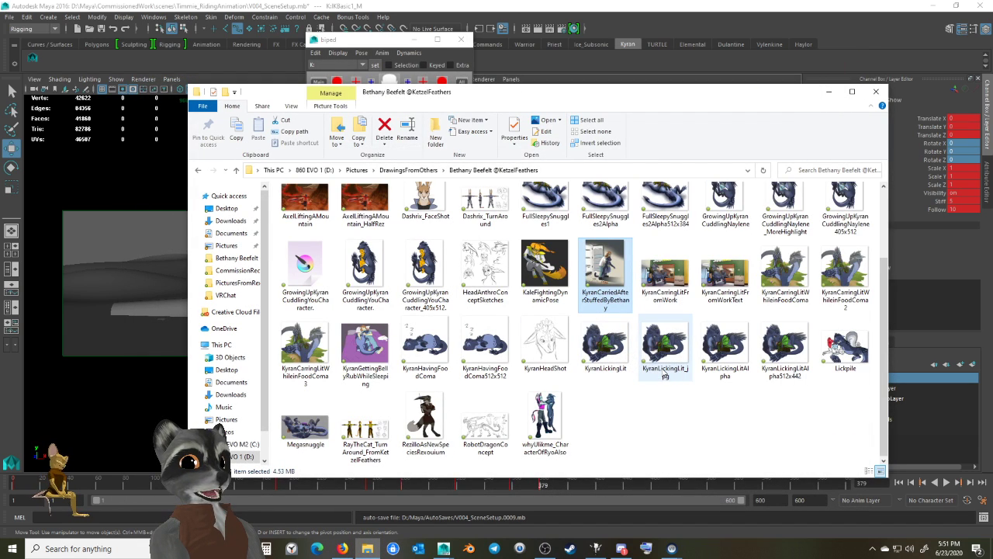
{"action": "scroll", "coordinate": [663, 381], "scroll_direction": "up", "scroll_amount": 2}
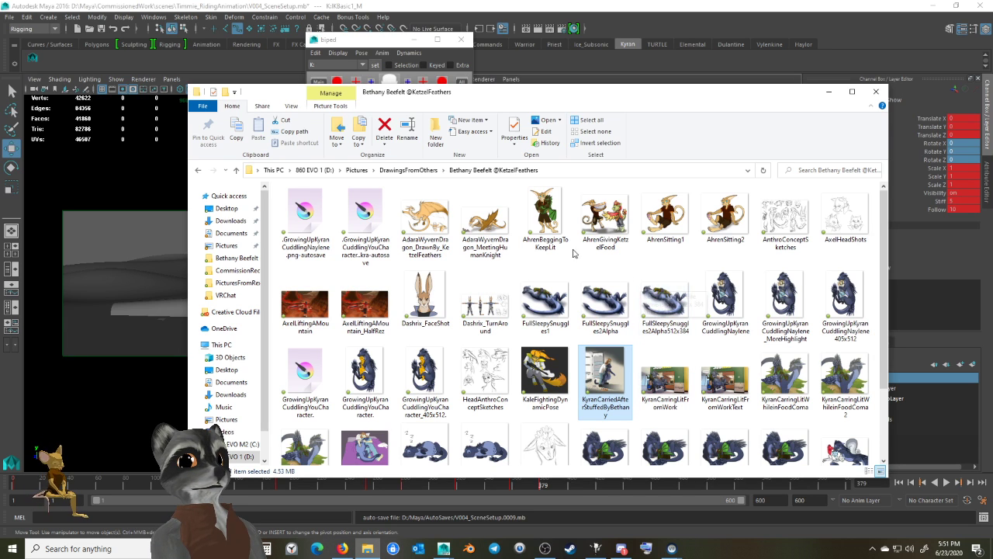
{"action": "left_click", "coordinate": [878, 93]}
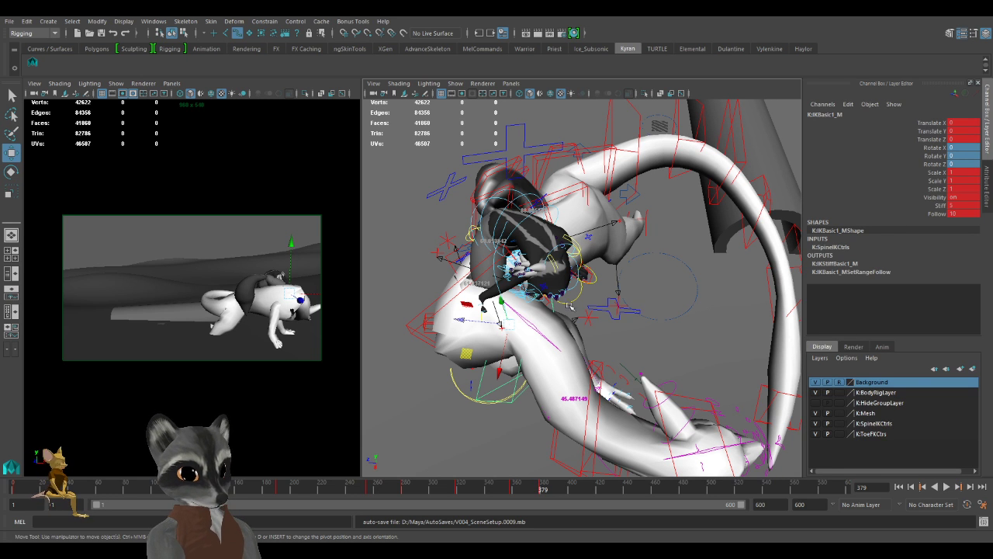
Try to rotate Kyran's chest spine control K:IKSpine4_M and undo the change.
{"action": "right_click_drag", "start_coordinate": [646, 323], "coordinate": [645, 322], "text": "alt"}
{"action": "left_click_drag", "start_coordinate": [645, 322], "coordinate": [646, 354], "text": "alt"}
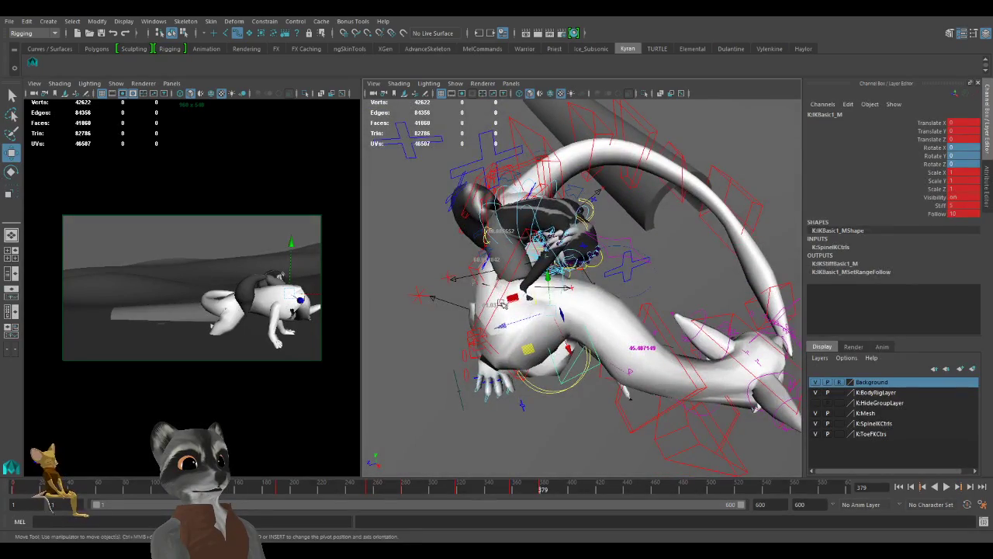
{"action": "left_click", "coordinate": [512, 281]}
{"action": "right_click_drag", "start_coordinate": [512, 285], "coordinate": [497, 310], "text": "alt"}
{"action": "left_click_drag", "start_coordinate": [528, 341], "coordinate": [535, 363], "text": "alt"}
{"action": "key", "text": "e"}
{"action": "key", "text": "ctrl+z"}
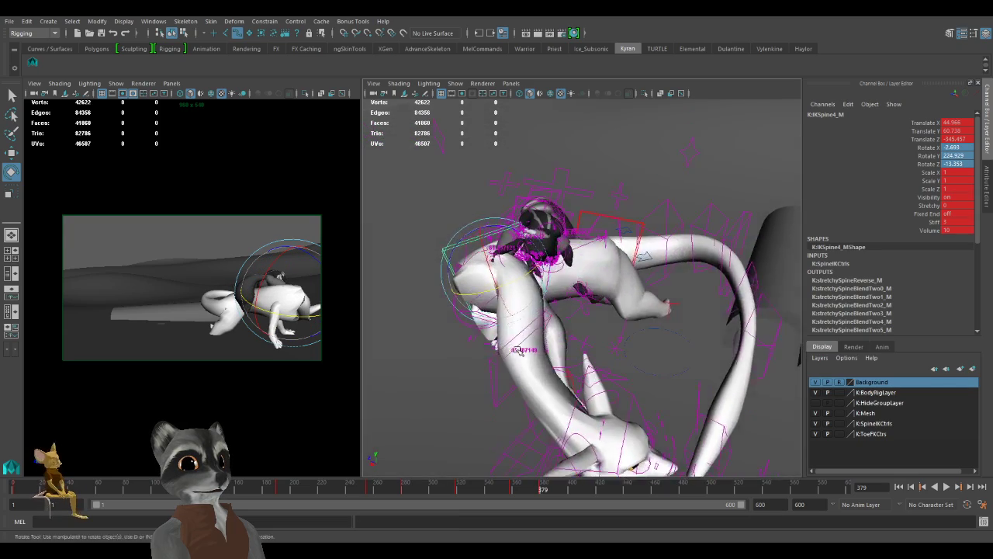
Examine Kyran's chest, neck and the rider around K:IKSpine4_M from several angles.
{"action": "middle_click_drag", "start_coordinate": [536, 363], "coordinate": [627, 385], "text": "alt"}
{"action": "right_click_drag", "start_coordinate": [627, 385], "coordinate": [658, 395], "text": "alt"}
{"action": "left_click_drag", "start_coordinate": [658, 394], "coordinate": [641, 388], "text": "alt"}
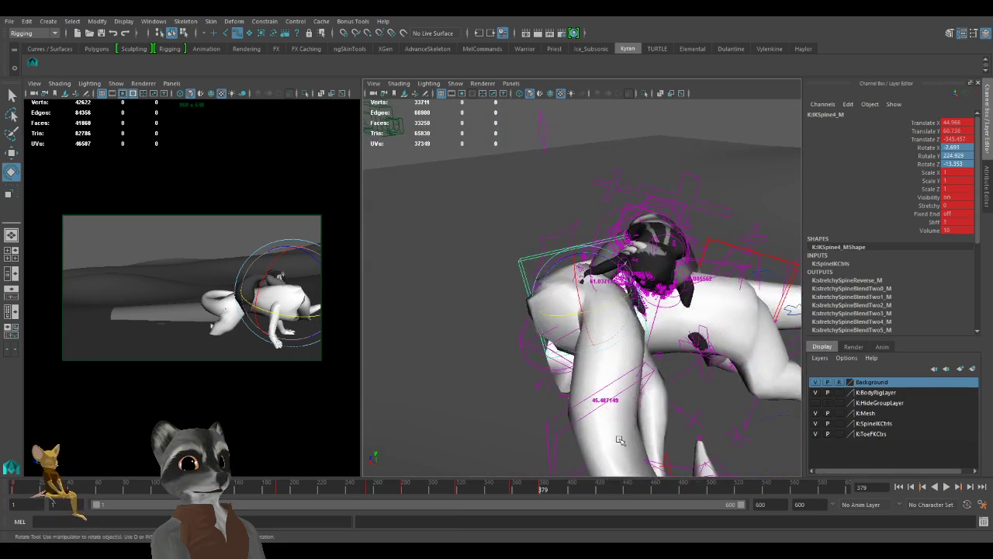
{"action": "key", "text": "q"}
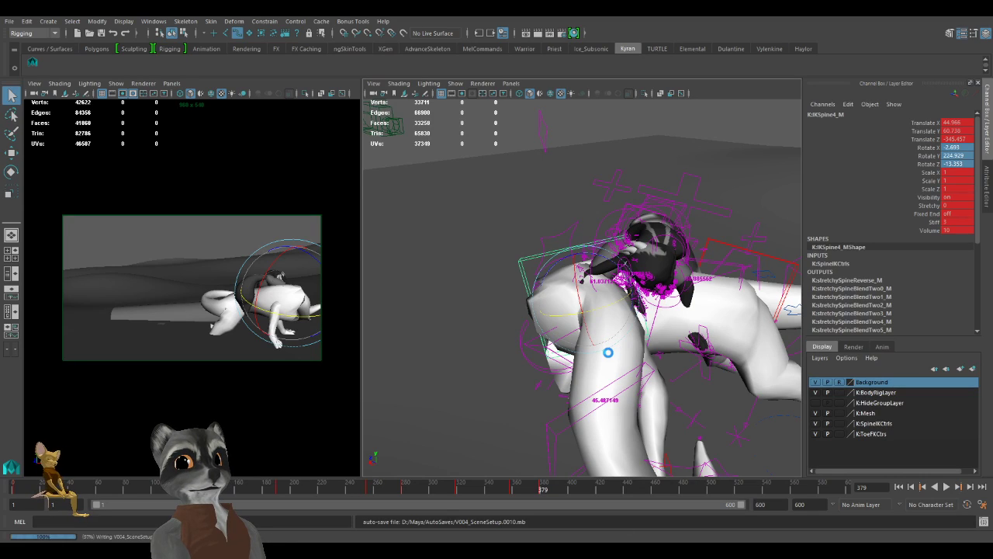
{"action": "key", "text": "e"}
{"action": "mouse_move", "coordinate": [609, 353]}
{"action": "left_mouse_down", "text": "alt"}
{"action": "mouse_move", "coordinate": [623, 365]}
{"action": "mouse_move", "coordinate": [620, 348]}
{"action": "left_mouse_up", "text": "alt"}
{"action": "right_click_drag", "start_coordinate": [620, 348], "coordinate": [643, 362], "text": "alt"}
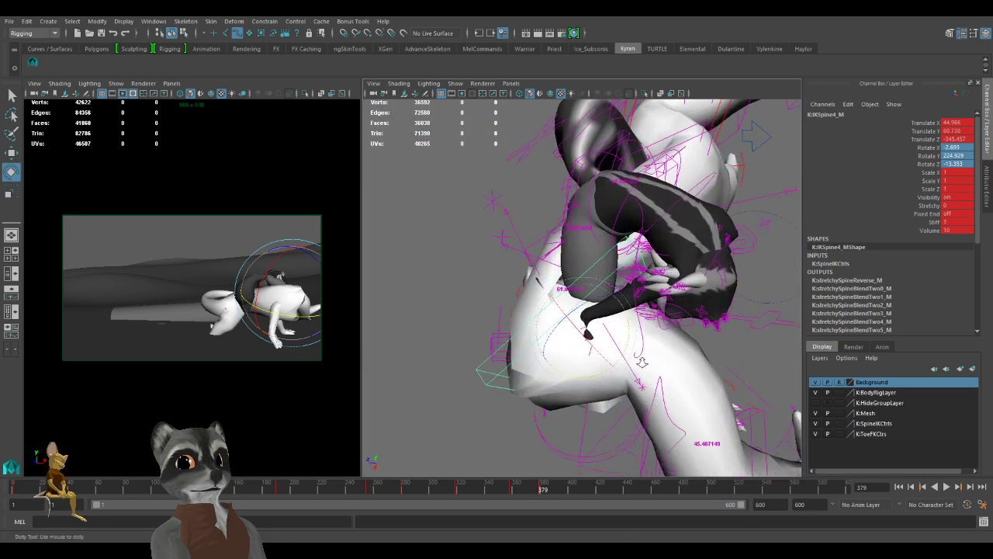
{"action": "left_click_drag", "start_coordinate": [642, 362], "coordinate": [577, 362], "text": "alt"}
{"action": "key", "text": "w"}
{"action": "key", "text": "e"}
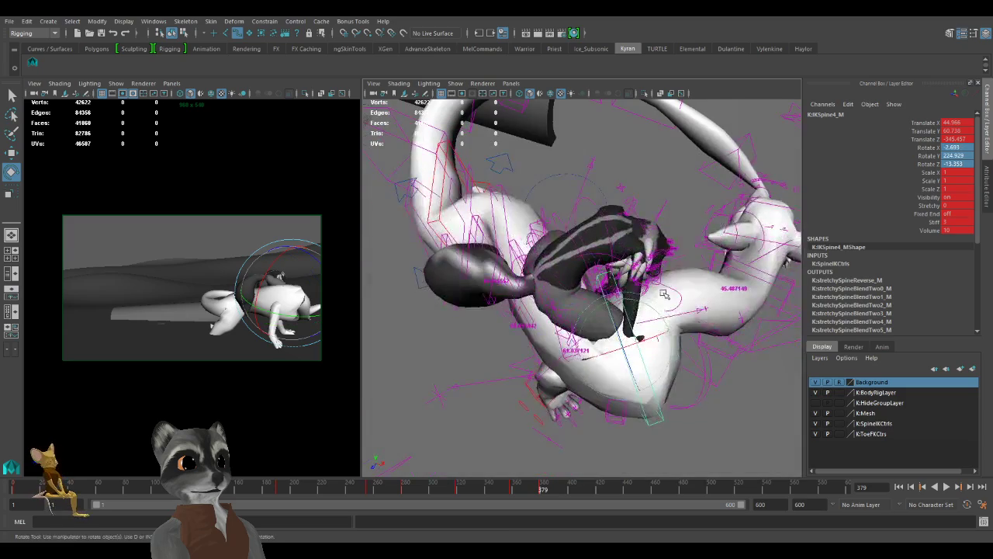
{"action": "left_click_drag", "start_coordinate": [664, 293], "coordinate": [474, 282], "text": "alt"}
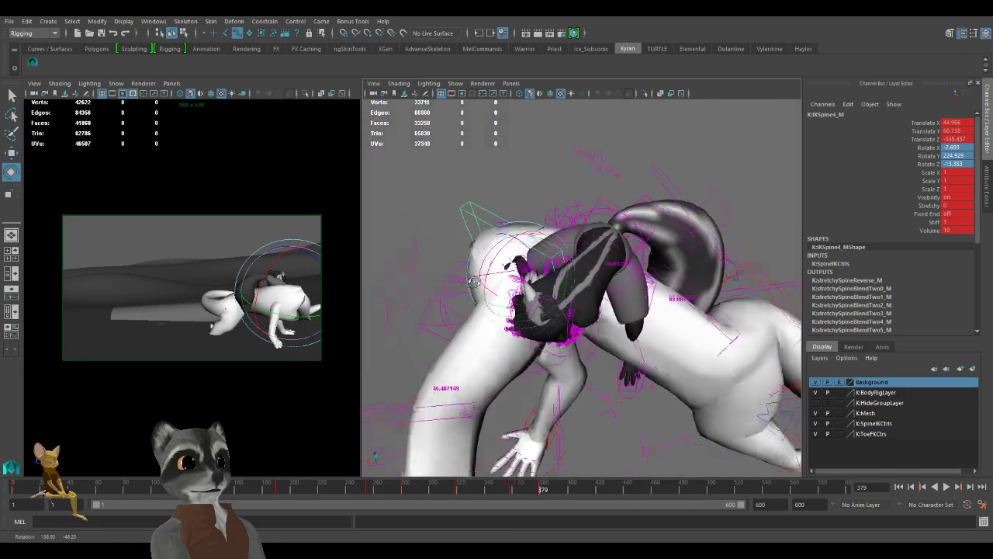
{"action": "left_click_drag", "start_coordinate": [613, 264], "coordinate": [574, 260], "text": "alt"}
Try to rotate Kyran's hip spine control K:IKSpine1_M and undo the rotation.
{"action": "left_click", "coordinate": [605, 204]}
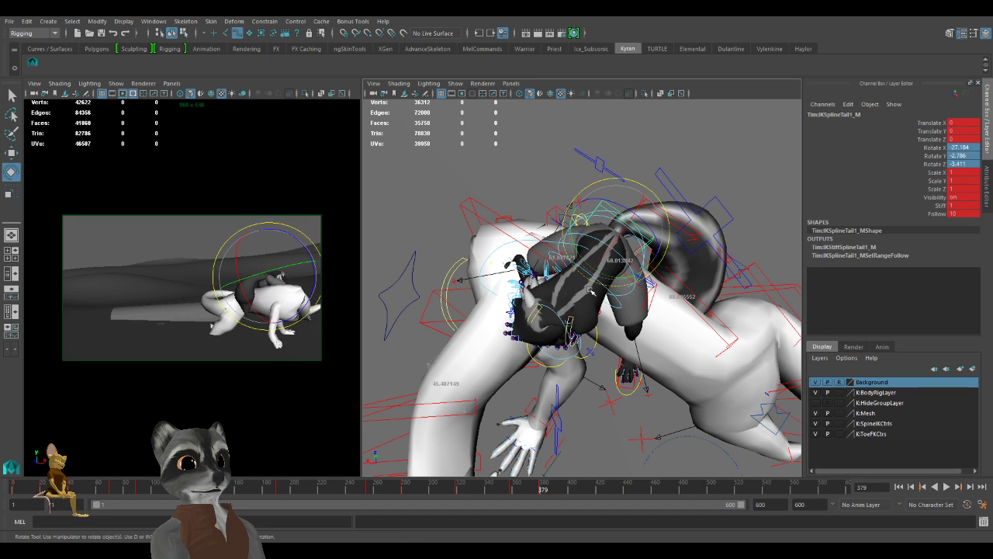
{"action": "key", "text": "w"}
{"action": "left_click_drag", "start_coordinate": [590, 290], "coordinate": [657, 347], "text": "alt"}
{"action": "left_click", "coordinate": [716, 336]}
{"action": "key", "text": "e"}
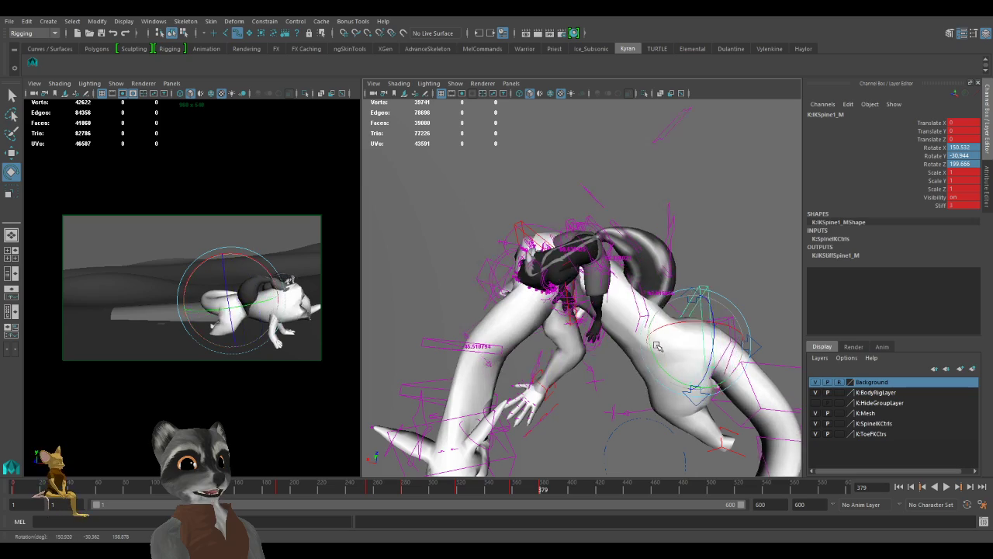
{"action": "key", "text": "ctrl+z"}
{"action": "key", "text": "w"}
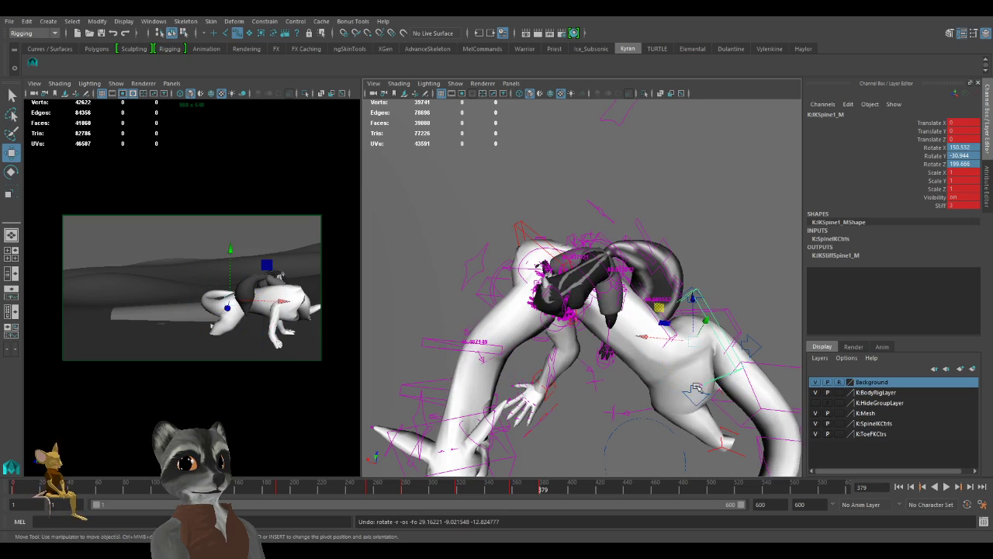
Select both of Kyran's hind foot controls, K:IKLeg_L and K:IKLeg_R, and move them together with the hips.
{"action": "left_click_drag", "start_coordinate": [697, 388], "coordinate": [602, 282], "text": "alt"}
{"action": "scroll", "coordinate": [621, 275], "scroll_direction": "down", "scroll_amount": 5}
{"action": "left_click", "coordinate": [633, 204], "text": "shift"}
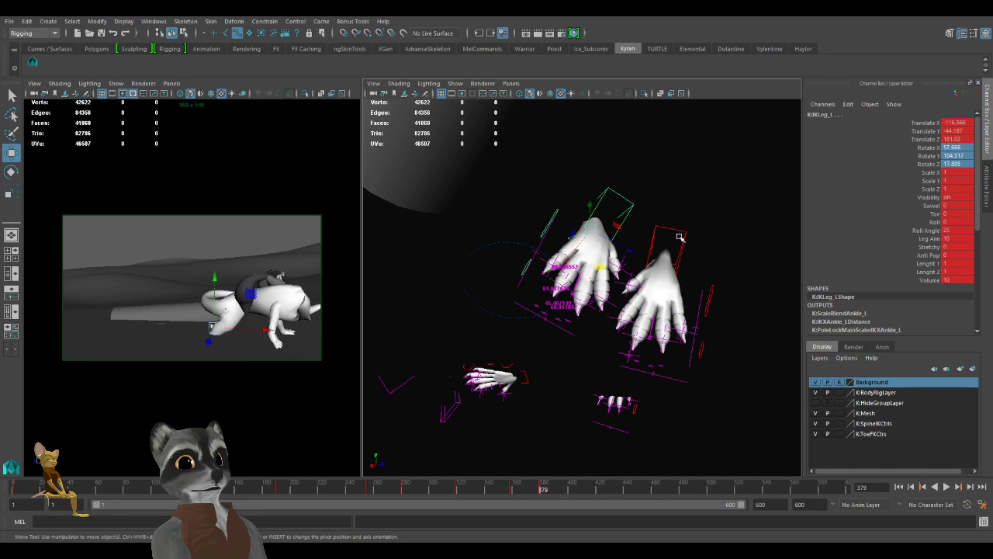
{"action": "left_click", "coordinate": [678, 234]}
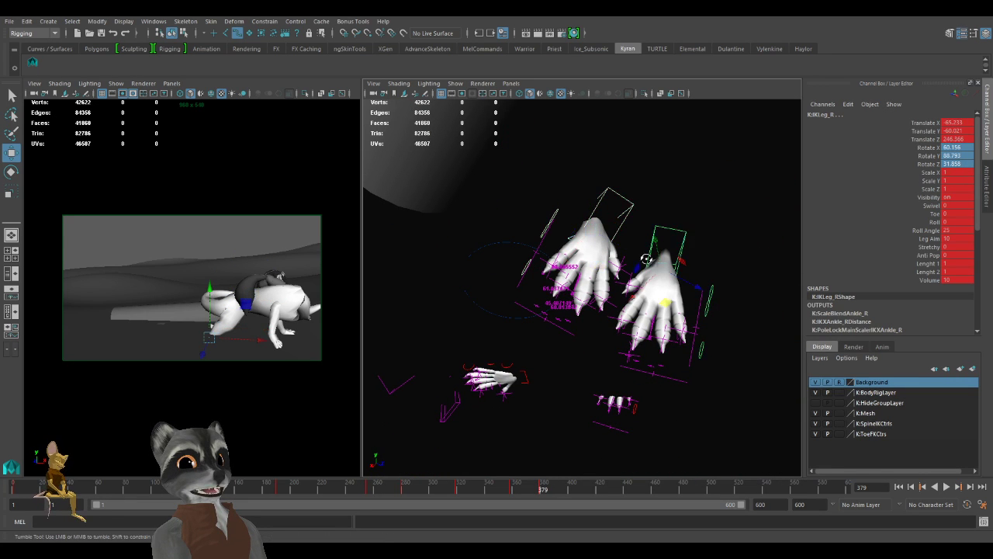
{"action": "left_click_drag", "start_coordinate": [647, 258], "coordinate": [665, 343], "text": "alt"}
{"action": "left_click_drag", "start_coordinate": [630, 304], "coordinate": [621, 261]}
{"action": "left_click_drag", "start_coordinate": [642, 250], "coordinate": [666, 263]}
Move Kyran's chest control K:IKSpine4_M together with the hip spine control and undo the last adjustment.
{"action": "left_click_drag", "start_coordinate": [666, 262], "coordinate": [718, 299], "text": "alt"}
{"action": "right_click_drag", "start_coordinate": [717, 299], "coordinate": [763, 318], "text": "alt"}
{"action": "left_click_drag", "start_coordinate": [763, 319], "coordinate": [642, 372], "text": "alt"}
{"action": "left_click", "coordinate": [560, 340], "text": "shift"}
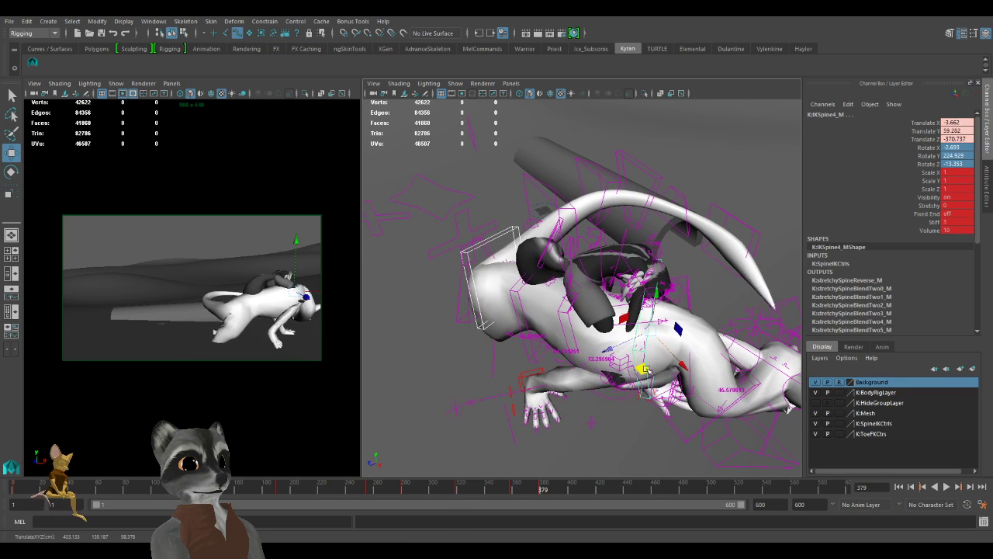
{"action": "key", "text": "ctrl+z"}
Pose Kyran's front foot control K:IKLegA_R at about X 225.8, Y 37.8, Z 59.9, rotated about 64.1, 136.3, -27.8, and key it.
{"action": "left_click_drag", "start_coordinate": [561, 410], "coordinate": [608, 392], "text": "alt"}
{"action": "left_click", "coordinate": [558, 383]}
{"action": "key", "text": "e"}
{"action": "key", "text": "w"}
{"action": "key", "text": "s"}
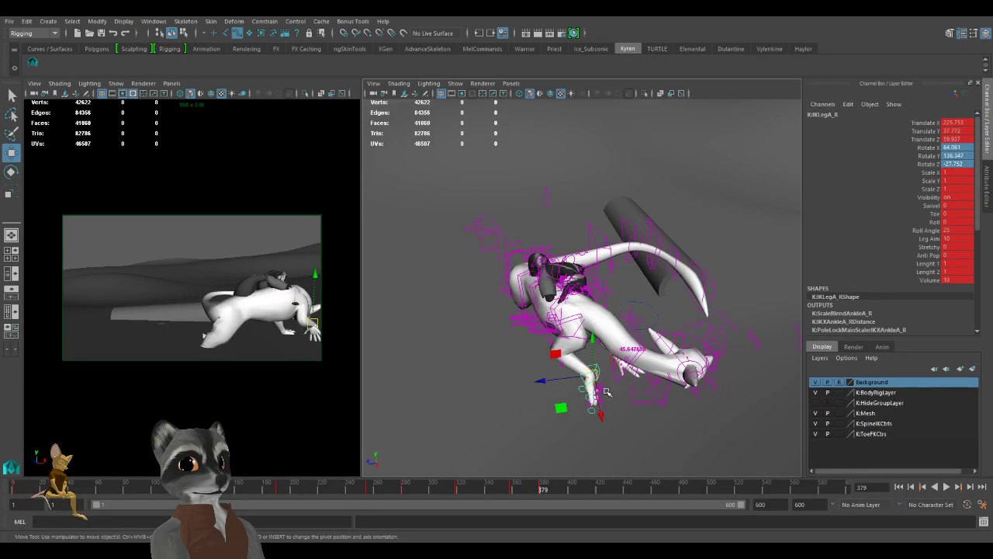
Move the neck control K:IKBasic2_M to about X 194.9, Y -61.4, Z -38.0.
{"action": "left_click", "coordinate": [638, 336]}
{"action": "left_click_drag", "start_coordinate": [638, 340], "coordinate": [647, 328], "text": "alt"}
{"action": "right_click_drag", "start_coordinate": [648, 328], "coordinate": [672, 357], "text": "alt"}
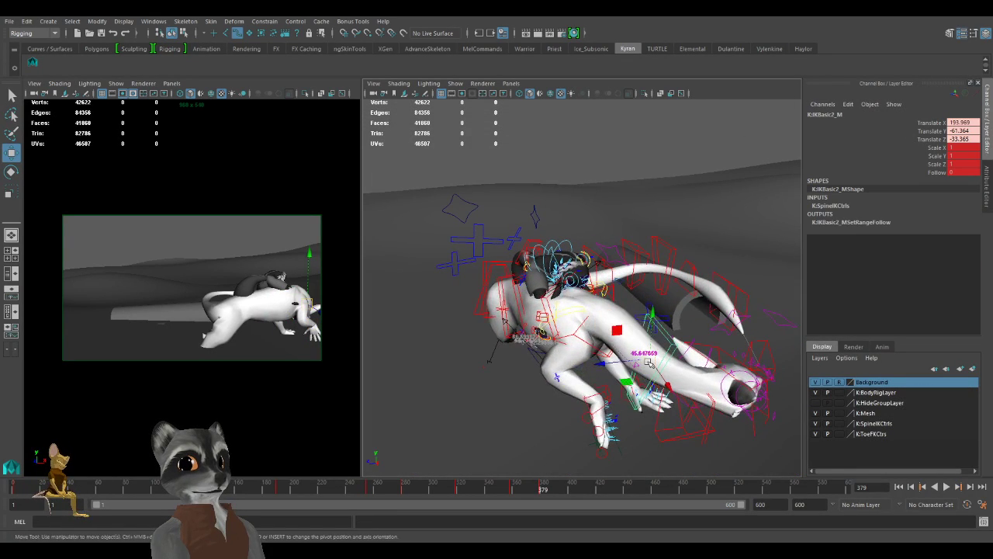
{"action": "left_click_drag", "start_coordinate": [651, 359], "coordinate": [671, 386]}
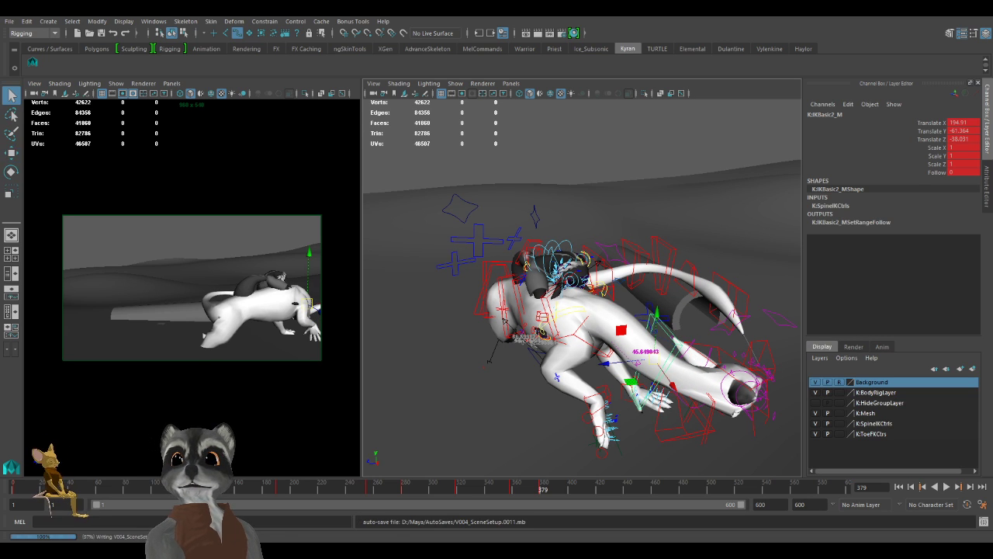
Look at the gorged cheetah reference image in the browser, return to the previous image, and switch back to Maya.
{"action": "key", "text": "w"}
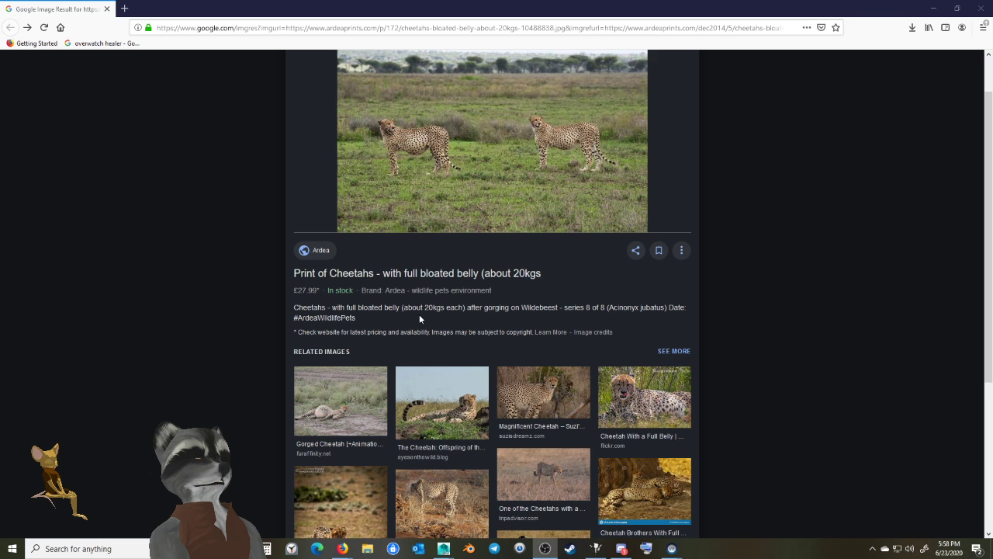
{"action": "left_click", "coordinate": [345, 407]}
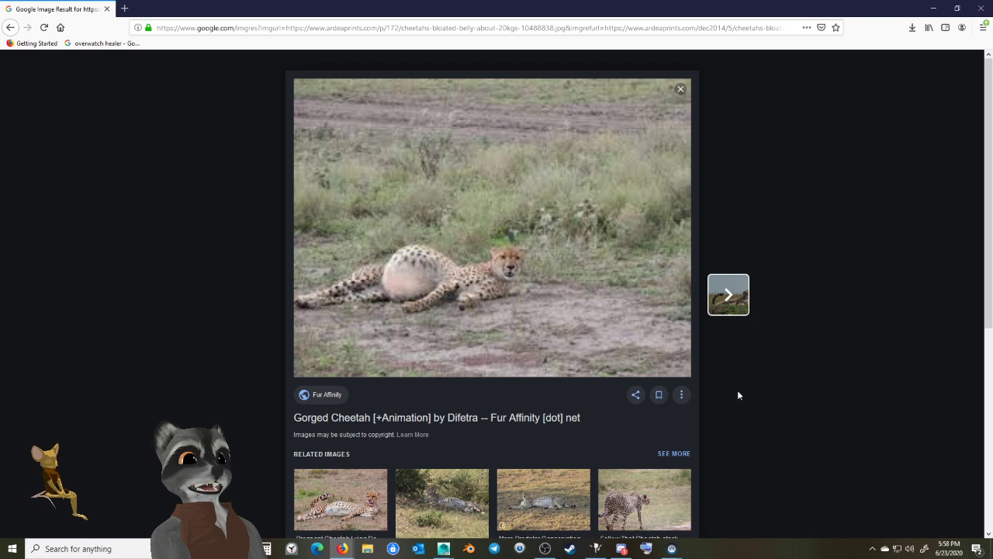
{"action": "left_click", "coordinate": [10, 27]}
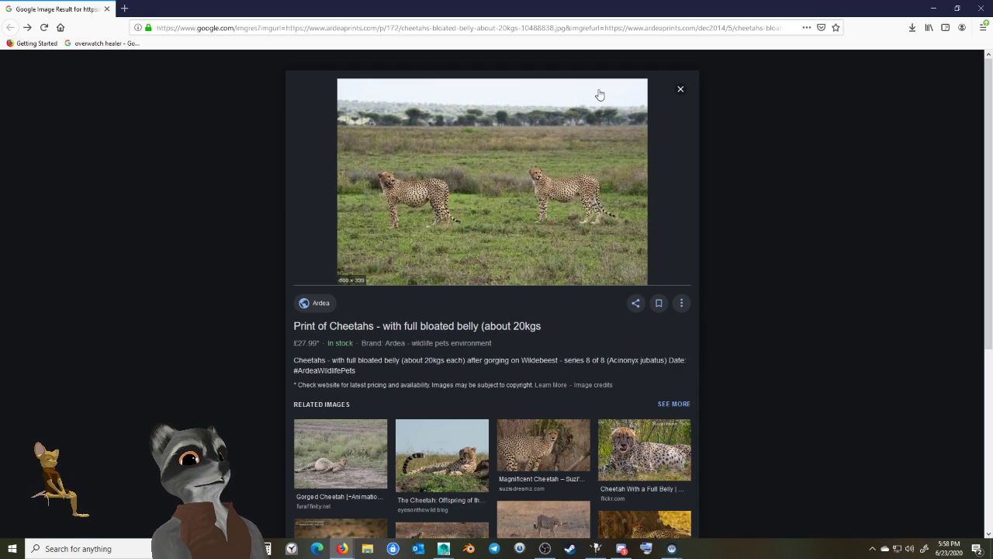
{"action": "left_click_drag", "start_coordinate": [769, 5], "coordinate": [992, 116]}
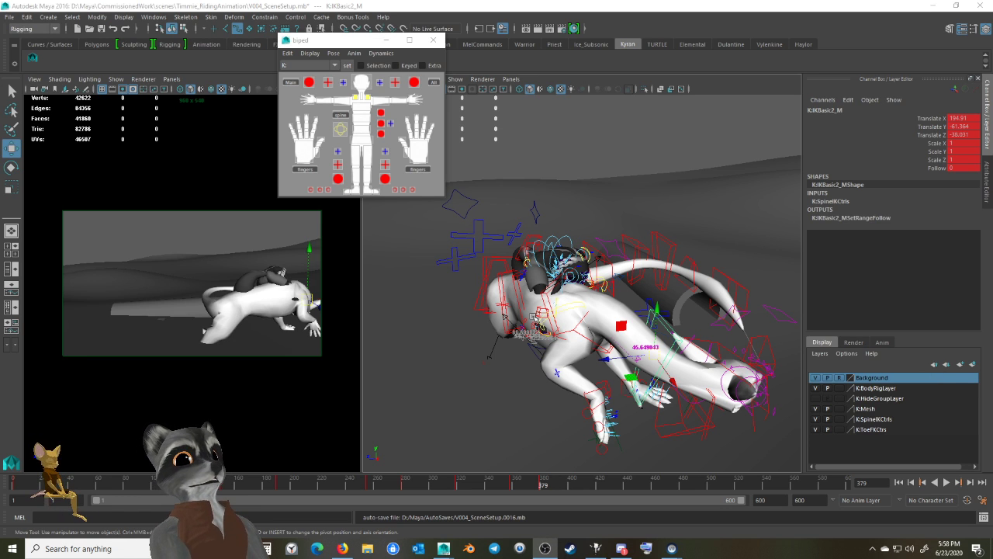
Try to move Kyran's chest control K:IKSpine4_M to about X 14.0, Y 21.7, Z -380.6 and undo the move.
{"action": "scroll", "coordinate": [624, 316], "scroll_direction": "down", "scroll_amount": 3}
{"action": "scroll", "coordinate": [624, 316], "scroll_direction": "up", "scroll_amount": 3}
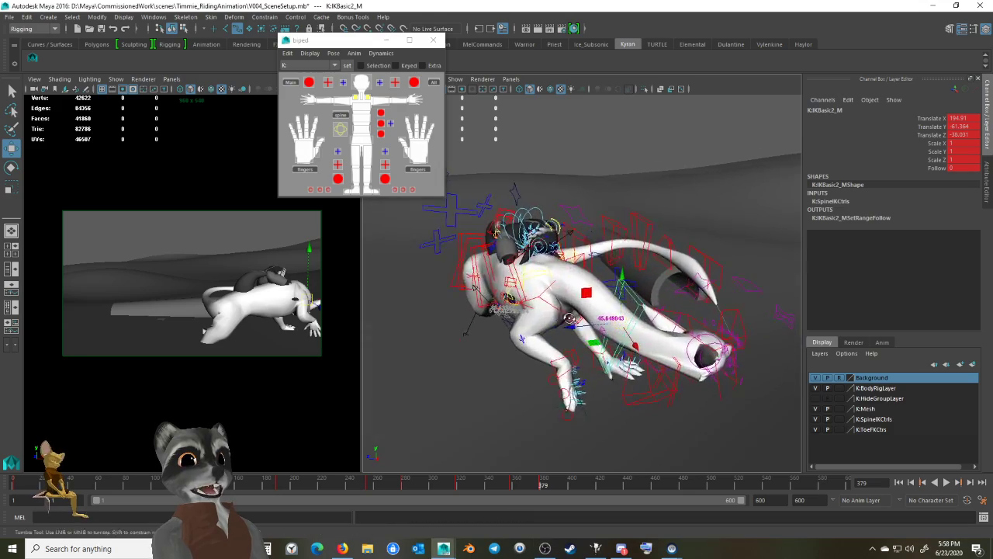
{"action": "left_click_drag", "start_coordinate": [624, 316], "coordinate": [544, 326], "text": "alt"}
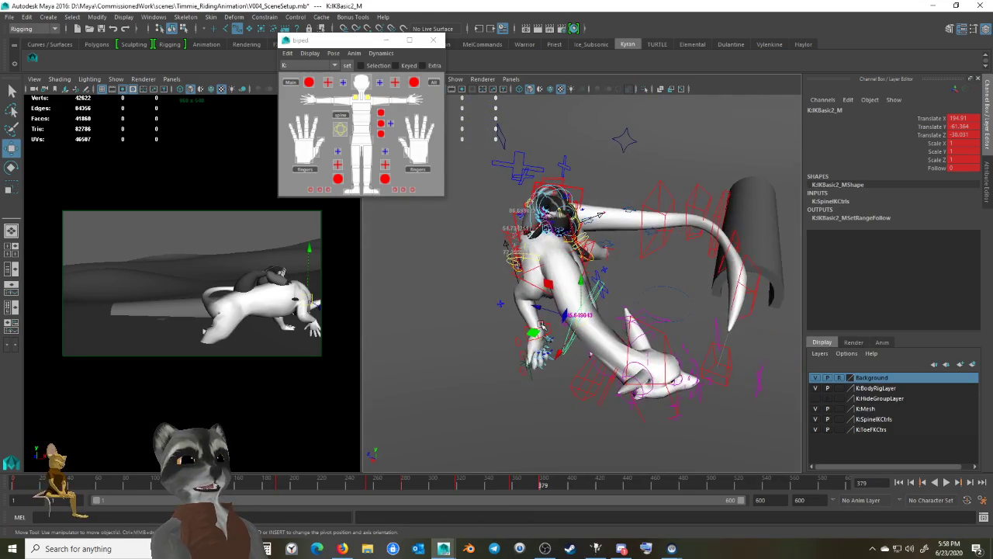
{"action": "right_click_drag", "start_coordinate": [548, 325], "coordinate": [630, 347], "text": "alt"}
{"action": "left_click", "coordinate": [588, 250]}
{"action": "left_click_drag", "start_coordinate": [588, 249], "coordinate": [570, 292], "text": "alt"}
{"action": "right_click_drag", "start_coordinate": [570, 292], "coordinate": [627, 318], "text": "alt"}
{"action": "middle_click_drag", "start_coordinate": [591, 306], "coordinate": [630, 325], "text": "alt"}
{"action": "right_click_drag", "start_coordinate": [630, 326], "coordinate": [614, 321], "text": "alt"}
{"action": "left_click_drag", "start_coordinate": [614, 320], "coordinate": [570, 299], "text": "alt"}
{"action": "left_click", "coordinate": [510, 257]}
{"action": "right_click_drag", "start_coordinate": [570, 300], "coordinate": [603, 300], "text": "alt"}
{"action": "mouse_move", "coordinate": [603, 300]}
{"action": "left_mouse_down", "text": "alt"}
{"action": "mouse_move", "coordinate": [560, 269]}
{"action": "mouse_move", "coordinate": [642, 307]}
{"action": "mouse_move", "coordinate": [614, 317]}
{"action": "left_mouse_up", "text": "alt"}
{"action": "left_click_drag", "start_coordinate": [544, 326], "coordinate": [592, 319], "text": "alt"}
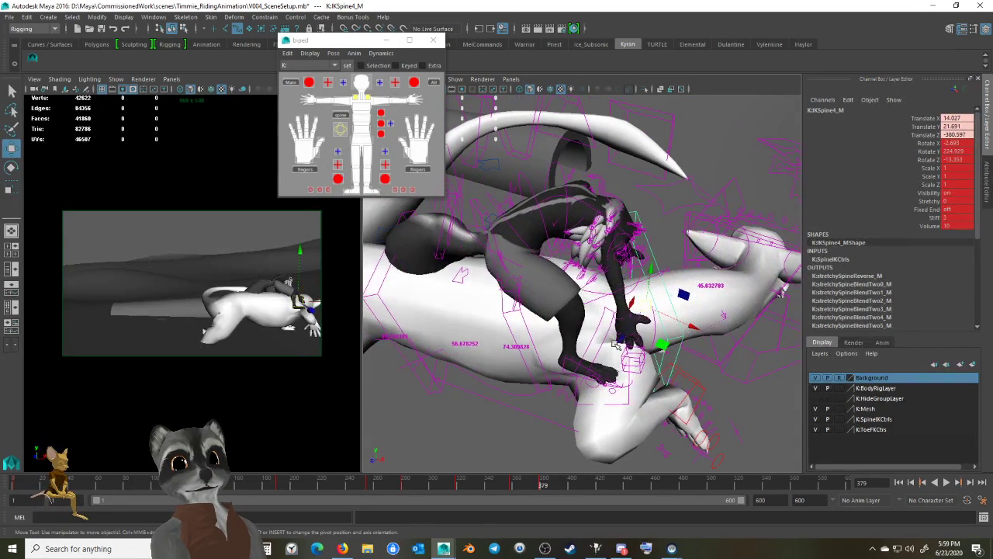
{"action": "key", "text": "ctrl+z"}
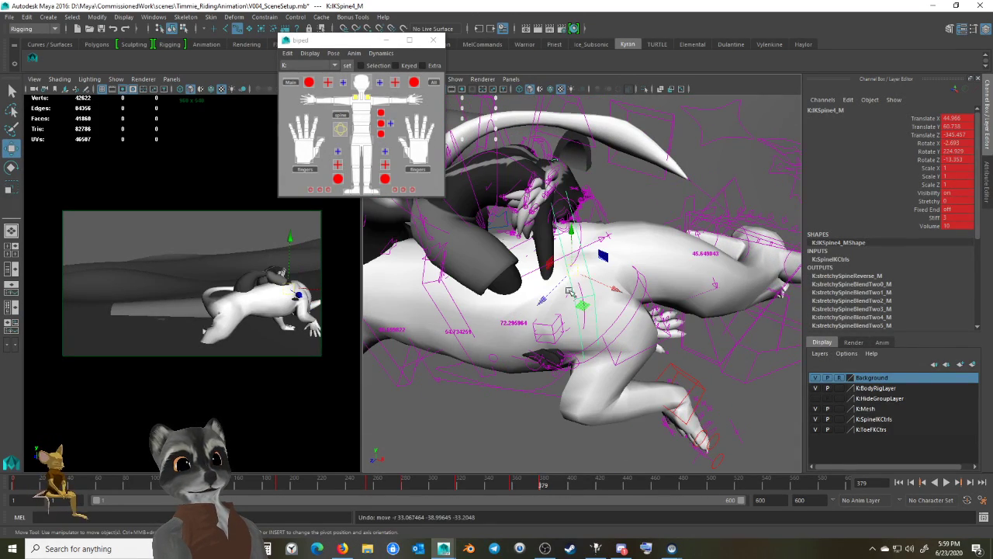
Move Kyran's hip control K:IKSpine1_M to about X 87.9, Y 7.5, Z -48.6 together with the chest control K:IKSpine4_M.
{"action": "left_click_drag", "start_coordinate": [593, 297], "coordinate": [512, 361], "text": "alt"}
{"action": "key", "text": "ctrl+z"}
{"action": "middle_click_drag", "start_coordinate": [512, 362], "coordinate": [612, 372], "text": "alt"}
{"action": "scroll", "coordinate": [611, 373], "scroll_direction": "up", "scroll_amount": 3}
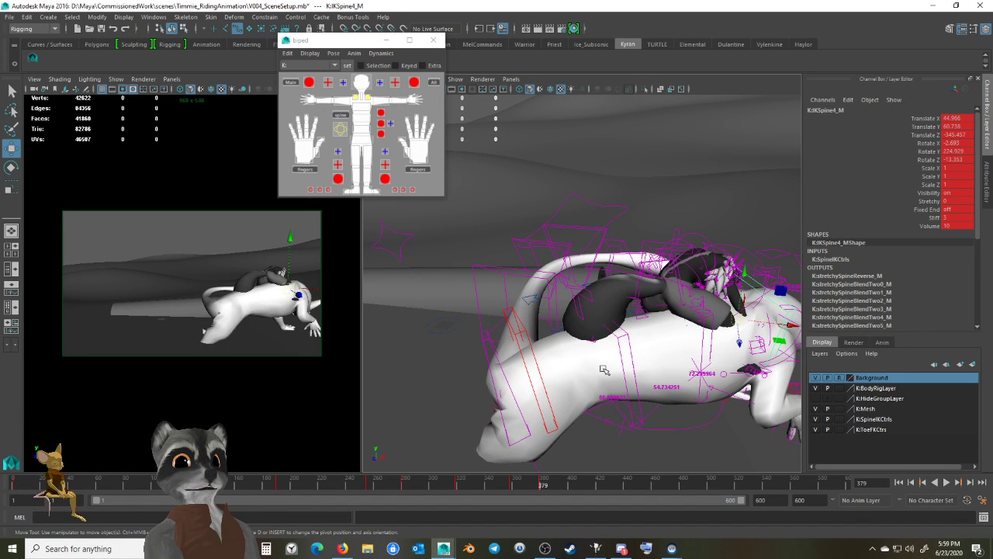
{"action": "left_click", "coordinate": [528, 336], "text": "shift"}
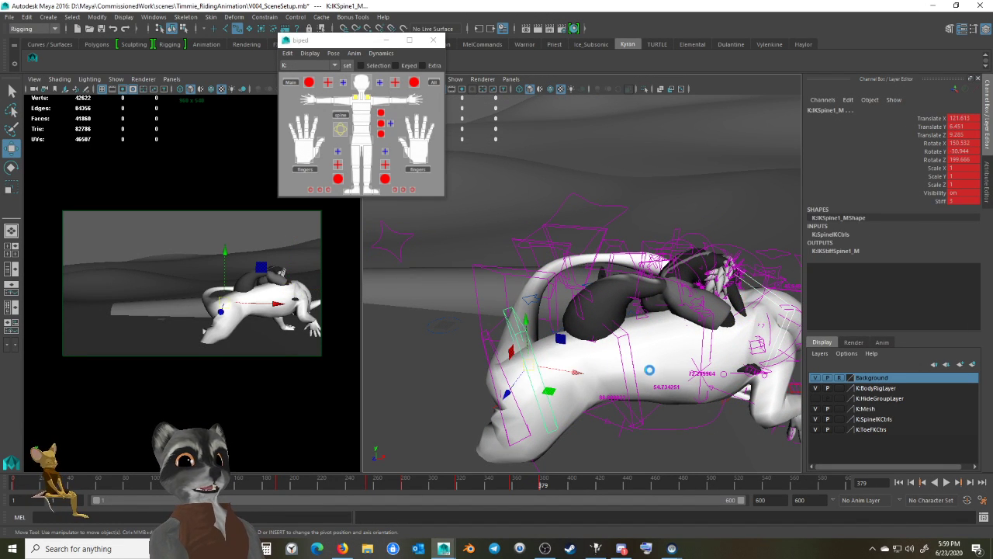
{"action": "left_click_drag", "start_coordinate": [649, 370], "coordinate": [674, 395], "text": "alt"}
{"action": "left_click_drag", "start_coordinate": [648, 392], "coordinate": [657, 340], "text": "alt"}
Rotate Kyran's chest control K:IKSpine4_M to about 20.5, 229.0, -24.5, move it to about X -7.7, Y 51.4, Z -410.1, and key it.
{"action": "left_click", "coordinate": [587, 344]}
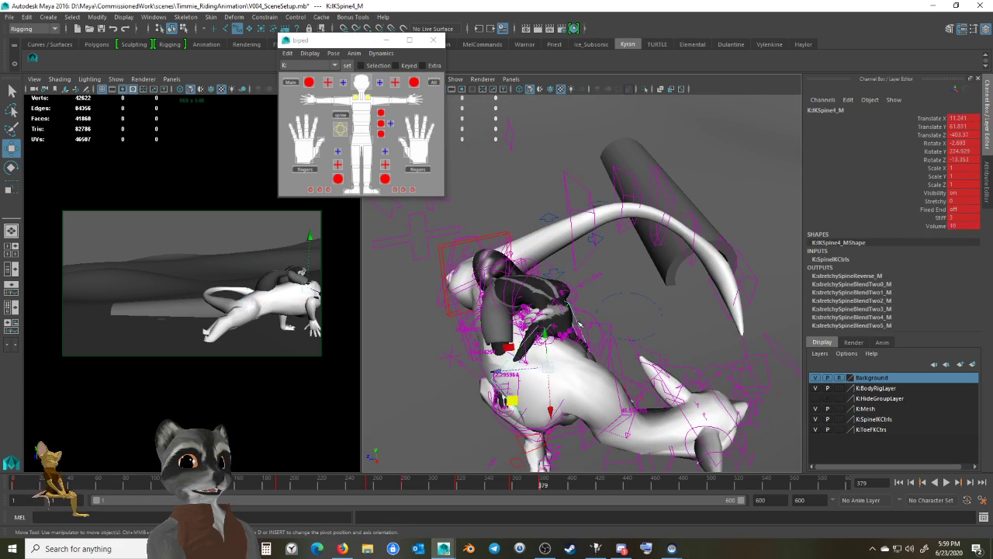
{"action": "mouse_move", "coordinate": [587, 345]}
{"action": "right_mouse_down", "text": "alt"}
{"action": "mouse_move", "coordinate": [625, 334]}
{"action": "mouse_move", "coordinate": [593, 338]}
{"action": "right_mouse_up", "text": "alt"}
{"action": "mouse_move", "coordinate": [593, 338]}
{"action": "left_mouse_down", "text": "alt"}
{"action": "mouse_move", "coordinate": [669, 347]}
{"action": "mouse_move", "coordinate": [658, 375]}
{"action": "mouse_move", "coordinate": [596, 341]}
{"action": "mouse_move", "coordinate": [590, 322]}
{"action": "left_mouse_up", "text": "alt"}
{"action": "key", "text": "e"}
{"action": "key", "text": "w"}
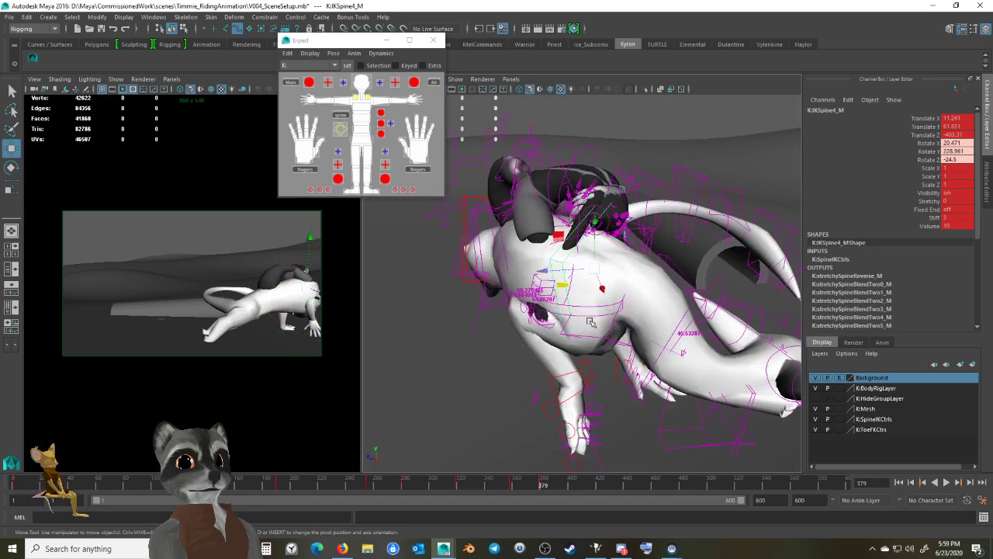
{"action": "left_click_drag", "start_coordinate": [590, 277], "coordinate": [614, 337], "text": "alt"}
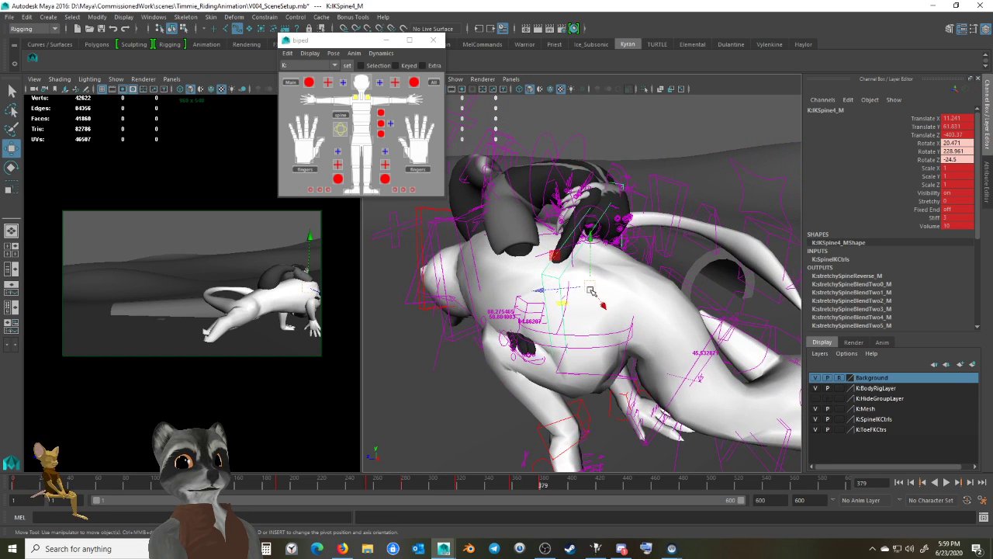
{"action": "left_click_drag", "start_coordinate": [590, 290], "coordinate": [610, 301]}
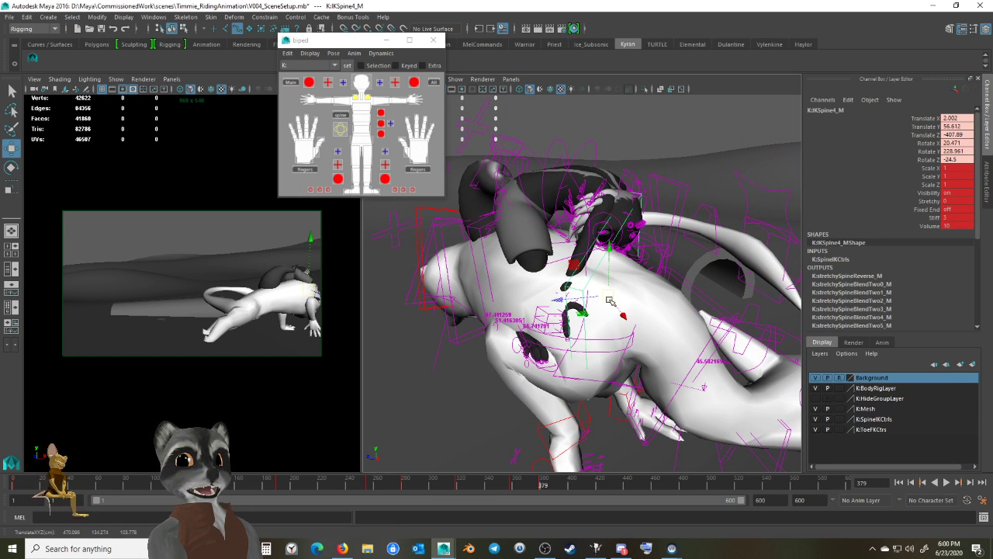
{"action": "left_click_drag", "start_coordinate": [613, 362], "coordinate": [604, 293], "text": "alt"}
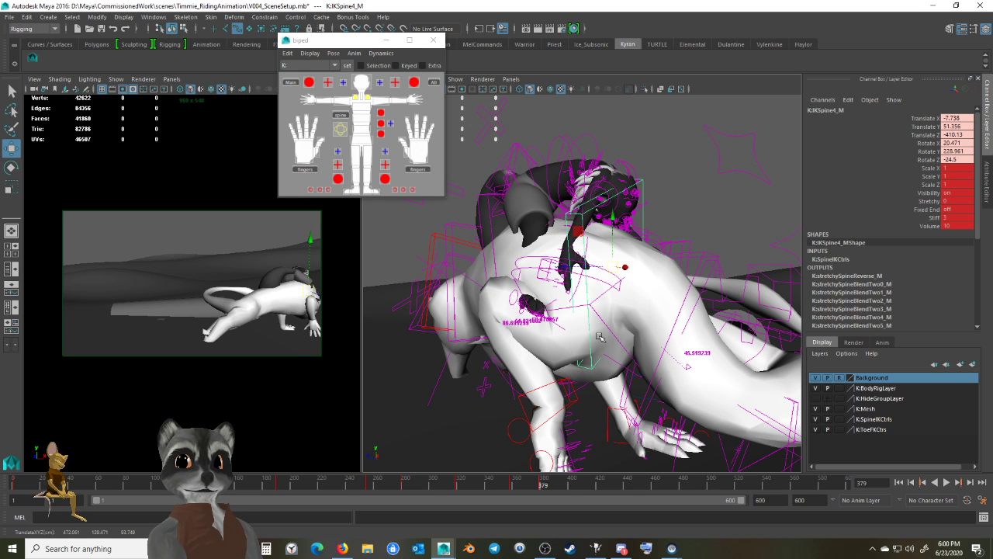
{"action": "left_click_drag", "start_coordinate": [598, 335], "coordinate": [597, 336], "text": "alt"}
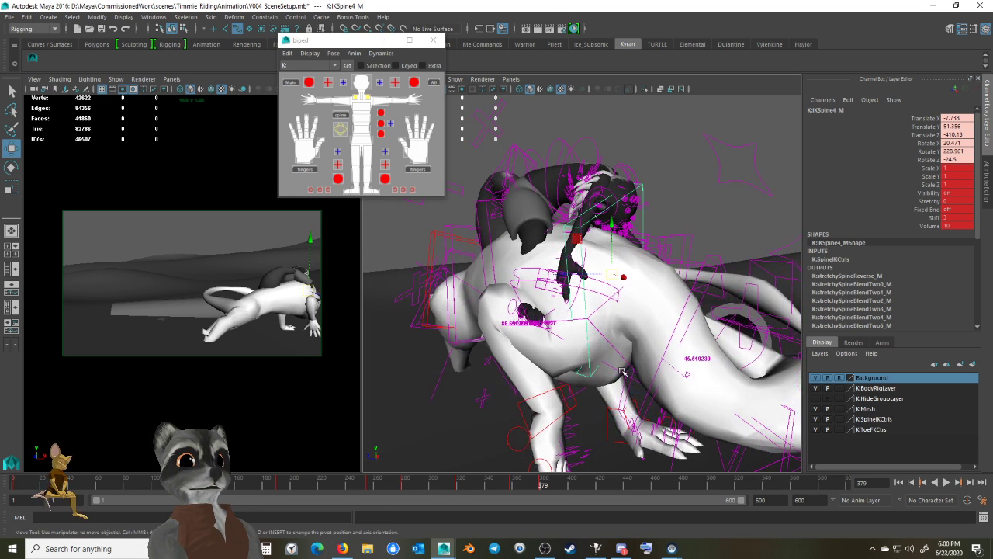
{"action": "key", "text": "s"}
Compare frame 379 with the previous key pose at frame 358 and examine Kyran's neck and shoulders around the control K:IKBasic2_M.
{"action": "key", "text": "comma"}
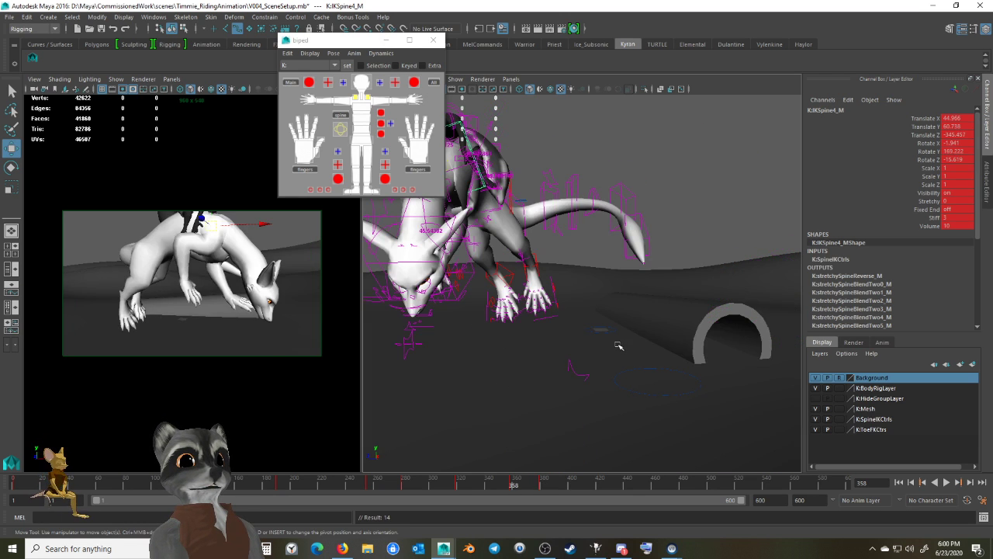
{"action": "key", "text": "period"}
{"action": "left_click_drag", "start_coordinate": [611, 343], "coordinate": [555, 384], "text": "alt"}
{"action": "right_click_drag", "start_coordinate": [555, 383], "coordinate": [565, 385], "text": "alt"}
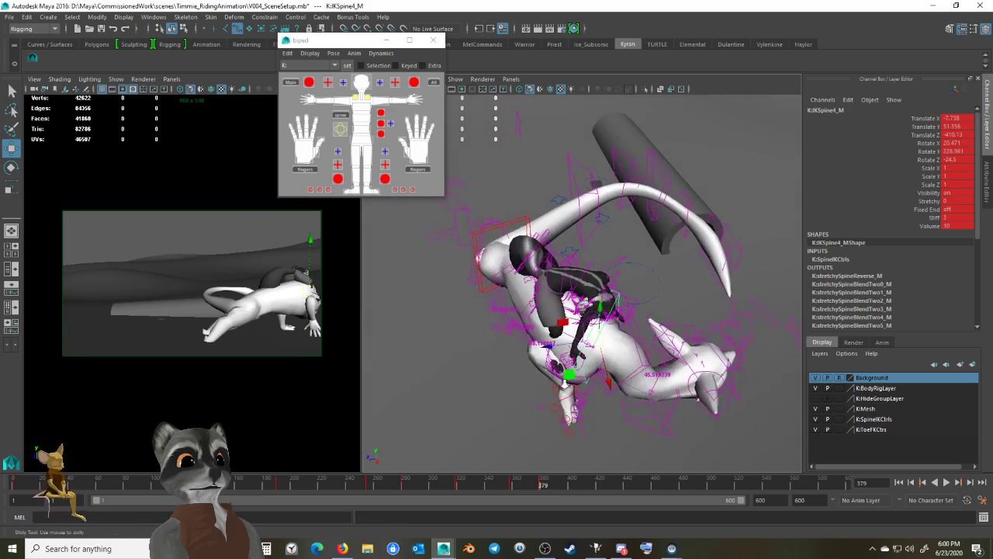
{"action": "left_click_drag", "start_coordinate": [565, 384], "coordinate": [550, 320], "text": "alt"}
{"action": "left_click", "coordinate": [612, 311]}
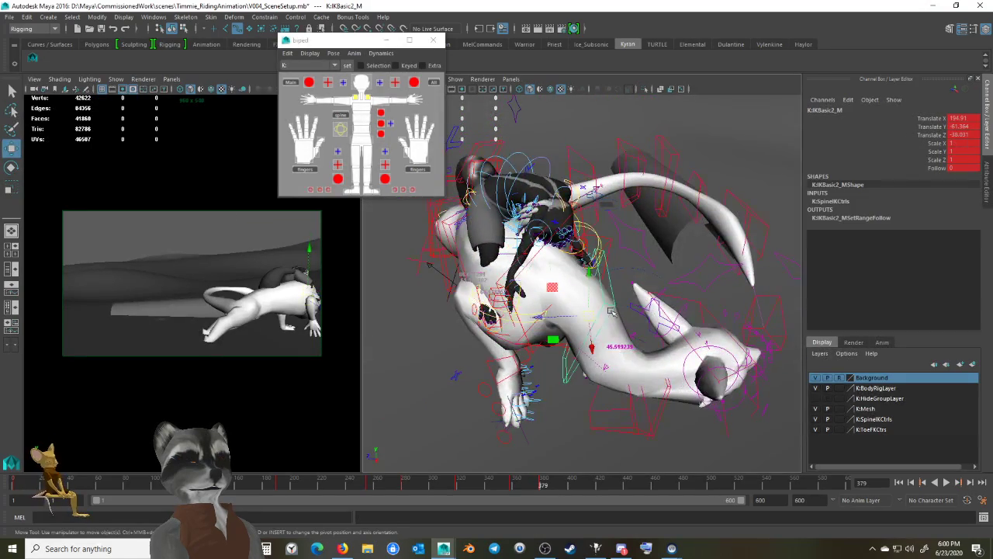
{"action": "left_click_drag", "start_coordinate": [611, 311], "coordinate": [560, 353], "text": "alt"}
{"action": "right_click_drag", "start_coordinate": [560, 353], "coordinate": [579, 363], "text": "alt"}
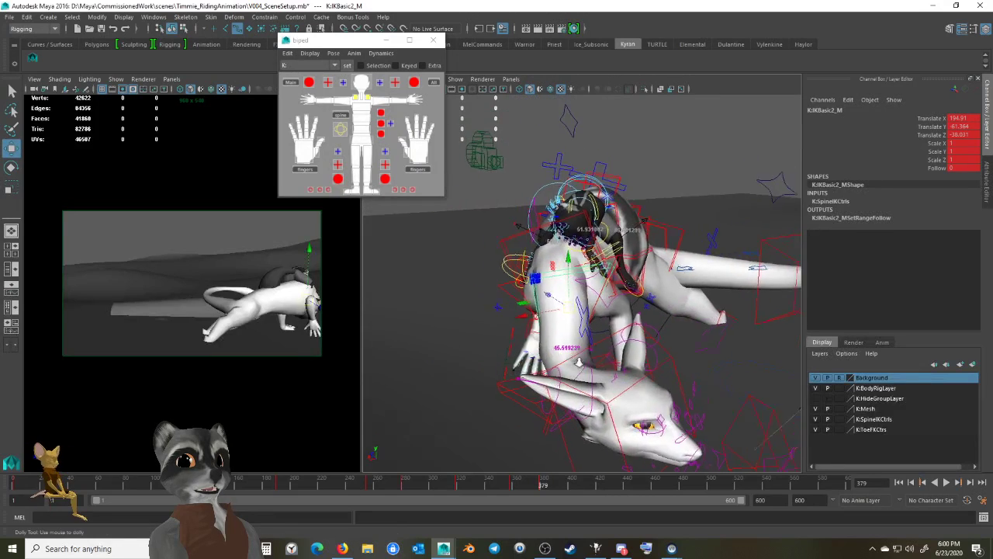
{"action": "left_click_drag", "start_coordinate": [579, 363], "coordinate": [574, 339], "text": "alt"}
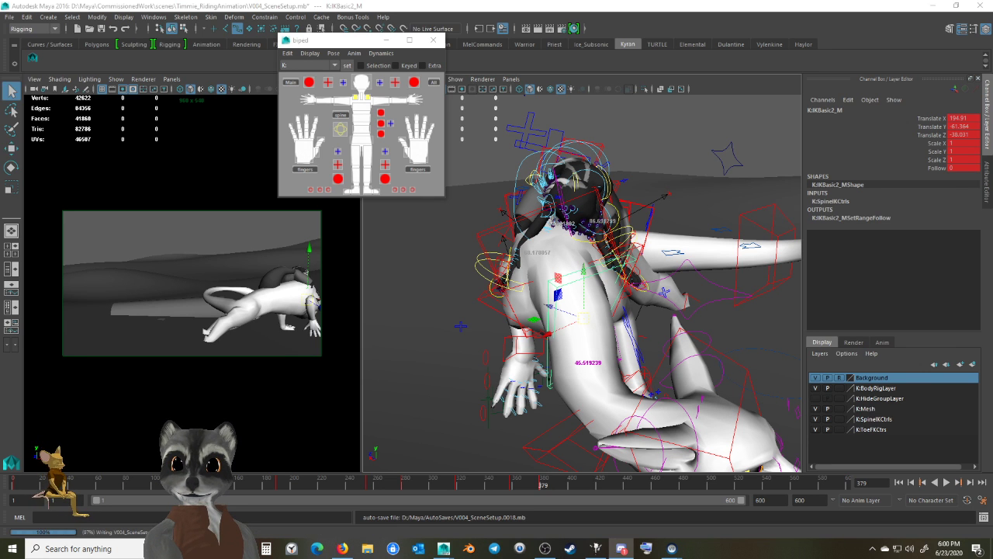
{"action": "left_click_drag", "start_coordinate": [635, 312], "coordinate": [526, 371], "text": "alt"}
Move Kyran's chest control K:IKSpine4_M to about X -20.1, Y 50.7, Z -412.0 and key it.
{"action": "left_click", "coordinate": [562, 310]}
{"action": "left_click", "coordinate": [568, 340]}
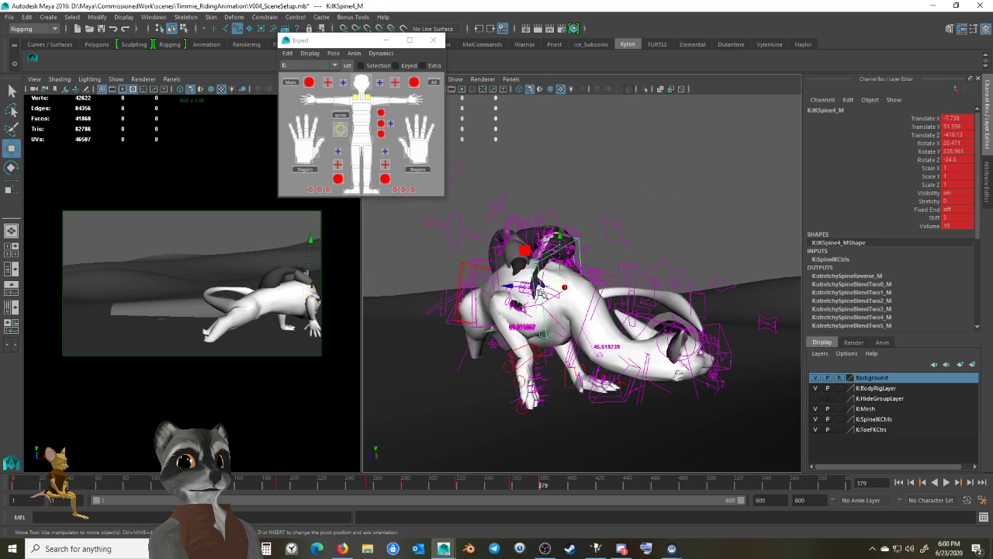
{"action": "left_click_drag", "start_coordinate": [564, 288], "coordinate": [573, 335], "text": "alt"}
{"action": "mouse_move", "coordinate": [573, 335]}
{"action": "right_mouse_down", "text": "alt"}
{"action": "mouse_move", "coordinate": [548, 335]}
{"action": "mouse_move", "coordinate": [599, 336]}
{"action": "mouse_move", "coordinate": [574, 336]}
{"action": "right_mouse_up", "text": "alt"}
{"action": "left_click_drag", "start_coordinate": [574, 337], "coordinate": [530, 339], "text": "alt"}
{"action": "right_click_drag", "start_coordinate": [531, 340], "coordinate": [570, 340], "text": "alt"}
{"action": "middle_click_drag", "start_coordinate": [497, 293], "coordinate": [531, 315], "text": "alt"}
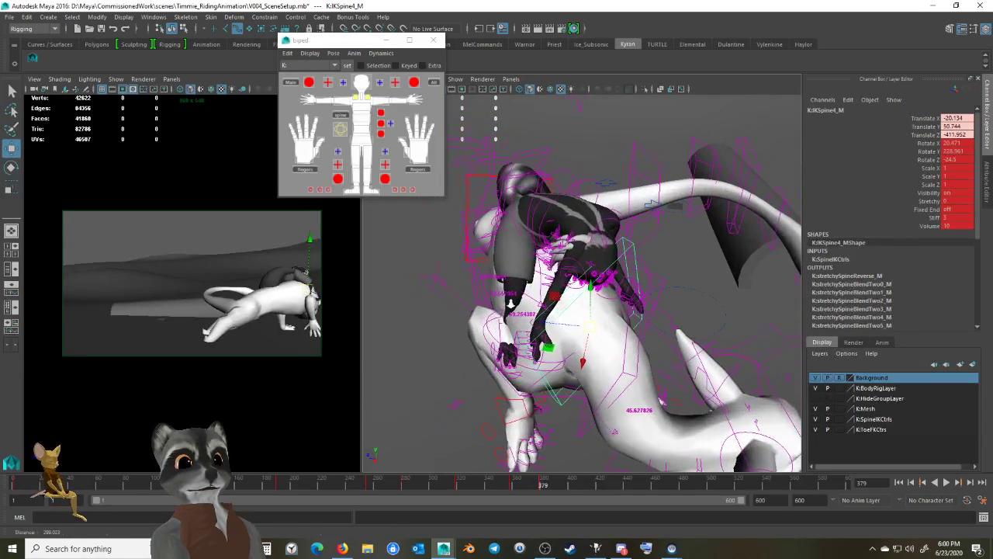
{"action": "left_click_drag", "start_coordinate": [531, 314], "coordinate": [589, 335], "text": "alt"}
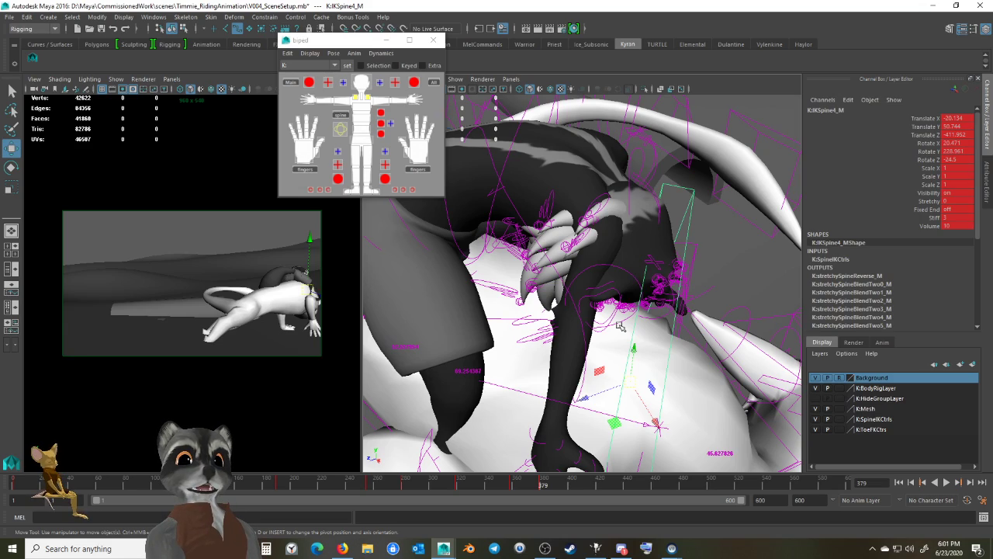
Examine the rider's head, arms and hands against Kyran's back from several sides, with the neck control Tim:FKNeck_M selected.
{"action": "left_click_drag", "start_coordinate": [620, 327], "coordinate": [583, 354], "text": "alt"}
{"action": "right_click_drag", "start_coordinate": [584, 354], "coordinate": [629, 360], "text": "alt"}
{"action": "left_click_drag", "start_coordinate": [629, 360], "coordinate": [621, 345], "text": "alt"}
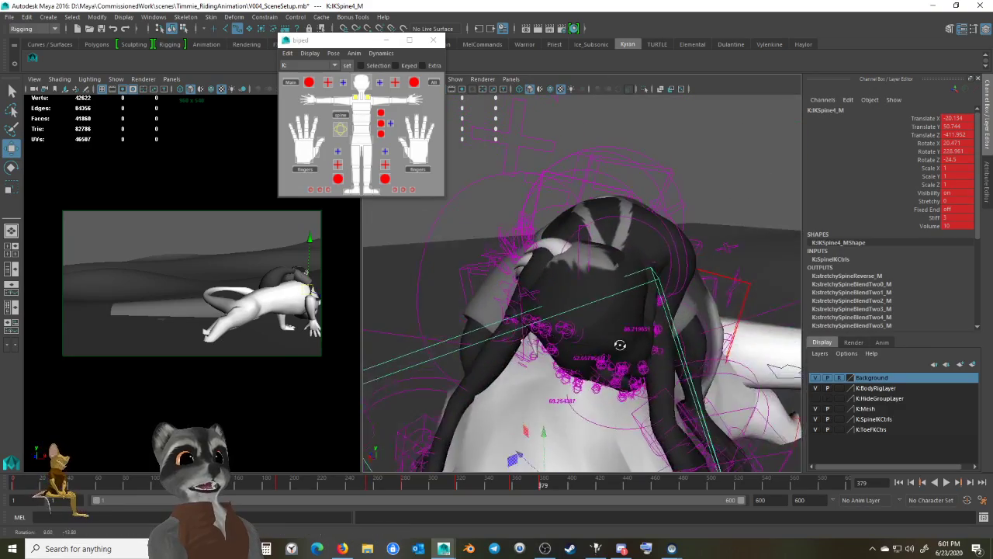
{"action": "right_click_drag", "start_coordinate": [621, 345], "coordinate": [554, 353], "text": "alt"}
{"action": "left_click_drag", "start_coordinate": [555, 353], "coordinate": [543, 343], "text": "alt"}
{"action": "right_click_drag", "start_coordinate": [544, 343], "coordinate": [574, 338], "text": "alt"}
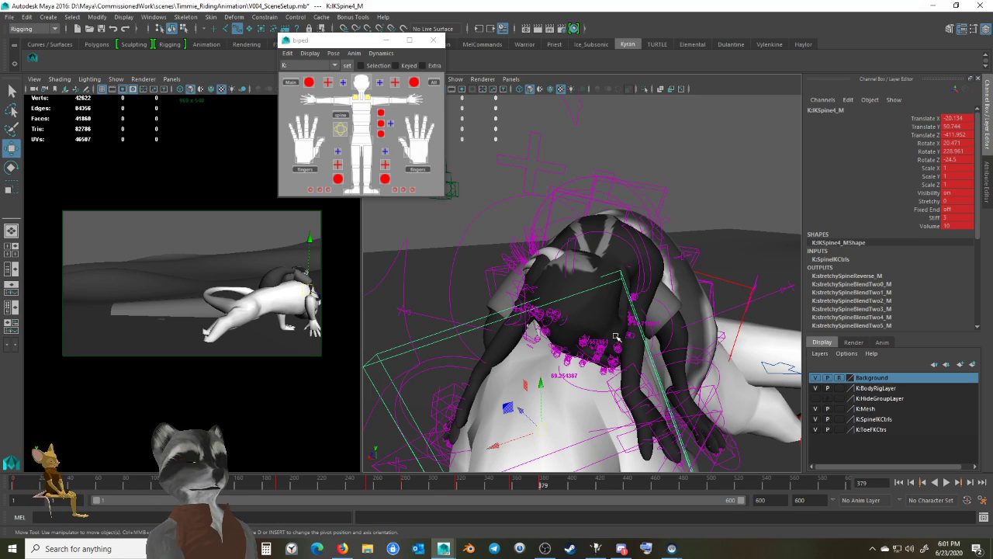
{"action": "left_click_drag", "start_coordinate": [616, 338], "coordinate": [652, 368], "text": "alt"}
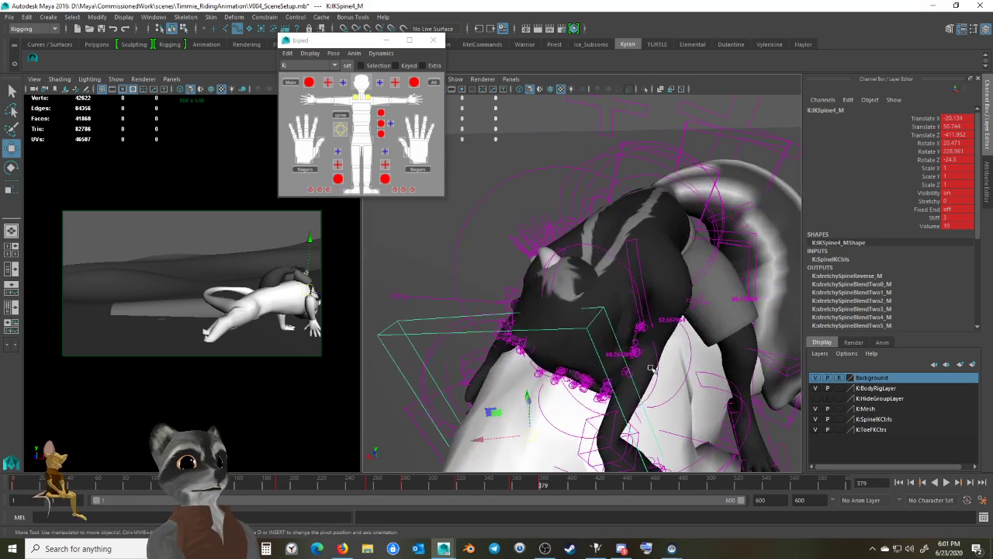
{"action": "left_click", "coordinate": [576, 247]}
{"action": "left_click_drag", "start_coordinate": [576, 246], "coordinate": [717, 307], "text": "alt"}
{"action": "left_click_drag", "start_coordinate": [661, 339], "coordinate": [627, 339], "text": "alt"}
{"action": "scroll", "coordinate": [627, 339], "scroll_direction": "up", "scroll_amount": 3}
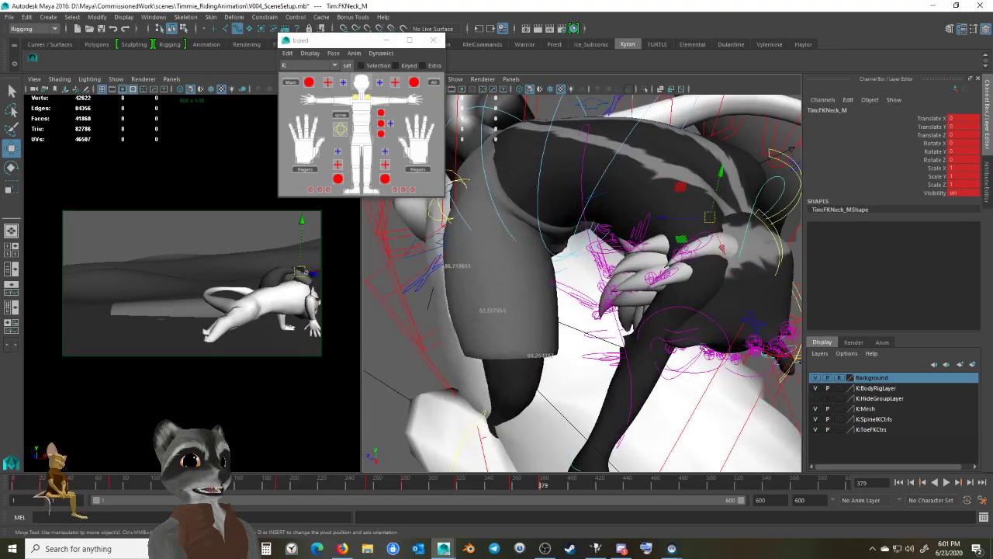
{"action": "left_click_drag", "start_coordinate": [698, 334], "coordinate": [607, 322], "text": "alt"}
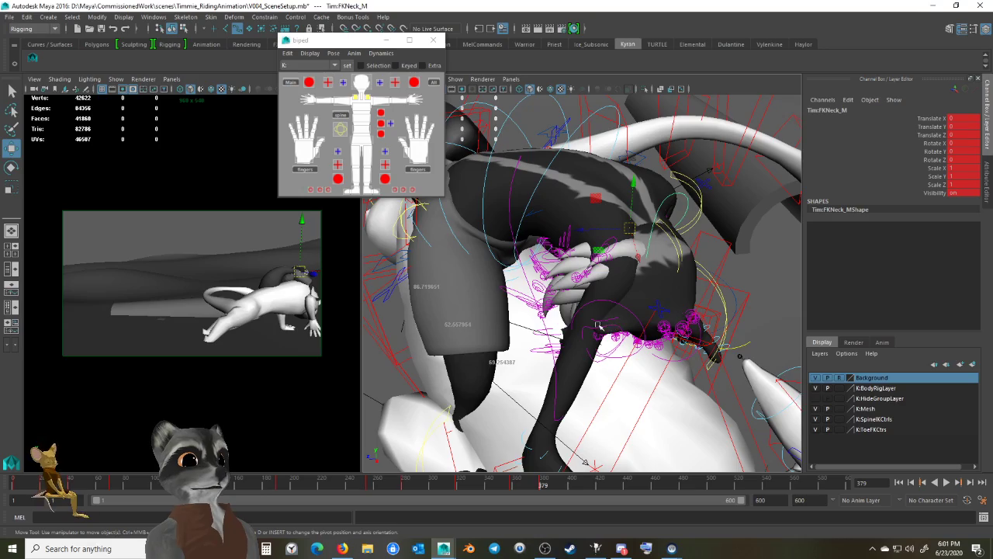
{"action": "left_click_drag", "start_coordinate": [564, 327], "coordinate": [472, 219], "text": "alt"}
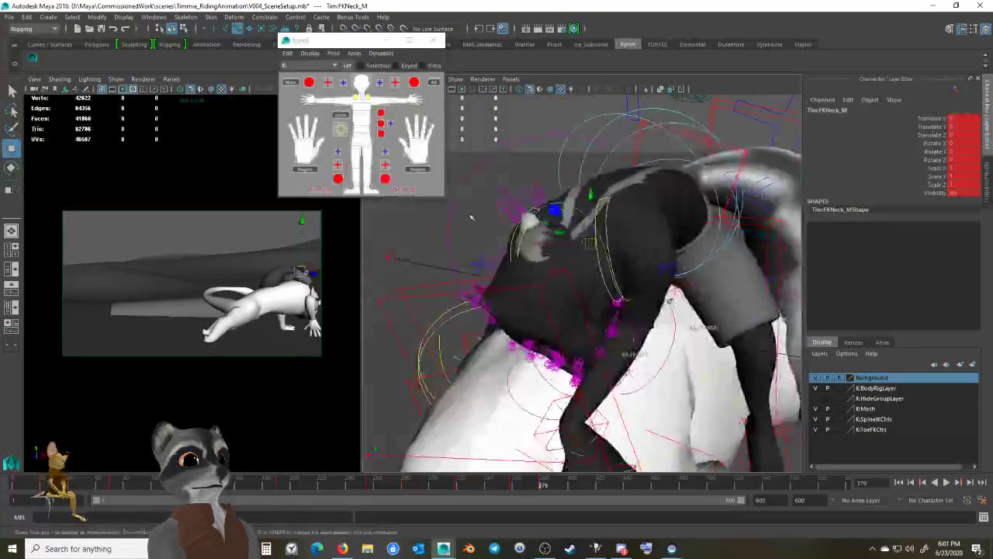
Try to rotate one of the rider's controls and undo the changes.
{"action": "left_click", "coordinate": [538, 135]}
{"action": "left_click_drag", "start_coordinate": [569, 156], "coordinate": [672, 225], "text": "alt"}
{"action": "key", "text": "e"}
{"action": "left_click_drag", "start_coordinate": [595, 309], "coordinate": [732, 337]}
{"action": "key", "text": "ctrl+z"}
{"action": "key", "text": "ctrl+z"}
{"action": "key", "text": "e"}
Try moving Kyran's hip control K:IKSpine1_M to about X 88.2, Y 8.8, Z -45.8.
{"action": "right_click_drag", "start_coordinate": [732, 337], "coordinate": [574, 342], "text": "alt"}
{"action": "middle_click_drag", "start_coordinate": [574, 342], "coordinate": [560, 356], "text": "alt"}
{"action": "left_click_drag", "start_coordinate": [560, 355], "coordinate": [483, 356], "text": "alt"}
{"action": "key", "text": "w"}
{"action": "left_click", "coordinate": [447, 353]}
{"action": "middle_click_drag", "start_coordinate": [483, 355], "coordinate": [565, 354], "text": "alt"}
{"action": "left_click_drag", "start_coordinate": [565, 354], "coordinate": [571, 357], "text": "alt"}
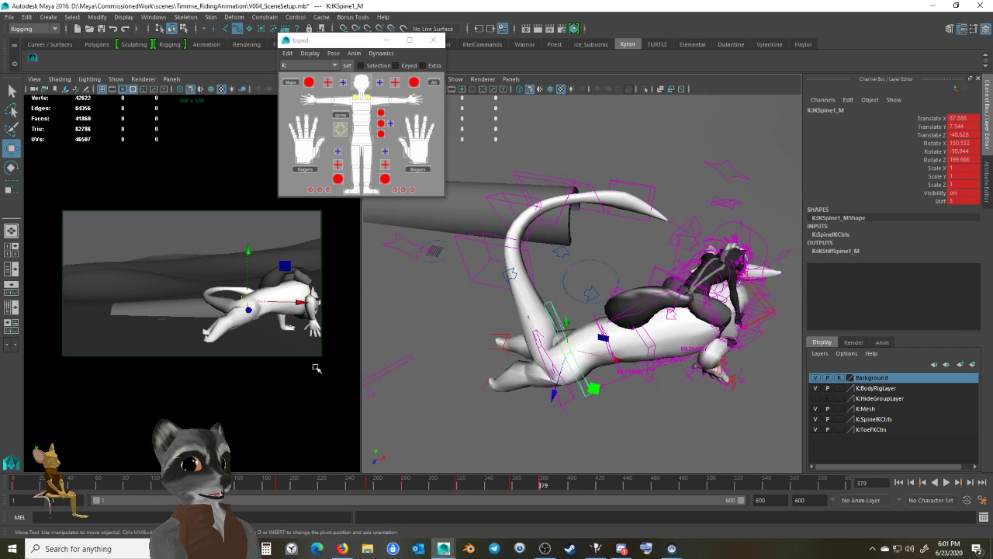
{"action": "middle_click_drag", "start_coordinate": [297, 366], "coordinate": [311, 374]}
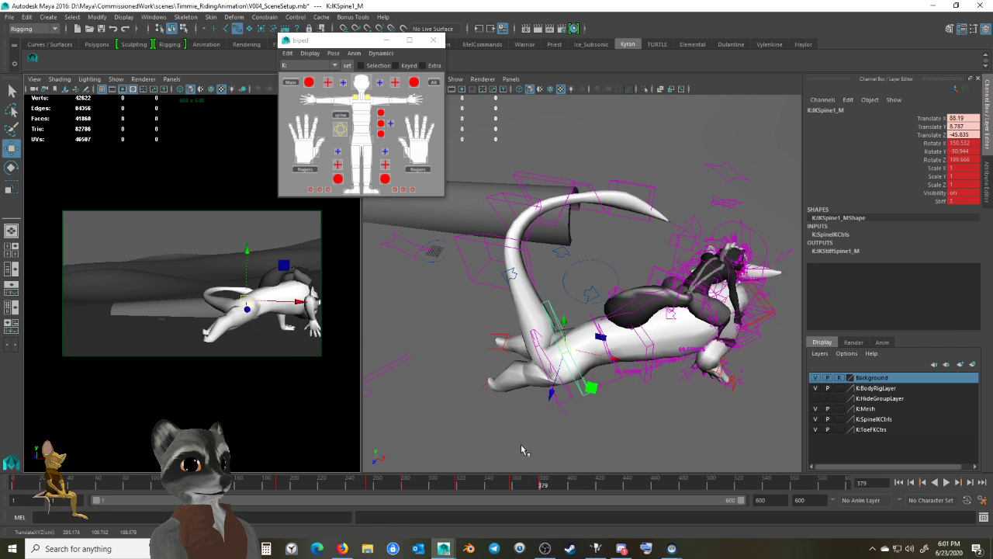
Check the previous key pose at frame 358 against frame 379 and play back the animation.
{"action": "key", "text": "comma"}
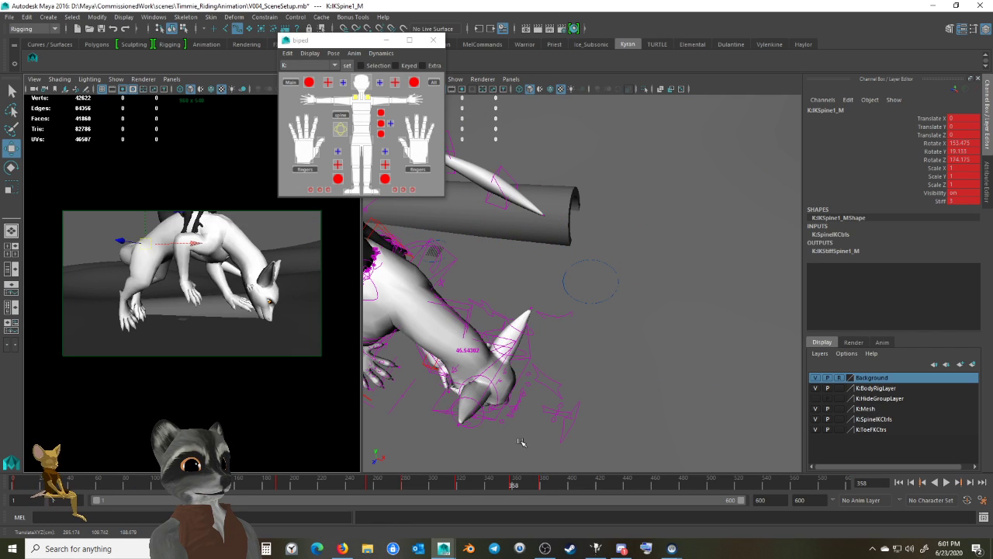
{"action": "key", "text": "period"}
{"action": "left_click_drag", "start_coordinate": [519, 417], "coordinate": [580, 432], "text": "alt"}
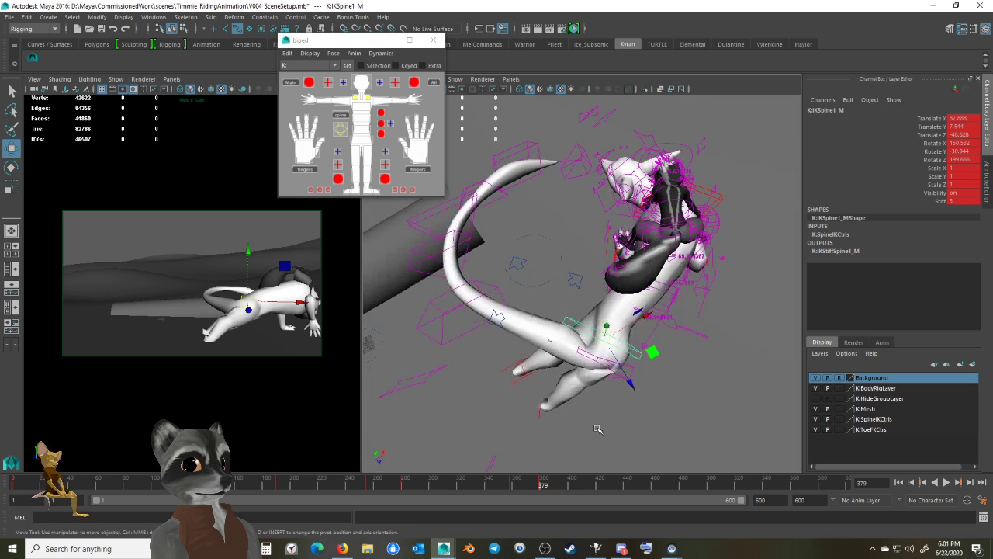
{"action": "key", "text": "alt+v"}
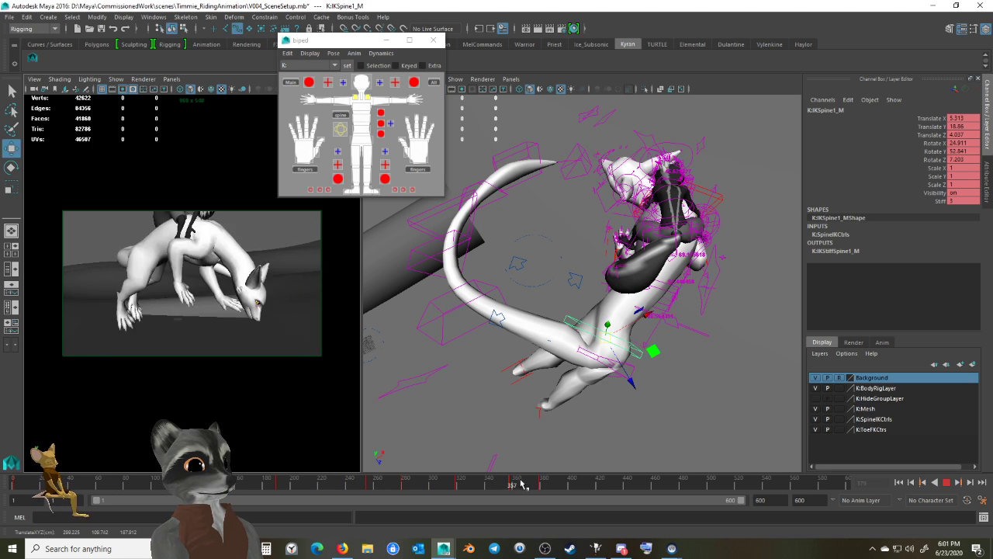
Scrub through the transition after frame 358 and go to the key pose at frame 379.
{"action": "mouse_move", "coordinate": [521, 484]}
{"action": "left_mouse_down"}
{"action": "mouse_move", "coordinate": [567, 486]}
{"action": "mouse_move", "coordinate": [527, 488]}
{"action": "left_mouse_up"}
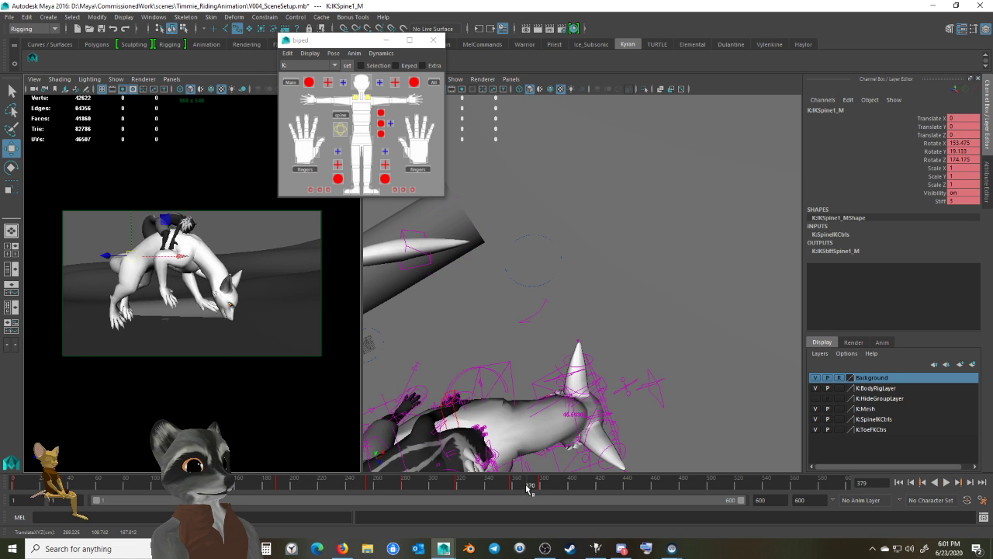
{"action": "key", "text": "period"}
{"action": "scroll", "coordinate": [517, 403], "scroll_direction": "down", "scroll_amount": 4}
{"action": "left_click_drag", "start_coordinate": [517, 404], "coordinate": [573, 399], "text": "alt"}
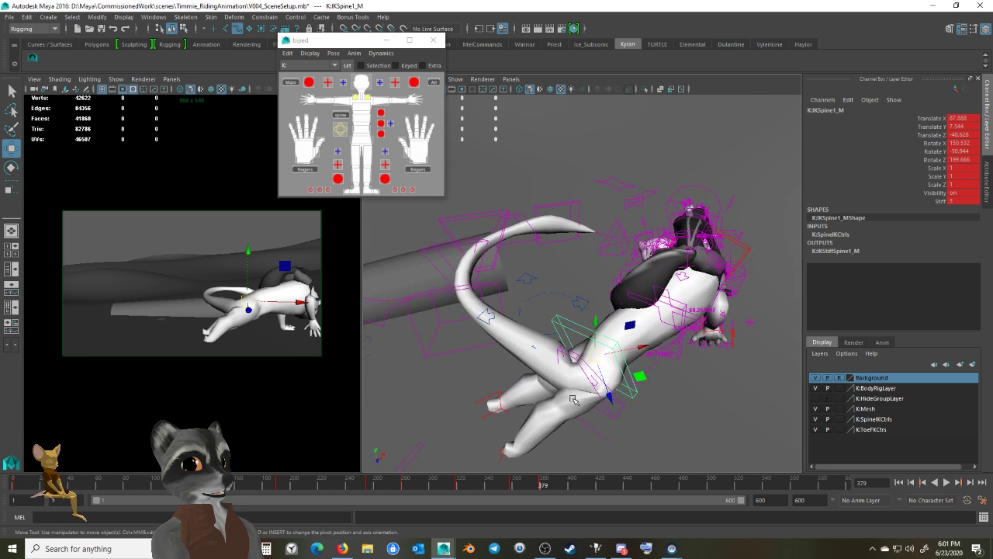
Rotate and reposition Kyran's hip control K:IKSpine1_M, key it at frame 379, and select Kyran's full control set.
{"action": "left_click", "coordinate": [578, 300]}
{"action": "left_click_drag", "start_coordinate": [578, 300], "coordinate": [672, 379], "text": "alt"}
{"action": "left_click", "coordinate": [668, 411]}
{"action": "key", "text": "e"}
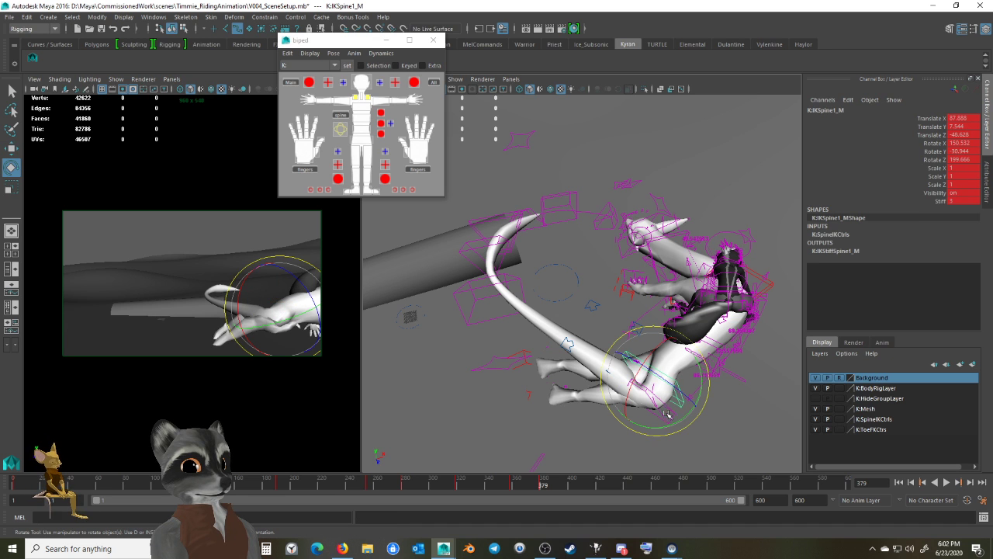
{"action": "left_click_drag", "start_coordinate": [672, 424], "coordinate": [637, 365]}
{"action": "key", "text": "w"}
{"action": "key", "text": "s"}
{"action": "left_click_drag", "start_coordinate": [770, 289], "coordinate": [640, 278], "text": "alt"}
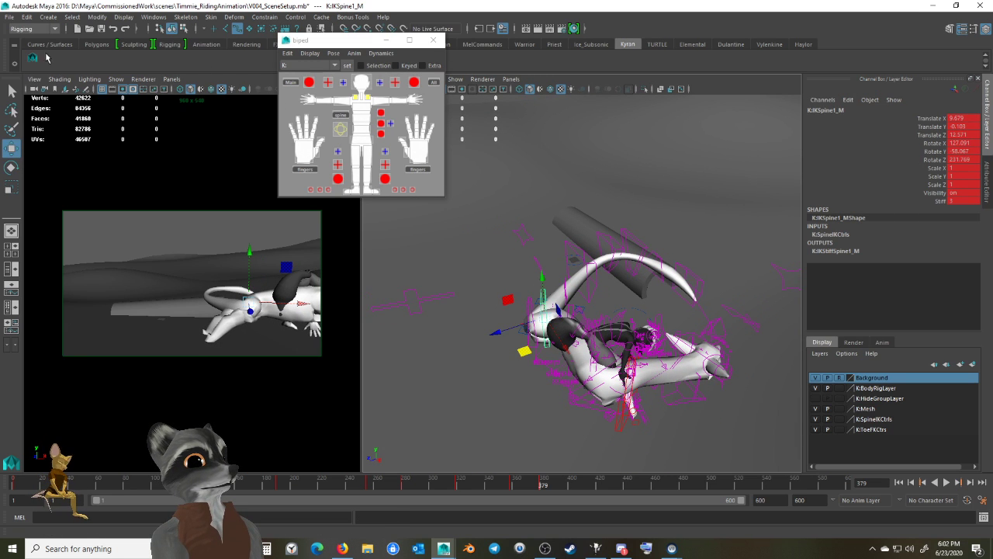
{"action": "left_click", "coordinate": [34, 58]}
{"action": "left_click_drag", "start_coordinate": [570, 371], "coordinate": [683, 381], "text": "alt"}
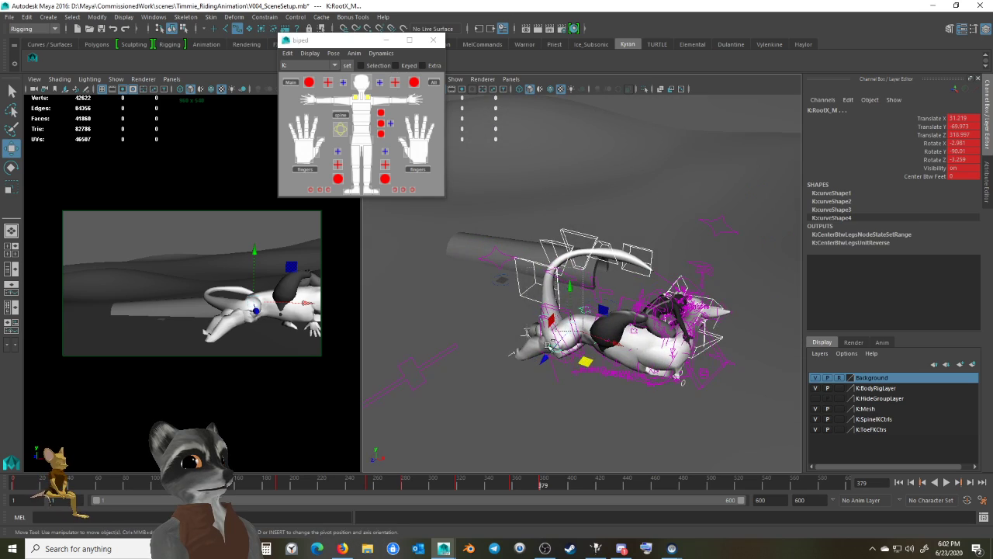
Move K:IKBasic2_M with Kyran's head and hand controls to about X 217.3, Y -61.4, Z -25.3 and key them.
{"action": "left_click", "coordinate": [594, 227]}
{"action": "left_click_drag", "start_coordinate": [559, 256], "coordinate": [643, 334], "text": "alt"}
{"action": "key", "text": "ctrl+z"}
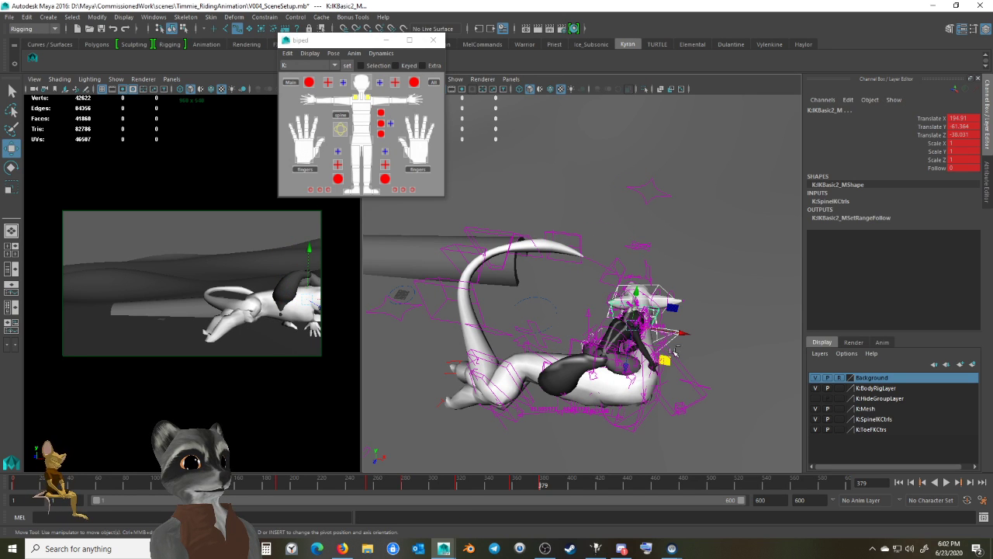
{"action": "left_click_drag", "start_coordinate": [567, 334], "coordinate": [543, 318]}
{"action": "key", "text": "ctrl+z"}
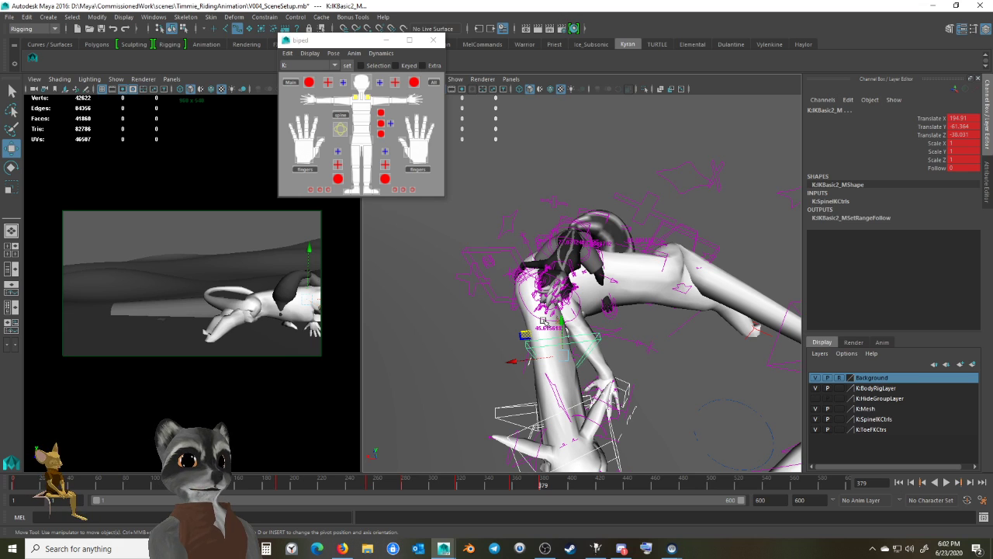
{"action": "left_click_drag", "start_coordinate": [583, 338], "coordinate": [557, 330], "text": "alt"}
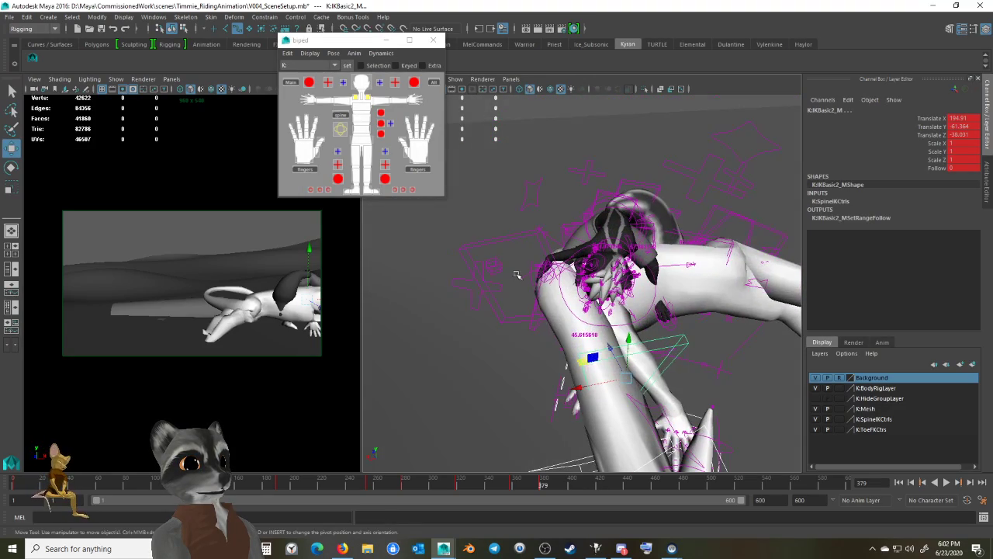
{"action": "left_click_drag", "start_coordinate": [517, 275], "coordinate": [530, 375], "text": "alt"}
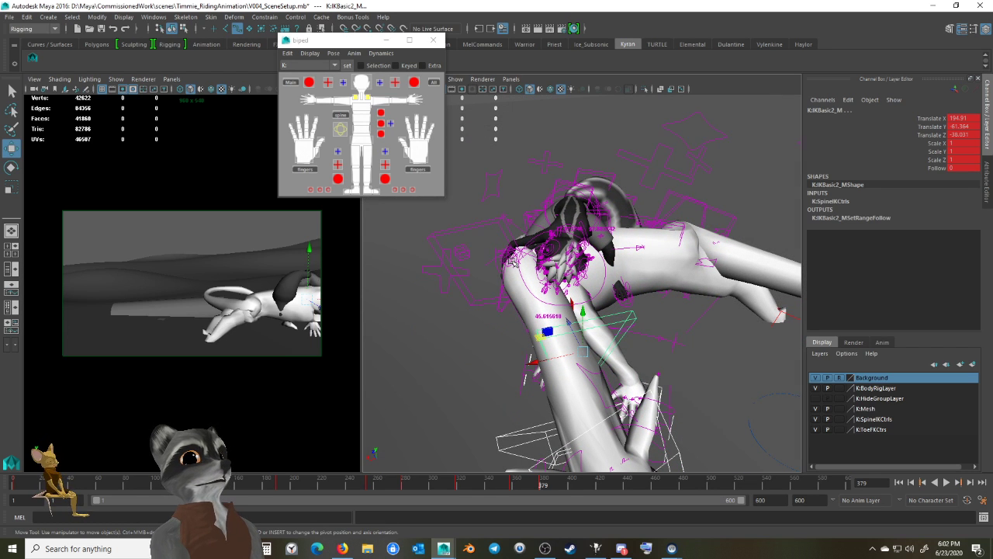
{"action": "left_click_drag", "start_coordinate": [517, 263], "coordinate": [508, 322], "text": "alt"}
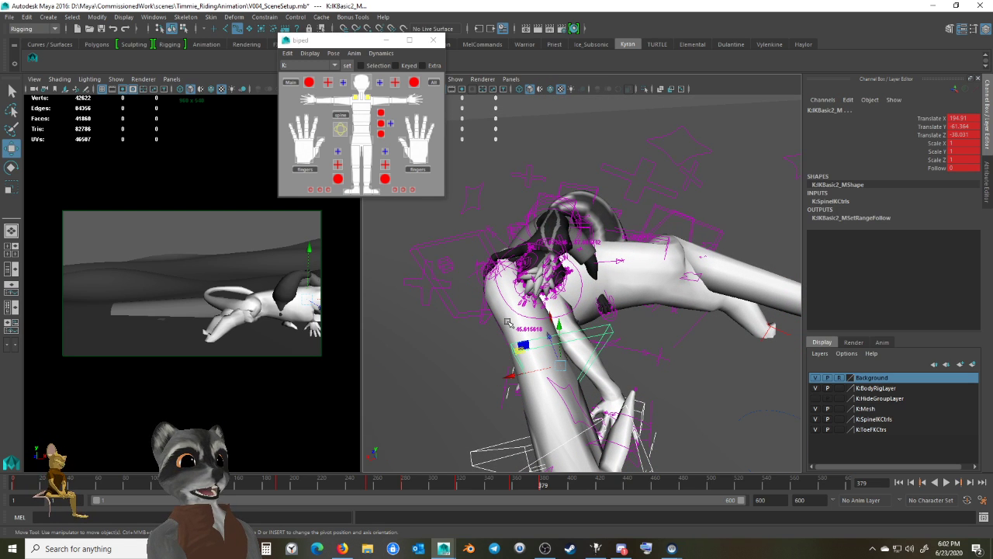
{"action": "left_click_drag", "start_coordinate": [556, 338], "coordinate": [518, 287], "text": "alt"}
{"action": "left_click_drag", "start_coordinate": [520, 293], "coordinate": [516, 247]}
{"action": "key", "text": "s"}
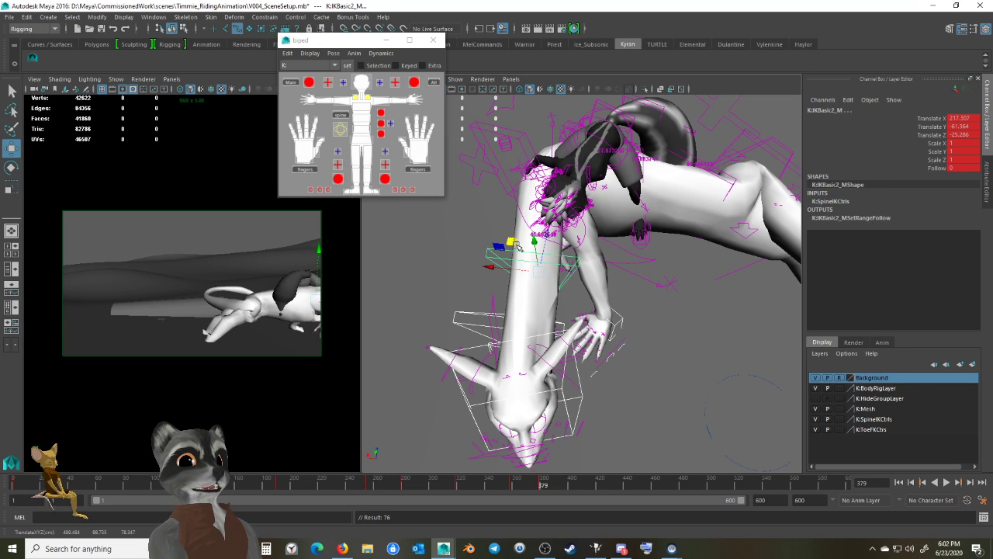
Compare Kyran's pose at frame 379 with the previous key pose at frame 358 from several sides.
{"action": "left_click_drag", "start_coordinate": [627, 244], "coordinate": [615, 309], "text": "alt"}
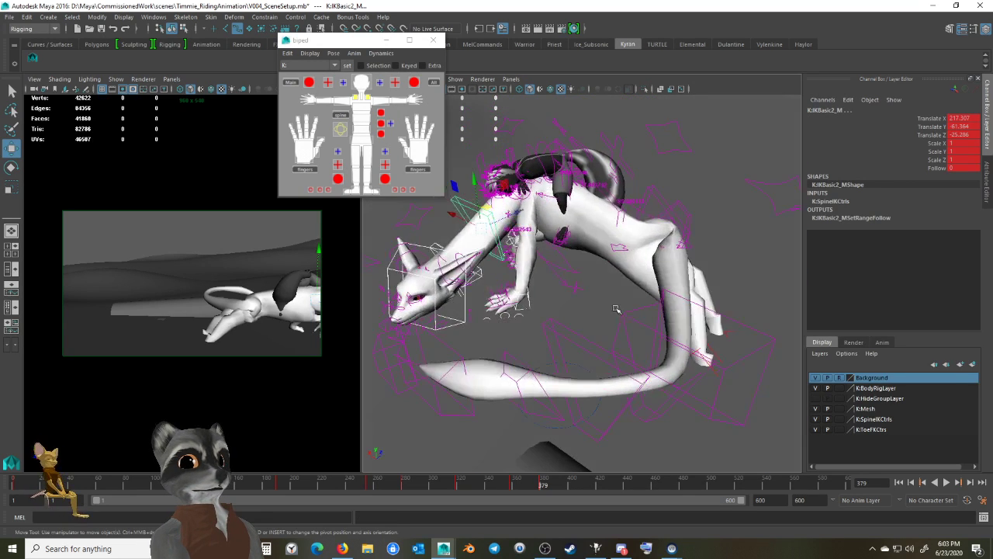
{"action": "left_click_drag", "start_coordinate": [501, 384], "coordinate": [574, 294], "text": "alt"}
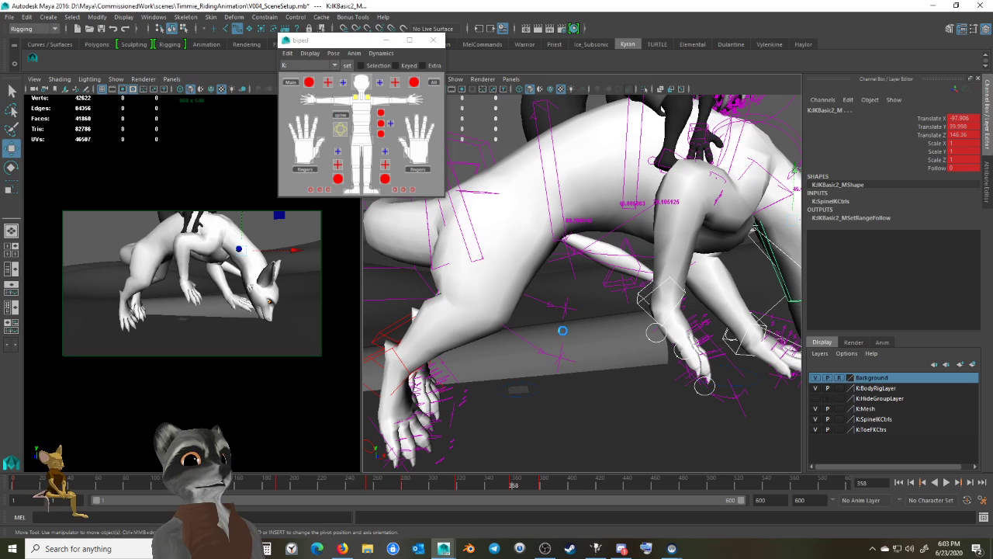
{"action": "scroll", "coordinate": [531, 337], "scroll_direction": "down", "scroll_amount": 6}
{"action": "left_click_drag", "start_coordinate": [532, 337], "coordinate": [582, 342], "text": "alt"}
{"action": "middle_click_drag", "start_coordinate": [582, 341], "coordinate": [547, 339], "text": "alt"}
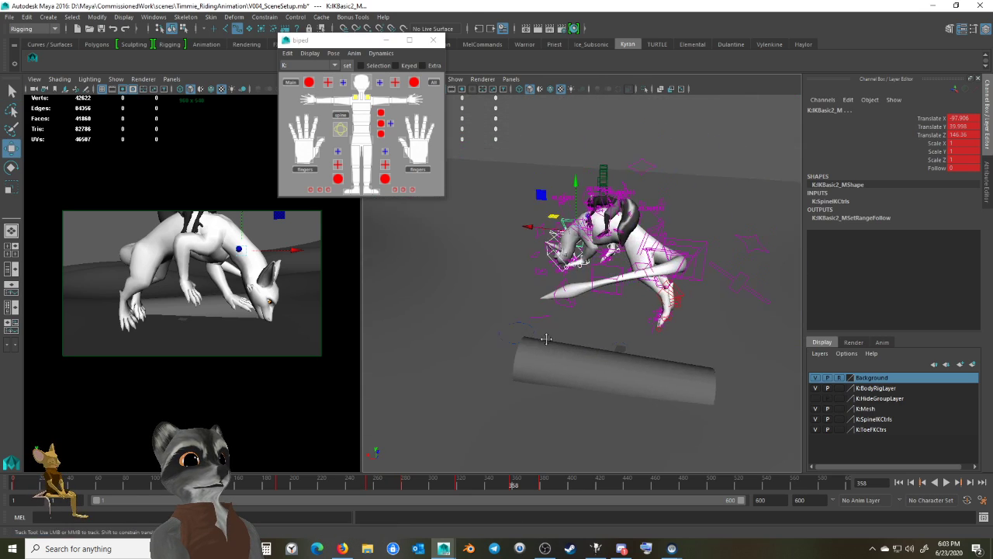
{"action": "scroll", "coordinate": [546, 339], "scroll_direction": "up", "scroll_amount": 6}
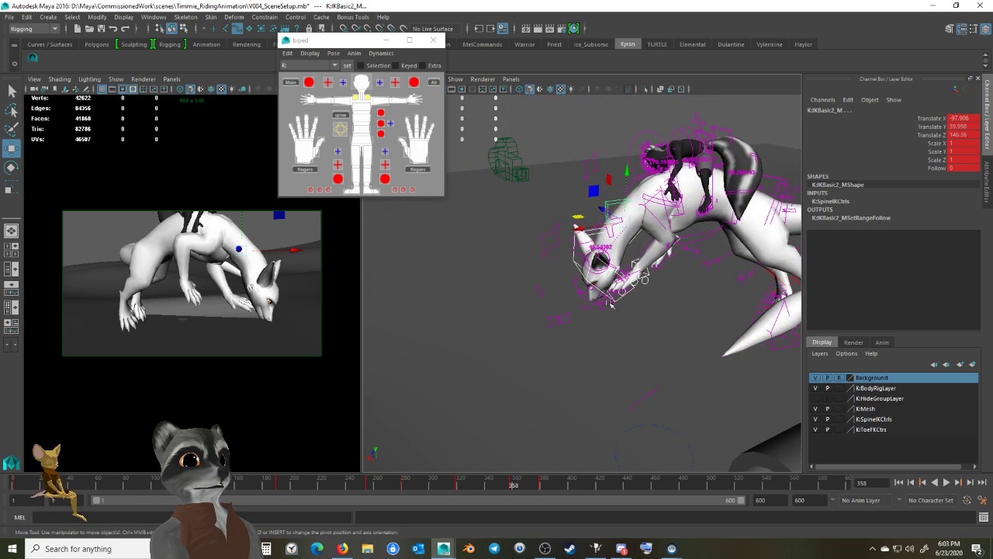
{"action": "key", "text": "."}
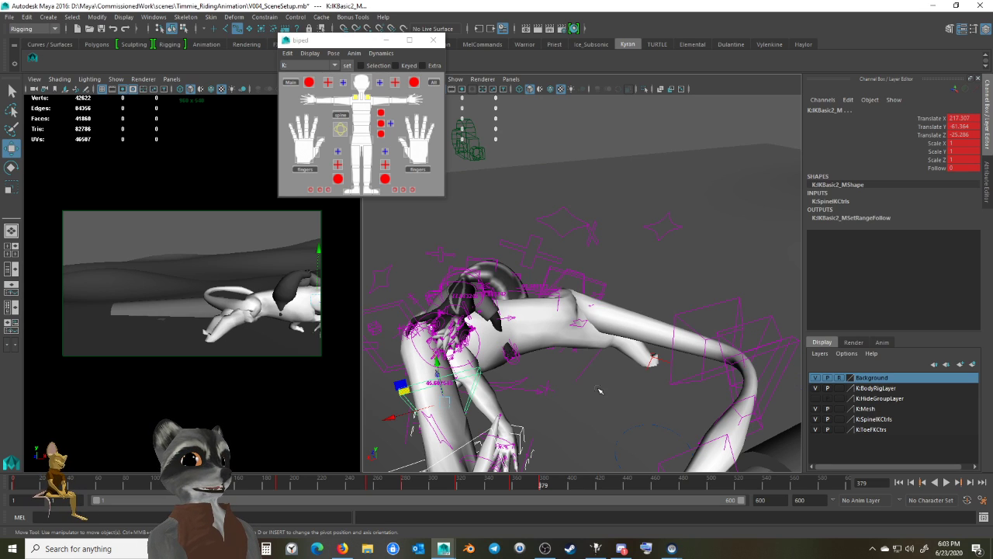
Rotate Kyran's chest control K:IKSpine4_M at frame 379 and check the shoulders.
{"action": "left_click_drag", "start_coordinate": [599, 390], "coordinate": [629, 326], "text": "alt"}
{"action": "scroll", "coordinate": [602, 355], "scroll_direction": "up", "scroll_amount": 5}
{"action": "left_click", "coordinate": [508, 284]}
{"action": "key", "text": "e"}
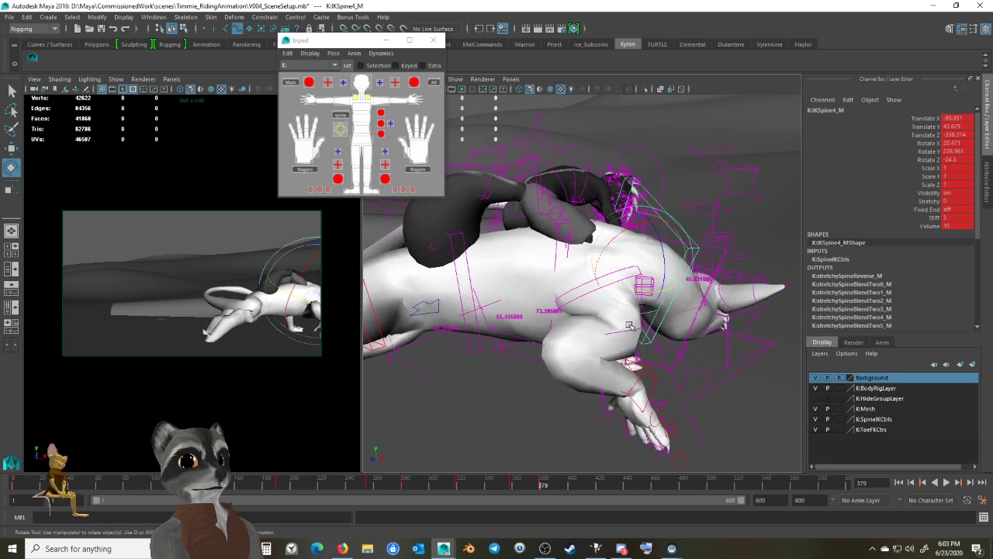
{"action": "left_click_drag", "start_coordinate": [651, 283], "coordinate": [444, 258]}
{"action": "left_click_drag", "start_coordinate": [531, 316], "coordinate": [633, 305]}
Try moving Kyran's mid-spine control K:IKSpine3_M to about X -58.8, Y -3.8, Z 0.7 and undo the move.
{"action": "left_click", "coordinate": [632, 305]}
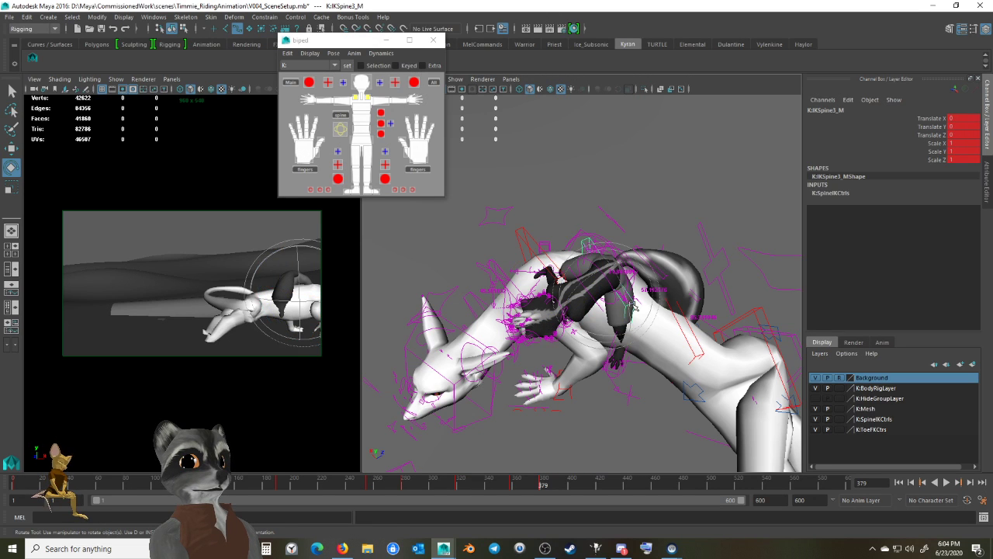
{"action": "key", "text": "w"}
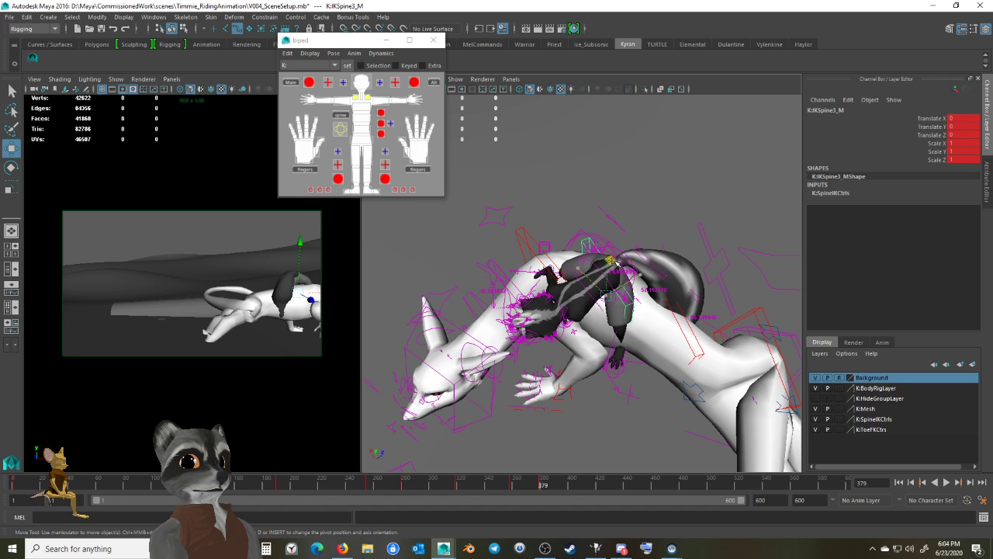
{"action": "left_click_drag", "start_coordinate": [610, 260], "coordinate": [598, 235]}
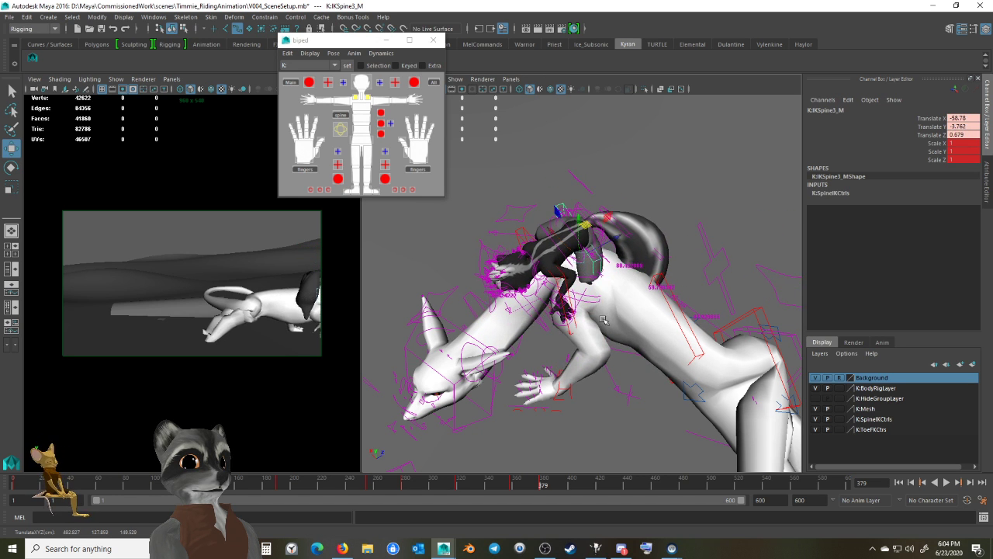
{"action": "left_click_drag", "start_coordinate": [604, 319], "coordinate": [683, 250], "text": "alt"}
{"action": "key", "text": "ctrl+z"}
{"action": "key", "text": "ctrl+z"}
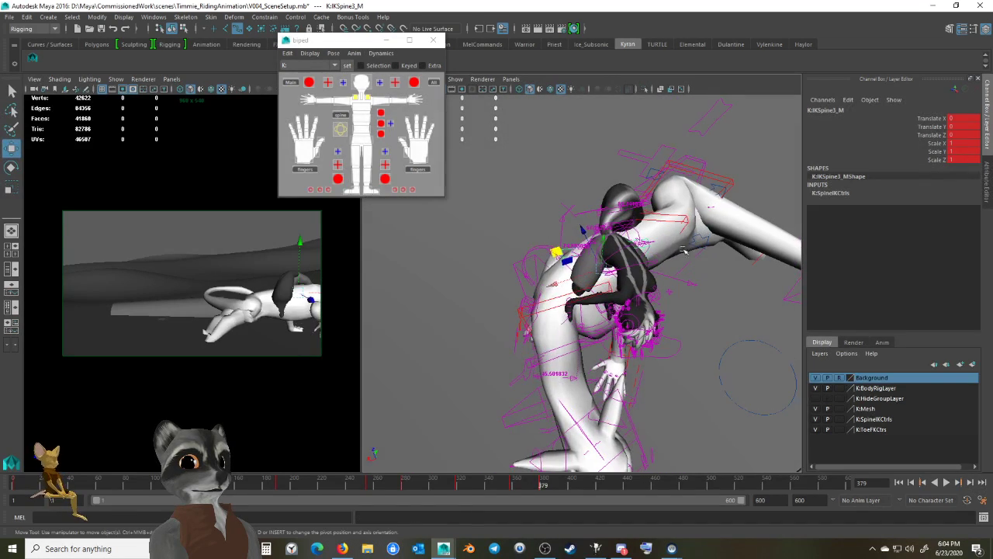
Move and rotate Kyran's hip control K:IKSpine1_M, placing it at about X 14.1, Y 7.8, Z -134.0.
{"action": "left_click", "coordinate": [722, 180]}
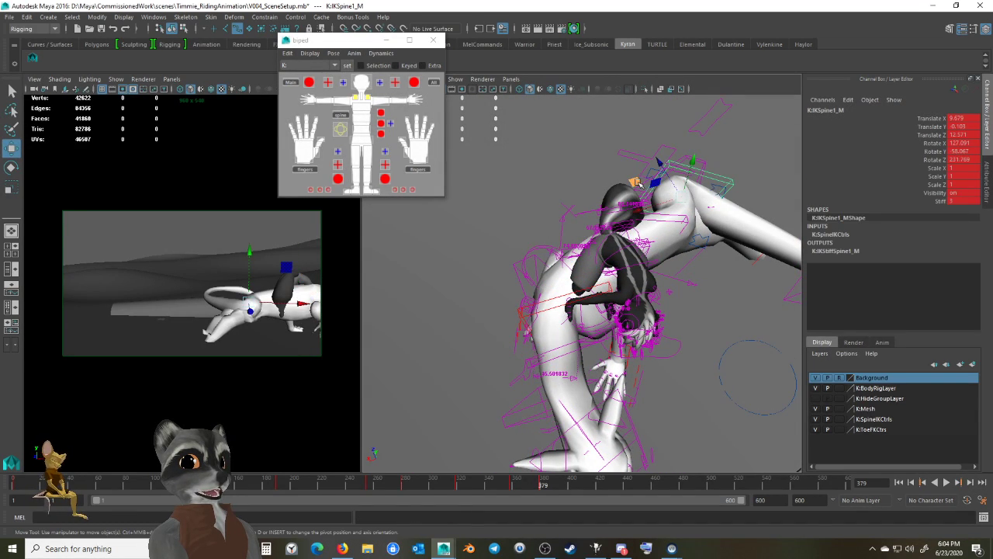
{"action": "left_click_drag", "start_coordinate": [635, 183], "coordinate": [676, 226]}
{"action": "left_click_drag", "start_coordinate": [492, 378], "coordinate": [697, 328]}
{"action": "key", "text": "e"}
{"action": "key", "text": "w"}
{"action": "left_click_drag", "start_coordinate": [698, 330], "coordinate": [655, 356], "text": "alt"}
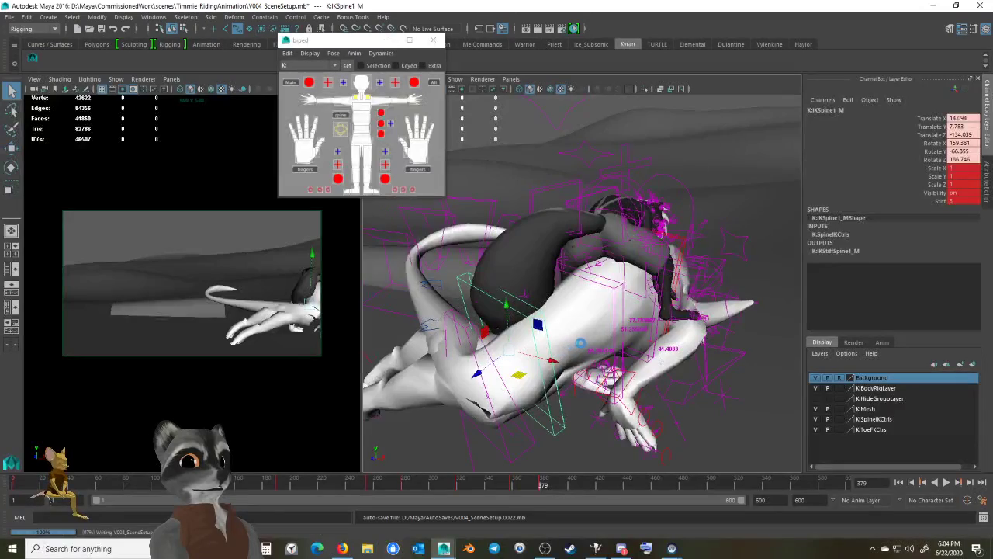
Examine Kyran's hips, tail and hind legs at frame 379 from several sides.
{"action": "left_click_drag", "start_coordinate": [583, 336], "coordinate": [586, 373], "text": "alt"}
{"action": "mouse_move", "coordinate": [586, 372]}
{"action": "right_mouse_down", "text": "alt"}
{"action": "mouse_move", "coordinate": [530, 379]}
{"action": "mouse_move", "coordinate": [577, 390]}
{"action": "right_mouse_up", "text": "alt"}
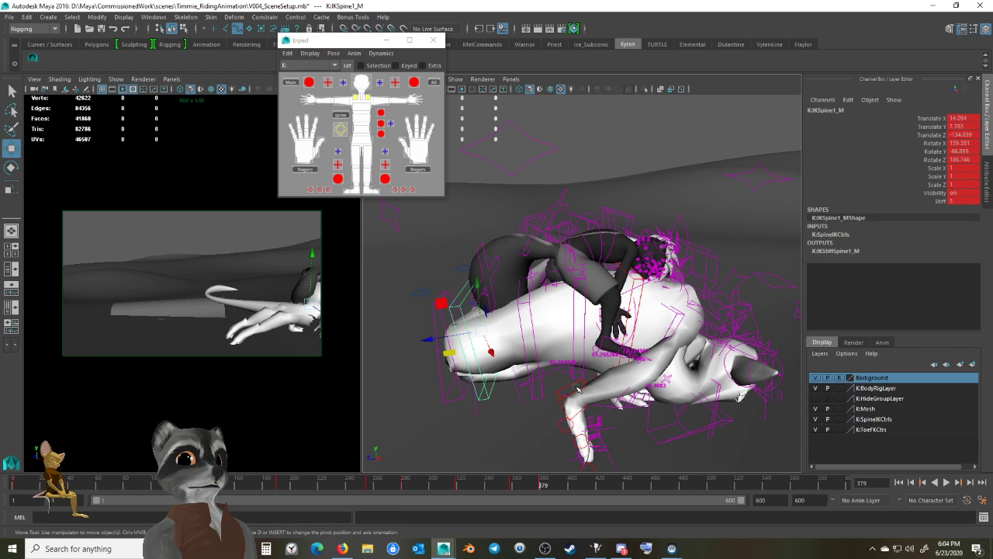
{"action": "left_click_drag", "start_coordinate": [578, 388], "coordinate": [637, 339], "text": "alt"}
{"action": "middle_click_drag", "start_coordinate": [636, 338], "coordinate": [633, 314], "text": "alt"}
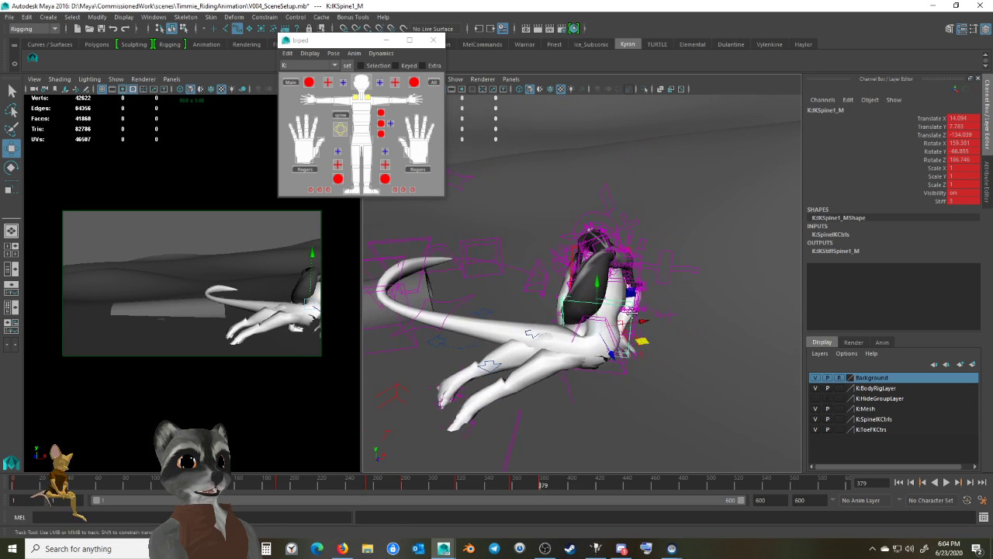
{"action": "right_click_drag", "start_coordinate": [633, 313], "coordinate": [680, 332], "text": "alt"}
{"action": "mouse_move", "coordinate": [681, 332]}
{"action": "left_mouse_down", "text": "alt"}
{"action": "mouse_move", "coordinate": [668, 326]}
{"action": "mouse_move", "coordinate": [667, 341]}
{"action": "left_mouse_up", "text": "alt"}
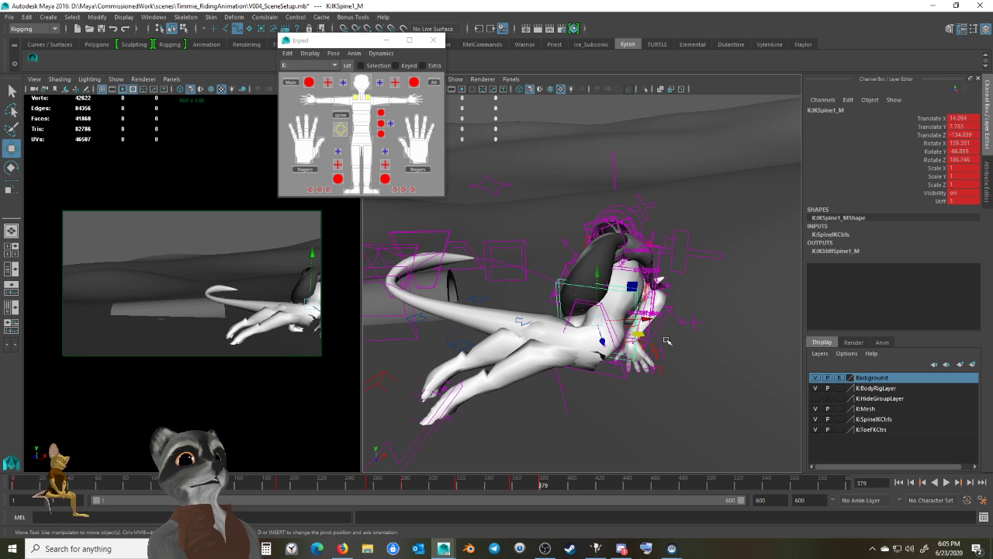
{"action": "left_click_drag", "start_coordinate": [638, 347], "coordinate": [590, 342], "text": "alt"}
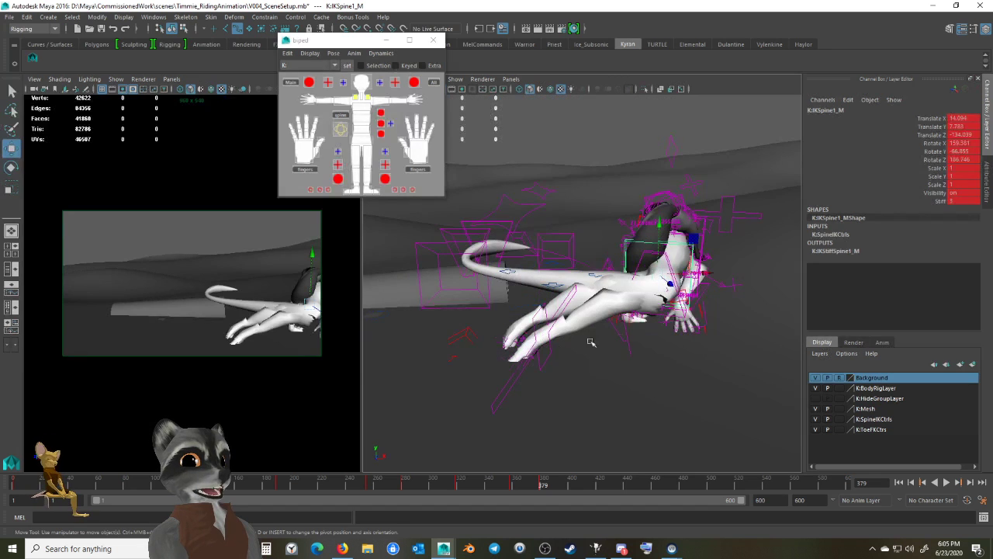
Move both hind-leg controls together, bringing K:IKLeg_R to about X 102.8, Y 5.9, Z 377.4, and key them.
{"action": "left_click", "coordinate": [465, 334]}
{"action": "left_click_drag", "start_coordinate": [465, 334], "coordinate": [543, 395], "text": "alt"}
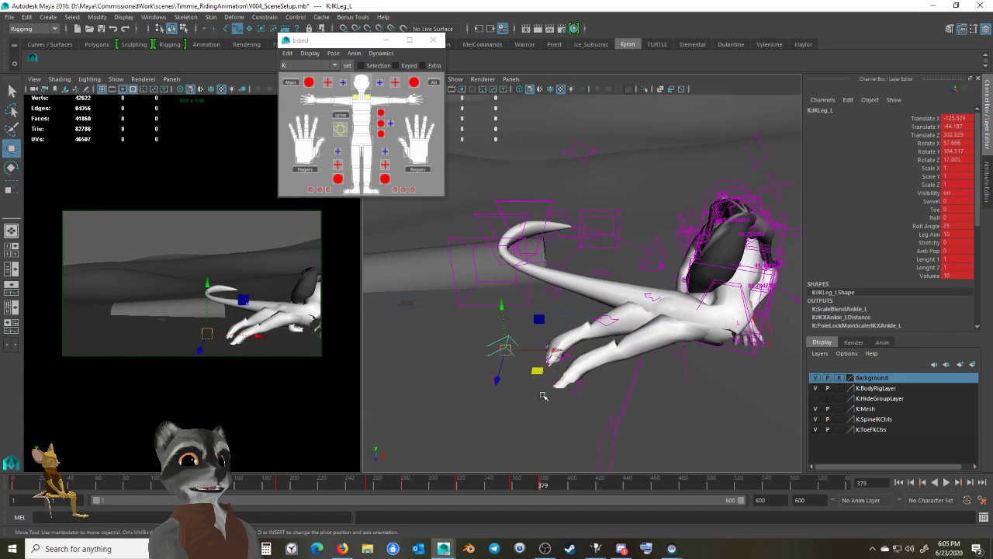
{"action": "left_click", "coordinate": [490, 388]}
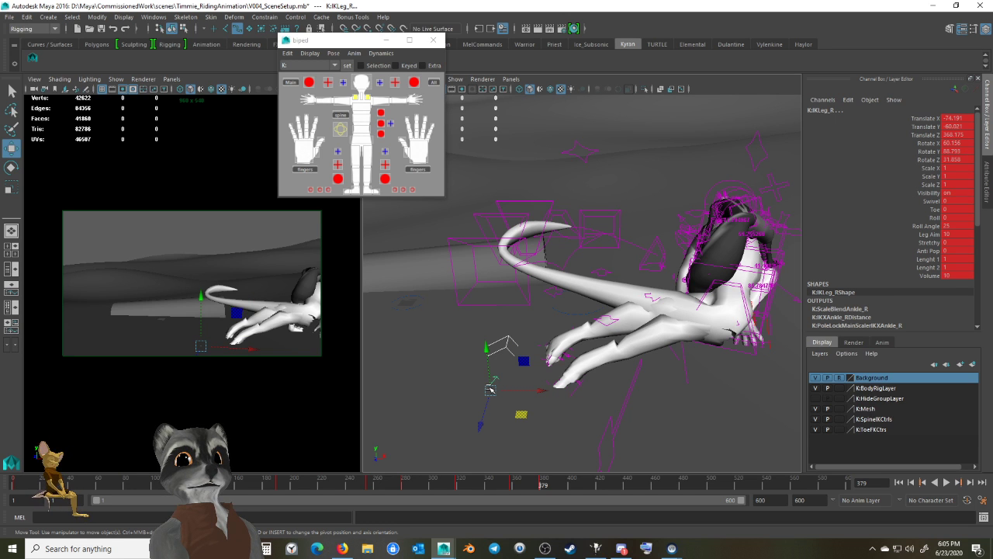
{"action": "left_click_drag", "start_coordinate": [516, 390], "coordinate": [573, 403], "text": "alt"}
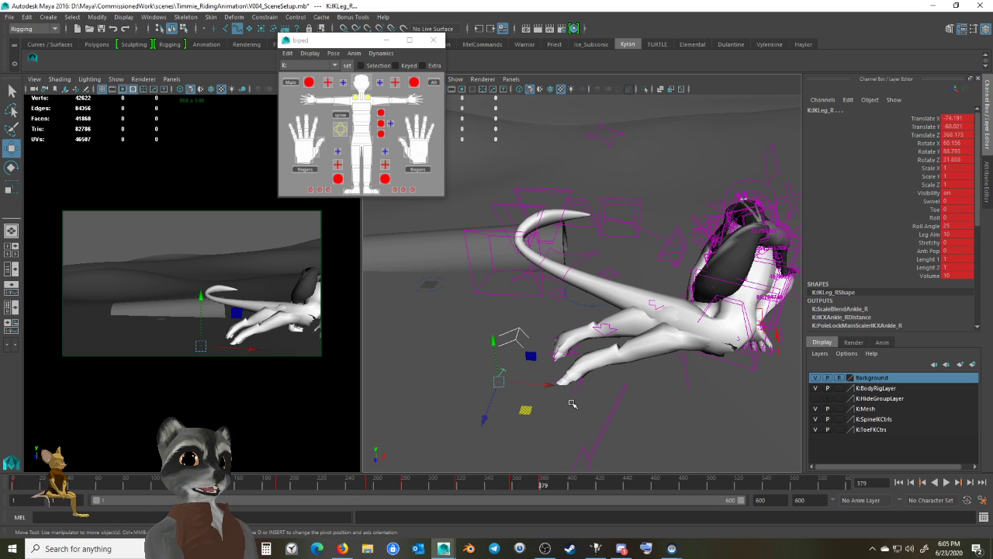
{"action": "left_click_drag", "start_coordinate": [552, 412], "coordinate": [552, 432], "text": "alt"}
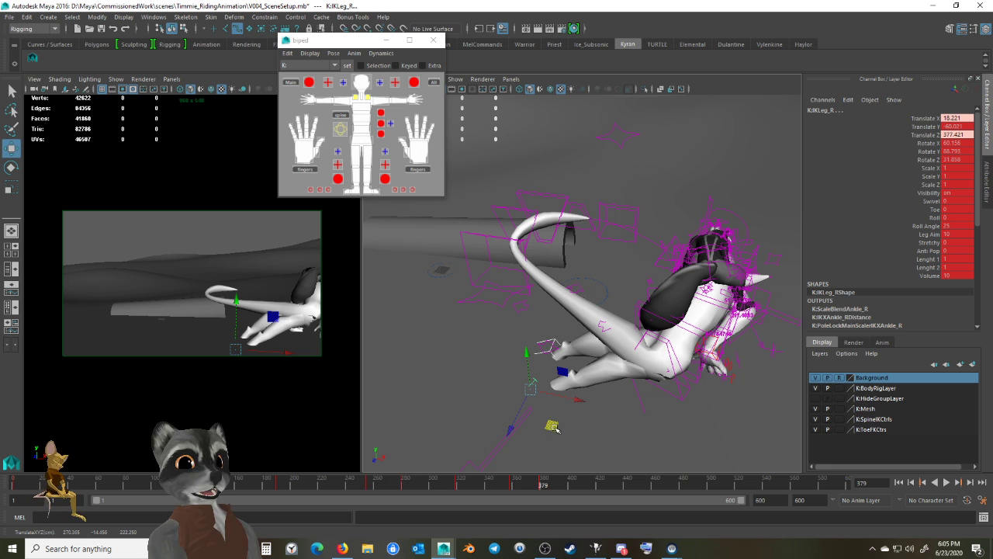
{"action": "left_click_drag", "start_coordinate": [565, 419], "coordinate": [561, 366], "text": "alt"}
{"action": "left_click_drag", "start_coordinate": [558, 327], "coordinate": [613, 284]}
{"action": "scroll", "coordinate": [594, 342], "scroll_direction": "up", "scroll_amount": 4}
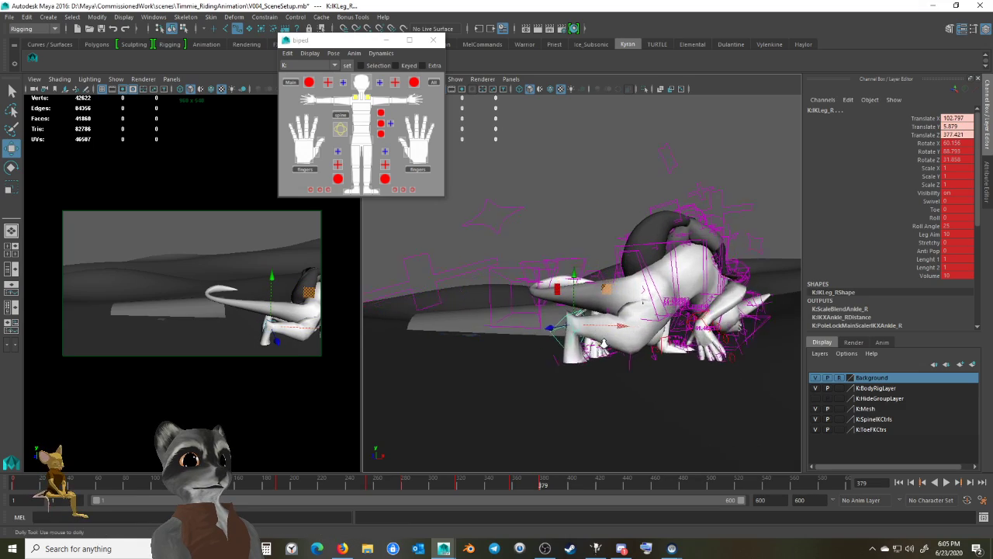
{"action": "middle_click_drag", "start_coordinate": [594, 343], "coordinate": [592, 378], "text": "alt"}
{"action": "left_click_drag", "start_coordinate": [592, 378], "coordinate": [548, 372], "text": "alt"}
{"action": "key", "text": "s"}
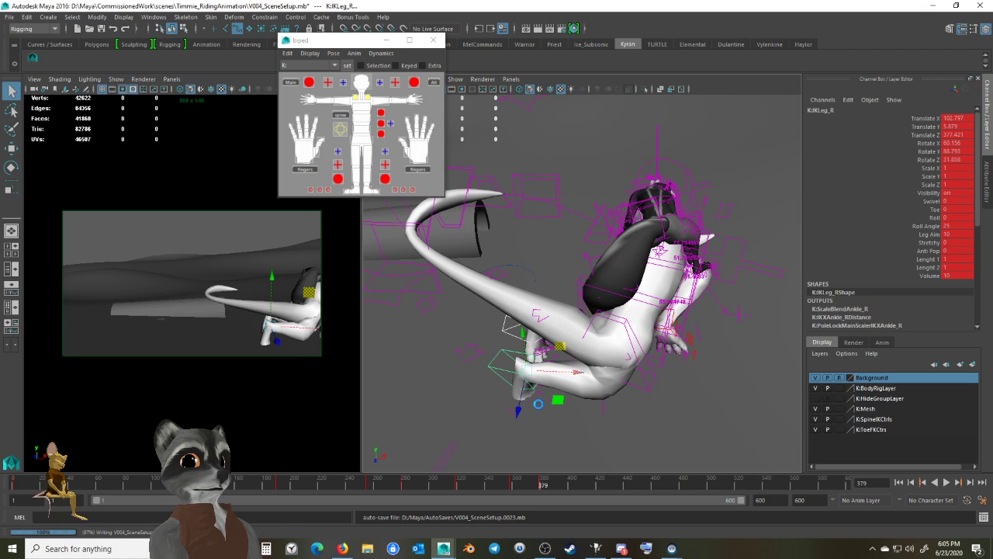
Move K:IKLeg_R to about X 189.0, Z 395.2 and rotate it to about X 5.7, Y 149.7, Z 4.2.
{"action": "left_click_drag", "start_coordinate": [554, 402], "coordinate": [532, 381]}
{"action": "key", "text": "e"}
{"action": "key", "text": "w"}
{"action": "middle_click_drag", "start_coordinate": [526, 348], "coordinate": [530, 389], "text": "alt"}
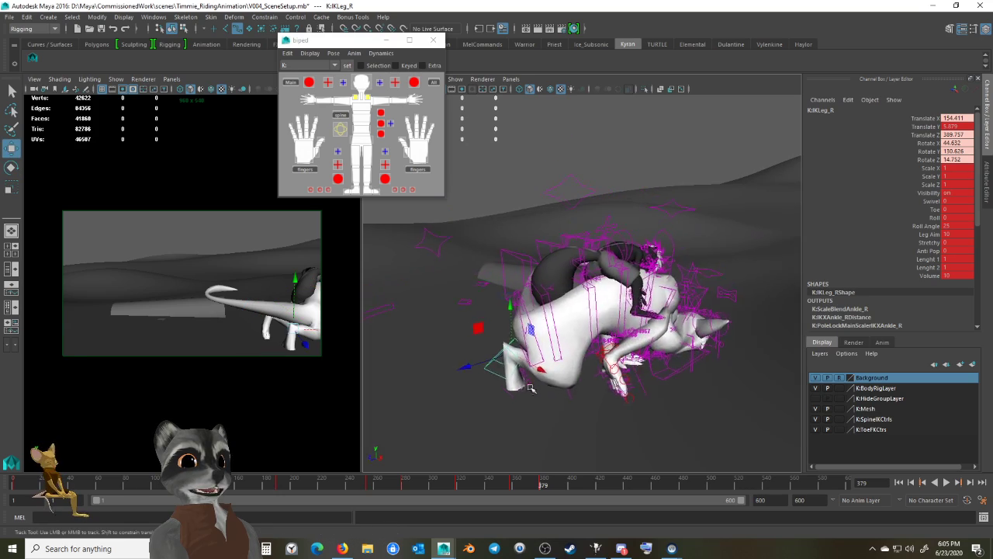
{"action": "left_click_drag", "start_coordinate": [531, 388], "coordinate": [606, 380], "text": "alt"}
{"action": "right_click_drag", "start_coordinate": [566, 386], "coordinate": [594, 390], "text": "alt"}
{"action": "middle_click_drag", "start_coordinate": [576, 391], "coordinate": [571, 306], "text": "alt"}
{"action": "left_click_drag", "start_coordinate": [572, 306], "coordinate": [565, 283], "text": "alt"}
{"action": "left_click_drag", "start_coordinate": [521, 335], "coordinate": [583, 324]}
{"action": "key", "text": "e"}
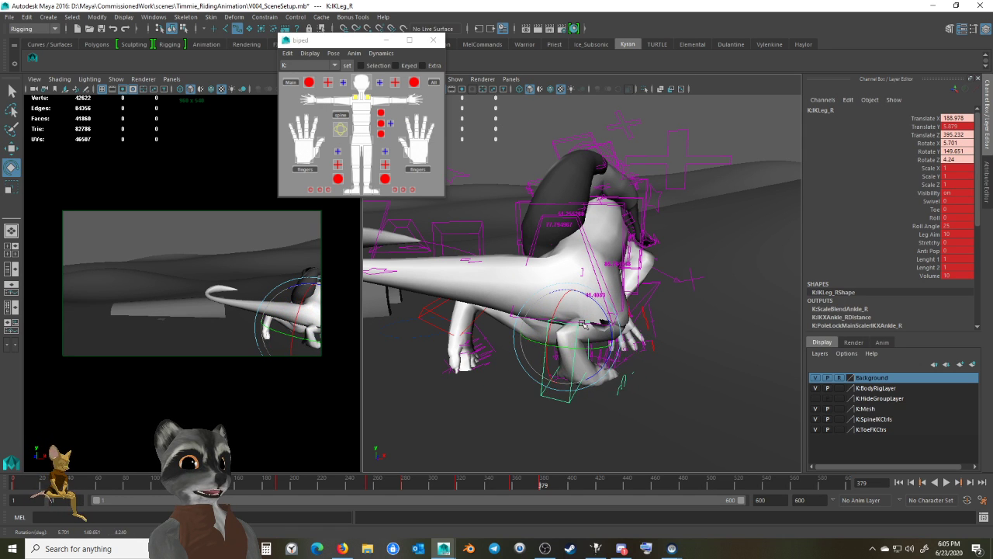
Refine K:IKLeg_R to about X 215.6, Y 4.6, Z 401.6 with rotation about X 1.2, Y 154.0, Z -4.0.
{"action": "left_click_drag", "start_coordinate": [624, 356], "coordinate": [600, 402], "text": "alt"}
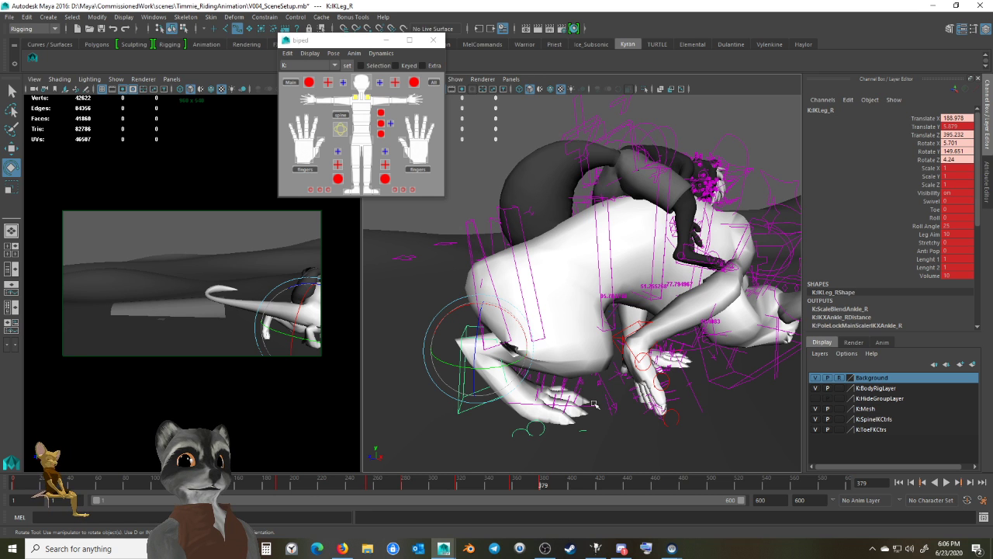
{"action": "left_click_drag", "start_coordinate": [594, 404], "coordinate": [637, 384], "text": "alt"}
{"action": "key", "text": "w"}
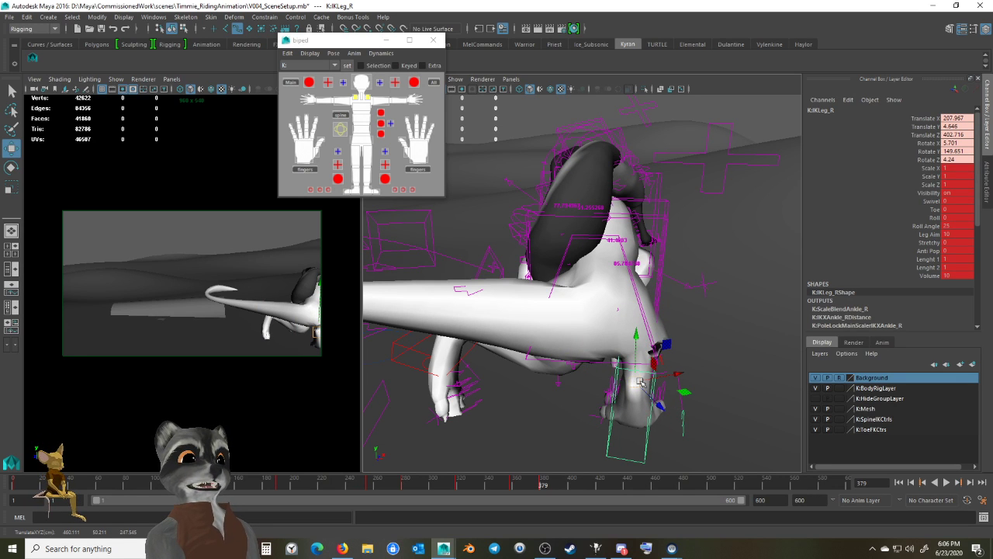
{"action": "right_click_drag", "start_coordinate": [625, 379], "coordinate": [577, 385], "text": "alt"}
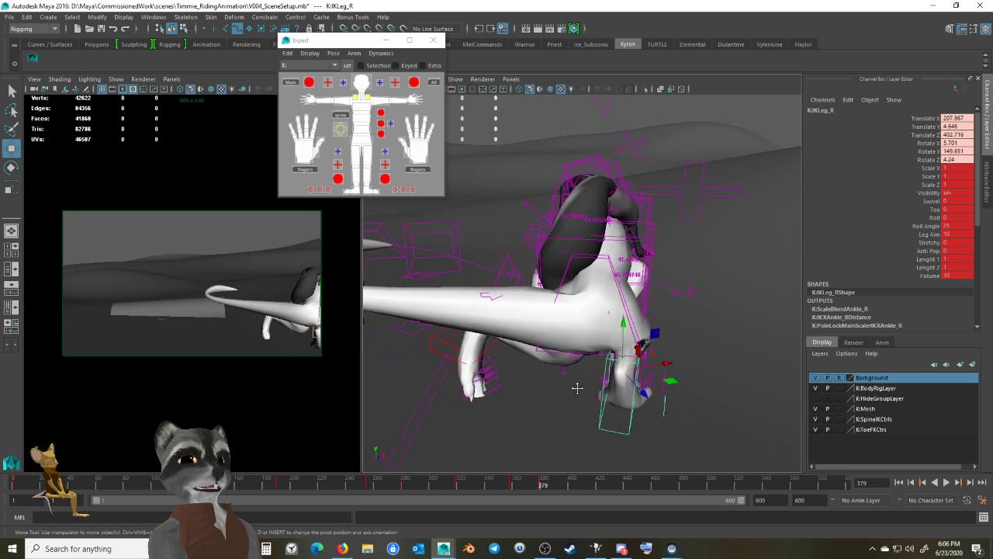
{"action": "left_click_drag", "start_coordinate": [605, 385], "coordinate": [574, 381], "text": "alt"}
{"action": "right_click_drag", "start_coordinate": [575, 382], "coordinate": [587, 399], "text": "alt"}
{"action": "left_click_drag", "start_coordinate": [587, 399], "coordinate": [603, 388], "text": "alt"}
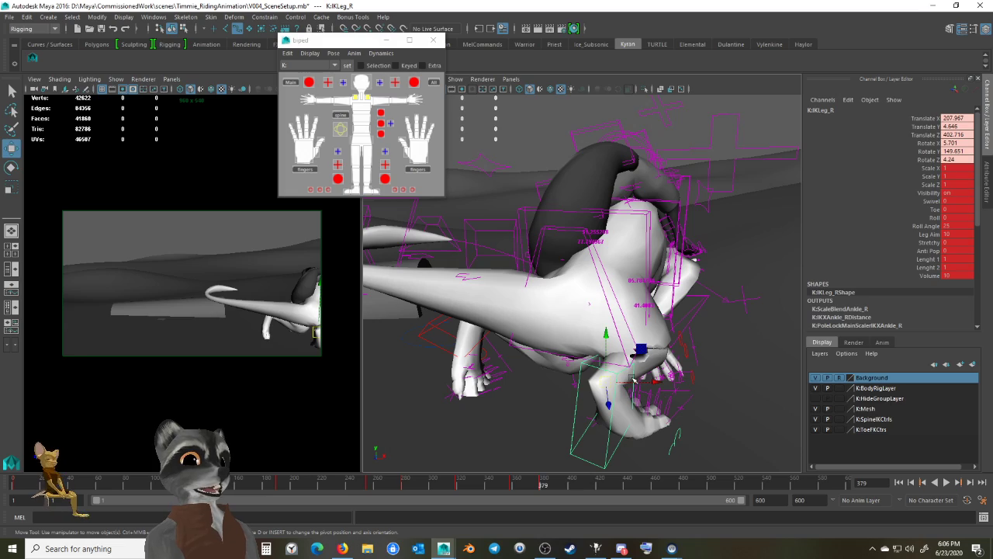
{"action": "left_click_drag", "start_coordinate": [632, 379], "coordinate": [666, 405], "text": "alt"}
{"action": "key", "text": "e"}
{"action": "key", "text": "w"}
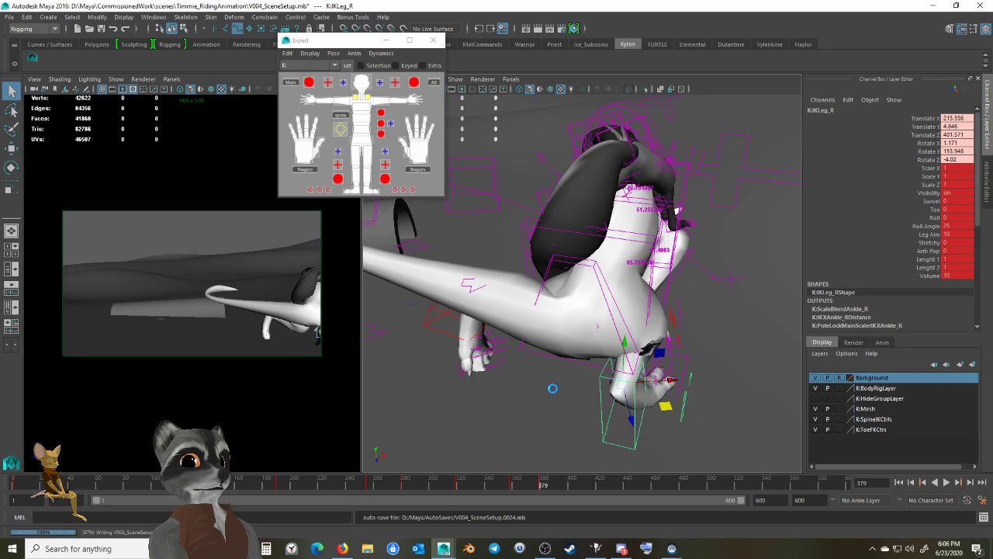
Key the right hind foot control IKLeg_R at frame 379, and reposition and key the left hind foot control IKLeg_L.
{"action": "left_click_drag", "start_coordinate": [538, 389], "coordinate": [625, 402], "text": "alt"}
{"action": "key", "text": "s"}
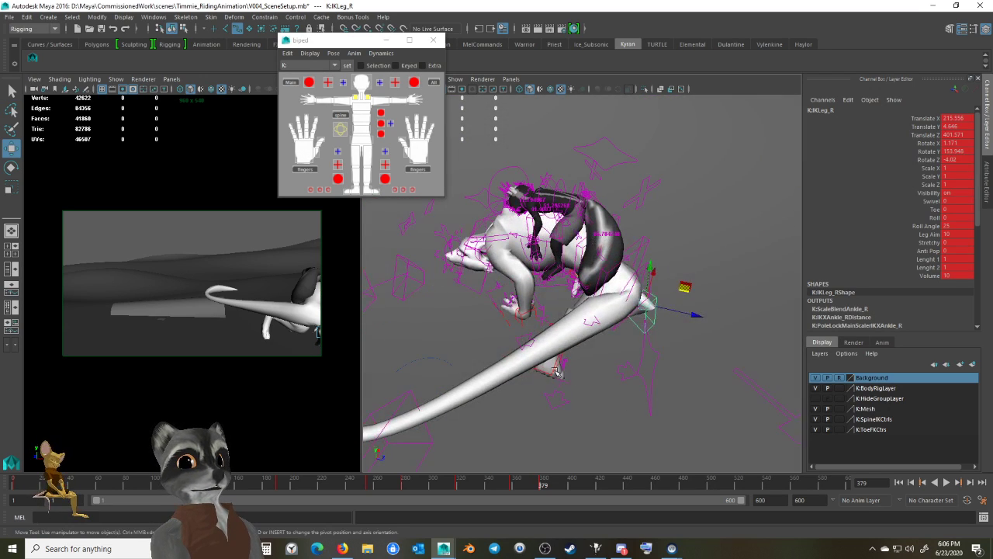
{"action": "left_click", "coordinate": [556, 371]}
{"action": "left_click_drag", "start_coordinate": [556, 371], "coordinate": [717, 333], "text": "alt"}
{"action": "key", "text": "e"}
{"action": "key", "text": "w"}
{"action": "right_click_drag", "start_coordinate": [568, 349], "coordinate": [654, 363], "text": "alt"}
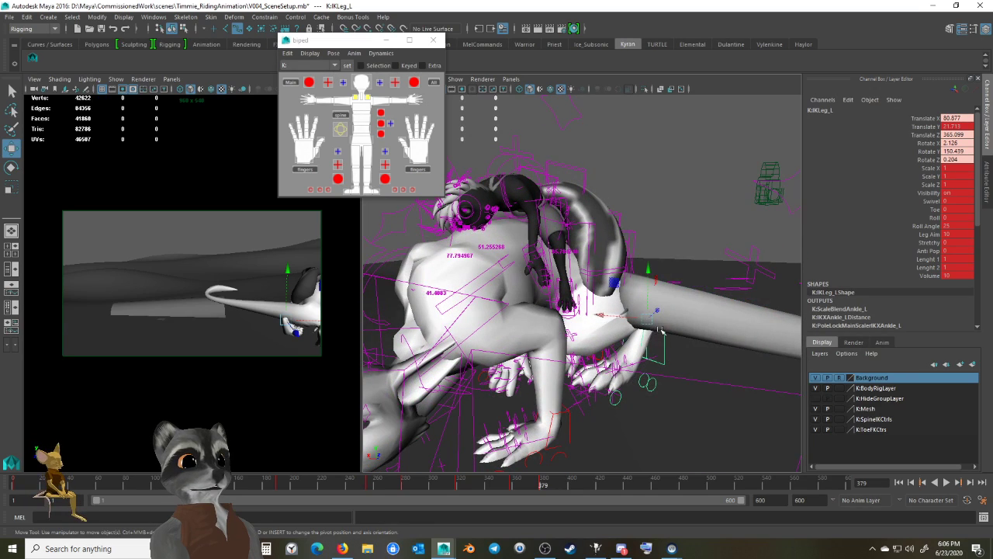
{"action": "mouse_move", "coordinate": [652, 322]}
{"action": "left_mouse_down"}
{"action": "mouse_move", "coordinate": [642, 341]}
{"action": "mouse_move", "coordinate": [639, 328]}
{"action": "left_mouse_up"}
{"action": "key", "text": "s"}
Rotate the hip spine control IKSpine1_M to a Rotate X of about 147.26.
{"action": "left_click_drag", "start_coordinate": [696, 355], "coordinate": [596, 369], "text": "alt"}
{"action": "left_click", "coordinate": [526, 266]}
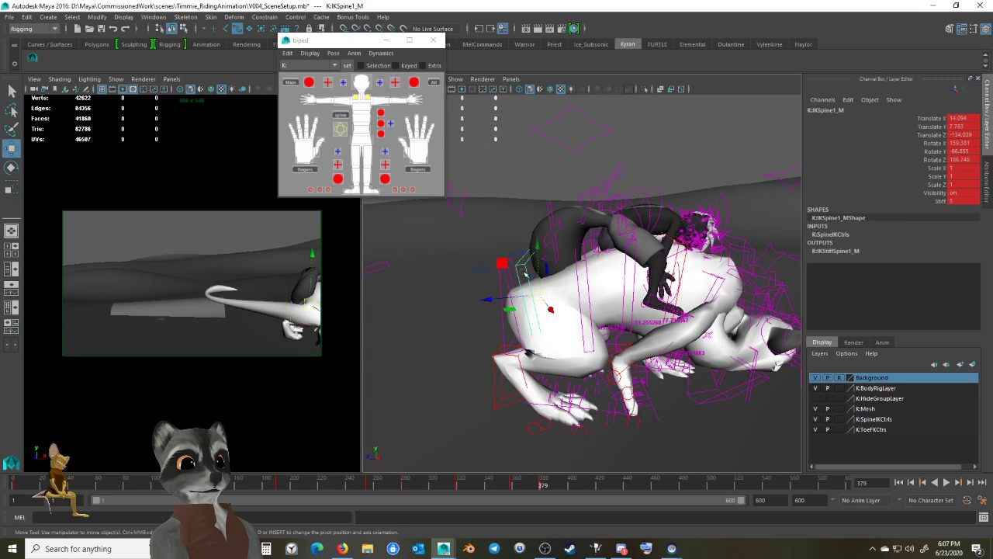
{"action": "right_click_drag", "start_coordinate": [643, 338], "coordinate": [583, 353], "text": "alt"}
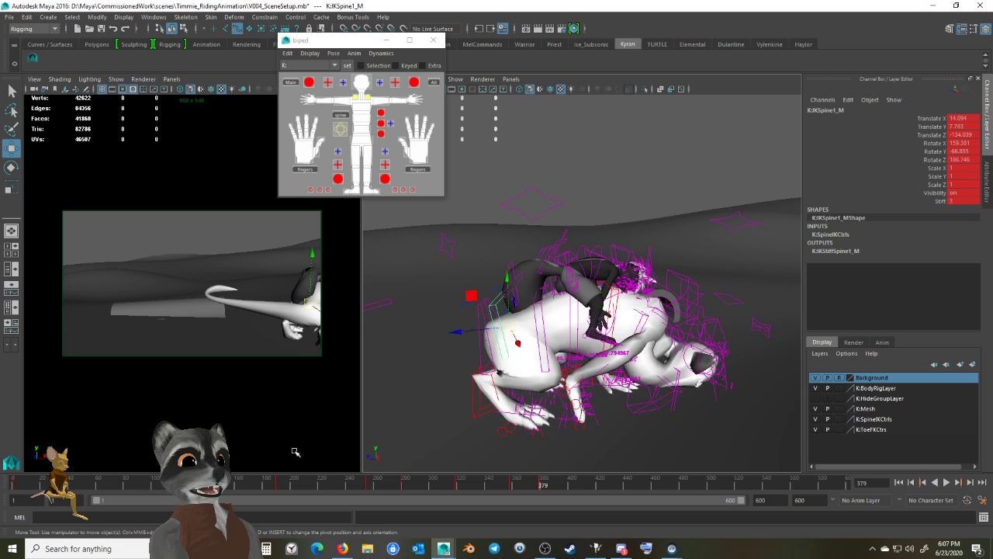
{"action": "right_click_drag", "start_coordinate": [484, 354], "coordinate": [540, 356], "text": "alt"}
{"action": "key", "text": "e"}
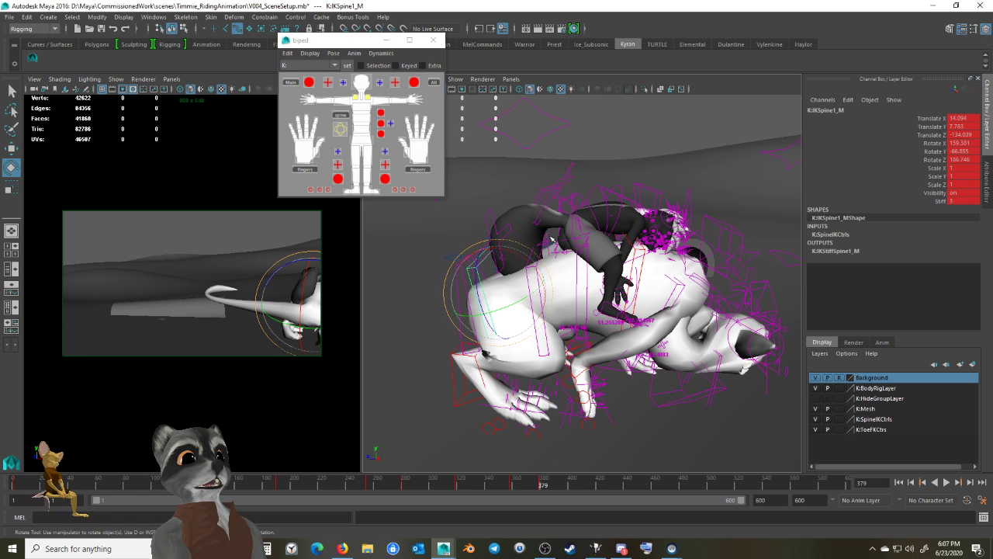
{"action": "left_click_drag", "start_coordinate": [559, 233], "coordinate": [467, 246], "text": "alt"}
{"action": "right_click_drag", "start_coordinate": [466, 246], "coordinate": [524, 254], "text": "alt"}
{"action": "middle_click_drag", "start_coordinate": [524, 254], "coordinate": [544, 260], "text": "alt"}
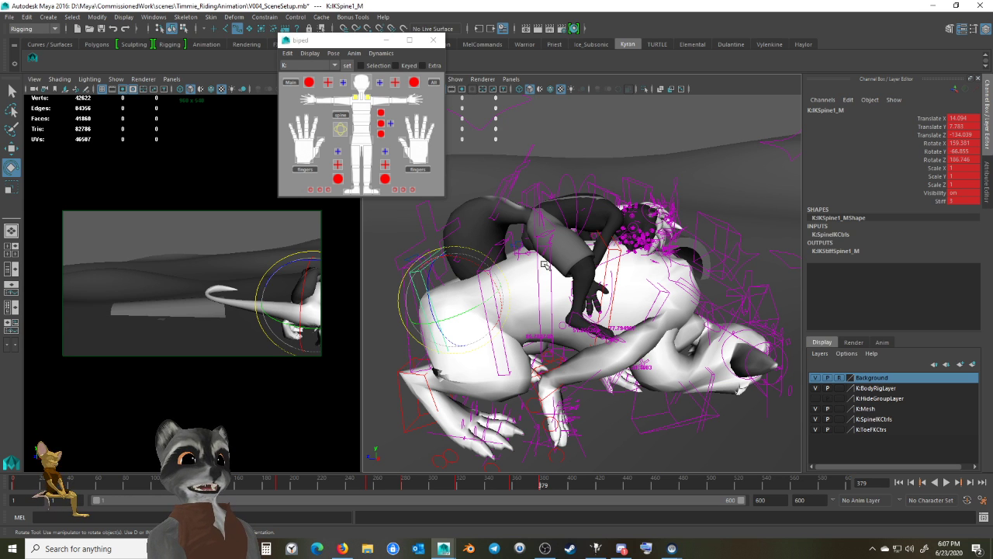
{"action": "scroll", "coordinate": [489, 300], "scroll_direction": "up", "scroll_amount": 4}
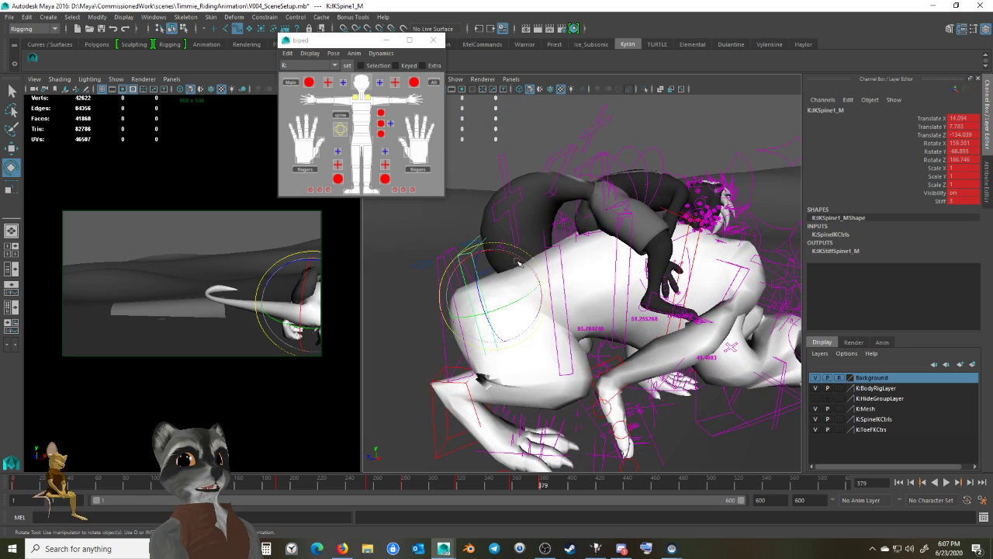
{"action": "mouse_move", "coordinate": [519, 264]}
{"action": "left_mouse_down"}
{"action": "mouse_move", "coordinate": [499, 254]}
{"action": "mouse_move", "coordinate": [518, 264]}
{"action": "left_mouse_up"}
{"action": "key", "text": "q"}
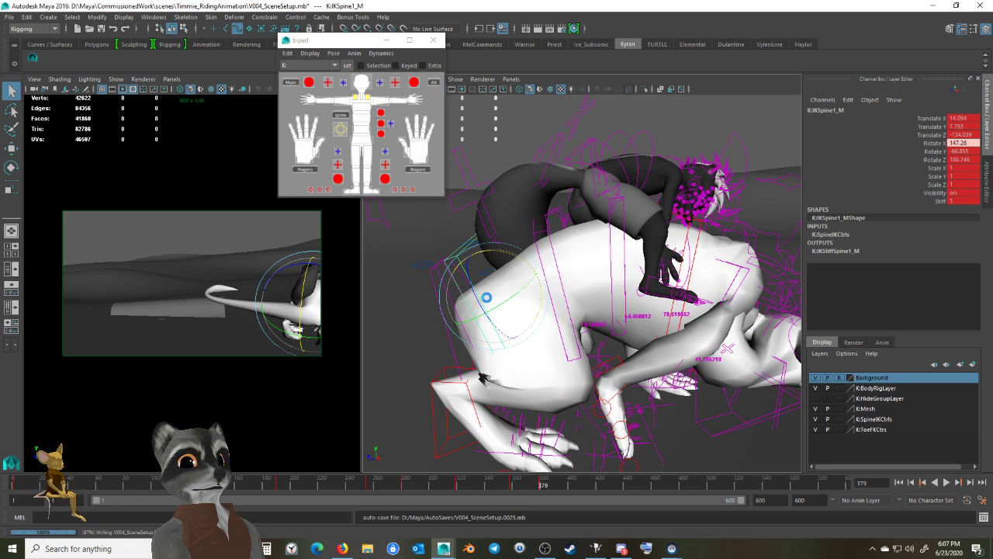
Raise the IKSpine1_M hip control to about translate 32.139, 39.742, -122.099, and undo the extra rotation.
{"action": "scroll", "coordinate": [486, 297], "scroll_direction": "down", "scroll_amount": 5}
{"action": "key", "text": "w"}
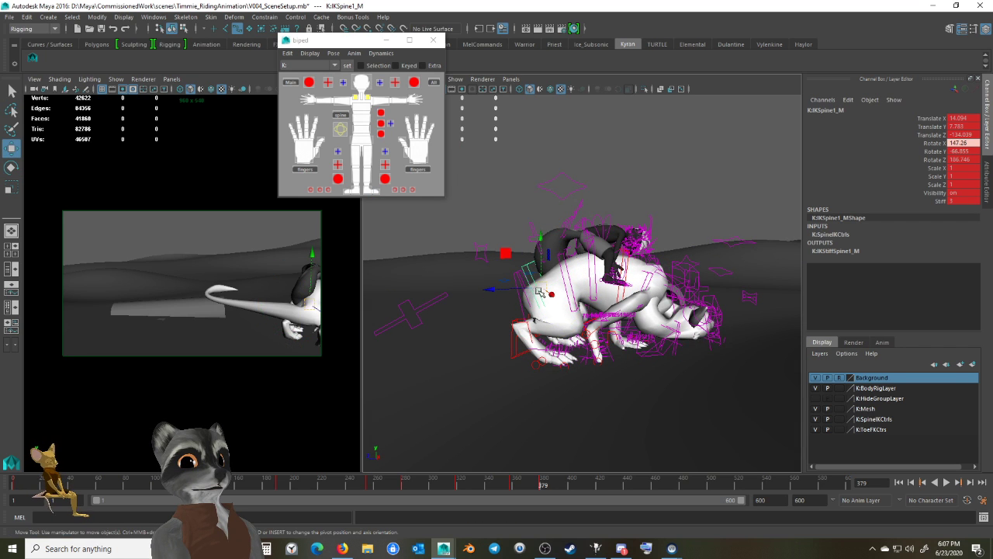
{"action": "left_click_drag", "start_coordinate": [539, 292], "coordinate": [572, 247]}
{"action": "key", "text": "e"}
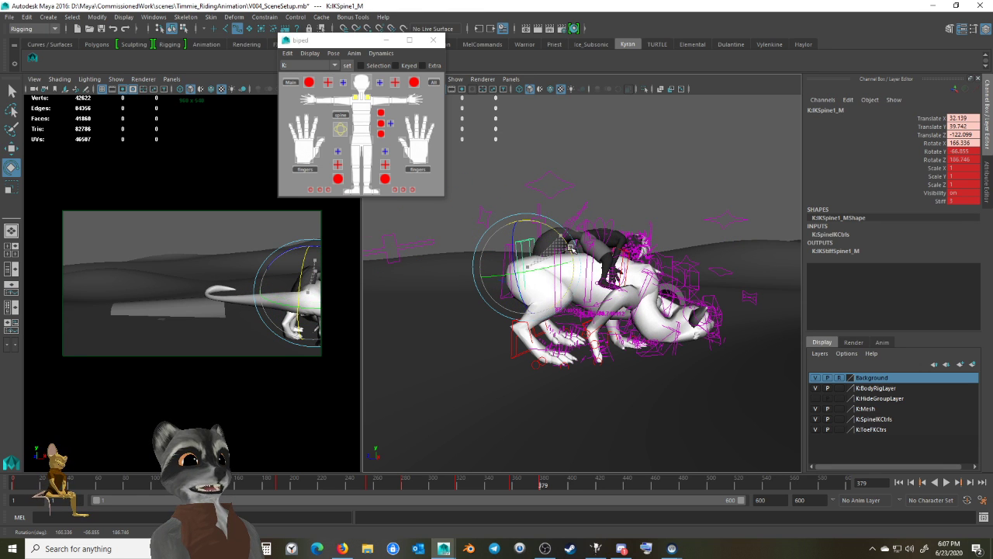
{"action": "key", "text": "ctrl+z"}
{"action": "right_click_drag", "start_coordinate": [515, 288], "coordinate": [570, 295], "text": "alt"}
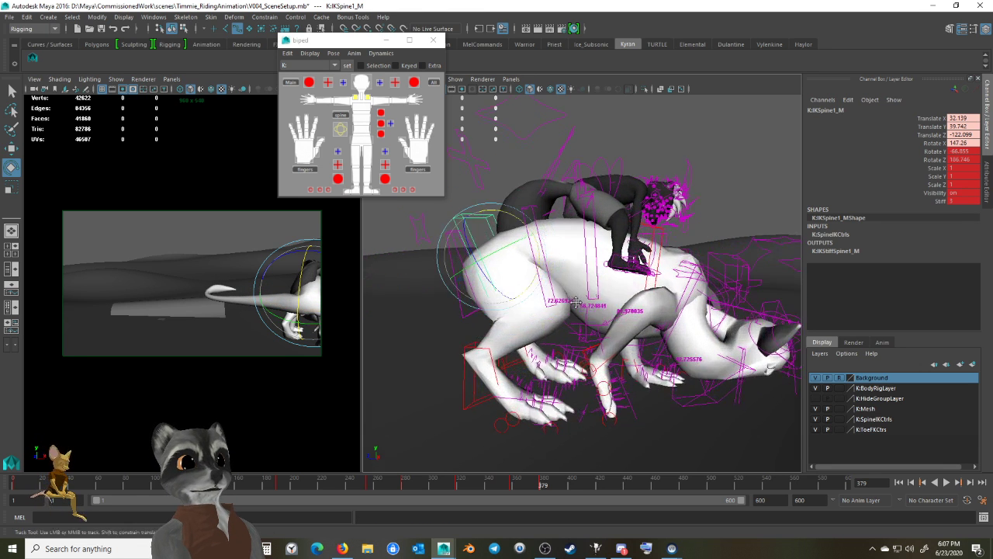
{"action": "middle_click_drag", "start_coordinate": [570, 295], "coordinate": [571, 307], "text": "alt"}
{"action": "mouse_move", "coordinate": [572, 307]}
{"action": "right_mouse_down", "text": "alt"}
{"action": "mouse_move", "coordinate": [538, 308]}
{"action": "mouse_move", "coordinate": [565, 309]}
{"action": "right_mouse_up", "text": "alt"}
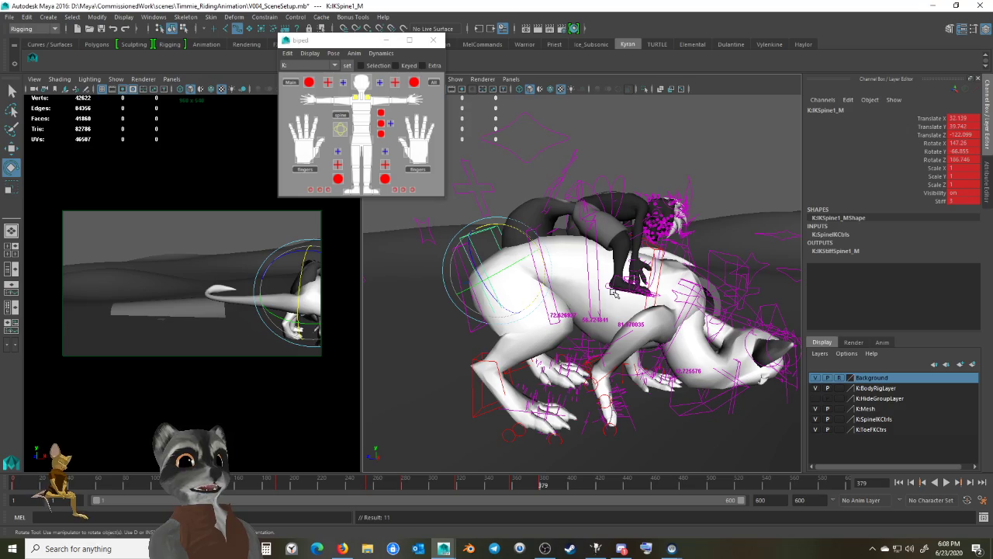
Move the front right leg's pole control PoleLegA_R inward to about Translate X -46 and Z -45.
{"action": "left_click_drag", "start_coordinate": [613, 293], "coordinate": [559, 365], "text": "alt"}
{"action": "key", "text": "w"}
{"action": "scroll", "coordinate": [546, 379], "scroll_direction": "up", "scroll_amount": 3}
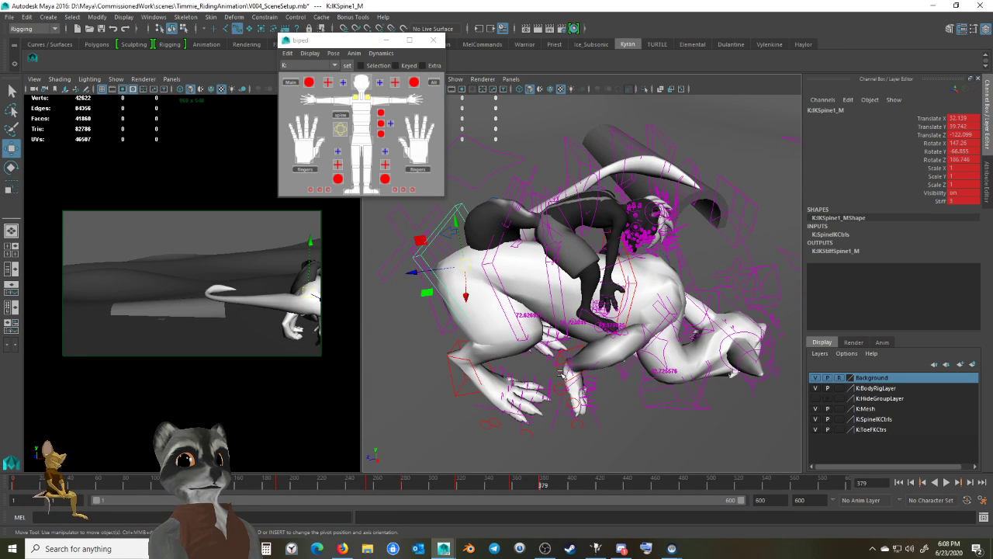
{"action": "left_click_drag", "start_coordinate": [577, 368], "coordinate": [497, 351], "text": "alt"}
{"action": "left_click", "coordinate": [464, 314]}
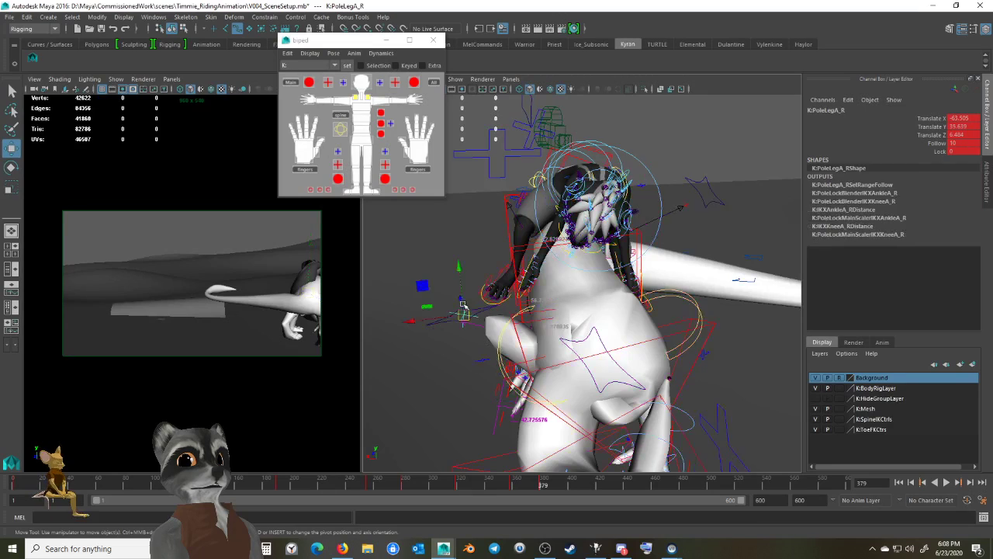
{"action": "left_click_drag", "start_coordinate": [464, 314], "coordinate": [471, 339], "text": "alt"}
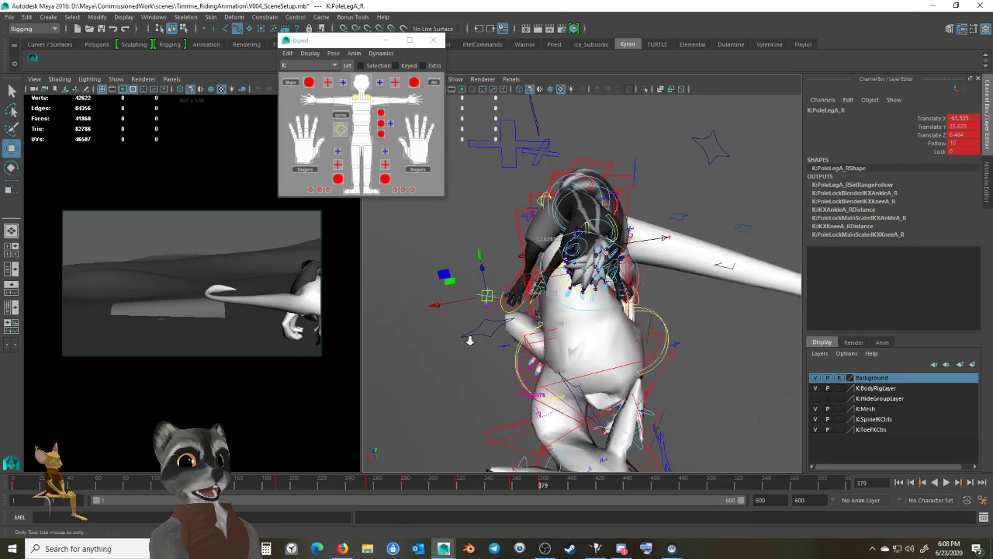
{"action": "middle_click_drag", "start_coordinate": [471, 340], "coordinate": [565, 340], "text": "alt"}
{"action": "left_click_drag", "start_coordinate": [566, 340], "coordinate": [569, 344], "text": "alt"}
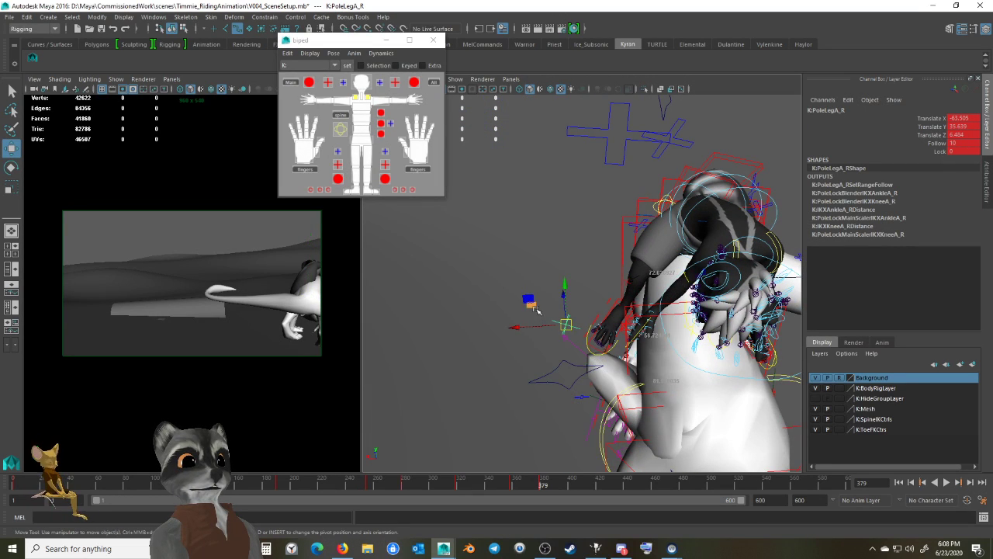
{"action": "left_click_drag", "start_coordinate": [529, 302], "coordinate": [556, 277]}
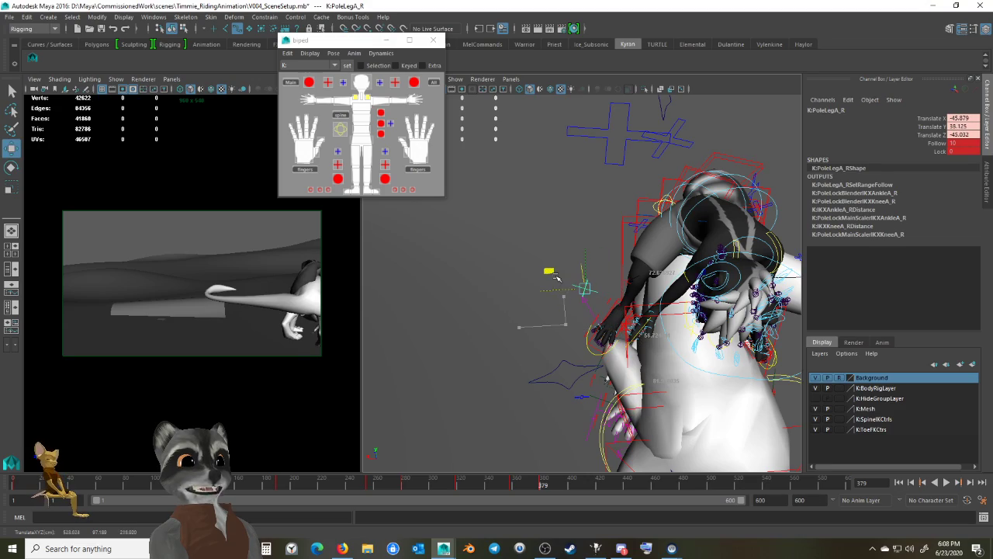
Plant the front right foot control IKLegA_R forward at about translate 270.9, 13.2, 1.3 and rotate 0.5, 161.6, -11.8.
{"action": "left_click_drag", "start_coordinate": [575, 320], "coordinate": [788, 357], "text": "alt"}
{"action": "left_click", "coordinate": [595, 378]}
{"action": "middle_click_drag", "start_coordinate": [594, 378], "coordinate": [557, 345], "text": "alt"}
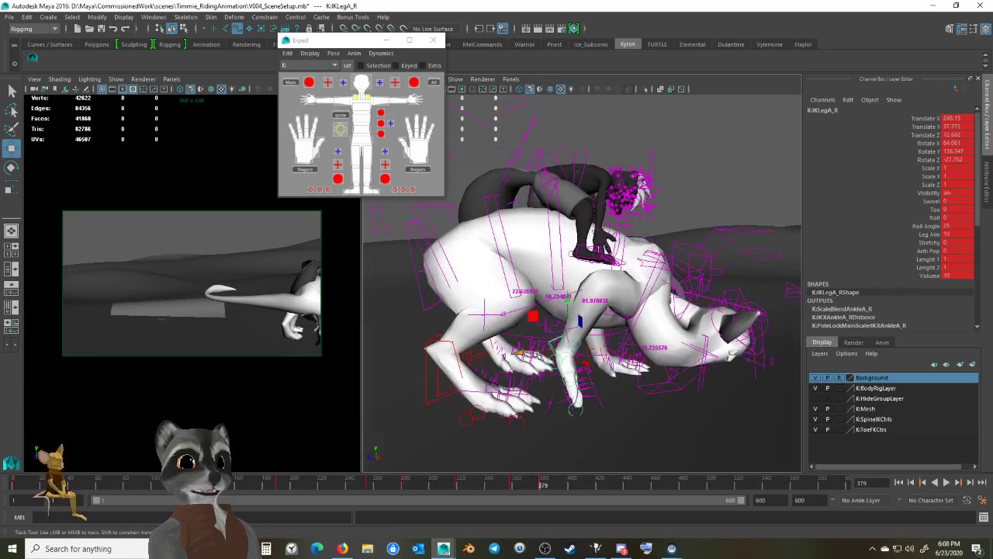
{"action": "left_click_drag", "start_coordinate": [556, 344], "coordinate": [605, 353], "text": "alt"}
{"action": "key", "text": "e"}
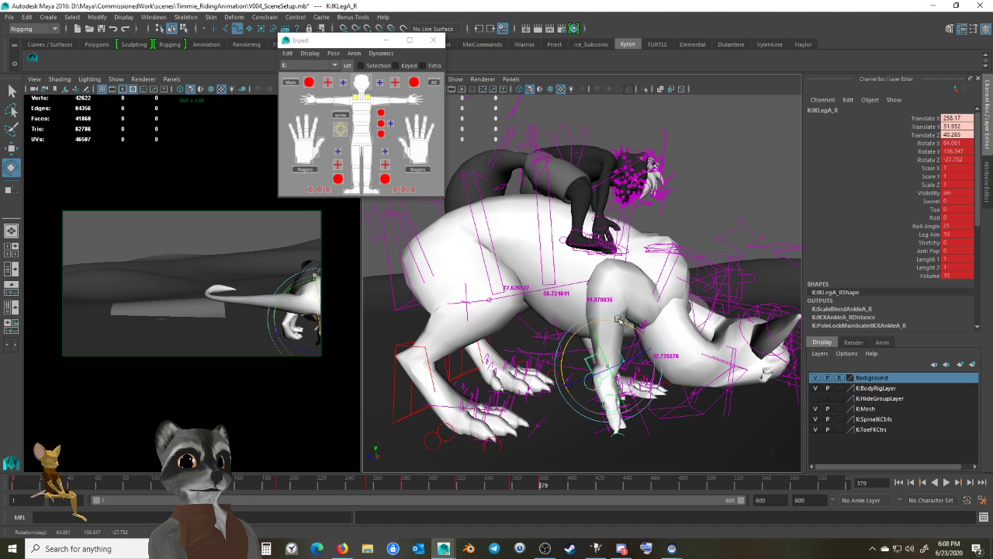
{"action": "left_click_drag", "start_coordinate": [619, 319], "coordinate": [642, 402]}
{"action": "key", "text": "w"}
{"action": "mouse_move", "coordinate": [562, 393]}
{"action": "left_mouse_down", "text": "alt"}
{"action": "mouse_move", "coordinate": [533, 402]}
{"action": "mouse_move", "coordinate": [658, 378]}
{"action": "mouse_move", "coordinate": [546, 383]}
{"action": "left_mouse_up", "text": "alt"}
{"action": "scroll", "coordinate": [537, 396], "scroll_direction": "up", "scroll_amount": 4}
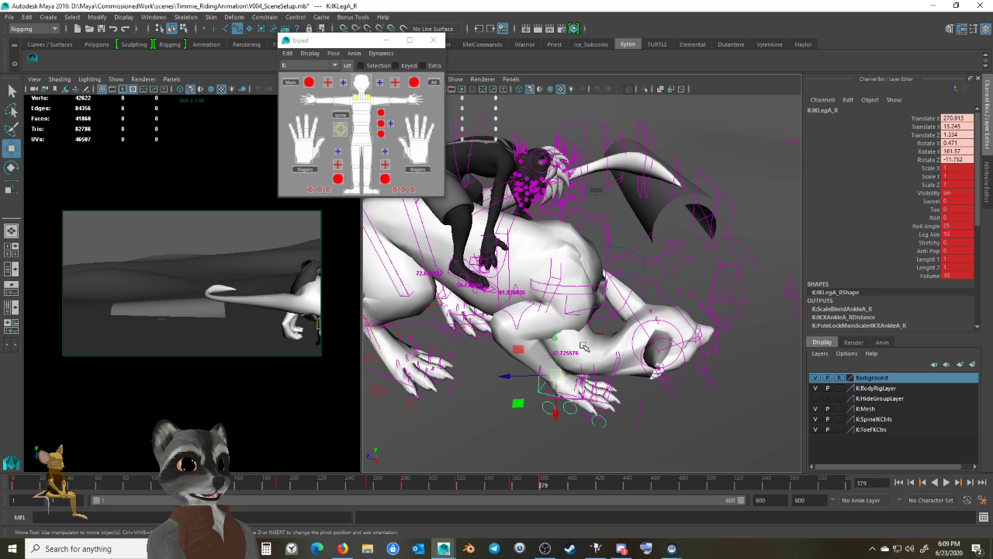
Lower the IKLegA_R foot onto the ground at about translate 272.4, 9.1, -5.8, rotated to about -0.8, 161.8, -11.8.
{"action": "left_click_drag", "start_coordinate": [642, 339], "coordinate": [561, 318], "text": "alt"}
{"action": "right_click_drag", "start_coordinate": [560, 319], "coordinate": [602, 304], "text": "alt"}
{"action": "middle_click_drag", "start_coordinate": [602, 305], "coordinate": [674, 336], "text": "alt"}
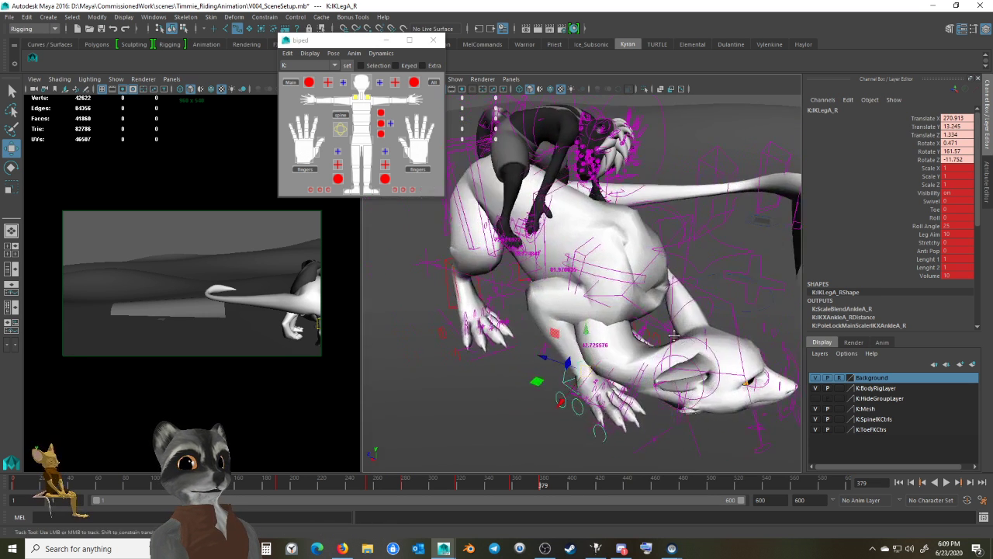
{"action": "left_click_drag", "start_coordinate": [673, 335], "coordinate": [586, 348], "text": "alt"}
{"action": "right_click_drag", "start_coordinate": [556, 370], "coordinate": [594, 391], "text": "alt"}
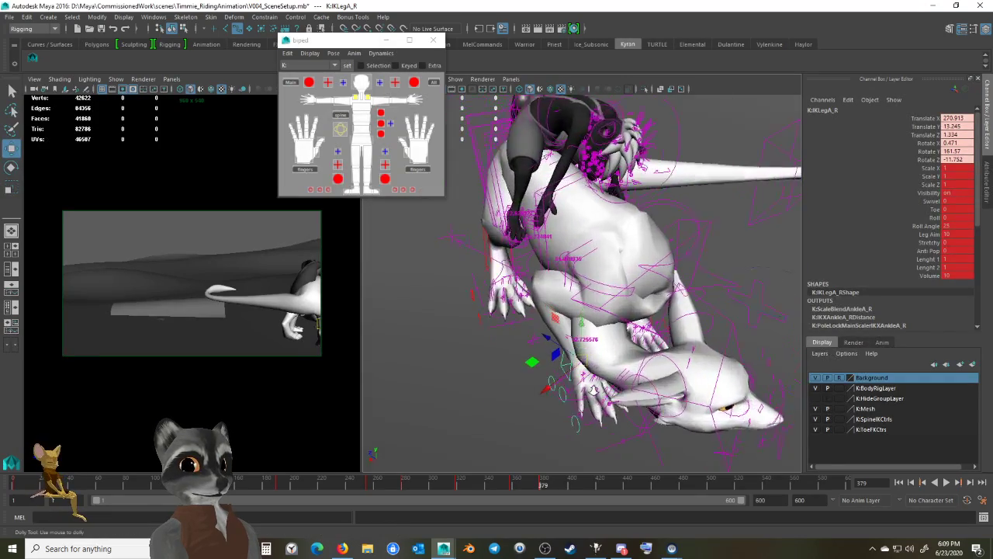
{"action": "left_click_drag", "start_coordinate": [594, 390], "coordinate": [604, 340], "text": "alt"}
{"action": "right_click_drag", "start_coordinate": [604, 340], "coordinate": [617, 354], "text": "alt"}
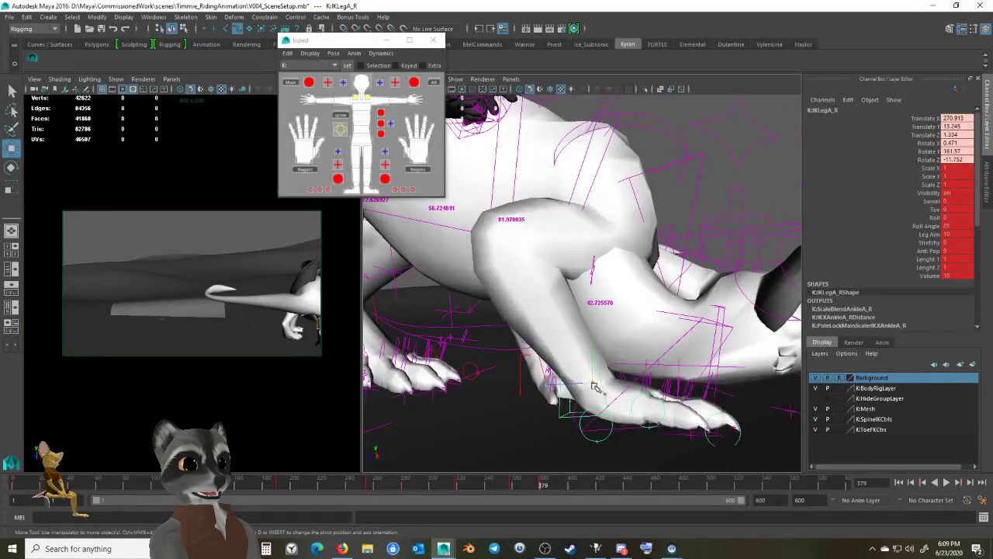
{"action": "left_click_drag", "start_coordinate": [593, 386], "coordinate": [614, 357]}
{"action": "key", "text": "e"}
{"action": "key", "text": "w"}
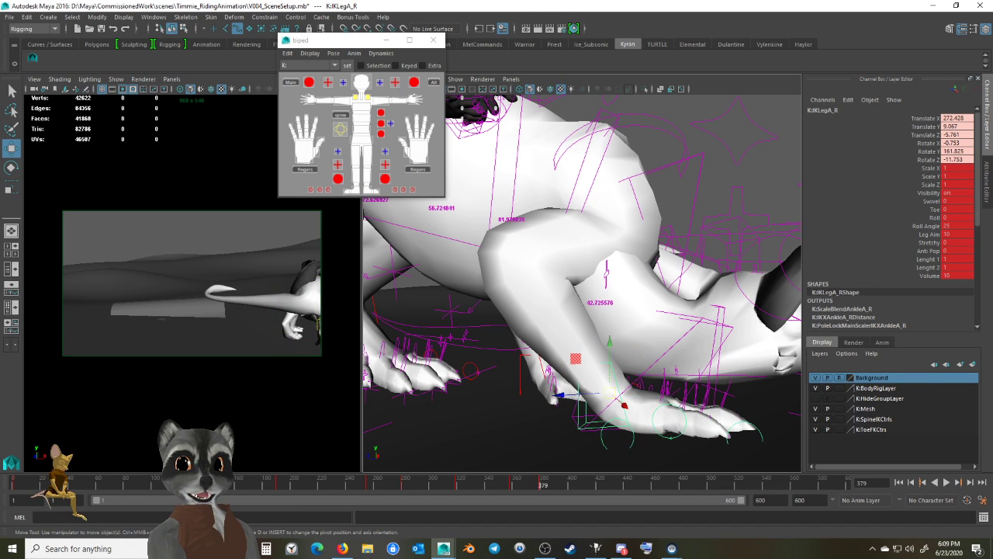
Adjust the IKLegA_R foot placement to about translate 289.2, 9.6, -4.0 and rotate -4.0, 156.0, -5.8.
{"action": "right_click_drag", "start_coordinate": [587, 339], "coordinate": [510, 324], "text": "alt"}
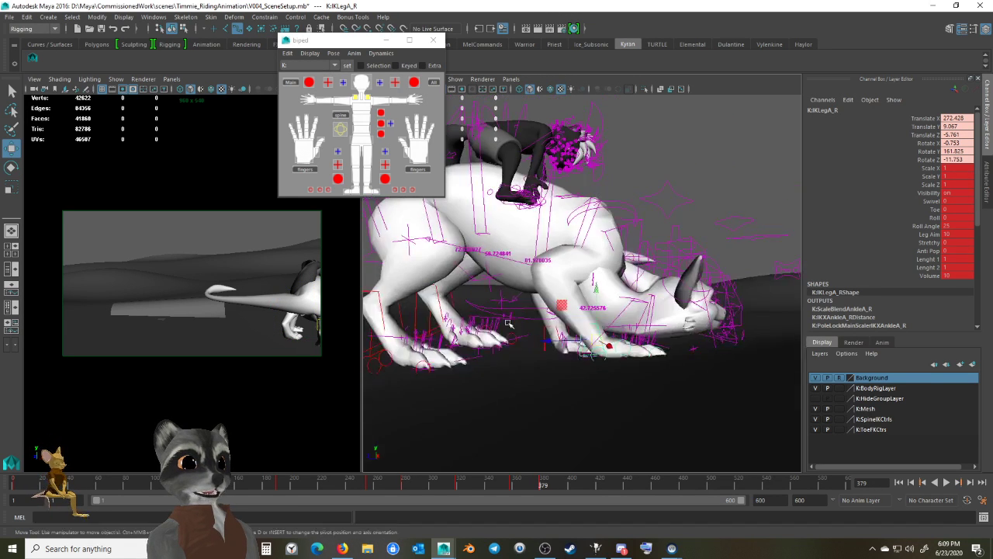
{"action": "left_click_drag", "start_coordinate": [510, 324], "coordinate": [541, 349], "text": "alt"}
{"action": "right_click_drag", "start_coordinate": [541, 348], "coordinate": [557, 353], "text": "alt"}
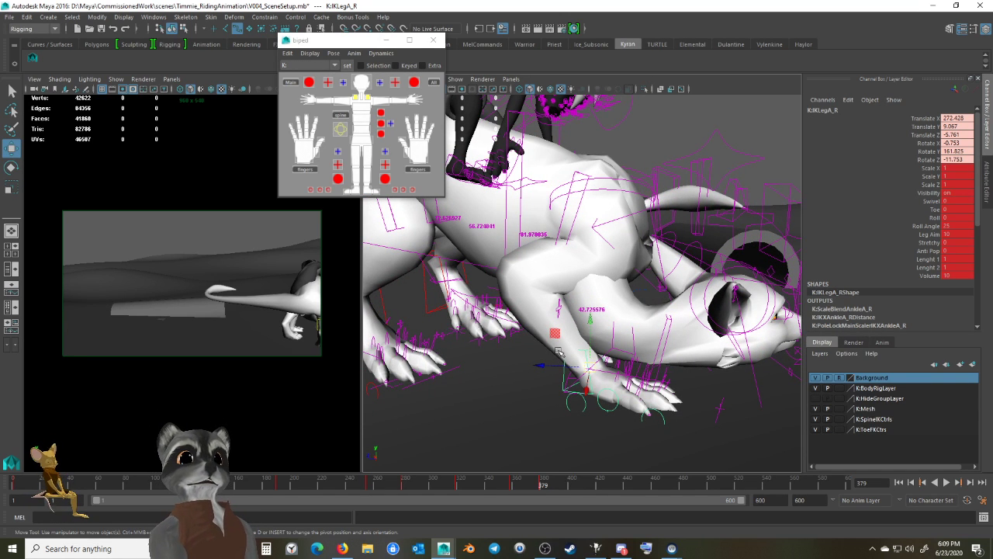
{"action": "left_click_drag", "start_coordinate": [590, 372], "coordinate": [582, 342], "text": "alt"}
{"action": "key", "text": "e"}
{"action": "key", "text": "w"}
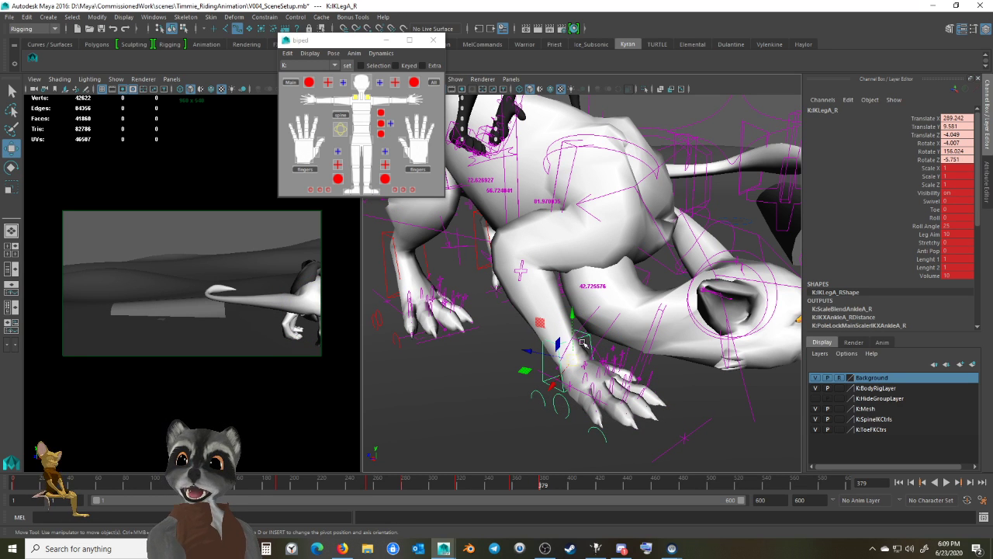
{"action": "left_click_drag", "start_coordinate": [638, 317], "coordinate": [575, 328], "text": "alt"}
{"action": "scroll", "coordinate": [592, 344], "scroll_direction": "down", "scroll_amount": 4}
{"action": "scroll", "coordinate": [592, 347], "scroll_direction": "up", "scroll_amount": 4}
{"action": "left_click", "coordinate": [588, 266]}
{"action": "key", "text": "e"}
{"action": "key", "text": "q"}
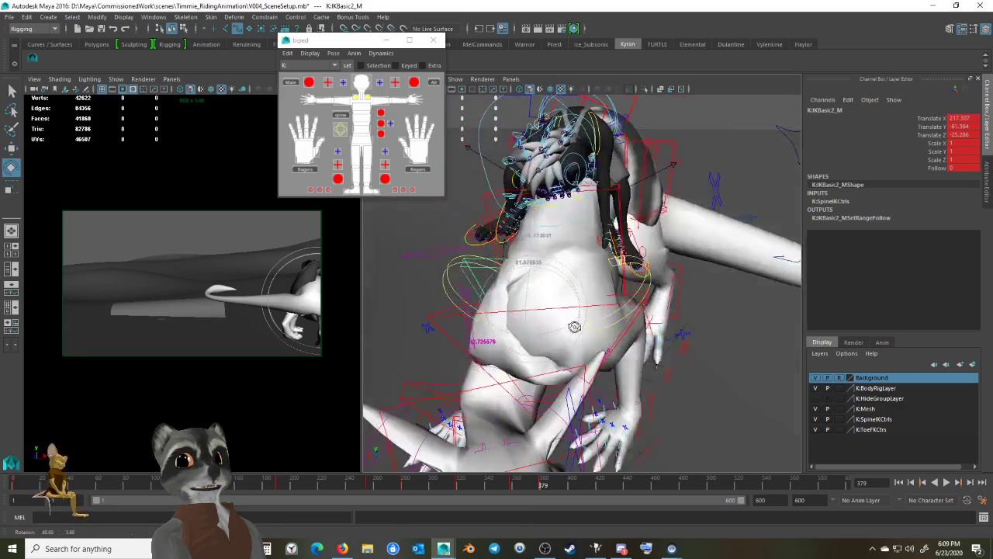
{"action": "key", "text": "w"}
{"action": "left_click_drag", "start_coordinate": [698, 264], "coordinate": [627, 233], "text": "alt"}
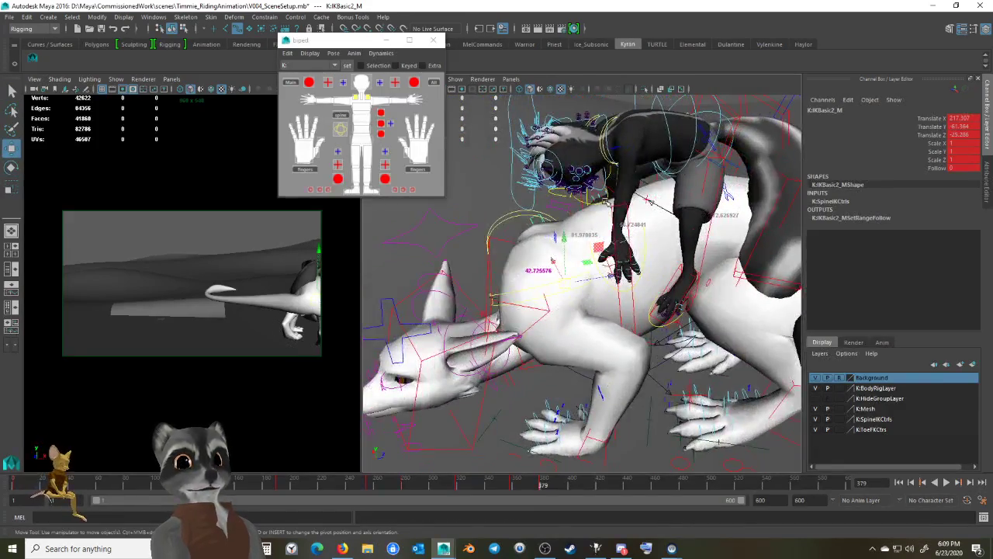
{"action": "left_click_drag", "start_coordinate": [727, 194], "coordinate": [603, 204], "text": "alt"}
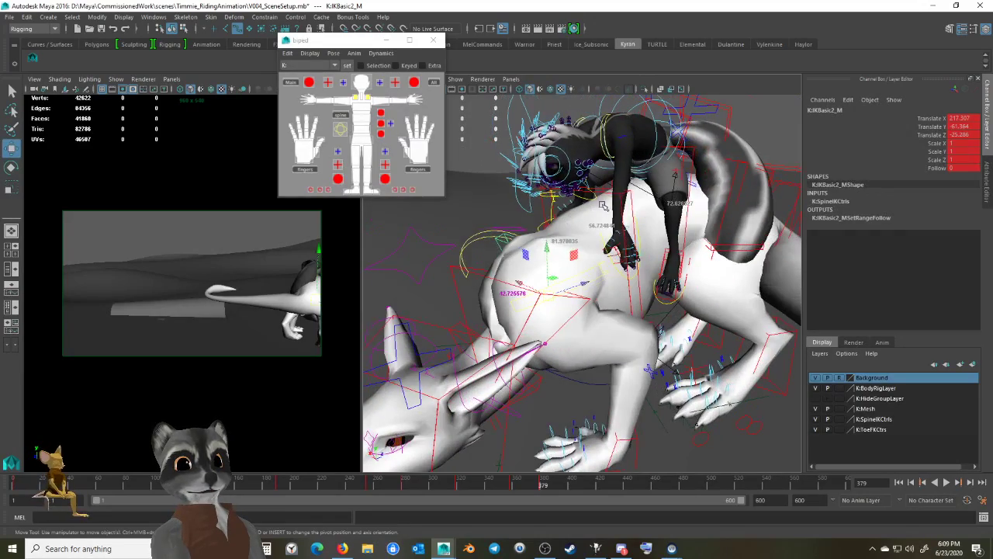
Rotate the chest spine control IKSpine4_M to about -169.1, 307.4, 183.9.
{"action": "left_click", "coordinate": [609, 193]}
{"action": "key", "text": "e"}
{"action": "left_click_drag", "start_coordinate": [545, 301], "coordinate": [559, 266], "text": "alt"}
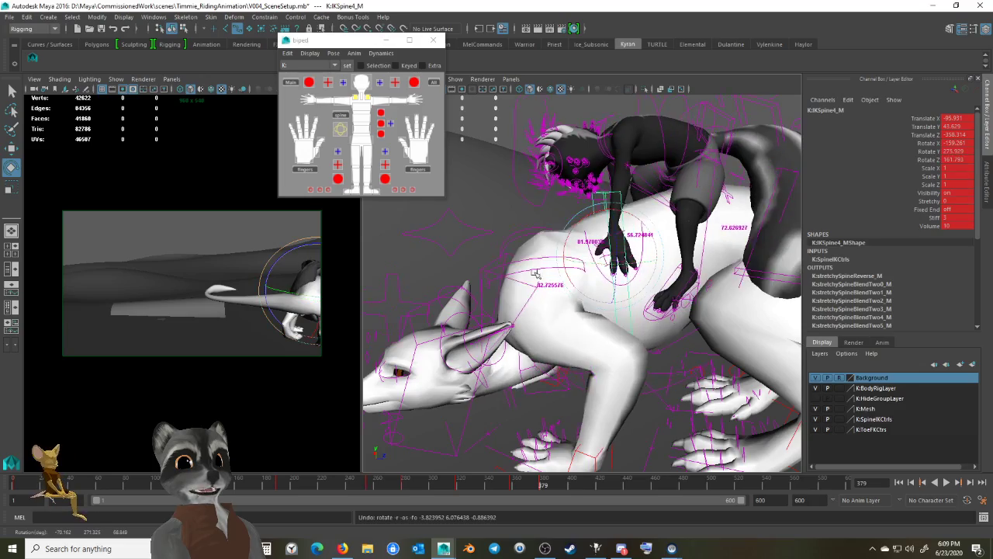
{"action": "left_click_drag", "start_coordinate": [587, 237], "coordinate": [599, 293], "text": "alt"}
{"action": "key", "text": "w"}
{"action": "right_click_drag", "start_coordinate": [599, 294], "coordinate": [611, 314], "text": "alt"}
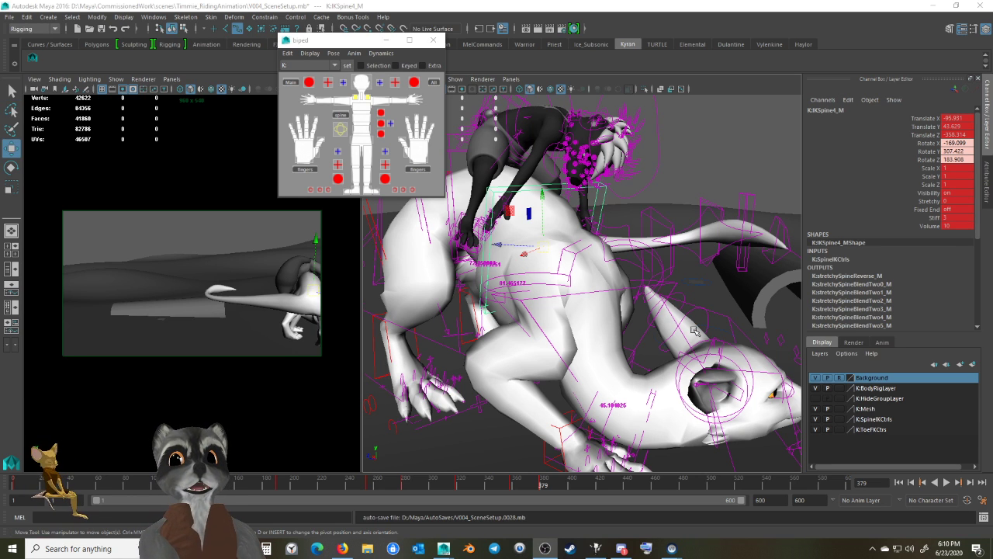
{"action": "left_click_drag", "start_coordinate": [663, 353], "coordinate": [613, 353], "text": "alt"}
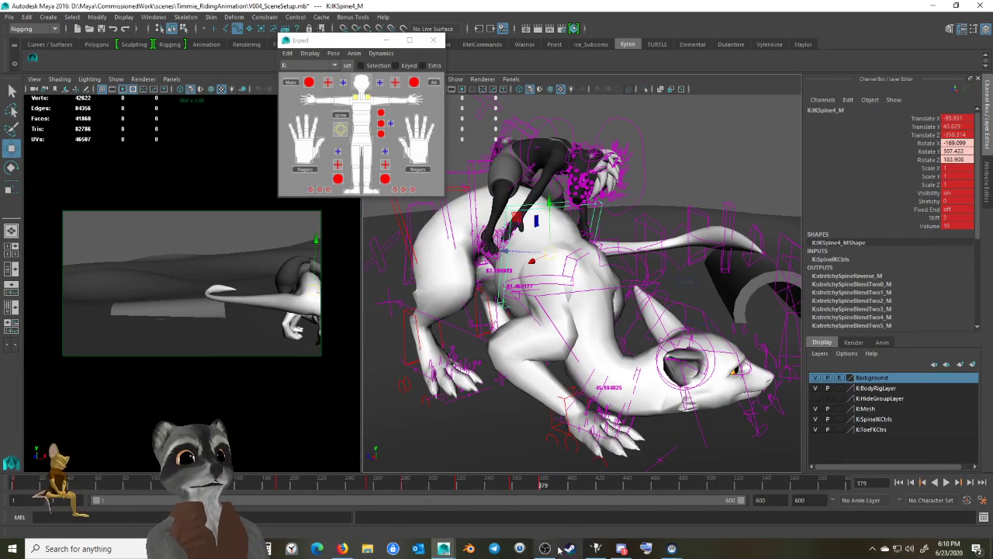
{"action": "left_click", "coordinate": [596, 548]}
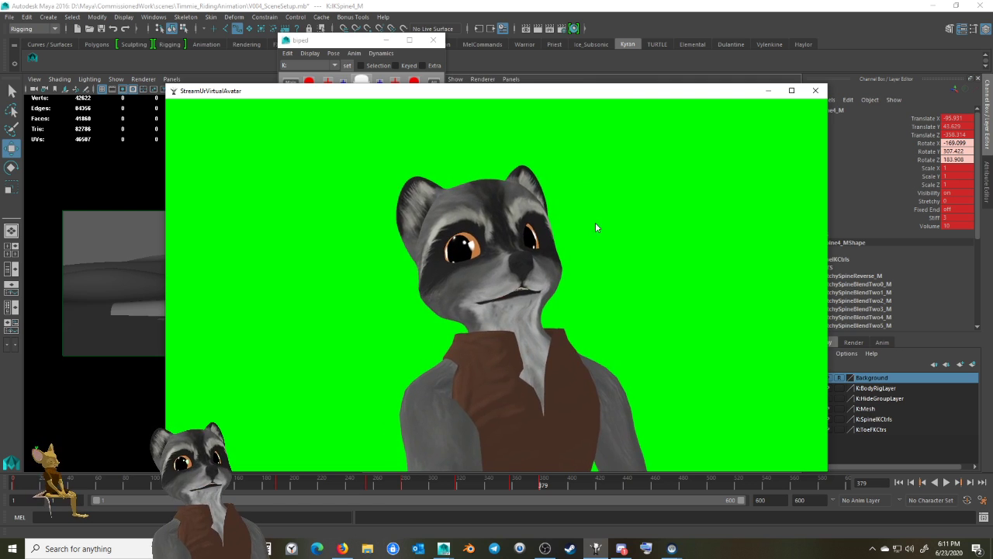
{"action": "key", "text": "Escape"}
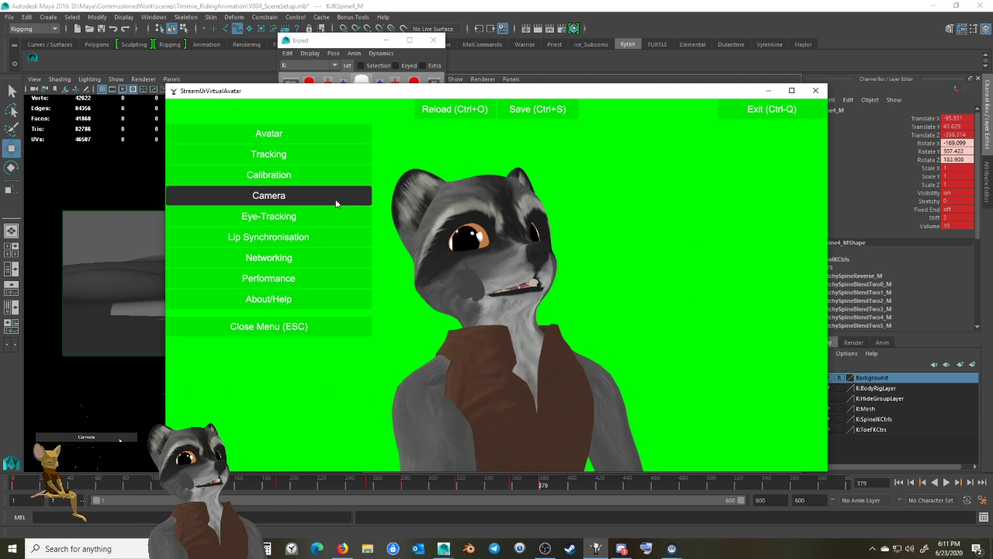
{"action": "key", "text": "Escape"}
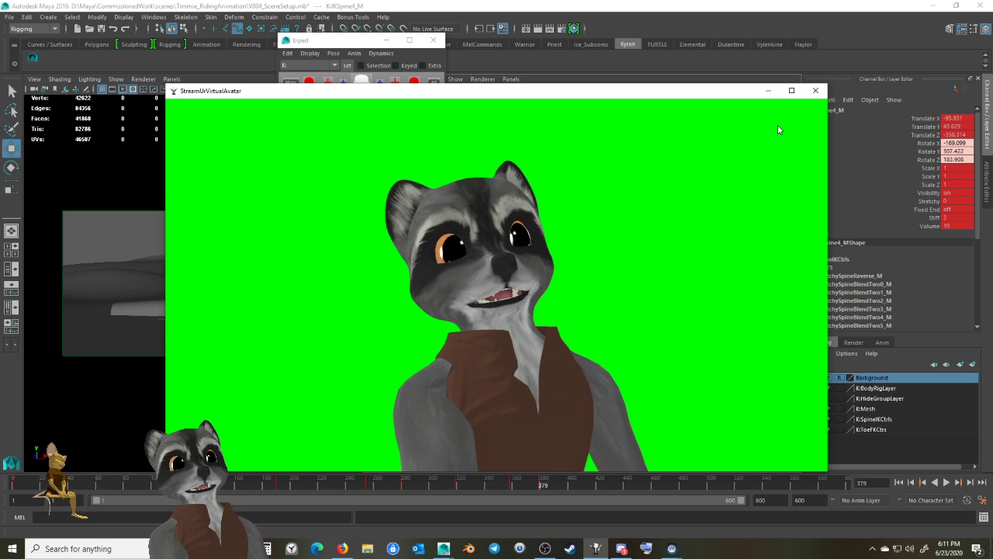
{"action": "left_click", "coordinate": [769, 90]}
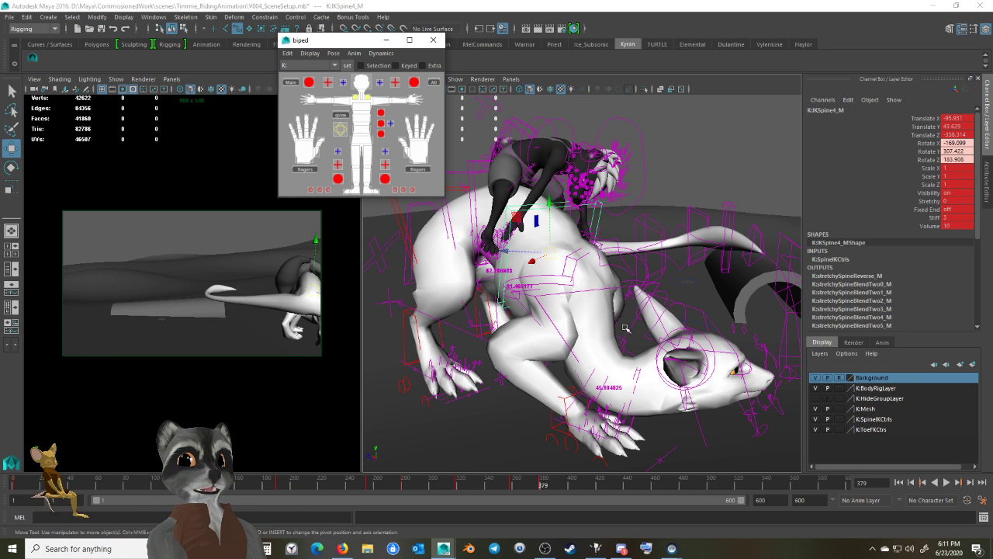
{"action": "left_click_drag", "start_coordinate": [652, 345], "coordinate": [643, 310], "text": "alt"}
{"action": "middle_click_drag", "start_coordinate": [643, 311], "coordinate": [634, 295], "text": "alt"}
{"action": "right_click_drag", "start_coordinate": [634, 295], "coordinate": [647, 324], "text": "alt"}
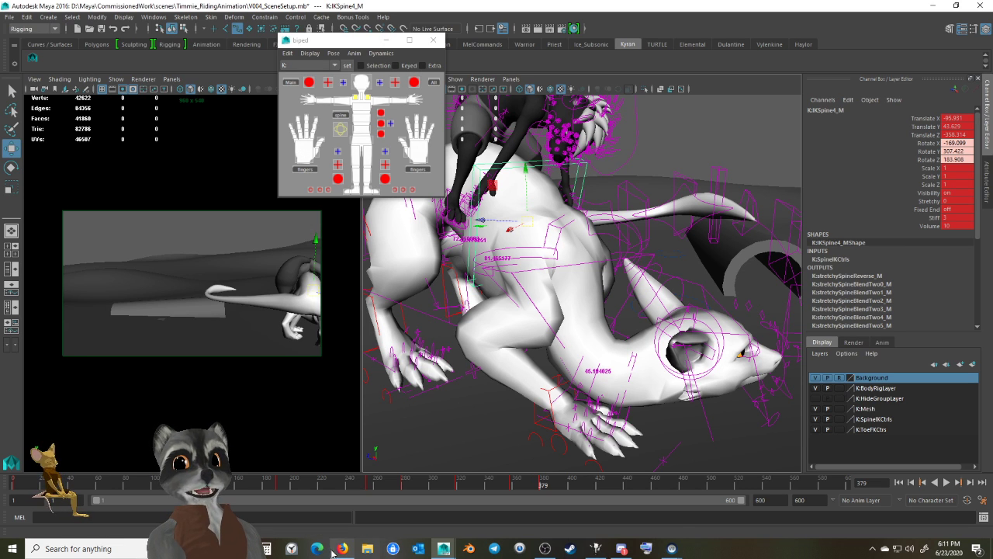
{"action": "mouse_move", "coordinate": [680, 551]}
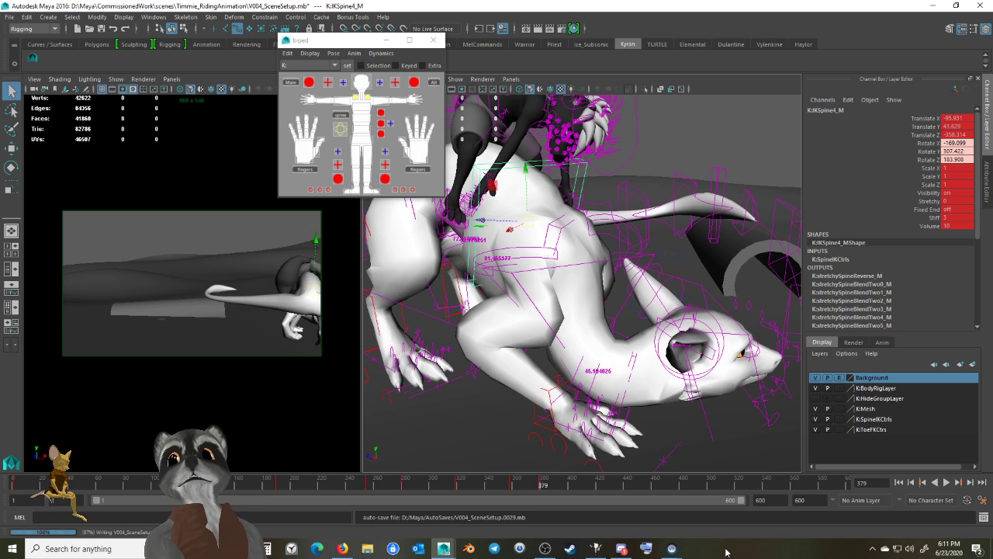
{"action": "key", "text": "w"}
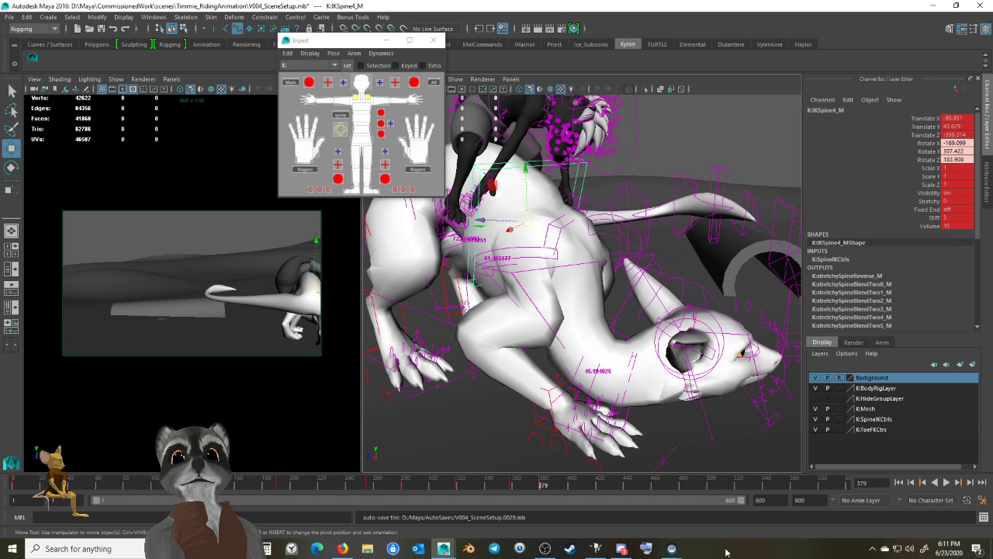
Move the spine control IKBasic2_M at the creature's shoulders to about translate 238.8, -75.0, -45.8.
{"action": "left_click_drag", "start_coordinate": [652, 343], "coordinate": [537, 202], "text": "alt"}
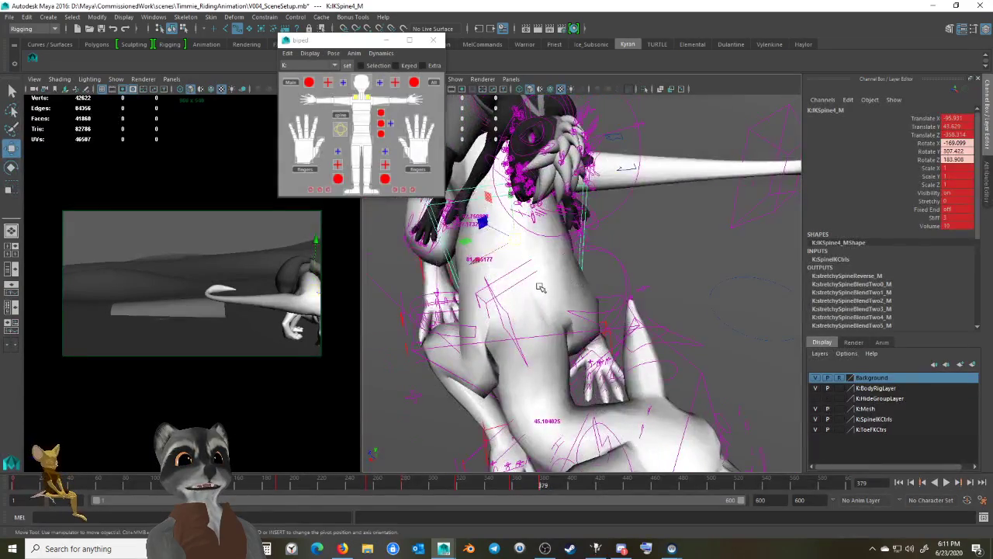
{"action": "left_click_drag", "start_coordinate": [541, 288], "coordinate": [545, 309], "text": "alt"}
{"action": "middle_click_drag", "start_coordinate": [545, 309], "coordinate": [594, 341], "text": "alt"}
{"action": "left_click_drag", "start_coordinate": [594, 342], "coordinate": [584, 319], "text": "alt"}
{"action": "left_click", "coordinate": [613, 286]}
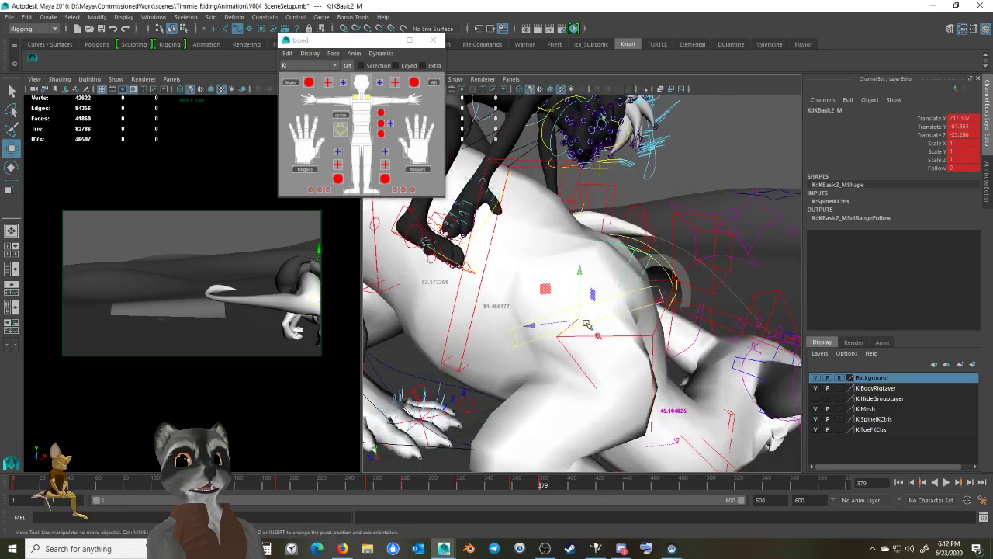
{"action": "right_click_drag", "start_coordinate": [685, 329], "coordinate": [623, 317], "text": "alt"}
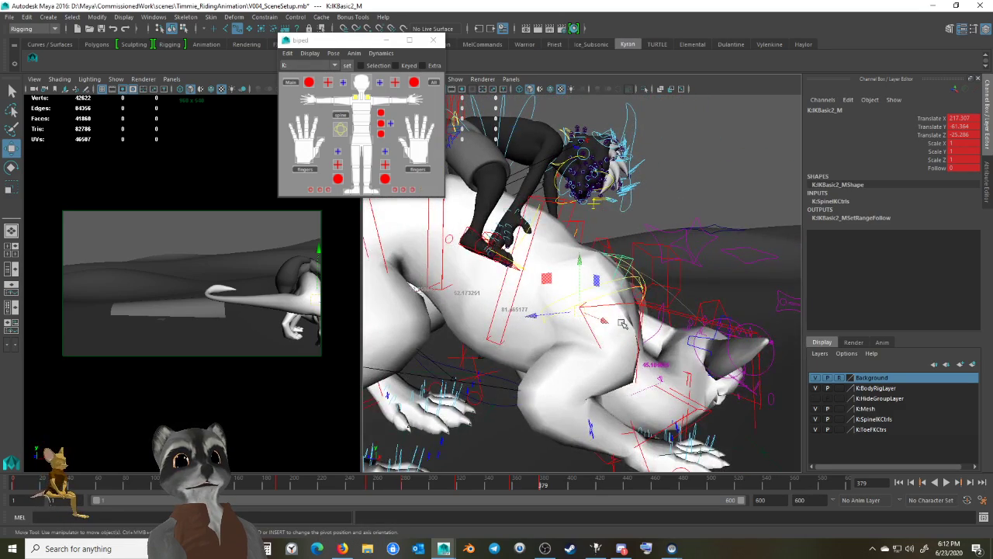
{"action": "left_click_drag", "start_coordinate": [582, 307], "coordinate": [627, 324]}
{"action": "left_click_drag", "start_coordinate": [702, 342], "coordinate": [543, 359], "text": "alt"}
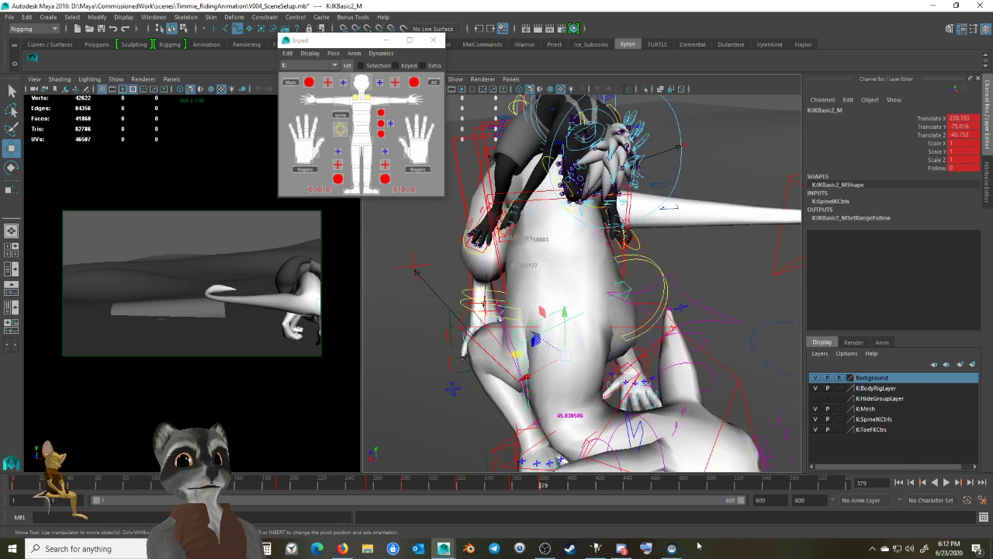
Open Task Manager, inspect the SteamVR and SteamVR WebHelper processes, and close it again.
{"action": "right_click", "coordinate": [748, 549]}
{"action": "left_click", "coordinate": [772, 506]}
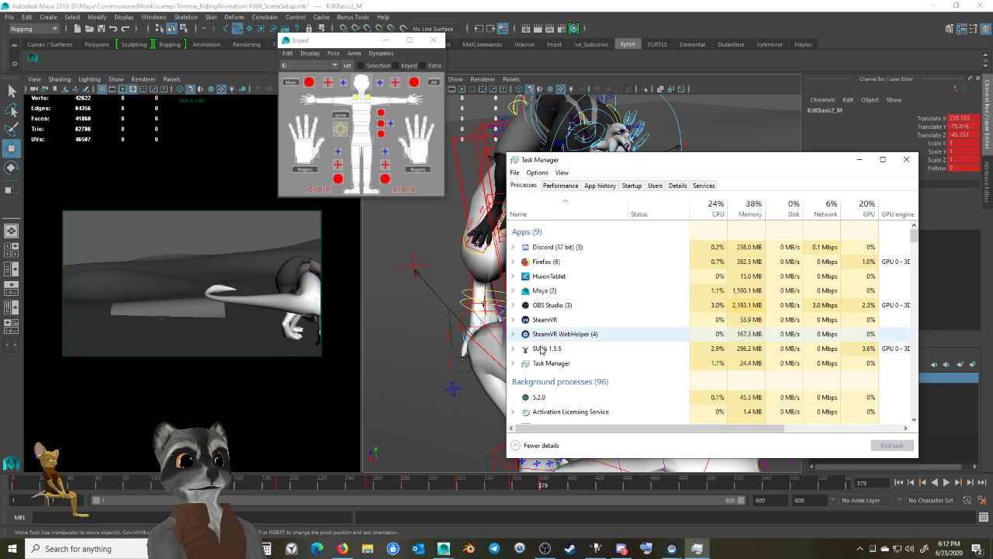
{"action": "left_click", "coordinate": [514, 320]}
{"action": "left_click", "coordinate": [514, 320]}
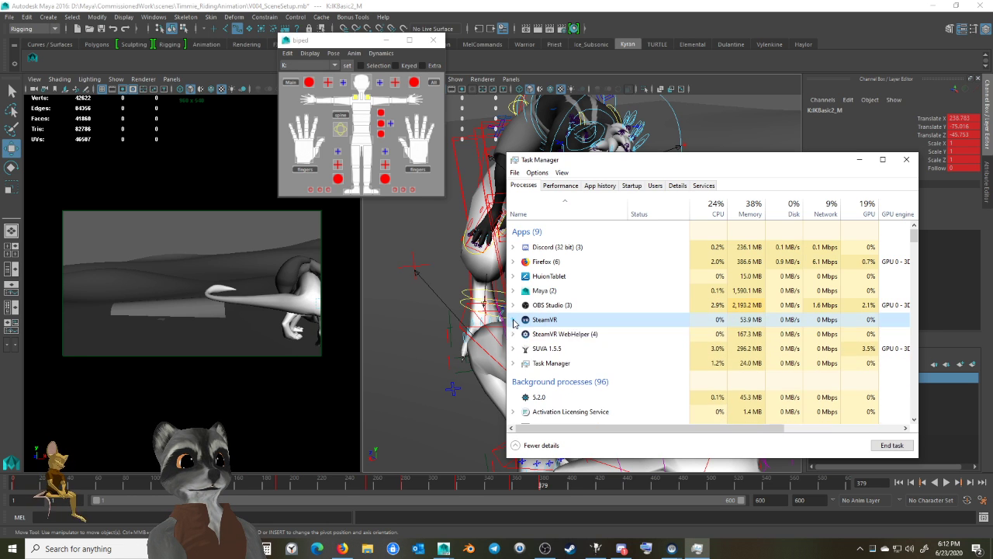
{"action": "left_click", "coordinate": [514, 333]}
{"action": "left_click", "coordinate": [516, 334]}
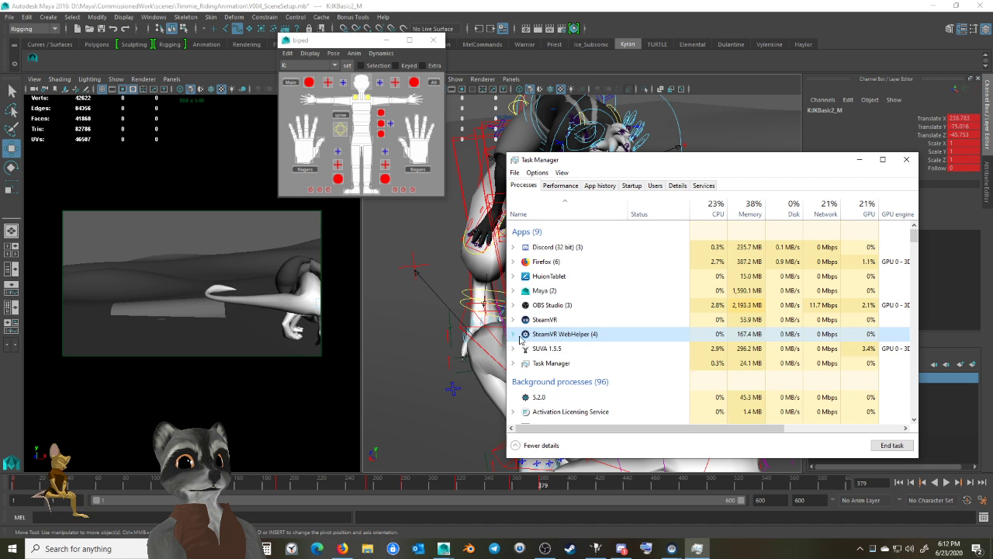
{"action": "left_click", "coordinate": [907, 159]}
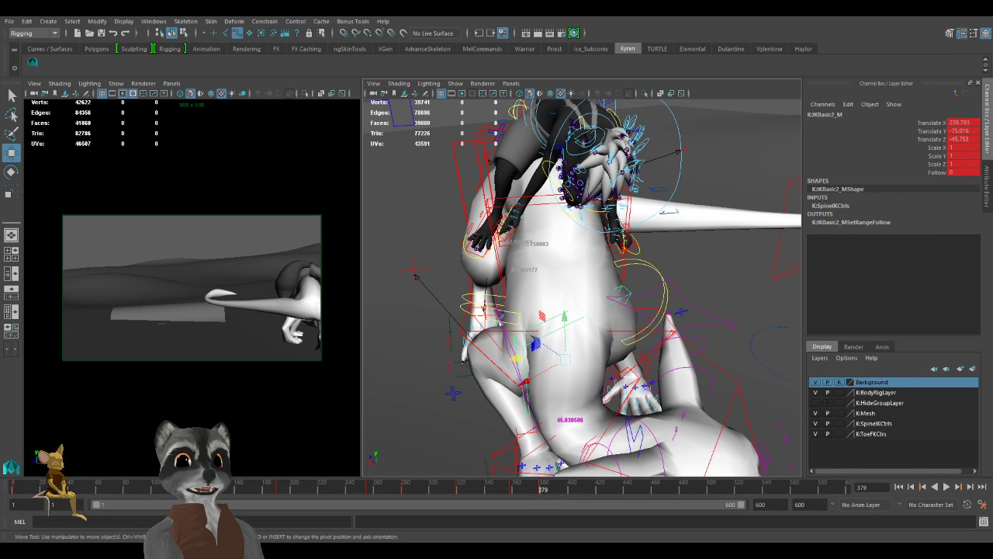
Move the neck control IKBasic3_M to about translate 245.5, -100.6, -89.6 and key it at frame 379.
{"action": "right_click_drag", "start_coordinate": [590, 326], "coordinate": [555, 330], "text": "alt"}
{"action": "left_click_drag", "start_coordinate": [554, 330], "coordinate": [611, 342], "text": "alt"}
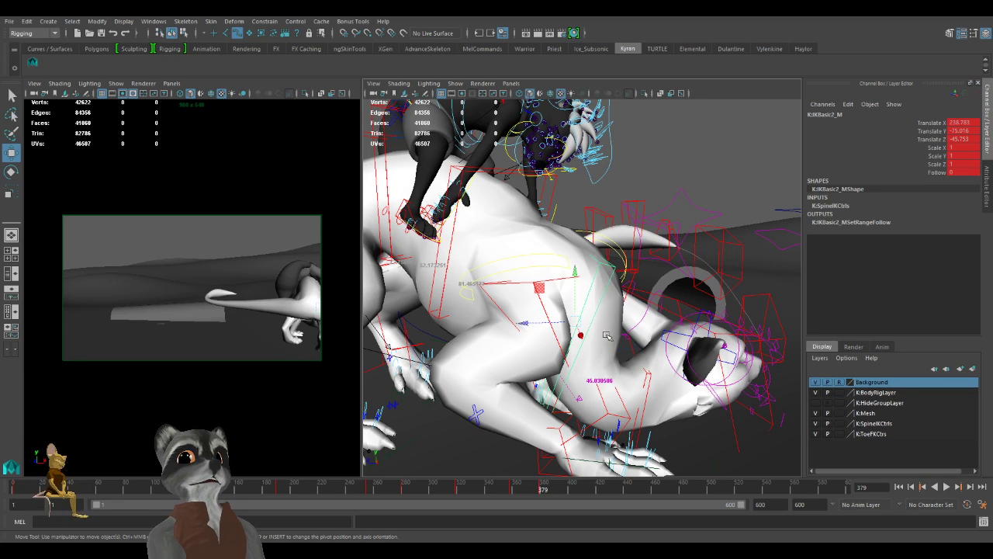
{"action": "mouse_move", "coordinate": [611, 342]}
{"action": "left_mouse_down", "text": "alt"}
{"action": "mouse_move", "coordinate": [618, 368]}
{"action": "mouse_move", "coordinate": [602, 359]}
{"action": "left_mouse_up", "text": "alt"}
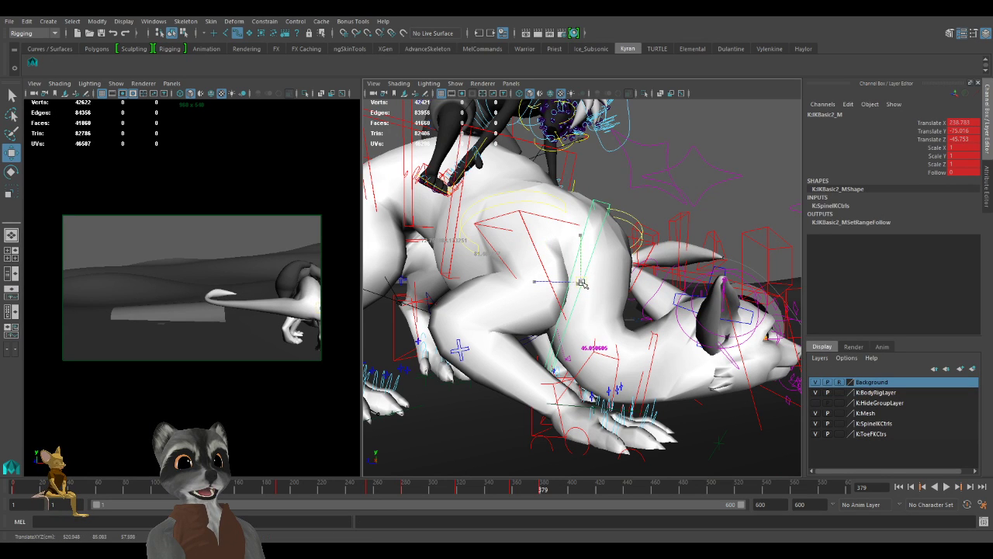
{"action": "left_click_drag", "start_coordinate": [579, 282], "coordinate": [587, 354]}
{"action": "left_click_drag", "start_coordinate": [590, 359], "coordinate": [591, 357], "text": "alt"}
{"action": "right_click_drag", "start_coordinate": [592, 357], "coordinate": [568, 358], "text": "alt"}
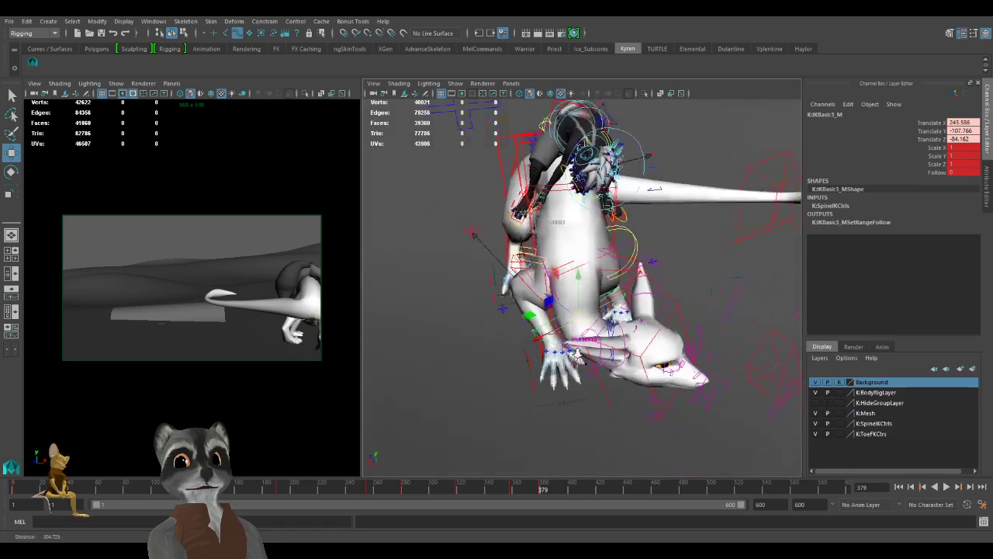
{"action": "left_click_drag", "start_coordinate": [568, 359], "coordinate": [582, 336], "text": "alt"}
{"action": "right_click_drag", "start_coordinate": [582, 337], "coordinate": [602, 336], "text": "alt"}
{"action": "left_click_drag", "start_coordinate": [602, 335], "coordinate": [571, 364], "text": "alt"}
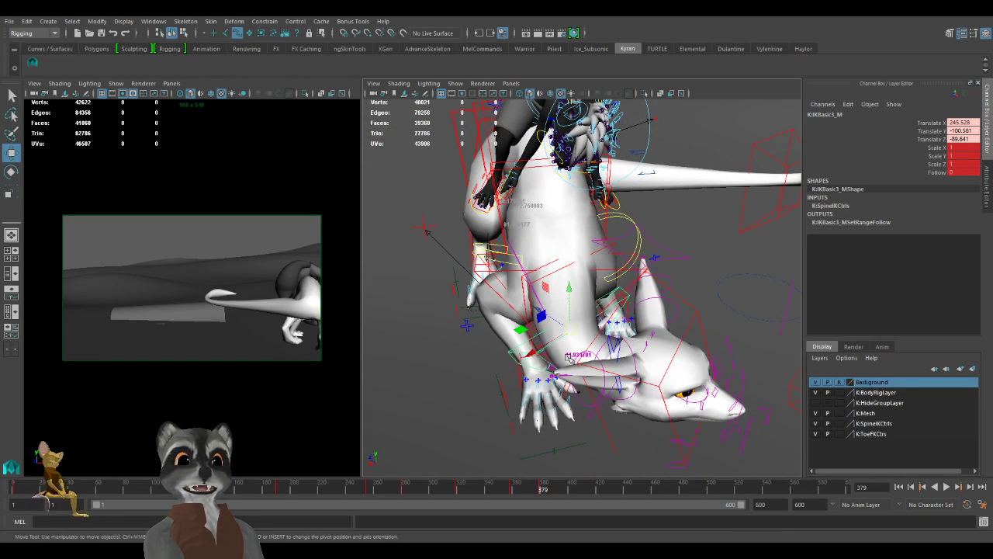
{"action": "left_click_drag", "start_coordinate": [568, 357], "coordinate": [562, 369], "text": "alt"}
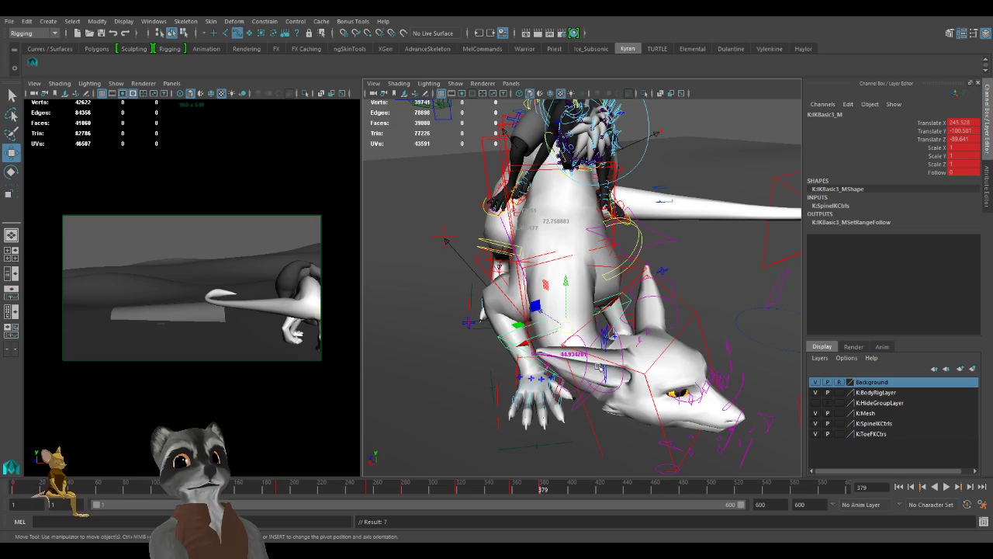
Examine the bend of the creature's neck and shoulders from the front and both sides.
{"action": "left_click_drag", "start_coordinate": [598, 369], "coordinate": [523, 365], "text": "alt"}
{"action": "right_click_drag", "start_coordinate": [523, 365], "coordinate": [583, 368], "text": "alt"}
{"action": "left_click_drag", "start_coordinate": [584, 368], "coordinate": [518, 356], "text": "alt"}
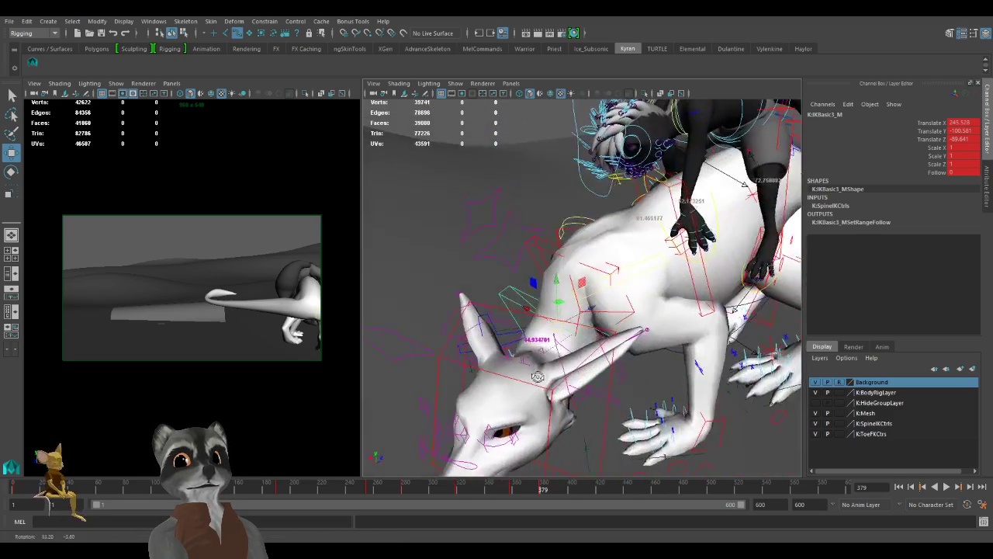
{"action": "right_click_drag", "start_coordinate": [518, 356], "coordinate": [453, 362], "text": "alt"}
{"action": "middle_click_drag", "start_coordinate": [452, 362], "coordinate": [484, 365], "text": "alt"}
{"action": "right_click_drag", "start_coordinate": [484, 364], "coordinate": [530, 368], "text": "alt"}
{"action": "left_click_drag", "start_coordinate": [531, 368], "coordinate": [521, 370], "text": "alt"}
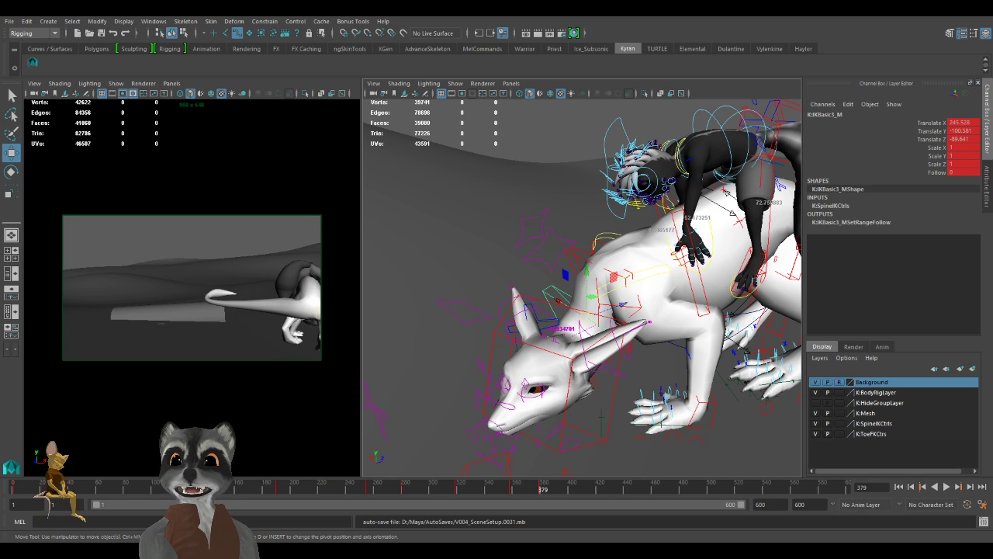
{"action": "scroll", "coordinate": [499, 343], "scroll_direction": "down", "scroll_amount": 4}
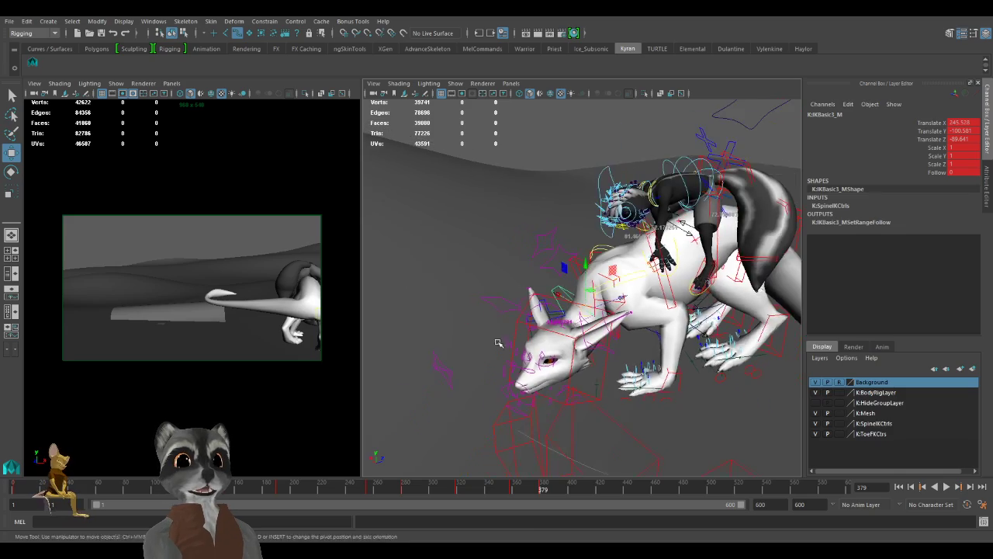
{"action": "left_click_drag", "start_coordinate": [499, 344], "coordinate": [660, 346], "text": "alt"}
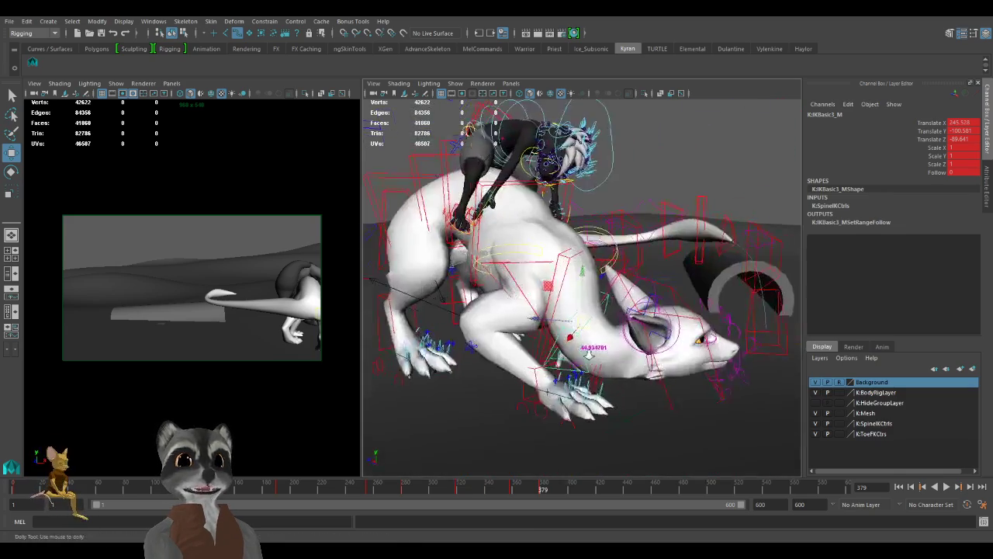
{"action": "scroll", "coordinate": [641, 350], "scroll_direction": "up", "scroll_amount": 3}
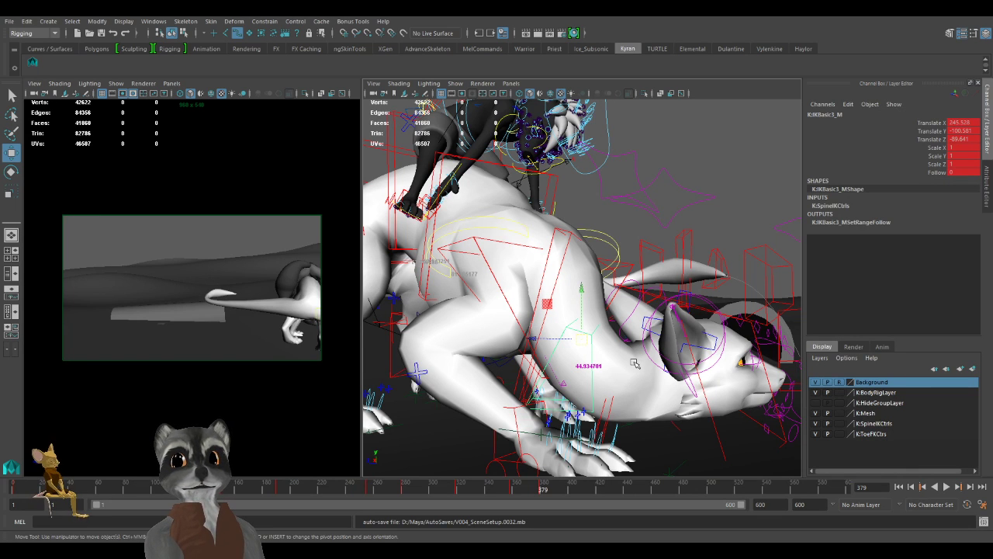
Raise the neck control IKBasic3_M to about translate 243.5, -91.9, -92.3 and key it at frame 379.
{"action": "left_click_drag", "start_coordinate": [609, 338], "coordinate": [579, 353], "text": "alt"}
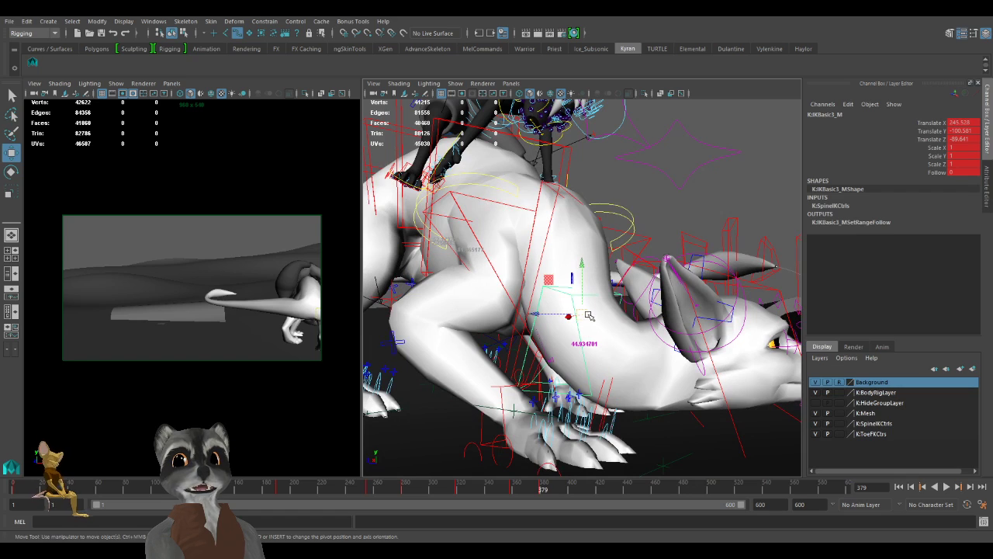
{"action": "left_click", "coordinate": [584, 315]}
{"action": "mouse_move", "coordinate": [584, 315]}
{"action": "left_mouse_down"}
{"action": "mouse_move", "coordinate": [592, 293]}
{"action": "mouse_move", "coordinate": [588, 300]}
{"action": "left_mouse_up"}
{"action": "left_click_drag", "start_coordinate": [619, 332], "coordinate": [599, 348], "text": "alt"}
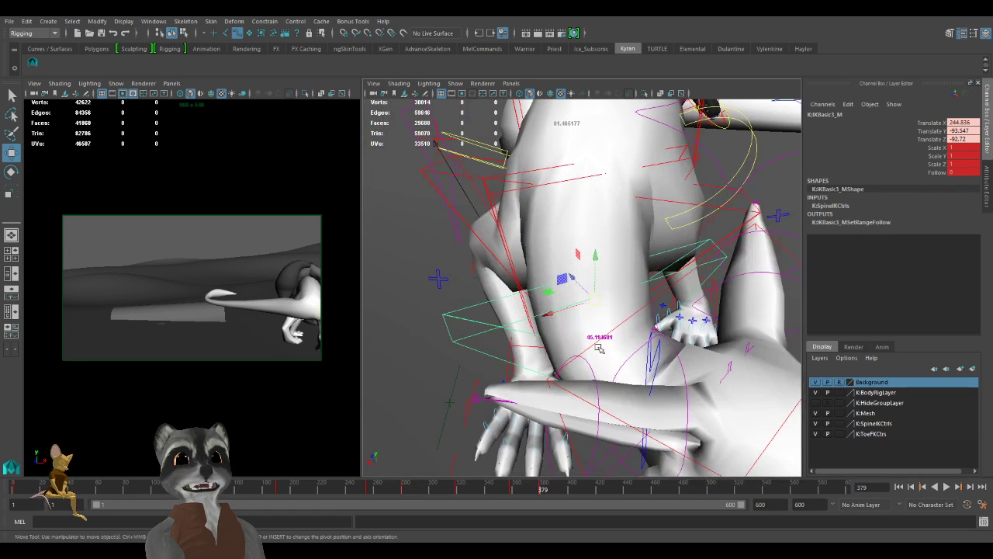
{"action": "mouse_move", "coordinate": [596, 299]}
{"action": "left_mouse_down"}
{"action": "mouse_move", "coordinate": [613, 302]}
{"action": "mouse_move", "coordinate": [598, 298]}
{"action": "left_mouse_up"}
{"action": "left_click_drag", "start_coordinate": [598, 302], "coordinate": [646, 318], "text": "alt"}
{"action": "right_click_drag", "start_coordinate": [646, 318], "coordinate": [608, 339], "text": "alt"}
{"action": "key", "text": "s"}
{"action": "left_click_drag", "start_coordinate": [607, 339], "coordinate": [579, 357], "text": "alt"}
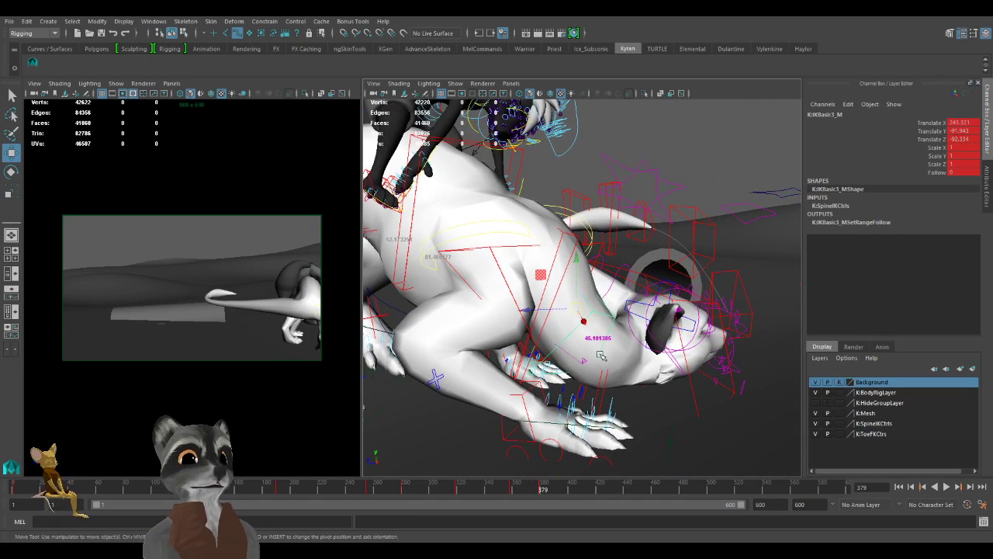
Move the upper neck control IKBasic4_M to about translate 239.6, -122.7, -126.5 and key it at frame 379.
{"action": "left_click_drag", "start_coordinate": [605, 391], "coordinate": [634, 352], "text": "alt"}
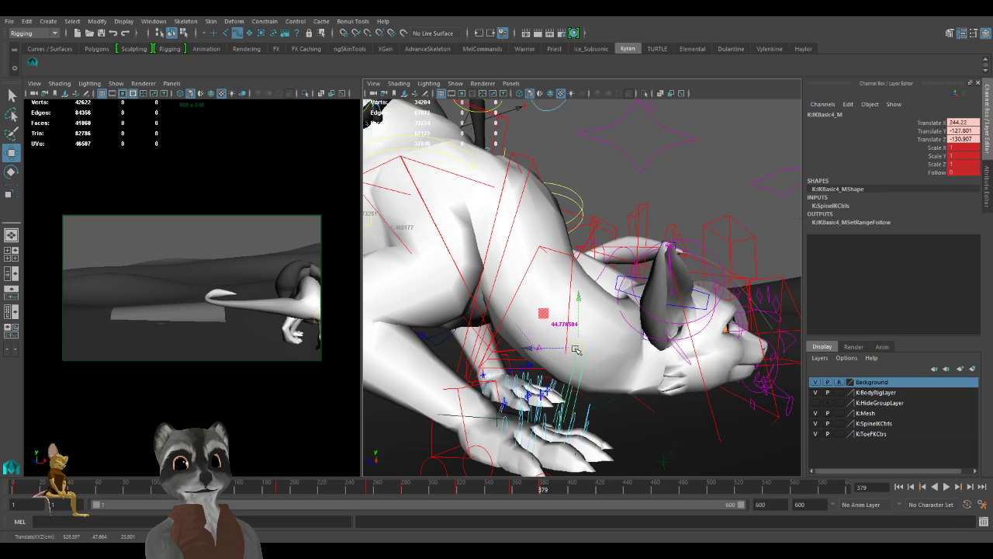
{"action": "left_click_drag", "start_coordinate": [574, 368], "coordinate": [594, 334], "text": "alt"}
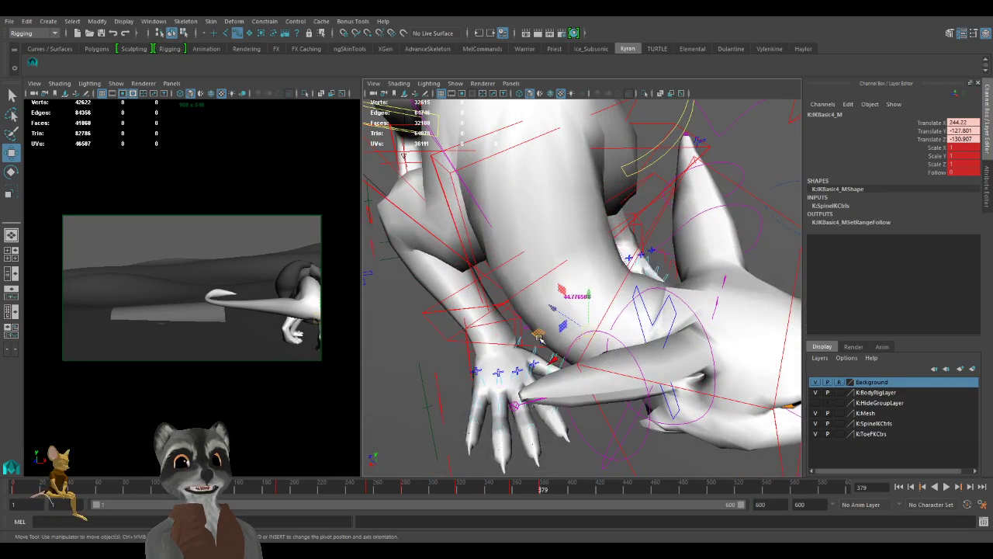
{"action": "right_click_drag", "start_coordinate": [542, 330], "coordinate": [586, 326], "text": "alt"}
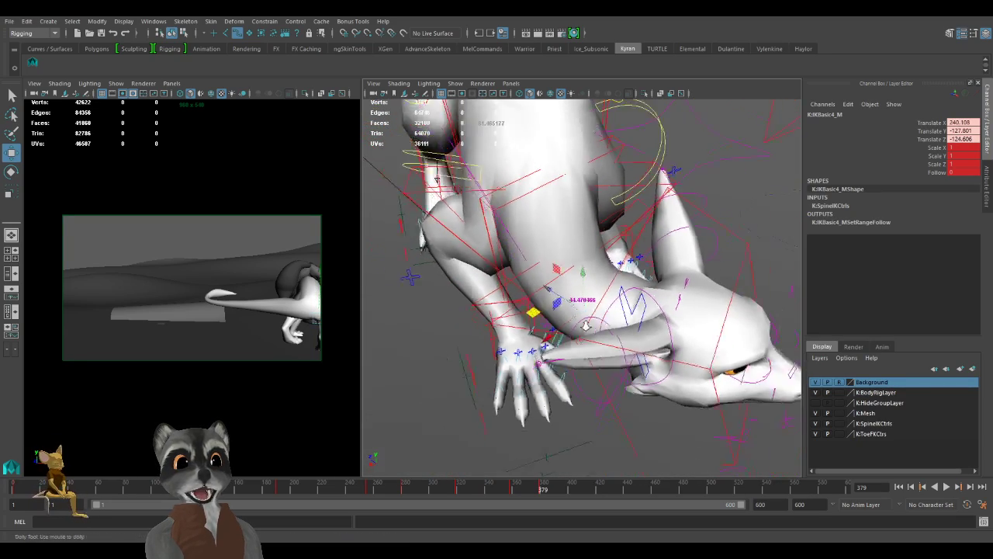
{"action": "left_click_drag", "start_coordinate": [586, 326], "coordinate": [523, 318], "text": "alt"}
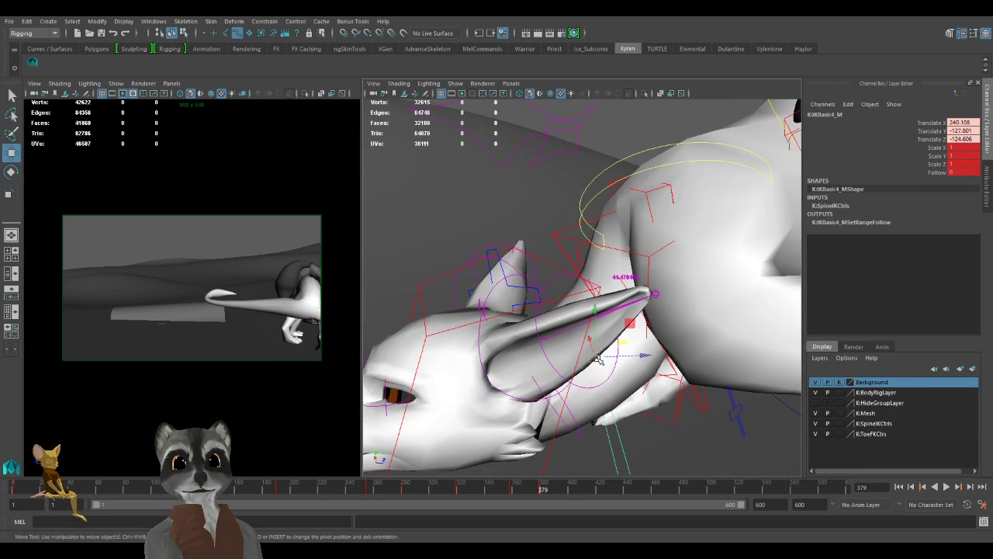
{"action": "left_click_drag", "start_coordinate": [600, 377], "coordinate": [595, 355], "text": "alt"}
{"action": "key", "text": "s"}
{"action": "left_click_drag", "start_coordinate": [489, 349], "coordinate": [660, 345], "text": "alt"}
{"action": "left_click_drag", "start_coordinate": [527, 346], "coordinate": [547, 329], "text": "alt"}
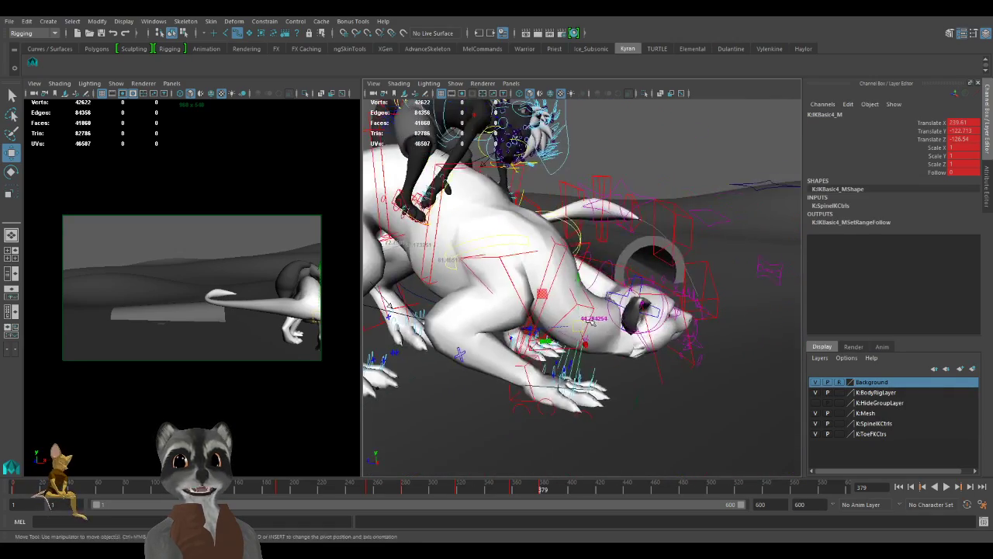
Compare the creature's pose at frame 358 with the pose at frame 379 from several angles.
{"action": "middle_click_drag", "start_coordinate": [547, 330], "coordinate": [613, 332], "text": "alt"}
{"action": "right_click_drag", "start_coordinate": [614, 332], "coordinate": [572, 332], "text": "alt"}
{"action": "left_click_drag", "start_coordinate": [571, 332], "coordinate": [562, 274], "text": "alt"}
{"action": "left_click_drag", "start_coordinate": [490, 241], "coordinate": [556, 345], "text": "alt"}
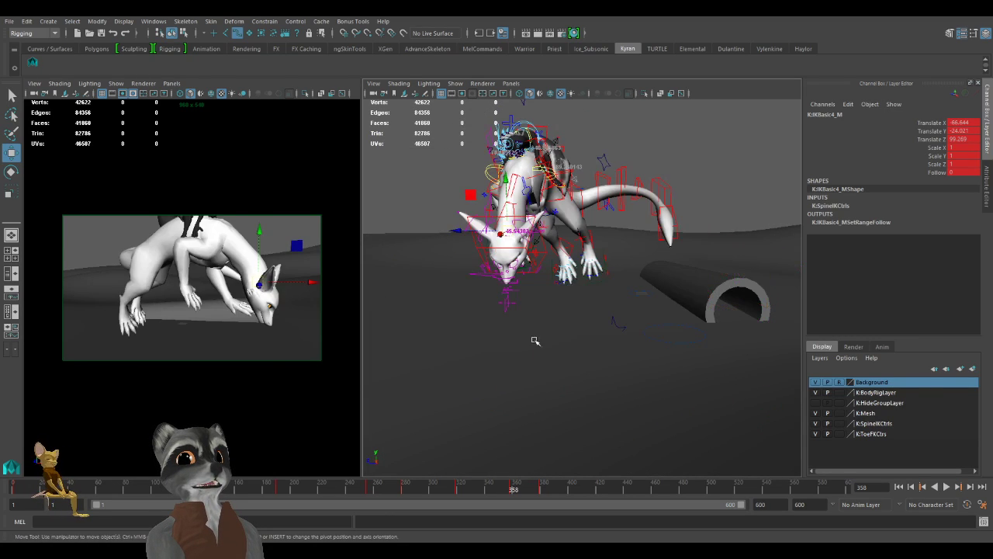
{"action": "left_click_drag", "start_coordinate": [534, 340], "coordinate": [603, 334], "text": "alt"}
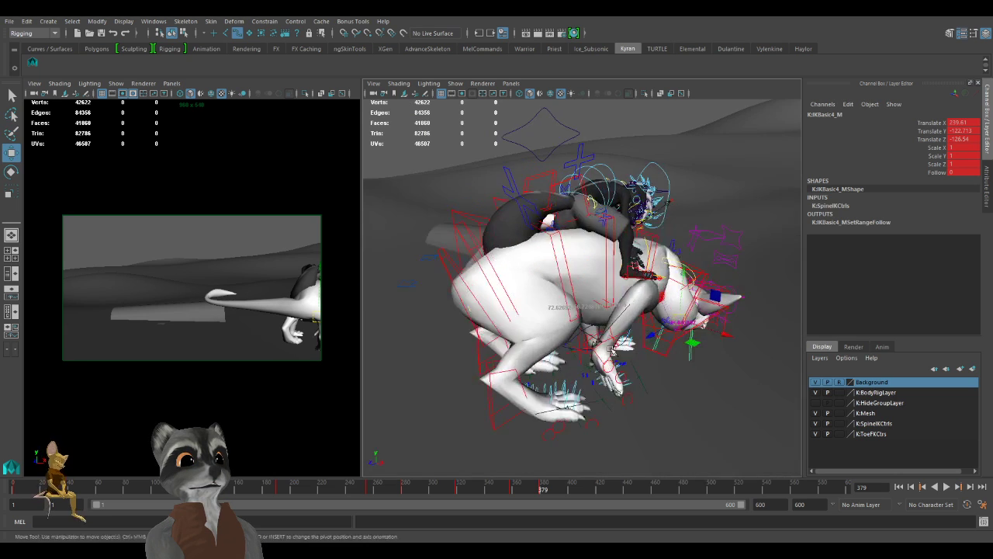
Rotate the hip control IKSpine1_M to about 211 in X, raise it to about 93 in translate Y, and key it at frame 379.
{"action": "left_click_drag", "start_coordinate": [603, 334], "coordinate": [470, 336], "text": "alt"}
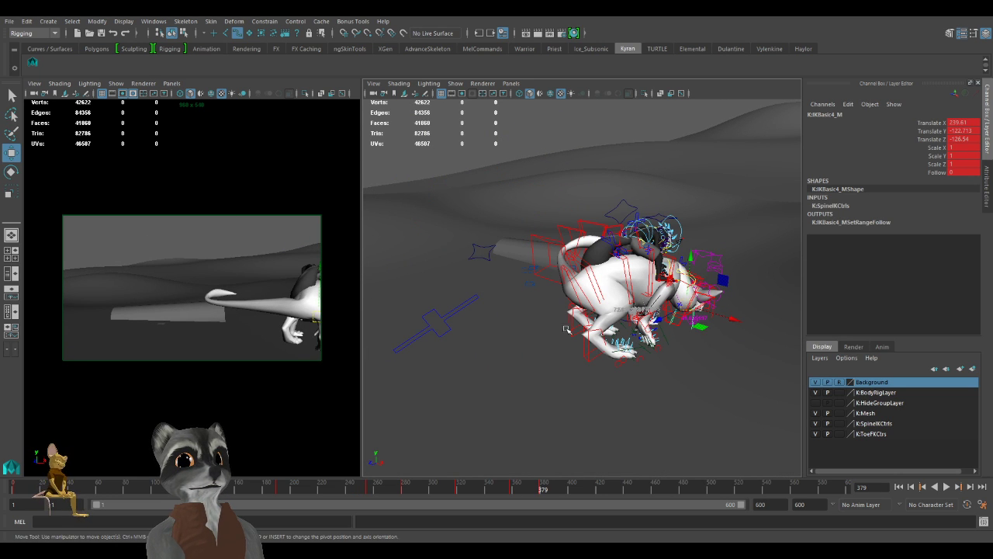
{"action": "left_click_drag", "start_coordinate": [567, 330], "coordinate": [558, 260], "text": "alt"}
{"action": "right_click_drag", "start_coordinate": [559, 260], "coordinate": [603, 277], "text": "alt"}
{"action": "left_click", "coordinate": [565, 245]}
{"action": "key", "text": "e"}
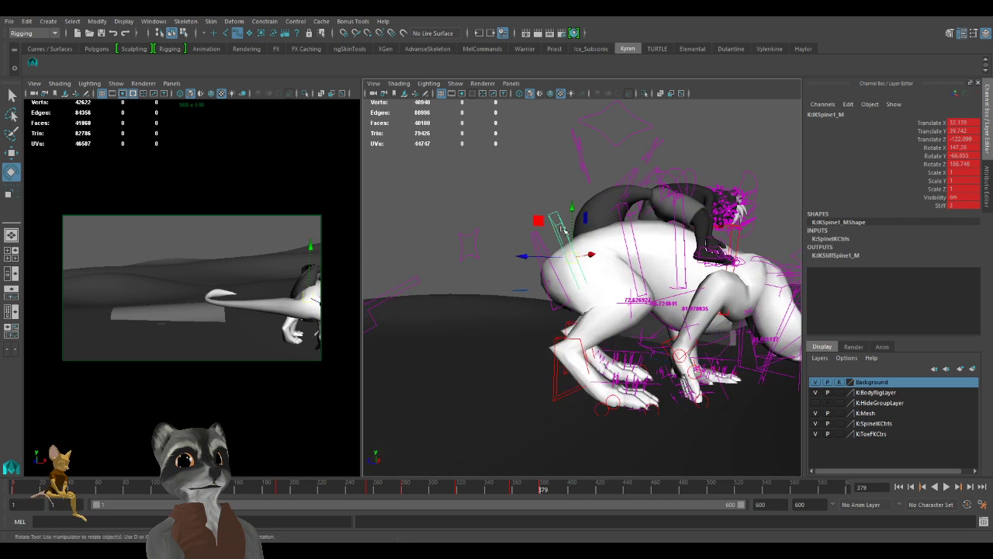
{"action": "left_click_drag", "start_coordinate": [618, 247], "coordinate": [597, 295]}
{"action": "key", "text": "w"}
{"action": "left_click_drag", "start_coordinate": [574, 257], "coordinate": [550, 195]}
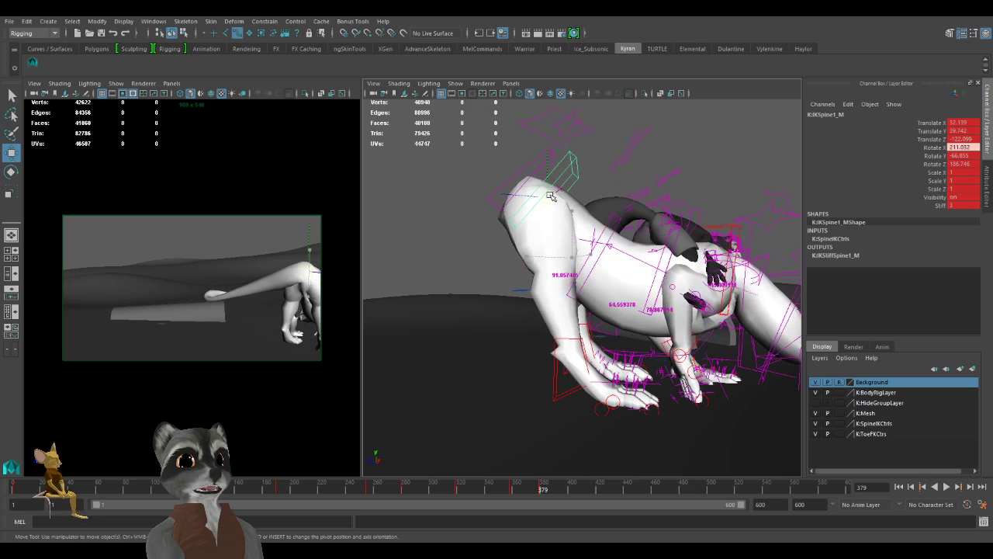
{"action": "middle_click_drag", "start_coordinate": [550, 195], "coordinate": [577, 200]}
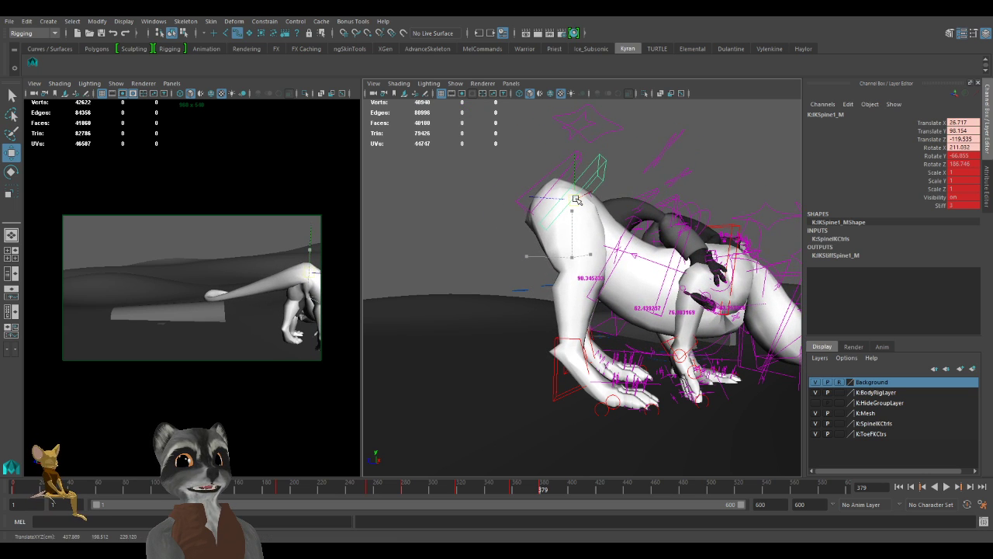
{"action": "left_click_drag", "start_coordinate": [576, 199], "coordinate": [577, 199]}
{"action": "key", "text": "s"}
Lift and tilt both hind leg controls, IKLeg_L to about translate 42.4, 162, 439.6 and rotate X 103, and key them at frame 379.
{"action": "left_click", "coordinate": [554, 373]}
{"action": "left_click_drag", "start_coordinate": [554, 374], "coordinate": [612, 378], "text": "alt"}
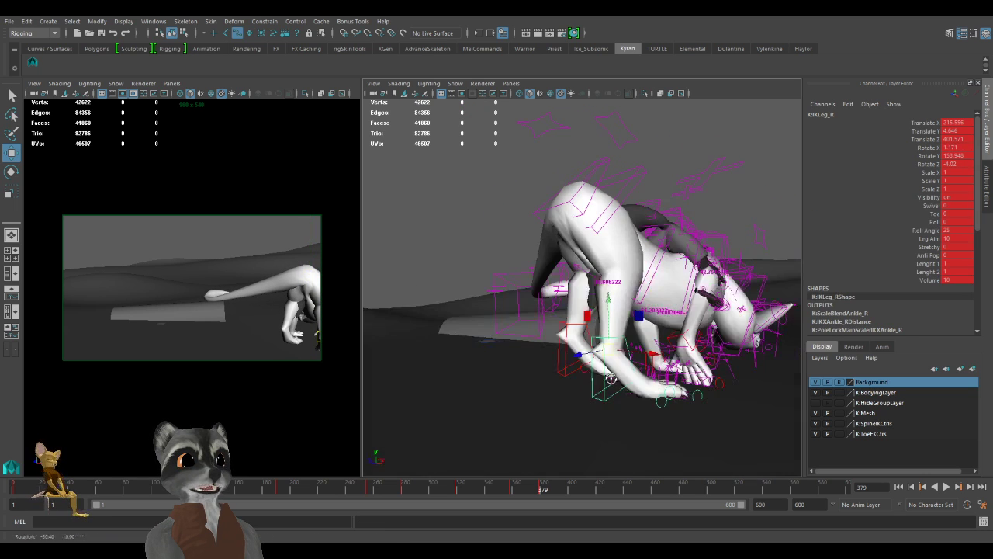
{"action": "left_click", "coordinate": [570, 369]}
{"action": "key", "text": "f"}
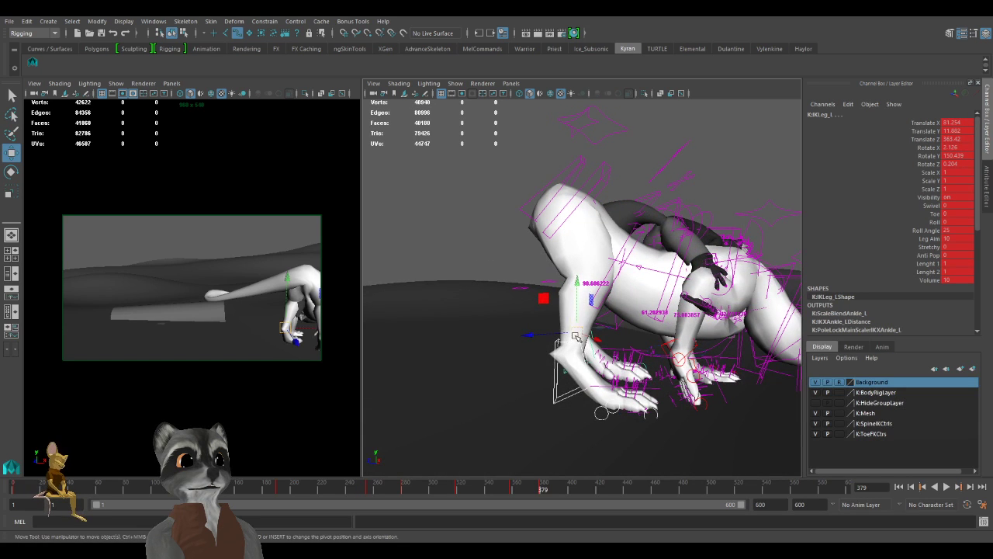
{"action": "left_click_drag", "start_coordinate": [575, 335], "coordinate": [528, 277]}
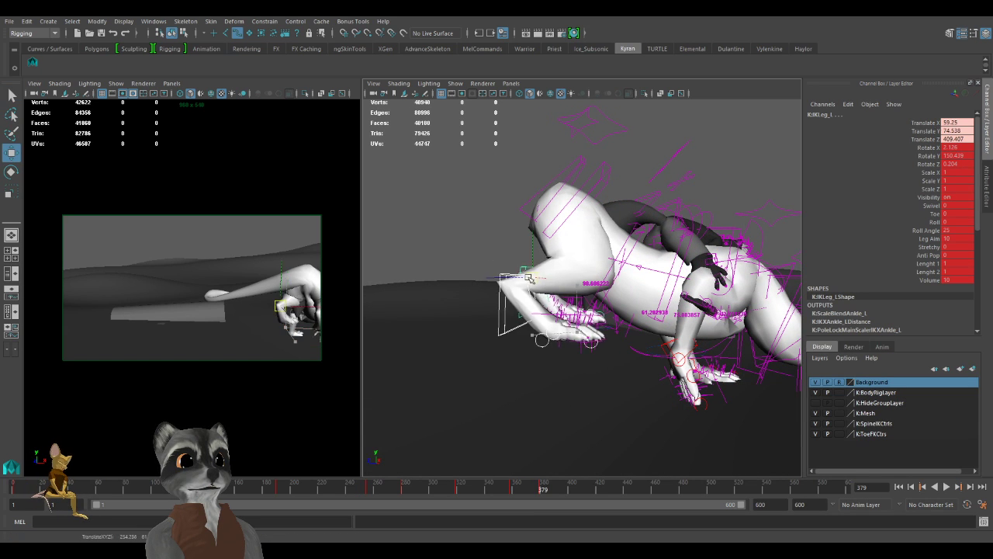
{"action": "middle_click_drag", "start_coordinate": [528, 279], "coordinate": [503, 207]}
{"action": "key", "text": "e"}
{"action": "key", "text": "w"}
{"action": "left_click_drag", "start_coordinate": [505, 214], "coordinate": [673, 277], "text": "alt"}
{"action": "key", "text": "s"}
Compare the creature's pose at frames 358 and 379 from the side and from above.
{"action": "right_click_drag", "start_coordinate": [673, 276], "coordinate": [462, 273], "text": "alt"}
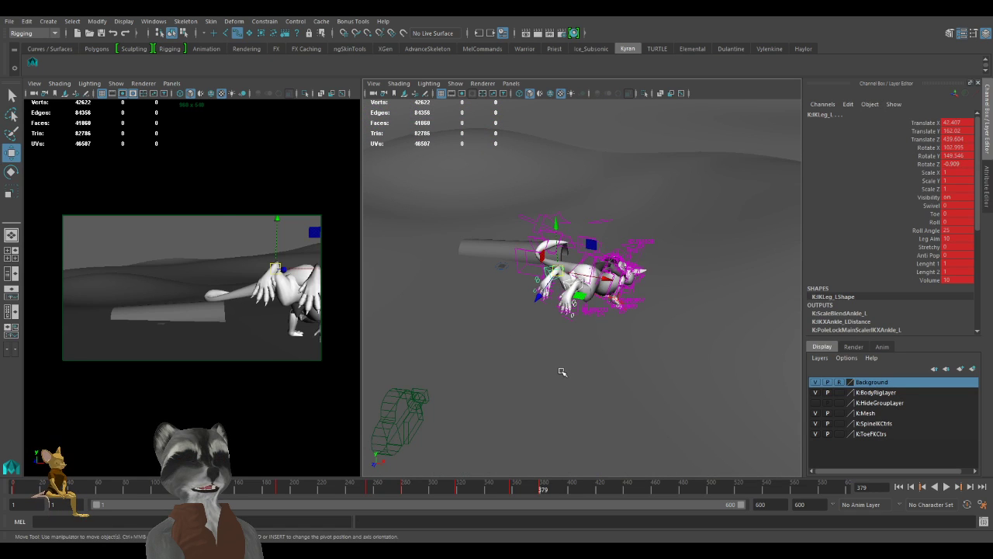
{"action": "key", "text": "comma"}
{"action": "key", "text": "period"}
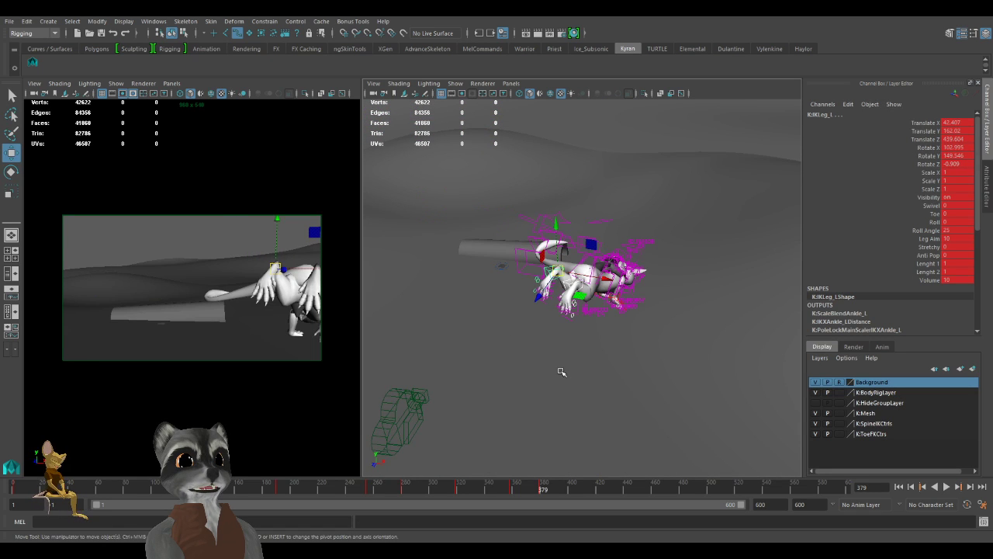
{"action": "left_click_drag", "start_coordinate": [554, 360], "coordinate": [574, 398], "text": "alt"}
{"action": "right_click_drag", "start_coordinate": [574, 397], "coordinate": [654, 421], "text": "alt"}
{"action": "key", "text": "comma"}
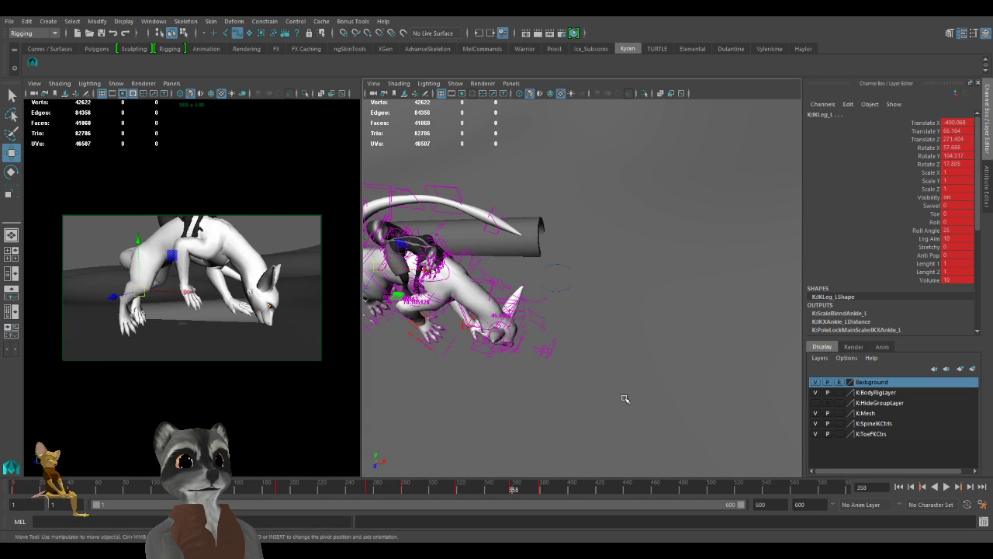
{"action": "key", "text": "period"}
{"action": "left_click_drag", "start_coordinate": [602, 378], "coordinate": [630, 430], "text": "alt"}
{"action": "key", "text": "comma"}
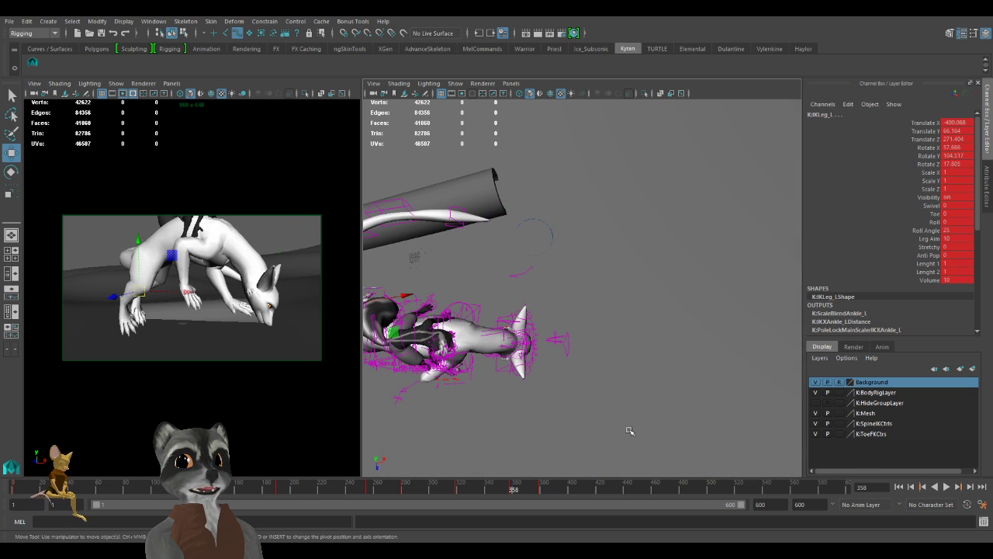
{"action": "key", "text": "period"}
{"action": "right_click_drag", "start_coordinate": [626, 422], "coordinate": [563, 414], "text": "alt"}
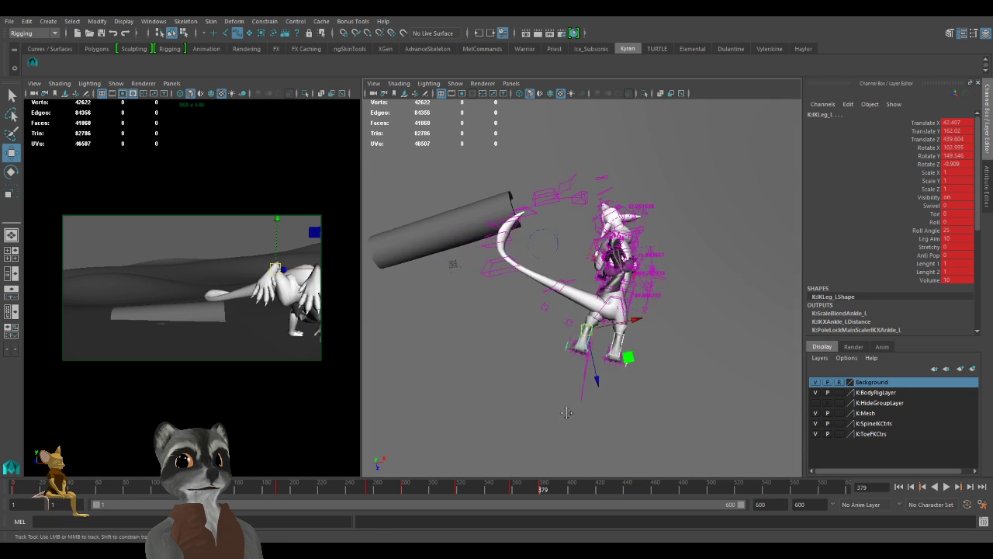
Flip repeatedly between frames 358 and 379 from above to judge the creature's turn and travel relative to the log.
{"action": "middle_click_drag", "start_coordinate": [563, 413], "coordinate": [612, 432], "text": "alt"}
{"action": "key", "text": "comma"}
{"action": "key", "text": "period"}
{"action": "key", "text": "comma"}
{"action": "key", "text": "period"}
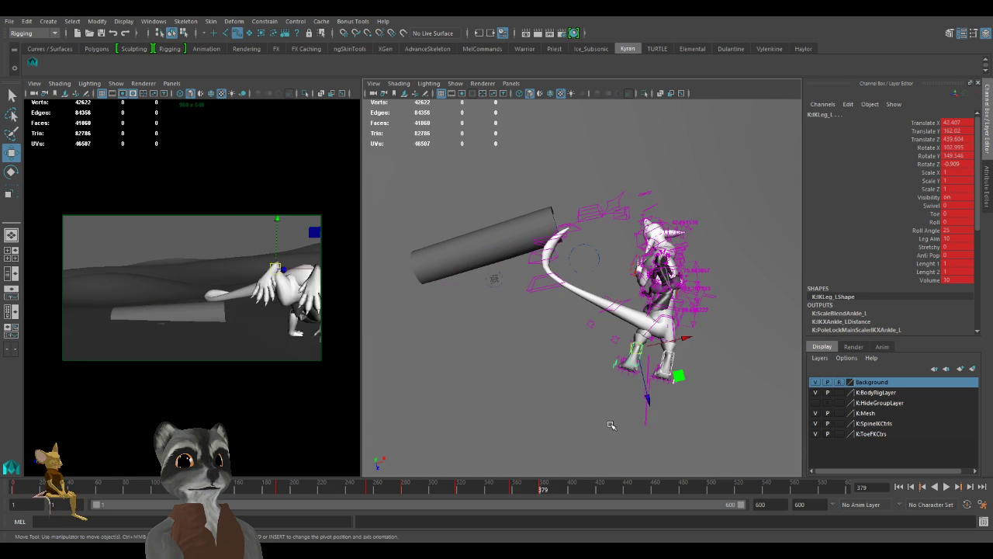
{"action": "key", "text": "comma"}
{"action": "key", "text": "period"}
{"action": "key", "text": "comma"}
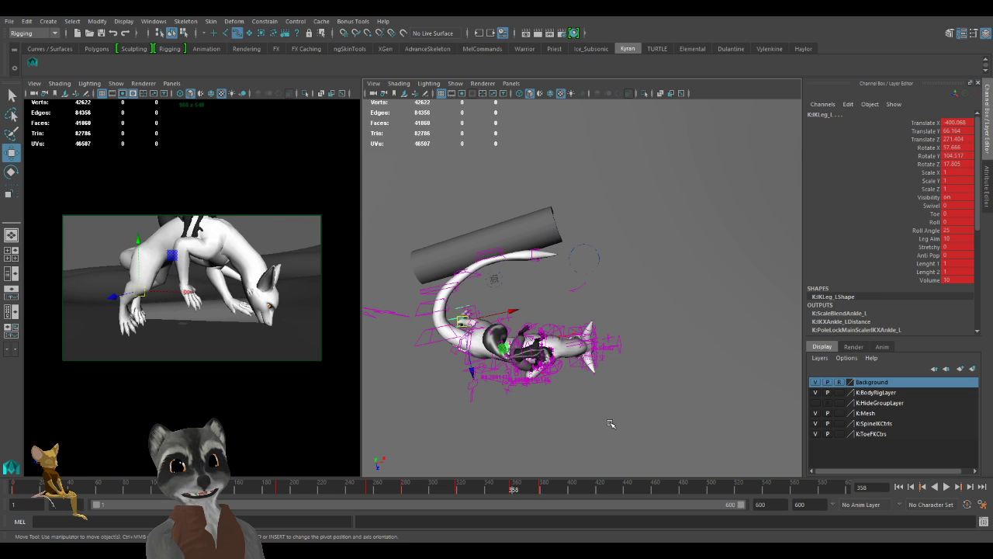
{"action": "key", "text": "period"}
{"action": "key", "text": "comma"}
{"action": "key", "text": "period"}
{"action": "key", "text": "comma"}
{"action": "key", "text": "comma"}
{"action": "key", "text": "period"}
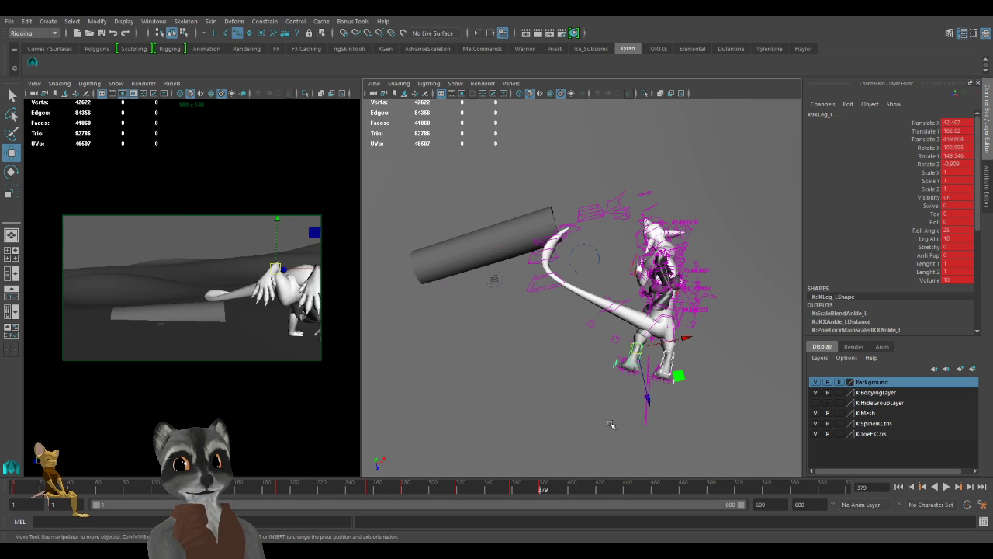
{"action": "key", "text": "comma"}
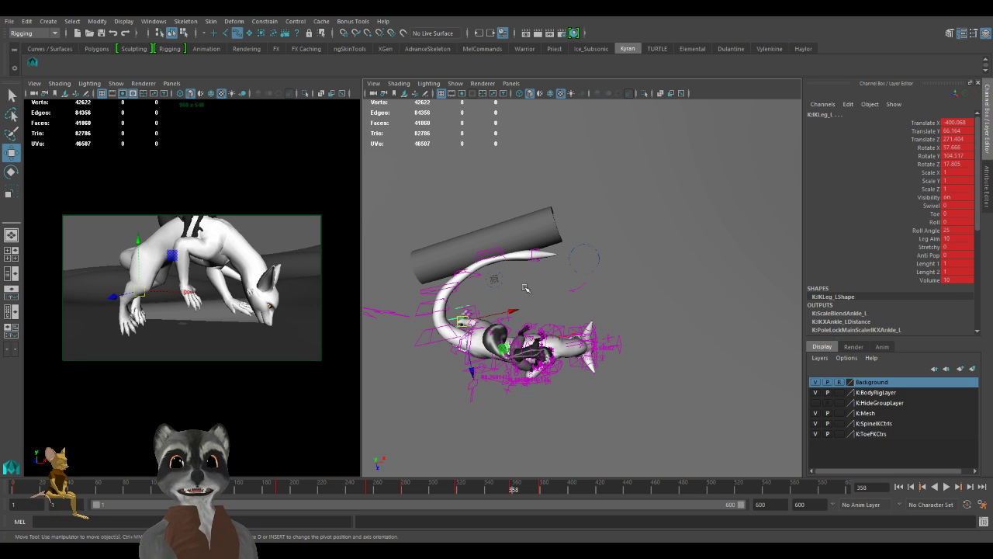
{"action": "key", "text": "period"}
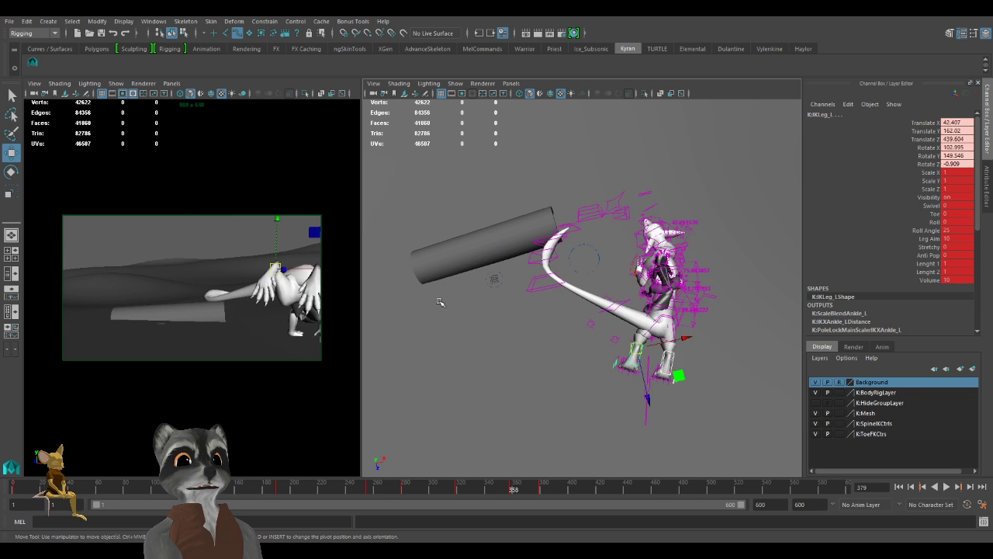
{"action": "key", "text": "comma"}
{"action": "key", "text": "period"}
{"action": "key", "text": "comma"}
{"action": "key", "text": "period"}
{"action": "key", "text": "comma"}
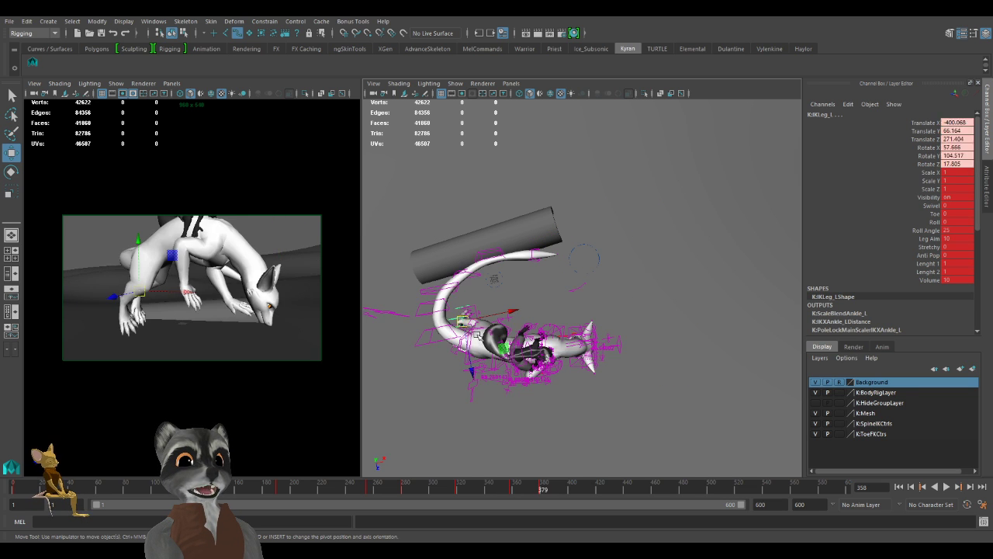
{"action": "key", "text": "period"}
{"action": "key", "text": "comma"}
{"action": "key", "text": "period"}
{"action": "key", "text": "comma"}
{"action": "key", "text": "period"}
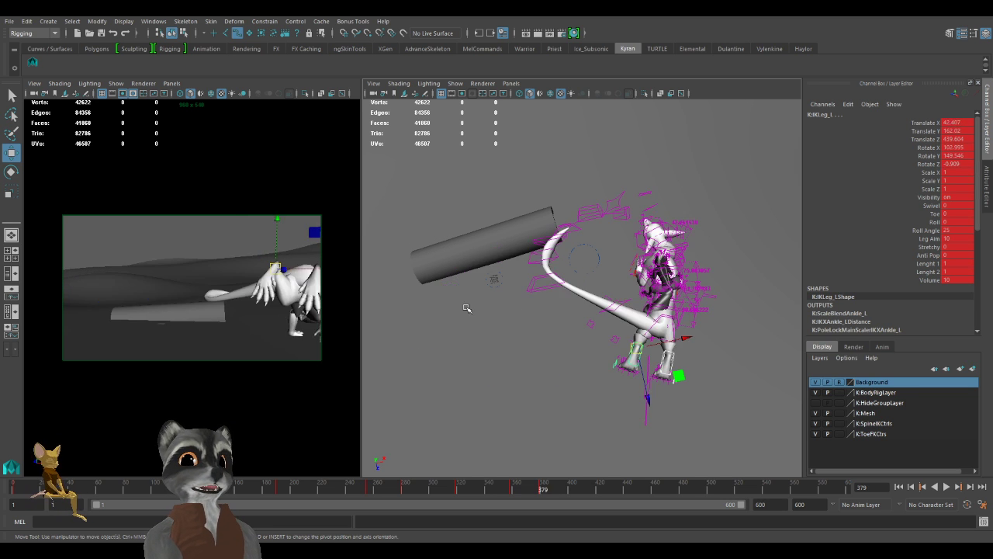
{"action": "key", "text": "comma"}
{"action": "key", "text": "period"}
{"action": "key", "text": "comma"}
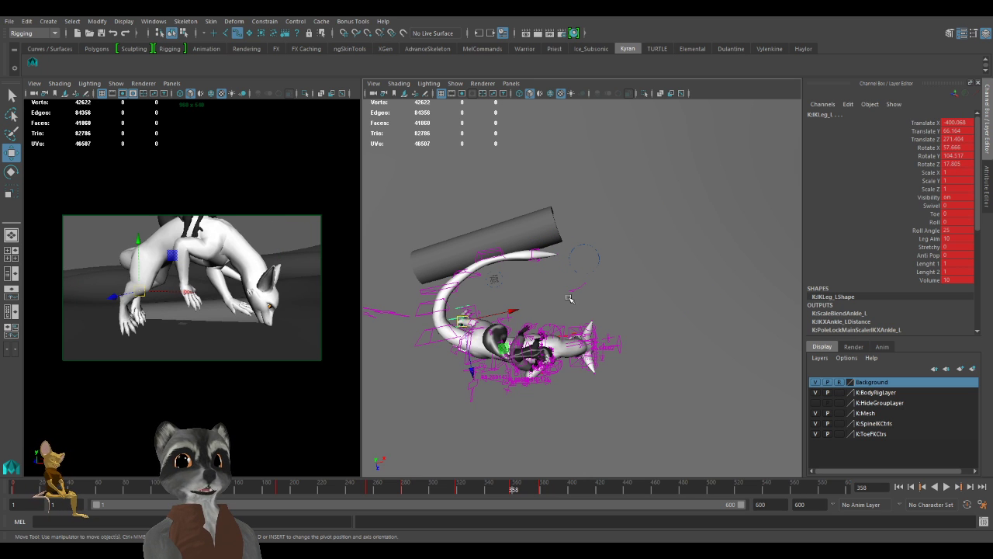
{"action": "right_click_drag", "start_coordinate": [568, 299], "coordinate": [596, 323], "text": "alt"}
{"action": "key", "text": "period"}
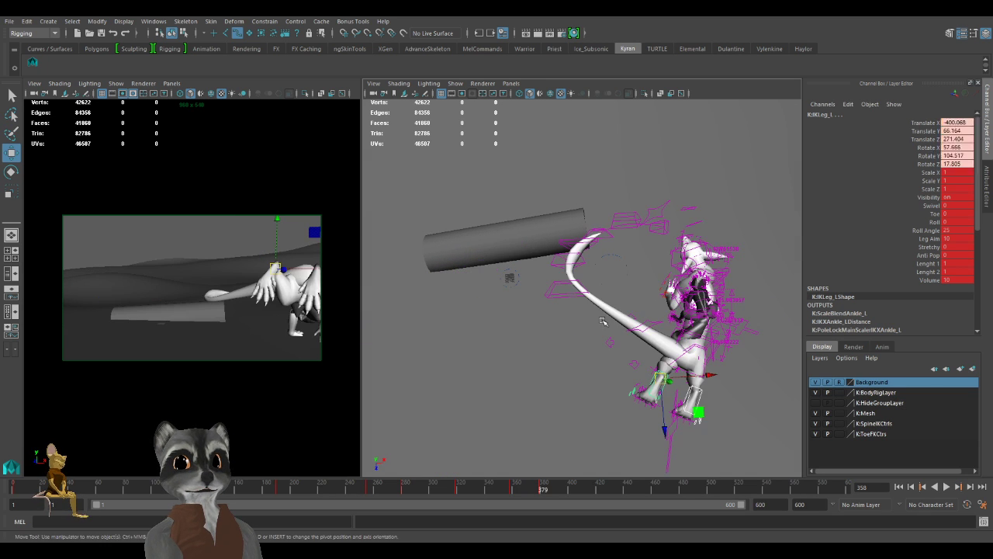
{"action": "right_click_drag", "start_coordinate": [655, 346], "coordinate": [550, 351], "text": "alt"}
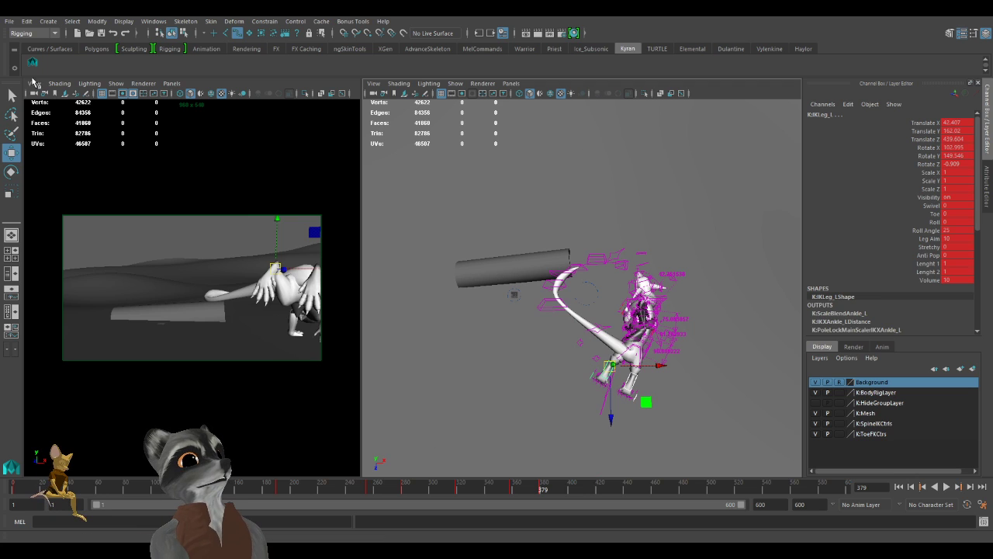
{"action": "left_click", "coordinate": [36, 67]}
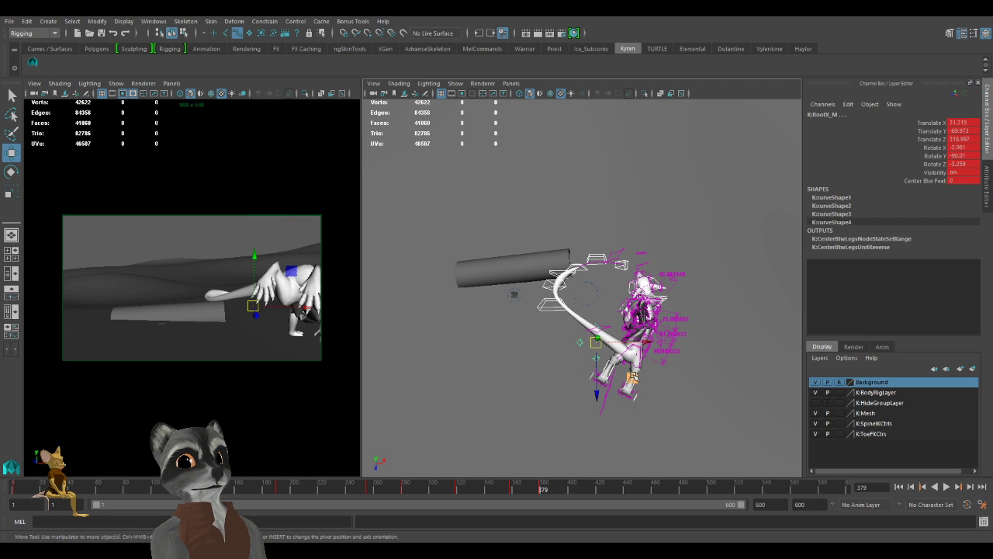
{"action": "left_click_drag", "start_coordinate": [634, 378], "coordinate": [624, 374]}
{"action": "key", "text": "ctrl+z"}
{"action": "scroll", "coordinate": [629, 375], "scroll_direction": "up", "scroll_amount": 4}
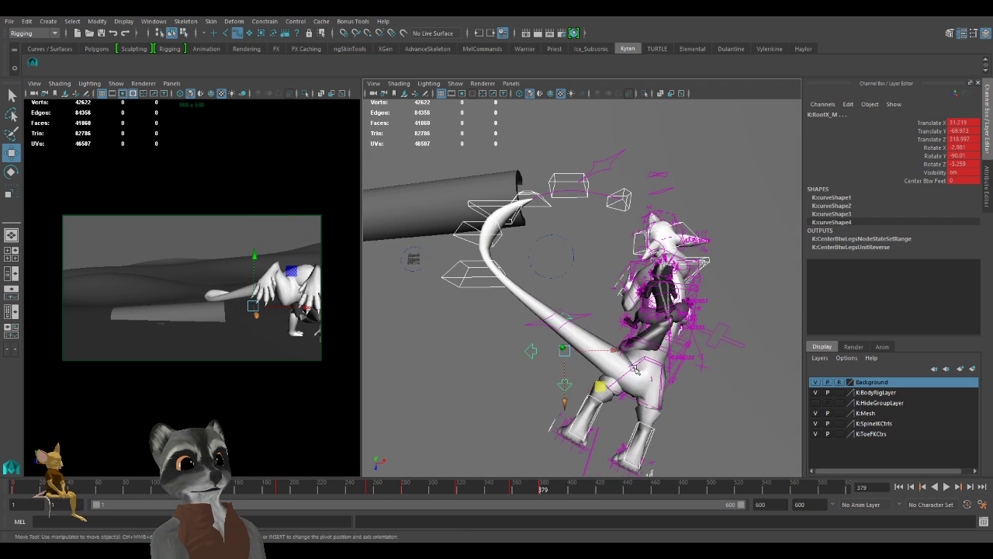
{"action": "left_click", "coordinate": [666, 355]}
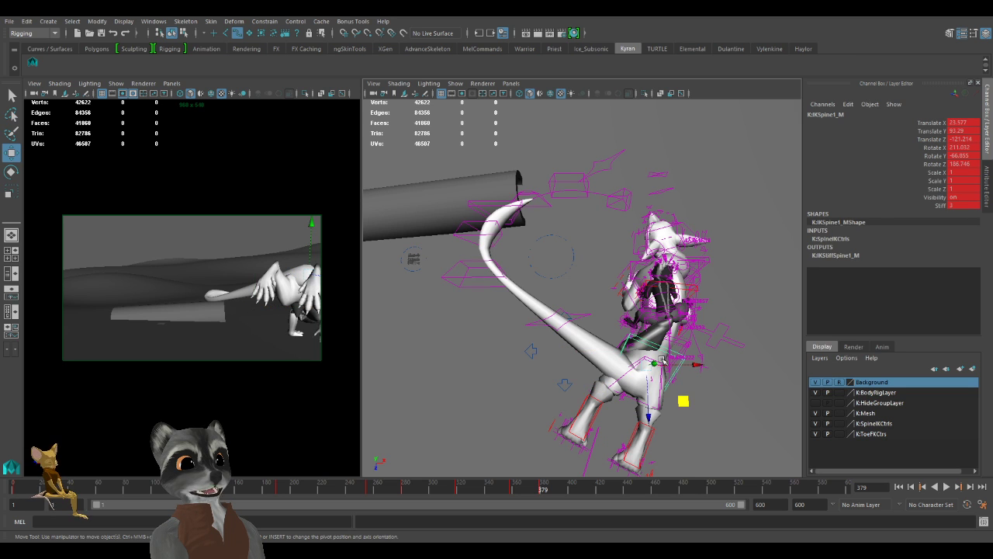
{"action": "left_click_drag", "start_coordinate": [667, 357], "coordinate": [662, 359], "text": "alt"}
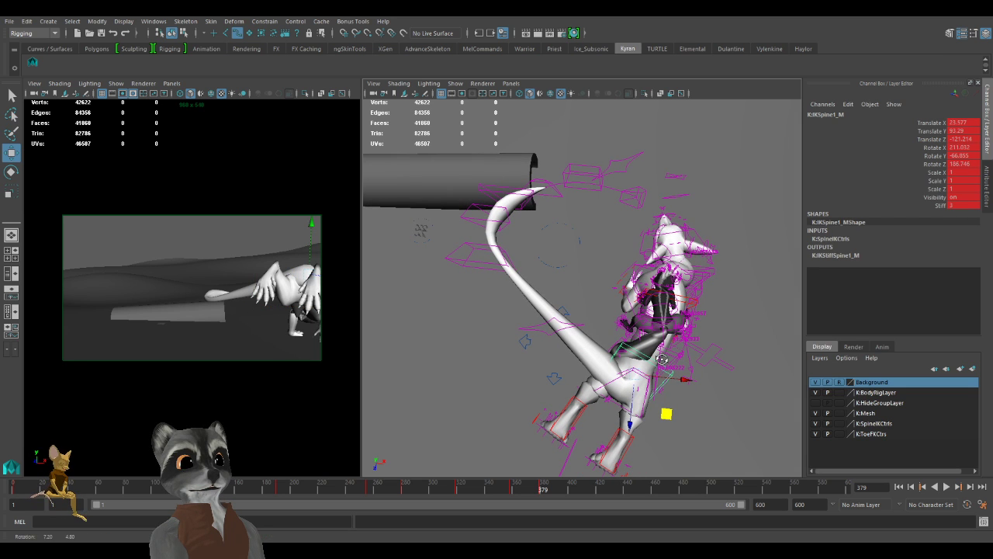
Move the creature's spine, leg and tail controls together without the root, IKSpine4_M to about translate -119.2, 37.1, -258.9, and key them at frame 379.
{"action": "left_click", "coordinate": [34, 65]}
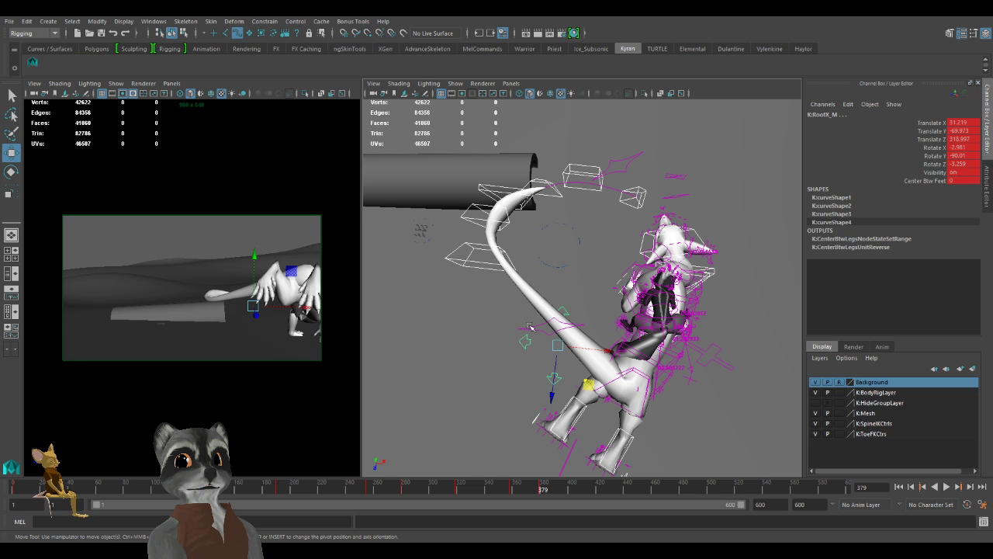
{"action": "right_click_drag", "start_coordinate": [532, 327], "coordinate": [508, 314], "text": "alt"}
{"action": "middle_click_drag", "start_coordinate": [508, 314], "coordinate": [516, 318], "text": "alt"}
{"action": "right_click_drag", "start_coordinate": [516, 317], "coordinate": [554, 346], "text": "alt"}
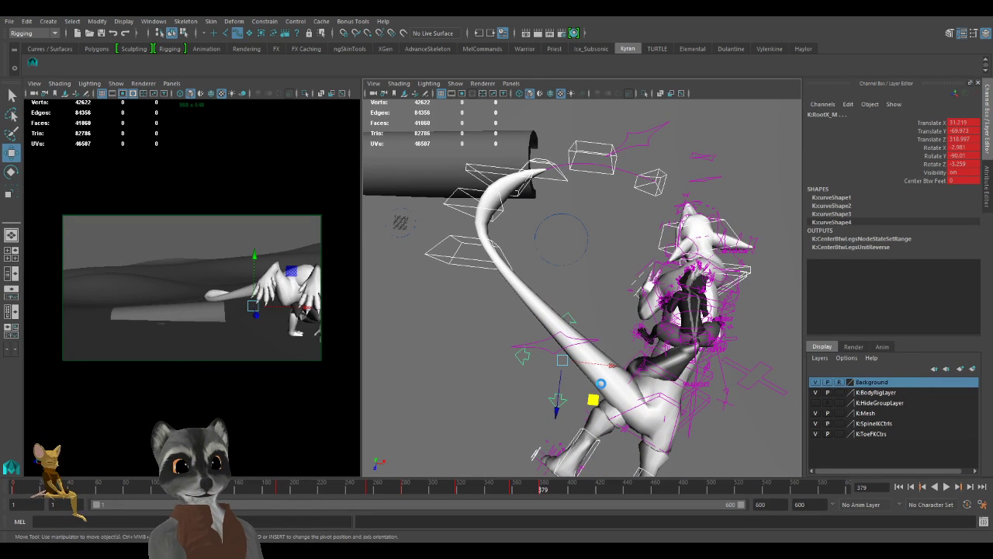
{"action": "left_click", "coordinate": [588, 359]}
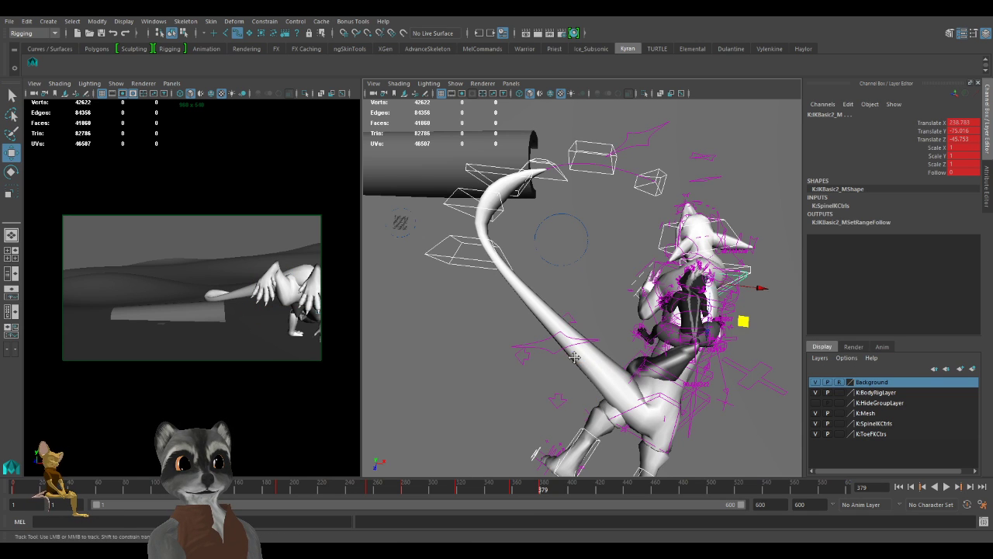
{"action": "left_click_drag", "start_coordinate": [613, 367], "coordinate": [548, 333], "text": "alt"}
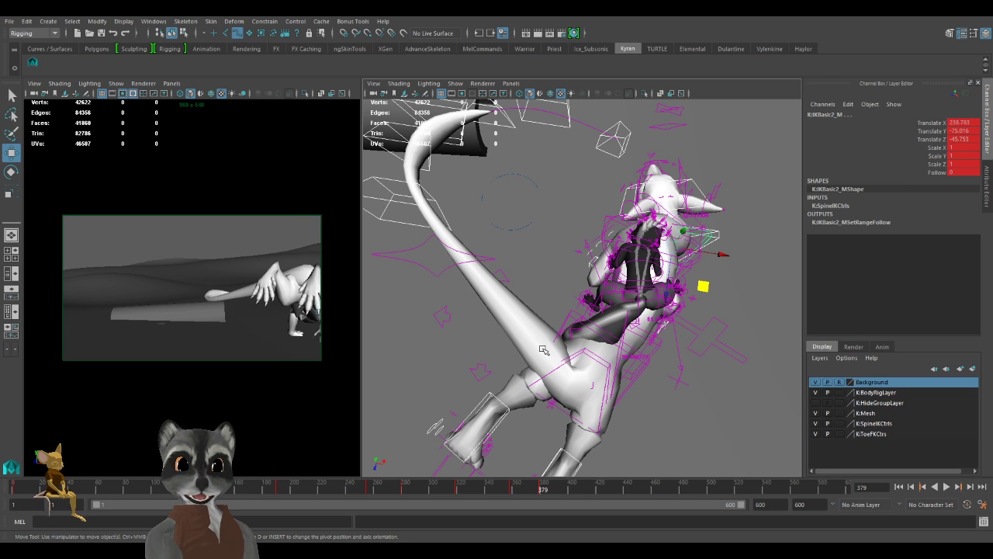
{"action": "left_click_drag", "start_coordinate": [562, 336], "coordinate": [591, 355], "text": "alt"}
{"action": "left_click", "coordinate": [519, 323]}
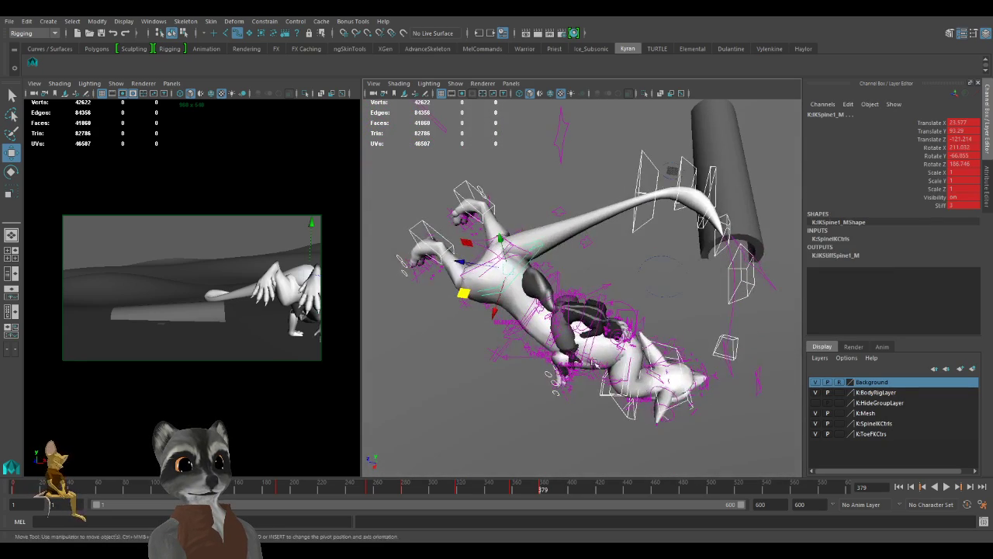
{"action": "left_click", "coordinate": [590, 350]}
{"action": "left_click_drag", "start_coordinate": [630, 386], "coordinate": [687, 337], "text": "alt"}
{"action": "scroll", "coordinate": [595, 319], "scroll_direction": "up", "scroll_amount": 3}
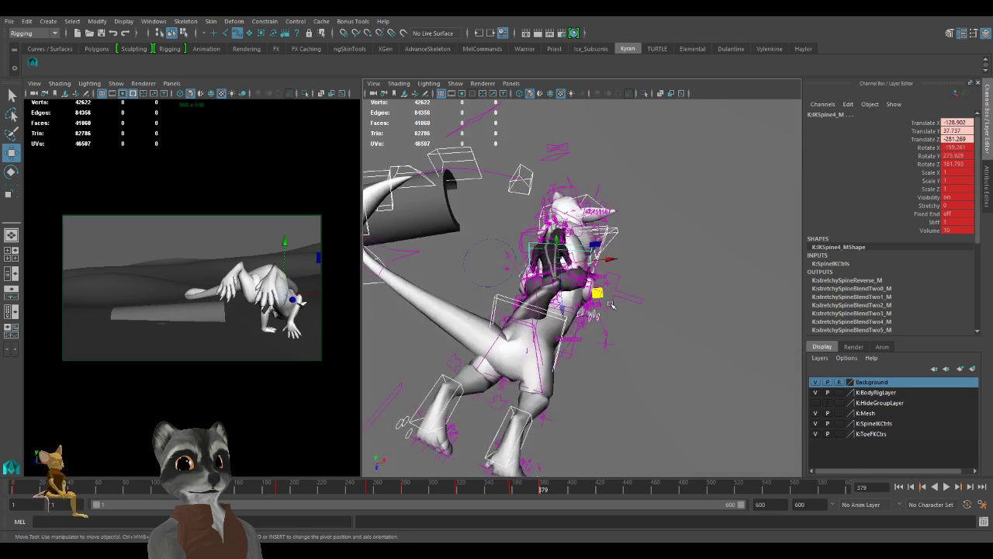
{"action": "left_click_drag", "start_coordinate": [598, 292], "coordinate": [584, 299]}
{"action": "key", "text": "s"}
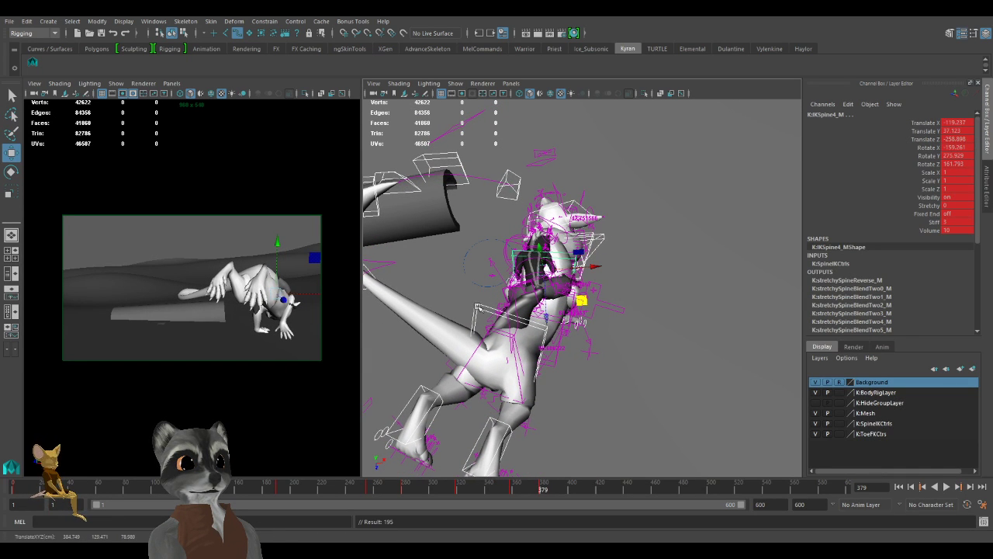
Set the hip control IKSpine1_M's translate X, Y and Z to 0 and key it at frame 379.
{"action": "left_click", "coordinate": [545, 336]}
{"action": "left_click_drag", "start_coordinate": [963, 122], "coordinate": [967, 140]}
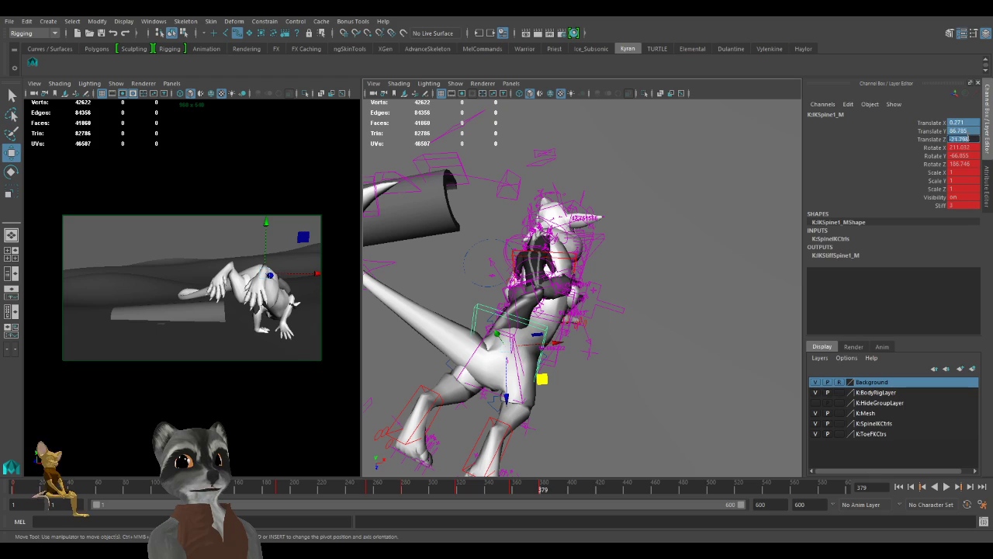
{"action": "type", "text": "0"}
{"action": "key", "text": "Return"}
{"action": "left_click_drag", "start_coordinate": [730, 299], "coordinate": [525, 246], "text": "alt"}
{"action": "middle_click_drag", "start_coordinate": [641, 260], "coordinate": [653, 265], "text": "alt"}
{"action": "left_click_drag", "start_coordinate": [653, 265], "coordinate": [615, 261], "text": "alt"}
{"action": "key", "text": "s"}
Try moving and rotating the spine control IKSpine4_M at frame 379, and compare the creature's pose with frame 358.
{"action": "left_click", "coordinate": [707, 276]}
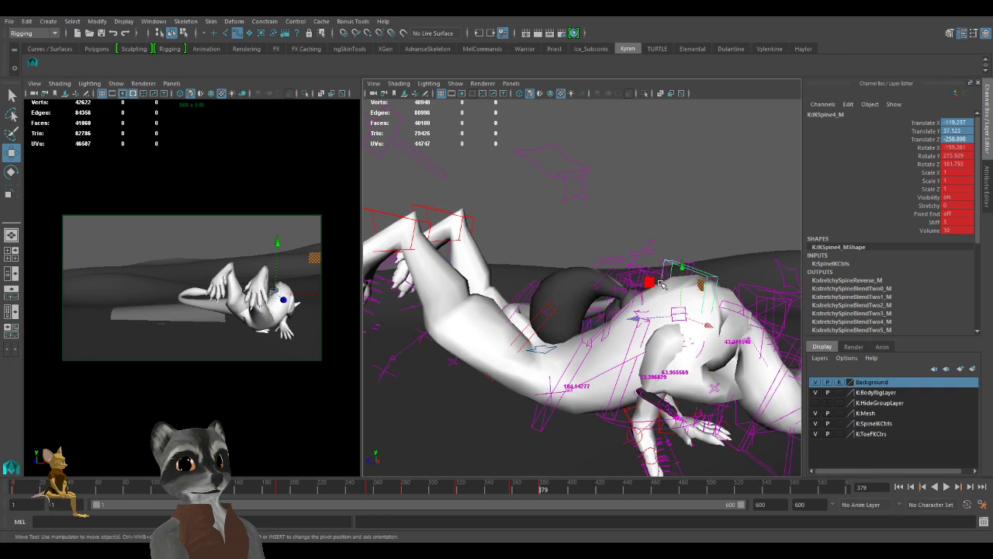
{"action": "left_click_drag", "start_coordinate": [707, 276], "coordinate": [613, 312], "text": "alt"}
{"action": "key", "text": "e"}
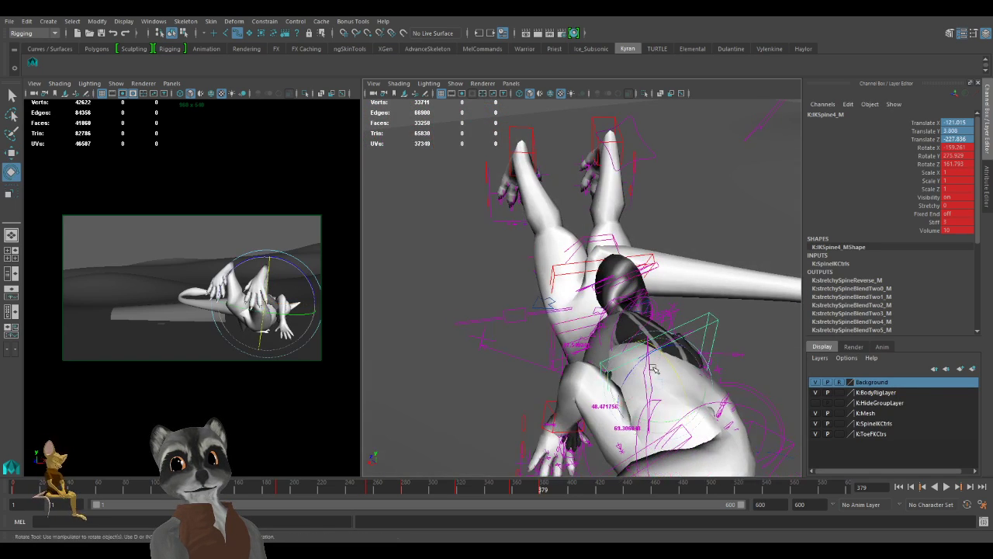
{"action": "left_click_drag", "start_coordinate": [645, 351], "coordinate": [671, 334]}
{"action": "key", "text": "w"}
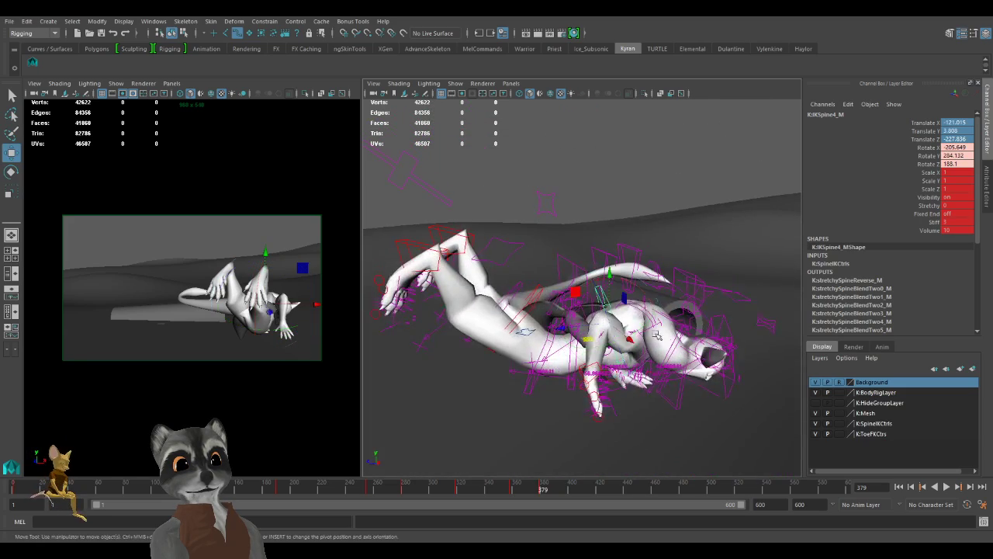
{"action": "left_click_drag", "start_coordinate": [536, 319], "coordinate": [563, 318], "text": "alt"}
{"action": "right_click_drag", "start_coordinate": [564, 318], "coordinate": [617, 328], "text": "alt"}
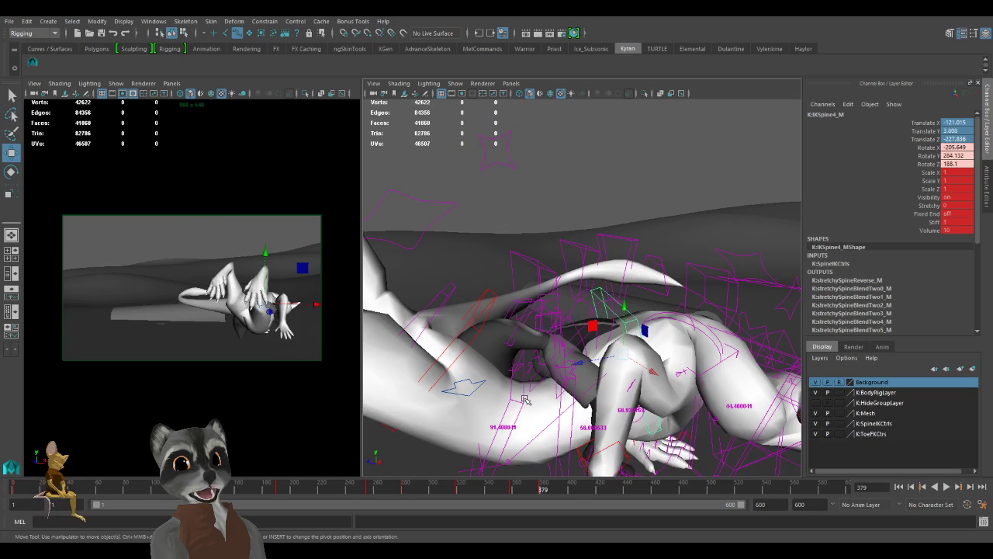
{"action": "key", "text": "comma"}
{"action": "right_click_drag", "start_coordinate": [525, 400], "coordinate": [412, 370], "text": "alt"}
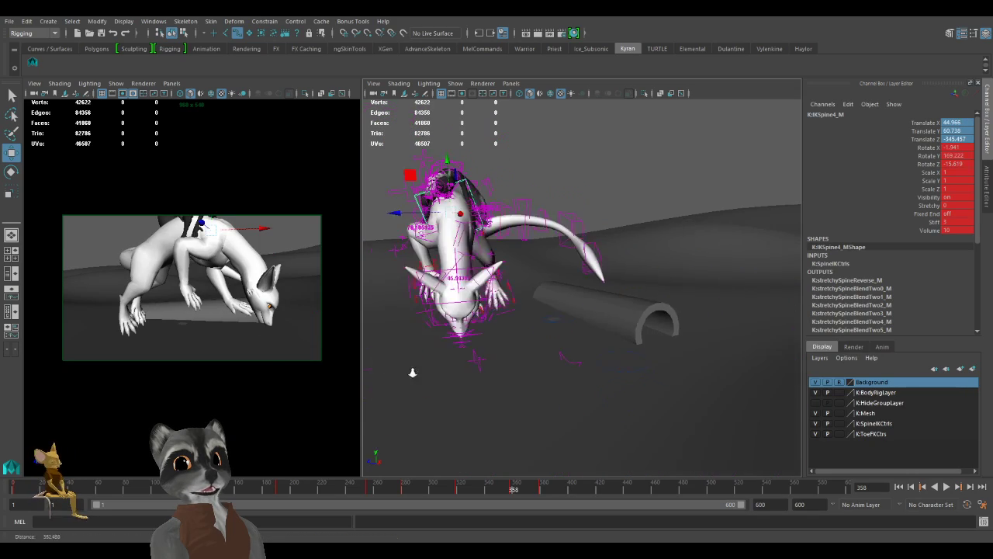
{"action": "left_click_drag", "start_coordinate": [412, 370], "coordinate": [638, 388], "text": "alt"}
{"action": "key", "text": "period"}
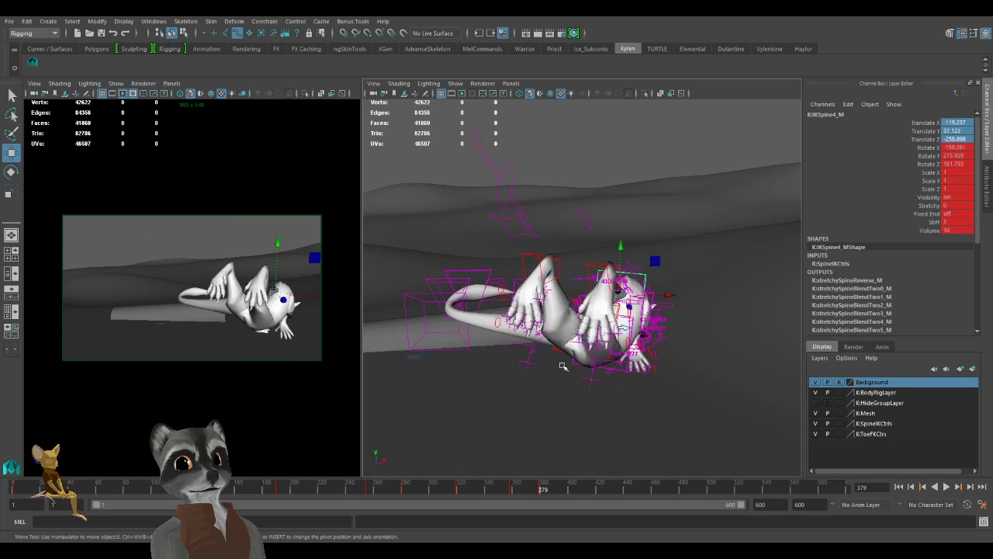
Rotate IKSpine4_M to about -238.7, 288.3, 215.6, shift it to about -123.9, 36.6, -253.9, and key it at frame 379.
{"action": "right_click_drag", "start_coordinate": [513, 364], "coordinate": [563, 378], "text": "alt"}
{"action": "middle_click_drag", "start_coordinate": [563, 377], "coordinate": [450, 345], "text": "alt"}
{"action": "left_click_drag", "start_coordinate": [450, 346], "coordinate": [516, 348], "text": "alt"}
{"action": "right_click_drag", "start_coordinate": [515, 348], "coordinate": [633, 367], "text": "alt"}
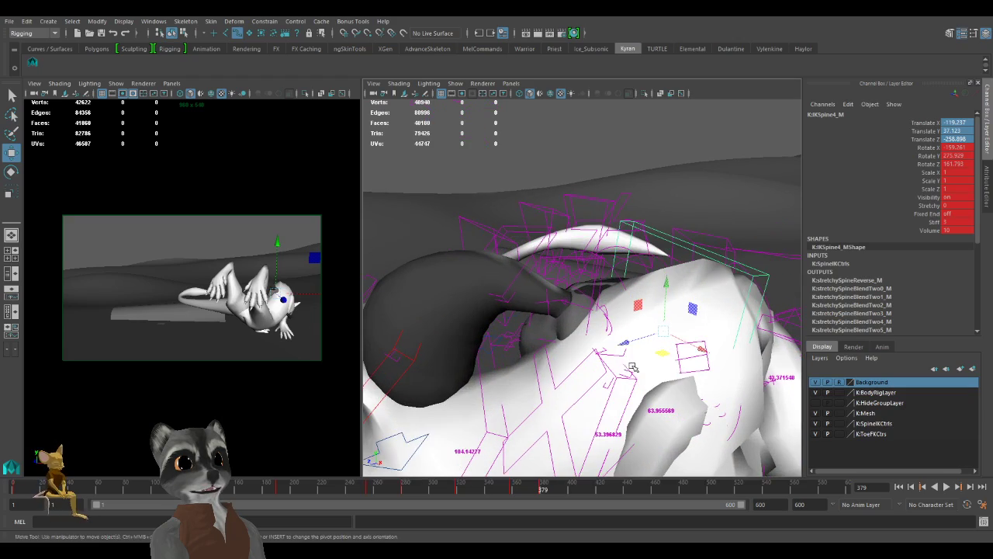
{"action": "left_click", "coordinate": [586, 298]}
{"action": "left_click_drag", "start_coordinate": [585, 298], "coordinate": [638, 213], "text": "alt"}
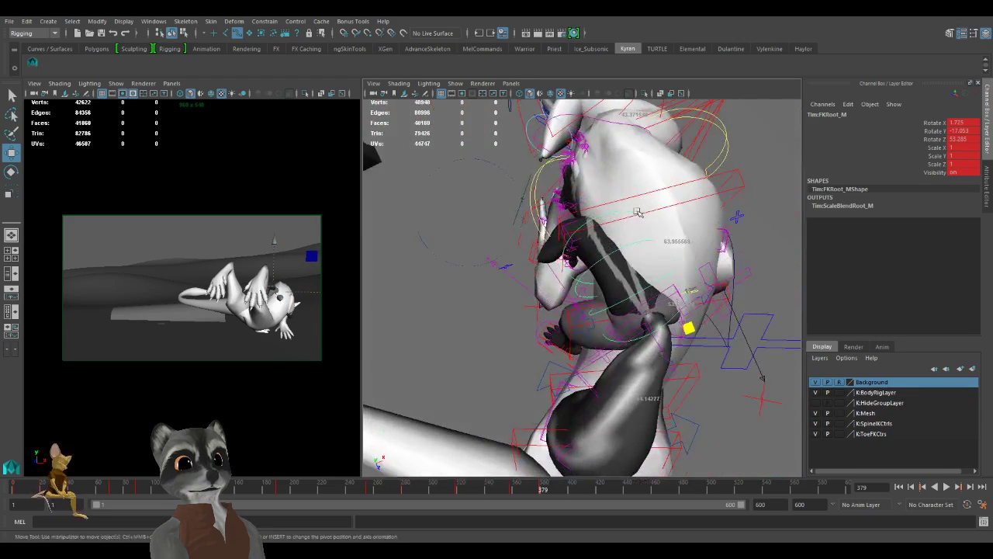
{"action": "left_click", "coordinate": [645, 193]}
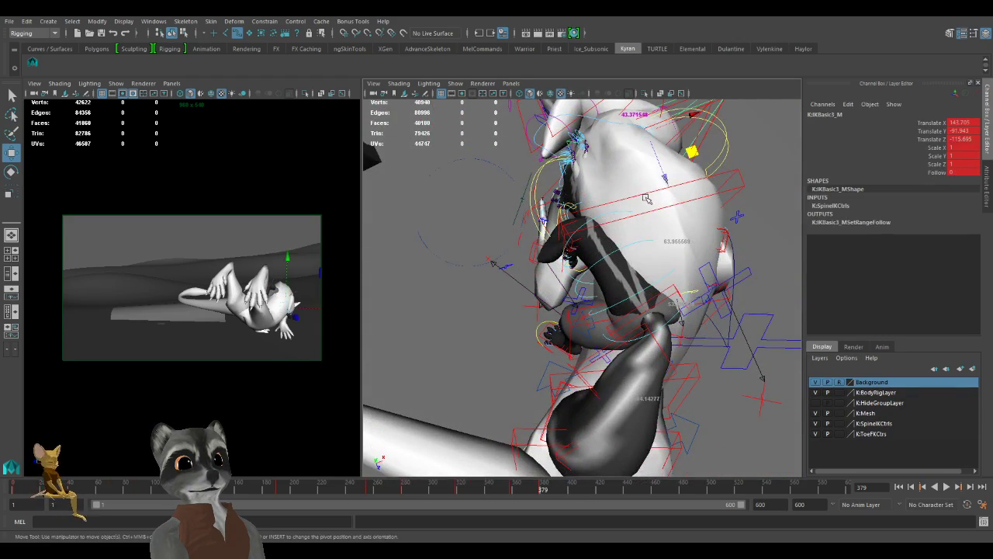
{"action": "left_click", "coordinate": [743, 179]}
{"action": "key", "text": "e"}
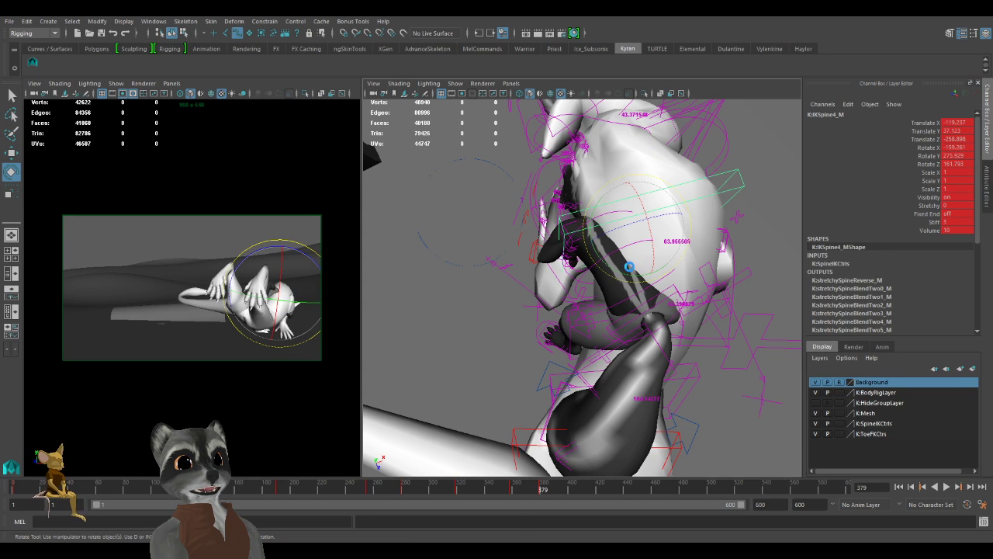
{"action": "left_click_drag", "start_coordinate": [629, 267], "coordinate": [601, 304]}
{"action": "key", "text": "w"}
{"action": "left_click_drag", "start_coordinate": [638, 337], "coordinate": [609, 324], "text": "alt"}
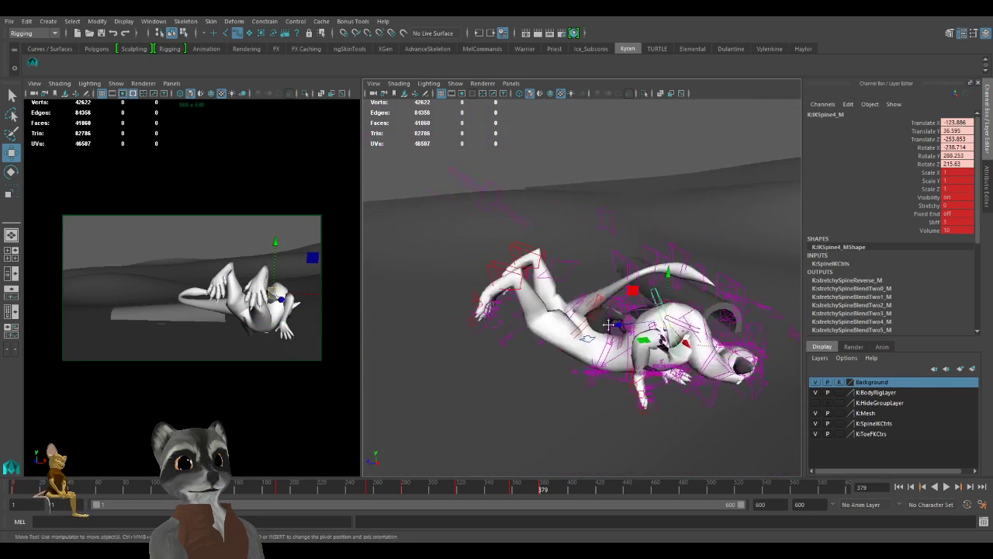
{"action": "right_click_drag", "start_coordinate": [609, 324], "coordinate": [645, 327], "text": "alt"}
{"action": "key", "text": "s"}
Lower both hind leg controls together, with IKLeg_R at about translate 62.9, 74.1, 430.9, and key them at frame 379.
{"action": "left_click", "coordinate": [505, 234]}
{"action": "left_click_drag", "start_coordinate": [483, 254], "coordinate": [553, 354]}
{"action": "left_click", "coordinate": [471, 260], "text": "shift"}
{"action": "key", "text": "s"}
{"action": "left_click_drag", "start_coordinate": [460, 319], "coordinate": [547, 340], "text": "alt"}
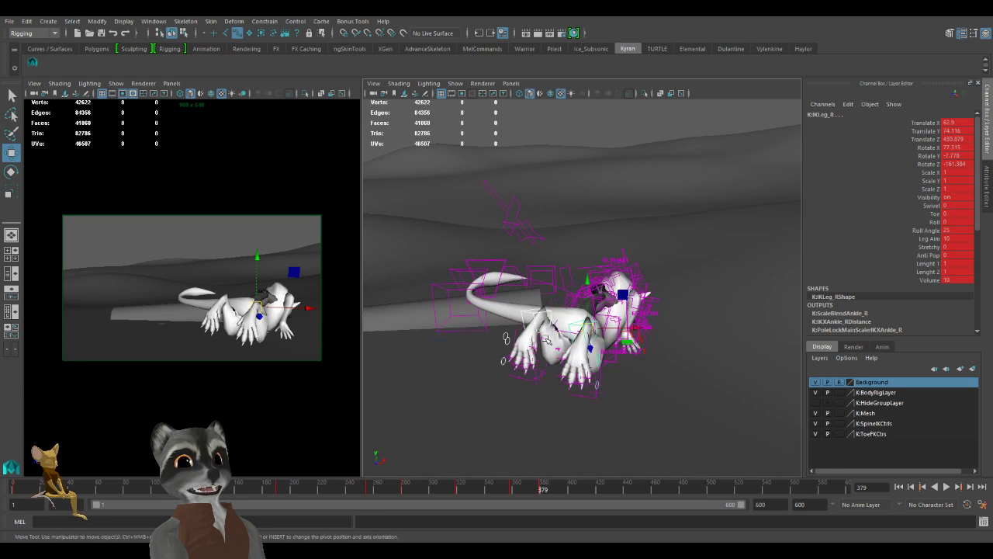
Flip through the keyed poses between frame 379 and the earlier keys, and check the creature's landing pose from behind.
{"action": "key", "text": "comma"}
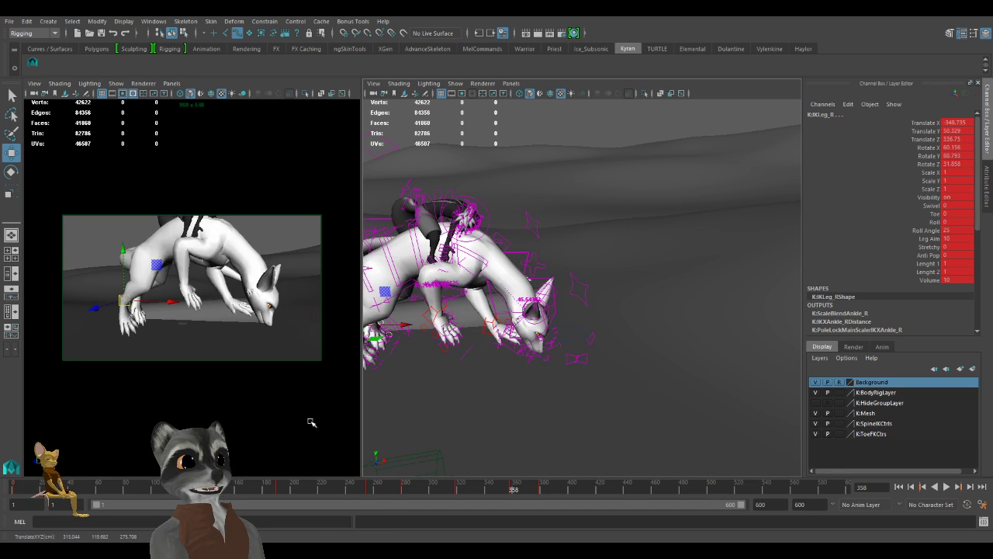
{"action": "key", "text": "comma"}
{"action": "key", "text": "comma"}
{"action": "key", "text": "period"}
{"action": "key", "text": "period"}
{"action": "key", "text": "period"}
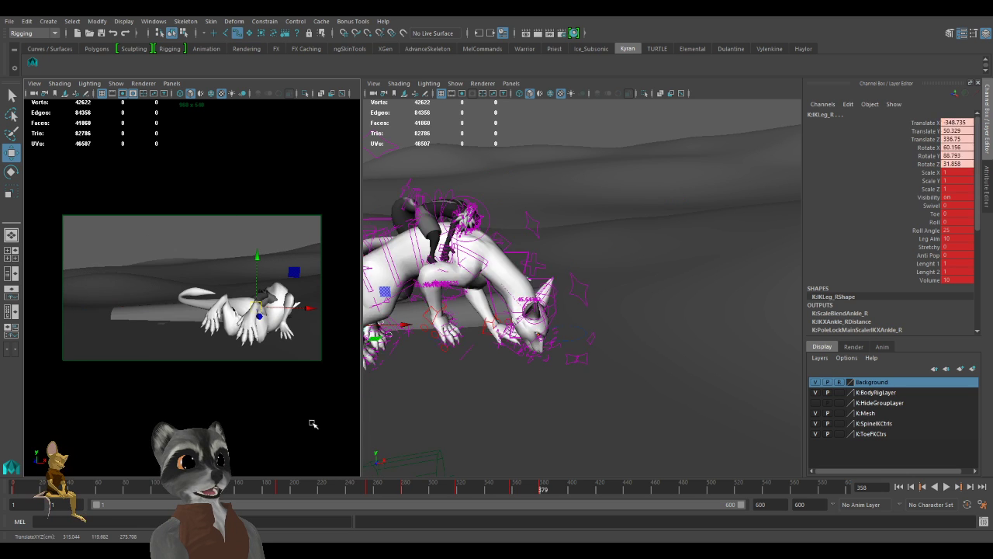
{"action": "key", "text": "period"}
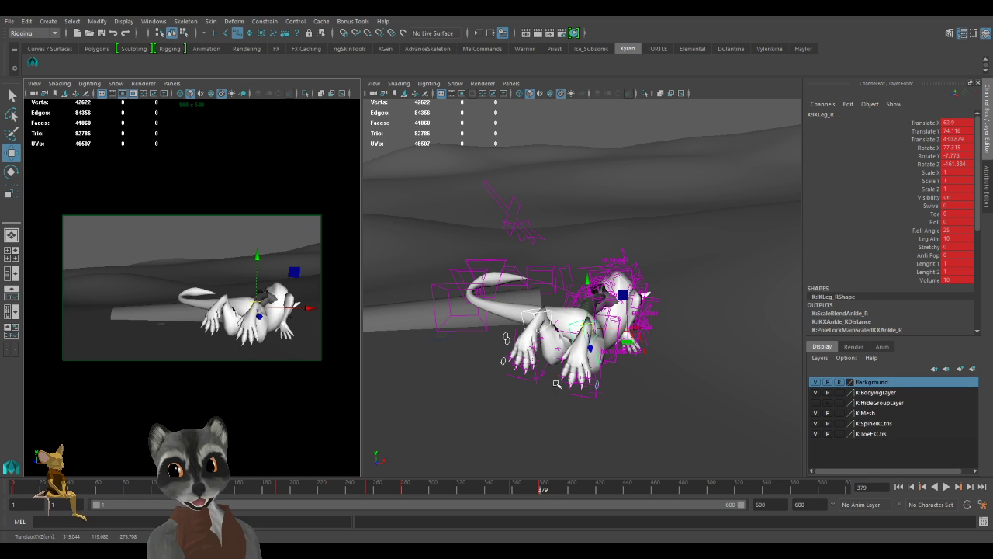
{"action": "left_click_drag", "start_coordinate": [555, 384], "coordinate": [509, 367], "text": "alt"}
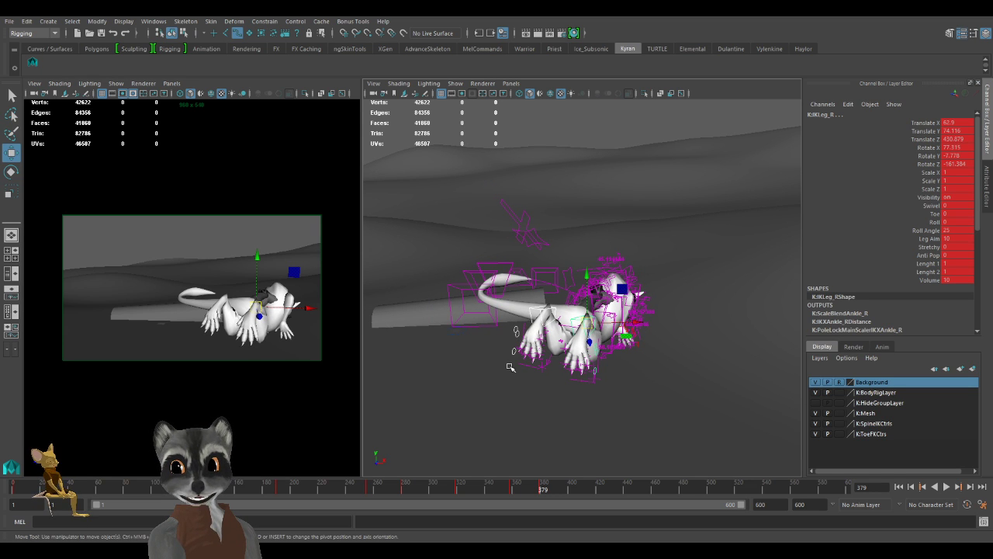
{"action": "left_click_drag", "start_coordinate": [500, 326], "coordinate": [572, 346], "text": "alt"}
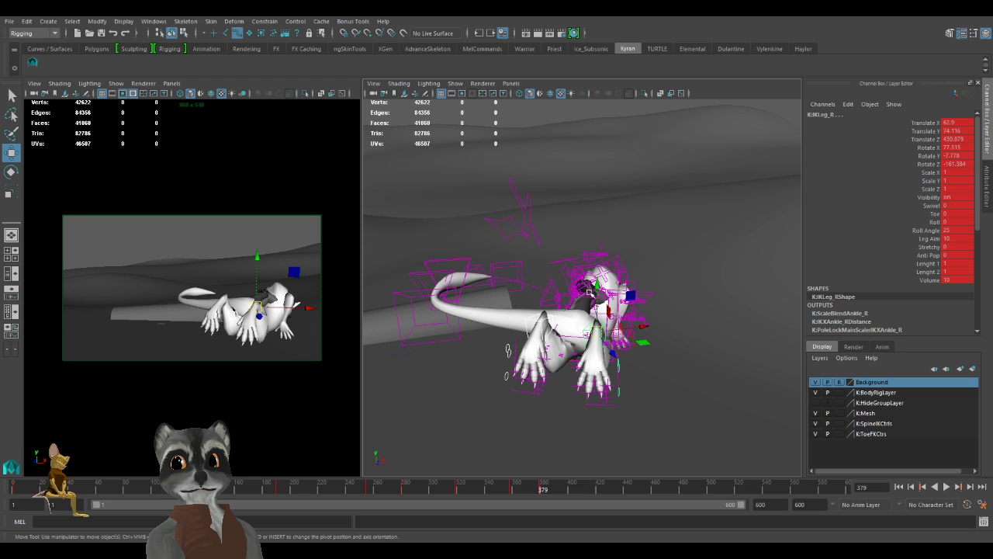
{"action": "left_click_drag", "start_coordinate": [589, 292], "coordinate": [571, 318], "text": "alt"}
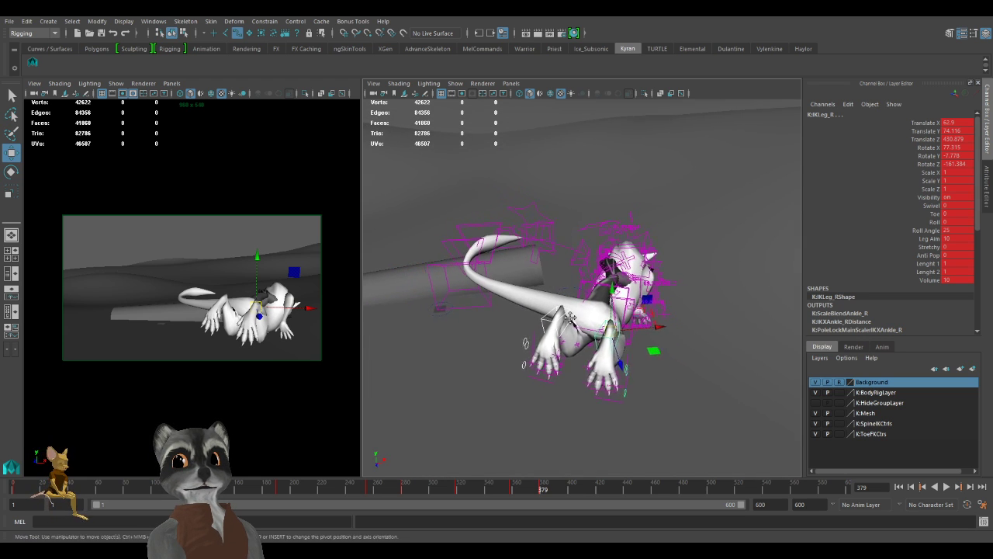
{"action": "middle_click_drag", "start_coordinate": [570, 318], "coordinate": [599, 319], "text": "alt"}
{"action": "right_click_drag", "start_coordinate": [599, 318], "coordinate": [632, 331], "text": "alt"}
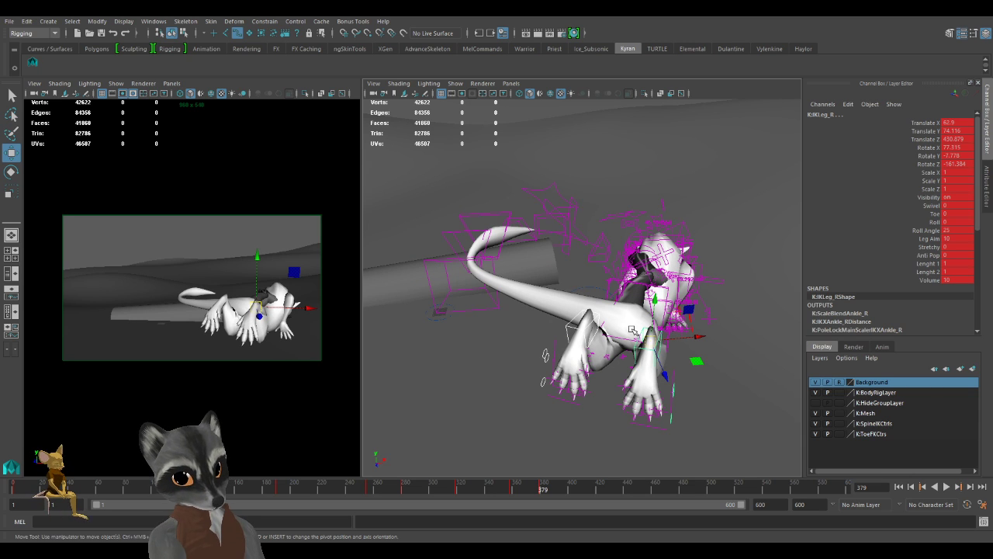
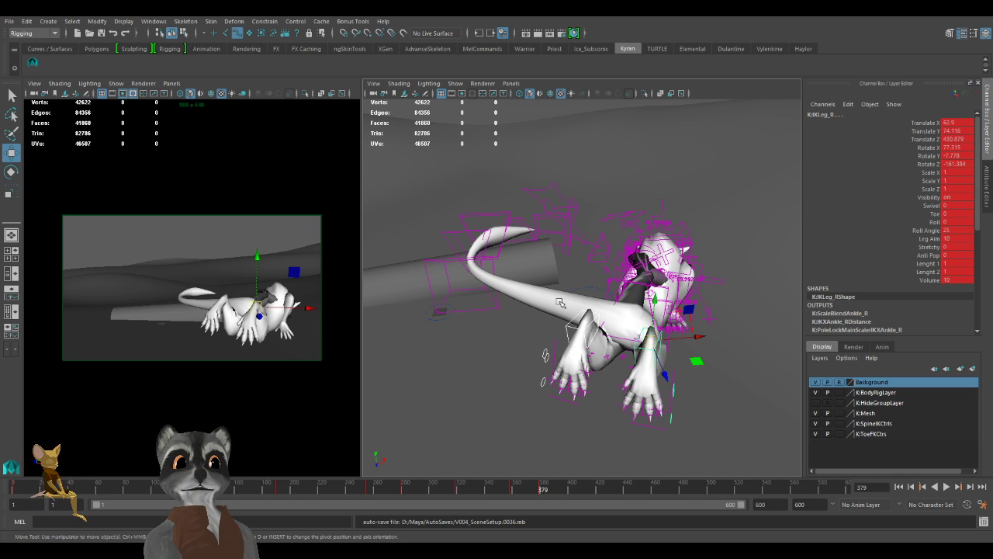
Examine the hind legs and their controls IKLeg_R and IKLeg_L up close from behind and from the side.
{"action": "scroll", "coordinate": [643, 310], "scroll_direction": "up", "scroll_amount": 5}
{"action": "left_click_drag", "start_coordinate": [644, 311], "coordinate": [559, 342], "text": "alt"}
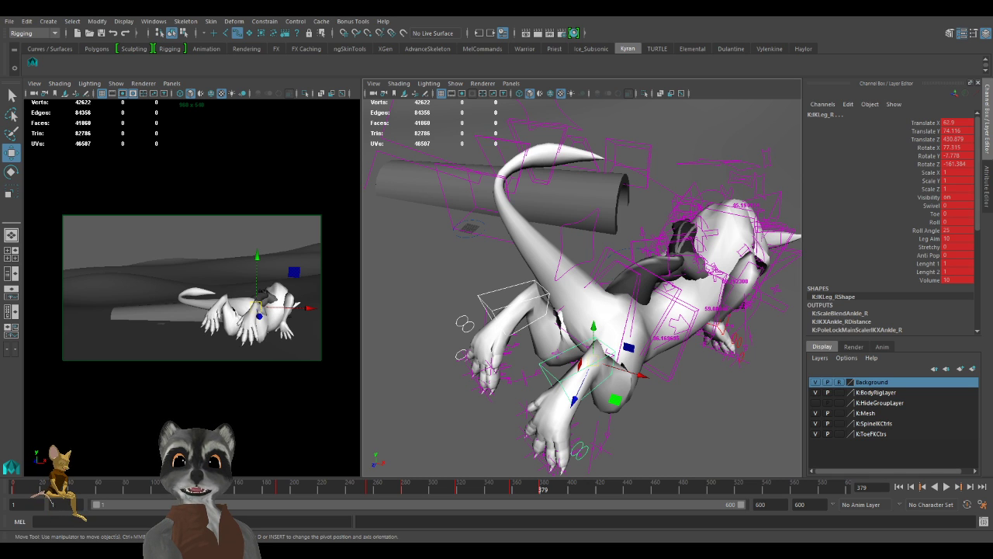
{"action": "left_click_drag", "start_coordinate": [805, 223], "coordinate": [597, 299], "text": "alt"}
{"action": "left_click_drag", "start_coordinate": [535, 287], "coordinate": [539, 288], "text": "alt"}
{"action": "middle_click_drag", "start_coordinate": [539, 287], "coordinate": [591, 296], "text": "alt"}
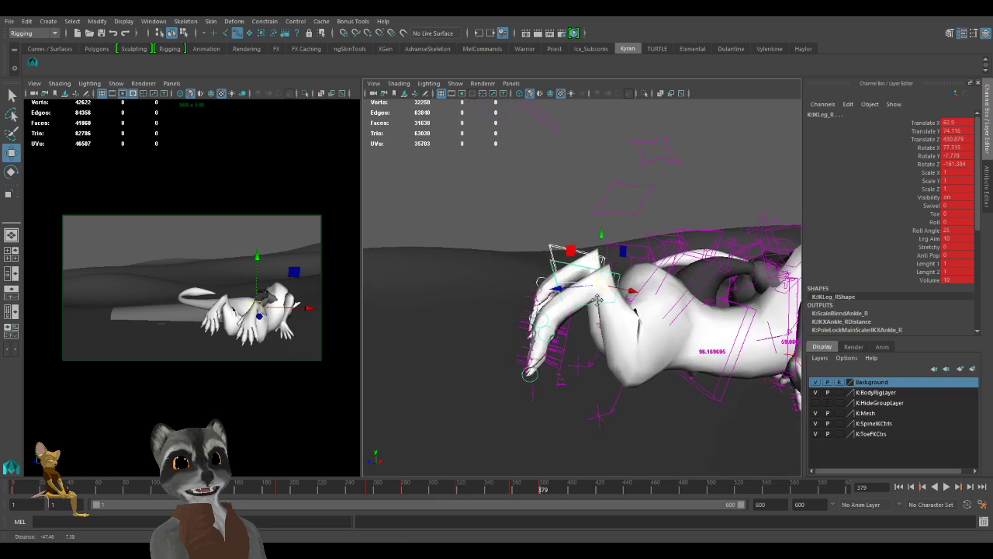
{"action": "right_click_drag", "start_coordinate": [591, 297], "coordinate": [632, 315], "text": "alt"}
{"action": "left_click_drag", "start_coordinate": [632, 315], "coordinate": [596, 308], "text": "alt"}
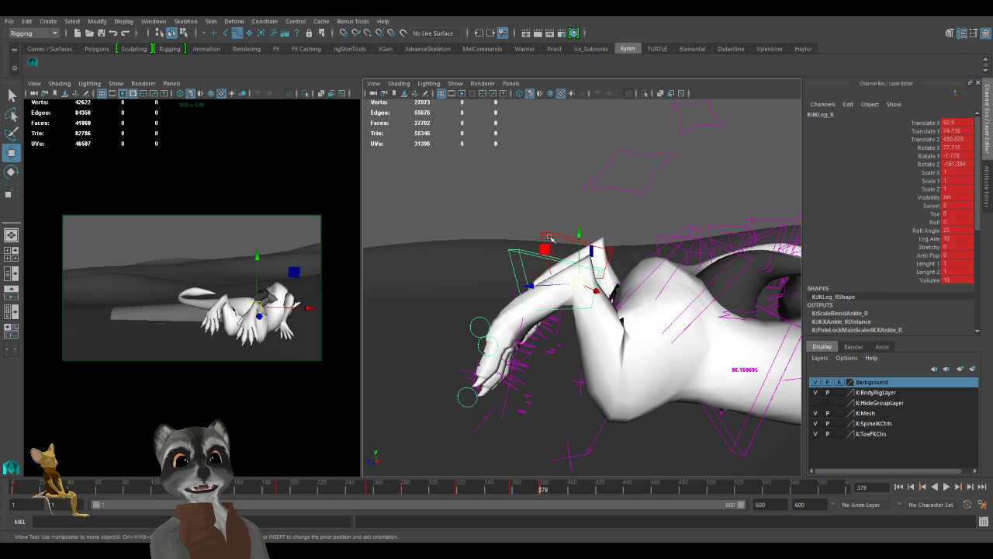
{"action": "mouse_move", "coordinate": [566, 231]}
{"action": "left_mouse_down", "text": "alt"}
{"action": "mouse_move", "coordinate": [514, 215]}
{"action": "mouse_move", "coordinate": [528, 230]}
{"action": "mouse_move", "coordinate": [573, 233]}
{"action": "left_mouse_up", "text": "alt"}
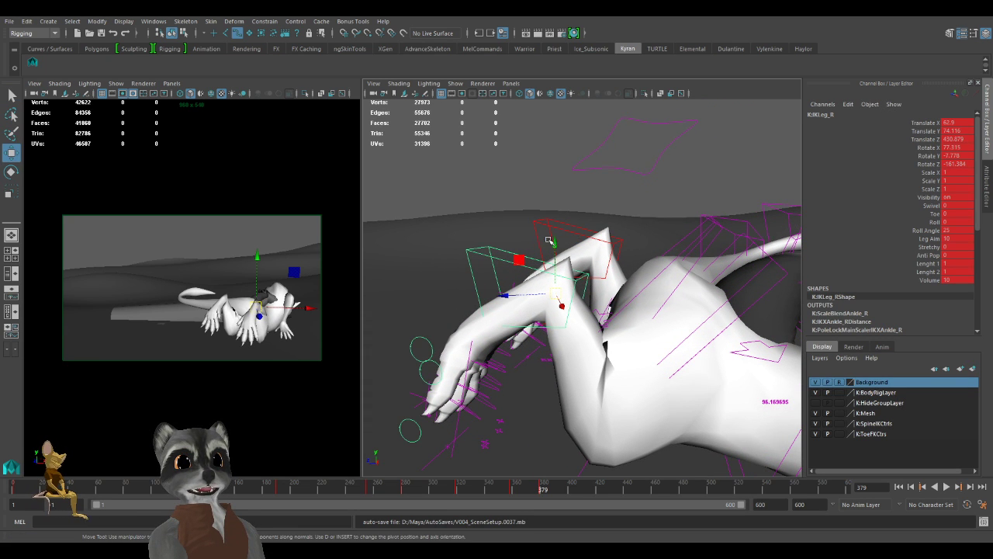
{"action": "left_click", "coordinate": [558, 227]}
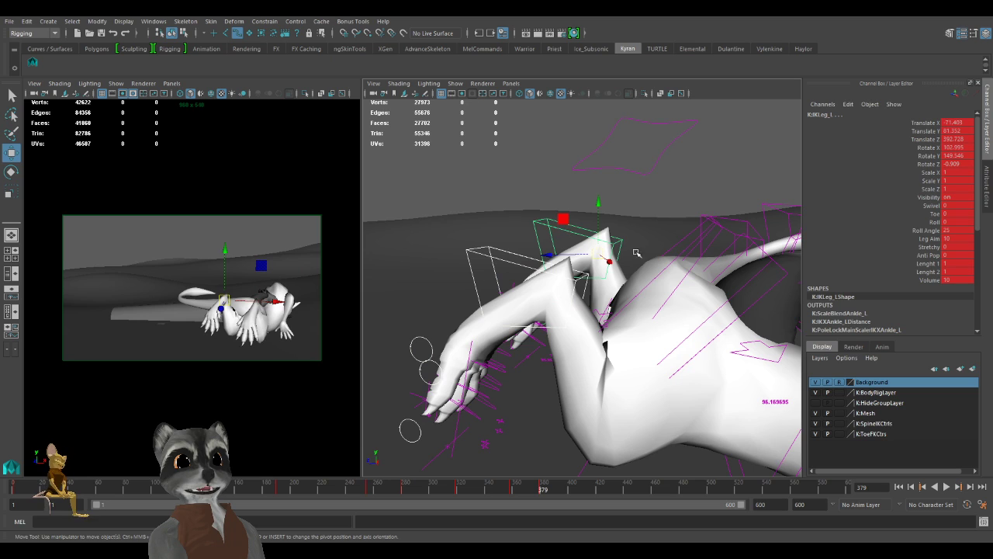
{"action": "left_click_drag", "start_coordinate": [648, 273], "coordinate": [558, 248], "text": "alt"}
{"action": "scroll", "coordinate": [558, 264], "scroll_direction": "up", "scroll_amount": 4}
{"action": "middle_click_drag", "start_coordinate": [603, 268], "coordinate": [561, 286], "text": "alt"}
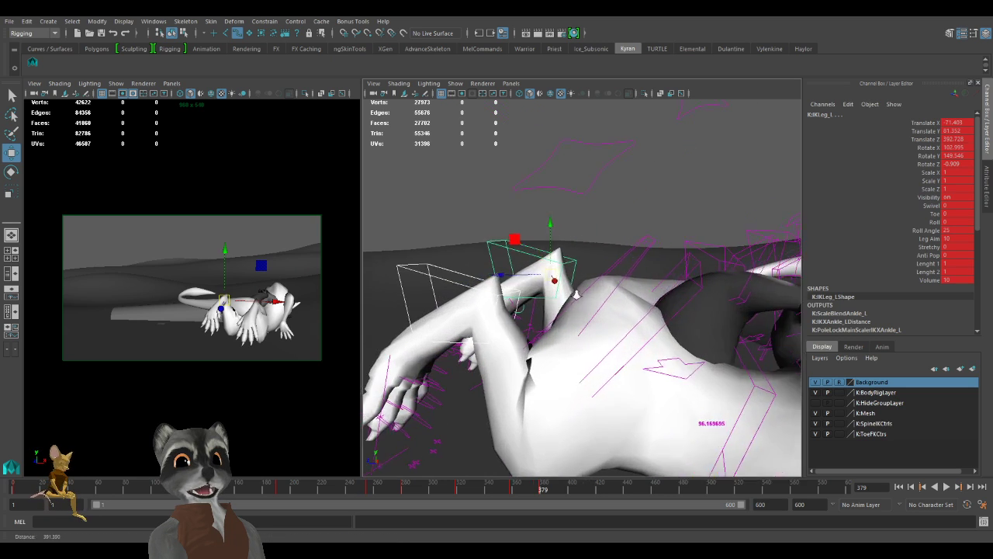
Move the creature's mid-tail control outward, away from the log, at frame 379.
{"action": "left_click_drag", "start_coordinate": [560, 299], "coordinate": [530, 235], "text": "alt"}
{"action": "scroll", "coordinate": [556, 280], "scroll_direction": "down", "scroll_amount": 5}
{"action": "scroll", "coordinate": [561, 281], "scroll_direction": "up", "scroll_amount": 3}
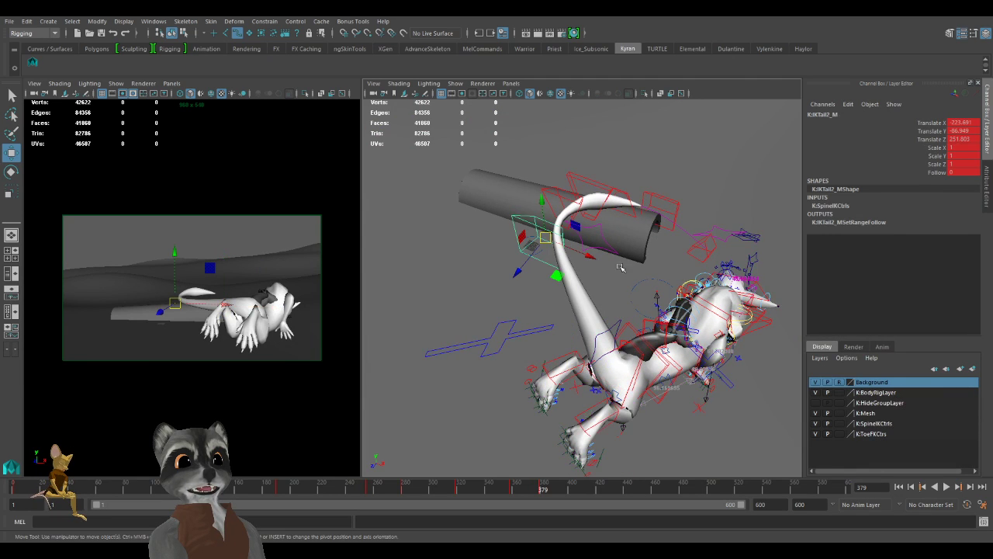
{"action": "left_click_drag", "start_coordinate": [623, 268], "coordinate": [570, 341], "text": "alt"}
{"action": "left_click_drag", "start_coordinate": [409, 361], "coordinate": [424, 364]}
Move the tail-end controls together behind the creature, with IKTail7_M at about translate X -101.2 and Z 844.4, and key them.
{"action": "left_click", "coordinate": [641, 220]}
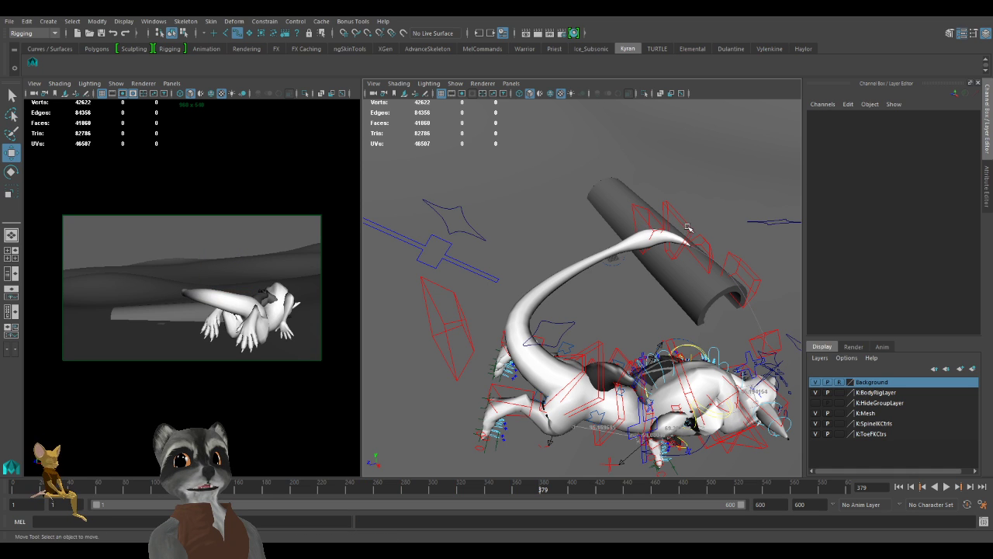
{"action": "left_click", "coordinate": [655, 227]}
{"action": "left_click", "coordinate": [691, 228]}
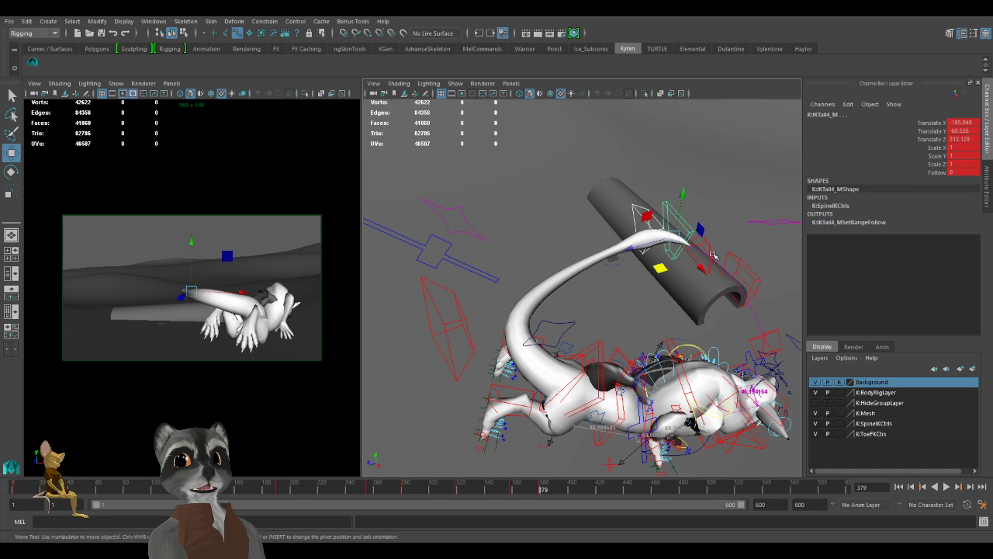
{"action": "left_click", "coordinate": [745, 265]}
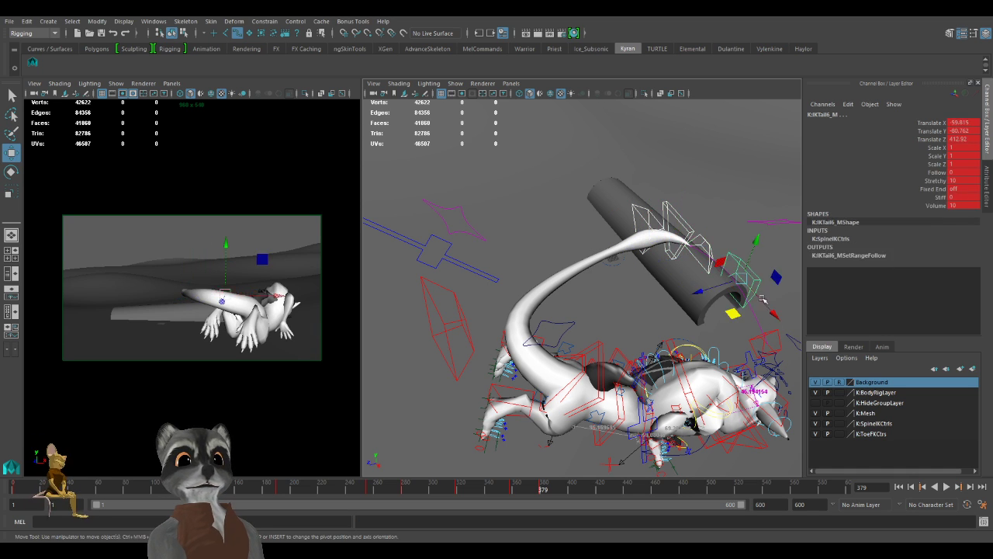
{"action": "left_click", "coordinate": [778, 334]}
{"action": "right_click_drag", "start_coordinate": [728, 345], "coordinate": [664, 336], "text": "alt"}
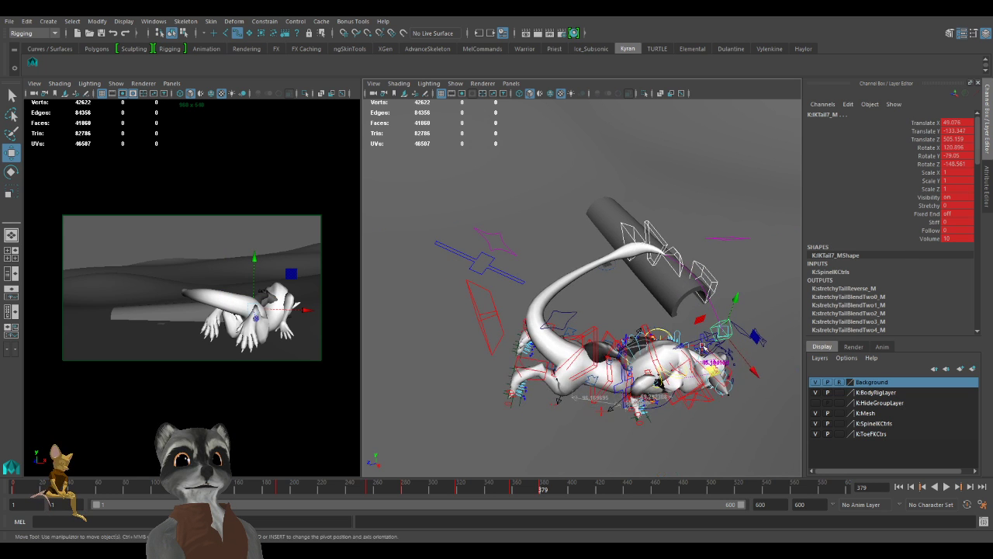
{"action": "left_click_drag", "start_coordinate": [712, 369], "coordinate": [524, 365]}
{"action": "right_click_drag", "start_coordinate": [516, 331], "coordinate": [571, 315], "text": "alt"}
{"action": "left_click_drag", "start_coordinate": [570, 315], "coordinate": [511, 331], "text": "alt"}
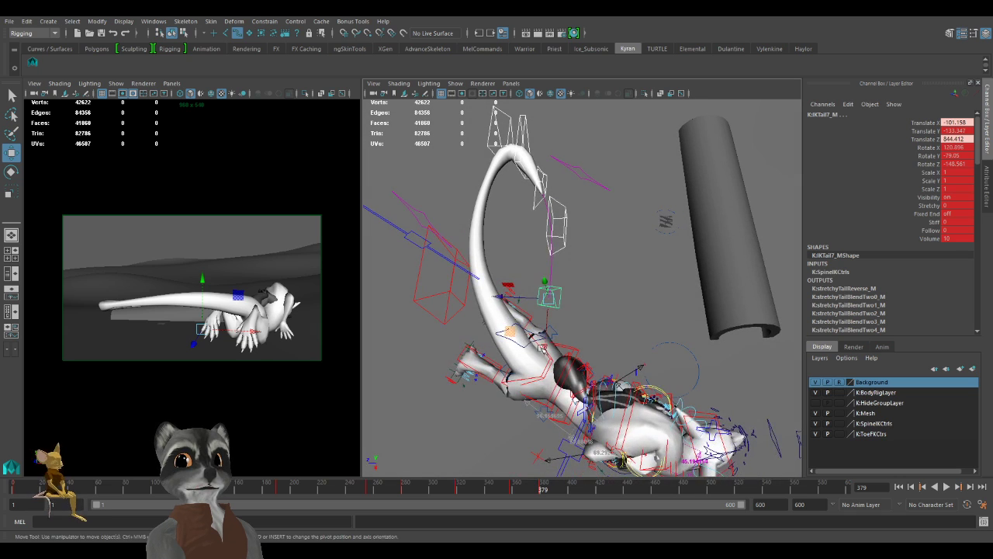
{"action": "key", "text": "s"}
Adjust and key individual tail controls to shape the curve, placing IKTail3_M at about translate -96.4, -8.4, 659.2.
{"action": "left_click", "coordinate": [497, 158]}
{"action": "left_click_drag", "start_coordinate": [496, 156], "coordinate": [551, 317], "text": "alt"}
{"action": "left_click_drag", "start_coordinate": [610, 329], "coordinate": [588, 322], "text": "alt"}
{"action": "key", "text": "s"}
{"action": "left_click", "coordinate": [526, 265]}
{"action": "key", "text": "s"}
{"action": "left_click_drag", "start_coordinate": [611, 250], "coordinate": [659, 319], "text": "alt"}
{"action": "left_click", "coordinate": [593, 285]}
{"action": "right_click_drag", "start_coordinate": [659, 319], "coordinate": [560, 316], "text": "alt"}
{"action": "left_click_drag", "start_coordinate": [561, 316], "coordinate": [537, 355], "text": "alt"}
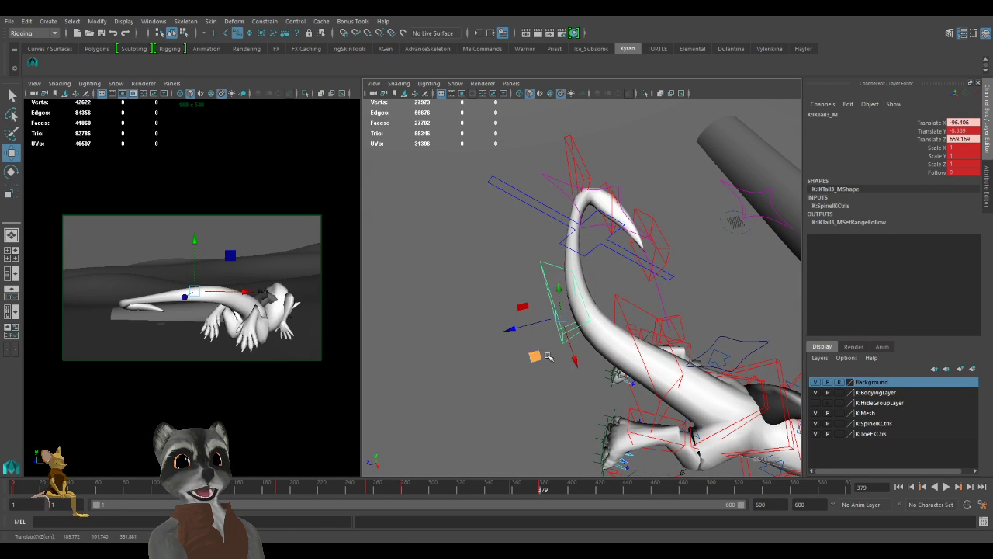
{"action": "key", "text": "s"}
{"action": "left_click_drag", "start_coordinate": [649, 339], "coordinate": [595, 357], "text": "alt"}
{"action": "right_click_drag", "start_coordinate": [594, 357], "coordinate": [641, 344], "text": "alt"}
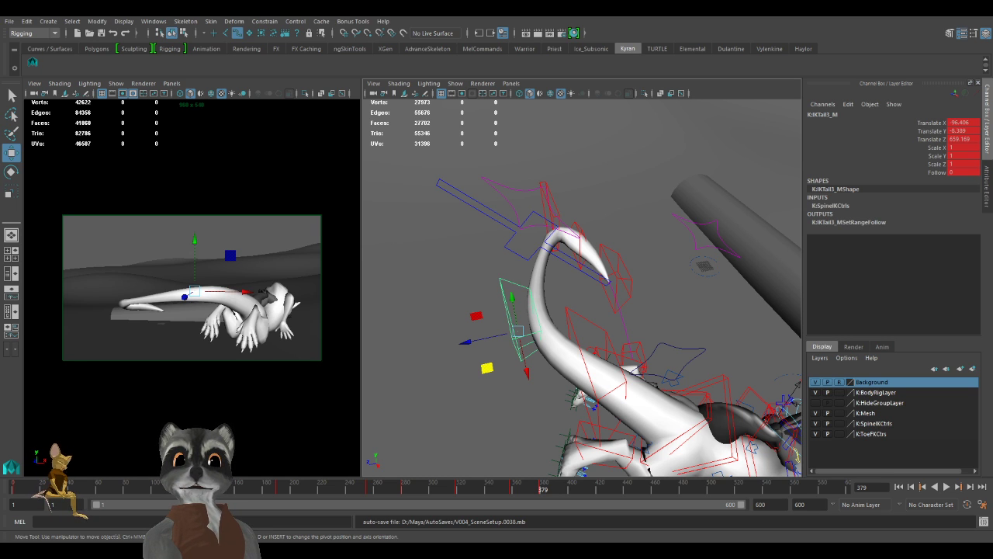
{"action": "scroll", "coordinate": [641, 315], "scroll_direction": "down", "scroll_amount": 4}
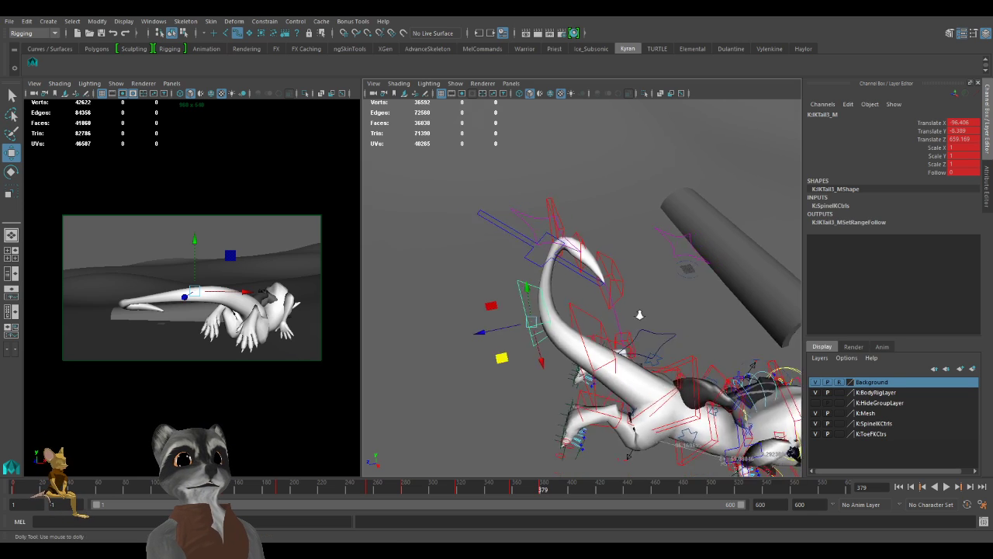
Pull tail control IKTail3_M toward the body at frame 379, to about translate -50, -15.2, 646.7.
{"action": "left_click_drag", "start_coordinate": [641, 315], "coordinate": [610, 297], "text": "alt"}
{"action": "scroll", "coordinate": [574, 310], "scroll_direction": "up", "scroll_amount": 3}
{"action": "left_click_drag", "start_coordinate": [497, 322], "coordinate": [546, 327], "text": "alt"}
{"action": "right_click_drag", "start_coordinate": [546, 326], "coordinate": [619, 357], "text": "alt"}
{"action": "left_click_drag", "start_coordinate": [619, 357], "coordinate": [628, 365], "text": "alt"}
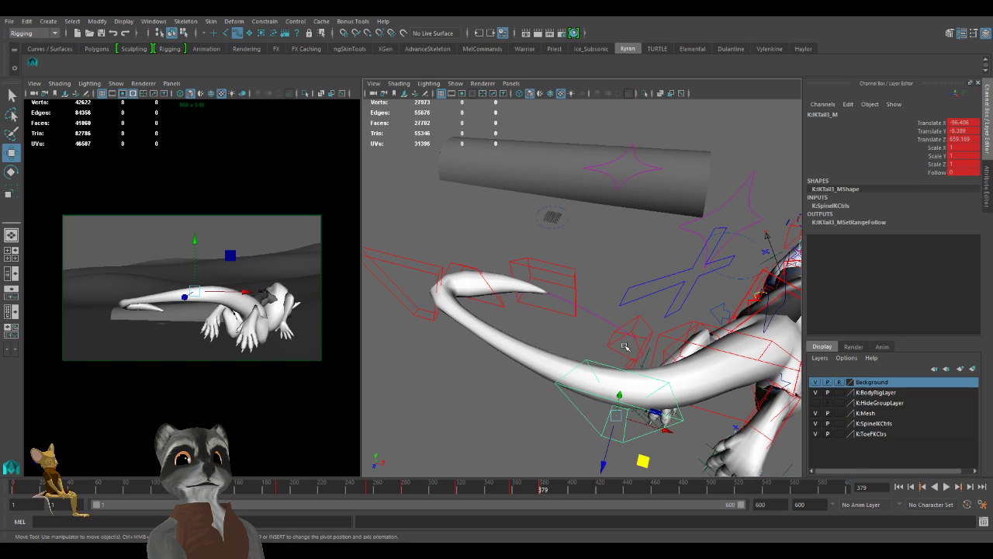
{"action": "middle_click_drag", "start_coordinate": [625, 354], "coordinate": [552, 340], "text": "alt"}
{"action": "right_click_drag", "start_coordinate": [553, 340], "coordinate": [602, 351], "text": "alt"}
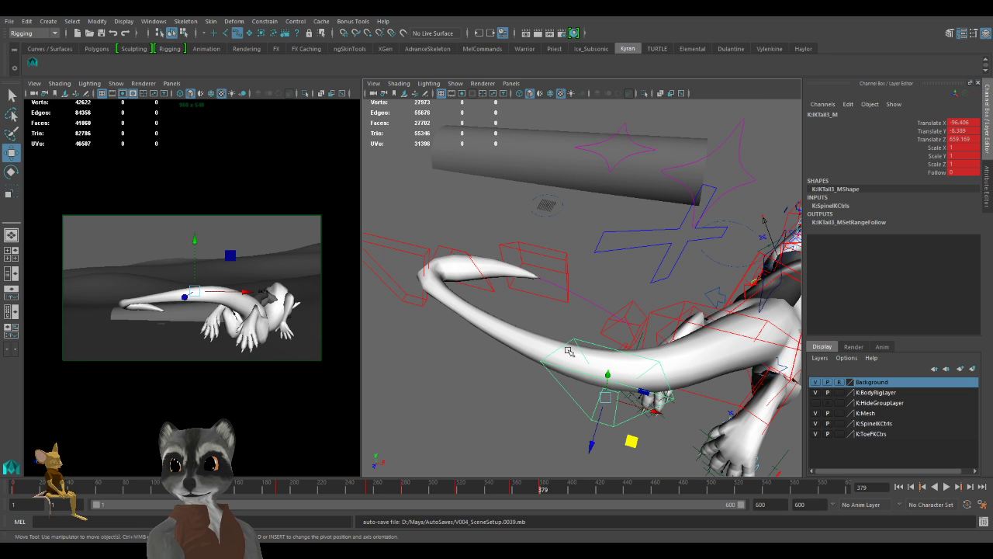
{"action": "mouse_move", "coordinate": [652, 311]}
{"action": "left_mouse_down", "text": "alt"}
{"action": "mouse_move", "coordinate": [545, 323]}
{"action": "mouse_move", "coordinate": [594, 350]}
{"action": "mouse_move", "coordinate": [621, 334]}
{"action": "mouse_move", "coordinate": [651, 349]}
{"action": "mouse_move", "coordinate": [624, 310]}
{"action": "mouse_move", "coordinate": [652, 319]}
{"action": "left_mouse_up", "text": "alt"}
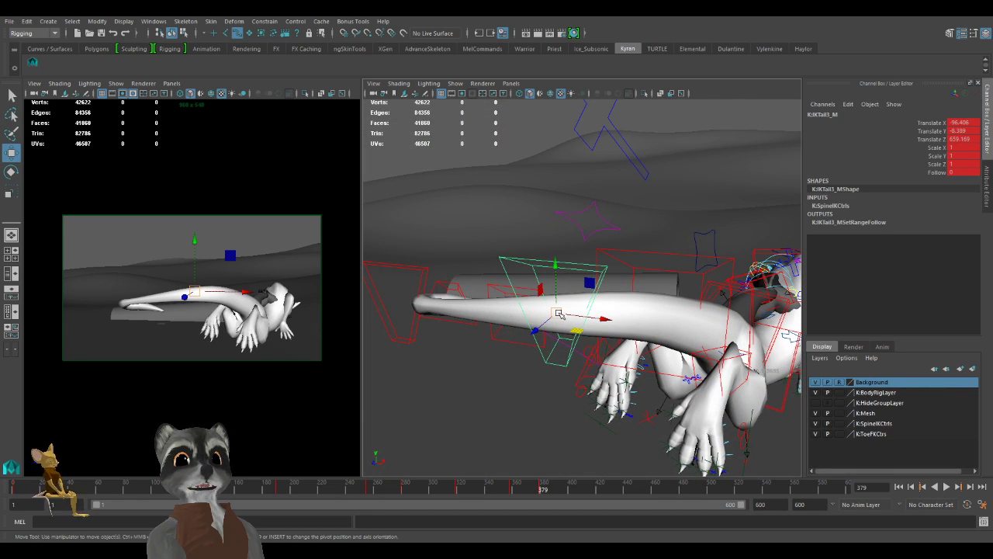
{"action": "left_click_drag", "start_coordinate": [624, 326], "coordinate": [626, 356], "text": "alt"}
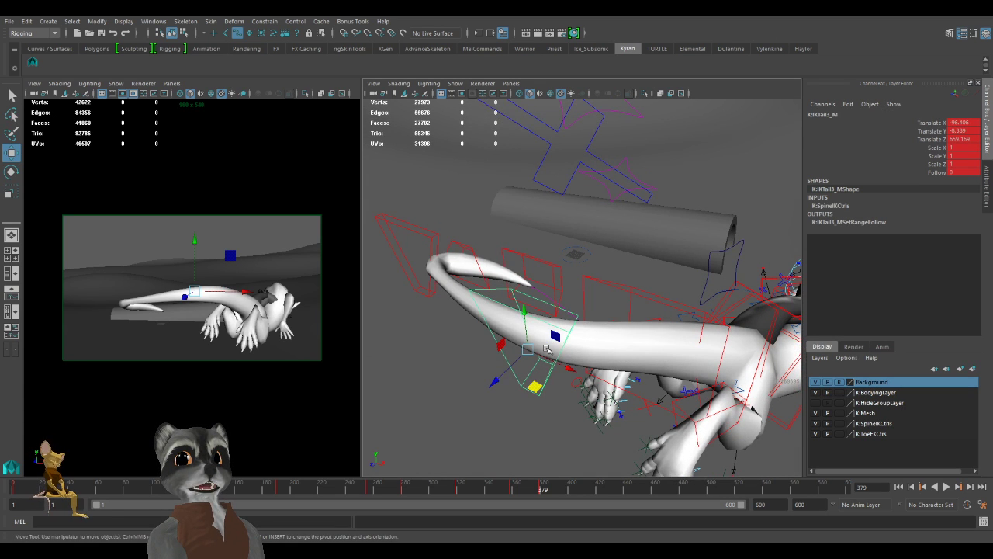
{"action": "mouse_move", "coordinate": [537, 320]}
{"action": "left_mouse_down", "text": "alt"}
{"action": "mouse_move", "coordinate": [506, 346]}
{"action": "mouse_move", "coordinate": [494, 306]}
{"action": "mouse_move", "coordinate": [527, 329]}
{"action": "mouse_move", "coordinate": [522, 318]}
{"action": "left_mouse_up", "text": "alt"}
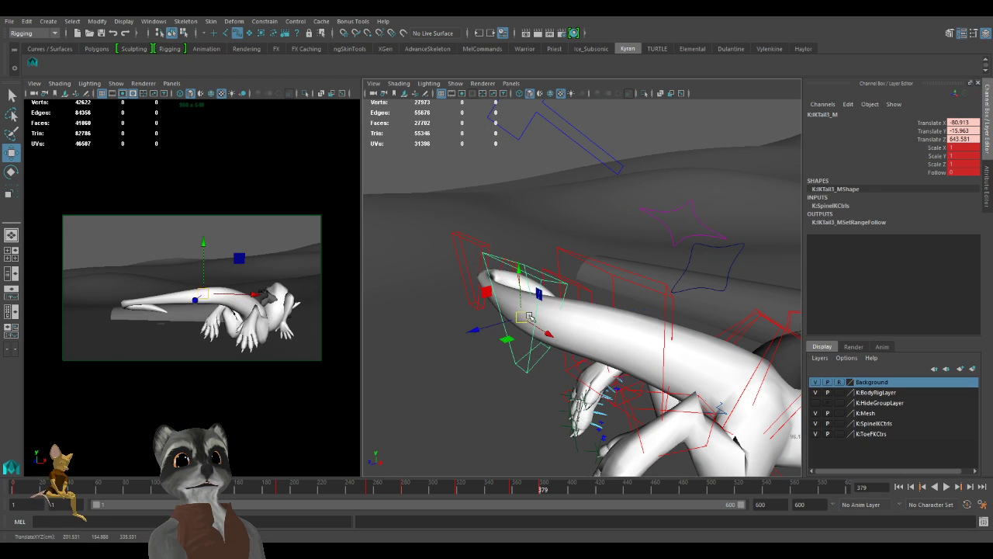
{"action": "left_click_drag", "start_coordinate": [660, 312], "coordinate": [595, 323], "text": "alt"}
{"action": "key", "text": "s"}
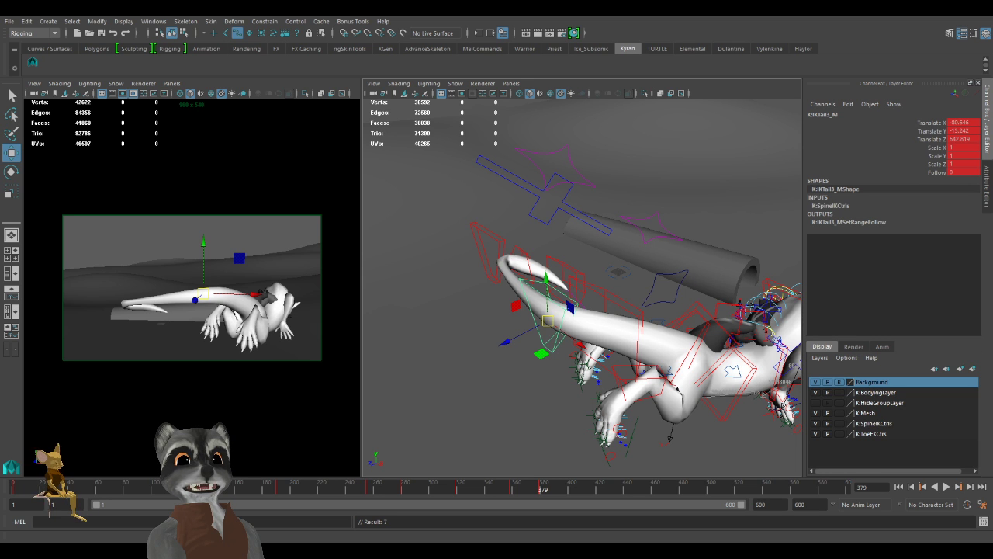
{"action": "left_click_drag", "start_coordinate": [625, 355], "coordinate": [633, 439], "text": "alt"}
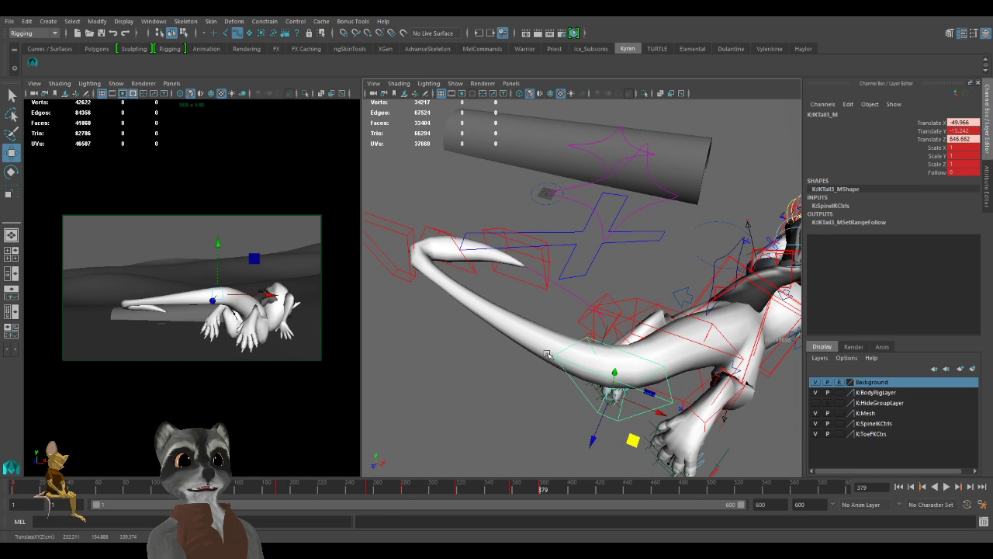
Move tail control IKTail4_M to about translate -143.2, -60.5, 715.5 and key it at frame 379.
{"action": "left_click", "coordinate": [400, 231]}
{"action": "left_click_drag", "start_coordinate": [400, 231], "coordinate": [599, 303], "text": "alt"}
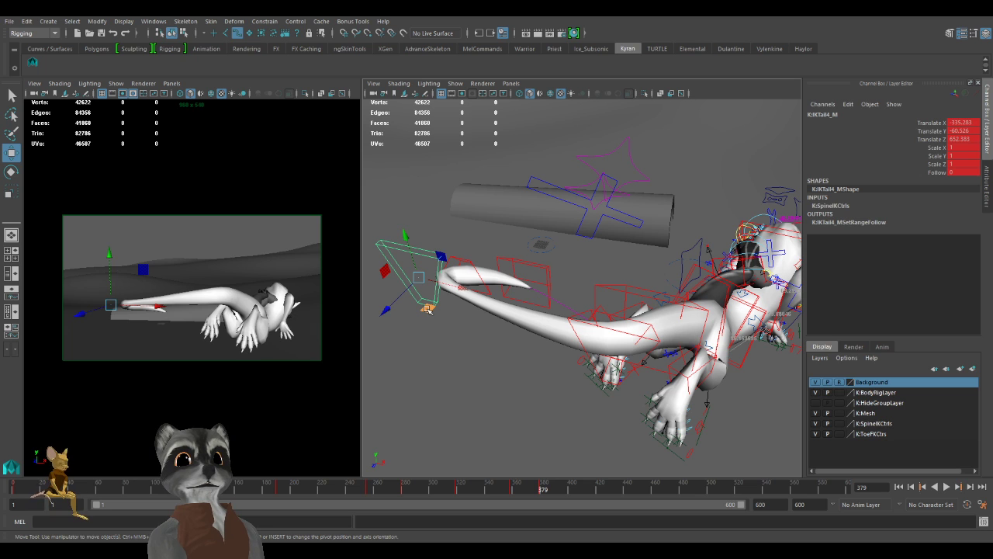
{"action": "left_click_drag", "start_coordinate": [429, 310], "coordinate": [687, 358]}
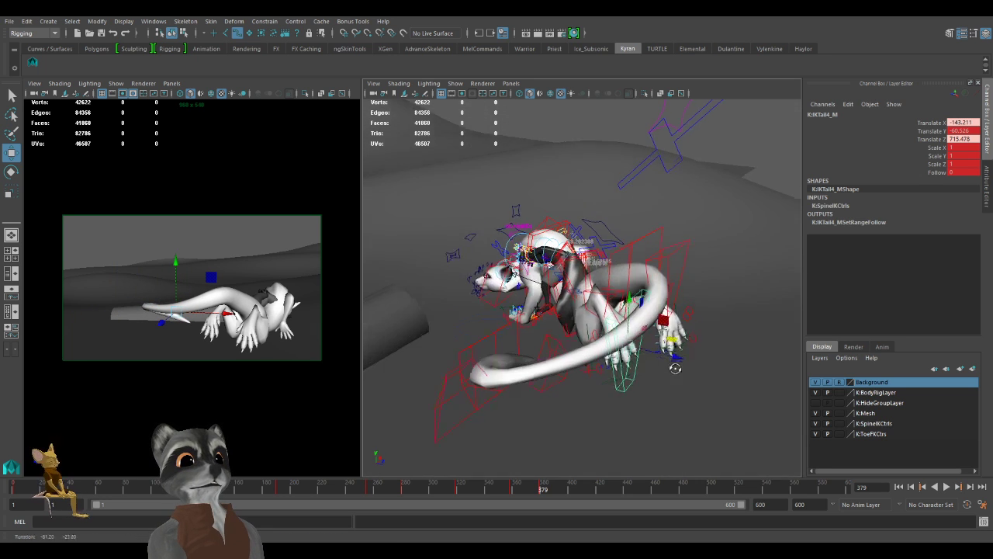
{"action": "key", "text": "s"}
Reshape and key the tail bend, placing IKTail4_M at about -84.4, -60.5, 746.2 and IKTail6_M at about -198.4, -80.8, 821.5.
{"action": "left_click", "coordinate": [454, 387]}
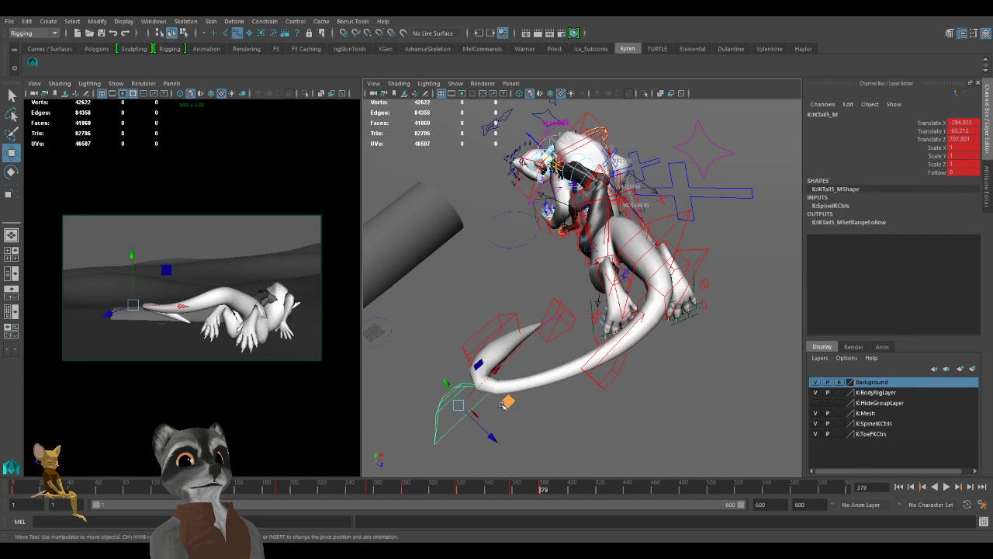
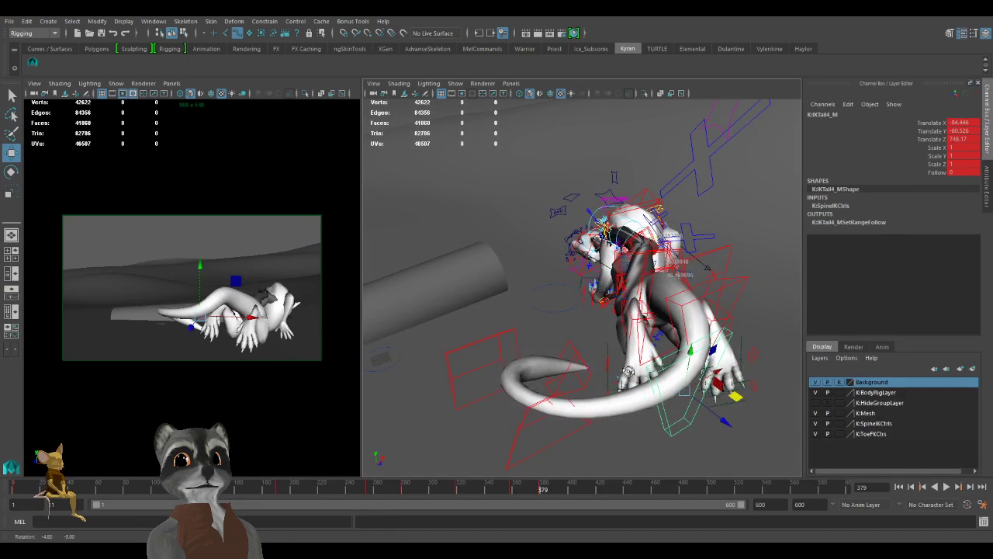
{"action": "left_click", "coordinate": [525, 425]}
{"action": "left_click_drag", "start_coordinate": [528, 421], "coordinate": [649, 407], "text": "alt"}
{"action": "left_click", "coordinate": [505, 312]}
{"action": "left_click_drag", "start_coordinate": [553, 340], "coordinate": [578, 379]}
{"action": "key", "text": "s"}
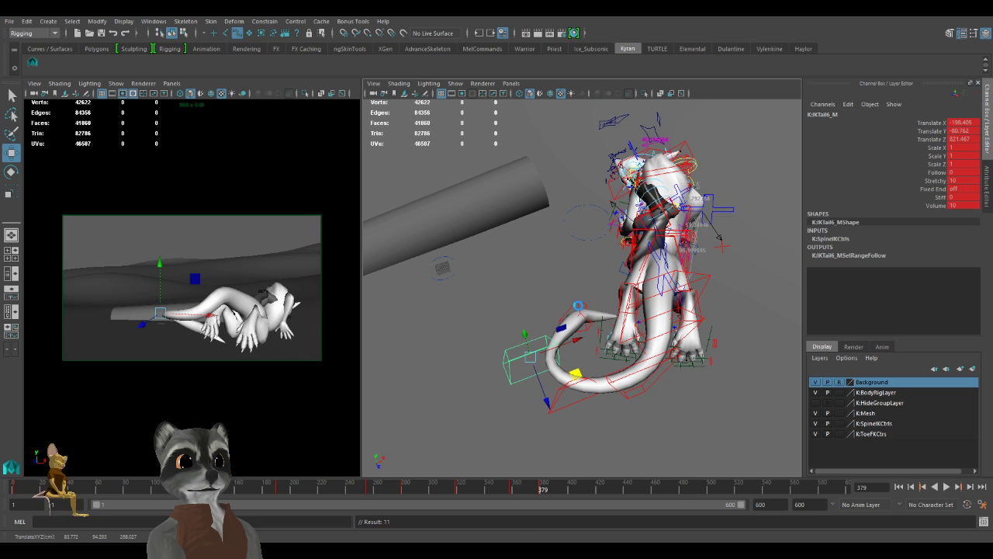
Rotate the tail-tip control IKTail7_M to about 28.9, -74.6, -41.3 at frame 379.
{"action": "left_click", "coordinate": [579, 306]}
{"action": "right_click_drag", "start_coordinate": [581, 309], "coordinate": [636, 355], "text": "alt"}
{"action": "left_click_drag", "start_coordinate": [636, 357], "coordinate": [619, 329], "text": "alt"}
{"action": "key", "text": "e"}
{"action": "left_click_drag", "start_coordinate": [584, 405], "coordinate": [594, 414]}
{"action": "left_click_drag", "start_coordinate": [595, 369], "coordinate": [658, 408]}
{"action": "key", "text": "w"}
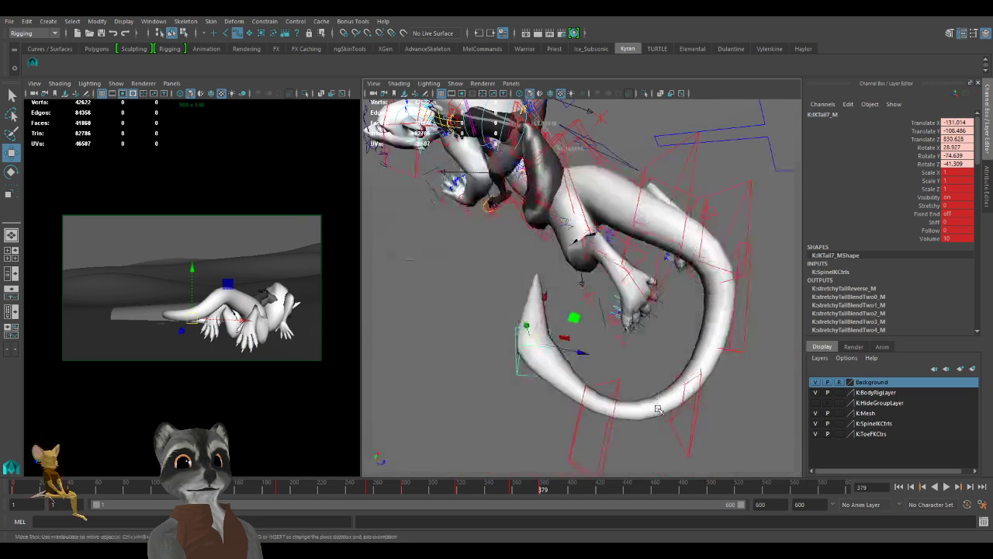
Move the tail-tip control IKTail7_M in toward the hind legs, to about translate -91.8, -111.4, 807.4.
{"action": "mouse_move", "coordinate": [573, 316]}
{"action": "middle_mouse_down"}
{"action": "mouse_move", "coordinate": [582, 303]}
{"action": "mouse_move", "coordinate": [571, 252]}
{"action": "mouse_move", "coordinate": [598, 328]}
{"action": "mouse_move", "coordinate": [582, 288]}
{"action": "mouse_move", "coordinate": [581, 300]}
{"action": "middle_mouse_up"}
{"action": "left_click_drag", "start_coordinate": [581, 299], "coordinate": [652, 317], "text": "alt"}
{"action": "middle_click_drag", "start_coordinate": [564, 417], "coordinate": [520, 426]}
{"action": "scroll", "coordinate": [512, 408], "scroll_direction": "down", "scroll_amount": 4}
{"action": "left_click_drag", "start_coordinate": [510, 395], "coordinate": [498, 408], "text": "alt"}
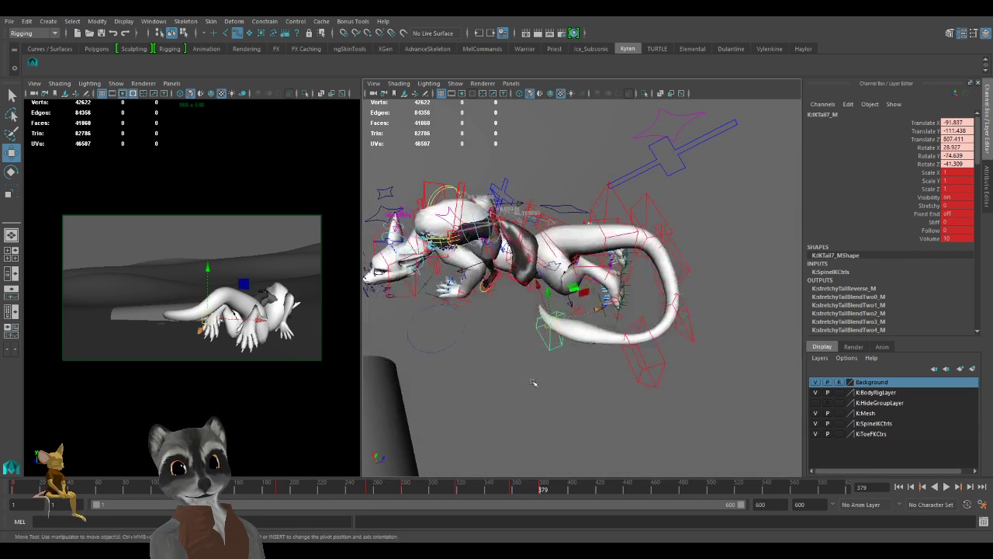
Swing IKTail7_M outward to about translate -316.9, -111.4, 871.9, rotate it to about 2.9, -22.9, -54.8, and key it.
{"action": "middle_click_drag", "start_coordinate": [575, 289], "coordinate": [665, 412]}
{"action": "key", "text": "e"}
{"action": "left_click_drag", "start_coordinate": [683, 456], "coordinate": [689, 393]}
{"action": "key", "text": "s"}
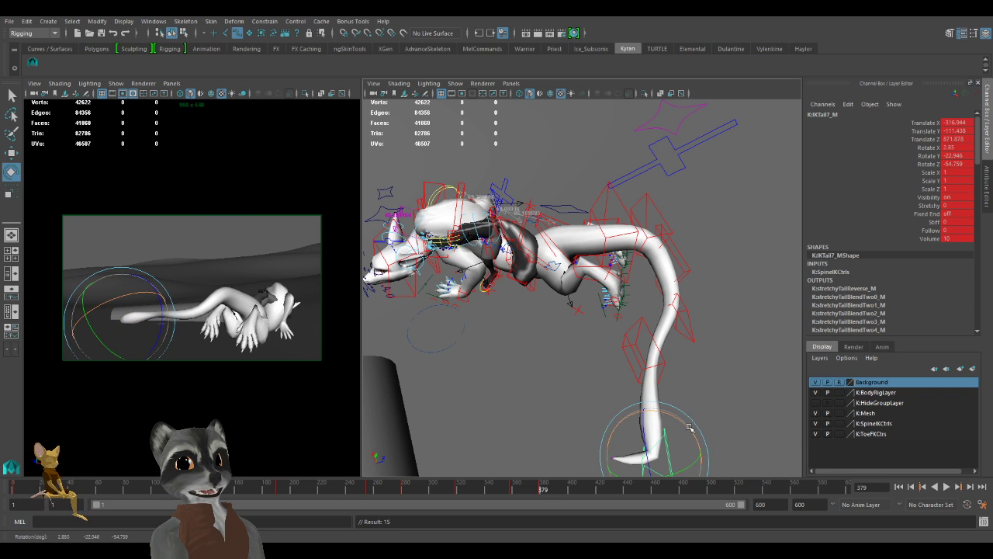
Compare the tail pose at frame 379 with the previous keyed pose at frame 358.
{"action": "key", "text": "comma"}
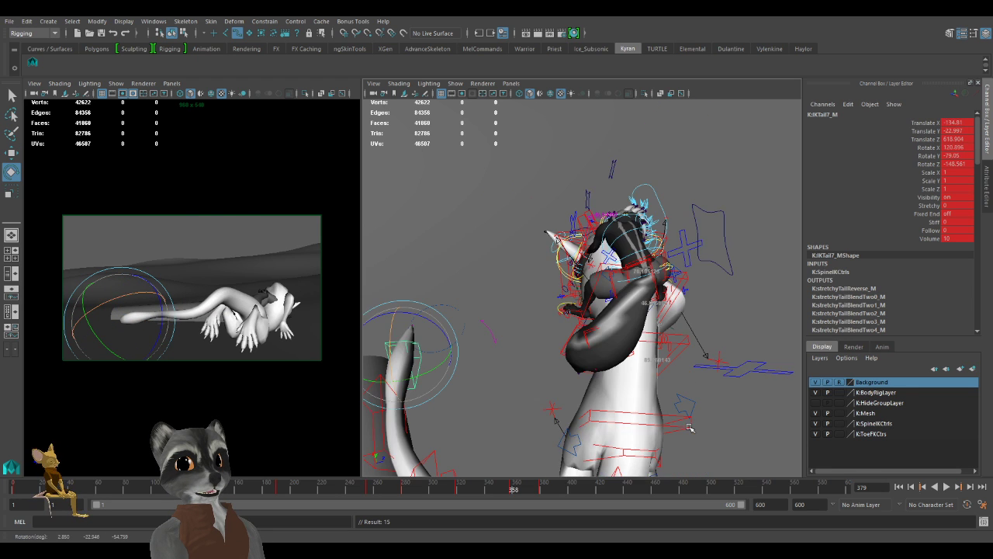
{"action": "scroll", "coordinate": [685, 406], "scroll_direction": "down", "scroll_amount": 2}
{"action": "scroll", "coordinate": [684, 405], "scroll_direction": "down", "scroll_amount": 3}
{"action": "key", "text": "period"}
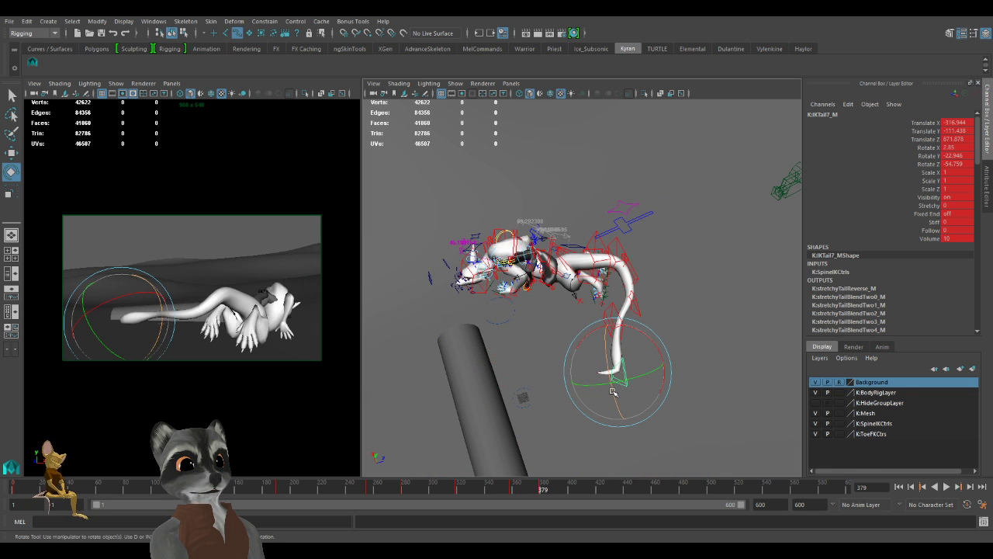
Move the tail-tip control IKTail7_M to about translate X -302.5 and Z 825.4 at frame 379.
{"action": "key", "text": "w"}
{"action": "left_click_drag", "start_coordinate": [580, 396], "coordinate": [579, 403], "text": "alt"}
{"action": "scroll", "coordinate": [580, 402], "scroll_direction": "up", "scroll_amount": 2}
{"action": "left_click_drag", "start_coordinate": [621, 370], "coordinate": [478, 361]}
{"action": "left_click_drag", "start_coordinate": [542, 329], "coordinate": [614, 346], "text": "alt"}
{"action": "scroll", "coordinate": [670, 353], "scroll_direction": "up", "scroll_amount": 3}
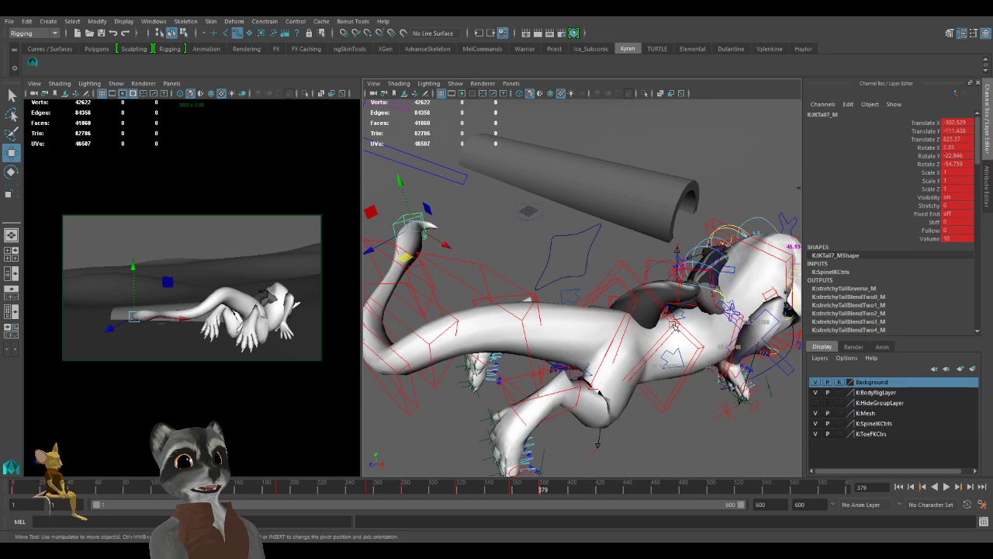
Rotate the base spine control IKSpine1_M to about 222.3, -32.5, 142.8 at frame 379.
{"action": "left_click", "coordinate": [674, 325]}
{"action": "key", "text": "e"}
{"action": "left_click_drag", "start_coordinate": [634, 354], "coordinate": [678, 381]}
{"action": "key", "text": "w"}
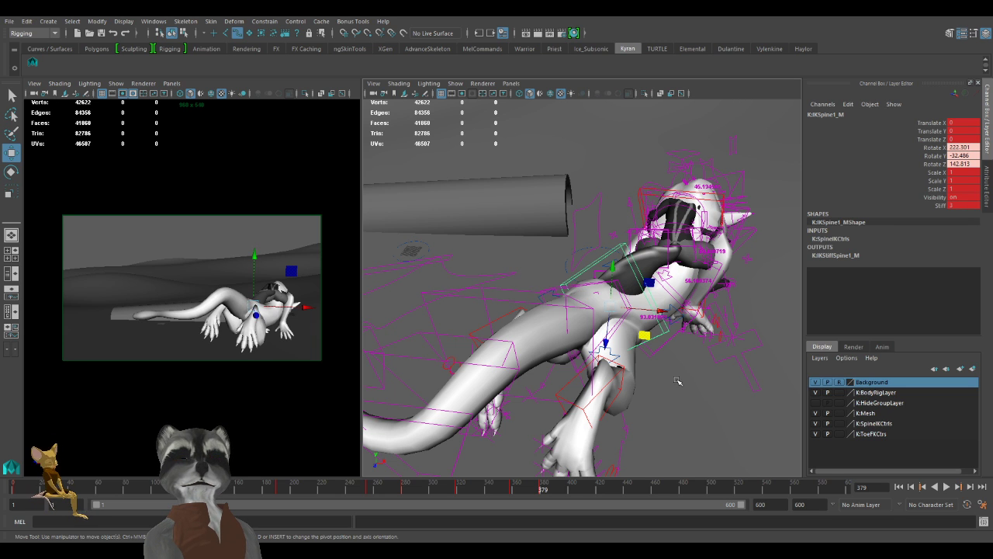
{"action": "left_click_drag", "start_coordinate": [676, 380], "coordinate": [592, 348], "text": "alt"}
{"action": "key", "text": "e"}
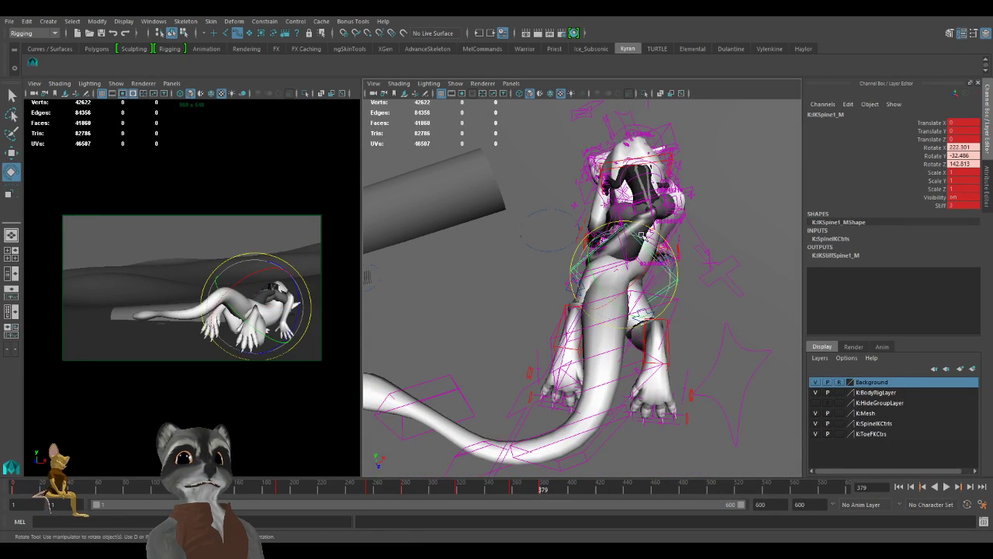
Turn the hips further by rotating IKSpine1_M to about 199.5, -48.6, 177.
{"action": "left_click_drag", "start_coordinate": [638, 247], "coordinate": [634, 313], "text": "alt"}
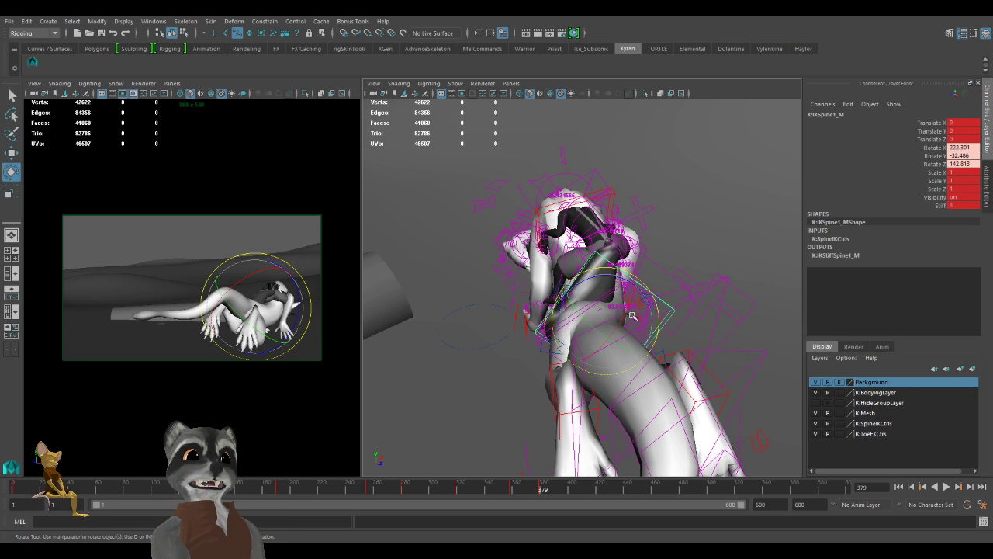
{"action": "left_click_drag", "start_coordinate": [609, 330], "coordinate": [485, 320], "text": "alt"}
{"action": "left_click_drag", "start_coordinate": [647, 337], "coordinate": [705, 328]}
{"action": "key", "text": "w"}
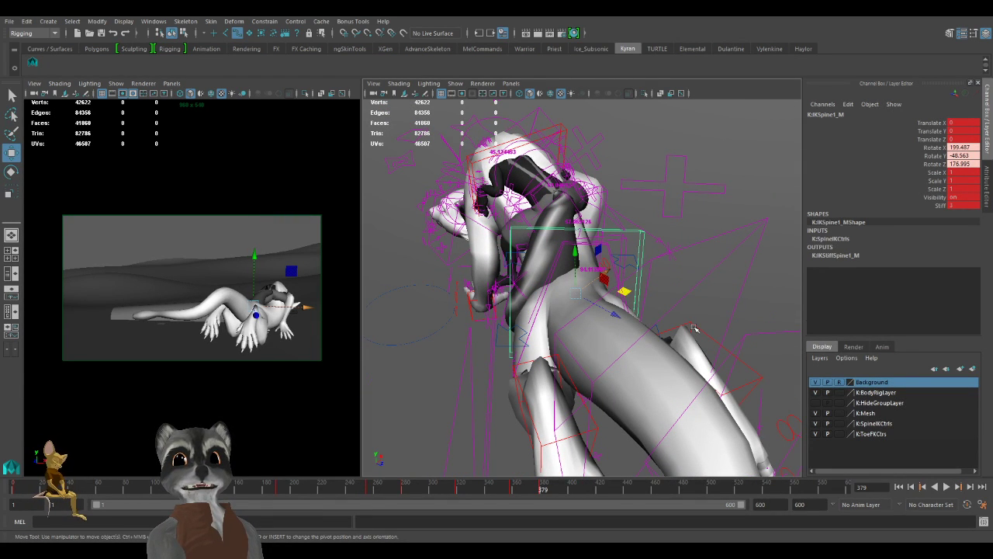
Refine the hip twist by rotating IKSpine1_M to about 185.4, -58.7, 180.7.
{"action": "left_click_drag", "start_coordinate": [685, 331], "coordinate": [634, 319], "text": "alt"}
{"action": "key", "text": "e"}
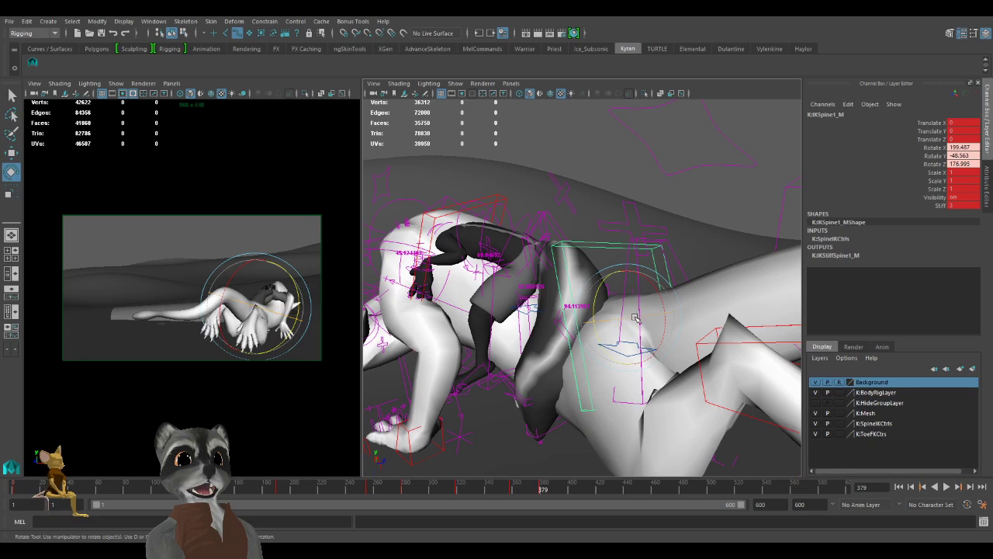
{"action": "key", "text": "q"}
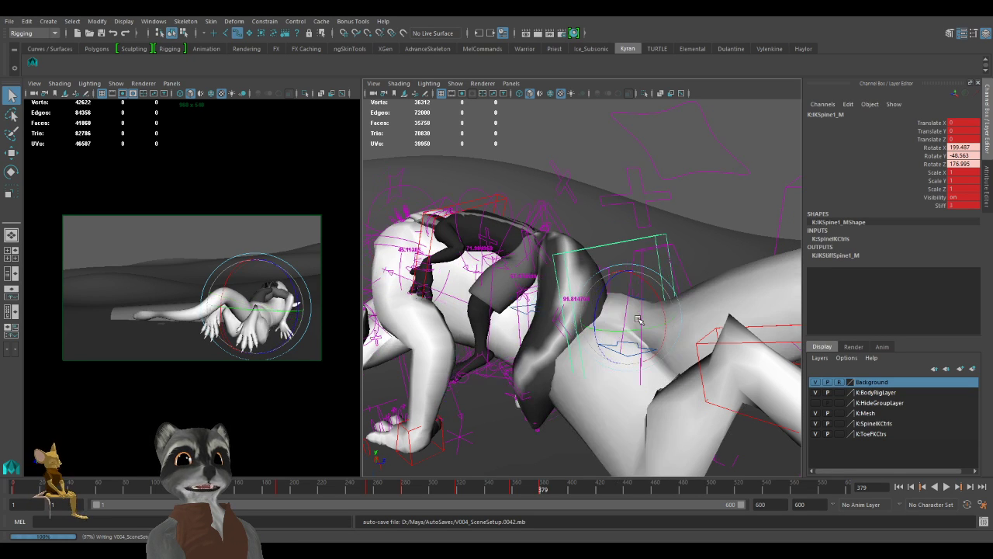
{"action": "left_click_drag", "start_coordinate": [641, 324], "coordinate": [659, 341]}
{"action": "right_click_drag", "start_coordinate": [659, 341], "coordinate": [670, 345], "text": "alt"}
{"action": "left_click_drag", "start_coordinate": [669, 345], "coordinate": [642, 306], "text": "alt"}
{"action": "key", "text": "w"}
{"action": "key", "text": "e"}
{"action": "mouse_move", "coordinate": [579, 331]}
{"action": "left_mouse_down"}
{"action": "mouse_move", "coordinate": [588, 351]}
{"action": "mouse_move", "coordinate": [589, 339]}
{"action": "left_mouse_up"}
{"action": "right_click_drag", "start_coordinate": [645, 347], "coordinate": [576, 331], "text": "alt"}
{"action": "left_click_drag", "start_coordinate": [576, 331], "coordinate": [588, 308], "text": "alt"}
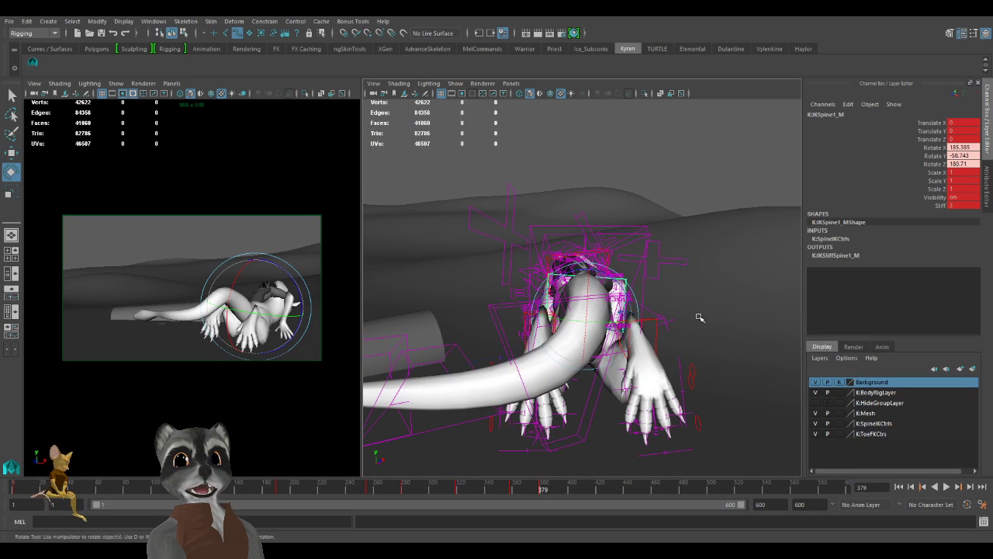
Check the twisted hips from behind and from the side, and key IKSpine1_M at frame 379.
{"action": "right_click_drag", "start_coordinate": [700, 317], "coordinate": [650, 314], "text": "alt"}
{"action": "left_click_drag", "start_coordinate": [651, 314], "coordinate": [601, 324], "text": "alt"}
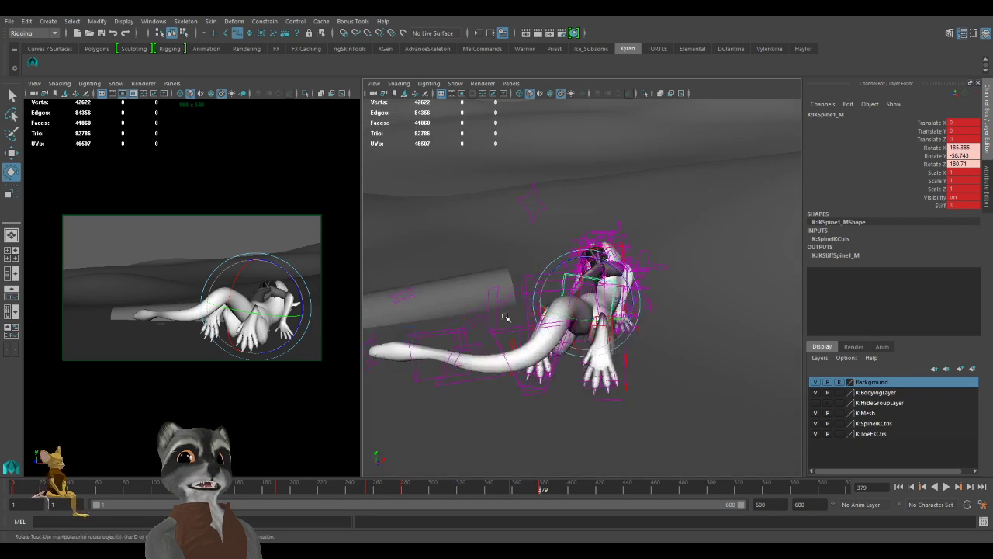
{"action": "right_click_drag", "start_coordinate": [602, 325], "coordinate": [630, 319], "text": "alt"}
{"action": "mouse_move", "coordinate": [631, 320]}
{"action": "left_mouse_down", "text": "alt"}
{"action": "mouse_move", "coordinate": [621, 317]}
{"action": "mouse_move", "coordinate": [634, 315]}
{"action": "left_mouse_up", "text": "alt"}
{"action": "key", "text": "w"}
{"action": "right_click_drag", "start_coordinate": [675, 344], "coordinate": [505, 325], "text": "alt"}
{"action": "middle_click_drag", "start_coordinate": [504, 325], "coordinate": [521, 300], "text": "alt"}
{"action": "right_click_drag", "start_coordinate": [522, 299], "coordinate": [611, 317], "text": "alt"}
{"action": "left_click_drag", "start_coordinate": [611, 317], "coordinate": [583, 319], "text": "alt"}
{"action": "key", "text": "s"}
Repose the right hind foot with control IKLeg_R to suit the twisted hips, and key it at frame 379.
{"action": "left_click", "coordinate": [627, 324]}
{"action": "middle_click_drag", "start_coordinate": [582, 318], "coordinate": [635, 336], "text": "alt"}
{"action": "right_click_drag", "start_coordinate": [635, 337], "coordinate": [660, 329], "text": "alt"}
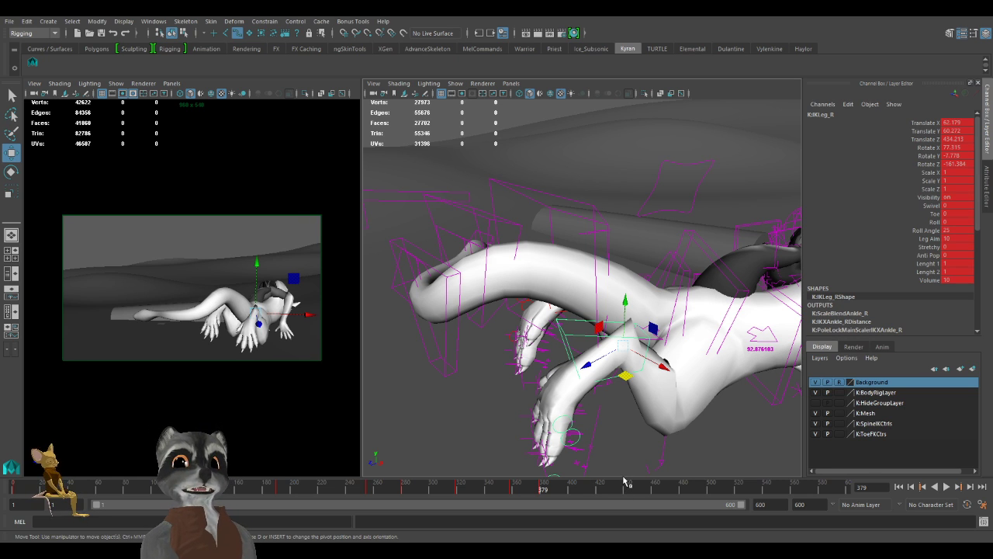
{"action": "left_click_drag", "start_coordinate": [681, 402], "coordinate": [665, 419], "text": "alt"}
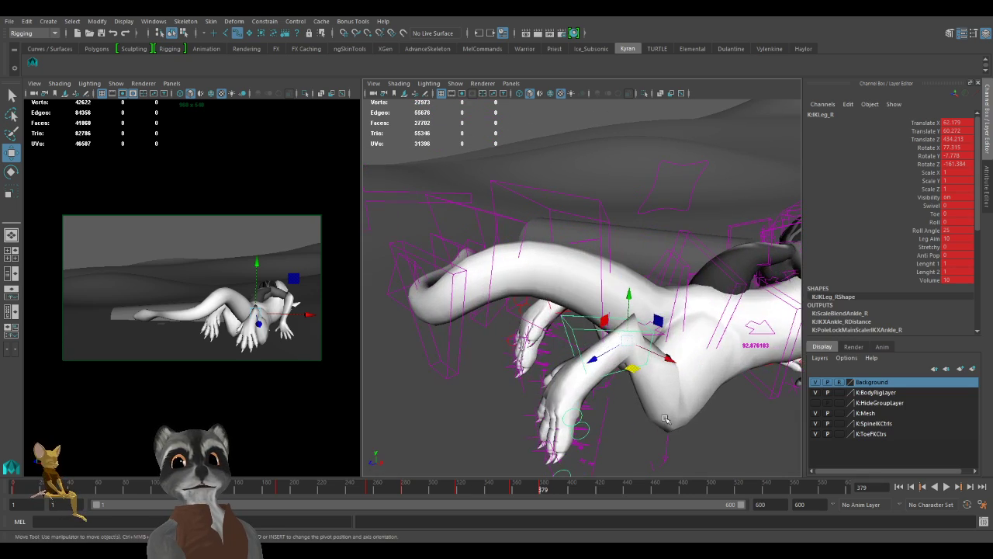
{"action": "left_click_drag", "start_coordinate": [630, 373], "coordinate": [608, 346], "text": "alt"}
{"action": "key", "text": "e"}
{"action": "key", "text": "w"}
{"action": "key", "text": "s"}
Select IKSpine1_M again and adjust its rotation to fine-tune the hips at frame 379.
{"action": "left_click_drag", "start_coordinate": [566, 283], "coordinate": [604, 303], "text": "alt"}
{"action": "left_click", "coordinate": [596, 381]}
{"action": "right_click_drag", "start_coordinate": [604, 303], "coordinate": [627, 294], "text": "alt"}
{"action": "key", "text": "e"}
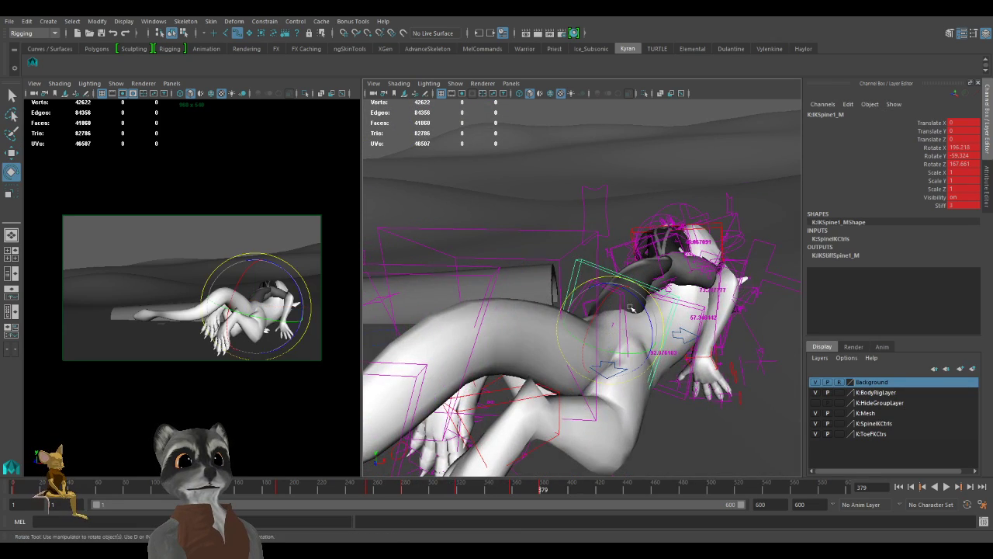
{"action": "left_click_drag", "start_coordinate": [623, 302], "coordinate": [547, 290]}
{"action": "key", "text": "w"}
Reposition the right front foot control IKLegA_R to about translate 223.9, 17.5, -49.5 at frame 379.
{"action": "right_click_drag", "start_coordinate": [547, 291], "coordinate": [488, 303], "text": "alt"}
{"action": "left_click_drag", "start_coordinate": [488, 303], "coordinate": [777, 396], "text": "alt"}
{"action": "left_click", "coordinate": [606, 354]}
{"action": "key", "text": "e"}
{"action": "key", "text": "w"}
{"action": "right_click_drag", "start_coordinate": [745, 384], "coordinate": [550, 330], "text": "alt"}
{"action": "left_click_drag", "start_coordinate": [550, 331], "coordinate": [619, 352], "text": "alt"}
{"action": "middle_click_drag", "start_coordinate": [619, 352], "coordinate": [606, 401], "text": "alt"}
{"action": "left_click_drag", "start_coordinate": [638, 387], "coordinate": [608, 390], "text": "alt"}
{"action": "right_click_drag", "start_coordinate": [608, 389], "coordinate": [640, 393], "text": "alt"}
{"action": "middle_click_drag", "start_coordinate": [639, 393], "coordinate": [613, 342], "text": "alt"}
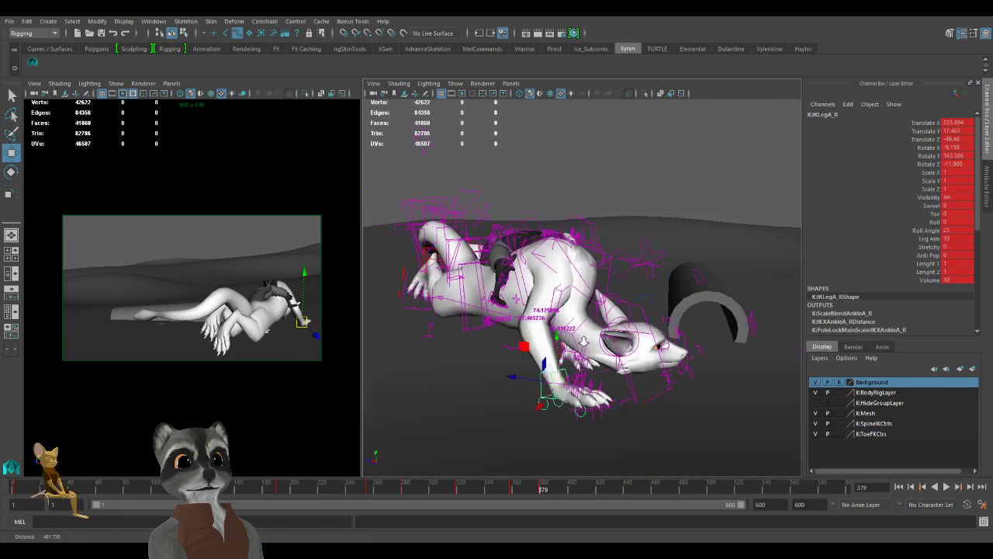
{"action": "left_click_drag", "start_coordinate": [613, 341], "coordinate": [608, 362], "text": "alt"}
{"action": "right_click_drag", "start_coordinate": [609, 362], "coordinate": [661, 365], "text": "alt"}
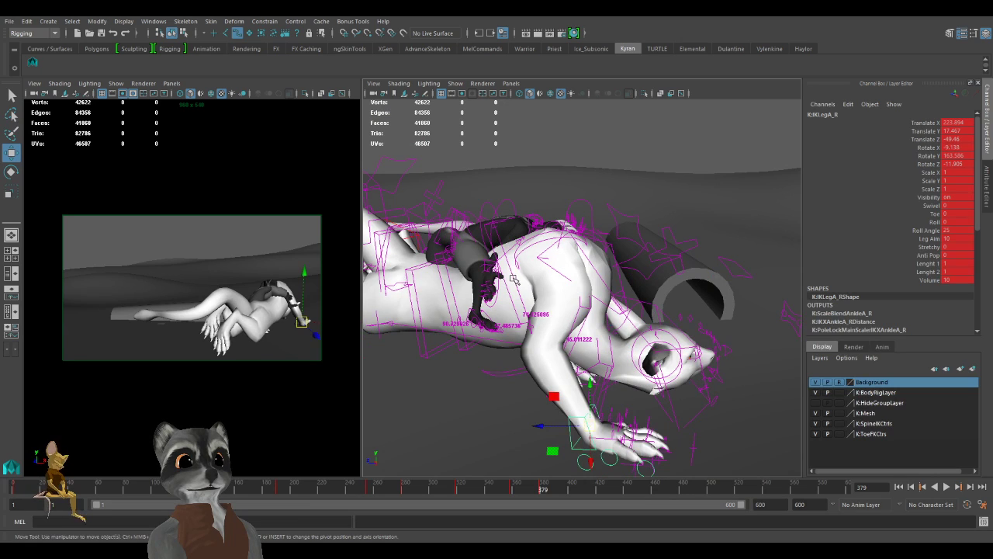
Lower the upper spine control IKSpine4_M to about translate -125.6, 10.4, -260 and key it at frame 379.
{"action": "left_click", "coordinate": [514, 278]}
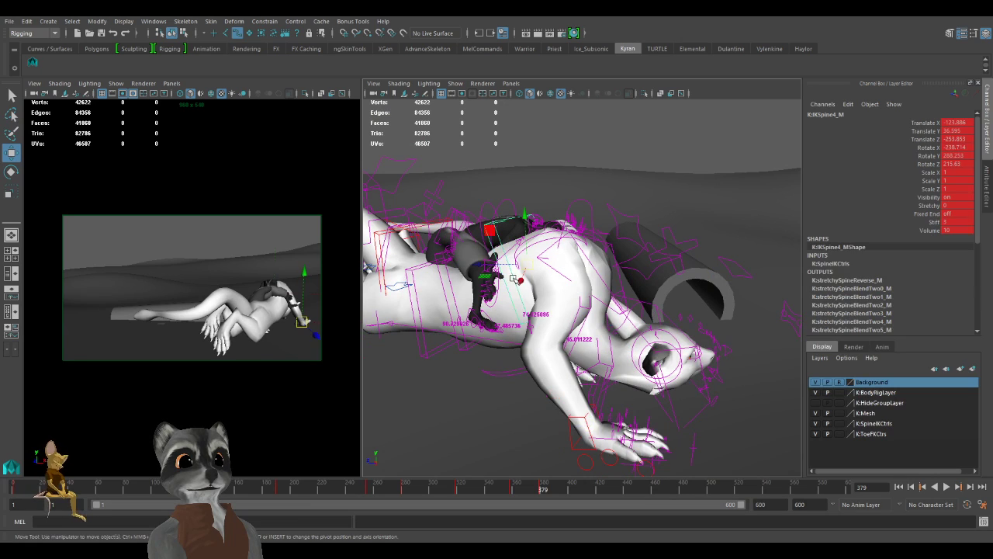
{"action": "left_click_drag", "start_coordinate": [525, 263], "coordinate": [536, 299]}
{"action": "middle_click_drag", "start_coordinate": [535, 302], "coordinate": [672, 325], "text": "alt"}
{"action": "left_click_drag", "start_coordinate": [672, 324], "coordinate": [668, 317], "text": "alt"}
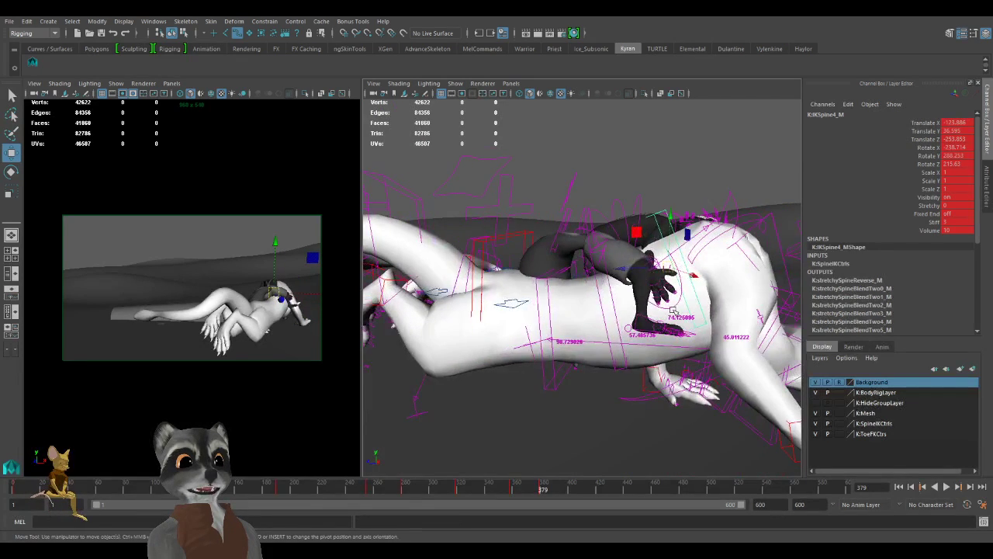
{"action": "left_click_drag", "start_coordinate": [669, 269], "coordinate": [666, 341]}
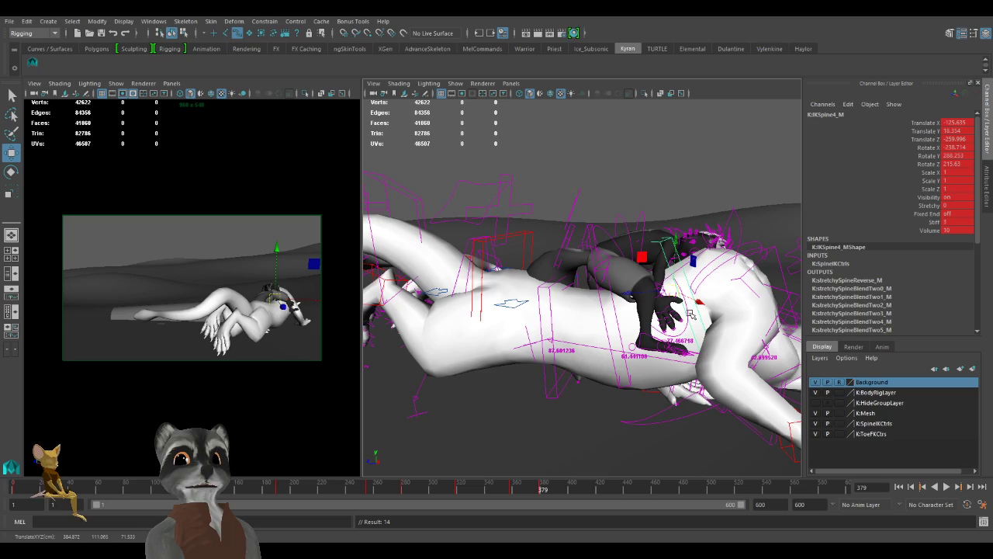
Raise the creature's head with control IKBasic5_M to about translate 125.8, -57.4, -239.9 and key it at frame 379.
{"action": "right_click_drag", "start_coordinate": [703, 327], "coordinate": [575, 310], "text": "alt"}
{"action": "left_click_drag", "start_coordinate": [574, 311], "coordinate": [577, 362], "text": "alt"}
{"action": "middle_click_drag", "start_coordinate": [576, 362], "coordinate": [586, 355], "text": "alt"}
{"action": "left_click", "coordinate": [658, 325]}
{"action": "left_click_drag", "start_coordinate": [536, 356], "coordinate": [561, 361], "text": "alt"}
{"action": "left_click_drag", "start_coordinate": [619, 352], "coordinate": [561, 391]}
{"action": "key", "text": "s"}
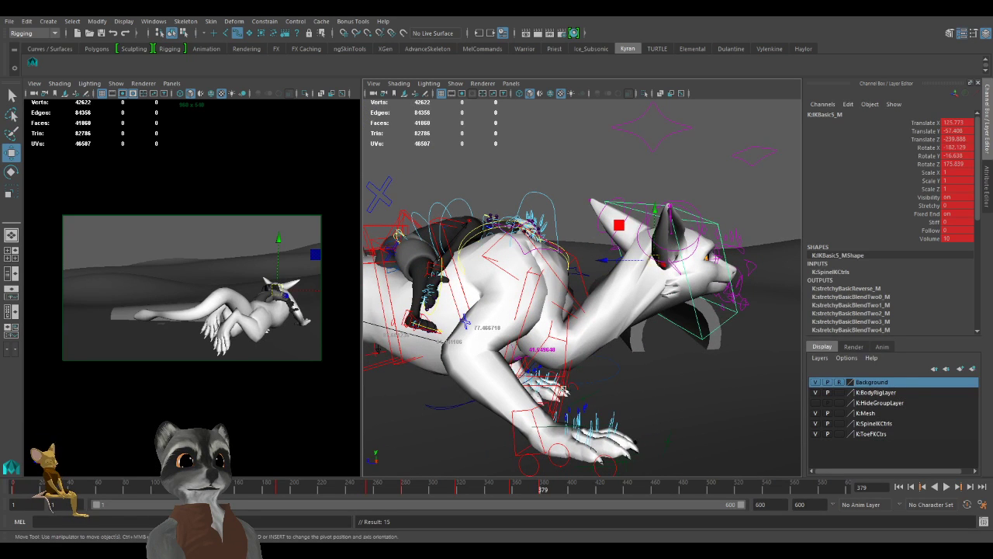
Shift the mid-neck control IKBasic3_M to about translate 145.7, -91.9, -115.7 at frame 379.
{"action": "left_click", "coordinate": [563, 354]}
{"action": "left_click_drag", "start_coordinate": [551, 342], "coordinate": [554, 333]}
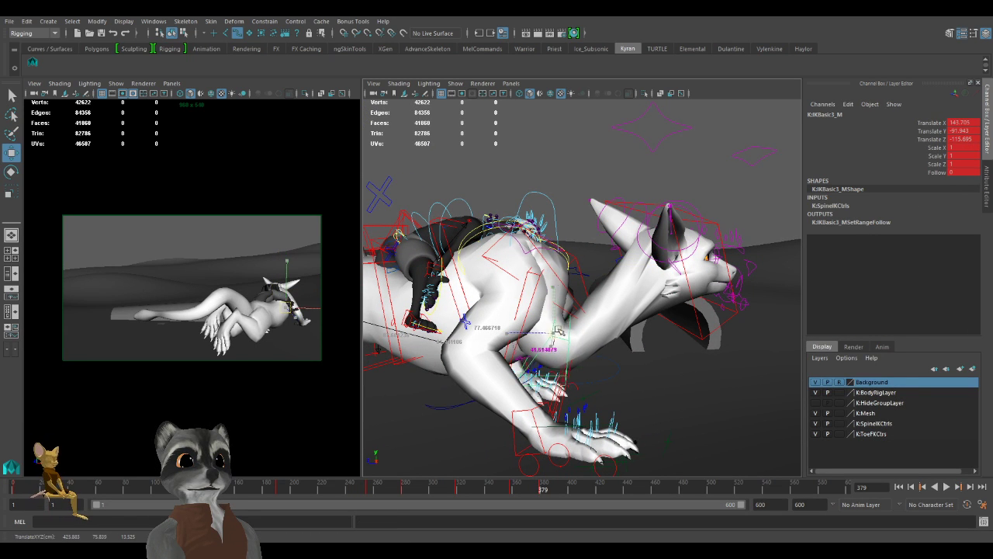
{"action": "left_click_drag", "start_coordinate": [611, 241], "coordinate": [576, 271]}
{"action": "left_click_drag", "start_coordinate": [572, 365], "coordinate": [633, 286], "text": "alt"}
Reposition the lower neck control IKBasic2_M around translate 139.2, -75, -69.1 at frame 379.
{"action": "left_click", "coordinate": [587, 365]}
{"action": "left_click_drag", "start_coordinate": [553, 286], "coordinate": [543, 297], "text": "alt"}
{"action": "left_click", "coordinate": [534, 314]}
{"action": "left_click", "coordinate": [531, 319]}
{"action": "left_click_drag", "start_coordinate": [557, 345], "coordinate": [638, 340], "text": "alt"}
{"action": "middle_click_drag", "start_coordinate": [638, 340], "coordinate": [596, 381], "text": "alt"}
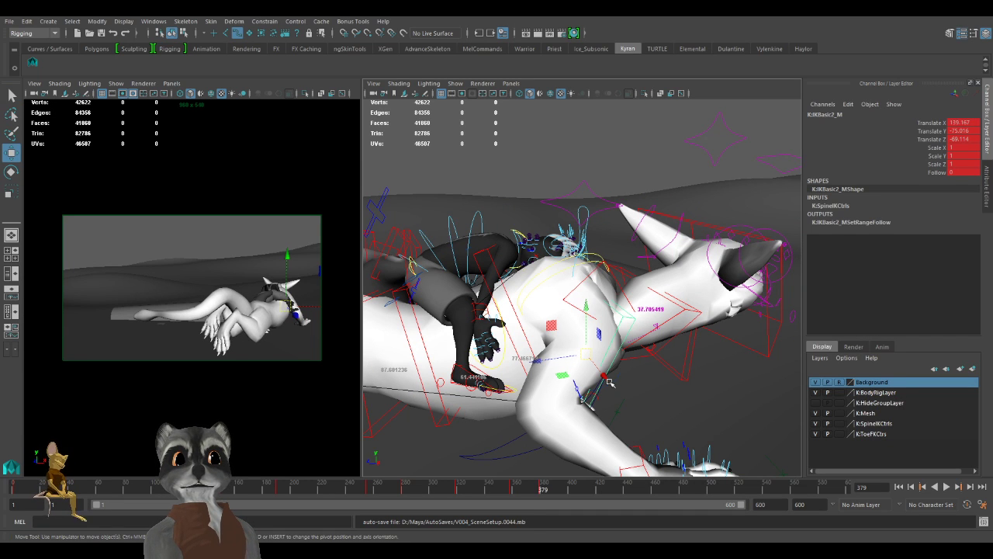
{"action": "left_click_drag", "start_coordinate": [650, 308], "coordinate": [610, 308], "text": "alt"}
{"action": "mouse_move", "coordinate": [584, 351]}
{"action": "left_mouse_down"}
{"action": "mouse_move", "coordinate": [649, 268]}
{"action": "mouse_move", "coordinate": [652, 315]}
{"action": "mouse_move", "coordinate": [574, 359]}
{"action": "left_mouse_up"}
Raise the mid-neck control IKBasic3_M to about translate 123.7, -42.9, -152.7 at frame 379.
{"action": "left_click_drag", "start_coordinate": [528, 331], "coordinate": [588, 397]}
{"action": "left_click_drag", "start_coordinate": [552, 357], "coordinate": [607, 355]}
{"action": "left_click_drag", "start_coordinate": [593, 318], "coordinate": [605, 300]}
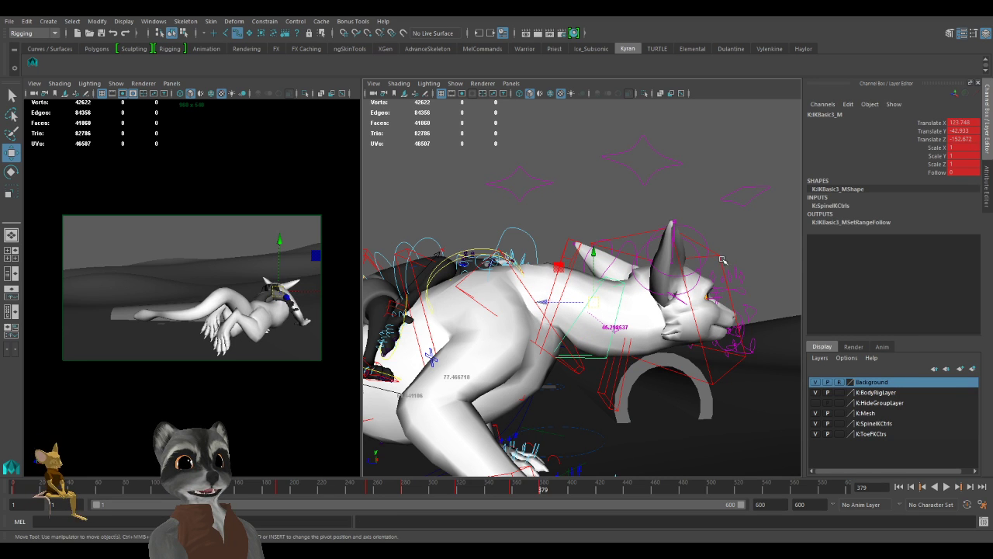
Move the creature's head control IKBasic5_M to about translate 127.2, -31.8, -239.4 and rotate it to about -202.4, -39.7, 193.7.
{"action": "left_click", "coordinate": [678, 311]}
{"action": "left_click_drag", "start_coordinate": [654, 304], "coordinate": [560, 345]}
{"action": "key", "text": "e"}
{"action": "key", "text": "w"}
{"action": "scroll", "coordinate": [561, 345], "scroll_direction": "down", "scroll_amount": 5}
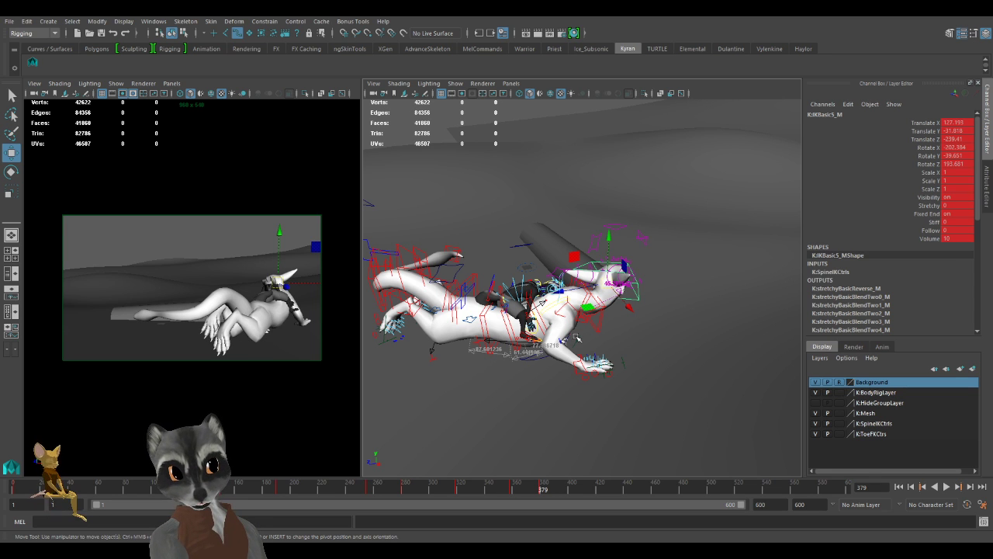
{"action": "right_click_drag", "start_coordinate": [528, 352], "coordinate": [680, 390], "text": "alt"}
{"action": "left_click_drag", "start_coordinate": [680, 390], "coordinate": [621, 301], "text": "alt"}
Raise the lower neck control IKBasic2_M to about translate 124.9, -30.3, -103.5 and key the neck at frame 379.
{"action": "left_click", "coordinate": [601, 367]}
{"action": "middle_click_drag", "start_coordinate": [593, 302], "coordinate": [585, 318], "text": "alt"}
{"action": "left_click_drag", "start_coordinate": [586, 319], "coordinate": [644, 378], "text": "alt"}
{"action": "key", "text": "s"}
{"action": "key", "text": "s"}
{"action": "left_click", "coordinate": [581, 312]}
{"action": "left_click_drag", "start_coordinate": [581, 312], "coordinate": [578, 338], "text": "alt"}
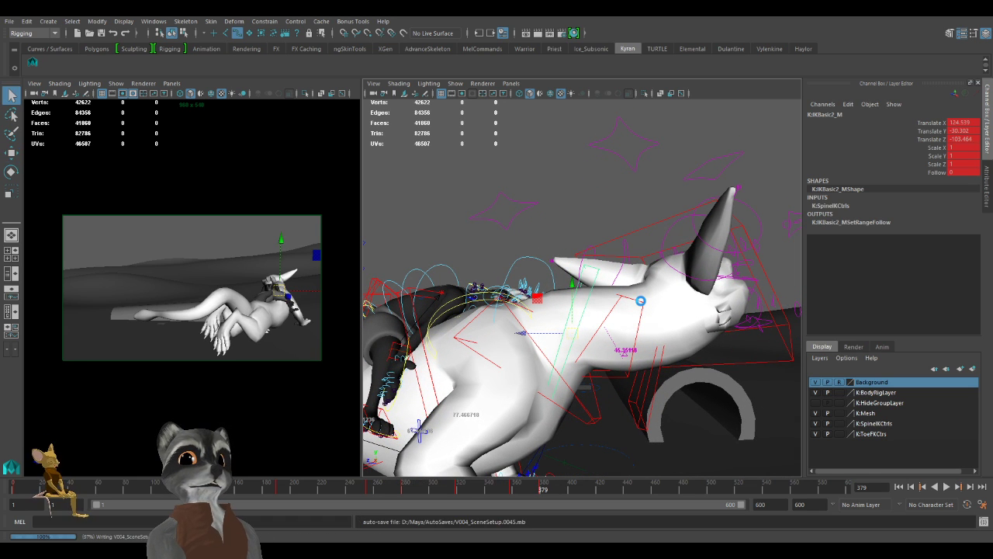
Reposition the mid-neck control IKBasic3_M around translate 122.3, -21.4, -154.4, refine it from another angle and key it at frame 379.
{"action": "left_click", "coordinate": [634, 317]}
{"action": "left_click_drag", "start_coordinate": [615, 314], "coordinate": [617, 305]}
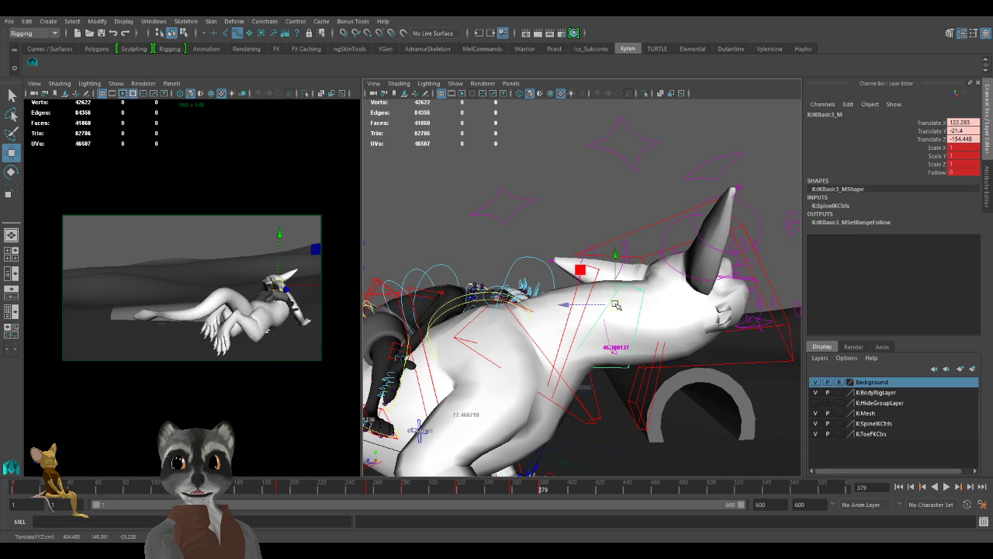
{"action": "right_click_drag", "start_coordinate": [662, 311], "coordinate": [620, 312], "text": "alt"}
{"action": "left_click_drag", "start_coordinate": [621, 312], "coordinate": [601, 318], "text": "alt"}
{"action": "right_click_drag", "start_coordinate": [601, 318], "coordinate": [616, 328], "text": "alt"}
{"action": "left_click_drag", "start_coordinate": [616, 328], "coordinate": [634, 341], "text": "alt"}
{"action": "middle_click_drag", "start_coordinate": [634, 342], "coordinate": [633, 330], "text": "alt"}
{"action": "left_click_drag", "start_coordinate": [633, 331], "coordinate": [600, 365], "text": "alt"}
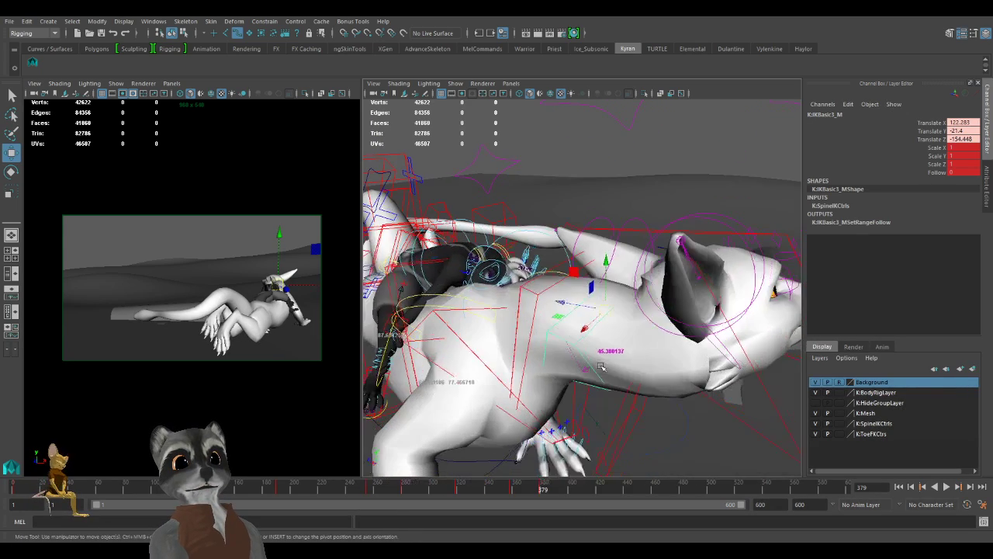
{"action": "left_click_drag", "start_coordinate": [605, 309], "coordinate": [629, 331]}
{"action": "left_click_drag", "start_coordinate": [593, 367], "coordinate": [592, 366]}
{"action": "key", "text": "s"}
Move the upper neck control IKBasic4_M to about translate 115.3, -42.4, -202.8 and key it at frame 379.
{"action": "left_click", "coordinate": [734, 259]}
{"action": "left_click_drag", "start_coordinate": [722, 271], "coordinate": [598, 398], "text": "alt"}
{"action": "left_click", "coordinate": [604, 383]}
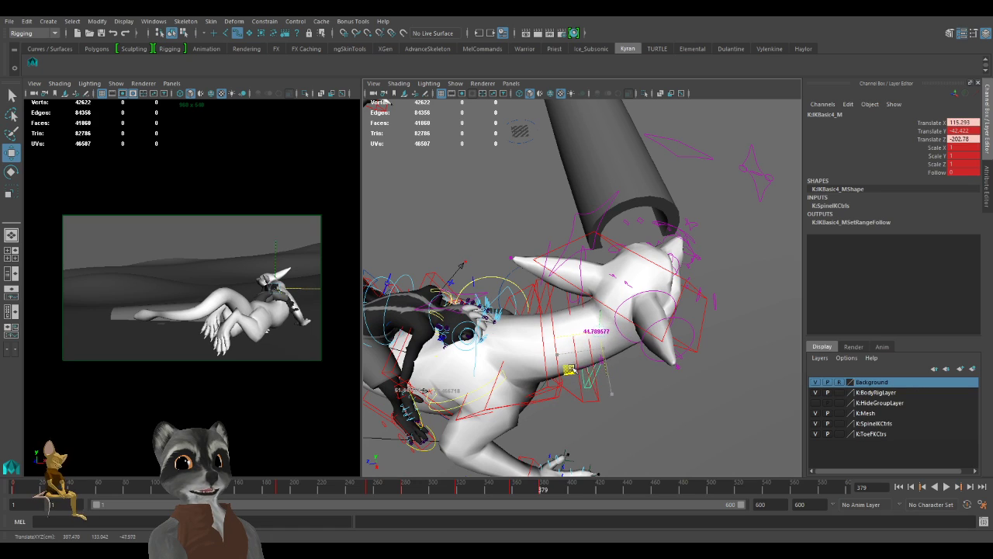
{"action": "left_click_drag", "start_coordinate": [666, 386], "coordinate": [660, 368], "text": "alt"}
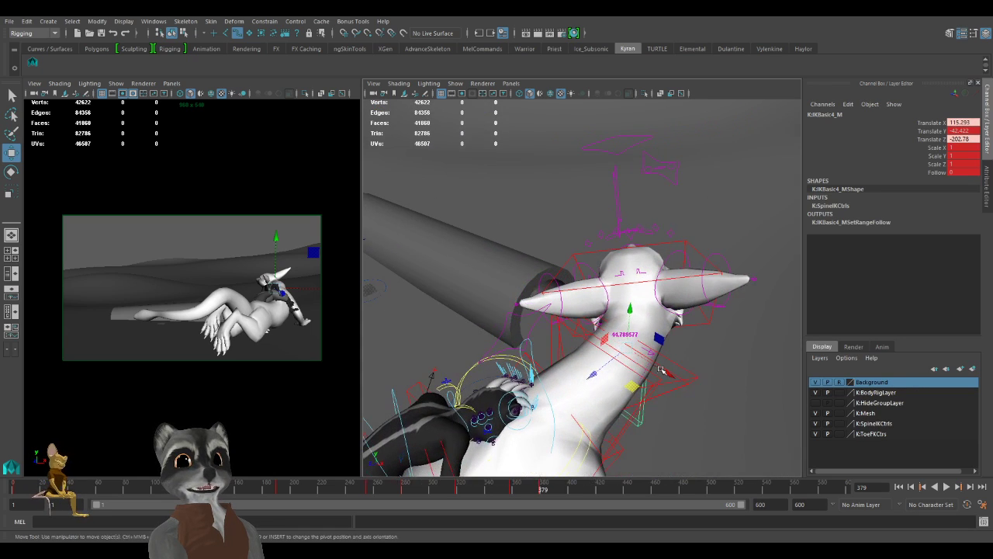
{"action": "key", "text": "s"}
Turn the creature's head with IKBasic5_M to about translate 92.8, -30.2, -245.1 and rotate -225, -27.5, 237.5, and key it.
{"action": "left_click", "coordinate": [699, 326]}
{"action": "left_click_drag", "start_coordinate": [699, 326], "coordinate": [609, 304], "text": "alt"}
{"action": "key", "text": "e"}
{"action": "key", "text": "w"}
{"action": "left_click_drag", "start_coordinate": [547, 301], "coordinate": [588, 371], "text": "alt"}
{"action": "key", "text": "s"}
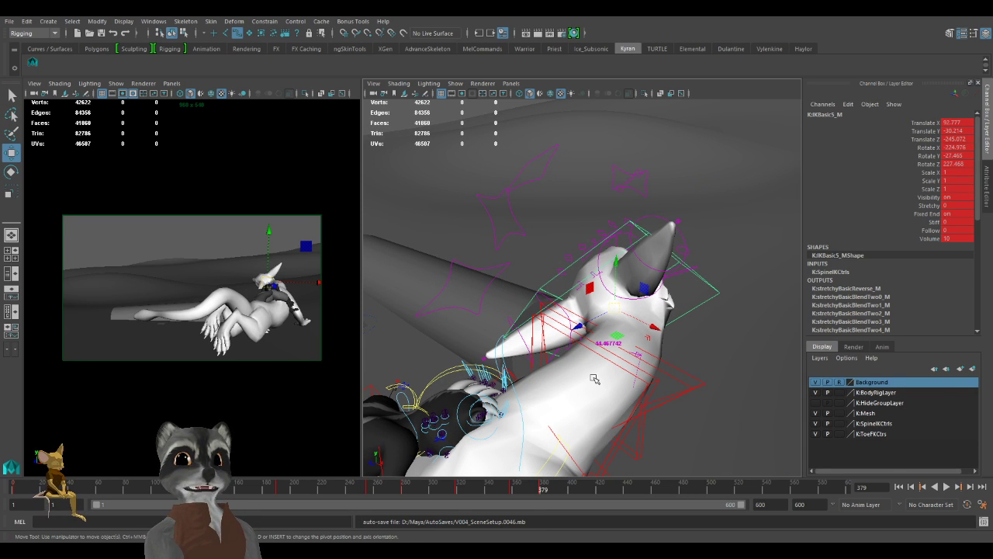
Refine the head control IKBasic5_M to about translate 94.1, -35.7, -246.6 and rotate -228.3, -29.7, 236, and key it.
{"action": "left_click_drag", "start_coordinate": [592, 405], "coordinate": [622, 380], "text": "alt"}
{"action": "left_click_drag", "start_coordinate": [630, 301], "coordinate": [662, 317]}
{"action": "key", "text": "e"}
{"action": "key", "text": "s"}
{"action": "right_click_drag", "start_coordinate": [672, 398], "coordinate": [563, 391], "text": "alt"}
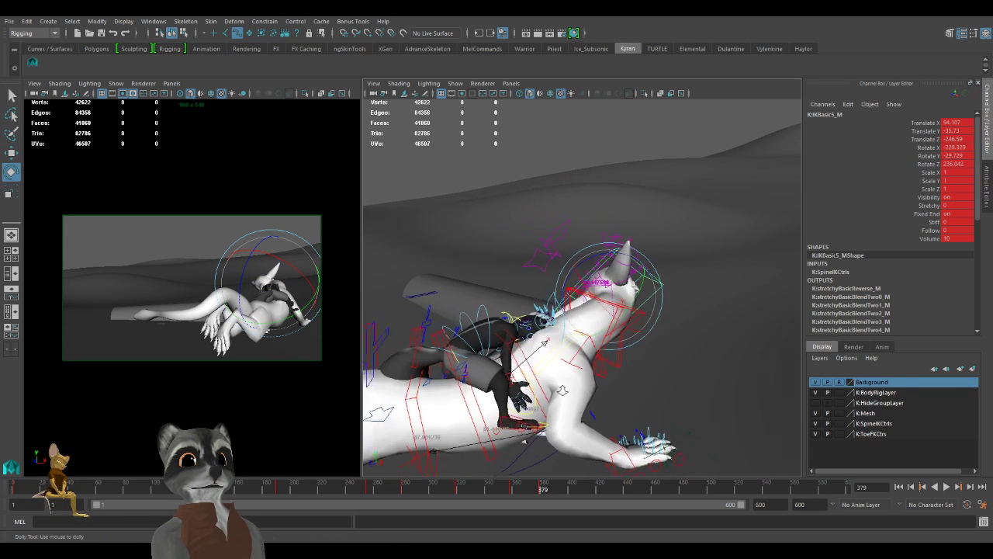
Rotate the creature's upper spine control IKSpine4_M to about -255.3, 293.8, 234.8 at frame 379.
{"action": "left_click", "coordinate": [611, 371]}
{"action": "left_click_drag", "start_coordinate": [623, 386], "coordinate": [635, 392], "text": "alt"}
{"action": "key", "text": "w"}
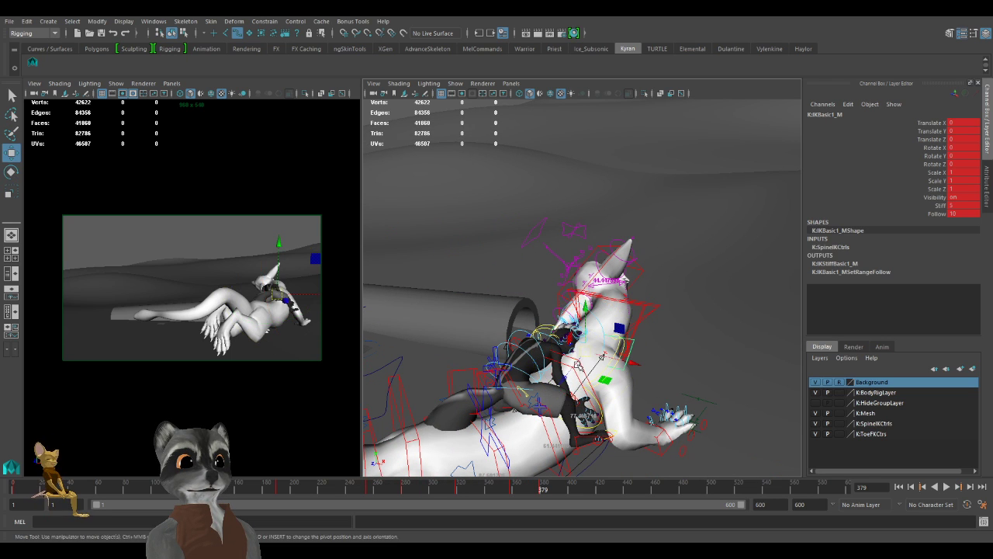
{"action": "left_click", "coordinate": [578, 380]}
{"action": "key", "text": "e"}
{"action": "left_click_drag", "start_coordinate": [586, 401], "coordinate": [610, 349]}
{"action": "right_click_drag", "start_coordinate": [610, 350], "coordinate": [620, 380], "text": "alt"}
{"action": "left_click_drag", "start_coordinate": [621, 380], "coordinate": [556, 355], "text": "alt"}
{"action": "left_click_drag", "start_coordinate": [578, 330], "coordinate": [533, 337]}
{"action": "right_click_drag", "start_coordinate": [533, 337], "coordinate": [576, 358], "text": "alt"}
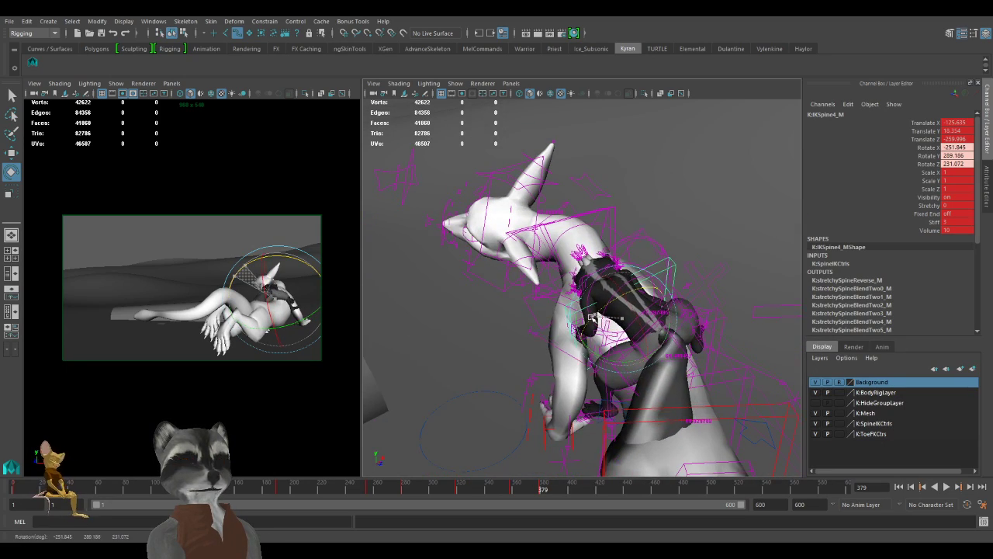
Reposition the tail controls, IKTail3_M to about translate -53.9, -26.4, 646.3 and IKTail2_M to about -30.5, -36.8, 501.6, at frame 379.
{"action": "left_click_drag", "start_coordinate": [550, 351], "coordinate": [437, 368], "text": "alt"}
{"action": "middle_click_drag", "start_coordinate": [450, 341], "coordinate": [494, 326], "text": "alt"}
{"action": "left_click_drag", "start_coordinate": [494, 326], "coordinate": [585, 300], "text": "alt"}
{"action": "key", "text": "w"}
{"action": "mouse_move", "coordinate": [585, 299]}
{"action": "right_mouse_down", "text": "alt"}
{"action": "mouse_move", "coordinate": [523, 284]}
{"action": "mouse_move", "coordinate": [586, 295]}
{"action": "right_mouse_up", "text": "alt"}
{"action": "left_click_drag", "start_coordinate": [585, 295], "coordinate": [621, 292], "text": "alt"}
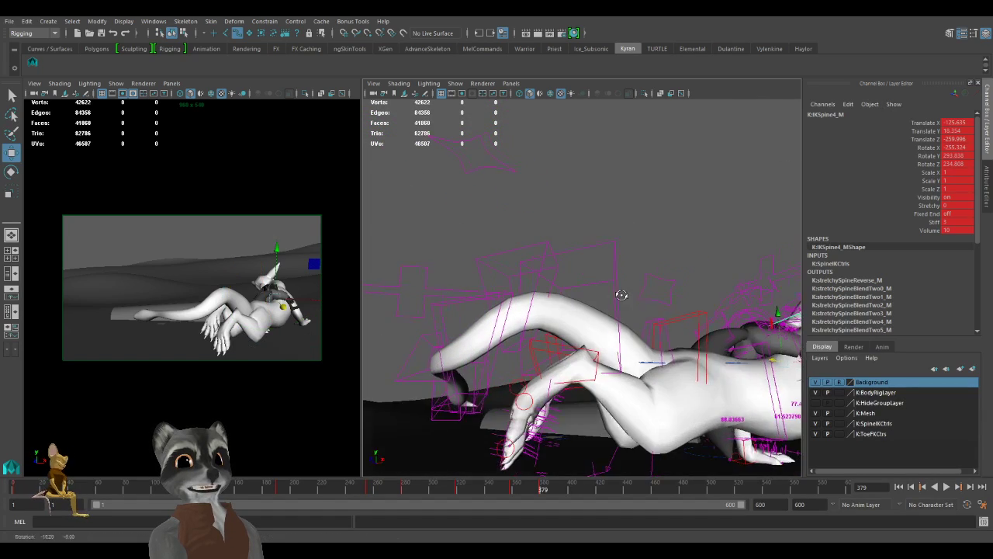
{"action": "left_click", "coordinate": [447, 307]}
{"action": "left_click_drag", "start_coordinate": [447, 307], "coordinate": [525, 331], "text": "alt"}
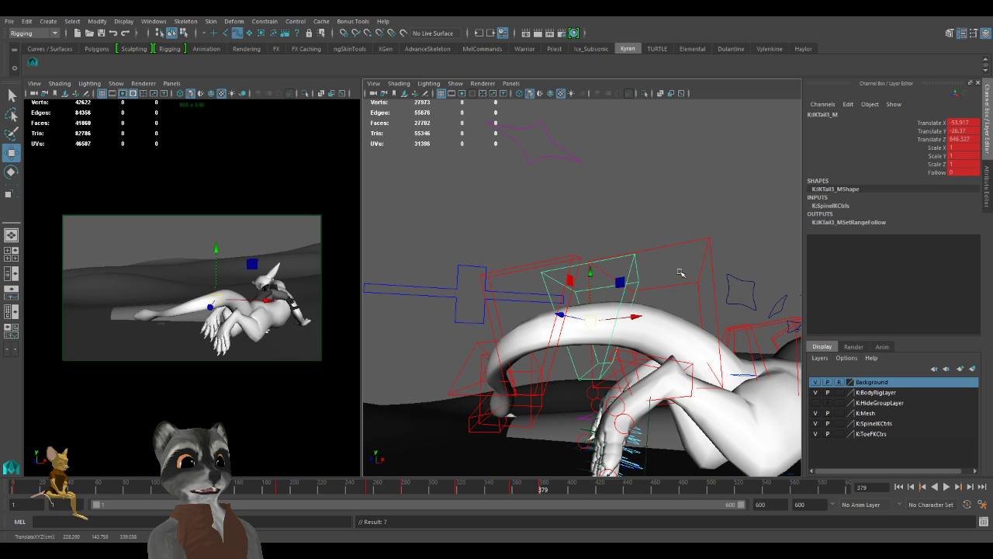
{"action": "left_click_drag", "start_coordinate": [664, 327], "coordinate": [572, 394]}
{"action": "scroll", "coordinate": [593, 363], "scroll_direction": "down", "scroll_amount": 3}
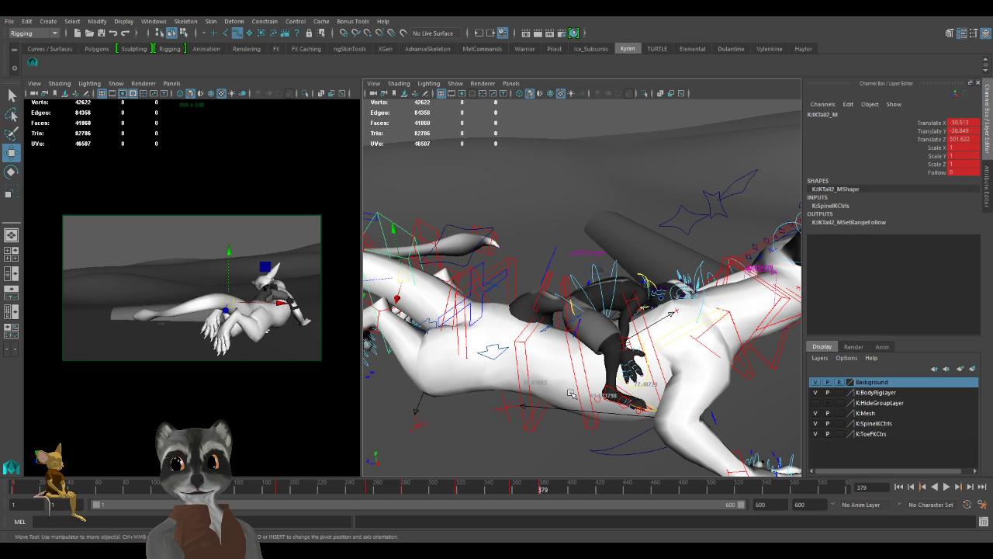
Rotate the rider's head control FKHead_M at frame 379 and key it.
{"action": "left_click_drag", "start_coordinate": [595, 374], "coordinate": [620, 270], "text": "alt"}
{"action": "left_click", "coordinate": [609, 236]}
{"action": "left_click_drag", "start_coordinate": [609, 236], "coordinate": [588, 309], "text": "alt"}
{"action": "right_click_drag", "start_coordinate": [589, 309], "coordinate": [609, 311], "text": "alt"}
{"action": "key", "text": "e"}
{"action": "left_click_drag", "start_coordinate": [622, 331], "coordinate": [673, 327]}
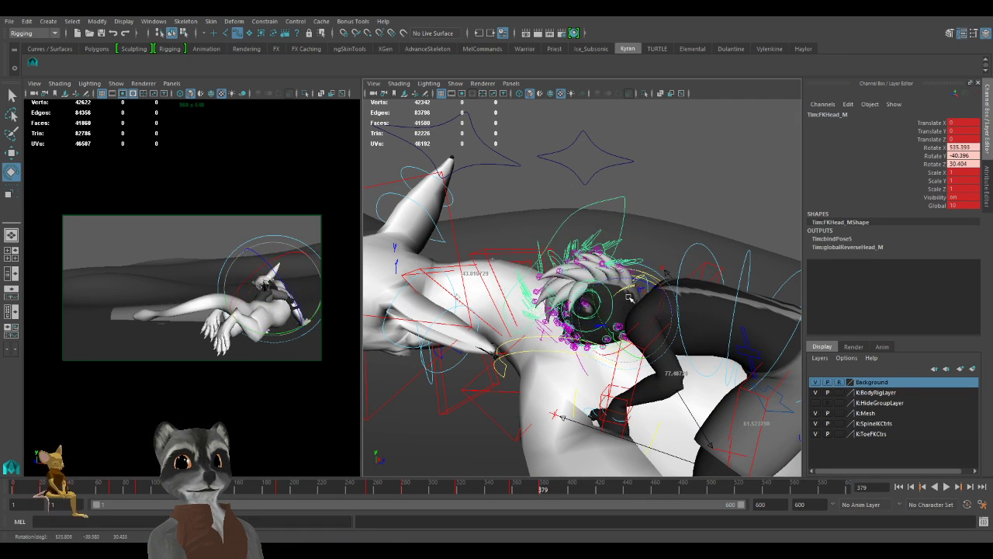
{"action": "left_click_drag", "start_coordinate": [630, 298], "coordinate": [642, 302]}
{"action": "key", "text": "w"}
{"action": "left_click_drag", "start_coordinate": [732, 333], "coordinate": [465, 380], "text": "alt"}
{"action": "key", "text": "s"}
Rotate the rider's upper body to lift it upright off the creature's back at frame 379.
{"action": "left_click", "coordinate": [626, 318]}
{"action": "key", "text": "e"}
{"action": "key", "text": "w"}
{"action": "right_click_drag", "start_coordinate": [544, 349], "coordinate": [606, 338], "text": "alt"}
{"action": "left_click_drag", "start_coordinate": [606, 365], "coordinate": [594, 334], "text": "alt"}
{"action": "right_click_drag", "start_coordinate": [594, 334], "coordinate": [620, 342], "text": "alt"}
{"action": "left_click_drag", "start_coordinate": [620, 341], "coordinate": [616, 295], "text": "alt"}
{"action": "middle_click_drag", "start_coordinate": [615, 294], "coordinate": [605, 275], "text": "alt"}
{"action": "left_click_drag", "start_coordinate": [606, 275], "coordinate": [600, 303], "text": "alt"}
{"action": "right_click_drag", "start_coordinate": [601, 302], "coordinate": [535, 315], "text": "alt"}
{"action": "left_click_drag", "start_coordinate": [534, 315], "coordinate": [530, 292], "text": "alt"}
{"action": "left_click_drag", "start_coordinate": [605, 284], "coordinate": [535, 289], "text": "alt"}
Adjust the rotation of the rider's head control FKHead_M to suit the upright torso.
{"action": "left_click", "coordinate": [627, 182]}
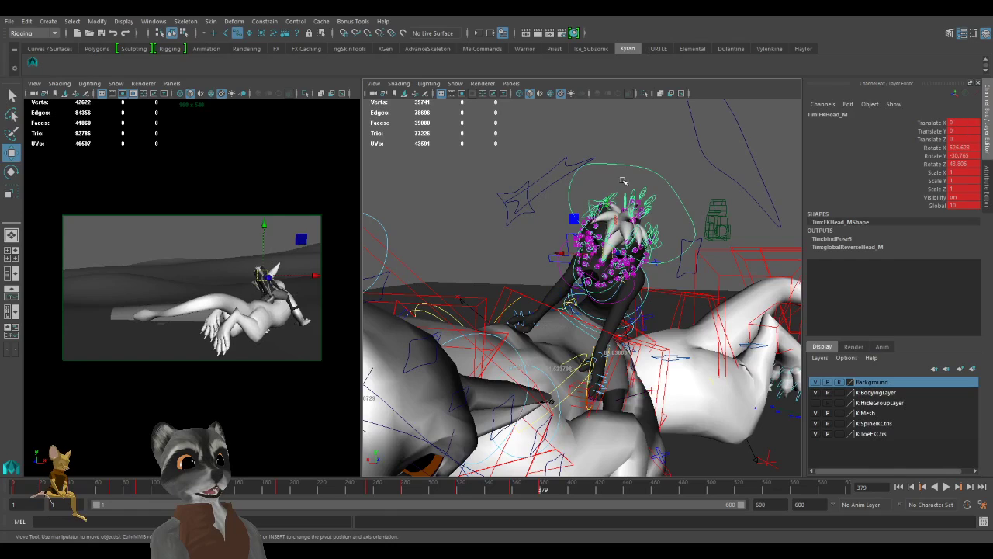
{"action": "key", "text": "e"}
{"action": "key", "text": "w"}
{"action": "left_click_drag", "start_coordinate": [625, 226], "coordinate": [648, 286], "text": "alt"}
Lean the rider's torso back by rotating its FK spine controls together, with FKSpine1_M at about 8, 5.6, 18.1.
{"action": "left_click", "coordinate": [635, 259]}
{"action": "left_click", "coordinate": [650, 242]}
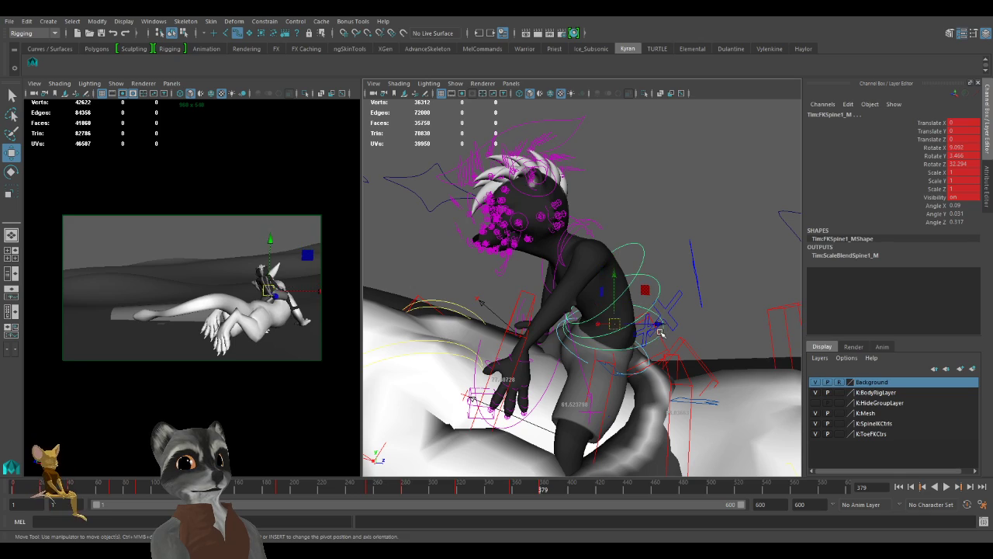
{"action": "left_click_drag", "start_coordinate": [588, 290], "coordinate": [593, 289]}
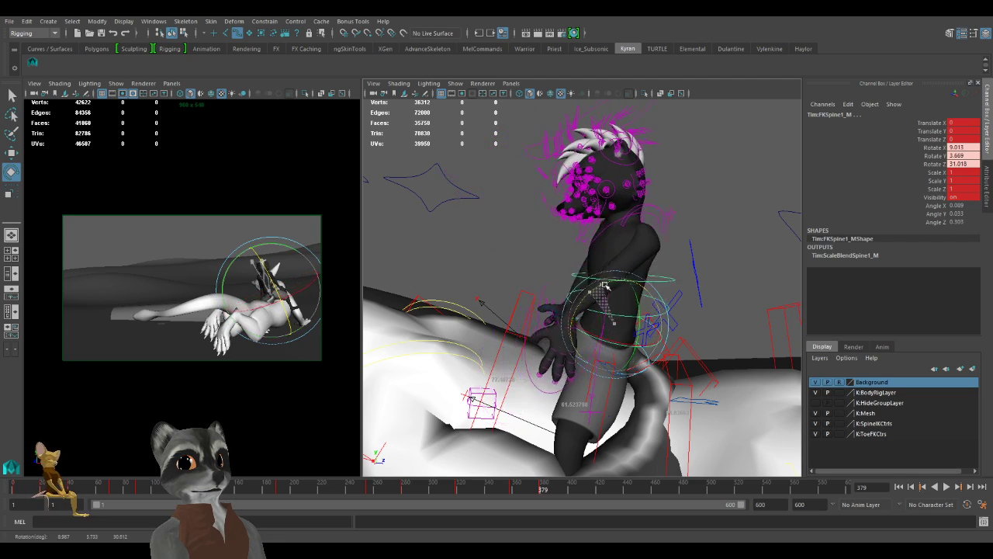
{"action": "left_click_drag", "start_coordinate": [518, 361], "coordinate": [367, 346], "text": "alt"}
{"action": "key", "text": "w"}
{"action": "scroll", "coordinate": [561, 327], "scroll_direction": "down", "scroll_amount": 7}
{"action": "left_click_drag", "start_coordinate": [560, 327], "coordinate": [725, 333], "text": "alt"}
{"action": "scroll", "coordinate": [628, 318], "scroll_direction": "up", "scroll_amount": 7}
{"action": "left_click", "coordinate": [694, 311]}
{"action": "left_click_drag", "start_coordinate": [661, 313], "coordinate": [660, 339]}
{"action": "key", "text": "ctrl+z"}
Switch the rider's arm to FK with the FKIKBlend attribute of FKIKArm_L and key it at frame 379.
{"action": "left_click_drag", "start_coordinate": [490, 331], "coordinate": [635, 298], "text": "alt"}
{"action": "left_click", "coordinate": [666, 223]}
{"action": "left_click_drag", "start_coordinate": [666, 224], "coordinate": [695, 248], "text": "alt"}
{"action": "left_click_drag", "start_coordinate": [537, 222], "coordinate": [557, 214], "text": "alt"}
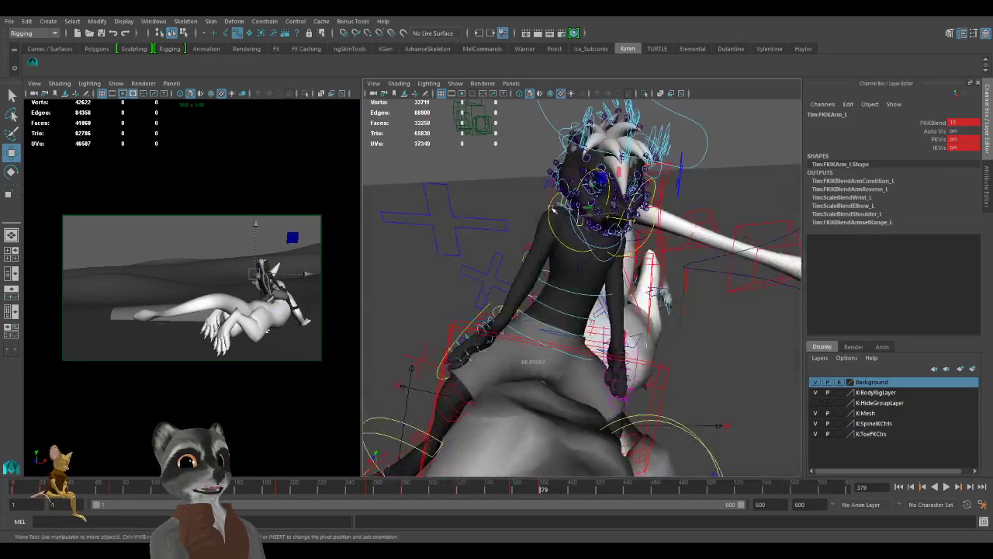
{"action": "left_click", "coordinate": [940, 123]}
{"action": "middle_click_drag", "start_coordinate": [742, 287], "coordinate": [698, 283]}
{"action": "key", "text": "s"}
Raise the rider's arms overhead with the FK arm controls, rotating FKShoulder_L to about 626.2, -20.6, 199.5.
{"action": "left_click_drag", "start_coordinate": [716, 269], "coordinate": [587, 223], "text": "alt"}
{"action": "left_click", "coordinate": [589, 246]}
{"action": "key", "text": "e"}
{"action": "scroll", "coordinate": [621, 256], "scroll_direction": "down", "scroll_amount": 5}
{"action": "left_click_drag", "start_coordinate": [678, 281], "coordinate": [598, 291], "text": "alt"}
{"action": "left_click", "coordinate": [649, 289]}
{"action": "key", "text": "e"}
{"action": "key", "text": "w"}
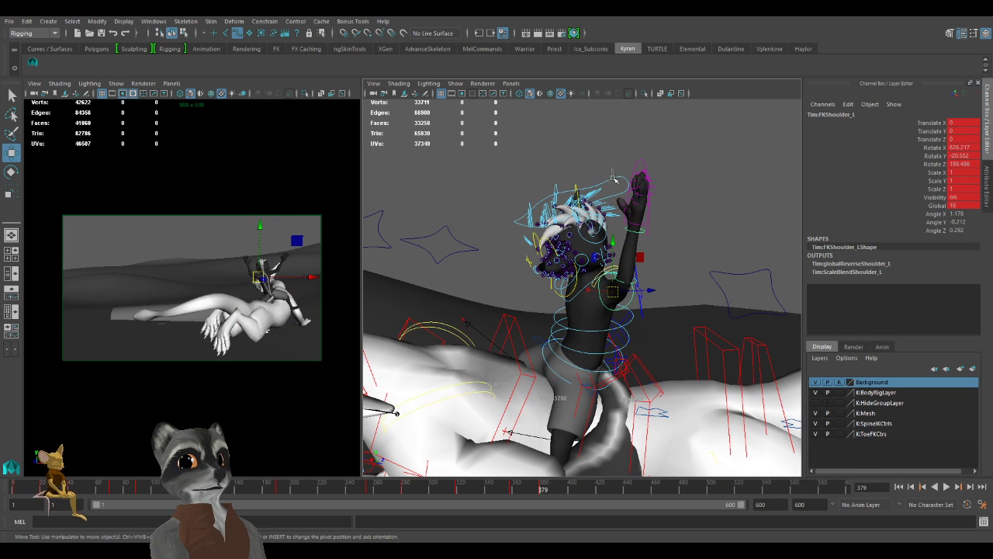
Rotate the rider's head control FKHead_M to about 532.3, -12.1, -2.7 at frame 379.
{"action": "left_click", "coordinate": [560, 219]}
{"action": "key", "text": "e"}
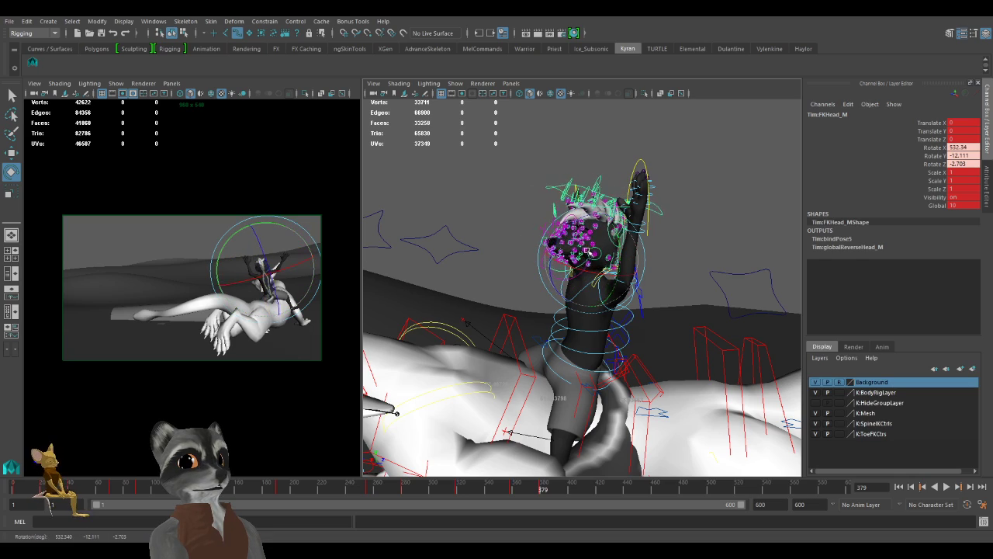
{"action": "key", "text": "w"}
Twist the rider's torso by rotating its FK spine and chest controls together, with FKSpine1_M at about 14.4, 12.5, 14.4.
{"action": "left_click_drag", "start_coordinate": [586, 237], "coordinate": [572, 288], "text": "alt"}
{"action": "left_click", "coordinate": [591, 288]}
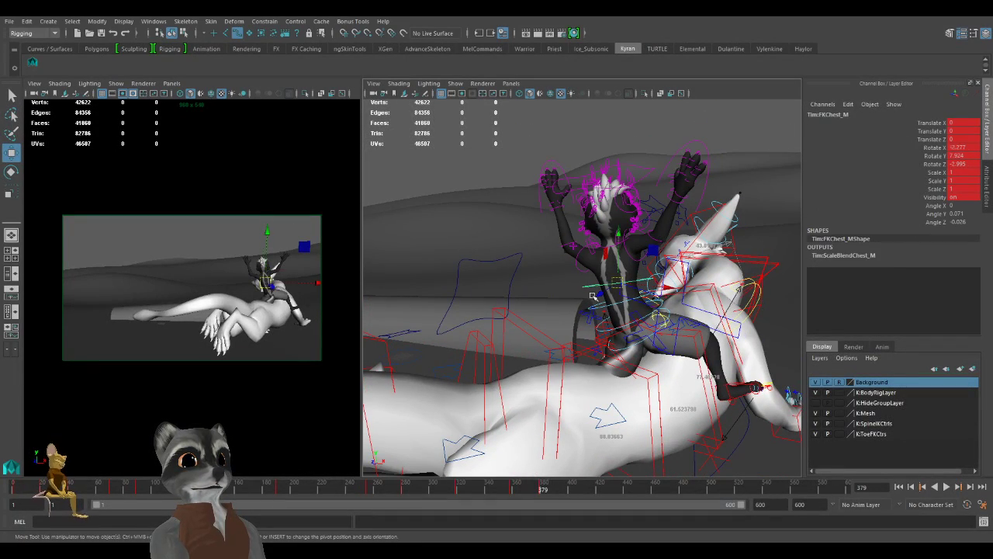
{"action": "right_click_drag", "start_coordinate": [572, 321], "coordinate": [652, 342], "text": "alt"}
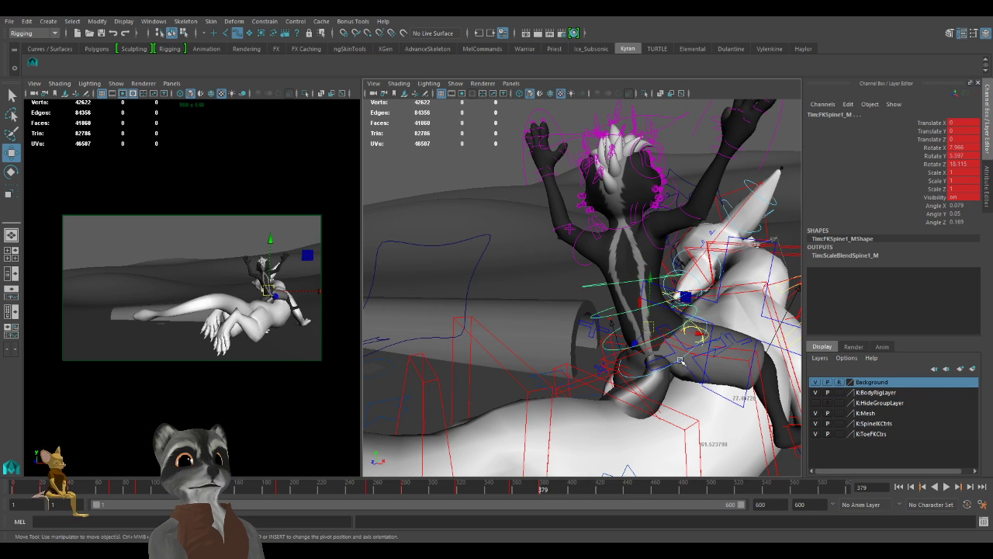
{"action": "key", "text": "e"}
{"action": "left_click_drag", "start_coordinate": [620, 311], "coordinate": [624, 309]}
{"action": "key", "text": "w"}
{"action": "right_click_drag", "start_coordinate": [702, 135], "coordinate": [653, 144], "text": "alt"}
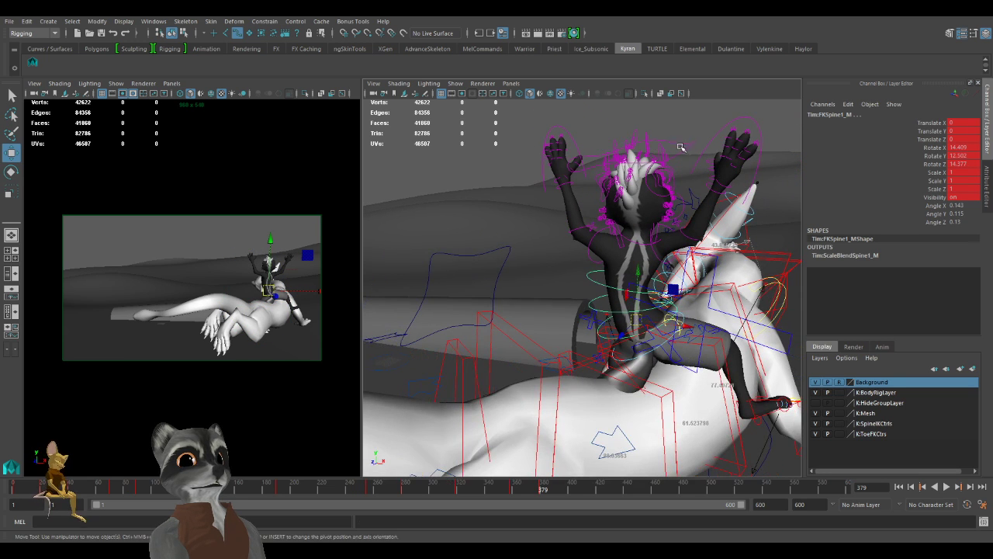
Turn the rider's head with FKHead_M to about rotate 568.9, 14.1, -6.1 and key it at frame 379.
{"action": "left_click", "coordinate": [681, 148]}
{"action": "key", "text": "e"}
{"action": "left_click_drag", "start_coordinate": [643, 195], "coordinate": [573, 291]}
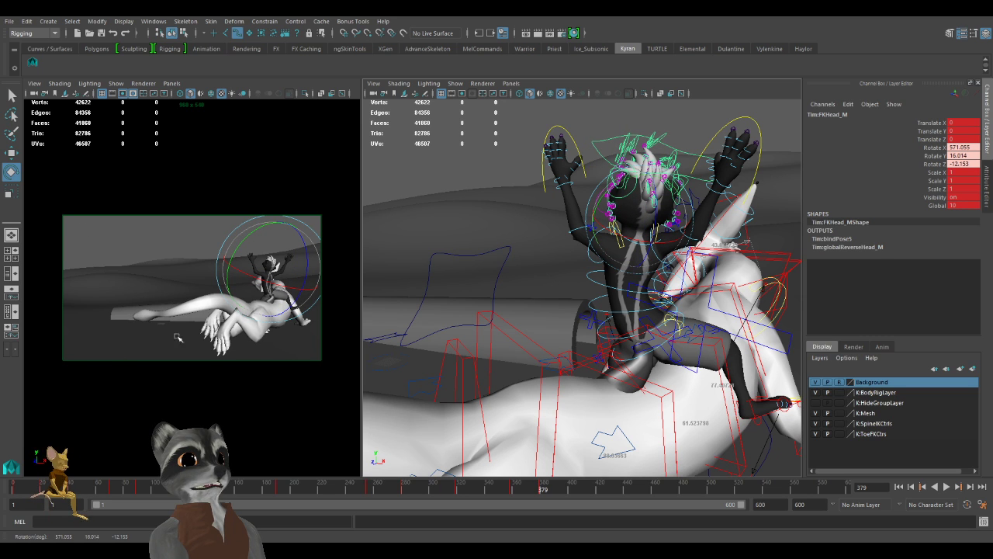
{"action": "left_click_drag", "start_coordinate": [648, 204], "coordinate": [641, 224]}
{"action": "key", "text": "s"}
{"action": "right_click_drag", "start_coordinate": [712, 335], "coordinate": [654, 329], "text": "alt"}
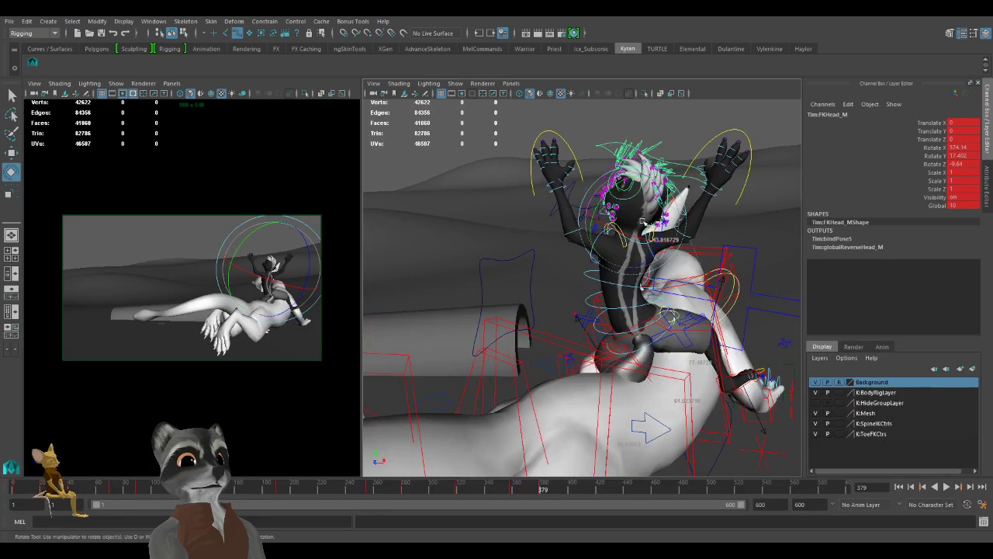
{"action": "left_click_drag", "start_coordinate": [652, 216], "coordinate": [645, 212]}
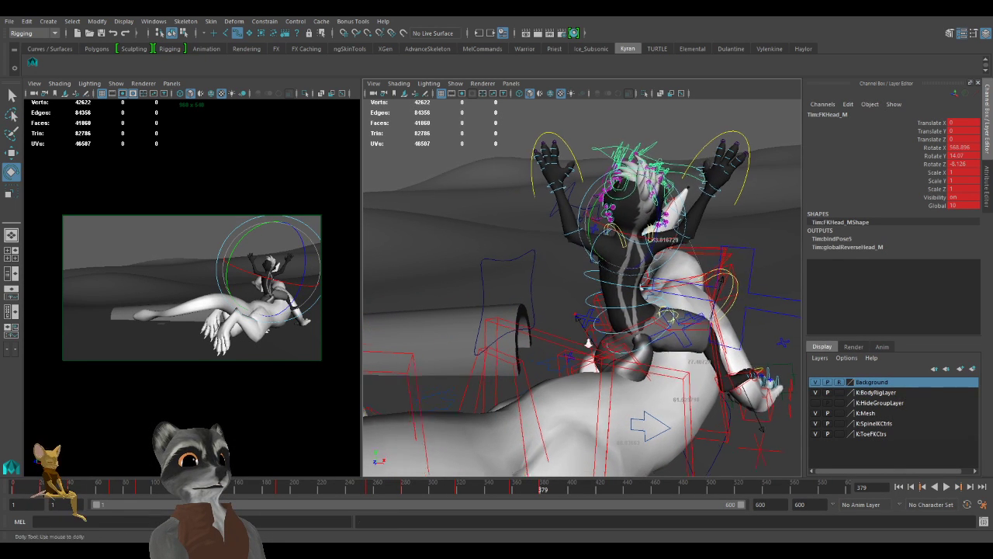
Select the tail base control IKTail1_M and examine the creature and rider pose from several angles.
{"action": "right_click_drag", "start_coordinate": [606, 340], "coordinate": [473, 335], "text": "alt"}
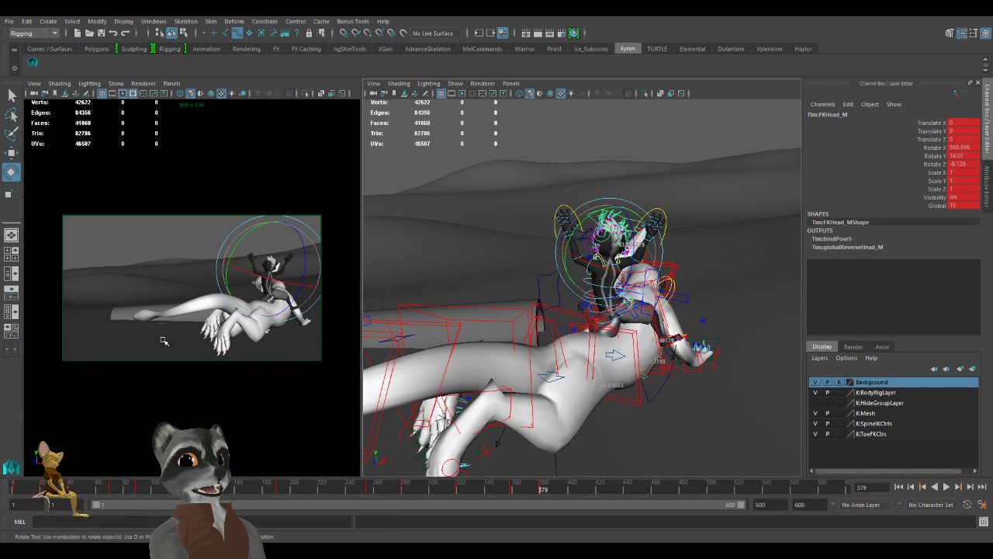
{"action": "left_click_drag", "start_coordinate": [568, 362], "coordinate": [568, 322], "text": "alt"}
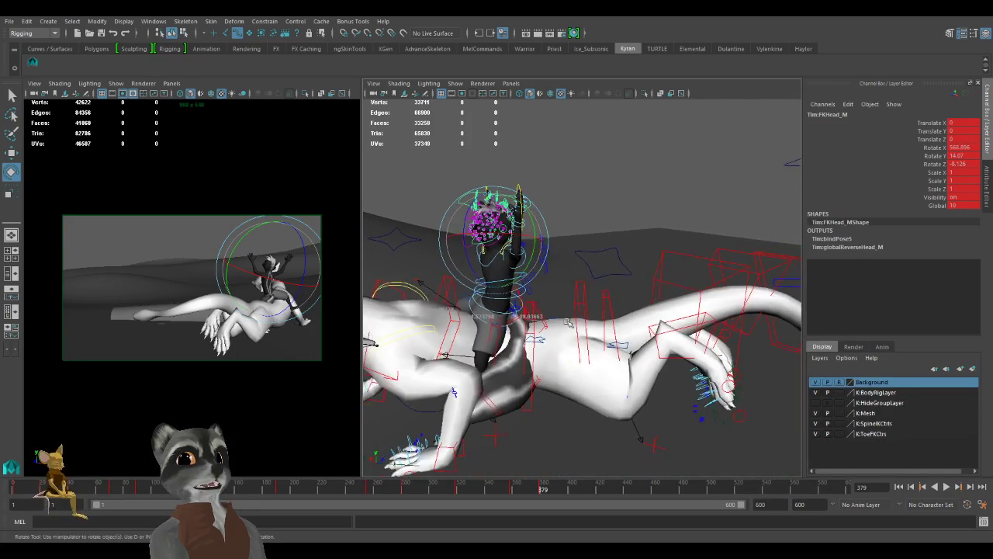
{"action": "left_click", "coordinate": [607, 298]}
{"action": "right_click_drag", "start_coordinate": [607, 299], "coordinate": [546, 315], "text": "alt"}
{"action": "left_click_drag", "start_coordinate": [546, 314], "coordinate": [578, 331], "text": "alt"}
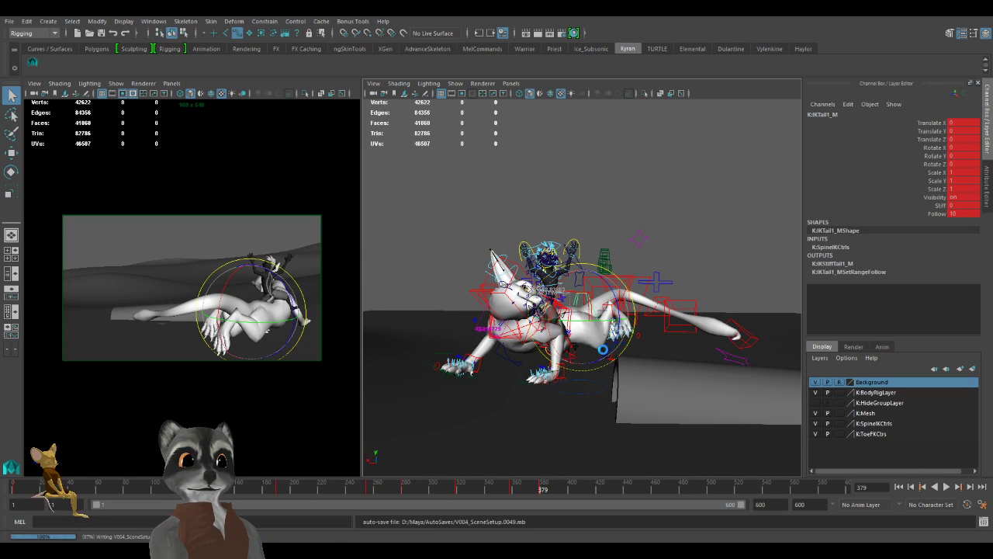
{"action": "scroll", "coordinate": [604, 350], "scroll_direction": "up", "scroll_amount": 2}
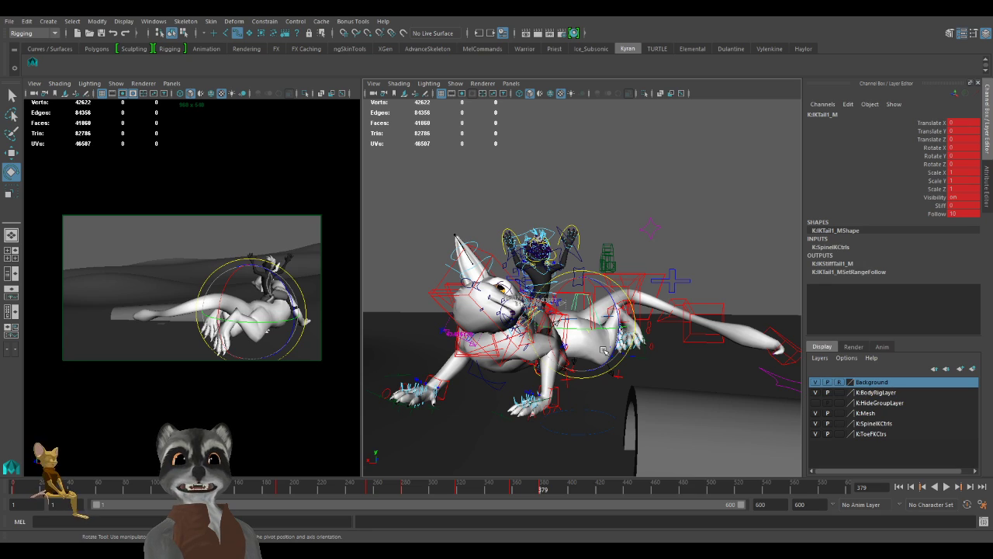
{"action": "left_click_drag", "start_coordinate": [677, 313], "coordinate": [635, 341], "text": "alt"}
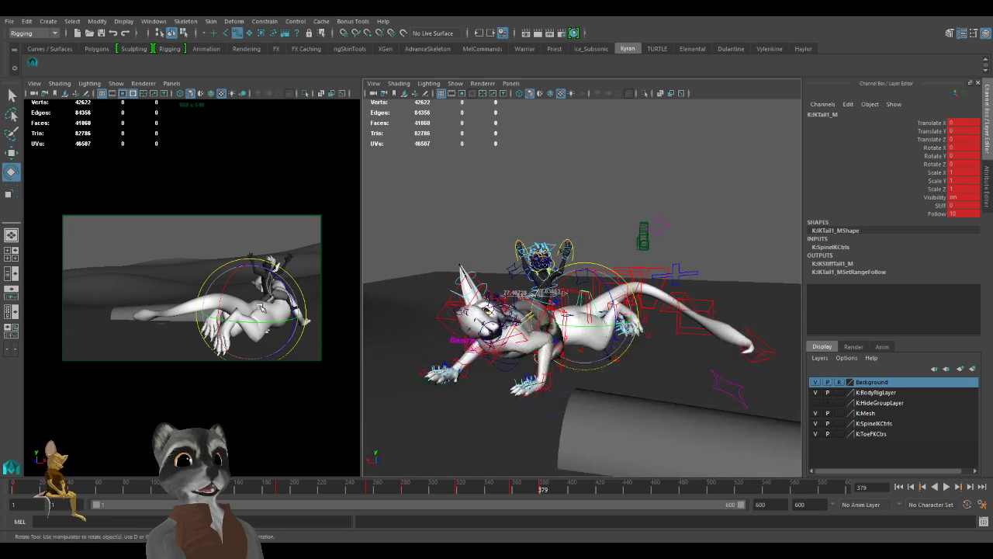
{"action": "left_click_drag", "start_coordinate": [695, 341], "coordinate": [602, 330], "text": "alt"}
{"action": "right_click_drag", "start_coordinate": [602, 330], "coordinate": [636, 333], "text": "alt"}
{"action": "left_click_drag", "start_coordinate": [636, 333], "coordinate": [648, 341], "text": "alt"}
{"action": "right_click_drag", "start_coordinate": [648, 342], "coordinate": [660, 343], "text": "alt"}
{"action": "left_click_drag", "start_coordinate": [621, 272], "coordinate": [677, 342], "text": "alt"}
{"action": "key", "text": "w"}
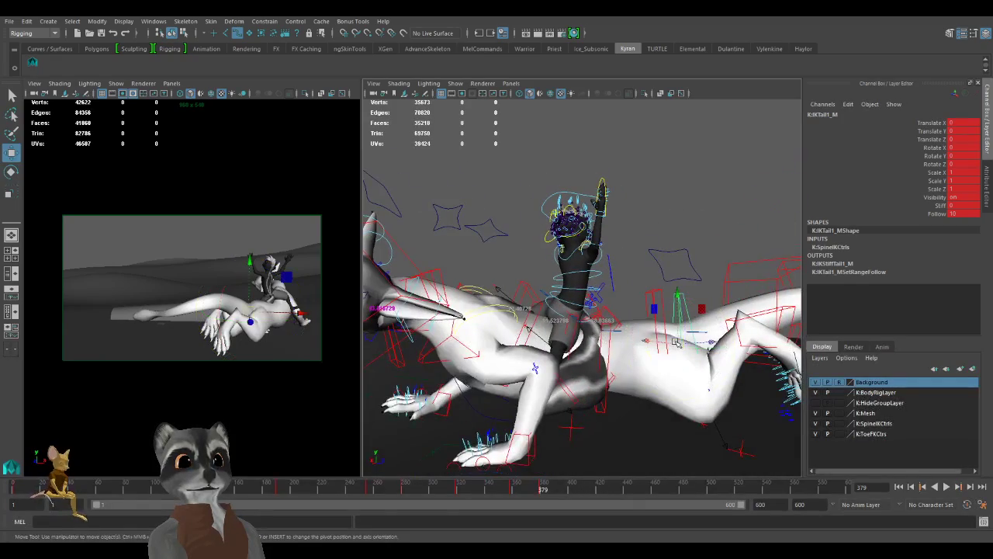
Try shifting the tail base control IKTail1_M to about translate -0.99, 3.56, -2.72 at frame 379.
{"action": "key", "text": "ctrl+z"}
{"action": "left_click_drag", "start_coordinate": [682, 337], "coordinate": [520, 359], "text": "alt"}
{"action": "middle_click_drag", "start_coordinate": [520, 359], "coordinate": [630, 363], "text": "alt"}
{"action": "left_click_drag", "start_coordinate": [630, 363], "coordinate": [652, 357], "text": "alt"}
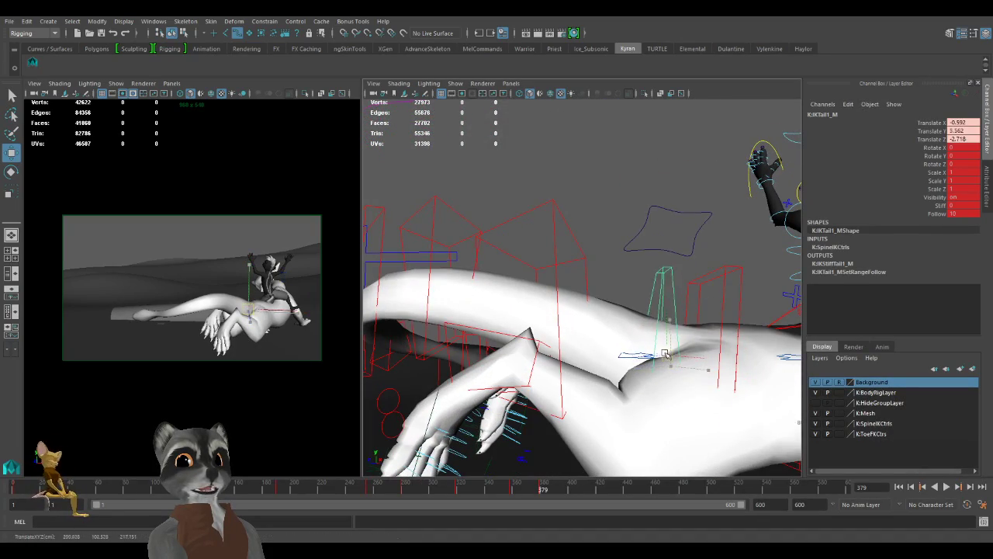
{"action": "key", "text": "ctrl+z"}
Move the tail control IKTail2_M to about translate -17.2, -54.6, 489.6 at frame 379.
{"action": "right_click_drag", "start_coordinate": [731, 381], "coordinate": [548, 373], "text": "alt"}
{"action": "mouse_move", "coordinate": [548, 373]}
{"action": "left_mouse_down", "text": "alt"}
{"action": "mouse_move", "coordinate": [548, 399]}
{"action": "mouse_move", "coordinate": [550, 370]}
{"action": "left_mouse_up", "text": "alt"}
{"action": "left_click", "coordinate": [569, 310]}
{"action": "left_click_drag", "start_coordinate": [569, 312], "coordinate": [569, 305], "text": "alt"}
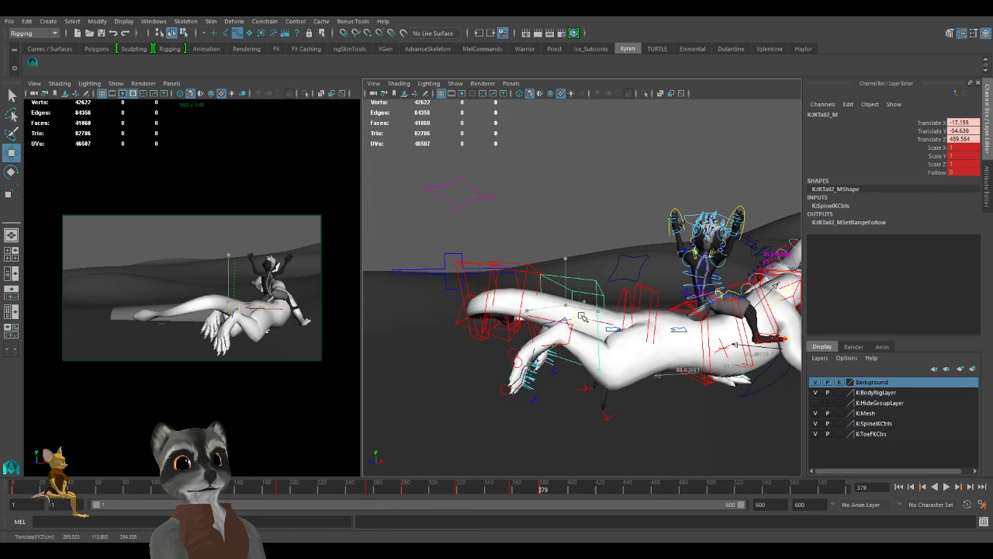
Rotate the creature's spine control IKSpine1_M to about 173.9, -54.1, 188.0 at frame 379.
{"action": "left_click", "coordinate": [635, 296]}
{"action": "key", "text": "e"}
{"action": "left_click_drag", "start_coordinate": [635, 277], "coordinate": [654, 325]}
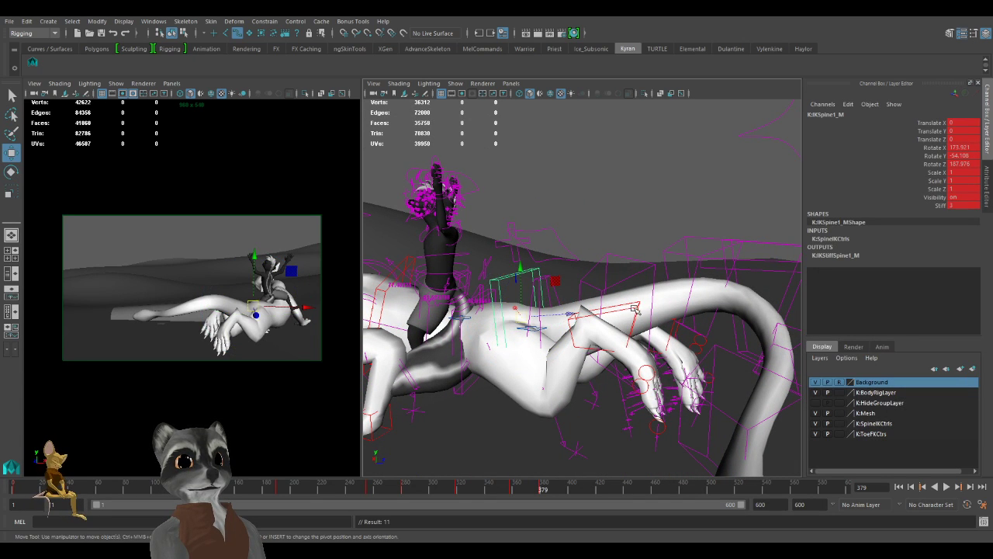
Move the hind leg control IKLeg_L to about translate -86.7, 42.8, 429.9 and key it at frame 379.
{"action": "left_click", "coordinate": [632, 311]}
{"action": "left_click_drag", "start_coordinate": [611, 340], "coordinate": [534, 378]}
{"action": "key", "text": "e"}
{"action": "scroll", "coordinate": [533, 378], "scroll_direction": "down", "scroll_amount": 3}
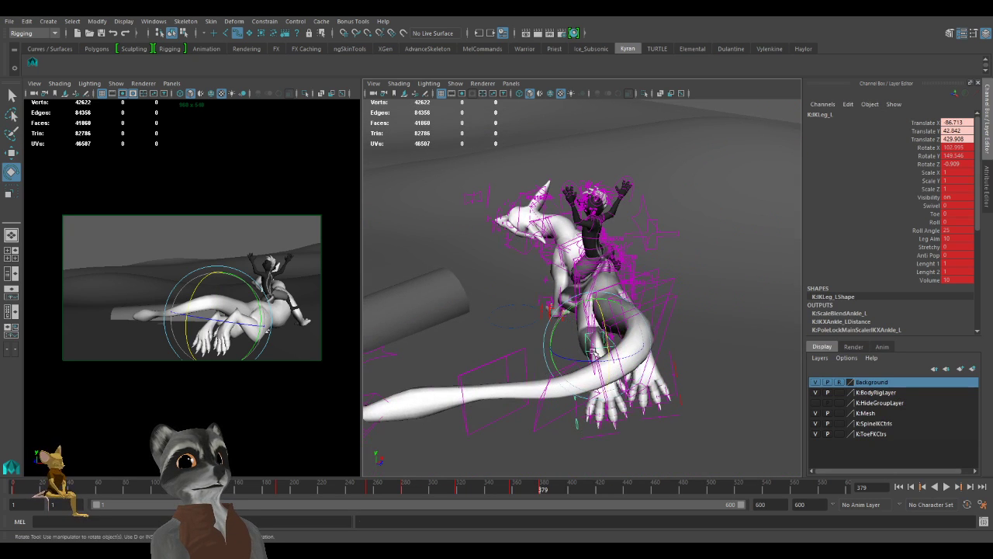
{"action": "key", "text": "s"}
Play the animation through the camera view and scrub to frame 381.
{"action": "middle_click", "coordinate": [308, 332]}
{"action": "key", "text": "alt+v"}
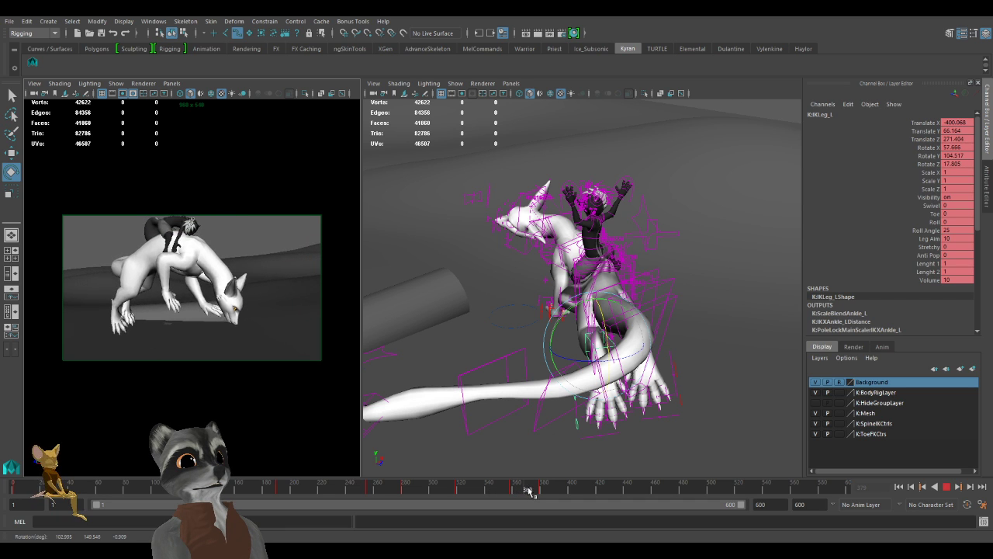
{"action": "mouse_move", "coordinate": [546, 494]}
{"action": "left_mouse_down"}
{"action": "mouse_move", "coordinate": [528, 495]}
{"action": "mouse_move", "coordinate": [546, 497]}
{"action": "left_mouse_up"}
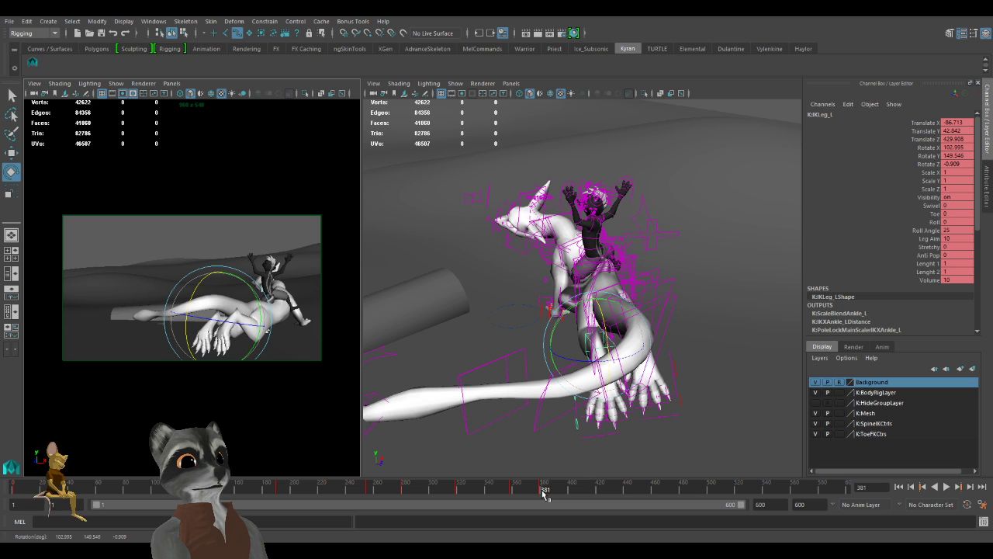
{"action": "key", "text": "f"}
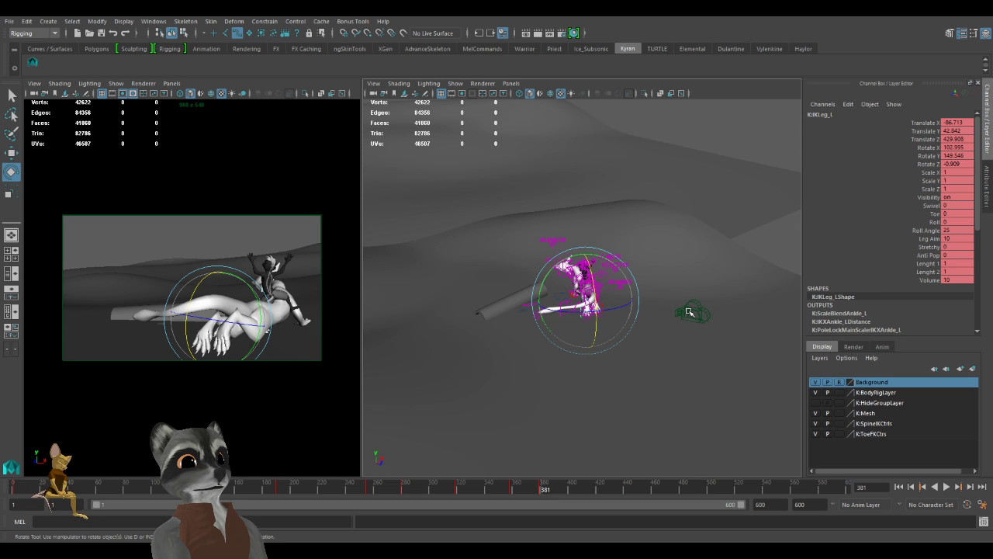
Rotate camera1 to about 6.75 in Y at frame 393 and key it.
{"action": "left_click", "coordinate": [584, 412]}
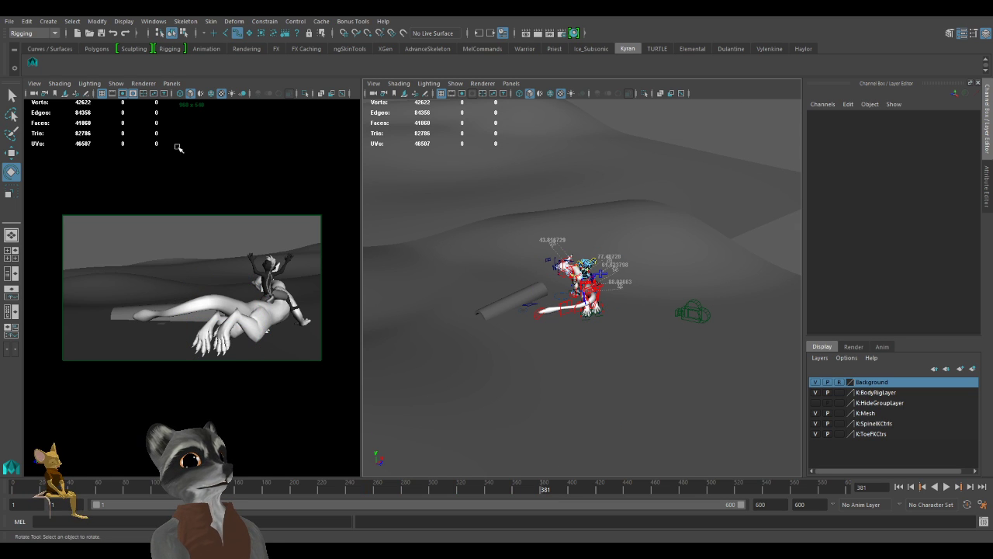
{"action": "left_click", "coordinate": [32, 92]}
{"action": "key", "text": "s"}
{"action": "mouse_move", "coordinate": [541, 491]}
{"action": "left_mouse_down"}
{"action": "mouse_move", "coordinate": [558, 492]}
{"action": "mouse_move", "coordinate": [544, 492]}
{"action": "left_mouse_up"}
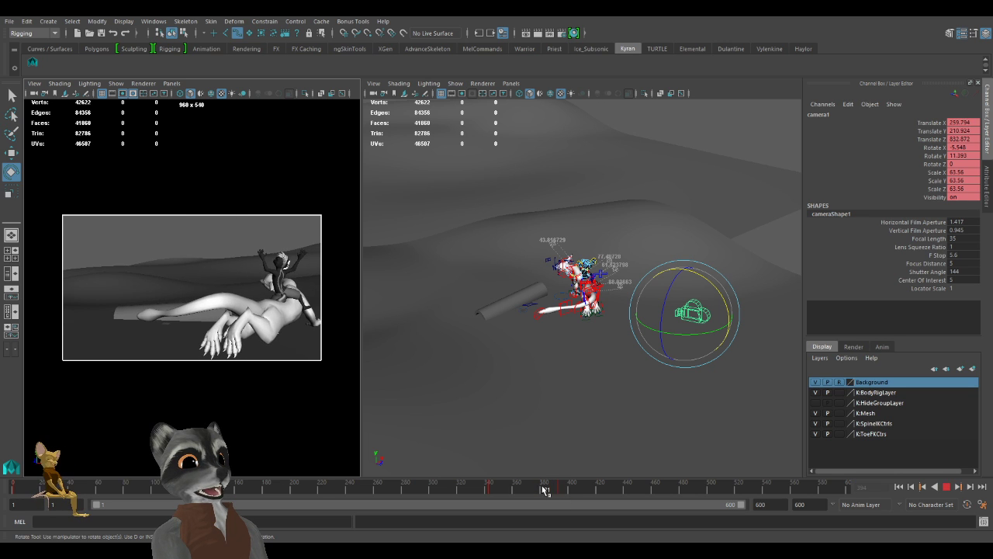
{"action": "key", "text": "period"}
{"action": "left_click_drag", "start_coordinate": [607, 357], "coordinate": [590, 361], "text": "alt"}
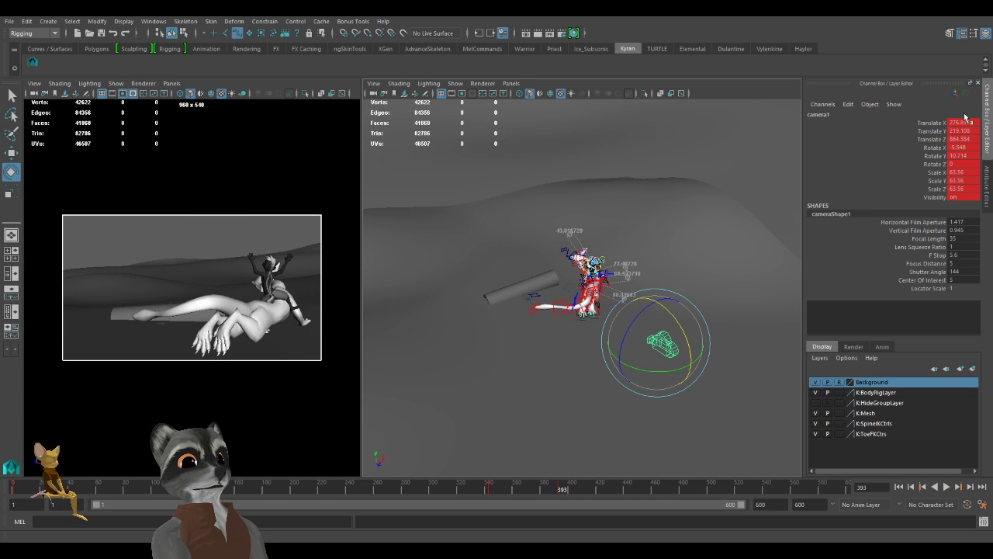
{"action": "left_click", "coordinate": [940, 156]}
{"action": "middle_click_drag", "start_coordinate": [739, 231], "coordinate": [742, 235]}
{"action": "key", "text": "w"}
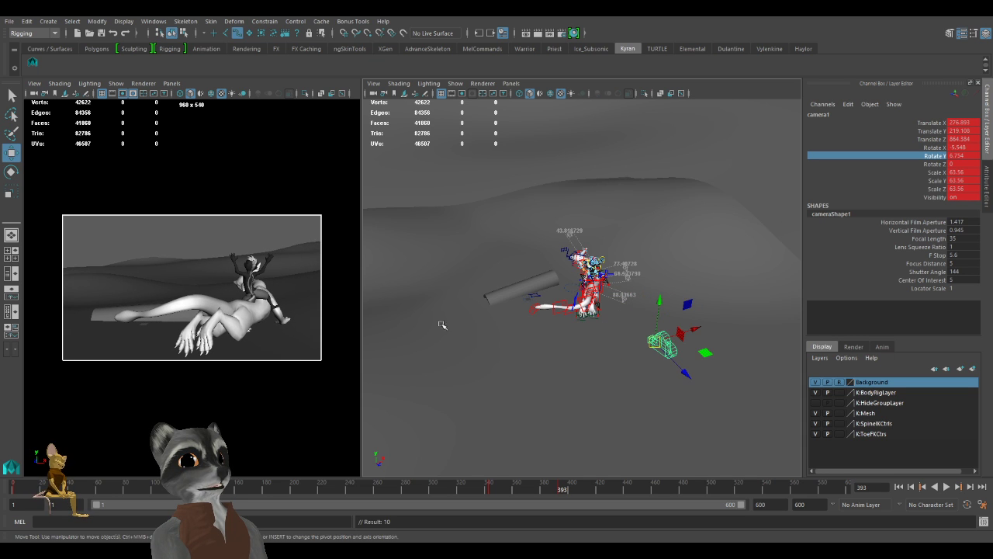
{"action": "middle_click", "coordinate": [325, 319]}
{"action": "key", "text": "s"}
Shift camera1's frame 393 key slightly later on the timeline and scrub through the camera move from frame 338.
{"action": "left_click_drag", "start_coordinate": [549, 488], "coordinate": [563, 490], "text": "shift"}
{"action": "left_click", "coordinate": [562, 489]}
{"action": "left_click", "coordinate": [483, 488]}
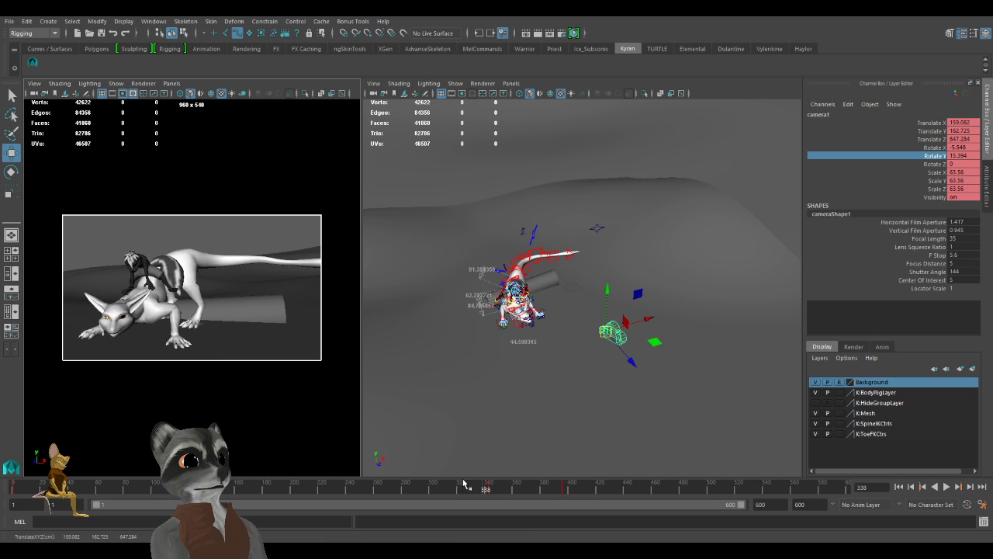
{"action": "left_click_drag", "start_coordinate": [485, 490], "coordinate": [513, 489]}
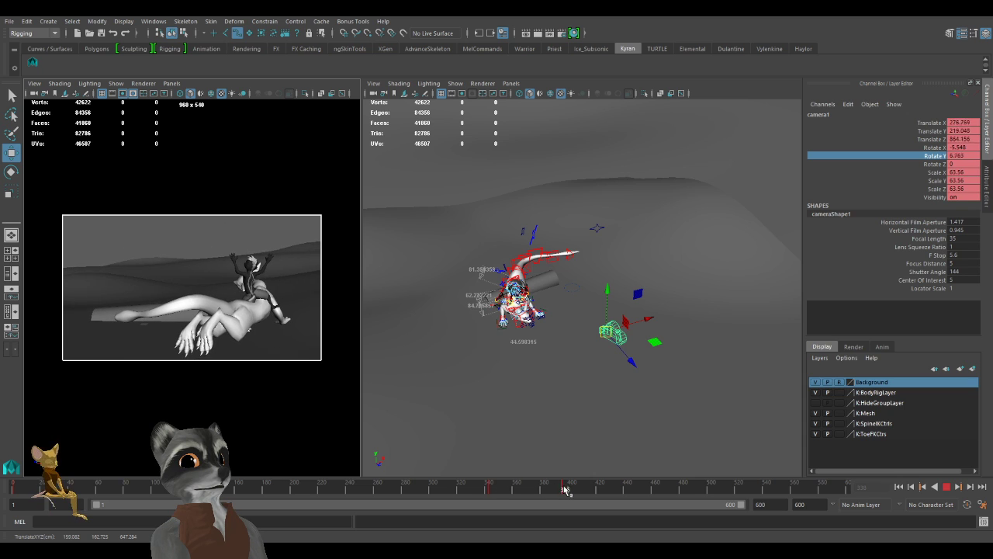
At frame 449, rotate camera1 to about 12.4 in Y and move it to about translate 211.9, 219.1, 822.2.
{"action": "left_click_drag", "start_coordinate": [613, 492], "coordinate": [637, 492]}
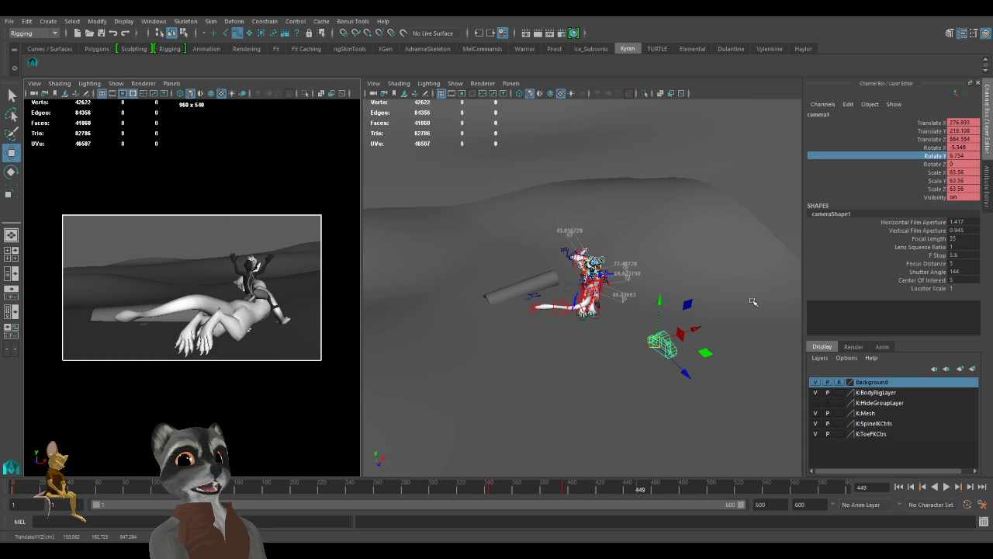
{"action": "left_click_drag", "start_coordinate": [709, 361], "coordinate": [695, 357]}
{"action": "key", "text": "ctrl+z"}
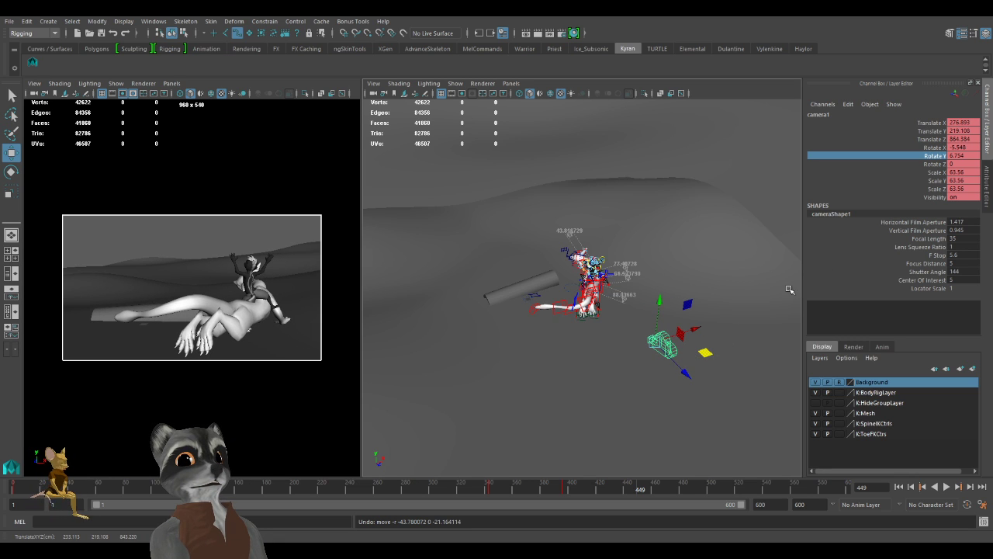
{"action": "key", "text": "e"}
{"action": "middle_click_drag", "start_coordinate": [754, 256], "coordinate": [725, 264]}
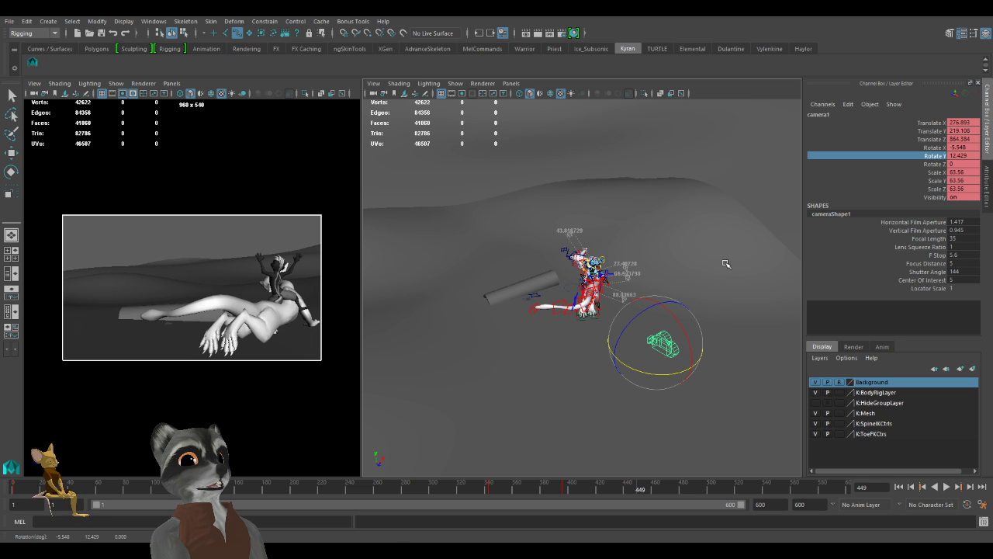
{"action": "key", "text": "w"}
{"action": "left_click_drag", "start_coordinate": [706, 352], "coordinate": [686, 351]}
Set auto tangents on camera1's keys, including the range from frame 385 to 419.
{"action": "left_click_drag", "start_coordinate": [625, 491], "coordinate": [650, 493], "text": "shift"}
{"action": "left_click", "coordinate": [781, 469]}
{"action": "left_click_drag", "start_coordinate": [548, 490], "coordinate": [593, 489], "text": "shift"}
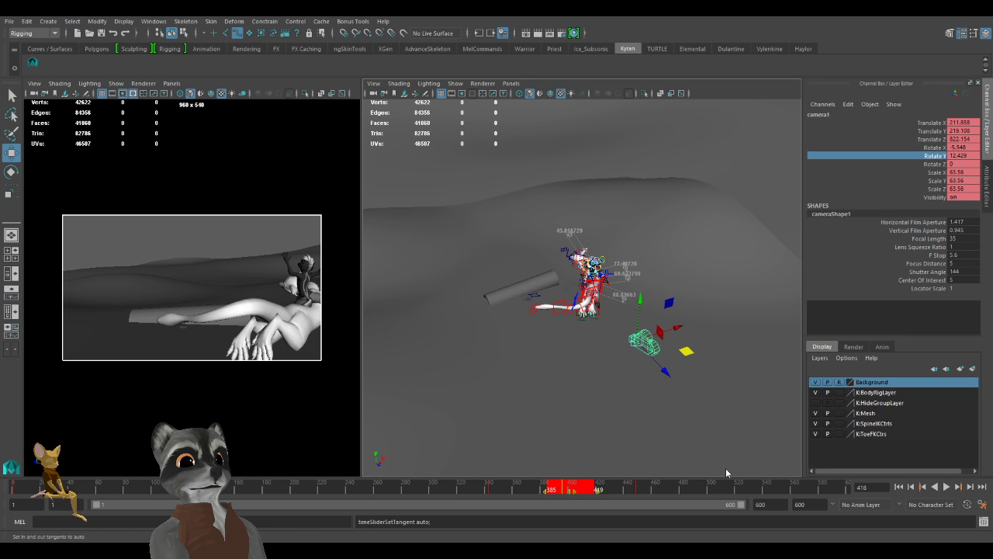
{"action": "left_click", "coordinate": [726, 468]}
Play back the revised camera move several times in the camera view.
{"action": "middle_click", "coordinate": [314, 374]}
{"action": "left_click", "coordinate": [529, 489]}
{"action": "key", "text": "alt+v"}
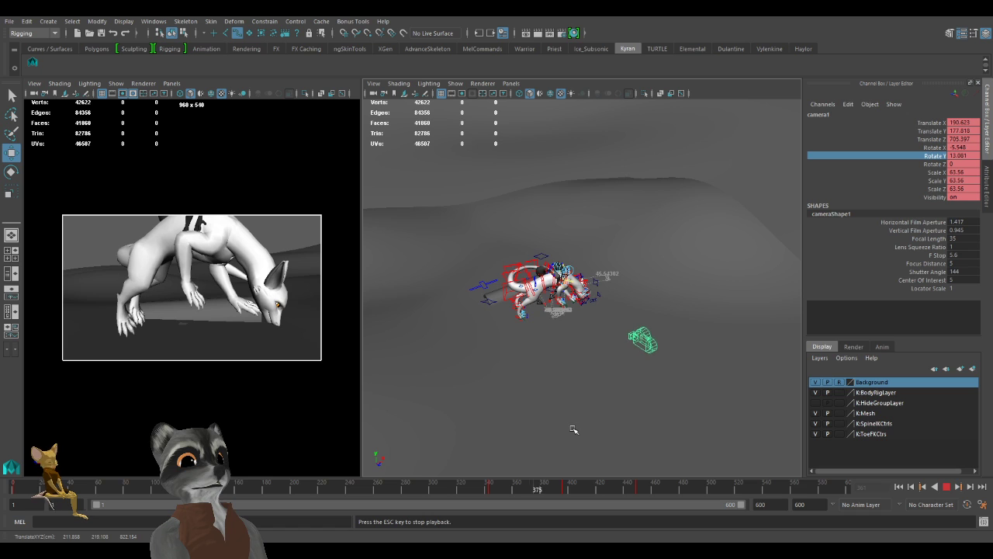
{"action": "key", "text": "alt+v"}
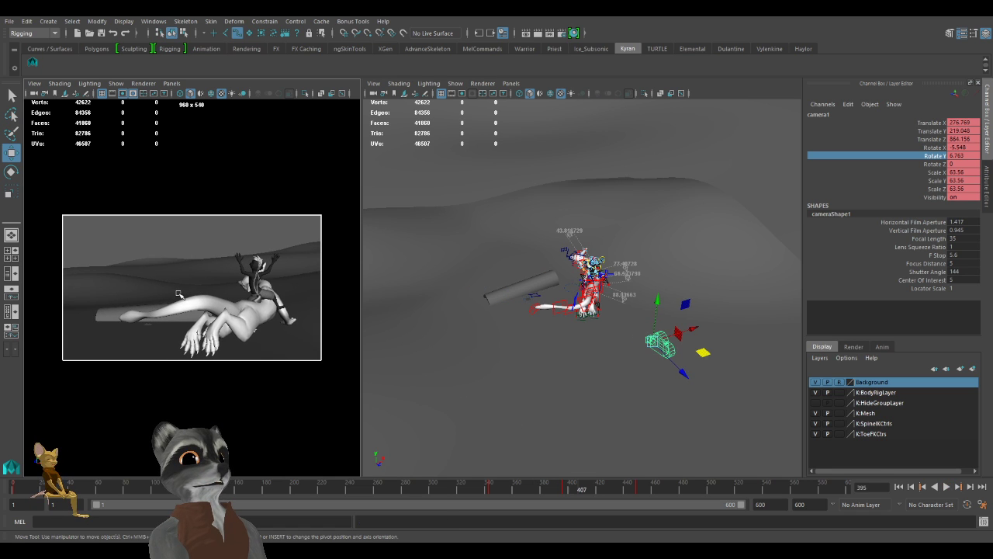
{"action": "left_click", "coordinate": [441, 481]}
{"action": "key", "text": "alt+v"}
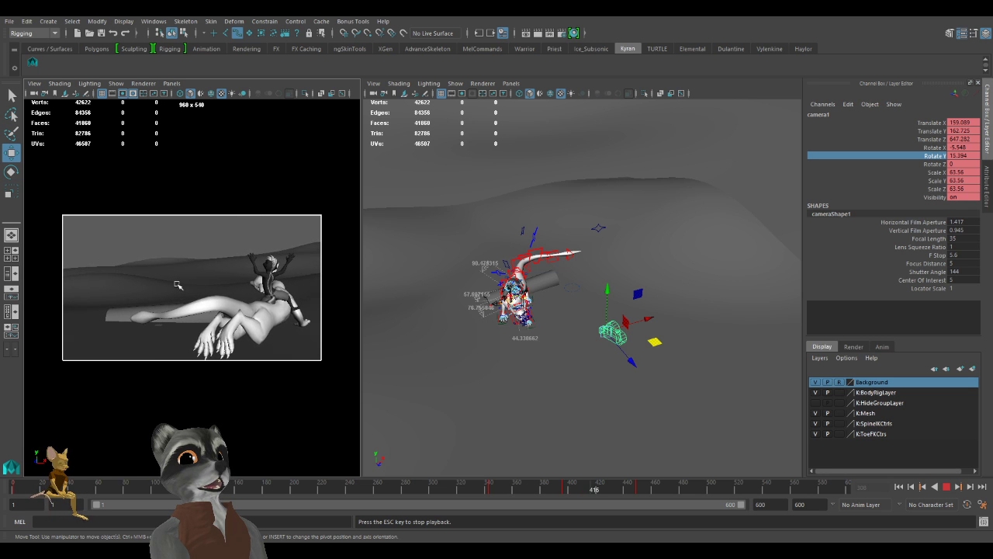
{"action": "key", "text": "alt+v"}
Examine the creature and rider pose at frame 443 from several angles and select the chest control ChestBelly_CTRL.
{"action": "right_click_drag", "start_coordinate": [409, 317], "coordinate": [652, 375], "text": "alt"}
{"action": "middle_click_drag", "start_coordinate": [486, 316], "coordinate": [526, 326], "text": "alt"}
{"action": "right_click_drag", "start_coordinate": [525, 326], "coordinate": [587, 352], "text": "alt"}
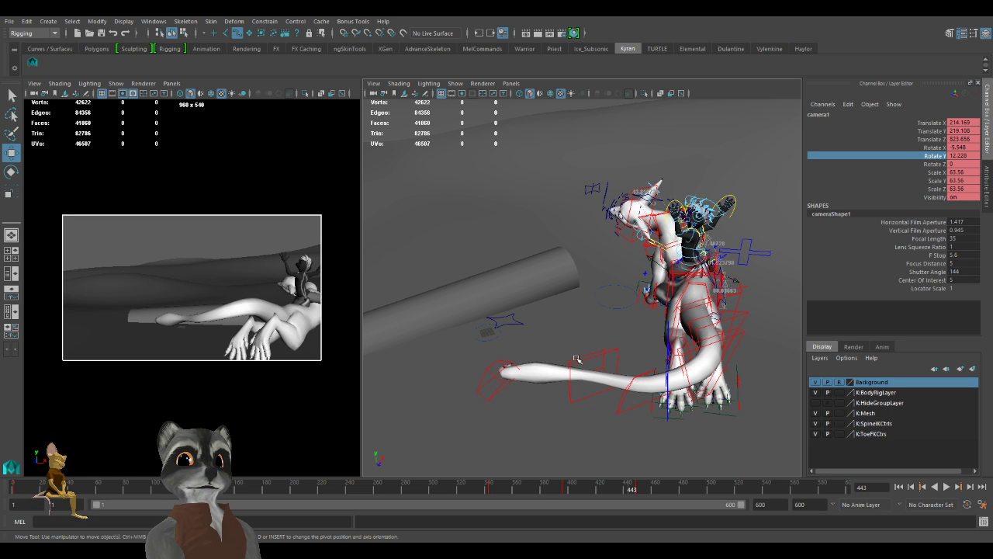
{"action": "left_click_drag", "start_coordinate": [687, 315], "coordinate": [543, 299], "text": "alt"}
{"action": "right_click_drag", "start_coordinate": [570, 342], "coordinate": [590, 360], "text": "alt"}
{"action": "left_click_drag", "start_coordinate": [589, 360], "coordinate": [620, 365], "text": "alt"}
{"action": "left_click_drag", "start_coordinate": [473, 368], "coordinate": [535, 379], "text": "alt"}
{"action": "right_click_drag", "start_coordinate": [535, 379], "coordinate": [633, 387], "text": "alt"}
{"action": "left_click_drag", "start_coordinate": [633, 386], "coordinate": [709, 417], "text": "alt"}
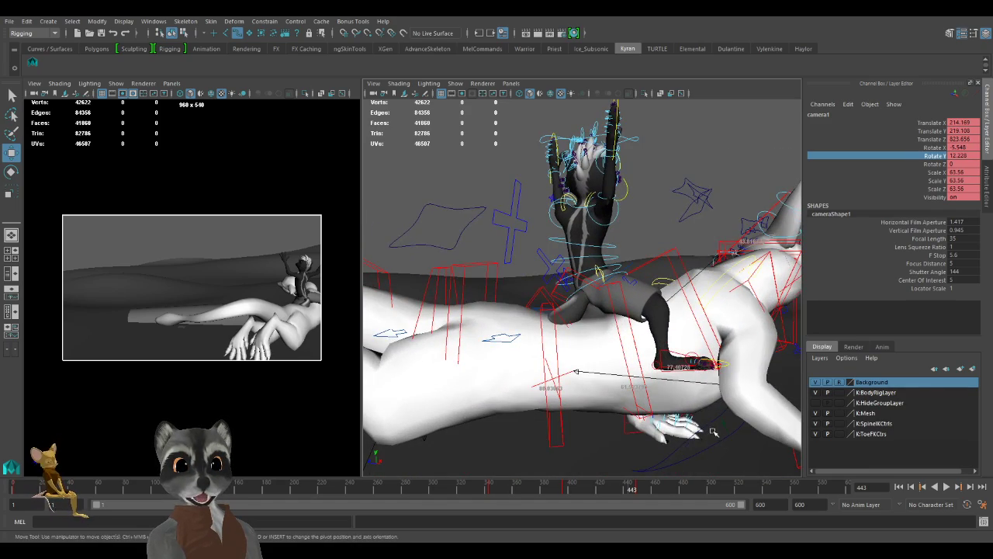
{"action": "left_click", "coordinate": [712, 424]}
{"action": "right_click_drag", "start_coordinate": [712, 424], "coordinate": [597, 404], "text": "alt"}
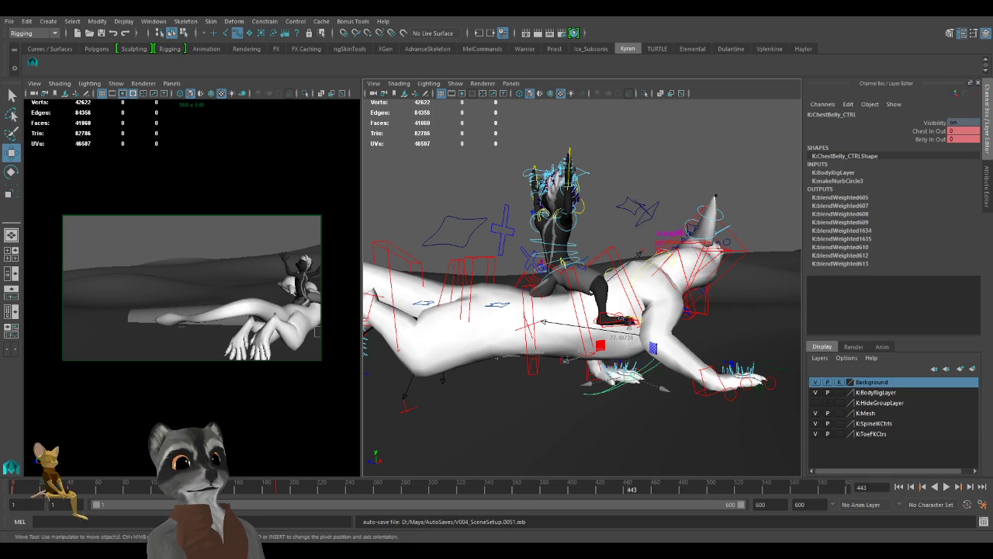
{"action": "scroll", "coordinate": [621, 333], "scroll_direction": "down", "scroll_amount": 5}
{"action": "left_click_drag", "start_coordinate": [621, 334], "coordinate": [486, 349], "text": "alt"}
{"action": "left_click_drag", "start_coordinate": [560, 338], "coordinate": [642, 351], "text": "alt"}
{"action": "scroll", "coordinate": [636, 350], "scroll_direction": "up", "scroll_amount": 6}
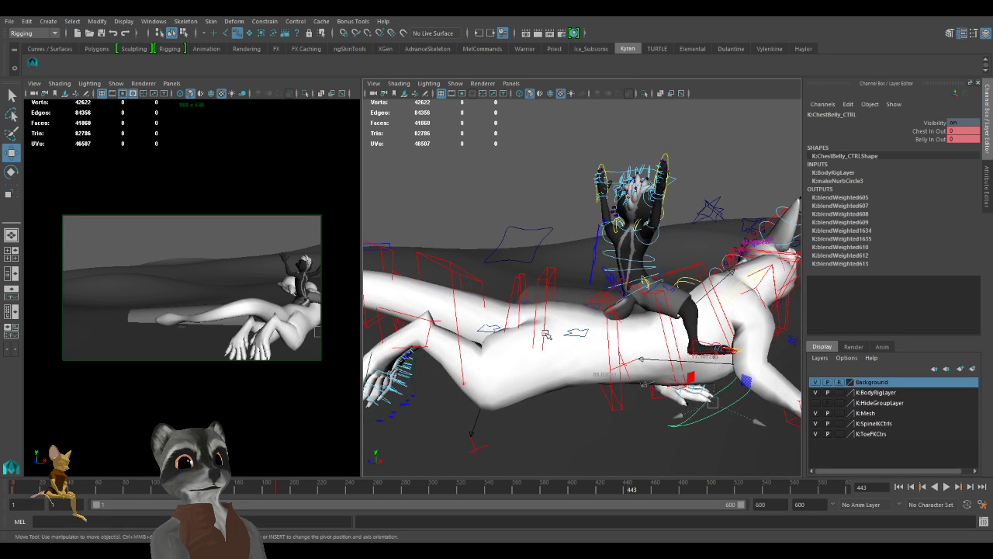
Try rotating the spine control IKSpine1_M to about 181.5 in X and keying it at frame 443.
{"action": "left_click", "coordinate": [545, 285]}
{"action": "key", "text": "e"}
{"action": "left_click_drag", "start_coordinate": [554, 272], "coordinate": [563, 277]}
{"action": "key", "text": "ctrl+z"}
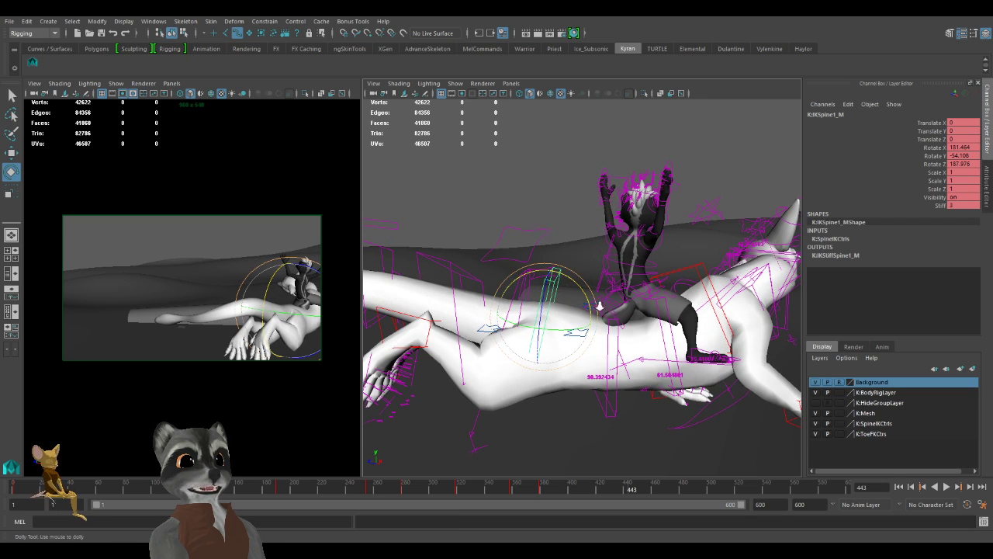
{"action": "scroll", "coordinate": [498, 335], "scroll_direction": "down", "scroll_amount": 5}
{"action": "left_click_drag", "start_coordinate": [498, 335], "coordinate": [548, 342], "text": "alt"}
{"action": "right_click_drag", "start_coordinate": [547, 341], "coordinate": [587, 334], "text": "alt"}
{"action": "key", "text": "s"}
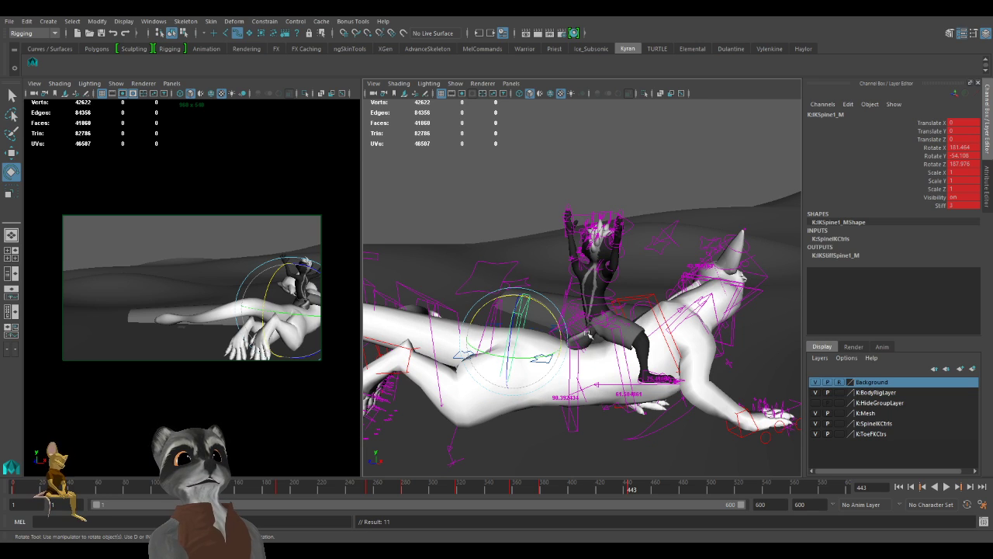
{"action": "key", "text": "ctrl+z"}
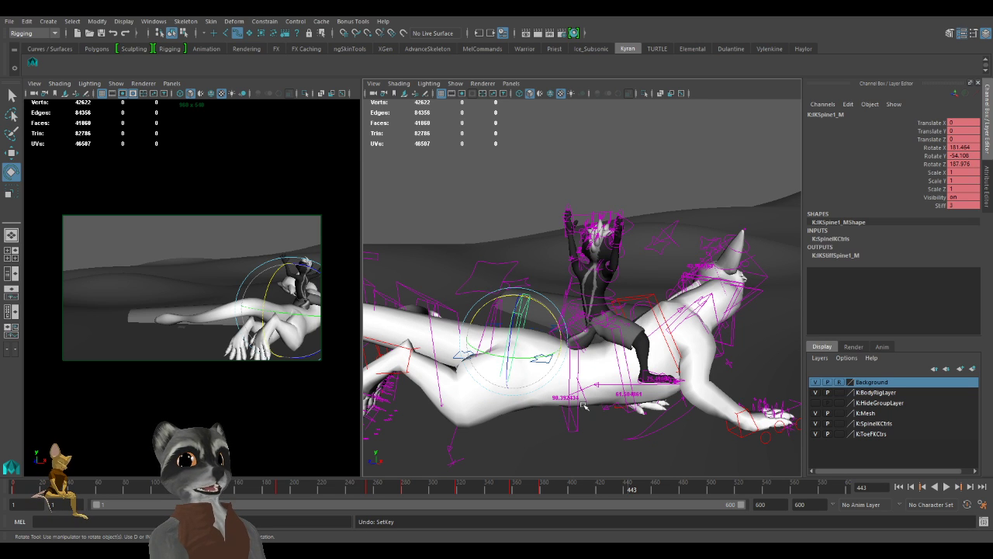
Rotate the spine control IKSpine1_M to about 183.2, -54.1, 188.0 and key it at frame 379.
{"action": "left_click_drag", "start_coordinate": [522, 298], "coordinate": [534, 302]}
{"action": "key", "text": "s"}
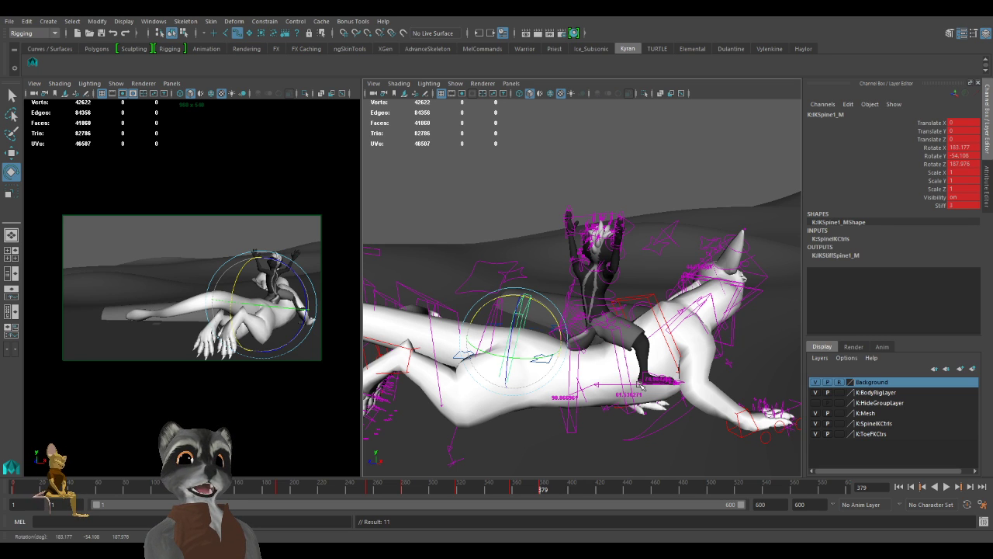
{"action": "left_click_drag", "start_coordinate": [658, 374], "coordinate": [628, 341], "text": "alt"}
{"action": "key", "text": "w"}
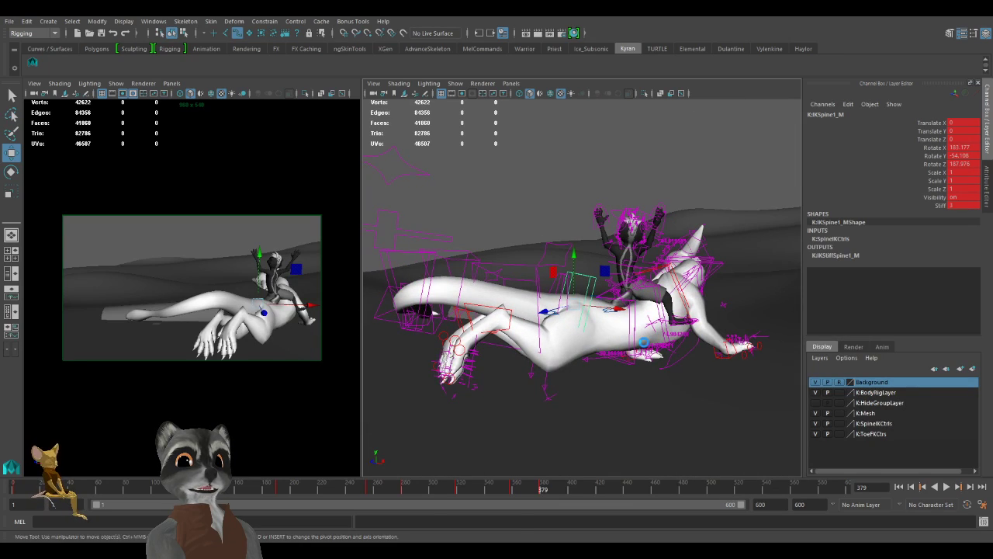
Examine the creature's back, head and front legs at frame 379 from several angles.
{"action": "scroll", "coordinate": [636, 349], "scroll_direction": "up", "scroll_amount": 3}
{"action": "middle_click_drag", "start_coordinate": [634, 348], "coordinate": [630, 360], "text": "alt"}
{"action": "left_click_drag", "start_coordinate": [631, 360], "coordinate": [588, 358], "text": "alt"}
{"action": "middle_click_drag", "start_coordinate": [587, 357], "coordinate": [585, 378], "text": "alt"}
{"action": "left_click_drag", "start_coordinate": [586, 379], "coordinate": [602, 378], "text": "alt"}
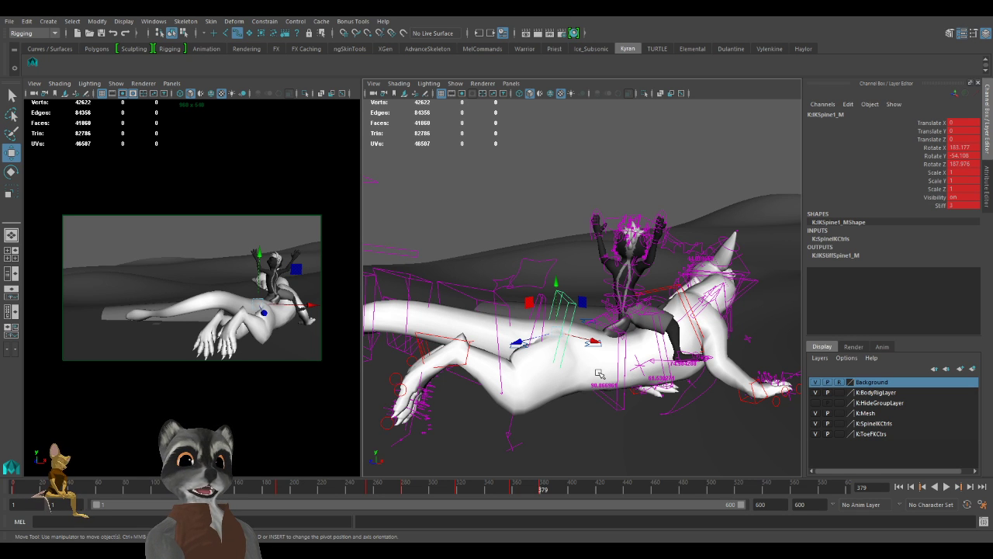
{"action": "left_click_drag", "start_coordinate": [565, 358], "coordinate": [590, 377], "text": "alt"}
{"action": "right_click_drag", "start_coordinate": [590, 377], "coordinate": [750, 398], "text": "alt"}
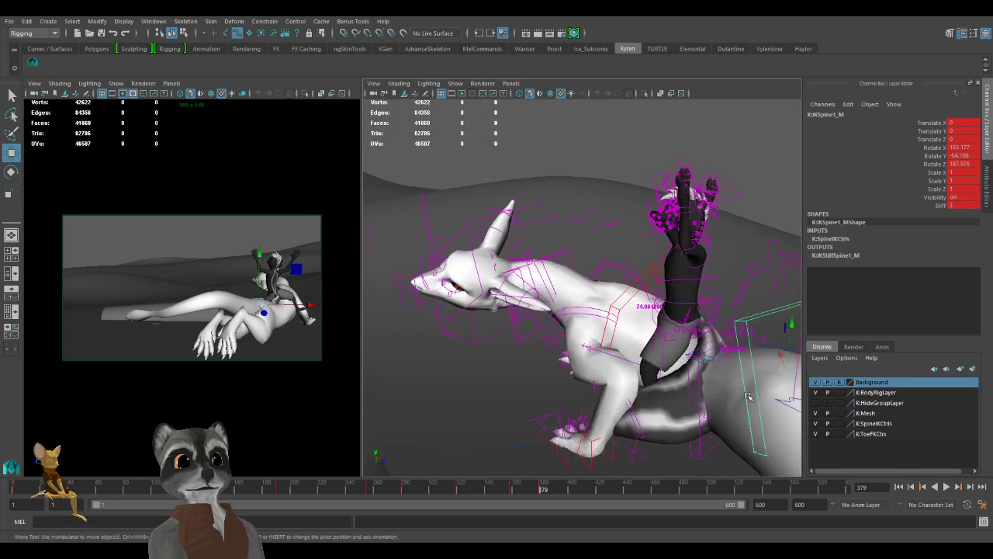
{"action": "mouse_move", "coordinate": [656, 378]}
{"action": "left_mouse_down", "text": "alt"}
{"action": "mouse_move", "coordinate": [723, 386]}
{"action": "mouse_move", "coordinate": [610, 381]}
{"action": "mouse_move", "coordinate": [652, 381]}
{"action": "left_mouse_up", "text": "alt"}
{"action": "right_click_drag", "start_coordinate": [637, 381], "coordinate": [668, 391], "text": "alt"}
{"action": "middle_click_drag", "start_coordinate": [668, 390], "coordinate": [678, 371], "text": "alt"}
{"action": "left_click_drag", "start_coordinate": [678, 372], "coordinate": [592, 307], "text": "alt"}
Move the creature's head control IKBasic5_M to about 76.6, -54.1, -250.3, rotate it to about -206.7, -61.8, 215.8, and key it at frame 379.
{"action": "left_click", "coordinate": [642, 325]}
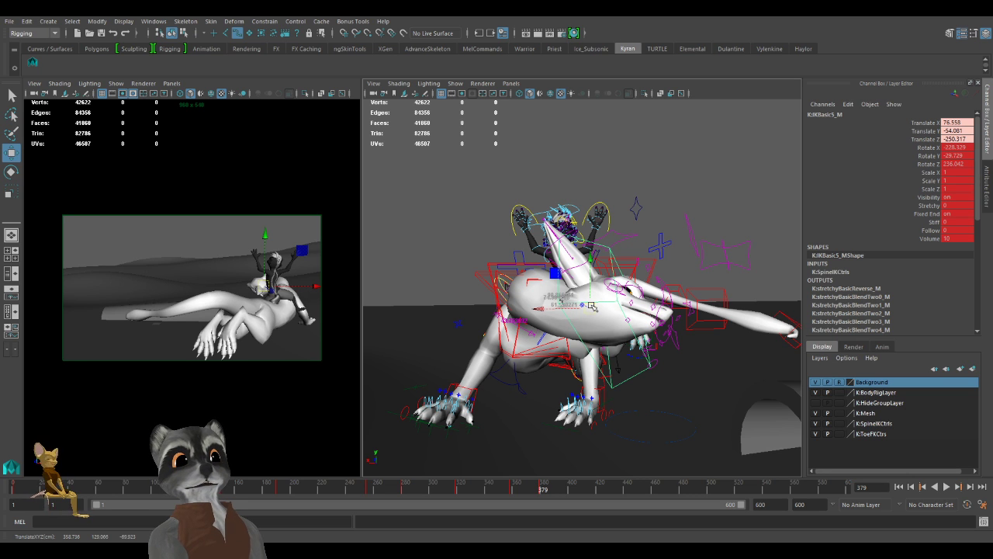
{"action": "left_click_drag", "start_coordinate": [616, 305], "coordinate": [553, 340], "text": "alt"}
{"action": "right_click_drag", "start_coordinate": [570, 340], "coordinate": [547, 342], "text": "alt"}
{"action": "middle_click_drag", "start_coordinate": [547, 341], "coordinate": [561, 343], "text": "alt"}
{"action": "right_click_drag", "start_coordinate": [561, 343], "coordinate": [583, 344], "text": "alt"}
{"action": "key", "text": "e"}
{"action": "left_click_drag", "start_coordinate": [510, 311], "coordinate": [510, 334]}
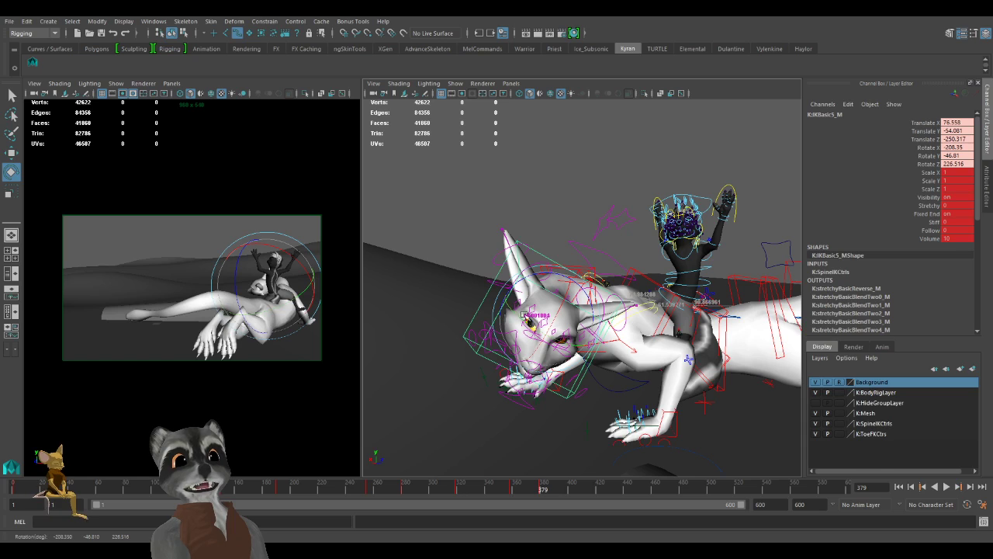
{"action": "left_click_drag", "start_coordinate": [532, 284], "coordinate": [534, 285]}
{"action": "left_click_drag", "start_coordinate": [520, 322], "coordinate": [592, 373]}
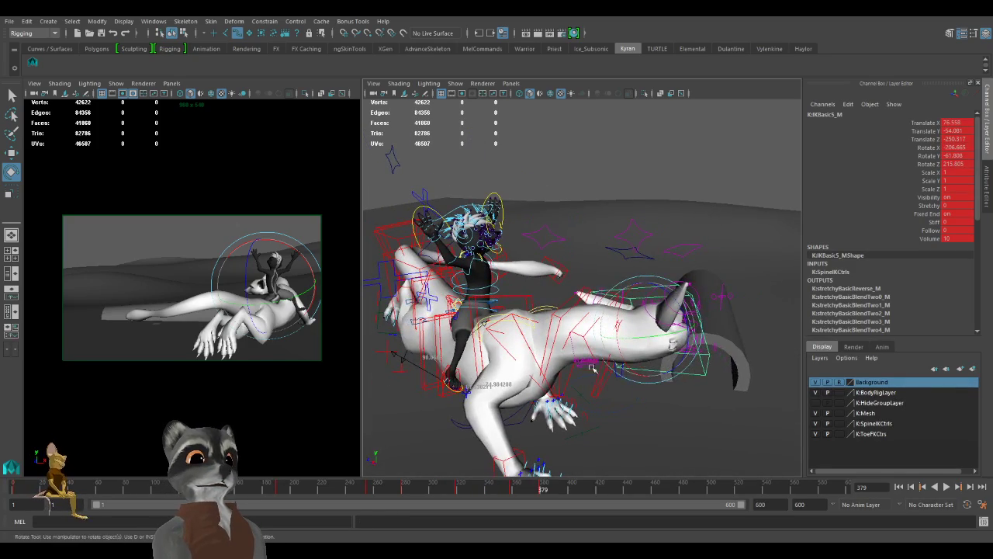
Move the neck control IKBasic3_M to about translate 110.7, -43.8, -166.1 and key it at frame 379.
{"action": "left_click", "coordinate": [590, 354]}
{"action": "left_click_drag", "start_coordinate": [575, 365], "coordinate": [594, 332], "text": "alt"}
{"action": "left_click", "coordinate": [612, 398]}
{"action": "right_click_drag", "start_coordinate": [614, 399], "coordinate": [610, 381], "text": "alt"}
{"action": "left_click_drag", "start_coordinate": [610, 382], "coordinate": [593, 359], "text": "alt"}
{"action": "left_click", "coordinate": [555, 310]}
{"action": "key", "text": "s"}
{"action": "left_click", "coordinate": [556, 310]}
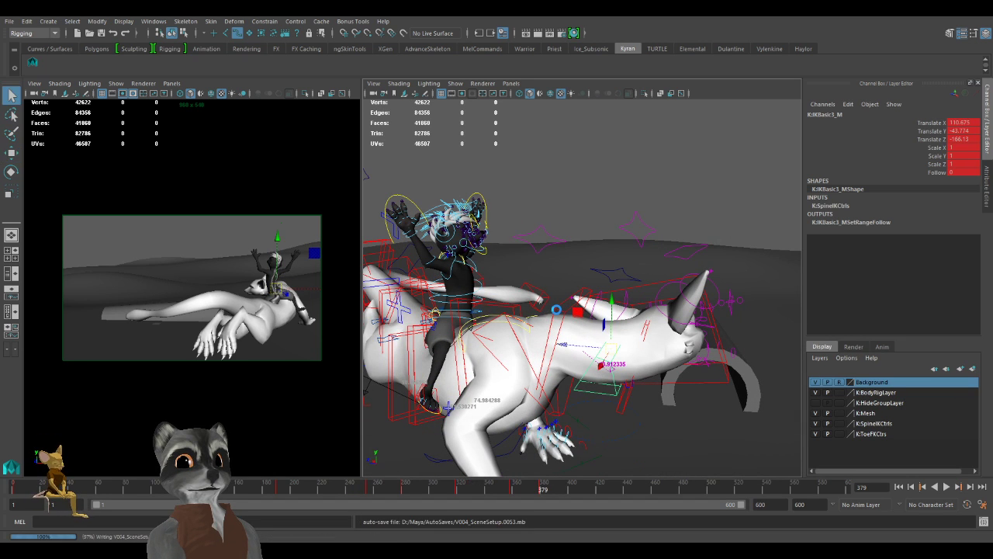
Try to shift the neck control IKBasic3_M and rotate the upper spine control IKSpine4_M at frame 379.
{"action": "mouse_move", "coordinate": [564, 342]}
{"action": "left_mouse_down"}
{"action": "mouse_move", "coordinate": [573, 356]}
{"action": "mouse_move", "coordinate": [576, 347]}
{"action": "left_mouse_up"}
{"action": "key", "text": "ctrl+z"}
{"action": "right_click_drag", "start_coordinate": [613, 365], "coordinate": [577, 346], "text": "alt"}
{"action": "left_click_drag", "start_coordinate": [590, 344], "coordinate": [553, 292], "text": "alt"}
{"action": "left_click", "coordinate": [530, 328]}
{"action": "key", "text": "e"}
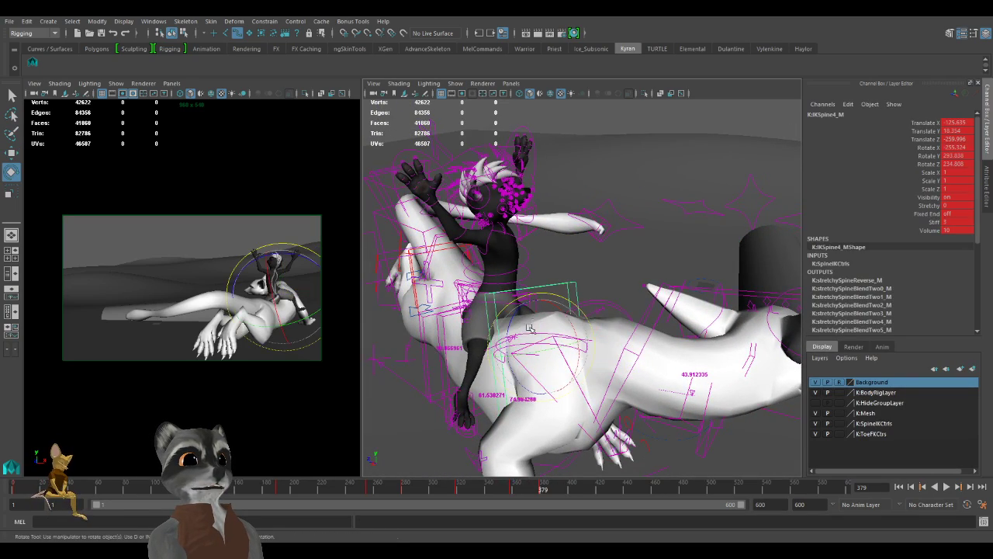
{"action": "left_click_drag", "start_coordinate": [530, 351], "coordinate": [534, 357]}
{"action": "left_click_drag", "start_coordinate": [648, 330], "coordinate": [504, 343], "text": "alt"}
{"action": "key", "text": "ctrl+z"}
Raise the root control RootX_M together with the creature's tail and hind leg controls, and key them at frame 379.
{"action": "scroll", "coordinate": [571, 346], "scroll_direction": "down", "scroll_amount": 5}
{"action": "mouse_move", "coordinate": [597, 347]}
{"action": "left_mouse_down", "text": "alt"}
{"action": "mouse_move", "coordinate": [432, 334]}
{"action": "mouse_move", "coordinate": [446, 318]}
{"action": "mouse_move", "coordinate": [504, 322]}
{"action": "mouse_move", "coordinate": [589, 346]}
{"action": "left_mouse_up", "text": "alt"}
{"action": "key", "text": "w"}
{"action": "left_click", "coordinate": [617, 339]}
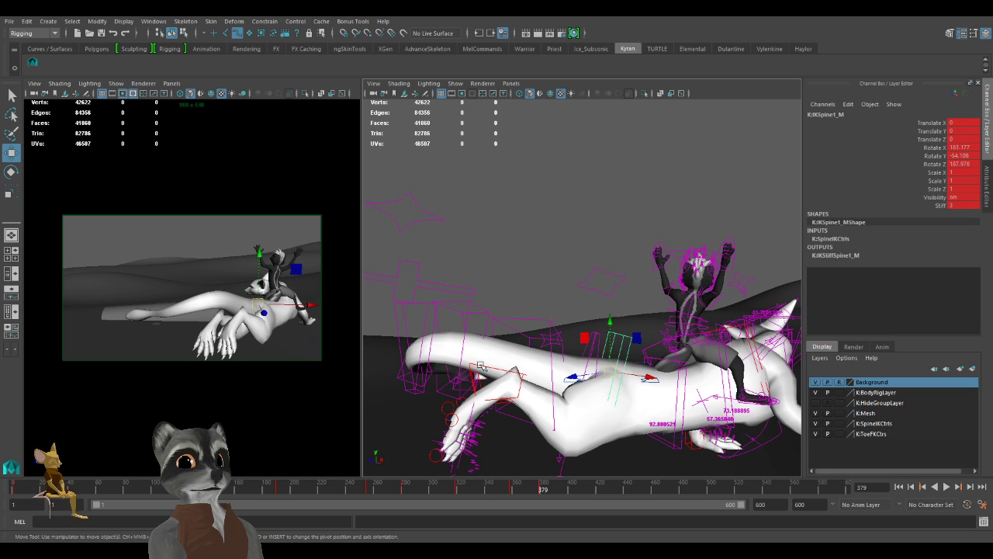
{"action": "left_click", "coordinate": [489, 371]}
{"action": "left_click", "coordinate": [32, 66]}
{"action": "right_click_drag", "start_coordinate": [776, 280], "coordinate": [756, 256], "text": "alt"}
{"action": "left_click_drag", "start_coordinate": [757, 256], "coordinate": [587, 455], "text": "alt"}
{"action": "right_click_drag", "start_coordinate": [495, 365], "coordinate": [609, 351], "text": "alt"}
{"action": "left_click_drag", "start_coordinate": [609, 351], "coordinate": [635, 344], "text": "alt"}
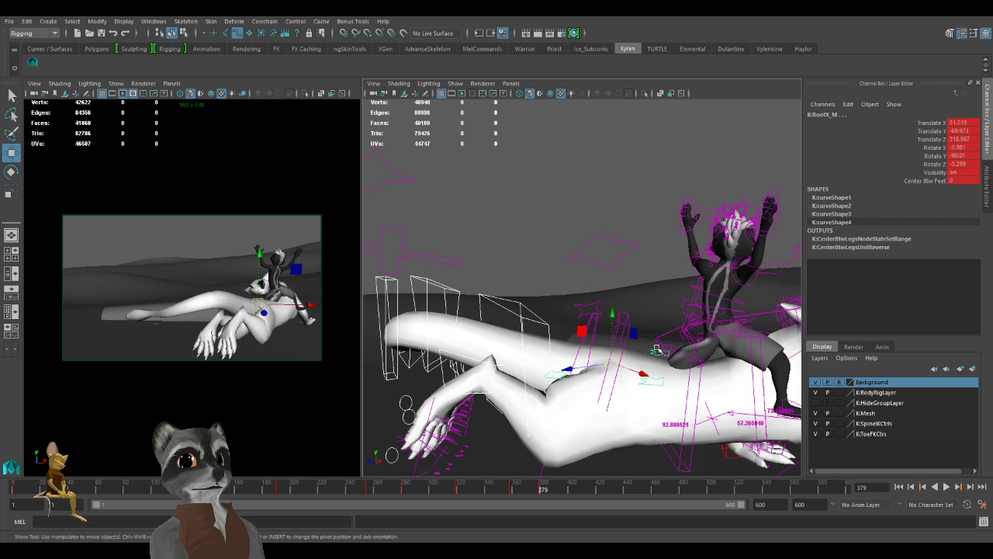
{"action": "left_click", "coordinate": [657, 357]}
{"action": "key", "text": "ctrl+z"}
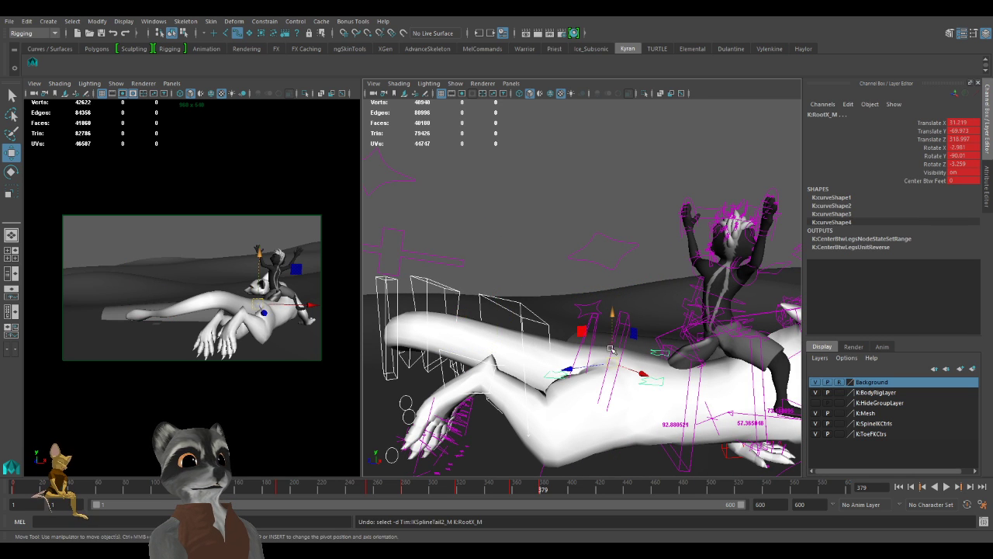
{"action": "right_click_drag", "start_coordinate": [623, 350], "coordinate": [576, 343], "text": "alt"}
{"action": "left_click_drag", "start_coordinate": [576, 343], "coordinate": [603, 309], "text": "alt"}
{"action": "key", "text": "s"}
Adjust the spine control IKSpine4_M to about translate -126.4, -12.0, -263.0 and rotate -249.8, 280.0, 240.4 at frame 379.
{"action": "left_click", "coordinate": [714, 272]}
{"action": "left_click_drag", "start_coordinate": [714, 274], "coordinate": [694, 332], "text": "alt"}
{"action": "left_click_drag", "start_coordinate": [585, 368], "coordinate": [654, 377], "text": "alt"}
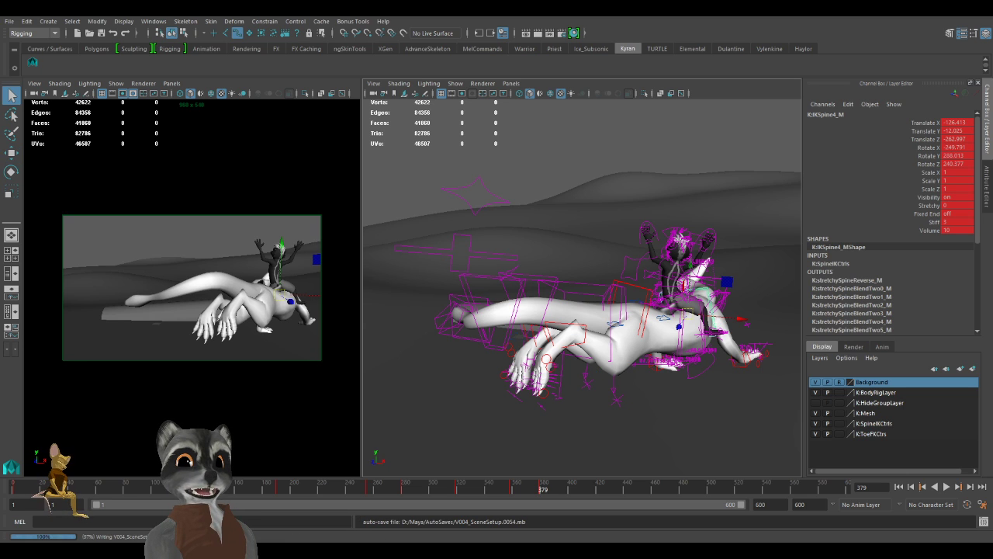
{"action": "key", "text": "w"}
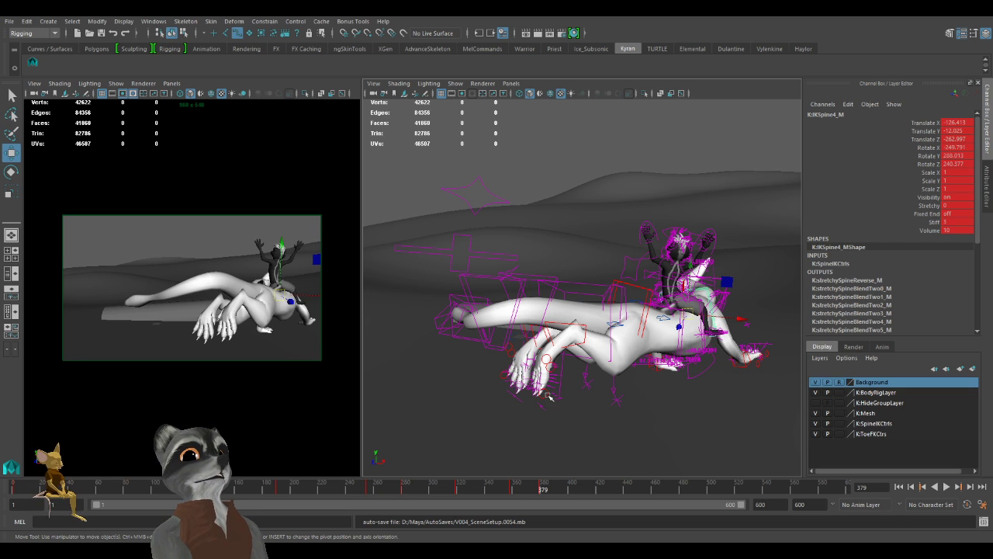
Examine the pose of the creature and its rider at frame 379 from several angles.
{"action": "left_click_drag", "start_coordinate": [553, 389], "coordinate": [536, 365], "text": "alt"}
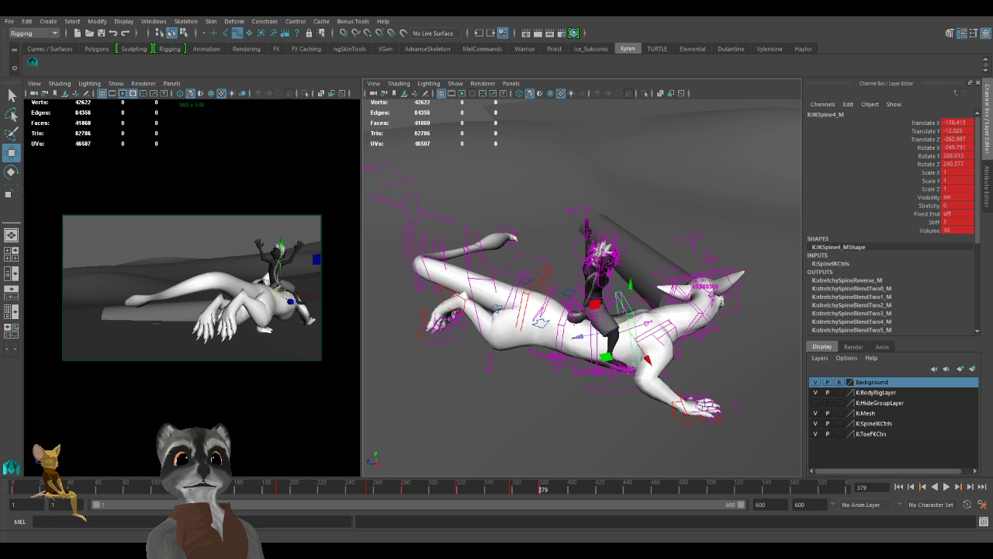
{"action": "key", "text": "w"}
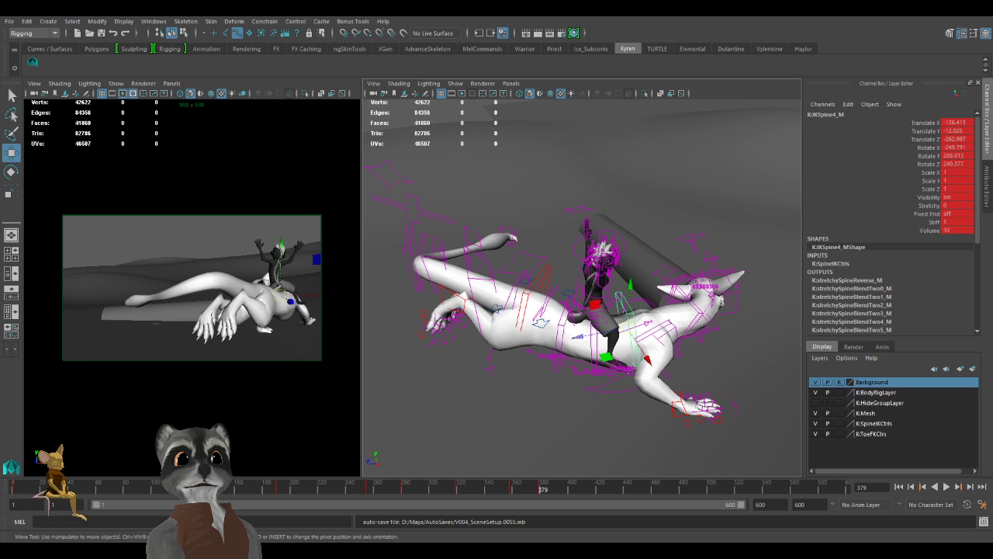
{"action": "key", "text": "q"}
{"action": "key", "text": "w"}
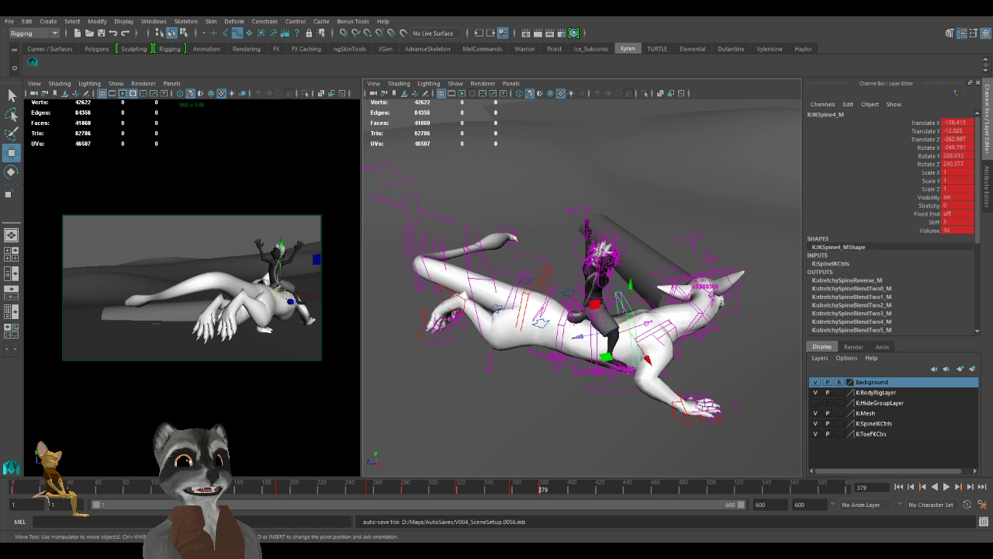
{"action": "scroll", "coordinate": [589, 357], "scroll_direction": "up", "scroll_amount": 3}
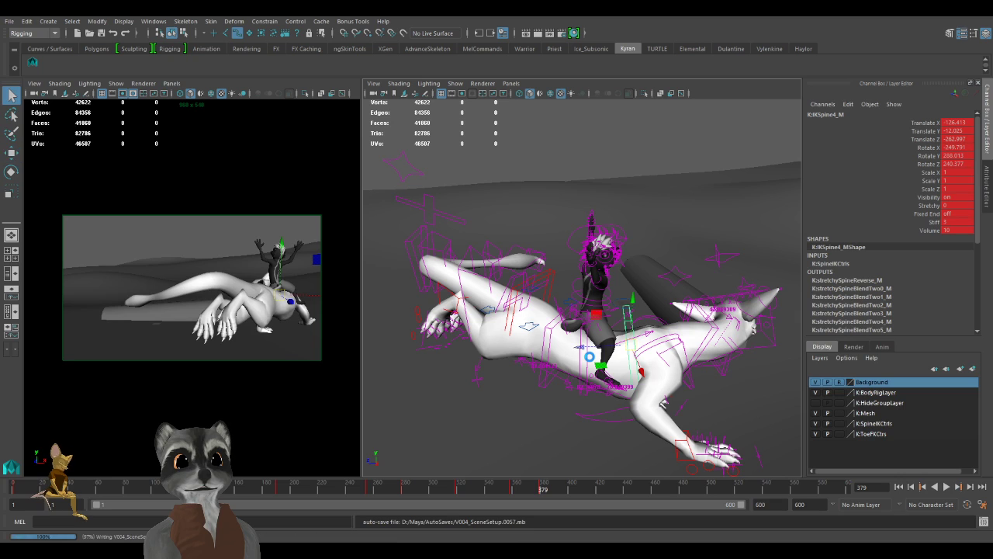
{"action": "key", "text": "w"}
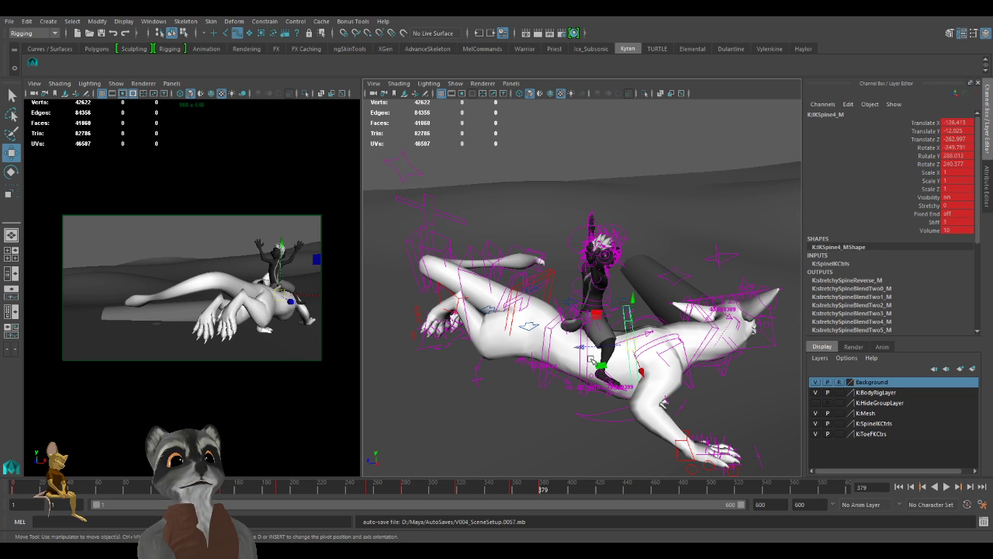
{"action": "right_click_drag", "start_coordinate": [643, 365], "coordinate": [588, 377], "text": "alt"}
{"action": "mouse_move", "coordinate": [587, 377]}
{"action": "left_mouse_down", "text": "alt"}
{"action": "mouse_move", "coordinate": [545, 370]}
{"action": "mouse_move", "coordinate": [571, 378]}
{"action": "left_mouse_up", "text": "alt"}
{"action": "right_click_drag", "start_coordinate": [571, 378], "coordinate": [561, 381], "text": "alt"}
{"action": "mouse_move", "coordinate": [561, 380]}
{"action": "left_mouse_down", "text": "alt"}
{"action": "mouse_move", "coordinate": [547, 360]}
{"action": "mouse_move", "coordinate": [559, 367]}
{"action": "left_mouse_up", "text": "alt"}
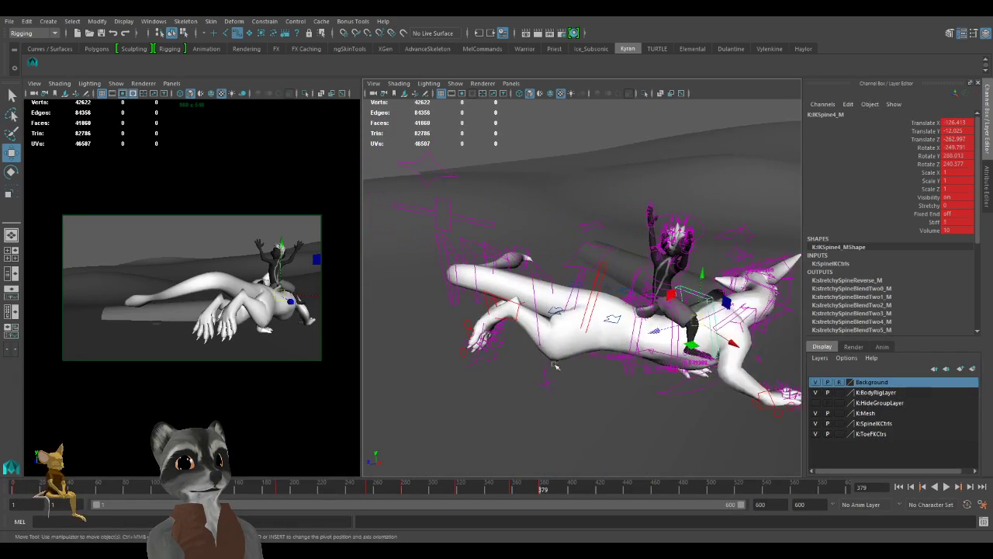
{"action": "right_click_drag", "start_coordinate": [559, 367], "coordinate": [647, 385], "text": "alt"}
Try to rotate the lower spine control IKSpine1_M at frame 379.
{"action": "left_click", "coordinate": [617, 287]}
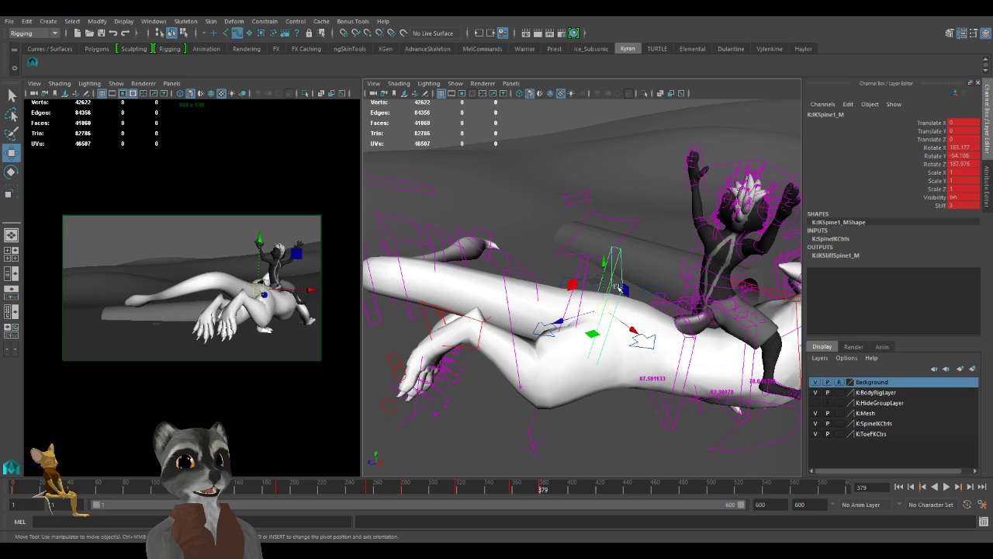
{"action": "left_click_drag", "start_coordinate": [629, 318], "coordinate": [579, 339], "text": "alt"}
{"action": "right_click_drag", "start_coordinate": [580, 339], "coordinate": [607, 351], "text": "alt"}
{"action": "left_click_drag", "start_coordinate": [608, 351], "coordinate": [625, 380], "text": "alt"}
{"action": "key", "text": "e"}
{"action": "key", "text": "ctrl+z"}
{"action": "key", "text": "w"}
Select the hind leg control IKLeg_R and examine the hind legs and hips at frame 379 from several angles.
{"action": "left_click", "coordinate": [613, 357]}
{"action": "key", "text": "e"}
{"action": "key", "text": "w"}
{"action": "mouse_move", "coordinate": [626, 381]}
{"action": "right_mouse_down", "text": "alt"}
{"action": "mouse_move", "coordinate": [637, 385]}
{"action": "mouse_move", "coordinate": [621, 380]}
{"action": "right_mouse_up", "text": "alt"}
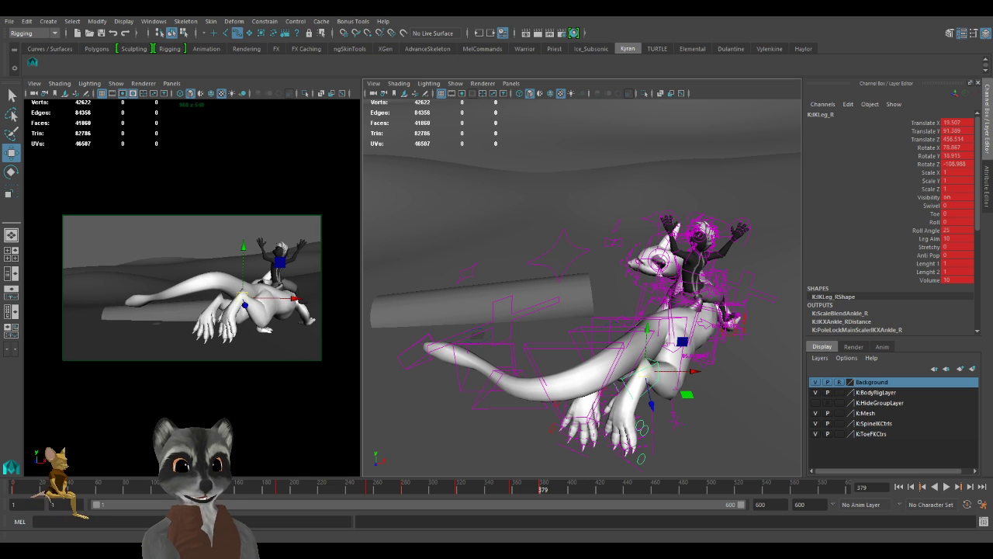
{"action": "right_click_drag", "start_coordinate": [649, 321], "coordinate": [600, 320], "text": "alt"}
{"action": "left_click_drag", "start_coordinate": [599, 319], "coordinate": [512, 334], "text": "alt"}
{"action": "right_click_drag", "start_coordinate": [512, 334], "coordinate": [596, 357], "text": "alt"}
{"action": "middle_click_drag", "start_coordinate": [578, 354], "coordinate": [615, 360], "text": "alt"}
{"action": "right_click_drag", "start_coordinate": [615, 360], "coordinate": [562, 351], "text": "alt"}
{"action": "mouse_move", "coordinate": [560, 351]}
{"action": "left_mouse_down", "text": "alt"}
{"action": "mouse_move", "coordinate": [575, 371]}
{"action": "mouse_move", "coordinate": [551, 360]}
{"action": "left_mouse_up", "text": "alt"}
{"action": "key", "text": "q"}
{"action": "key", "text": "w"}
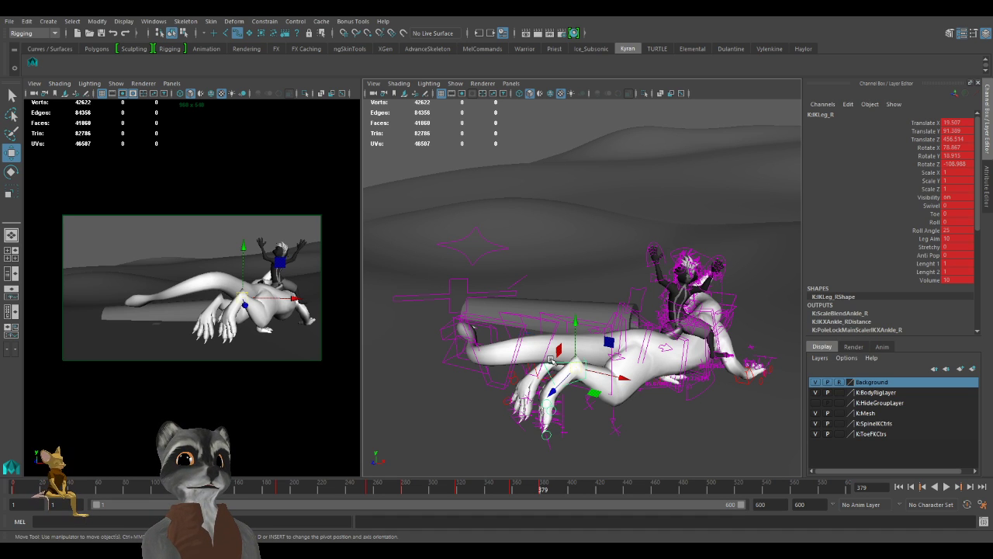
{"action": "key", "text": "bracketleft"}
{"action": "key", "text": "bracketright"}
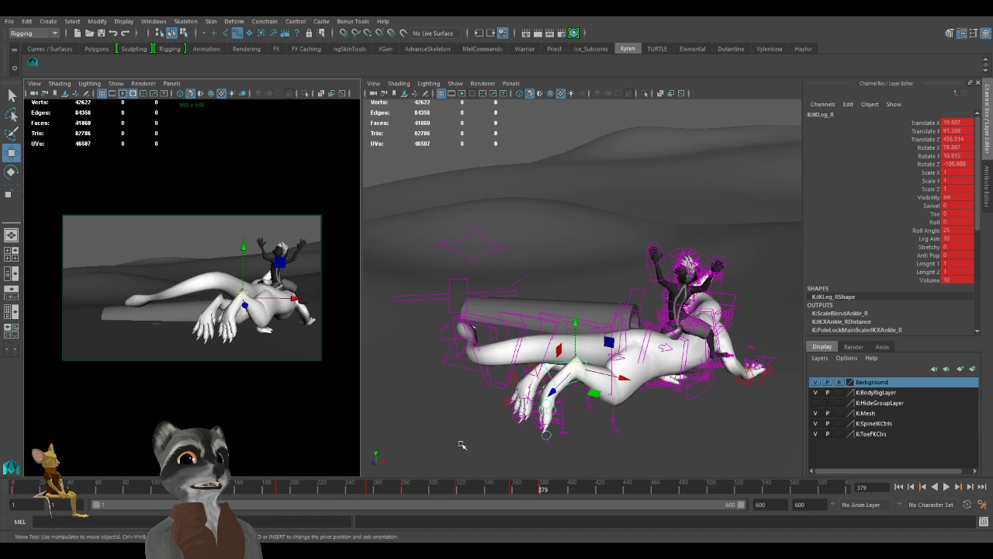
Compare the creature's pose at the previous key, frame 358, with its pose at frame 379.
{"action": "key", "text": "comma"}
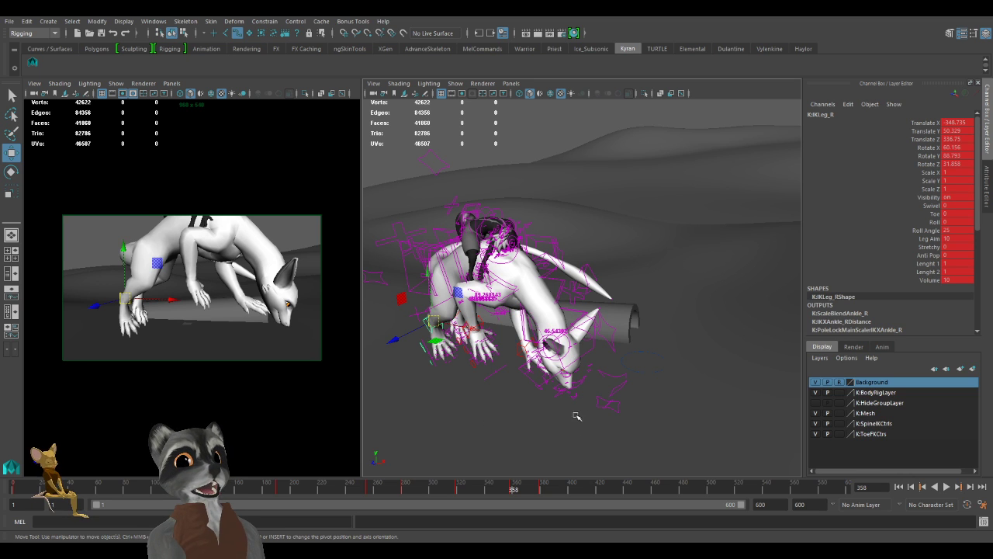
{"action": "left_click_drag", "start_coordinate": [541, 378], "coordinate": [559, 380], "text": "alt"}
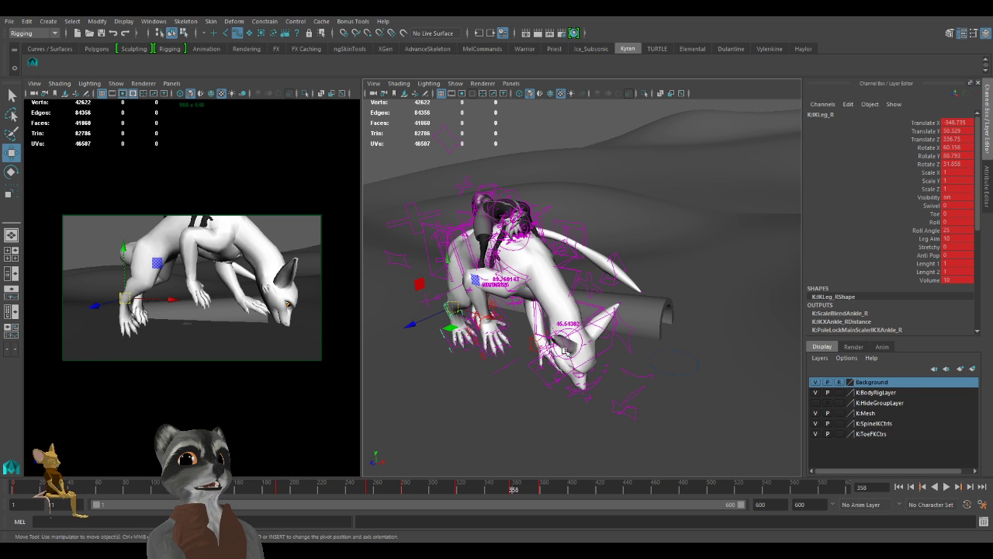
{"action": "left_click_drag", "start_coordinate": [536, 353], "coordinate": [368, 352], "text": "alt"}
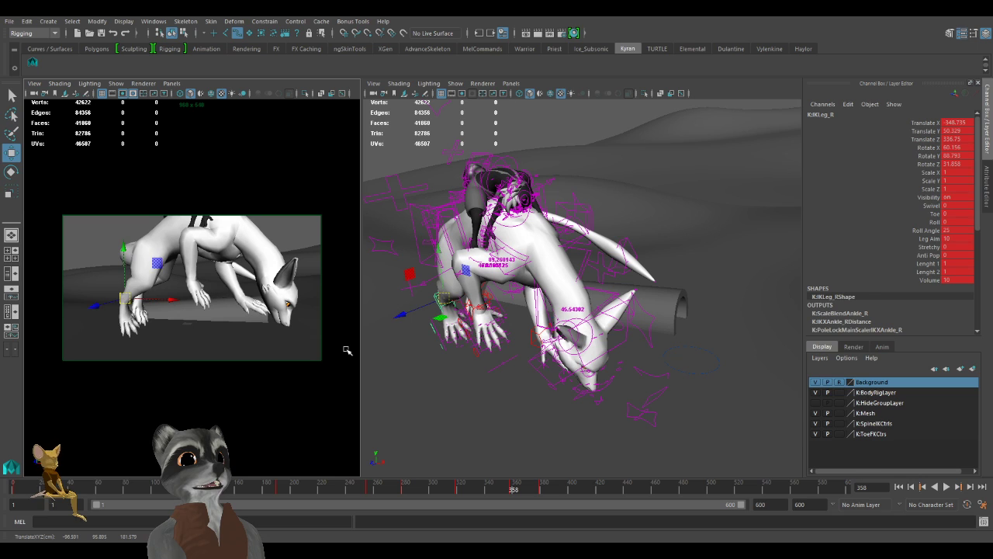
{"action": "left_click_drag", "start_coordinate": [499, 494], "coordinate": [534, 497]}
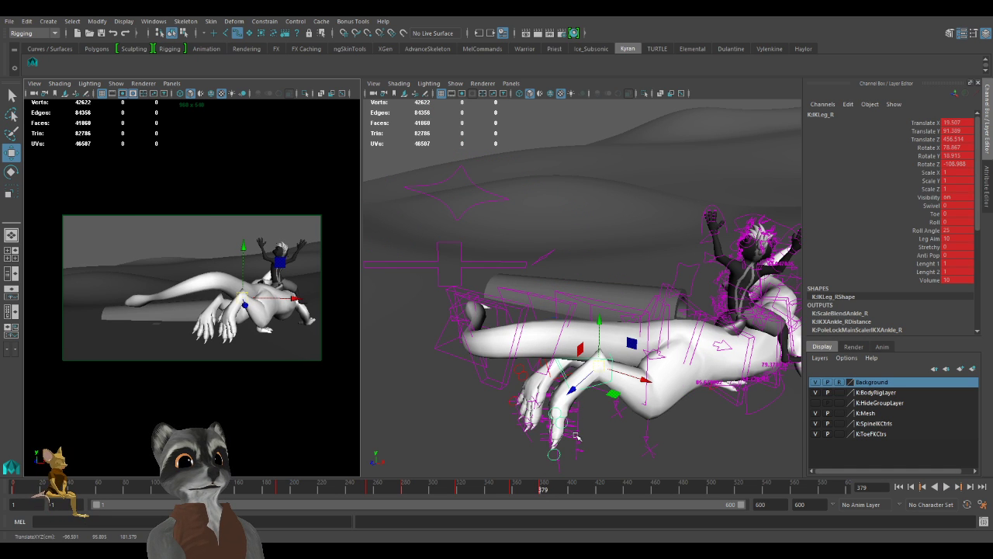
{"action": "left_click_drag", "start_coordinate": [578, 437], "coordinate": [642, 435], "text": "alt"}
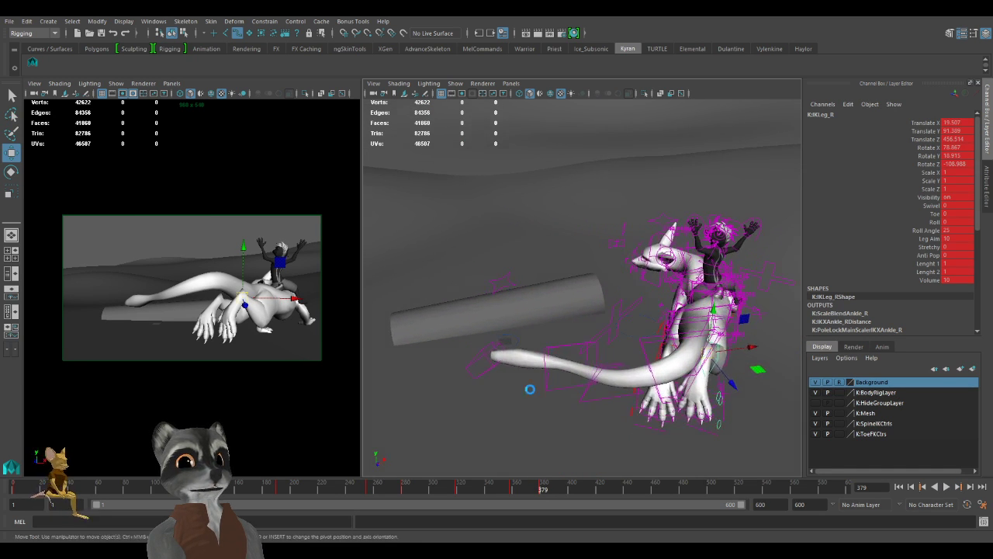
Move the tail tip control IKTail7_M to about -296.2, -109.8, 824.6 and the mid-tail control IKTail4_M to about -125.7, 11.0, 760.8.
{"action": "left_click", "coordinate": [494, 364]}
{"action": "mouse_move", "coordinate": [506, 367]}
{"action": "left_mouse_down", "text": "alt"}
{"action": "mouse_move", "coordinate": [480, 357]}
{"action": "mouse_move", "coordinate": [483, 312]}
{"action": "mouse_move", "coordinate": [477, 335]}
{"action": "mouse_move", "coordinate": [491, 378]}
{"action": "left_mouse_up", "text": "alt"}
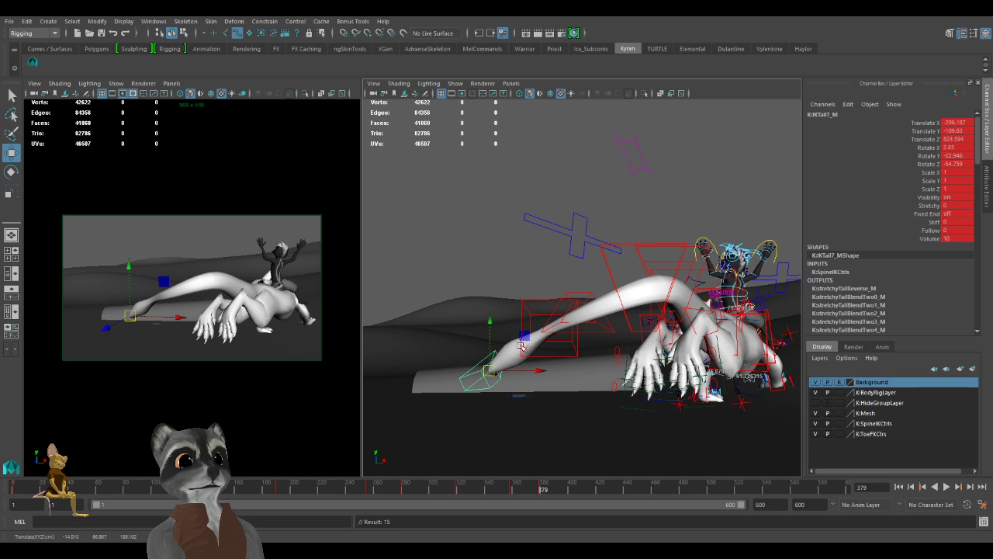
{"action": "left_click", "coordinate": [593, 295]}
{"action": "mouse_move", "coordinate": [593, 295]}
{"action": "left_mouse_down"}
{"action": "mouse_move", "coordinate": [626, 253]}
{"action": "mouse_move", "coordinate": [625, 275]}
{"action": "mouse_move", "coordinate": [607, 284]}
{"action": "left_mouse_up"}
{"action": "left_click", "coordinate": [630, 244]}
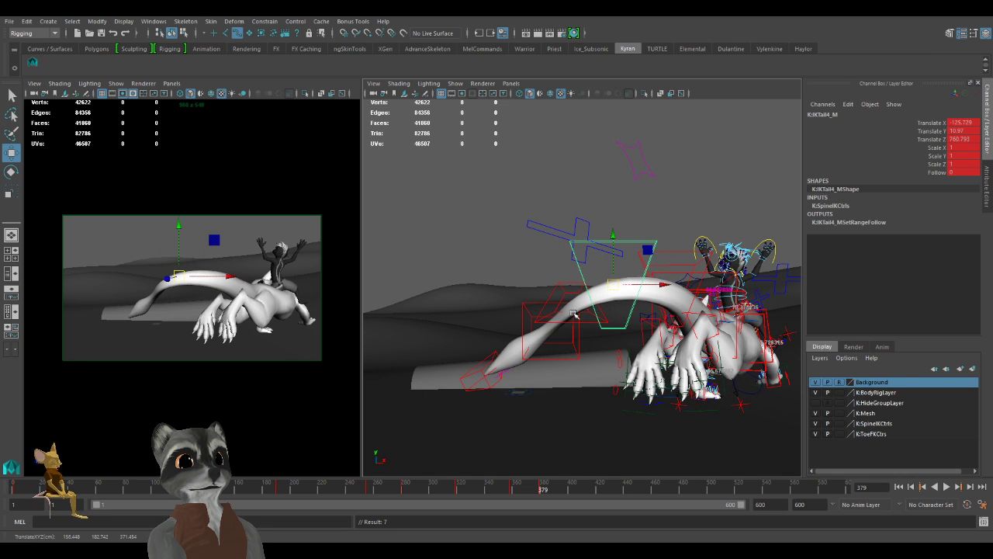
Move the tail control IKTail6_M to about translate -231.8, -44.3, 823.2 and key it at frame 379.
{"action": "left_click", "coordinate": [578, 338]}
{"action": "left_click_drag", "start_coordinate": [584, 339], "coordinate": [586, 341], "text": "alt"}
{"action": "left_click", "coordinate": [561, 340]}
{"action": "mouse_move", "coordinate": [560, 340]}
{"action": "left_mouse_down"}
{"action": "mouse_move", "coordinate": [510, 328]}
{"action": "mouse_move", "coordinate": [568, 344]}
{"action": "left_mouse_up"}
{"action": "key", "text": "s"}
{"action": "middle_click_drag", "start_coordinate": [605, 385], "coordinate": [568, 401], "text": "alt"}
{"action": "mouse_move", "coordinate": [568, 401]}
{"action": "left_mouse_down", "text": "alt"}
{"action": "mouse_move", "coordinate": [624, 408]}
{"action": "mouse_move", "coordinate": [676, 437]}
{"action": "mouse_move", "coordinate": [584, 408]}
{"action": "left_mouse_up", "text": "alt"}
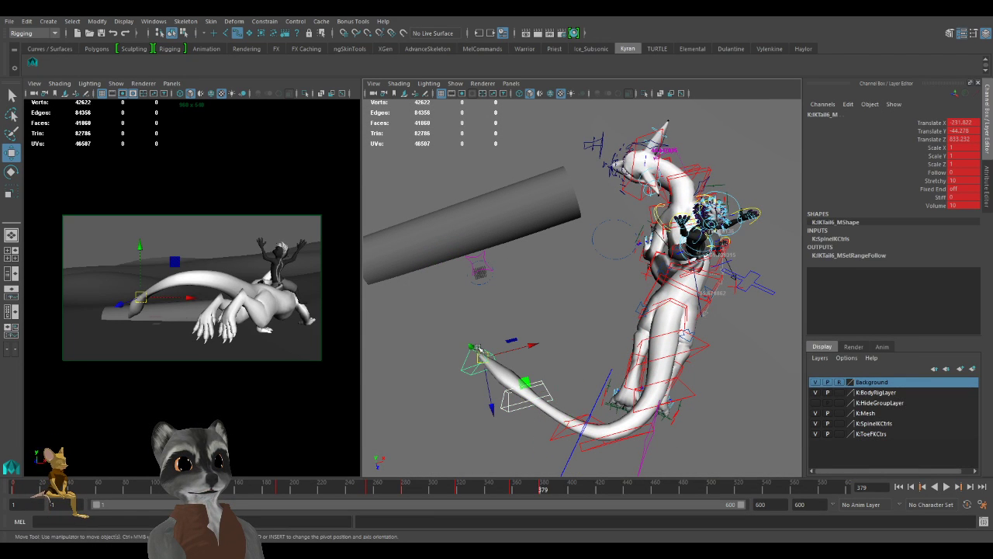
Shift the outer tail controls sideways together, away from the body, and move IKTail3_M to about -68.8, 9.4, 616.4 at frame 379.
{"action": "left_click", "coordinate": [479, 348], "text": "shift"}
{"action": "left_click", "coordinate": [599, 421], "text": "shift"}
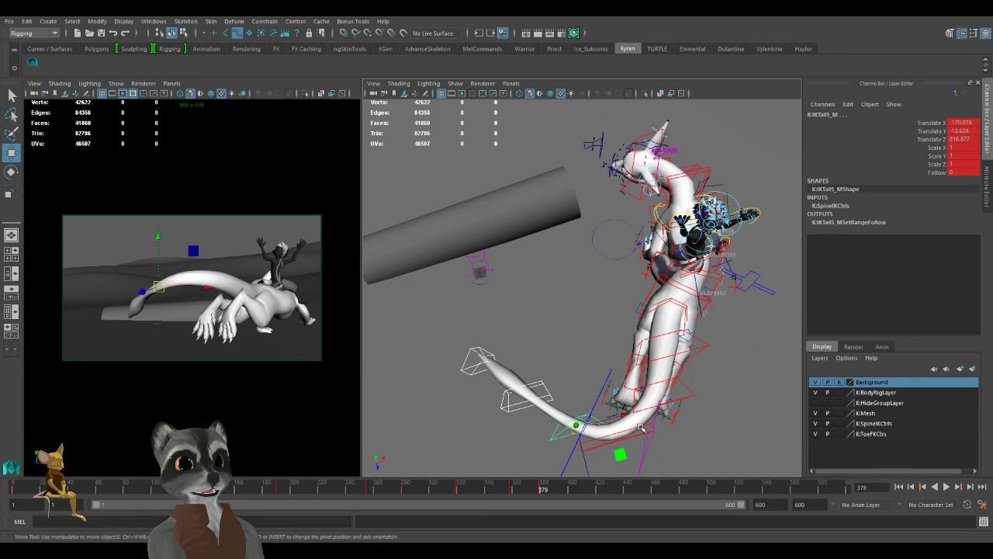
{"action": "left_click", "coordinate": [642, 427], "text": "shift"}
{"action": "left_click", "coordinate": [687, 386]}
{"action": "left_click_drag", "start_coordinate": [702, 427], "coordinate": [671, 410]}
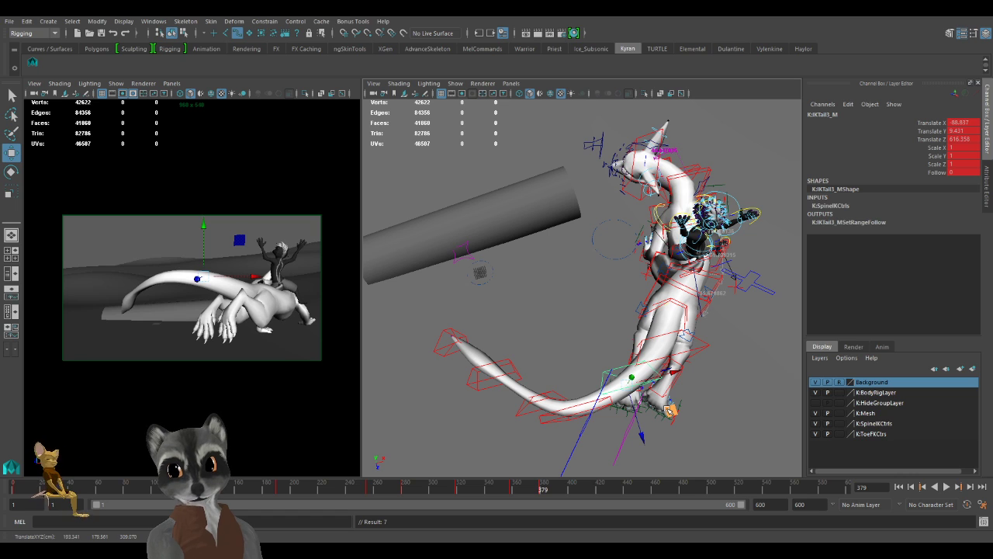
Examine the curve of the creature's tail and the hind legs at frame 379 from the side and above.
{"action": "left_click_drag", "start_coordinate": [696, 349], "coordinate": [627, 308], "text": "alt"}
{"action": "middle_click_drag", "start_coordinate": [627, 309], "coordinate": [625, 339], "text": "alt"}
{"action": "left_click_drag", "start_coordinate": [626, 340], "coordinate": [621, 358], "text": "alt"}
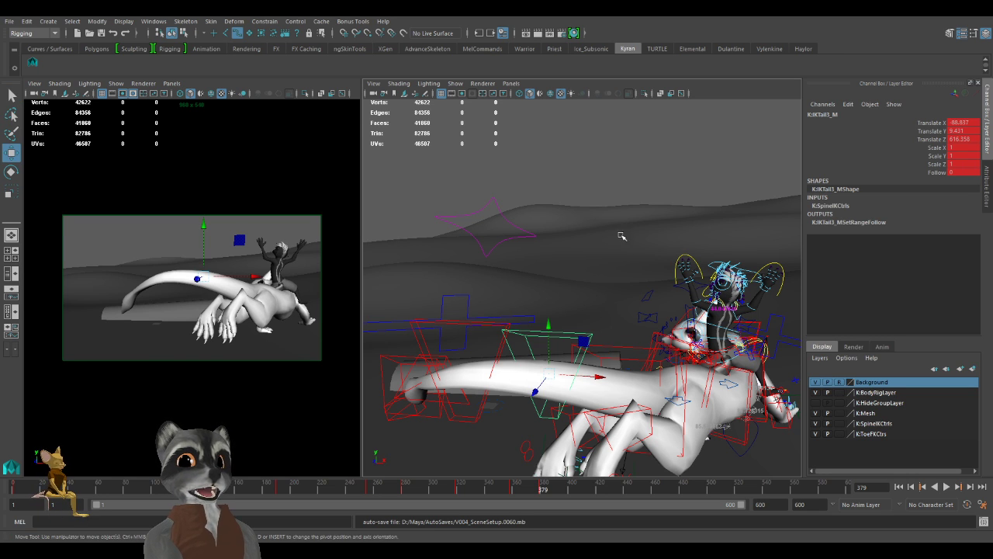
{"action": "middle_click_drag", "start_coordinate": [580, 310], "coordinate": [552, 288], "text": "alt"}
{"action": "right_click_drag", "start_coordinate": [552, 288], "coordinate": [532, 290], "text": "alt"}
{"action": "left_click_drag", "start_coordinate": [532, 291], "coordinate": [541, 295], "text": "alt"}
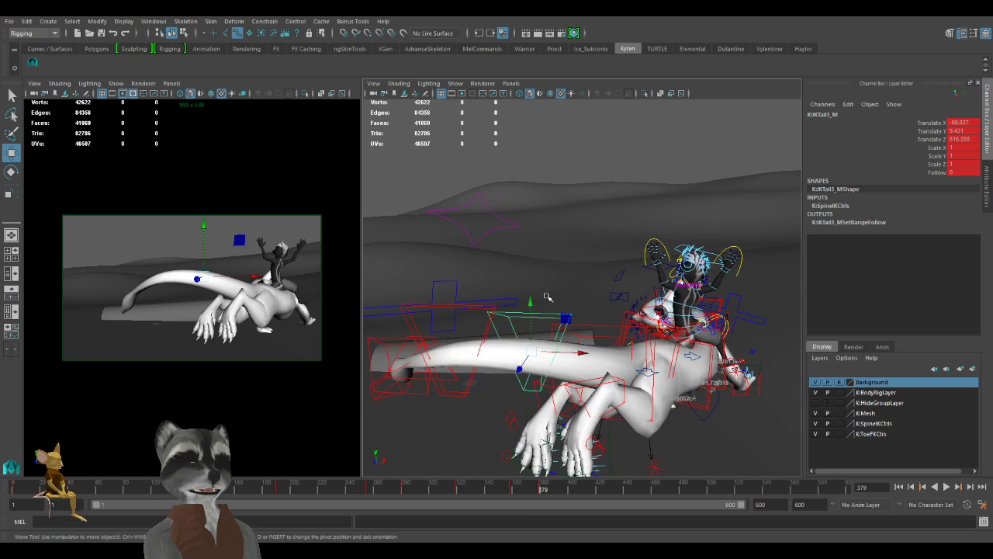
{"action": "middle_click_drag", "start_coordinate": [541, 295], "coordinate": [610, 303], "text": "alt"}
{"action": "left_click_drag", "start_coordinate": [610, 303], "coordinate": [612, 292], "text": "alt"}
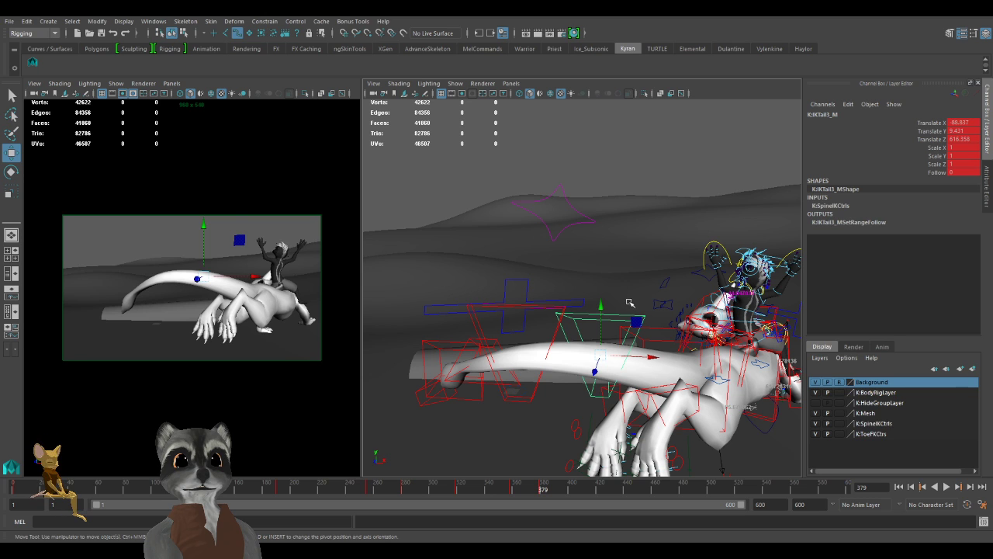
{"action": "left_click_drag", "start_coordinate": [650, 317], "coordinate": [732, 375], "text": "alt"}
{"action": "right_click_drag", "start_coordinate": [732, 375], "coordinate": [691, 365], "text": "alt"}
{"action": "left_click_drag", "start_coordinate": [466, 287], "coordinate": [554, 300], "text": "alt"}
{"action": "right_click_drag", "start_coordinate": [554, 300], "coordinate": [682, 356], "text": "alt"}
{"action": "left_click_drag", "start_coordinate": [682, 356], "coordinate": [559, 341], "text": "alt"}
{"action": "mouse_move", "coordinate": [575, 348]}
{"action": "right_mouse_down", "text": "alt"}
{"action": "mouse_move", "coordinate": [504, 344]}
{"action": "mouse_move", "coordinate": [573, 339]}
{"action": "right_mouse_up", "text": "alt"}
{"action": "left_click_drag", "start_coordinate": [573, 339], "coordinate": [566, 337], "text": "alt"}
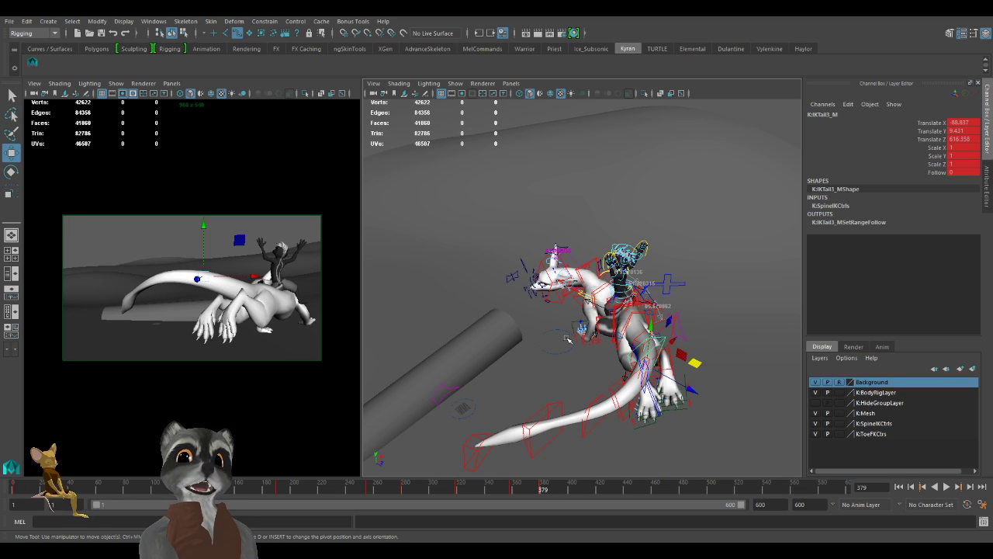
Examine the creature's torso, front legs and head and the seated rider at frame 379 from several angles.
{"action": "left_click_drag", "start_coordinate": [599, 330], "coordinate": [663, 296], "text": "alt"}
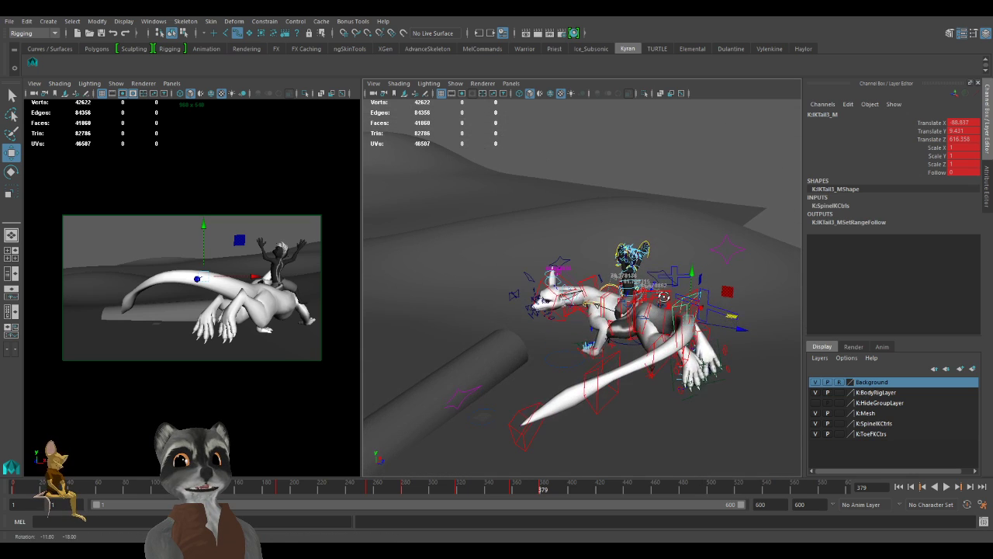
{"action": "right_click_drag", "start_coordinate": [622, 311], "coordinate": [632, 312], "text": "alt"}
{"action": "middle_click_drag", "start_coordinate": [641, 316], "coordinate": [662, 323], "text": "alt"}
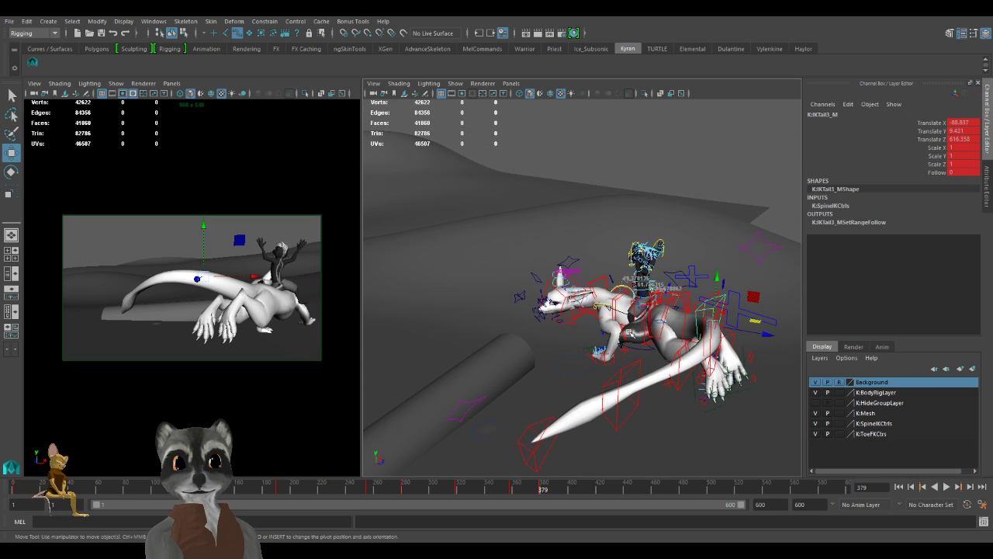
{"action": "left_click_drag", "start_coordinate": [574, 337], "coordinate": [650, 342], "text": "alt"}
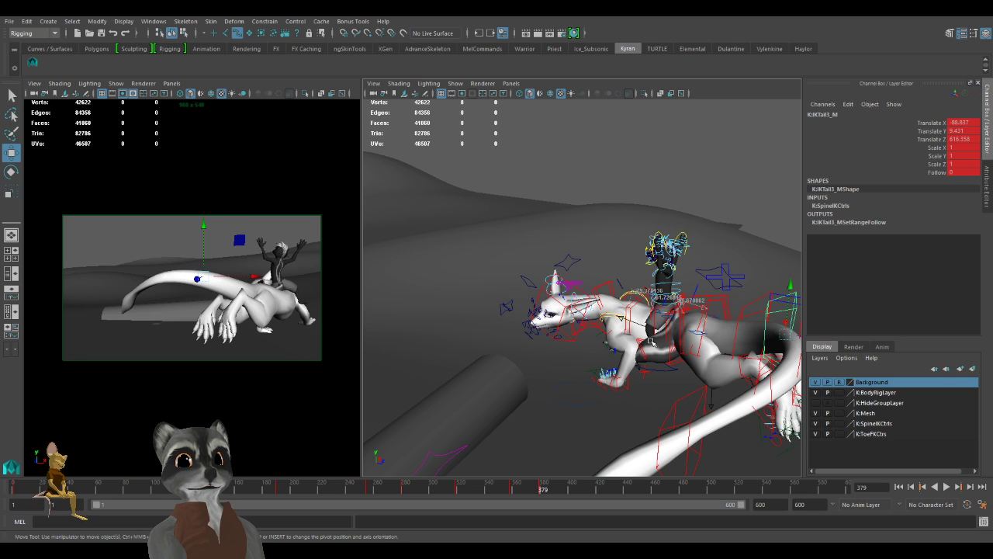
{"action": "left_click_drag", "start_coordinate": [602, 336], "coordinate": [726, 320], "text": "alt"}
{"action": "right_click_drag", "start_coordinate": [596, 305], "coordinate": [646, 318], "text": "alt"}
{"action": "left_click_drag", "start_coordinate": [603, 337], "coordinate": [654, 339], "text": "alt"}
{"action": "left_click_drag", "start_coordinate": [563, 340], "coordinate": [598, 338], "text": "alt"}
{"action": "right_click_drag", "start_coordinate": [573, 334], "coordinate": [601, 331], "text": "alt"}
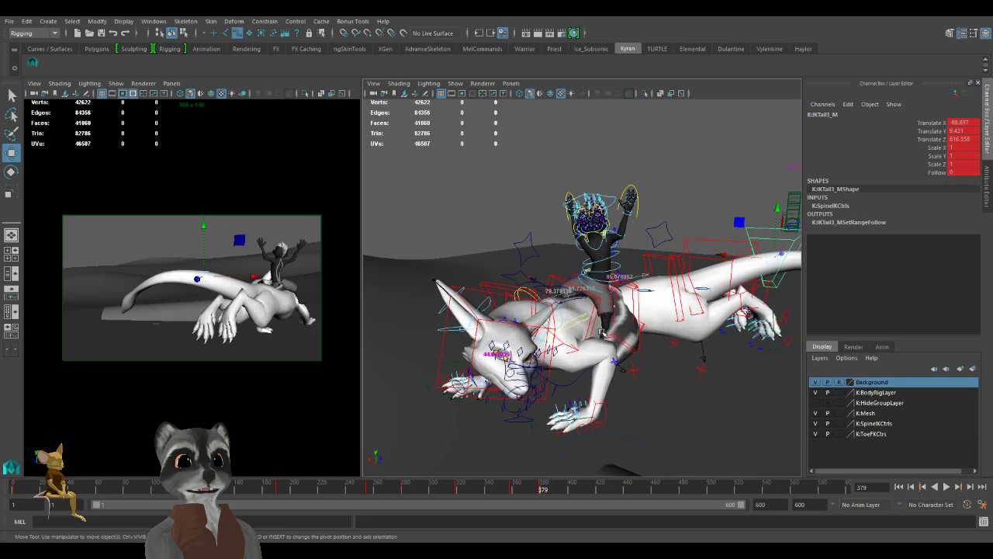
{"action": "left_click_drag", "start_coordinate": [605, 333], "coordinate": [535, 295], "text": "alt"}
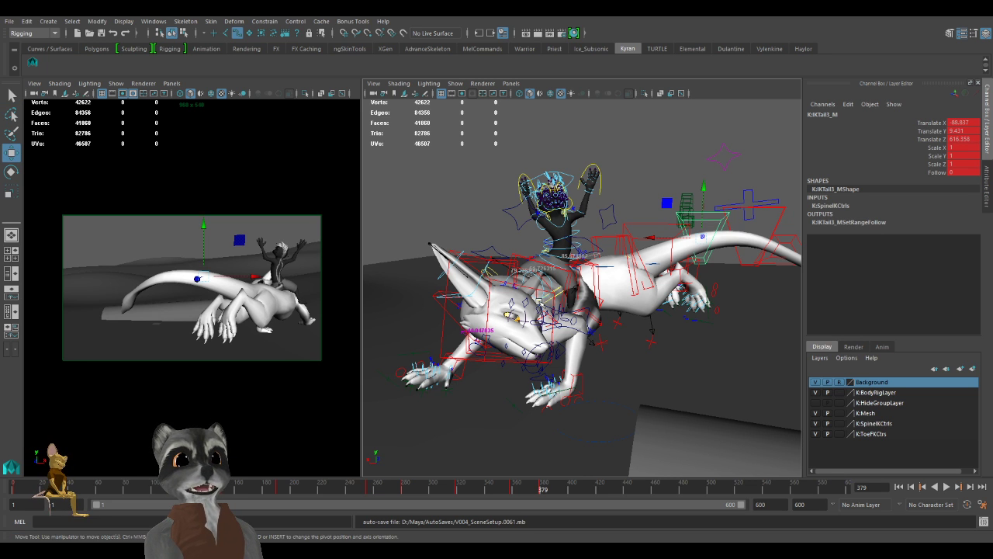
Examine the creature's head and neck from several angles at frame 379 and compare the head control's pose with the previous key.
{"action": "left_click_drag", "start_coordinate": [574, 309], "coordinate": [490, 351], "text": "alt"}
{"action": "middle_click_drag", "start_coordinate": [491, 350], "coordinate": [510, 350], "text": "alt"}
{"action": "right_click_drag", "start_coordinate": [510, 350], "coordinate": [538, 347], "text": "alt"}
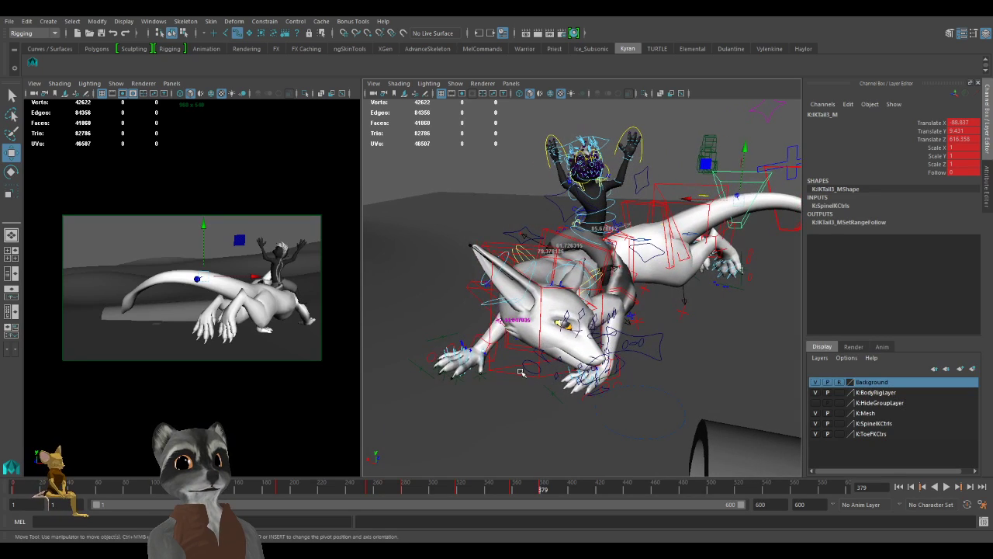
{"action": "left_click", "coordinate": [513, 373]}
{"action": "left_click_drag", "start_coordinate": [598, 386], "coordinate": [585, 374], "text": "alt"}
{"action": "key", "text": "comma"}
{"action": "key", "text": "period"}
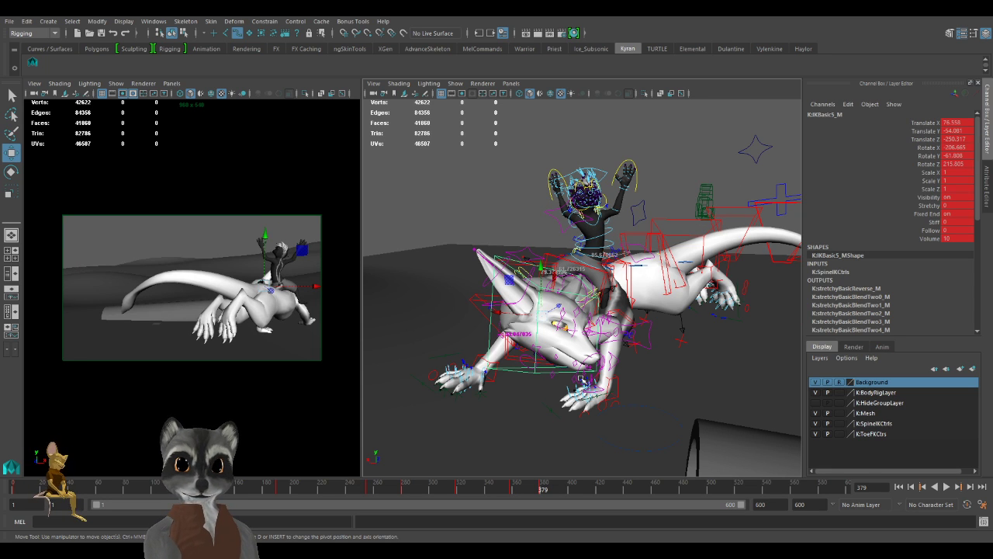
{"action": "left_click_drag", "start_coordinate": [627, 371], "coordinate": [573, 380], "text": "alt"}
{"action": "right_click_drag", "start_coordinate": [573, 381], "coordinate": [593, 386], "text": "alt"}
{"action": "left_click_drag", "start_coordinate": [593, 386], "coordinate": [624, 386], "text": "alt"}
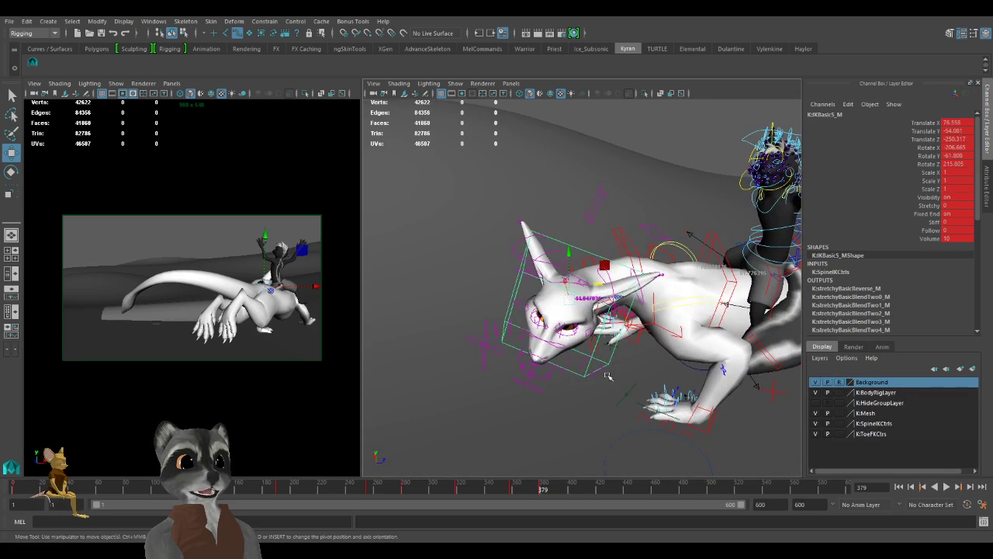
{"action": "right_click_drag", "start_coordinate": [610, 378], "coordinate": [541, 359], "text": "alt"}
{"action": "middle_click_drag", "start_coordinate": [541, 360], "coordinate": [537, 358], "text": "alt"}
{"action": "right_click_drag", "start_coordinate": [537, 358], "coordinate": [561, 368], "text": "alt"}
{"action": "left_click_drag", "start_coordinate": [617, 344], "coordinate": [563, 324], "text": "alt"}
{"action": "middle_click_drag", "start_coordinate": [635, 349], "coordinate": [553, 334], "text": "alt"}
{"action": "right_click_drag", "start_coordinate": [552, 334], "coordinate": [587, 342], "text": "alt"}
Move the neck control IKBasic2_M to about 116.4, -34.5, -110.9 and key it at frame 379.
{"action": "left_click", "coordinate": [592, 270]}
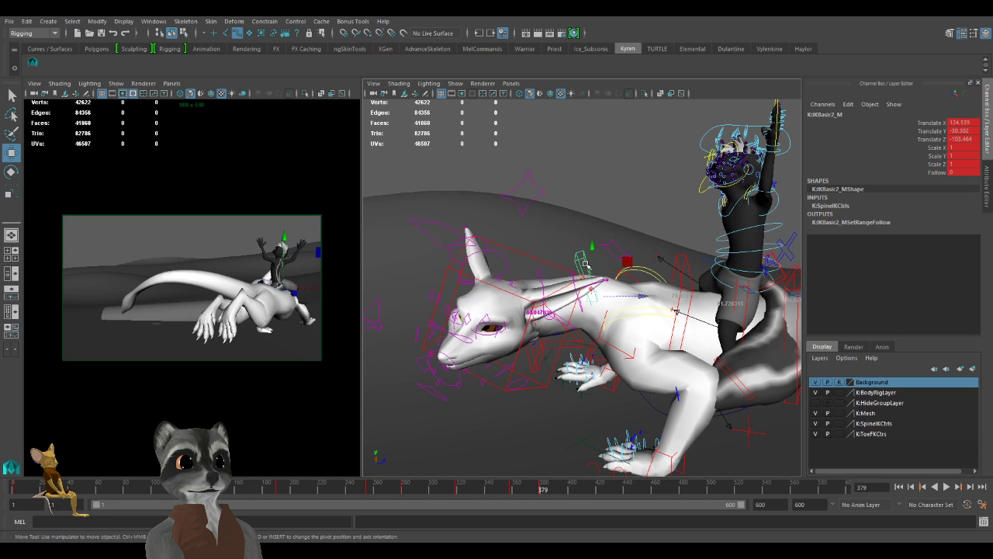
{"action": "left_click_drag", "start_coordinate": [593, 295], "coordinate": [587, 313]}
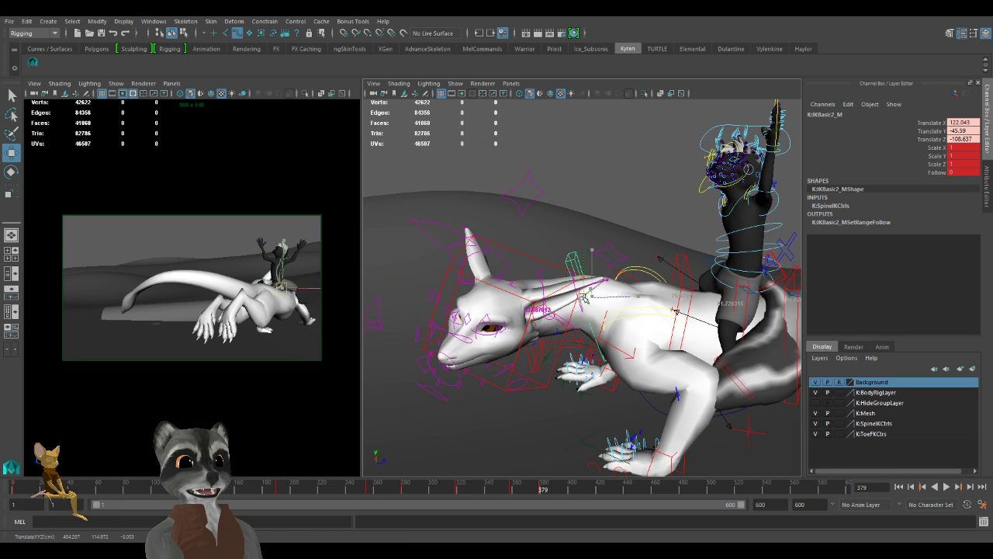
{"action": "key", "text": "ctrl+z"}
{"action": "left_click_drag", "start_coordinate": [589, 297], "coordinate": [587, 301]}
{"action": "key", "text": "s"}
Examine the neck and head from the front and side at frame 379 and compare them with the key pose at frame 358.
{"action": "left_click_drag", "start_coordinate": [640, 353], "coordinate": [599, 235], "text": "alt"}
{"action": "left_click_drag", "start_coordinate": [523, 342], "coordinate": [619, 328], "text": "alt"}
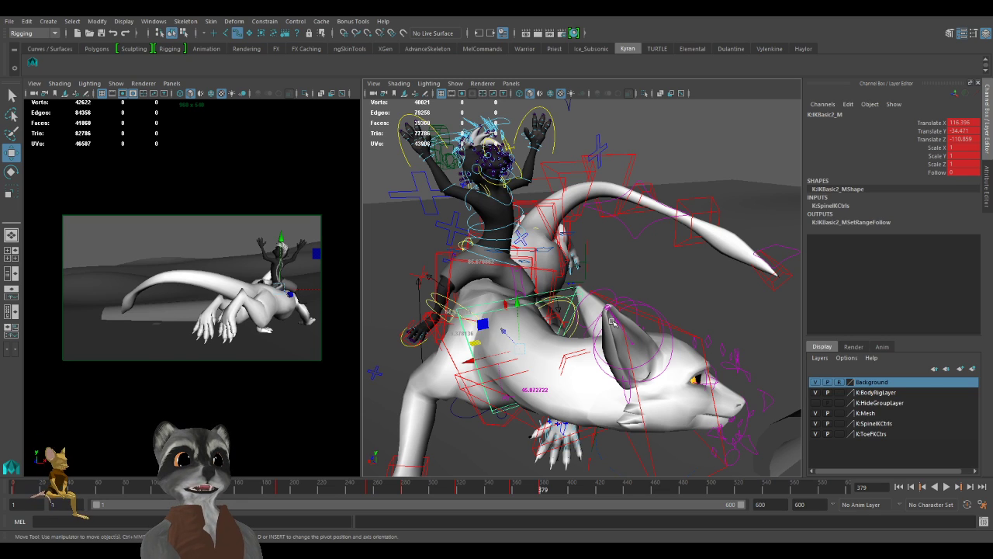
{"action": "left_click_drag", "start_coordinate": [650, 370], "coordinate": [585, 365], "text": "alt"}
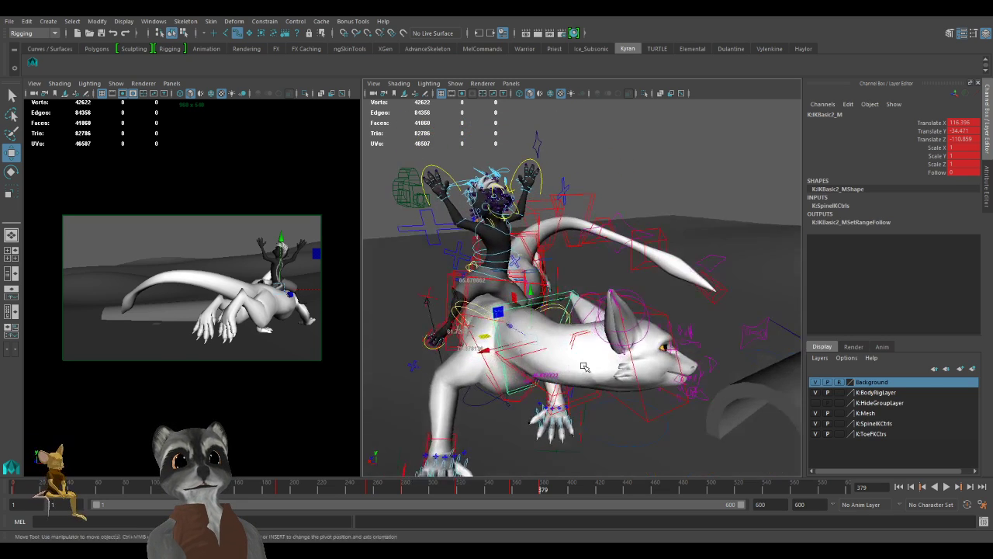
{"action": "middle_click_drag", "start_coordinate": [610, 366], "coordinate": [635, 361], "text": "alt"}
{"action": "left_click_drag", "start_coordinate": [634, 361], "coordinate": [653, 368], "text": "alt"}
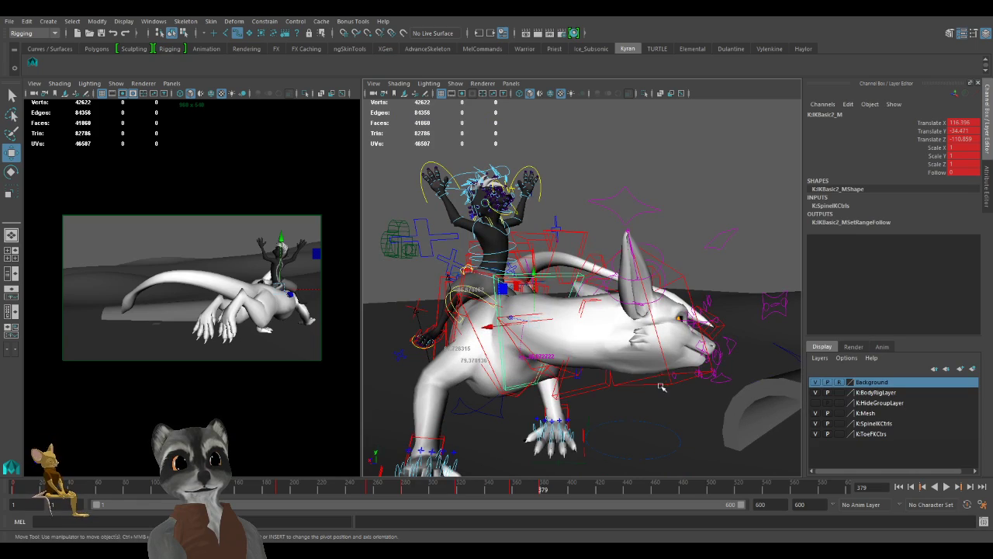
{"action": "left_click", "coordinate": [661, 387]}
{"action": "left_click_drag", "start_coordinate": [697, 391], "coordinate": [632, 401], "text": "alt"}
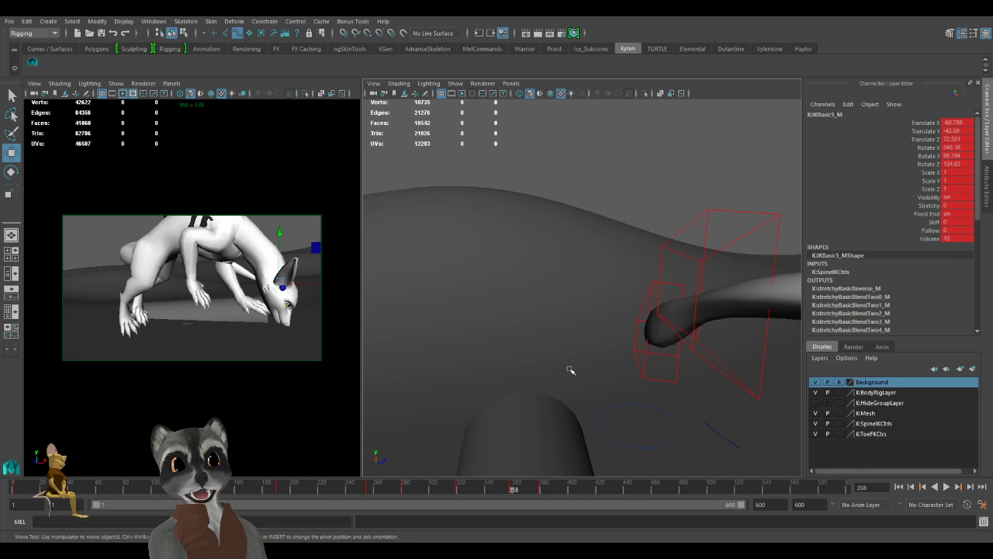
{"action": "left_click_drag", "start_coordinate": [621, 371], "coordinate": [585, 357], "text": "alt"}
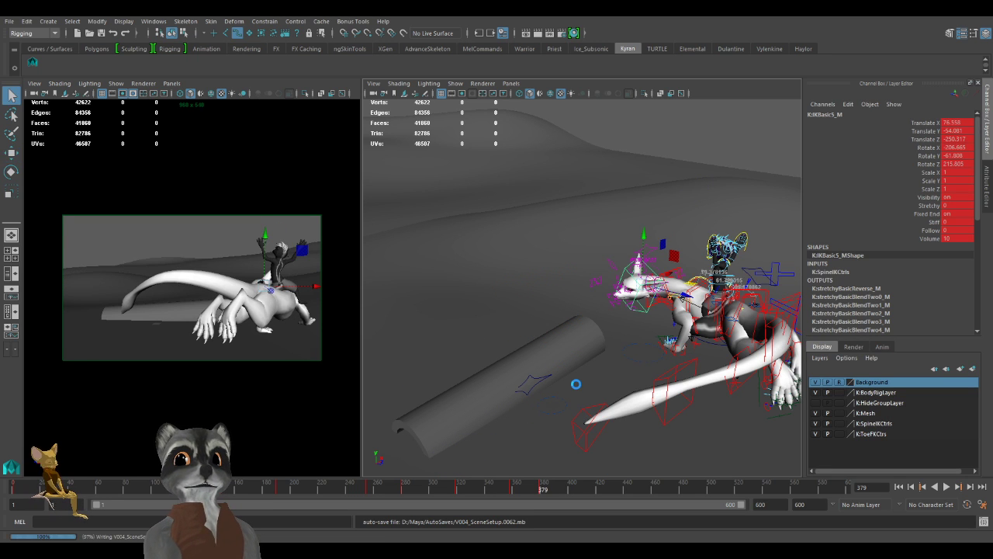
Shift the tail controls IKTail2_M through IKTail7_M together, bringing IKTail7_M to about -365.9, -109.8, 732.4, and key them at frame 379.
{"action": "left_click_drag", "start_coordinate": [721, 353], "coordinate": [635, 349], "text": "alt"}
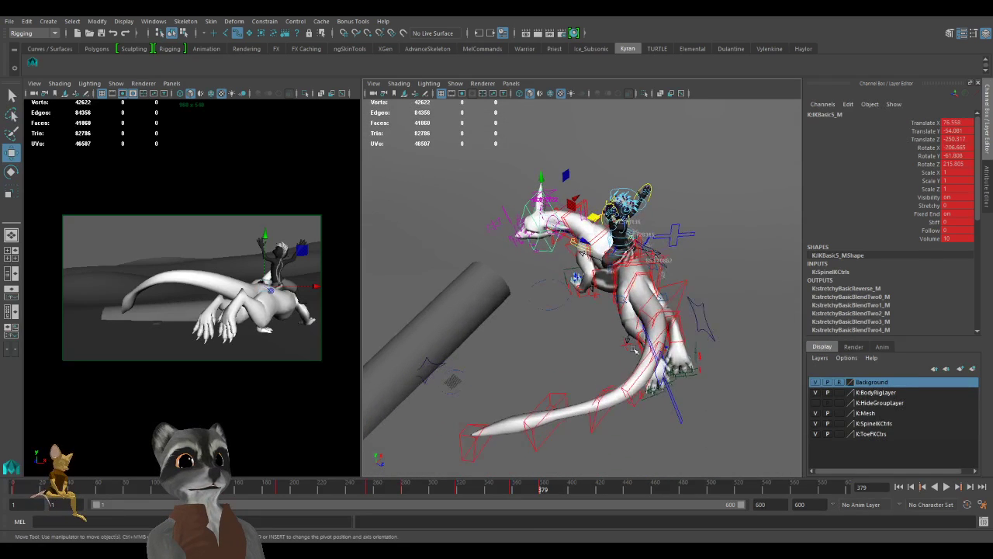
{"action": "left_click", "coordinate": [689, 286]}
{"action": "left_click_drag", "start_coordinate": [689, 287], "coordinate": [714, 342], "text": "alt"}
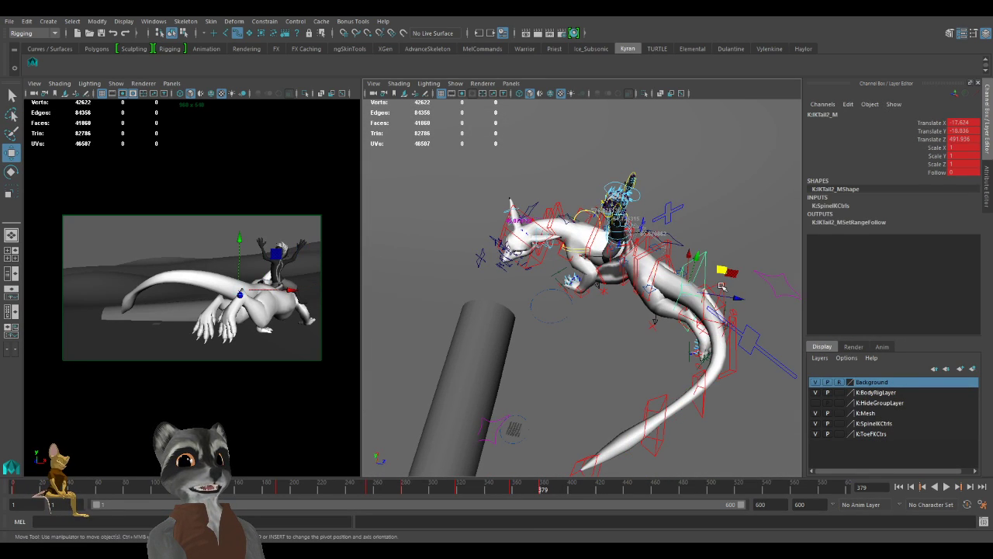
{"action": "left_click", "coordinate": [721, 287]}
{"action": "left_click", "coordinate": [734, 371]}
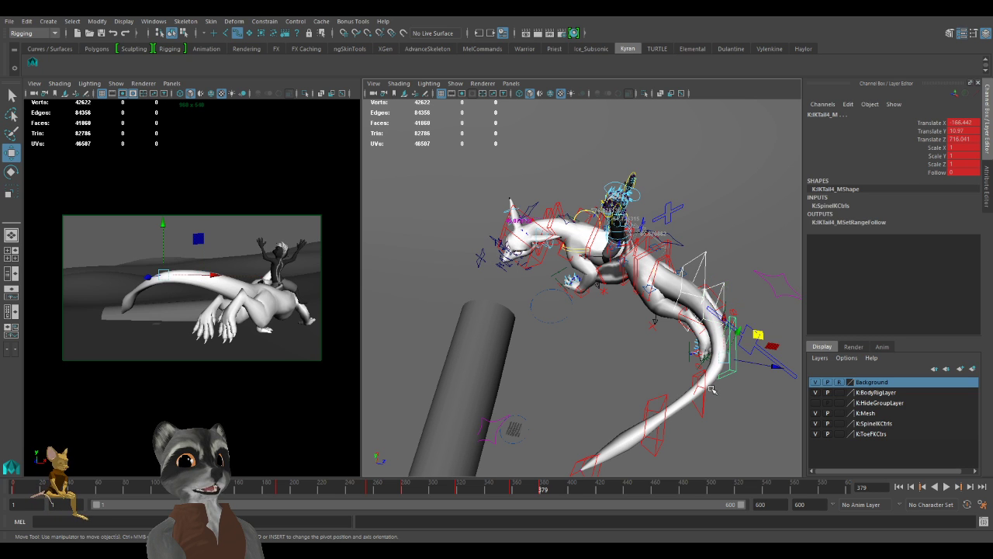
{"action": "left_click", "coordinate": [702, 407]}
{"action": "left_click", "coordinate": [663, 398]}
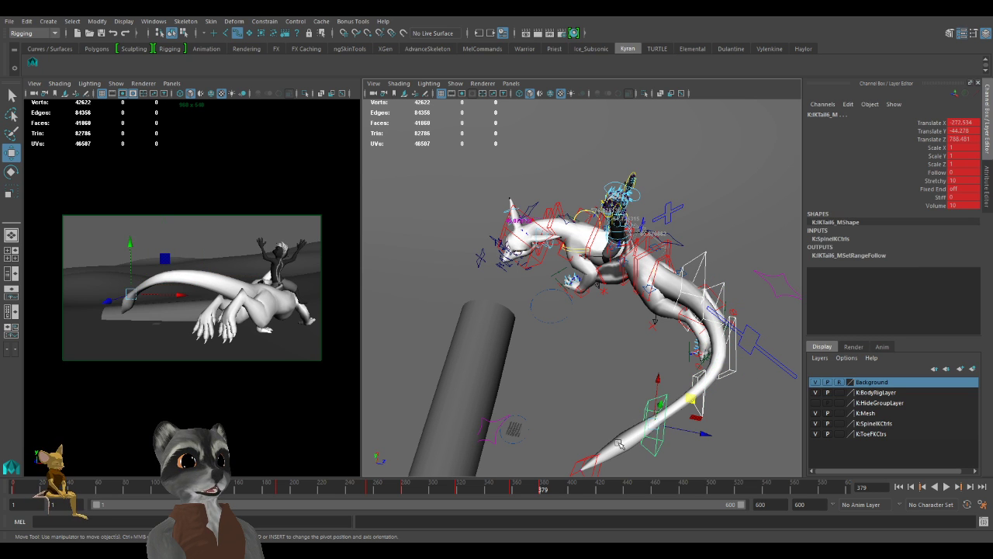
{"action": "left_click", "coordinate": [580, 471]}
{"action": "middle_click_drag", "start_coordinate": [583, 447], "coordinate": [592, 393], "text": "alt"}
{"action": "left_click_drag", "start_coordinate": [591, 392], "coordinate": [570, 404]}
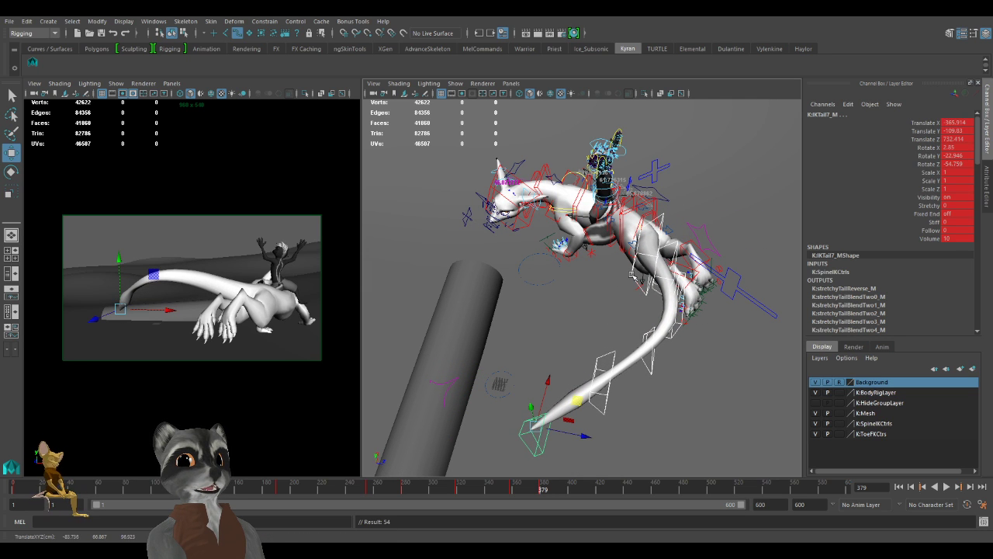
Refine the tail's curve near its base, placing IKTail3_M at about -114.6, 9.4, 590.5 at frame 379.
{"action": "left_click", "coordinate": [633, 277]}
{"action": "left_click_drag", "start_coordinate": [676, 237], "coordinate": [703, 261], "text": "alt"}
{"action": "left_click_drag", "start_coordinate": [710, 359], "coordinate": [611, 362], "text": "alt"}
{"action": "left_click", "coordinate": [604, 371]}
{"action": "left_click_drag", "start_coordinate": [619, 441], "coordinate": [627, 465]}
Examine the creature's body and the rider's tail from the side at frame 379.
{"action": "left_click_drag", "start_coordinate": [609, 423], "coordinate": [612, 390], "text": "alt"}
{"action": "left_click_drag", "start_coordinate": [679, 384], "coordinate": [653, 359], "text": "alt"}
{"action": "left_click_drag", "start_coordinate": [574, 330], "coordinate": [684, 349], "text": "alt"}
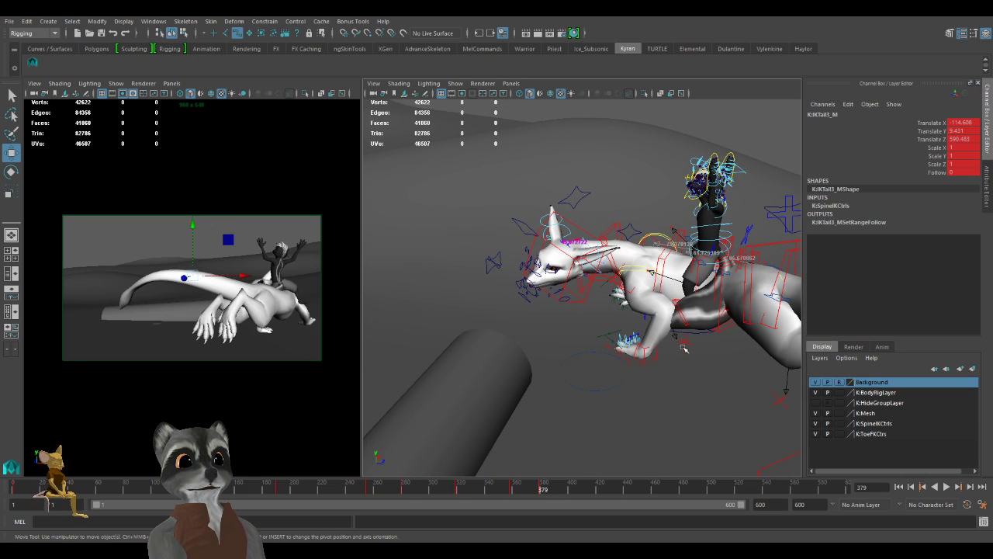
{"action": "left_click_drag", "start_coordinate": [614, 295], "coordinate": [684, 298], "text": "alt"}
{"action": "middle_click_drag", "start_coordinate": [685, 298], "coordinate": [644, 290], "text": "alt"}
{"action": "right_click_drag", "start_coordinate": [644, 289], "coordinate": [696, 294], "text": "alt"}
{"action": "middle_click_drag", "start_coordinate": [696, 293], "coordinate": [568, 337], "text": "alt"}
{"action": "right_click_drag", "start_coordinate": [568, 337], "coordinate": [675, 341], "text": "alt"}
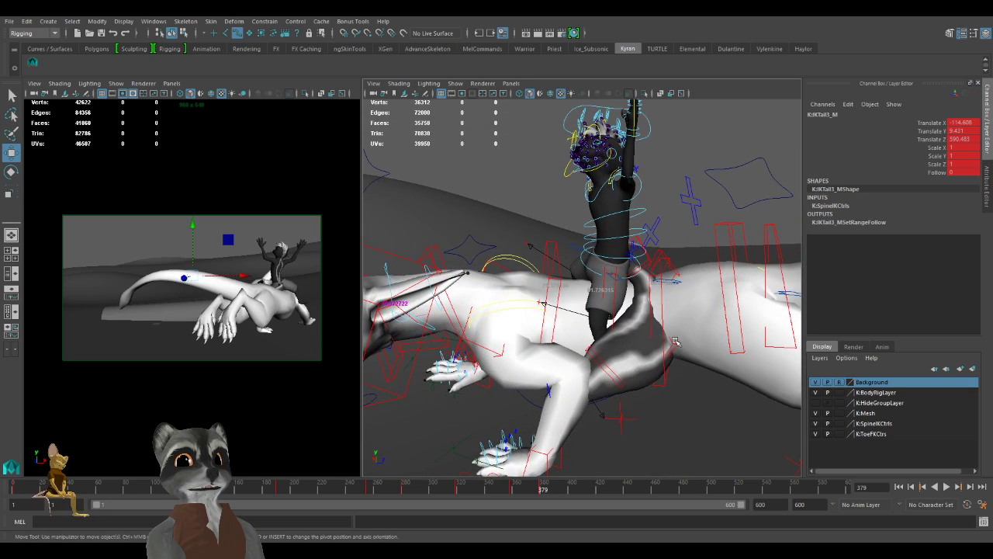
Move the rider's tail control IKSplineTail3_M to about 38.1, 10.8, 79.0 and key it at frame 379.
{"action": "left_click", "coordinate": [660, 250]}
{"action": "key", "text": "f"}
{"action": "right_click_drag", "start_coordinate": [659, 253], "coordinate": [525, 281], "text": "alt"}
{"action": "left_click_drag", "start_coordinate": [525, 281], "coordinate": [626, 304], "text": "alt"}
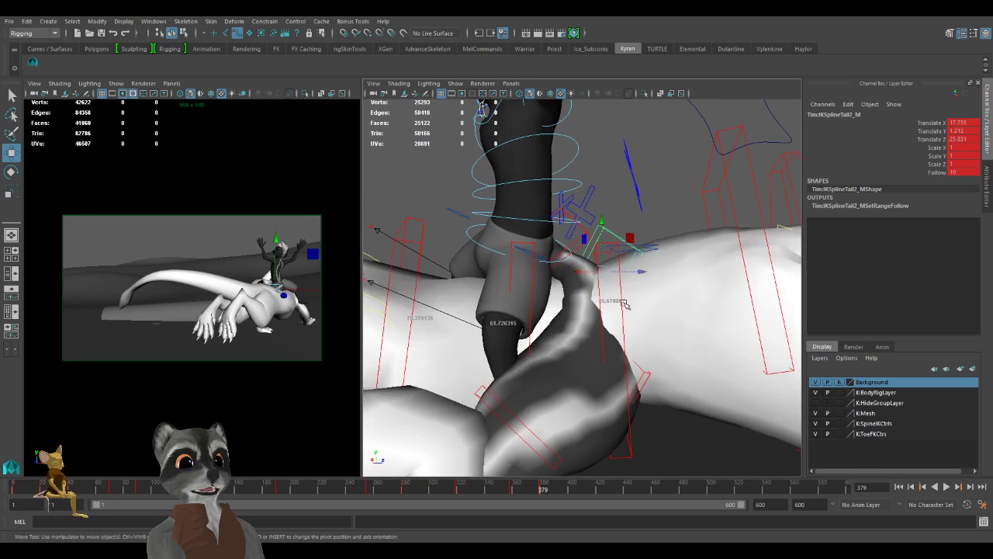
{"action": "left_click", "coordinate": [640, 371]}
{"action": "left_click_drag", "start_coordinate": [640, 371], "coordinate": [612, 268], "text": "alt"}
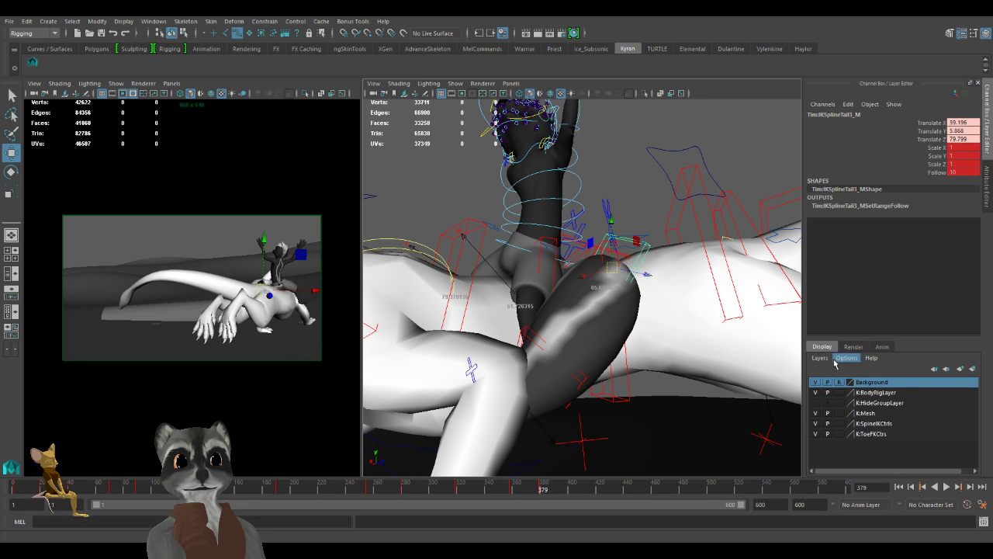
{"action": "left_click_drag", "start_coordinate": [757, 370], "coordinate": [536, 335], "text": "alt"}
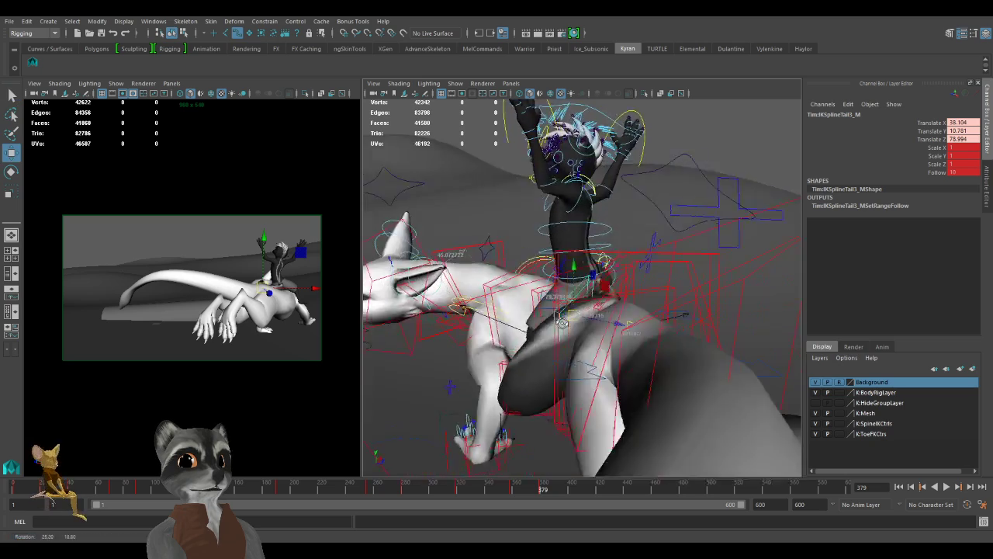
{"action": "right_click_drag", "start_coordinate": [536, 336], "coordinate": [577, 339], "text": "alt"}
{"action": "left_click_drag", "start_coordinate": [576, 339], "coordinate": [560, 316], "text": "alt"}
{"action": "key", "text": "s"}
Move the rider's tail base control IKSplineTail2_M to about 11.5, 8.2, 28.5 and key it at frame 379.
{"action": "left_click", "coordinate": [636, 285]}
{"action": "mouse_move", "coordinate": [636, 285]}
{"action": "left_mouse_down", "text": "alt"}
{"action": "mouse_move", "coordinate": [609, 288]}
{"action": "mouse_move", "coordinate": [619, 305]}
{"action": "mouse_move", "coordinate": [637, 292]}
{"action": "left_mouse_up", "text": "alt"}
{"action": "key", "text": "s"}
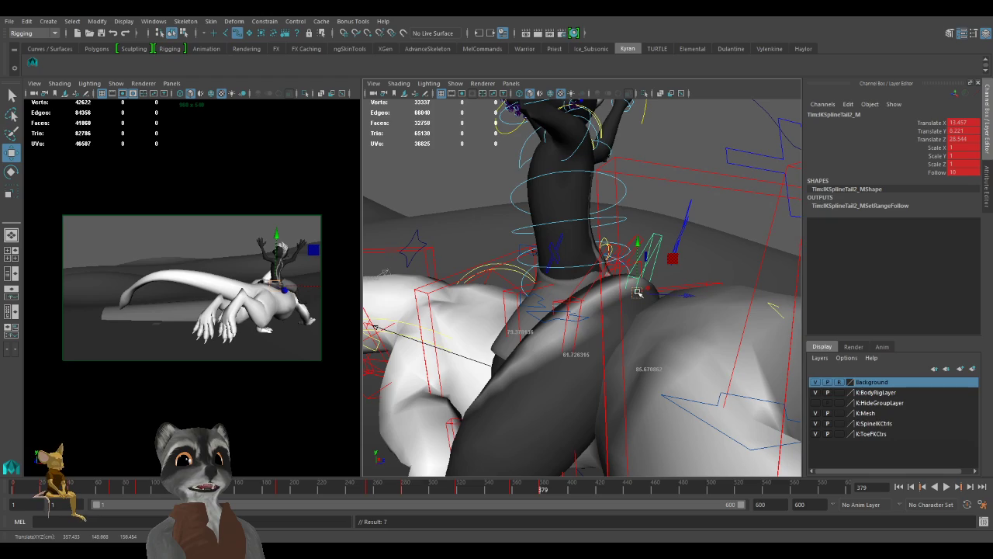
Reposition the creature's neck control IKBasic2_M to about 118.3, -40.8, -113.8 and key it at frame 379.
{"action": "right_click_drag", "start_coordinate": [686, 281], "coordinate": [594, 279], "text": "alt"}
{"action": "left_click_drag", "start_coordinate": [594, 280], "coordinate": [621, 284], "text": "alt"}
{"action": "right_click_drag", "start_coordinate": [621, 283], "coordinate": [537, 300], "text": "alt"}
{"action": "middle_click_drag", "start_coordinate": [537, 300], "coordinate": [589, 309], "text": "alt"}
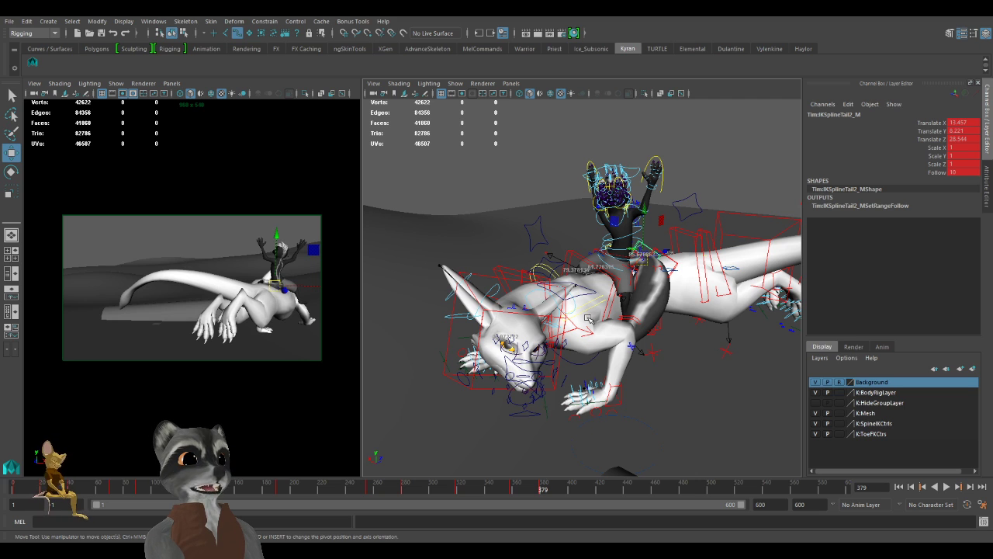
{"action": "left_click_drag", "start_coordinate": [641, 324], "coordinate": [569, 327], "text": "alt"}
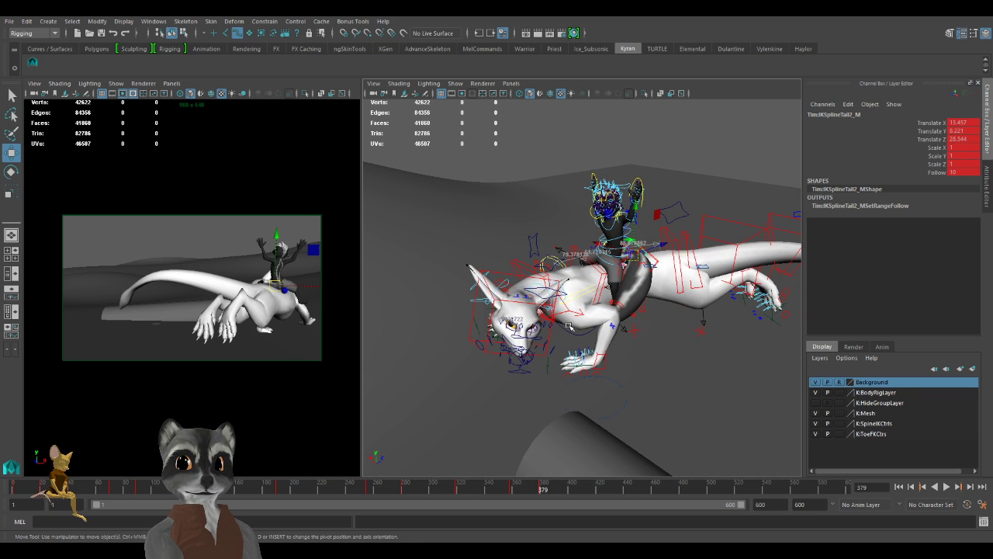
{"action": "left_click_drag", "start_coordinate": [593, 317], "coordinate": [610, 359], "text": "alt"}
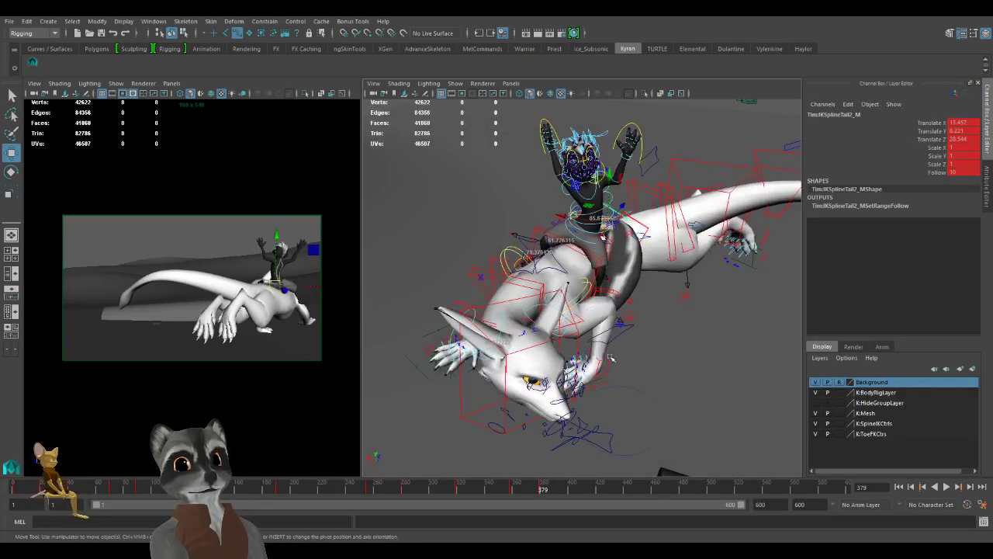
{"action": "left_click", "coordinate": [476, 274]}
{"action": "left_click_drag", "start_coordinate": [476, 274], "coordinate": [547, 323], "text": "alt"}
{"action": "key", "text": "ctrl+z"}
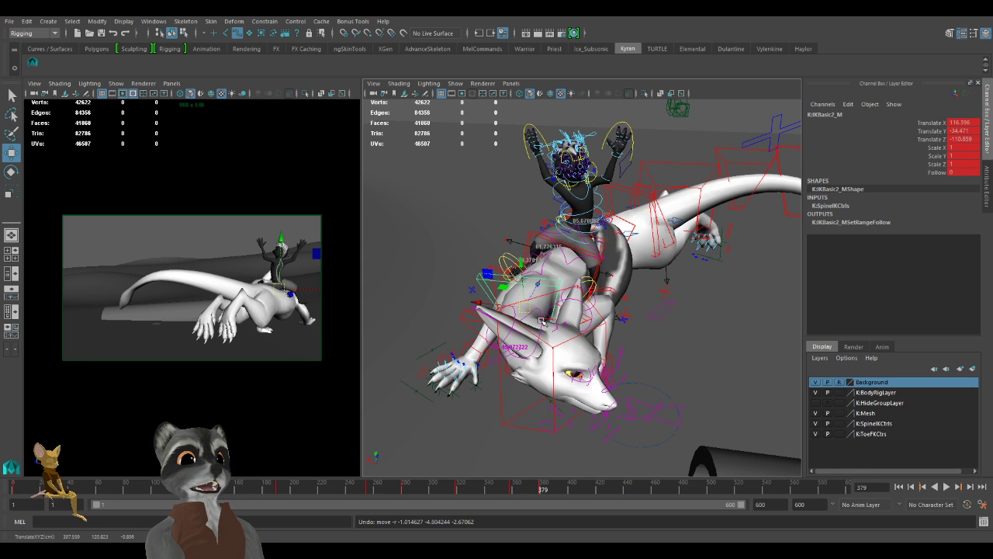
{"action": "left_click_drag", "start_coordinate": [542, 317], "coordinate": [557, 346], "text": "alt"}
{"action": "scroll", "coordinate": [549, 318], "scroll_direction": "up", "scroll_amount": 3}
{"action": "middle_click_drag", "start_coordinate": [557, 346], "coordinate": [606, 332], "text": "alt"}
{"action": "scroll", "coordinate": [605, 332], "scroll_direction": "up", "scroll_amount": 4}
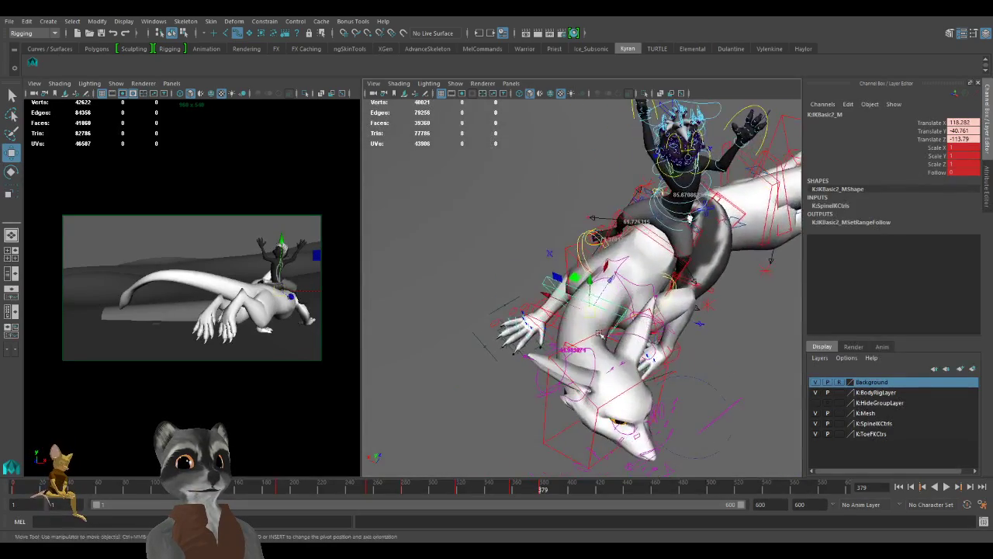
{"action": "left_click_drag", "start_coordinate": [605, 332], "coordinate": [545, 279], "text": "alt"}
{"action": "key", "text": "ctrl+z"}
{"action": "key", "text": "s"}
Compare the finished pose with the previous key, and select all animation controls of the creature and the rider at frame 379.
{"action": "right_click_drag", "start_coordinate": [731, 338], "coordinate": [555, 291], "text": "alt"}
{"action": "left_click_drag", "start_coordinate": [555, 291], "coordinate": [383, 326], "text": "alt"}
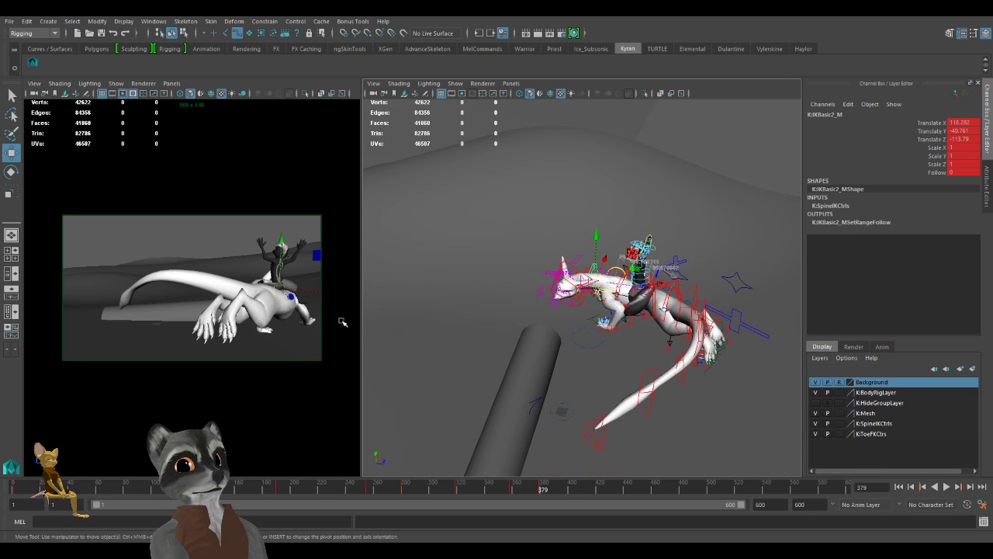
{"action": "key", "text": "comma"}
{"action": "key", "text": "period"}
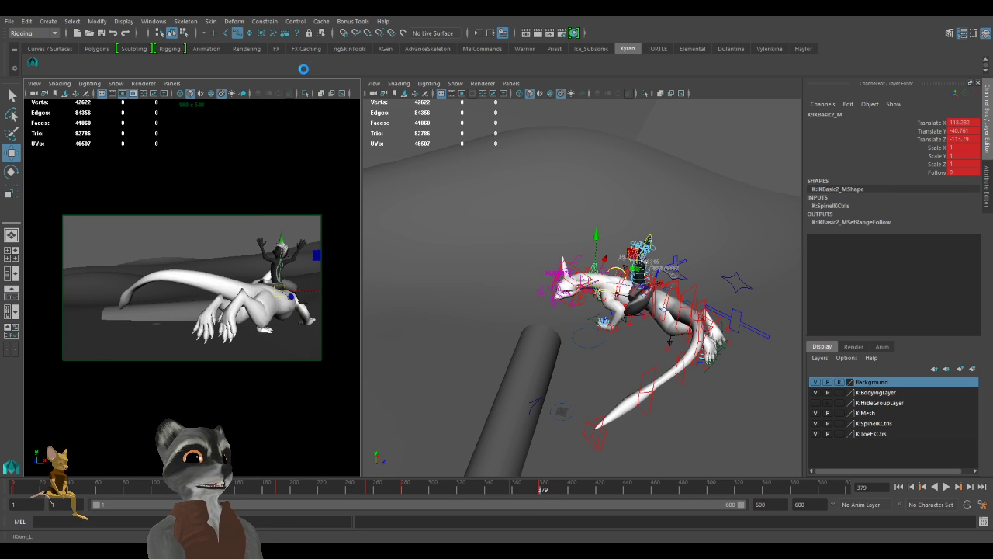
{"action": "left_click", "coordinate": [439, 84]}
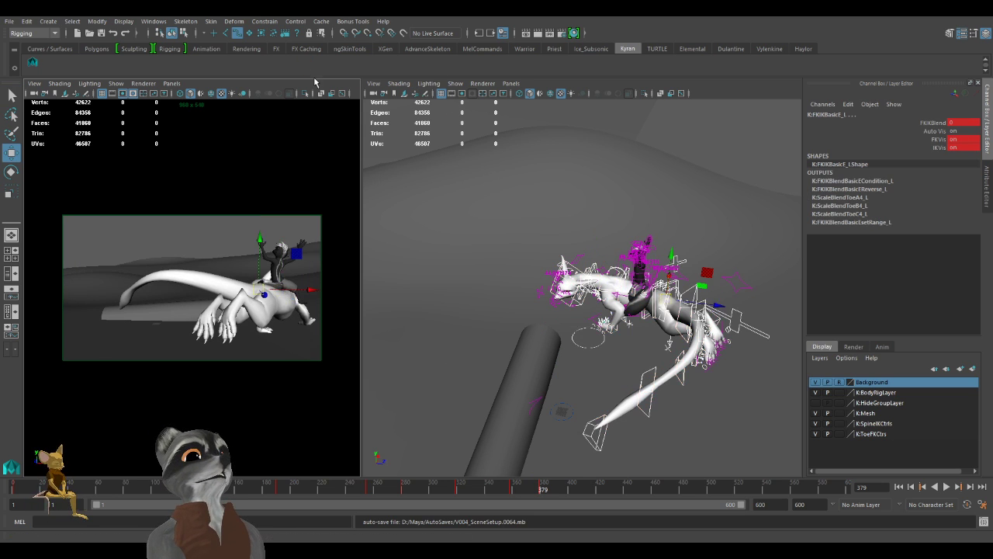
{"action": "left_click", "coordinate": [431, 84]}
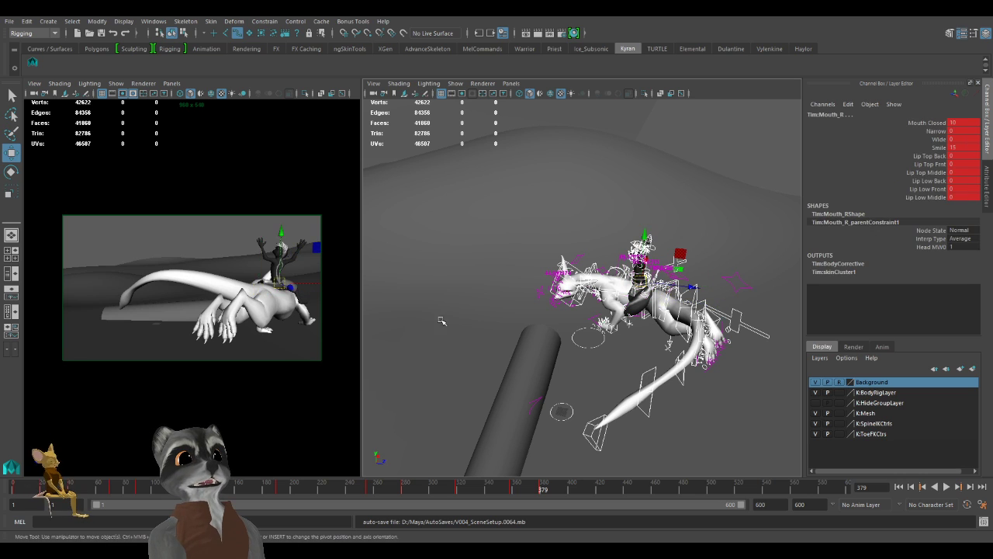
Carry the frame 379 pose of both characters forward to frame 394 and key all selected controls there.
{"action": "left_click_drag", "start_coordinate": [540, 485], "coordinate": [551, 483]}
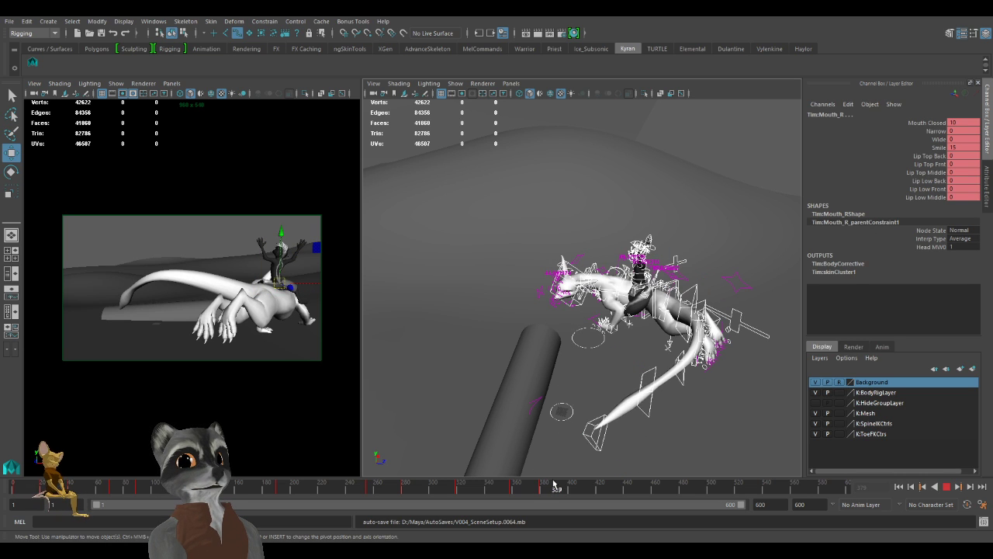
{"action": "mouse_move", "coordinate": [554, 489]}
{"action": "left_mouse_down"}
{"action": "mouse_move", "coordinate": [590, 490]}
{"action": "mouse_move", "coordinate": [558, 498]}
{"action": "left_mouse_up"}
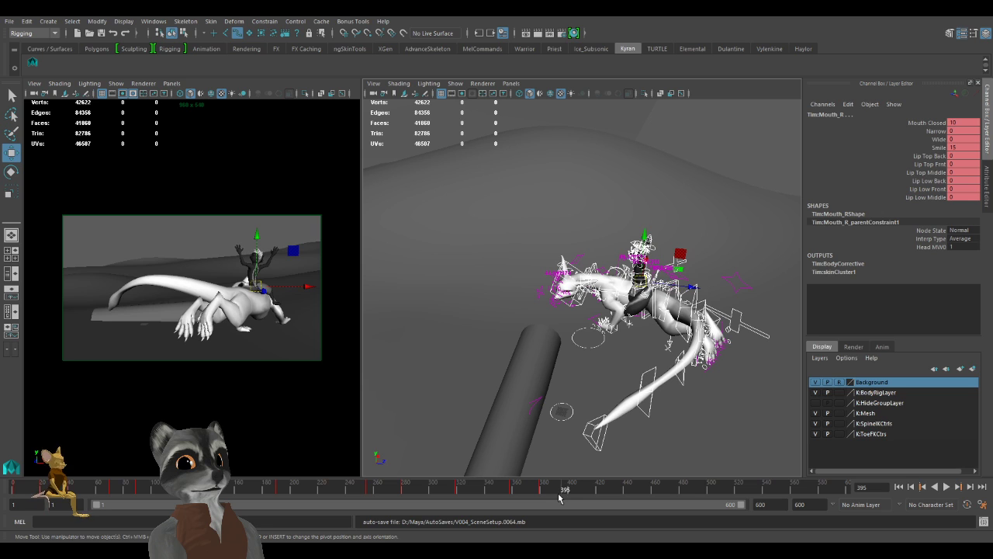
{"action": "left_click", "coordinate": [567, 490]}
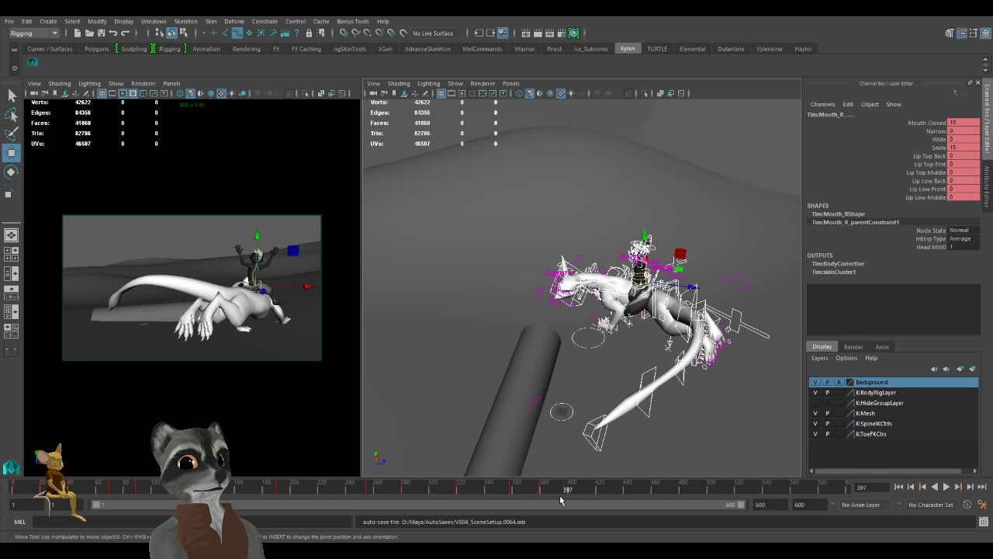
{"action": "left_click", "coordinate": [563, 490]}
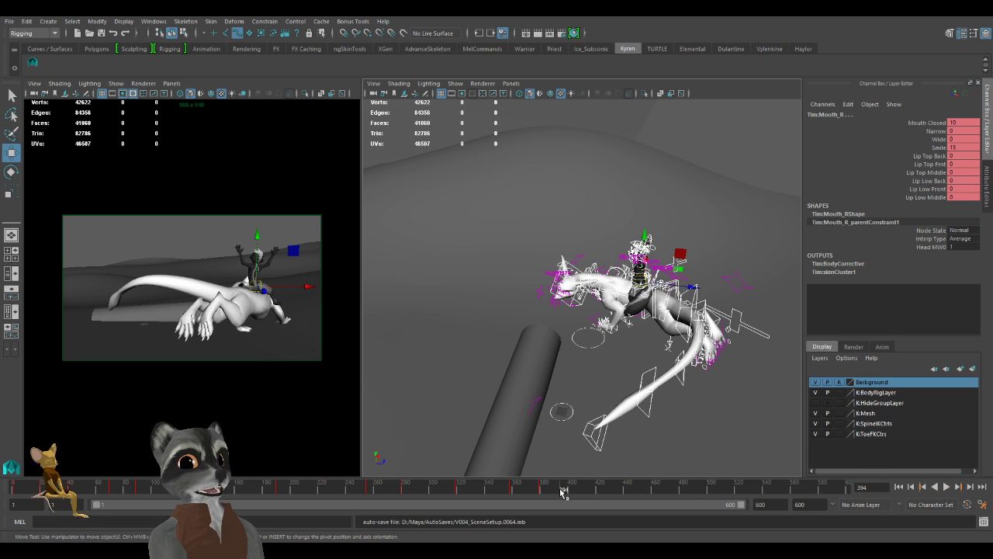
{"action": "key", "text": "s"}
Examine the creature's and rider's pose at frame 394 from several angles, including its placement relative to the log and terrain.
{"action": "left_click_drag", "start_coordinate": [579, 433], "coordinate": [552, 423], "text": "alt"}
{"action": "right_click_drag", "start_coordinate": [539, 422], "coordinate": [613, 433], "text": "alt"}
{"action": "left_click_drag", "start_coordinate": [613, 433], "coordinate": [582, 428], "text": "alt"}
{"action": "right_click_drag", "start_coordinate": [582, 428], "coordinate": [523, 409], "text": "alt"}
{"action": "scroll", "coordinate": [523, 409], "scroll_direction": "down", "scroll_amount": 2}
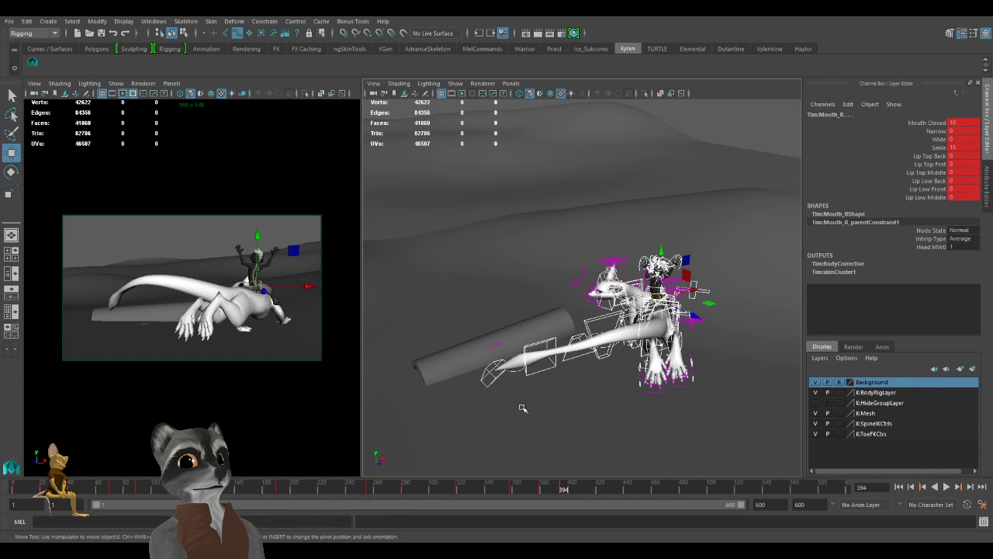
{"action": "mouse_move", "coordinate": [616, 310]}
{"action": "left_mouse_down", "text": "alt"}
{"action": "mouse_move", "coordinate": [628, 287]}
{"action": "mouse_move", "coordinate": [629, 312]}
{"action": "left_mouse_up", "text": "alt"}
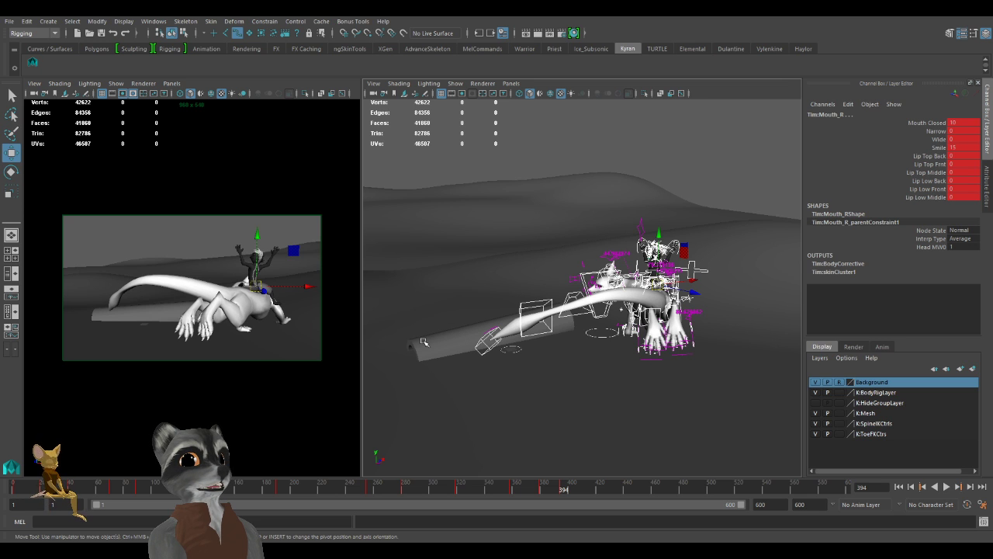
{"action": "middle_click_drag", "start_coordinate": [488, 341], "coordinate": [548, 347], "text": "alt"}
{"action": "left_click_drag", "start_coordinate": [519, 340], "coordinate": [501, 334], "text": "alt"}
{"action": "middle_click_drag", "start_coordinate": [488, 331], "coordinate": [613, 339], "text": "alt"}
{"action": "left_click_drag", "start_coordinate": [613, 339], "coordinate": [607, 341], "text": "alt"}
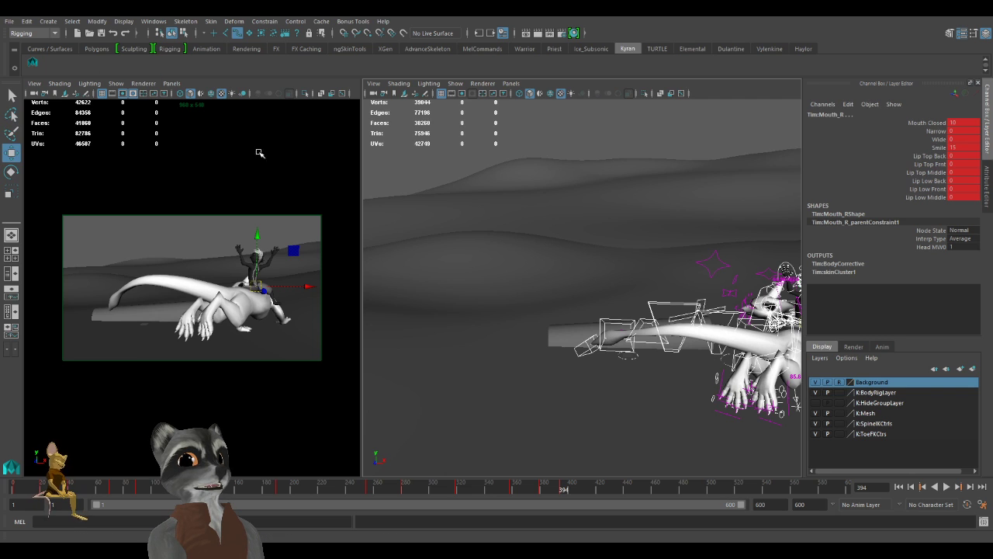
{"action": "left_click_drag", "start_coordinate": [419, 256], "coordinate": [485, 349], "text": "alt"}
{"action": "right_click_drag", "start_coordinate": [485, 349], "coordinate": [528, 355], "text": "alt"}
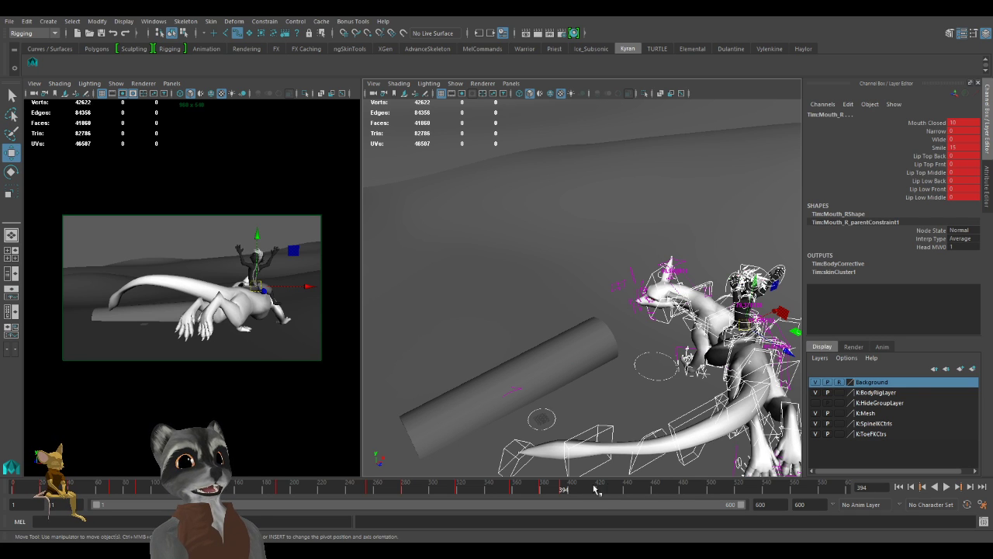
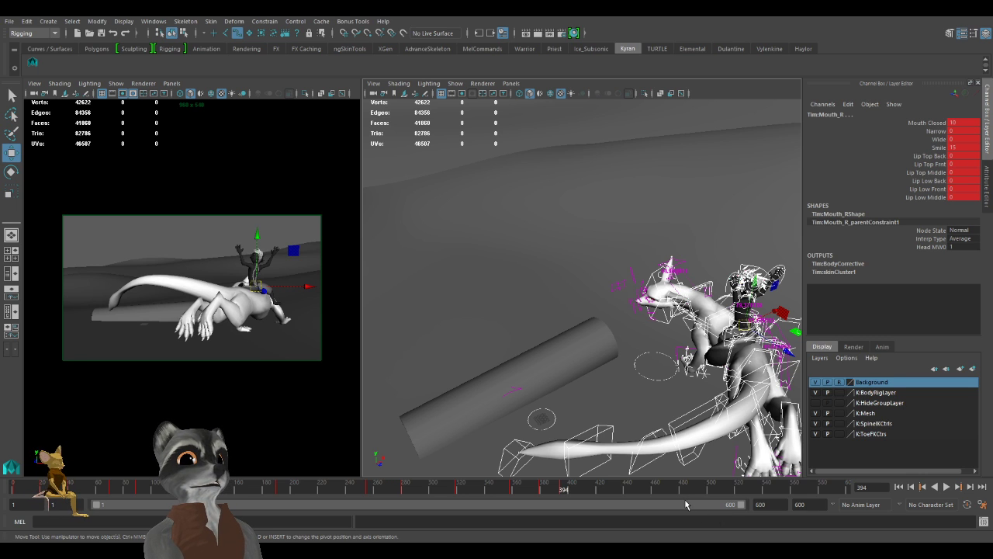
Play back the riding animation through the shot camera and scrub the poses around frames 239 to 276 to check their timing.
{"action": "middle_click", "coordinate": [196, 410]}
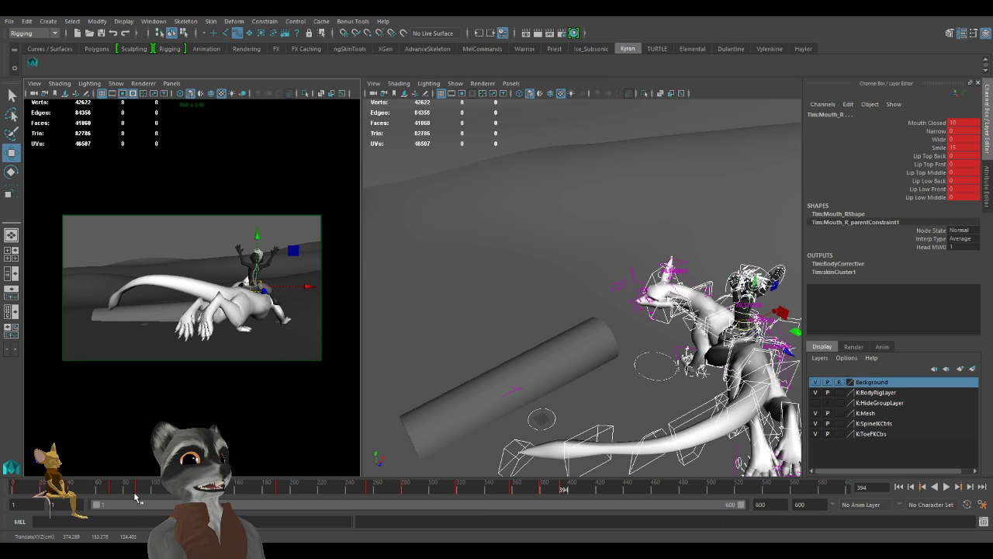
{"action": "key", "text": "alt+v"}
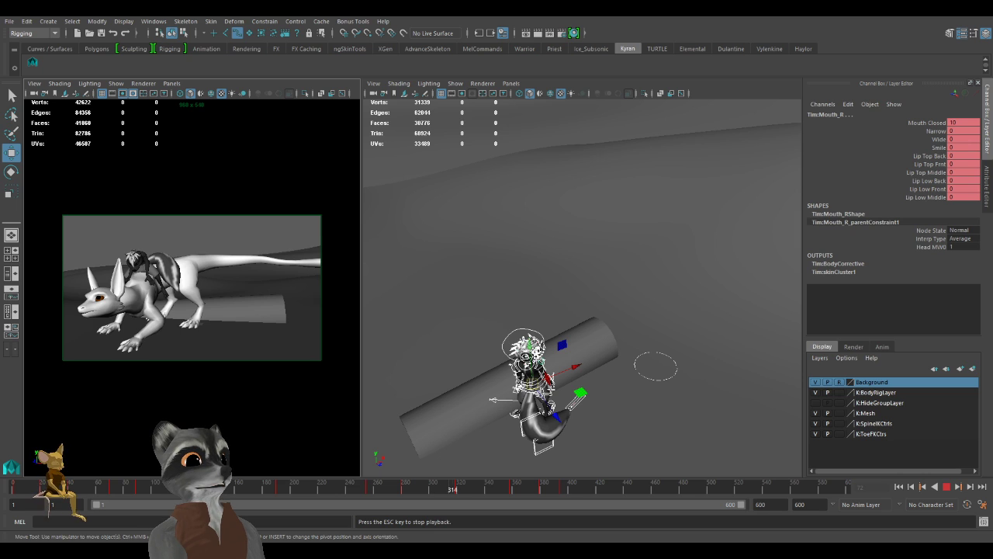
{"action": "key", "text": "Escape"}
{"action": "key", "text": "w"}
{"action": "left_click_drag", "start_coordinate": [304, 488], "coordinate": [371, 486]}
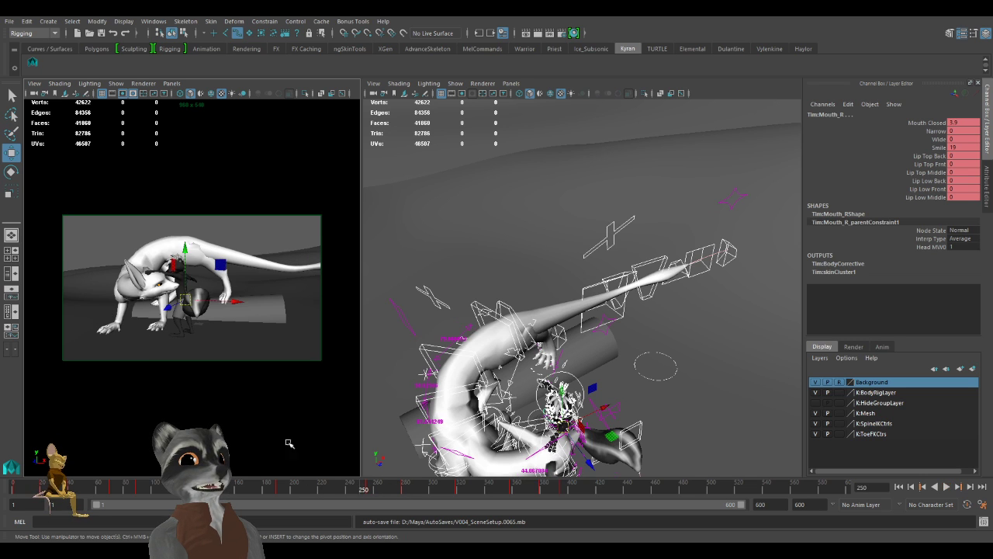
{"action": "key", "text": "alt+v"}
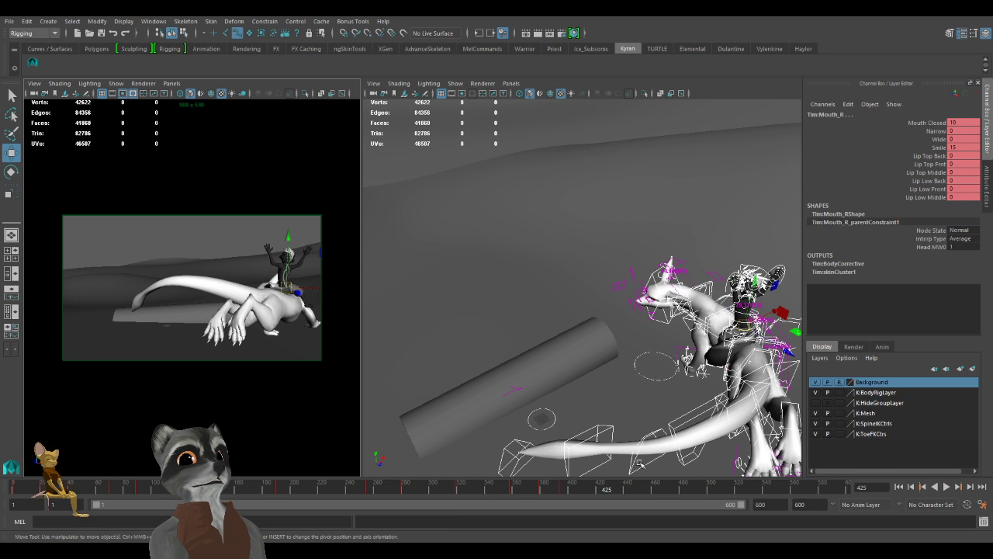
{"action": "left_click_drag", "start_coordinate": [590, 491], "coordinate": [361, 500]}
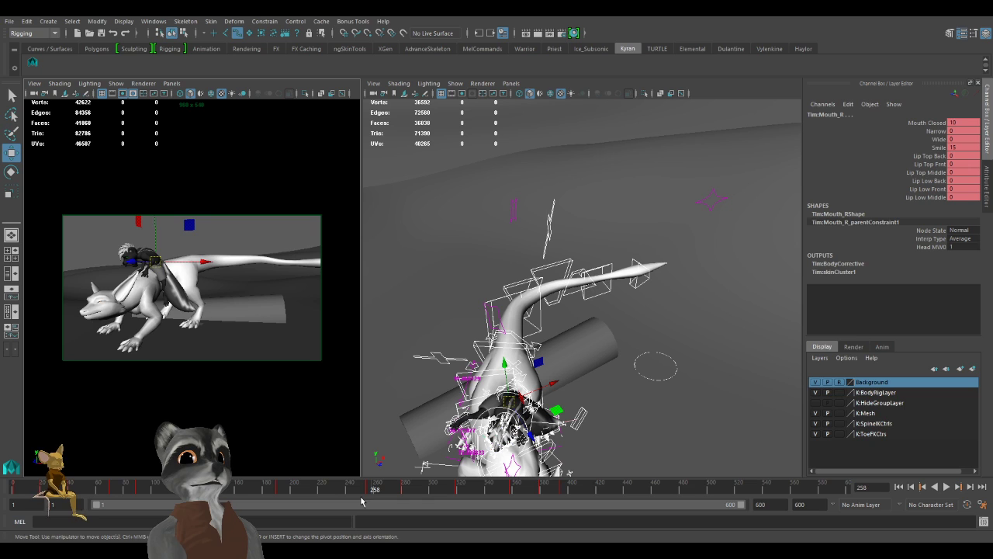
{"action": "left_click", "coordinate": [396, 491]}
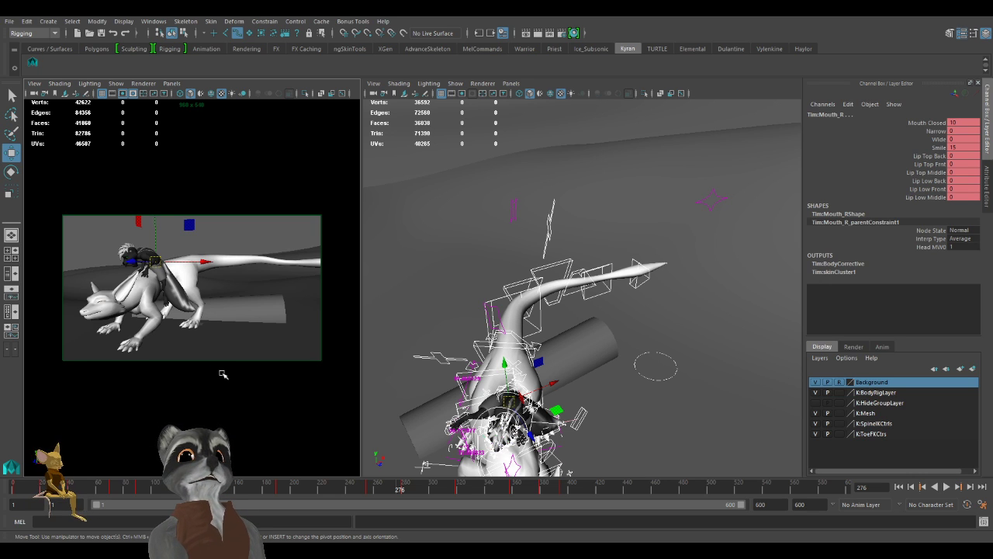
{"action": "left_click_drag", "start_coordinate": [394, 487], "coordinate": [347, 491]}
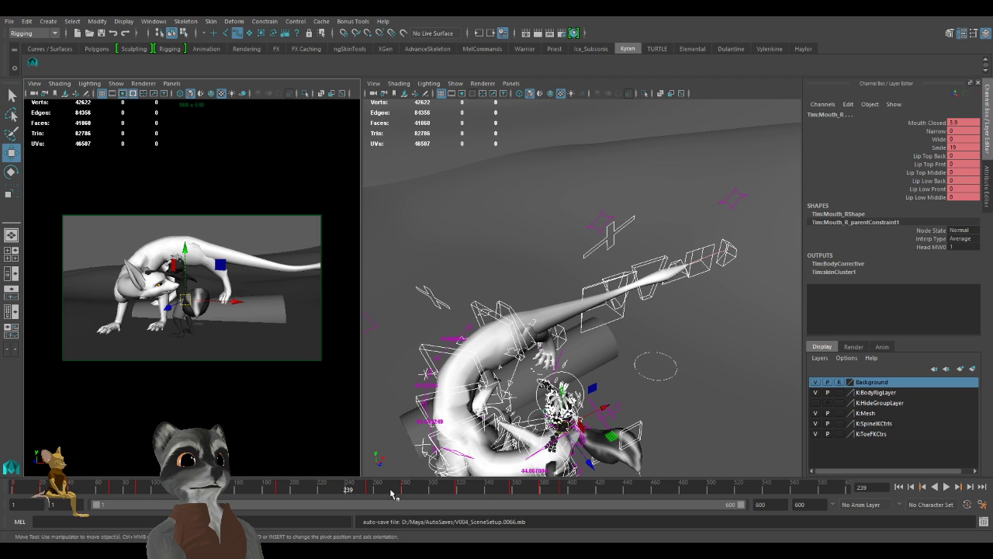
Review the end of the animation around frame 419 from several angles, scrub through the whole sequence, and return to frame 394.
{"action": "left_click_drag", "start_coordinate": [489, 493], "coordinate": [601, 490]}
{"action": "right_click_drag", "start_coordinate": [618, 394], "coordinate": [584, 399], "text": "alt"}
{"action": "left_click_drag", "start_coordinate": [583, 398], "coordinate": [572, 384], "text": "alt"}
{"action": "right_click_drag", "start_coordinate": [572, 384], "coordinate": [605, 396], "text": "alt"}
{"action": "left_click_drag", "start_coordinate": [606, 396], "coordinate": [608, 397], "text": "alt"}
{"action": "key", "text": "alt+v"}
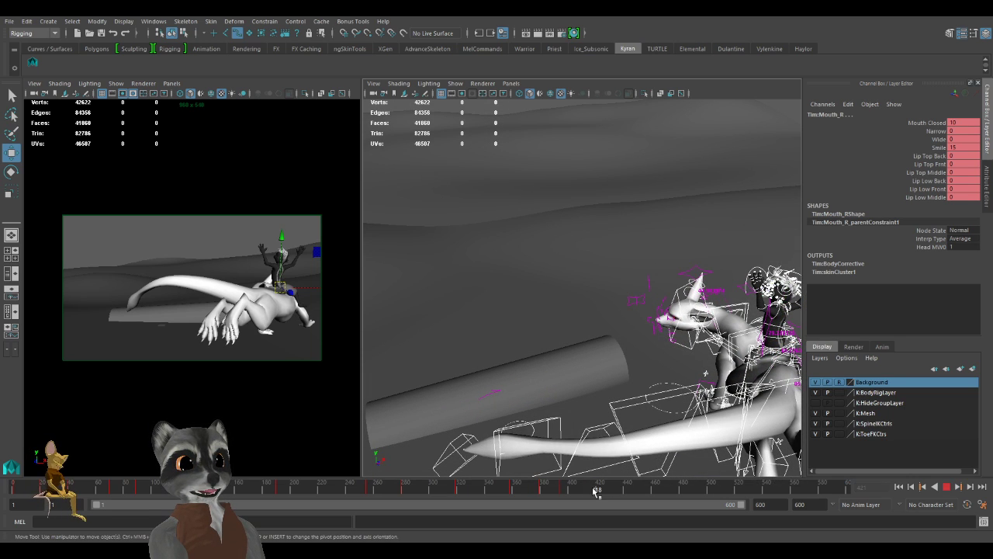
{"action": "mouse_move", "coordinate": [588, 394]}
{"action": "right_mouse_down", "text": "alt"}
{"action": "mouse_move", "coordinate": [542, 383]}
{"action": "mouse_move", "coordinate": [524, 390]}
{"action": "mouse_move", "coordinate": [574, 409]}
{"action": "right_mouse_up", "text": "alt"}
{"action": "scroll", "coordinate": [575, 407], "scroll_direction": "up", "scroll_amount": 3}
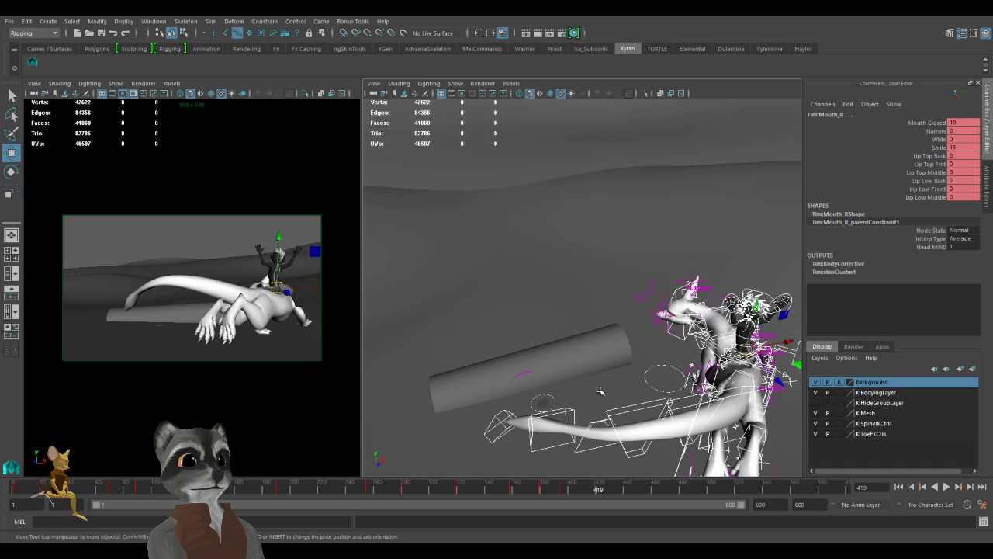
{"action": "middle_click_drag", "start_coordinate": [560, 399], "coordinate": [556, 408], "text": "alt"}
{"action": "right_click_drag", "start_coordinate": [557, 408], "coordinate": [586, 413], "text": "alt"}
{"action": "left_click_drag", "start_coordinate": [586, 413], "coordinate": [600, 428], "text": "alt"}
{"action": "right_click_drag", "start_coordinate": [600, 427], "coordinate": [509, 417], "text": "alt"}
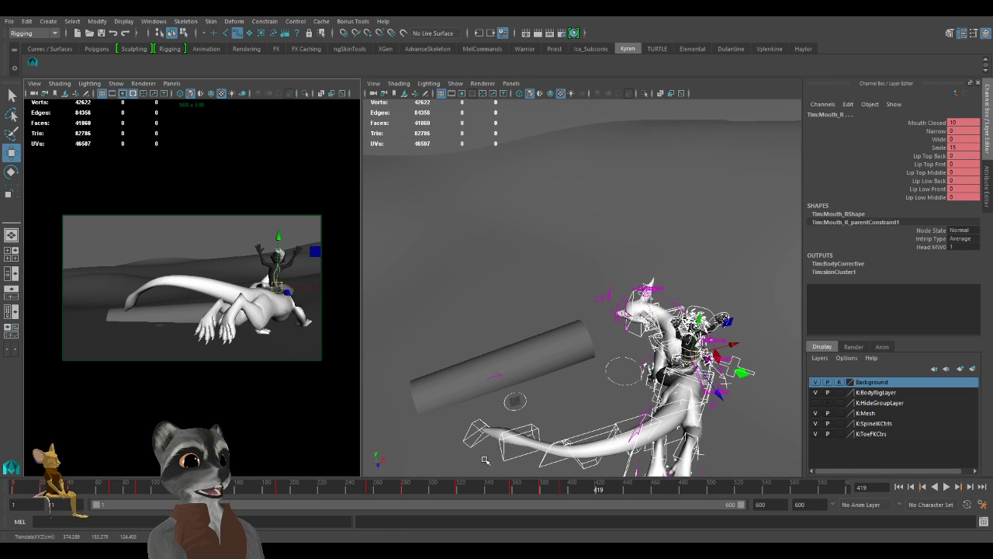
{"action": "left_click_drag", "start_coordinate": [490, 487], "coordinate": [163, 489]}
{"action": "left_click_drag", "start_coordinate": [43, 487], "coordinate": [567, 492]}
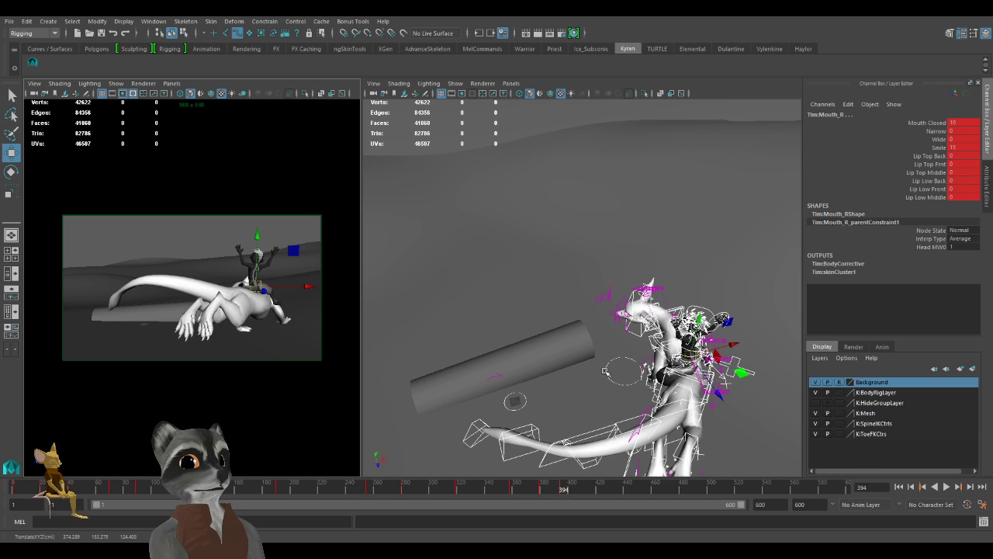
Move the creature's RootX_M control with the other selected body controls to about 50.8, -34.2, 2.3 and key them at frame 394.
{"action": "right_click_drag", "start_coordinate": [587, 414], "coordinate": [780, 422], "text": "alt"}
{"action": "middle_click_drag", "start_coordinate": [781, 421], "coordinate": [737, 429], "text": "alt"}
{"action": "right_click_drag", "start_coordinate": [737, 428], "coordinate": [548, 371], "text": "alt"}
{"action": "left_click_drag", "start_coordinate": [548, 371], "coordinate": [539, 406], "text": "alt"}
{"action": "left_click", "coordinate": [34, 65]}
{"action": "left_click_drag", "start_coordinate": [603, 454], "coordinate": [567, 355]}
{"action": "right_click_drag", "start_coordinate": [568, 355], "coordinate": [632, 373], "text": "alt"}
{"action": "middle_click_drag", "start_coordinate": [632, 373], "coordinate": [631, 386], "text": "alt"}
{"action": "left_click_drag", "start_coordinate": [629, 329], "coordinate": [644, 354]}
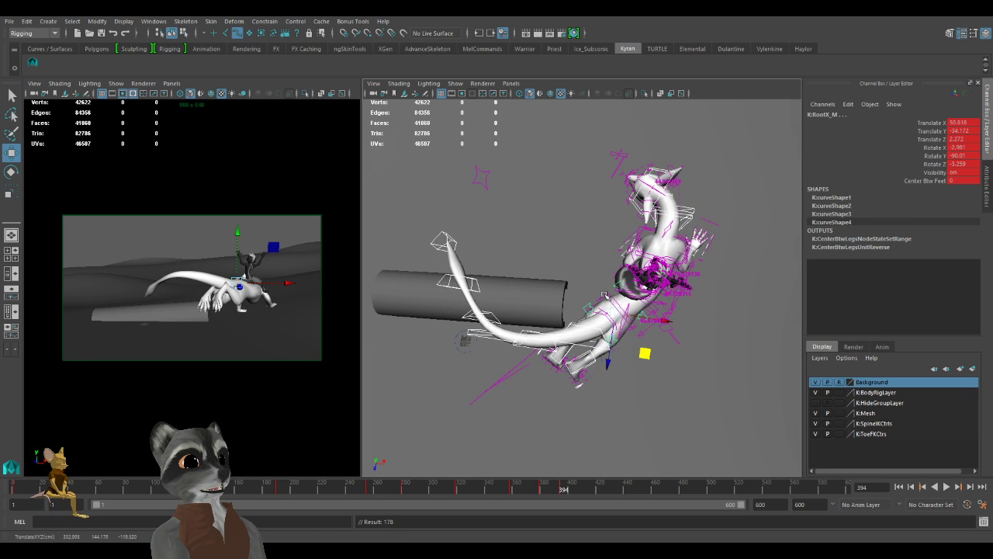
Rotate the creature's lower spine control IKSpine1_M to about 185.1, -134.5, 189.4 at frame 394.
{"action": "left_click", "coordinate": [605, 296]}
{"action": "key", "text": "e"}
{"action": "key", "text": "w"}
{"action": "key", "text": "e"}
{"action": "left_click_drag", "start_coordinate": [643, 359], "coordinate": [652, 331]}
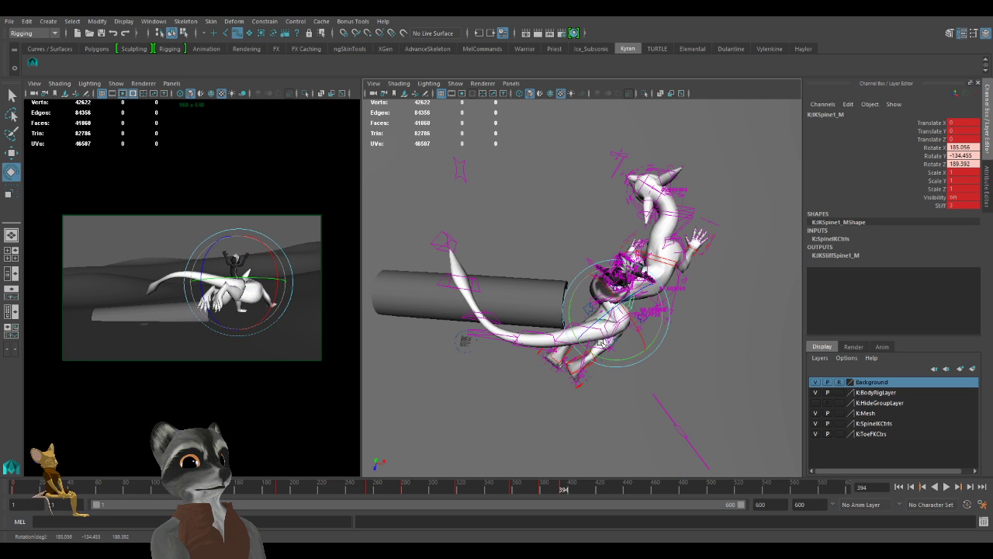
{"action": "key", "text": "w"}
{"action": "left_click", "coordinate": [673, 259]}
{"action": "left_click_drag", "start_coordinate": [673, 259], "coordinate": [642, 279]}
{"action": "key", "text": "ctrl+z"}
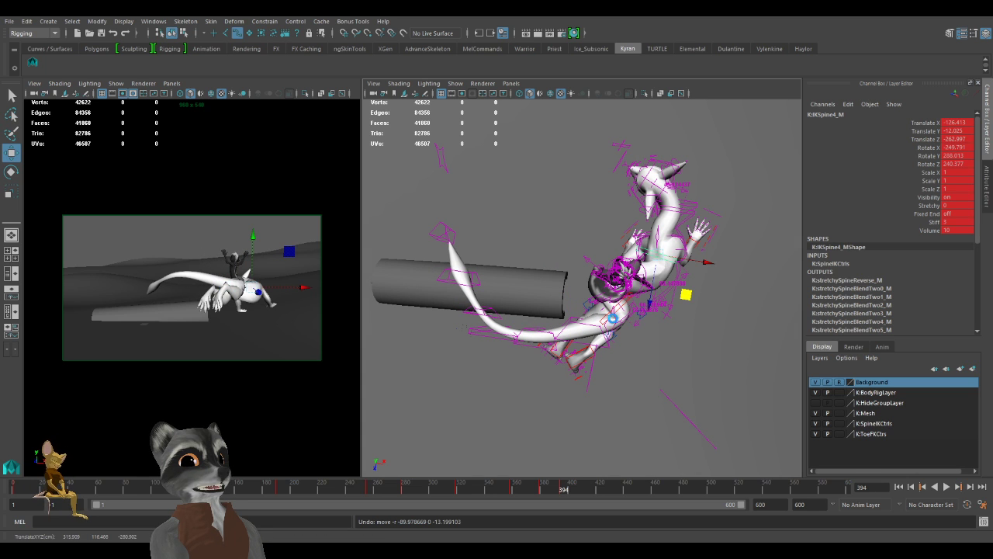
{"action": "key", "text": "ctrl+z"}
Select the creature's neck controls together, including IKBasic2_M, viewed from above at frame 394.
{"action": "key", "text": "w"}
{"action": "right_click_drag", "start_coordinate": [539, 268], "coordinate": [582, 278], "text": "alt"}
{"action": "middle_click_drag", "start_coordinate": [582, 278], "coordinate": [510, 312], "text": "alt"}
{"action": "mouse_move", "coordinate": [510, 312]}
{"action": "right_mouse_down", "text": "alt"}
{"action": "mouse_move", "coordinate": [558, 314]}
{"action": "mouse_move", "coordinate": [522, 326]}
{"action": "right_mouse_up", "text": "alt"}
{"action": "left_click", "coordinate": [36, 64]}
{"action": "middle_click_drag", "start_coordinate": [522, 326], "coordinate": [562, 270], "text": "alt"}
{"action": "left_click_drag", "start_coordinate": [436, 446], "coordinate": [628, 332], "text": "ctrl"}
{"action": "right_click_drag", "start_coordinate": [627, 332], "coordinate": [551, 376], "text": "alt"}
{"action": "left_click_drag", "start_coordinate": [375, 344], "coordinate": [377, 343]}
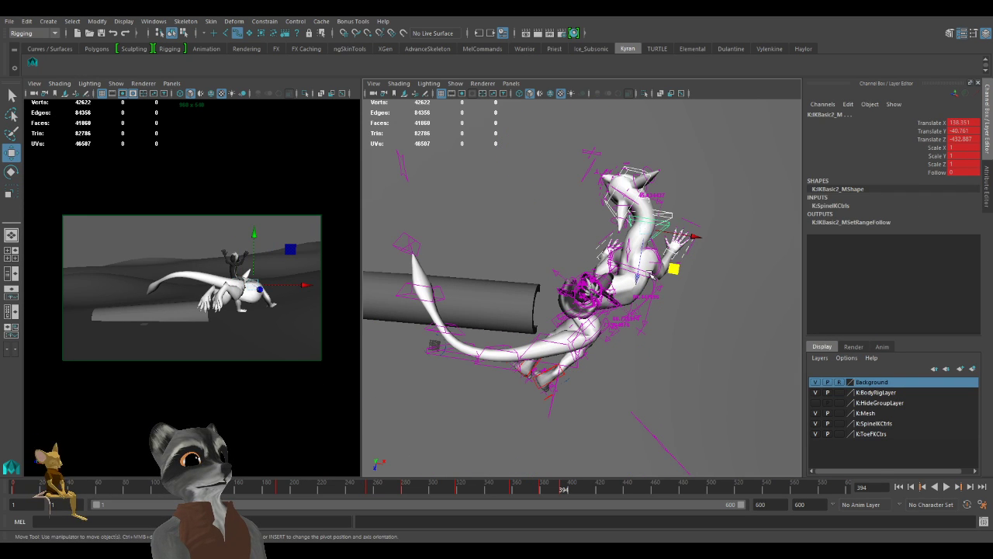
{"action": "left_click", "coordinate": [651, 275], "text": "shift"}
{"action": "key", "text": "ctrl+z"}
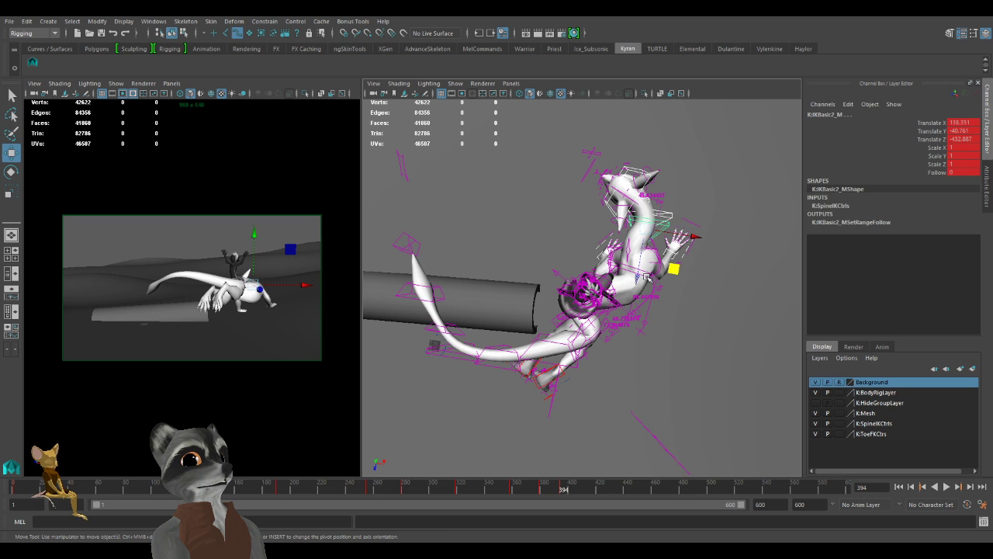
Reposition chest control IKSpine4_M to about -67.9, -19.1, -62.9 with rotation about 7.7, -19.5, 7.0, and key it at frame 394.
{"action": "left_click", "coordinate": [645, 276]}
{"action": "left_click_drag", "start_coordinate": [658, 308], "coordinate": [606, 323]}
{"action": "key", "text": "e"}
{"action": "key", "text": "w"}
{"action": "key", "text": "s"}
{"action": "scroll", "coordinate": [523, 320], "scroll_direction": "up", "scroll_amount": 4}
{"action": "left_click_drag", "start_coordinate": [523, 320], "coordinate": [532, 347], "text": "alt"}
{"action": "key", "text": "e"}
{"action": "key", "text": "w"}
{"action": "scroll", "coordinate": [587, 332], "scroll_direction": "down", "scroll_amount": 4}
{"action": "scroll", "coordinate": [531, 343], "scroll_direction": "up", "scroll_amount": 3}
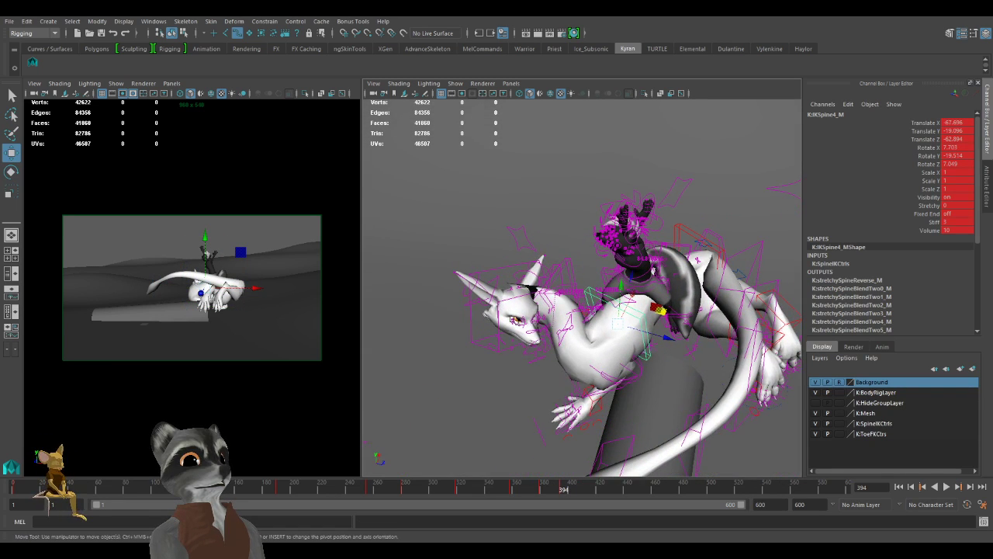
Stretch the creature's head out over the log at frame 394 and select the neck control IKBasic4_M.
{"action": "left_click", "coordinate": [501, 269]}
{"action": "left_click_drag", "start_coordinate": [503, 271], "coordinate": [550, 323], "text": "alt"}
{"action": "scroll", "coordinate": [551, 318], "scroll_direction": "down", "scroll_amount": 2}
{"action": "left_click_drag", "start_coordinate": [557, 260], "coordinate": [541, 464]}
{"action": "key", "text": "e"}
{"action": "key", "text": "w"}
{"action": "left_click", "coordinate": [536, 462]}
{"action": "scroll", "coordinate": [597, 353], "scroll_direction": "down", "scroll_amount": 4}
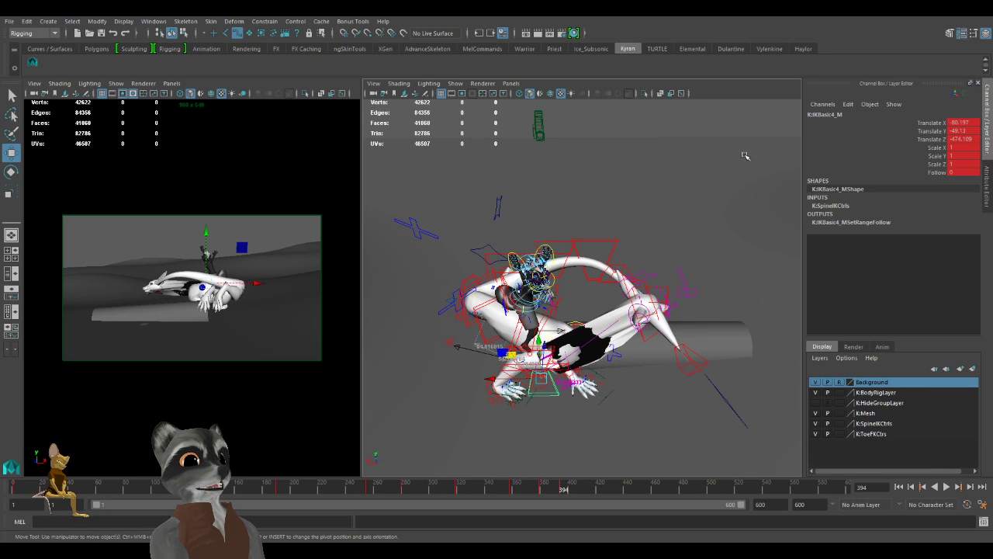
Move the creature's neck control IKBasic4_M to about -231.3, -49.1, -324.2 and key it at frame 394.
{"action": "left_click_drag", "start_coordinate": [765, 134], "coordinate": [388, 447]}
{"action": "left_click", "coordinate": [633, 218]}
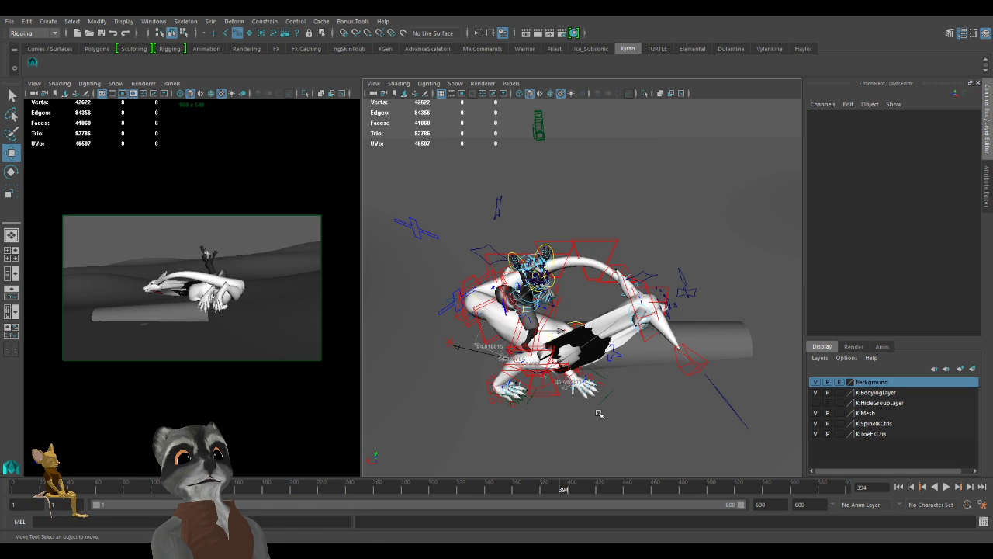
{"action": "right_click_drag", "start_coordinate": [535, 377], "coordinate": [672, 393], "text": "alt"}
{"action": "left_click_drag", "start_coordinate": [672, 393], "coordinate": [649, 416], "text": "alt"}
{"action": "mouse_move", "coordinate": [568, 418]}
{"action": "left_mouse_down", "text": "alt"}
{"action": "mouse_move", "coordinate": [590, 408]}
{"action": "mouse_move", "coordinate": [577, 404]}
{"action": "left_mouse_up", "text": "alt"}
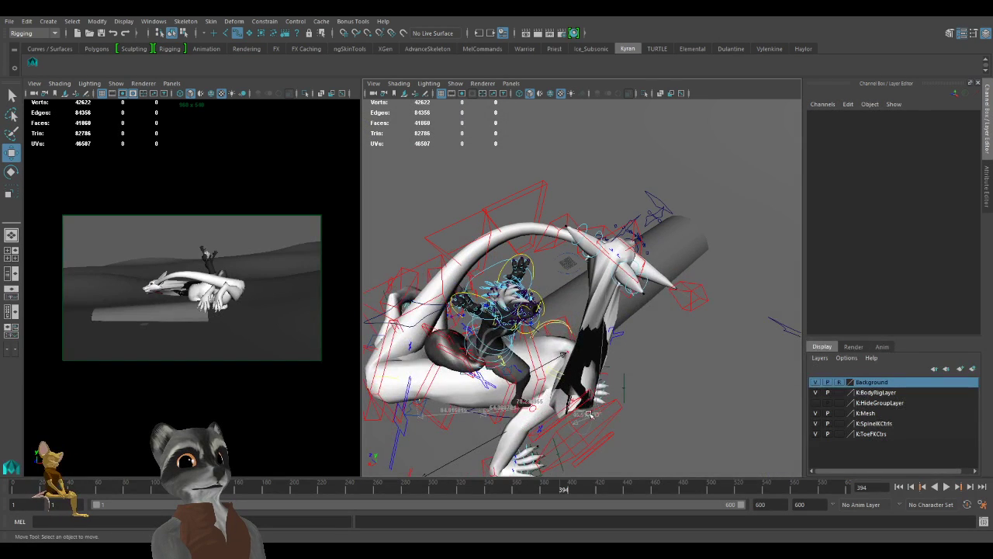
{"action": "left_click", "coordinate": [603, 441]}
{"action": "left_click_drag", "start_coordinate": [551, 440], "coordinate": [647, 360]}
{"action": "key", "text": "e"}
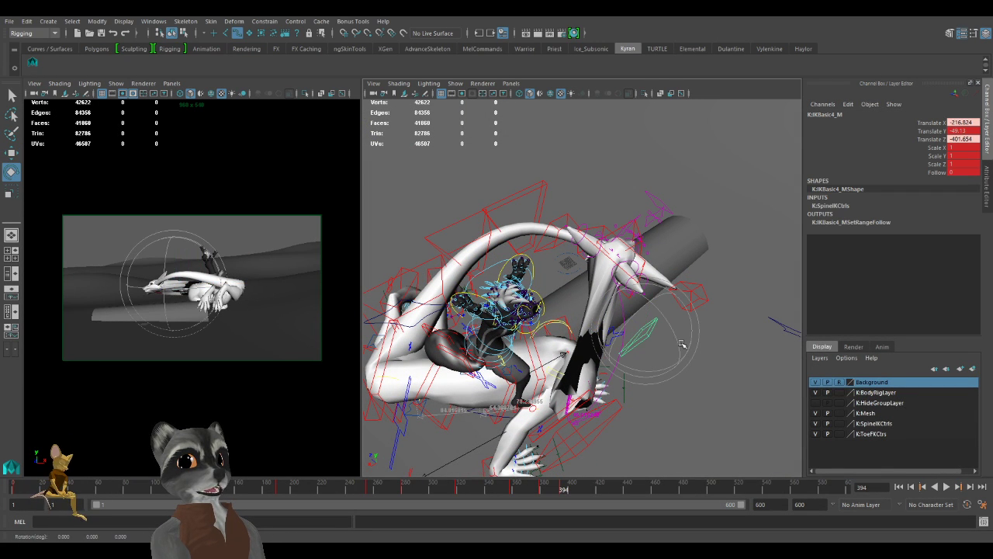
{"action": "key", "text": "w"}
{"action": "left_click_drag", "start_coordinate": [622, 328], "coordinate": [564, 284]}
{"action": "left_click_drag", "start_coordinate": [560, 377], "coordinate": [585, 359], "text": "alt"}
{"action": "middle_click_drag", "start_coordinate": [586, 359], "coordinate": [596, 298], "text": "alt"}
{"action": "right_click_drag", "start_coordinate": [596, 298], "coordinate": [597, 295], "text": "alt"}
{"action": "left_click_drag", "start_coordinate": [597, 295], "coordinate": [540, 292], "text": "alt"}
{"action": "key", "text": "s"}
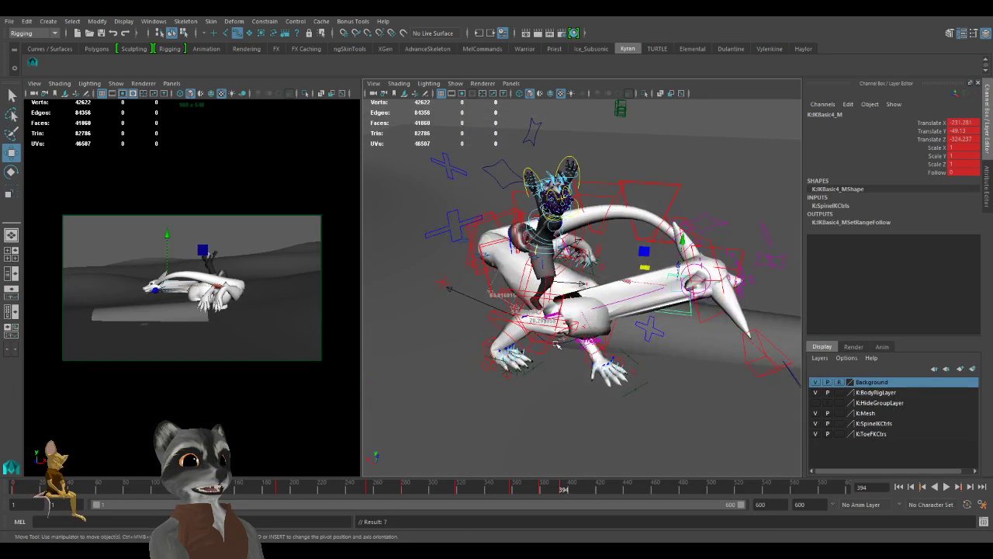
Move the neighbouring neck control IKBasic3_M to about -207.4, -43.8, -317.1 and check the neck's curve from other angles.
{"action": "left_click_drag", "start_coordinate": [552, 331], "coordinate": [554, 370], "text": "alt"}
{"action": "left_click", "coordinate": [547, 346]}
{"action": "left_click_drag", "start_coordinate": [519, 295], "coordinate": [649, 303]}
{"action": "right_click_drag", "start_coordinate": [649, 304], "coordinate": [606, 358], "text": "alt"}
{"action": "left_click_drag", "start_coordinate": [605, 358], "coordinate": [648, 370], "text": "alt"}
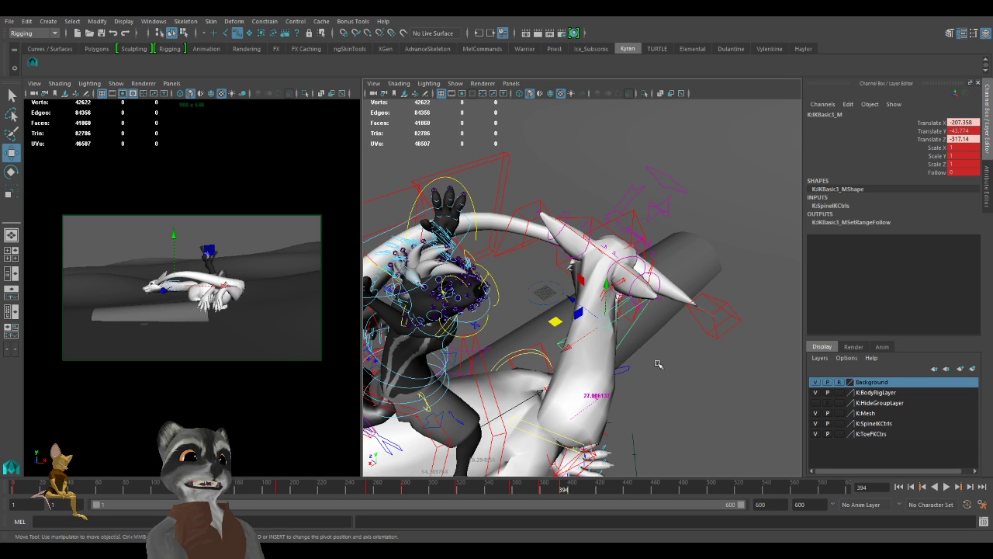
{"action": "left_click_drag", "start_coordinate": [652, 350], "coordinate": [596, 398], "text": "alt"}
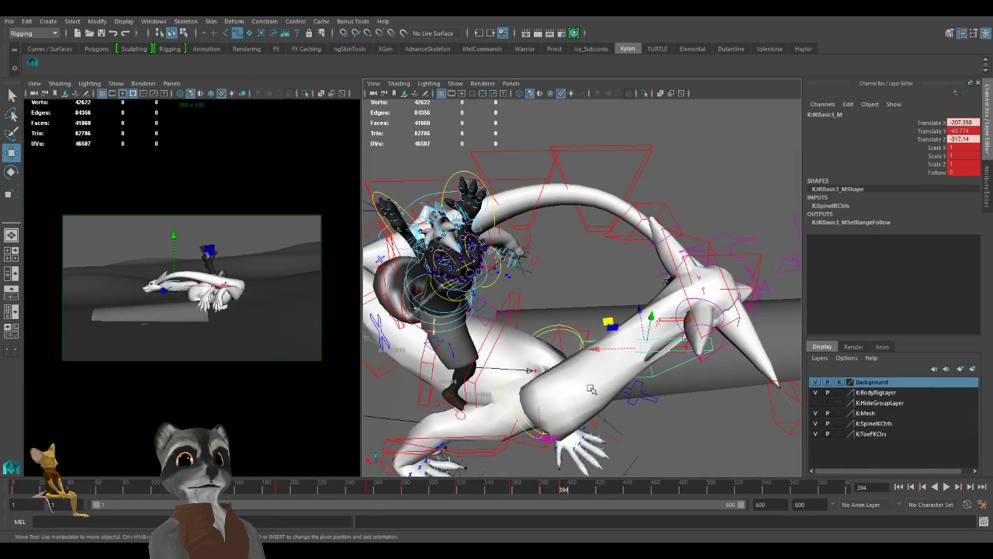
Move the creature's neck control IKBasic3_M to about -210.2, -43.8, -303.0 at frame 394 to smooth the neck's curve.
{"action": "mouse_move", "coordinate": [603, 388]}
{"action": "left_mouse_down", "text": "alt"}
{"action": "mouse_move", "coordinate": [586, 388]}
{"action": "mouse_move", "coordinate": [590, 380]}
{"action": "left_mouse_up", "text": "alt"}
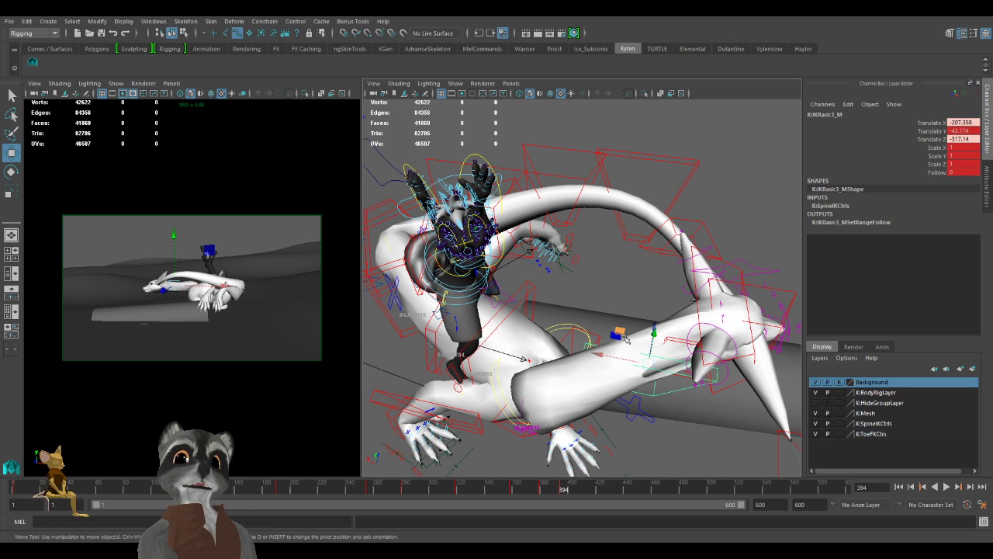
{"action": "mouse_move", "coordinate": [619, 332]}
{"action": "left_mouse_down"}
{"action": "mouse_move", "coordinate": [627, 326]}
{"action": "mouse_move", "coordinate": [619, 324]}
{"action": "mouse_move", "coordinate": [623, 343]}
{"action": "left_mouse_up"}
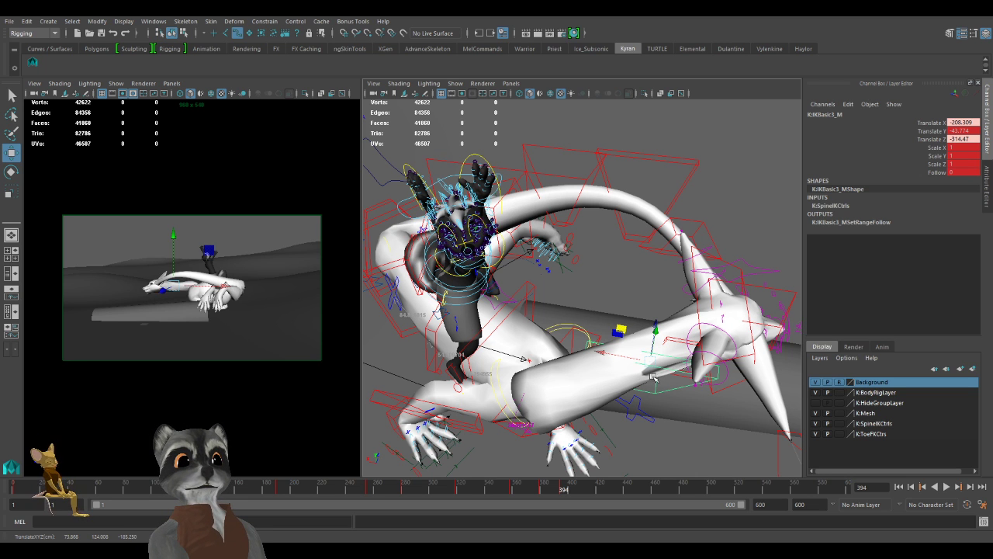
{"action": "left_click_drag", "start_coordinate": [659, 385], "coordinate": [579, 388], "text": "alt"}
{"action": "right_click_drag", "start_coordinate": [579, 388], "coordinate": [543, 388], "text": "alt"}
{"action": "left_click_drag", "start_coordinate": [533, 319], "coordinate": [545, 372], "text": "alt"}
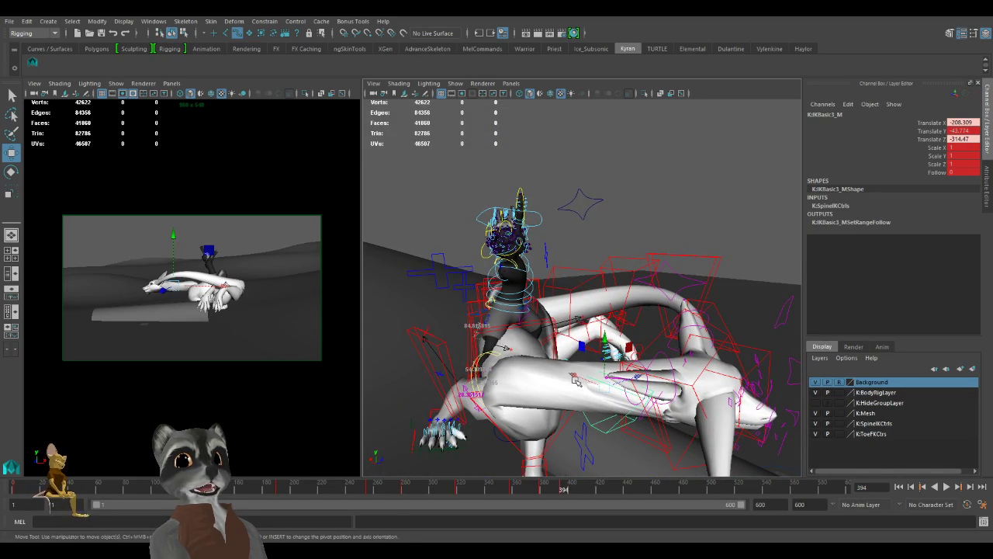
{"action": "left_click_drag", "start_coordinate": [575, 379], "coordinate": [548, 388], "text": "alt"}
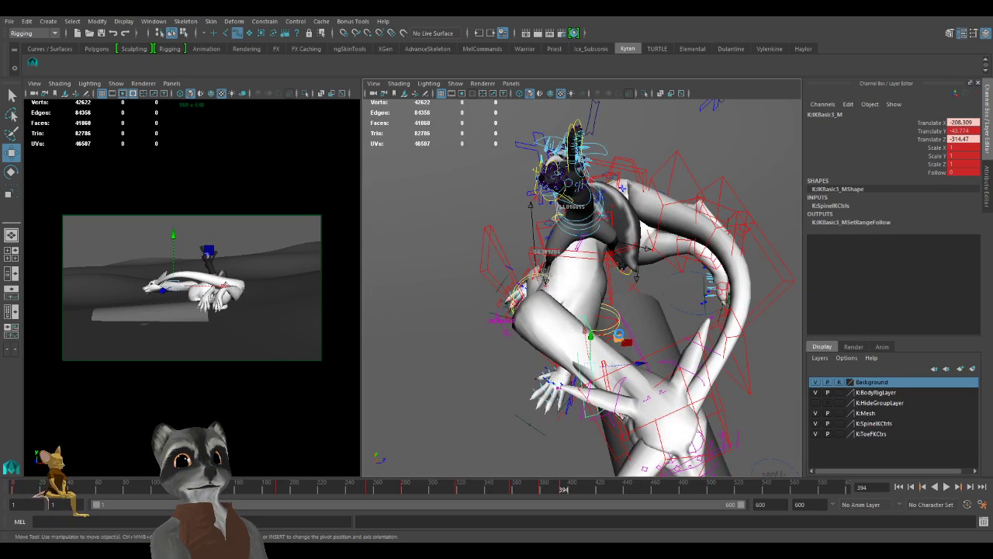
{"action": "key", "text": "q"}
{"action": "key", "text": "w"}
{"action": "left_click_drag", "start_coordinate": [631, 334], "coordinate": [631, 339]}
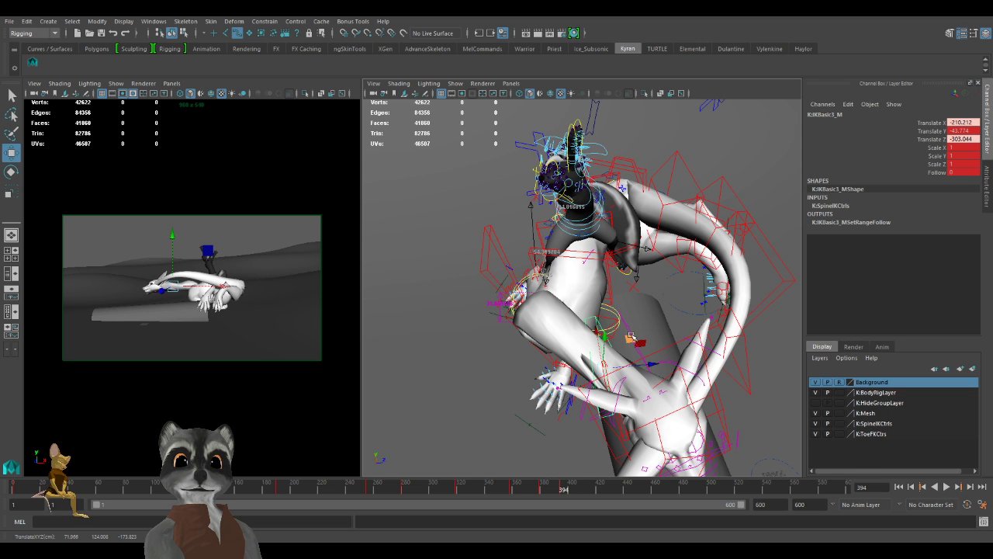
{"action": "left_click_drag", "start_coordinate": [631, 338], "coordinate": [627, 384], "text": "alt"}
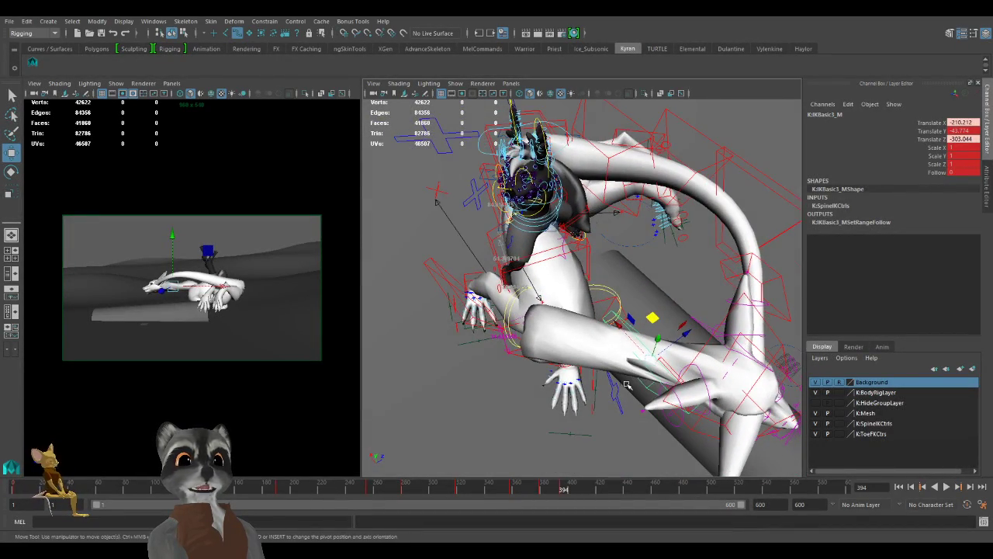
Move the neck control IKBasic2_M to about -161, -40, -286 and key it at frame 394.
{"action": "right_click_drag", "start_coordinate": [627, 384], "coordinate": [609, 381], "text": "alt"}
{"action": "left_click_drag", "start_coordinate": [608, 382], "coordinate": [497, 380], "text": "alt"}
{"action": "left_click", "coordinate": [498, 369]}
{"action": "left_click_drag", "start_coordinate": [467, 315], "coordinate": [602, 271]}
{"action": "key", "text": "s"}
{"action": "left_click_drag", "start_coordinate": [603, 322], "coordinate": [604, 371], "text": "alt"}
{"action": "right_click_drag", "start_coordinate": [604, 371], "coordinate": [613, 375], "text": "alt"}
{"action": "left_click_drag", "start_coordinate": [647, 343], "coordinate": [634, 333]}
{"action": "key", "text": "s"}
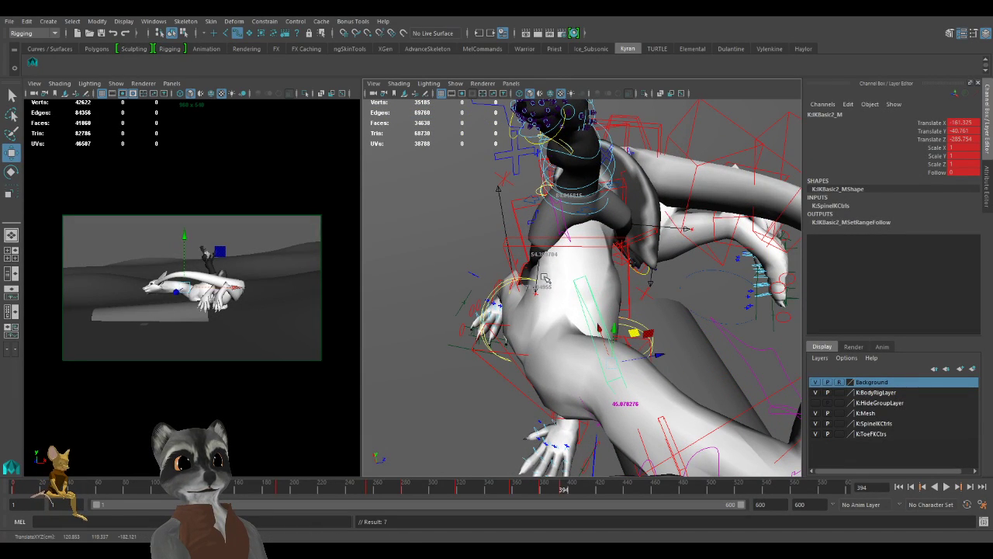
Rotate the chest control IKSpine4_M to about 7.3, -6.3, 8.8 at frame 394.
{"action": "left_click", "coordinate": [591, 243]}
{"action": "left_click_drag", "start_coordinate": [591, 242], "coordinate": [546, 302], "text": "alt"}
{"action": "key", "text": "e"}
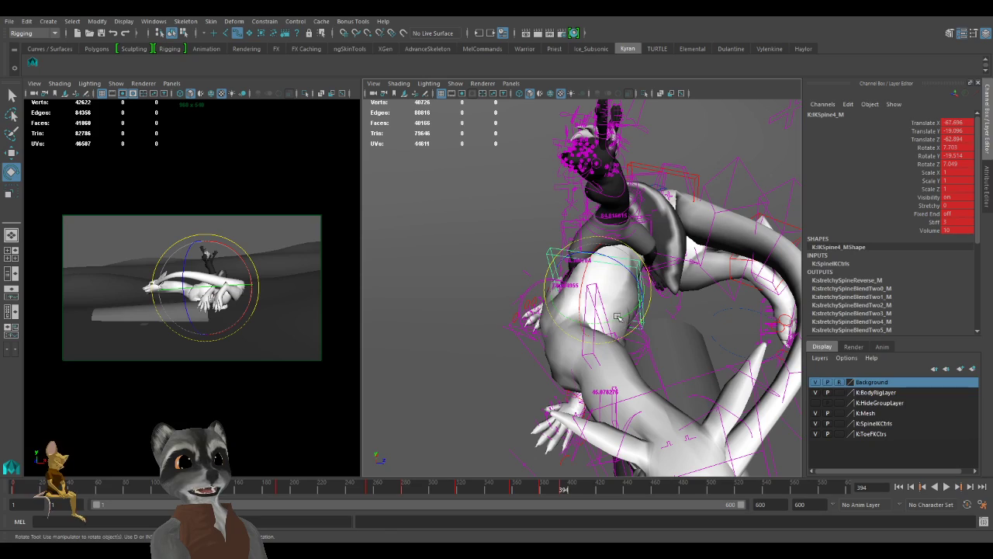
{"action": "left_click_drag", "start_coordinate": [621, 318], "coordinate": [590, 324]}
{"action": "left_click_drag", "start_coordinate": [501, 330], "coordinate": [639, 347], "text": "alt"}
{"action": "key", "text": "w"}
{"action": "right_click_drag", "start_coordinate": [636, 347], "coordinate": [625, 326], "text": "alt"}
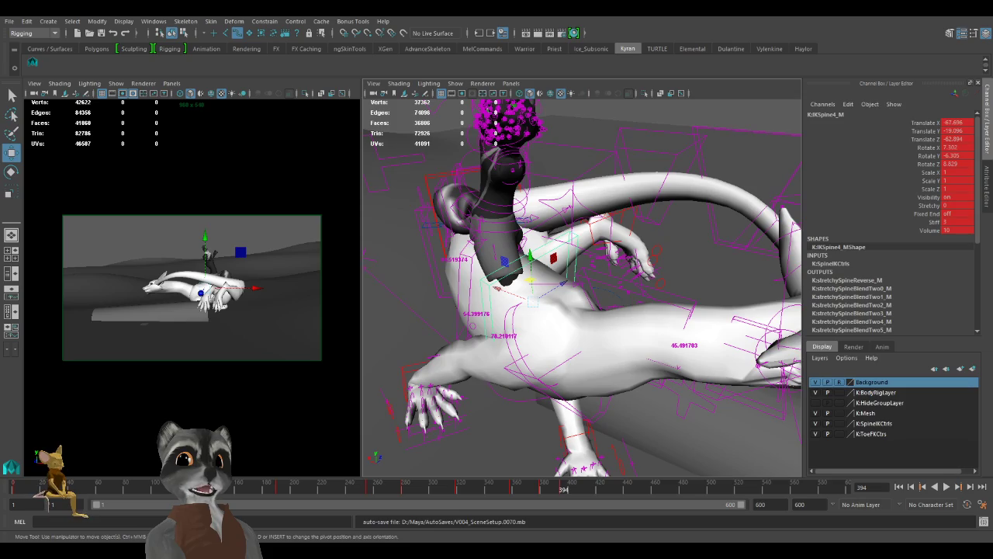
{"action": "left_click_drag", "start_coordinate": [680, 312], "coordinate": [559, 335], "text": "alt"}
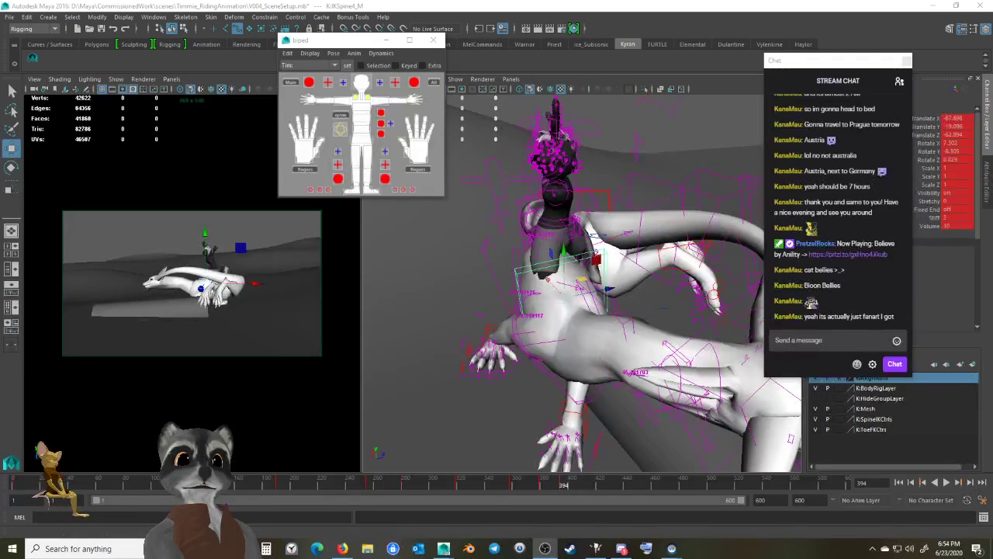
Look over the recent messages and emotes in the stream chat and dismiss its window.
{"action": "mouse_move", "coordinate": [811, 305]}
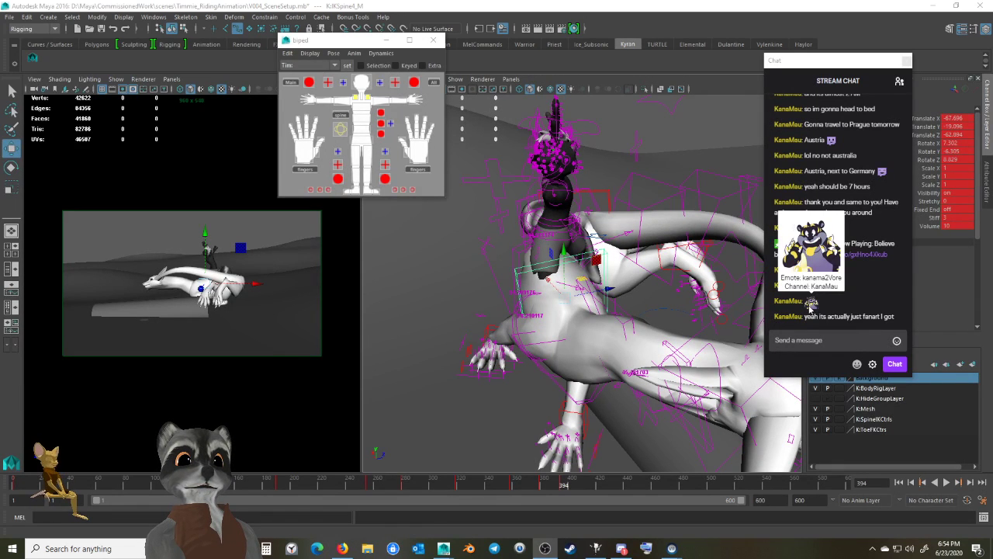
{"action": "mouse_move", "coordinate": [811, 229]}
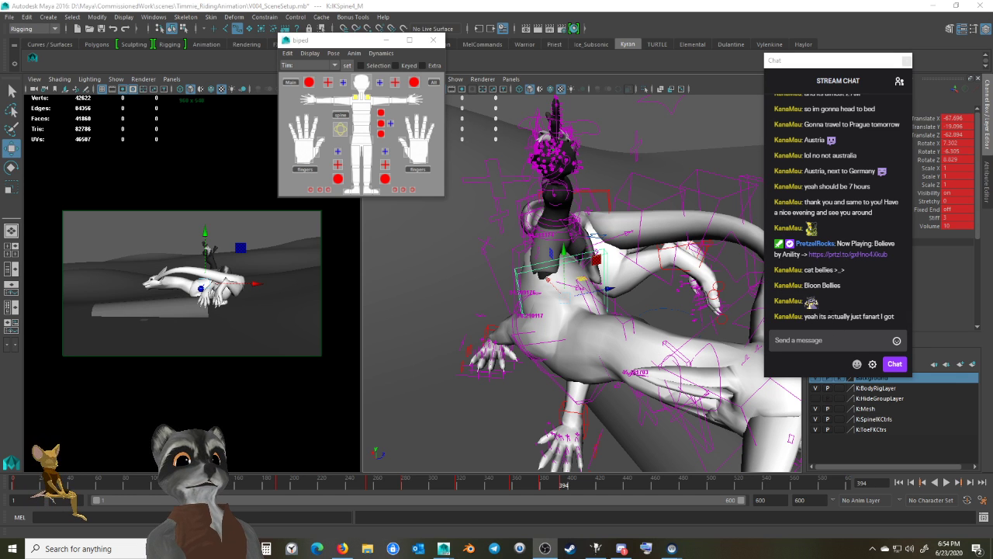
{"action": "left_click", "coordinate": [906, 60]}
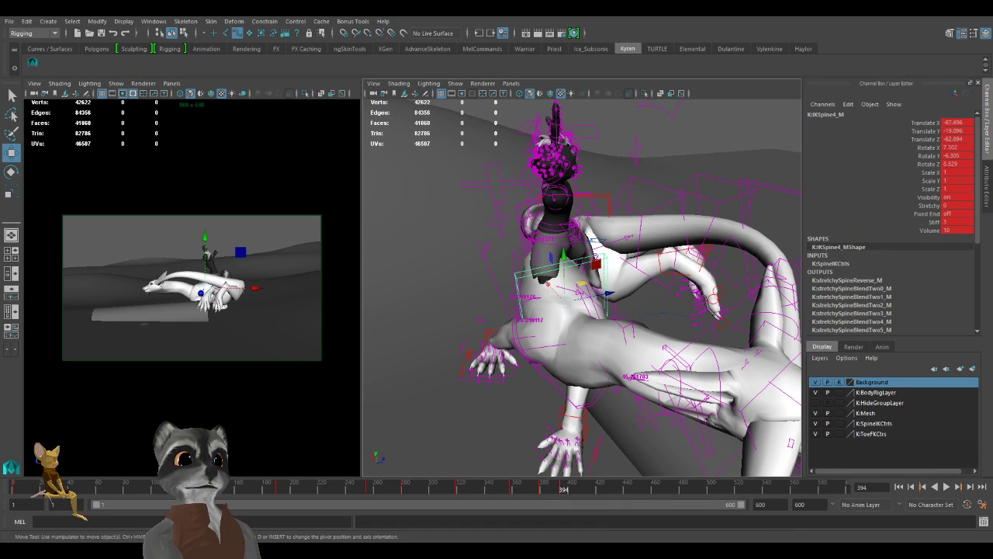
Examine the creature's chest, shoulders and the rider's seat from several angles at frame 394.
{"action": "left_click_drag", "start_coordinate": [565, 301], "coordinate": [641, 355], "text": "alt"}
{"action": "right_click_drag", "start_coordinate": [641, 354], "coordinate": [546, 353], "text": "alt"}
{"action": "left_click_drag", "start_coordinate": [547, 354], "coordinate": [662, 349], "text": "alt"}
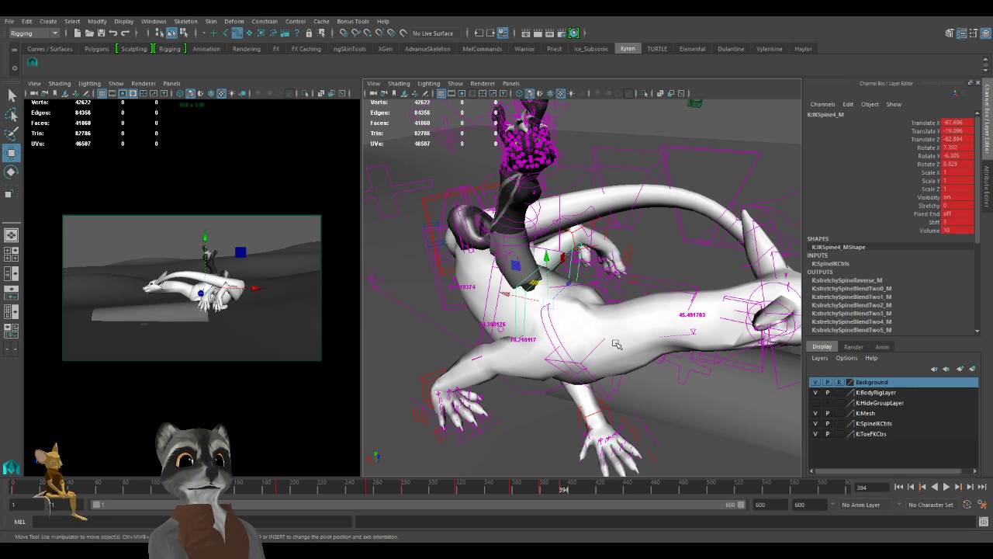
{"action": "left_click_drag", "start_coordinate": [615, 304], "coordinate": [545, 344], "text": "alt"}
{"action": "right_click_drag", "start_coordinate": [546, 344], "coordinate": [631, 370], "text": "alt"}
{"action": "middle_click_drag", "start_coordinate": [631, 370], "coordinate": [590, 394], "text": "alt"}
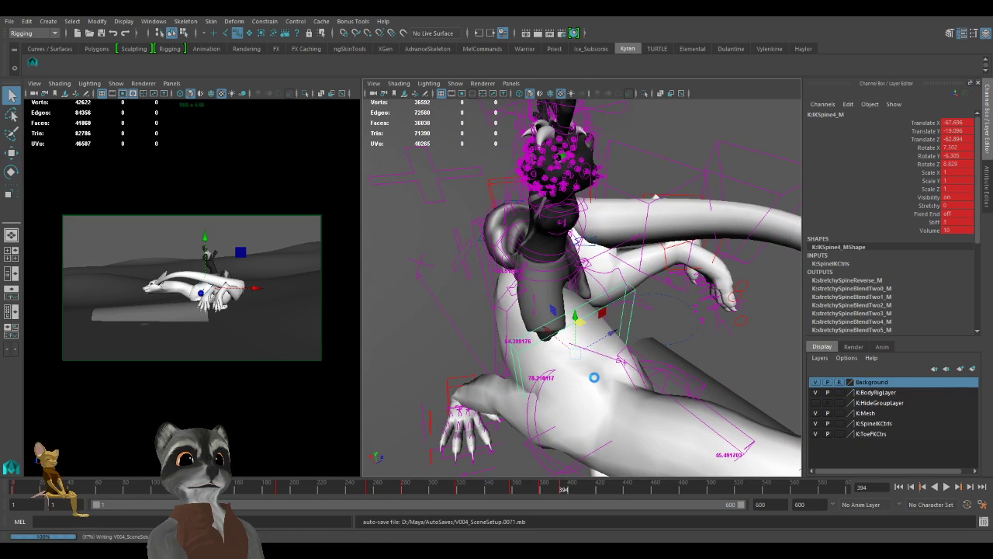
{"action": "scroll", "coordinate": [594, 378], "scroll_direction": "up", "scroll_amount": 2}
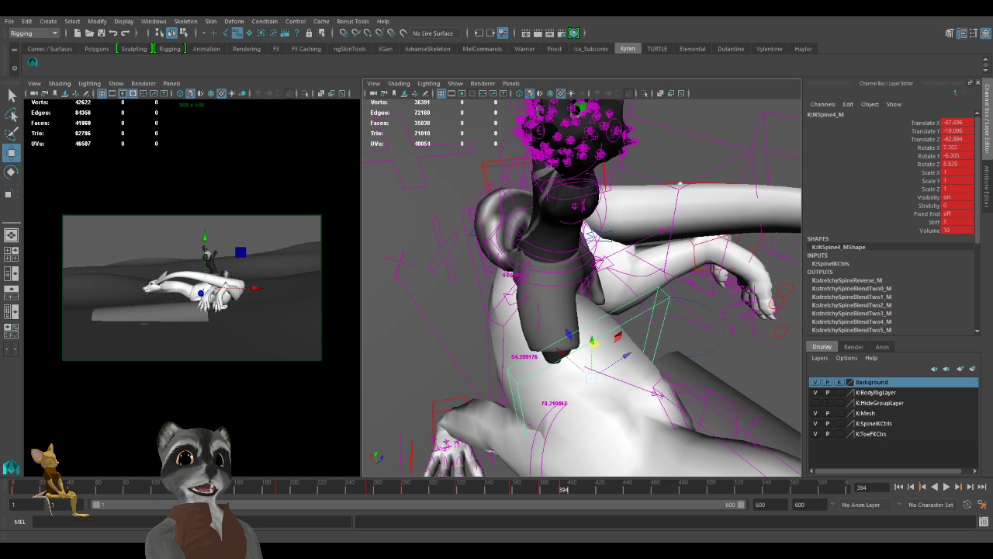
{"action": "right_click_drag", "start_coordinate": [683, 356], "coordinate": [592, 349], "text": "alt"}
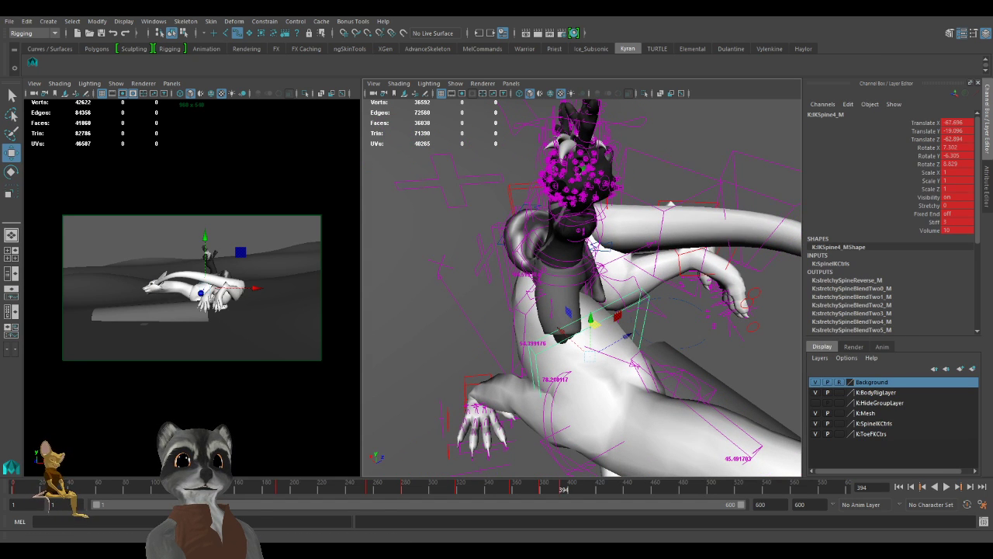
{"action": "right_click_drag", "start_coordinate": [592, 349], "coordinate": [549, 326], "text": "alt"}
{"action": "left_click_drag", "start_coordinate": [550, 326], "coordinate": [590, 299], "text": "alt"}
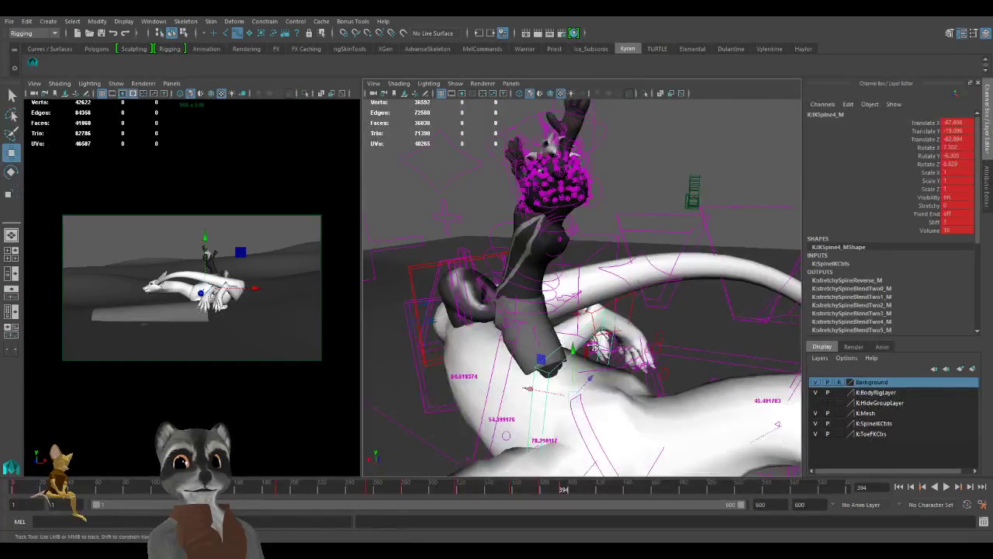
Move the creature's hip control IKSpine1_M to about -4.9, -1.7, 26.8 at frame 394.
{"action": "right_click_drag", "start_coordinate": [586, 349], "coordinate": [694, 328], "text": "alt"}
{"action": "left_click_drag", "start_coordinate": [694, 329], "coordinate": [771, 342], "text": "alt"}
{"action": "right_click_drag", "start_coordinate": [771, 342], "coordinate": [605, 336], "text": "alt"}
{"action": "left_click_drag", "start_coordinate": [605, 336], "coordinate": [555, 322], "text": "alt"}
{"action": "right_click_drag", "start_coordinate": [555, 322], "coordinate": [577, 324], "text": "alt"}
{"action": "left_click_drag", "start_coordinate": [577, 325], "coordinate": [530, 352], "text": "alt"}
{"action": "left_click", "coordinate": [476, 329]}
{"action": "right_click_drag", "start_coordinate": [476, 329], "coordinate": [435, 336], "text": "alt"}
{"action": "left_click_drag", "start_coordinate": [434, 335], "coordinate": [571, 363], "text": "alt"}
{"action": "right_click_drag", "start_coordinate": [570, 363], "coordinate": [632, 364], "text": "alt"}
{"action": "middle_click_drag", "start_coordinate": [631, 364], "coordinate": [697, 367], "text": "alt"}
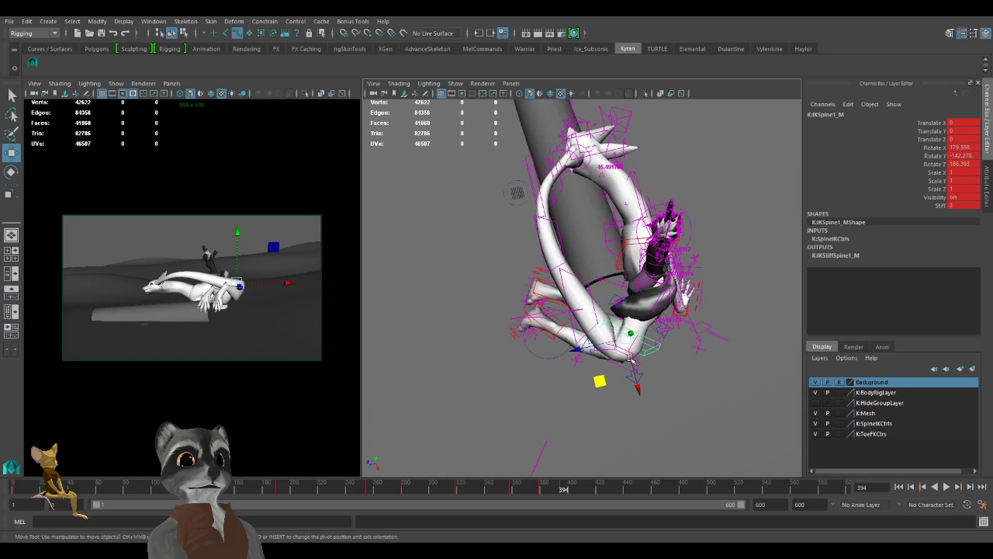
{"action": "mouse_move", "coordinate": [600, 381]}
{"action": "left_mouse_down"}
{"action": "mouse_move", "coordinate": [595, 349]}
{"action": "mouse_move", "coordinate": [599, 365]}
{"action": "left_mouse_up"}
{"action": "right_click_drag", "start_coordinate": [599, 365], "coordinate": [655, 374], "text": "alt"}
{"action": "left_click_drag", "start_coordinate": [656, 374], "coordinate": [711, 374], "text": "alt"}
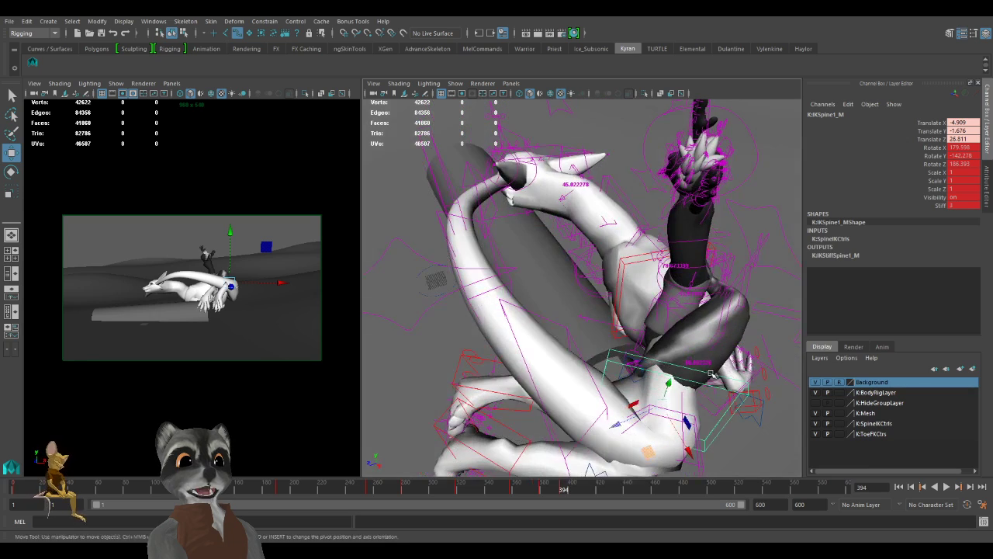
{"action": "key", "text": "e"}
{"action": "mouse_move", "coordinate": [677, 419]}
{"action": "left_mouse_down"}
{"action": "mouse_move", "coordinate": [672, 410]}
{"action": "mouse_move", "coordinate": [680, 415]}
{"action": "left_mouse_up"}
{"action": "key", "text": "ctrl+z"}
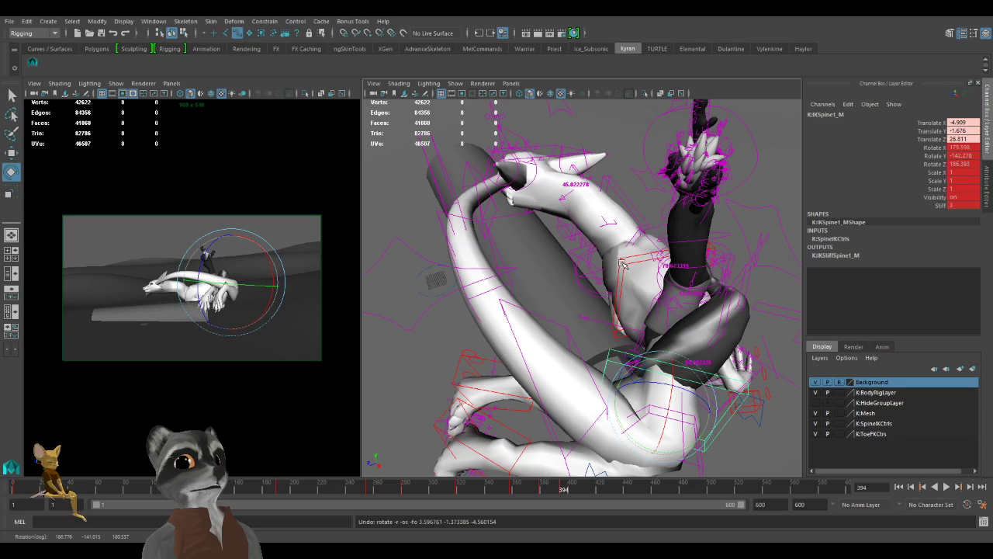
Reach foreleg control IKLegA_L forward to about -276.0, 56.6, -162.1 with rotation about 15.1, -27.3, 4.6, and key it at frame 394.
{"action": "right_click_drag", "start_coordinate": [635, 272], "coordinate": [561, 275], "text": "alt"}
{"action": "middle_click_drag", "start_coordinate": [580, 281], "coordinate": [548, 312], "text": "alt"}
{"action": "right_click_drag", "start_coordinate": [548, 312], "coordinate": [597, 303], "text": "alt"}
{"action": "key", "text": "w"}
{"action": "left_click_drag", "start_coordinate": [601, 305], "coordinate": [587, 357], "text": "alt"}
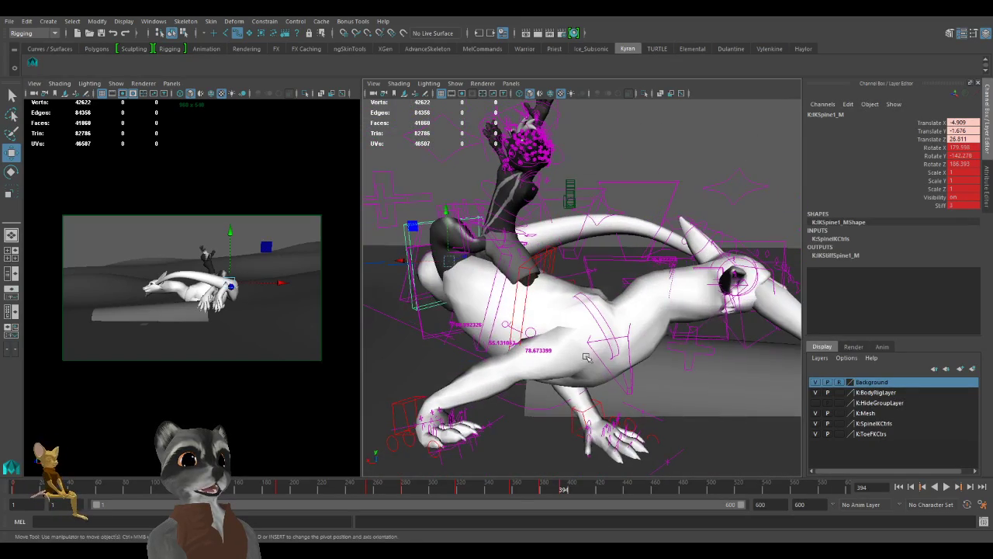
{"action": "left_click", "coordinate": [599, 405]}
{"action": "left_click_drag", "start_coordinate": [599, 405], "coordinate": [636, 395], "text": "alt"}
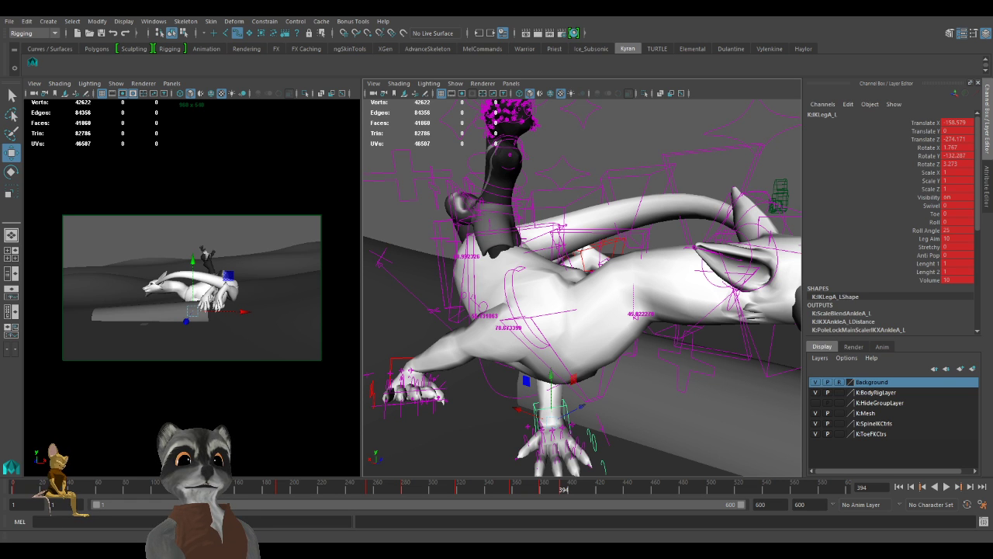
{"action": "right_click_drag", "start_coordinate": [628, 370], "coordinate": [590, 364], "text": "alt"}
{"action": "middle_click_drag", "start_coordinate": [647, 360], "coordinate": [614, 357], "text": "alt"}
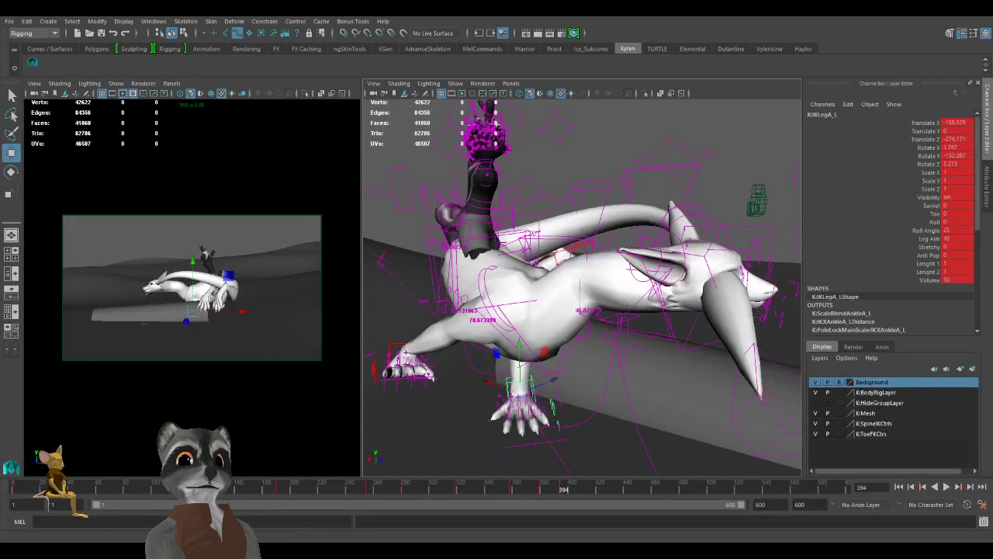
{"action": "left_click_drag", "start_coordinate": [572, 395], "coordinate": [533, 394], "text": "alt"}
{"action": "key", "text": "w"}
{"action": "left_click_drag", "start_coordinate": [512, 405], "coordinate": [665, 371]}
{"action": "right_click_drag", "start_coordinate": [671, 363], "coordinate": [621, 381], "text": "alt"}
{"action": "left_click_drag", "start_coordinate": [621, 380], "coordinate": [404, 435], "text": "alt"}
{"action": "left_click_drag", "start_coordinate": [582, 439], "coordinate": [678, 396], "text": "alt"}
{"action": "key", "text": "e"}
{"action": "key", "text": "w"}
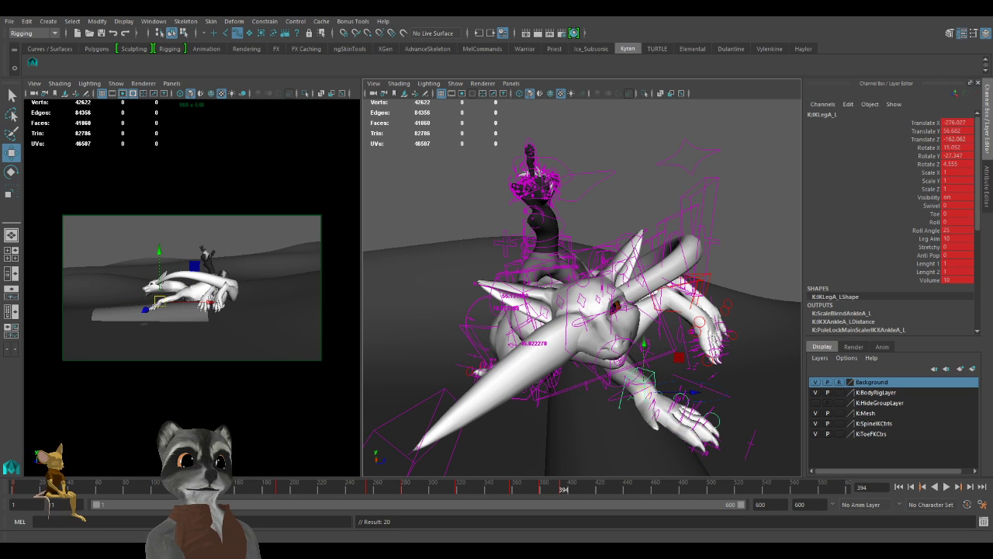
Place foreleg control IKLegA_R at about -188.5, -8.0, -244.6 with rotation about 5.2, -84.7, 1.7, and key it at frame 394.
{"action": "left_click_drag", "start_coordinate": [522, 311], "coordinate": [672, 368], "text": "alt"}
{"action": "left_click", "coordinate": [473, 360]}
{"action": "left_click_drag", "start_coordinate": [672, 368], "coordinate": [614, 390], "text": "alt"}
{"action": "middle_click_drag", "start_coordinate": [621, 388], "coordinate": [520, 392], "text": "alt"}
{"action": "right_click_drag", "start_coordinate": [520, 392], "coordinate": [559, 395], "text": "alt"}
{"action": "left_click_drag", "start_coordinate": [555, 396], "coordinate": [606, 376], "text": "alt"}
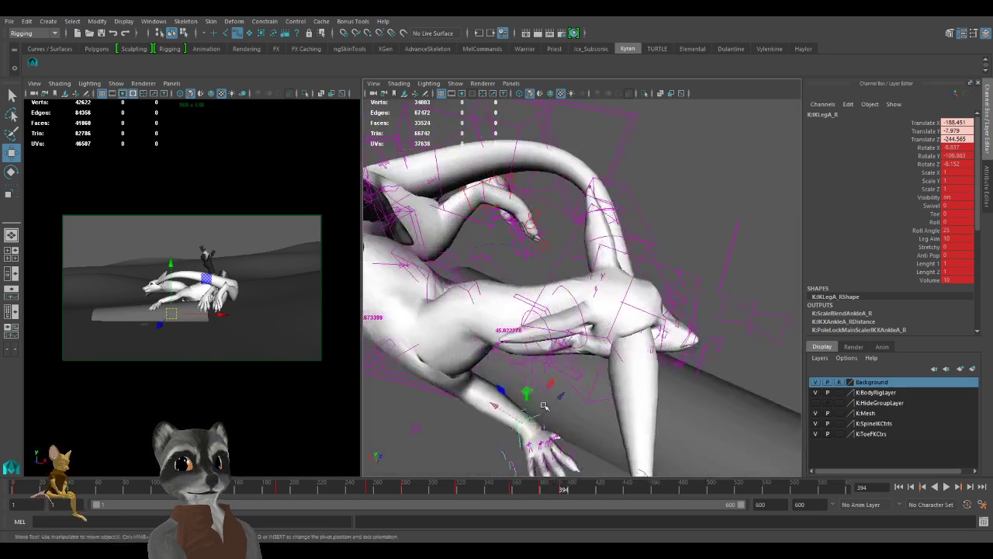
{"action": "key", "text": "e"}
{"action": "left_click_drag", "start_coordinate": [566, 448], "coordinate": [547, 454]}
{"action": "key", "text": "w"}
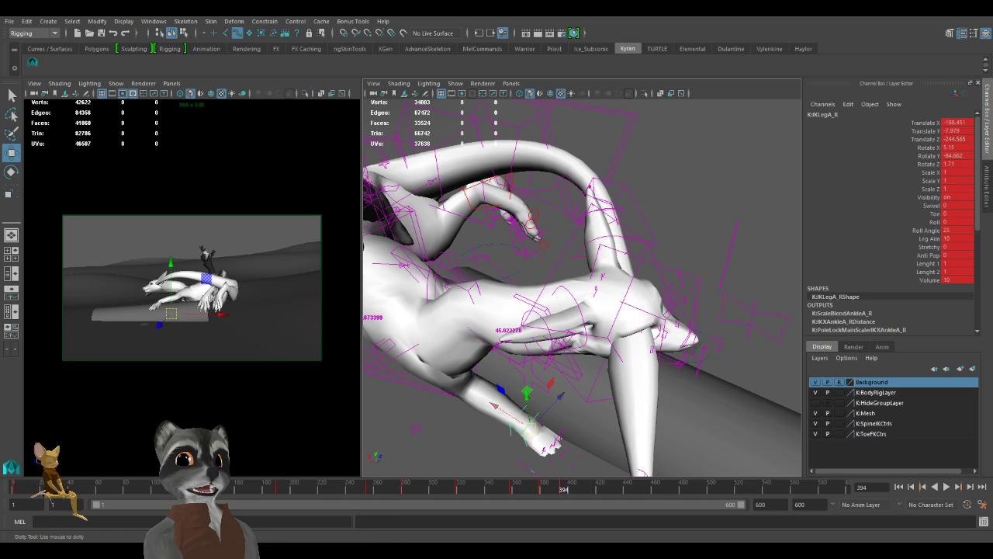
Extend the foreleg control IKLegA_R further along the log to about -209.9, 11.1, -235.8.
{"action": "right_click_drag", "start_coordinate": [605, 310], "coordinate": [527, 326], "text": "alt"}
{"action": "middle_click_drag", "start_coordinate": [528, 334], "coordinate": [613, 341], "text": "alt"}
{"action": "left_click_drag", "start_coordinate": [574, 365], "coordinate": [675, 388], "text": "alt"}
{"action": "left_click_drag", "start_coordinate": [672, 423], "coordinate": [697, 397]}
{"action": "left_click_drag", "start_coordinate": [687, 363], "coordinate": [617, 409], "text": "alt"}
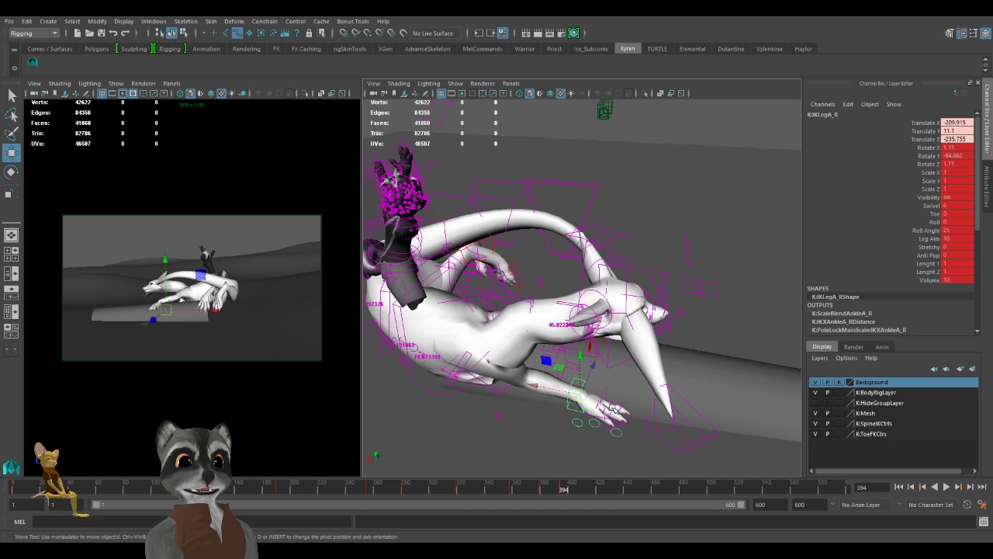
{"action": "left_click_drag", "start_coordinate": [588, 398], "coordinate": [570, 418], "text": "alt"}
{"action": "left_click", "coordinate": [556, 425]}
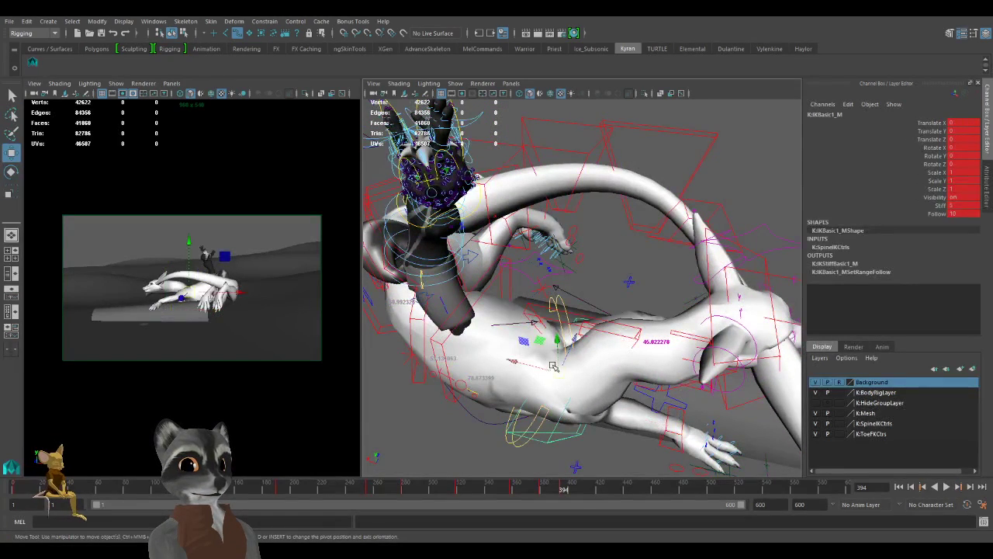
{"action": "left_click_drag", "start_coordinate": [539, 342], "coordinate": [554, 320]}
{"action": "key", "text": "ctrl+z"}
{"action": "left_click_drag", "start_coordinate": [619, 389], "coordinate": [582, 387], "text": "alt"}
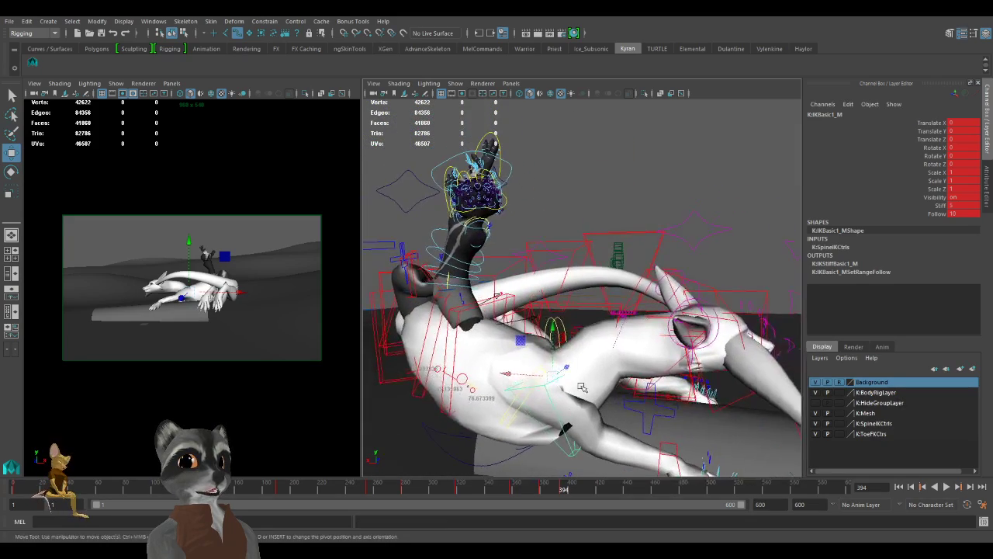
Lower the neck control IKBasic2_M to about -185.1, -54.9, -279.8 and key it at frame 394.
{"action": "left_click", "coordinate": [595, 303]}
{"action": "left_click_drag", "start_coordinate": [584, 341], "coordinate": [614, 393]}
{"action": "key", "text": "s"}
{"action": "right_click_drag", "start_coordinate": [614, 393], "coordinate": [465, 326], "text": "alt"}
{"action": "left_click_drag", "start_coordinate": [465, 326], "coordinate": [487, 349], "text": "alt"}
{"action": "right_click_drag", "start_coordinate": [486, 348], "coordinate": [558, 391], "text": "alt"}
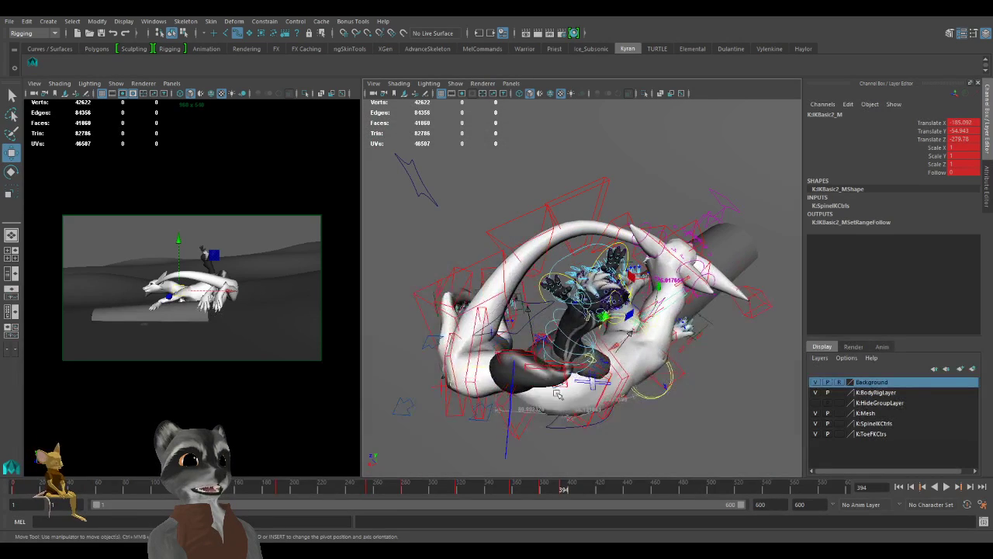
{"action": "left_click_drag", "start_coordinate": [528, 436], "coordinate": [518, 430], "text": "alt"}
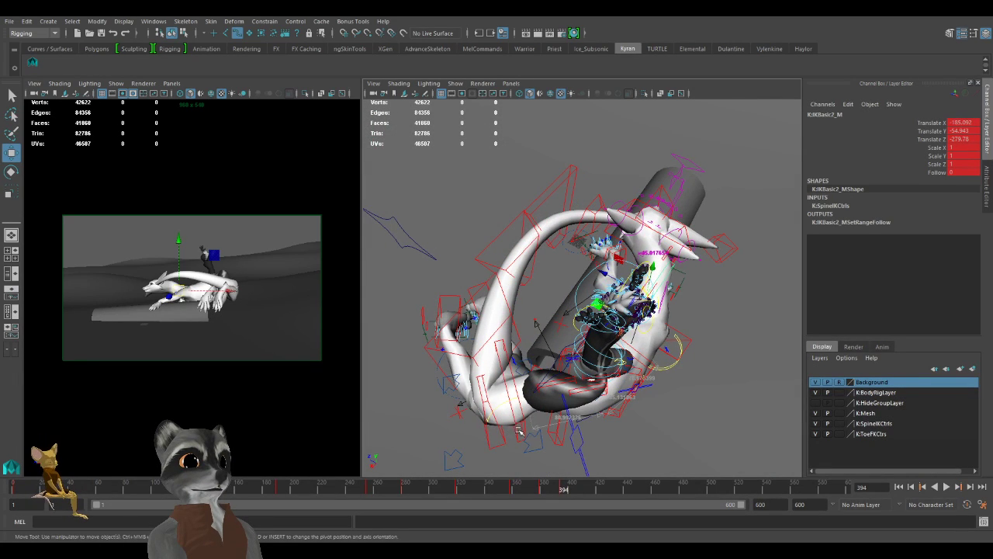
{"action": "left_click", "coordinate": [521, 423]}
{"action": "key", "text": "e"}
{"action": "left_click_drag", "start_coordinate": [545, 426], "coordinate": [512, 415]}
{"action": "key", "text": "ctrl+z"}
{"action": "right_click_drag", "start_coordinate": [512, 415], "coordinate": [499, 417], "text": "alt"}
{"action": "middle_click_drag", "start_coordinate": [499, 418], "coordinate": [502, 420], "text": "alt"}
{"action": "left_click_drag", "start_coordinate": [501, 419], "coordinate": [485, 421], "text": "alt"}
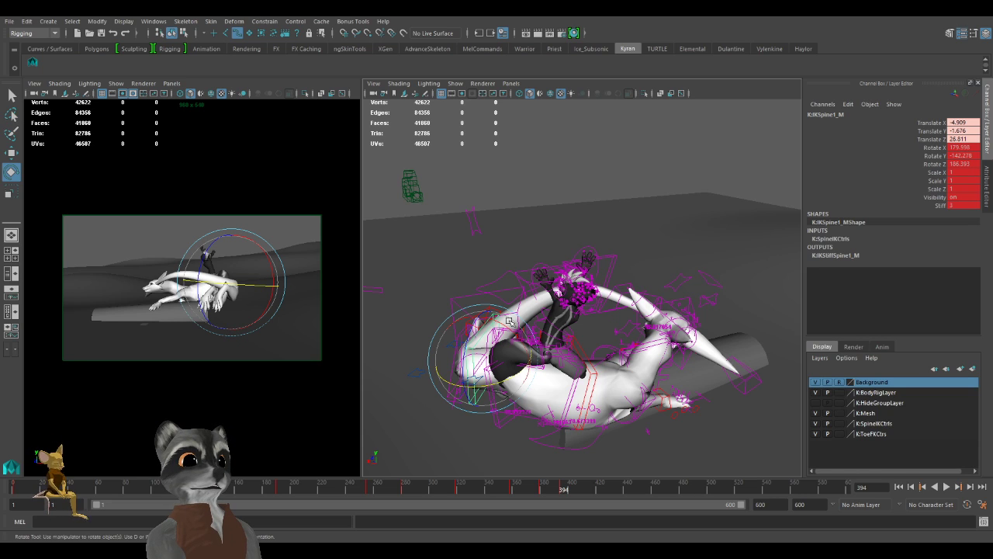
Move the chest control IKSpine4_M to about -72.9, -27.4, 19.8 at frame 394 and check the body's curve.
{"action": "right_click_drag", "start_coordinate": [568, 278], "coordinate": [598, 396], "text": "alt"}
{"action": "middle_click_drag", "start_coordinate": [597, 396], "coordinate": [628, 328], "text": "alt"}
{"action": "left_click_drag", "start_coordinate": [628, 328], "coordinate": [622, 318], "text": "alt"}
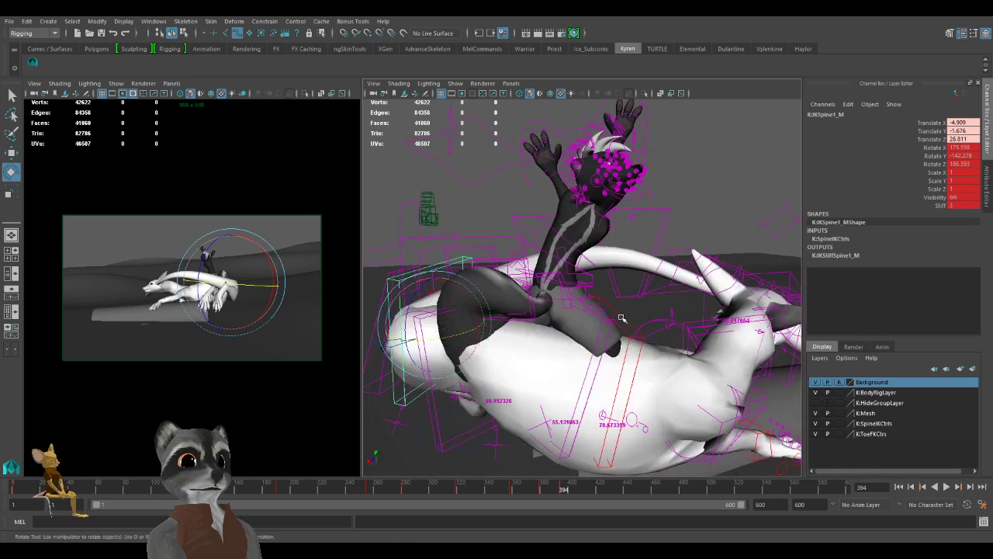
{"action": "key", "text": "w"}
{"action": "left_click", "coordinate": [623, 320]}
{"action": "right_click_drag", "start_coordinate": [622, 320], "coordinate": [572, 367], "text": "alt"}
{"action": "left_click_drag", "start_coordinate": [573, 366], "coordinate": [550, 347], "text": "alt"}
{"action": "right_click_drag", "start_coordinate": [550, 347], "coordinate": [564, 349], "text": "alt"}
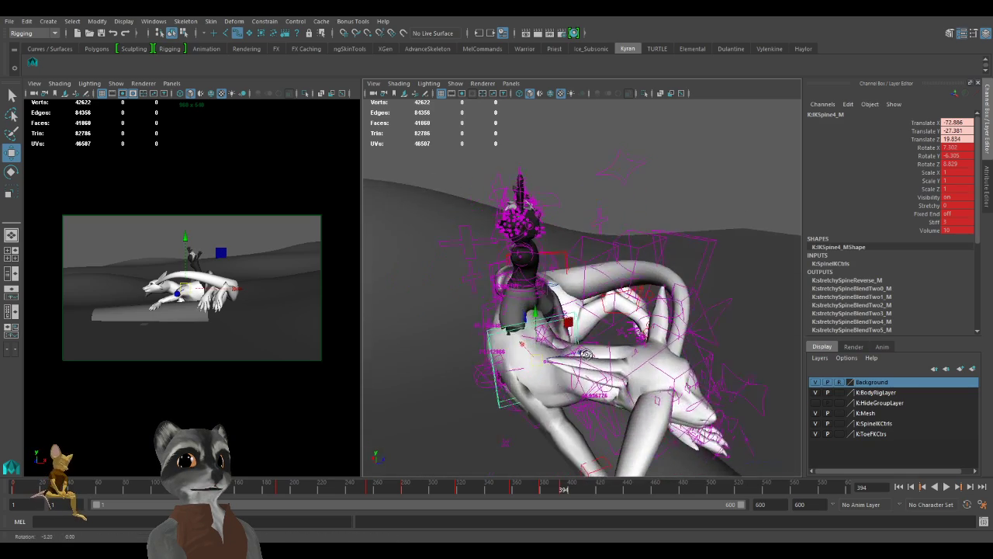
Shift the chest control IKSpine4_M to about -53.2, -26.1, 16.3 and key it at frame 394.
{"action": "left_click_drag", "start_coordinate": [563, 350], "coordinate": [576, 363], "text": "alt"}
{"action": "right_click_drag", "start_coordinate": [576, 363], "coordinate": [612, 372], "text": "alt"}
{"action": "left_click_drag", "start_coordinate": [607, 377], "coordinate": [661, 371]}
{"action": "key", "text": "s"}
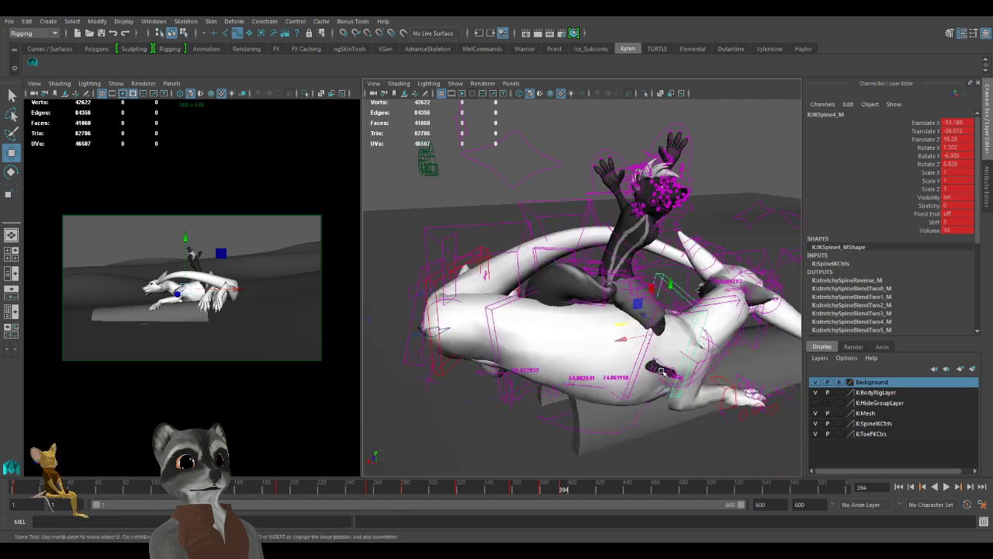
Move the hip-end spine control IKSpine1_M to about -7.4 in Y and 76.0 in Z at frame 394.
{"action": "left_click_drag", "start_coordinate": [494, 273], "coordinate": [480, 252], "text": "alt"}
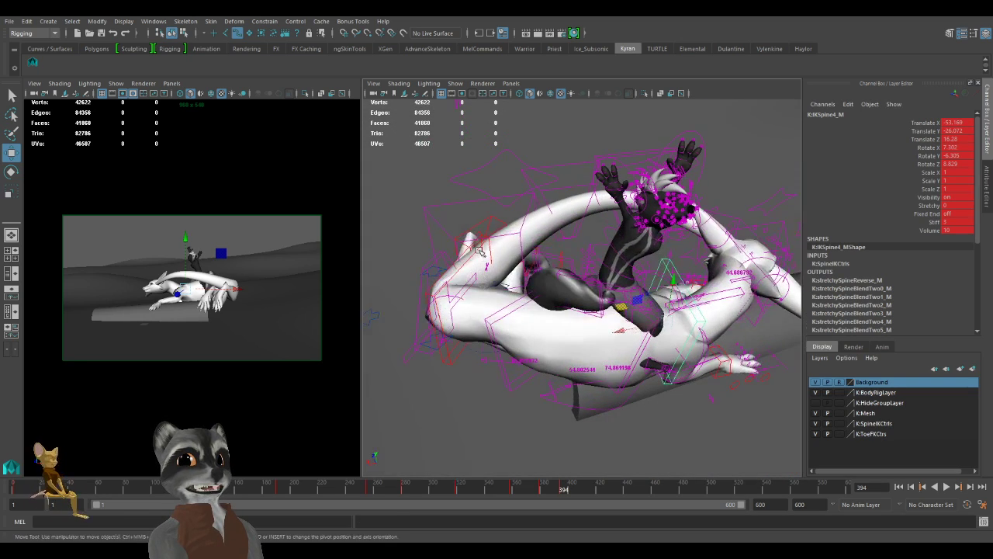
{"action": "left_click", "coordinate": [490, 246]}
{"action": "left_click_drag", "start_coordinate": [564, 333], "coordinate": [632, 365], "text": "alt"}
{"action": "right_click_drag", "start_coordinate": [632, 365], "coordinate": [557, 359], "text": "alt"}
{"action": "mouse_move", "coordinate": [558, 359]}
{"action": "left_mouse_down", "text": "alt"}
{"action": "mouse_move", "coordinate": [504, 363]}
{"action": "mouse_move", "coordinate": [578, 354]}
{"action": "mouse_move", "coordinate": [569, 358]}
{"action": "left_mouse_up", "text": "alt"}
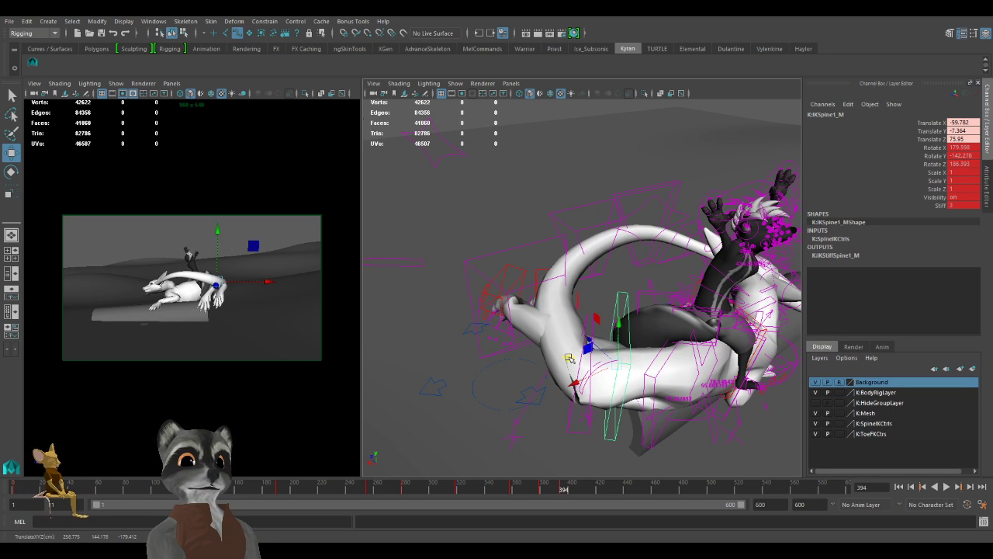
Rotate the spine control IKSpine1_M to about 179.7, -174.5, 186.2 and key it at frame 394.
{"action": "left_click_drag", "start_coordinate": [613, 278], "coordinate": [542, 350], "text": "alt"}
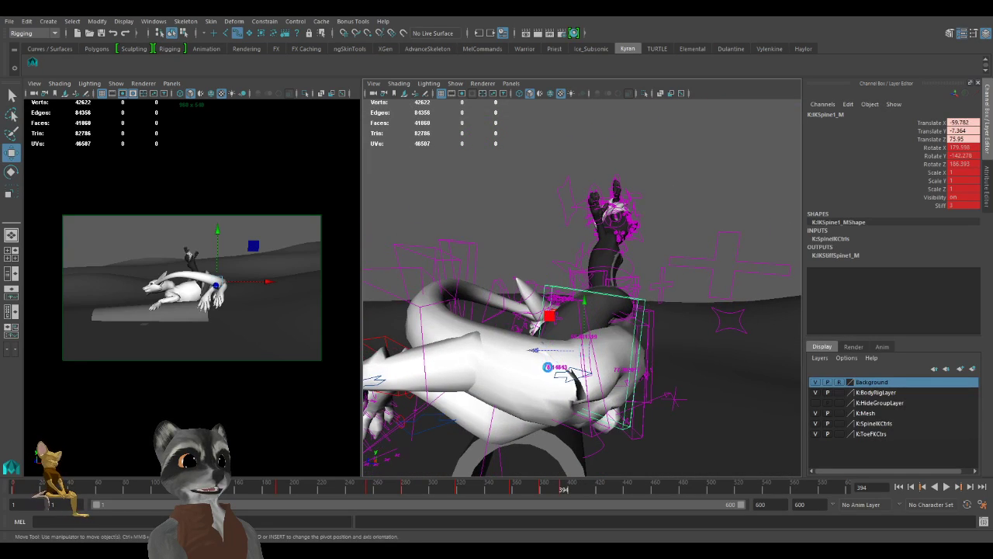
{"action": "key", "text": "e"}
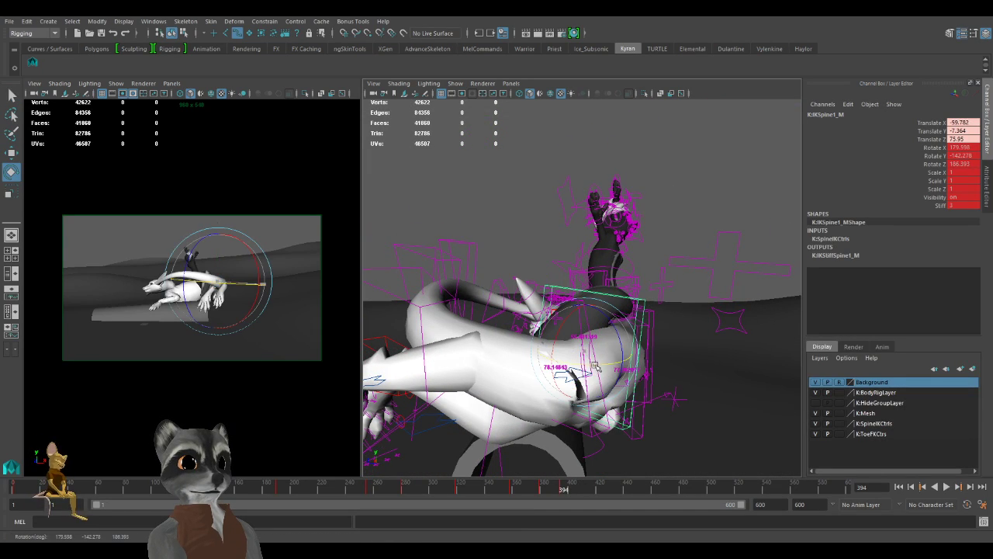
{"action": "left_click_drag", "start_coordinate": [623, 370], "coordinate": [588, 391]}
{"action": "key", "text": "s"}
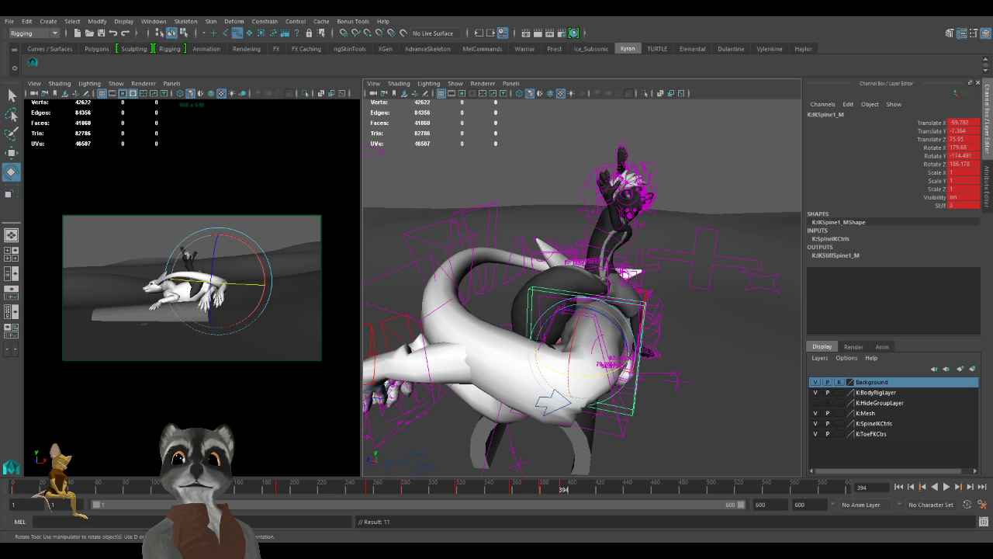
Place hind leg control IKLeg_R at about 81.6, 60.7, -9.8 with rotation 74.7, 235.3, 26.6, key it at frame 394, and compare with frame 379.
{"action": "scroll", "coordinate": [570, 353], "scroll_direction": "down", "scroll_amount": 3}
{"action": "left_click_drag", "start_coordinate": [568, 354], "coordinate": [586, 336], "text": "alt"}
{"action": "scroll", "coordinate": [585, 337], "scroll_direction": "up", "scroll_amount": 3}
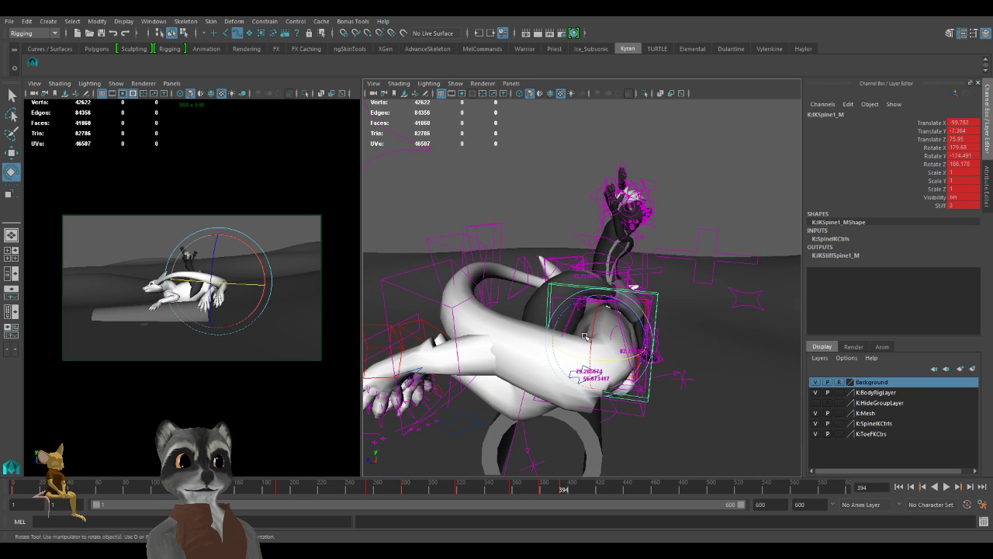
{"action": "left_click_drag", "start_coordinate": [585, 336], "coordinate": [570, 422], "text": "alt"}
{"action": "key", "text": "w"}
{"action": "left_click", "coordinate": [474, 334]}
{"action": "key", "text": "e"}
{"action": "key", "text": "w"}
{"action": "left_click_drag", "start_coordinate": [570, 422], "coordinate": [540, 337], "text": "alt"}
{"action": "key", "text": "e"}
{"action": "key", "text": "w"}
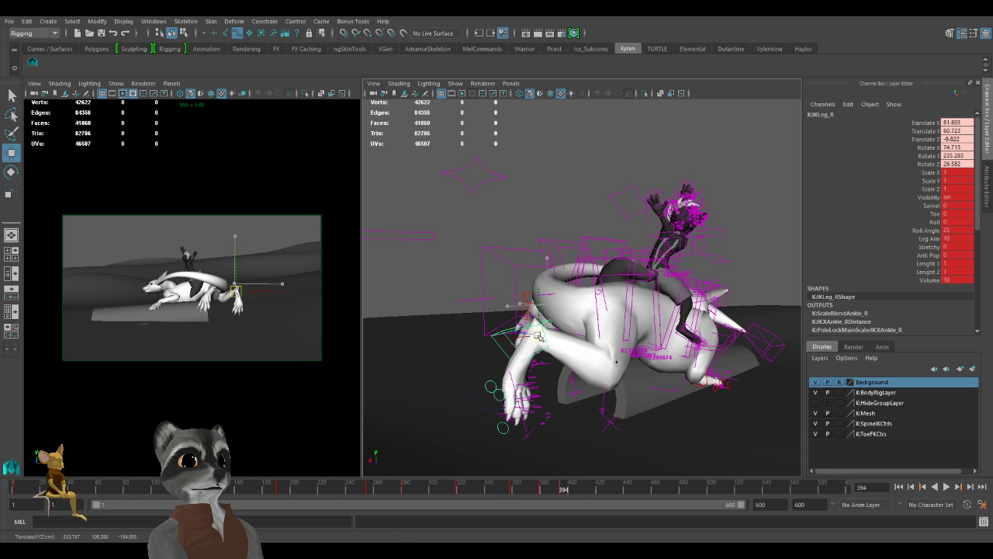
{"action": "key", "text": "s"}
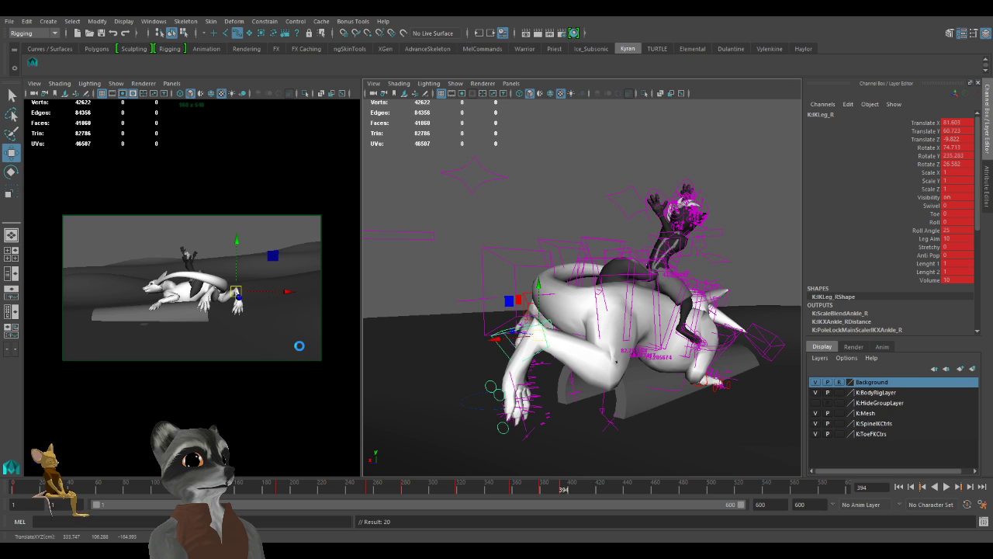
{"action": "key", "text": "comma"}
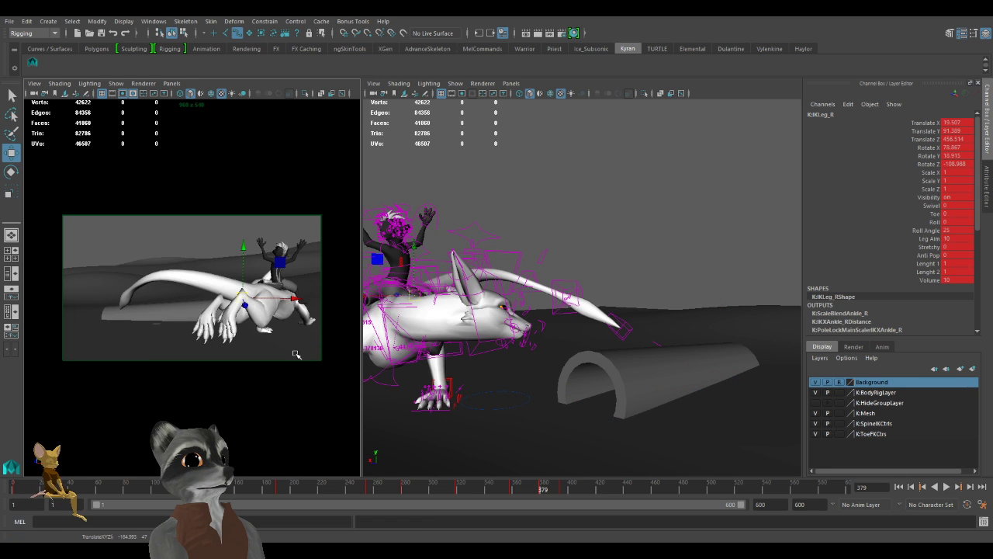
{"action": "key", "text": "."}
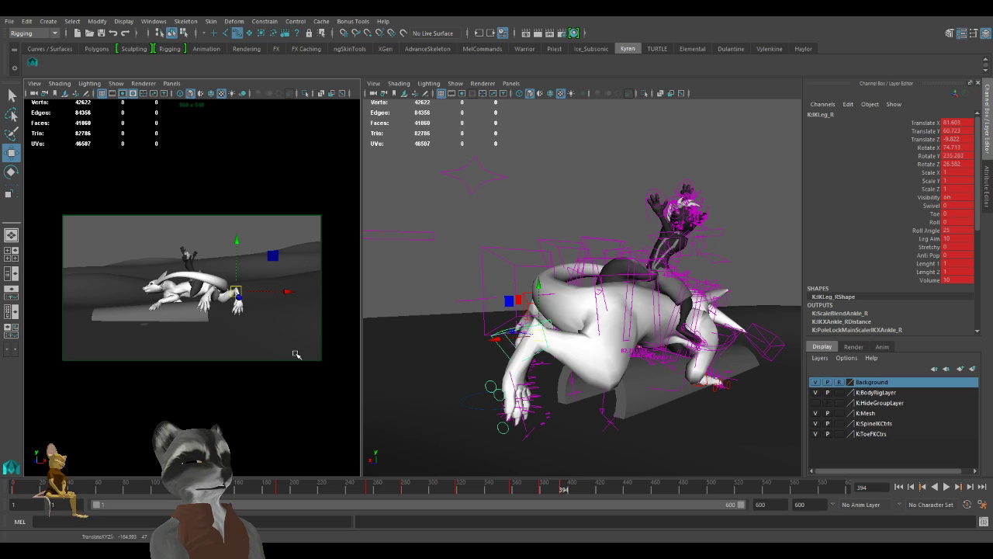
Move the creature's IKSpine1_M hip control to about X -46.91, Y 46.64, Z 65.03 and rotate it to about 174.52, -165.84, 182.28.
{"action": "left_click_drag", "start_coordinate": [565, 389], "coordinate": [700, 424], "text": "alt"}
{"action": "scroll", "coordinate": [621, 326], "scroll_direction": "up", "scroll_amount": 5}
{"action": "left_click", "coordinate": [572, 237]}
{"action": "left_click_drag", "start_coordinate": [573, 239], "coordinate": [606, 347], "text": "alt"}
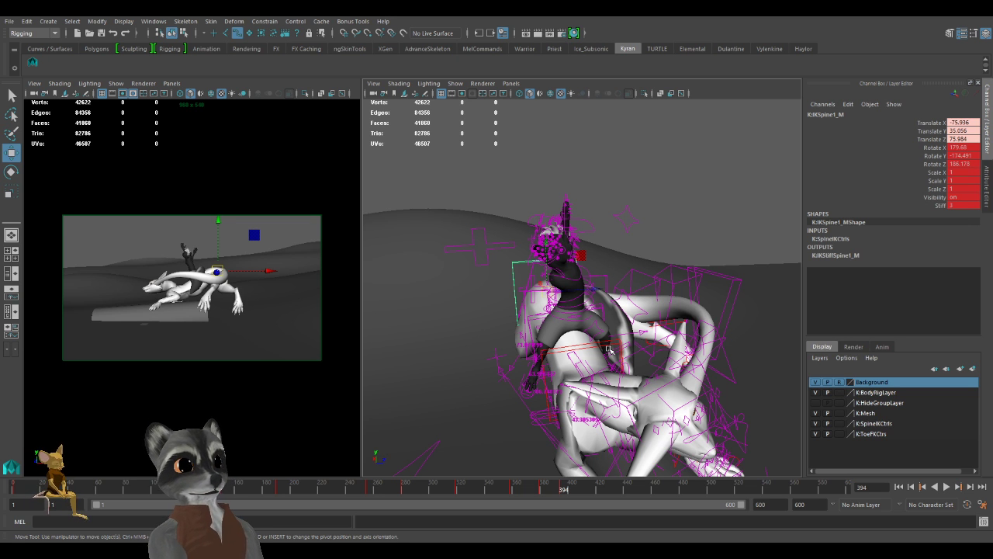
{"action": "left_click_drag", "start_coordinate": [530, 348], "coordinate": [630, 351], "text": "alt"}
{"action": "left_click_drag", "start_coordinate": [537, 281], "coordinate": [562, 278]}
{"action": "right_click_drag", "start_coordinate": [561, 279], "coordinate": [545, 301], "text": "alt"}
{"action": "left_click_drag", "start_coordinate": [546, 301], "coordinate": [588, 285], "text": "alt"}
{"action": "key", "text": "e"}
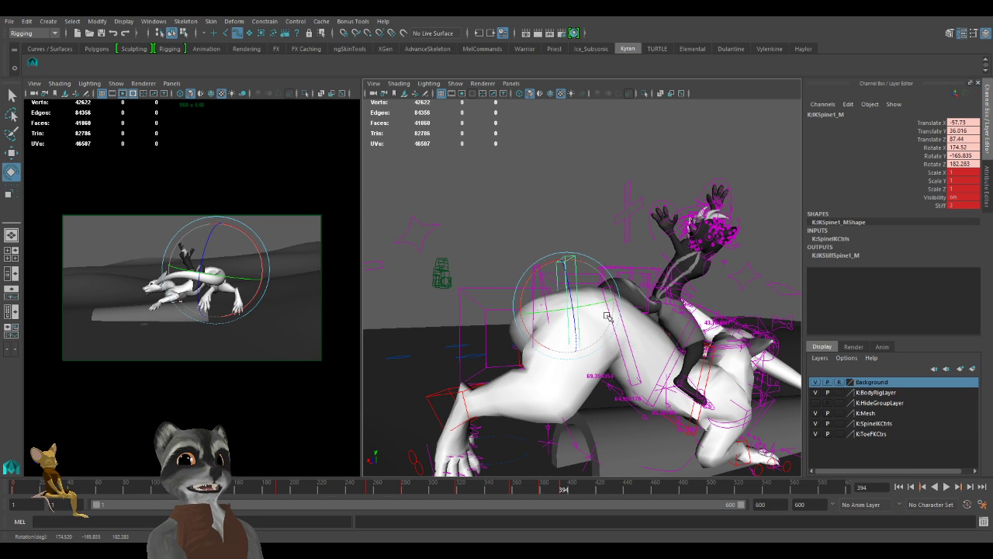
{"action": "left_click_drag", "start_coordinate": [607, 323], "coordinate": [673, 344], "text": "alt"}
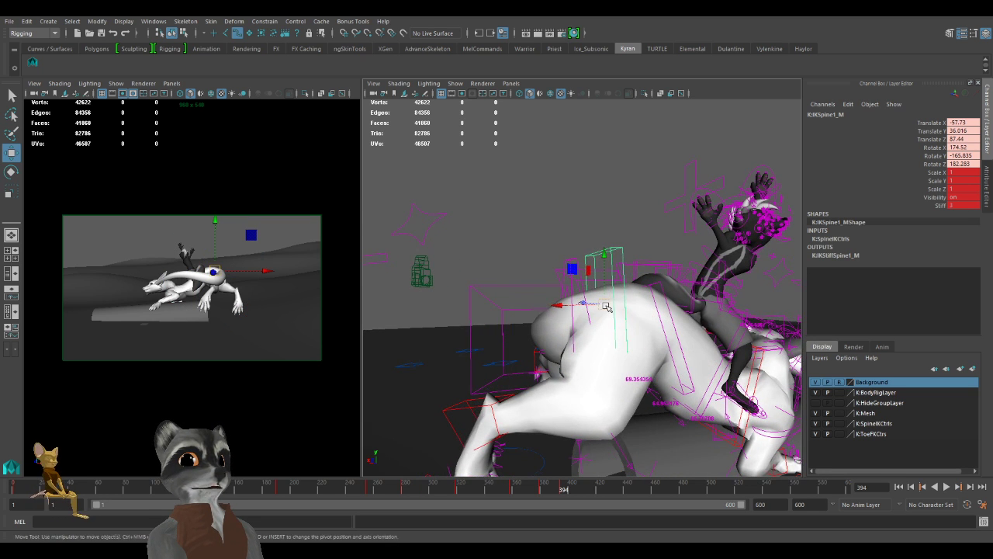
{"action": "left_click_drag", "start_coordinate": [597, 304], "coordinate": [575, 295]}
{"action": "left_click_drag", "start_coordinate": [618, 326], "coordinate": [613, 349], "text": "alt"}
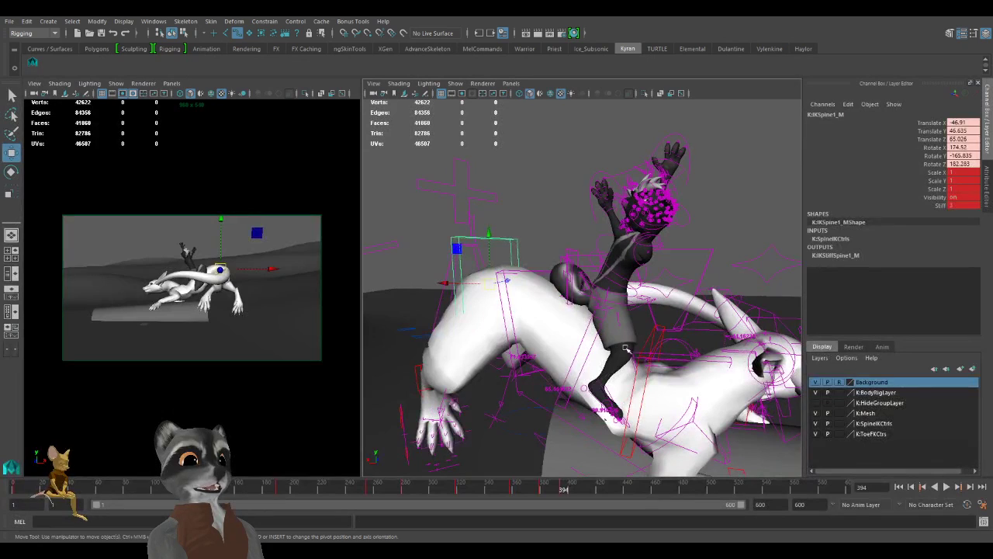
Move the creature's IKSpine4_M chest control to about X -27.63, Y 46.25, Z 10.64.
{"action": "left_click", "coordinate": [660, 353]}
{"action": "key", "text": "e"}
{"action": "key", "text": "w"}
{"action": "left_click_drag", "start_coordinate": [679, 357], "coordinate": [559, 348]}
{"action": "mouse_move", "coordinate": [559, 349]}
{"action": "right_mouse_down", "text": "alt"}
{"action": "mouse_move", "coordinate": [519, 342]}
{"action": "mouse_move", "coordinate": [560, 354]}
{"action": "right_mouse_up", "text": "alt"}
{"action": "left_click_drag", "start_coordinate": [560, 354], "coordinate": [674, 280], "text": "alt"}
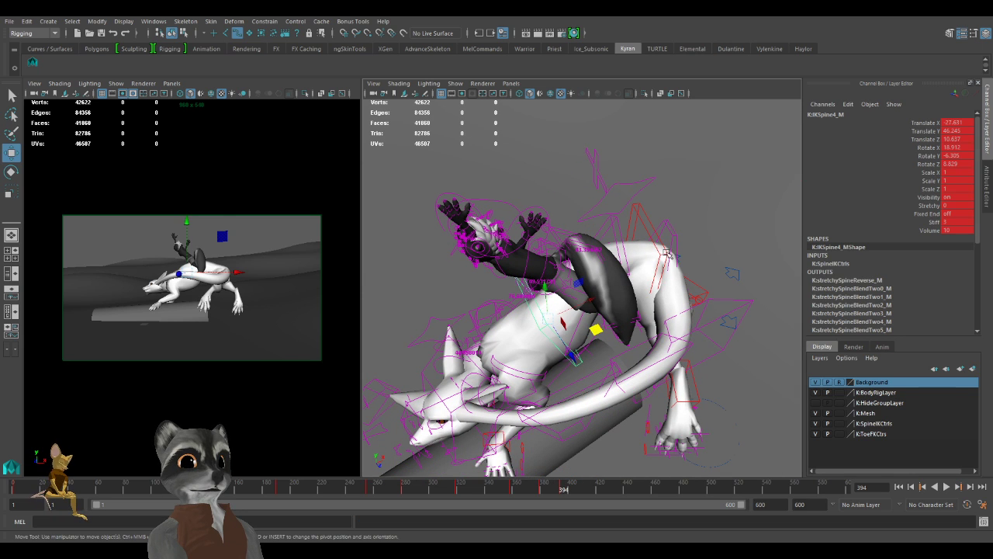
Raise and shift the IKSpine1_M hip control to about X -24.37, Y 66.5, Z 88.48.
{"action": "left_click", "coordinate": [666, 253]}
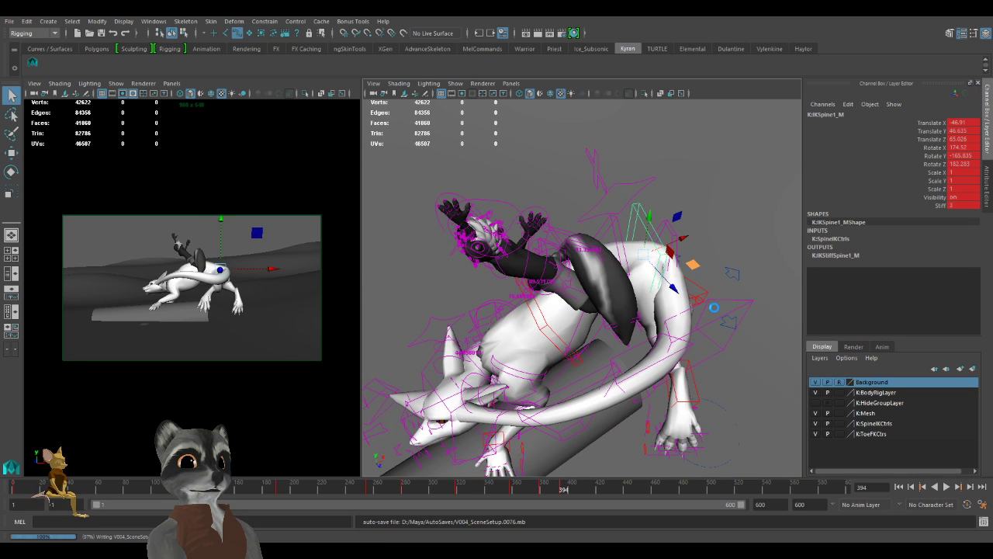
{"action": "key", "text": "w"}
{"action": "mouse_move", "coordinate": [711, 302]}
{"action": "left_mouse_down"}
{"action": "mouse_move", "coordinate": [707, 295]}
{"action": "mouse_move", "coordinate": [698, 304]}
{"action": "left_mouse_up"}
{"action": "right_click_drag", "start_coordinate": [698, 304], "coordinate": [677, 302], "text": "alt"}
{"action": "left_click_drag", "start_coordinate": [677, 303], "coordinate": [613, 276], "text": "alt"}
{"action": "right_click_drag", "start_coordinate": [613, 276], "coordinate": [668, 299], "text": "alt"}
{"action": "left_click_drag", "start_coordinate": [668, 299], "coordinate": [559, 362], "text": "alt"}
{"action": "left_click_drag", "start_coordinate": [480, 366], "coordinate": [499, 366], "text": "alt"}
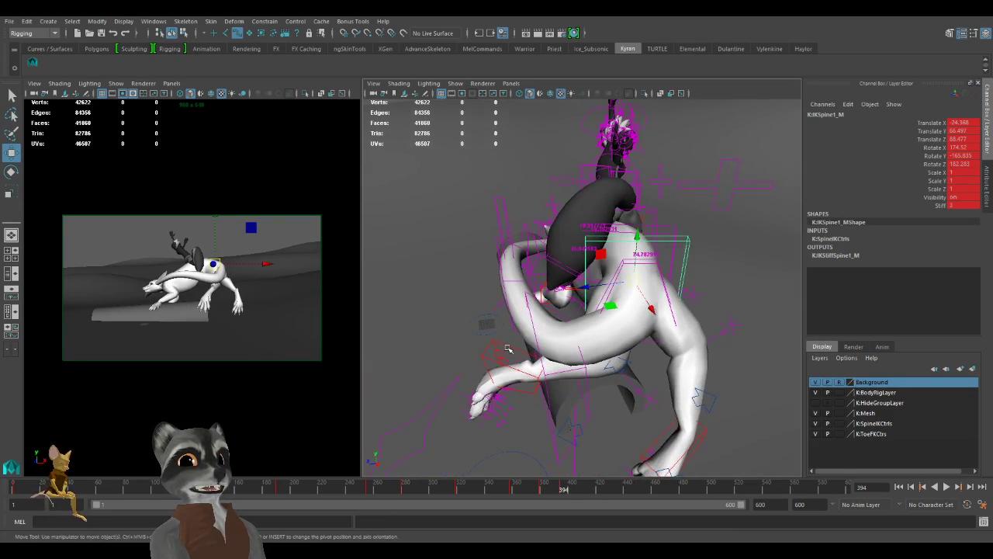
Rotate the IKLeg_L hind leg control to about 96.28, 90.85, -145.28 and move it to about X -48.87, Y 74.08, Z 85.37.
{"action": "left_click", "coordinate": [495, 373]}
{"action": "key", "text": "e"}
{"action": "left_click_drag", "start_coordinate": [516, 399], "coordinate": [566, 384]}
{"action": "left_click_drag", "start_coordinate": [524, 348], "coordinate": [701, 357]}
{"action": "key", "text": "w"}
{"action": "right_click_drag", "start_coordinate": [702, 357], "coordinate": [650, 360], "text": "alt"}
{"action": "left_click_drag", "start_coordinate": [605, 360], "coordinate": [638, 355], "text": "alt"}
{"action": "right_click_drag", "start_coordinate": [638, 355], "coordinate": [669, 371], "text": "alt"}
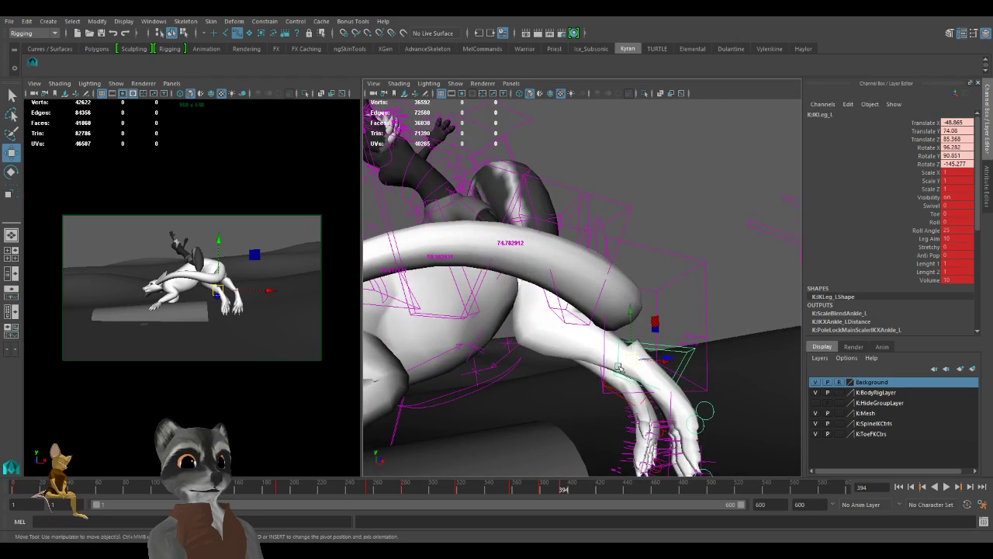
Reposition the IKLeg_L control so the left hind leg trails behind the body, and key it at frame 394.
{"action": "left_click_drag", "start_coordinate": [628, 357], "coordinate": [491, 400]}
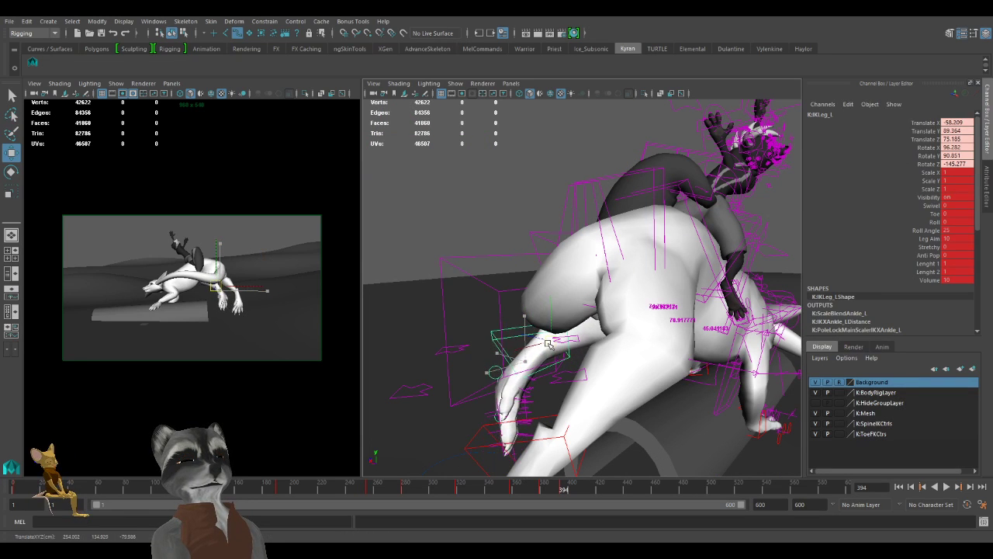
{"action": "left_click_drag", "start_coordinate": [524, 365], "coordinate": [538, 296]}
{"action": "key", "text": "e"}
{"action": "key", "text": "w"}
{"action": "key", "text": "e"}
{"action": "key", "text": "w"}
{"action": "left_click_drag", "start_coordinate": [578, 404], "coordinate": [595, 395], "text": "alt"}
{"action": "right_click_drag", "start_coordinate": [594, 395], "coordinate": [504, 381], "text": "alt"}
{"action": "key", "text": "s"}
Pose and key the IKLeg_R hind leg control at about X 72.46, Y 80.24, Z 28.06, rotated to about 81.24, 232.75, -5.44.
{"action": "left_click", "coordinate": [518, 355]}
{"action": "left_click_drag", "start_coordinate": [517, 356], "coordinate": [620, 346], "text": "alt"}
{"action": "key", "text": "e"}
{"action": "key", "text": "w"}
{"action": "key", "text": "e"}
{"action": "key", "text": "w"}
{"action": "left_click_drag", "start_coordinate": [574, 368], "coordinate": [650, 379], "text": "alt"}
{"action": "key", "text": "s"}
{"action": "mouse_move", "coordinate": [649, 380]}
{"action": "right_mouse_down", "text": "alt"}
{"action": "mouse_move", "coordinate": [587, 391]}
{"action": "mouse_move", "coordinate": [651, 393]}
{"action": "right_mouse_up", "text": "alt"}
{"action": "middle_click_drag", "start_coordinate": [330, 376], "coordinate": [323, 378]}
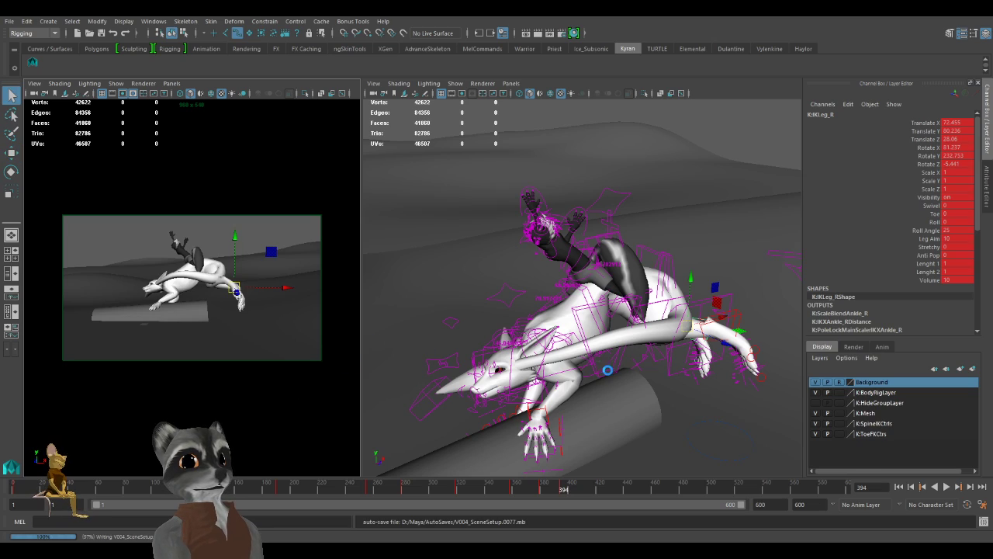
Rotate the IKSpine1_M hip control to about 180.6, -179.58, 182.94.
{"action": "left_click_drag", "start_coordinate": [608, 370], "coordinate": [674, 359], "text": "alt"}
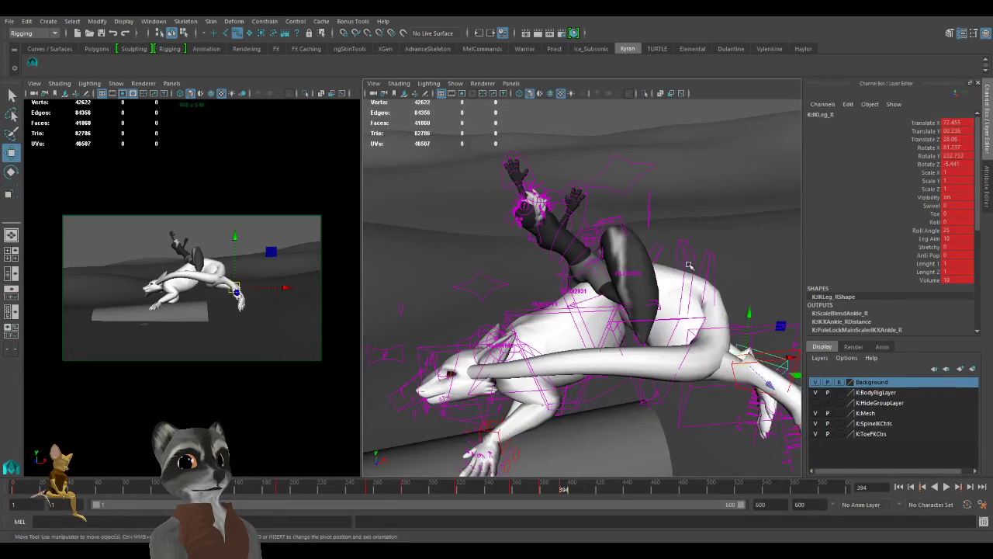
{"action": "left_click", "coordinate": [687, 269]}
{"action": "left_click_drag", "start_coordinate": [686, 272], "coordinate": [622, 253], "text": "alt"}
{"action": "key", "text": "e"}
{"action": "left_click_drag", "start_coordinate": [475, 264], "coordinate": [557, 241], "text": "alt"}
{"action": "left_click_drag", "start_coordinate": [533, 276], "coordinate": [463, 312], "text": "alt"}
Adjust the position of the IKSpine2_M spine control and key it at frame 394.
{"action": "key", "text": "w"}
{"action": "left_click", "coordinate": [586, 240]}
{"action": "key", "text": "s"}
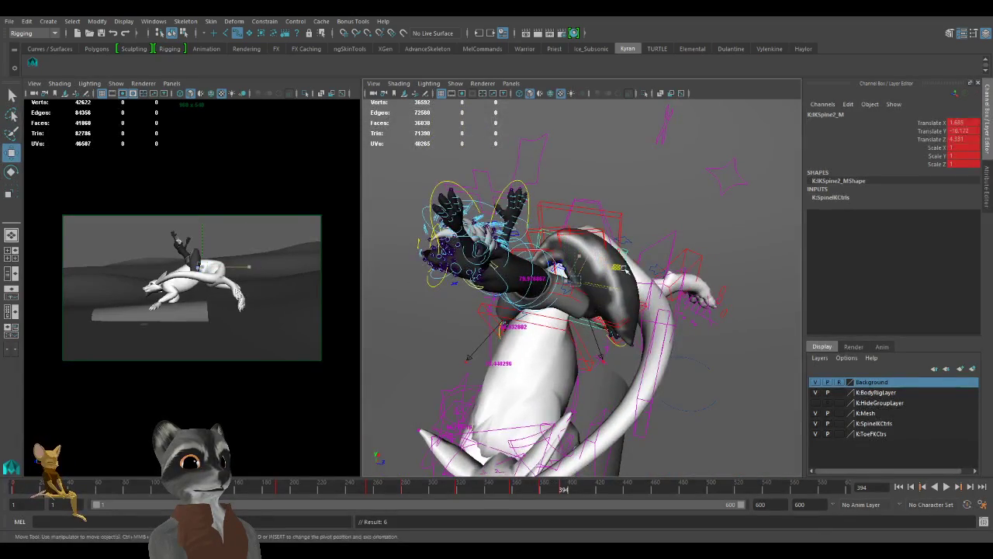
{"action": "left_click_drag", "start_coordinate": [623, 268], "coordinate": [559, 262], "text": "alt"}
Try rotating the IKSpine1_M hip control further and undo the attempts.
{"action": "left_click", "coordinate": [613, 218]}
{"action": "key", "text": "e"}
{"action": "key", "text": "ctrl+z"}
{"action": "left_click_drag", "start_coordinate": [626, 307], "coordinate": [583, 305], "text": "alt"}
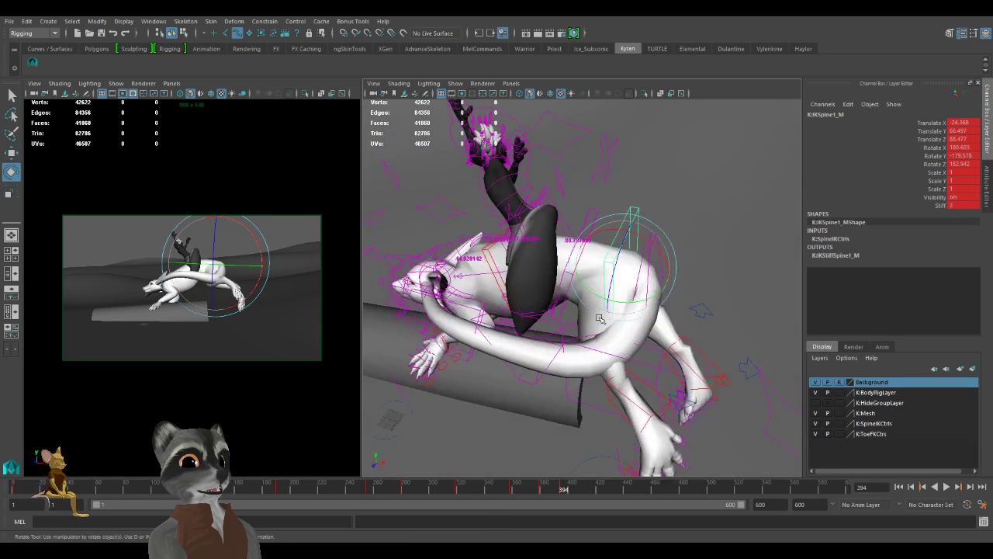
{"action": "right_click_drag", "start_coordinate": [587, 306], "coordinate": [678, 339], "text": "alt"}
{"action": "left_click_drag", "start_coordinate": [679, 339], "coordinate": [619, 322], "text": "alt"}
{"action": "left_click_drag", "start_coordinate": [627, 260], "coordinate": [631, 260]}
{"action": "key", "text": "ctrl+z"}
Select all of the creature's rig controls, try sending the rig to its build pose, and undo that.
{"action": "right_click_drag", "start_coordinate": [630, 259], "coordinate": [547, 284], "text": "alt"}
{"action": "left_click_drag", "start_coordinate": [548, 284], "coordinate": [582, 315], "text": "alt"}
{"action": "middle_click_drag", "start_coordinate": [582, 315], "coordinate": [598, 330], "text": "alt"}
{"action": "left_click_drag", "start_coordinate": [596, 331], "coordinate": [636, 335], "text": "alt"}
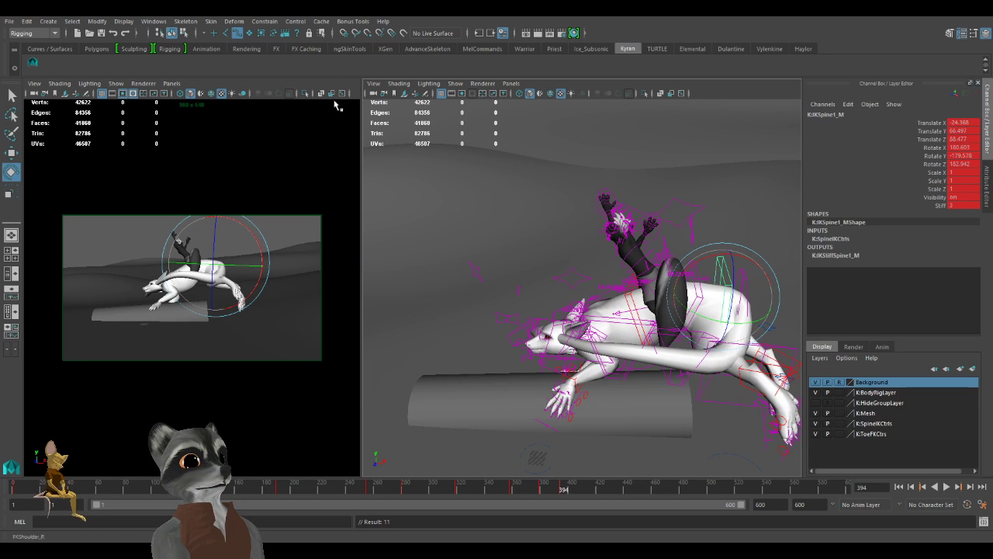
{"action": "scroll", "coordinate": [464, 226], "scroll_direction": "down", "scroll_amount": 3}
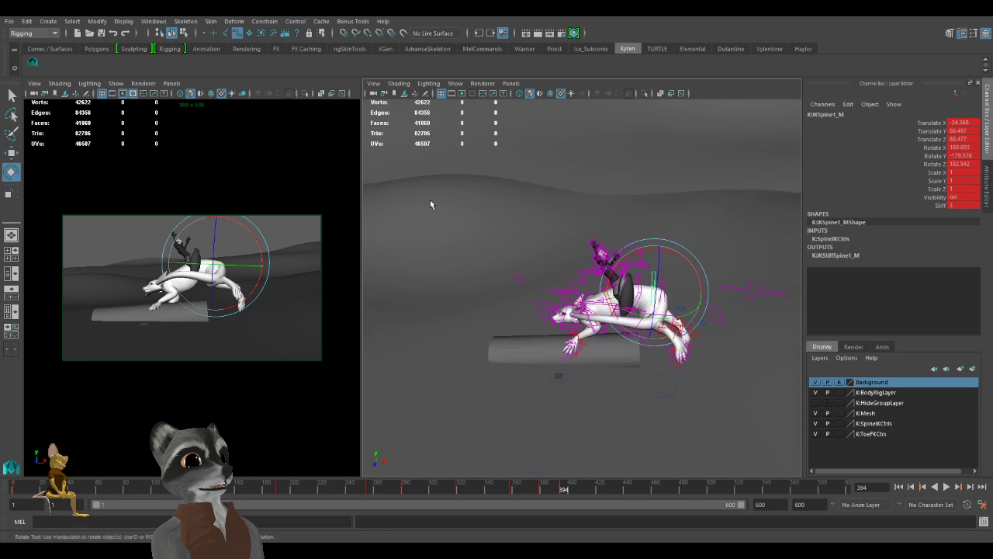
{"action": "left_click", "coordinate": [431, 89]}
{"action": "middle_click_drag", "start_coordinate": [509, 360], "coordinate": [487, 370], "text": "alt"}
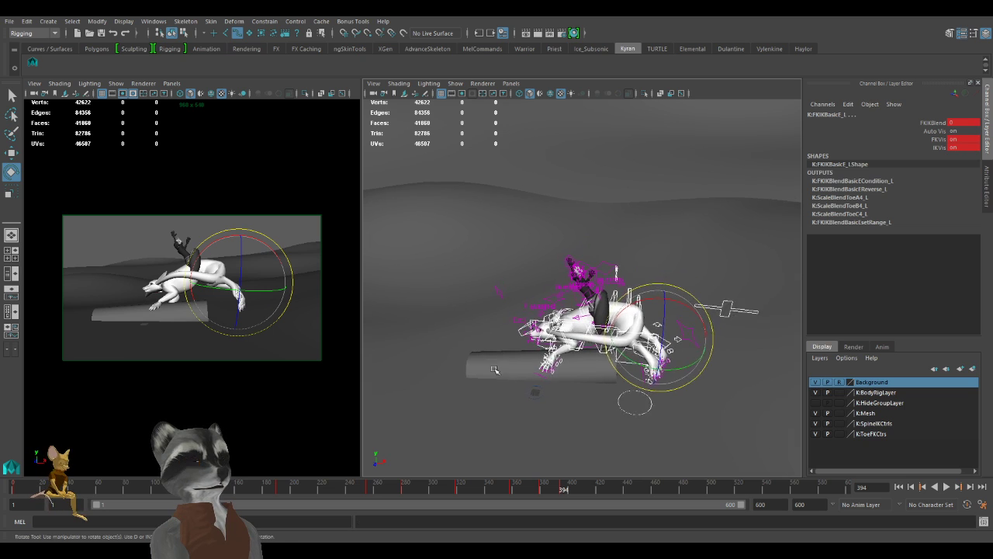
{"action": "scroll", "coordinate": [487, 371], "scroll_direction": "up", "scroll_amount": 3}
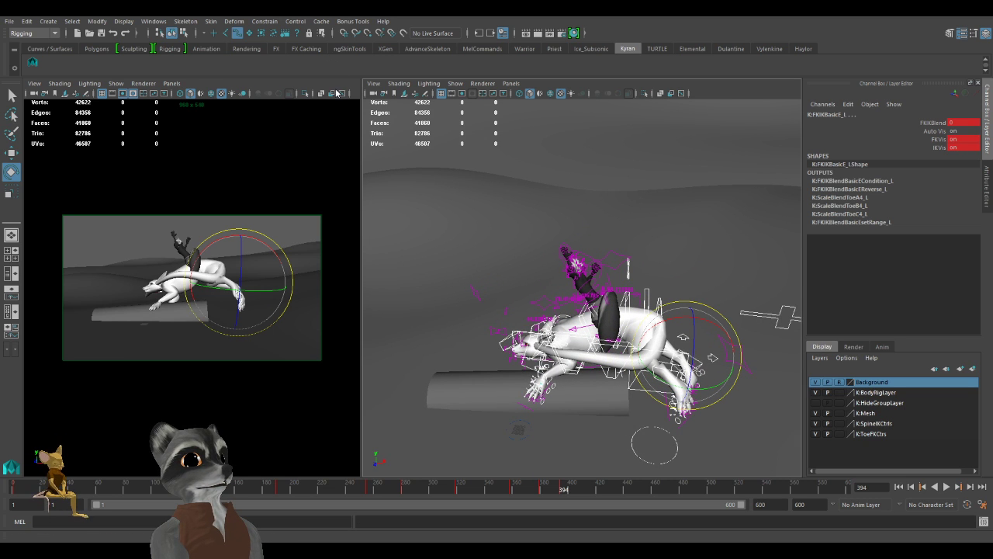
{"action": "key", "text": "period"}
{"action": "left_click_drag", "start_coordinate": [565, 295], "coordinate": [552, 361], "text": "alt"}
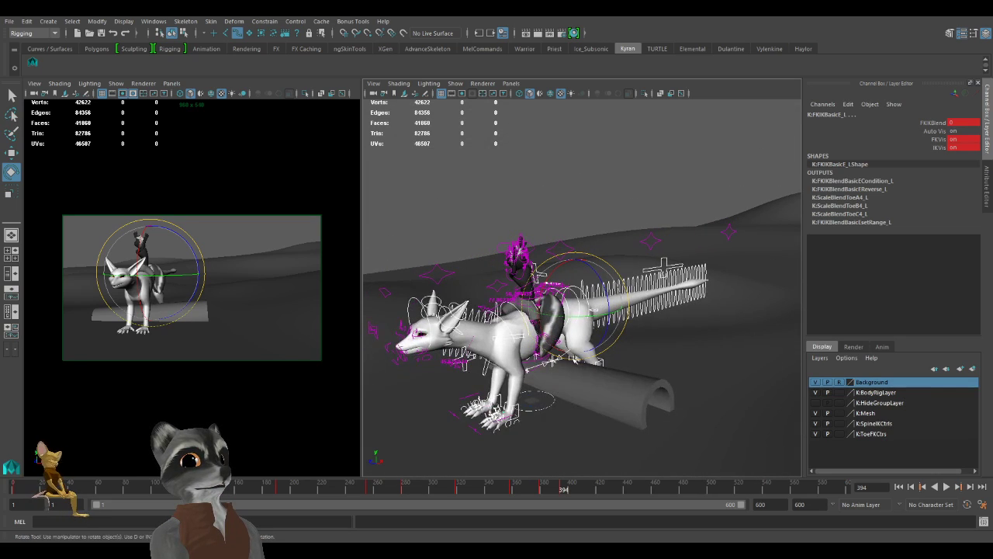
{"action": "key", "text": "ctrl+z"}
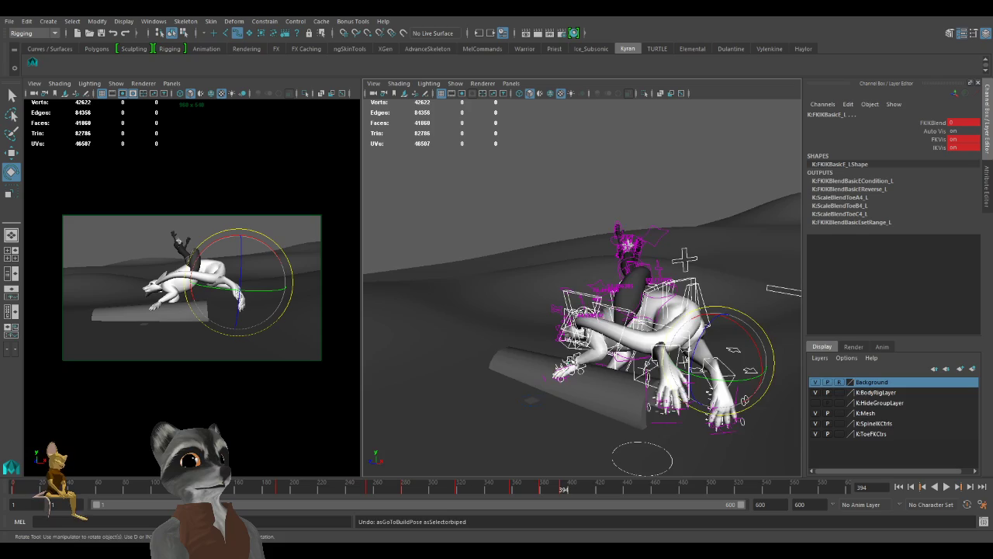
Pull the IKTail3_M and IKTail2_M controls away from the body, placing IKTail2_M at about X 46.55, Y 12.72, Z 122.34.
{"action": "left_click_drag", "start_coordinate": [555, 361], "coordinate": [586, 380], "text": "alt"}
{"action": "right_click_drag", "start_coordinate": [586, 380], "coordinate": [644, 386], "text": "alt"}
{"action": "middle_click_drag", "start_coordinate": [690, 405], "coordinate": [542, 360], "text": "alt"}
{"action": "left_click_drag", "start_coordinate": [541, 361], "coordinate": [569, 365], "text": "alt"}
{"action": "key", "text": "w"}
{"action": "left_click_drag", "start_coordinate": [676, 382], "coordinate": [671, 394], "text": "alt"}
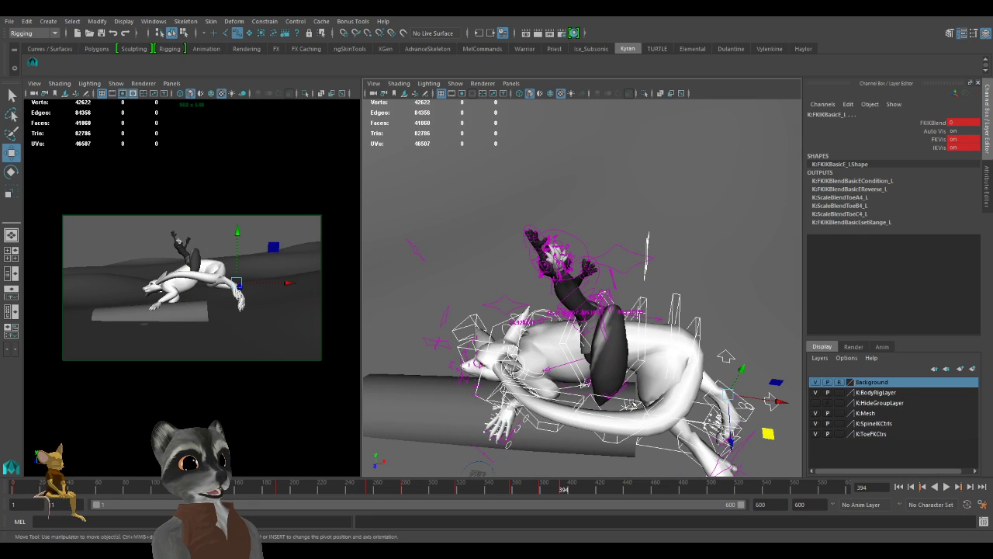
{"action": "left_click", "coordinate": [616, 398]}
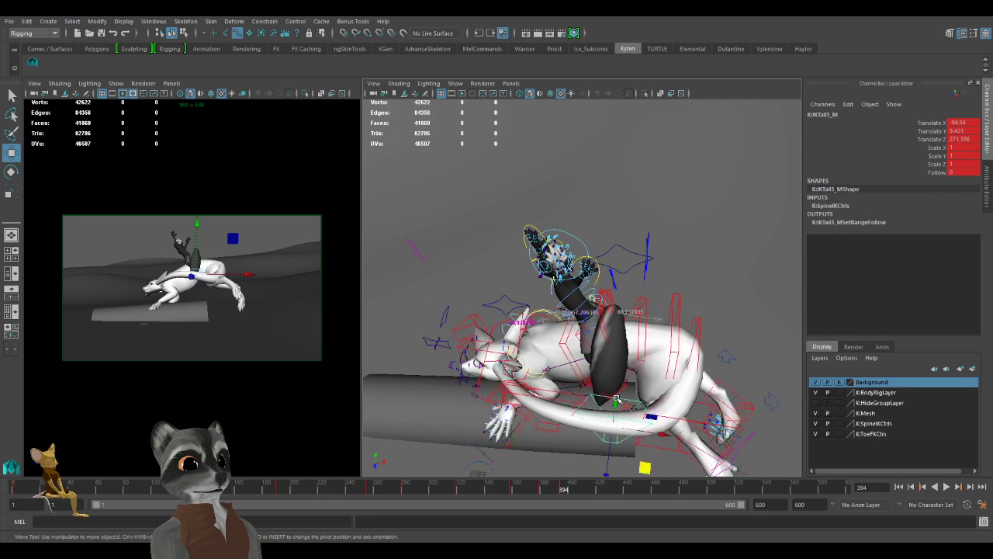
{"action": "scroll", "coordinate": [573, 413], "scroll_direction": "down", "scroll_amount": 3}
{"action": "left_click_drag", "start_coordinate": [543, 410], "coordinate": [567, 402], "text": "alt"}
{"action": "scroll", "coordinate": [499, 403], "scroll_direction": "down", "scroll_amount": 2}
{"action": "right_click_drag", "start_coordinate": [499, 403], "coordinate": [530, 405], "text": "alt"}
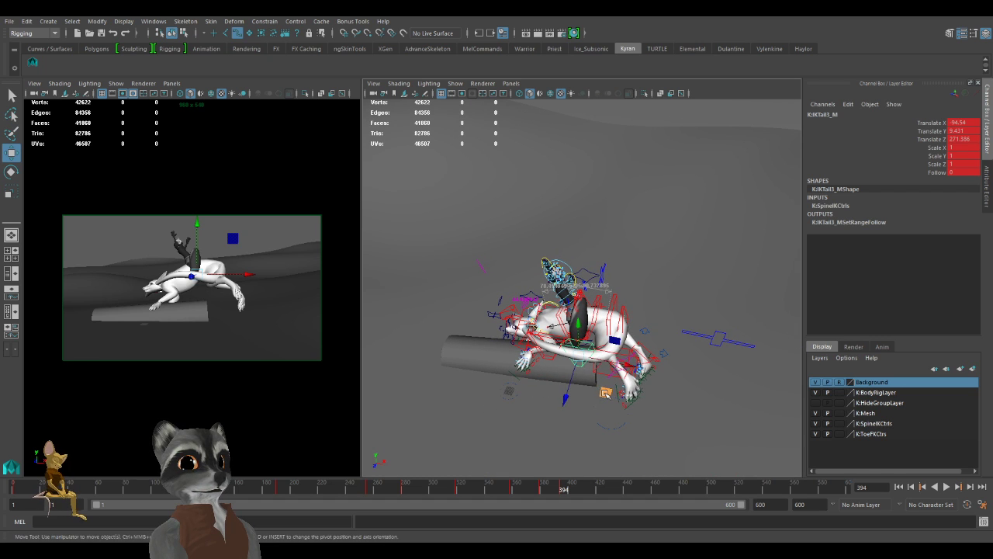
{"action": "middle_click_drag", "start_coordinate": [655, 413], "coordinate": [656, 409]}
{"action": "scroll", "coordinate": [646, 412], "scroll_direction": "up", "scroll_amount": 5}
{"action": "middle_click_drag", "start_coordinate": [588, 433], "coordinate": [542, 407]}
{"action": "left_click_drag", "start_coordinate": [629, 292], "coordinate": [586, 338], "text": "alt"}
{"action": "right_click_drag", "start_coordinate": [586, 338], "coordinate": [644, 352], "text": "alt"}
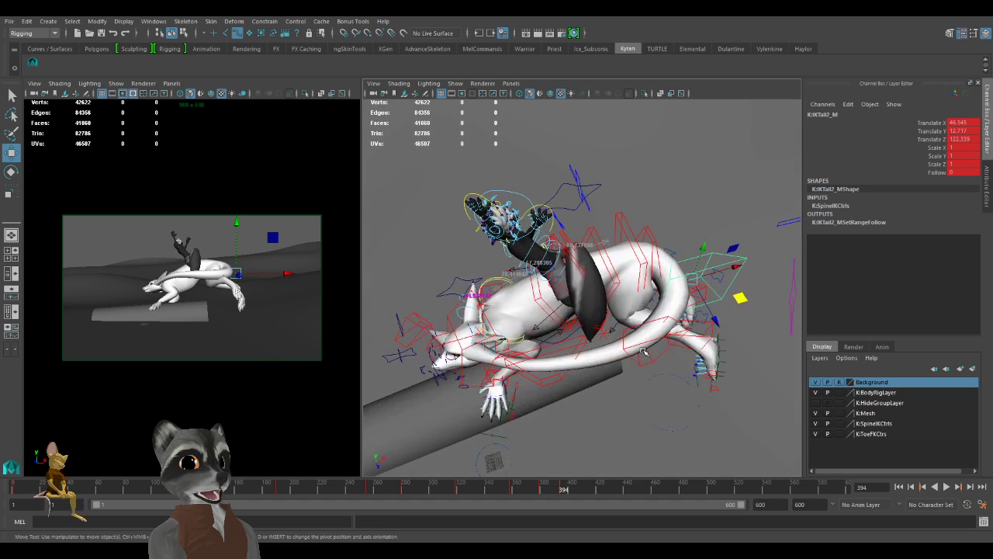
Move the IKTail3_M control outward to about X 78.67, Y 9.43, Z 344.72.
{"action": "left_click", "coordinate": [655, 339]}
{"action": "scroll", "coordinate": [554, 361], "scroll_direction": "down", "scroll_amount": 3}
{"action": "left_click_drag", "start_coordinate": [662, 338], "coordinate": [718, 344]}
Select the IKTail4_M and IKTail5_M controls together and swing them back so the tail curves behind the hind legs.
{"action": "left_click", "coordinate": [572, 324]}
{"action": "left_click_drag", "start_coordinate": [572, 324], "coordinate": [575, 342], "text": "alt"}
{"action": "right_click_drag", "start_coordinate": [575, 342], "coordinate": [641, 355], "text": "alt"}
{"action": "left_click_drag", "start_coordinate": [641, 355], "coordinate": [614, 349], "text": "alt"}
{"action": "left_click", "coordinate": [483, 347], "text": "shift"}
{"action": "key", "text": "ctrl+z"}
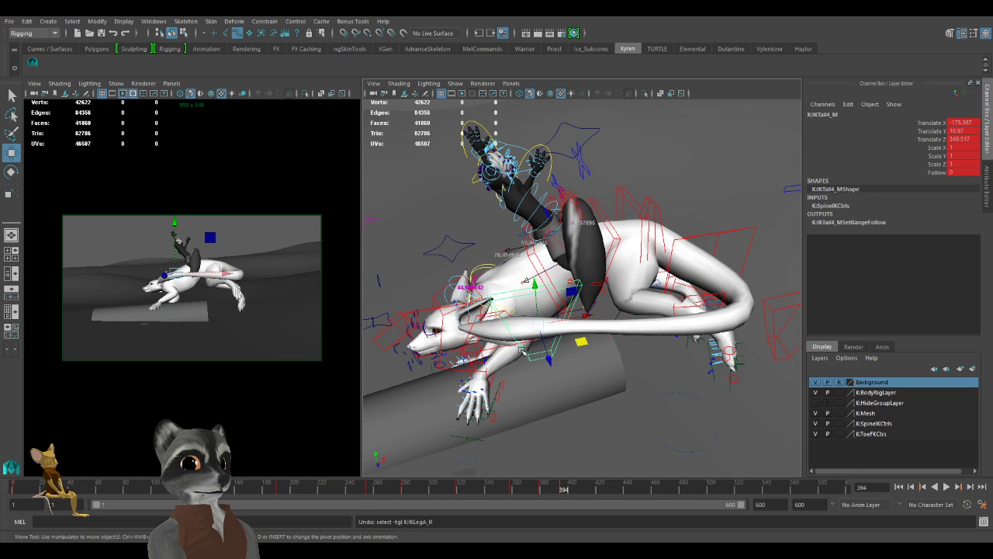
{"action": "left_click", "coordinate": [505, 346], "text": "shift"}
{"action": "left_click_drag", "start_coordinate": [512, 349], "coordinate": [547, 384], "text": "alt"}
{"action": "right_click_drag", "start_coordinate": [547, 385], "coordinate": [480, 381], "text": "alt"}
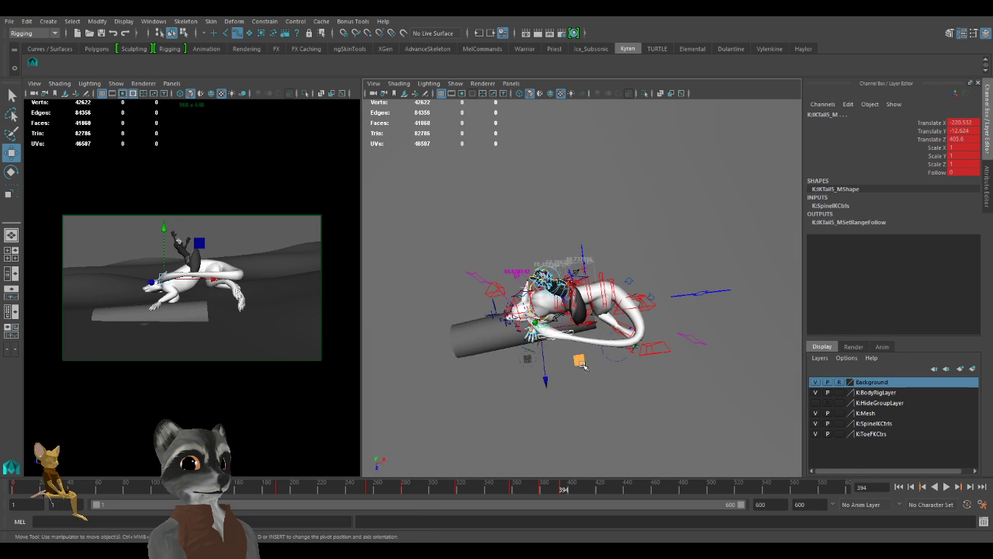
{"action": "left_click_drag", "start_coordinate": [605, 401], "coordinate": [687, 412]}
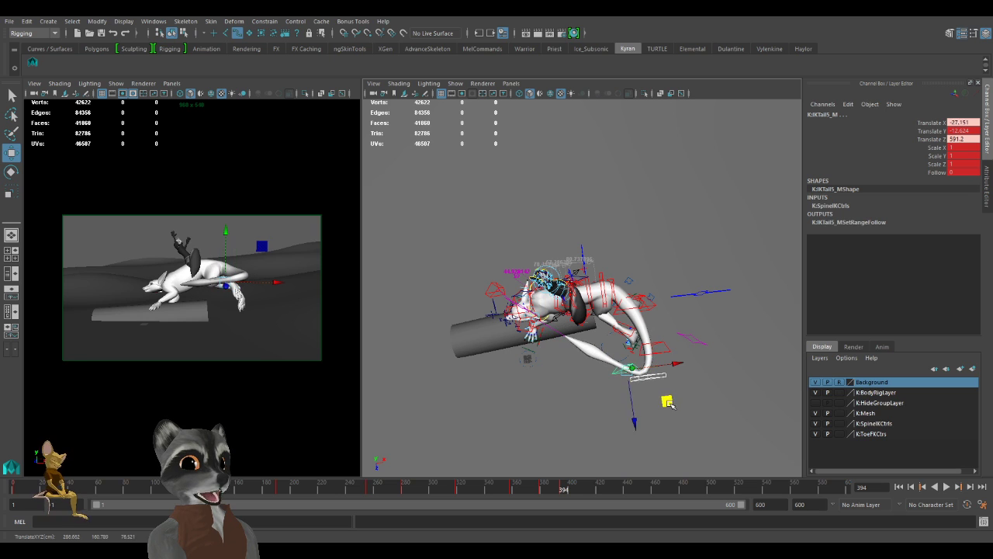
{"action": "left_click_drag", "start_coordinate": [665, 403], "coordinate": [680, 432]}
Nudge the IKTail3_M and IKTail4_M controls to refine the tail's curve and key them at frame 394.
{"action": "left_click", "coordinate": [664, 368]}
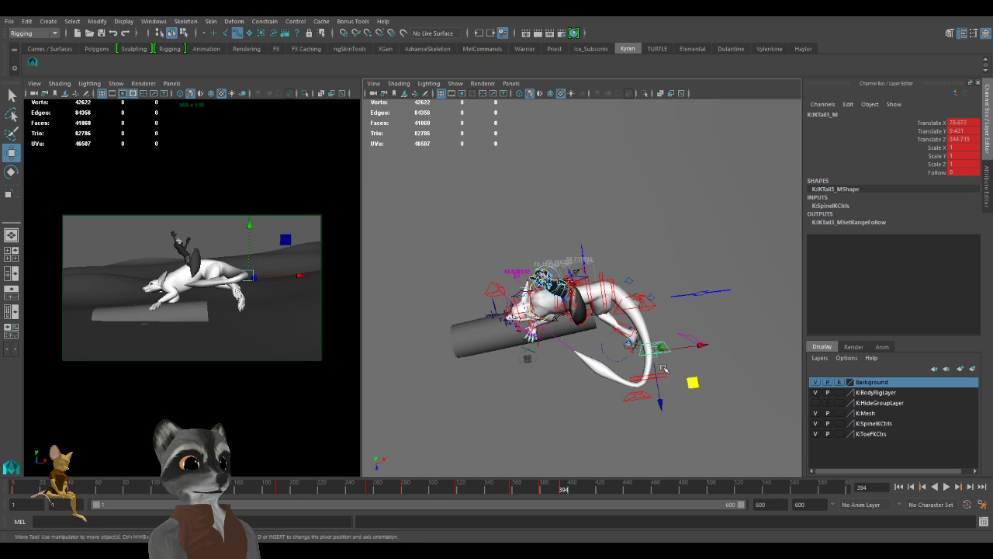
{"action": "left_click", "coordinate": [662, 375]}
{"action": "left_click_drag", "start_coordinate": [681, 390], "coordinate": [682, 385]}
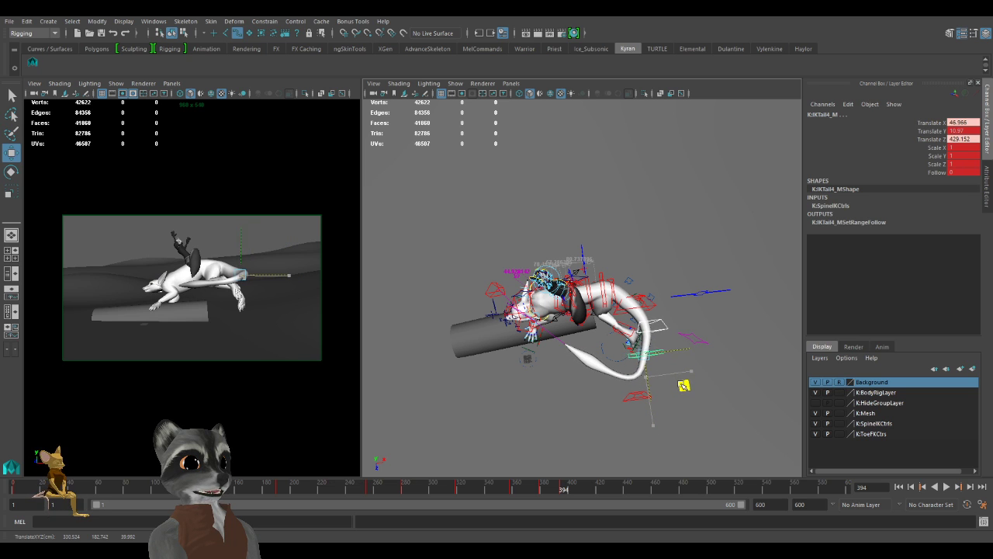
{"action": "key", "text": "s"}
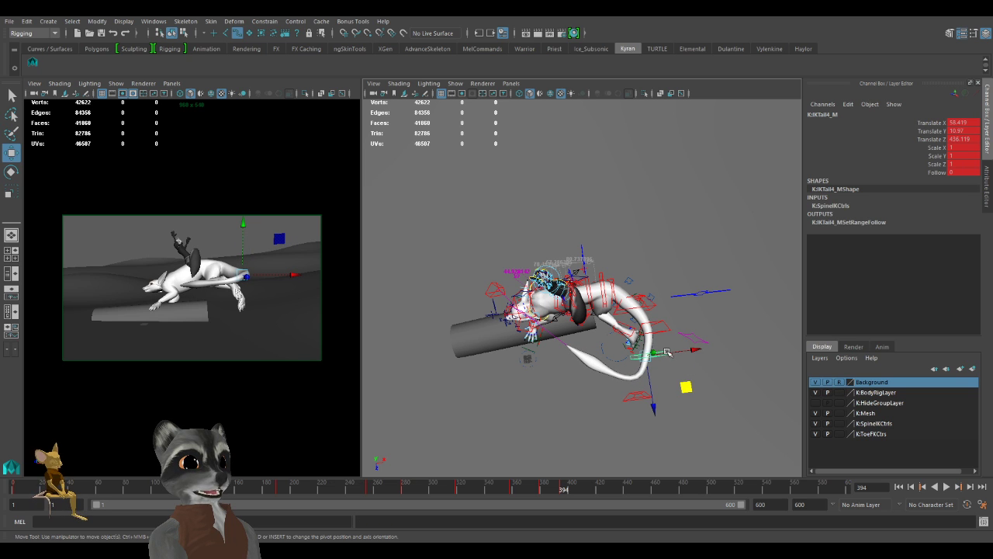
{"action": "left_click_drag", "start_coordinate": [693, 384], "coordinate": [700, 382]}
{"action": "key", "text": "s"}
Select the IKTail7_M tail-tip control near the creature's head and try shifting it.
{"action": "right_click_drag", "start_coordinate": [636, 372], "coordinate": [441, 360], "text": "alt"}
{"action": "left_click_drag", "start_coordinate": [441, 359], "coordinate": [460, 316], "text": "alt"}
{"action": "right_click_drag", "start_coordinate": [459, 316], "coordinate": [608, 364], "text": "alt"}
{"action": "left_click_drag", "start_coordinate": [608, 365], "coordinate": [541, 364], "text": "alt"}
{"action": "right_click_drag", "start_coordinate": [541, 364], "coordinate": [607, 377], "text": "alt"}
{"action": "left_click_drag", "start_coordinate": [607, 377], "coordinate": [492, 426], "text": "alt"}
{"action": "left_click", "coordinate": [567, 357]}
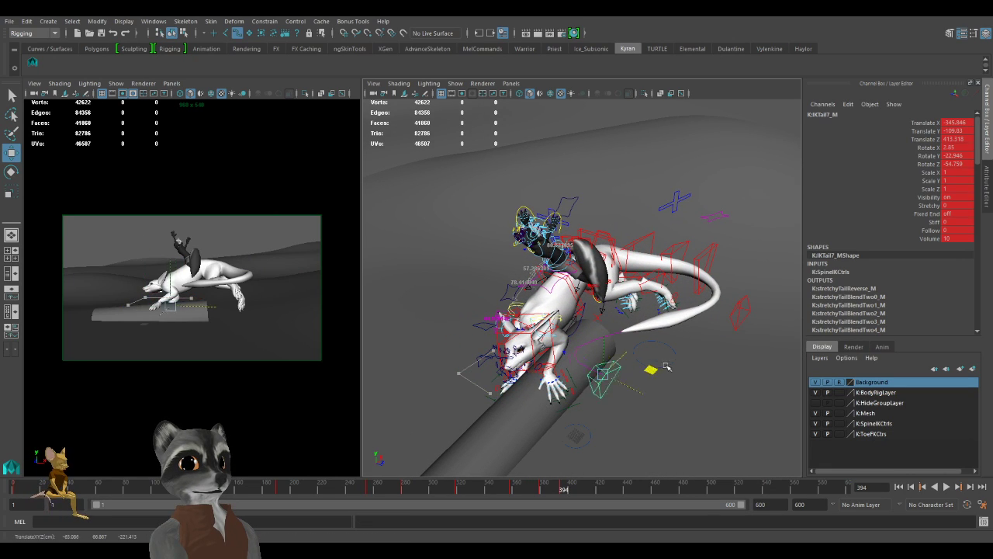
Examine the creature's head, torso and tail and the rider's seat from several angles.
{"action": "left_click_drag", "start_coordinate": [594, 391], "coordinate": [543, 346], "text": "alt"}
{"action": "right_click_drag", "start_coordinate": [544, 346], "coordinate": [583, 360], "text": "alt"}
{"action": "left_click_drag", "start_coordinate": [584, 360], "coordinate": [618, 373], "text": "alt"}
{"action": "right_click_drag", "start_coordinate": [619, 372], "coordinate": [534, 332], "text": "alt"}
{"action": "scroll", "coordinate": [536, 333], "scroll_direction": "up", "scroll_amount": 3}
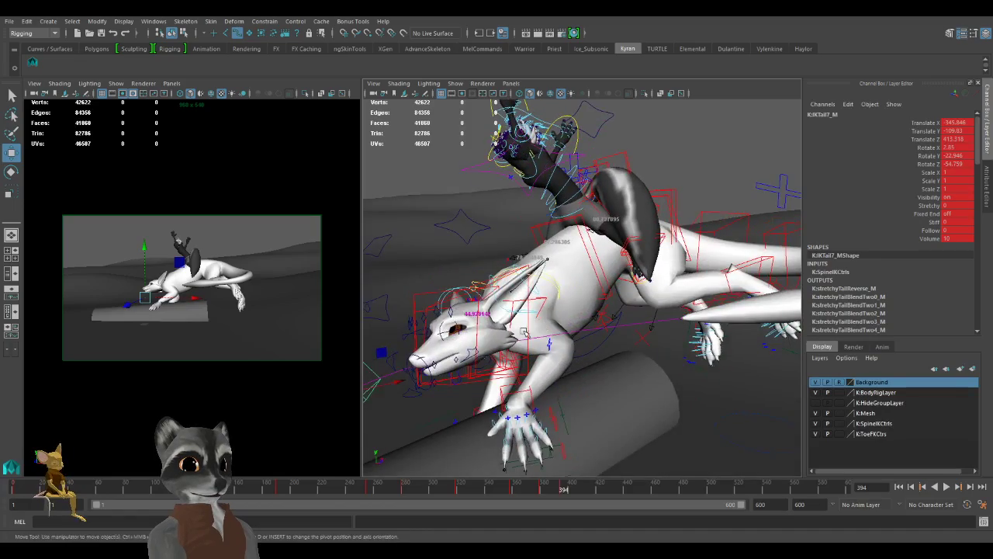
{"action": "left_click_drag", "start_coordinate": [524, 332], "coordinate": [575, 314], "text": "alt"}
{"action": "right_click_drag", "start_coordinate": [576, 313], "coordinate": [632, 317], "text": "alt"}
{"action": "left_click_drag", "start_coordinate": [632, 317], "coordinate": [608, 319], "text": "alt"}
{"action": "left_click_drag", "start_coordinate": [509, 324], "coordinate": [582, 344], "text": "alt"}
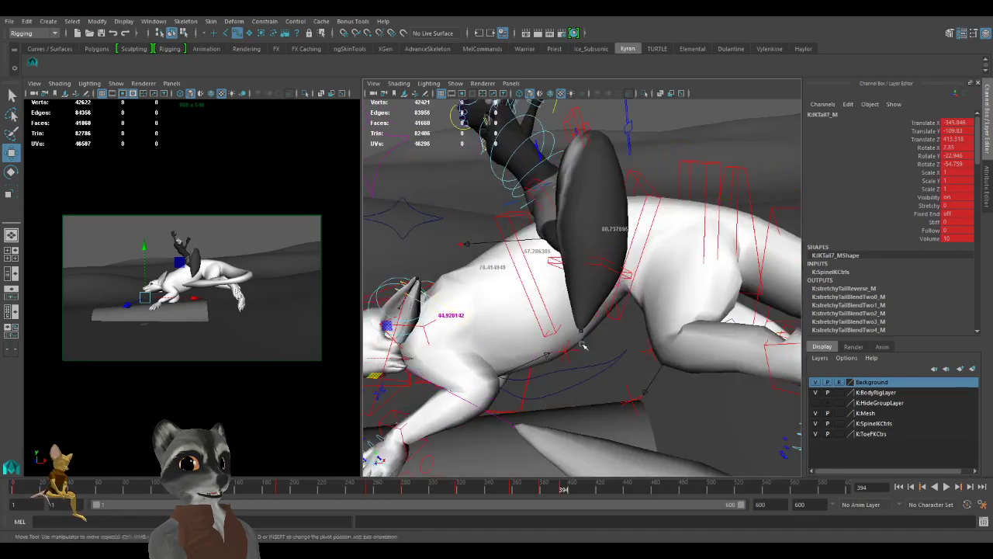
{"action": "right_click_drag", "start_coordinate": [582, 344], "coordinate": [527, 337], "text": "alt"}
{"action": "left_click_drag", "start_coordinate": [527, 337], "coordinate": [594, 377], "text": "alt"}
{"action": "right_click_drag", "start_coordinate": [595, 377], "coordinate": [506, 337], "text": "alt"}
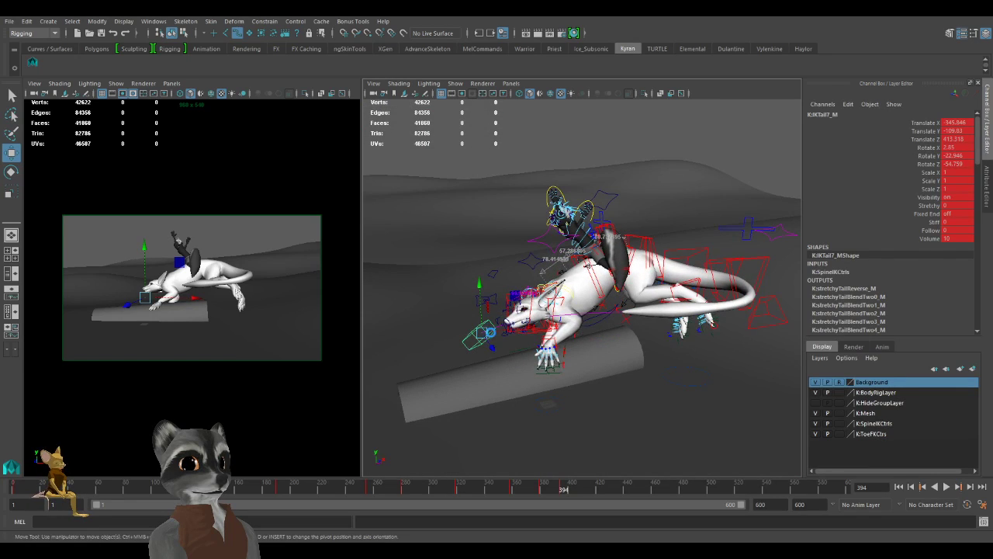
Move the IKTail7_M tail-tip control to about X -88.02, Y 43.71, Z 803.46 and key it at frame 394.
{"action": "left_click_drag", "start_coordinate": [482, 333], "coordinate": [696, 345]}
{"action": "left_click_drag", "start_coordinate": [708, 410], "coordinate": [728, 334]}
{"action": "left_click_drag", "start_coordinate": [729, 295], "coordinate": [782, 227]}
{"action": "left_click_drag", "start_coordinate": [660, 260], "coordinate": [715, 296], "text": "alt"}
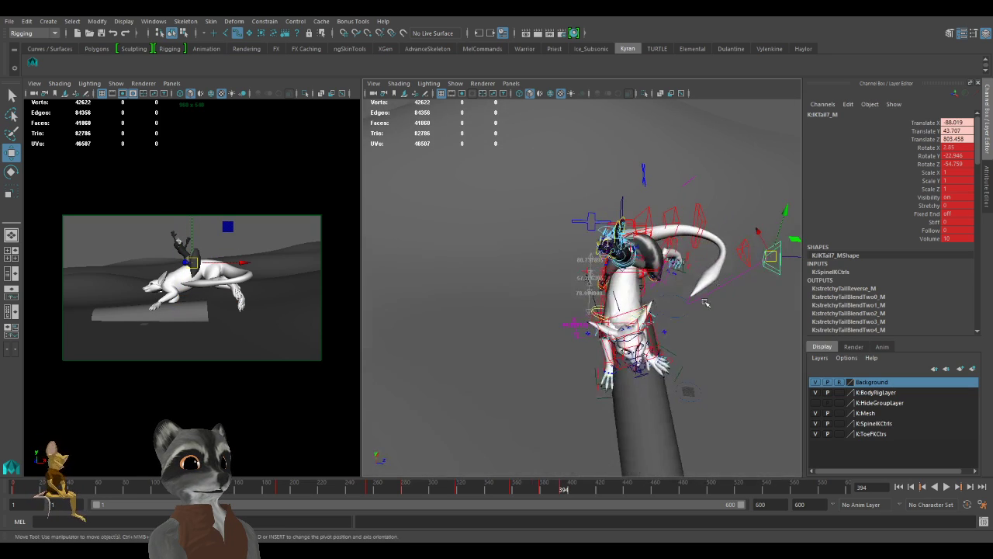
{"action": "key", "text": "s"}
Examine the creature's head and neck controls up close in wireframe and shaded display.
{"action": "scroll", "coordinate": [703, 326], "scroll_direction": "up", "scroll_amount": 5}
{"action": "mouse_move", "coordinate": [693, 353]}
{"action": "left_mouse_down", "text": "alt"}
{"action": "mouse_move", "coordinate": [719, 342]}
{"action": "mouse_move", "coordinate": [616, 314]}
{"action": "mouse_move", "coordinate": [611, 342]}
{"action": "left_mouse_up", "text": "alt"}
{"action": "left_click", "coordinate": [690, 339]}
{"action": "key", "text": "4"}
{"action": "left_click", "coordinate": [544, 386]}
{"action": "mouse_move", "coordinate": [543, 386]}
{"action": "left_mouse_down", "text": "alt"}
{"action": "mouse_move", "coordinate": [550, 369]}
{"action": "mouse_move", "coordinate": [590, 357]}
{"action": "mouse_move", "coordinate": [613, 389]}
{"action": "left_mouse_up", "text": "alt"}
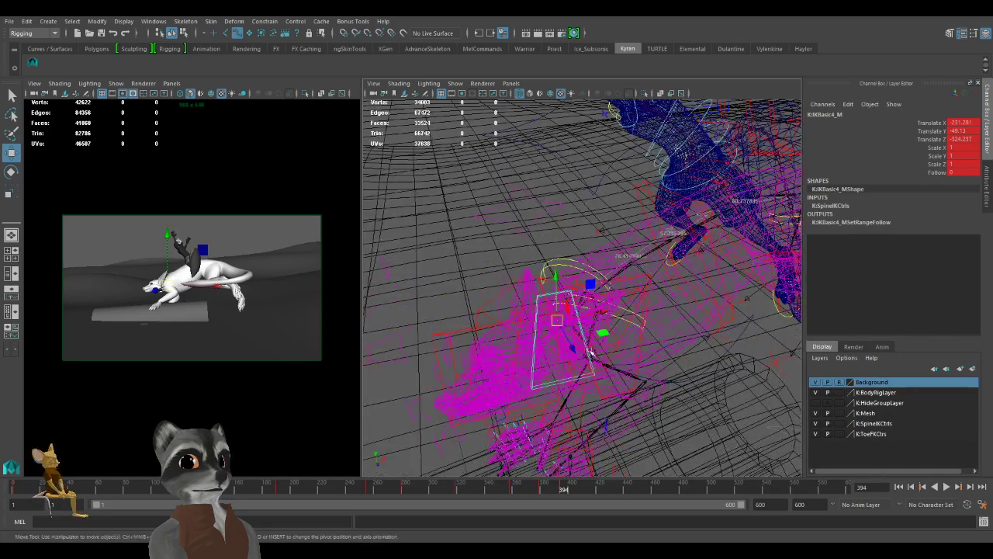
{"action": "key", "text": "5"}
{"action": "key", "text": "w"}
{"action": "mouse_move", "coordinate": [543, 318]}
{"action": "left_mouse_down", "text": "alt"}
{"action": "mouse_move", "coordinate": [566, 326]}
{"action": "mouse_move", "coordinate": [556, 333]}
{"action": "left_mouse_up", "text": "alt"}
{"action": "left_click", "coordinate": [537, 308]}
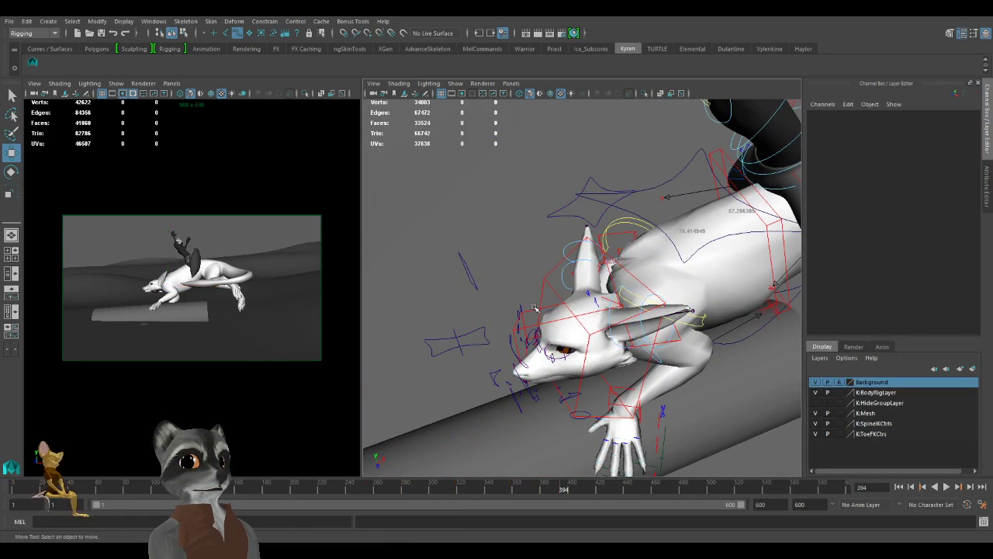
{"action": "left_click", "coordinate": [528, 309]}
{"action": "key", "text": "ctrl+z"}
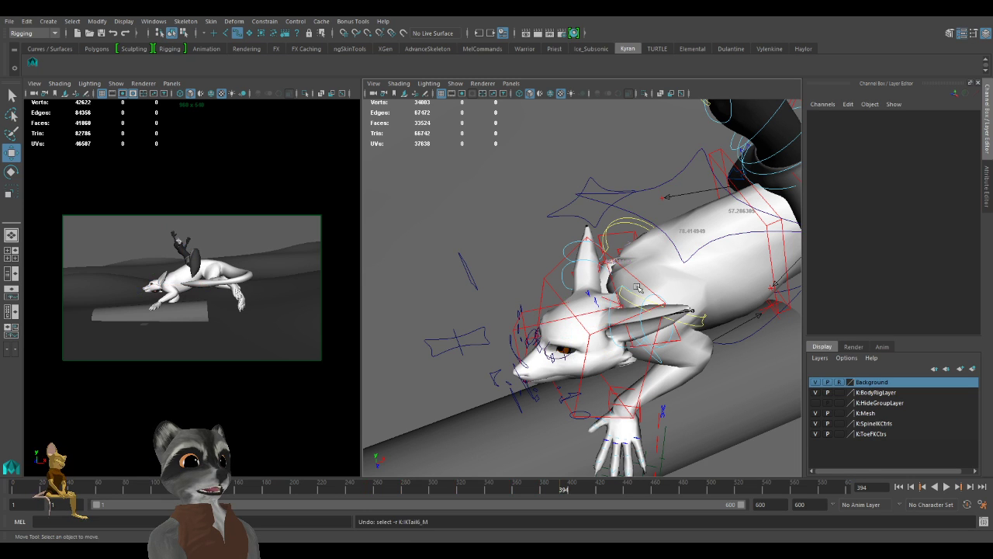
Move the IKTail6_M tail control to about X -53.28, Y -29.34, Z 663.39.
{"action": "left_click", "coordinate": [531, 311]}
{"action": "right_click_drag", "start_coordinate": [530, 310], "coordinate": [453, 285], "text": "alt"}
{"action": "left_click_drag", "start_coordinate": [453, 284], "coordinate": [682, 272], "text": "alt"}
{"action": "left_click_drag", "start_coordinate": [682, 272], "coordinate": [691, 438], "text": "alt"}
{"action": "middle_click_drag", "start_coordinate": [746, 413], "coordinate": [595, 355], "text": "alt"}
{"action": "scroll", "coordinate": [594, 355], "scroll_direction": "up", "scroll_amount": 4}
{"action": "left_click_drag", "start_coordinate": [595, 355], "coordinate": [559, 311], "text": "alt"}
{"action": "middle_click_drag", "start_coordinate": [411, 311], "coordinate": [552, 270], "text": "alt"}
{"action": "scroll", "coordinate": [552, 270], "scroll_direction": "up", "scroll_amount": 5}
{"action": "left_click_drag", "start_coordinate": [552, 270], "coordinate": [630, 274], "text": "alt"}
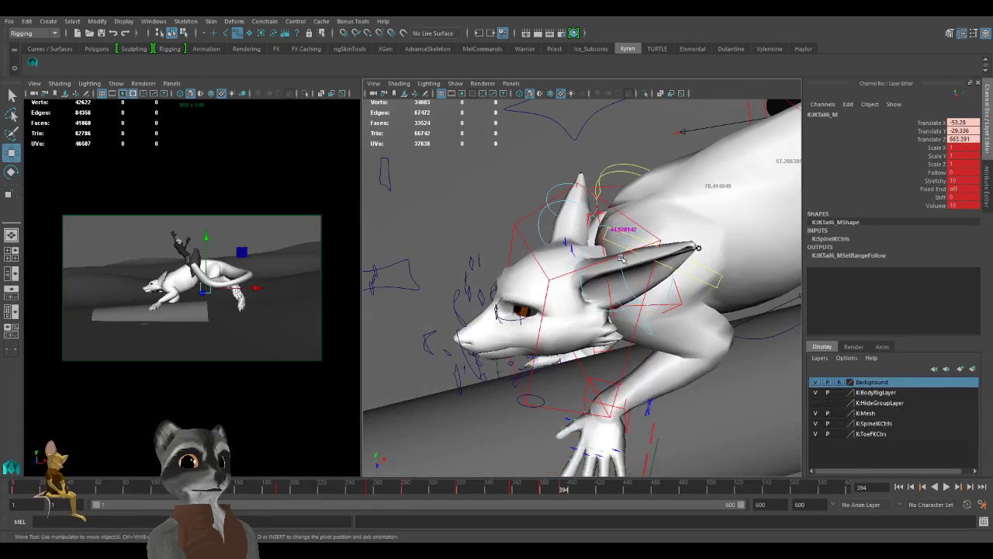
Select the IKBasic5_M control around the creature's head and bring up the AdvancedSkeleton tools.
{"action": "left_click", "coordinate": [598, 208]}
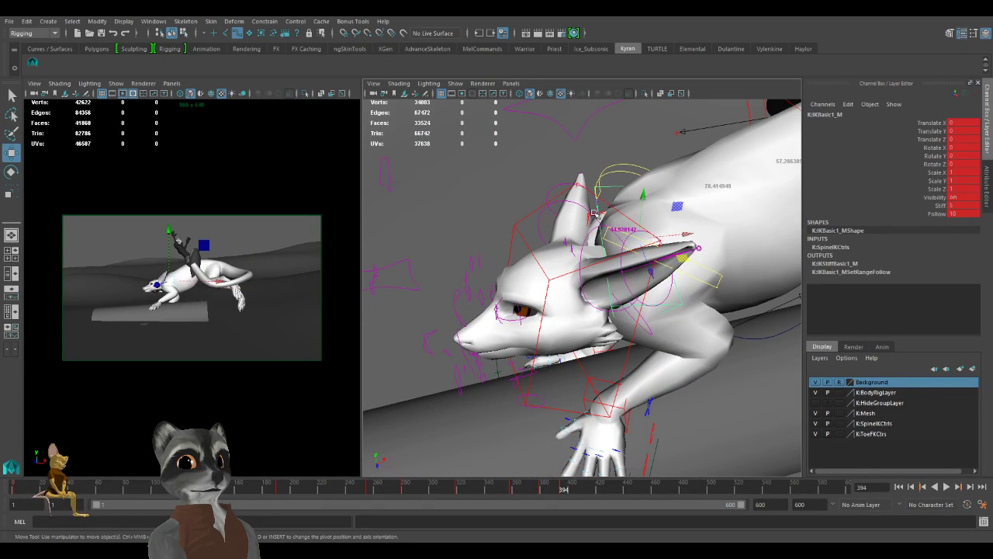
{"action": "left_click", "coordinate": [595, 213]}
{"action": "left_click_drag", "start_coordinate": [598, 217], "coordinate": [587, 362], "text": "alt"}
{"action": "scroll", "coordinate": [680, 326], "scroll_direction": "up", "scroll_amount": 5}
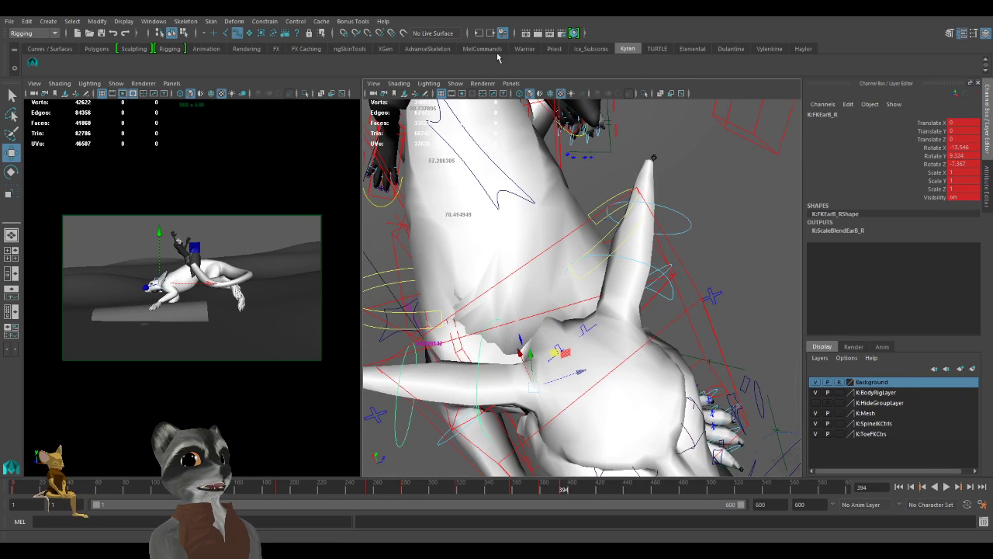
{"action": "left_click_drag", "start_coordinate": [605, 287], "coordinate": [656, 252], "text": "alt"}
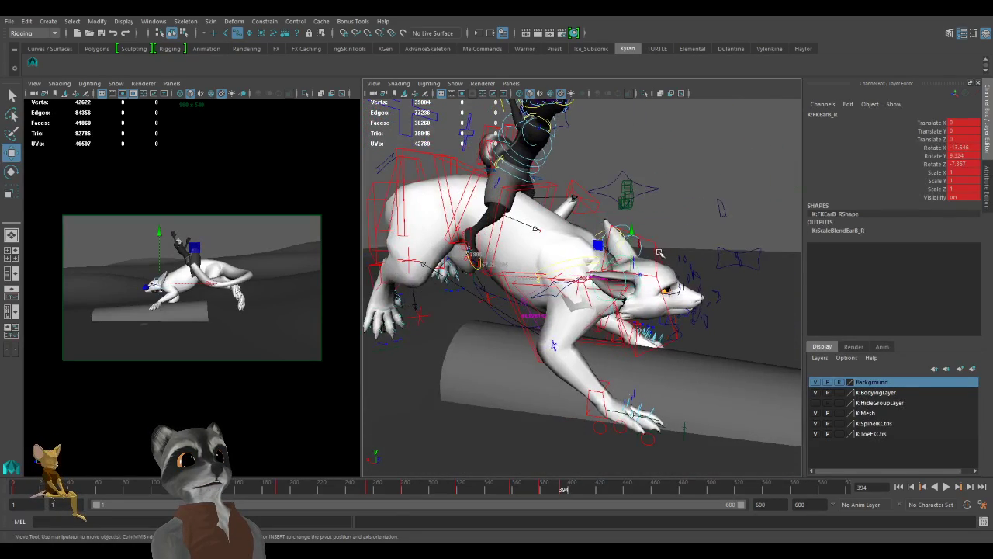
{"action": "left_click", "coordinate": [660, 248]}
{"action": "left_click_drag", "start_coordinate": [660, 294], "coordinate": [667, 285], "text": "alt"}
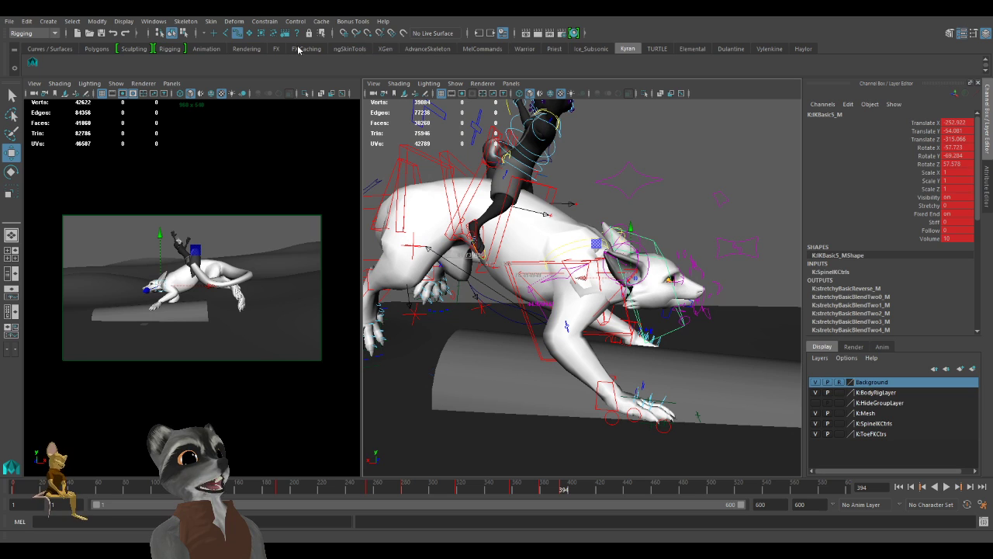
{"action": "left_click", "coordinate": [429, 49]}
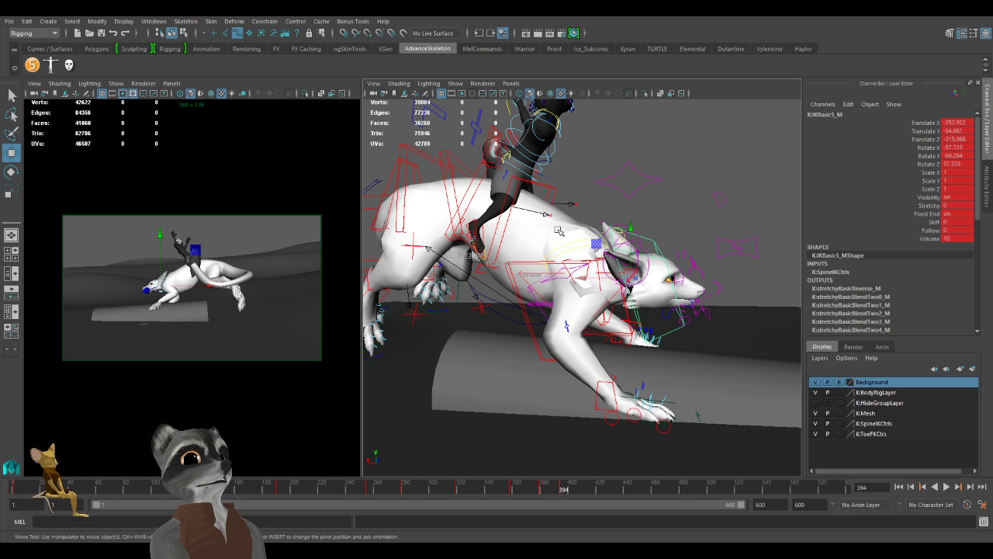
{"action": "left_click_drag", "start_coordinate": [629, 327], "coordinate": [617, 357], "text": "alt"}
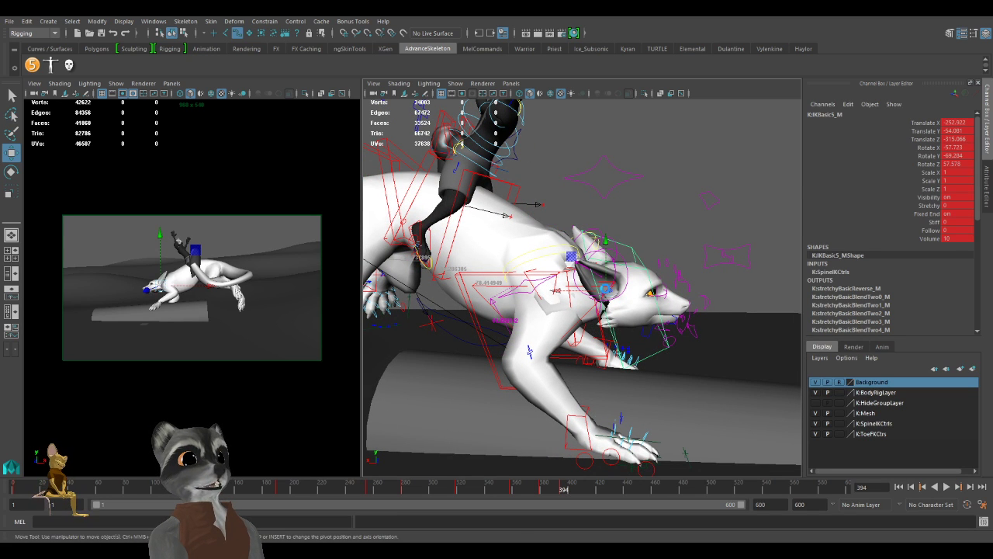
Reposition the IKBasic5_M head control and key it and the neighbouring neck controls at frame 394.
{"action": "left_click_drag", "start_coordinate": [610, 288], "coordinate": [607, 332]}
{"action": "key", "text": "s"}
{"action": "left_click_drag", "start_coordinate": [544, 321], "coordinate": [458, 343], "text": "alt"}
{"action": "right_click_drag", "start_coordinate": [458, 343], "coordinate": [599, 338], "text": "alt"}
{"action": "left_click_drag", "start_coordinate": [598, 339], "coordinate": [705, 216], "text": "alt"}
{"action": "left_click", "coordinate": [492, 315]}
{"action": "left_click", "coordinate": [509, 320], "text": "shift"}
{"action": "key", "text": "s"}
Adjust the IKBasic4_M neck control, move the IKBasic5_M head control to about X -340.09, Y -50.62, Z -334.01, and key it.
{"action": "left_click", "coordinate": [647, 288]}
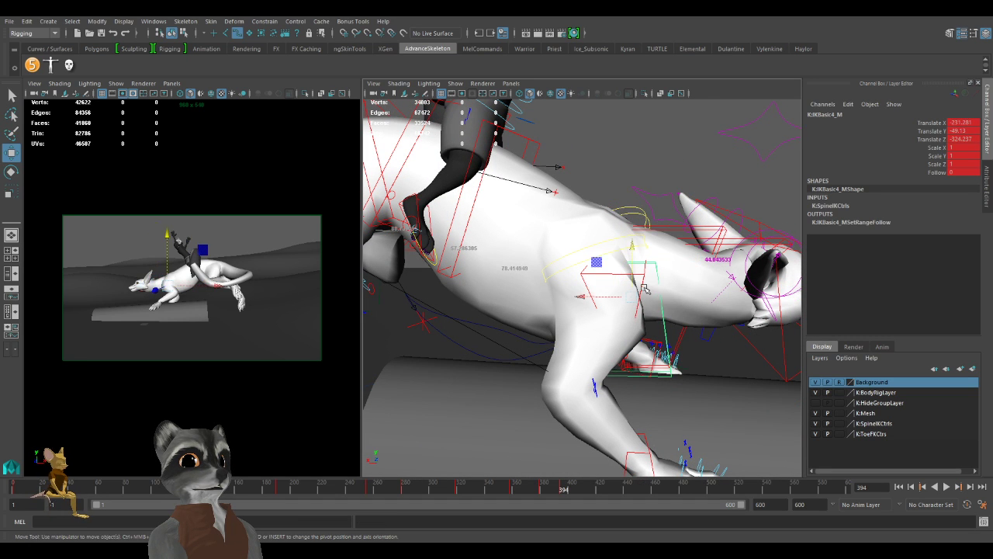
{"action": "left_click_drag", "start_coordinate": [596, 262], "coordinate": [617, 335]}
{"action": "right_click_drag", "start_coordinate": [617, 335], "coordinate": [633, 331], "text": "alt"}
{"action": "left_click_drag", "start_coordinate": [632, 331], "coordinate": [604, 314], "text": "alt"}
{"action": "left_click", "coordinate": [677, 361]}
{"action": "left_click_drag", "start_coordinate": [677, 361], "coordinate": [741, 398], "text": "alt"}
{"action": "right_click_drag", "start_coordinate": [626, 277], "coordinate": [640, 273], "text": "alt"}
{"action": "left_click_drag", "start_coordinate": [603, 268], "coordinate": [714, 277]}
{"action": "key", "text": "s"}
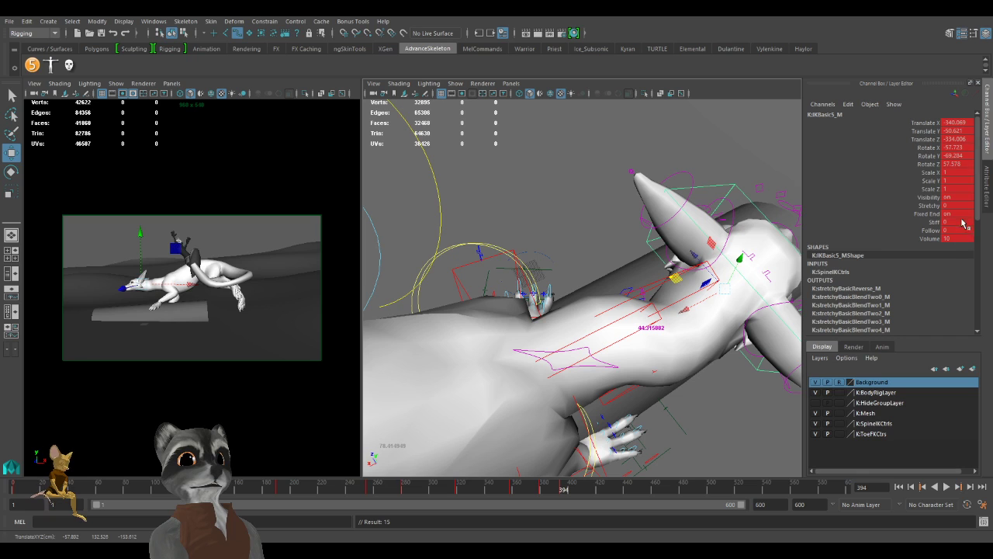
Turn off Fixed End on IKBasic5_M, move the head to about X -306.81, Y -44.24, Z -332.58, and turn Fixed End back on.
{"action": "type", "text": "0"}
{"action": "key", "text": "Return"}
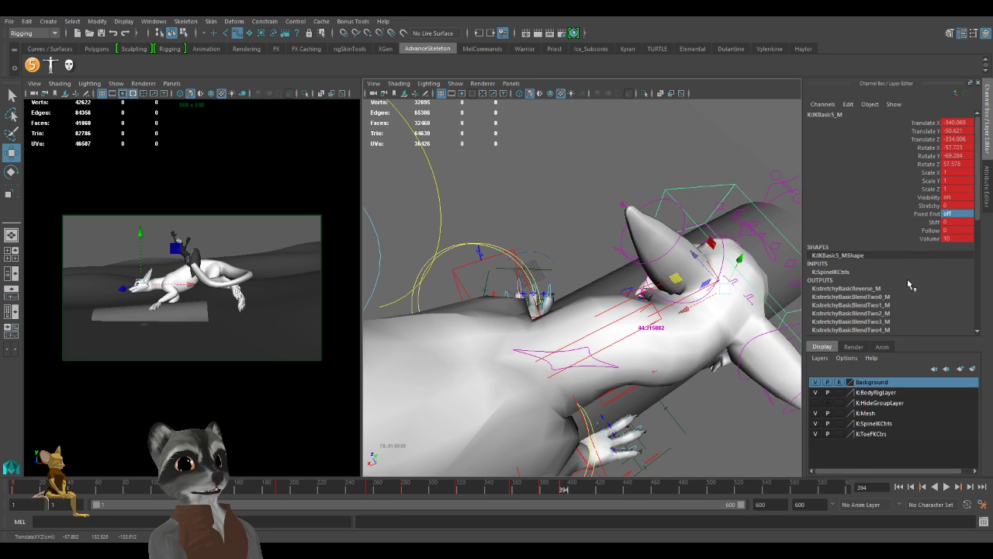
{"action": "left_click_drag", "start_coordinate": [714, 330], "coordinate": [611, 297], "text": "alt"}
{"action": "key", "text": "e"}
{"action": "key", "text": "w"}
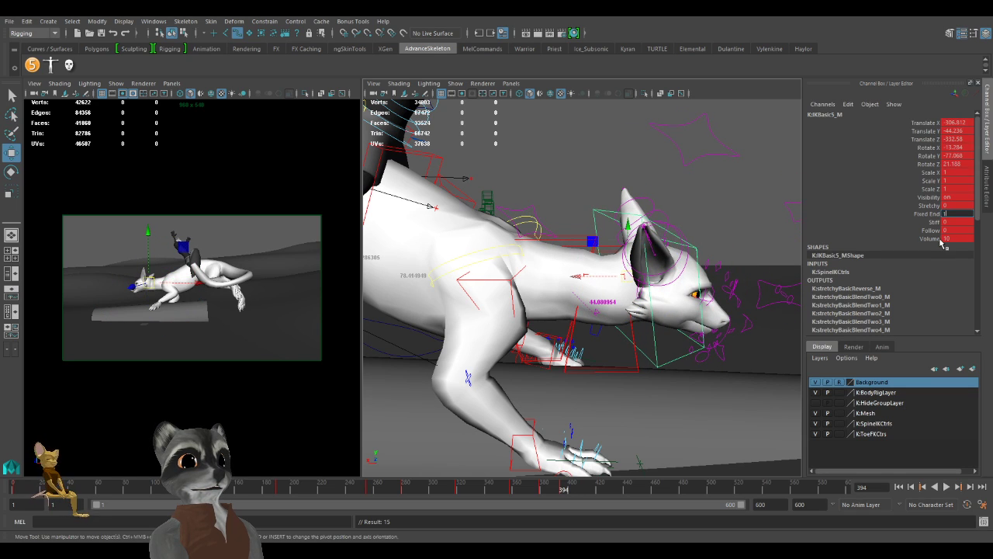
{"action": "key", "text": "Return"}
Rotate the IKBasic5_M head control to about X 28.09, Y -75.86, Z -15.11, and select the IKBasic3_M neck control.
{"action": "left_click_drag", "start_coordinate": [680, 292], "coordinate": [552, 298], "text": "alt"}
{"action": "key", "text": "e"}
{"action": "key", "text": "w"}
{"action": "left_click", "coordinate": [647, 364]}
{"action": "left_click_drag", "start_coordinate": [607, 315], "coordinate": [653, 311], "text": "alt"}
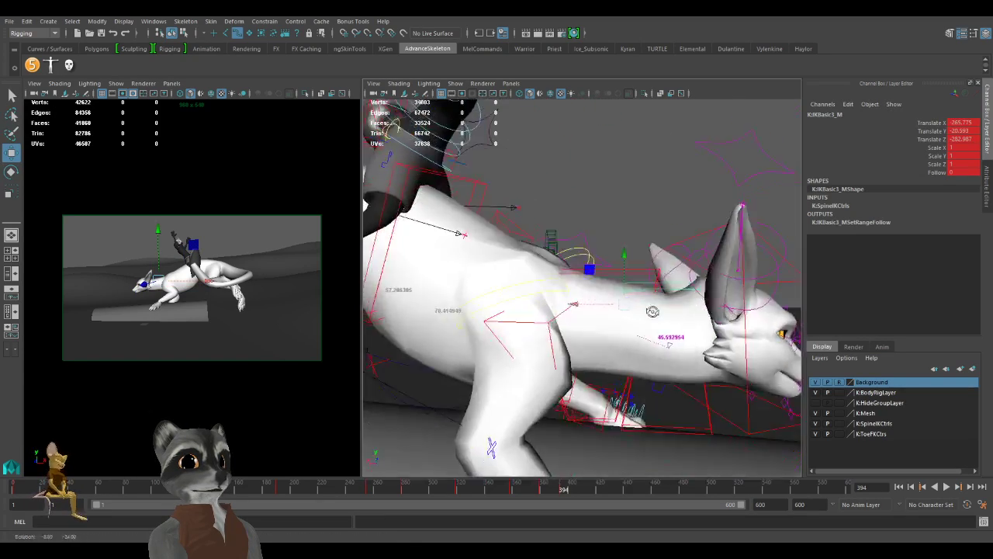
Try rotating the IKBasic1_M control at the base of the neck.
{"action": "left_click", "coordinate": [559, 315]}
{"action": "right_click_drag", "start_coordinate": [559, 314], "coordinate": [488, 303], "text": "alt"}
{"action": "key", "text": "e"}
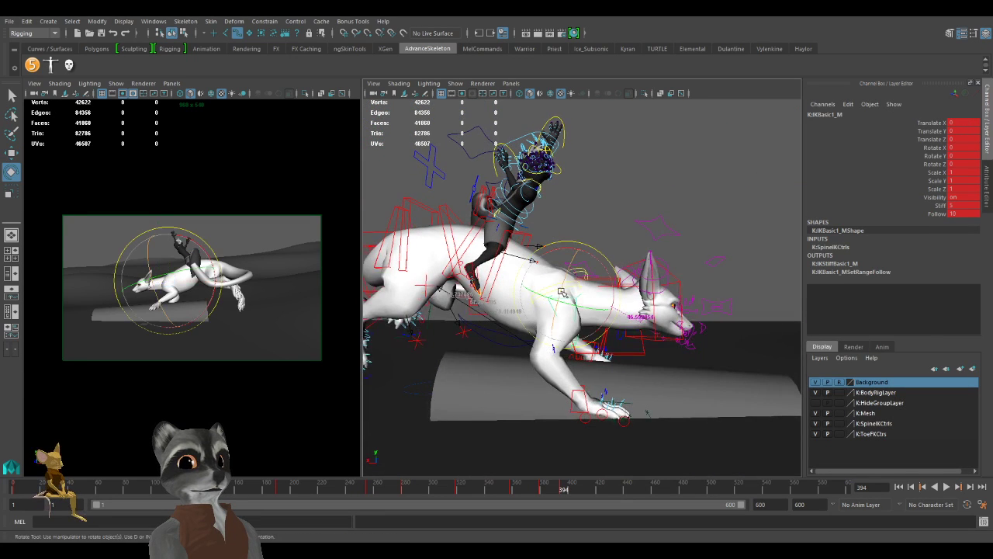
{"action": "left_click_drag", "start_coordinate": [593, 265], "coordinate": [573, 278]}
{"action": "key", "text": "ctrl+z"}
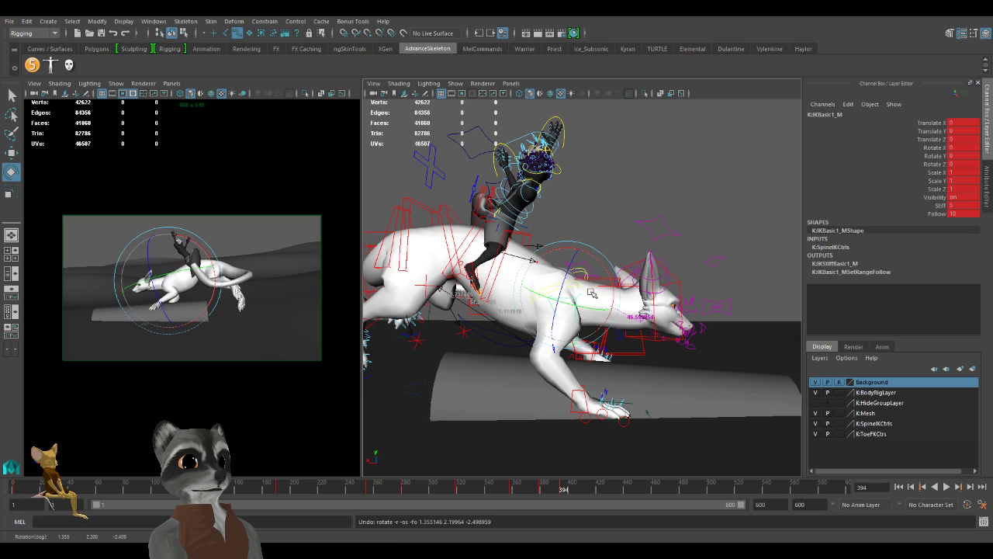
{"action": "key", "text": "w"}
{"action": "scroll", "coordinate": [550, 293], "scroll_direction": "up", "scroll_amount": 4}
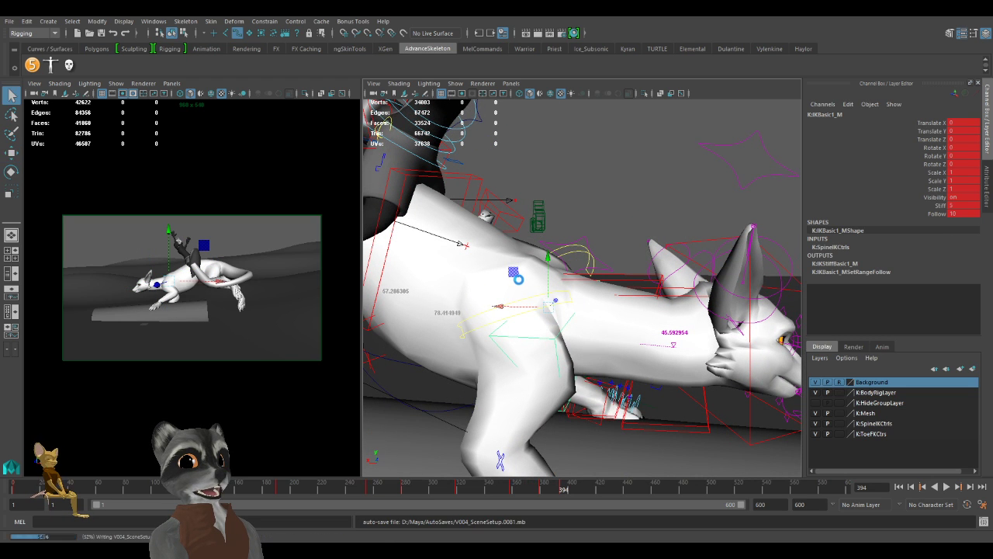
{"action": "scroll", "coordinate": [518, 279], "scroll_direction": "down", "scroll_amount": 4}
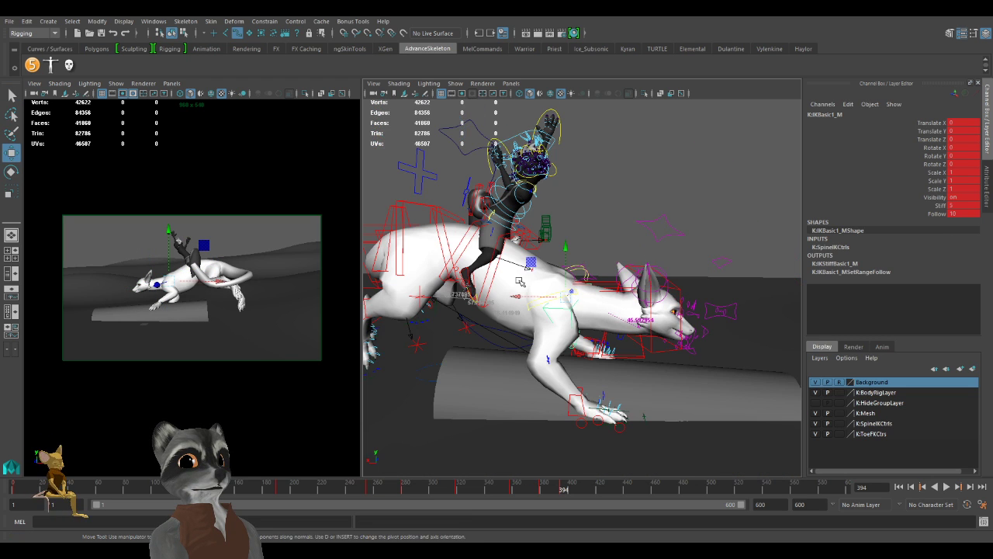
Try turning Fixed End off on the IKBasic5_M head control and rotating the head.
{"action": "left_click", "coordinate": [523, 235]}
{"action": "left_click_drag", "start_coordinate": [524, 235], "coordinate": [596, 293], "text": "alt"}
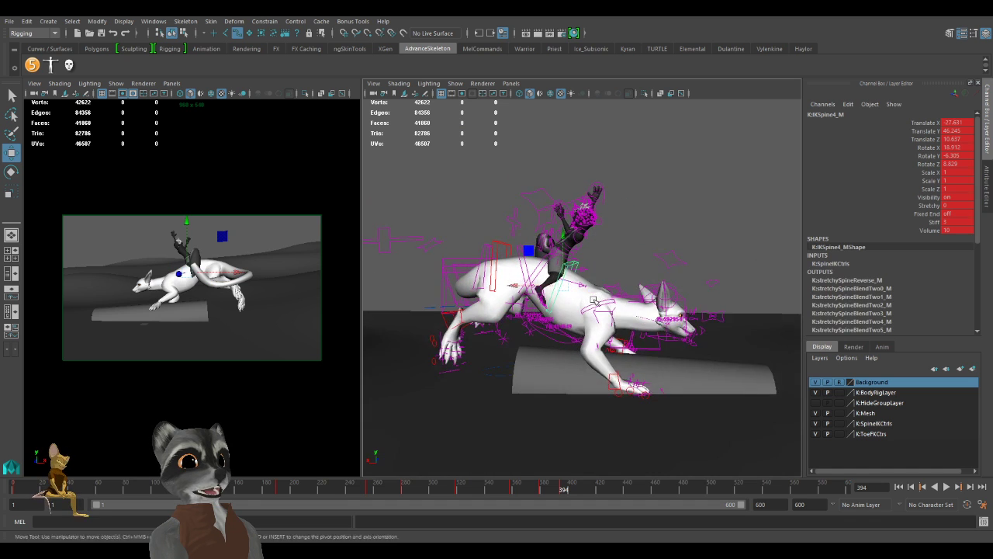
{"action": "right_click_drag", "start_coordinate": [596, 293], "coordinate": [667, 338], "text": "alt"}
{"action": "left_click", "coordinate": [767, 312]}
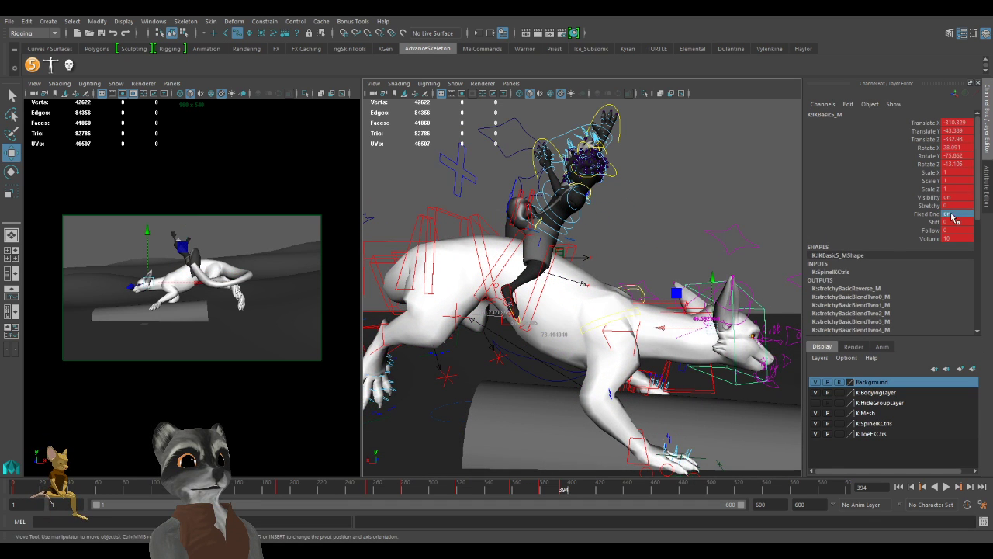
{"action": "key", "text": "Return"}
{"action": "key", "text": "e"}
{"action": "left_click_drag", "start_coordinate": [728, 329], "coordinate": [700, 328]}
{"action": "key", "text": "w"}
{"action": "key", "text": "e"}
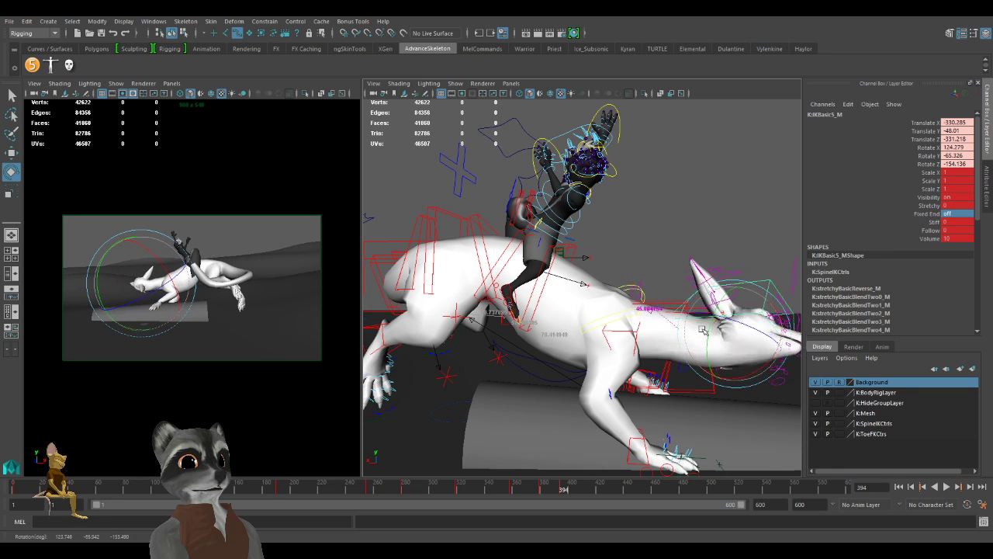
Undo the head rotation and the Fixed End change on IKBasic5_M.
{"action": "key", "text": "ctrl+z"}
{"action": "key", "text": "ctrl+z"}
{"action": "key", "text": "ctrl+z"}
{"action": "key", "text": "ctrl+z"}
{"action": "key", "text": "ctrl+z"}
{"action": "key", "text": "w"}
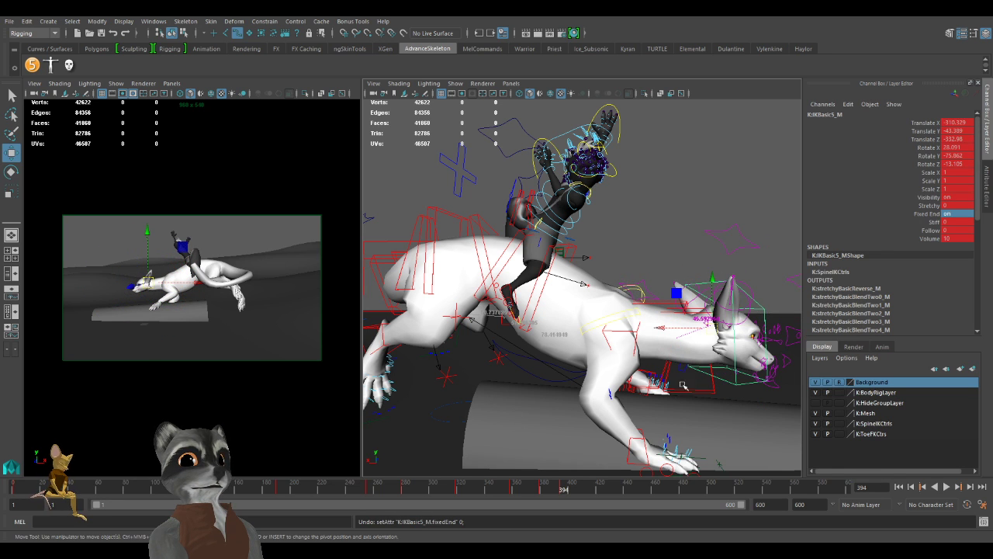
Refine the IKBasic5_M head control's pose from the front and key it at frame 394.
{"action": "left_click_drag", "start_coordinate": [711, 326], "coordinate": [524, 345]}
{"action": "middle_click_drag", "start_coordinate": [524, 345], "coordinate": [606, 336], "text": "alt"}
{"action": "right_click_drag", "start_coordinate": [605, 336], "coordinate": [623, 335], "text": "alt"}
{"action": "left_click_drag", "start_coordinate": [623, 335], "coordinate": [587, 315], "text": "alt"}
{"action": "key", "text": "e"}
{"action": "key", "text": "w"}
{"action": "key", "text": "s"}
Set Translate X, Y and Z of the creature's EyeAimCtrl to 0 and key it at frame 394.
{"action": "left_click", "coordinate": [497, 327]}
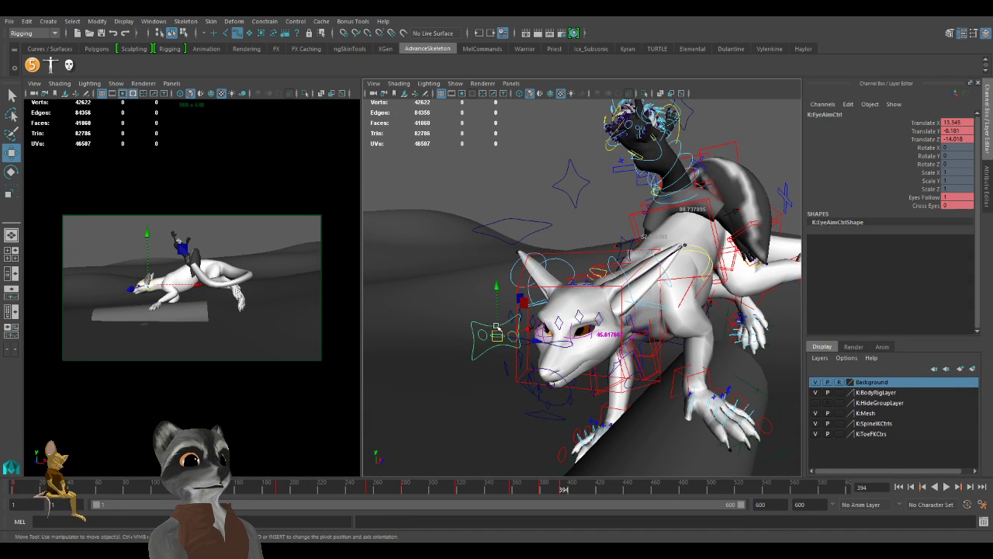
{"action": "left_click_drag", "start_coordinate": [954, 125], "coordinate": [953, 139]}
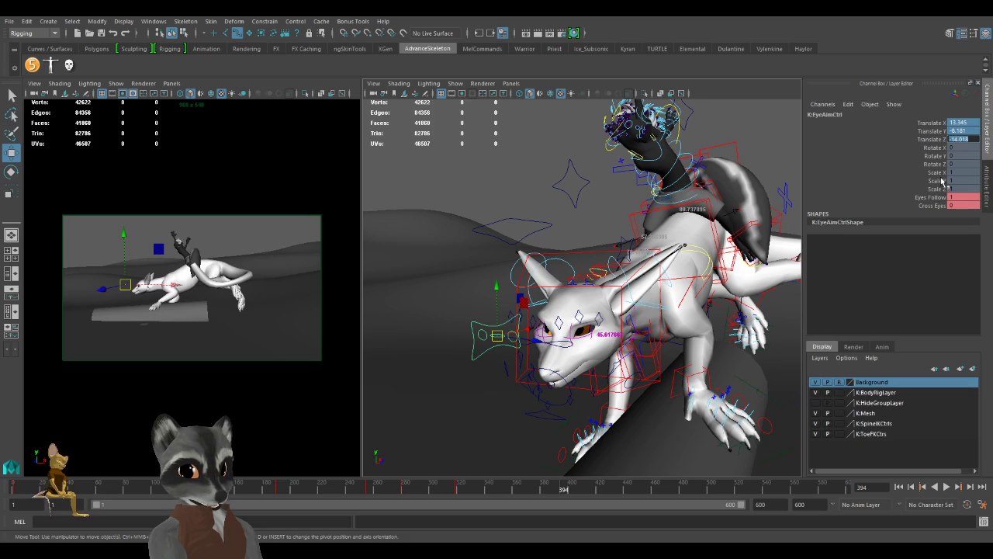
{"action": "type", "text": "0"}
{"action": "key", "text": "Return"}
{"action": "right_click_drag", "start_coordinate": [713, 301], "coordinate": [629, 292], "text": "alt"}
{"action": "left_click_drag", "start_coordinate": [628, 291], "coordinate": [714, 284], "text": "alt"}
{"action": "key", "text": "s"}
{"action": "right_click_drag", "start_coordinate": [714, 284], "coordinate": [757, 284], "text": "alt"}
{"action": "right_click_drag", "start_coordinate": [652, 287], "coordinate": [640, 326], "text": "alt"}
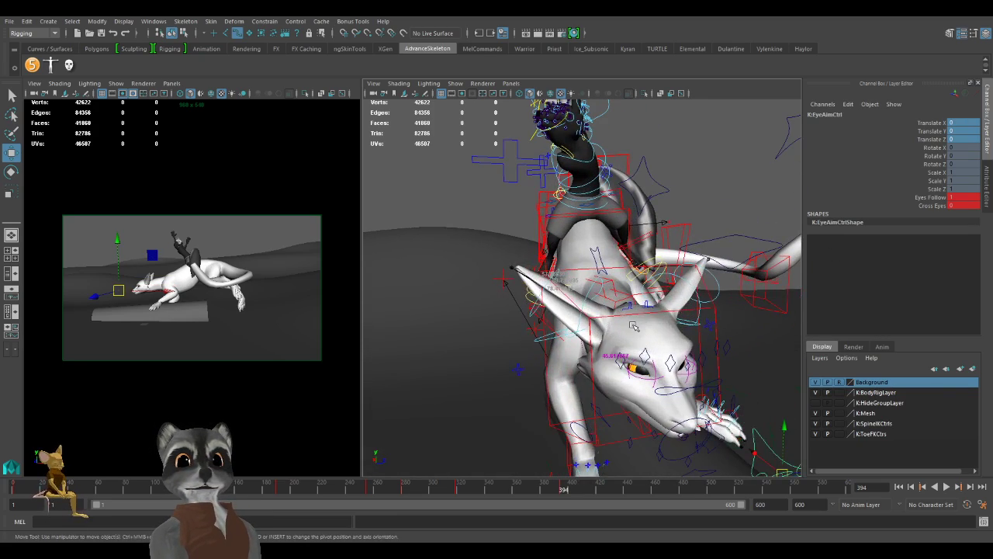
{"action": "left_click_drag", "start_coordinate": [555, 308], "coordinate": [513, 312], "text": "alt"}
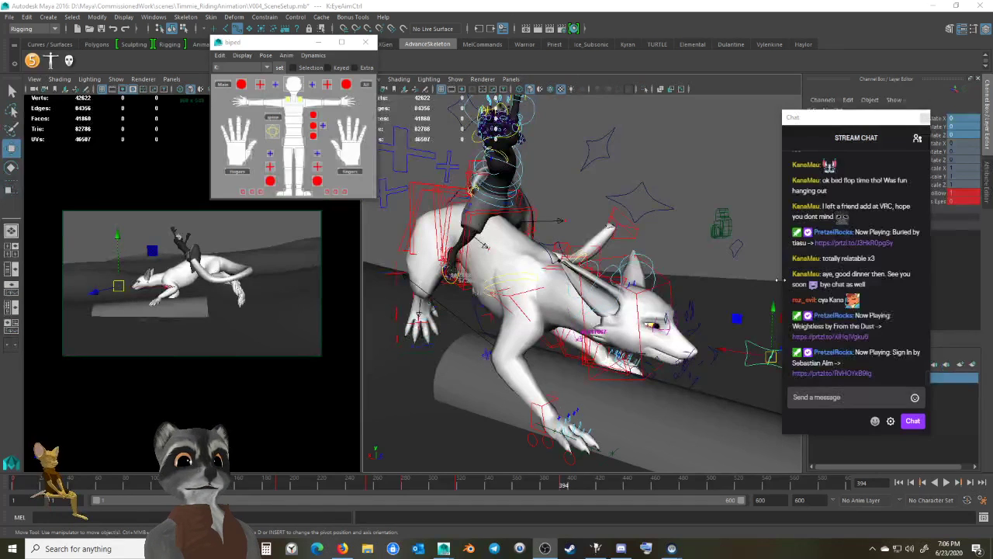
Check the stream chat window and move it off the workspace.
{"action": "mouse_move", "coordinate": [839, 221]}
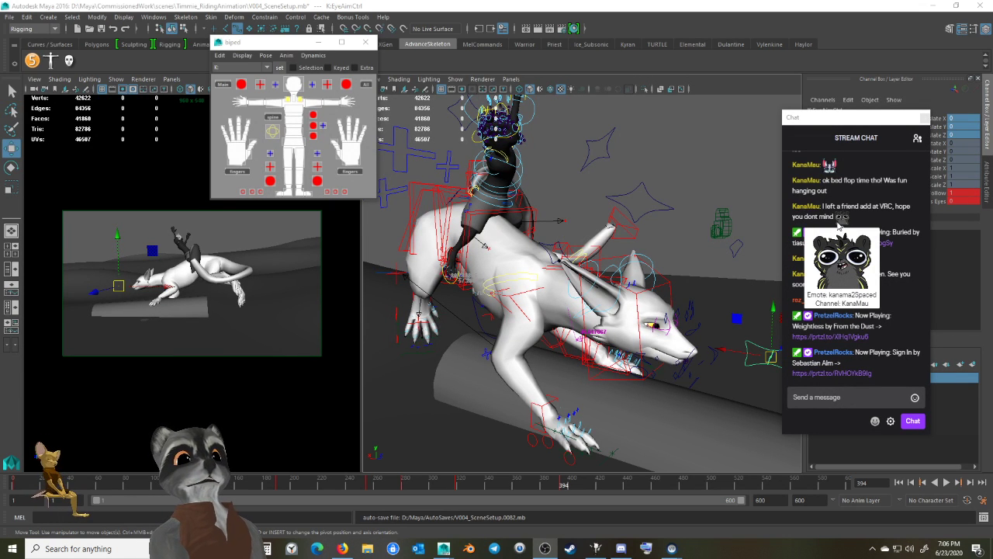
{"action": "mouse_move", "coordinate": [831, 166]}
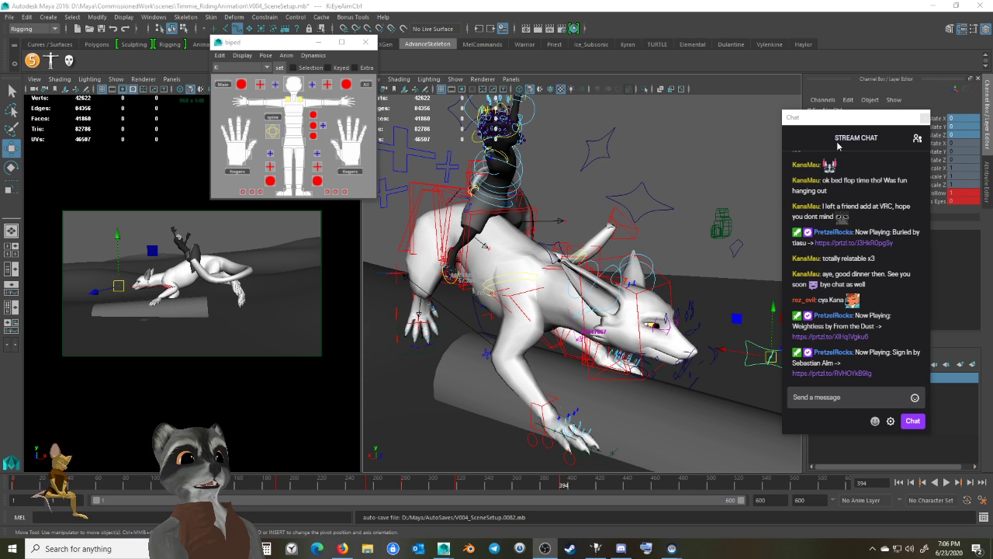
{"action": "left_click_drag", "start_coordinate": [841, 119], "coordinate": [992, 153]}
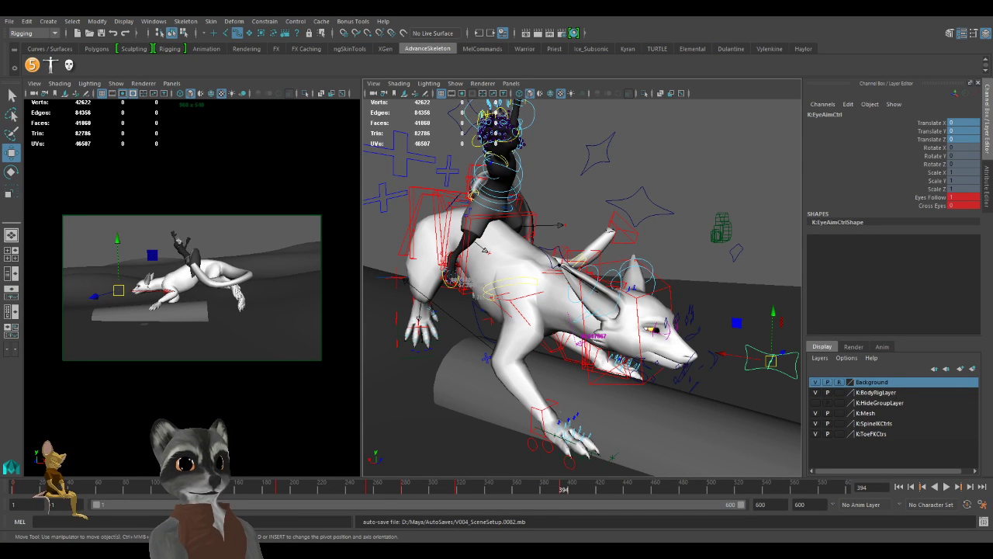
Shift the creature's IKSpine4_M upper-spine control to about X -14.61, Y 13.60, Z 71.93.
{"action": "right_click_drag", "start_coordinate": [621, 337], "coordinate": [563, 342], "text": "alt"}
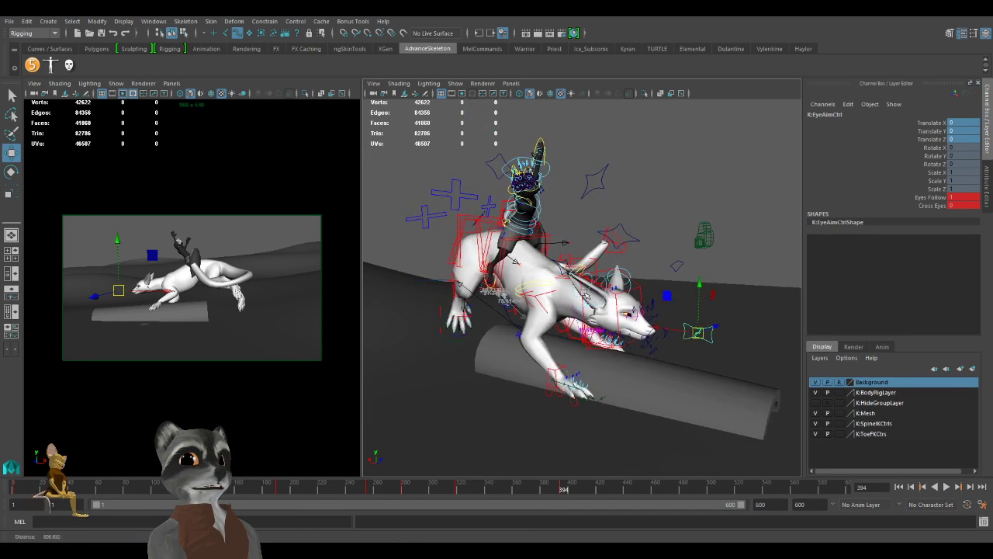
{"action": "left_click_drag", "start_coordinate": [563, 341], "coordinate": [613, 328], "text": "alt"}
{"action": "right_click_drag", "start_coordinate": [613, 328], "coordinate": [651, 322], "text": "alt"}
{"action": "left_click_drag", "start_coordinate": [652, 322], "coordinate": [516, 301], "text": "alt"}
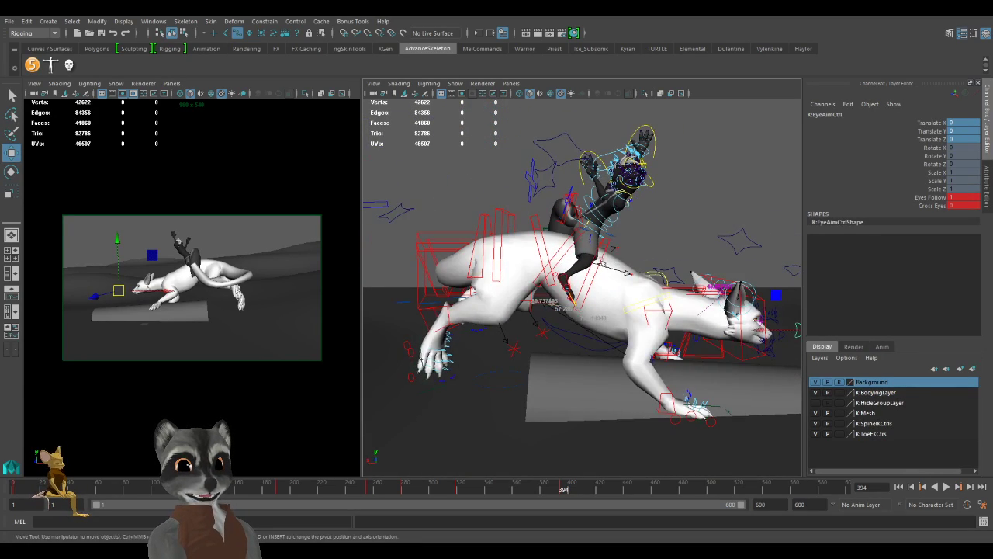
{"action": "left_click", "coordinate": [609, 249]}
{"action": "left_click_drag", "start_coordinate": [608, 248], "coordinate": [617, 300], "text": "alt"}
{"action": "left_click_drag", "start_coordinate": [598, 266], "coordinate": [639, 307], "text": "alt"}
Adjust the IKSpine1_M control near the hips to about X -24.37, Y 66.50, Z 88.48, undoing the extra shift.
{"action": "left_click_drag", "start_coordinate": [448, 198], "coordinate": [465, 182], "text": "alt"}
{"action": "left_click", "coordinate": [464, 180]}
{"action": "mouse_move", "coordinate": [474, 220]}
{"action": "left_mouse_down"}
{"action": "mouse_move", "coordinate": [506, 228]}
{"action": "mouse_move", "coordinate": [503, 237]}
{"action": "mouse_move", "coordinate": [464, 224]}
{"action": "left_mouse_up"}
{"action": "left_click_drag", "start_coordinate": [563, 240], "coordinate": [631, 332], "text": "alt"}
{"action": "left_click_drag", "start_coordinate": [698, 251], "coordinate": [665, 235]}
{"action": "key", "text": "ctrl+z"}
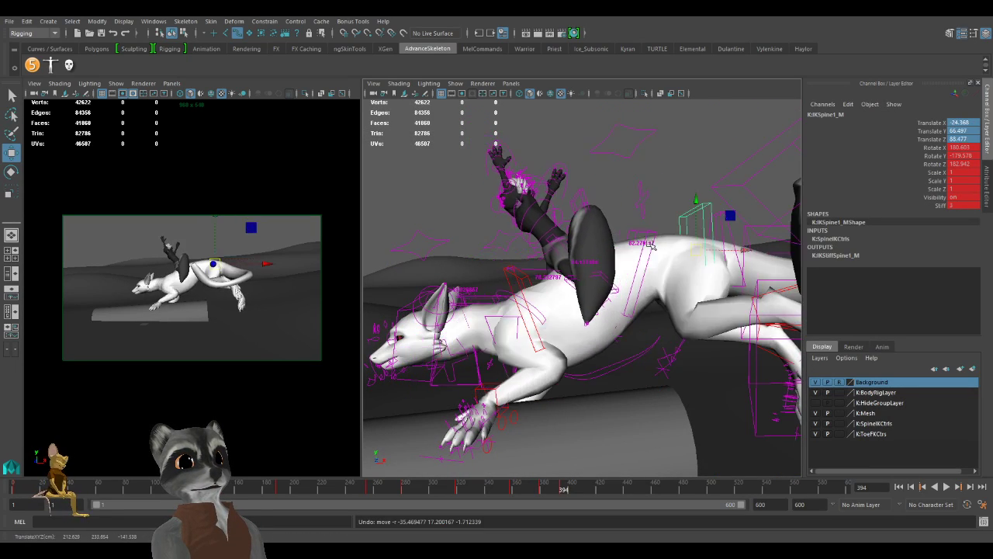
Shift the creature's IKSpine4_M upper-spine control to about X -15.79, Y 28.92, Z 77.03.
{"action": "left_click", "coordinate": [525, 288]}
{"action": "key", "text": "e"}
{"action": "key", "text": "w"}
{"action": "left_click", "coordinate": [533, 300]}
{"action": "key", "text": "e"}
{"action": "key", "text": "w"}
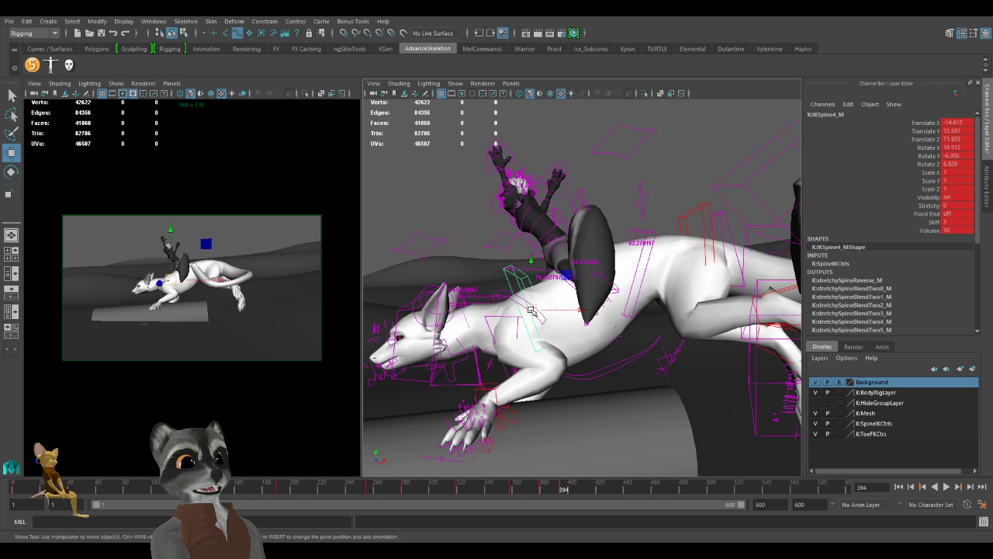
{"action": "left_click_drag", "start_coordinate": [532, 301], "coordinate": [551, 255]}
Rotate the creature's IKSpine4_M control to about X 36.34, Y 0.95, Z -0.56 and key it at frame 394.
{"action": "key", "text": "e"}
{"action": "key", "text": "q"}
{"action": "key", "text": "e"}
{"action": "left_click_drag", "start_coordinate": [538, 303], "coordinate": [600, 315]}
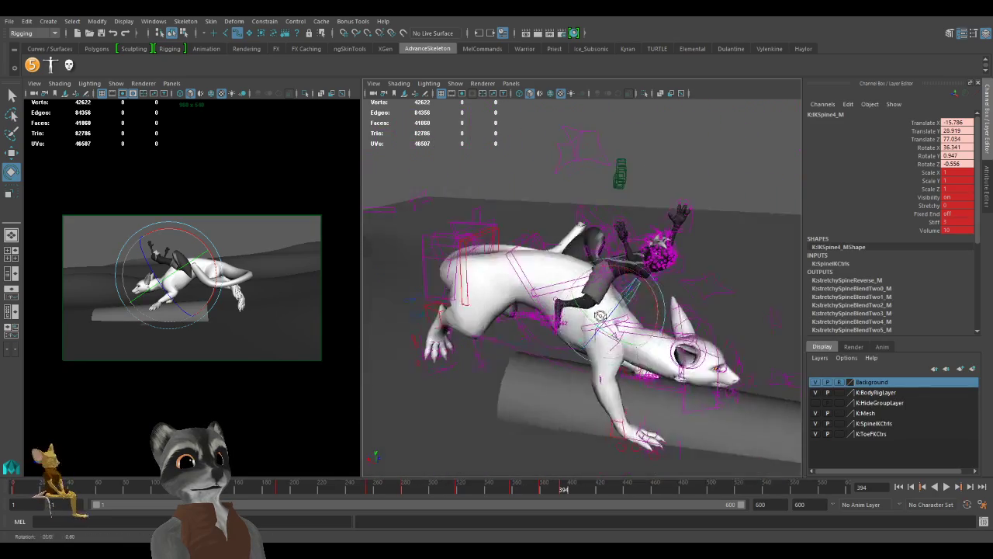
{"action": "right_click_drag", "start_coordinate": [600, 316], "coordinate": [640, 316], "text": "alt"}
{"action": "key", "text": "s"}
Rotate the rider's FKHead_M control so the head tips down toward the creature's neck, and key it at frame 394.
{"action": "left_click_drag", "start_coordinate": [640, 317], "coordinate": [546, 312], "text": "alt"}
{"action": "right_click_drag", "start_coordinate": [545, 312], "coordinate": [659, 314], "text": "alt"}
{"action": "middle_click_drag", "start_coordinate": [659, 314], "coordinate": [661, 353], "text": "alt"}
{"action": "left_click_drag", "start_coordinate": [661, 352], "coordinate": [520, 318], "text": "alt"}
{"action": "key", "text": "w"}
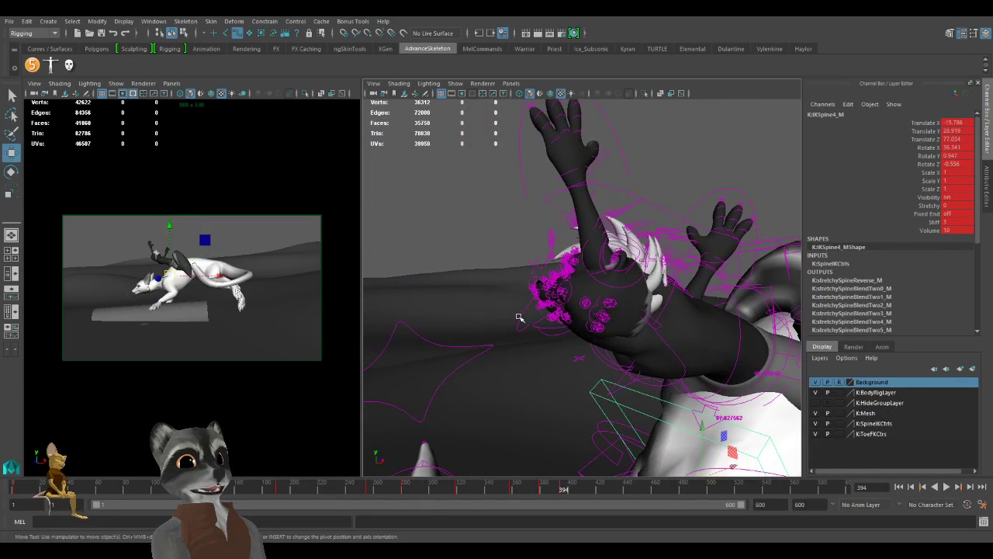
{"action": "left_click", "coordinate": [560, 298]}
{"action": "left_click", "coordinate": [655, 202]}
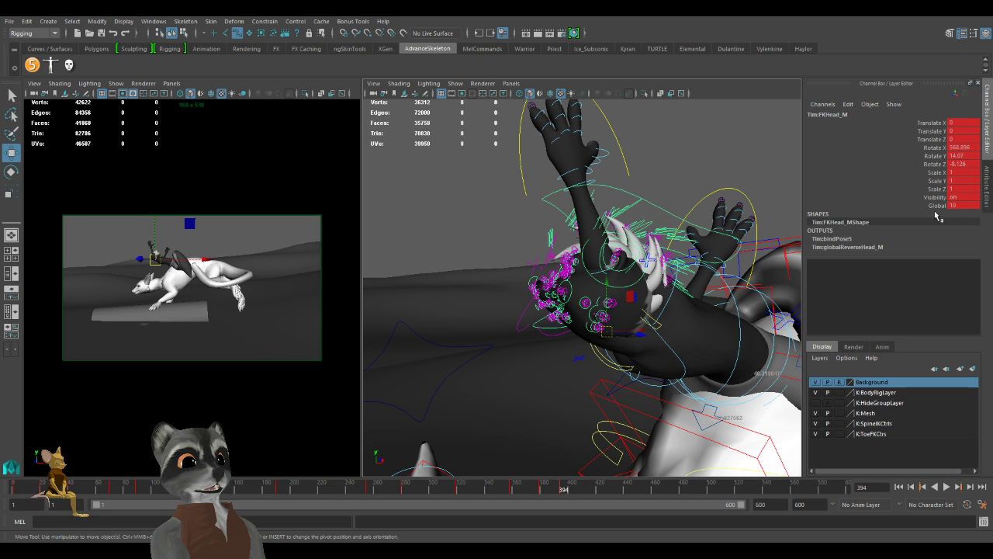
{"action": "key", "text": "e"}
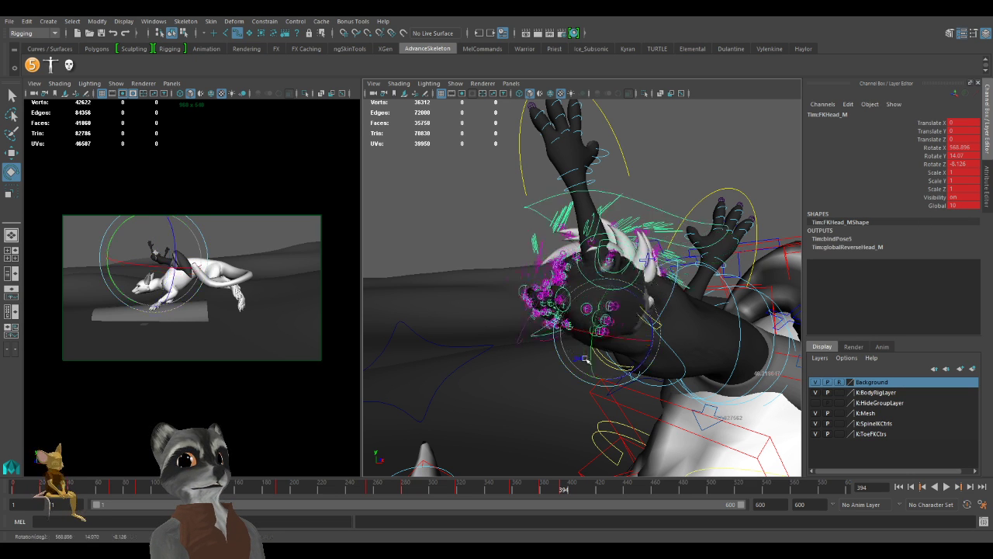
{"action": "left_click_drag", "start_coordinate": [637, 354], "coordinate": [454, 257]}
{"action": "key", "text": "s"}
Lower the rider's raised left arm by rotating FKShoulder_L to about X 715.96, Y -32.76, Z 78.51, and key it.
{"action": "scroll", "coordinate": [546, 363], "scroll_direction": "down", "scroll_amount": 5}
{"action": "key", "text": "w"}
{"action": "left_click", "coordinate": [649, 313]}
{"action": "key", "text": "e"}
{"action": "left_click", "coordinate": [492, 276]}
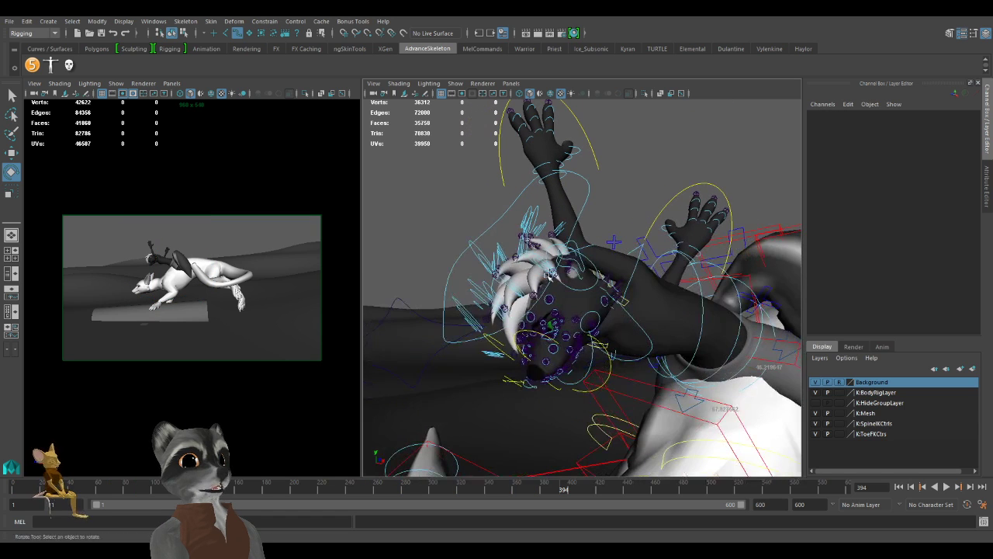
{"action": "left_click", "coordinate": [502, 222]}
{"action": "left_click_drag", "start_coordinate": [567, 332], "coordinate": [576, 326]}
{"action": "left_click_drag", "start_coordinate": [660, 357], "coordinate": [703, 320], "text": "alt"}
{"action": "key", "text": "w"}
{"action": "left_click", "coordinate": [631, 273]}
{"action": "key", "text": "e"}
{"action": "right_click_drag", "start_coordinate": [675, 322], "coordinate": [654, 328], "text": "alt"}
{"action": "middle_click_drag", "start_coordinate": [653, 328], "coordinate": [581, 331], "text": "alt"}
{"action": "left_click_drag", "start_coordinate": [581, 331], "coordinate": [661, 347], "text": "alt"}
{"action": "key", "text": "w"}
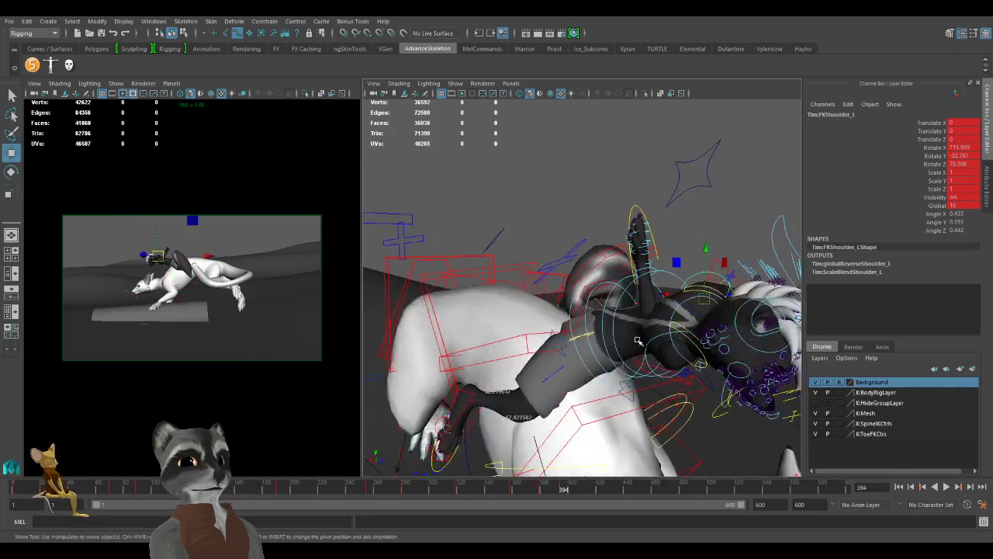
Swing the rider's raised right arm back by rotating FKShoulder_R to about X 375.50, Y 19.74, Z -147.81.
{"action": "middle_click_drag", "start_coordinate": [634, 332], "coordinate": [561, 301], "text": "alt"}
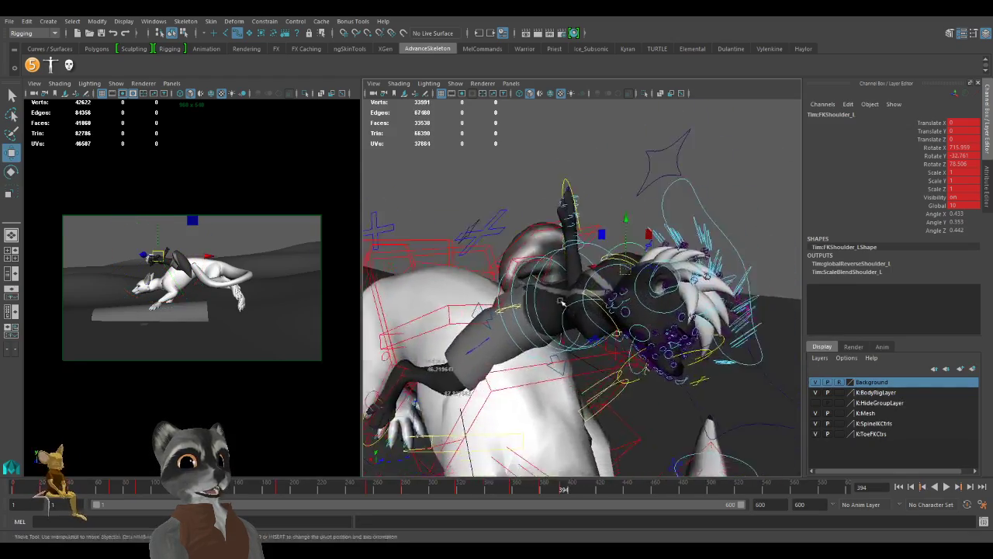
{"action": "left_click_drag", "start_coordinate": [560, 302], "coordinate": [596, 304], "text": "alt"}
{"action": "left_click", "coordinate": [593, 290]}
{"action": "key", "text": "e"}
{"action": "left_click_drag", "start_coordinate": [553, 358], "coordinate": [594, 382]}
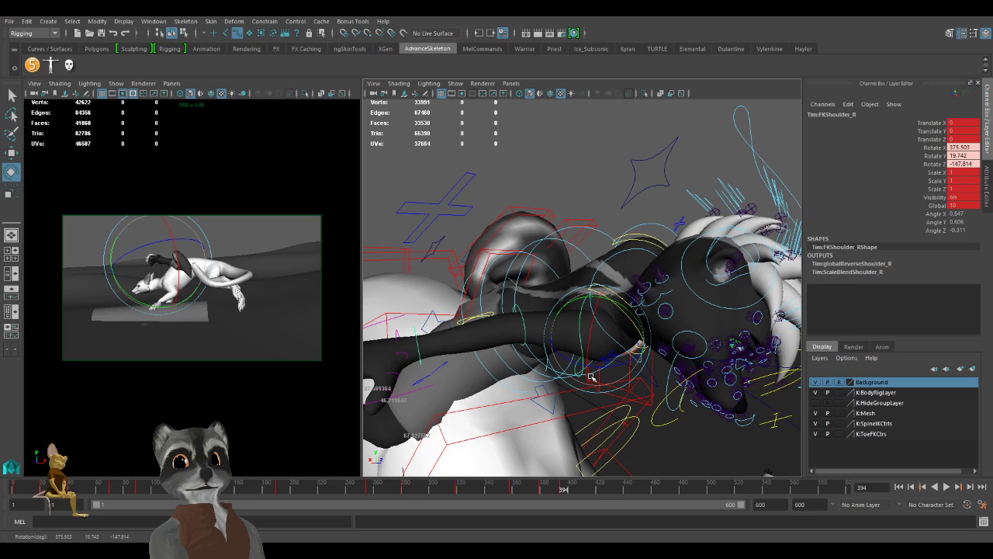
Bring the rider's right arm down, rotating FKShoulder_R to about X 441.78, Y 23.21, Z -138.41, and key it.
{"action": "left_click_drag", "start_coordinate": [619, 376], "coordinate": [634, 371], "text": "alt"}
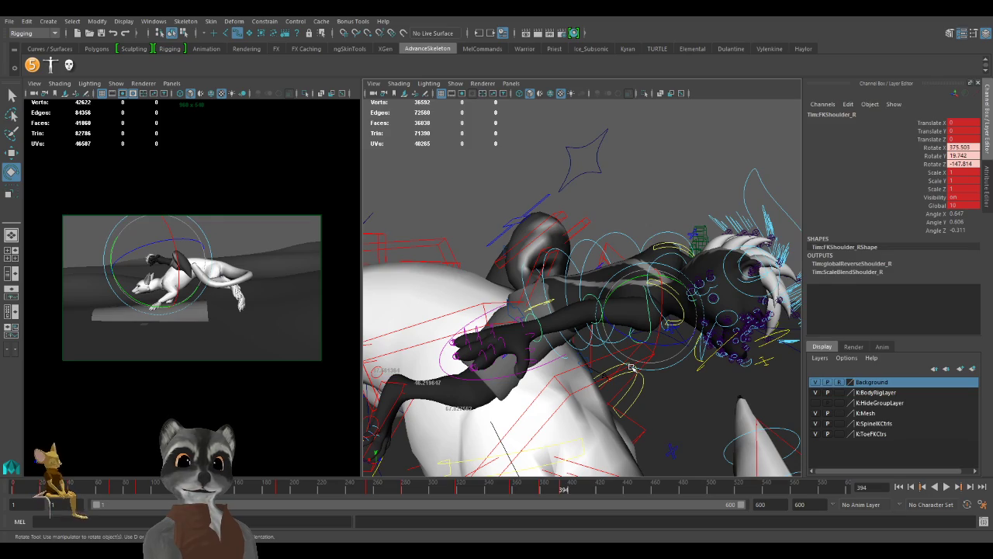
{"action": "left_click_drag", "start_coordinate": [635, 303], "coordinate": [588, 303], "text": "alt"}
{"action": "right_click_drag", "start_coordinate": [587, 303], "coordinate": [614, 321], "text": "alt"}
{"action": "left_click_drag", "start_coordinate": [614, 321], "coordinate": [518, 295], "text": "alt"}
{"action": "right_click_drag", "start_coordinate": [519, 295], "coordinate": [578, 359], "text": "alt"}
{"action": "left_click_drag", "start_coordinate": [578, 360], "coordinate": [465, 345], "text": "alt"}
{"action": "key", "text": "e"}
{"action": "right_click_drag", "start_coordinate": [466, 345], "coordinate": [561, 362], "text": "alt"}
{"action": "left_click_drag", "start_coordinate": [561, 362], "coordinate": [598, 390], "text": "alt"}
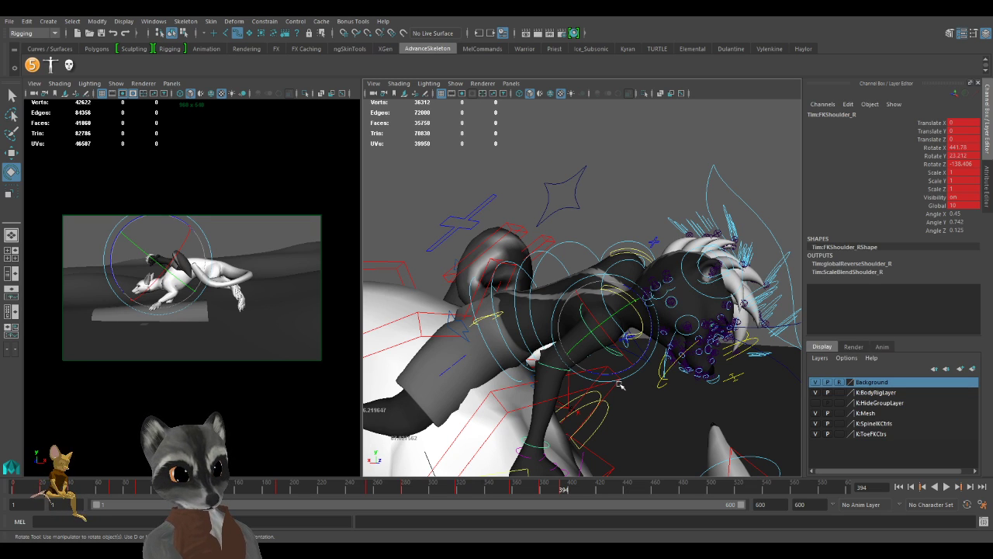
{"action": "left_click_drag", "start_coordinate": [640, 357], "coordinate": [617, 366], "text": "alt"}
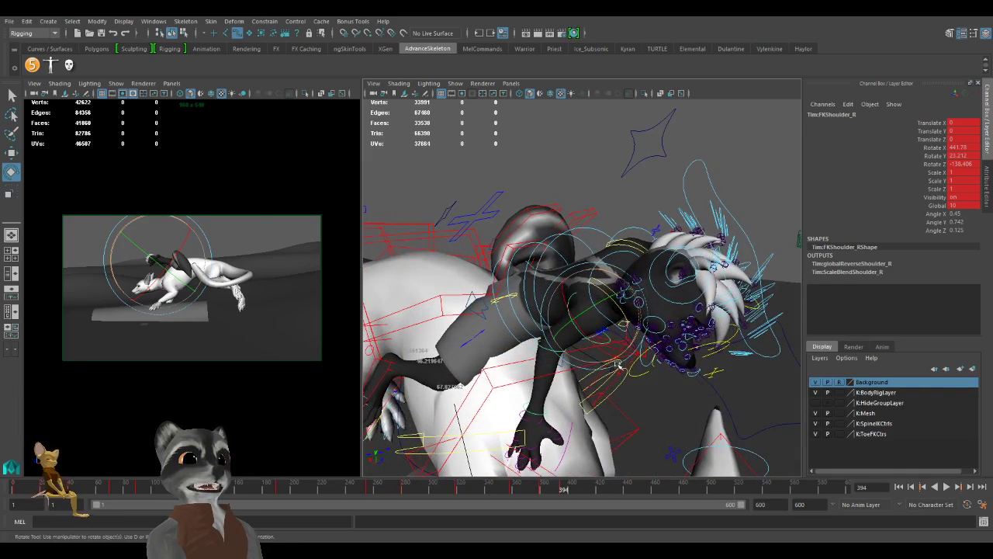
Refine the rotation of the rider's right arm and key it at frame 394.
{"action": "key", "text": "w"}
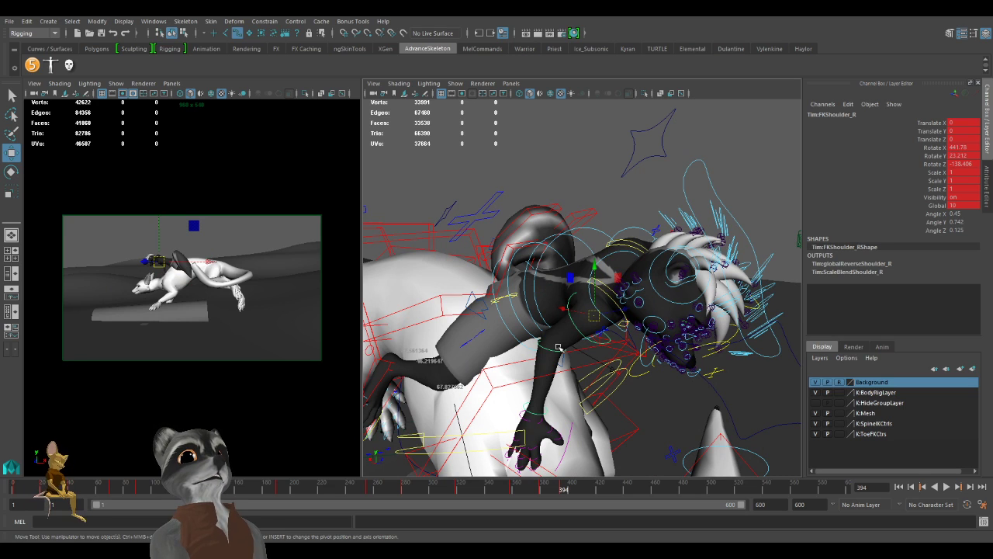
{"action": "key", "text": "e"}
{"action": "left_click_drag", "start_coordinate": [587, 338], "coordinate": [581, 367]}
{"action": "key", "text": "w"}
{"action": "left_click", "coordinate": [538, 329]}
{"action": "left_click_drag", "start_coordinate": [538, 329], "coordinate": [628, 367], "text": "alt"}
{"action": "key", "text": "e"}
{"action": "key", "text": "s"}
Select the rider's root, spine and chest FK controls together and set their Rotate X, Y and Z to 0.
{"action": "key", "text": "w"}
{"action": "left_click", "coordinate": [621, 379]}
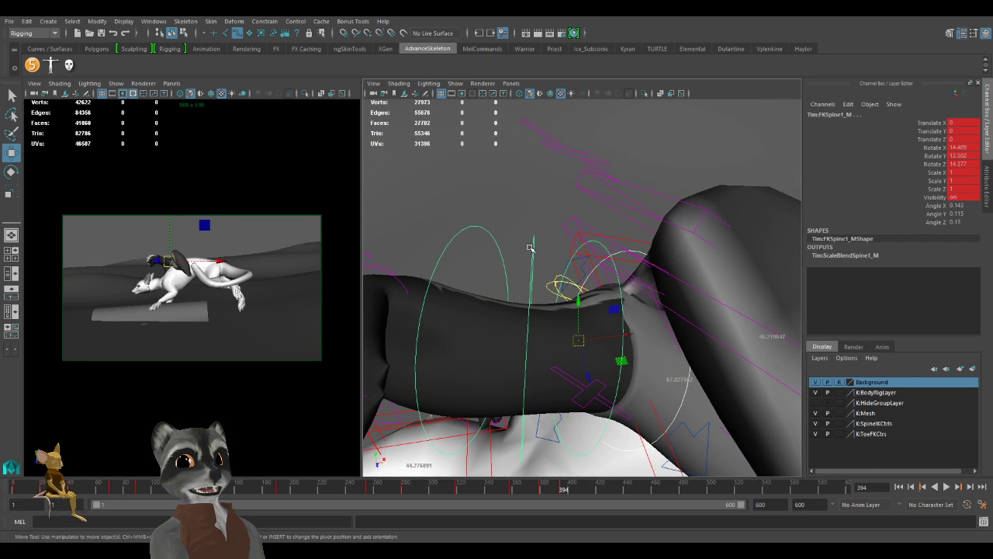
{"action": "left_click", "coordinate": [482, 232]}
{"action": "left_click", "coordinate": [482, 229], "text": "shift"}
{"action": "scroll", "coordinate": [493, 244], "scroll_direction": "down", "scroll_amount": 3}
{"action": "left_click_drag", "start_coordinate": [508, 272], "coordinate": [585, 333], "text": "alt"}
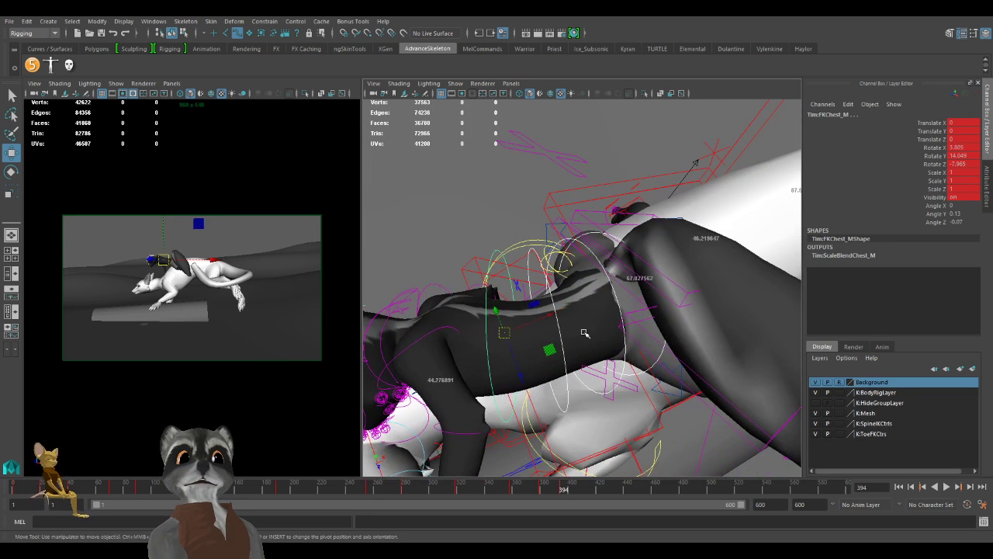
{"action": "left_click_drag", "start_coordinate": [959, 158], "coordinate": [957, 169]}
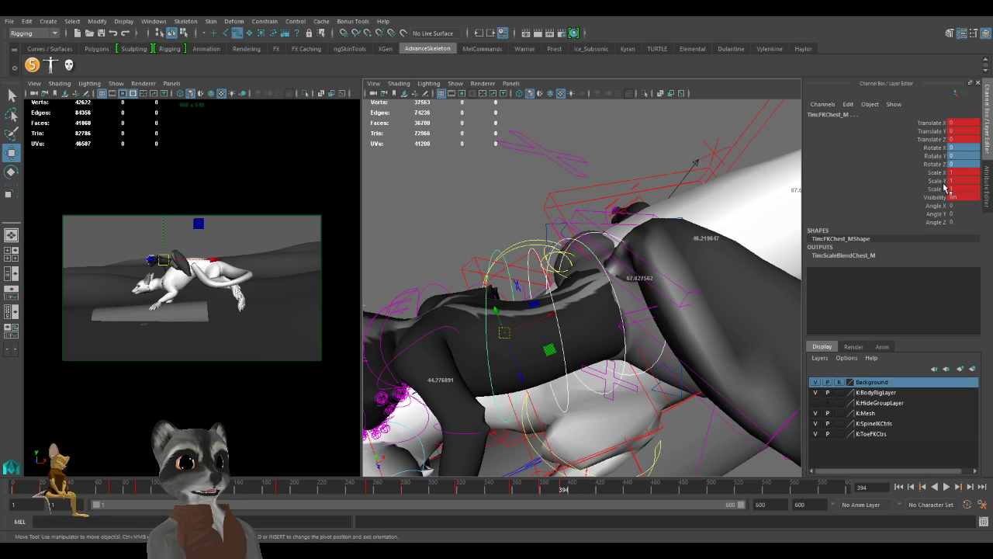
{"action": "type", "text": "0"}
{"action": "key", "text": "Return"}
{"action": "left_click_drag", "start_coordinate": [637, 308], "coordinate": [683, 302], "text": "alt"}
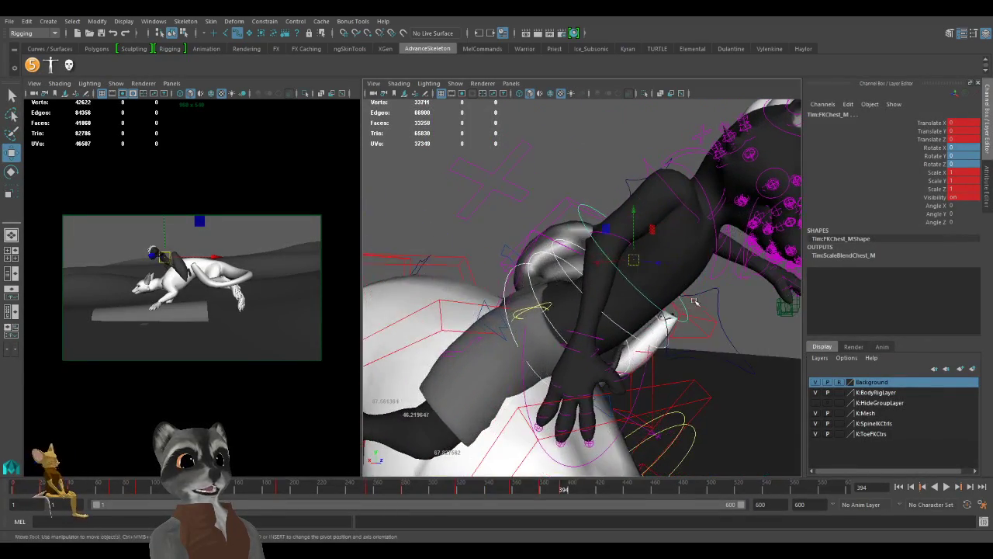
Bend the rider's torso forward by rotating the selected root, spine and chest controls to about X 2.66, Y 4.51, Z 19.04.
{"action": "key", "text": "w"}
{"action": "left_click_drag", "start_coordinate": [664, 312], "coordinate": [610, 326], "text": "alt"}
{"action": "middle_click_drag", "start_coordinate": [610, 326], "coordinate": [619, 320], "text": "alt"}
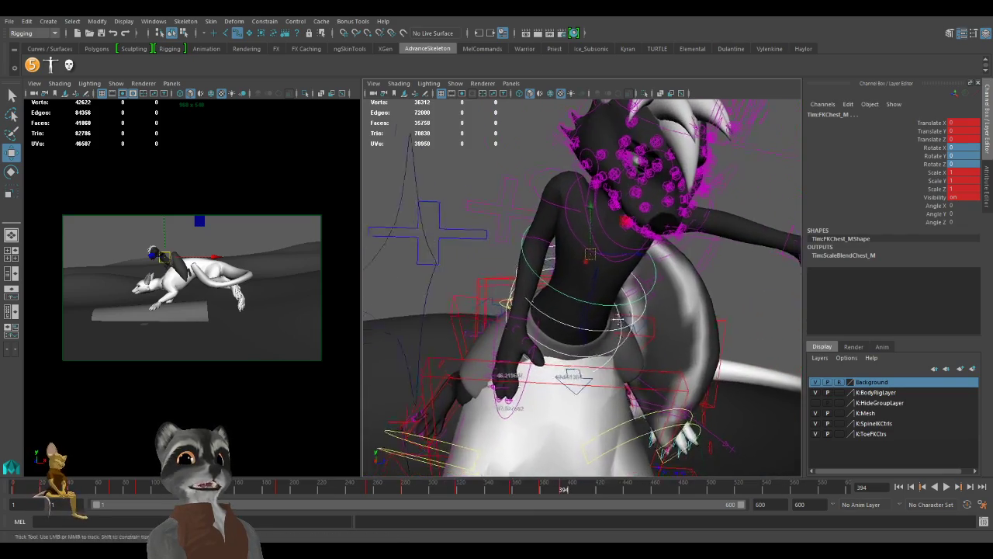
{"action": "left_click_drag", "start_coordinate": [618, 320], "coordinate": [579, 314], "text": "alt"}
{"action": "key", "text": "e"}
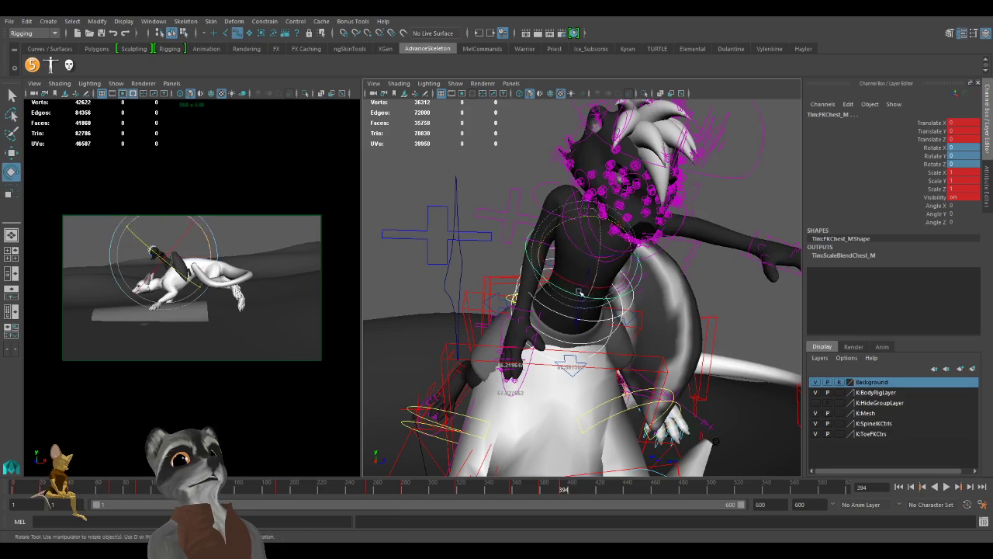
{"action": "mouse_move", "coordinate": [584, 260]}
{"action": "left_mouse_down"}
{"action": "mouse_move", "coordinate": [586, 284]}
{"action": "mouse_move", "coordinate": [583, 267]}
{"action": "left_mouse_up"}
{"action": "left_click_drag", "start_coordinate": [516, 296], "coordinate": [597, 298], "text": "alt"}
{"action": "left_click_drag", "start_coordinate": [580, 416], "coordinate": [494, 285], "text": "alt"}
{"action": "key", "text": "w"}
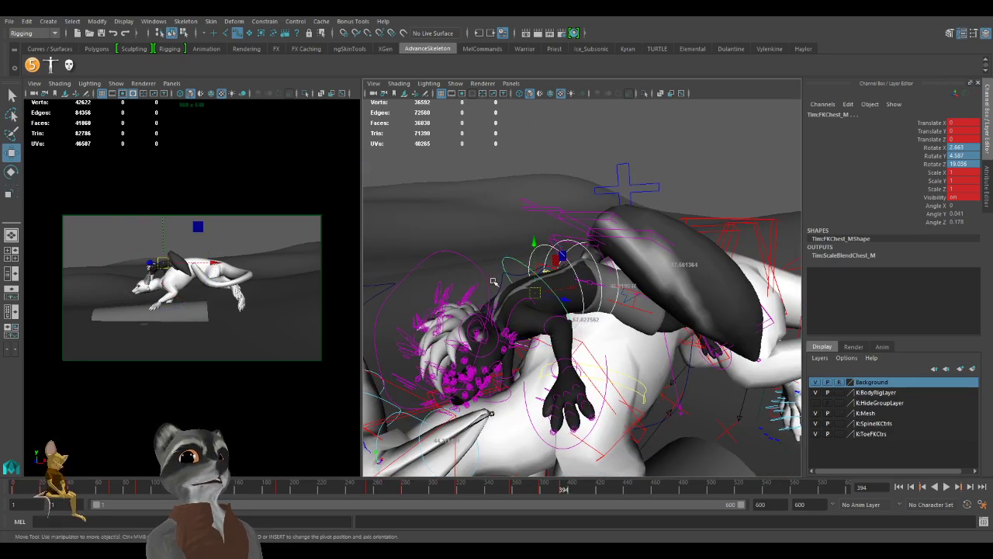
{"action": "key", "text": "e"}
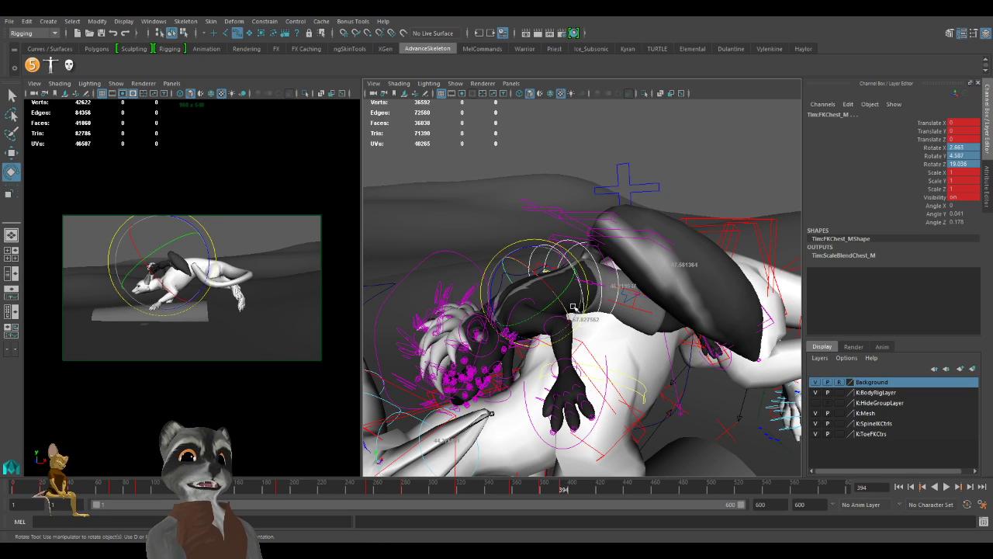
{"action": "mouse_move", "coordinate": [582, 314]}
{"action": "left_mouse_down", "text": "alt"}
{"action": "mouse_move", "coordinate": [670, 300]}
{"action": "mouse_move", "coordinate": [588, 300]}
{"action": "left_mouse_up", "text": "alt"}
{"action": "key", "text": "w"}
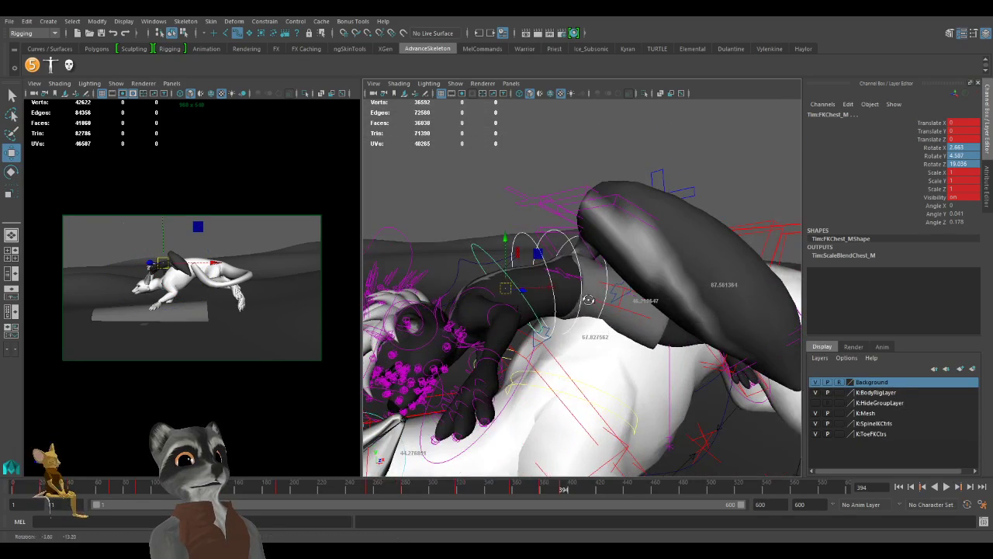
Examine the rider's hips, bent torso and seat on the creature's back from several angles.
{"action": "left_click", "coordinate": [625, 294]}
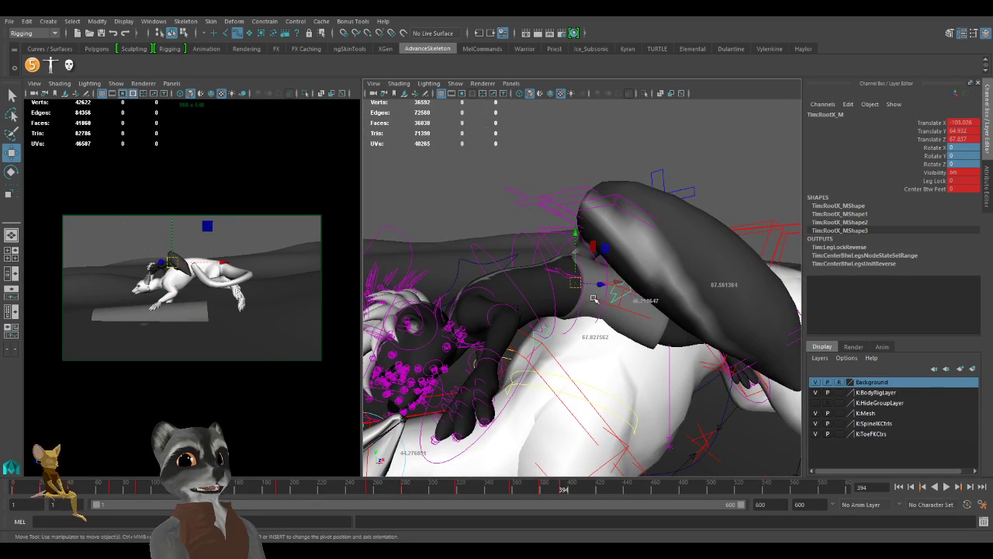
{"action": "left_click_drag", "start_coordinate": [570, 318], "coordinate": [633, 335], "text": "alt"}
{"action": "right_click_drag", "start_coordinate": [633, 334], "coordinate": [687, 319], "text": "alt"}
{"action": "left_click_drag", "start_coordinate": [687, 319], "coordinate": [733, 332], "text": "alt"}
{"action": "left_click_drag", "start_coordinate": [623, 343], "coordinate": [605, 333], "text": "alt"}
{"action": "right_click_drag", "start_coordinate": [606, 334], "coordinate": [637, 339], "text": "alt"}
{"action": "left_click_drag", "start_coordinate": [684, 351], "coordinate": [605, 348], "text": "alt"}
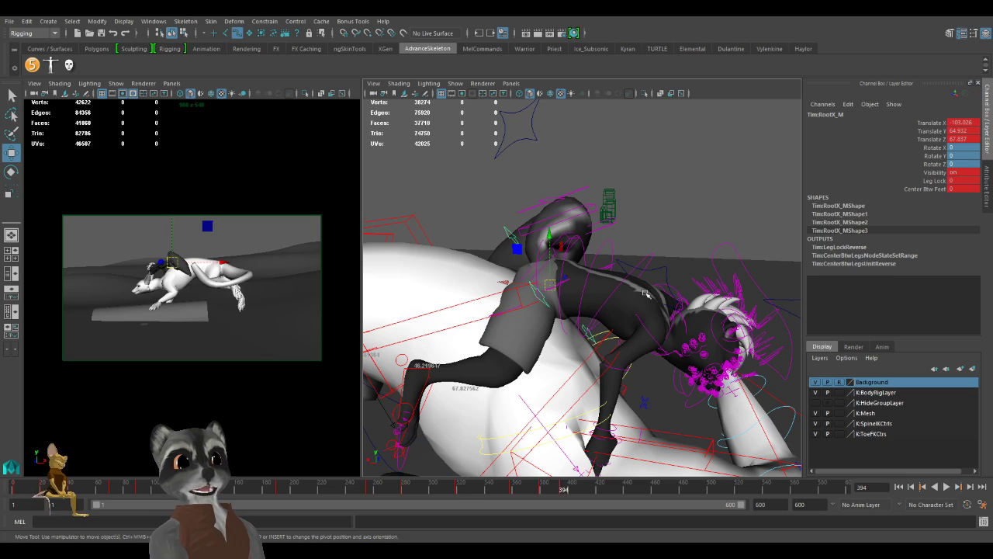
{"action": "right_click_drag", "start_coordinate": [645, 294], "coordinate": [599, 284], "text": "alt"}
{"action": "left_click_drag", "start_coordinate": [599, 284], "coordinate": [535, 300], "text": "alt"}
{"action": "right_click_drag", "start_coordinate": [535, 299], "coordinate": [641, 310], "text": "alt"}
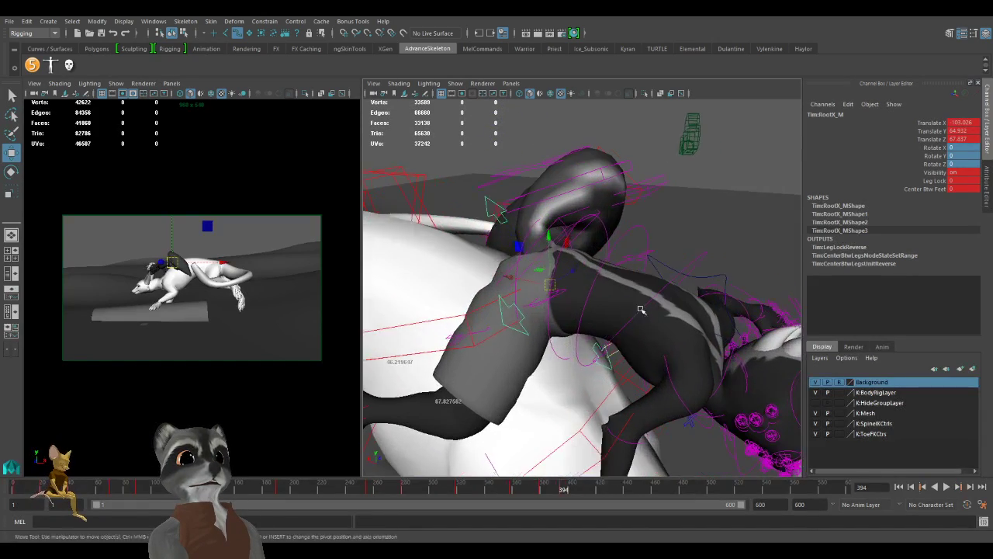
{"action": "left_click_drag", "start_coordinate": [641, 310], "coordinate": [566, 318], "text": "alt"}
{"action": "left_click", "coordinate": [526, 269]}
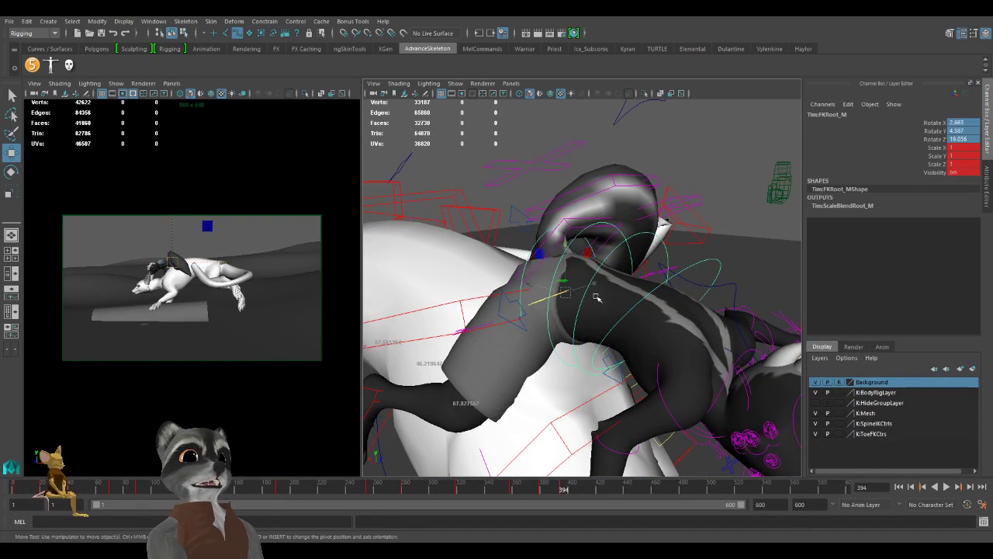
{"action": "left_click_drag", "start_coordinate": [526, 269], "coordinate": [603, 298], "text": "alt"}
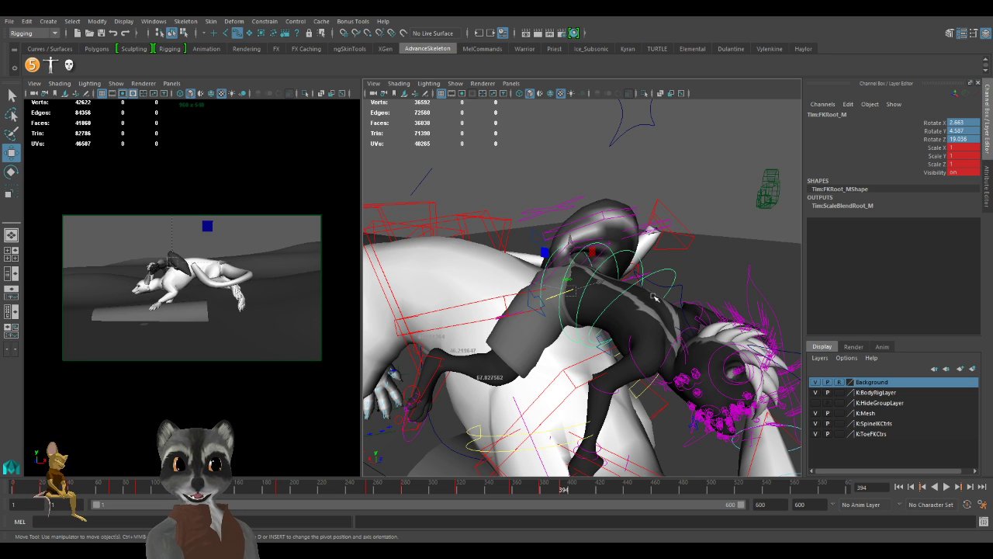
{"action": "left_click_drag", "start_coordinate": [658, 310], "coordinate": [667, 344], "text": "alt"}
{"action": "left_click_drag", "start_coordinate": [553, 328], "coordinate": [638, 363], "text": "alt"}
Select the rider's FKIKArm_L and FKIKArm_R controls and raise their FKIKBlend to switch both arms toward IK.
{"action": "left_click", "coordinate": [676, 351]}
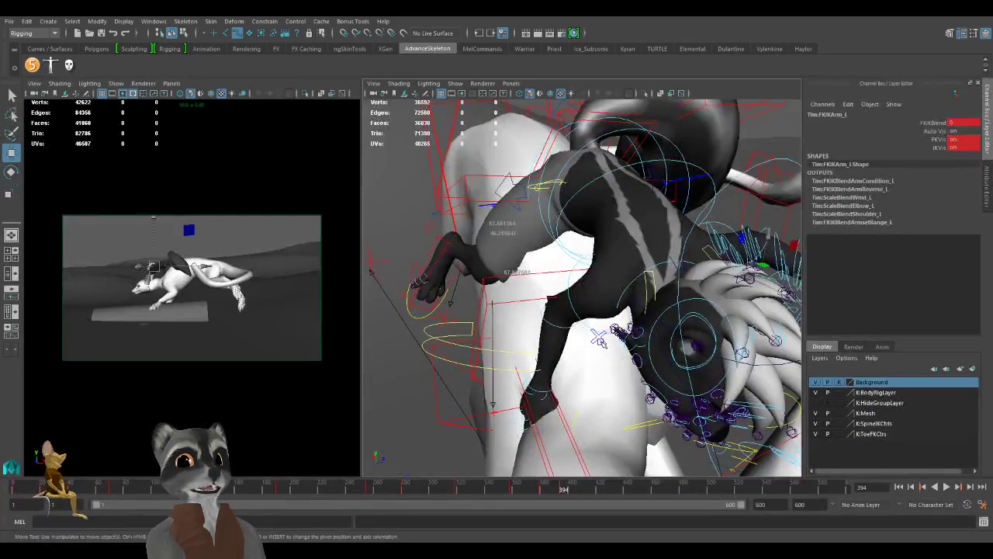
{"action": "left_click_drag", "start_coordinate": [597, 336], "coordinate": [551, 360], "text": "alt"}
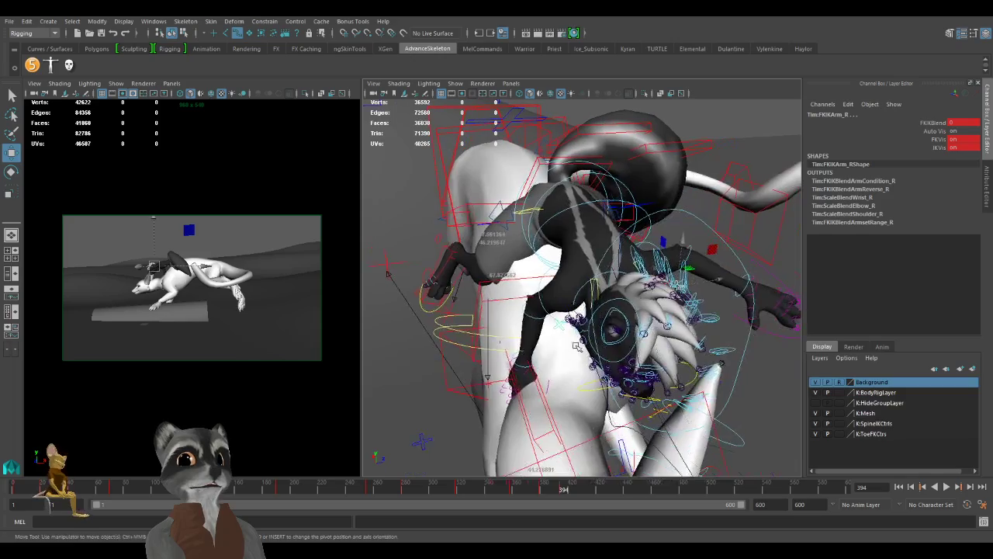
{"action": "left_click", "coordinate": [915, 124]}
{"action": "middle_click_drag", "start_coordinate": [510, 218], "coordinate": [623, 212]}
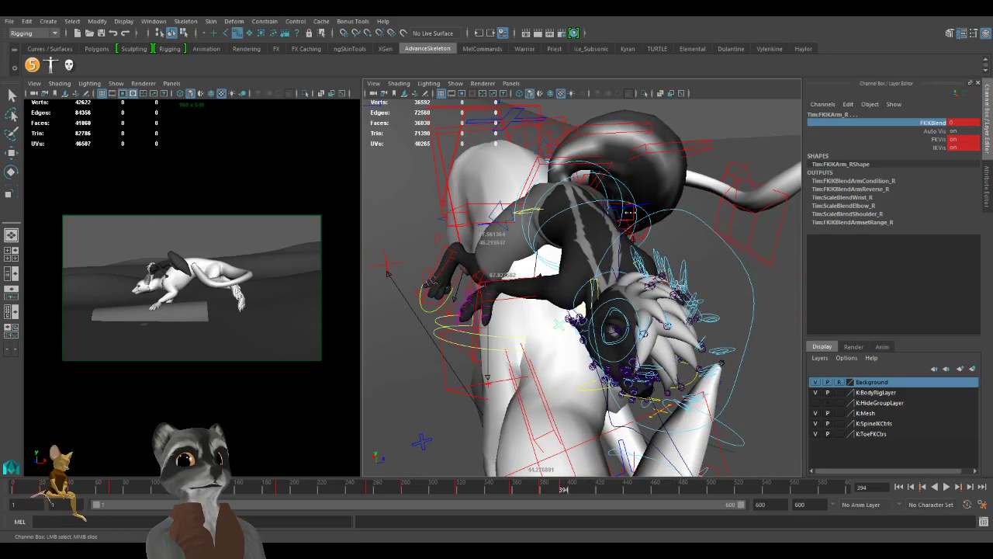
Try to move the rider's right hand control IKArm_R to about X -65.86, Y -22.81, Z 101.30.
{"action": "left_click_drag", "start_coordinate": [388, 273], "coordinate": [538, 271], "text": "alt"}
{"action": "scroll", "coordinate": [538, 272], "scroll_direction": "up", "scroll_amount": 4}
{"action": "key", "text": "w"}
{"action": "left_click", "coordinate": [548, 318]}
{"action": "left_click_drag", "start_coordinate": [548, 317], "coordinate": [534, 380], "text": "alt"}
{"action": "left_click_drag", "start_coordinate": [523, 331], "coordinate": [493, 341]}
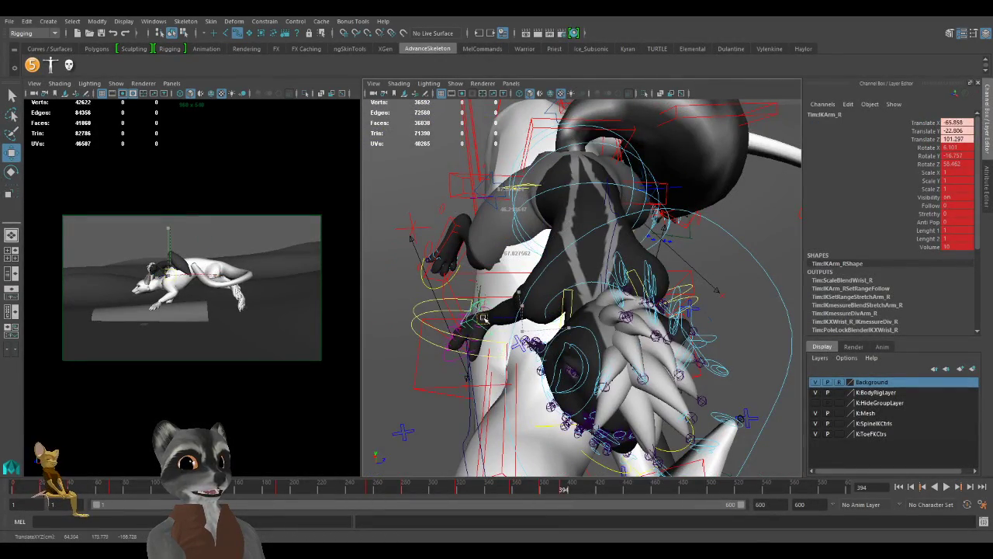
{"action": "key", "text": "ctrl+z"}
{"action": "left_click_drag", "start_coordinate": [585, 340], "coordinate": [679, 292], "text": "alt"}
{"action": "key", "text": "ctrl+z"}
Shift the creature's IKSpine4_M upper-spine control to about X -12.78, Y 25.22, Z 39.51 and key it.
{"action": "left_click_drag", "start_coordinate": [555, 324], "coordinate": [518, 326], "text": "alt"}
{"action": "left_click", "coordinate": [597, 299]}
{"action": "left_click_drag", "start_coordinate": [660, 314], "coordinate": [512, 341], "text": "alt"}
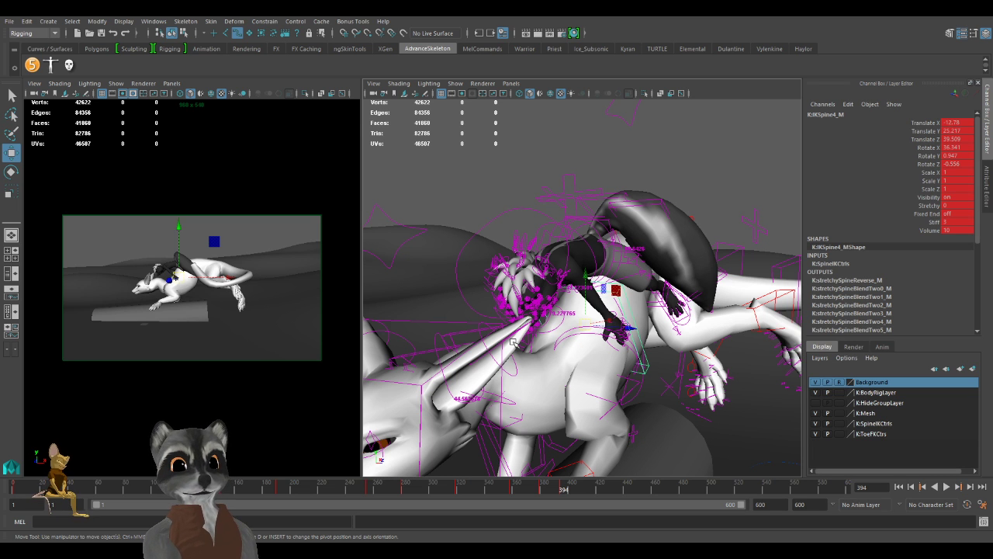
Bend the rider's torso further by rotating the spine and chest FK controls together to about Y 4.11, Z 28.10, and key them.
{"action": "left_click_drag", "start_coordinate": [497, 316], "coordinate": [645, 360], "text": "alt"}
{"action": "middle_click_drag", "start_coordinate": [645, 359], "coordinate": [578, 349], "text": "alt"}
{"action": "right_click_drag", "start_coordinate": [578, 349], "coordinate": [558, 331], "text": "alt"}
{"action": "left_click_drag", "start_coordinate": [558, 332], "coordinate": [654, 319], "text": "alt"}
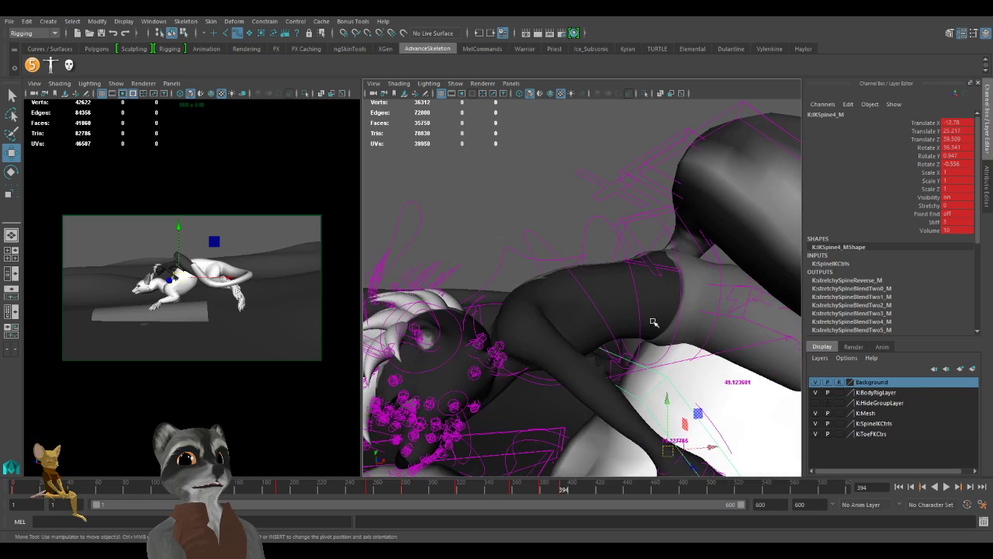
{"action": "left_click", "coordinate": [608, 217]}
{"action": "left_click", "coordinate": [594, 224]}
{"action": "left_click", "coordinate": [529, 232], "text": "shift"}
{"action": "right_click_drag", "start_coordinate": [619, 296], "coordinate": [515, 309], "text": "alt"}
{"action": "left_click_drag", "start_coordinate": [516, 308], "coordinate": [533, 298], "text": "alt"}
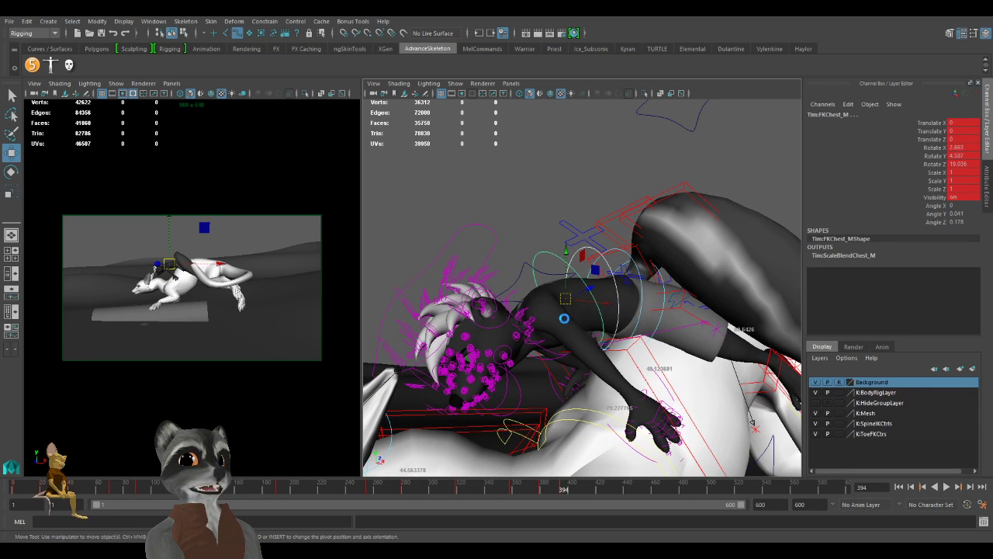
{"action": "left_click_drag", "start_coordinate": [596, 352], "coordinate": [552, 327], "text": "alt"}
{"action": "key", "text": "e"}
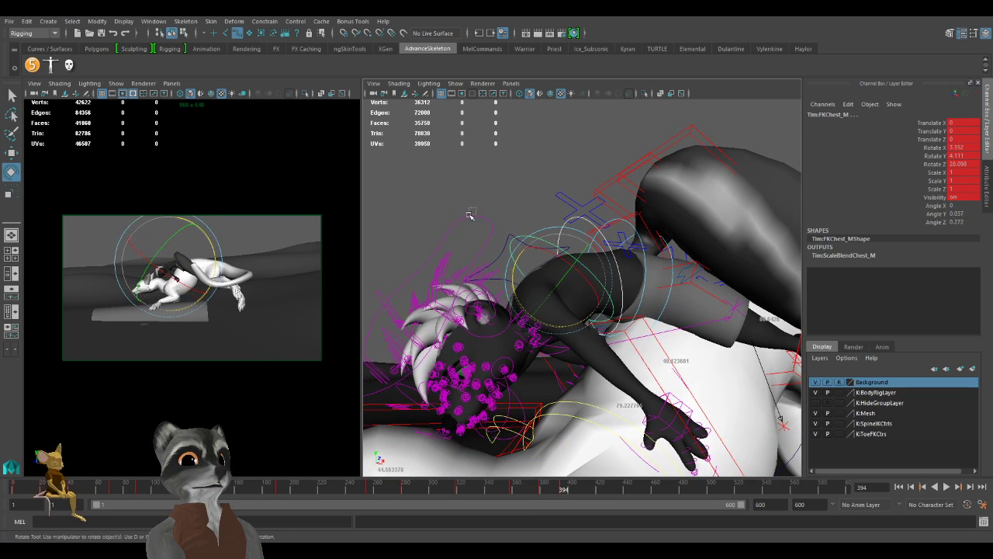
Rotate the rider's head control FKHead_M to about X 754.47, Y -51.52, Z -97.99.
{"action": "left_click", "coordinate": [476, 223]}
{"action": "scroll", "coordinate": [477, 308], "scroll_direction": "down", "scroll_amount": 3}
{"action": "left_click_drag", "start_coordinate": [474, 304], "coordinate": [524, 356]}
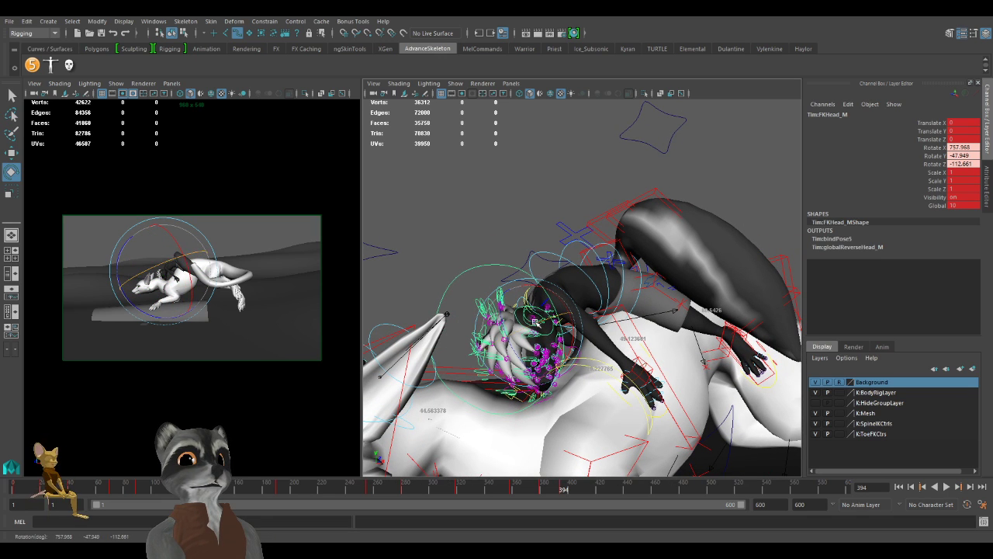
{"action": "left_click_drag", "start_coordinate": [513, 315], "coordinate": [529, 338]}
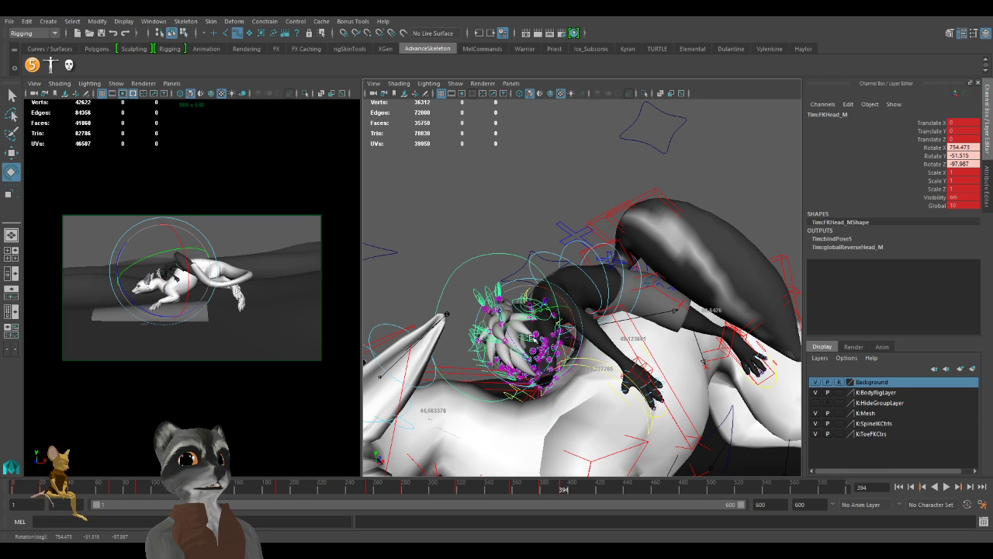
Rotate the creature's IKSpine1_M lower-spine control slightly at frame 394.
{"action": "right_click_drag", "start_coordinate": [687, 385], "coordinate": [512, 373], "text": "alt"}
{"action": "left_click_drag", "start_coordinate": [466, 365], "coordinate": [590, 358], "text": "alt"}
{"action": "right_click_drag", "start_coordinate": [535, 349], "coordinate": [570, 346], "text": "alt"}
{"action": "left_click_drag", "start_coordinate": [570, 346], "coordinate": [609, 346], "text": "alt"}
{"action": "right_click_drag", "start_coordinate": [590, 349], "coordinate": [535, 350], "text": "alt"}
{"action": "left_click_drag", "start_coordinate": [528, 354], "coordinate": [610, 351], "text": "alt"}
{"action": "key", "text": "w"}
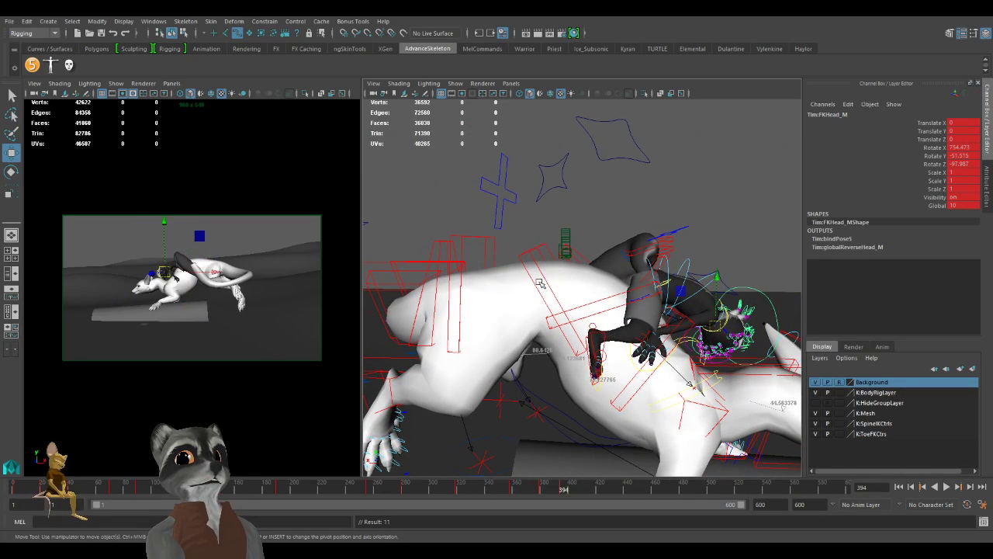
{"action": "left_click", "coordinate": [527, 258]}
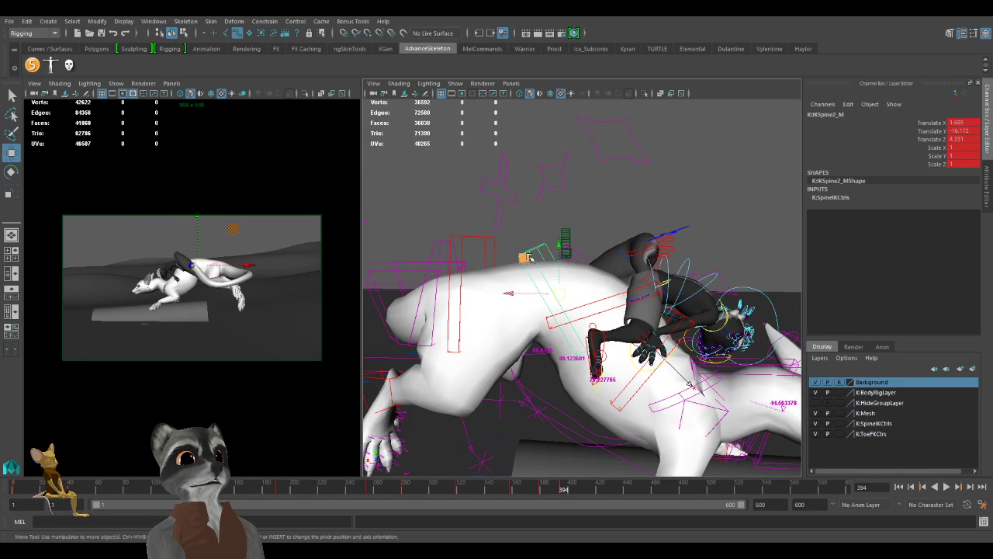
{"action": "left_click", "coordinate": [471, 236]}
{"action": "key", "text": "e"}
{"action": "mouse_move", "coordinate": [499, 250]}
{"action": "left_mouse_down"}
{"action": "mouse_move", "coordinate": [494, 256]}
{"action": "mouse_move", "coordinate": [497, 249]}
{"action": "left_mouse_up"}
{"action": "key", "text": "w"}
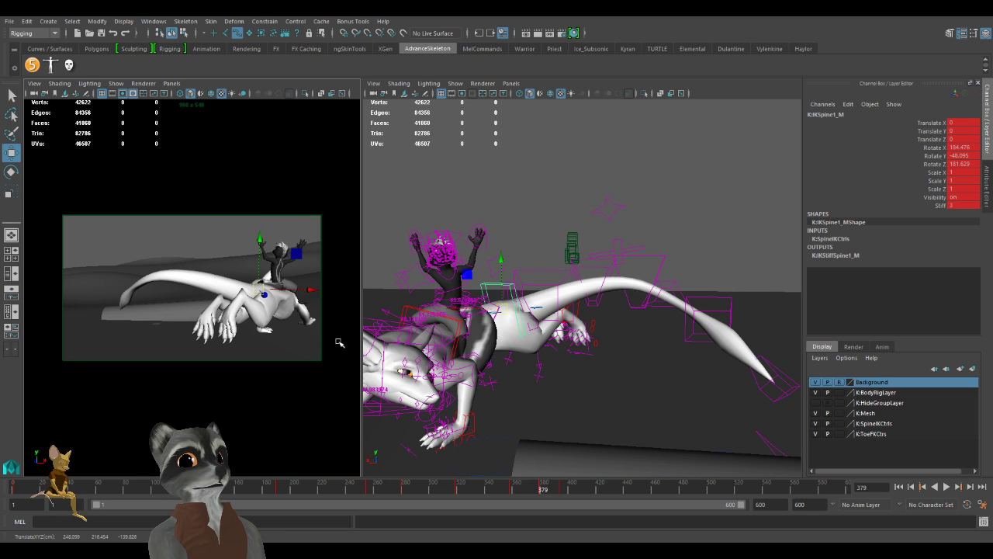
Rotate the creature's IKSpine1_M lower-spine control at frame 379 and key it.
{"action": "left_click_drag", "start_coordinate": [536, 377], "coordinate": [683, 385], "text": "alt"}
{"action": "middle_click_drag", "start_coordinate": [558, 369], "coordinate": [628, 322], "text": "alt"}
{"action": "left_click_drag", "start_coordinate": [627, 318], "coordinate": [616, 339], "text": "alt"}
{"action": "key", "text": "e"}
{"action": "left_click_drag", "start_coordinate": [629, 279], "coordinate": [610, 300]}
{"action": "key", "text": "w"}
{"action": "key", "text": "s"}
Move the creature's IKSpine2_M control at frame 379 to about X 1.70, Y -13.4, Z 3.02 and key it.
{"action": "left_click", "coordinate": [656, 380]}
{"action": "left_click_drag", "start_coordinate": [645, 365], "coordinate": [618, 337]}
{"action": "key", "text": "s"}
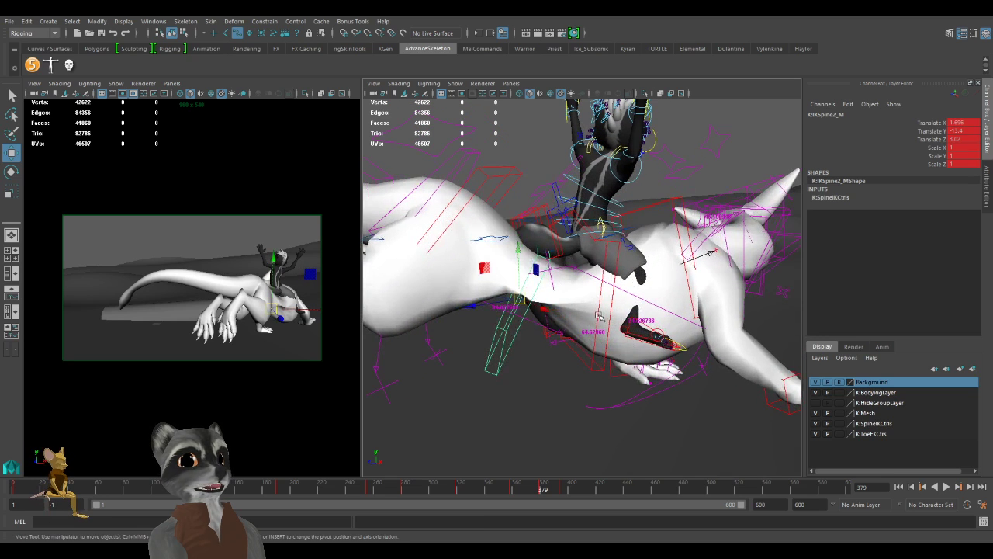
Try to offset the creature's IKSpine3_M mid-spine control by about X 6.50, Y -7.47, Z -6.19 at frame 379.
{"action": "left_click", "coordinate": [599, 317]}
{"action": "left_click_drag", "start_coordinate": [585, 300], "coordinate": [607, 316]}
{"action": "key", "text": "ctrl+z"}
Review the leap over the log from the side by playing the animation, and return to the key at frame 394.
{"action": "left_click_drag", "start_coordinate": [539, 488], "coordinate": [568, 491]}
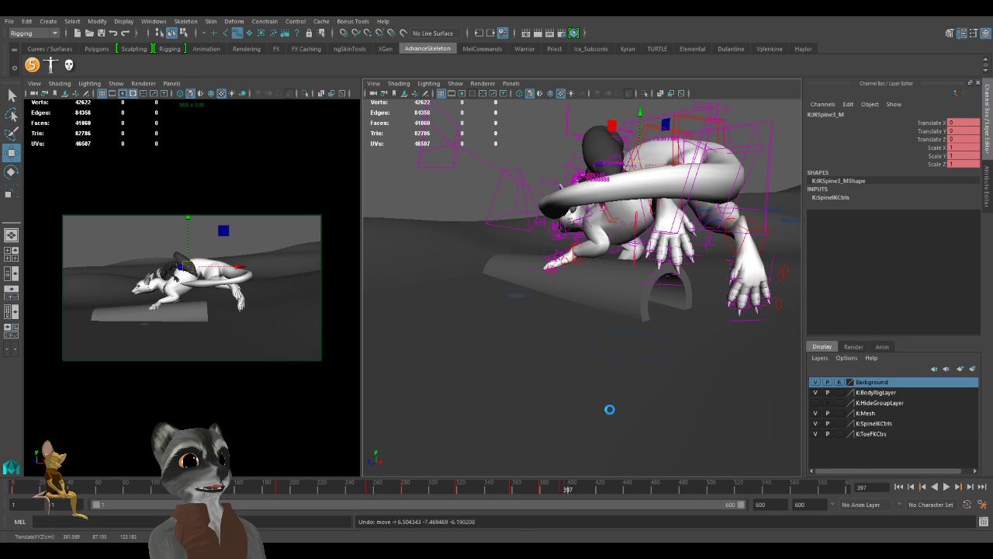
{"action": "left_click_drag", "start_coordinate": [608, 411], "coordinate": [414, 410], "text": "alt"}
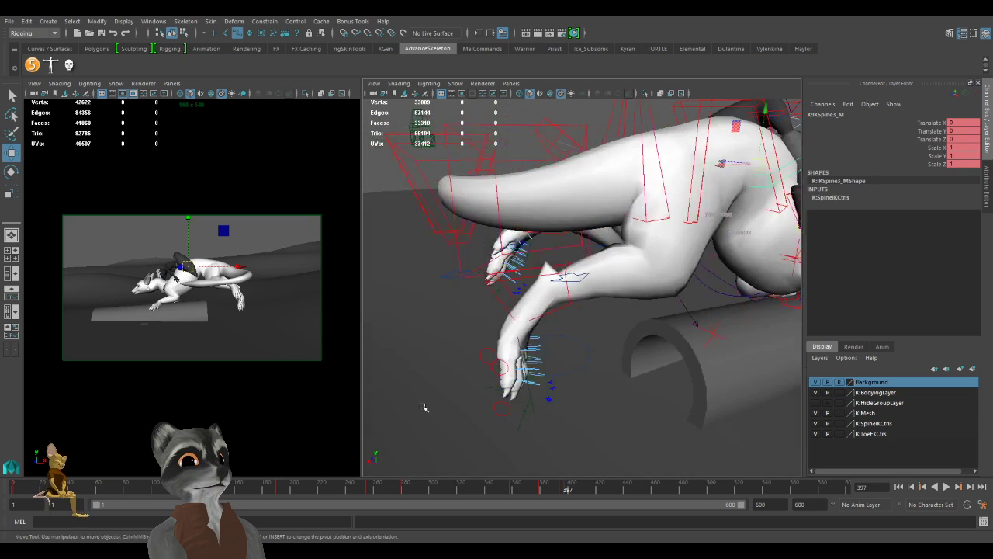
{"action": "right_click_drag", "start_coordinate": [530, 372], "coordinate": [492, 395], "text": "alt"}
{"action": "left_click_drag", "start_coordinate": [492, 394], "coordinate": [493, 406], "text": "alt"}
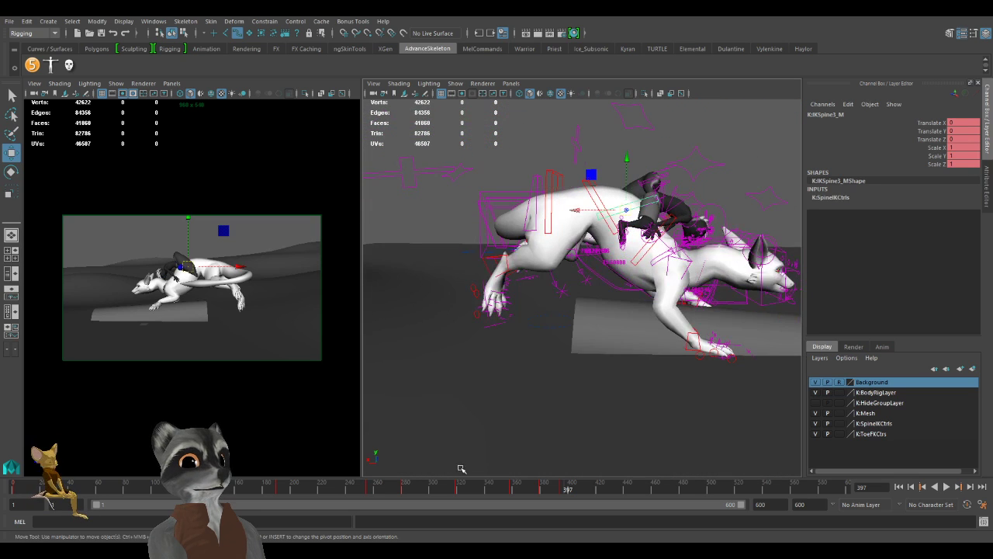
{"action": "left_click", "coordinate": [332, 487]}
{"action": "key", "text": "alt+v"}
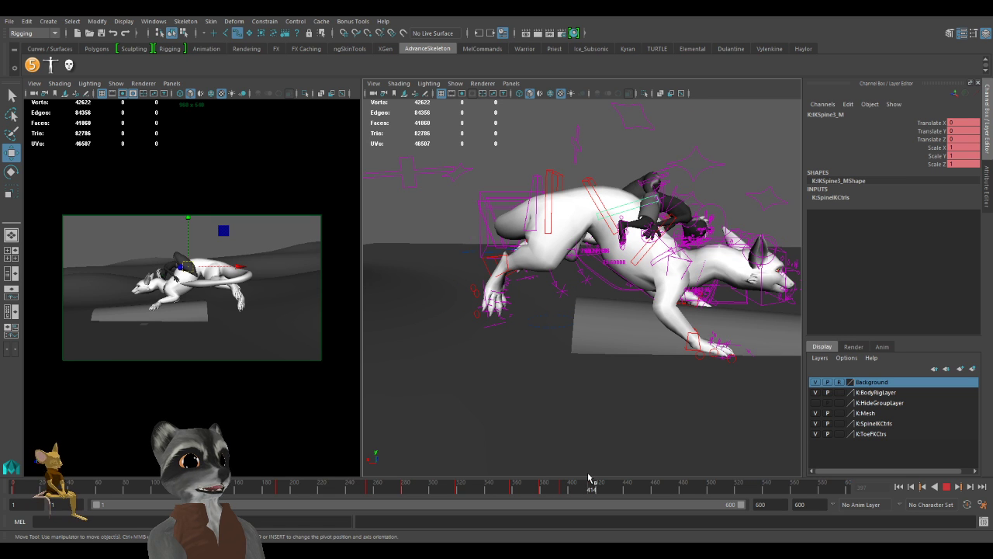
{"action": "key", "text": "alt+v"}
{"action": "key", "text": "comma"}
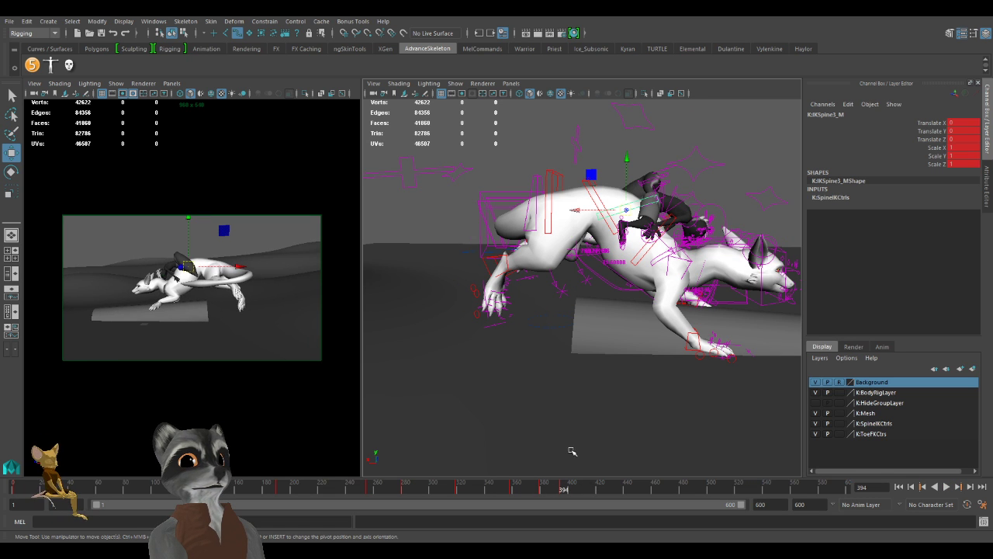
Try to rotate the creature's IKSpine1_M lower-spine control at frame 394.
{"action": "left_click_drag", "start_coordinate": [567, 359], "coordinate": [541, 414], "text": "alt"}
{"action": "right_click_drag", "start_coordinate": [540, 413], "coordinate": [578, 423], "text": "alt"}
{"action": "left_click", "coordinate": [518, 220]}
{"action": "left_click_drag", "start_coordinate": [532, 259], "coordinate": [541, 313], "text": "alt"}
{"action": "key", "text": "e"}
{"action": "key", "text": "ctrl+z"}
{"action": "key", "text": "w"}
{"action": "right_click_drag", "start_coordinate": [541, 313], "coordinate": [488, 321], "text": "alt"}
{"action": "mouse_move", "coordinate": [488, 321]}
{"action": "left_mouse_down", "text": "alt"}
{"action": "mouse_move", "coordinate": [593, 323]}
{"action": "mouse_move", "coordinate": [486, 337]}
{"action": "left_mouse_up", "text": "alt"}
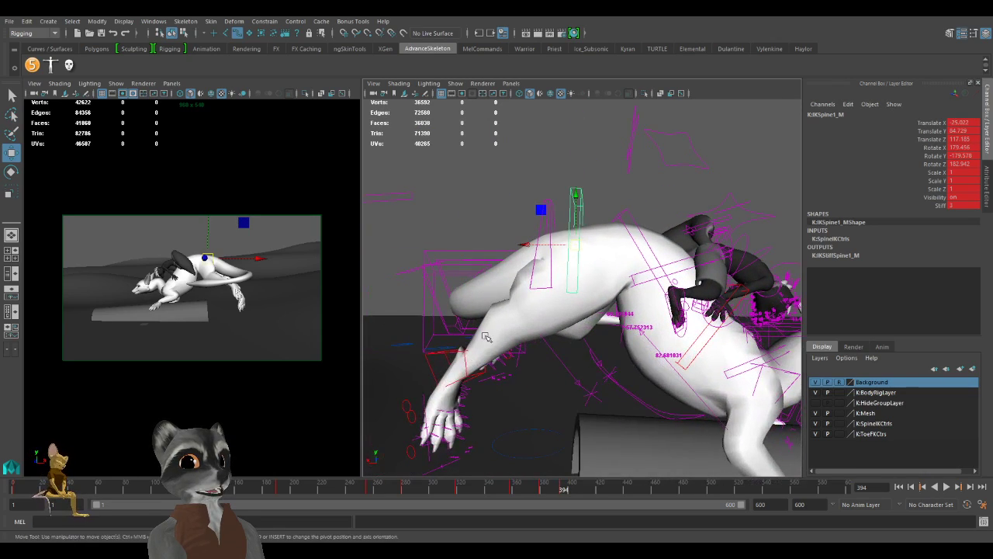
Raise the creature's right hind foot control IKLeg_R to about X -1.20, Y 134.60, Z 17.66 and rotate it to about 64.07, 235.54, -29.00.
{"action": "left_click", "coordinate": [432, 359]}
{"action": "scroll", "coordinate": [434, 359], "scroll_direction": "down", "scroll_amount": 4}
{"action": "left_click", "coordinate": [517, 347]}
{"action": "left_click_drag", "start_coordinate": [595, 361], "coordinate": [590, 375], "text": "alt"}
{"action": "scroll", "coordinate": [575, 260], "scroll_direction": "up", "scroll_amount": 3}
{"action": "middle_click_drag", "start_coordinate": [574, 260], "coordinate": [531, 272], "text": "alt"}
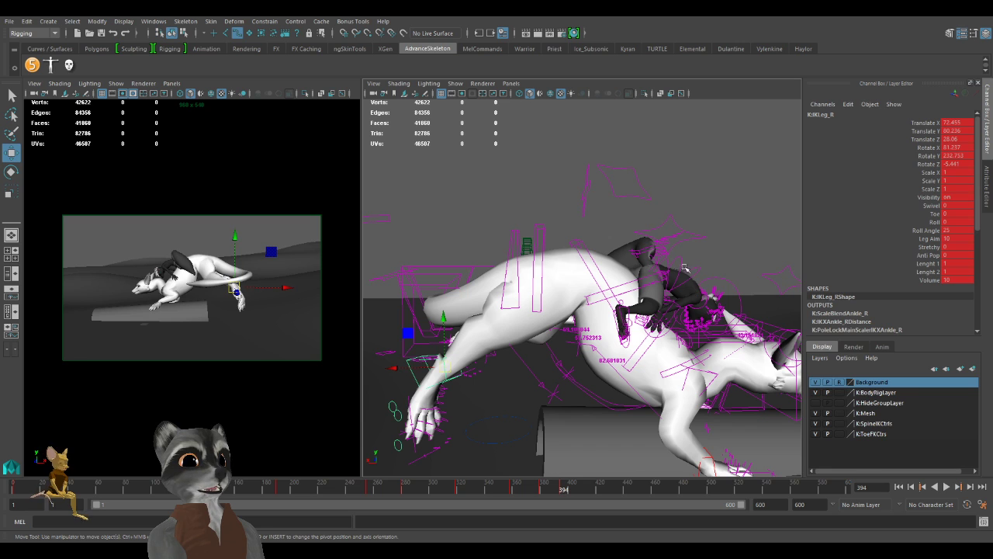
{"action": "middle_click_drag", "start_coordinate": [494, 311], "coordinate": [540, 279], "text": "alt"}
{"action": "left_click_drag", "start_coordinate": [489, 345], "coordinate": [541, 326], "text": "alt"}
{"action": "right_click_drag", "start_coordinate": [541, 326], "coordinate": [539, 326], "text": "alt"}
{"action": "left_click_drag", "start_coordinate": [539, 325], "coordinate": [556, 280], "text": "alt"}
{"action": "key", "text": "e"}
{"action": "key", "text": "w"}
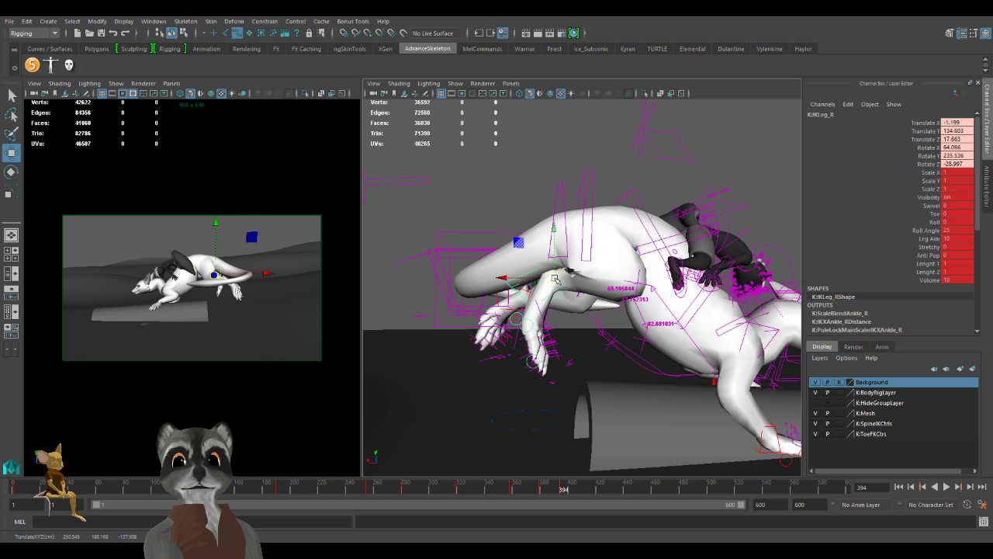
Pull the creature's right hind foot IKLeg_R backward and up to about X 51.83, Y 155.39, Z 21.01.
{"action": "key", "text": "q"}
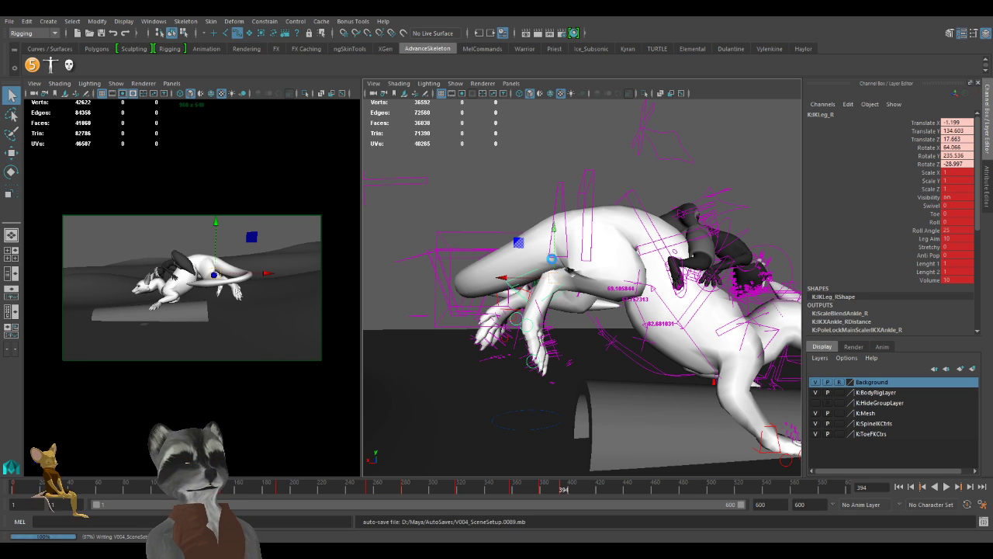
{"action": "key", "text": "w"}
{"action": "left_click_drag", "start_coordinate": [557, 275], "coordinate": [524, 270]}
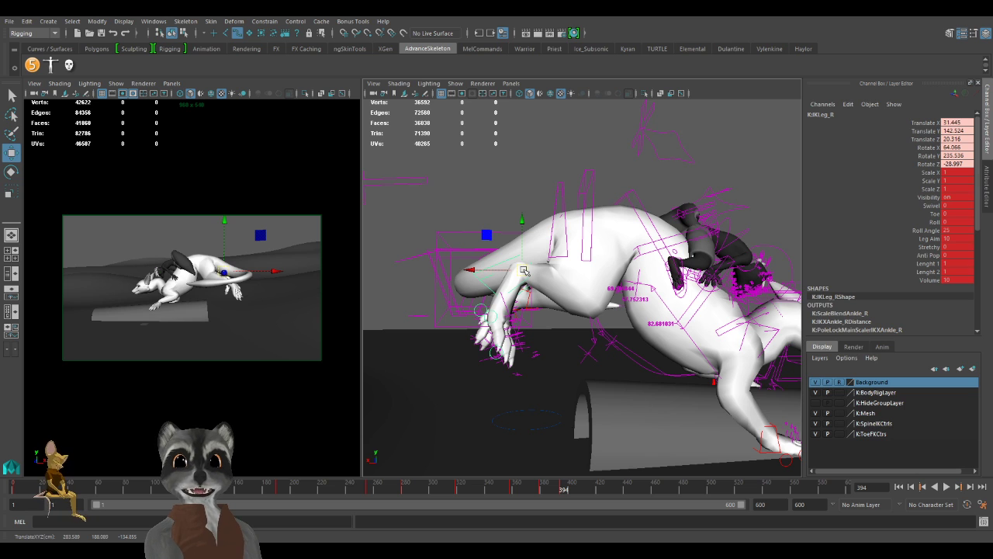
{"action": "left_click_drag", "start_coordinate": [525, 273], "coordinate": [492, 253]}
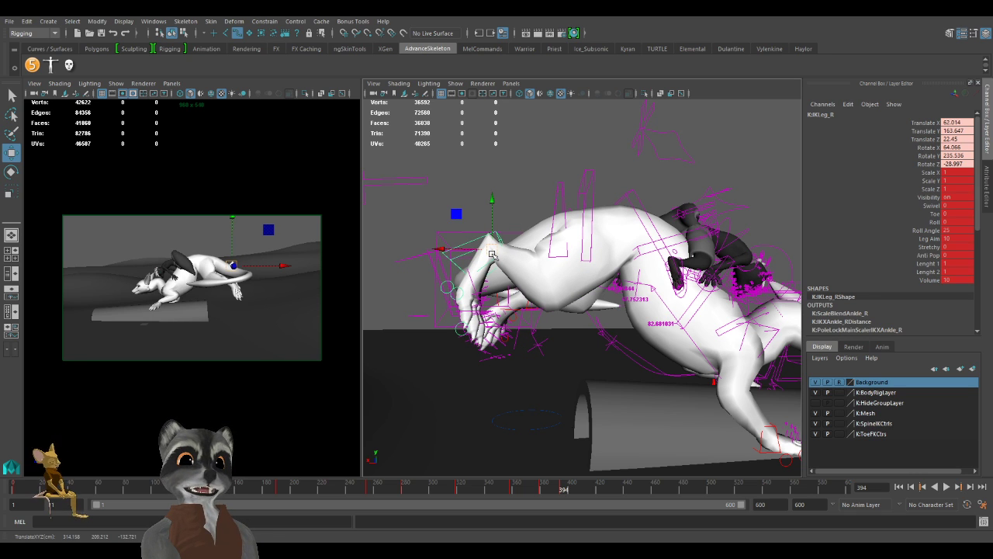
{"action": "mouse_move", "coordinate": [492, 254]}
{"action": "left_mouse_down"}
{"action": "mouse_move", "coordinate": [529, 266]}
{"action": "mouse_move", "coordinate": [498, 242]}
{"action": "mouse_move", "coordinate": [489, 254]}
{"action": "left_mouse_up"}
{"action": "mouse_move", "coordinate": [564, 296]}
{"action": "left_mouse_down", "text": "alt"}
{"action": "mouse_move", "coordinate": [547, 298]}
{"action": "mouse_move", "coordinate": [559, 310]}
{"action": "left_mouse_up", "text": "alt"}
{"action": "right_click_drag", "start_coordinate": [559, 311], "coordinate": [543, 317], "text": "alt"}
{"action": "left_click_drag", "start_coordinate": [542, 318], "coordinate": [595, 284], "text": "alt"}
{"action": "left_click_drag", "start_coordinate": [529, 257], "coordinate": [538, 266]}
Rotate the right hind foot control IKLeg_R to about X 115.54, Y 289.04, Z 29.46 so the foot trails behind.
{"action": "key", "text": "e"}
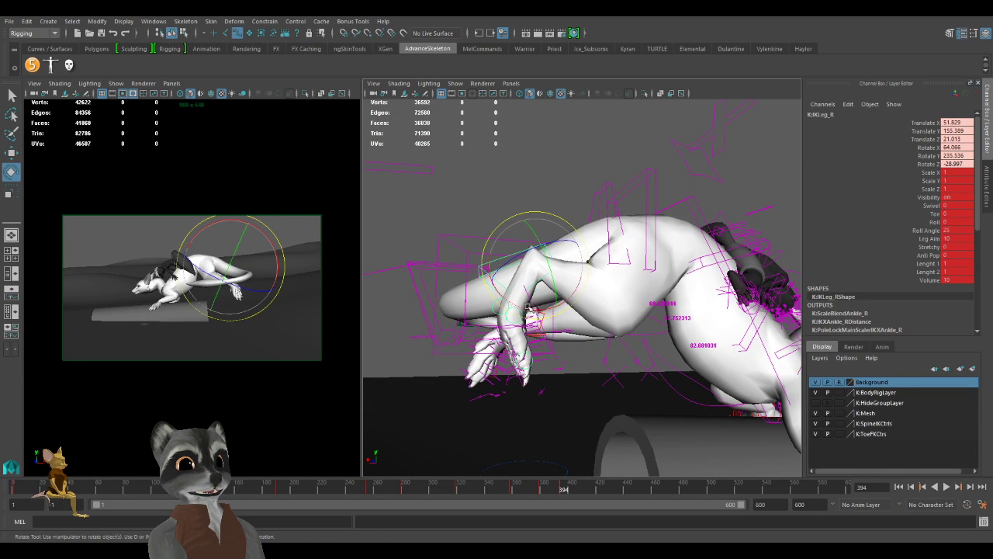
{"action": "left_click_drag", "start_coordinate": [536, 308], "coordinate": [466, 294]}
{"action": "key", "text": "w"}
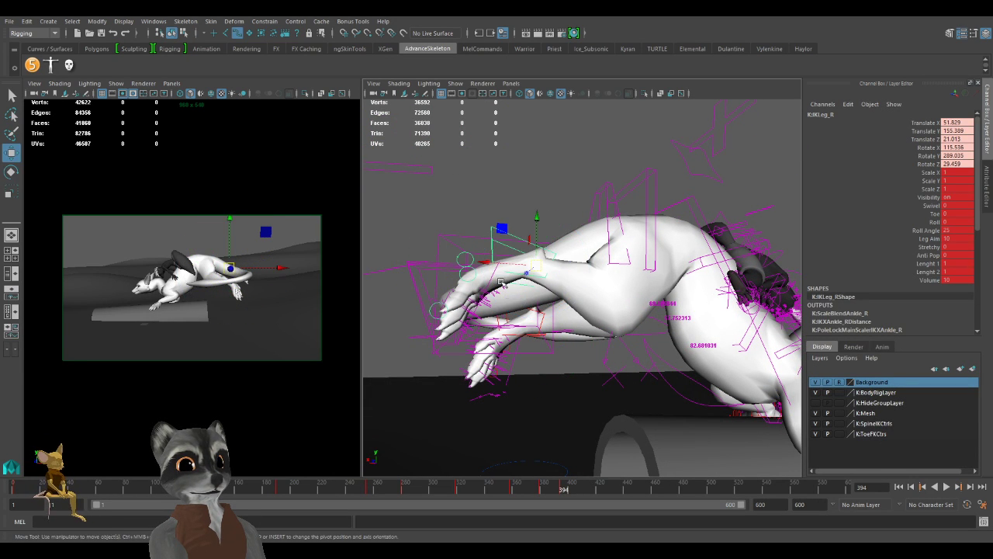
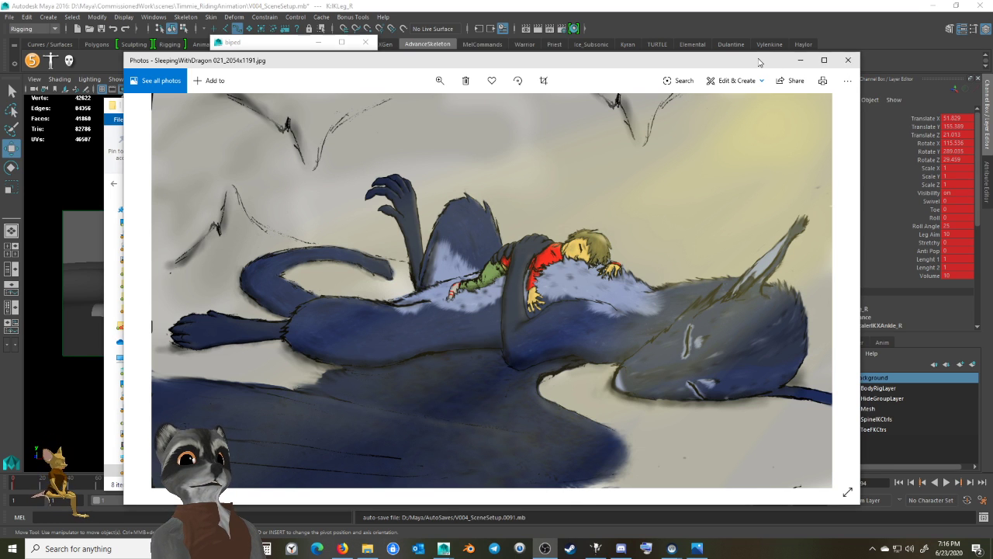
Close the SleepingWithDragon reference drawing and its File Explorer folder to return to Maya.
{"action": "left_click_drag", "start_coordinate": [761, 63], "coordinate": [744, 60]}
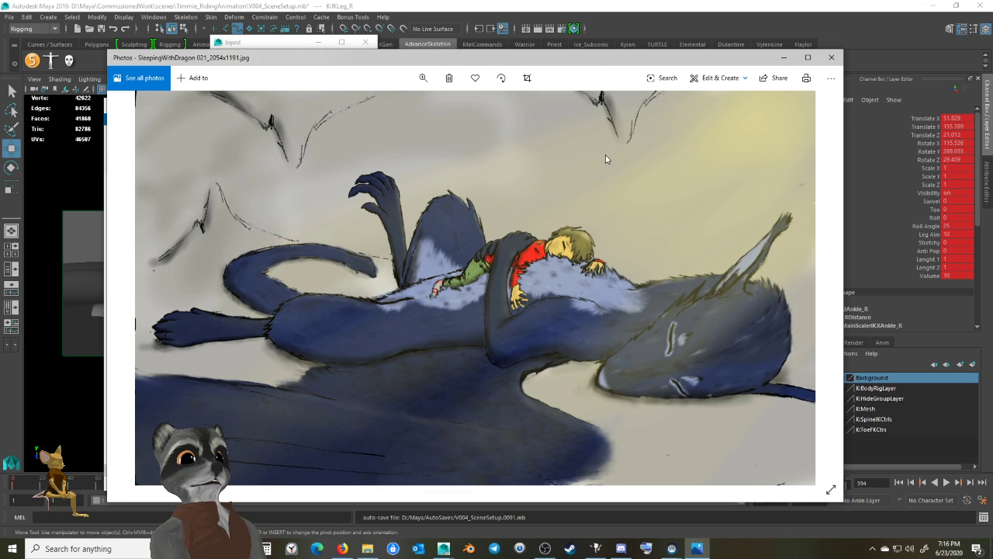
{"action": "left_click", "coordinate": [834, 58]}
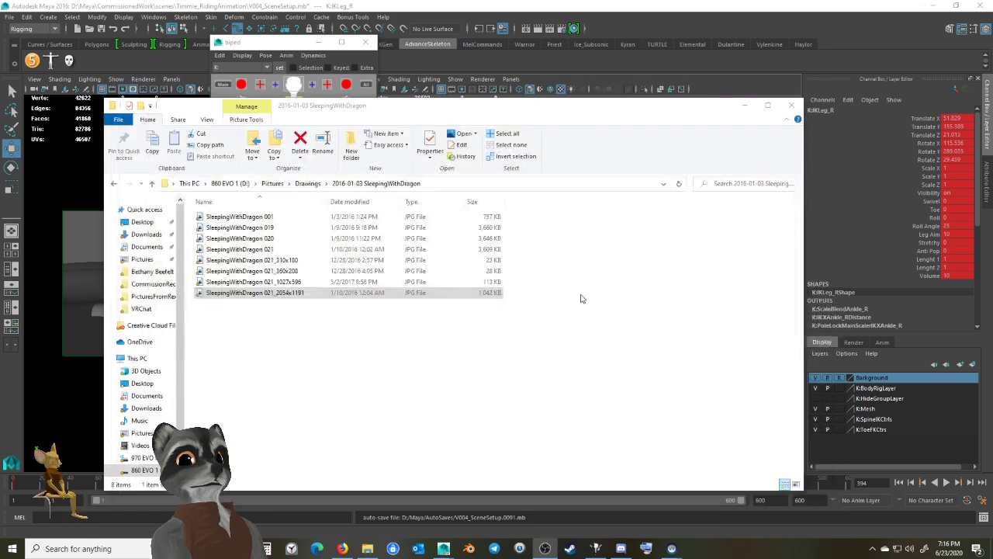
{"action": "left_click", "coordinate": [792, 105]}
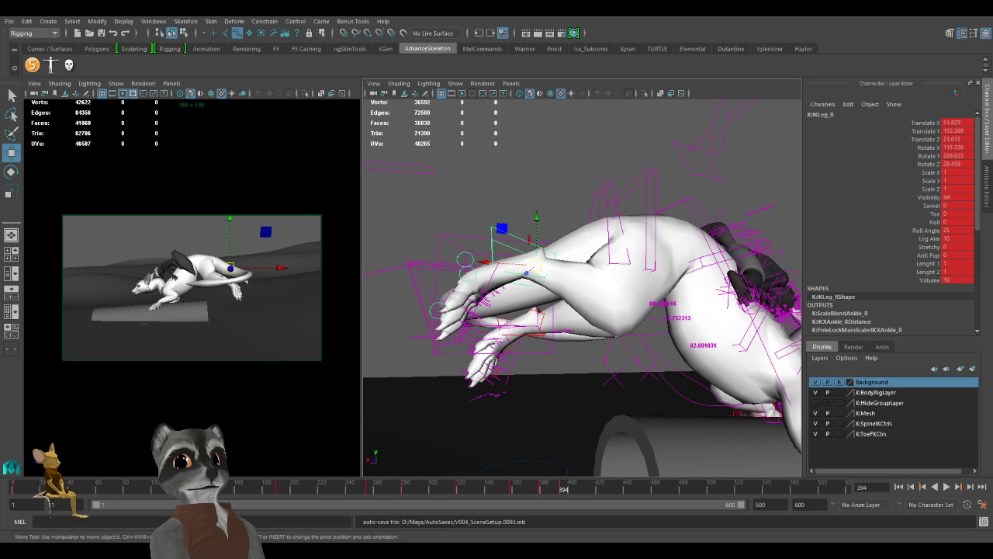
Move the right hind foot IKLeg_R to about X 35.62, Y 156.80, Z 16.23, key it and check the neighbouring frames.
{"action": "scroll", "coordinate": [478, 276], "scroll_direction": "down", "scroll_amount": 5}
{"action": "left_click_drag", "start_coordinate": [478, 276], "coordinate": [553, 315], "text": "alt"}
{"action": "right_click_drag", "start_coordinate": [553, 315], "coordinate": [584, 311], "text": "alt"}
{"action": "middle_click_drag", "start_coordinate": [583, 318], "coordinate": [580, 294], "text": "alt"}
{"action": "left_click_drag", "start_coordinate": [518, 266], "coordinate": [581, 348]}
{"action": "key", "text": "s"}
{"action": "left_click_drag", "start_coordinate": [551, 489], "coordinate": [573, 495]}
{"action": "key", "text": "comma"}
{"action": "middle_click", "coordinate": [231, 340]}
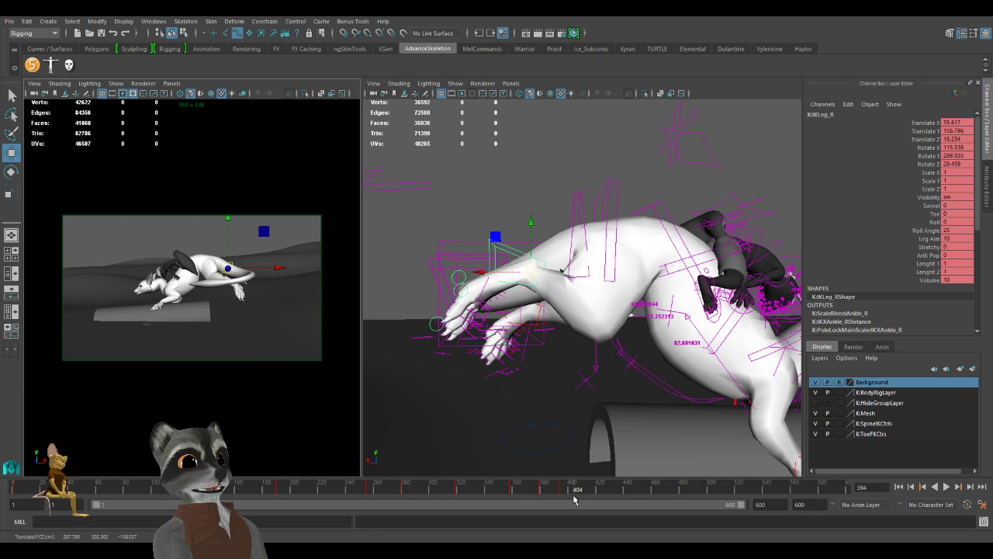
{"action": "key", "text": "comma"}
Extend the right hind foot IKLeg_R back to about X 56.08, Y 162.10, Z 18.84 and key it at frame 394.
{"action": "left_click_drag", "start_coordinate": [478, 300], "coordinate": [380, 323], "text": "alt"}
{"action": "right_click_drag", "start_coordinate": [614, 337], "coordinate": [590, 353], "text": "alt"}
{"action": "mouse_move", "coordinate": [589, 353]}
{"action": "left_mouse_down", "text": "alt"}
{"action": "mouse_move", "coordinate": [605, 359]}
{"action": "mouse_move", "coordinate": [597, 354]}
{"action": "left_mouse_up", "text": "alt"}
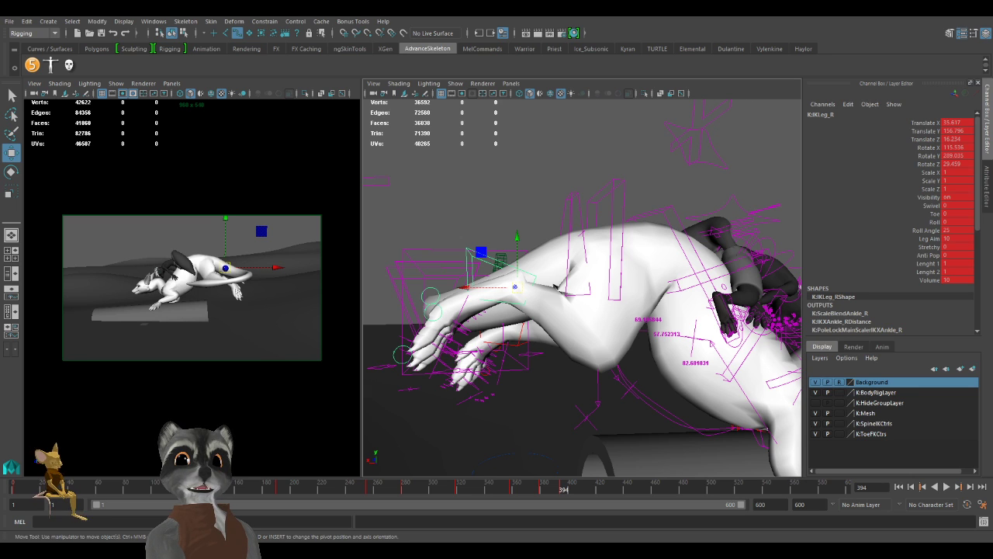
{"action": "left_click_drag", "start_coordinate": [535, 299], "coordinate": [567, 340], "text": "alt"}
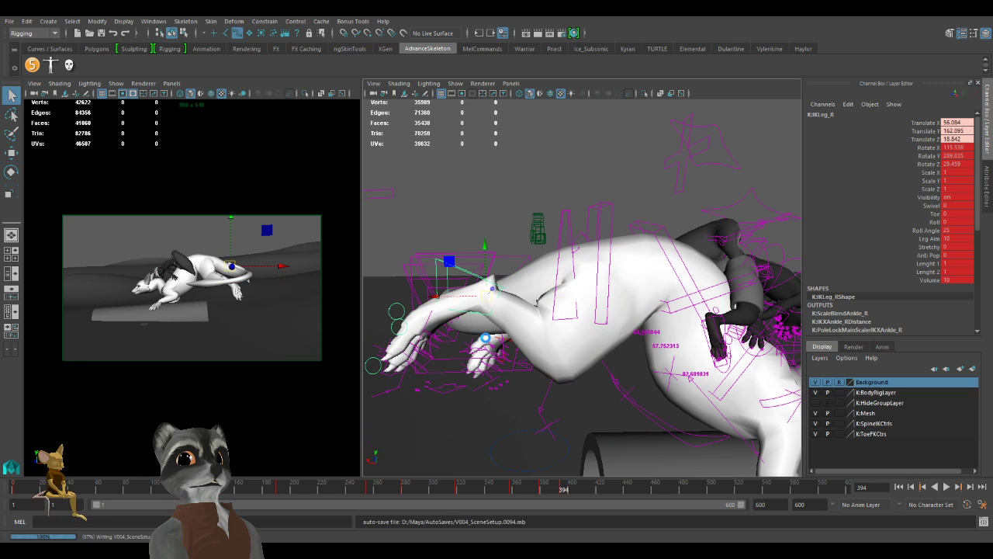
{"action": "scroll", "coordinate": [485, 338], "scroll_direction": "down", "scroll_amount": 6}
{"action": "left_click_drag", "start_coordinate": [485, 333], "coordinate": [621, 373], "text": "alt"}
{"action": "middle_click_drag", "start_coordinate": [621, 372], "coordinate": [523, 364], "text": "alt"}
{"action": "left_click_drag", "start_coordinate": [523, 364], "coordinate": [578, 349], "text": "alt"}
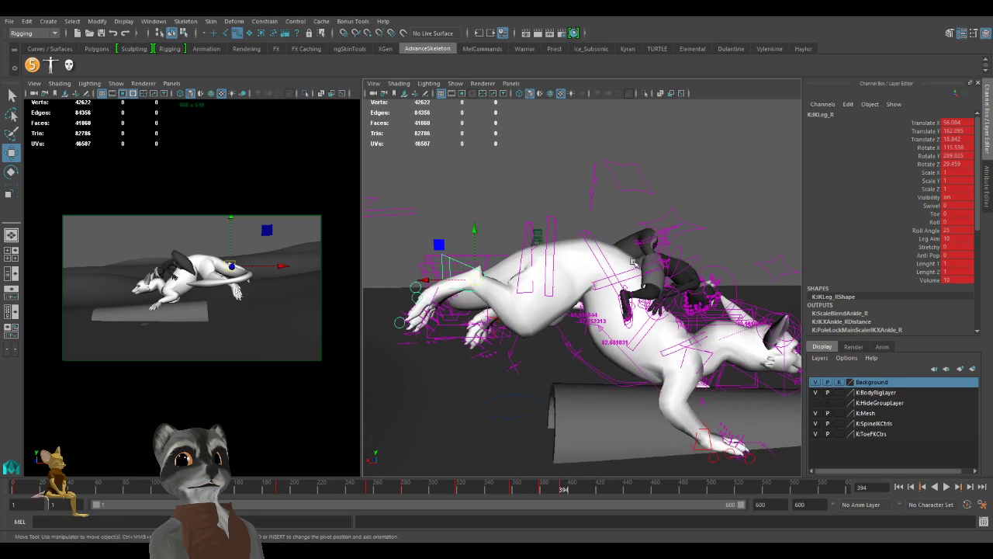
{"action": "left_click", "coordinate": [590, 285]}
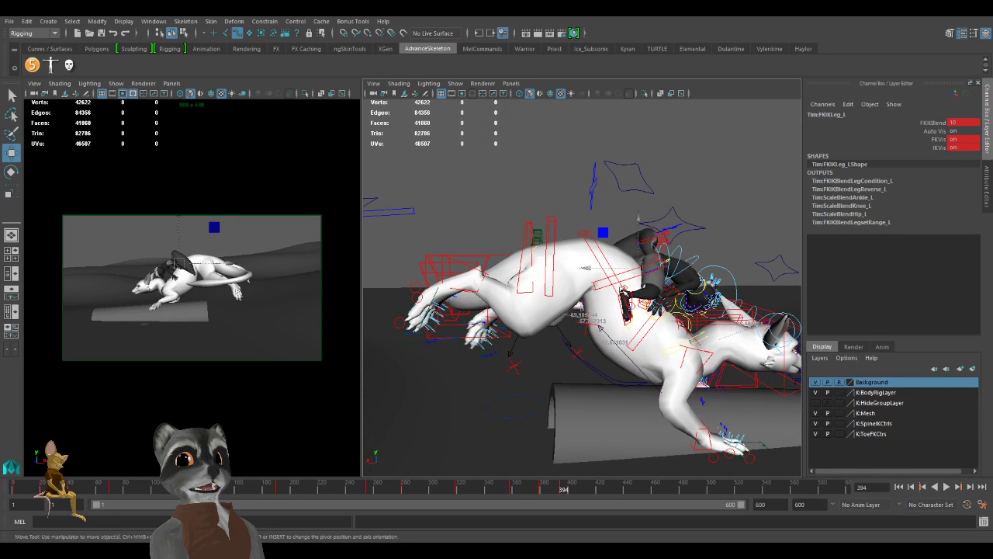
{"action": "left_click", "coordinate": [591, 286]}
{"action": "right_click_drag", "start_coordinate": [592, 289], "coordinate": [579, 306], "text": "alt"}
{"action": "middle_click_drag", "start_coordinate": [579, 306], "coordinate": [549, 309], "text": "alt"}
{"action": "left_click_drag", "start_coordinate": [549, 309], "coordinate": [581, 335], "text": "alt"}
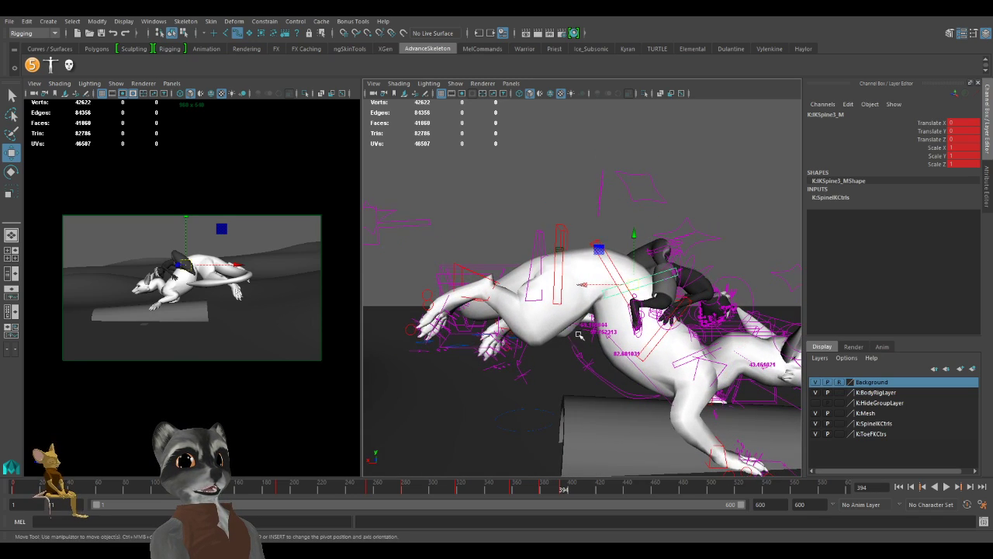
Nudge the right hind foot IKLeg_R to about X 55.17, Y 163.43, Z 18.94 and key it.
{"action": "left_click", "coordinate": [455, 262]}
{"action": "right_click_drag", "start_coordinate": [530, 301], "coordinate": [650, 326], "text": "alt"}
{"action": "mouse_move", "coordinate": [650, 326]}
{"action": "left_mouse_down", "text": "alt"}
{"action": "mouse_move", "coordinate": [670, 319]}
{"action": "mouse_move", "coordinate": [660, 319]}
{"action": "left_mouse_up", "text": "alt"}
{"action": "right_click_drag", "start_coordinate": [659, 321], "coordinate": [587, 317], "text": "alt"}
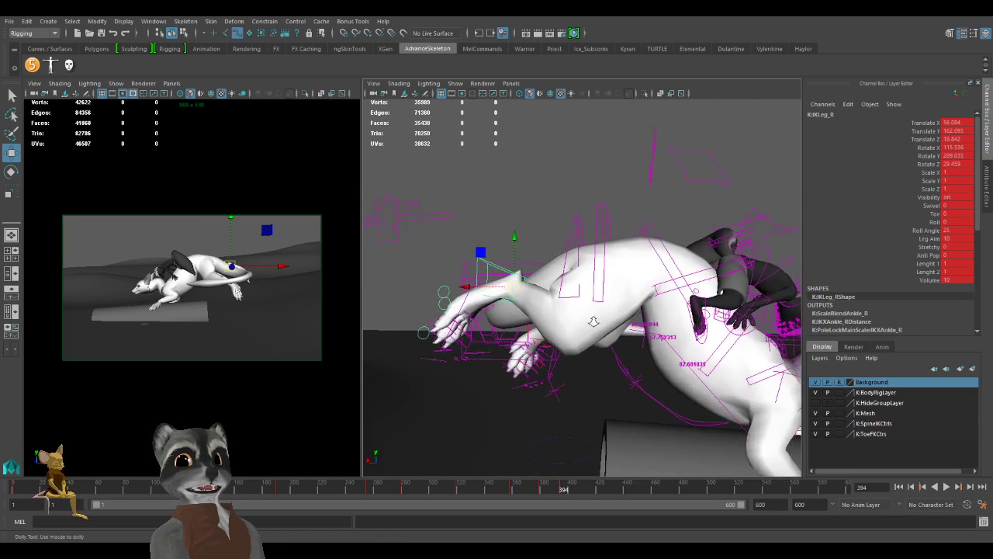
{"action": "left_click_drag", "start_coordinate": [588, 317], "coordinate": [604, 321], "text": "alt"}
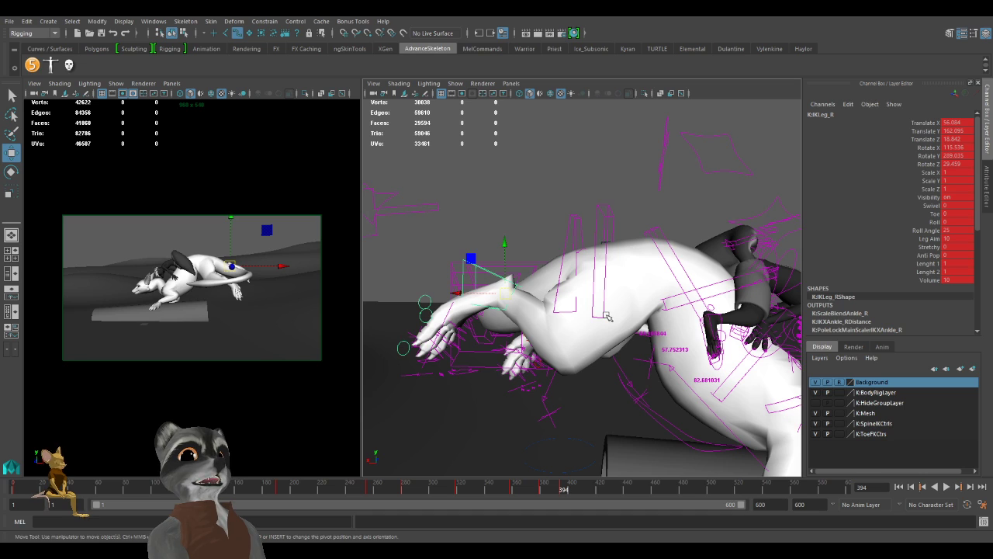
{"action": "left_click_drag", "start_coordinate": [606, 312], "coordinate": [551, 313], "text": "alt"}
{"action": "left_click_drag", "start_coordinate": [579, 293], "coordinate": [614, 302], "text": "alt"}
{"action": "left_click_drag", "start_coordinate": [546, 274], "coordinate": [554, 261]}
{"action": "left_click_drag", "start_coordinate": [555, 266], "coordinate": [706, 322], "text": "alt"}
{"action": "right_click_drag", "start_coordinate": [676, 314], "coordinate": [535, 299], "text": "alt"}
{"action": "key", "text": "s"}
{"action": "middle_click", "coordinate": [192, 283]}
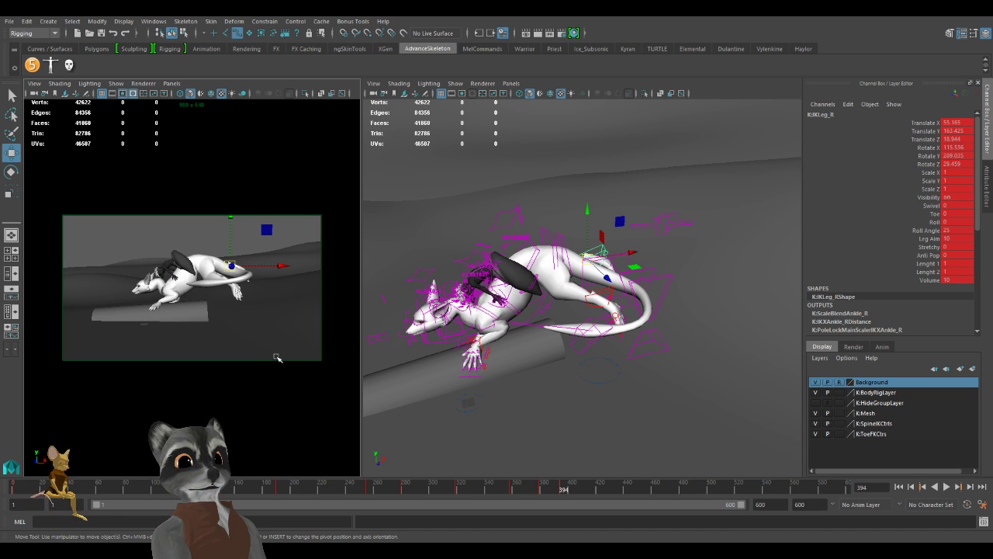
Select the creature's head control IKBasic5_M and check the pose at frame 389.
{"action": "left_click_drag", "start_coordinate": [631, 292], "coordinate": [642, 342], "text": "alt"}
{"action": "left_click_drag", "start_coordinate": [447, 383], "coordinate": [529, 342], "text": "alt"}
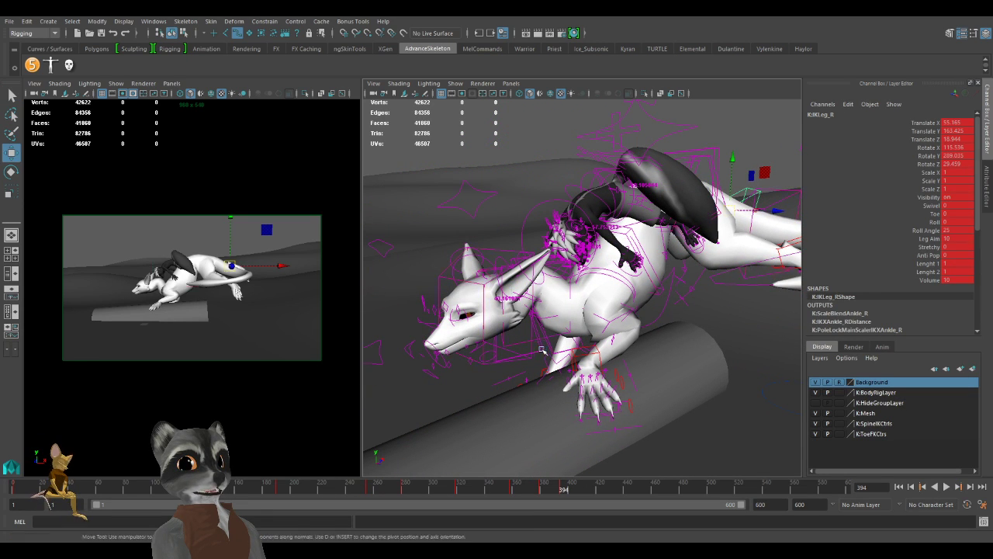
{"action": "left_click", "coordinate": [542, 350]}
{"action": "key", "text": "w"}
{"action": "left_click", "coordinate": [528, 359]}
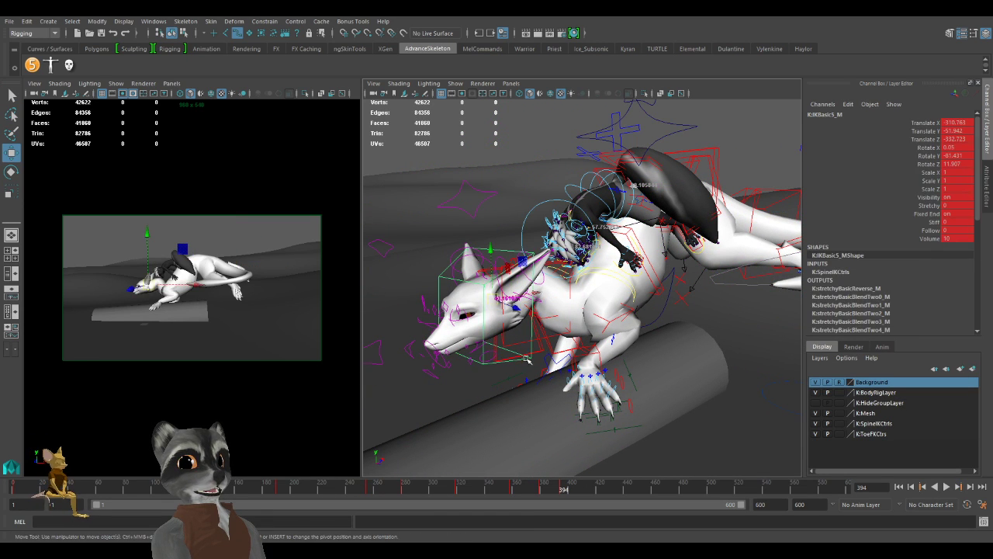
{"action": "left_click", "coordinate": [556, 490]}
{"action": "scroll", "coordinate": [466, 377], "scroll_direction": "down", "scroll_amount": 5}
{"action": "left_click_drag", "start_coordinate": [466, 377], "coordinate": [513, 406], "text": "alt"}
{"action": "scroll", "coordinate": [535, 402], "scroll_direction": "up", "scroll_amount": 2}
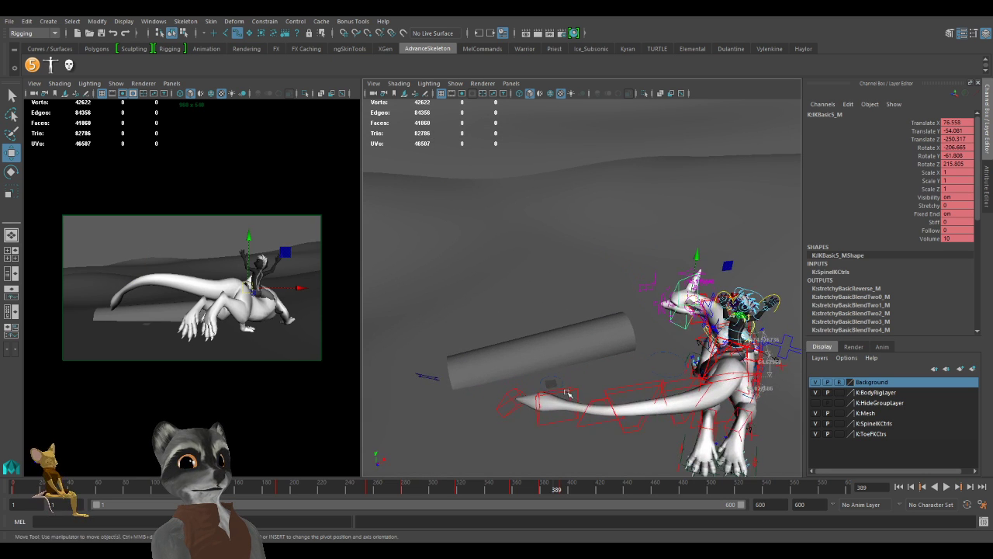
Move the tail control IKTail6_M to about X -21.36, Y -14.79, Z 675.31 at frame 394 and key it.
{"action": "left_click", "coordinate": [568, 390]}
{"action": "key", "text": "."}
{"action": "right_click_drag", "start_coordinate": [606, 413], "coordinate": [635, 400], "text": "alt"}
{"action": "left_click_drag", "start_coordinate": [581, 332], "coordinate": [693, 366]}
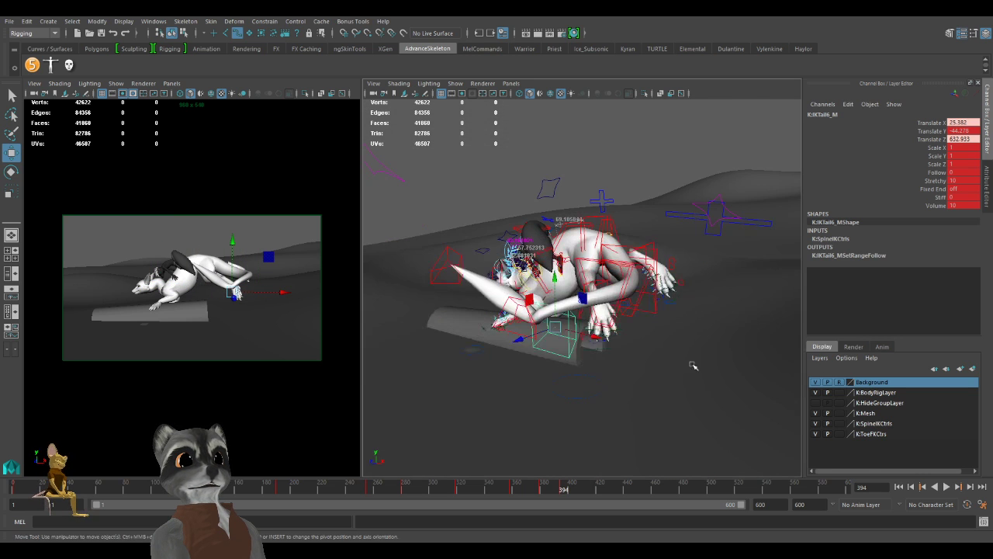
{"action": "left_click_drag", "start_coordinate": [569, 330], "coordinate": [540, 307]}
{"action": "left_click_drag", "start_coordinate": [540, 308], "coordinate": [603, 361], "text": "alt"}
{"action": "scroll", "coordinate": [603, 362], "scroll_direction": "up", "scroll_amount": 3}
{"action": "middle_click_drag", "start_coordinate": [603, 361], "coordinate": [601, 288], "text": "alt"}
{"action": "left_click_drag", "start_coordinate": [600, 288], "coordinate": [594, 341], "text": "alt"}
{"action": "left_click_drag", "start_coordinate": [620, 413], "coordinate": [575, 434]}
{"action": "left_click_drag", "start_coordinate": [627, 399], "coordinate": [611, 407], "text": "alt"}
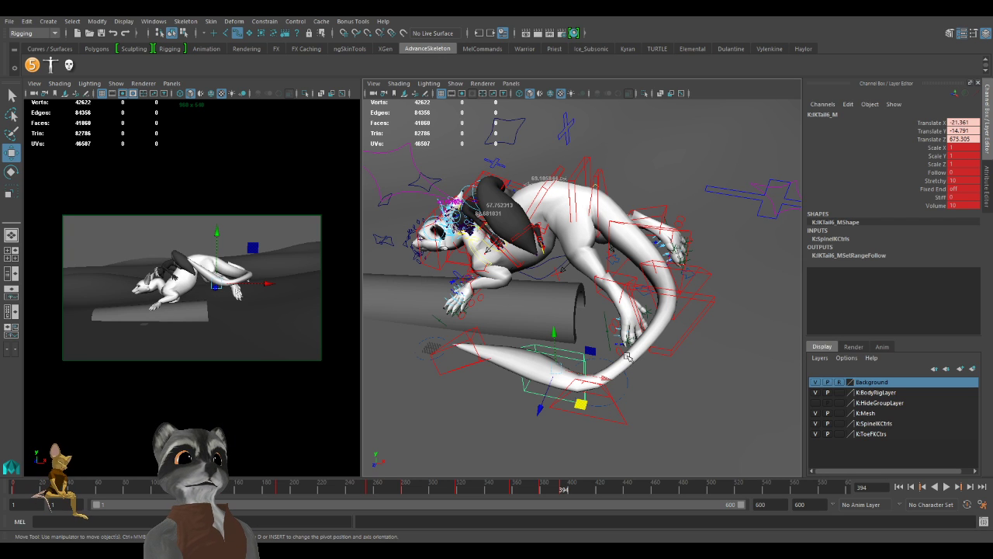
{"action": "key", "text": "s"}
Shift IKTail5_M to about X 47.61, Y -12.62, Z 588.48 and rotate the tail tip IKTail7_M to about -85.60, 54.95, -101.88.
{"action": "left_click", "coordinate": [617, 417]}
{"action": "middle_click_drag", "start_coordinate": [615, 427], "coordinate": [646, 409]}
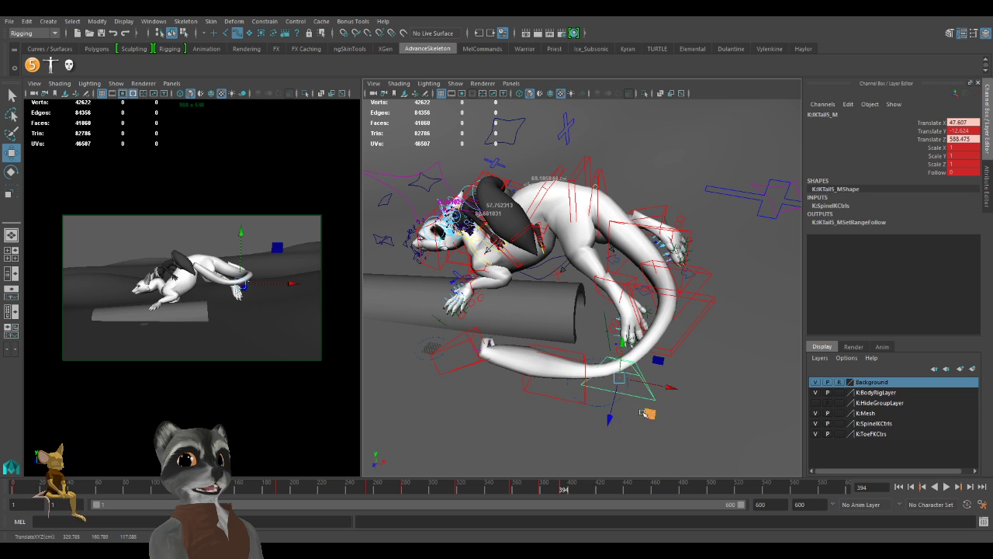
{"action": "left_click", "coordinate": [470, 342]}
{"action": "key", "text": "e"}
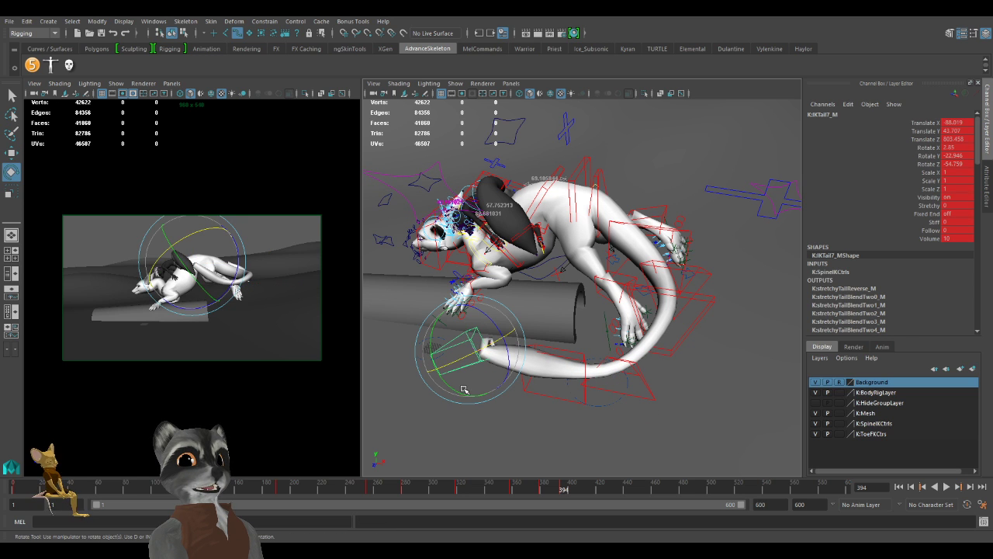
{"action": "middle_click_drag", "start_coordinate": [459, 390], "coordinate": [503, 364]}
{"action": "key", "text": "w"}
{"action": "left_click_drag", "start_coordinate": [595, 406], "coordinate": [572, 366], "text": "alt"}
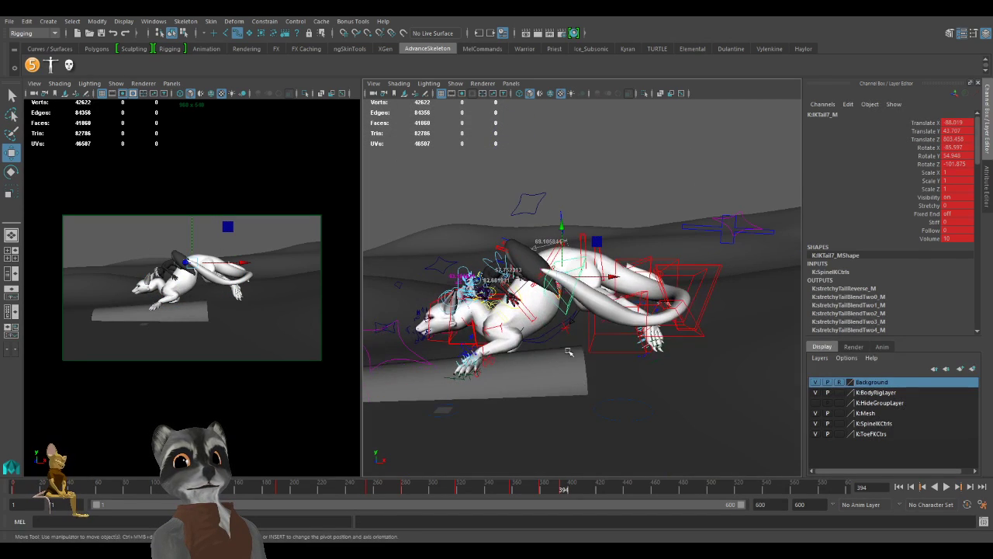
Move the tail tip IKTail7_M to about X -99.74, Y 10.48, Z 806.41, adjust its rotation and key it.
{"action": "left_click_drag", "start_coordinate": [562, 278], "coordinate": [552, 308]}
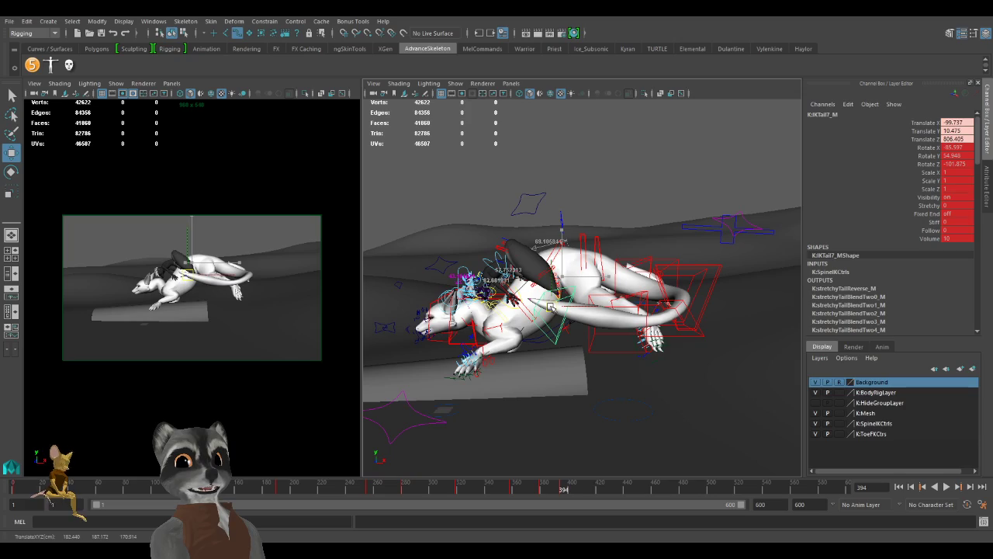
{"action": "left_click_drag", "start_coordinate": [581, 369], "coordinate": [594, 392], "text": "alt"}
{"action": "left_click_drag", "start_coordinate": [525, 360], "coordinate": [567, 388], "text": "alt"}
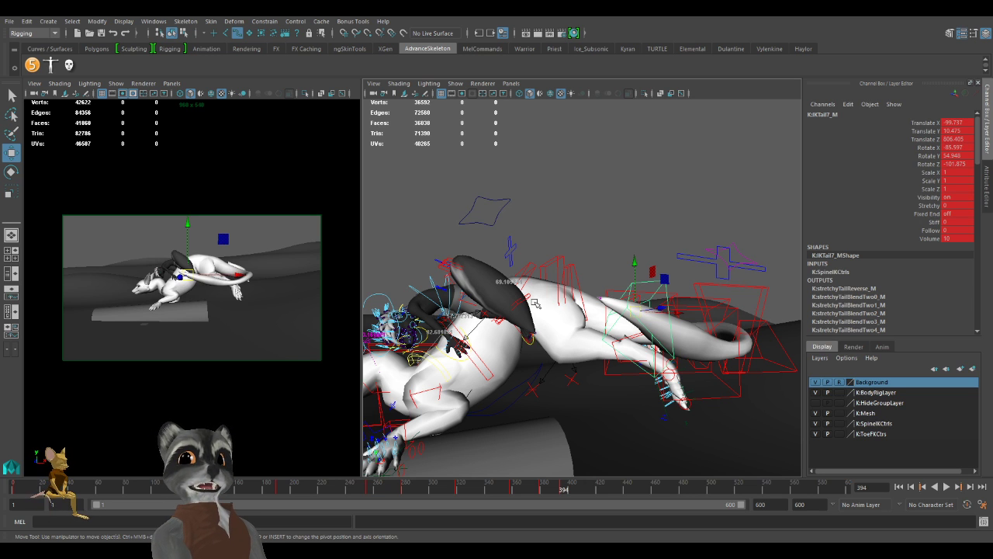
{"action": "left_click_drag", "start_coordinate": [601, 255], "coordinate": [560, 313], "text": "alt"}
{"action": "right_click_drag", "start_coordinate": [559, 324], "coordinate": [571, 336], "text": "alt"}
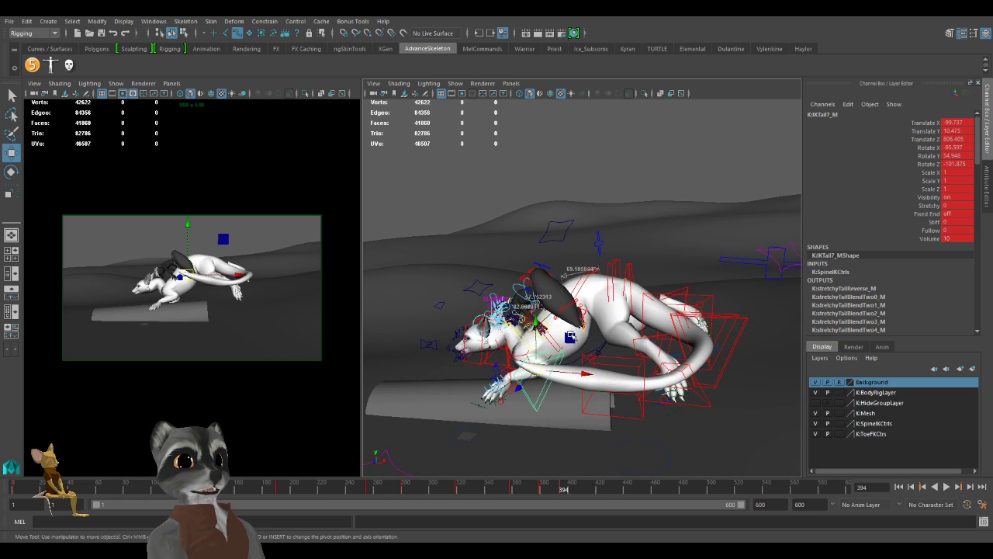
{"action": "left_click_drag", "start_coordinate": [574, 341], "coordinate": [572, 365], "text": "alt"}
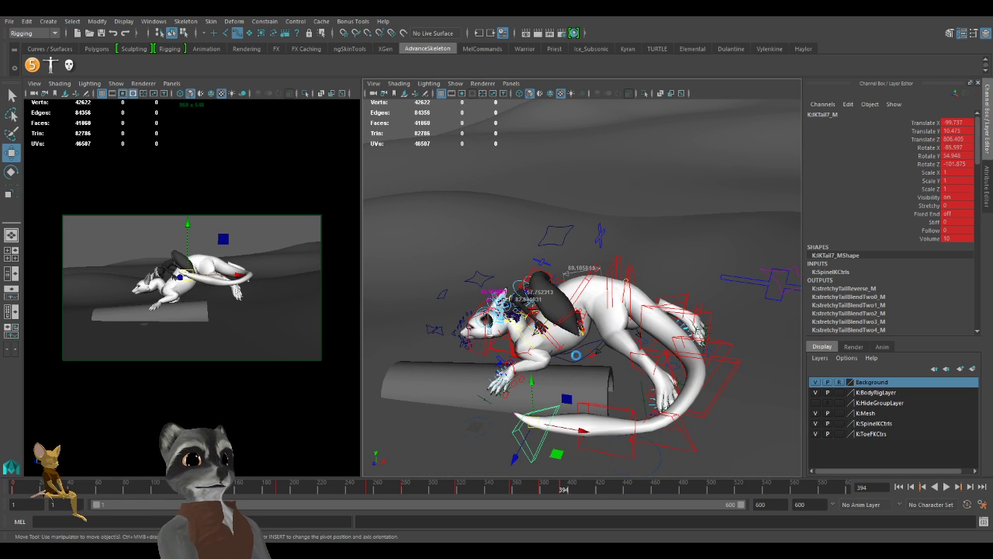
{"action": "left_click_drag", "start_coordinate": [605, 332], "coordinate": [615, 314], "text": "alt"}
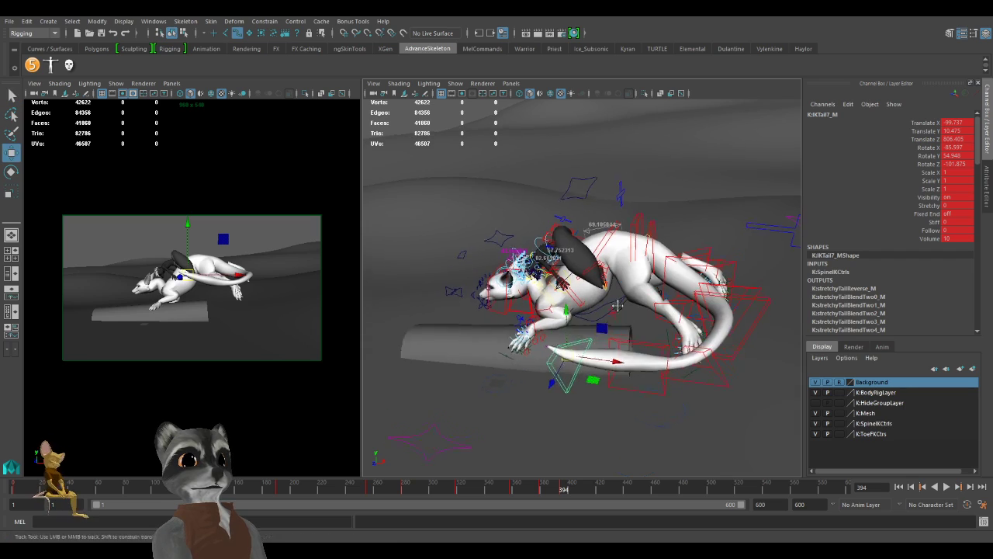
{"action": "right_click_drag", "start_coordinate": [614, 314], "coordinate": [649, 315], "text": "alt"}
{"action": "left_click_drag", "start_coordinate": [650, 315], "coordinate": [630, 334], "text": "alt"}
{"action": "key", "text": "e"}
{"action": "left_click_drag", "start_coordinate": [525, 399], "coordinate": [597, 371]}
{"action": "key", "text": "w"}
{"action": "key", "text": "s"}
Adjust the tail control next to the tip and move IKTail5_M to about X 54.77, Y 11.29, Z 589.52.
{"action": "left_click", "coordinate": [607, 407]}
{"action": "right_click_drag", "start_coordinate": [597, 371], "coordinate": [567, 397], "text": "alt"}
{"action": "left_click_drag", "start_coordinate": [581, 427], "coordinate": [557, 445]}
{"action": "left_click", "coordinate": [668, 446]}
{"action": "left_click_drag", "start_coordinate": [629, 450], "coordinate": [688, 373], "text": "alt"}
{"action": "middle_click_drag", "start_coordinate": [687, 333], "coordinate": [576, 400], "text": "alt"}
{"action": "right_click_drag", "start_coordinate": [576, 401], "coordinate": [655, 391], "text": "alt"}
{"action": "left_click_drag", "start_coordinate": [654, 391], "coordinate": [660, 388], "text": "alt"}
{"action": "left_click_drag", "start_coordinate": [681, 331], "coordinate": [687, 306]}
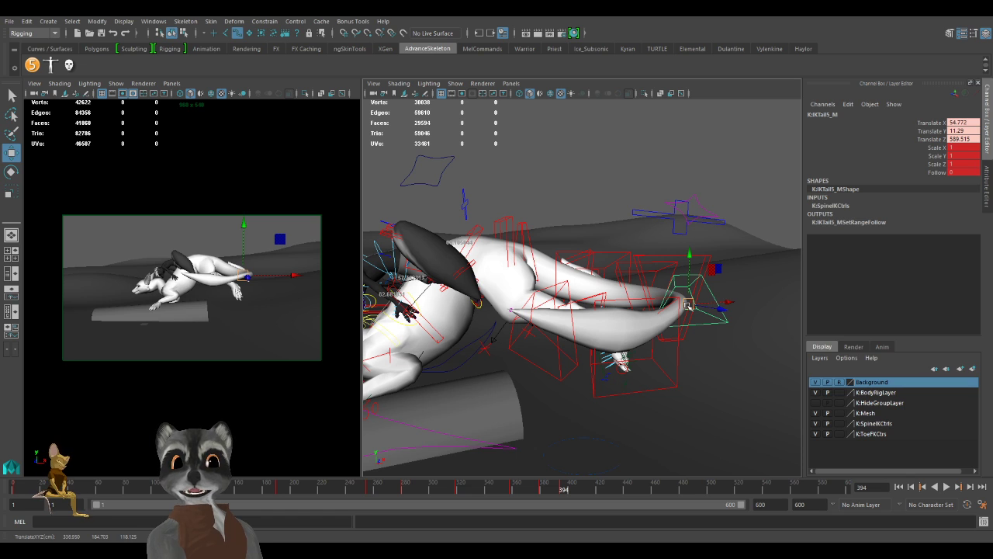
Adjust the rotation of the spine control IKSpine1_M above the creature's hips.
{"action": "right_click_drag", "start_coordinate": [687, 308], "coordinate": [605, 309], "text": "alt"}
{"action": "left_click_drag", "start_coordinate": [606, 309], "coordinate": [636, 310], "text": "alt"}
{"action": "right_click_drag", "start_coordinate": [637, 310], "coordinate": [675, 309], "text": "alt"}
{"action": "left_click_drag", "start_coordinate": [673, 308], "coordinate": [603, 331], "text": "alt"}
{"action": "left_click_drag", "start_coordinate": [640, 250], "coordinate": [628, 257], "text": "alt"}
{"action": "left_click", "coordinate": [611, 237]}
{"action": "key", "text": "e"}
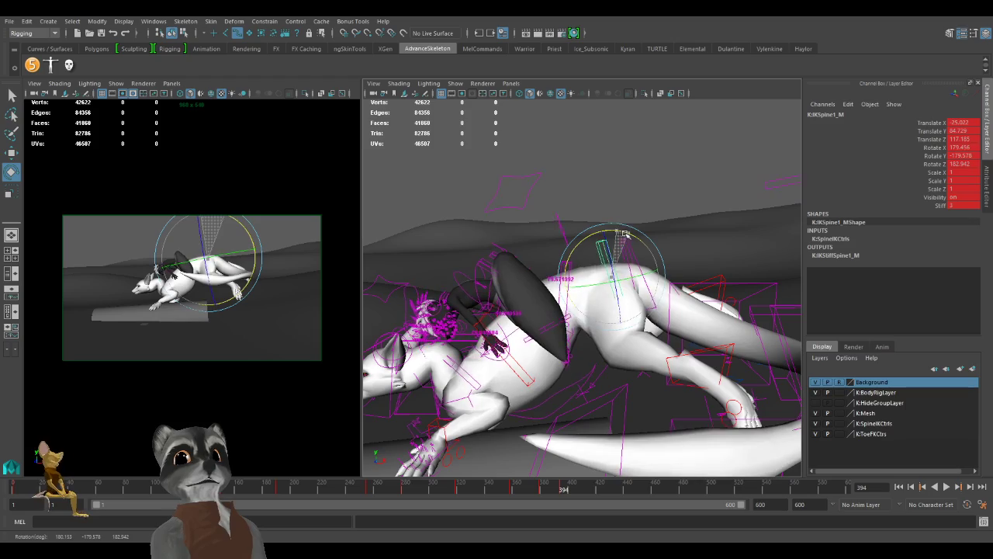
{"action": "left_click_drag", "start_coordinate": [618, 234], "coordinate": [601, 297], "text": "alt"}
{"action": "mouse_move", "coordinate": [601, 297]}
{"action": "right_mouse_down", "text": "alt"}
{"action": "mouse_move", "coordinate": [598, 312]}
{"action": "mouse_move", "coordinate": [527, 292]}
{"action": "mouse_move", "coordinate": [588, 312]}
{"action": "right_mouse_up", "text": "alt"}
{"action": "left_click_drag", "start_coordinate": [587, 312], "coordinate": [677, 292], "text": "alt"}
Move the rider's tail control IKSplineTail3_M to about X 30.92, Y -19.19, Z 75.47.
{"action": "left_click", "coordinate": [677, 284]}
{"action": "key", "text": "w"}
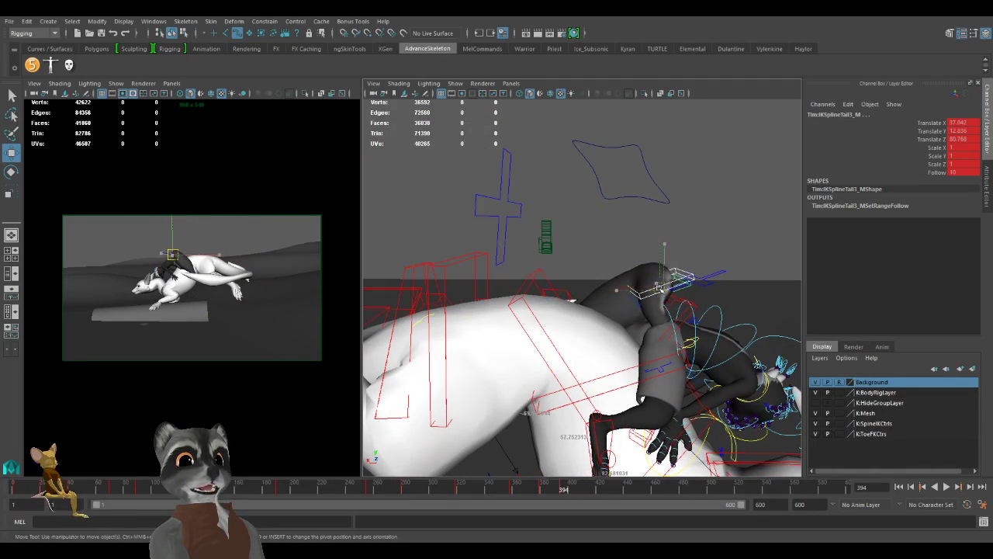
{"action": "left_click_drag", "start_coordinate": [614, 292], "coordinate": [618, 299]}
{"action": "left_click_drag", "start_coordinate": [619, 299], "coordinate": [680, 319], "text": "alt"}
{"action": "left_click_drag", "start_coordinate": [548, 310], "coordinate": [749, 272], "text": "alt"}
{"action": "scroll", "coordinate": [592, 288], "scroll_direction": "down", "scroll_amount": 3}
{"action": "left_click_drag", "start_coordinate": [592, 288], "coordinate": [601, 255], "text": "alt"}
{"action": "left_click", "coordinate": [556, 288]}
{"action": "left_click_drag", "start_coordinate": [648, 289], "coordinate": [526, 322], "text": "alt"}
{"action": "left_click_drag", "start_coordinate": [565, 264], "coordinate": [513, 313]}
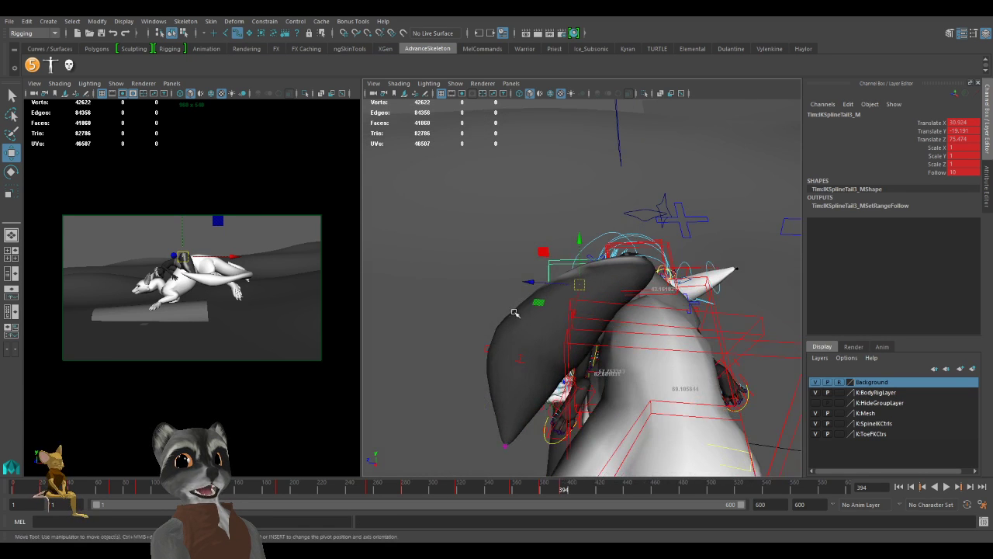
Move the rider's tail end control IKSplineTail4_M to about X 47.47, Y -78.43, Z 143.88.
{"action": "left_click", "coordinate": [486, 349]}
{"action": "left_click_drag", "start_coordinate": [531, 355], "coordinate": [551, 421]}
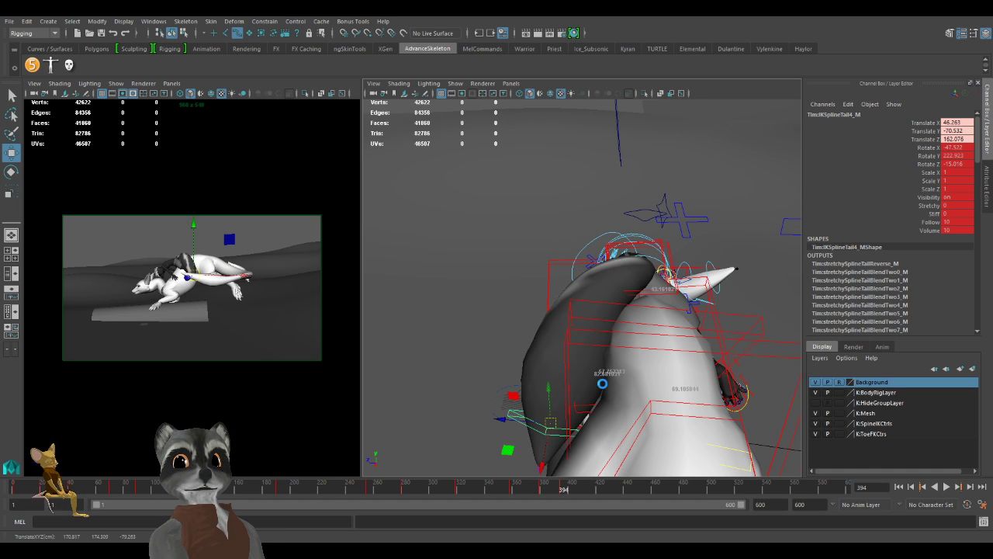
{"action": "left_click_drag", "start_coordinate": [605, 381], "coordinate": [661, 352], "text": "alt"}
{"action": "right_click_drag", "start_coordinate": [660, 353], "coordinate": [644, 358], "text": "alt"}
{"action": "left_click_drag", "start_coordinate": [642, 357], "coordinate": [577, 389], "text": "alt"}
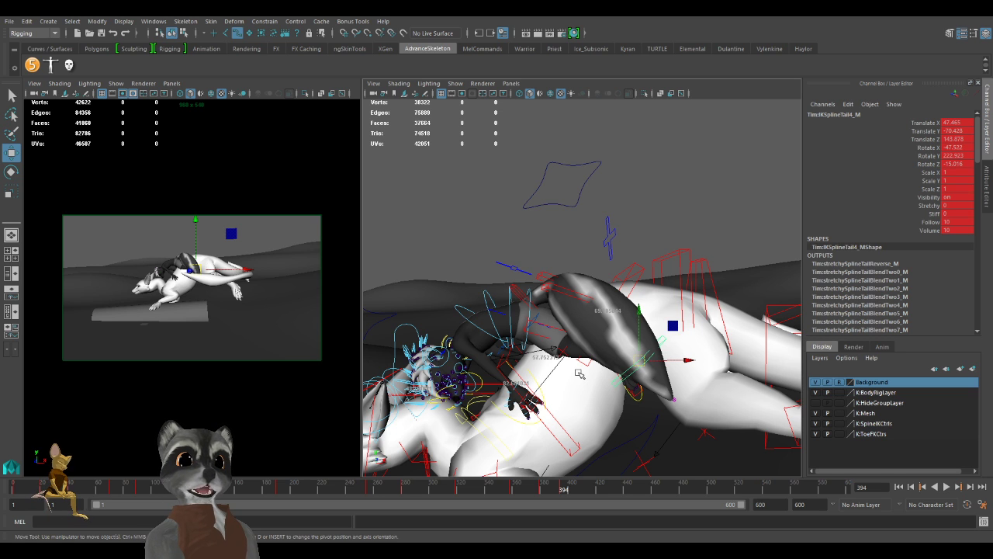
Refine the rider's tail curve, placing IKSplineTail3_M at about X 34.09, Y -34.74, Z 68.97.
{"action": "left_click_drag", "start_coordinate": [606, 343], "coordinate": [587, 321], "text": "alt"}
{"action": "right_click_drag", "start_coordinate": [587, 321], "coordinate": [654, 329], "text": "alt"}
{"action": "left_click_drag", "start_coordinate": [618, 330], "coordinate": [503, 335]}
{"action": "right_click_drag", "start_coordinate": [503, 335], "coordinate": [559, 344], "text": "alt"}
{"action": "left_click_drag", "start_coordinate": [518, 340], "coordinate": [693, 336]}
{"action": "mouse_move", "coordinate": [576, 268]}
{"action": "left_mouse_down", "text": "alt"}
{"action": "mouse_move", "coordinate": [613, 265]}
{"action": "mouse_move", "coordinate": [576, 263]}
{"action": "left_mouse_up", "text": "alt"}
{"action": "right_click_drag", "start_coordinate": [576, 262], "coordinate": [611, 304], "text": "alt"}
{"action": "left_click_drag", "start_coordinate": [598, 318], "coordinate": [654, 328], "text": "alt"}
{"action": "left_click", "coordinate": [541, 310]}
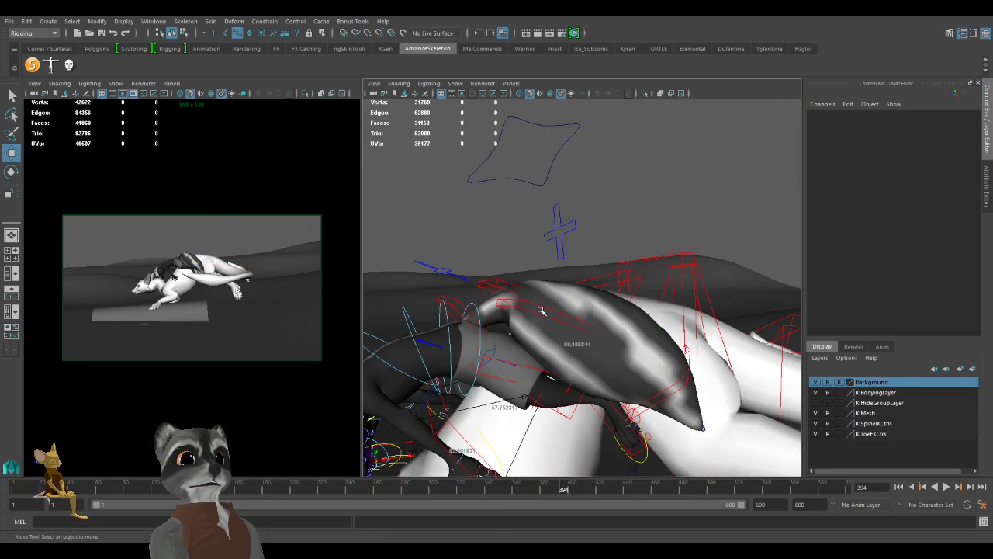
{"action": "left_click", "coordinate": [541, 310]}
{"action": "right_click_drag", "start_coordinate": [655, 328], "coordinate": [608, 318], "text": "alt"}
{"action": "left_click_drag", "start_coordinate": [608, 318], "coordinate": [578, 320], "text": "alt"}
{"action": "mouse_move", "coordinate": [579, 320]}
{"action": "right_mouse_down", "text": "alt"}
{"action": "mouse_move", "coordinate": [627, 320]}
{"action": "mouse_move", "coordinate": [576, 315]}
{"action": "right_mouse_up", "text": "alt"}
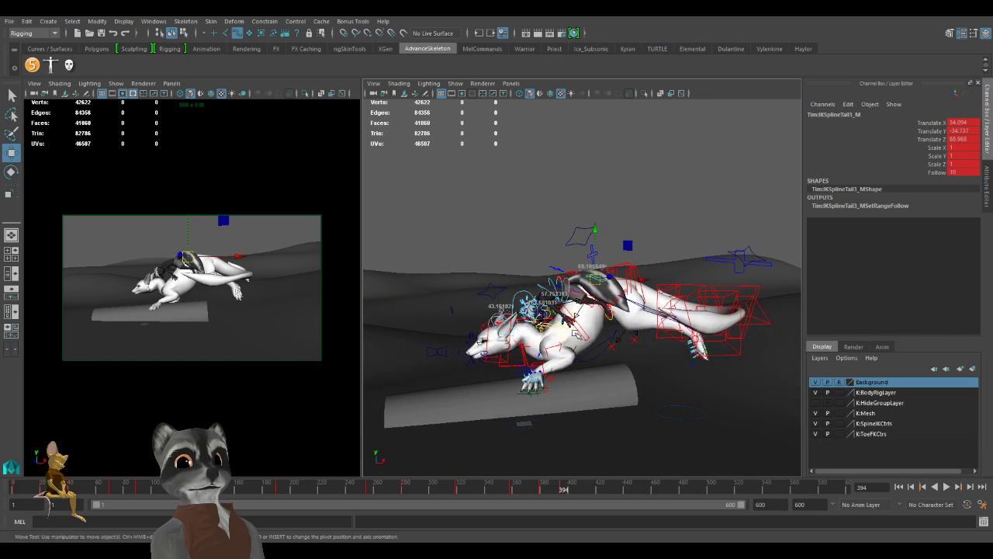
Raise the creature's head control IKBasic5_M to about X -314.90, Y -40.29, Z -333.56 with Rotate X about -28.80, keying the pose.
{"action": "middle_click", "coordinate": [207, 342]}
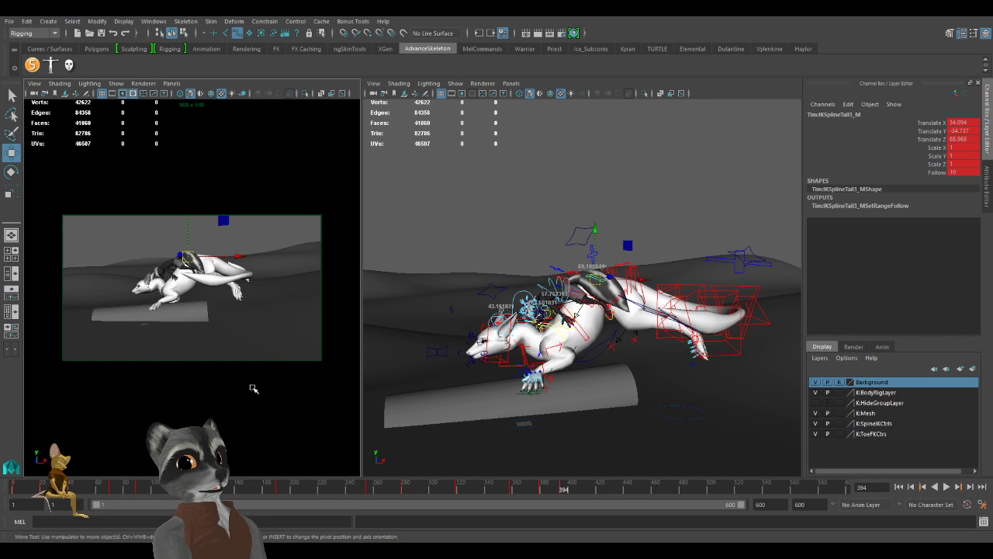
{"action": "key", "text": "period"}
{"action": "left_click_drag", "start_coordinate": [561, 343], "coordinate": [643, 349], "text": "alt"}
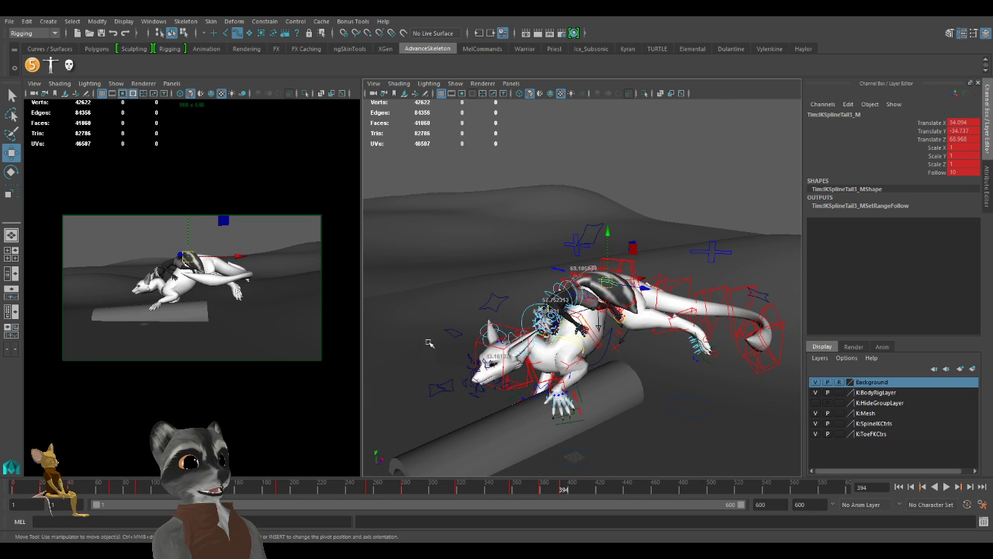
{"action": "left_click_drag", "start_coordinate": [543, 342], "coordinate": [578, 322], "text": "alt"}
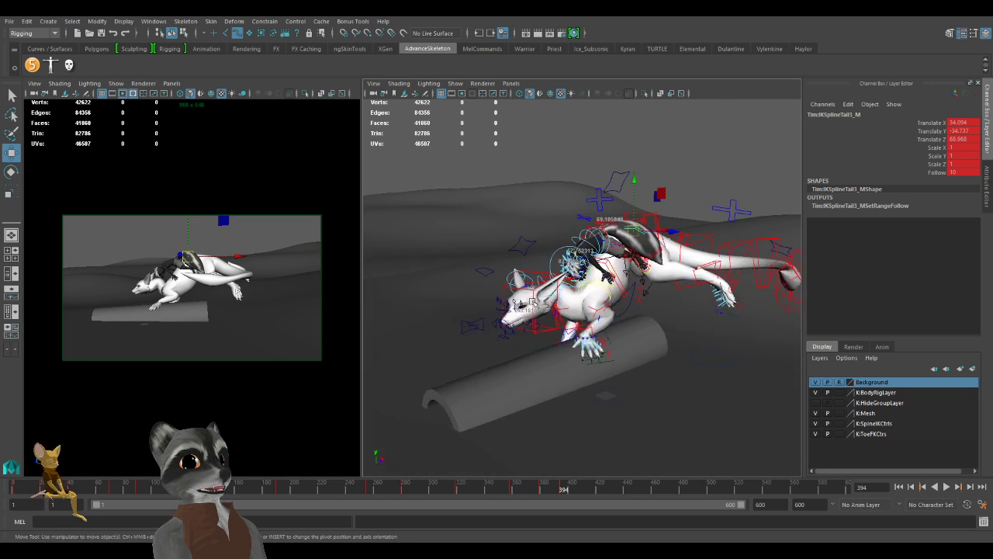
{"action": "right_click_drag", "start_coordinate": [578, 322], "coordinate": [637, 322], "text": "alt"}
{"action": "left_click_drag", "start_coordinate": [574, 326], "coordinate": [555, 310], "text": "alt"}
{"action": "middle_click_drag", "start_coordinate": [512, 310], "coordinate": [617, 319], "text": "alt"}
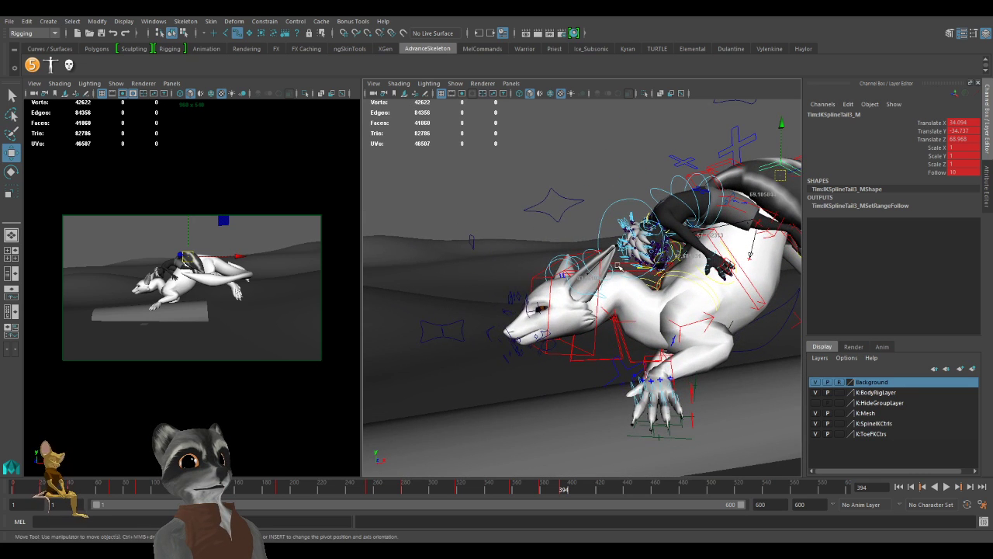
{"action": "left_click", "coordinate": [617, 266]}
{"action": "left_click", "coordinate": [621, 320]}
{"action": "left_click_drag", "start_coordinate": [620, 281], "coordinate": [539, 261]}
{"action": "key", "text": "s"}
{"action": "key", "text": "q"}
{"action": "scroll", "coordinate": [622, 344], "scroll_direction": "down", "scroll_amount": 5}
{"action": "left_click", "coordinate": [518, 289]}
{"action": "key", "text": "e"}
{"action": "key", "text": "w"}
{"action": "left_click_drag", "start_coordinate": [545, 297], "coordinate": [543, 292]}
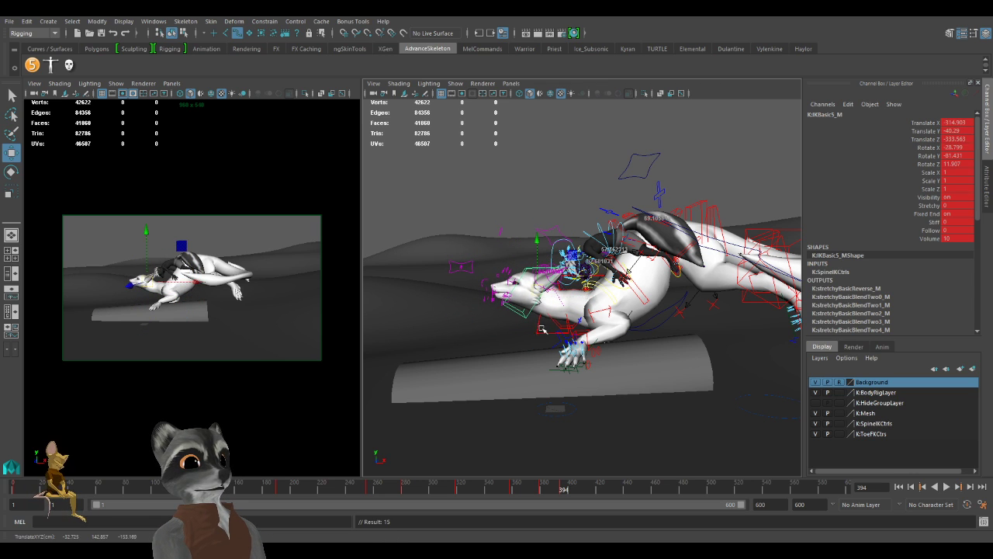
Reposition the neck controls IKBasic4_M and IKBasic3_M, the latter to about X -269.22, Y -53.42, Z -281.74, and briefly play the animation.
{"action": "left_click", "coordinate": [541, 327]}
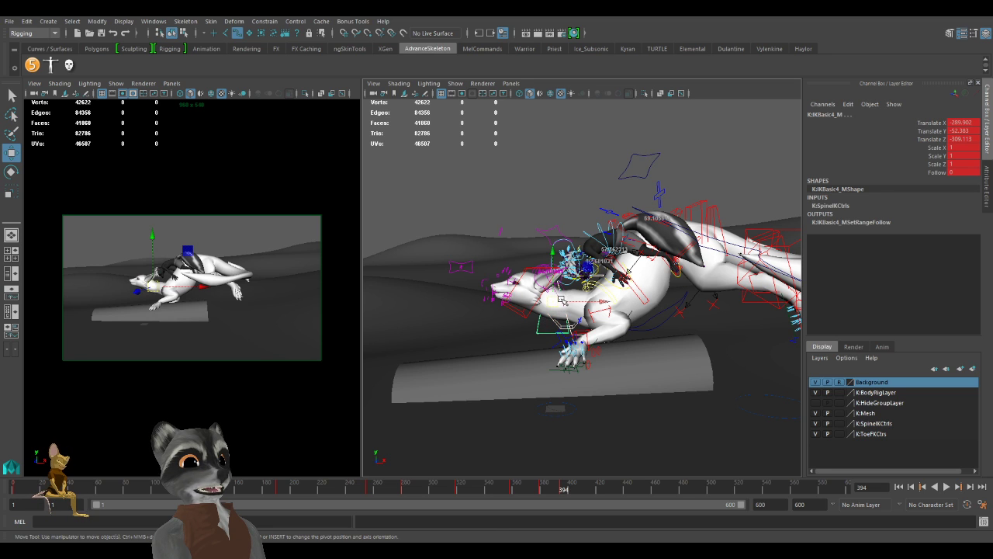
{"action": "middle_click_drag", "start_coordinate": [563, 299], "coordinate": [565, 326]}
{"action": "key", "text": "Up"}
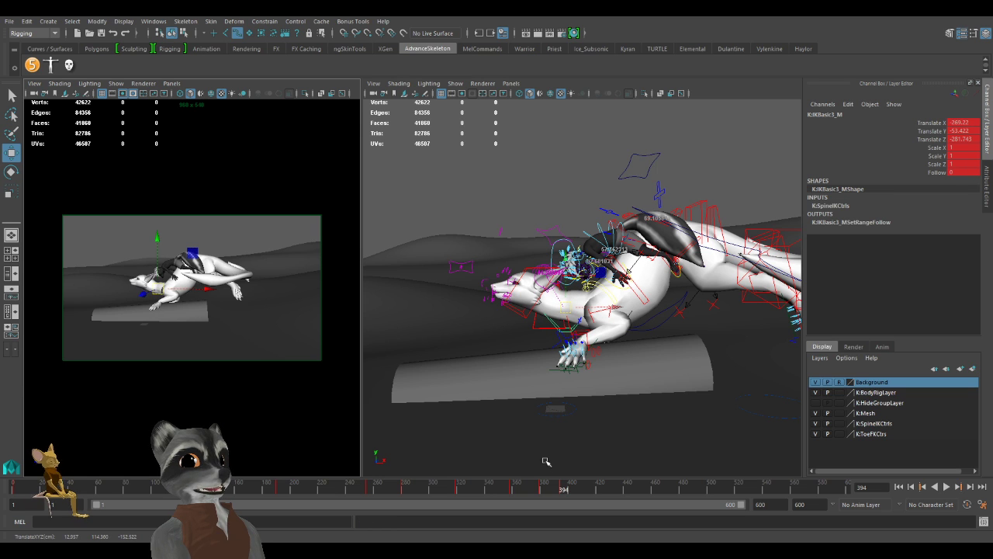
{"action": "key", "text": "alt+v"}
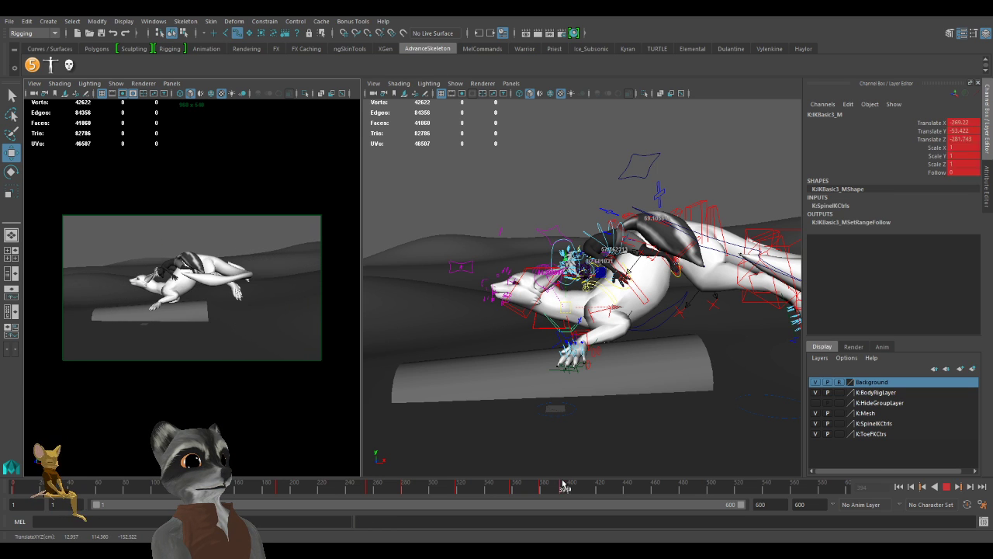
{"action": "key", "text": "alt+v"}
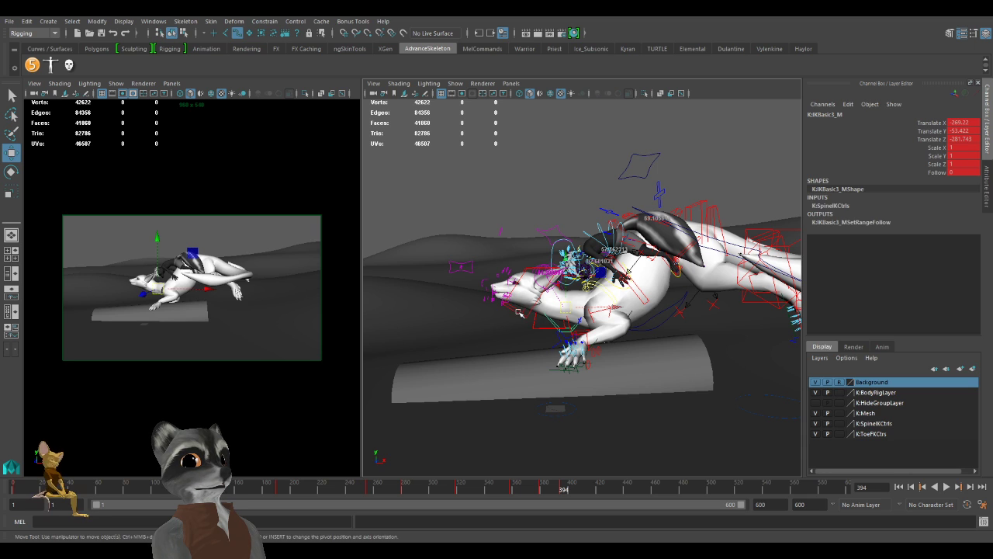
Lower the head control IKBasic5_M to about X -324.97, Y -69.42, Z -332.25, set Rotate X to about -7.77 and key it.
{"action": "left_click", "coordinate": [533, 284]}
{"action": "left_click_drag", "start_coordinate": [538, 288], "coordinate": [535, 313]}
{"action": "key", "text": "e"}
{"action": "left_click_drag", "start_coordinate": [540, 271], "coordinate": [534, 313]}
{"action": "key", "text": "w"}
{"action": "key", "text": "s"}
{"action": "middle_click_drag", "start_coordinate": [548, 329], "coordinate": [613, 320], "text": "alt"}
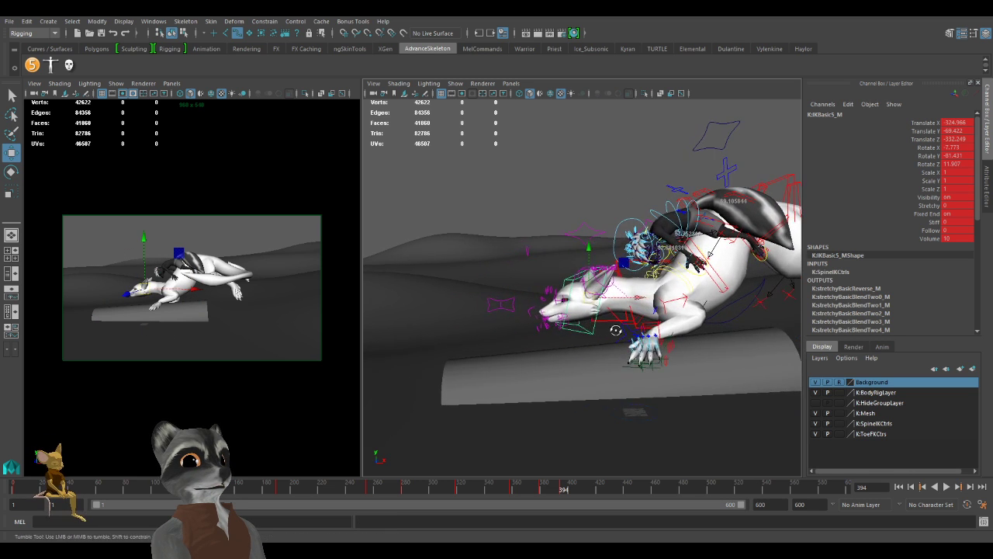
{"action": "left_click_drag", "start_coordinate": [613, 320], "coordinate": [599, 318], "text": "alt"}
Compare the keyed poses at frames 379 and 394 in the camera view.
{"action": "key", "text": "k"}
{"action": "left_click_drag", "start_coordinate": [311, 316], "coordinate": [287, 382]}
{"action": "key", "text": "comma"}
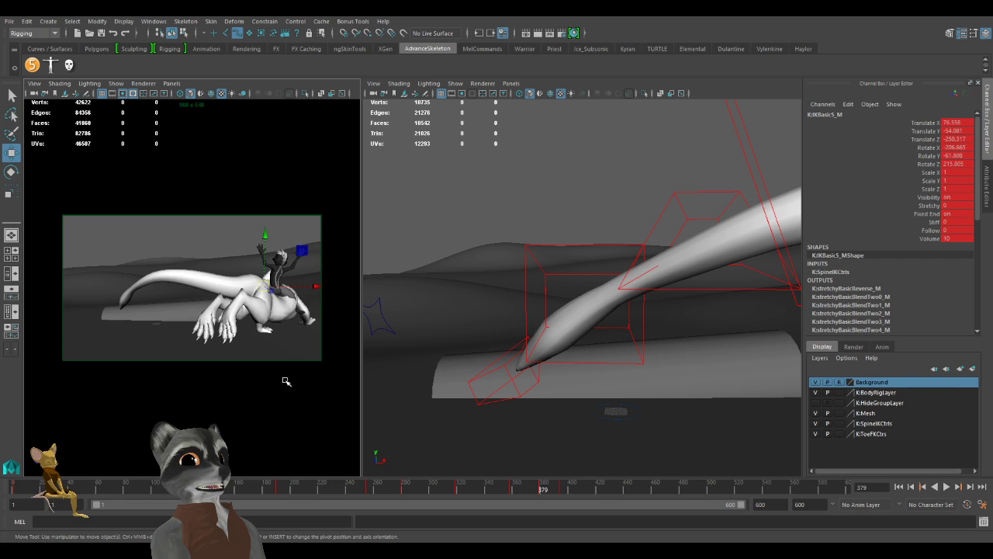
{"action": "key", "text": "comma"}
{"action": "key", "text": "period"}
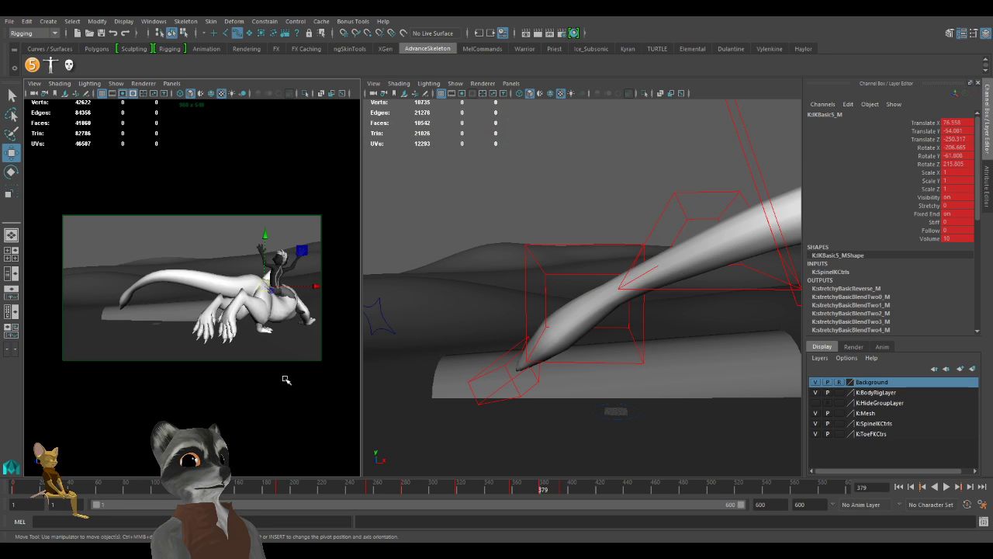
{"action": "key", "text": "period"}
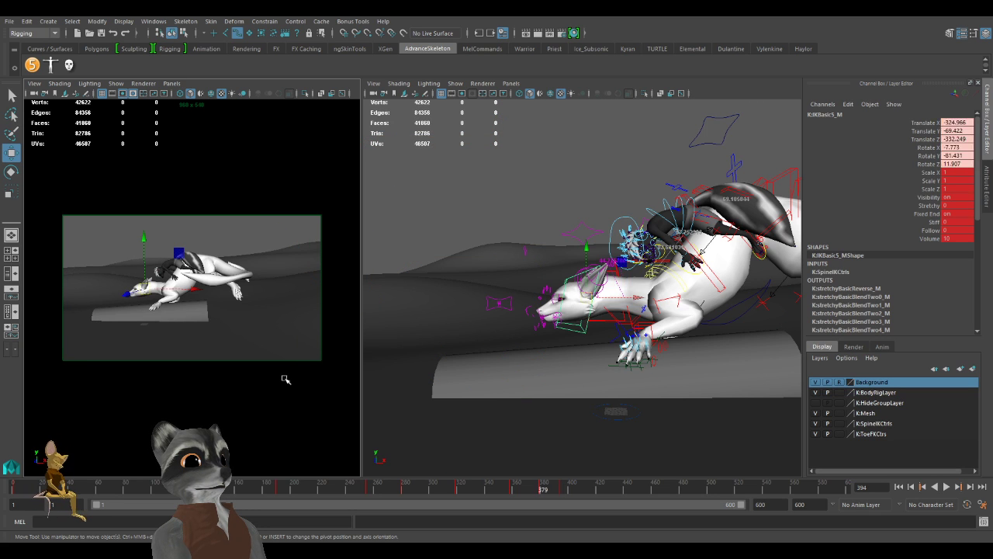
{"action": "key", "text": "comma"}
{"action": "key", "text": "period"}
{"action": "key", "text": "comma"}
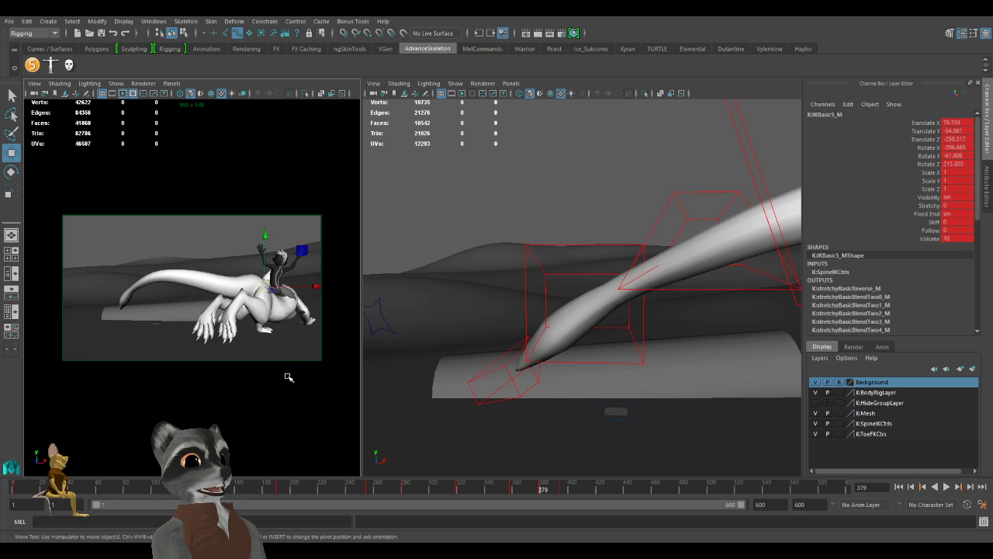
Flip through the keyed poses at frames 358, 379 and 394 to examine the creature's leap.
{"action": "key", "text": "period"}
{"action": "key", "text": "comma"}
{"action": "key", "text": "period"}
{"action": "key", "text": "comma"}
{"action": "key", "text": "period"}
{"action": "key", "text": "comma"}
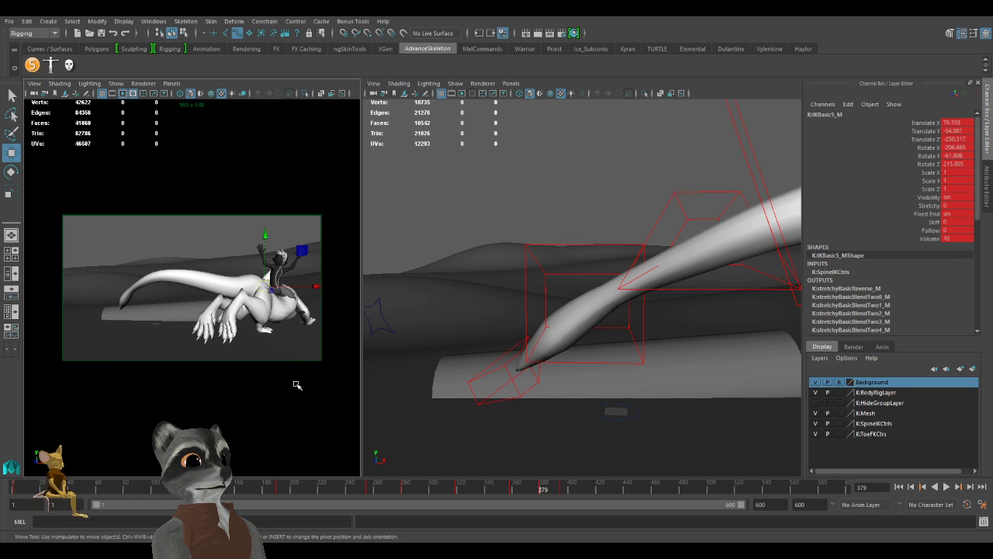
{"action": "key", "text": "period"}
{"action": "key", "text": "comma"}
{"action": "key", "text": "comma"}
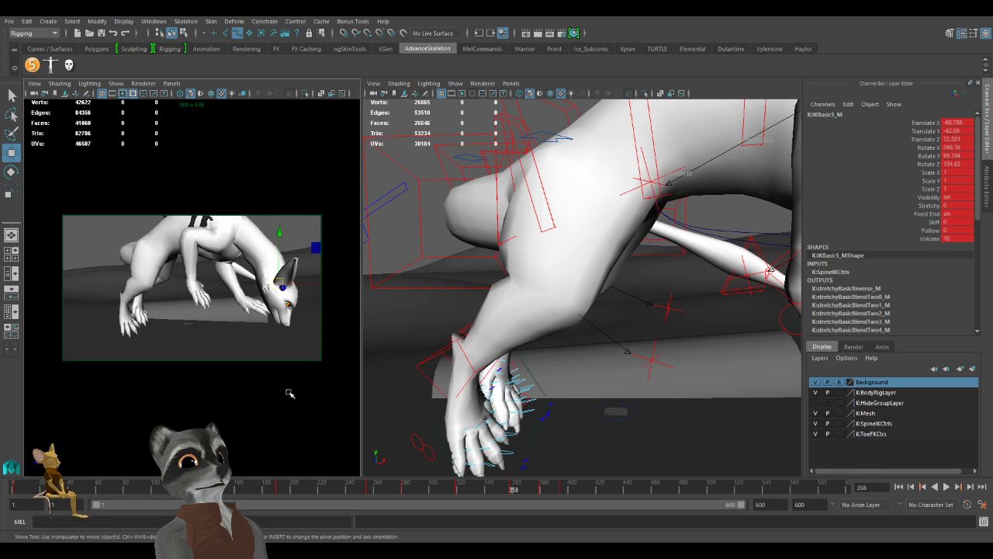
{"action": "key", "text": "period"}
{"action": "key", "text": "period"}
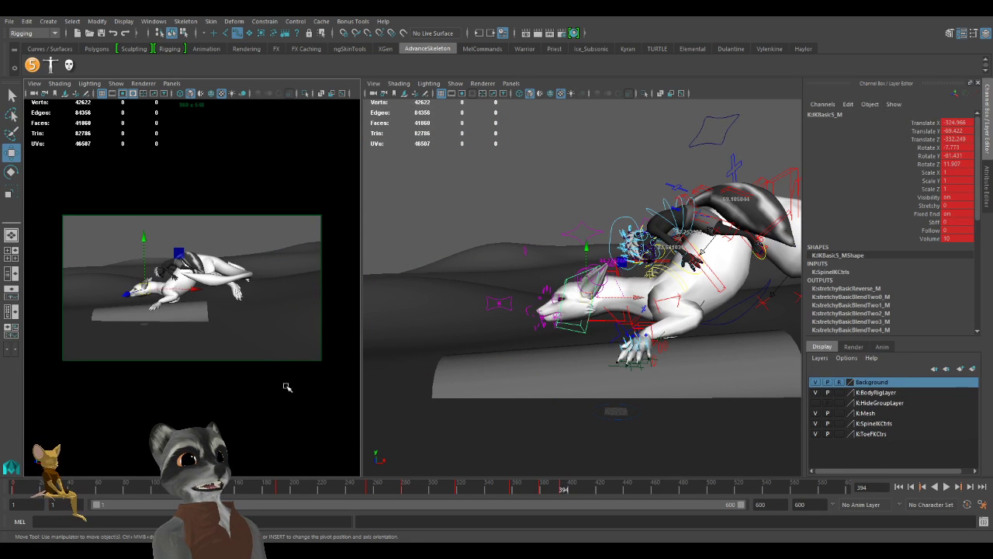
{"action": "left_click_drag", "start_coordinate": [596, 354], "coordinate": [547, 353], "text": "alt"}
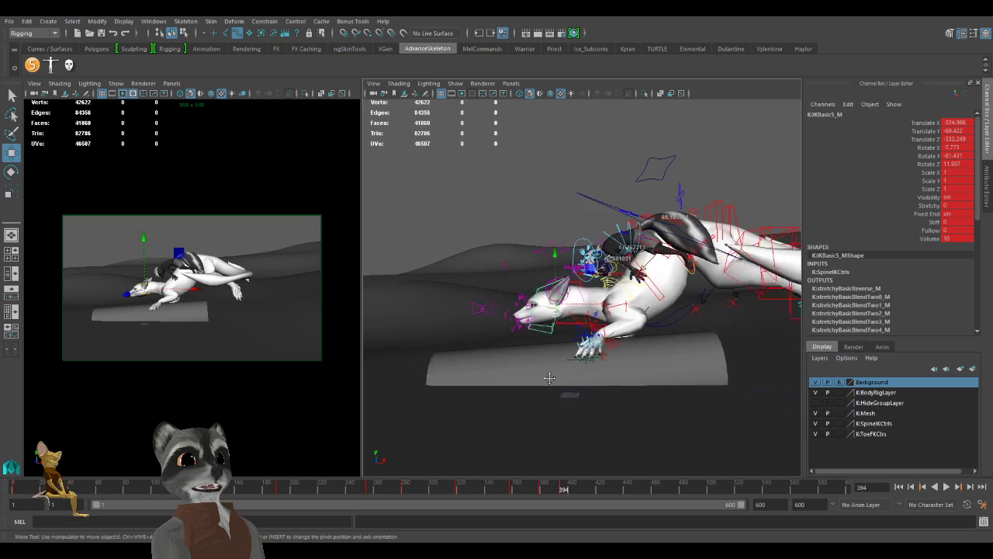
{"action": "right_click_drag", "start_coordinate": [547, 353], "coordinate": [613, 365], "text": "alt"}
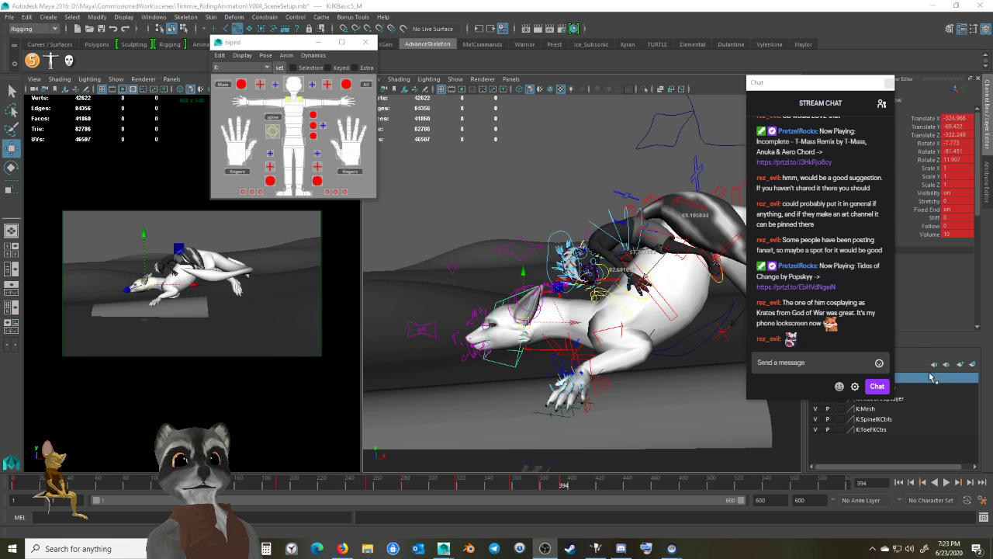
{"action": "mouse_move", "coordinate": [791, 339]}
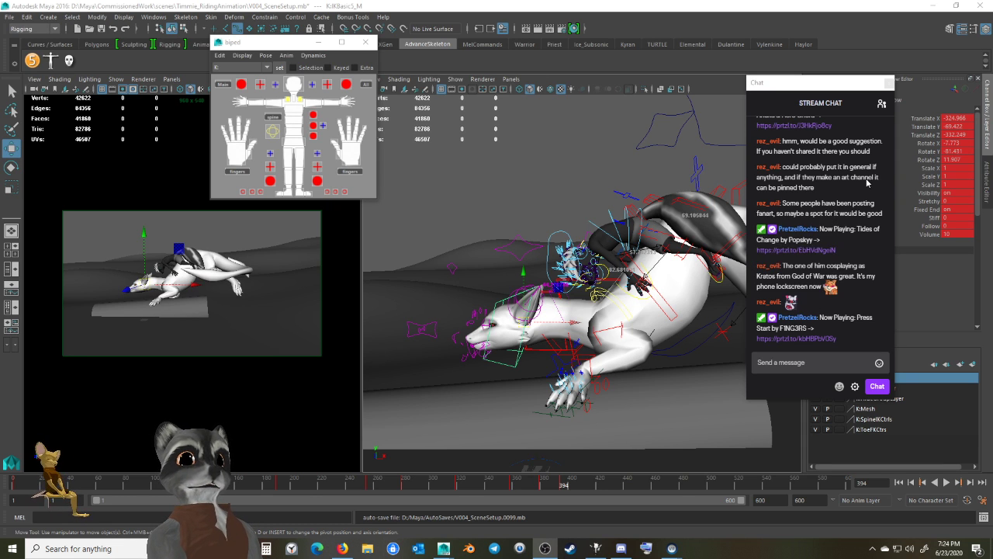
{"action": "left_click", "coordinate": [889, 82]}
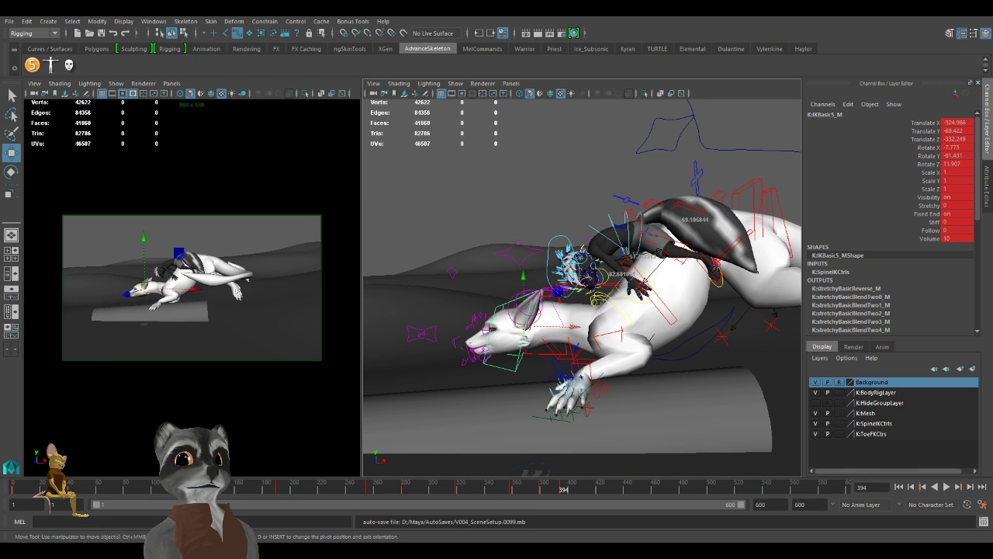
Shift the creature's neck and head controls sideways at frame 394, placing IKBasic5_M at about X -328.51, Y -69.42, Z -311.21.
{"action": "right_click_drag", "start_coordinate": [558, 292], "coordinate": [504, 338], "text": "alt"}
{"action": "left_click_drag", "start_coordinate": [504, 338], "coordinate": [543, 354], "text": "alt"}
{"action": "right_click_drag", "start_coordinate": [544, 353], "coordinate": [637, 365], "text": "alt"}
{"action": "left_click_drag", "start_coordinate": [636, 364], "coordinate": [755, 400], "text": "alt"}
{"action": "left_click_drag", "start_coordinate": [613, 353], "coordinate": [631, 370], "text": "alt"}
{"action": "right_click_drag", "start_coordinate": [634, 343], "coordinate": [683, 357], "text": "alt"}
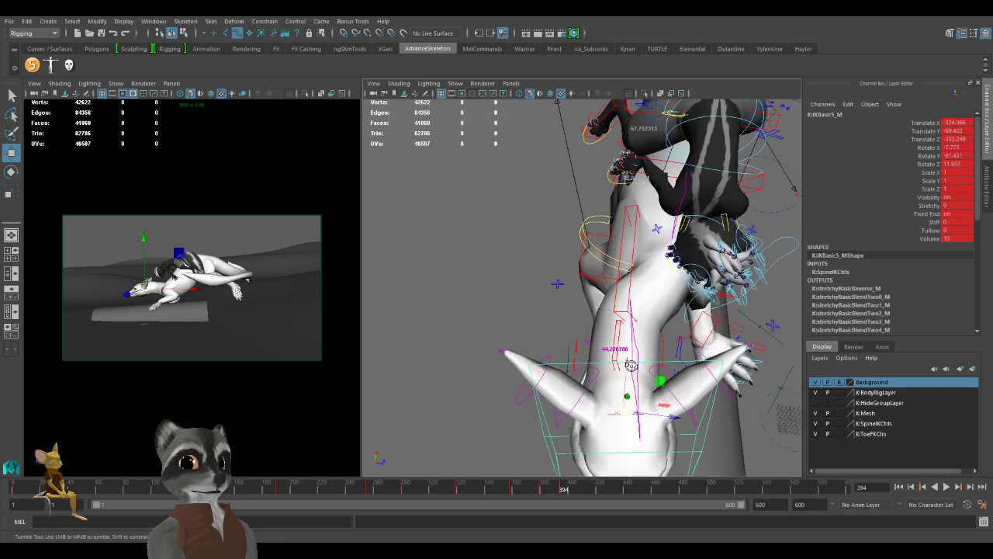
{"action": "left_click_drag", "start_coordinate": [683, 357], "coordinate": [635, 377], "text": "alt"}
{"action": "left_click", "coordinate": [615, 358]}
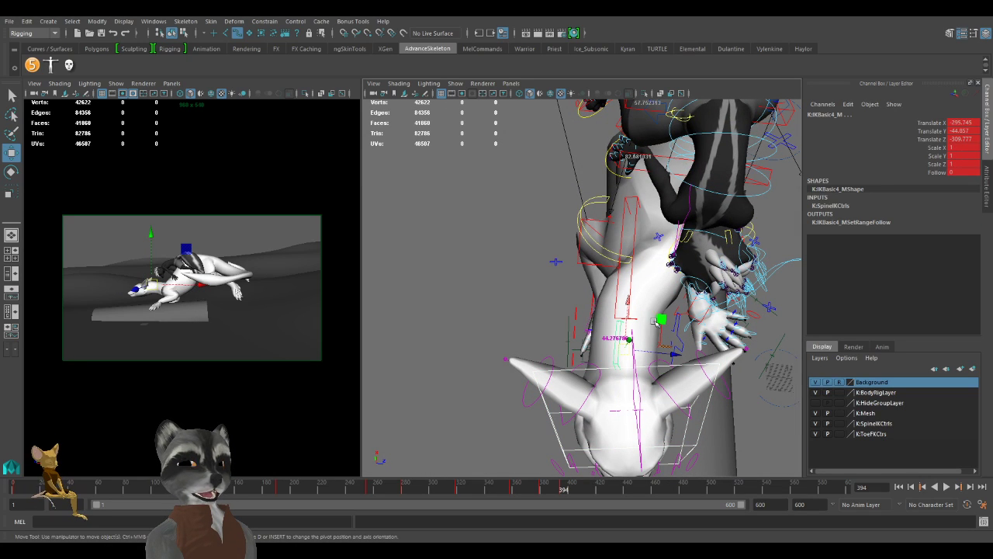
{"action": "left_click", "coordinate": [617, 290]}
{"action": "right_click_drag", "start_coordinate": [635, 267], "coordinate": [601, 247], "text": "alt"}
{"action": "mouse_move", "coordinate": [625, 241]}
{"action": "left_mouse_down", "text": "alt"}
{"action": "mouse_move", "coordinate": [595, 227]}
{"action": "mouse_move", "coordinate": [639, 239]}
{"action": "mouse_move", "coordinate": [638, 247]}
{"action": "left_mouse_up", "text": "alt"}
{"action": "key", "text": "ctrl+z"}
{"action": "left_click_drag", "start_coordinate": [494, 282], "coordinate": [579, 266], "text": "alt"}
{"action": "right_click_drag", "start_coordinate": [578, 266], "coordinate": [568, 436], "text": "alt"}
{"action": "left_click", "coordinate": [568, 439]}
Reposition the neck control IKBasic4_M to about X -299.58, Y -52.67, Z -290.23.
{"action": "right_click_drag", "start_coordinate": [667, 377], "coordinate": [656, 326], "text": "alt"}
{"action": "left_click_drag", "start_coordinate": [656, 326], "coordinate": [548, 356], "text": "alt"}
{"action": "left_click_drag", "start_coordinate": [598, 265], "coordinate": [608, 376]}
{"action": "left_click", "coordinate": [609, 295]}
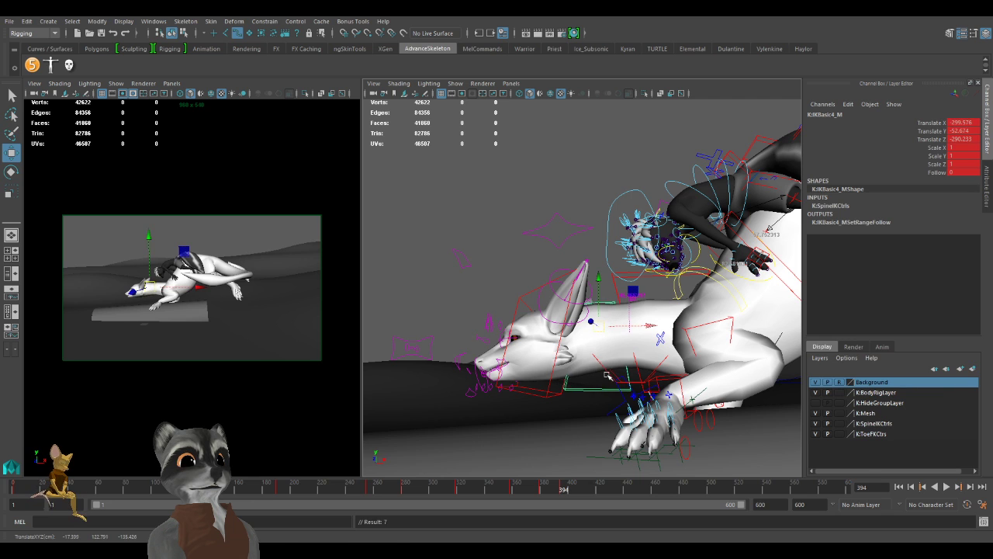
Reposition the neck control IKBasic3_M to about X -270.40, Y -54.22, Z -261.32 and key it.
{"action": "left_click", "coordinate": [610, 375]}
{"action": "left_click_drag", "start_coordinate": [630, 344], "coordinate": [635, 342]}
{"action": "key", "text": "s"}
{"action": "right_click_drag", "start_coordinate": [643, 366], "coordinate": [619, 368], "text": "alt"}
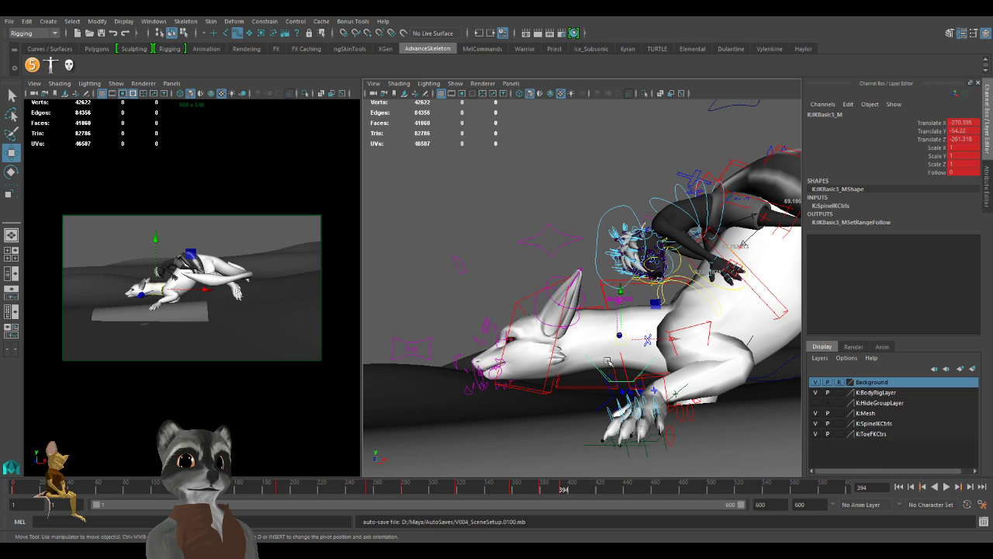
{"action": "left_click_drag", "start_coordinate": [602, 381], "coordinate": [572, 386], "text": "alt"}
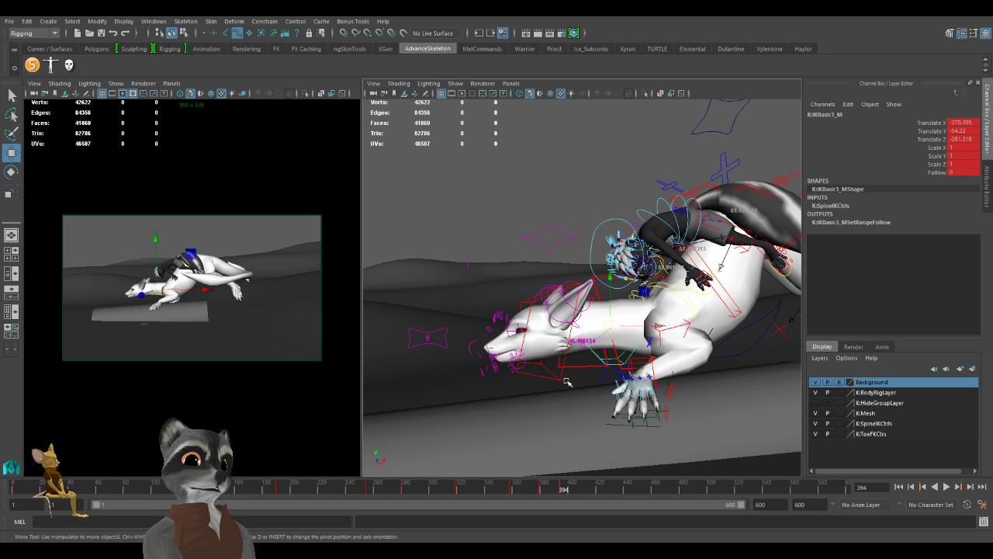
Turn the left foreleg control IKLegA_L to about Rotate X 4.11, Y -60.69, Z -19.72 and shift the paw on the log.
{"action": "left_click_drag", "start_coordinate": [567, 381], "coordinate": [620, 349], "text": "alt"}
{"action": "left_click", "coordinate": [637, 337]}
{"action": "key", "text": "e"}
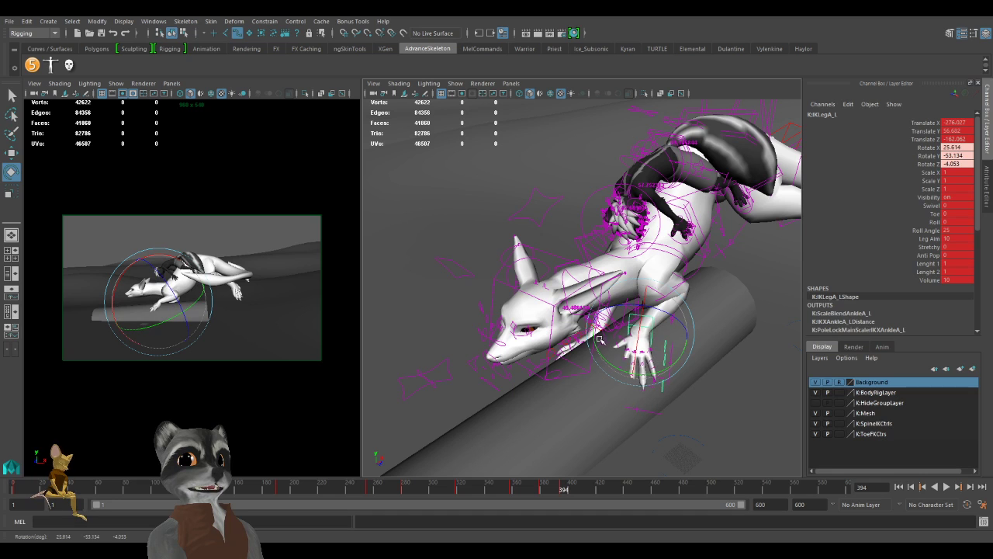
{"action": "left_click_drag", "start_coordinate": [621, 311], "coordinate": [637, 331]}
{"action": "key", "text": "w"}
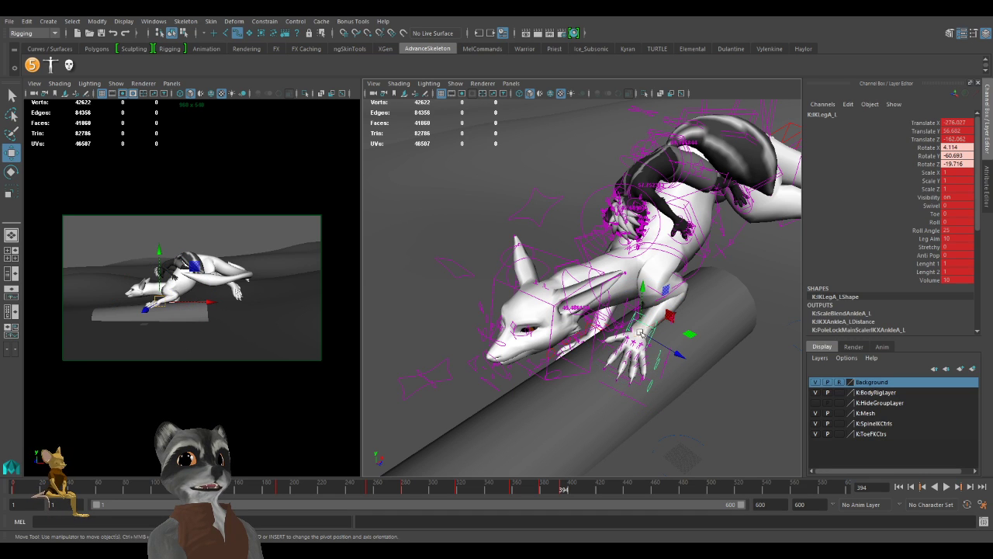
{"action": "left_click", "coordinate": [649, 338]}
{"action": "left_click_drag", "start_coordinate": [642, 339], "coordinate": [528, 326]}
Refine the front paw's placement on the log at frame 394.
{"action": "right_click_drag", "start_coordinate": [527, 326], "coordinate": [533, 343], "text": "alt"}
{"action": "left_click_drag", "start_coordinate": [534, 344], "coordinate": [621, 368], "text": "alt"}
{"action": "right_click_drag", "start_coordinate": [621, 369], "coordinate": [495, 351], "text": "alt"}
{"action": "left_click_drag", "start_coordinate": [557, 353], "coordinate": [498, 321], "text": "alt"}
{"action": "left_click", "coordinate": [535, 354]}
{"action": "left_click_drag", "start_coordinate": [543, 370], "coordinate": [621, 365]}
{"action": "key", "text": "e"}
{"action": "key", "text": "w"}
Try moving the neck base control IKBasic1_M.
{"action": "left_click_drag", "start_coordinate": [696, 406], "coordinate": [611, 293], "text": "alt"}
{"action": "left_click", "coordinate": [500, 333]}
{"action": "left_click_drag", "start_coordinate": [528, 326], "coordinate": [462, 304], "text": "alt"}
{"action": "left_click_drag", "start_coordinate": [600, 312], "coordinate": [605, 310]}
{"action": "key", "text": "ctrl+z"}
Examine the creature's and rider's pose over the log at frame 394 from several angles.
{"action": "left_click_drag", "start_coordinate": [687, 330], "coordinate": [556, 353], "text": "alt"}
{"action": "left_click_drag", "start_coordinate": [650, 295], "coordinate": [551, 390], "text": "alt"}
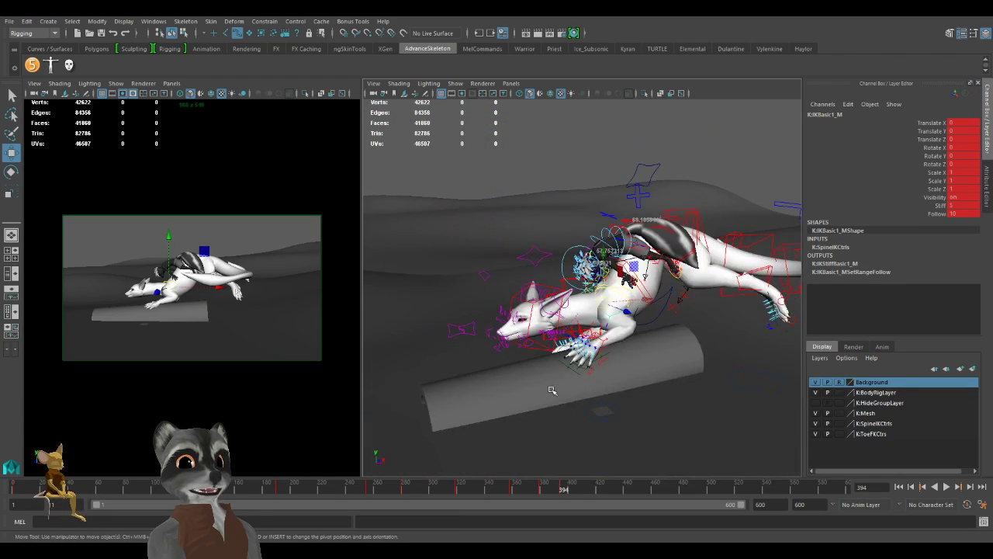
{"action": "right_click_drag", "start_coordinate": [532, 381], "coordinate": [709, 371], "text": "alt"}
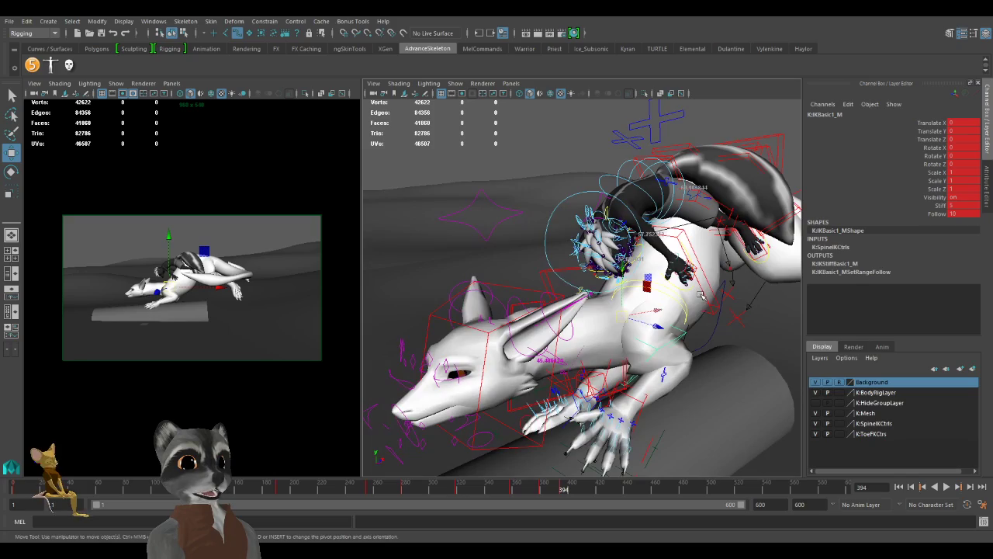
{"action": "left_click_drag", "start_coordinate": [621, 307], "coordinate": [570, 284], "text": "alt"}
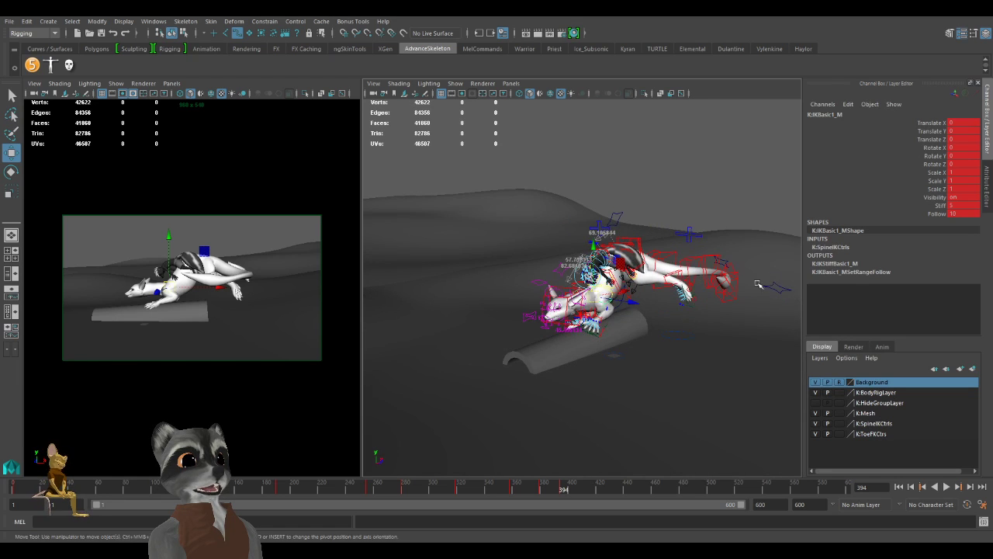
{"action": "mouse_move", "coordinate": [490, 240]}
{"action": "left_mouse_down", "text": "alt"}
{"action": "mouse_move", "coordinate": [505, 251]}
{"action": "mouse_move", "coordinate": [487, 253]}
{"action": "left_mouse_up", "text": "alt"}
{"action": "left_click_drag", "start_coordinate": [378, 324], "coordinate": [582, 340], "text": "alt"}
{"action": "scroll", "coordinate": [609, 343], "scroll_direction": "up", "scroll_amount": 2}
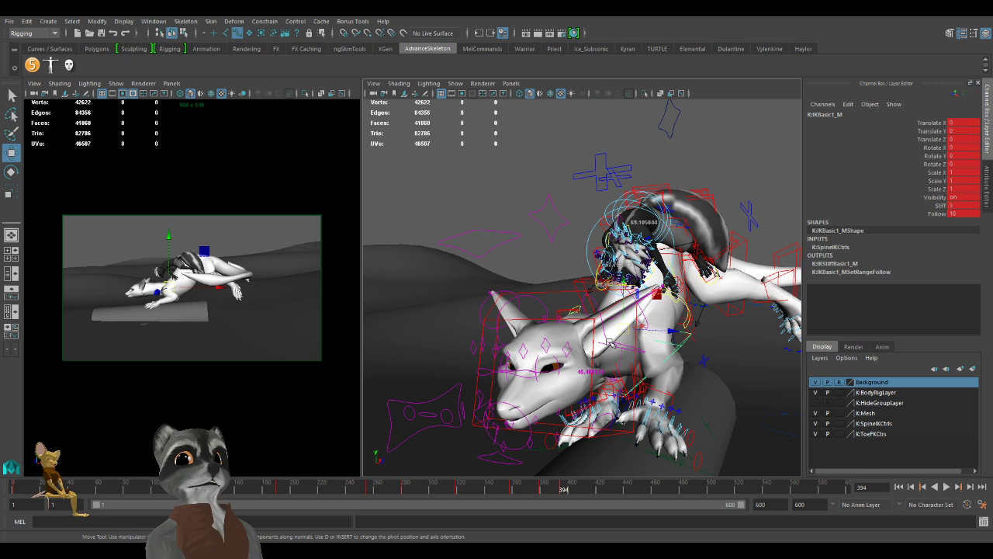
{"action": "scroll", "coordinate": [567, 330], "scroll_direction": "down", "scroll_amount": 3}
{"action": "scroll", "coordinate": [458, 303], "scroll_direction": "down", "scroll_amount": 10}
{"action": "scroll", "coordinate": [460, 311], "scroll_direction": "up", "scroll_amount": 5}
{"action": "scroll", "coordinate": [461, 312], "scroll_direction": "down", "scroll_amount": 10}
{"action": "left_click_drag", "start_coordinate": [504, 317], "coordinate": [497, 360], "text": "alt"}
{"action": "middle_click_drag", "start_coordinate": [497, 359], "coordinate": [585, 380], "text": "alt"}
{"action": "left_click_drag", "start_coordinate": [585, 380], "coordinate": [505, 309], "text": "alt"}
{"action": "right_click_drag", "start_coordinate": [507, 317], "coordinate": [648, 390], "text": "alt"}
{"action": "middle_click_drag", "start_coordinate": [648, 390], "coordinate": [571, 373], "text": "alt"}
{"action": "right_click_drag", "start_coordinate": [571, 372], "coordinate": [666, 381], "text": "alt"}
{"action": "right_click_drag", "start_coordinate": [516, 334], "coordinate": [654, 368], "text": "alt"}
{"action": "middle_click_drag", "start_coordinate": [654, 368], "coordinate": [657, 364], "text": "alt"}
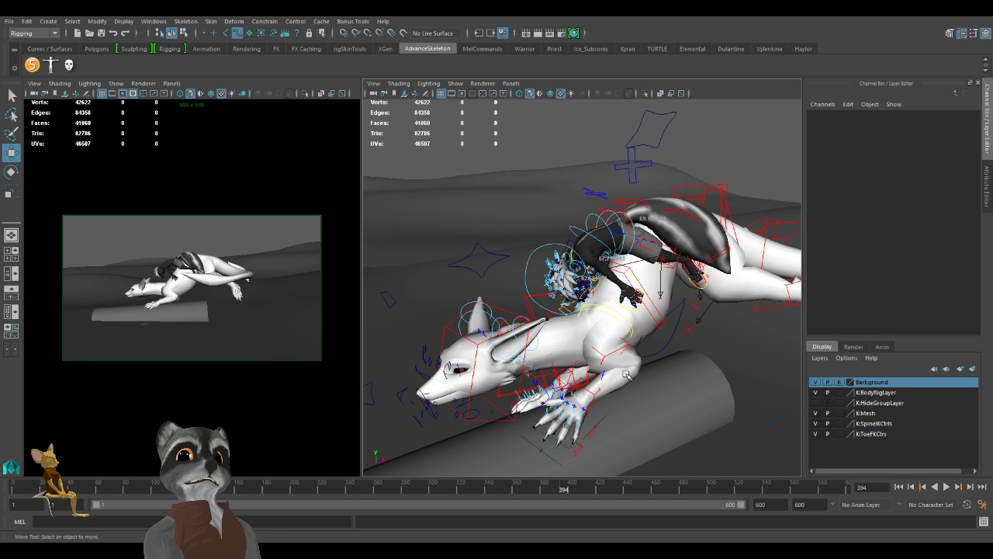
{"action": "mouse_move", "coordinate": [584, 335]}
{"action": "right_mouse_down", "text": "alt"}
{"action": "mouse_move", "coordinate": [606, 344]}
{"action": "mouse_move", "coordinate": [570, 342]}
{"action": "right_mouse_up", "text": "alt"}
{"action": "left_click_drag", "start_coordinate": [570, 342], "coordinate": [616, 344], "text": "alt"}
{"action": "right_click_drag", "start_coordinate": [616, 344], "coordinate": [655, 325], "text": "alt"}
Inspect the chest control IKSpine4_M and the neck base control IKBasic1_M around the creature's shoulders.
{"action": "left_click", "coordinate": [709, 291]}
{"action": "left_click_drag", "start_coordinate": [654, 324], "coordinate": [652, 326], "text": "alt"}
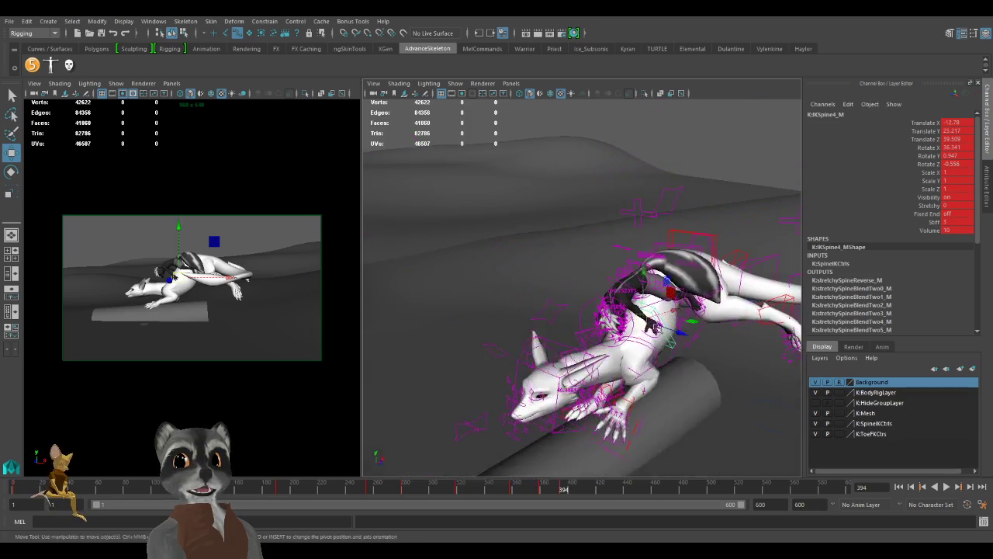
{"action": "right_click_drag", "start_coordinate": [653, 326], "coordinate": [658, 330], "text": "alt"}
{"action": "left_click_drag", "start_coordinate": [658, 330], "coordinate": [670, 313], "text": "alt"}
{"action": "left_click", "coordinate": [686, 344]}
{"action": "right_click_drag", "start_coordinate": [701, 350], "coordinate": [650, 347], "text": "alt"}
{"action": "left_click_drag", "start_coordinate": [650, 347], "coordinate": [611, 359], "text": "alt"}
{"action": "right_click_drag", "start_coordinate": [611, 358], "coordinate": [586, 356], "text": "alt"}
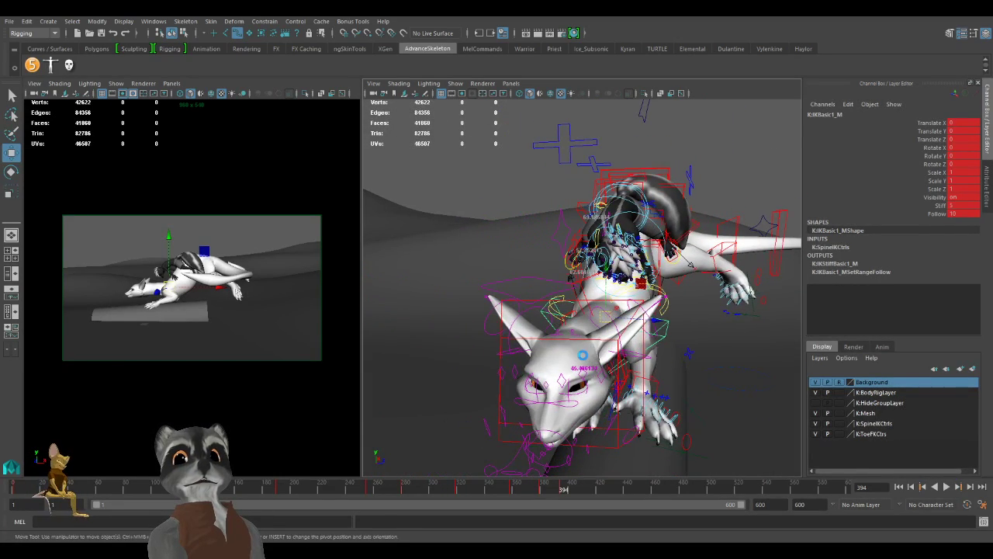
{"action": "key", "text": "w"}
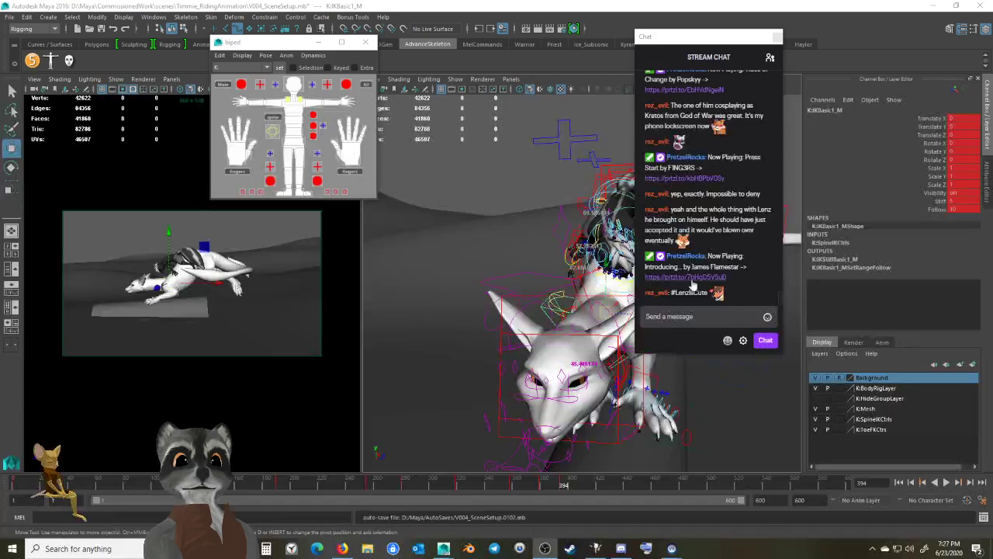
{"action": "mouse_move", "coordinate": [725, 299]}
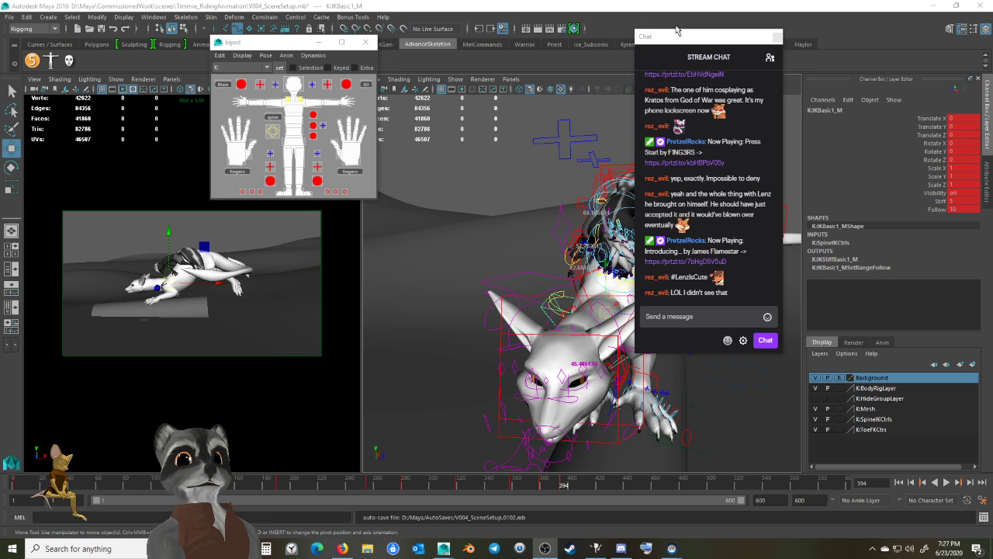
{"action": "left_click", "coordinate": [777, 36]}
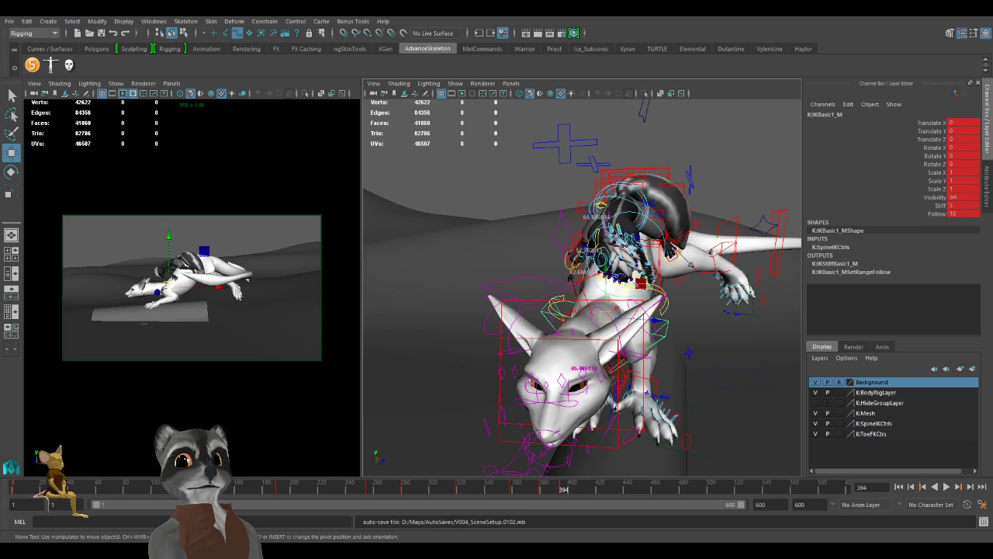
Key the neck base control IKBasic1_M at frame 394 after checking the shoulders and forelegs.
{"action": "right_click_drag", "start_coordinate": [699, 342], "coordinate": [621, 342], "text": "alt"}
{"action": "left_click_drag", "start_coordinate": [722, 333], "coordinate": [647, 339], "text": "alt"}
{"action": "right_click_drag", "start_coordinate": [647, 339], "coordinate": [590, 338], "text": "alt"}
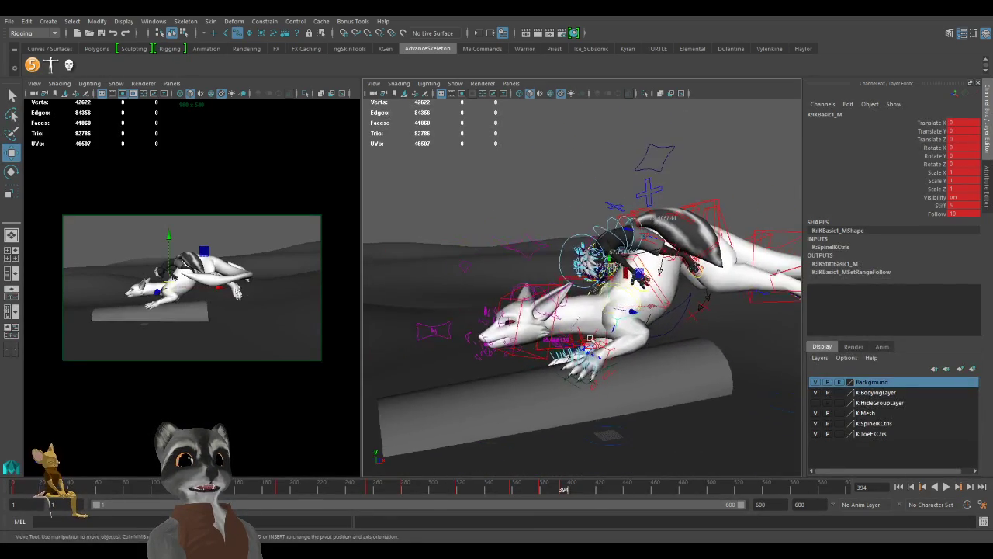
{"action": "left_click_drag", "start_coordinate": [590, 338], "coordinate": [667, 351], "text": "alt"}
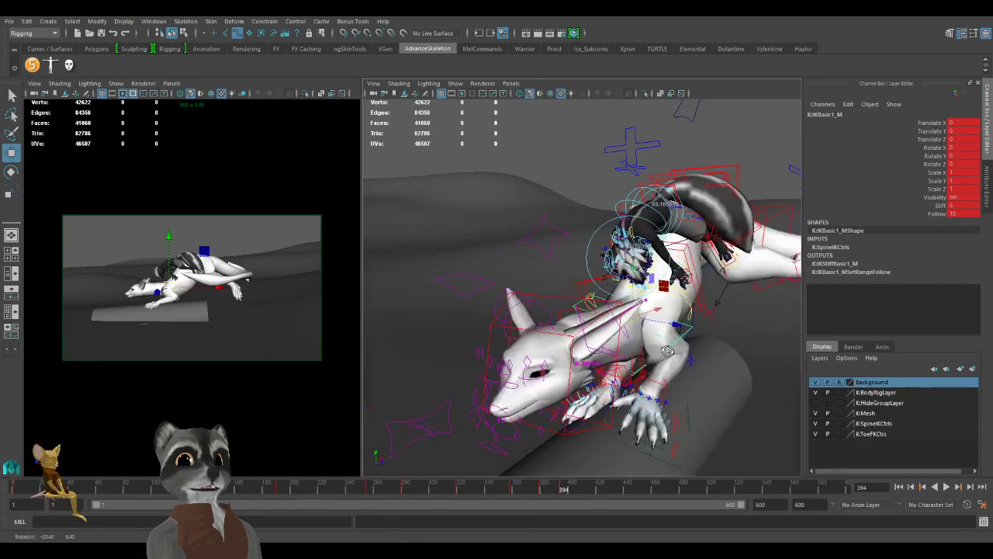
{"action": "right_click_drag", "start_coordinate": [657, 372], "coordinate": [692, 376], "text": "alt"}
{"action": "middle_click_drag", "start_coordinate": [692, 376], "coordinate": [625, 335], "text": "alt"}
{"action": "left_click_drag", "start_coordinate": [625, 335], "coordinate": [621, 347], "text": "alt"}
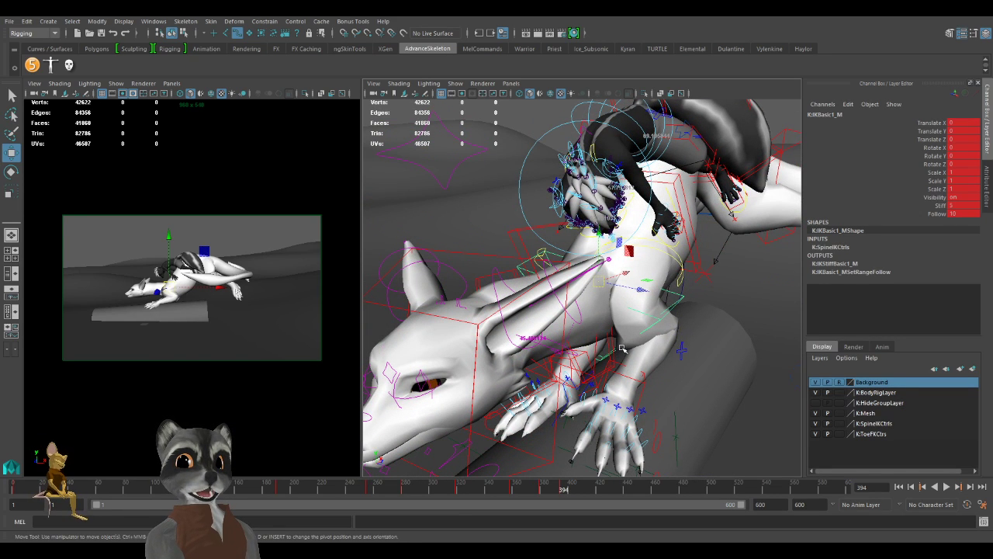
{"action": "left_click_drag", "start_coordinate": [627, 333], "coordinate": [590, 338], "text": "alt"}
{"action": "mouse_move", "coordinate": [590, 339]}
{"action": "right_mouse_down", "text": "alt"}
{"action": "mouse_move", "coordinate": [610, 324]}
{"action": "mouse_move", "coordinate": [578, 332]}
{"action": "right_mouse_up", "text": "alt"}
{"action": "left_click_drag", "start_coordinate": [578, 333], "coordinate": [576, 359], "text": "alt"}
{"action": "right_click_drag", "start_coordinate": [576, 359], "coordinate": [599, 372], "text": "alt"}
{"action": "key", "text": "s"}
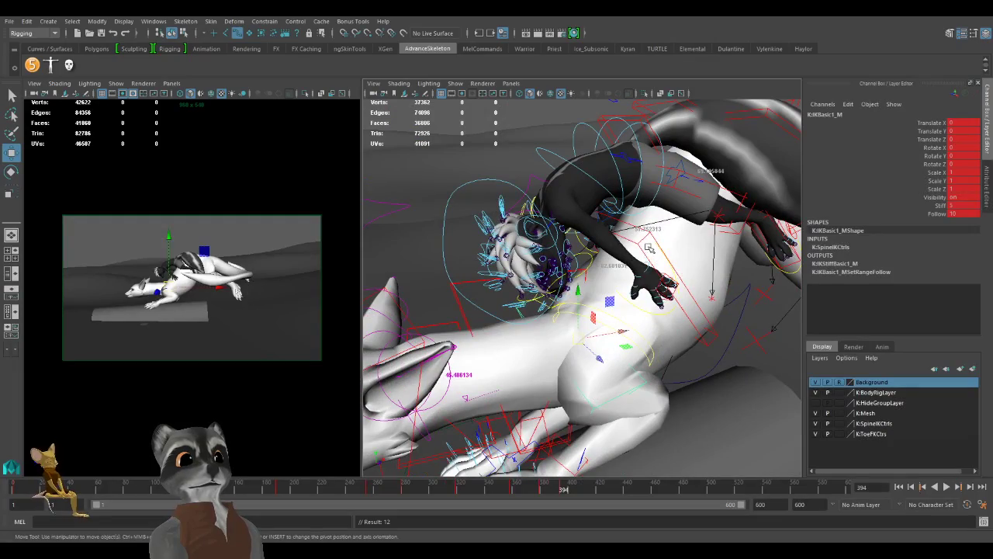
Try moving the chest control IKSpine4_M.
{"action": "left_click", "coordinate": [673, 305]}
{"action": "left_click", "coordinate": [682, 312]}
{"action": "right_click_drag", "start_coordinate": [683, 313], "coordinate": [561, 293], "text": "alt"}
{"action": "left_click_drag", "start_coordinate": [561, 292], "coordinate": [656, 325], "text": "alt"}
{"action": "left_click_drag", "start_coordinate": [651, 265], "coordinate": [668, 302]}
{"action": "key", "text": "ctrl+z"}
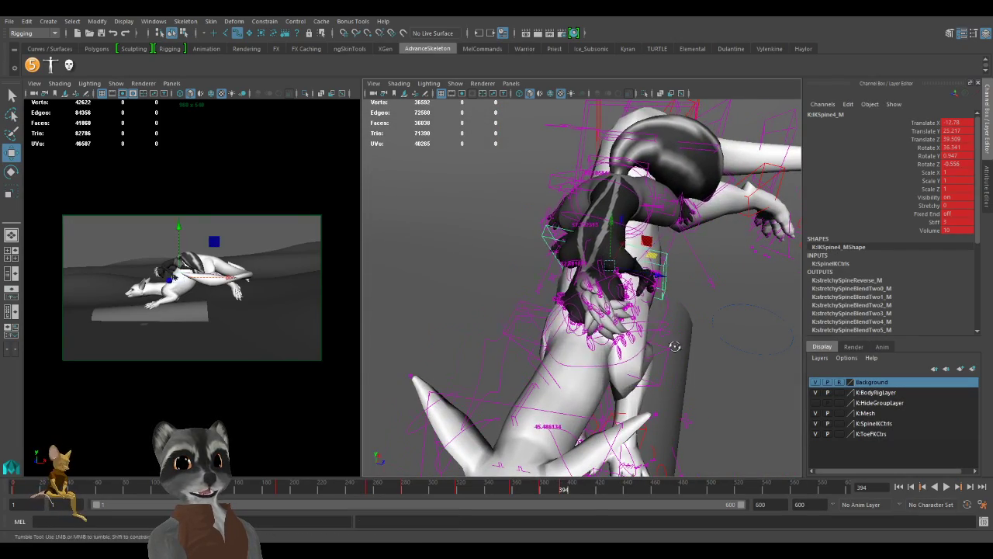
Examine how the creature's neck joins its shoulders and how the head sits at frame 394.
{"action": "left_click_drag", "start_coordinate": [683, 348], "coordinate": [481, 337], "text": "alt"}
{"action": "right_click_drag", "start_coordinate": [481, 337], "coordinate": [531, 350], "text": "alt"}
{"action": "left_click_drag", "start_coordinate": [532, 351], "coordinate": [572, 346], "text": "alt"}
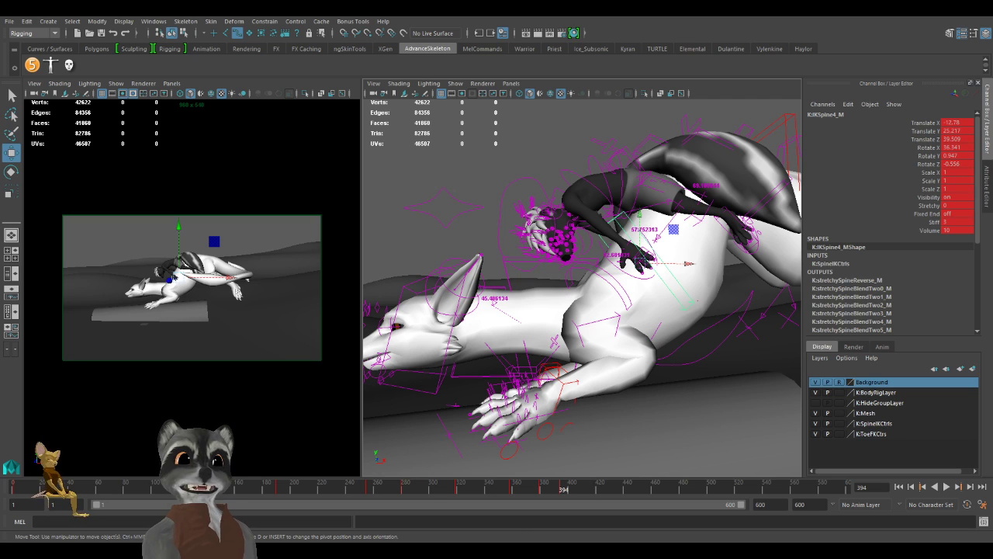
{"action": "key", "text": "w"}
{"action": "left_click_drag", "start_coordinate": [677, 317], "coordinate": [576, 319], "text": "alt"}
{"action": "middle_click_drag", "start_coordinate": [575, 318], "coordinate": [621, 313], "text": "alt"}
{"action": "right_click_drag", "start_coordinate": [621, 313], "coordinate": [653, 319], "text": "alt"}
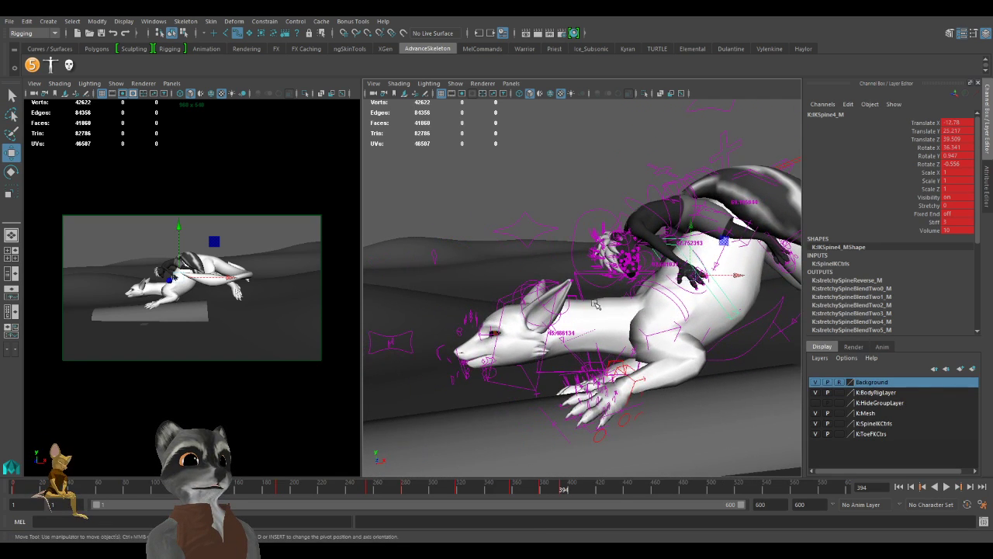
{"action": "right_click_drag", "start_coordinate": [576, 299], "coordinate": [639, 313], "text": "alt"}
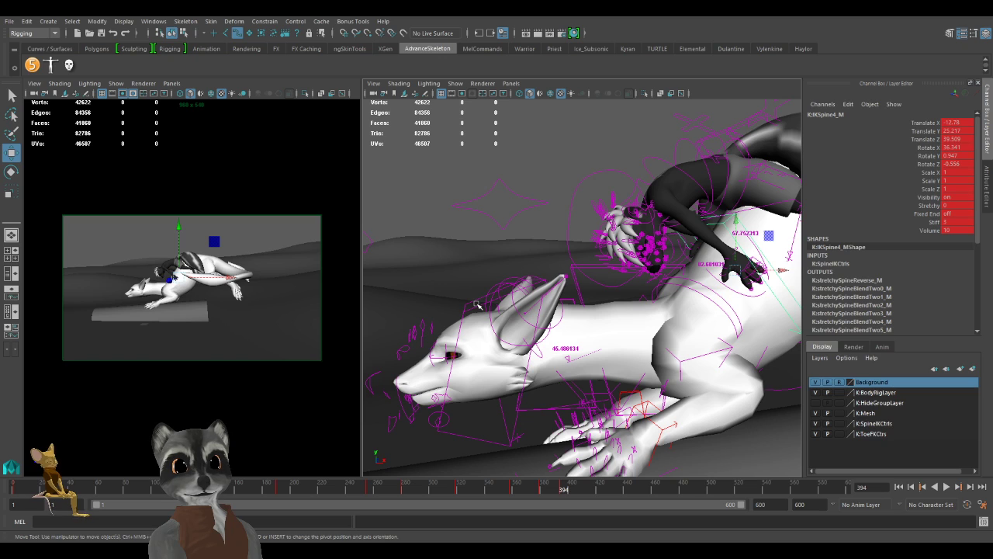
{"action": "left_click_drag", "start_coordinate": [516, 286], "coordinate": [557, 308], "text": "alt"}
Try moving the head control IKBasic5_M, and undo the move.
{"action": "left_click", "coordinate": [544, 295]}
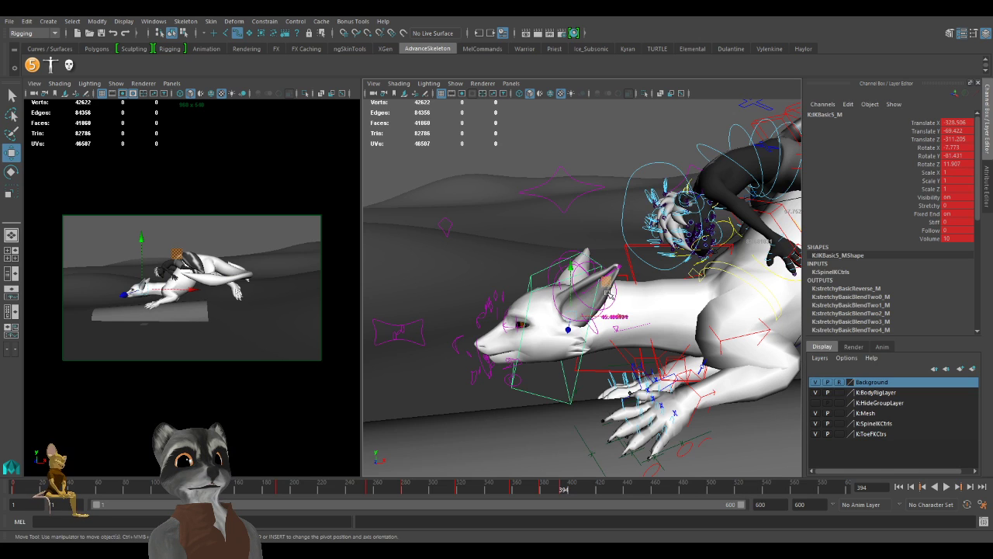
{"action": "left_click_drag", "start_coordinate": [611, 288], "coordinate": [603, 288], "text": "alt"}
{"action": "left_click_drag", "start_coordinate": [567, 320], "coordinate": [577, 330]}
{"action": "key", "text": "ctrl+z"}
{"action": "key", "text": "ctrl+z"}
{"action": "key", "text": "ctrl+z"}
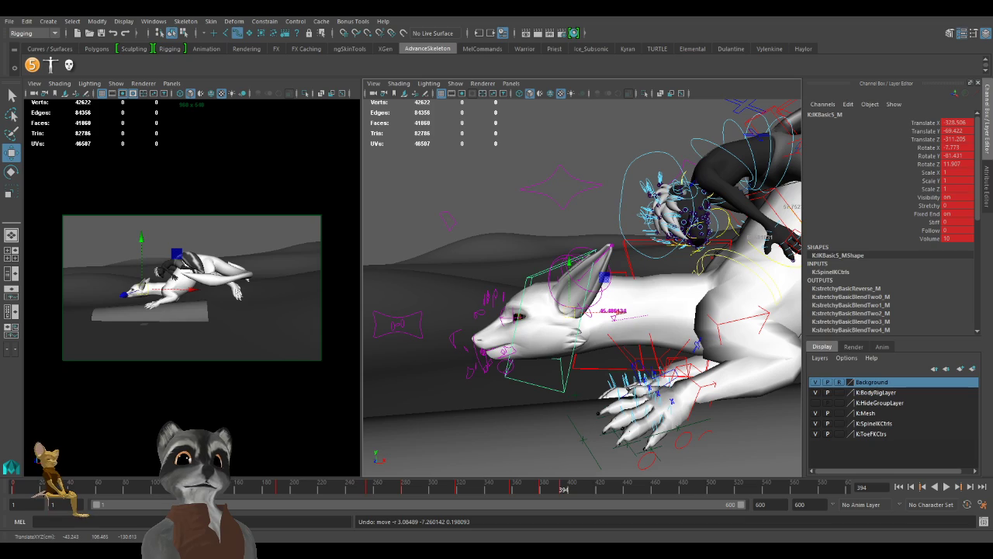
{"action": "left_click_drag", "start_coordinate": [597, 342], "coordinate": [613, 371], "text": "alt"}
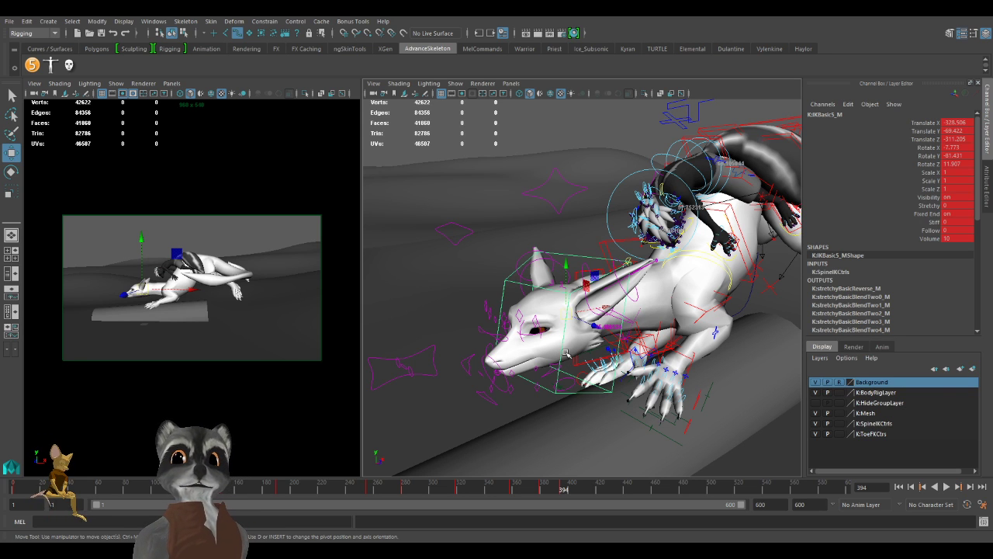
Move the trailing hind foot control forward to the log, rotate it to suit the landing, and key it at frame 394.
{"action": "left_click_drag", "start_coordinate": [541, 350], "coordinate": [498, 322], "text": "alt"}
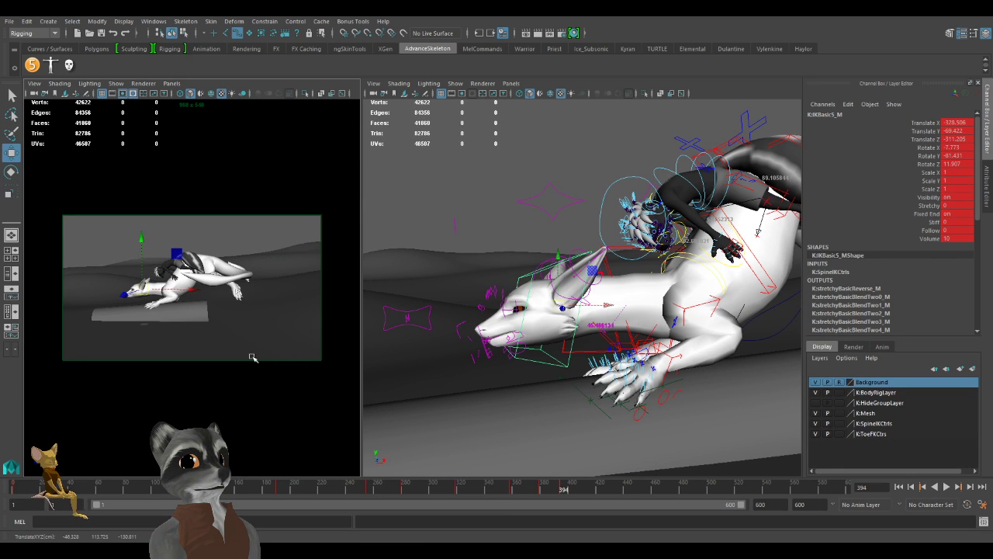
{"action": "middle_click_drag", "start_coordinate": [621, 304], "coordinate": [544, 381], "text": "alt"}
{"action": "right_click_drag", "start_coordinate": [543, 381], "coordinate": [585, 389], "text": "alt"}
{"action": "left_click_drag", "start_coordinate": [295, 384], "coordinate": [287, 383]}
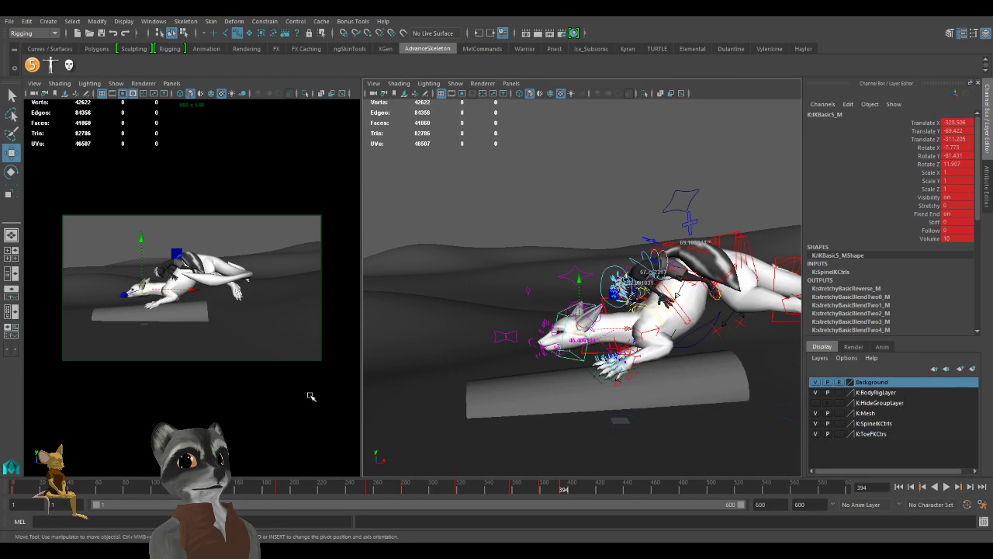
{"action": "middle_click_drag", "start_coordinate": [701, 359], "coordinate": [603, 372], "text": "alt"}
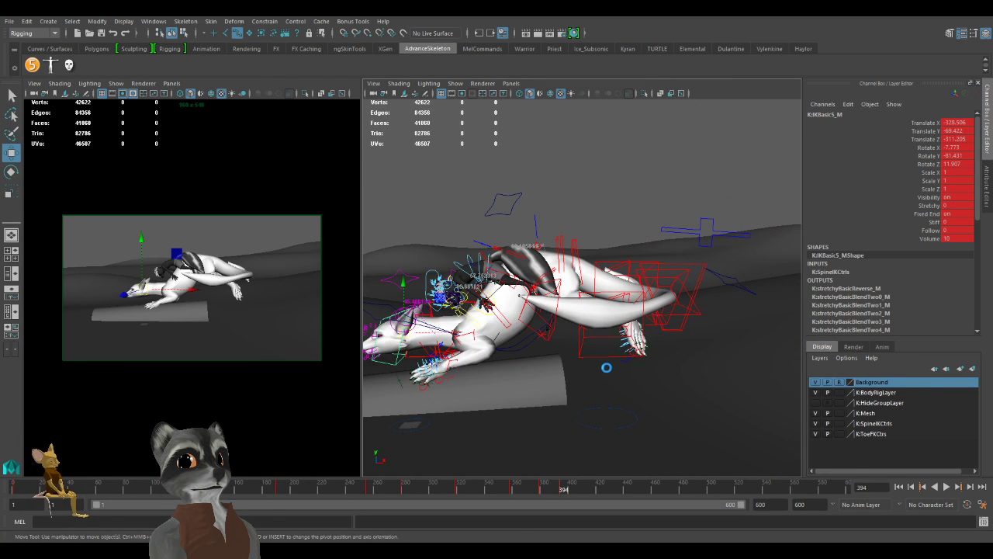
{"action": "right_click_drag", "start_coordinate": [572, 357], "coordinate": [525, 361], "text": "alt"}
{"action": "left_click_drag", "start_coordinate": [525, 362], "coordinate": [403, 366], "text": "alt"}
{"action": "left_click_drag", "start_coordinate": [543, 376], "coordinate": [579, 395], "text": "alt"}
{"action": "left_click", "coordinate": [612, 307]}
{"action": "left_click_drag", "start_coordinate": [614, 318], "coordinate": [699, 314], "text": "alt"}
{"action": "left_click_drag", "start_coordinate": [622, 267], "coordinate": [481, 326]}
{"action": "key", "text": "e"}
{"action": "left_click_drag", "start_coordinate": [504, 290], "coordinate": [579, 357]}
{"action": "key", "text": "s"}
Position the hind foot control IKLeg_L on the log at about Translate X -160, Y 55.6 and Z 63.
{"action": "left_click", "coordinate": [649, 297]}
{"action": "left_click_drag", "start_coordinate": [633, 321], "coordinate": [535, 335], "text": "alt"}
{"action": "key", "text": "w"}
{"action": "left_click_drag", "start_coordinate": [541, 338], "coordinate": [693, 326], "text": "alt"}
{"action": "key", "text": "e"}
{"action": "key", "text": "w"}
{"action": "mouse_move", "coordinate": [606, 350]}
{"action": "left_mouse_down"}
{"action": "mouse_move", "coordinate": [552, 389]}
{"action": "mouse_move", "coordinate": [647, 351]}
{"action": "mouse_move", "coordinate": [666, 356]}
{"action": "mouse_move", "coordinate": [594, 363]}
{"action": "left_mouse_up"}
{"action": "middle_click_drag", "start_coordinate": [579, 366], "coordinate": [645, 359], "text": "alt"}
{"action": "right_click_drag", "start_coordinate": [645, 358], "coordinate": [557, 377], "text": "alt"}
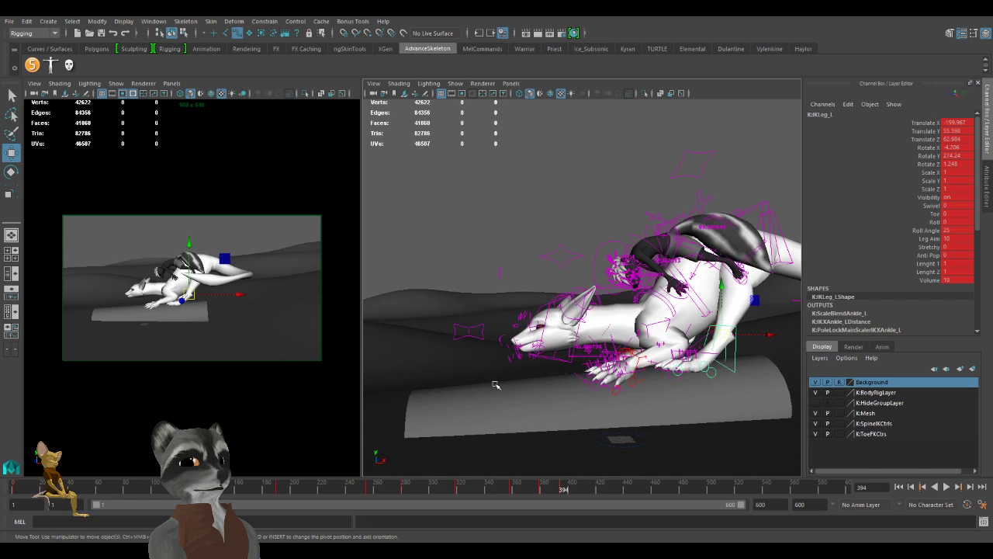
Compare the creature's poses at the keyed frames 379 and 394.
{"action": "key", "text": "comma"}
{"action": "key", "text": "period"}
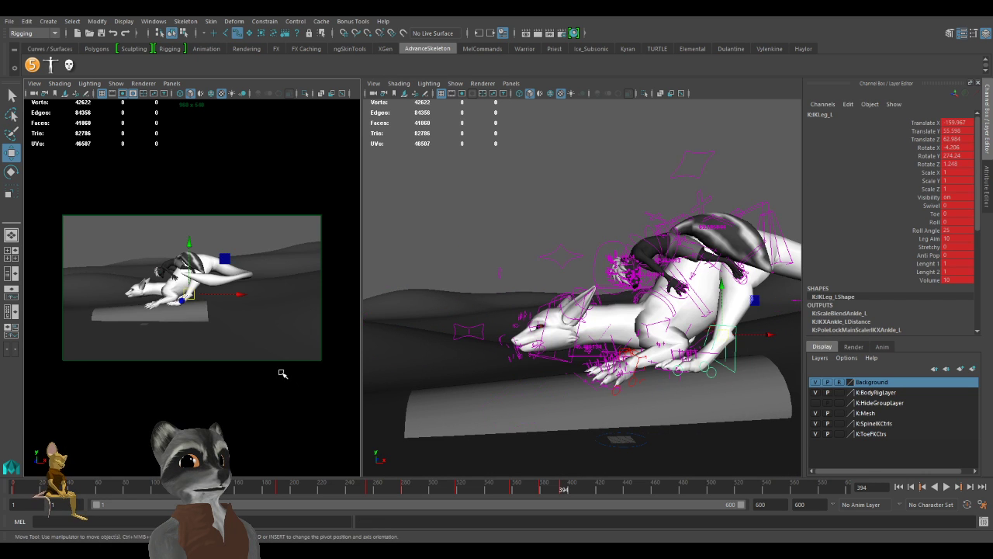
{"action": "key", "text": "comma"}
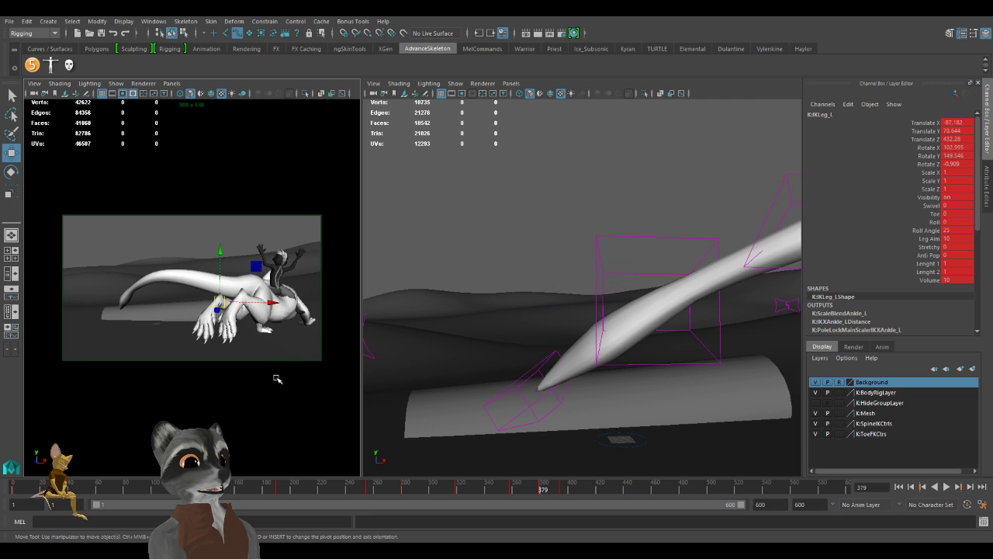
{"action": "key", "text": "period"}
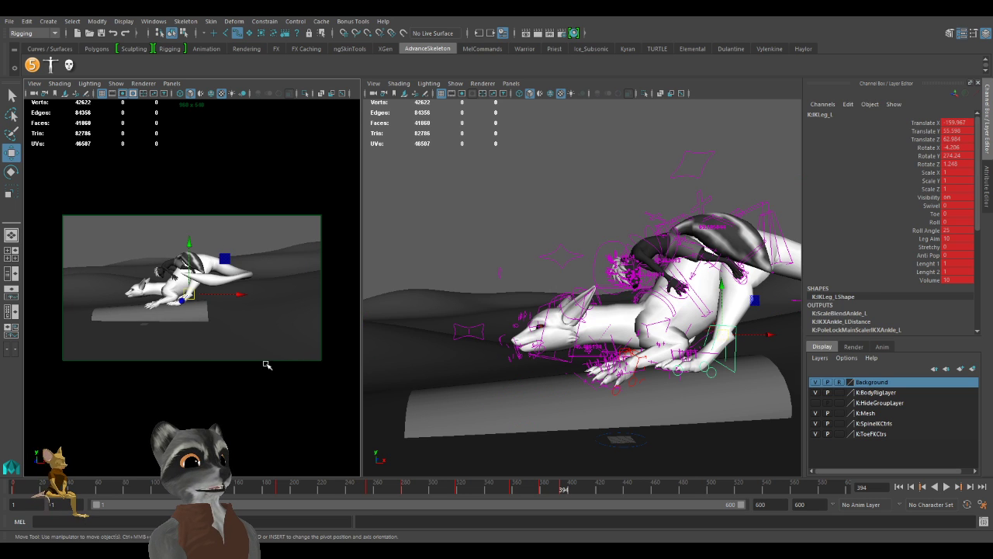
{"action": "key", "text": "comma"}
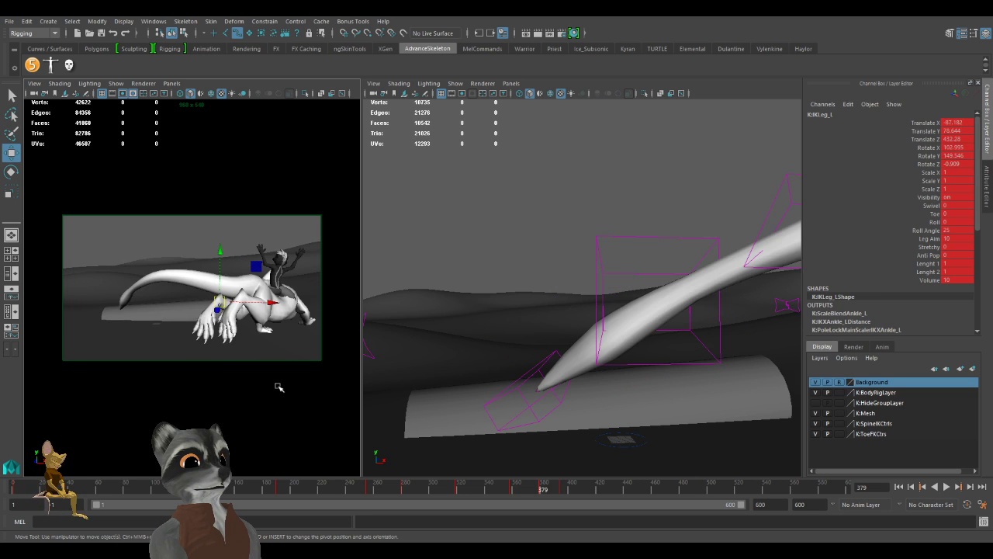
{"action": "key", "text": "period"}
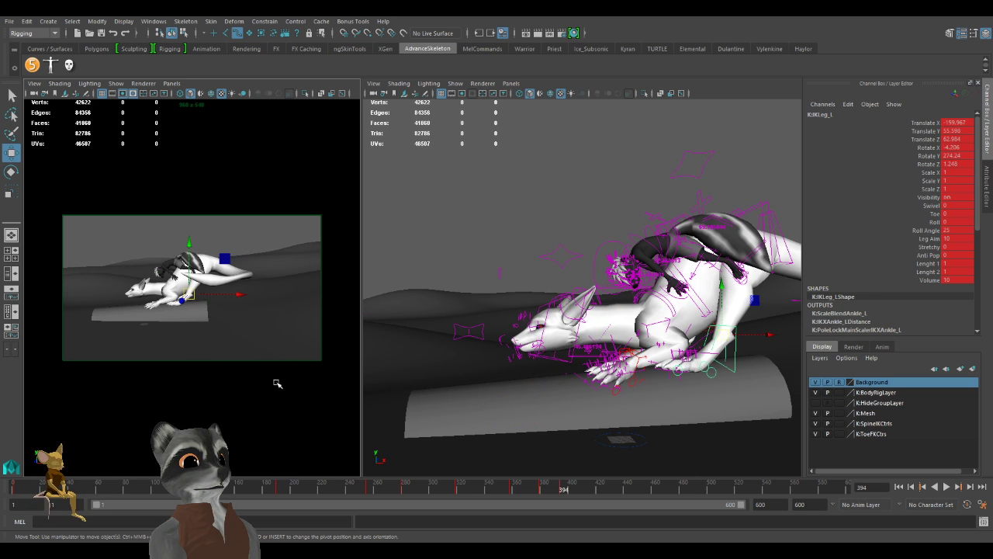
Select all controls of both the creature and its rider and key the held pose at frame 406.
{"action": "left_click", "coordinate": [224, 70]}
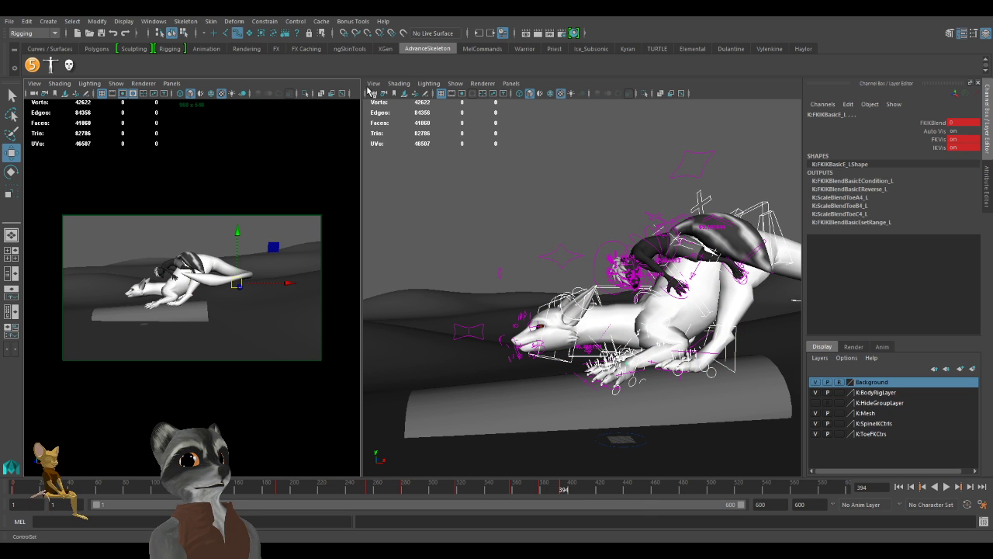
{"action": "key", "text": "ctrl+z"}
{"action": "key", "text": "alt+v"}
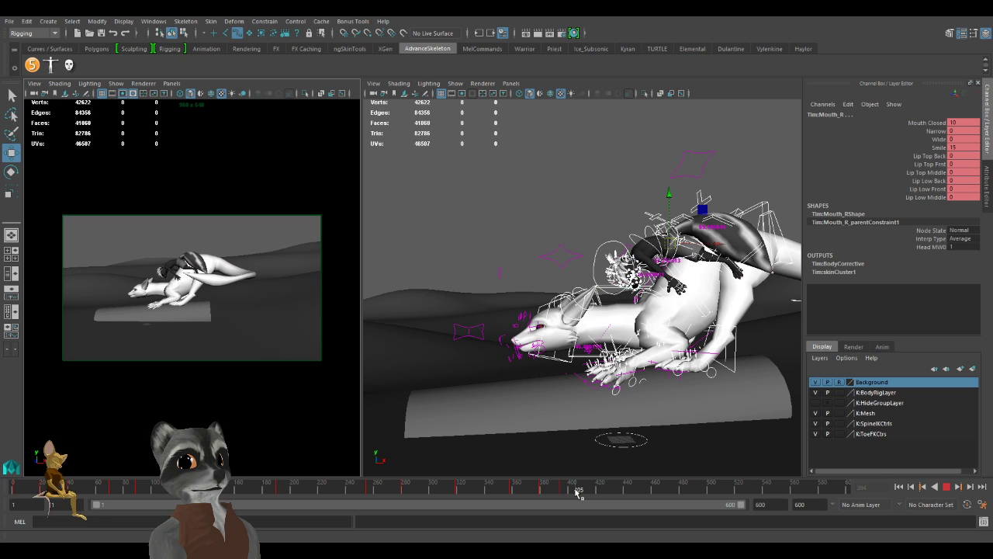
{"action": "key", "text": "alt+v"}
Play back the log leap repeatedly from around frames 345 to 358 to past frame 406 to check the timing.
{"action": "left_click_drag", "start_coordinate": [570, 493], "coordinate": [512, 496]}
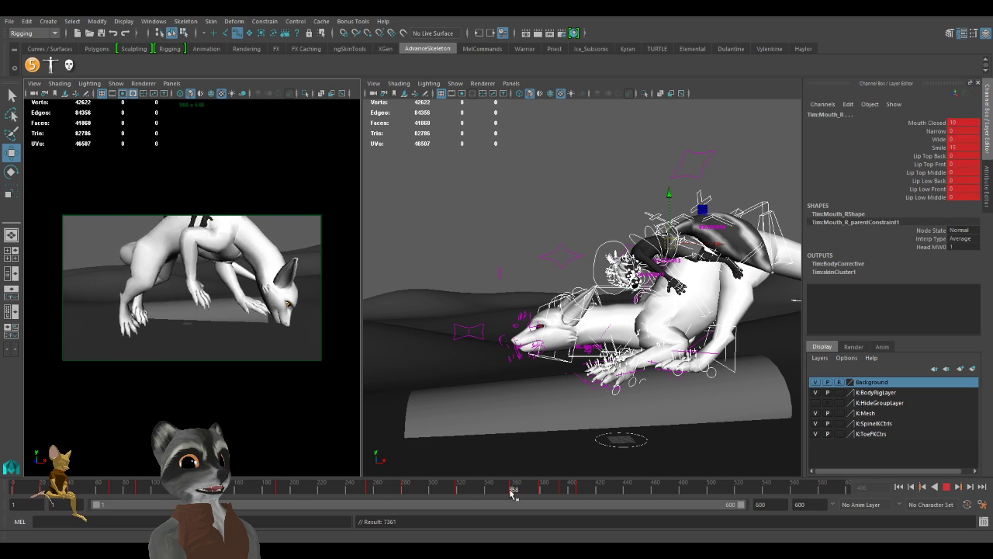
{"action": "key", "text": "alt+v"}
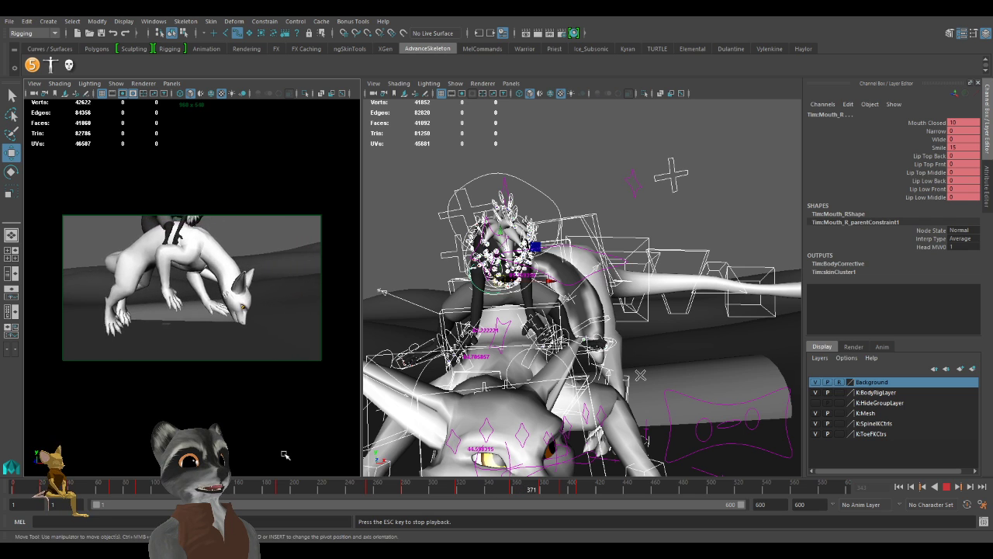
{"action": "key", "text": "alt+v"}
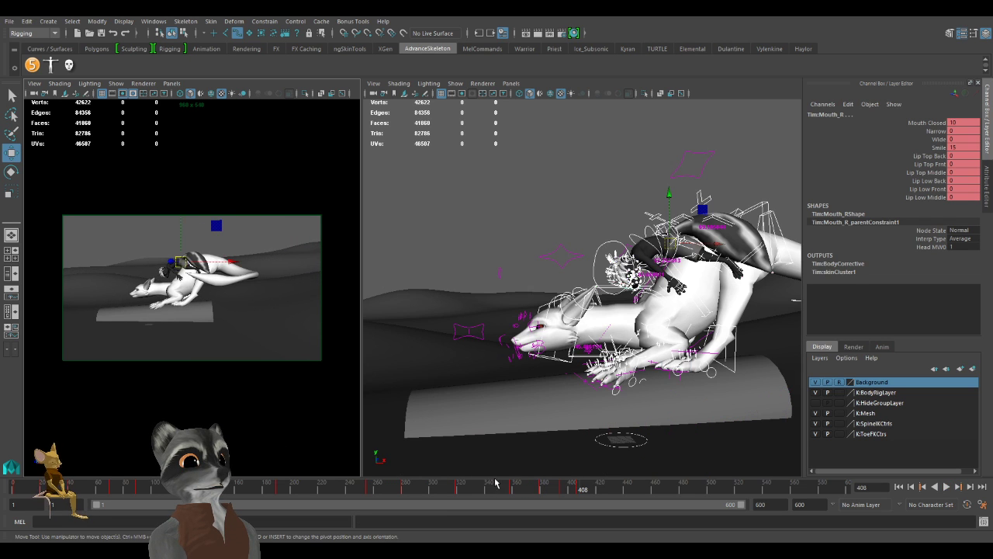
{"action": "left_click_drag", "start_coordinate": [578, 488], "coordinate": [494, 507]}
{"action": "key", "text": "alt+v"}
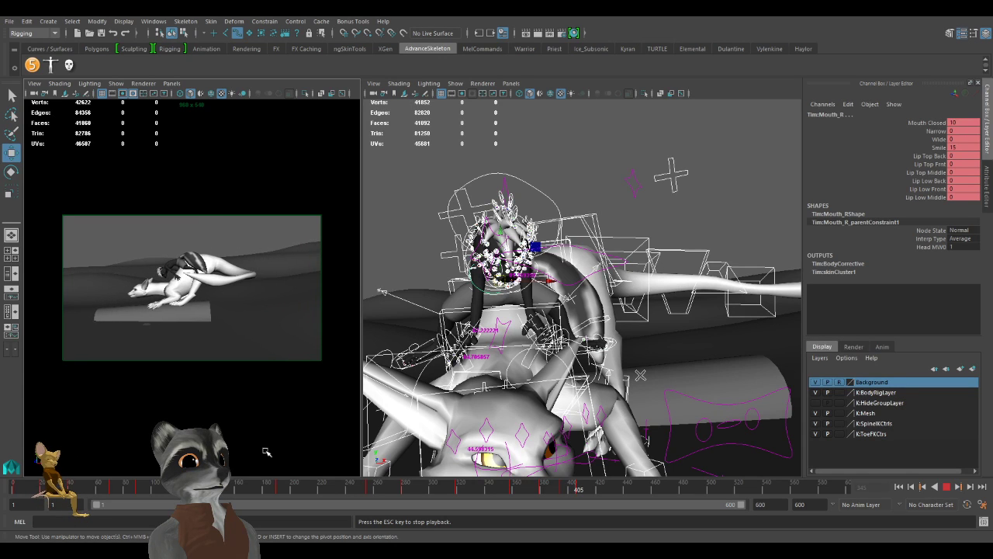
{"action": "key", "text": "alt+v"}
{"action": "key", "text": "alt+v"}
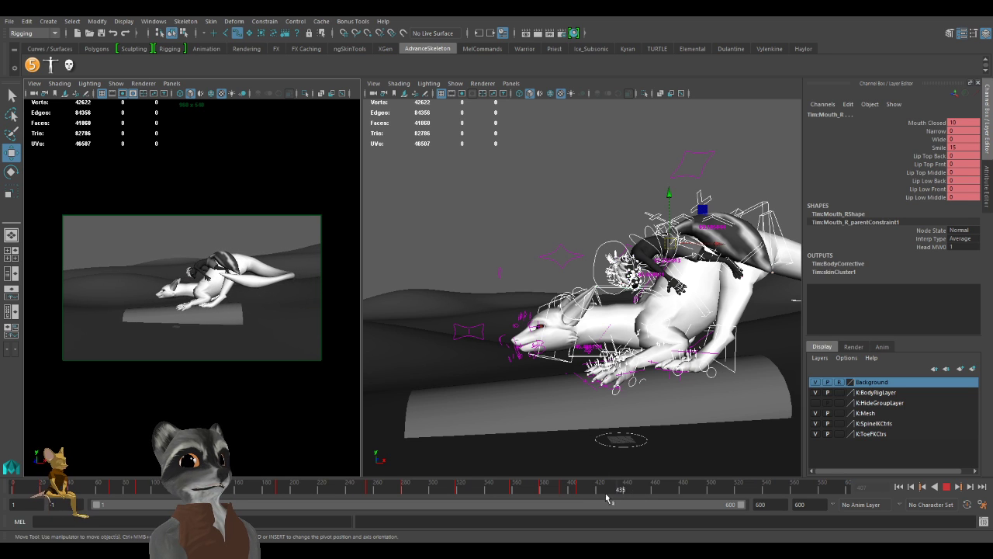
{"action": "left_click", "coordinate": [591, 490]}
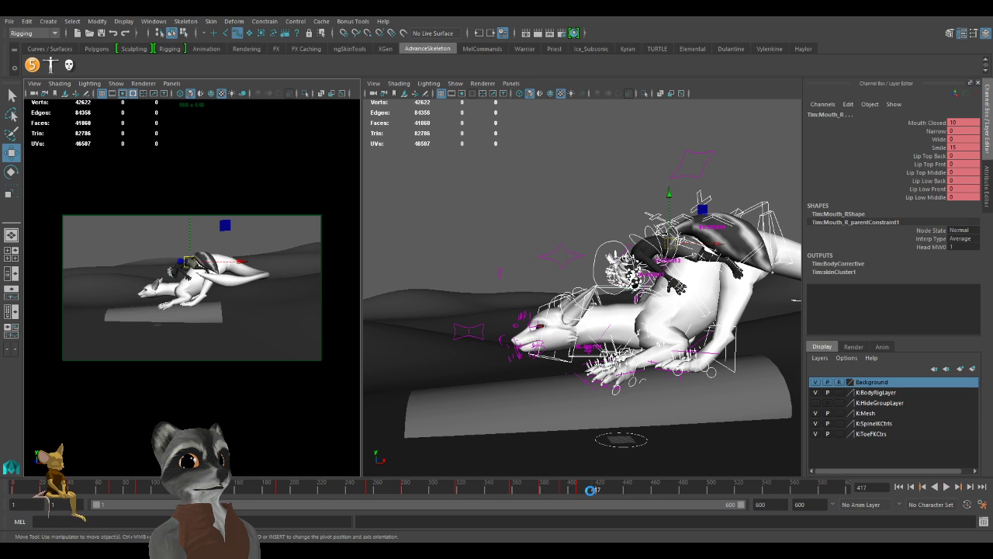
{"action": "mouse_move", "coordinate": [577, 491]}
{"action": "left_mouse_down"}
{"action": "mouse_move", "coordinate": [315, 499]}
{"action": "mouse_move", "coordinate": [426, 506]}
{"action": "mouse_move", "coordinate": [595, 491]}
{"action": "left_mouse_up"}
At frame 394, select the creature's IK moving controls and shift them forward together, bringing the root to about Translate X -31.4 and Z 11.6.
{"action": "middle_click_drag", "start_coordinate": [564, 394], "coordinate": [518, 365], "text": "alt"}
{"action": "left_click_drag", "start_coordinate": [518, 365], "coordinate": [537, 389], "text": "alt"}
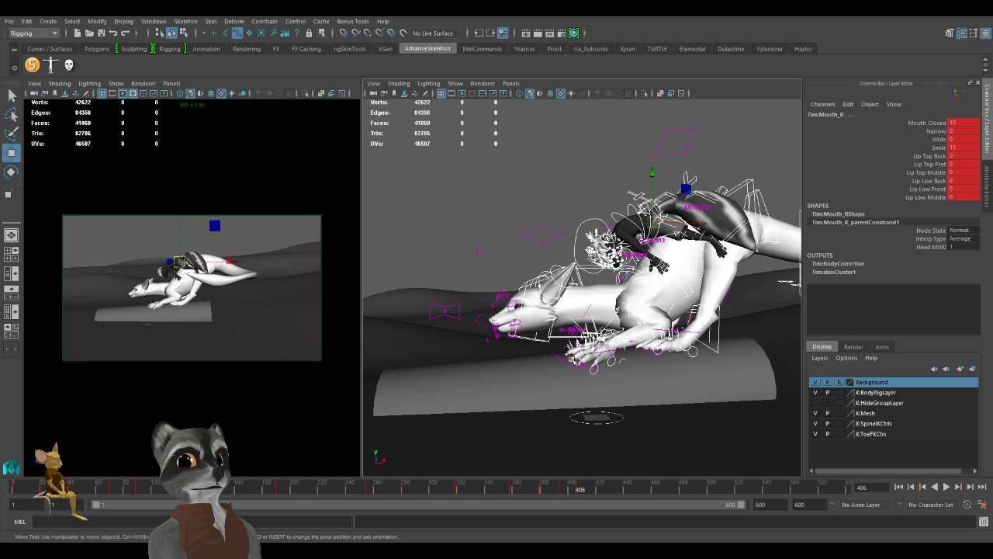
{"action": "right_click_drag", "start_coordinate": [619, 382], "coordinate": [539, 381], "text": "alt"}
{"action": "left_click_drag", "start_coordinate": [538, 381], "coordinate": [535, 415], "text": "alt"}
{"action": "key", "text": "comma"}
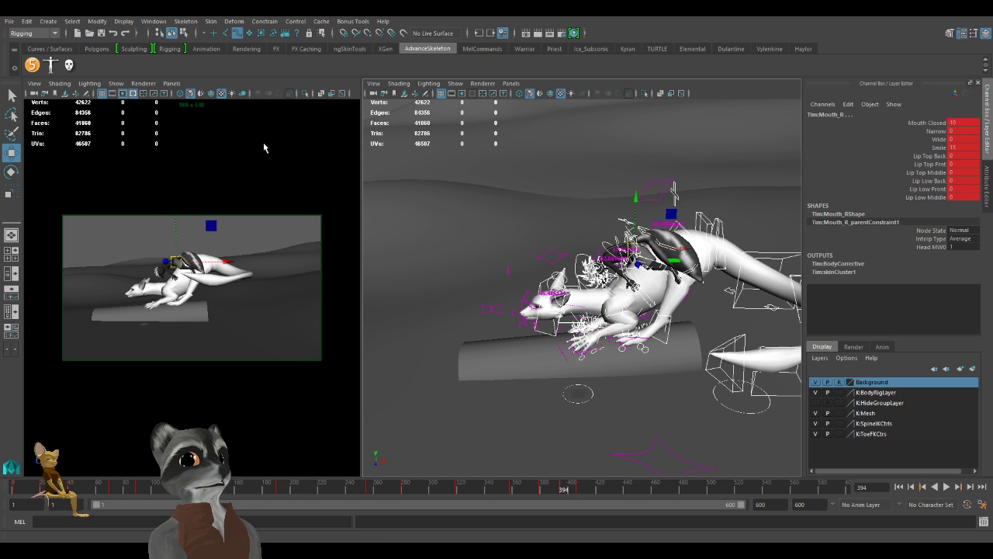
{"action": "left_click", "coordinate": [627, 49]}
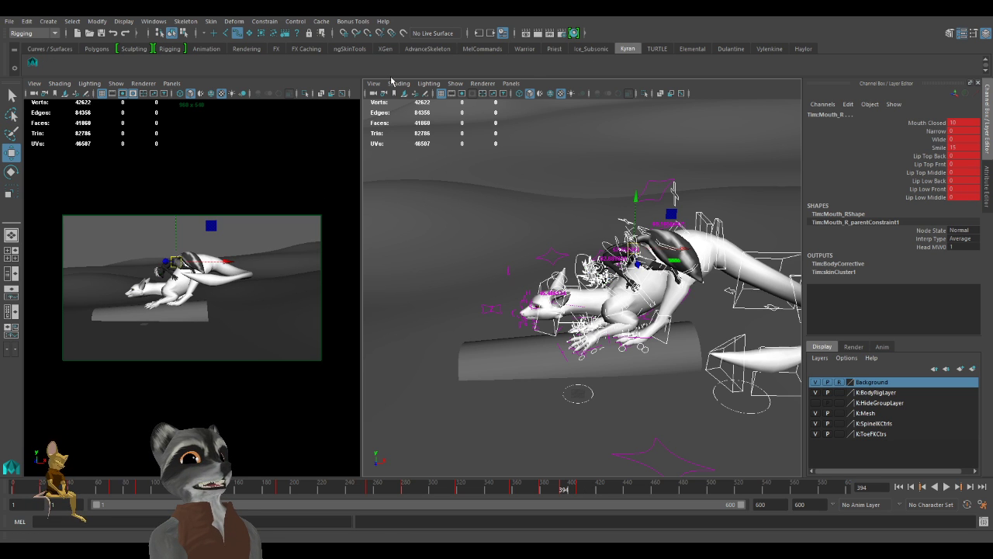
{"action": "left_click", "coordinate": [33, 65]}
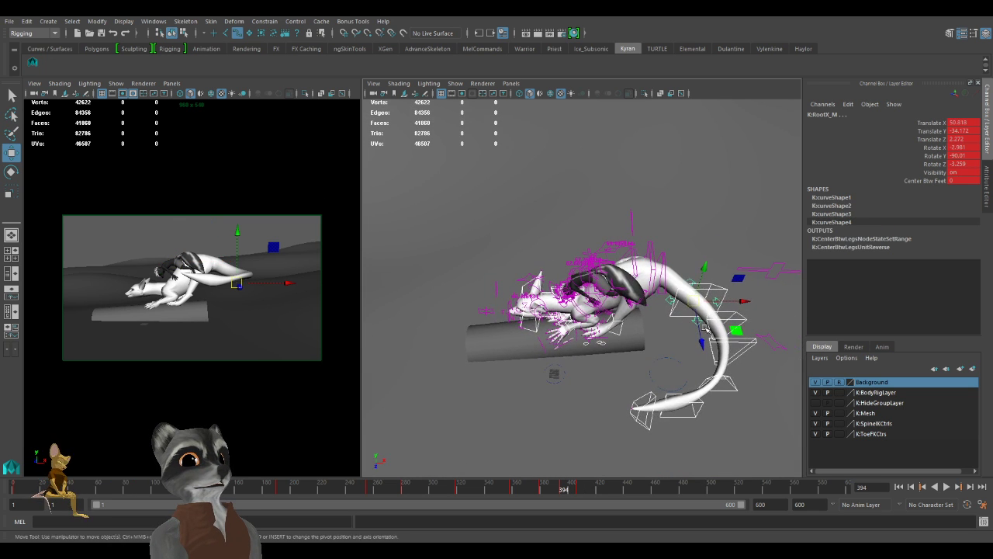
{"action": "left_click_drag", "start_coordinate": [736, 330], "coordinate": [703, 334]}
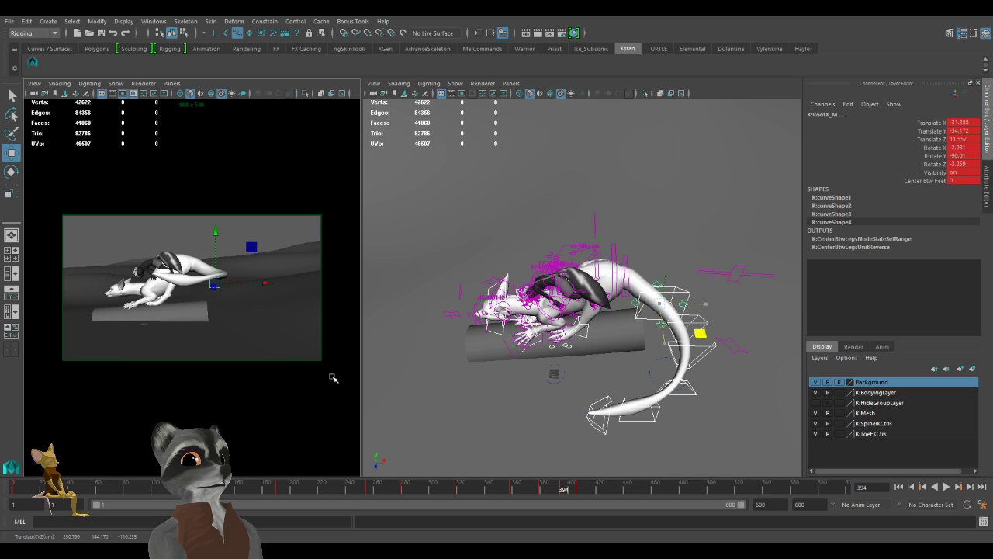
{"action": "key", "text": "comma"}
{"action": "key", "text": "period"}
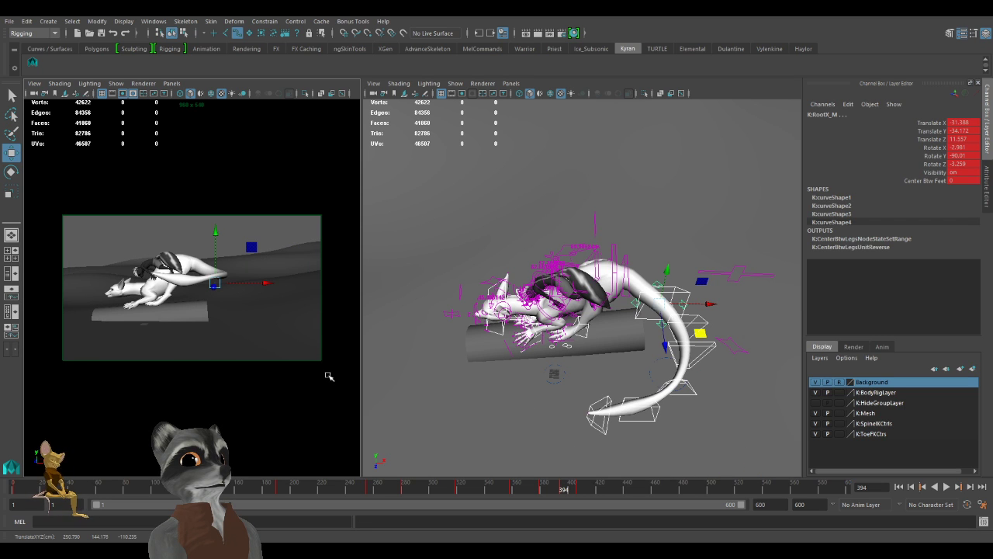
{"action": "key", "text": "z"}
{"action": "key", "text": "shift+z"}
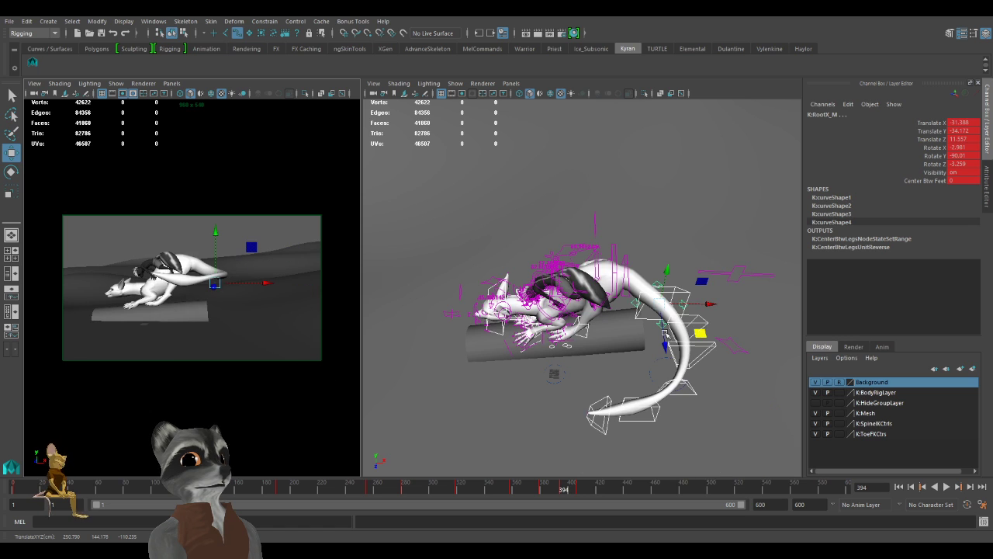
At frame 406, move the creature's IK controls forward until the root is at about Translate X -64.3 and Z 14.7, and key them.
{"action": "mouse_move", "coordinate": [700, 332]}
{"action": "left_mouse_down"}
{"action": "mouse_move", "coordinate": [722, 334]}
{"action": "mouse_move", "coordinate": [686, 335]}
{"action": "left_mouse_up"}
{"action": "key", "text": "s"}
{"action": "key", "text": "period"}
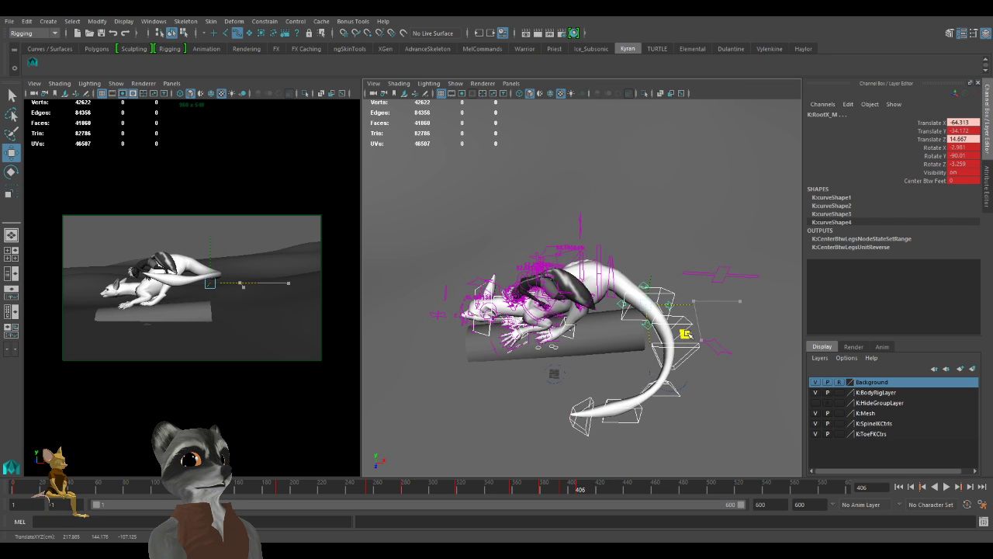
{"action": "left_click_drag", "start_coordinate": [686, 335], "coordinate": [666, 346], "text": "alt"}
{"action": "right_click_drag", "start_coordinate": [666, 347], "coordinate": [706, 301], "text": "alt"}
{"action": "key", "text": "s"}
{"action": "left_click_drag", "start_coordinate": [706, 300], "coordinate": [684, 314], "text": "alt"}
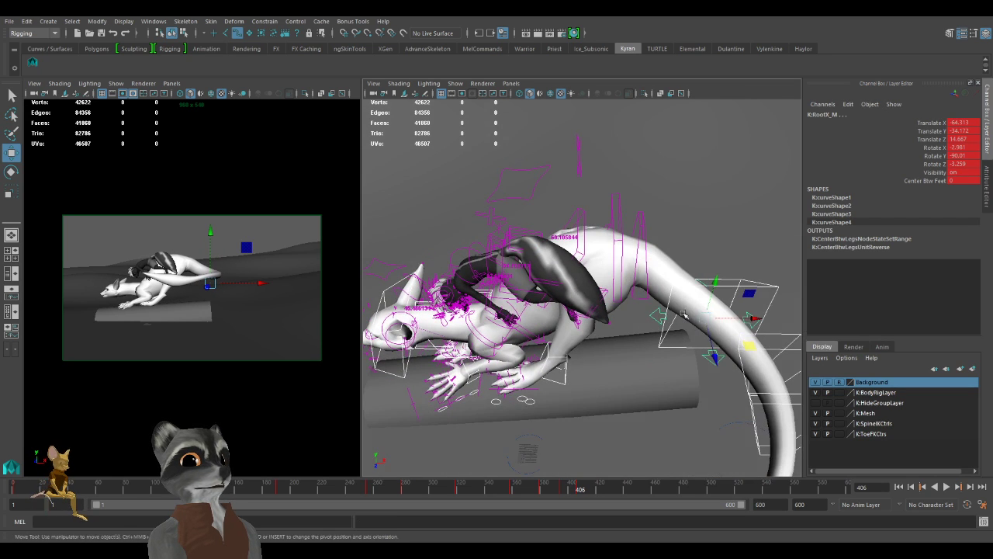
Select only the body root control RootX_M and compare the creature's placement around the log at frames 406 and 379.
{"action": "left_click", "coordinate": [618, 205]}
{"action": "left_click", "coordinate": [714, 356]}
{"action": "left_click", "coordinate": [718, 358]}
{"action": "left_click_drag", "start_coordinate": [696, 373], "coordinate": [642, 398], "text": "alt"}
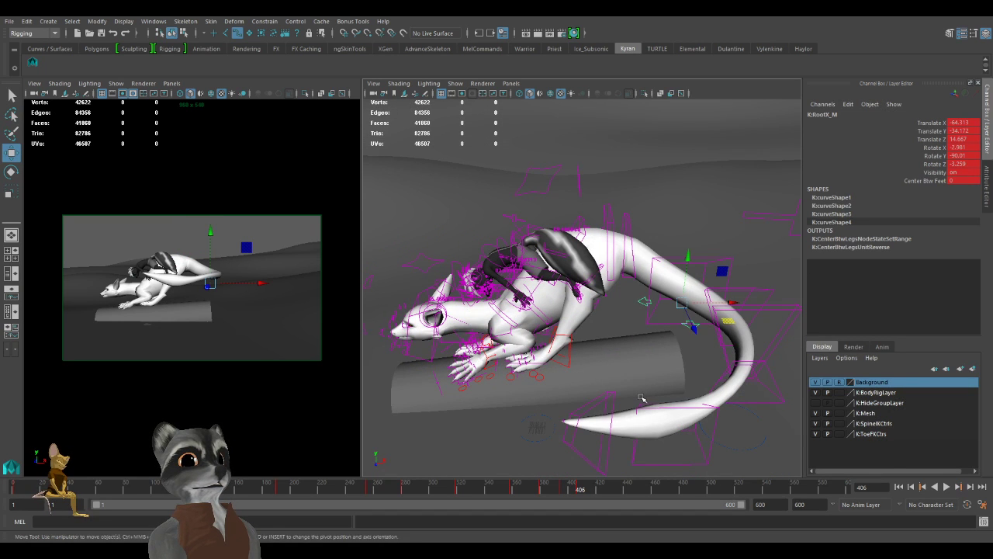
{"action": "mouse_move", "coordinate": [581, 257]}
{"action": "left_mouse_down", "text": "alt"}
{"action": "mouse_move", "coordinate": [554, 309]}
{"action": "mouse_move", "coordinate": [587, 271]}
{"action": "left_mouse_up", "text": "alt"}
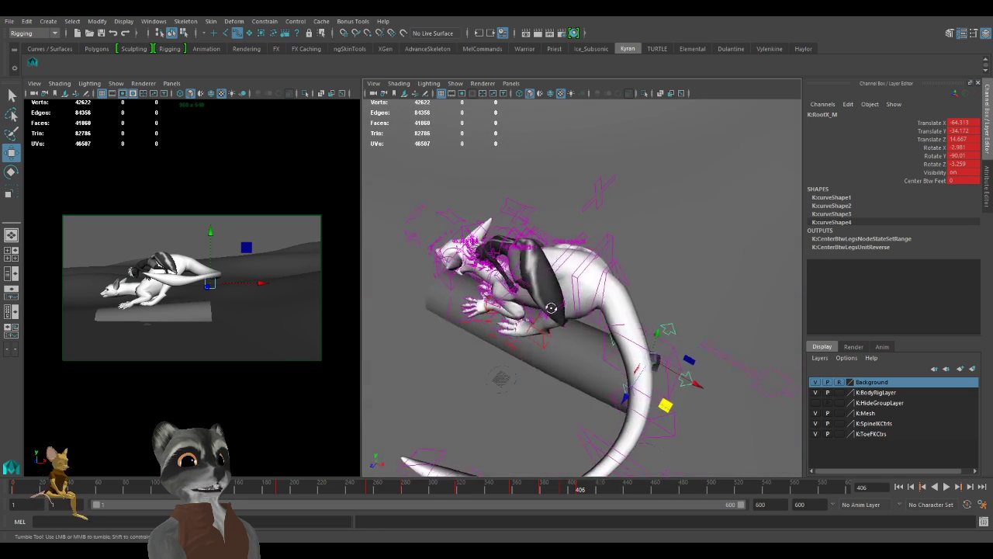
{"action": "key", "text": "comma"}
{"action": "key", "text": "comma"}
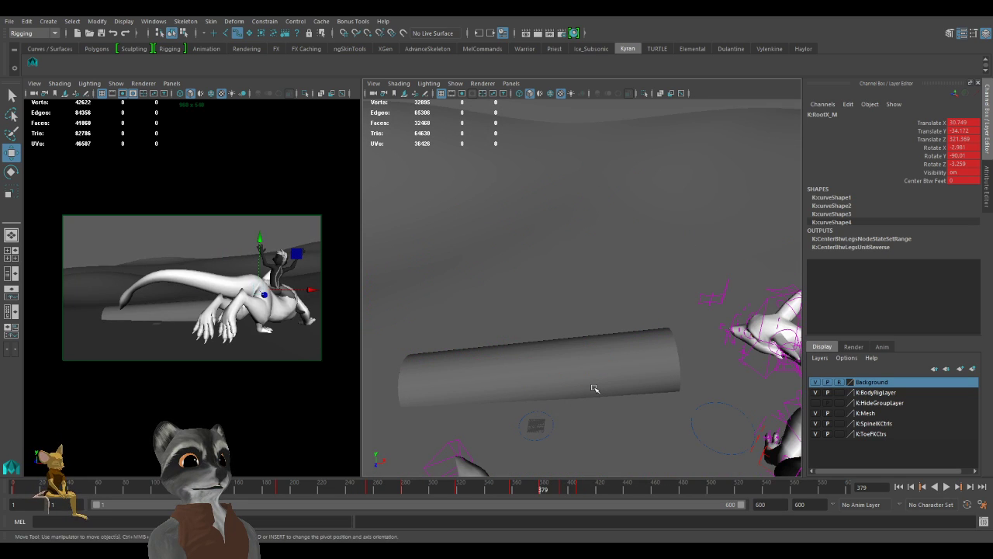
{"action": "scroll", "coordinate": [594, 387], "scroll_direction": "down", "scroll_amount": 4}
{"action": "key", "text": "period"}
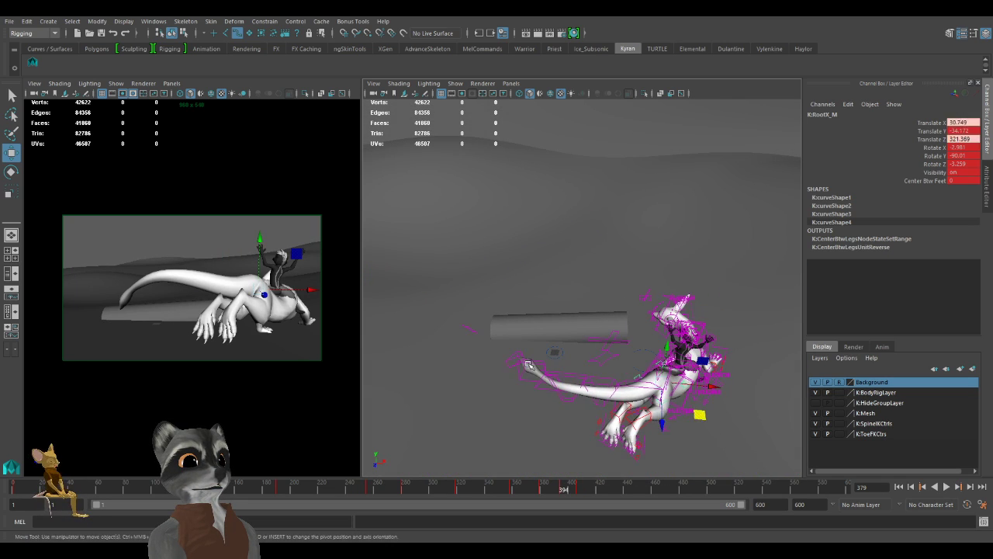
At frame 394, raise RootX_M and move it forward to about Translate X -149 and Y 27.3, undoing the extra sideways move.
{"action": "left_click_drag", "start_coordinate": [560, 363], "coordinate": [662, 353], "text": "alt"}
{"action": "left_click_drag", "start_coordinate": [784, 270], "coordinate": [553, 337]}
{"action": "key", "text": "ctrl+z"}
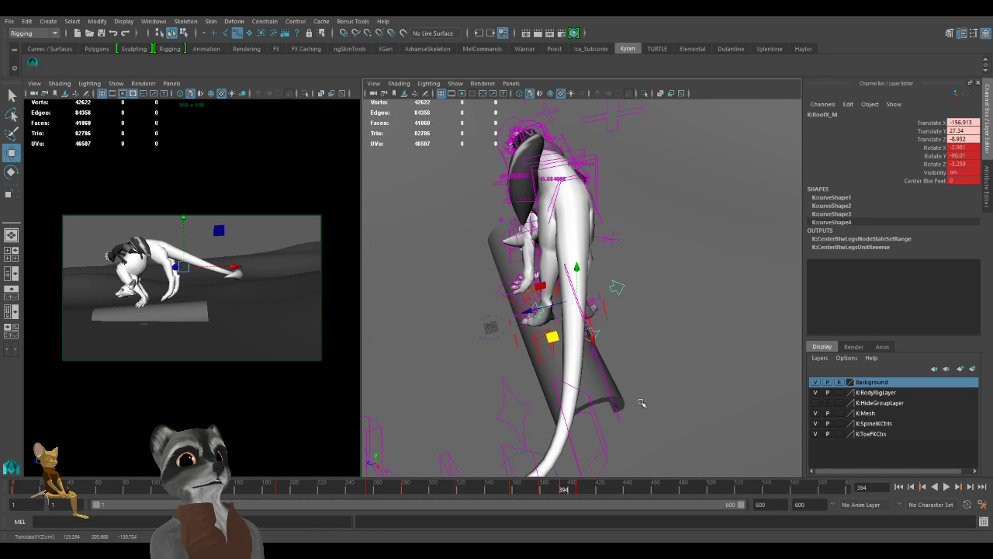
{"action": "key", "text": "ctrl+z"}
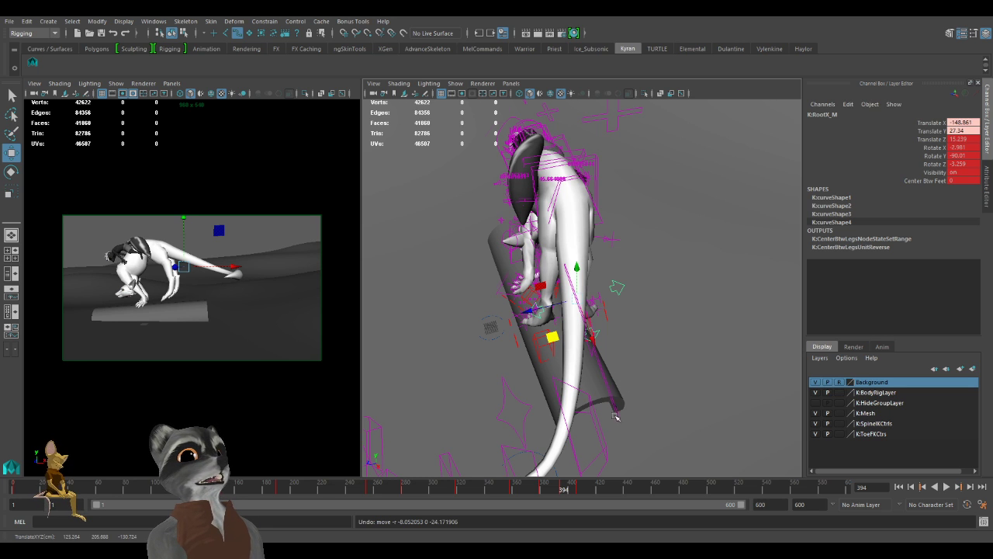
{"action": "key", "text": "ctrl+z"}
{"action": "key", "text": "shift+z"}
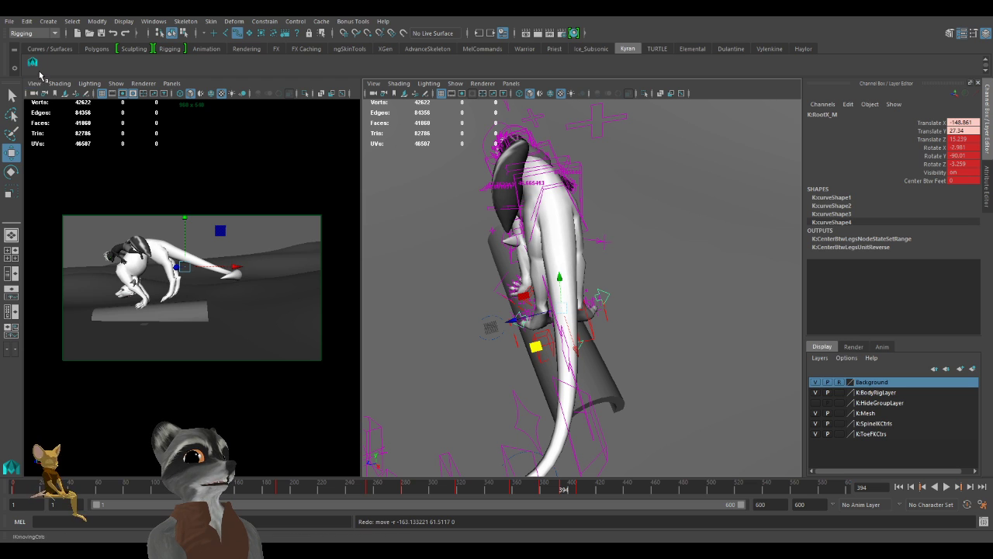
{"action": "left_click", "coordinate": [32, 65]}
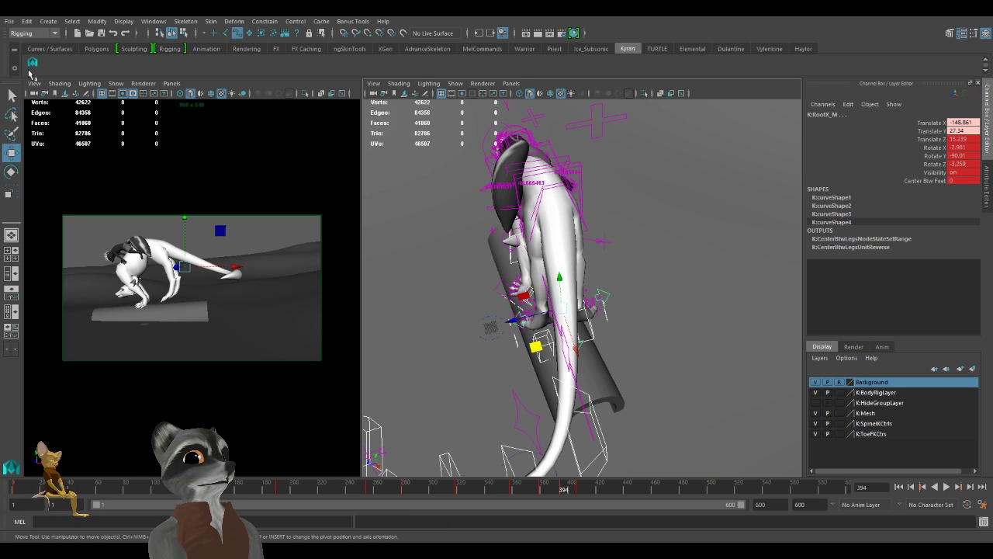
{"action": "left_click_drag", "start_coordinate": [570, 290], "coordinate": [605, 329], "text": "alt"}
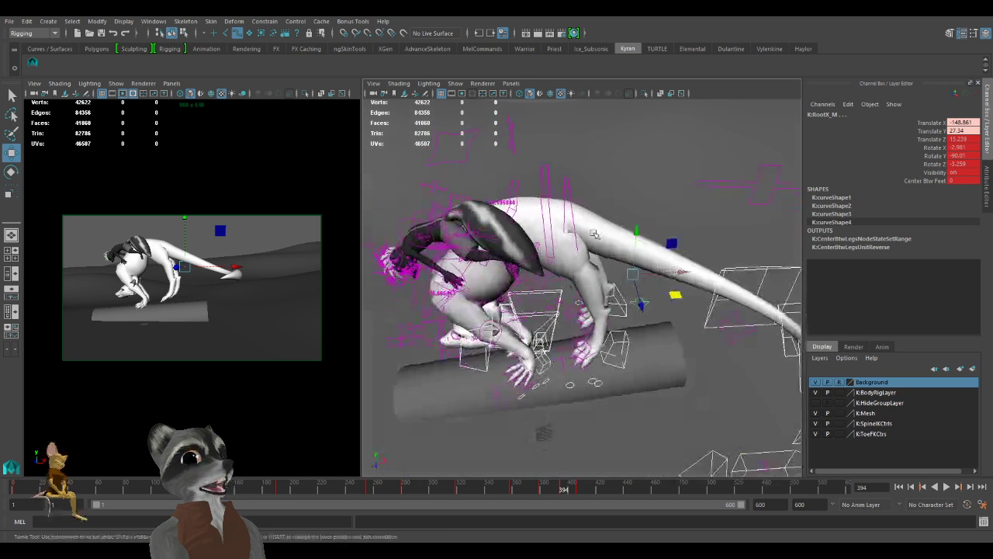
{"action": "left_click", "coordinate": [547, 182]}
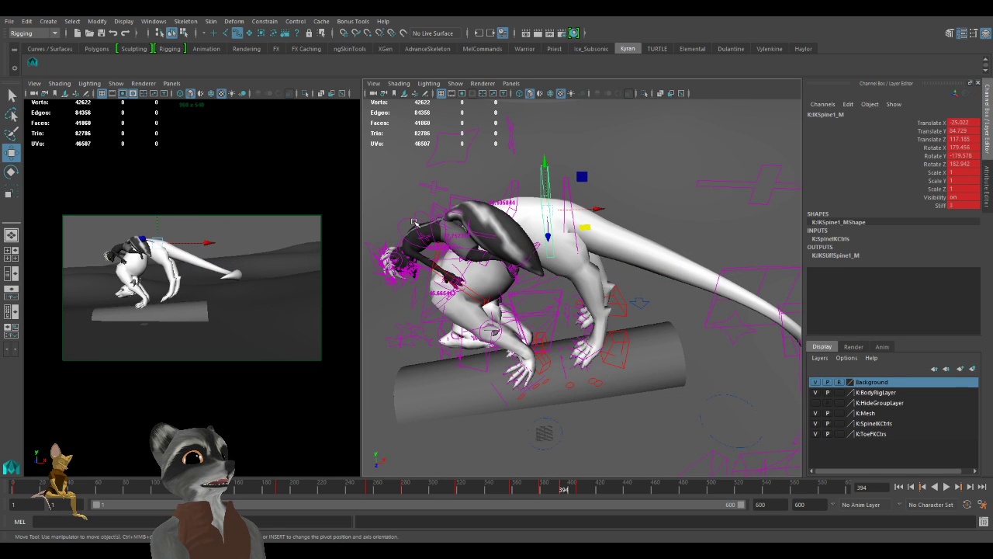
{"action": "left_click", "coordinate": [493, 268]}
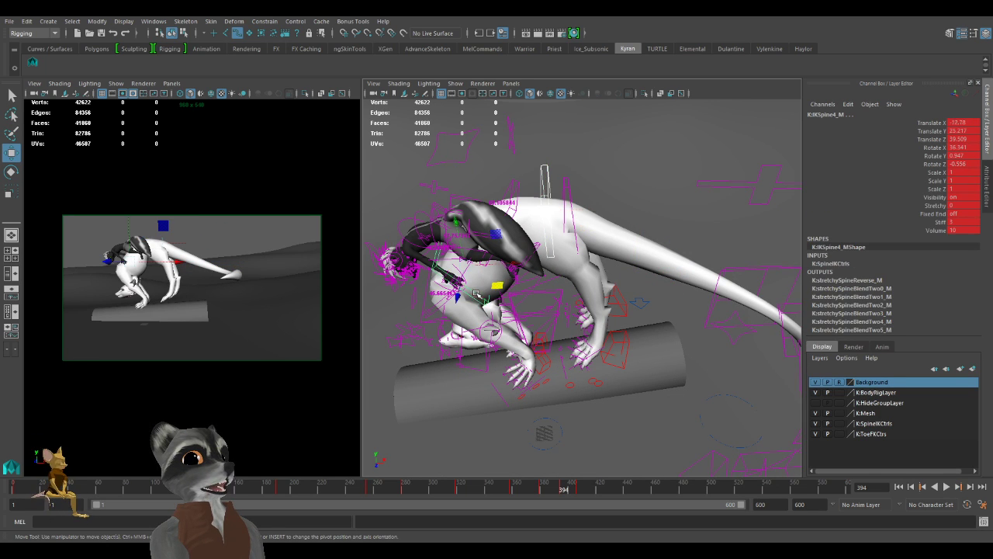
{"action": "left_click_drag", "start_coordinate": [466, 263], "coordinate": [482, 258]}
{"action": "key", "text": "ctrl+z"}
At frame 394, reposition RootX_M forward and up to about Translate X -155.3, Y 24.3 and Z 19.9, and key it.
{"action": "left_click", "coordinate": [645, 309]}
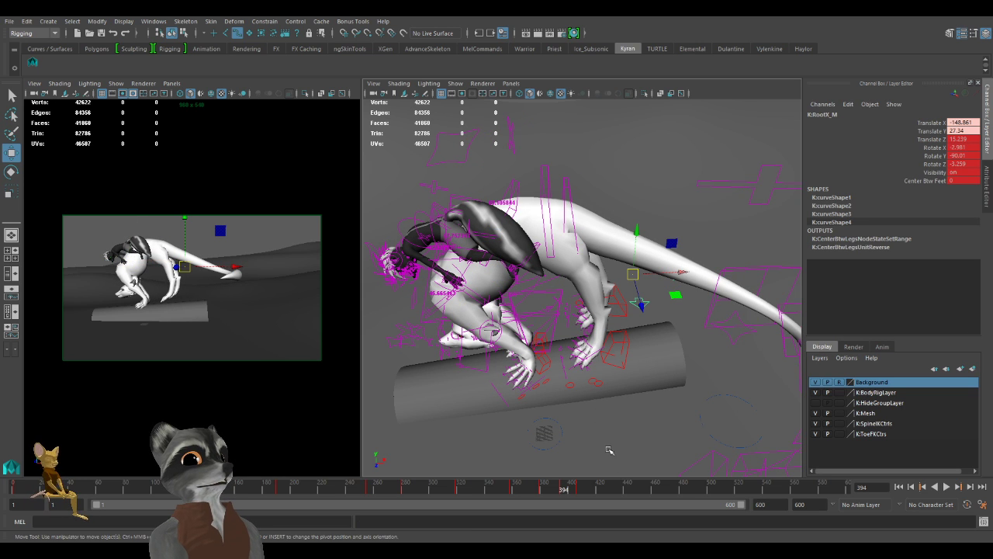
{"action": "key", "text": "comma"}
{"action": "key", "text": "period"}
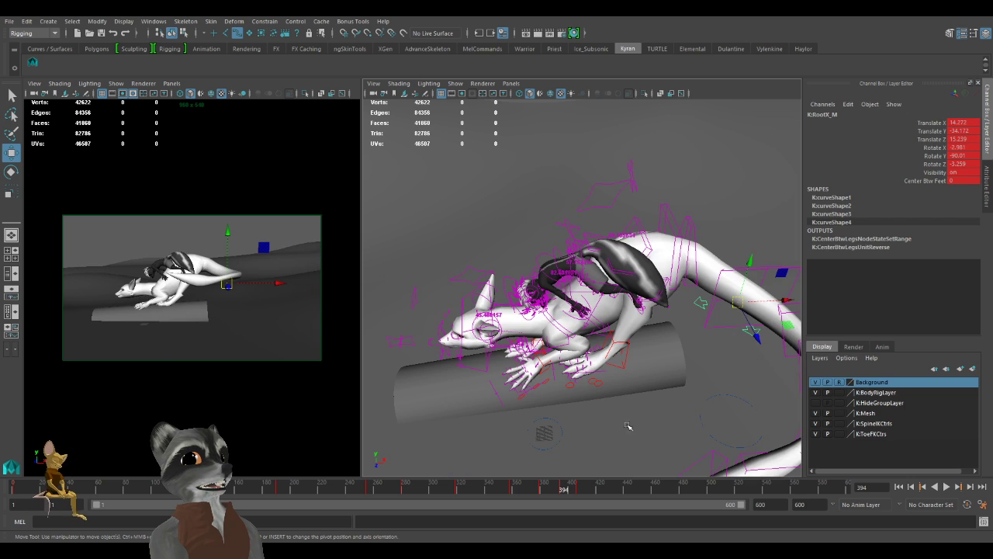
{"action": "left_click_drag", "start_coordinate": [750, 313], "coordinate": [603, 243], "text": "alt"}
{"action": "left_click_drag", "start_coordinate": [664, 275], "coordinate": [510, 329], "text": "alt"}
{"action": "left_click_drag", "start_coordinate": [512, 328], "coordinate": [607, 285], "text": "alt"}
{"action": "left_click_drag", "start_coordinate": [632, 246], "coordinate": [633, 249]}
{"action": "key", "text": "s"}
{"action": "right_click_drag", "start_coordinate": [604, 345], "coordinate": [545, 351], "text": "alt"}
{"action": "middle_click_drag", "start_coordinate": [545, 351], "coordinate": [561, 391], "text": "alt"}
{"action": "right_click_drag", "start_coordinate": [561, 391], "coordinate": [619, 413], "text": "alt"}
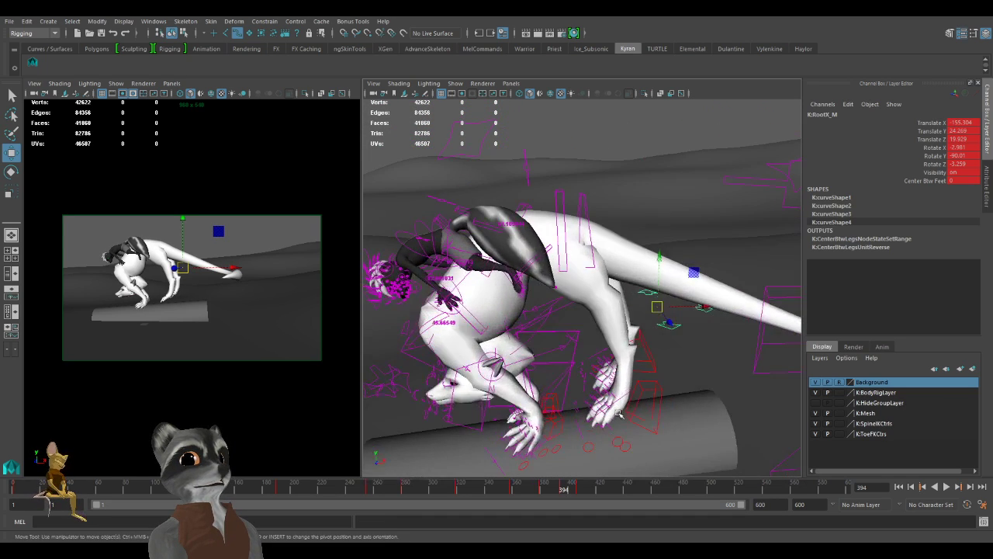
{"action": "key", "text": "comma"}
{"action": "key", "text": "period"}
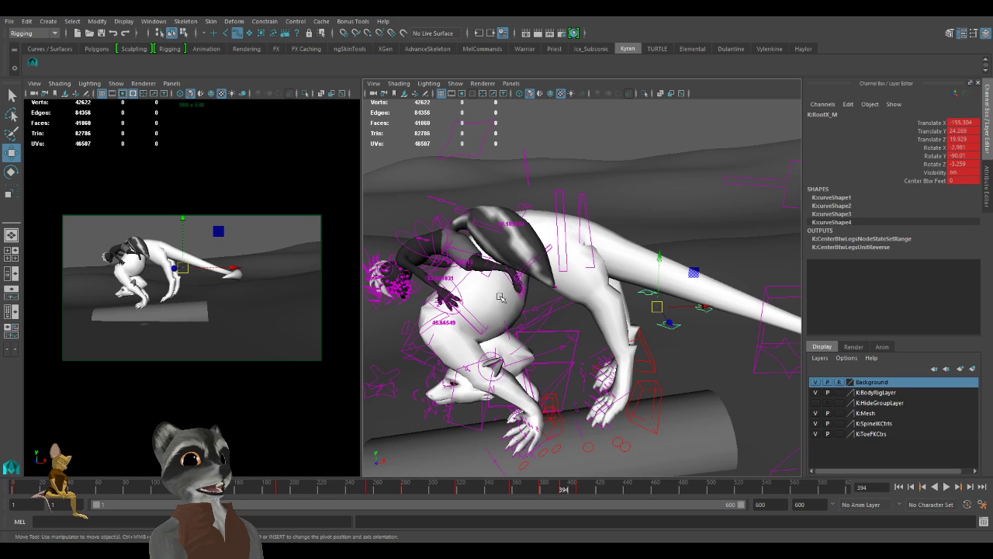
Select the spine controls IKSpine4_M and IKSpine1_M and set their Translate X, Y and Z to 0.
{"action": "left_click", "coordinate": [475, 318]}
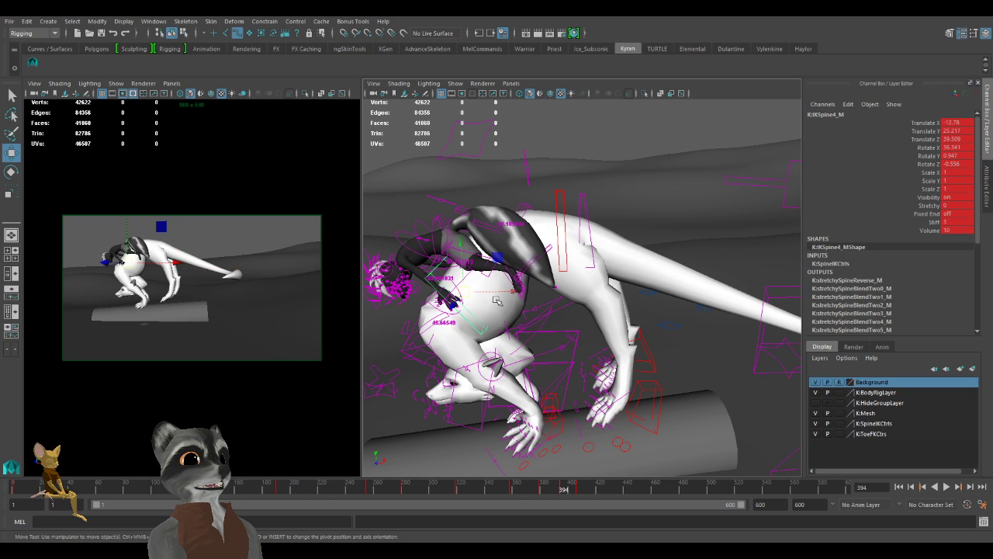
{"action": "left_click", "coordinate": [563, 203]}
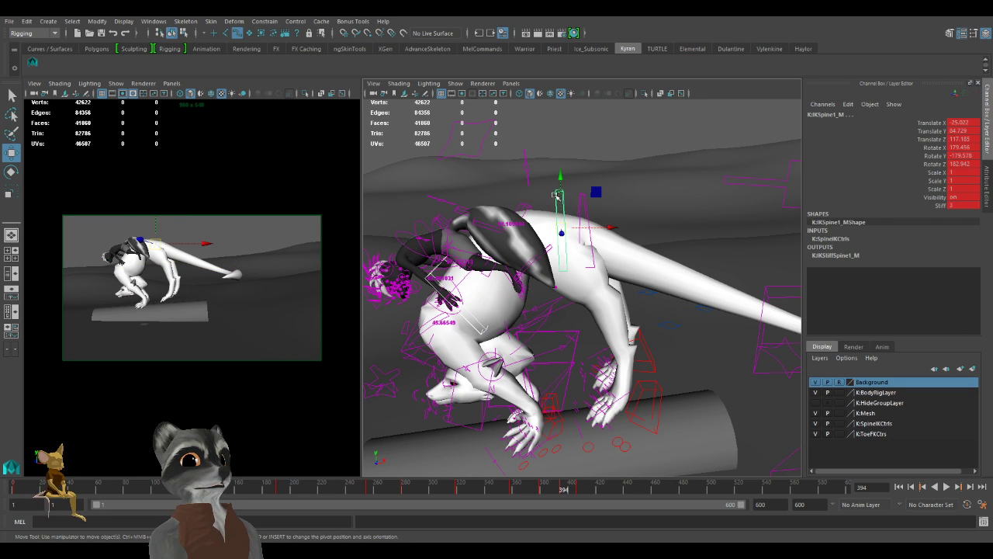
{"action": "left_click_drag", "start_coordinate": [966, 124], "coordinate": [962, 141]}
{"action": "type", "text": "0"}
{"action": "key", "text": "Return"}
{"action": "left_click_drag", "start_coordinate": [673, 265], "coordinate": [658, 304], "text": "alt"}
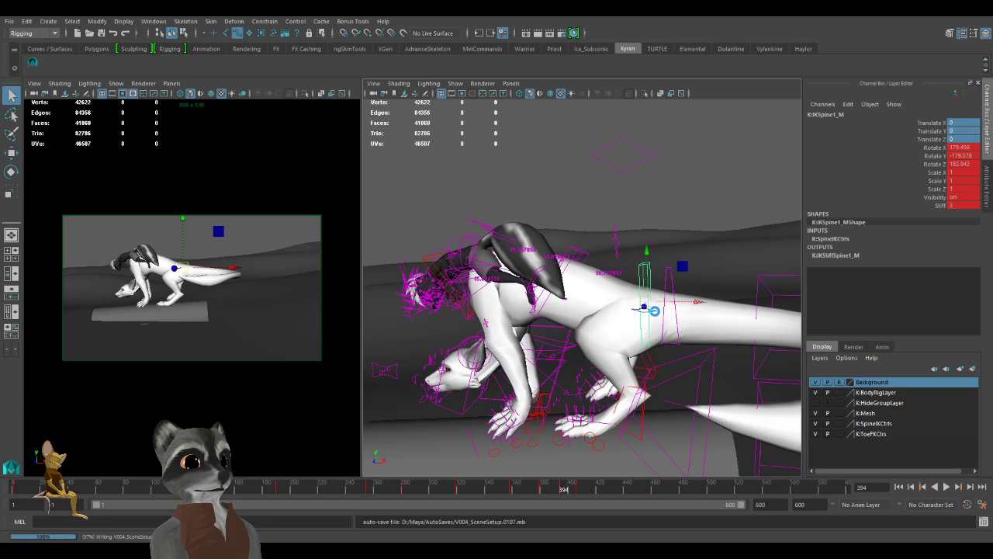
Raise RootX_M and shift it back to about Translate X -128.3 and Y 58.3 at frame 394.
{"action": "left_click", "coordinate": [654, 310]}
{"action": "left_click_drag", "start_coordinate": [680, 264], "coordinate": [710, 235]}
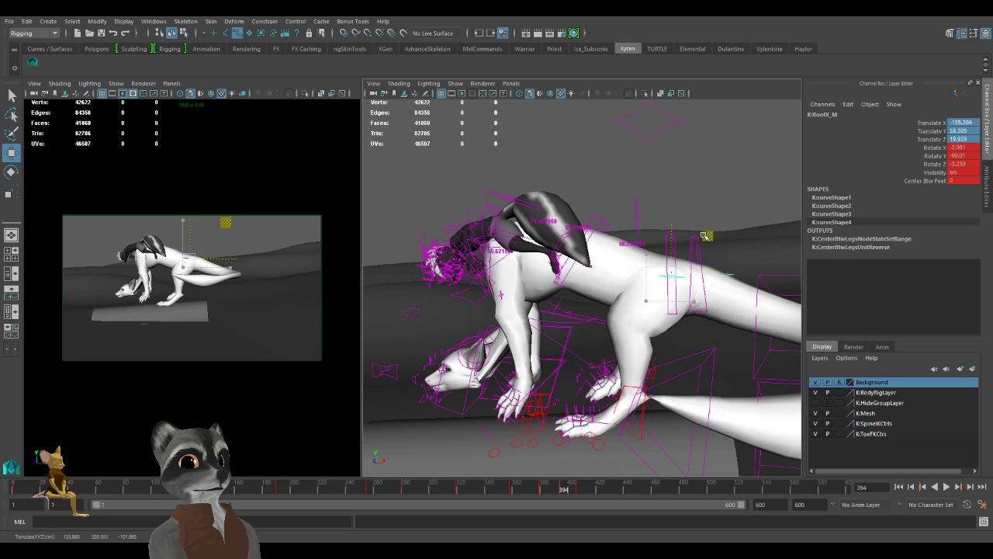
{"action": "left_click_drag", "start_coordinate": [541, 270], "coordinate": [475, 279], "text": "alt"}
Lower the chest control IKSpine4_M and shift it sideways to about Translate X -19.6, Y -59.5 and Z -66.7.
{"action": "left_click", "coordinate": [387, 199]}
{"action": "scroll", "coordinate": [496, 232], "scroll_direction": "down", "scroll_amount": 5}
{"action": "left_click_drag", "start_coordinate": [582, 250], "coordinate": [656, 360], "text": "alt"}
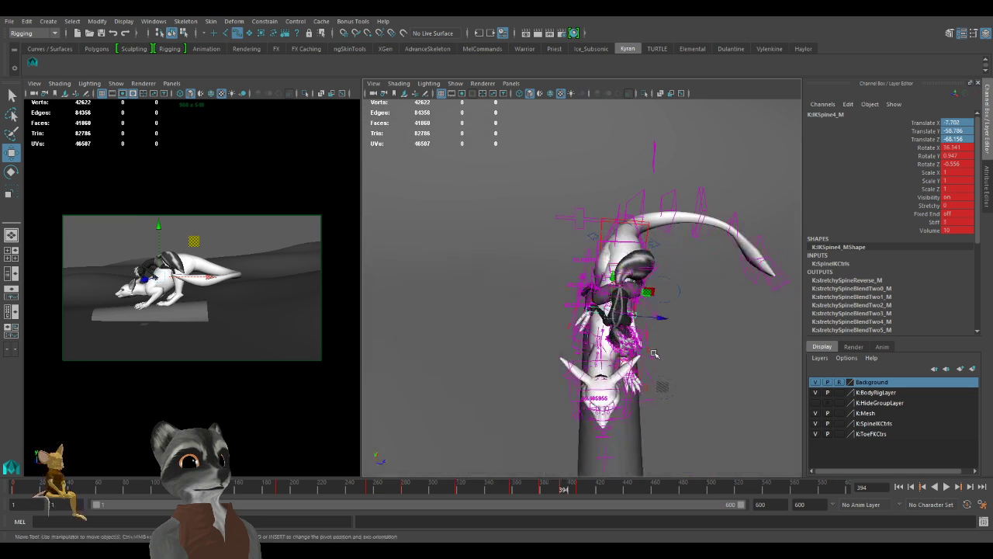
{"action": "left_click_drag", "start_coordinate": [649, 291], "coordinate": [565, 292]}
{"action": "right_click_drag", "start_coordinate": [565, 292], "coordinate": [744, 325], "text": "alt"}
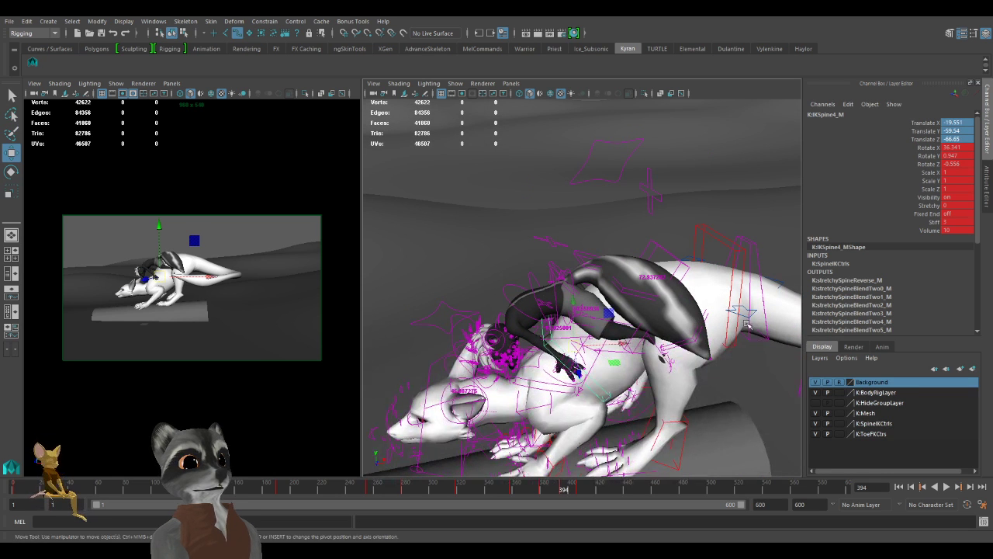
Add IKSpine1_M and RootX_M to the chest control selection, key them at frame 394, and copy their pose to frame 406.
{"action": "left_click", "coordinate": [735, 273]}
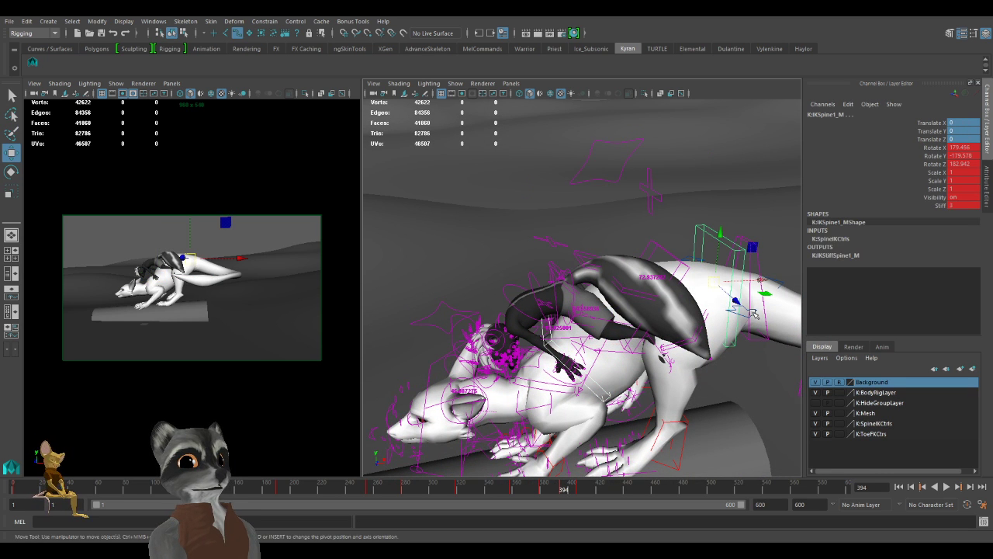
{"action": "left_click", "coordinate": [753, 313]}
{"action": "left_click_drag", "start_coordinate": [576, 492], "coordinate": [578, 491]}
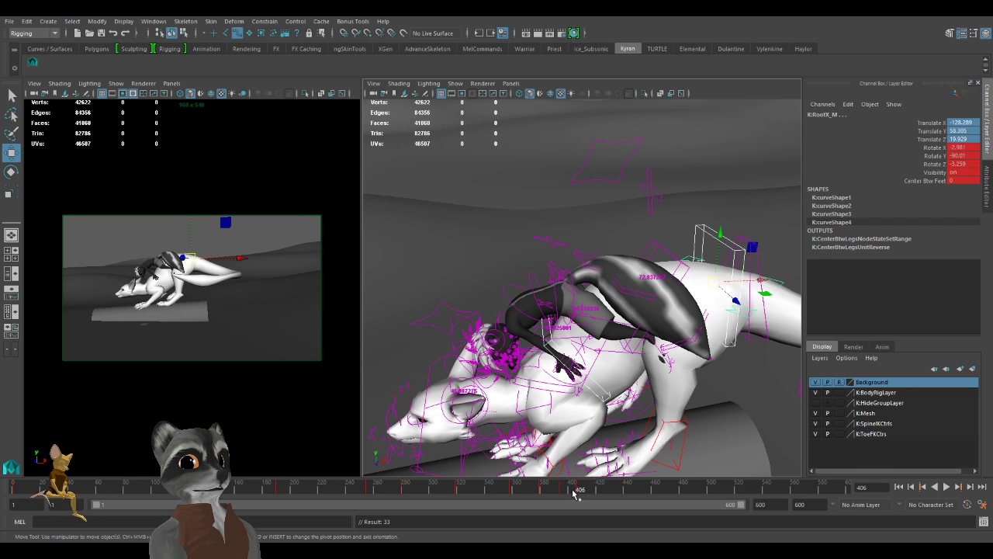
{"action": "key", "text": "comma"}
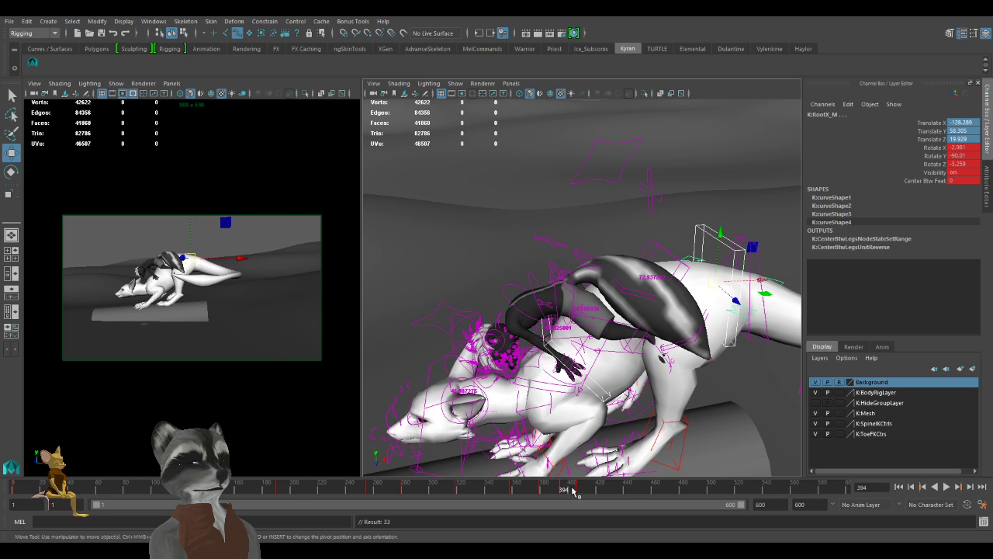
{"action": "key", "text": "period"}
At frame 406, move the selected root and spine controls forward, bringing the root to about Translate X -212.9 and Z 22.7.
{"action": "scroll", "coordinate": [630, 387], "scroll_direction": "down", "scroll_amount": 2}
{"action": "left_click_drag", "start_coordinate": [539, 385], "coordinate": [560, 396], "text": "alt"}
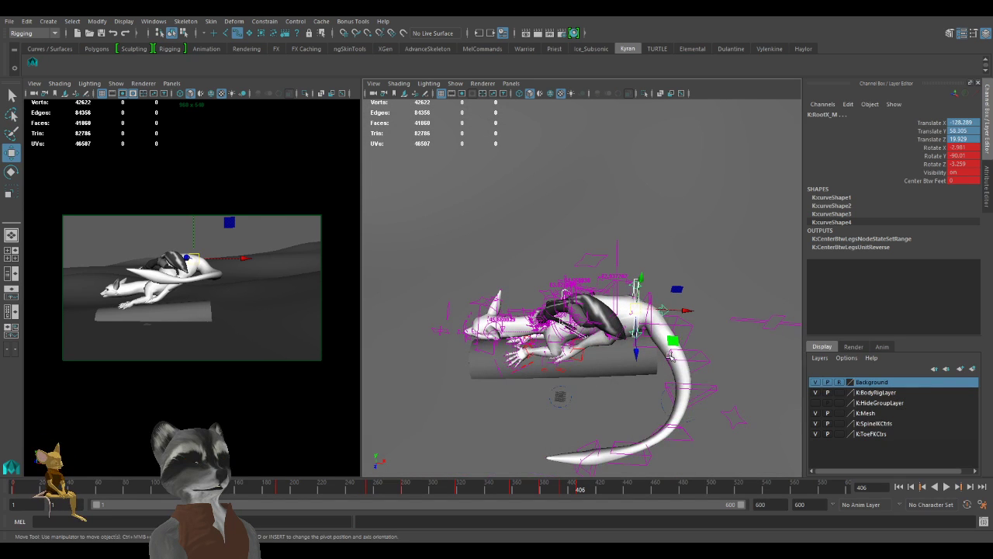
{"action": "left_click_drag", "start_coordinate": [673, 339], "coordinate": [633, 341]}
{"action": "left_click_drag", "start_coordinate": [574, 386], "coordinate": [555, 346], "text": "alt"}
Adjust and key the creature's leg controls at frame 406, placing IKLeg_R at about Translate X -221.8, Y 53.8 and Z 14.7.
{"action": "left_click", "coordinate": [621, 379]}
{"action": "key", "text": "e"}
{"action": "key", "text": "w"}
{"action": "key", "text": "s"}
{"action": "mouse_move", "coordinate": [576, 311]}
{"action": "left_mouse_down", "text": "alt"}
{"action": "mouse_move", "coordinate": [557, 318]}
{"action": "mouse_move", "coordinate": [557, 357]}
{"action": "mouse_move", "coordinate": [558, 349]}
{"action": "mouse_move", "coordinate": [589, 355]}
{"action": "mouse_move", "coordinate": [582, 366]}
{"action": "mouse_move", "coordinate": [682, 442]}
{"action": "left_mouse_up", "text": "alt"}
{"action": "left_click", "coordinate": [561, 303]}
{"action": "key", "text": "e"}
{"action": "key", "text": "w"}
{"action": "key", "text": "s"}
Compare the creature's body and foot placement on the log between the keyed poses at frames 394 and 406.
{"action": "key", "text": "comma"}
{"action": "key", "text": "comma"}
{"action": "key", "text": "period"}
{"action": "key", "text": "comma"}
{"action": "key", "text": "period"}
{"action": "scroll", "coordinate": [670, 427], "scroll_direction": "up", "scroll_amount": 6}
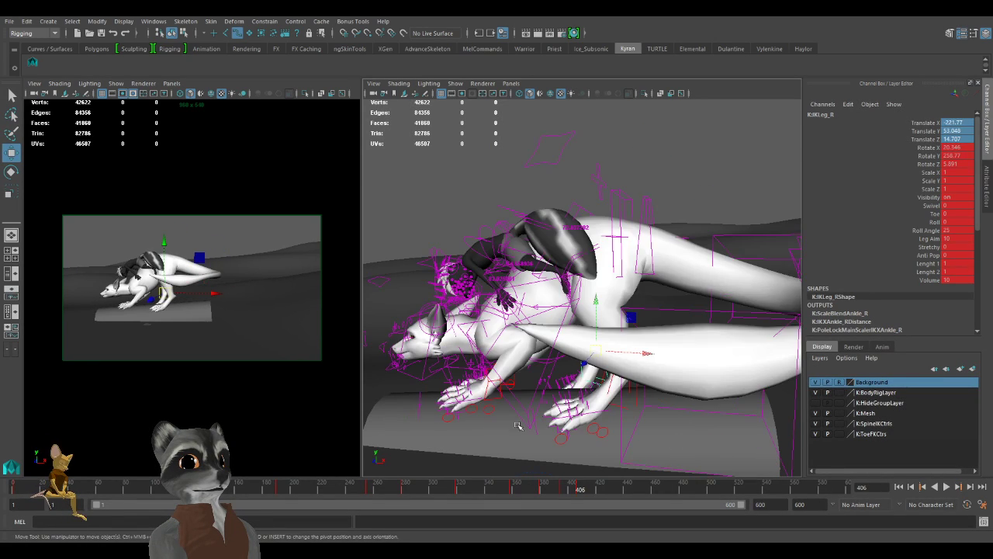
{"action": "left_click", "coordinate": [599, 392]}
{"action": "key", "text": "comma"}
{"action": "scroll", "coordinate": [664, 439], "scroll_direction": "down", "scroll_amount": 5}
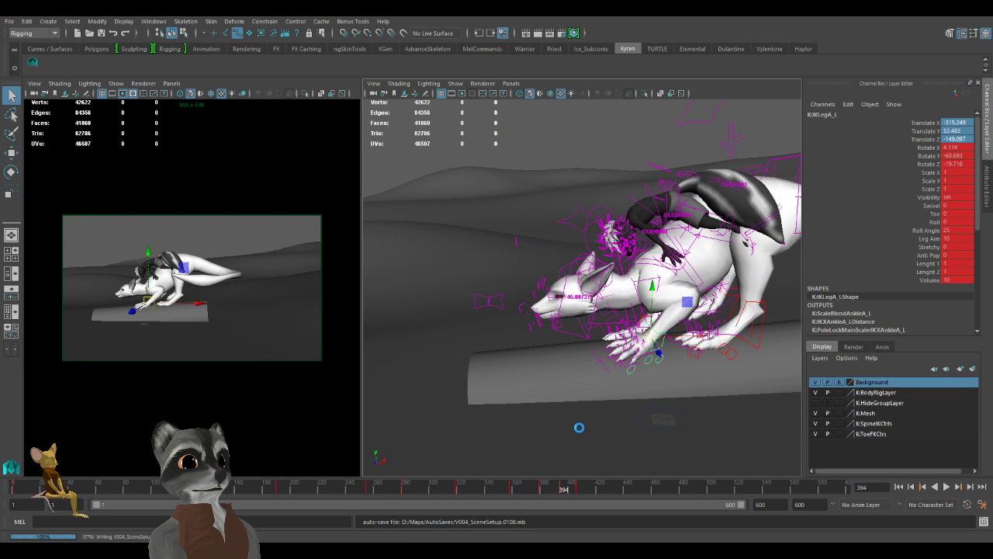
{"action": "key", "text": "comma"}
{"action": "key", "text": "period"}
{"action": "key", "text": "period"}
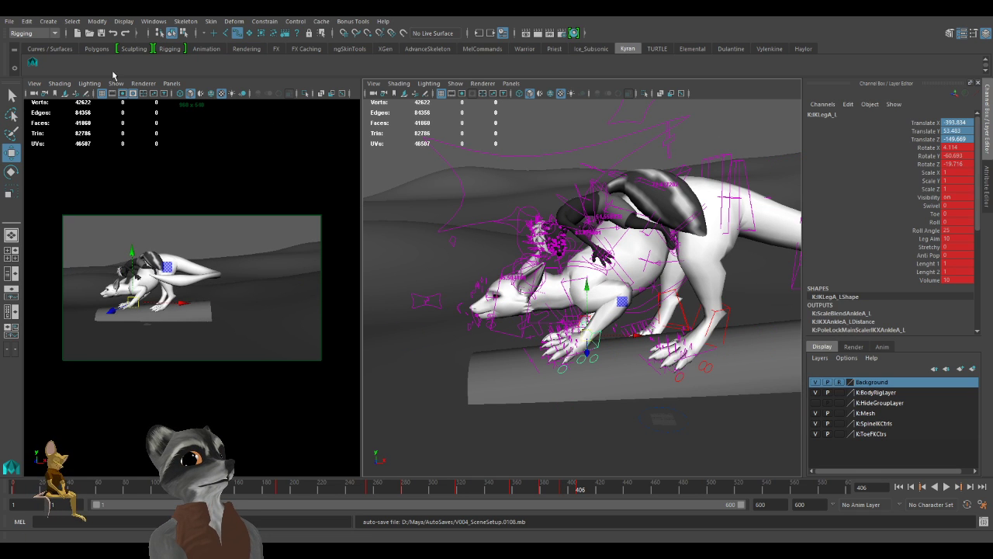
At frame 406, select the IK moving controls, shift them back until the root is at about Translate X -197, and key them.
{"action": "left_click", "coordinate": [36, 65]}
{"action": "middle_click_drag", "start_coordinate": [609, 286], "coordinate": [463, 284], "text": "alt"}
{"action": "right_click_drag", "start_coordinate": [464, 285], "coordinate": [566, 198], "text": "alt"}
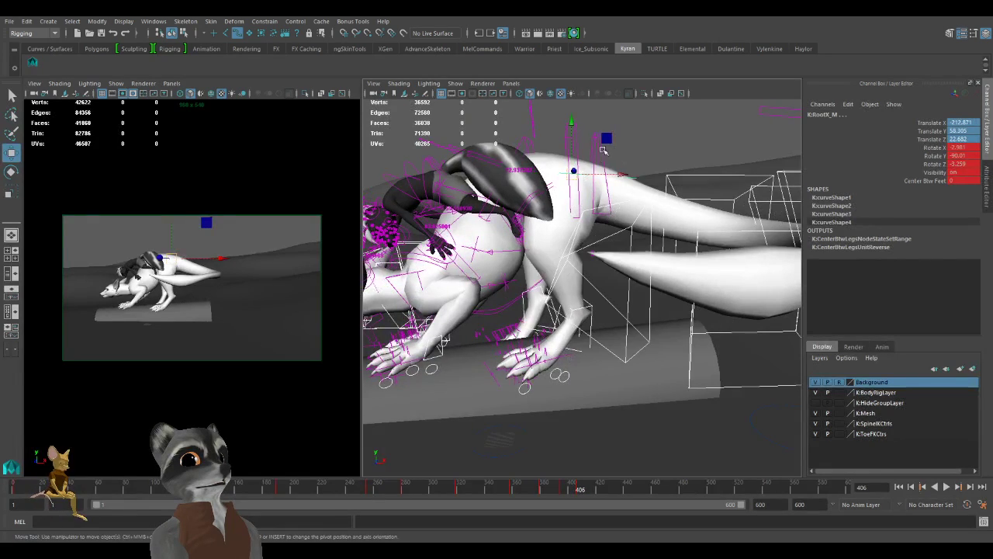
{"action": "left_click_drag", "start_coordinate": [610, 142], "coordinate": [630, 145]}
{"action": "key", "text": "s"}
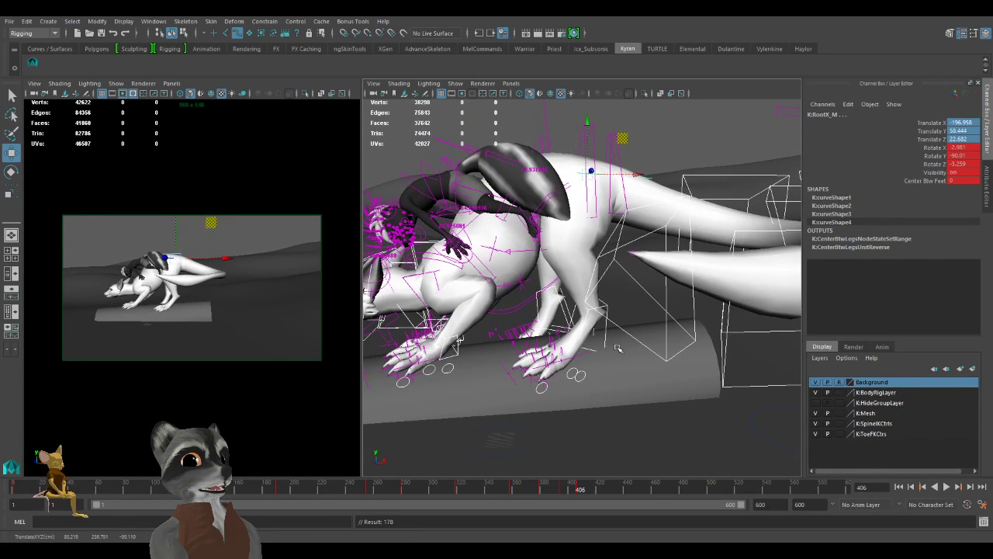
{"action": "key", "text": "comma"}
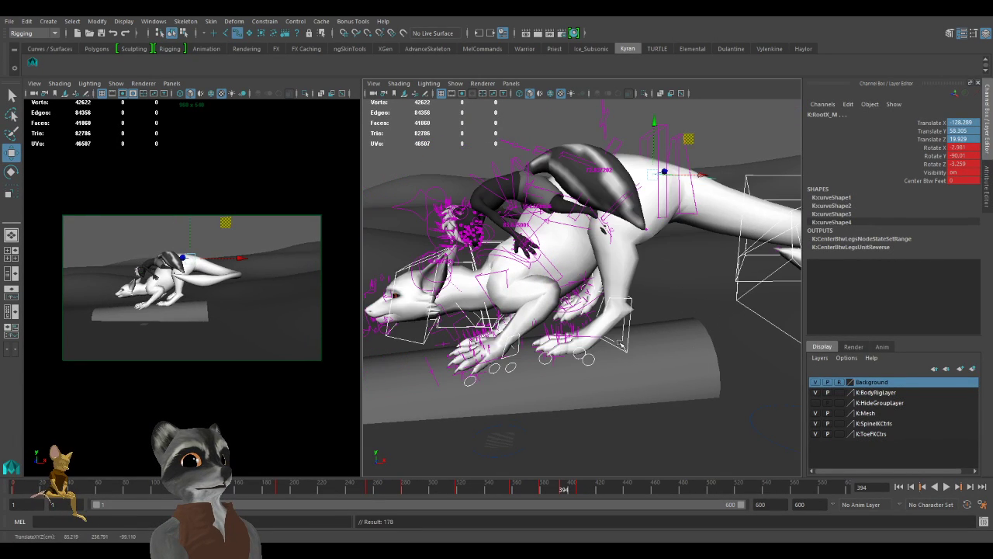
{"action": "key", "text": "period"}
{"action": "key", "text": "comma"}
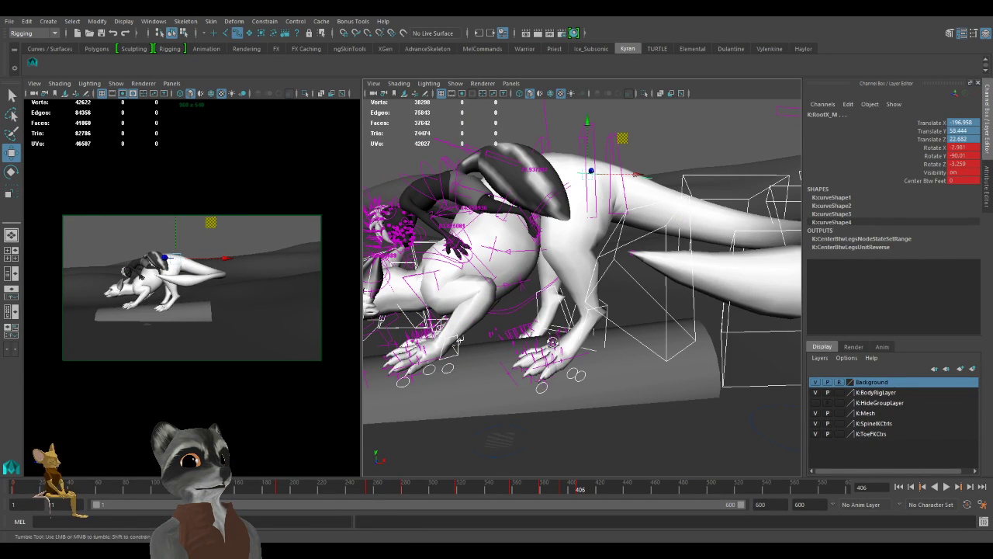
{"action": "left_click_drag", "start_coordinate": [553, 342], "coordinate": [565, 351], "text": "alt"}
{"action": "middle_click_drag", "start_coordinate": [565, 350], "coordinate": [653, 343], "text": "alt"}
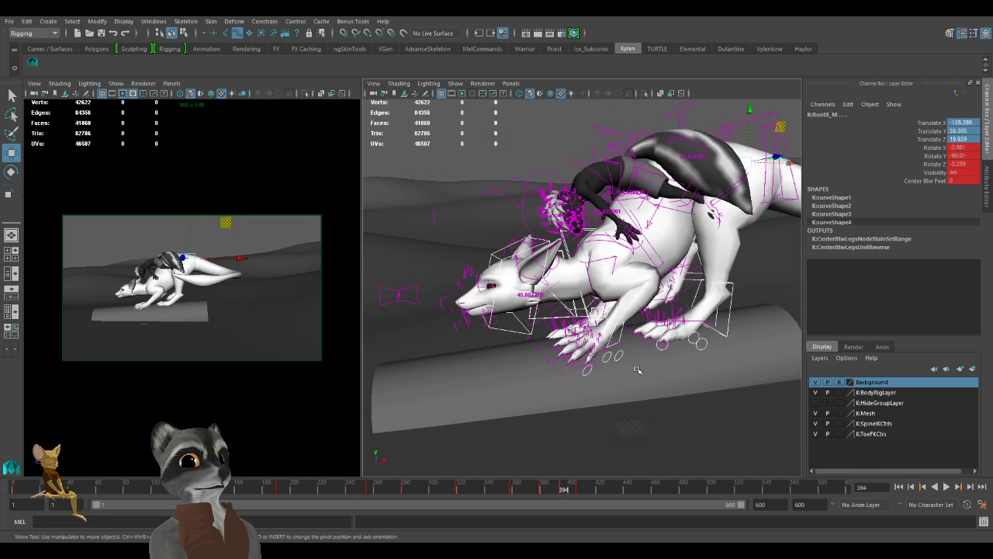
{"action": "key", "text": "."}
Copy the frame 406 pose of the front-leg controls IKLegA_L and IKLegA_R to frame 394, undoing the misplaced key at frame 393.
{"action": "left_click", "coordinate": [561, 335]}
{"action": "left_click_drag", "start_coordinate": [560, 335], "coordinate": [644, 340], "text": "alt"}
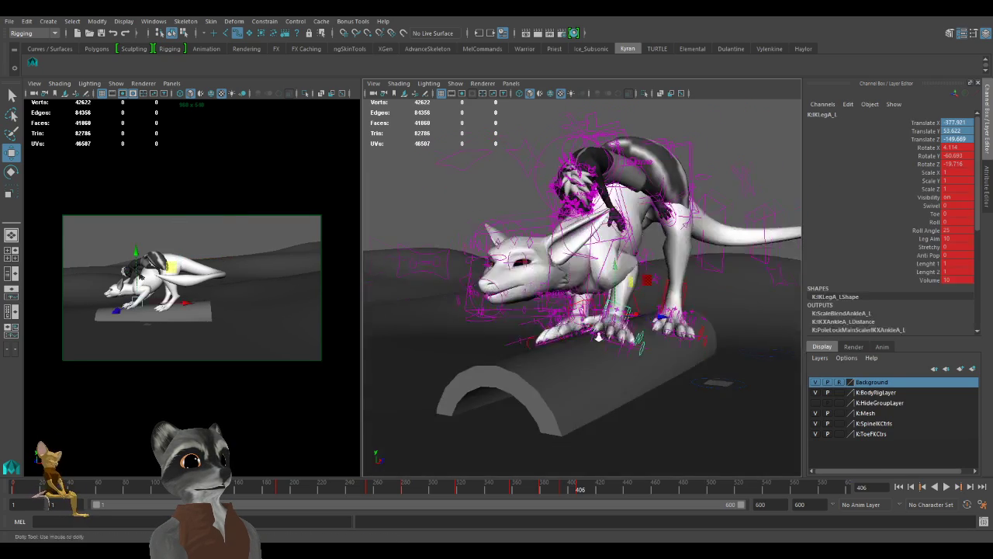
{"action": "right_click_drag", "start_coordinate": [643, 340], "coordinate": [694, 344], "text": "alt"}
{"action": "mouse_move", "coordinate": [695, 344]}
{"action": "left_mouse_down", "text": "alt"}
{"action": "mouse_move", "coordinate": [754, 351]}
{"action": "mouse_move", "coordinate": [738, 349]}
{"action": "mouse_move", "coordinate": [673, 382]}
{"action": "mouse_move", "coordinate": [605, 383]}
{"action": "left_mouse_up", "text": "alt"}
{"action": "left_click", "coordinate": [630, 317], "text": "shift"}
{"action": "left_click", "coordinate": [561, 491]}
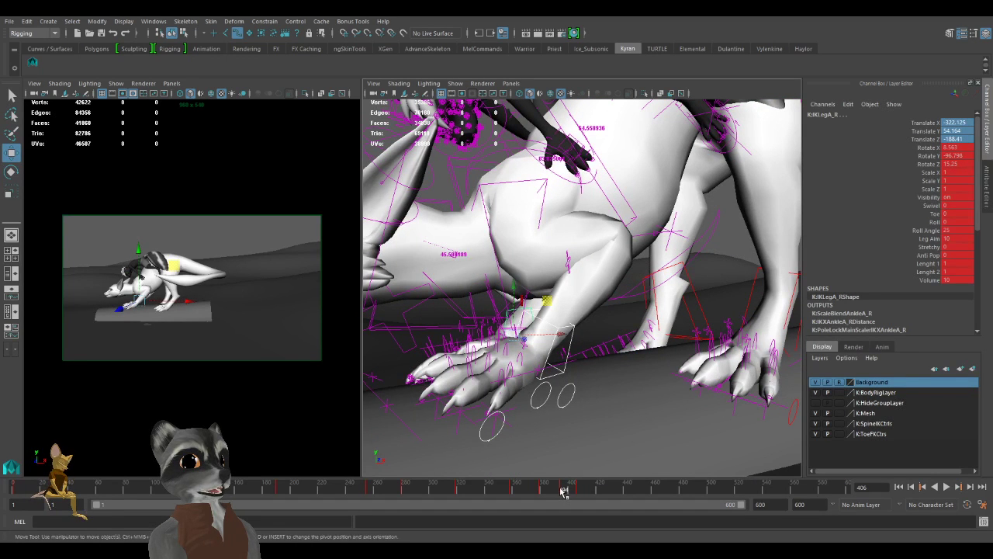
{"action": "key", "text": "alt+v"}
{"action": "key", "text": "alt+v"}
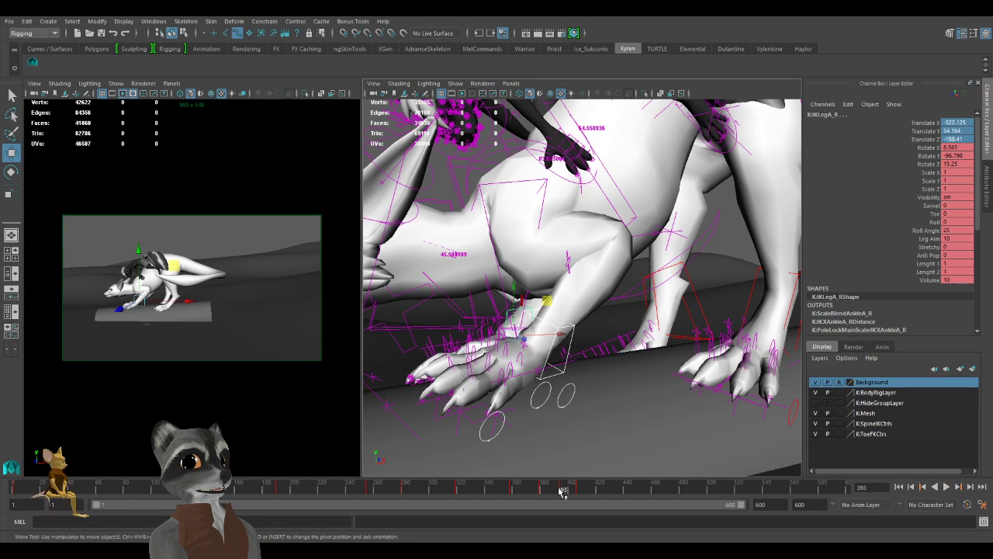
{"action": "key", "text": "ctrl+z"}
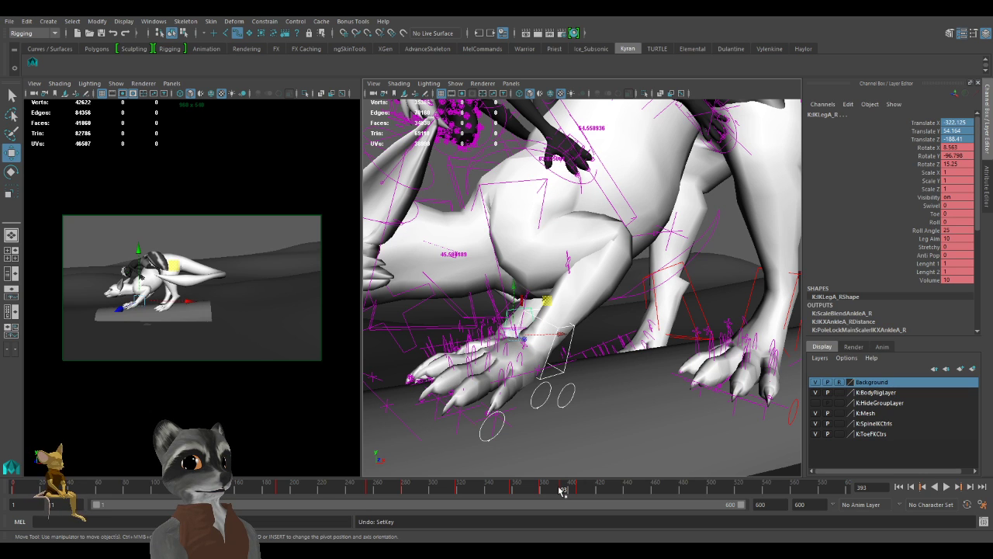
{"action": "key", "text": "alt+v"}
{"action": "key", "text": "alt+v"}
{"action": "key", "text": "s"}
{"action": "left_click_drag", "start_coordinate": [559, 491], "coordinate": [581, 491]}
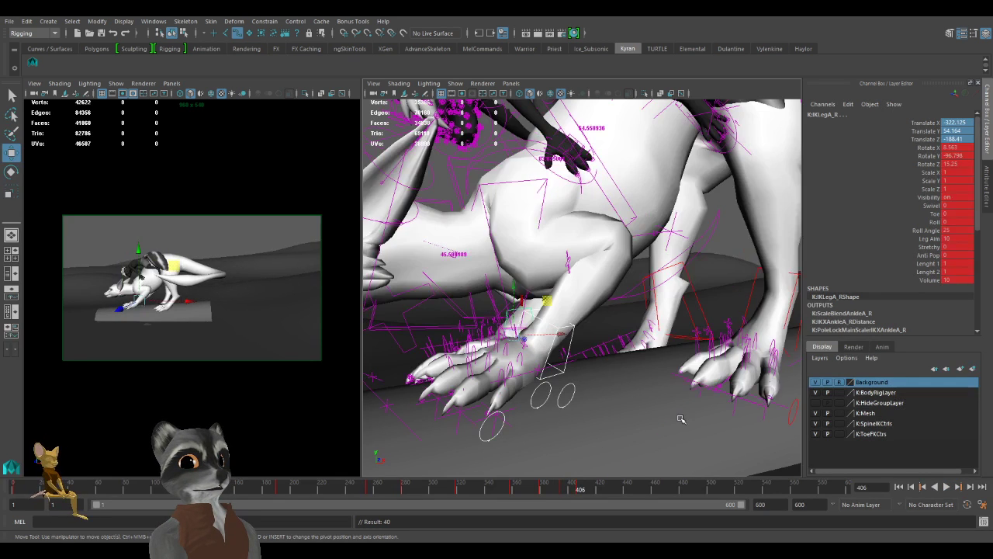
{"action": "right_click_drag", "start_coordinate": [682, 419], "coordinate": [526, 405], "text": "alt"}
{"action": "left_click_drag", "start_coordinate": [525, 406], "coordinate": [522, 422], "text": "alt"}
{"action": "key", "text": "comma"}
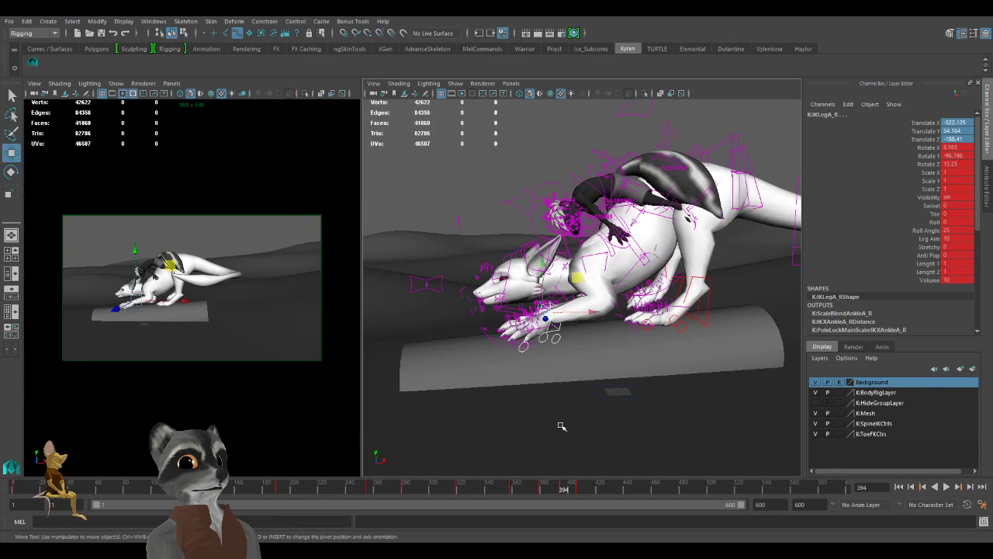
At frame 394, move the hind-leg control IKLeg_L forward along the log and check its placement against frame 406.
{"action": "scroll", "coordinate": [652, 370], "scroll_direction": "up", "scroll_amount": 3}
{"action": "left_click", "coordinate": [660, 419]}
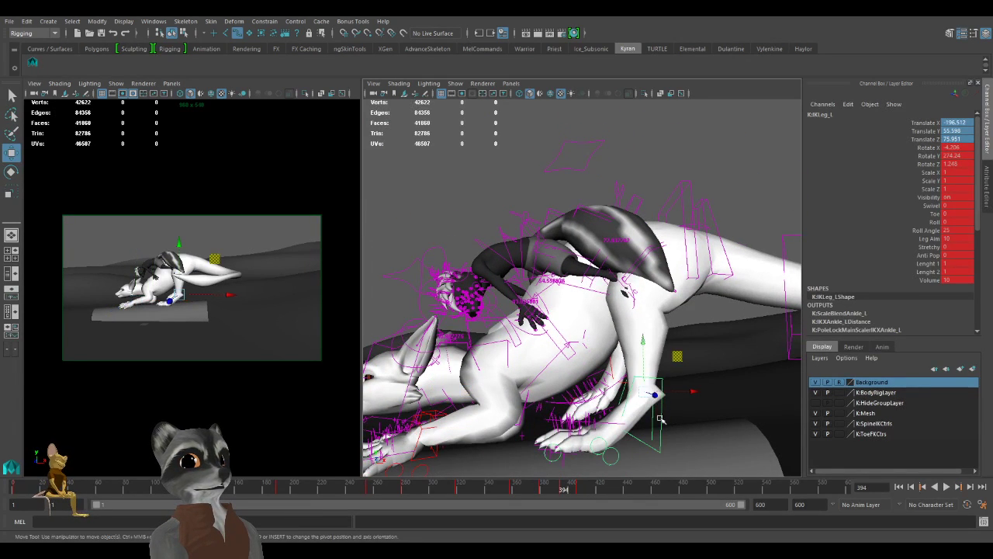
{"action": "left_click_drag", "start_coordinate": [653, 394], "coordinate": [619, 386]}
{"action": "middle_click", "coordinate": [273, 404]}
{"action": "key", "text": "comma"}
{"action": "key", "text": "."}
{"action": "key", "text": "."}
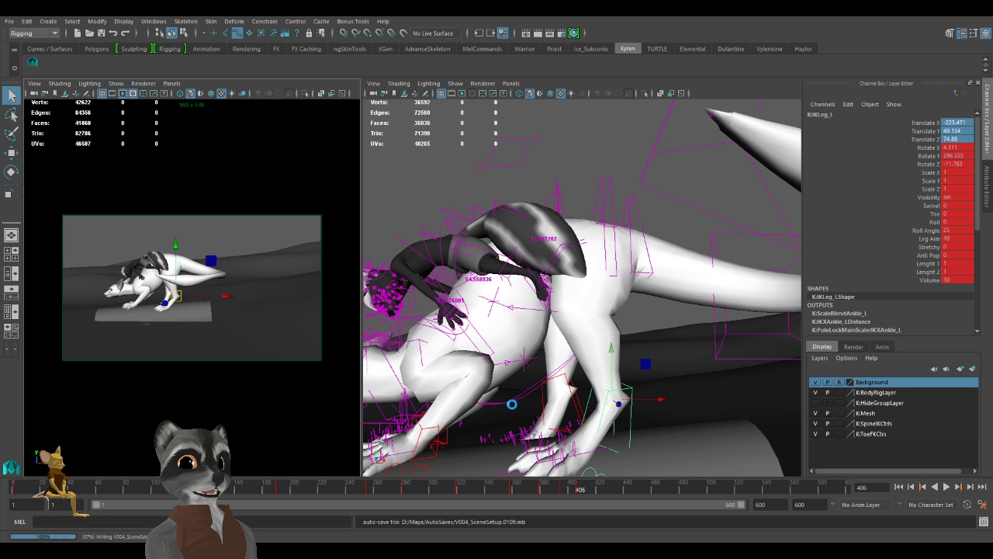
{"action": "scroll", "coordinate": [512, 406], "scroll_direction": "down", "scroll_amount": 8}
{"action": "scroll", "coordinate": [513, 405], "scroll_direction": "up", "scroll_amount": 5}
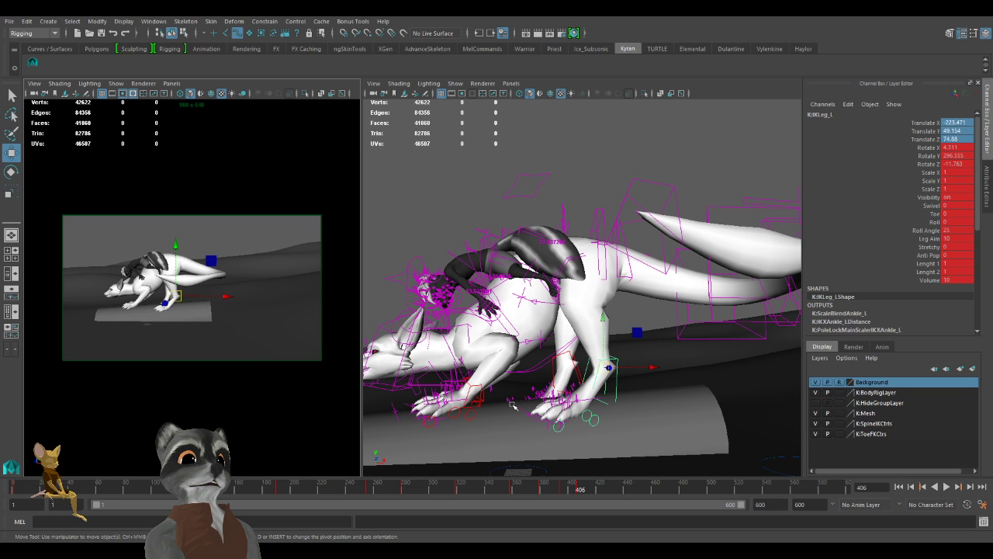
Select both front-leg controls IKLegA_L and IKLegA_R and check the front feet's placement on the log at frames 394 and 406.
{"action": "left_click_drag", "start_coordinate": [544, 364], "coordinate": [621, 388], "text": "alt"}
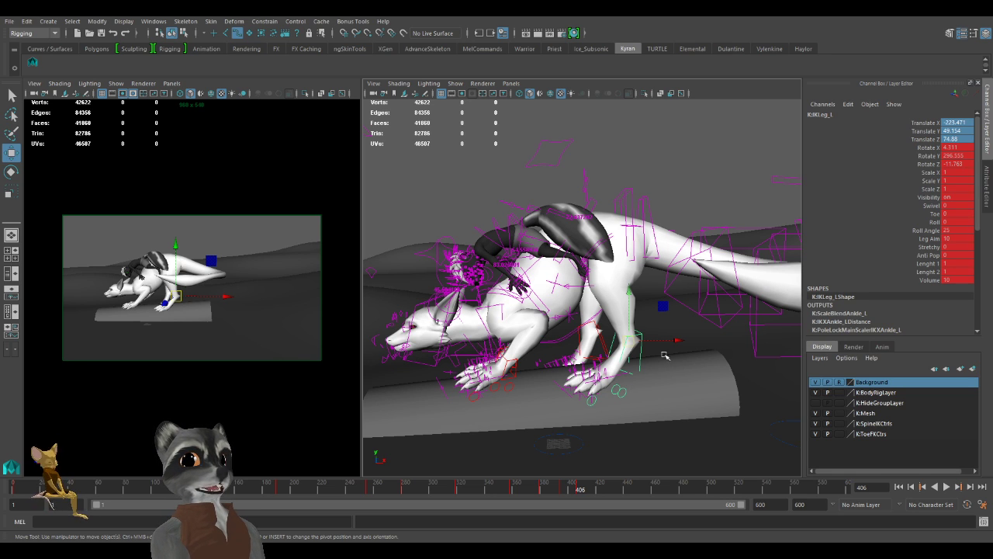
{"action": "left_click_drag", "start_coordinate": [657, 398], "coordinate": [698, 389], "text": "alt"}
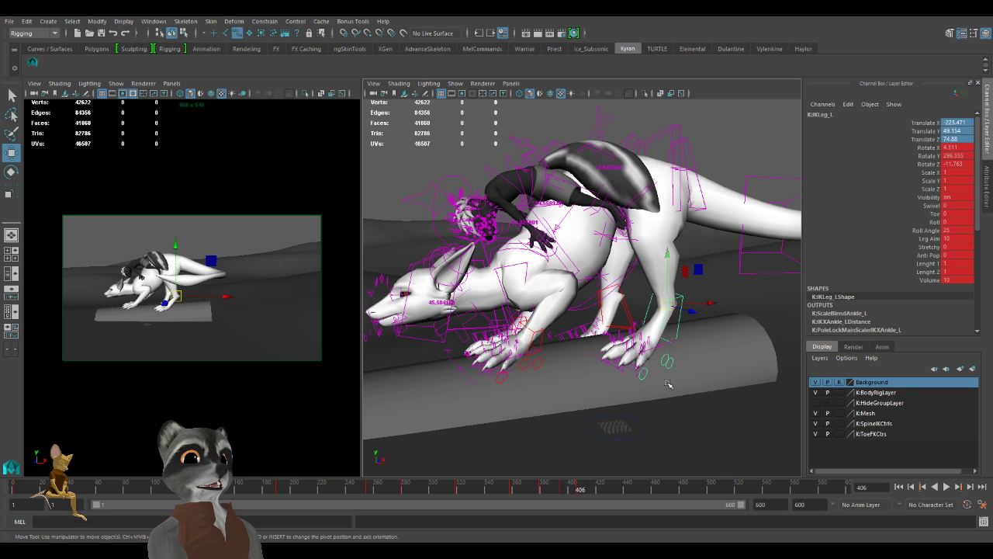
{"action": "mouse_move", "coordinate": [617, 381]}
{"action": "left_mouse_down", "text": "alt"}
{"action": "mouse_move", "coordinate": [594, 377]}
{"action": "mouse_move", "coordinate": [620, 396]}
{"action": "mouse_move", "coordinate": [626, 386]}
{"action": "left_mouse_up", "text": "alt"}
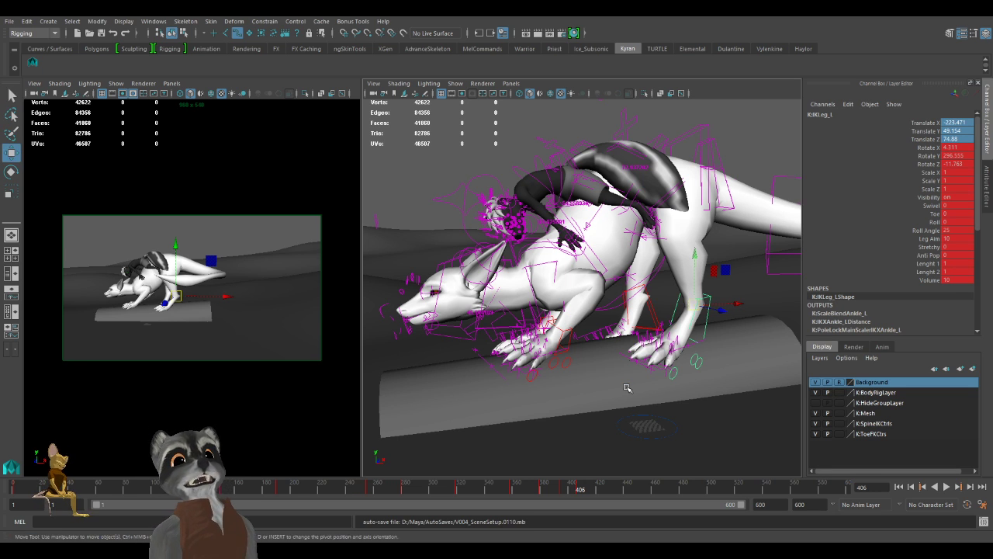
{"action": "left_click_drag", "start_coordinate": [570, 358], "coordinate": [524, 333], "text": "alt"}
{"action": "scroll", "coordinate": [587, 337], "scroll_direction": "up", "scroll_amount": 3}
{"action": "left_click", "coordinate": [523, 333]}
{"action": "left_click", "coordinate": [541, 336], "text": "shift"}
{"action": "scroll", "coordinate": [543, 337], "scroll_direction": "down", "scroll_amount": 3}
{"action": "middle_click_drag", "start_coordinate": [543, 341], "coordinate": [614, 399], "text": "alt"}
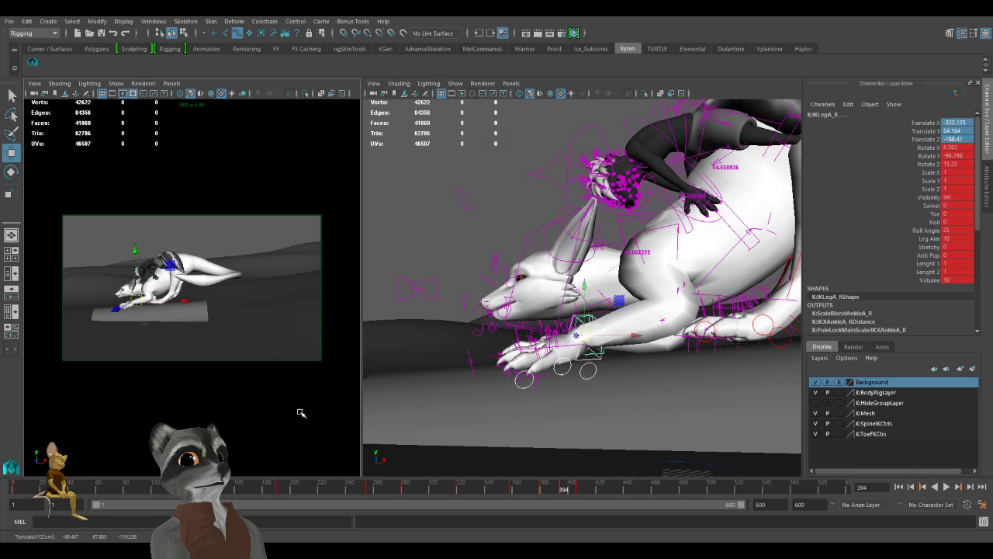
{"action": "key", "text": "."}
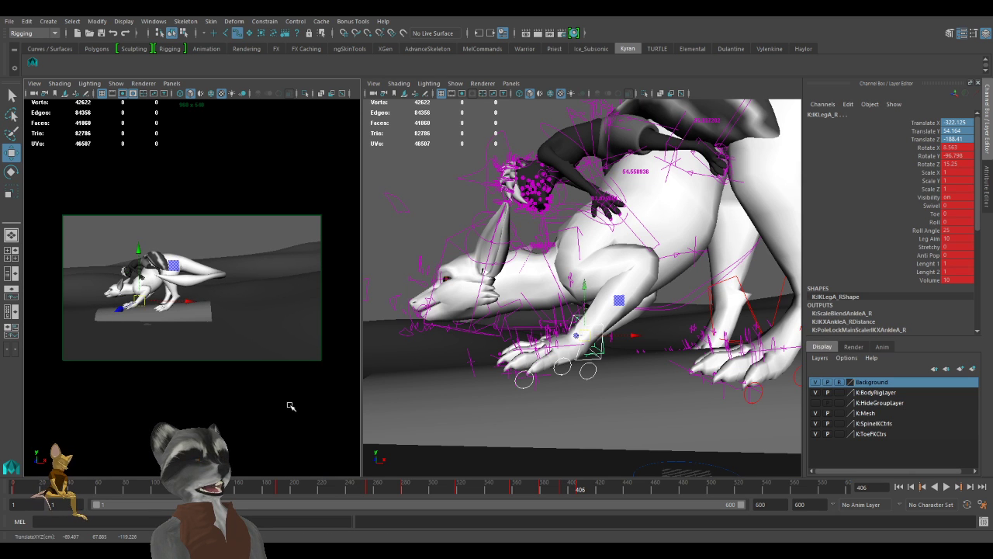
At frame 406, shift both hind-leg controls forward along the log, with IKLeg_L at about Translate X -254.5, and compare with the previous key.
{"action": "mouse_move", "coordinate": [600, 402]}
{"action": "left_mouse_down", "text": "alt"}
{"action": "mouse_move", "coordinate": [630, 416]}
{"action": "mouse_move", "coordinate": [597, 411]}
{"action": "left_mouse_up", "text": "alt"}
{"action": "right_click_drag", "start_coordinate": [597, 411], "coordinate": [498, 404], "text": "alt"}
{"action": "left_click", "coordinate": [632, 317]}
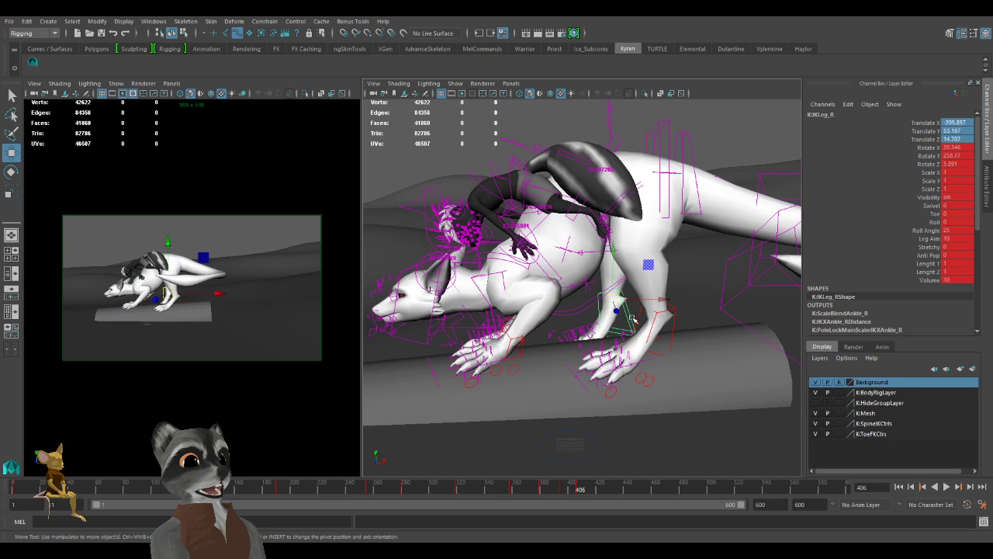
{"action": "left_click", "coordinate": [675, 318]}
{"action": "left_click_drag", "start_coordinate": [563, 380], "coordinate": [652, 319], "text": "alt"}
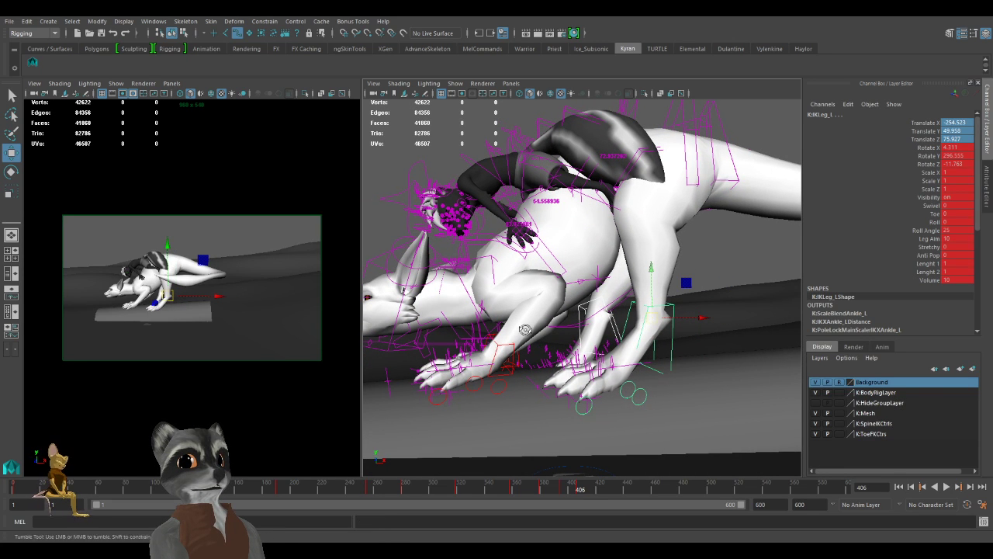
{"action": "key", "text": "comma"}
{"action": "key", "text": "period"}
Rotate the right hind-leg control IKLeg_R to about Rotate X 9.9, Y 256.3, Z -0.8.
{"action": "mouse_move", "coordinate": [603, 370]}
{"action": "left_mouse_down", "text": "alt"}
{"action": "mouse_move", "coordinate": [608, 386]}
{"action": "mouse_move", "coordinate": [599, 355]}
{"action": "left_mouse_up", "text": "alt"}
{"action": "left_click", "coordinate": [598, 354]}
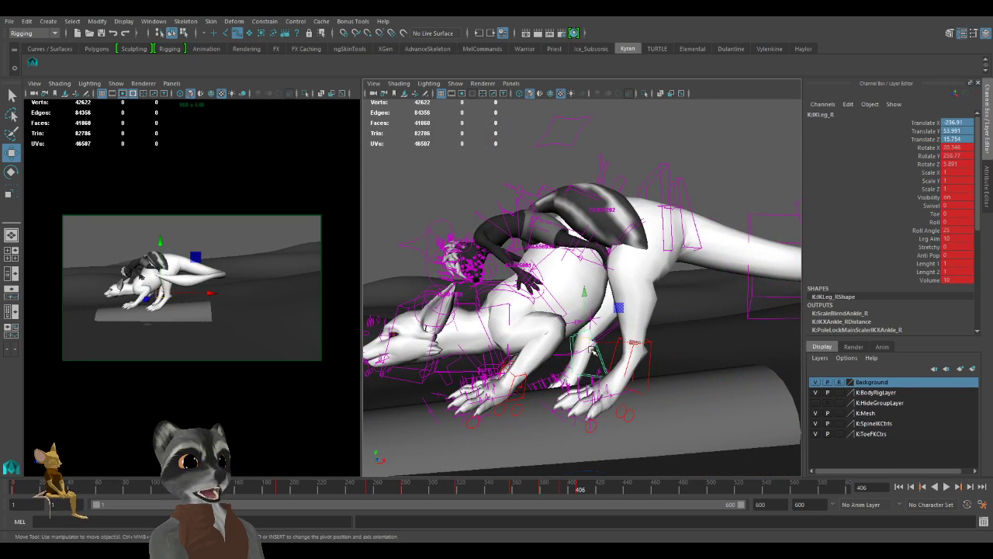
{"action": "key", "text": "e"}
{"action": "mouse_move", "coordinate": [612, 311]}
{"action": "left_mouse_down"}
{"action": "mouse_move", "coordinate": [621, 308]}
{"action": "mouse_move", "coordinate": [617, 315]}
{"action": "left_mouse_up"}
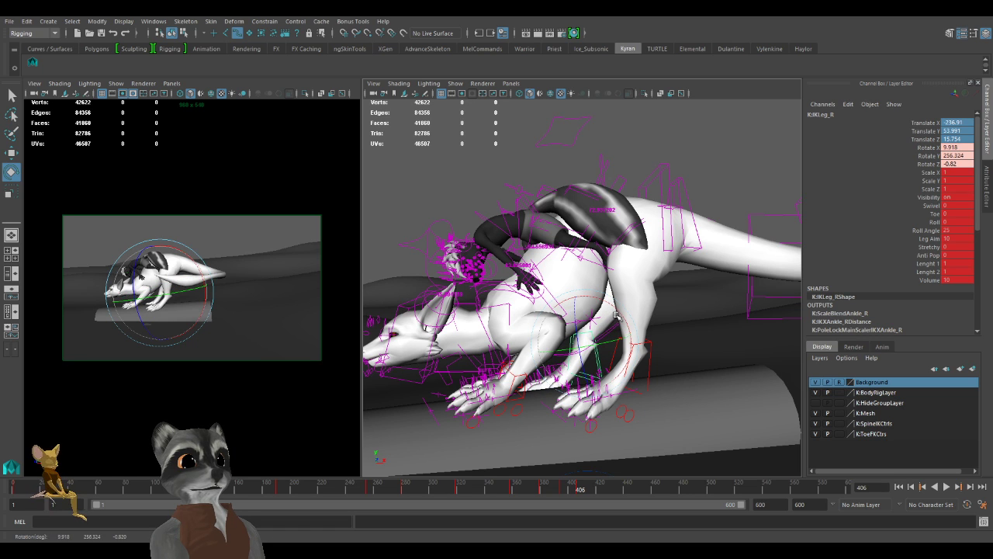
{"action": "key", "text": "w"}
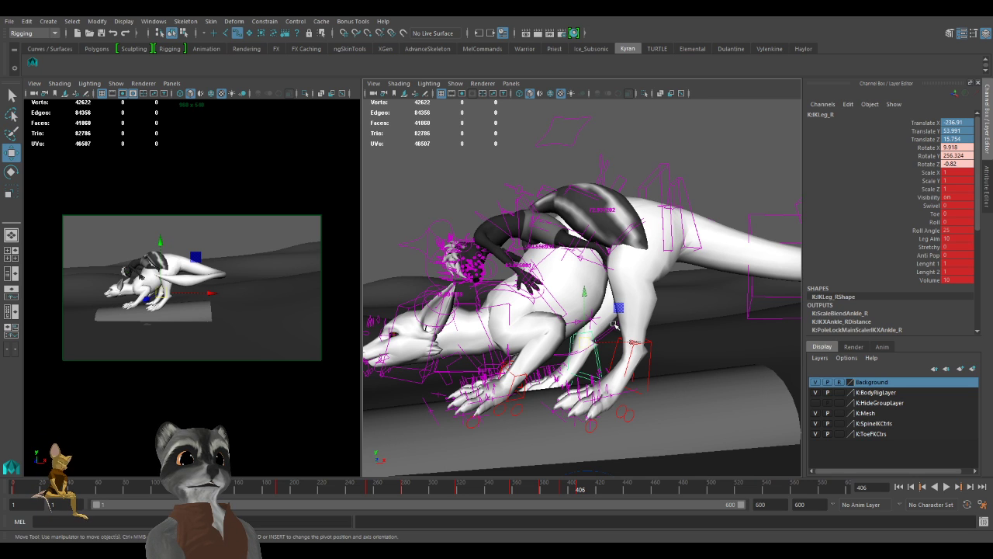
Move IKLeg_R to about Translate X -228.2, Y 55.2, Z 16.9, rotate it to about 14.9, 260.7, 9.3, and key it.
{"action": "mouse_move", "coordinate": [578, 352]}
{"action": "left_mouse_down"}
{"action": "mouse_move", "coordinate": [595, 345]}
{"action": "mouse_move", "coordinate": [584, 364]}
{"action": "left_mouse_up"}
{"action": "left_click_drag", "start_coordinate": [467, 367], "coordinate": [440, 368], "text": "alt"}
{"action": "left_click_drag", "start_coordinate": [690, 396], "coordinate": [523, 381], "text": "alt"}
{"action": "right_click_drag", "start_coordinate": [523, 381], "coordinate": [604, 388], "text": "alt"}
{"action": "middle_click_drag", "start_coordinate": [571, 371], "coordinate": [518, 380], "text": "alt"}
{"action": "key", "text": "e"}
{"action": "left_click_drag", "start_coordinate": [518, 380], "coordinate": [530, 377]}
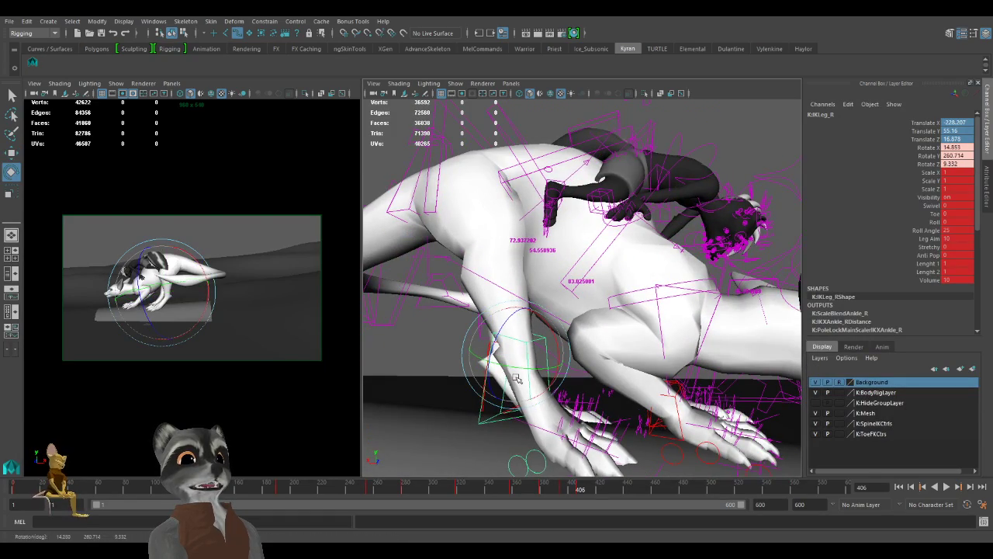
{"action": "key", "text": "w"}
{"action": "key", "text": "s"}
Lower the root control RootX_M and shift it forward to about Translate X -206.3, Y 39.4, Z 23.1.
{"action": "right_click_drag", "start_coordinate": [573, 374], "coordinate": [536, 363], "text": "alt"}
{"action": "middle_click_drag", "start_coordinate": [535, 363], "coordinate": [539, 367], "text": "alt"}
{"action": "left_click_drag", "start_coordinate": [539, 367], "coordinate": [569, 390], "text": "alt"}
{"action": "left_click", "coordinate": [446, 180]}
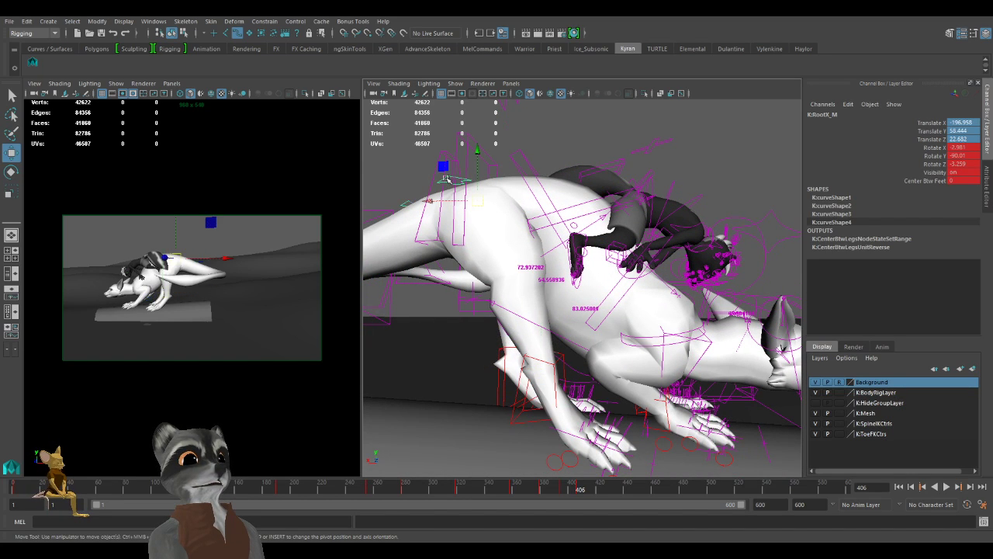
{"action": "mouse_move", "coordinate": [477, 212]}
{"action": "left_mouse_down"}
{"action": "mouse_move", "coordinate": [500, 233]}
{"action": "mouse_move", "coordinate": [485, 227]}
{"action": "left_mouse_up"}
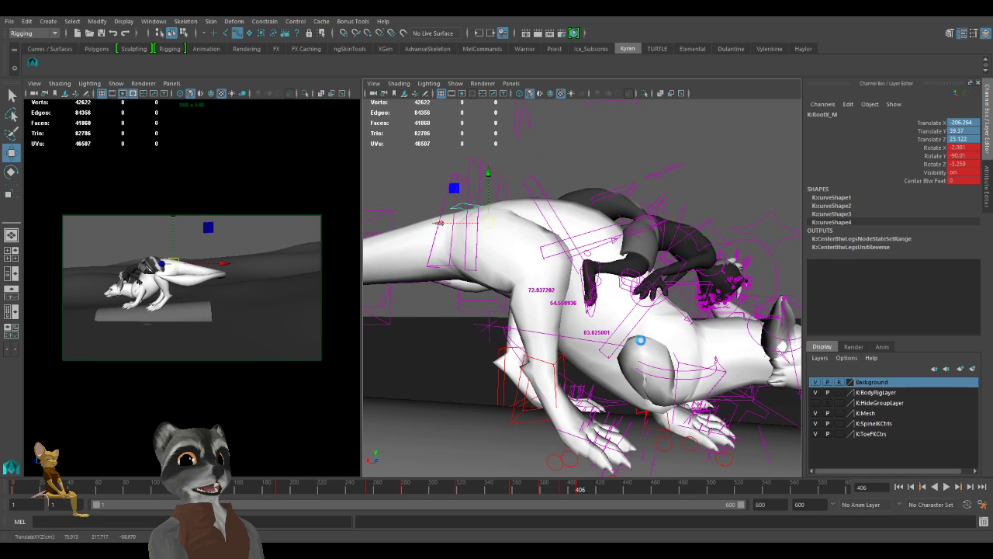
{"action": "scroll", "coordinate": [609, 340], "scroll_direction": "down", "scroll_amount": 4}
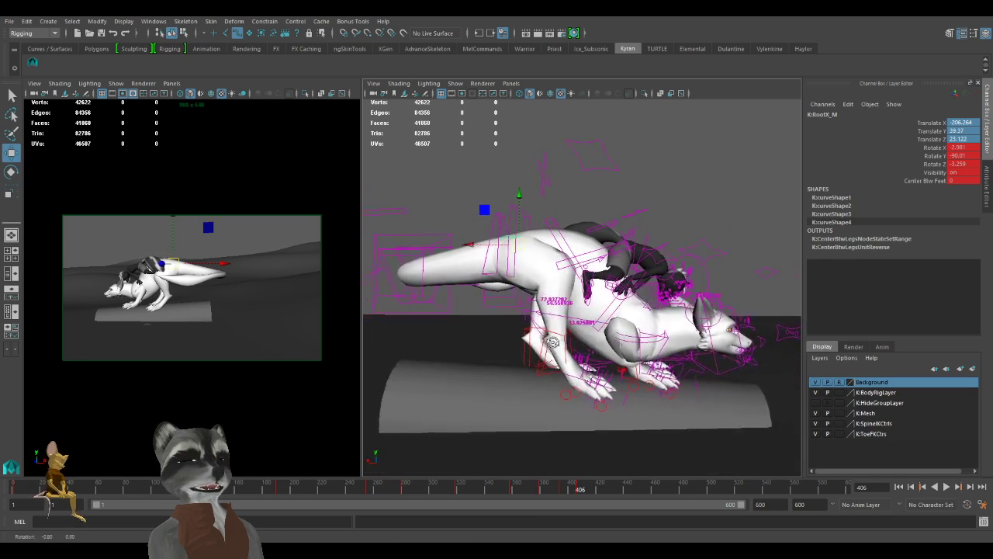
Move the chest control IKSpine4_M to about Translate X -11, Y -46.1, Z -53.4 and rotate it to about Rotate X 26.9.
{"action": "left_click_drag", "start_coordinate": [609, 340], "coordinate": [609, 368], "text": "alt"}
{"action": "scroll", "coordinate": [609, 368], "scroll_direction": "up", "scroll_amount": 3}
{"action": "middle_click_drag", "start_coordinate": [609, 368], "coordinate": [586, 324], "text": "alt"}
{"action": "left_click", "coordinate": [604, 308]}
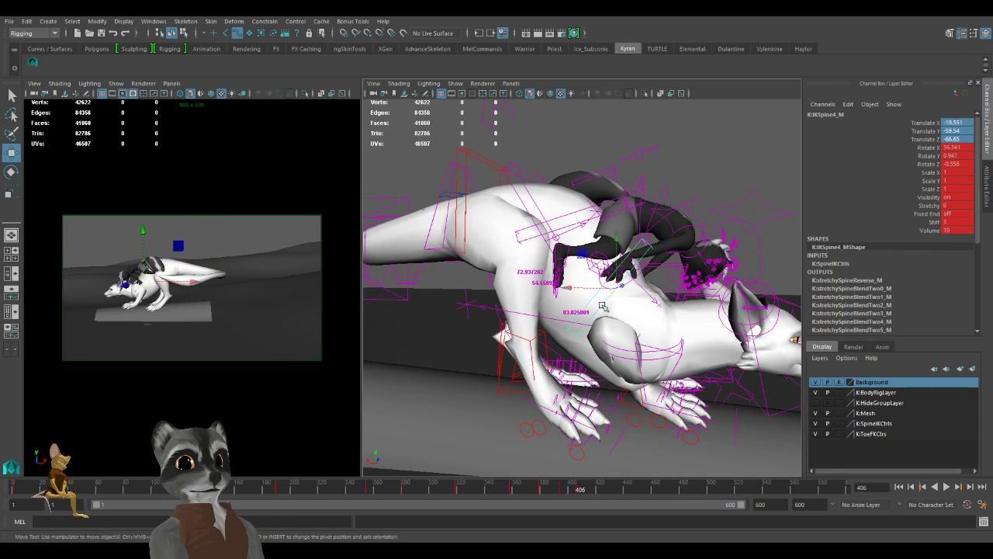
{"action": "left_click_drag", "start_coordinate": [617, 292], "coordinate": [645, 245], "text": "alt"}
{"action": "key", "text": "e"}
{"action": "key", "text": "w"}
{"action": "left_click_drag", "start_coordinate": [661, 317], "coordinate": [623, 261], "text": "alt"}
{"action": "right_click_drag", "start_coordinate": [623, 261], "coordinate": [537, 290], "text": "alt"}
{"action": "left_click_drag", "start_coordinate": [536, 291], "coordinate": [515, 302], "text": "alt"}
{"action": "right_click_drag", "start_coordinate": [515, 302], "coordinate": [526, 305], "text": "alt"}
{"action": "left_click_drag", "start_coordinate": [526, 305], "coordinate": [565, 314], "text": "alt"}
{"action": "right_click_drag", "start_coordinate": [565, 313], "coordinate": [572, 319], "text": "alt"}
{"action": "middle_click_drag", "start_coordinate": [572, 320], "coordinate": [564, 329], "text": "alt"}
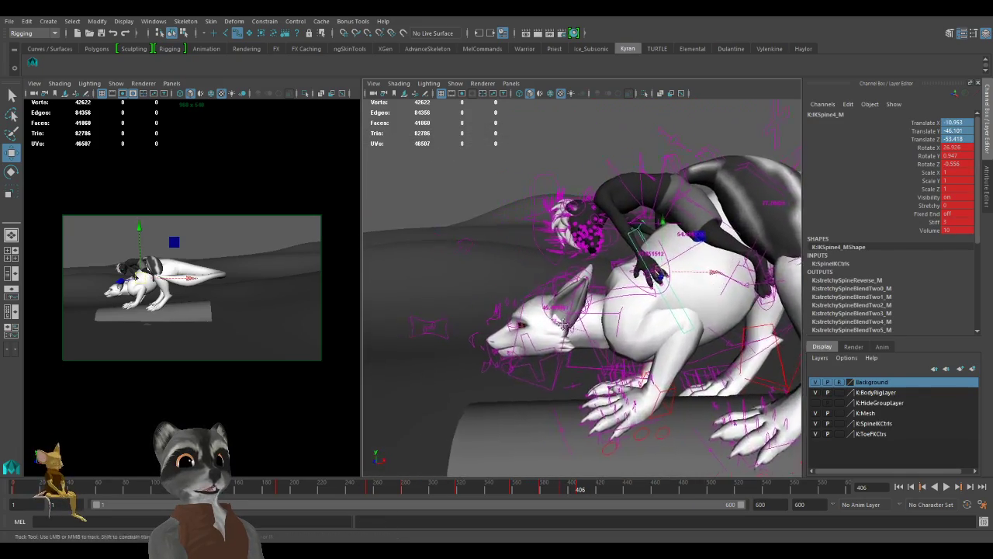
Reposition the head control IKBasic5_M at frame 406, undoing the first move and shifting it again.
{"action": "right_click_drag", "start_coordinate": [564, 329], "coordinate": [589, 321], "text": "alt"}
{"action": "left_click_drag", "start_coordinate": [588, 322], "coordinate": [603, 317], "text": "alt"}
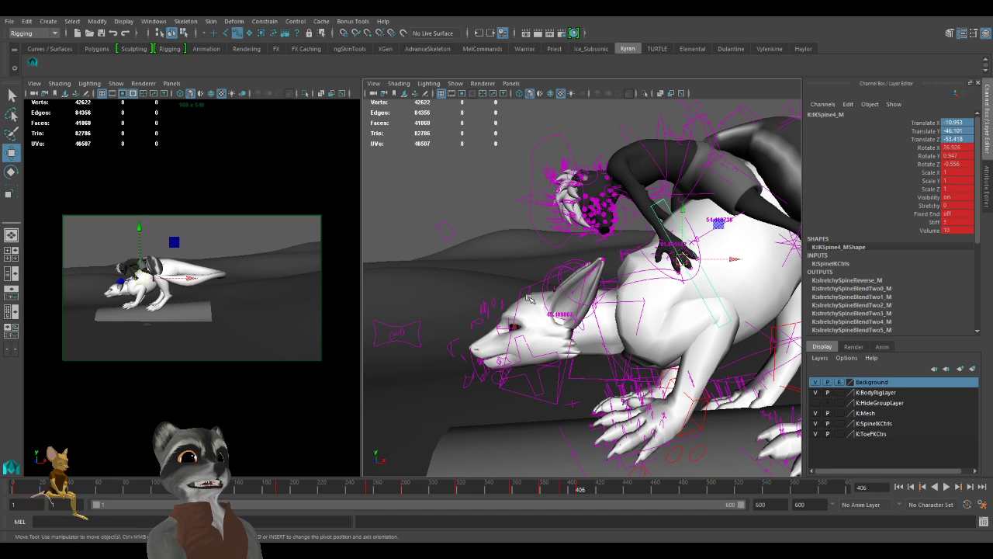
{"action": "left_click", "coordinate": [530, 291]}
{"action": "left_click_drag", "start_coordinate": [568, 326], "coordinate": [613, 373]}
{"action": "key", "text": "ctrl+z"}
{"action": "right_click_drag", "start_coordinate": [495, 361], "coordinate": [563, 368], "text": "alt"}
{"action": "left_click_drag", "start_coordinate": [562, 369], "coordinate": [547, 384], "text": "alt"}
{"action": "right_click_drag", "start_coordinate": [547, 384], "coordinate": [562, 388], "text": "alt"}
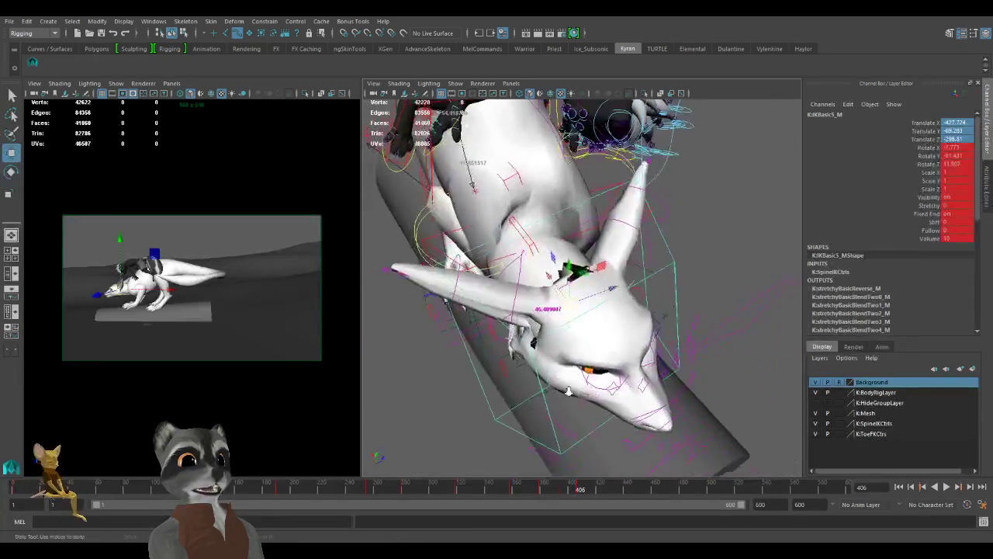
{"action": "left_click_drag", "start_coordinate": [562, 388], "coordinate": [576, 404], "text": "alt"}
{"action": "left_click_drag", "start_coordinate": [589, 270], "coordinate": [609, 284]}
{"action": "left_click_drag", "start_coordinate": [628, 318], "coordinate": [644, 334], "text": "alt"}
Move the neck-base control IKBasic1_M to about Translate X 1.9, Y 0.4, Z 22.3.
{"action": "left_click", "coordinate": [609, 291]}
{"action": "left_click", "coordinate": [584, 329]}
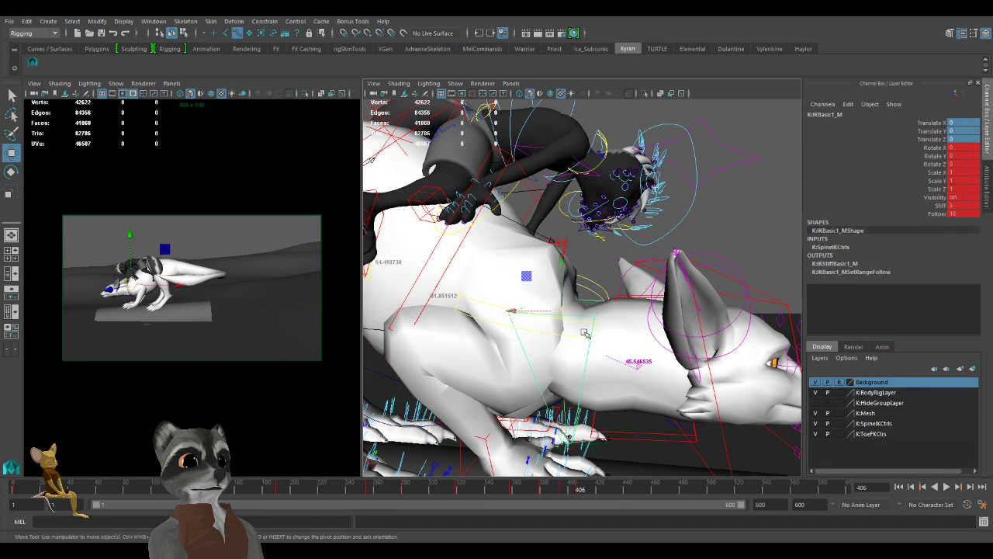
{"action": "left_click_drag", "start_coordinate": [563, 315], "coordinate": [541, 305]}
{"action": "right_click_drag", "start_coordinate": [540, 305], "coordinate": [500, 306], "text": "alt"}
{"action": "middle_click_drag", "start_coordinate": [499, 306], "coordinate": [483, 310], "text": "alt"}
{"action": "right_click_drag", "start_coordinate": [483, 310], "coordinate": [574, 326], "text": "alt"}
{"action": "left_click_drag", "start_coordinate": [574, 326], "coordinate": [560, 285], "text": "alt"}
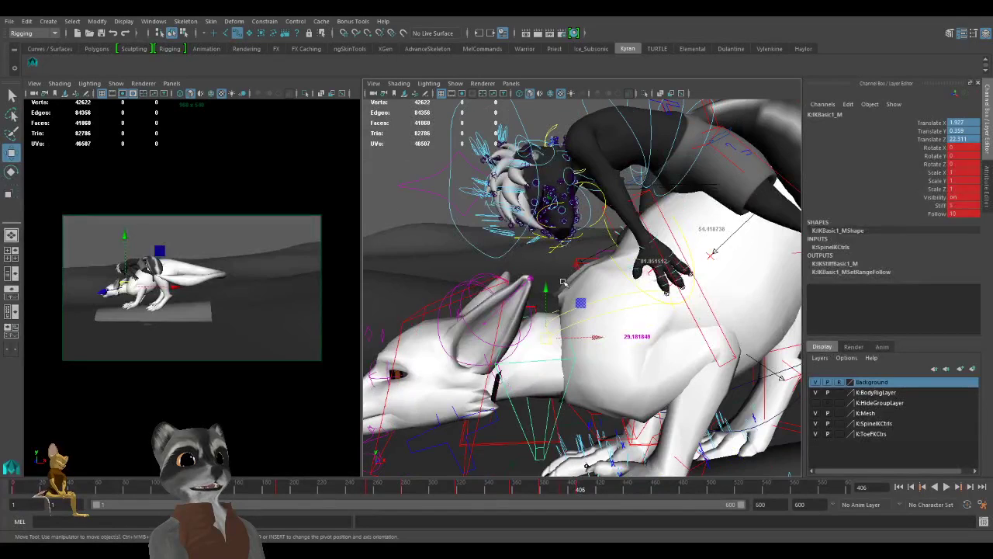
{"action": "left_click", "coordinate": [637, 329]}
{"action": "left_click_drag", "start_coordinate": [647, 332], "coordinate": [552, 305]}
{"action": "left_click", "coordinate": [569, 331]}
{"action": "key", "text": "ctrl+z"}
{"action": "left_click_drag", "start_coordinate": [541, 350], "coordinate": [621, 370], "text": "alt"}
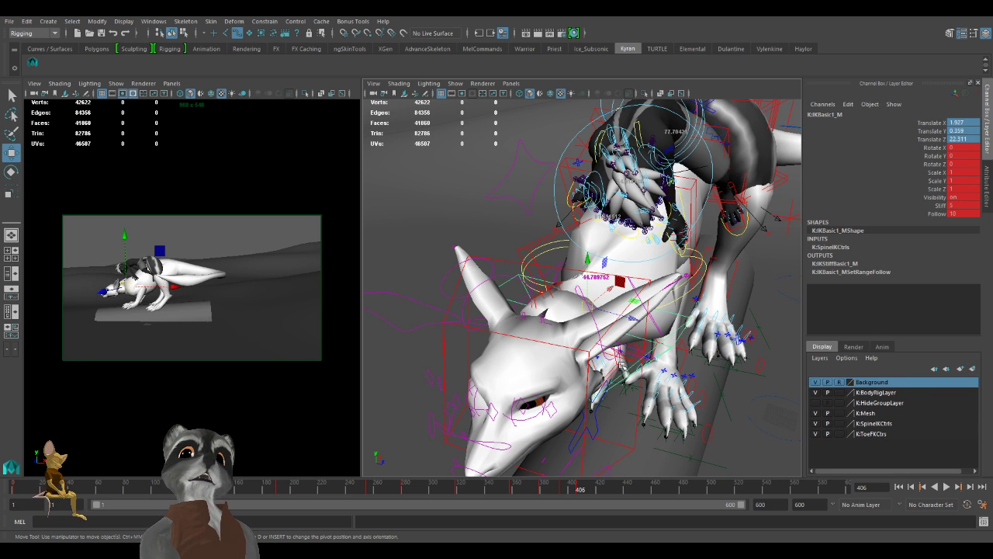
Move the upper-neck control IKBasic4_M to about Translate X -443.8, Y -60, Z -273.6.
{"action": "left_click_drag", "start_coordinate": [643, 289], "coordinate": [545, 283], "text": "alt"}
{"action": "left_click", "coordinate": [563, 370]}
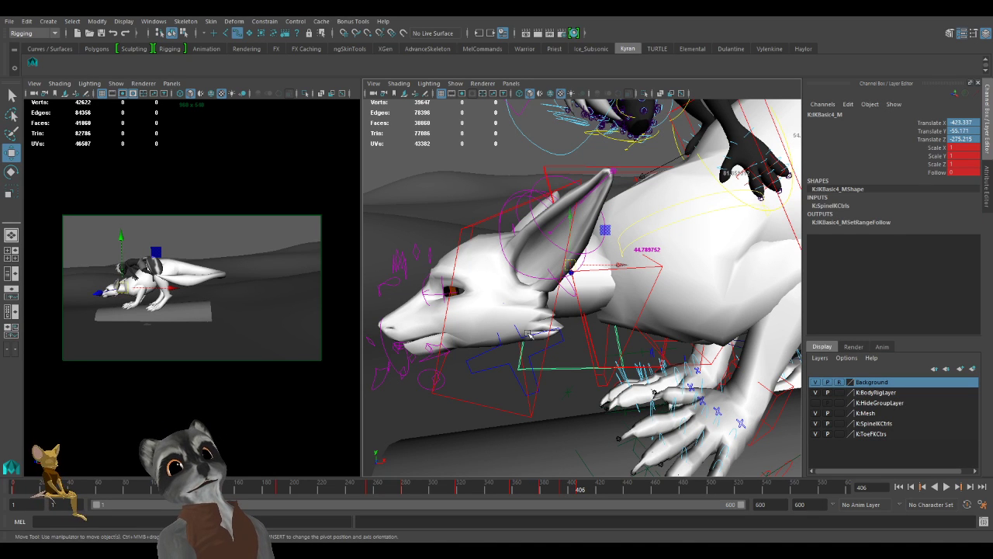
{"action": "left_click_drag", "start_coordinate": [518, 288], "coordinate": [596, 327], "text": "alt"}
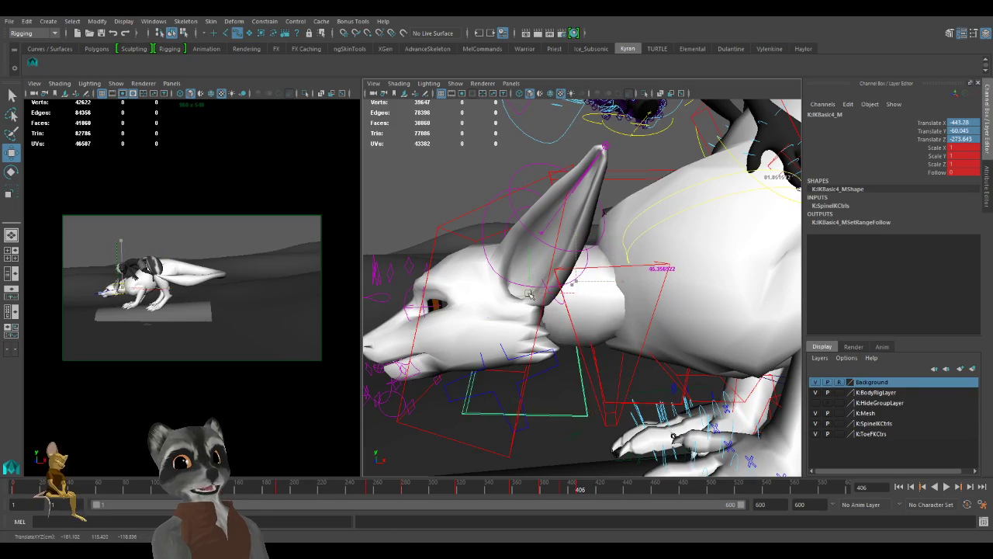
Adjust the position of the head control IKBasic5_M, undoing one placement and moving it again.
{"action": "left_click_drag", "start_coordinate": [542, 297], "coordinate": [588, 293], "text": "alt"}
{"action": "left_click", "coordinate": [652, 306]}
{"action": "middle_click_drag", "start_coordinate": [585, 335], "coordinate": [591, 340]}
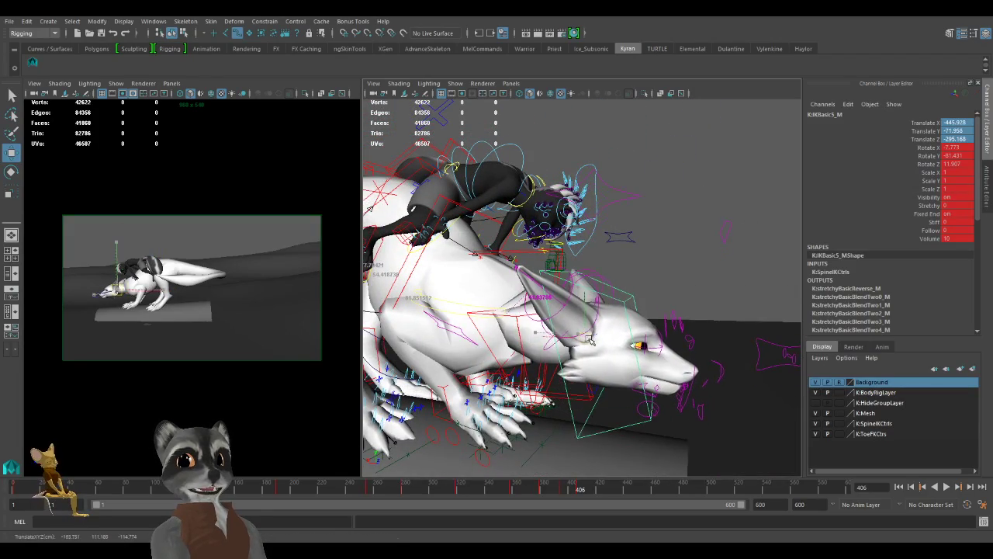
{"action": "left_click_drag", "start_coordinate": [639, 348], "coordinate": [590, 331], "text": "alt"}
{"action": "key", "text": "ctrl+z"}
{"action": "middle_click_drag", "start_coordinate": [590, 331], "coordinate": [592, 331]}
Raise the neck control IKBasic4_M to about Translate X -433.5, Y -37.7 and move head control IKBasic5_M to about X -466.6, Y -63.5.
{"action": "left_click_drag", "start_coordinate": [629, 345], "coordinate": [667, 295], "text": "alt"}
{"action": "right_click_drag", "start_coordinate": [668, 295], "coordinate": [701, 361], "text": "alt"}
{"action": "left_click", "coordinate": [701, 441]}
{"action": "left_click_drag", "start_coordinate": [613, 351], "coordinate": [619, 288], "text": "alt"}
{"action": "scroll", "coordinate": [654, 343], "scroll_direction": "down", "scroll_amount": 5}
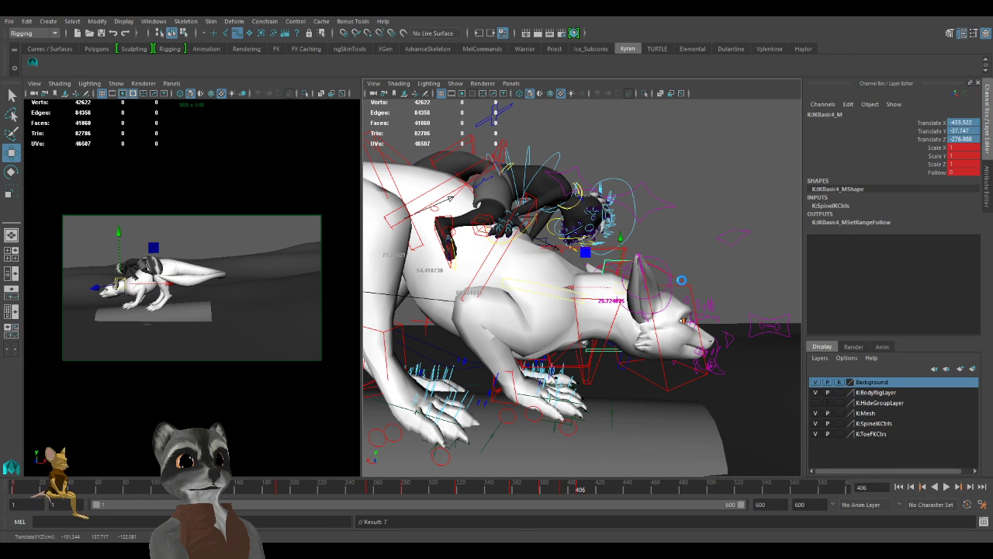
{"action": "left_click_drag", "start_coordinate": [705, 309], "coordinate": [500, 339], "text": "alt"}
{"action": "left_click", "coordinate": [477, 310]}
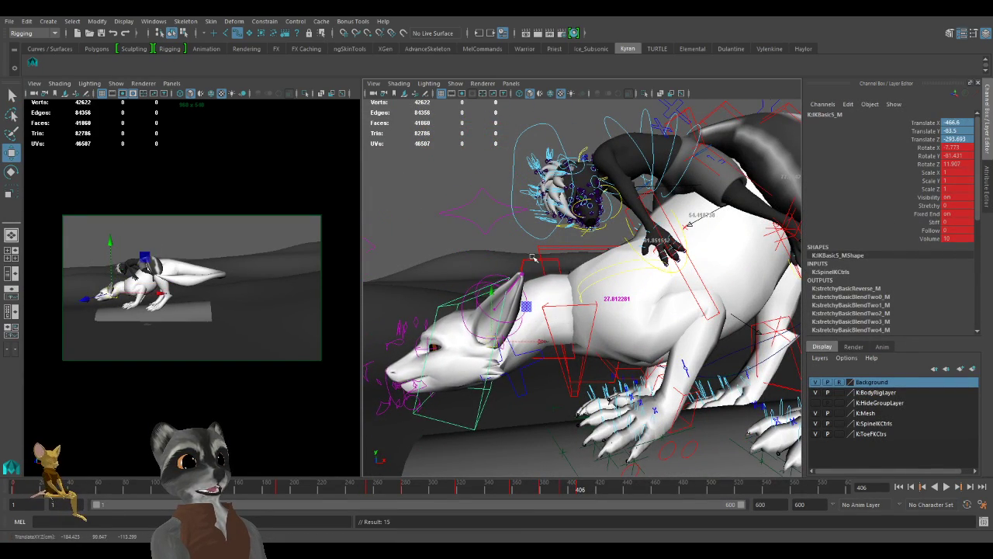
Move neck controls IKBasic4_M to about Translate X -439.5, Y -38.5 and IKBasic1_M to about Y 15.4, Z 36.9, and key them.
{"action": "left_click", "coordinate": [533, 259]}
{"action": "left_click", "coordinate": [533, 259]}
{"action": "mouse_move", "coordinate": [542, 290]}
{"action": "left_mouse_down"}
{"action": "mouse_move", "coordinate": [536, 362]}
{"action": "mouse_move", "coordinate": [531, 288]}
{"action": "mouse_move", "coordinate": [532, 299]}
{"action": "mouse_move", "coordinate": [579, 318]}
{"action": "mouse_move", "coordinate": [575, 326]}
{"action": "mouse_move", "coordinate": [552, 287]}
{"action": "left_mouse_up"}
{"action": "key", "text": "s"}
{"action": "left_click", "coordinate": [582, 364]}
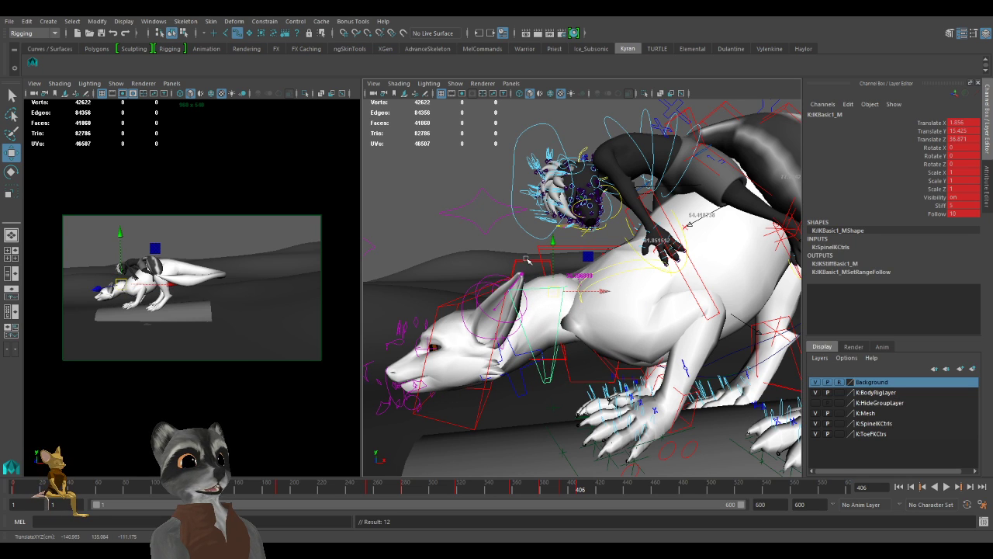
Move IKBasic4_M forward to about Translate X -450, Y -42.2, key it, and shift the neck-base control back toward the chest.
{"action": "left_click", "coordinate": [527, 262]}
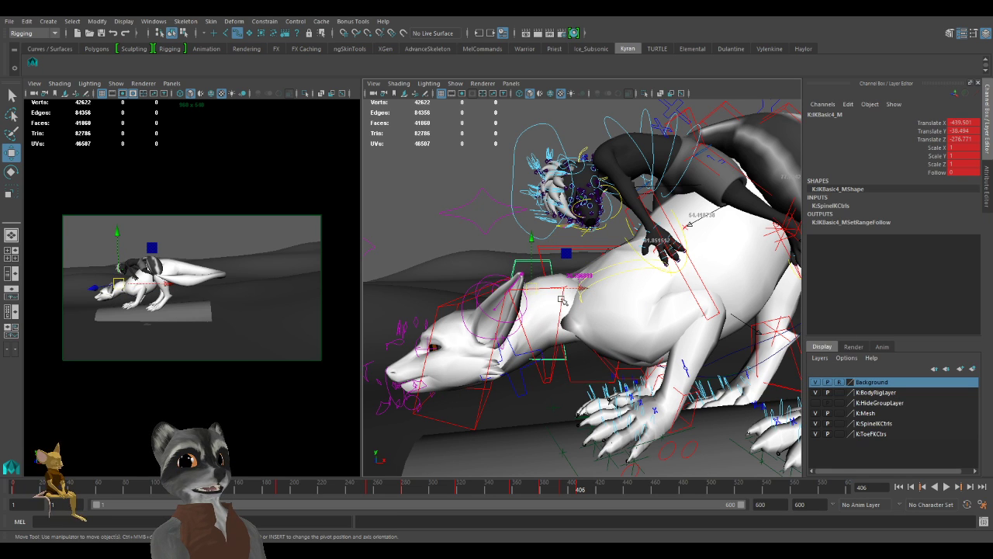
{"action": "left_click_drag", "start_coordinate": [531, 268], "coordinate": [550, 362]}
{"action": "key", "text": "s"}
{"action": "left_click", "coordinate": [559, 327]}
{"action": "left_click", "coordinate": [565, 248]}
{"action": "left_click", "coordinate": [550, 362]}
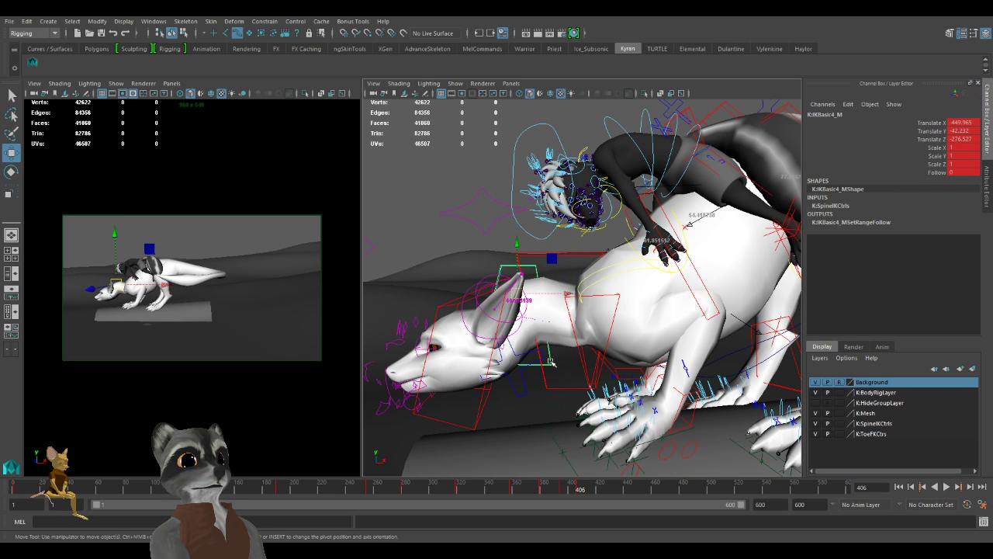
Move the mid-neck control IKBasic3_M to about Translate Y -53.3, Z -239.2 to smooth the neck's curve.
{"action": "left_click", "coordinate": [617, 373]}
{"action": "left_click_drag", "start_coordinate": [635, 323], "coordinate": [558, 312]}
{"action": "right_click_drag", "start_coordinate": [558, 312], "coordinate": [535, 312], "text": "alt"}
{"action": "middle_click_drag", "start_coordinate": [536, 312], "coordinate": [555, 314], "text": "alt"}
{"action": "right_click_drag", "start_coordinate": [556, 313], "coordinate": [573, 320], "text": "alt"}
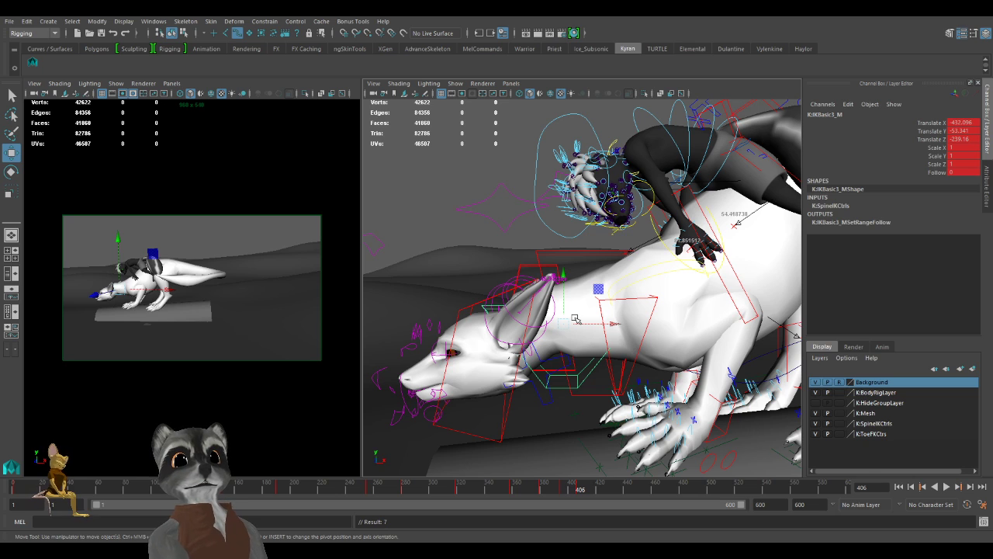
Move the head control IKBasic5_M forward and down to about Translate X -476, Y -83.4.
{"action": "mouse_move", "coordinate": [596, 329]}
{"action": "left_mouse_down", "text": "alt"}
{"action": "mouse_move", "coordinate": [627, 331]}
{"action": "mouse_move", "coordinate": [595, 332]}
{"action": "left_mouse_up", "text": "alt"}
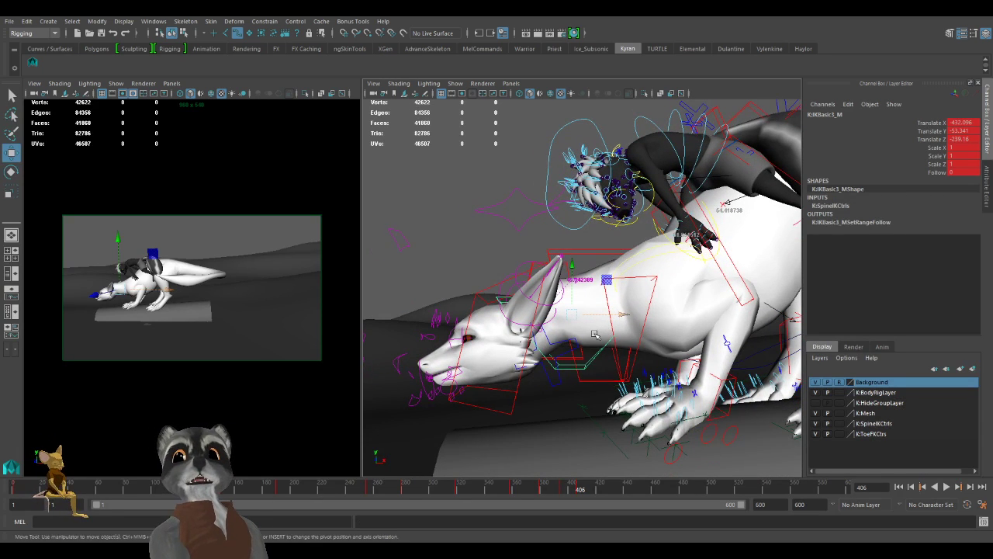
{"action": "right_click_drag", "start_coordinate": [573, 347], "coordinate": [592, 379], "text": "alt"}
{"action": "left_click_drag", "start_coordinate": [592, 379], "coordinate": [614, 360], "text": "alt"}
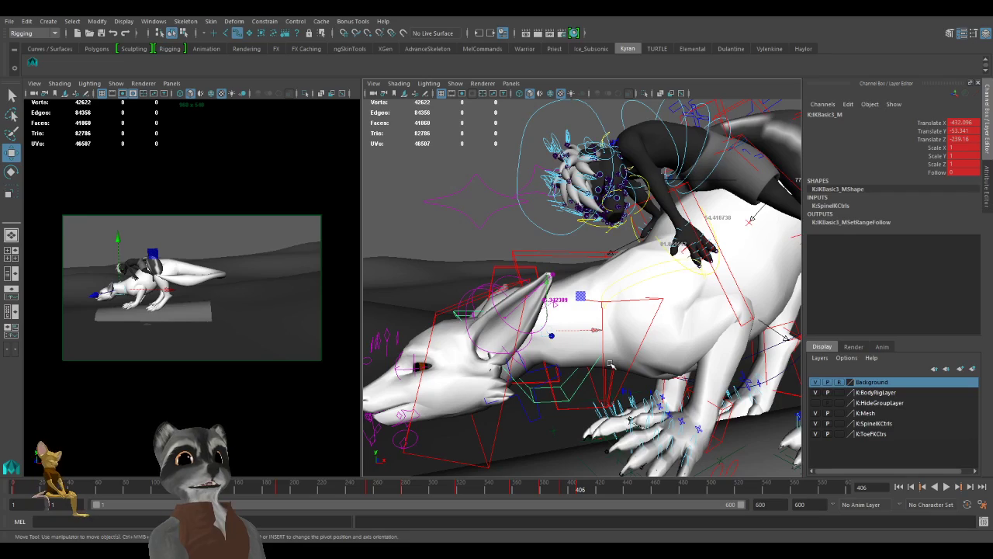
{"action": "left_click_drag", "start_coordinate": [527, 278], "coordinate": [536, 270], "text": "alt"}
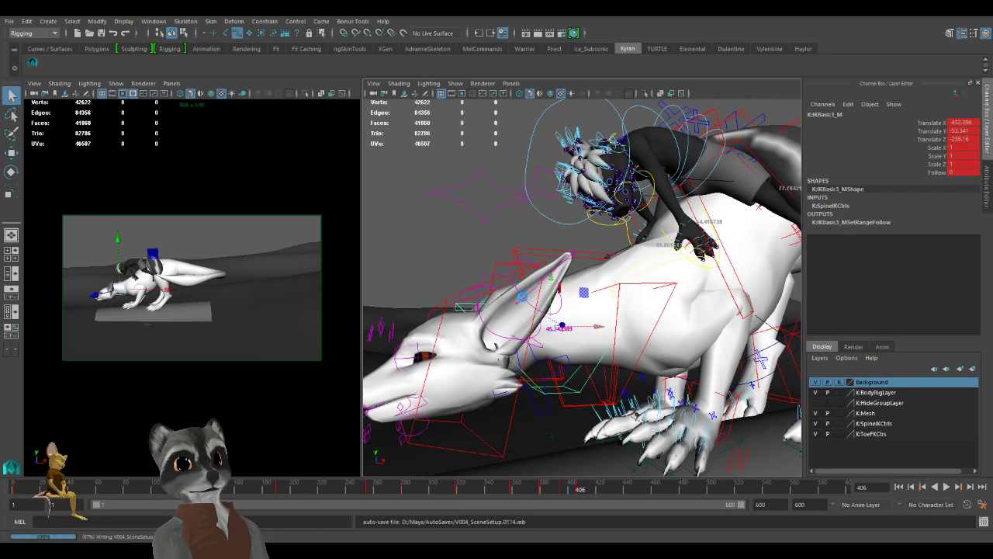
{"action": "scroll", "coordinate": [554, 293], "scroll_direction": "down", "scroll_amount": 3}
{"action": "left_click_drag", "start_coordinate": [554, 293], "coordinate": [529, 297], "text": "alt"}
{"action": "left_click", "coordinate": [528, 298]}
{"action": "left_click_drag", "start_coordinate": [643, 336], "coordinate": [579, 357], "text": "alt"}
{"action": "left_click_drag", "start_coordinate": [567, 313], "coordinate": [588, 275]}
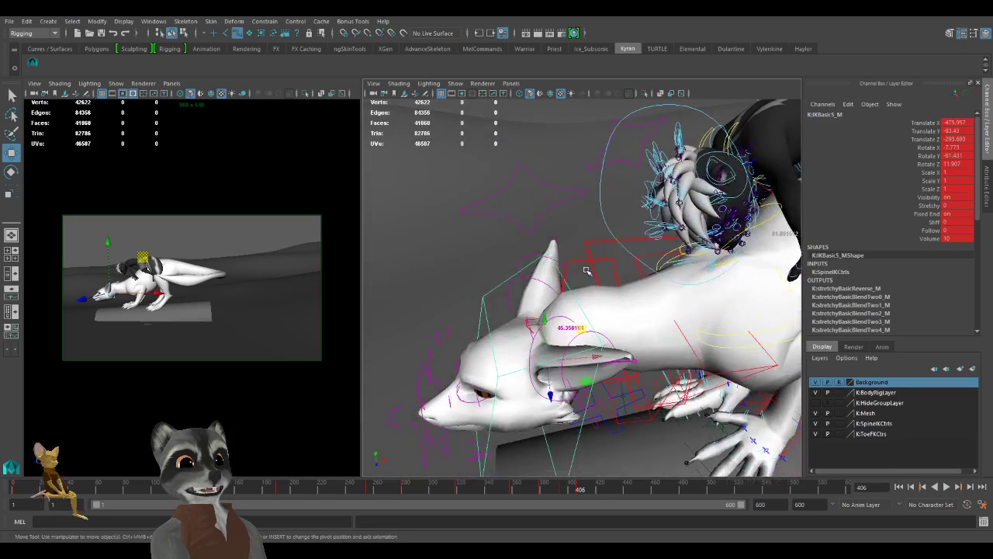
Lower the upper-neck control IKBasic4_M, place it at about Translate X -440.4, and key it at frame 406.
{"action": "left_click", "coordinate": [582, 261]}
{"action": "right_click_drag", "start_coordinate": [631, 310], "coordinate": [581, 262], "text": "alt"}
{"action": "left_click_drag", "start_coordinate": [584, 273], "coordinate": [565, 264], "text": "alt"}
{"action": "right_click_drag", "start_coordinate": [565, 283], "coordinate": [585, 320], "text": "alt"}
{"action": "left_click_drag", "start_coordinate": [587, 319], "coordinate": [622, 311], "text": "alt"}
{"action": "key", "text": "s"}
{"action": "right_click_drag", "start_coordinate": [622, 311], "coordinate": [537, 329], "text": "alt"}
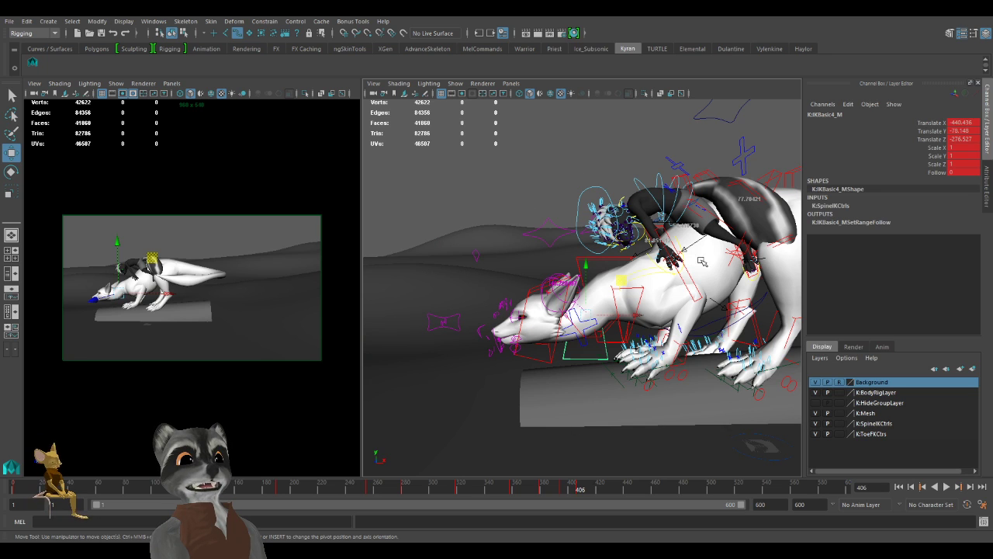
Reposition the neck-base control IKBasic2_M at about Translate X -406.2, Y -49.2, Z -222.1 on frame 406.
{"action": "right_click_drag", "start_coordinate": [601, 281], "coordinate": [642, 321], "text": "alt"}
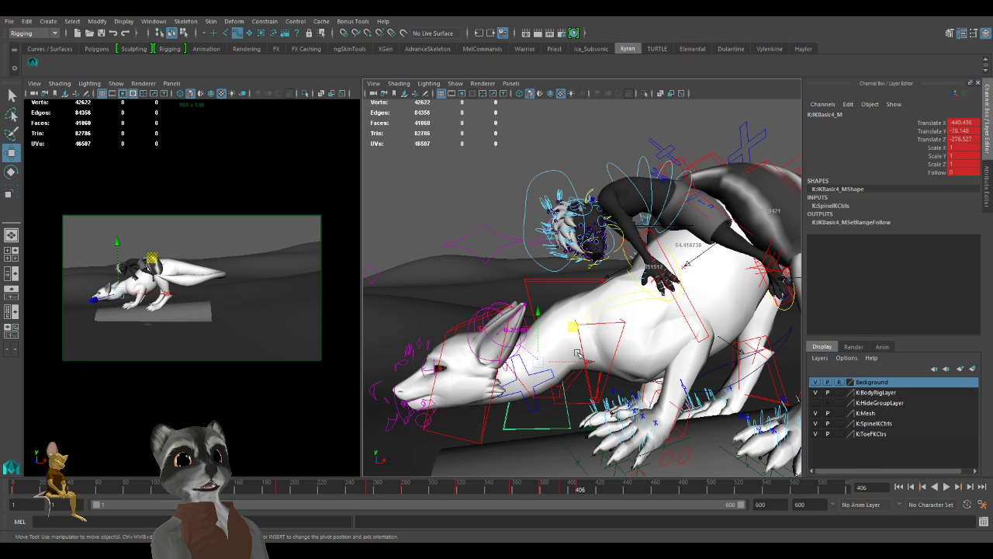
{"action": "left_click", "coordinate": [533, 278]}
{"action": "right_click_drag", "start_coordinate": [585, 292], "coordinate": [634, 332], "text": "alt"}
{"action": "left_click_drag", "start_coordinate": [634, 332], "coordinate": [572, 340], "text": "alt"}
{"action": "left_click_drag", "start_coordinate": [584, 305], "coordinate": [586, 340]}
{"action": "right_click_drag", "start_coordinate": [586, 339], "coordinate": [617, 347], "text": "alt"}
{"action": "left_click_drag", "start_coordinate": [617, 346], "coordinate": [578, 348], "text": "alt"}
{"action": "right_click_drag", "start_coordinate": [578, 348], "coordinate": [608, 353], "text": "alt"}
{"action": "left_click_drag", "start_coordinate": [608, 352], "coordinate": [619, 346], "text": "alt"}
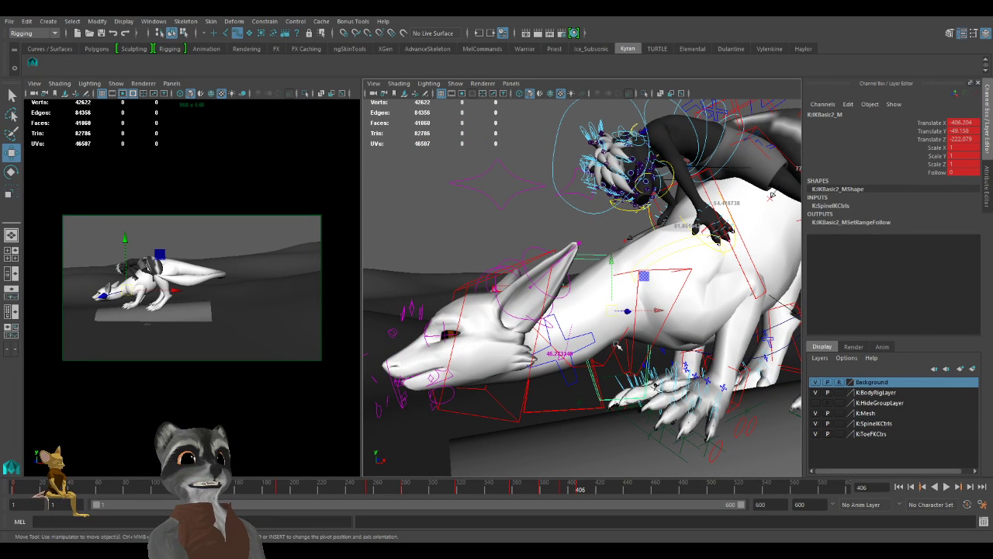
Lower the mid-neck control IKBasic3_M slightly to about Translate X -431.8, Y -54.9, Z -239.2.
{"action": "mouse_move", "coordinate": [620, 324]}
{"action": "right_mouse_down", "text": "alt"}
{"action": "mouse_move", "coordinate": [581, 332]}
{"action": "mouse_move", "coordinate": [608, 336]}
{"action": "right_mouse_up", "text": "alt"}
{"action": "left_click_drag", "start_coordinate": [593, 340], "coordinate": [601, 341], "text": "alt"}
{"action": "right_click_drag", "start_coordinate": [600, 341], "coordinate": [604, 342], "text": "alt"}
{"action": "left_click_drag", "start_coordinate": [604, 342], "coordinate": [609, 329], "text": "alt"}
{"action": "middle_click_drag", "start_coordinate": [610, 350], "coordinate": [599, 324]}
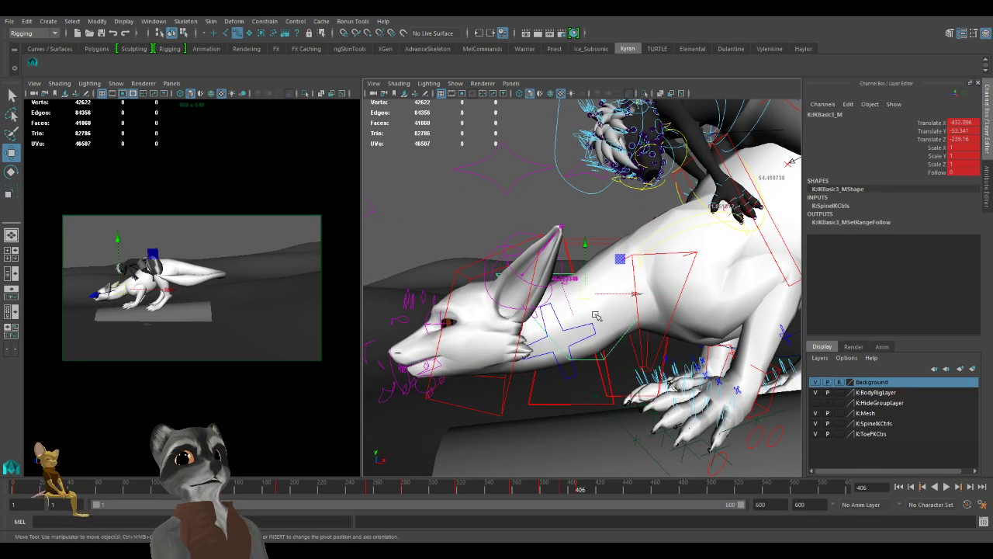
{"action": "left_click_drag", "start_coordinate": [588, 297], "coordinate": [591, 299]}
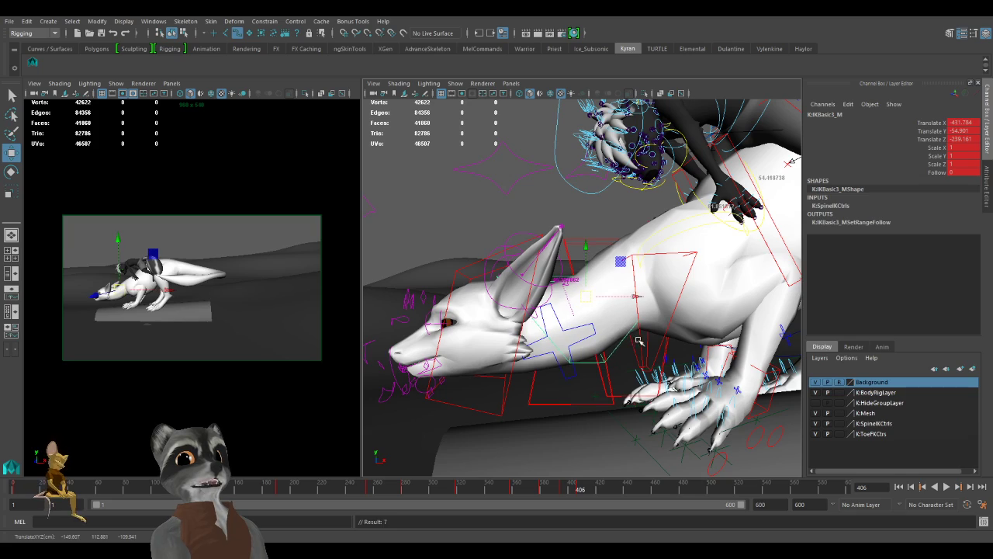
Examine the curve from the creature's neck into its chest from several angles, checking the IKBasic2_M and IKBasic1_M controls.
{"action": "right_click_drag", "start_coordinate": [640, 342], "coordinate": [568, 331], "text": "alt"}
{"action": "middle_click_drag", "start_coordinate": [568, 330], "coordinate": [571, 342], "text": "alt"}
{"action": "scroll", "coordinate": [572, 342], "scroll_direction": "up", "scroll_amount": 3}
{"action": "left_click_drag", "start_coordinate": [613, 355], "coordinate": [602, 357], "text": "alt"}
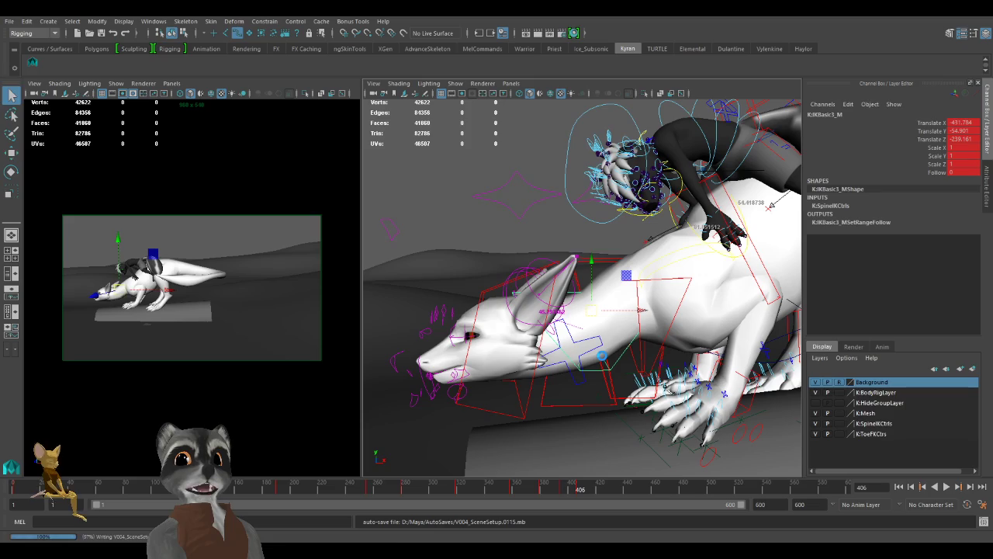
{"action": "key", "text": "w"}
{"action": "right_click_drag", "start_coordinate": [613, 312], "coordinate": [596, 343], "text": "alt"}
{"action": "left_click_drag", "start_coordinate": [597, 343], "coordinate": [617, 333], "text": "alt"}
{"action": "right_click_drag", "start_coordinate": [617, 333], "coordinate": [630, 328], "text": "alt"}
{"action": "left_click_drag", "start_coordinate": [627, 261], "coordinate": [633, 320]}
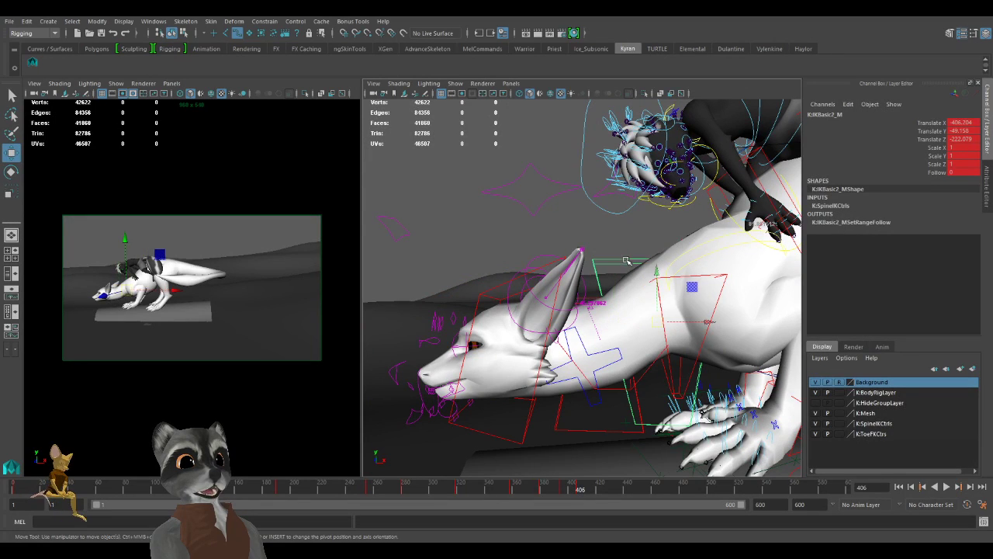
{"action": "left_click", "coordinate": [662, 357]}
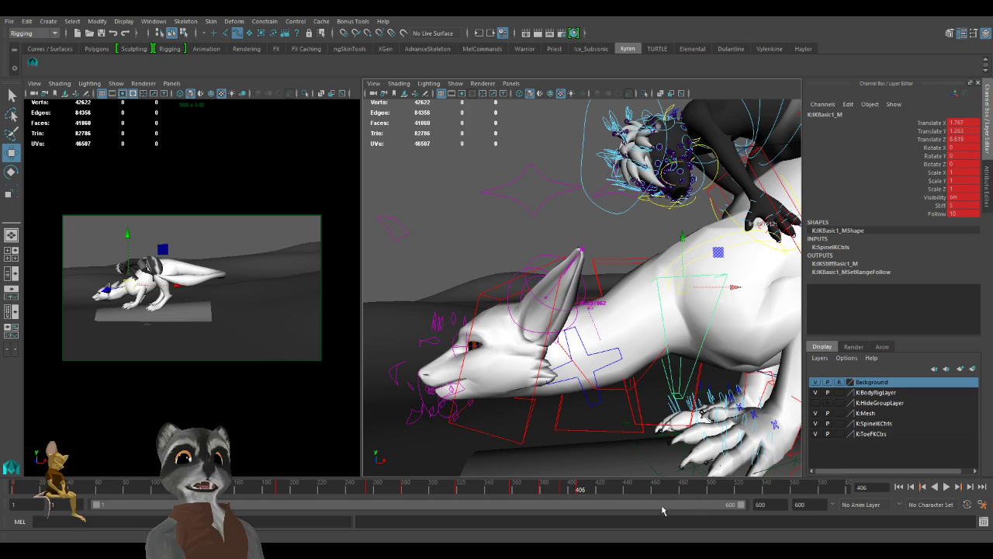
{"action": "left_click_drag", "start_coordinate": [651, 381], "coordinate": [614, 430], "text": "alt"}
{"action": "middle_click_drag", "start_coordinate": [614, 431], "coordinate": [614, 408], "text": "alt"}
{"action": "left_click_drag", "start_coordinate": [614, 408], "coordinate": [584, 394], "text": "alt"}
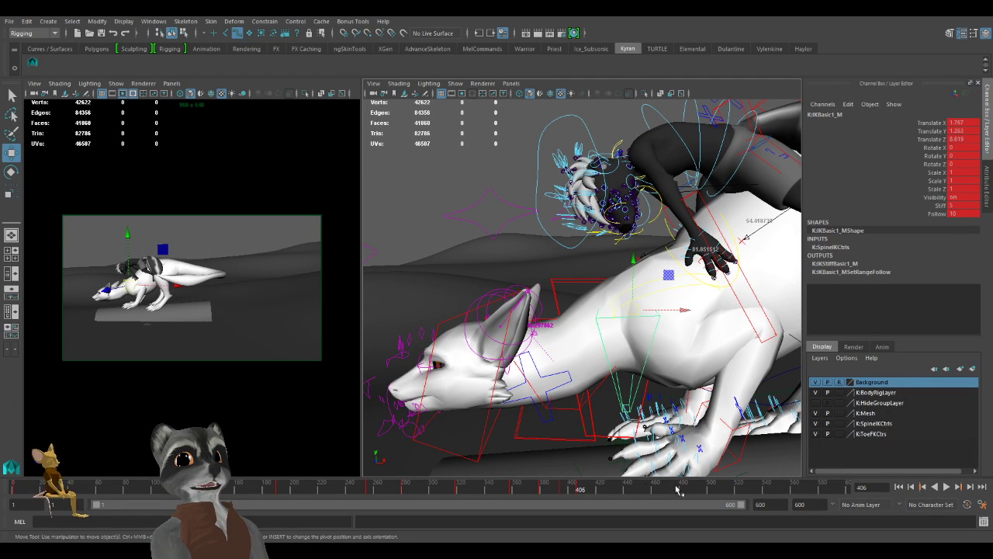
{"action": "right_click_drag", "start_coordinate": [697, 397], "coordinate": [552, 372], "text": "alt"}
{"action": "middle_click_drag", "start_coordinate": [699, 365], "coordinate": [713, 406], "text": "alt"}
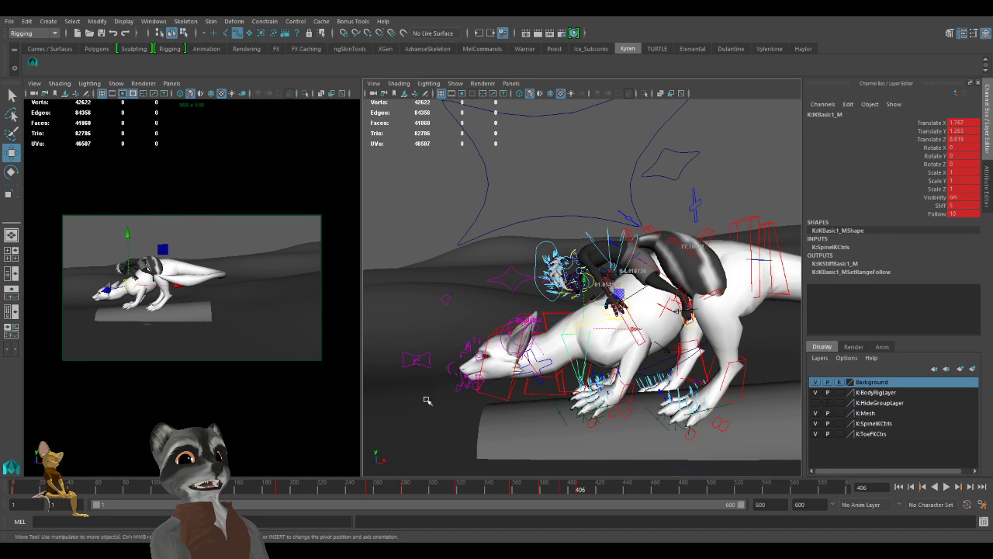
{"action": "left_click_drag", "start_coordinate": [421, 402], "coordinate": [464, 410], "text": "alt"}
{"action": "middle_click_drag", "start_coordinate": [464, 410], "coordinate": [501, 365], "text": "alt"}
{"action": "right_click_drag", "start_coordinate": [500, 365], "coordinate": [570, 381], "text": "alt"}
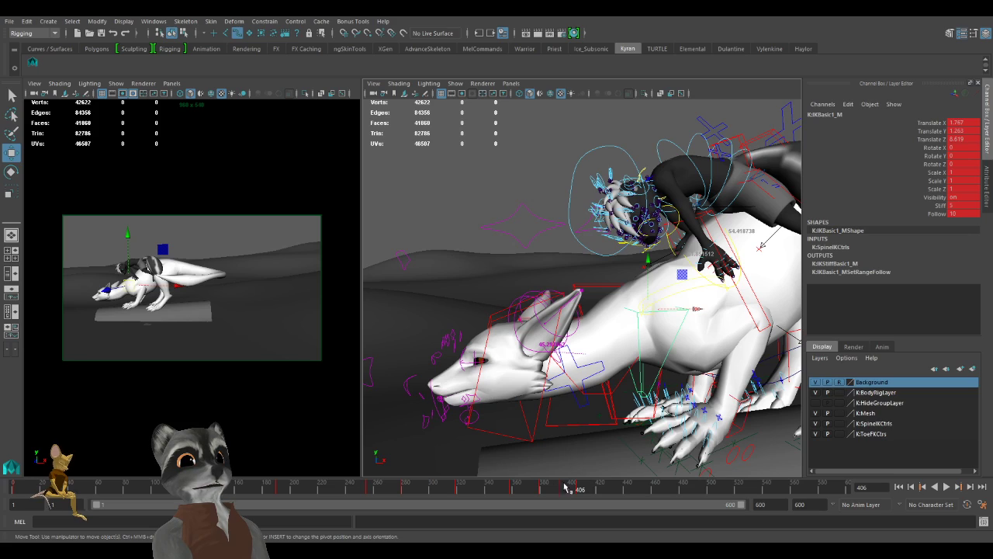
{"action": "left_click_drag", "start_coordinate": [468, 404], "coordinate": [487, 388], "text": "alt"}
{"action": "right_click_drag", "start_coordinate": [487, 388], "coordinate": [542, 386], "text": "alt"}
{"action": "left_click_drag", "start_coordinate": [542, 385], "coordinate": [550, 382], "text": "alt"}
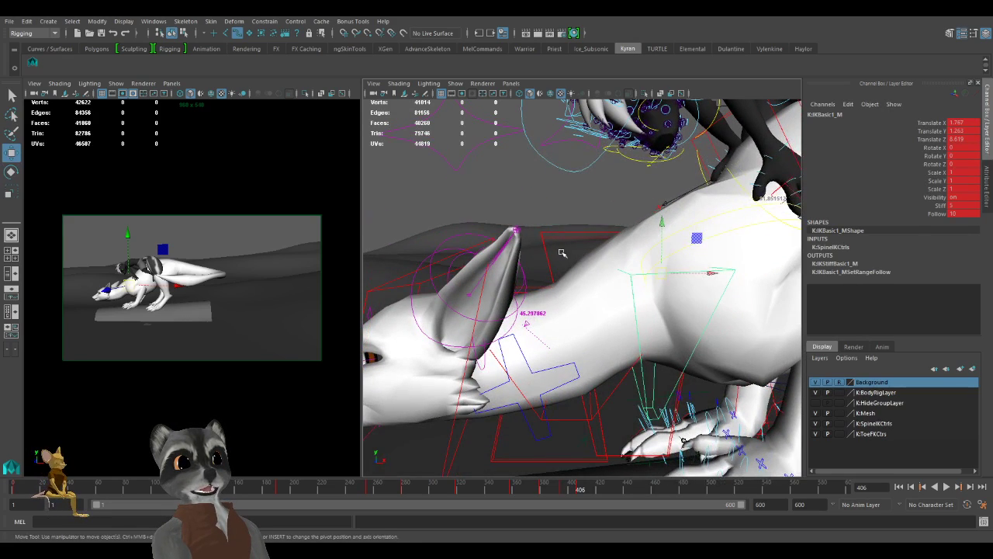
Lower the neck-base control IKBasic2_M to about Translate X -405.2, Y -52.3, Z -222.2.
{"action": "left_click", "coordinate": [566, 232]}
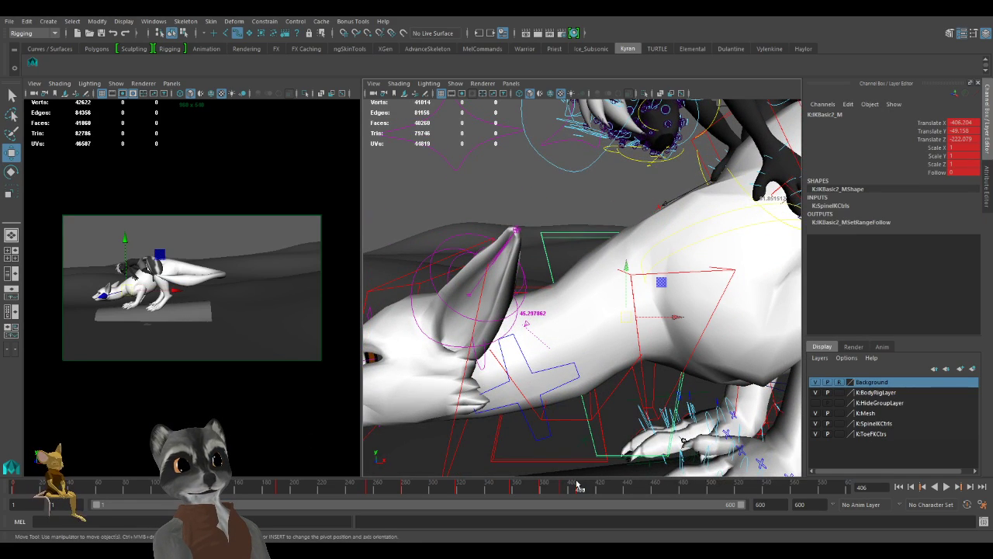
{"action": "left_click_drag", "start_coordinate": [582, 431], "coordinate": [564, 421], "text": "alt"}
{"action": "right_click_drag", "start_coordinate": [563, 421], "coordinate": [530, 426], "text": "alt"}
{"action": "left_click_drag", "start_coordinate": [530, 426], "coordinate": [541, 425], "text": "alt"}
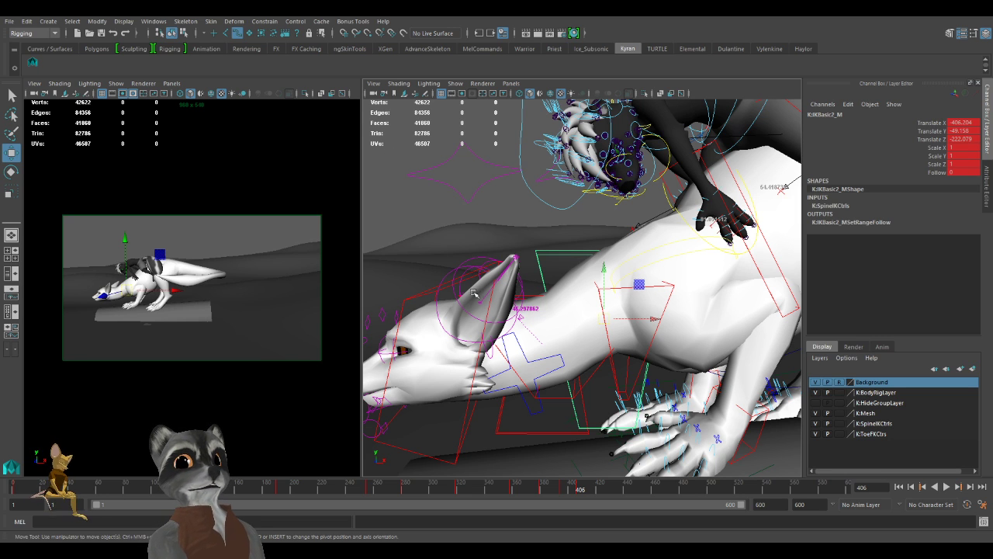
{"action": "left_click_drag", "start_coordinate": [556, 337], "coordinate": [599, 310], "text": "alt"}
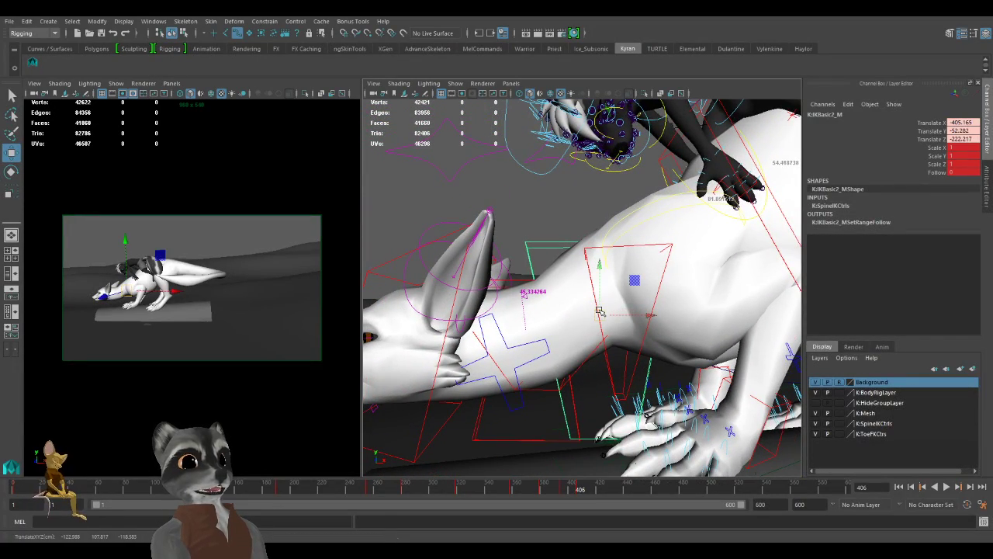
Play back the animation to review the neck motion and return to frame 406.
{"action": "right_click_drag", "start_coordinate": [608, 307], "coordinate": [393, 229], "text": "alt"}
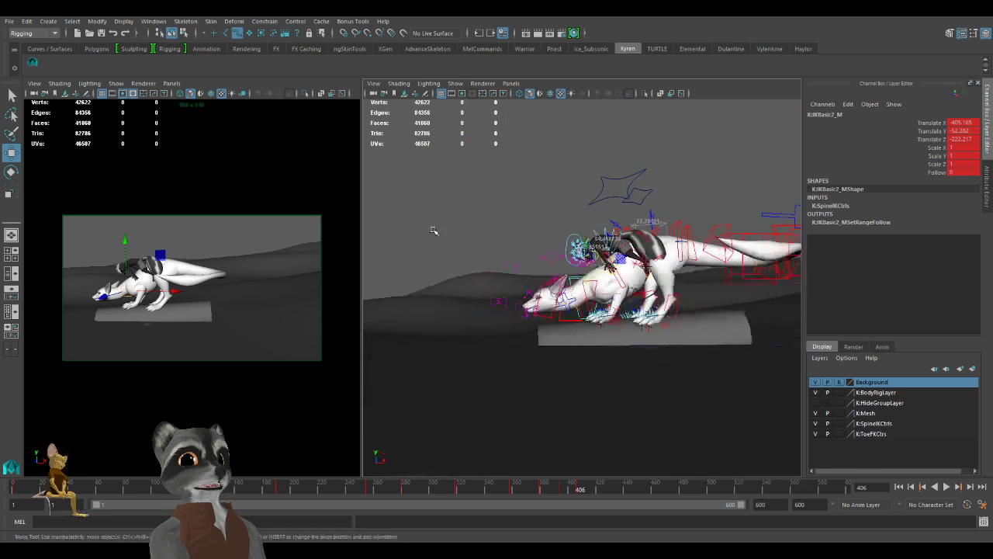
{"action": "left_click_drag", "start_coordinate": [393, 228], "coordinate": [430, 361], "text": "alt"}
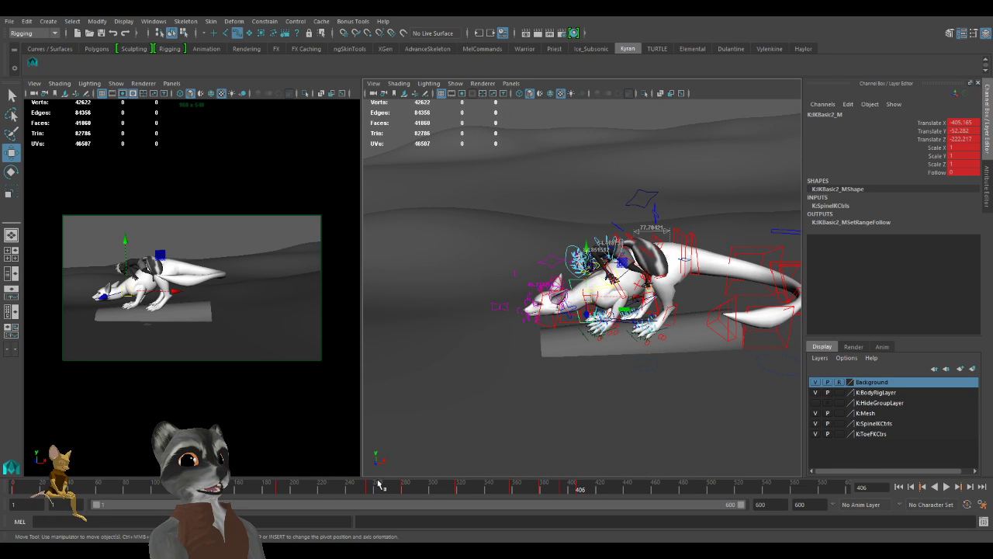
{"action": "middle_click_drag", "start_coordinate": [297, 309], "coordinate": [298, 310]}
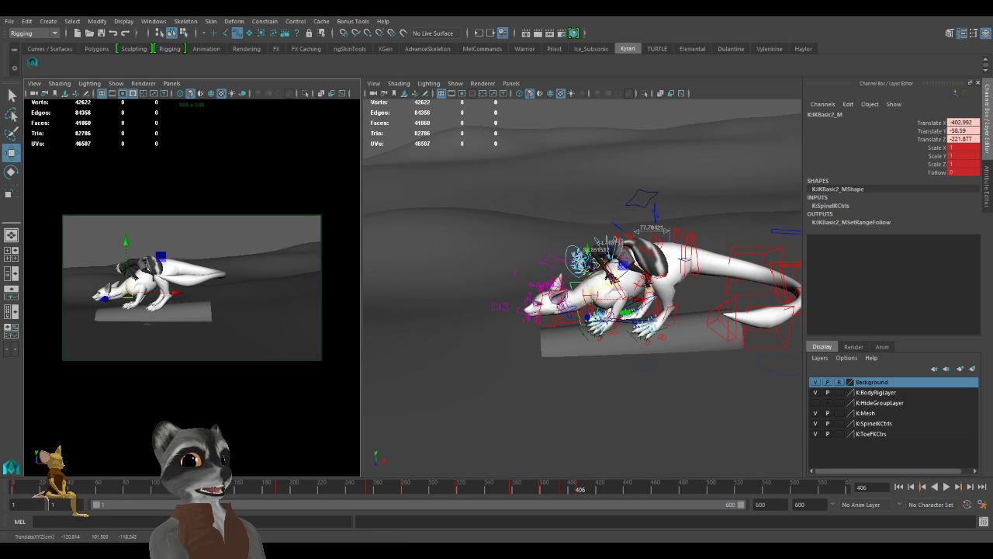
{"action": "left_click", "coordinate": [153, 488]}
{"action": "key", "text": "alt+v"}
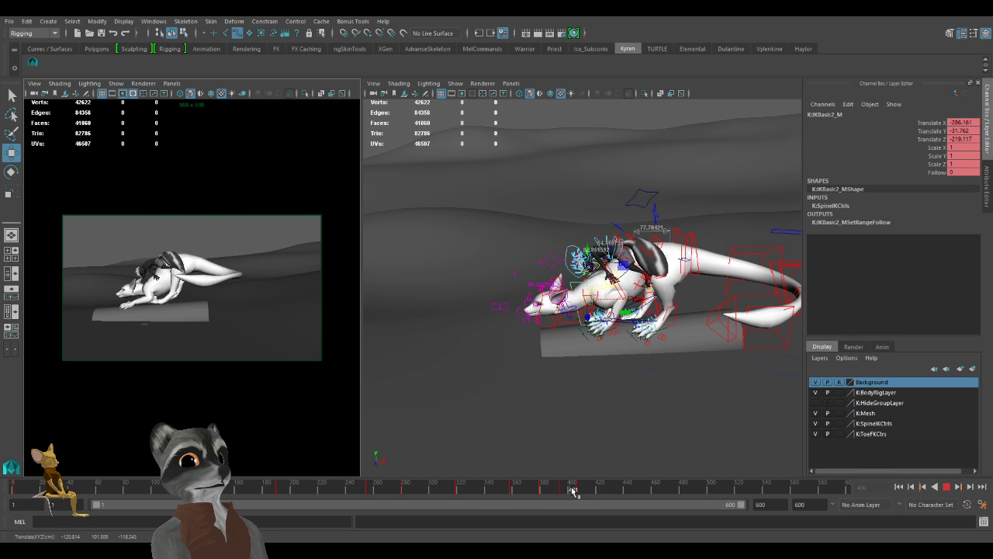
{"action": "left_click", "coordinate": [585, 489]}
{"action": "key", "text": "comma"}
Lower the creature's front body toward the log and place IKBasic5_M at about Translate X -480.3, Y -96.9, Z -298.2, Rotate X -27.2.
{"action": "right_click_drag", "start_coordinate": [589, 396], "coordinate": [625, 227], "text": "alt"}
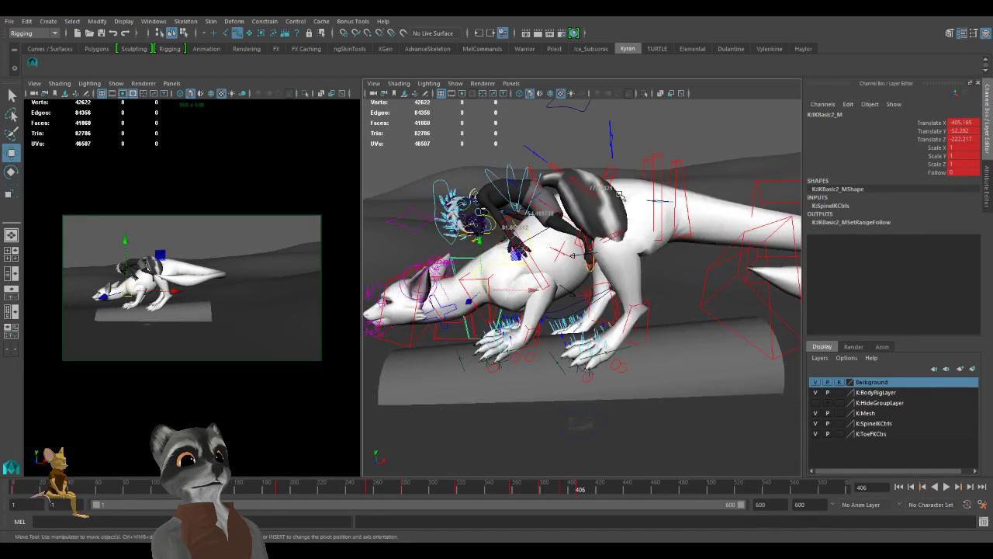
{"action": "left_click_drag", "start_coordinate": [601, 198], "coordinate": [593, 220], "text": "alt"}
{"action": "right_click_drag", "start_coordinate": [595, 220], "coordinate": [627, 225], "text": "alt"}
{"action": "left_click_drag", "start_coordinate": [628, 225], "coordinate": [641, 281], "text": "alt"}
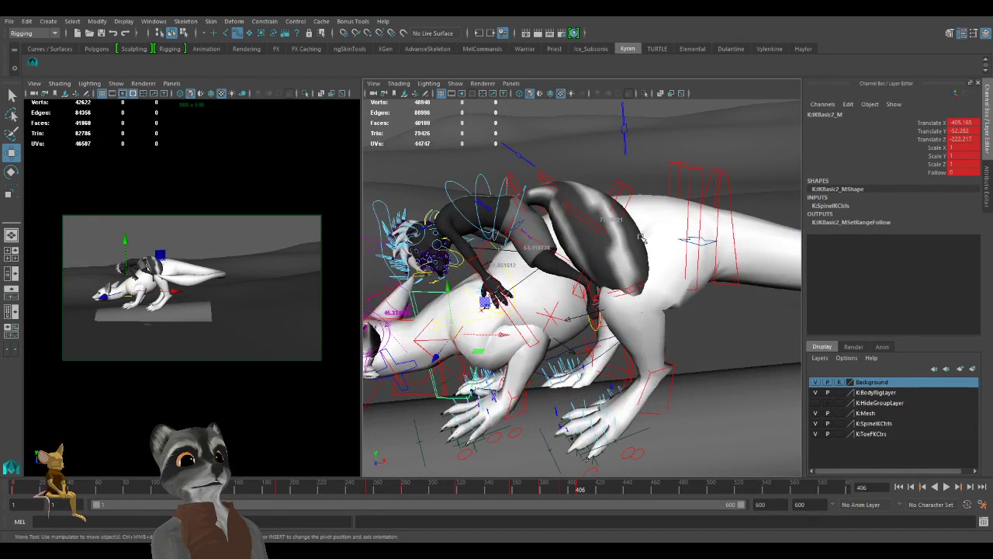
{"action": "left_click", "coordinate": [696, 243]}
{"action": "left_click_drag", "start_coordinate": [722, 186], "coordinate": [497, 369]}
{"action": "left_click", "coordinate": [516, 320]}
{"action": "key", "text": "e"}
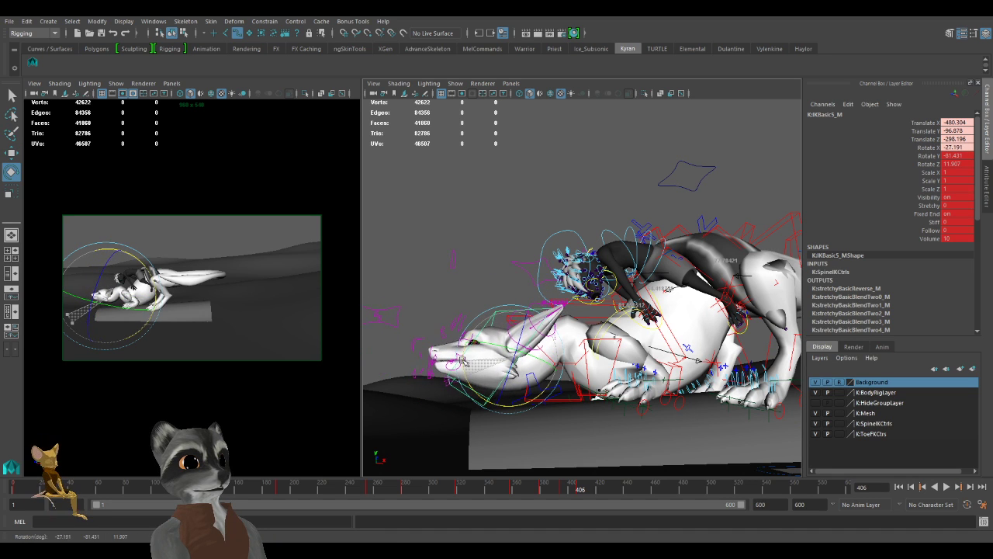
Lower the mid-neck control IKBasic3_M to ease the bend between the crouched chest and the head.
{"action": "key", "text": "w"}
{"action": "left_click", "coordinate": [570, 362]}
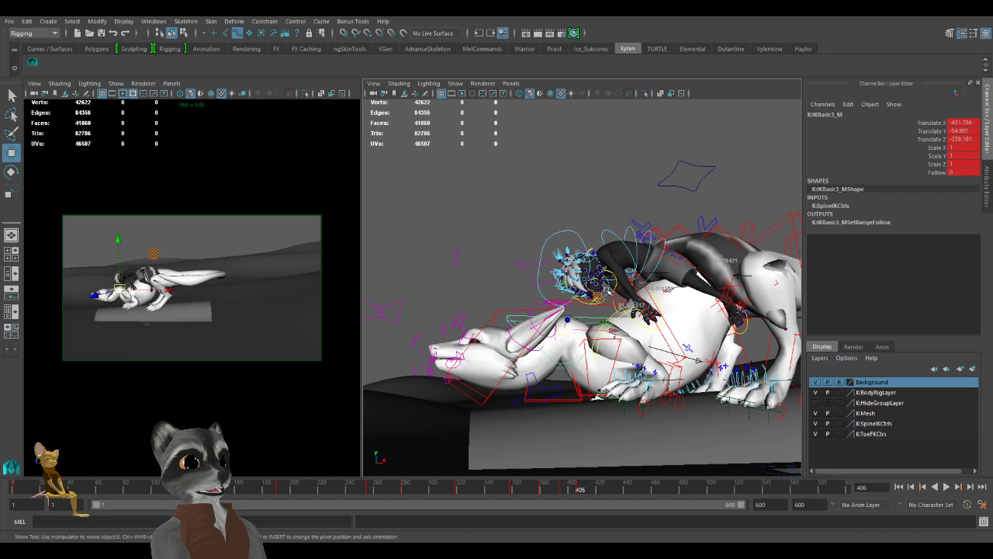
{"action": "left_click_drag", "start_coordinate": [598, 300], "coordinate": [596, 373]}
{"action": "left_click", "coordinate": [570, 293]}
Lower the left front leg control IKLegA_L to about Translate Y 27.4, Z -125.8 and rotate it to about 11.1, -56.6, -31.5.
{"action": "right_click_drag", "start_coordinate": [596, 372], "coordinate": [640, 381], "text": "alt"}
{"action": "middle_click_drag", "start_coordinate": [640, 380], "coordinate": [564, 346], "text": "alt"}
{"action": "right_click_drag", "start_coordinate": [564, 346], "coordinate": [508, 346], "text": "alt"}
{"action": "left_click_drag", "start_coordinate": [509, 346], "coordinate": [561, 442], "text": "alt"}
{"action": "left_click", "coordinate": [581, 407]}
{"action": "middle_click_drag", "start_coordinate": [561, 442], "coordinate": [598, 379], "text": "alt"}
{"action": "left_click_drag", "start_coordinate": [598, 379], "coordinate": [619, 387], "text": "alt"}
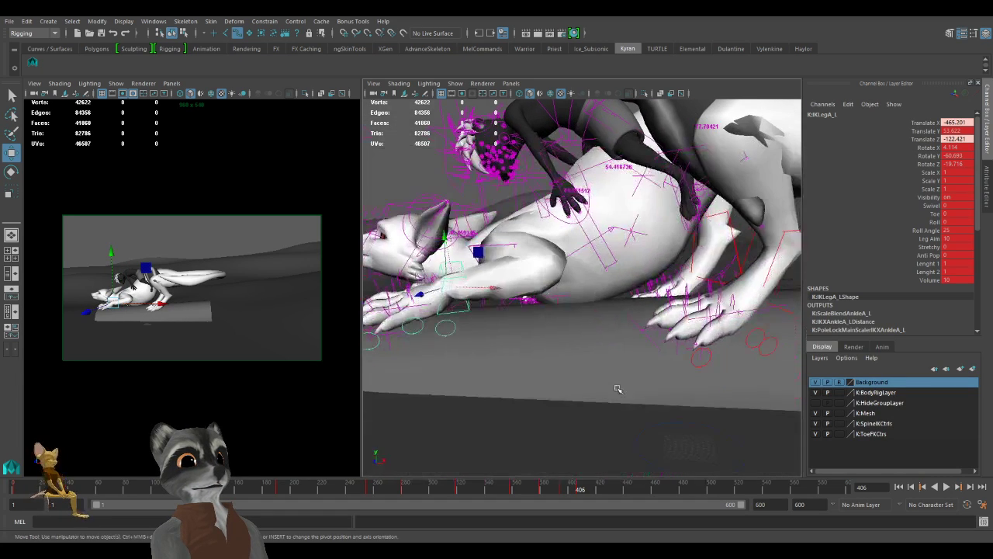
{"action": "left_click_drag", "start_coordinate": [449, 291], "coordinate": [489, 354]}
{"action": "key", "text": "e"}
{"action": "key", "text": "w"}
Play back the animation to check the front leg's landing pose around frame 406.
{"action": "right_click_drag", "start_coordinate": [618, 371], "coordinate": [535, 354], "text": "alt"}
{"action": "left_click_drag", "start_coordinate": [535, 355], "coordinate": [552, 386], "text": "alt"}
{"action": "right_click_drag", "start_coordinate": [551, 386], "coordinate": [615, 395], "text": "alt"}
{"action": "middle_click", "coordinate": [315, 364]}
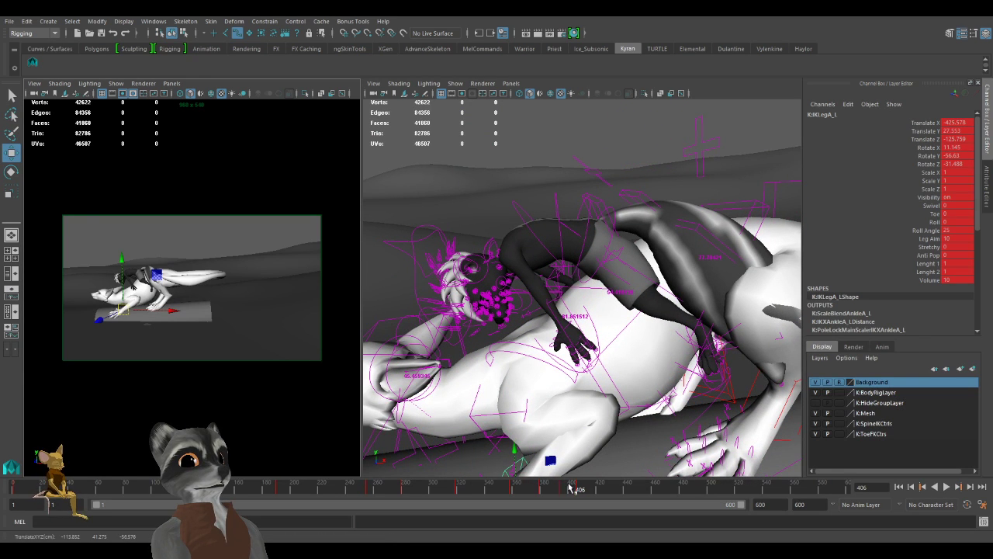
{"action": "key", "text": "alt+v"}
{"action": "left_click_drag", "start_coordinate": [574, 490], "coordinate": [577, 489]}
Bend the rider's upper body forward with the spine and chest FK controls, taking FKChest_M to about Rotate Z 42.2.
{"action": "middle_click_drag", "start_coordinate": [508, 303], "coordinate": [541, 322], "text": "alt"}
{"action": "right_click_drag", "start_coordinate": [541, 322], "coordinate": [575, 311], "text": "alt"}
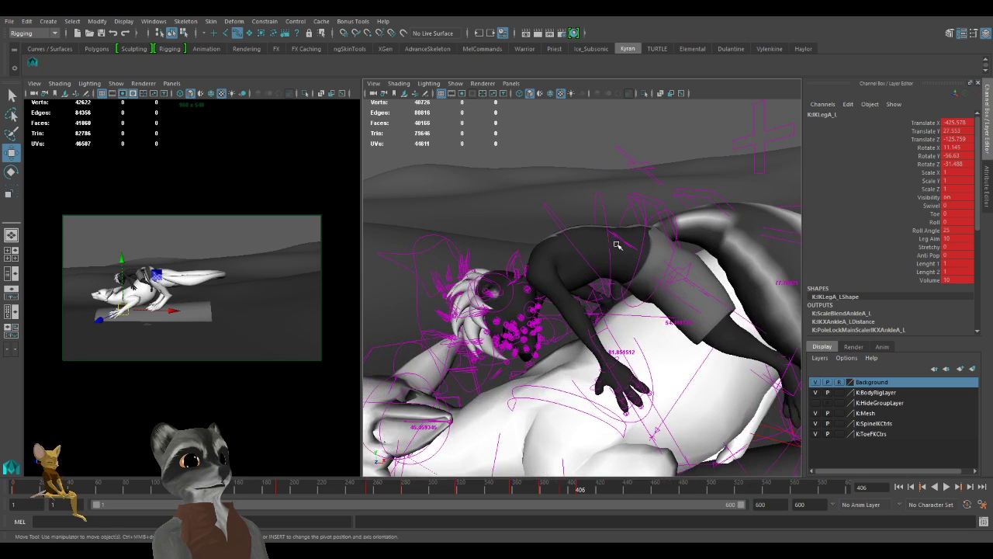
{"action": "left_click", "coordinate": [648, 225]}
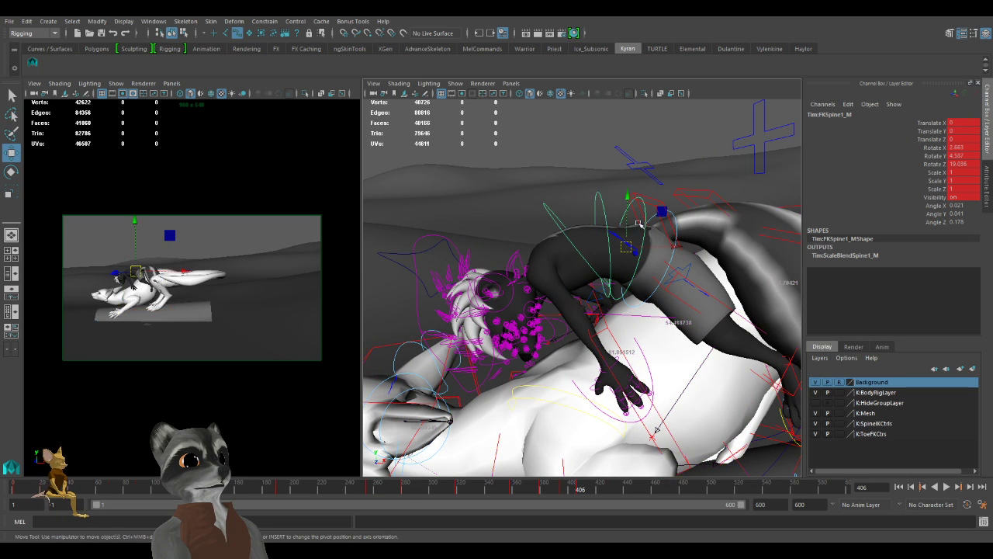
{"action": "left_click", "coordinate": [542, 214]}
{"action": "key", "text": "e"}
{"action": "left_click_drag", "start_coordinate": [566, 200], "coordinate": [571, 240]}
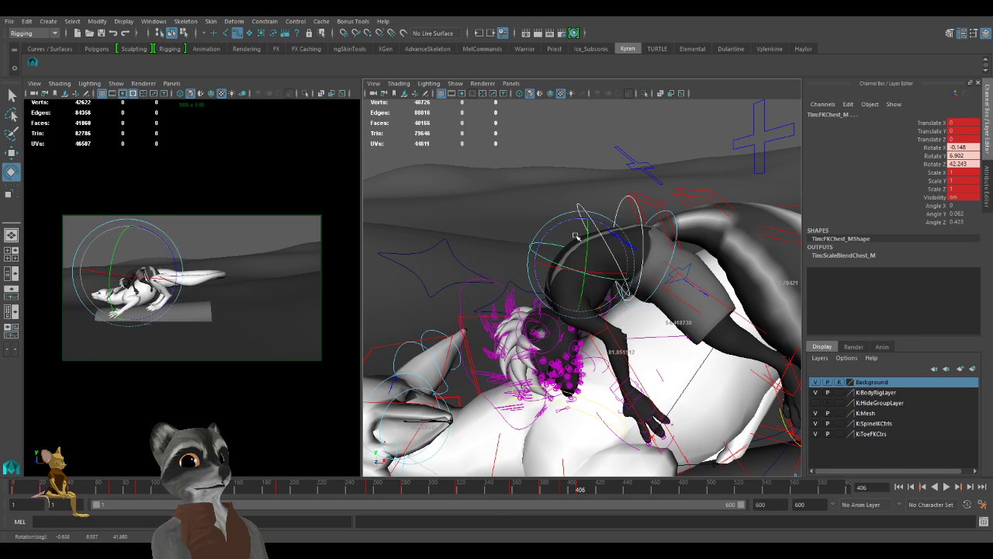
{"action": "key", "text": "w"}
Rotate the rider's root control FKRoot_M to about Rotate X -5.9, Y -2.9, Z 25.6.
{"action": "left_click", "coordinate": [693, 269]}
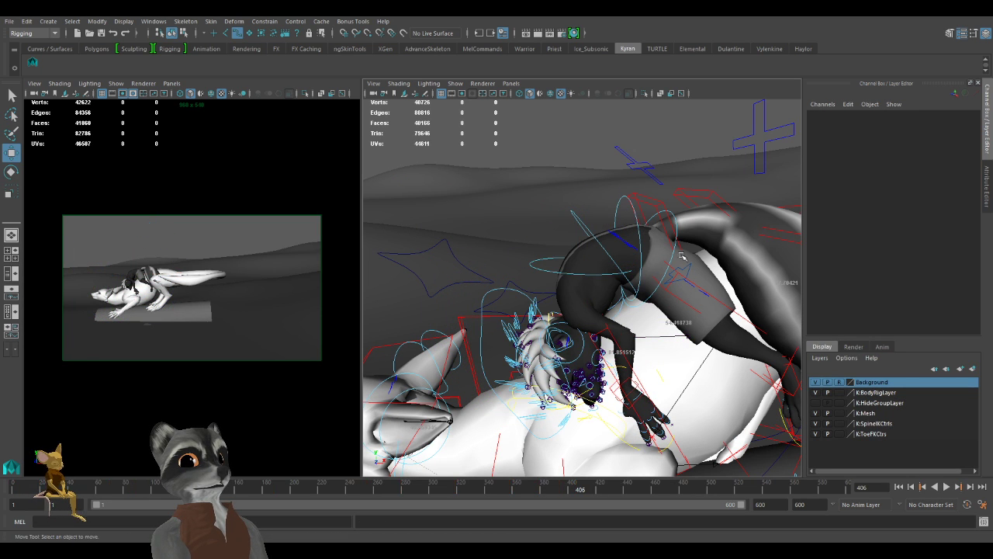
{"action": "key", "text": "e"}
{"action": "left_click", "coordinate": [669, 246]}
{"action": "left_click_drag", "start_coordinate": [638, 243], "coordinate": [561, 280]}
{"action": "key", "text": "w"}
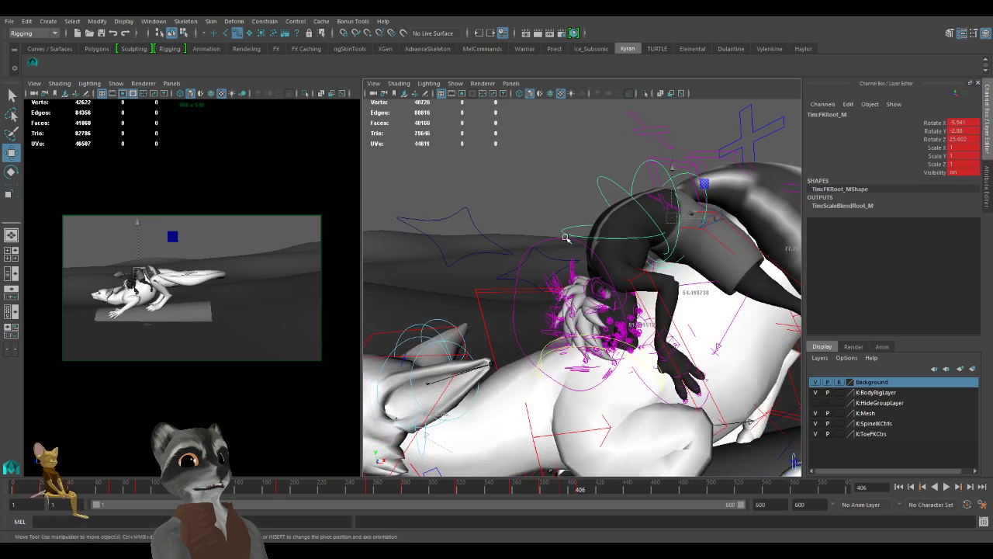
Adjust the rider's upper-body bend and rotate the head control FKHead_M to about Rotate X 681.5, Y -70.1, Z -32.4.
{"action": "left_click", "coordinate": [567, 228]}
{"action": "key", "text": "e"}
{"action": "left_click_drag", "start_coordinate": [568, 228], "coordinate": [547, 238]}
{"action": "key", "text": "w"}
{"action": "left_click", "coordinate": [545, 238]}
{"action": "key", "text": "e"}
{"action": "left_click_drag", "start_coordinate": [613, 324], "coordinate": [542, 386]}
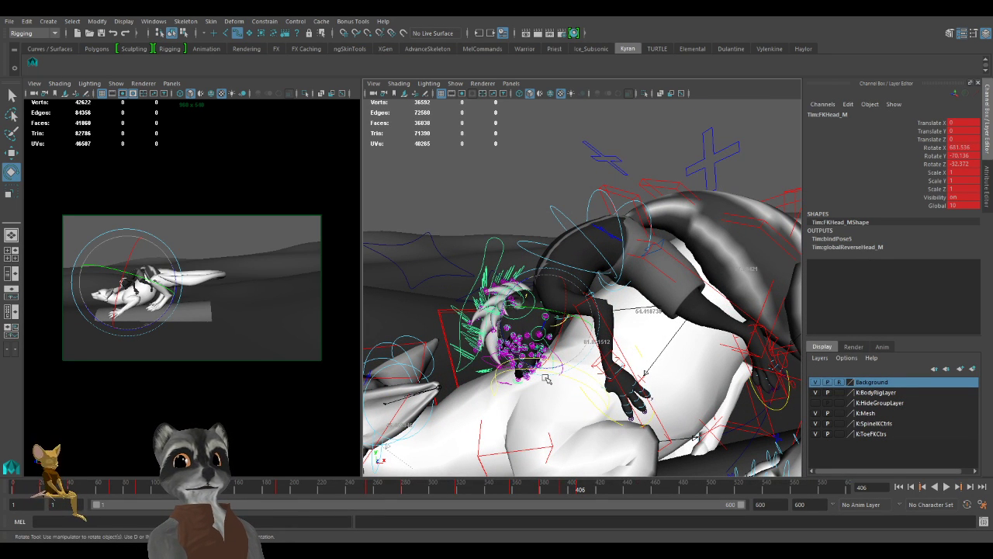
Examine the rider's head, arms and hand contact on the creature's back from both sides.
{"action": "left_click_drag", "start_coordinate": [579, 372], "coordinate": [526, 350], "text": "alt"}
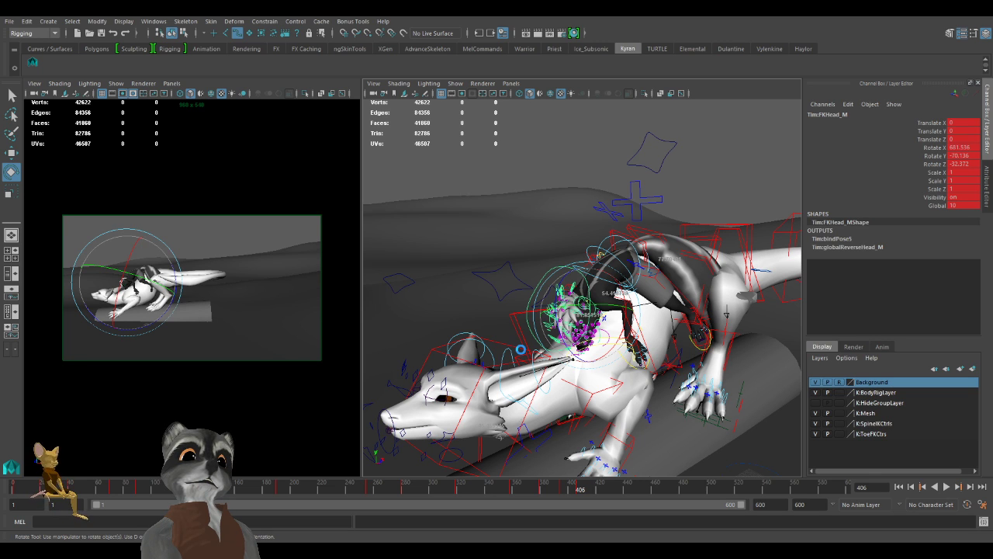
{"action": "key", "text": "e"}
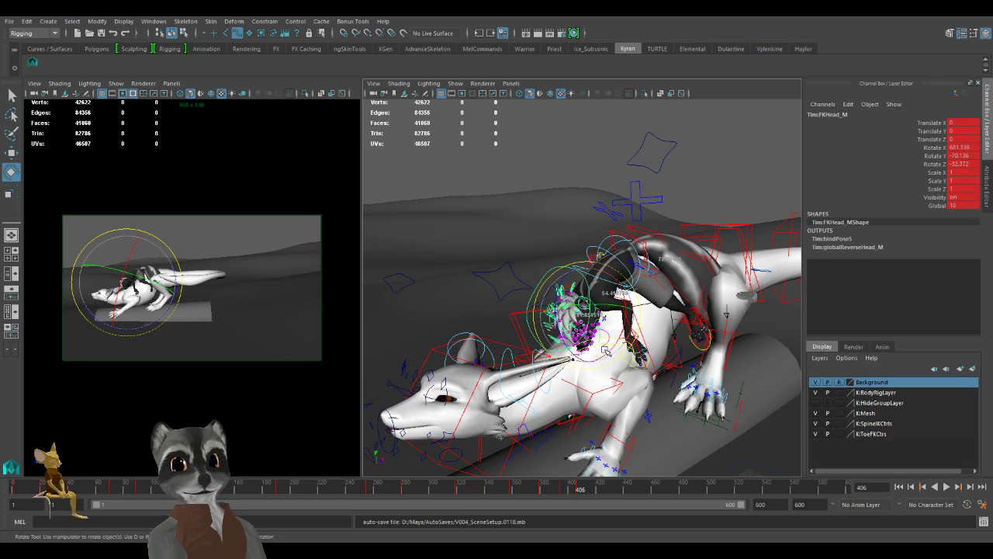
{"action": "right_click_drag", "start_coordinate": [606, 351], "coordinate": [570, 349], "text": "alt"}
{"action": "middle_click_drag", "start_coordinate": [509, 330], "coordinate": [497, 312], "text": "alt"}
{"action": "left_click_drag", "start_coordinate": [495, 312], "coordinate": [643, 342], "text": "alt"}
{"action": "middle_click_drag", "start_coordinate": [642, 343], "coordinate": [543, 344], "text": "alt"}
{"action": "right_click_drag", "start_coordinate": [544, 344], "coordinate": [637, 355], "text": "alt"}
{"action": "left_click_drag", "start_coordinate": [636, 354], "coordinate": [648, 351], "text": "alt"}
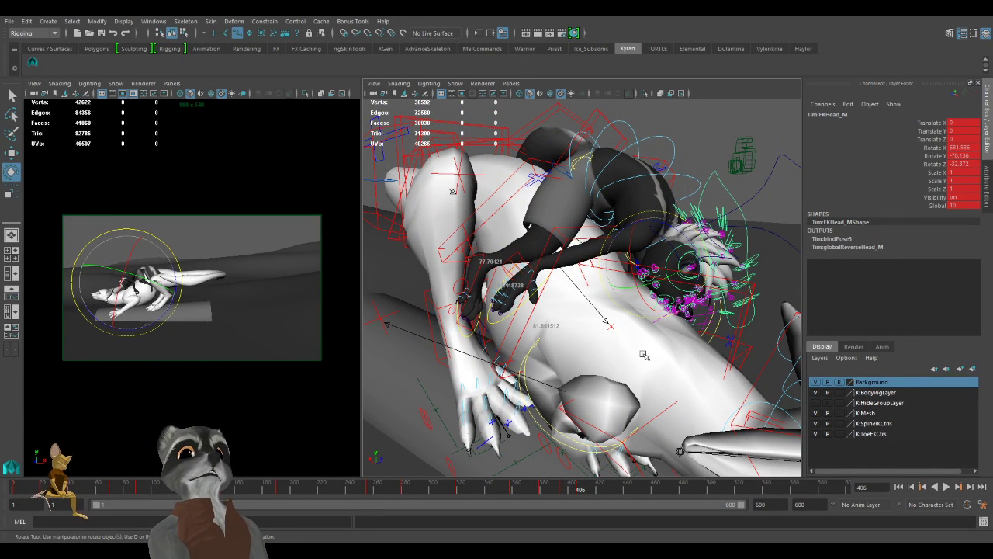
{"action": "left_click_drag", "start_coordinate": [660, 342], "coordinate": [591, 339], "text": "alt"}
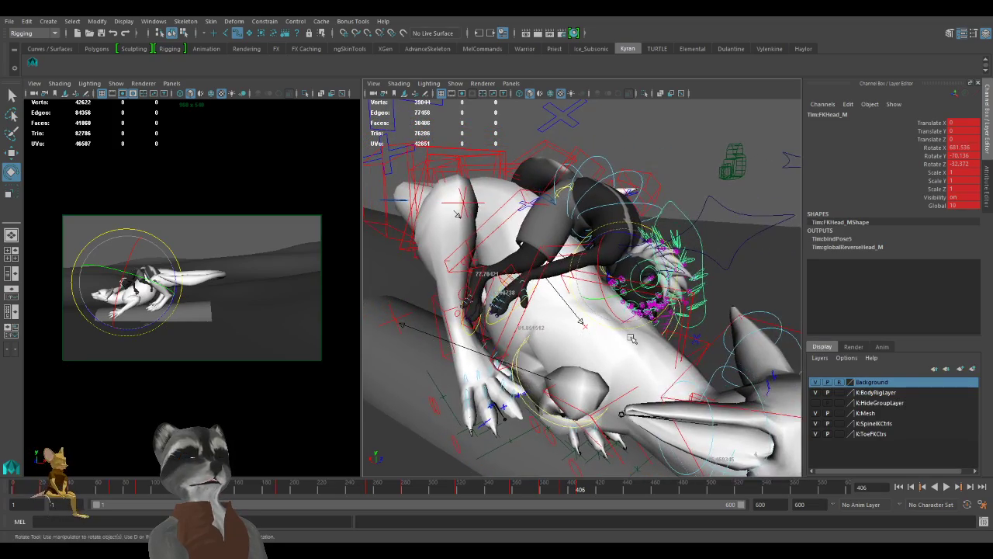
{"action": "left_click_drag", "start_coordinate": [660, 298], "coordinate": [648, 328], "text": "alt"}
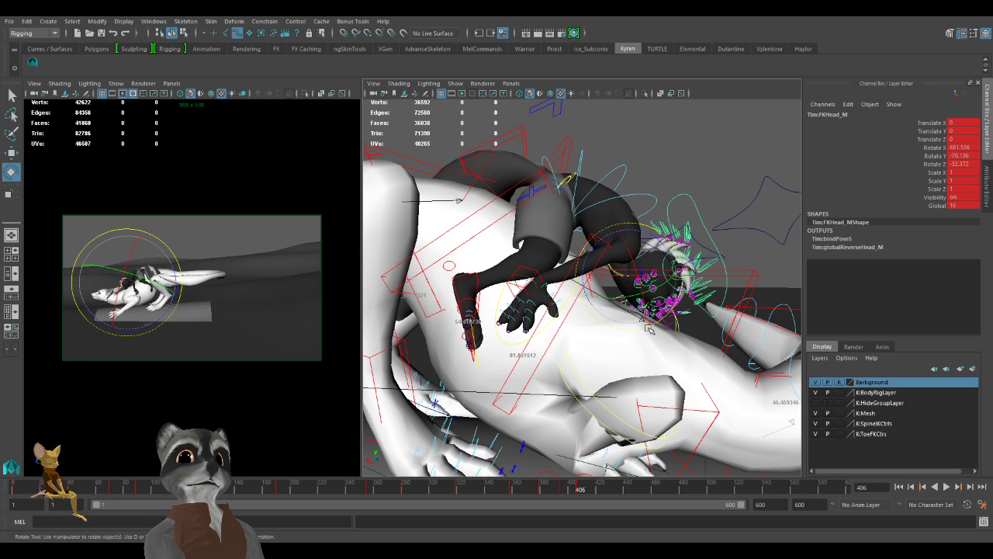
Examine the rider's head and hands against the creature's back from several angles and distances.
{"action": "right_click_drag", "start_coordinate": [691, 344], "coordinate": [596, 320], "text": "alt"}
{"action": "middle_click_drag", "start_coordinate": [596, 320], "coordinate": [618, 349], "text": "alt"}
{"action": "left_click_drag", "start_coordinate": [619, 349], "coordinate": [683, 364], "text": "alt"}
{"action": "key", "text": "w"}
{"action": "middle_click_drag", "start_coordinate": [687, 400], "coordinate": [666, 334], "text": "alt"}
{"action": "left_click_drag", "start_coordinate": [666, 349], "coordinate": [581, 349], "text": "alt"}
{"action": "right_click_drag", "start_coordinate": [581, 349], "coordinate": [656, 342], "text": "alt"}
{"action": "left_click_drag", "start_coordinate": [659, 341], "coordinate": [684, 342], "text": "alt"}
{"action": "right_click_drag", "start_coordinate": [684, 342], "coordinate": [626, 342], "text": "alt"}
{"action": "left_click_drag", "start_coordinate": [625, 342], "coordinate": [566, 250], "text": "alt"}
Pose the creature's right front leg with the IK control IKLegA_R and key it at frame 406.
{"action": "key", "text": "q"}
{"action": "key", "text": "4"}
{"action": "left_click", "coordinate": [564, 268]}
{"action": "key", "text": "5"}
{"action": "right_click_drag", "start_coordinate": [638, 277], "coordinate": [599, 281], "text": "alt"}
{"action": "mouse_move", "coordinate": [599, 281]}
{"action": "left_mouse_down", "text": "alt"}
{"action": "mouse_move", "coordinate": [591, 276]}
{"action": "mouse_move", "coordinate": [755, 337]}
{"action": "mouse_move", "coordinate": [702, 337]}
{"action": "mouse_move", "coordinate": [633, 363]}
{"action": "mouse_move", "coordinate": [597, 349]}
{"action": "mouse_move", "coordinate": [602, 330]}
{"action": "mouse_move", "coordinate": [585, 346]}
{"action": "mouse_move", "coordinate": [648, 365]}
{"action": "mouse_move", "coordinate": [657, 342]}
{"action": "left_mouse_up", "text": "alt"}
{"action": "key", "text": "e"}
{"action": "key", "text": "w"}
{"action": "key", "text": "s"}
{"action": "left_click_drag", "start_coordinate": [716, 371], "coordinate": [527, 365], "text": "alt"}
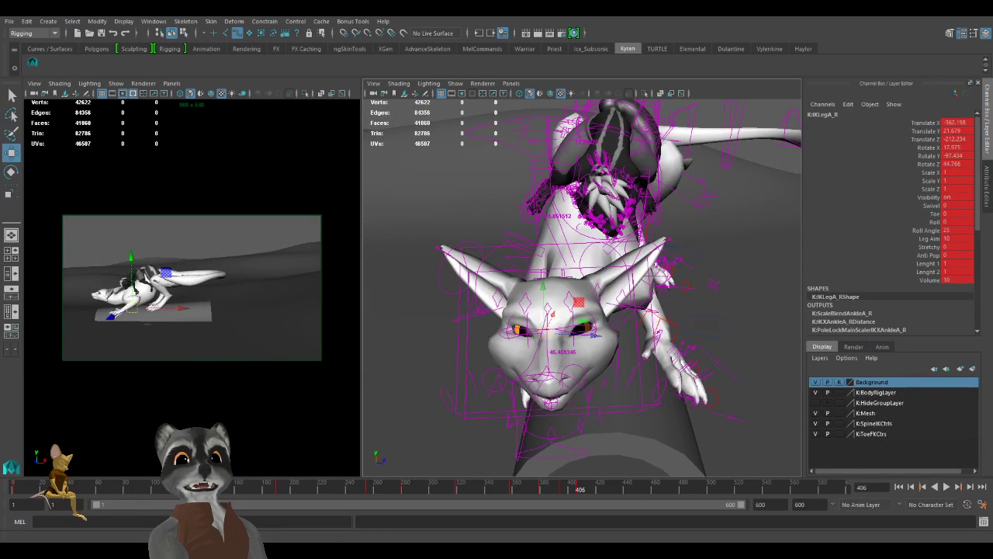
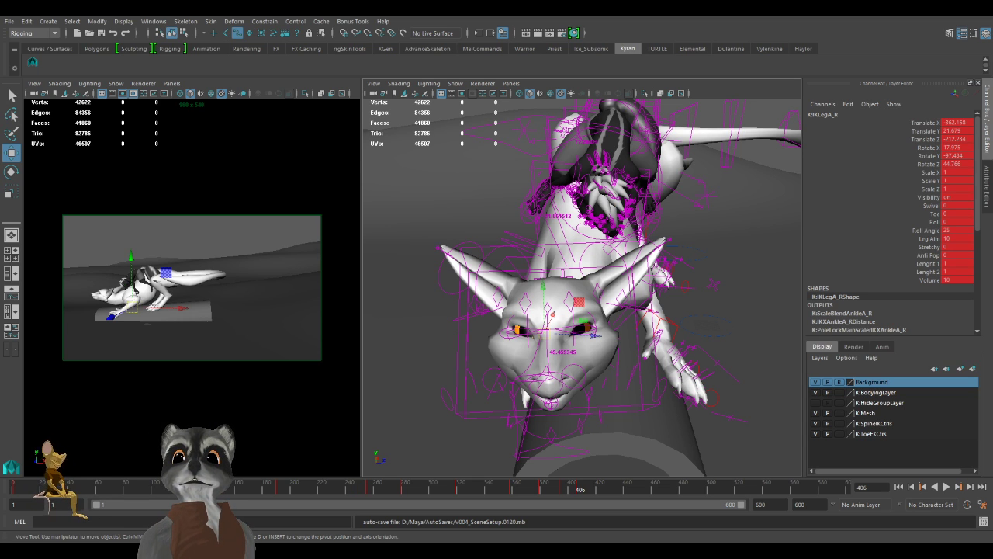
Move the creature's head-end spine control IKBasic5_M to about Translate X -486.6, Y -102.3, Z -297.9.
{"action": "scroll", "coordinate": [590, 303], "scroll_direction": "down", "scroll_amount": 3}
{"action": "scroll", "coordinate": [590, 303], "scroll_direction": "up", "scroll_amount": 3}
{"action": "left_click_drag", "start_coordinate": [590, 303], "coordinate": [630, 314], "text": "alt"}
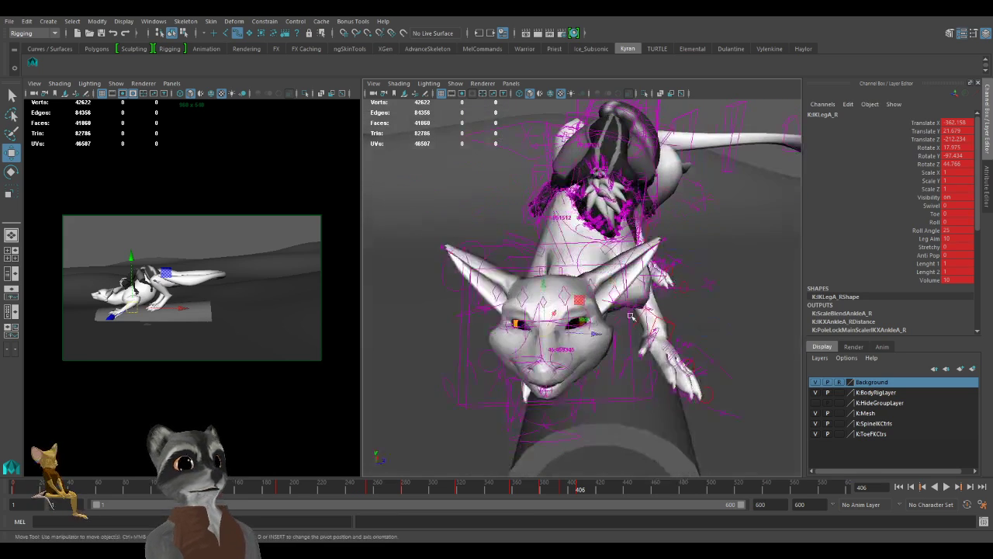
{"action": "left_click", "coordinate": [651, 361]}
{"action": "left_click_drag", "start_coordinate": [650, 361], "coordinate": [681, 332], "text": "alt"}
{"action": "left_click_drag", "start_coordinate": [546, 354], "coordinate": [590, 353], "text": "alt"}
{"action": "left_click_drag", "start_coordinate": [530, 301], "coordinate": [538, 312]}
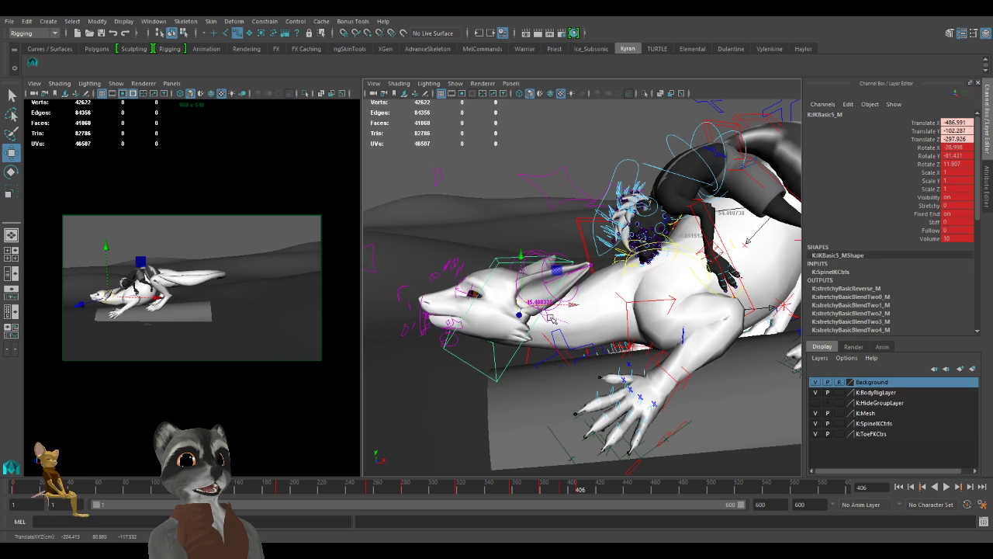
{"action": "left_click_drag", "start_coordinate": [616, 333], "coordinate": [724, 358], "text": "alt"}
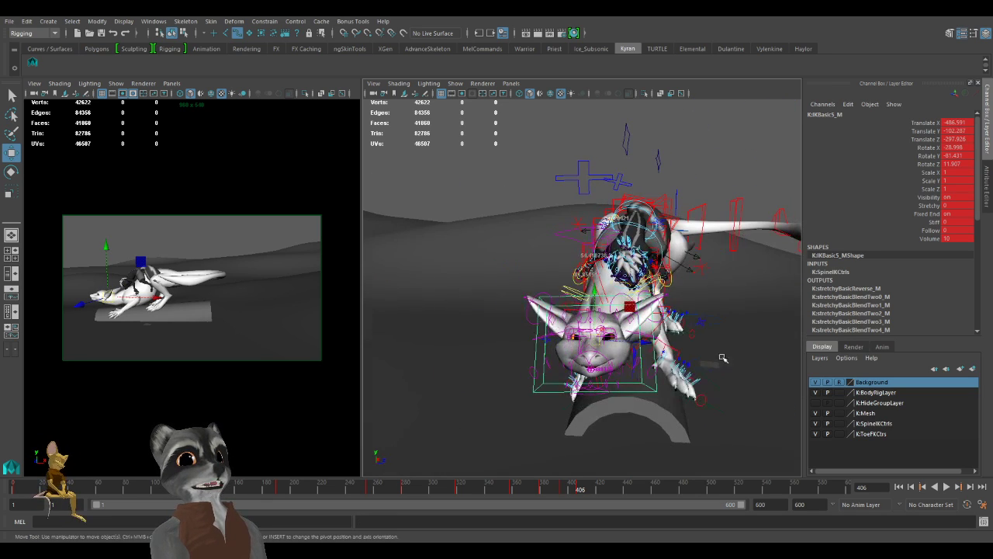
Play back the animation through the approach to the log and inspect the frame 406 pose from the side.
{"action": "middle_click", "coordinate": [283, 331]}
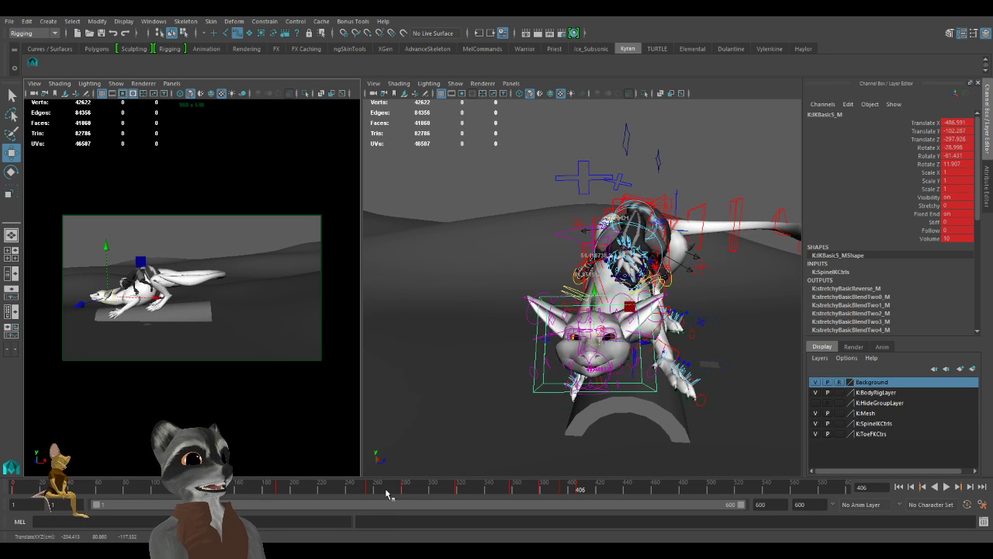
{"action": "key", "text": "alt+v"}
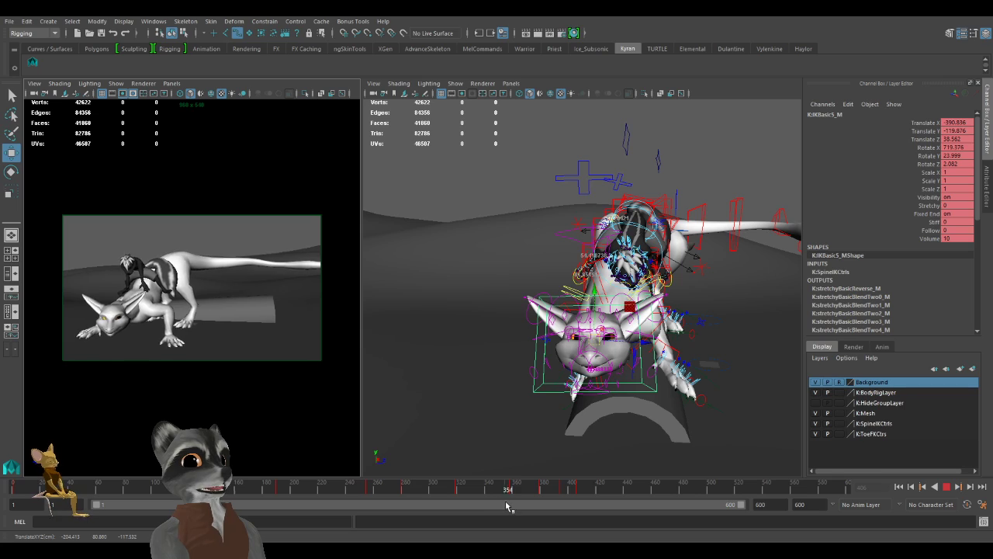
{"action": "key", "text": "Escape"}
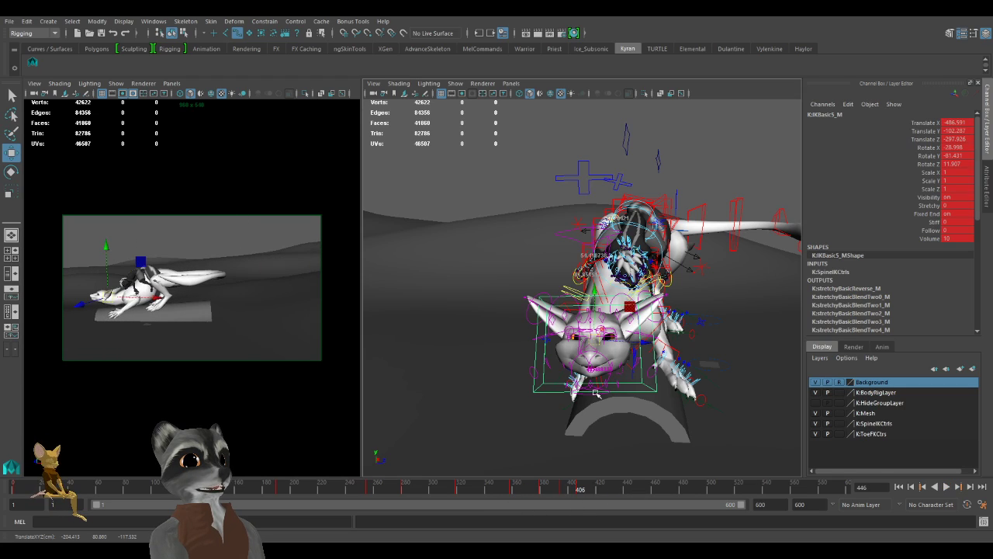
{"action": "left_click_drag", "start_coordinate": [676, 378], "coordinate": [572, 385], "text": "alt"}
{"action": "right_click_drag", "start_coordinate": [573, 386], "coordinate": [583, 381], "text": "alt"}
{"action": "left_click_drag", "start_coordinate": [583, 381], "coordinate": [517, 361], "text": "alt"}
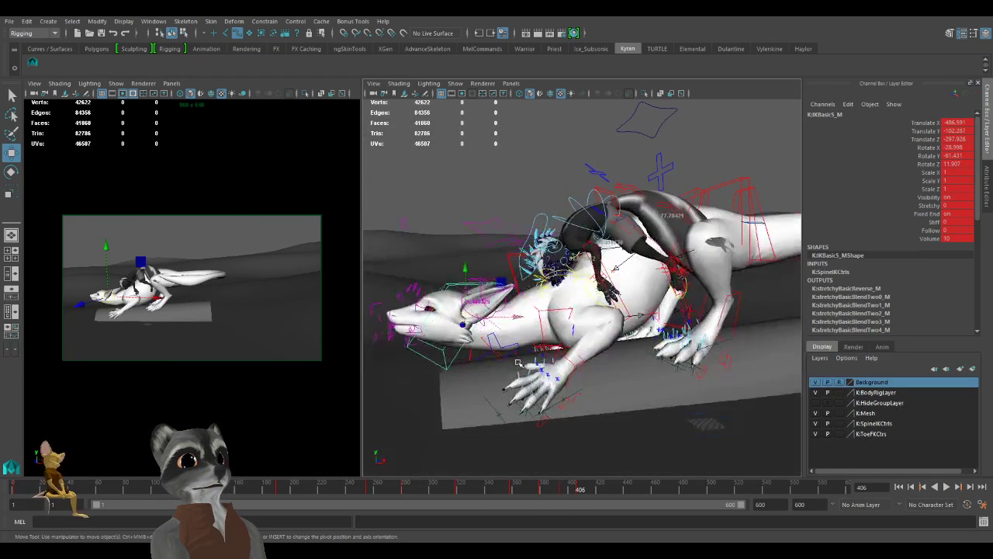
{"action": "right_click_drag", "start_coordinate": [600, 358], "coordinate": [512, 354], "text": "alt"}
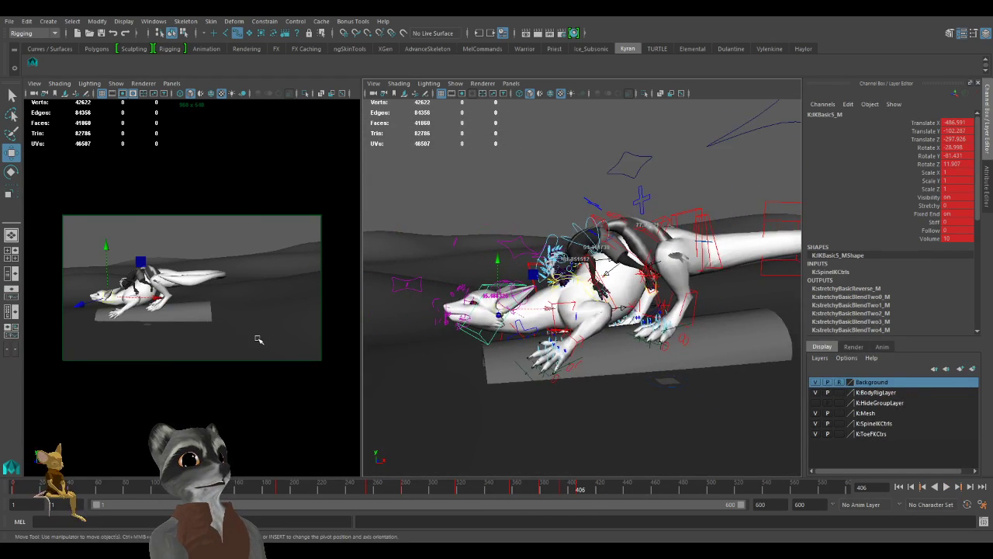
Compare the creature's body and tail poses by stepping between the keys around frames 394 and 406.
{"action": "middle_click", "coordinate": [258, 339]}
{"action": "key", "text": "comma"}
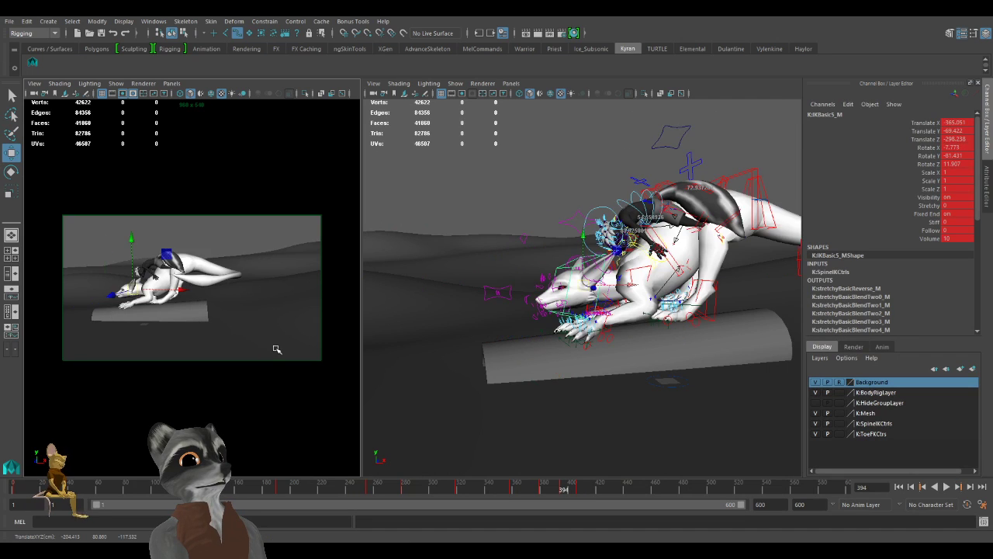
{"action": "key", "text": "period"}
{"action": "right_click_drag", "start_coordinate": [688, 312], "coordinate": [635, 309], "text": "alt"}
{"action": "middle_click_drag", "start_coordinate": [634, 309], "coordinate": [536, 344], "text": "alt"}
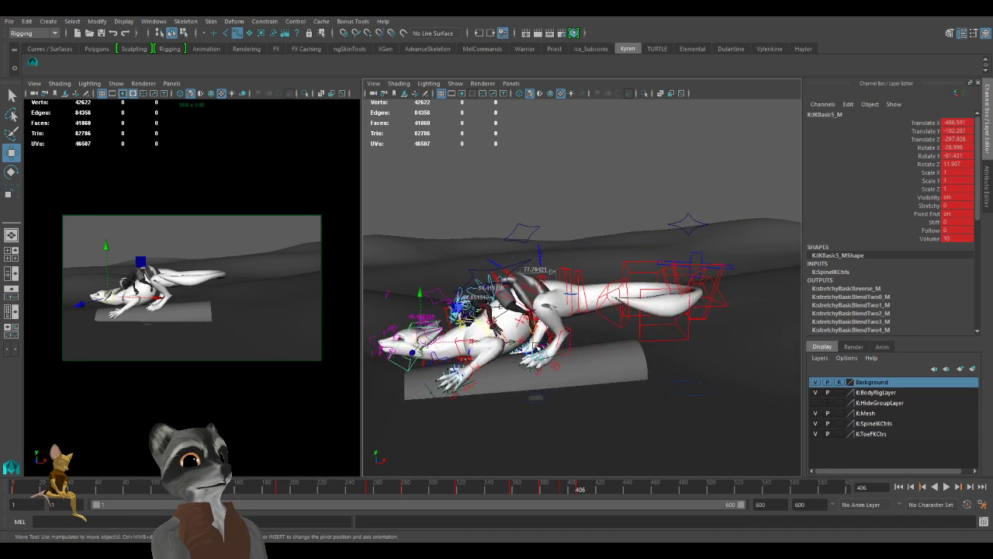
{"action": "key", "text": "comma"}
{"action": "key", "text": "comma"}
{"action": "key", "text": "period"}
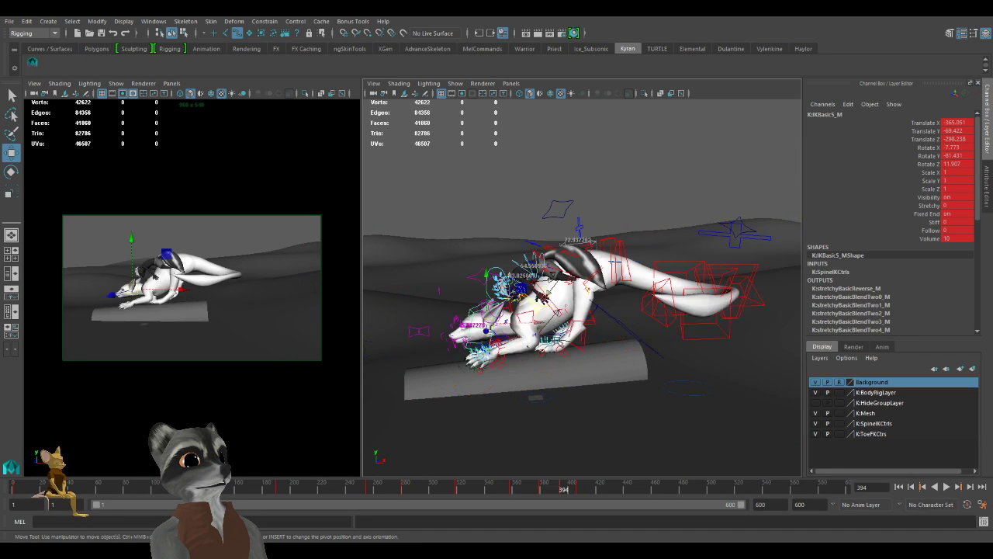
{"action": "left_click_drag", "start_coordinate": [557, 339], "coordinate": [569, 382], "text": "alt"}
{"action": "key", "text": "comma"}
{"action": "key", "text": "period"}
{"action": "key", "text": "period"}
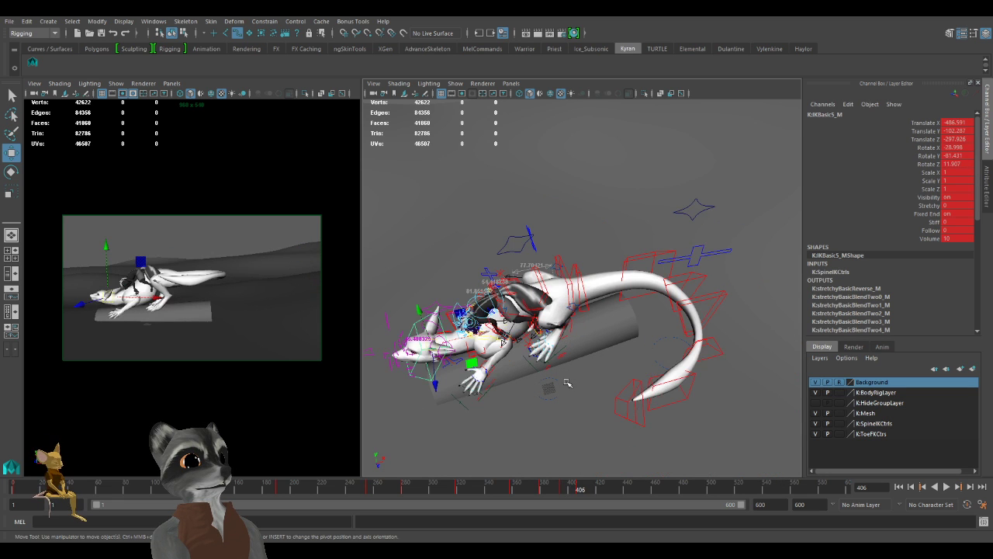
Move the tail control IKTail2_M to about Translate X -51.8, Y -40.9, Z 85.3.
{"action": "left_click_drag", "start_coordinate": [636, 365], "coordinate": [465, 353], "text": "alt"}
{"action": "key", "text": "w"}
{"action": "left_click", "coordinate": [558, 386]}
{"action": "left_click_drag", "start_coordinate": [532, 348], "coordinate": [595, 363], "text": "alt"}
{"action": "left_click_drag", "start_coordinate": [579, 329], "coordinate": [591, 349], "text": "alt"}
{"action": "left_click", "coordinate": [548, 289]}
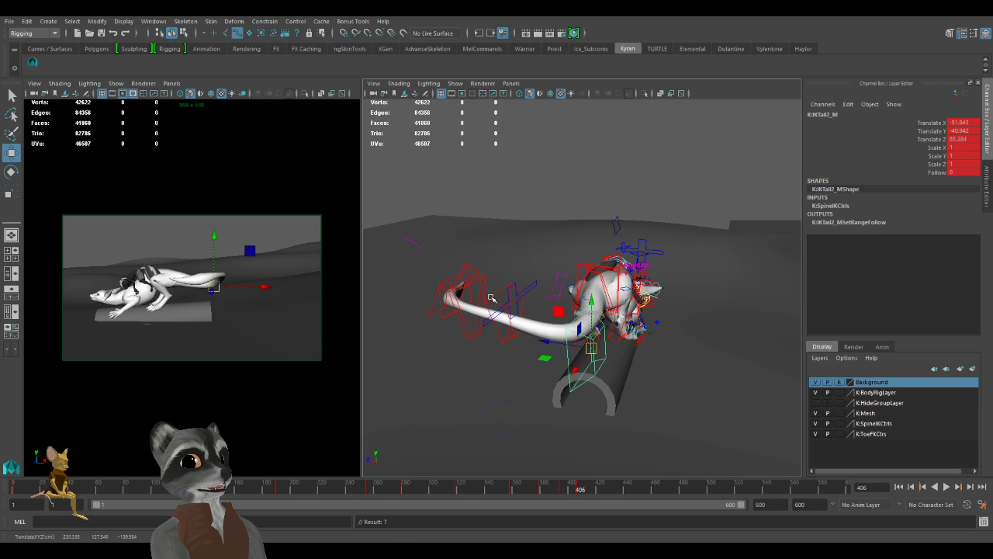
Move IKTail3_M to about Translate X -7.7, Y -96.1, Z 209.2 and key IKTail4_M at about X 6.2, Y -62.9, Z 357.2.
{"action": "left_click", "coordinate": [492, 298]}
{"action": "left_click_drag", "start_coordinate": [497, 310], "coordinate": [550, 378]}
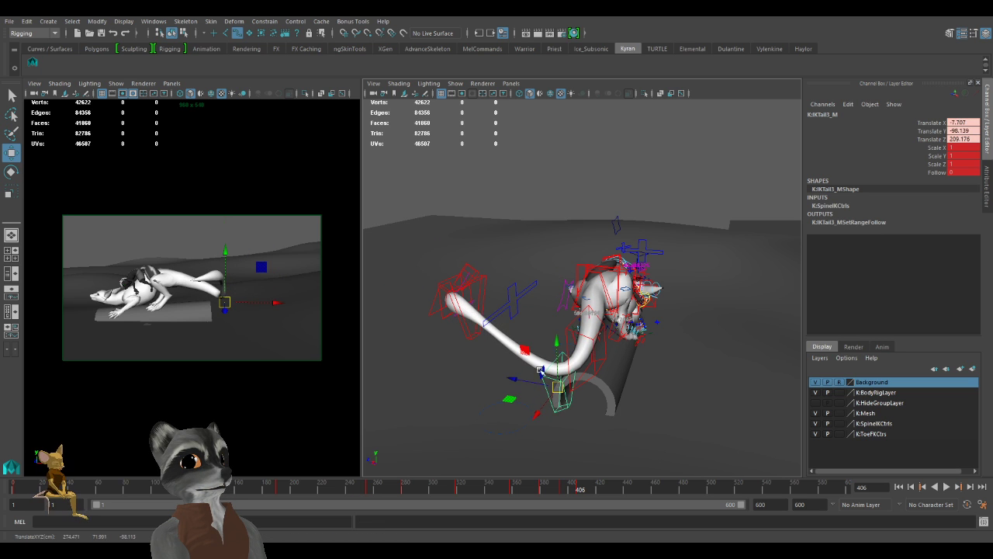
{"action": "left_click", "coordinate": [465, 323]}
{"action": "left_click_drag", "start_coordinate": [465, 323], "coordinate": [565, 360], "text": "alt"}
{"action": "key", "text": "s"}
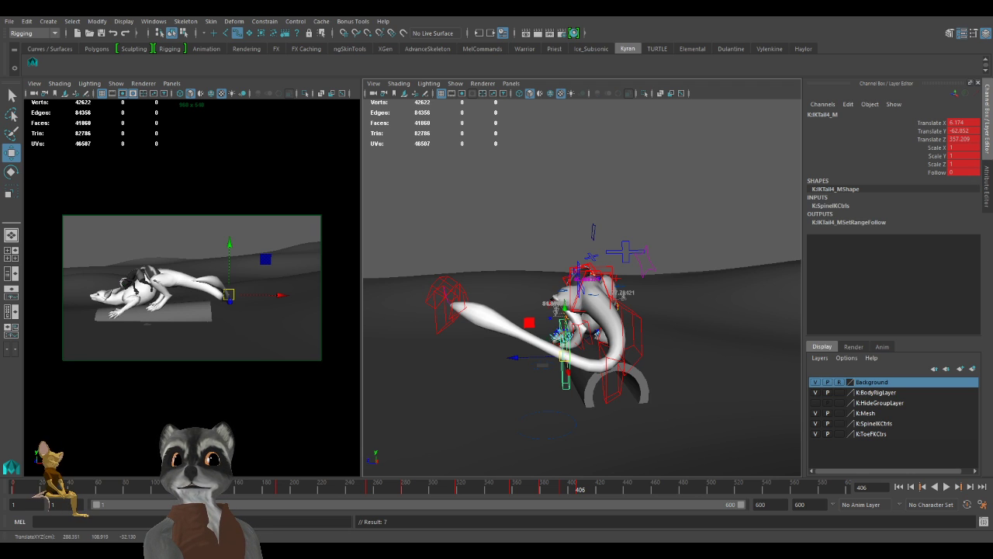
Move IKTail5_M to about Translate X -4.2, Y -24.3, Z 494.1 and IKTail6_M to about X 5.9, Z 600.1.
{"action": "left_click_drag", "start_coordinate": [481, 334], "coordinate": [501, 350], "text": "alt"}
{"action": "left_click", "coordinate": [448, 394]}
{"action": "left_click_drag", "start_coordinate": [448, 393], "coordinate": [576, 342], "text": "alt"}
{"action": "middle_click_drag", "start_coordinate": [594, 326], "coordinate": [651, 332], "text": "alt"}
{"action": "right_click_drag", "start_coordinate": [650, 333], "coordinate": [664, 337], "text": "alt"}
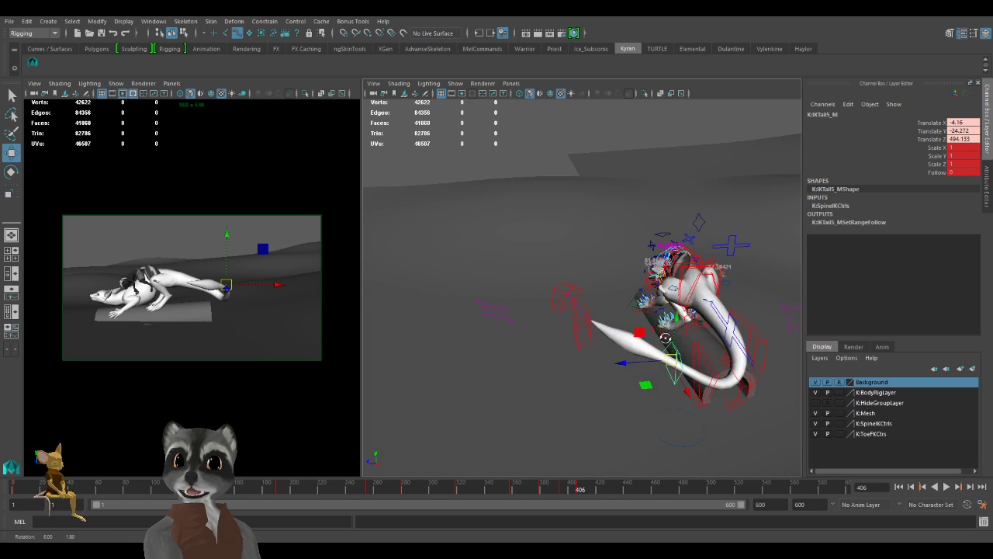
{"action": "left_click_drag", "start_coordinate": [664, 337], "coordinate": [532, 436], "text": "alt"}
Reposition the tail tip control IKTail7_M to reshape the end of the creature's tail curve.
{"action": "left_click", "coordinate": [561, 317]}
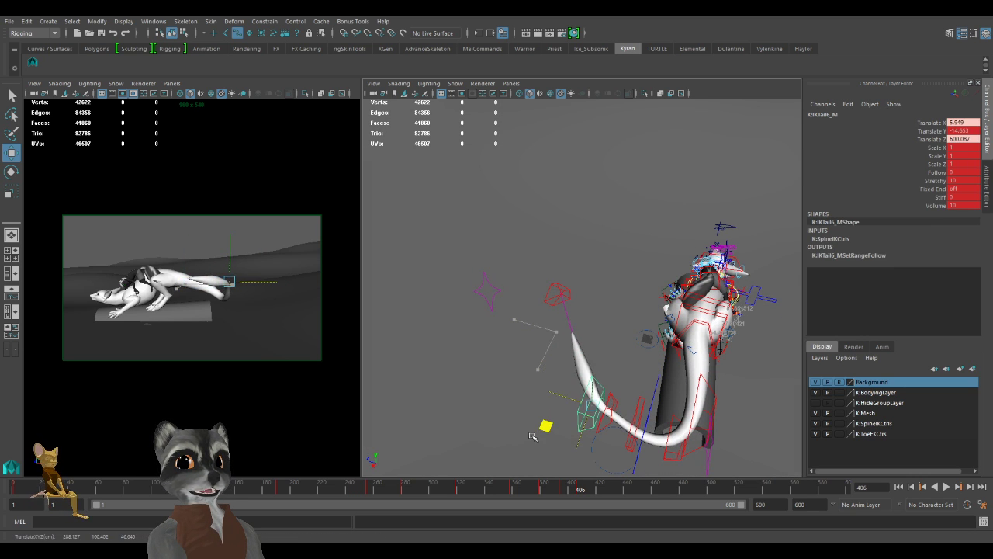
{"action": "left_click", "coordinate": [553, 297]}
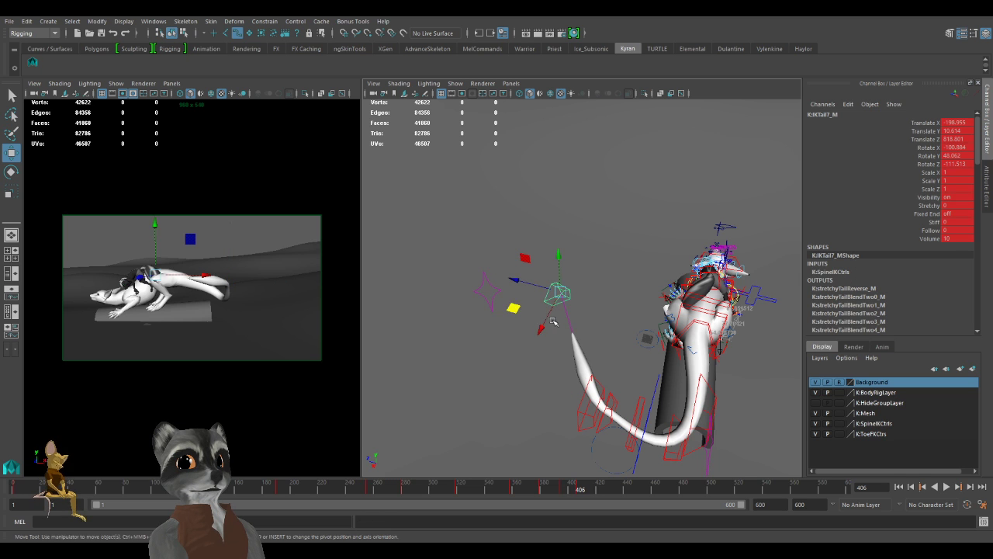
{"action": "left_click_drag", "start_coordinate": [513, 306], "coordinate": [594, 355]}
{"action": "middle_click_drag", "start_coordinate": [595, 355], "coordinate": [572, 339], "text": "alt"}
{"action": "left_click_drag", "start_coordinate": [571, 339], "coordinate": [565, 290], "text": "alt"}
{"action": "key", "text": "e"}
{"action": "key", "text": "w"}
{"action": "left_click_drag", "start_coordinate": [518, 343], "coordinate": [541, 333], "text": "alt"}
{"action": "middle_click_drag", "start_coordinate": [542, 333], "coordinate": [504, 348], "text": "alt"}
{"action": "right_click_drag", "start_coordinate": [505, 348], "coordinate": [542, 357], "text": "alt"}
{"action": "left_click_drag", "start_coordinate": [542, 357], "coordinate": [567, 371], "text": "alt"}
{"action": "left_click_drag", "start_coordinate": [561, 310], "coordinate": [613, 268], "text": "alt"}
Move IKTail5_M to about Translate X -1.5, Y -49, Z 471.6 and IKTail3_M to about X -5.6, Y -96.1, Z 194.5.
{"action": "left_click", "coordinate": [487, 313]}
{"action": "scroll", "coordinate": [475, 316], "scroll_direction": "down", "scroll_amount": 4}
{"action": "left_click_drag", "start_coordinate": [466, 316], "coordinate": [524, 295], "text": "alt"}
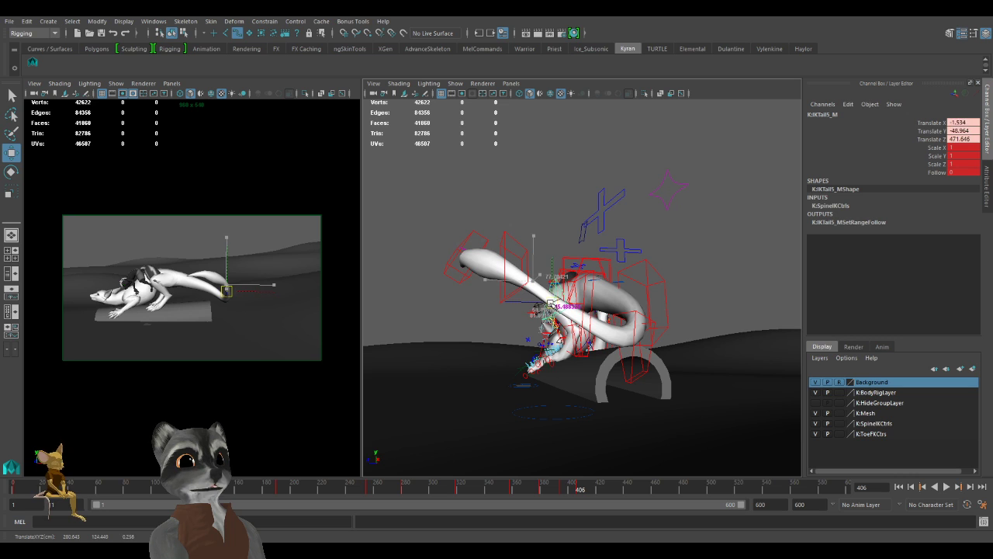
{"action": "left_click_drag", "start_coordinate": [590, 307], "coordinate": [697, 423]}
{"action": "left_click", "coordinate": [578, 359]}
{"action": "left_click_drag", "start_coordinate": [624, 378], "coordinate": [614, 383], "text": "alt"}
{"action": "right_click_drag", "start_coordinate": [614, 383], "coordinate": [666, 404], "text": "alt"}
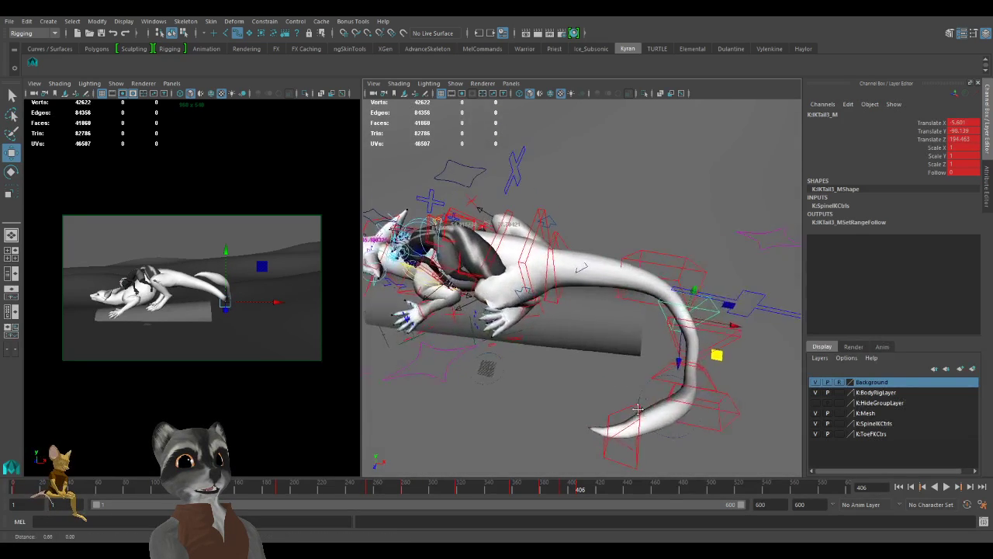
Shift the tail control IKTail5_M outward to about Translate X 43.1, Z 453.3.
{"action": "middle_click_drag", "start_coordinate": [666, 403], "coordinate": [618, 400], "text": "alt"}
{"action": "right_click_drag", "start_coordinate": [618, 400], "coordinate": [642, 416], "text": "alt"}
{"action": "left_click", "coordinate": [672, 385]}
{"action": "left_click_drag", "start_coordinate": [673, 387], "coordinate": [727, 406], "text": "alt"}
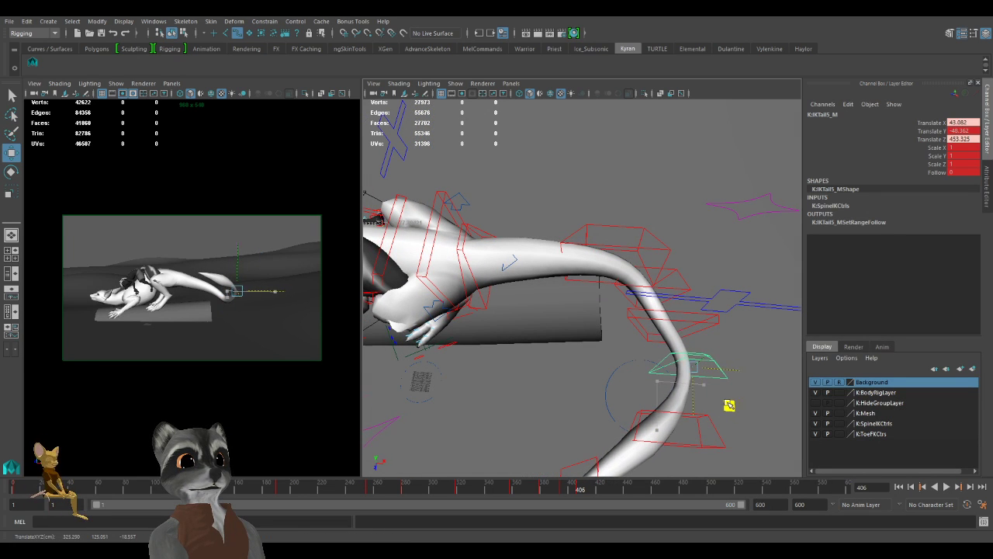
Move the tail control IKTail4_M to about Translate X 39.7, Y -95.2, Z 326.7.
{"action": "left_click", "coordinate": [717, 327]}
{"action": "left_click_drag", "start_coordinate": [709, 348], "coordinate": [579, 364], "text": "alt"}
{"action": "right_click_drag", "start_coordinate": [579, 364], "coordinate": [504, 372], "text": "alt"}
{"action": "left_click_drag", "start_coordinate": [504, 371], "coordinate": [626, 329], "text": "alt"}
{"action": "right_click_drag", "start_coordinate": [626, 329], "coordinate": [649, 348], "text": "alt"}
{"action": "left_click_drag", "start_coordinate": [637, 351], "coordinate": [653, 359]}
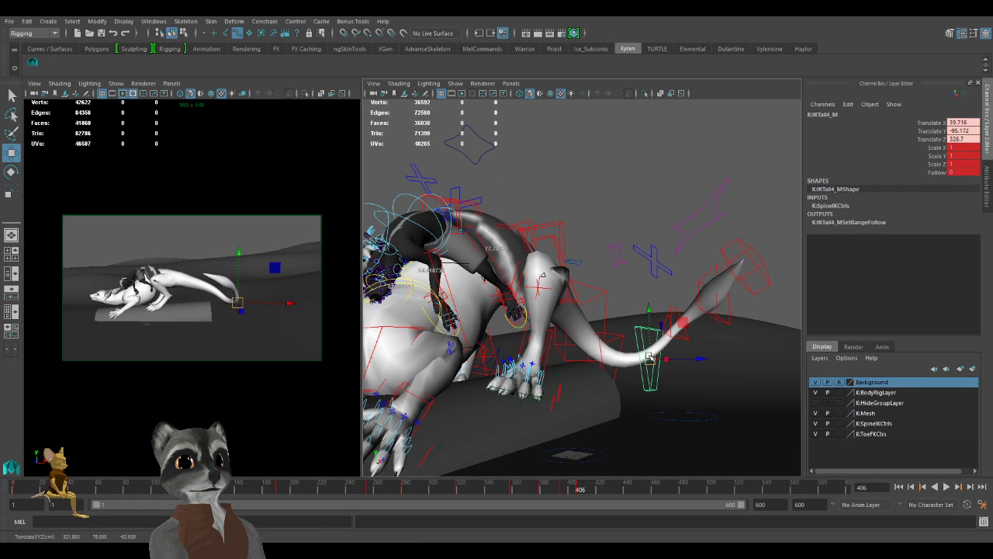
Smooth the tail's lower bend by adjusting its neighbouring IK controls, taking IKTail4_M to about Translate X 37, Y -77.2, Z 328.5.
{"action": "left_click", "coordinate": [672, 319]}
{"action": "left_click_drag", "start_coordinate": [676, 326], "coordinate": [685, 337]}
{"action": "left_click", "coordinate": [596, 345]}
{"action": "left_click_drag", "start_coordinate": [608, 359], "coordinate": [653, 352]}
{"action": "left_click", "coordinate": [646, 368]}
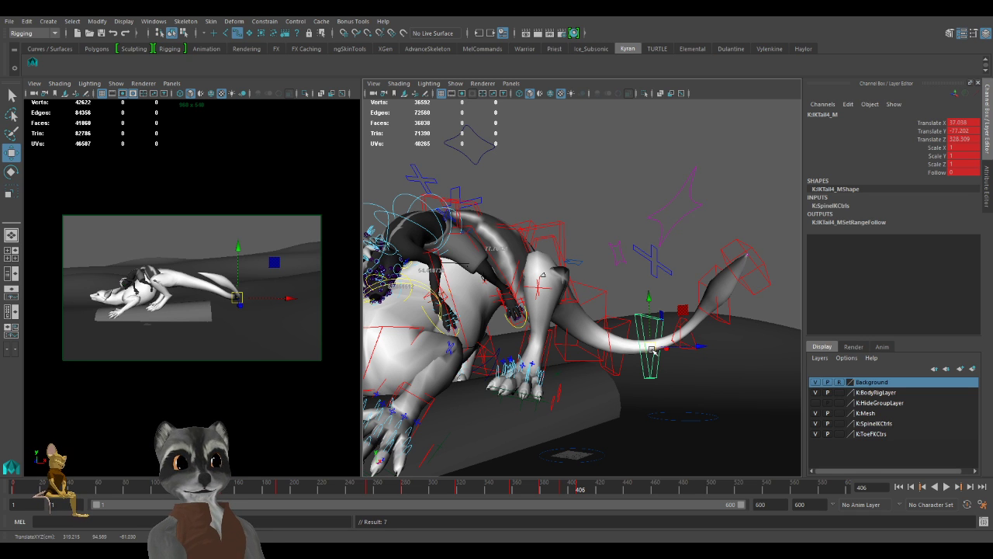
Try lowering the creature's left hind leg control IKLeg_L and undo the move.
{"action": "left_click_drag", "start_coordinate": [669, 326], "coordinate": [613, 326], "text": "alt"}
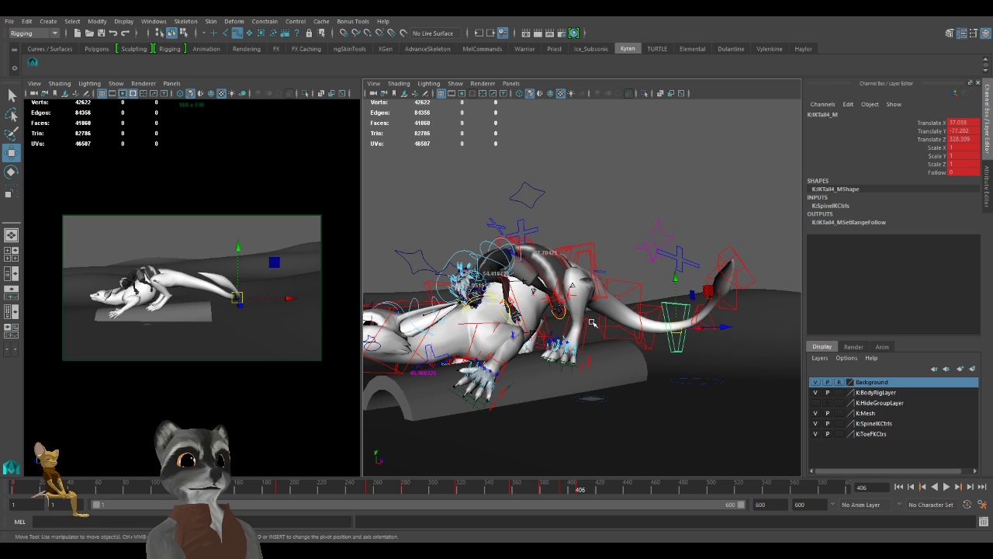
{"action": "left_click_drag", "start_coordinate": [652, 319], "coordinate": [632, 348], "text": "alt"}
{"action": "left_click", "coordinate": [638, 334]}
{"action": "key", "text": "ctrl+z"}
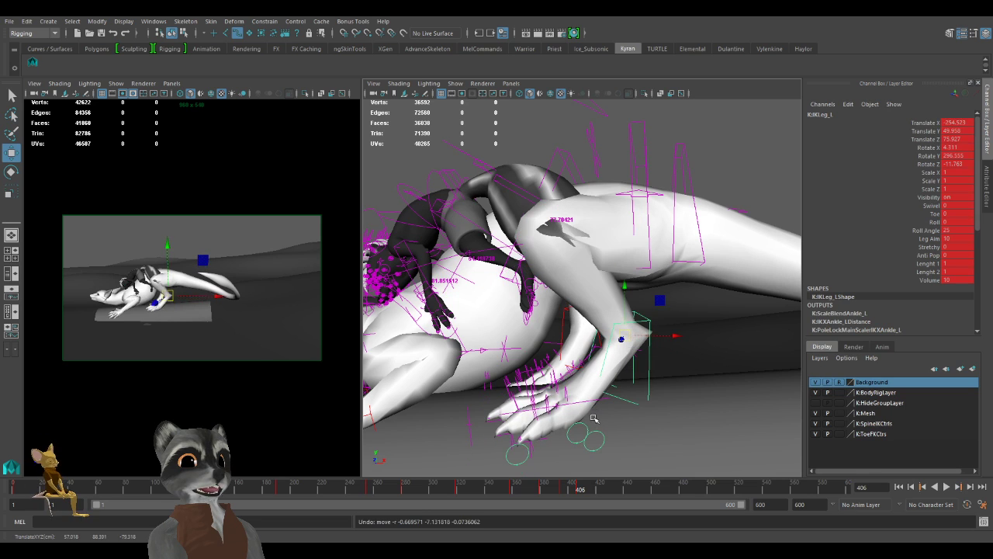
Rotate the left hind foot's toe roll control RollToes_L to about Rotate X -29.3.
{"action": "left_click", "coordinate": [551, 374]}
{"action": "key", "text": "e"}
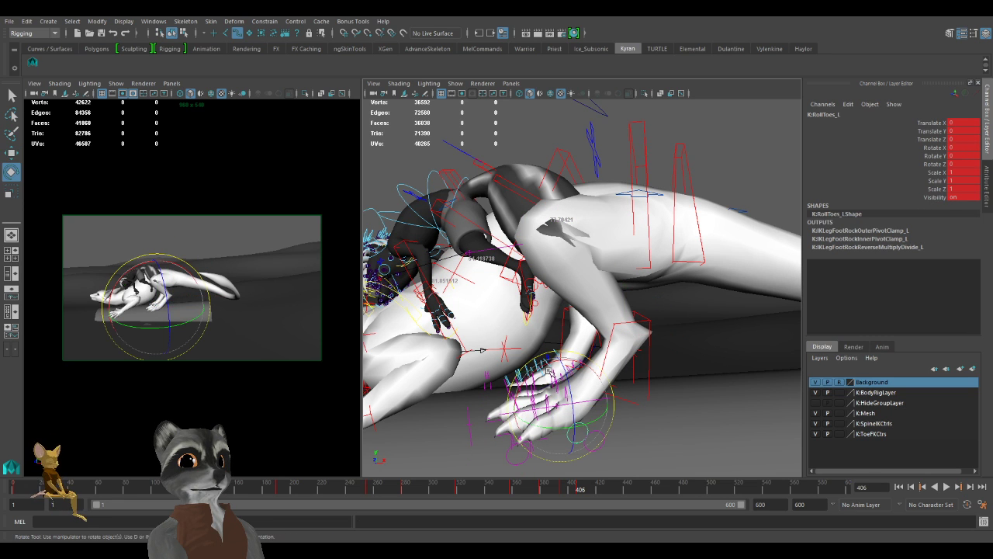
{"action": "left_click_drag", "start_coordinate": [548, 362], "coordinate": [586, 376]}
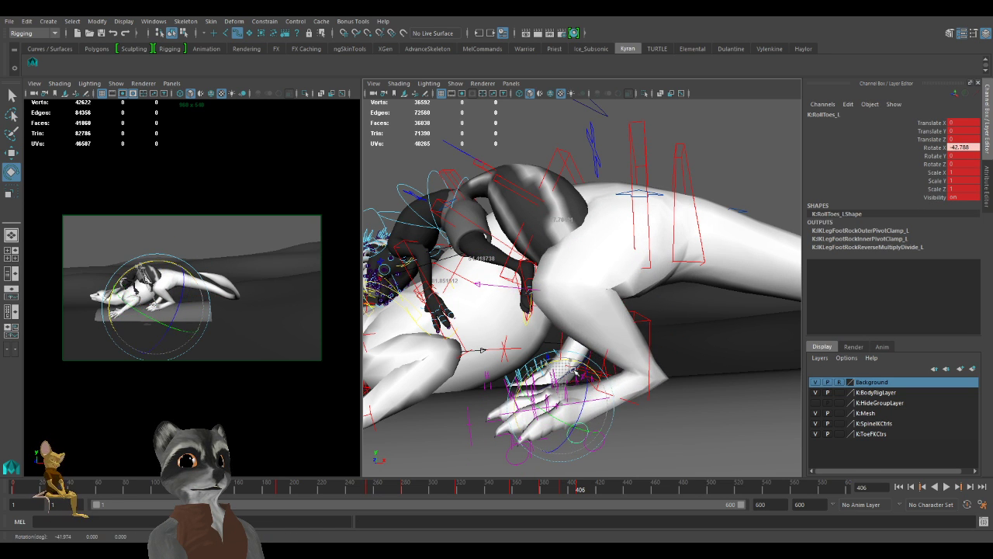
{"action": "left_click_drag", "start_coordinate": [693, 379], "coordinate": [535, 388], "text": "alt"}
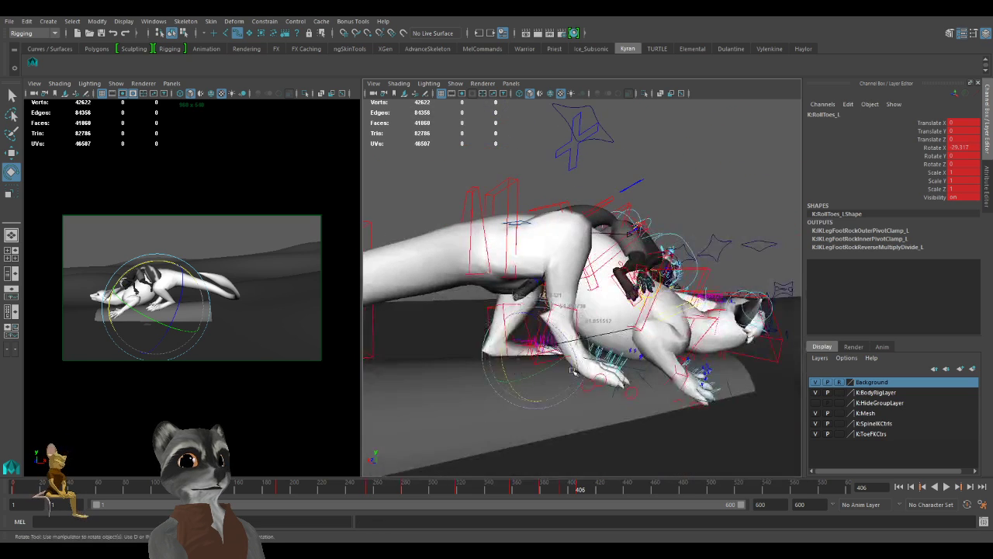
Rotate the right hind foot's toe roll control RollToes_R to about Rotate X -41.8.
{"action": "left_click_drag", "start_coordinate": [673, 403], "coordinate": [631, 390], "text": "alt"}
{"action": "left_click", "coordinate": [604, 379]}
{"action": "left_click_drag", "start_coordinate": [582, 339], "coordinate": [554, 352]}
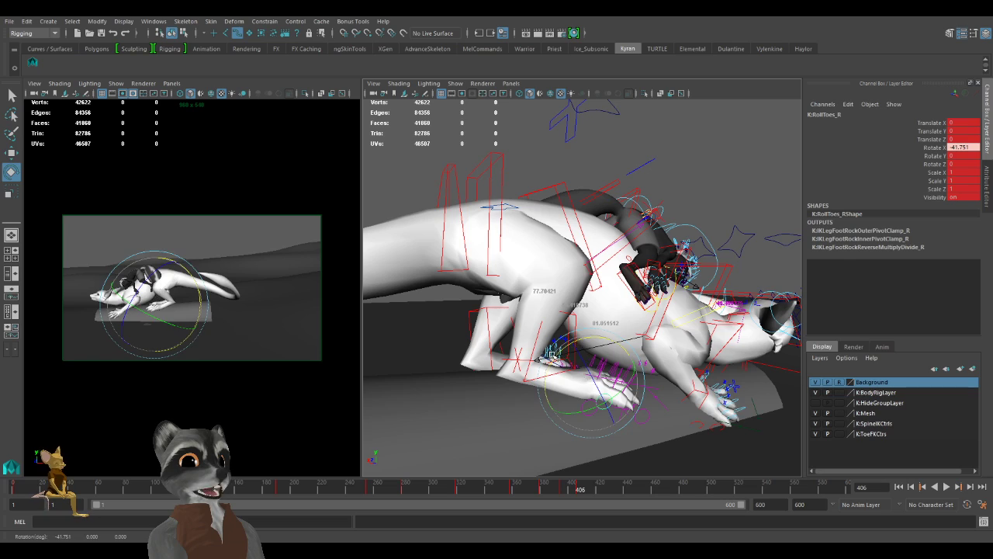
{"action": "key", "text": "w"}
Examine the creature's hind legs and the rider's arms and face from several angles and close up.
{"action": "left_click_drag", "start_coordinate": [560, 404], "coordinate": [696, 422], "text": "alt"}
{"action": "right_click_drag", "start_coordinate": [696, 422], "coordinate": [619, 409], "text": "alt"}
{"action": "middle_click_drag", "start_coordinate": [618, 409], "coordinate": [631, 398], "text": "alt"}
{"action": "left_click_drag", "start_coordinate": [630, 397], "coordinate": [631, 396], "text": "alt"}
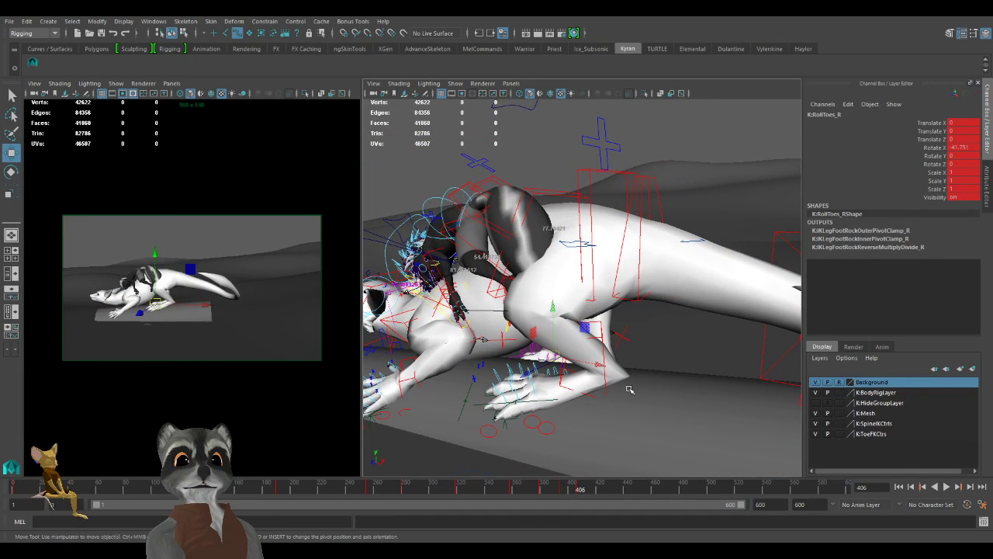
{"action": "left_click_drag", "start_coordinate": [588, 355], "coordinate": [752, 310], "text": "alt"}
{"action": "left_click_drag", "start_coordinate": [630, 312], "coordinate": [632, 369], "text": "alt"}
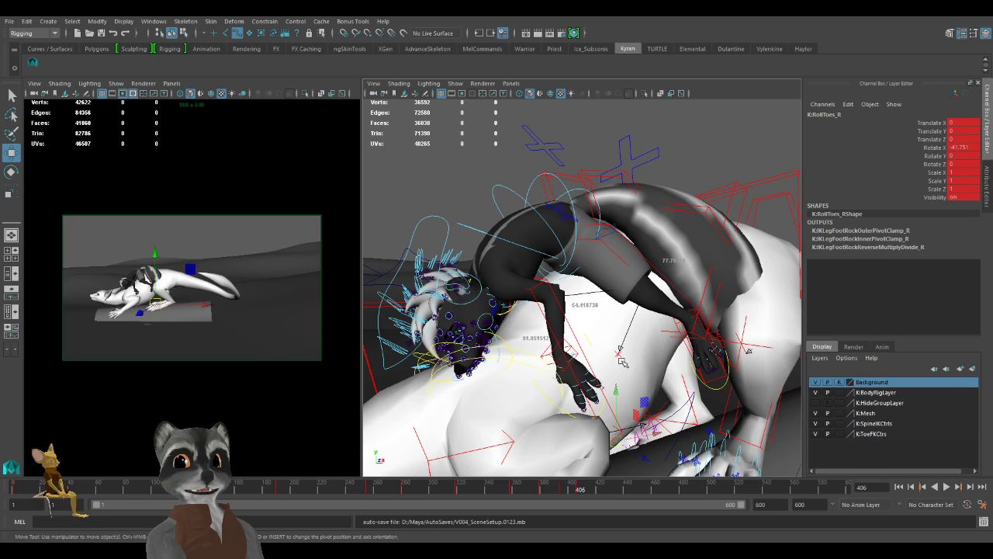
{"action": "left_click_drag", "start_coordinate": [619, 341], "coordinate": [583, 318], "text": "alt"}
{"action": "right_click_drag", "start_coordinate": [584, 318], "coordinate": [596, 313], "text": "alt"}
{"action": "left_click_drag", "start_coordinate": [596, 313], "coordinate": [559, 257], "text": "alt"}
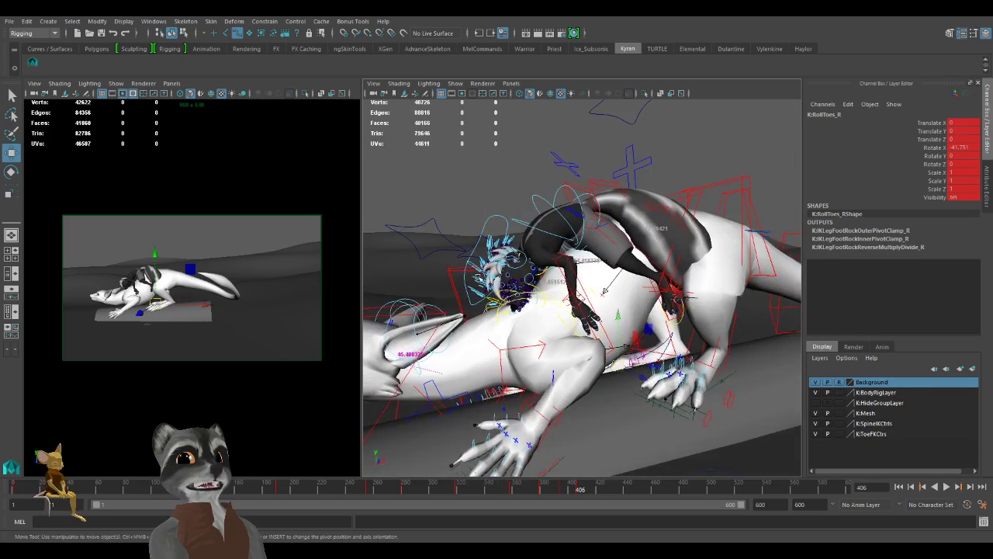
{"action": "right_click_drag", "start_coordinate": [470, 271], "coordinate": [654, 303], "text": "alt"}
{"action": "middle_click_drag", "start_coordinate": [434, 252], "coordinate": [601, 259], "text": "alt"}
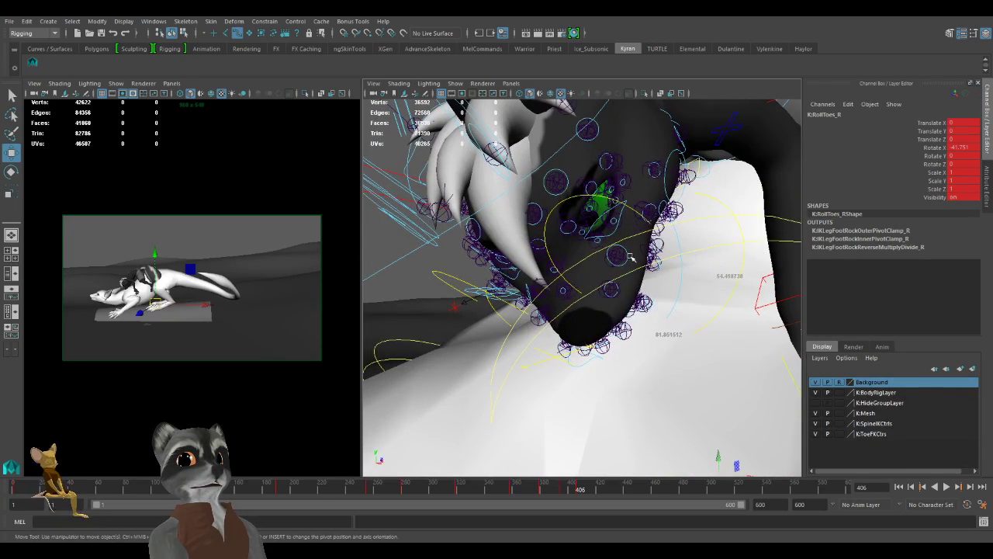
Clear the control selection and examine the full pose of the creature and its rider on the log at frame 406 from several angles.
{"action": "left_click", "coordinate": [621, 256]}
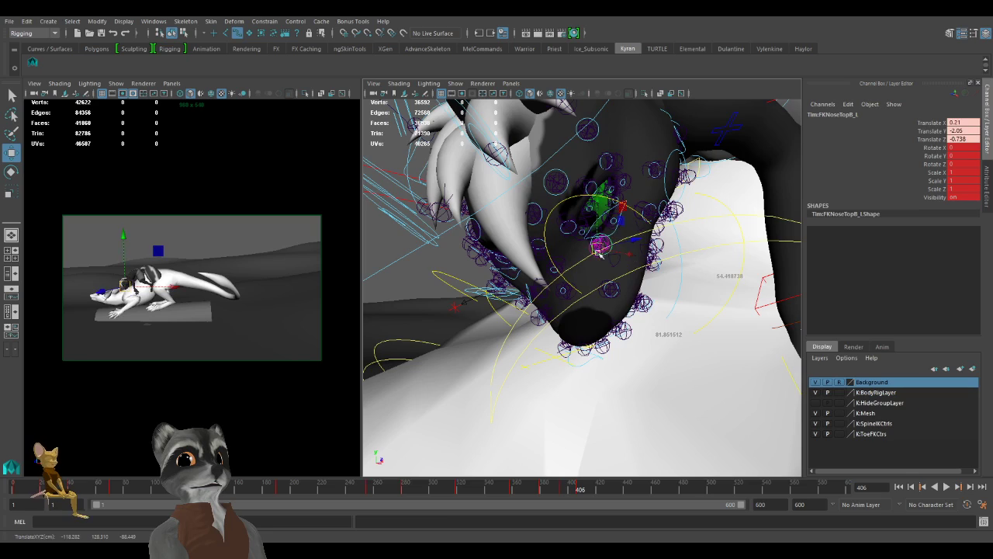
{"action": "scroll", "coordinate": [600, 248], "scroll_direction": "down", "scroll_amount": 5}
{"action": "left_click", "coordinate": [541, 191]}
{"action": "scroll", "coordinate": [541, 192], "scroll_direction": "down", "scroll_amount": 3}
{"action": "middle_click_drag", "start_coordinate": [541, 192], "coordinate": [531, 197], "text": "alt"}
{"action": "scroll", "coordinate": [531, 196], "scroll_direction": "up", "scroll_amount": 2}
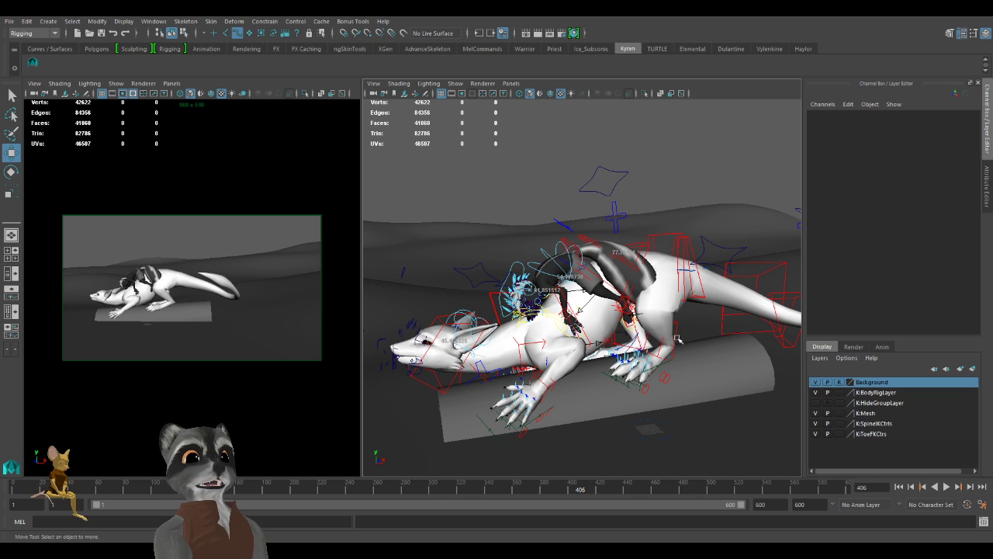
{"action": "right_click_drag", "start_coordinate": [736, 357], "coordinate": [681, 368], "text": "alt"}
{"action": "middle_click_drag", "start_coordinate": [698, 359], "coordinate": [667, 363], "text": "alt"}
{"action": "left_click_drag", "start_coordinate": [668, 363], "coordinate": [602, 380], "text": "alt"}
{"action": "left_click", "coordinate": [311, 365]}
{"action": "left_click_drag", "start_coordinate": [663, 395], "coordinate": [663, 352], "text": "alt"}
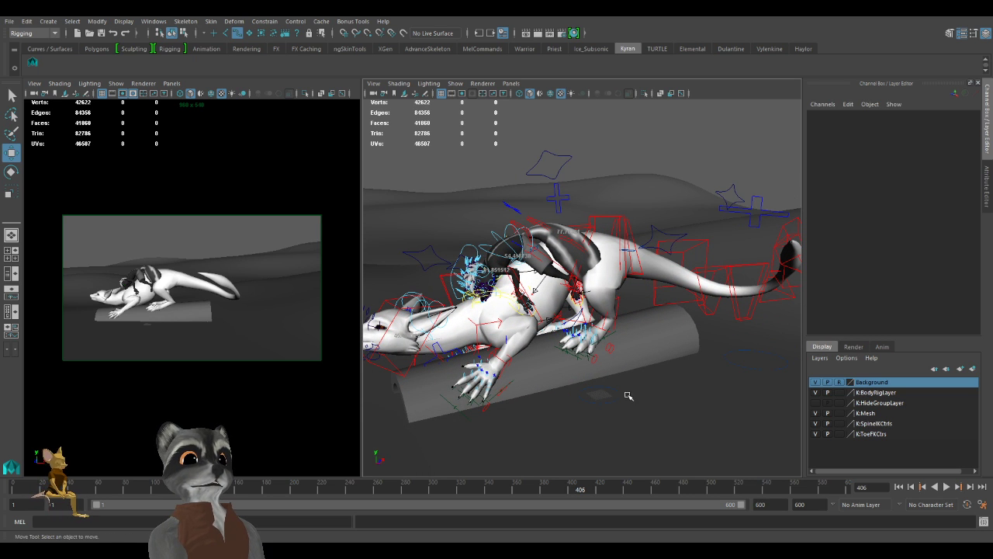
{"action": "left_click_drag", "start_coordinate": [600, 359], "coordinate": [641, 363], "text": "alt"}
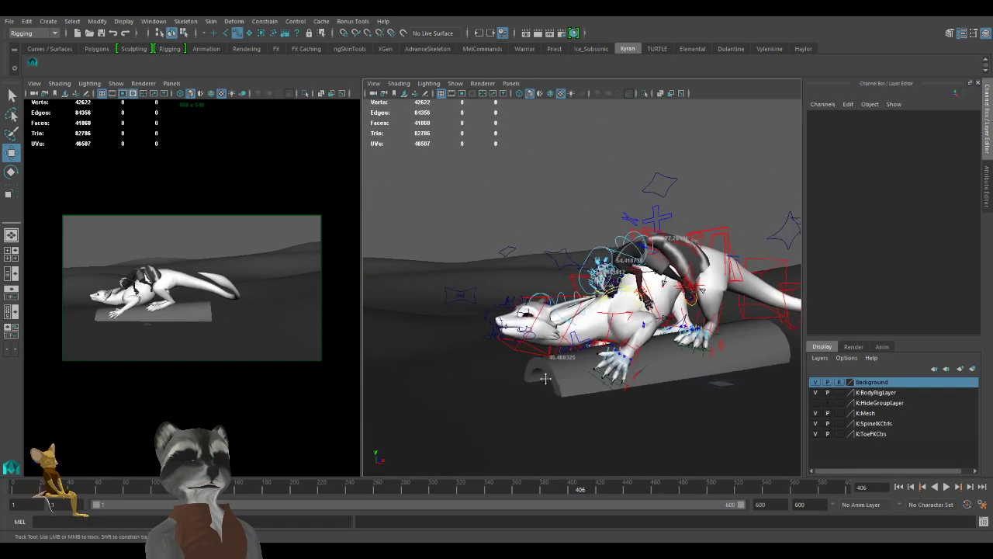
{"action": "scroll", "coordinate": [559, 379], "scroll_direction": "up", "scroll_amount": 3}
{"action": "left_click_drag", "start_coordinate": [559, 379], "coordinate": [527, 371], "text": "alt"}
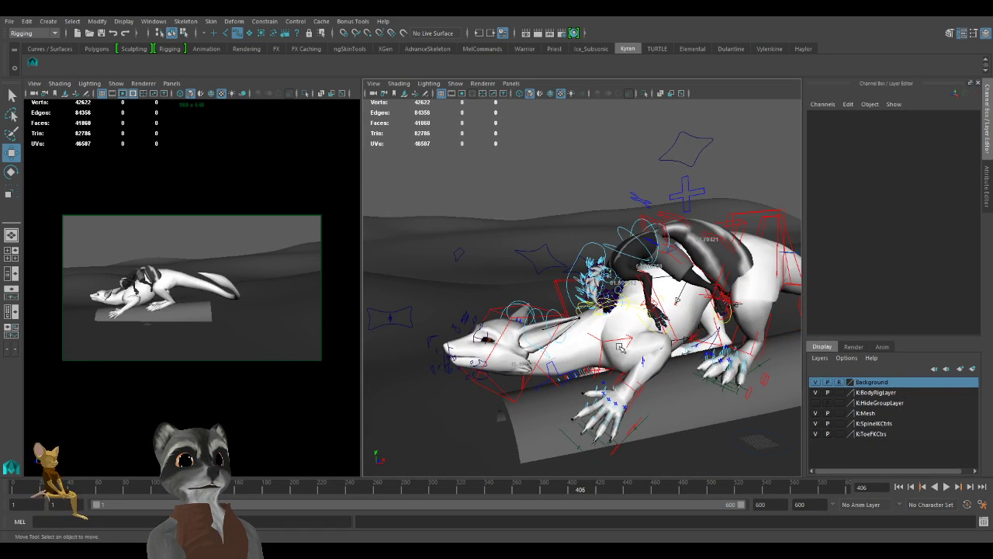
{"action": "left_click_drag", "start_coordinate": [620, 347], "coordinate": [578, 354], "text": "alt"}
{"action": "right_click_drag", "start_coordinate": [578, 353], "coordinate": [609, 364], "text": "alt"}
{"action": "left_click_drag", "start_coordinate": [609, 363], "coordinate": [591, 366], "text": "alt"}
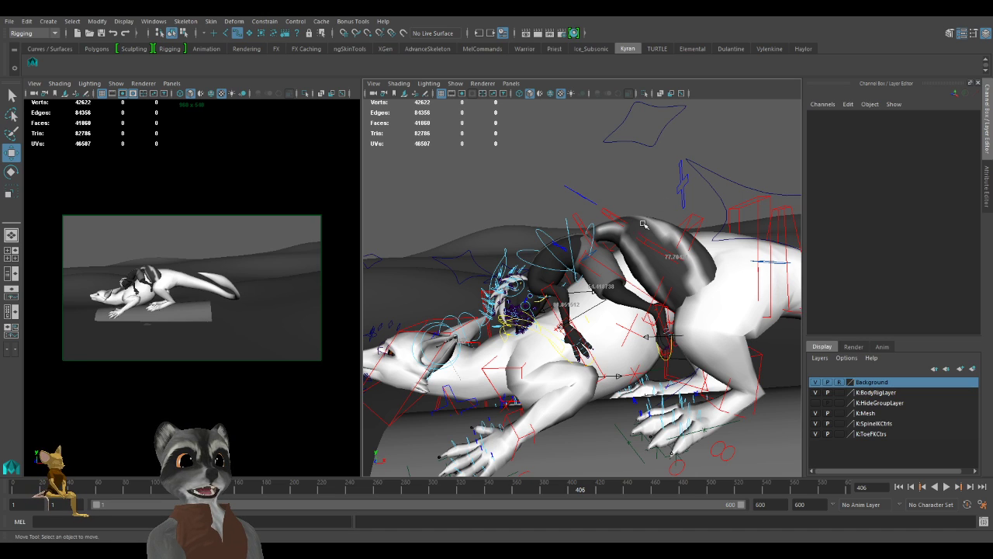
{"action": "left_click_drag", "start_coordinate": [593, 311], "coordinate": [611, 398], "text": "alt"}
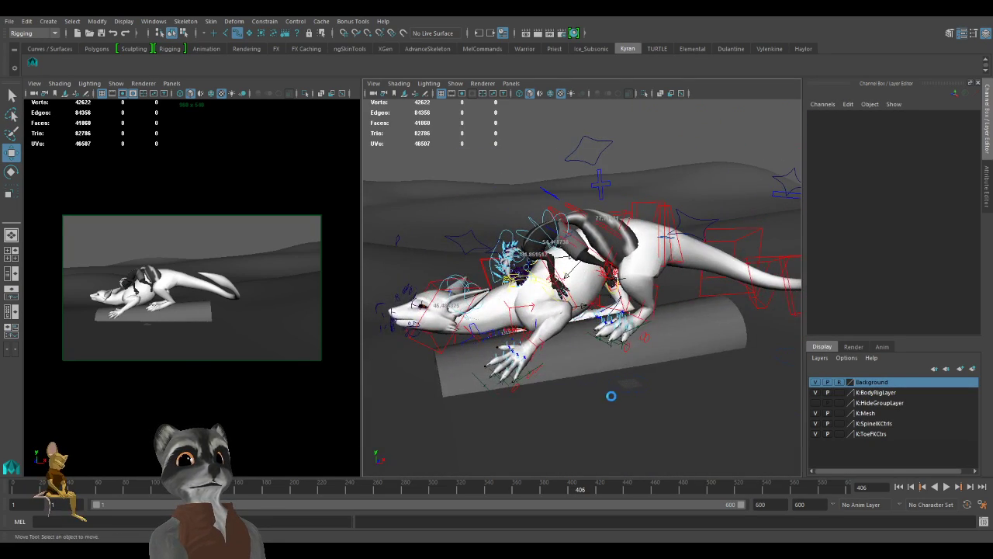
{"action": "scroll", "coordinate": [655, 399], "scroll_direction": "up", "scroll_amount": 3}
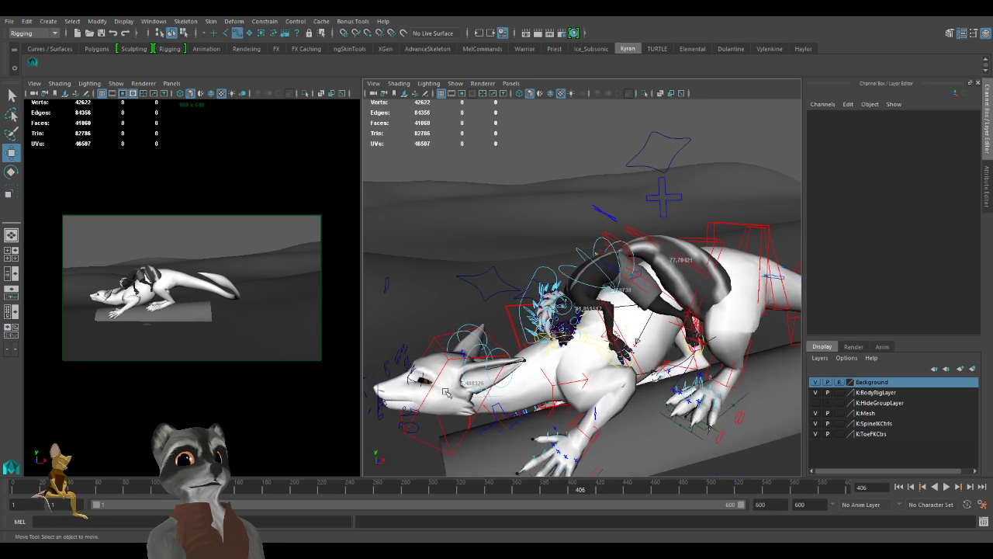
Go back to the rider's mounted pose around frame 324 and examine the spine and arms from several angles at the neighbouring keyframes.
{"action": "mouse_move", "coordinate": [544, 487]}
{"action": "left_mouse_down"}
{"action": "mouse_move", "coordinate": [348, 482]}
{"action": "mouse_move", "coordinate": [479, 505]}
{"action": "mouse_move", "coordinate": [445, 505]}
{"action": "mouse_move", "coordinate": [464, 501]}
{"action": "left_mouse_up"}
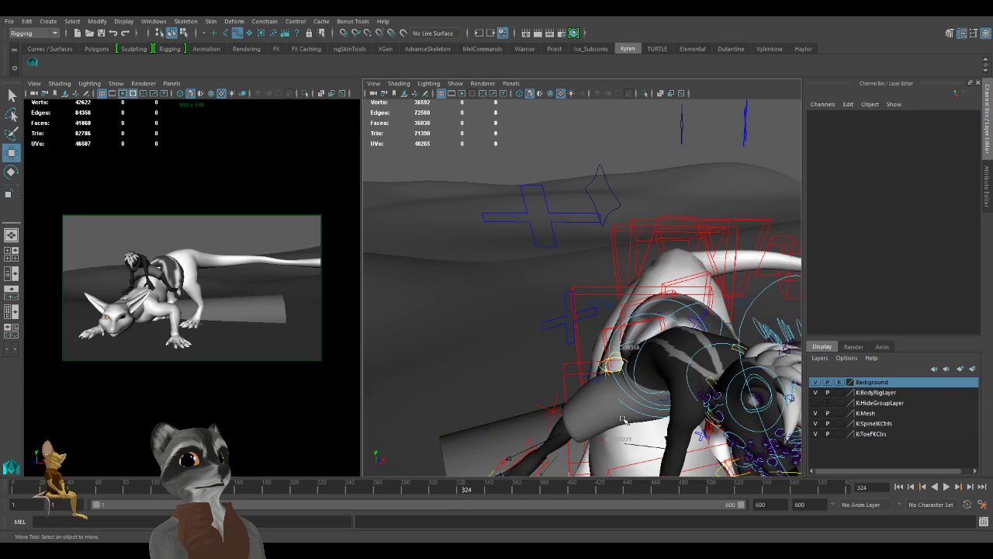
{"action": "right_click_drag", "start_coordinate": [570, 388], "coordinate": [505, 414], "text": "alt"}
{"action": "left_click", "coordinate": [625, 309]}
{"action": "left_click_drag", "start_coordinate": [626, 312], "coordinate": [497, 353], "text": "alt"}
{"action": "middle_click_drag", "start_coordinate": [497, 365], "coordinate": [606, 311], "text": "alt"}
{"action": "right_click_drag", "start_coordinate": [544, 372], "coordinate": [617, 409], "text": "alt"}
{"action": "key", "text": "comma"}
{"action": "key", "text": "comma"}
{"action": "key", "text": "period"}
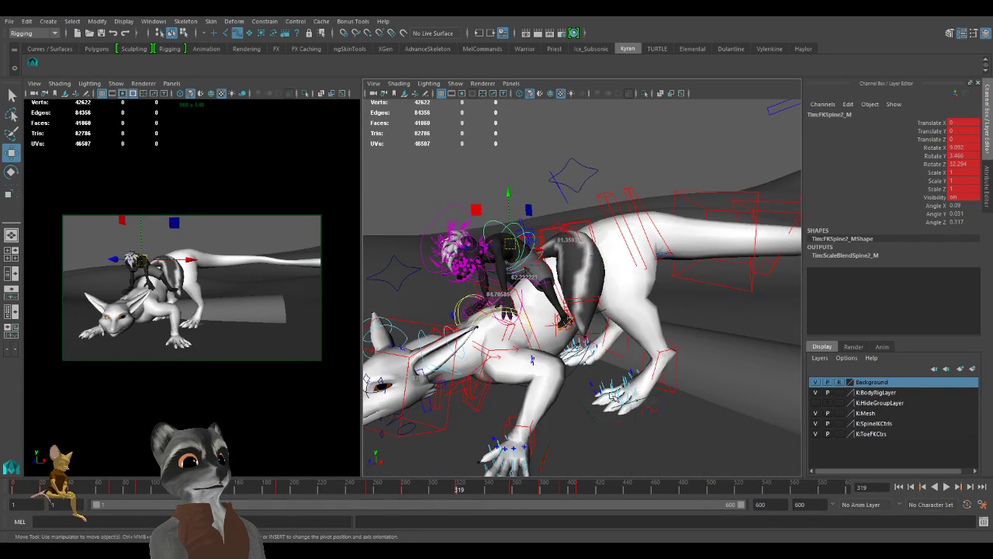
{"action": "left_click_drag", "start_coordinate": [589, 398], "coordinate": [528, 401], "text": "alt"}
{"action": "key", "text": "comma"}
{"action": "key", "text": "period"}
{"action": "middle_click_drag", "start_coordinate": [489, 367], "coordinate": [587, 402], "text": "alt"}
{"action": "right_click_drag", "start_coordinate": [587, 402], "coordinate": [619, 410], "text": "alt"}
{"action": "middle_click_drag", "start_coordinate": [618, 410], "coordinate": [647, 423], "text": "alt"}
{"action": "key", "text": "comma"}
{"action": "key", "text": "period"}
{"action": "left_click", "coordinate": [526, 264]}
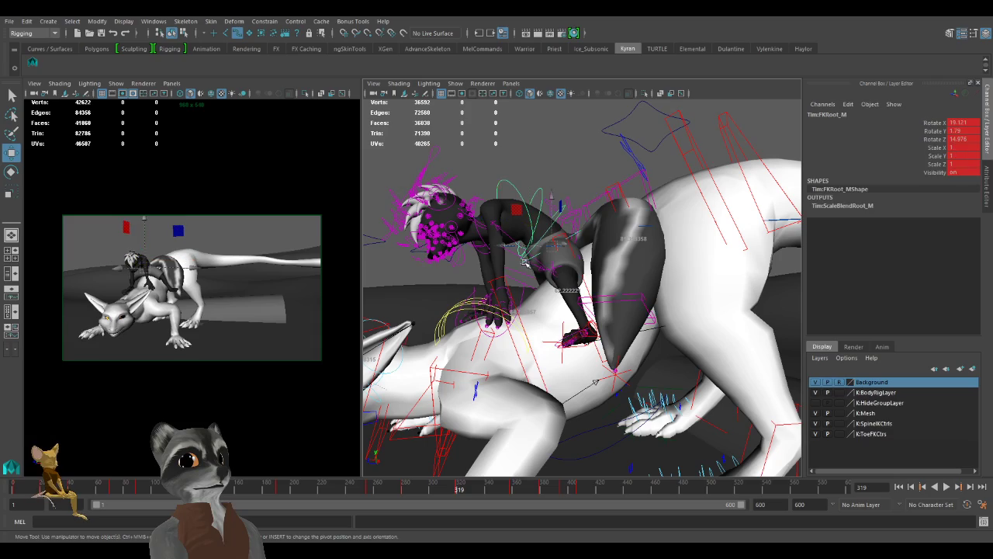
Set the FKIKBlend of the rider's right arm to 0 and key it at frame 319.
{"action": "left_click_drag", "start_coordinate": [520, 289], "coordinate": [561, 306], "text": "alt"}
{"action": "right_click_drag", "start_coordinate": [560, 305], "coordinate": [598, 315], "text": "alt"}
{"action": "middle_click_drag", "start_coordinate": [598, 315], "coordinate": [609, 319], "text": "alt"}
{"action": "left_click_drag", "start_coordinate": [615, 258], "coordinate": [610, 260], "text": "alt"}
{"action": "left_click", "coordinate": [593, 215]}
{"action": "mouse_move", "coordinate": [593, 218]}
{"action": "left_mouse_down", "text": "alt"}
{"action": "mouse_move", "coordinate": [650, 216]}
{"action": "mouse_move", "coordinate": [644, 210]}
{"action": "mouse_move", "coordinate": [590, 235]}
{"action": "left_mouse_up", "text": "alt"}
{"action": "left_click", "coordinate": [610, 223]}
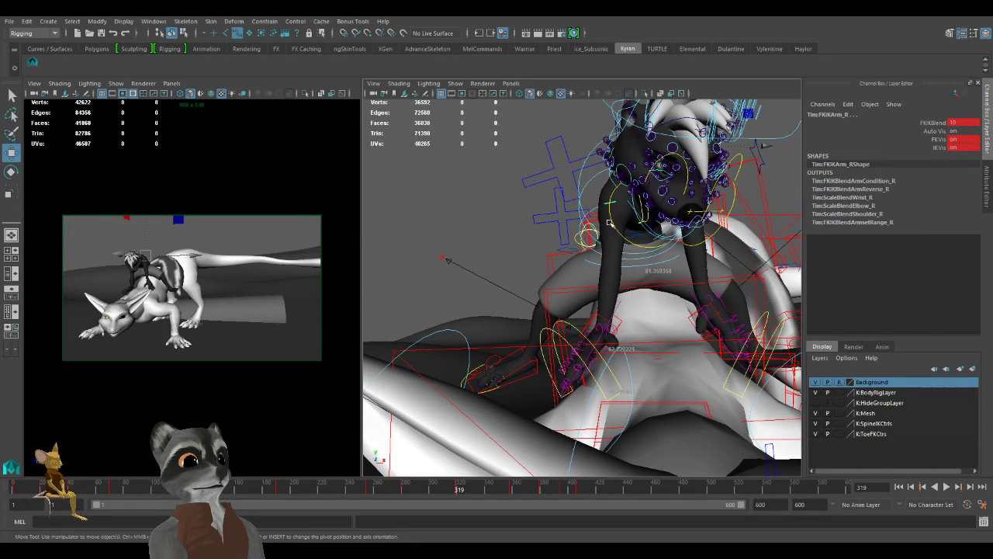
{"action": "left_click", "coordinate": [937, 122]}
{"action": "middle_click_drag", "start_coordinate": [631, 321], "coordinate": [559, 335]}
{"action": "key", "text": "s"}
Rotate the rider's right arm at frame 319, bringing FKShoulder_R to about 369, 42 and -394 degrees.
{"action": "left_click_drag", "start_coordinate": [559, 335], "coordinate": [530, 317], "text": "alt"}
{"action": "right_click_drag", "start_coordinate": [531, 317], "coordinate": [589, 334], "text": "alt"}
{"action": "middle_click_drag", "start_coordinate": [588, 334], "coordinate": [606, 357], "text": "alt"}
{"action": "right_click_drag", "start_coordinate": [605, 357], "coordinate": [548, 339], "text": "alt"}
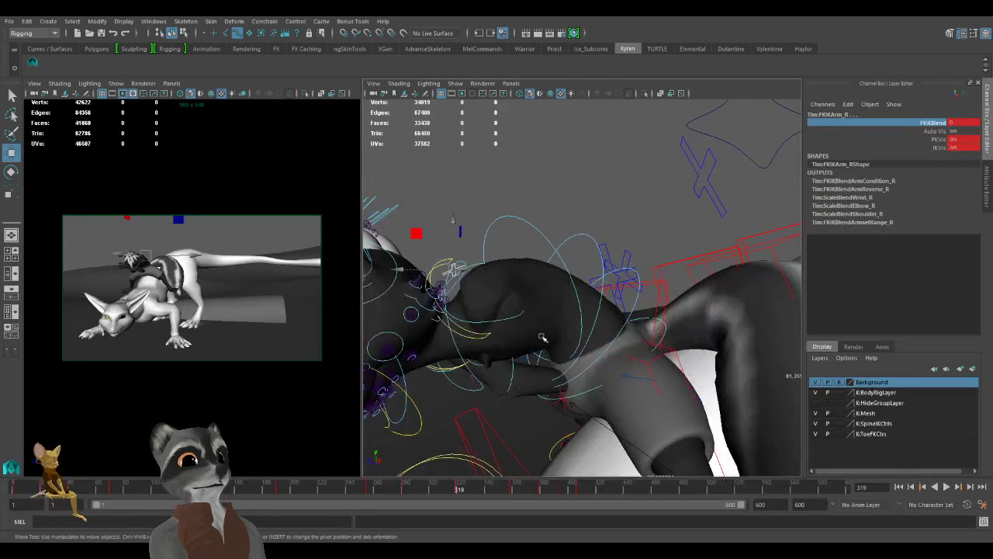
{"action": "left_click", "coordinate": [505, 317]}
{"action": "key", "text": "e"}
{"action": "left_click_drag", "start_coordinate": [503, 318], "coordinate": [549, 305]}
{"action": "left_click_drag", "start_coordinate": [549, 305], "coordinate": [539, 363], "text": "alt"}
{"action": "left_click_drag", "start_coordinate": [582, 284], "coordinate": [615, 338]}
{"action": "left_click", "coordinate": [621, 265]}
{"action": "key", "text": "ctrl+z"}
{"action": "key", "text": "w"}
{"action": "left_click", "coordinate": [612, 336]}
{"action": "right_click_drag", "start_coordinate": [663, 370], "coordinate": [588, 386], "text": "alt"}
{"action": "key", "text": "e"}
{"action": "left_click_drag", "start_coordinate": [613, 330], "coordinate": [554, 325]}
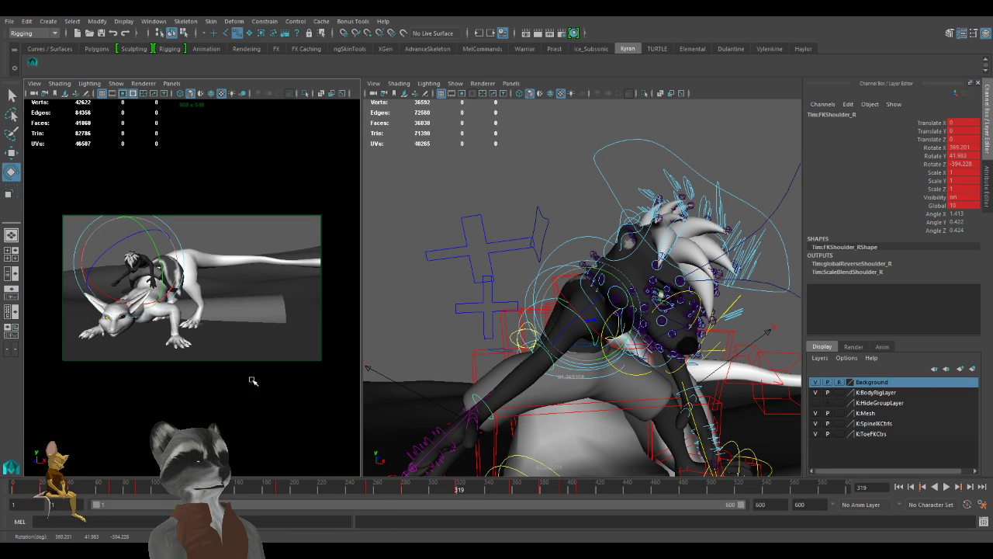
Advance to the key at frame 358 and play the animation through to review both characters' motion.
{"action": "key", "text": "period"}
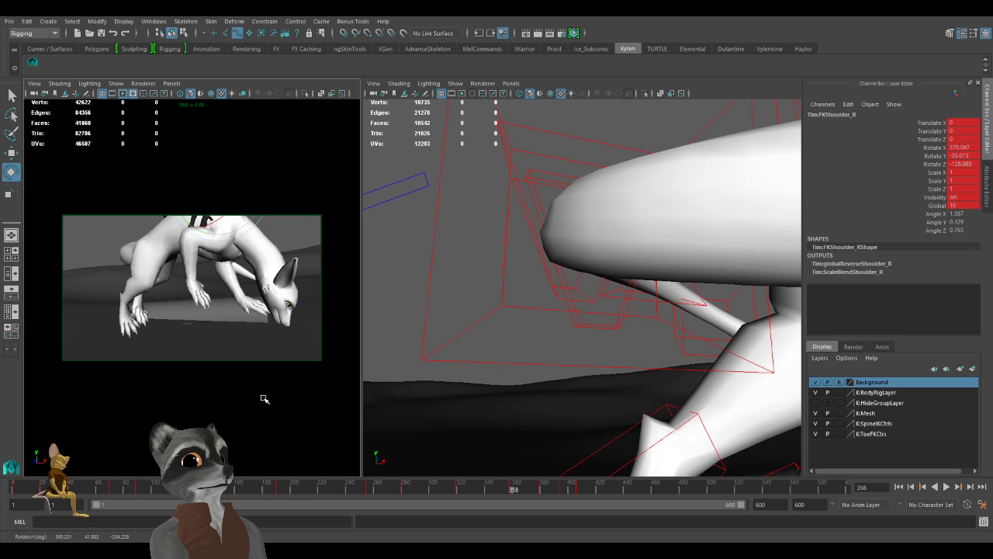
{"action": "key", "text": "alt+v"}
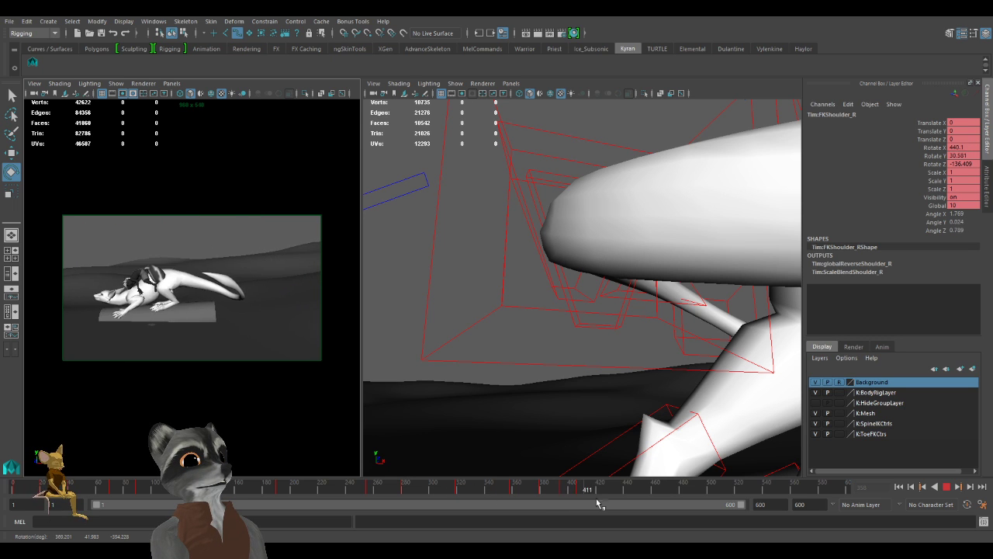
{"action": "key", "text": "alt+v"}
{"action": "key", "text": "alt+v"}
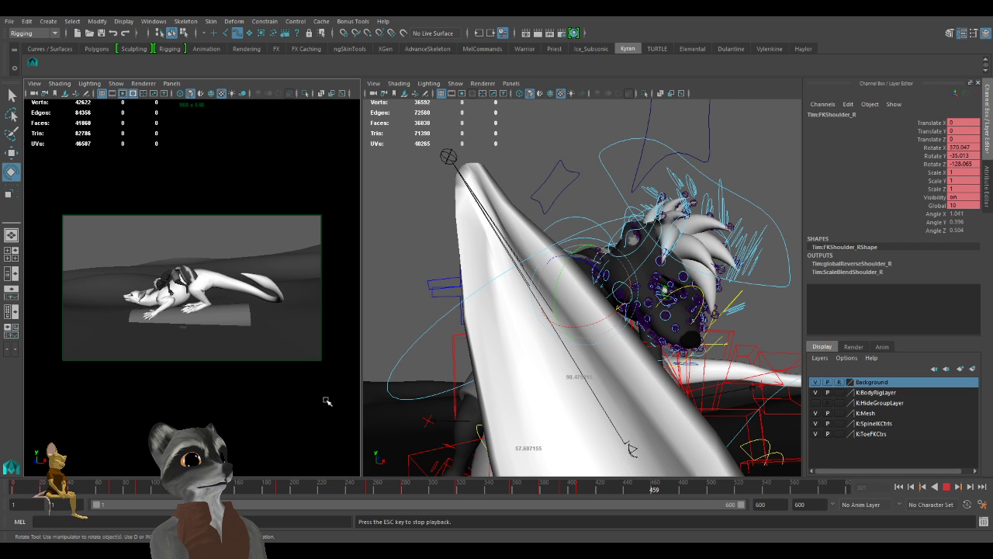
{"action": "key", "text": "Escape"}
{"action": "key", "text": "alt+v"}
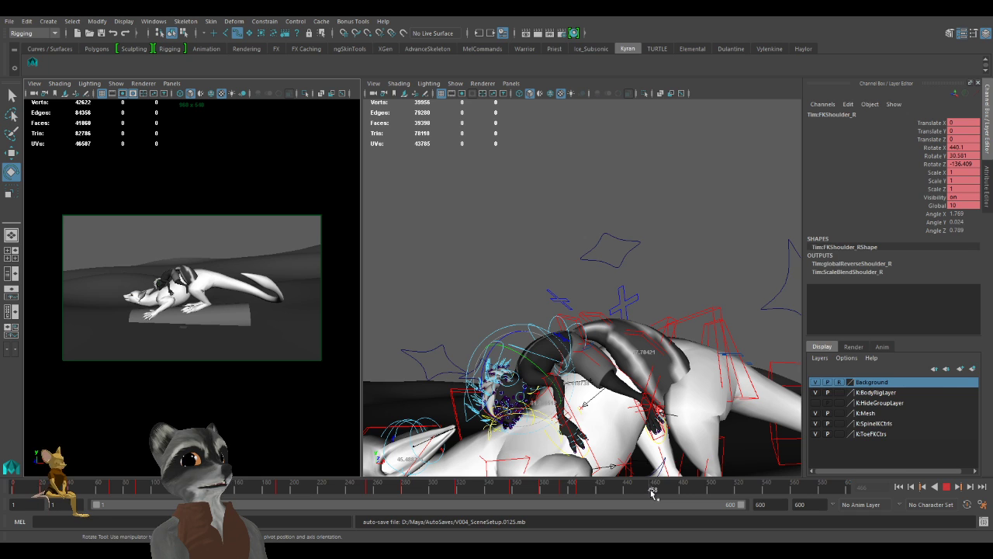
Replay the crouch on the log in the frames before 458 and stop at frame 452.
{"action": "left_click", "coordinate": [651, 495]}
{"action": "scroll", "coordinate": [582, 403], "scroll_direction": "down", "scroll_amount": 5}
{"action": "left_click_drag", "start_coordinate": [586, 415], "coordinate": [500, 396], "text": "alt"}
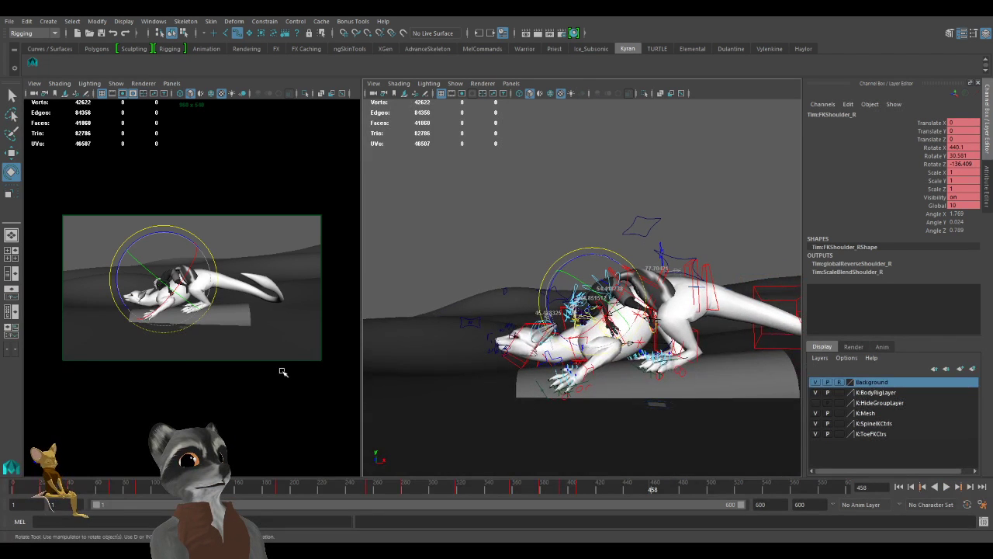
{"action": "key", "text": "alt+v"}
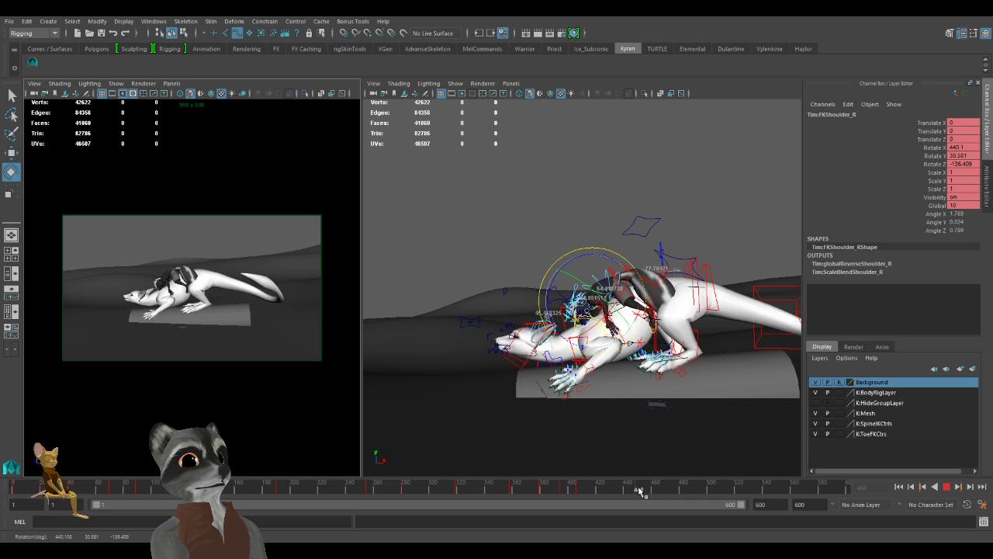
{"action": "left_click", "coordinate": [649, 492]}
{"action": "left_click_drag", "start_coordinate": [613, 372], "coordinate": [608, 400], "text": "alt"}
{"action": "key", "text": "alt+v"}
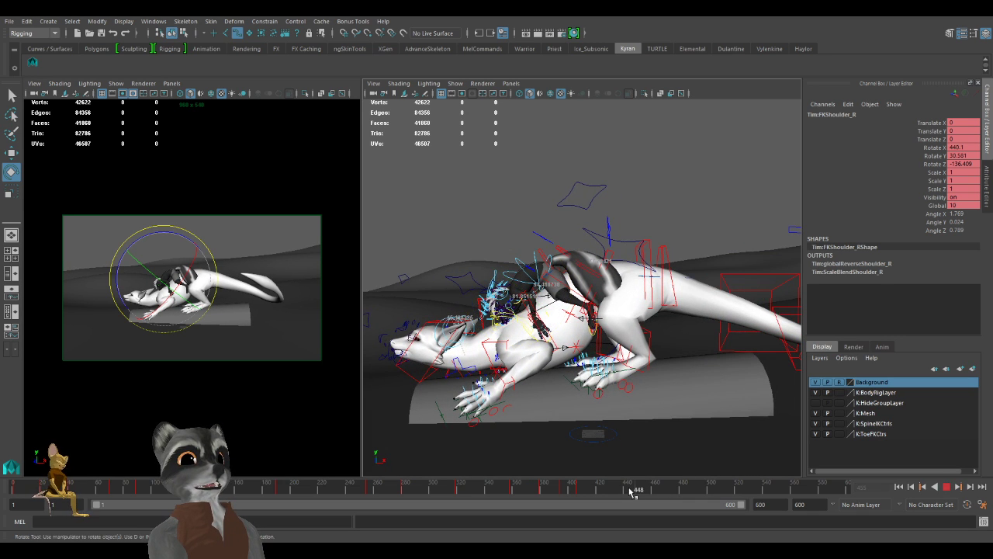
{"action": "left_click", "coordinate": [643, 491]}
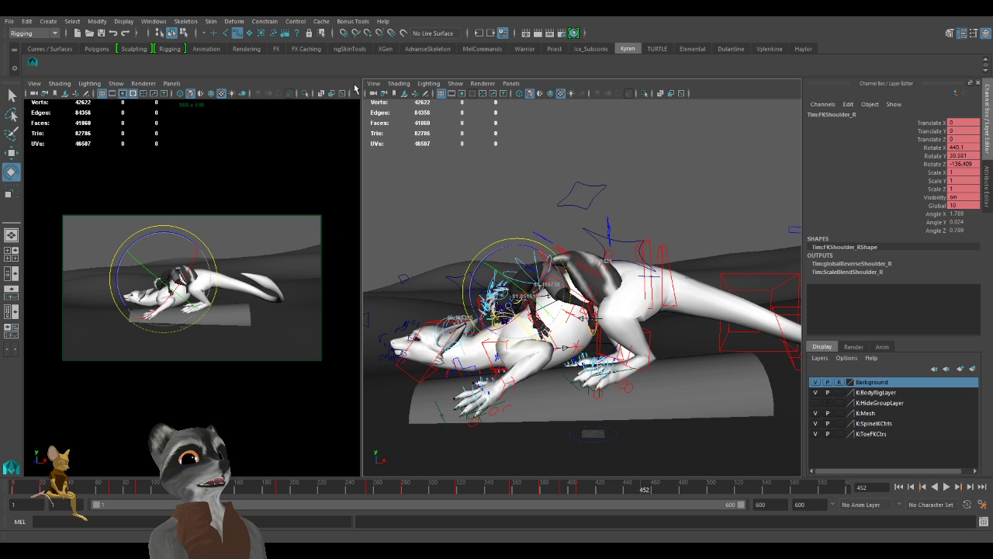
Key all rig controls of both the rider and the large white creature at frame 452.
{"action": "left_click", "coordinate": [511, 242]}
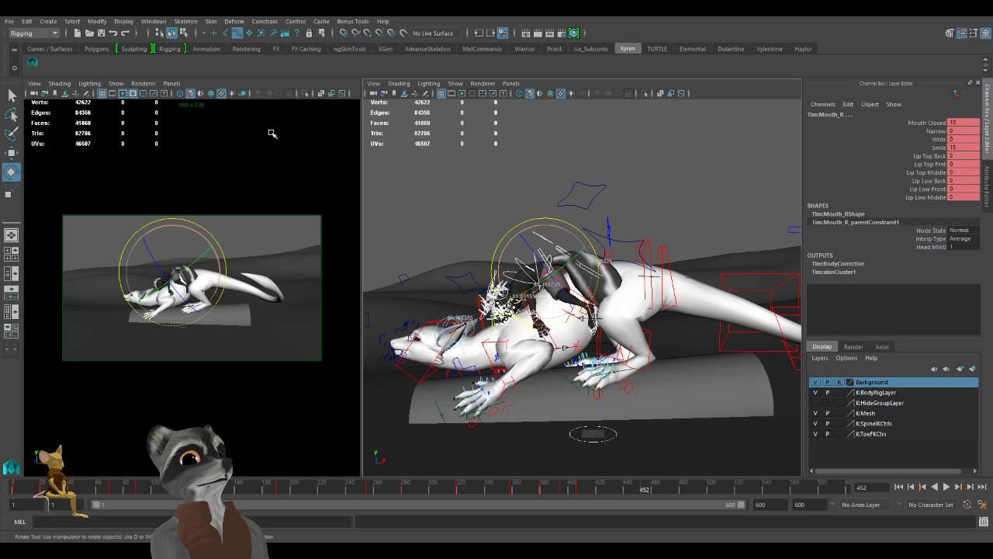
{"action": "key", "text": "s"}
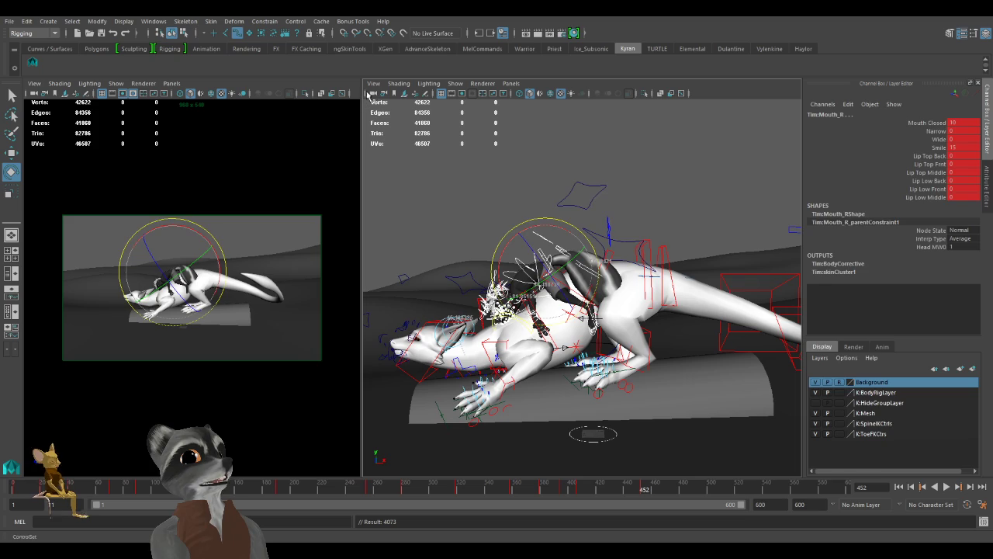
{"action": "key", "text": "Up"}
{"action": "key", "text": "s"}
{"action": "right_click_drag", "start_coordinate": [550, 309], "coordinate": [603, 281], "text": "alt"}
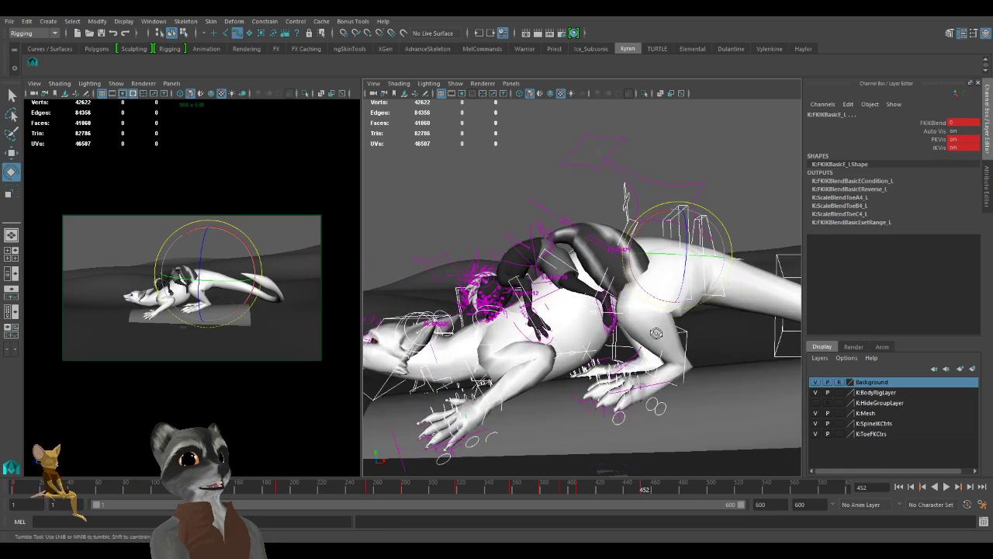
{"action": "left_click_drag", "start_coordinate": [603, 281], "coordinate": [611, 285], "text": "alt"}
{"action": "key", "text": "w"}
{"action": "middle_click_drag", "start_coordinate": [572, 272], "coordinate": [607, 287], "text": "alt"}
{"action": "left_click_drag", "start_coordinate": [607, 287], "coordinate": [672, 318], "text": "alt"}
{"action": "left_click_drag", "start_coordinate": [690, 255], "coordinate": [658, 321], "text": "alt"}
{"action": "middle_click_drag", "start_coordinate": [658, 322], "coordinate": [595, 311], "text": "alt"}
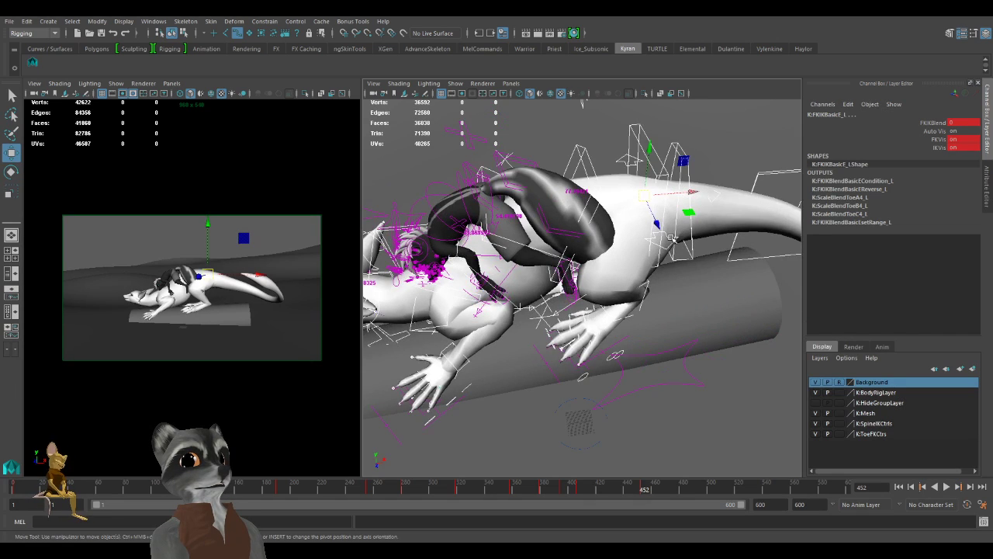
{"action": "left_click", "coordinate": [672, 238]}
{"action": "right_click_drag", "start_coordinate": [672, 237], "coordinate": [601, 268], "text": "alt"}
{"action": "left_click_drag", "start_coordinate": [601, 268], "coordinate": [553, 205], "text": "alt"}
{"action": "left_click_drag", "start_coordinate": [659, 257], "coordinate": [651, 263]}
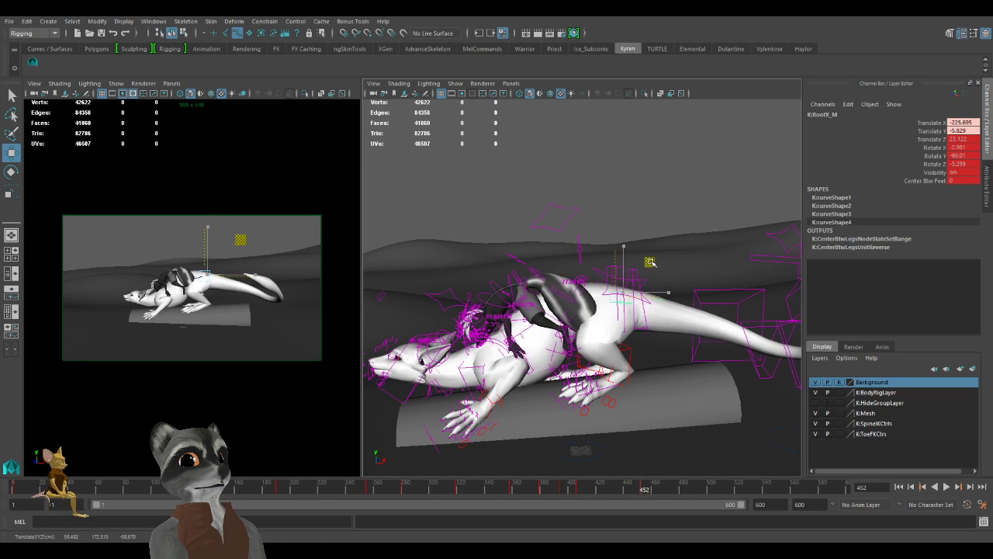
{"action": "key", "text": "ctrl+z"}
{"action": "middle_click_drag", "start_coordinate": [651, 263], "coordinate": [698, 240], "text": "alt"}
Shift the large creature's main body controls down and forward at frame 452, placing RootX_M at about -227.2, -14.7, 23.1.
{"action": "left_click", "coordinate": [36, 62]}
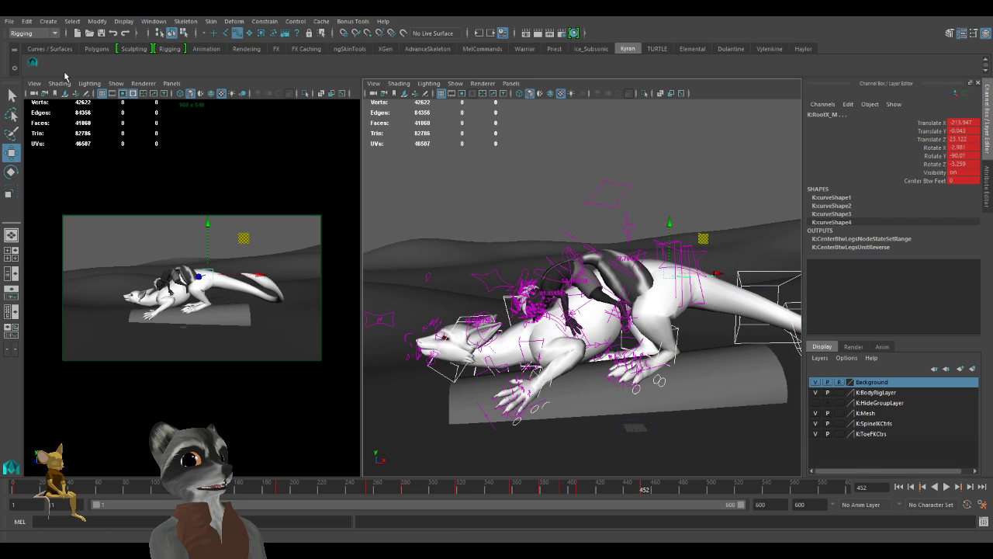
{"action": "left_click_drag", "start_coordinate": [654, 333], "coordinate": [688, 391], "text": "alt"}
{"action": "mouse_move", "coordinate": [757, 378]}
{"action": "left_mouse_down", "text": "alt"}
{"action": "mouse_move", "coordinate": [697, 388]}
{"action": "mouse_move", "coordinate": [565, 376]}
{"action": "mouse_move", "coordinate": [569, 390]}
{"action": "mouse_move", "coordinate": [527, 372]}
{"action": "mouse_move", "coordinate": [555, 377]}
{"action": "left_mouse_up", "text": "alt"}
{"action": "key", "text": "4"}
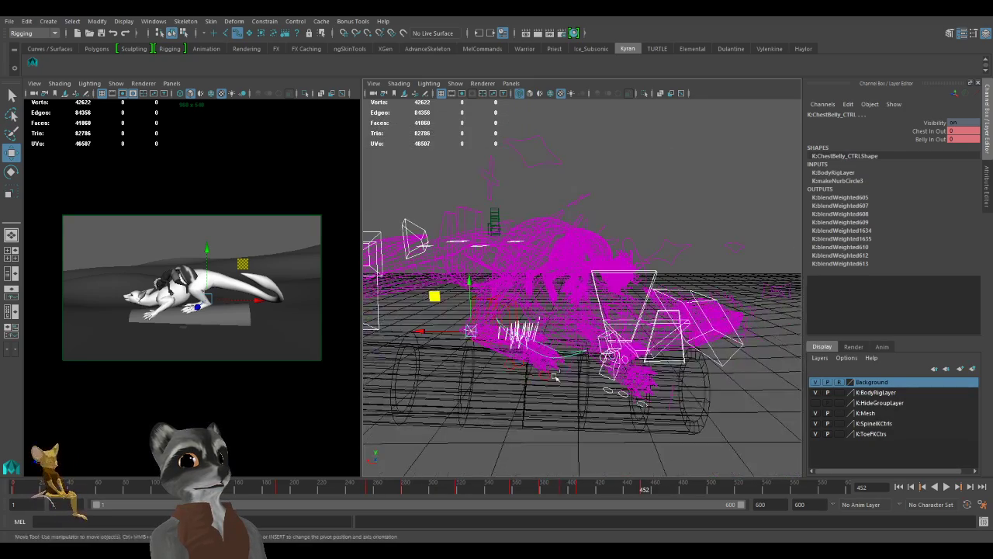
{"action": "left_click", "coordinate": [468, 332]}
{"action": "mouse_move", "coordinate": [589, 378]}
{"action": "left_mouse_down", "text": "alt"}
{"action": "mouse_move", "coordinate": [625, 361]}
{"action": "mouse_move", "coordinate": [669, 403]}
{"action": "mouse_move", "coordinate": [703, 397]}
{"action": "left_mouse_up", "text": "alt"}
{"action": "key", "text": "6"}
{"action": "left_click_drag", "start_coordinate": [589, 349], "coordinate": [652, 307], "text": "alt"}
{"action": "mouse_move", "coordinate": [652, 307]}
{"action": "middle_mouse_down", "text": "alt"}
{"action": "mouse_move", "coordinate": [588, 311]}
{"action": "mouse_move", "coordinate": [541, 374]}
{"action": "middle_mouse_up", "text": "alt"}
{"action": "right_click_drag", "start_coordinate": [541, 375], "coordinate": [578, 365], "text": "alt"}
{"action": "left_click_drag", "start_coordinate": [590, 353], "coordinate": [654, 266], "text": "alt"}
{"action": "mouse_move", "coordinate": [656, 266]}
{"action": "middle_mouse_down"}
{"action": "mouse_move", "coordinate": [644, 269]}
{"action": "mouse_move", "coordinate": [650, 278]}
{"action": "middle_mouse_up"}
{"action": "left_click_drag", "start_coordinate": [651, 279], "coordinate": [702, 302], "text": "alt"}
Move the creature's upper spine control IKSpine4_M to about -11.6, -35.8, -44.8 at frame 452.
{"action": "middle_click_drag", "start_coordinate": [565, 254], "coordinate": [586, 261], "text": "alt"}
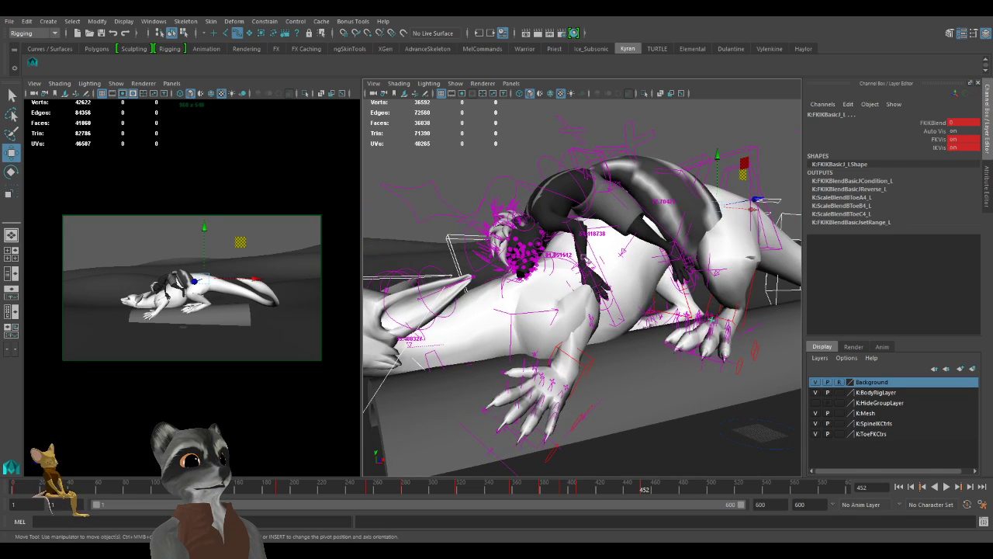
{"action": "left_click", "coordinate": [590, 254]}
{"action": "left_click_drag", "start_coordinate": [590, 254], "coordinate": [589, 262], "text": "alt"}
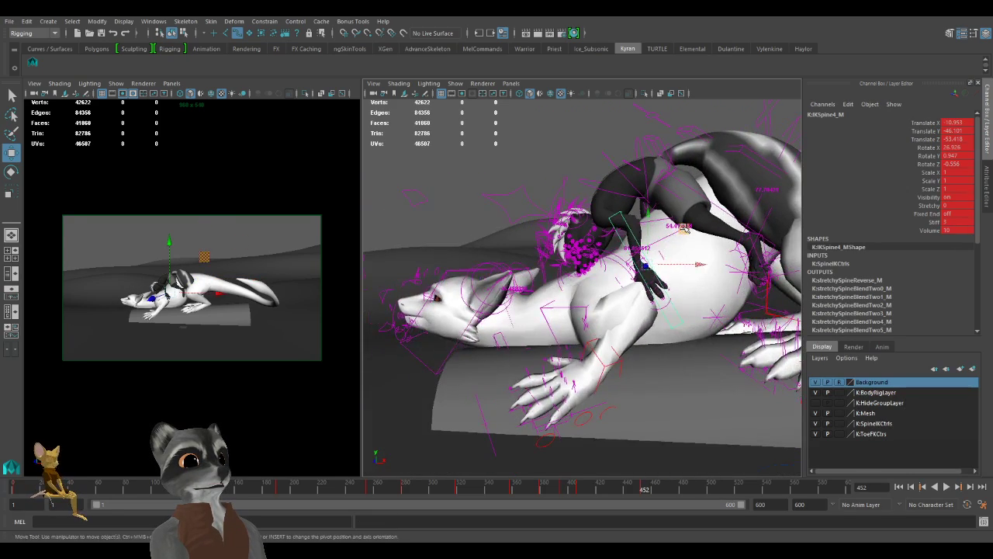
{"action": "left_click_drag", "start_coordinate": [673, 215], "coordinate": [670, 212]}
{"action": "middle_click_drag", "start_coordinate": [475, 272], "coordinate": [555, 262], "text": "alt"}
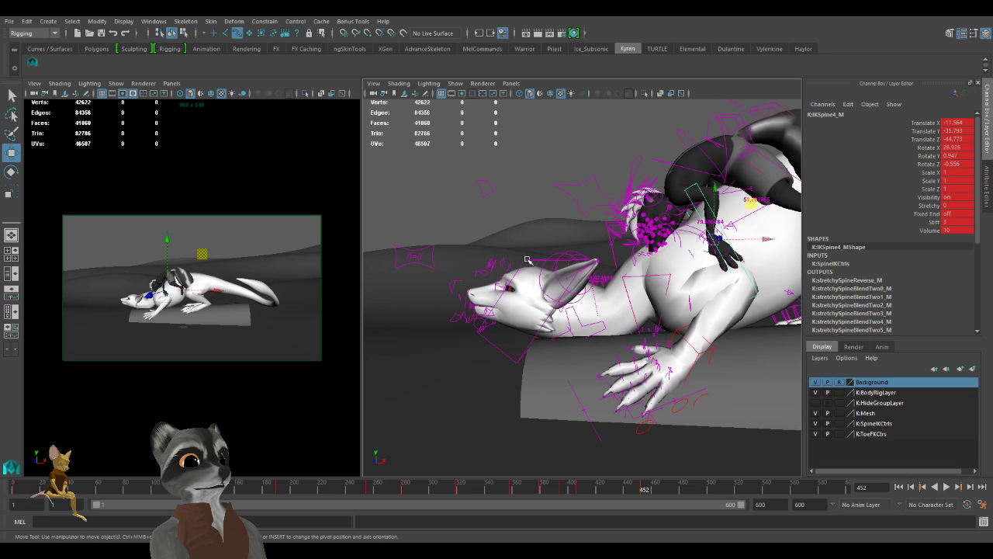
Reposition and tilt the creature's head with the IKBasic5_M control at frame 452.
{"action": "left_click", "coordinate": [581, 261]}
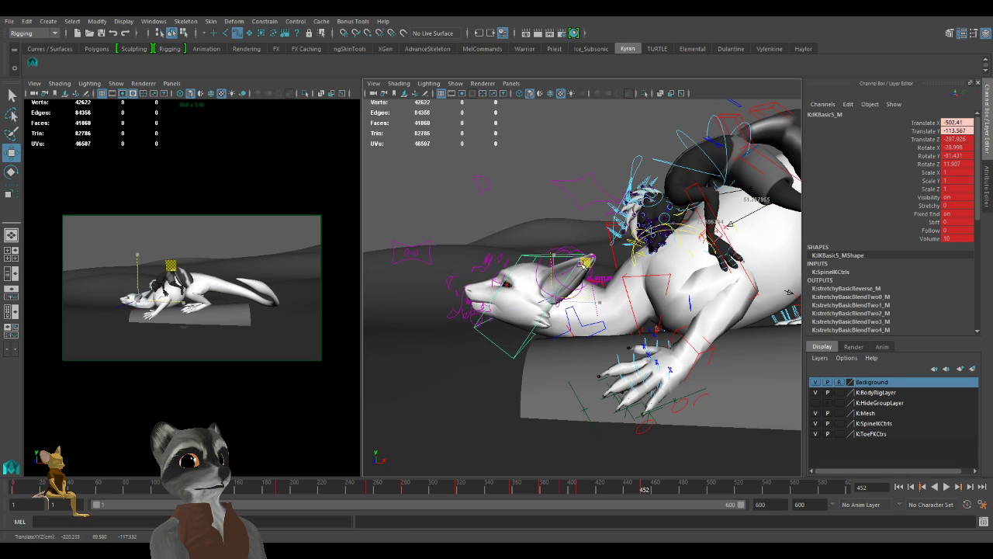
{"action": "key", "text": "e"}
{"action": "left_click_drag", "start_coordinate": [568, 250], "coordinate": [599, 289]}
{"action": "key", "text": "w"}
Move the creature's neck control IKBasic3_M to about -450.4, -100.4, -239.2, check it against frame 406, and clear the selection.
{"action": "right_click_drag", "start_coordinate": [599, 289], "coordinate": [634, 369], "text": "alt"}
{"action": "left_click", "coordinate": [469, 379]}
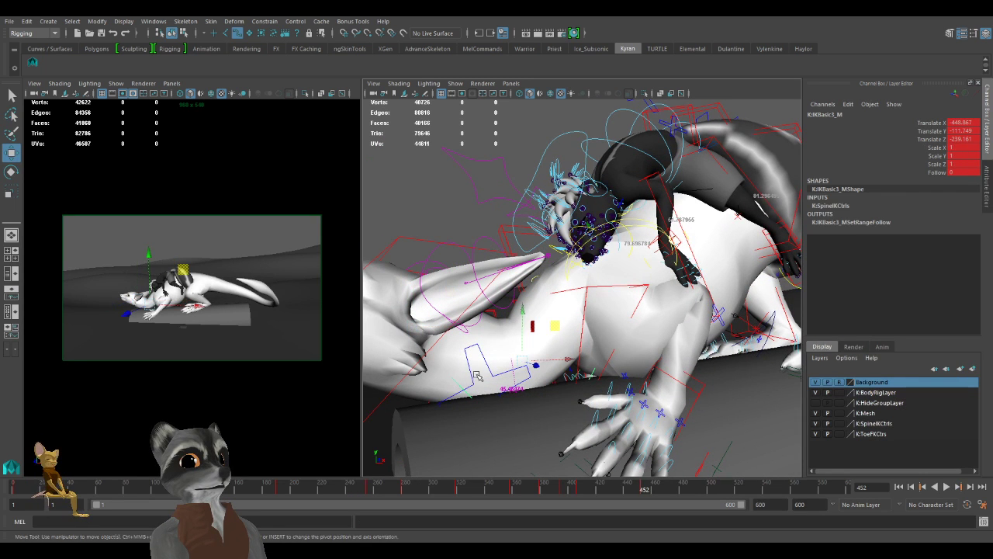
{"action": "left_click_drag", "start_coordinate": [553, 330], "coordinate": [552, 306]}
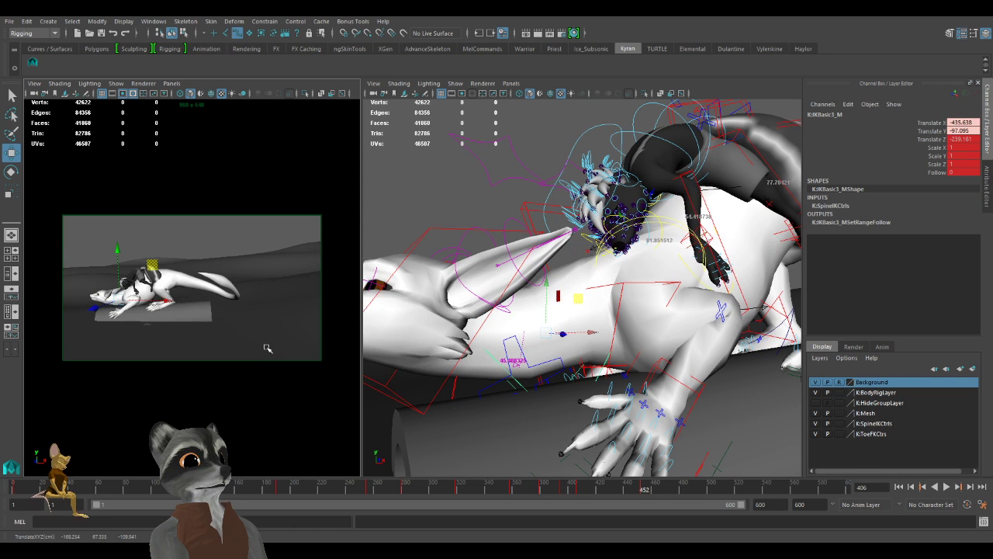
{"action": "right_click_drag", "start_coordinate": [666, 449], "coordinate": [490, 392], "text": "alt"}
{"action": "left_click_drag", "start_coordinate": [490, 393], "coordinate": [584, 405], "text": "alt"}
{"action": "right_click_drag", "start_coordinate": [634, 397], "coordinate": [473, 382], "text": "alt"}
{"action": "right_click_drag", "start_coordinate": [605, 385], "coordinate": [636, 383], "text": "alt"}
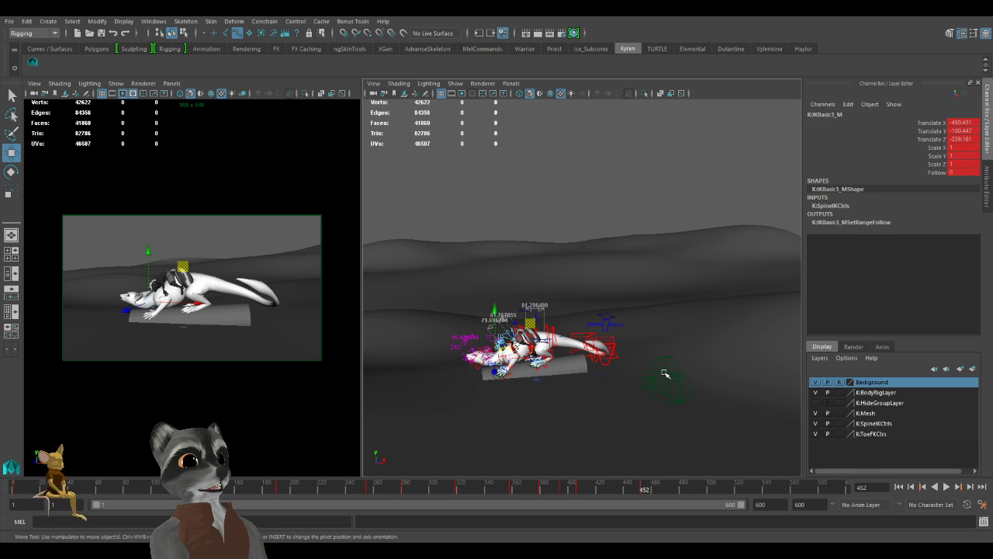
{"action": "left_click", "coordinate": [665, 374]}
{"action": "right_click_drag", "start_coordinate": [466, 326], "coordinate": [506, 347], "text": "alt"}
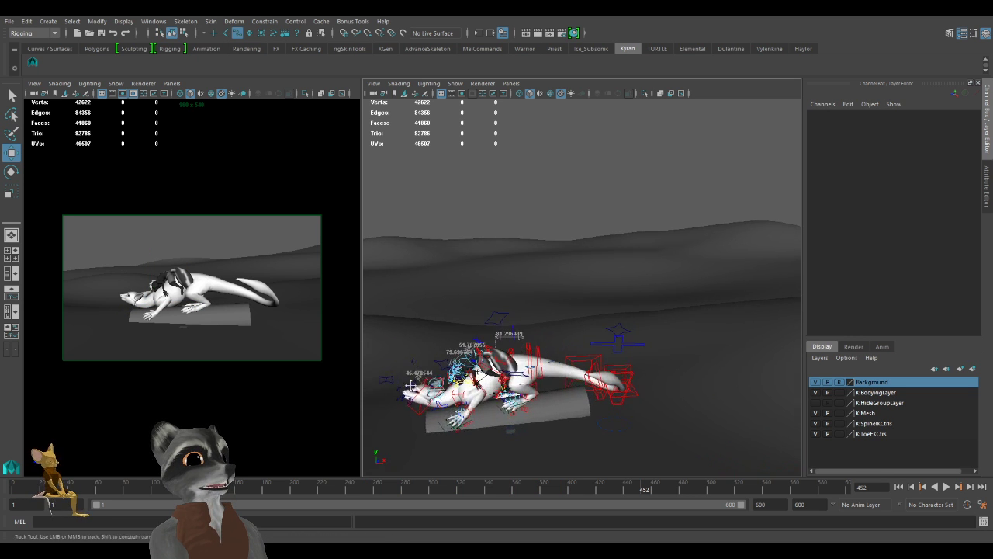
{"action": "middle_click_drag", "start_coordinate": [451, 361], "coordinate": [534, 296], "text": "alt"}
Select the large creature's body controls and review the crouch motion around frame 452, stopping at frame 466.
{"action": "left_click", "coordinate": [32, 62]}
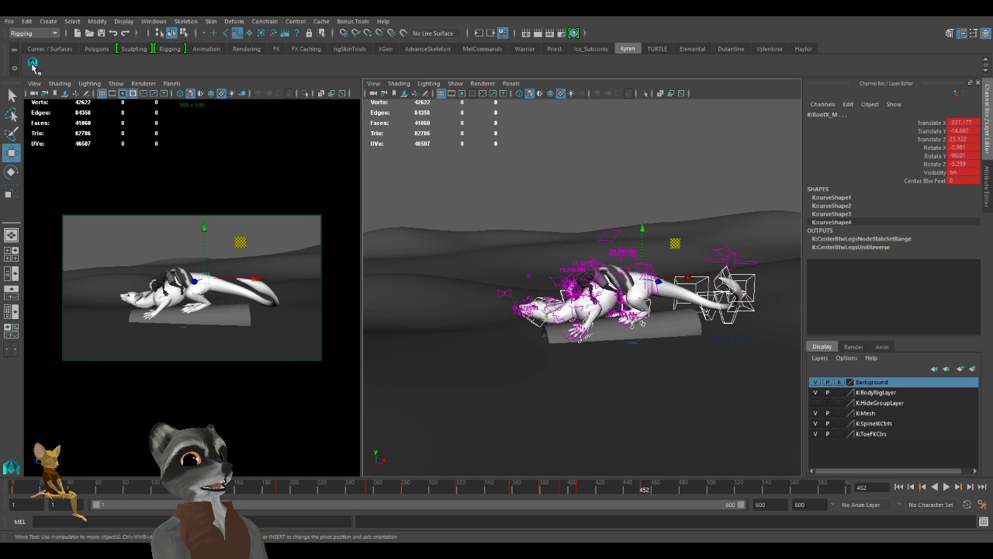
{"action": "right_click_drag", "start_coordinate": [454, 203], "coordinate": [525, 222], "text": "alt"}
{"action": "left_click", "coordinate": [526, 222]}
{"action": "middle_click_drag", "start_coordinate": [525, 222], "coordinate": [493, 233], "text": "alt"}
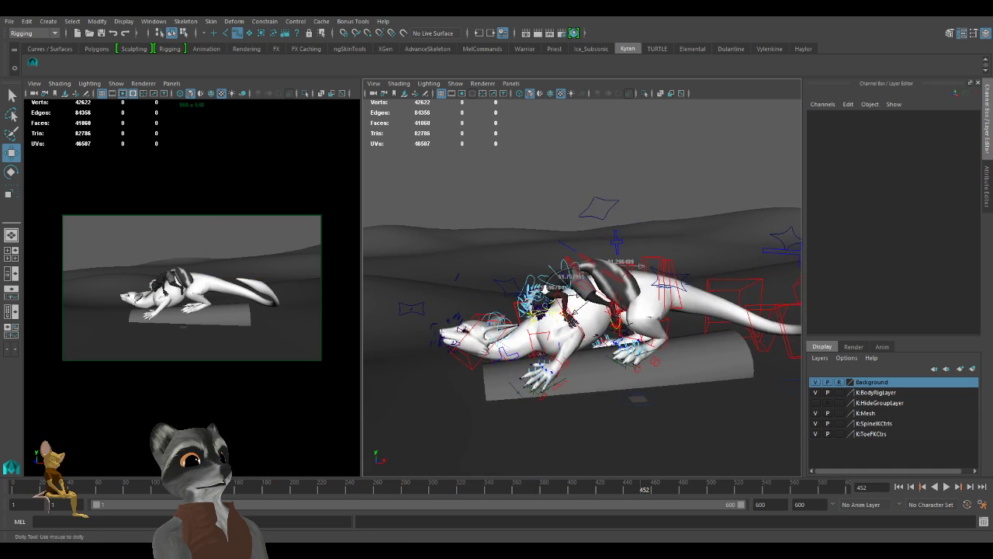
{"action": "scroll", "coordinate": [460, 295], "scroll_direction": "down", "scroll_amount": 3}
{"action": "left_click", "coordinate": [32, 62]}
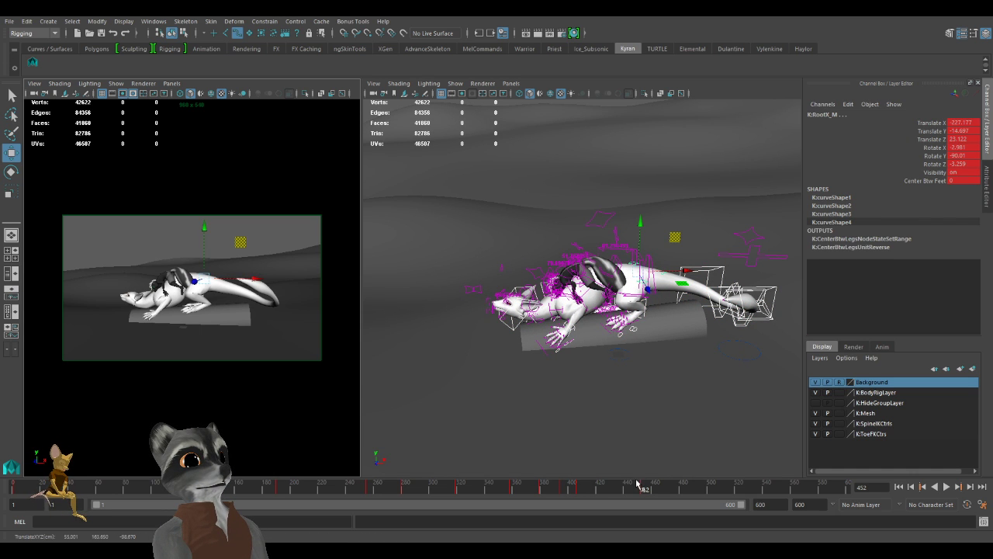
{"action": "key", "text": "alt+v"}
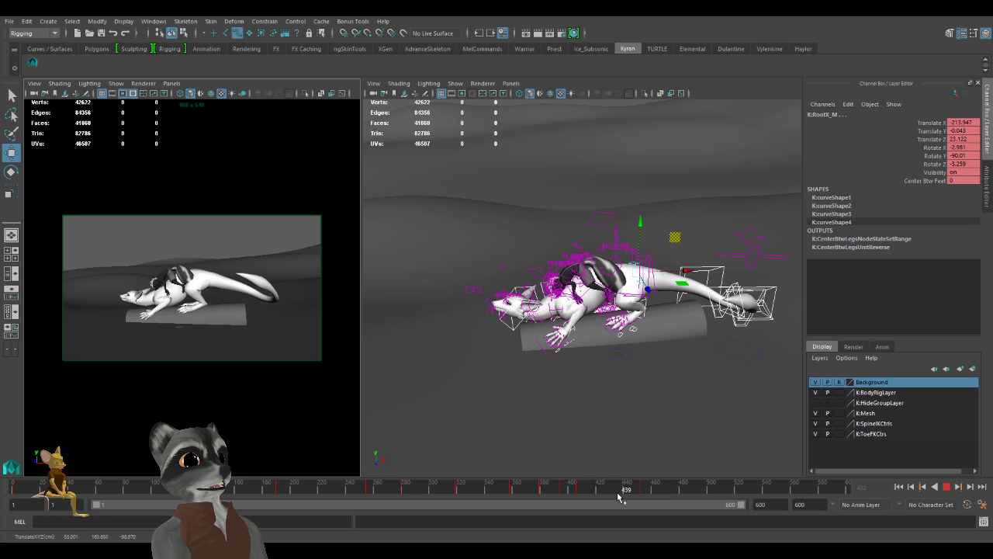
{"action": "left_click", "coordinate": [662, 491]}
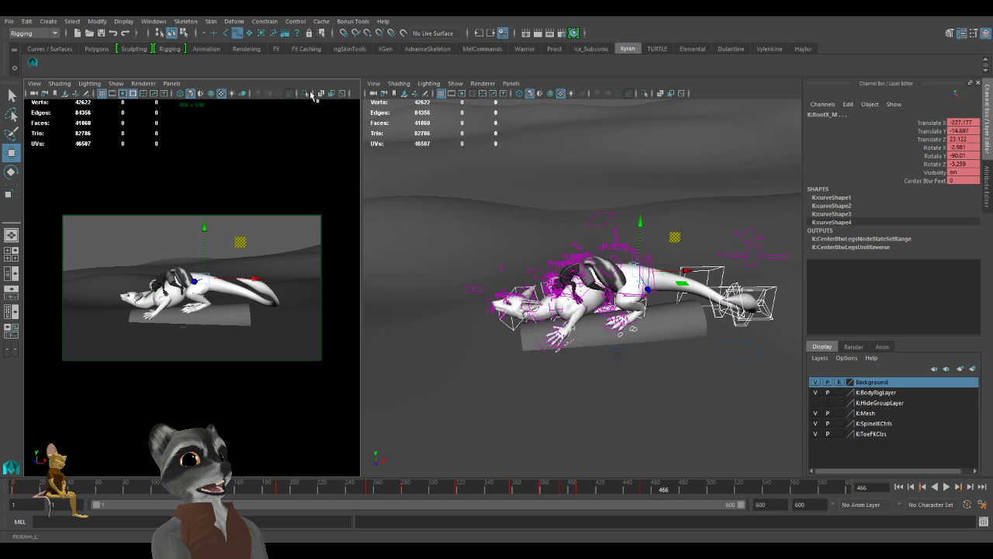
Select all of the large creature's controls and examine the crouched pose on the log from several angles at frame 467.
{"action": "left_click", "coordinate": [371, 92]}
{"action": "middle_click_drag", "start_coordinate": [599, 360], "coordinate": [570, 378], "text": "alt"}
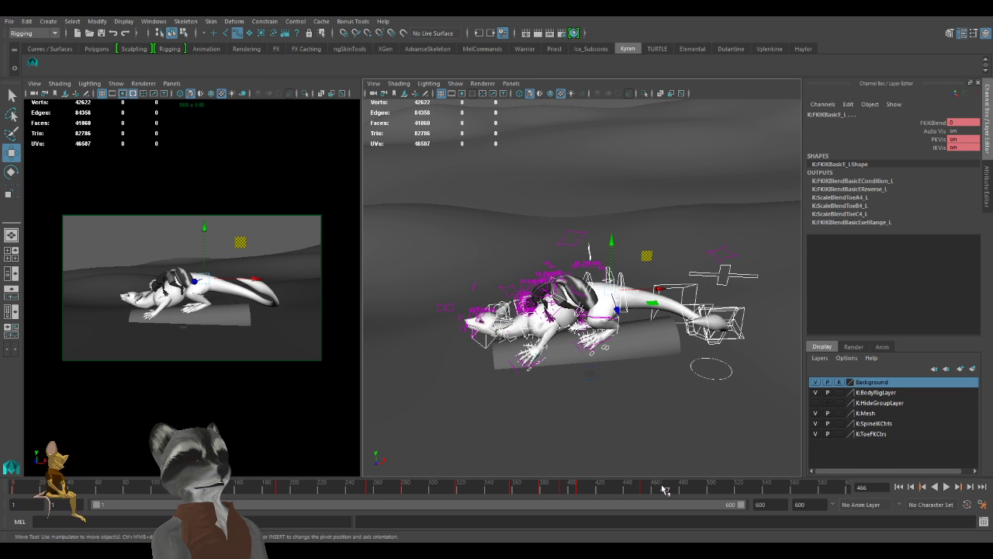
{"action": "left_click_drag", "start_coordinate": [541, 348], "coordinate": [546, 351], "text": "alt"}
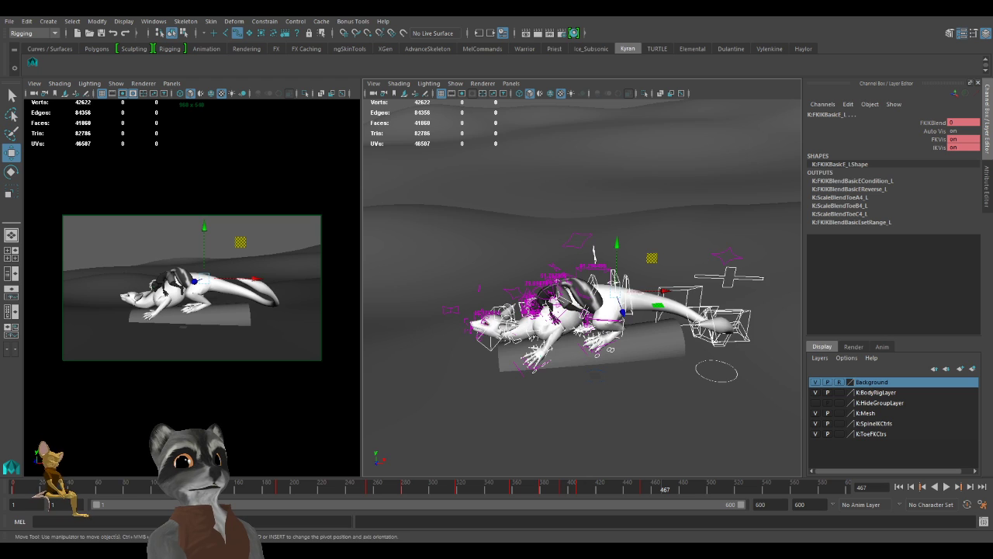
{"action": "middle_click_drag", "start_coordinate": [602, 318], "coordinate": [645, 340], "text": "alt"}
{"action": "scroll", "coordinate": [646, 341], "scroll_direction": "up", "scroll_amount": 2}
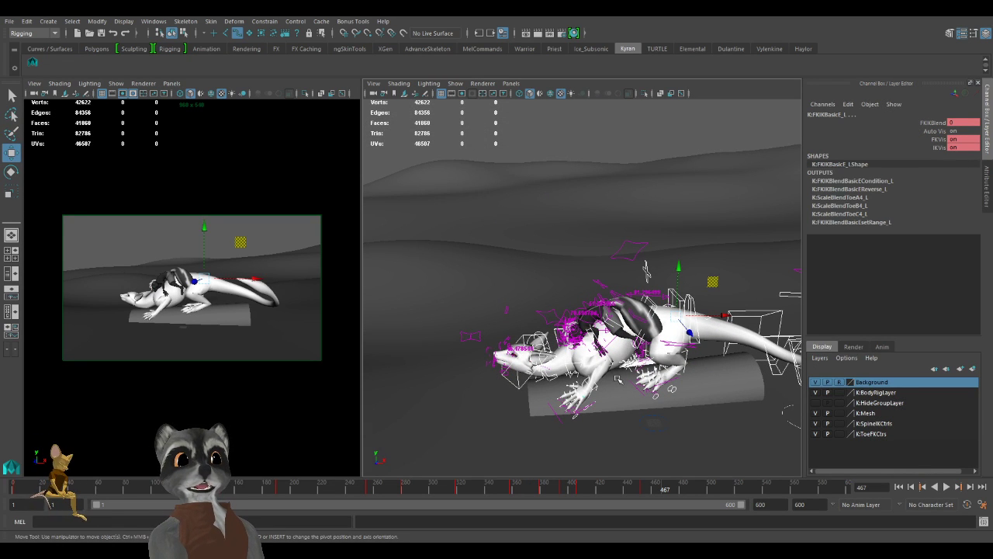
{"action": "left_click_drag", "start_coordinate": [600, 411], "coordinate": [608, 371], "text": "alt"}
{"action": "middle_click_drag", "start_coordinate": [553, 369], "coordinate": [543, 349], "text": "alt"}
{"action": "right_click_drag", "start_coordinate": [543, 350], "coordinate": [620, 369], "text": "alt"}
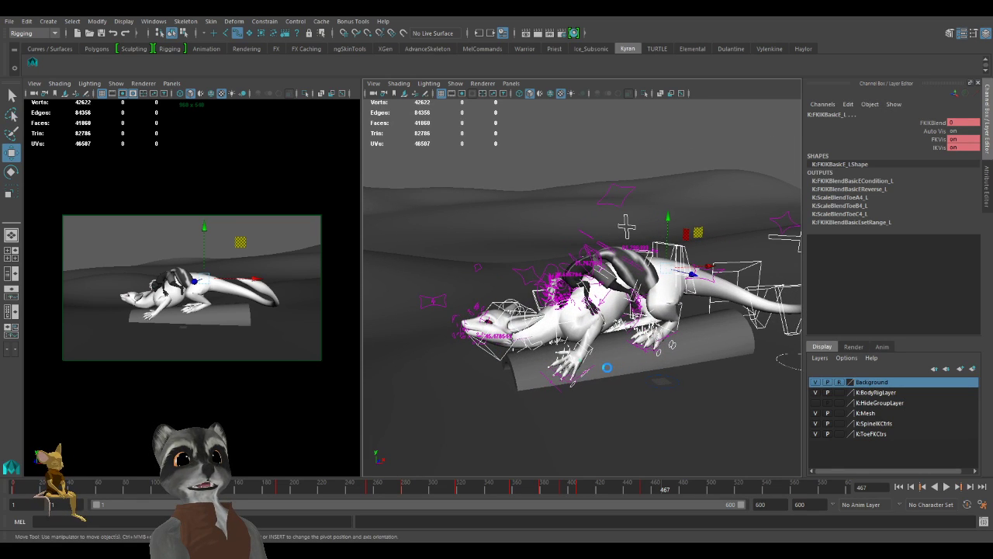
{"action": "left_click_drag", "start_coordinate": [598, 374], "coordinate": [598, 375], "text": "alt"}
{"action": "right_click_drag", "start_coordinate": [598, 374], "coordinate": [665, 405], "text": "alt"}
{"action": "middle_click_drag", "start_coordinate": [665, 405], "coordinate": [627, 391], "text": "alt"}
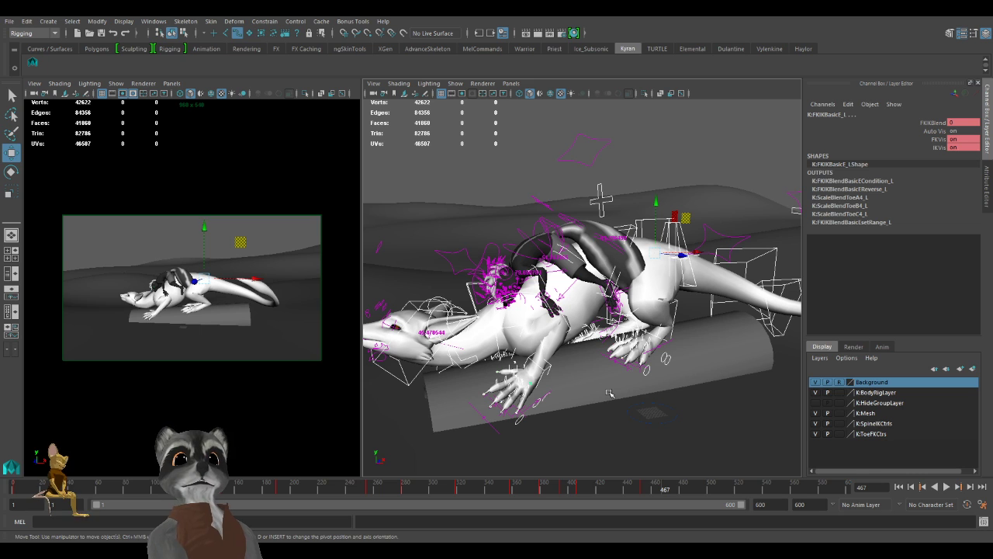
{"action": "left_click_drag", "start_coordinate": [645, 378], "coordinate": [642, 371], "text": "alt"}
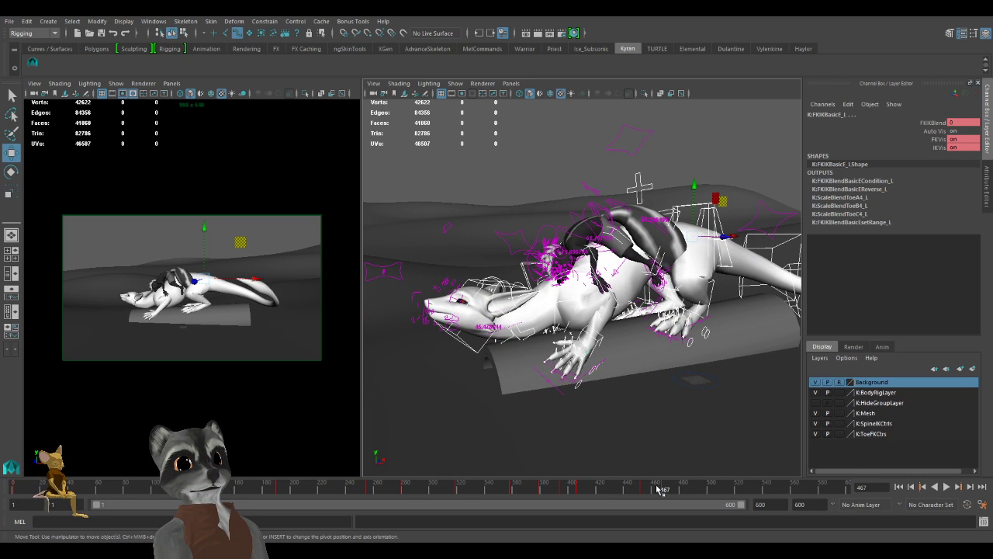
Key all controls of the rider and the large creature at frame 470 to hold the crouch.
{"action": "key", "text": "alt+v"}
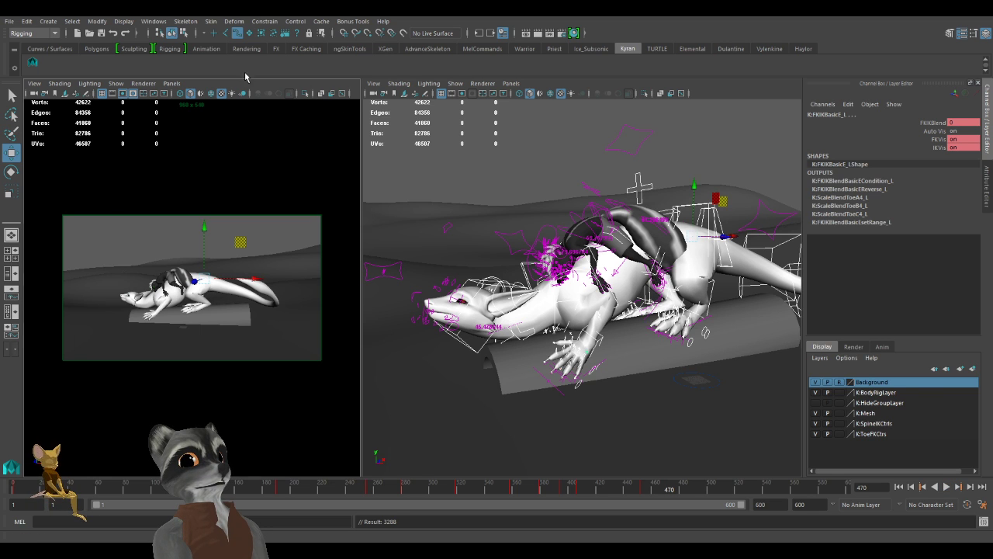
{"action": "key", "text": "s"}
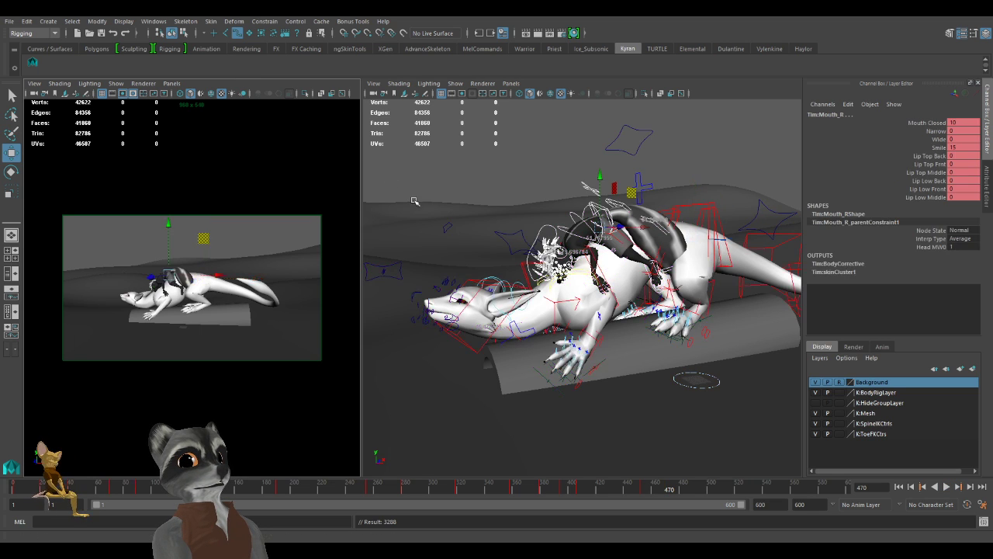
{"action": "key", "text": "s"}
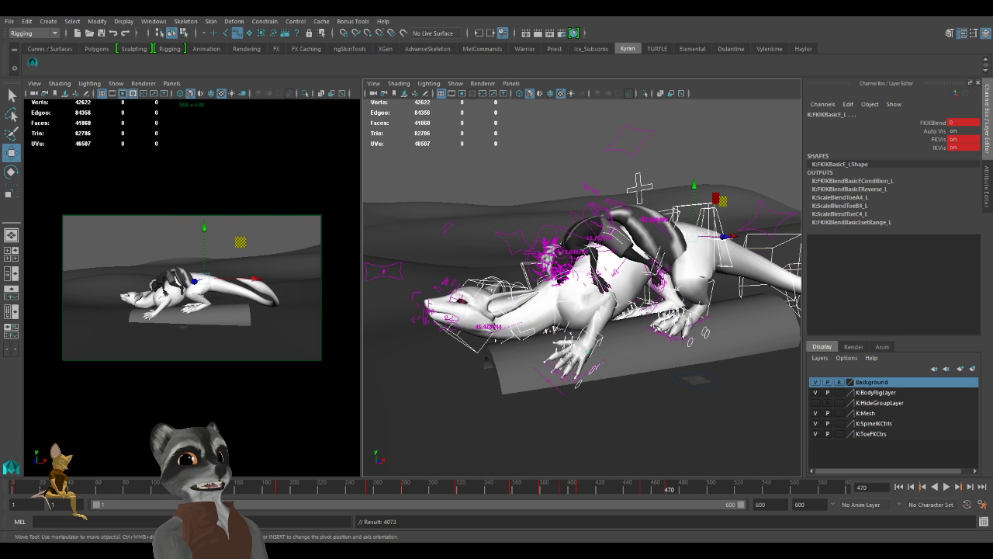
Shift the large creature's main body controls forward and up at frame 470, placing RootX_M at about -389, 38.6, 23.1.
{"action": "scroll", "coordinate": [574, 353], "scroll_direction": "down", "scroll_amount": 3}
{"action": "left_click_drag", "start_coordinate": [536, 370], "coordinate": [467, 367], "text": "alt"}
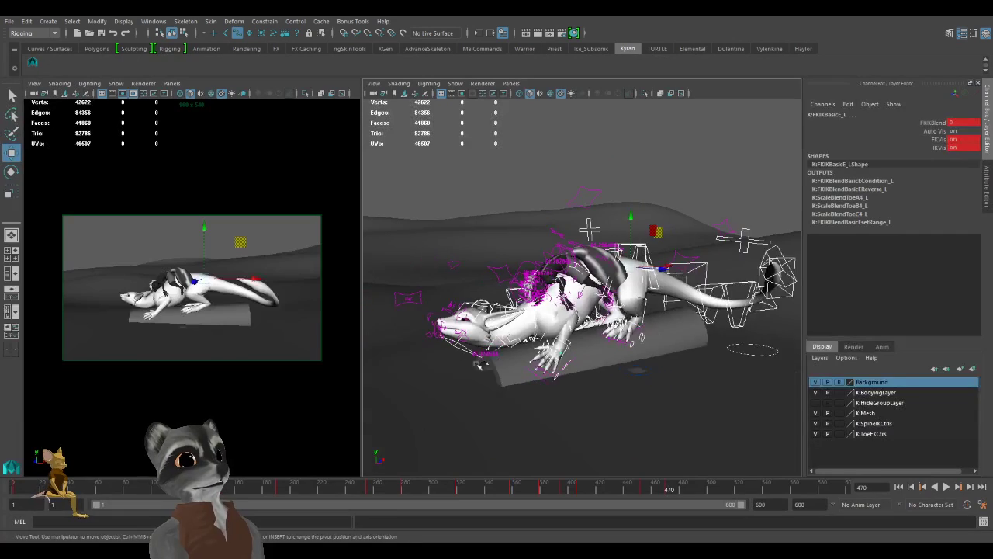
{"action": "scroll", "coordinate": [603, 372], "scroll_direction": "up", "scroll_amount": 3}
{"action": "left_click_drag", "start_coordinate": [603, 373], "coordinate": [596, 355], "text": "alt"}
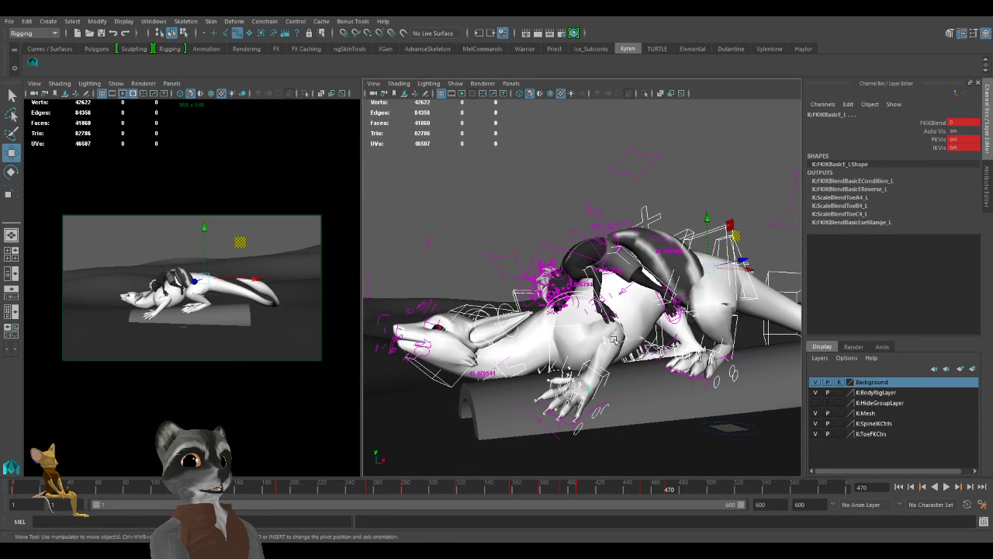
{"action": "left_click_drag", "start_coordinate": [592, 370], "coordinate": [648, 388], "text": "alt"}
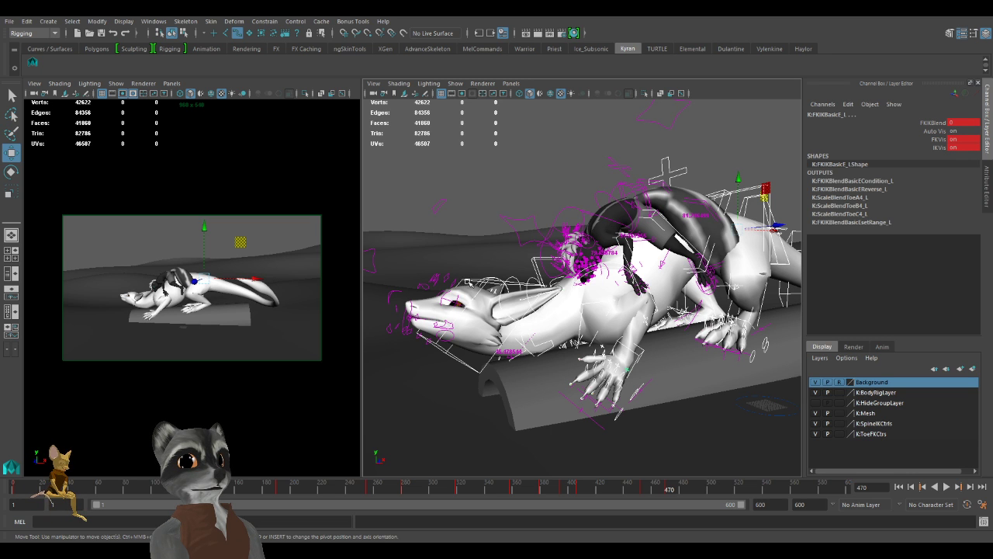
{"action": "left_click_drag", "start_coordinate": [517, 301], "coordinate": [536, 351], "text": "alt"}
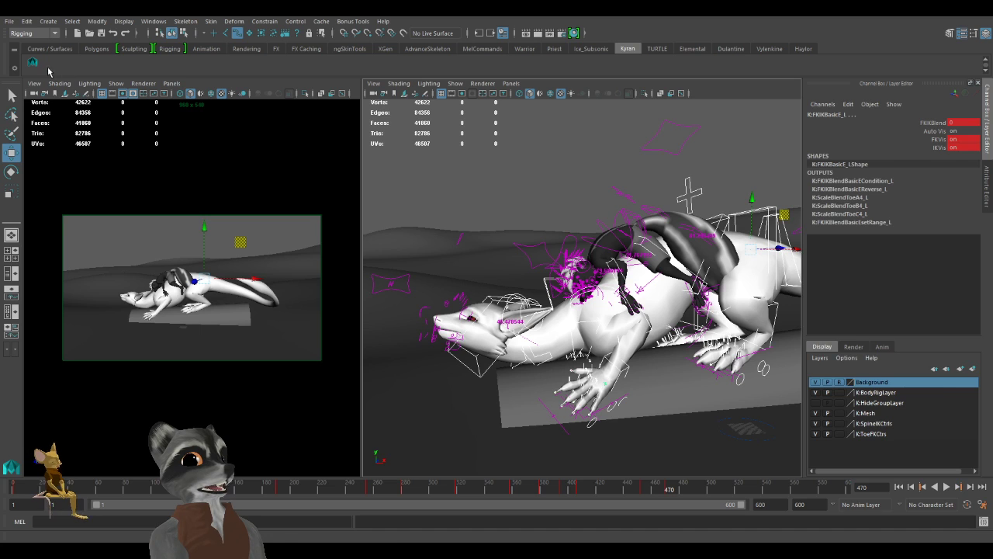
{"action": "left_click", "coordinate": [514, 182]}
{"action": "left_click", "coordinate": [33, 63]}
{"action": "scroll", "coordinate": [472, 325], "scroll_direction": "down", "scroll_amount": 4}
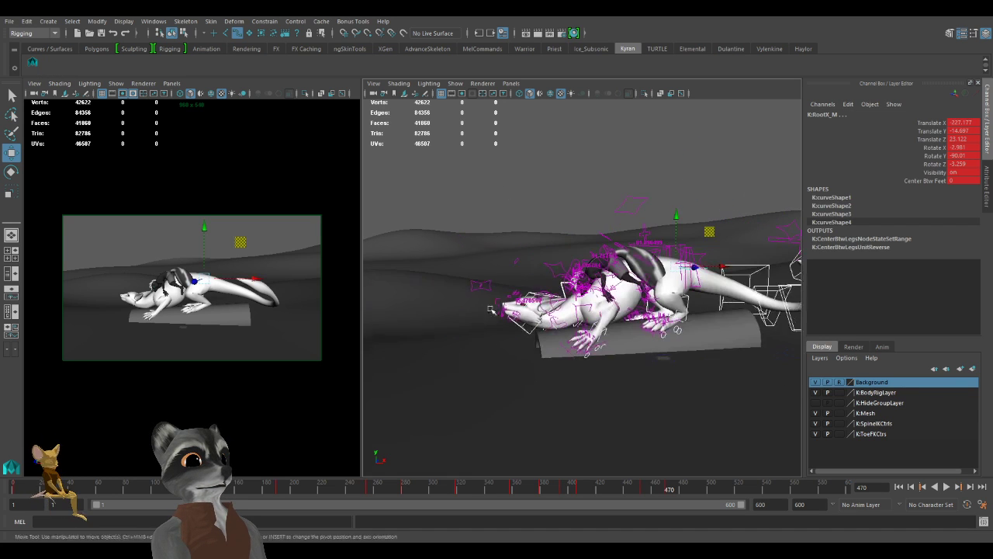
{"action": "left_click_drag", "start_coordinate": [689, 246], "coordinate": [609, 229]}
Put both hind leg IK controls back at their planted position on the log at frame 470, IKLeg_R at about -228.2, 55.2, 16.9.
{"action": "right_click_drag", "start_coordinate": [610, 329], "coordinate": [670, 354], "text": "alt"}
{"action": "left_click_drag", "start_coordinate": [604, 353], "coordinate": [579, 338], "text": "alt"}
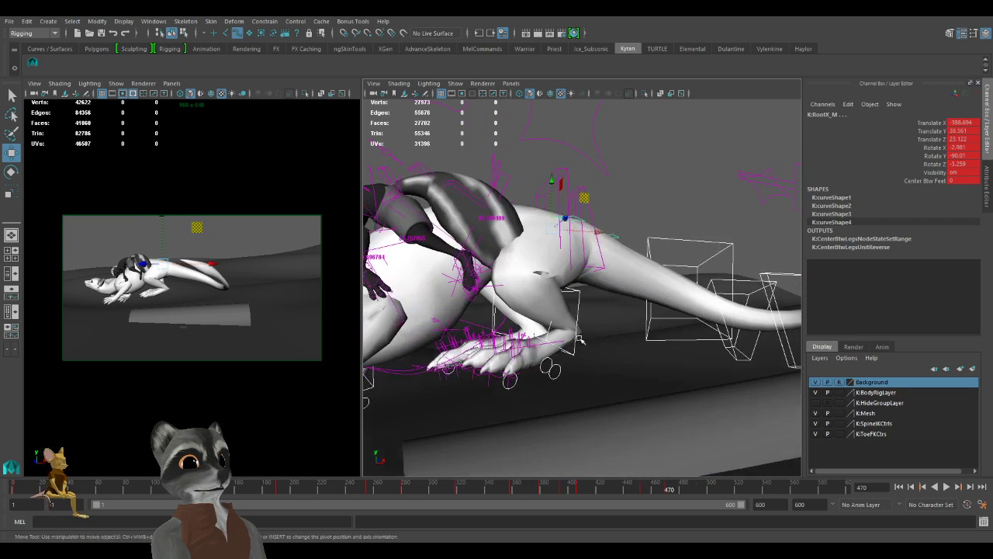
{"action": "left_click", "coordinate": [577, 352]}
{"action": "left_click", "coordinate": [496, 329], "text": "shift"}
{"action": "left_click_drag", "start_coordinate": [521, 351], "coordinate": [557, 379], "text": "alt"}
{"action": "left_click_drag", "start_coordinate": [657, 496], "coordinate": [666, 489]}
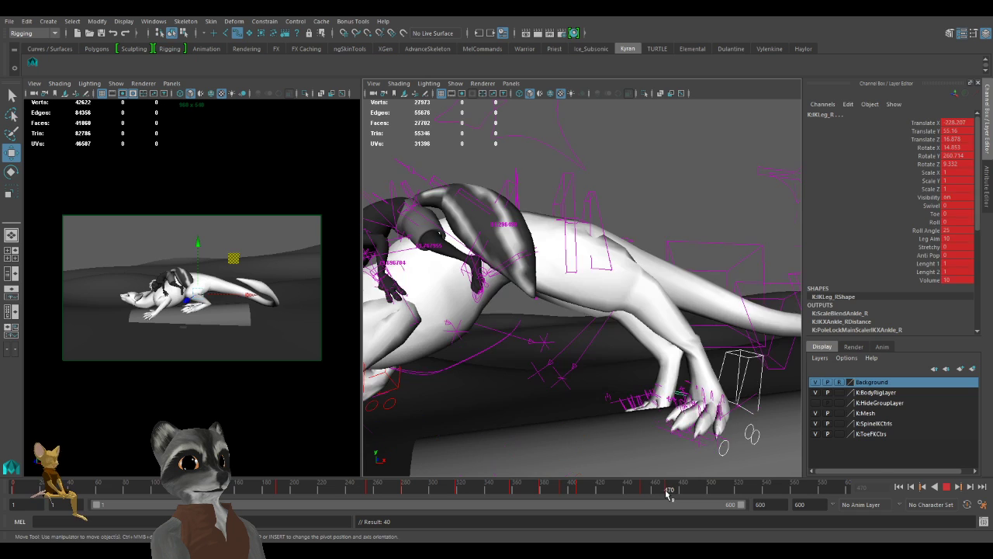
Rotate and key the left hind toe-tip control RollToesEnd_L to about 99.4, 7.4, -0.5 at frame 470.
{"action": "left_click_drag", "start_coordinate": [703, 396], "coordinate": [594, 323], "text": "alt"}
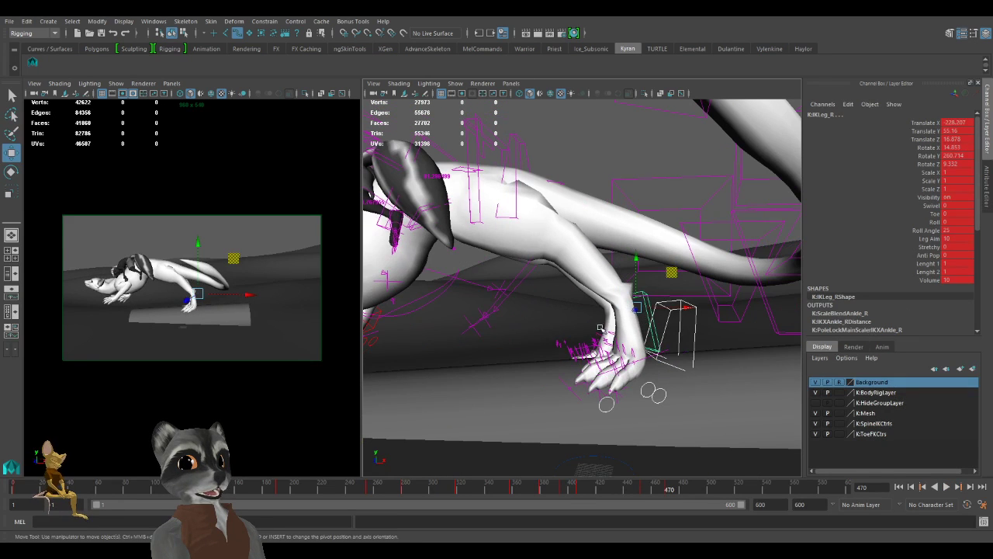
{"action": "left_click", "coordinate": [647, 389]}
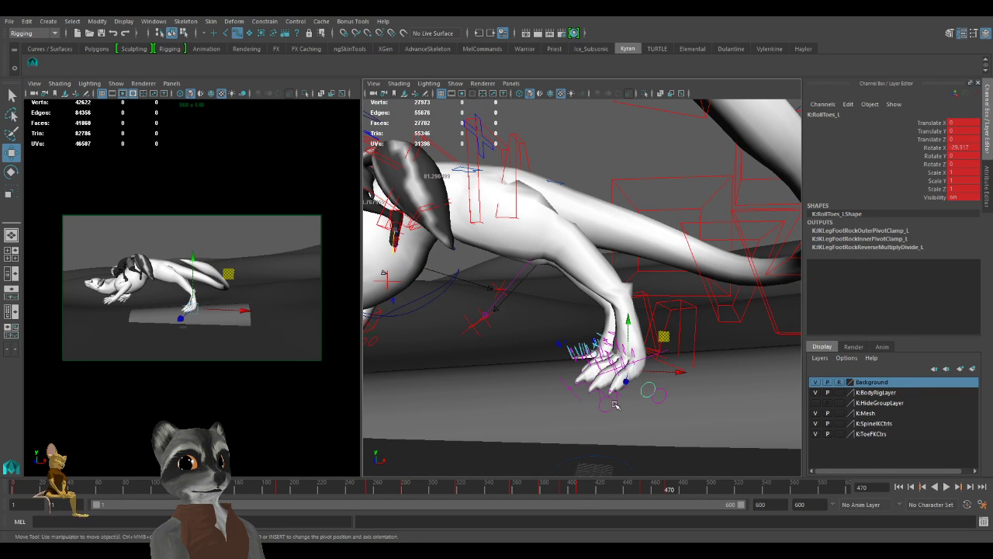
{"action": "key", "text": "e"}
{"action": "key", "text": "q"}
{"action": "key", "text": "w"}
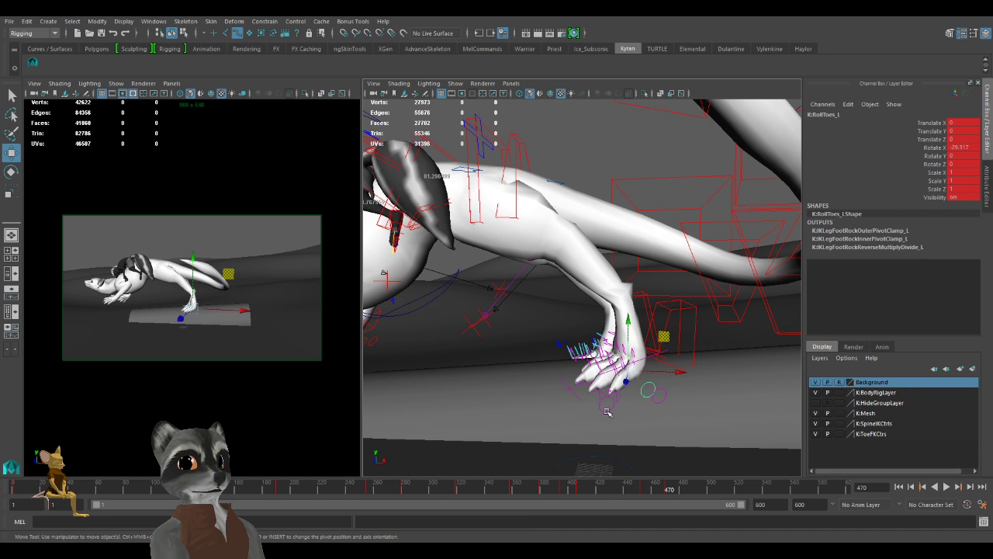
{"action": "left_click", "coordinate": [608, 411]}
{"action": "key", "text": "e"}
{"action": "left_click_drag", "start_coordinate": [610, 342], "coordinate": [552, 357]}
{"action": "right_click_drag", "start_coordinate": [553, 357], "coordinate": [613, 365], "text": "alt"}
{"action": "middle_click_drag", "start_coordinate": [613, 386], "coordinate": [617, 363], "text": "alt"}
{"action": "left_click_drag", "start_coordinate": [617, 368], "coordinate": [609, 343], "text": "alt"}
{"action": "key", "text": "s"}
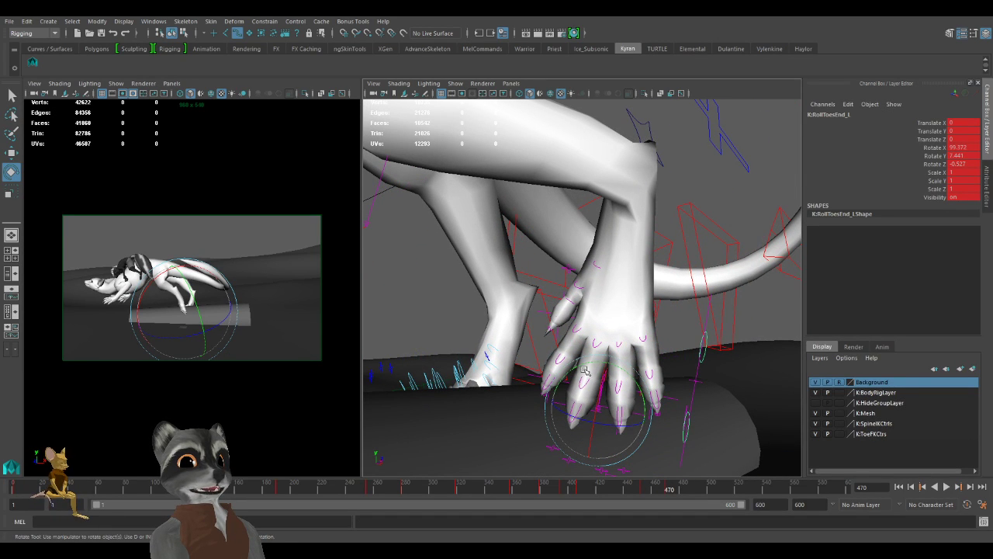
Rotate the right hind toe-tip control RollToesEnd_R to about 98.4, -7.3, -10.4 at frame 470.
{"action": "left_click_drag", "start_coordinate": [619, 414], "coordinate": [599, 409], "text": "alt"}
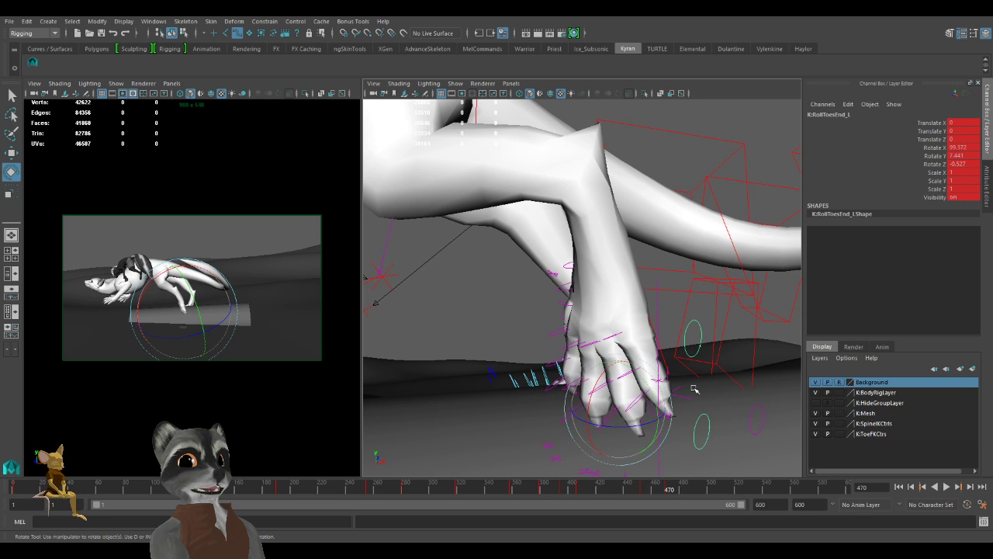
{"action": "left_click_drag", "start_coordinate": [609, 382], "coordinate": [586, 386]}
{"action": "right_click_drag", "start_coordinate": [586, 386], "coordinate": [515, 355], "text": "alt"}
{"action": "left_click_drag", "start_coordinate": [515, 355], "coordinate": [556, 364], "text": "alt"}
{"action": "left_click_drag", "start_coordinate": [582, 329], "coordinate": [554, 373]}
{"action": "key", "text": "w"}
{"action": "left_click", "coordinate": [554, 366]}
{"action": "key", "text": "e"}
{"action": "left_click_drag", "start_coordinate": [583, 336], "coordinate": [604, 361]}
{"action": "key", "text": "w"}
Move the main body controls farther forward and up without the hind feet, placing RootX_M at about -414, 60.3, 23.1.
{"action": "left_click_drag", "start_coordinate": [680, 361], "coordinate": [559, 377], "text": "alt"}
{"action": "left_click_drag", "start_coordinate": [536, 288], "coordinate": [586, 332], "text": "alt"}
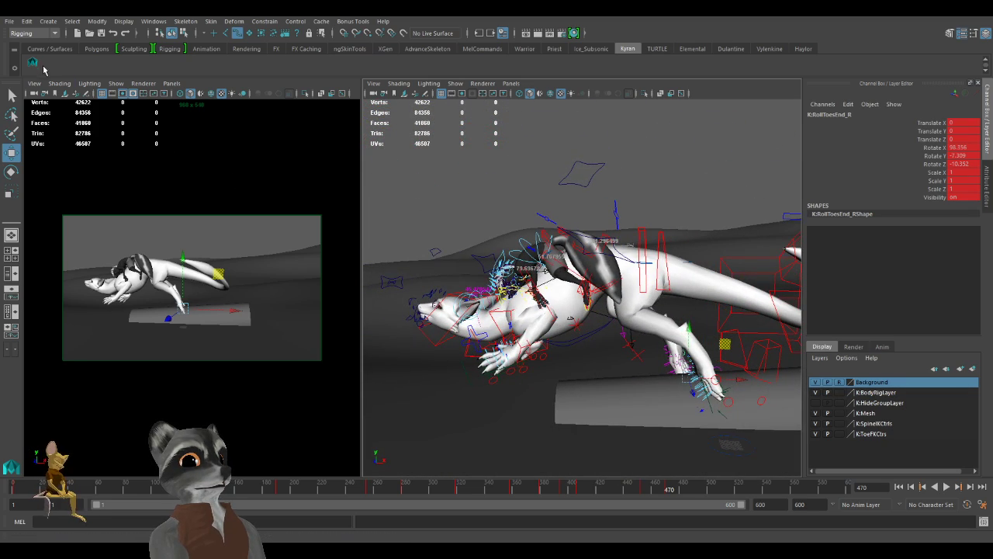
{"action": "left_click", "coordinate": [38, 64]}
{"action": "left_click_drag", "start_coordinate": [716, 417], "coordinate": [700, 382], "text": "alt"}
{"action": "left_click", "coordinate": [665, 361], "text": "shift"}
{"action": "left_click_drag", "start_coordinate": [610, 230], "coordinate": [596, 218]}
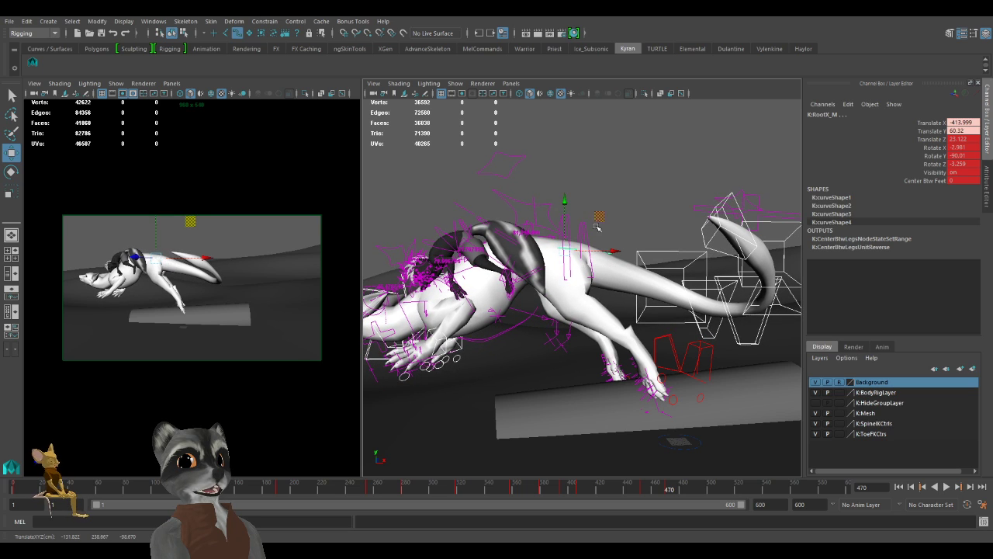
Rotate the creature's lower spine control IKSpine1_M to about 174 degrees in X at frame 470.
{"action": "right_click_drag", "start_coordinate": [493, 316], "coordinate": [603, 354], "text": "alt"}
{"action": "left_click_drag", "start_coordinate": [603, 355], "coordinate": [621, 283], "text": "alt"}
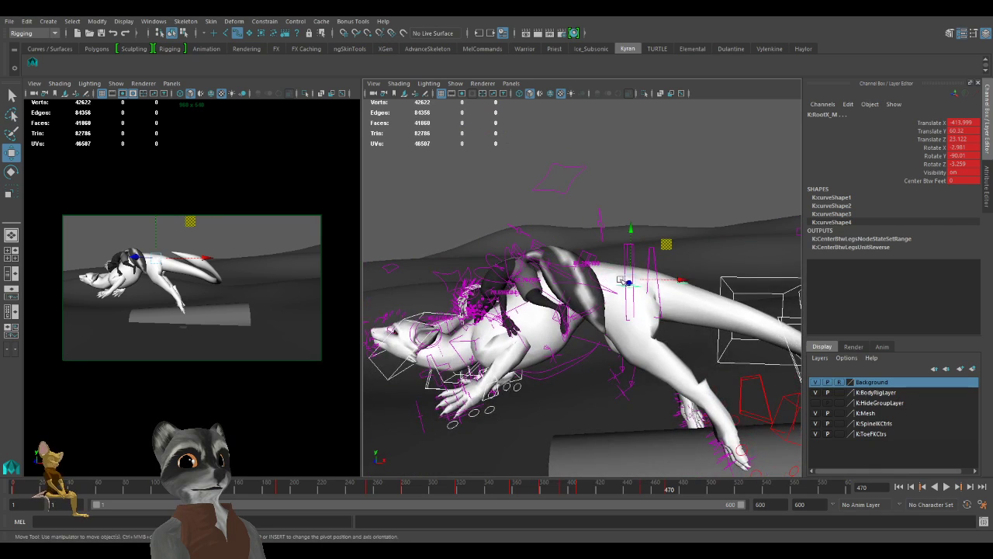
{"action": "left_click", "coordinate": [624, 266]}
{"action": "key", "text": "e"}
{"action": "left_click_drag", "start_coordinate": [656, 243], "coordinate": [609, 285], "text": "alt"}
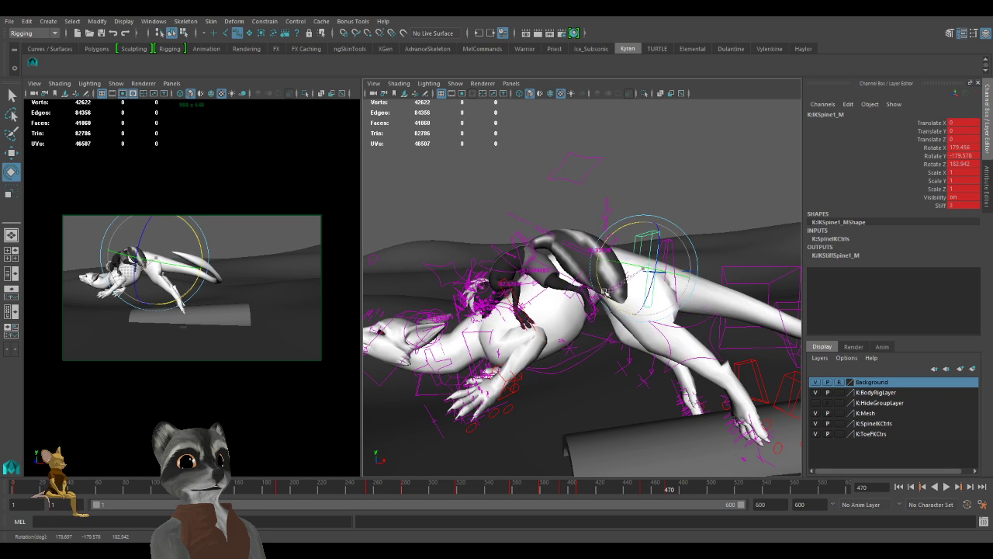
{"action": "key", "text": "ctrl+z"}
{"action": "left_click_drag", "start_coordinate": [604, 294], "coordinate": [602, 293]}
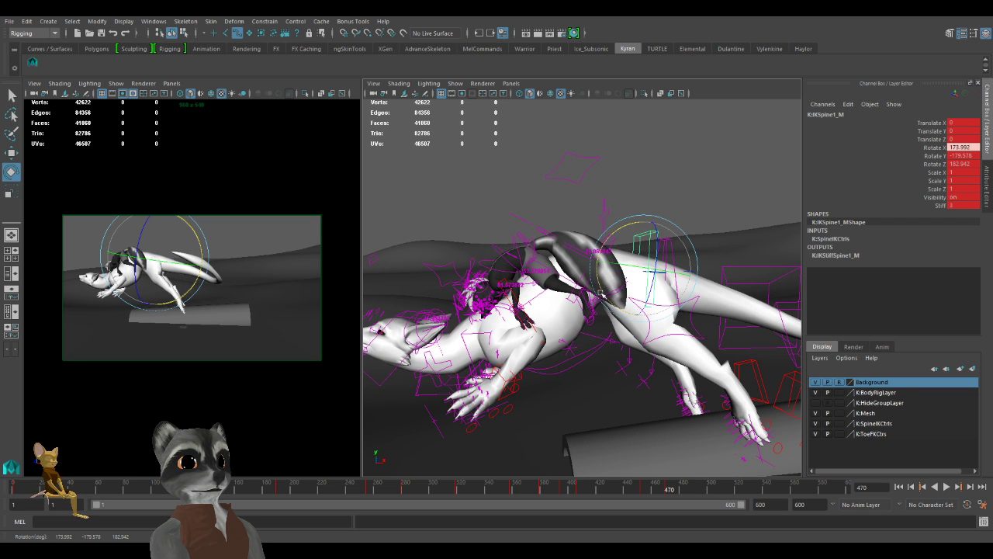
Raise the upper spine control IKSpine4_M to about -18.5, 29.2, -40.5 and rotate it to about -26.9, 1.3, -1.6.
{"action": "left_click_drag", "start_coordinate": [517, 310], "coordinate": [619, 316], "text": "alt"}
{"action": "key", "text": "q"}
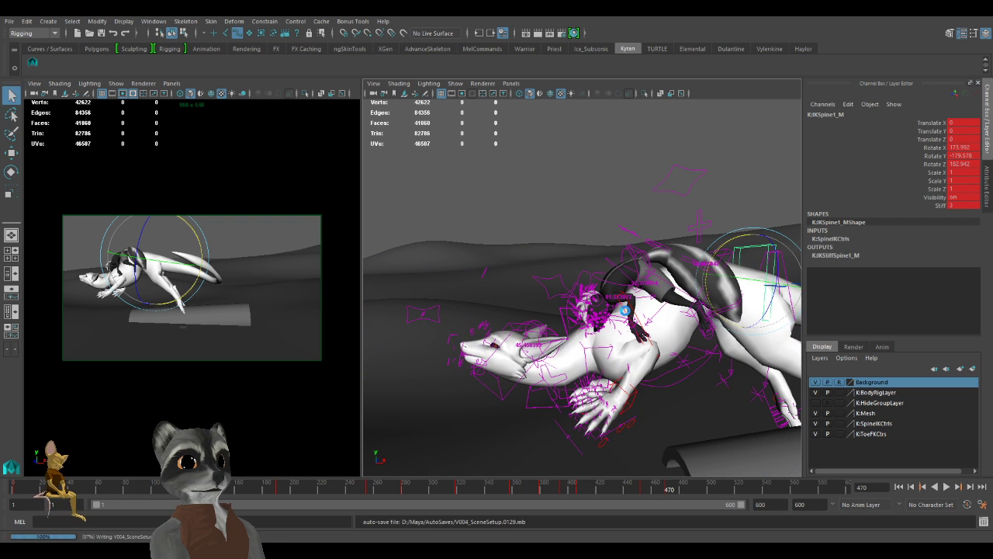
{"action": "left_click", "coordinate": [626, 310]}
{"action": "key", "text": "w"}
{"action": "left_click_drag", "start_coordinate": [625, 309], "coordinate": [637, 253]}
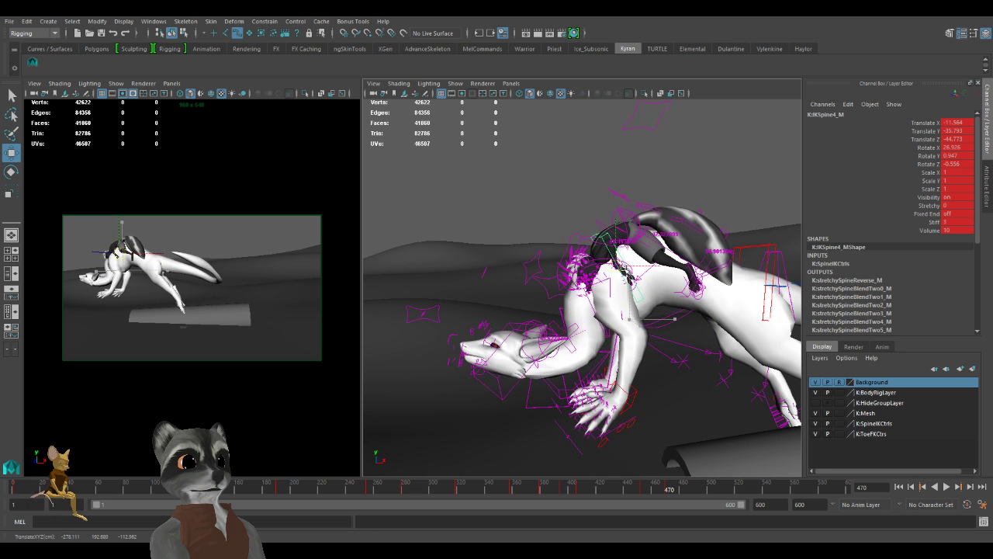
{"action": "key", "text": "e"}
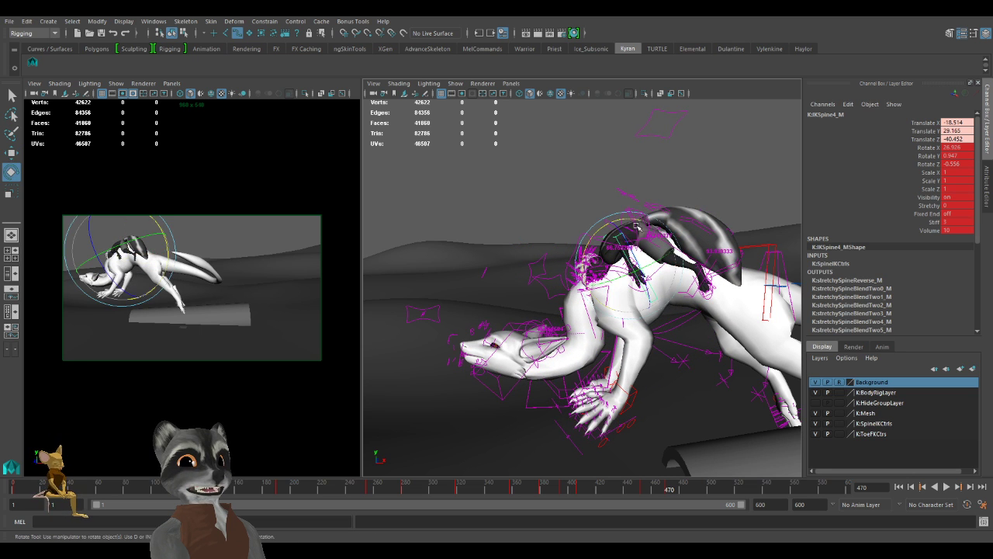
{"action": "left_click_drag", "start_coordinate": [626, 221], "coordinate": [596, 260]}
{"action": "key", "text": "e"}
{"action": "key", "text": "w"}
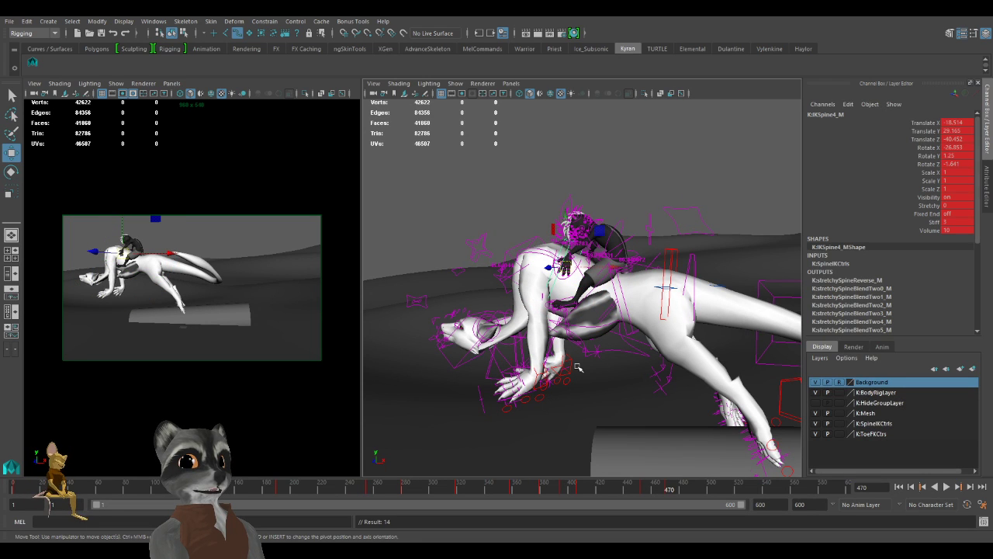
Select both front foot controls, IKLegA_R and IKLegA_L, and move them together up and back from the ground toward the belly.
{"action": "left_click", "coordinate": [570, 361]}
{"action": "right_click_drag", "start_coordinate": [571, 362], "coordinate": [613, 426], "text": "alt"}
{"action": "middle_click_drag", "start_coordinate": [613, 427], "coordinate": [701, 377], "text": "alt"}
{"action": "left_click_drag", "start_coordinate": [701, 377], "coordinate": [633, 401], "text": "alt"}
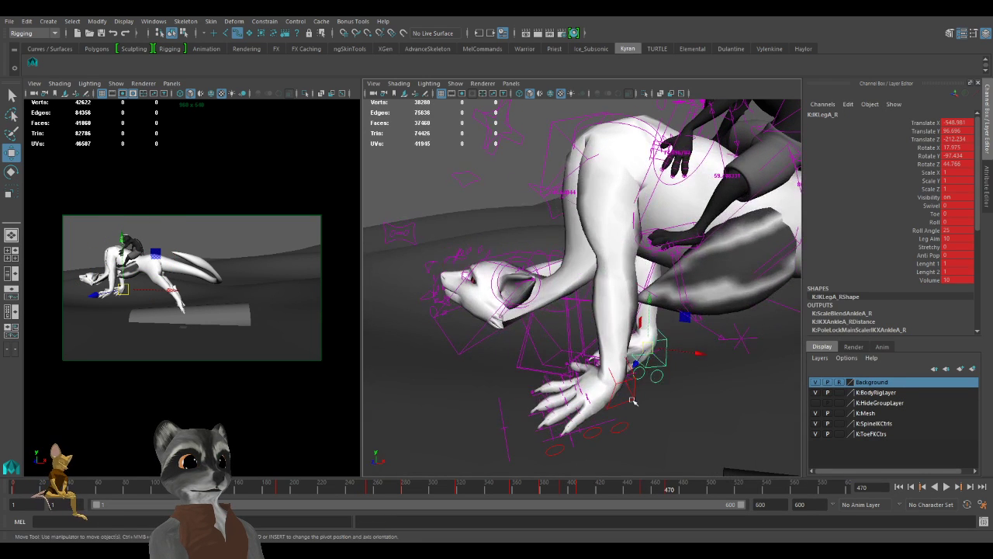
{"action": "left_click", "coordinate": [632, 401], "text": "shift"}
{"action": "right_click_drag", "start_coordinate": [633, 400], "coordinate": [497, 355], "text": "alt"}
{"action": "left_click_drag", "start_coordinate": [497, 355], "coordinate": [535, 346], "text": "alt"}
{"action": "right_click_drag", "start_coordinate": [535, 346], "coordinate": [699, 334], "text": "alt"}
{"action": "middle_click_drag", "start_coordinate": [699, 333], "coordinate": [658, 385], "text": "alt"}
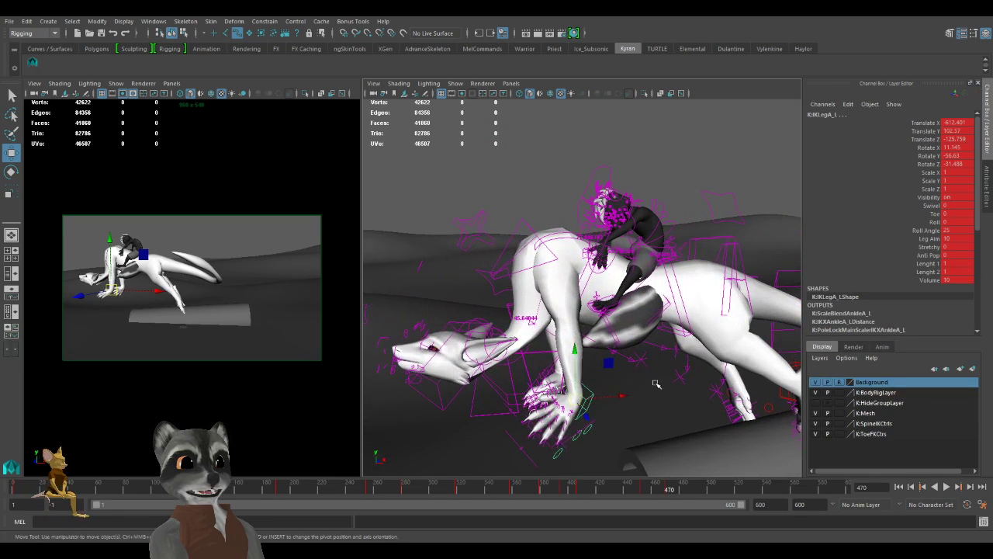
{"action": "left_click_drag", "start_coordinate": [578, 400], "coordinate": [475, 305]}
Rotate the left front foot control IKLegA_L to about 72.6, 124.7, 202.8, shift it under the belly and key it.
{"action": "key", "text": "e"}
{"action": "key", "text": "w"}
{"action": "left_click_drag", "start_coordinate": [548, 304], "coordinate": [553, 326]}
{"action": "key", "text": "e"}
{"action": "key", "text": "w"}
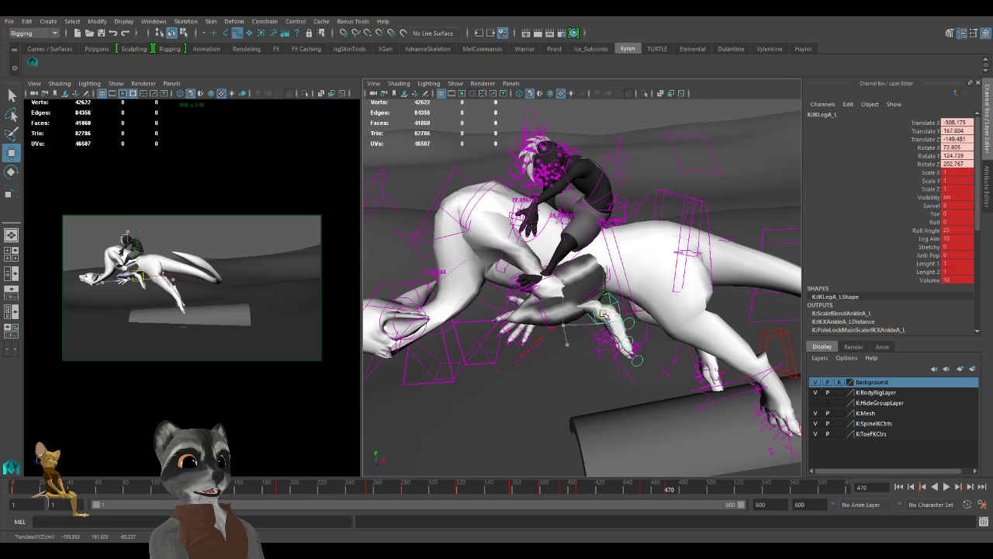
{"action": "key", "text": "s"}
Adjust the placement and rotation of the front feet so they tuck back beneath the creature's body at frame 470.
{"action": "left_click", "coordinate": [582, 340]}
{"action": "left_click_drag", "start_coordinate": [583, 339], "coordinate": [619, 191], "text": "alt"}
{"action": "key", "text": "s"}
{"action": "left_click_drag", "start_coordinate": [625, 273], "coordinate": [607, 297], "text": "alt"}
{"action": "left_click", "coordinate": [597, 301]}
{"action": "key", "text": "e"}
{"action": "left_click_drag", "start_coordinate": [588, 329], "coordinate": [605, 311]}
{"action": "key", "text": "w"}
{"action": "key", "text": "e"}
{"action": "key", "text": "w"}
{"action": "left_click_drag", "start_coordinate": [584, 271], "coordinate": [509, 239], "text": "alt"}
{"action": "left_click_drag", "start_coordinate": [596, 295], "coordinate": [709, 335]}
{"action": "left_click_drag", "start_coordinate": [597, 318], "coordinate": [575, 326], "text": "alt"}
Refine the folded front legs from several angles by rotating and moving their controls, and key the result.
{"action": "left_click", "coordinate": [647, 323]}
{"action": "left_click_drag", "start_coordinate": [618, 326], "coordinate": [434, 304], "text": "alt"}
{"action": "key", "text": "e"}
{"action": "key", "text": "q"}
{"action": "key", "text": "e"}
{"action": "key", "text": "w"}
{"action": "left_click_drag", "start_coordinate": [613, 299], "coordinate": [527, 289], "text": "alt"}
{"action": "left_click_drag", "start_coordinate": [562, 306], "coordinate": [627, 209], "text": "alt"}
{"action": "key", "text": "e"}
{"action": "key", "text": "w"}
{"action": "key", "text": "s"}
Lower the outer tail controls behind the creature, placing IKTail6_M at about -70.5, -54, 441, and key them.
{"action": "scroll", "coordinate": [554, 333], "scroll_direction": "down", "scroll_amount": 5}
{"action": "left_click", "coordinate": [615, 225]}
{"action": "left_click_drag", "start_coordinate": [609, 242], "coordinate": [518, 328]}
{"action": "left_click_drag", "start_coordinate": [456, 346], "coordinate": [634, 319]}
{"action": "key", "text": "e"}
{"action": "key", "text": "w"}
{"action": "left_click", "coordinate": [514, 236]}
{"action": "left_click_drag", "start_coordinate": [518, 285], "coordinate": [648, 332], "text": "alt"}
{"action": "left_click_drag", "start_coordinate": [648, 332], "coordinate": [690, 347], "text": "alt"}
{"action": "key", "text": "s"}
{"action": "key", "text": "s"}
{"action": "right_click_drag", "start_coordinate": [690, 346], "coordinate": [662, 358], "text": "alt"}
{"action": "left_click_drag", "start_coordinate": [662, 359], "coordinate": [672, 356], "text": "alt"}
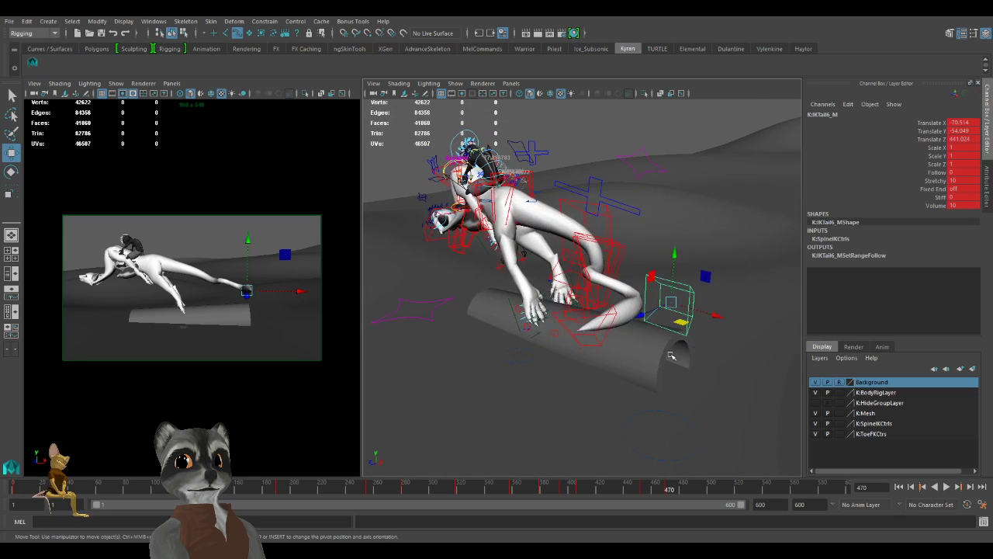
Move the tail control IKTail6_M to about -90.9, -64.7, 458.5 and key it.
{"action": "right_click_drag", "start_coordinate": [671, 355], "coordinate": [716, 364], "text": "alt"}
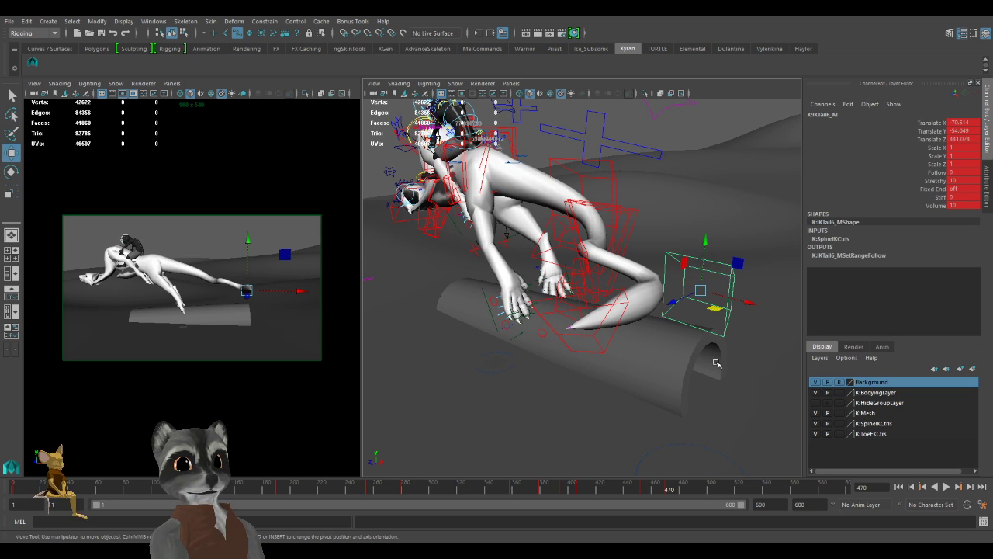
{"action": "left_click_drag", "start_coordinate": [677, 284], "coordinate": [699, 351], "text": "alt"}
{"action": "left_click_drag", "start_coordinate": [712, 317], "coordinate": [615, 348]}
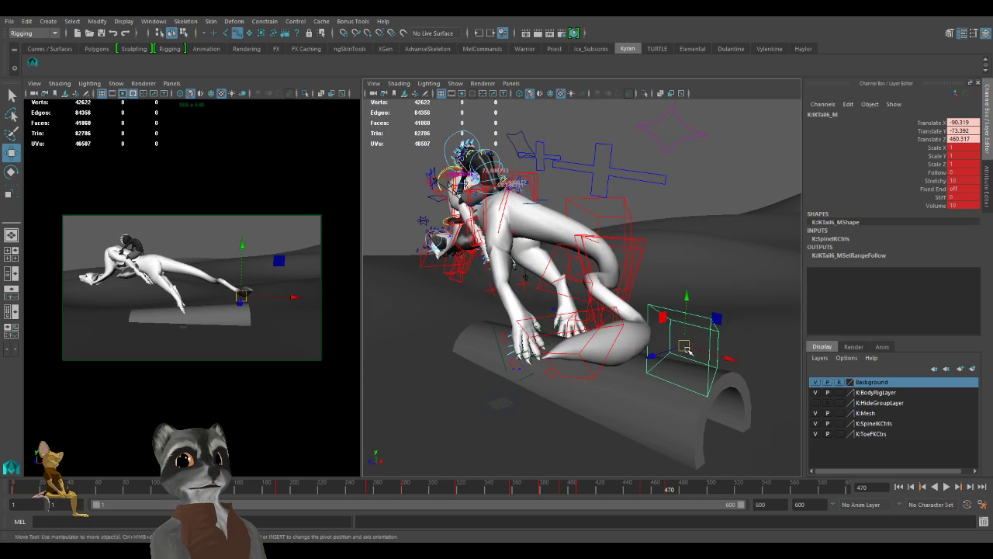
{"action": "left_click_drag", "start_coordinate": [687, 350], "coordinate": [688, 341]}
{"action": "key", "text": "s"}
Extend the tail-tip control IKTail7_M backward and down so the tail trails past the end of the log.
{"action": "left_click", "coordinate": [617, 309]}
{"action": "left_click_drag", "start_coordinate": [617, 308], "coordinate": [669, 310], "text": "alt"}
{"action": "right_click_drag", "start_coordinate": [669, 311], "coordinate": [640, 310], "text": "alt"}
{"action": "left_click_drag", "start_coordinate": [640, 310], "coordinate": [531, 310], "text": "alt"}
{"action": "right_click_drag", "start_coordinate": [531, 310], "coordinate": [526, 310], "text": "alt"}
{"action": "left_click_drag", "start_coordinate": [526, 310], "coordinate": [717, 410], "text": "alt"}
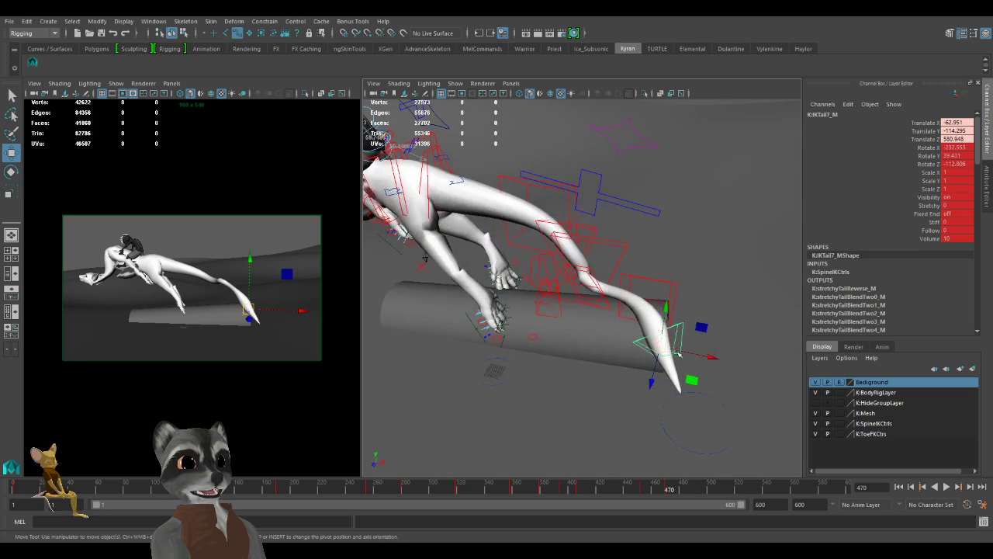
{"action": "mouse_move", "coordinate": [672, 356]}
{"action": "left_mouse_down"}
{"action": "mouse_move", "coordinate": [686, 358]}
{"action": "mouse_move", "coordinate": [665, 380]}
{"action": "mouse_move", "coordinate": [602, 381]}
{"action": "mouse_move", "coordinate": [548, 307]}
{"action": "mouse_move", "coordinate": [604, 318]}
{"action": "mouse_move", "coordinate": [572, 287]}
{"action": "mouse_move", "coordinate": [568, 298]}
{"action": "mouse_move", "coordinate": [658, 331]}
{"action": "mouse_move", "coordinate": [656, 346]}
{"action": "left_mouse_up"}
Move the tail control IKTail5_M to about -132.7, -61.8, 366.5 and key it.
{"action": "left_click", "coordinate": [583, 351]}
{"action": "scroll", "coordinate": [605, 318], "scroll_direction": "up", "scroll_amount": 2}
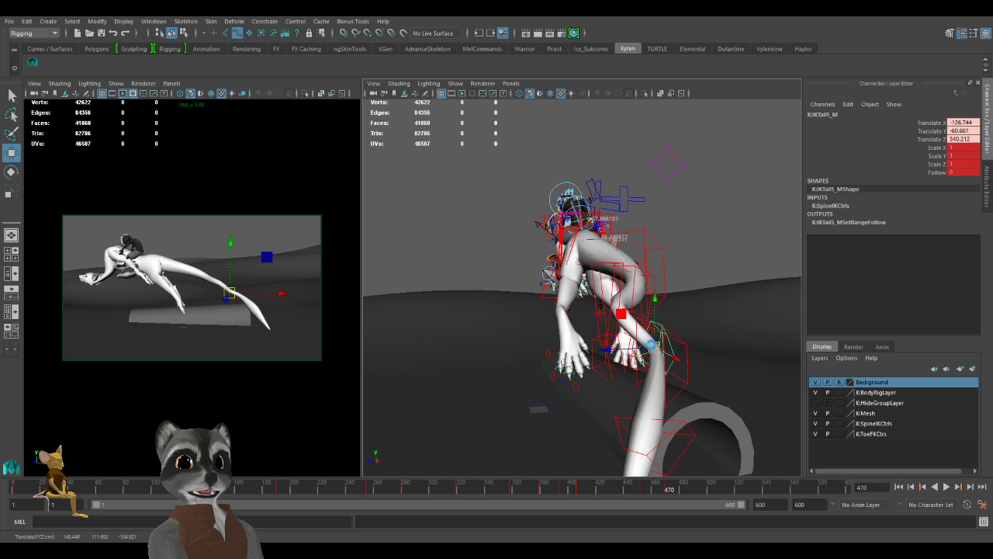
{"action": "left_click_drag", "start_coordinate": [548, 305], "coordinate": [580, 364], "text": "alt"}
{"action": "scroll", "coordinate": [580, 362], "scroll_direction": "down", "scroll_amount": 3}
{"action": "middle_click_drag", "start_coordinate": [581, 359], "coordinate": [578, 367], "text": "alt"}
{"action": "left_click_drag", "start_coordinate": [577, 367], "coordinate": [701, 368], "text": "alt"}
{"action": "left_click_drag", "start_coordinate": [621, 343], "coordinate": [574, 349], "text": "alt"}
{"action": "right_click_drag", "start_coordinate": [575, 349], "coordinate": [714, 412], "text": "alt"}
{"action": "middle_click_drag", "start_coordinate": [714, 412], "coordinate": [638, 399], "text": "alt"}
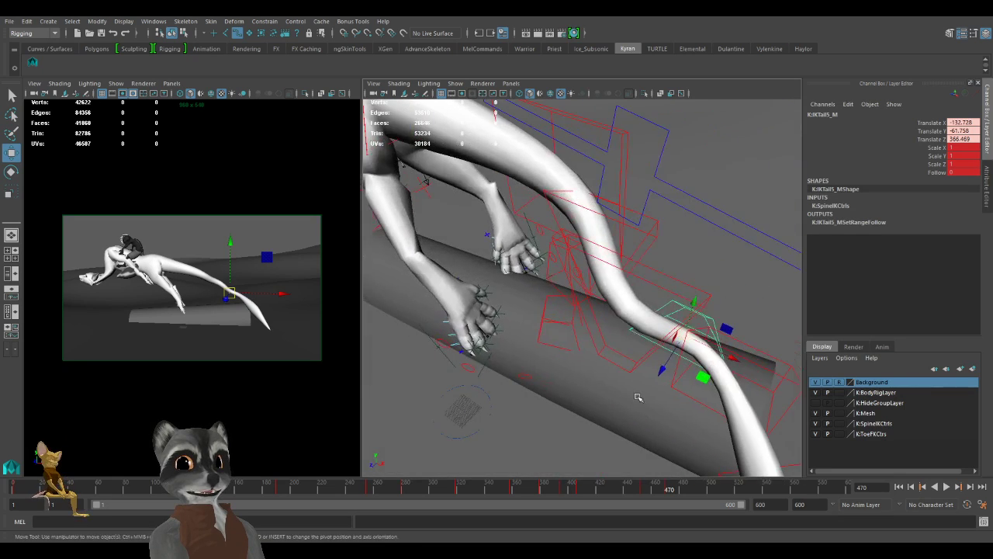
{"action": "left_click_drag", "start_coordinate": [638, 397], "coordinate": [530, 402], "text": "alt"}
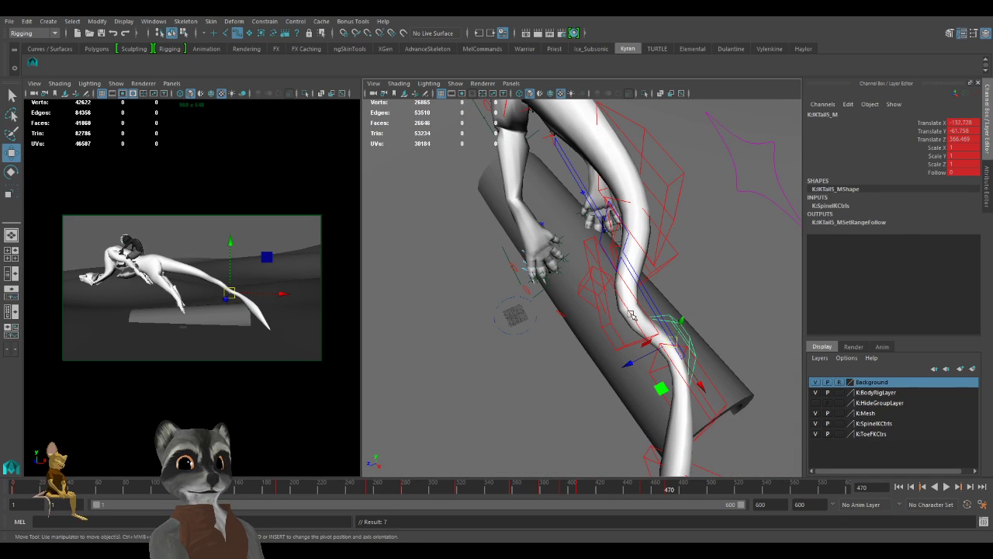
Move the tail control IKTail4_M to about -159.2, -28.7, 276.8 in line with the tail's arc.
{"action": "left_click", "coordinate": [626, 341]}
{"action": "left_click_drag", "start_coordinate": [626, 341], "coordinate": [554, 360], "text": "alt"}
{"action": "left_click_drag", "start_coordinate": [505, 337], "coordinate": [584, 330]}
{"action": "mouse_move", "coordinate": [584, 330]}
{"action": "left_mouse_down", "text": "alt"}
{"action": "mouse_move", "coordinate": [535, 325]}
{"action": "mouse_move", "coordinate": [587, 293]}
{"action": "mouse_move", "coordinate": [554, 346]}
{"action": "mouse_move", "coordinate": [573, 344]}
{"action": "left_mouse_up", "text": "alt"}
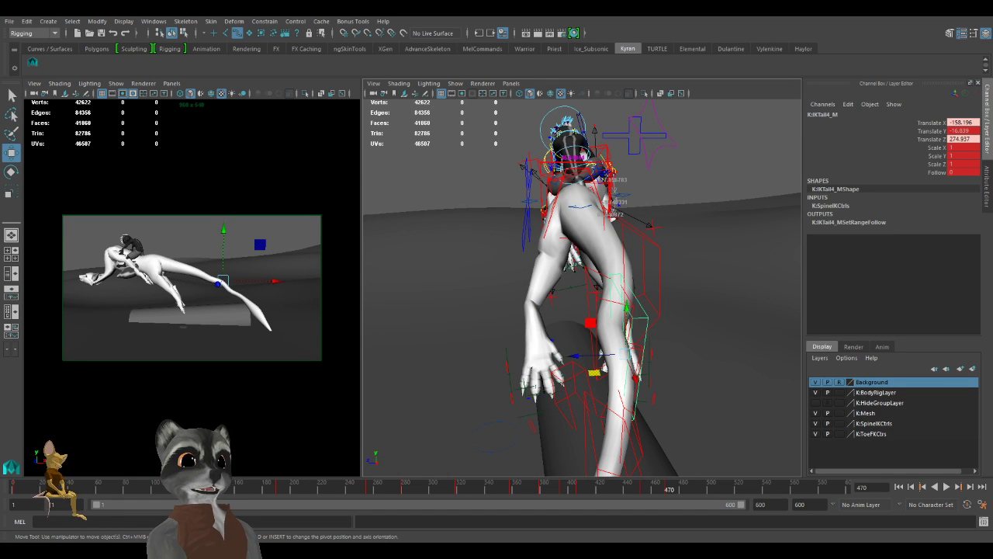
{"action": "left_click_drag", "start_coordinate": [604, 396], "coordinate": [763, 375], "text": "alt"}
{"action": "left_click_drag", "start_coordinate": [598, 320], "coordinate": [621, 325], "text": "alt"}
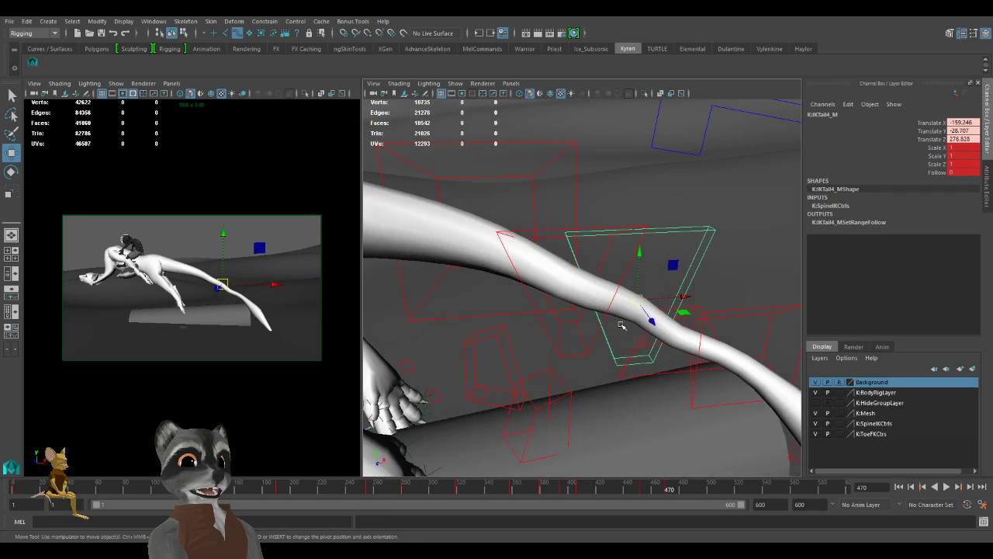
Smooth the mid-tail curve by raising the control ahead of IKTail4_M, lifting IKTail5_M and placing IKTail4_M at about -161.9, -28.7, 284.2.
{"action": "left_click", "coordinate": [625, 227]}
{"action": "mouse_move", "coordinate": [573, 294]}
{"action": "left_mouse_down"}
{"action": "mouse_move", "coordinate": [577, 272]}
{"action": "mouse_move", "coordinate": [579, 281]}
{"action": "left_mouse_up"}
{"action": "left_click", "coordinate": [691, 305]}
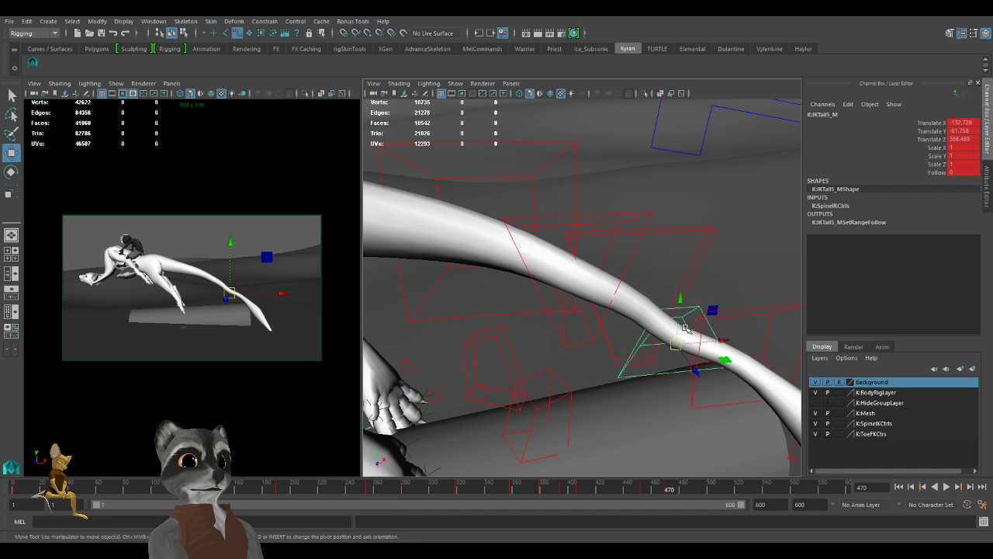
{"action": "left_click_drag", "start_coordinate": [690, 320], "coordinate": [658, 275]}
{"action": "left_click", "coordinate": [628, 235]}
{"action": "left_click_drag", "start_coordinate": [595, 274], "coordinate": [572, 336]}
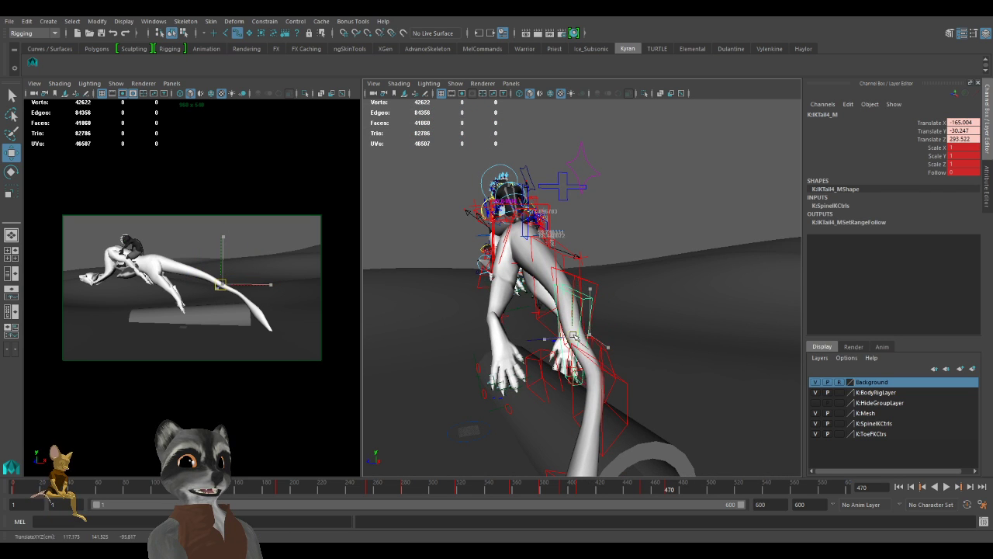
{"action": "left_click_drag", "start_coordinate": [643, 401], "coordinate": [559, 373], "text": "alt"}
{"action": "right_click_drag", "start_coordinate": [526, 349], "coordinate": [598, 373], "text": "alt"}
{"action": "left_click_drag", "start_coordinate": [598, 373], "coordinate": [552, 337], "text": "alt"}
{"action": "middle_click_drag", "start_coordinate": [552, 338], "coordinate": [607, 370], "text": "alt"}
{"action": "left_click_drag", "start_coordinate": [608, 370], "coordinate": [626, 338], "text": "alt"}
Move the tail-base control IKTail2_M to about -320.2, 42, 119.8, then reposition the tail control behind it and key it.
{"action": "left_click", "coordinate": [648, 304]}
{"action": "left_click_drag", "start_coordinate": [694, 319], "coordinate": [560, 324], "text": "alt"}
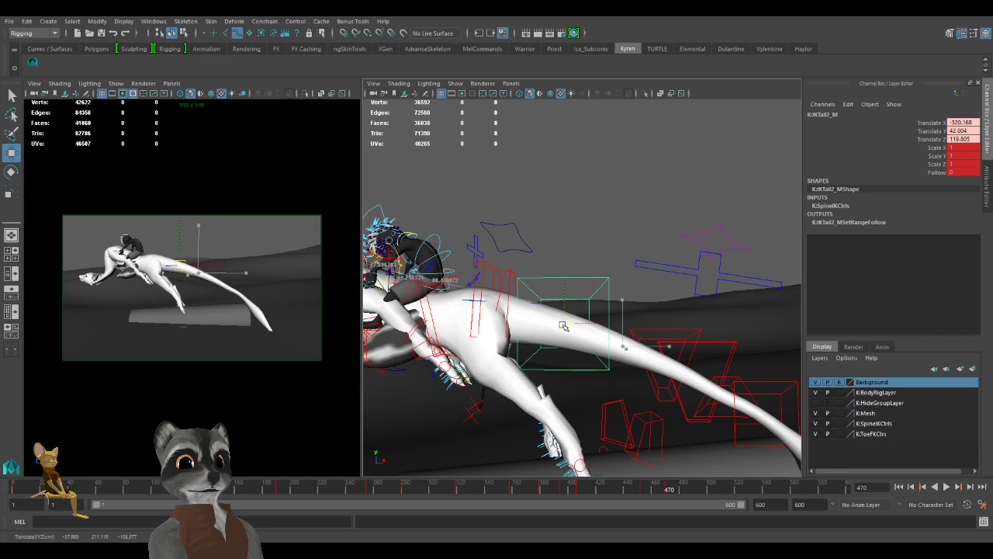
{"action": "key", "text": "q"}
{"action": "left_click", "coordinate": [667, 362]}
{"action": "key", "text": "w"}
{"action": "left_click_drag", "start_coordinate": [698, 331], "coordinate": [671, 322]}
{"action": "key", "text": "s"}
Shift the tail control IKTail4_M to about -171.4, -27.7, 284.5 to straighten the middle of the tail.
{"action": "left_click", "coordinate": [731, 342]}
{"action": "middle_click_drag", "start_coordinate": [732, 342], "coordinate": [609, 301], "text": "alt"}
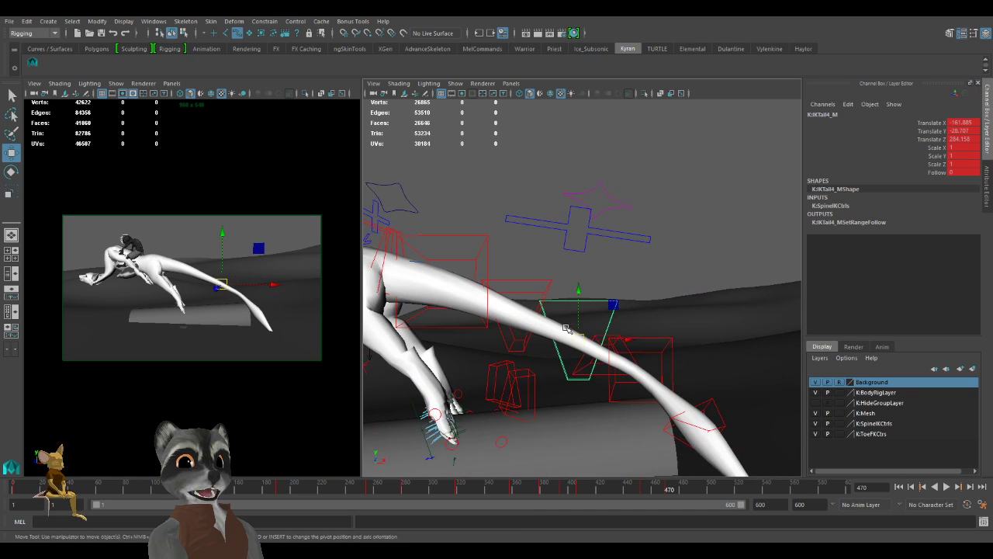
{"action": "right_click_drag", "start_coordinate": [609, 301], "coordinate": [593, 350], "text": "alt"}
{"action": "middle_click_drag", "start_coordinate": [592, 350], "coordinate": [603, 333], "text": "alt"}
{"action": "right_click_drag", "start_coordinate": [603, 333], "coordinate": [617, 343], "text": "alt"}
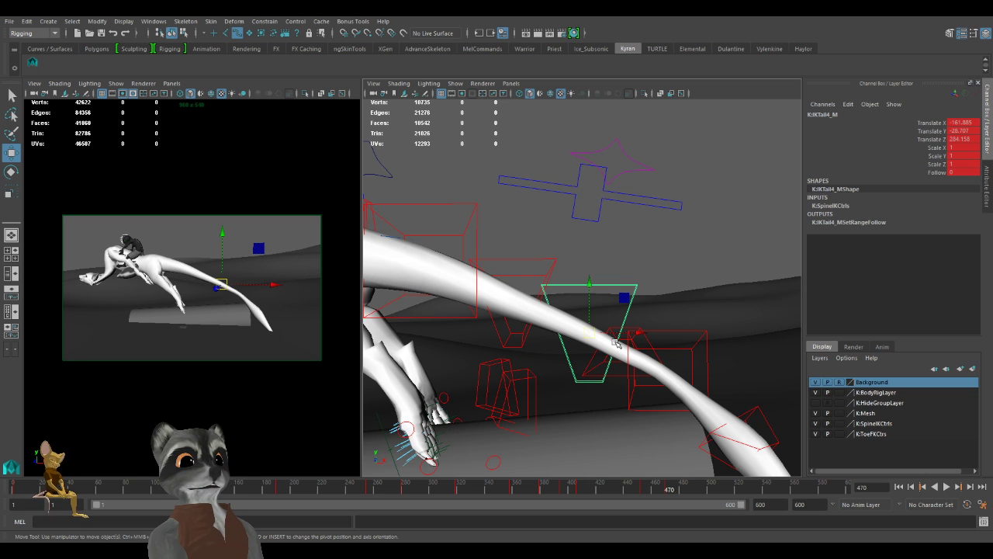
{"action": "left_click_drag", "start_coordinate": [597, 332], "coordinate": [579, 334]}
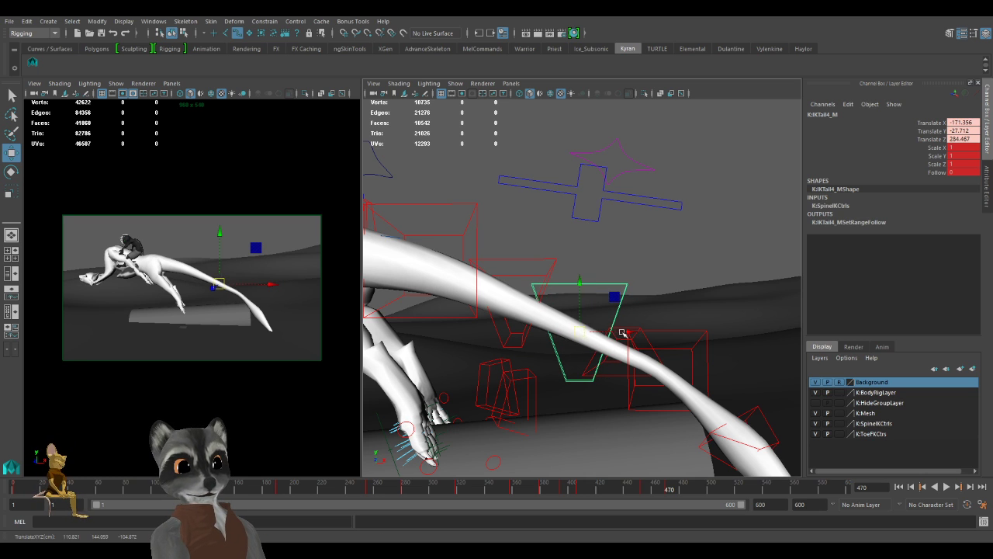
{"action": "right_click_drag", "start_coordinate": [605, 336], "coordinate": [526, 355], "text": "alt"}
{"action": "middle_click_drag", "start_coordinate": [526, 355], "coordinate": [534, 344], "text": "alt"}
{"action": "right_click_drag", "start_coordinate": [534, 344], "coordinate": [603, 358], "text": "alt"}
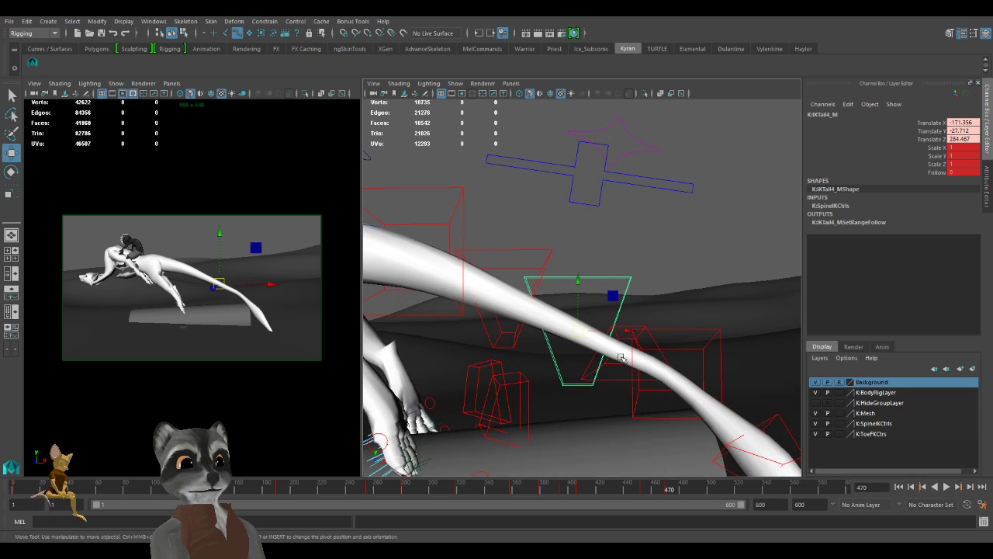
Raise the tail control IKTail5_M to about -138.8, -47.3, 360.2 and key it.
{"action": "middle_click_drag", "start_coordinate": [650, 355], "coordinate": [662, 336], "text": "alt"}
{"action": "left_click", "coordinate": [655, 332]}
{"action": "left_click_drag", "start_coordinate": [640, 337], "coordinate": [627, 331]}
{"action": "right_click_drag", "start_coordinate": [690, 362], "coordinate": [592, 362], "text": "alt"}
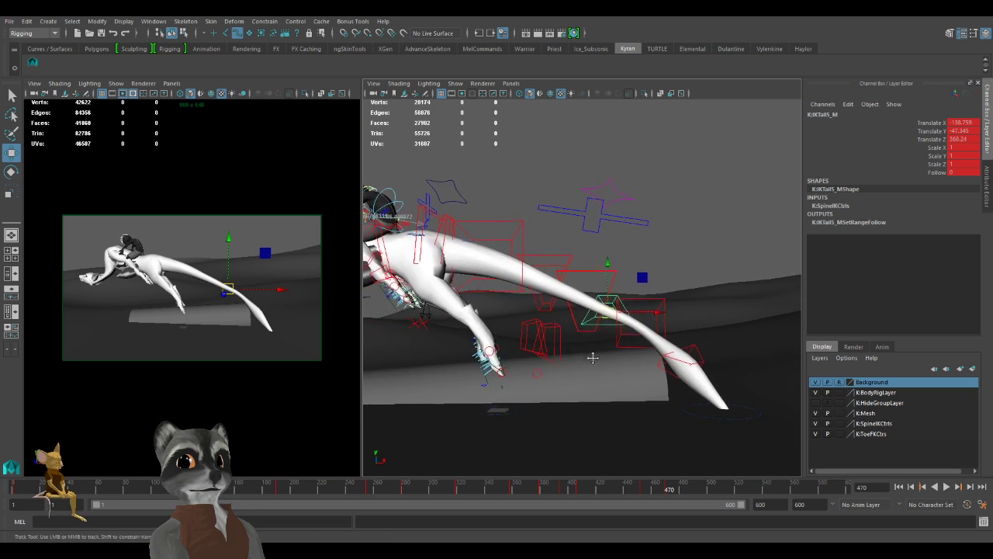
{"action": "left_click_drag", "start_coordinate": [593, 362], "coordinate": [654, 362], "text": "alt"}
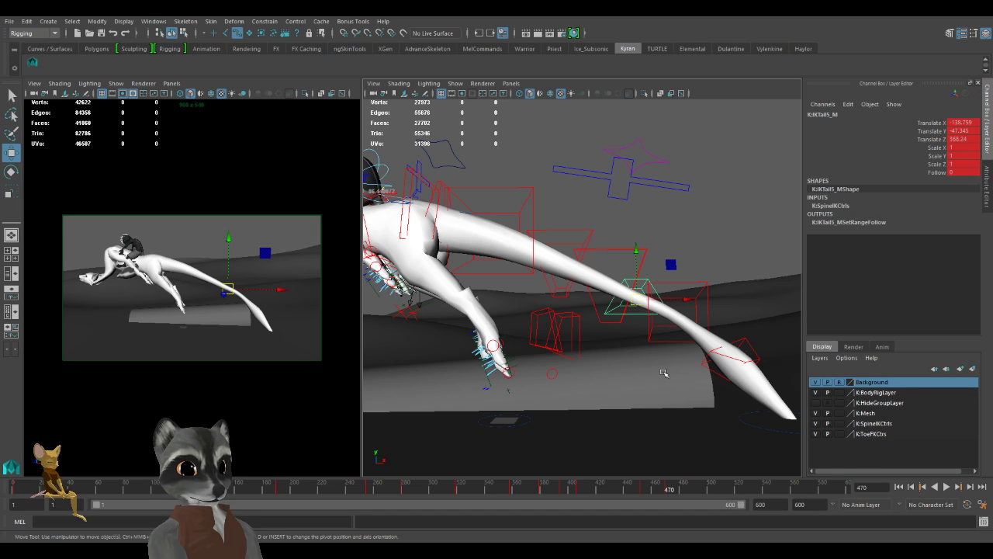
Move the tail-tip control IKTail7_M to about -32.3, -131.8, 584.4 behind the end of the log.
{"action": "left_click_drag", "start_coordinate": [686, 352], "coordinate": [584, 372], "text": "alt"}
{"action": "left_click", "coordinate": [629, 324]}
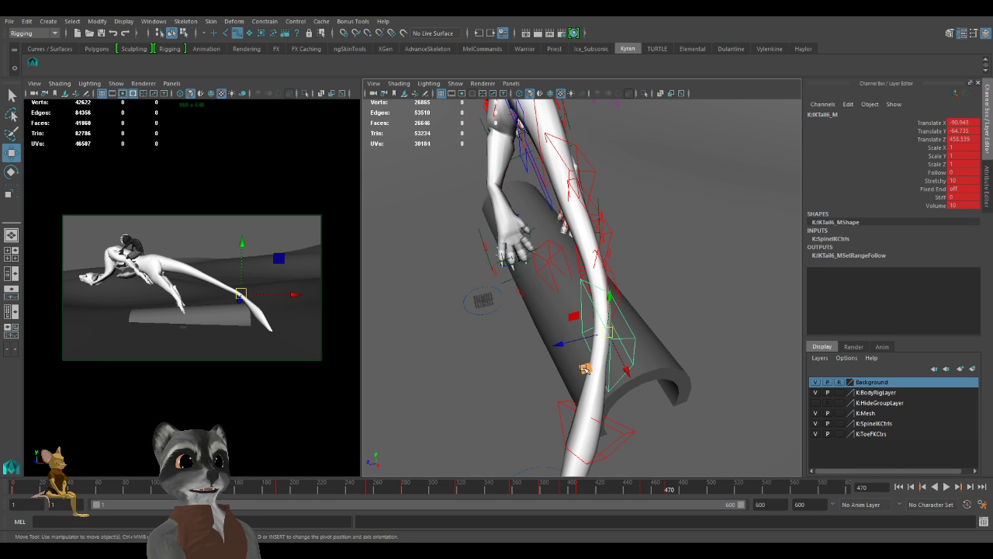
{"action": "left_click_drag", "start_coordinate": [580, 370], "coordinate": [655, 351]}
{"action": "left_click", "coordinate": [724, 335]}
{"action": "left_click", "coordinate": [729, 331]}
{"action": "left_click_drag", "start_coordinate": [726, 335], "coordinate": [488, 339], "text": "alt"}
{"action": "key", "text": "e"}
{"action": "key", "text": "ctrl+z"}
{"action": "key", "text": "w"}
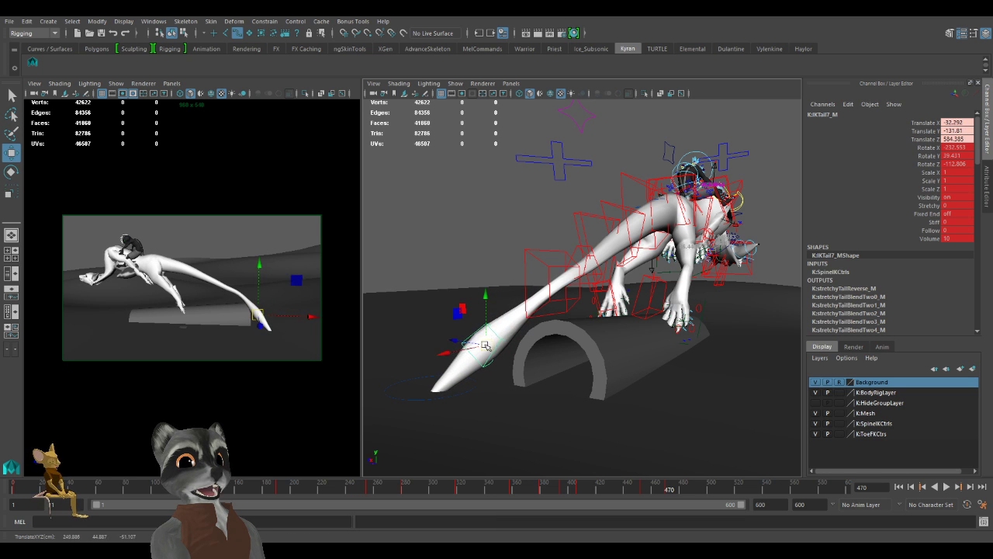
Rotate the tail-tip control IKTail7_M to about -216.4, 24.3, -104.1.
{"action": "key", "text": "e"}
{"action": "key", "text": "w"}
{"action": "left_click_drag", "start_coordinate": [523, 344], "coordinate": [634, 377]}
{"action": "right_click_drag", "start_coordinate": [634, 377], "coordinate": [547, 364], "text": "alt"}
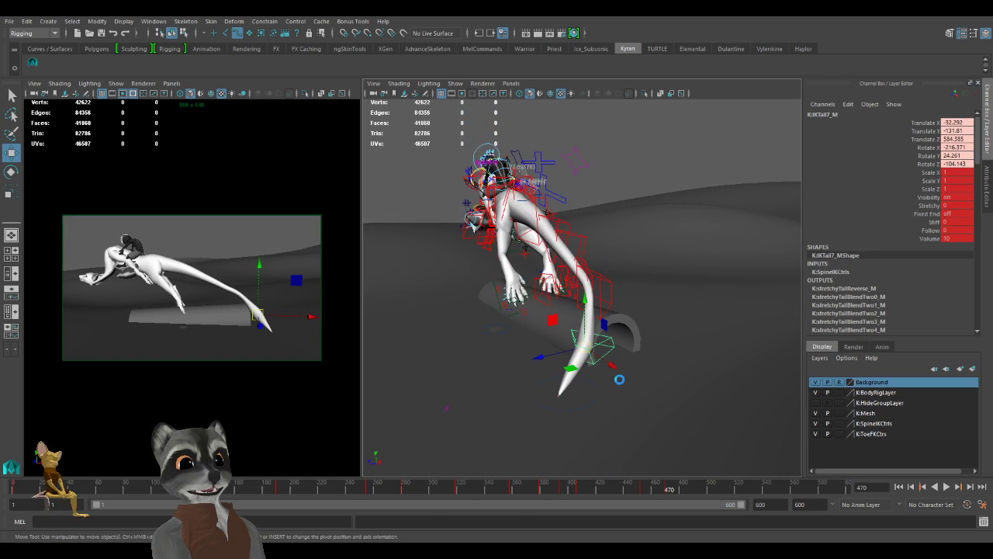
Raise the head-end neck control IKBasic5_M well above the shoulders so the creature's head lifts into the leap.
{"action": "left_click_drag", "start_coordinate": [578, 361], "coordinate": [634, 371], "text": "alt"}
{"action": "right_click_drag", "start_coordinate": [634, 371], "coordinate": [513, 377], "text": "alt"}
{"action": "middle_click_drag", "start_coordinate": [513, 378], "coordinate": [510, 397], "text": "alt"}
{"action": "right_click_drag", "start_coordinate": [510, 397], "coordinate": [557, 388], "text": "alt"}
{"action": "middle_click_drag", "start_coordinate": [556, 388], "coordinate": [608, 379], "text": "alt"}
{"action": "right_click_drag", "start_coordinate": [504, 354], "coordinate": [576, 366], "text": "alt"}
{"action": "left_click_drag", "start_coordinate": [576, 366], "coordinate": [582, 393], "text": "alt"}
{"action": "middle_click_drag", "start_coordinate": [583, 393], "coordinate": [625, 404], "text": "alt"}
{"action": "right_click_drag", "start_coordinate": [625, 404], "coordinate": [636, 426], "text": "alt"}
{"action": "left_click_drag", "start_coordinate": [636, 426], "coordinate": [672, 425], "text": "alt"}
{"action": "left_click", "coordinate": [502, 387]}
{"action": "left_click_drag", "start_coordinate": [519, 367], "coordinate": [505, 264]}
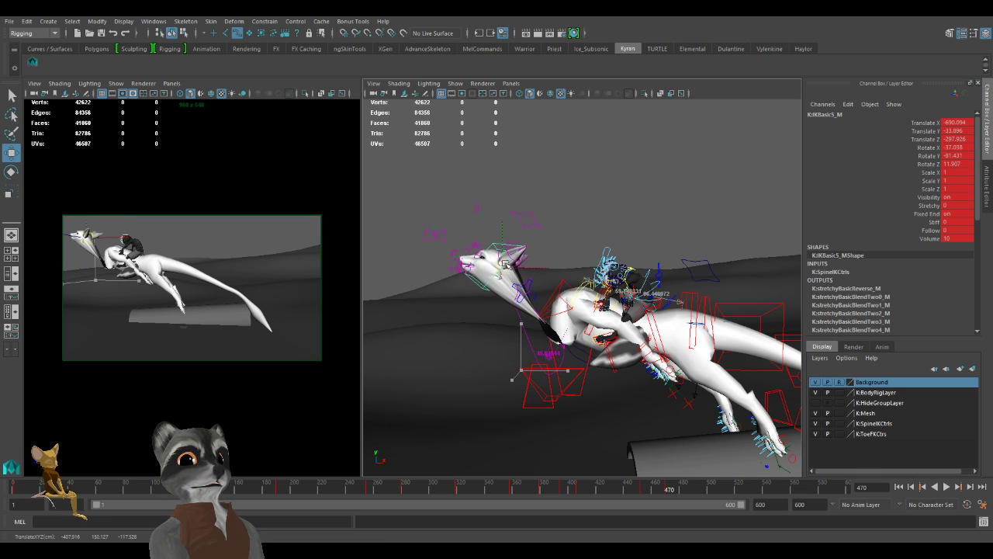
Raise the neck controls between the head and the shoulders to follow the lifted head, and key them.
{"action": "left_click", "coordinate": [551, 401]}
{"action": "left_click_drag", "start_coordinate": [542, 380], "coordinate": [529, 291]}
{"action": "key", "text": "ctrl+z"}
{"action": "left_click_drag", "start_coordinate": [563, 359], "coordinate": [540, 268]}
{"action": "left_click", "coordinate": [535, 396]}
{"action": "left_click_drag", "start_coordinate": [575, 365], "coordinate": [561, 270]}
{"action": "key", "text": "s"}
Pull the head-end of the neck farther forward so it stretches ahead of the body, and key the pose.
{"action": "left_click", "coordinate": [577, 385]}
{"action": "left_click_drag", "start_coordinate": [566, 370], "coordinate": [506, 346]}
{"action": "key", "text": "s"}
{"action": "right_click_drag", "start_coordinate": [505, 346], "coordinate": [524, 314], "text": "alt"}
{"action": "middle_click_drag", "start_coordinate": [524, 315], "coordinate": [617, 365], "text": "alt"}
{"action": "left_click_drag", "start_coordinate": [616, 365], "coordinate": [629, 301], "text": "alt"}
{"action": "key", "text": "s"}
Refine the neck's curve by repositioning the middle neck controls IKBasic4_M and IKBasic3_M, and key them at frame 470.
{"action": "left_click", "coordinate": [587, 399]}
{"action": "left_click", "coordinate": [563, 420]}
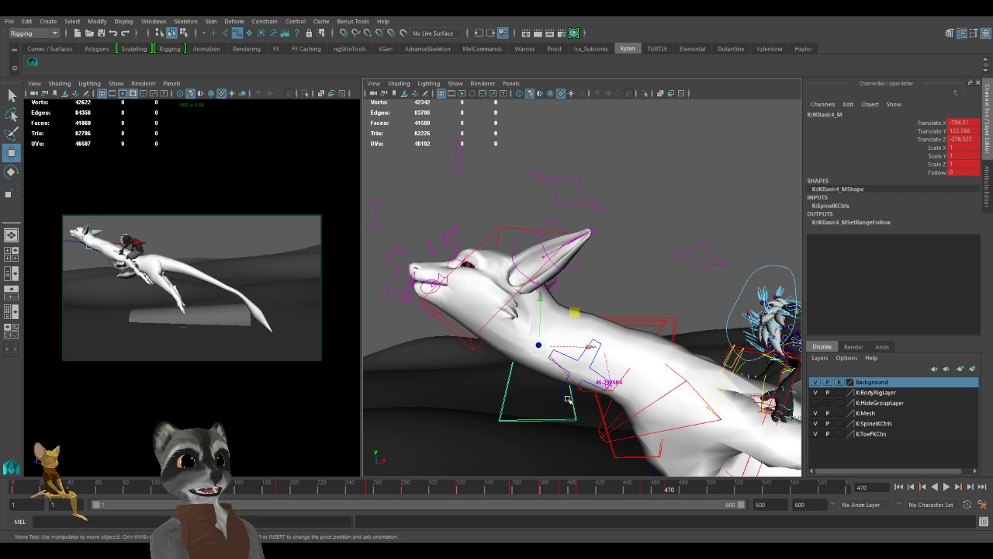
{"action": "left_click_drag", "start_coordinate": [579, 323], "coordinate": [658, 397]}
{"action": "key", "text": "s"}
{"action": "left_click_drag", "start_coordinate": [573, 282], "coordinate": [568, 271]}
{"action": "key", "text": "s"}
{"action": "right_click_drag", "start_coordinate": [650, 380], "coordinate": [579, 380], "text": "alt"}
{"action": "left_click_drag", "start_coordinate": [579, 380], "coordinate": [546, 378], "text": "alt"}
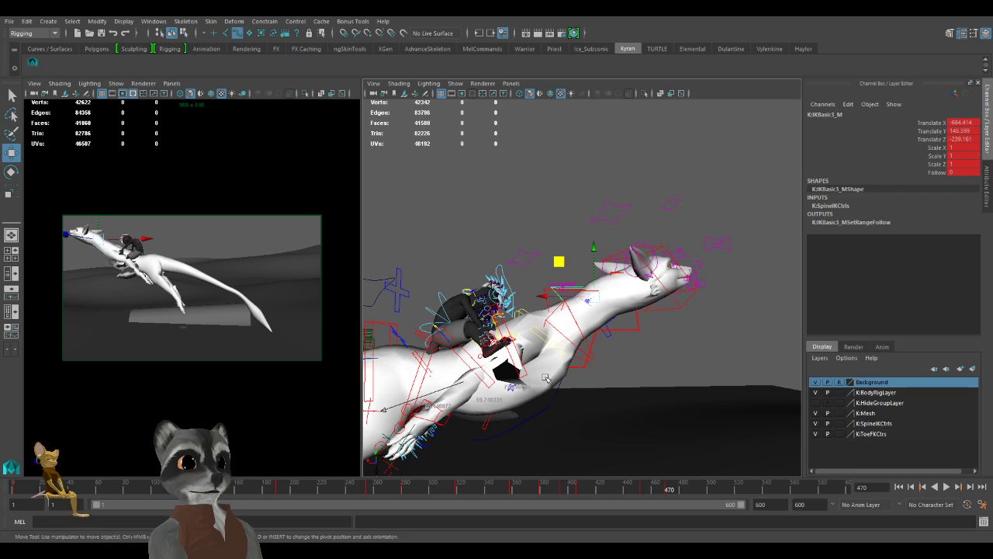
Reposition the neck control IKBasic2_M in front of the shoulders to smooth the creature's lower neck curve, and key it.
{"action": "left_click_drag", "start_coordinate": [636, 374], "coordinate": [555, 386], "text": "alt"}
{"action": "right_click_drag", "start_coordinate": [582, 385], "coordinate": [628, 383], "text": "alt"}
{"action": "left_click_drag", "start_coordinate": [628, 383], "coordinate": [516, 353], "text": "alt"}
{"action": "right_click_drag", "start_coordinate": [517, 352], "coordinate": [559, 348], "text": "alt"}
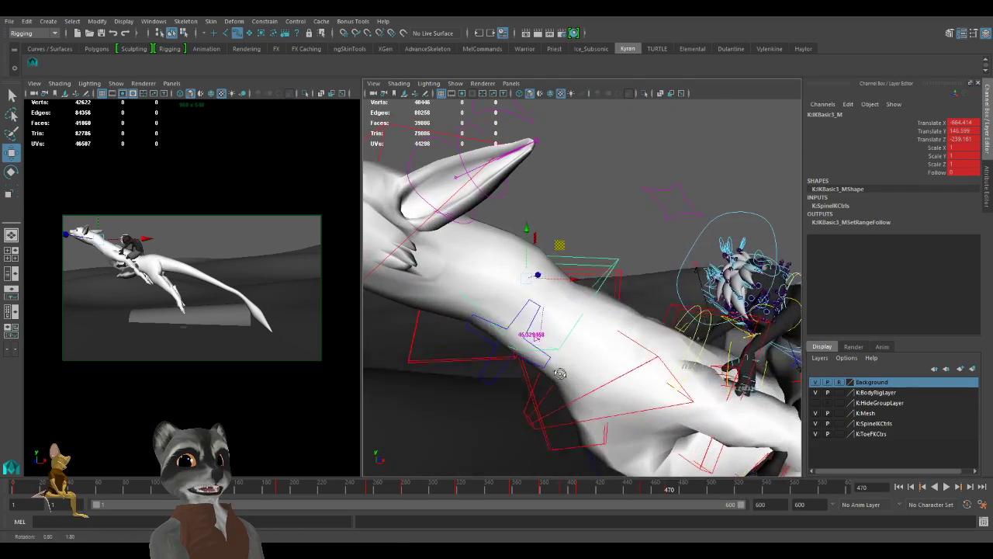
{"action": "left_click_drag", "start_coordinate": [559, 347], "coordinate": [582, 347], "text": "alt"}
{"action": "middle_click_drag", "start_coordinate": [581, 347], "coordinate": [599, 326], "text": "alt"}
{"action": "right_click_drag", "start_coordinate": [599, 326], "coordinate": [626, 334], "text": "alt"}
{"action": "left_click_drag", "start_coordinate": [627, 334], "coordinate": [626, 265], "text": "alt"}
{"action": "left_click", "coordinate": [659, 252]}
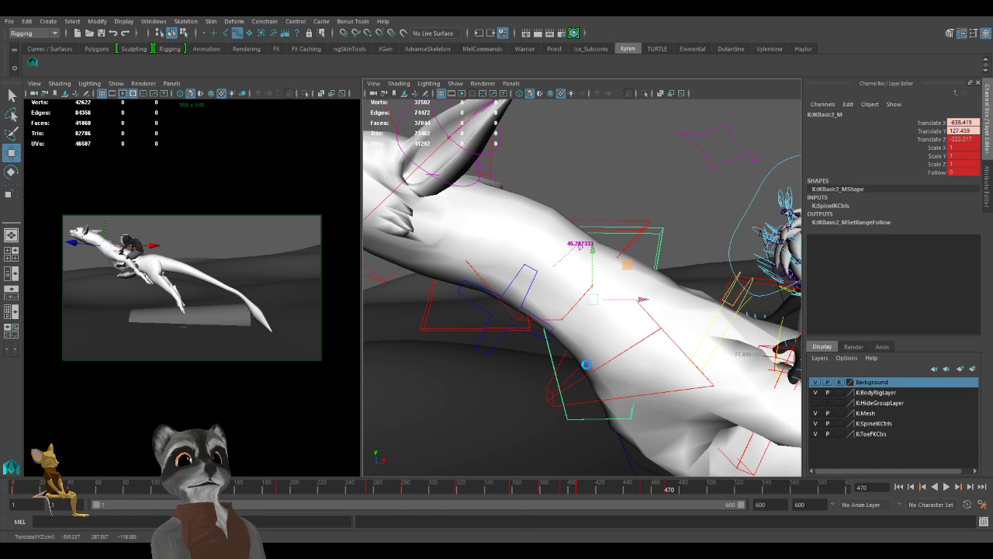
{"action": "right_click_drag", "start_coordinate": [587, 364], "coordinate": [583, 412], "text": "alt"}
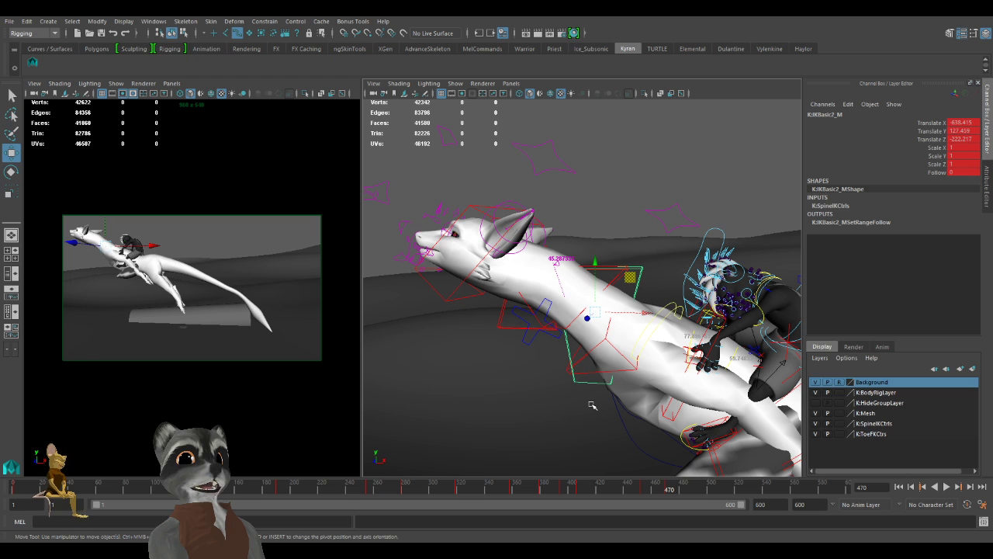
Move the middle neck control IKBasic3_M slightly forward and down, to about X -673.6, Y 145.7.
{"action": "left_click", "coordinate": [499, 327]}
{"action": "left_click_drag", "start_coordinate": [499, 327], "coordinate": [609, 276], "text": "alt"}
{"action": "key", "text": "s"}
{"action": "mouse_move", "coordinate": [639, 350]}
{"action": "left_mouse_down", "text": "alt"}
{"action": "mouse_move", "coordinate": [587, 347]}
{"action": "mouse_move", "coordinate": [626, 331]}
{"action": "mouse_move", "coordinate": [635, 343]}
{"action": "left_mouse_up", "text": "alt"}
{"action": "left_click", "coordinate": [628, 324]}
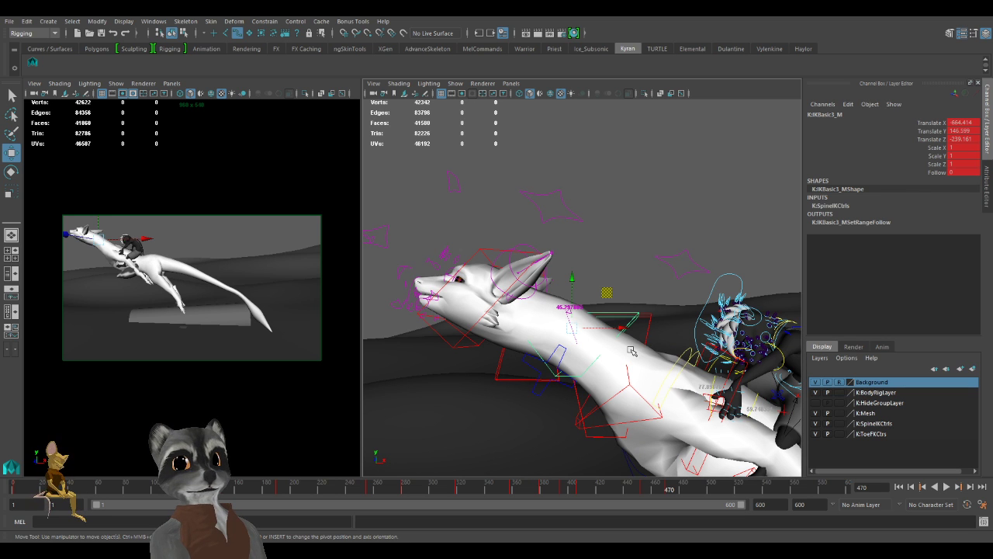
{"action": "left_click_drag", "start_coordinate": [623, 305], "coordinate": [607, 295], "text": "alt"}
{"action": "middle_click_drag", "start_coordinate": [607, 296], "coordinate": [597, 296]}
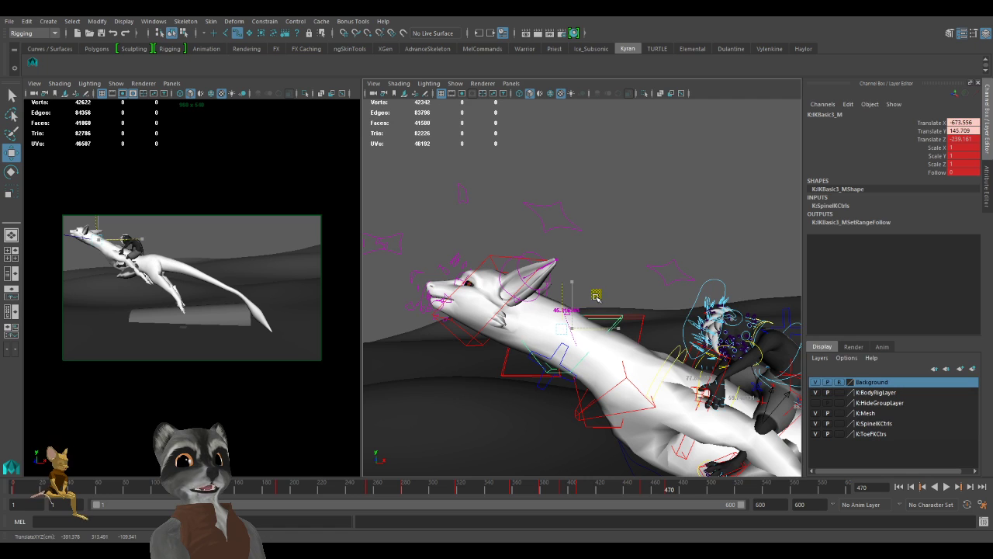
Nudge the lower neck control IKBasic2_M forward and up to about X -641.6, Y 133, and key it.
{"action": "left_click", "coordinate": [625, 318]}
{"action": "middle_click_drag", "start_coordinate": [635, 322], "coordinate": [634, 317]}
{"action": "left_click_drag", "start_coordinate": [636, 321], "coordinate": [632, 320]}
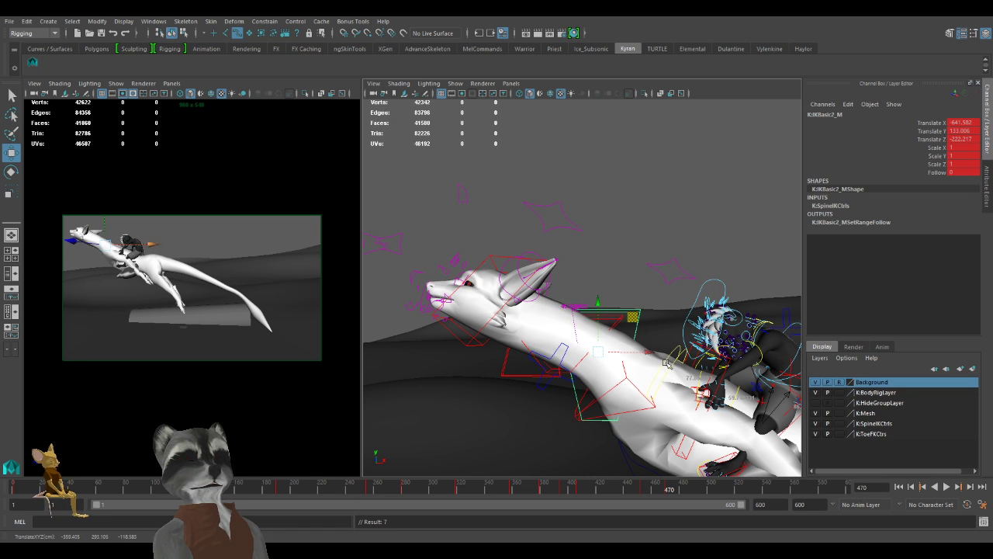
{"action": "right_click_drag", "start_coordinate": [631, 322], "coordinate": [537, 370], "text": "alt"}
{"action": "middle_click_drag", "start_coordinate": [536, 371], "coordinate": [482, 354], "text": "alt"}
{"action": "right_click_drag", "start_coordinate": [483, 353], "coordinate": [536, 328], "text": "alt"}
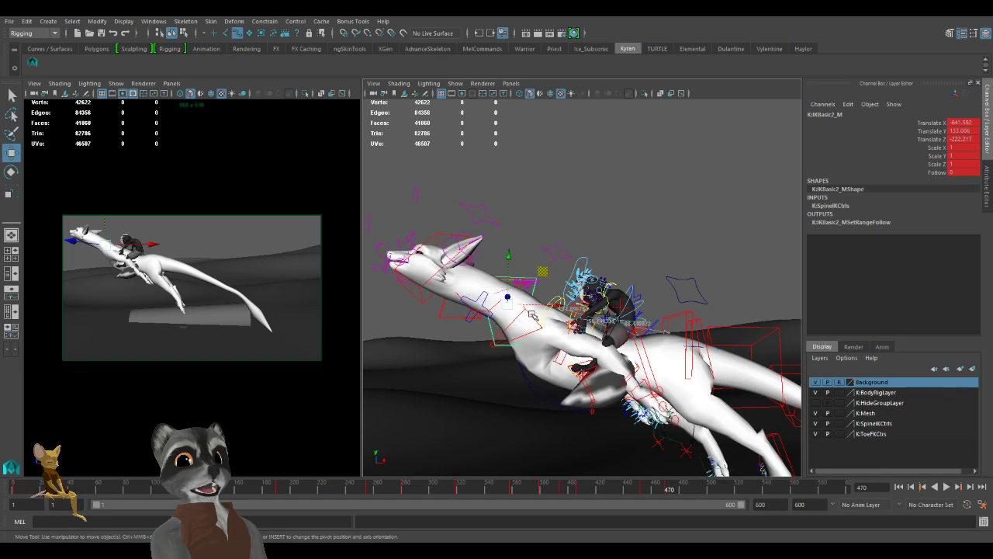
Try rotating the neck-base control IKBasic1_M slightly around Z, and undo the rotation.
{"action": "left_click", "coordinate": [533, 314]}
{"action": "left_click_drag", "start_coordinate": [532, 314], "coordinate": [625, 343], "text": "alt"}
{"action": "key", "text": "e"}
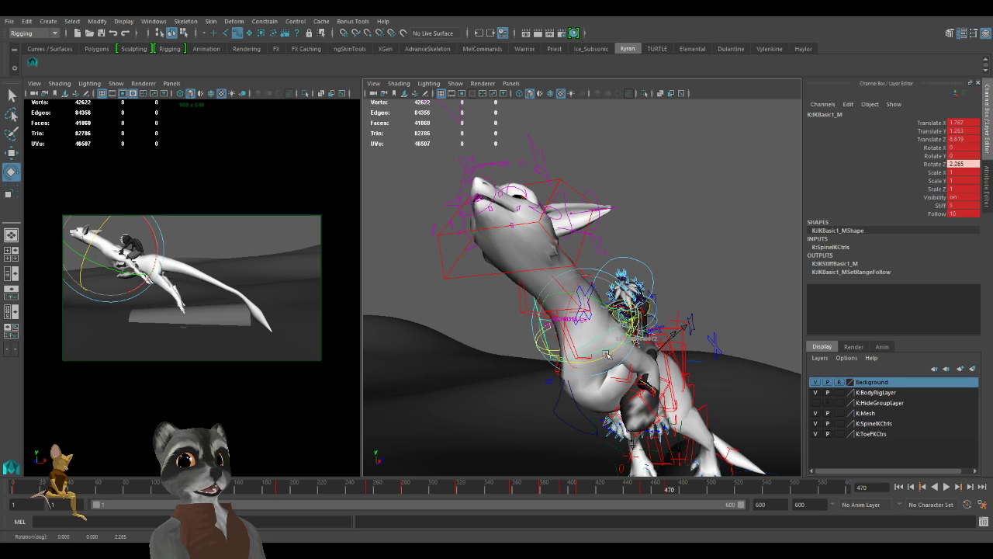
{"action": "key", "text": "ctrl+z"}
{"action": "key", "text": "w"}
{"action": "left_click_drag", "start_coordinate": [608, 352], "coordinate": [608, 419], "text": "alt"}
{"action": "middle_click_drag", "start_coordinate": [609, 419], "coordinate": [653, 368], "text": "alt"}
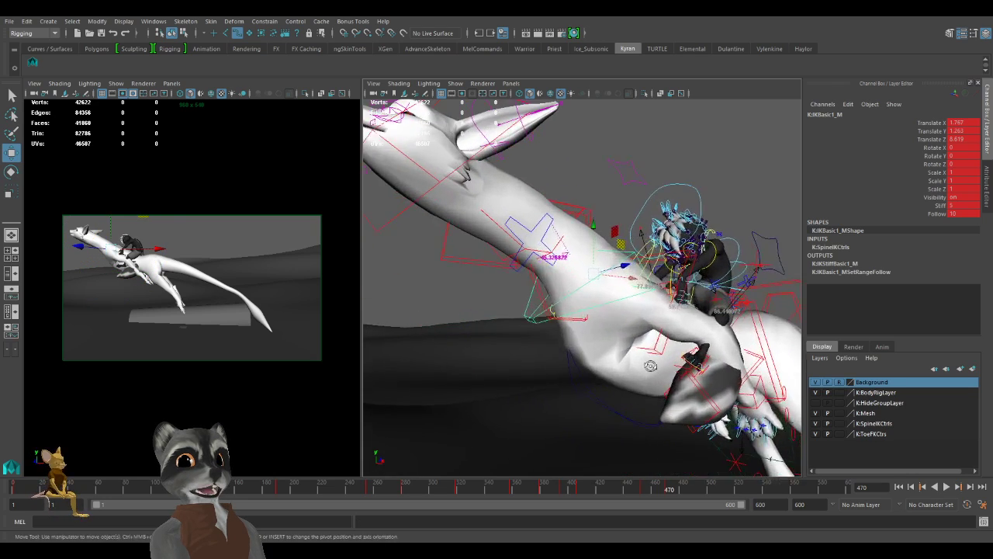
{"action": "left_click_drag", "start_coordinate": [654, 368], "coordinate": [624, 365], "text": "alt"}
Try rotating and moving the creature's chest control IKSpine4_M, and undo the adjustment.
{"action": "left_click", "coordinate": [579, 348]}
{"action": "key", "text": "e"}
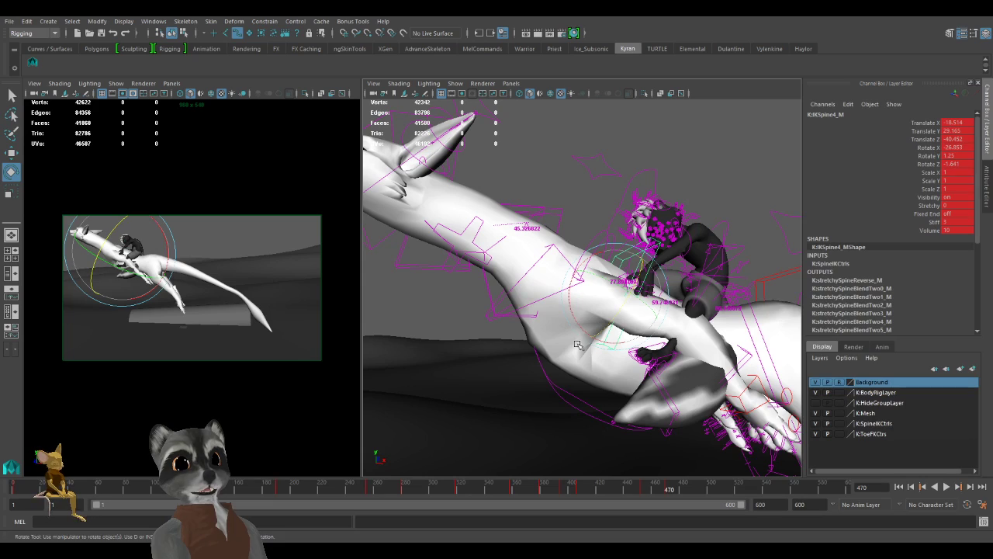
{"action": "left_click_drag", "start_coordinate": [588, 331], "coordinate": [580, 372]}
{"action": "right_click_drag", "start_coordinate": [581, 372], "coordinate": [528, 381], "text": "alt"}
{"action": "left_click_drag", "start_coordinate": [528, 381], "coordinate": [560, 365], "text": "alt"}
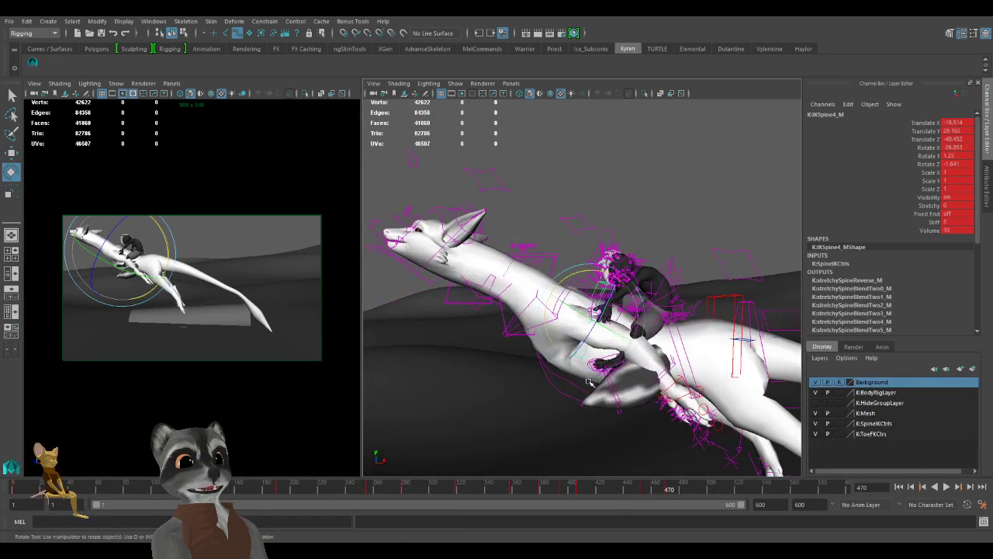
{"action": "key", "text": "w"}
{"action": "mouse_move", "coordinate": [613, 320]}
{"action": "left_mouse_down"}
{"action": "mouse_move", "coordinate": [617, 308]}
{"action": "mouse_move", "coordinate": [595, 317]}
{"action": "left_mouse_up"}
{"action": "key", "text": "ctrl+z"}
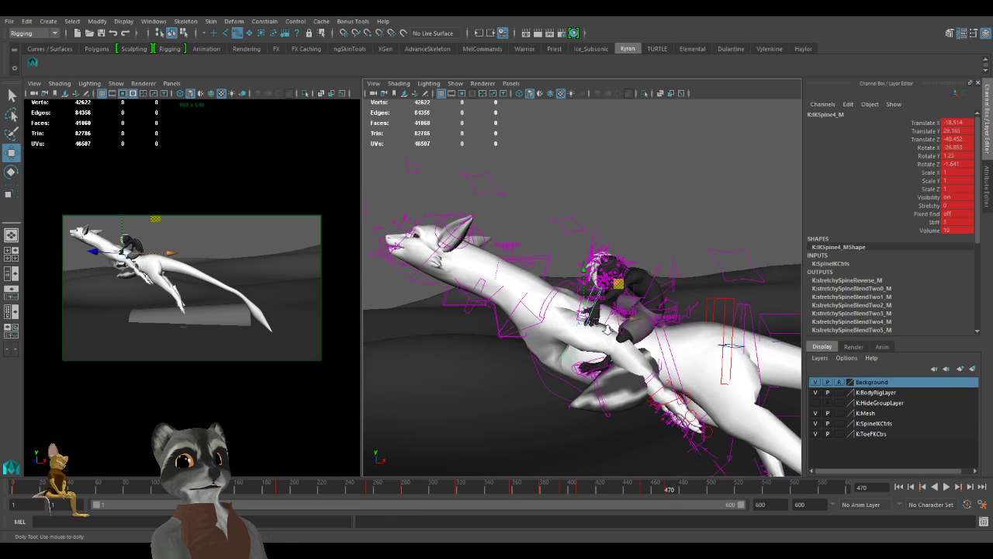
Rotate the creature's chest control IKSpine4_M to about X -22.7, Y 1.3, Z 1.8, and key it.
{"action": "right_click_drag", "start_coordinate": [595, 317], "coordinate": [616, 340], "text": "alt"}
{"action": "key", "text": "e"}
{"action": "left_click_drag", "start_coordinate": [570, 318], "coordinate": [618, 323]}
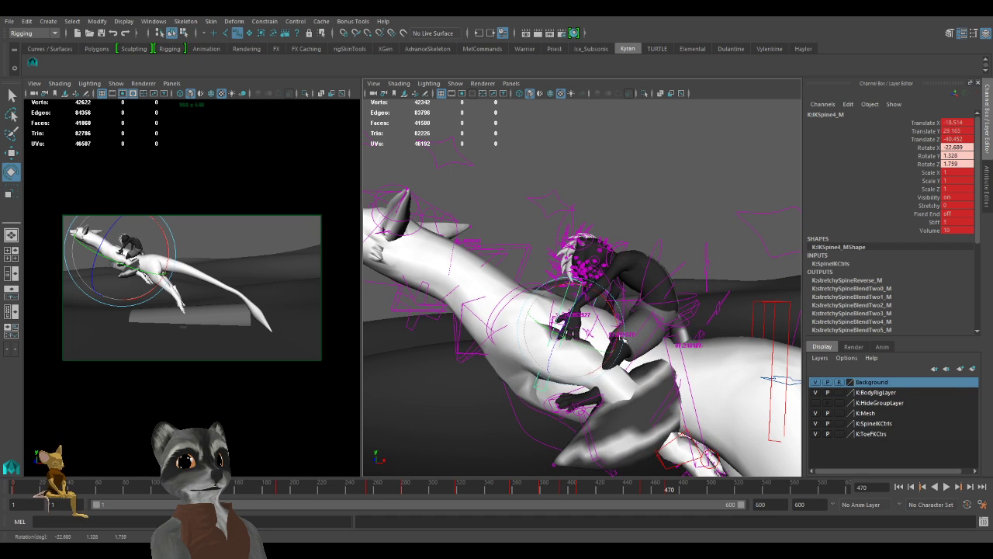
{"action": "right_click_drag", "start_coordinate": [618, 323], "coordinate": [588, 335], "text": "alt"}
{"action": "left_click_drag", "start_coordinate": [588, 336], "coordinate": [575, 377], "text": "alt"}
{"action": "key", "text": "w"}
{"action": "right_click_drag", "start_coordinate": [576, 378], "coordinate": [609, 382], "text": "alt"}
{"action": "middle_click", "coordinate": [296, 362]}
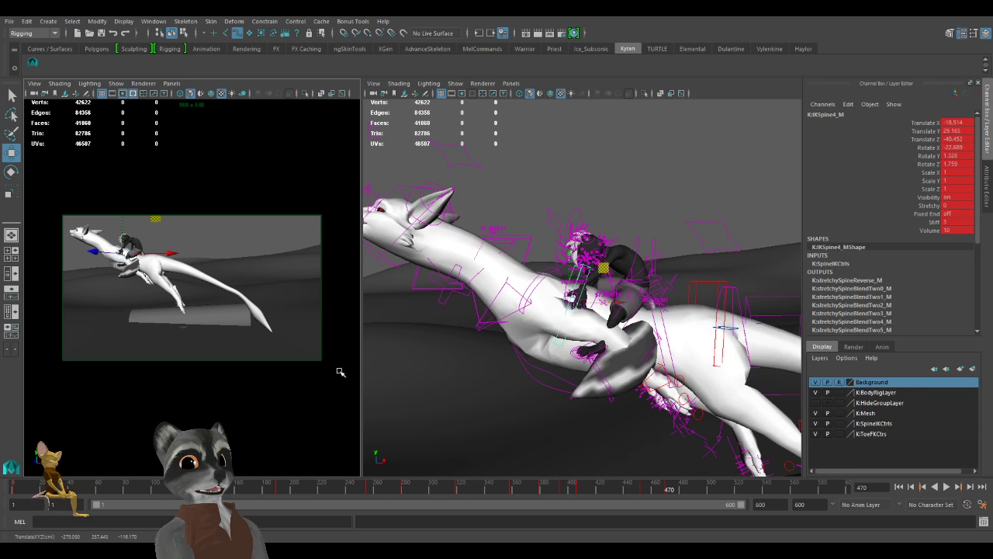
Adjust a control on the rider's curled tail beside the creature's flank, and key it at frame 470.
{"action": "left_click_drag", "start_coordinate": [598, 360], "coordinate": [612, 361], "text": "alt"}
{"action": "right_click_drag", "start_coordinate": [612, 362], "coordinate": [676, 397], "text": "alt"}
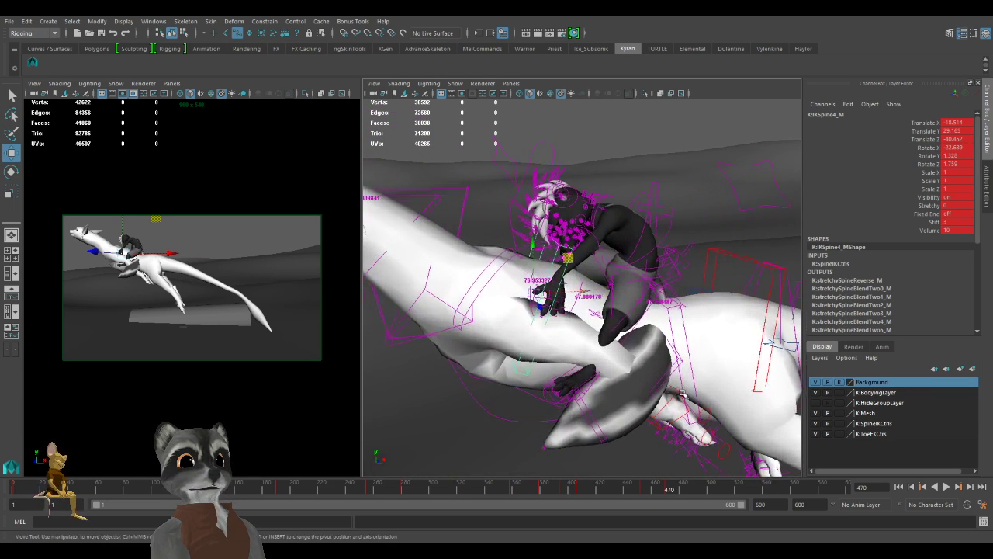
{"action": "middle_click_drag", "start_coordinate": [676, 398], "coordinate": [671, 377], "text": "alt"}
{"action": "left_click_drag", "start_coordinate": [599, 353], "coordinate": [648, 394], "text": "alt"}
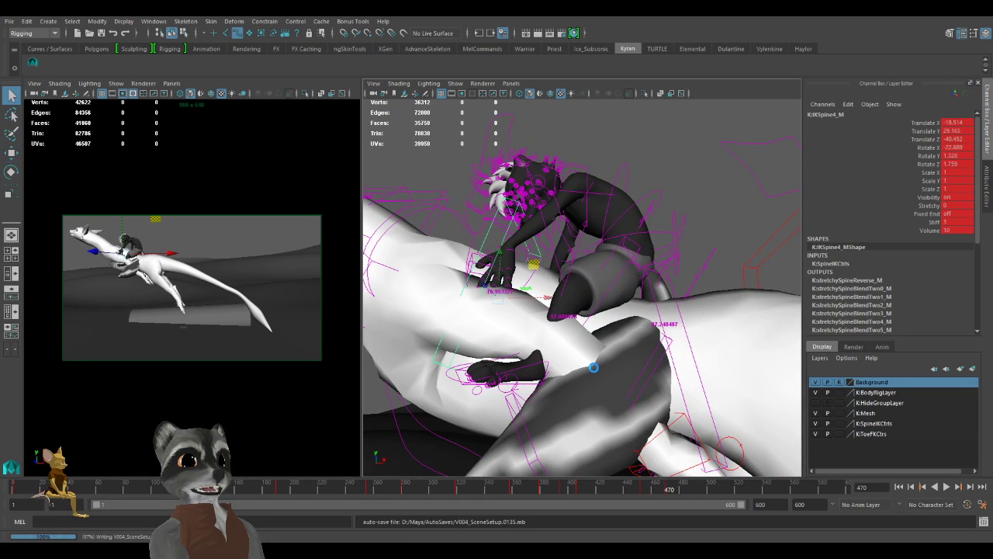
{"action": "left_click_drag", "start_coordinate": [592, 369], "coordinate": [705, 400], "text": "alt"}
{"action": "right_click_drag", "start_coordinate": [625, 384], "coordinate": [628, 349], "text": "alt"}
{"action": "left_click", "coordinate": [622, 338]}
{"action": "left_click_drag", "start_coordinate": [621, 339], "coordinate": [599, 311], "text": "alt"}
{"action": "middle_click_drag", "start_coordinate": [598, 311], "coordinate": [610, 379], "text": "alt"}
{"action": "right_click_drag", "start_coordinate": [610, 379], "coordinate": [657, 388], "text": "alt"}
{"action": "left_click_drag", "start_coordinate": [656, 388], "coordinate": [591, 380], "text": "alt"}
{"action": "key", "text": "s"}
Reposition the control IKSplineTail2_M near the base of the rider's tail, and key it.
{"action": "left_click", "coordinate": [618, 276]}
{"action": "left_click_drag", "start_coordinate": [633, 334], "coordinate": [674, 279], "text": "alt"}
{"action": "left_click_drag", "start_coordinate": [579, 389], "coordinate": [601, 298]}
{"action": "key", "text": "ctrl+z"}
{"action": "left_click", "coordinate": [600, 297]}
{"action": "left_click_drag", "start_coordinate": [664, 298], "coordinate": [662, 349], "text": "alt"}
{"action": "scroll", "coordinate": [588, 296], "scroll_direction": "up", "scroll_amount": 3}
{"action": "key", "text": "s"}
{"action": "left_click_drag", "start_coordinate": [634, 293], "coordinate": [645, 300]}
{"action": "key", "text": "s"}
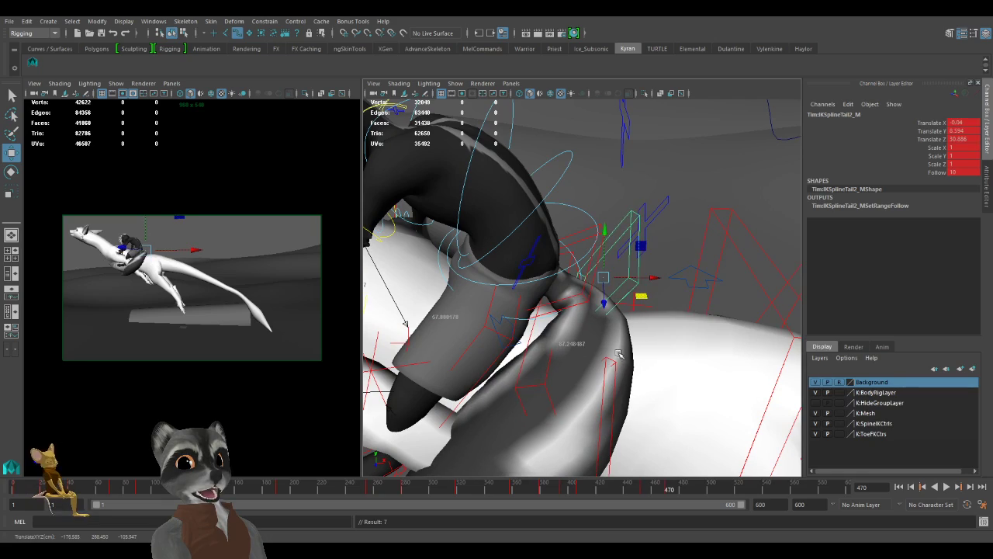
{"action": "left_click_drag", "start_coordinate": [610, 362], "coordinate": [504, 298], "text": "alt"}
{"action": "key", "text": "s"}
Swing the rider's tail-tip control IKSplineTail4_M backward so the tail streams out behind the rider over the creature's rump.
{"action": "right_click_drag", "start_coordinate": [625, 326], "coordinate": [446, 320], "text": "alt"}
{"action": "left_click_drag", "start_coordinate": [446, 320], "coordinate": [597, 360], "text": "alt"}
{"action": "left_click", "coordinate": [557, 370]}
{"action": "left_click_drag", "start_coordinate": [597, 360], "coordinate": [674, 357], "text": "alt"}
{"action": "key", "text": "e"}
{"action": "key", "text": "w"}
{"action": "key", "text": "e"}
{"action": "key", "text": "w"}
{"action": "left_click_drag", "start_coordinate": [674, 357], "coordinate": [743, 342], "text": "alt"}
{"action": "left_click_drag", "start_coordinate": [745, 303], "coordinate": [649, 342]}
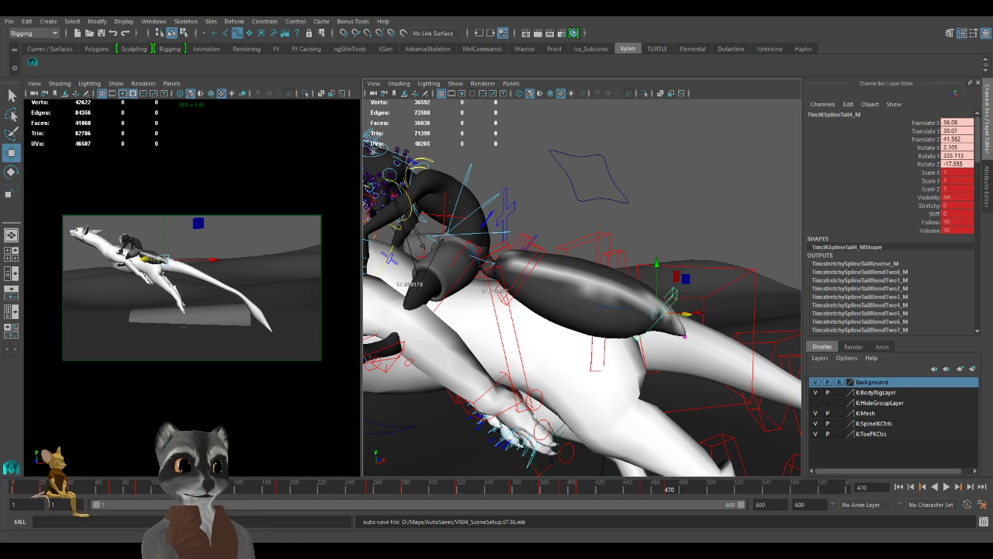
Refine the tail tip's rotation and position so the rider's tail stretches back along the creature's body.
{"action": "left_click_drag", "start_coordinate": [505, 372], "coordinate": [593, 384], "text": "alt"}
{"action": "left_click_drag", "start_coordinate": [674, 353], "coordinate": [543, 298], "text": "alt"}
{"action": "key", "text": "e"}
{"action": "key", "text": "w"}
{"action": "scroll", "coordinate": [620, 348], "scroll_direction": "down", "scroll_amount": 4}
Reposition the middle tail control IKSplineTail3_M to smooth the arc of the rider's tail, and key it.
{"action": "left_click", "coordinate": [516, 340]}
{"action": "left_click_drag", "start_coordinate": [534, 335], "coordinate": [703, 315]}
{"action": "left_click_drag", "start_coordinate": [603, 309], "coordinate": [645, 330]}
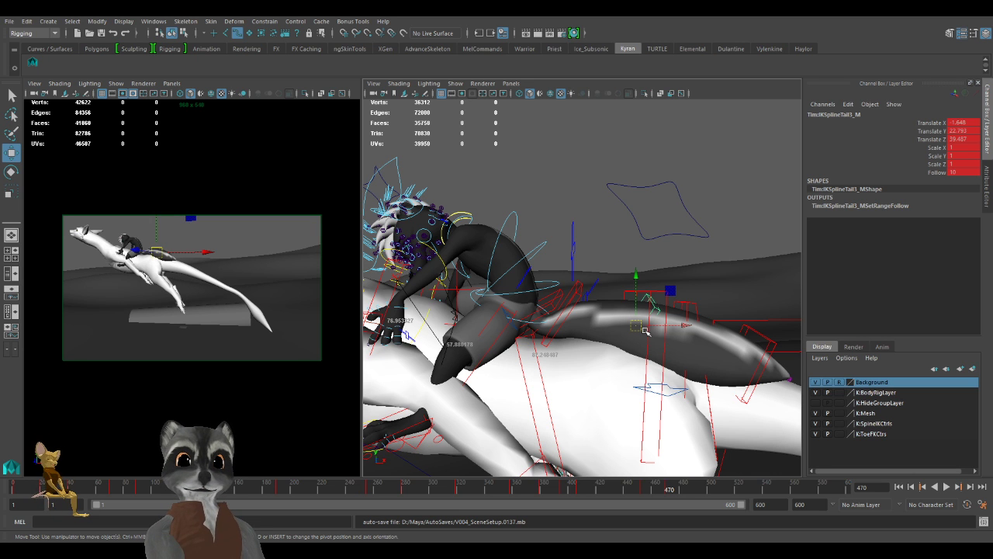
{"action": "left_click_drag", "start_coordinate": [636, 309], "coordinate": [678, 329], "text": "alt"}
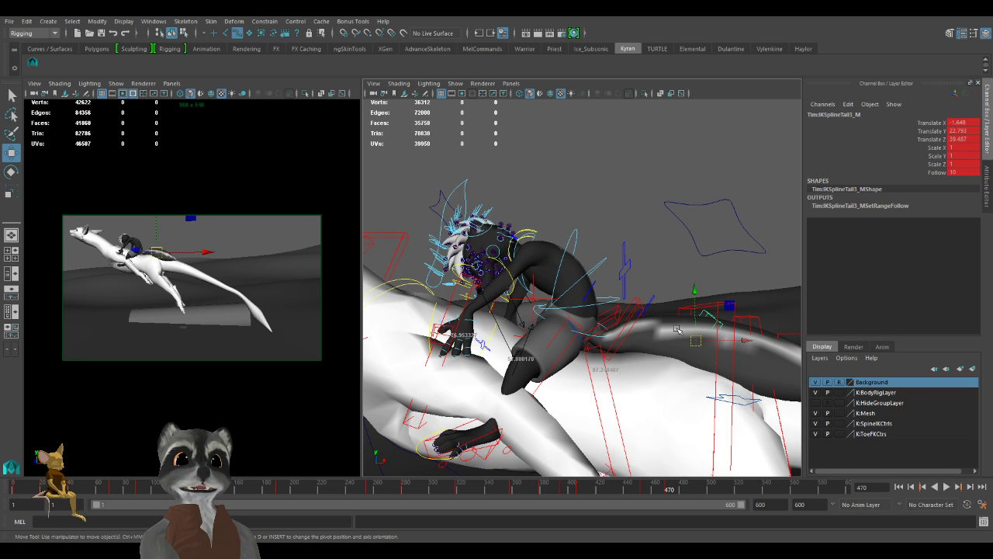
{"action": "left_click_drag", "start_coordinate": [680, 328], "coordinate": [512, 378], "text": "alt"}
{"action": "left_click", "coordinate": [671, 317]}
{"action": "key", "text": "s"}
Rotate the rider's tail-base control IKSplineTail1_M to about X 2.8, Y 6.5, Z 6.6, and key it.
{"action": "middle_click_drag", "start_coordinate": [517, 377], "coordinate": [643, 362], "text": "alt"}
{"action": "scroll", "coordinate": [643, 362], "scroll_direction": "up", "scroll_amount": 2}
{"action": "left_click_drag", "start_coordinate": [644, 361], "coordinate": [639, 336], "text": "alt"}
{"action": "left_click", "coordinate": [636, 315]}
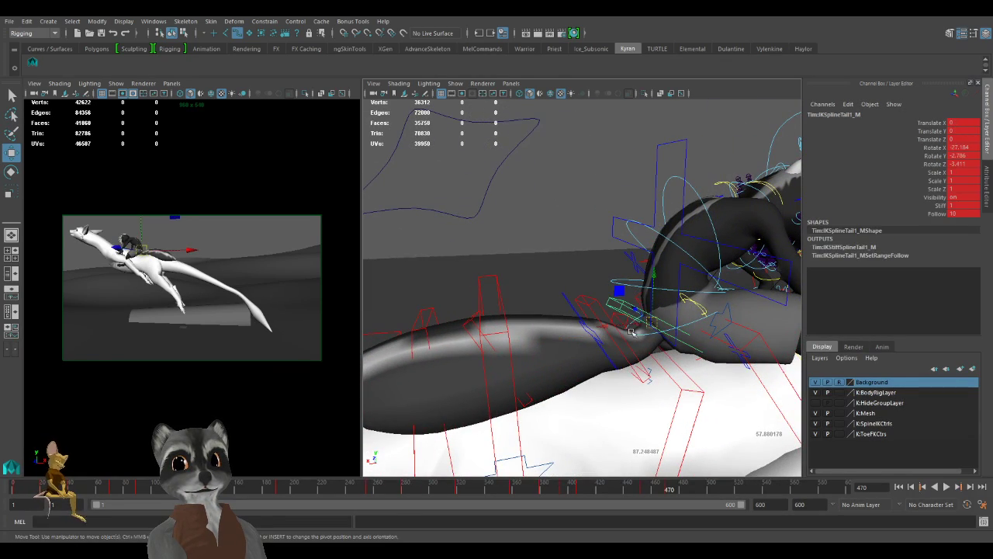
{"action": "key", "text": "e"}
{"action": "left_click_drag", "start_coordinate": [634, 285], "coordinate": [557, 326]}
{"action": "key", "text": "w"}
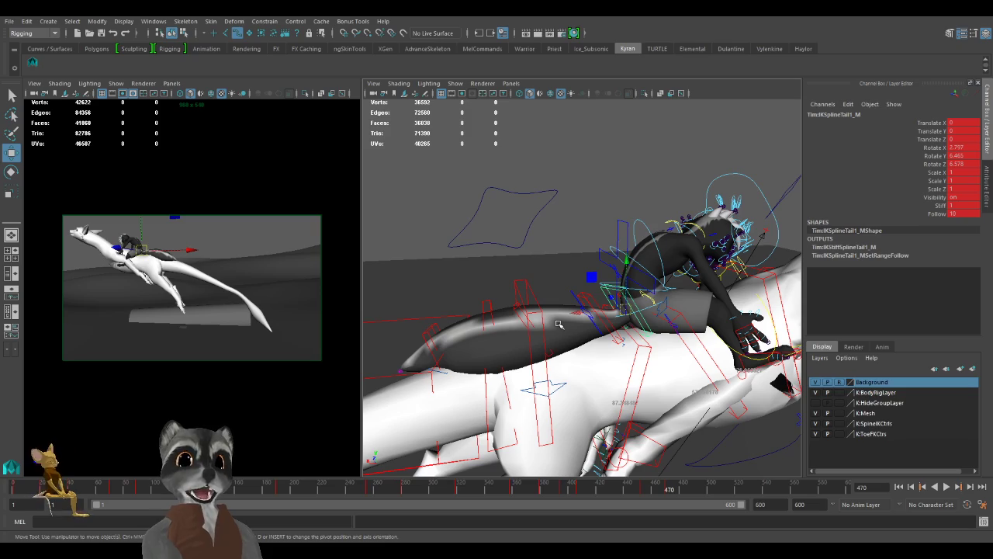
Examine the rider's hunched back and seat on the creature from several sides, with the spine control FKSpine1_M selected.
{"action": "left_click_drag", "start_coordinate": [586, 166], "coordinate": [721, 307], "text": "alt"}
{"action": "right_click_drag", "start_coordinate": [722, 307], "coordinate": [745, 301], "text": "alt"}
{"action": "left_click_drag", "start_coordinate": [745, 301], "coordinate": [627, 269], "text": "alt"}
{"action": "right_click_drag", "start_coordinate": [627, 268], "coordinate": [672, 270], "text": "alt"}
{"action": "middle_click_drag", "start_coordinate": [672, 270], "coordinate": [598, 313], "text": "alt"}
{"action": "left_click_drag", "start_coordinate": [598, 313], "coordinate": [559, 310], "text": "alt"}
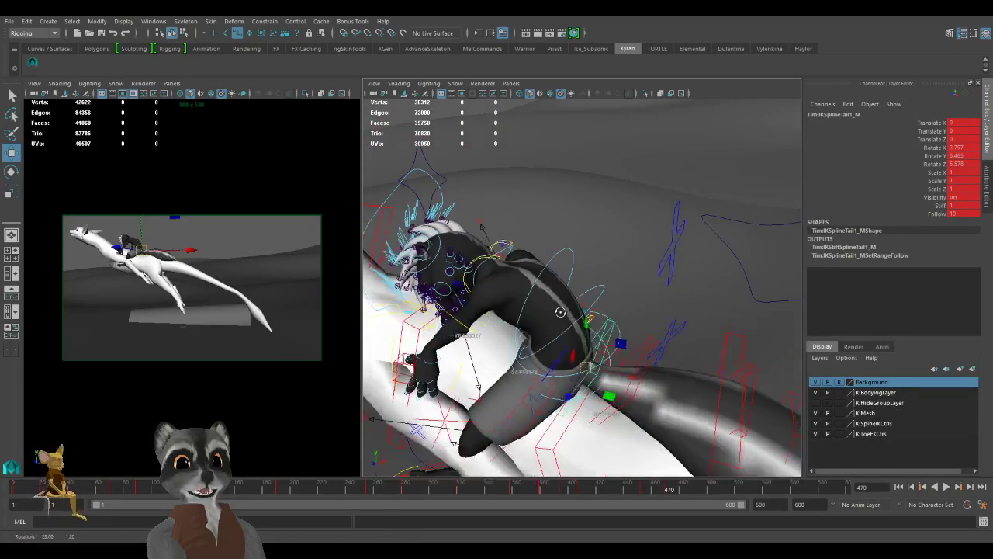
{"action": "left_click", "coordinate": [619, 329]}
{"action": "left_click_drag", "start_coordinate": [621, 329], "coordinate": [654, 357], "text": "alt"}
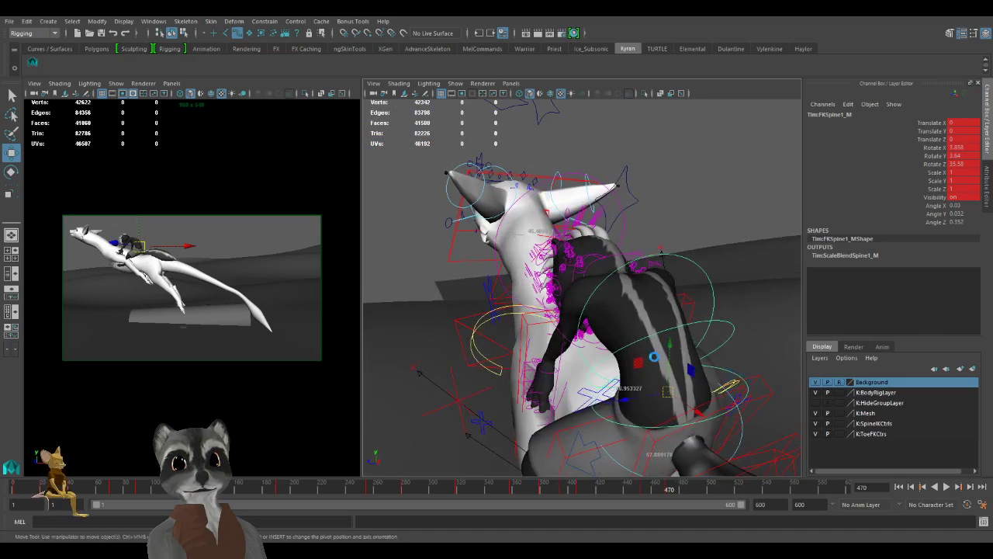
{"action": "key", "text": "e"}
{"action": "right_click_drag", "start_coordinate": [654, 357], "coordinate": [651, 391], "text": "alt"}
{"action": "left_click_drag", "start_coordinate": [651, 391], "coordinate": [683, 374], "text": "alt"}
{"action": "key", "text": "w"}
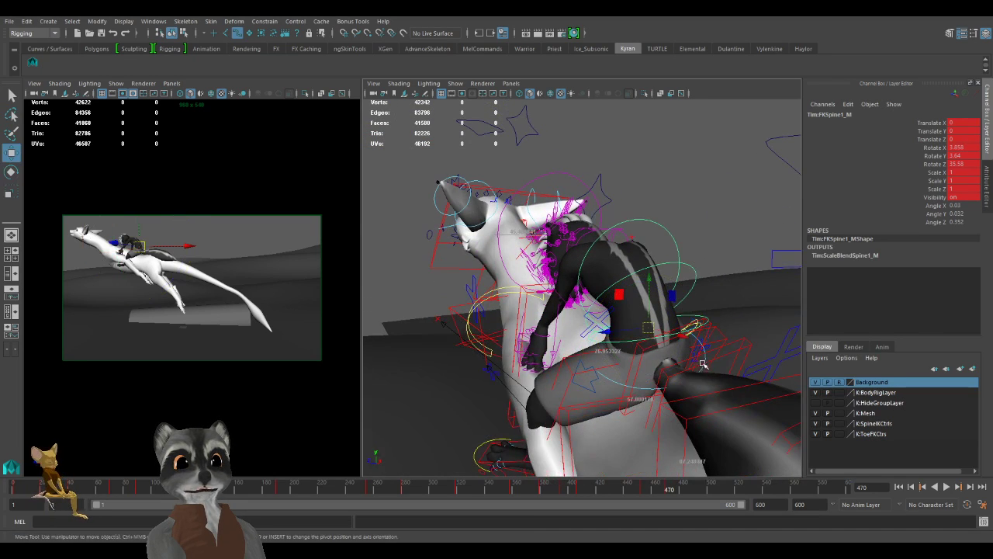
Lean the rider forward by rotating the hip control FKRoot_M to about X -16.7, Y 3.7, Z 44.2.
{"action": "left_click", "coordinate": [660, 380]}
{"action": "key", "text": "e"}
{"action": "mouse_move", "coordinate": [650, 365]}
{"action": "left_mouse_down"}
{"action": "mouse_move", "coordinate": [631, 352]}
{"action": "mouse_move", "coordinate": [665, 360]}
{"action": "left_mouse_up"}
{"action": "right_click_drag", "start_coordinate": [614, 363], "coordinate": [631, 365], "text": "alt"}
{"action": "left_click_drag", "start_coordinate": [631, 365], "coordinate": [665, 359], "text": "alt"}
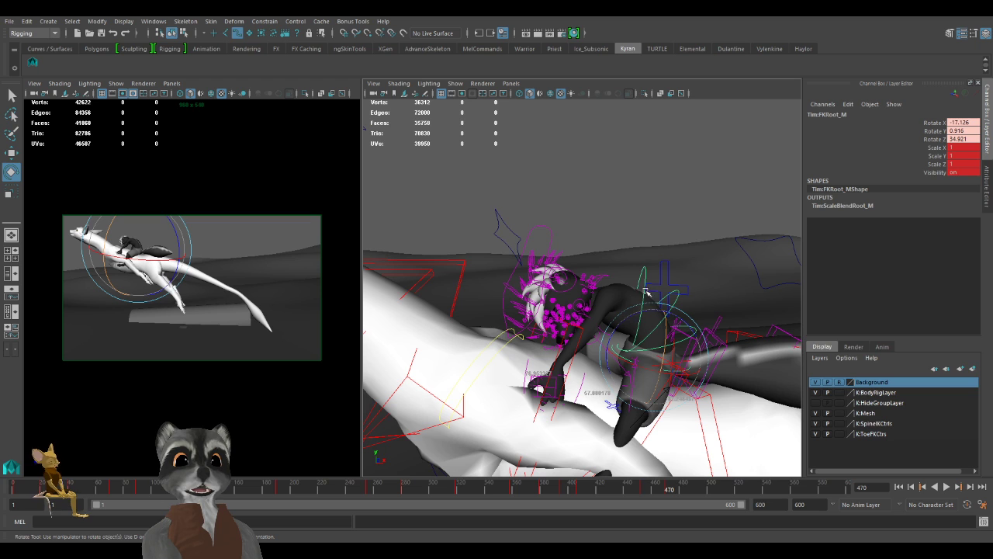
{"action": "left_click_drag", "start_coordinate": [635, 316], "coordinate": [687, 331], "text": "alt"}
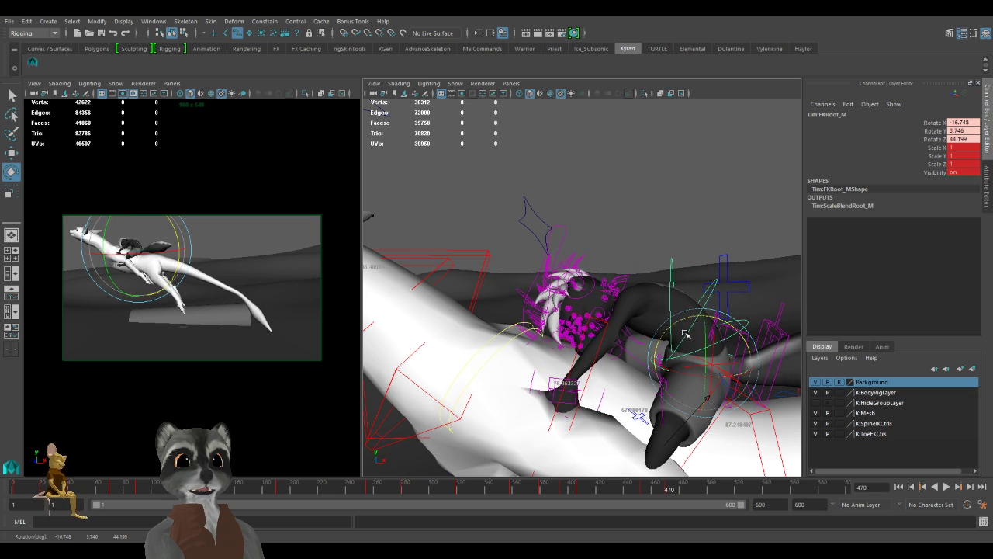
{"action": "left_click_drag", "start_coordinate": [682, 371], "coordinate": [694, 370], "text": "alt"}
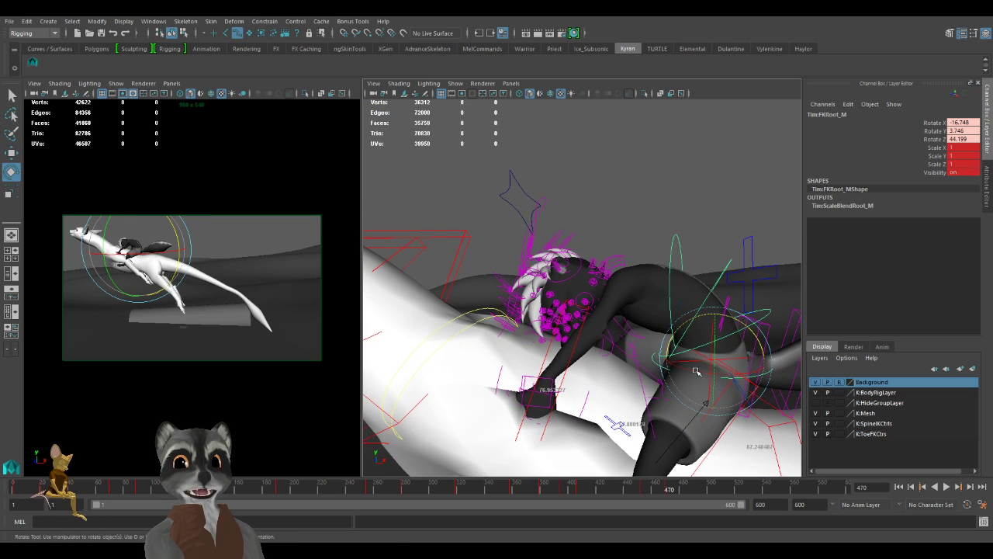
Lean the rider's body lower by rotating FKRoot_M to about X -13.3, Y 2.7, Z 59.3, and key it.
{"action": "key", "text": "w"}
{"action": "middle_click_drag", "start_coordinate": [690, 375], "coordinate": [675, 395], "text": "alt"}
{"action": "left_click_drag", "start_coordinate": [674, 395], "coordinate": [689, 320], "text": "alt"}
{"action": "key", "text": "e"}
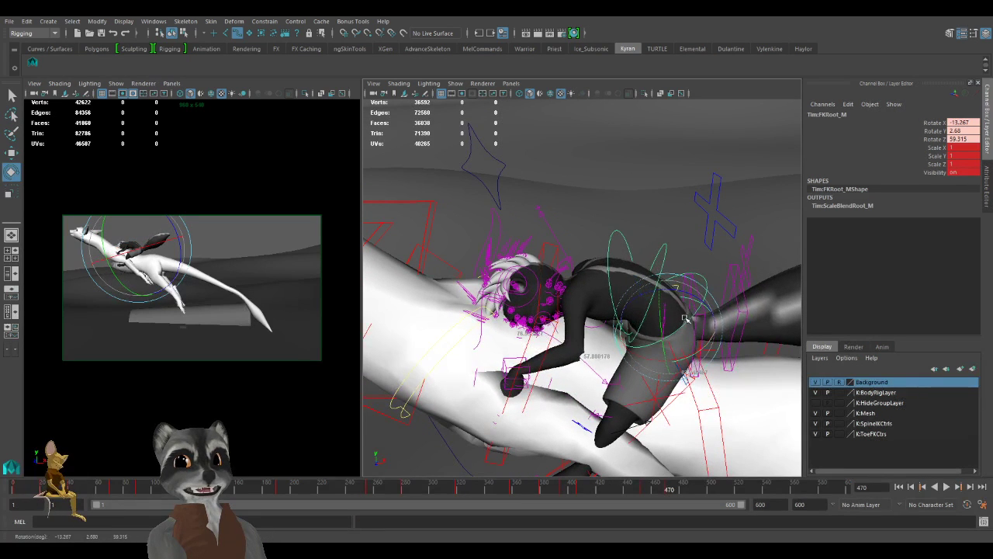
{"action": "key", "text": "w"}
{"action": "key", "text": "s"}
Straighten the rider's upper back by rotating the chest control FKChest_M to about X 1.6, Y 5.1, Z 6.25.
{"action": "left_click", "coordinate": [610, 238]}
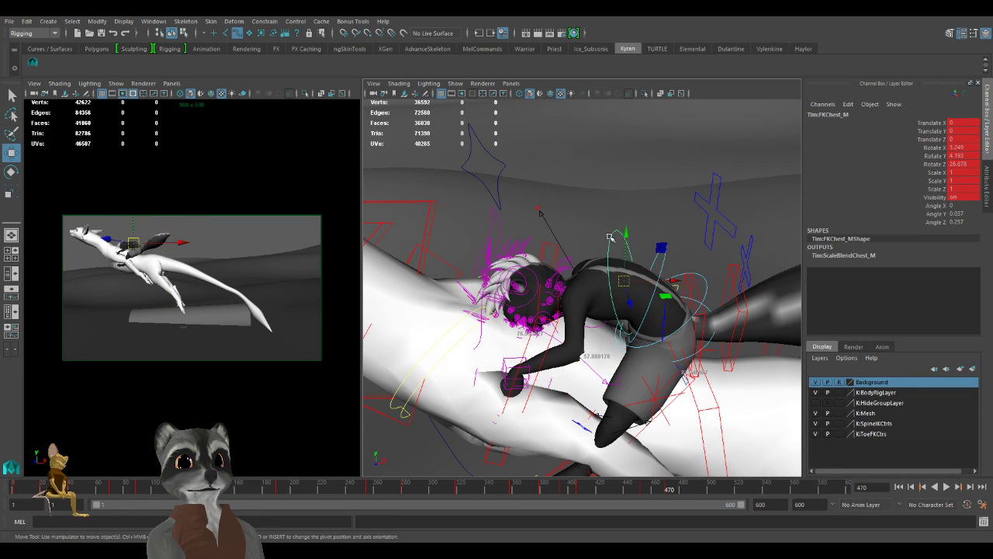
{"action": "key", "text": "e"}
{"action": "left_click_drag", "start_coordinate": [638, 242], "coordinate": [614, 325]}
{"action": "key", "text": "w"}
{"action": "key", "text": "e"}
{"action": "left_click_drag", "start_coordinate": [690, 293], "coordinate": [641, 332]}
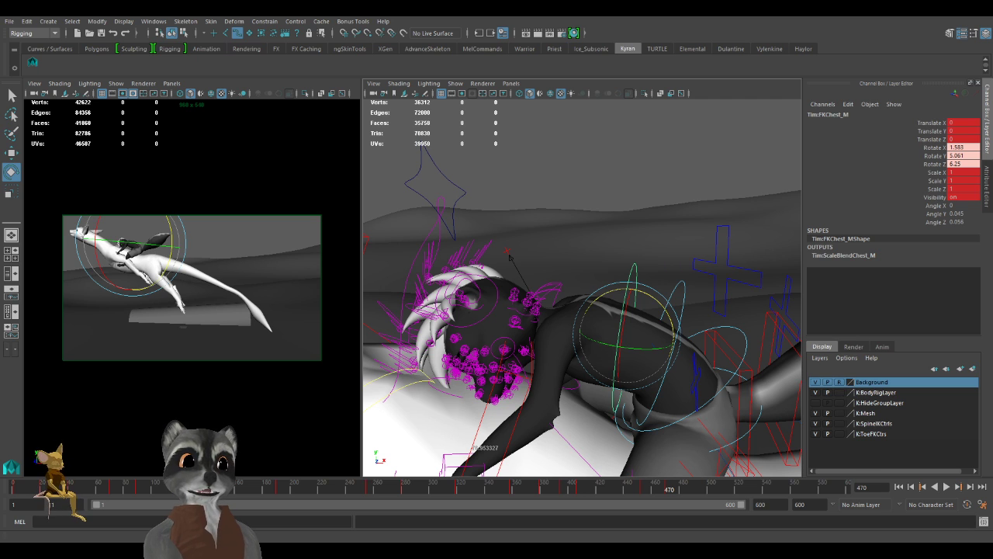
{"action": "left_click_drag", "start_coordinate": [593, 340], "coordinate": [596, 361], "text": "alt"}
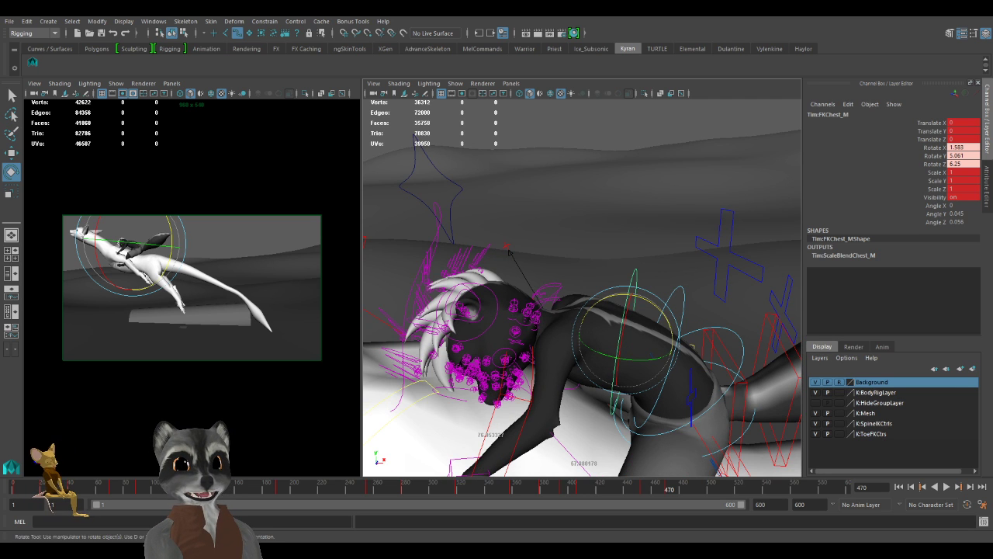
{"action": "left_click_drag", "start_coordinate": [509, 250], "coordinate": [559, 392], "text": "alt"}
{"action": "left_click_drag", "start_coordinate": [621, 308], "coordinate": [645, 353], "text": "alt"}
{"action": "key", "text": "w"}
{"action": "key", "text": "w"}
Move the rider's root control RootX_M back and down onto the creature, reposition the foot control, and key both.
{"action": "left_click", "coordinate": [651, 338]}
{"action": "scroll", "coordinate": [621, 373], "scroll_direction": "down", "scroll_amount": 4}
{"action": "key", "text": "s"}
{"action": "scroll", "coordinate": [645, 353], "scroll_direction": "up", "scroll_amount": 4}
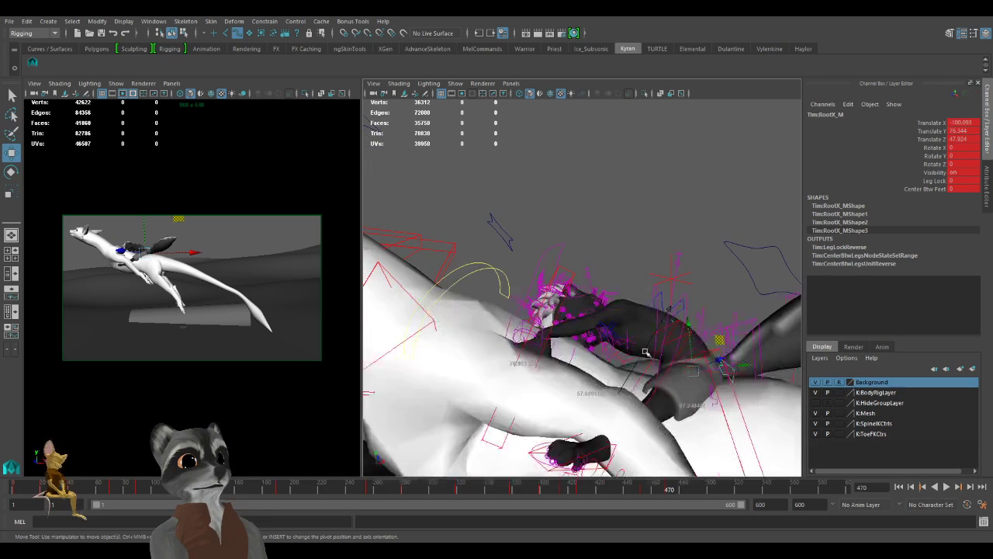
{"action": "left_click", "coordinate": [608, 448]}
{"action": "left_click_drag", "start_coordinate": [608, 448], "coordinate": [630, 392], "text": "alt"}
{"action": "key", "text": "s"}
Adjust the rider's head angle by rotating the head control and the neck control FKNeck_M.
{"action": "left_click", "coordinate": [556, 278]}
{"action": "left_click_drag", "start_coordinate": [556, 278], "coordinate": [545, 286], "text": "alt"}
{"action": "right_click_drag", "start_coordinate": [546, 286], "coordinate": [601, 305], "text": "alt"}
{"action": "key", "text": "e"}
{"action": "left_click_drag", "start_coordinate": [615, 297], "coordinate": [606, 362]}
{"action": "key", "text": "w"}
{"action": "key", "text": "Up"}
{"action": "key", "text": "e"}
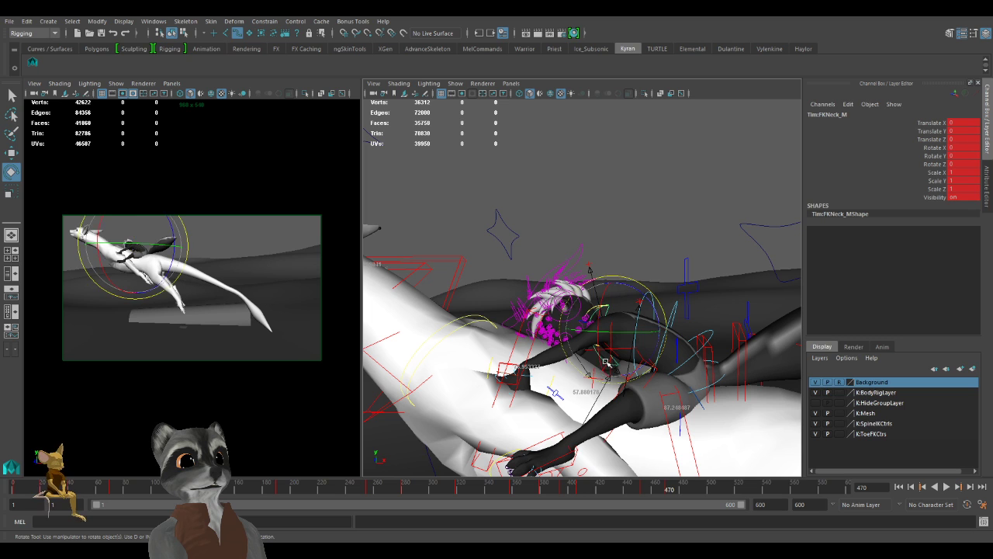
{"action": "left_click_drag", "start_coordinate": [638, 298], "coordinate": [684, 349]}
{"action": "key", "text": "w"}
Bend the rider's mid spine by rotating FKSpine2_M to about X 10.4, Y 3.3, Z 54.5.
{"action": "key", "text": "Up"}
{"action": "key", "text": "e"}
{"action": "key", "text": "w"}
{"action": "key", "text": "Up"}
{"action": "key", "text": "e"}
{"action": "middle_click_drag", "start_coordinate": [684, 349], "coordinate": [674, 329], "text": "alt"}
{"action": "left_click_drag", "start_coordinate": [673, 329], "coordinate": [685, 367], "text": "alt"}
{"action": "right_click_drag", "start_coordinate": [582, 332], "coordinate": [606, 335], "text": "alt"}
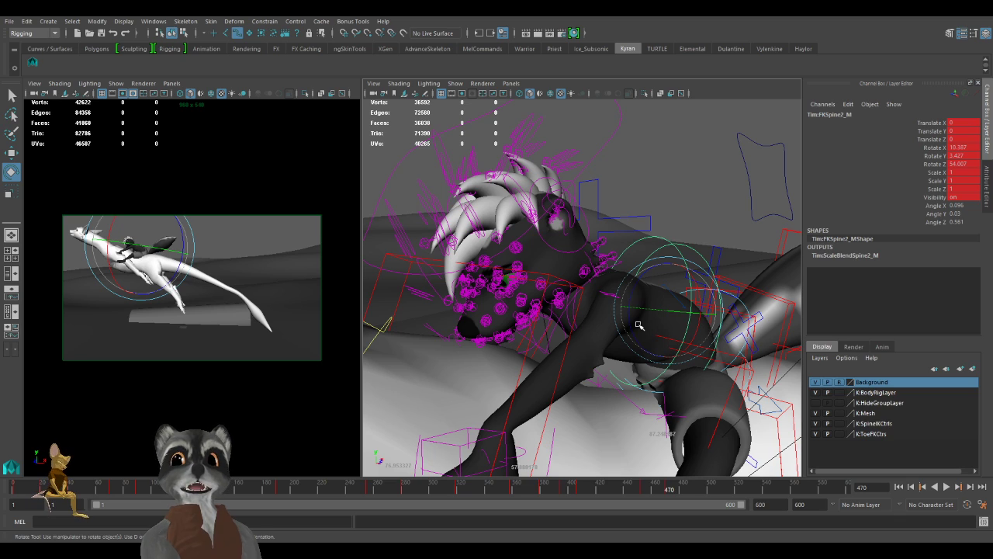
{"action": "left_click_drag", "start_coordinate": [637, 326], "coordinate": [700, 348], "text": "alt"}
{"action": "left_click_drag", "start_coordinate": [500, 322], "coordinate": [693, 347], "text": "alt"}
{"action": "key", "text": "w"}
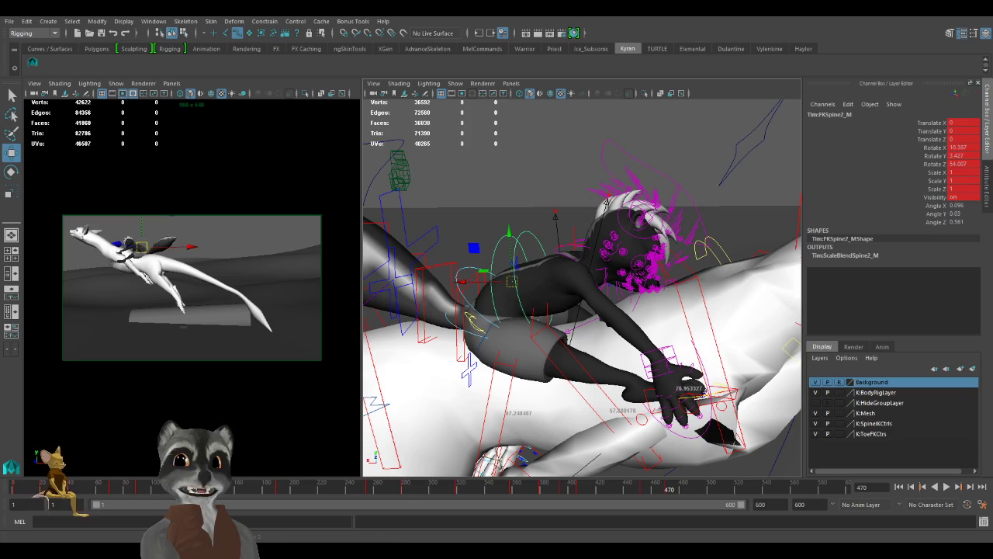
{"action": "left_click_drag", "start_coordinate": [621, 276], "coordinate": [652, 344], "text": "alt"}
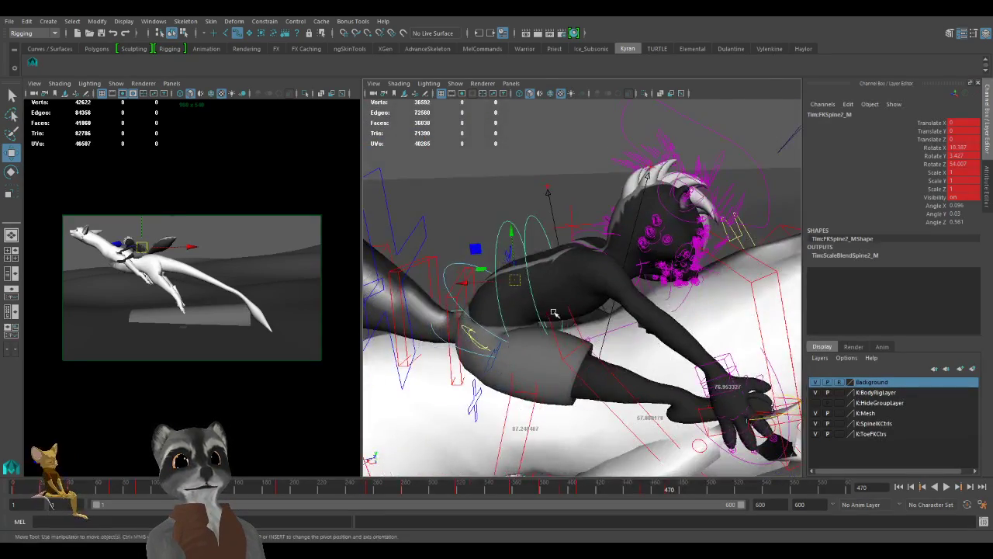
{"action": "key", "text": "e"}
{"action": "left_click_drag", "start_coordinate": [545, 251], "coordinate": [589, 292]}
{"action": "key", "text": "q"}
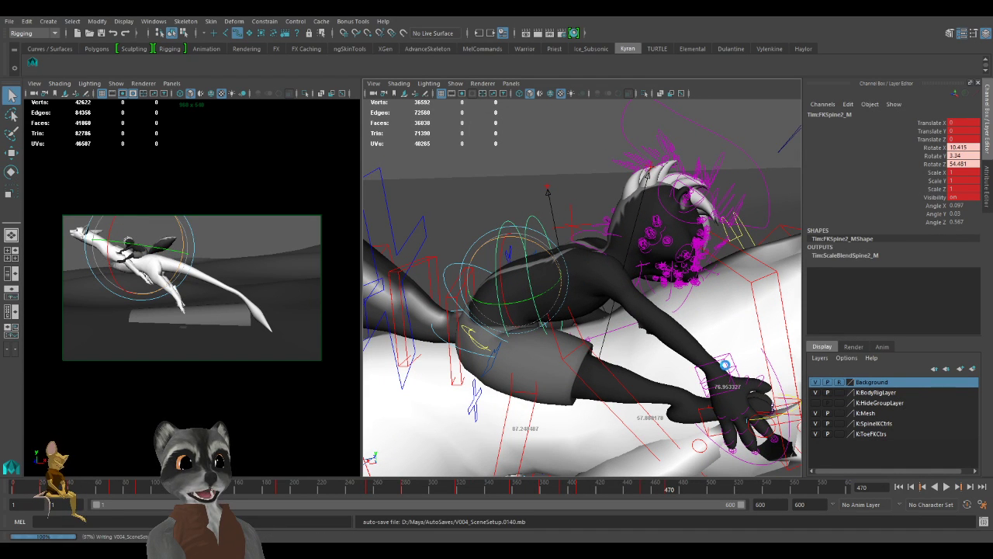
Move the rider's left hand control IKArm_L forward along the creature's shoulders.
{"action": "left_click", "coordinate": [727, 361]}
{"action": "left_click_drag", "start_coordinate": [726, 361], "coordinate": [687, 273], "text": "alt"}
{"action": "key", "text": "e"}
{"action": "key", "text": "w"}
{"action": "right_click_drag", "start_coordinate": [687, 273], "coordinate": [625, 262], "text": "alt"}
{"action": "middle_click_drag", "start_coordinate": [625, 262], "coordinate": [529, 304], "text": "alt"}
{"action": "right_click_drag", "start_coordinate": [529, 305], "coordinate": [625, 297], "text": "alt"}
{"action": "left_click_drag", "start_coordinate": [587, 290], "coordinate": [629, 293]}
{"action": "key", "text": "e"}
{"action": "key", "text": "w"}
Refine the left hand's placement on the creature, rotate IKArm_L to about X -28.1, Y -34.2, Z -55.4, and key it.
{"action": "left_click_drag", "start_coordinate": [756, 347], "coordinate": [537, 354], "text": "alt"}
{"action": "left_click_drag", "start_coordinate": [551, 274], "coordinate": [438, 307]}
{"action": "left_click", "coordinate": [611, 368]}
{"action": "key", "text": "e"}
{"action": "key", "text": "w"}
{"action": "key", "text": "e"}
{"action": "key", "text": "w"}
{"action": "key", "text": "s"}
Examine the leaping pose of the creature and its rider from several angles.
{"action": "right_click_drag", "start_coordinate": [437, 307], "coordinate": [403, 313], "text": "alt"}
{"action": "right_click_drag", "start_coordinate": [584, 339], "coordinate": [622, 358], "text": "alt"}
{"action": "right_click_drag", "start_coordinate": [453, 347], "coordinate": [607, 349], "text": "alt"}
{"action": "left_click_drag", "start_coordinate": [602, 351], "coordinate": [516, 349], "text": "alt"}
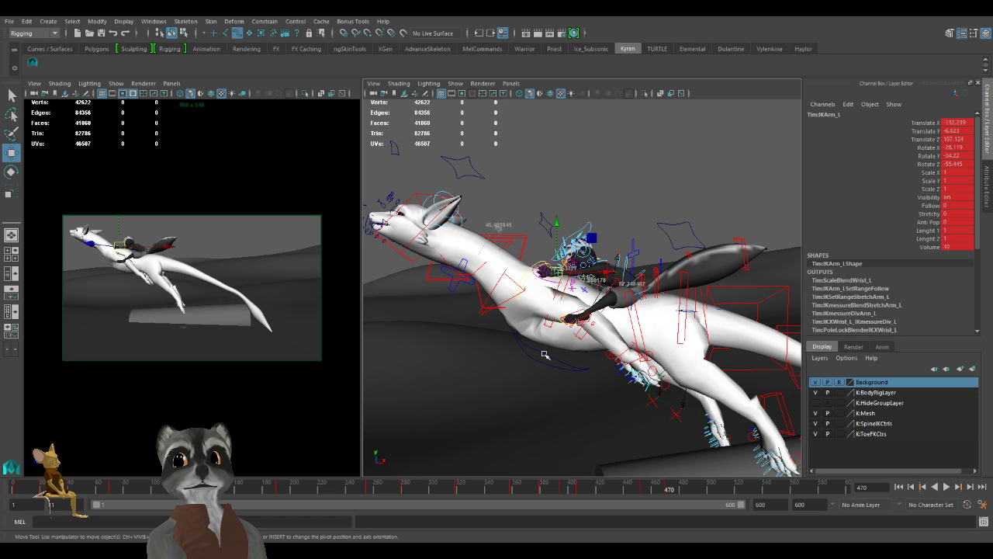
{"action": "left_click_drag", "start_coordinate": [582, 374], "coordinate": [540, 361], "text": "alt"}
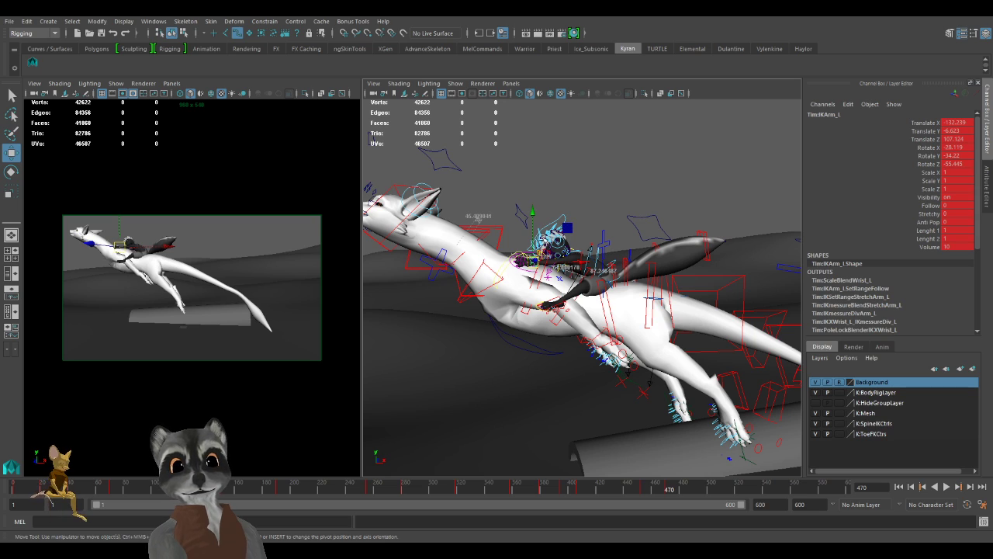
{"action": "left_click_drag", "start_coordinate": [640, 320], "coordinate": [658, 328], "text": "alt"}
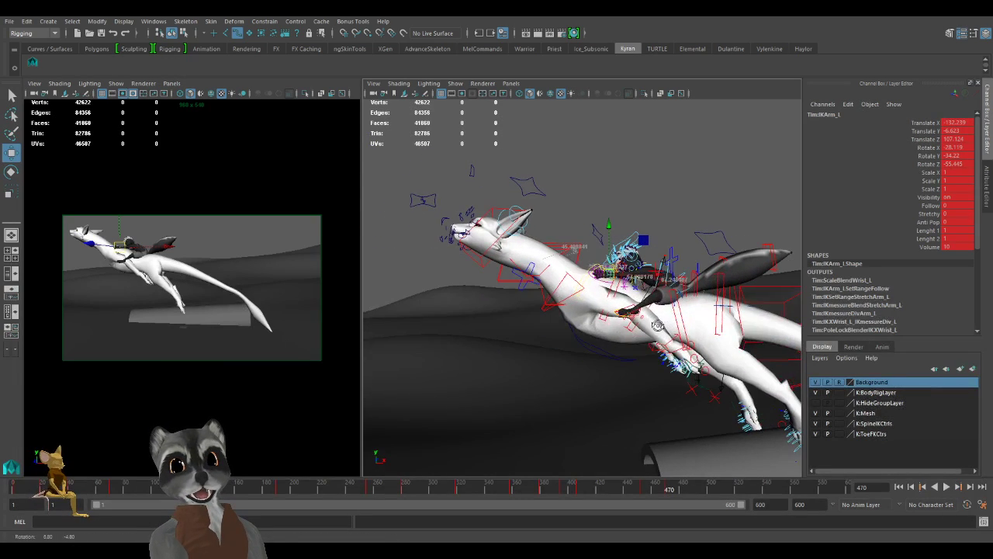
{"action": "right_click_drag", "start_coordinate": [658, 328], "coordinate": [601, 329], "text": "alt"}
{"action": "left_click_drag", "start_coordinate": [602, 329], "coordinate": [596, 330], "text": "alt"}
{"action": "right_click_drag", "start_coordinate": [596, 330], "coordinate": [658, 352], "text": "alt"}
{"action": "left_click_drag", "start_coordinate": [658, 352], "coordinate": [663, 354], "text": "alt"}
{"action": "right_click_drag", "start_coordinate": [663, 355], "coordinate": [597, 346], "text": "alt"}
{"action": "mouse_move", "coordinate": [598, 345]}
{"action": "left_mouse_down", "text": "alt"}
{"action": "mouse_move", "coordinate": [692, 343]}
{"action": "mouse_move", "coordinate": [608, 346]}
{"action": "left_mouse_up", "text": "alt"}
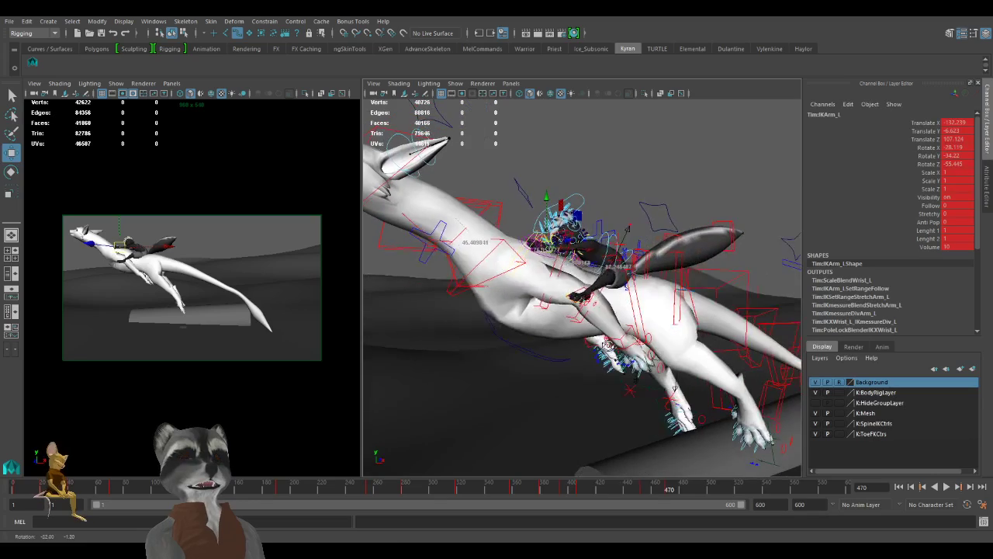
{"action": "mouse_move", "coordinate": [619, 346]}
{"action": "right_mouse_down", "text": "alt"}
{"action": "mouse_move", "coordinate": [597, 346]}
{"action": "mouse_move", "coordinate": [624, 348]}
{"action": "right_mouse_up", "text": "alt"}
{"action": "left_click_drag", "start_coordinate": [624, 348], "coordinate": [610, 355], "text": "alt"}
{"action": "right_click_drag", "start_coordinate": [610, 355], "coordinate": [631, 351], "text": "alt"}
{"action": "left_click_drag", "start_coordinate": [631, 350], "coordinate": [643, 353], "text": "alt"}
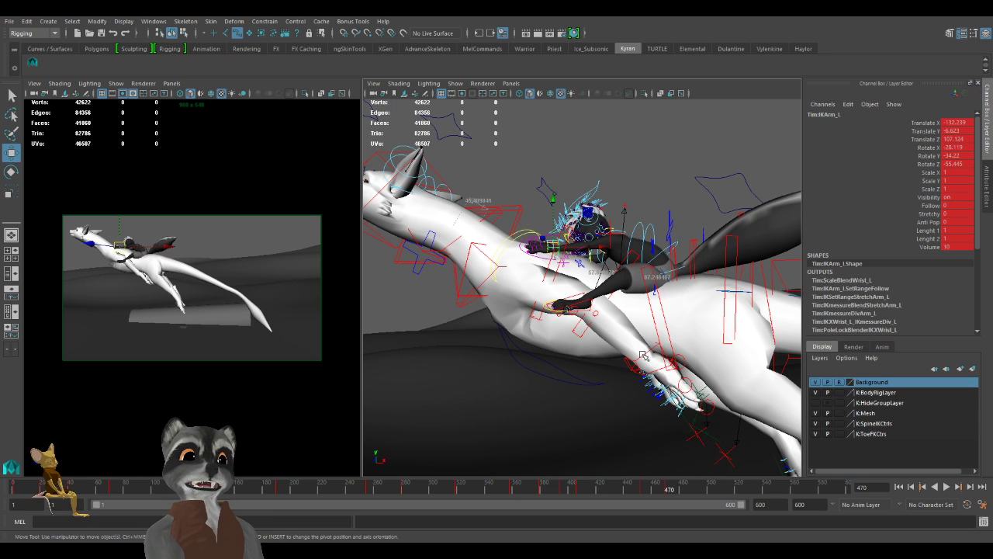
{"action": "left_click_drag", "start_coordinate": [644, 354], "coordinate": [673, 370], "text": "alt"}
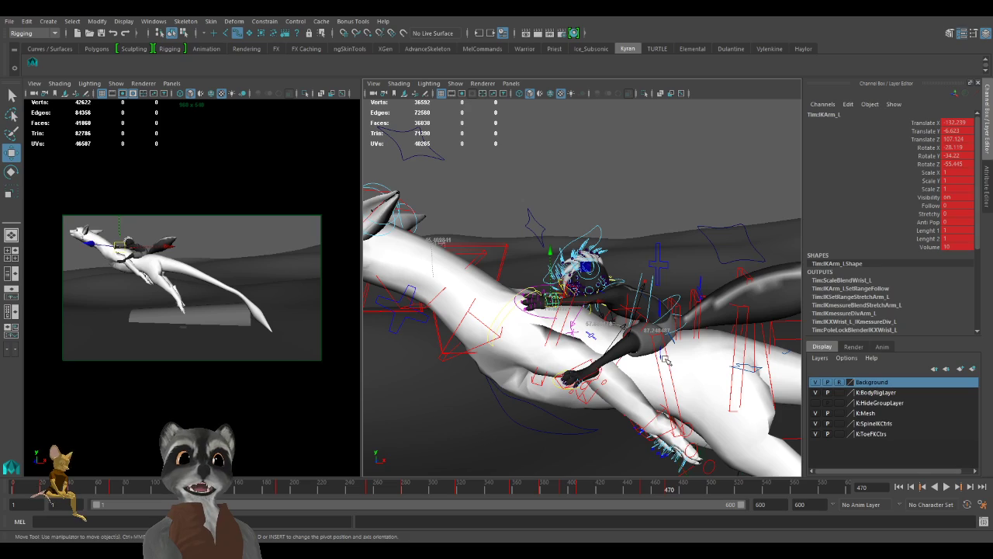
{"action": "left_click_drag", "start_coordinate": [664, 360], "coordinate": [531, 345], "text": "alt"}
Check the pose at frame 470 and examine how the rider's tail lies against the creature's hips.
{"action": "left_click", "coordinate": [700, 364]}
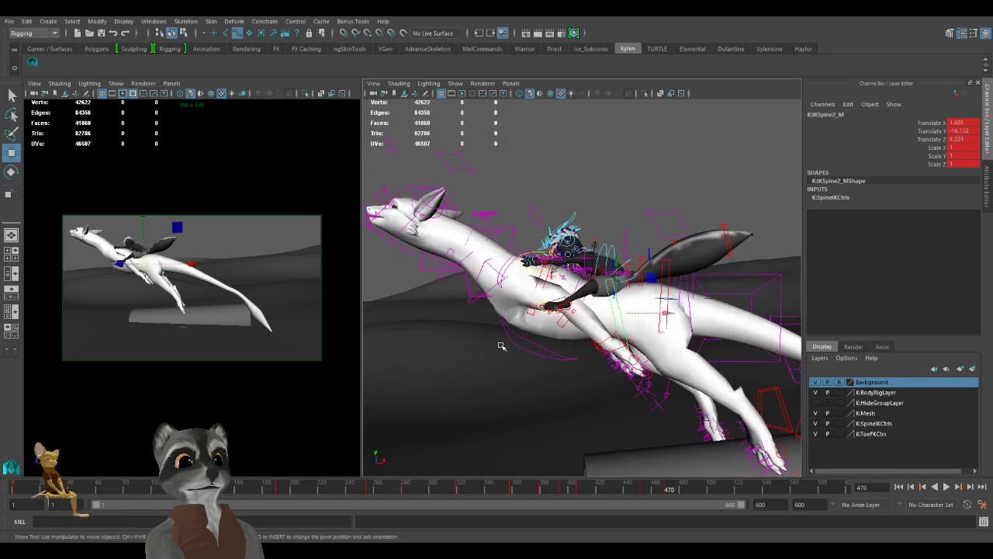
{"action": "middle_click", "coordinate": [319, 348]}
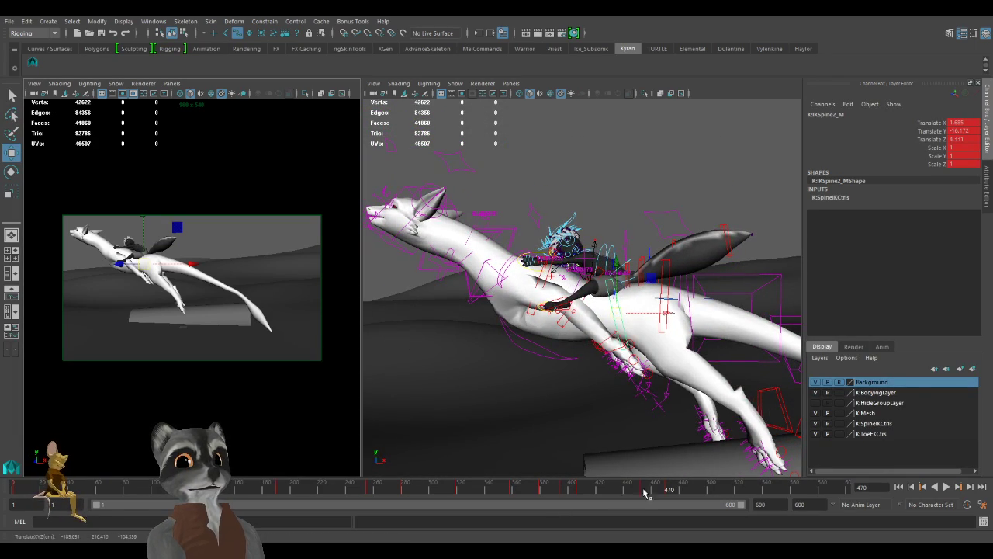
{"action": "left_click_drag", "start_coordinate": [666, 489], "coordinate": [669, 490]}
{"action": "left_click_drag", "start_coordinate": [602, 349], "coordinate": [690, 391], "text": "alt"}
{"action": "key", "text": "ctrl+z"}
{"action": "key", "text": "ctrl+z"}
{"action": "middle_click_drag", "start_coordinate": [690, 391], "coordinate": [604, 346], "text": "alt"}
{"action": "right_click_drag", "start_coordinate": [604, 347], "coordinate": [632, 366], "text": "alt"}
{"action": "left_click_drag", "start_coordinate": [632, 366], "coordinate": [677, 368], "text": "alt"}
{"action": "left_click_drag", "start_coordinate": [562, 402], "coordinate": [534, 373], "text": "alt"}
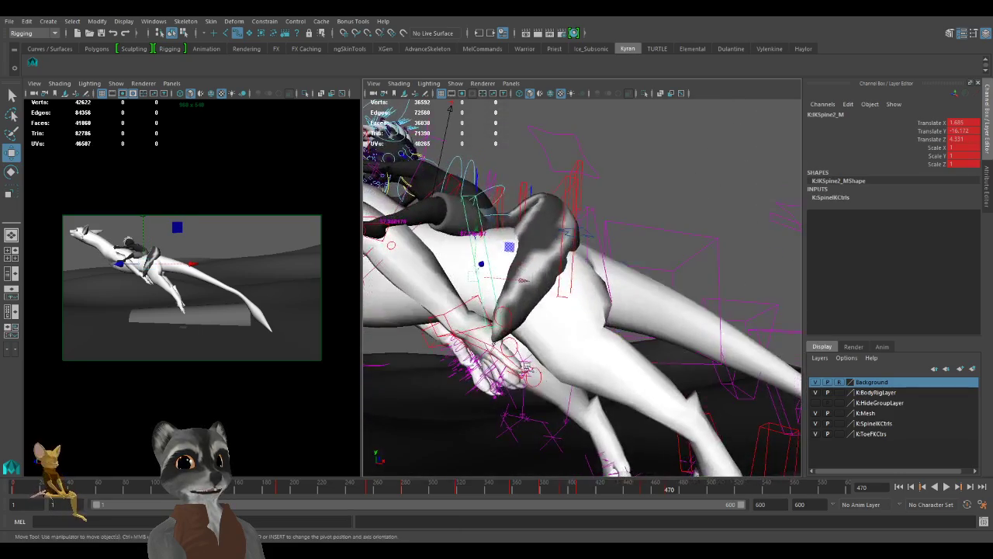
{"action": "left_click_drag", "start_coordinate": [509, 334], "coordinate": [571, 346], "text": "alt"}
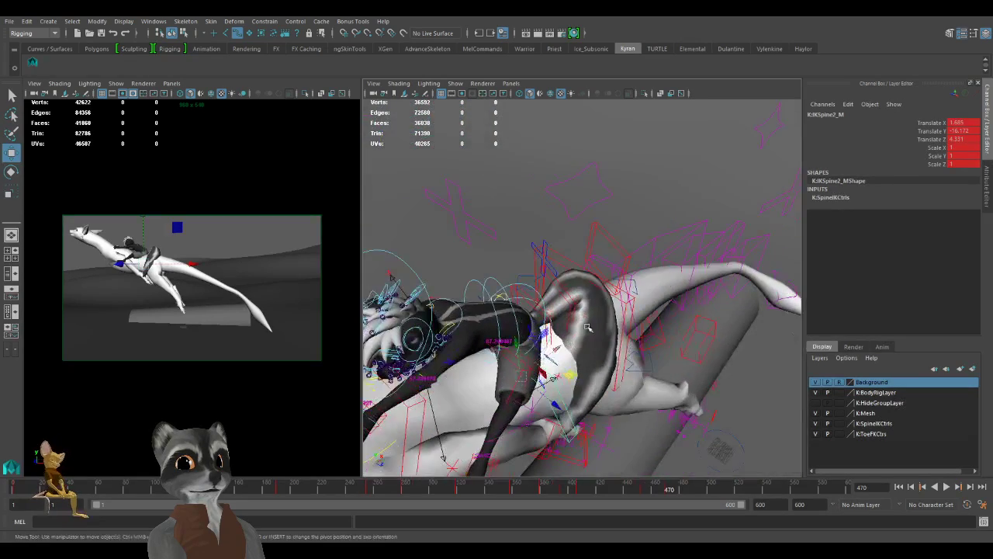
{"action": "left_click_drag", "start_coordinate": [665, 331], "coordinate": [624, 316], "text": "alt"}
{"action": "left_click", "coordinate": [569, 278]}
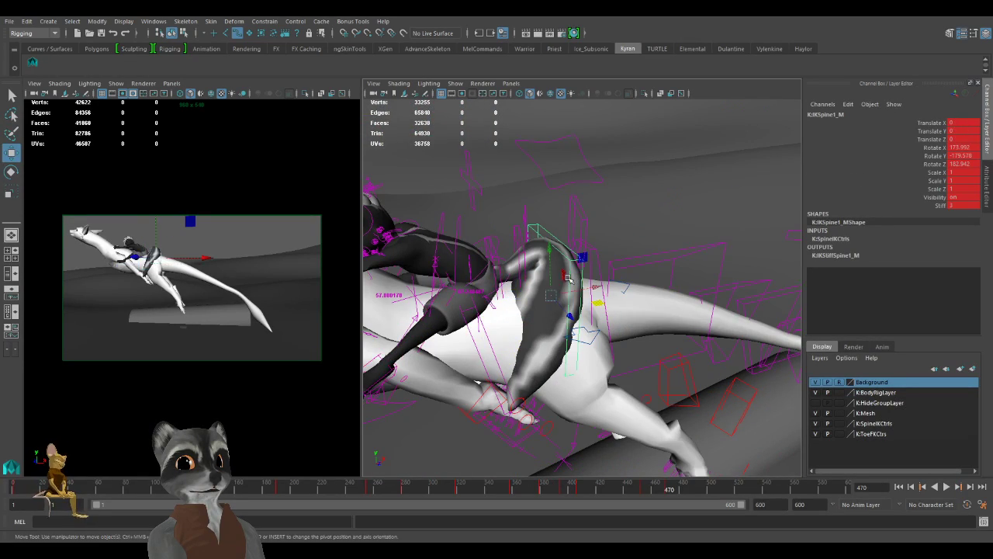
{"action": "left_click_drag", "start_coordinate": [552, 297], "coordinate": [571, 244]}
{"action": "key", "text": "ctrl+z"}
{"action": "left_click", "coordinate": [582, 227]}
{"action": "key", "text": "ctrl+z"}
Stretch the rider's tail backward by moving and rotating the tail tip control IKSplineTail4_M along the creature's back.
{"action": "left_click_drag", "start_coordinate": [517, 373], "coordinate": [695, 272], "text": "alt"}
{"action": "left_click", "coordinate": [536, 359]}
{"action": "key", "text": "e"}
{"action": "key", "text": "w"}
{"action": "left_click_drag", "start_coordinate": [651, 302], "coordinate": [605, 317], "text": "alt"}
{"action": "middle_click_drag", "start_coordinate": [605, 316], "coordinate": [597, 349], "text": "alt"}
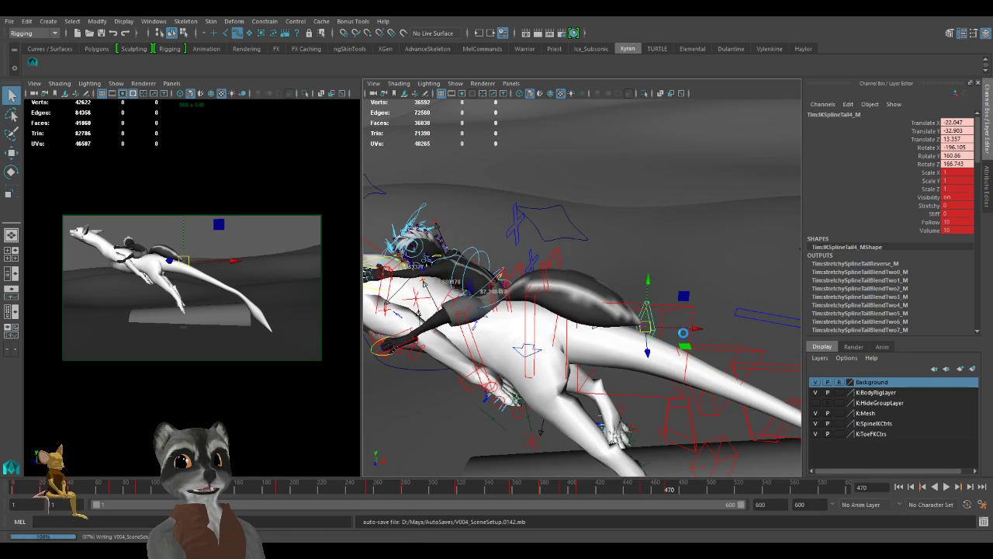
Refine IKSplineTail4_M to about translate -15.3, -24.3, 29.3 and rotate -198.9, 160.6, 179.6, and key it.
{"action": "left_click_drag", "start_coordinate": [683, 335], "coordinate": [674, 317], "text": "alt"}
{"action": "right_click_drag", "start_coordinate": [674, 317], "coordinate": [649, 341], "text": "alt"}
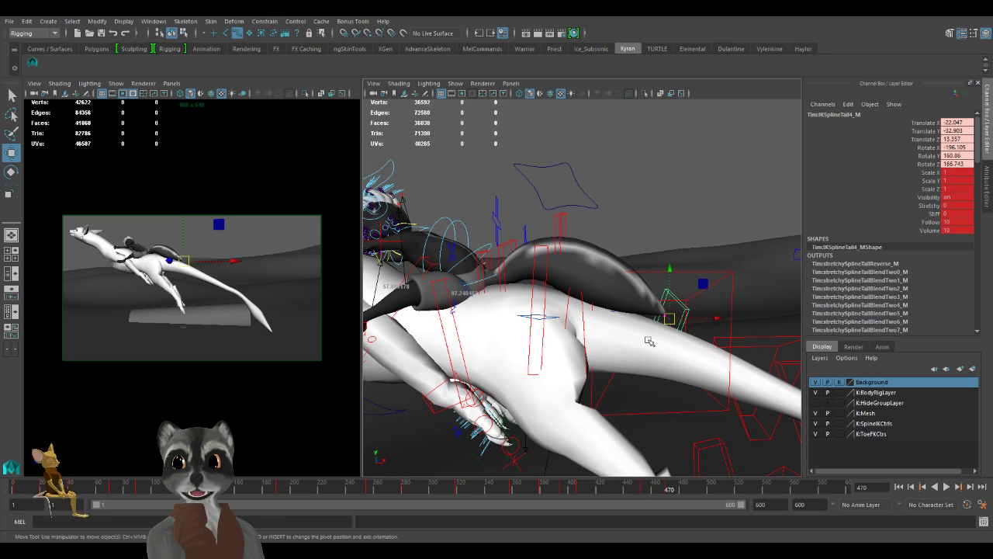
{"action": "left_click_drag", "start_coordinate": [658, 326], "coordinate": [743, 346]}
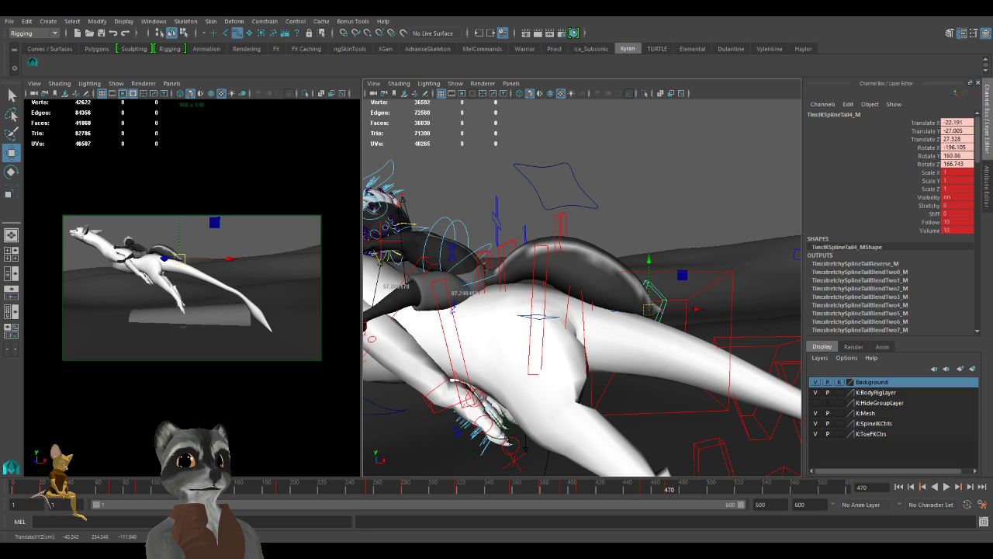
{"action": "left_click_drag", "start_coordinate": [652, 314], "coordinate": [682, 336], "text": "alt"}
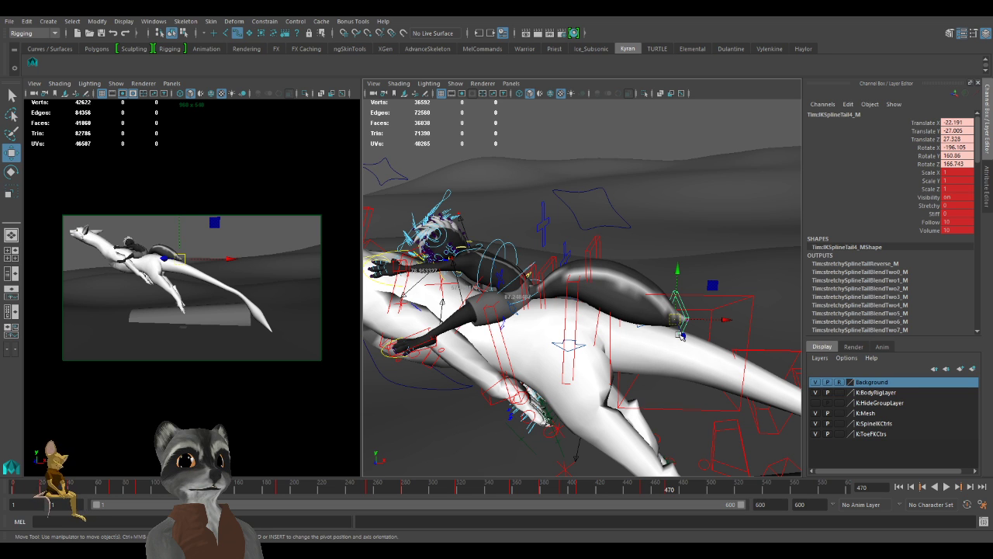
{"action": "left_click_drag", "start_coordinate": [634, 362], "coordinate": [603, 355], "text": "alt"}
{"action": "key", "text": "e"}
{"action": "key", "text": "w"}
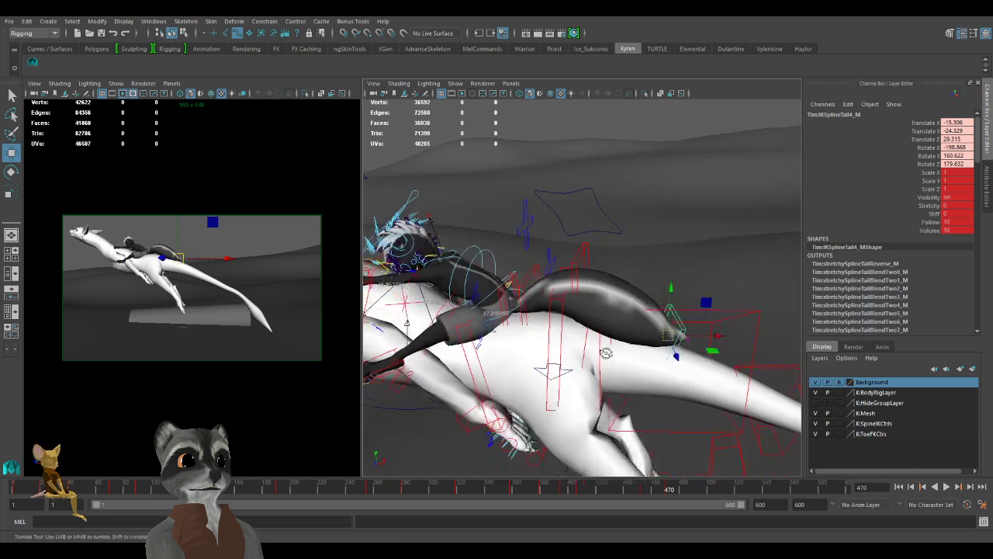
{"action": "right_click_drag", "start_coordinate": [603, 355], "coordinate": [657, 354], "text": "alt"}
{"action": "key", "text": "s"}
Flatten the tail's arch by lowering IKSplineTail3_M to about X 1.9, Y 2.9, and key it.
{"action": "left_click", "coordinate": [591, 221]}
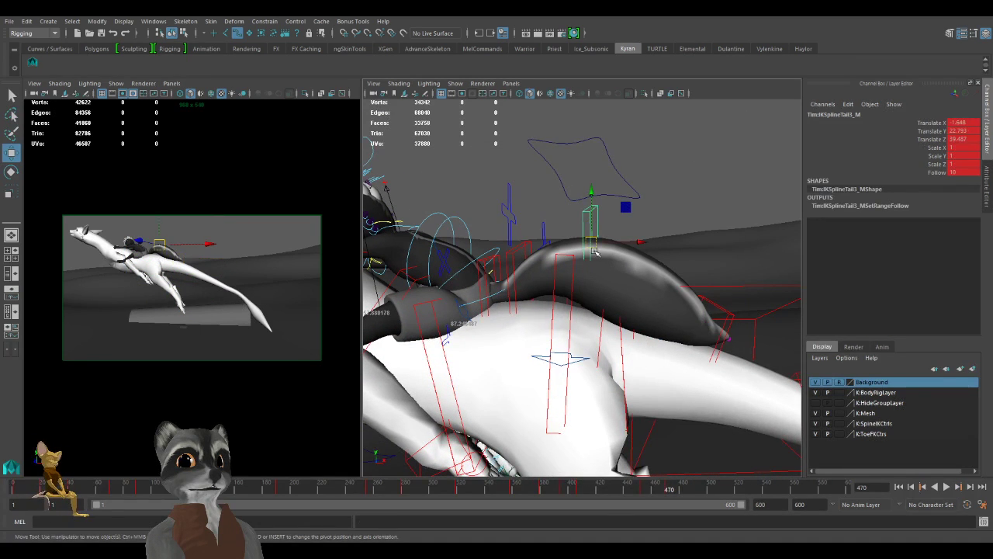
{"action": "left_click_drag", "start_coordinate": [597, 256], "coordinate": [621, 287]}
{"action": "key", "text": "s"}
{"action": "right_click_drag", "start_coordinate": [690, 333], "coordinate": [572, 317], "text": "alt"}
{"action": "left_click_drag", "start_coordinate": [572, 317], "coordinate": [578, 317], "text": "alt"}
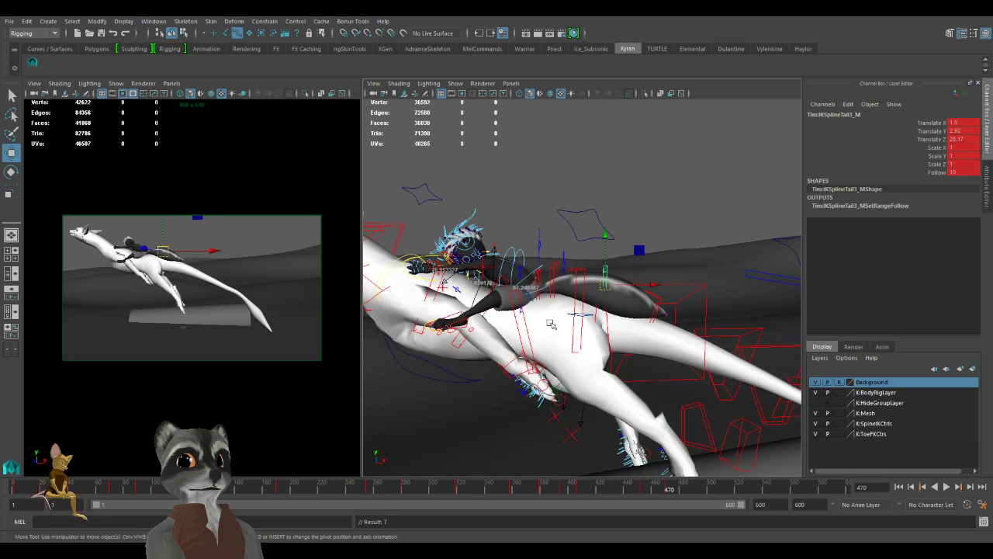
Flip between the keyed poses at frames 452 and 470 to compare the crouch with the leap.
{"action": "middle_click", "coordinate": [327, 358]}
{"action": "middle_click", "coordinate": [321, 354]}
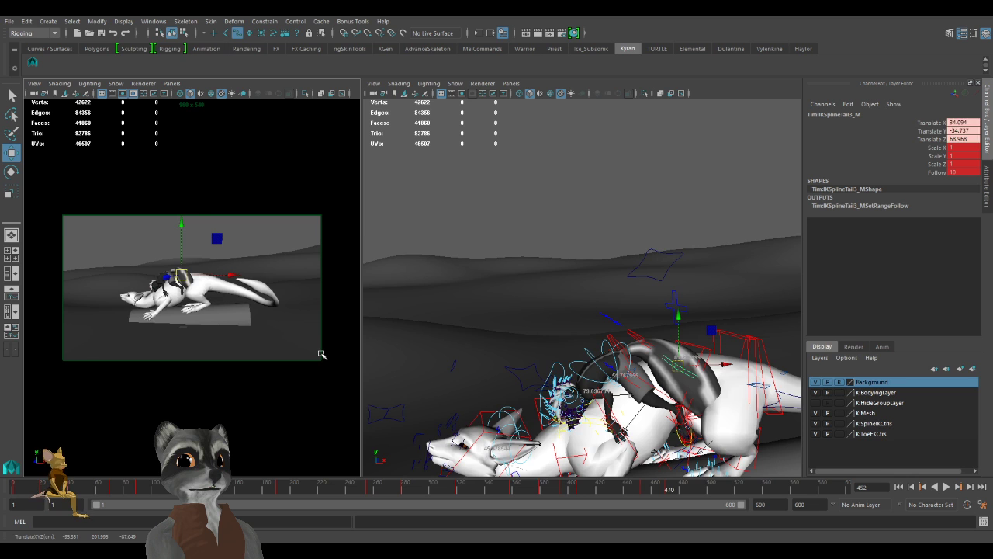
{"action": "key", "text": "."}
{"action": "key", "text": "period"}
{"action": "key", "text": "comma"}
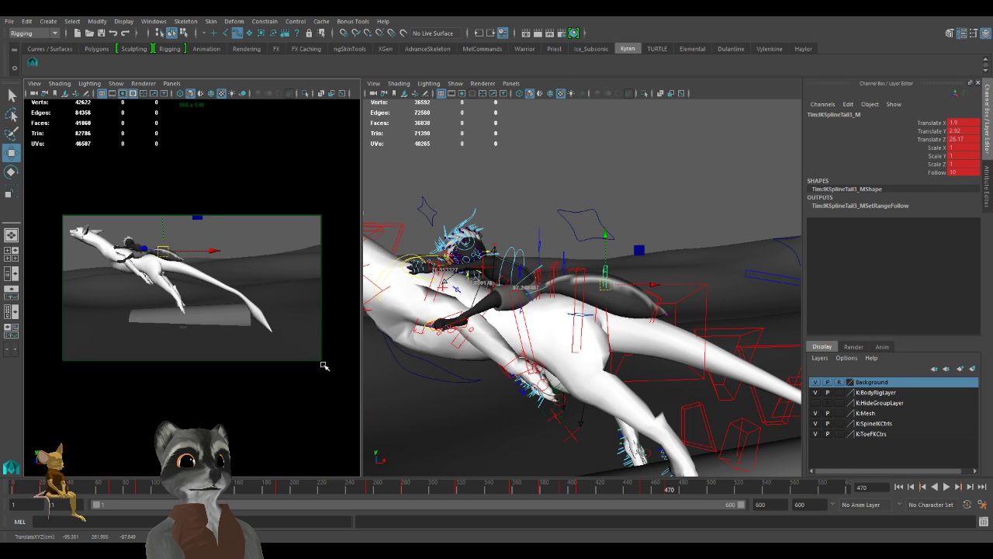
{"action": "key", "text": "comma"}
{"action": "key", "text": "period"}
{"action": "key", "text": "period"}
{"action": "key", "text": "period"}
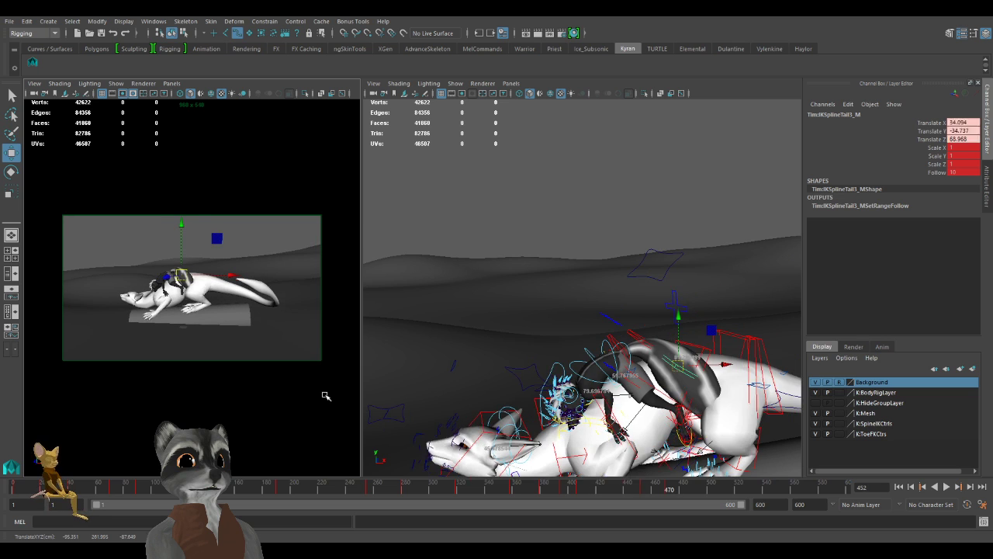
Step through the earlier keyed poses between frames 358 and 406, ending on frame 379.
{"action": "key", "text": "comma"}
{"action": "key", "text": "comma"}
{"action": "key", "text": "comma"}
{"action": "key", "text": "comma"}
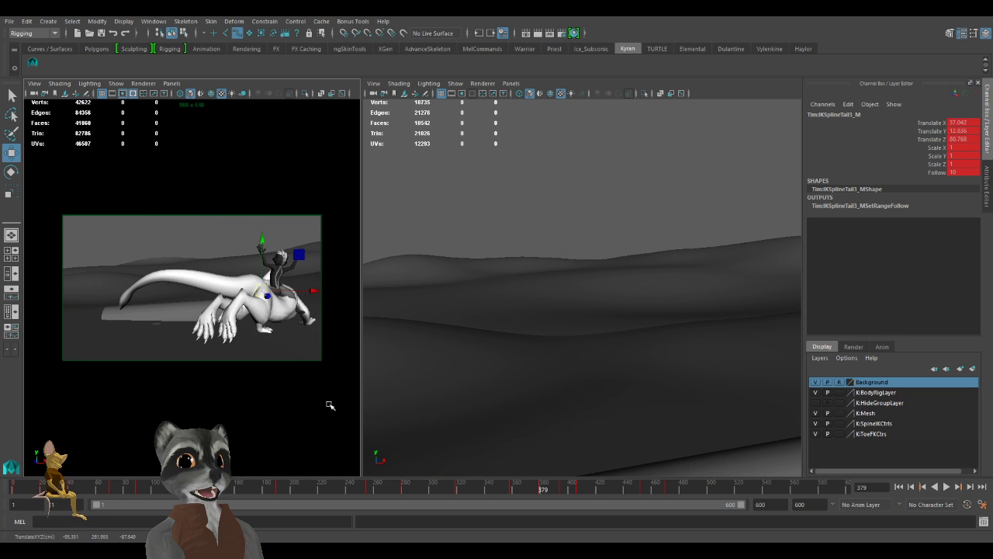
{"action": "key", "text": "comma"}
{"action": "key", "text": "comma"}
{"action": "key", "text": "period"}
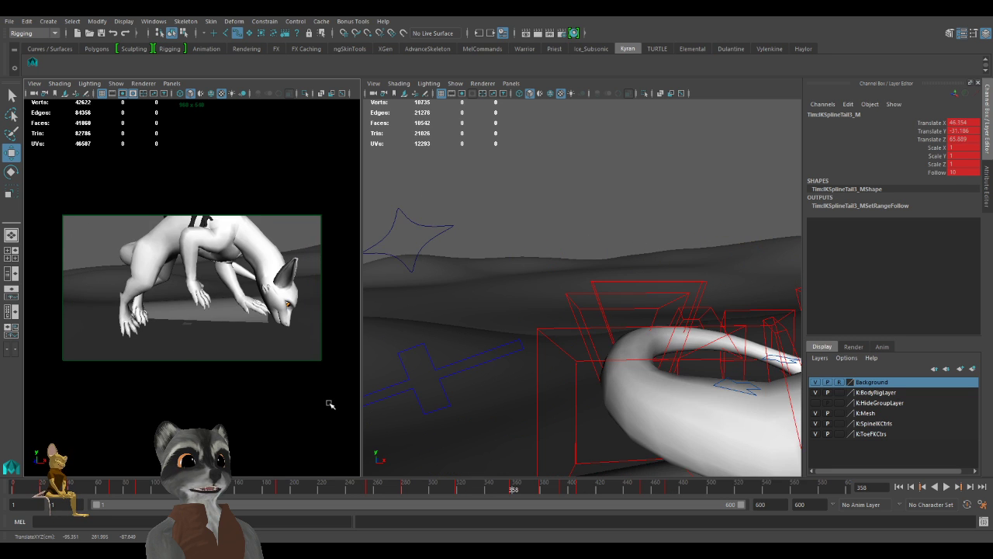
{"action": "key", "text": "period"}
{"action": "key", "text": "period"}
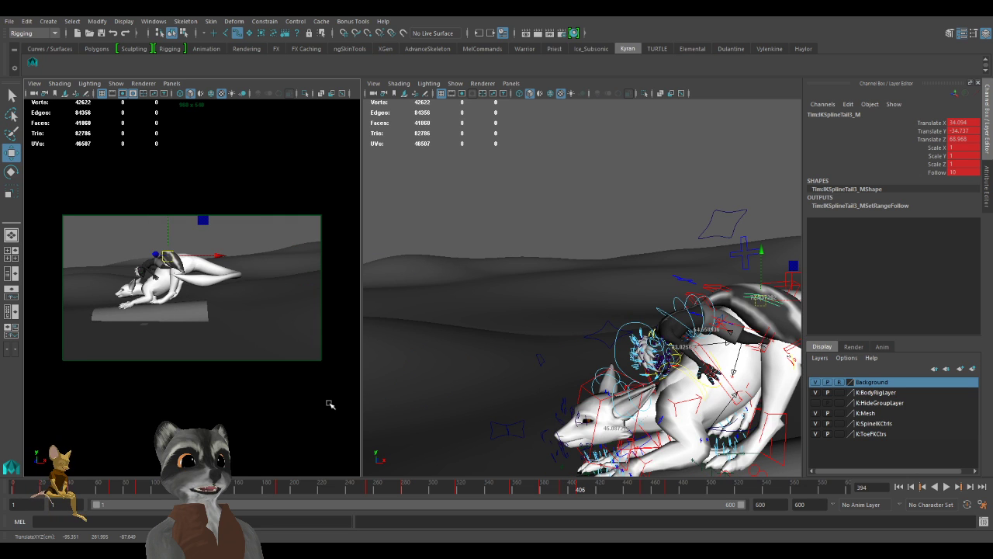
{"action": "key", "text": "comma"}
{"action": "key", "text": "period"}
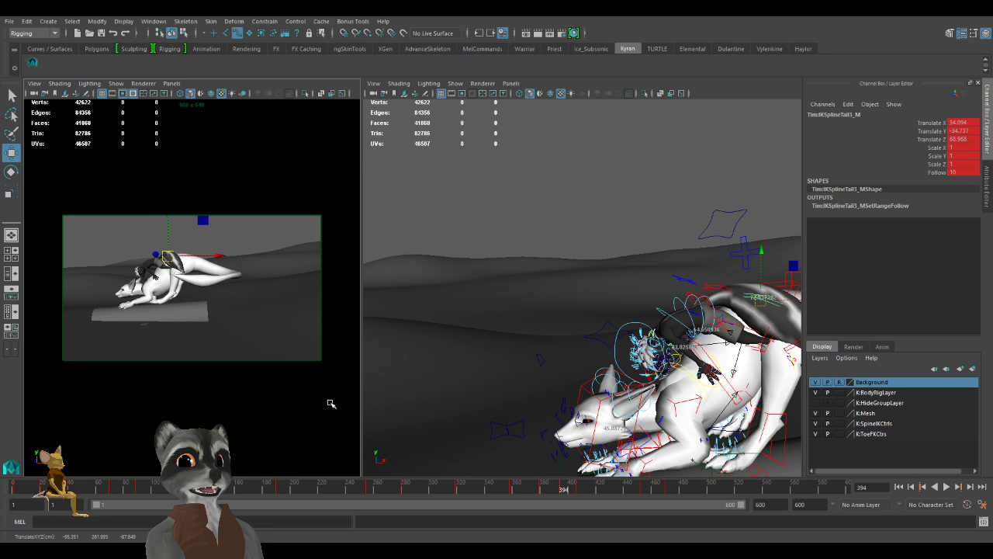
{"action": "key", "text": "comma"}
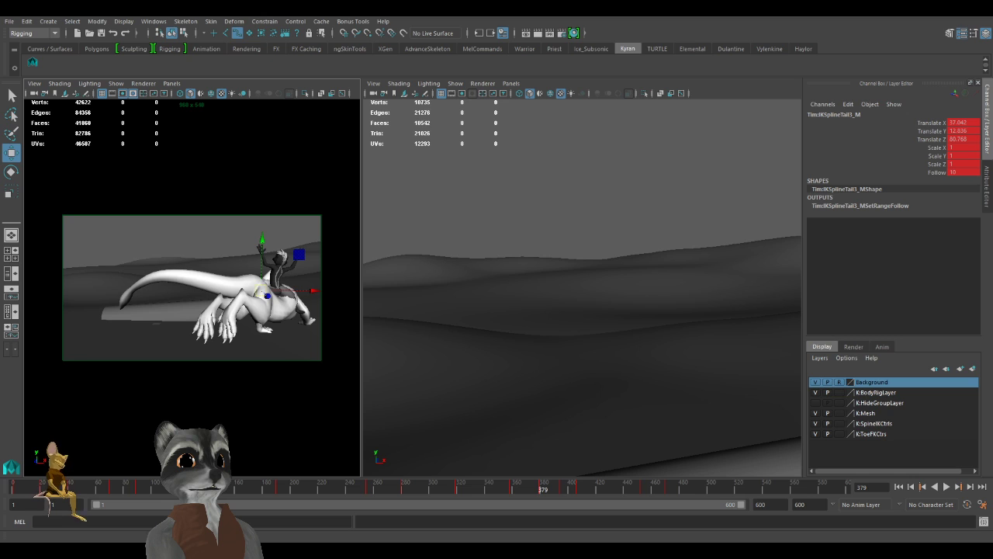
Play back an earlier part of the animation, stop at frame 196, and enlarge the camera view to fill the workspace.
{"action": "key", "text": "w"}
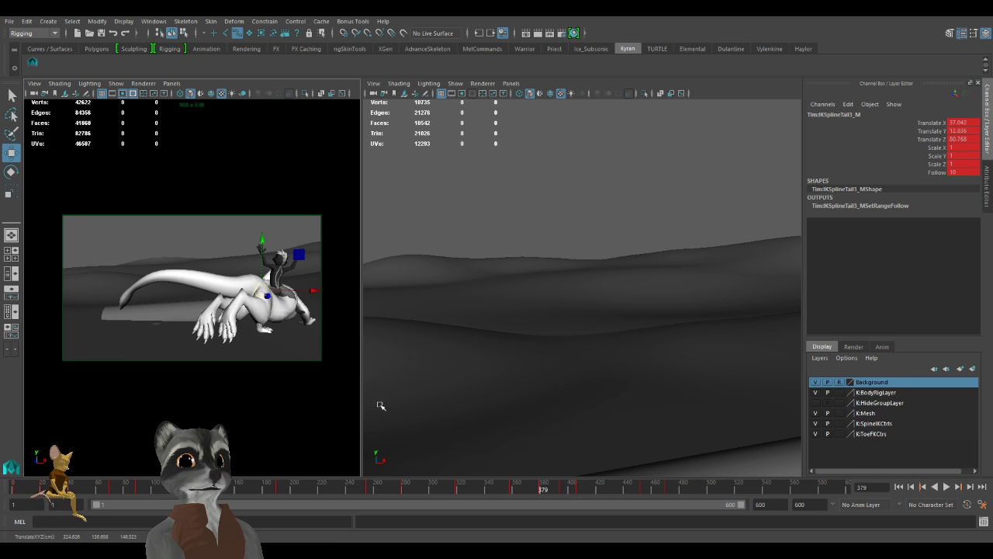
{"action": "left_click_drag", "start_coordinate": [533, 490], "coordinate": [236, 478]}
{"action": "key", "text": "alt+v"}
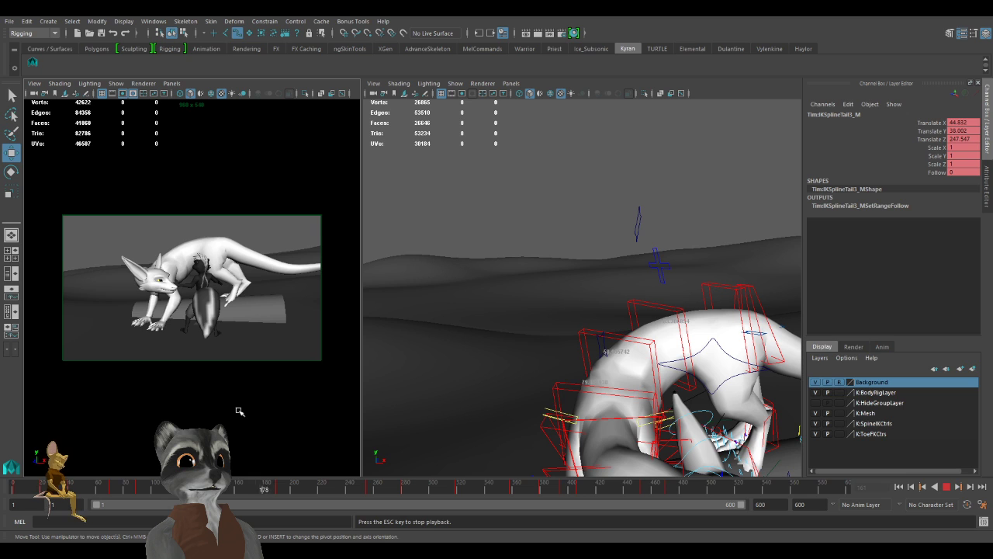
{"action": "key", "text": "alt+v"}
{"action": "key", "text": "space"}
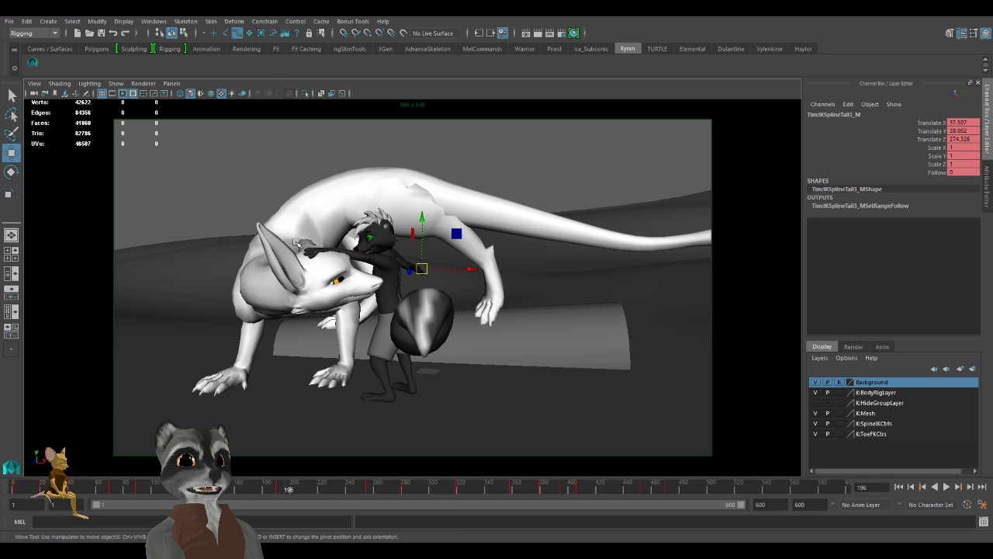
{"action": "key", "text": "space"}
{"action": "key", "text": "space"}
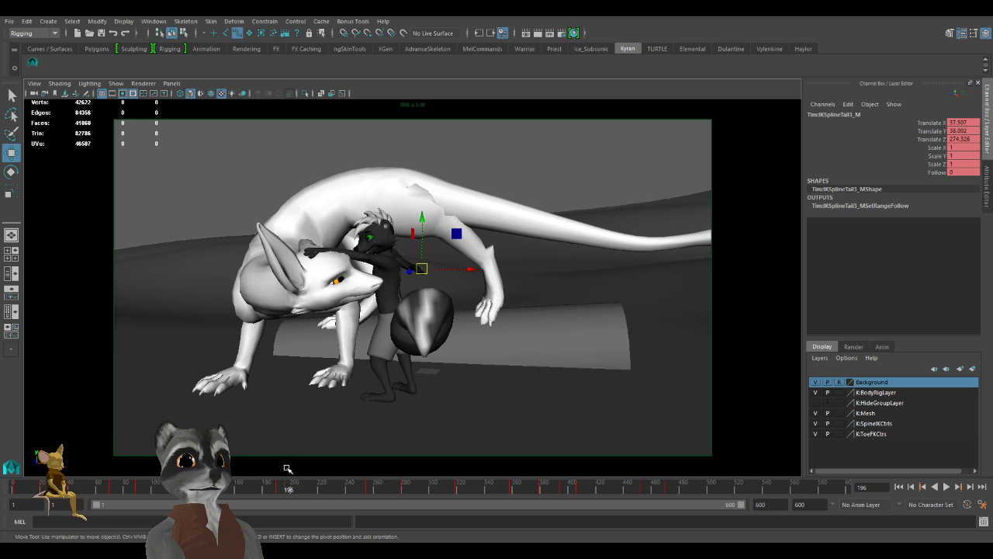
Play back the animation from frame 196 through the leap, stop at frame 493, and restore the two-view layout.
{"action": "key", "text": "alt+v"}
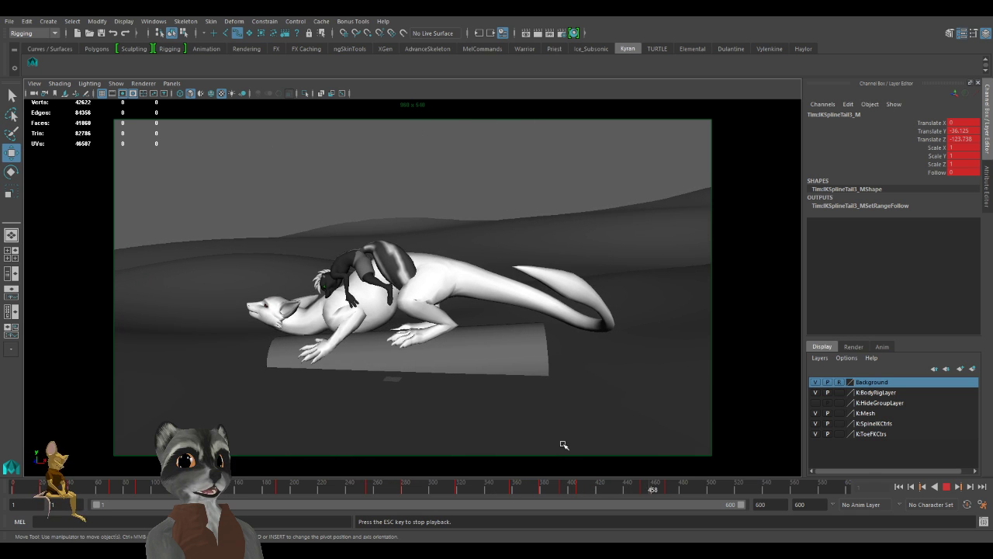
{"action": "key", "text": "Escape"}
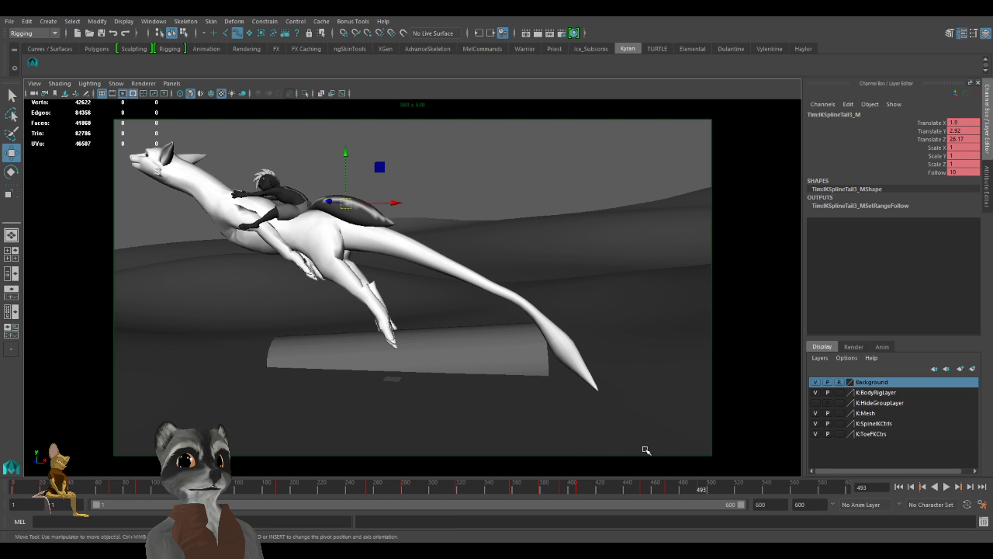
{"action": "key", "text": "space"}
{"action": "left_click_drag", "start_coordinate": [509, 389], "coordinate": [559, 408], "text": "alt"}
{"action": "mouse_move", "coordinate": [558, 409]}
{"action": "right_mouse_down", "text": "alt"}
{"action": "mouse_move", "coordinate": [538, 411]}
{"action": "mouse_move", "coordinate": [567, 410]}
{"action": "right_mouse_up", "text": "alt"}
{"action": "left_click_drag", "start_coordinate": [567, 411], "coordinate": [565, 417], "text": "alt"}
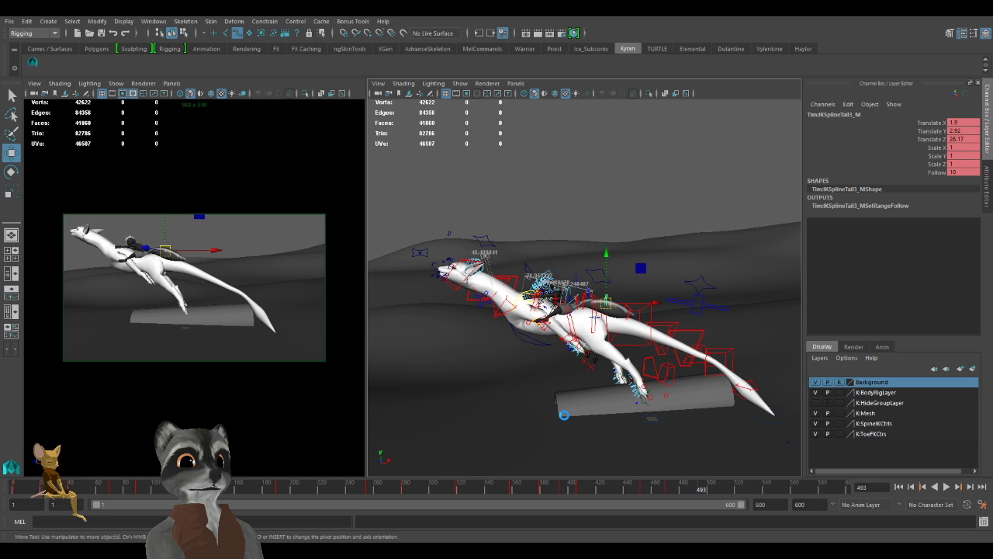
{"action": "key", "text": "w"}
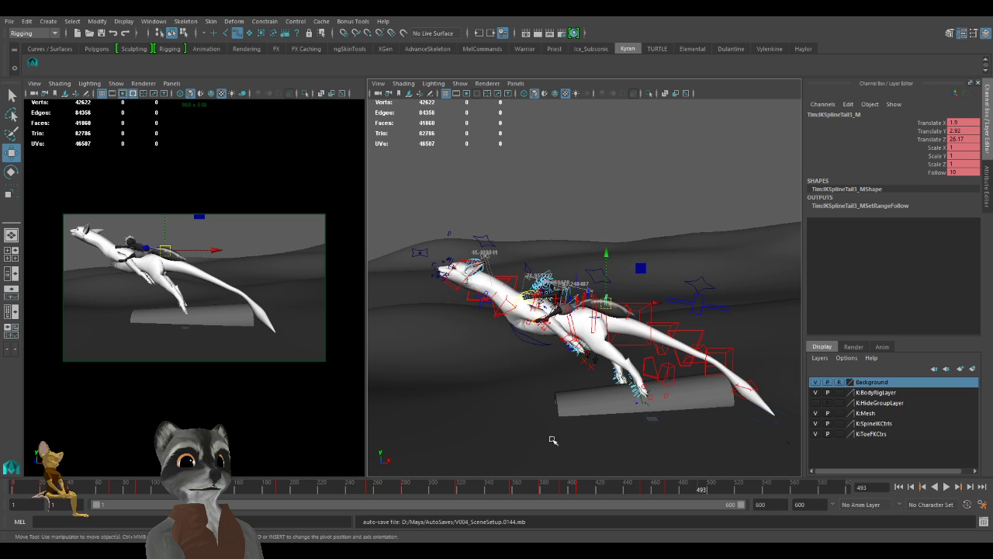
At frame 476, select all the creature's controls, move it up and forward with RootX_M at about X -807, Y 278, and key it.
{"action": "mouse_move", "coordinate": [658, 492]}
{"action": "left_mouse_down"}
{"action": "mouse_move", "coordinate": [644, 490]}
{"action": "mouse_move", "coordinate": [700, 493]}
{"action": "mouse_move", "coordinate": [670, 489]}
{"action": "mouse_move", "coordinate": [678, 495]}
{"action": "left_mouse_up"}
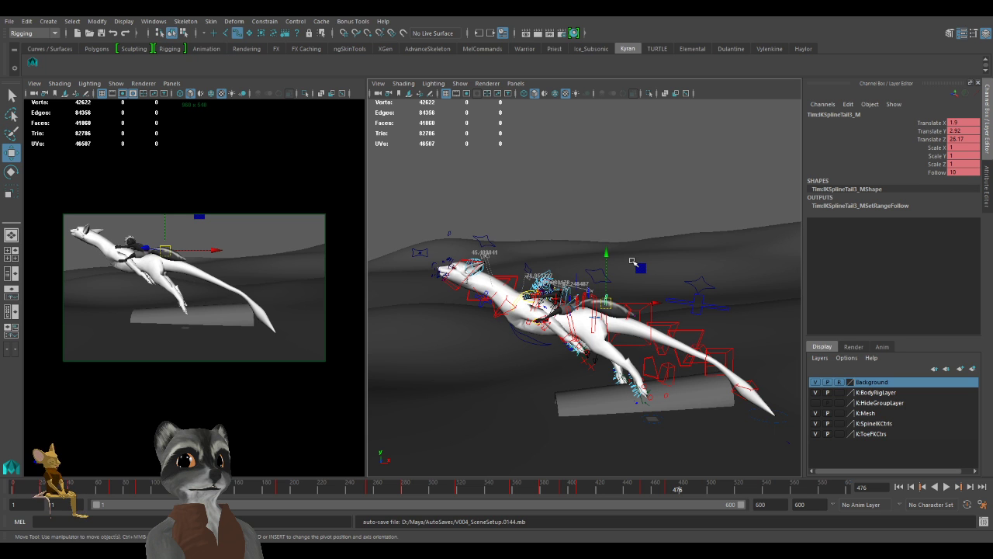
{"action": "right_click_drag", "start_coordinate": [651, 302], "coordinate": [694, 341], "text": "alt"}
{"action": "left_click_drag", "start_coordinate": [693, 341], "coordinate": [680, 336], "text": "alt"}
{"action": "right_click_drag", "start_coordinate": [641, 327], "coordinate": [618, 310], "text": "alt"}
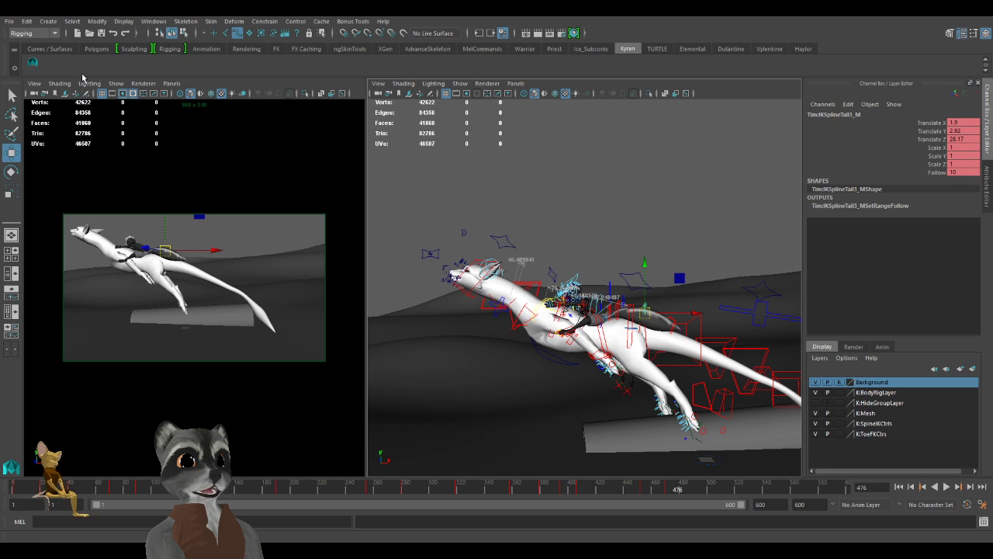
{"action": "left_click", "coordinate": [30, 65]}
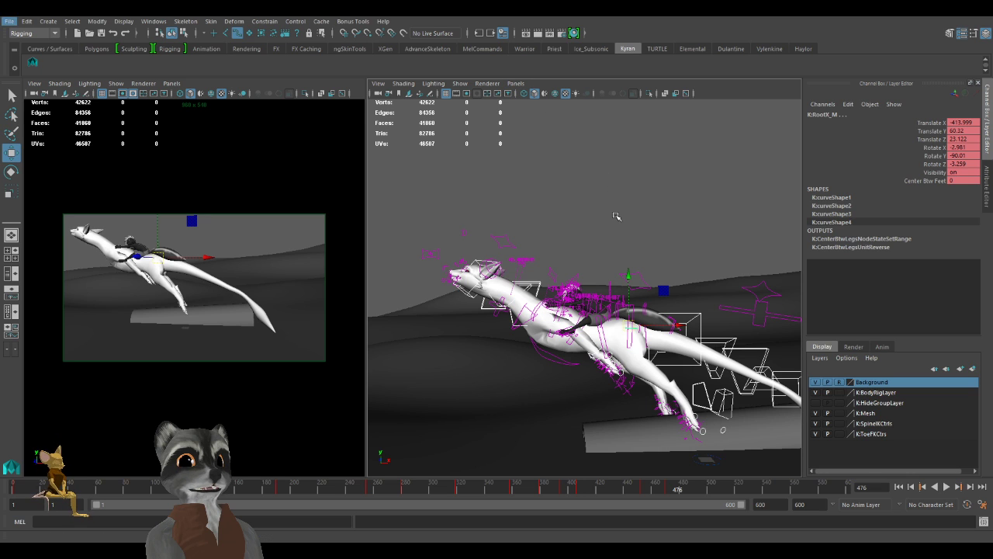
{"action": "right_click_drag", "start_coordinate": [635, 253], "coordinate": [610, 269], "text": "alt"}
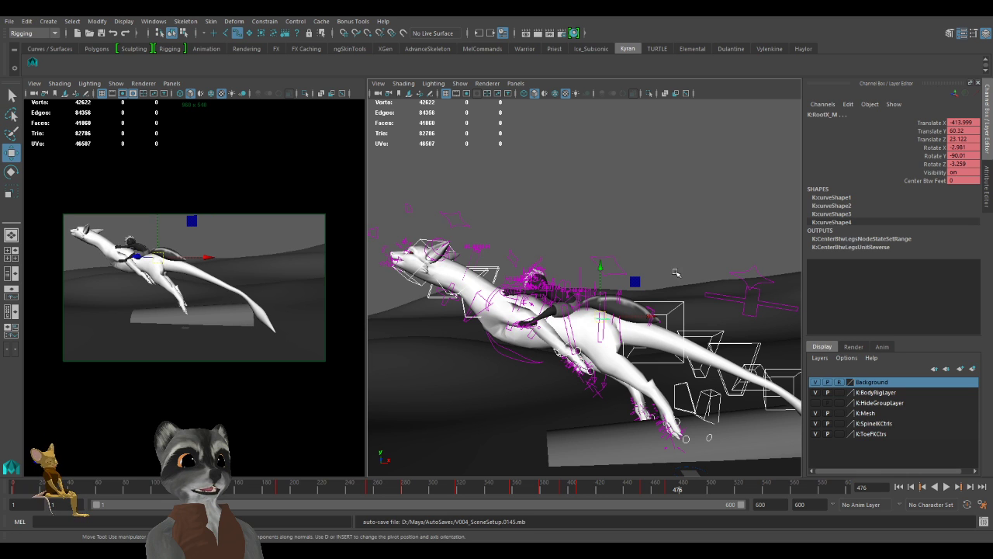
{"action": "right_click_drag", "start_coordinate": [676, 273], "coordinate": [648, 280], "text": "alt"}
{"action": "middle_click_drag", "start_coordinate": [648, 279], "coordinate": [642, 299], "text": "alt"}
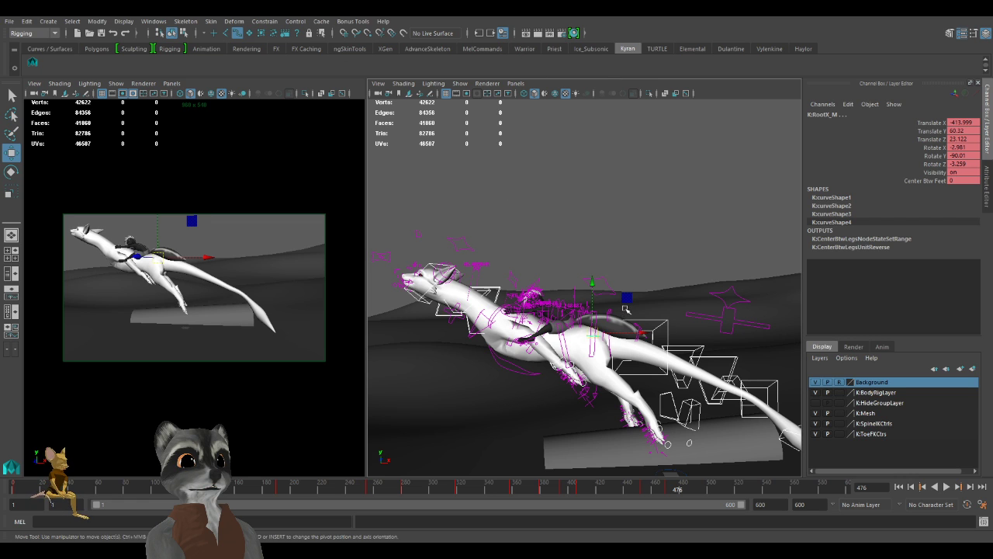
{"action": "mouse_move", "coordinate": [622, 296]}
{"action": "left_mouse_down"}
{"action": "mouse_move", "coordinate": [473, 204]}
{"action": "mouse_move", "coordinate": [417, 187]}
{"action": "mouse_move", "coordinate": [427, 190]}
{"action": "left_mouse_up"}
{"action": "left_click_drag", "start_coordinate": [596, 269], "coordinate": [472, 268], "text": "alt"}
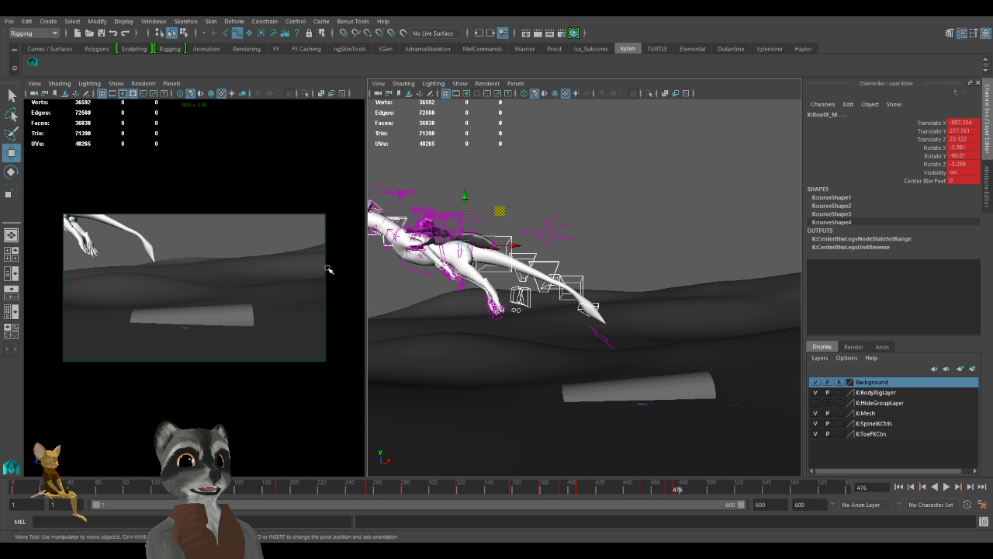
At frame 481, carry the whole creature further up and forward to about X -1077, Y 355, and key it.
{"action": "left_click", "coordinate": [684, 489]}
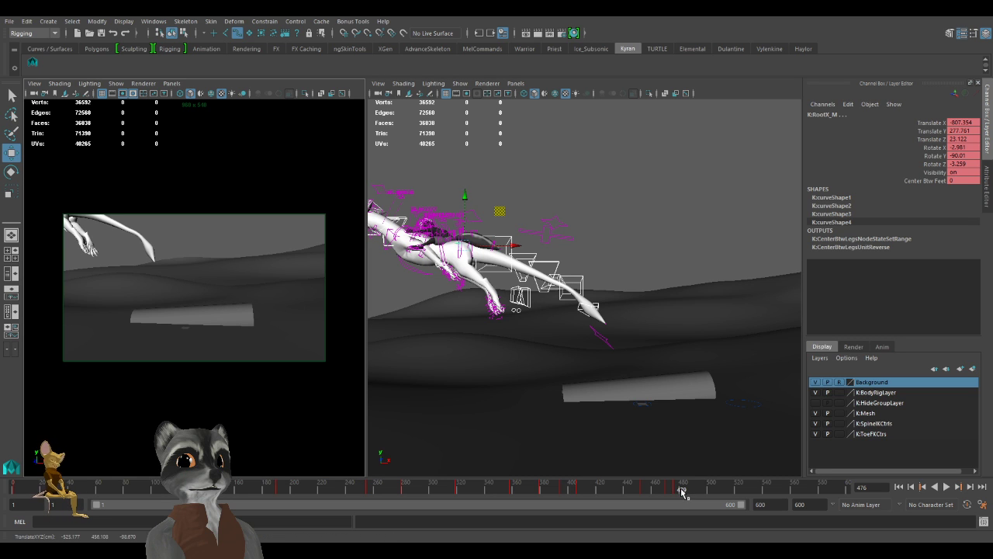
{"action": "left_click_drag", "start_coordinate": [505, 225], "coordinate": [411, 186]}
{"action": "key", "text": "s"}
{"action": "scroll", "coordinate": [521, 263], "scroll_direction": "up", "scroll_amount": 3}
{"action": "middle_click_drag", "start_coordinate": [521, 263], "coordinate": [623, 281], "text": "alt"}
{"action": "scroll", "coordinate": [623, 268], "scroll_direction": "up", "scroll_amount": 3}
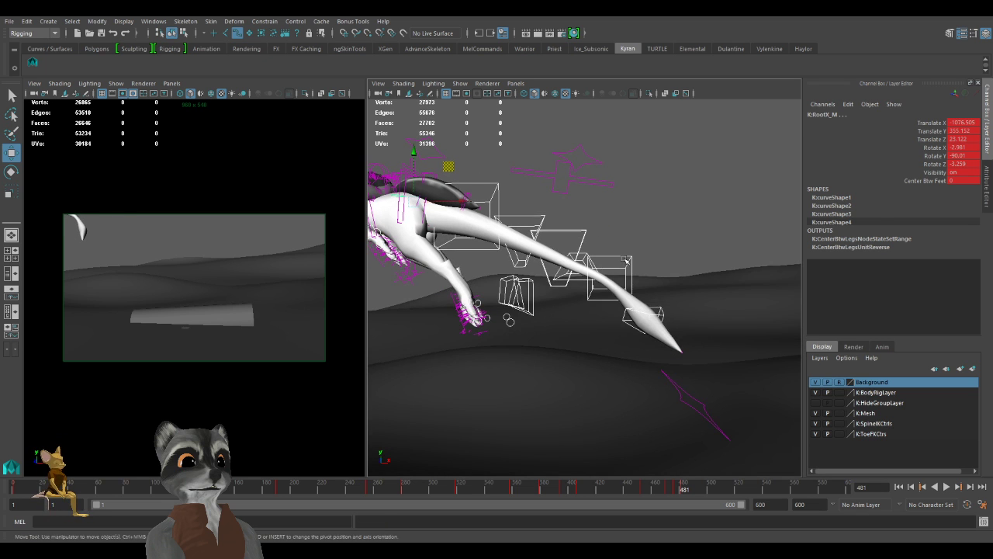
Lower the controls of the tail's outer half and rotate IKTail7_M to about X -283, Y 38, Z -130 at frame 481.
{"action": "left_click", "coordinate": [623, 258]}
{"action": "left_click", "coordinate": [585, 254], "text": "shift"}
{"action": "mouse_move", "coordinate": [614, 238]}
{"action": "left_mouse_down"}
{"action": "mouse_move", "coordinate": [599, 260]}
{"action": "mouse_move", "coordinate": [606, 256]}
{"action": "left_mouse_up"}
{"action": "left_click", "coordinate": [658, 312]}
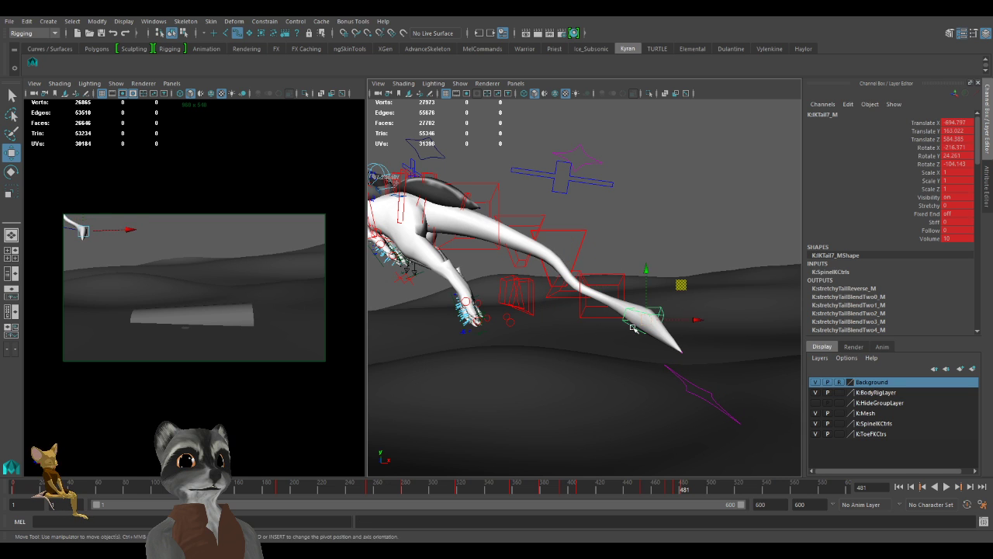
{"action": "key", "text": "e"}
{"action": "left_click_drag", "start_coordinate": [641, 350], "coordinate": [644, 313]}
{"action": "key", "text": "w"}
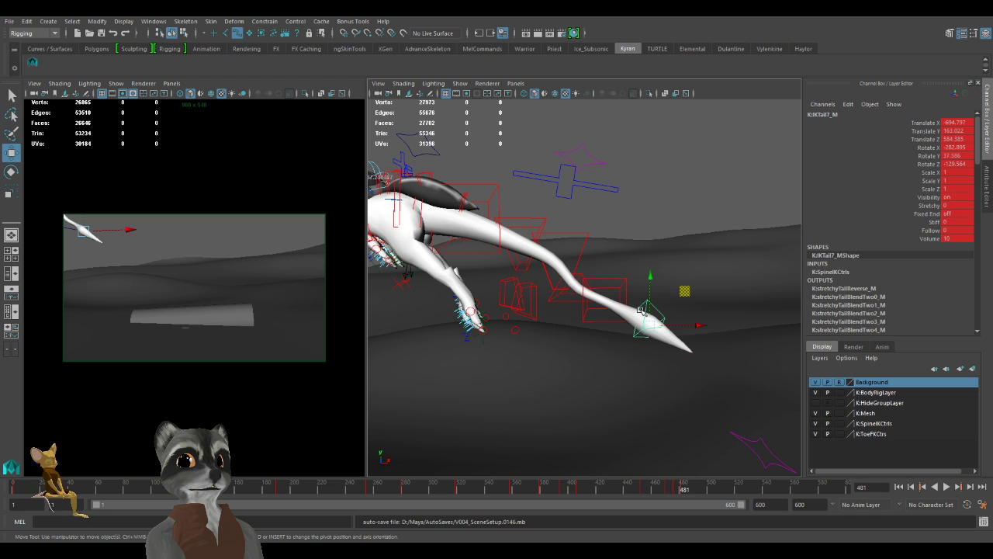
Smooth the kink in the middle of the creature's tail, setting IKTail3_M at about X -912, Y 287, and key the adjustment.
{"action": "left_click_drag", "start_coordinate": [641, 310], "coordinate": [570, 328], "text": "alt"}
{"action": "middle_click_drag", "start_coordinate": [569, 328], "coordinate": [633, 344], "text": "alt"}
{"action": "left_click_drag", "start_coordinate": [633, 345], "coordinate": [608, 216], "text": "alt"}
{"action": "left_click", "coordinate": [638, 262]}
{"action": "key", "text": "s"}
{"action": "left_click", "coordinate": [587, 217]}
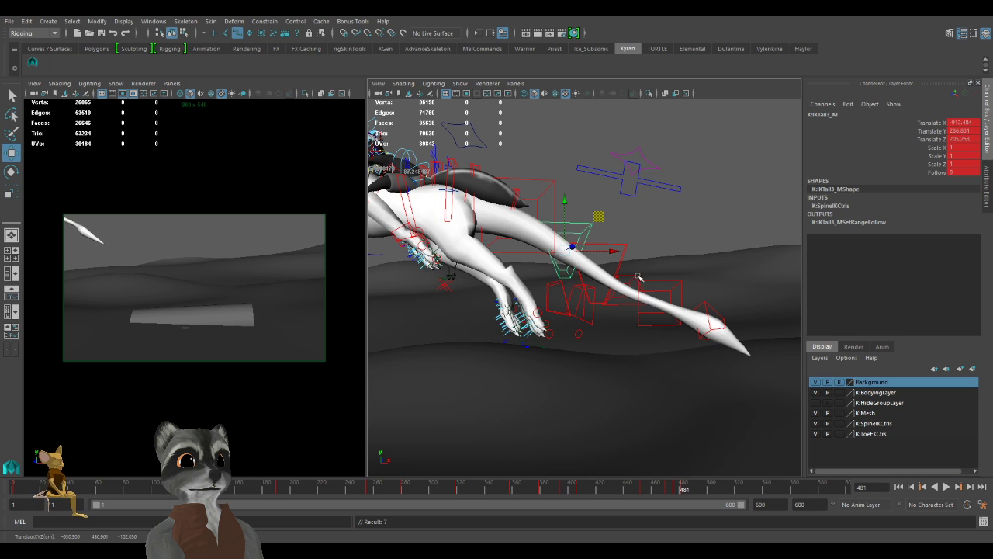
Refine the tail's curve by moving IKTail5_M to about X -813, Y 223 and IKTail4_M to about X -858, Y 254, keying both.
{"action": "left_click_drag", "start_coordinate": [638, 276], "coordinate": [627, 277], "text": "alt"}
{"action": "right_click_drag", "start_coordinate": [628, 277], "coordinate": [626, 332], "text": "alt"}
{"action": "middle_click_drag", "start_coordinate": [625, 332], "coordinate": [610, 341], "text": "alt"}
{"action": "scroll", "coordinate": [613, 292], "scroll_direction": "up", "scroll_amount": 2}
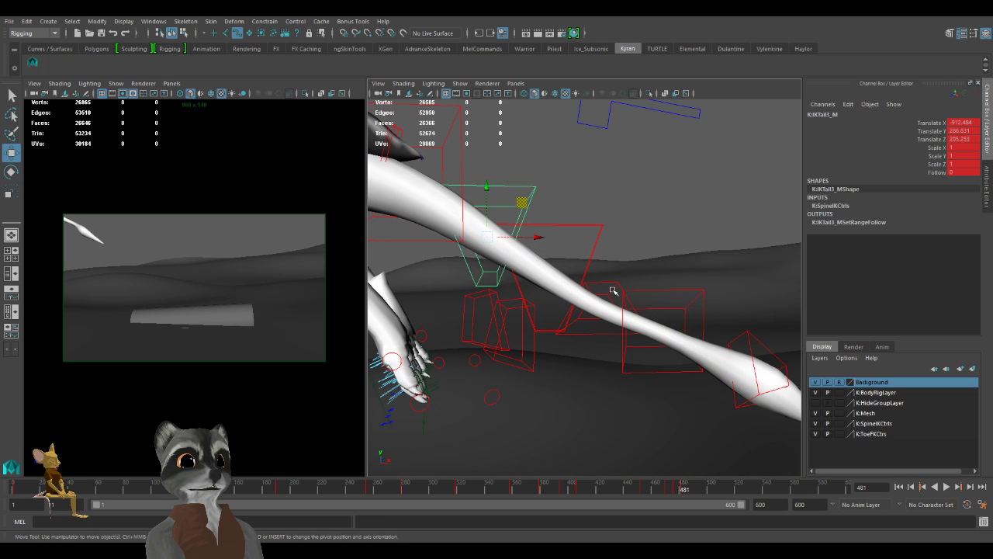
{"action": "left_click", "coordinate": [633, 278]}
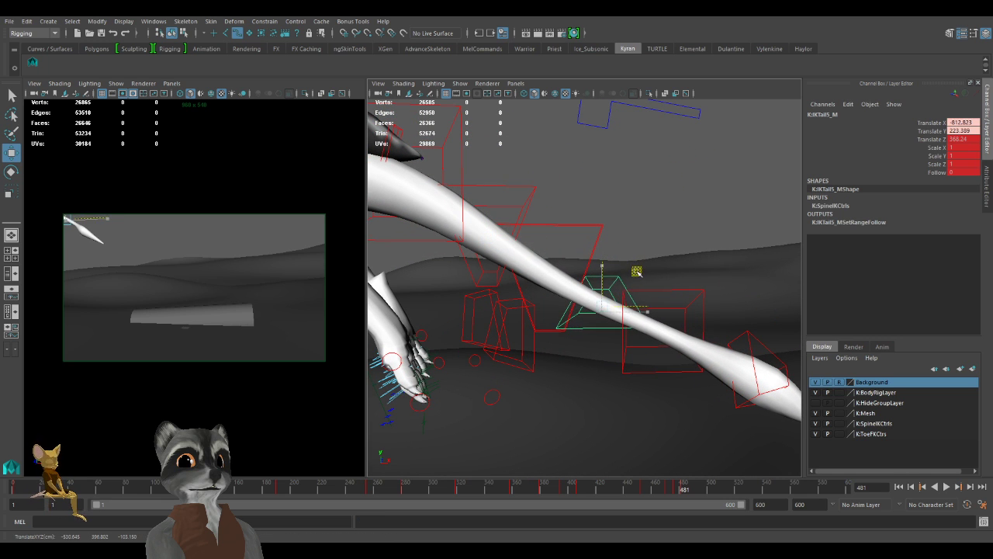
{"action": "key", "text": "s"}
{"action": "left_click", "coordinate": [592, 221]}
{"action": "right_click_drag", "start_coordinate": [623, 261], "coordinate": [587, 284], "text": "alt"}
{"action": "left_click", "coordinate": [595, 262]}
{"action": "left_click_drag", "start_coordinate": [618, 279], "coordinate": [610, 261], "text": "alt"}
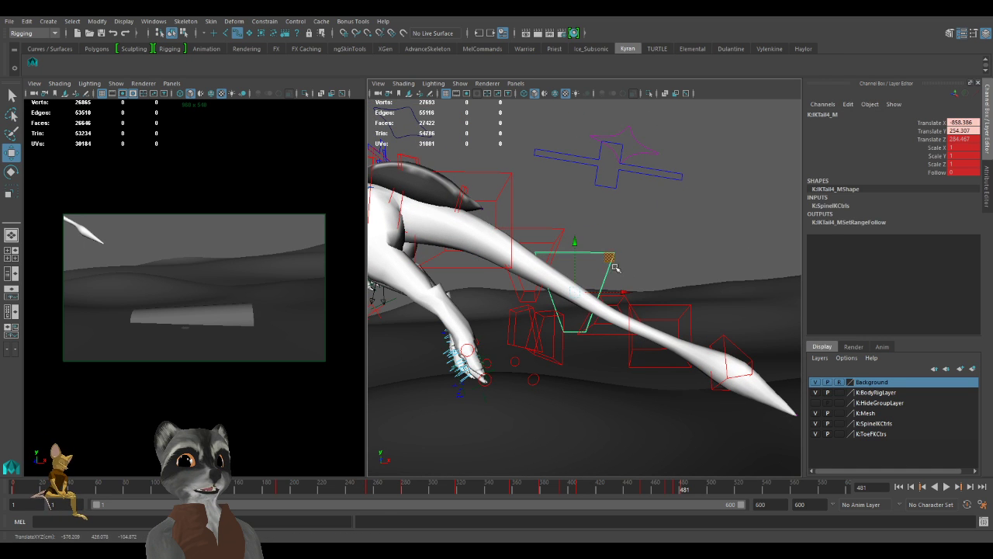
{"action": "key", "text": "s"}
Reposition the tail's end controls around IKTail7_M so the tip stretches outward in line with the tail, and key them.
{"action": "left_click", "coordinate": [690, 310]}
{"action": "left_click_drag", "start_coordinate": [703, 342], "coordinate": [621, 351], "text": "alt"}
{"action": "mouse_move", "coordinate": [621, 351]}
{"action": "right_mouse_down", "text": "alt"}
{"action": "mouse_move", "coordinate": [561, 330]}
{"action": "mouse_move", "coordinate": [619, 357]}
{"action": "right_mouse_up", "text": "alt"}
{"action": "left_click", "coordinate": [702, 384]}
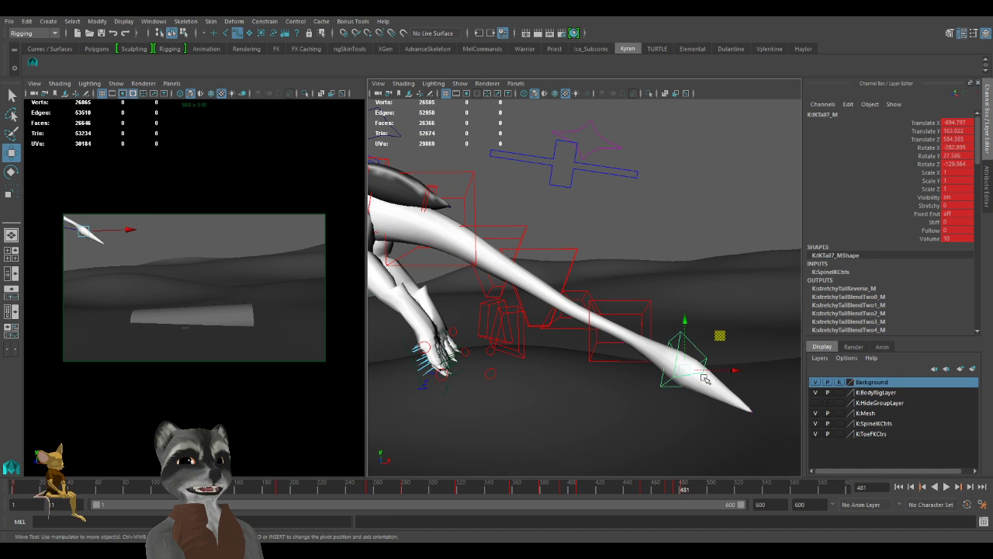
{"action": "left_click_drag", "start_coordinate": [703, 384], "coordinate": [604, 370], "text": "alt"}
{"action": "left_click_drag", "start_coordinate": [637, 342], "coordinate": [537, 424]}
{"action": "right_click_drag", "start_coordinate": [537, 424], "coordinate": [528, 421], "text": "alt"}
{"action": "left_click_drag", "start_coordinate": [527, 421], "coordinate": [598, 420], "text": "alt"}
{"action": "key", "text": "e"}
{"action": "key", "text": "w"}
{"action": "left_click_drag", "start_coordinate": [606, 361], "coordinate": [726, 359]}
{"action": "key", "text": "e"}
{"action": "key", "text": "w"}
{"action": "key", "text": "s"}
Shift IKTail5_M outward along the tail to about X -787, Y 216 to even out the curve before the tip.
{"action": "left_click", "coordinate": [583, 256]}
{"action": "left_click_drag", "start_coordinate": [584, 272], "coordinate": [568, 245], "text": "alt"}
{"action": "left_click_drag", "start_coordinate": [560, 294], "coordinate": [607, 310]}
{"action": "left_click", "coordinate": [526, 249]}
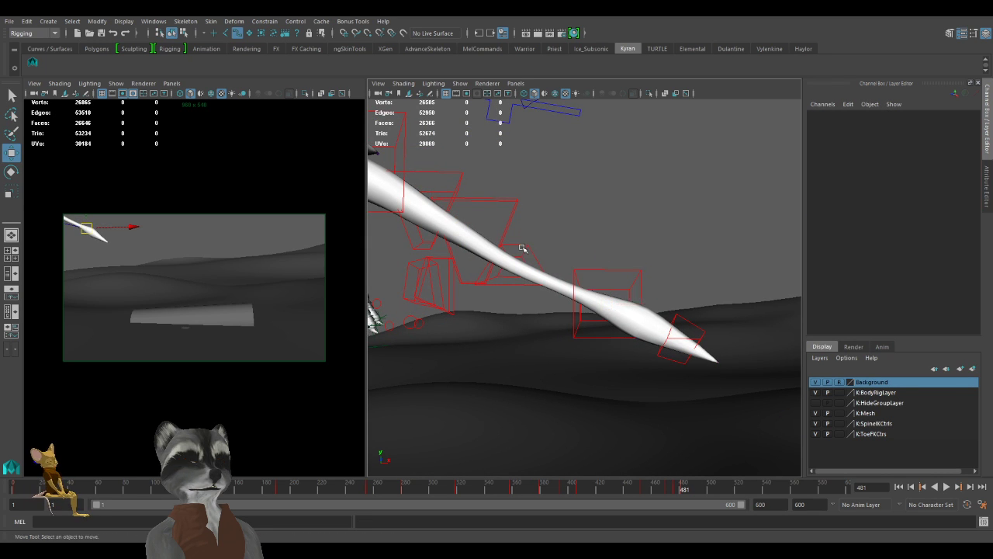
{"action": "left_click", "coordinate": [524, 276]}
{"action": "left_click_drag", "start_coordinate": [524, 277], "coordinate": [549, 278]}
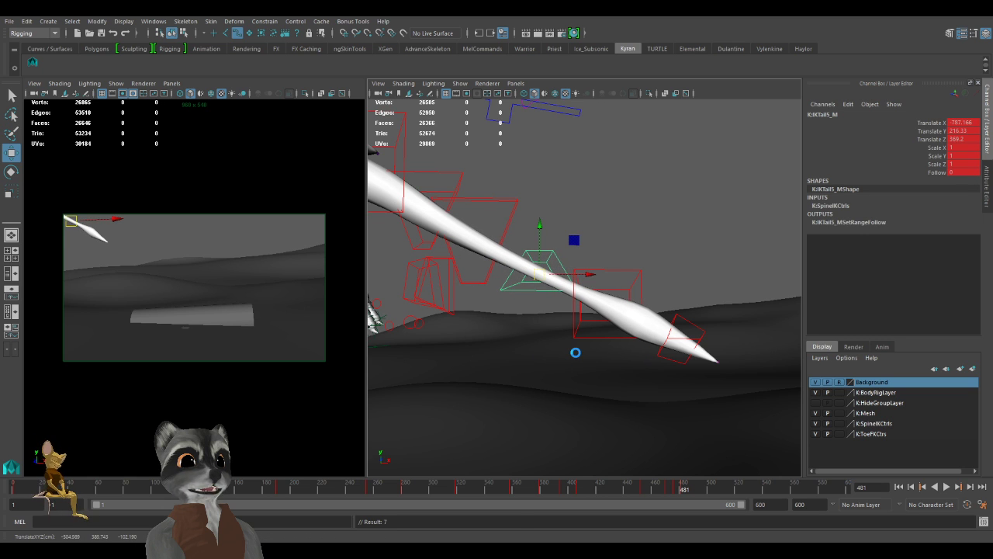
Move IKTail4_M to about X -841, Y 247 to continue the smooth tail line, and key it.
{"action": "left_click_drag", "start_coordinate": [576, 353], "coordinate": [588, 365], "text": "alt"}
{"action": "left_click", "coordinate": [560, 233]}
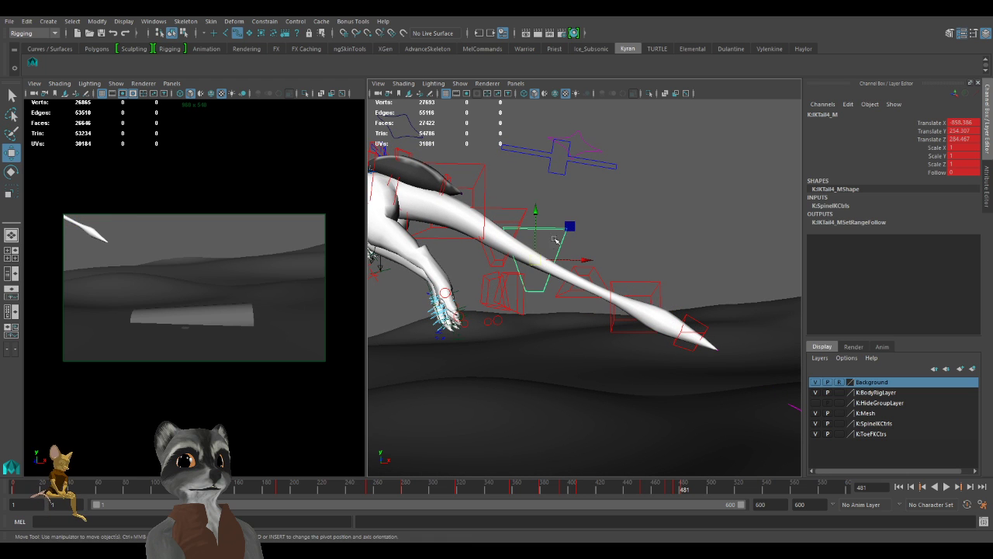
{"action": "left_click_drag", "start_coordinate": [535, 258], "coordinate": [547, 263]}
{"action": "key", "text": "s"}
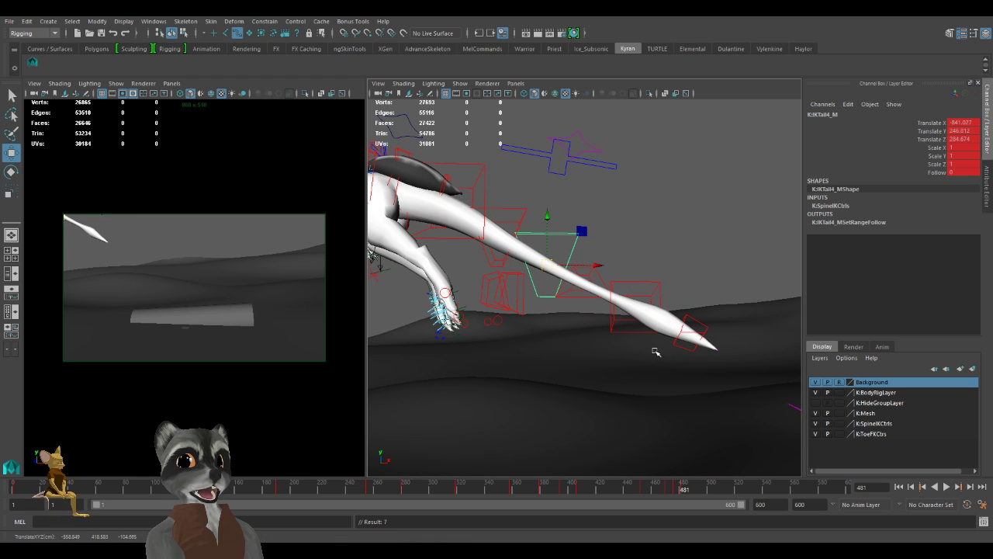
Examine the tail's shape at frame 481 from several angles and distances.
{"action": "right_click_drag", "start_coordinate": [666, 361], "coordinate": [603, 370], "text": "alt"}
{"action": "left_click_drag", "start_coordinate": [603, 370], "coordinate": [540, 399], "text": "alt"}
{"action": "right_click_drag", "start_coordinate": [540, 399], "coordinate": [639, 398], "text": "alt"}
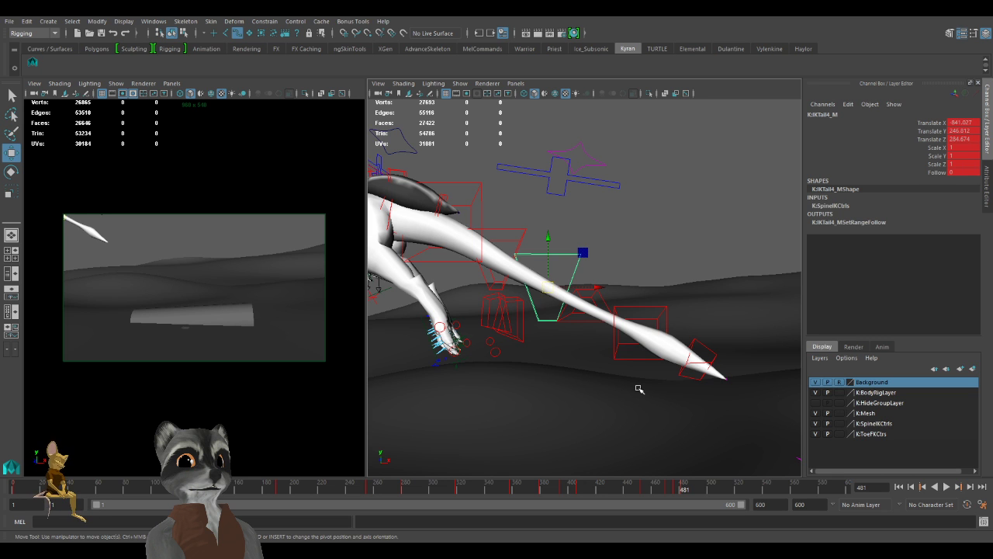
{"action": "right_click_drag", "start_coordinate": [659, 332], "coordinate": [583, 333], "text": "alt"}
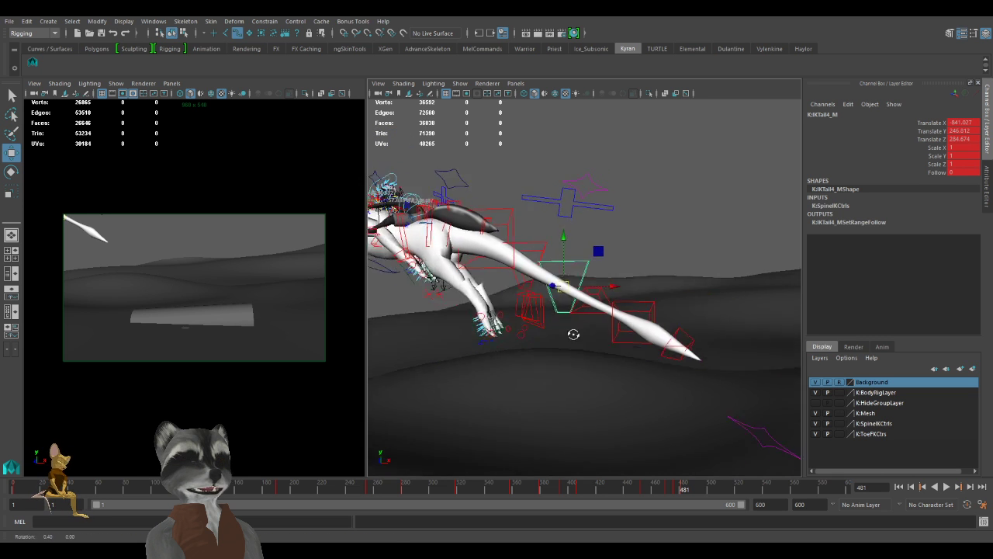
{"action": "left_click_drag", "start_coordinate": [583, 333], "coordinate": [566, 349], "text": "alt"}
{"action": "right_click_drag", "start_coordinate": [566, 348], "coordinate": [540, 360], "text": "alt"}
{"action": "middle_click_drag", "start_coordinate": [540, 360], "coordinate": [499, 376], "text": "alt"}
{"action": "right_click_drag", "start_coordinate": [499, 376], "coordinate": [572, 373], "text": "alt"}
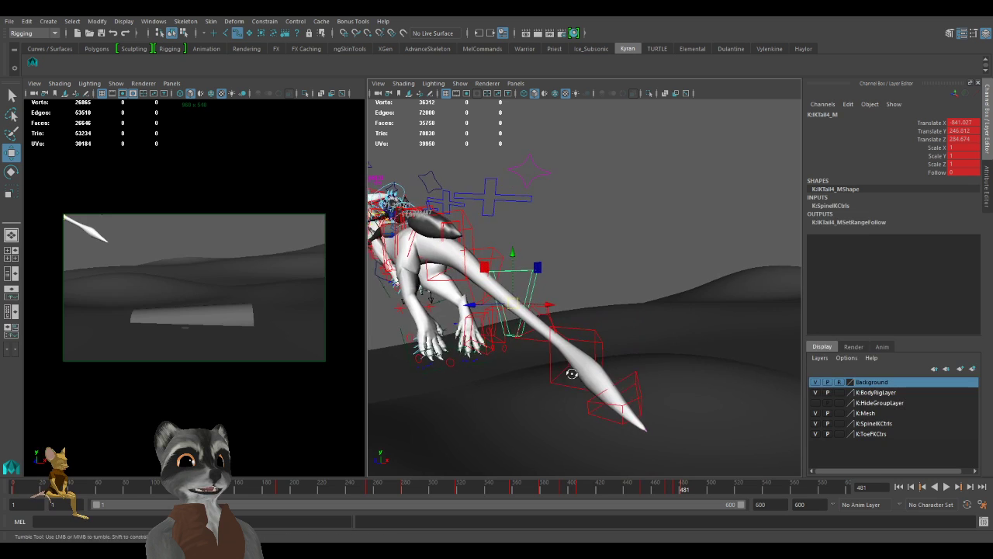
{"action": "left_click_drag", "start_coordinate": [572, 373], "coordinate": [607, 395], "text": "alt"}
{"action": "right_click_drag", "start_coordinate": [607, 395], "coordinate": [566, 367], "text": "alt"}
{"action": "middle_click_drag", "start_coordinate": [566, 367], "coordinate": [571, 328], "text": "alt"}
{"action": "left_click_drag", "start_coordinate": [571, 328], "coordinate": [630, 334], "text": "alt"}
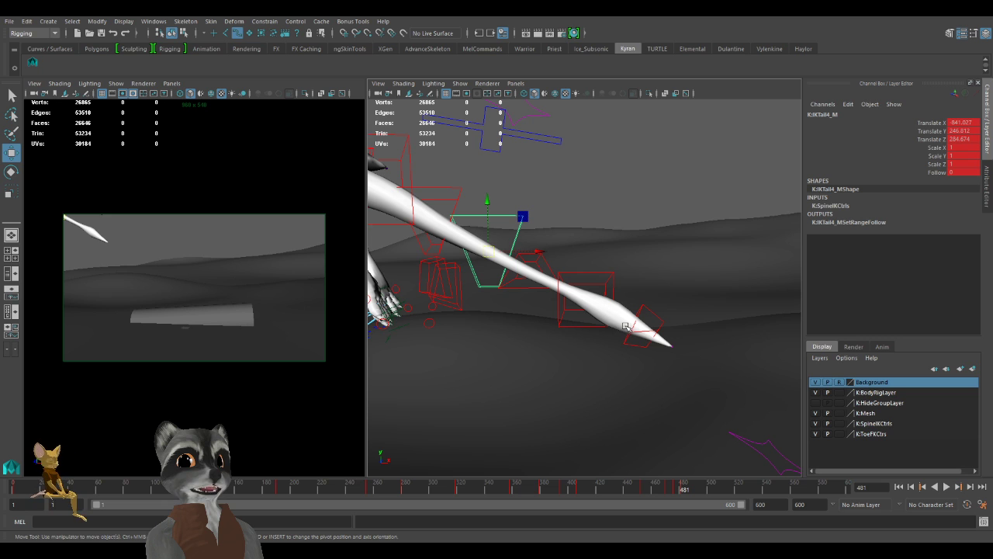
{"action": "left_click_drag", "start_coordinate": [680, 354], "coordinate": [534, 324], "text": "alt"}
{"action": "middle_click_drag", "start_coordinate": [534, 324], "coordinate": [532, 312], "text": "alt"}
At frame 476, straighten the tail tip by rotating IKTail7_M to about X -273, Y 15, Z -124, and key it.
{"action": "middle_click", "coordinate": [244, 304]}
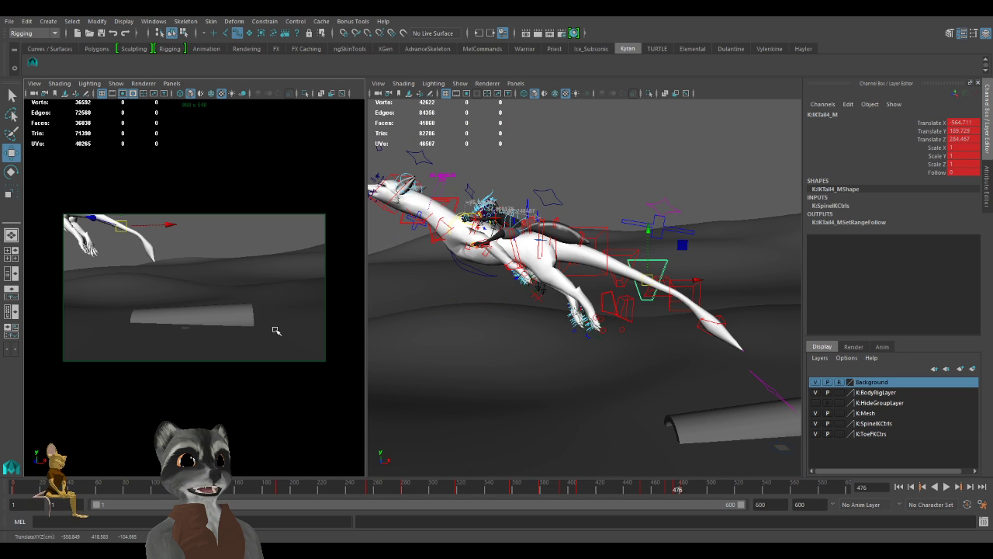
{"action": "left_click_drag", "start_coordinate": [703, 354], "coordinate": [576, 314], "text": "alt"}
{"action": "left_click", "coordinate": [588, 335]}
{"action": "left_click_drag", "start_coordinate": [551, 345], "coordinate": [643, 341]}
{"action": "key", "text": "e"}
{"action": "key", "text": "s"}
Flip repeatedly between the neighbouring keyed poses at frames 470, 476 and 481 to compare the leap and tail motion.
{"action": "left_click_drag", "start_coordinate": [312, 327], "coordinate": [306, 328]}
{"action": "key", "text": "comma"}
{"action": "key", "text": "period"}
{"action": "key", "text": "comma"}
{"action": "key", "text": "period"}
{"action": "key", "text": "comma"}
{"action": "key", "text": "period"}
{"action": "key", "text": "comma"}
{"action": "key", "text": "period"}
{"action": "key", "text": "comma"}
{"action": "key", "text": "period"}
{"action": "key", "text": "comma"}
{"action": "key", "text": "period"}
{"action": "key", "text": "comma"}
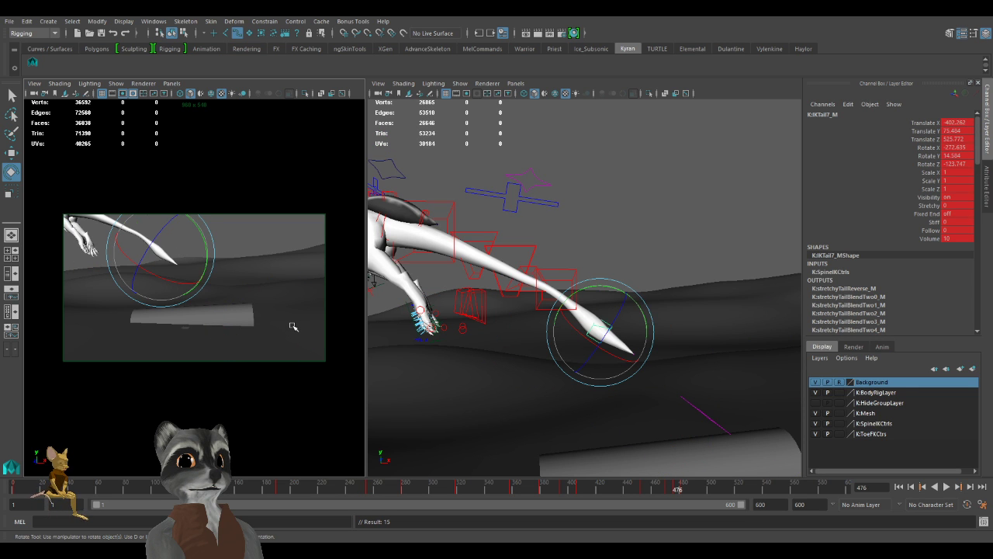
{"action": "key", "text": "period"}
{"action": "key", "text": "comma"}
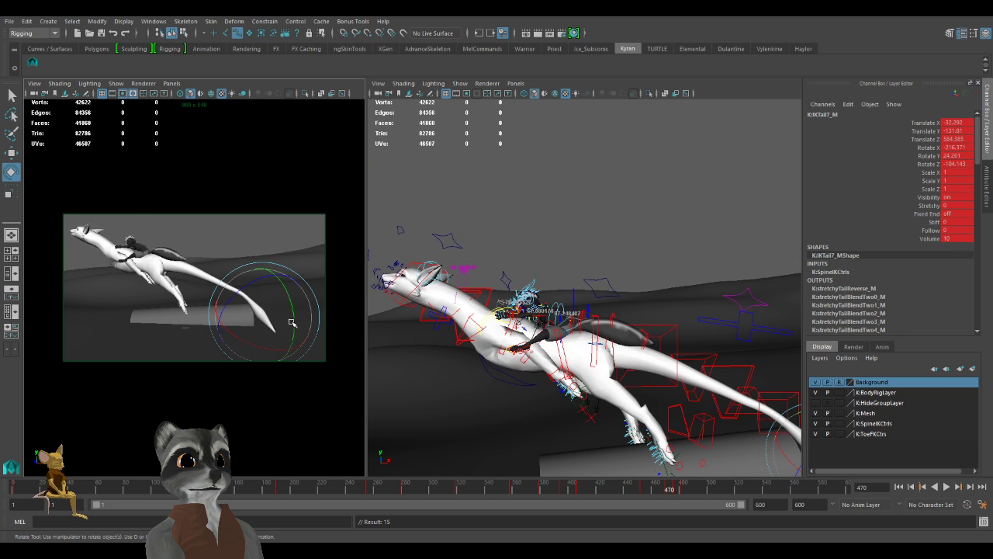
{"action": "key", "text": "period"}
At frame 481, nudge the IKTail6_M and IKTail7_M tail-end controls and raise IKTail5_M to about X -788, Y 224.
{"action": "middle_click_drag", "start_coordinate": [437, 289], "coordinate": [593, 297], "text": "alt"}
{"action": "key", "text": "w"}
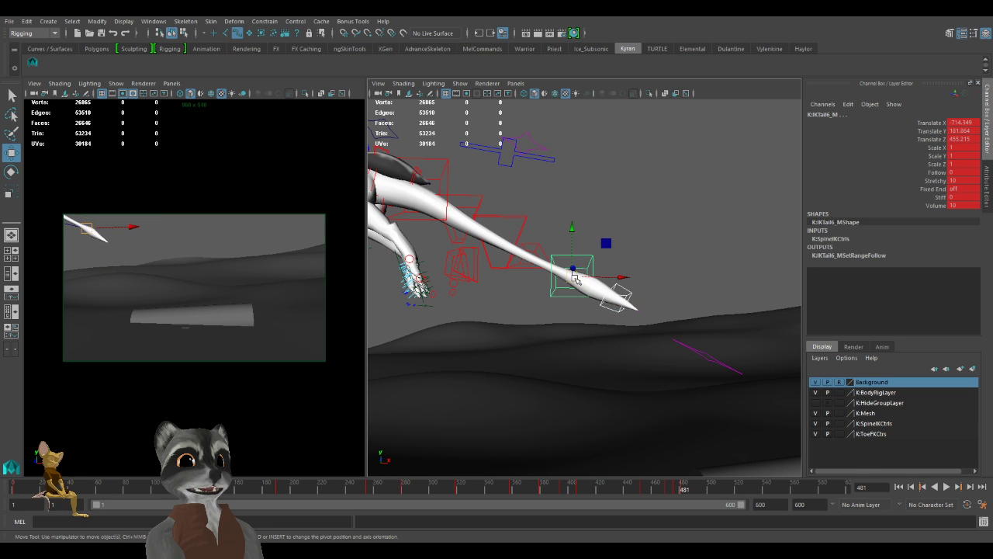
{"action": "left_click", "coordinate": [577, 273]}
{"action": "left_click", "coordinate": [533, 256]}
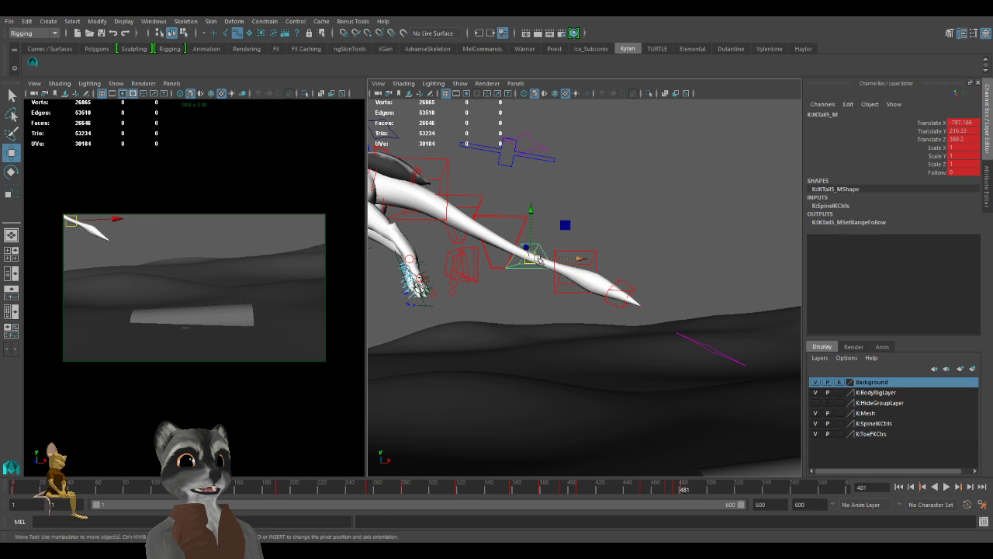
{"action": "scroll", "coordinate": [493, 205], "scroll_direction": "down", "scroll_amount": 3}
{"action": "middle_click_drag", "start_coordinate": [489, 196], "coordinate": [644, 249], "text": "alt"}
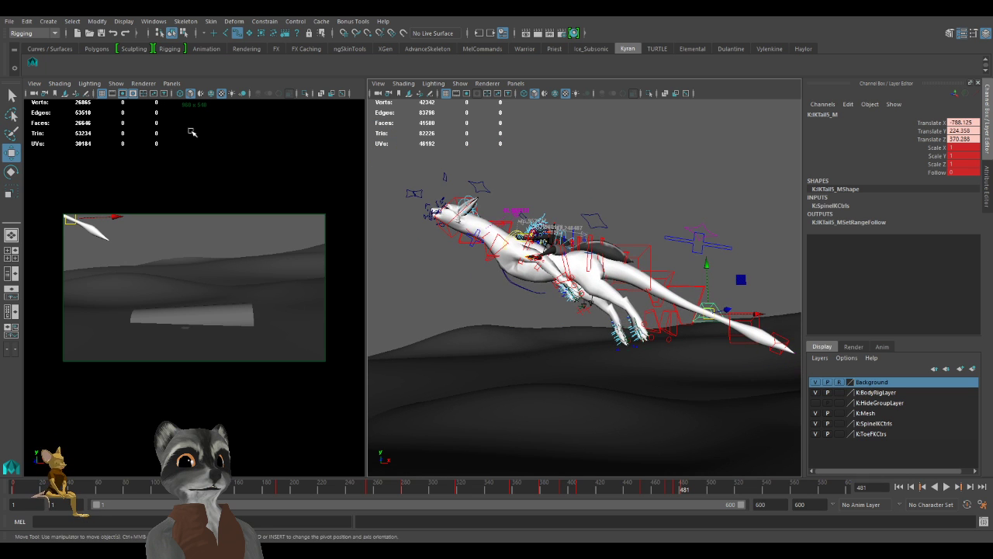
At frame 481, select the creature's and rider's controls without the tail ones and move them so RootX_M sits at about X -1085, Y 342.
{"action": "left_click", "coordinate": [35, 64]}
{"action": "middle_click_drag", "start_coordinate": [734, 297], "coordinate": [619, 257], "text": "alt"}
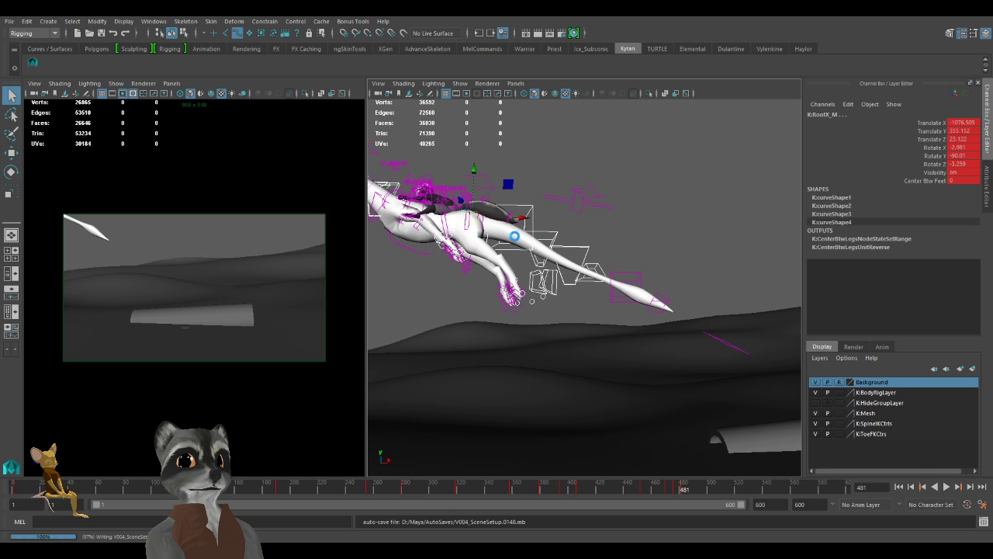
{"action": "left_click_drag", "start_coordinate": [590, 269], "coordinate": [518, 235], "text": "ctrl"}
{"action": "middle_click_drag", "start_coordinate": [505, 238], "coordinate": [587, 259], "text": "alt"}
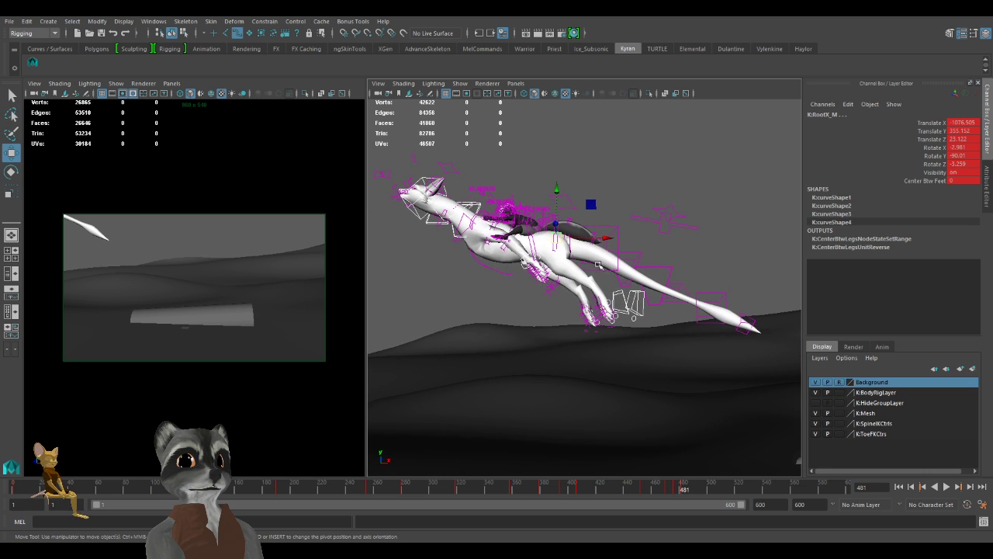
{"action": "middle_click_drag", "start_coordinate": [587, 206], "coordinate": [586, 211]}
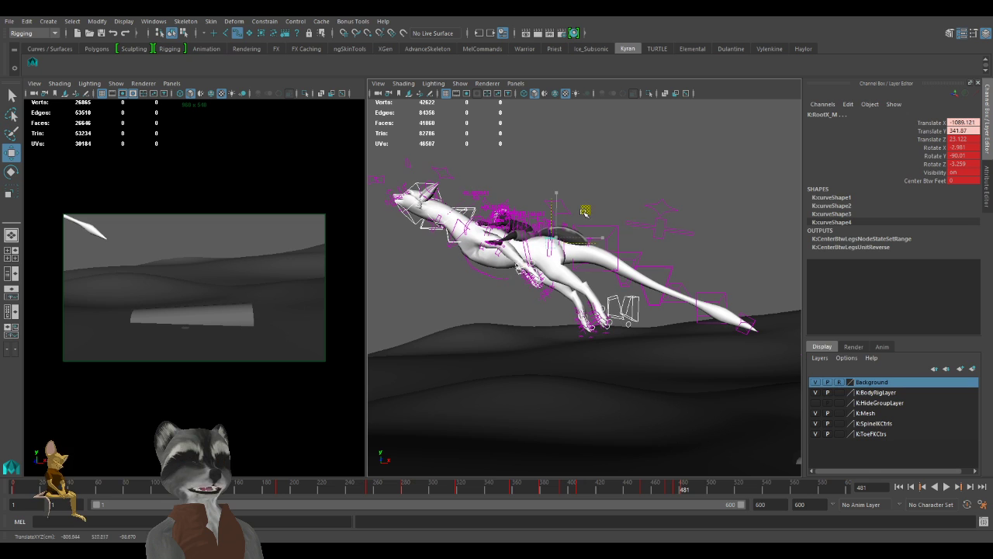
Move IKTail4_M to about X -833, Y 251, nudge the tail control nearer the body, and key both at frame 481.
{"action": "left_click", "coordinate": [672, 273]}
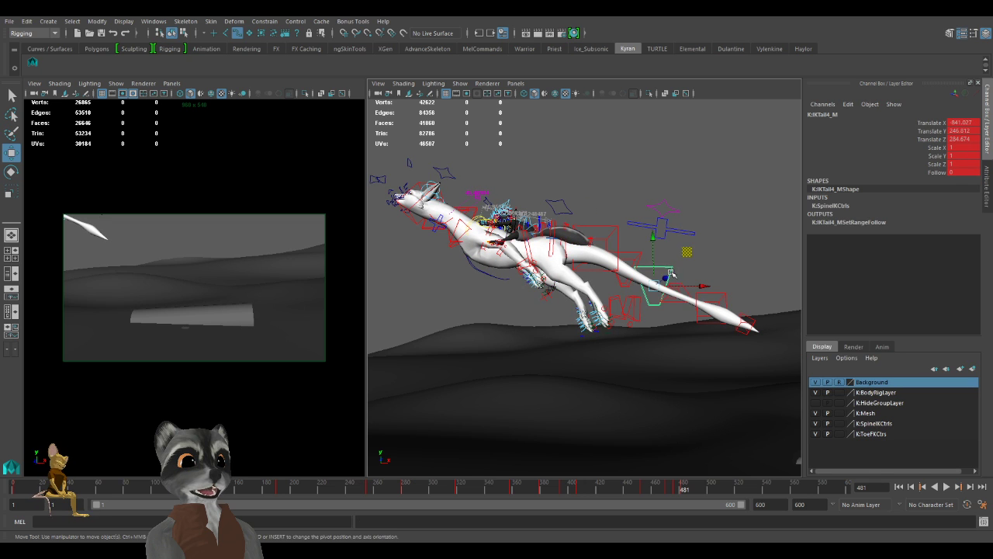
{"action": "middle_click_drag", "start_coordinate": [686, 257], "coordinate": [691, 255]}
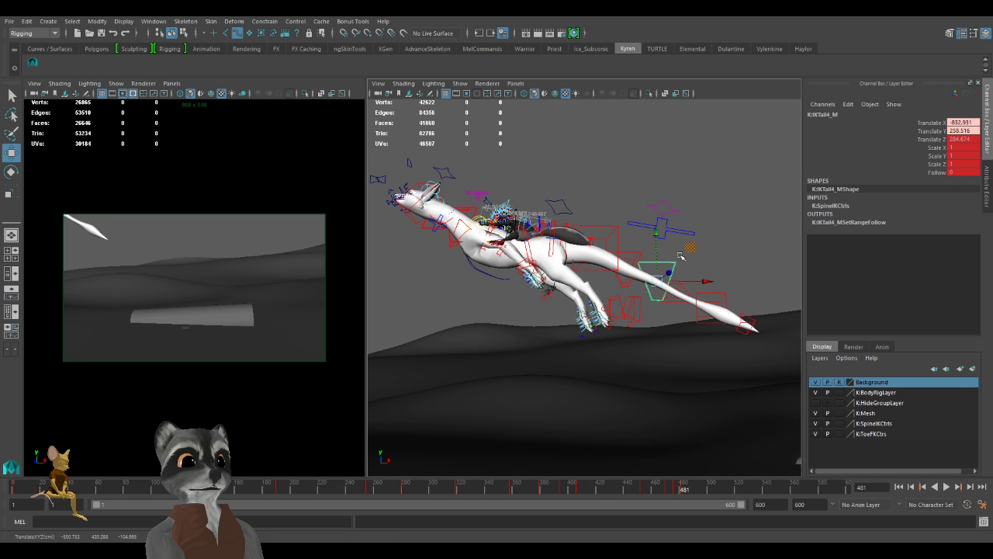
{"action": "key", "text": "s"}
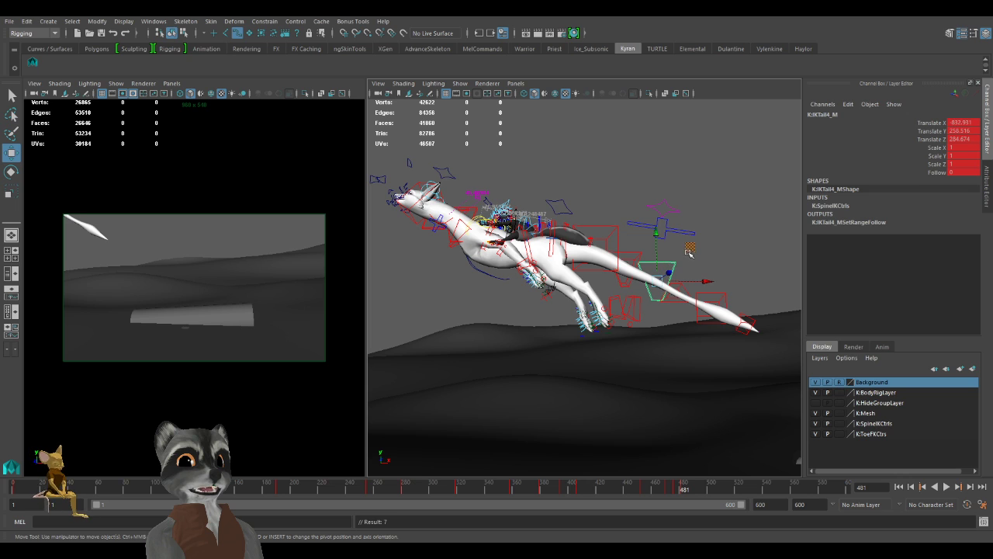
{"action": "left_click", "coordinate": [638, 254]}
{"action": "left_click_drag", "start_coordinate": [661, 238], "coordinate": [663, 236]}
{"action": "key", "text": "s"}
At frame 486, move all body and tail controls out of shot, with RootX_M at about X -1999, Y 615, and key them.
{"action": "left_click", "coordinate": [37, 63]}
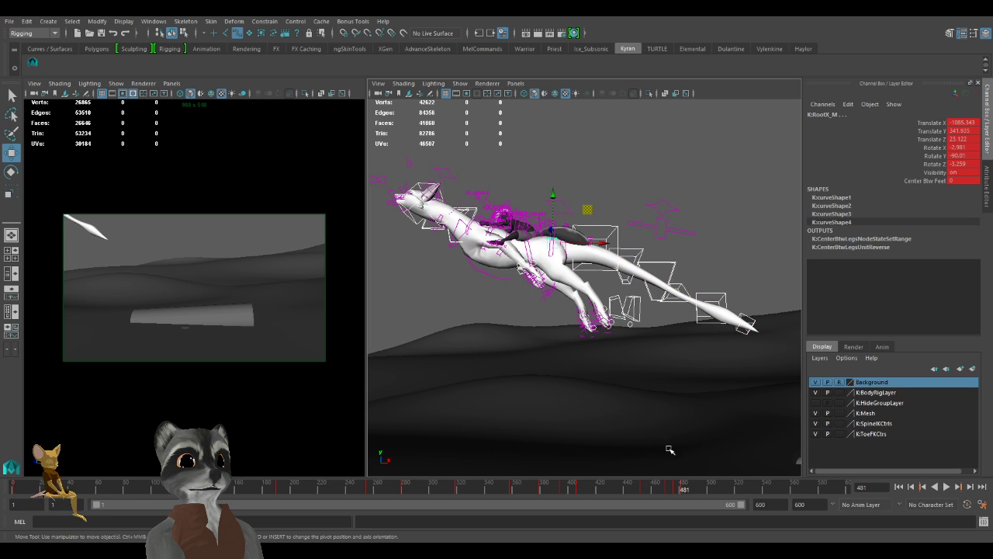
{"action": "left_click", "coordinate": [691, 487]}
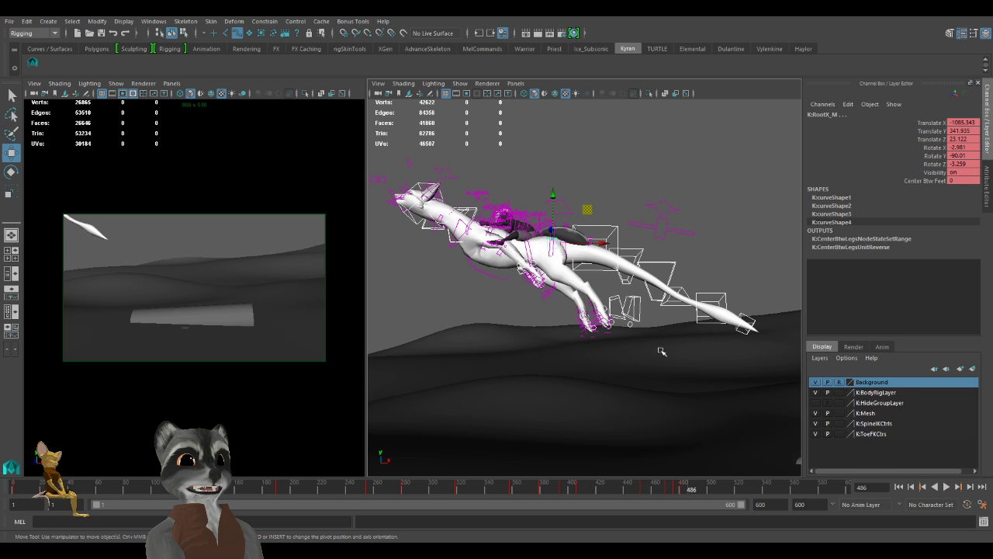
{"action": "left_click_drag", "start_coordinate": [590, 215], "coordinate": [195, 96]}
{"action": "key", "text": "s"}
Scrub back through the timeline and play the shot to review the creature's mounting and leap animation.
{"action": "right_click_drag", "start_coordinate": [614, 343], "coordinate": [588, 368], "text": "alt"}
{"action": "left_click_drag", "start_coordinate": [588, 368], "coordinate": [643, 404], "text": "alt"}
{"action": "right_click_drag", "start_coordinate": [644, 403], "coordinate": [605, 389], "text": "alt"}
{"action": "middle_click_drag", "start_coordinate": [606, 388], "coordinate": [546, 369], "text": "alt"}
{"action": "right_click_drag", "start_coordinate": [545, 369], "coordinate": [623, 400], "text": "alt"}
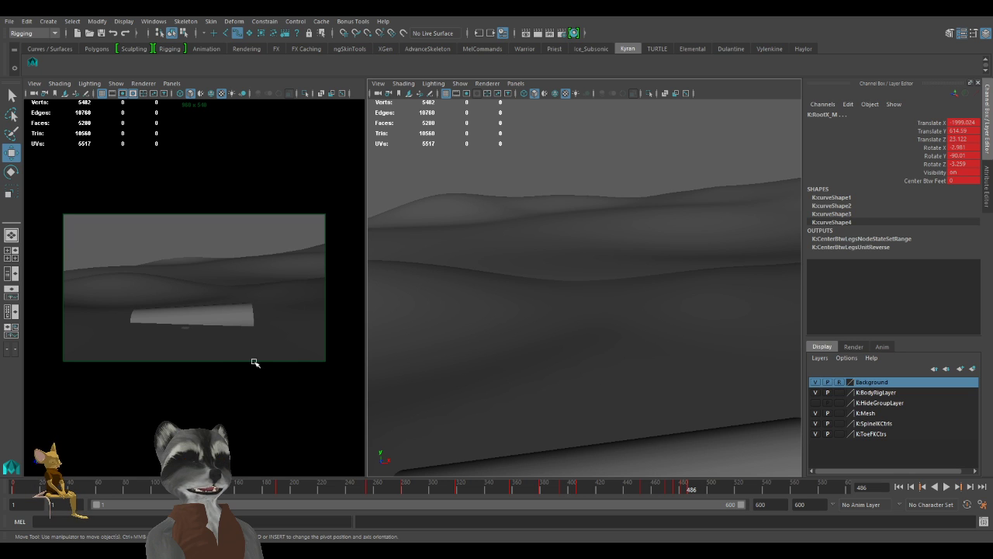
{"action": "left_click_drag", "start_coordinate": [680, 486], "coordinate": [452, 490]}
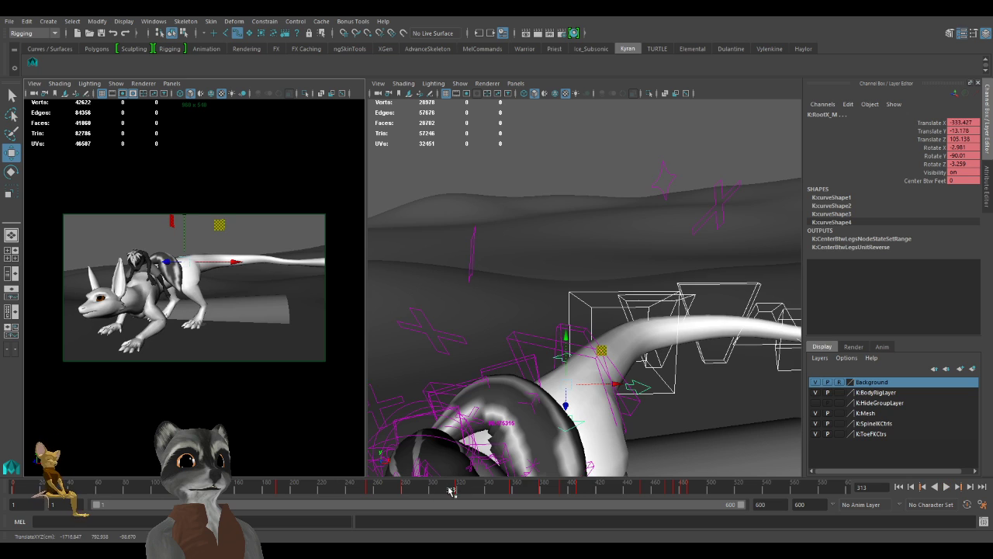
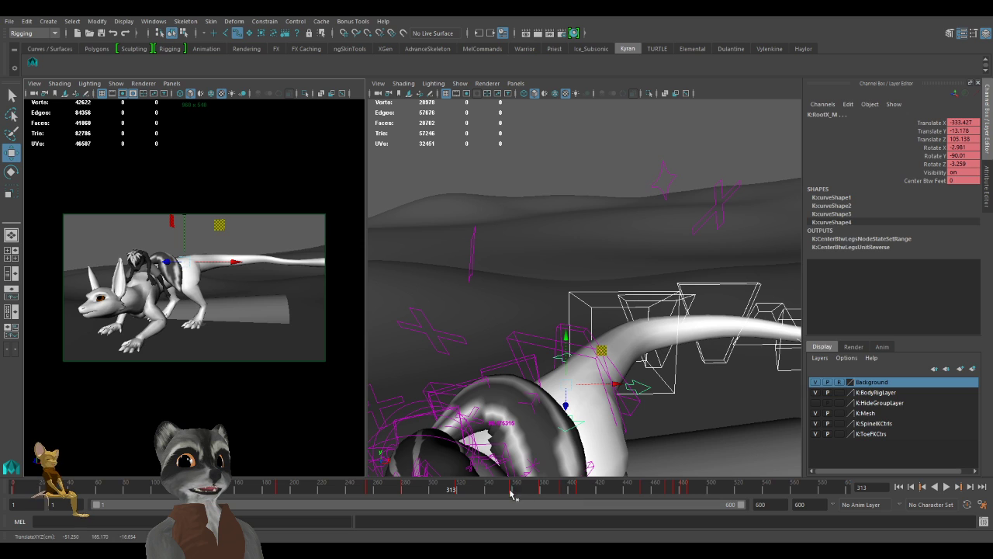
{"action": "mouse_move", "coordinate": [403, 497]}
{"action": "left_mouse_down"}
{"action": "mouse_move", "coordinate": [345, 496]}
{"action": "mouse_move", "coordinate": [411, 497]}
{"action": "mouse_move", "coordinate": [403, 498]}
{"action": "left_mouse_up"}
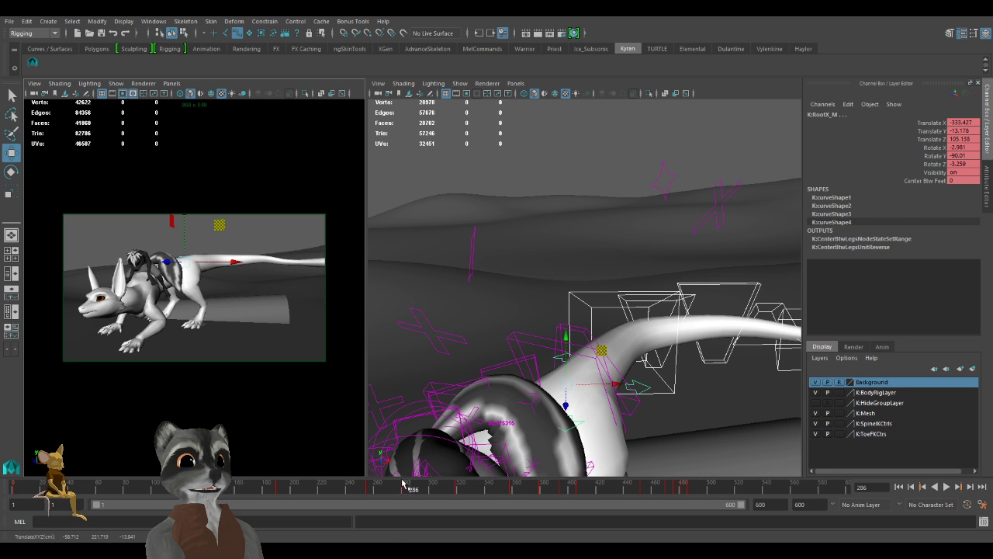
{"action": "middle_click_drag", "start_coordinate": [274, 402], "coordinate": [272, 399]}
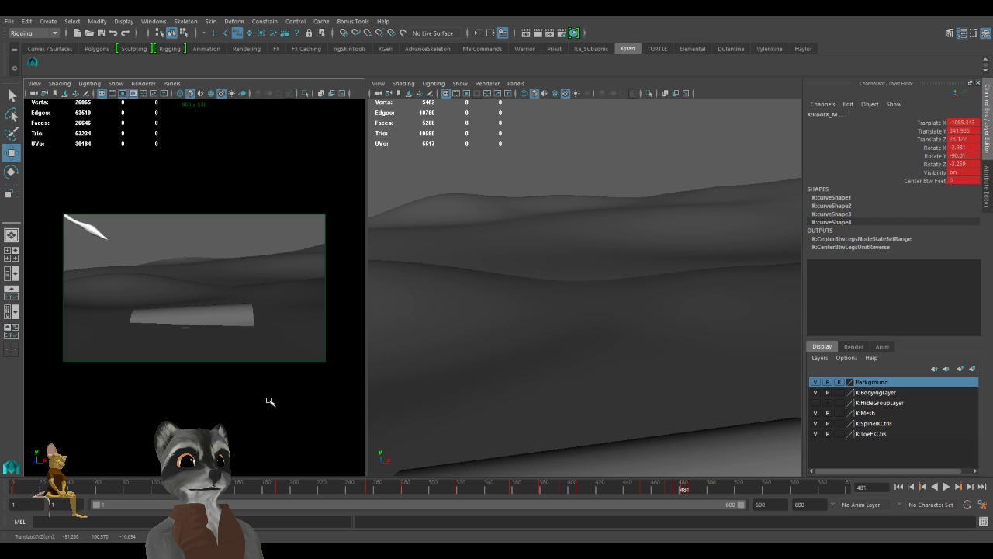
{"action": "left_click_drag", "start_coordinate": [643, 486], "coordinate": [320, 490]}
{"action": "key", "text": "alt+v"}
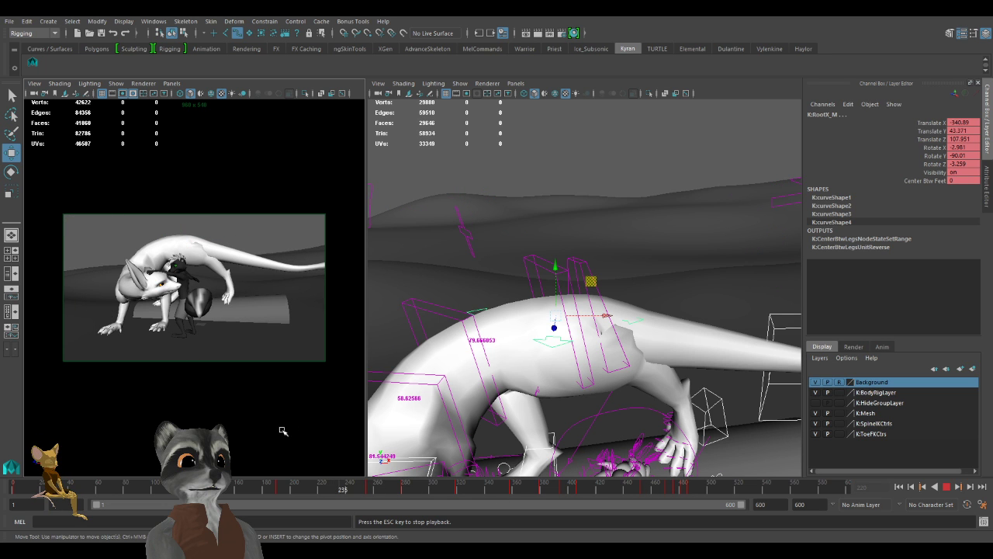
{"action": "key", "text": "alt+v"}
Clear the selection and save the scene V004_SceneSetup.mb.
{"action": "left_click", "coordinate": [583, 195]}
{"action": "scroll", "coordinate": [559, 246], "scroll_direction": "down", "scroll_amount": 5}
{"action": "scroll", "coordinate": [559, 246], "scroll_direction": "up", "scroll_amount": 3}
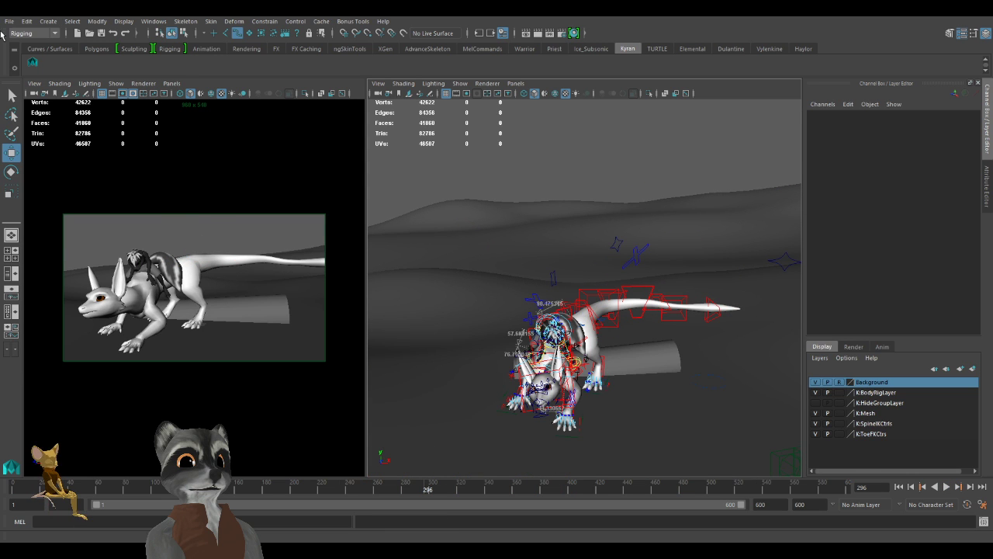
{"action": "left_click", "coordinate": [427, 46]}
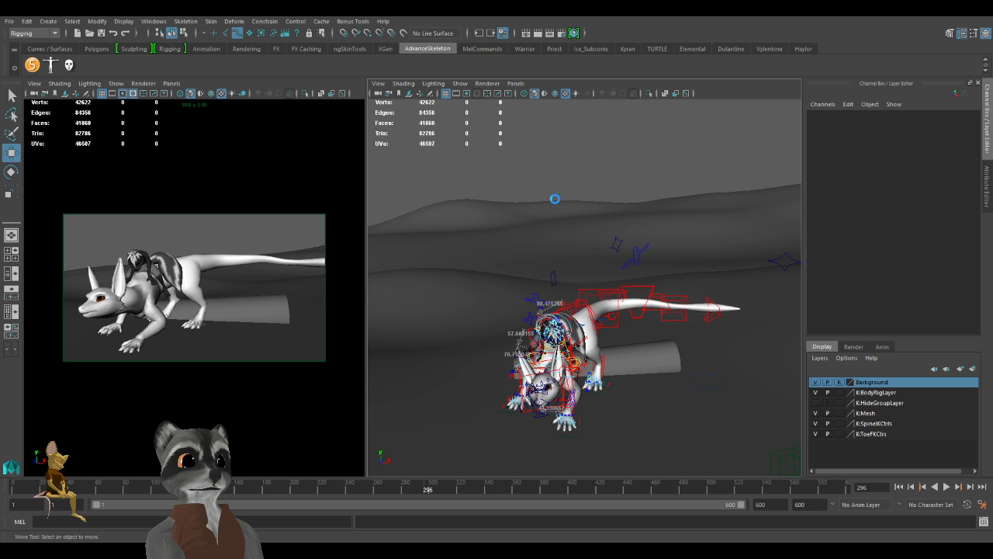
{"action": "key", "text": "ctrl+s"}
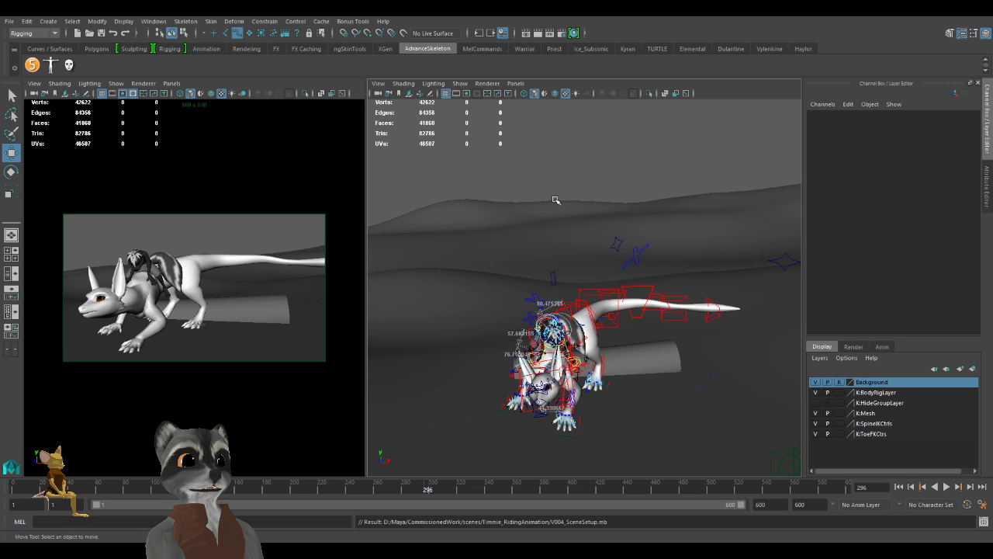
{"action": "key", "text": "ctrl+s"}
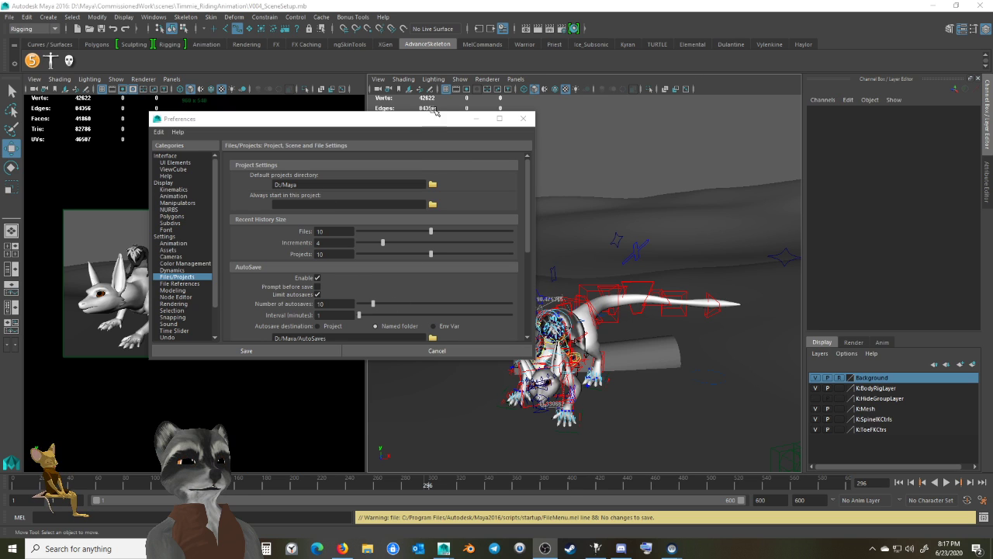
Review the AutoSave settings in the Files/Projects preferences and close the preferences.
{"action": "left_click_drag", "start_coordinate": [426, 124], "coordinate": [455, 127]}
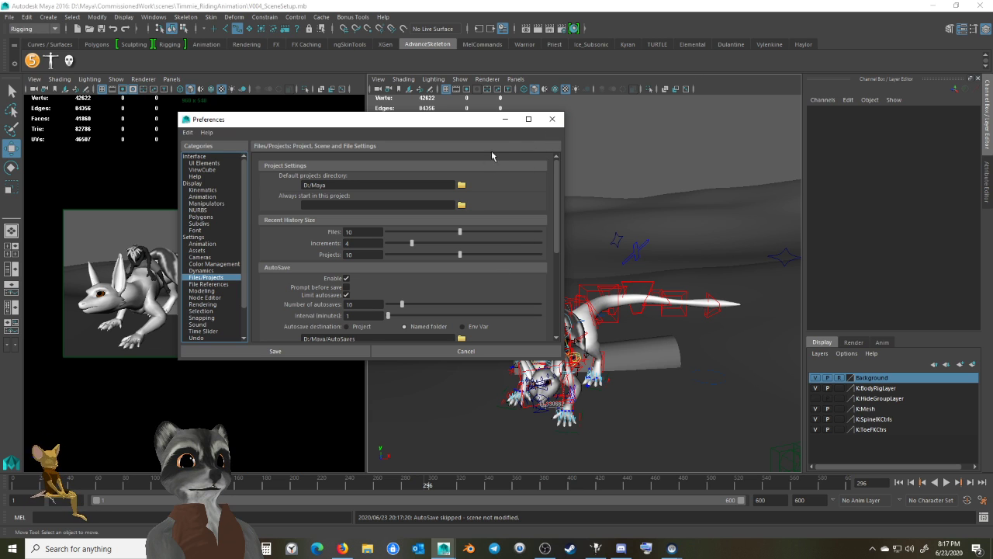
{"action": "left_click", "coordinate": [551, 119]}
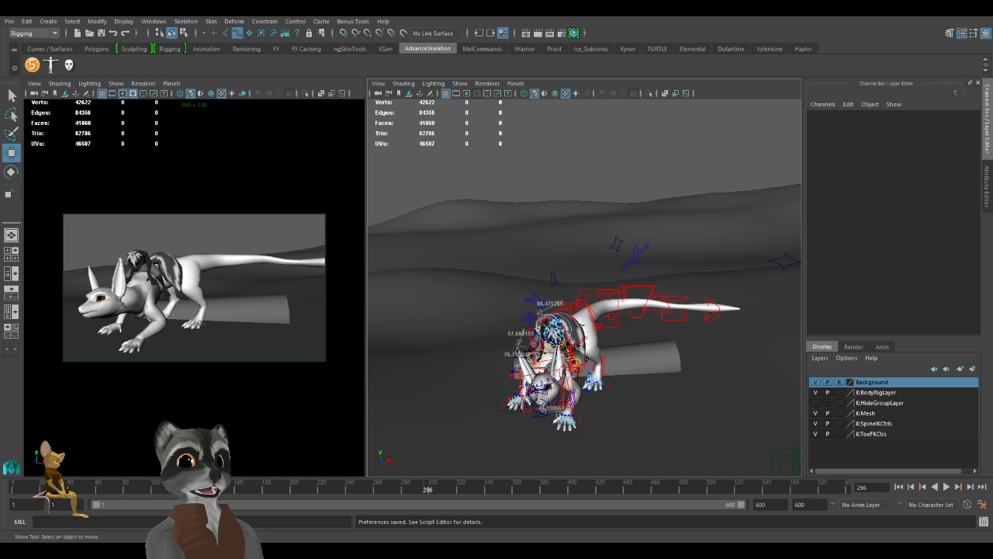
Play back the shot through the camera view, stopping at frame 111 where the rider raises both arms.
{"action": "left_click_drag", "start_coordinate": [625, 314], "coordinate": [604, 309], "text": "alt"}
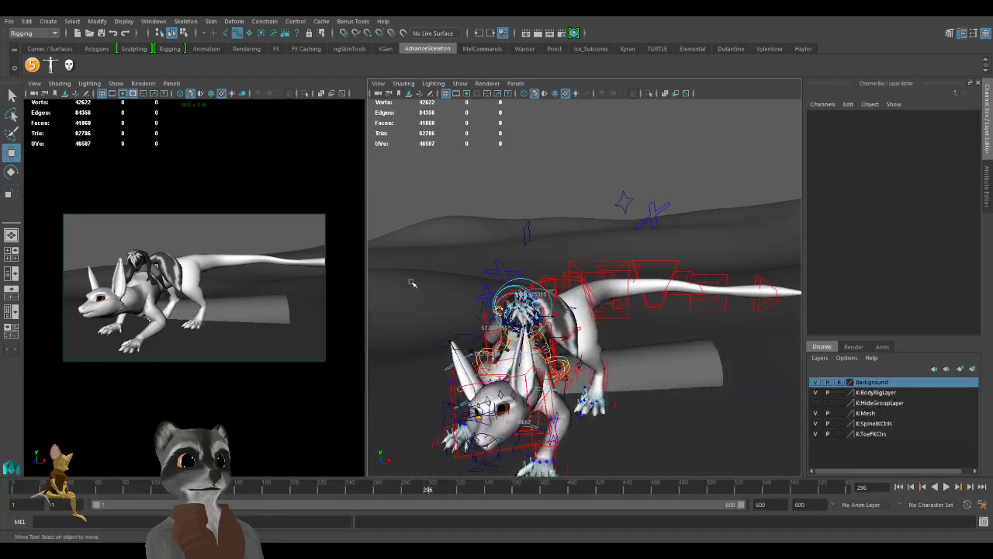
{"action": "left_click", "coordinate": [357, 274]}
{"action": "mouse_move", "coordinate": [584, 276]}
{"action": "left_mouse_down", "text": "alt"}
{"action": "mouse_move", "coordinate": [627, 283]}
{"action": "mouse_move", "coordinate": [573, 289]}
{"action": "left_mouse_up", "text": "alt"}
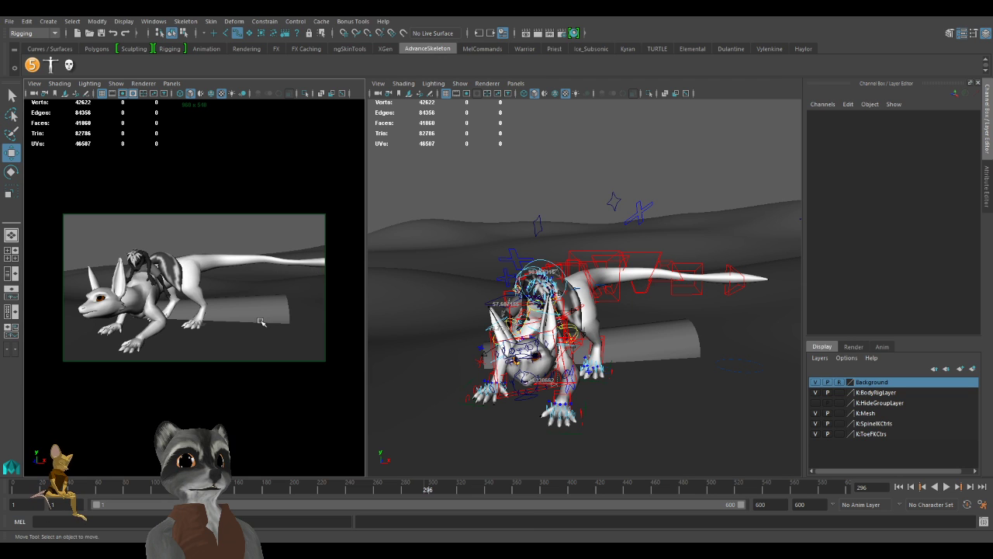
{"action": "key", "text": "alt+v"}
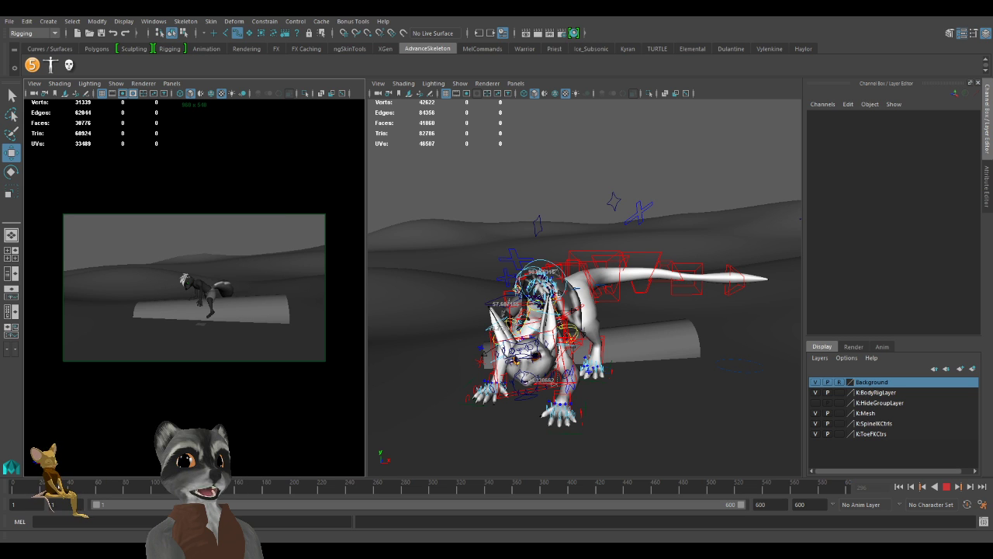
{"action": "key", "text": "alt+v"}
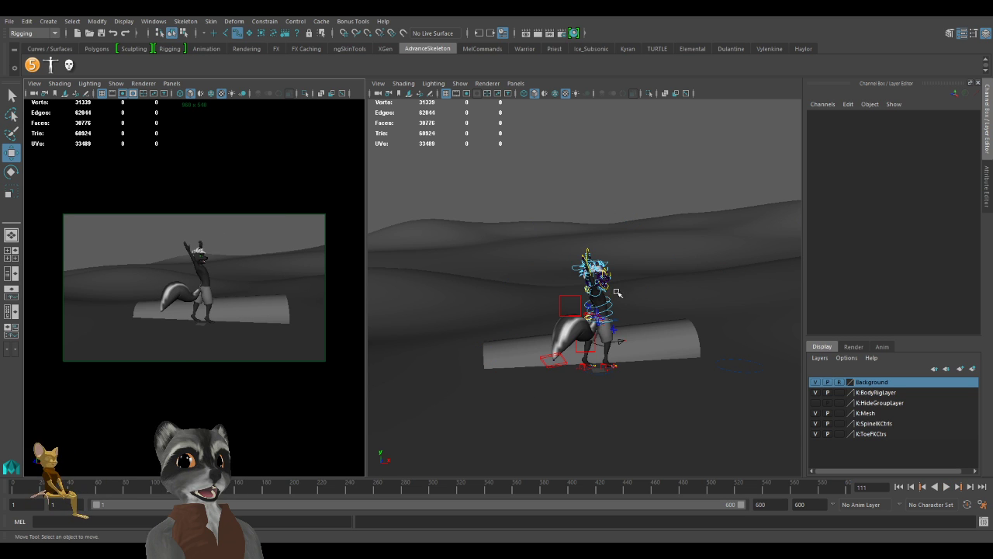
Get a close view of the rider's face and hide the rig's control curves in the perspective view.
{"action": "scroll", "coordinate": [607, 305], "scroll_direction": "up", "scroll_amount": 5}
{"action": "scroll", "coordinate": [607, 305], "scroll_direction": "up", "scroll_amount": 4}
{"action": "left_click_drag", "start_coordinate": [629, 298], "coordinate": [610, 323], "text": "alt"}
{"action": "scroll", "coordinate": [582, 321], "scroll_direction": "up", "scroll_amount": 3}
{"action": "scroll", "coordinate": [594, 328], "scroll_direction": "down", "scroll_amount": 4}
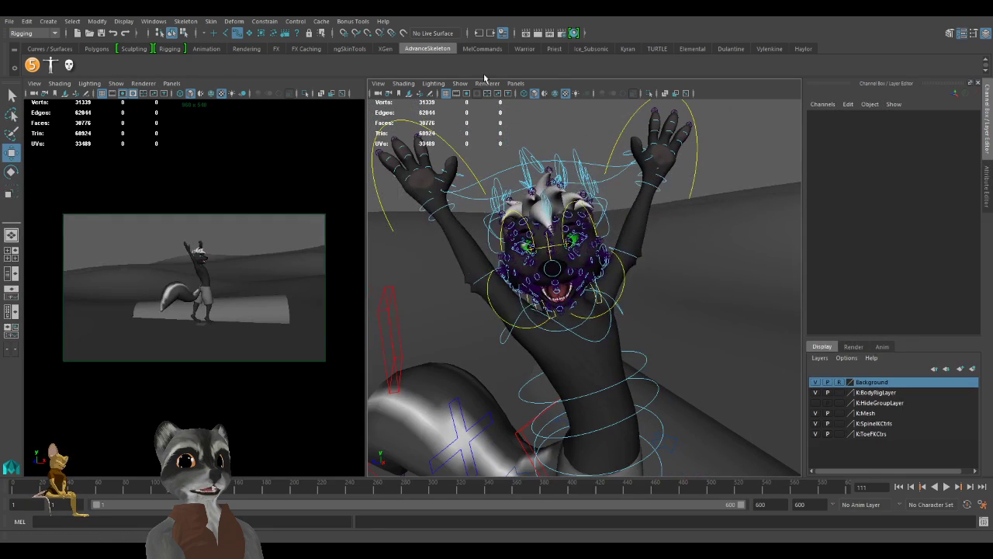
{"action": "left_click", "coordinate": [459, 83]}
{"action": "left_click", "coordinate": [471, 141]}
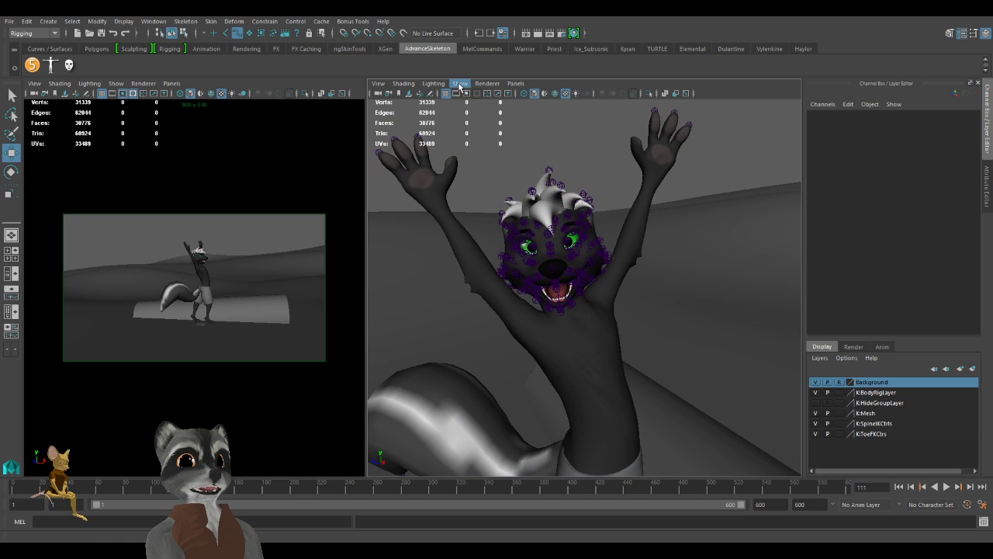
Examine the rider's raised-arms pose at frame 111 from the front, side and back, and redisplay the rig controls.
{"action": "left_click_drag", "start_coordinate": [486, 235], "coordinate": [669, 306], "text": "alt"}
{"action": "right_click_drag", "start_coordinate": [669, 306], "coordinate": [632, 304], "text": "alt"}
{"action": "left_click_drag", "start_coordinate": [632, 304], "coordinate": [446, 300], "text": "alt"}
{"action": "right_click_drag", "start_coordinate": [445, 299], "coordinate": [532, 338], "text": "alt"}
{"action": "middle_click_drag", "start_coordinate": [532, 339], "coordinate": [550, 333], "text": "alt"}
{"action": "mouse_move", "coordinate": [549, 333]}
{"action": "left_mouse_down", "text": "alt"}
{"action": "mouse_move", "coordinate": [661, 355]}
{"action": "mouse_move", "coordinate": [642, 304]}
{"action": "mouse_move", "coordinate": [451, 295]}
{"action": "mouse_move", "coordinate": [670, 295]}
{"action": "mouse_move", "coordinate": [537, 324]}
{"action": "left_mouse_up", "text": "alt"}
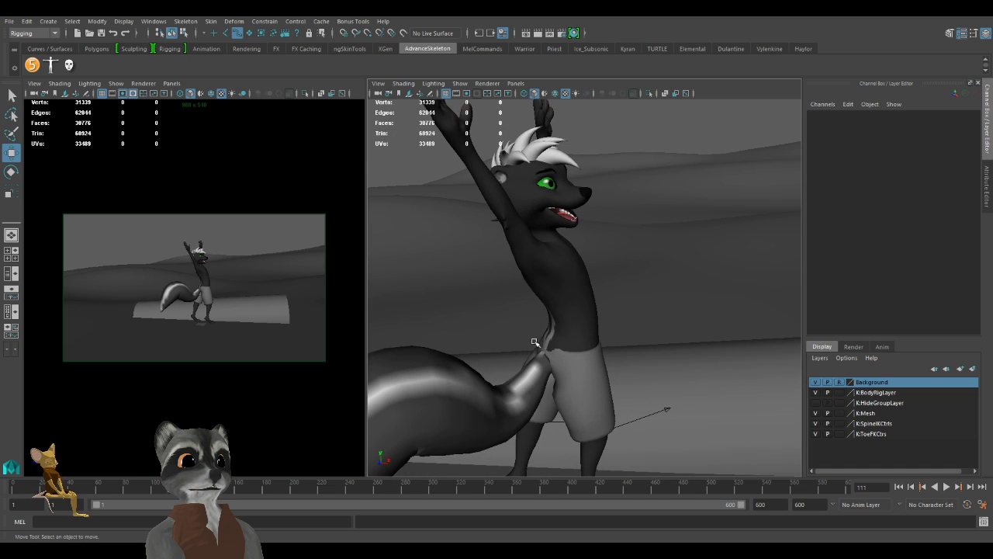
{"action": "mouse_move", "coordinate": [648, 361]}
{"action": "left_mouse_down", "text": "alt"}
{"action": "mouse_move", "coordinate": [768, 365]}
{"action": "mouse_move", "coordinate": [605, 355]}
{"action": "mouse_move", "coordinate": [710, 346]}
{"action": "mouse_move", "coordinate": [523, 350]}
{"action": "mouse_move", "coordinate": [649, 354]}
{"action": "left_mouse_up", "text": "alt"}
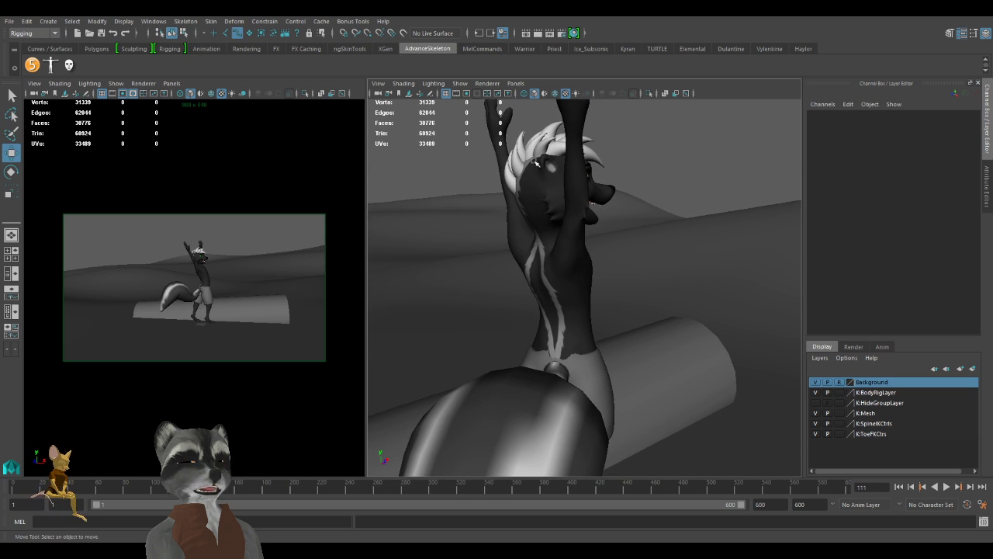
{"action": "left_click_drag", "start_coordinate": [691, 282], "coordinate": [605, 297], "text": "alt"}
{"action": "left_click_drag", "start_coordinate": [527, 332], "coordinate": [503, 177], "text": "alt"}
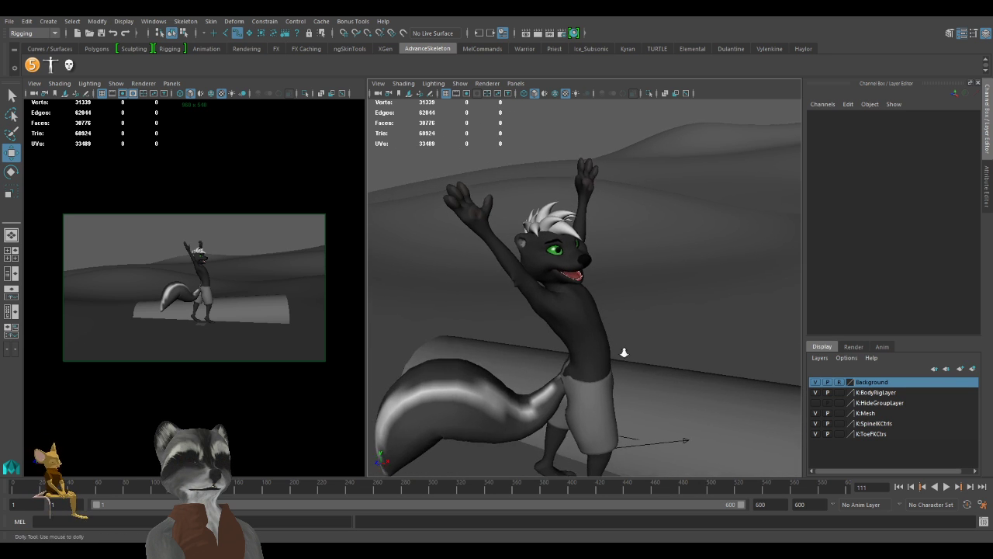
{"action": "scroll", "coordinate": [656, 336], "scroll_direction": "up", "scroll_amount": 2}
{"action": "scroll", "coordinate": [644, 345], "scroll_direction": "up", "scroll_amount": 2}
{"action": "left_click_drag", "start_coordinate": [636, 351], "coordinate": [569, 288], "text": "alt"}
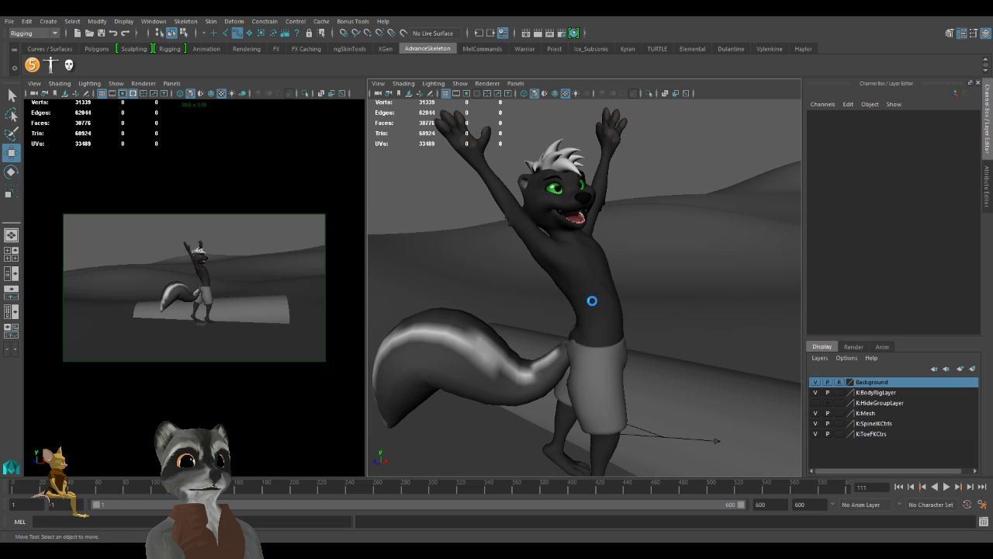
{"action": "left_click_drag", "start_coordinate": [515, 241], "coordinate": [580, 252], "text": "alt"}
{"action": "scroll", "coordinate": [553, 253], "scroll_direction": "down", "scroll_amount": 2}
{"action": "right_click_drag", "start_coordinate": [553, 252], "coordinate": [607, 257], "text": "alt"}
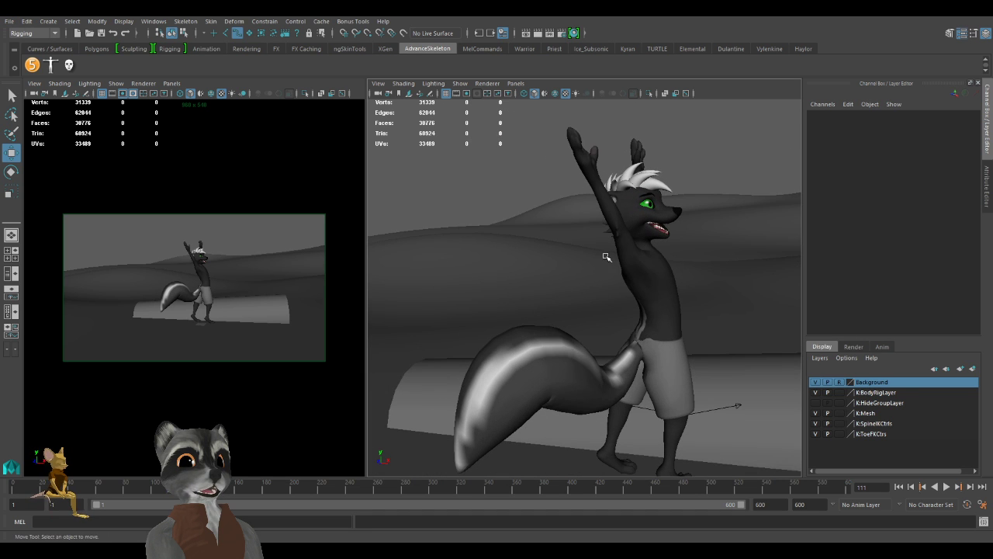
{"action": "left_click_drag", "start_coordinate": [630, 262], "coordinate": [588, 309], "text": "alt"}
{"action": "middle_click_drag", "start_coordinate": [588, 310], "coordinate": [581, 341], "text": "alt"}
{"action": "right_click_drag", "start_coordinate": [581, 342], "coordinate": [680, 362], "text": "alt"}
{"action": "left_click_drag", "start_coordinate": [680, 362], "coordinate": [587, 346], "text": "alt"}
{"action": "right_click_drag", "start_coordinate": [588, 346], "coordinate": [692, 396], "text": "alt"}
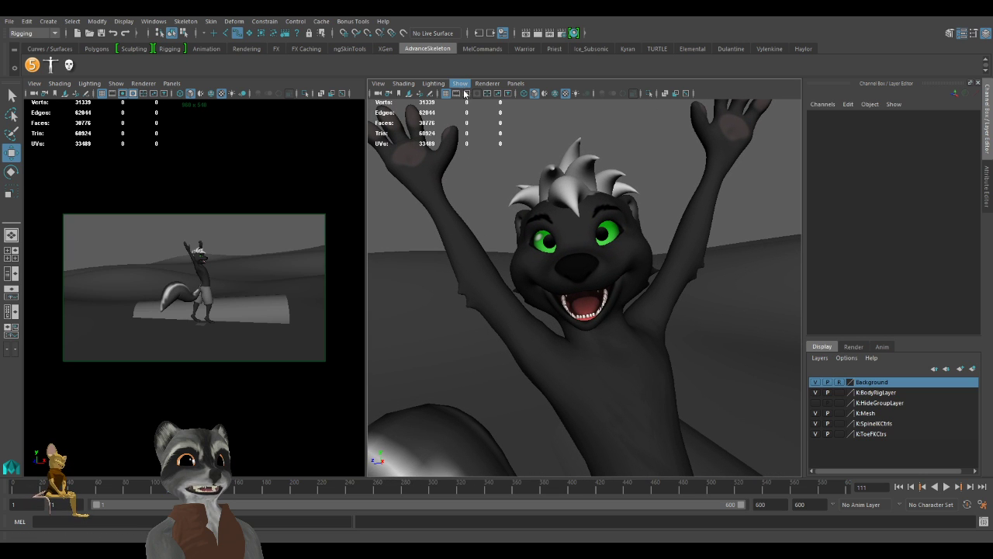
{"action": "left_click", "coordinate": [468, 145]}
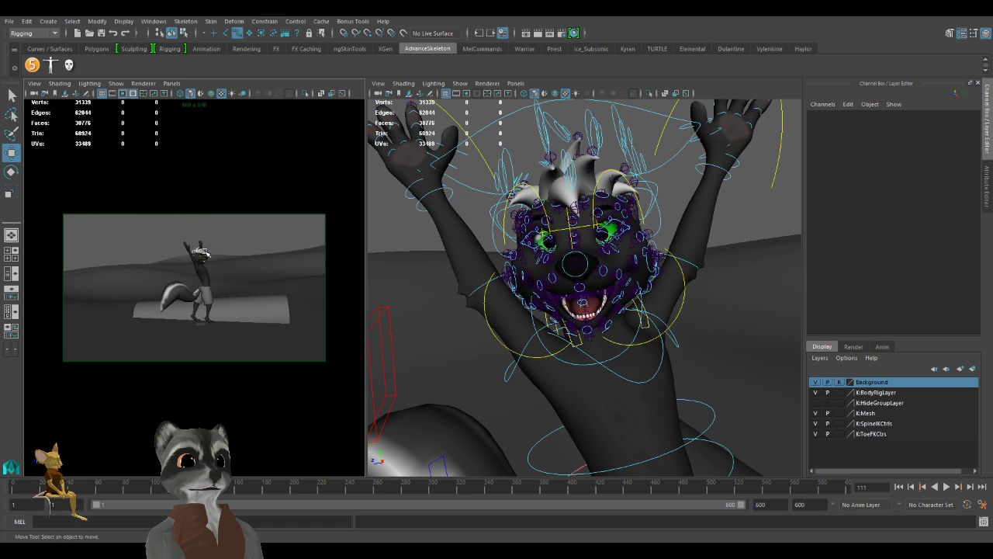
Frame the rider's hair tuft in the camera view and examine the face and raised arms up close.
{"action": "left_click", "coordinate": [201, 243]}
{"action": "key", "text": "f"}
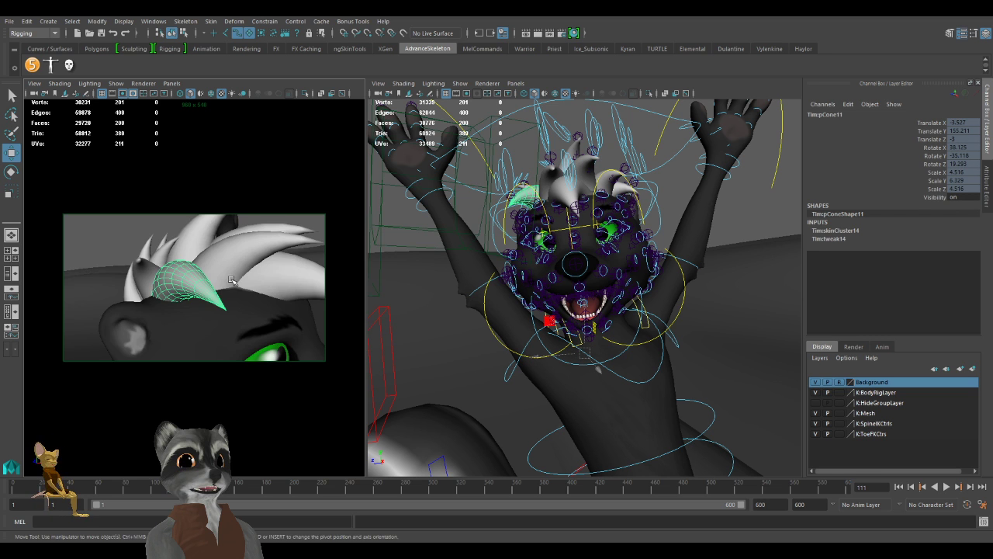
{"action": "left_click_drag", "start_coordinate": [265, 288], "coordinate": [241, 290], "text": "alt"}
{"action": "right_click_drag", "start_coordinate": [241, 290], "coordinate": [145, 290], "text": "alt"}
{"action": "middle_click_drag", "start_coordinate": [145, 290], "coordinate": [124, 256], "text": "alt"}
{"action": "right_click_drag", "start_coordinate": [171, 272], "coordinate": [173, 291], "text": "alt"}
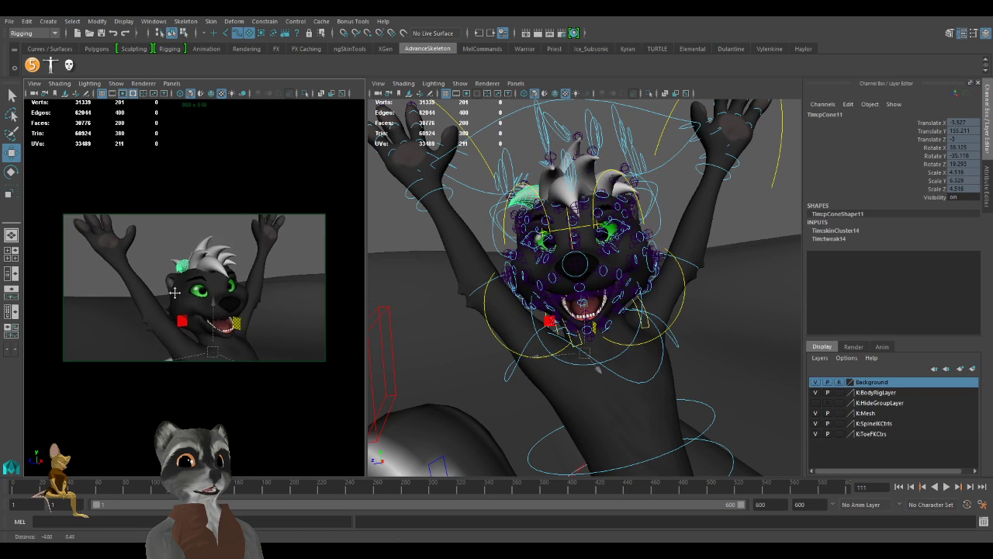
Widen the framing of the rider in both views and clear the hair tuft selection.
{"action": "middle_click_drag", "start_coordinate": [173, 293], "coordinate": [177, 302], "text": "alt"}
{"action": "right_click_drag", "start_coordinate": [176, 301], "coordinate": [261, 294], "text": "alt"}
{"action": "right_click_drag", "start_coordinate": [668, 314], "coordinate": [613, 304], "text": "alt"}
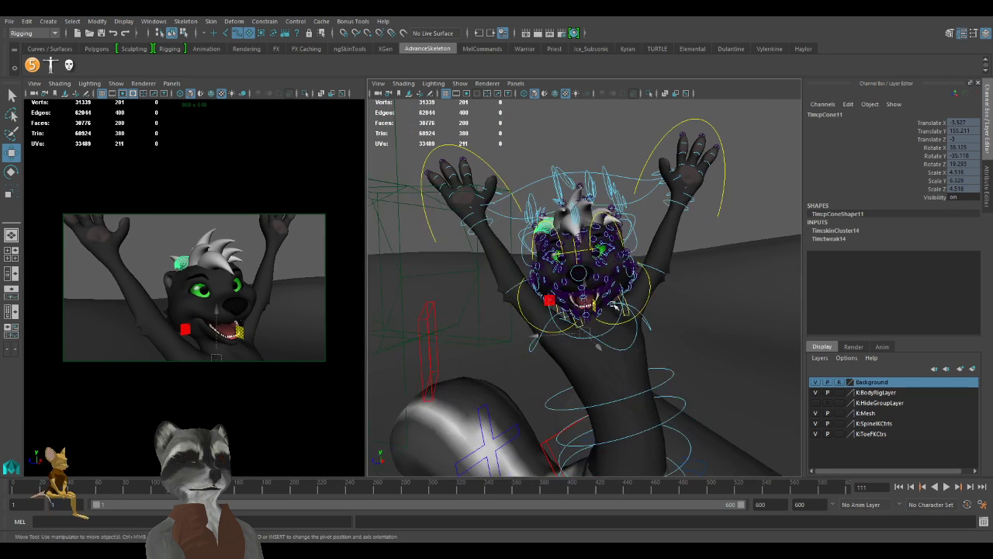
{"action": "left_click_drag", "start_coordinate": [613, 304], "coordinate": [610, 305], "text": "alt"}
{"action": "left_click", "coordinate": [718, 260]}
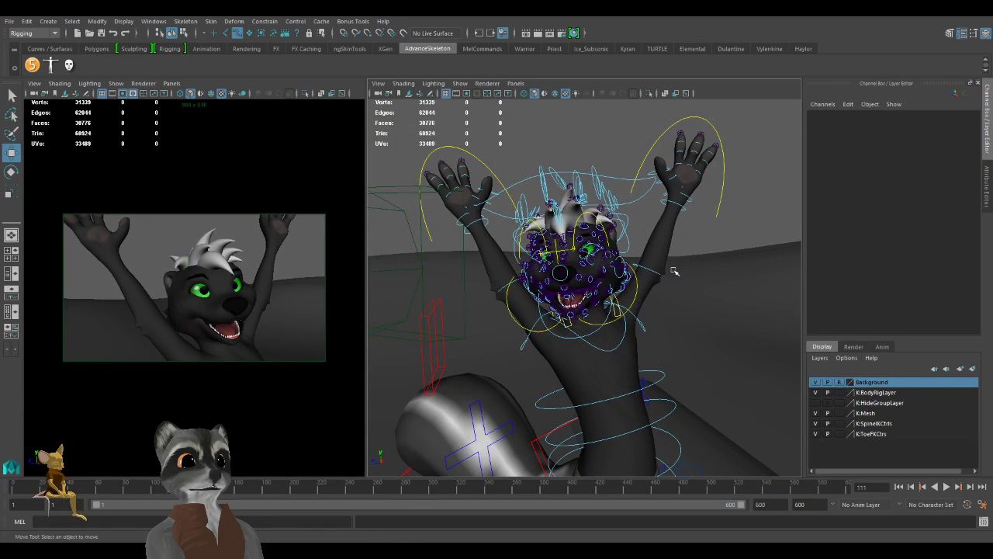
Get a close three-quarter view of the rider's face and select both the right and left mouth controls.
{"action": "left_click_drag", "start_coordinate": [602, 268], "coordinate": [619, 271], "text": "alt"}
{"action": "right_click_drag", "start_coordinate": [618, 272], "coordinate": [657, 275], "text": "alt"}
{"action": "left_click_drag", "start_coordinate": [614, 276], "coordinate": [635, 279], "text": "alt"}
{"action": "right_click_drag", "start_coordinate": [621, 281], "coordinate": [657, 286], "text": "alt"}
{"action": "middle_click_drag", "start_coordinate": [657, 286], "coordinate": [652, 287], "text": "alt"}
{"action": "left_click_drag", "start_coordinate": [652, 287], "coordinate": [636, 290], "text": "alt"}
{"action": "right_click_drag", "start_coordinate": [658, 300], "coordinate": [609, 312], "text": "alt"}
{"action": "left_click", "coordinate": [514, 362]}
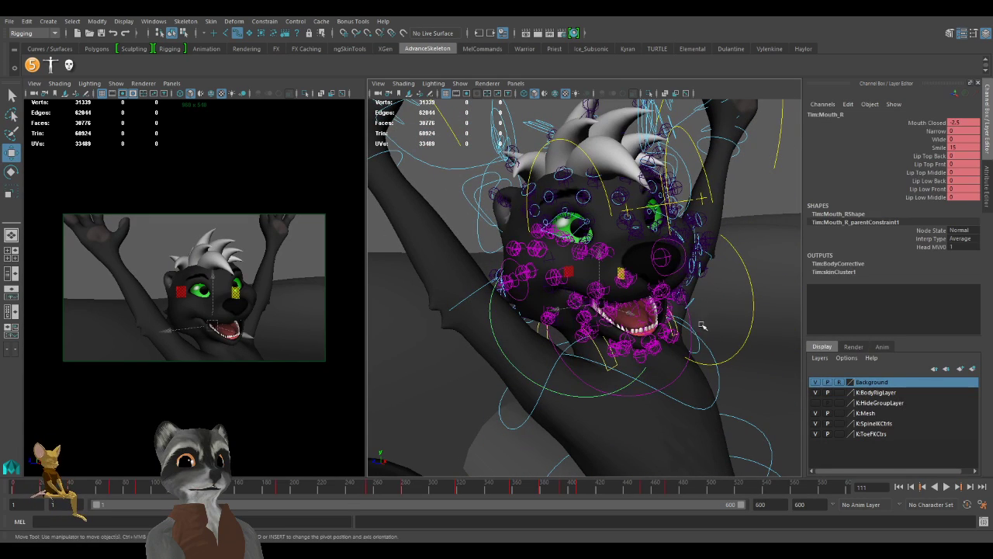
{"action": "left_click", "coordinate": [752, 291], "text": "shift"}
Try different Smile and Wide values on both mouth controls and undo the changes.
{"action": "left_click", "coordinate": [943, 148]}
{"action": "middle_click_drag", "start_coordinate": [720, 226], "coordinate": [644, 300]}
{"action": "left_click", "coordinate": [936, 140]}
{"action": "left_click", "coordinate": [935, 149]}
{"action": "middle_click_drag", "start_coordinate": [752, 190], "coordinate": [781, 227]}
{"action": "key", "text": "ctrl+z"}
{"action": "left_click", "coordinate": [937, 140]}
{"action": "key", "text": "ctrl+z"}
Close the rider's mouth by setting Mouth Closed to 10 on both mouth controls.
{"action": "left_click", "coordinate": [923, 124]}
{"action": "mouse_move", "coordinate": [732, 191]}
{"action": "middle_mouse_down"}
{"action": "mouse_move", "coordinate": [710, 189]}
{"action": "mouse_move", "coordinate": [741, 186]}
{"action": "middle_mouse_up"}
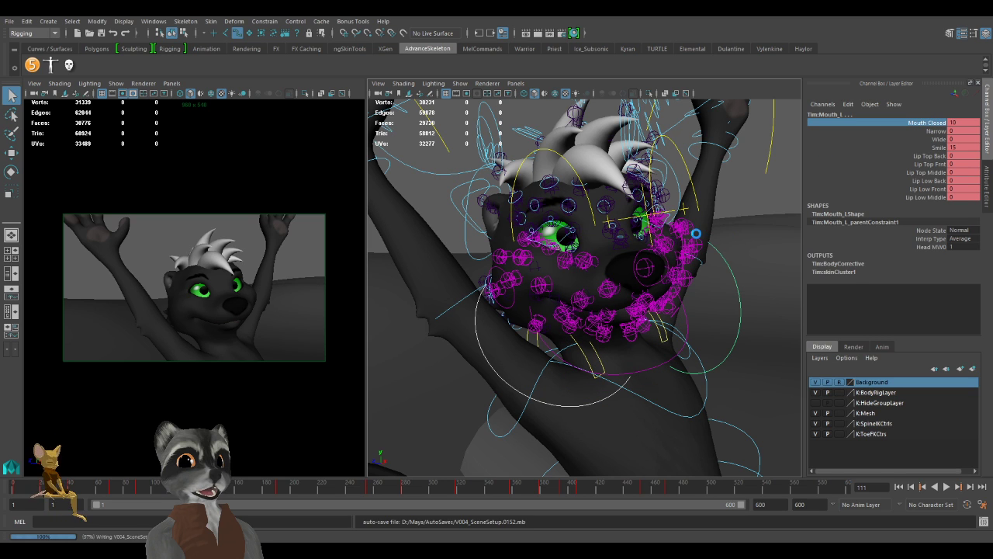
{"action": "left_click", "coordinate": [909, 124]}
{"action": "mouse_move", "coordinate": [702, 203]}
{"action": "middle_mouse_down"}
{"action": "mouse_move", "coordinate": [682, 204]}
{"action": "mouse_move", "coordinate": [702, 205]}
{"action": "middle_mouse_up"}
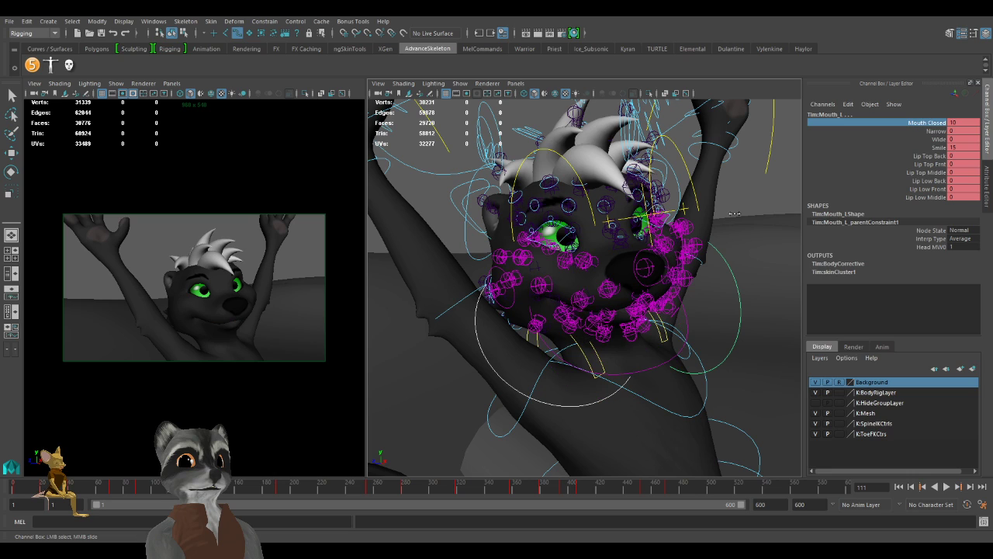
Vary the closed mouth's Smile between negative and positive, settle it at 15.2, and check the face.
{"action": "left_click_drag", "start_coordinate": [735, 213], "coordinate": [663, 236], "text": "alt"}
{"action": "right_click_drag", "start_coordinate": [664, 236], "coordinate": [774, 255], "text": "alt"}
{"action": "mouse_move", "coordinate": [774, 255]}
{"action": "middle_mouse_down"}
{"action": "mouse_move", "coordinate": [751, 253]}
{"action": "mouse_move", "coordinate": [788, 251]}
{"action": "middle_mouse_up"}
{"action": "left_click", "coordinate": [935, 148]}
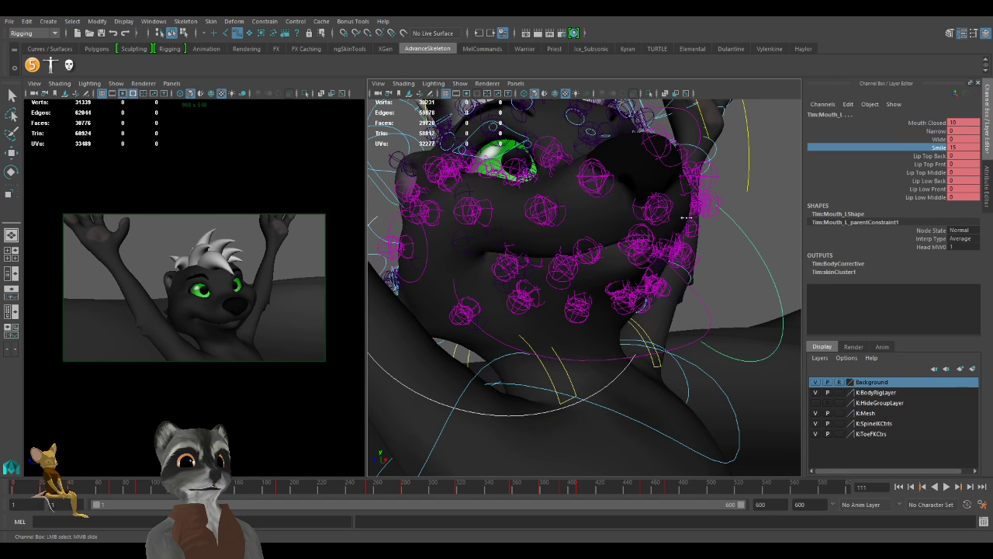
{"action": "middle_click_drag", "start_coordinate": [654, 219], "coordinate": [677, 208]}
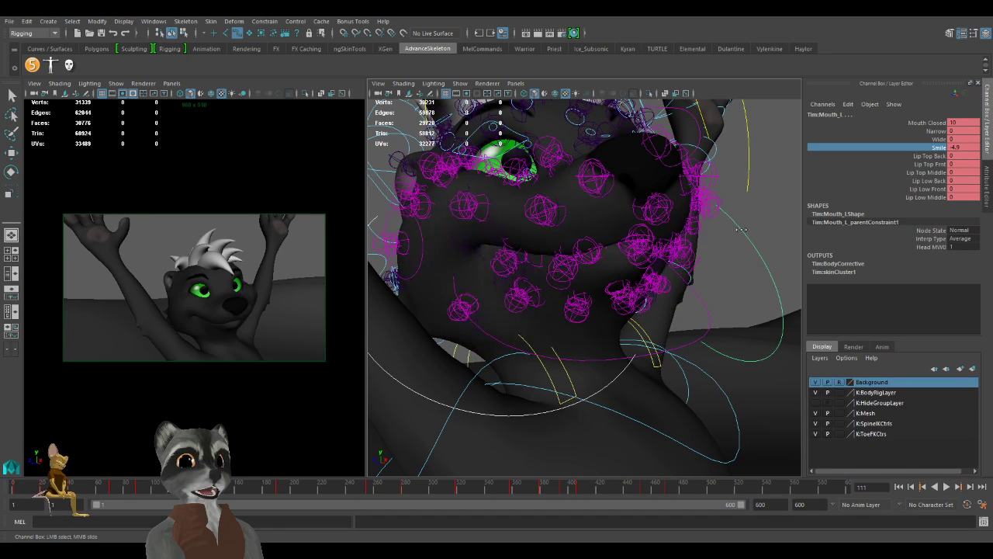
{"action": "middle_click_drag", "start_coordinate": [659, 231], "coordinate": [721, 222]}
{"action": "right_click_drag", "start_coordinate": [721, 222], "coordinate": [620, 221], "text": "alt"}
{"action": "left_click_drag", "start_coordinate": [621, 221], "coordinate": [599, 241], "text": "alt"}
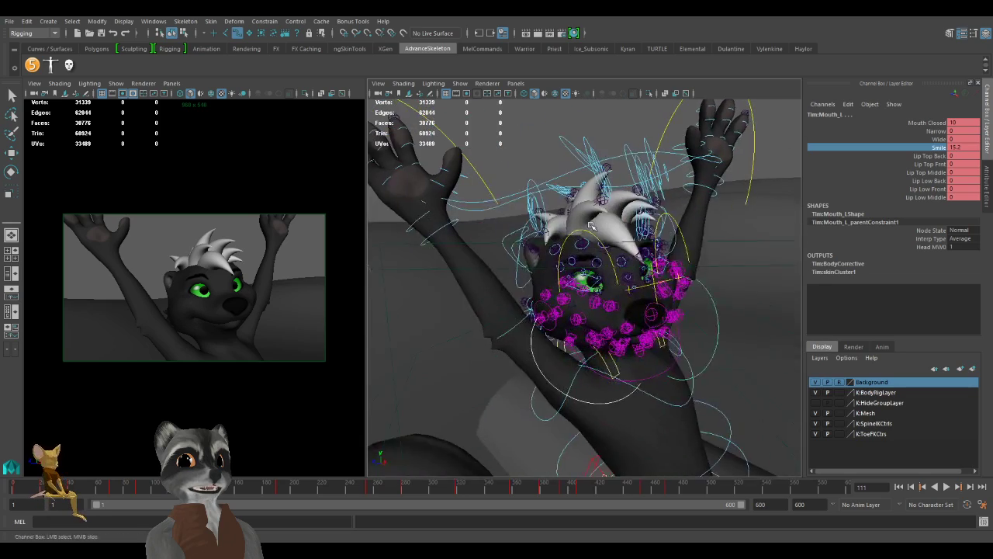
{"action": "right_click_drag", "start_coordinate": [599, 241], "coordinate": [621, 242], "text": "alt"}
{"action": "left_click_drag", "start_coordinate": [611, 308], "coordinate": [573, 285], "text": "alt"}
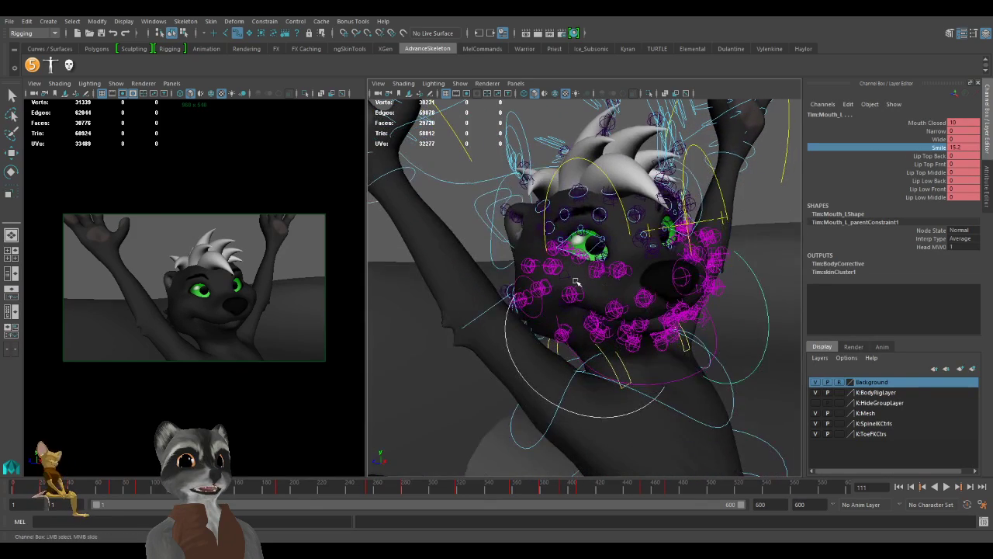
Select the rider's body mesh and review the corrective blend shape weights listed under BodyCorrective.
{"action": "left_click", "coordinate": [479, 356]}
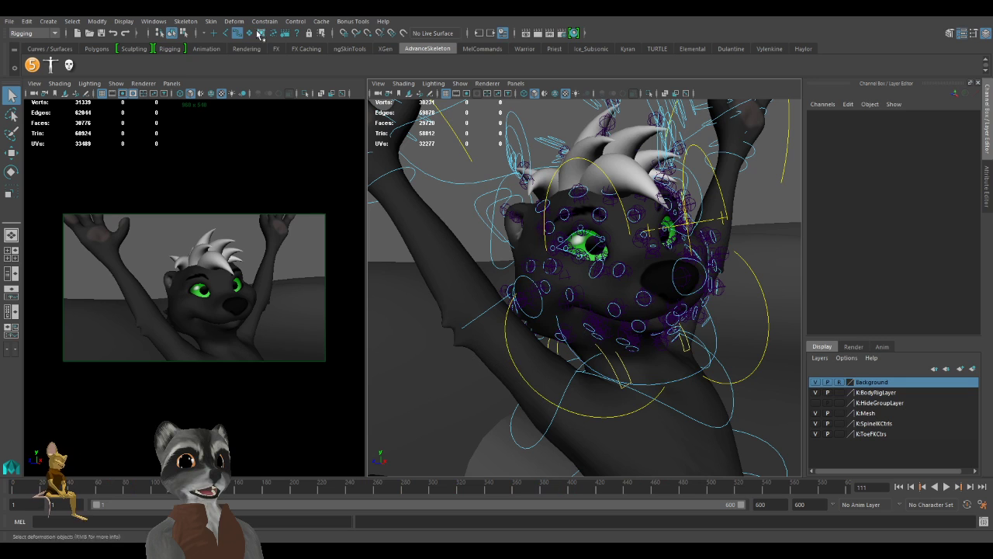
{"action": "left_click", "coordinate": [455, 321]}
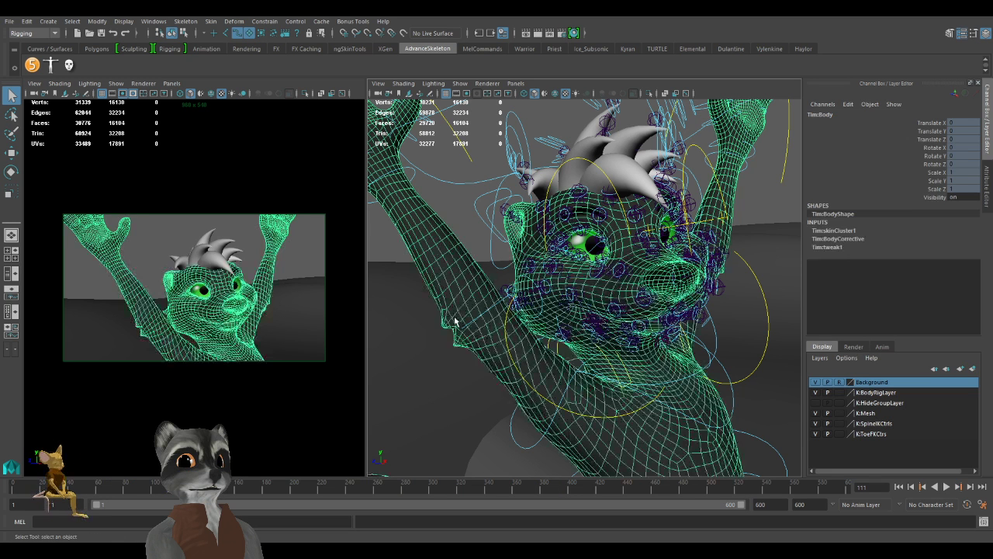
{"action": "left_click", "coordinate": [850, 239]}
{"action": "scroll", "coordinate": [848, 277], "scroll_direction": "down", "scroll_amount": 5}
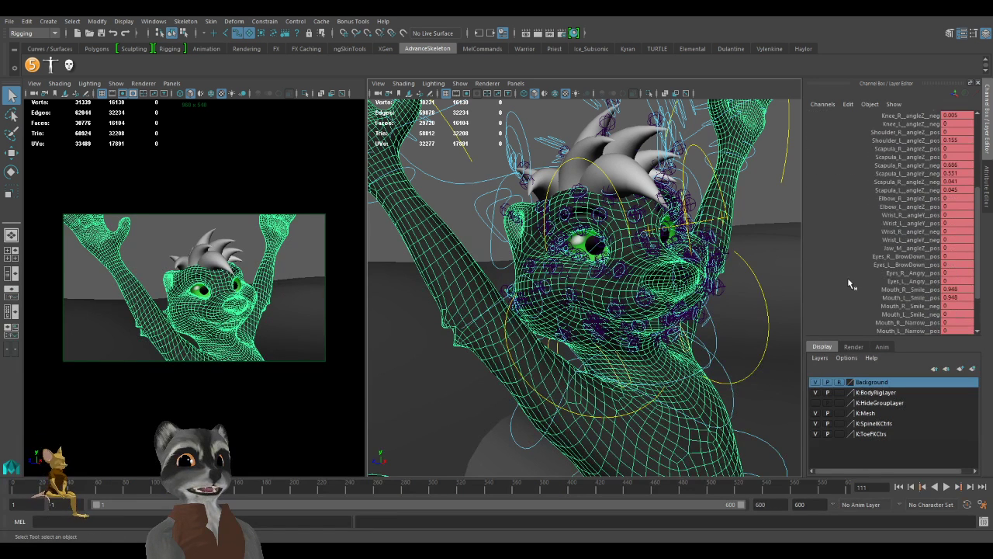
{"action": "scroll", "coordinate": [935, 175], "scroll_direction": "up", "scroll_amount": 3}
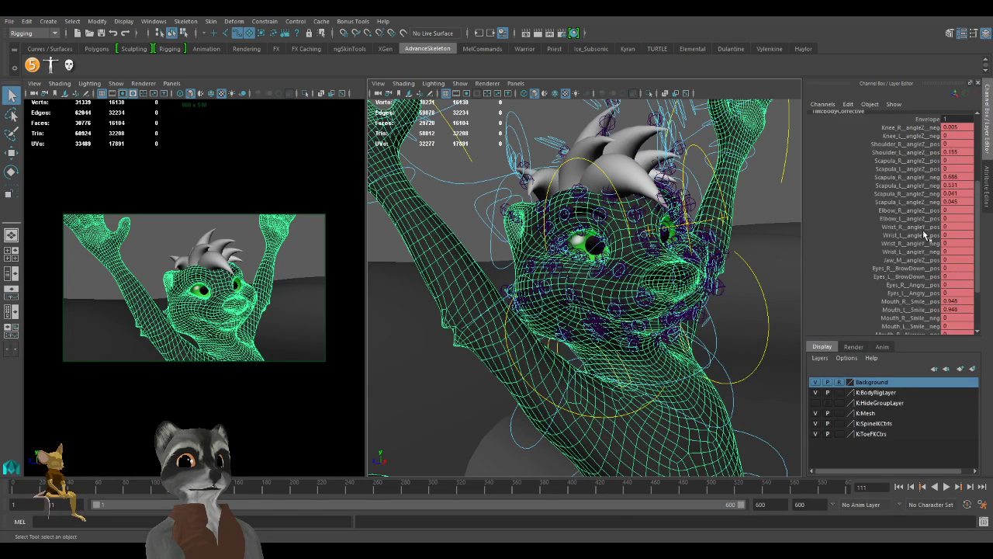
{"action": "scroll", "coordinate": [924, 186], "scroll_direction": "down", "scroll_amount": 4}
{"action": "scroll", "coordinate": [911, 238], "scroll_direction": "up", "scroll_amount": 5}
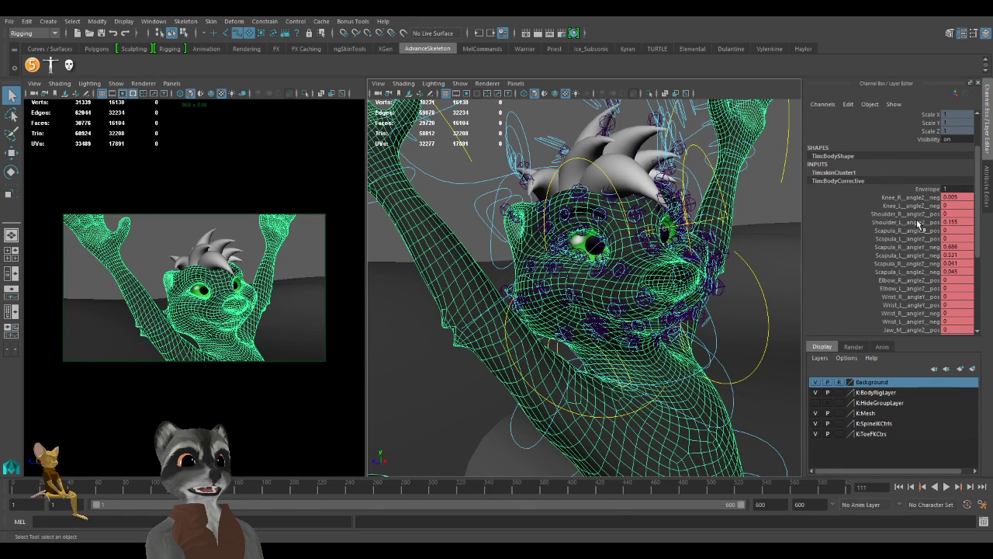
{"action": "scroll", "coordinate": [918, 224], "scroll_direction": "up", "scroll_amount": 1}
{"action": "scroll", "coordinate": [914, 242], "scroll_direction": "down", "scroll_amount": 4}
{"action": "left_click_drag", "start_coordinate": [605, 236], "coordinate": [597, 274], "text": "alt"}
{"action": "scroll", "coordinate": [600, 278], "scroll_direction": "down", "scroll_amount": 2}
Try bending the rider's right elbow to about 55 degrees on Rotate Z and check the arm beside the face.
{"action": "left_click", "coordinate": [481, 136]}
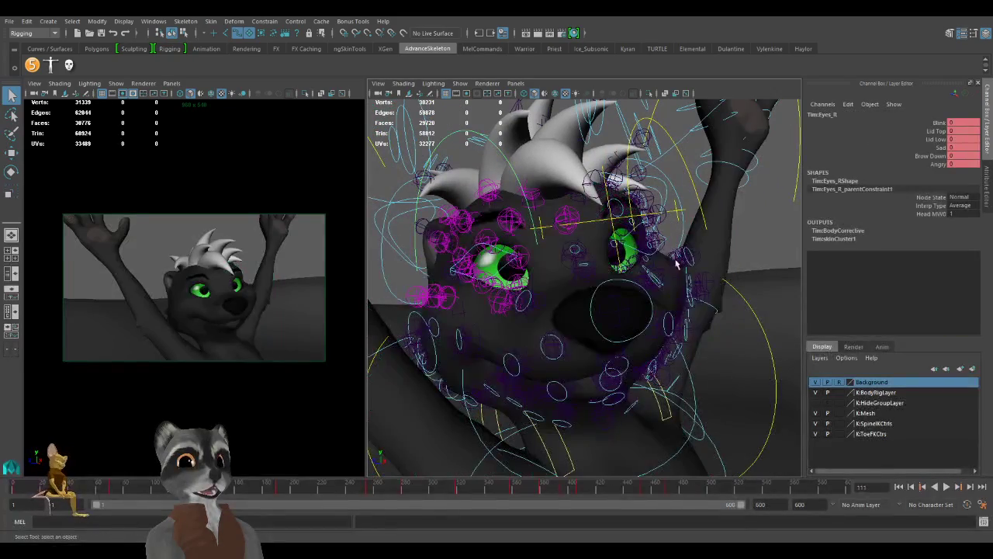
{"action": "scroll", "coordinate": [600, 309], "scroll_direction": "down", "scroll_amount": 8}
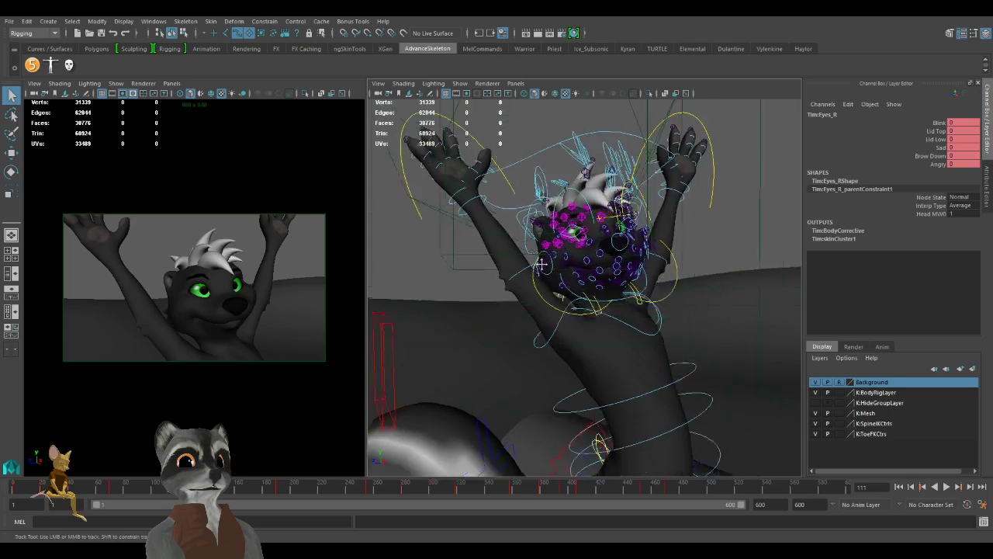
{"action": "left_click", "coordinate": [512, 235]}
{"action": "left_click", "coordinate": [514, 236]}
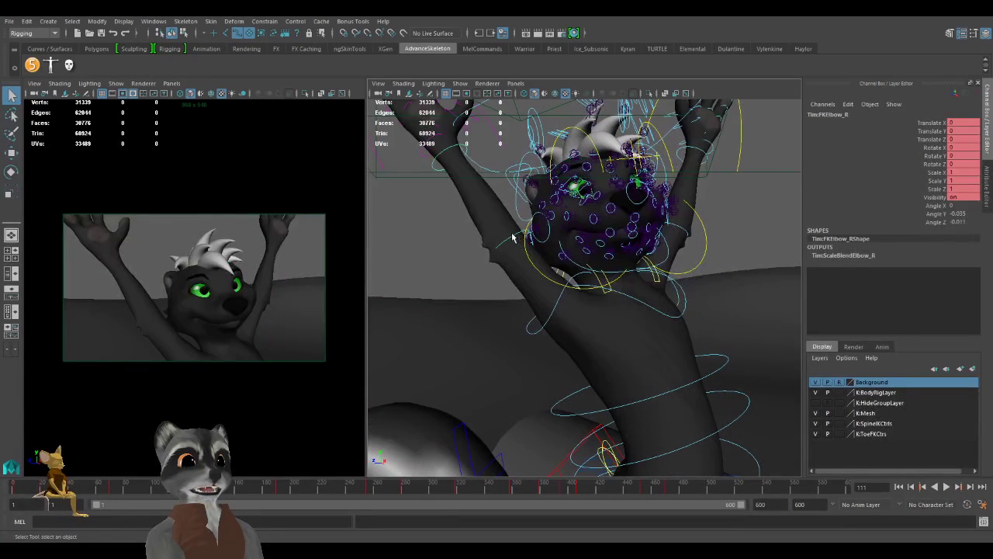
{"action": "key", "text": "e"}
{"action": "left_click_drag", "start_coordinate": [491, 282], "coordinate": [481, 226]}
{"action": "scroll", "coordinate": [526, 282], "scroll_direction": "up", "scroll_amount": 5}
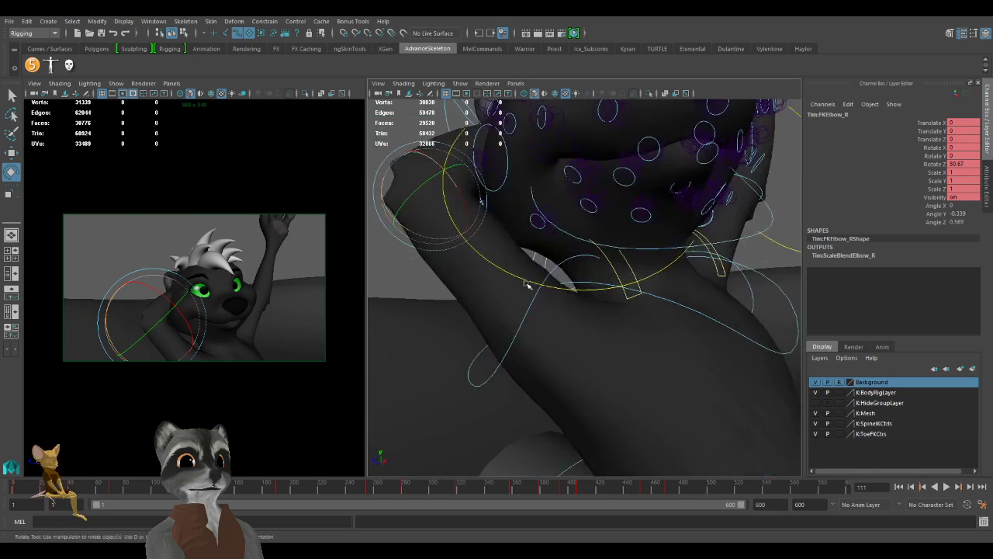
{"action": "middle_click_drag", "start_coordinate": [526, 282], "coordinate": [587, 311], "text": "alt"}
{"action": "mouse_move", "coordinate": [587, 310]}
{"action": "left_mouse_down", "text": "alt"}
{"action": "mouse_move", "coordinate": [496, 307]}
{"action": "mouse_move", "coordinate": [513, 311]}
{"action": "mouse_move", "coordinate": [524, 294]}
{"action": "mouse_move", "coordinate": [496, 292]}
{"action": "mouse_move", "coordinate": [536, 291]}
{"action": "mouse_move", "coordinate": [508, 290]}
{"action": "mouse_move", "coordinate": [576, 312]}
{"action": "left_mouse_up", "text": "alt"}
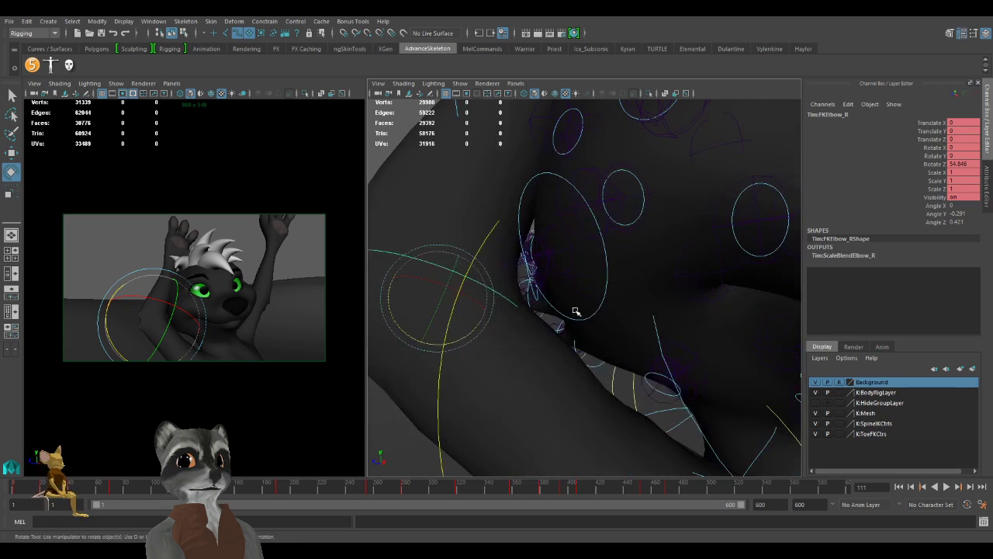
{"action": "left_click", "coordinate": [499, 281]}
Undo the right elbow bend, try bending the forearm once more, and undo that rotation as well.
{"action": "key", "text": "ctrl+z"}
{"action": "key", "text": "ctrl+z"}
{"action": "key", "text": "ctrl+z"}
{"action": "key", "text": "ctrl+z"}
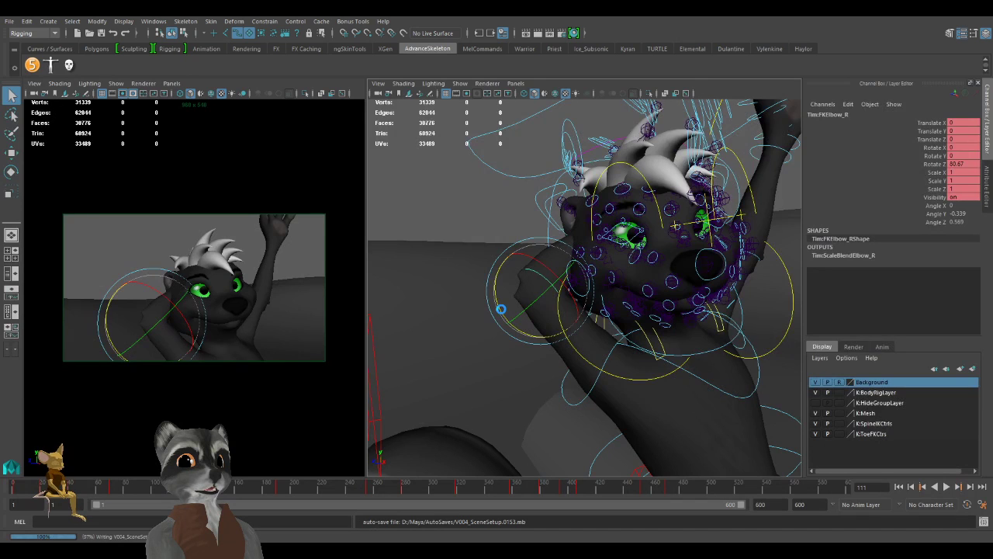
{"action": "key", "text": "ctrl+z"}
{"action": "left_click_drag", "start_coordinate": [515, 327], "coordinate": [492, 285]}
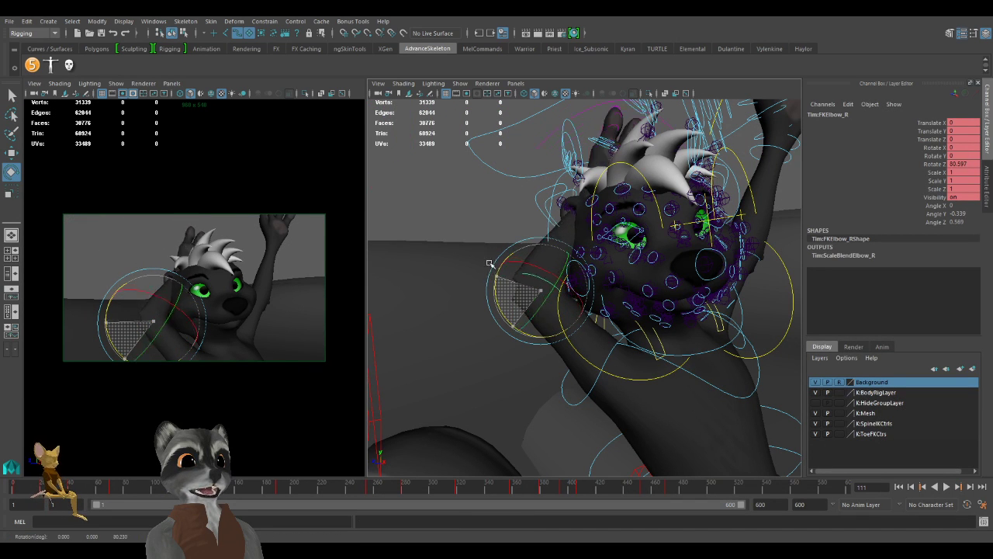
{"action": "key", "text": "ctrl+z"}
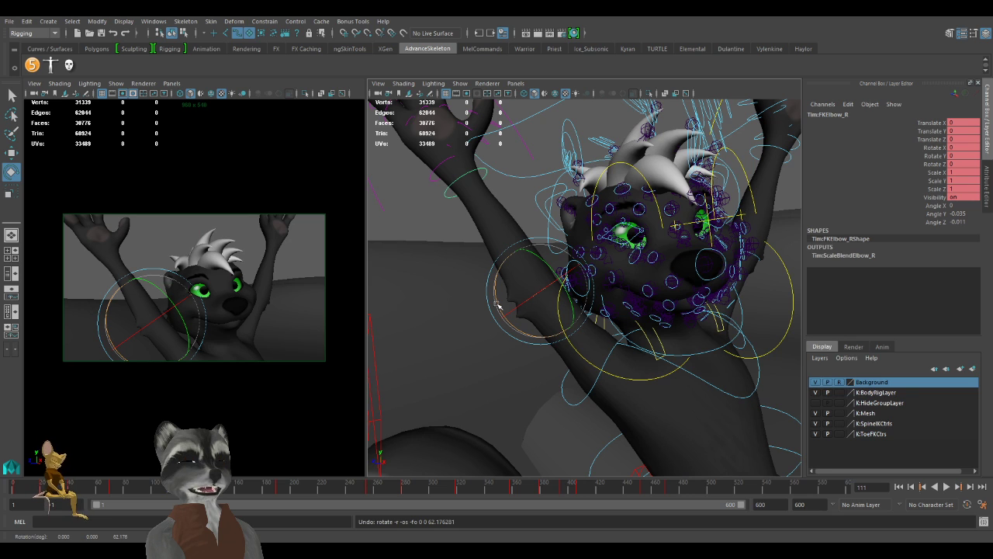
{"action": "left_click_drag", "start_coordinate": [600, 304], "coordinate": [552, 327], "text": "alt"}
{"action": "key", "text": "ctrl+z"}
Reframe the rider's face, try rotating the control at the nose, and undo the rotation.
{"action": "right_click_drag", "start_coordinate": [632, 393], "coordinate": [555, 361], "text": "alt"}
{"action": "middle_click_drag", "start_coordinate": [554, 361], "coordinate": [515, 267], "text": "alt"}
{"action": "right_click_drag", "start_coordinate": [515, 266], "coordinate": [582, 344], "text": "alt"}
{"action": "middle_click_drag", "start_coordinate": [582, 344], "coordinate": [571, 387], "text": "alt"}
{"action": "left_click_drag", "start_coordinate": [541, 276], "coordinate": [628, 369], "text": "alt"}
{"action": "key", "text": "w"}
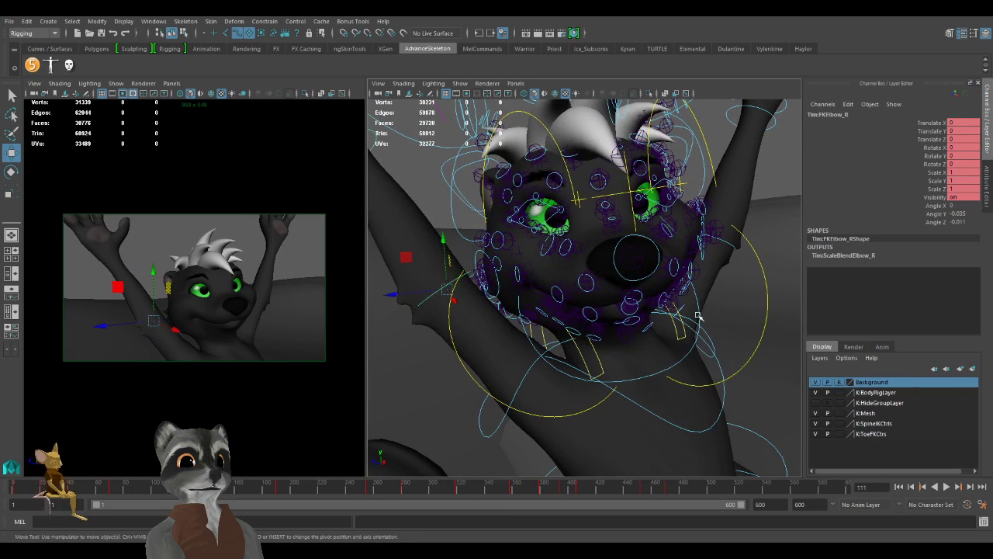
{"action": "left_click", "coordinate": [605, 274]}
{"action": "key", "text": "e"}
{"action": "mouse_move", "coordinate": [601, 267]}
{"action": "left_mouse_down"}
{"action": "mouse_move", "coordinate": [598, 279]}
{"action": "mouse_move", "coordinate": [596, 262]}
{"action": "left_mouse_up"}
{"action": "key", "text": "ctrl+z"}
{"action": "key", "text": "w"}
Try a different Lip Low Middle value on both mouth controls and undo the change.
{"action": "left_click_drag", "start_coordinate": [650, 281], "coordinate": [685, 290], "text": "alt"}
{"action": "left_click", "coordinate": [714, 276]}
{"action": "left_click", "coordinate": [713, 276]}
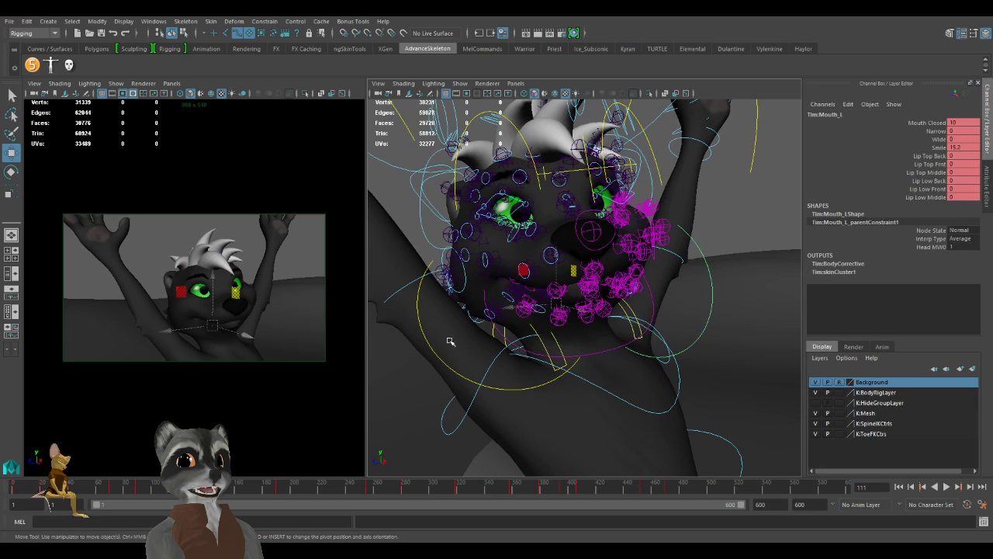
{"action": "left_click", "coordinate": [434, 350], "text": "shift"}
{"action": "middle_click_drag", "start_coordinate": [470, 344], "coordinate": [506, 347], "text": "alt"}
{"action": "right_click_drag", "start_coordinate": [505, 347], "coordinate": [583, 355], "text": "alt"}
{"action": "left_click_drag", "start_coordinate": [582, 355], "coordinate": [568, 357], "text": "alt"}
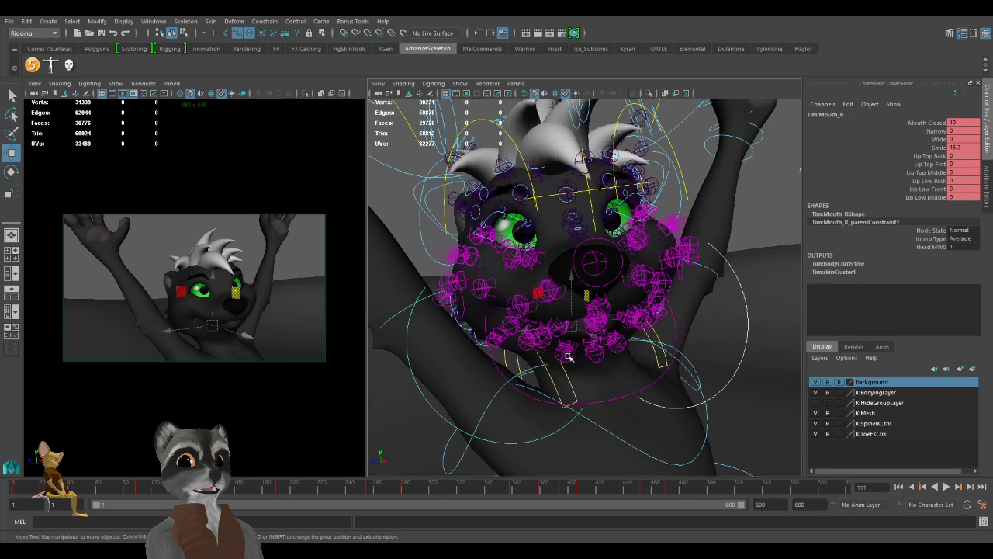
{"action": "left_click", "coordinate": [924, 197]}
{"action": "middle_click_drag", "start_coordinate": [714, 241], "coordinate": [727, 237]}
{"action": "key", "text": "ctrl+z"}
Examine the closed lower lip and chin up close, checking the body mesh's wireframe there.
{"action": "left_click_drag", "start_coordinate": [712, 260], "coordinate": [749, 257], "text": "alt"}
{"action": "middle_click_drag", "start_coordinate": [750, 257], "coordinate": [688, 260], "text": "alt"}
{"action": "right_click_drag", "start_coordinate": [688, 260], "coordinate": [701, 263], "text": "alt"}
{"action": "left_click_drag", "start_coordinate": [701, 263], "coordinate": [693, 292], "text": "alt"}
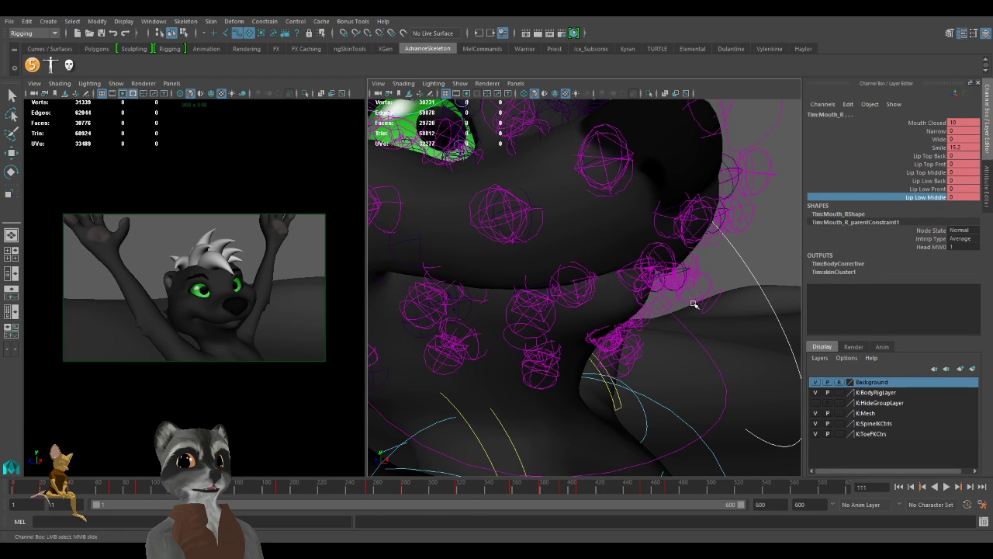
{"action": "scroll", "coordinate": [672, 302], "scroll_direction": "up", "scroll_amount": 2}
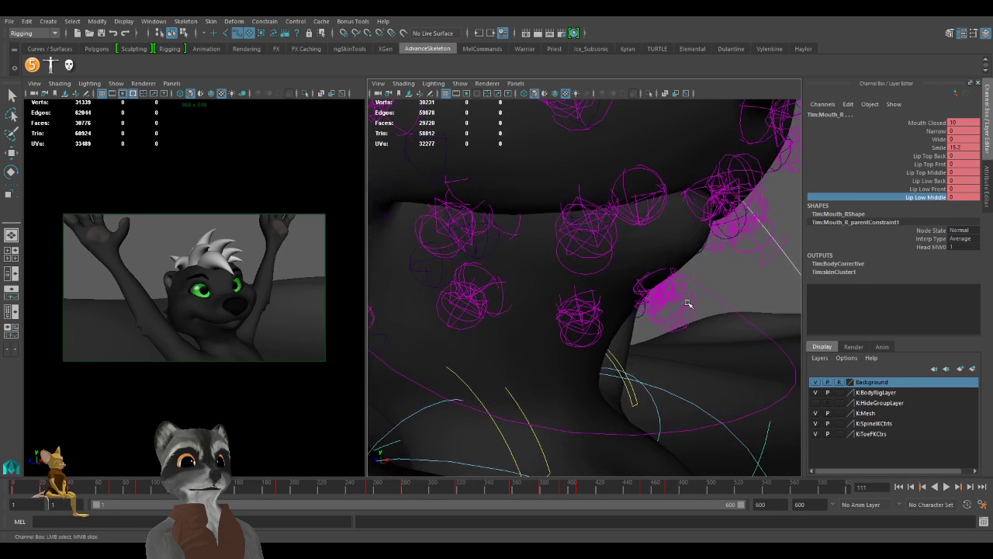
{"action": "key", "text": "w"}
{"action": "left_click", "coordinate": [652, 277]}
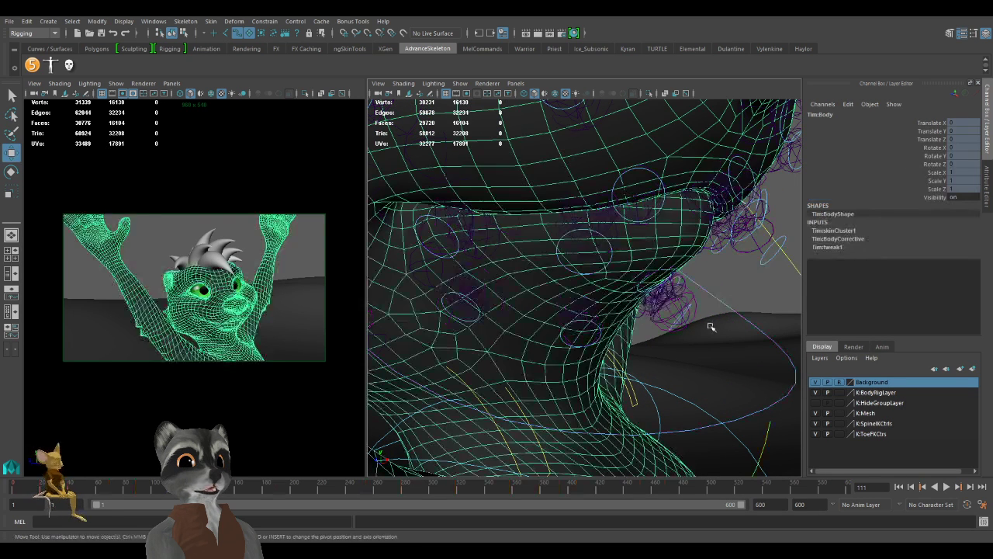
{"action": "left_click", "coordinate": [711, 327]}
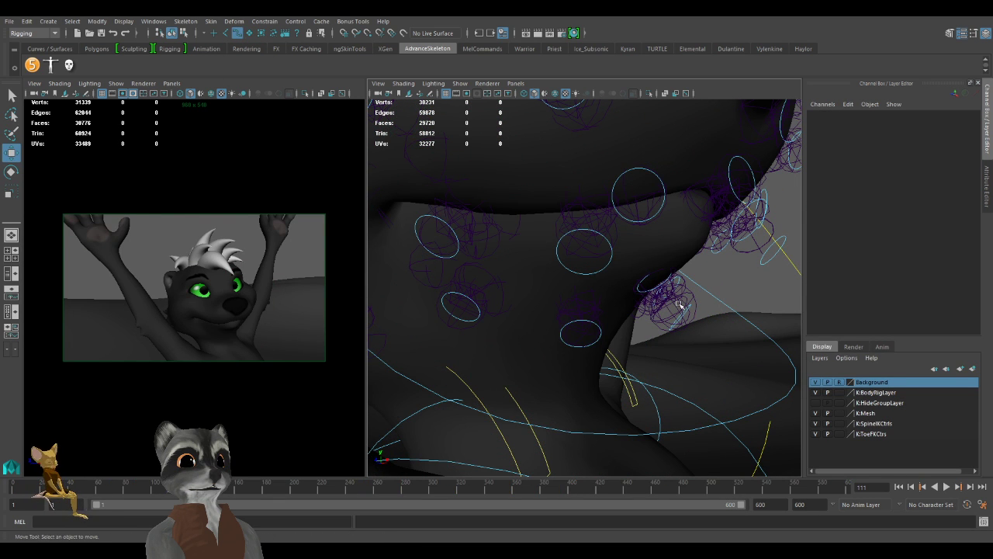
Try rotating the small control at the rider's chin.
{"action": "left_click", "coordinate": [648, 281]}
{"action": "key", "text": "e"}
{"action": "left_click_drag", "start_coordinate": [691, 259], "coordinate": [688, 278]}
{"action": "key", "text": "w"}
Try rotating the middle lower lip control to about 29.5 degrees on Rotate Z, check the profile, and undo it.
{"action": "left_click", "coordinate": [738, 158]}
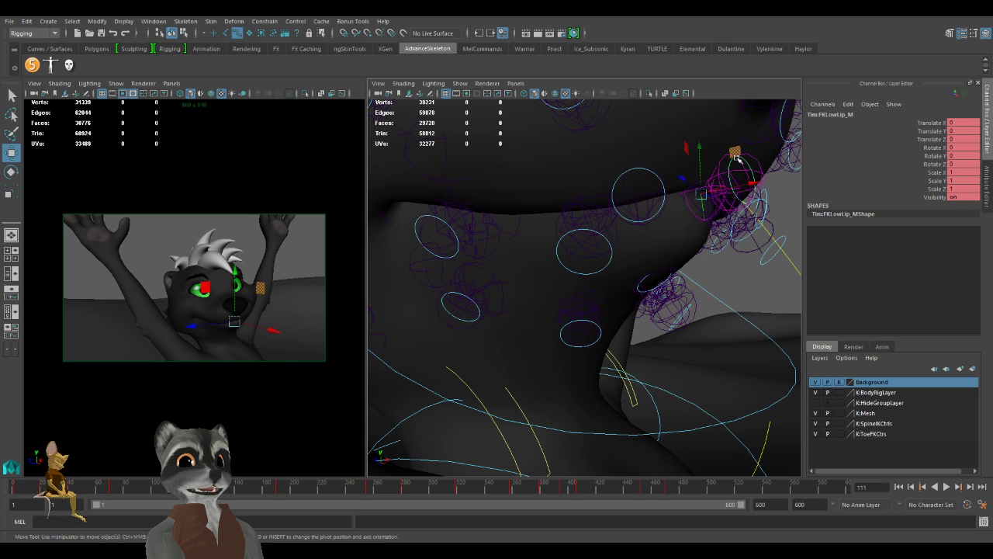
{"action": "key", "text": "e"}
{"action": "left_click_drag", "start_coordinate": [747, 184], "coordinate": [739, 215]}
{"action": "right_click_drag", "start_coordinate": [745, 250], "coordinate": [650, 260], "text": "alt"}
{"action": "middle_click_drag", "start_coordinate": [650, 260], "coordinate": [638, 302], "text": "alt"}
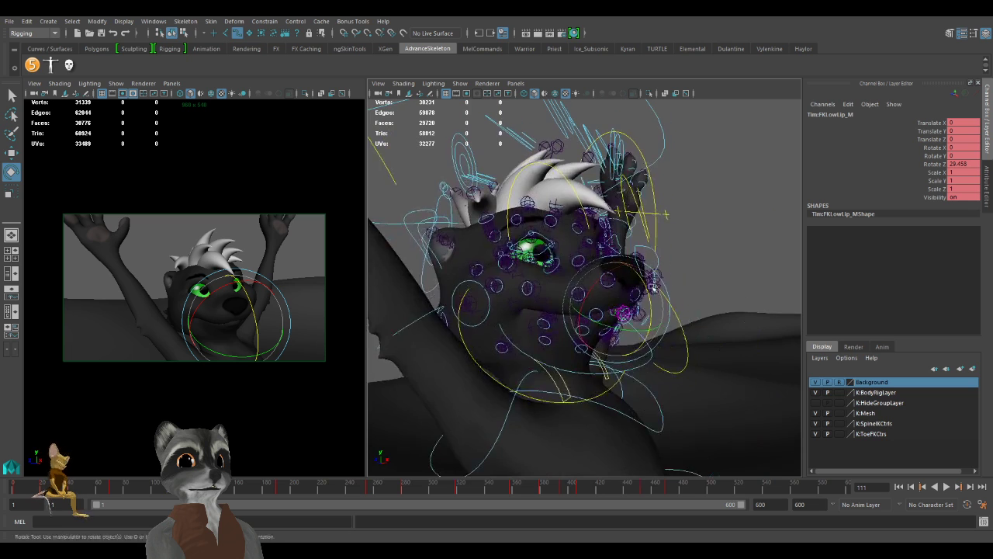
{"action": "right_click_drag", "start_coordinate": [638, 303], "coordinate": [686, 299], "text": "alt"}
{"action": "key", "text": "ctrl+z"}
Select both the left and right mouth controls again.
{"action": "key", "text": "w"}
{"action": "left_click", "coordinate": [621, 413]}
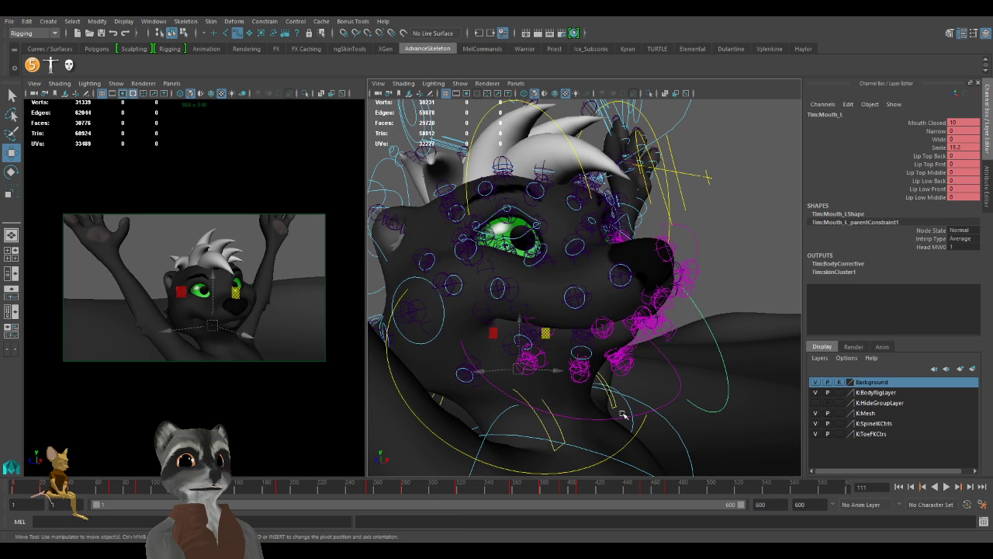
{"action": "left_click", "coordinate": [640, 428]}
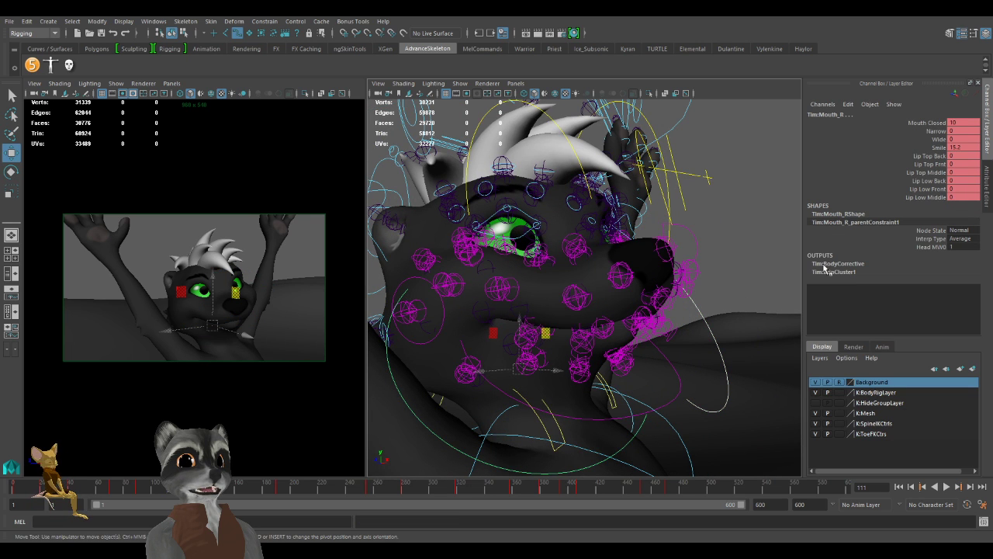
Try different Lip Top Front and Lip Top Back values on both mouth controls, undoing each change.
{"action": "left_click", "coordinate": [936, 165]}
{"action": "middle_click_drag", "start_coordinate": [660, 247], "coordinate": [753, 260]}
{"action": "key", "text": "ctrl+z"}
{"action": "left_click", "coordinate": [921, 157]}
{"action": "middle_click_drag", "start_coordinate": [654, 266], "coordinate": [692, 268]}
{"action": "key", "text": "ctrl+z"}
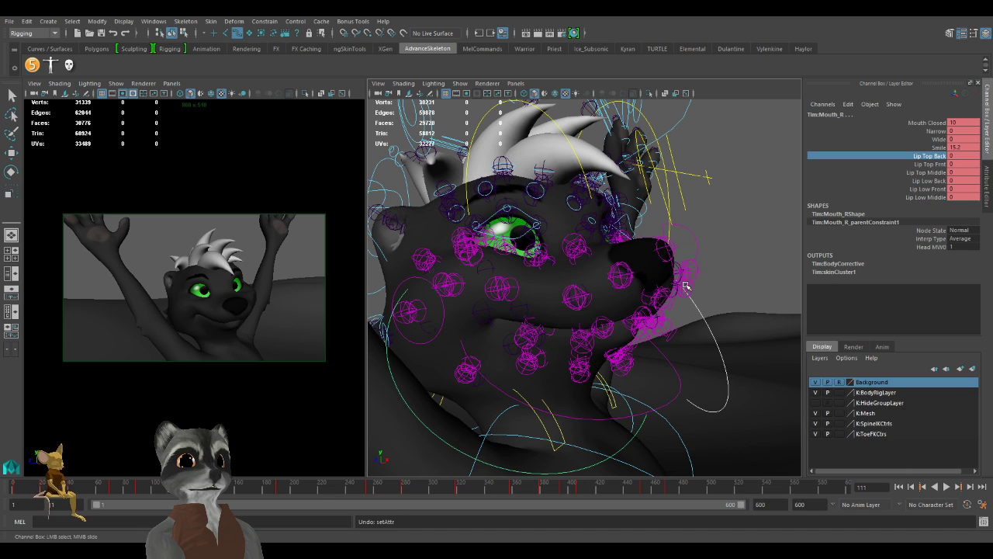
Set Smile to 0 and Lip Top Back to about 12 on both of the rider's mouth controls.
{"action": "double_click", "coordinate": [954, 147]}
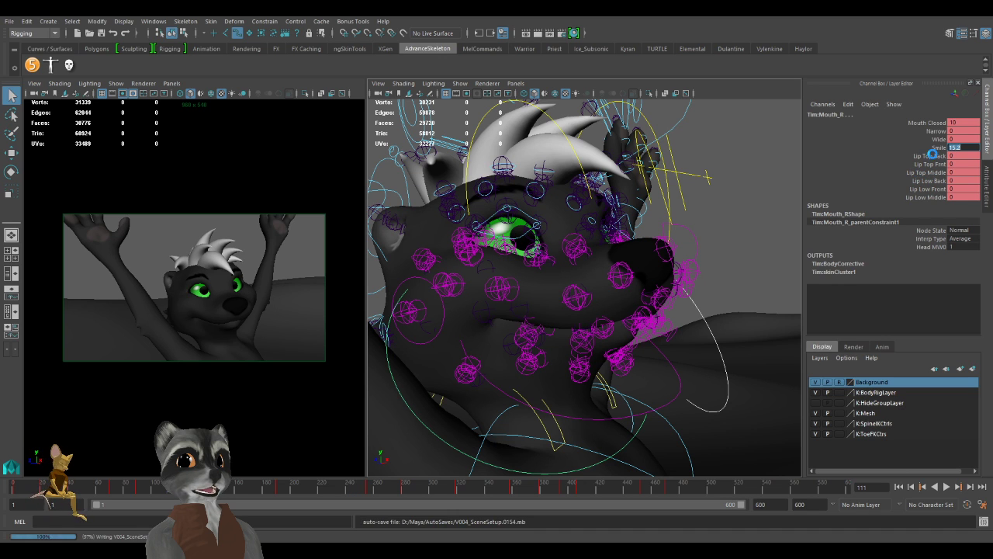
{"action": "type", "text": "0"}
{"action": "key", "text": "Return"}
{"action": "left_click", "coordinate": [929, 156]}
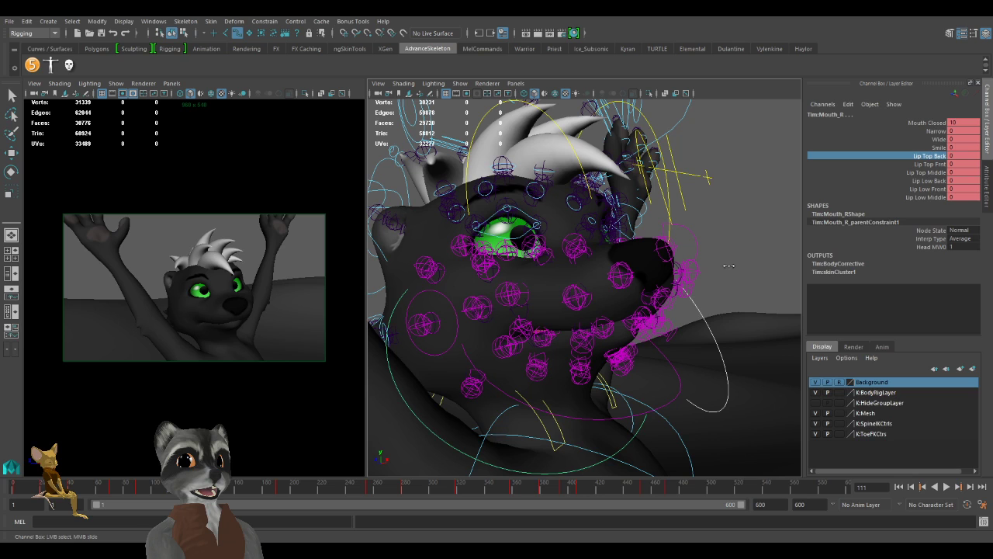
{"action": "middle_click_drag", "start_coordinate": [729, 265], "coordinate": [749, 264]}
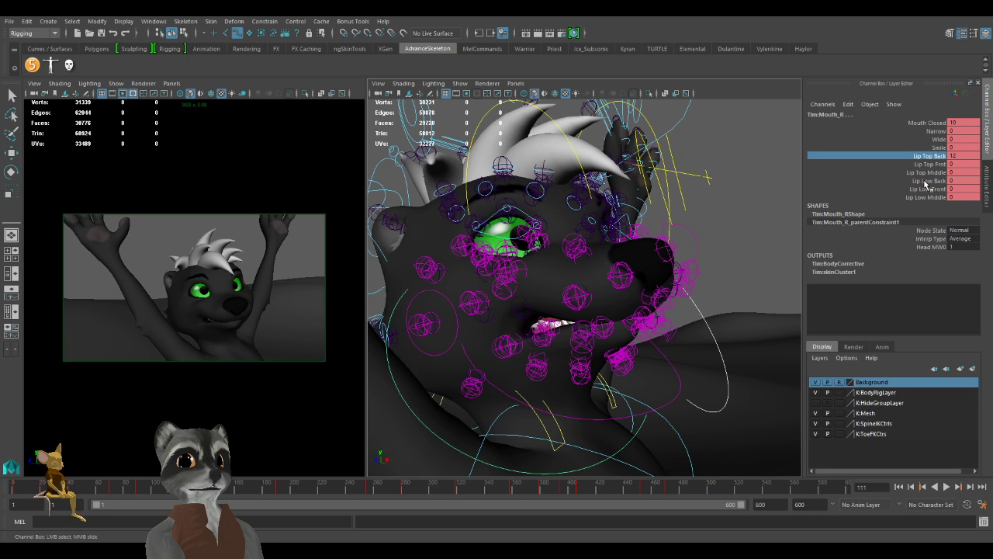
Try raising the Angry value on the rider's right eye control only, and undo it.
{"action": "key", "text": "q"}
{"action": "left_click", "coordinate": [646, 137]}
{"action": "left_click", "coordinate": [645, 125]}
{"action": "left_click", "coordinate": [550, 121]}
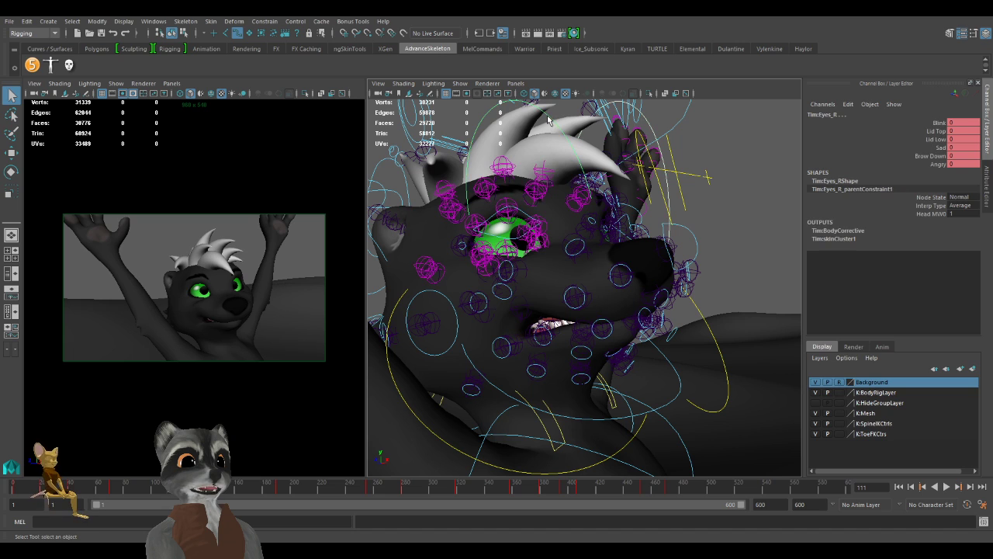
{"action": "left_click", "coordinate": [940, 164]}
{"action": "middle_click_drag", "start_coordinate": [679, 244], "coordinate": [733, 245]}
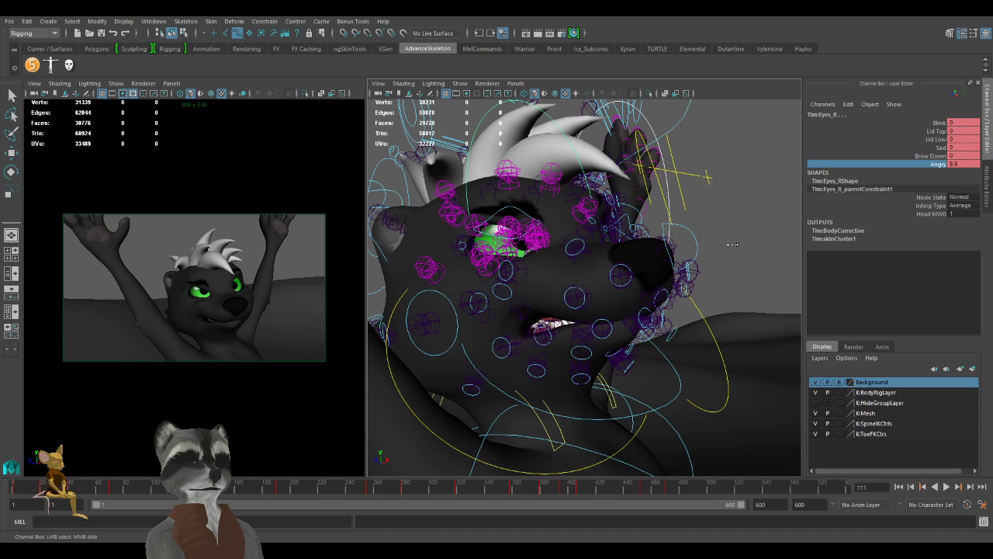
{"action": "key", "text": "ctrl+z"}
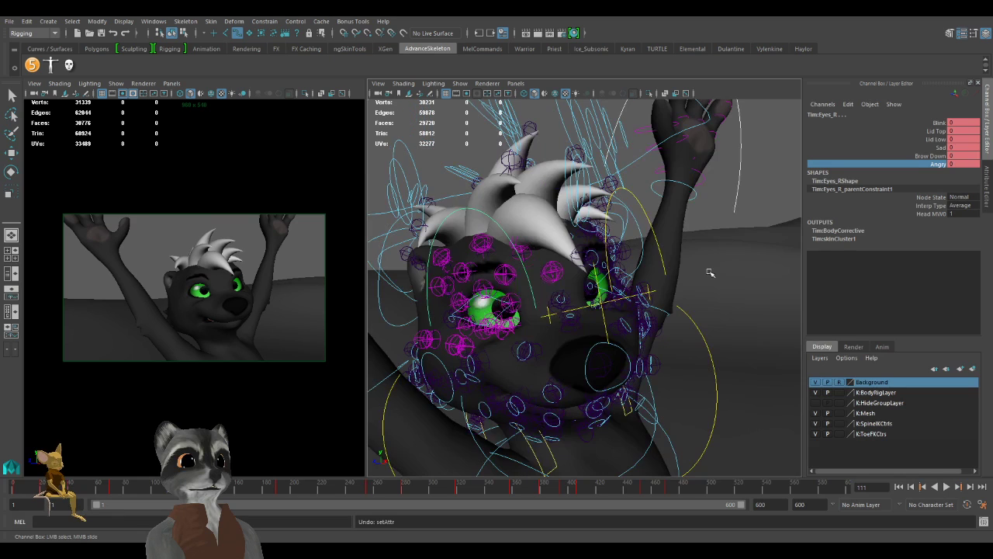
Select both of the rider's eye controls and set Angry to 11.2.
{"action": "left_click", "coordinate": [651, 227]}
{"action": "left_click", "coordinate": [479, 211], "text": "shift"}
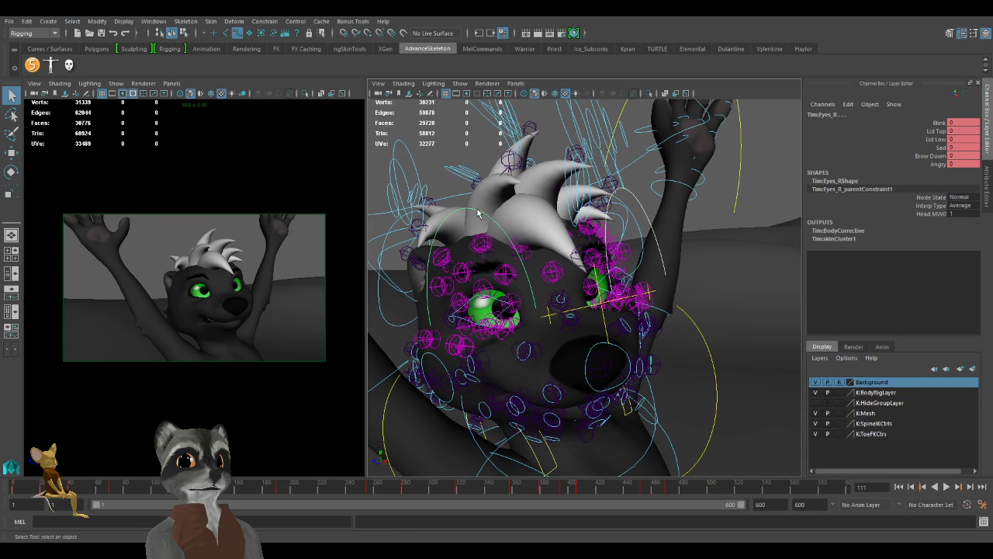
{"action": "left_click", "coordinate": [944, 164]}
{"action": "middle_click_drag", "start_coordinate": [724, 226], "coordinate": [731, 248]}
{"action": "left_click_drag", "start_coordinate": [731, 248], "coordinate": [705, 248], "text": "alt"}
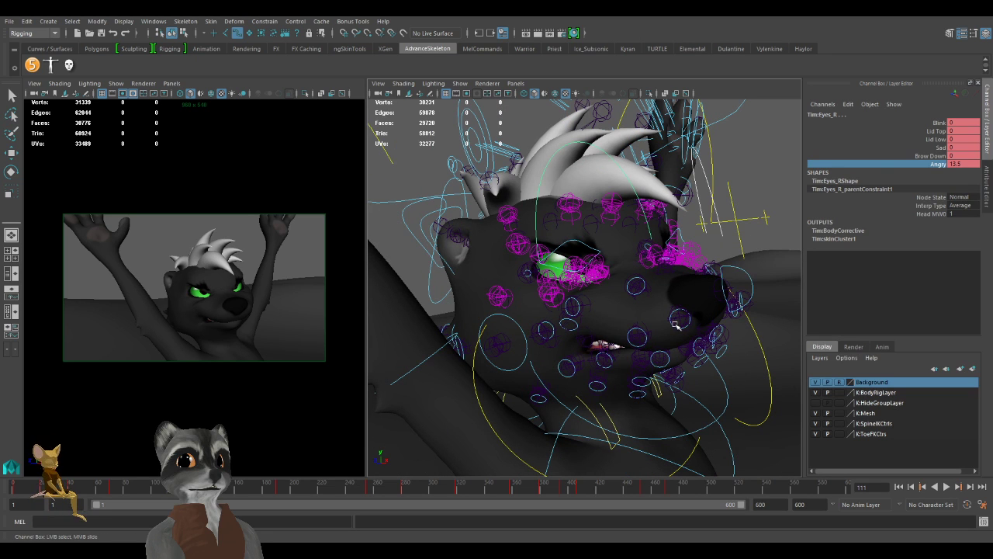
{"action": "middle_click_drag", "start_coordinate": [736, 337], "coordinate": [729, 314]}
{"action": "middle_click_drag", "start_coordinate": [707, 376], "coordinate": [719, 365]}
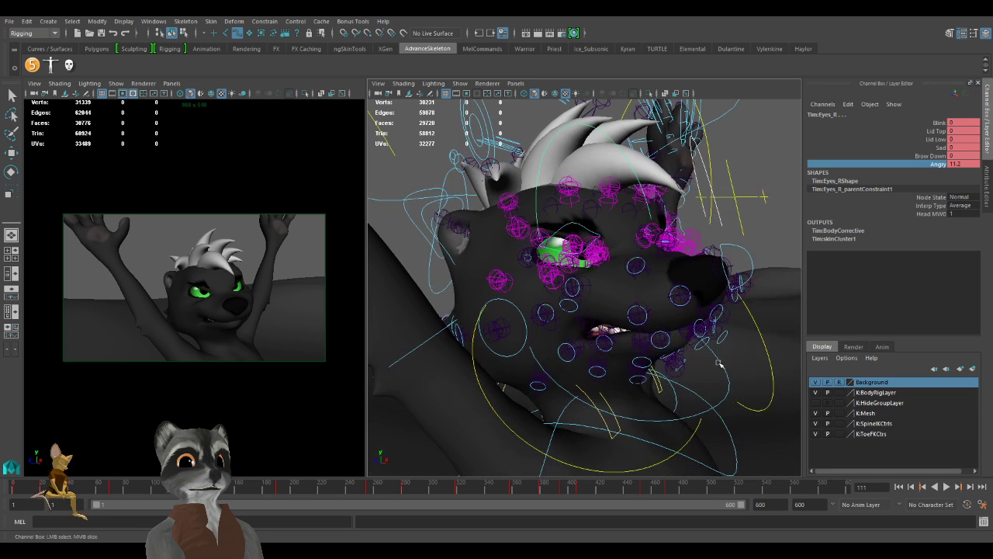
Try rotating the rider's jaw control to open the mouth, undoing the change.
{"action": "left_click", "coordinate": [686, 365]}
{"action": "key", "text": "e"}
{"action": "left_click_drag", "start_coordinate": [584, 331], "coordinate": [551, 286]}
{"action": "key", "text": "ctrl+z"}
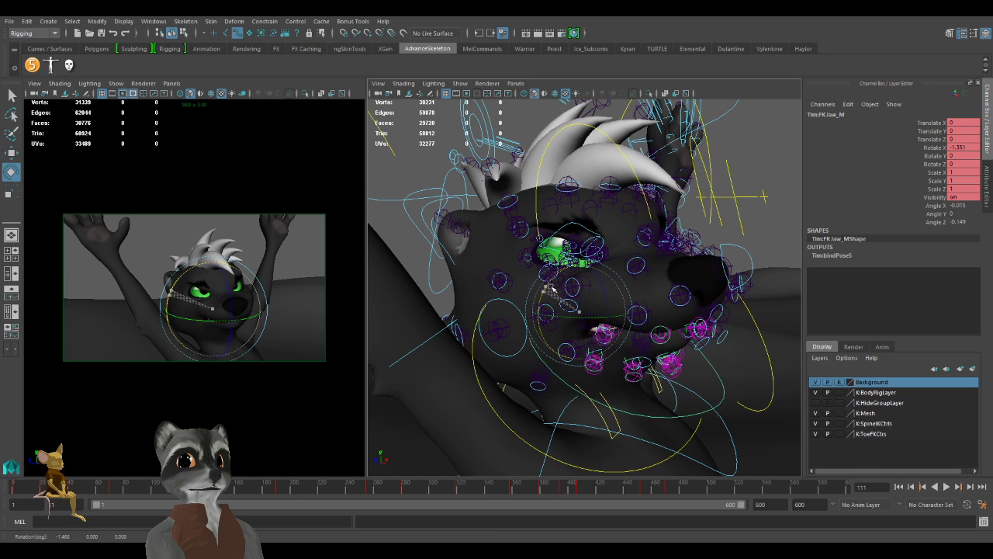
{"action": "key", "text": "ctrl+z"}
Raise the Smile value of the rider's mouth.
{"action": "key", "text": "w"}
{"action": "left_click", "coordinate": [474, 379]}
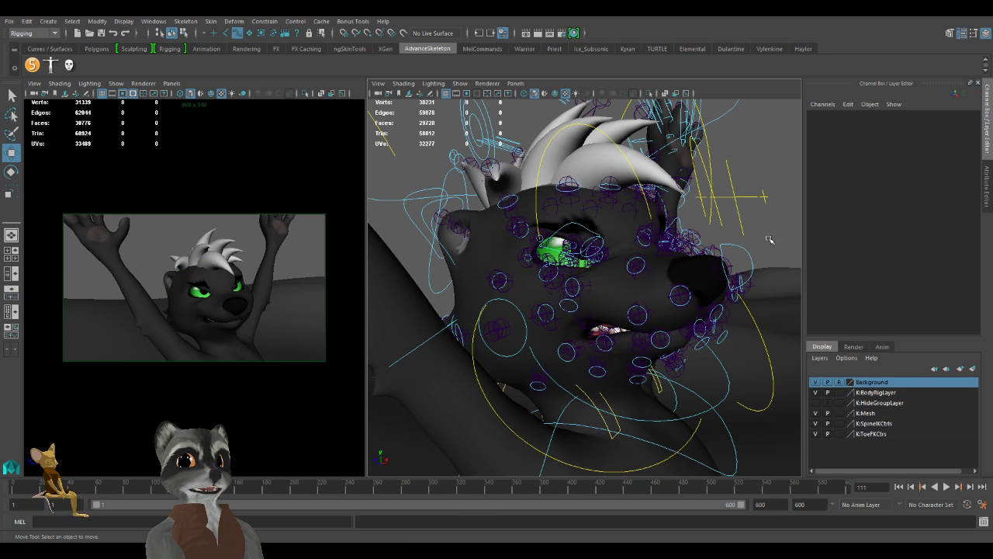
{"action": "left_click", "coordinate": [481, 390]}
{"action": "left_click", "coordinate": [950, 149]}
{"action": "middle_click_drag", "start_coordinate": [764, 243], "coordinate": [725, 194]}
Select both eye controls again and set Lid Top to 6.3.
{"action": "key", "text": "w"}
{"action": "left_click", "coordinate": [704, 181]}
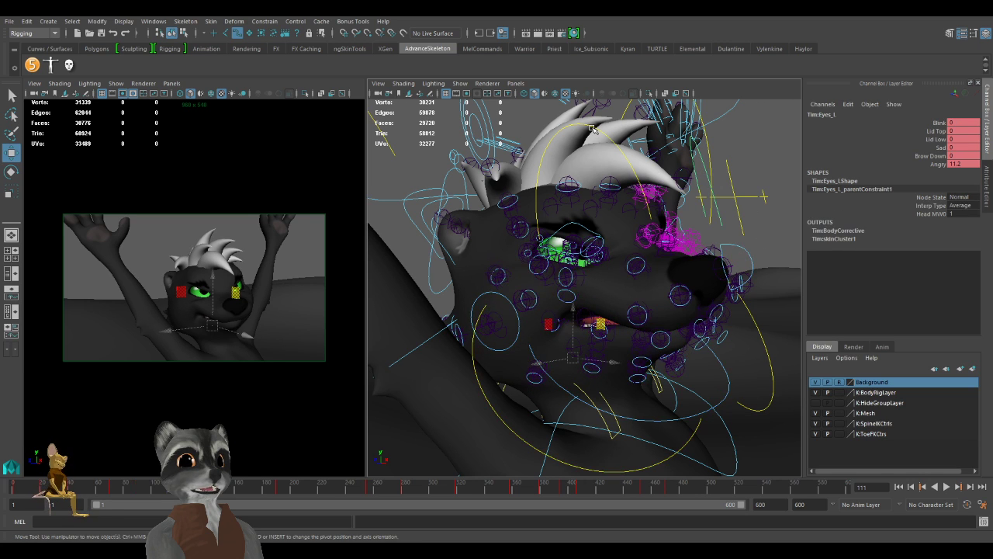
{"action": "left_click", "coordinate": [932, 164]}
{"action": "middle_click_drag", "start_coordinate": [707, 276], "coordinate": [746, 268]}
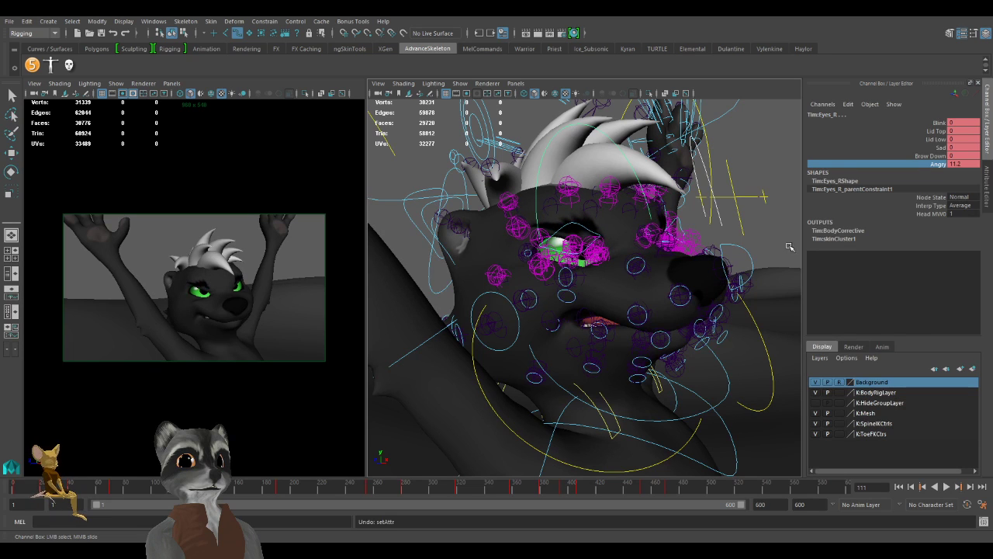
{"action": "left_click", "coordinate": [938, 131]}
{"action": "middle_click_drag", "start_coordinate": [747, 200], "coordinate": [690, 281]}
Set Angry to 6.8 on both eye controls and check the face from the front.
{"action": "left_click", "coordinate": [937, 164]}
{"action": "key", "text": "q"}
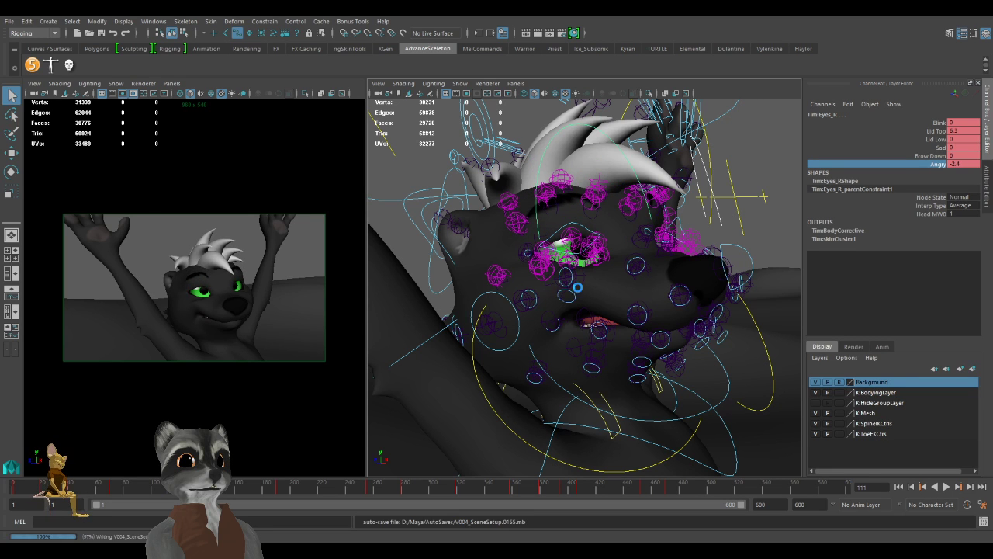
{"action": "key", "text": "f"}
{"action": "left_click_drag", "start_coordinate": [580, 279], "coordinate": [543, 311], "text": "alt"}
{"action": "right_click_drag", "start_coordinate": [543, 311], "coordinate": [633, 329], "text": "alt"}
{"action": "middle_click_drag", "start_coordinate": [633, 329], "coordinate": [659, 312], "text": "alt"}
{"action": "left_click_drag", "start_coordinate": [660, 312], "coordinate": [721, 293], "text": "alt"}
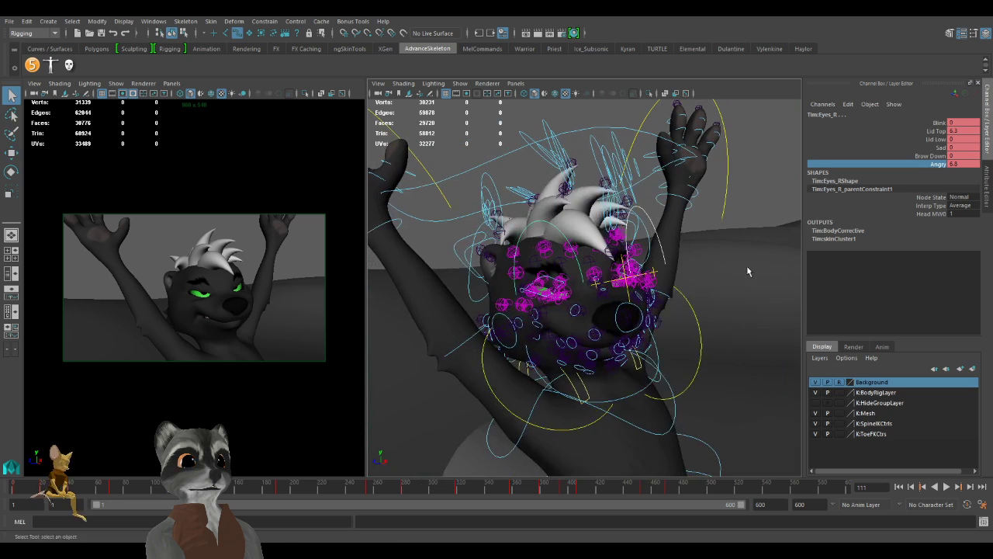
Try another Angry value on both eye controls and undo it.
{"action": "key", "text": "w"}
{"action": "left_click", "coordinate": [936, 158]}
{"action": "left_click", "coordinate": [936, 165]}
{"action": "mouse_move", "coordinate": [684, 233]}
{"action": "middle_mouse_down"}
{"action": "mouse_move", "coordinate": [667, 230]}
{"action": "mouse_move", "coordinate": [689, 236]}
{"action": "middle_mouse_up"}
{"action": "key", "text": "ctrl+z"}
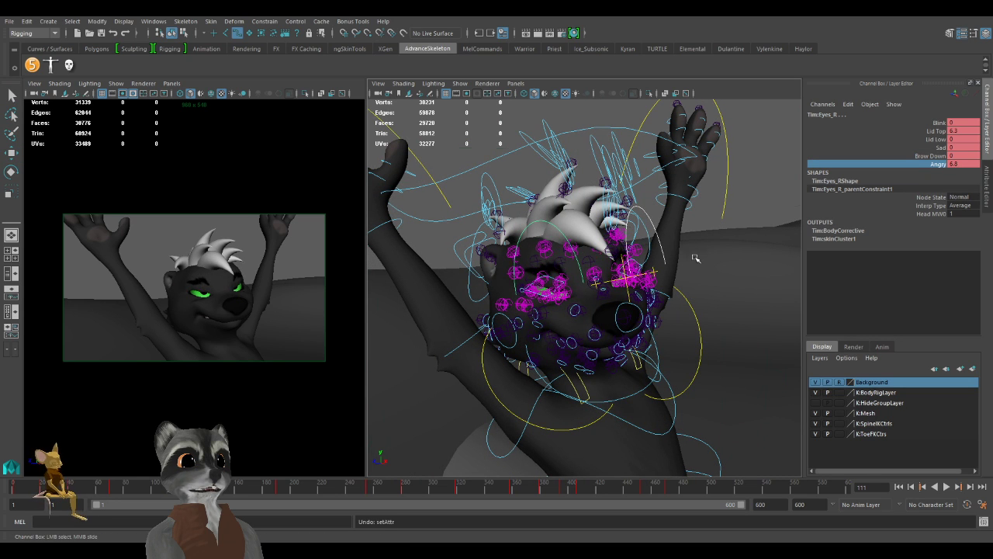
Play the leap animation through the shot camera and go to frame 103.
{"action": "right_click_drag", "start_coordinate": [703, 253], "coordinate": [554, 250], "text": "alt"}
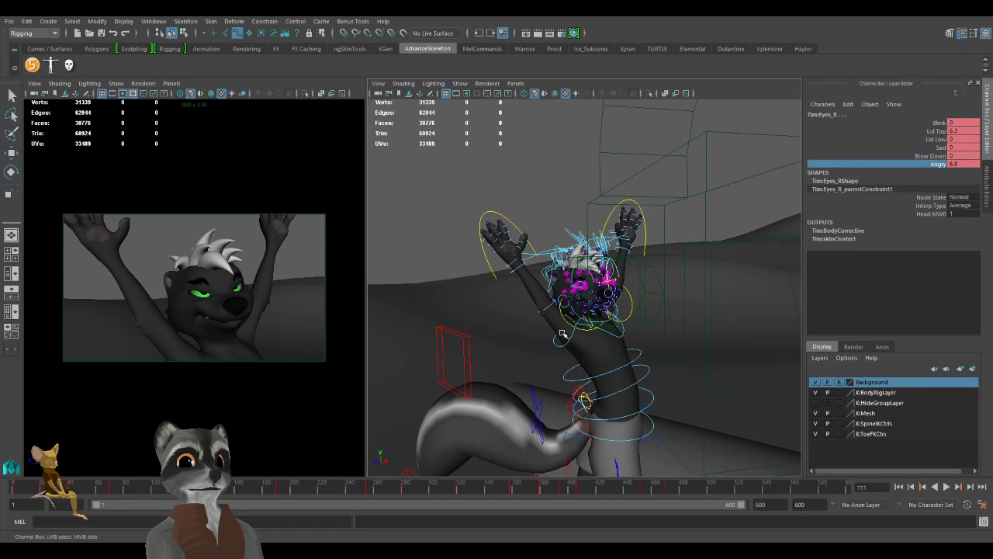
{"action": "middle_click", "coordinate": [298, 278]}
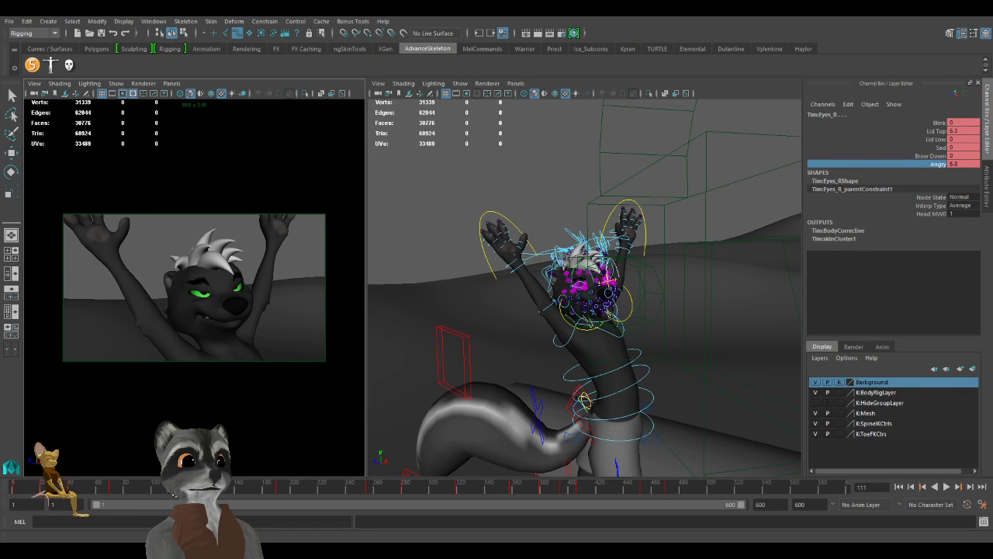
{"action": "key", "text": "alt+v"}
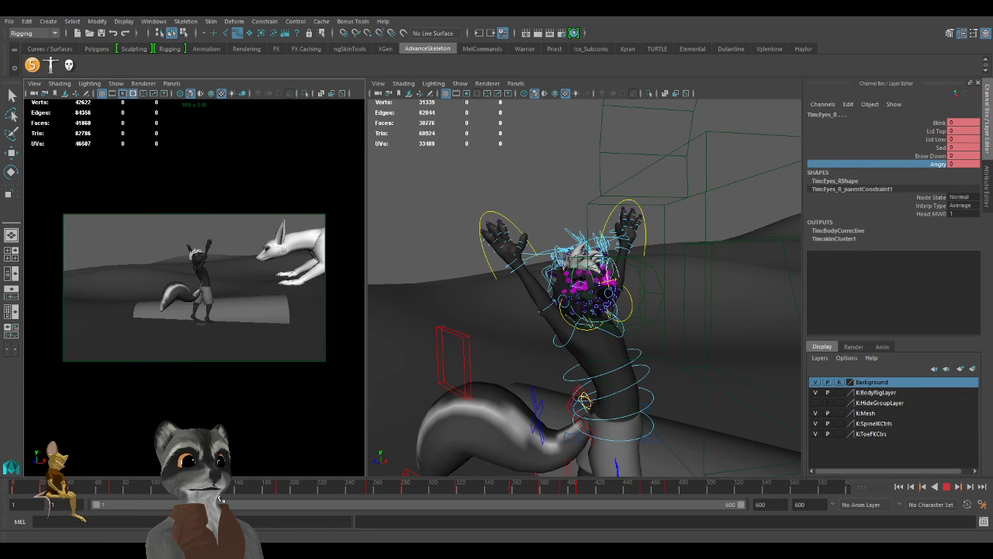
{"action": "left_click", "coordinate": [155, 489]}
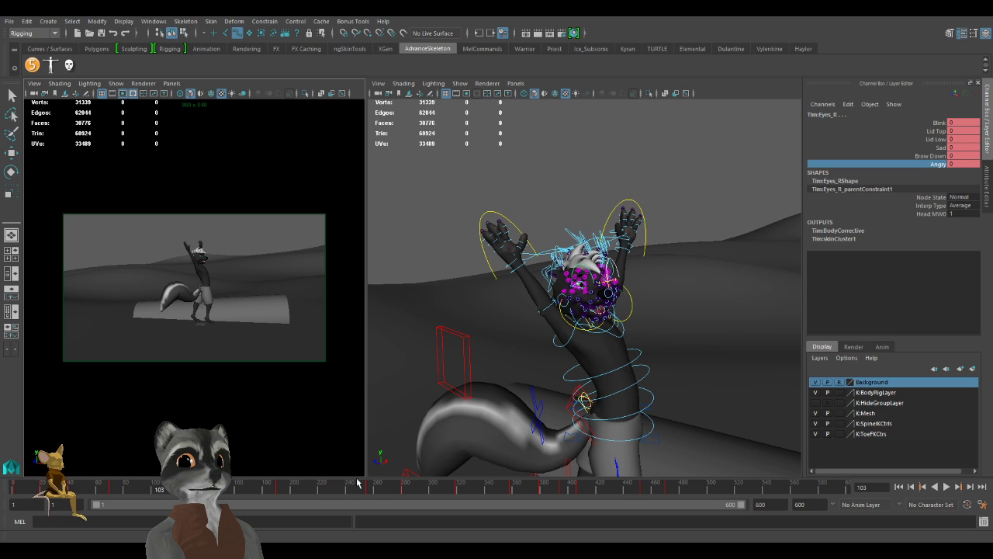
Examine the rider's raised-arm pose at frame 103 from close up and from farther away.
{"action": "right_click_drag", "start_coordinate": [664, 336], "coordinate": [573, 334], "text": "alt"}
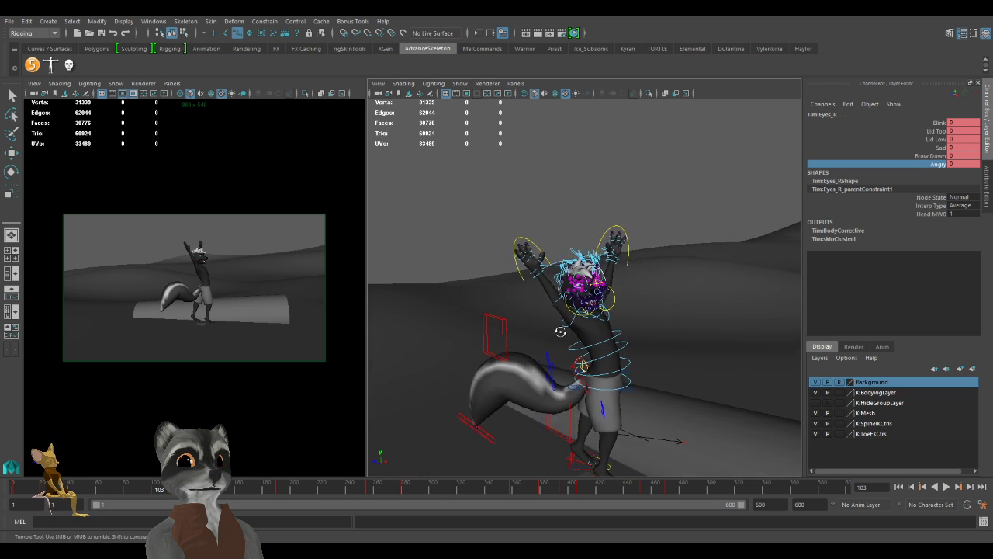
{"action": "scroll", "coordinate": [572, 334], "scroll_direction": "up", "scroll_amount": 6}
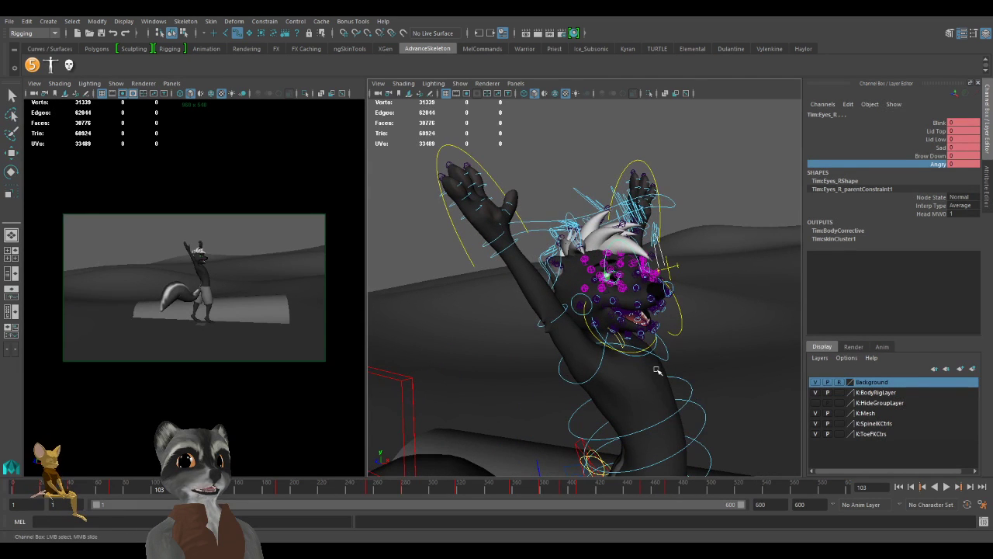
{"action": "left_click_drag", "start_coordinate": [656, 360], "coordinate": [680, 388], "text": "alt"}
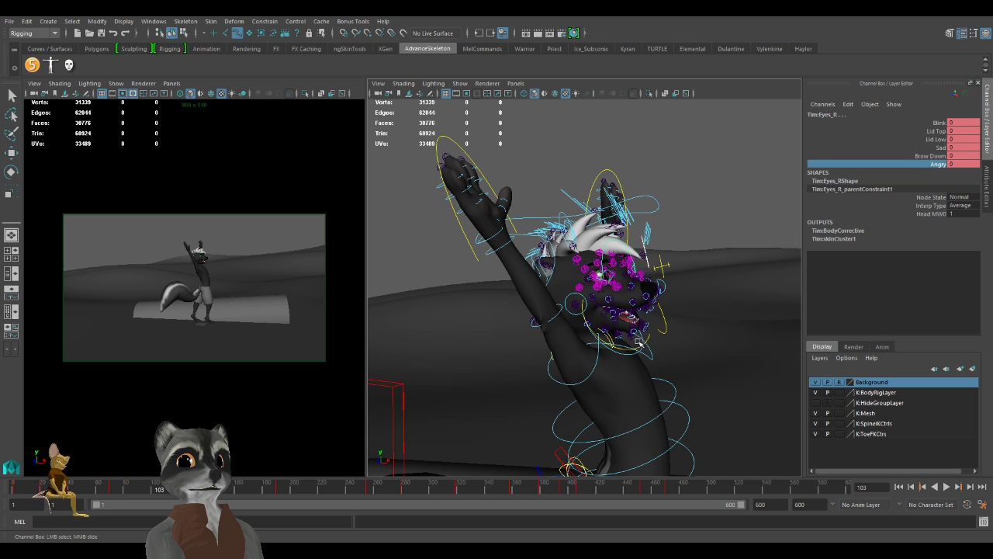
{"action": "right_click_drag", "start_coordinate": [651, 334], "coordinate": [470, 328], "text": "alt"}
{"action": "left_click_drag", "start_coordinate": [471, 328], "coordinate": [492, 322], "text": "alt"}
{"action": "right_click_drag", "start_coordinate": [492, 321], "coordinate": [550, 326], "text": "alt"}
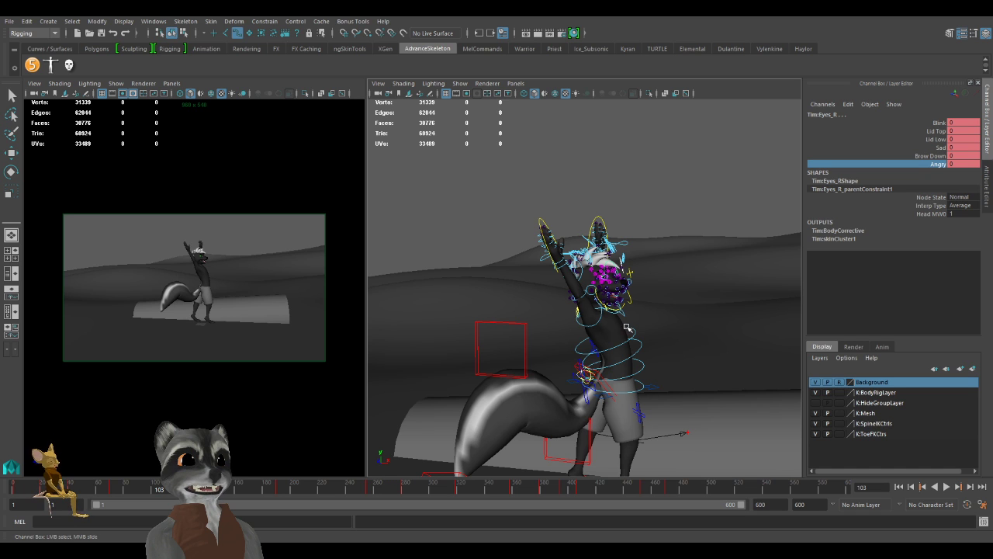
{"action": "mouse_move", "coordinate": [627, 334]}
{"action": "right_mouse_down", "text": "alt"}
{"action": "mouse_move", "coordinate": [599, 335]}
{"action": "mouse_move", "coordinate": [626, 339]}
{"action": "right_mouse_up", "text": "alt"}
{"action": "middle_click_drag", "start_coordinate": [626, 338], "coordinate": [606, 346], "text": "alt"}
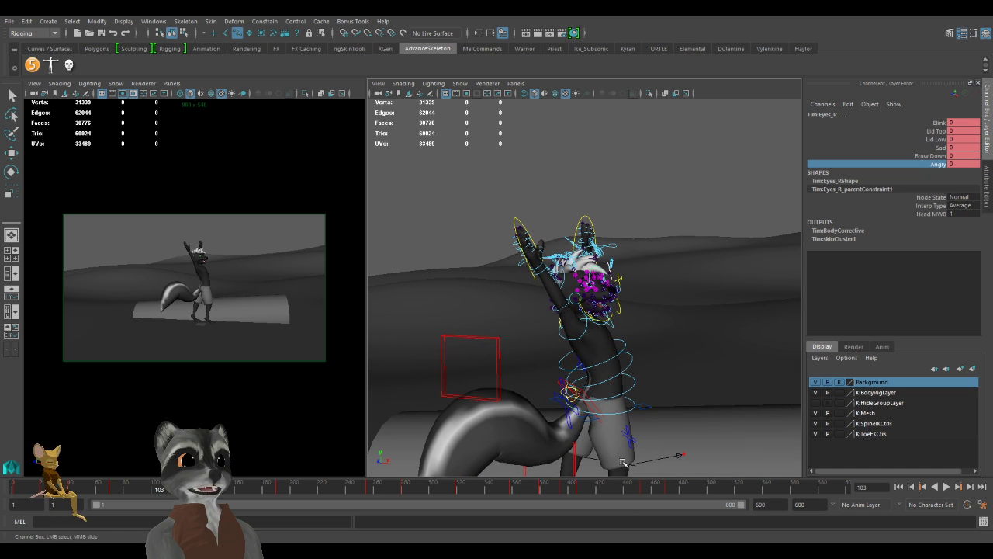
Play the animation onward, stop at frame 124, and frame the rider's whole body in the perspective view.
{"action": "key", "text": "alt+v"}
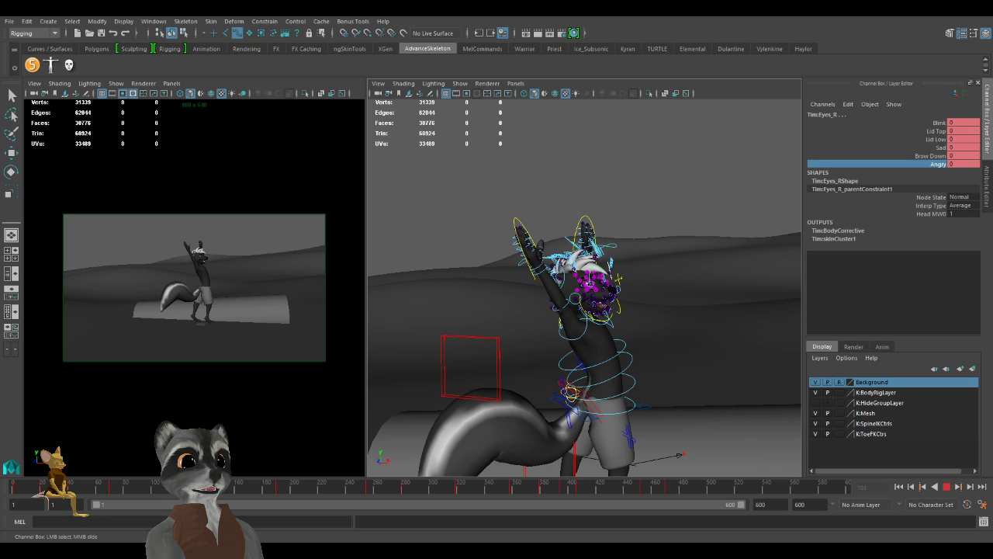
{"action": "key", "text": "alt+v"}
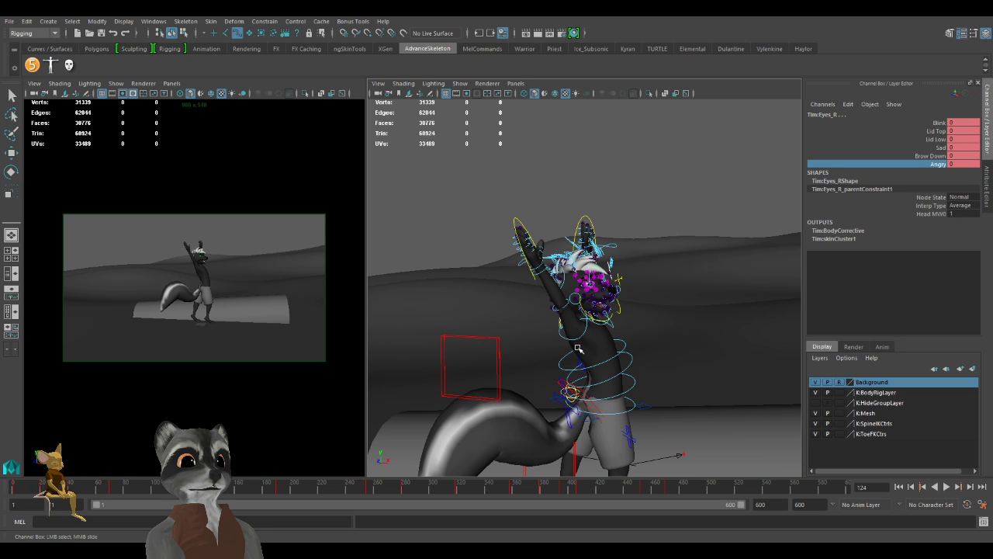
{"action": "right_click_drag", "start_coordinate": [613, 328], "coordinate": [571, 319], "text": "alt"}
{"action": "middle_click_drag", "start_coordinate": [571, 319], "coordinate": [576, 305], "text": "alt"}
{"action": "left_click_drag", "start_coordinate": [564, 310], "coordinate": [564, 323], "text": "alt"}
{"action": "right_click_drag", "start_coordinate": [564, 323], "coordinate": [574, 326], "text": "alt"}
{"action": "scroll", "coordinate": [574, 328], "scroll_direction": "up", "scroll_amount": 1}
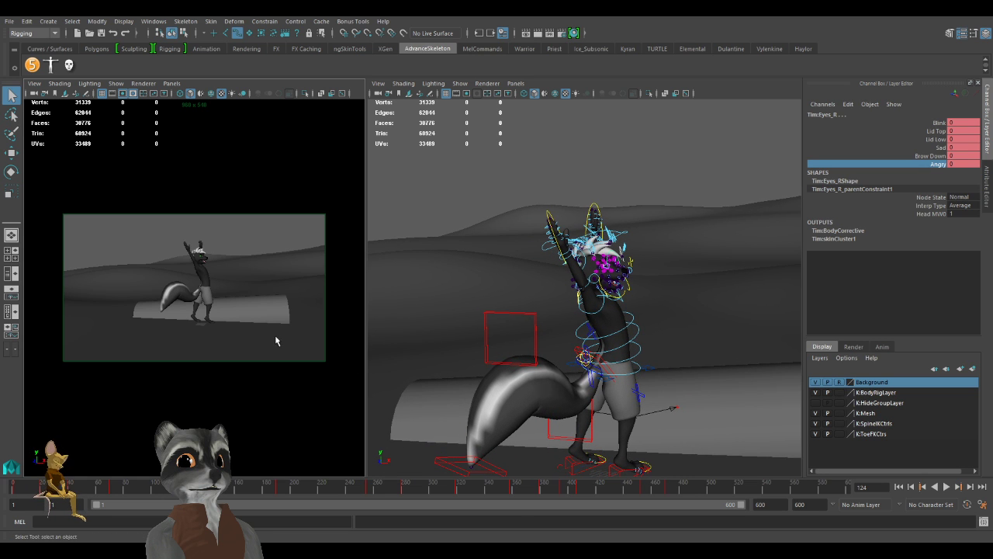
Replay the leap, scrub to frame 101, and check the rider's full-body pose from the side.
{"action": "key", "text": "alt+v"}
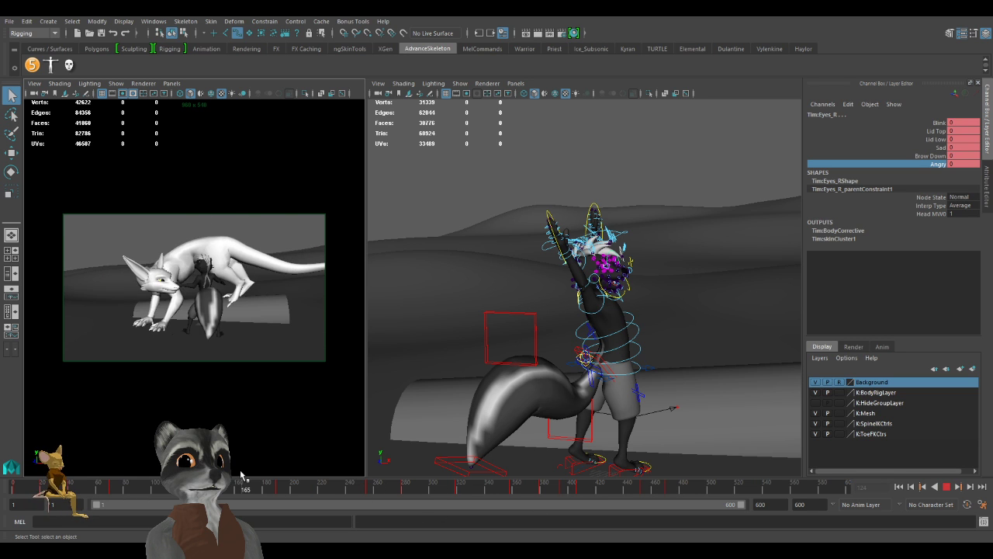
{"action": "mouse_move", "coordinate": [133, 481]}
{"action": "left_mouse_down"}
{"action": "mouse_move", "coordinate": [105, 491]}
{"action": "mouse_move", "coordinate": [232, 493]}
{"action": "mouse_move", "coordinate": [156, 497]}
{"action": "left_mouse_up"}
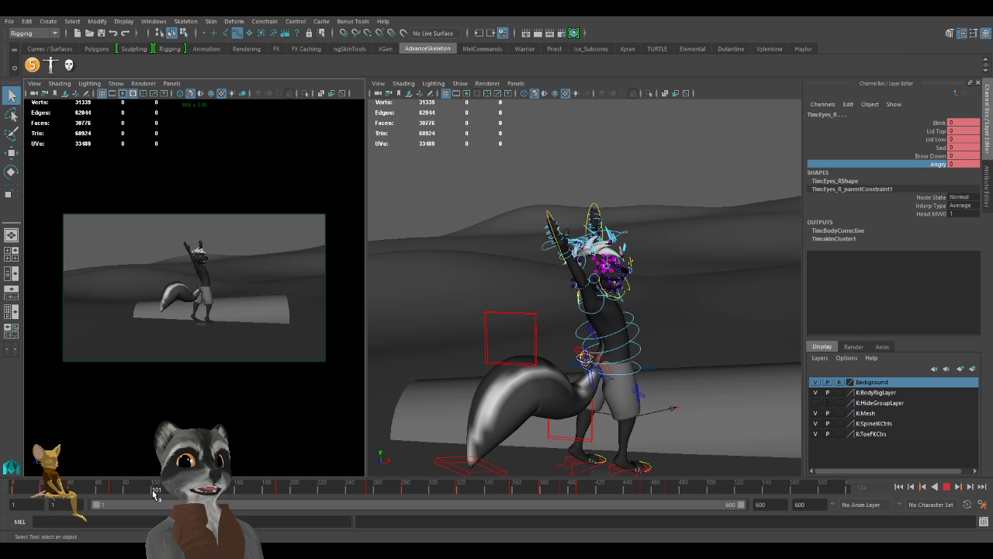
{"action": "mouse_move", "coordinate": [641, 369]}
{"action": "right_mouse_down", "text": "alt"}
{"action": "mouse_move", "coordinate": [543, 357]}
{"action": "mouse_move", "coordinate": [624, 366]}
{"action": "right_mouse_up", "text": "alt"}
{"action": "mouse_move", "coordinate": [624, 366]}
{"action": "left_mouse_down", "text": "alt"}
{"action": "mouse_move", "coordinate": [578, 369]}
{"action": "mouse_move", "coordinate": [586, 379]}
{"action": "mouse_move", "coordinate": [617, 357]}
{"action": "mouse_move", "coordinate": [610, 352]}
{"action": "left_mouse_up", "text": "alt"}
{"action": "key", "text": "w"}
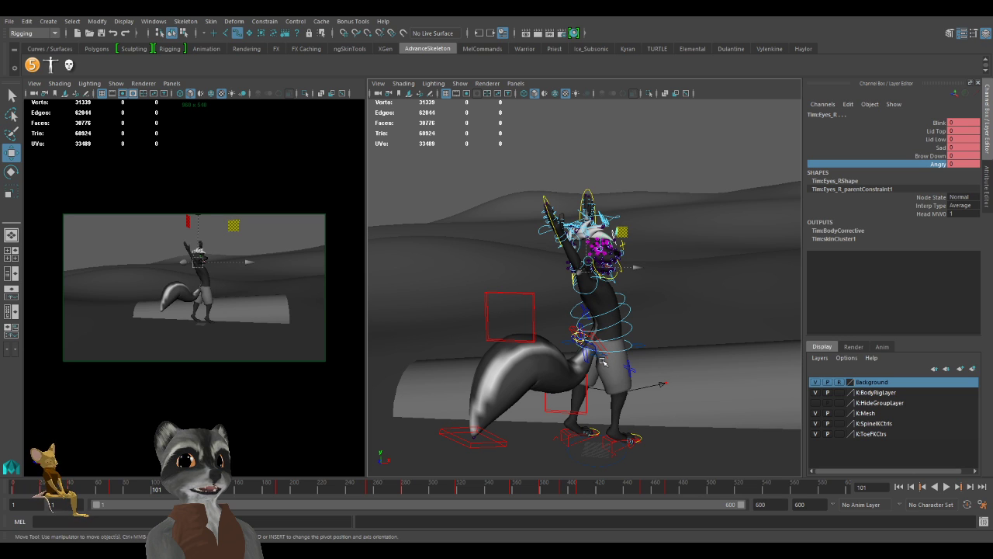
{"action": "left_click_drag", "start_coordinate": [403, 305], "coordinate": [477, 315], "text": "alt"}
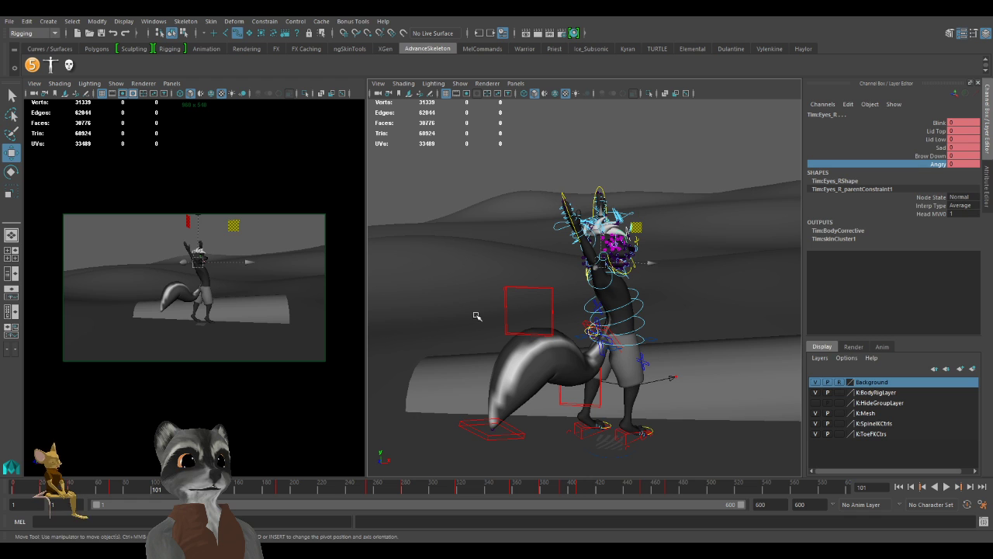
{"action": "left_click_drag", "start_coordinate": [503, 303], "coordinate": [550, 370], "text": "alt"}
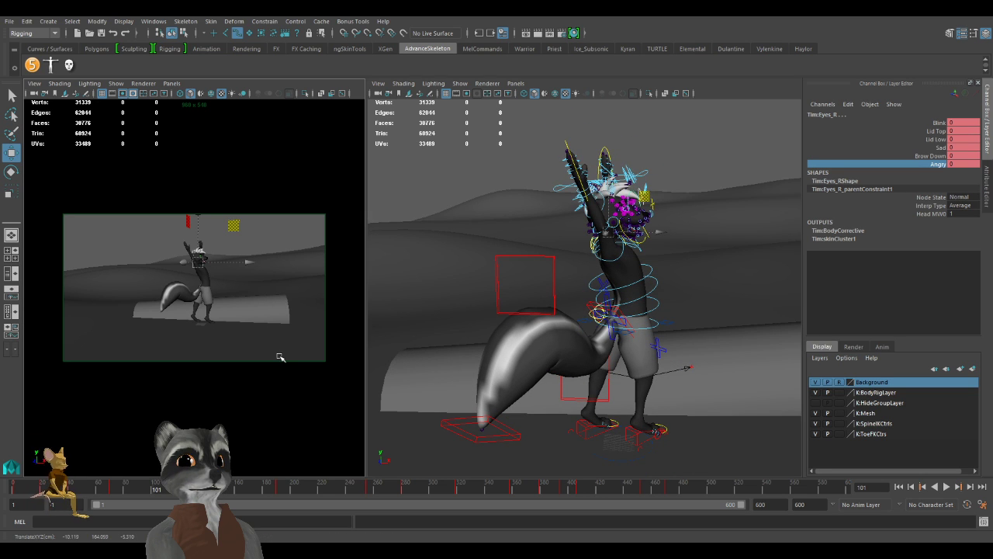
Replay the animation, scrub through the rider's rise from about frame 82, and stop playback at frame 128.
{"action": "key", "text": "alt+v"}
{"action": "left_click", "coordinate": [126, 496]}
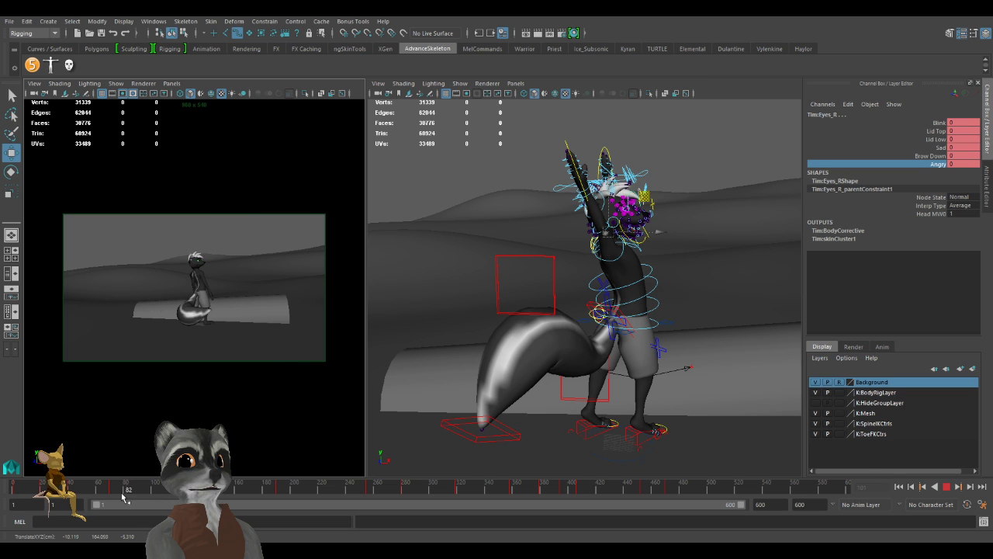
{"action": "left_click_drag", "start_coordinate": [118, 495], "coordinate": [159, 491]}
{"action": "key", "text": "alt+v"}
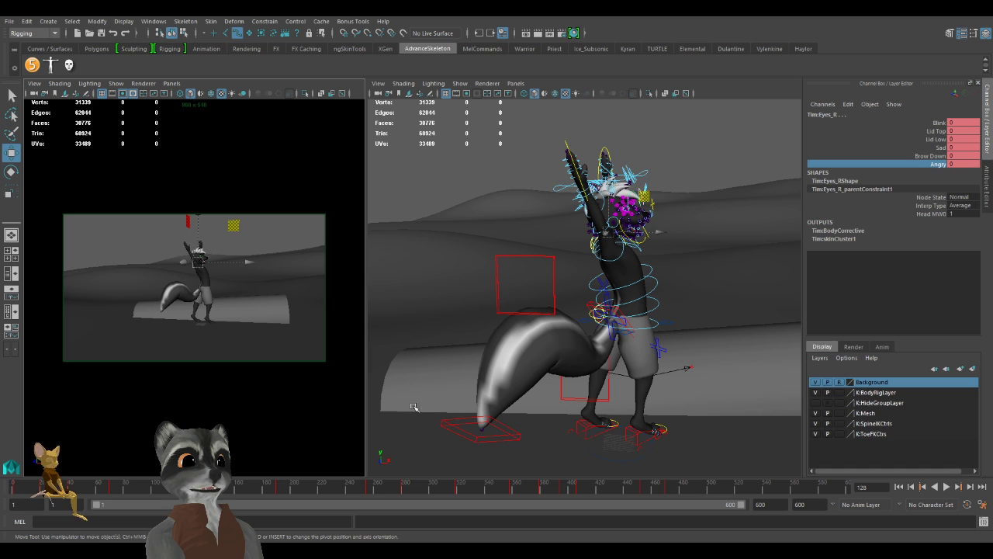
Replay the ride and leap, scrub back through the sequence, and stop at frame 120.
{"action": "key", "text": "alt+v"}
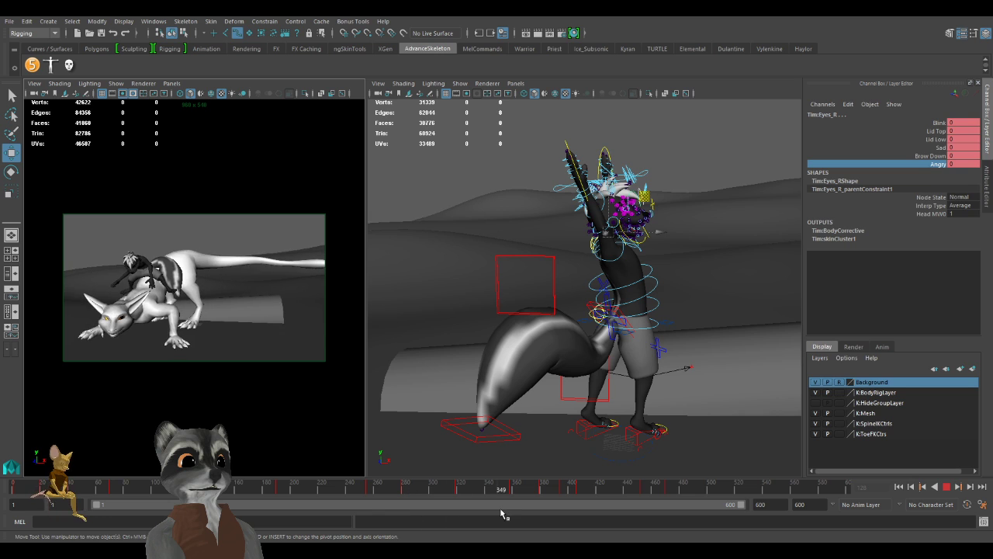
{"action": "left_click_drag", "start_coordinate": [642, 490], "coordinate": [339, 510]}
{"action": "key", "text": "q"}
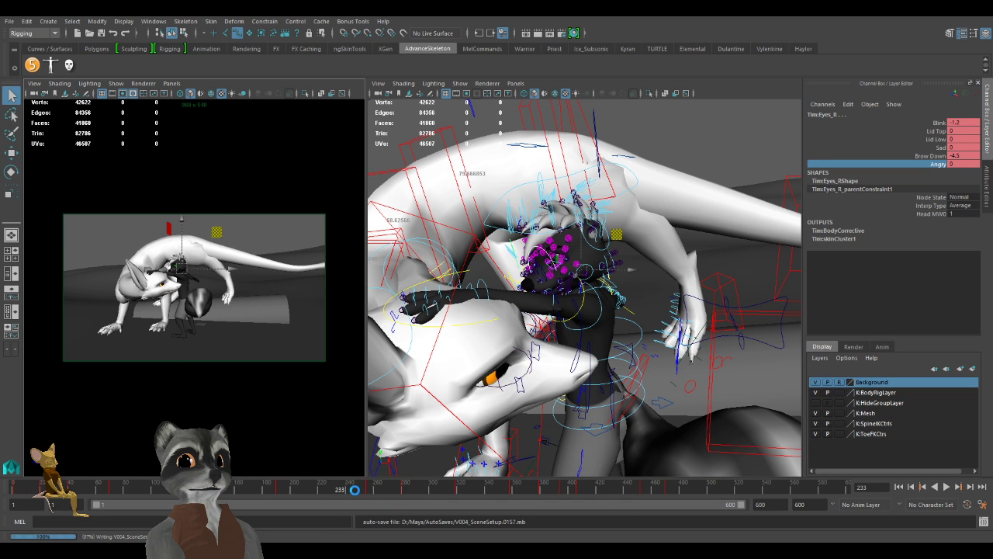
{"action": "key", "text": "w"}
{"action": "key", "text": "alt+v"}
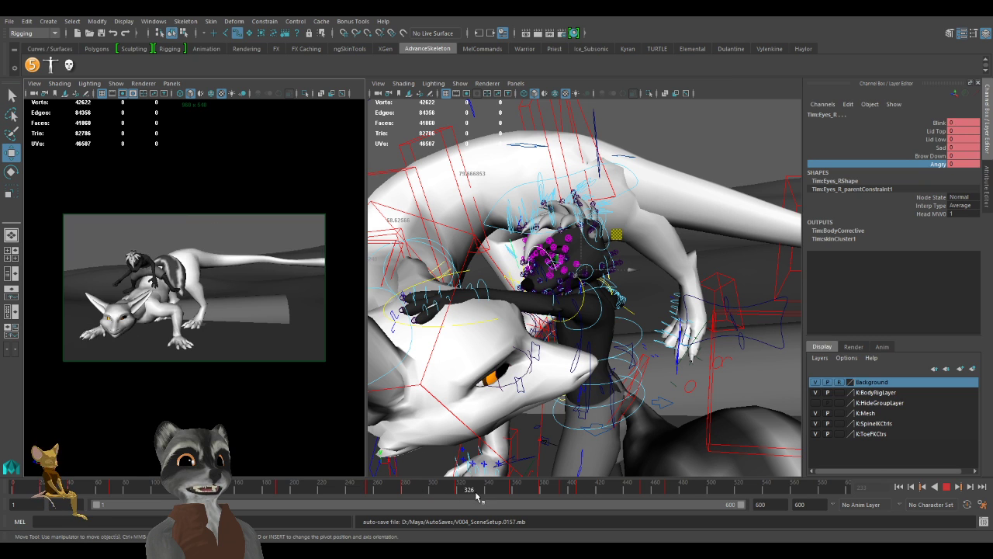
{"action": "left_click_drag", "start_coordinate": [575, 501], "coordinate": [180, 500]}
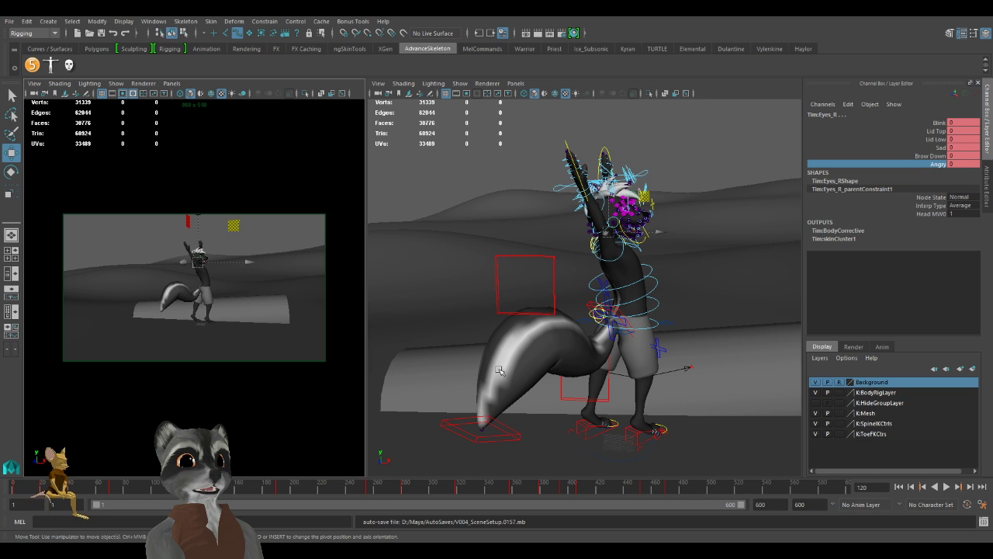
View the rider from farther away, replay the animation, and scrub through the rise to frame 81.
{"action": "scroll", "coordinate": [500, 352], "scroll_direction": "down", "scroll_amount": 5}
{"action": "scroll", "coordinate": [501, 349], "scroll_direction": "up", "scroll_amount": 2}
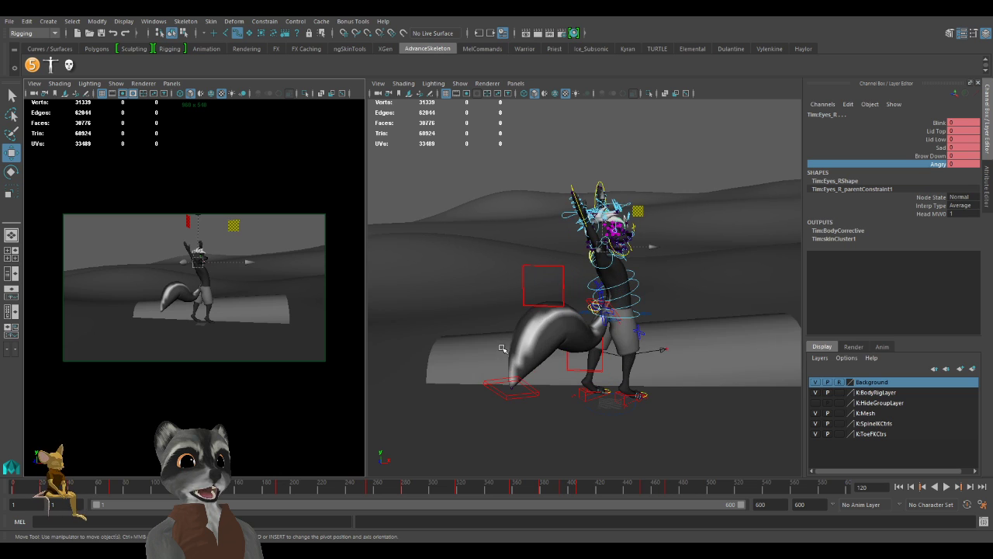
{"action": "scroll", "coordinate": [502, 348], "scroll_direction": "down", "scroll_amount": 3}
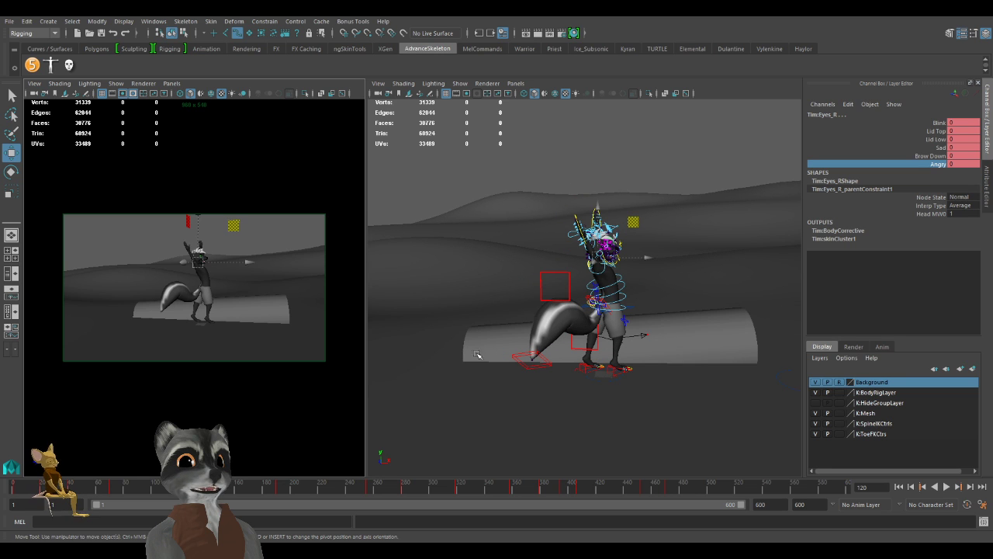
{"action": "middle_click", "coordinate": [415, 339]}
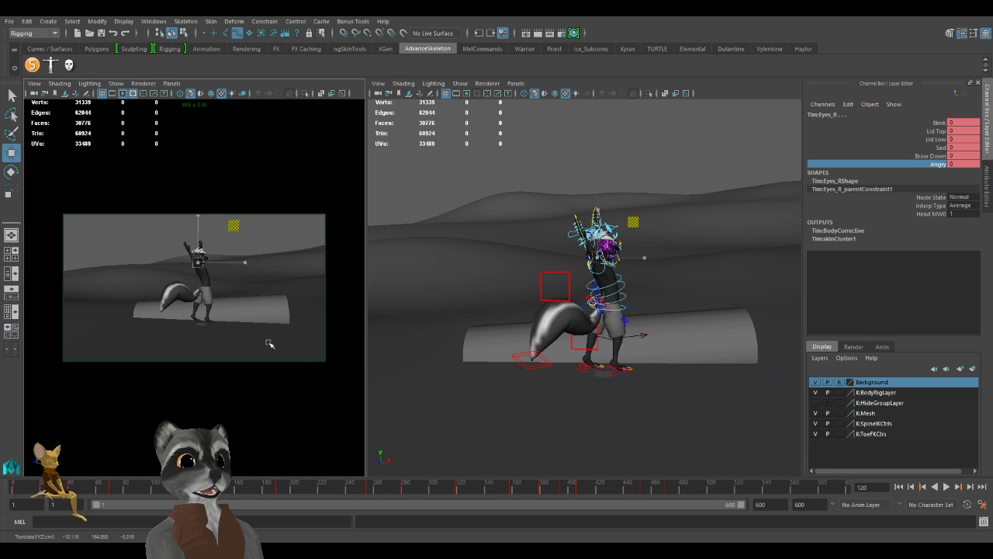
{"action": "key", "text": "alt+v"}
{"action": "mouse_move", "coordinate": [85, 491]}
{"action": "left_mouse_down"}
{"action": "mouse_move", "coordinate": [268, 495]}
{"action": "mouse_move", "coordinate": [128, 494]}
{"action": "left_mouse_up"}
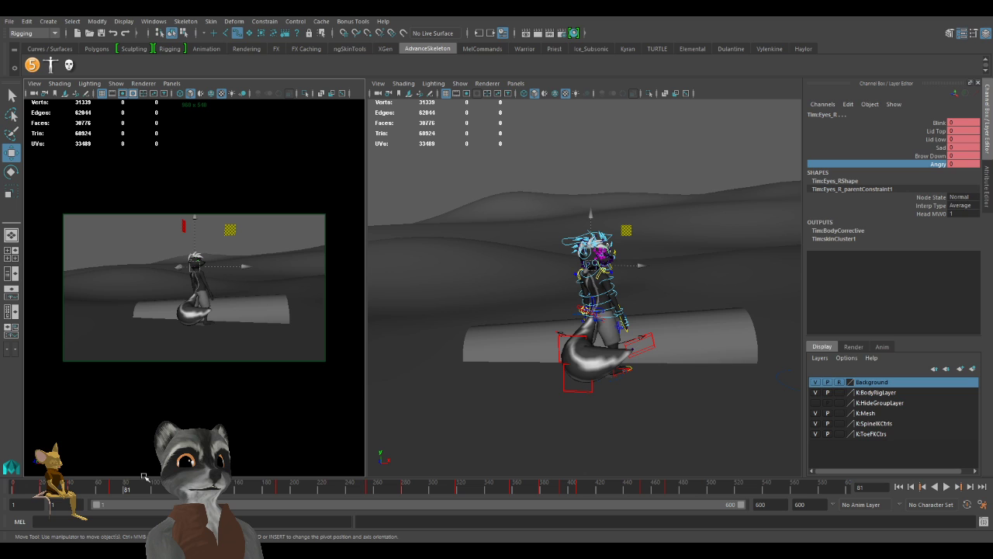
Replay the rider's rise into the raised-arm pose several times, then return to frame 8.
{"action": "key", "text": "alt+v"}
{"action": "left_click", "coordinate": [92, 489]}
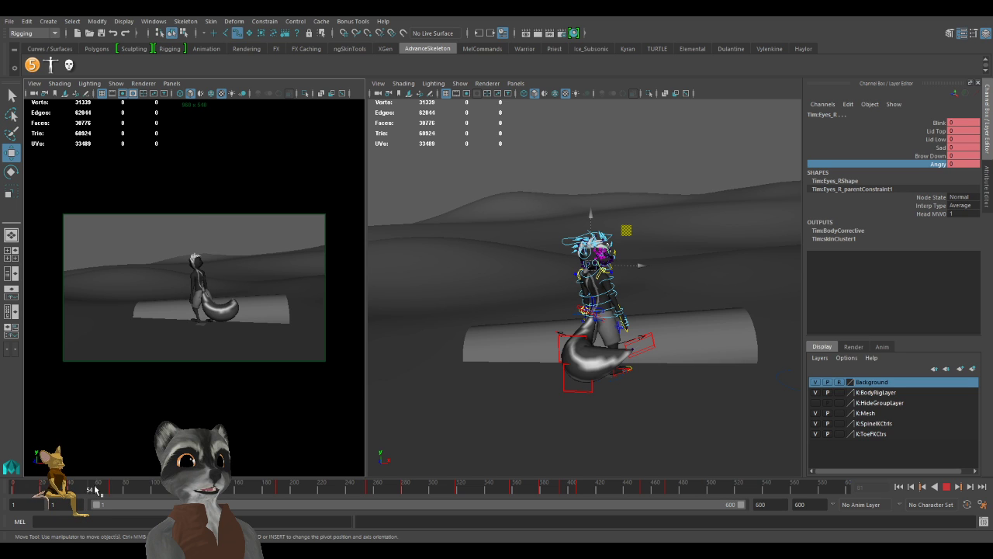
{"action": "mouse_move", "coordinate": [106, 489]}
{"action": "left_mouse_down"}
{"action": "mouse_move", "coordinate": [152, 487]}
{"action": "mouse_move", "coordinate": [143, 489]}
{"action": "left_mouse_up"}
{"action": "key", "text": "alt+v"}
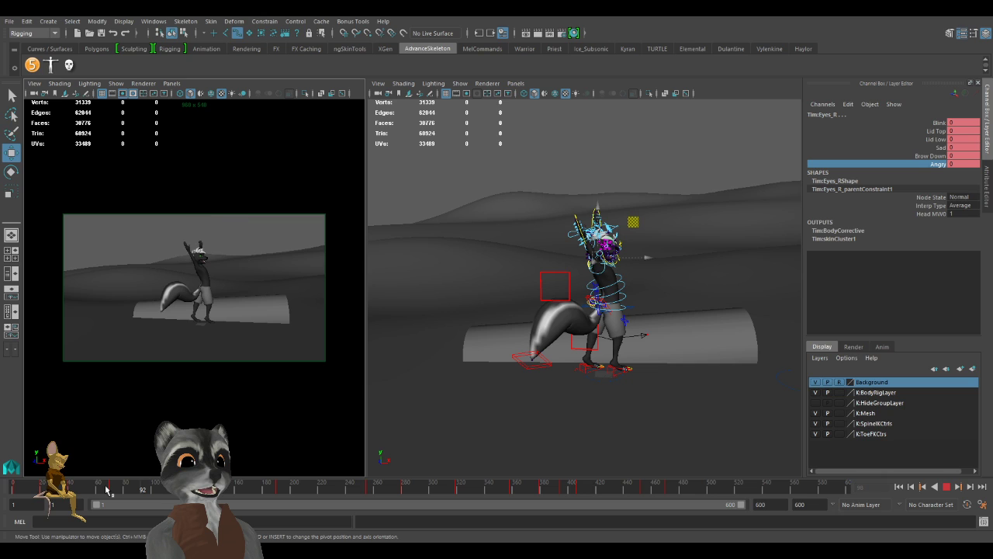
{"action": "left_click", "coordinate": [99, 489]}
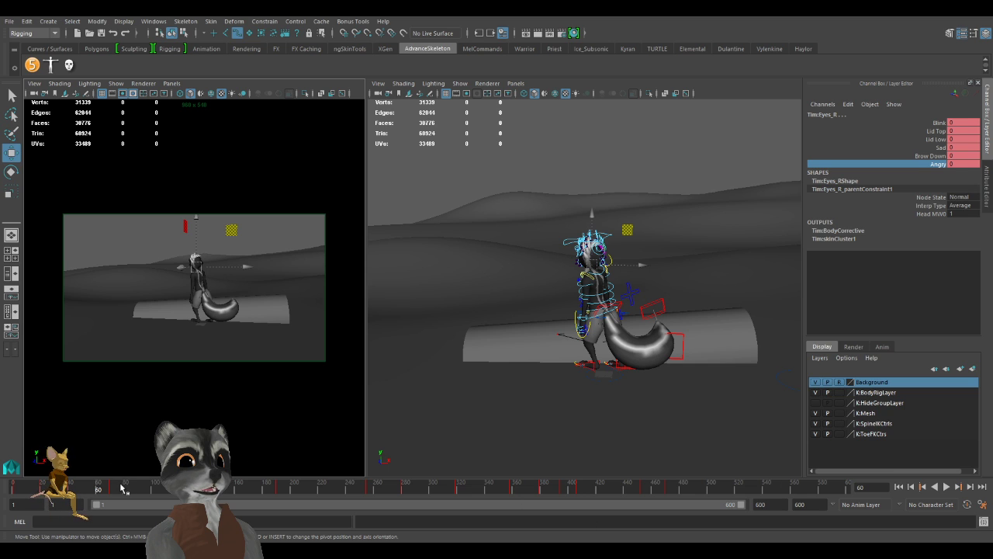
{"action": "key", "text": "alt+v"}
{"action": "left_click_drag", "start_coordinate": [129, 489], "coordinate": [690, 499]}
{"action": "left_click_drag", "start_coordinate": [256, 489], "coordinate": [24, 489]}
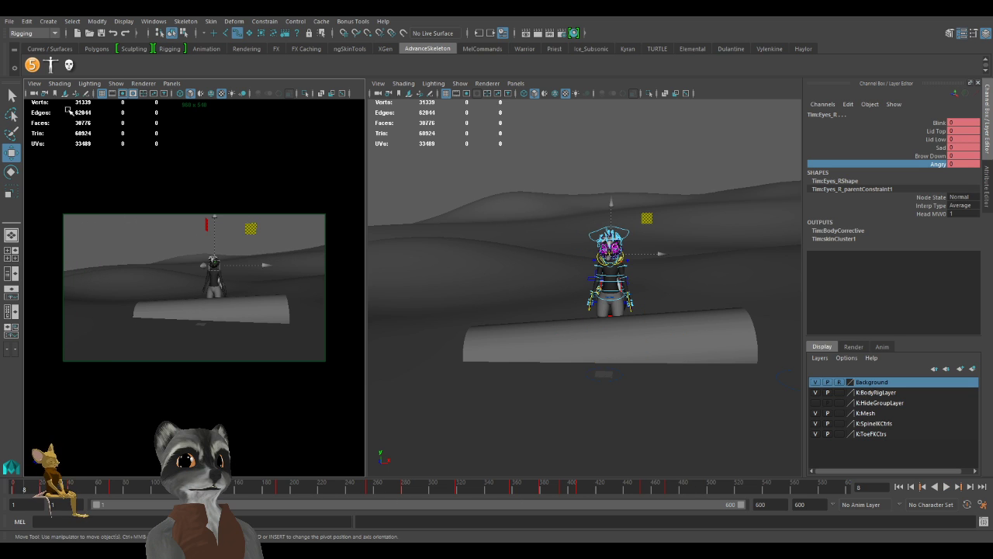
Clear the selection and save the scene.
{"action": "left_click", "coordinate": [416, 159]}
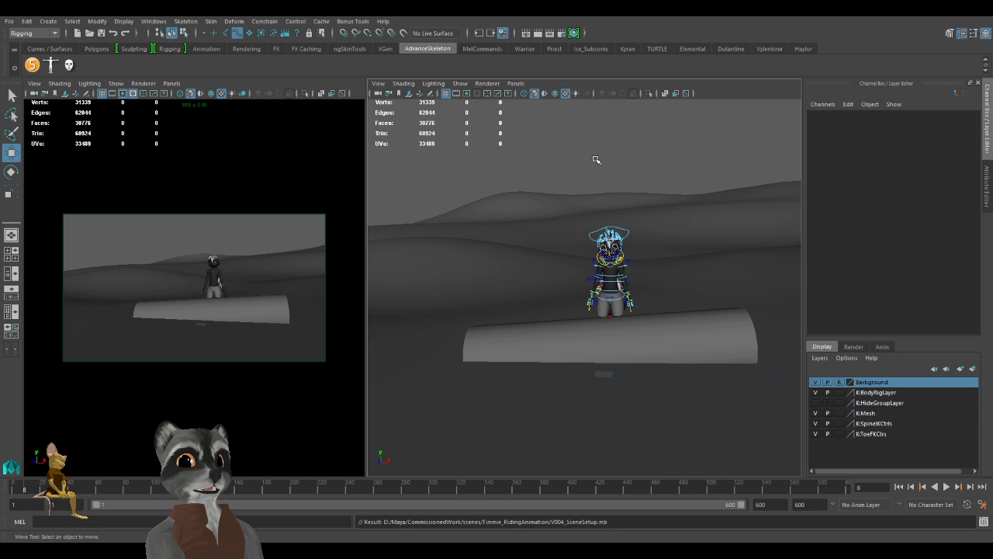
{"action": "key", "text": "ctrl+s"}
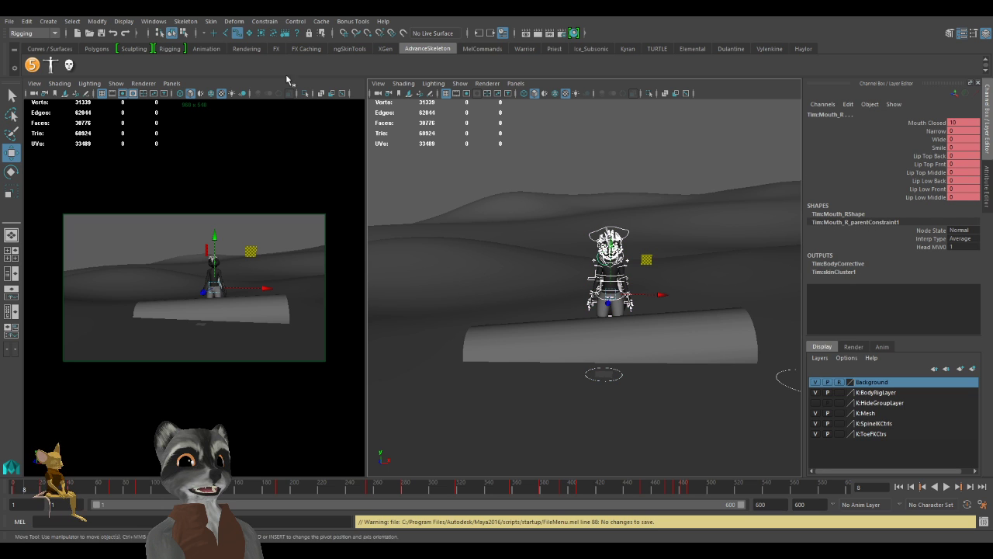
Select all rig controls of both the rider and the creature in the perspective view.
{"action": "right_click_drag", "start_coordinate": [674, 202], "coordinate": [588, 210], "text": "alt"}
{"action": "left_click_drag", "start_coordinate": [587, 209], "coordinate": [604, 207], "text": "alt"}
{"action": "middle_click_drag", "start_coordinate": [619, 211], "coordinate": [517, 242], "text": "alt"}
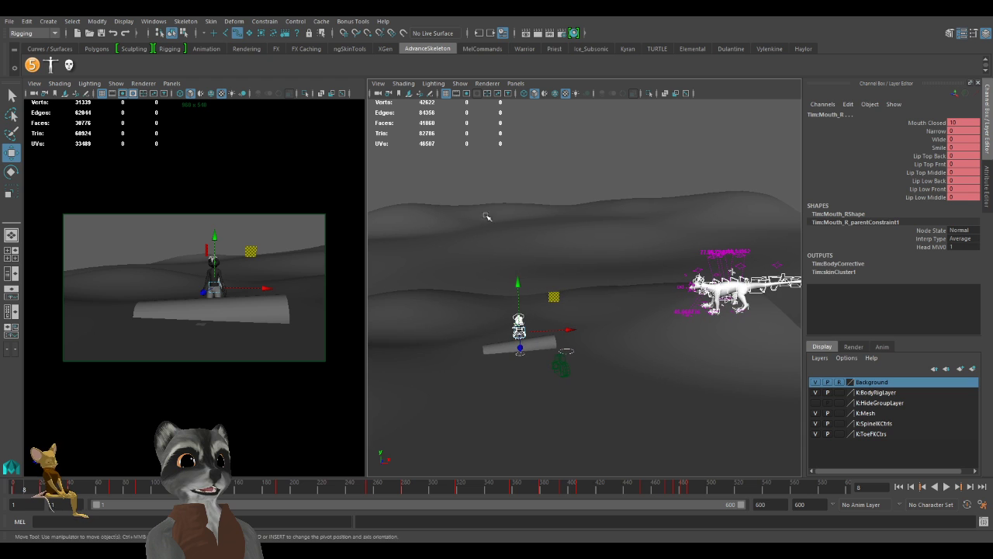
{"action": "right_click_drag", "start_coordinate": [552, 178], "coordinate": [464, 173], "text": "alt"}
{"action": "left_click_drag", "start_coordinate": [764, 163], "coordinate": [412, 444]}
Inspect the selected controls around the rider from close up, then check the whole scene with the creature.
{"action": "right_click_drag", "start_coordinate": [514, 340], "coordinate": [591, 350], "text": "alt"}
{"action": "middle_click_drag", "start_coordinate": [586, 350], "coordinate": [624, 324], "text": "alt"}
{"action": "right_click_drag", "start_coordinate": [567, 323], "coordinate": [450, 324], "text": "alt"}
{"action": "middle_click_drag", "start_coordinate": [584, 341], "coordinate": [604, 334], "text": "alt"}
{"action": "right_click_drag", "start_coordinate": [551, 363], "coordinate": [655, 368], "text": "alt"}
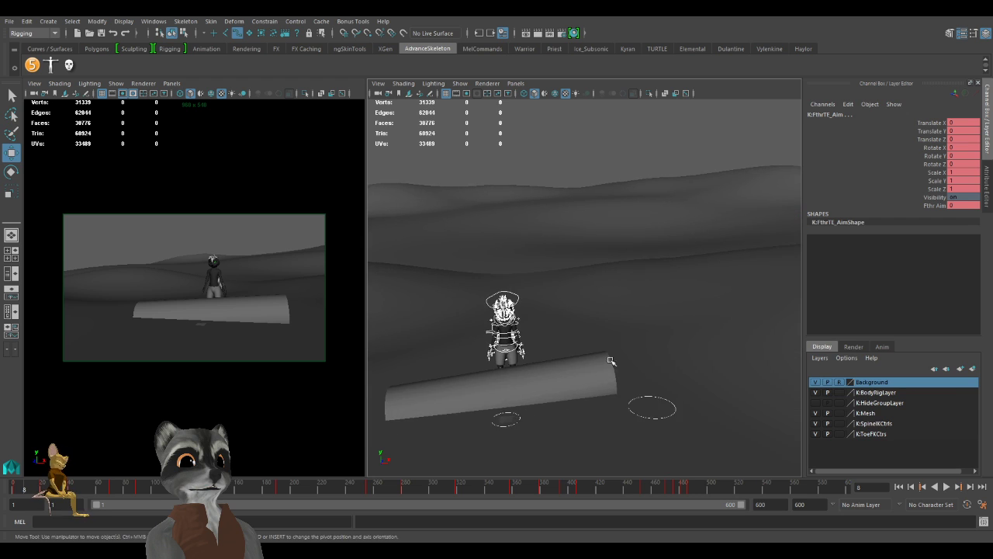
{"action": "middle_click_drag", "start_coordinate": [557, 351], "coordinate": [601, 326], "text": "alt"}
{"action": "right_click_drag", "start_coordinate": [575, 326], "coordinate": [597, 326], "text": "alt"}
{"action": "middle_click_drag", "start_coordinate": [596, 325], "coordinate": [596, 326], "text": "alt"}
{"action": "scroll", "coordinate": [651, 334], "scroll_direction": "up", "scroll_amount": 3}
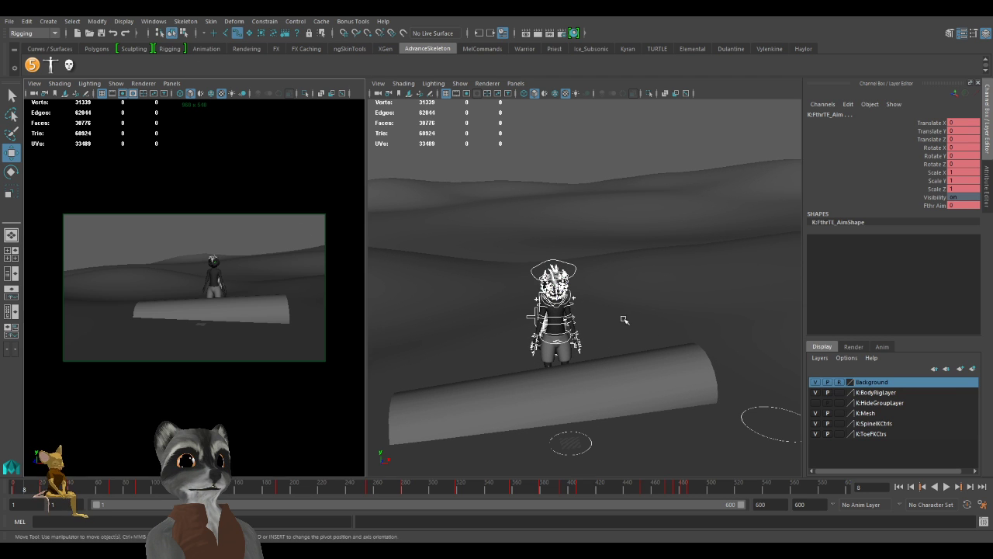
{"action": "scroll", "coordinate": [525, 272], "scroll_direction": "down", "scroll_amount": 4}
{"action": "left_click_drag", "start_coordinate": [484, 235], "coordinate": [570, 289], "text": "alt"}
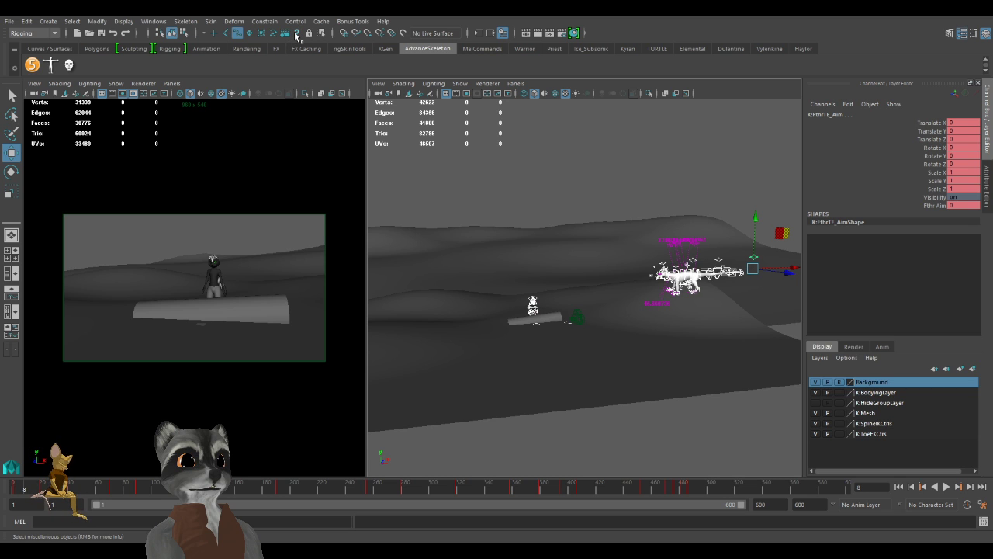
Make the shot camera selectable and add it to the selected rider and creature controls.
{"action": "left_click", "coordinate": [288, 34]}
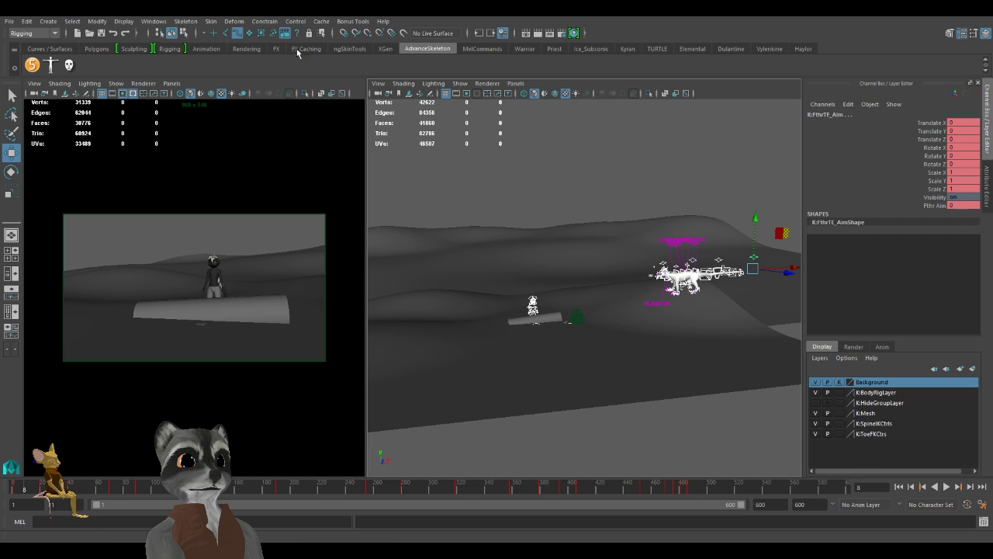
{"action": "left_click", "coordinate": [575, 313]}
{"action": "middle_click_drag", "start_coordinate": [619, 325], "coordinate": [669, 336], "text": "alt"}
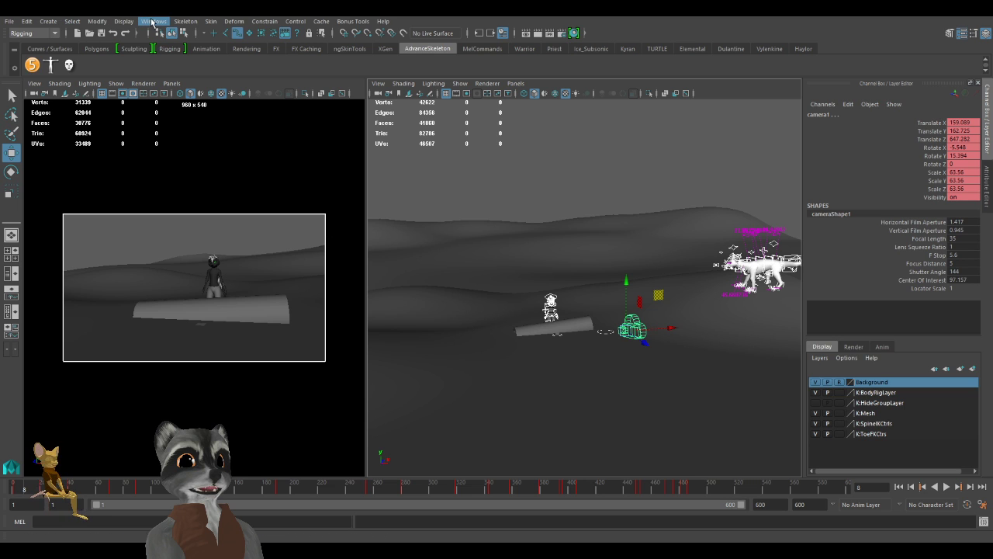
Try to compress the keys of the selected controls and camera into frames 7 to 377.
{"action": "key", "text": "alt+v"}
{"action": "left_click_drag", "start_coordinate": [122, 493], "coordinate": [535, 491]}
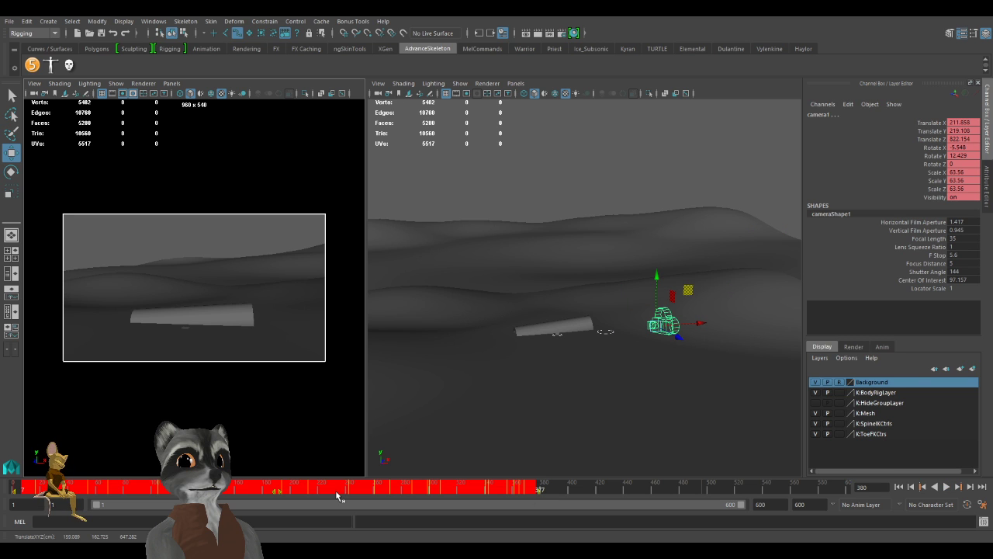
{"action": "key", "text": "ctrl+z"}
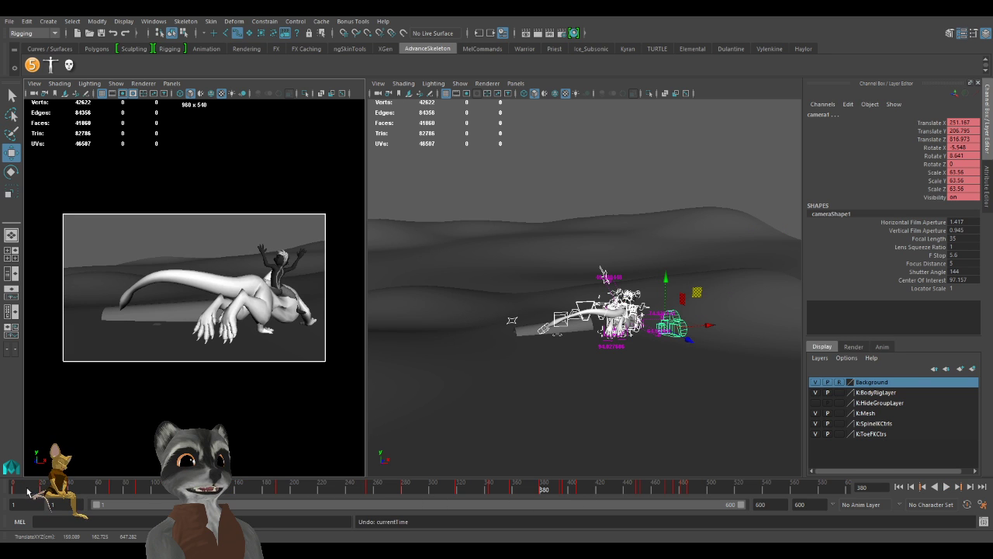
Select the keys from frame 4 to 500 and compress them so the last key falls near frame 390.
{"action": "left_click", "coordinate": [83, 489]}
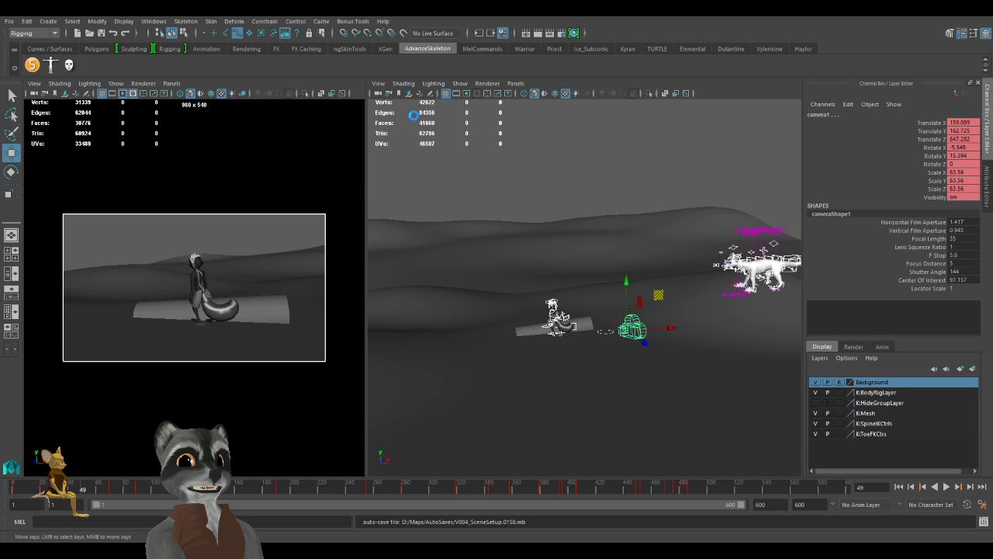
{"action": "key", "text": "q"}
{"action": "key", "text": "w"}
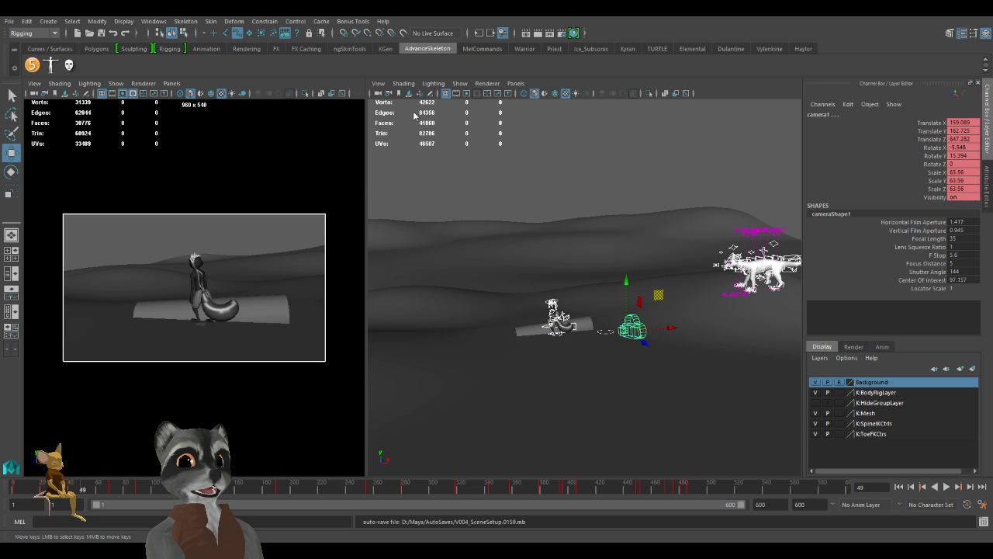
{"action": "middle_click", "coordinate": [731, 235]}
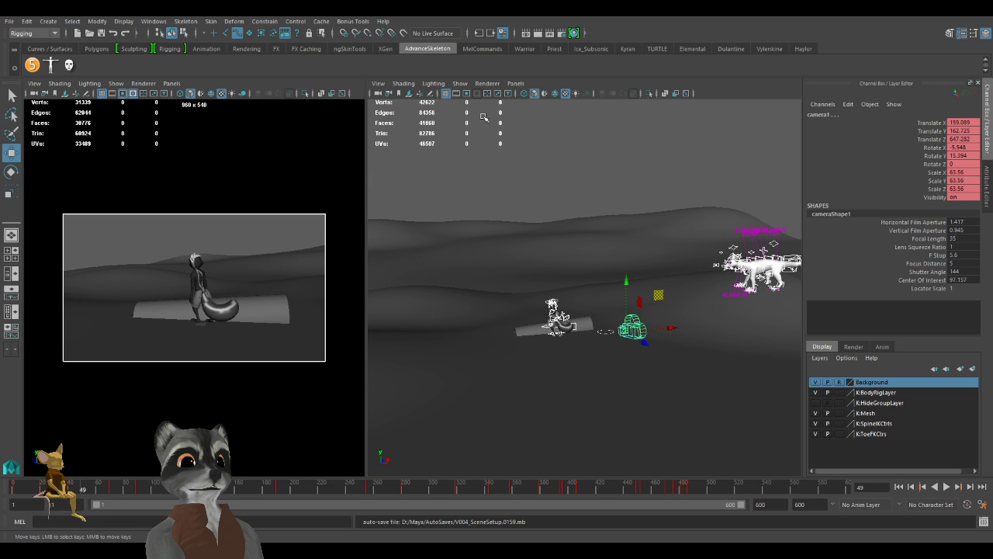
{"action": "middle_click_drag", "start_coordinate": [559, 187], "coordinate": [560, 226], "text": "alt"}
{"action": "right_click_drag", "start_coordinate": [559, 227], "coordinate": [675, 220], "text": "alt"}
{"action": "middle_click_drag", "start_coordinate": [675, 220], "coordinate": [639, 194], "text": "alt"}
{"action": "left_click", "coordinate": [33, 488]}
{"action": "left_click_drag", "start_coordinate": [32, 487], "coordinate": [704, 497]}
{"action": "left_click_drag", "start_coordinate": [15, 492], "coordinate": [727, 475], "text": "shift"}
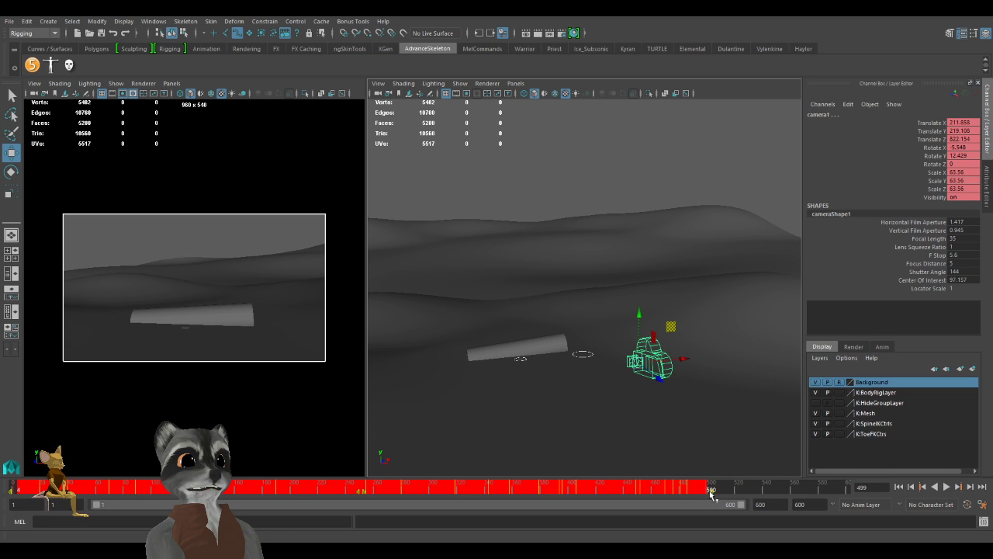
{"action": "mouse_move", "coordinate": [668, 492]}
{"action": "left_mouse_down"}
{"action": "mouse_move", "coordinate": [570, 502]}
{"action": "mouse_move", "coordinate": [579, 494]}
{"action": "mouse_move", "coordinate": [13, 488]}
{"action": "left_mouse_up"}
Play back the retimed animation in the camera view and stop at frame 414.
{"action": "key", "text": "alt+v"}
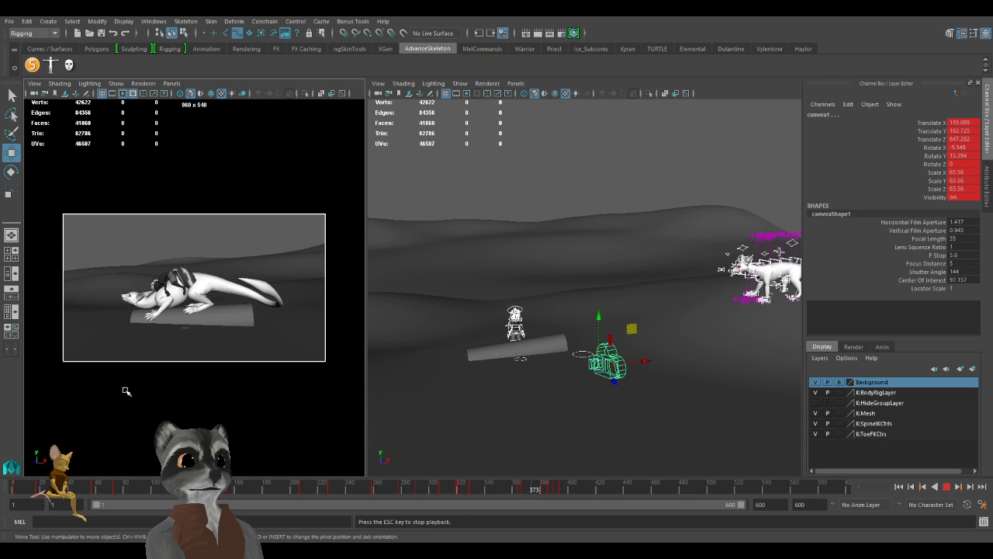
{"action": "key", "text": "Escape"}
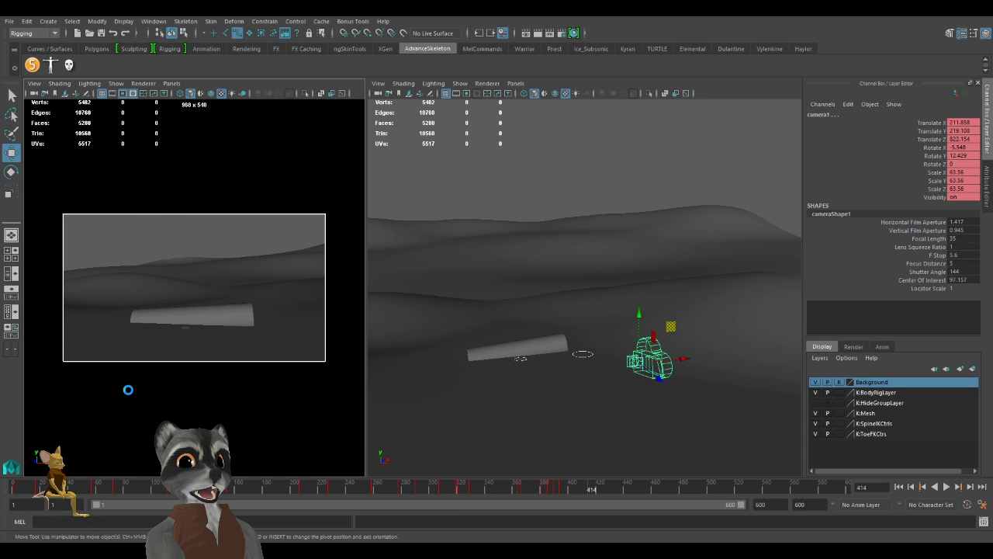
{"action": "key", "text": "w"}
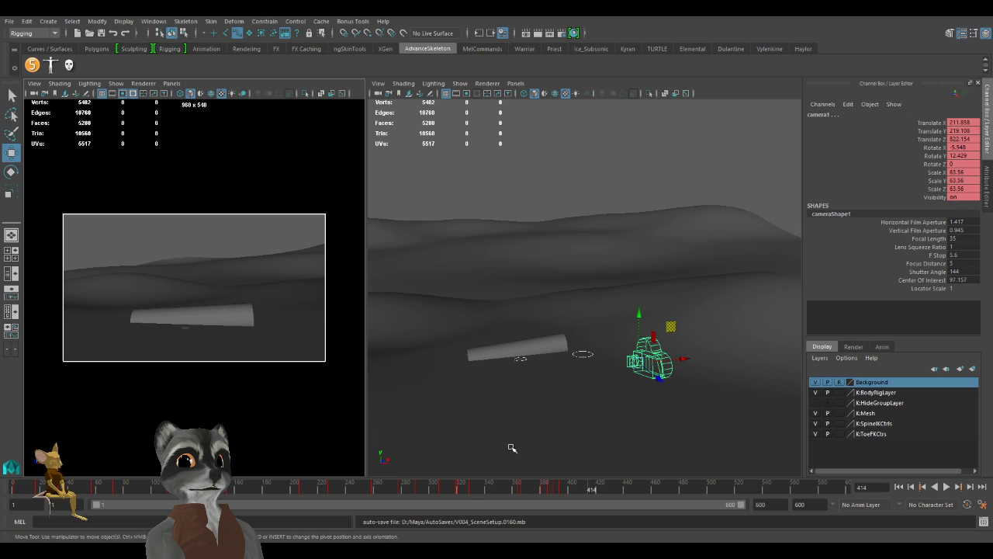
Try selecting the keys from frame 320 to 408, then go to frame 257.
{"action": "left_click", "coordinate": [457, 493]}
{"action": "key", "text": "alt+v"}
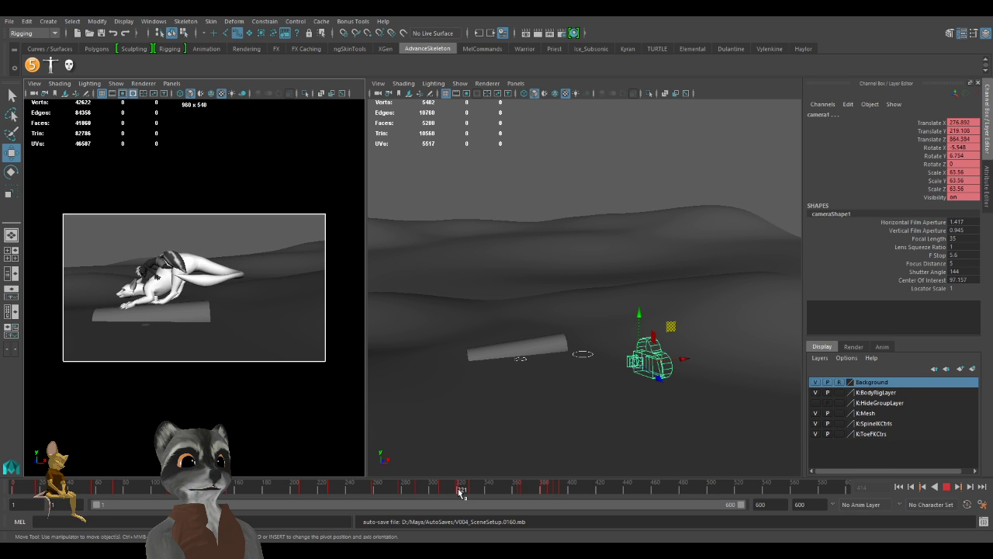
{"action": "left_click_drag", "start_coordinate": [460, 492], "coordinate": [528, 494], "text": "shift"}
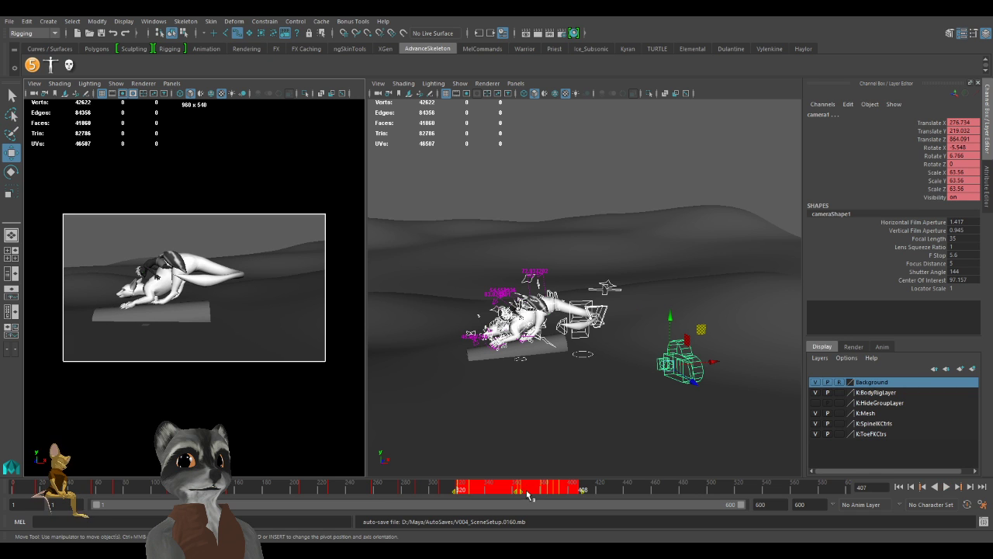
{"action": "left_click", "coordinate": [373, 493]}
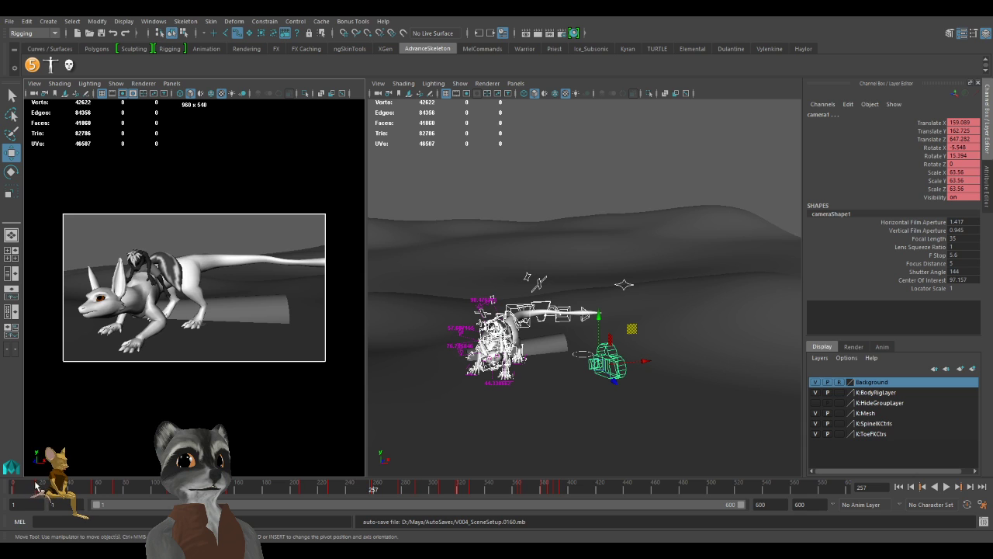
Narrow the visible timeline range to frames 265 to 536.
{"action": "left_click_drag", "start_coordinate": [94, 505], "coordinate": [376, 505]}
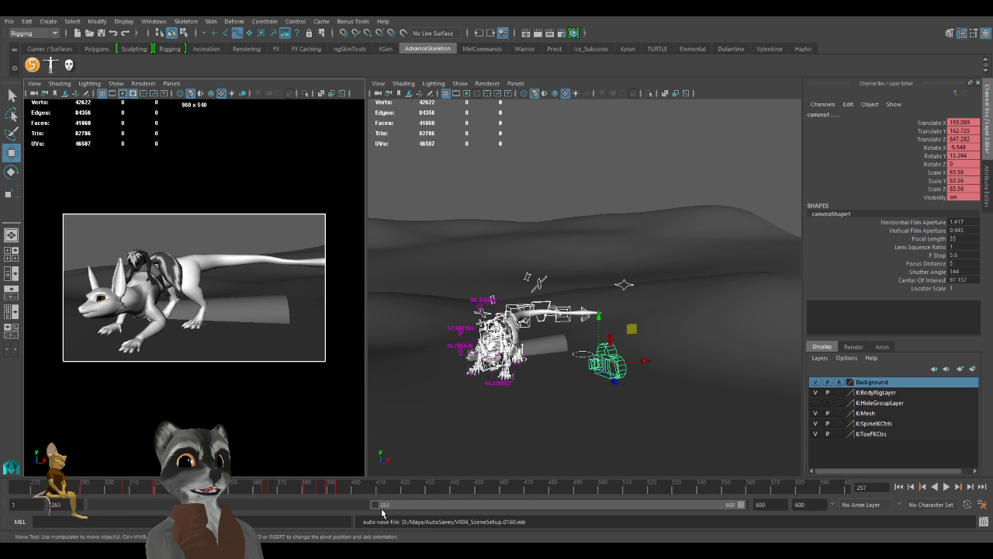
{"action": "left_click", "coordinate": [158, 489]}
{"action": "left_click_drag", "start_coordinate": [158, 489], "coordinate": [199, 490], "text": "shift"}
{"action": "left_click_drag", "start_coordinate": [743, 505], "coordinate": [677, 506]}
Select the keys from frame 303 to 415 and snap them to whole frames.
{"action": "left_click", "coordinate": [586, 491]}
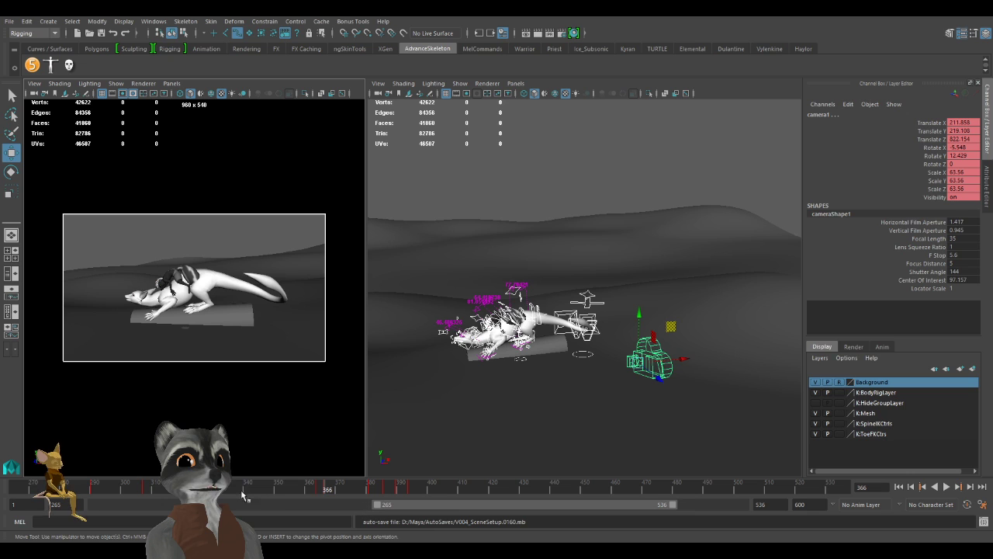
{"action": "left_click_drag", "start_coordinate": [133, 488], "coordinate": [477, 489], "text": "shift"}
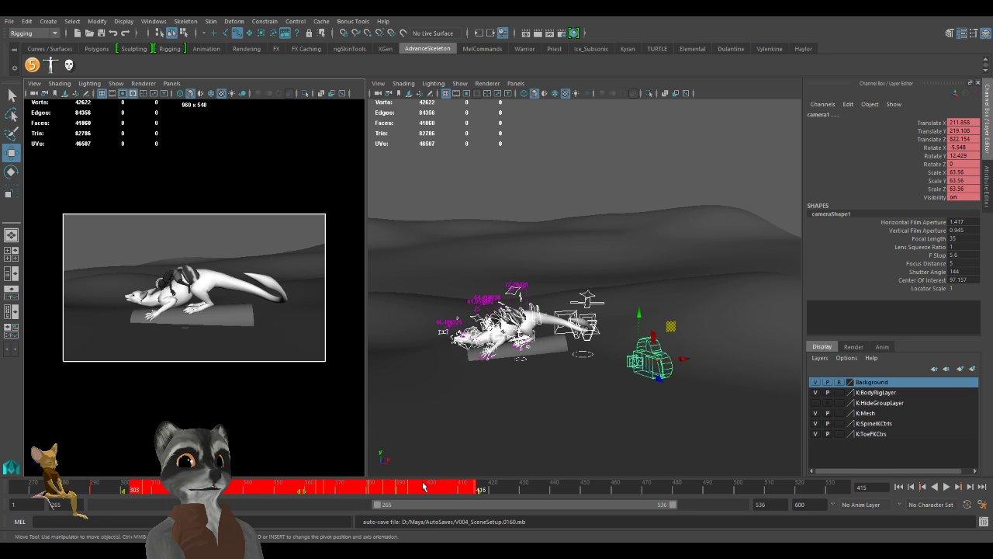
{"action": "left_click", "coordinate": [474, 372]}
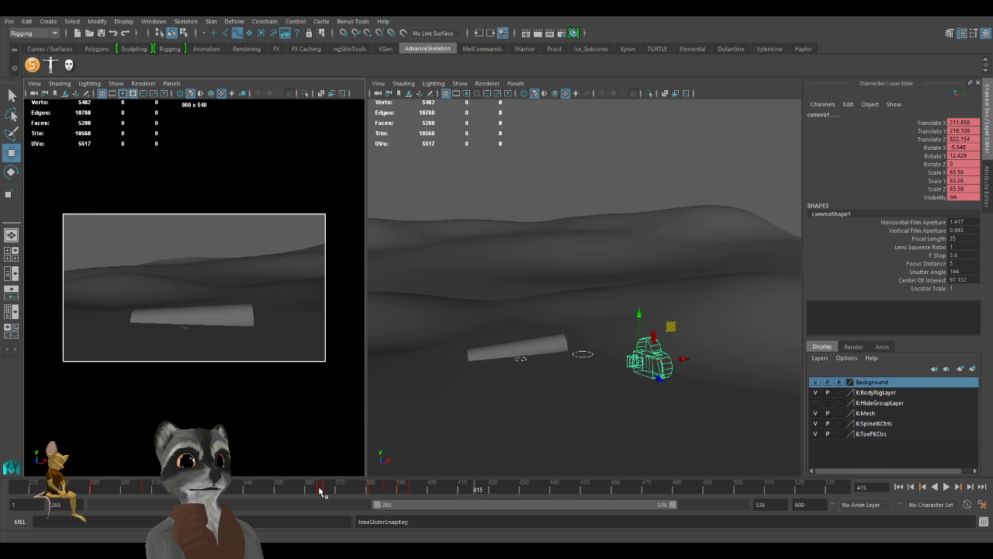
Play back the snapped section, extend the visible timeline range back to frame 1, and select the keys from frame 1 to 340.
{"action": "key", "text": "alt+v"}
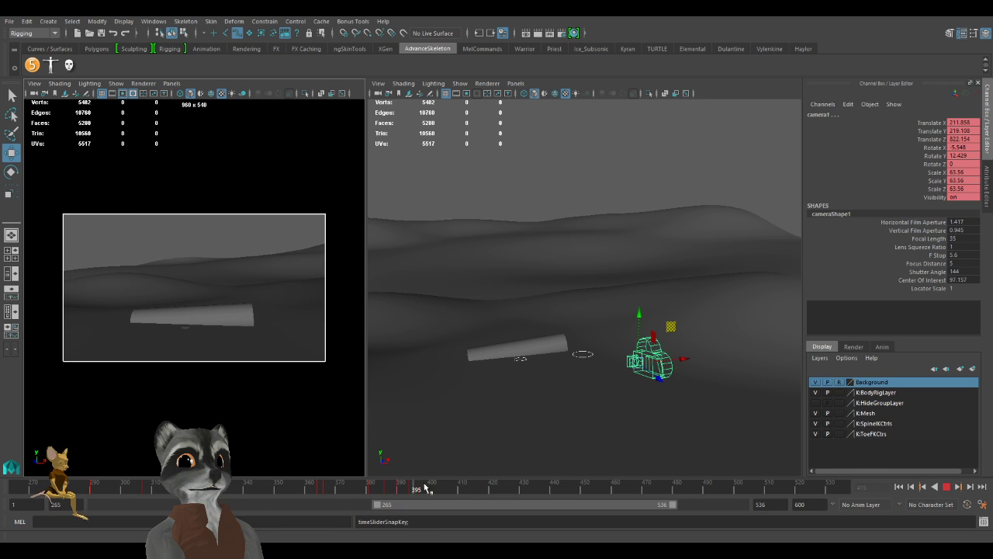
{"action": "left_click_drag", "start_coordinate": [413, 492], "coordinate": [93, 506]}
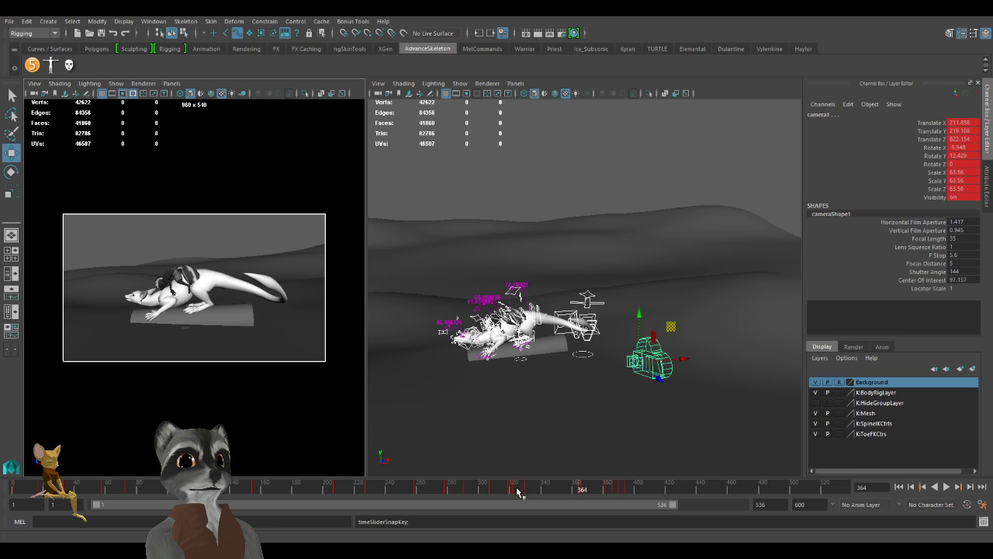
{"action": "left_click_drag", "start_coordinate": [545, 491], "coordinate": [12, 491], "text": "shift"}
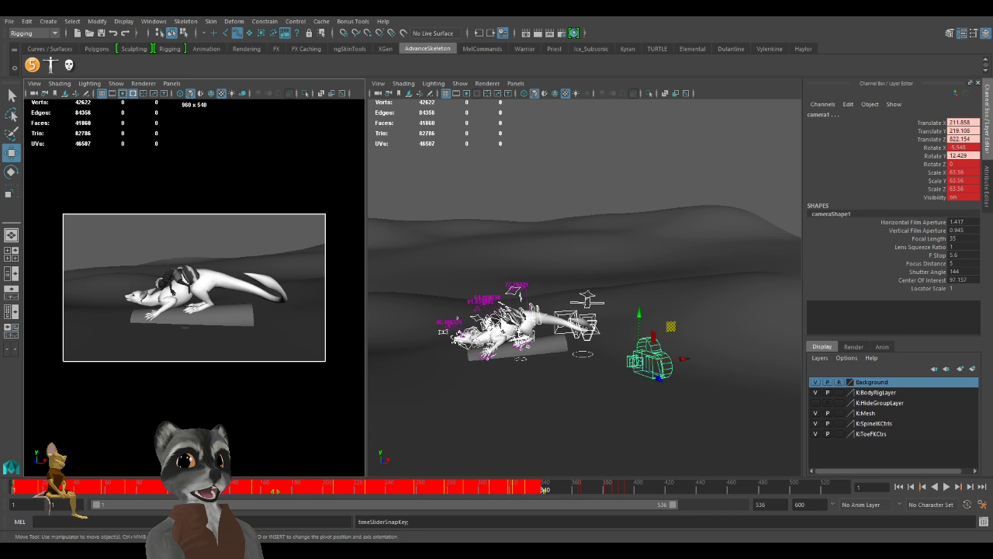
Scrub to frame 177, play the animation through in the camera view from several points, and stop at frame 435.
{"action": "left_click_drag", "start_coordinate": [415, 489], "coordinate": [291, 491]}
{"action": "middle_click", "coordinate": [266, 430]}
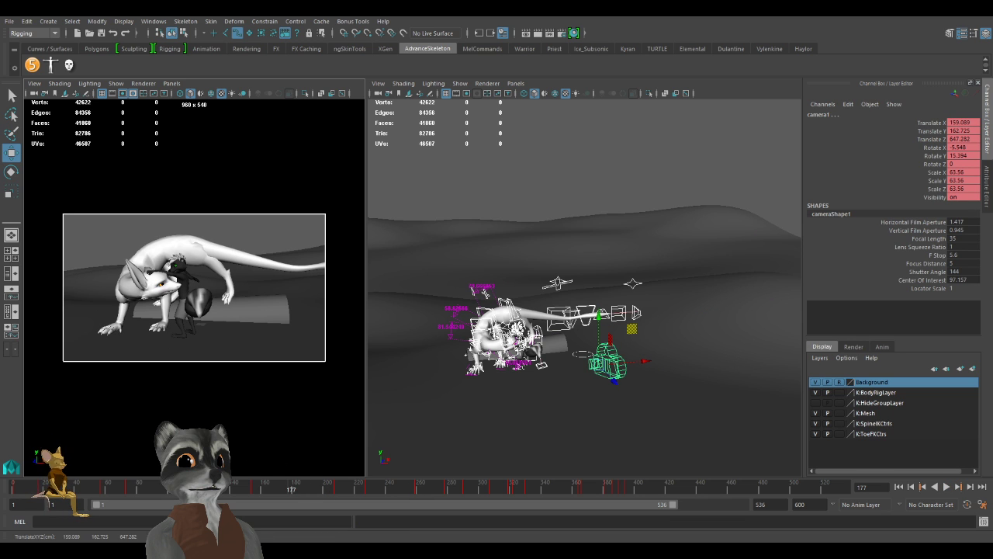
{"action": "key", "text": "alt+v"}
{"action": "left_click", "coordinate": [97, 487]}
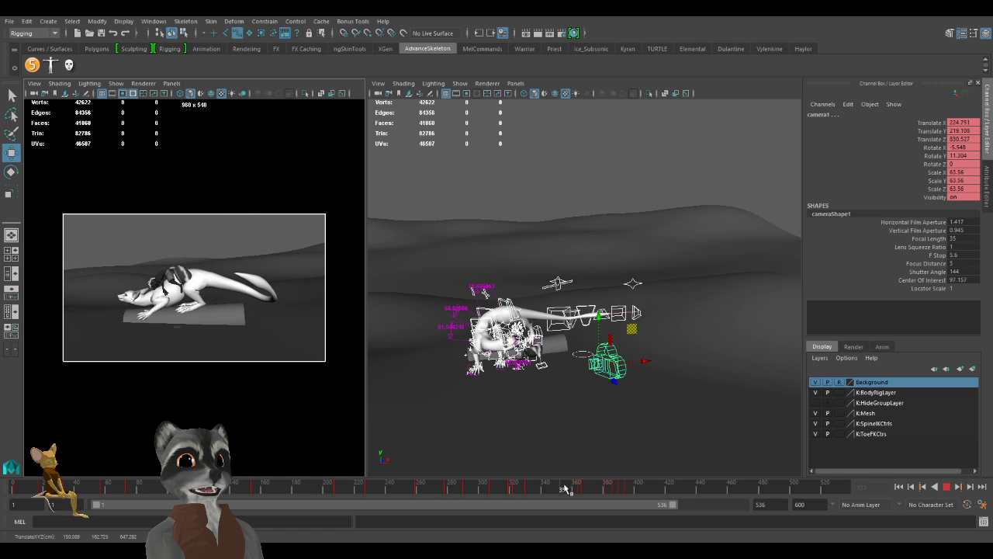
{"action": "left_click", "coordinate": [39, 489]}
{"action": "key", "text": "alt+v"}
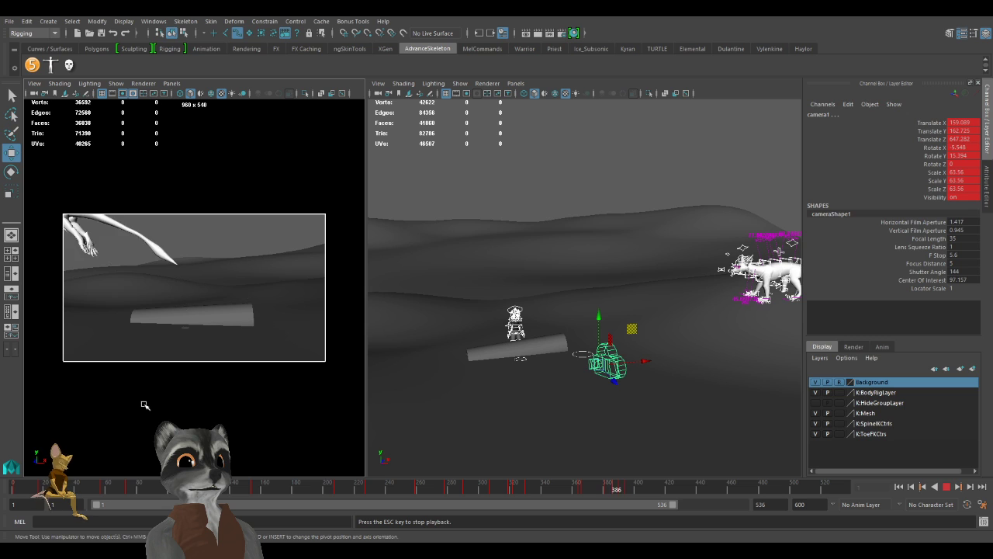
{"action": "key", "text": "Escape"}
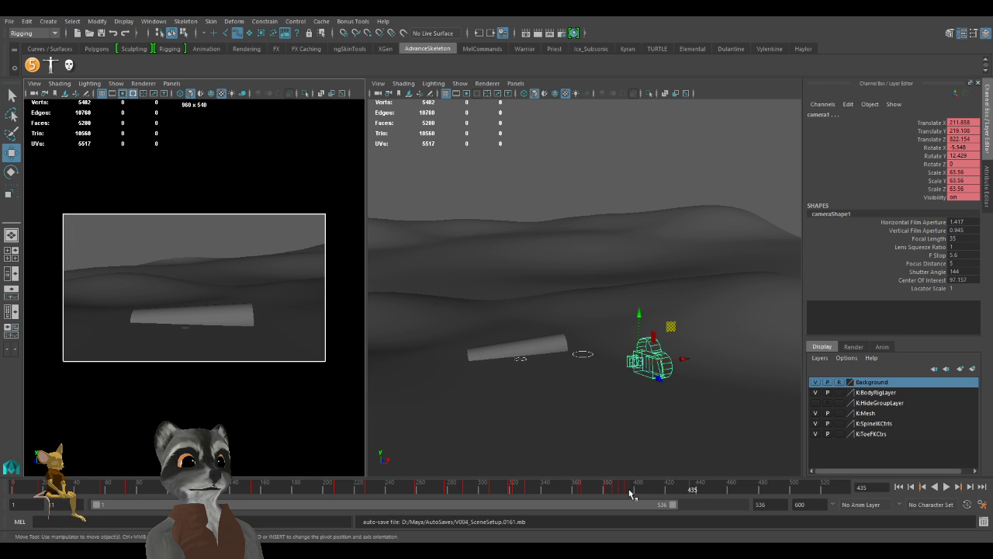
Replay the later part of the animation, then go to frame 395 and back to frame 195.
{"action": "left_click_drag", "start_coordinate": [429, 499], "coordinate": [463, 482]}
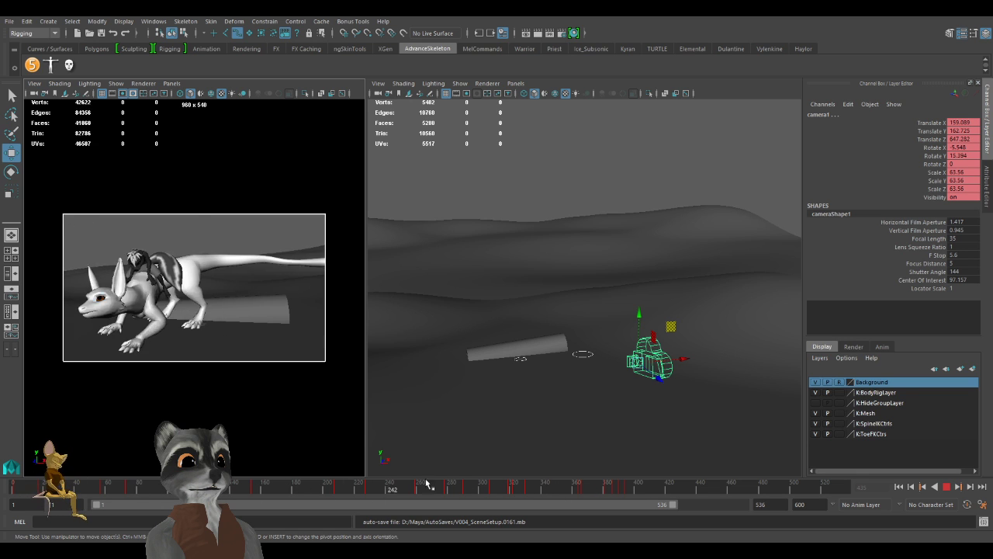
{"action": "left_click", "coordinate": [630, 490]}
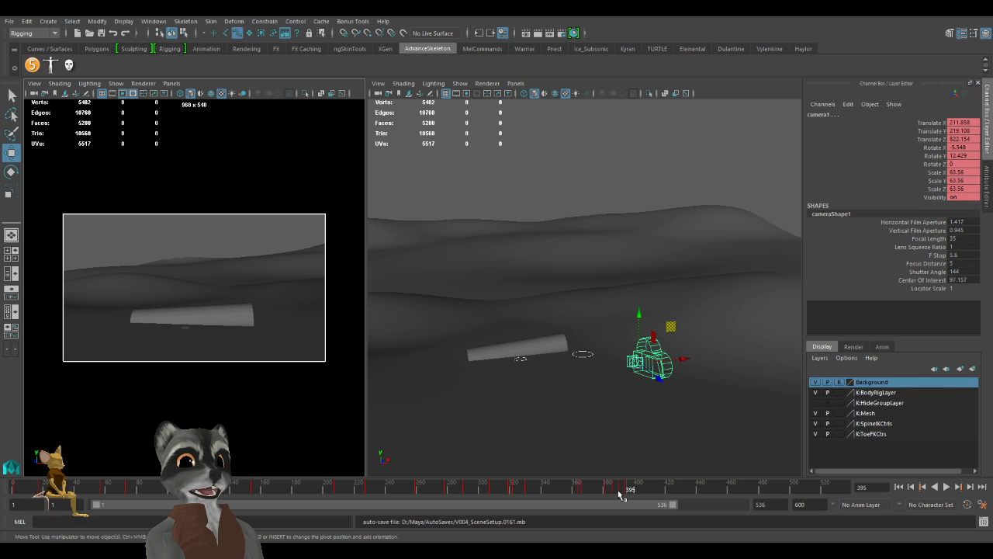
{"action": "left_click", "coordinate": [319, 490]}
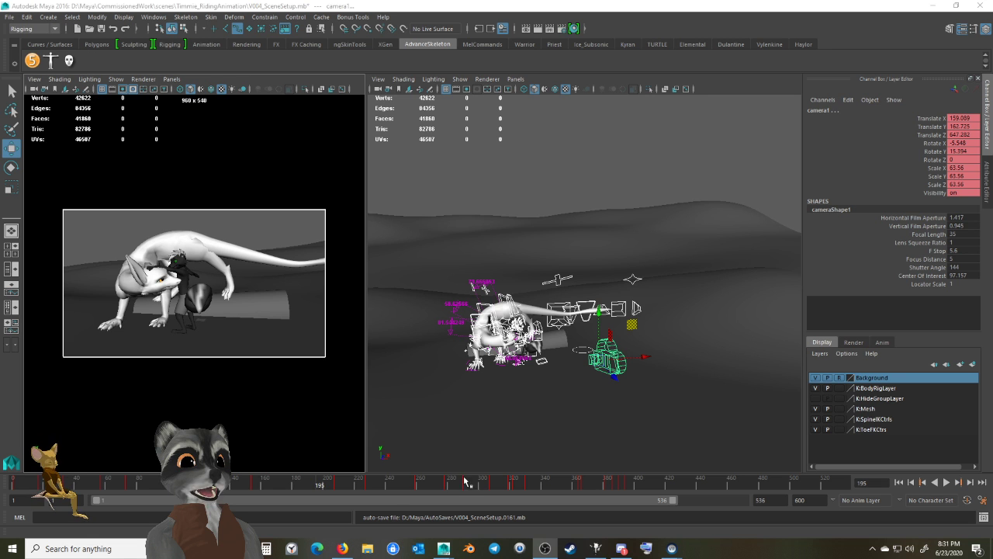
Open the playblast options and look through the encodings offered for the image format.
{"action": "right_click", "coordinate": [300, 486]}
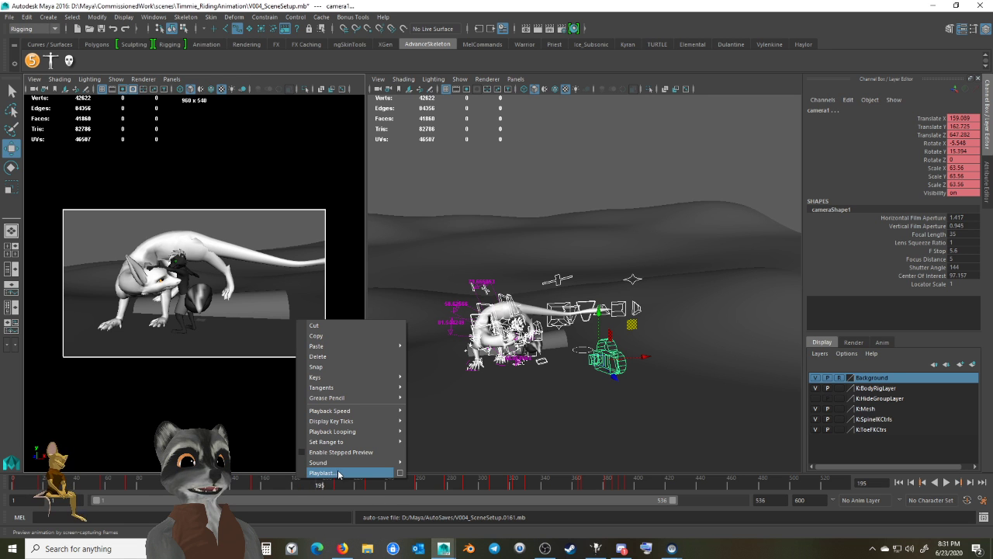
{"action": "right_click", "coordinate": [277, 486]}
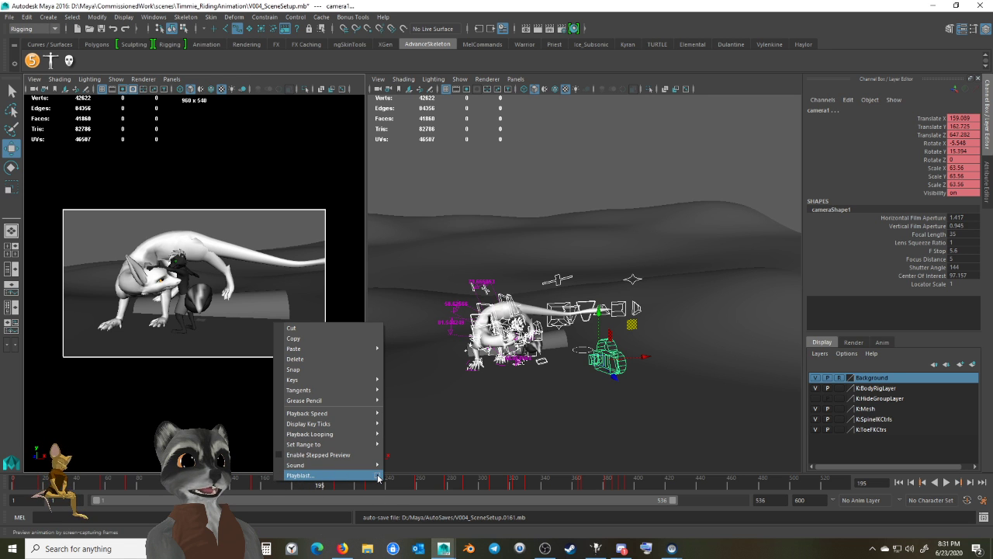
{"action": "left_click", "coordinate": [377, 476]}
{"action": "left_click_drag", "start_coordinate": [459, 201], "coordinate": [290, 206]}
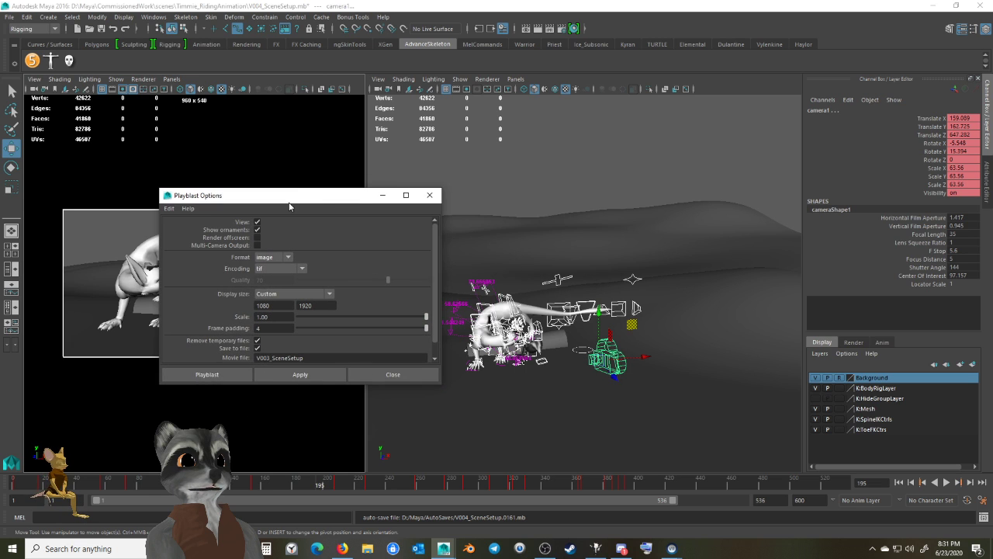
{"action": "left_click", "coordinate": [279, 268]}
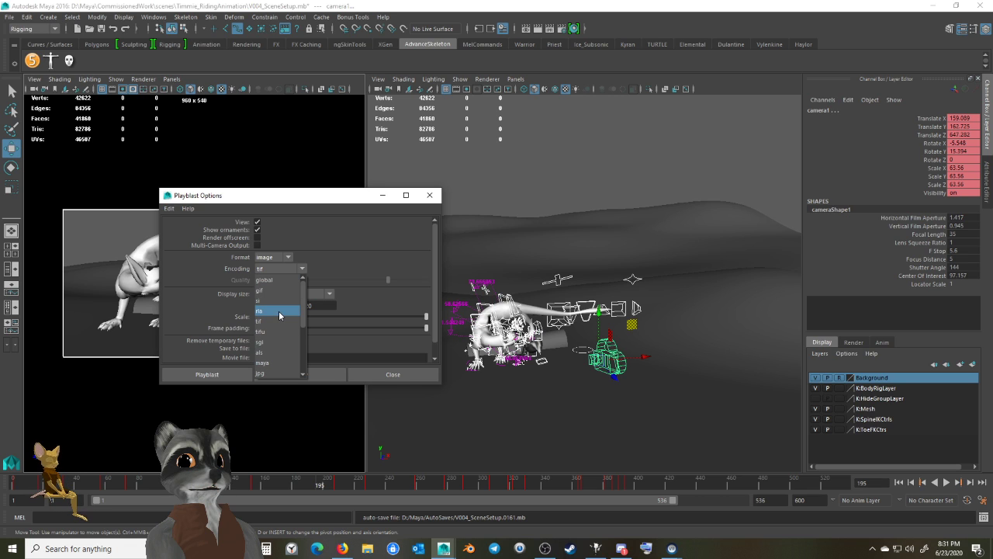
{"action": "scroll", "coordinate": [278, 314], "scroll_direction": "down", "scroll_amount": 3}
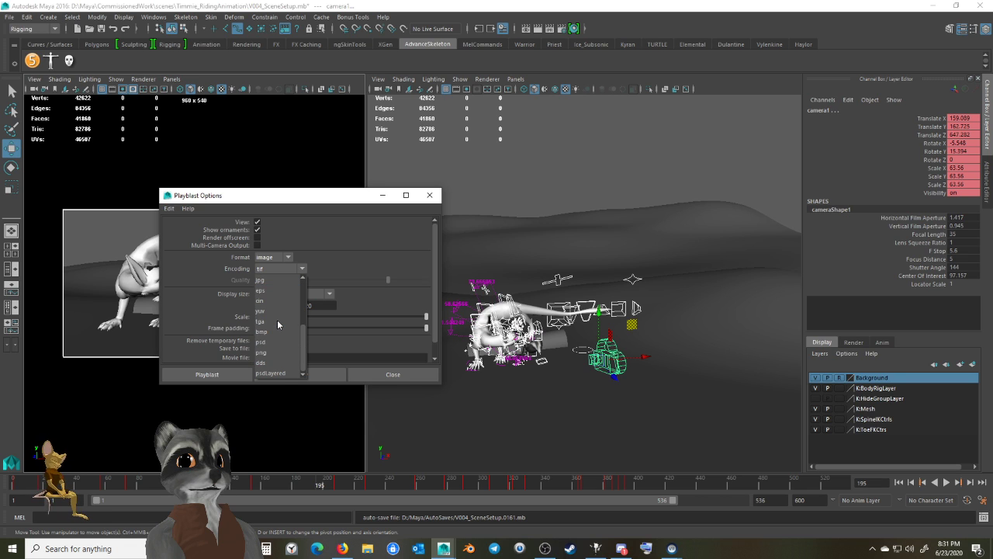
{"action": "scroll", "coordinate": [279, 354], "scroll_direction": "up", "scroll_amount": 3}
{"action": "left_click", "coordinate": [276, 268]}
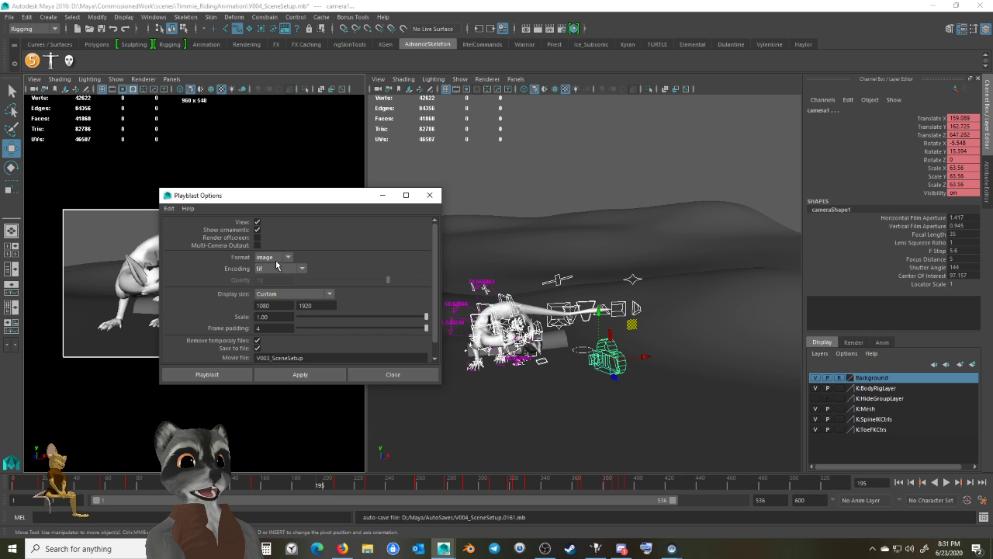
Set the playblast format to avi and its encoding to MS-RLE.
{"action": "left_click", "coordinate": [276, 258]}
{"action": "left_click", "coordinate": [274, 279]}
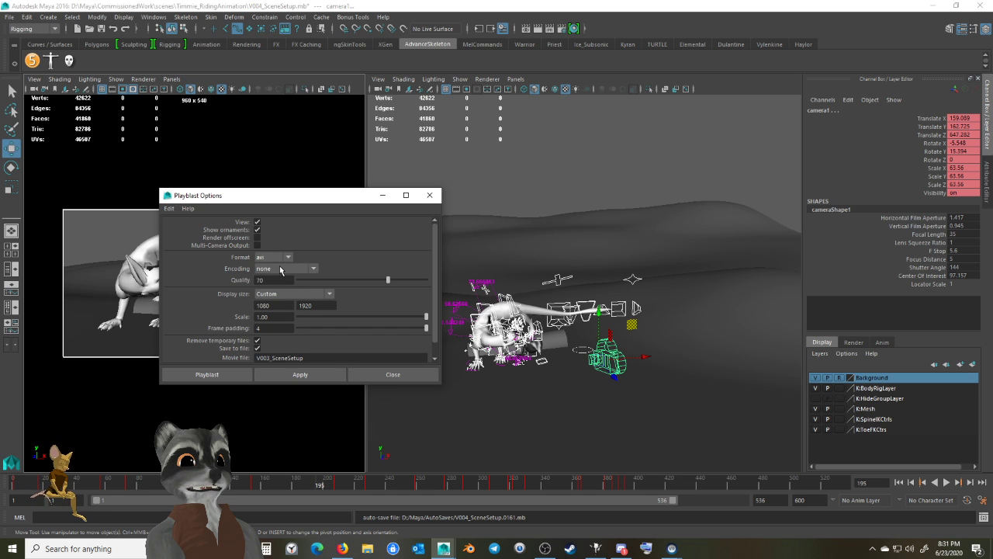
{"action": "left_click", "coordinate": [280, 269]}
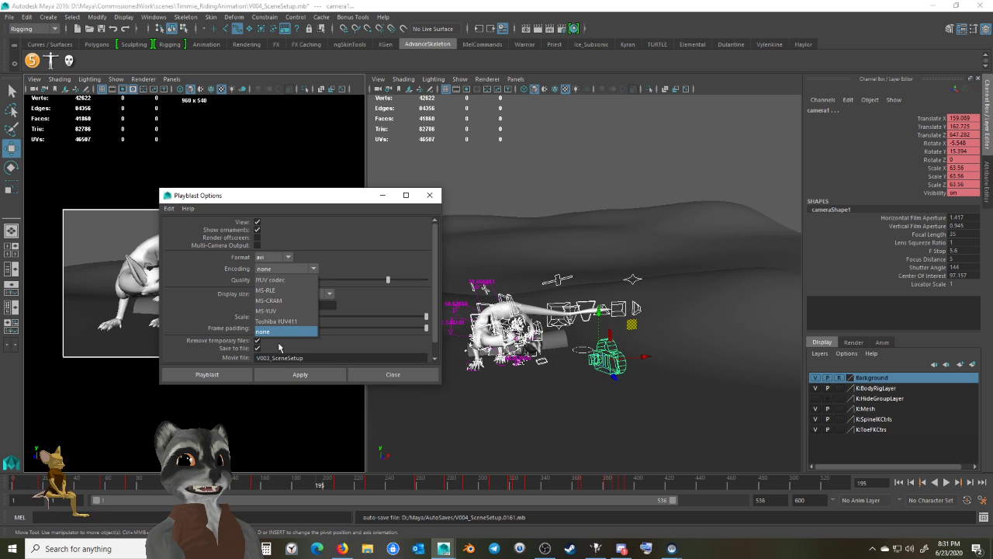
{"action": "left_click", "coordinate": [291, 290]}
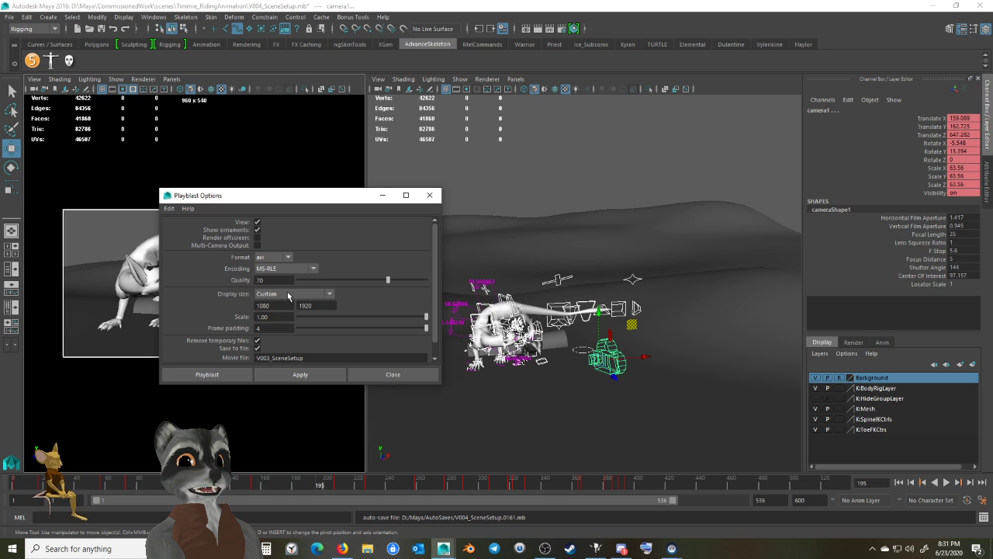
{"action": "left_click", "coordinate": [293, 270]}
{"action": "left_click", "coordinate": [292, 270]}
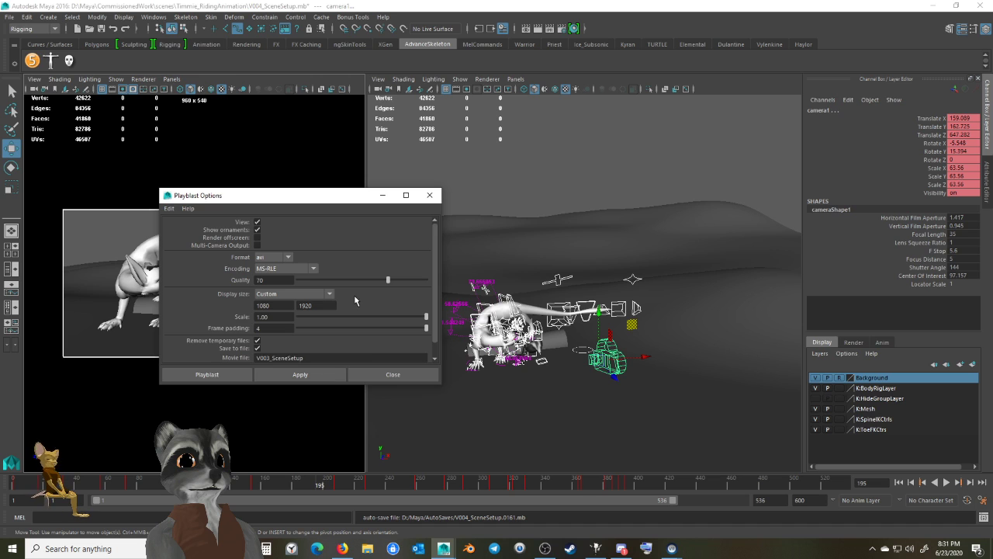
Review the remaining playblast options beside the camera view, then close them without making a playblast.
{"action": "scroll", "coordinate": [353, 305], "scroll_direction": "down", "scroll_amount": 1}
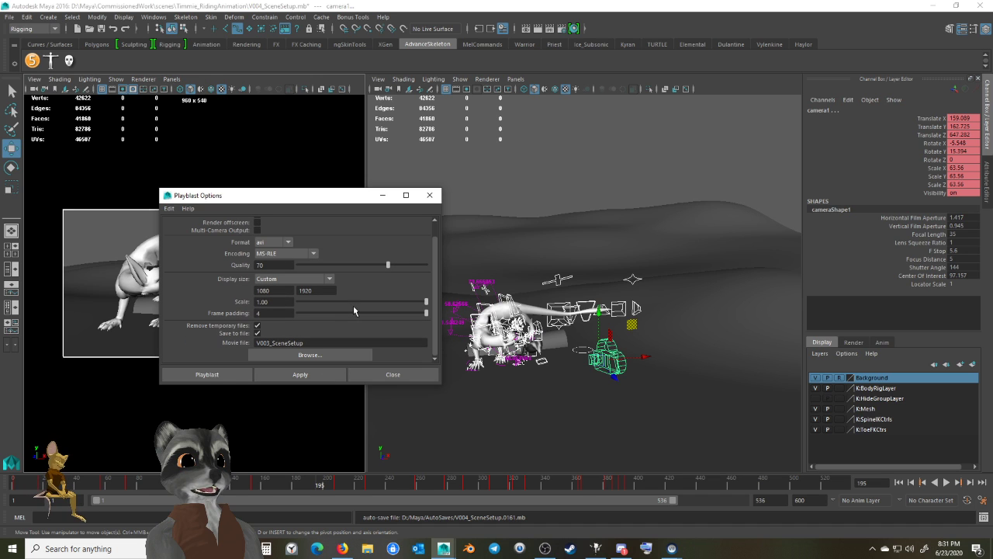
{"action": "left_click_drag", "start_coordinate": [326, 204], "coordinate": [415, 204]}
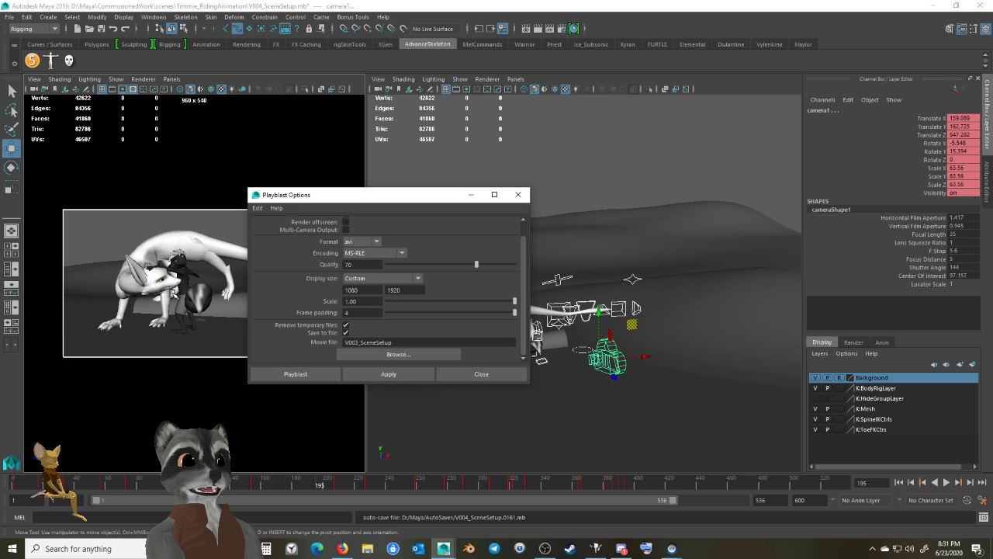
{"action": "left_click_drag", "start_coordinate": [327, 196], "coordinate": [425, 187]}
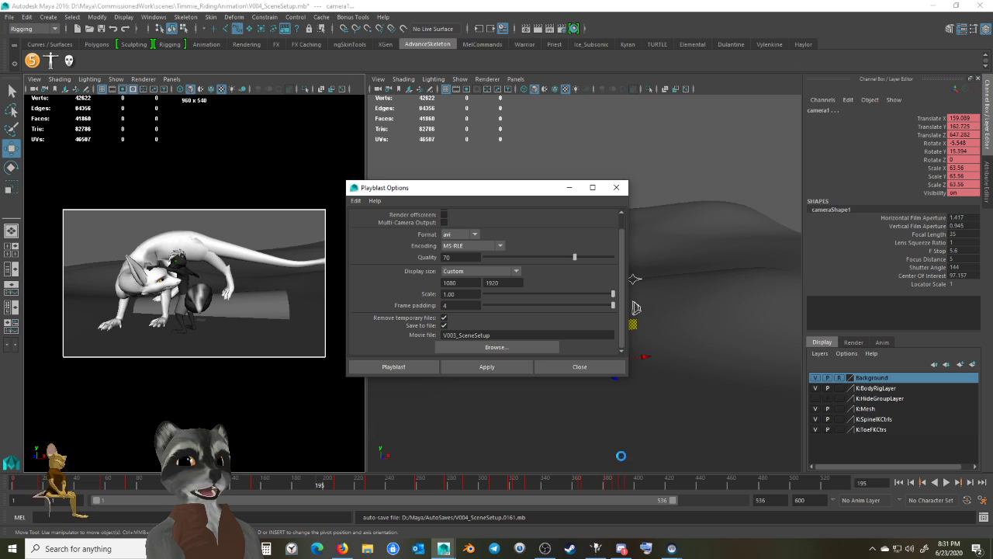
{"action": "key", "text": "q"}
{"action": "key", "text": "w"}
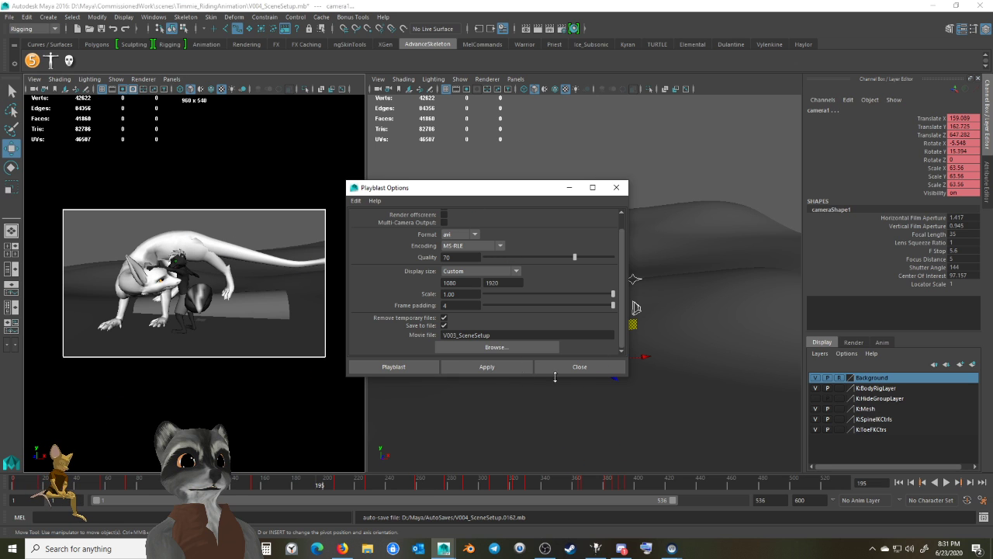
{"action": "left_click", "coordinate": [580, 367]}
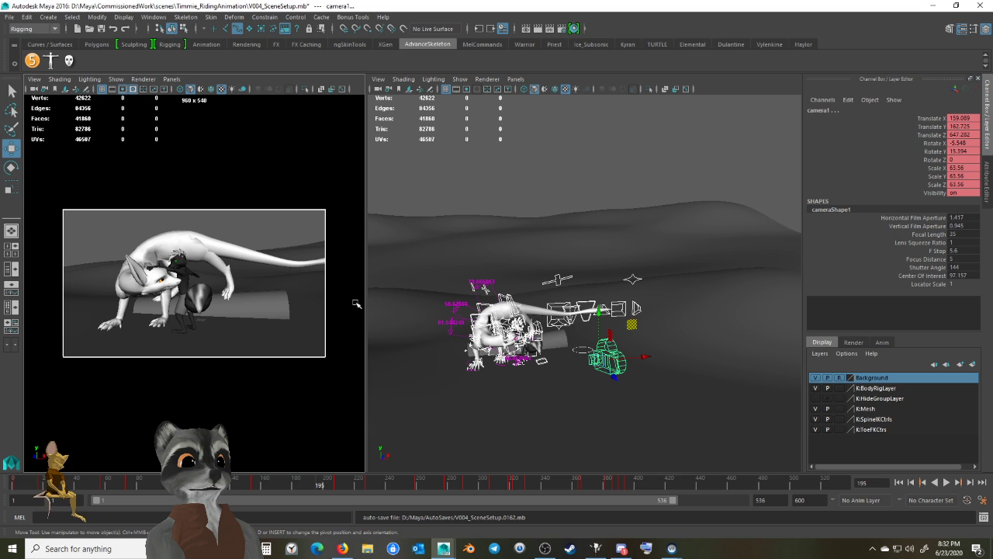
Play back the animation from frame 195, replay it from an early frame, and stop at frame 149.
{"action": "key", "text": "alt+v"}
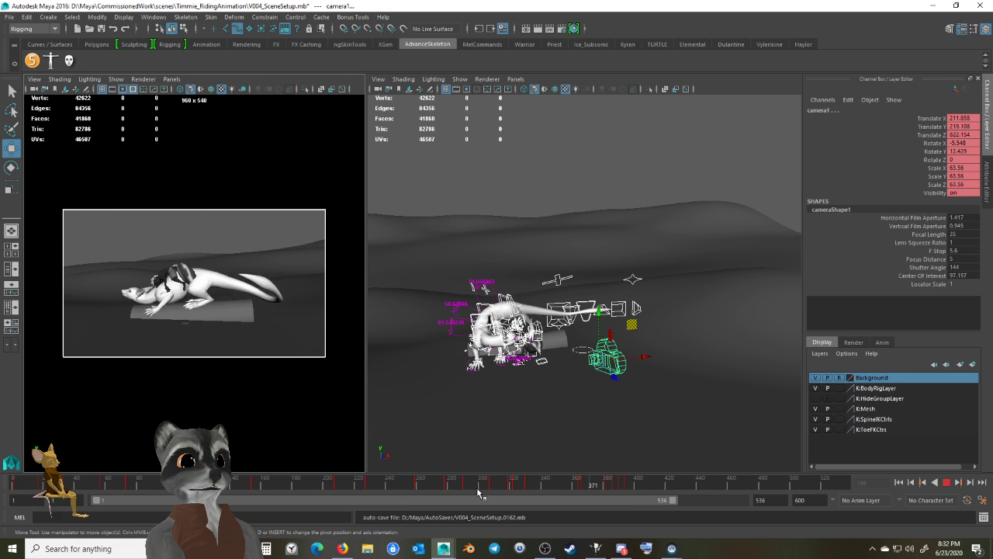
{"action": "left_click", "coordinate": [308, 487]}
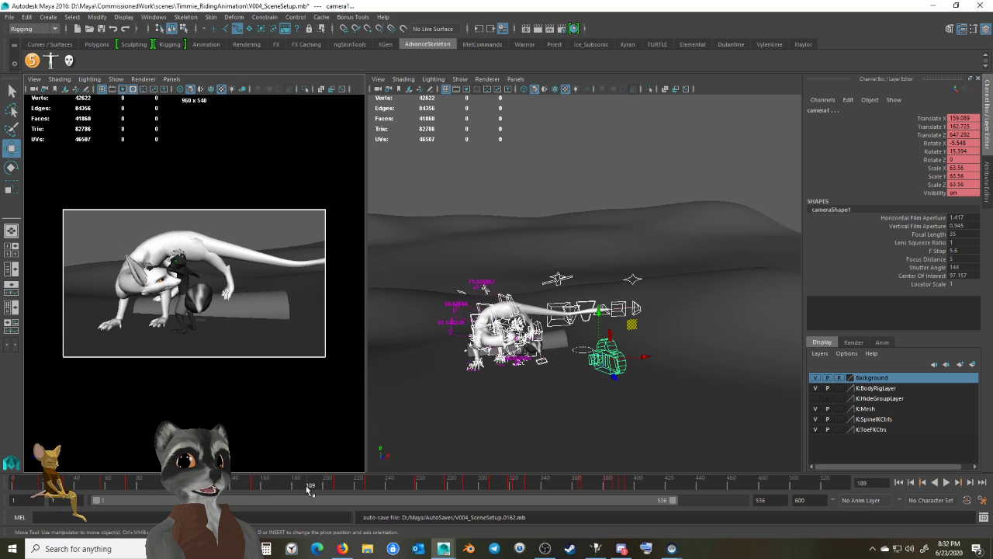
{"action": "key", "text": "alt+v"}
{"action": "left_click_drag", "start_coordinate": [233, 486], "coordinate": [80, 483]}
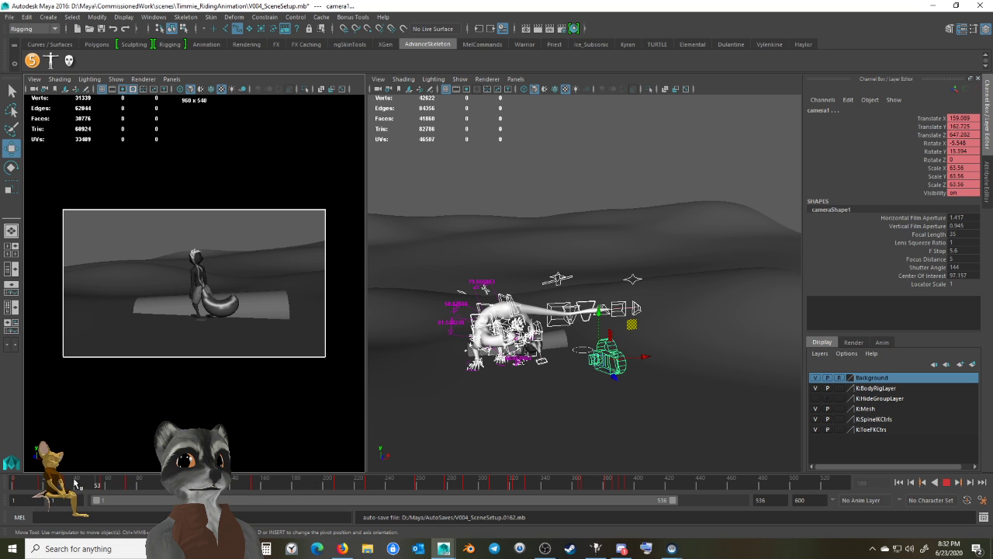
{"action": "mouse_move", "coordinate": [144, 483]}
{"action": "left_mouse_down"}
{"action": "mouse_move", "coordinate": [592, 487]}
{"action": "mouse_move", "coordinate": [95, 476]}
{"action": "mouse_move", "coordinate": [245, 492]}
{"action": "left_mouse_up"}
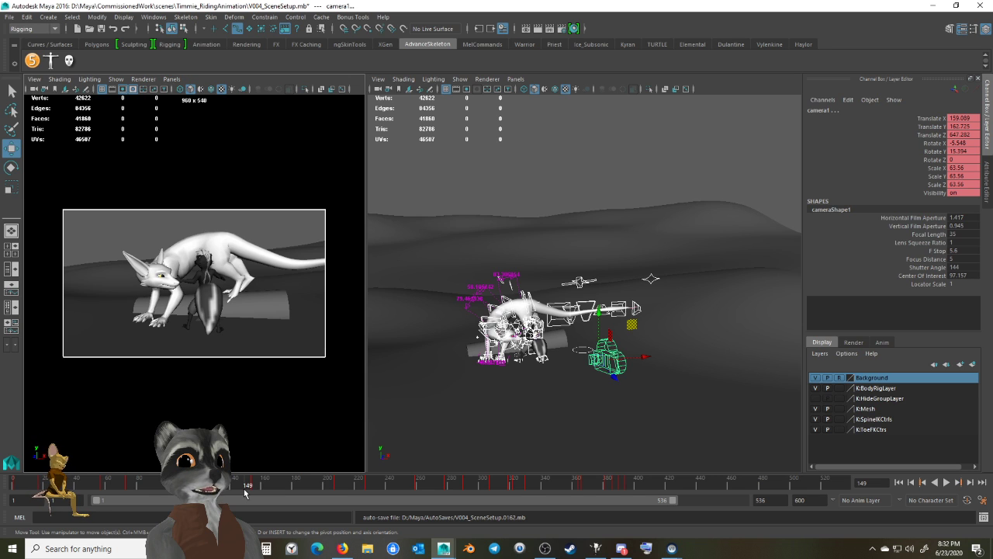
Play the animation from frame 149 in the camera view, then replay it from about frame 160.
{"action": "key", "text": "alt+v"}
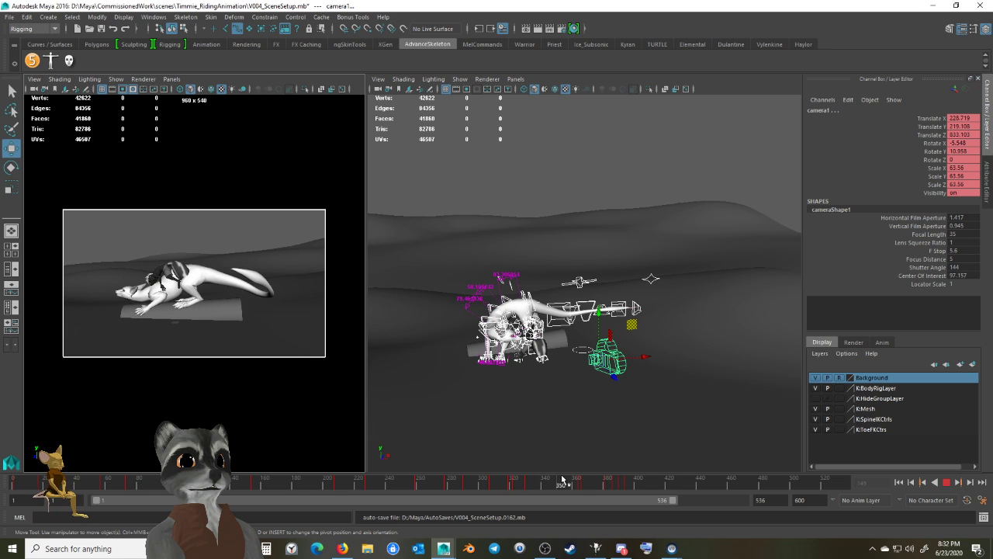
{"action": "left_click", "coordinate": [264, 483]}
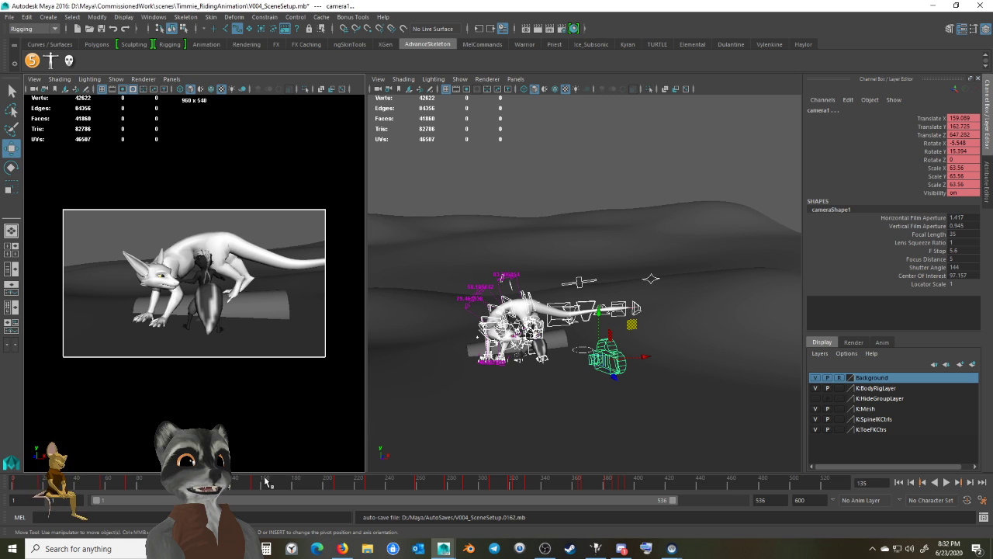
{"action": "key", "text": "alt+v"}
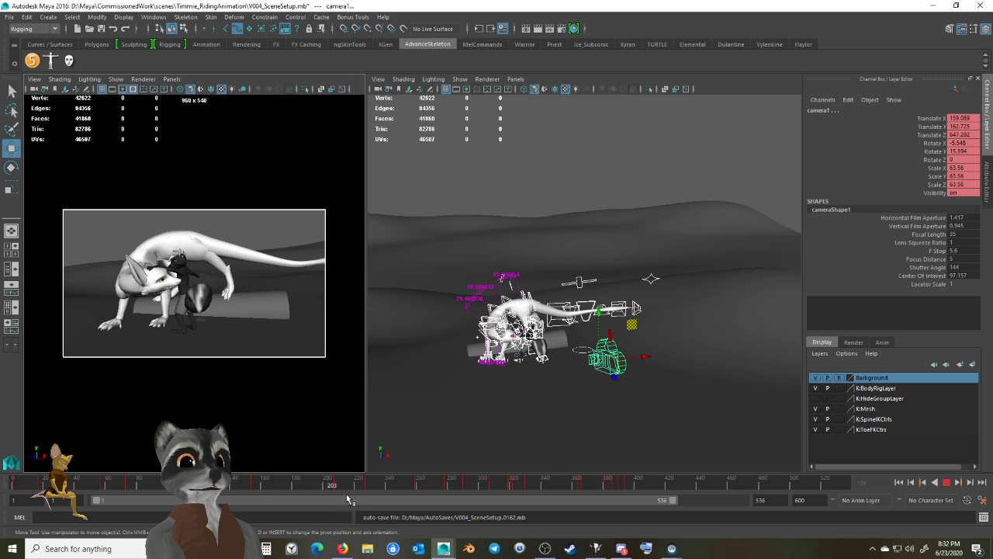
Scrub and replay the creature's approach to the rider in the camera view, and finish at frame 95.
{"action": "left_click_drag", "start_coordinate": [517, 491], "coordinate": [224, 489]}
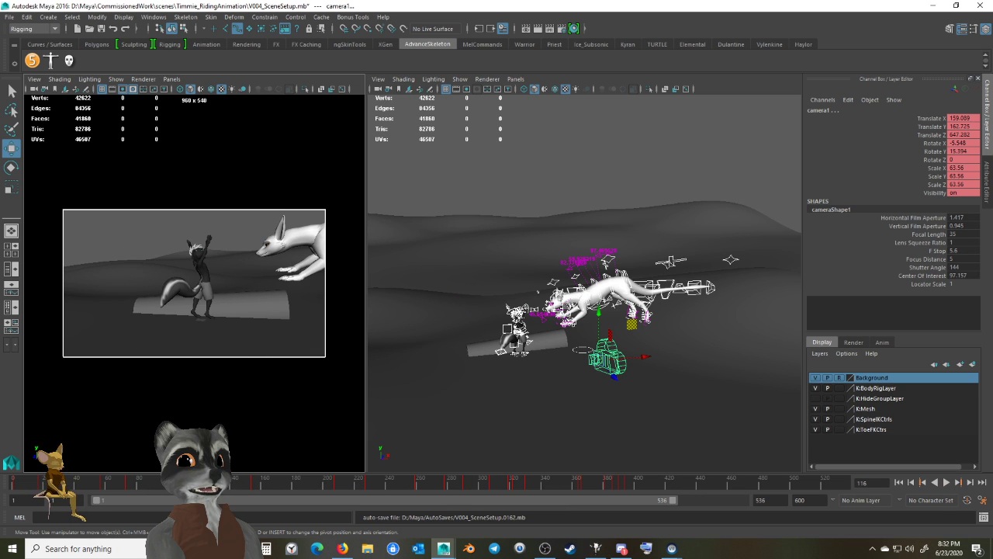
{"action": "left_click", "coordinate": [167, 493]}
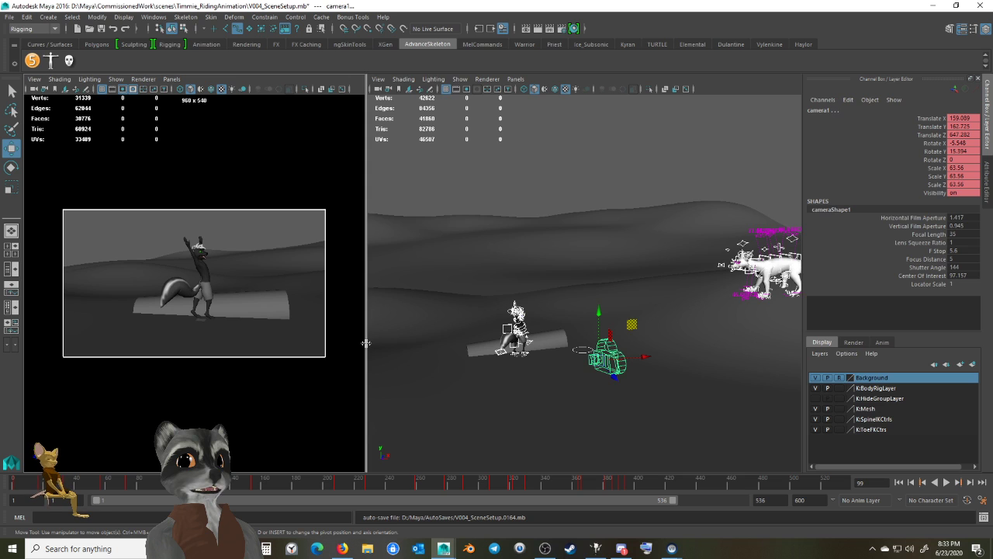
{"action": "left_click_drag", "start_coordinate": [367, 343], "coordinate": [364, 344]}
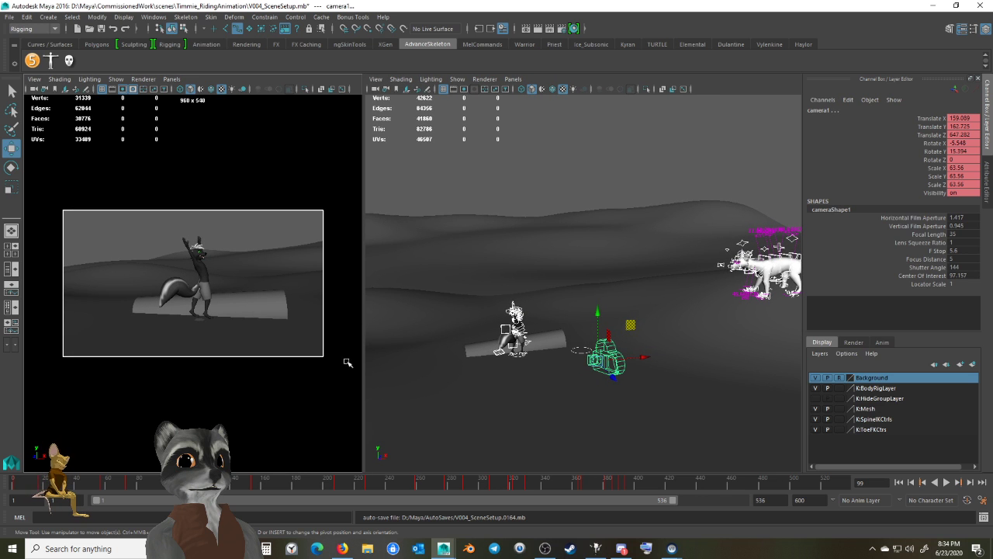
{"action": "left_click_drag", "start_coordinate": [362, 351], "coordinate": [367, 352]}
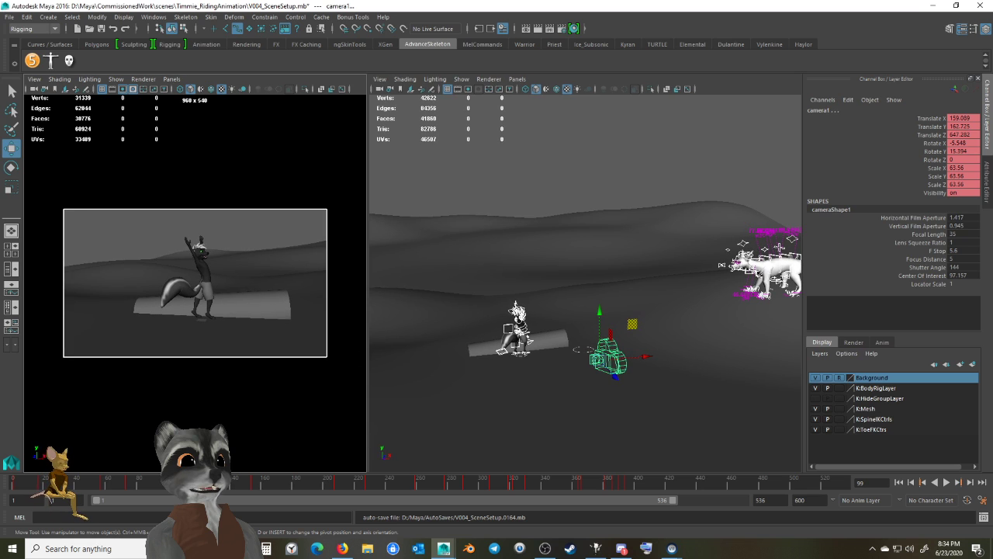
{"action": "left_click_drag", "start_coordinate": [163, 487], "coordinate": [202, 489]}
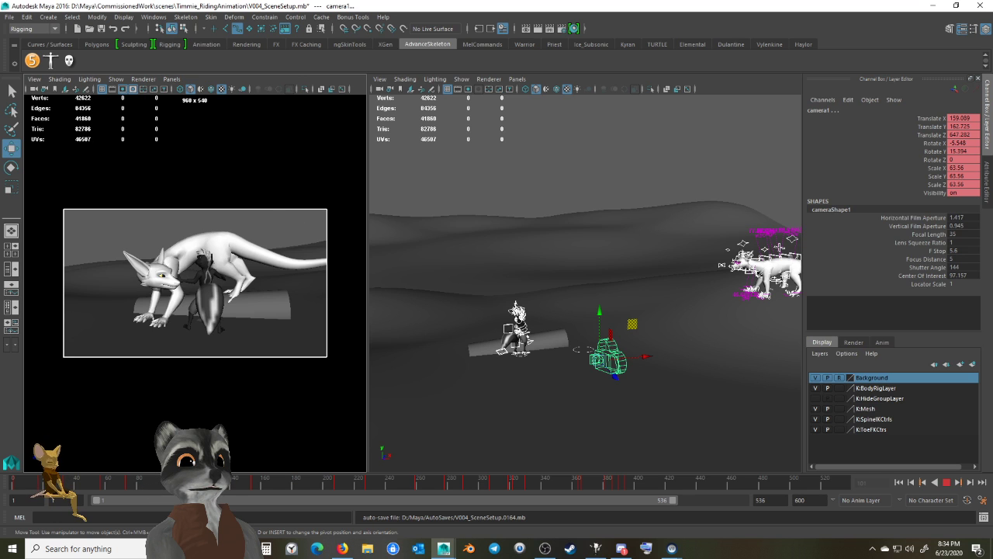
{"action": "left_click", "coordinate": [162, 489]}
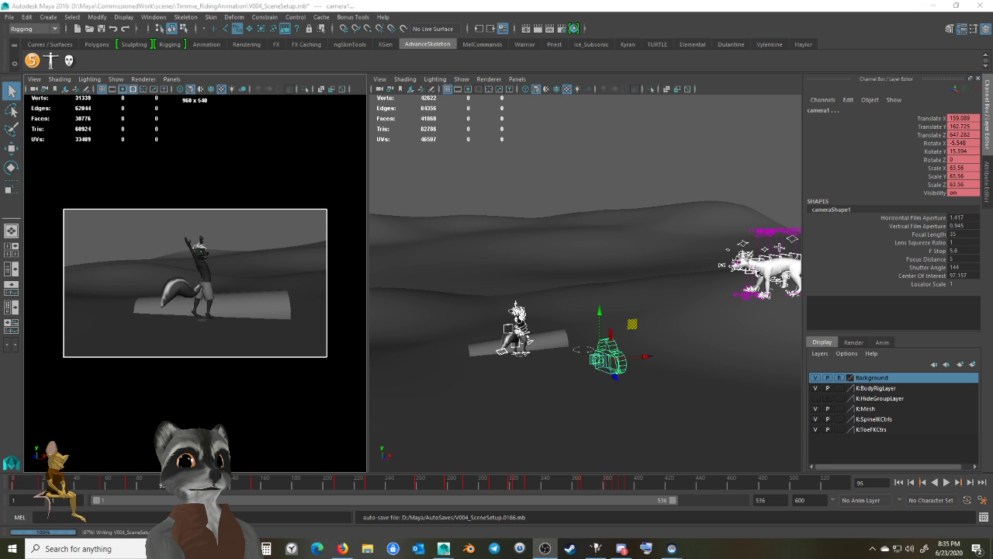
Deselect everything, begin saving the scene under a new name, and change the file name's version prefix to V005.
{"action": "key", "text": "w"}
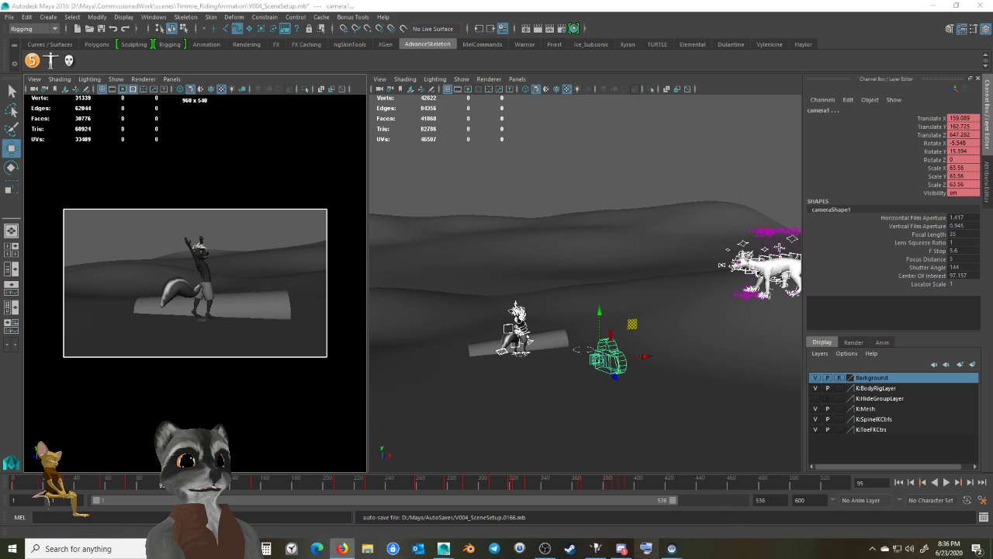
{"action": "left_click", "coordinate": [241, 220]}
{"action": "key", "text": "ctrl+shift+s"}
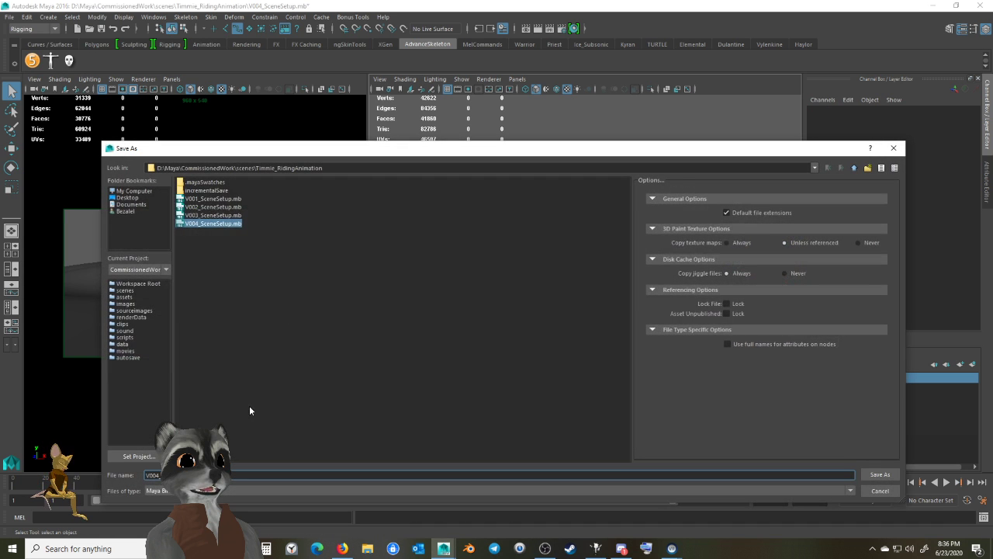
{"action": "left_click_drag", "start_coordinate": [161, 475], "coordinate": [157, 475]}
{"action": "key", "text": "BackSpace"}
{"action": "type", "text": "5"}
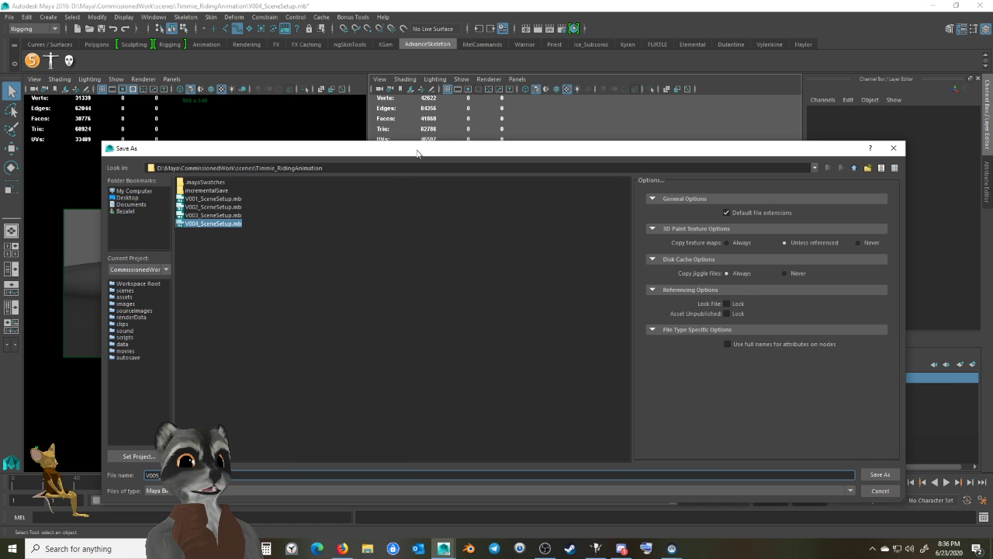
{"action": "left_click_drag", "start_coordinate": [417, 153], "coordinate": [585, 86]}
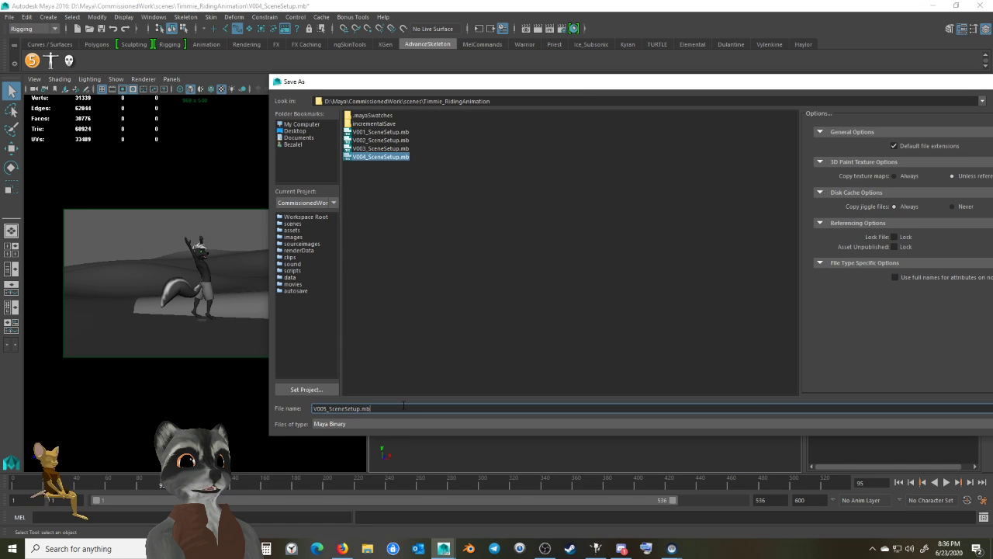
Replace the file name's extension with _ShortenedKeys and save the scene as V005_SceneSetup_ShortenedKeys.
{"action": "key", "text": "BackSpace"}
{"action": "key", "text": "BackSpace"}
{"action": "key", "text": "BackSpace"}
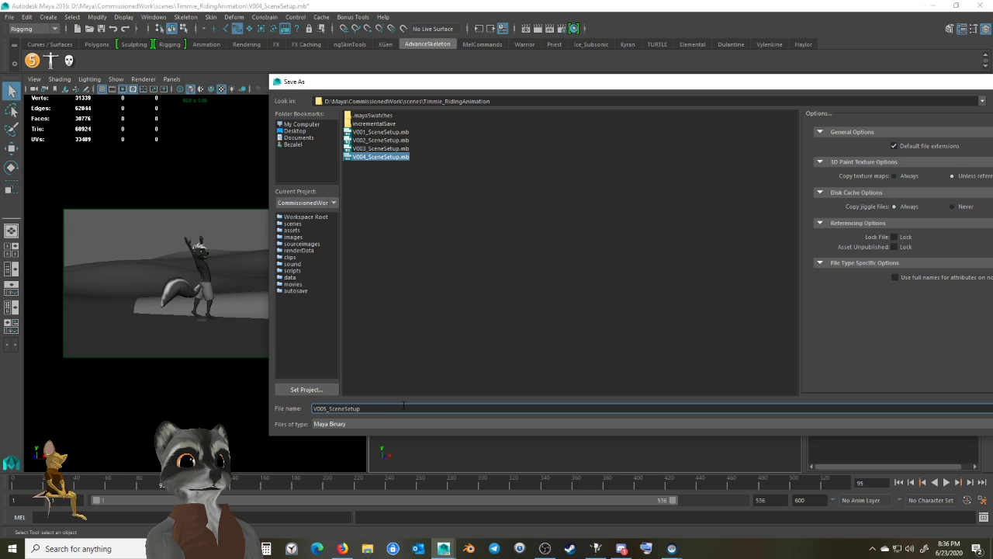
{"action": "type", "text": "_"}
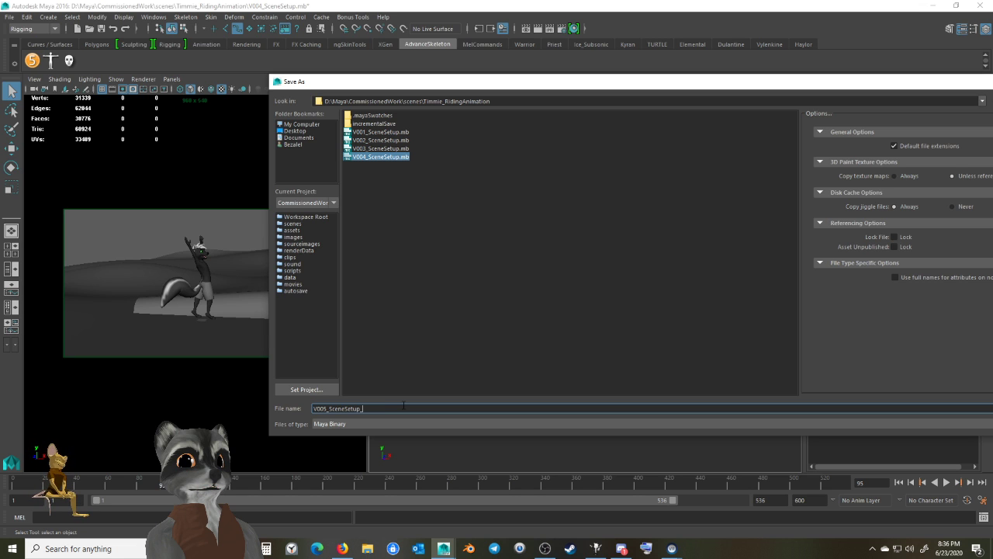
{"action": "type", "text": "ShortenedKeys"}
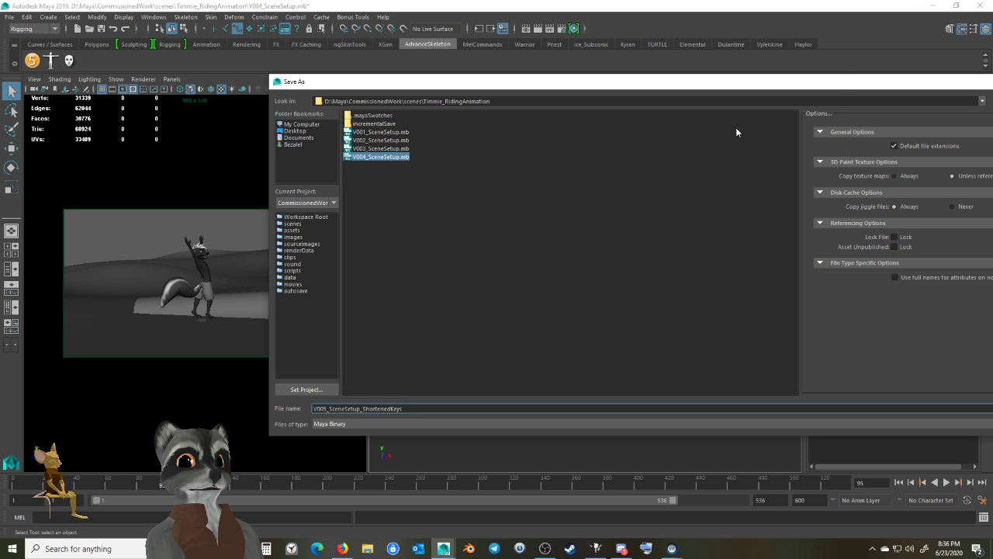
{"action": "left_click_drag", "start_coordinate": [877, 81], "coordinate": [780, 70]}
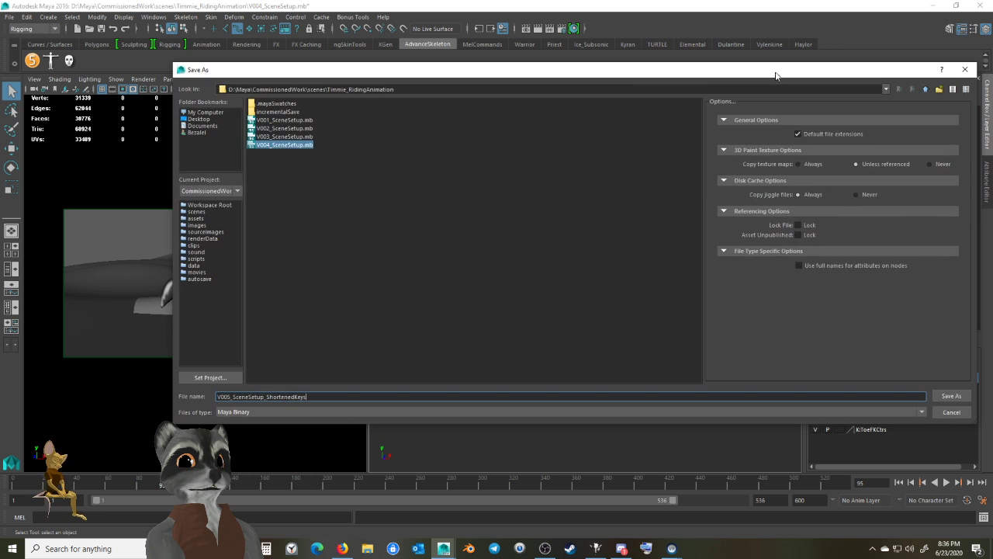
{"action": "left_click", "coordinate": [950, 396]}
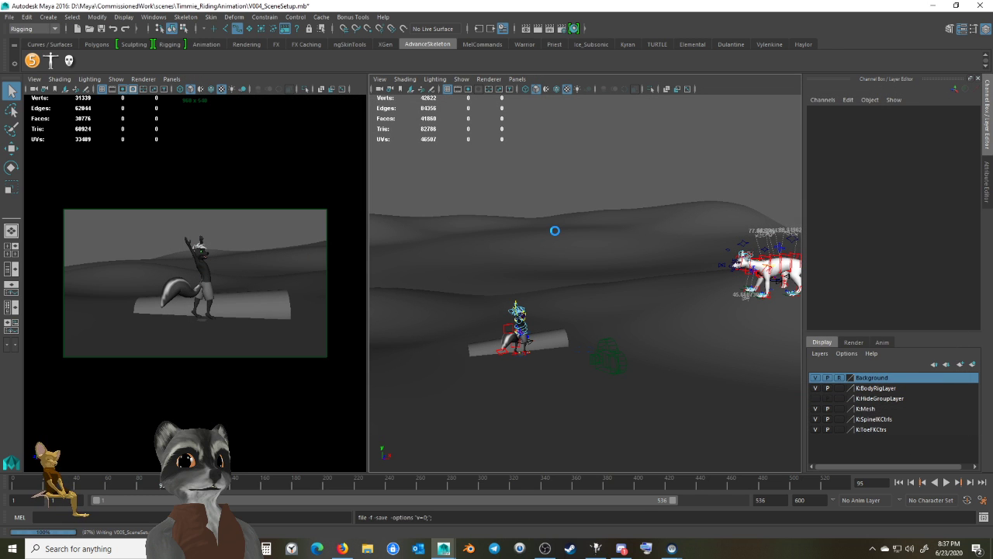
{"action": "key", "text": "w"}
{"action": "key", "text": "ctrl+s"}
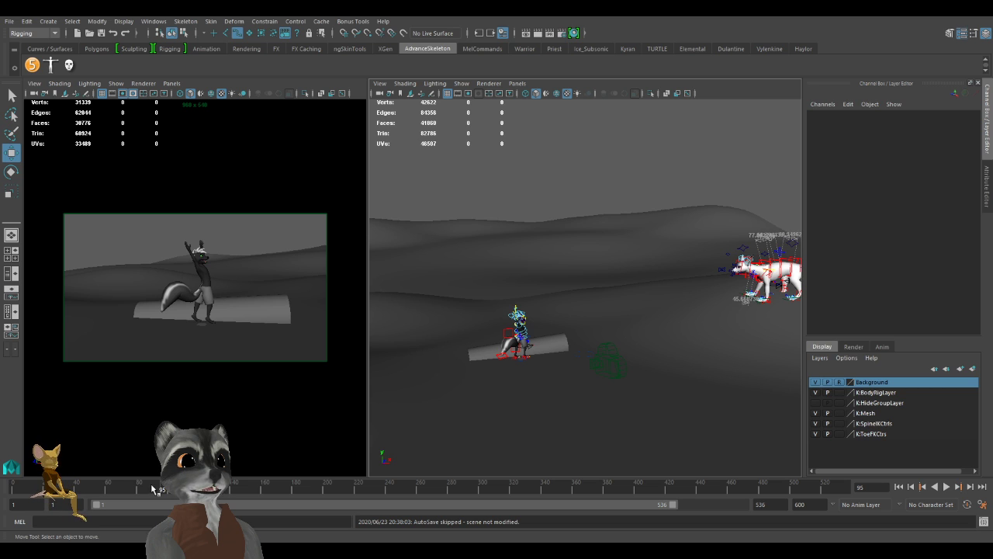
Play back the rider's opening animation, stop at frame 72, and examine the rider seated on the log.
{"action": "key", "text": "alt+v"}
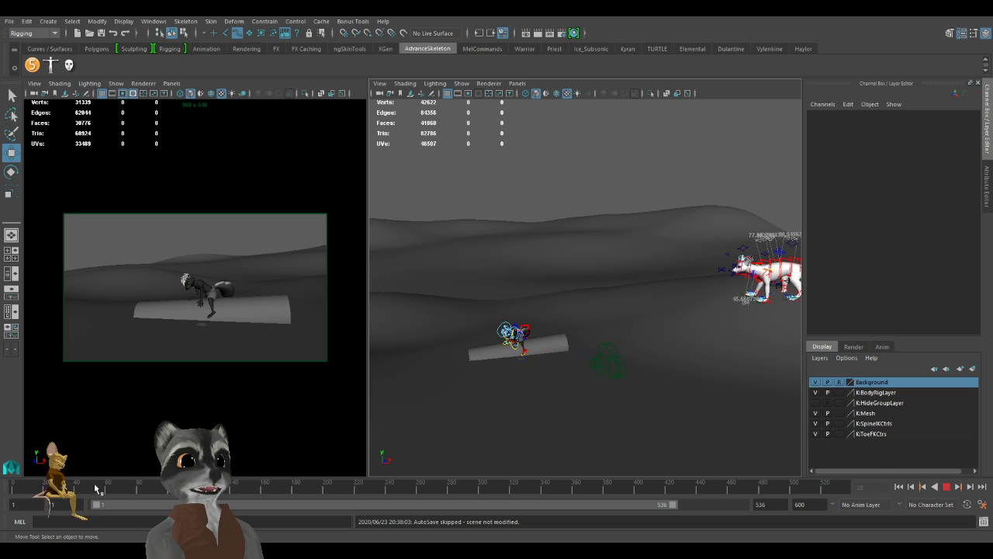
{"action": "key", "text": "Escape"}
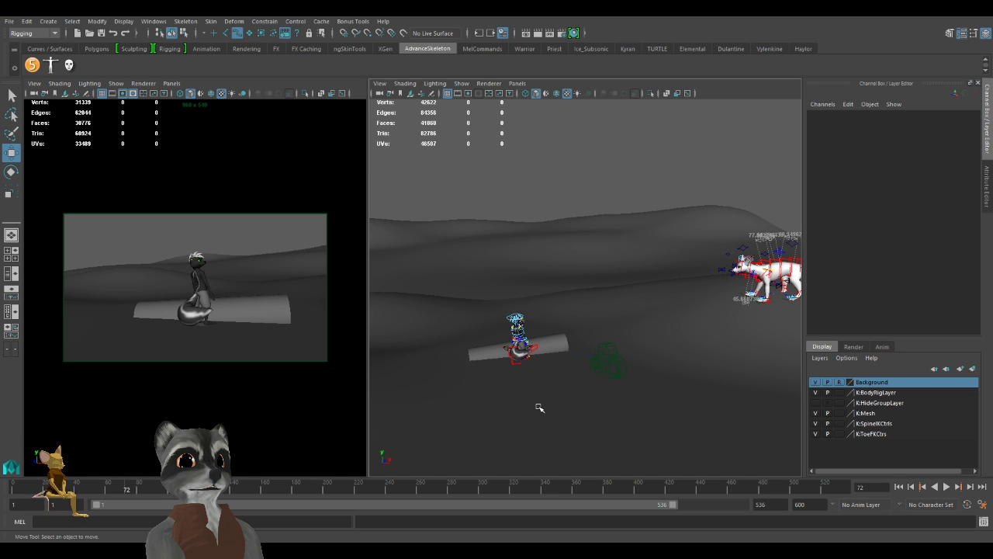
{"action": "scroll", "coordinate": [539, 408], "scroll_direction": "up", "scroll_amount": 4}
{"action": "scroll", "coordinate": [539, 408], "scroll_direction": "down", "scroll_amount": 4}
{"action": "scroll", "coordinate": [540, 408], "scroll_direction": "up", "scroll_amount": 4}
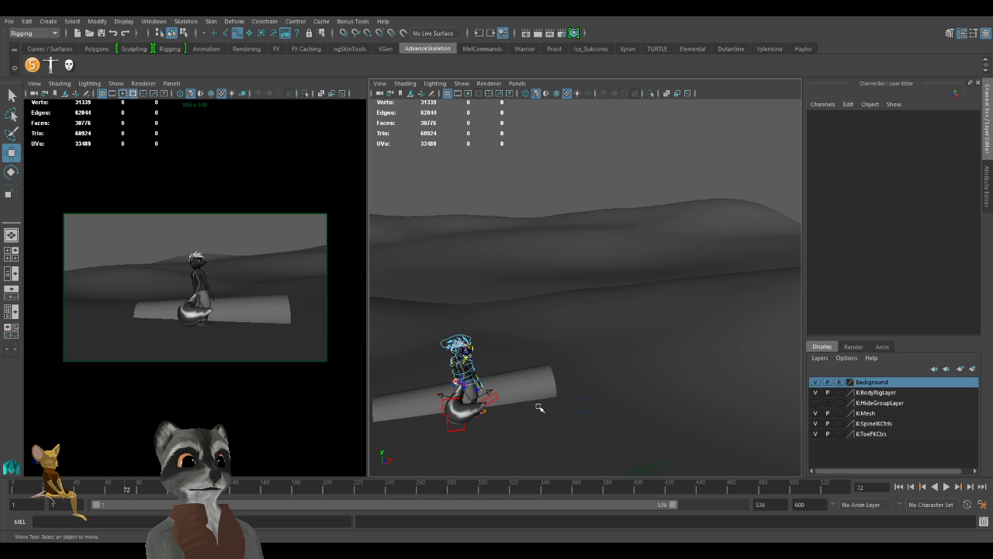
{"action": "scroll", "coordinate": [540, 408], "scroll_direction": "down", "scroll_amount": 2}
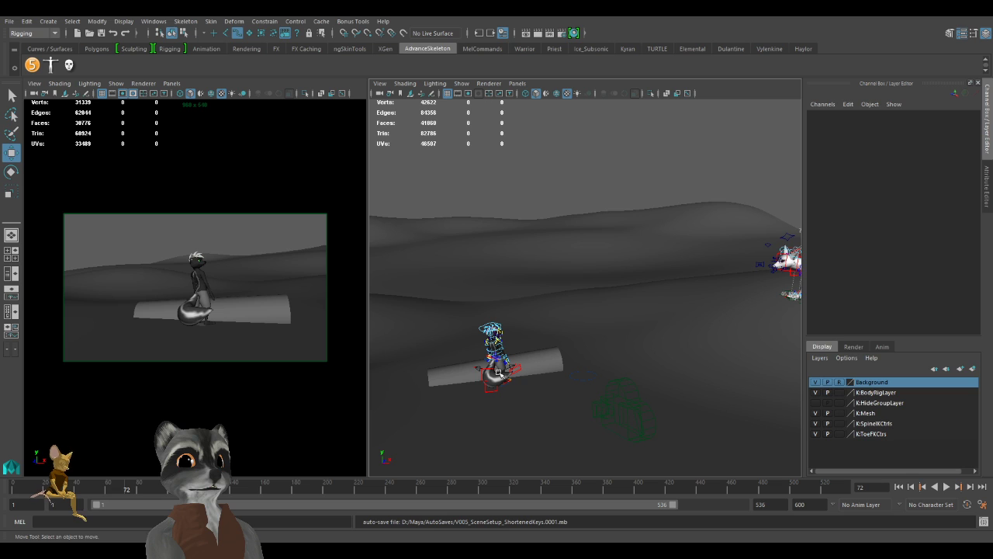
{"action": "left_click", "coordinate": [265, 217]}
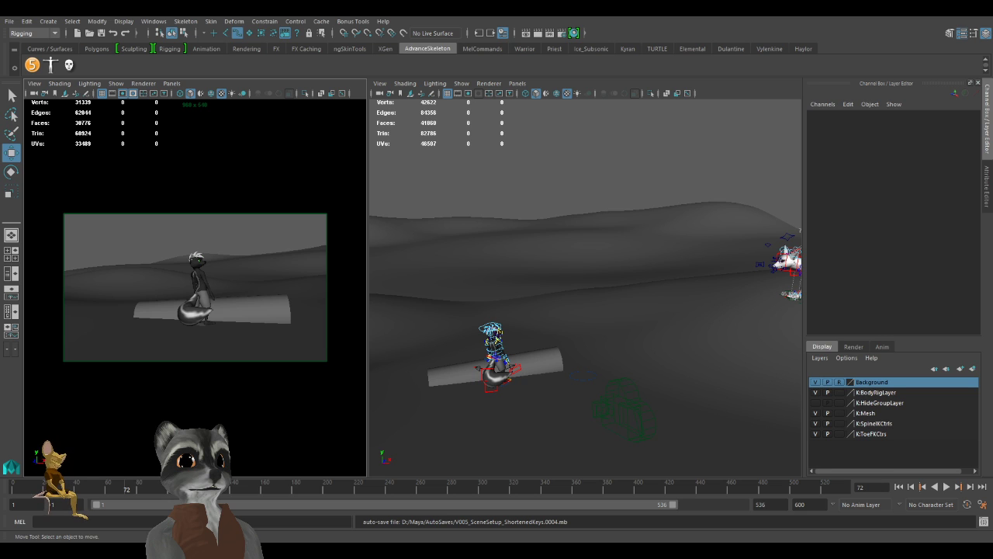
{"action": "key", "text": "q"}
{"action": "key", "text": "w"}
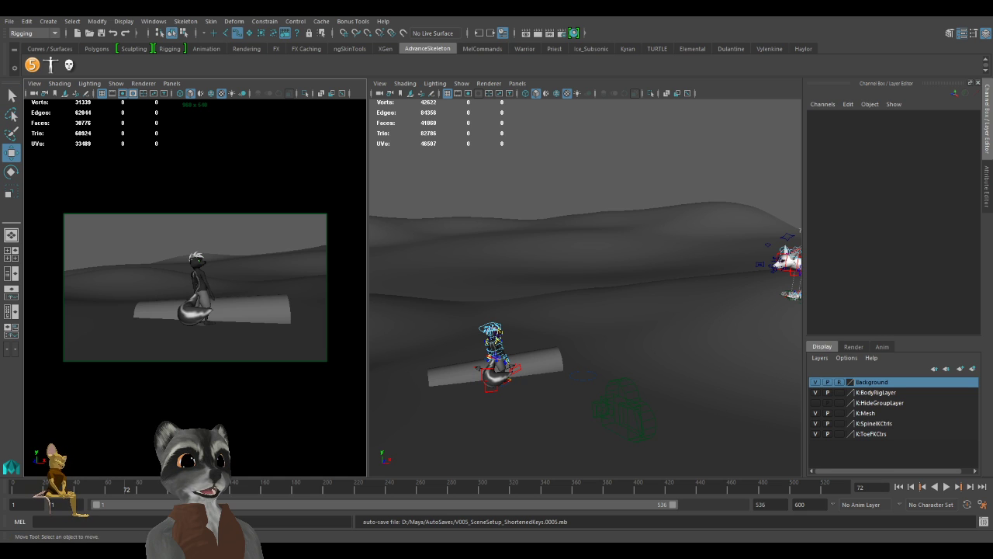